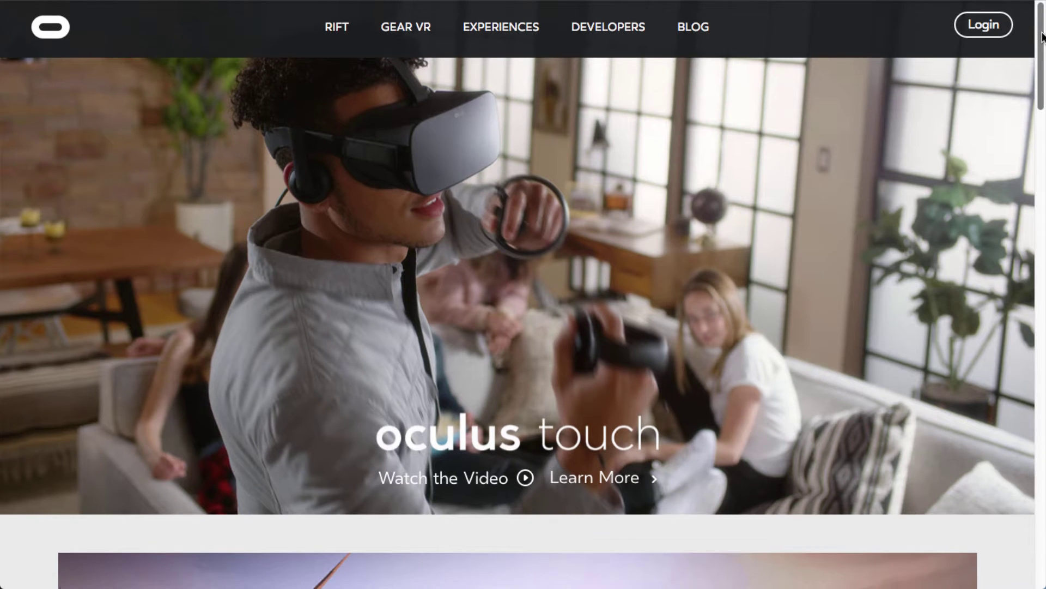
Examine the Oculus home page layout from the hero banner to the footer, including the featured "Look inside Oculus" video
left_click_drag(1042, 35, 1036, 141)
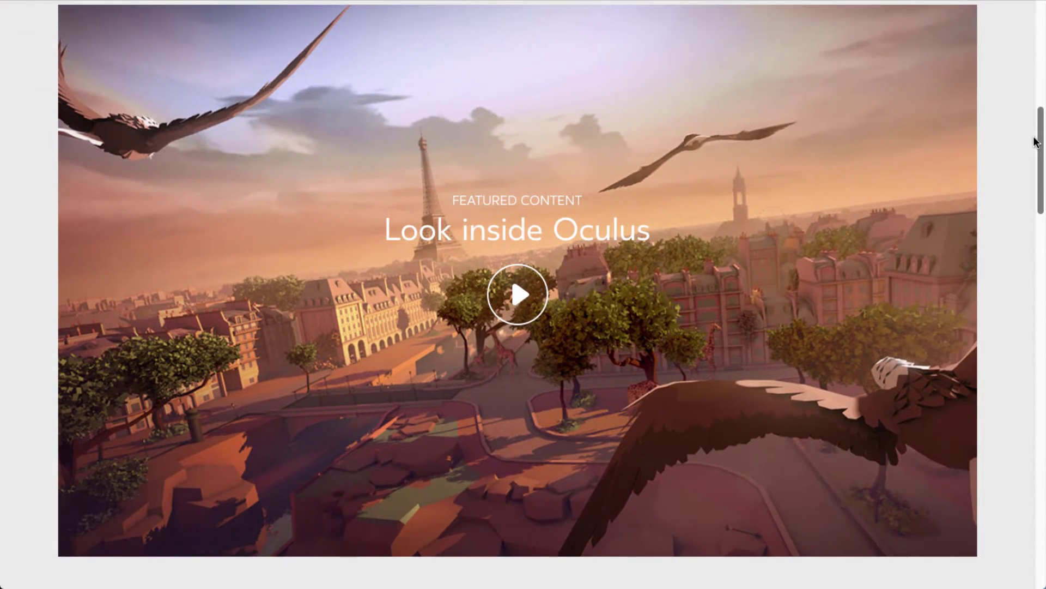
left_click(517, 319)
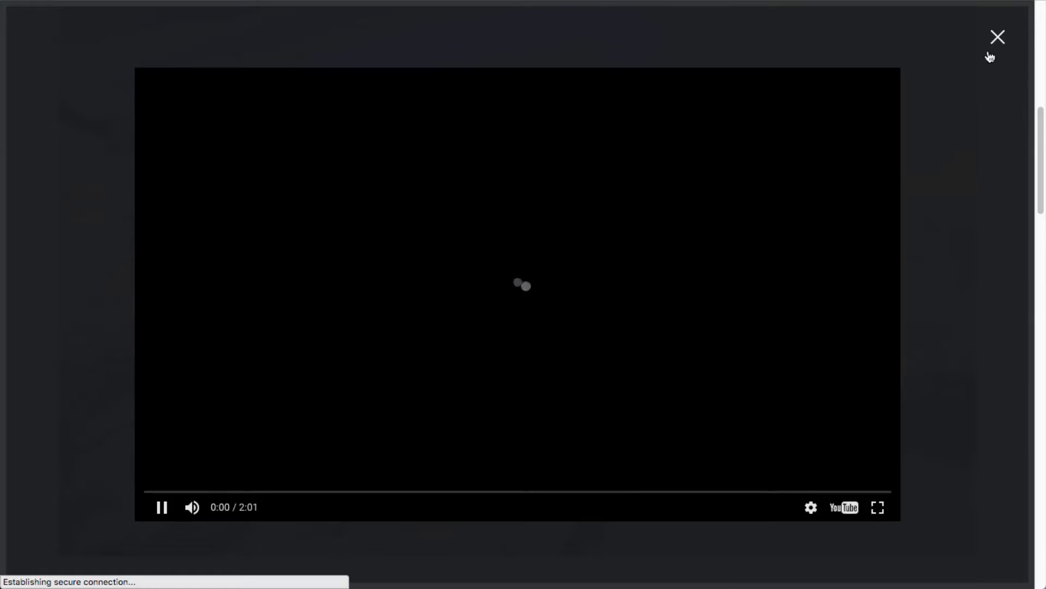
left_click(996, 37)
left_click_drag(1029, 126, 1038, 456)
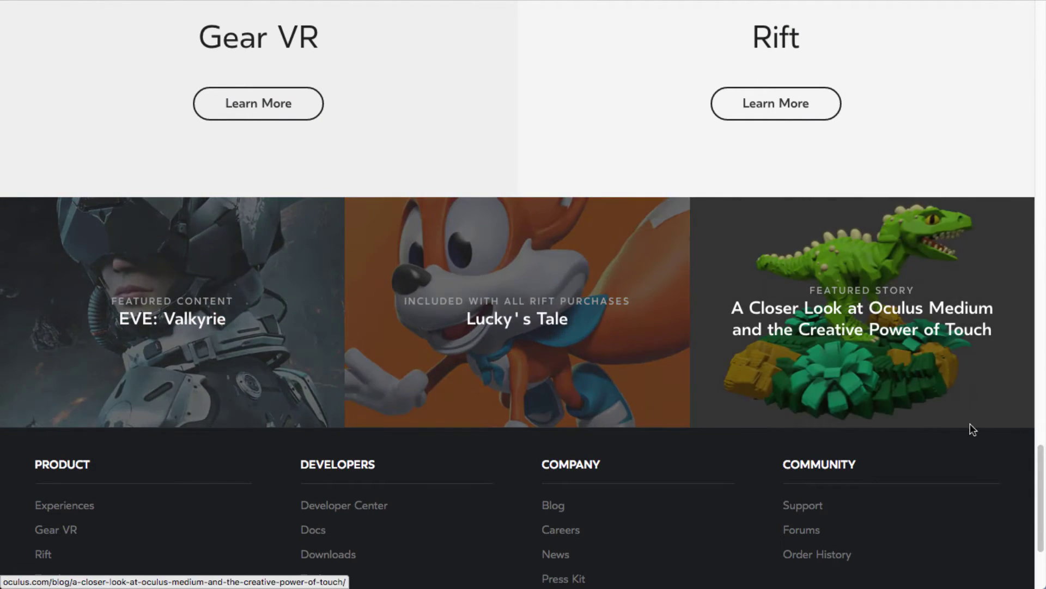
left_click_drag(1041, 456, 1030, 52)
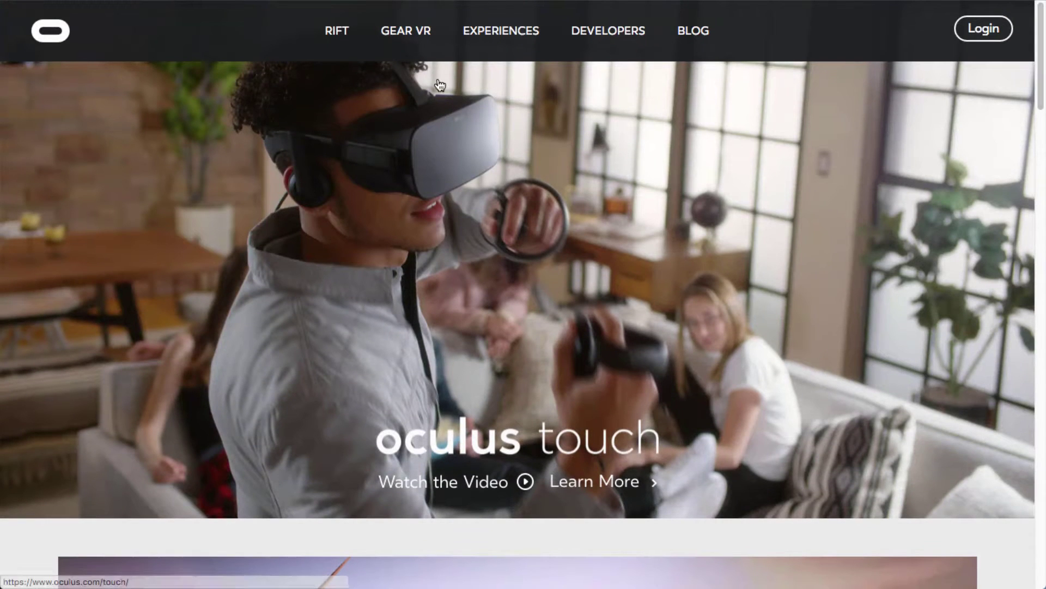
Open the Rift product page and examine its sections down to the EVE: Valkyrie featured video
left_click(337, 38)
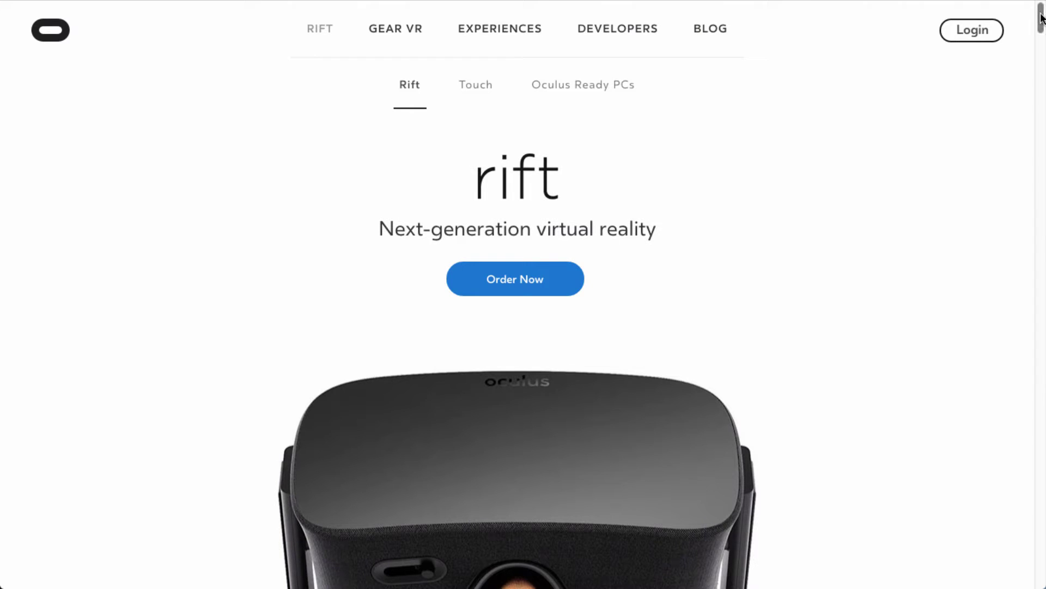
left_click_drag(1041, 17, 1038, 171)
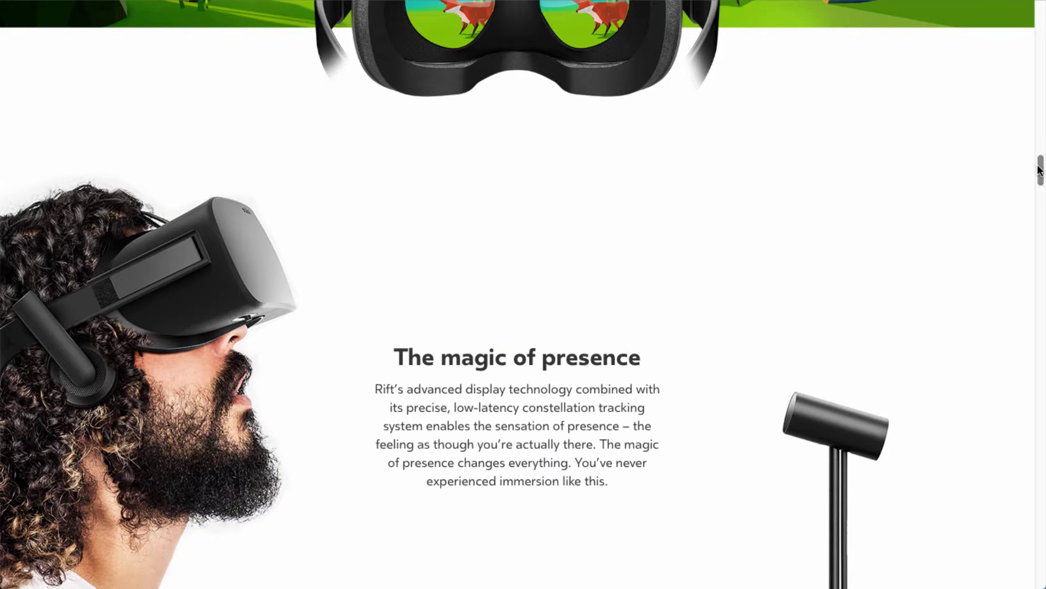
left_click_drag(1040, 170, 1034, 221)
left_click(509, 366)
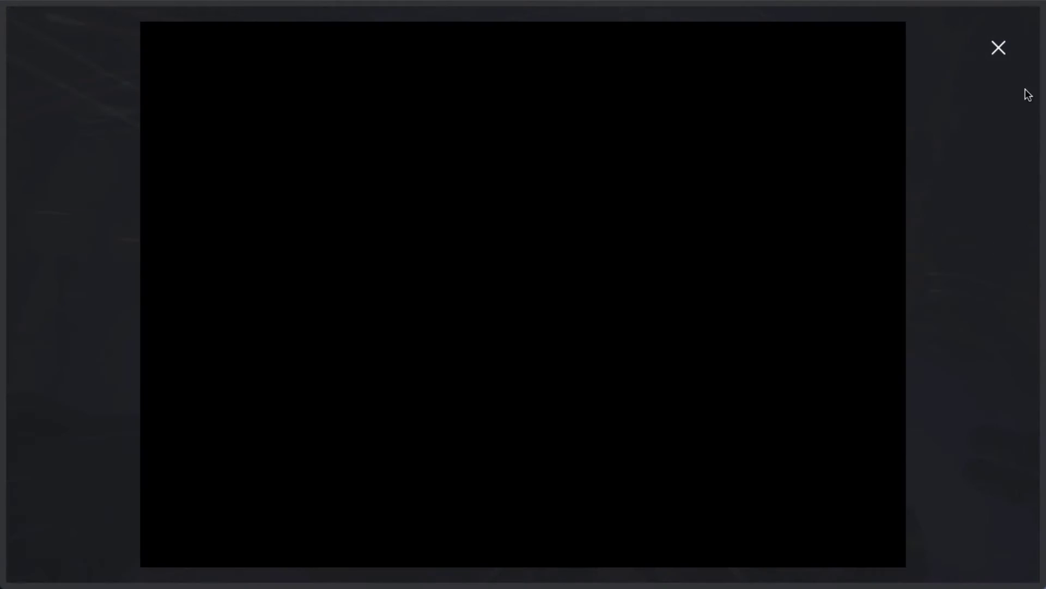
left_click(998, 50)
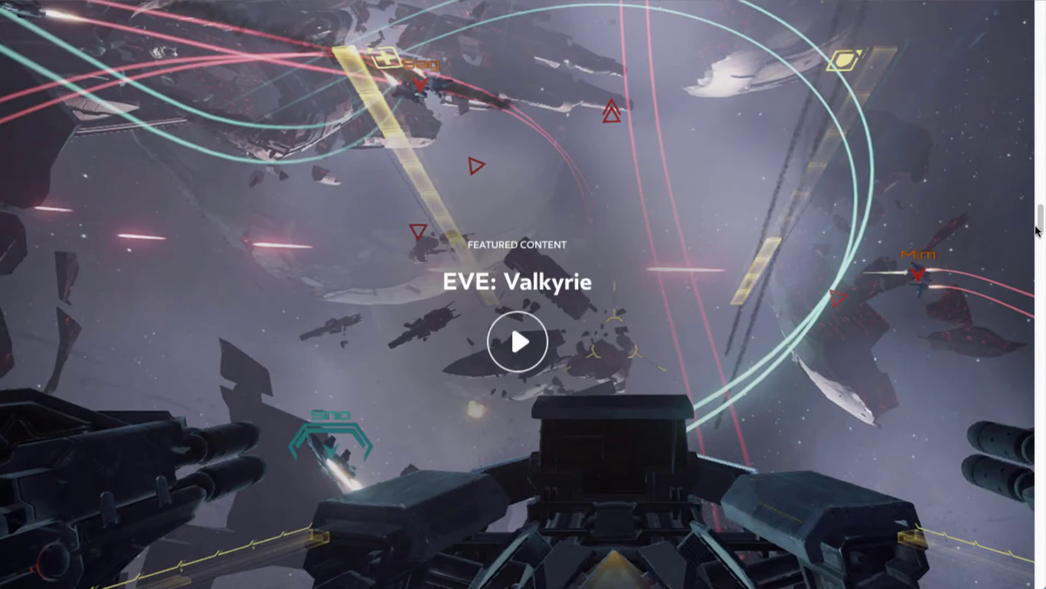
left_click_drag(1037, 231, 1024, 68)
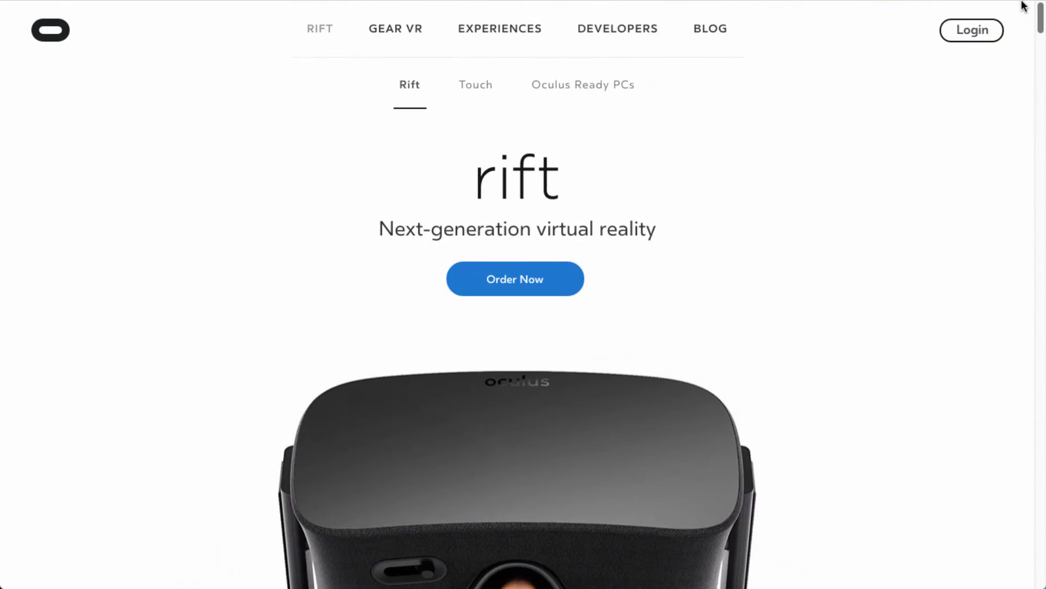
Open the Experiences page and examine how its Gear VR categories and title tiles are laid out
left_click(499, 43)
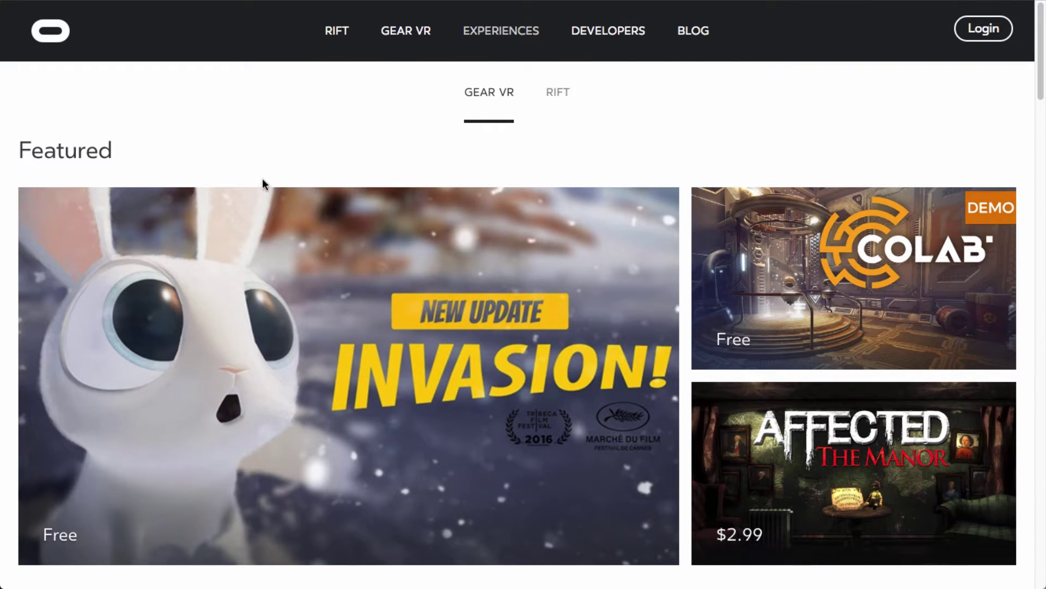
scroll(263, 184, "down", 2)
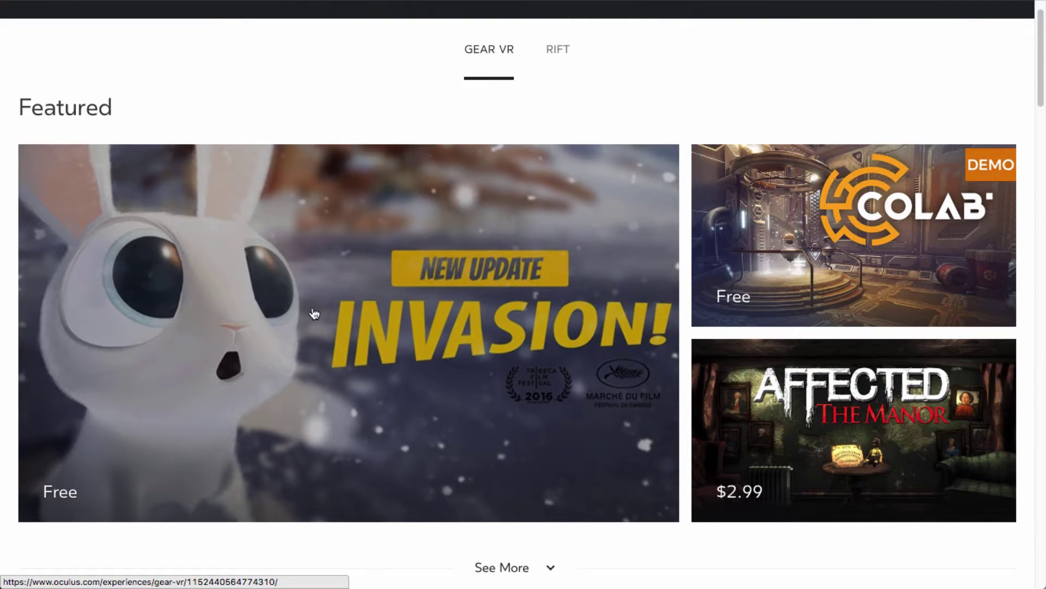
scroll(314, 313, "down", 3)
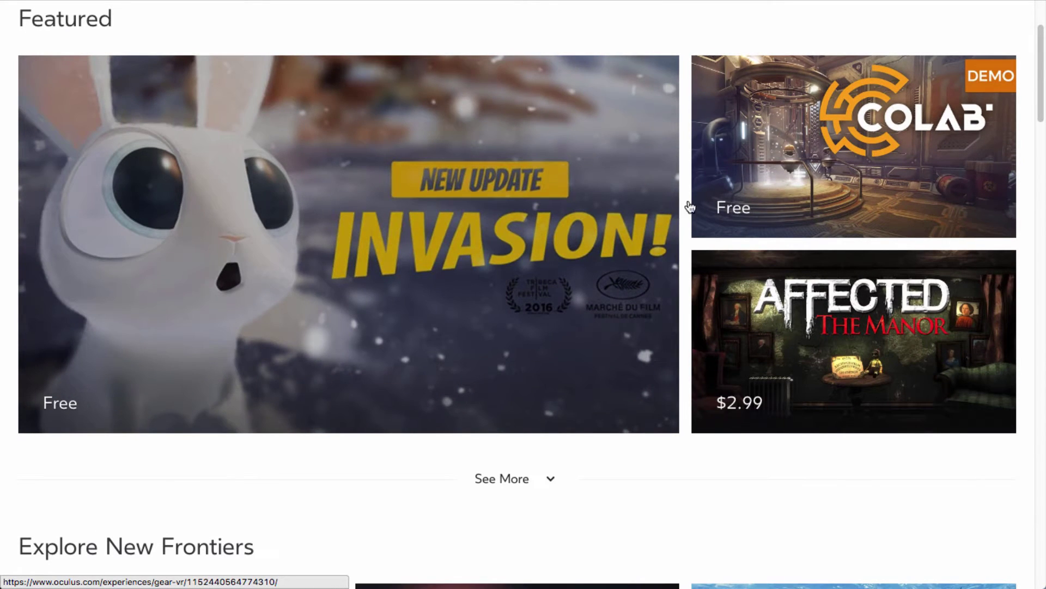
scroll(500, 295, "down", 1)
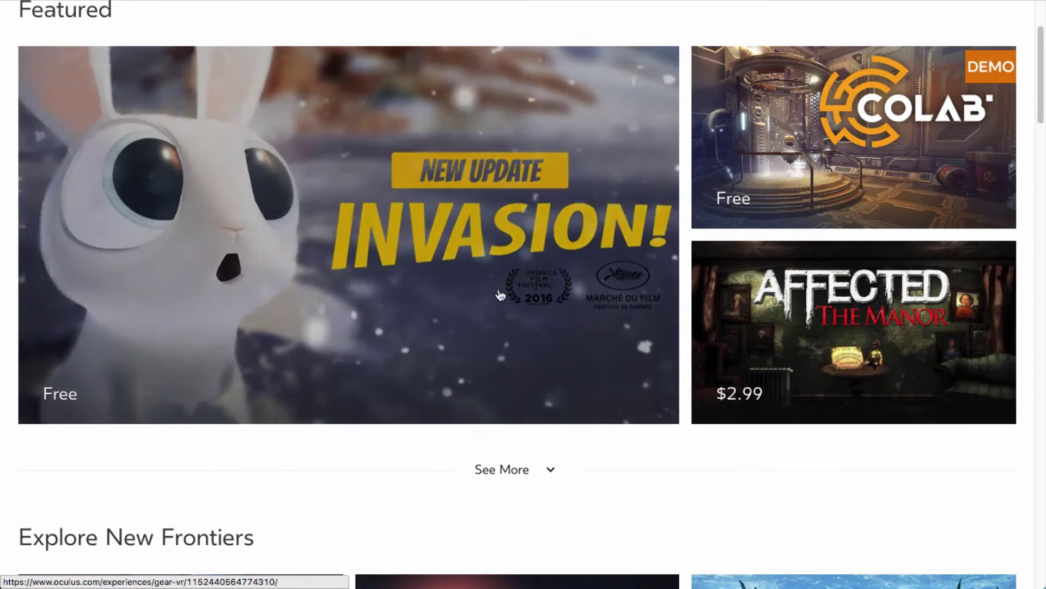
scroll(269, 369, "down", 5)
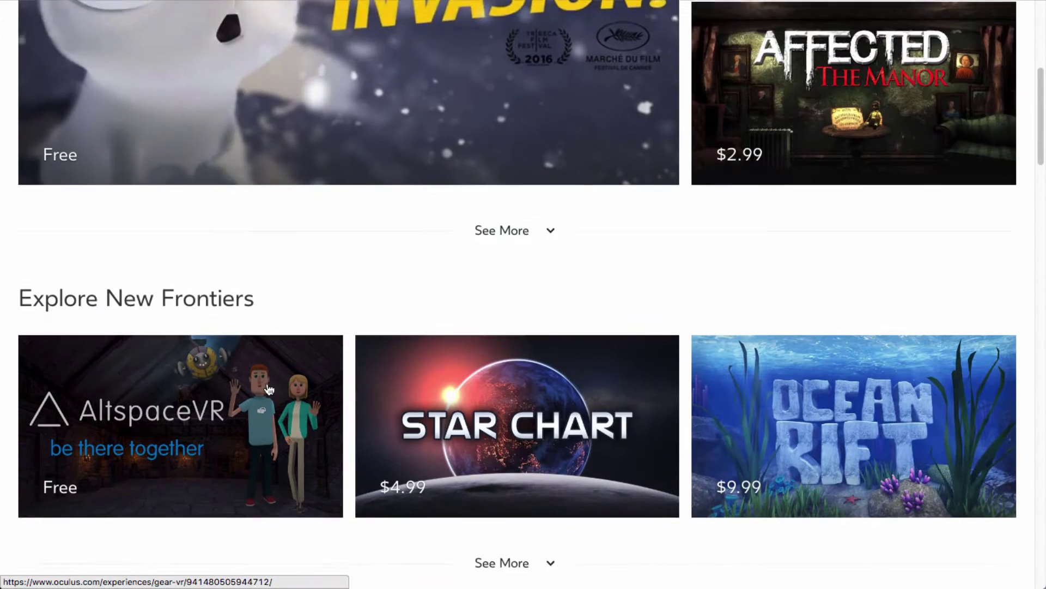
scroll(218, 327, "down", 1)
scroll(326, 305, "down", 1)
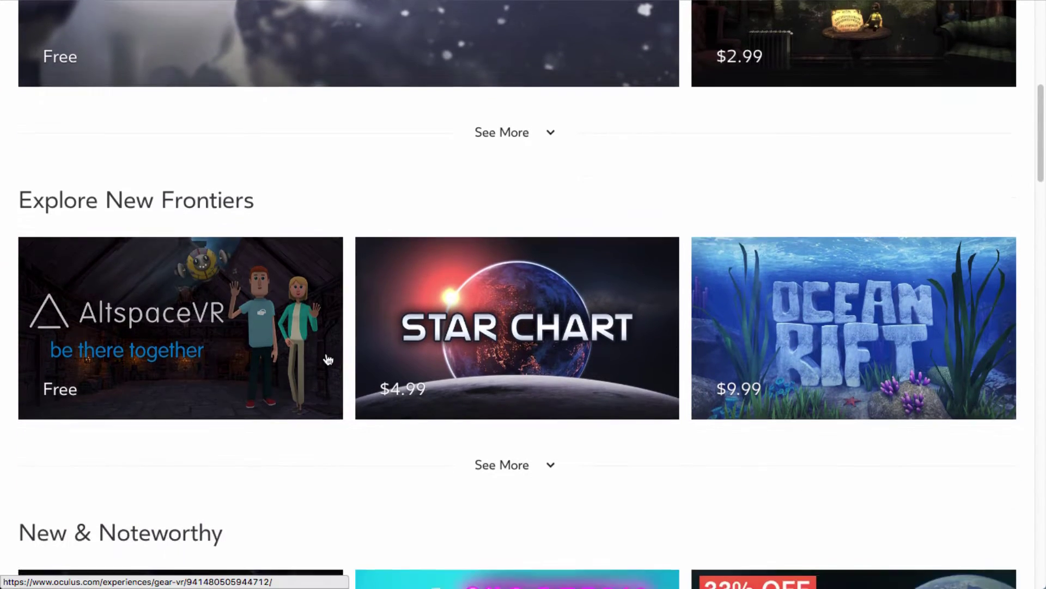
scroll(328, 360, "down", 7)
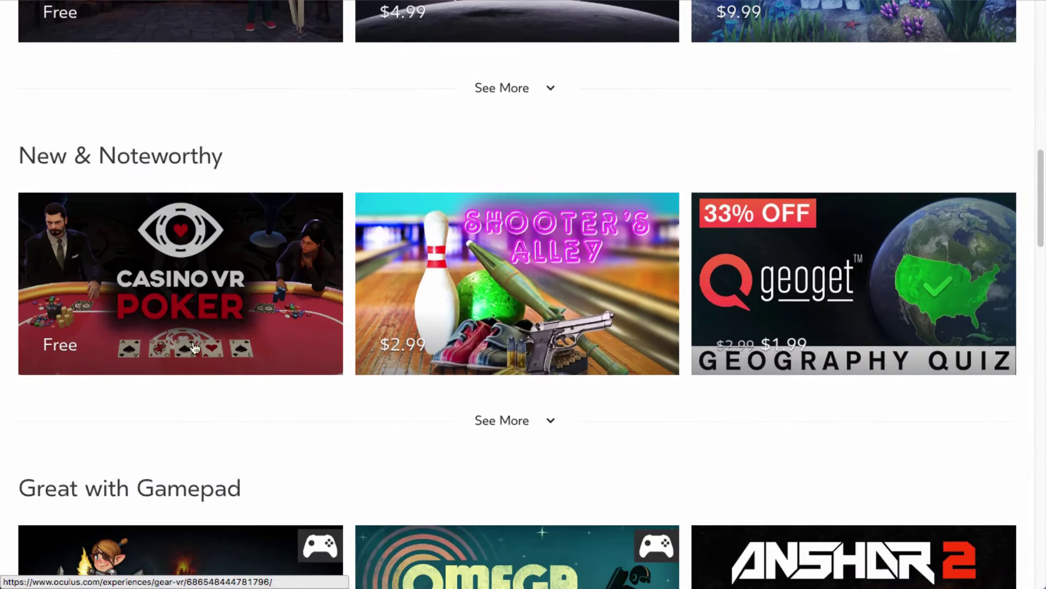
scroll(556, 430, "up", 8)
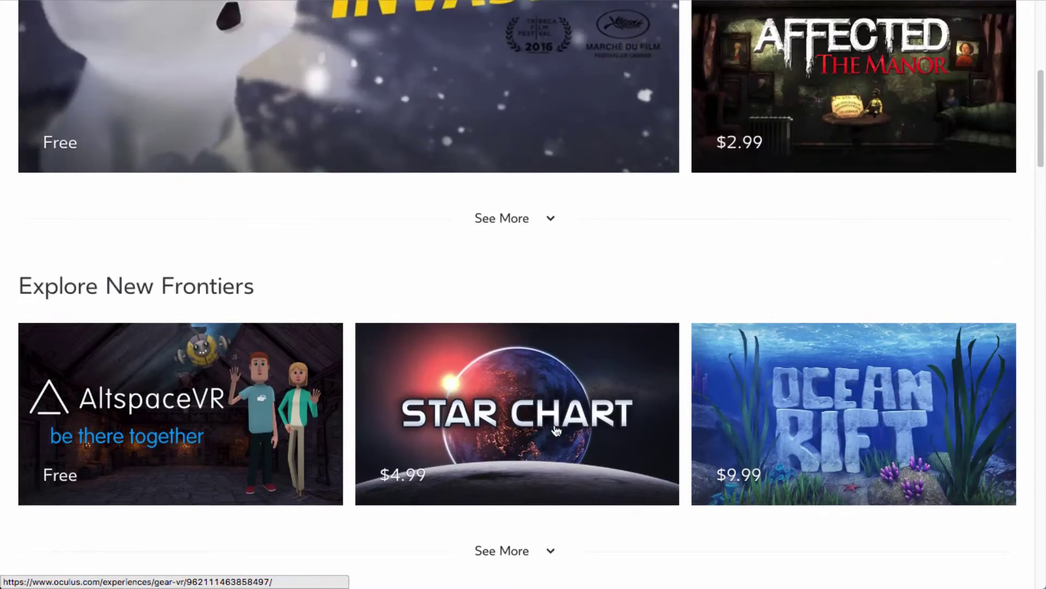
scroll(556, 430, "up", 7)
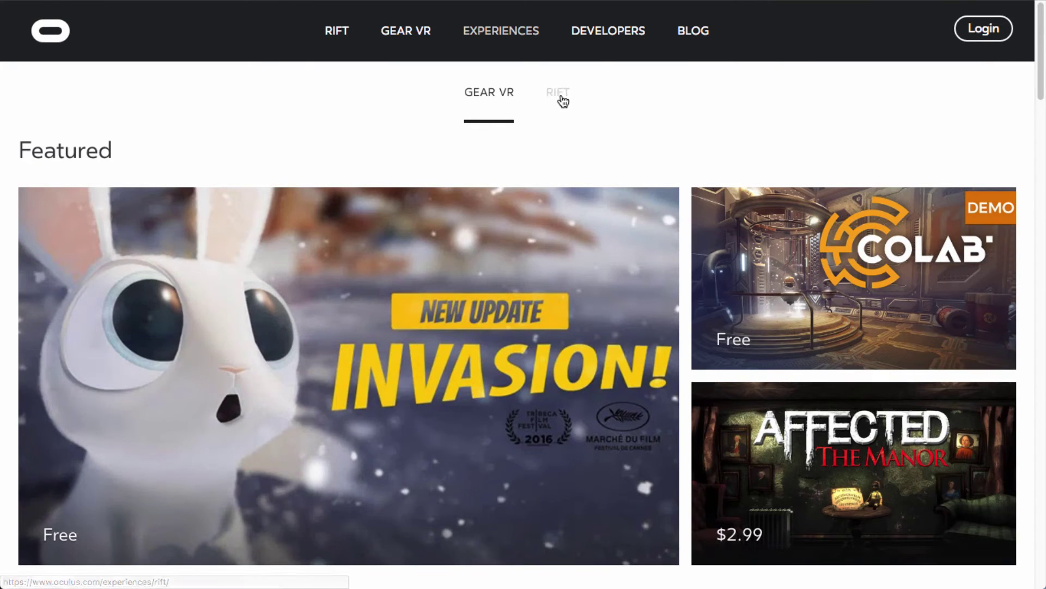
Switch the Experiences page to Rift and examine its Featured, Games and Made By Oculus sections
left_click(563, 101)
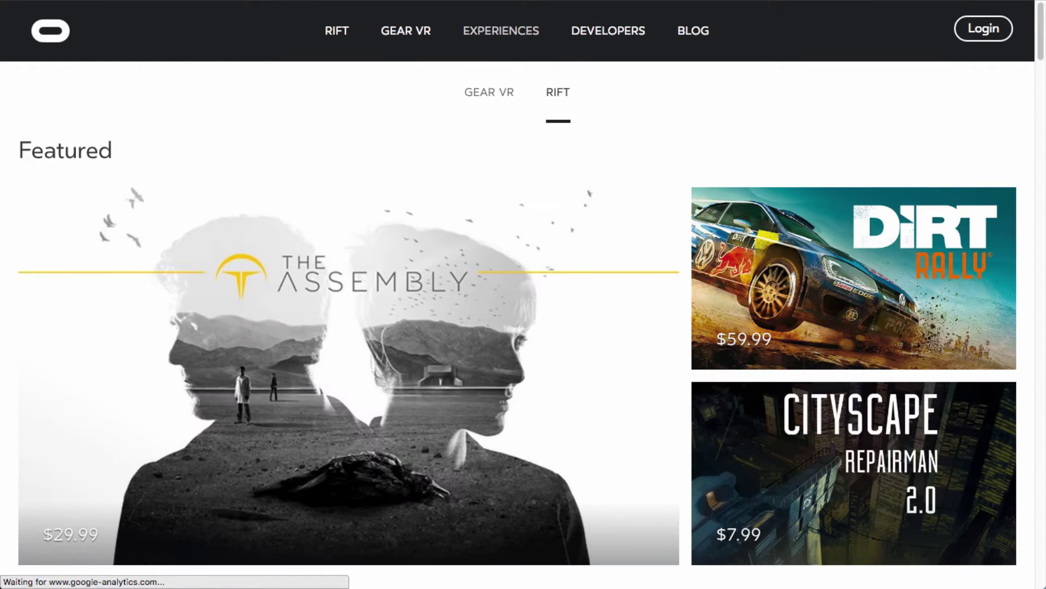
left_click_drag(1043, 20, 1043, 33)
scroll(1042, 33, "down", 3)
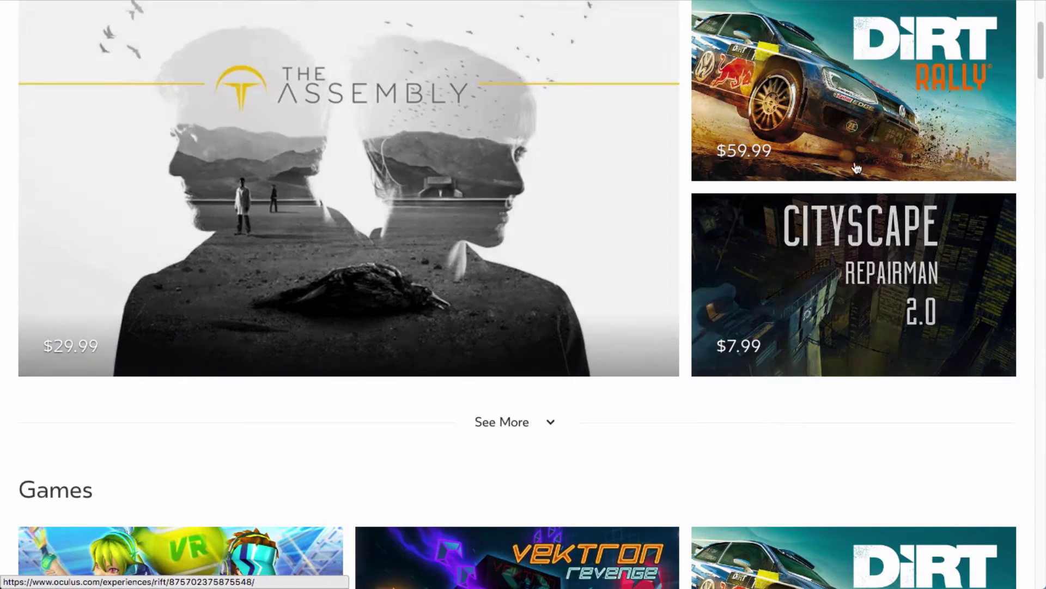
scroll(570, 282, "up", 2)
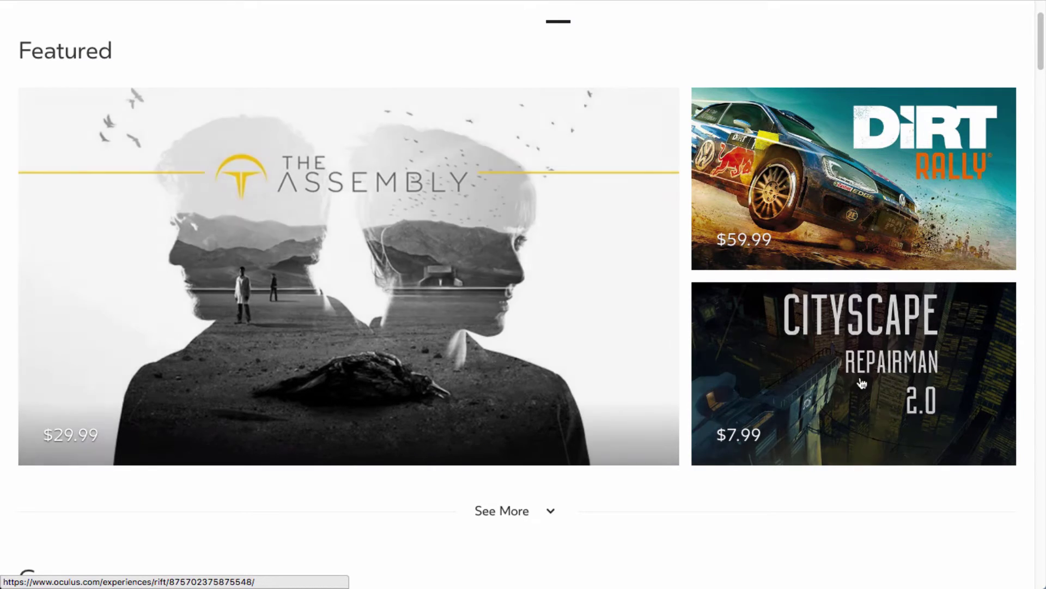
scroll(1041, 73, "down", 2)
left_click_drag(1040, 72, 1029, 152)
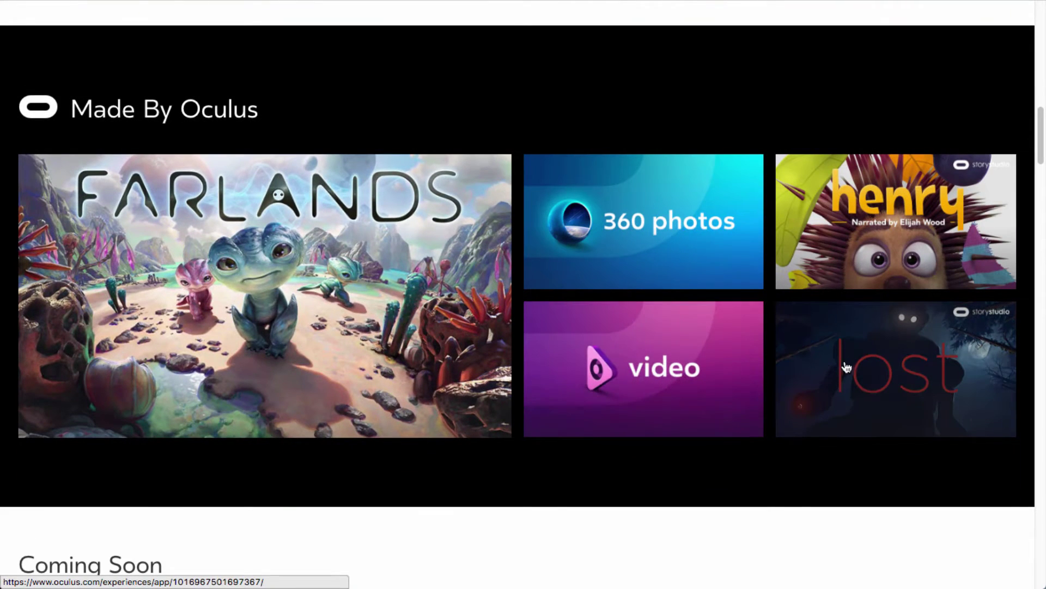
scroll(847, 367, "down", 1)
scroll(847, 367, "up", 15)
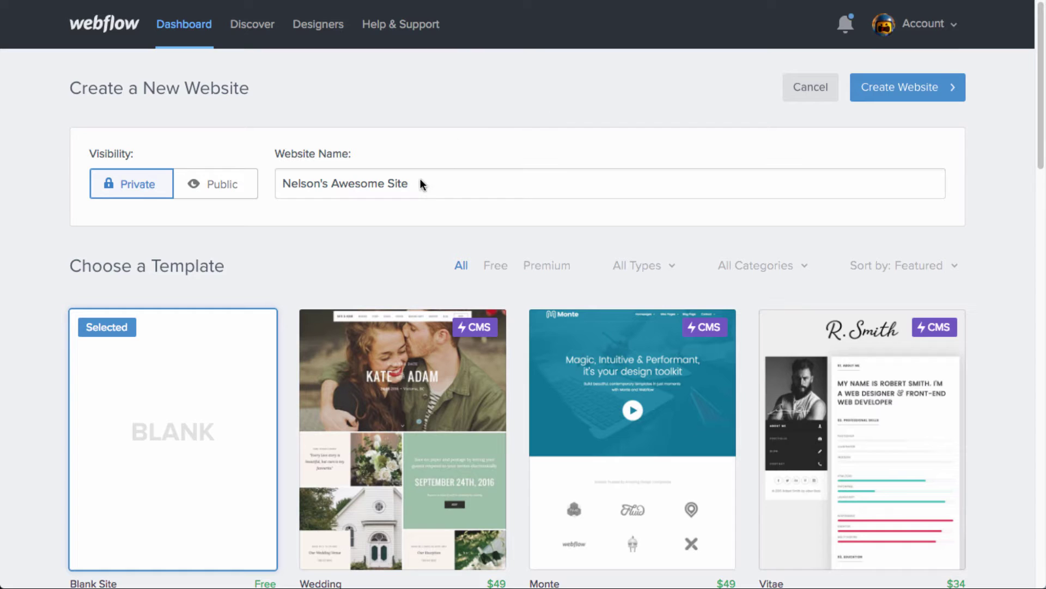
In Webflow, create a private website named oculus-demo from the Blank Site template
left_click_drag(467, 183, 319, 167)
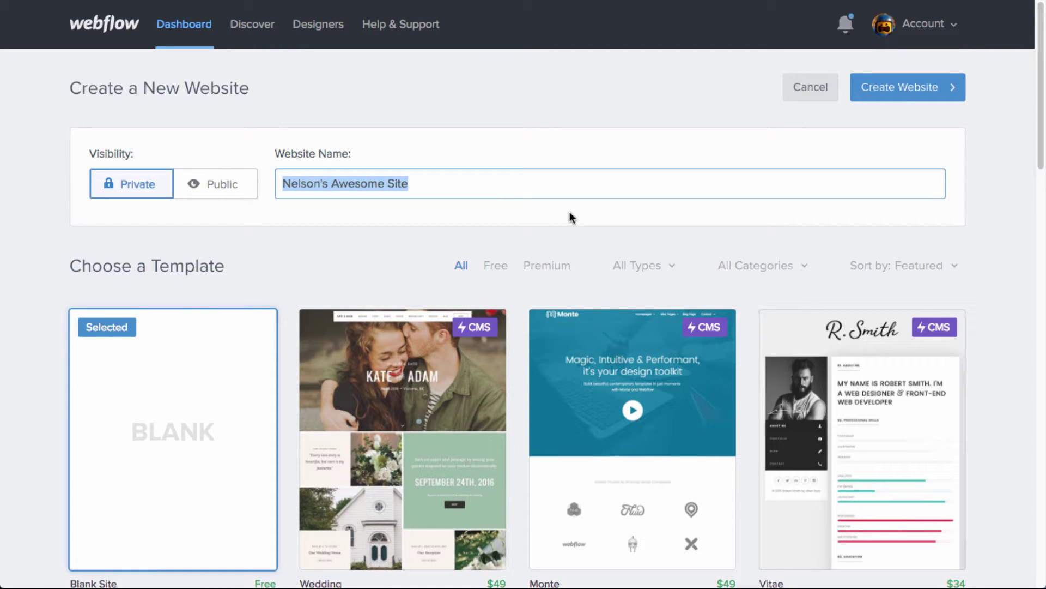
type("oculus-demo")
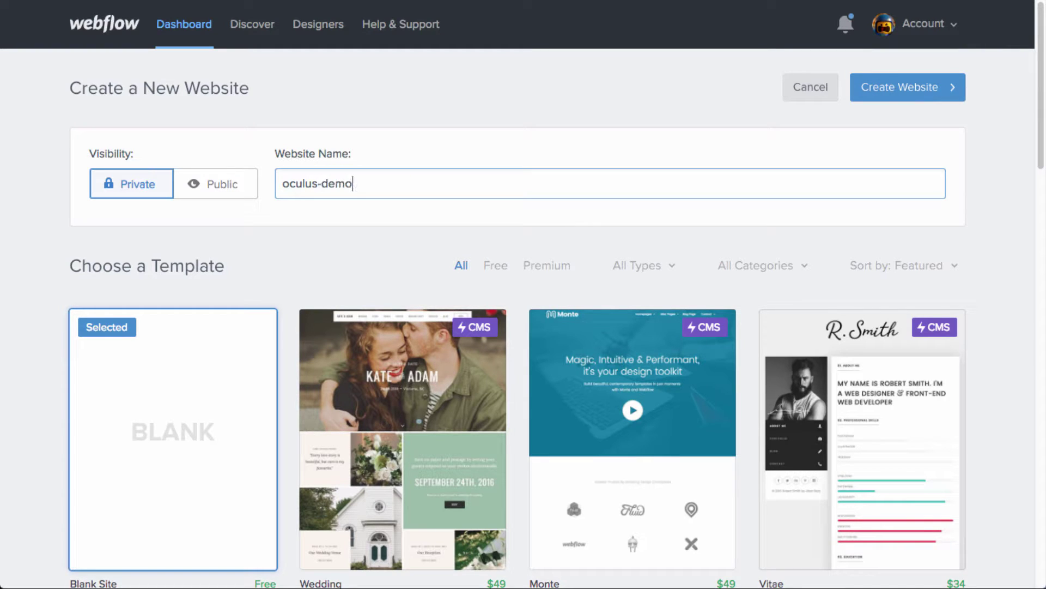
left_click(913, 94)
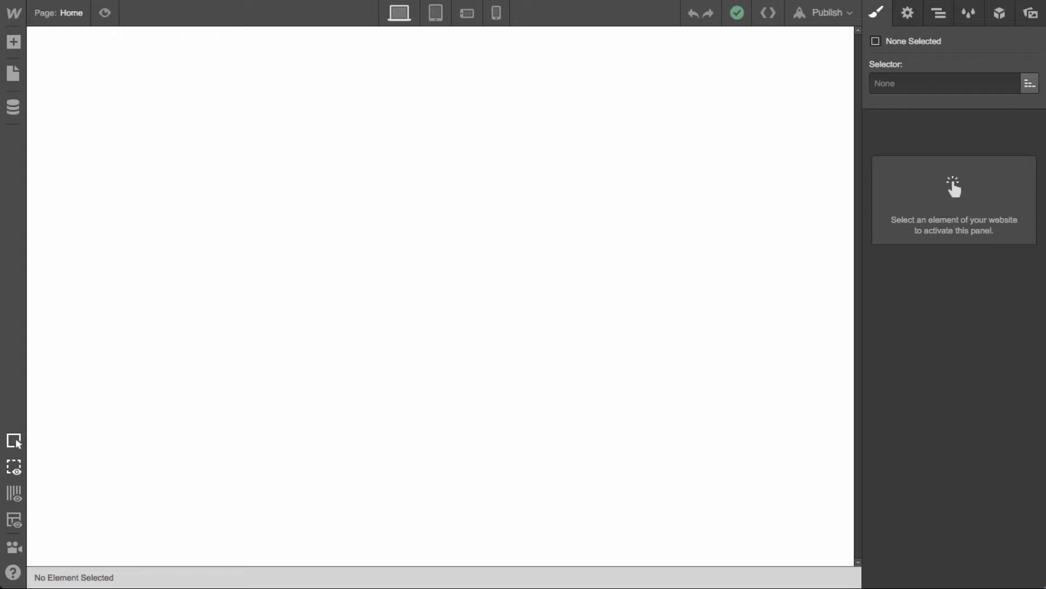
Add a Navbar component to the empty body of the Home page
left_click_drag(712, 312, 748, 243)
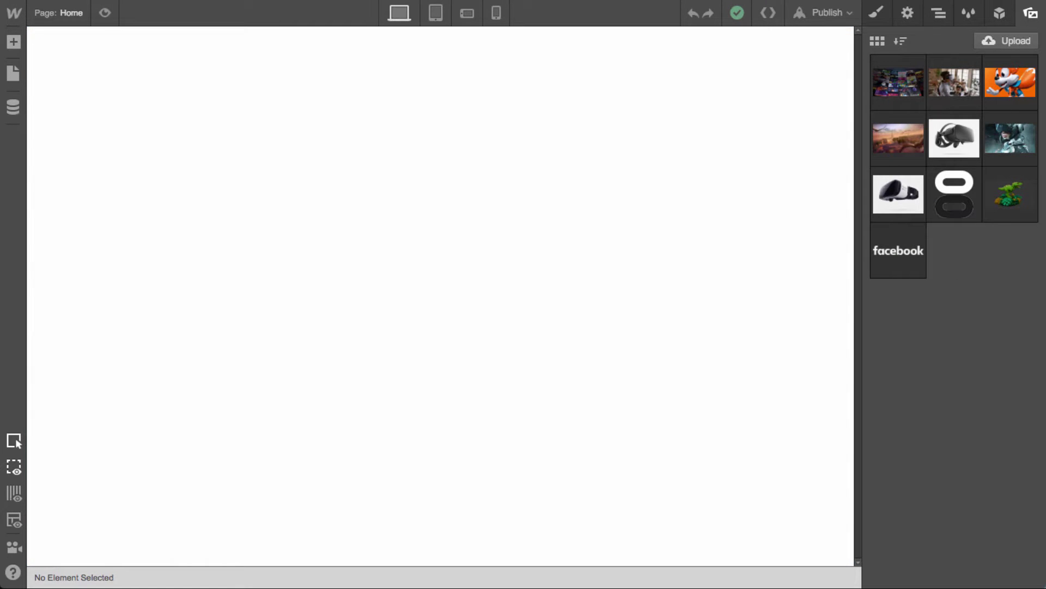
left_click(396, 170)
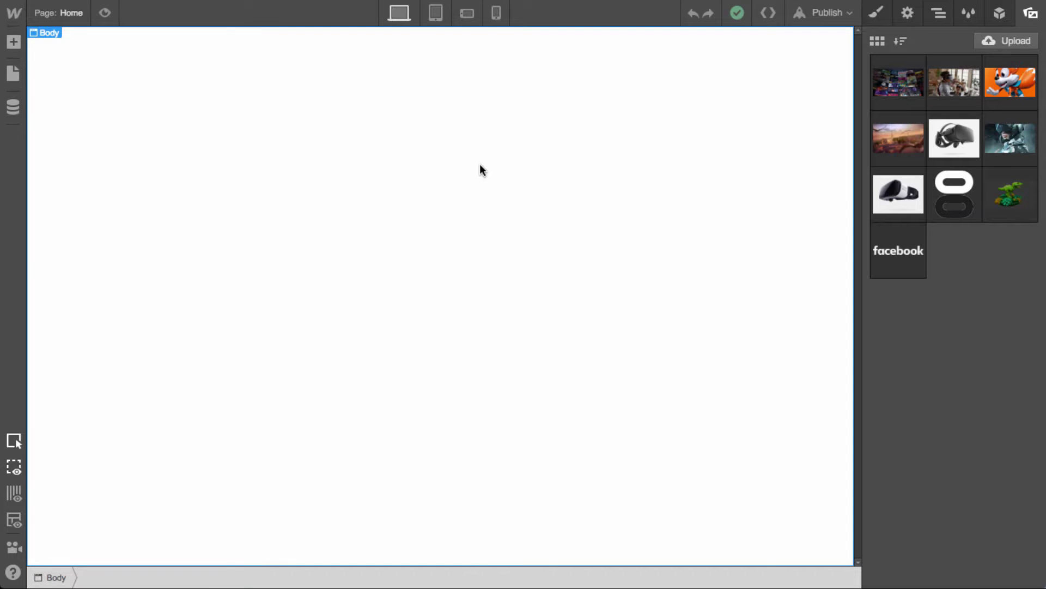
key("a")
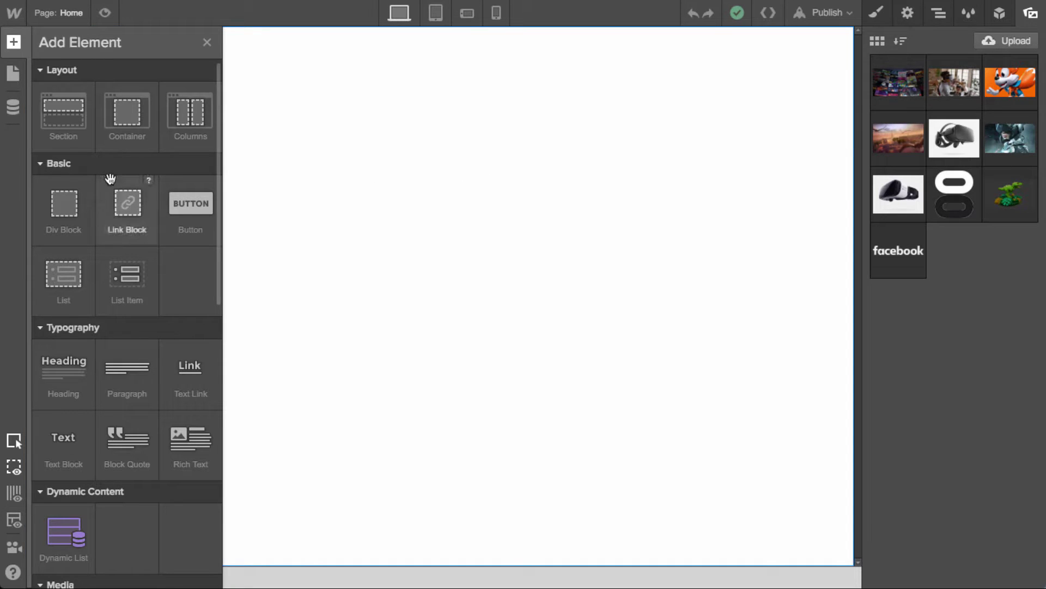
scroll(111, 178, "down", 5)
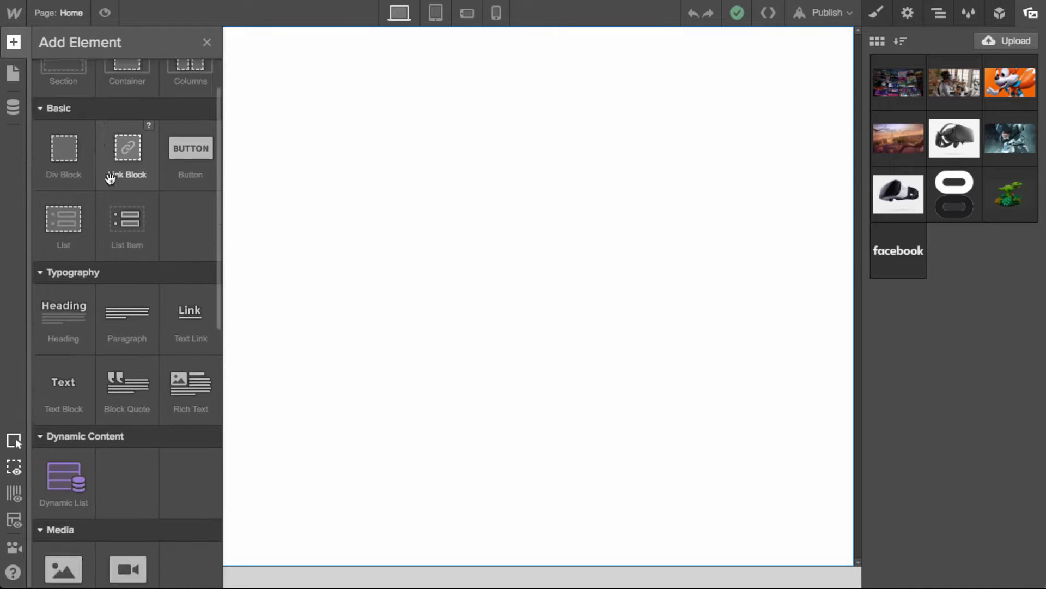
scroll(127, 312, "down", 5)
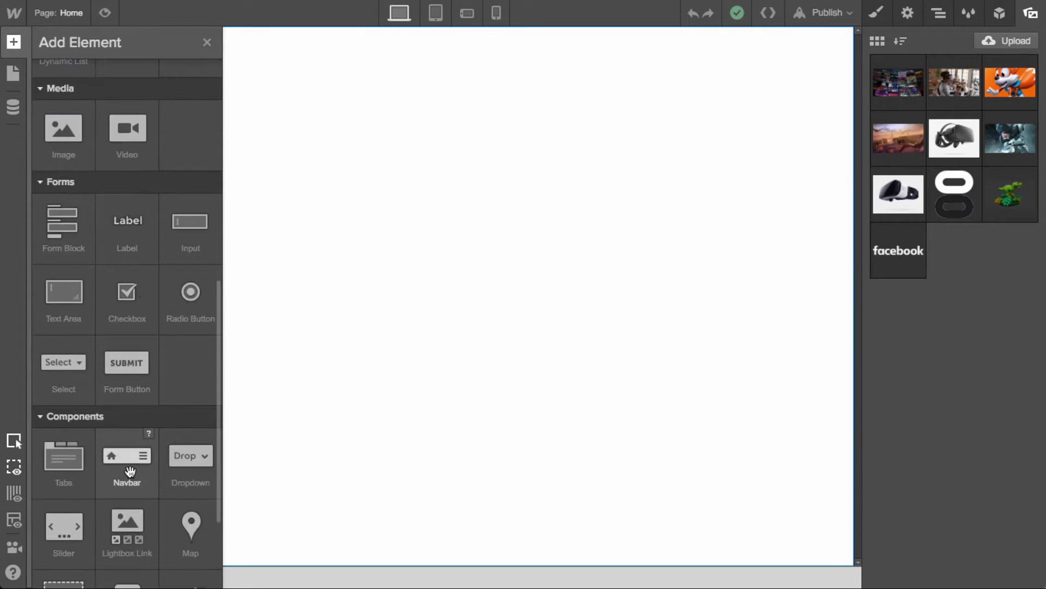
left_click_drag(129, 466, 546, 155)
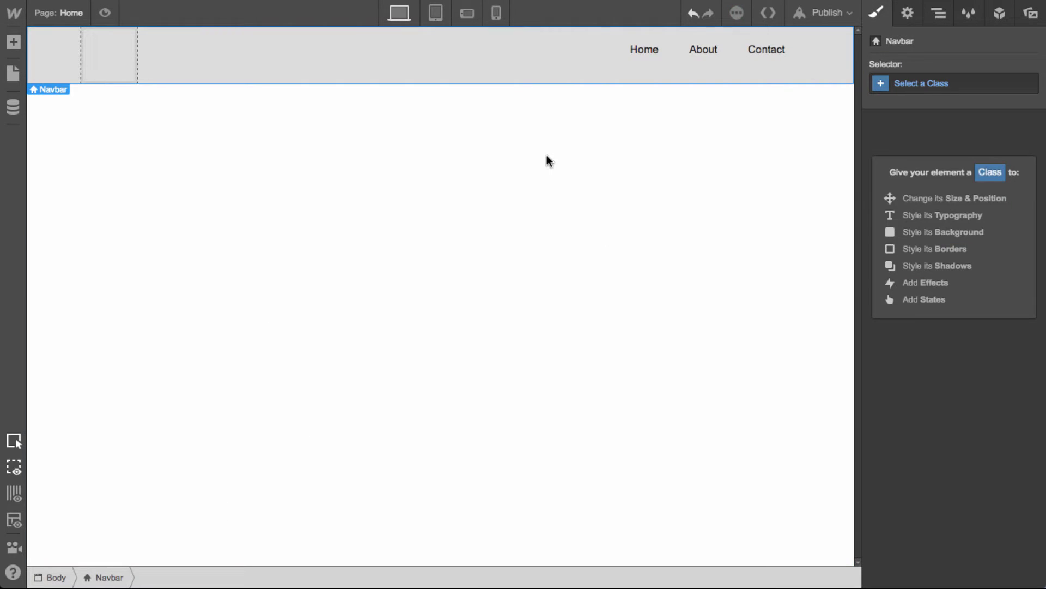
left_click(948, 85)
key("Escape")
Add a Section directly under Body and nest the Navbar inside it
left_click(939, 13)
key("a")
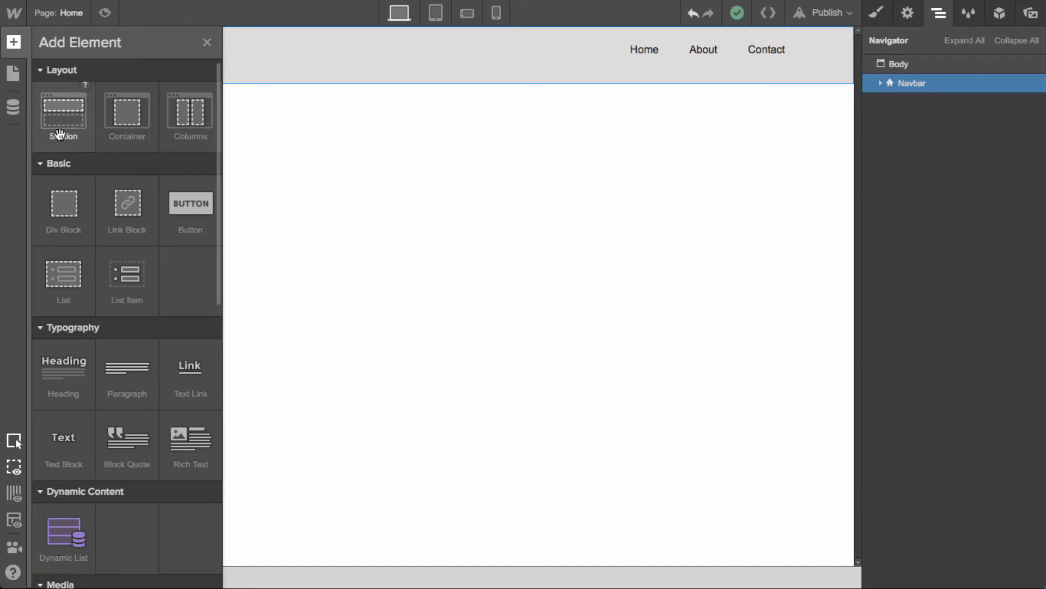
left_click_drag(60, 132, 916, 89)
left_click(951, 21)
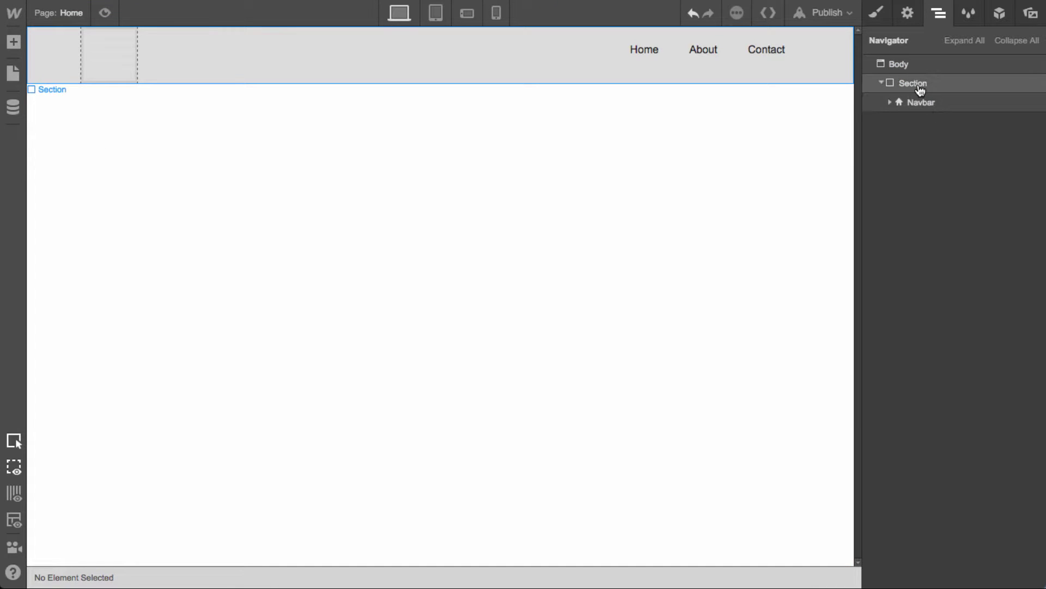
Give the Section around the Navbar a new class named hero
left_click(918, 85)
left_click(878, 14)
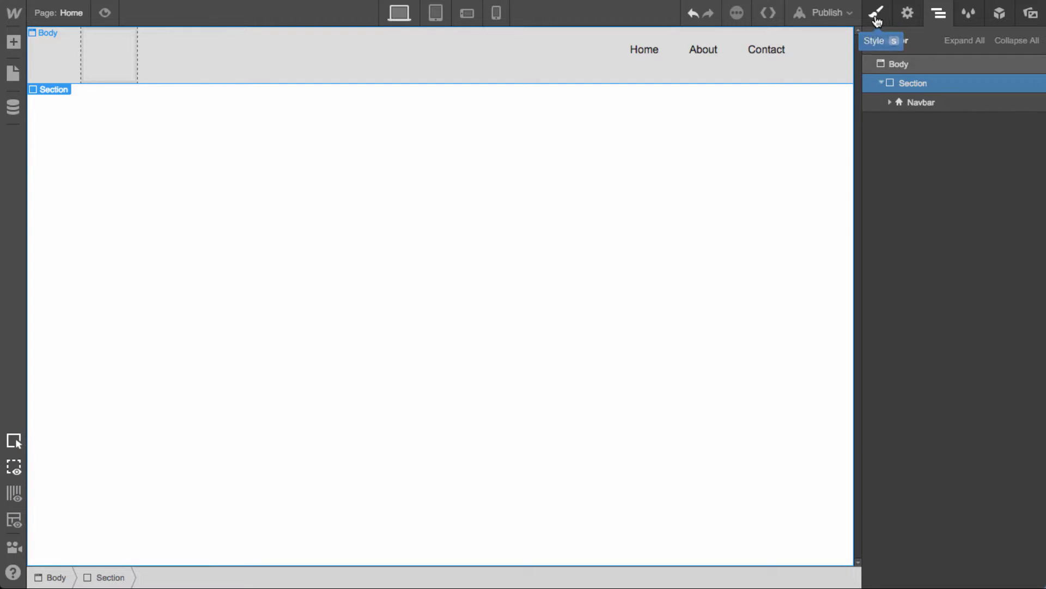
left_click(916, 82)
type("hero")
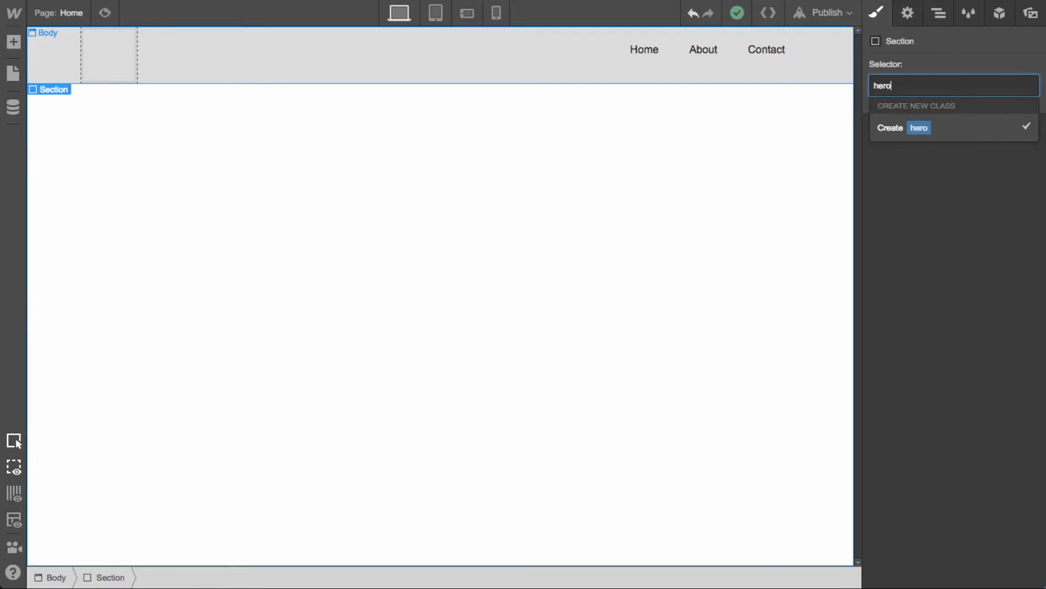
key("Return")
Set the hero section's height to 650 px
scroll(937, 426, "down", 8)
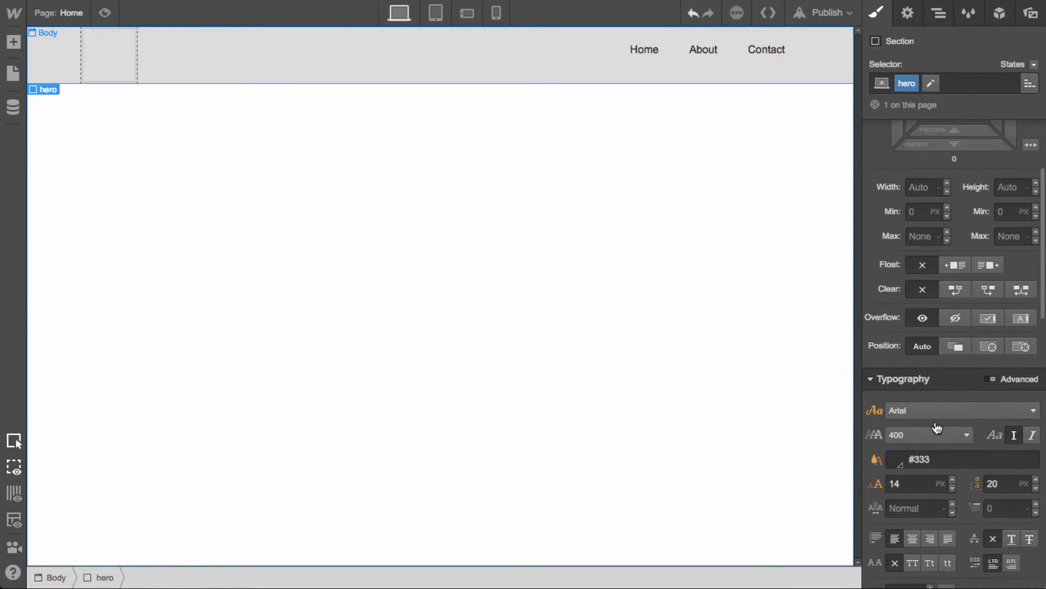
scroll(936, 425, "up", 6)
left_click(1011, 266)
type("650")
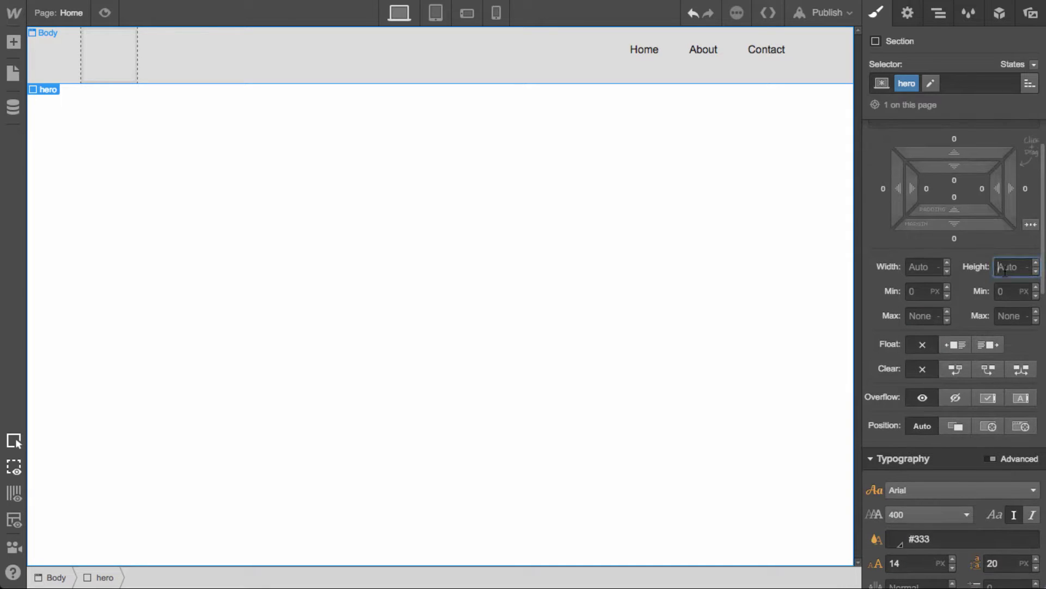
key("Return")
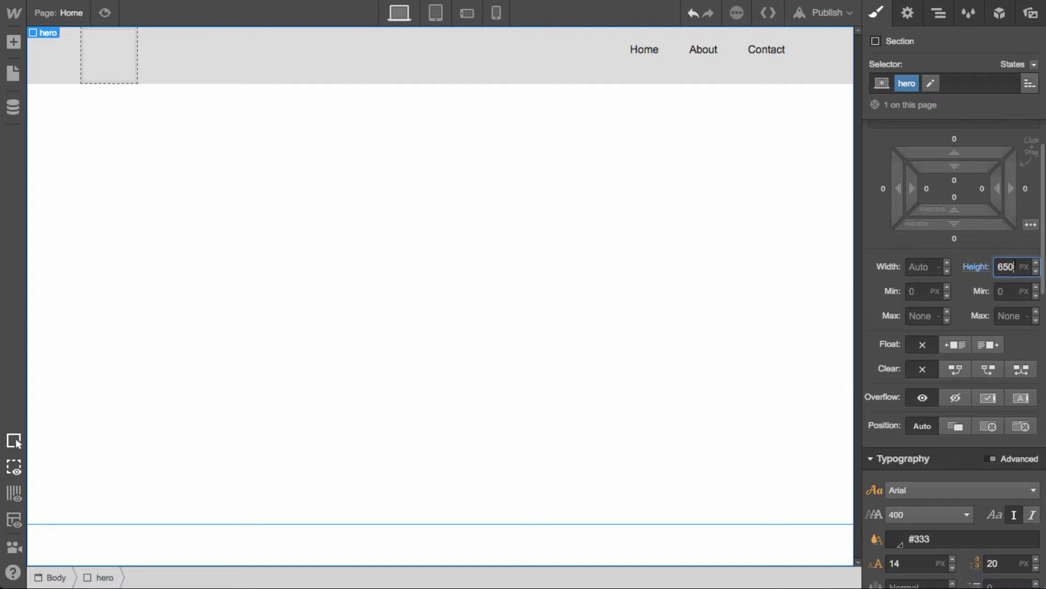
Set the hero section's height to 550 px
key("ctrl+a")
type("550")
key("Return")
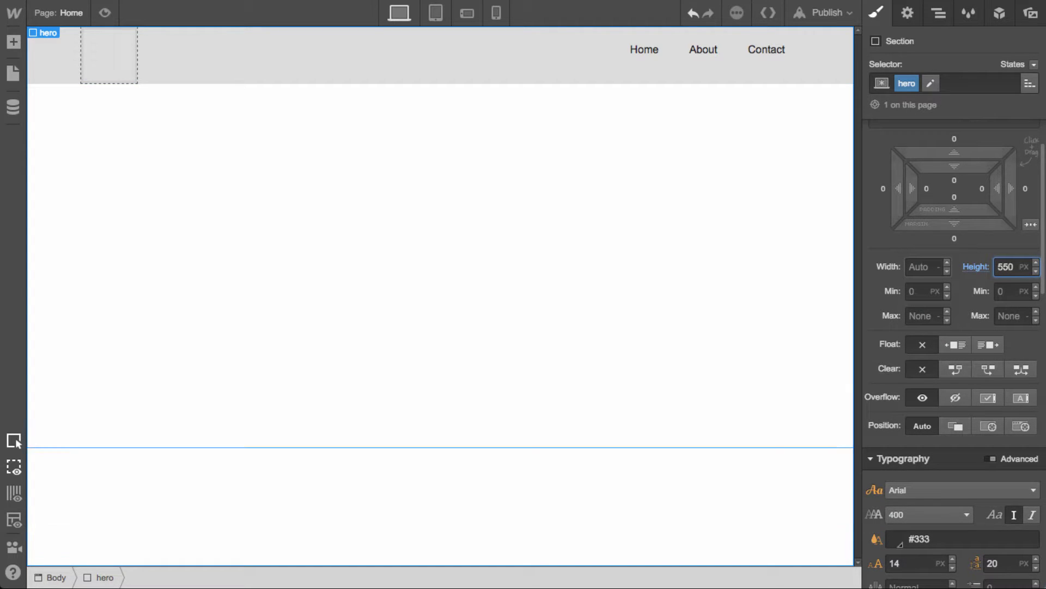
Use hero-bg.jpg from the site assets as the hero section's background image
scroll(929, 375, "down", 5)
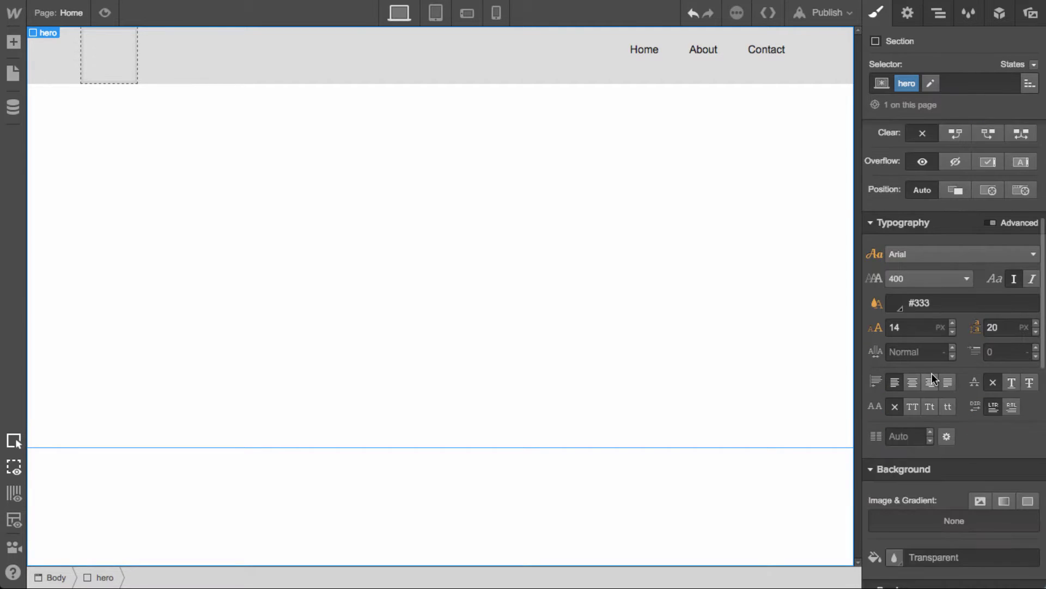
scroll(950, 478, "down", 1)
left_click(975, 466)
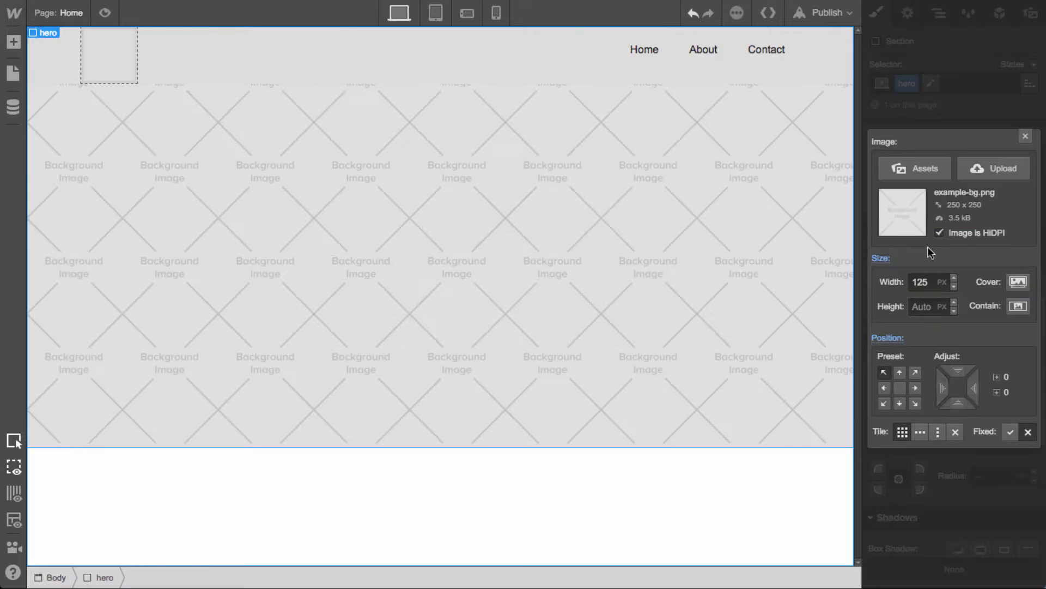
left_click(935, 173)
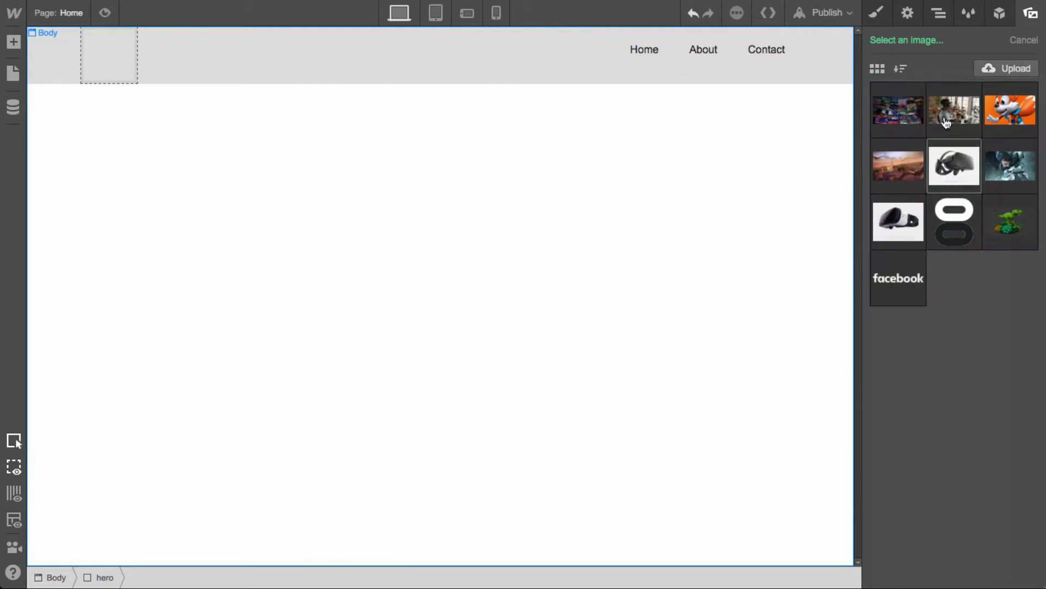
left_click(950, 113)
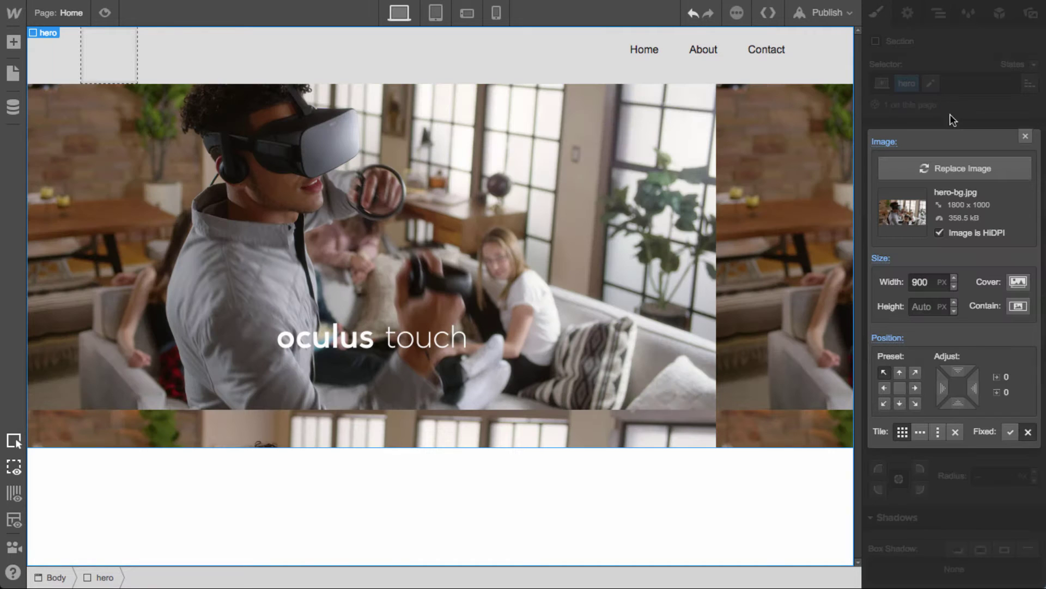
Size the hero background image to Cover, position it at the center and turn tiling off
left_click(1018, 281)
left_click(902, 391)
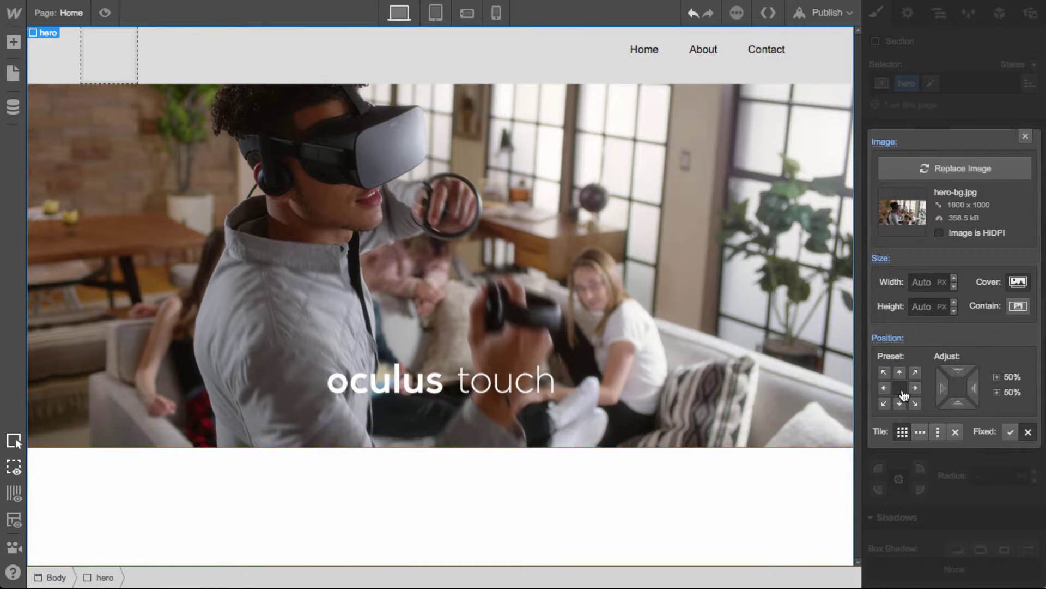
left_click(955, 431)
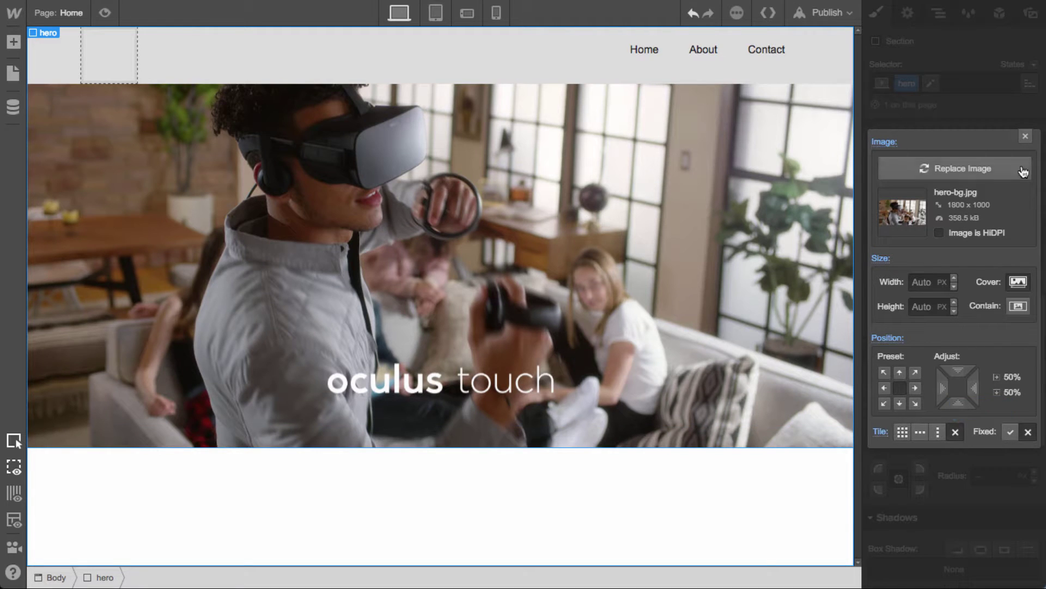
left_click(1025, 137)
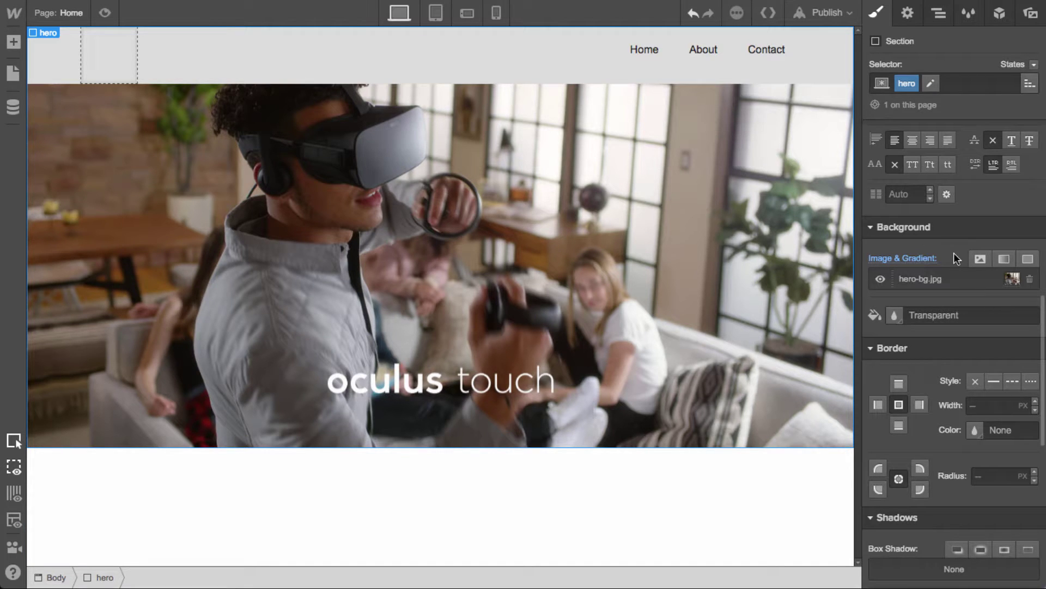
Give the Navbar element a new class named navbar
left_click(829, 50)
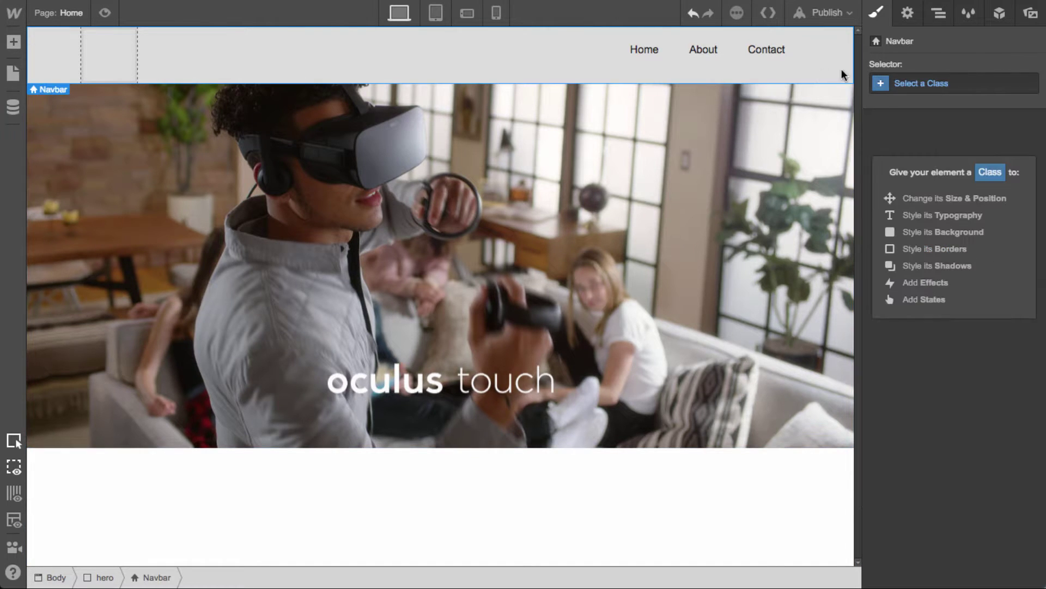
left_click(931, 82)
type("navbar")
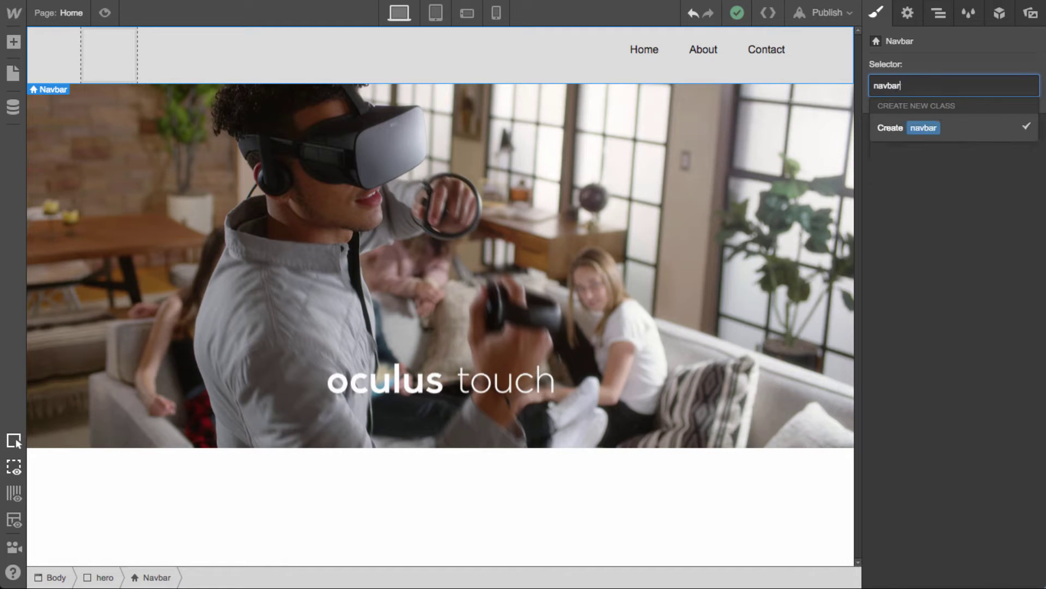
key("Return")
Set the navbar's background color to a translucent dark gray, rgba(32, 32, 32, 0.85)
scroll(926, 414, "down", 10)
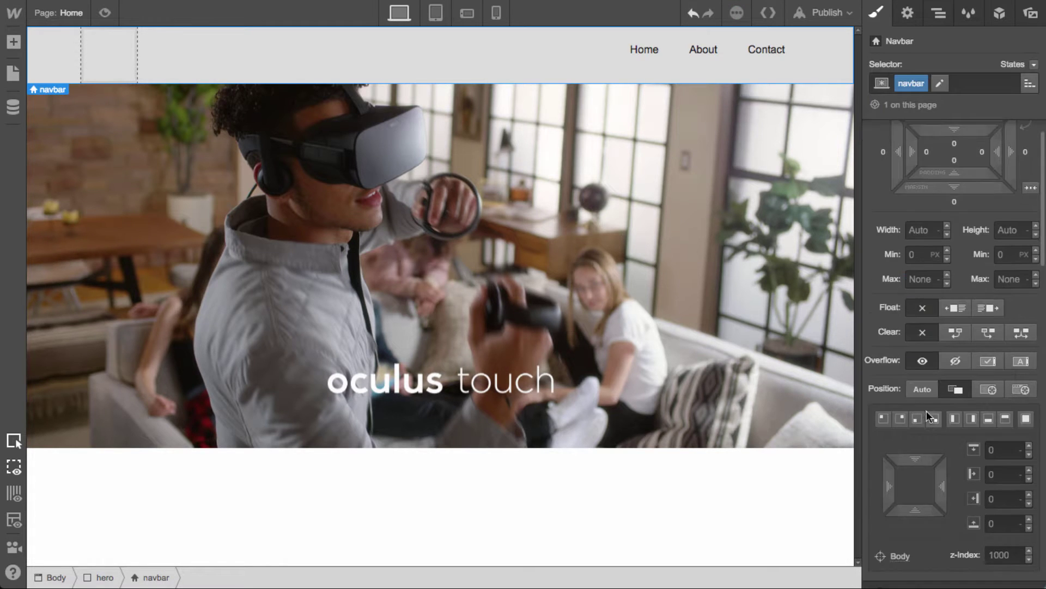
scroll(920, 421, "down", 5)
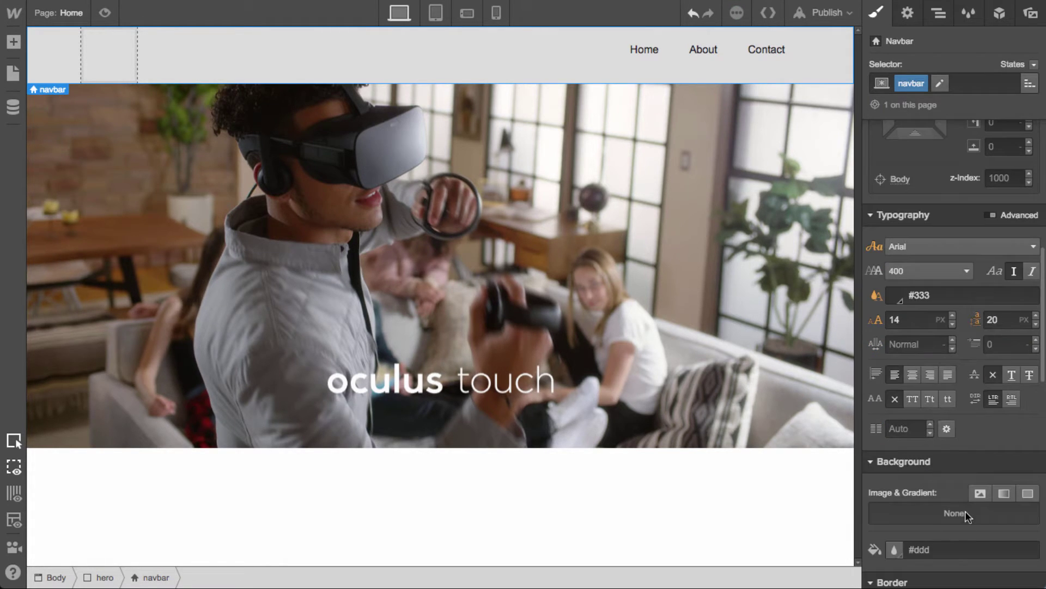
left_click(896, 550)
left_click_drag(948, 411, 803, 476)
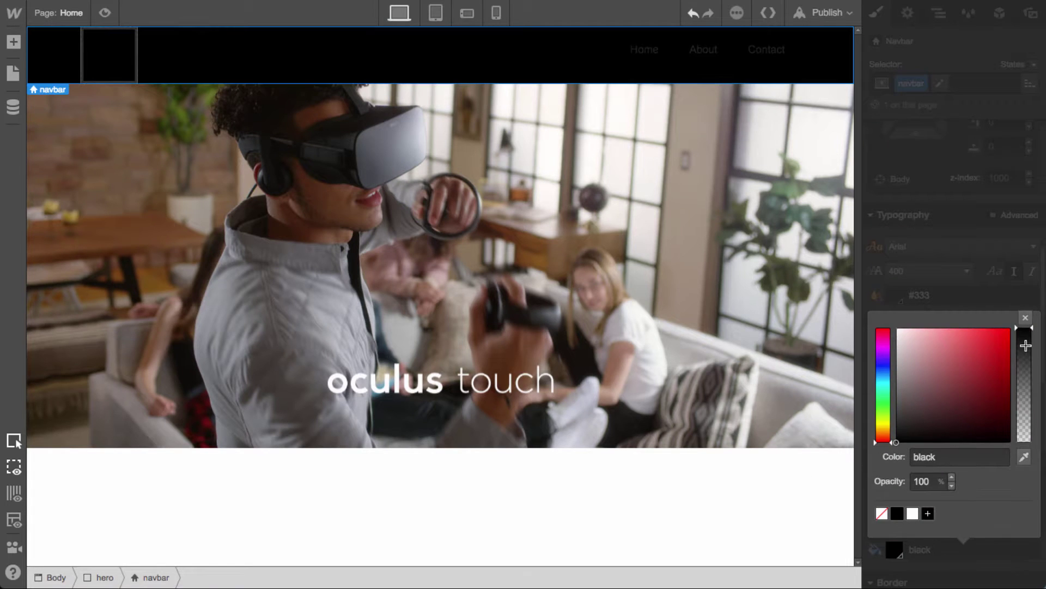
left_click_drag(1029, 340, 1027, 344)
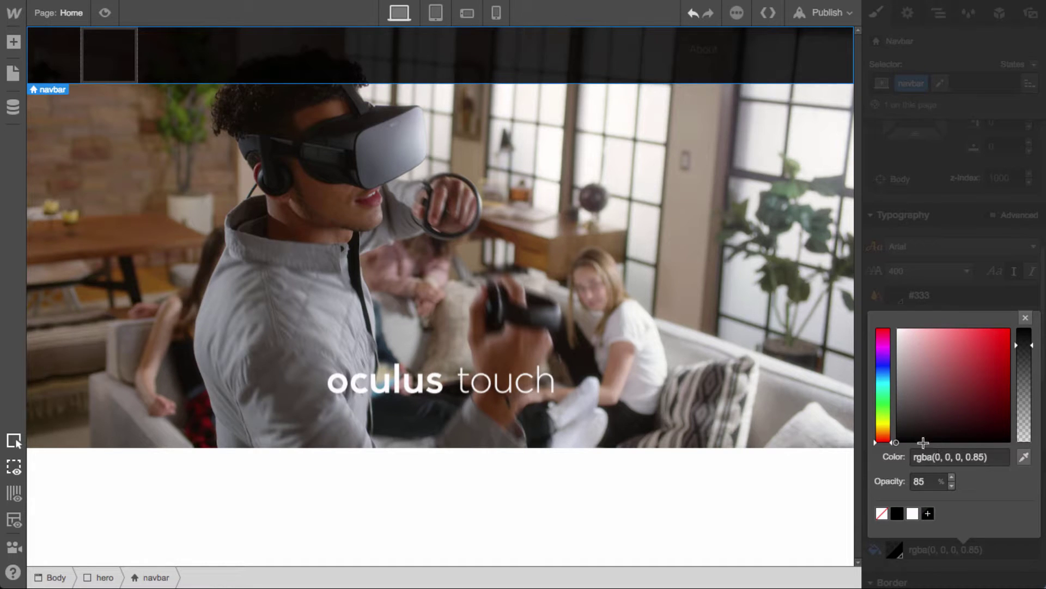
left_click_drag(923, 442, 868, 428)
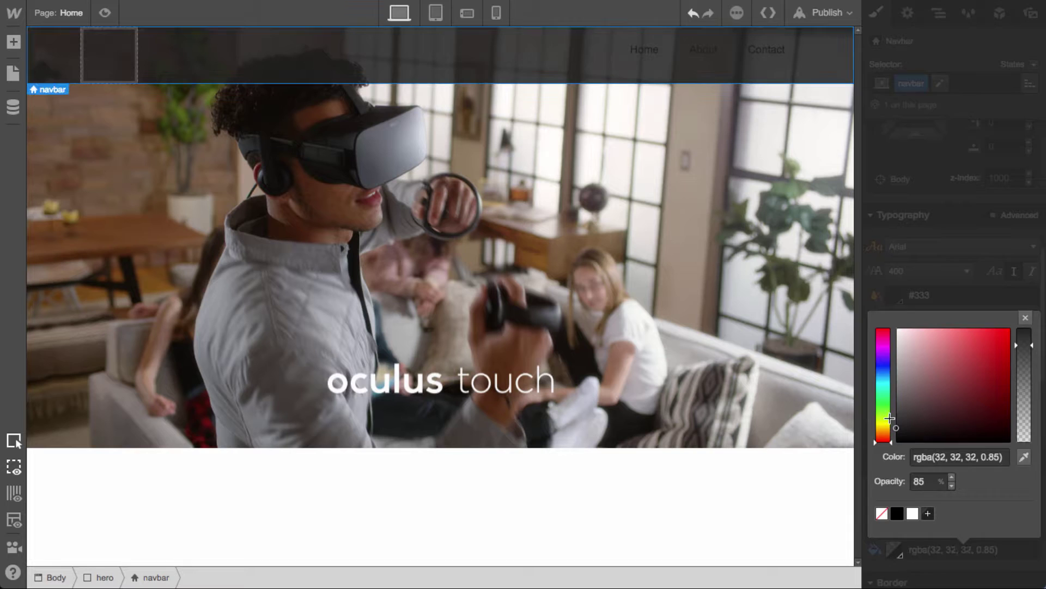
left_click(1025, 318)
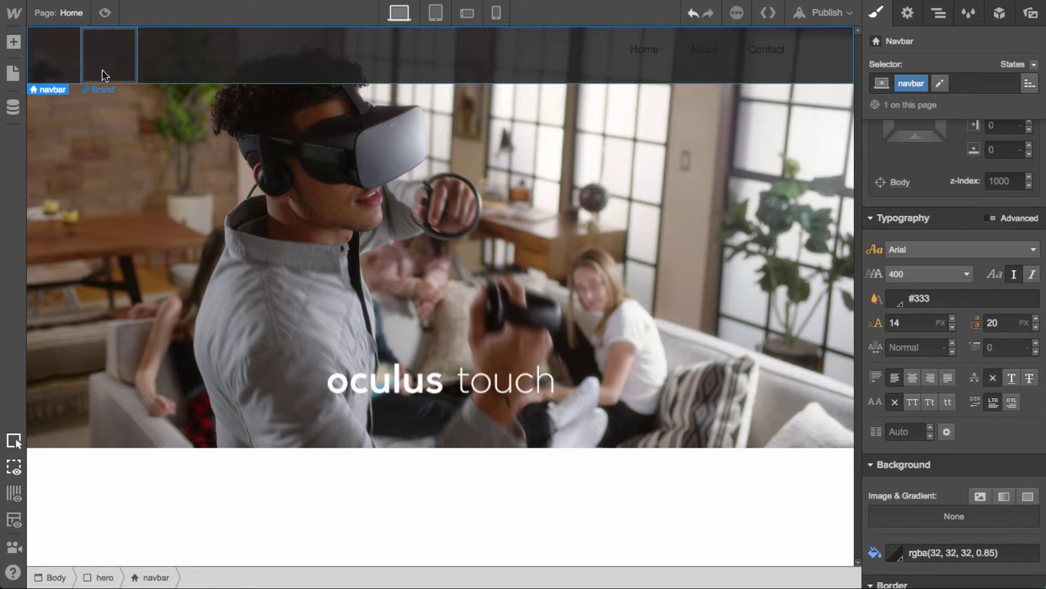
Give the navbar's Brand link a new class named logo
key("a")
key("a")
left_click(135, 66)
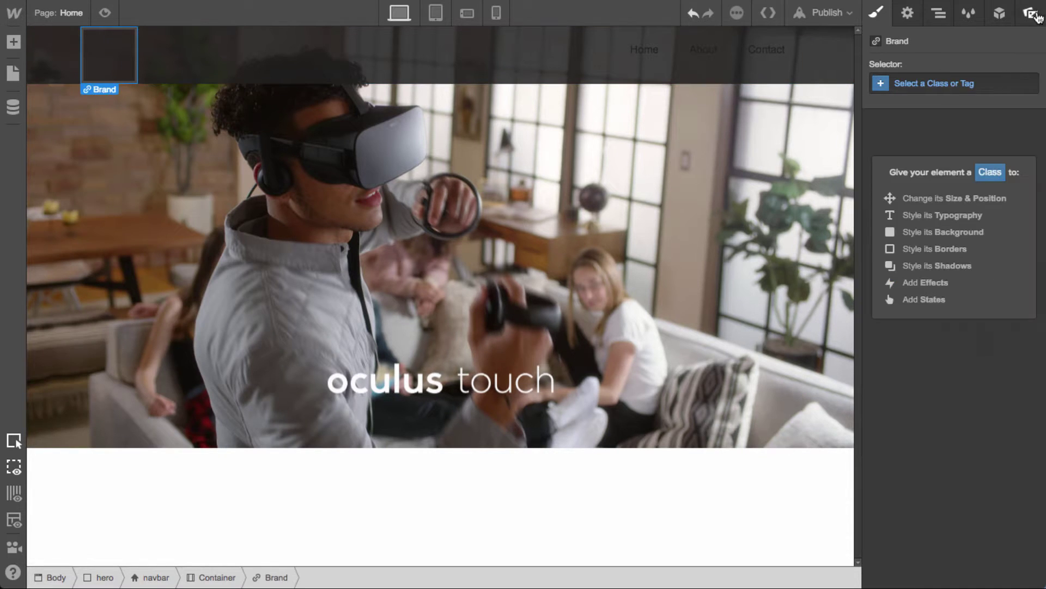
left_click(1031, 12)
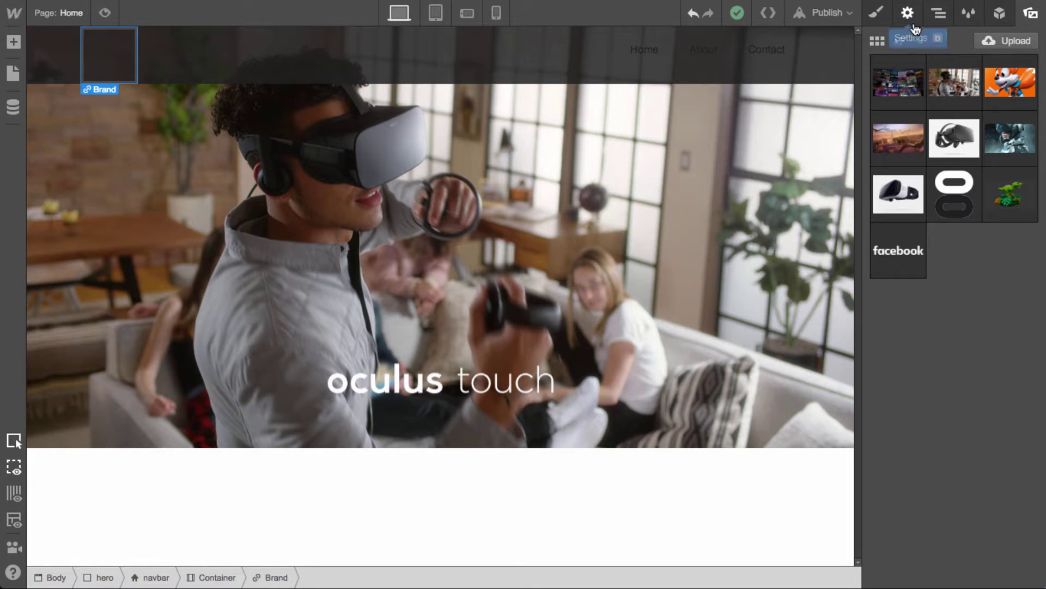
left_click(884, 18)
left_click(904, 85)
type("logo")
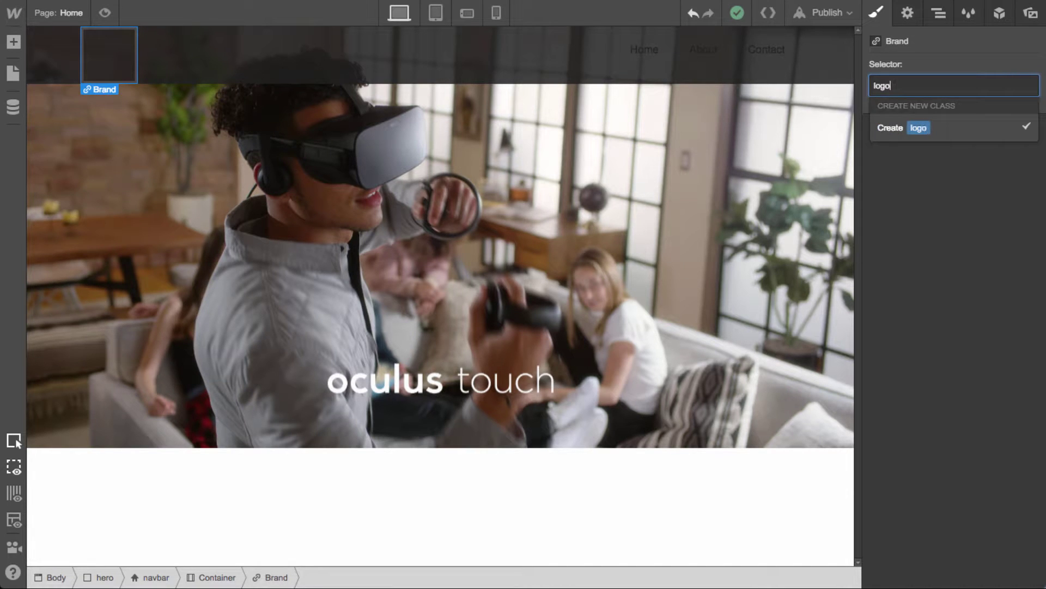
key("Return")
Set the logo's width and height to 250 px each
scroll(973, 300, "down", 5)
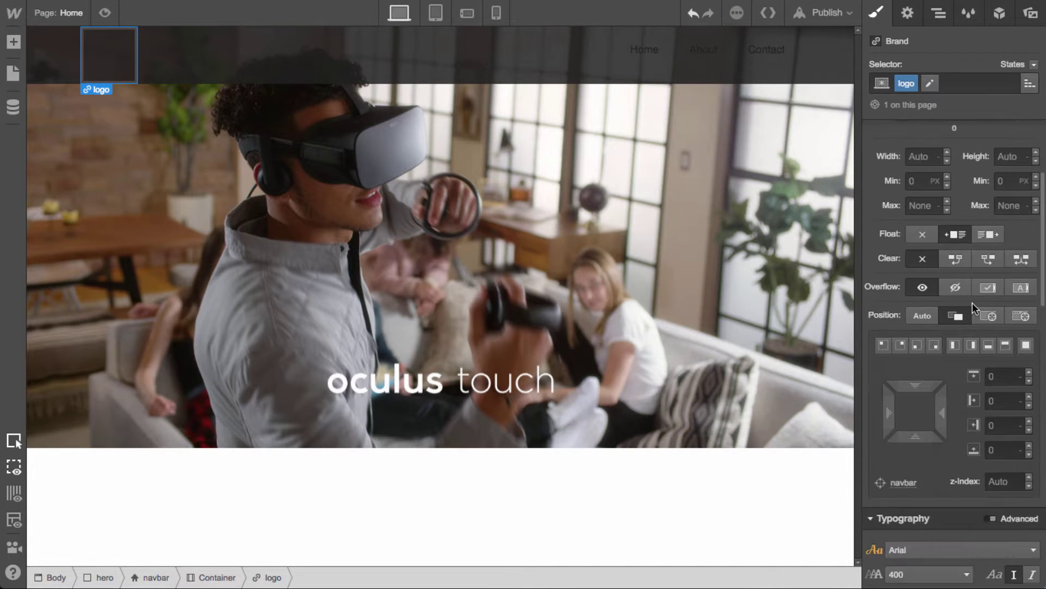
scroll(972, 302, "up", 1)
left_click(920, 193)
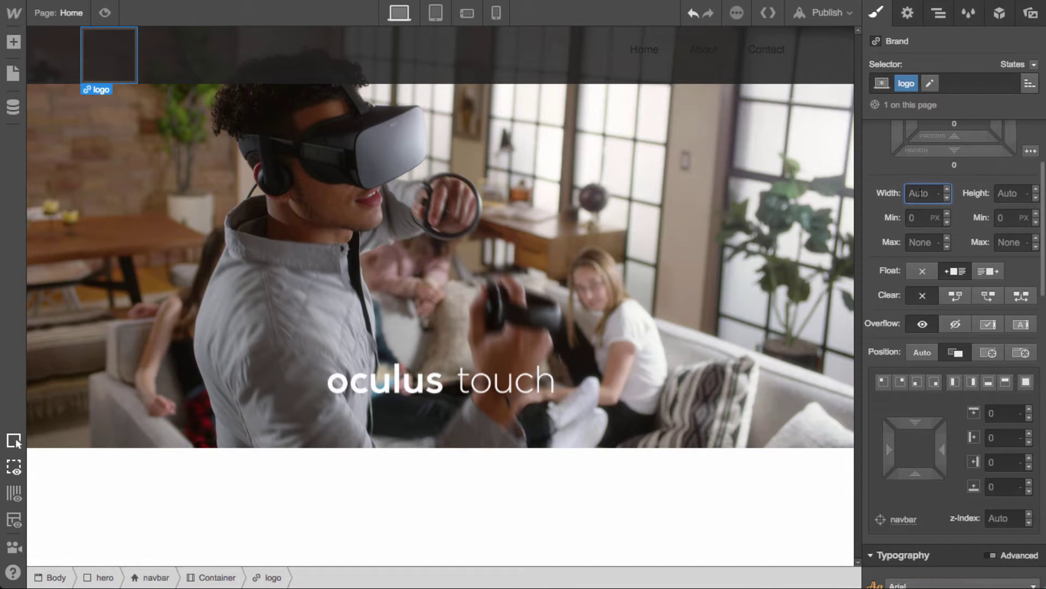
type("250")
key("Tab")
type("250")
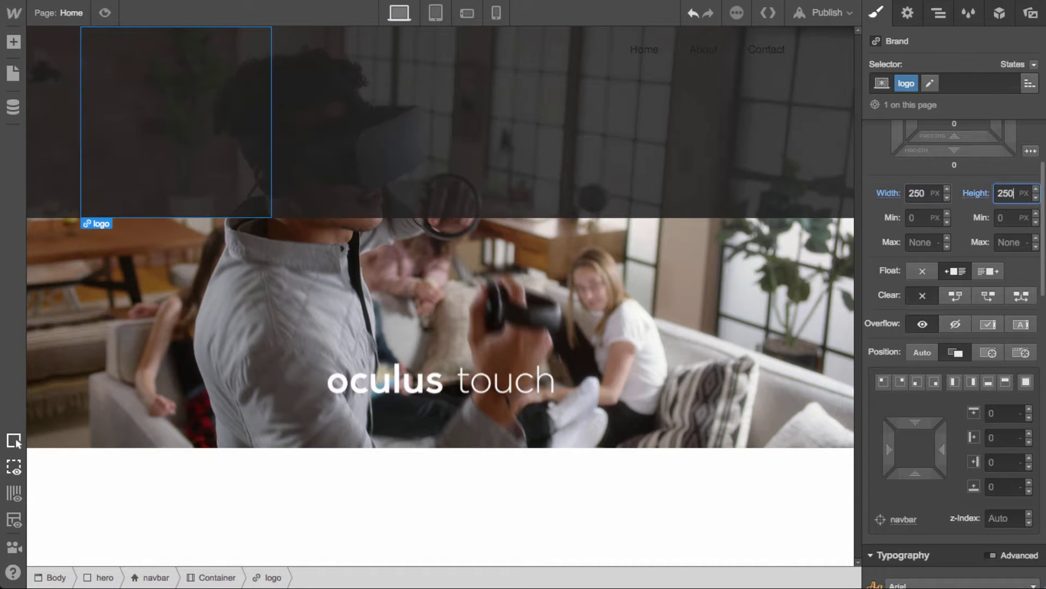
scroll(914, 302, "down", 1)
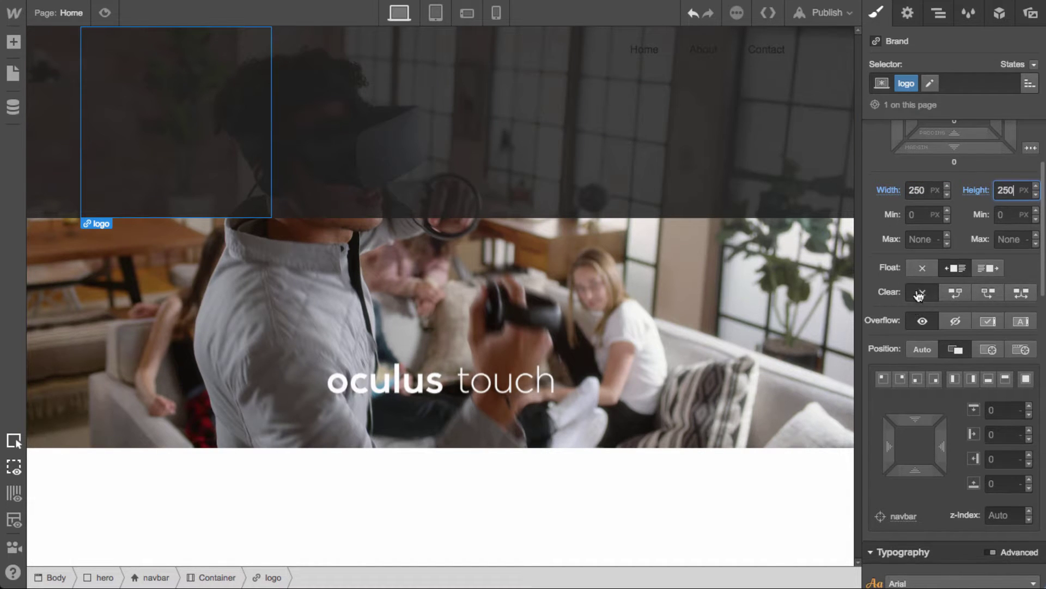
Set the logo's width and height to 75 px each
key("shift+Tab")
type("75")
key("Tab")
type("75")
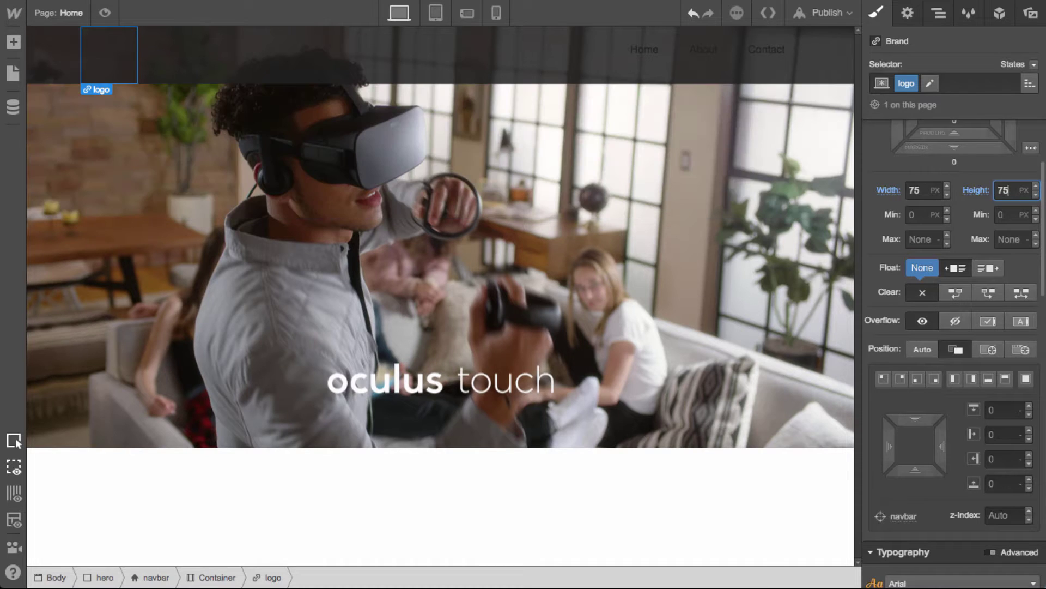
Use logo.png from the site assets as the logo link's background image
scroll(921, 360, "down", 5)
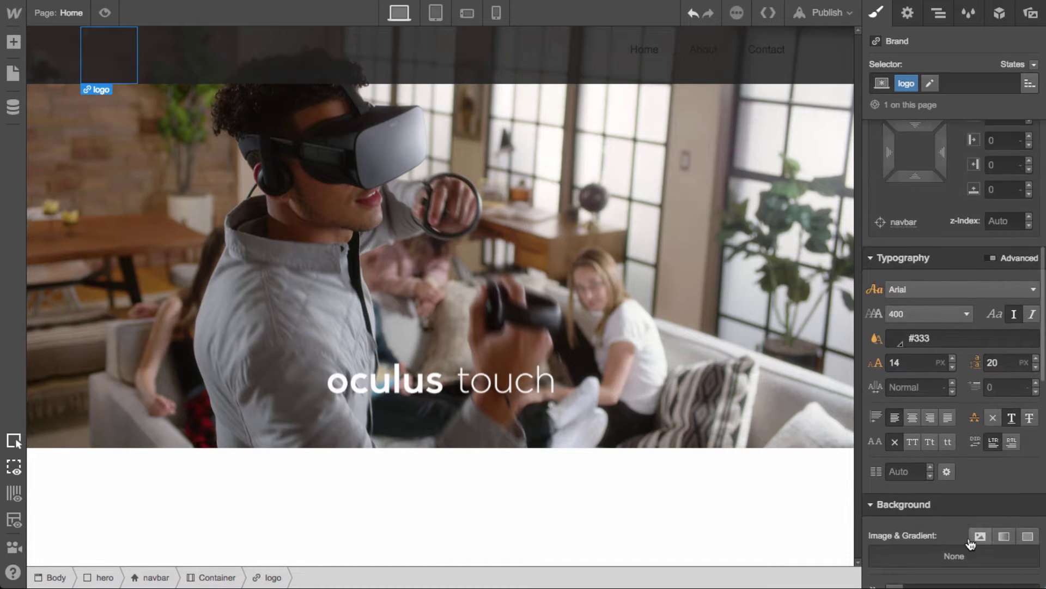
left_click(984, 537)
left_click(914, 167)
left_click(947, 217)
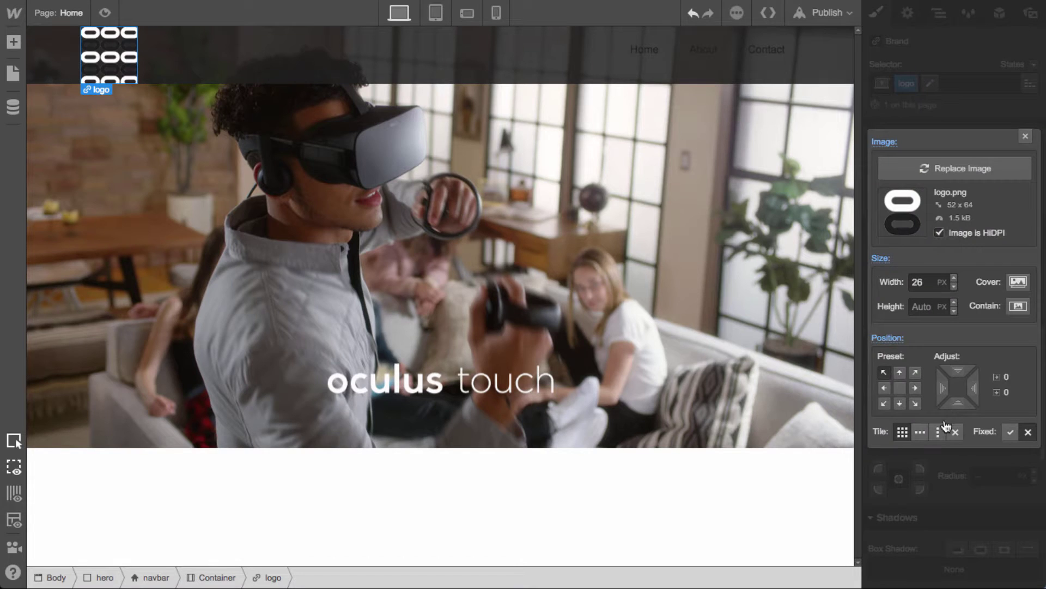
Size the logo background image to Cover and align it to the top center
left_click(1018, 282)
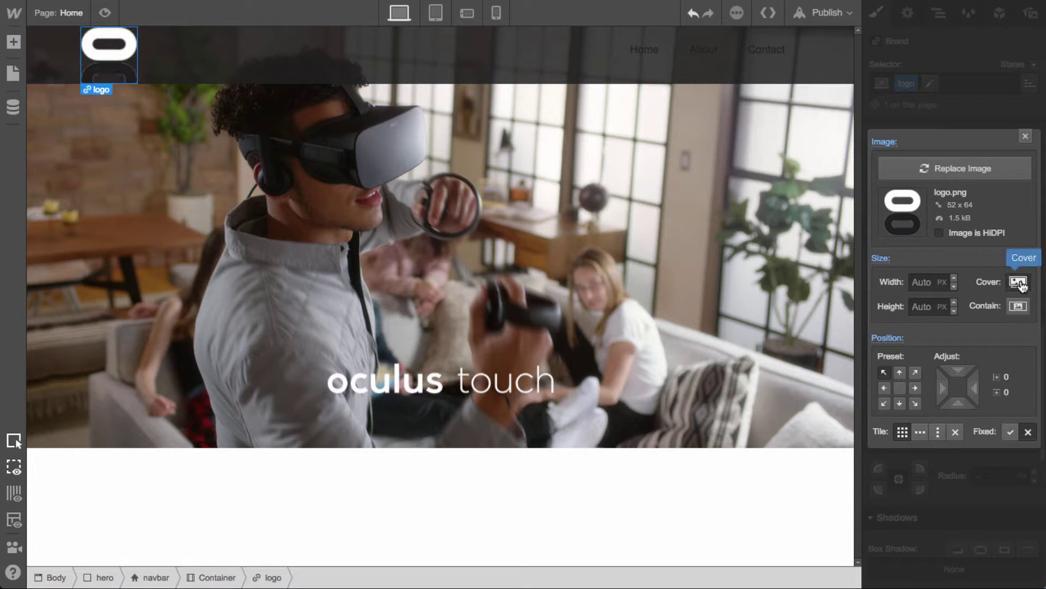
left_click(901, 388)
left_click(900, 373)
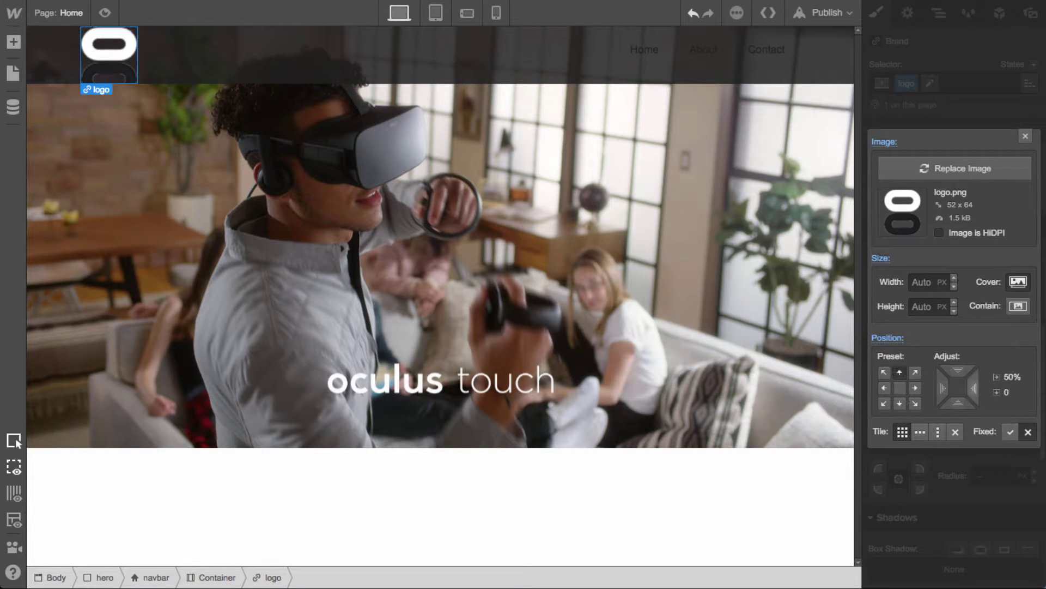
left_click(1025, 136)
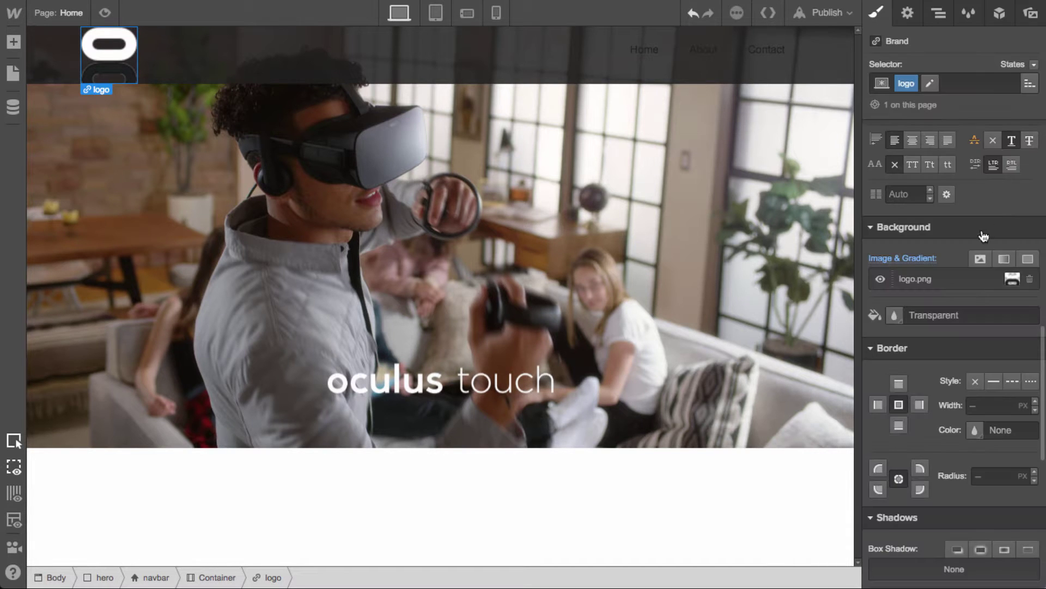
scroll(973, 305, "up", 10)
scroll(1000, 262, "up", 3)
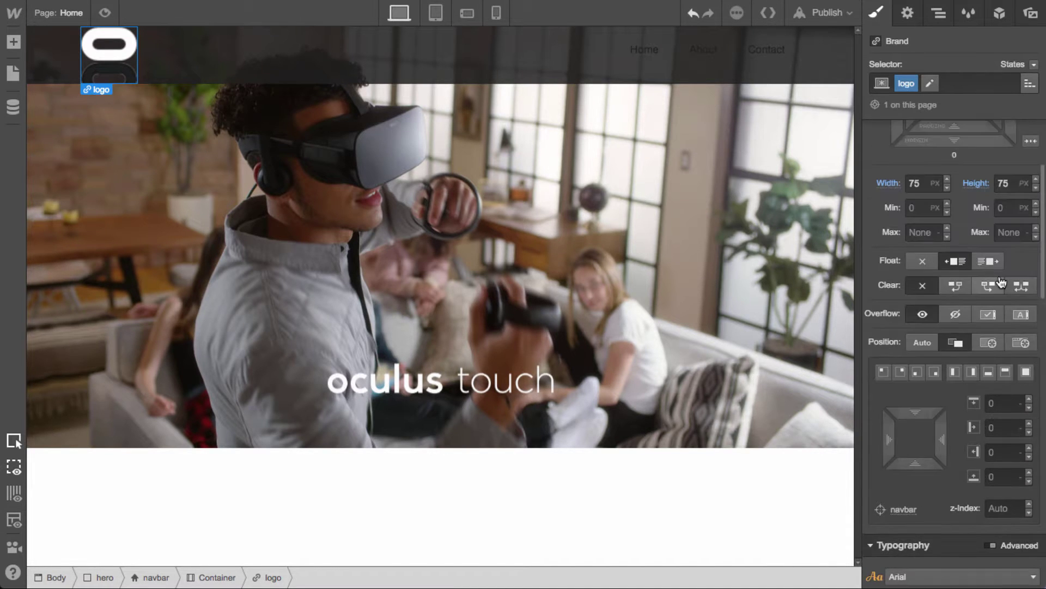
Set the logo's height to 46 px
left_click(1008, 184)
key("shift+Down")
key("shift+Down")
key("shift+Down")
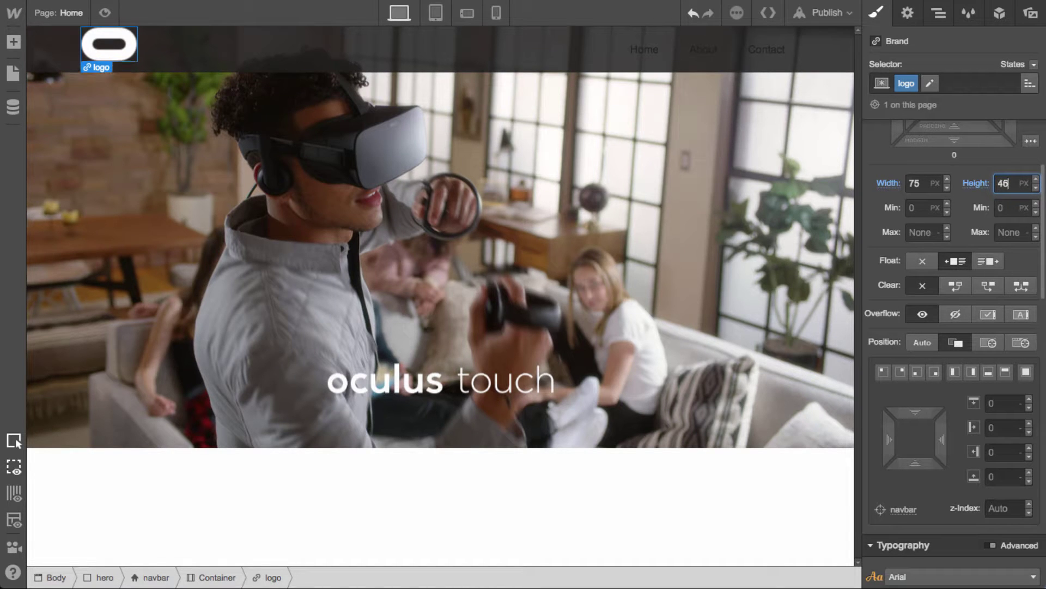
key("Up")
Remove the Cover sizing from the logo's background image and turn off its tiling
scroll(967, 401, "down", 5)
scroll(954, 442, "down", 3)
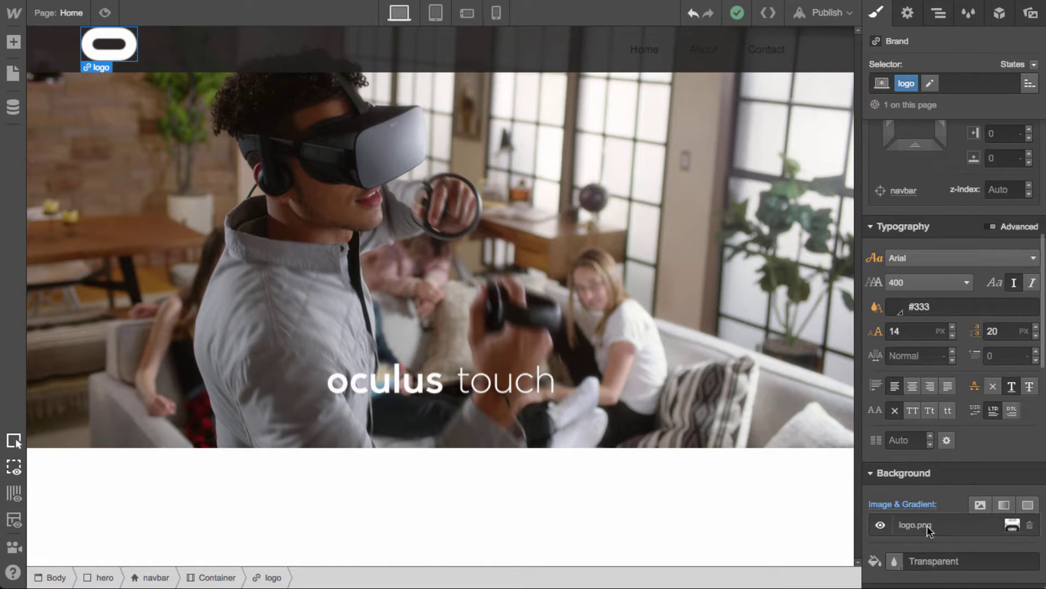
left_click(934, 535)
left_click(1019, 281)
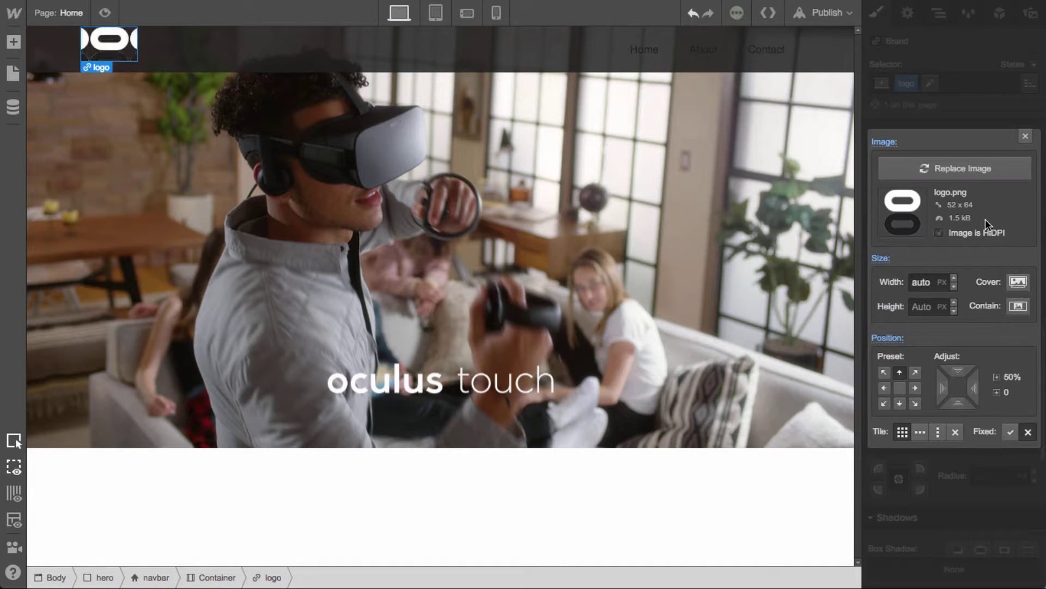
left_click(956, 432)
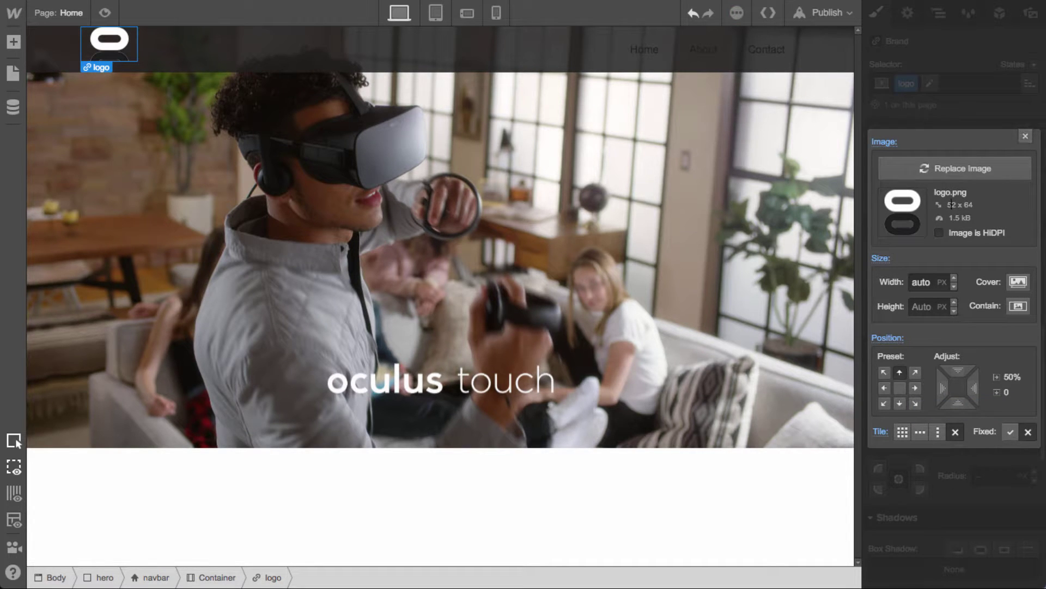
left_click(1025, 136)
Set the logo's width to 52 px and its height to 32 px
scroll(978, 297, "up", 5)
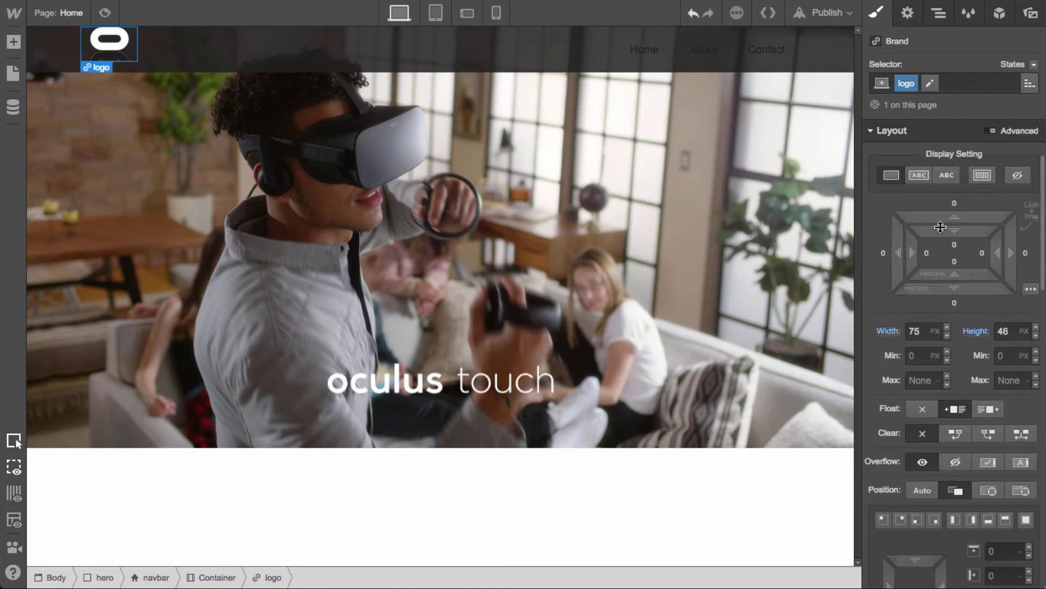
left_click(915, 331)
type("52")
key("Tab")
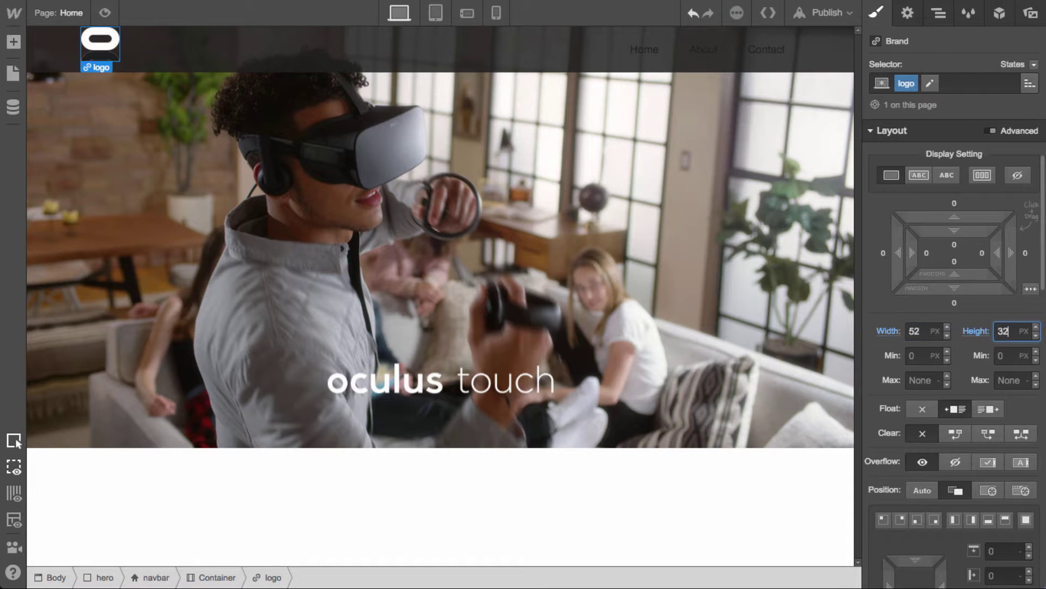
type("32")
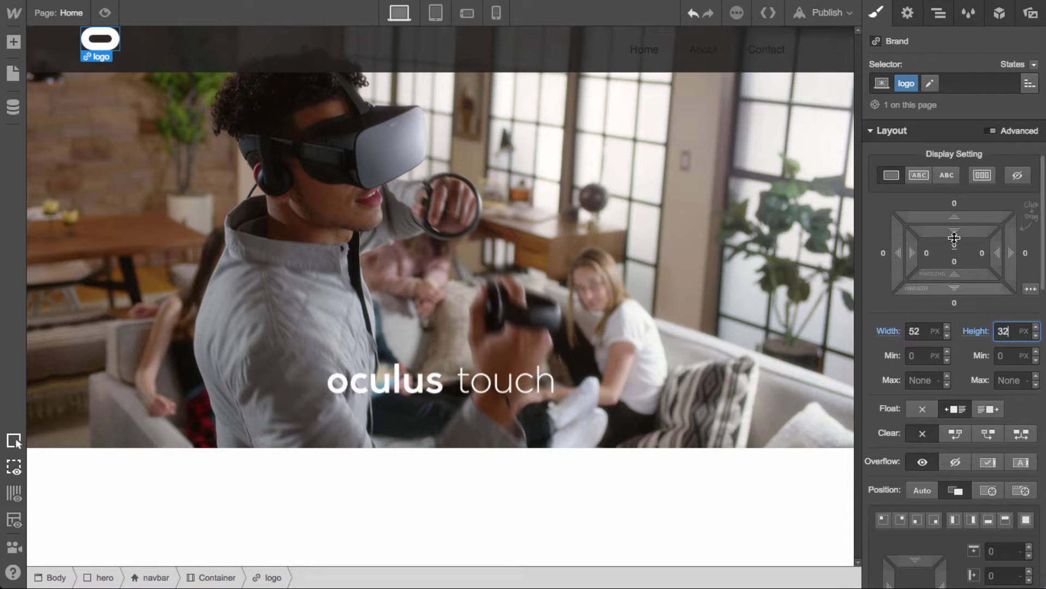
Add a 14 px margin on all four sides of the logo
left_click_drag(954, 238, 955, 239)
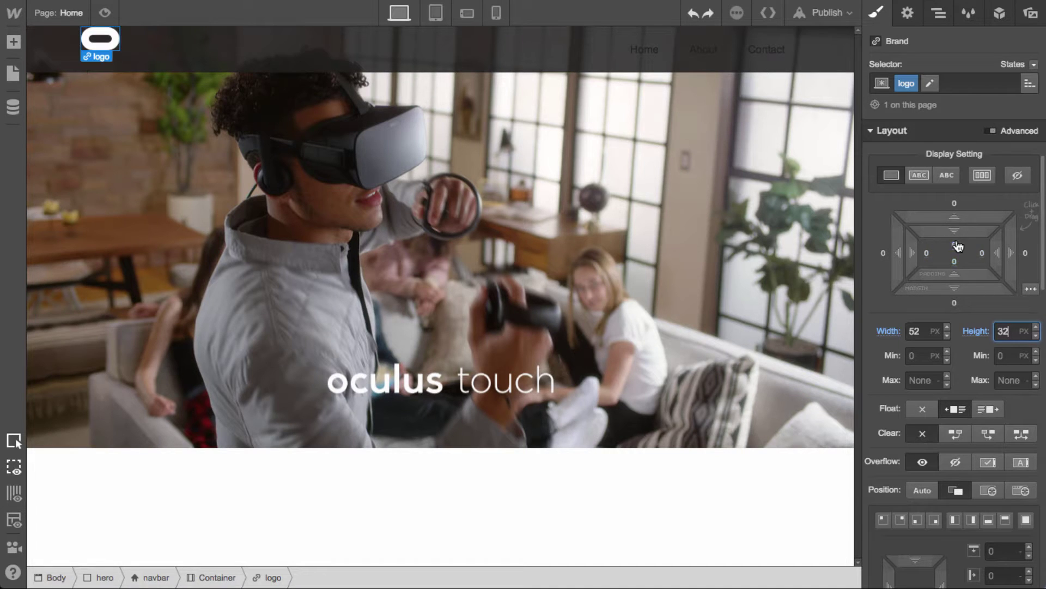
left_click(938, 12)
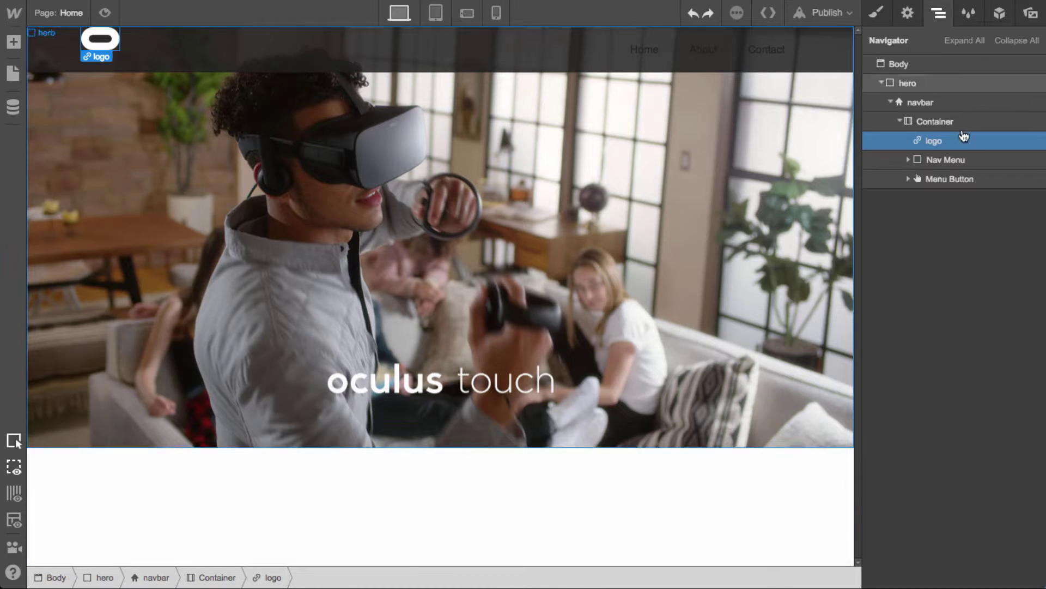
left_click(876, 12)
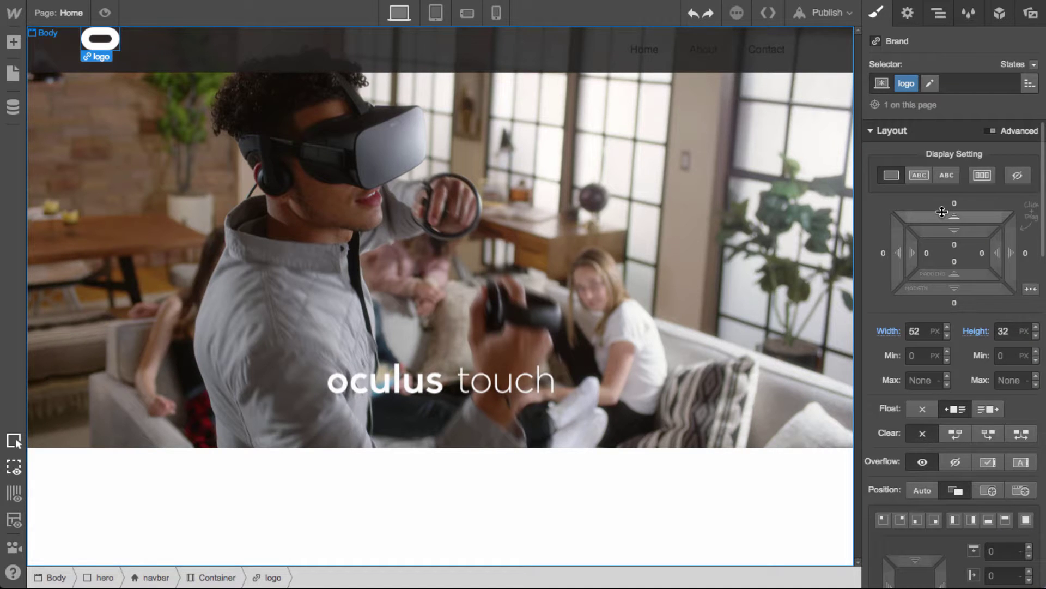
left_click_drag(942, 212, 901, 180)
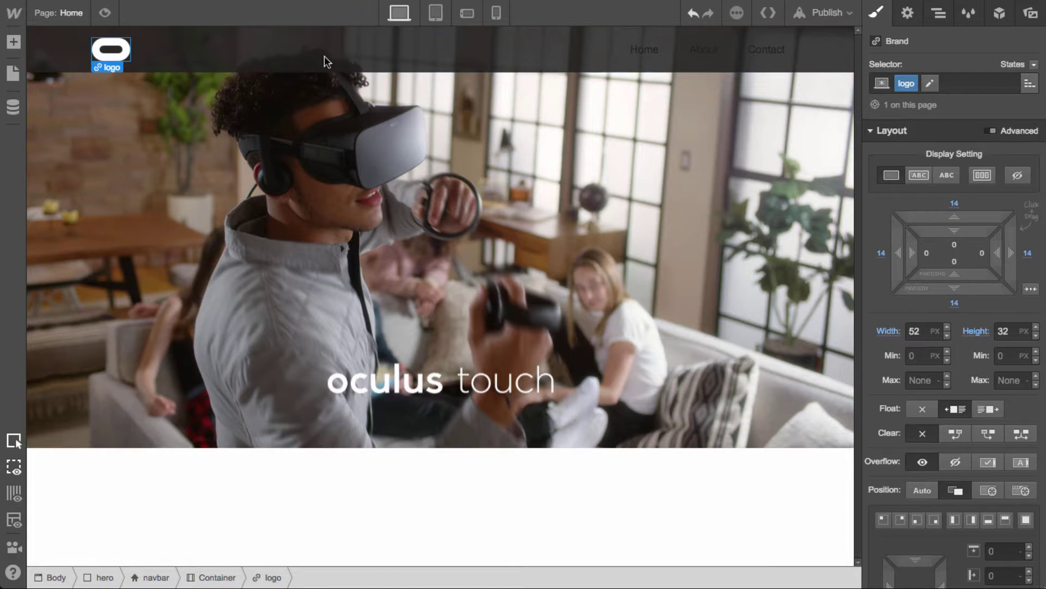
Give the Nav Menu element that holds the navbar links a new class named "nav menu"
left_click(617, 67)
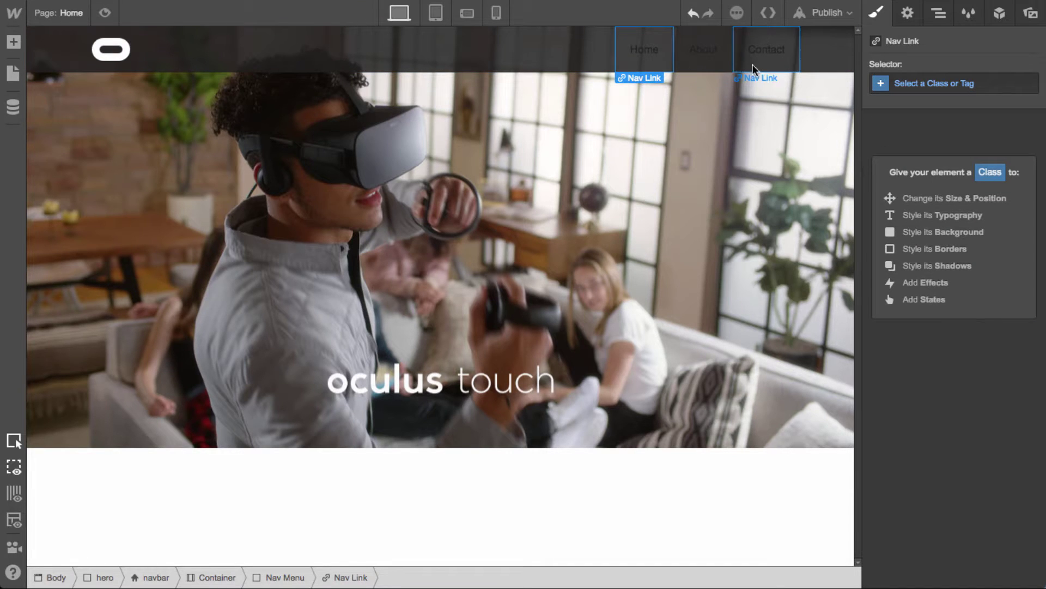
left_click(938, 13)
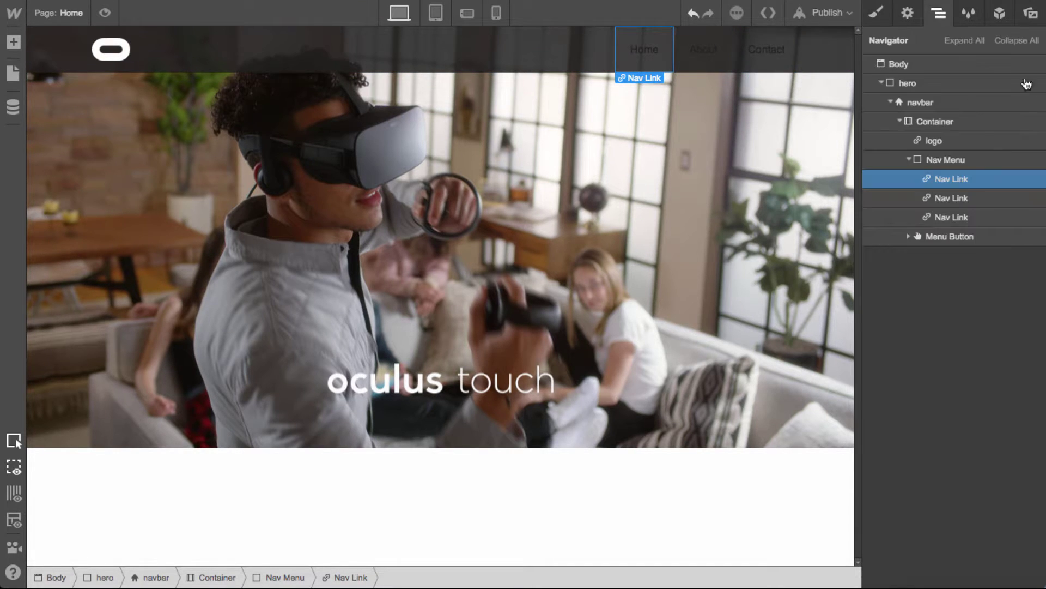
left_click(938, 163)
key("s")
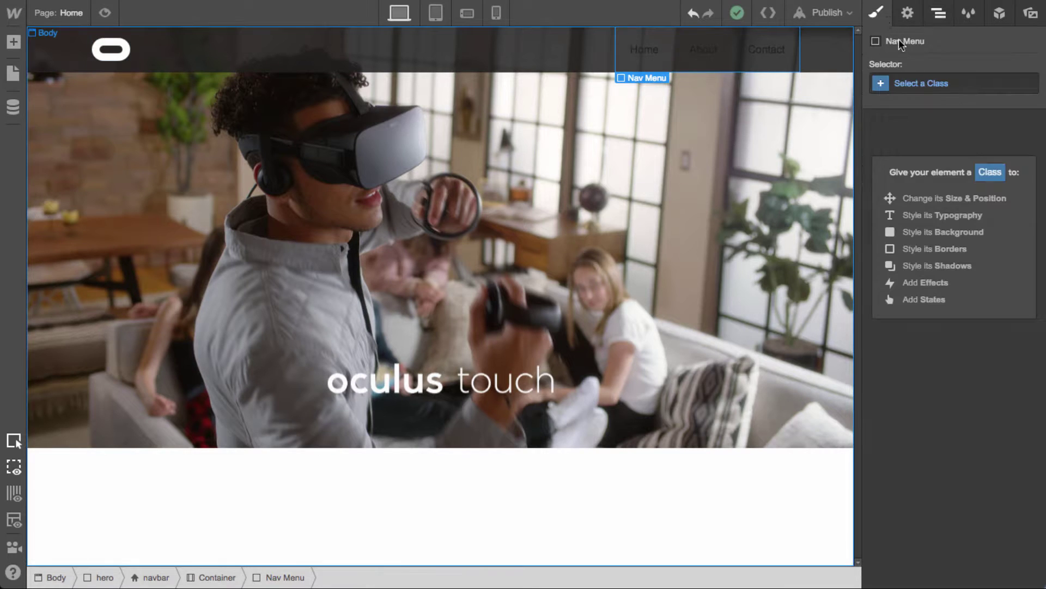
left_click(927, 86)
type("nav menu")
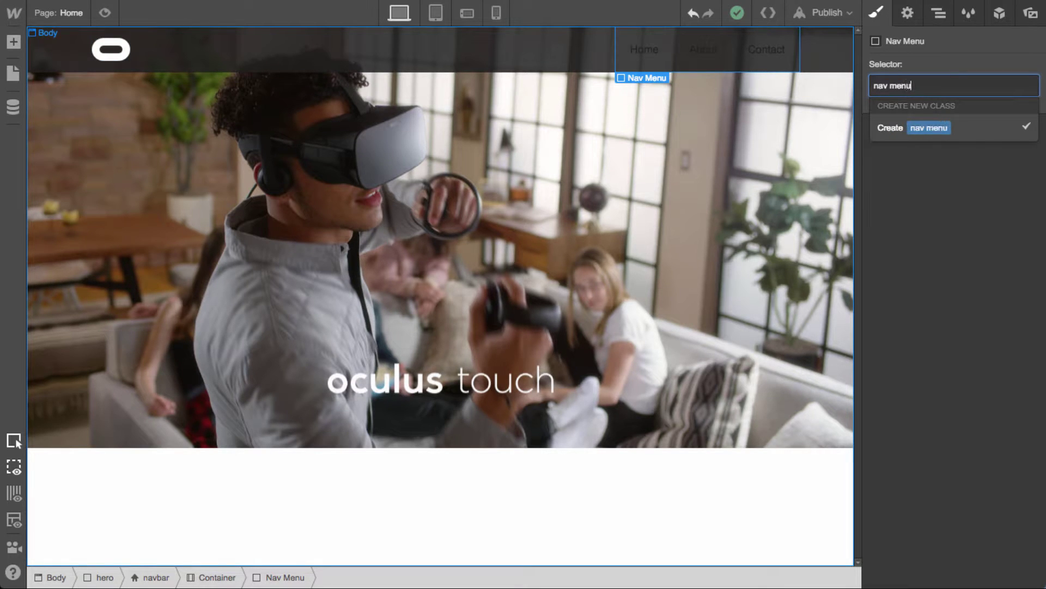
key("Return")
Remove the nav menu's float and center-align its text so the links sit in the middle of the navbar
scroll(916, 360, "down", 2)
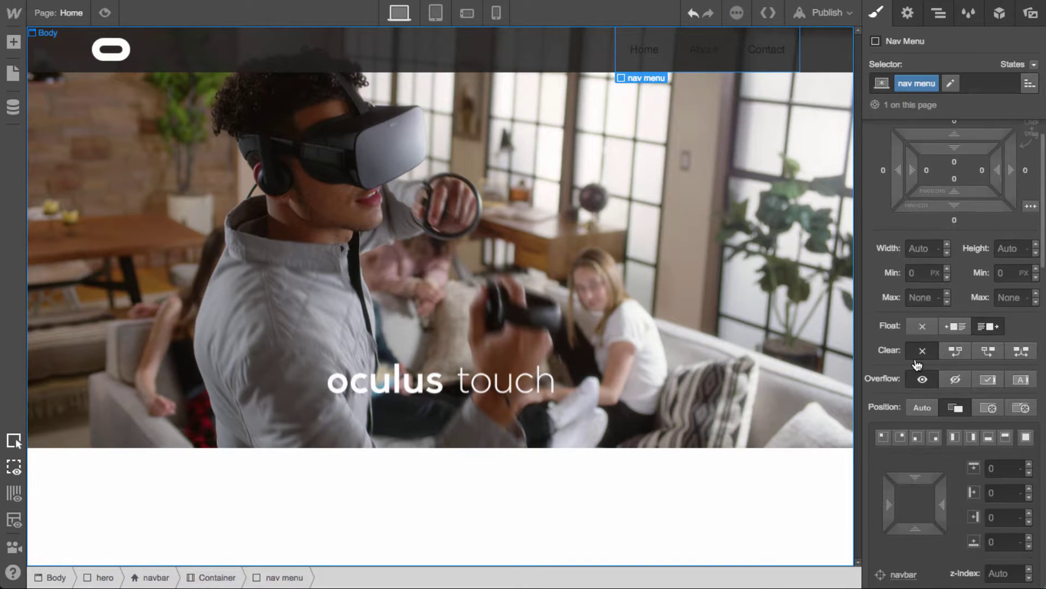
left_click(924, 328)
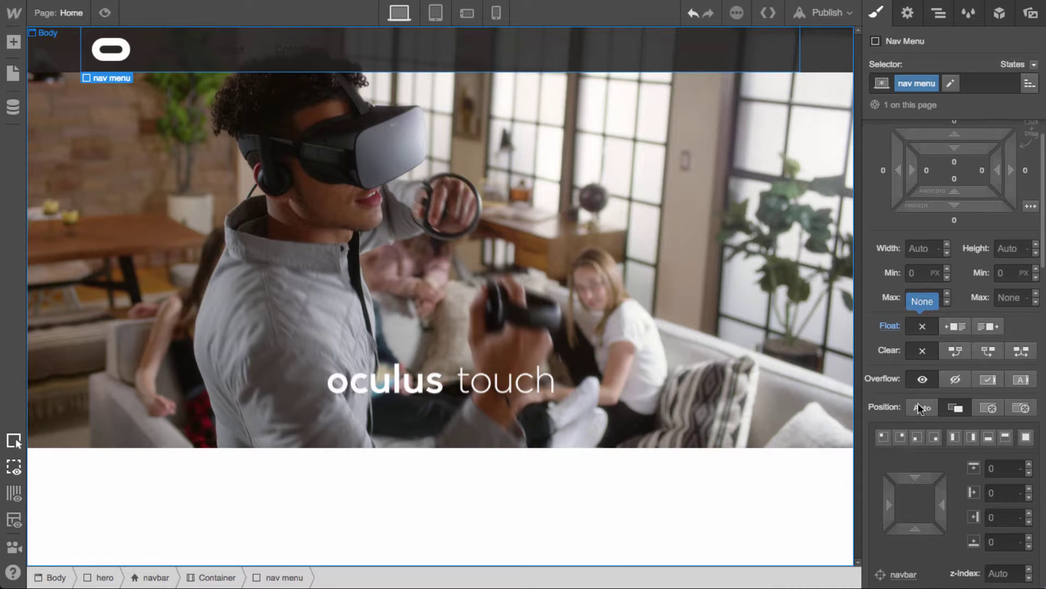
scroll(918, 403, "down", 5)
left_click(913, 498)
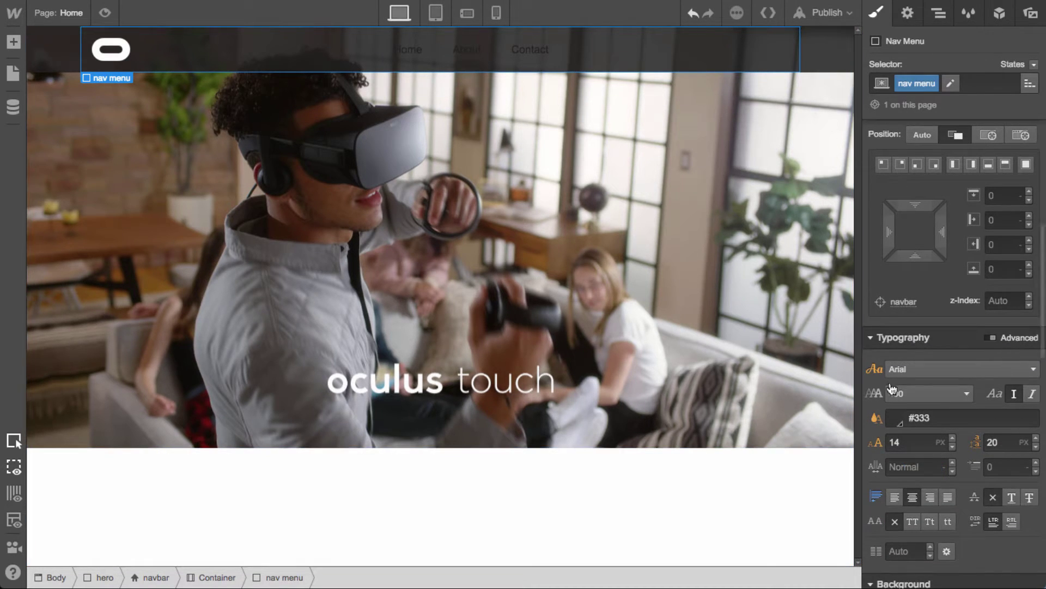
Give the Home link in the navbar a new class named "nav link"
scroll(970, 383, "up", 6)
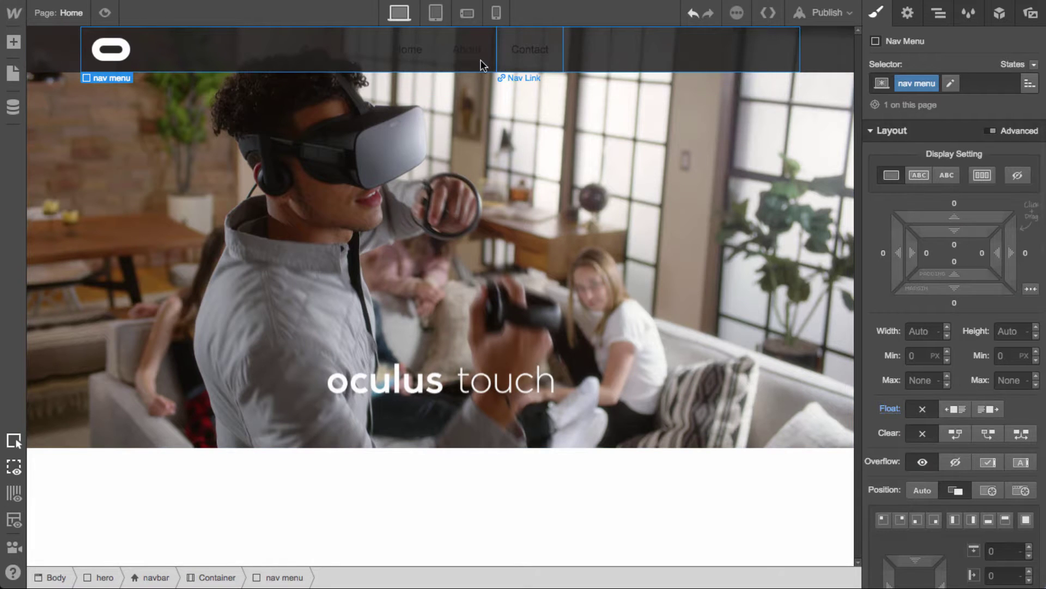
left_click(393, 61)
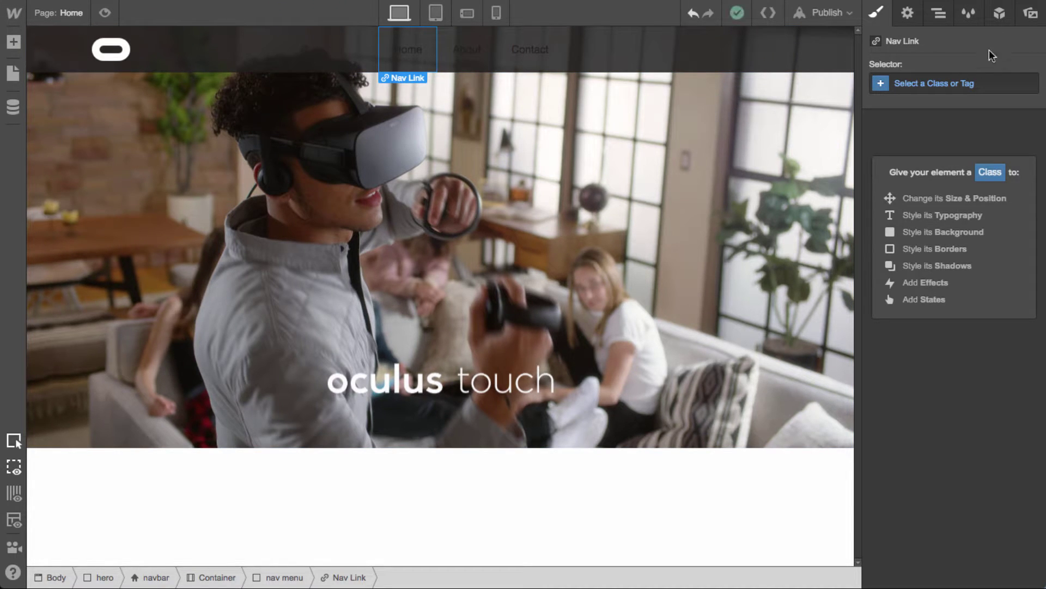
left_click(953, 87)
type("nav ")
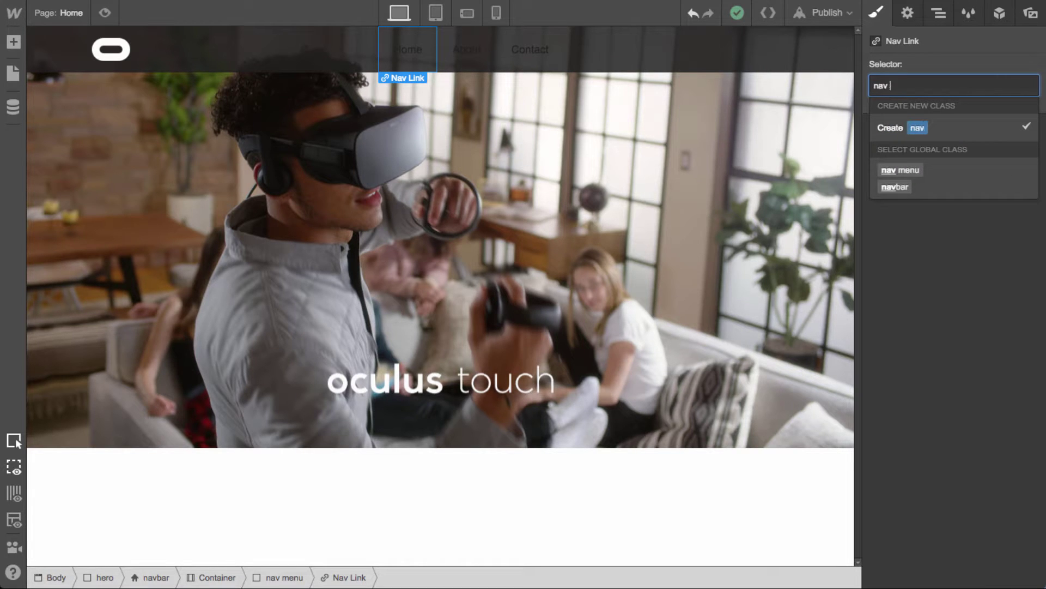
type("link")
key("Return")
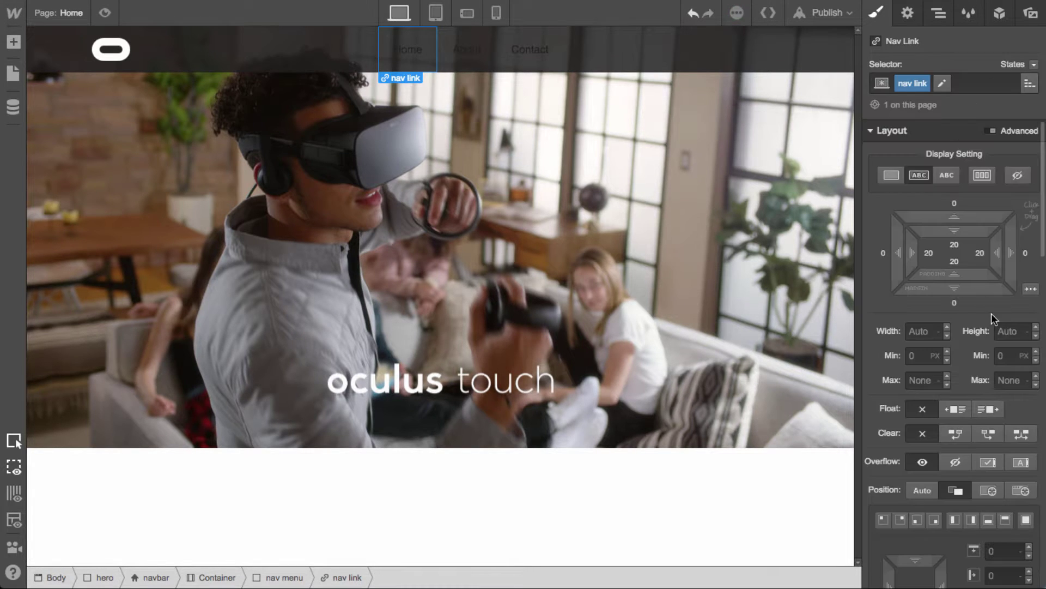
Set the nav link class's text color to white and its capitalization to all uppercase
scroll(966, 325, "down", 1)
scroll(967, 329, "down", 1)
scroll(902, 391, "down", 3)
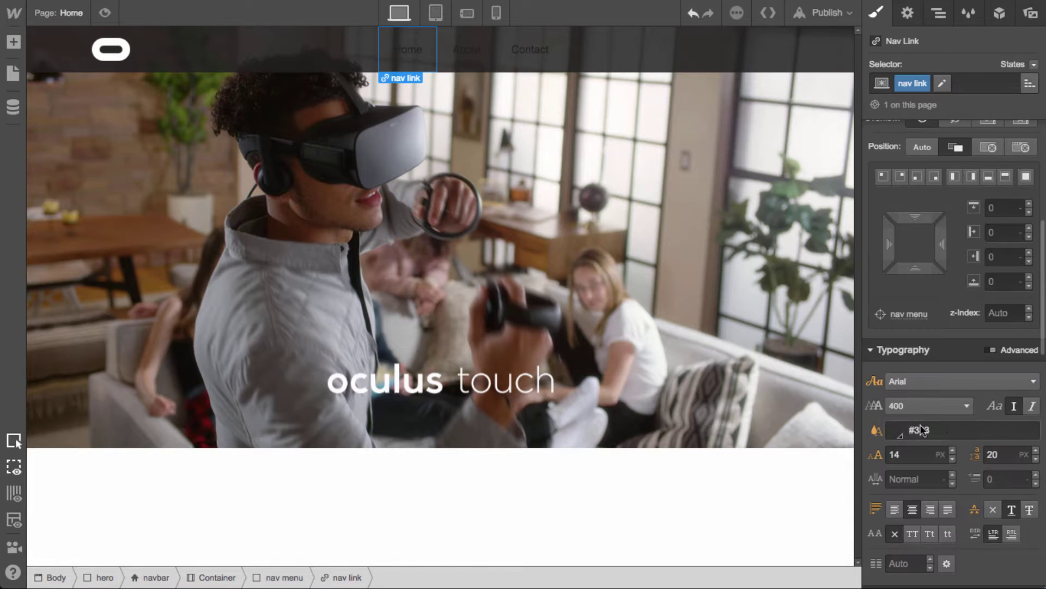
left_click(924, 430)
type("white")
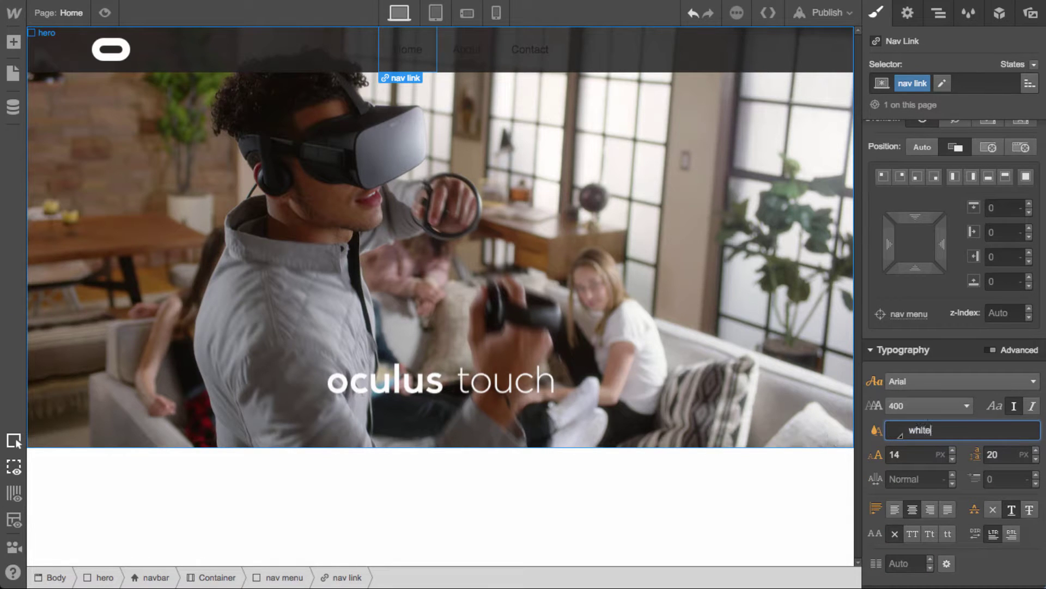
left_click(912, 535)
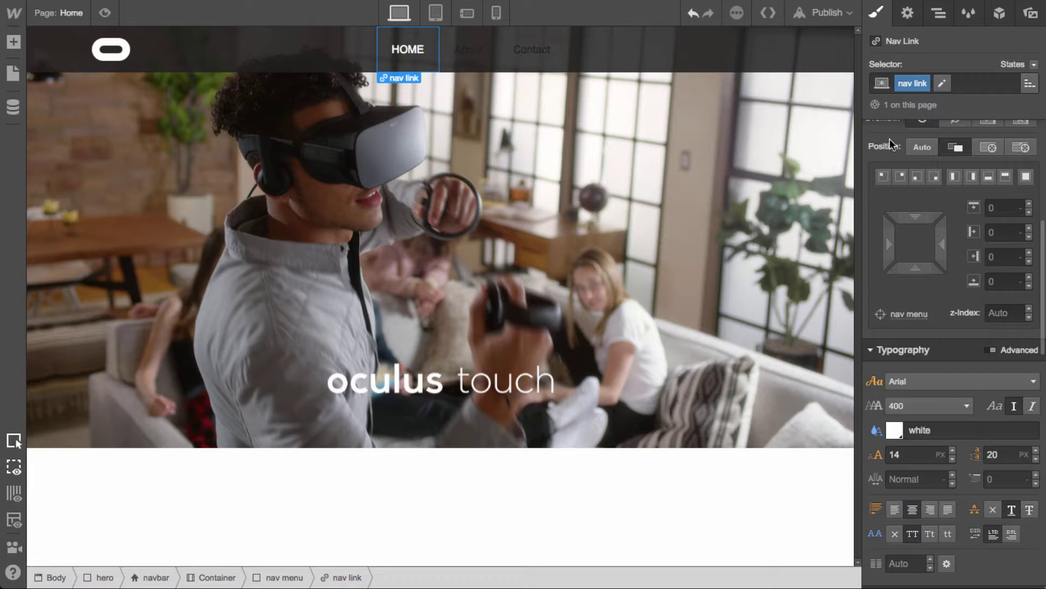
Apply the existing nav link class to the About and Contact links
left_click(463, 58)
left_click(951, 86)
type("nav")
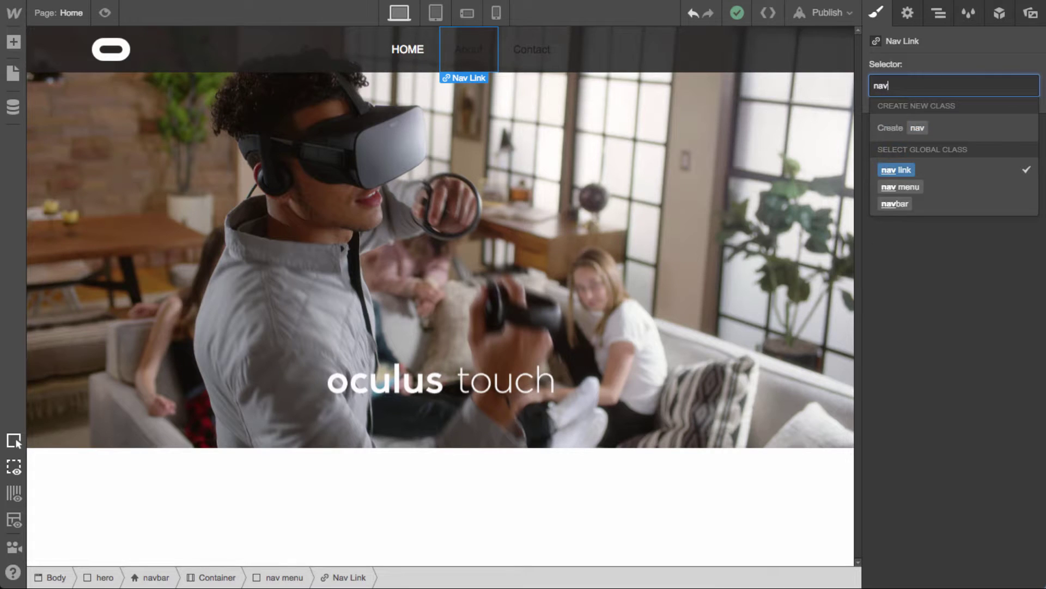
key("Return")
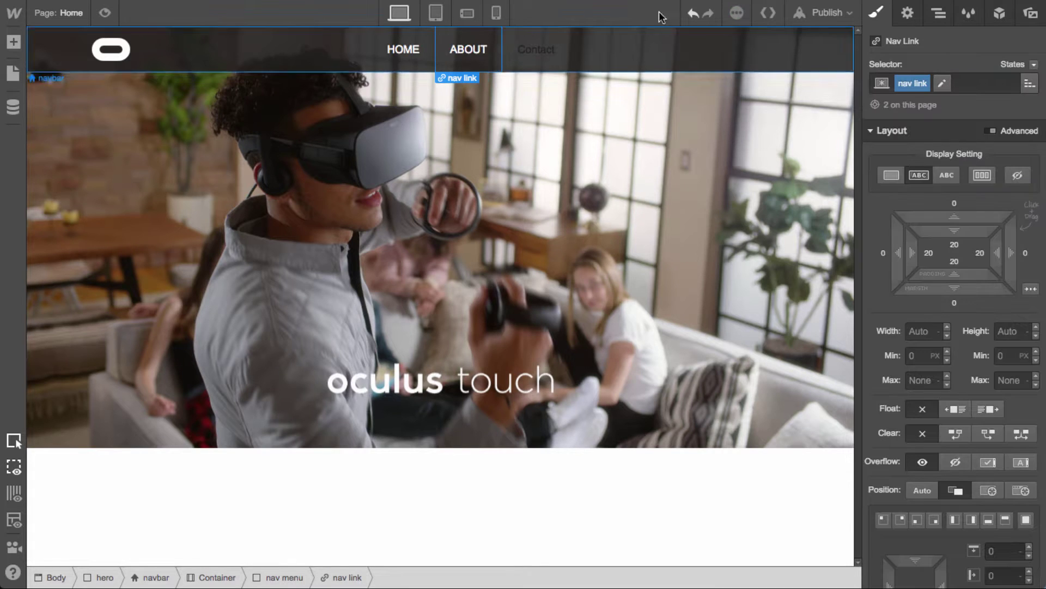
left_click(541, 66)
left_click(949, 84)
type("nav")
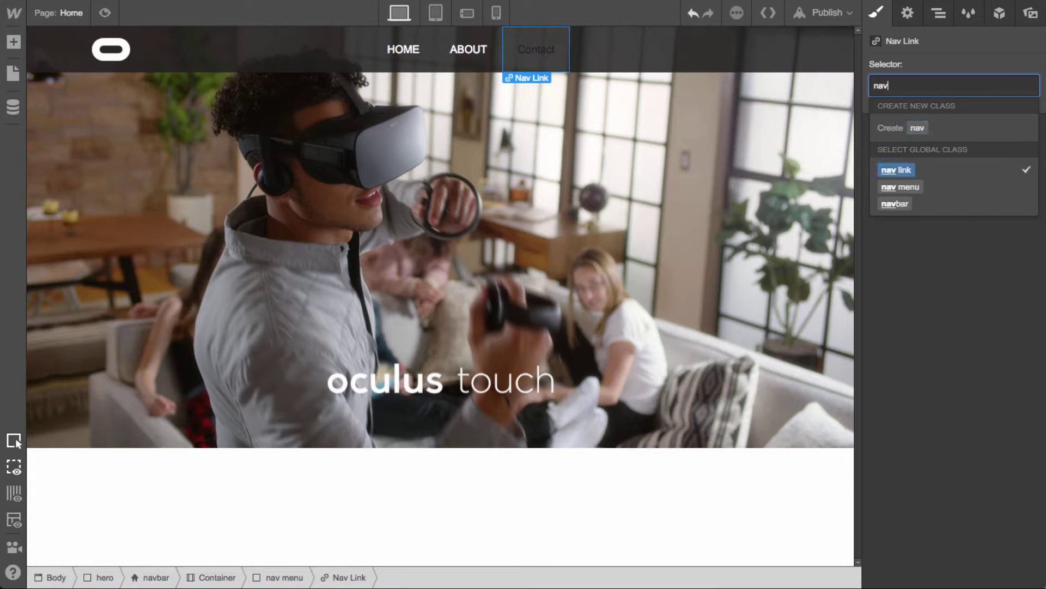
key("Return")
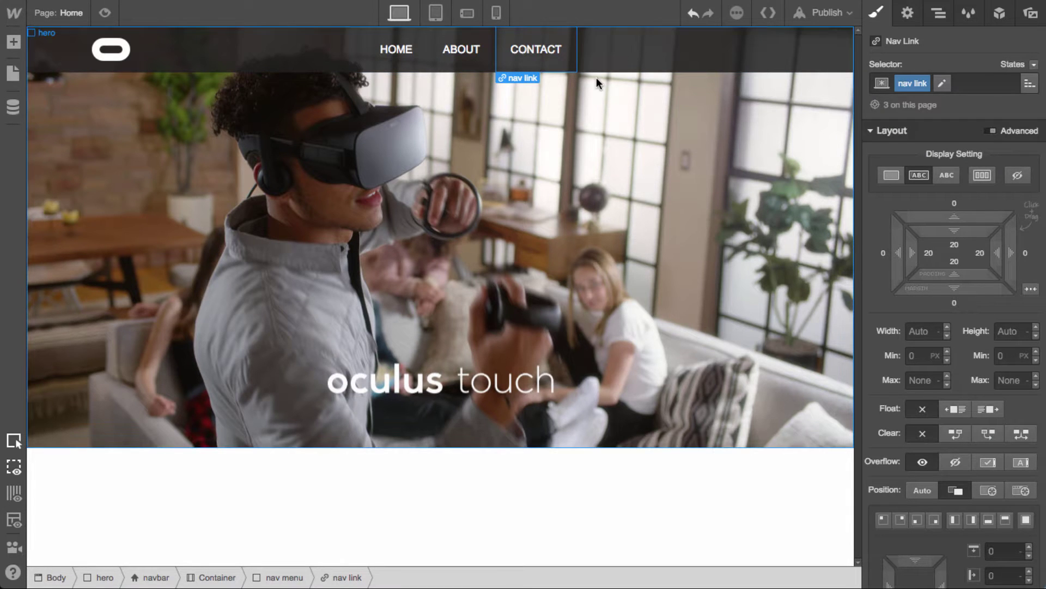
Set the nav link class's font size to 13 px and its line height to 19 px
scroll(949, 491, "down", 5)
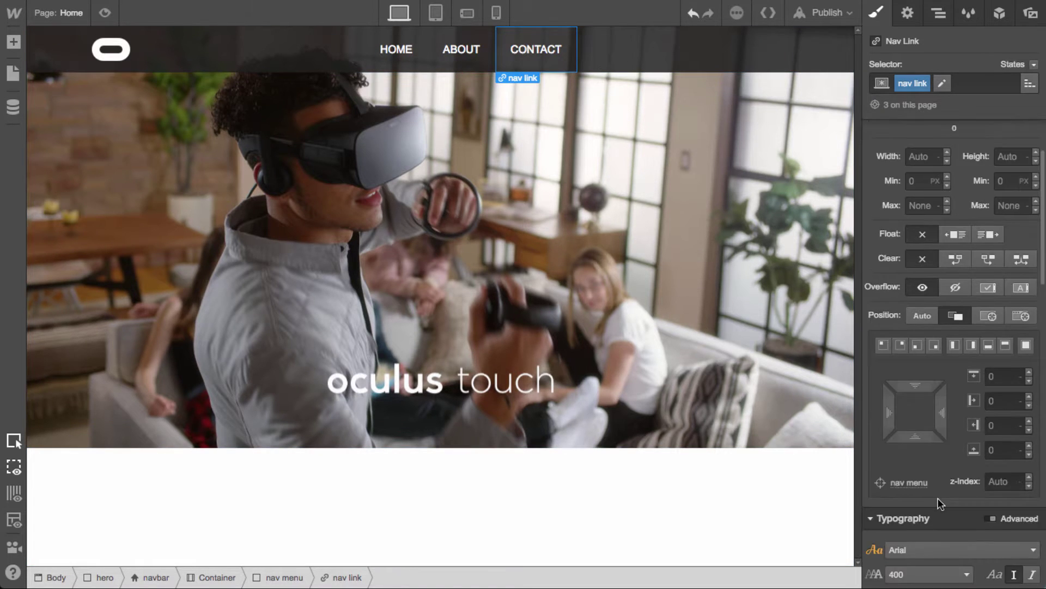
scroll(937, 507, "down", 3)
left_click(917, 456)
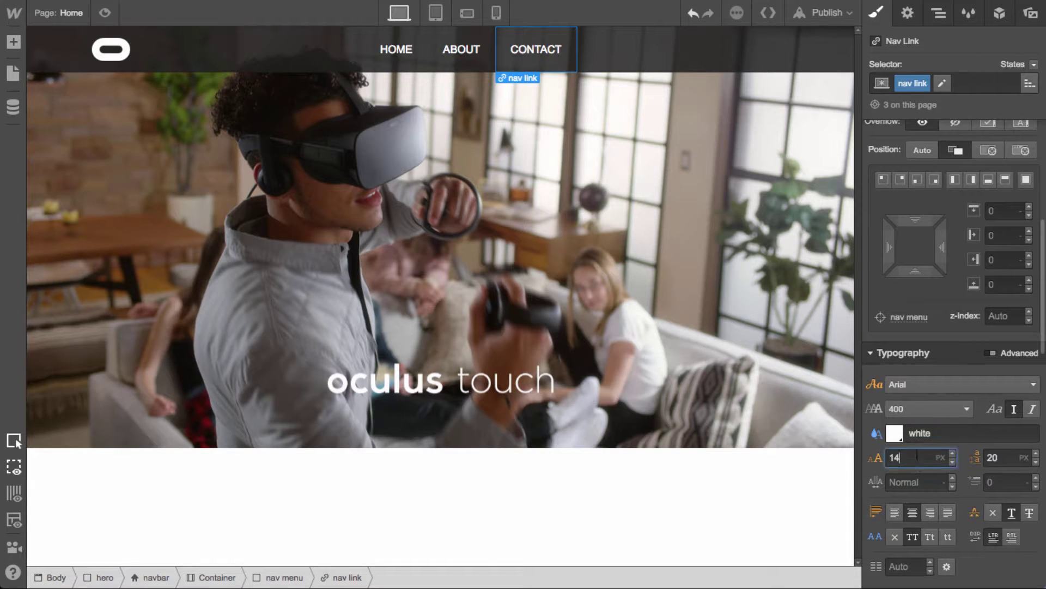
key("Down")
key("Down")
key("Up")
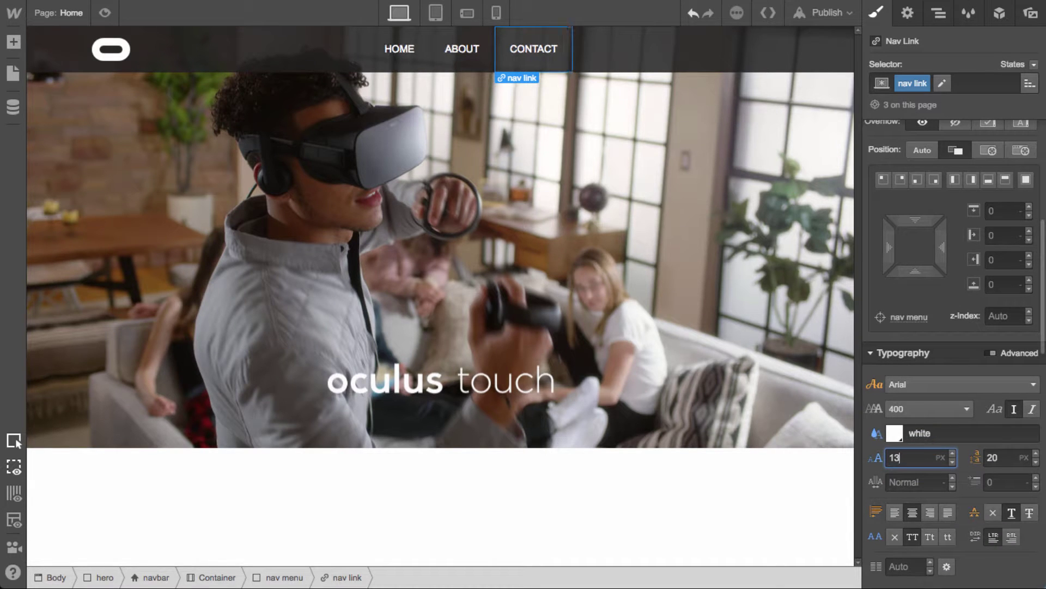
key("Tab")
key("Down")
key("Down")
key("Up")
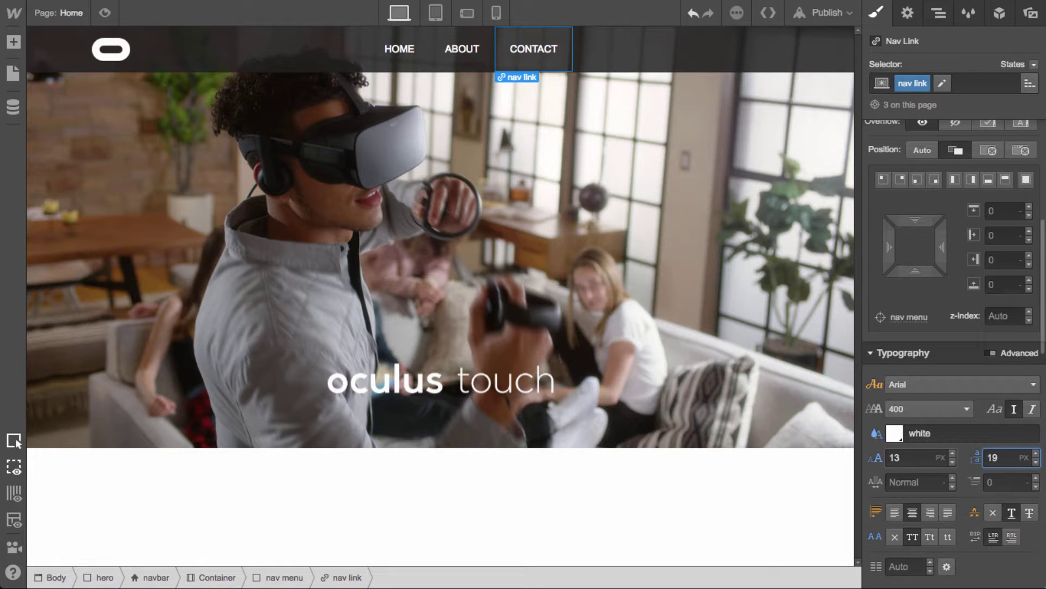
double_click(394, 54)
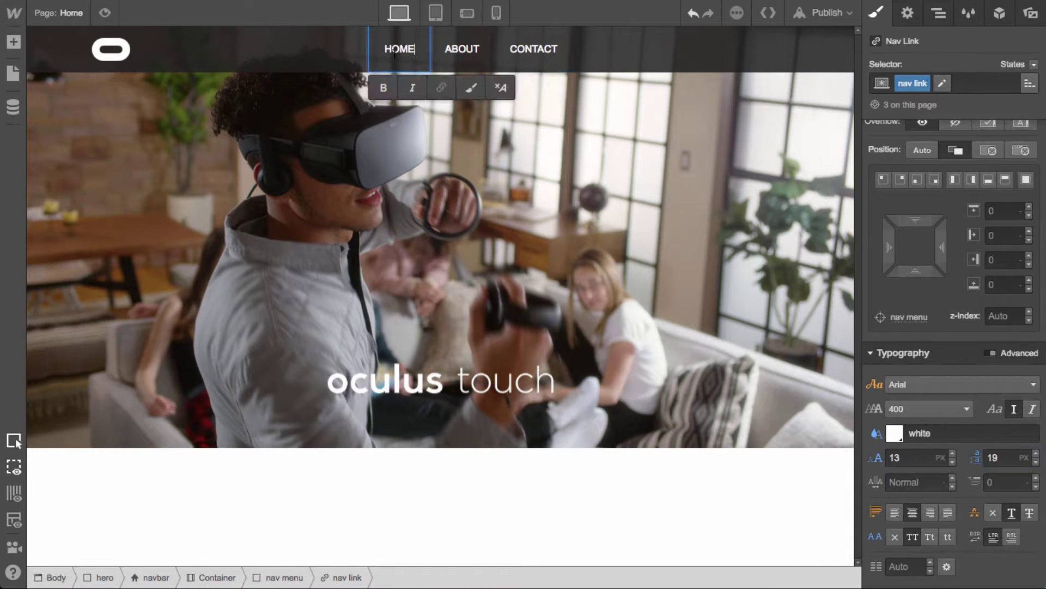
left_click(120, 54)
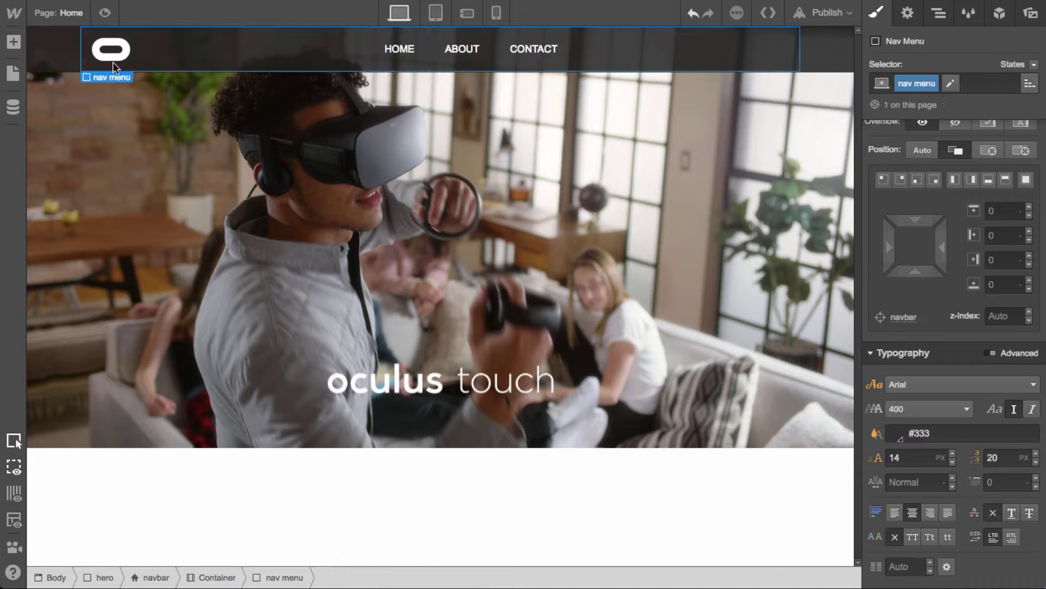
Remove the logo's float and set its display to inline-block
left_click(940, 14)
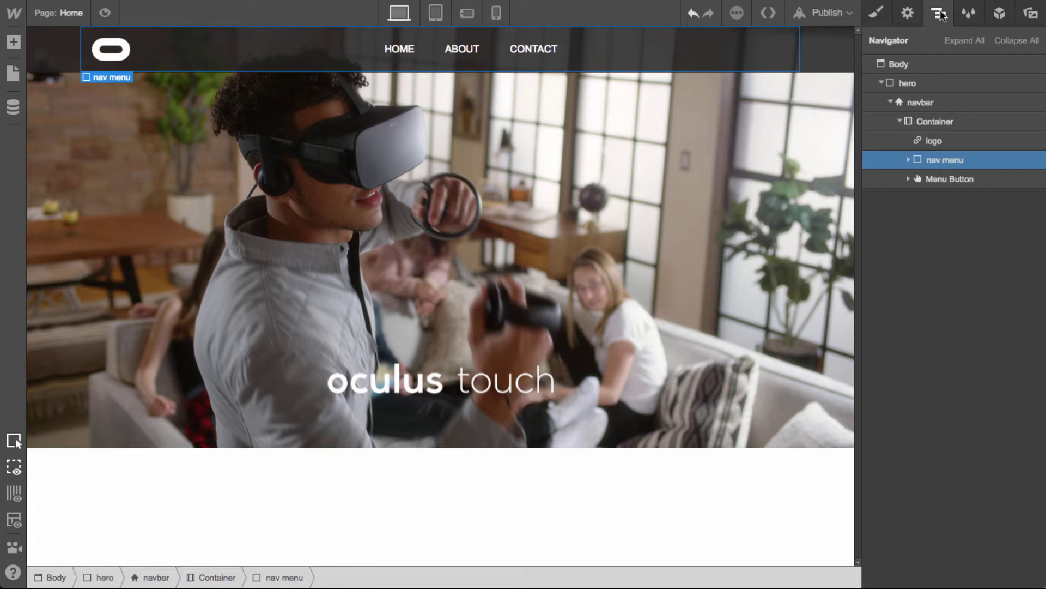
left_click(935, 141)
left_click(876, 12)
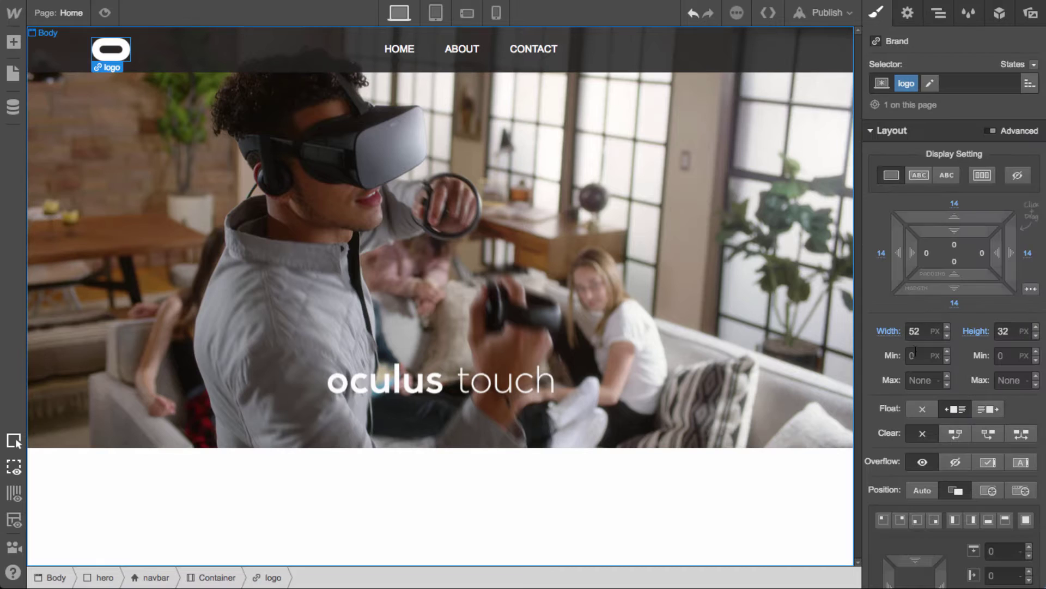
left_click(924, 413)
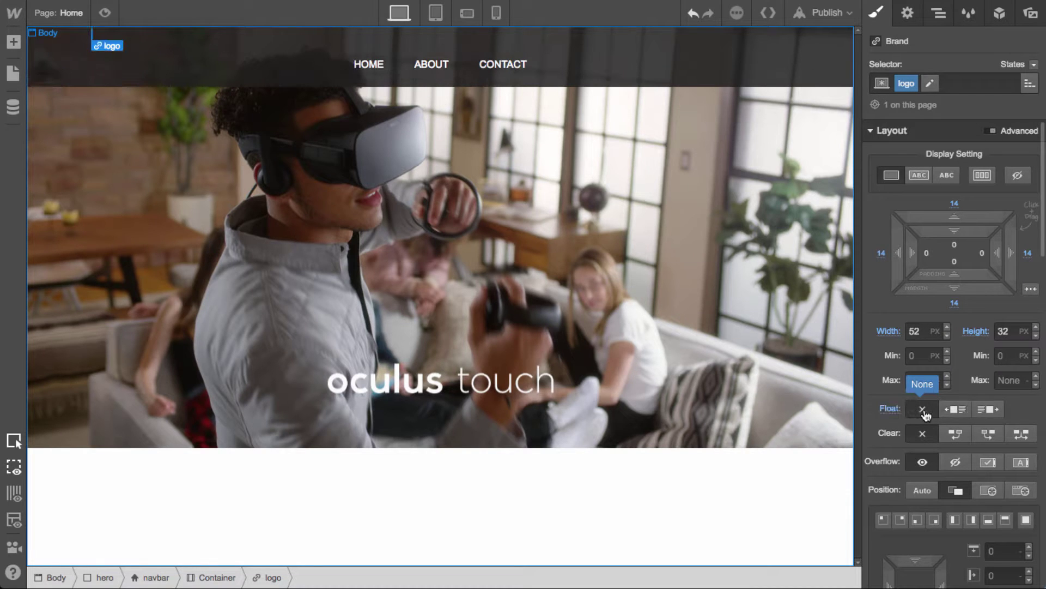
left_click(918, 175)
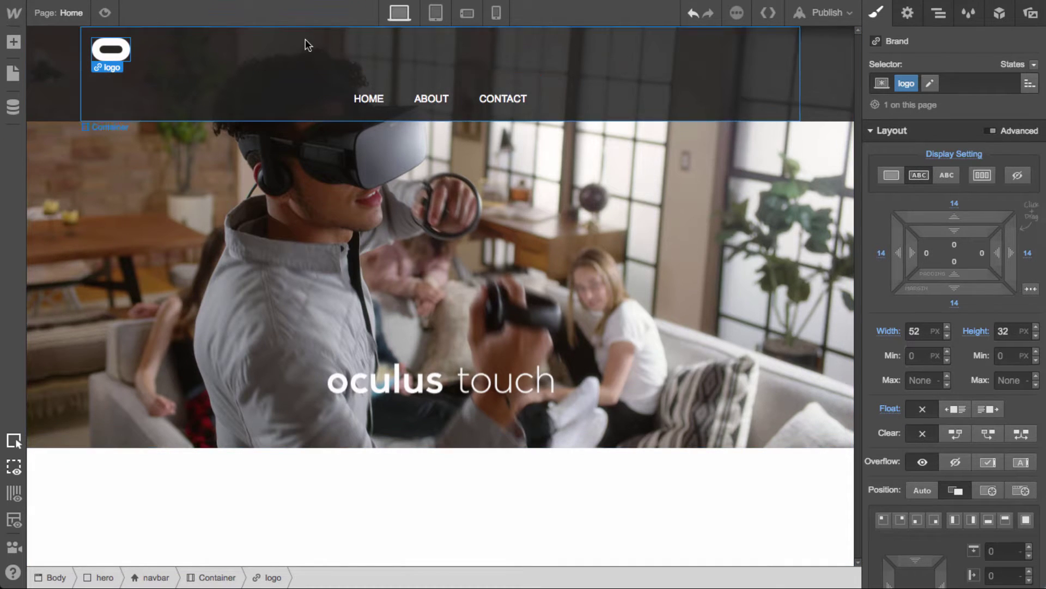
Try to display the nav menu as inline-block and center it with automatic side margins
left_click(318, 112)
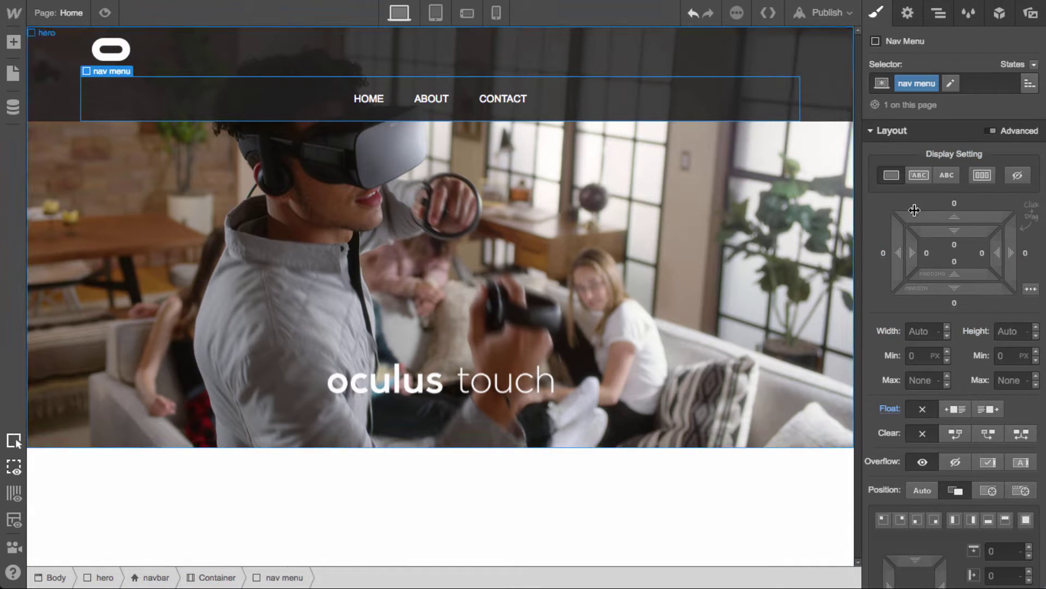
left_click(919, 176)
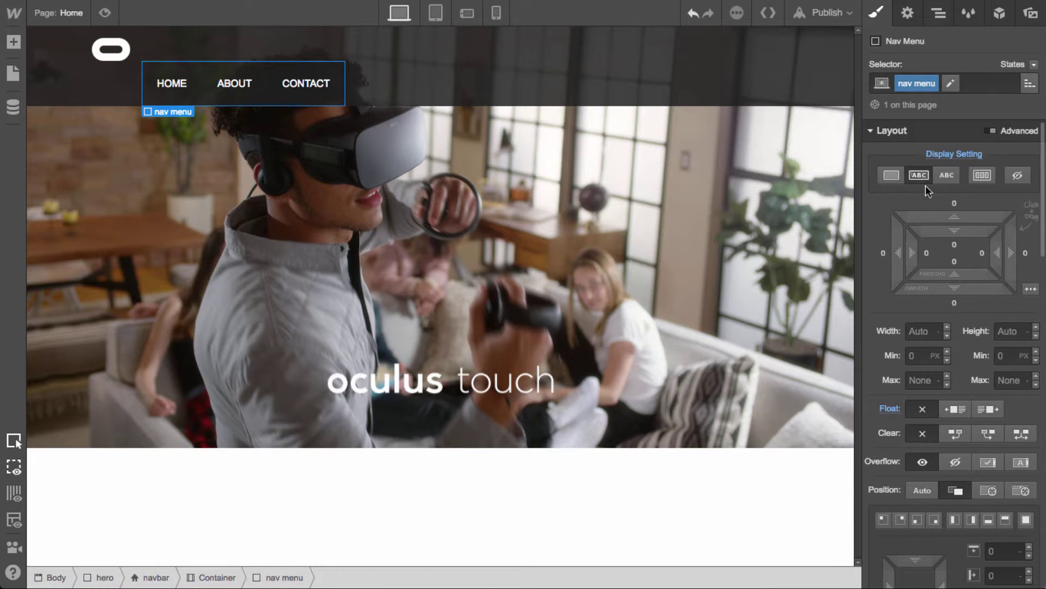
left_click(1031, 290)
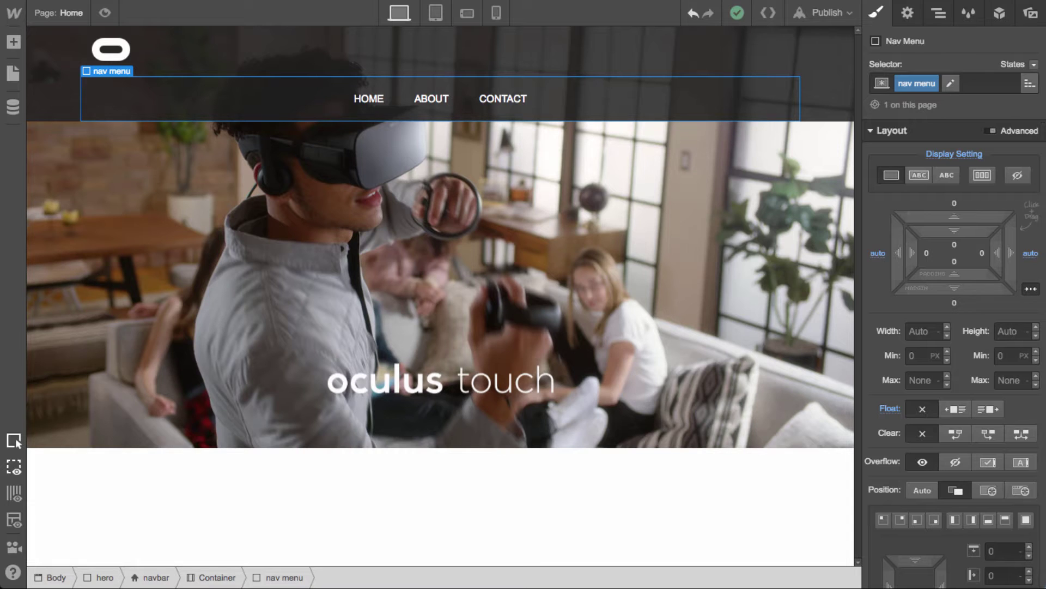
Remove the nav menu's left and right auto margins and set its display to inline-block
left_click(879, 254)
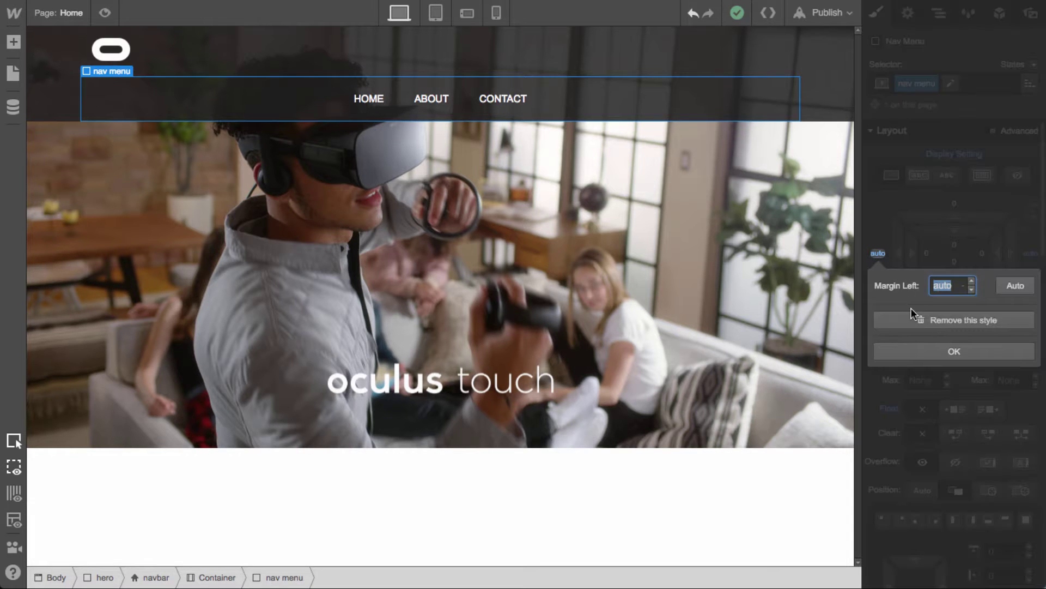
left_click(927, 320)
left_click(1031, 253)
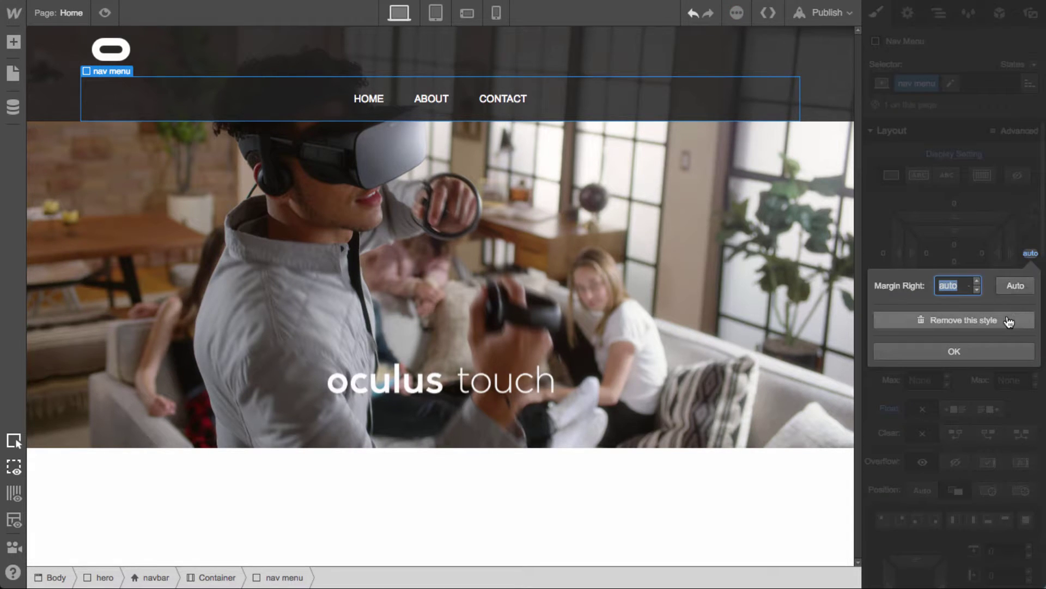
left_click(1009, 321)
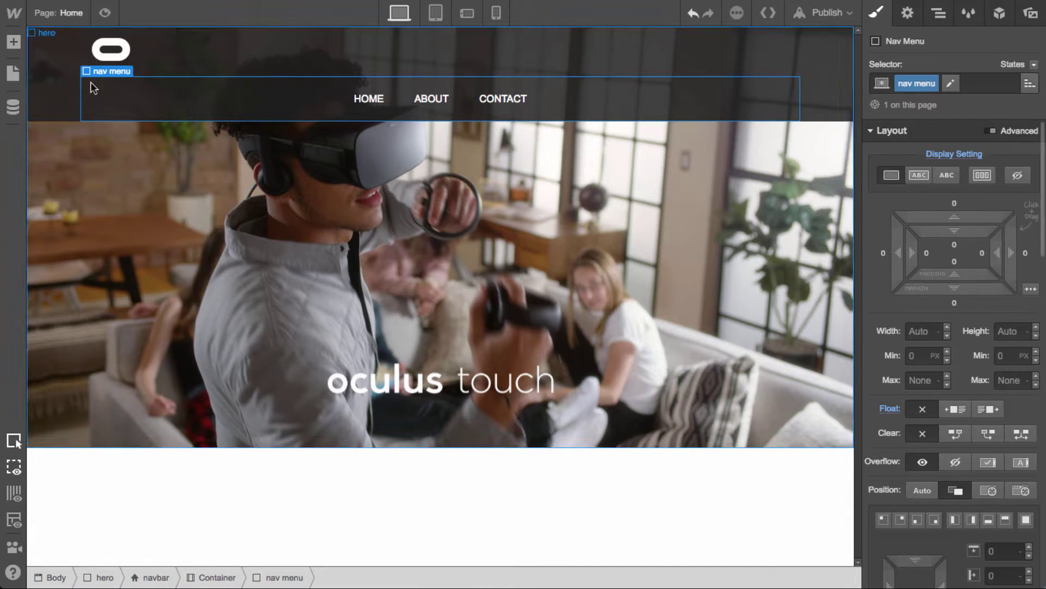
left_click(919, 175)
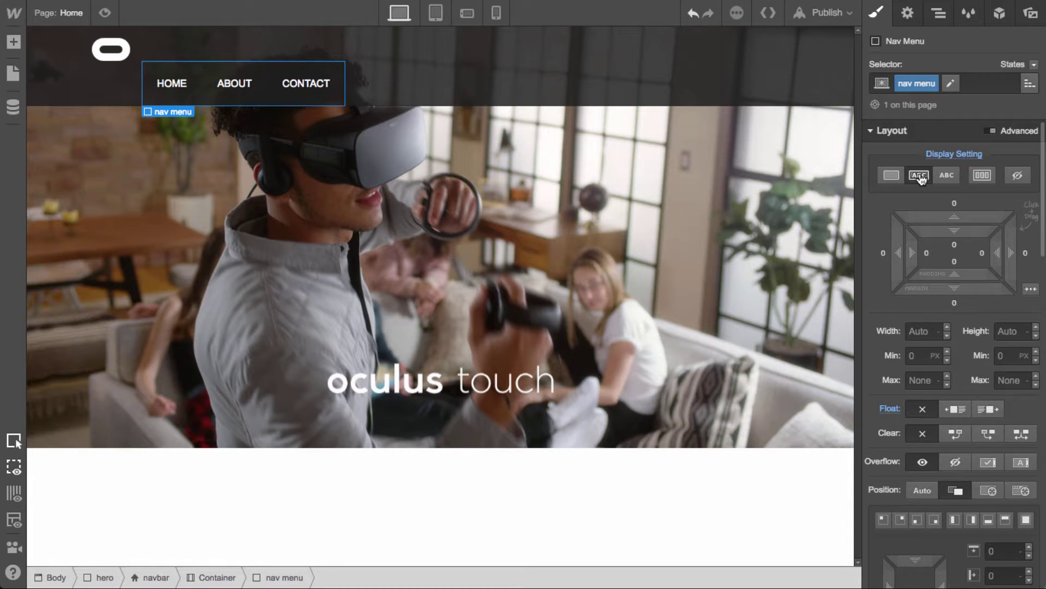
Try to center the navbar's contents by setting its display to flex with centered horizontal justification
left_click(833, 78)
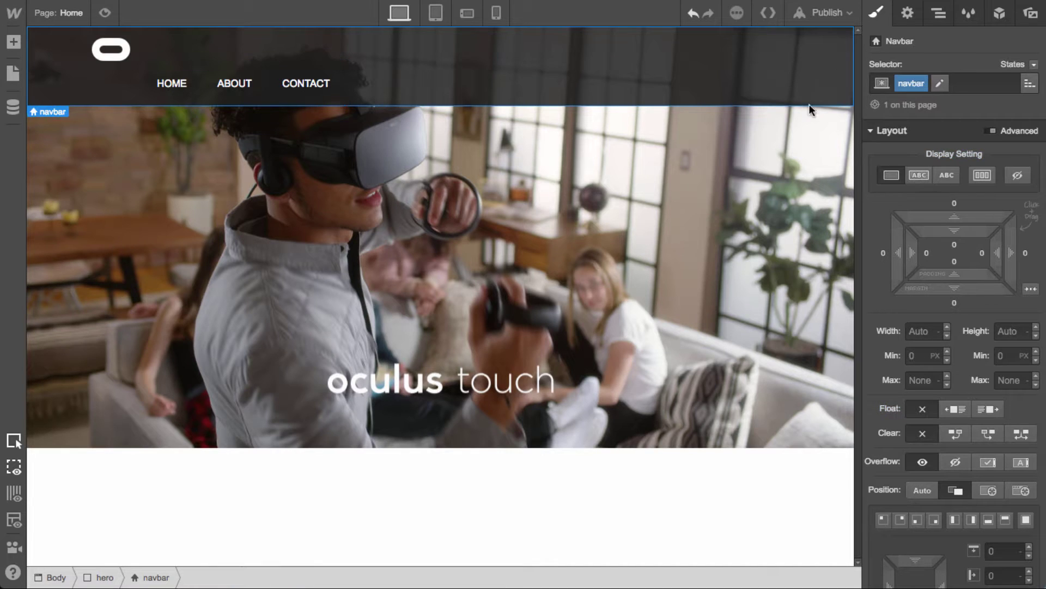
left_click(985, 178)
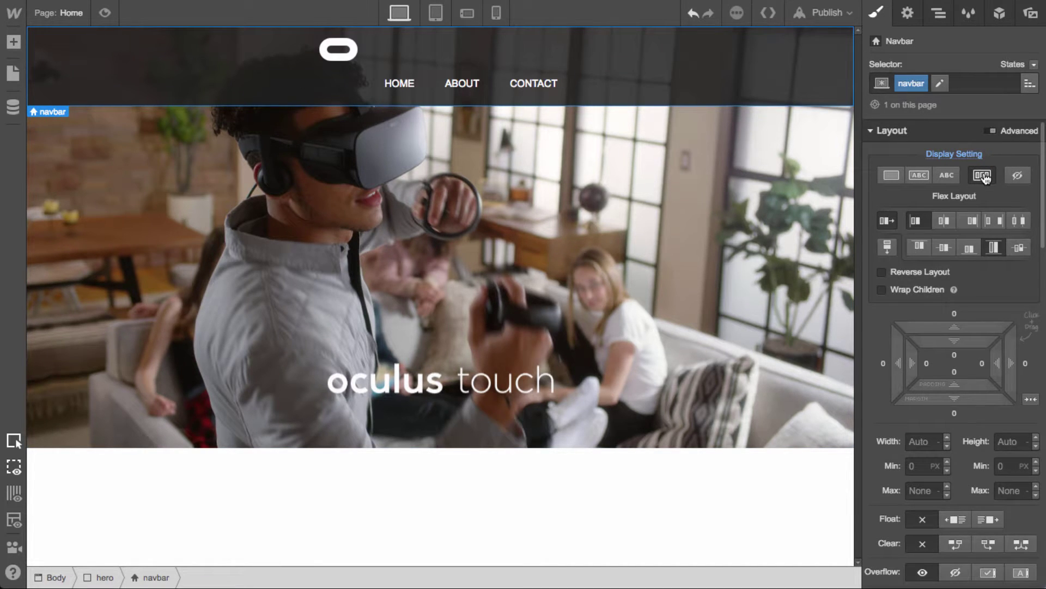
left_click(944, 221)
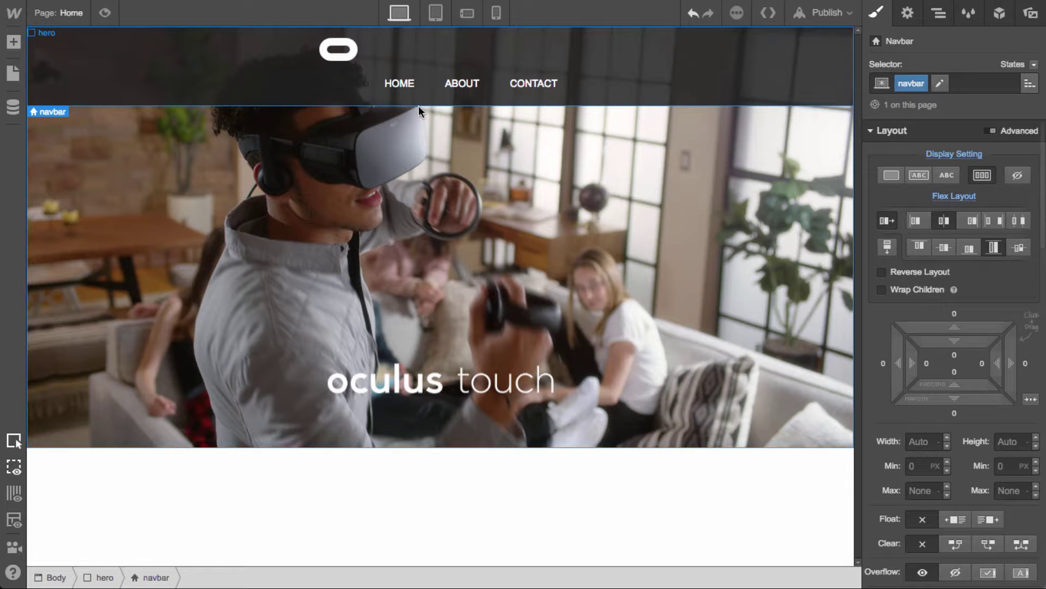
left_click(365, 58)
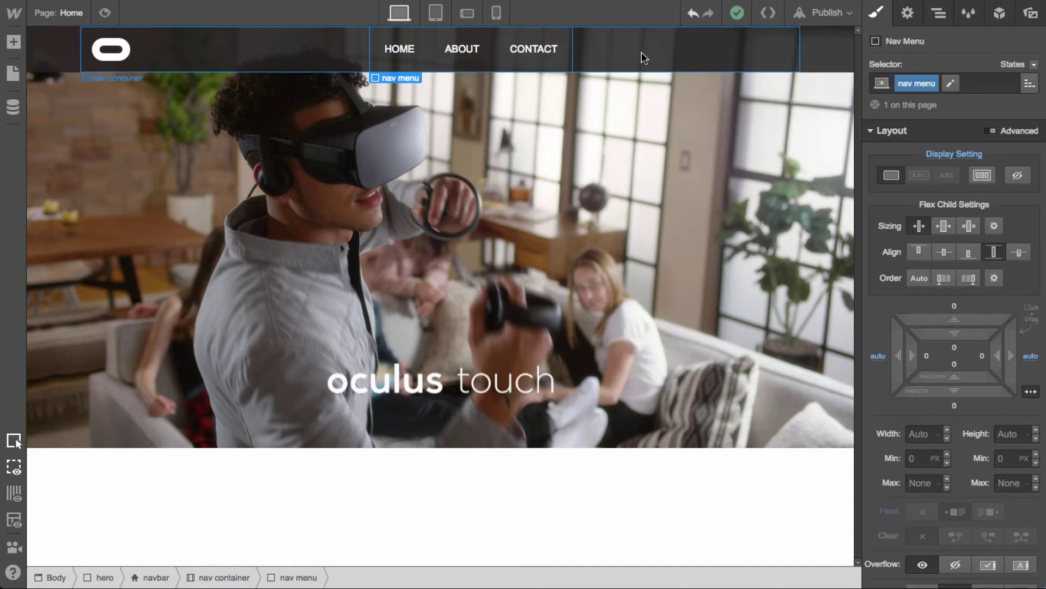
Add a button after the nav menu in the nav container and align the container's children to the vertical center
left_click(642, 52)
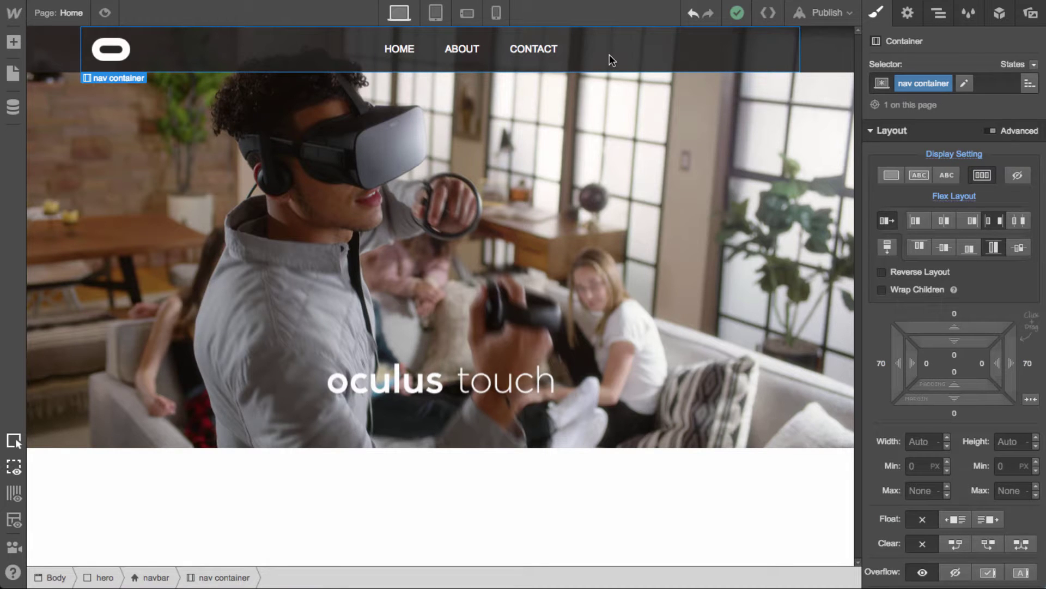
left_click(939, 12)
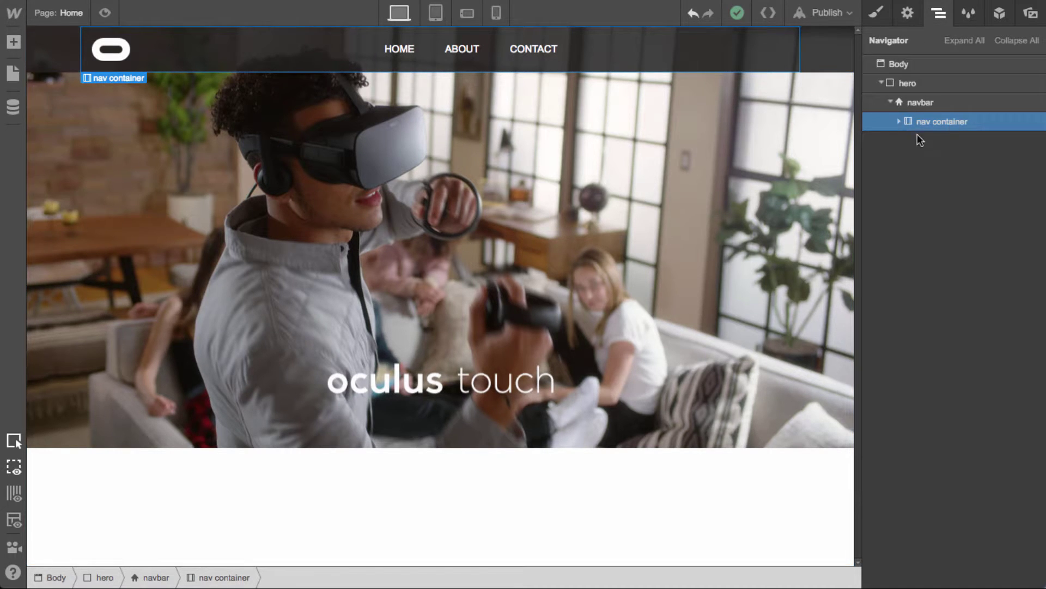
left_click(898, 122)
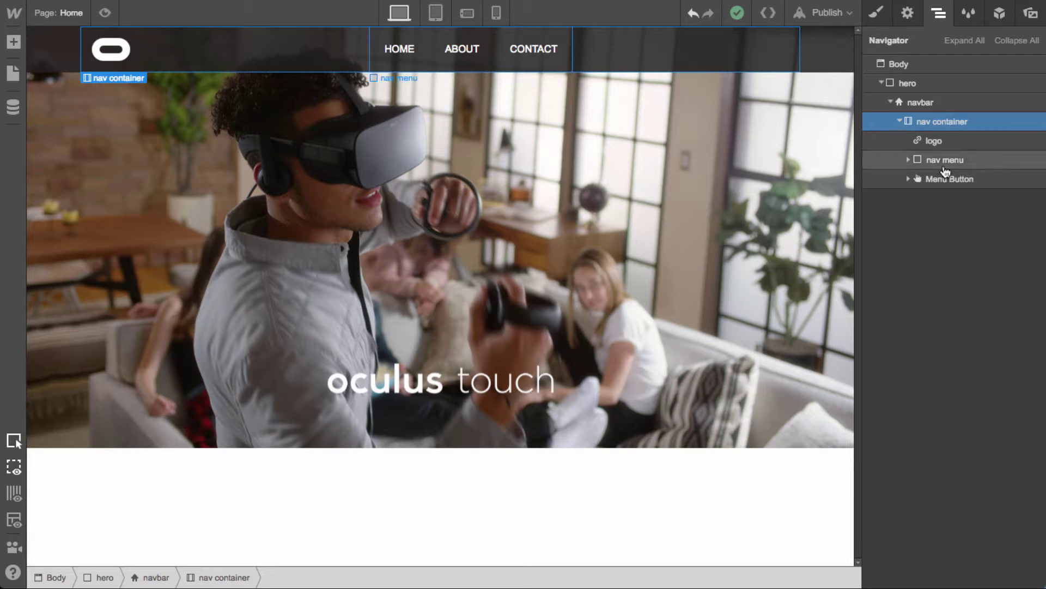
left_click(949, 165)
key("a")
left_click_drag(194, 206, 963, 170)
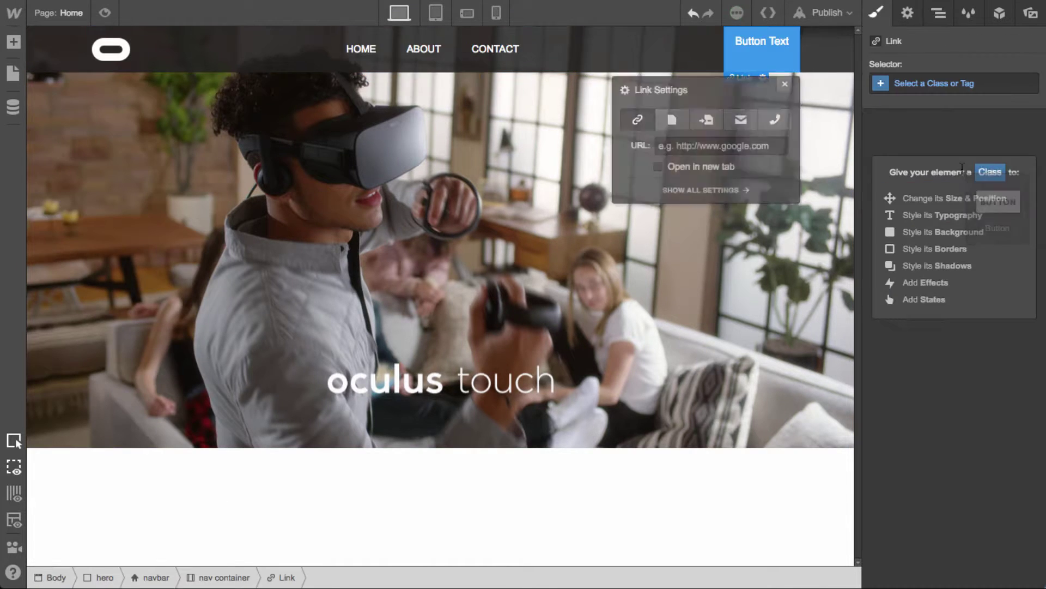
left_click(785, 86)
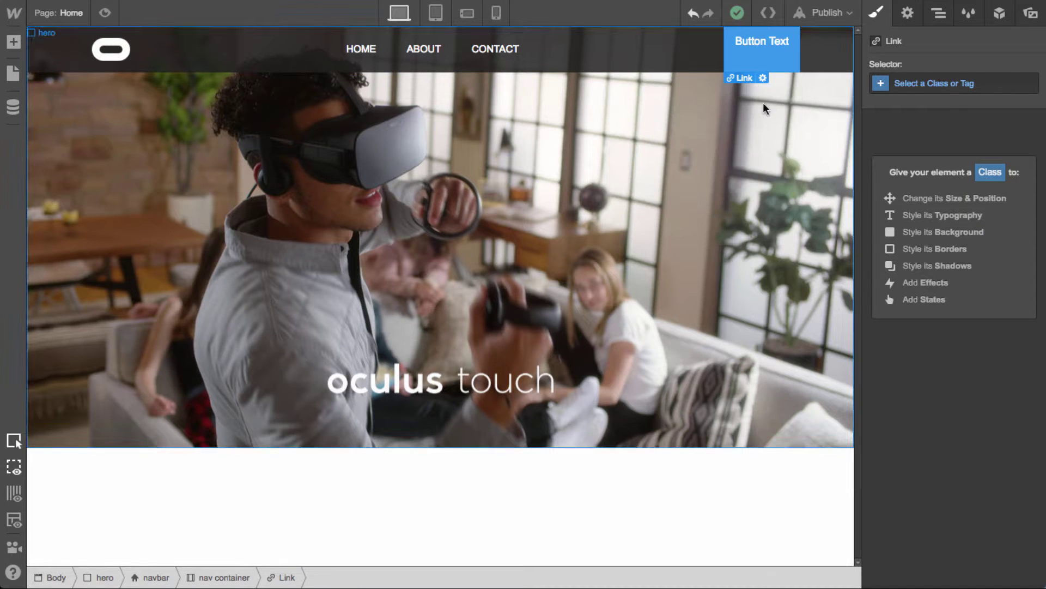
left_click(668, 63)
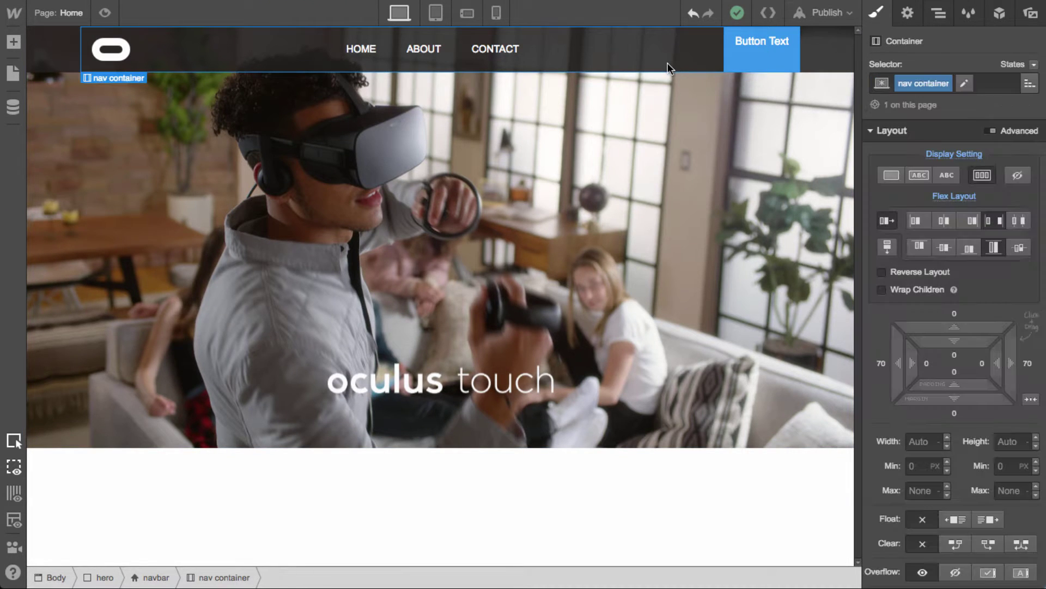
left_click(944, 248)
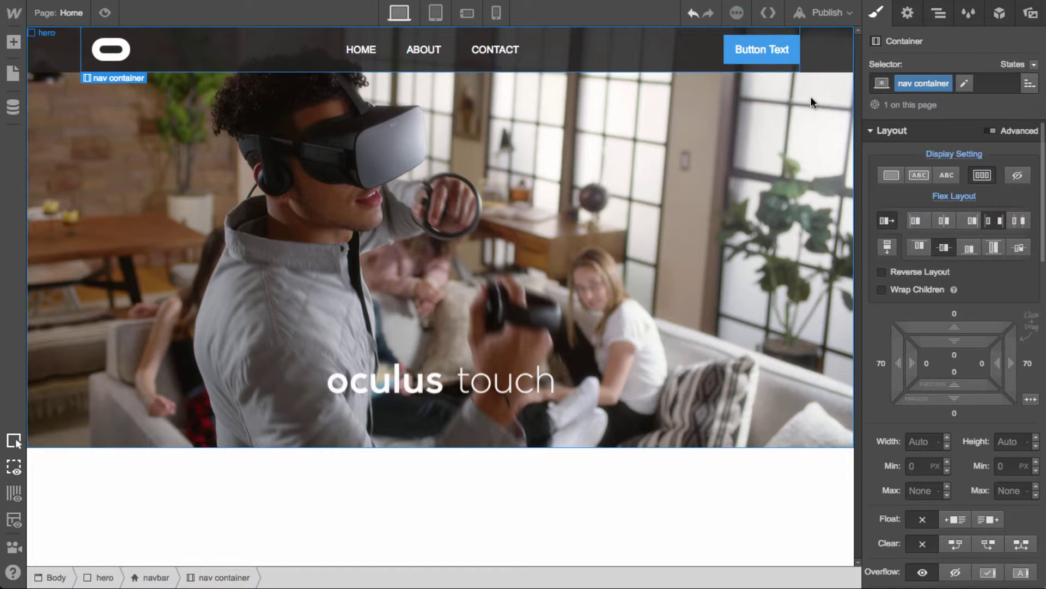
Change the navbar button's text to Login and give it a new class named "login button"
double_click(755, 52)
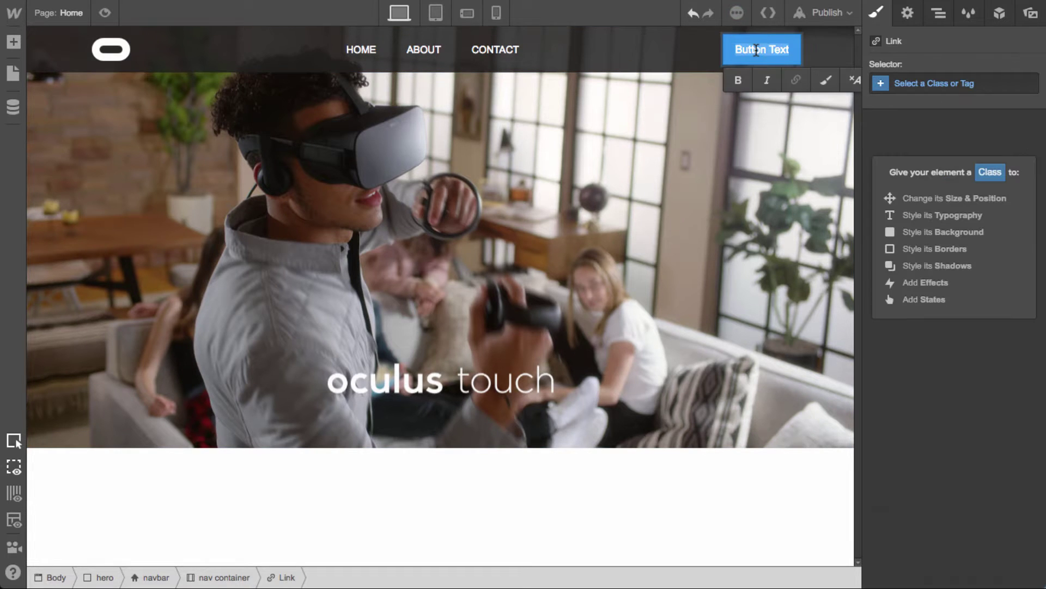
type("Login")
key("Escape")
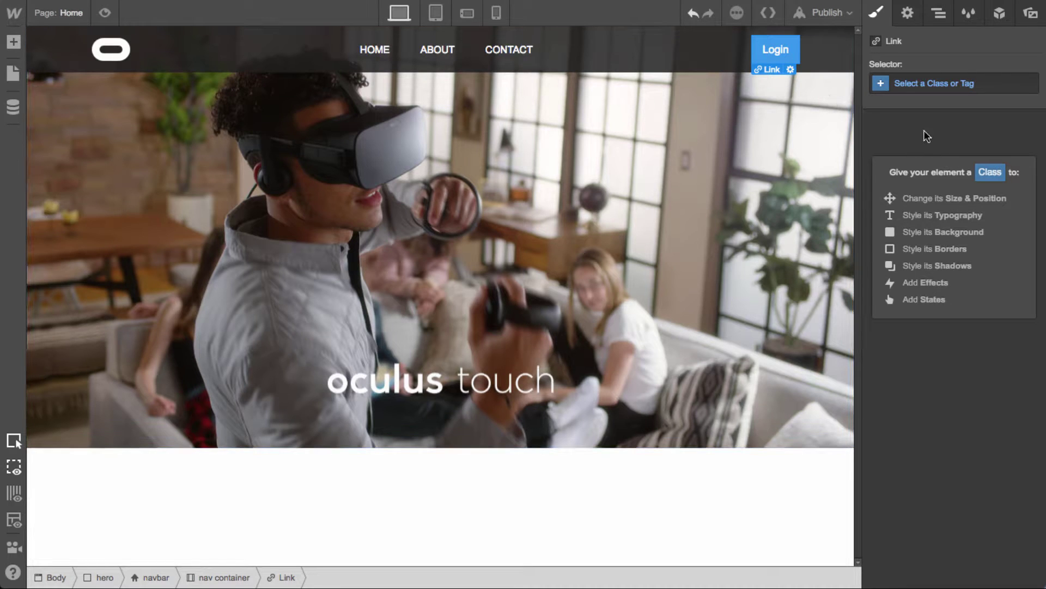
left_click(952, 85)
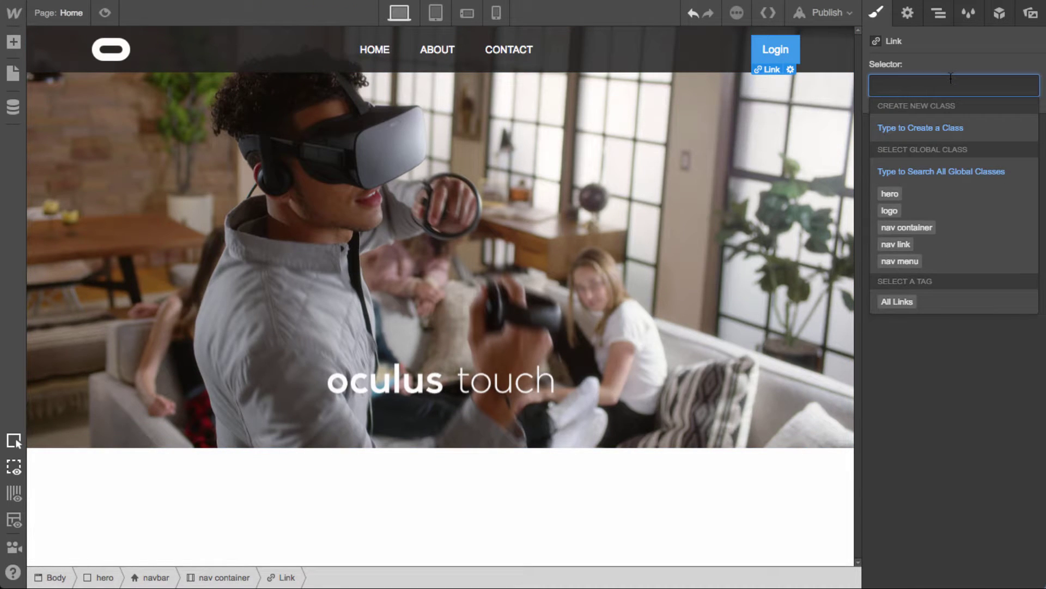
type("login button")
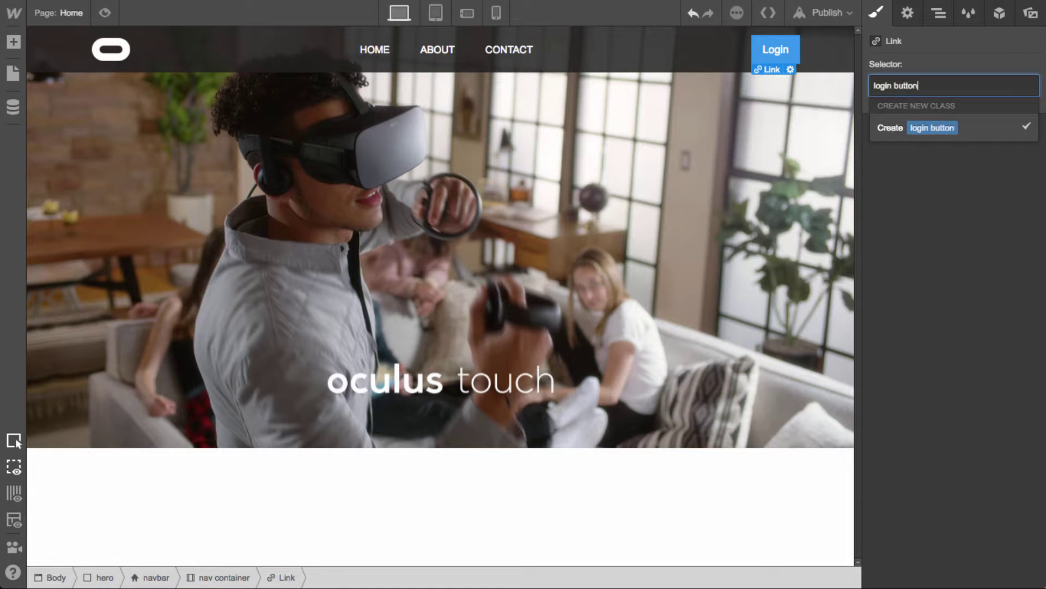
key("Return")
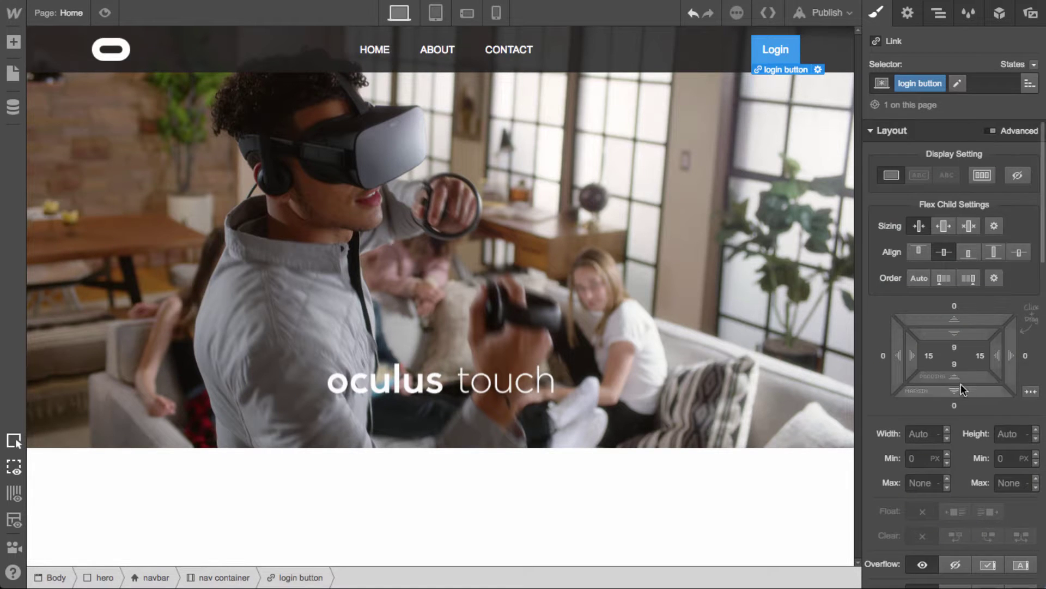
Set the login button class's background color to transparent
scroll(960, 384, "down", 10)
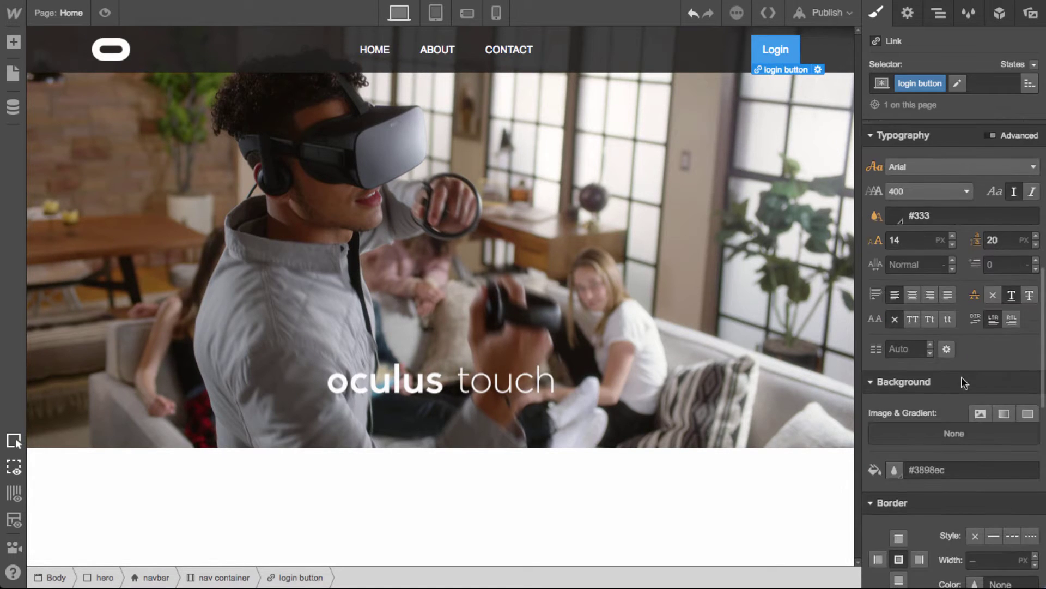
scroll(963, 351, "up", 3)
scroll(963, 351, "down", 6)
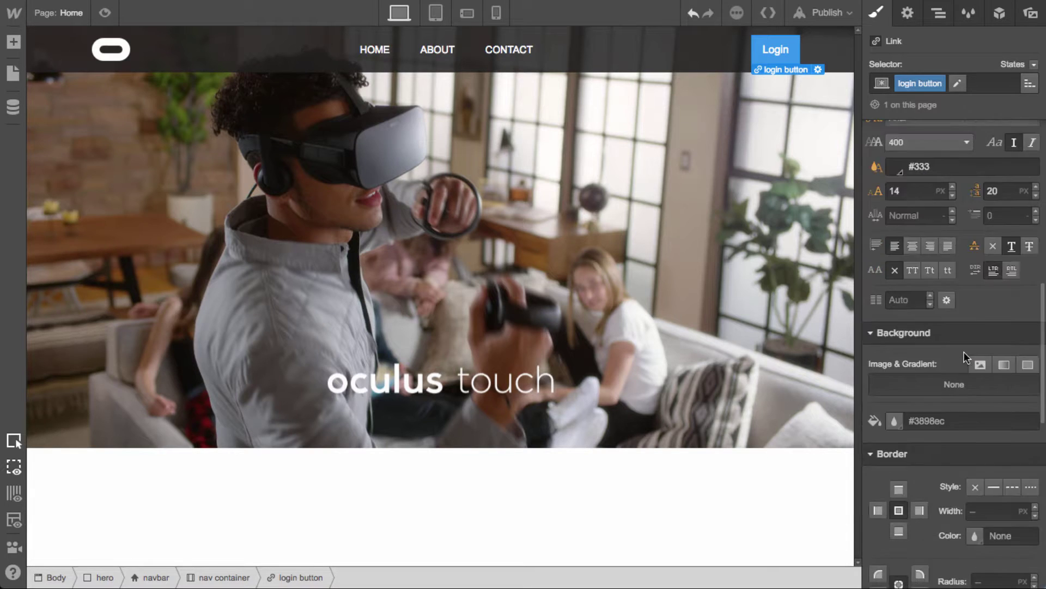
left_click(897, 352)
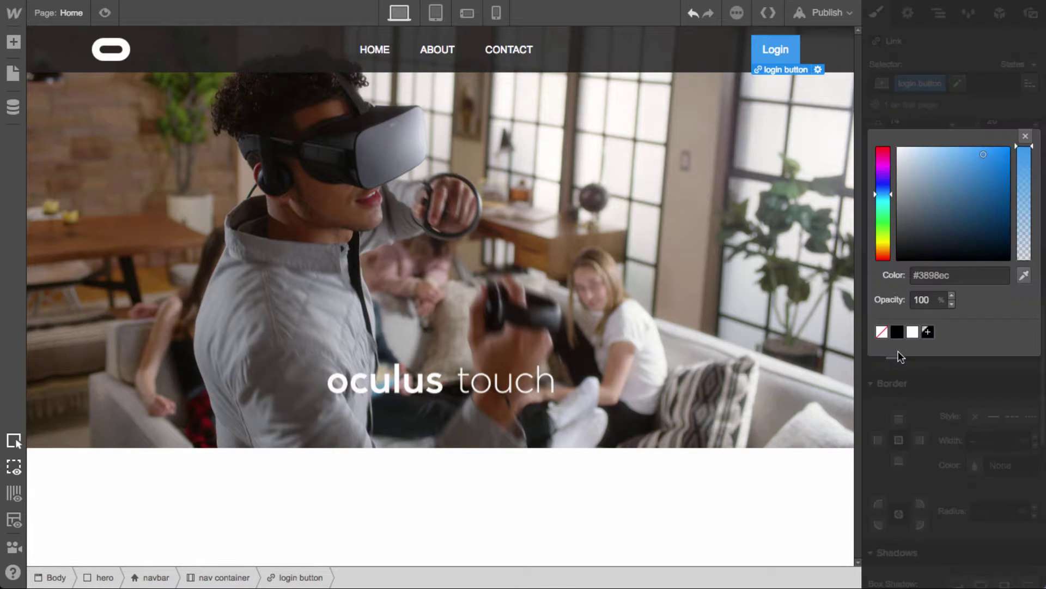
left_click(882, 331)
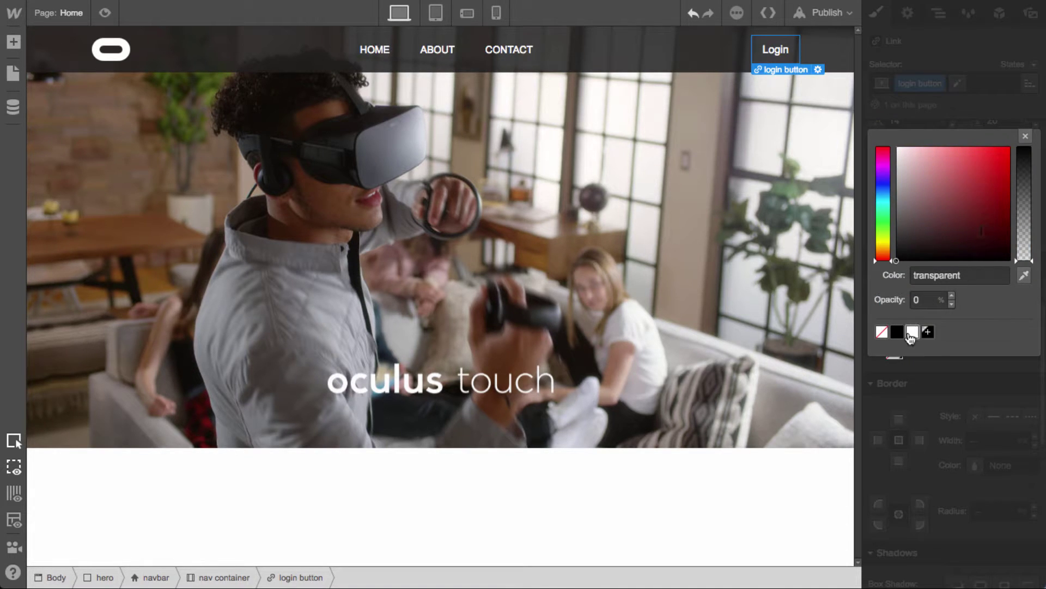
left_click(1025, 136)
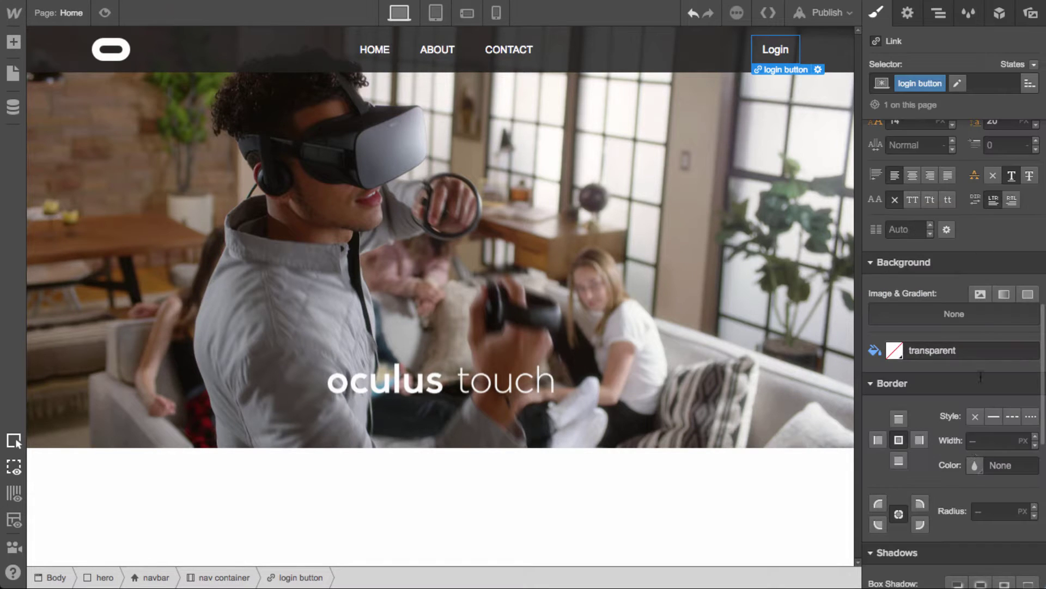
Give the login button a solid white border 2 px wide
left_click(994, 416)
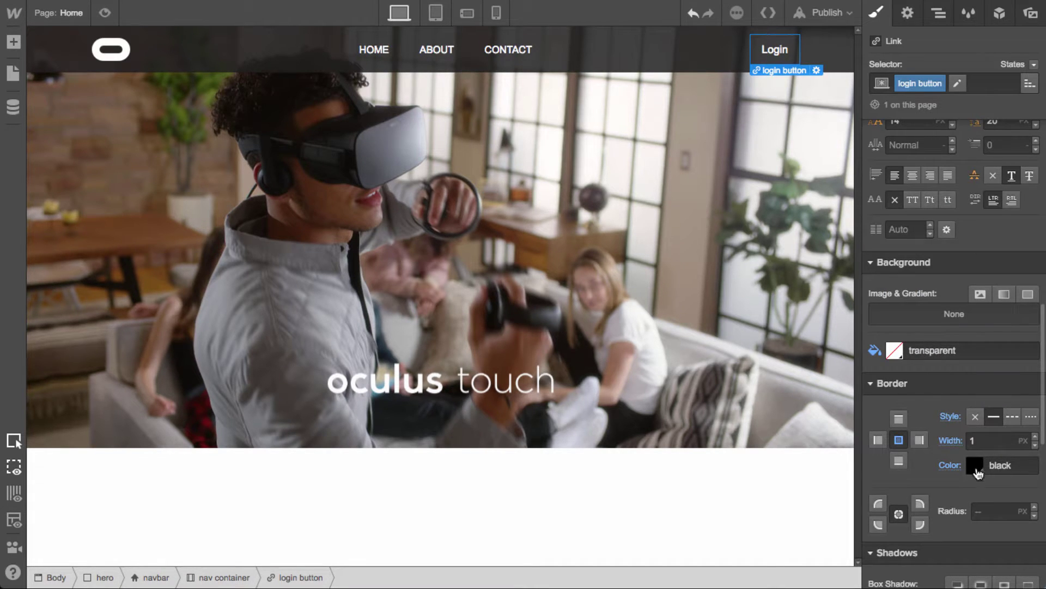
left_click(974, 465)
left_click(897, 244)
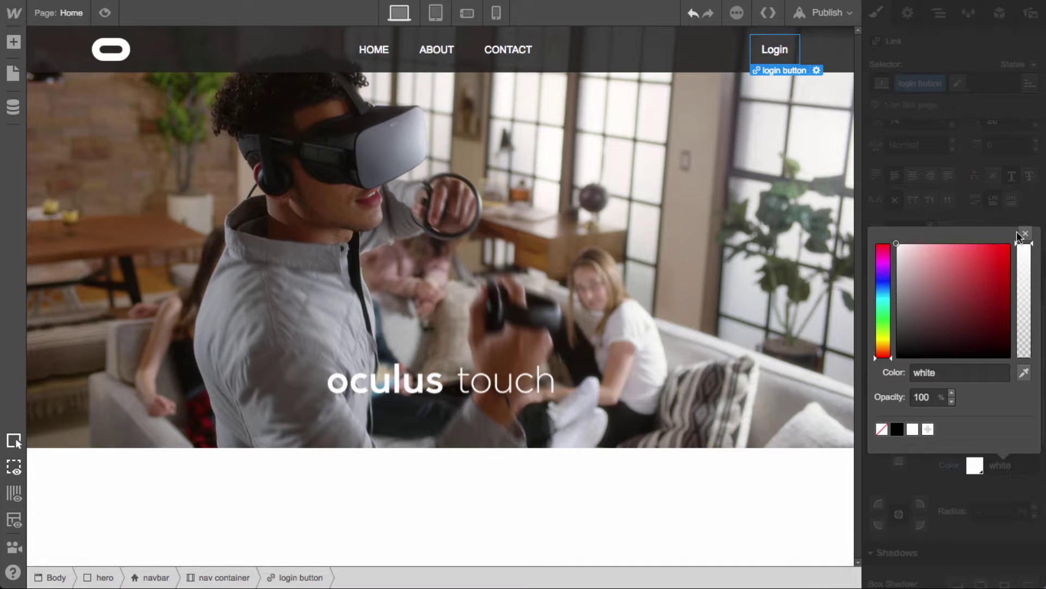
left_click(1026, 233)
left_click(973, 441)
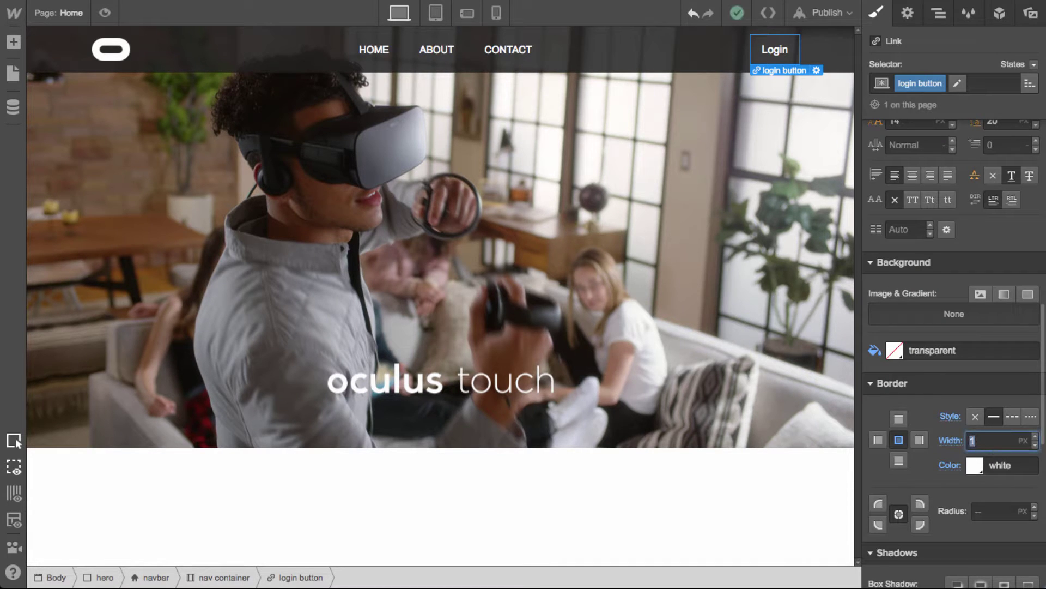
type("2")
Round the login button's corners with a 20 px border radius
left_click(1007, 511)
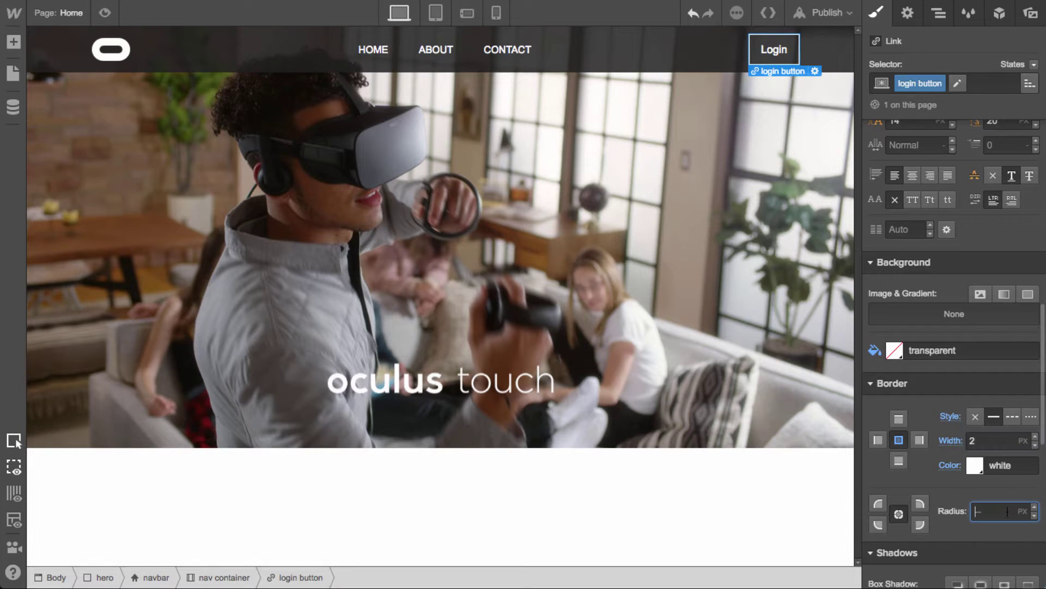
type("10")
key("BackSpace")
key("BackSpace")
type("20")
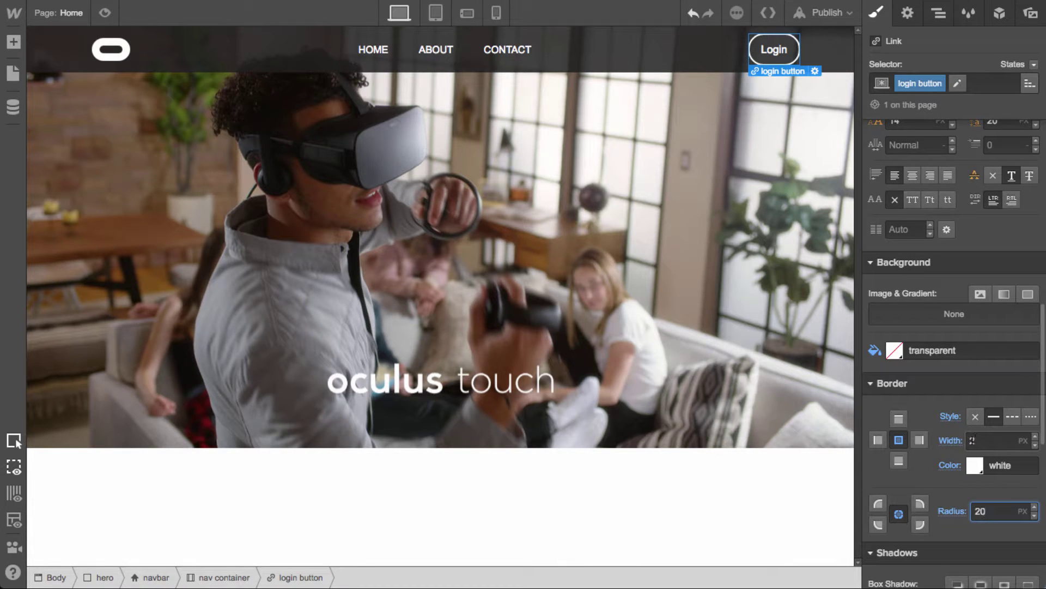
key("BackSpace")
type("5")
key("BackSpace")
type("0")
Set the login button's padding to 5 px above and below and 20 px on each side
scroll(933, 420, "up", 1)
scroll(933, 420, "up", 10)
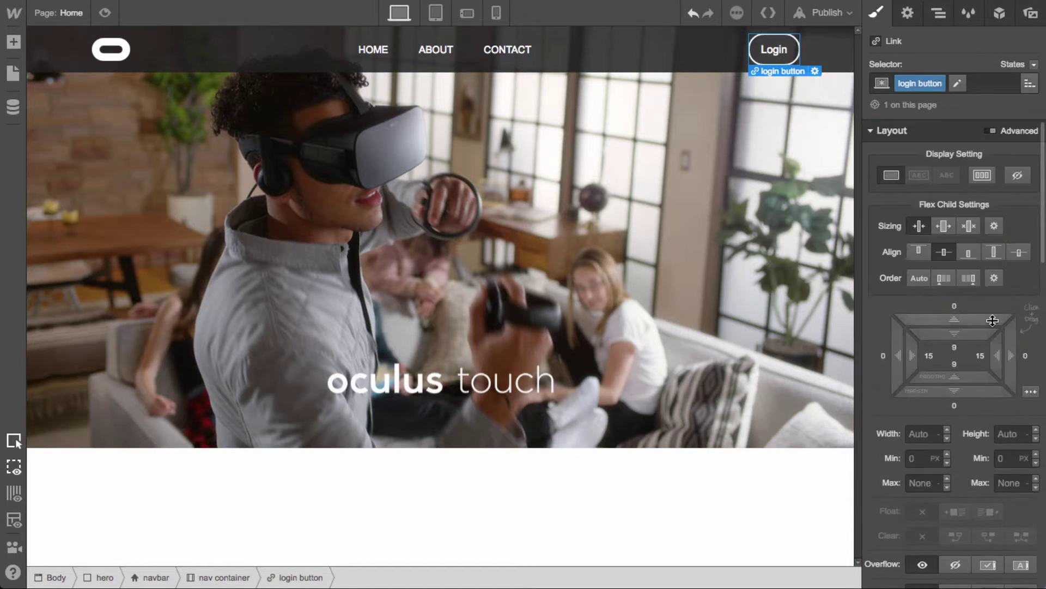
left_click_drag(995, 361, 963, 328)
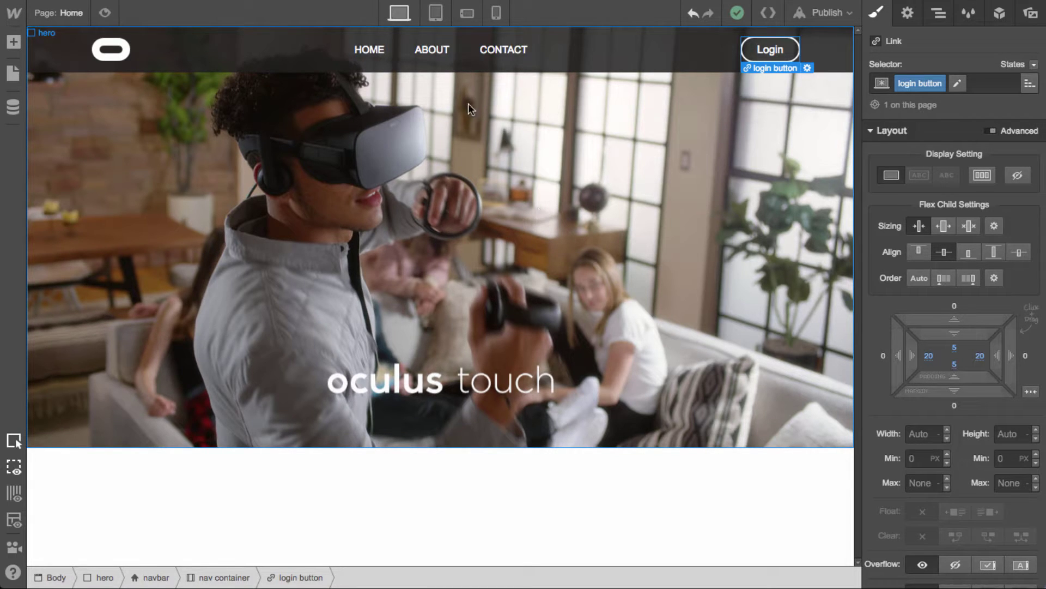
Change the HOME nav link's text to RIFT and the ABOUT link's text to GEAR VR
left_click(364, 50)
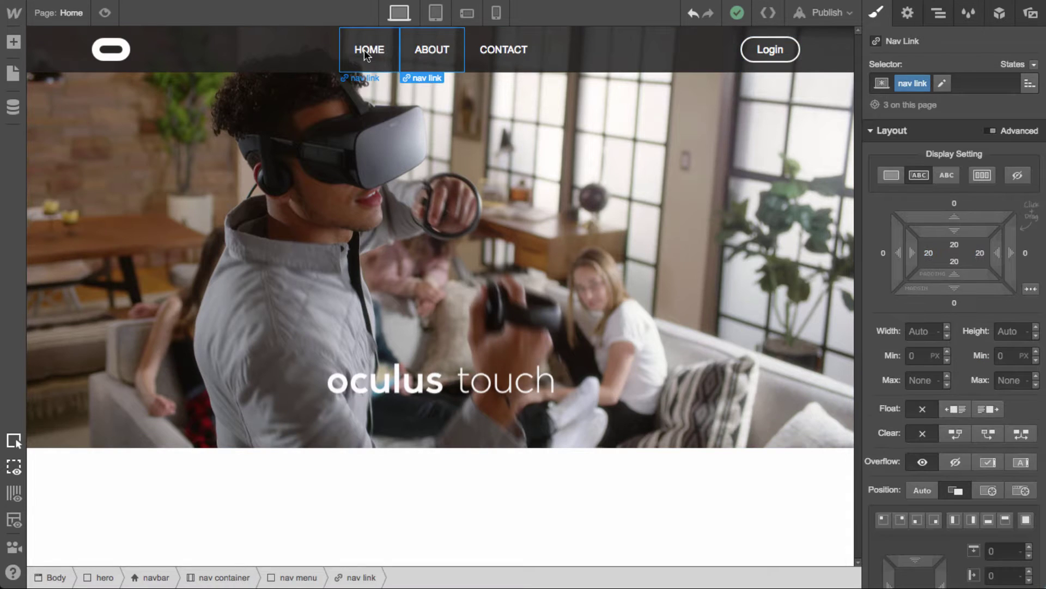
double_click(364, 50)
type("R")
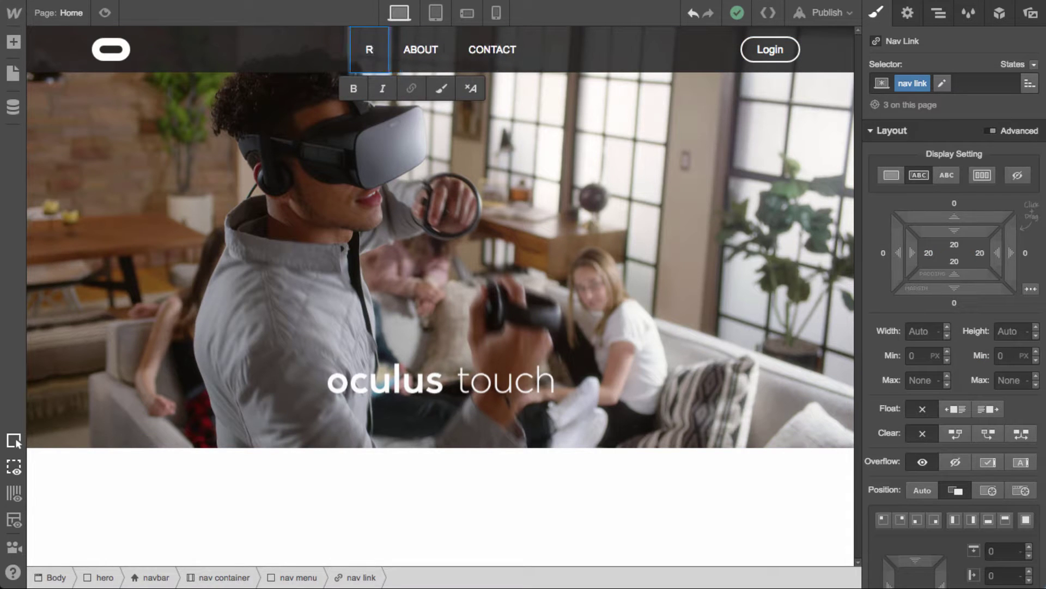
type("IFT")
left_click(436, 50)
double_click(438, 50)
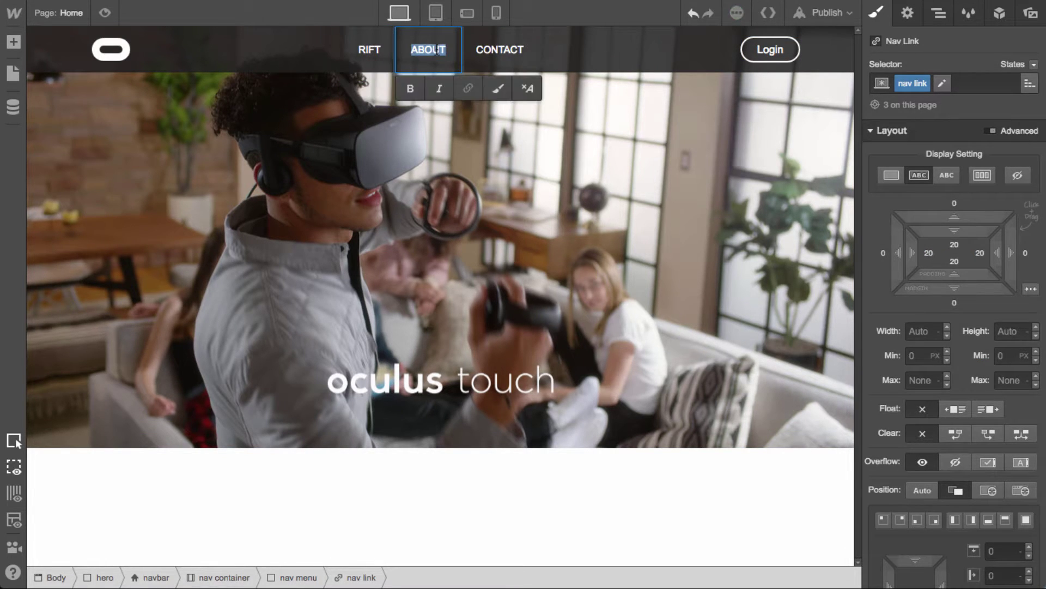
type("GEAR VR")
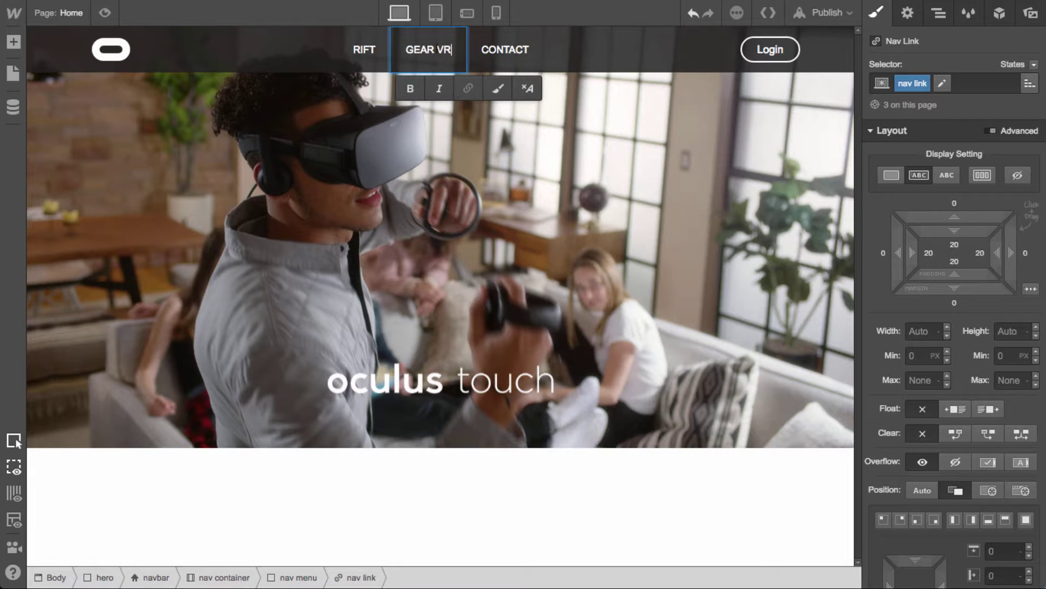
Change the CONTACT nav link's text to EXPERIENCES
left_click(505, 44)
double_click(506, 44)
type("EXPERIENCE")
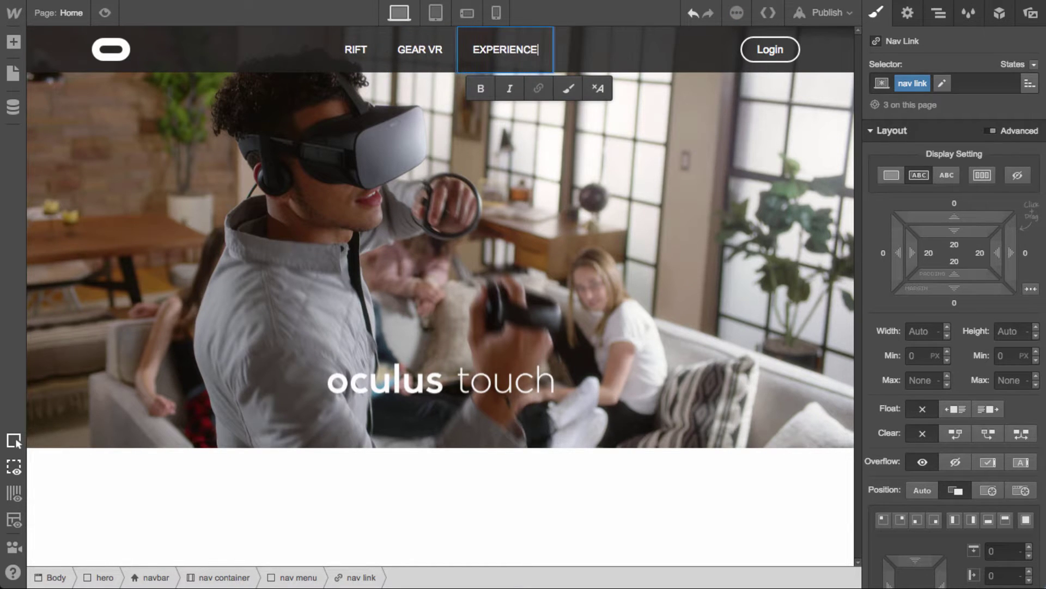
key("Escape")
double_click(525, 51)
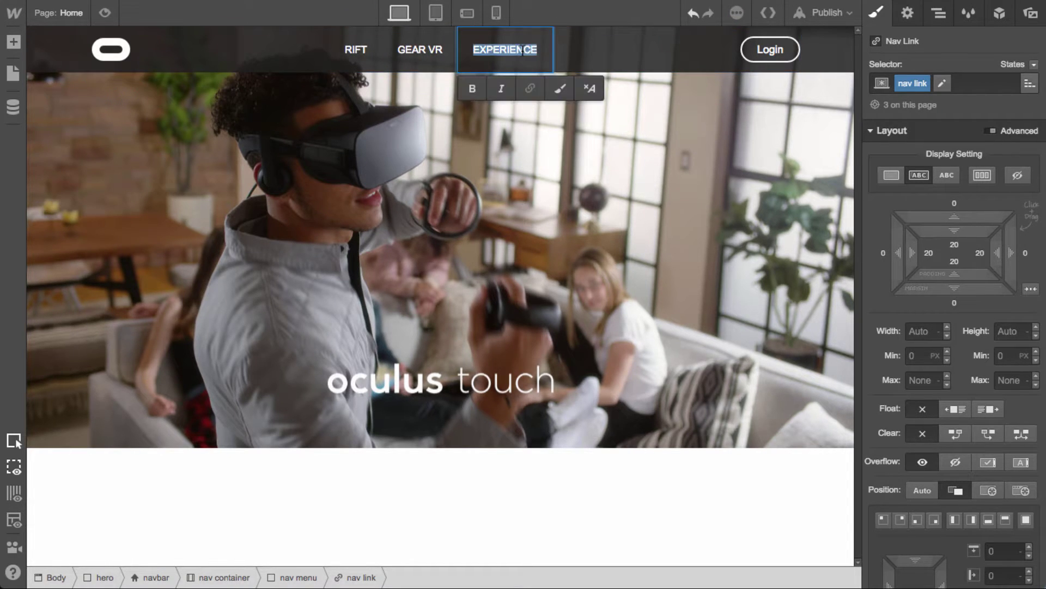
key("Right")
type("S")
key("Escape")
Duplicate the EXPERIENCES nav link twice and change the copies' texts to DEVELOPERS and BLOG
key("ctrl+d")
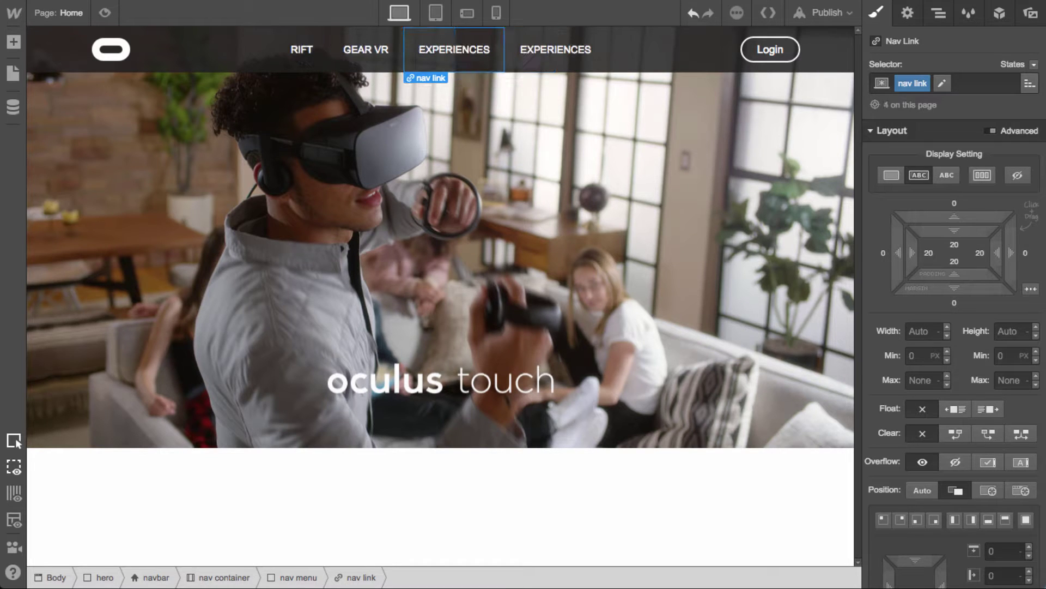
key("ctrl+d")
double_click(528, 46)
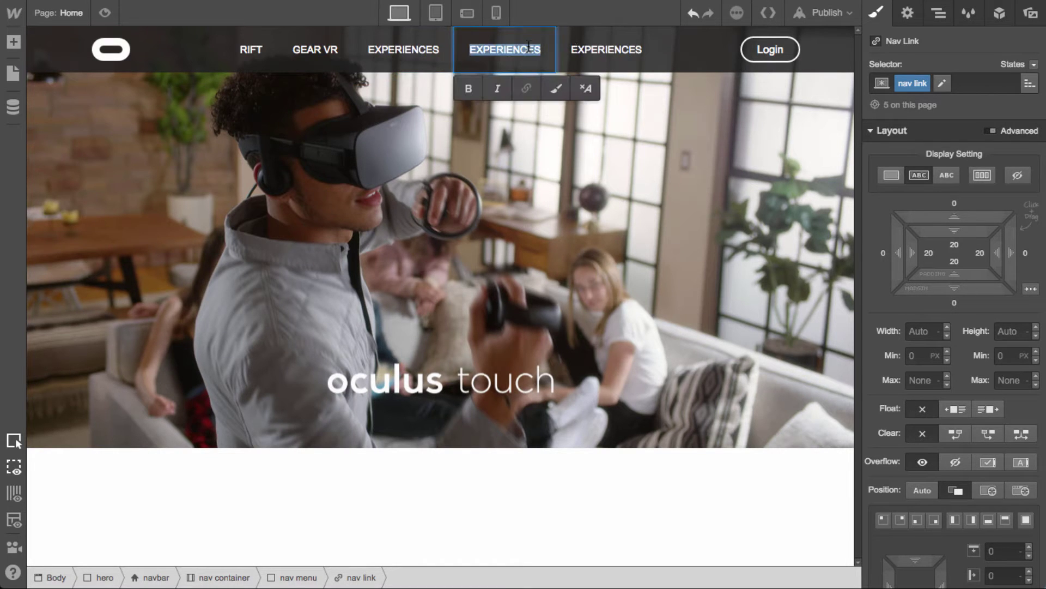
type("DEVELOPERS")
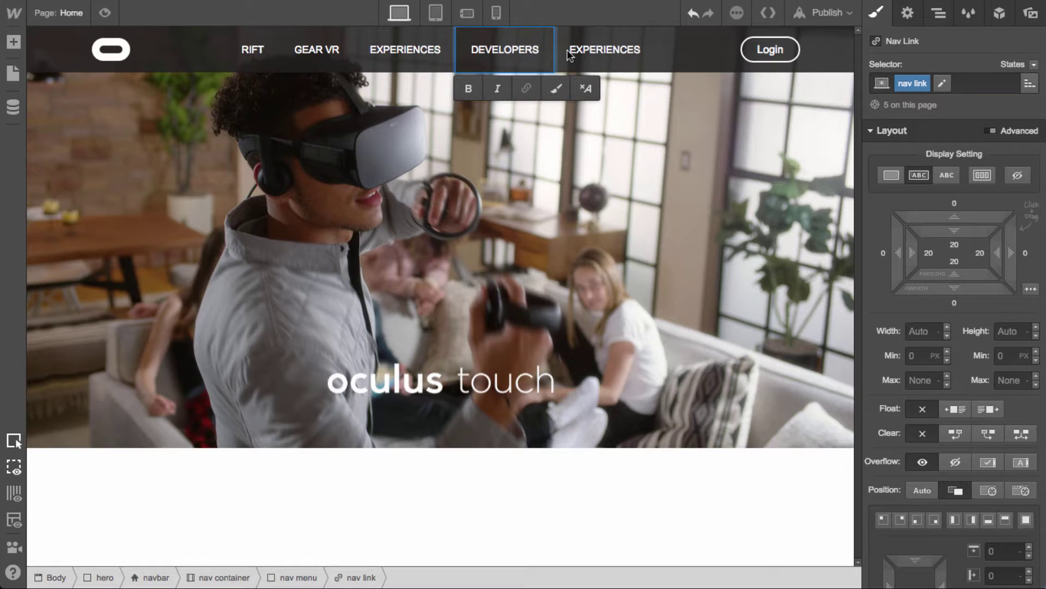
key("Escape")
double_click(609, 49)
type("BLOG")
key("Escape")
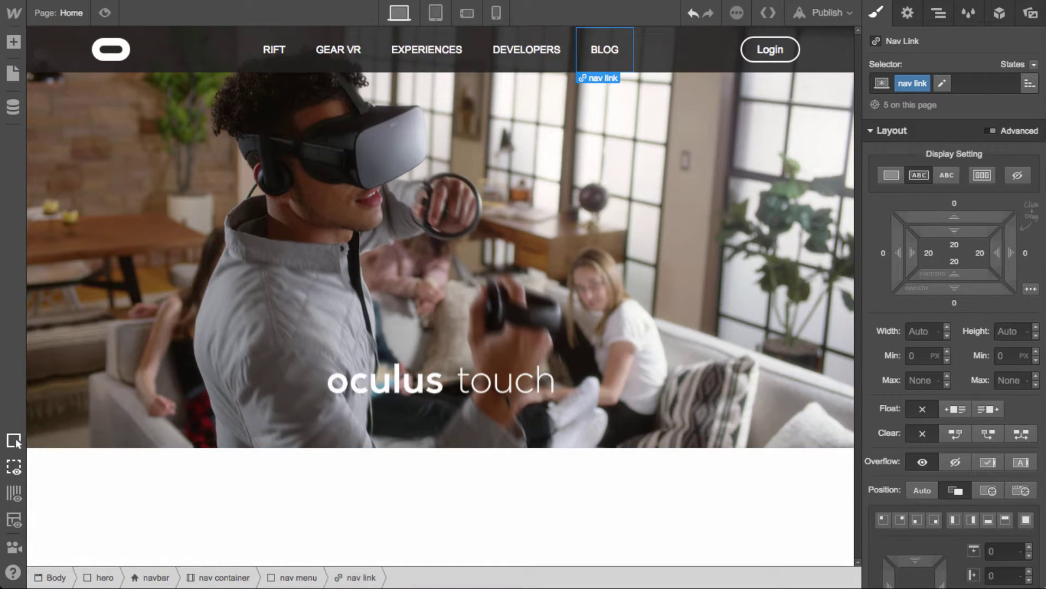
Add a 200 ms Font Color transition to the nav link class, using the RIFT link
left_click(274, 55)
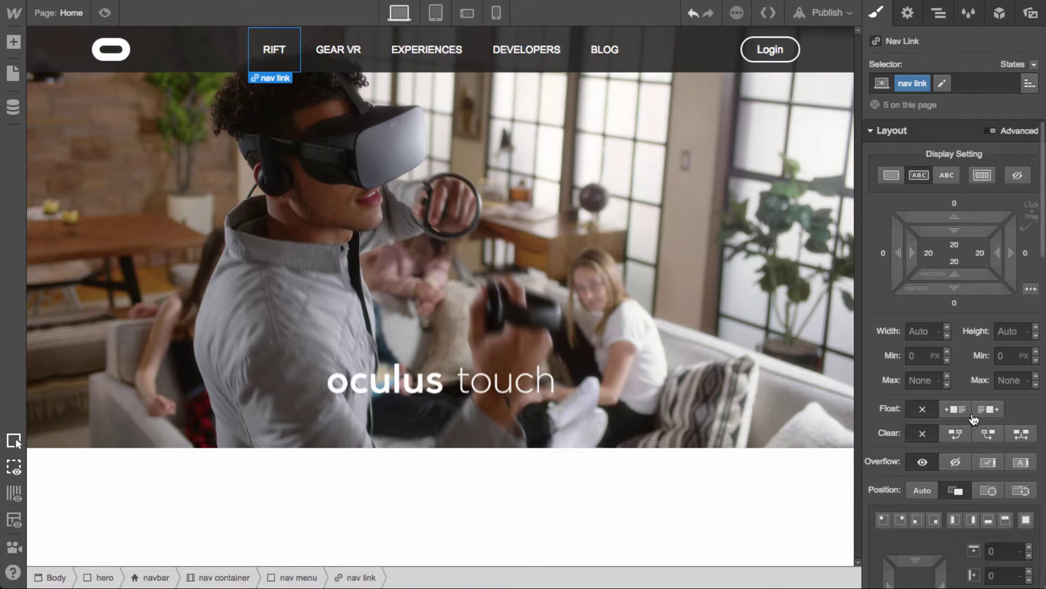
scroll(974, 421, "down", 10)
scroll(974, 421, "down", 4)
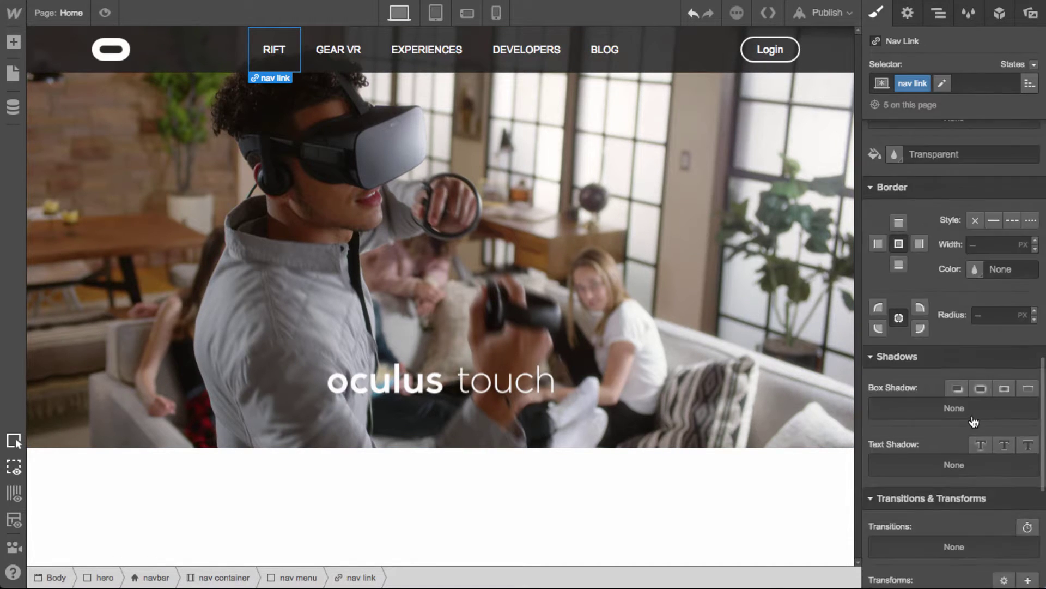
left_click(1027, 467)
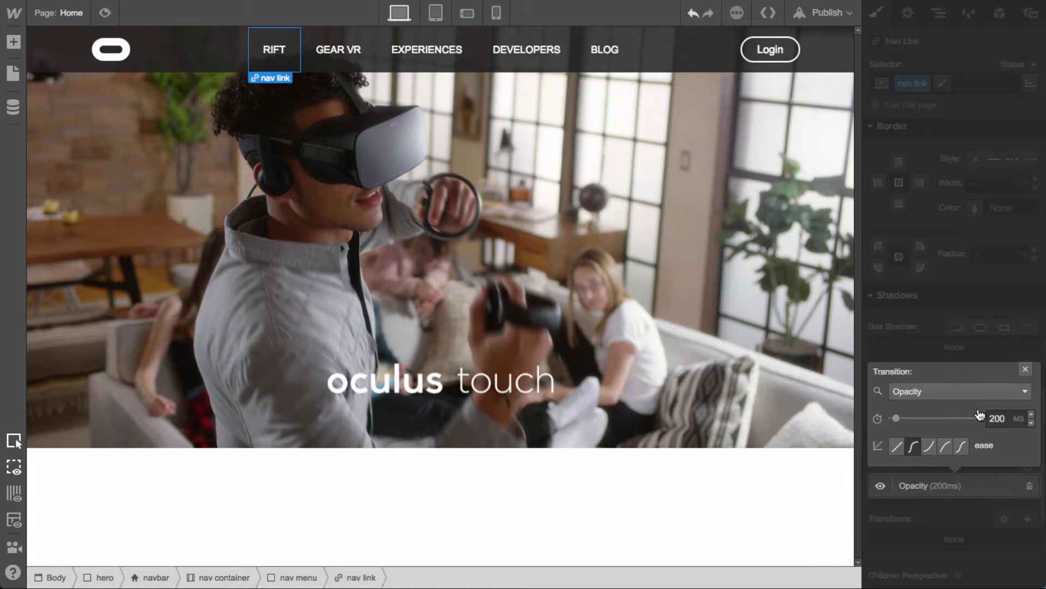
left_click(967, 393)
key("Down")
key("Down")
key("Down")
key("Down")
scroll(963, 485, "down", 1)
key("Down")
key("Down")
key("Down")
key("Down")
key("Down")
key("Down")
key("Down")
key("Down")
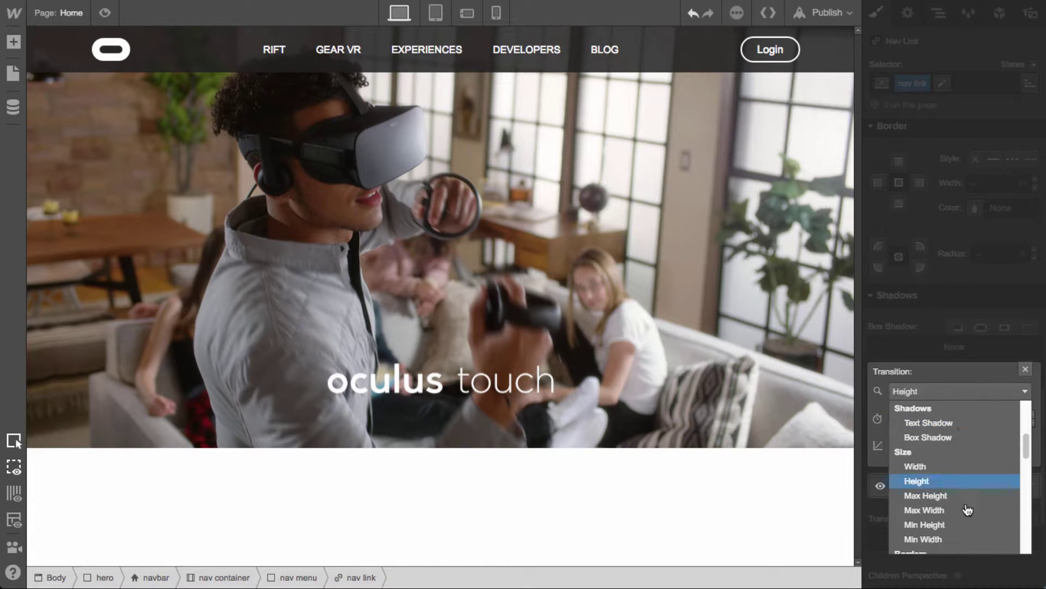
key("Up")
key("Down")
key("Down")
key("Down")
key("Down")
key("Down")
key("Down")
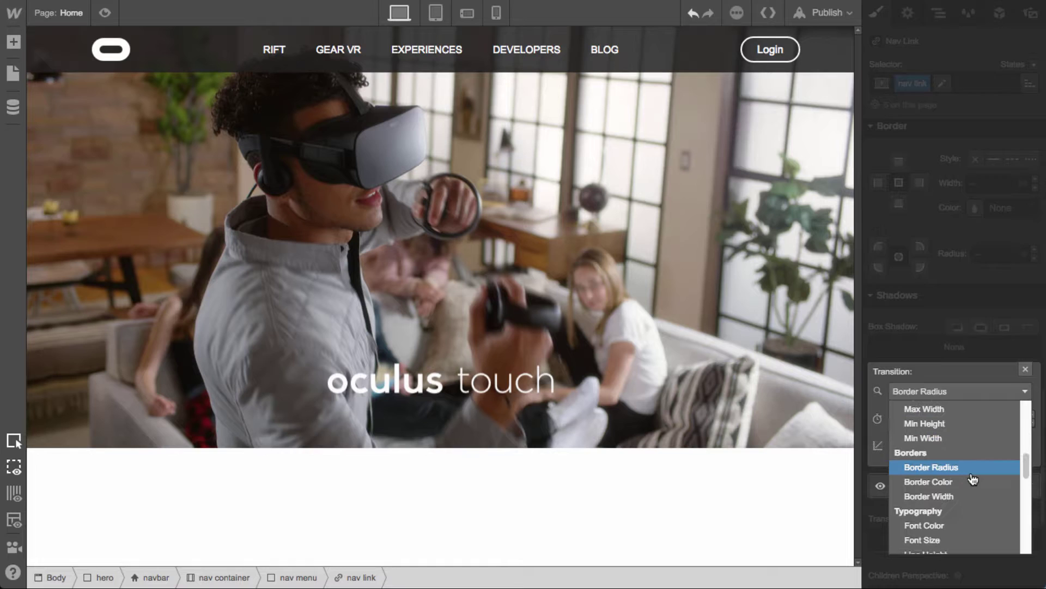
left_click(957, 526)
left_click(1025, 369)
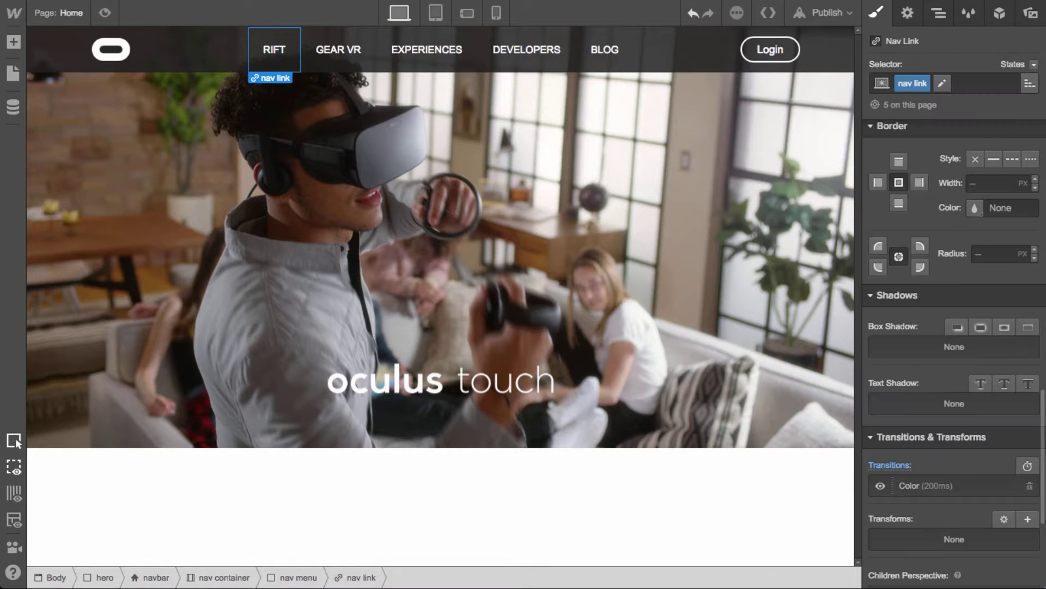
Set the nav link's font color in the Hover state to the gray #8a8a8a
left_click(1030, 64)
left_click(1006, 94)
scroll(1008, 415, "up", 10)
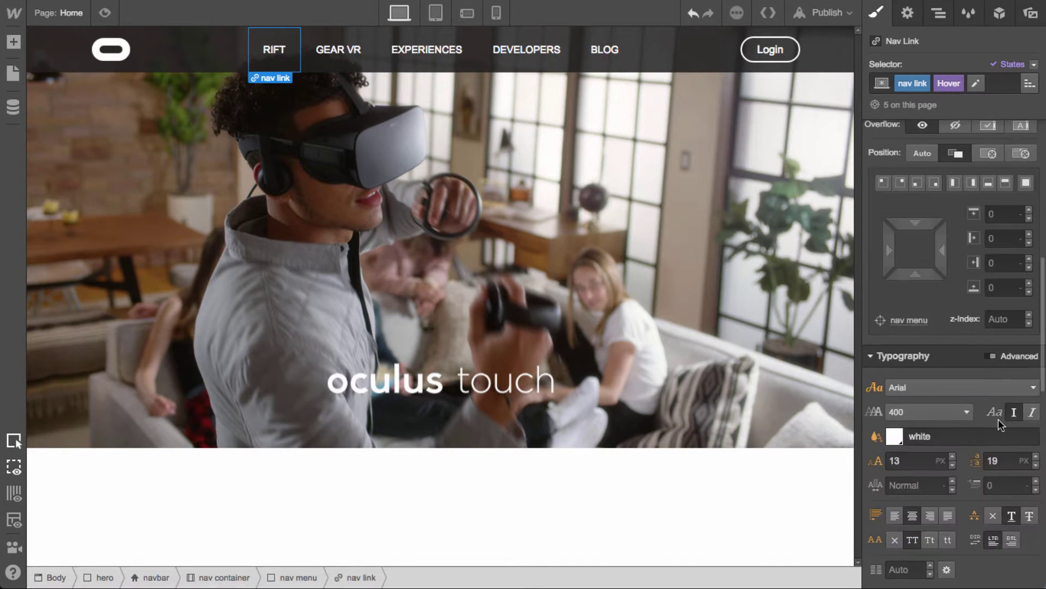
left_click(894, 436)
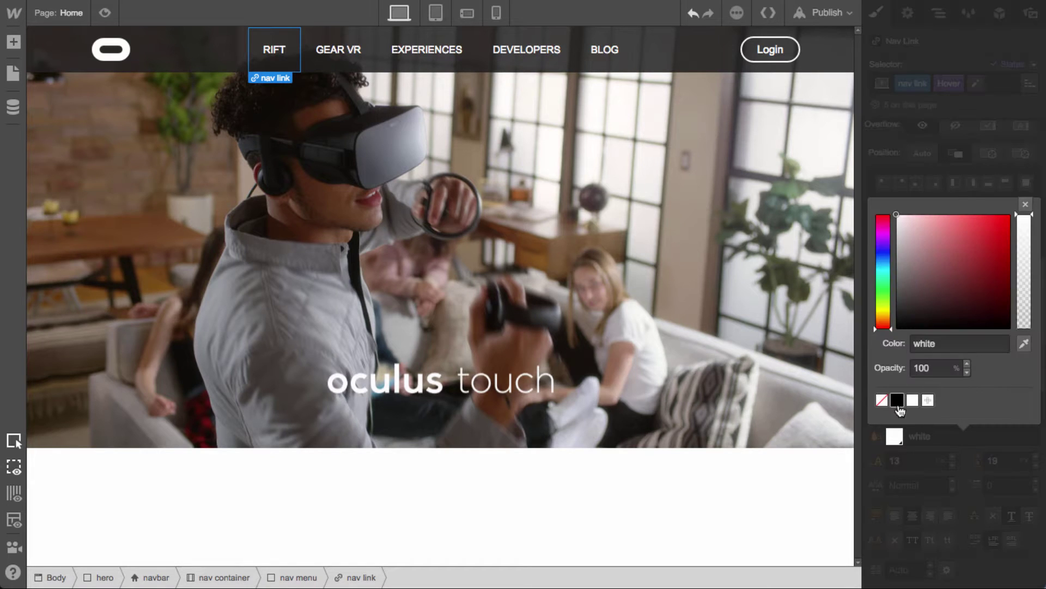
left_click_drag(925, 271, 832, 267)
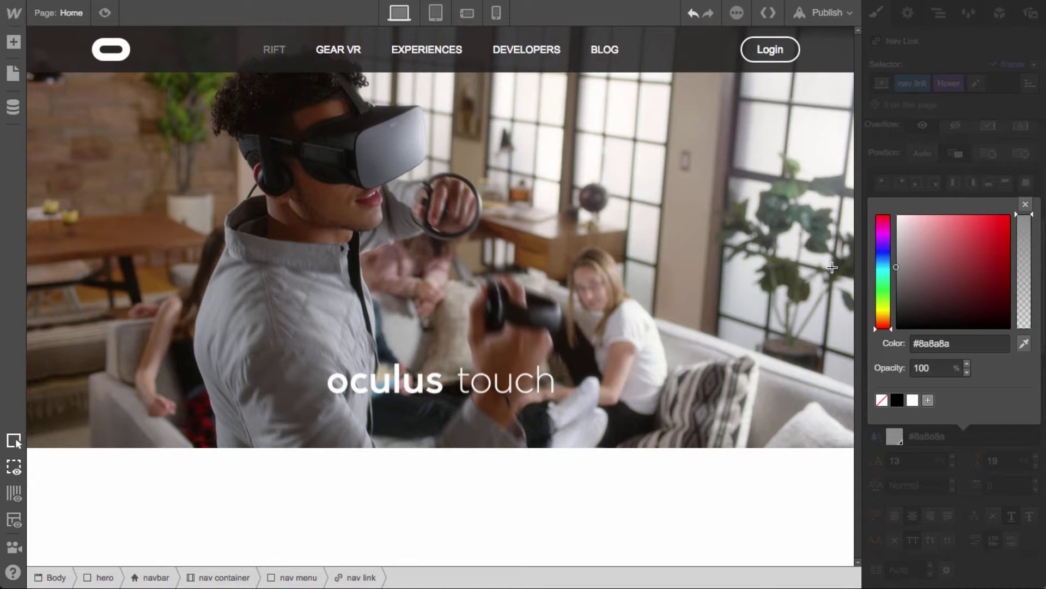
left_click(1025, 205)
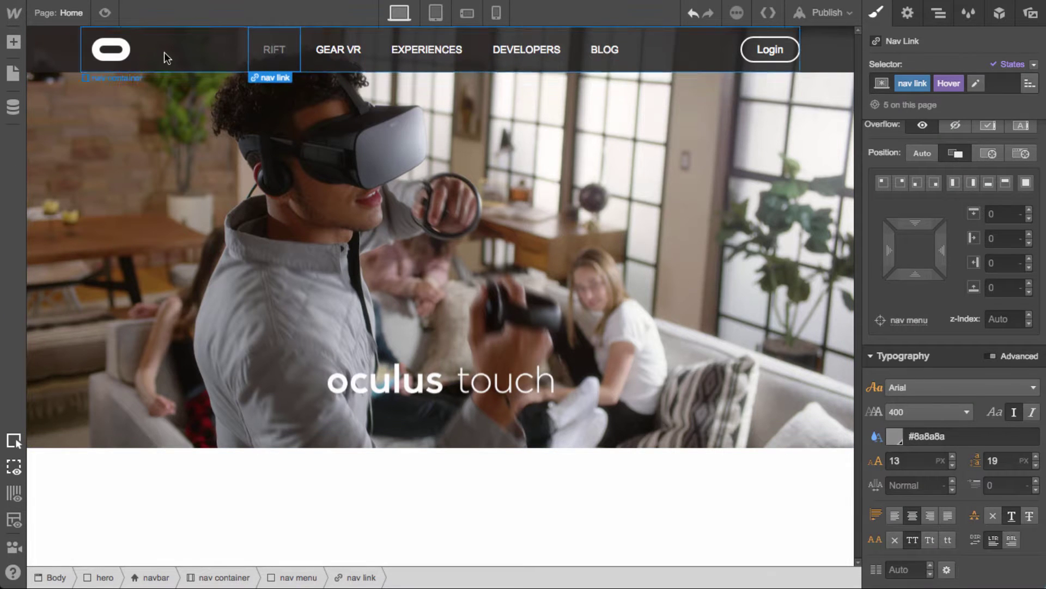
Set the hero section's height to 600 px
left_click(113, 52)
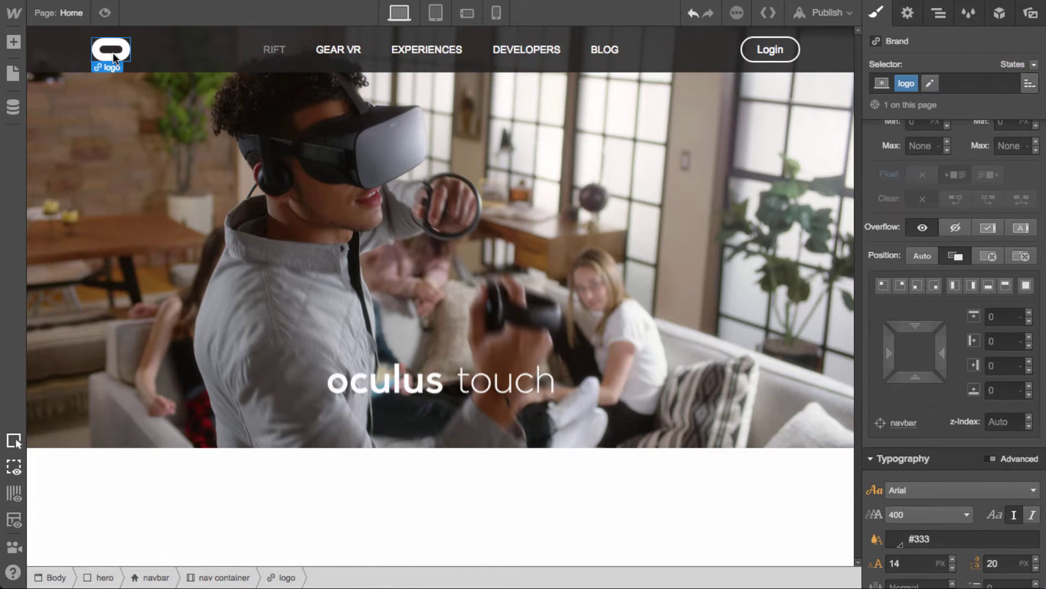
left_click(515, 235)
scroll(966, 332, "up", 5)
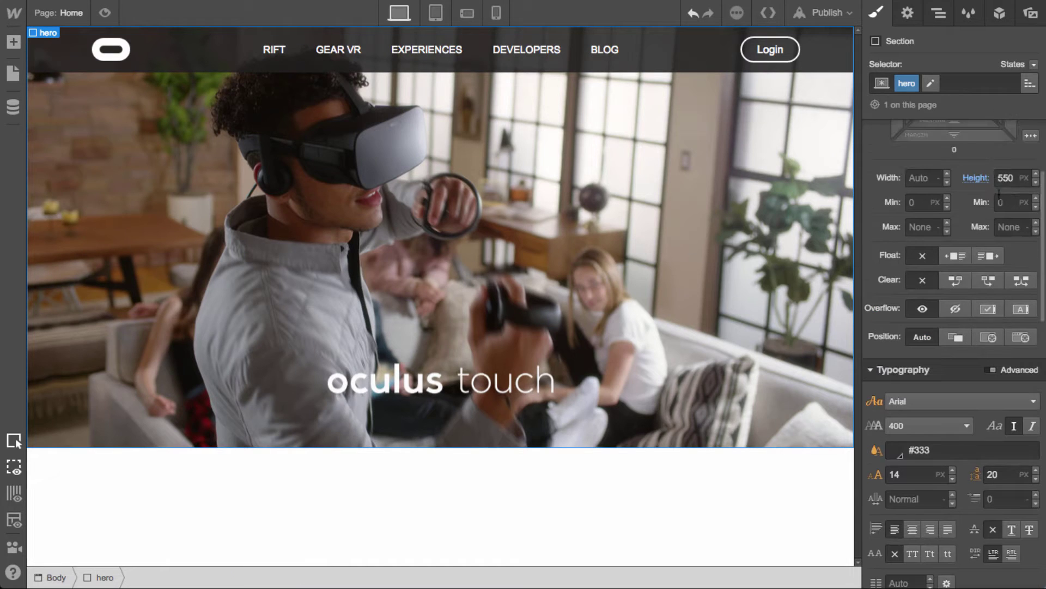
left_click(1012, 180)
key("BackSpace")
key("BackSpace")
key("BackSpace")
type("600")
key("Return")
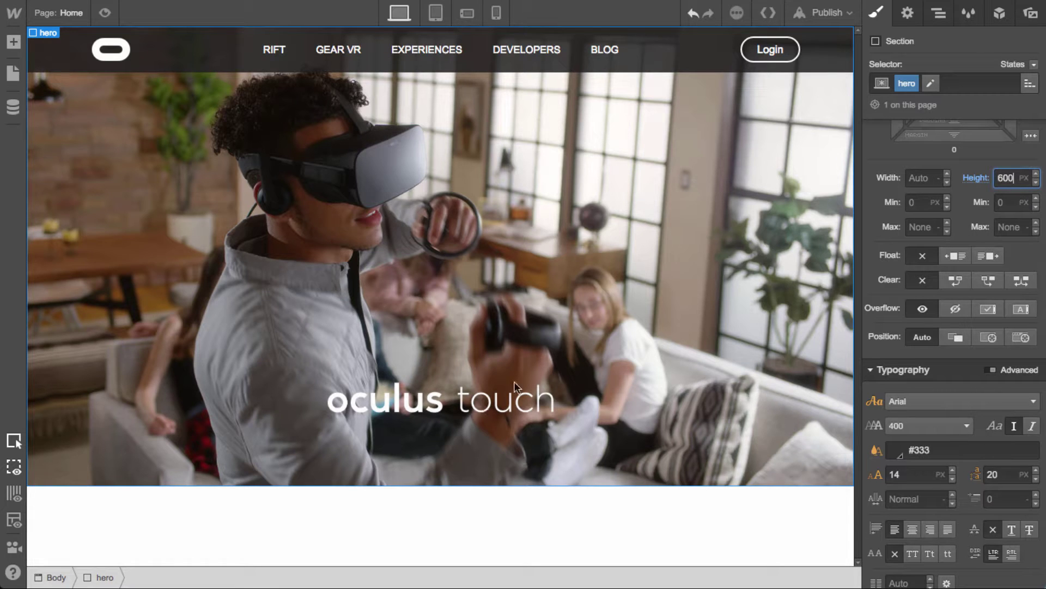
Set the hero section's display to flex with a vertical direction and its children justified with space between
left_click(647, 289)
scroll(980, 322, "up", 3)
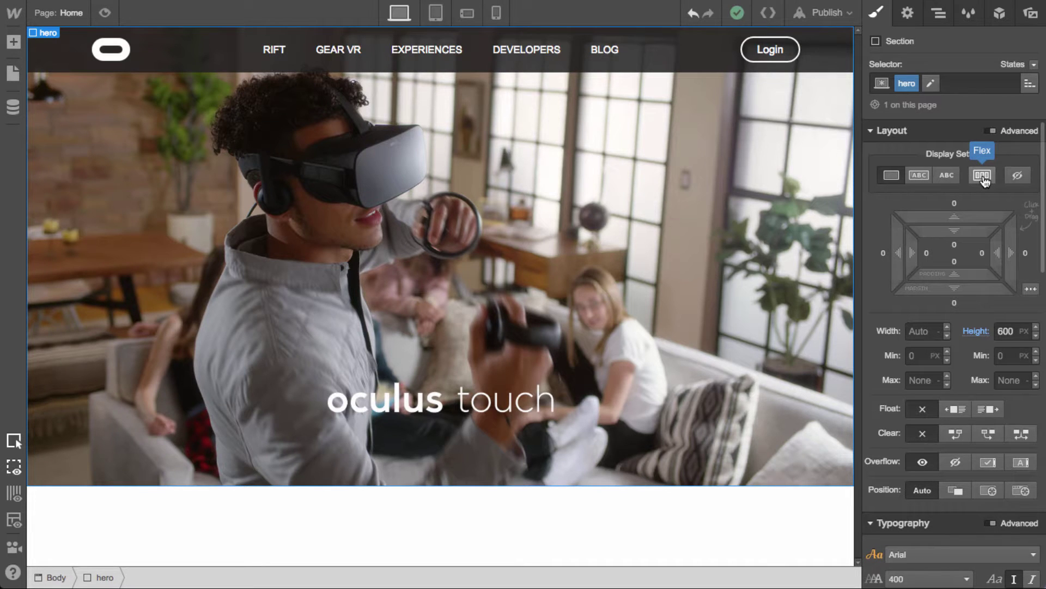
left_click(984, 180)
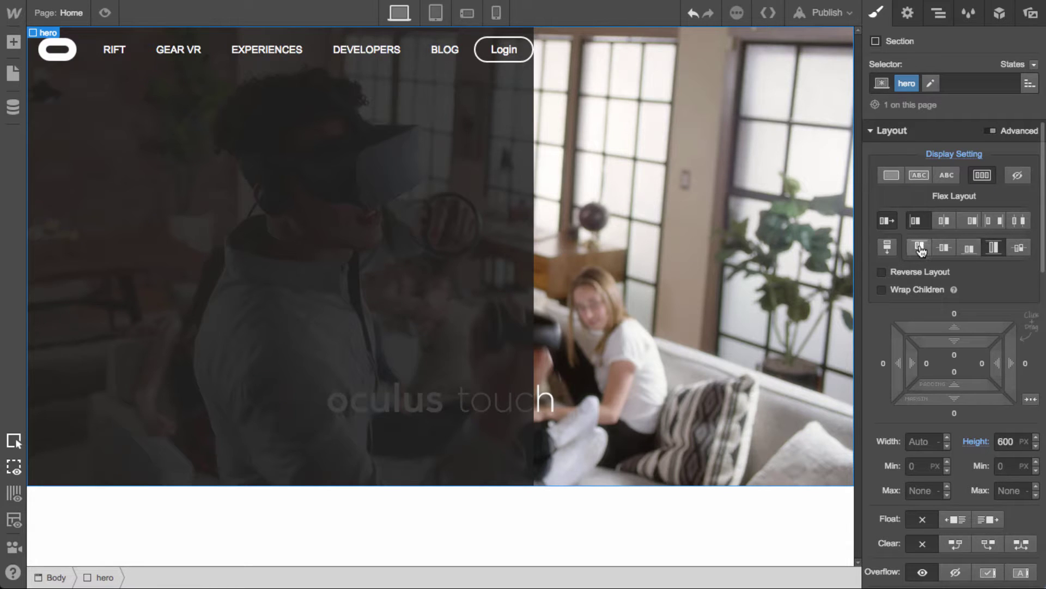
left_click(887, 247)
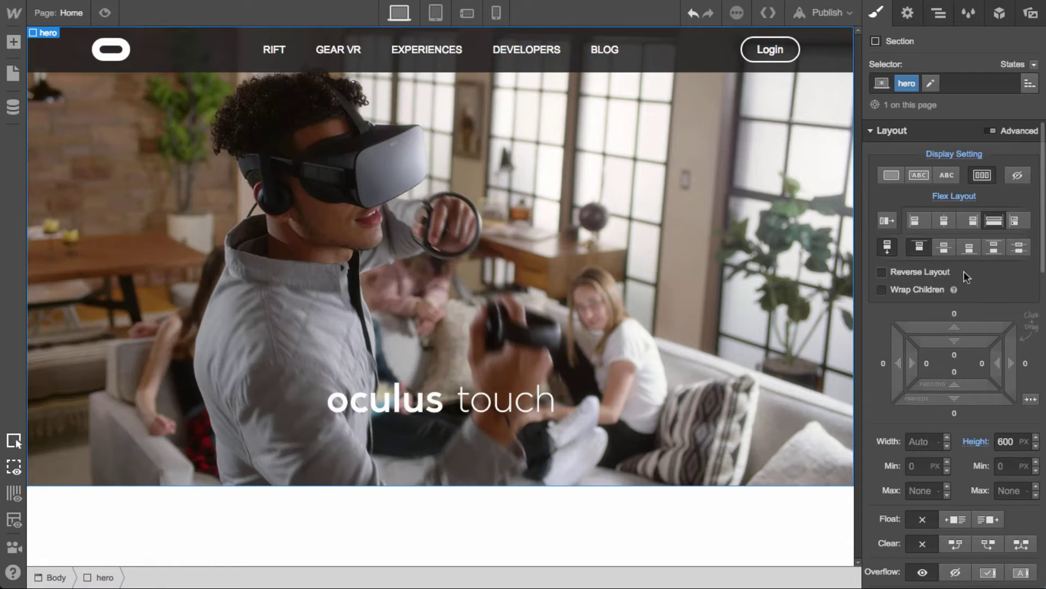
left_click(994, 247)
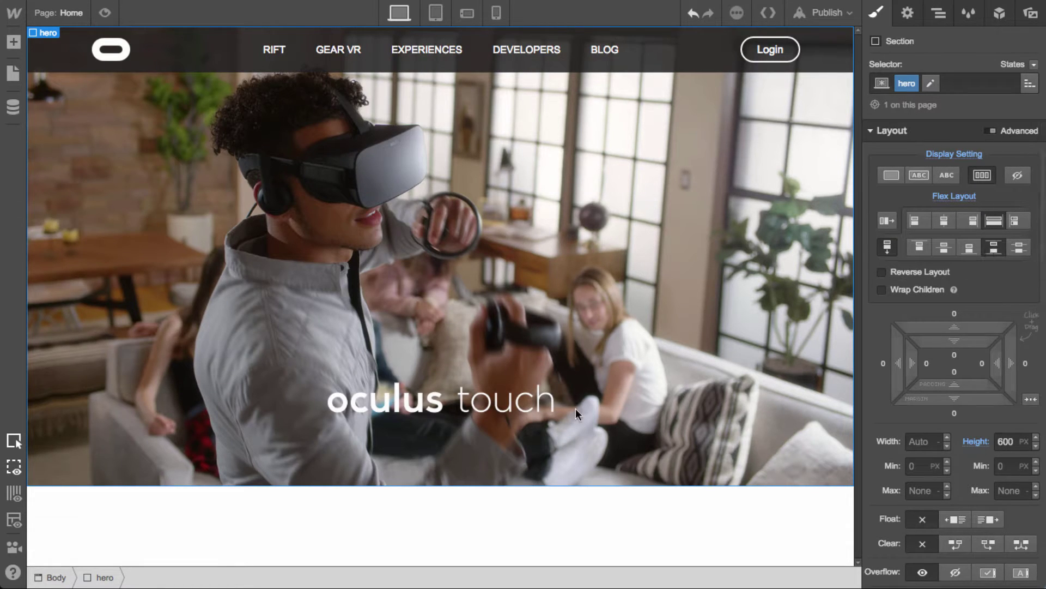
Add a div block inside the hero section, below the oculus touch logo
key("a")
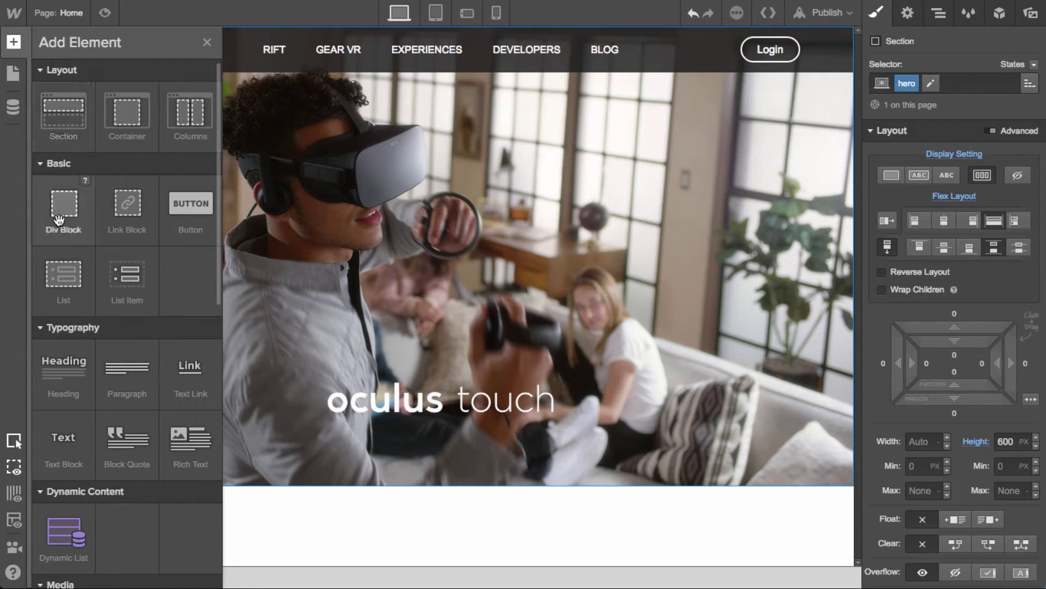
left_click_drag(35, 240, 505, 445)
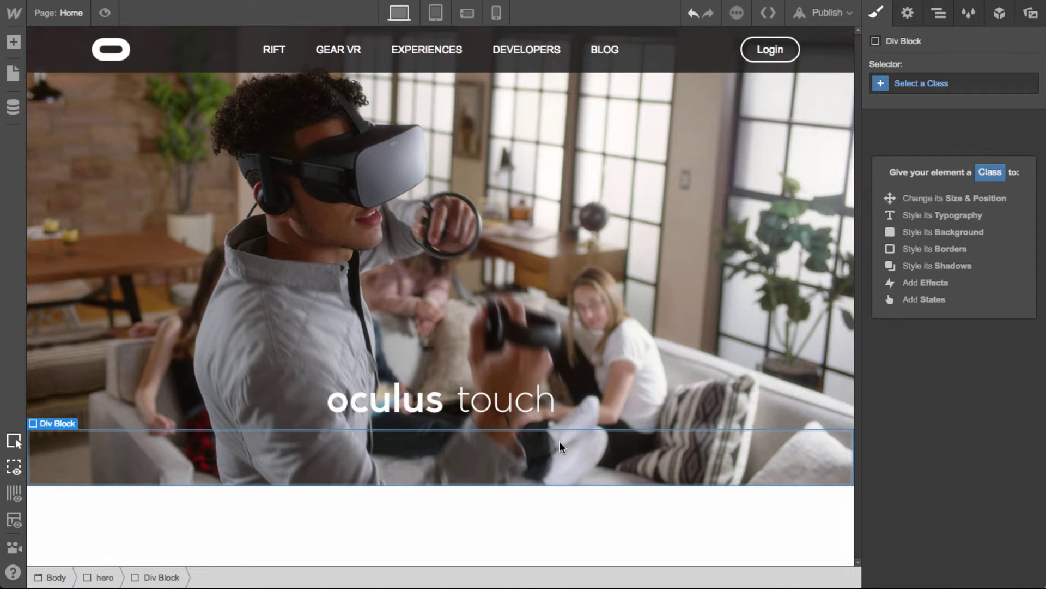
key("a")
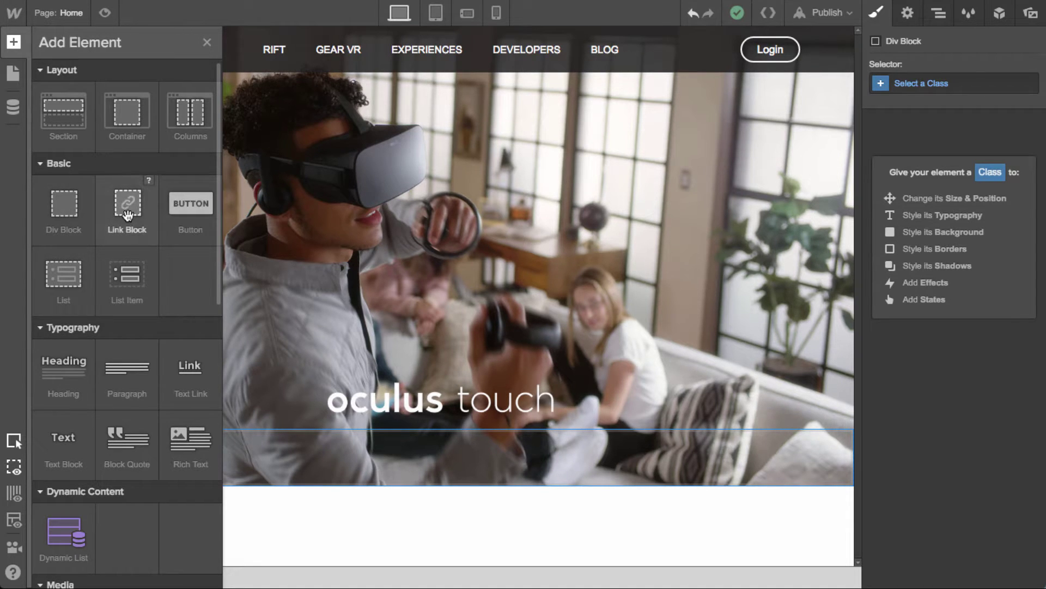
scroll(127, 436, "down", 1)
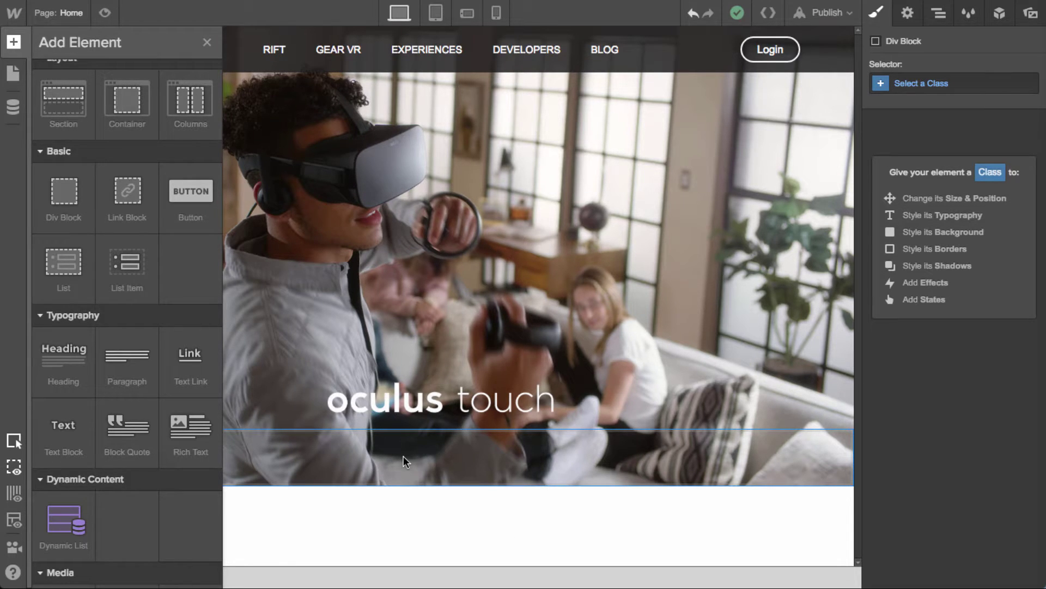
key("a")
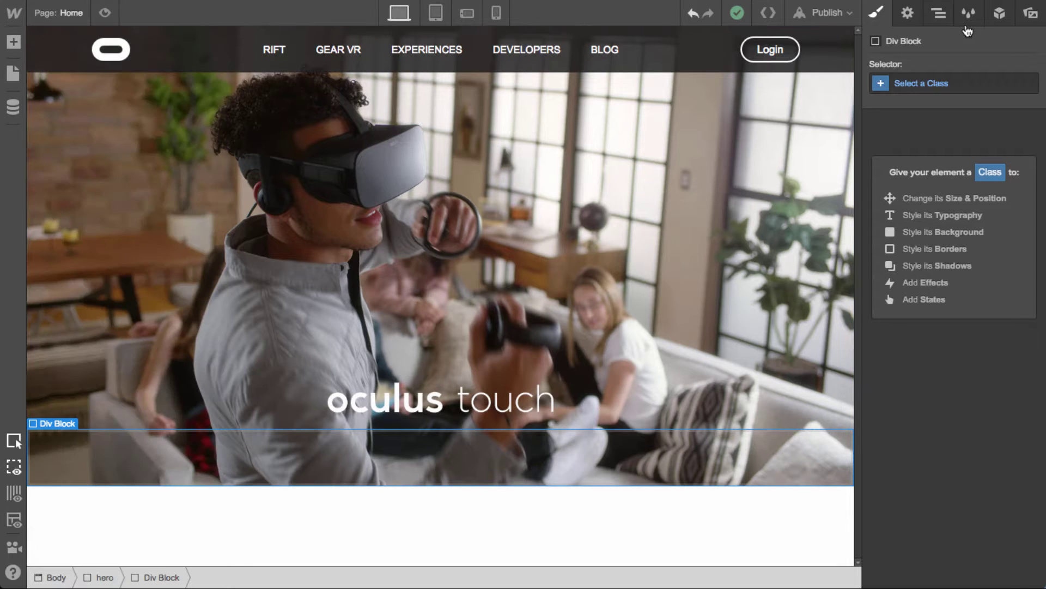
left_click(608, 197)
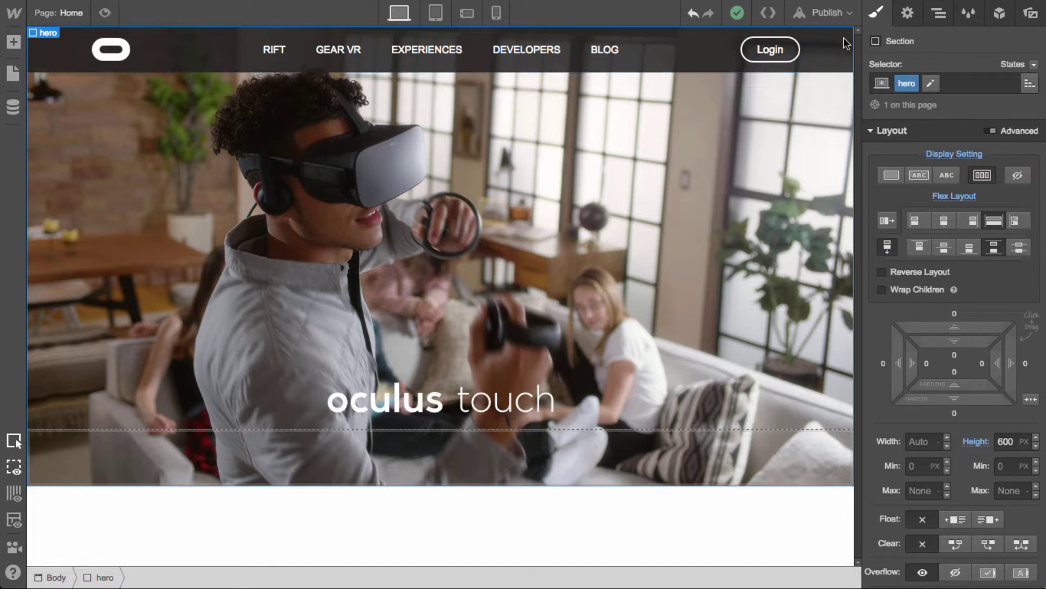
left_click(512, 451)
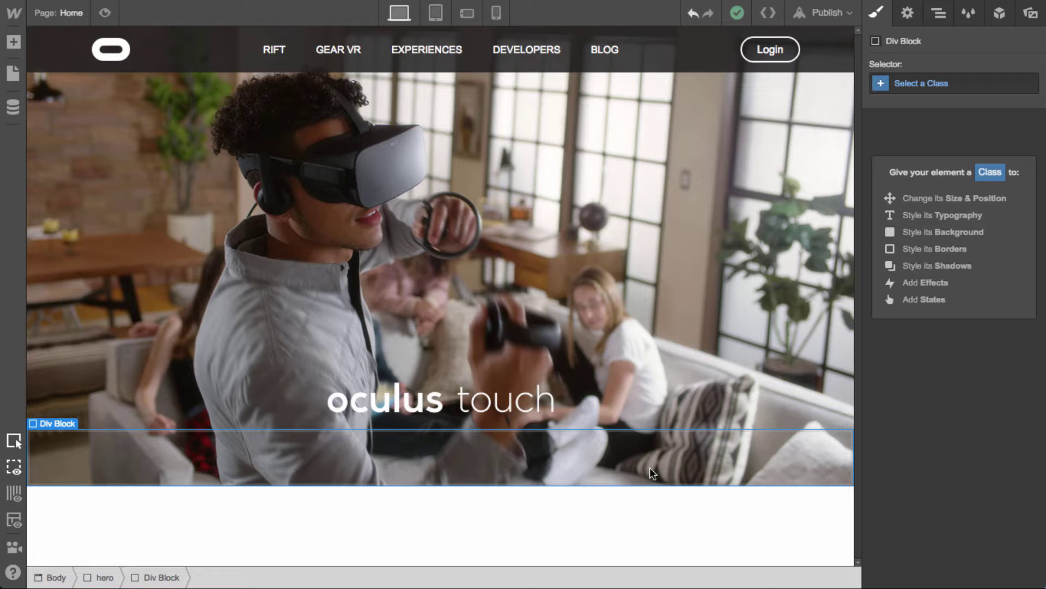
left_click(756, 294)
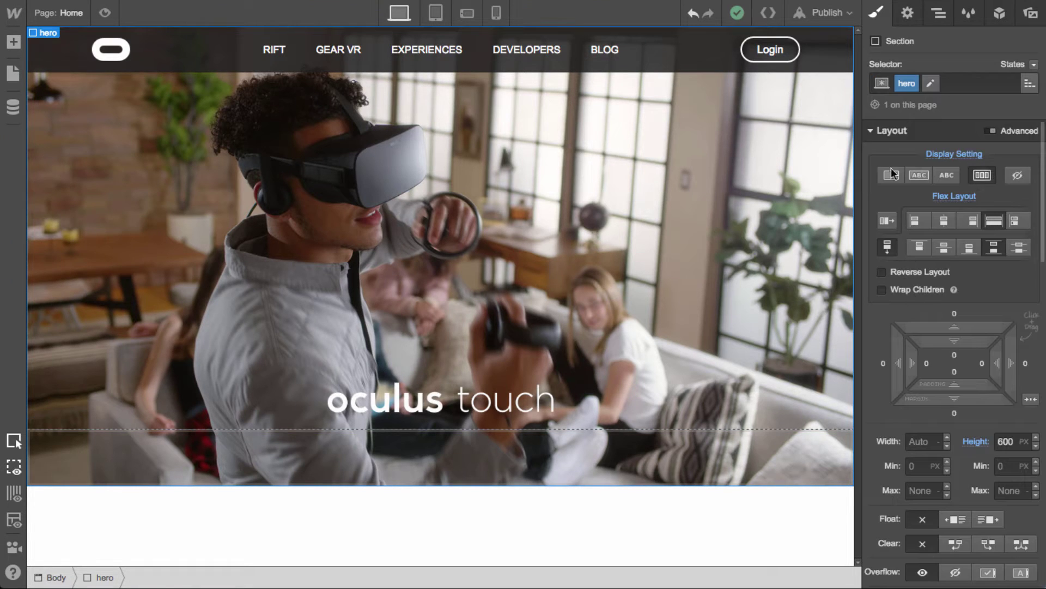
Give the hero section's new div block the class hero-cta-row
left_click(504, 470)
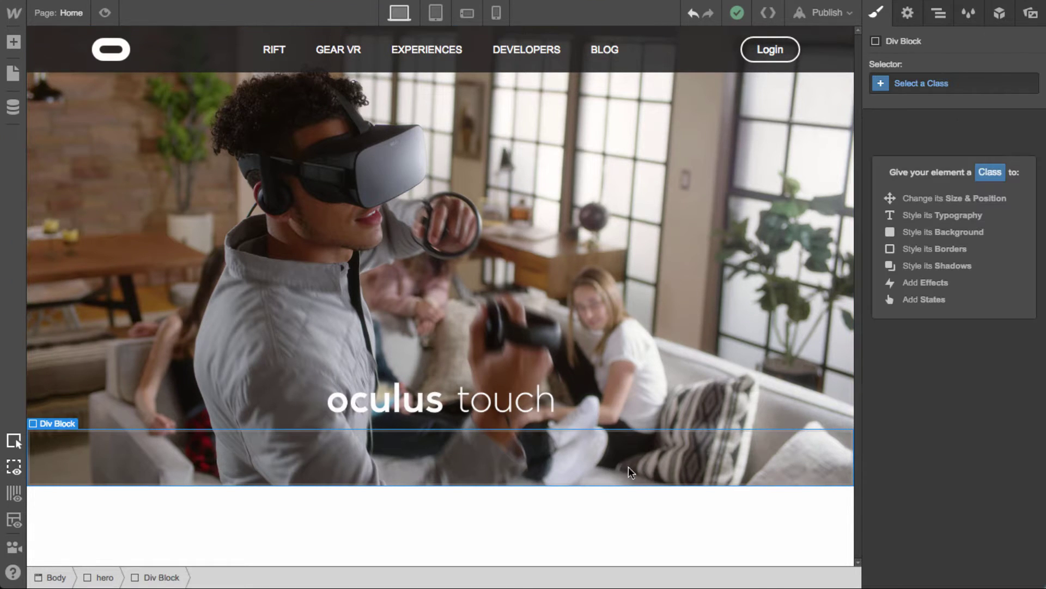
left_click(960, 80)
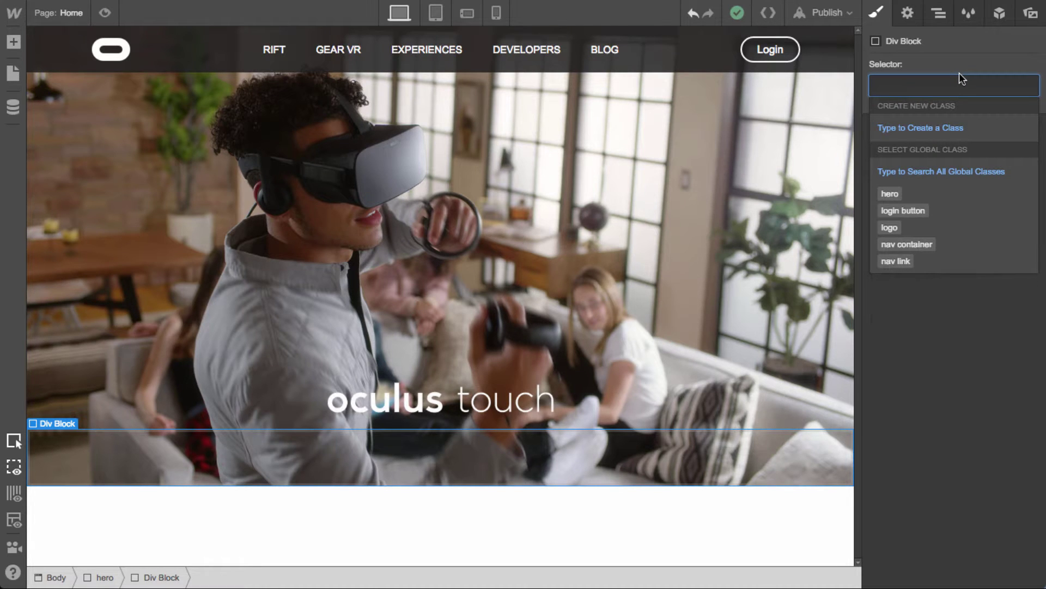
type("hero-cta")
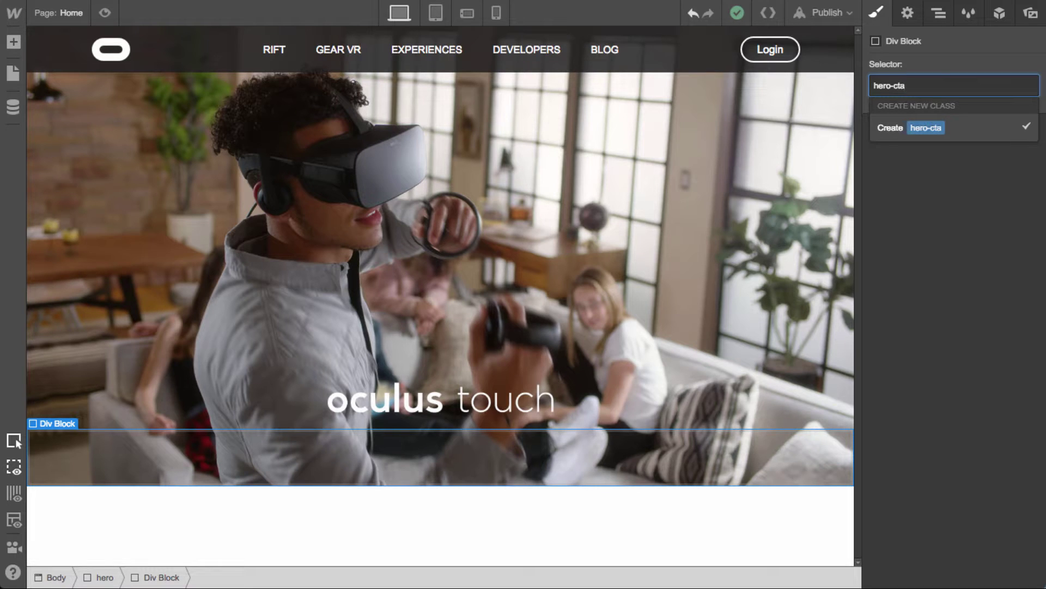
type("-row")
key("Return")
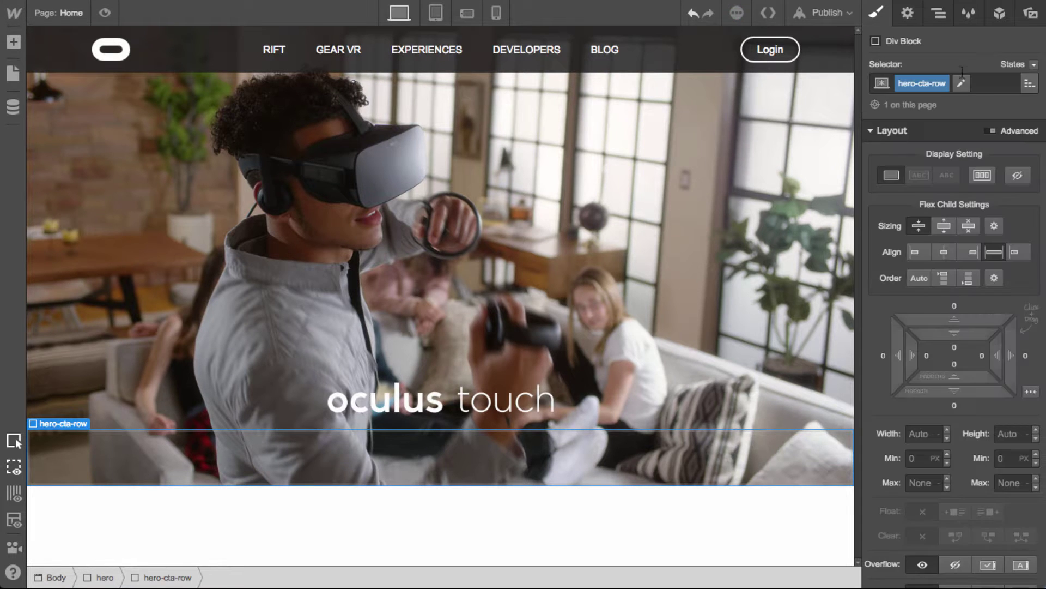
Set the hero-cta-row display to horizontal flex with its children centered along both axes
left_click(981, 177)
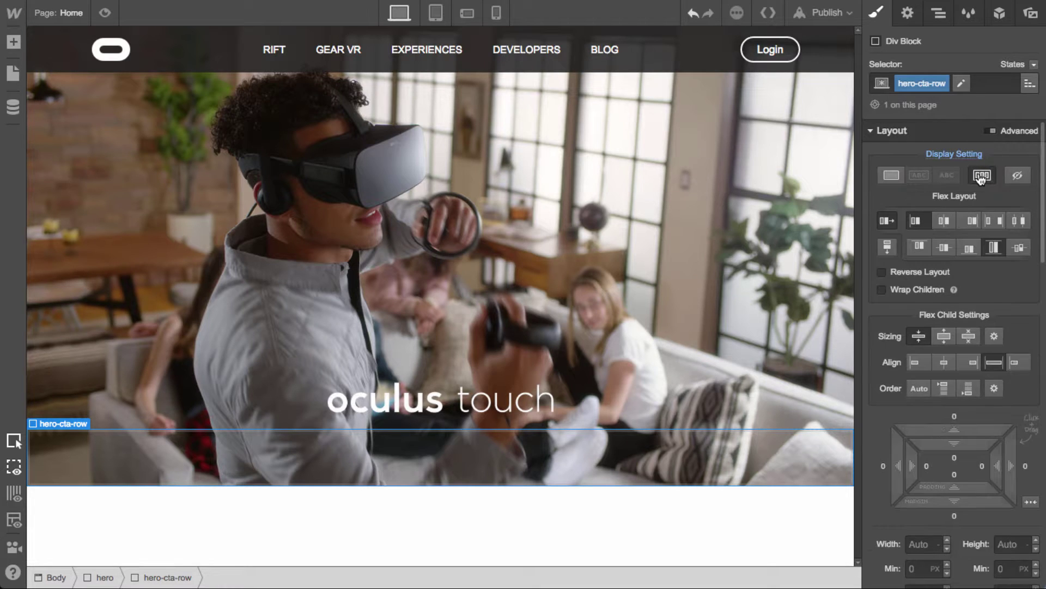
left_click(947, 227)
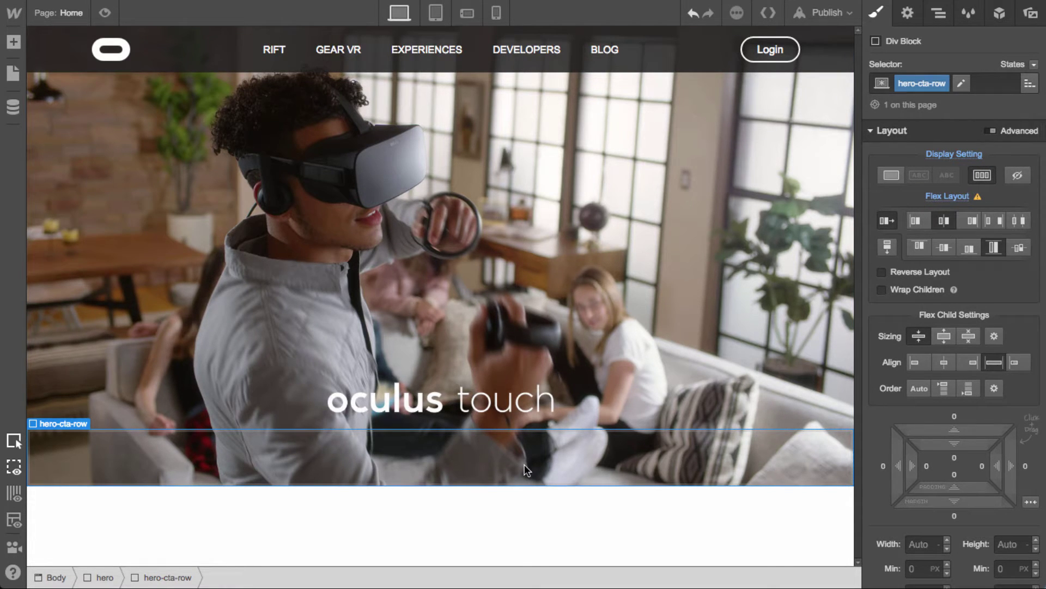
left_click(942, 249)
Add a link block inside hero-cta-row and duplicate it so two sit side by side
key("a")
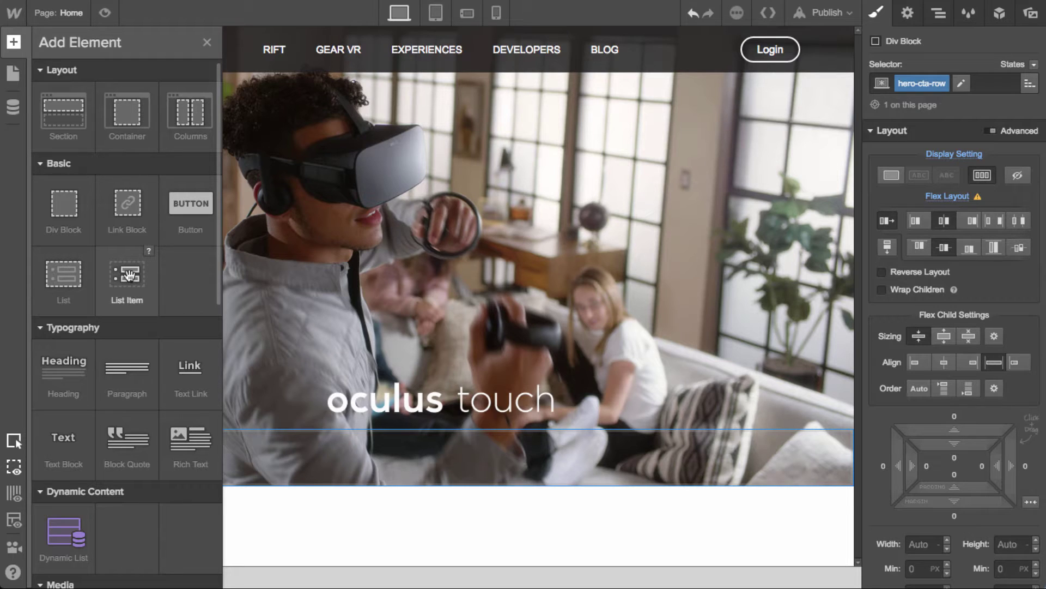
left_click(121, 224)
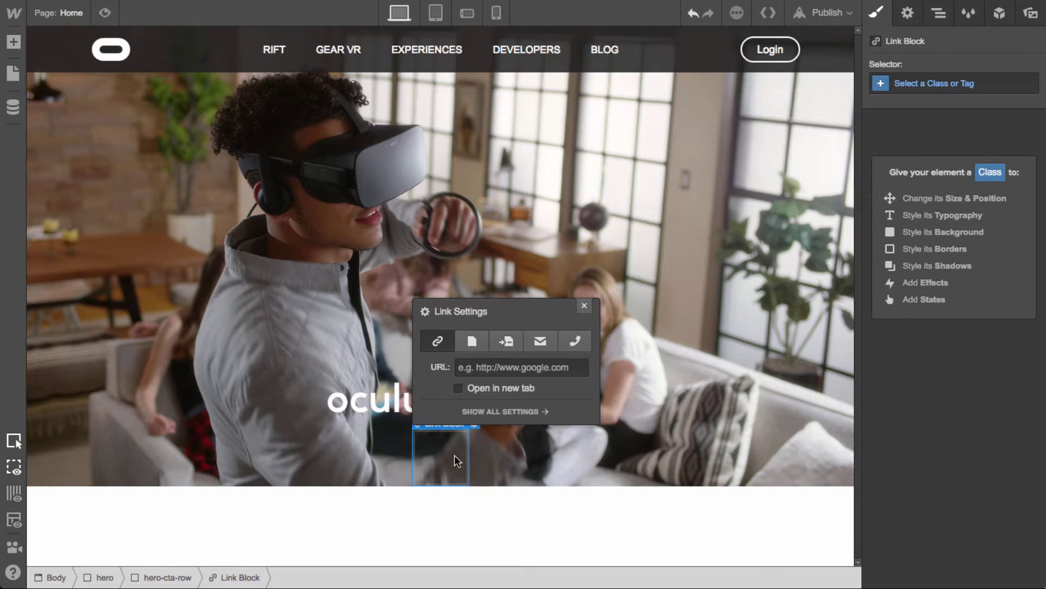
key("super+d")
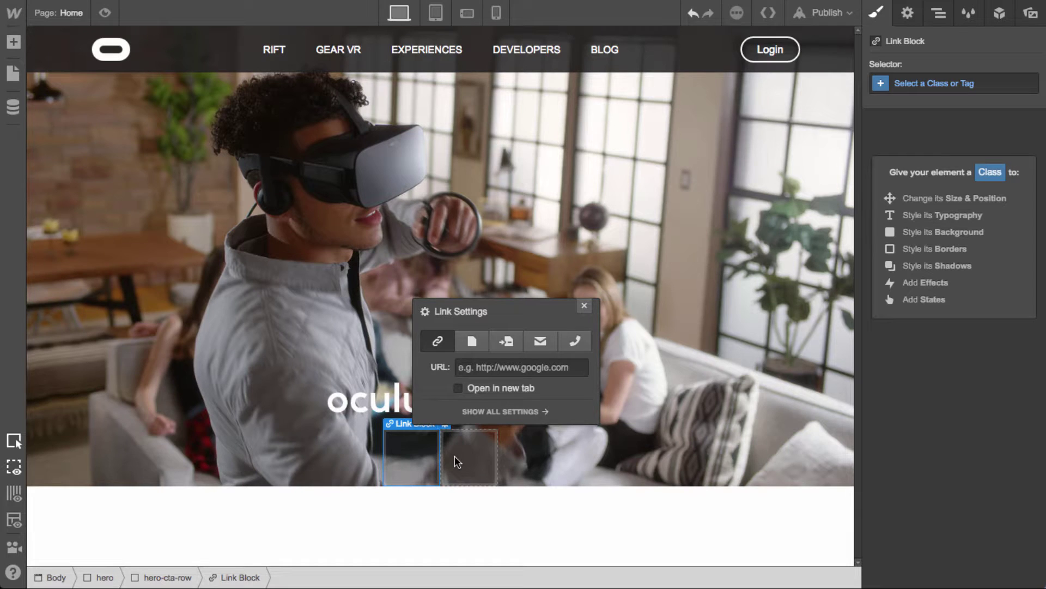
left_click(584, 306)
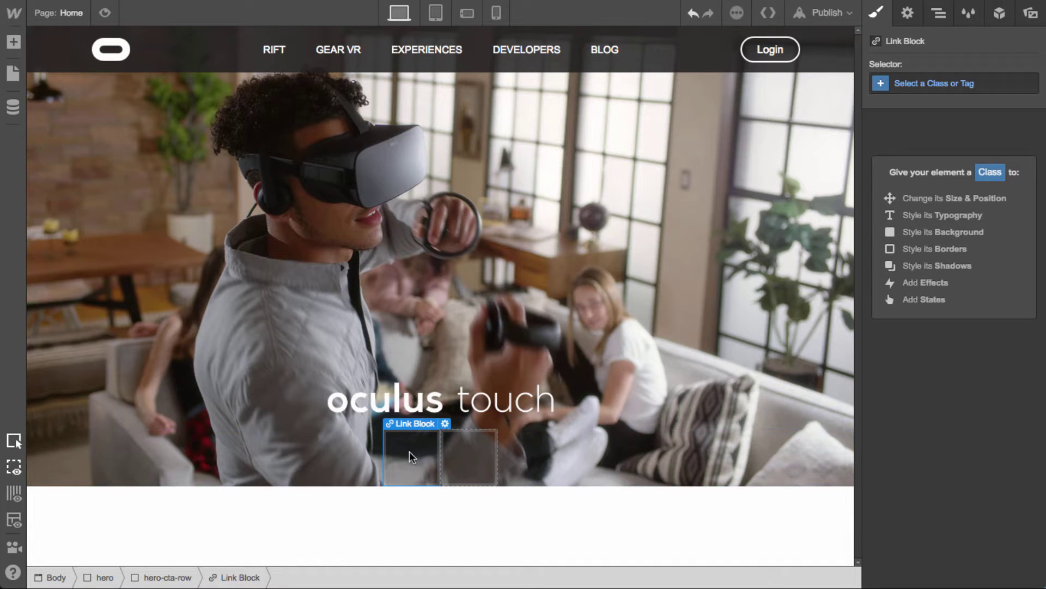
Add a text block reading "Watch the Video" inside the first link block
key("a")
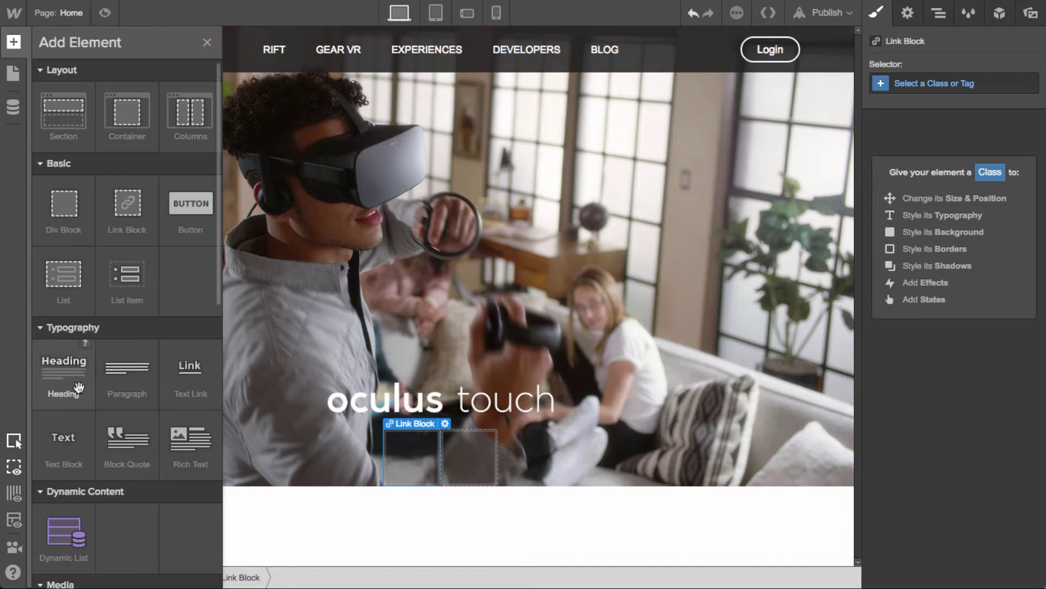
left_click(63, 443)
triple_click(384, 456)
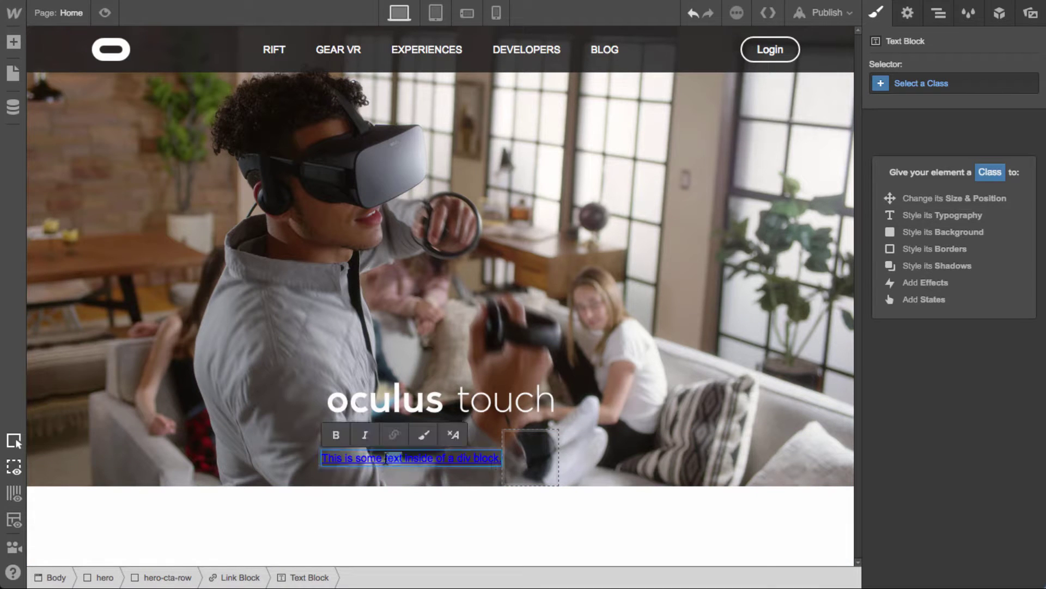
type("Match the Video")
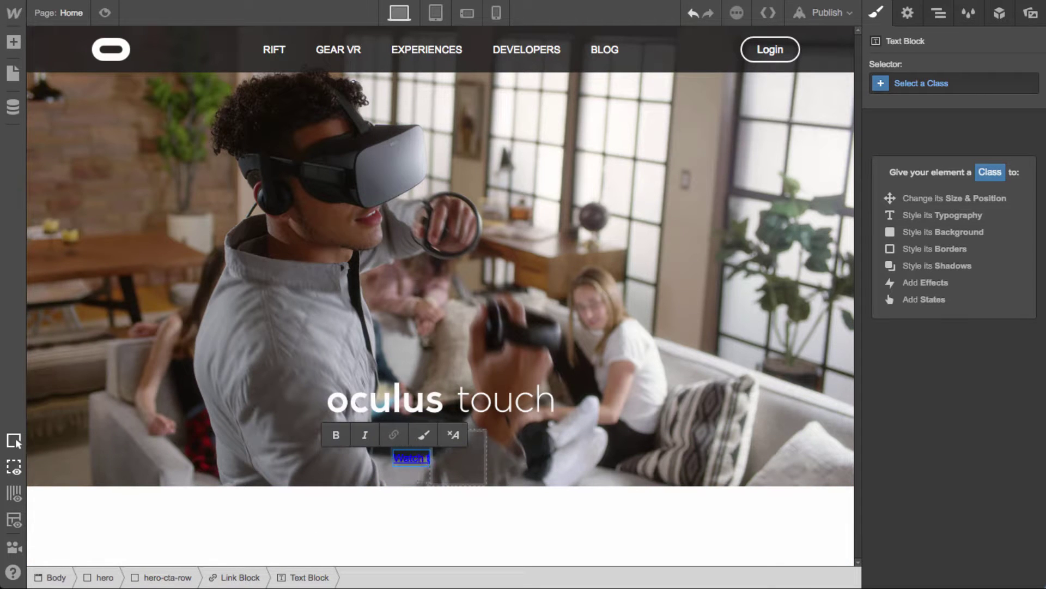
key("Escape")
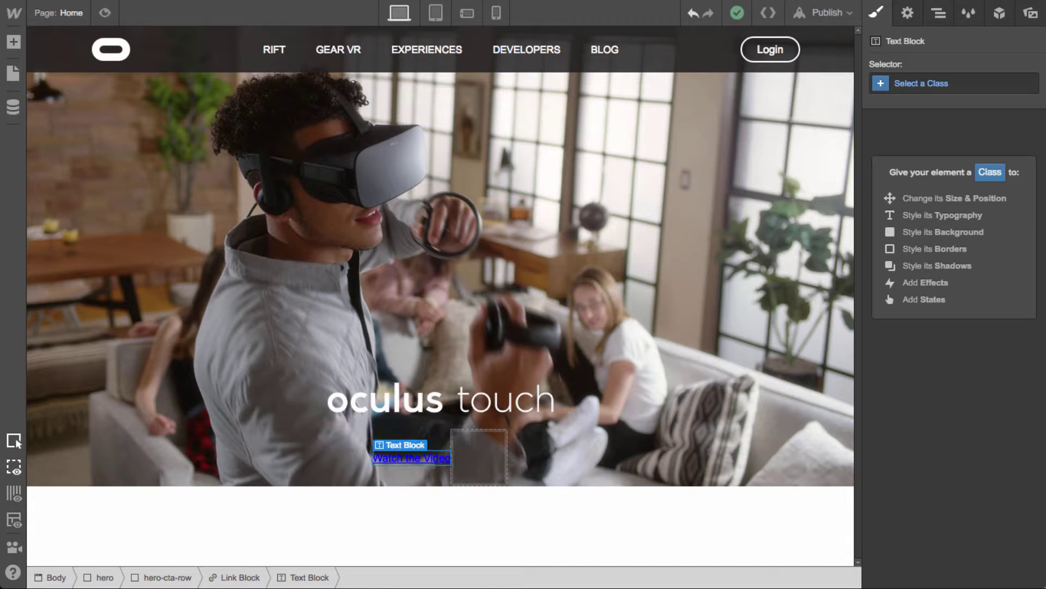
Paste a copied text block into the second link block and change its text to "Learn More"
left_click(472, 456)
key("ctrl+v")
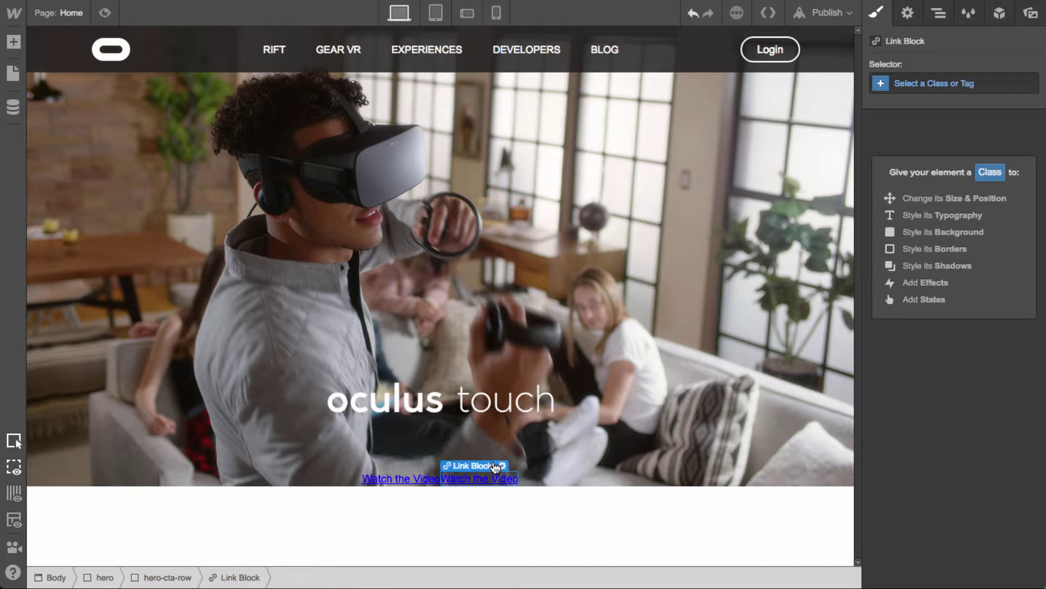
double_click(488, 478)
type("Learn More")
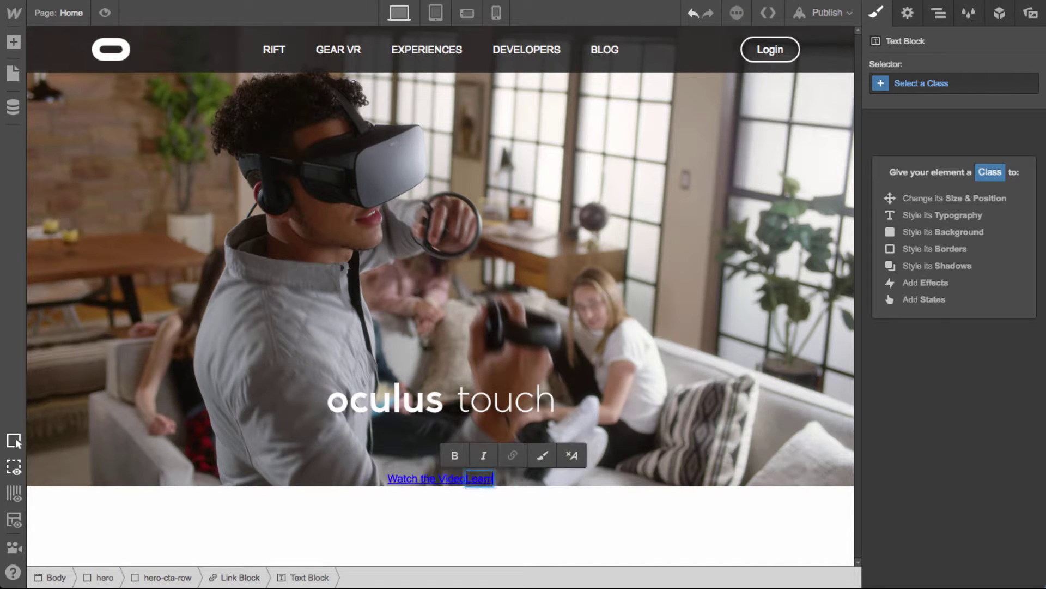
key("Escape")
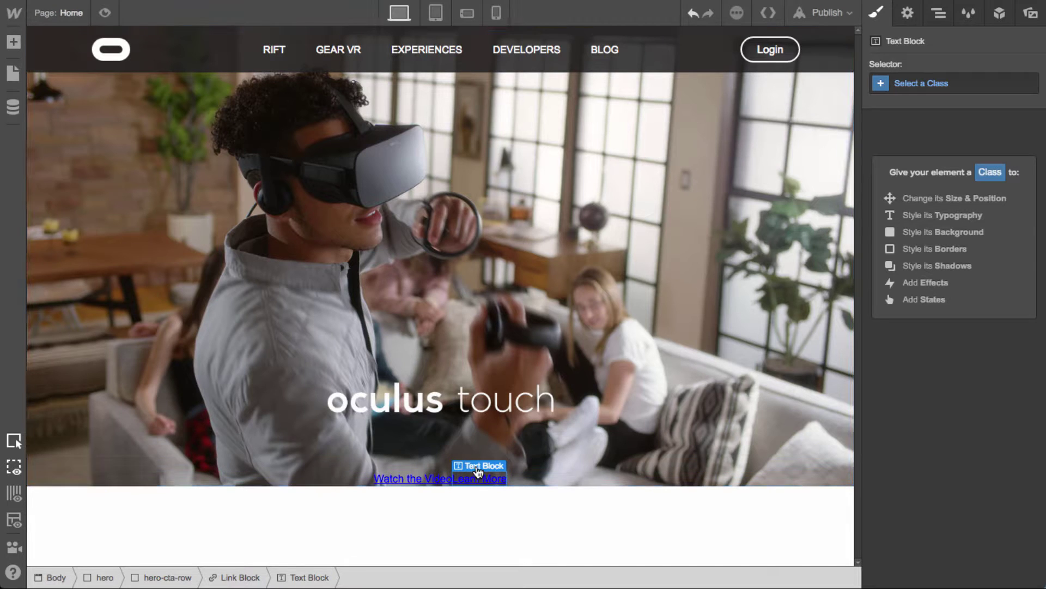
Give the Learn More link block the new class hero cta
key("Escape")
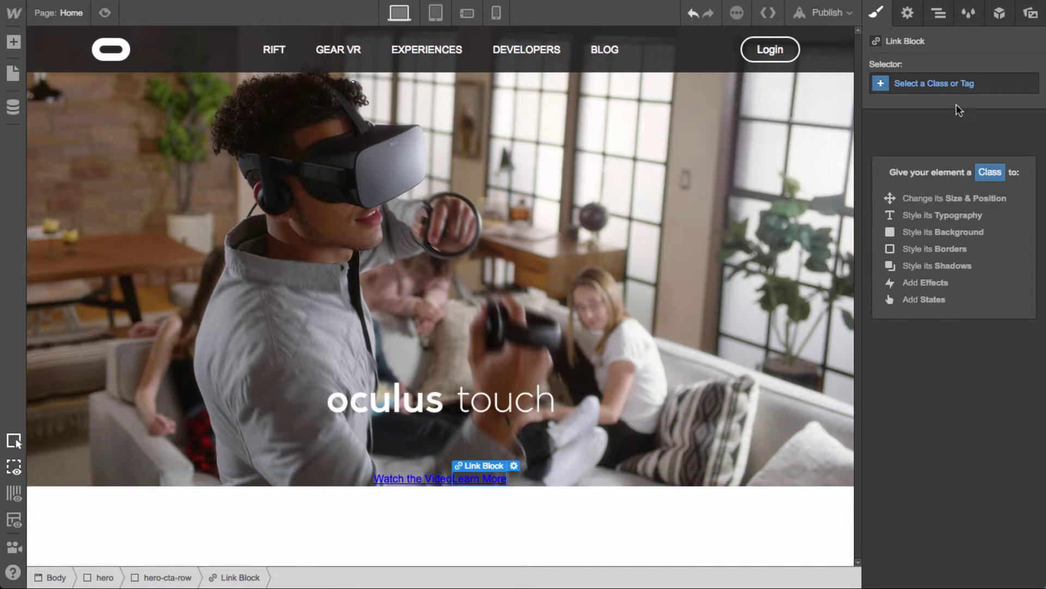
left_click(956, 88)
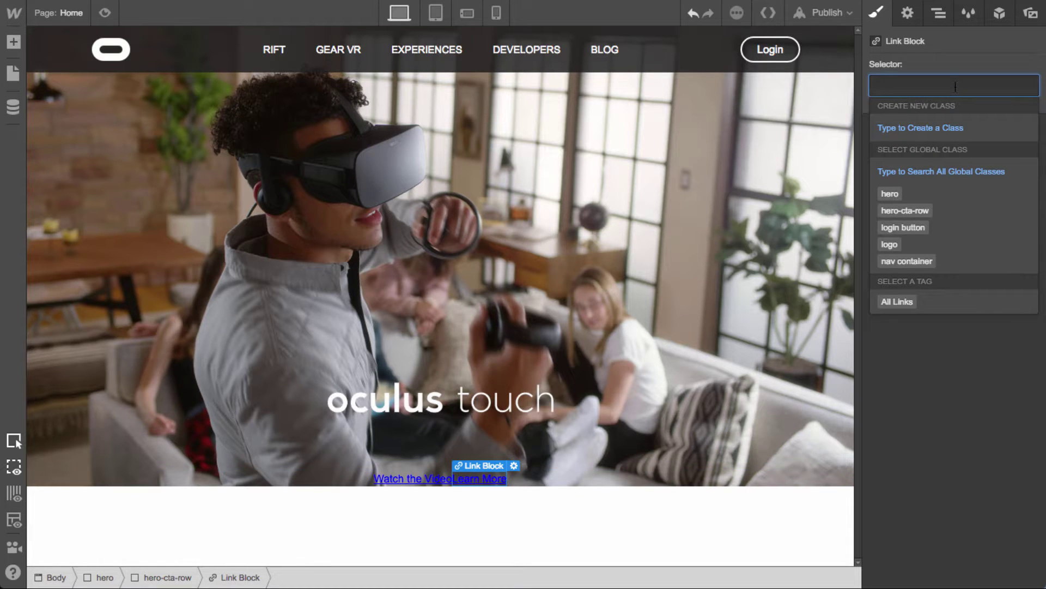
type("hero")
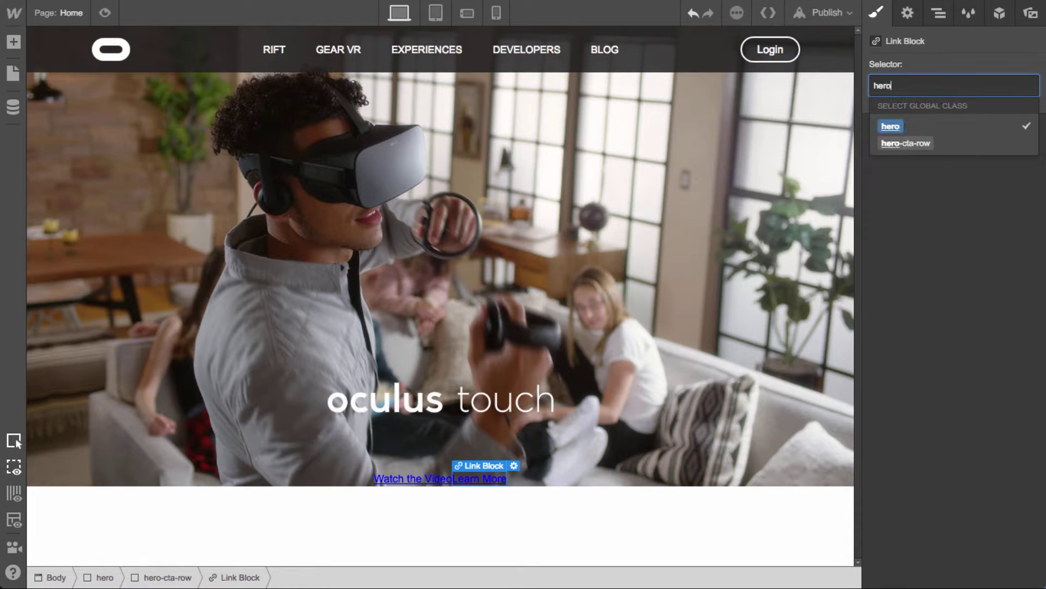
type(" cta")
key("Return")
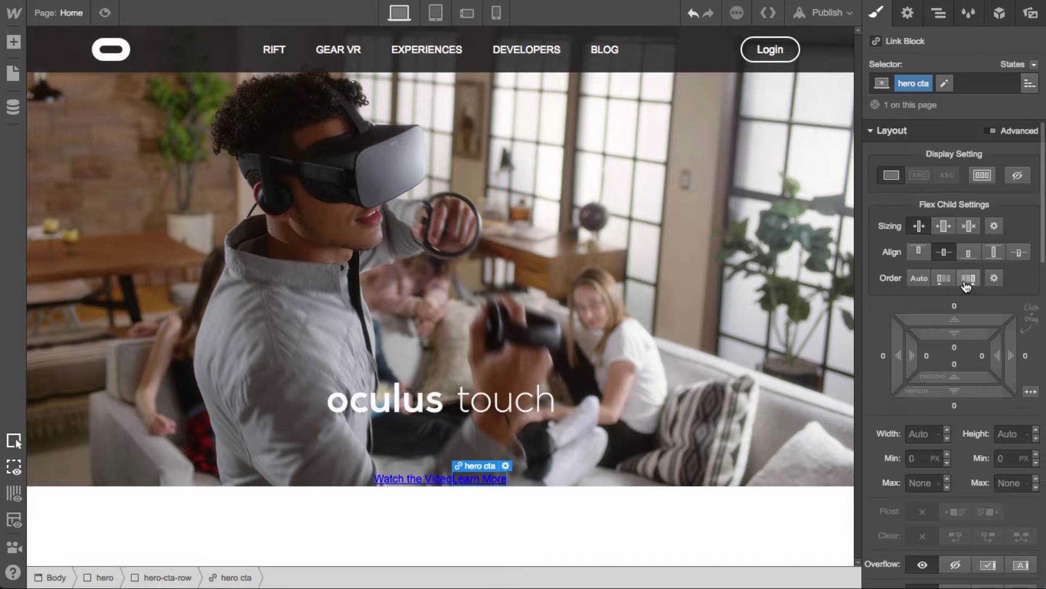
Set the hero cta class's font color to white and remove its text underline
scroll(983, 373, "down", 5)
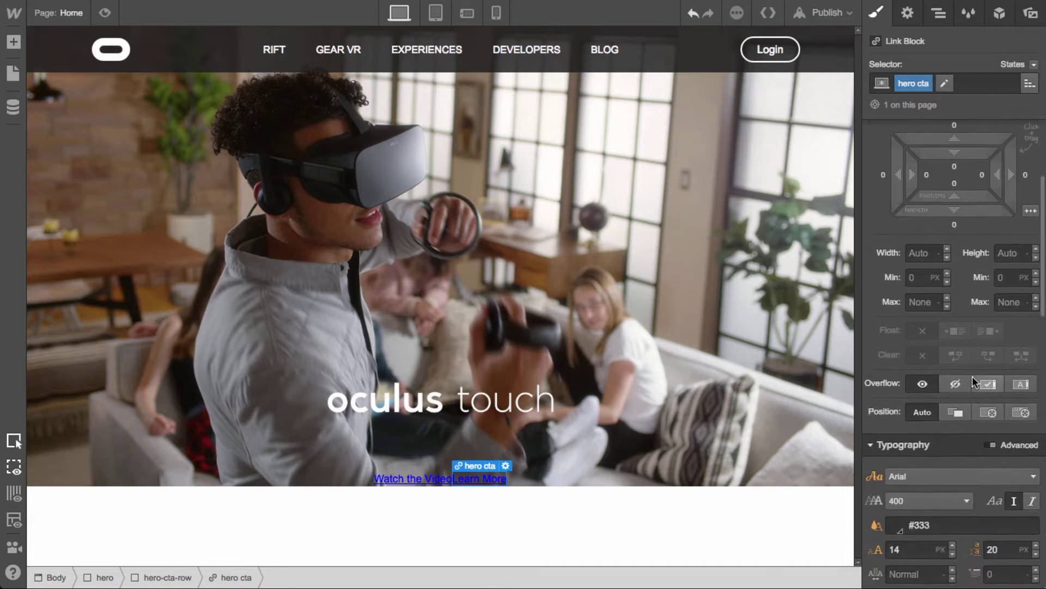
left_click(894, 418)
left_click_drag(937, 262, 822, 158)
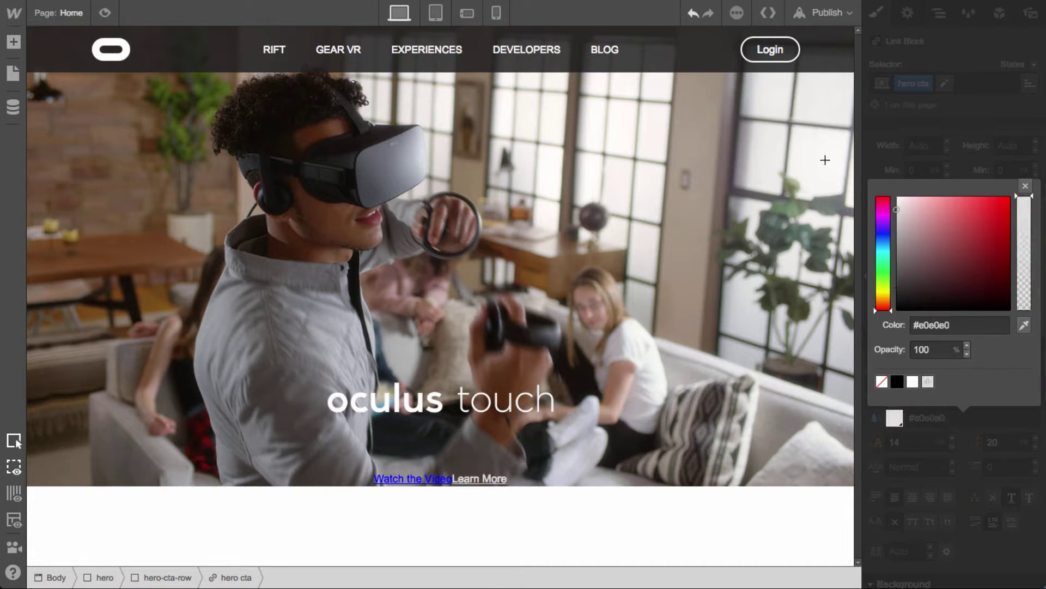
left_click(1026, 186)
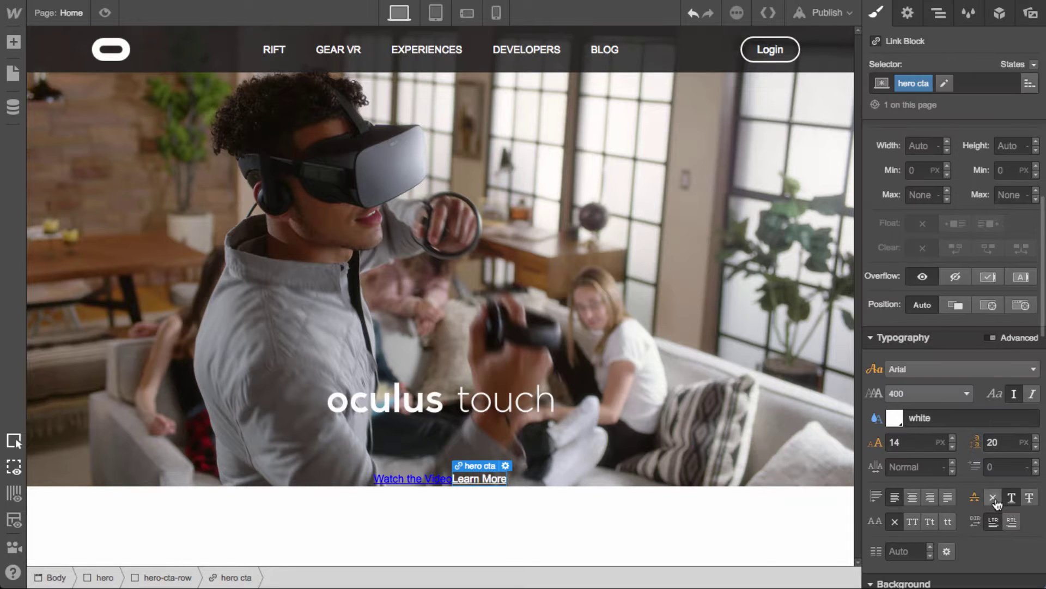
Set the hero cta class's font size to 20 px and its line height to 26 px
left_click(911, 442)
type("24")
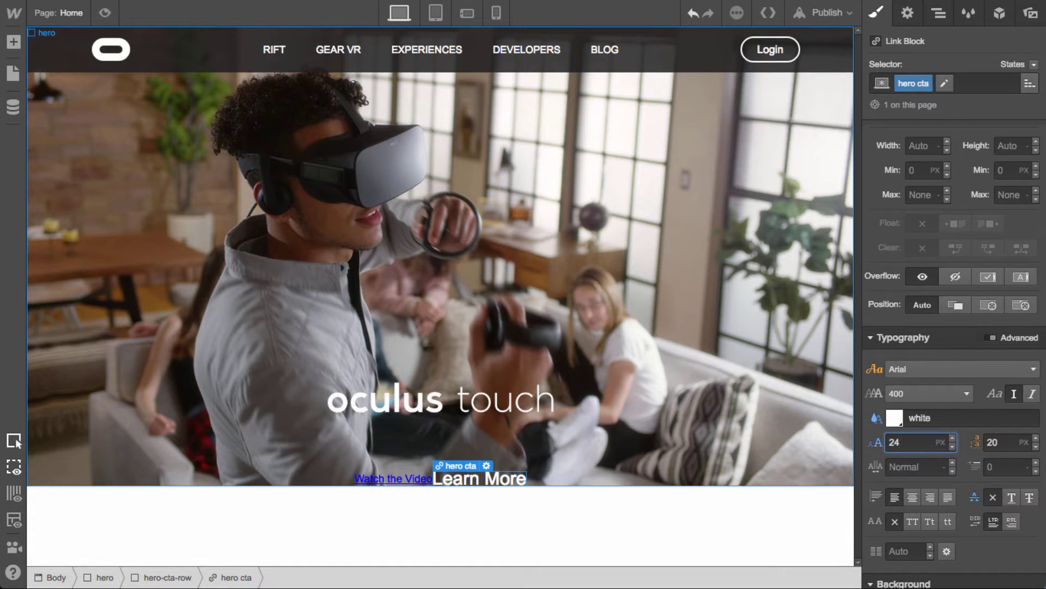
key("Down")
key("Down")
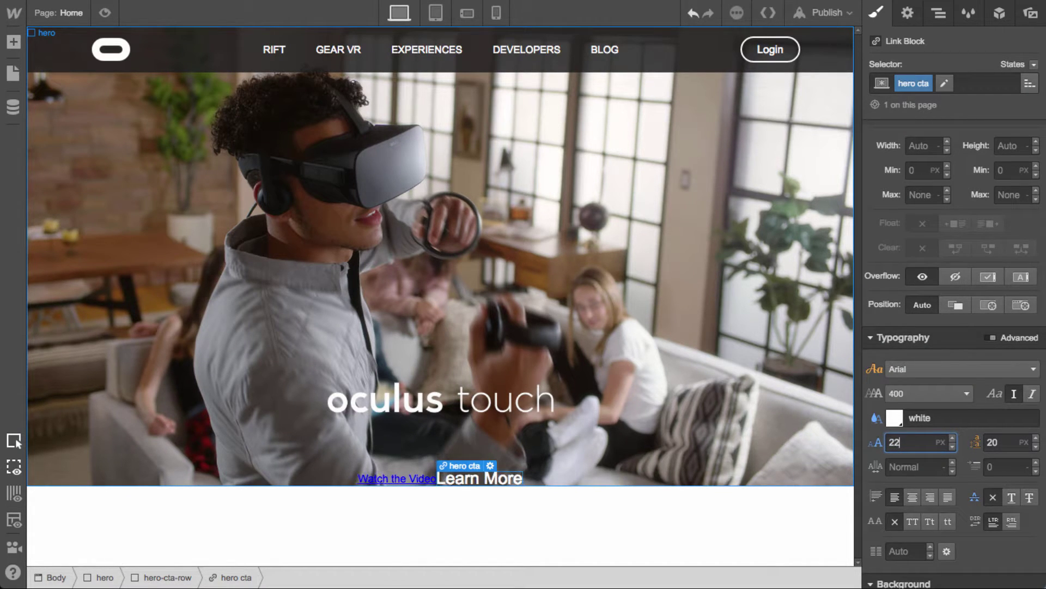
key("Down")
key("Down")
left_click(1003, 442)
type("26")
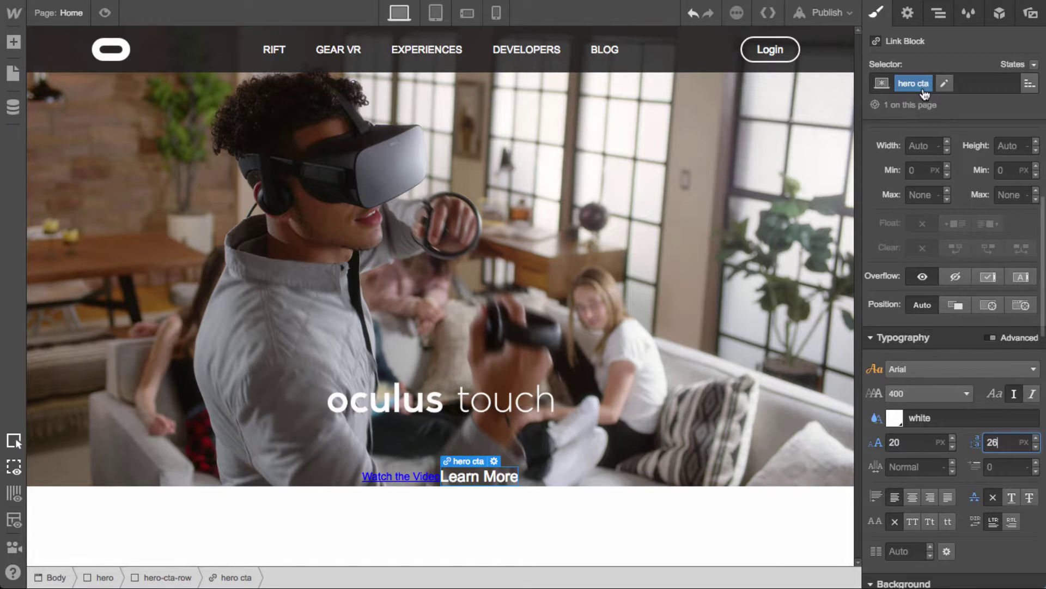
Set the font of the Body (All Pages) tag to Open Sans
left_click(935, 13)
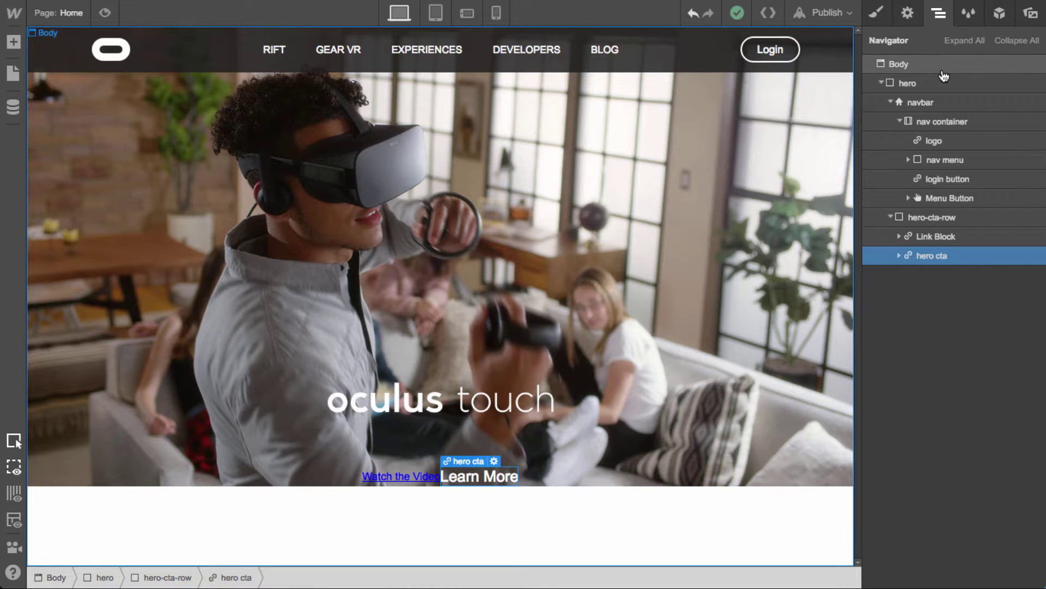
left_click(943, 76)
left_click(877, 13)
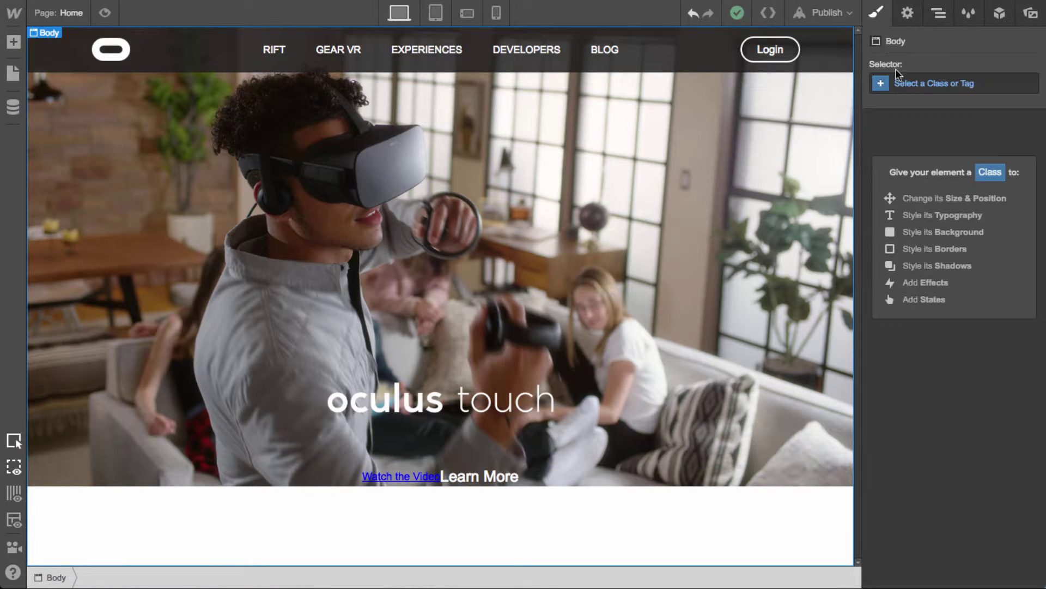
left_click(945, 85)
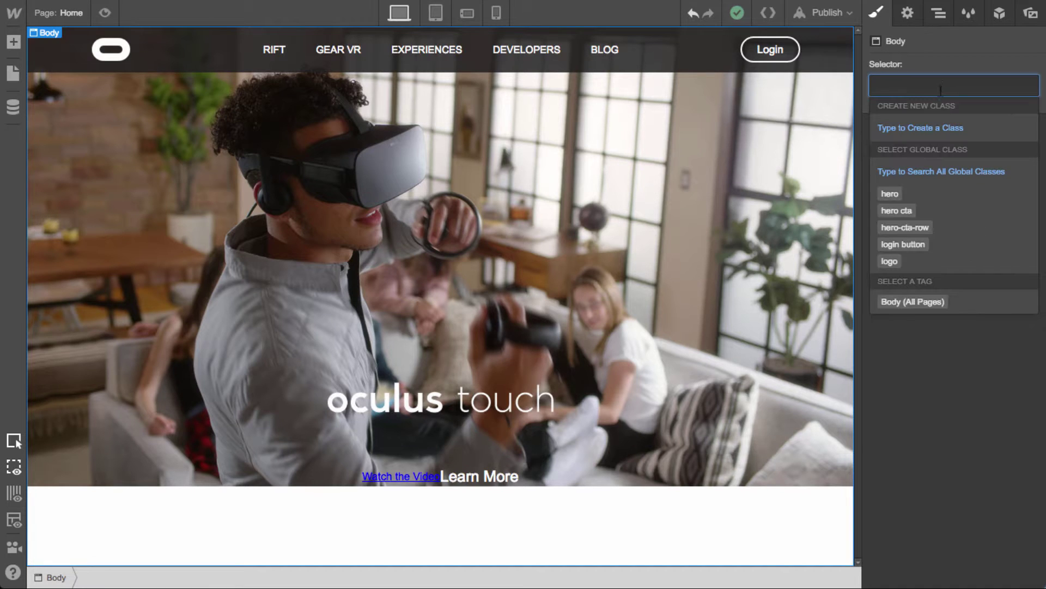
left_click(929, 308)
scroll(923, 430, "down", 5)
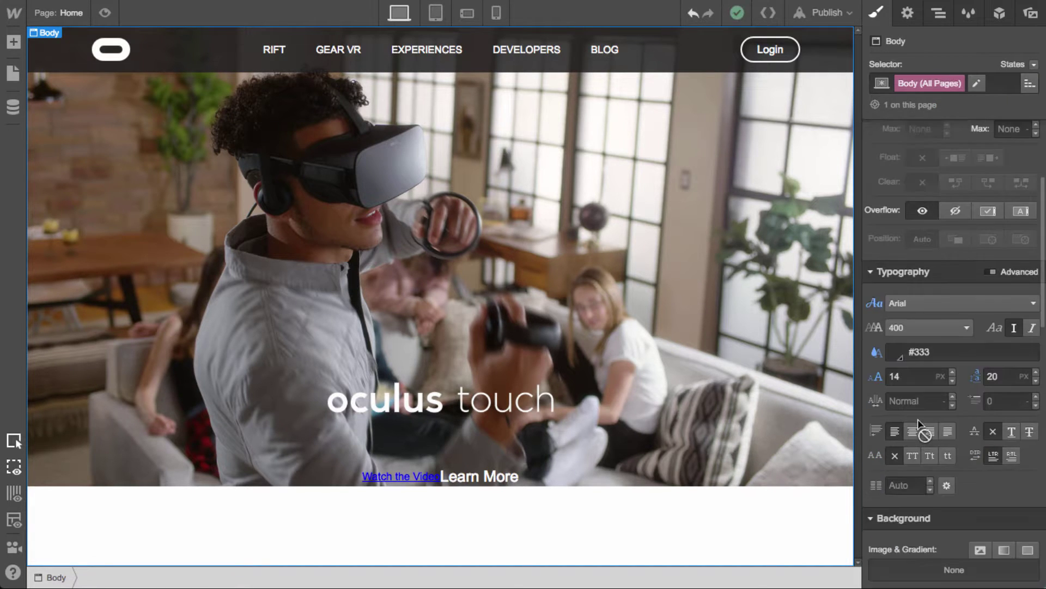
left_click(910, 305)
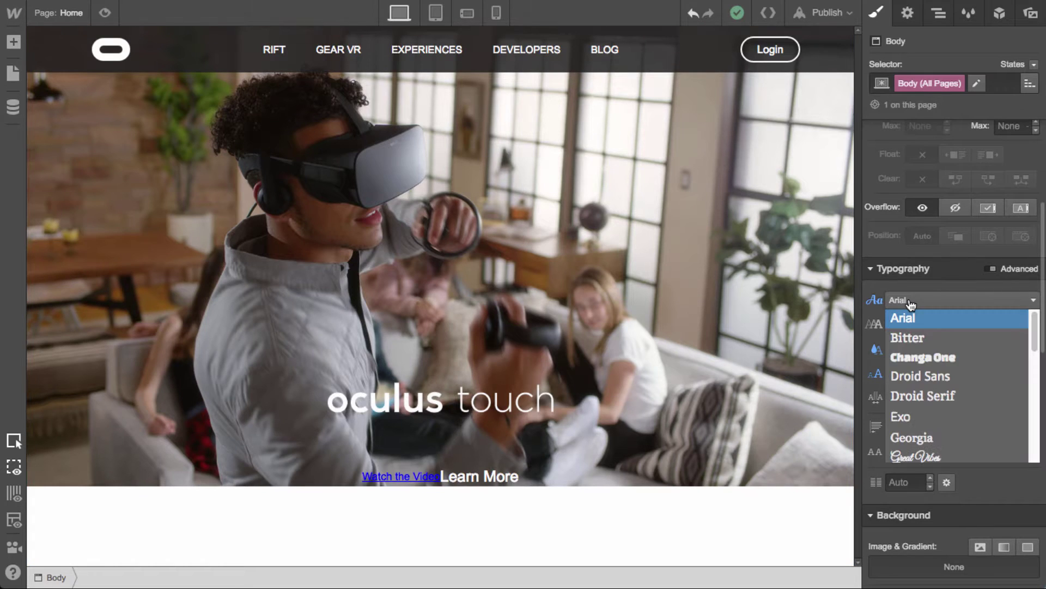
scroll(949, 409, "down", 3)
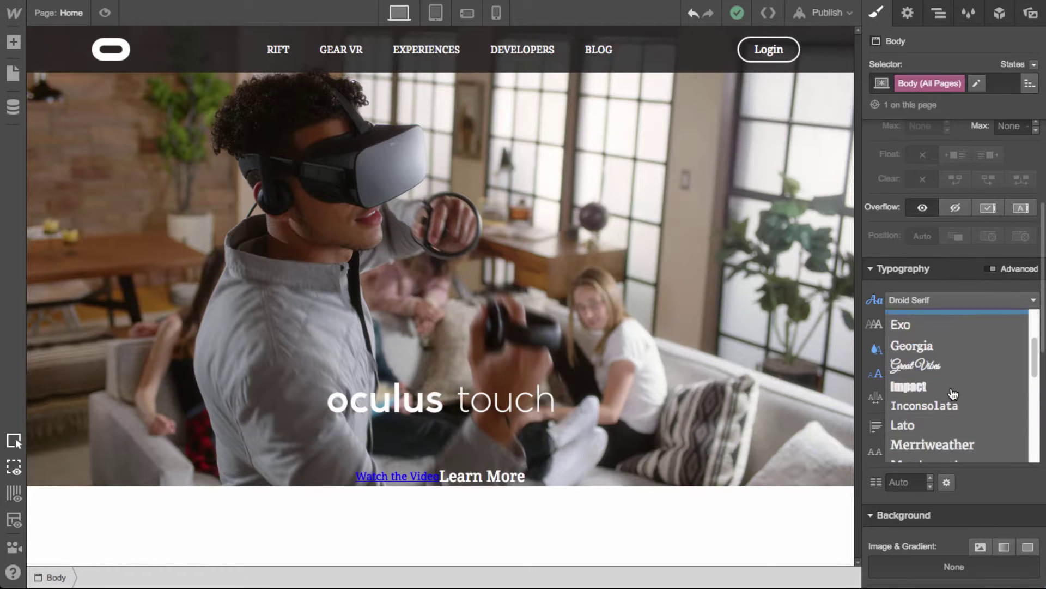
left_click(955, 433)
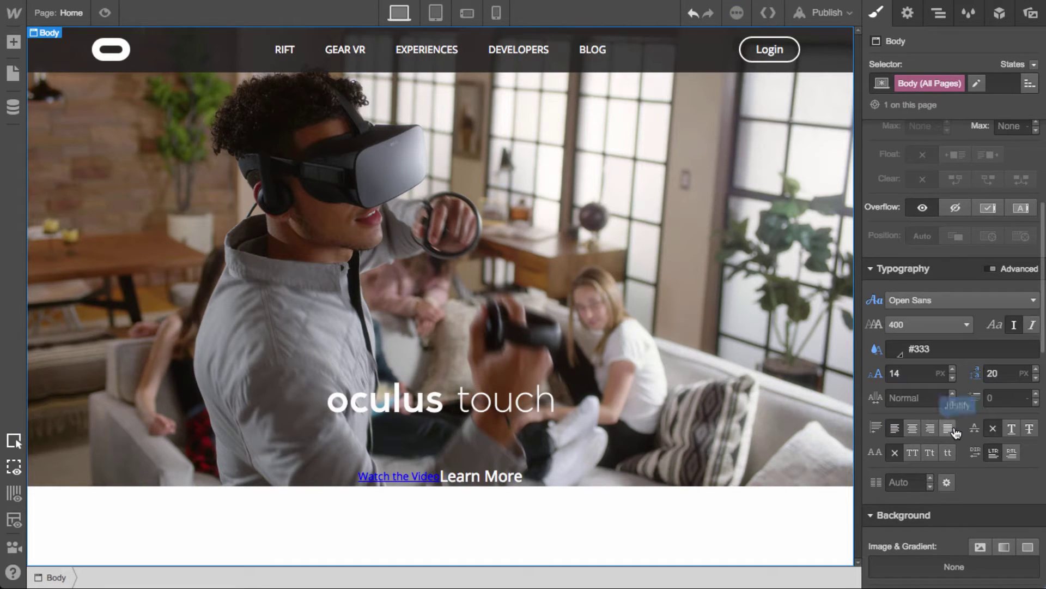
Set the hero cta class's font weight to 300 - Light and its padding to 15 px on all four sides
left_click(499, 478)
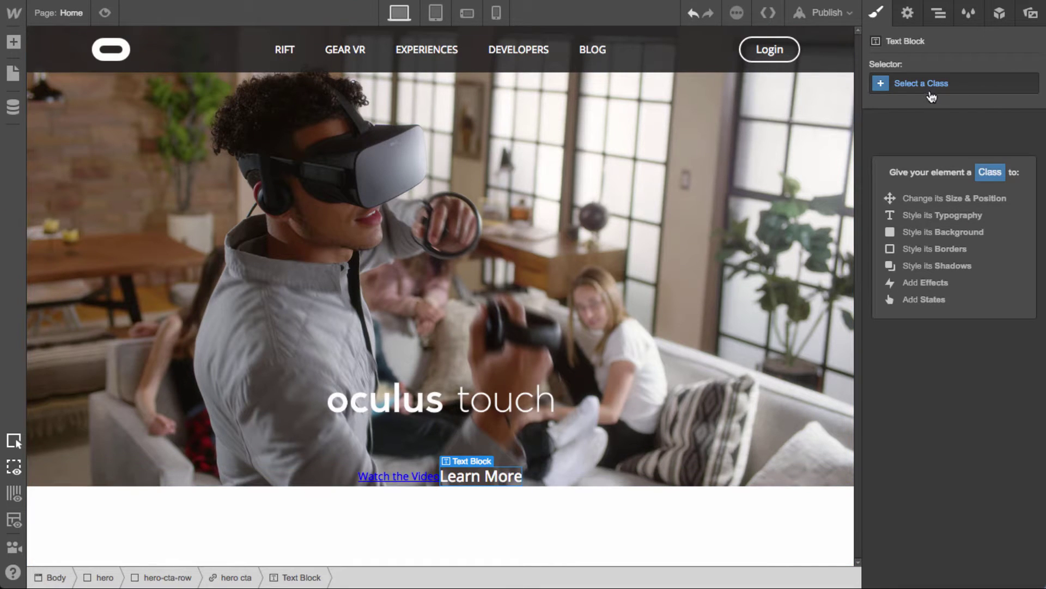
left_click(230, 577)
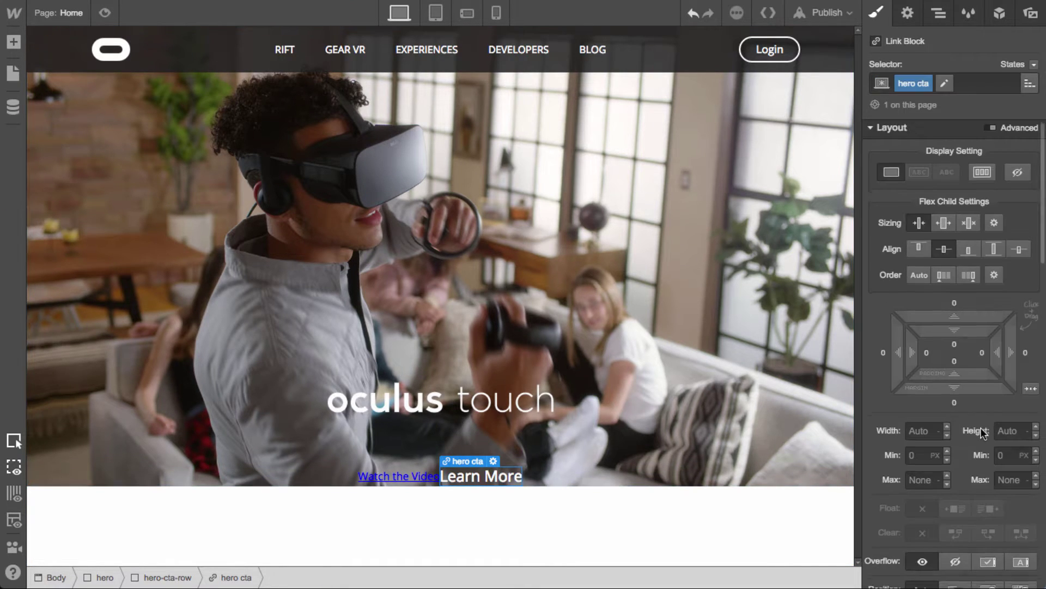
scroll(967, 439, "down", 8)
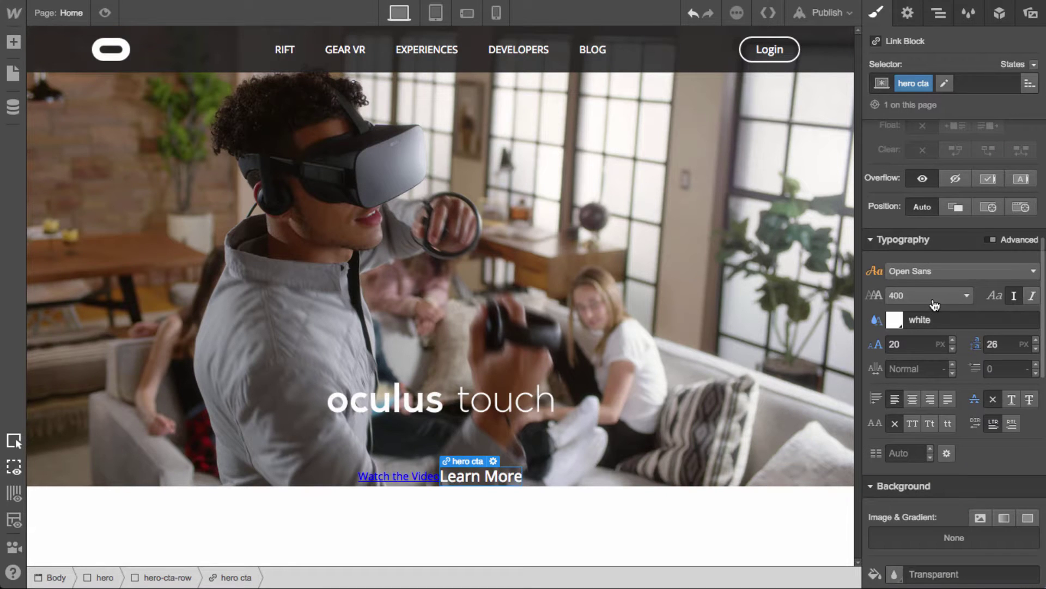
left_click(935, 304)
left_click(931, 341)
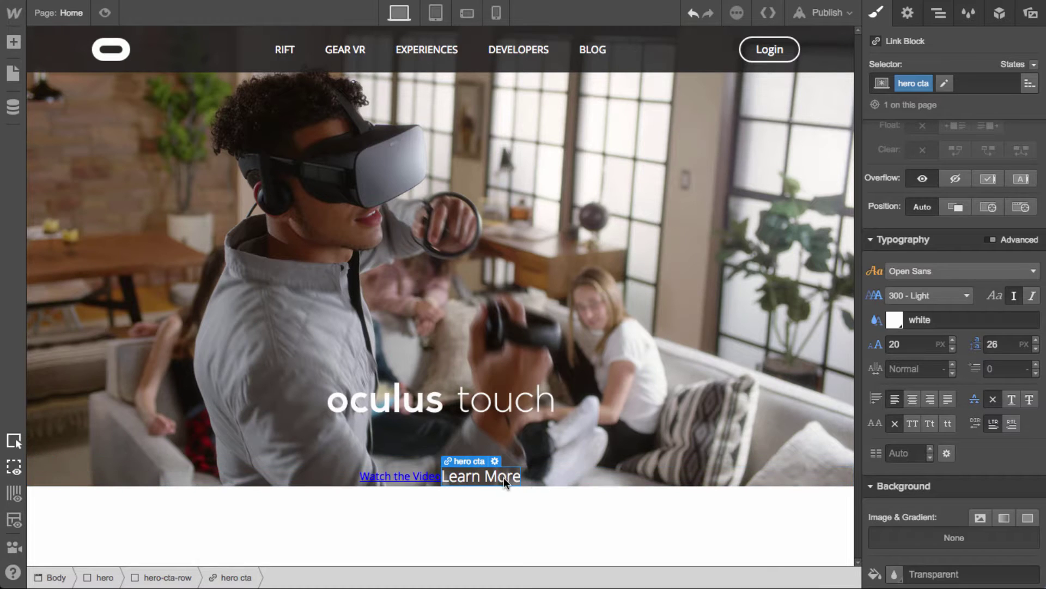
scroll(952, 384, "up", 5)
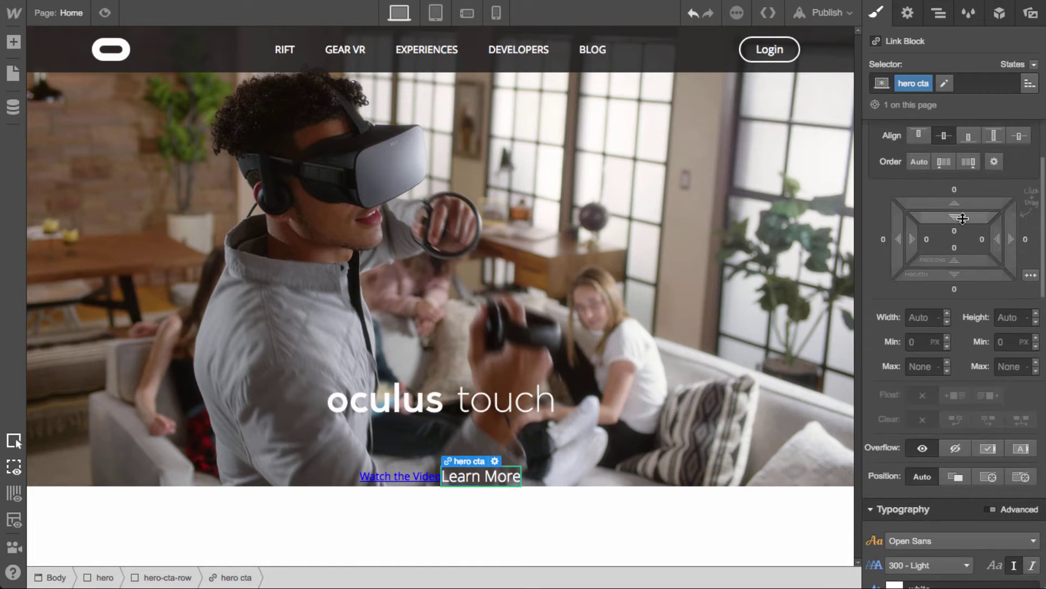
left_click_drag(963, 218, 964, 255)
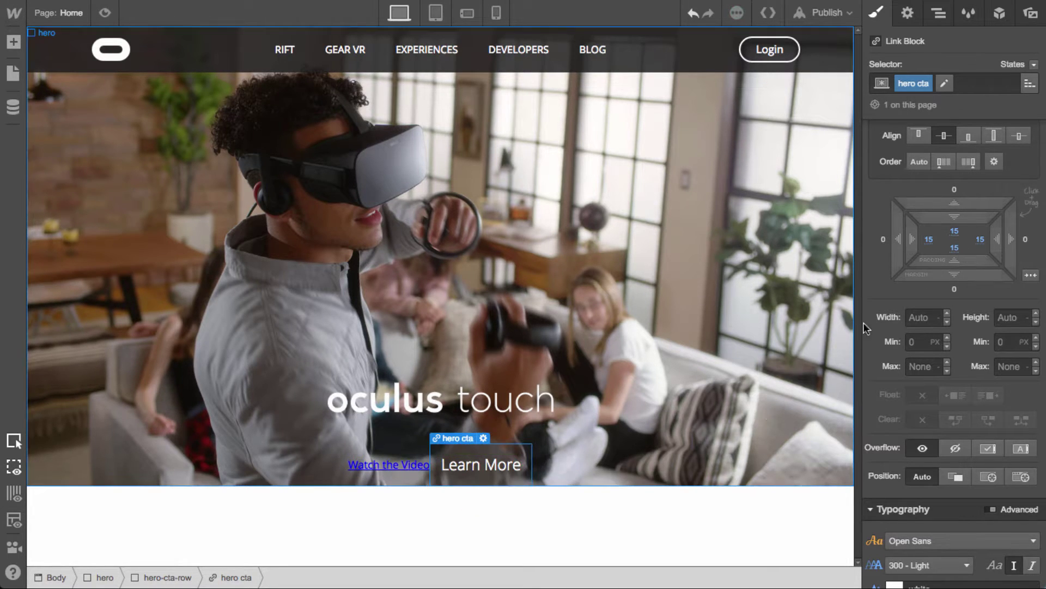
Apply the existing hero cta class to the Watch the Video link block
left_click(410, 463)
left_click(410, 463)
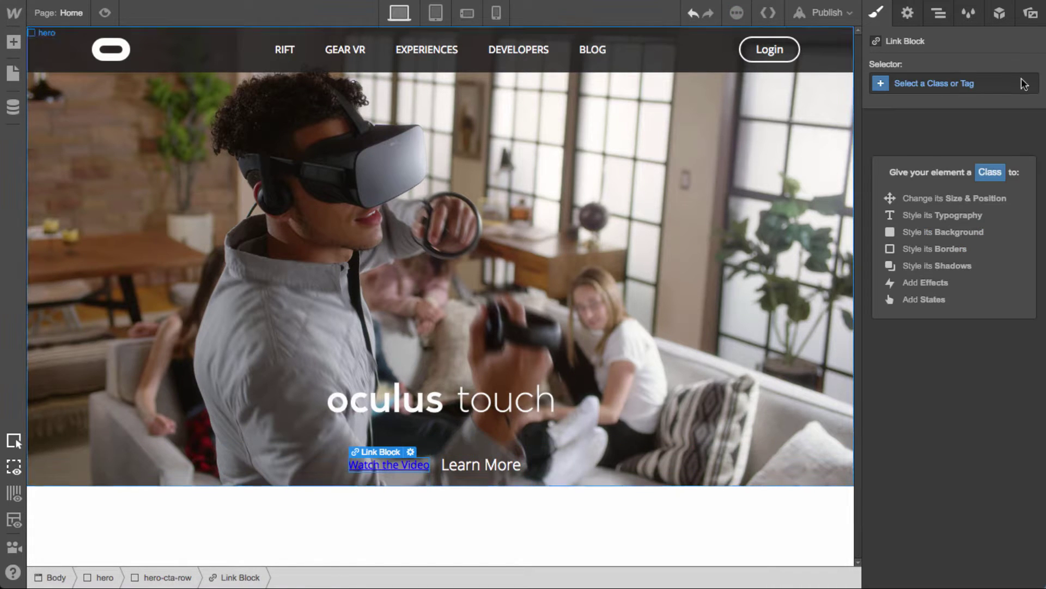
left_click(962, 82)
type("hero")
key("Down")
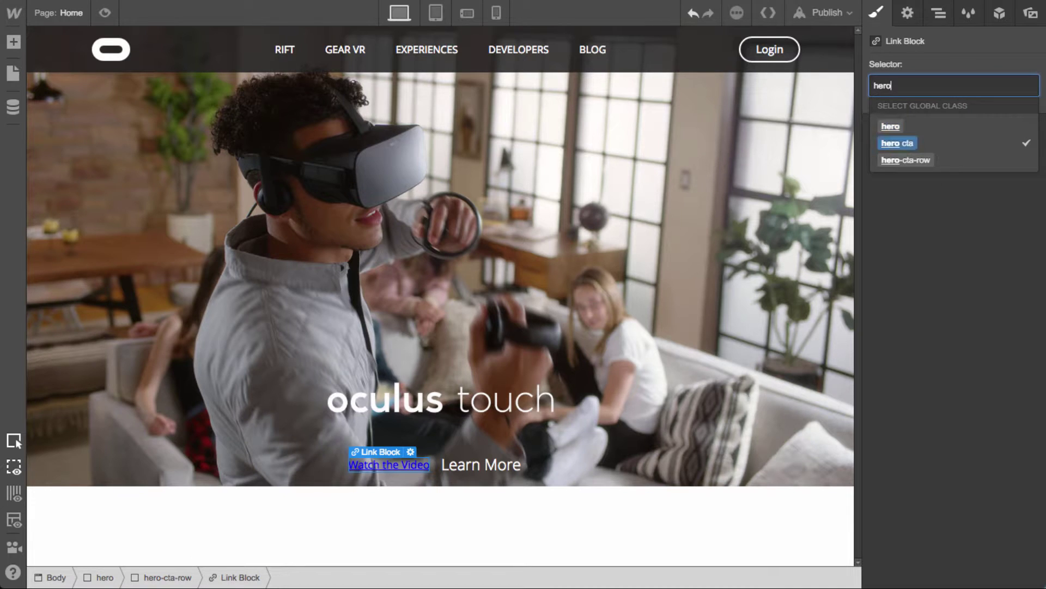
key("Return")
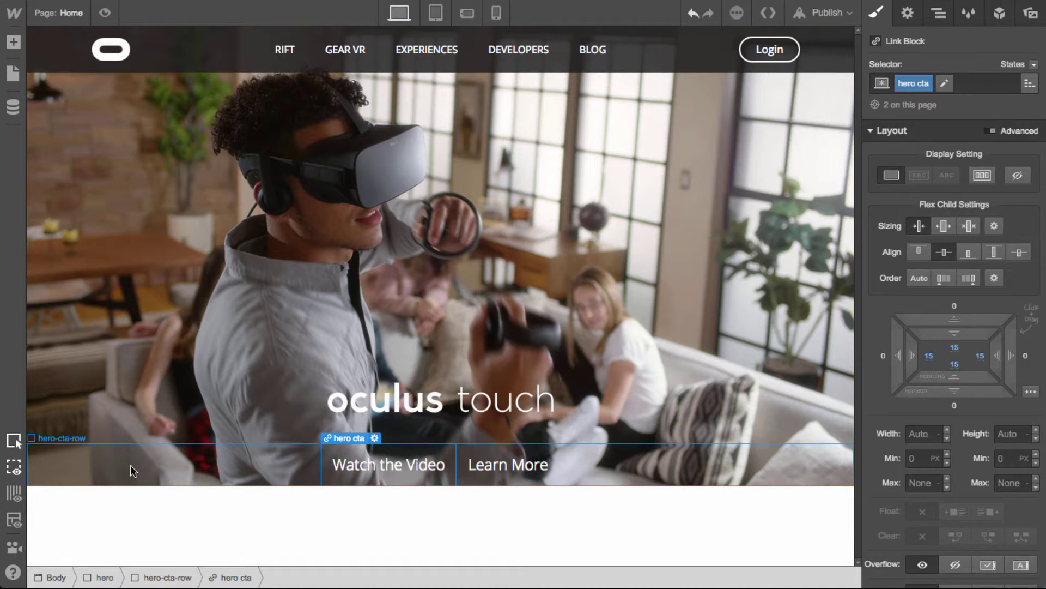
Give the hero-cta-row div block a bottom margin of 30 px
left_click(430, 530)
left_click(315, 480)
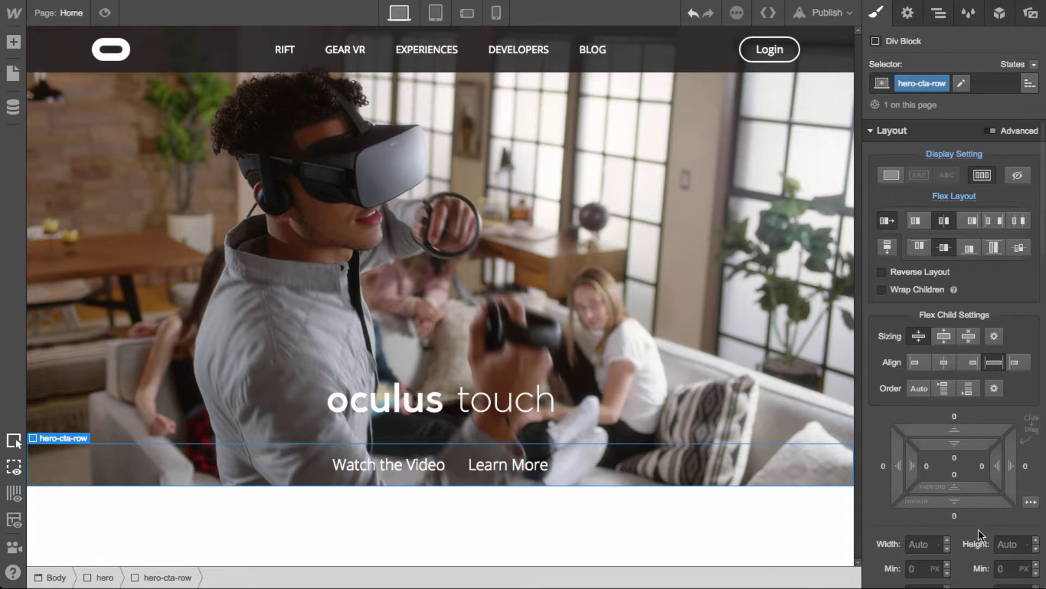
left_click_drag(963, 509, 940, 542)
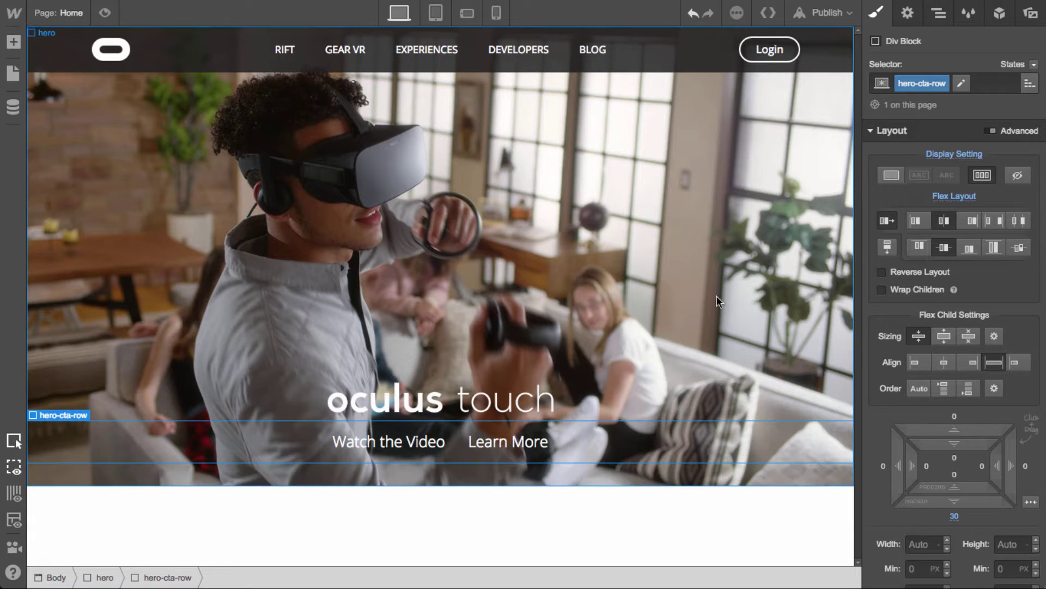
Insert a Lightbox Link as the first item of hero-cta-row and expand it in the element tree
left_click(410, 451)
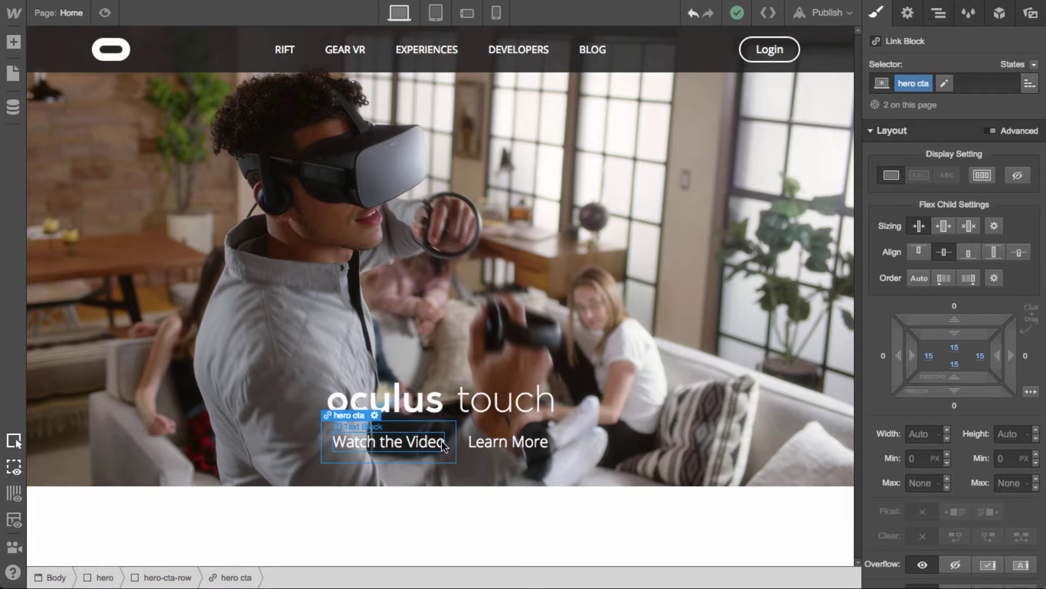
key("a")
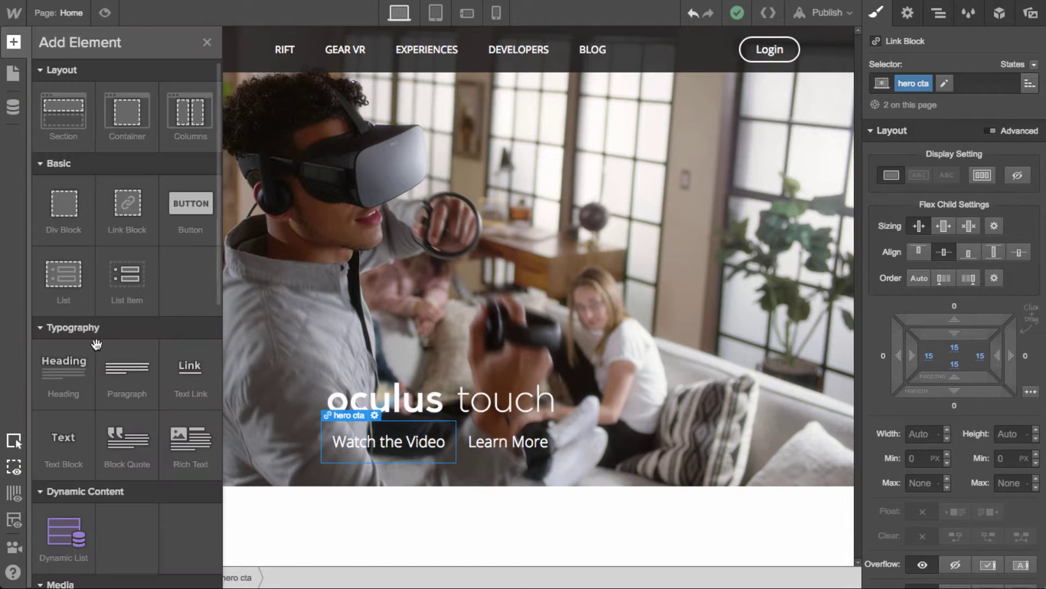
scroll(100, 348, "down", 3)
scroll(93, 414, "down", 2)
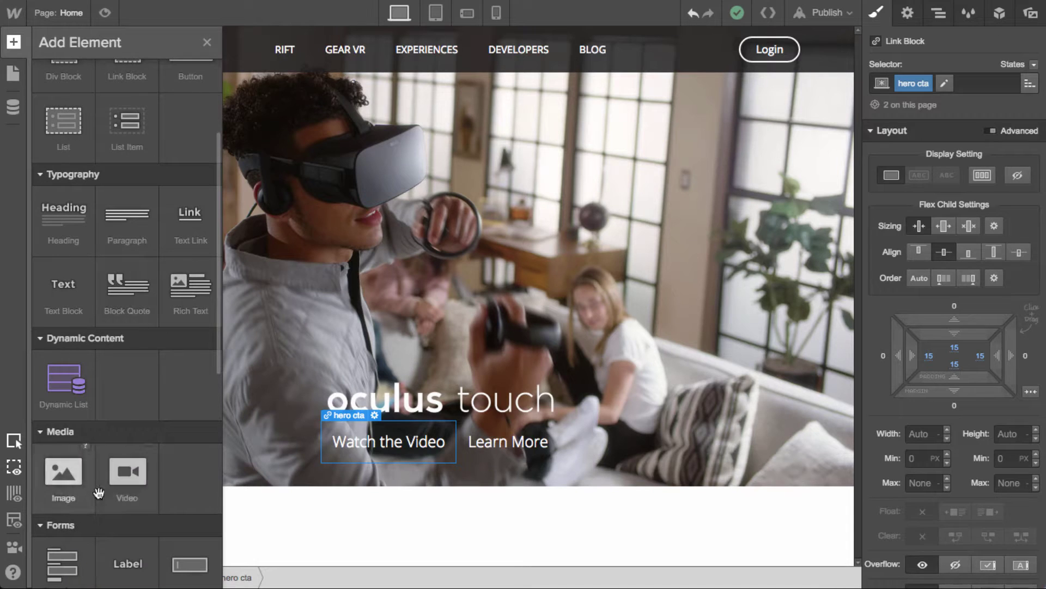
scroll(94, 480, "down", 2)
scroll(94, 488, "down", 6)
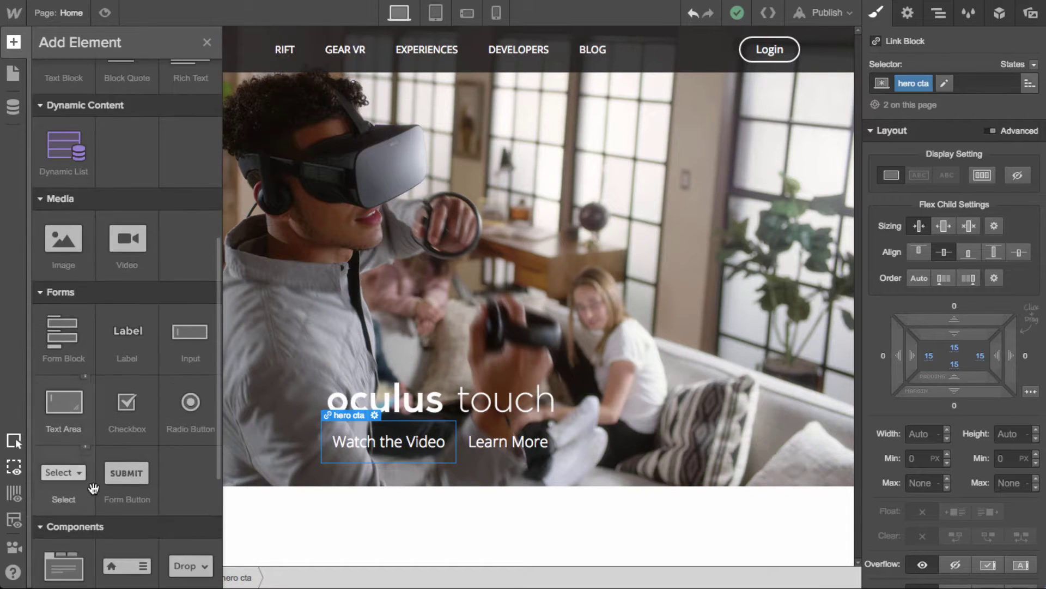
left_click_drag(128, 428, 313, 438)
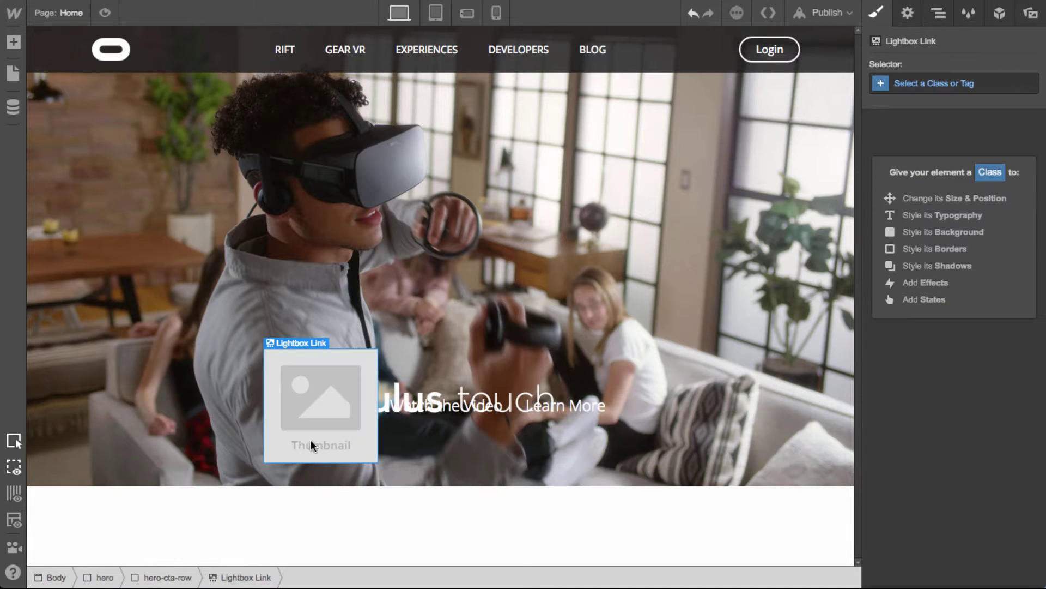
left_click(935, 24)
left_click(899, 236)
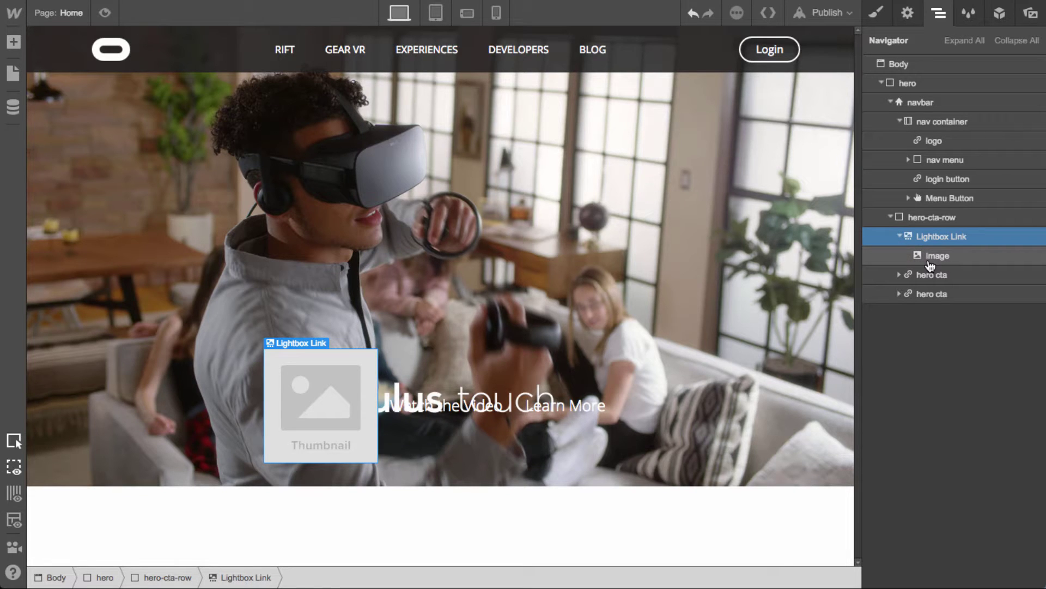
left_click(929, 263)
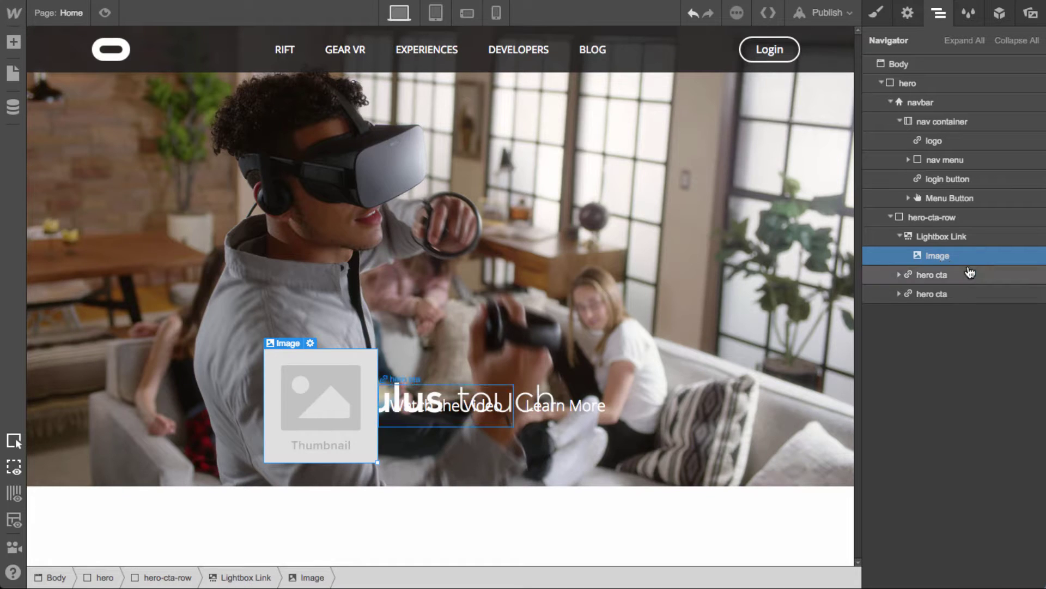
key("Delete")
key("ctrl+z")
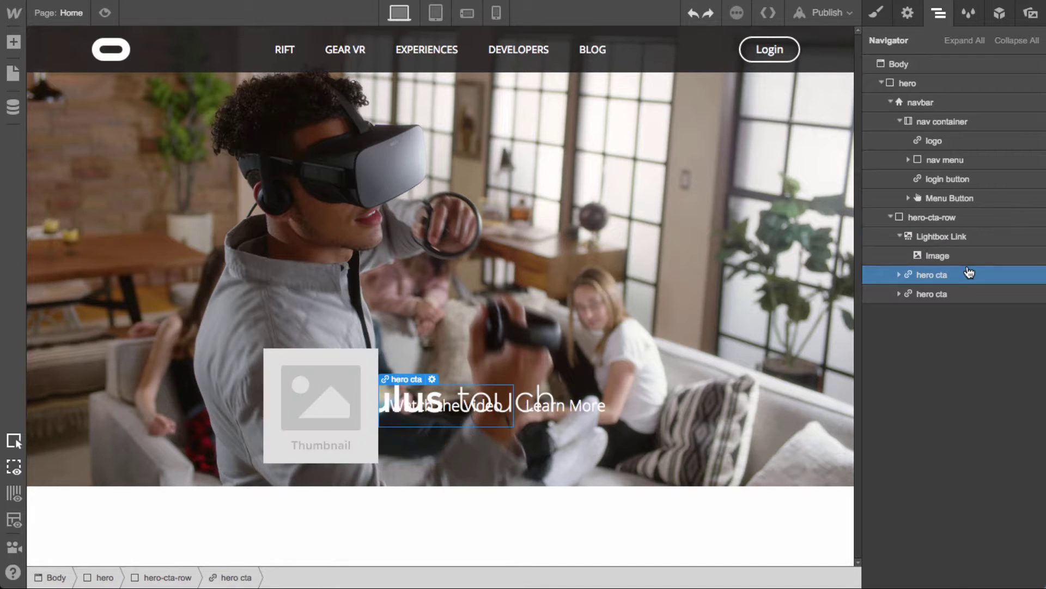
Move the Watch the Video text block into the Lightbox Link and delete the lightbox's thumbnail image
left_click(899, 274)
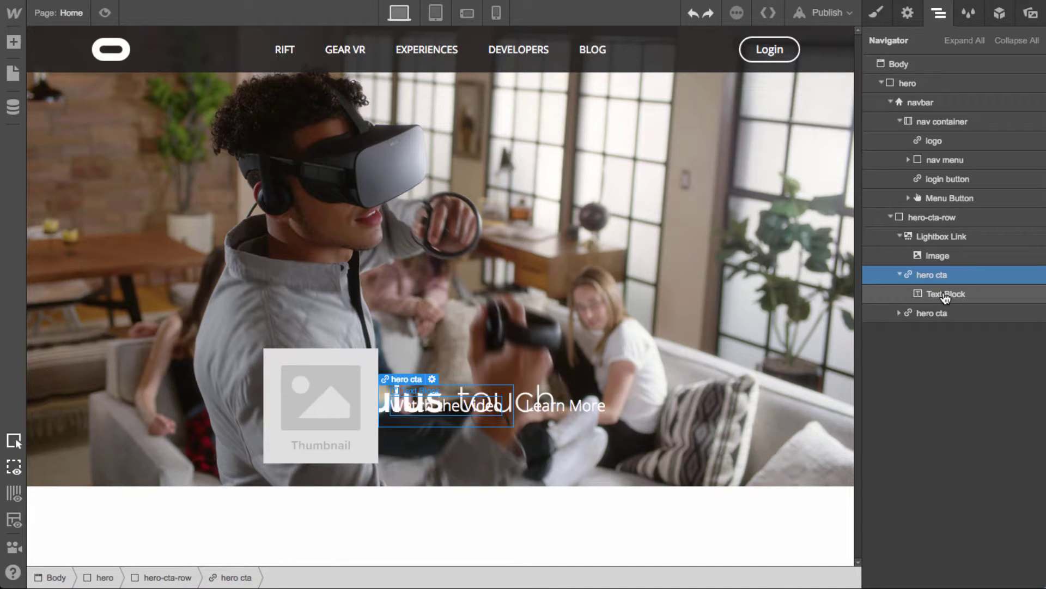
mouse_move(945, 296)
left_mouse_down()
mouse_move(947, 261)
mouse_move(945, 275)
left_mouse_up()
left_click(945, 275)
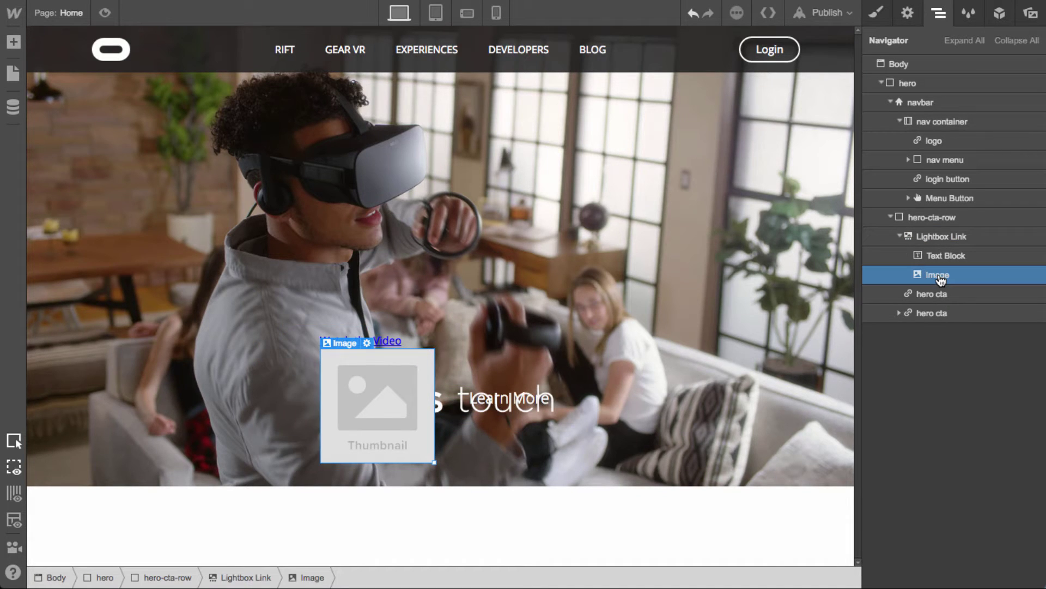
key("Delete")
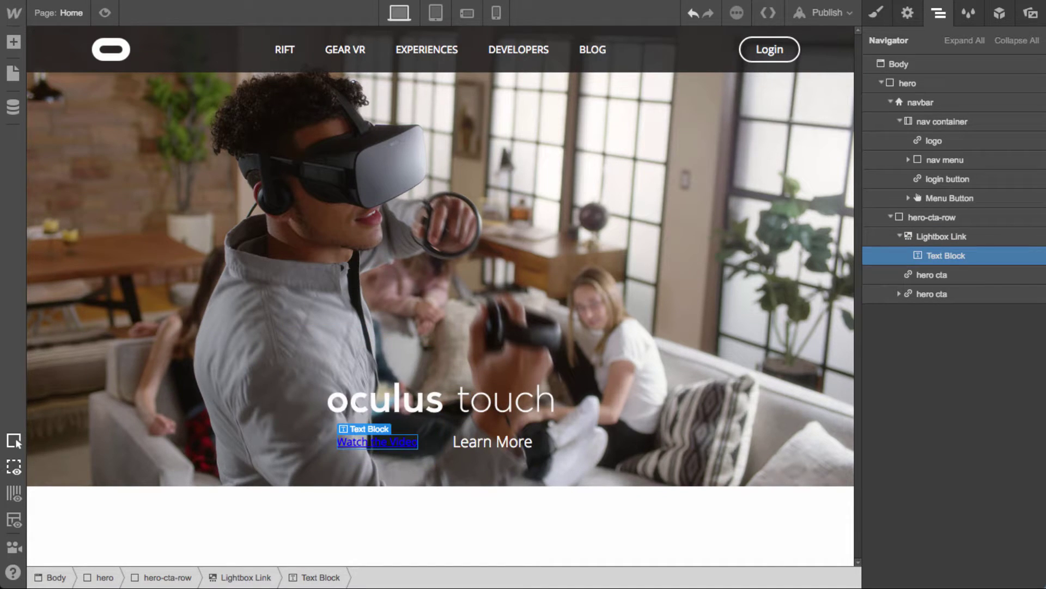
Apply the existing hero cta class to the Lightbox Link
left_click(949, 245)
key("s")
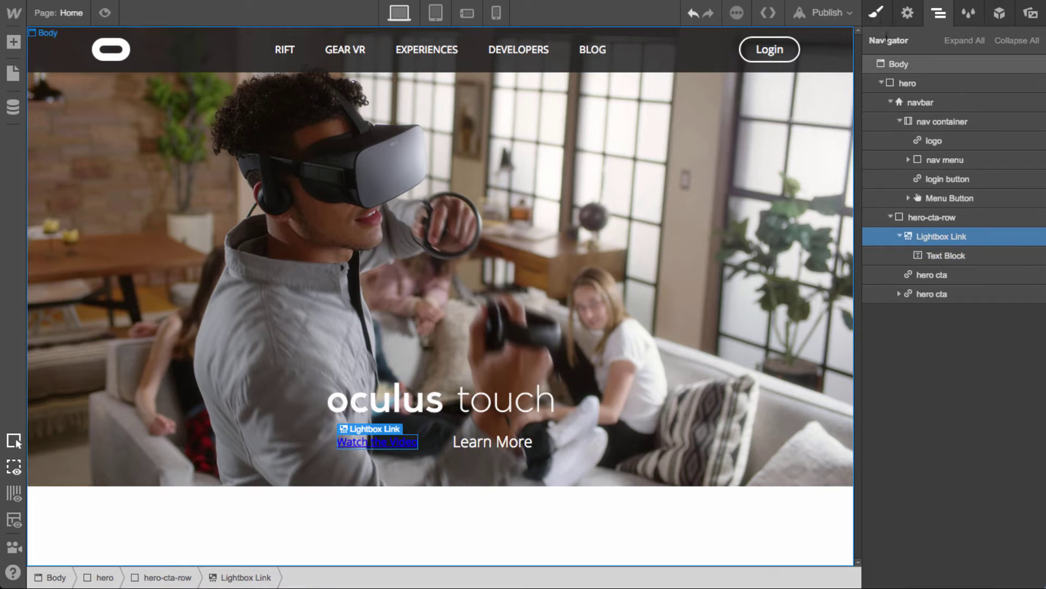
left_click(939, 84)
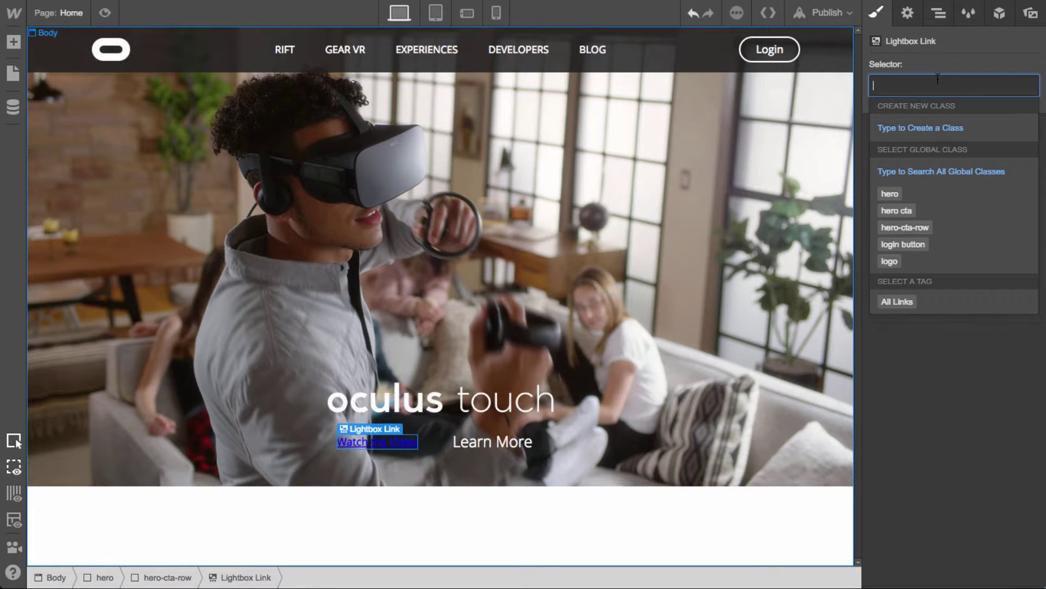
type("hero")
key("Down")
key("Return")
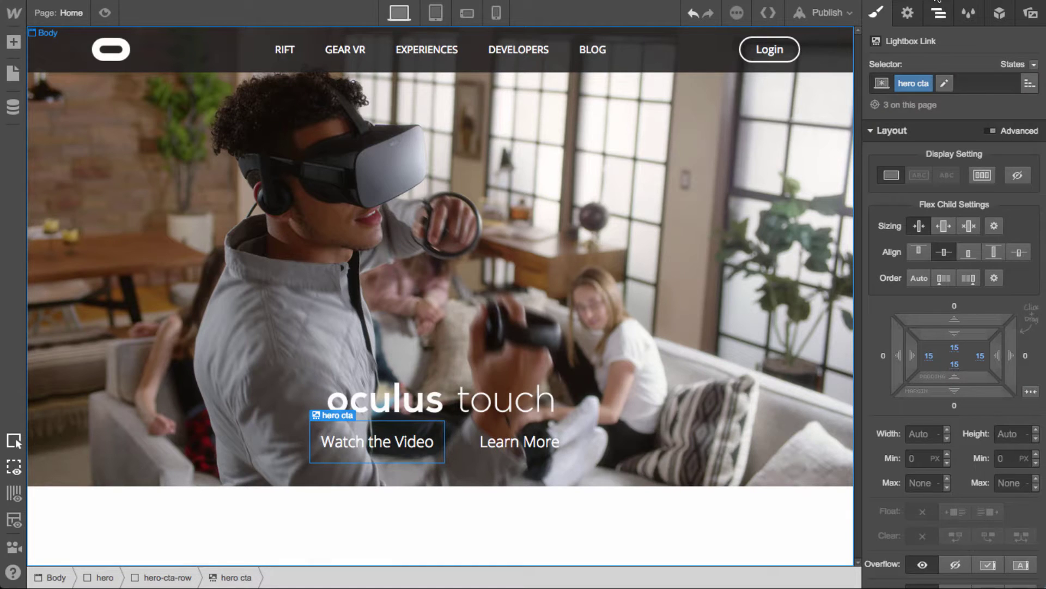
Delete the empty hero cta link block from hero-cta-row and select the Watch the Video lightbox link
left_click(938, 12)
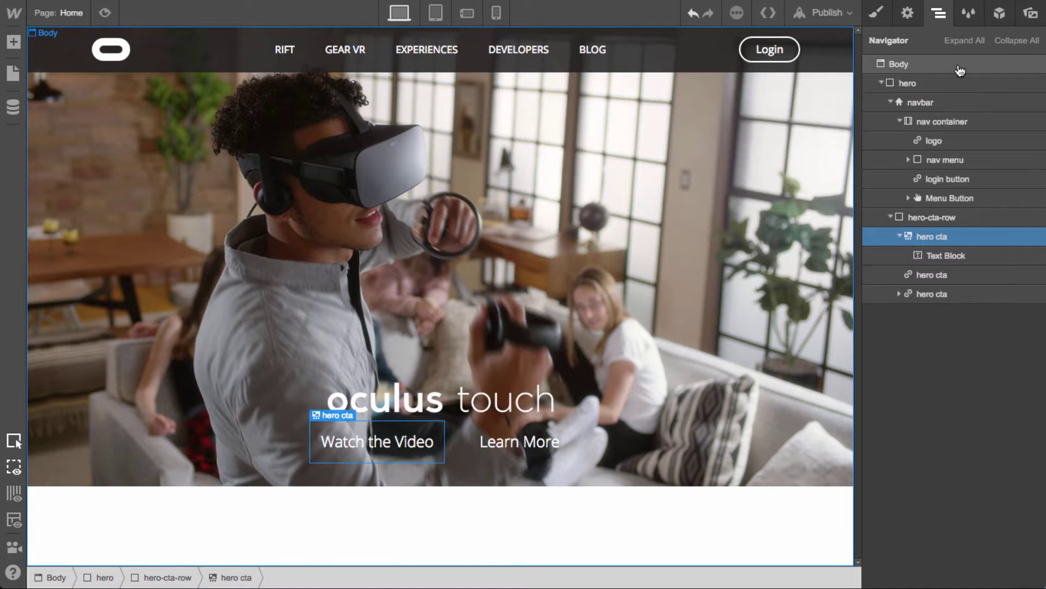
left_click(934, 275)
key("Delete")
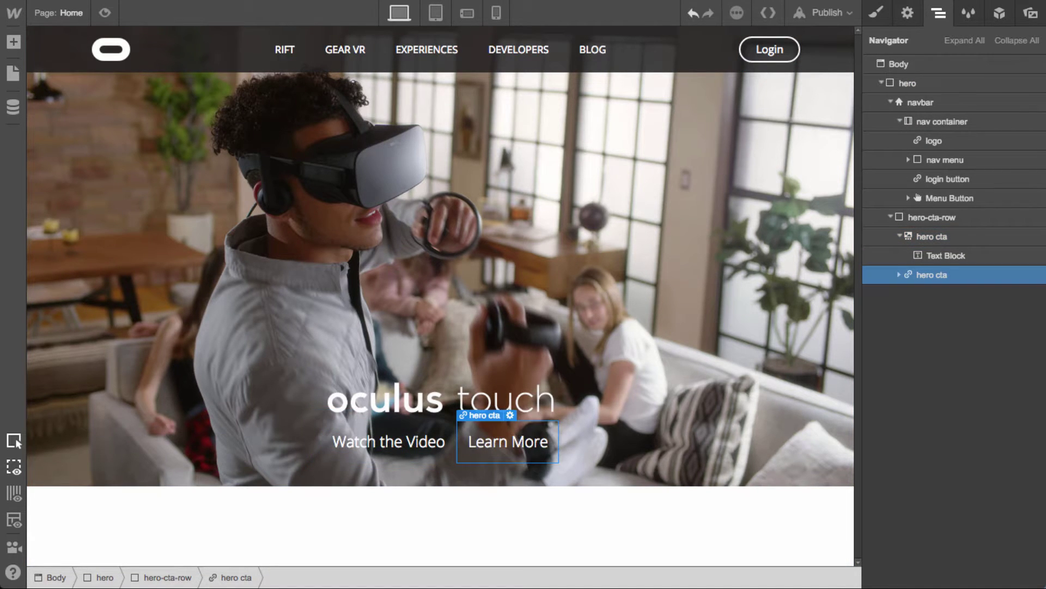
left_click(366, 459)
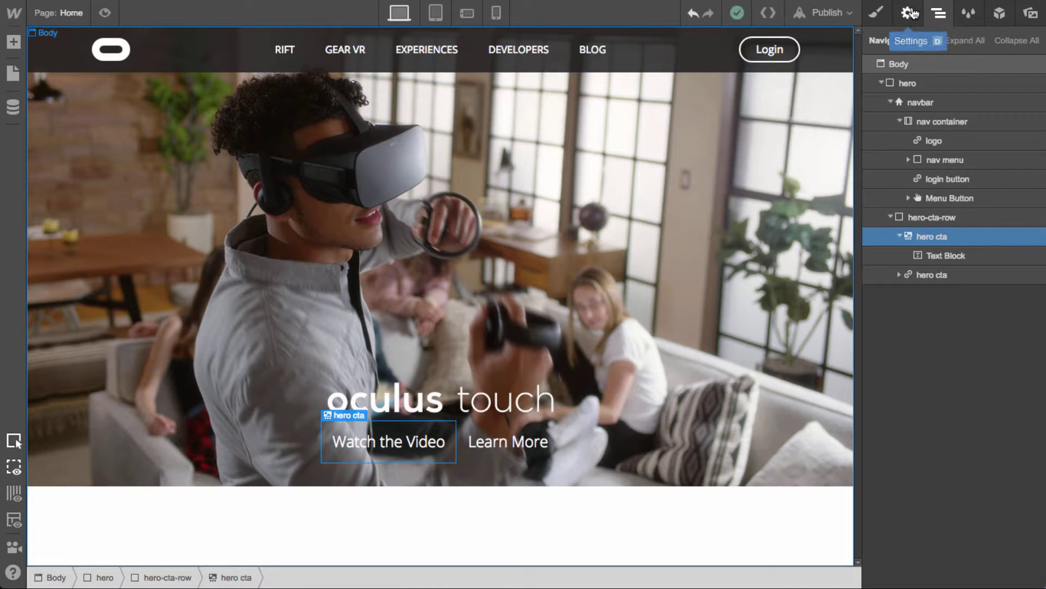
left_click(911, 12)
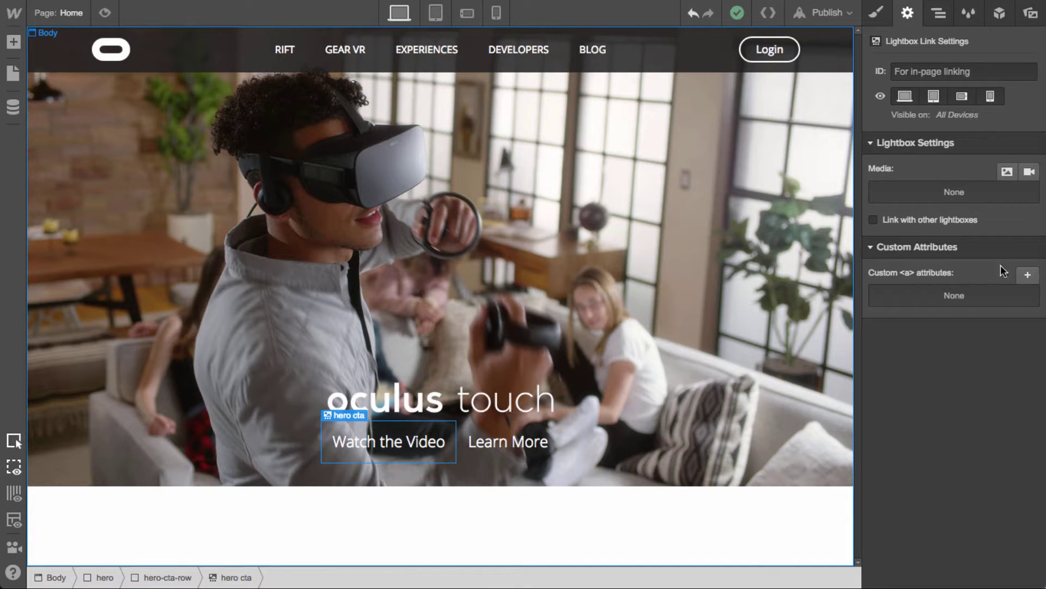
left_click(1029, 175)
type("https://youtu.be/3mXUzComwzk")
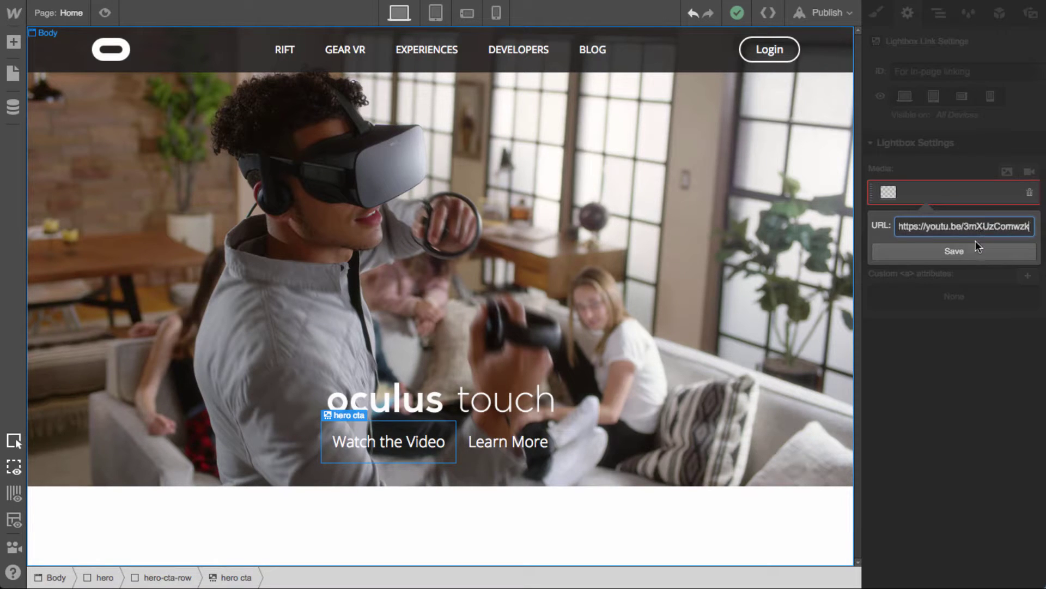
left_click(931, 257)
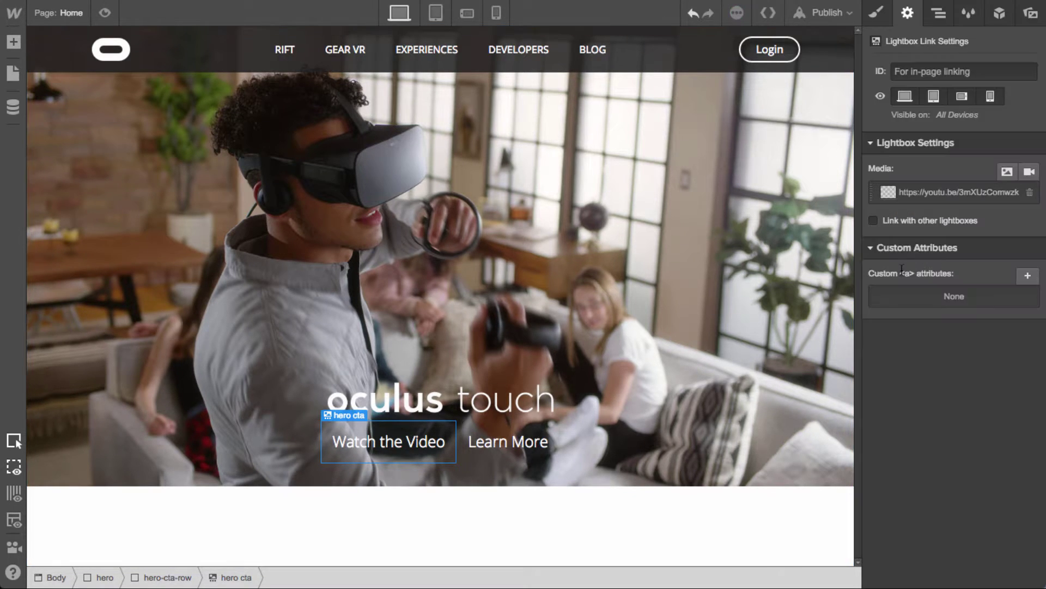
left_click(104, 12)
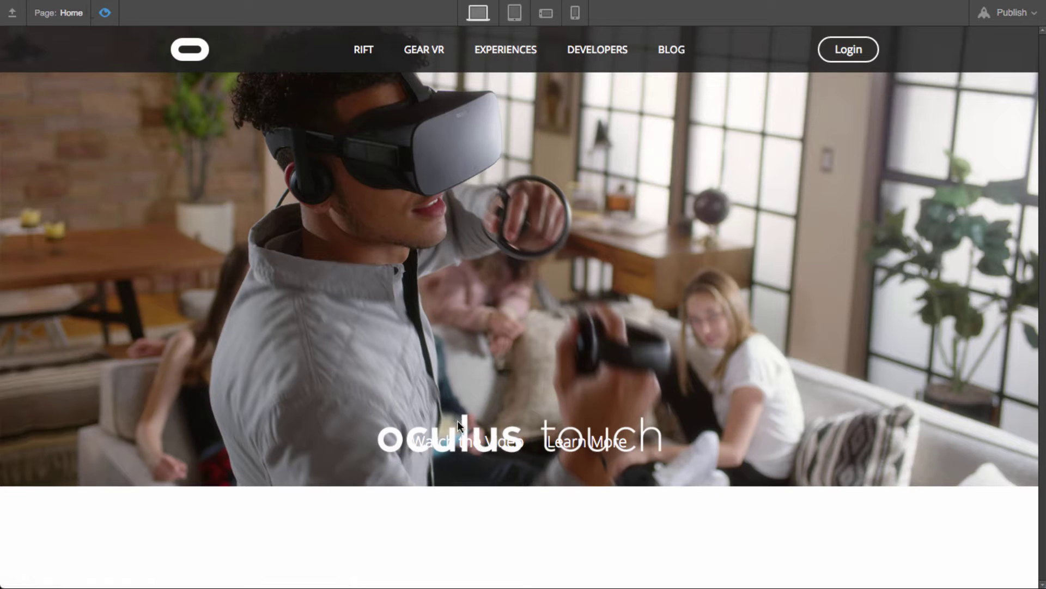
left_click(104, 12)
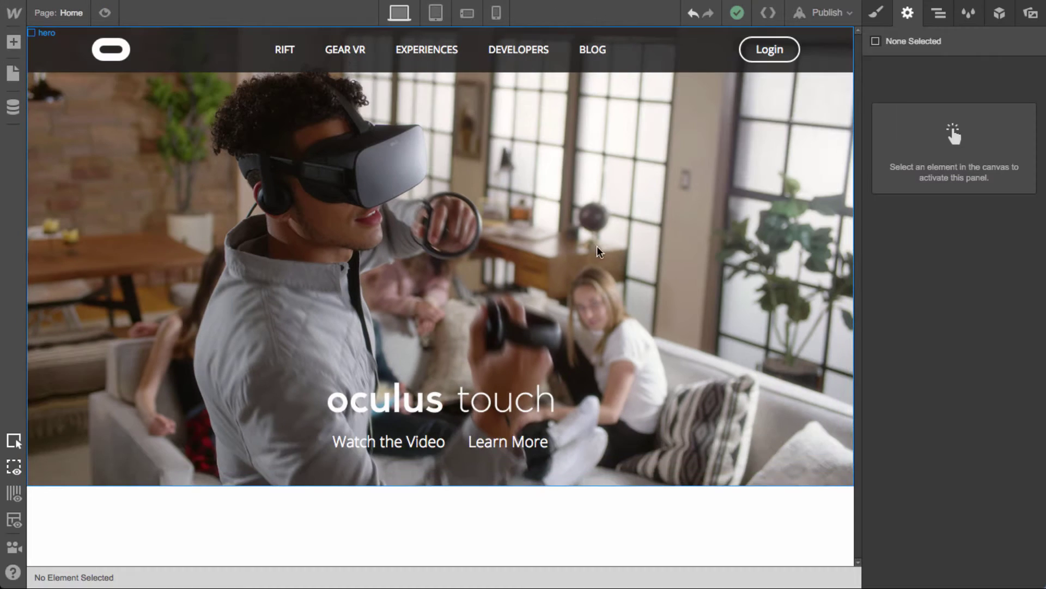
Toggle Cover sizing off and back on for the hero section's hero-bg.jpg background and position the image at top centre
left_click(659, 296)
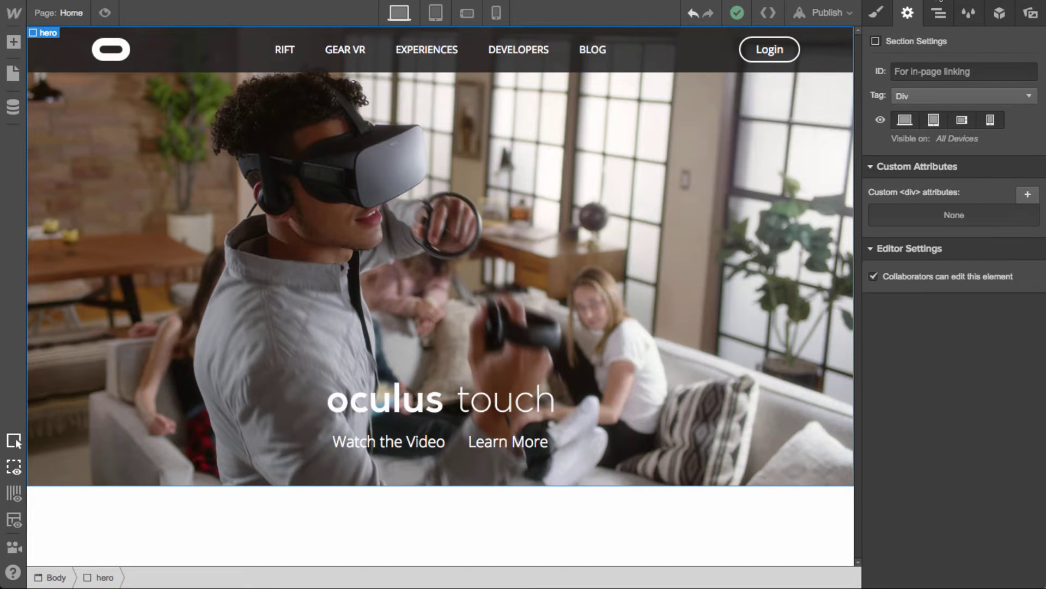
left_click(875, 13)
scroll(980, 305, "down", 8)
scroll(962, 370, "down", 6)
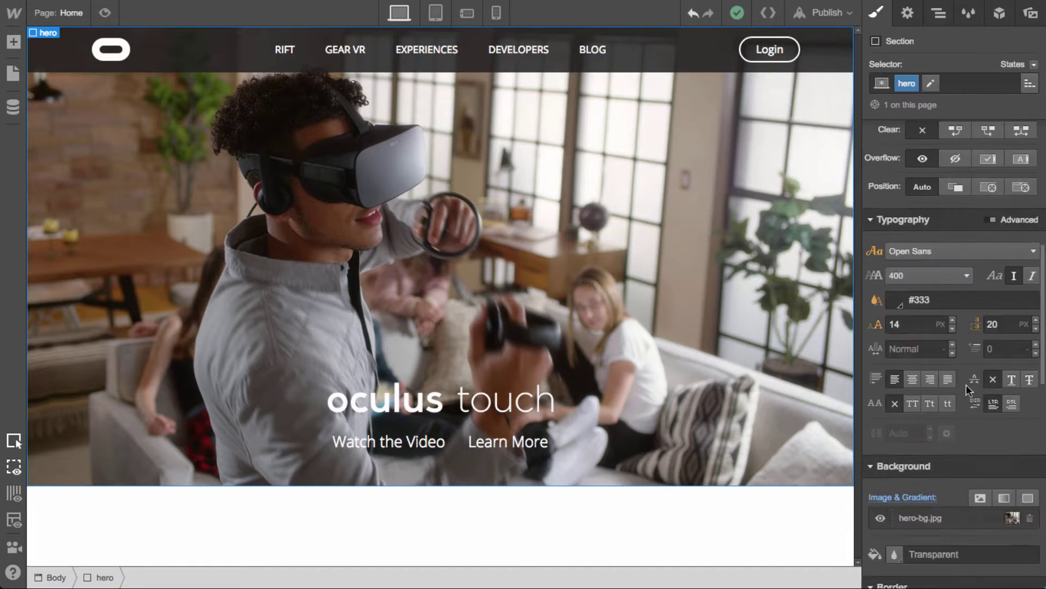
left_click(926, 375)
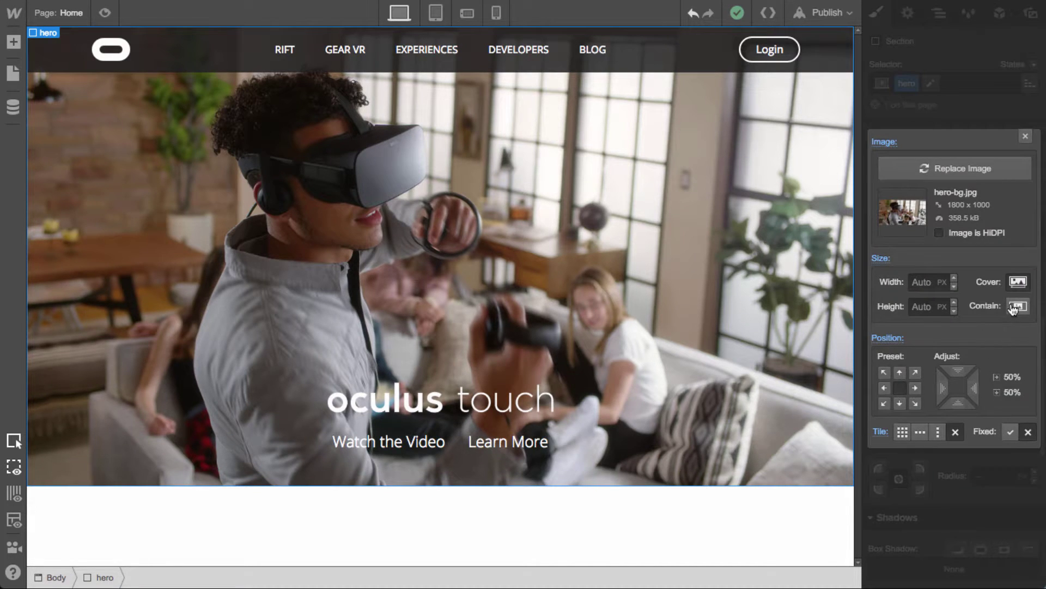
left_click(1018, 282)
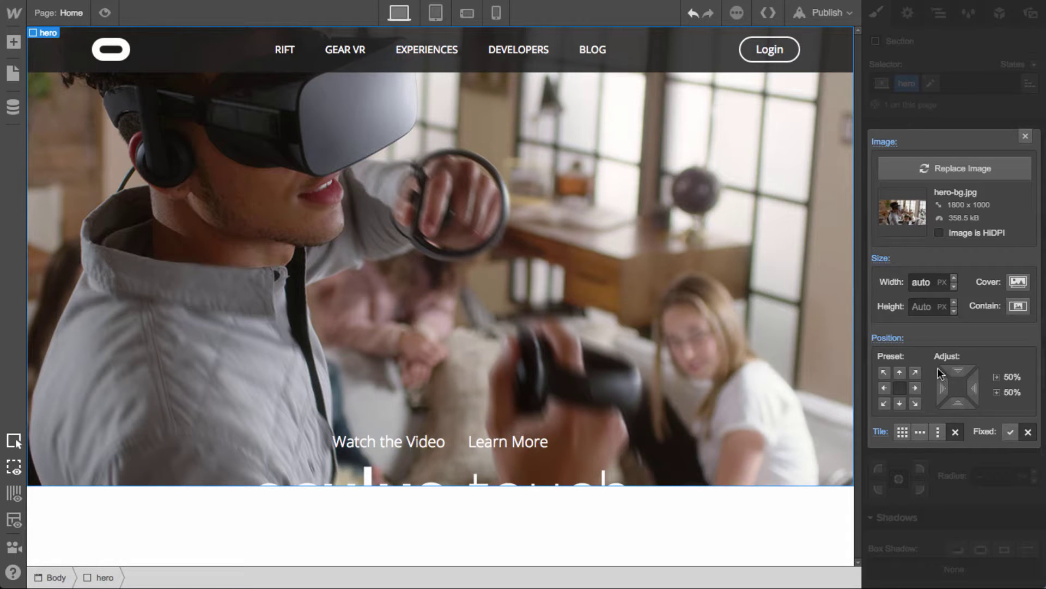
left_click(901, 374)
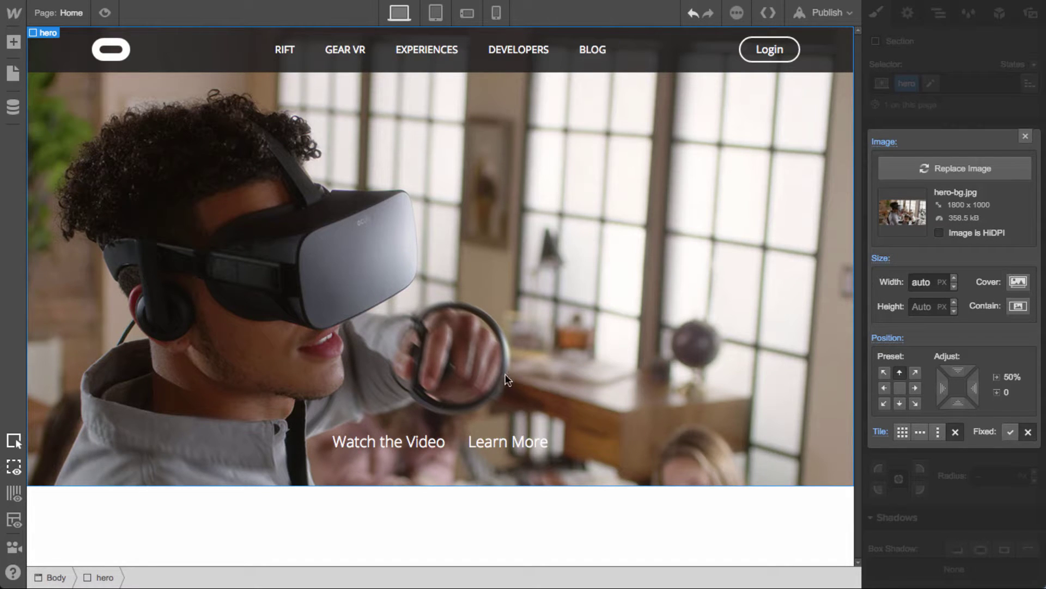
left_click(1018, 282)
left_click(1025, 138)
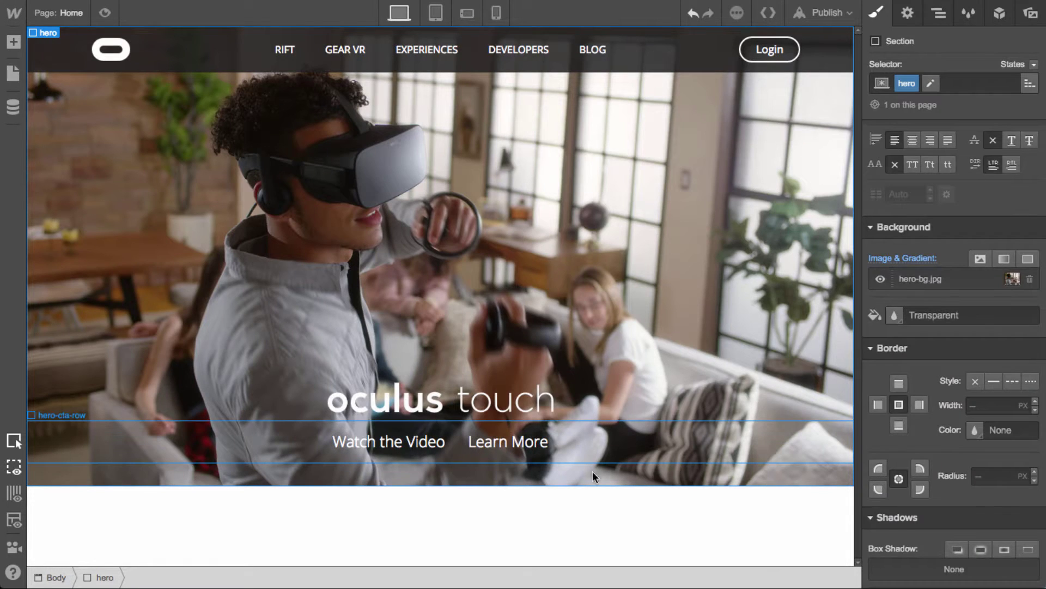
Set hero-cta-row's bottom margin to 1vw, increase it to 3vw, and check the spacing in the page preview
left_click(590, 453)
scroll(954, 327, "up", 5)
scroll(954, 420, "up", 2)
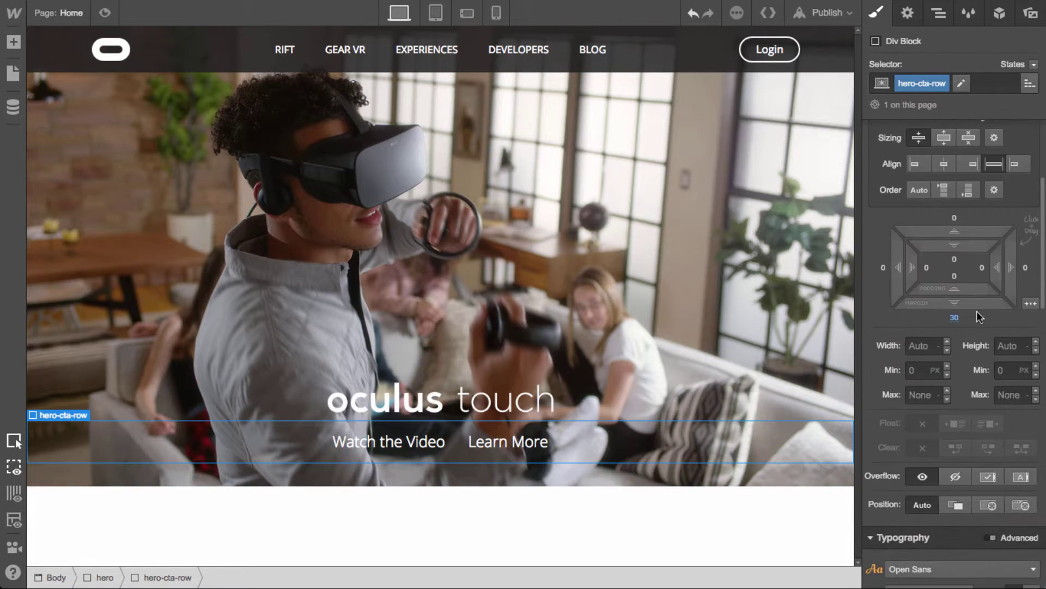
left_click(958, 319)
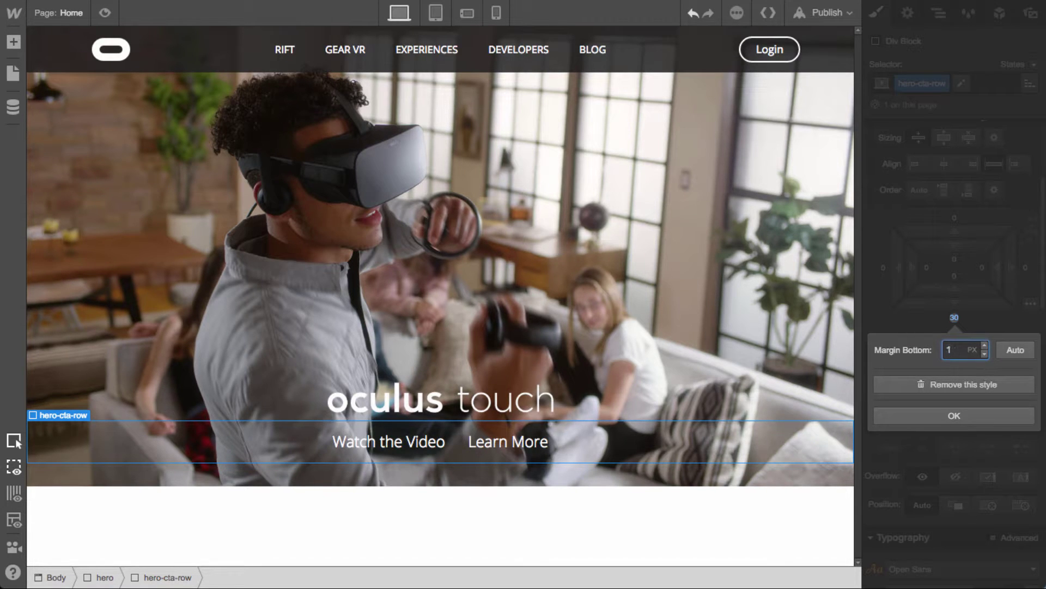
key("Escape")
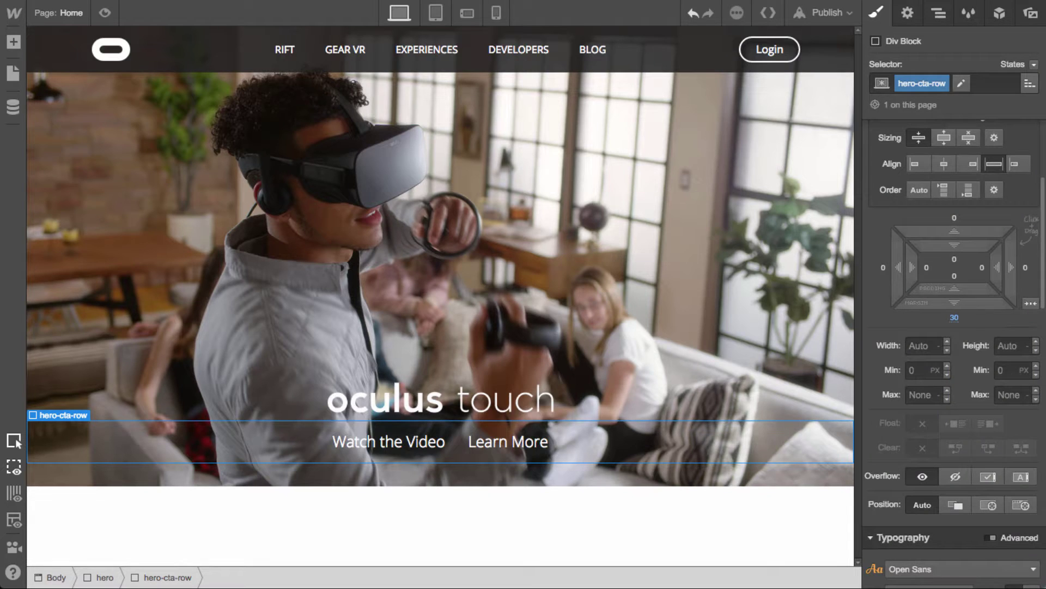
left_click(955, 319)
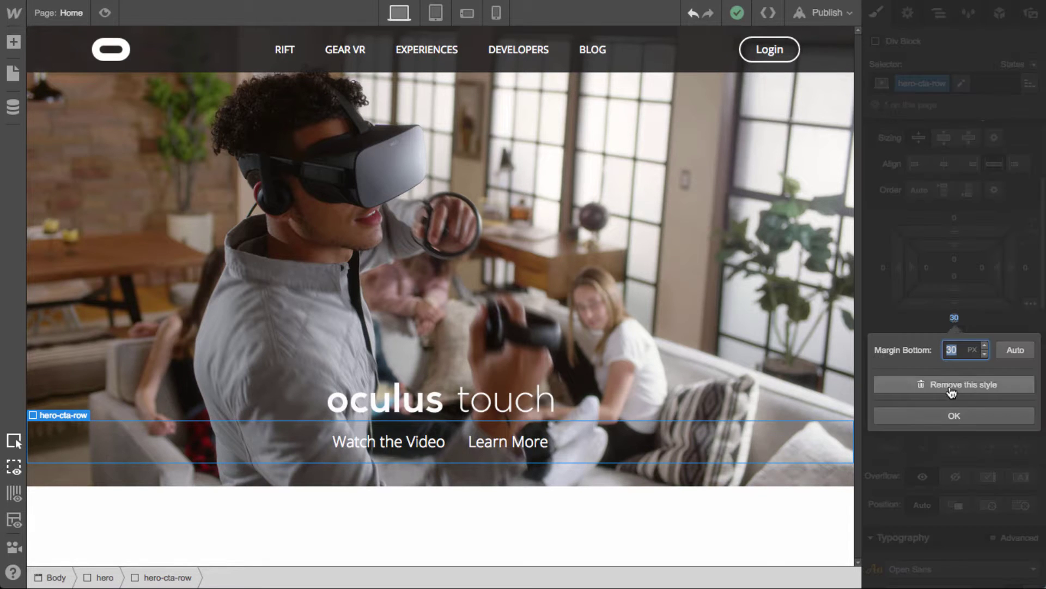
type("1vw")
key("Return")
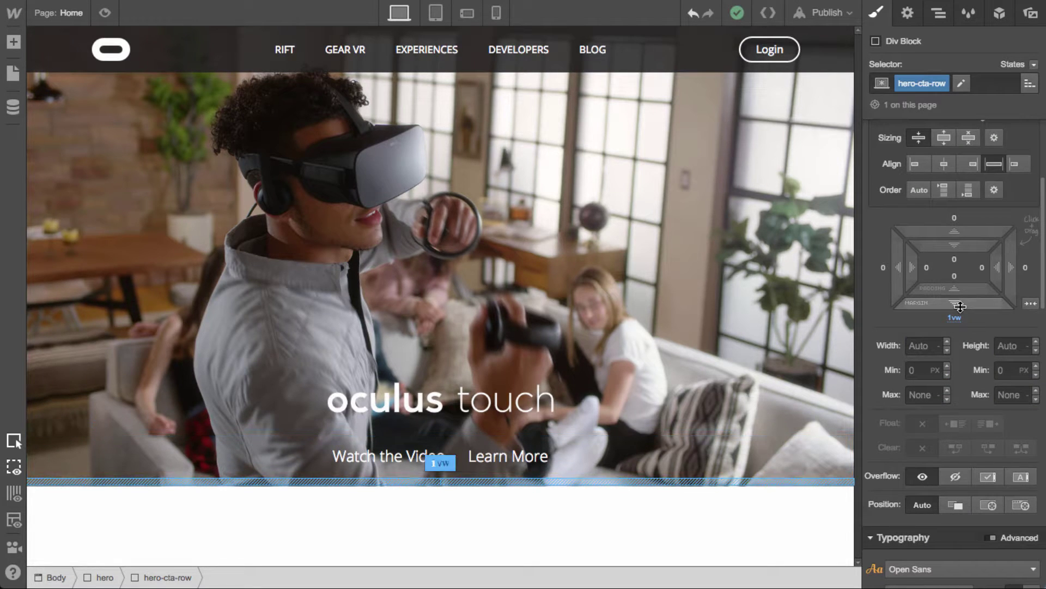
left_click_drag(960, 306, 960, 294)
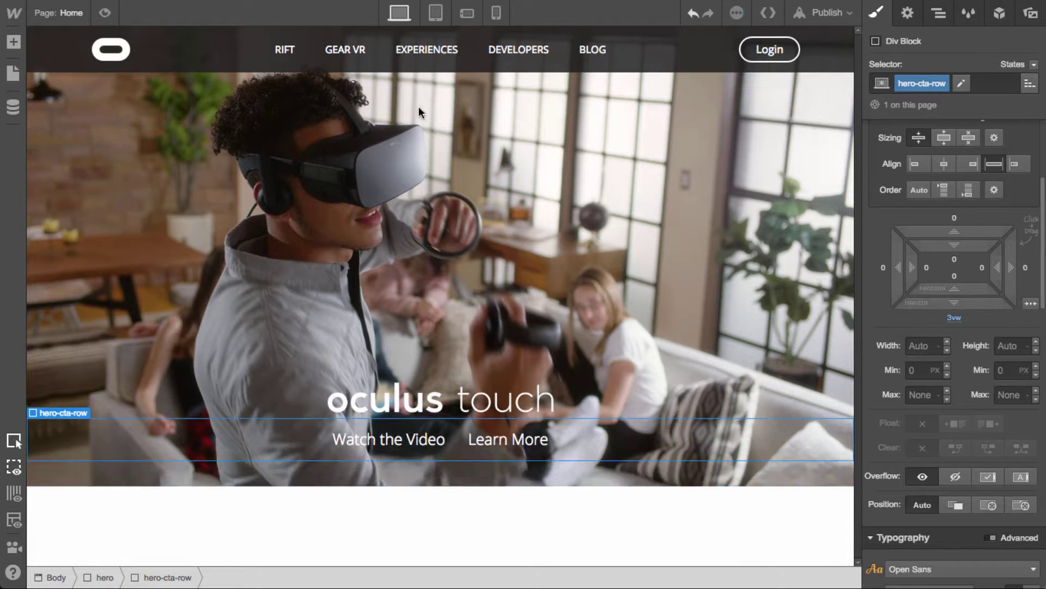
left_click(107, 13)
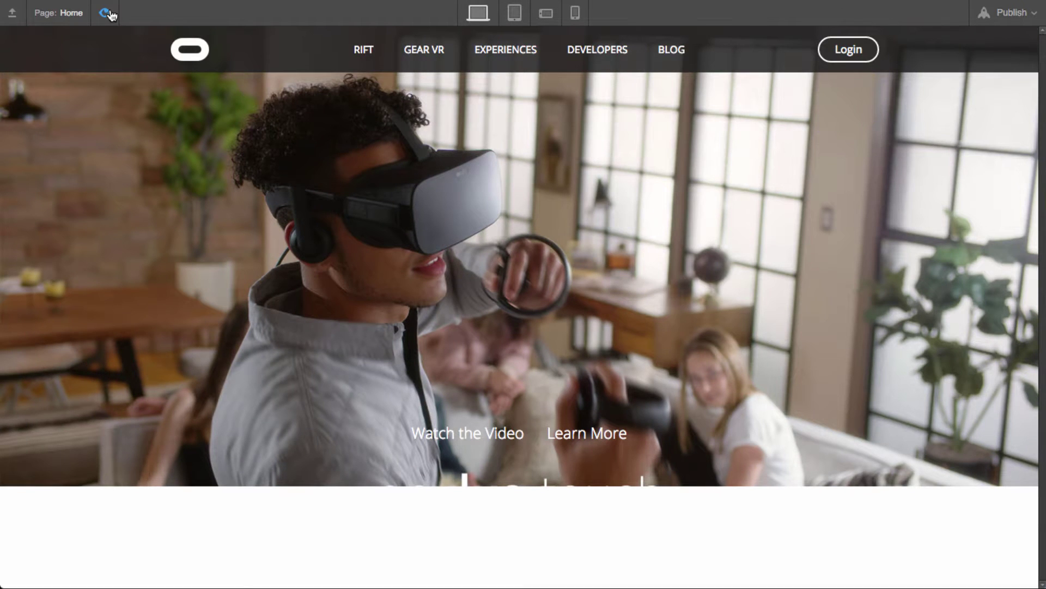
left_click(107, 14)
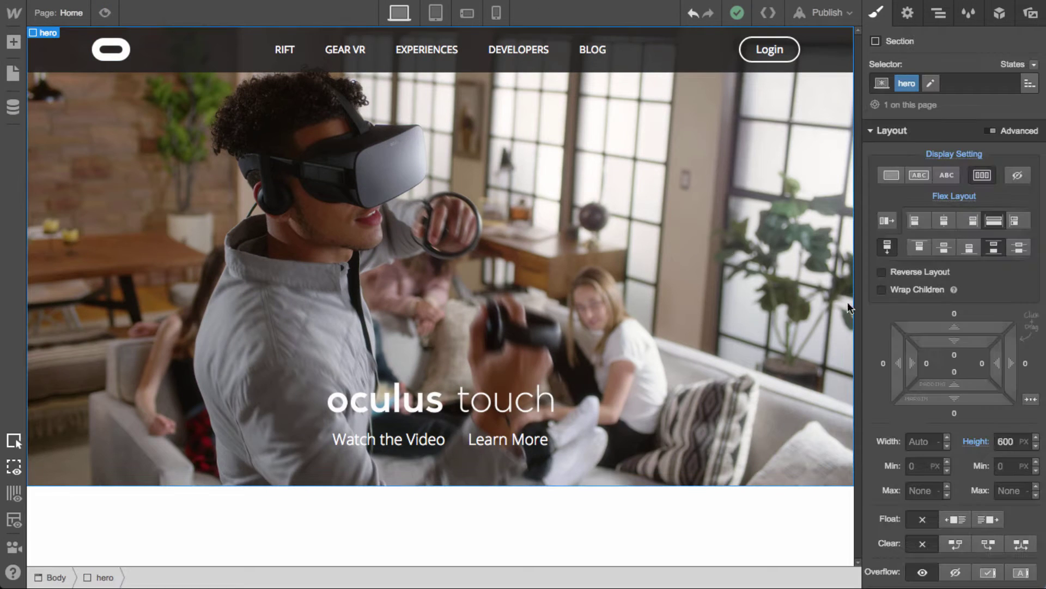
Position the hero section's hero-bg.jpg background at the centre, 50% by 50%, and preview the page
scroll(937, 429, "down", 10)
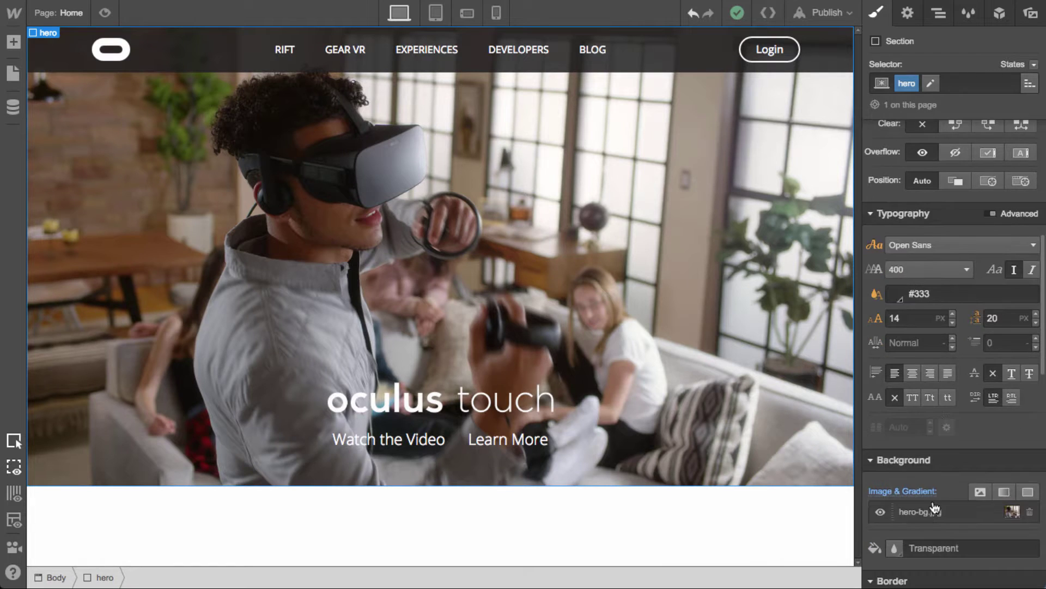
left_click(925, 515)
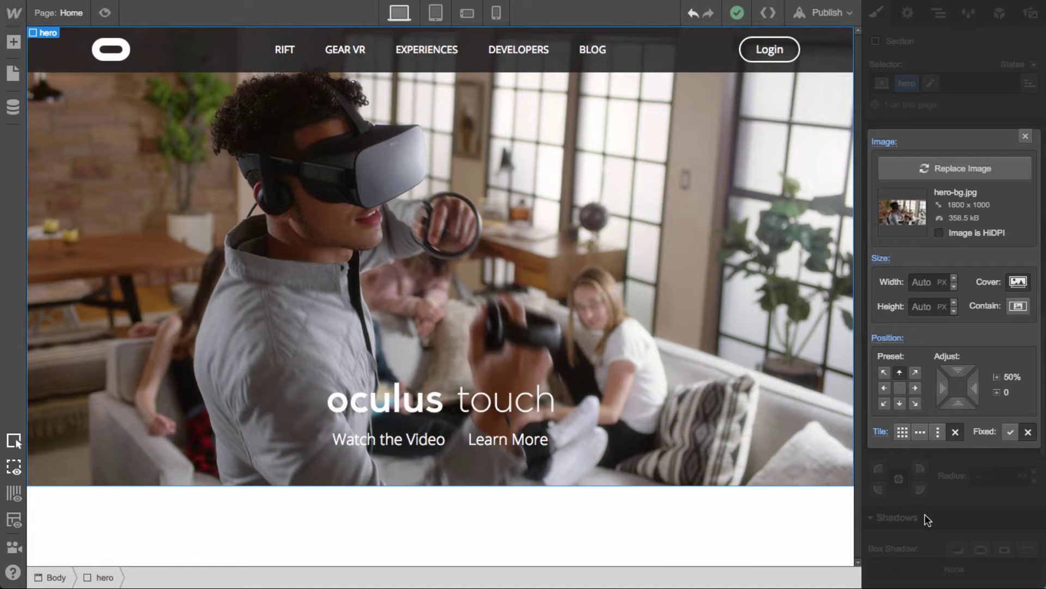
left_click(901, 391)
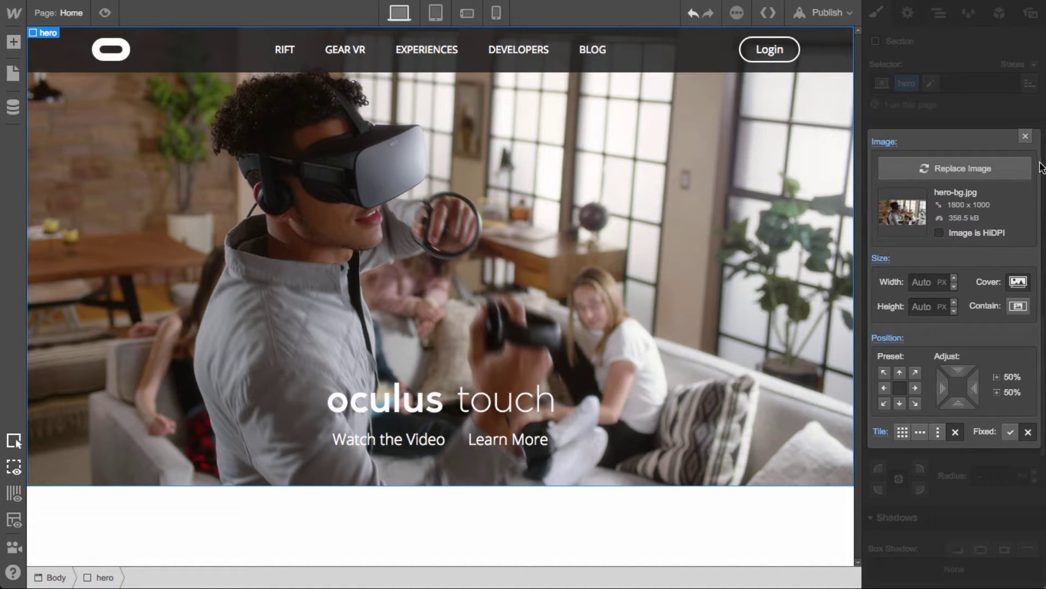
left_click(1026, 135)
left_click(105, 13)
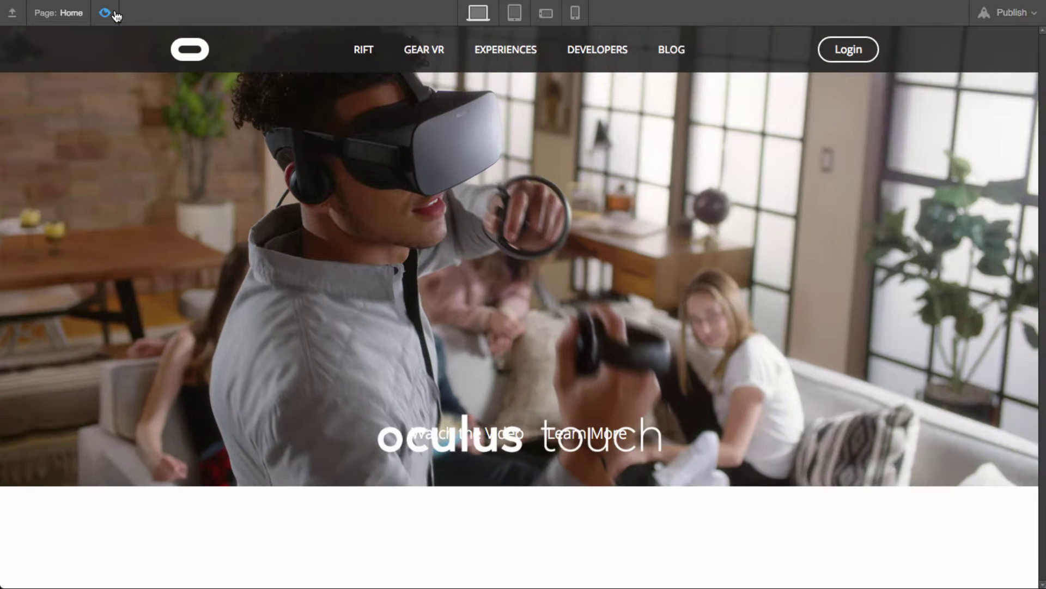
left_click(115, 14)
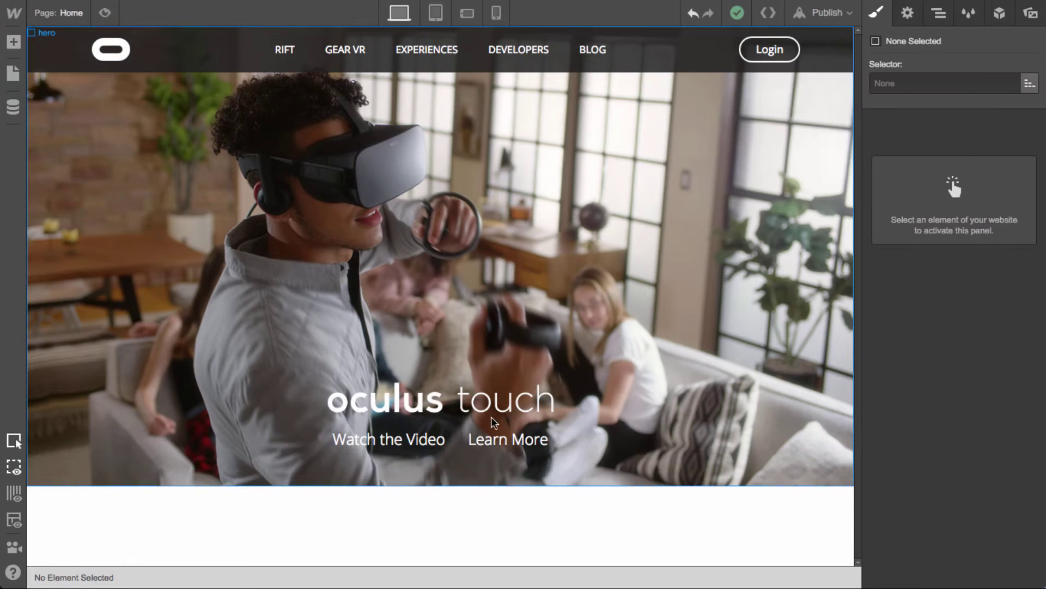
Reduce hero-cta-row's bottom margin to 0vw and preview the page
left_click(696, 452)
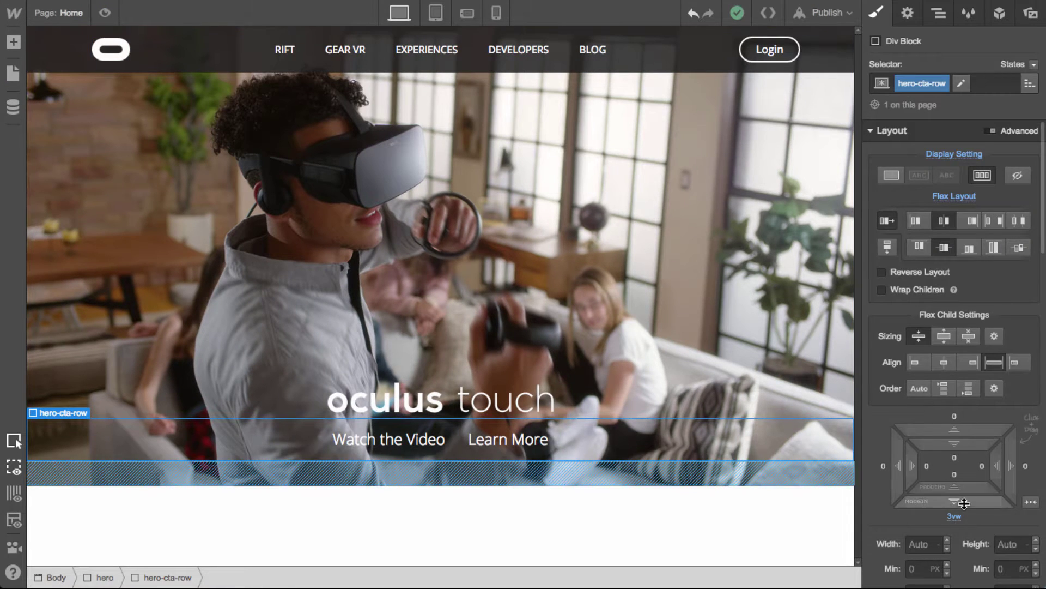
left_click_drag(964, 504, 961, 497)
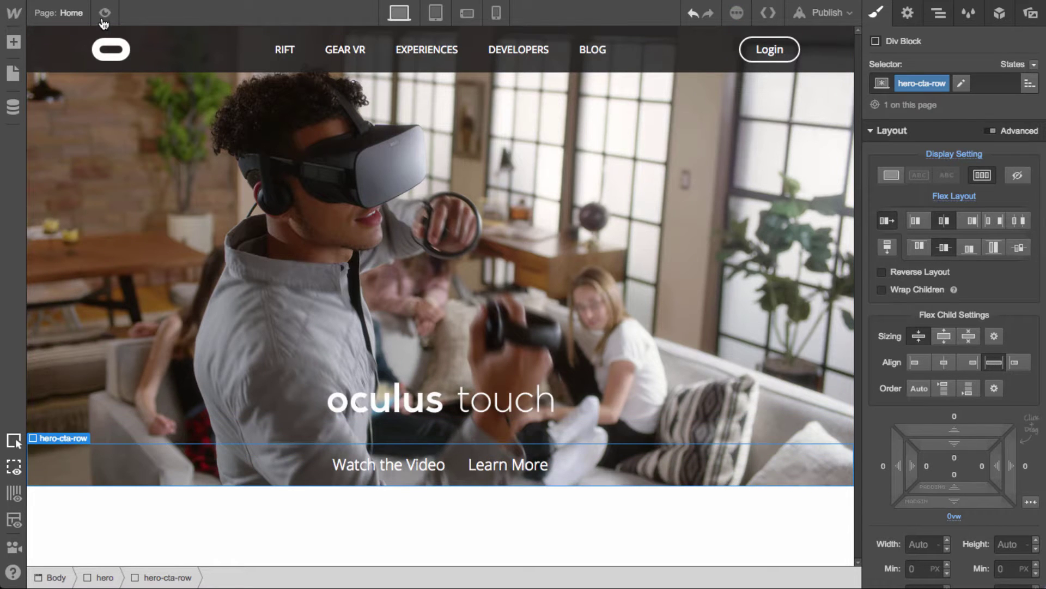
left_click(104, 18)
left_click(104, 18)
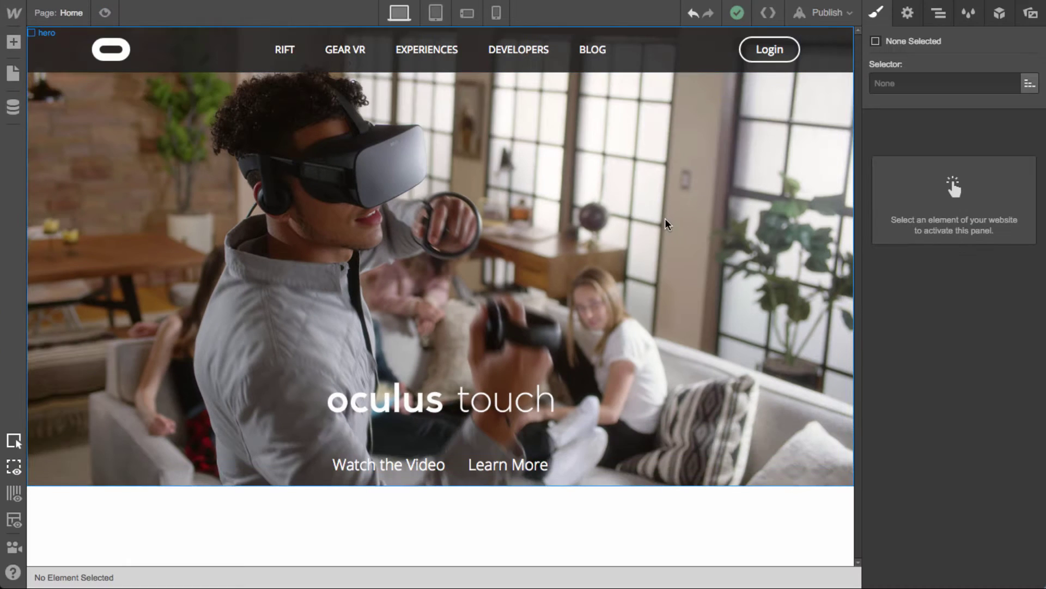
Set the hero section's height to 85vh and check it in the page preview
left_click(836, 290)
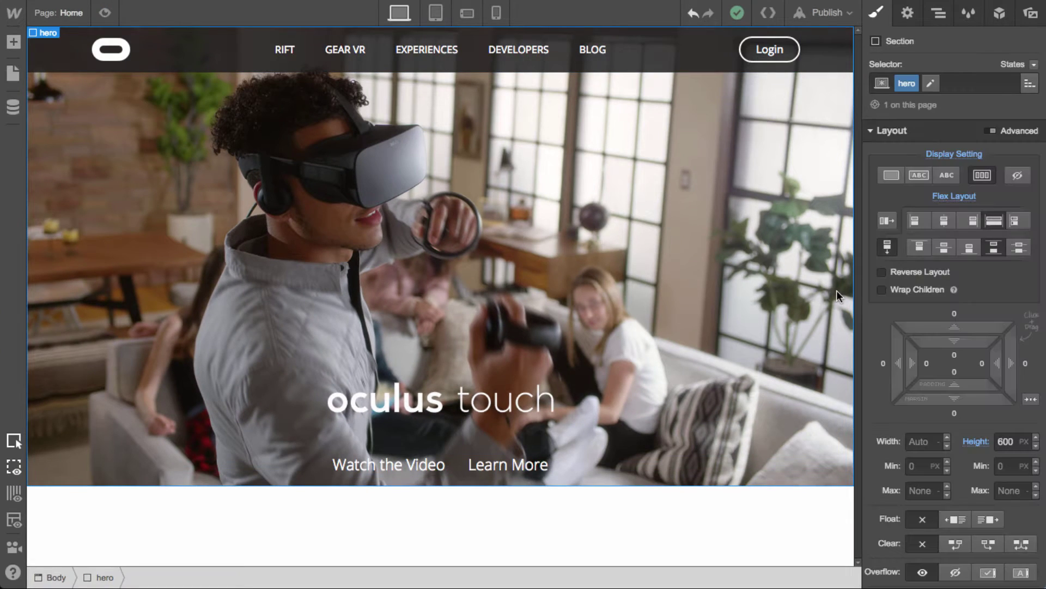
left_click(1006, 441)
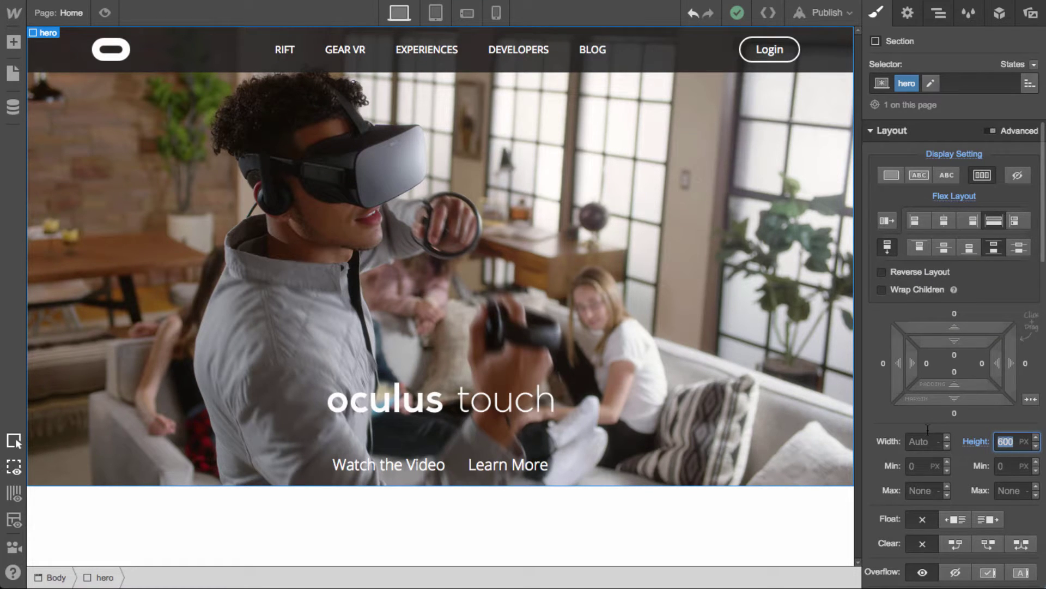
type("85vh")
key("Return")
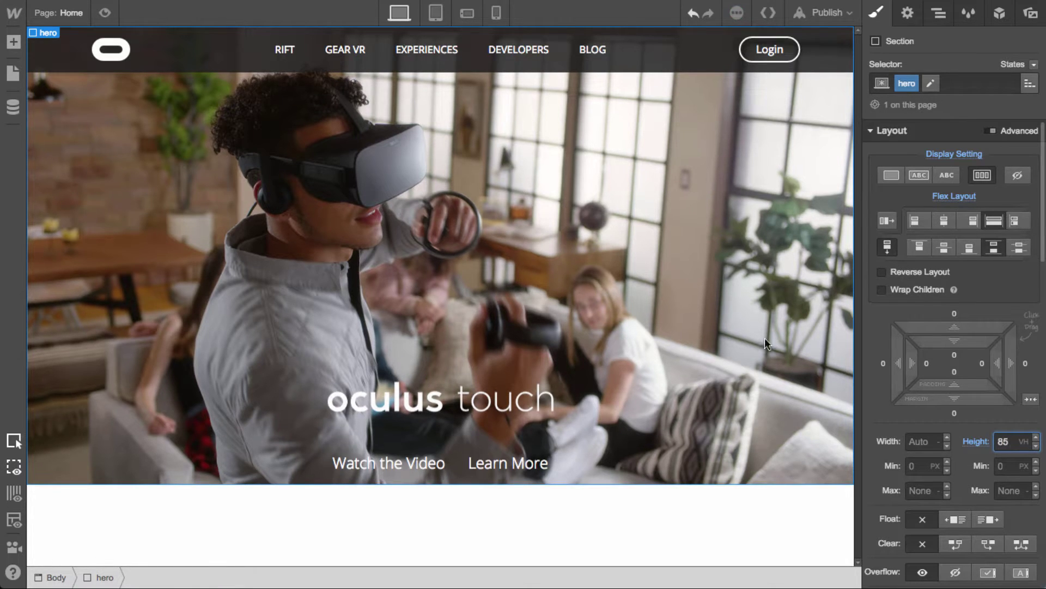
left_click(104, 13)
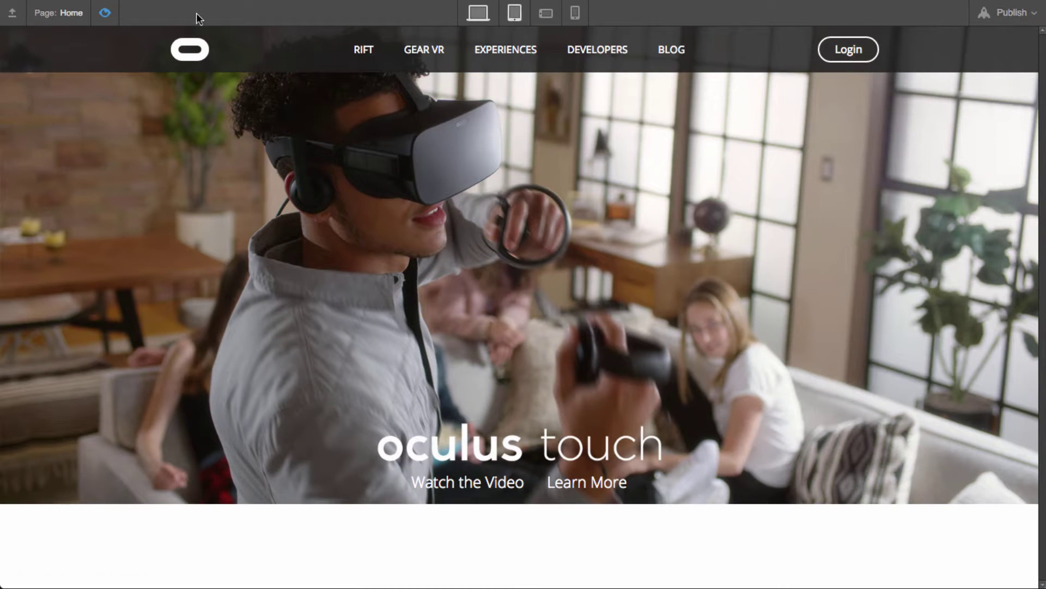
left_click(104, 13)
Try shorter and taller heights for the hero section, starting with 75vh, and return it to 85vh
left_click(672, 357)
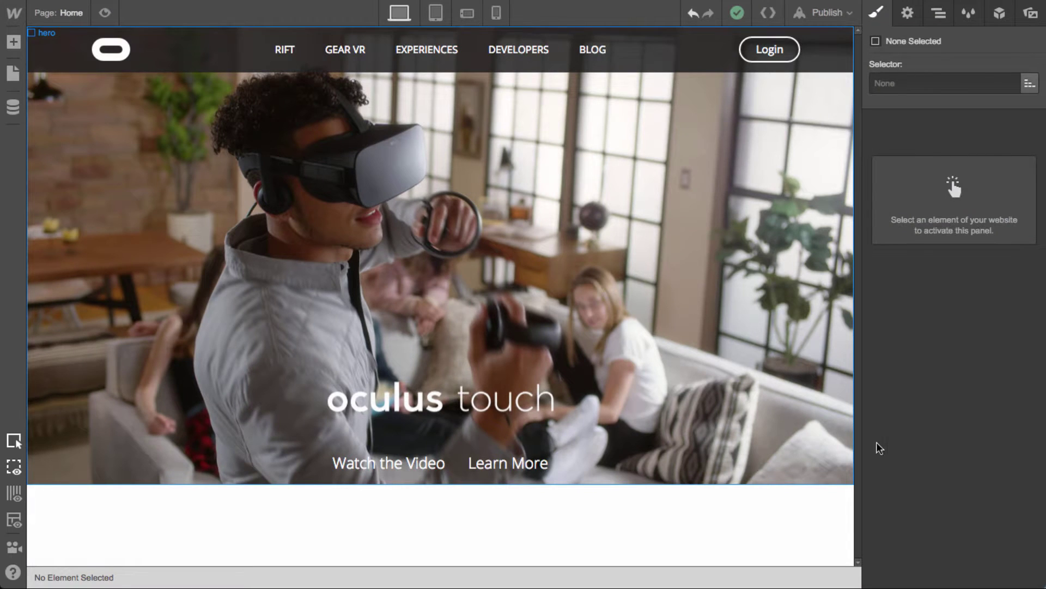
left_click(1003, 443)
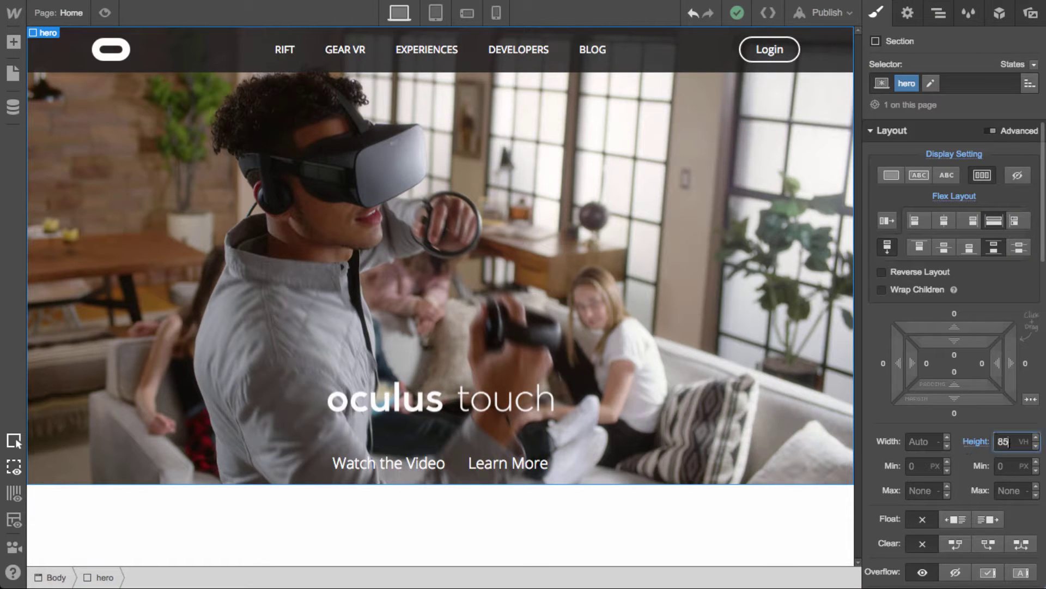
key("shift+Down")
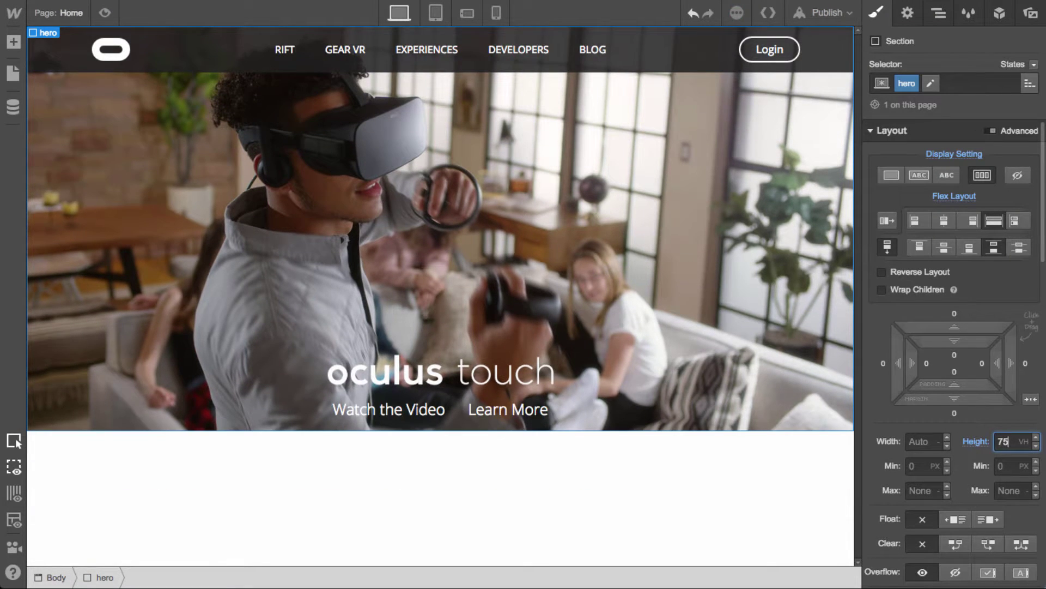
key("shift+Up")
key("shift+Up")
key("shift+Down")
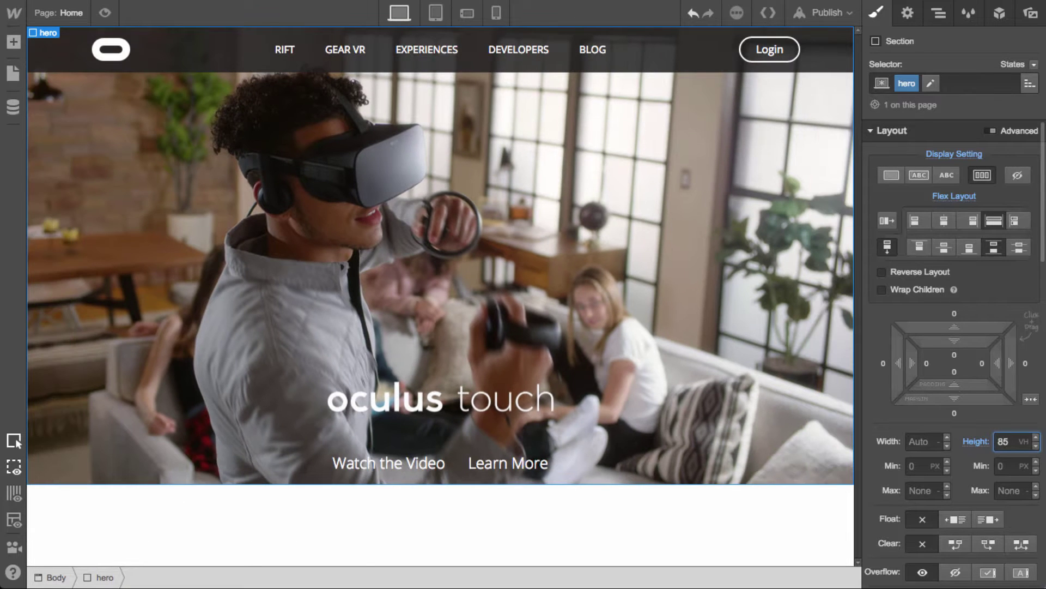
Lower the hero section's height to 80vh and check it in the page preview
key("Down")
key("Down")
key("Down")
key("Down")
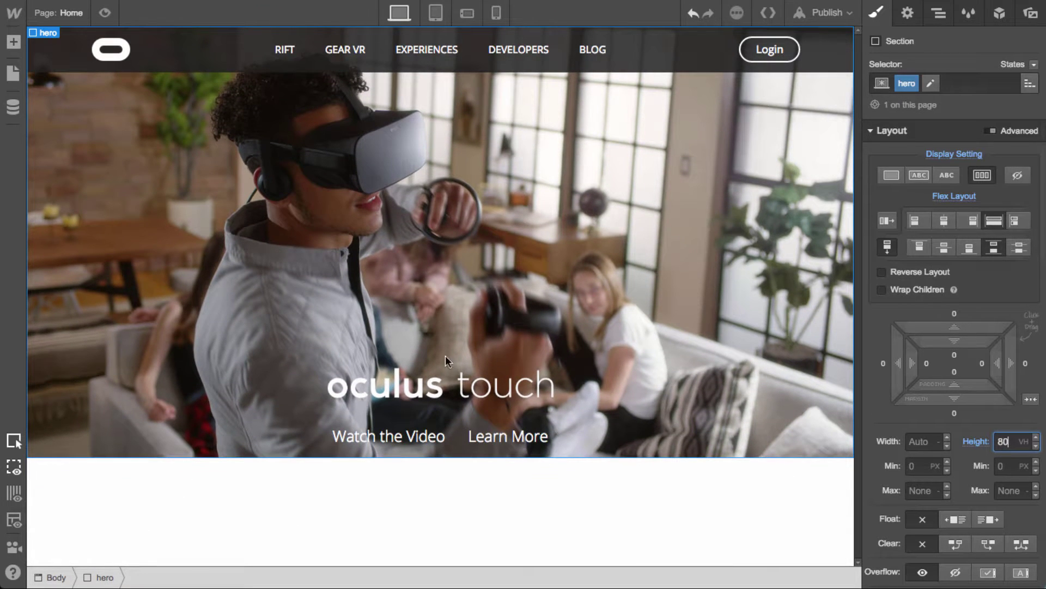
left_click(105, 16)
left_click(105, 24)
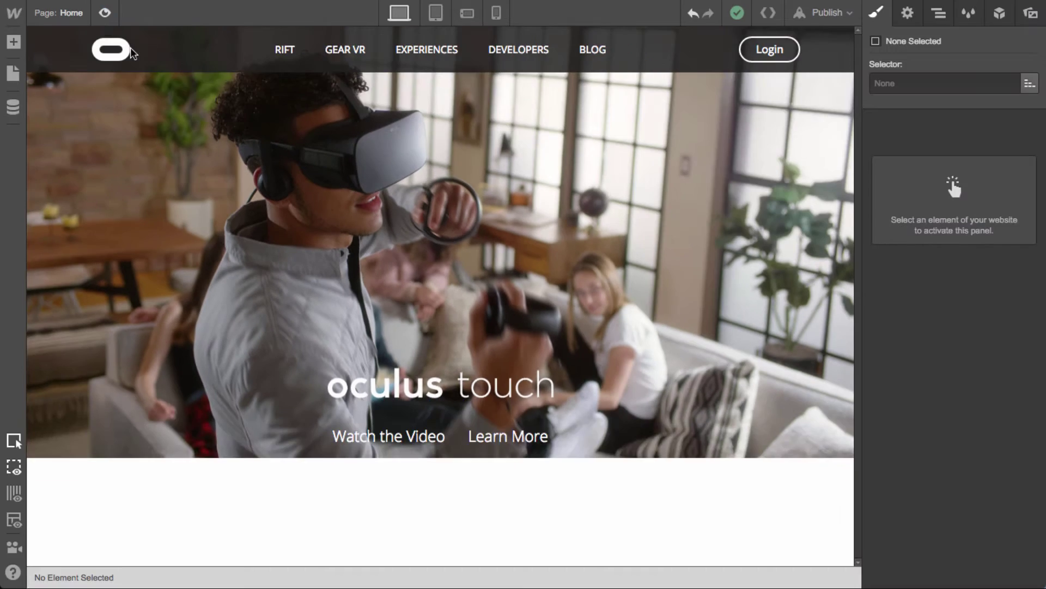
Switch the hero section's height to a fixed 750px and preview the page
left_click(606, 432)
left_click(679, 289)
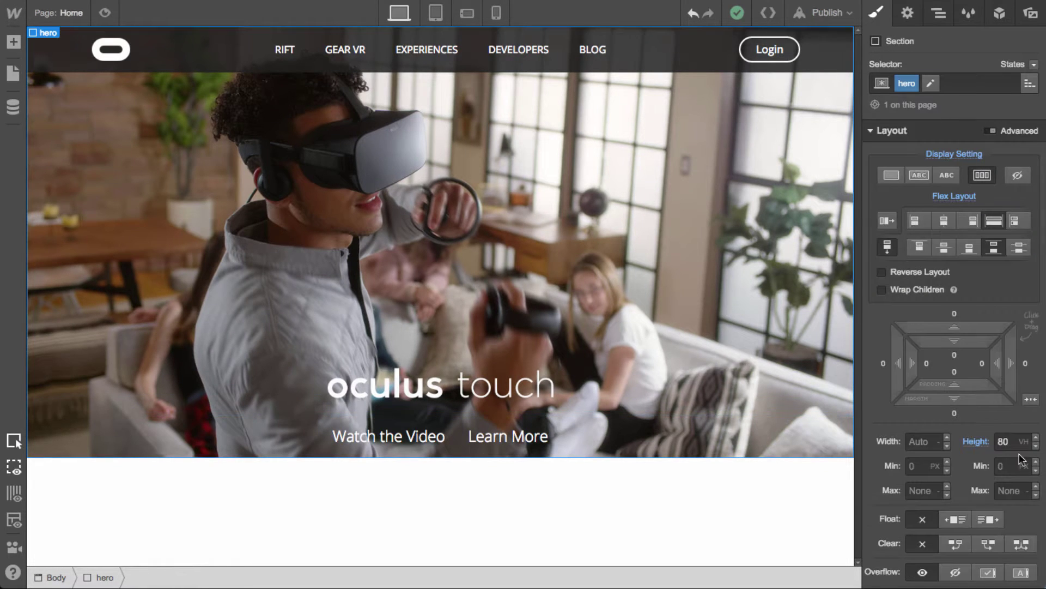
left_click(1012, 445)
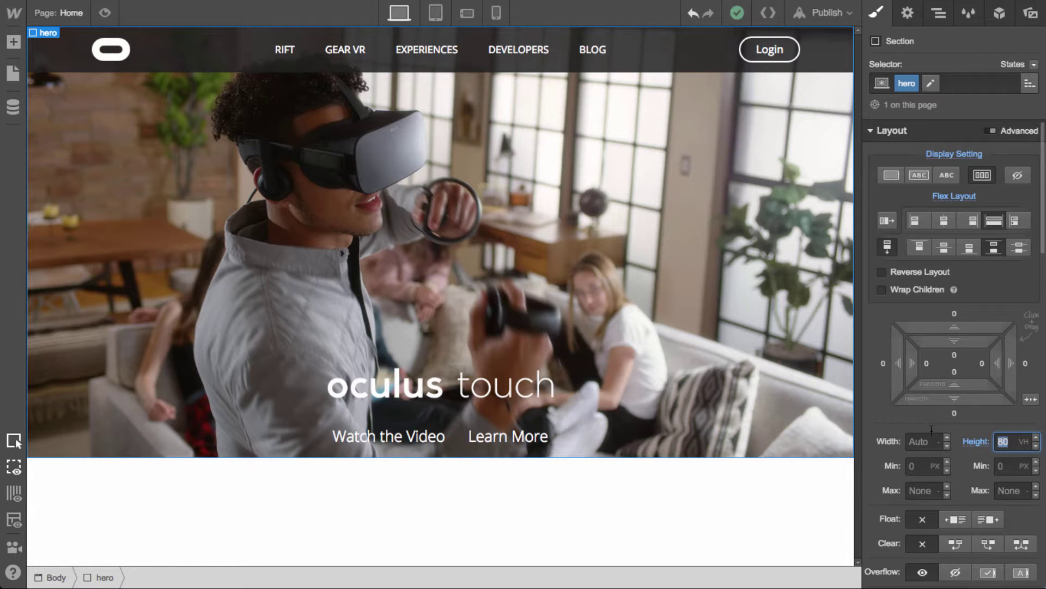
type("750px")
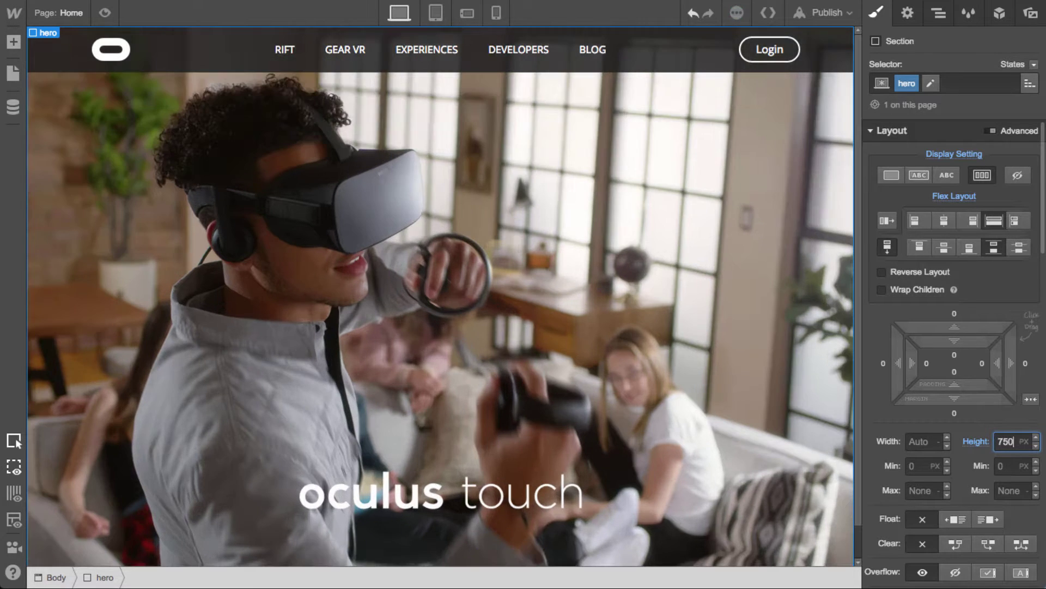
scroll(661, 341, "down", 1)
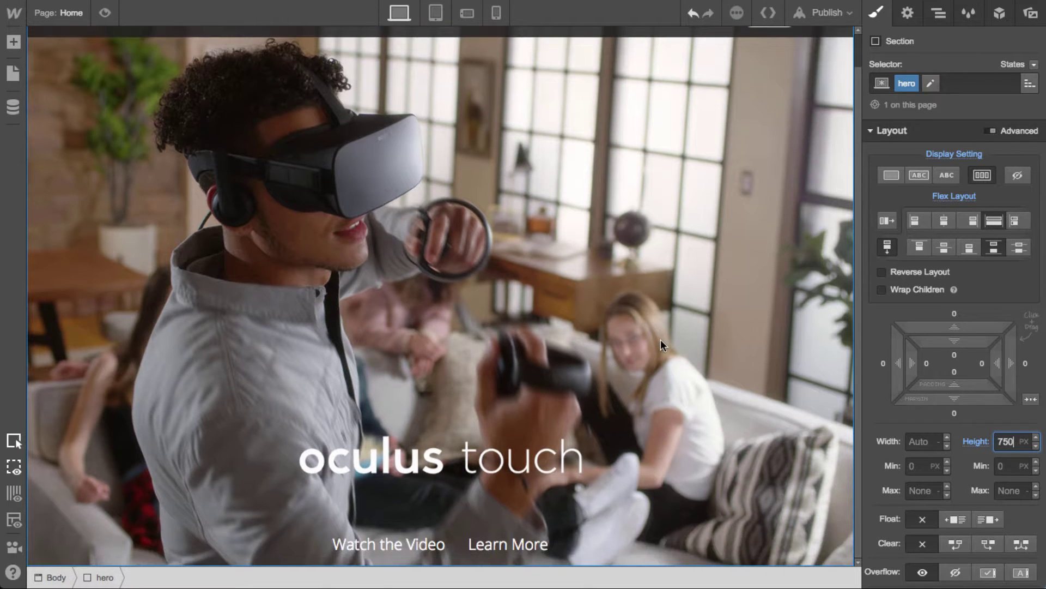
left_click(105, 13)
scroll(640, 315, "up", 1)
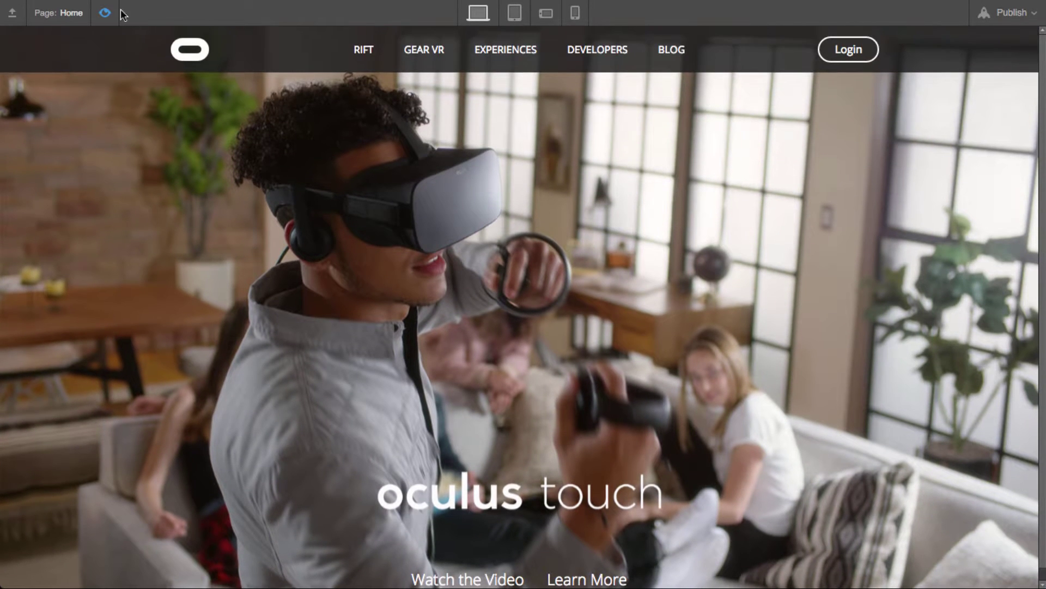
left_click(104, 13)
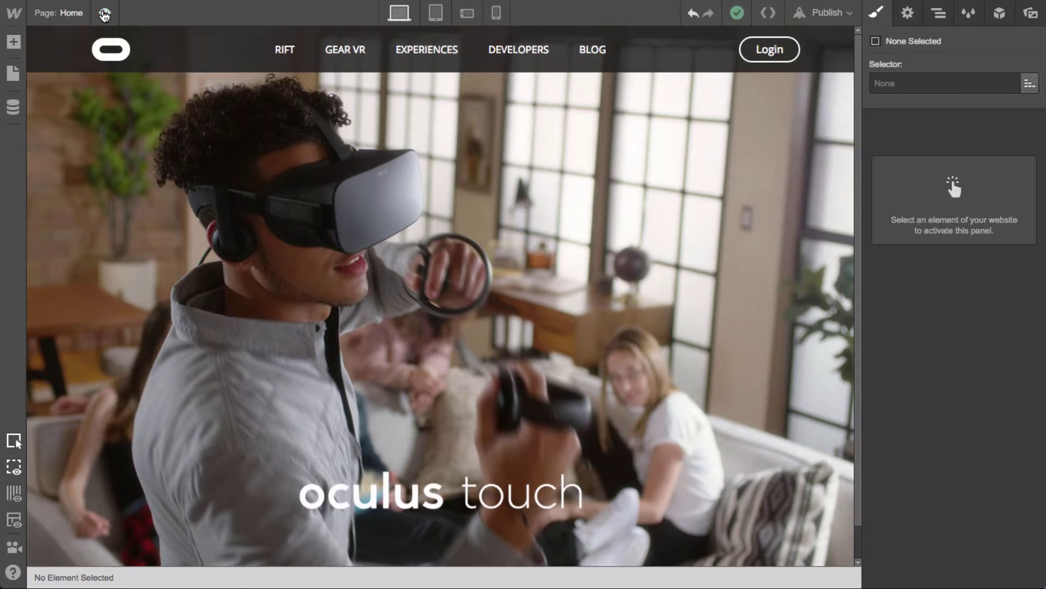
Anchor the hero section's hero-bg.jpg background image to the bottom centre
left_click(626, 354)
scroll(963, 382, "down", 6)
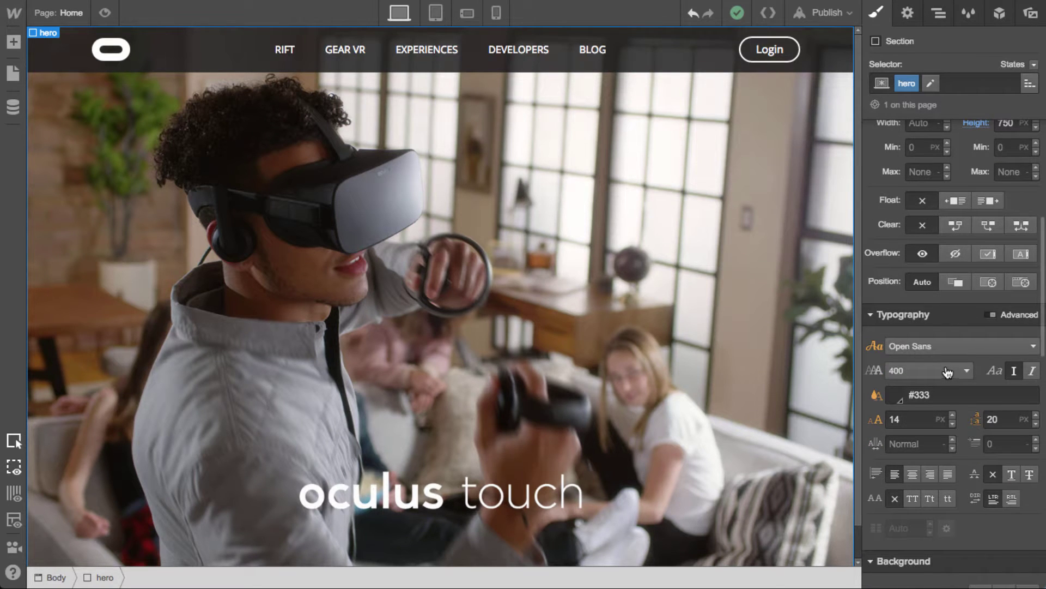
scroll(926, 491, "down", 3)
left_click(925, 490)
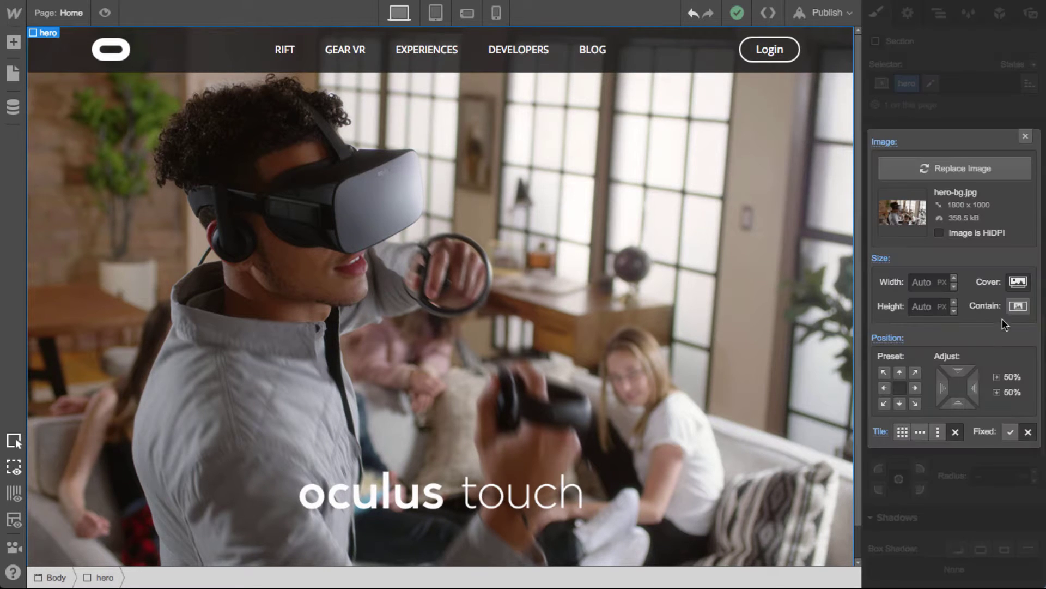
left_click(900, 403)
left_click(1025, 136)
Set the hero section's height to 650px and check it in the page preview
scroll(999, 323, "up", 6)
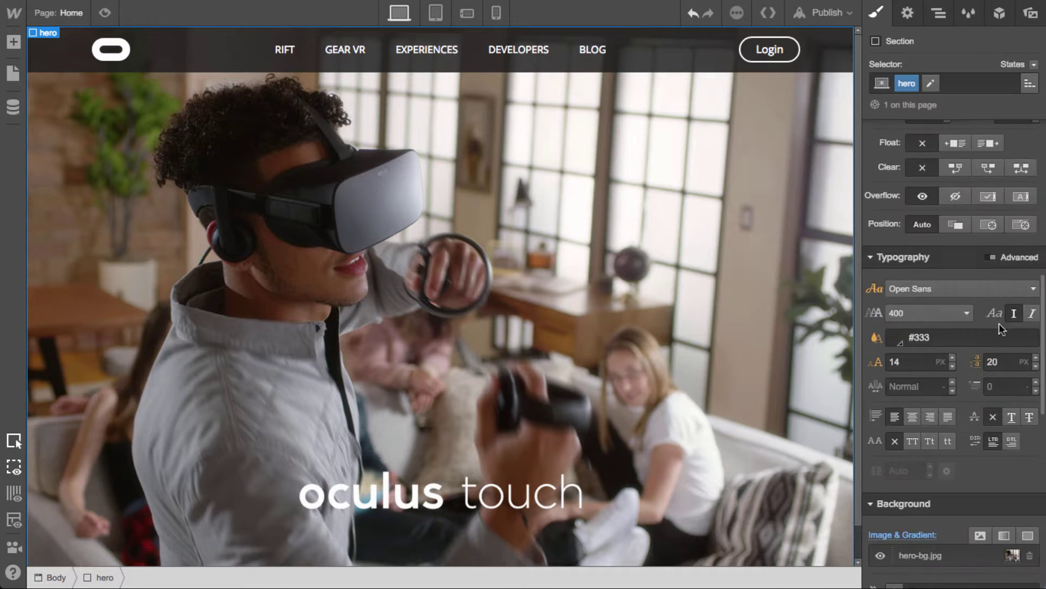
left_click(1003, 230)
type("650")
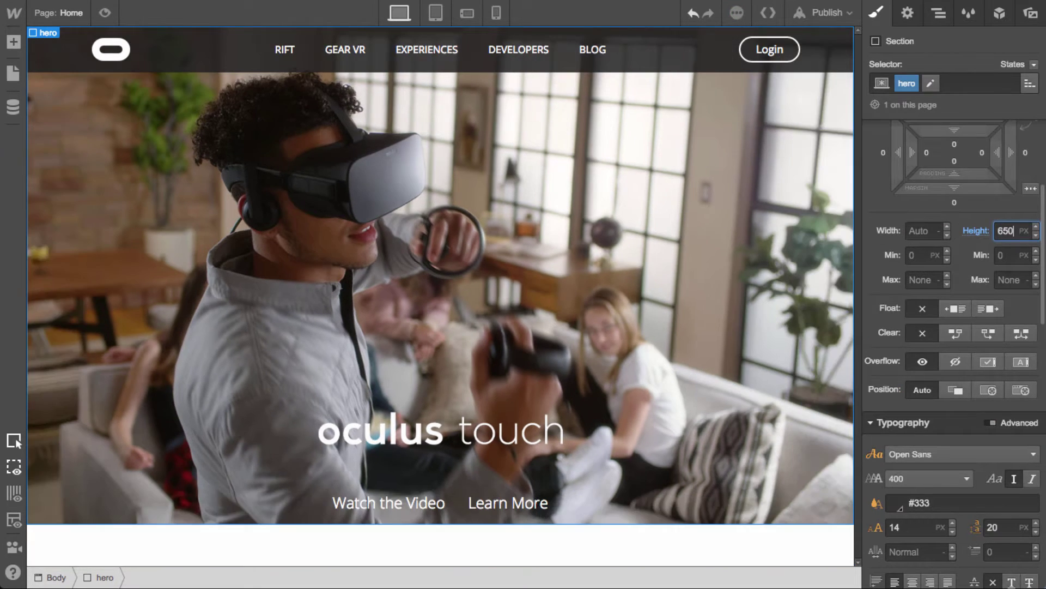
left_click(105, 12)
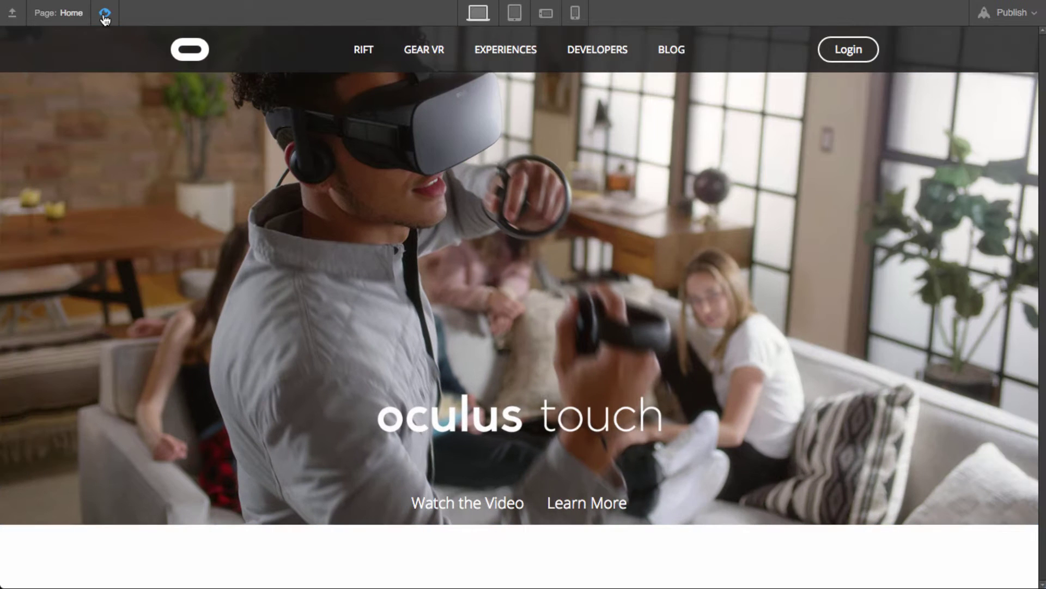
left_click(104, 13)
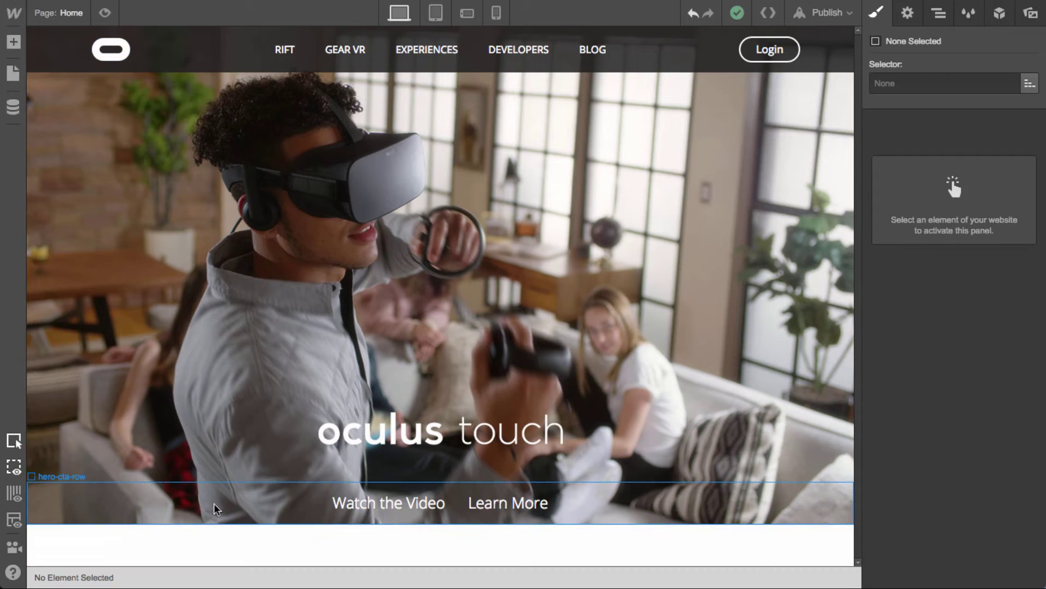
Set hero-cta-row's bottom margin to 30px and compare the result in the page preview
left_click(215, 503)
left_click(954, 517)
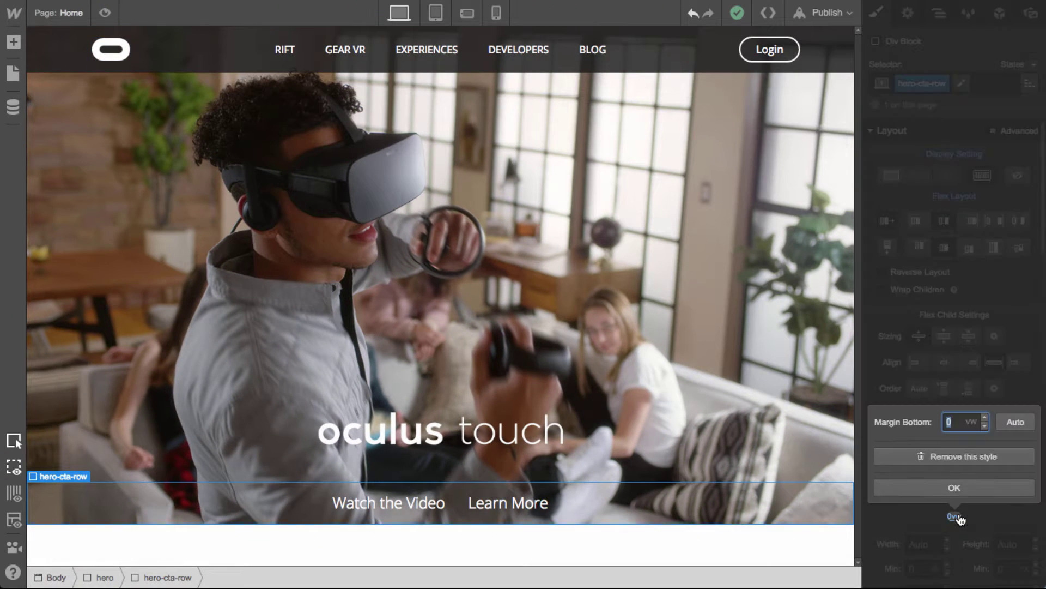
type("30")
key("Return")
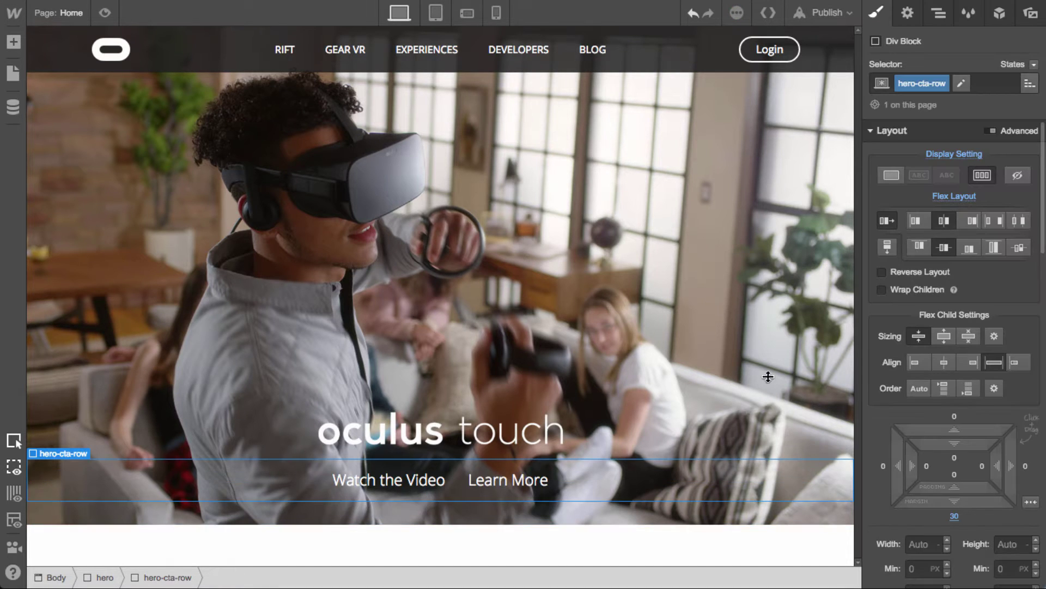
left_click(106, 16)
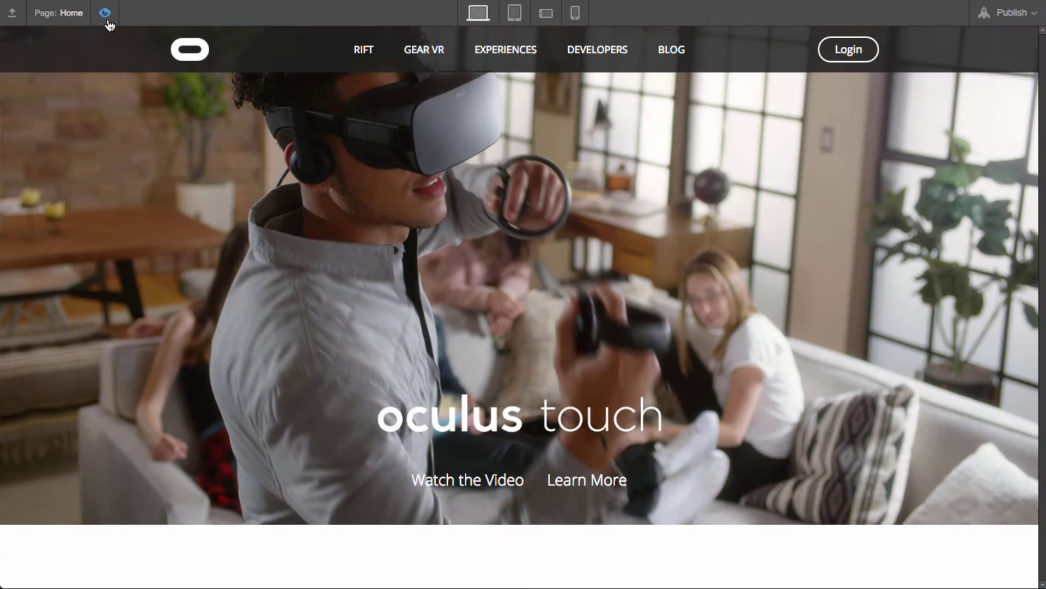
left_click(106, 15)
left_click(106, 17)
left_click(106, 16)
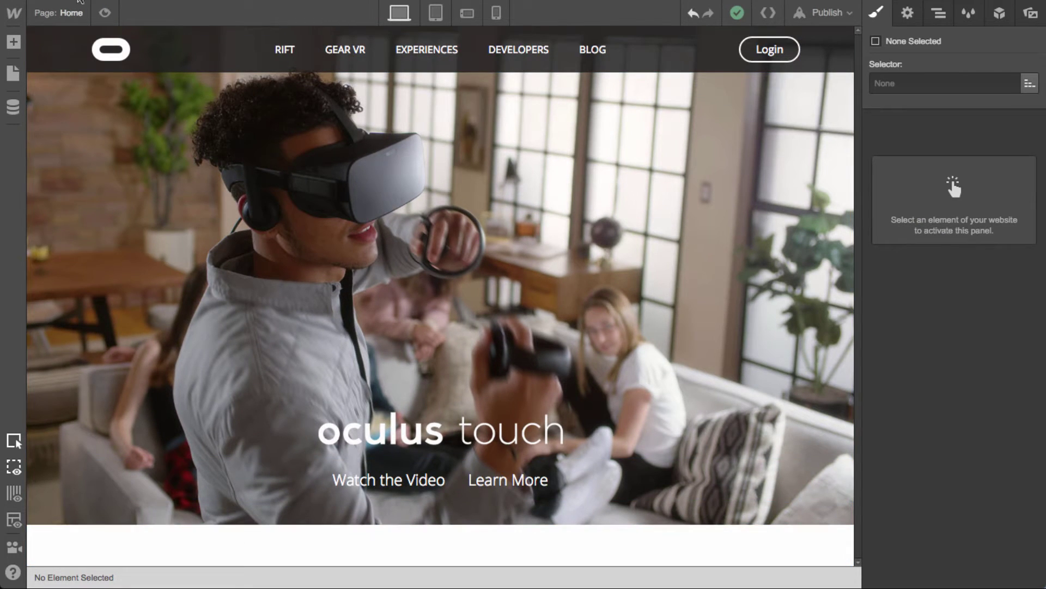
Test the Watch the Video lightbox in the page preview, close the video and return to the designer
left_click(105, 13)
left_click(496, 485)
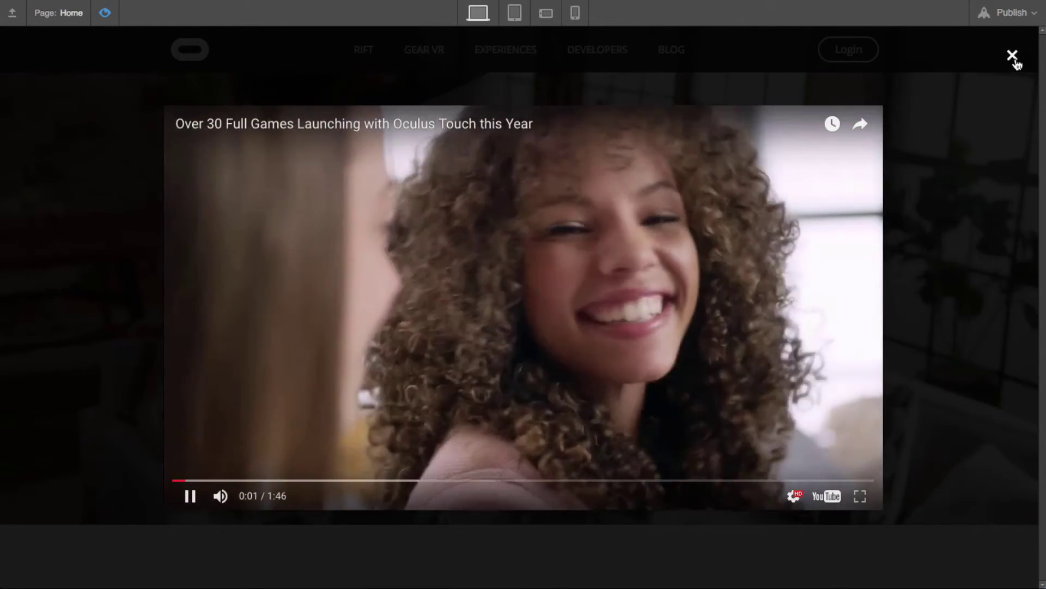
left_click(1014, 59)
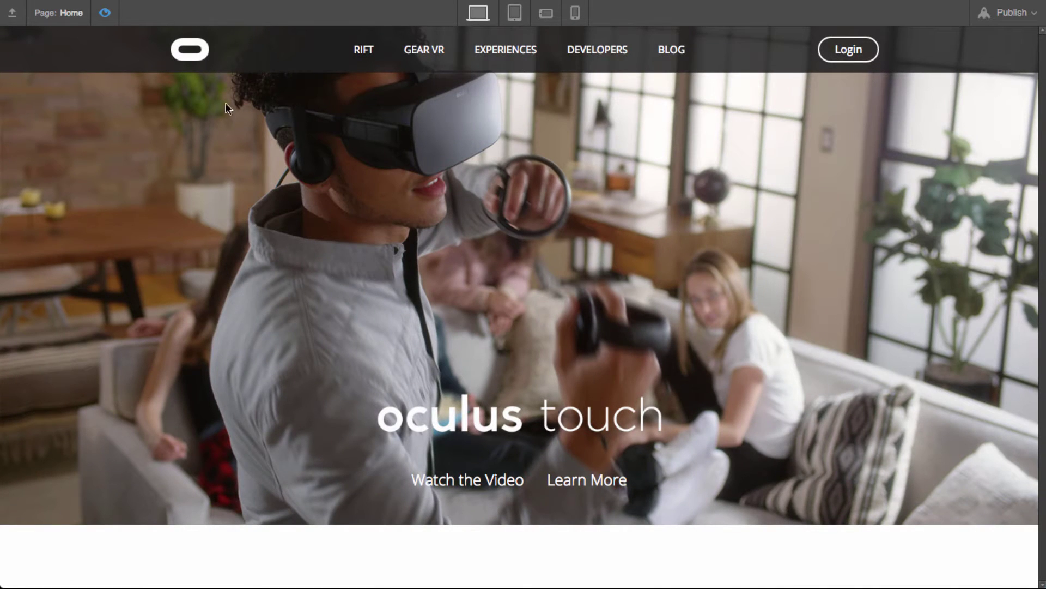
left_click(104, 14)
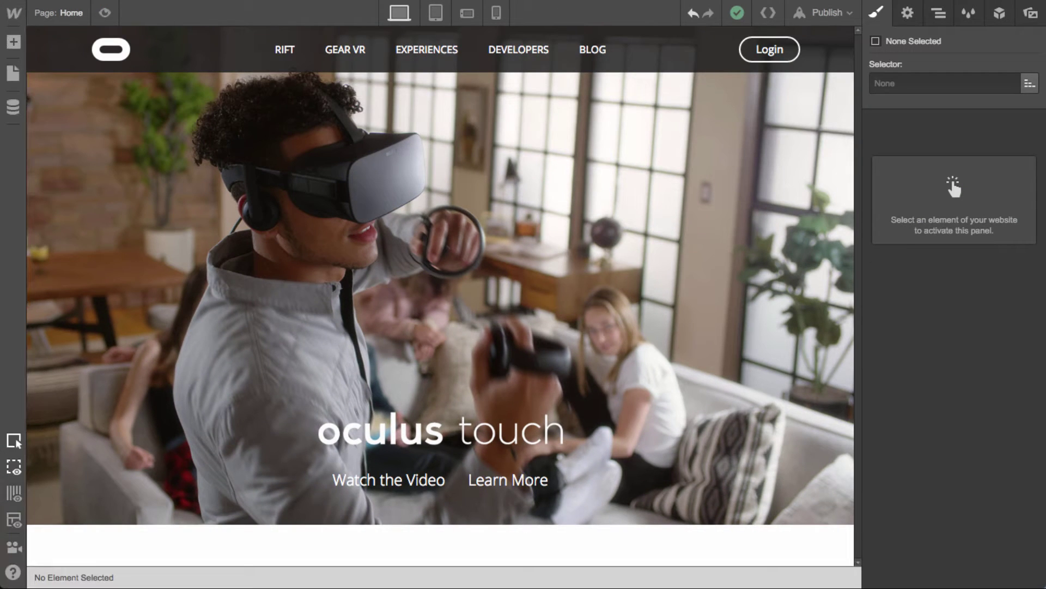
Give the hero section a bottom margin of 50
left_click(600, 544)
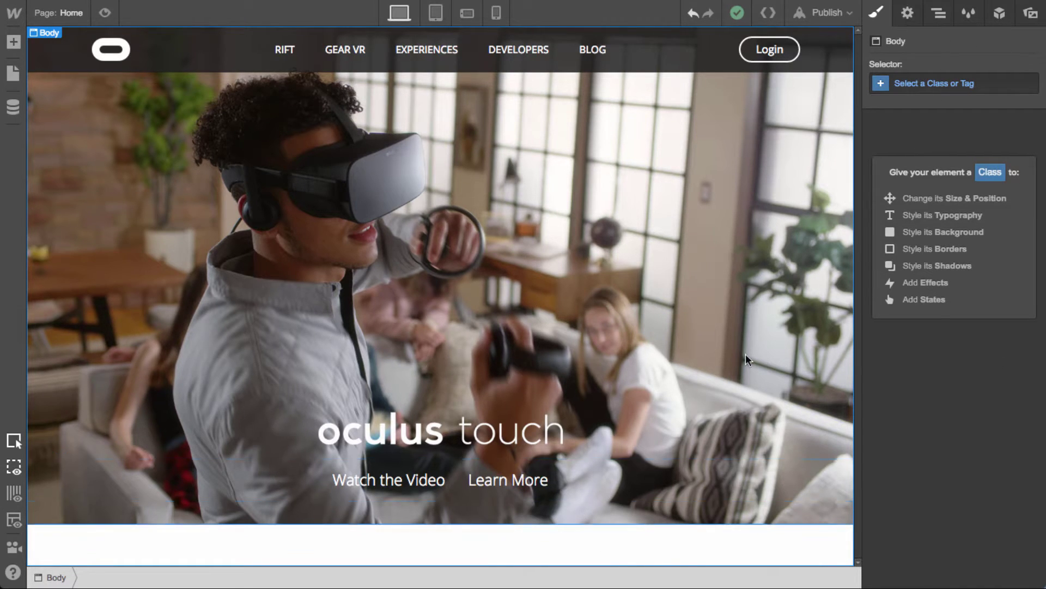
left_click(786, 385)
scroll(938, 365, "down", 2)
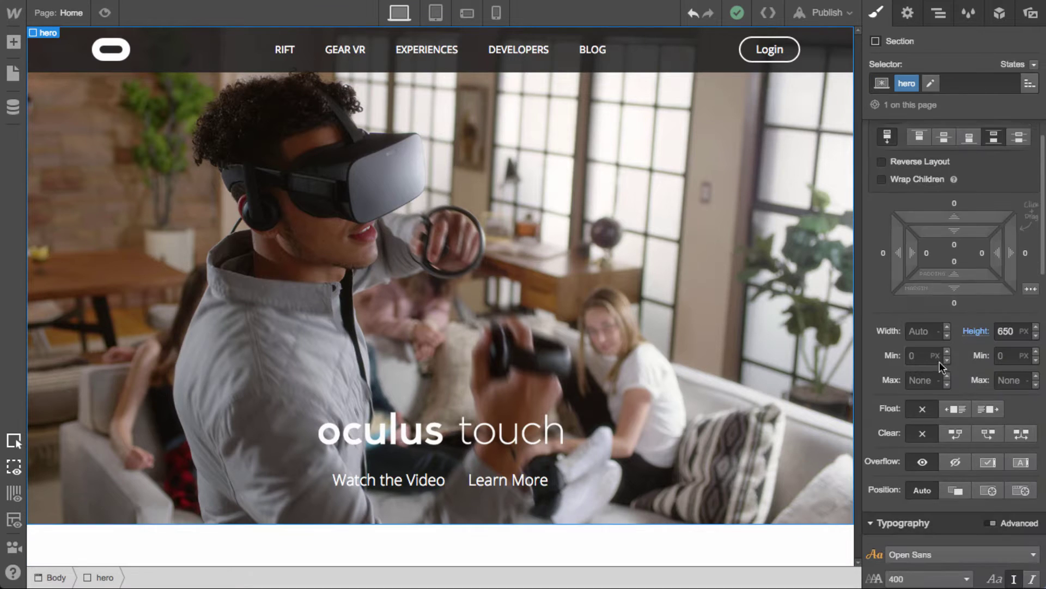
left_click(954, 303)
type("50")
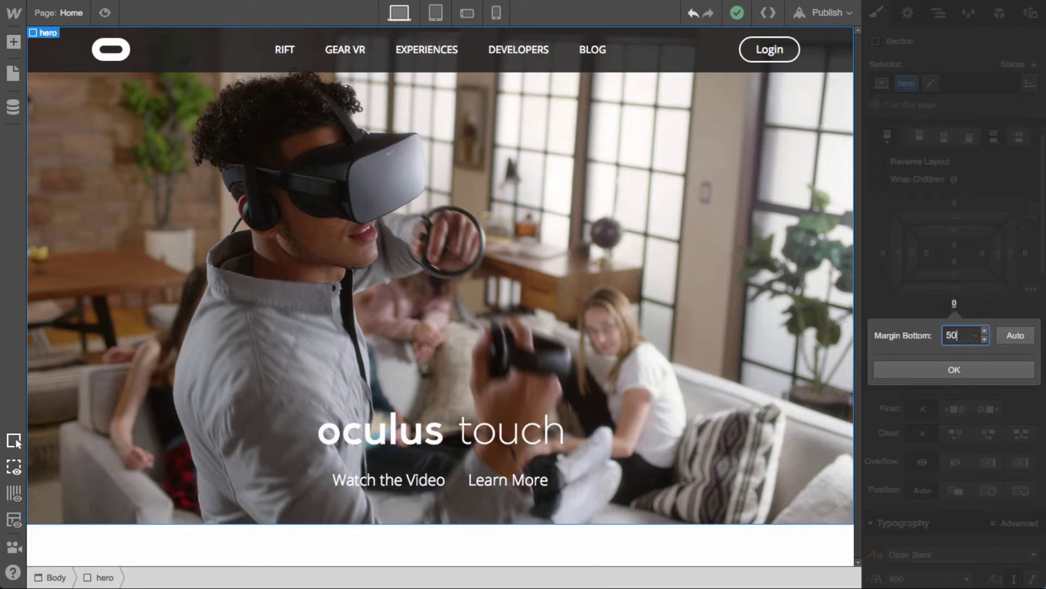
key("Return")
Add a new Section to the Body directly after the hero section
left_click(630, 554)
key("a")
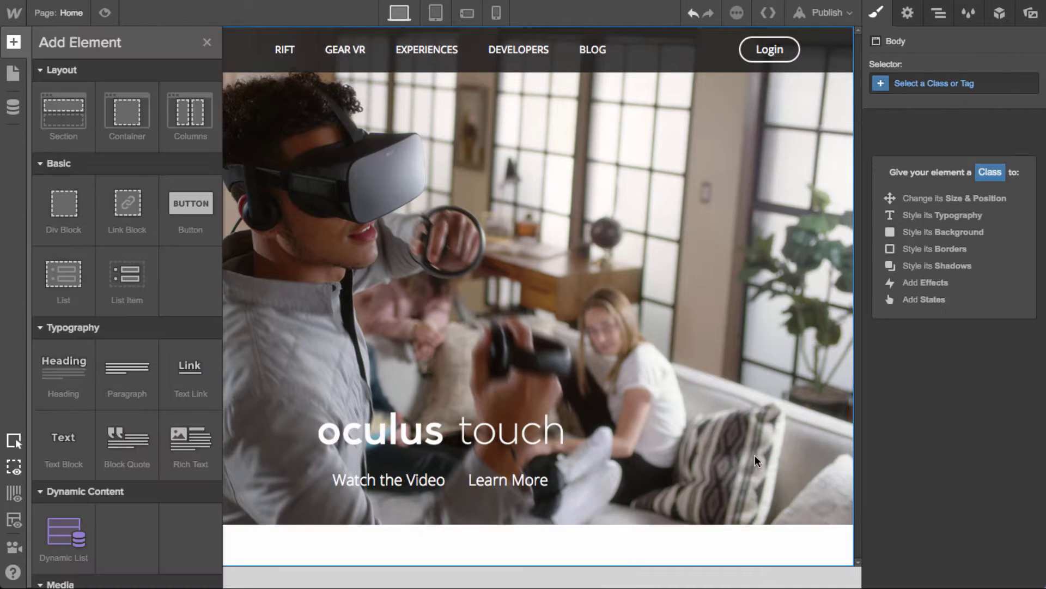
left_click(940, 15)
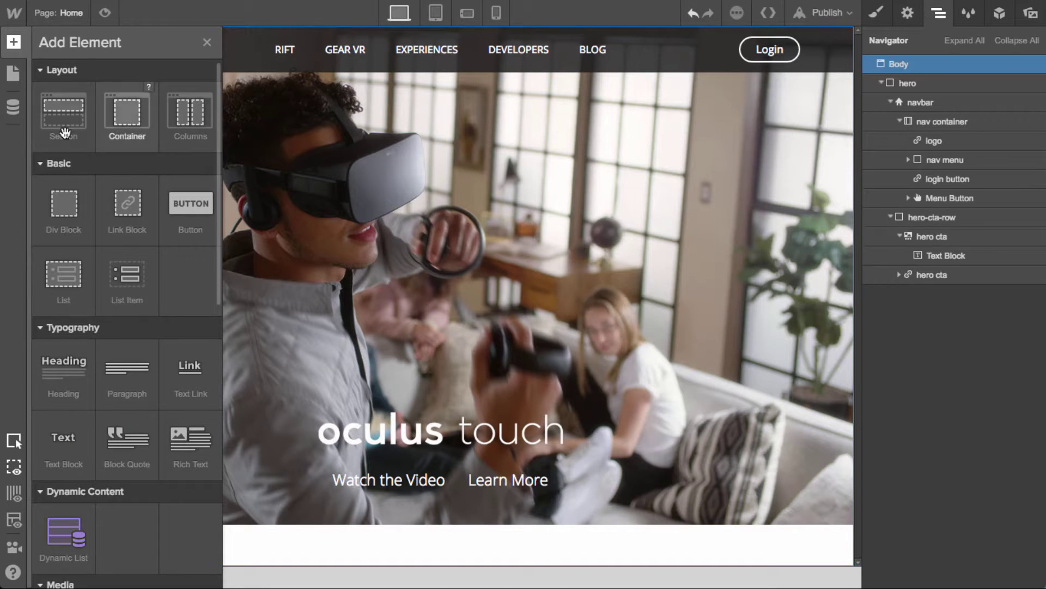
left_click_drag(596, 217, 889, 322)
left_click(938, 15)
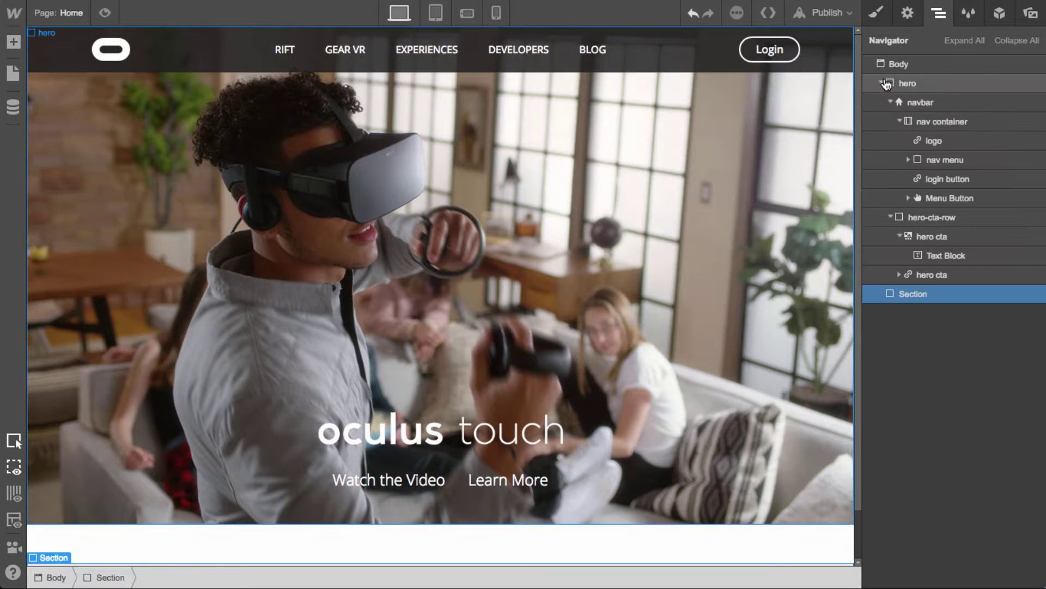
Collapse the hero element in the page structure and give the new section the class hp row2
left_click(881, 83)
left_click(916, 85)
left_click(921, 107)
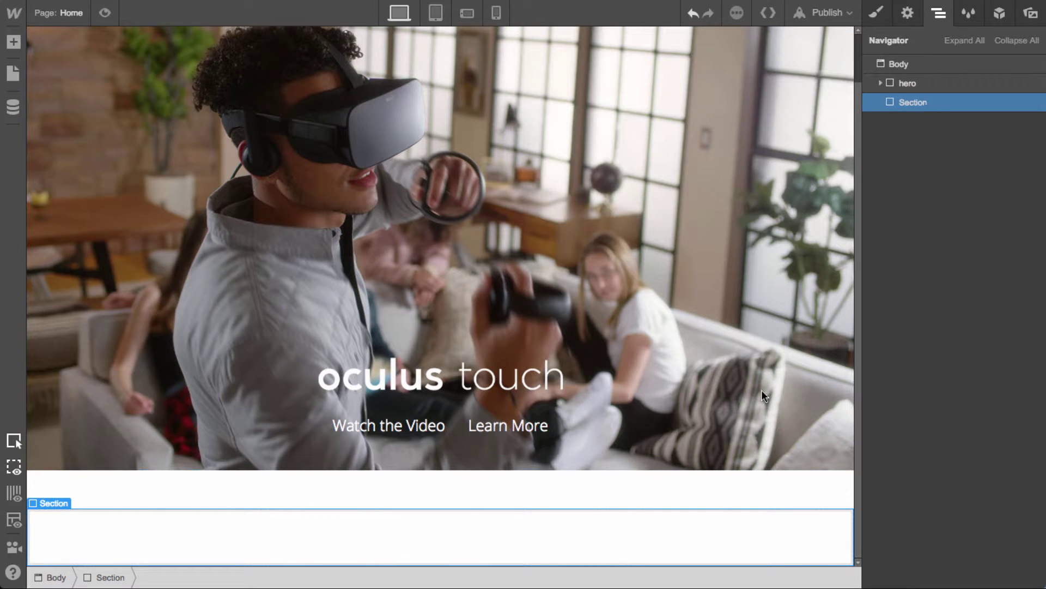
left_click(876, 12)
left_click(924, 85)
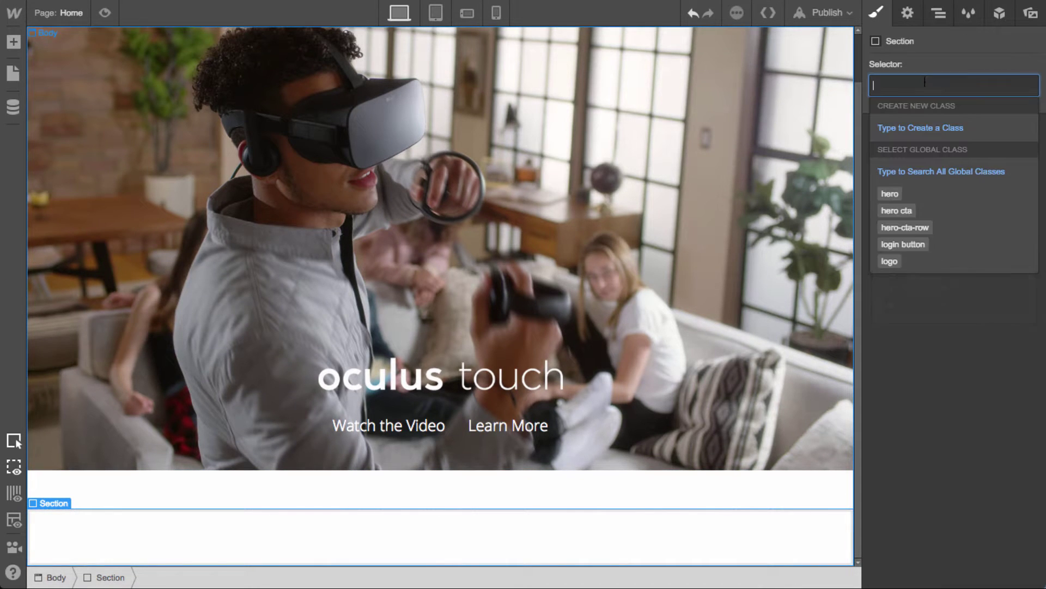
type("hp row2")
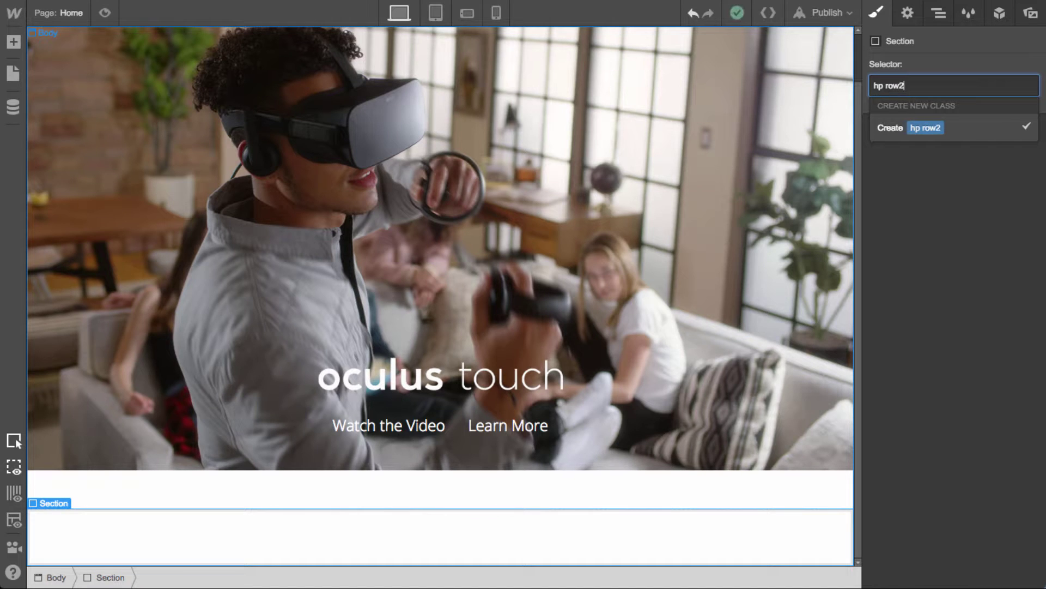
key("Return")
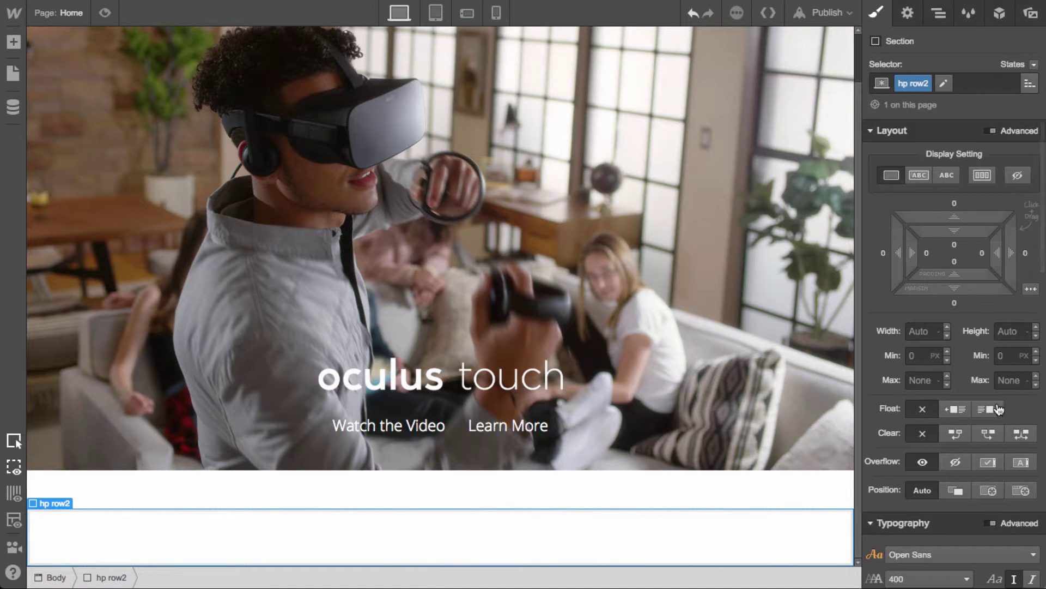
Give the hp row2 section the background image look-inside.jpg, set to Cover, centred at 50% by 50% and not repeated
scroll(981, 403, "down", 6)
left_click(980, 448)
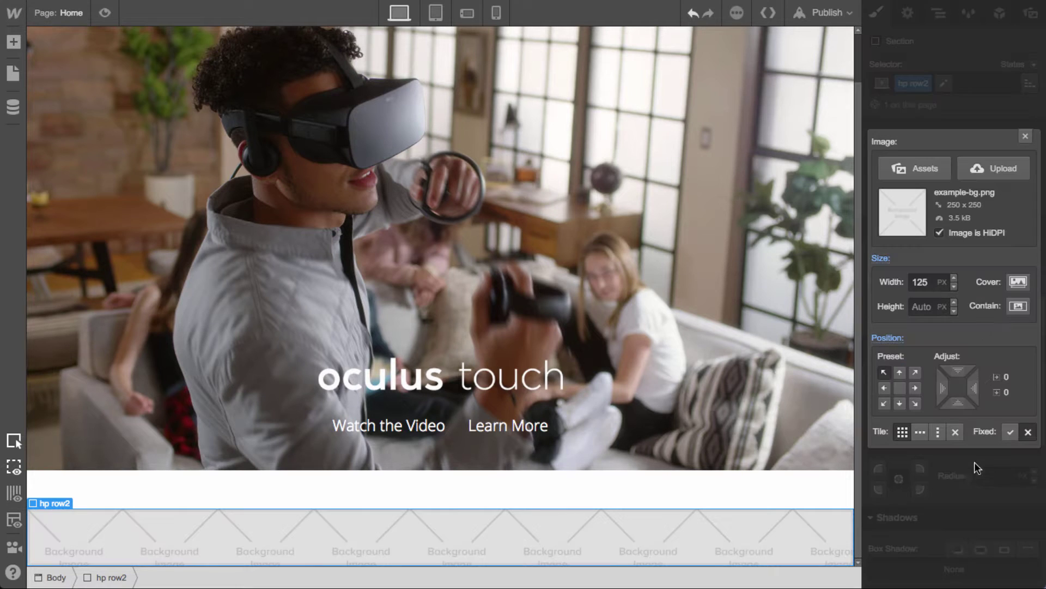
left_click(927, 173)
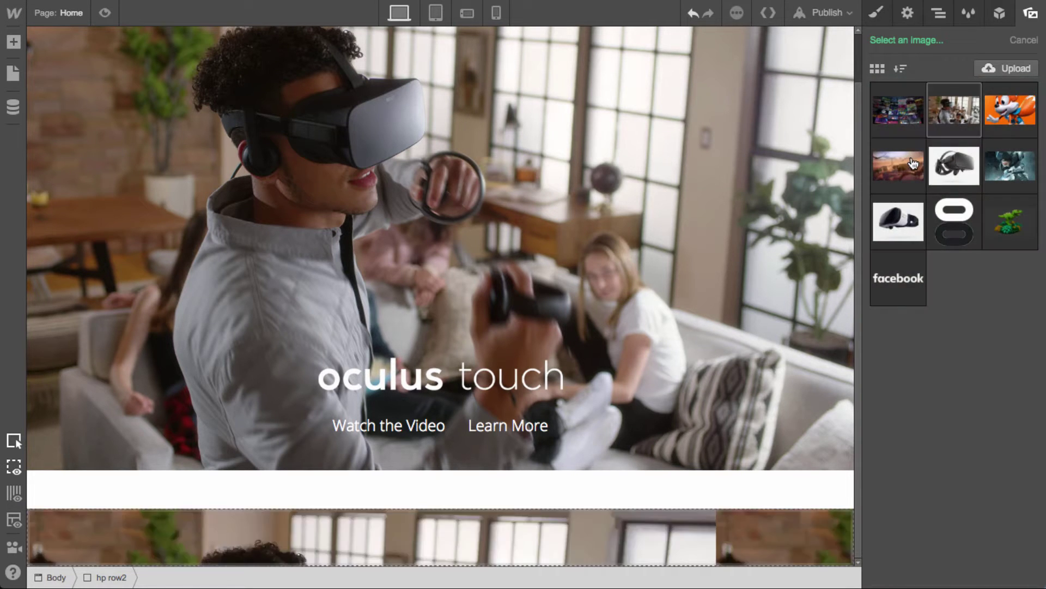
left_click(898, 165)
left_click(1017, 283)
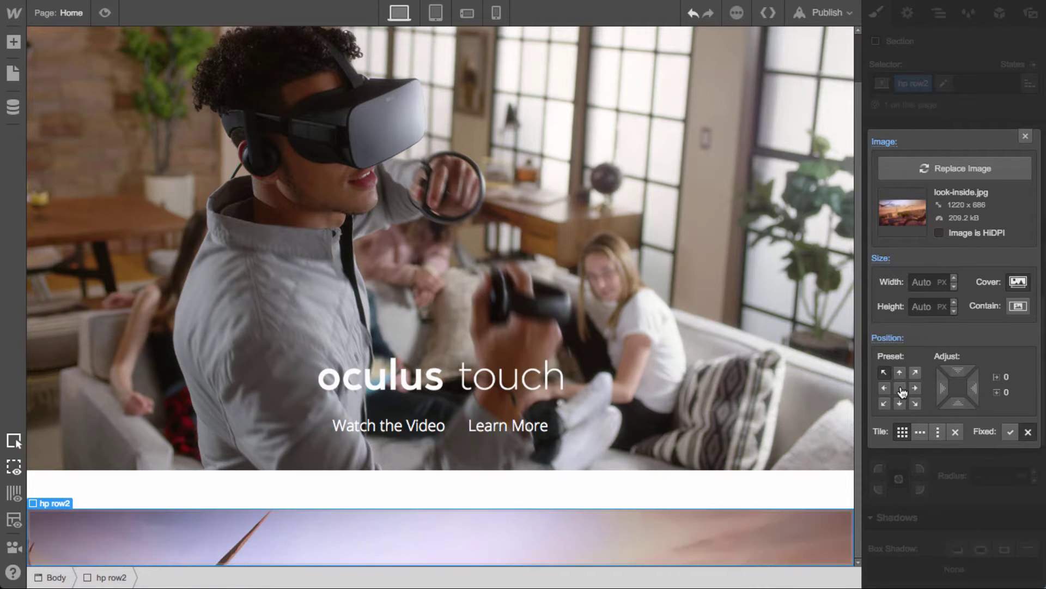
left_click(900, 388)
left_click(955, 432)
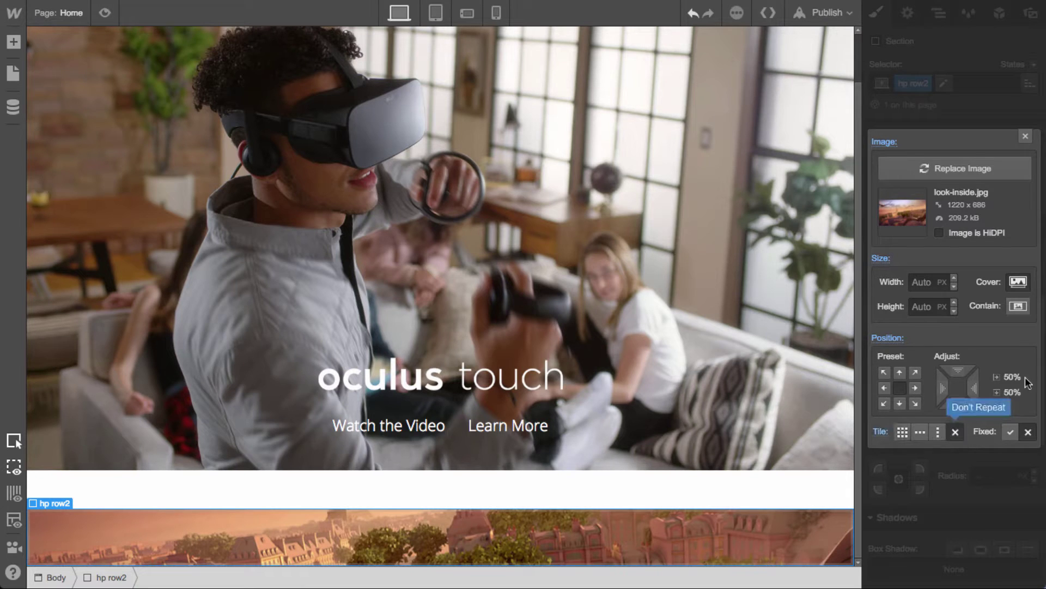
Finish the background image settings and set the hp row2 section's height to 650 px
left_click(1024, 137)
scroll(995, 325, "up", 5)
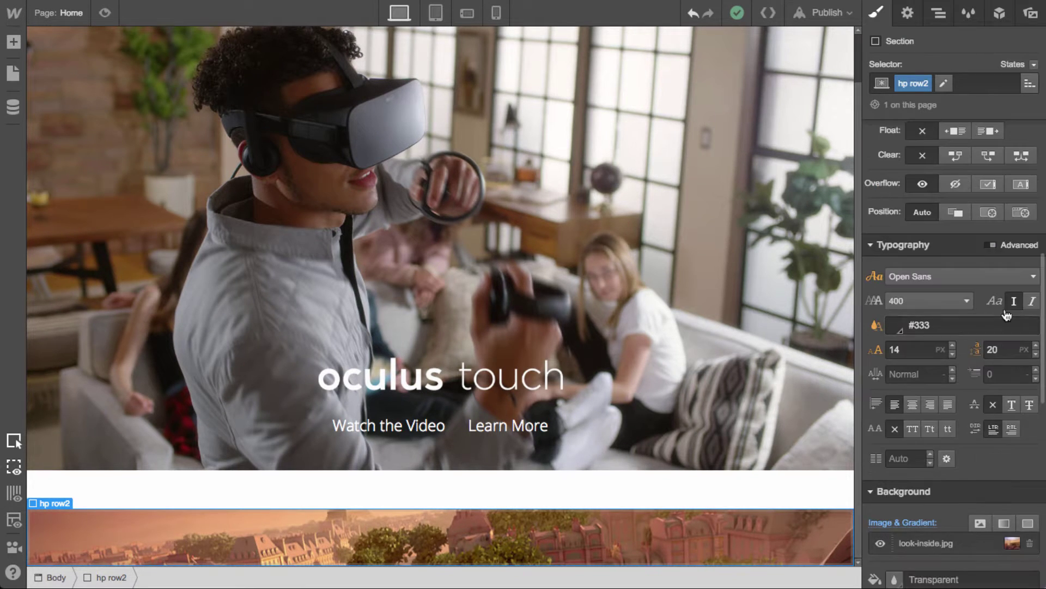
scroll(1006, 315, "up", 5)
left_click(1007, 330)
type("650")
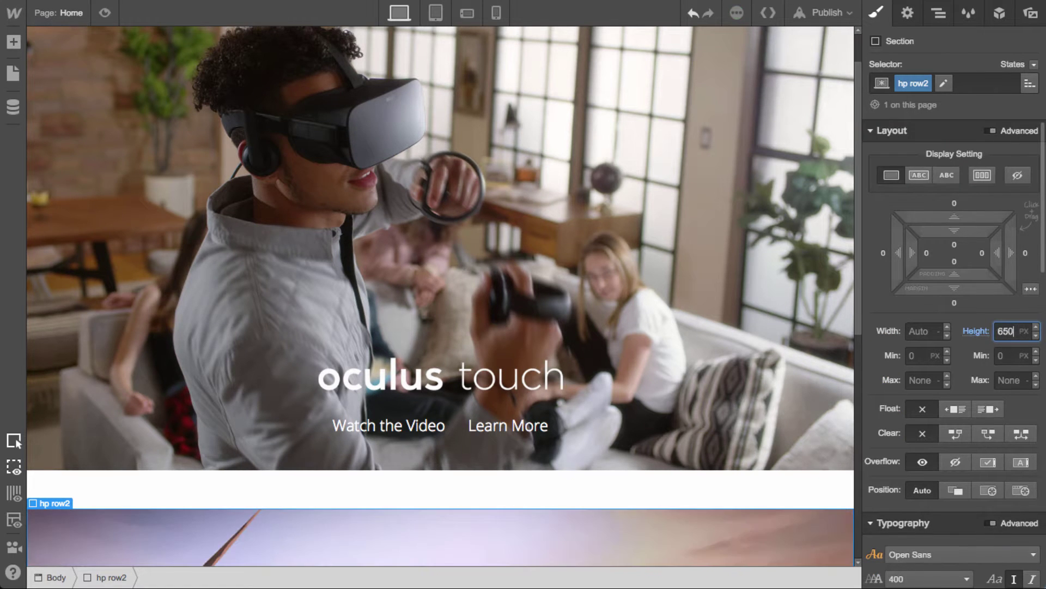
scroll(721, 364, "down", 8)
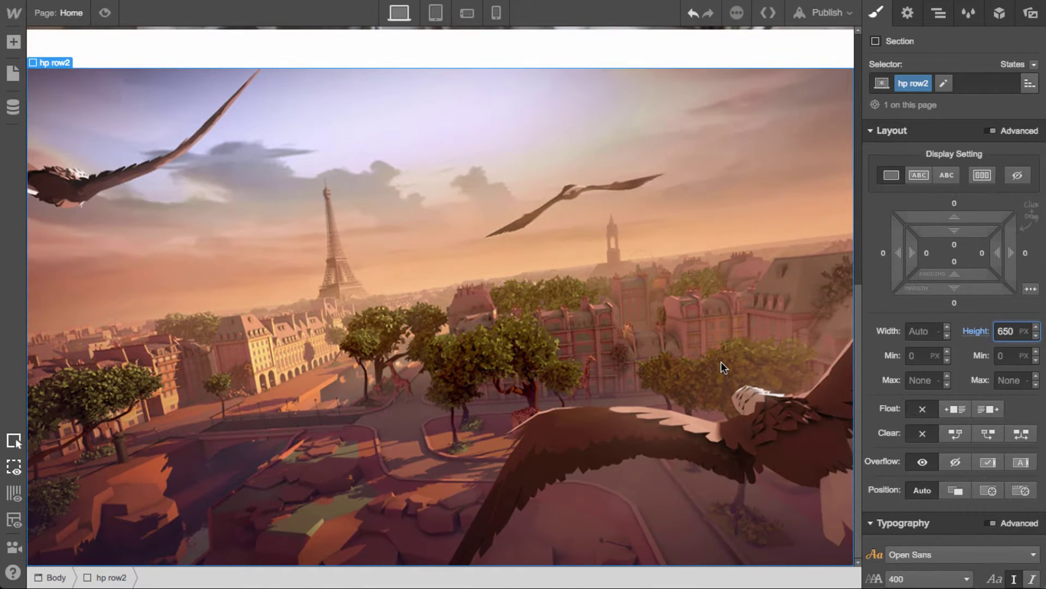
Make the hp row2 section a vertical flex layout with its children centred along both axes
left_click(660, 269)
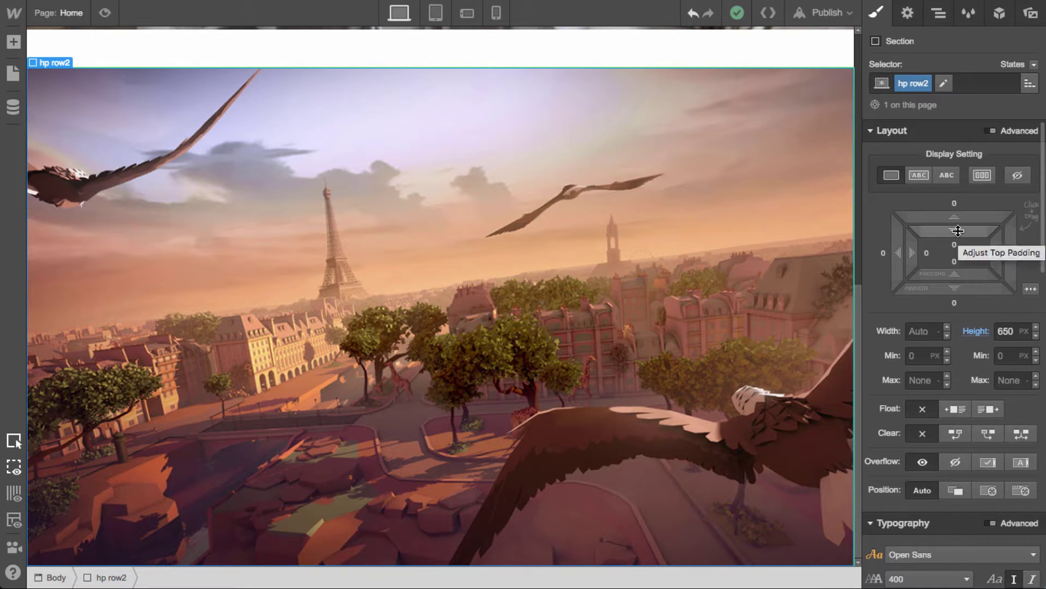
left_click(981, 176)
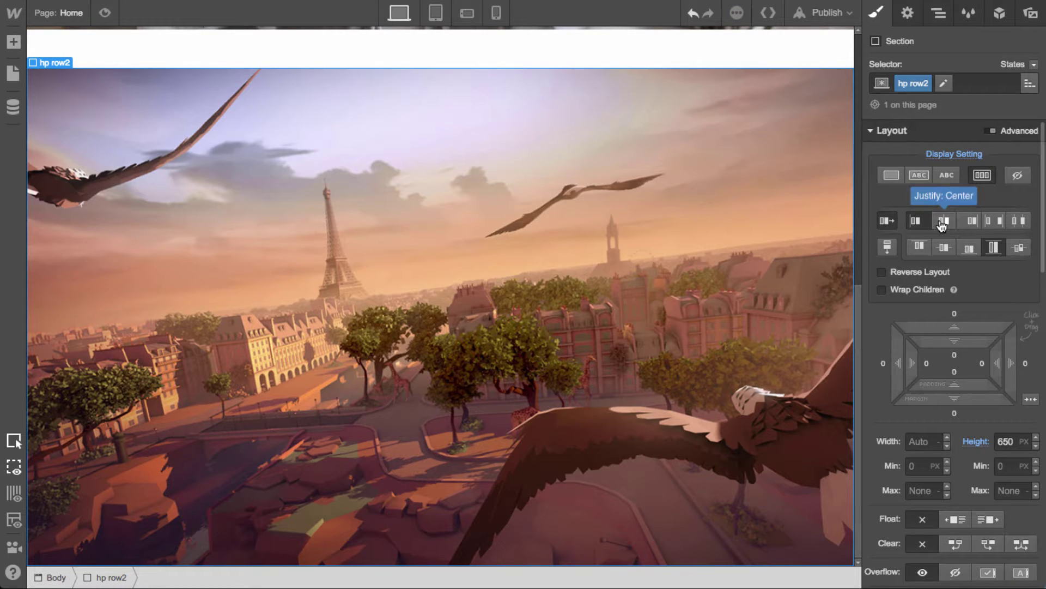
left_click(942, 250)
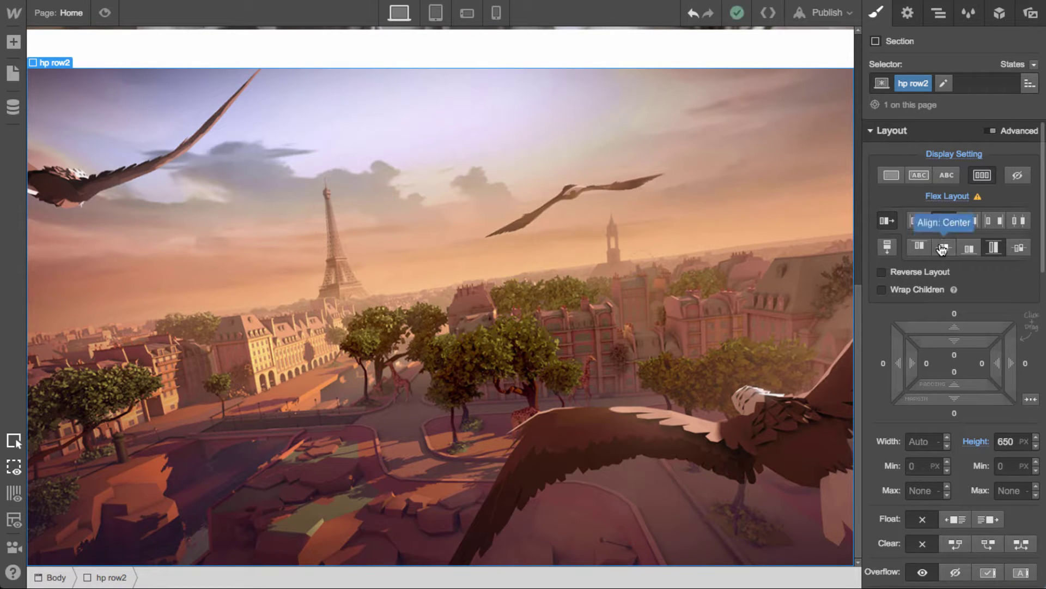
left_click(888, 247)
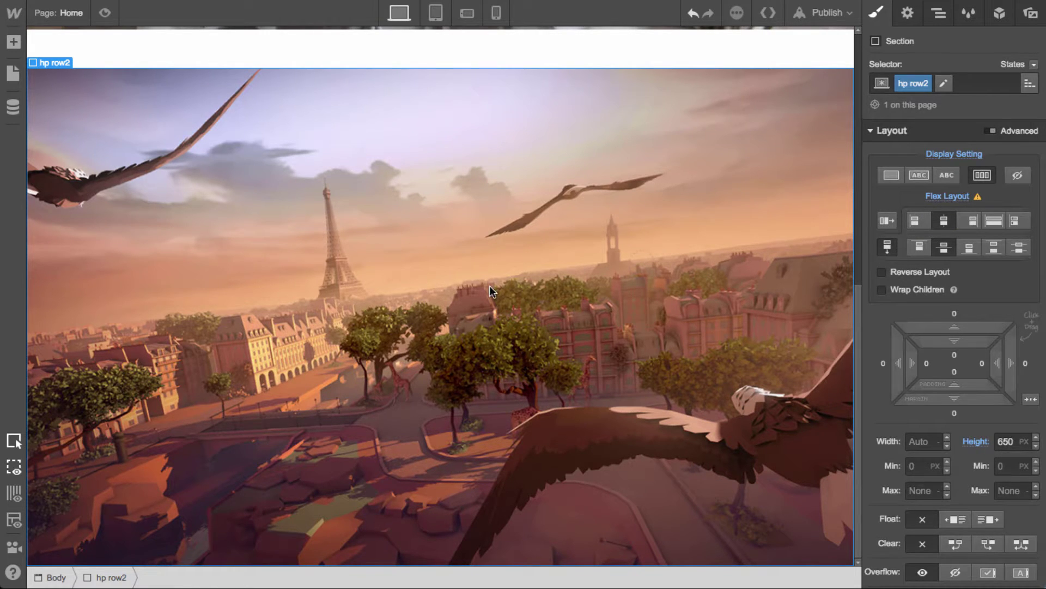
Add a Text Block inside the hp row2 section and replace its text with "Featured Content"
key("a")
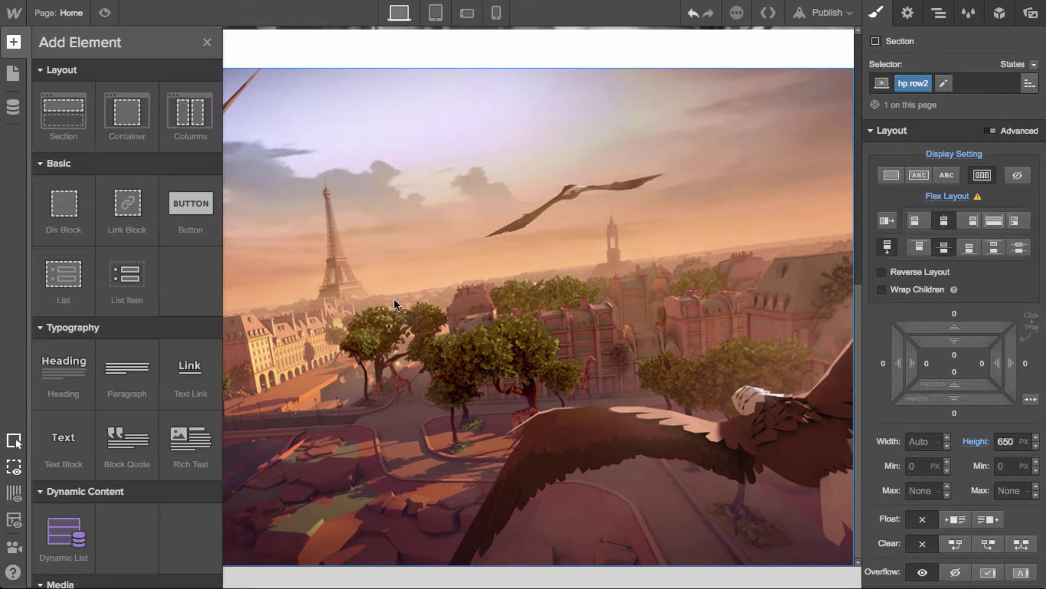
left_click(74, 440)
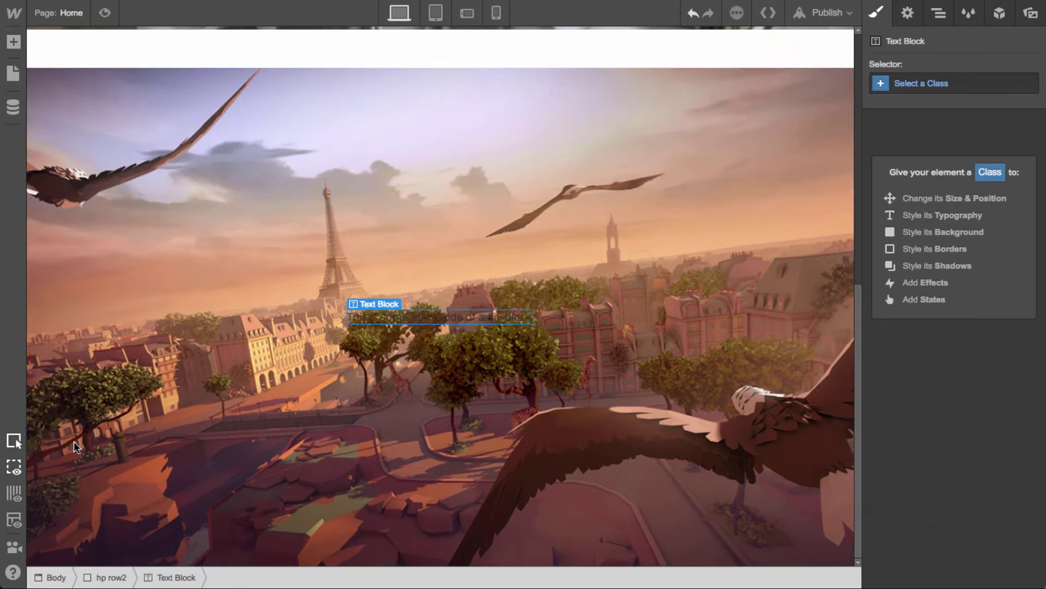
double_click(505, 323)
type("Eagle Flight")
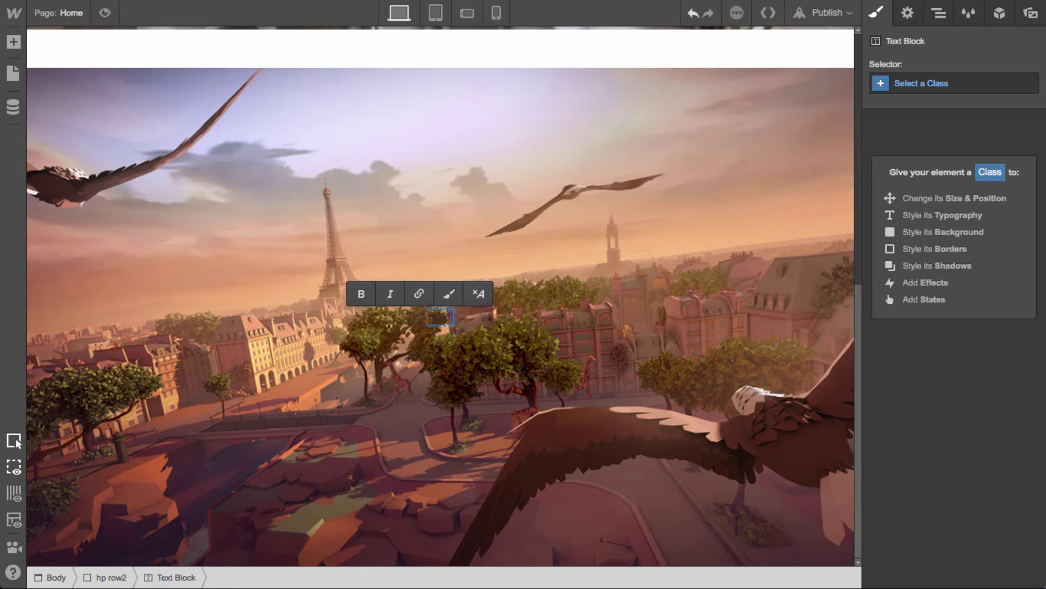
key("ctrl+a")
type("Featured Game")
type("ent")
key("Escape")
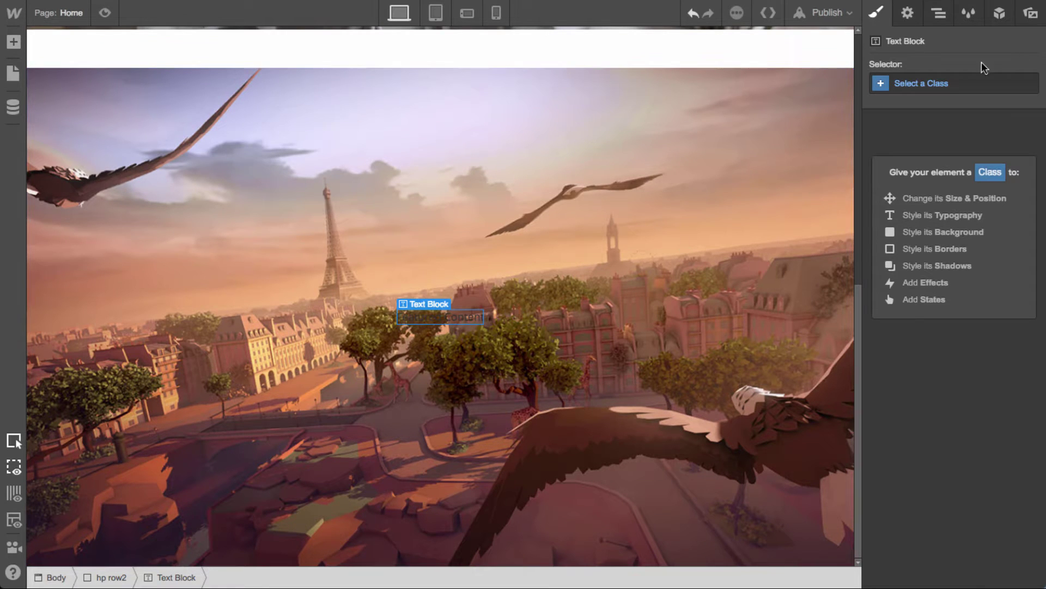
Give the Featured Content text block a new class named subtitle
left_click(945, 83)
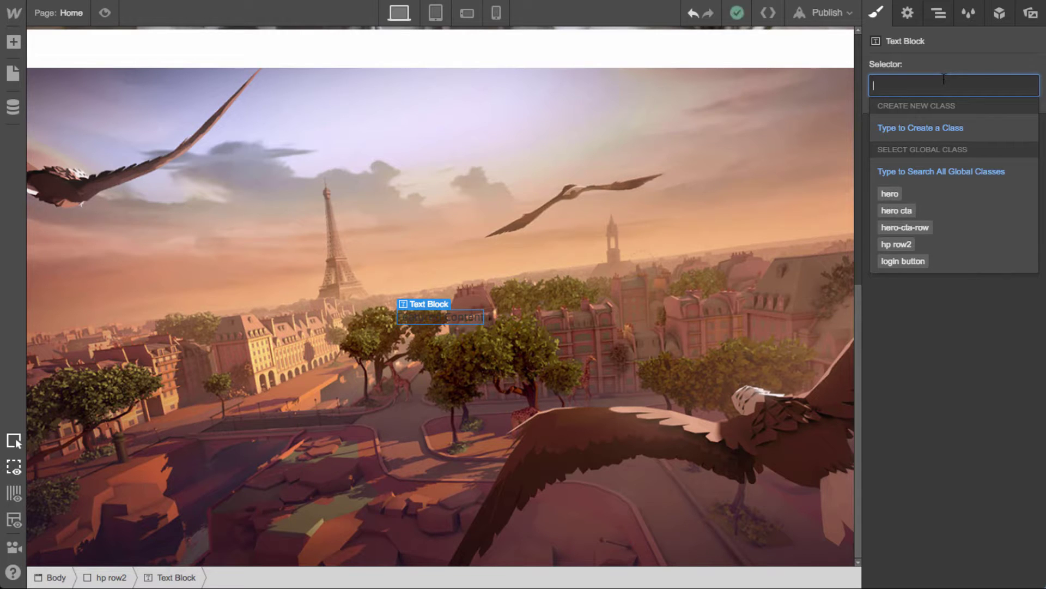
type("subtitle")
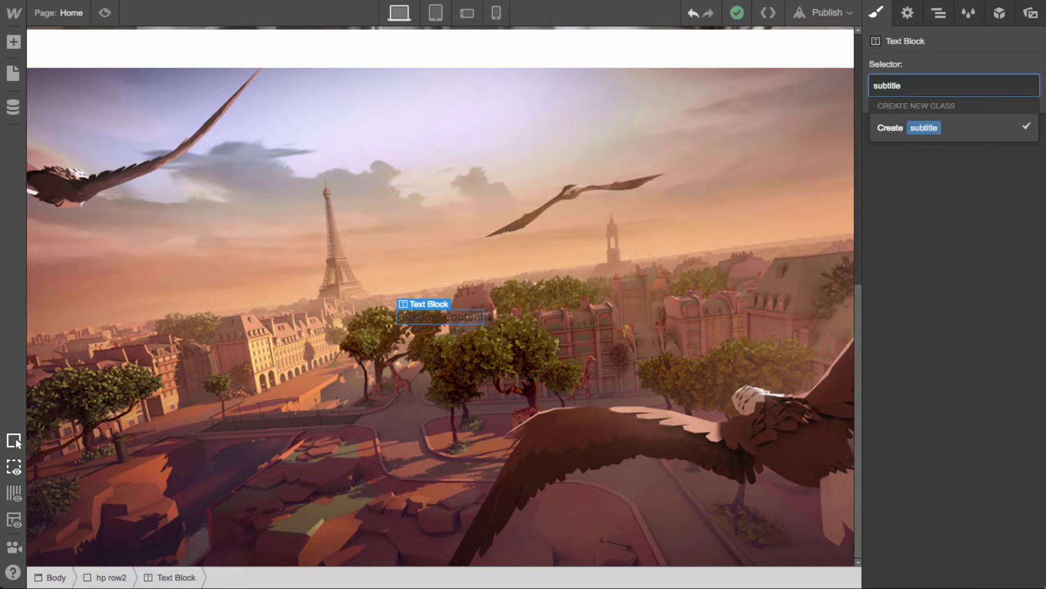
key("Return")
Style the subtitle class with white text, weight 300 - Light and all-uppercase letters
scroll(954, 354, "down", 5)
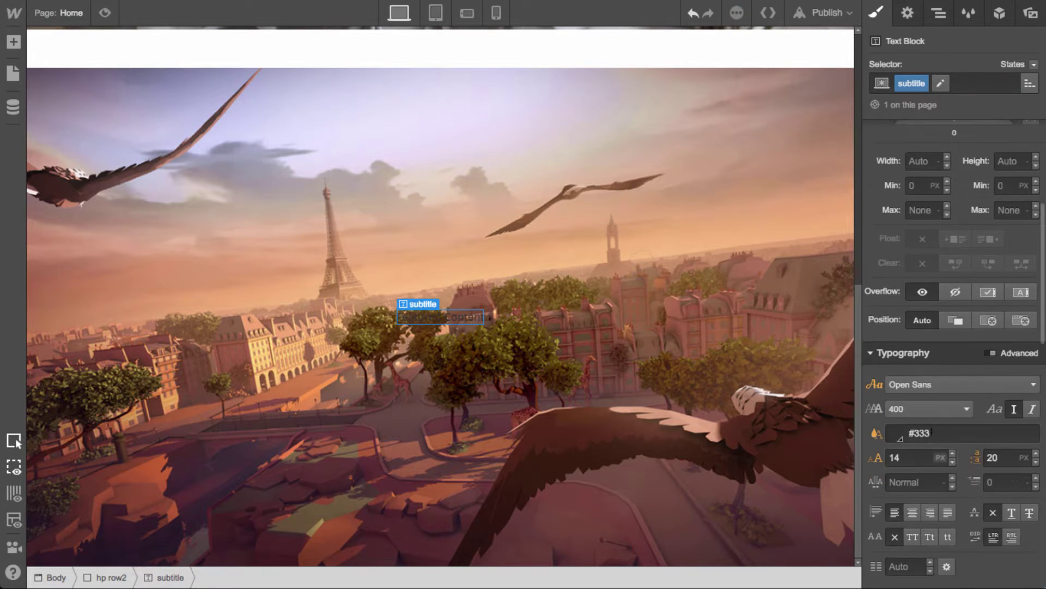
left_click(932, 433)
type("white")
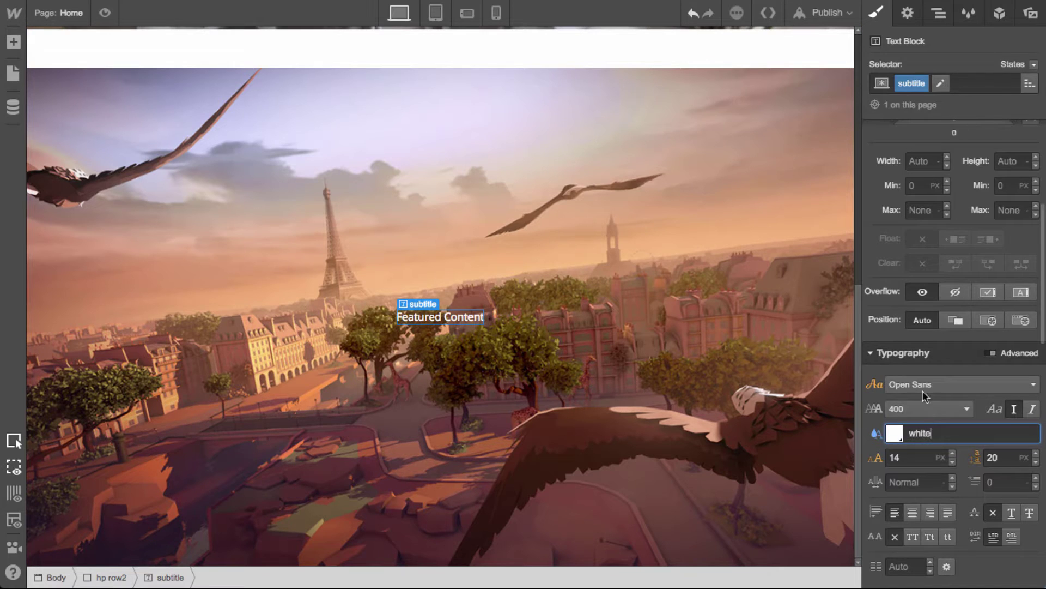
left_click(929, 410)
left_click(930, 455)
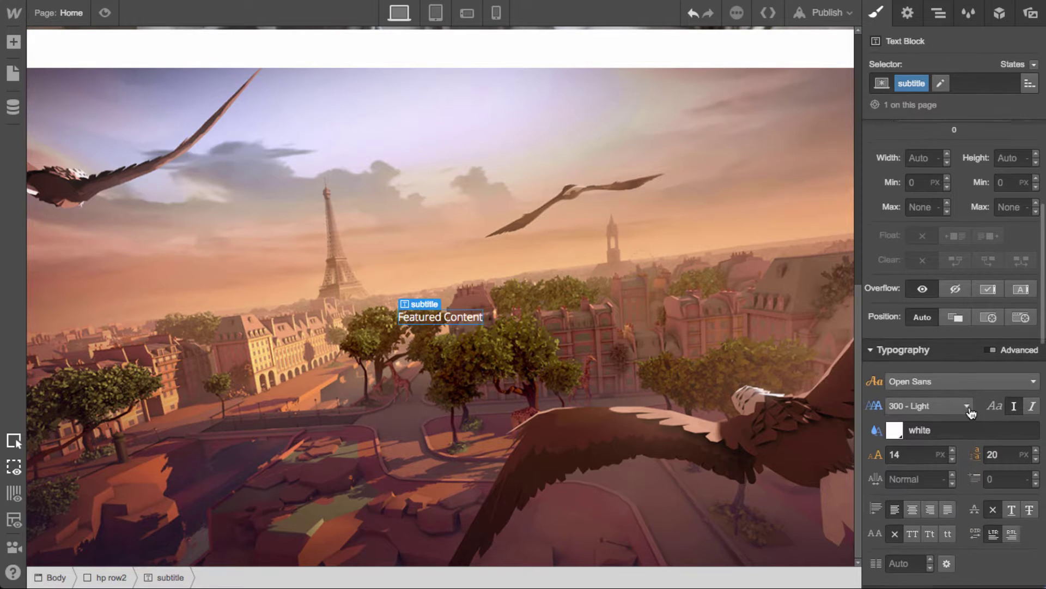
scroll(970, 413, "down", 1)
left_click(913, 500)
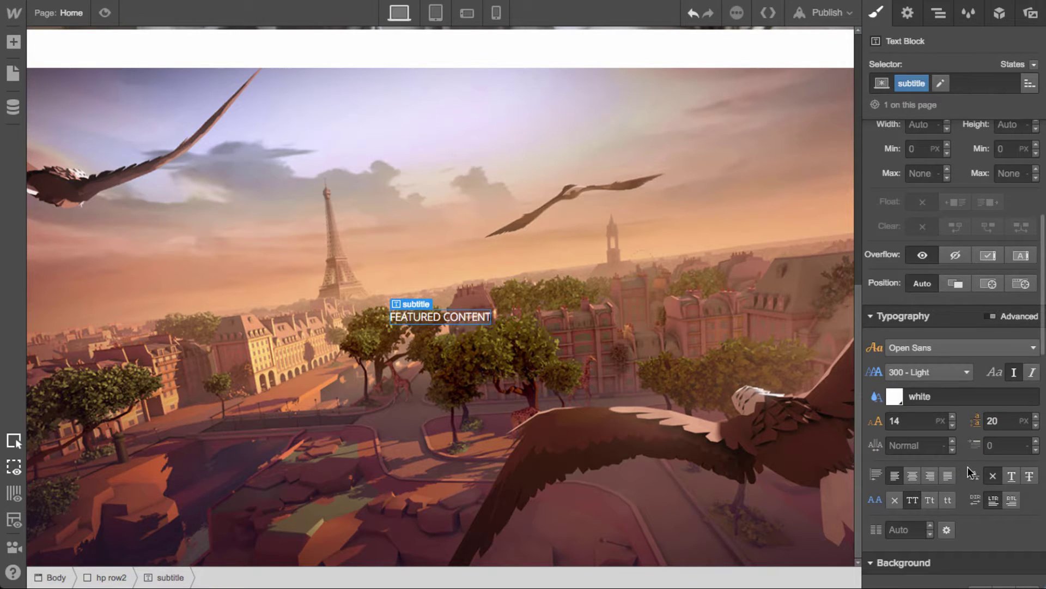
Set the subtitle's font size to 18 px and its line height to 24 px
left_click(911, 421)
key("Up")
key("Up")
key("Up")
key("Up")
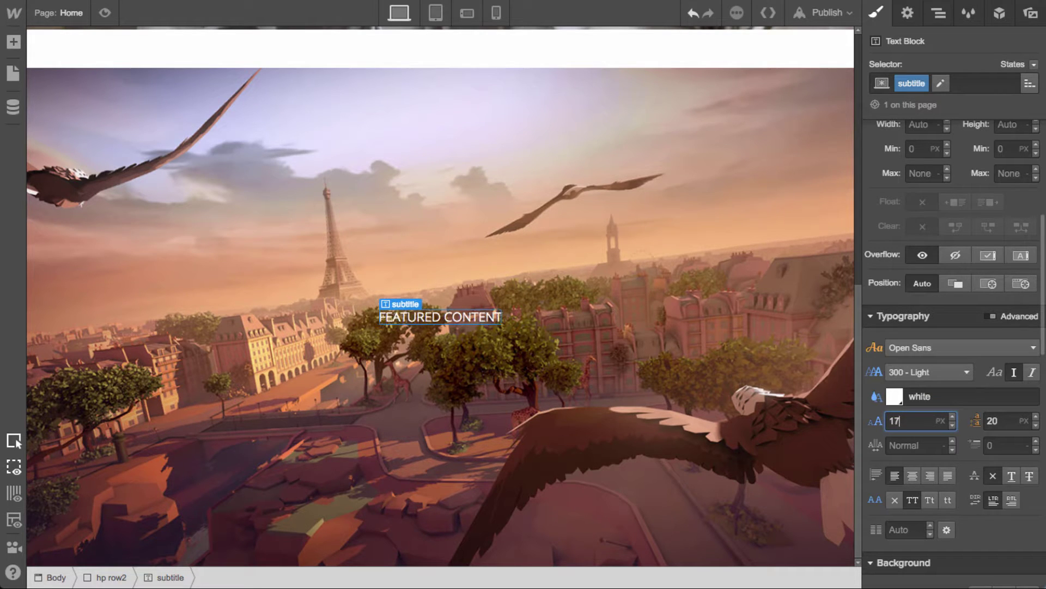
key("Tab")
type("24")
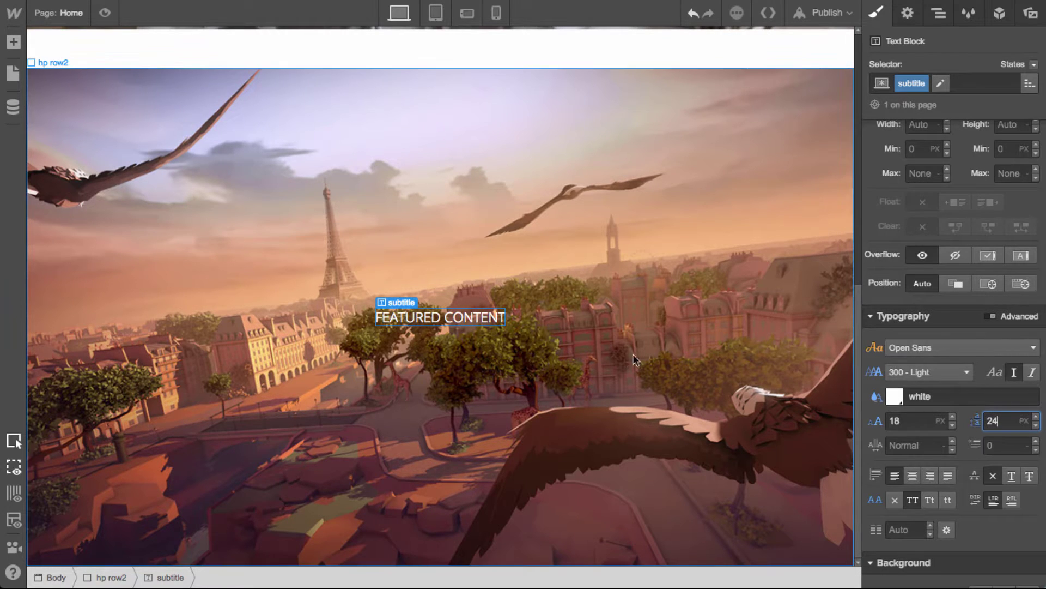
left_click(459, 316)
key("a")
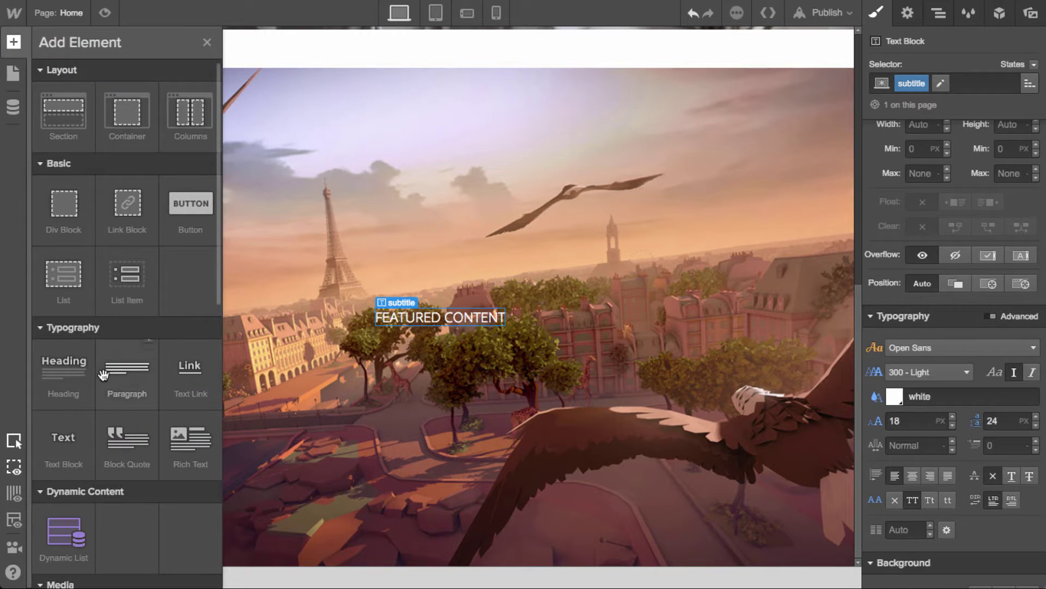
left_click(57, 452)
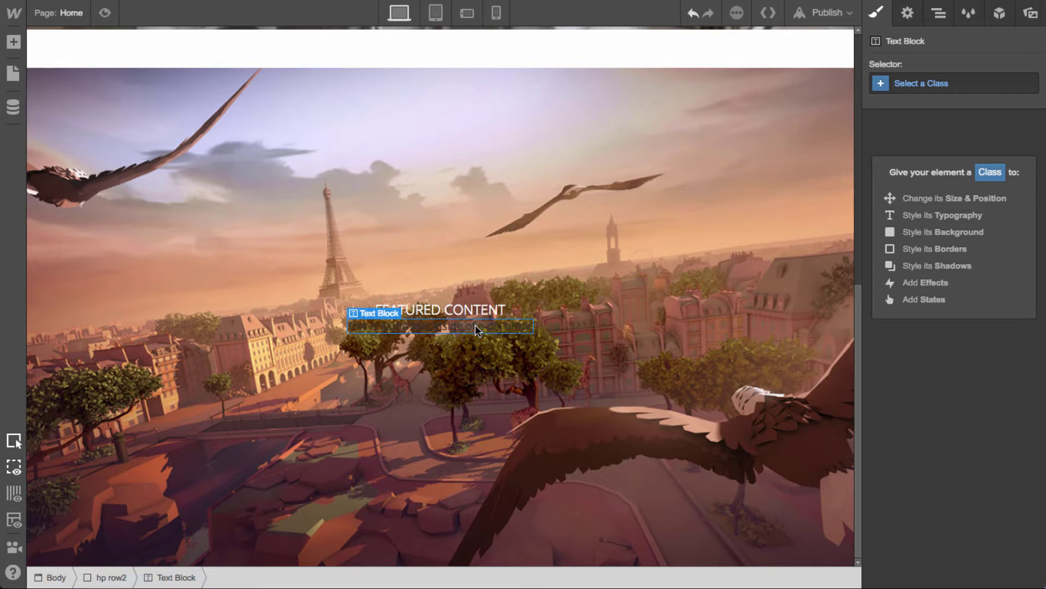
key("Delete")
Add a Heading below the Featured Content subtitle and set its heading type to H3
key("a")
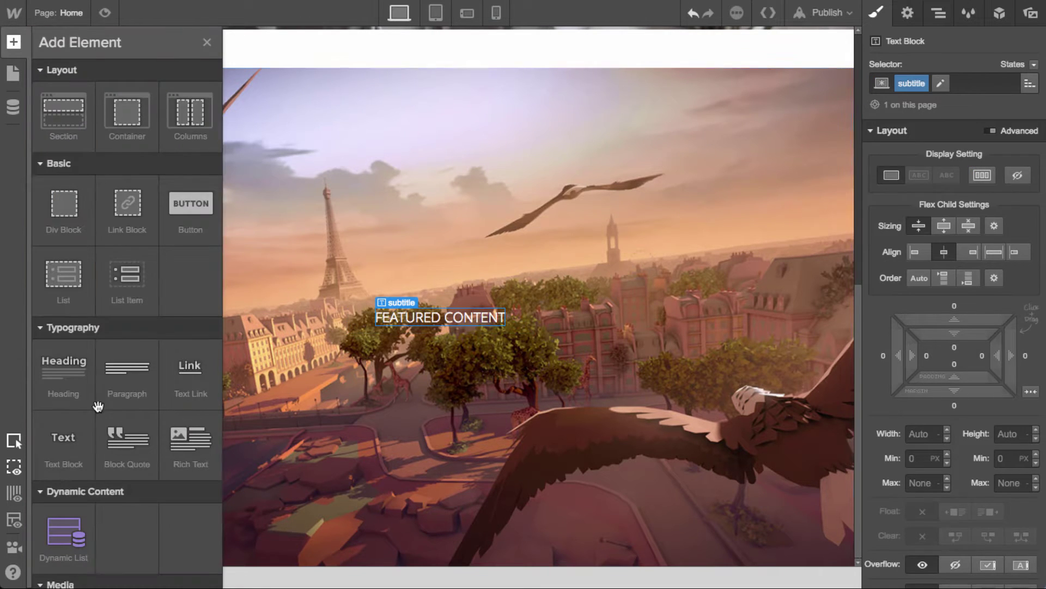
left_click(67, 380)
left_click(460, 390)
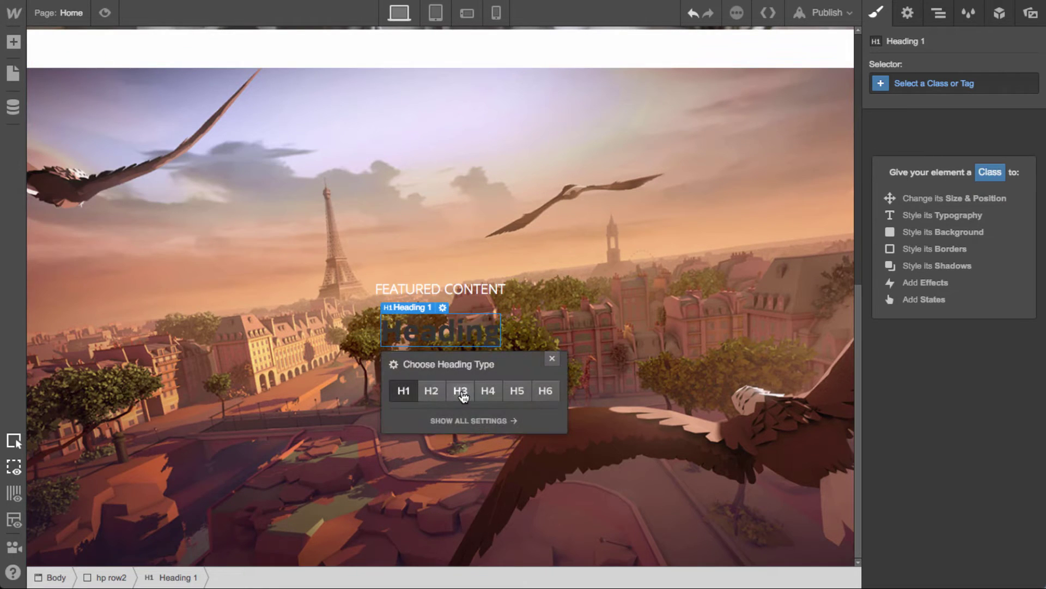
left_click(556, 358)
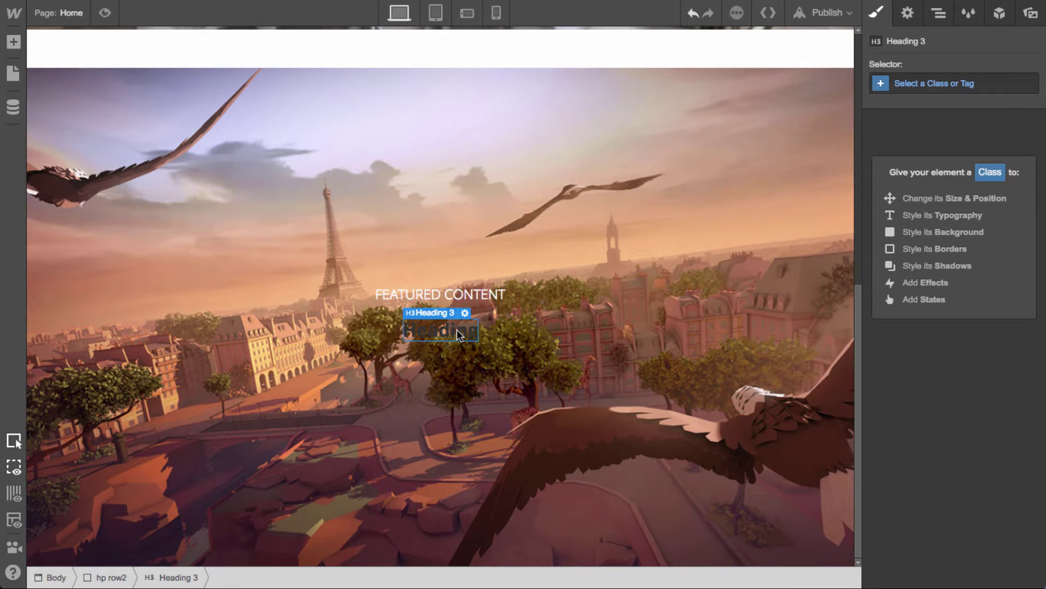
Replace the new heading's placeholder text with "Look inside Oculus"
double_click(442, 329)
key("BackSpace")
type("Total Inside")
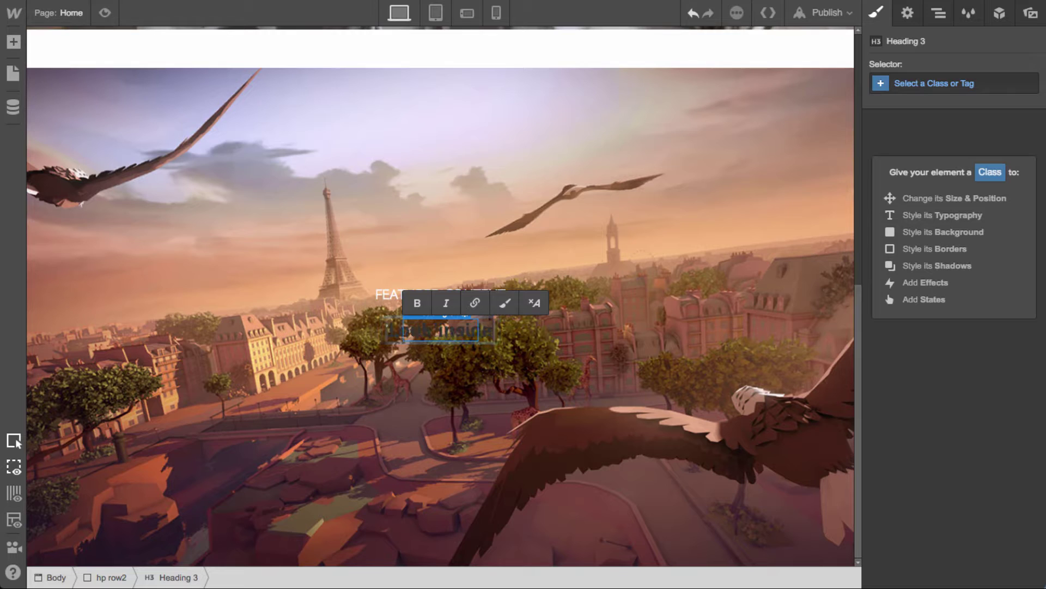
left_click_drag(407, 330, 436, 331)
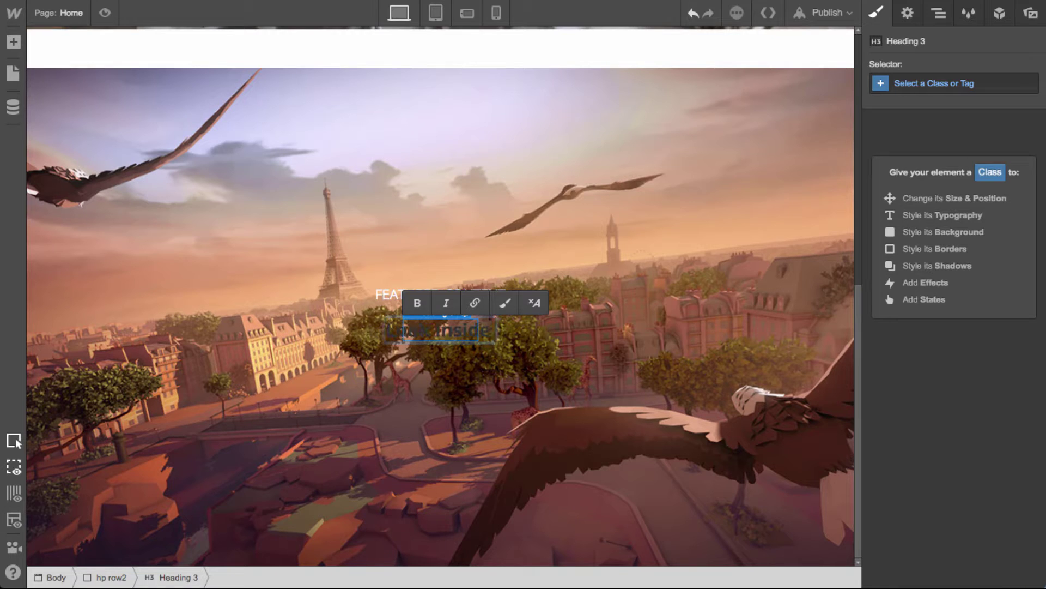
type("ook inside Oculus")
key("Escape")
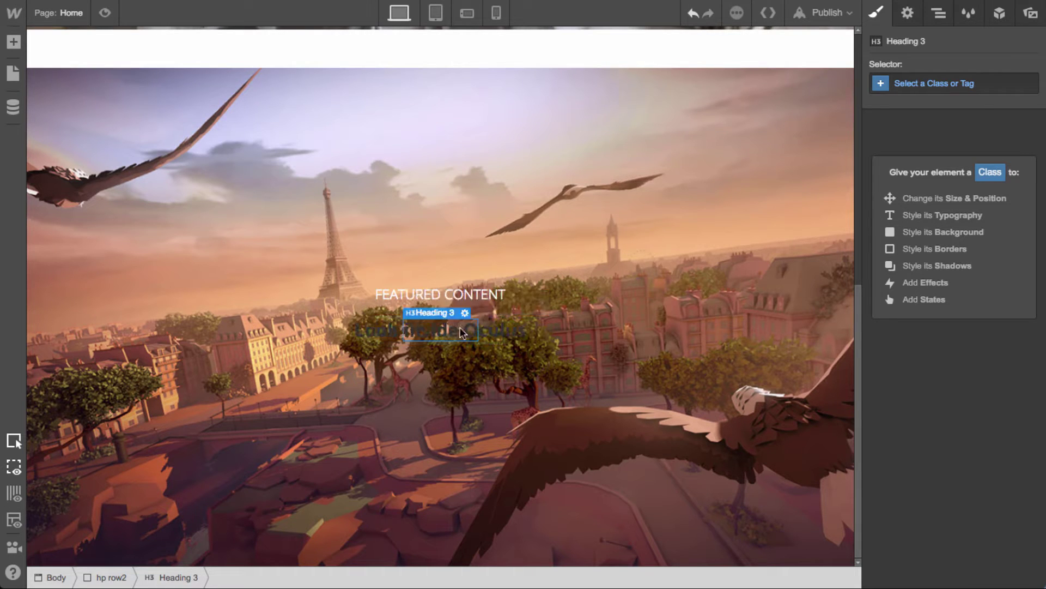
Give the Look inside Oculus heading a new class named h3
left_click(963, 83)
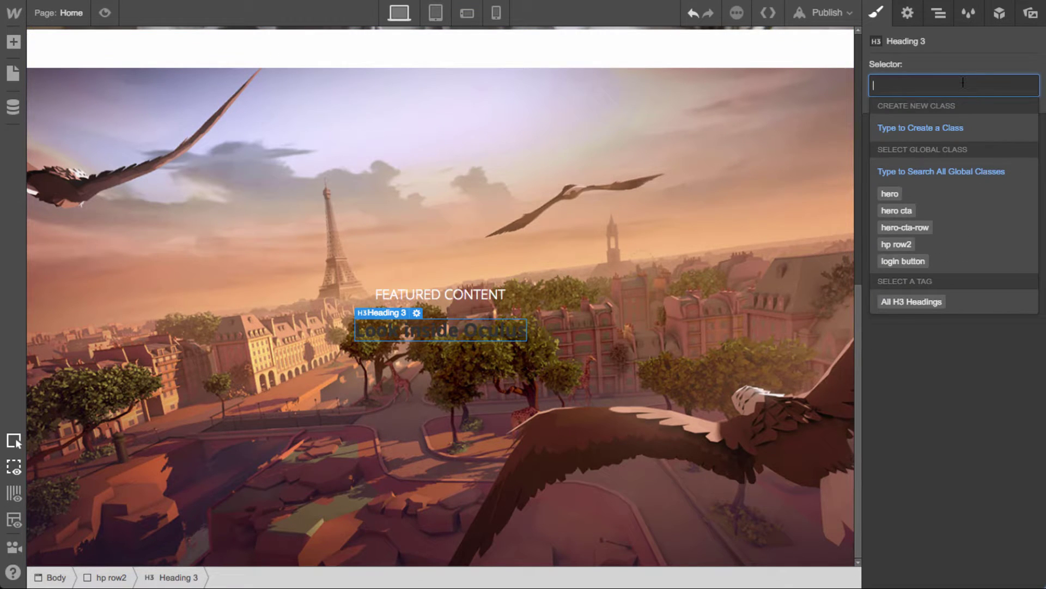
type("h3")
key("Return")
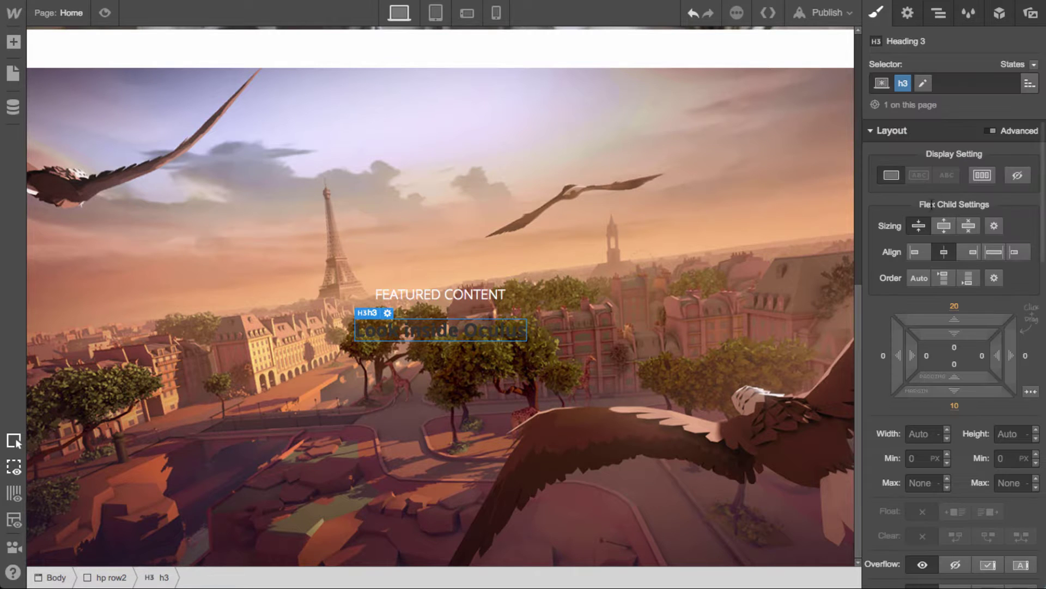
Set the h3 class's font weight to 600 - Semi Bold and its text colour to white
scroll(934, 408, "down", 5)
scroll(934, 409, "down", 1)
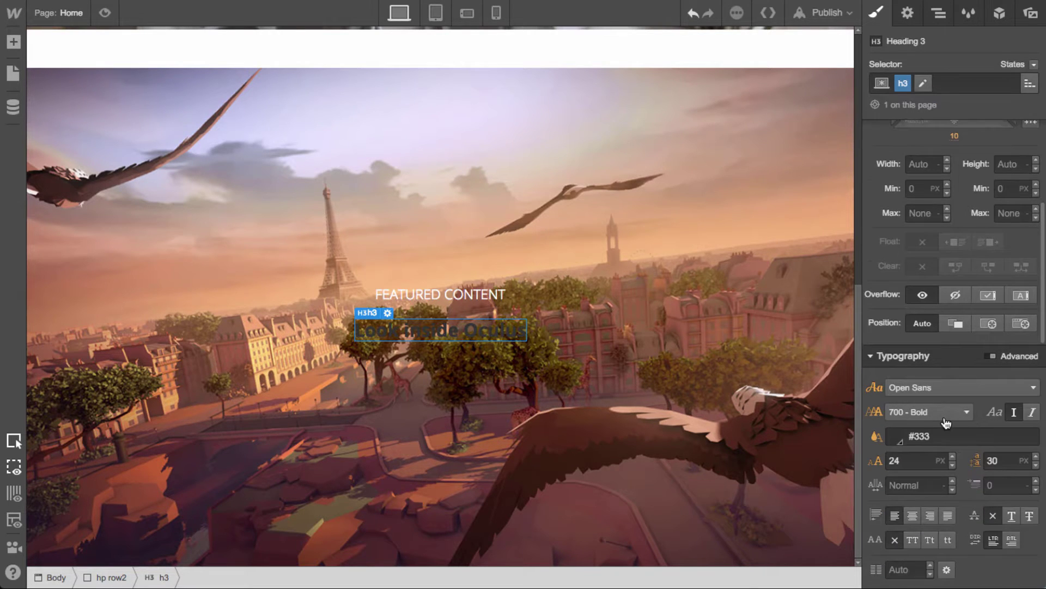
left_click(947, 415)
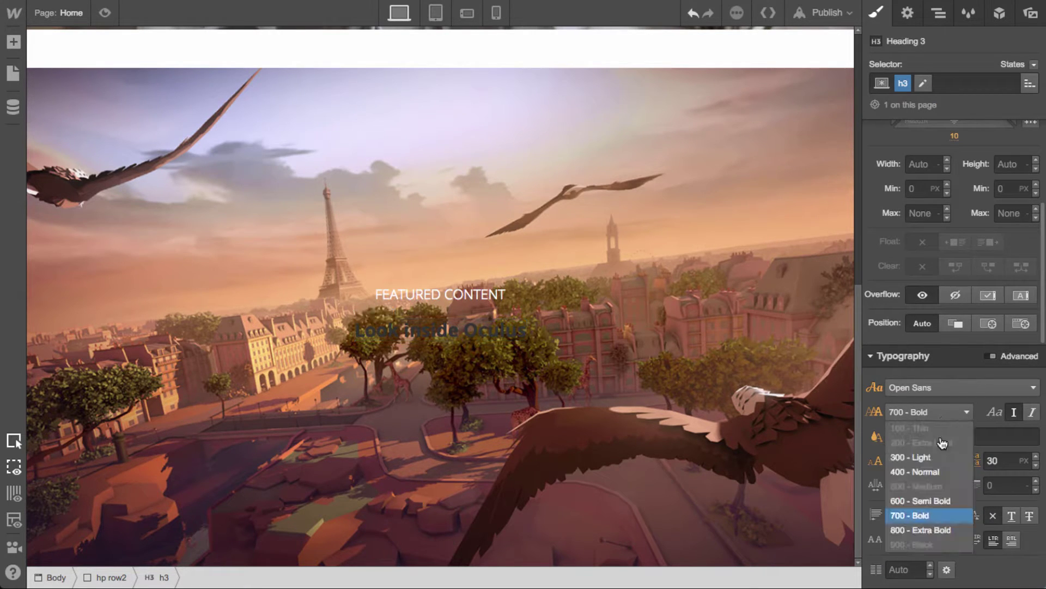
left_click(935, 506)
scroll(948, 424, "down", 3)
left_click(922, 354)
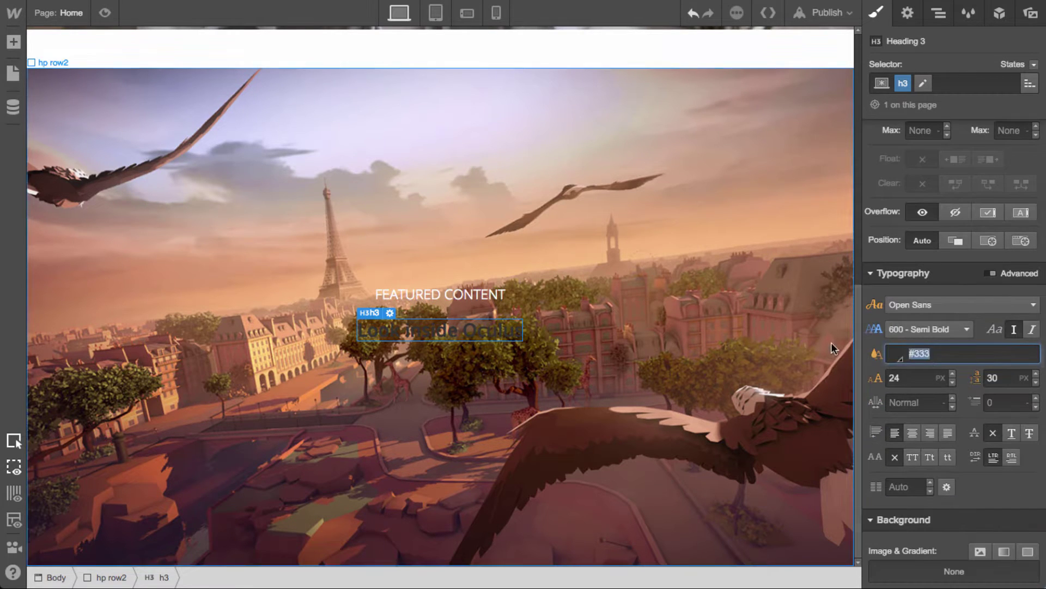
type("white")
Set the h3 heading's font size to 34 px and its weight to 400 - Normal
left_click(921, 378)
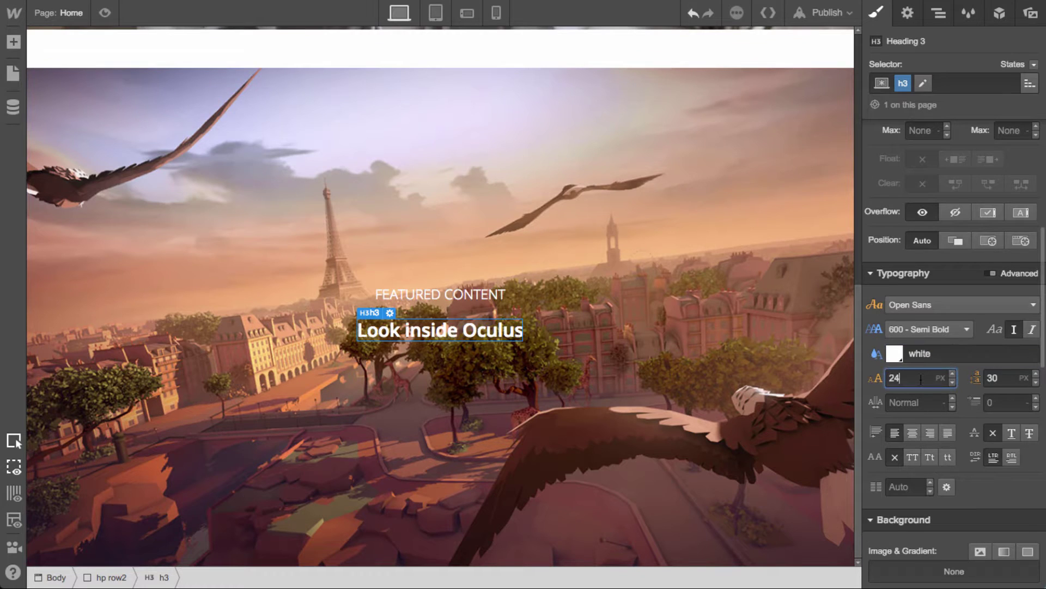
key("shift+Up")
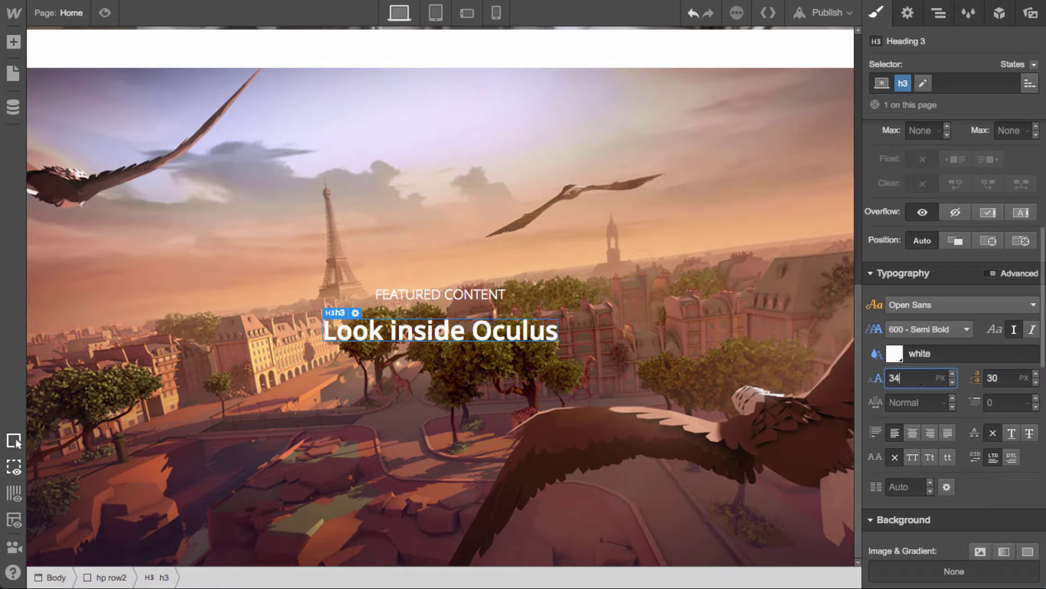
left_click(935, 329)
left_click(933, 389)
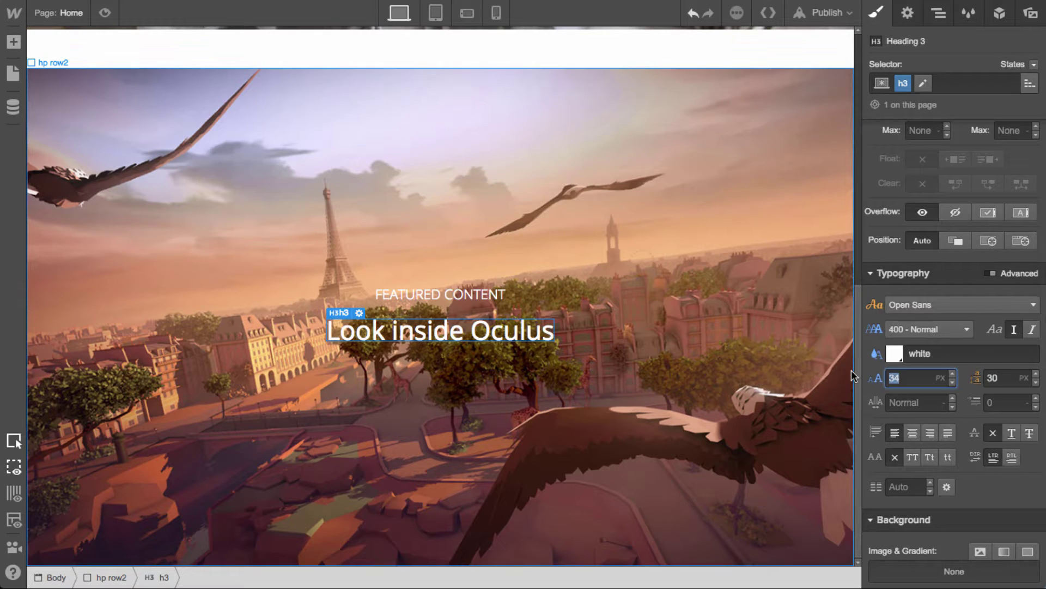
Set the h3 heading's font size to 44 px and its line height to 50 px
key("shift+Up")
key("Tab")
key("shift+Up")
key("shift+Up")
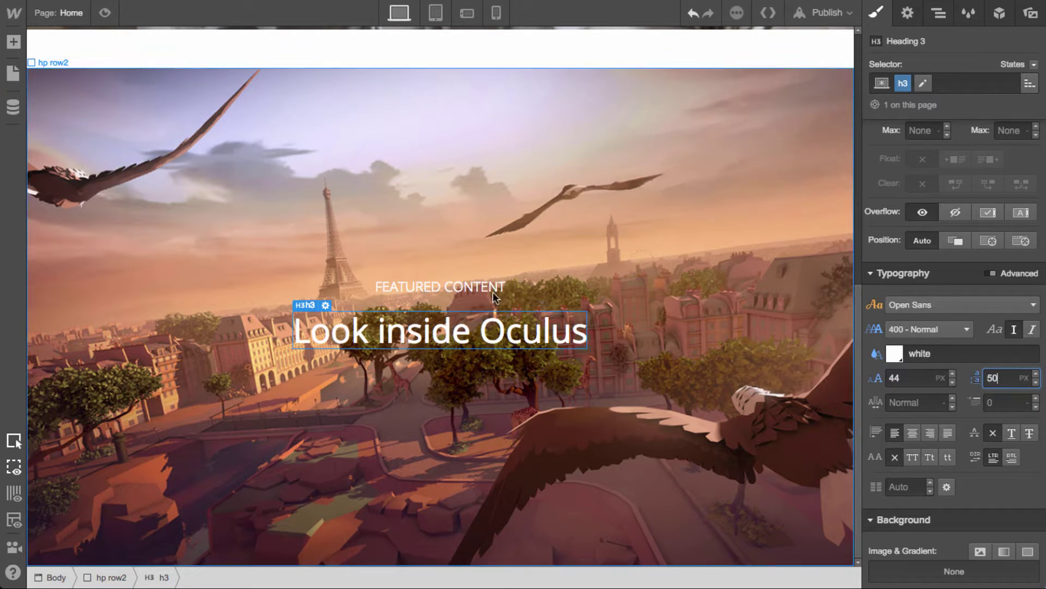
Set the h3 heading's top and bottom margins to 0
scroll(976, 327, "up", 6)
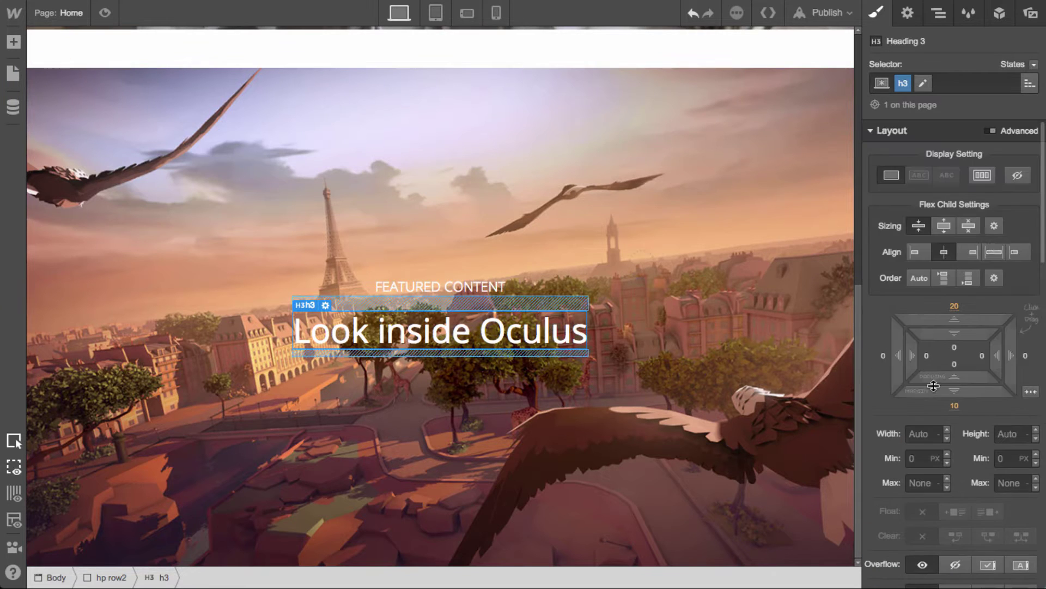
left_click(956, 308)
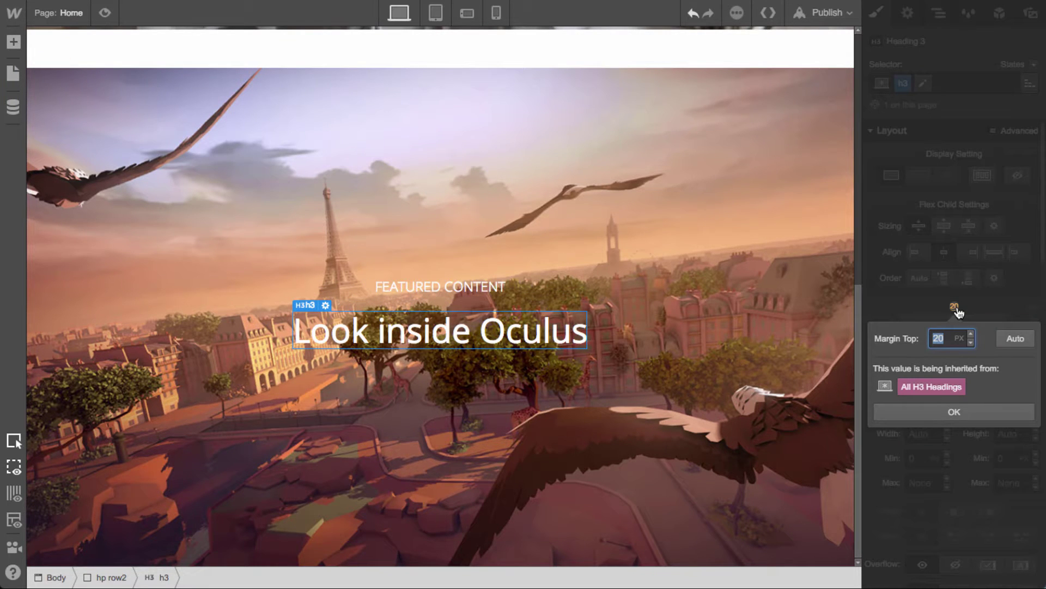
type("0")
key("Return")
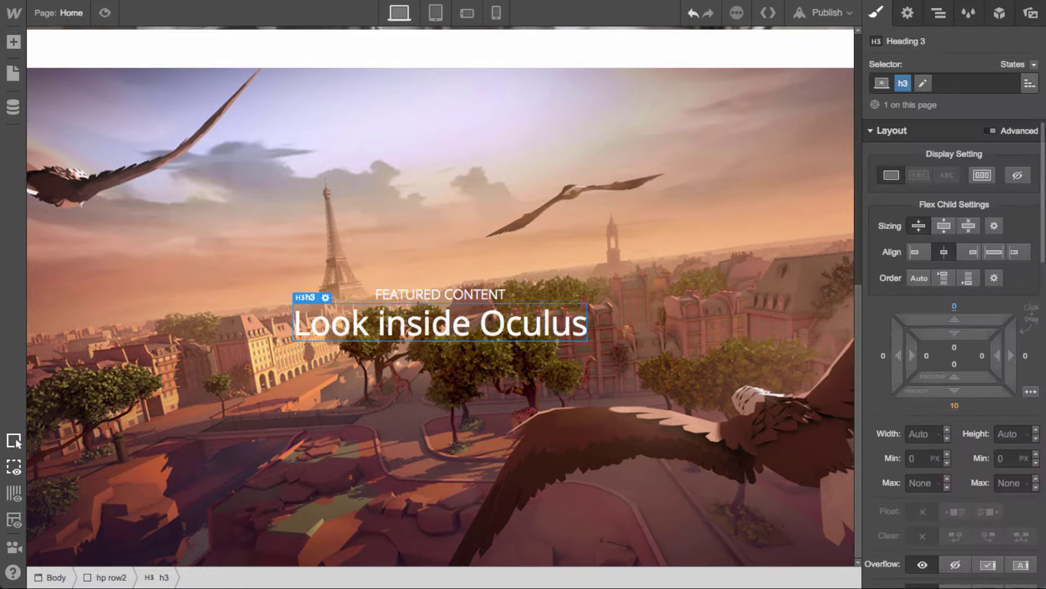
left_click(956, 407)
type("0")
key("Return")
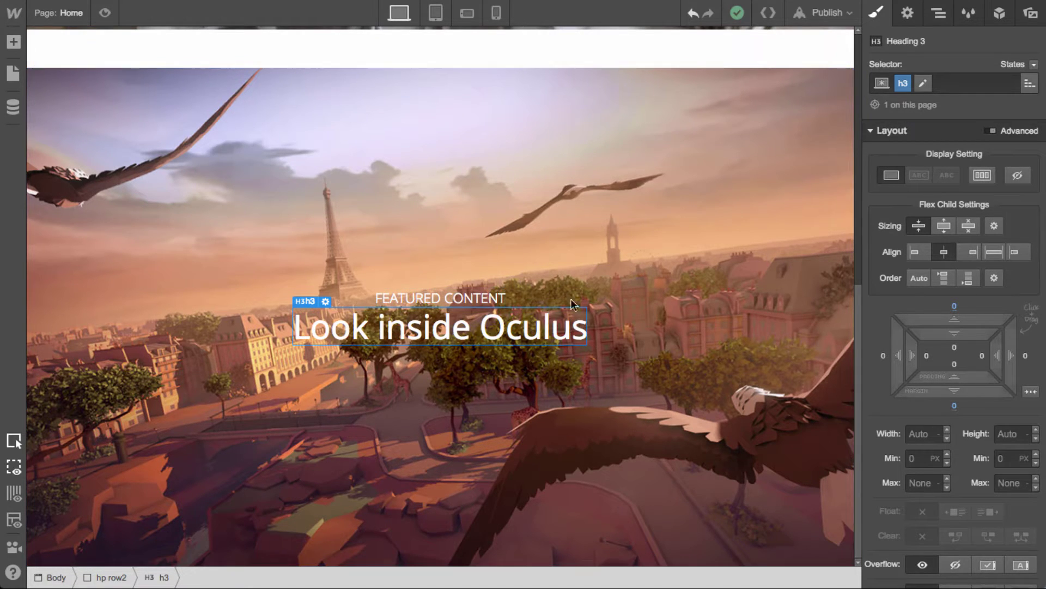
Open the oculus-demo site's font settings and start a custom font upload
mouse_move(12, 13)
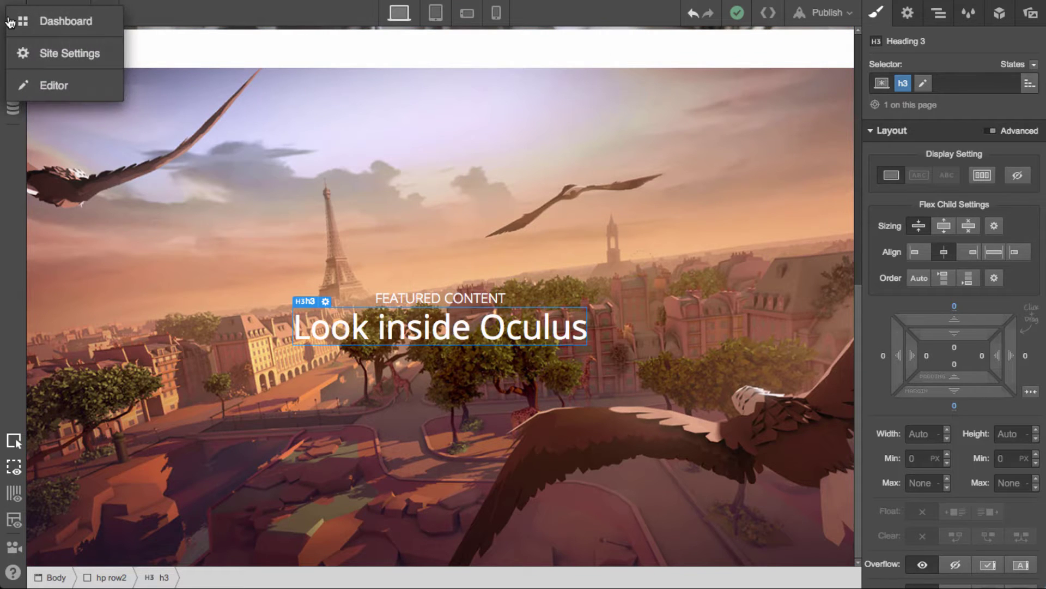
left_click(71, 51)
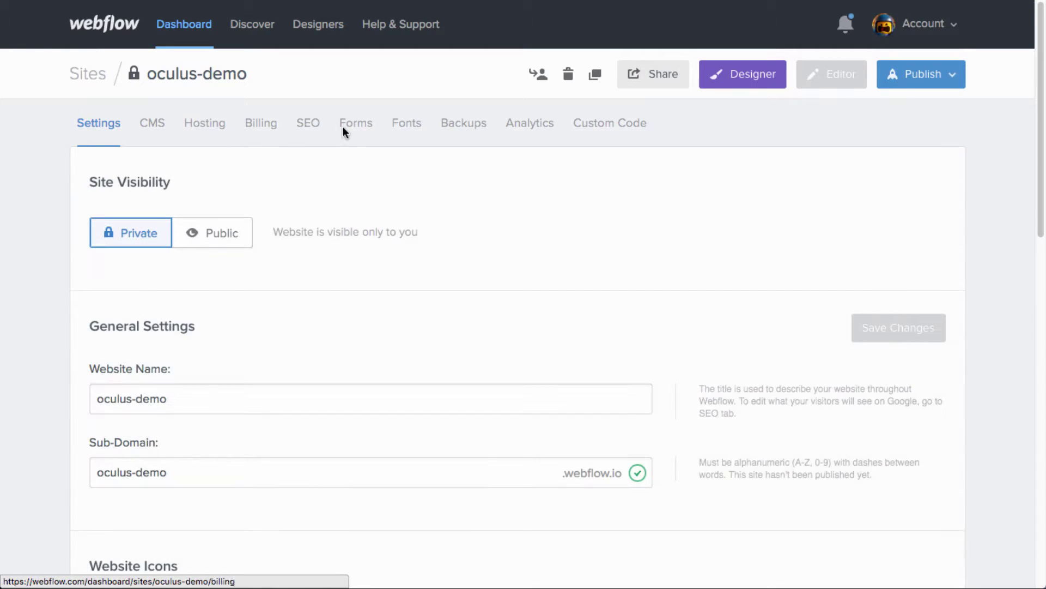
left_click(407, 124)
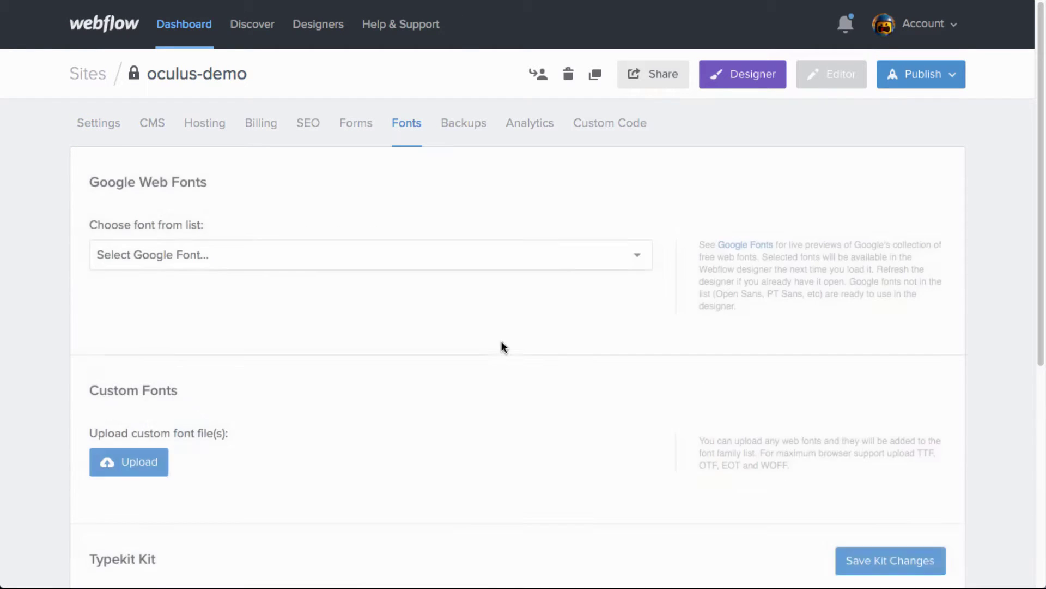
scroll(501, 347, "down", 3)
left_click(127, 293)
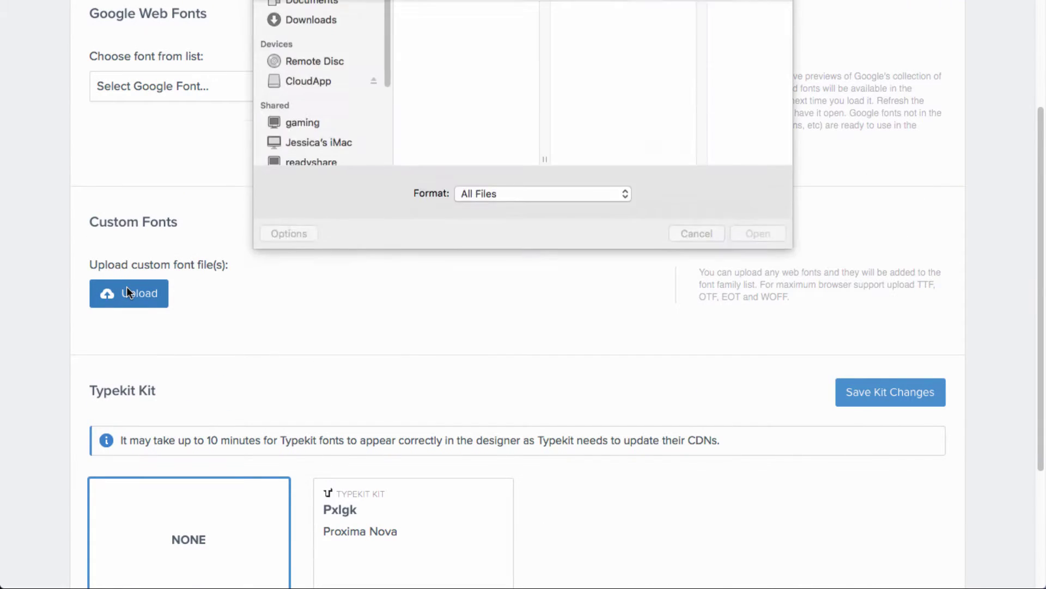
Find font-awesome on this Mac and choose all the files in the font-awesome-4.6.3 fonts folder for upload
left_click(730, 14)
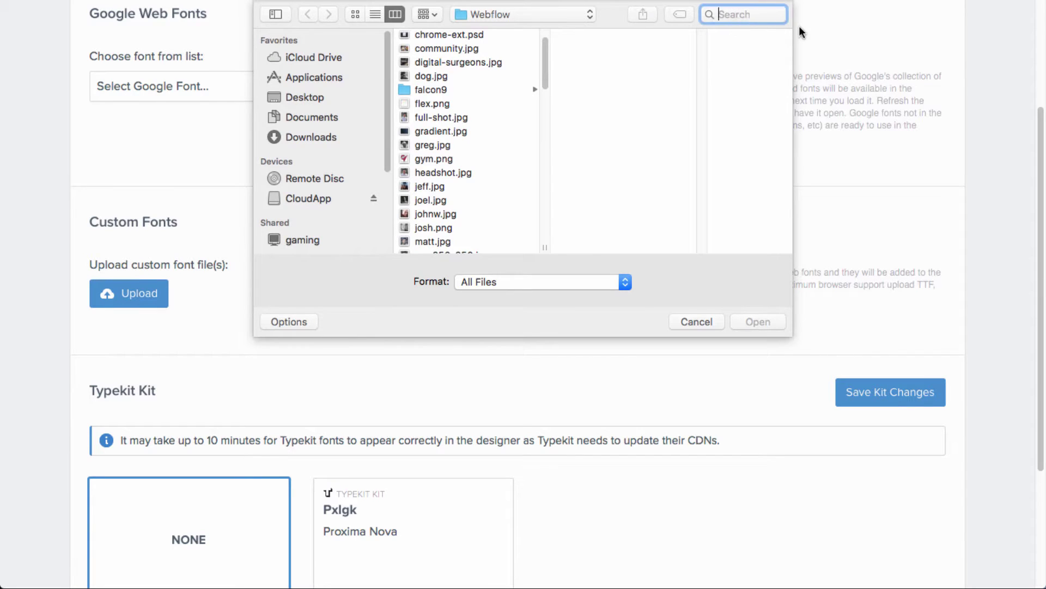
type("font-awesome")
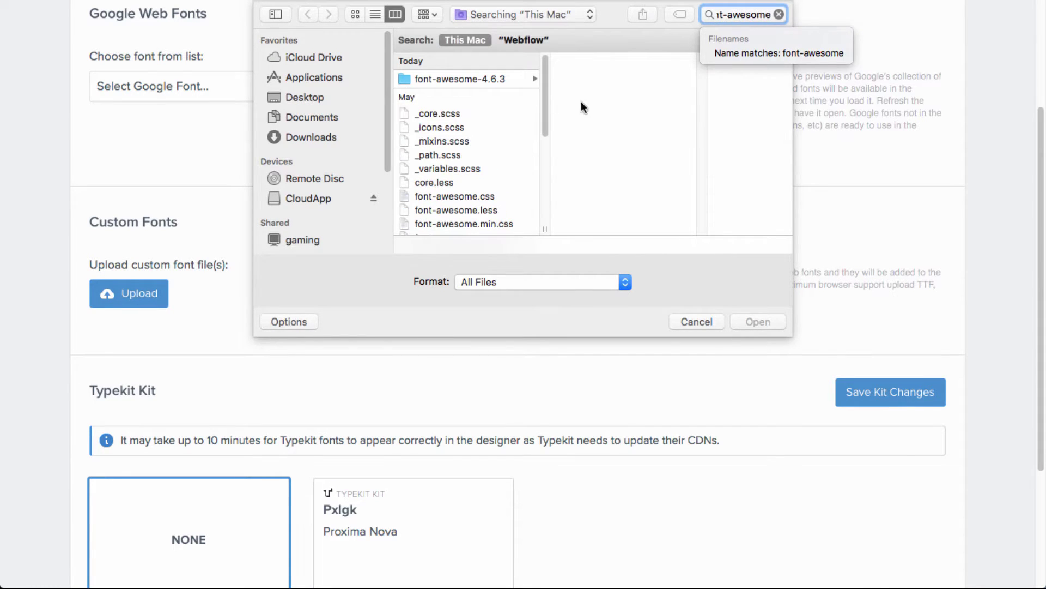
left_click(508, 80)
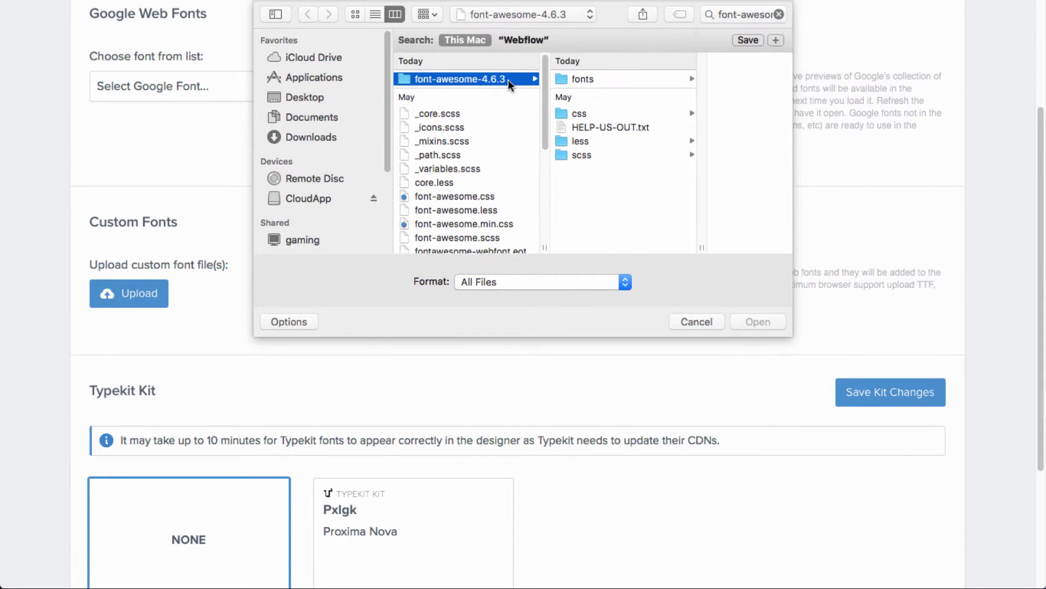
left_click(615, 81)
left_click_drag(683, 184, 664, 29)
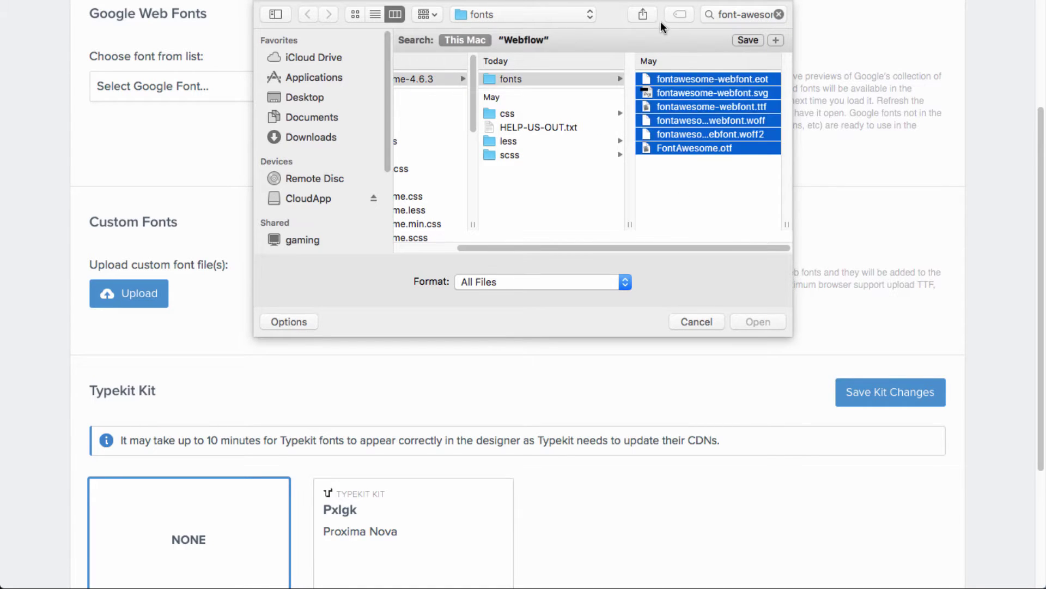
left_click(769, 322)
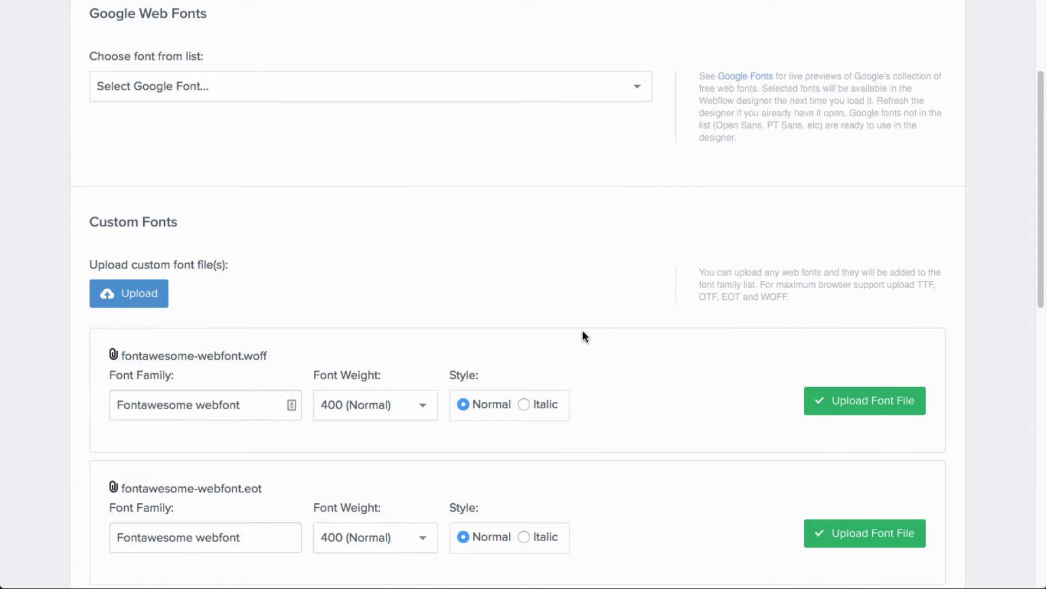
Change the font family name of FontAwesome.otf to "Fontawesome webfont", copied from the woff2 file's entry
scroll(579, 333, "down", 5)
scroll(272, 425, "down", 3)
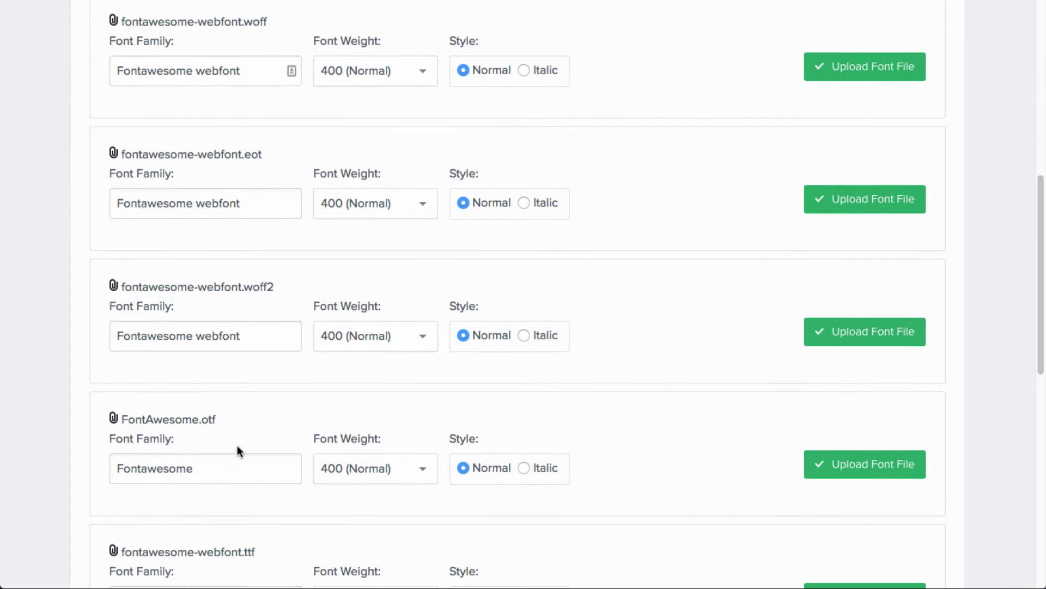
left_click_drag(192, 336, 240, 337)
key("ctrl+c")
left_click(217, 463)
key("ctrl+v")
Upload each of the pending Font Awesome font files to the site's installed fonts
scroll(706, 477, "up", 4)
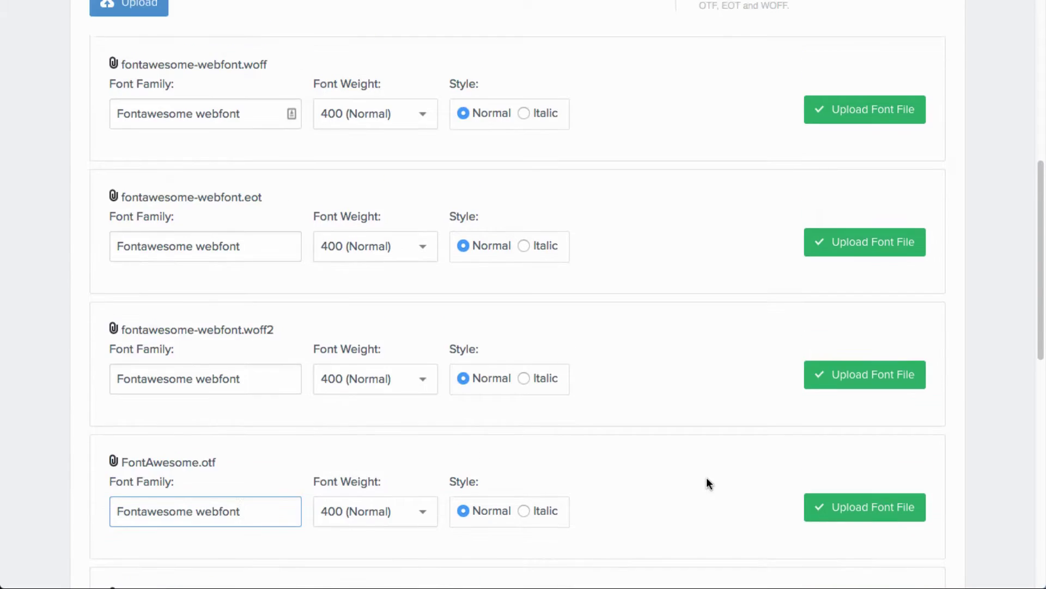
left_click(882, 232)
left_click(882, 233)
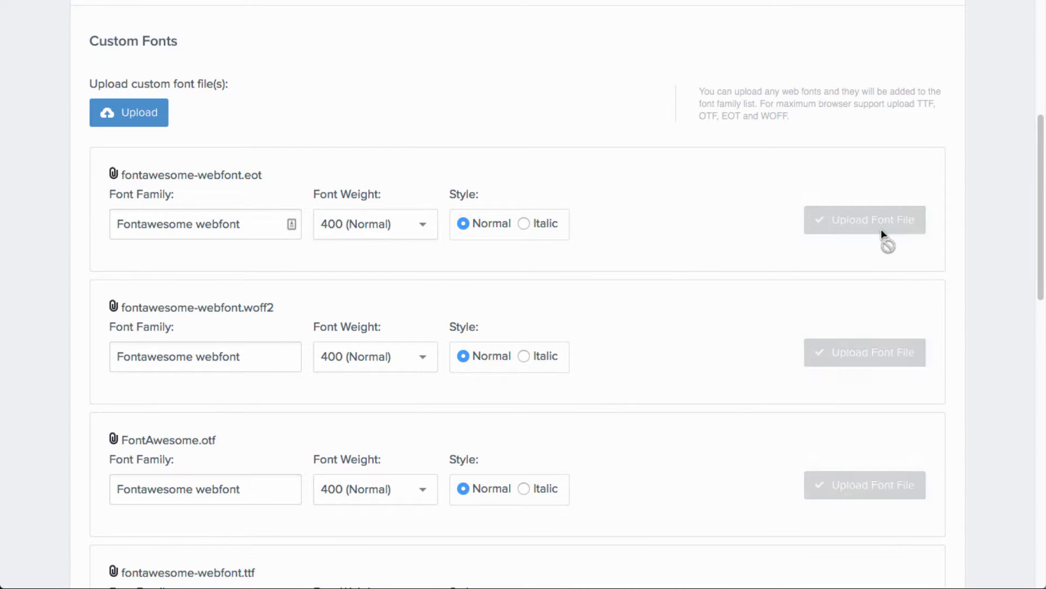
left_click(882, 235)
left_click(884, 235)
left_click(883, 235)
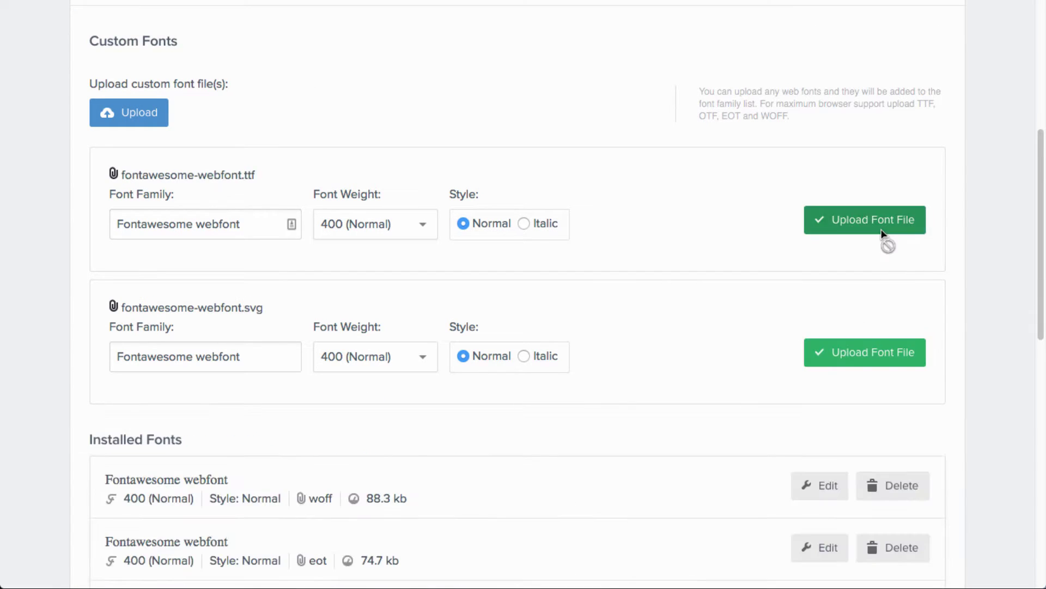
left_click(882, 234)
Return to the Designer and select the Watch the Video text block in the hero section
scroll(689, 225, "up", 6)
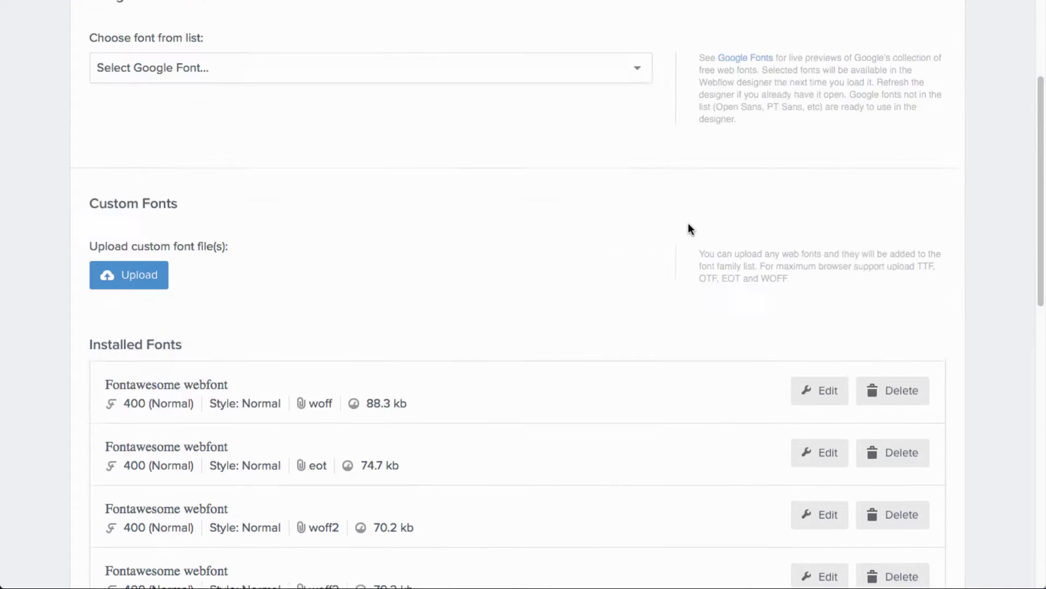
left_click(743, 75)
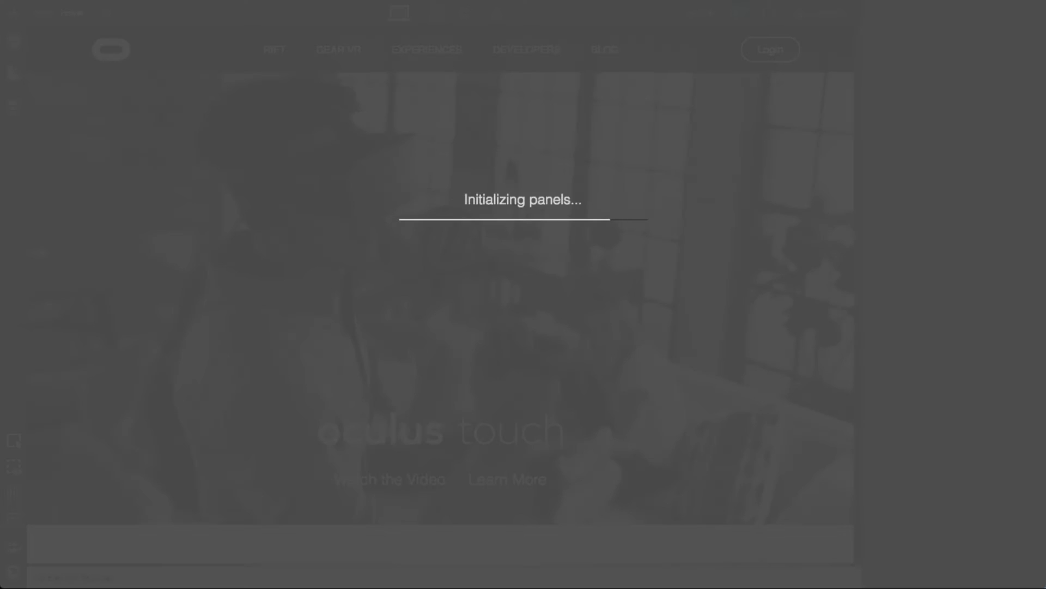
scroll(621, 321, "down", 5)
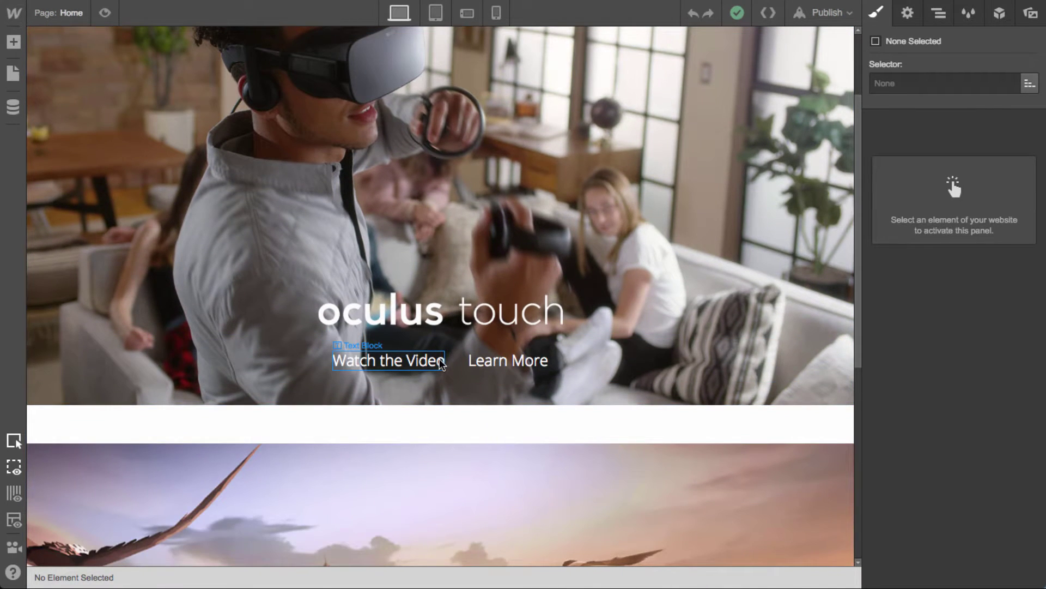
left_click(442, 363)
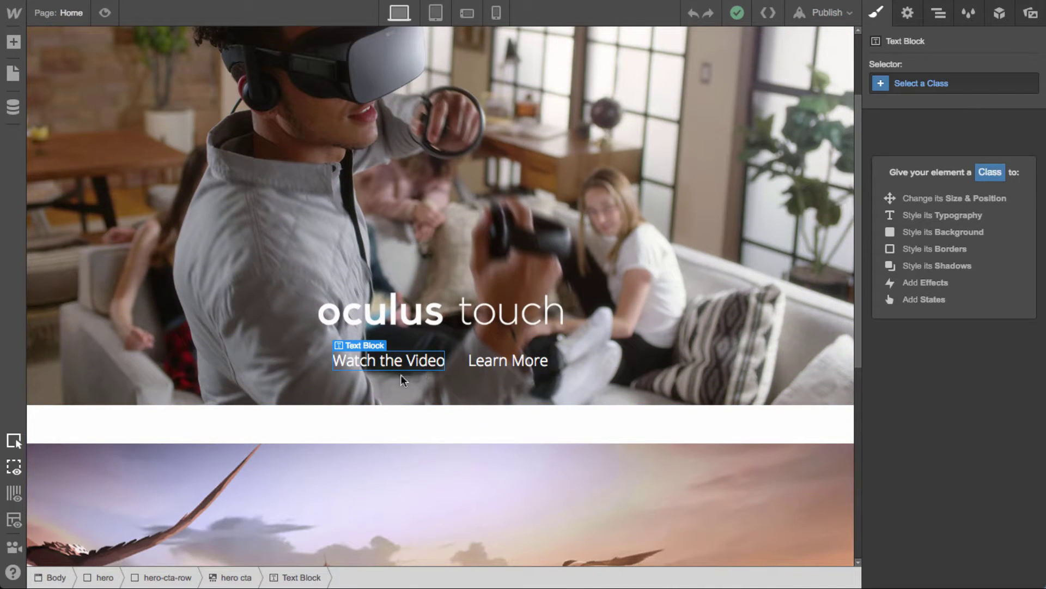
double_click(436, 364)
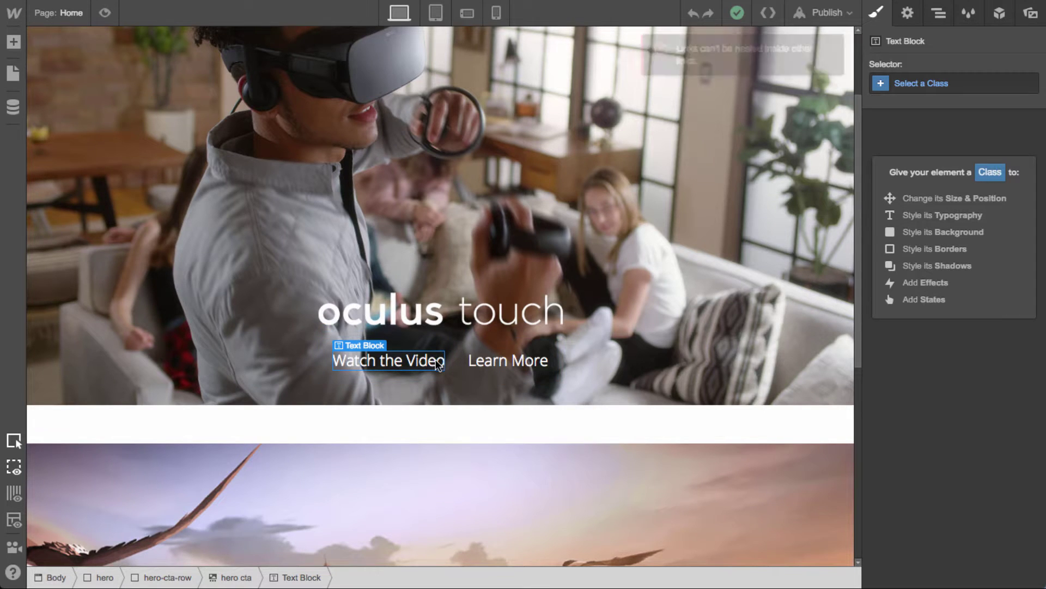
left_click(935, 19)
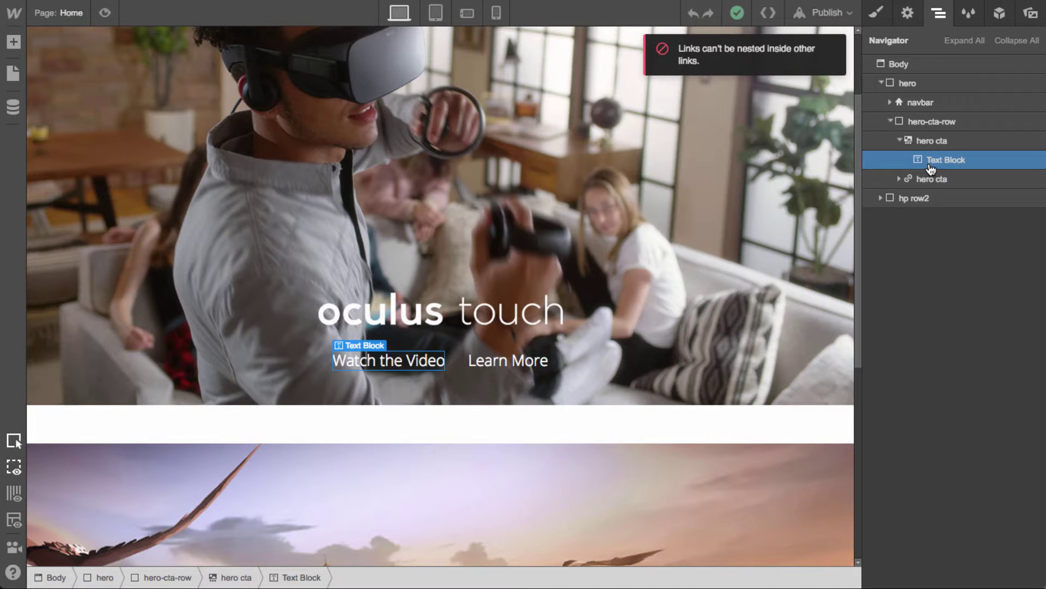
double_click(441, 368)
key("Escape")
Switch to the Font Awesome cheatsheet, search the page for "play" and copy the fa-play-circle-o icon
key("super+Tab")
key("super+f")
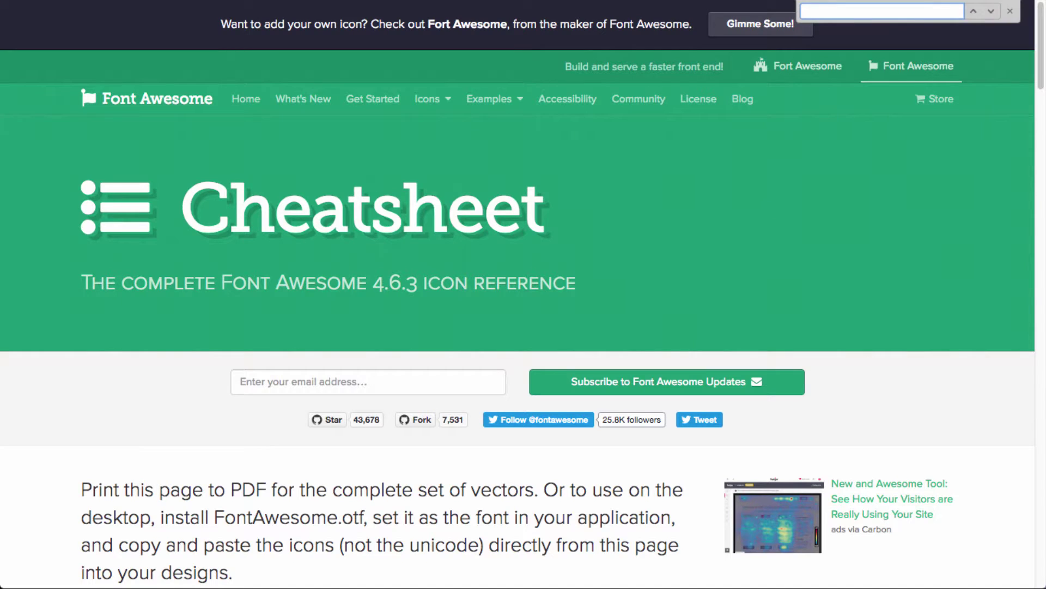
scroll(763, 265, "down", 3)
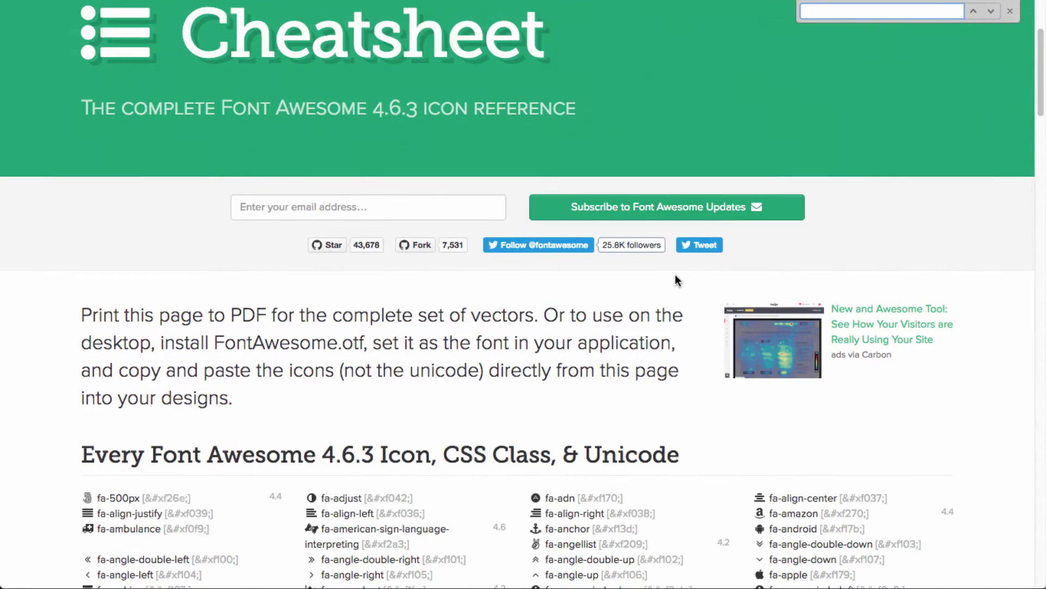
type("play")
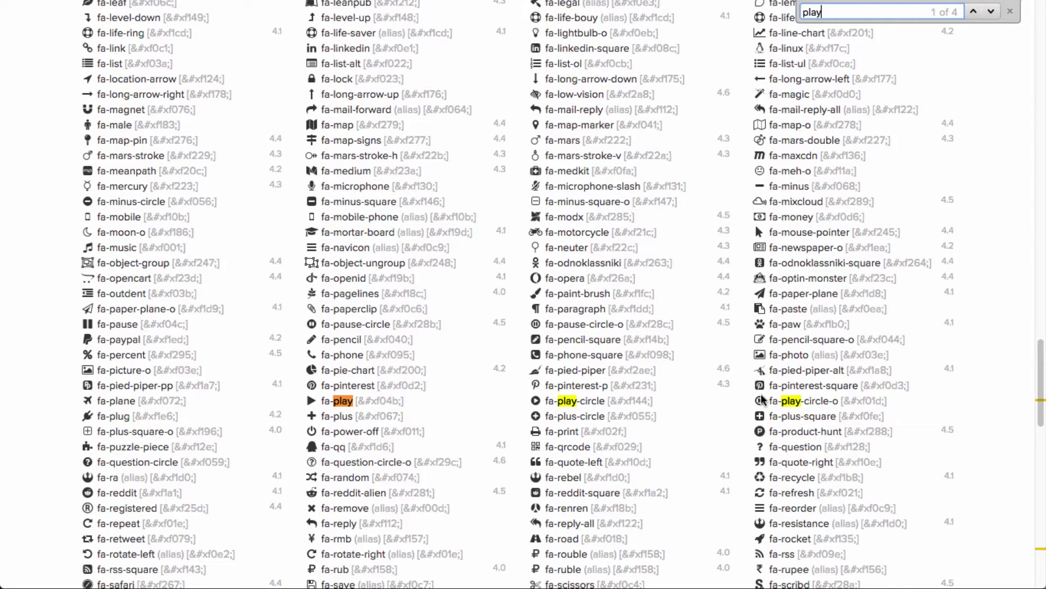
left_click(763, 400)
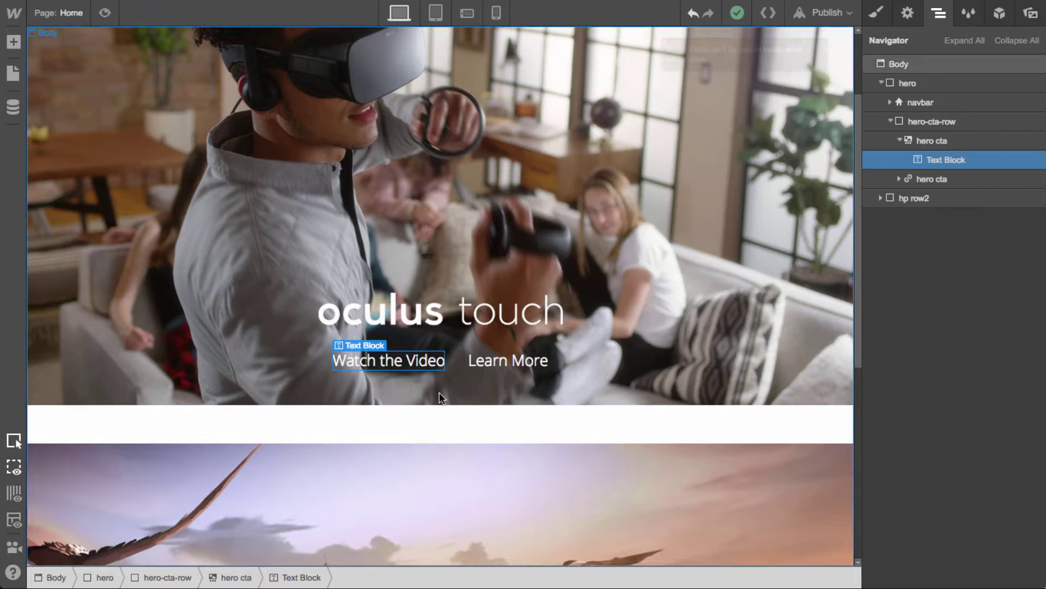
Paste the play icon after the Watch the Video text and wrap the icon alone in a text span
double_click(431, 361)
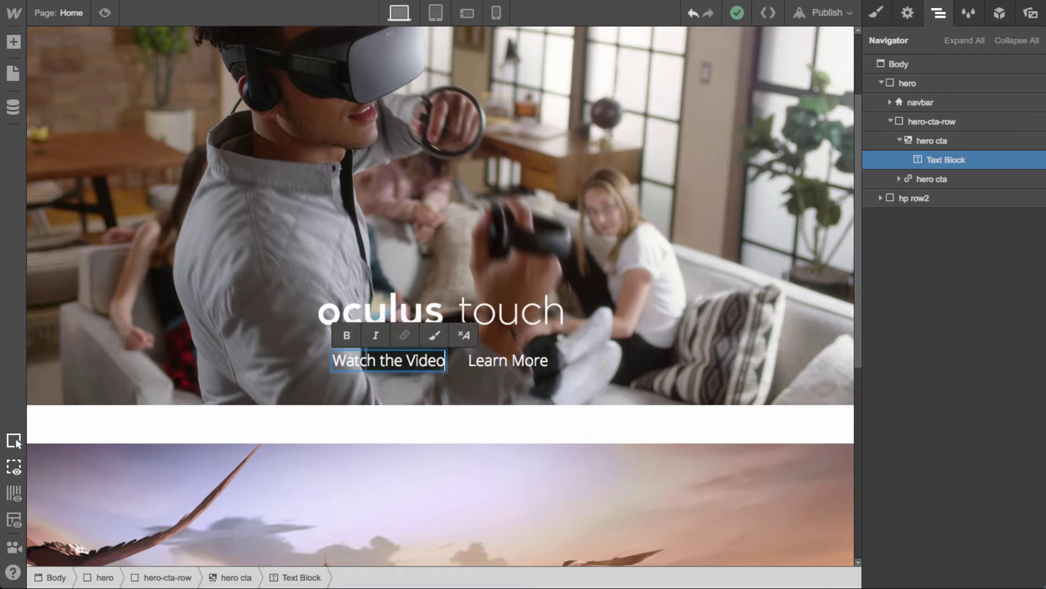
key("super+v")
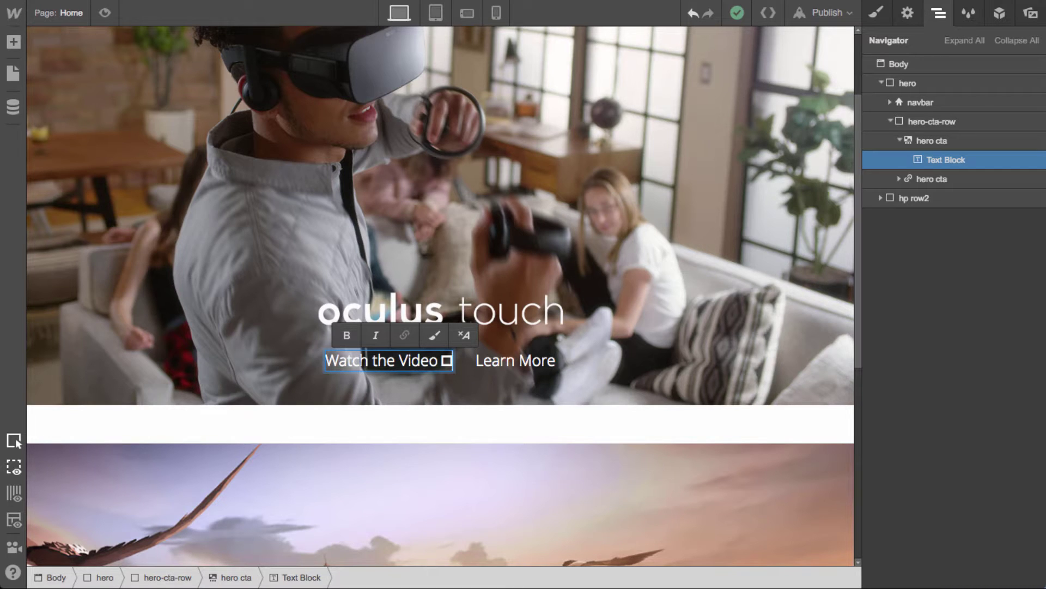
key("shift+Left")
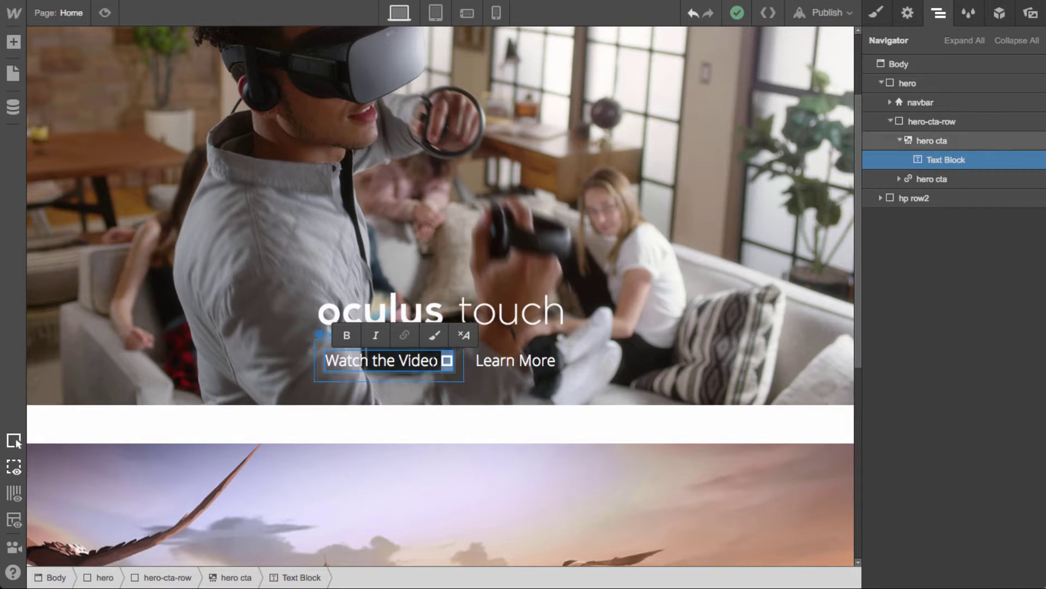
left_click(439, 334)
Give the play icon's text span a new class named icon
left_click(877, 19)
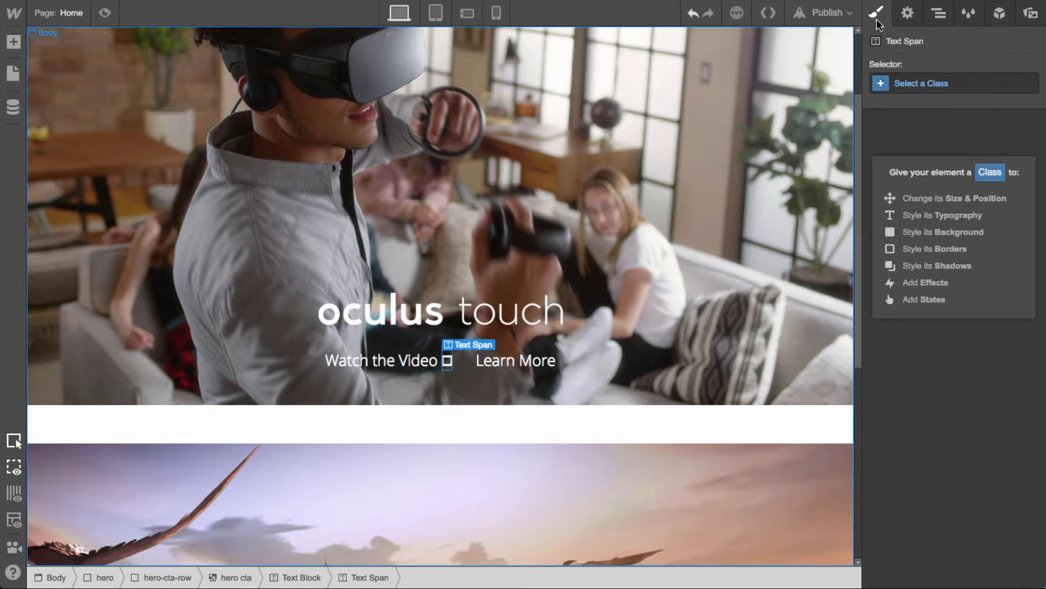
left_click(945, 85)
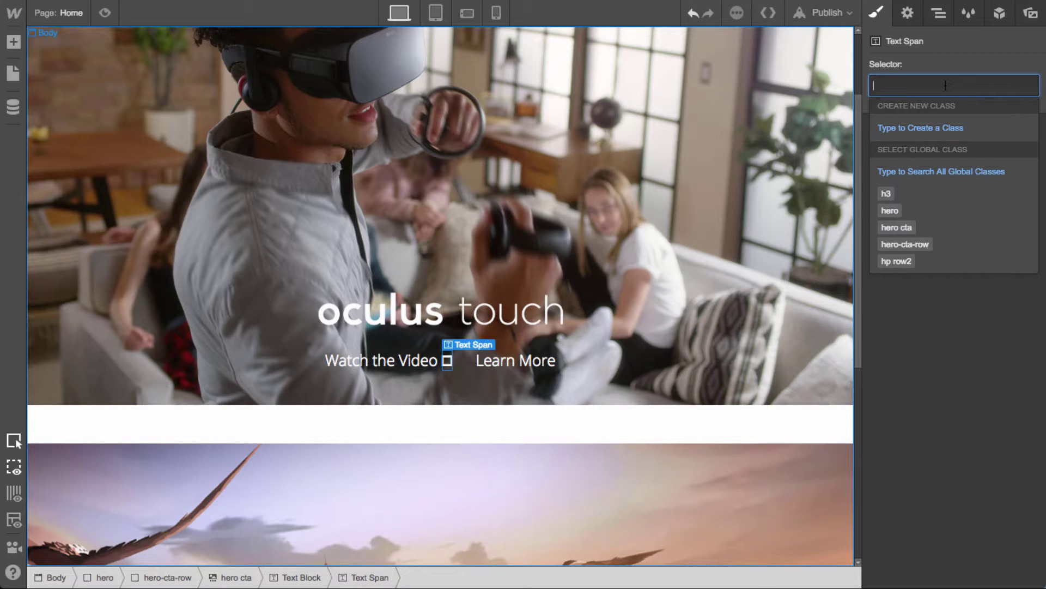
type("icon")
key("Return")
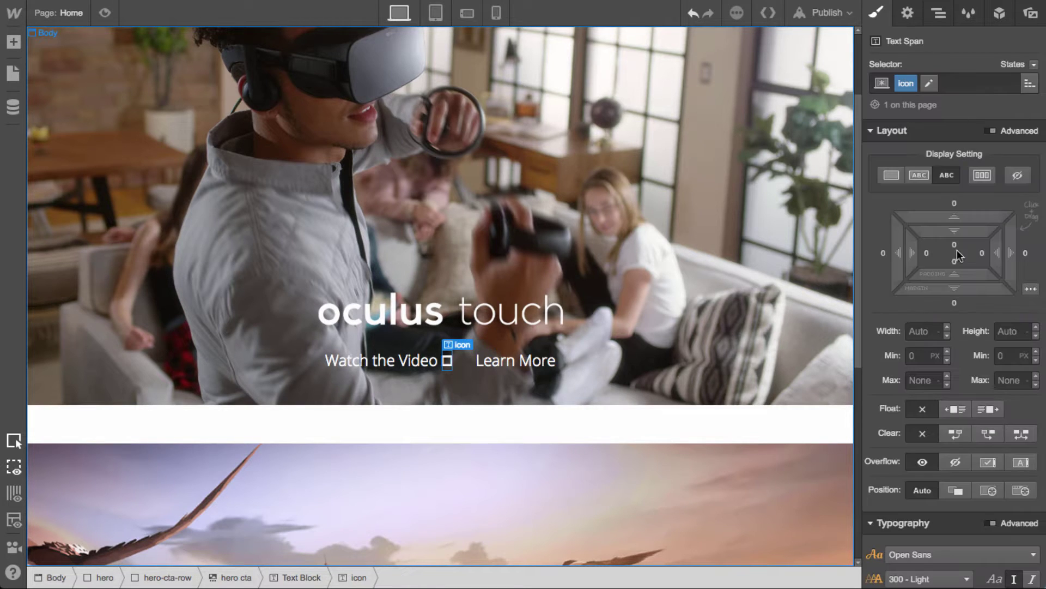
Set the icon class's font family to Fontawesome webfont
scroll(965, 312, "down", 5)
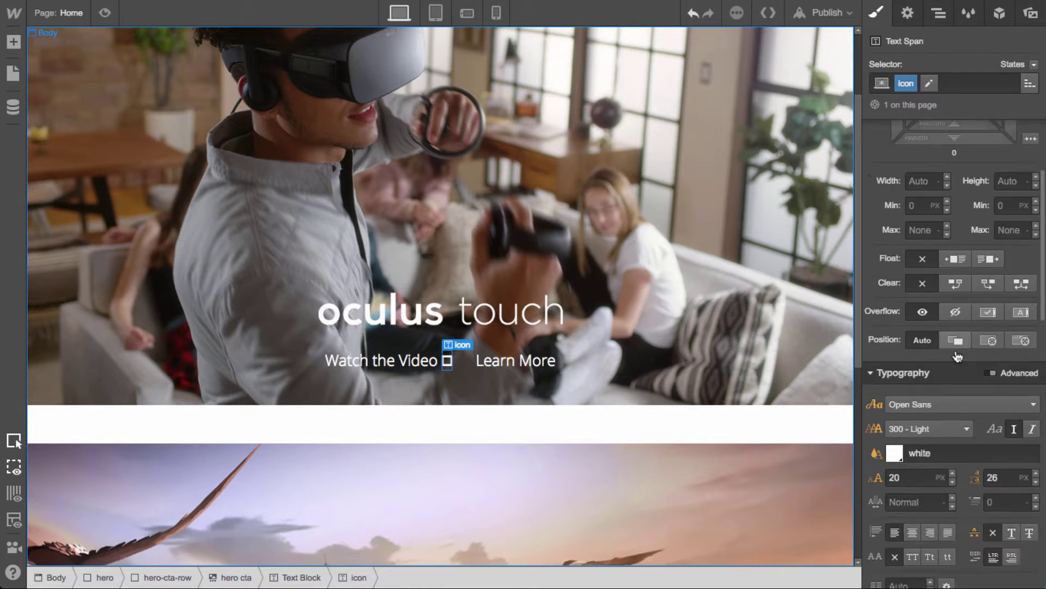
left_click(937, 405)
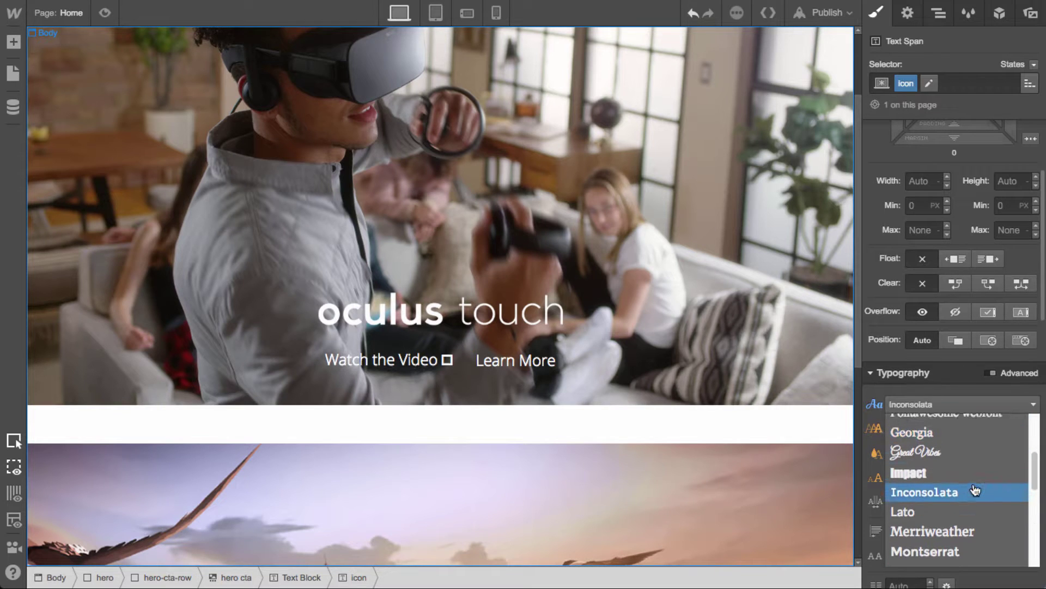
scroll(967, 479, "up", 2)
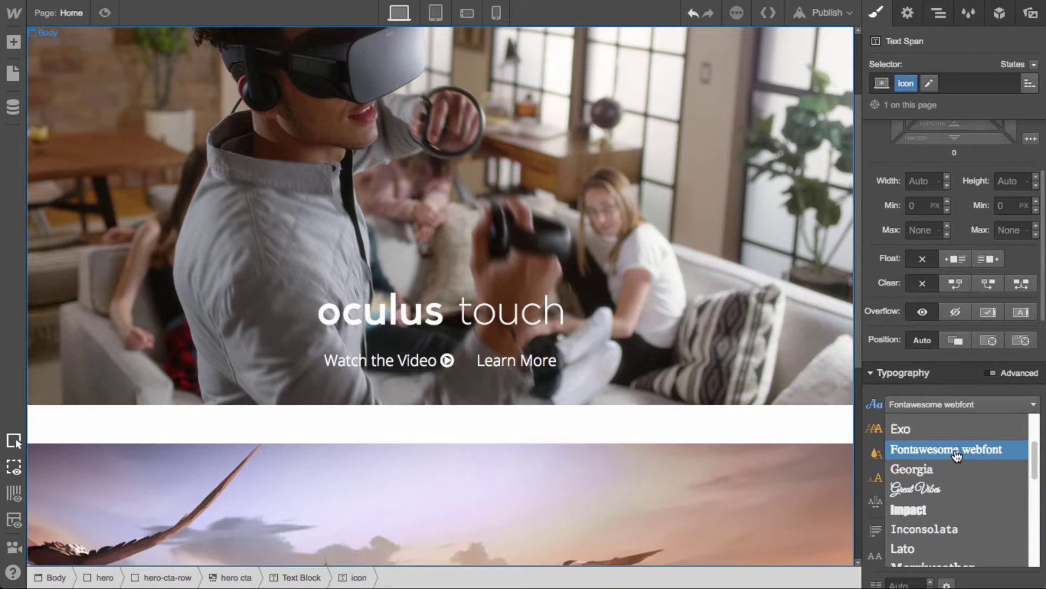
left_click(957, 454)
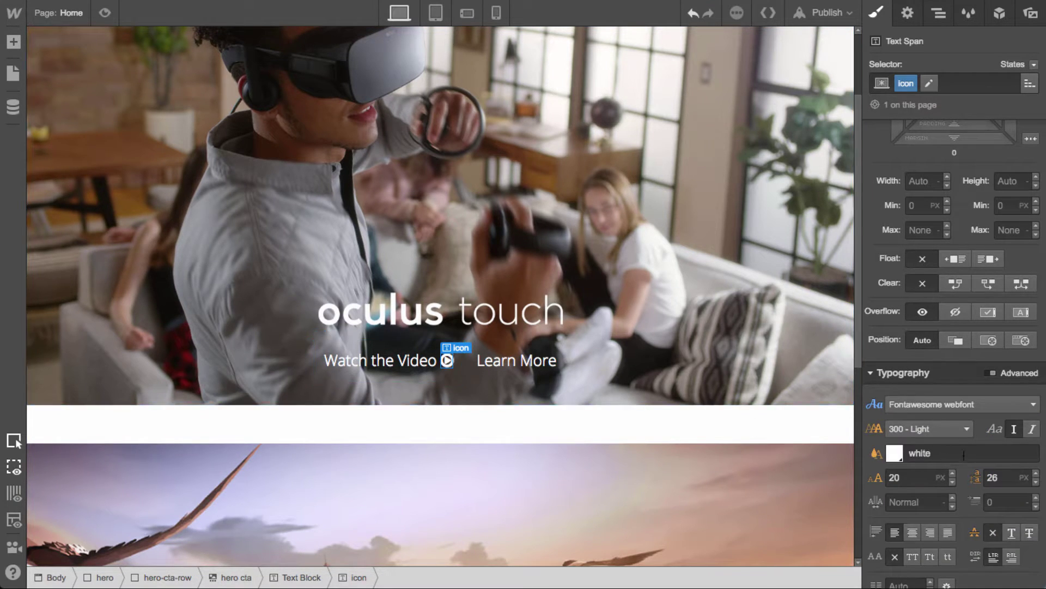
Increase the icon class's font size to 24 px
scroll(938, 436, "down", 3)
left_click(911, 401)
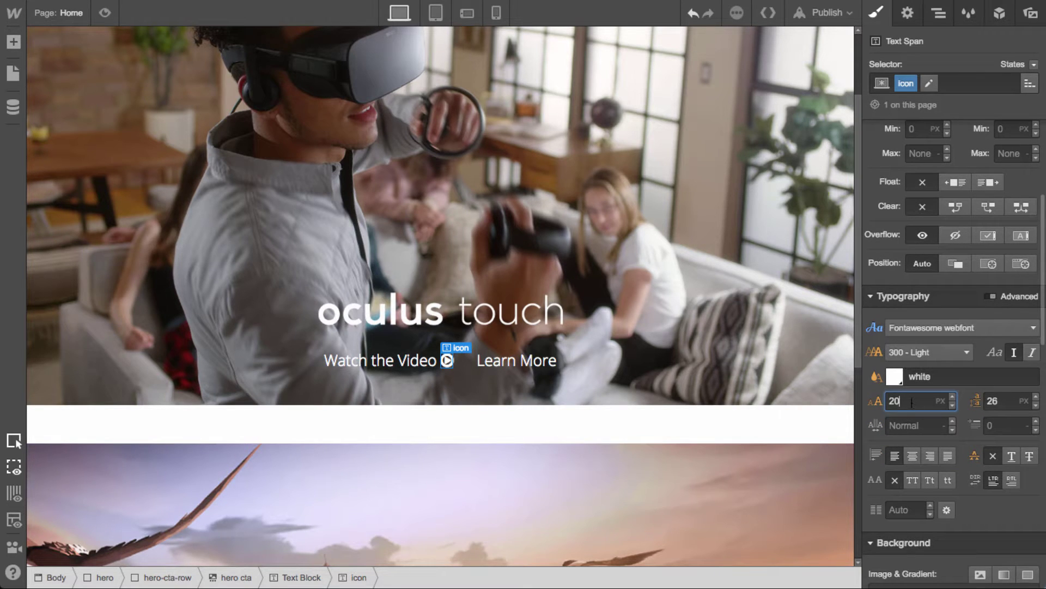
key("Up")
key("Up")
key("Up")
key("Up")
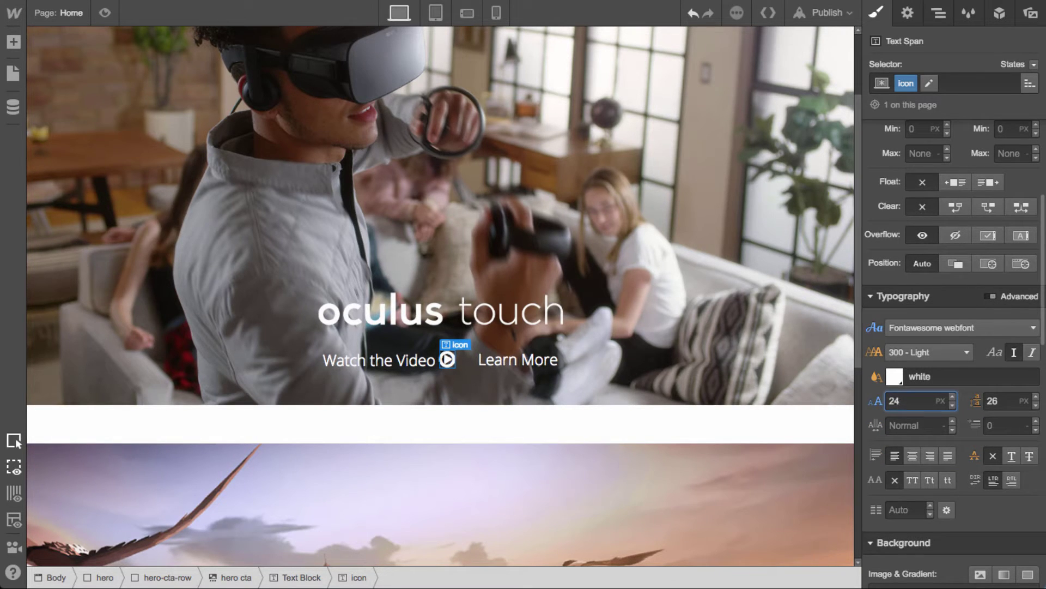
Set the icon's font size to 26 px and replace its glyph with the solid play-circle from the Font Awesome cheatsheet
key("Up")
key("Up")
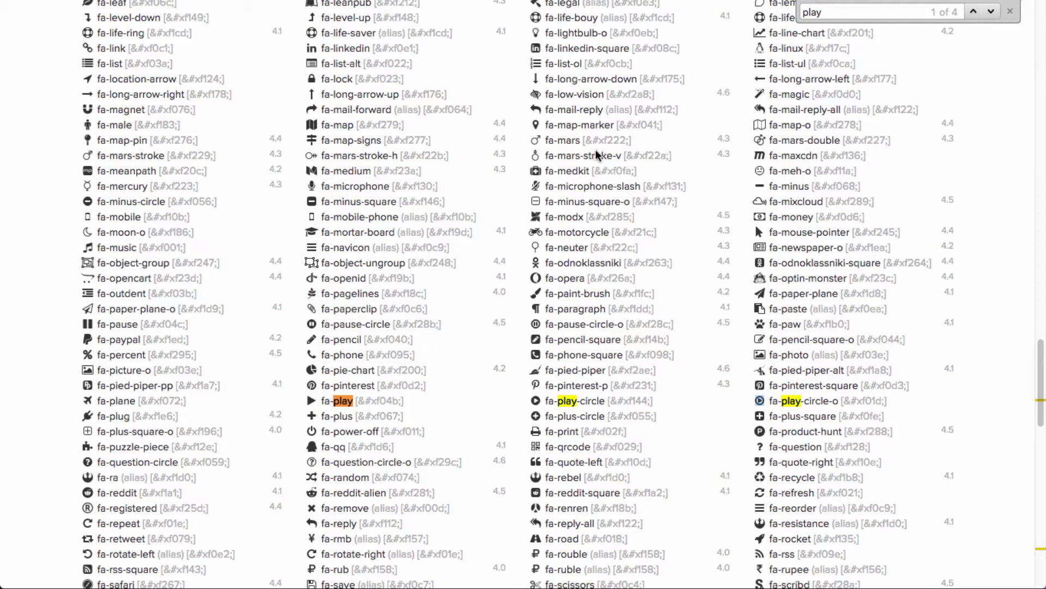
scroll(581, 366, "down", 1)
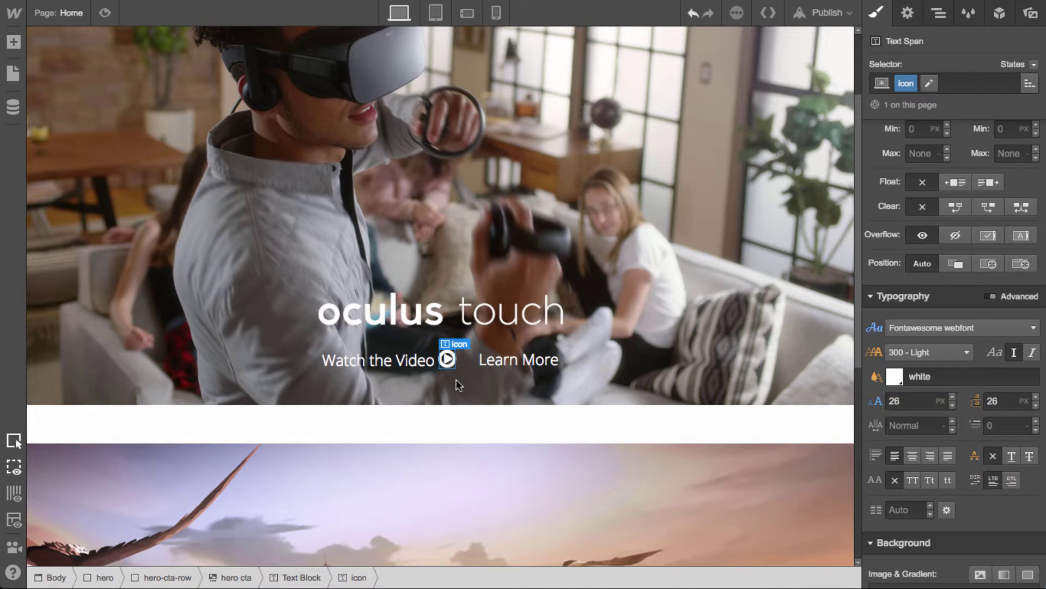
key("Escape")
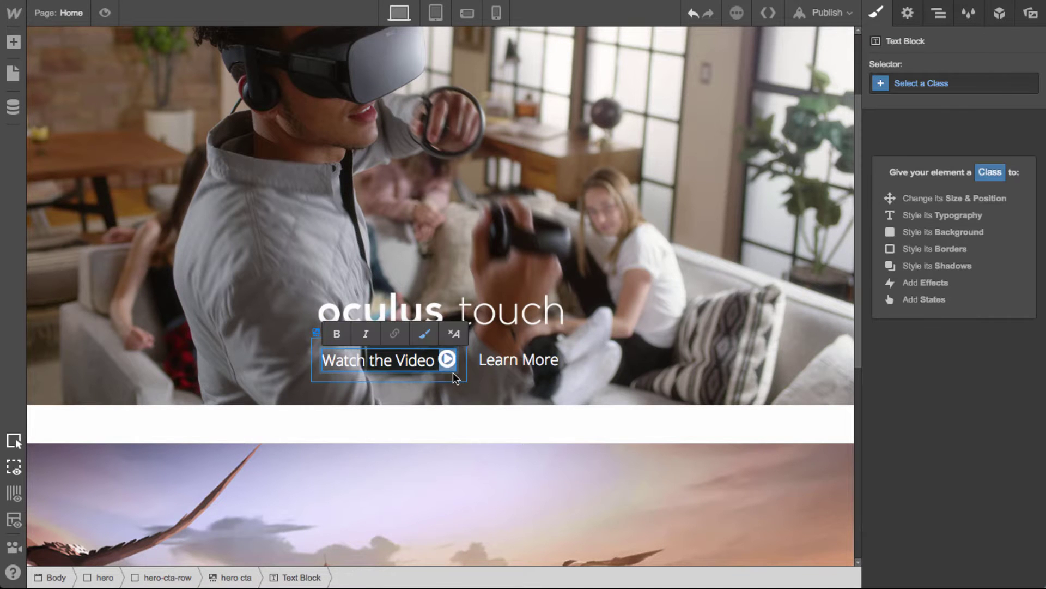
key("Escape")
Set the font size of the play icon beside "Watch the Video" to 20 px
left_click(447, 361)
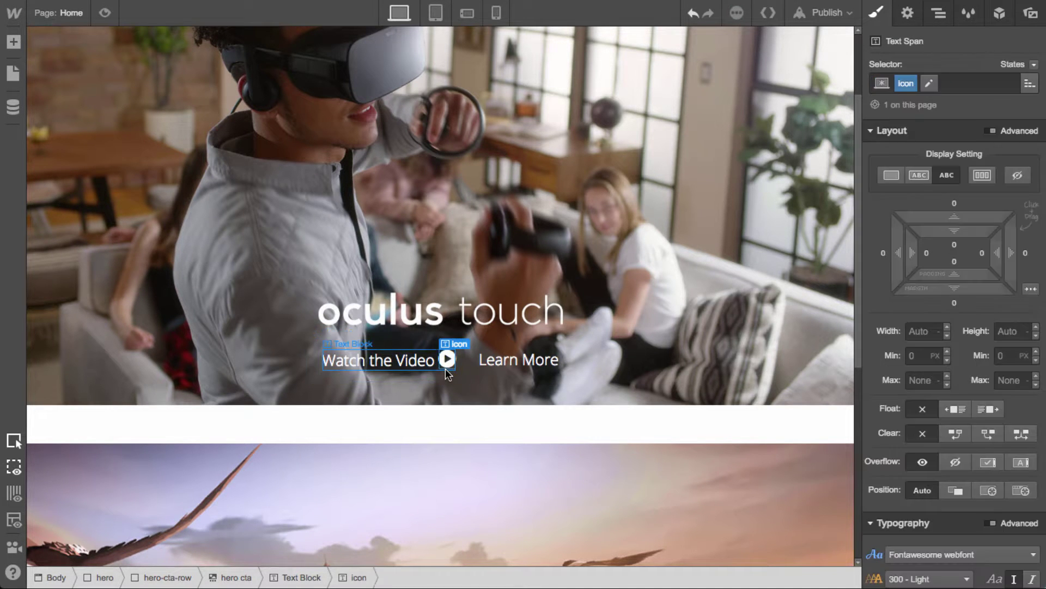
scroll(962, 477, "down", 5)
double_click(919, 489)
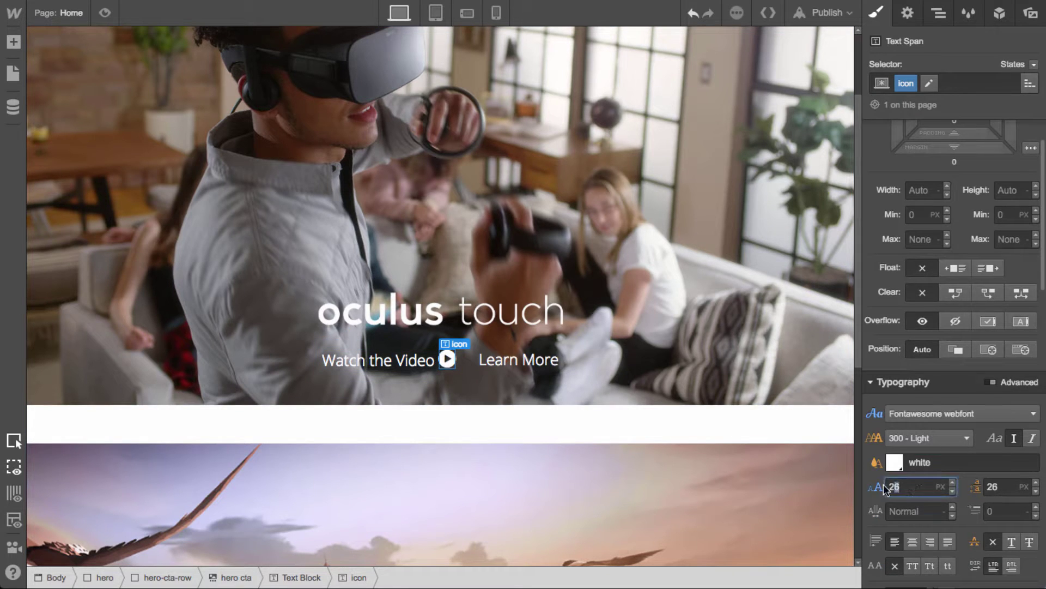
type("20")
key("Return")
left_click(933, 385)
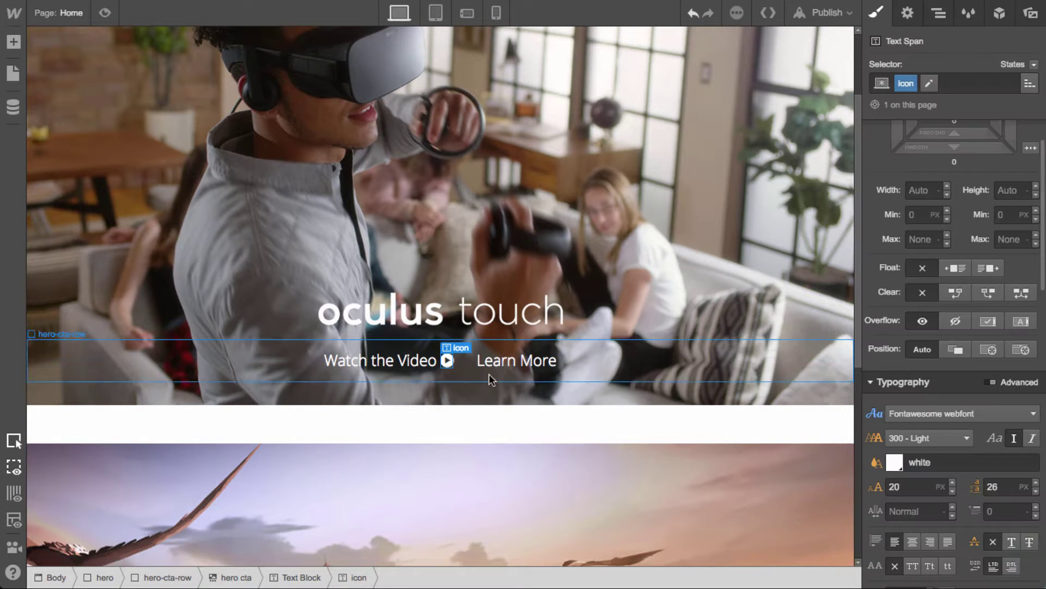
Add a text block directly below the "Look inside Oculus" heading in the hp row2 section
scroll(649, 400, "down", 2)
scroll(635, 401, "down", 6)
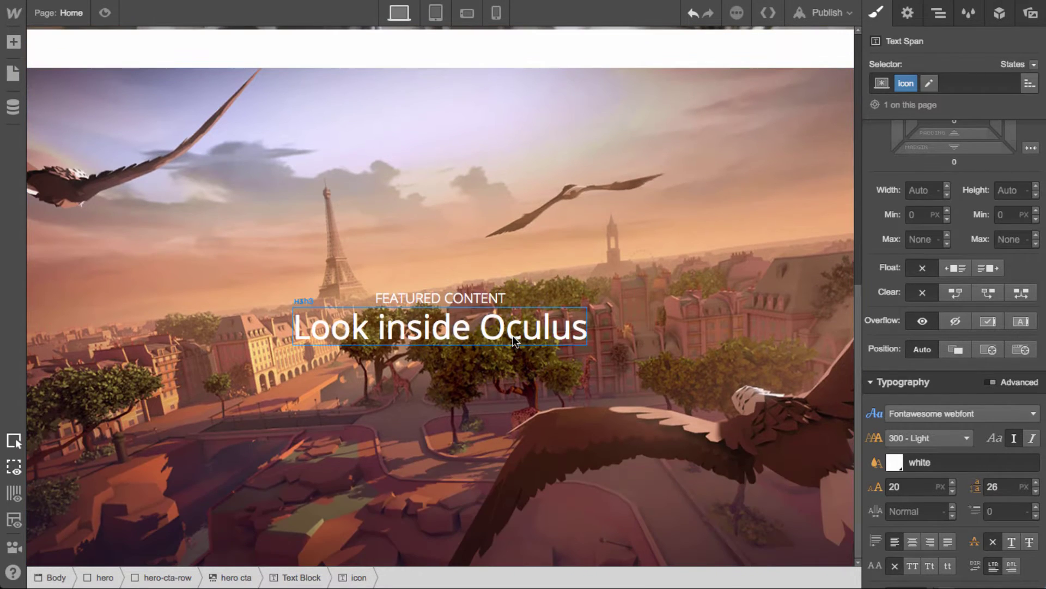
left_click(515, 341)
key("a")
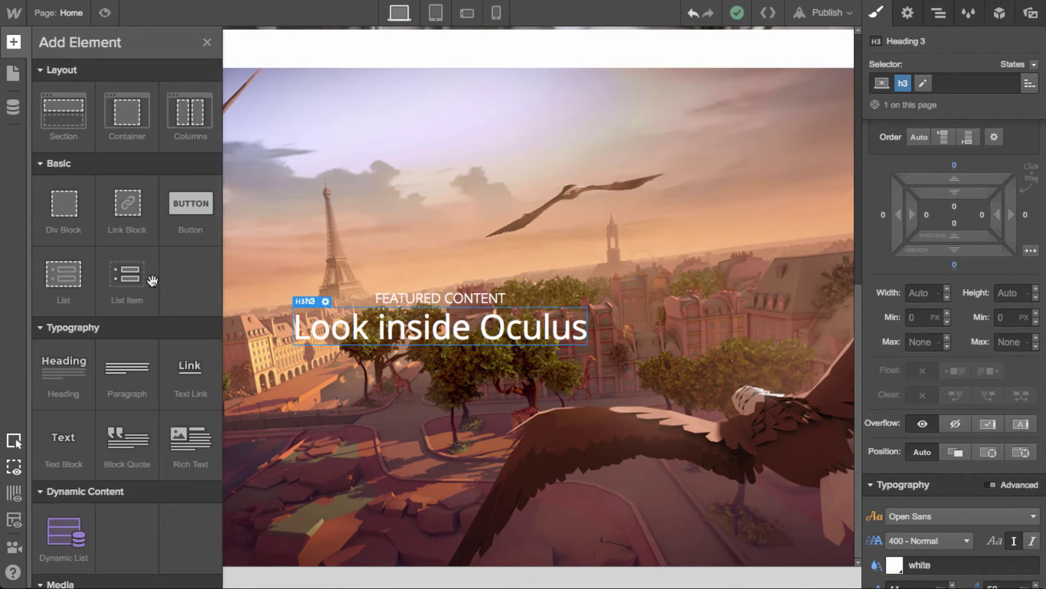
left_click(70, 452)
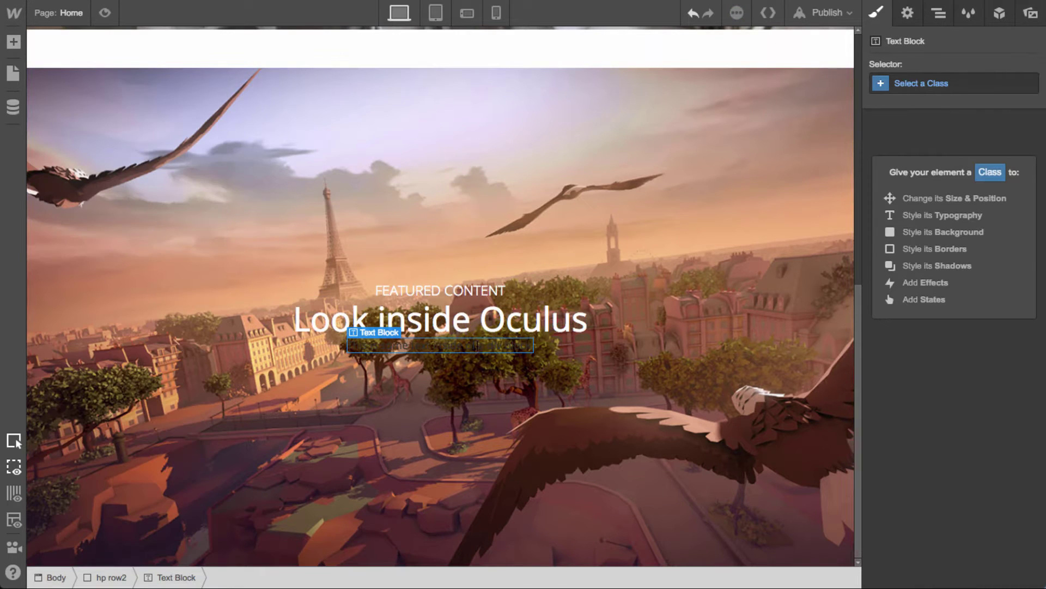
Replace the new text block's placeholder text with the solid play-circle glyph
double_click(476, 349)
key("ctrl+a")
key("BackSpace")
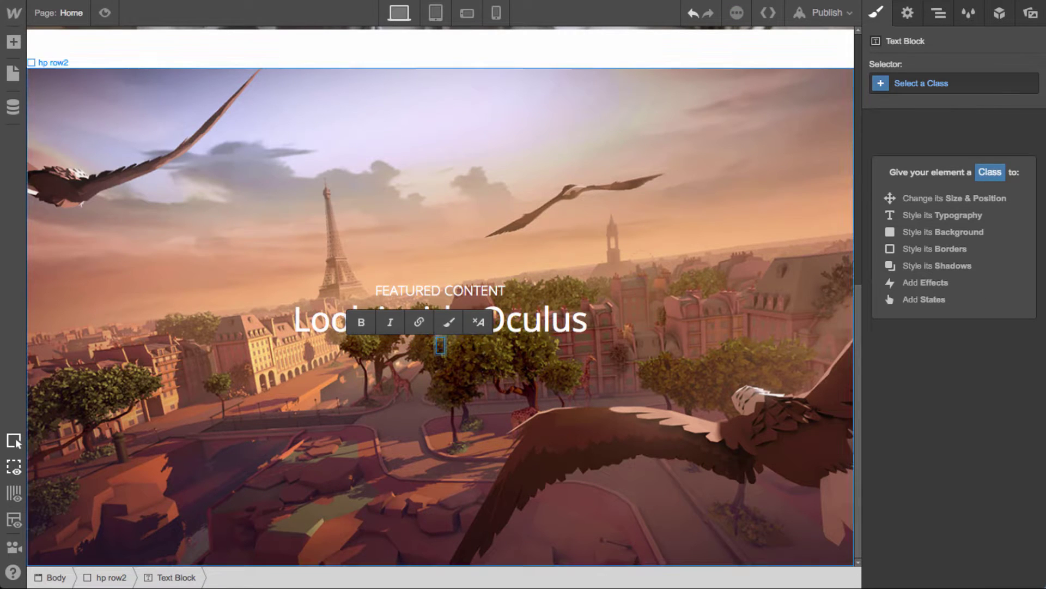
key("Escape")
Assign the existing icon class to the text block and add a new combo class named "big white"
left_click(993, 84)
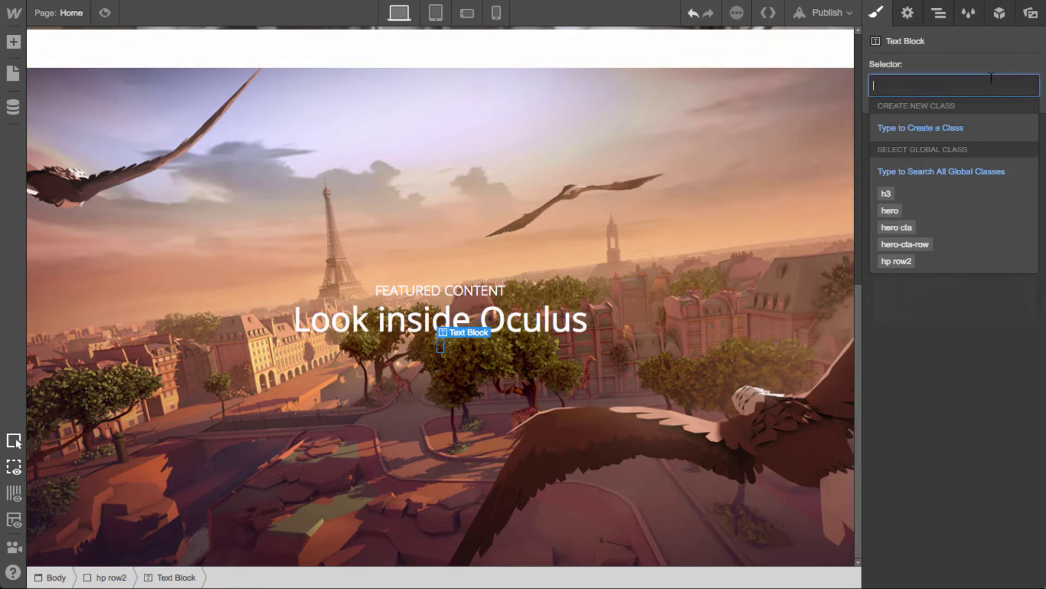
type("icon")
key("Return")
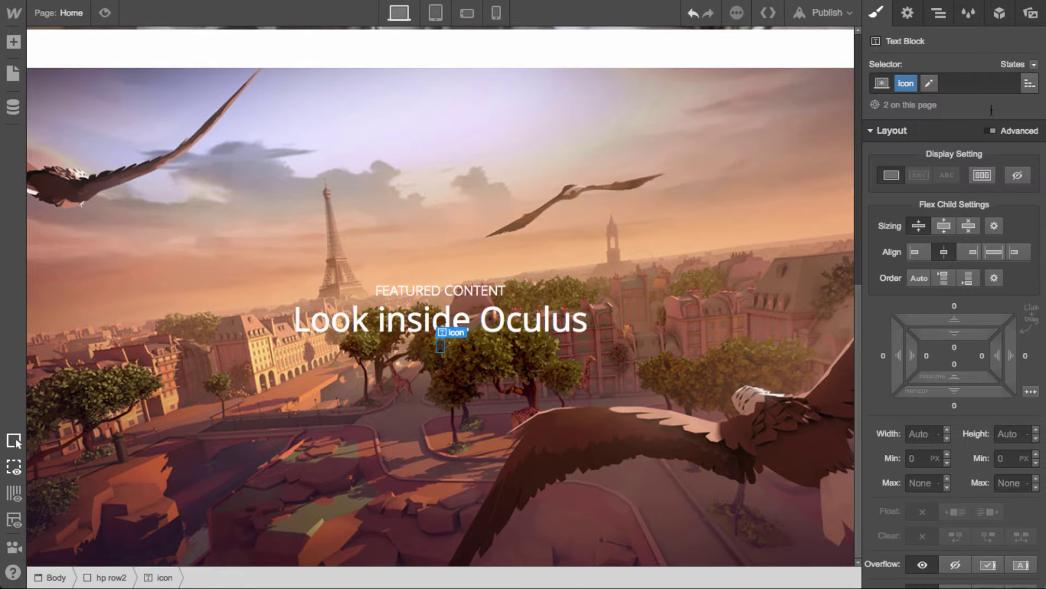
left_click(931, 83)
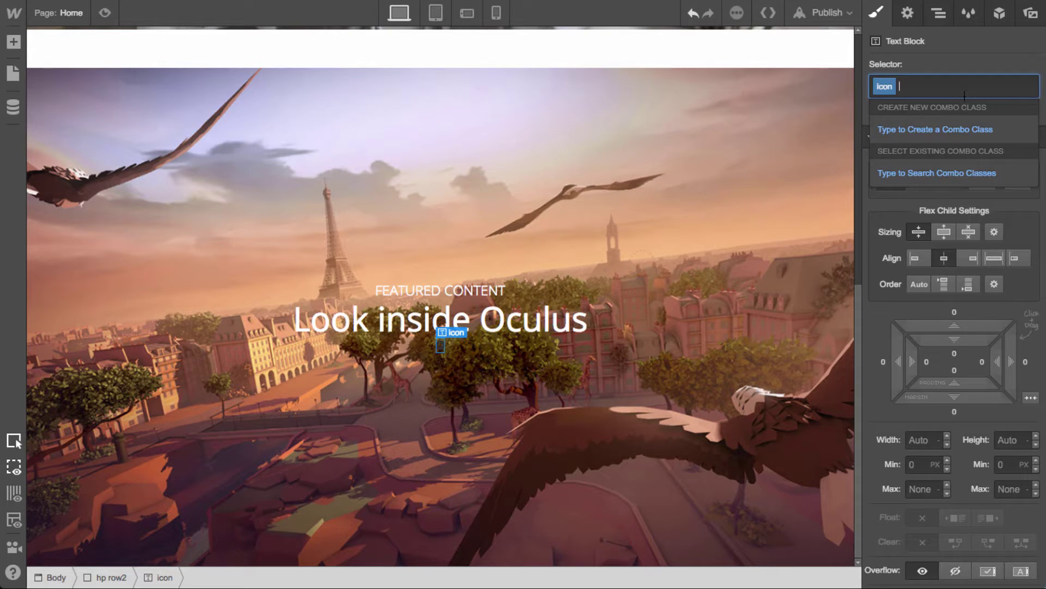
type("big white")
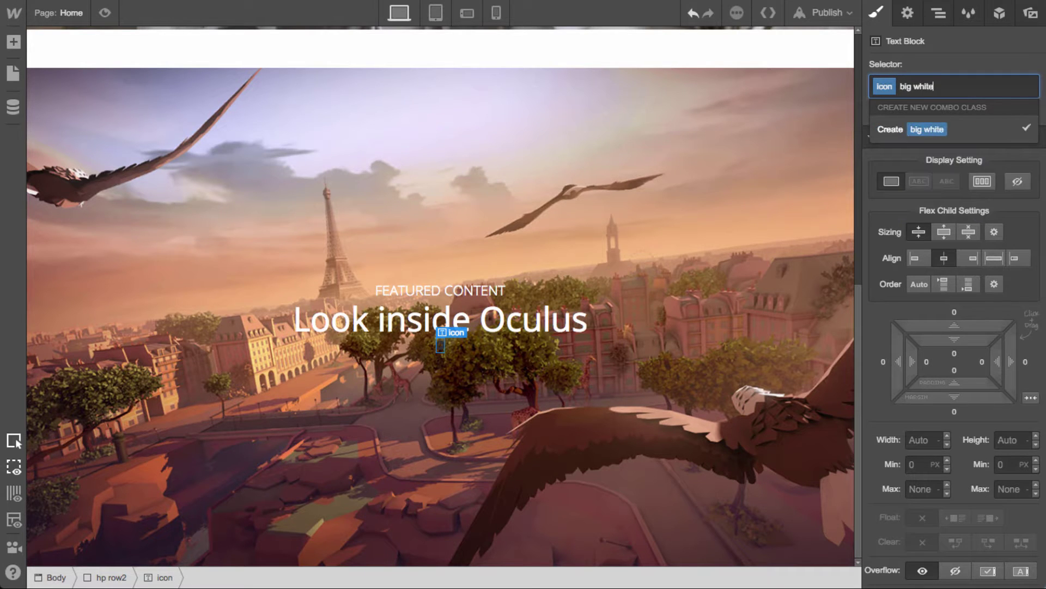
key("Return")
Set the font colour of the big white play icon to white
scroll(999, 436, "down", 6)
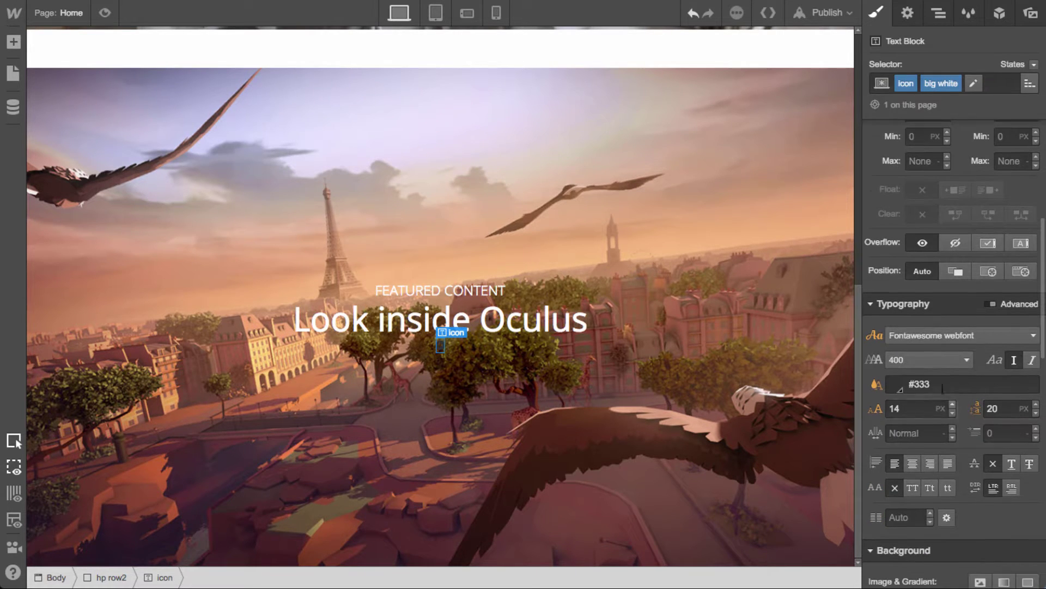
left_click(953, 385)
type("white")
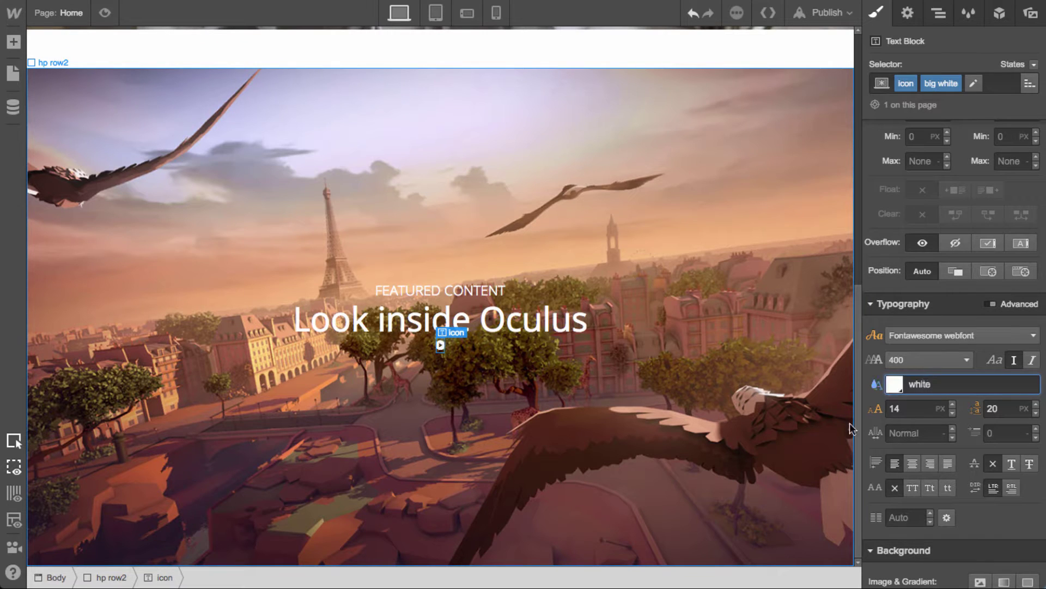
Set both the font size and the line height of the big white play icon to 100 px
scroll(885, 458, "down", 3)
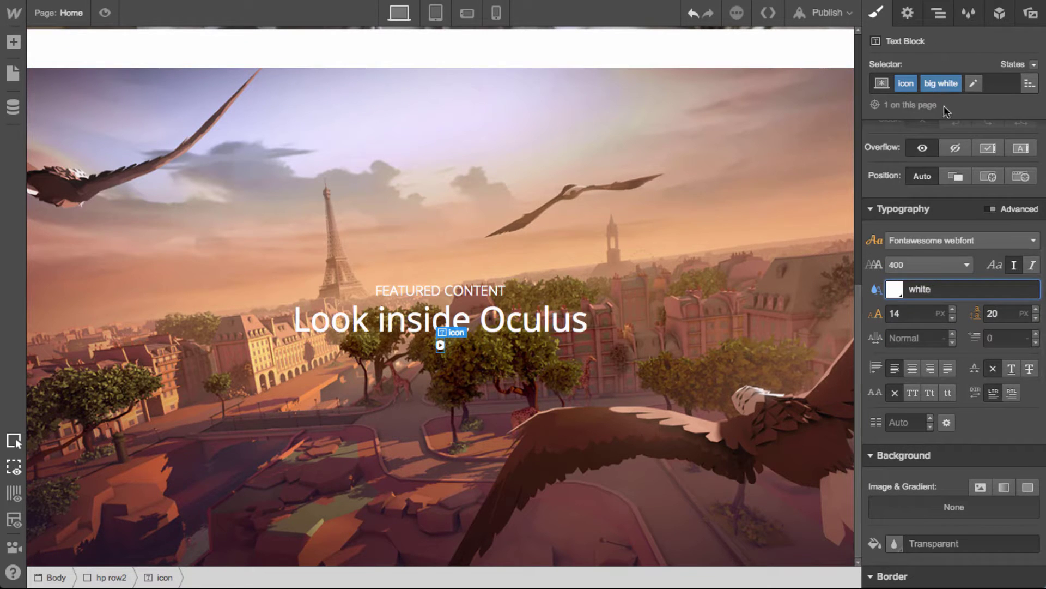
left_click(910, 314)
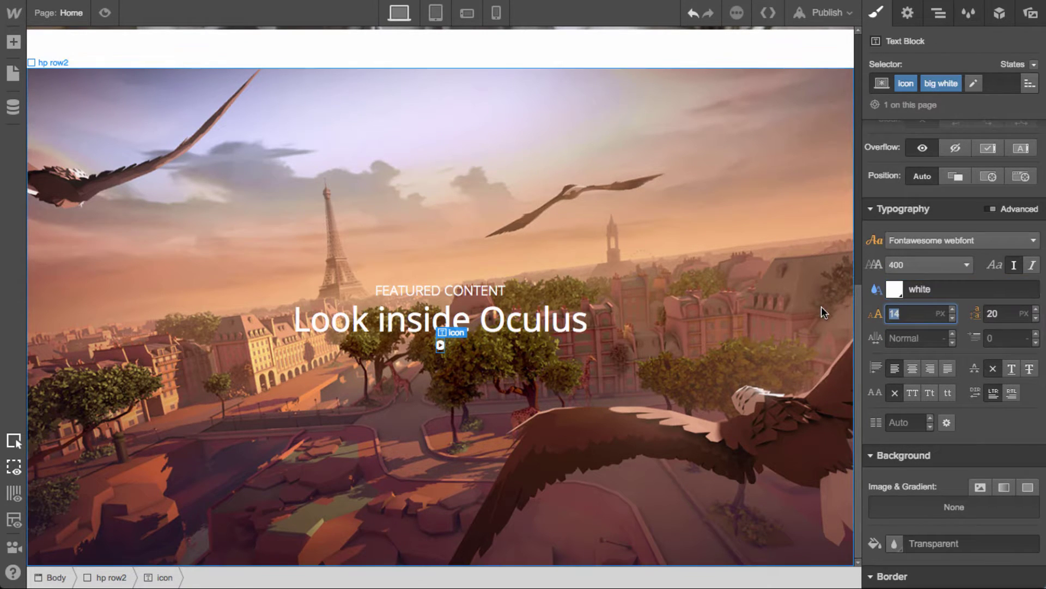
type("44")
key("shift+Up")
key("shift+Up")
key("shift+Up")
key("shift+Up")
key("shift+Up")
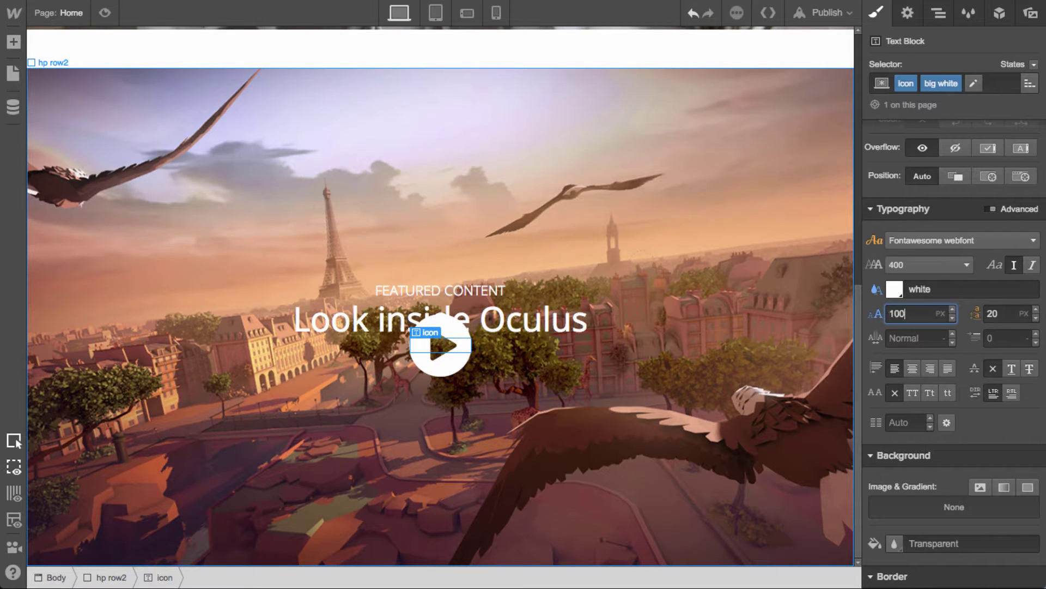
left_click(997, 313)
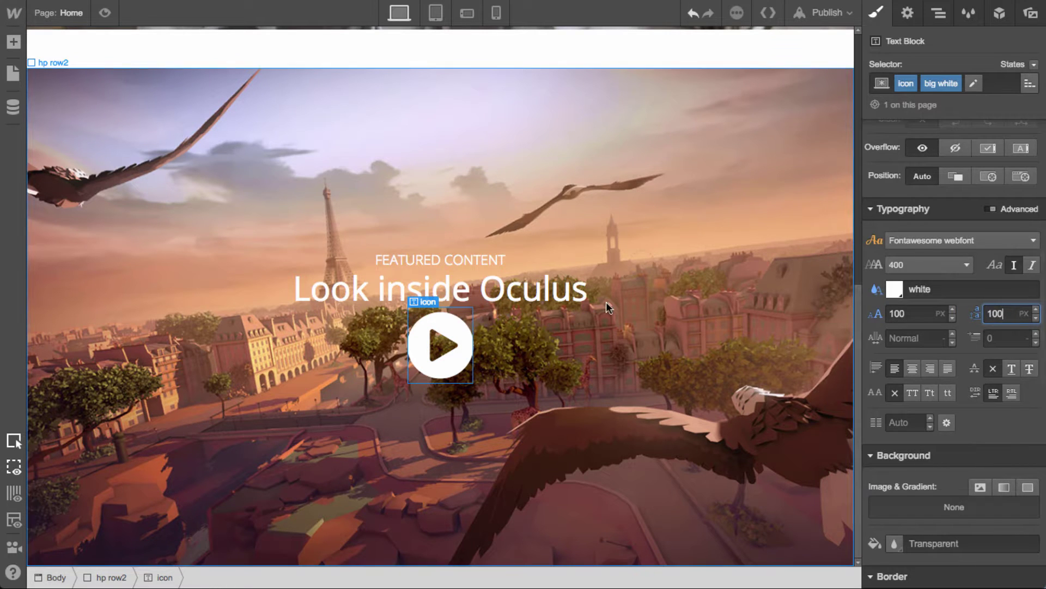
Give the "Look inside Oculus" heading a bottom margin of 15 px
left_click(557, 296)
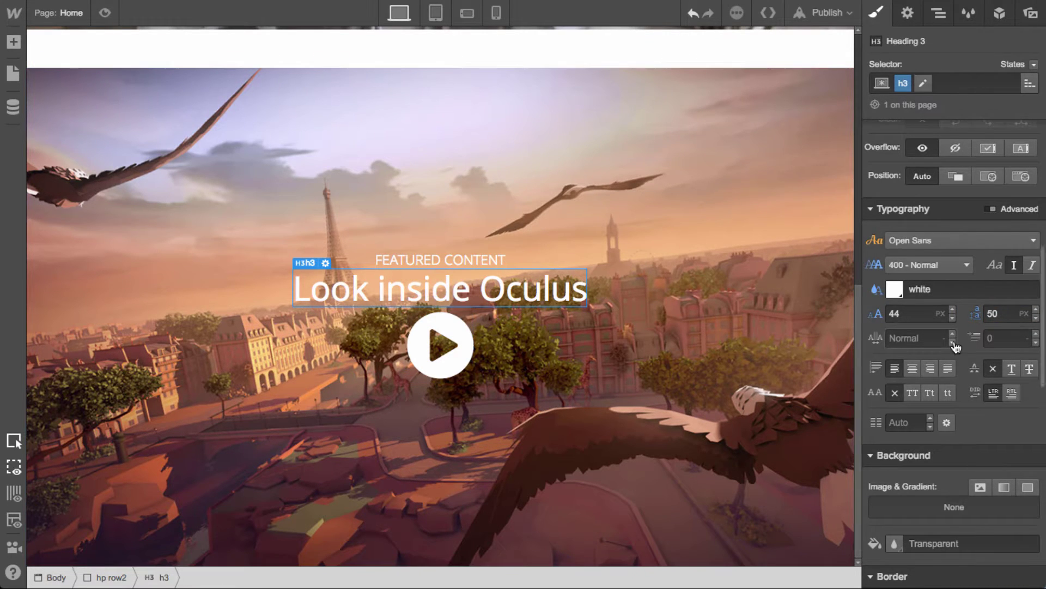
scroll(970, 338, "up", 5)
left_click_drag(958, 227, 961, 262)
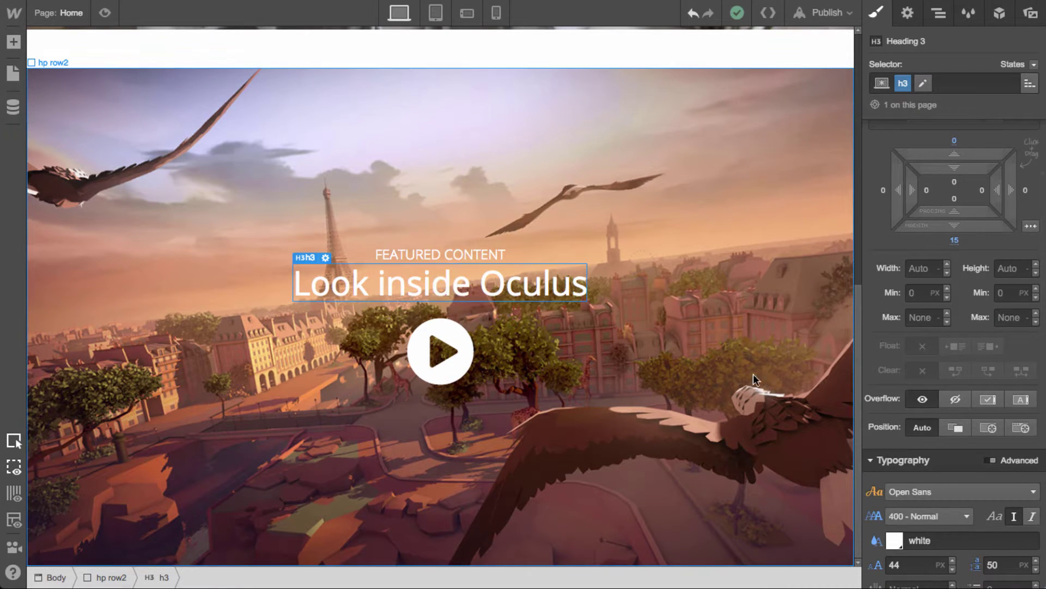
Add a Lightbox Link component between the "Look inside Oculus" heading and the large play icon
left_click(415, 357)
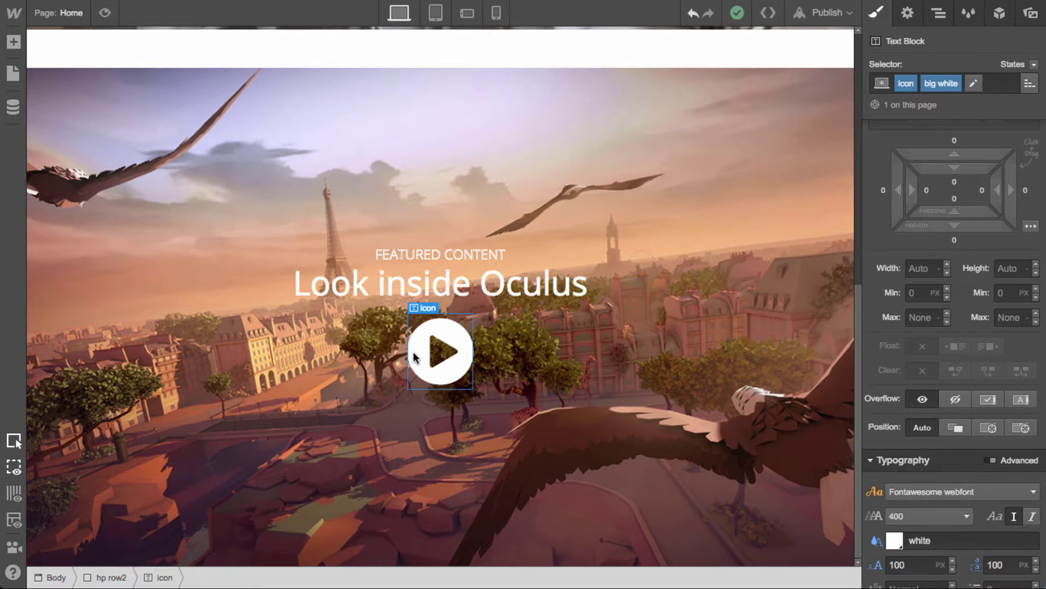
key("a")
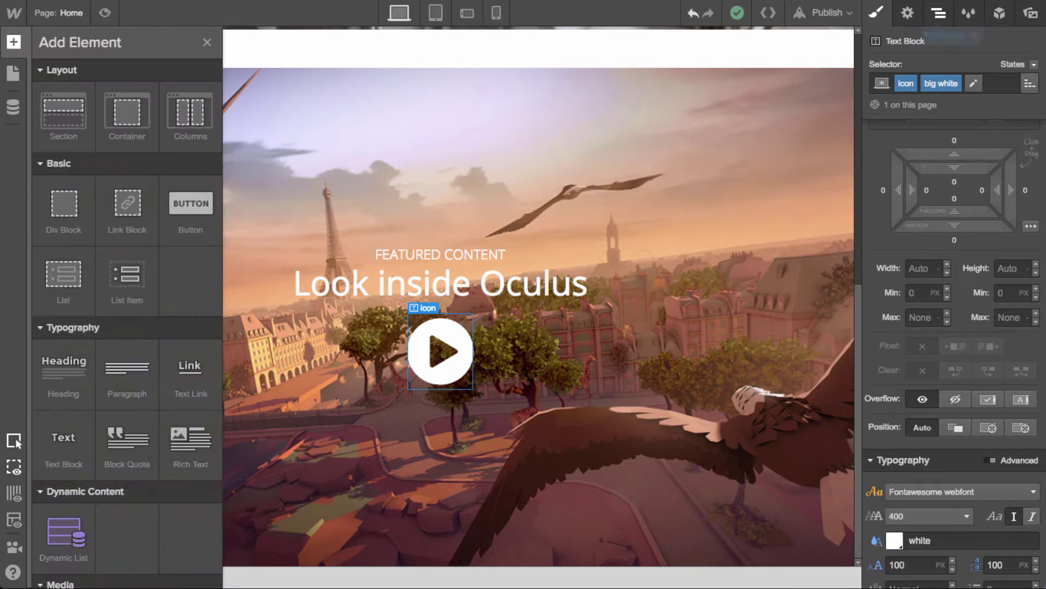
scroll(140, 362, "down", 10)
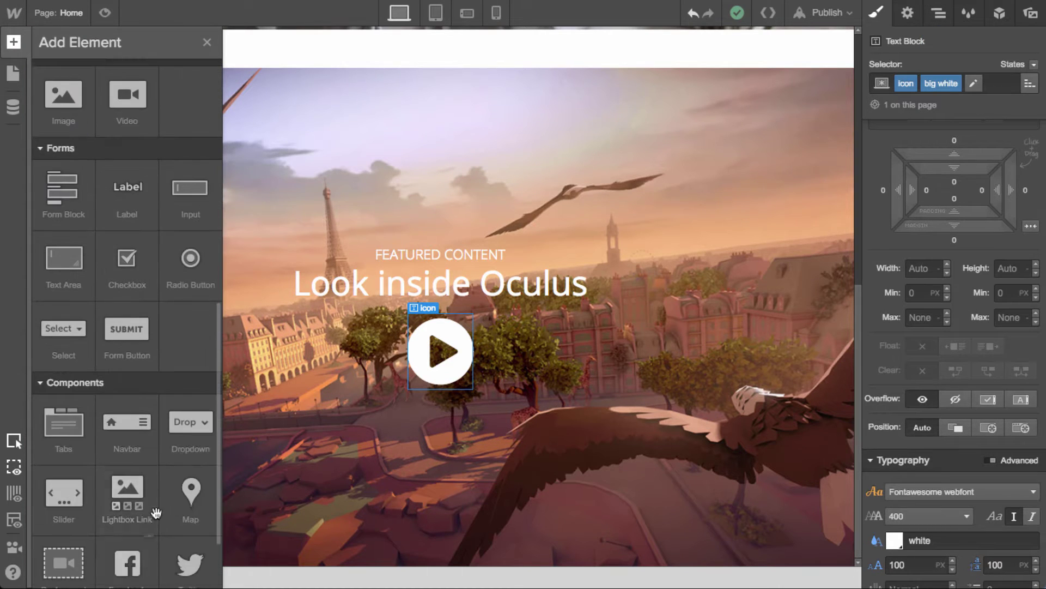
left_click_drag(143, 490, 432, 322)
Nest the large play icon inside the Lightbox Link and delete the link's thumbnail image
left_click(938, 13)
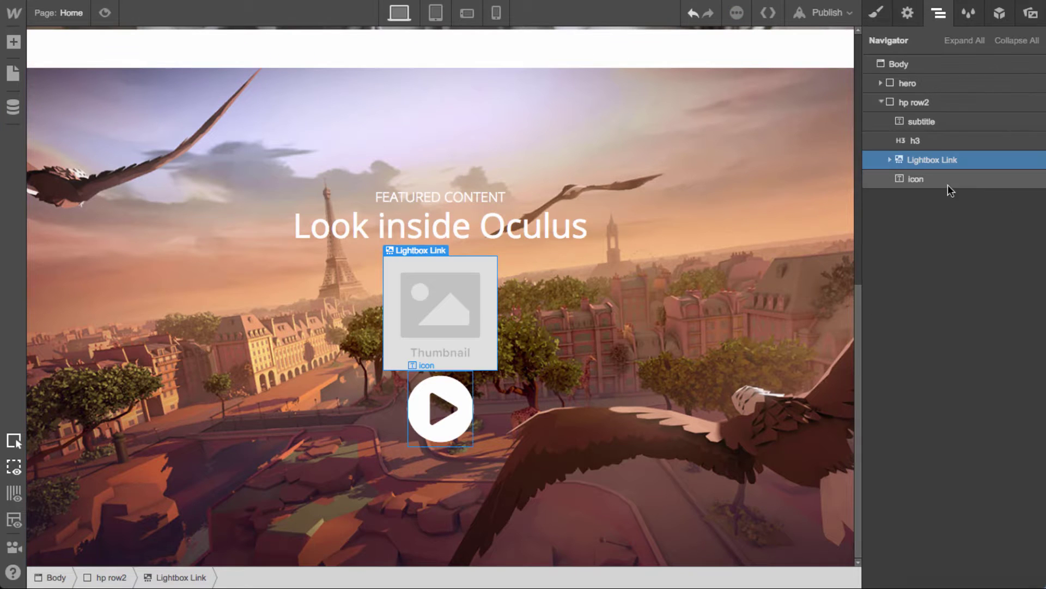
left_click(890, 160)
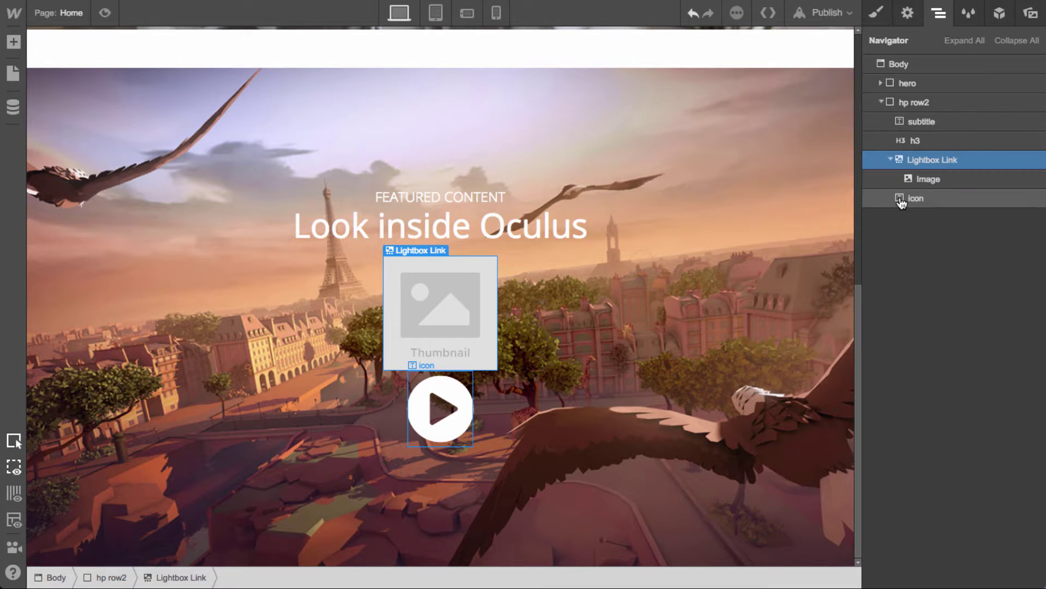
left_click_drag(901, 201, 926, 180)
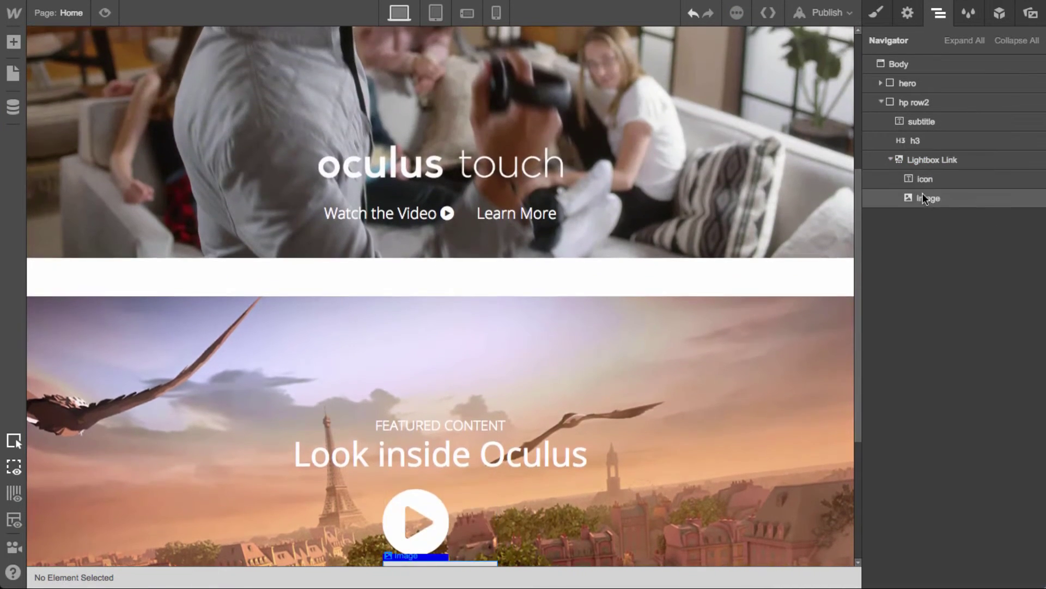
left_click(924, 199)
key("Delete")
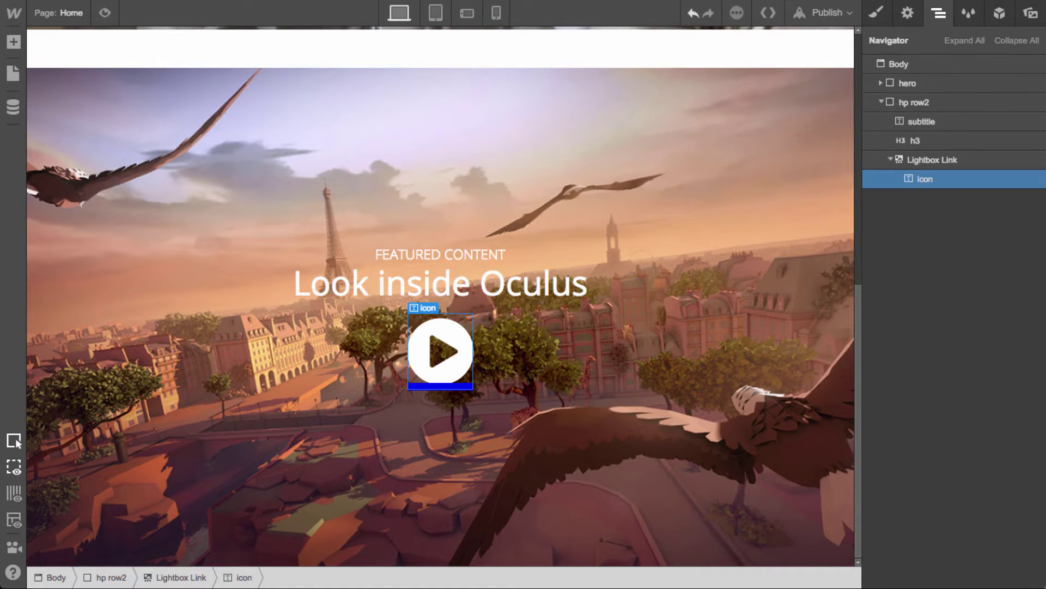
Create and assign a class named "lightbox link" to the Lightbox Link
left_click(948, 159)
left_click(877, 12)
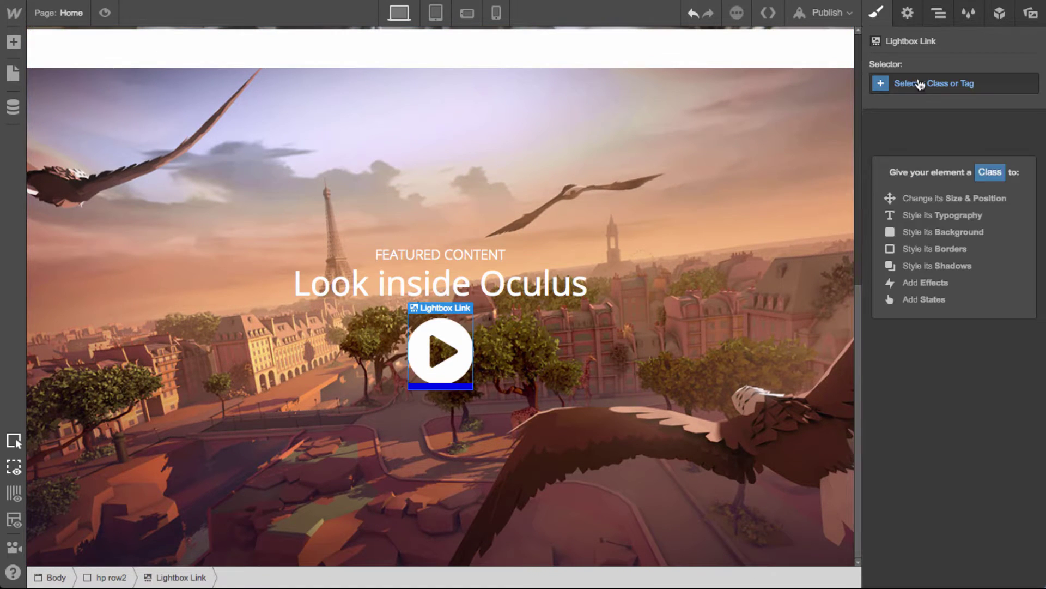
left_click(927, 82)
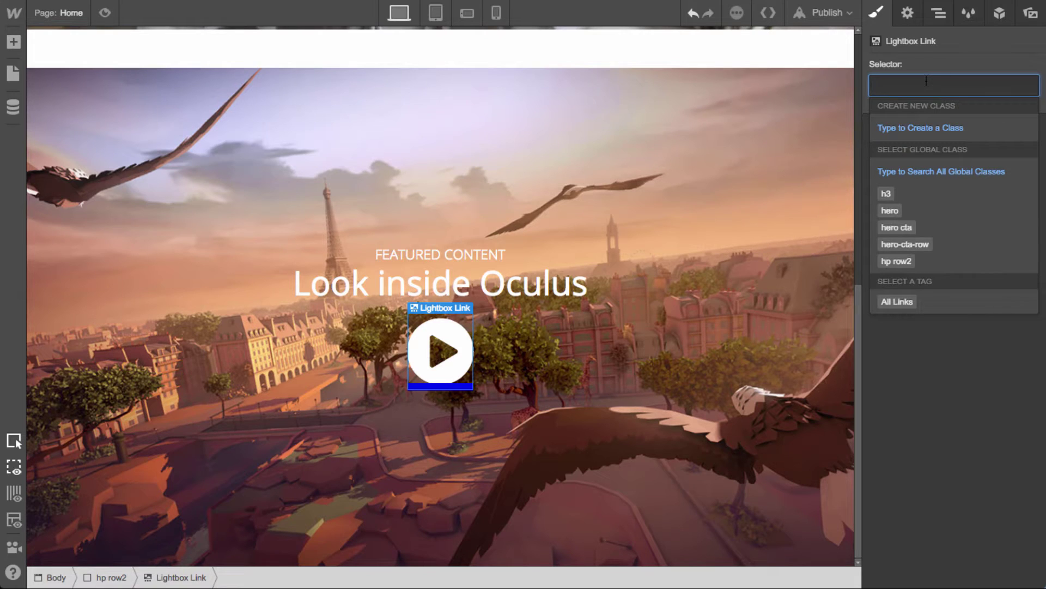
type("lightbox")
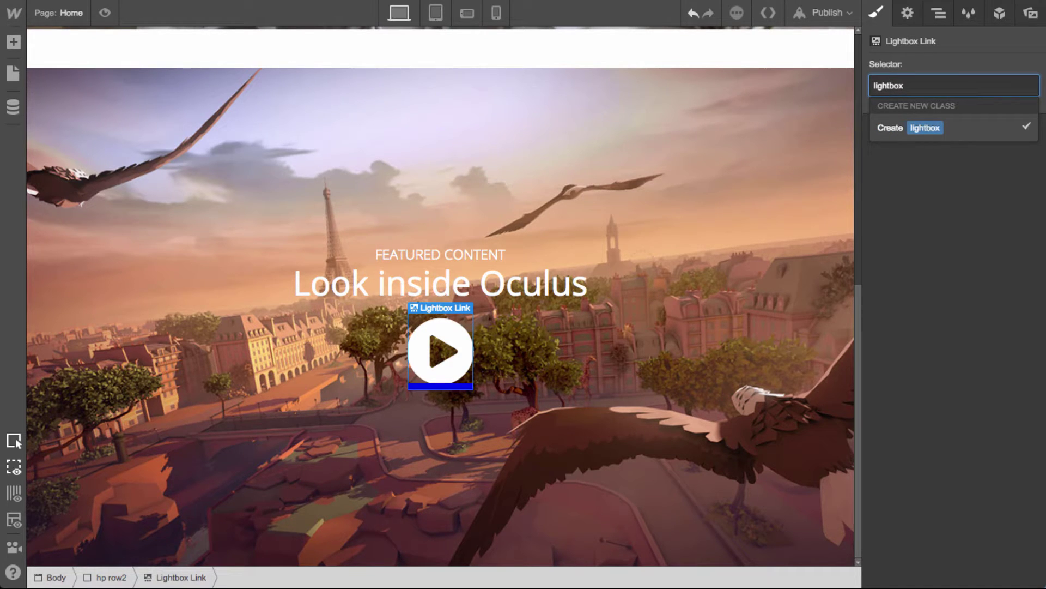
type(" link")
key("Return")
Set the lightbox link's text decoration to none to remove the underline below the play icon
scroll(958, 436, "down", 3)
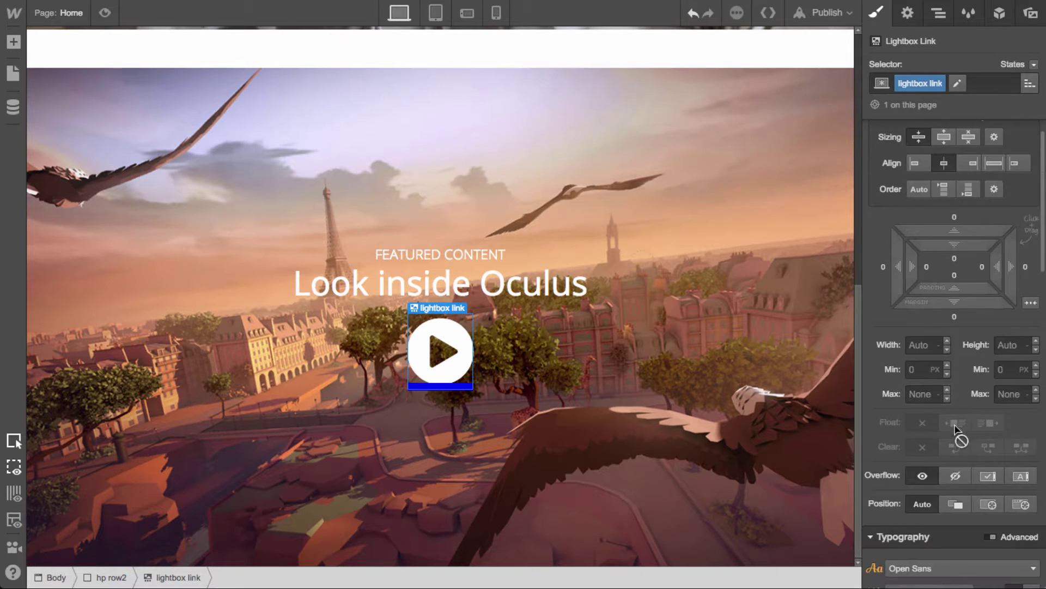
scroll(951, 500, "down", 4)
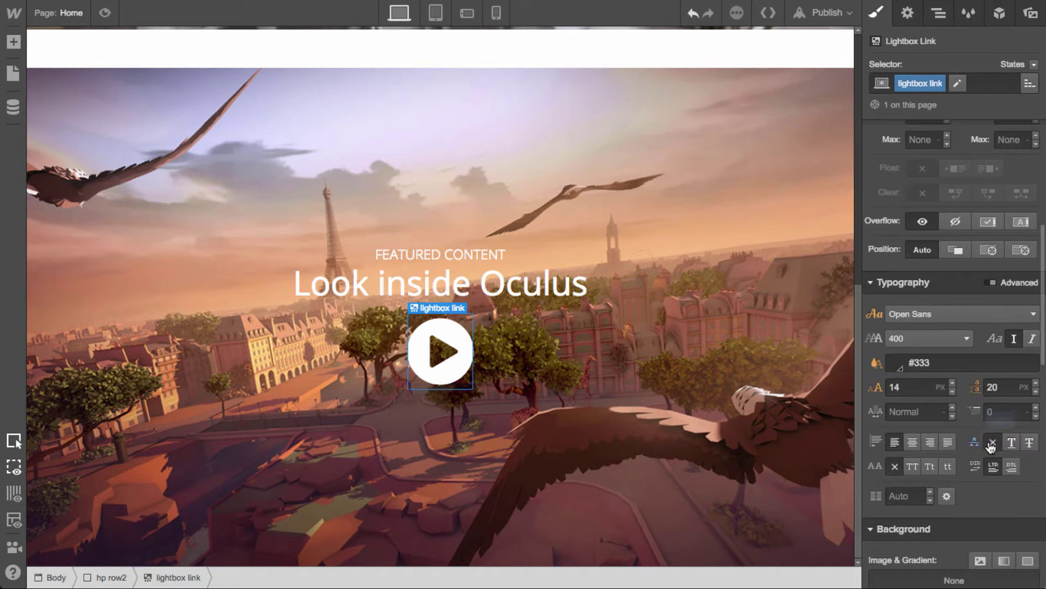
left_click(479, 356)
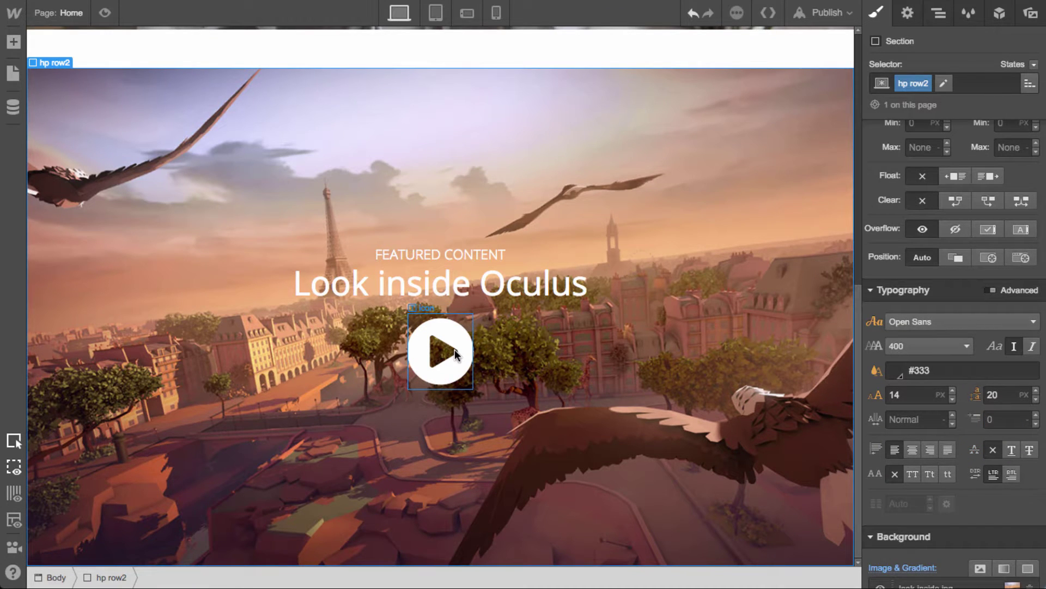
left_click(456, 354)
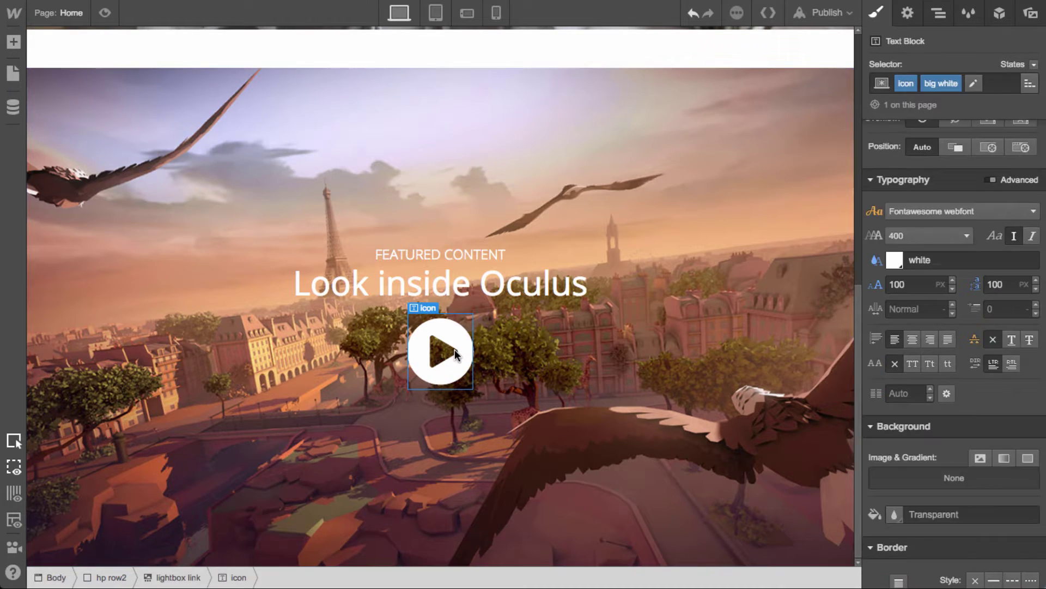
left_click(909, 15)
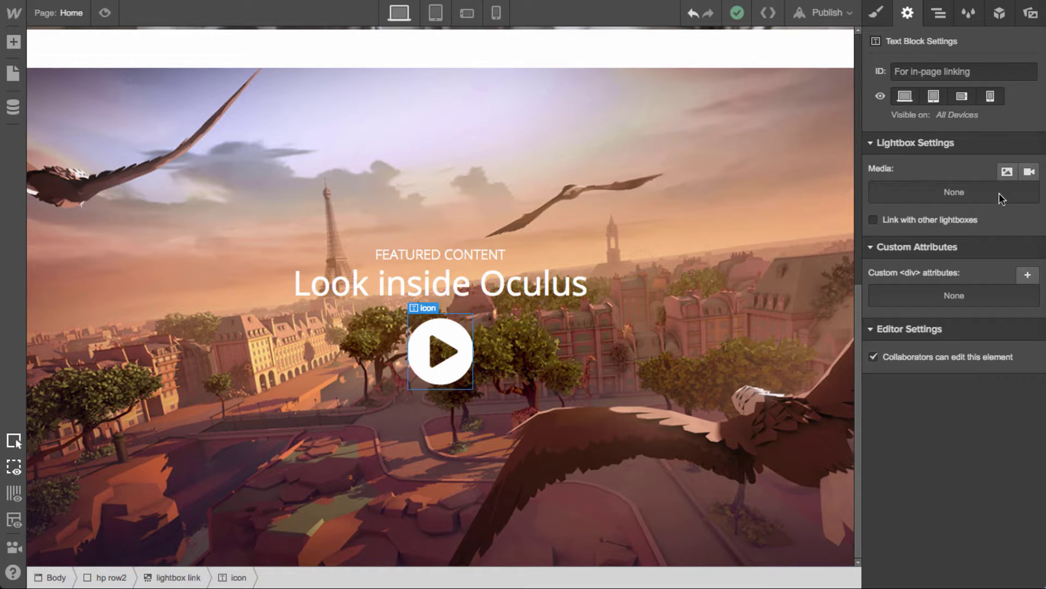
left_click(1029, 171)
type("https://youtu.be/pN6YCFIS8nU")
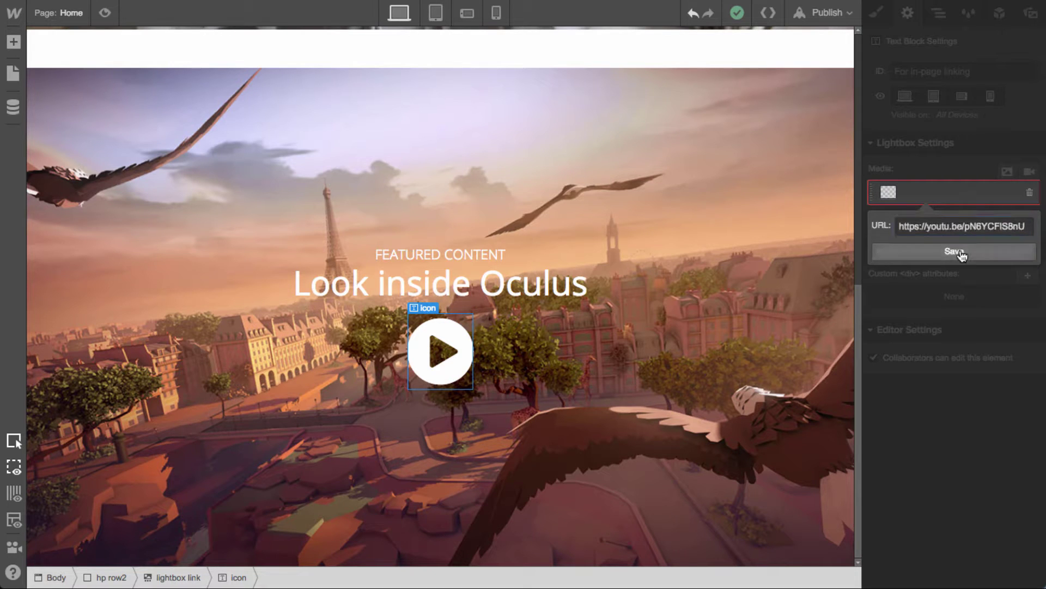
left_click(959, 254)
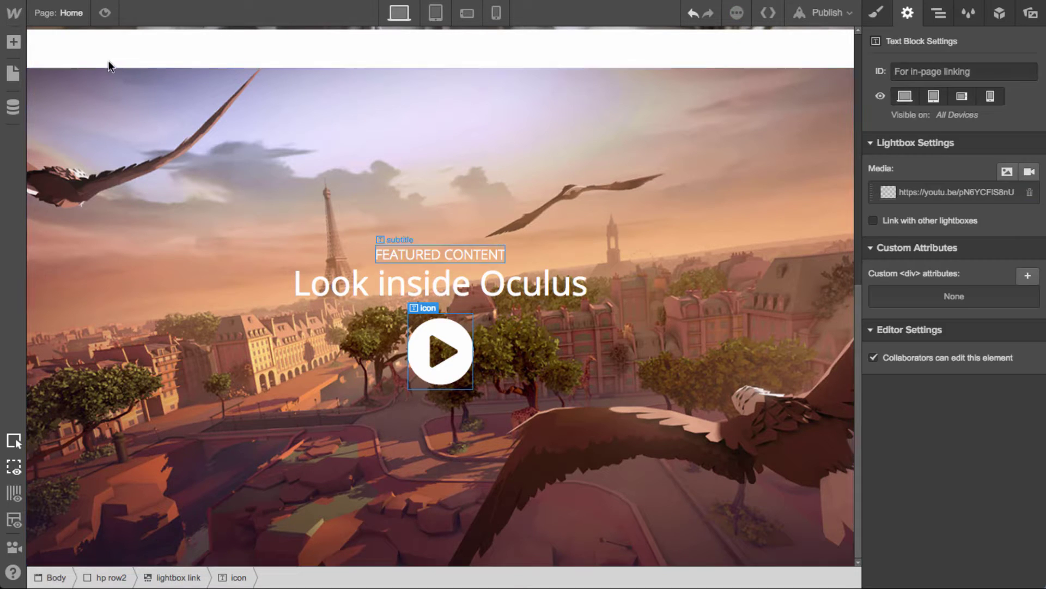
Preview the page and test the large play icon's video lightbox, close the video, and return to editing
left_click(105, 12)
scroll(447, 343, "up", 6)
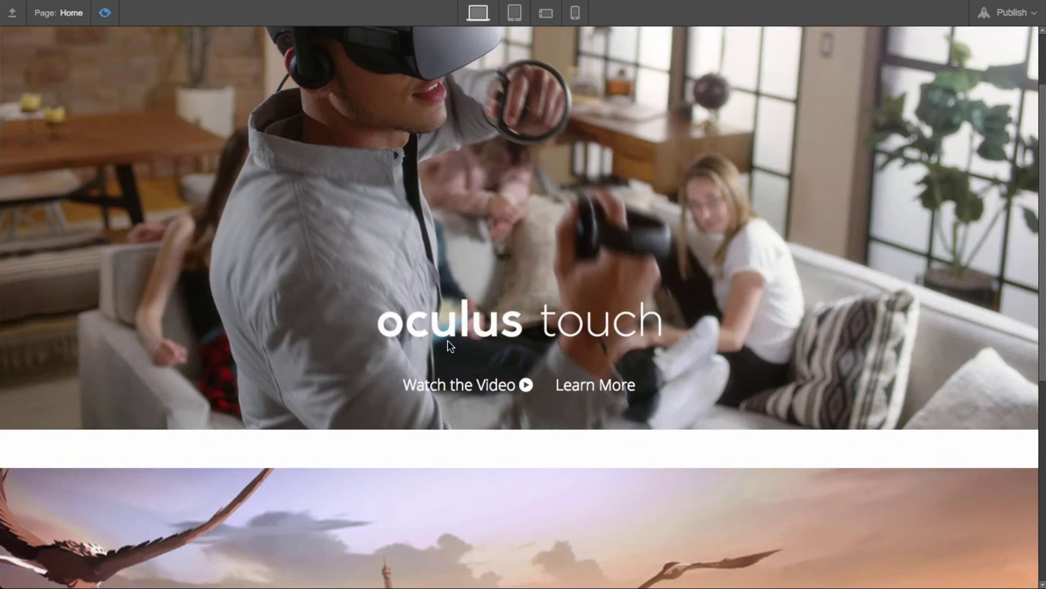
scroll(483, 390, "down", 6)
left_click(531, 371)
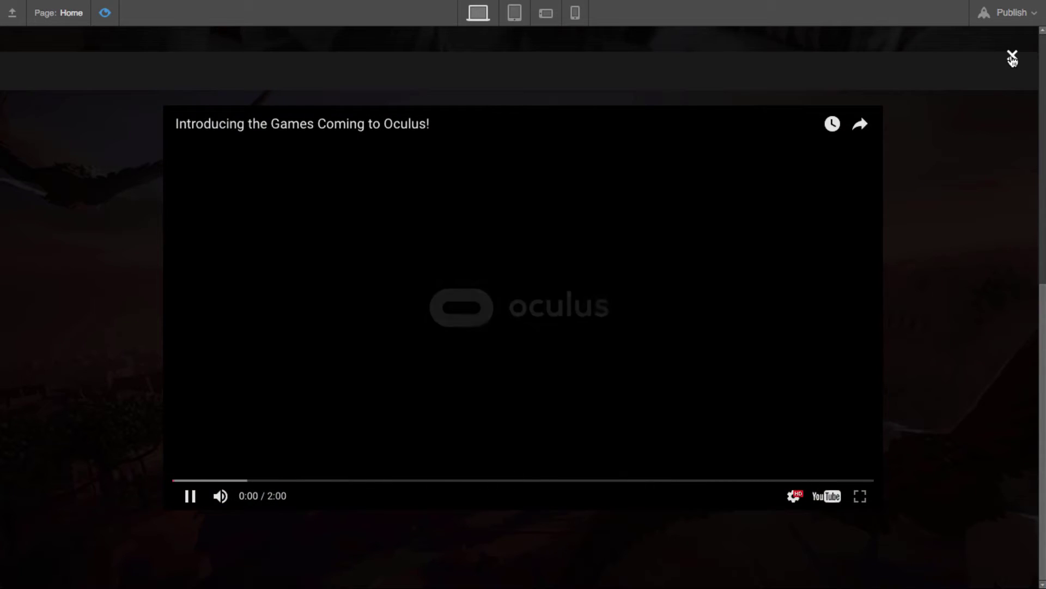
left_click(1012, 58)
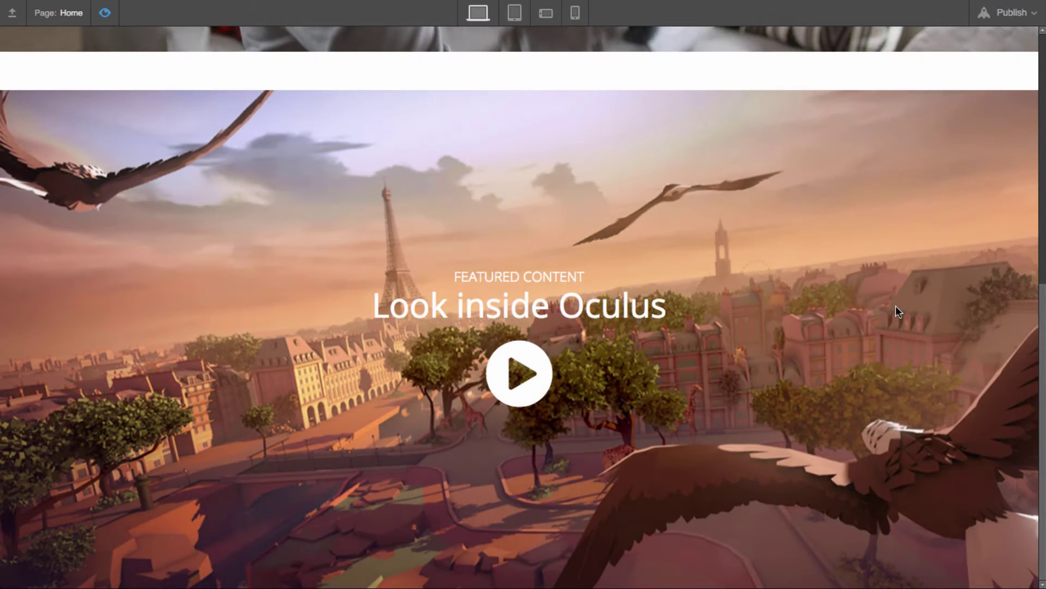
scroll(895, 305, "up", 6)
scroll(415, 74, "down", 5)
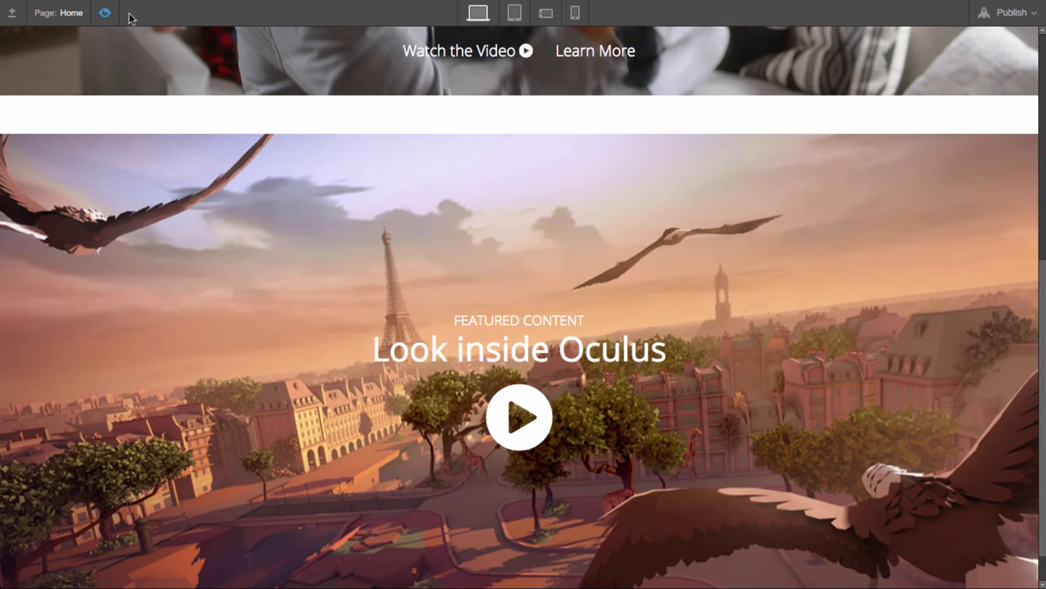
left_click(105, 13)
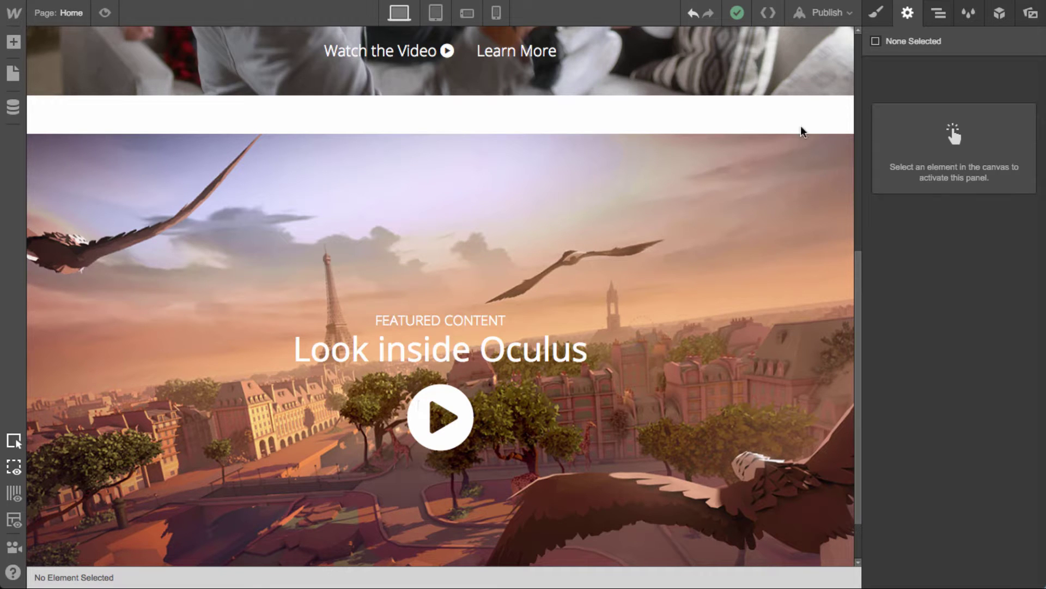
Collapse hp row2 in the page structure and add a new Section directly below it
left_click(948, 12)
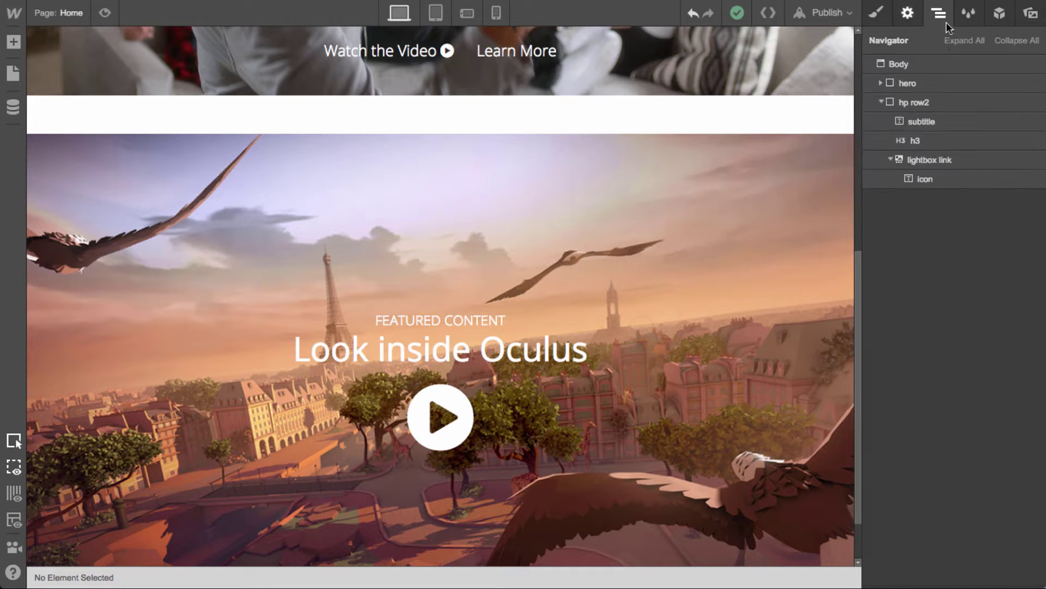
left_click(883, 106)
left_click(881, 103)
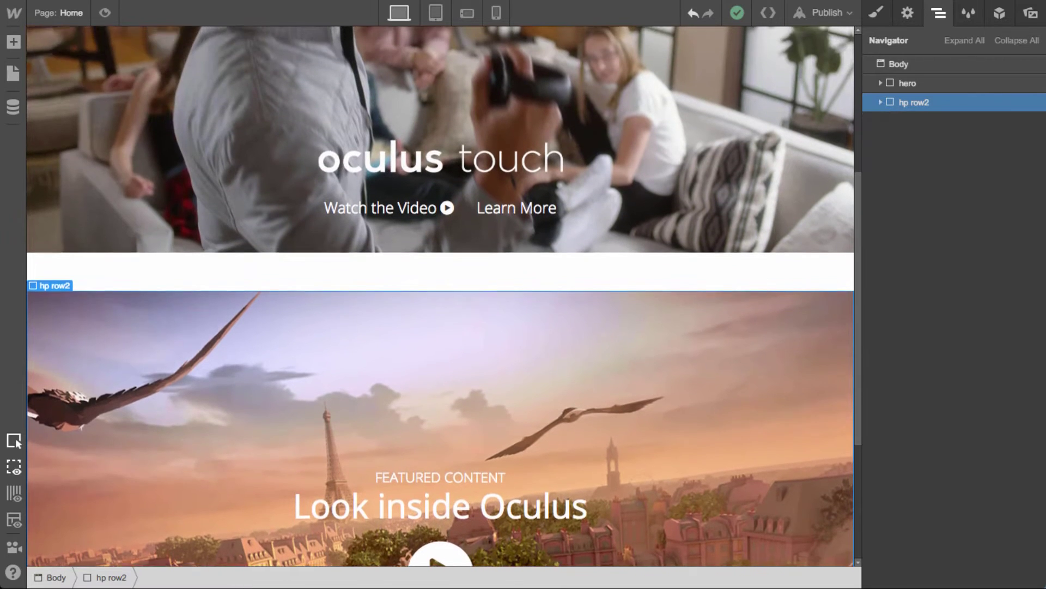
key("a")
left_click_drag(644, 166, 948, 112)
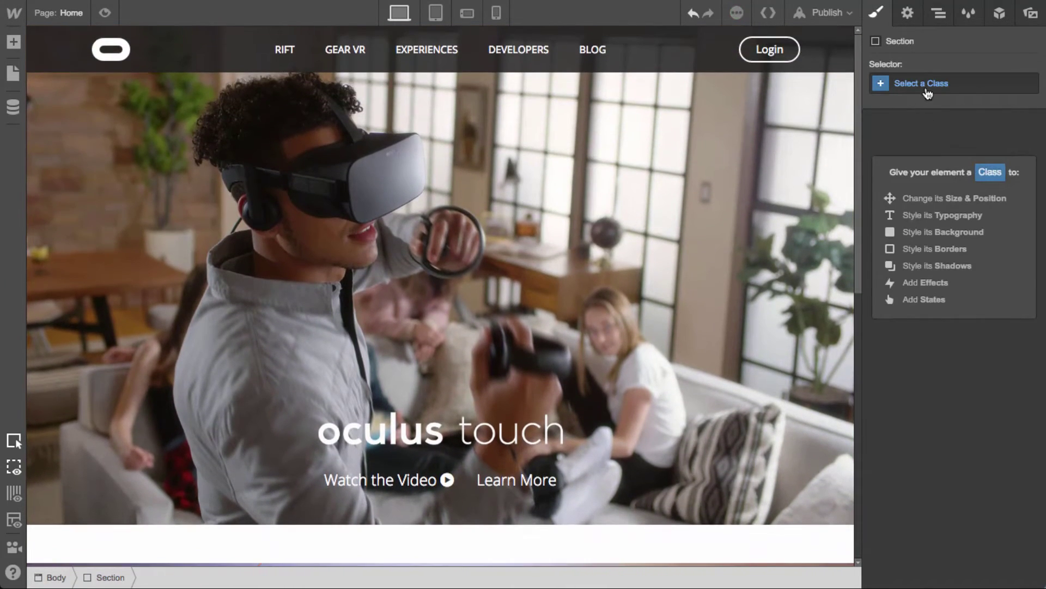
Create a class named "section" for the new section and set its top and bottom padding to 75 px
left_click(927, 86)
type("section")
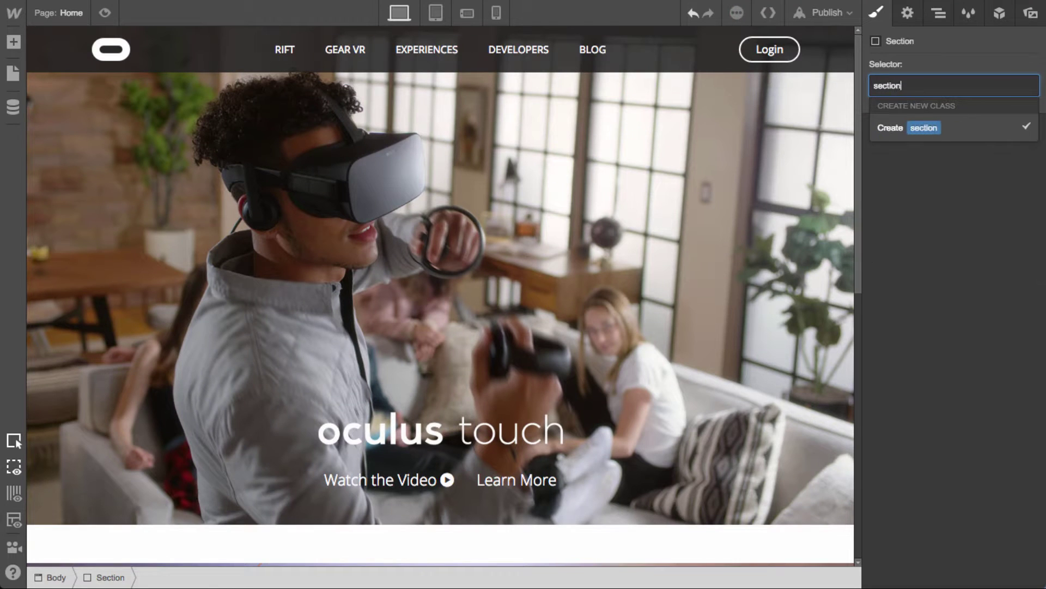
key("Return")
scroll(491, 364, "down", 10)
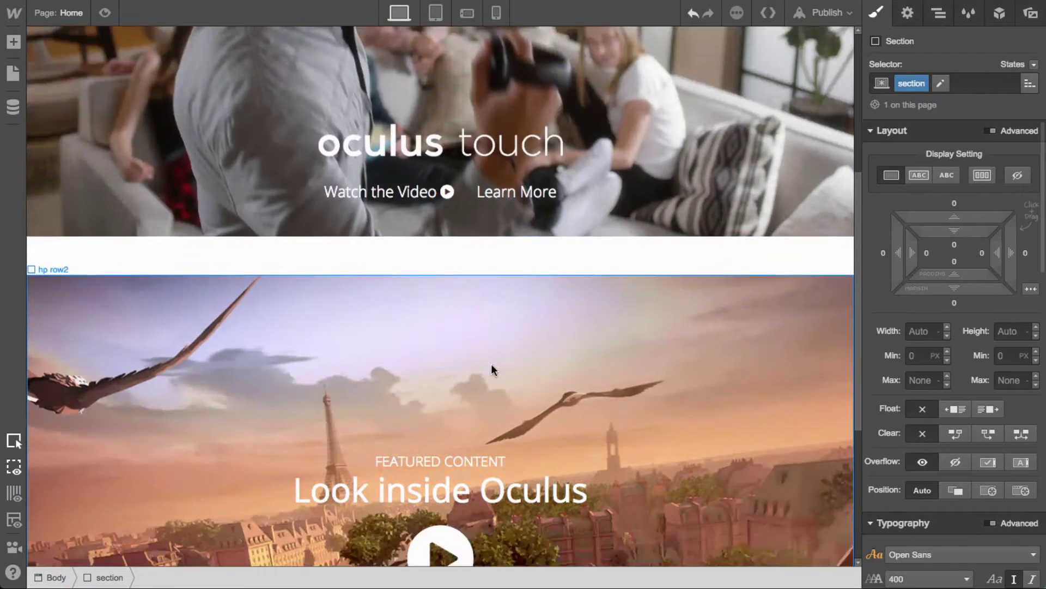
left_click_drag(963, 235, 973, 405)
scroll(714, 398, "down", 3)
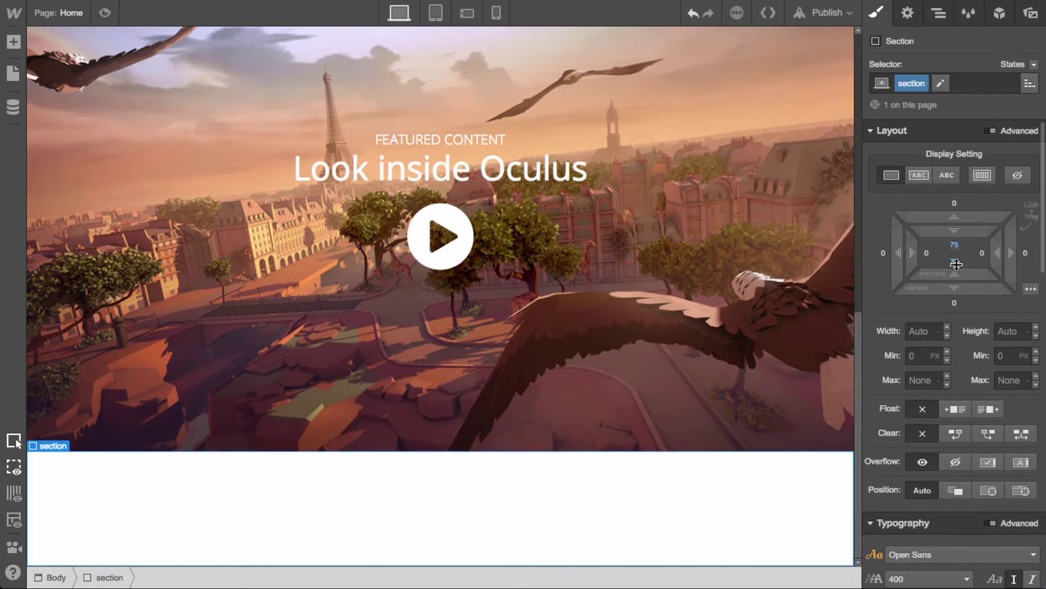
Add a Container inside the empty section below the featured content
key("a")
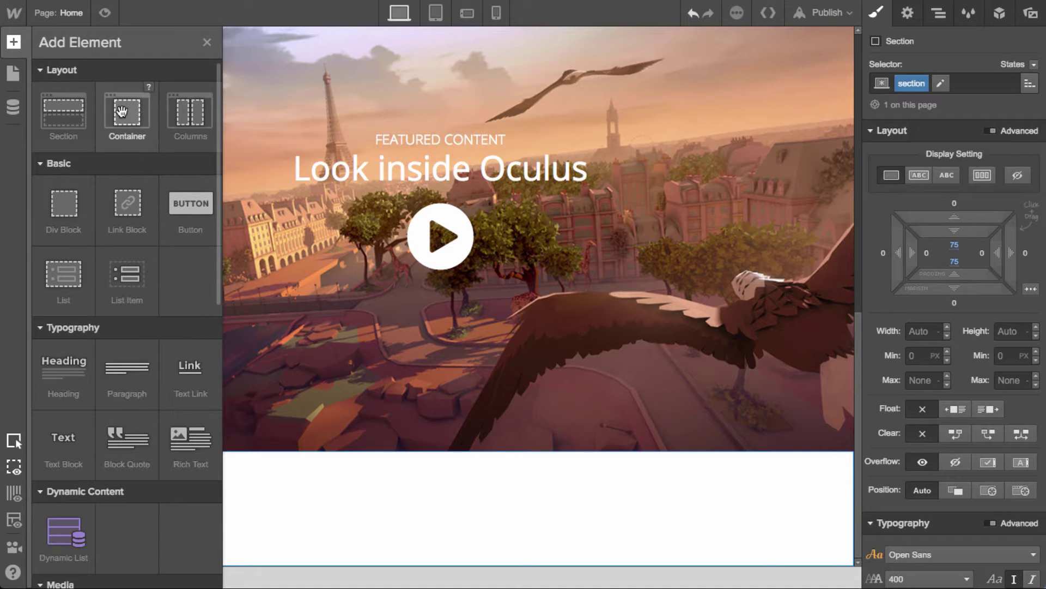
left_click_drag(127, 114, 481, 510)
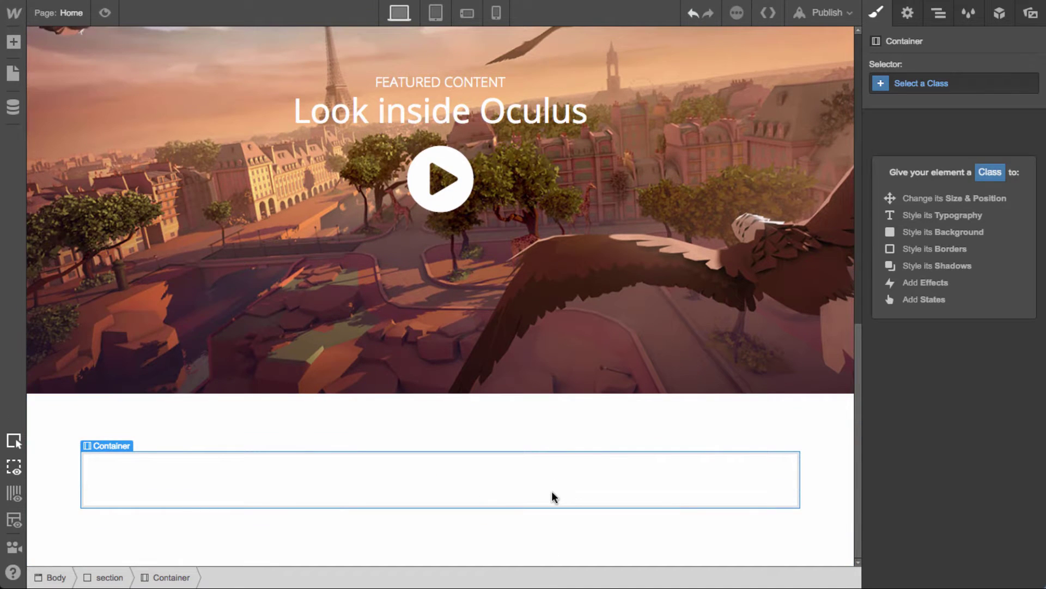
key("a")
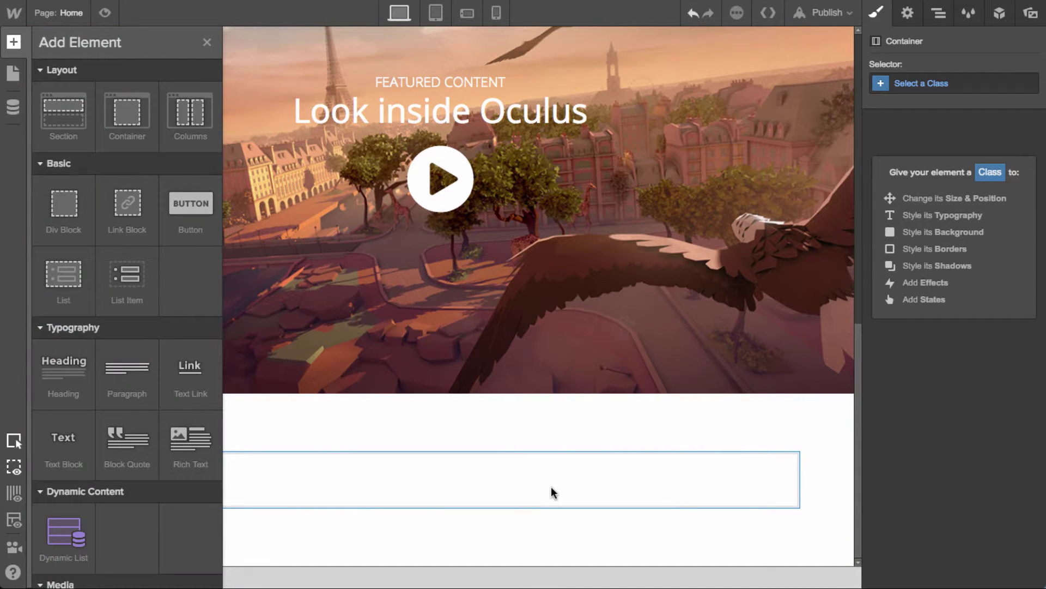
key("a")
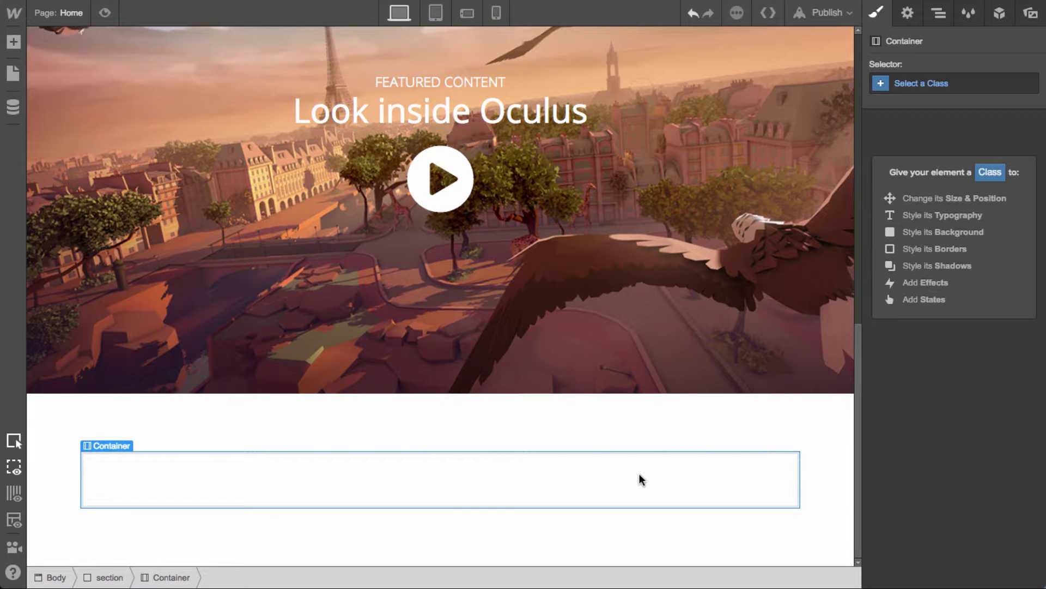
Add an H2 heading inside the container with the text "Let your mind explore"
key("a")
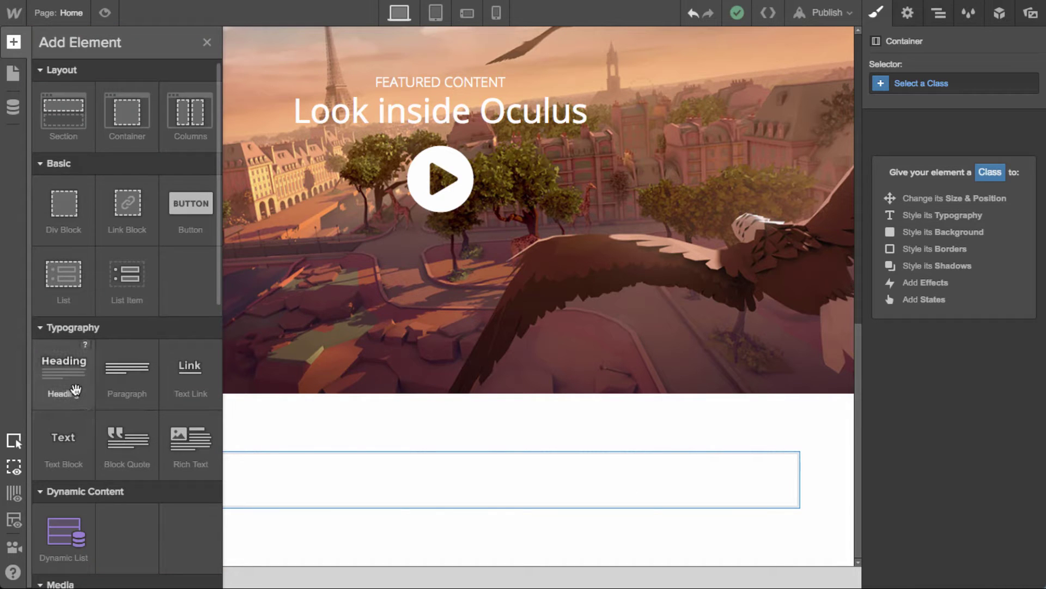
left_click(69, 417)
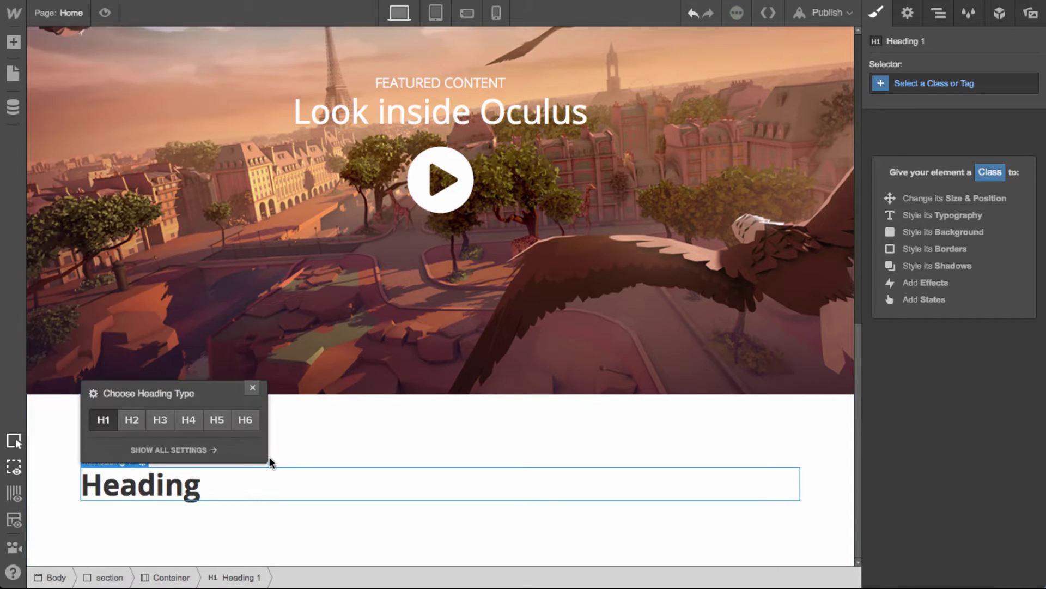
left_click(135, 420)
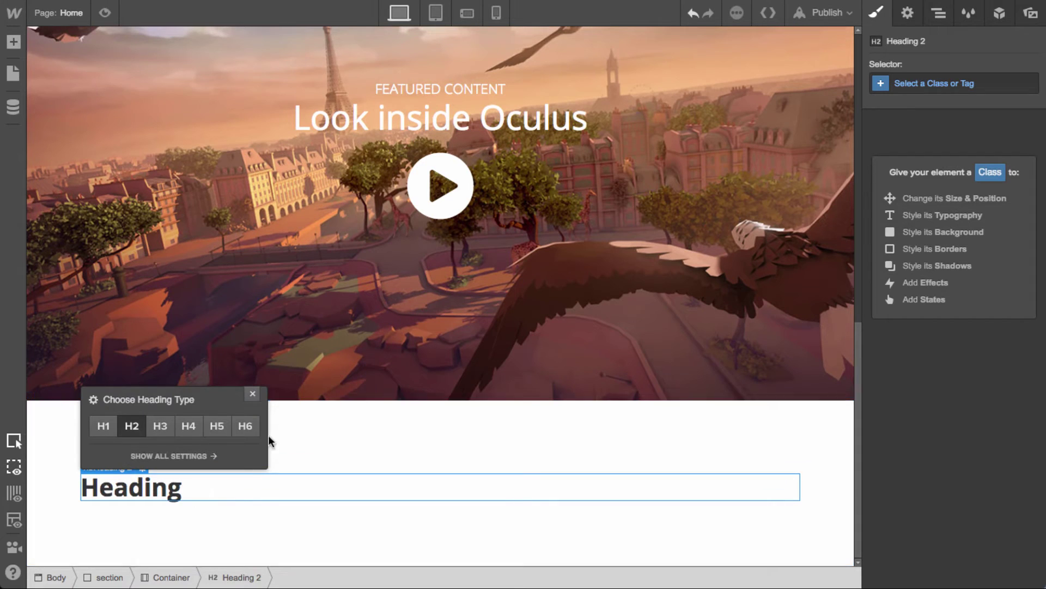
left_click(253, 394)
double_click(135, 487)
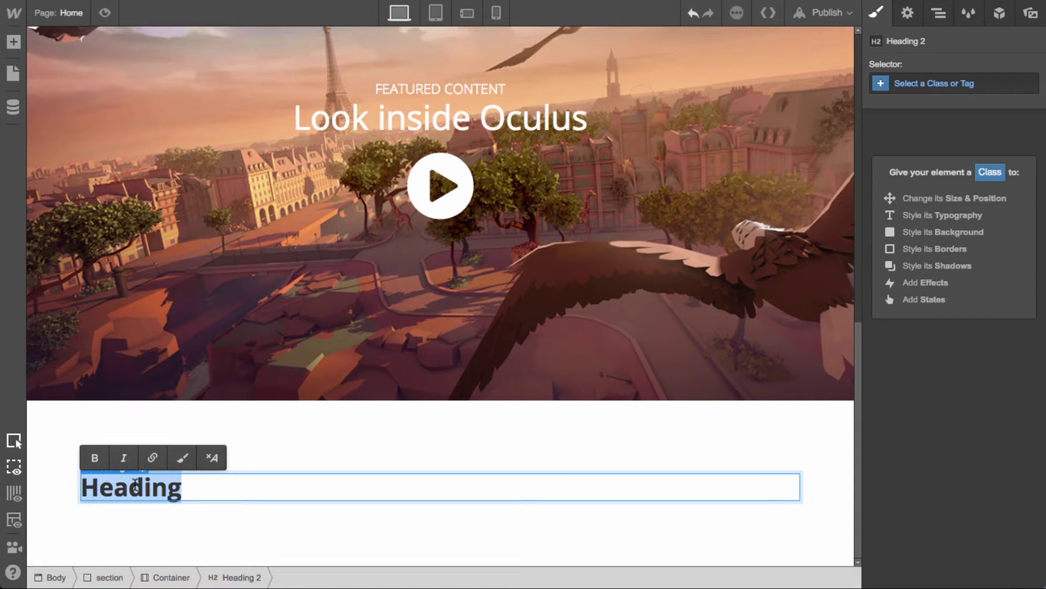
type("Let your mind e")
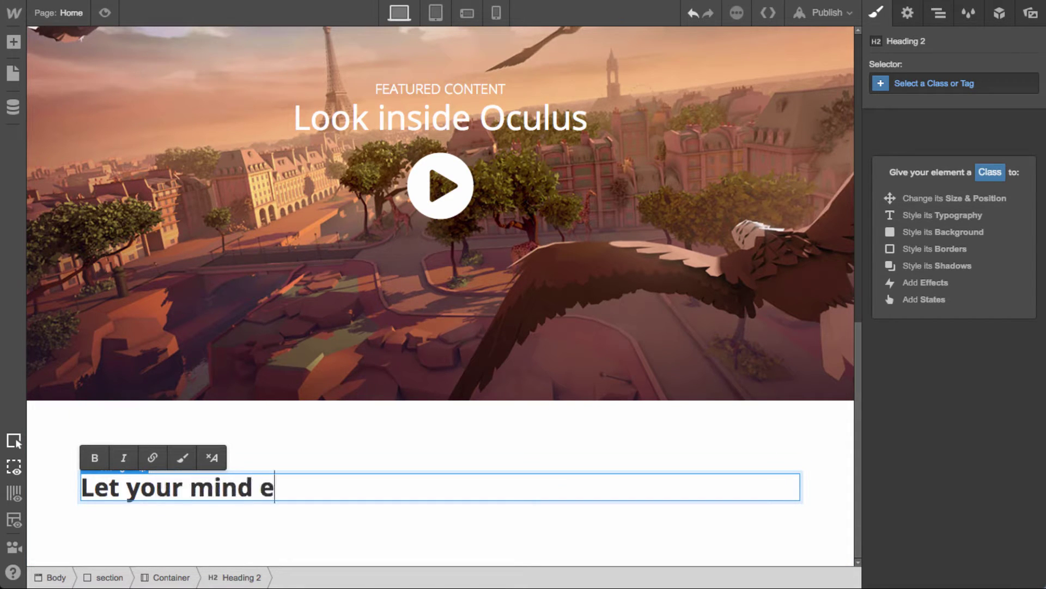
type("xplore")
key("Escape")
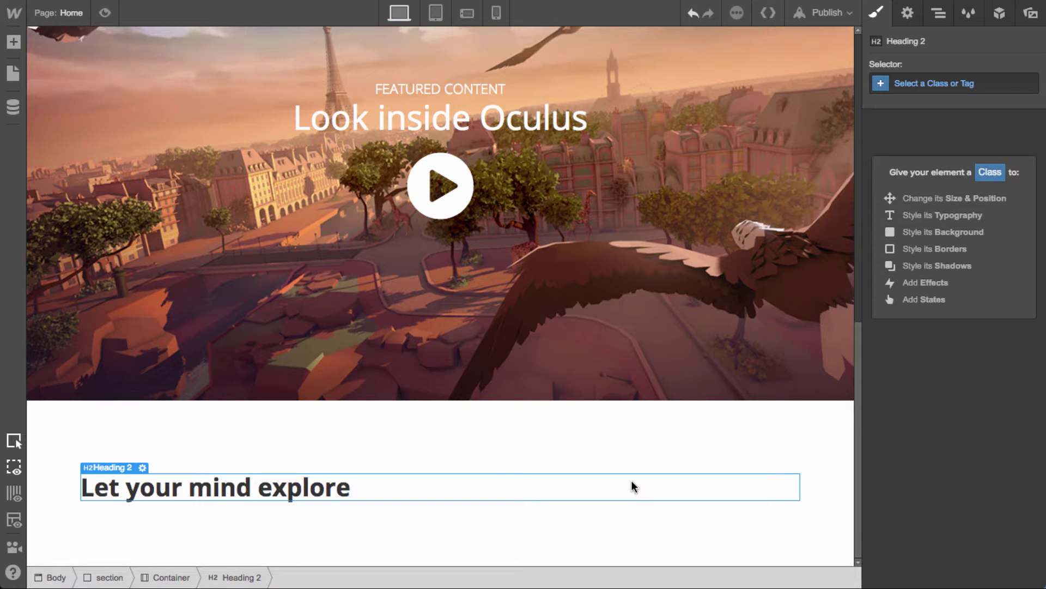
Select the container around the heading and create a class named "text container" for it
key("Escape")
left_click(986, 85)
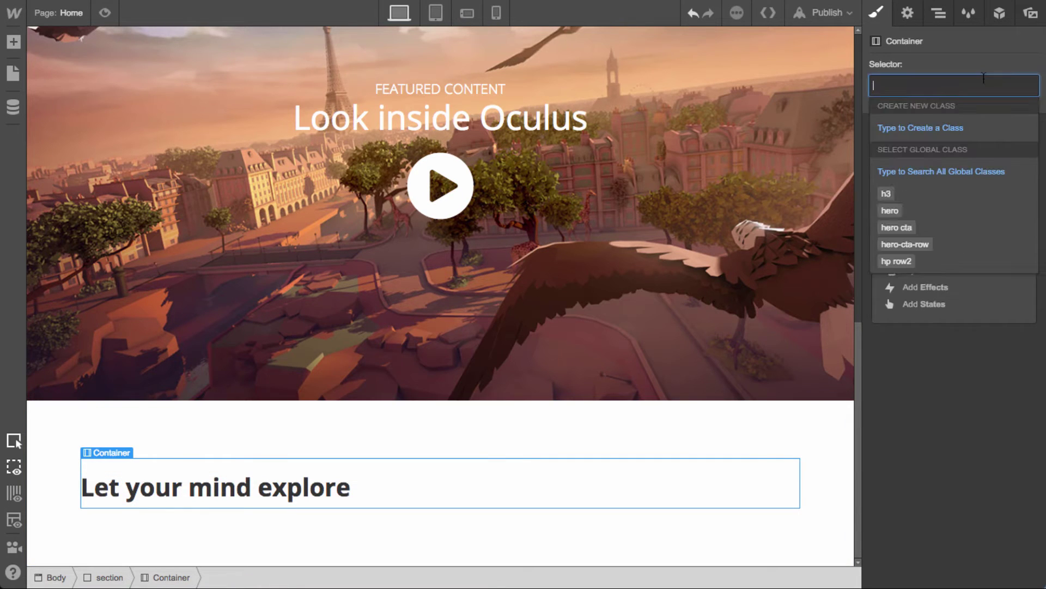
type("text ")
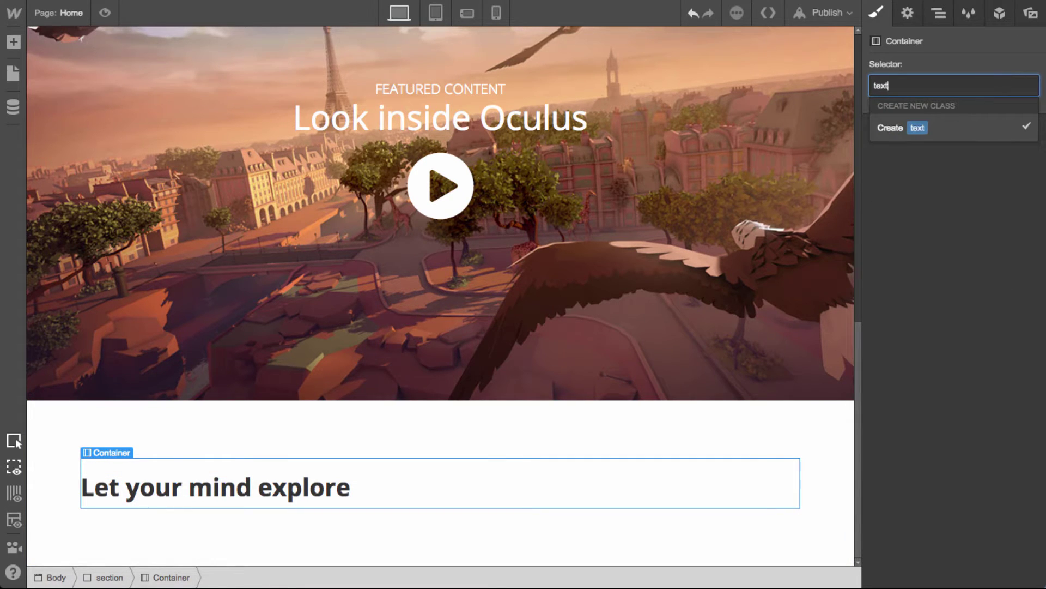
type("container")
key("Return")
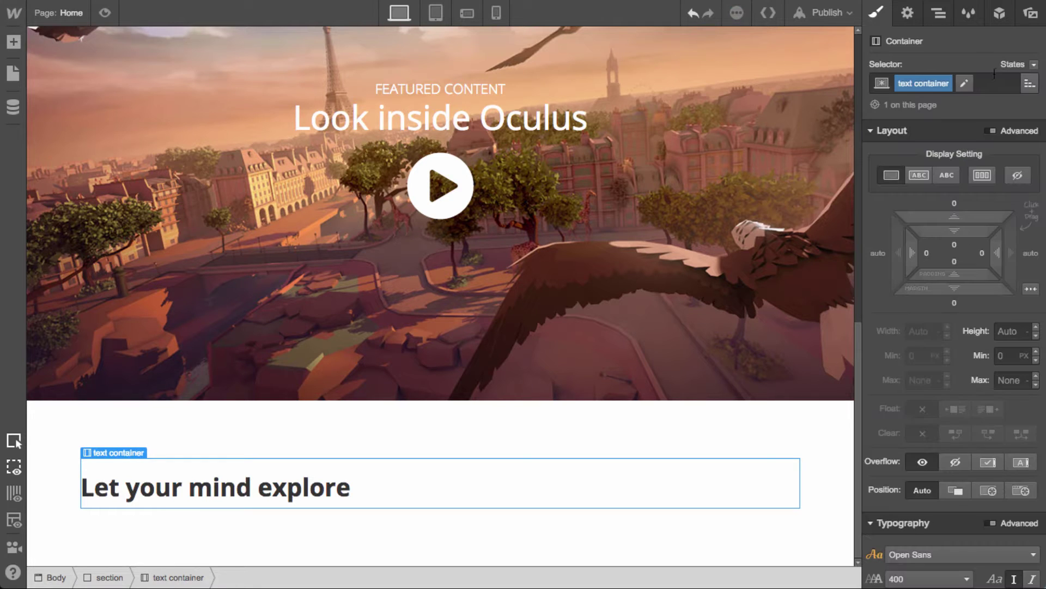
Rename the container's class to "center text" and set its text alignment to center
left_click(902, 85)
left_click(897, 105)
key("Left")
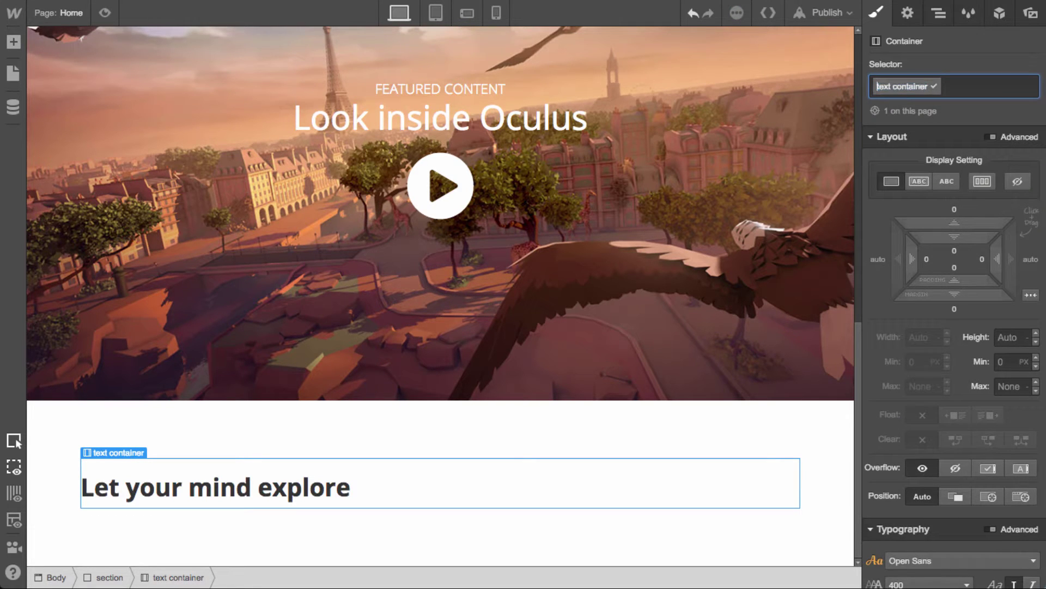
type("center")
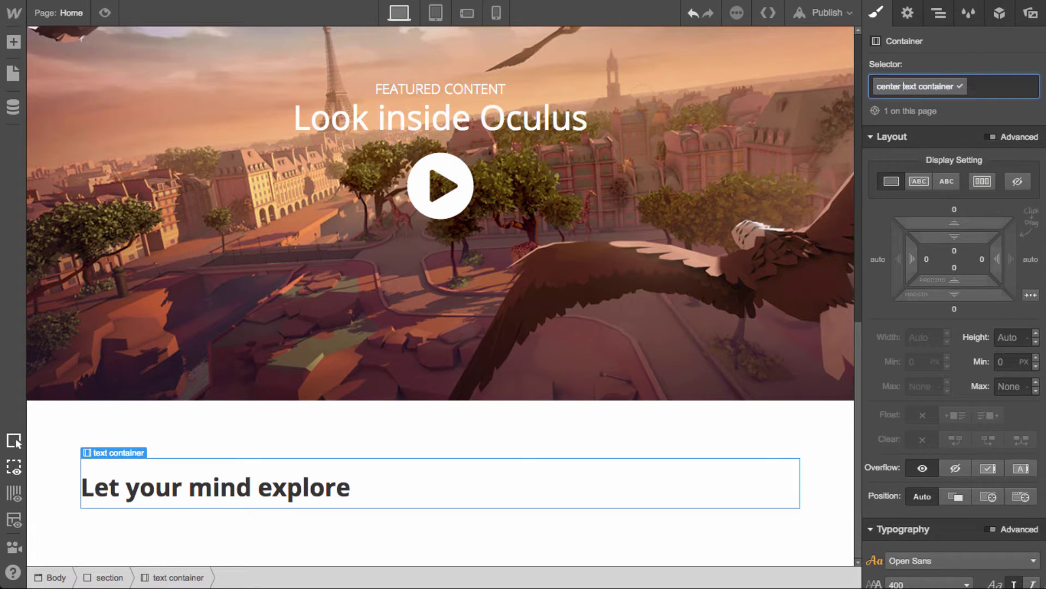
key("shift+End")
key("BackSpace")
key("Return")
scroll(966, 371, "down", 4)
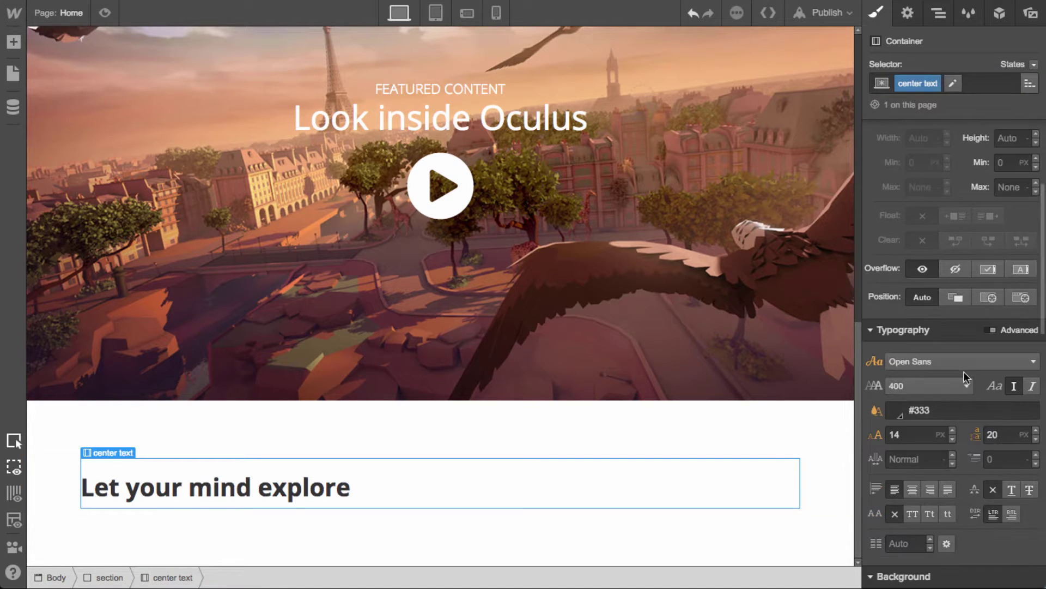
scroll(939, 476, "down", 2)
left_click(912, 409)
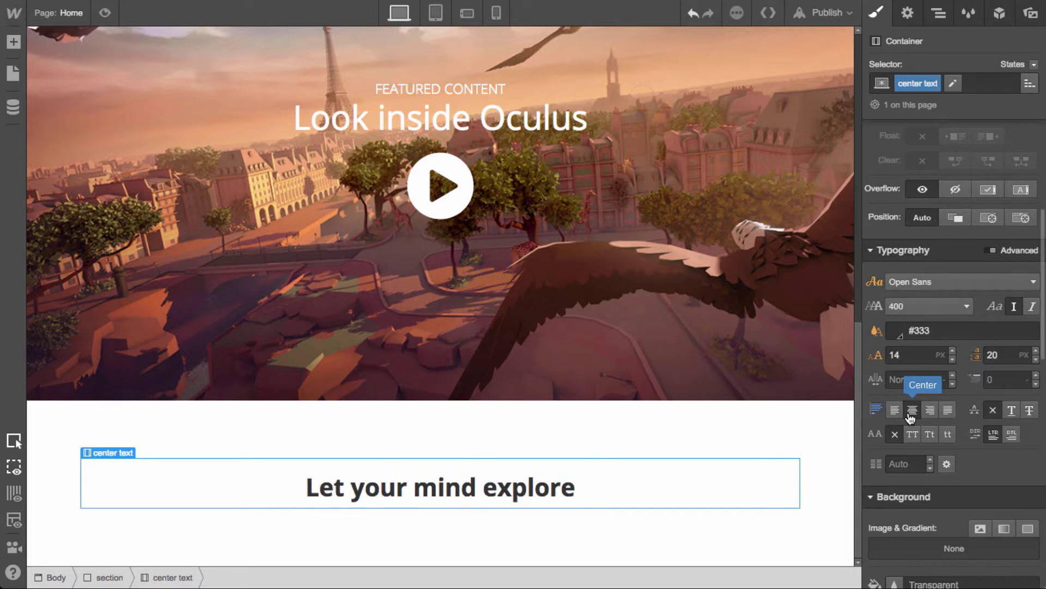
Create and assign a class named "h2" to the "Let your mind explore" heading
left_click(542, 494)
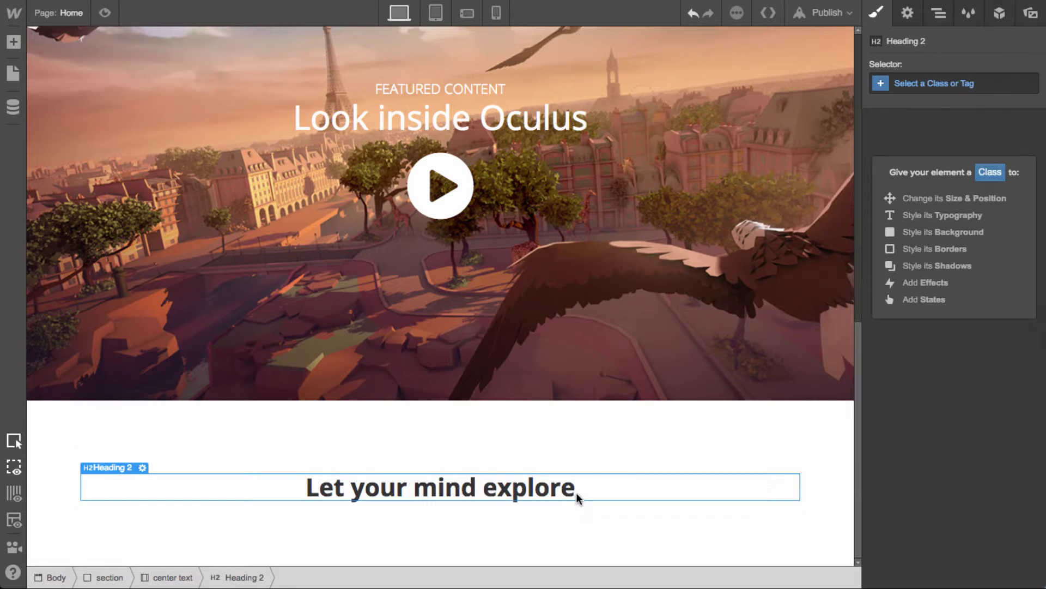
left_click(943, 85)
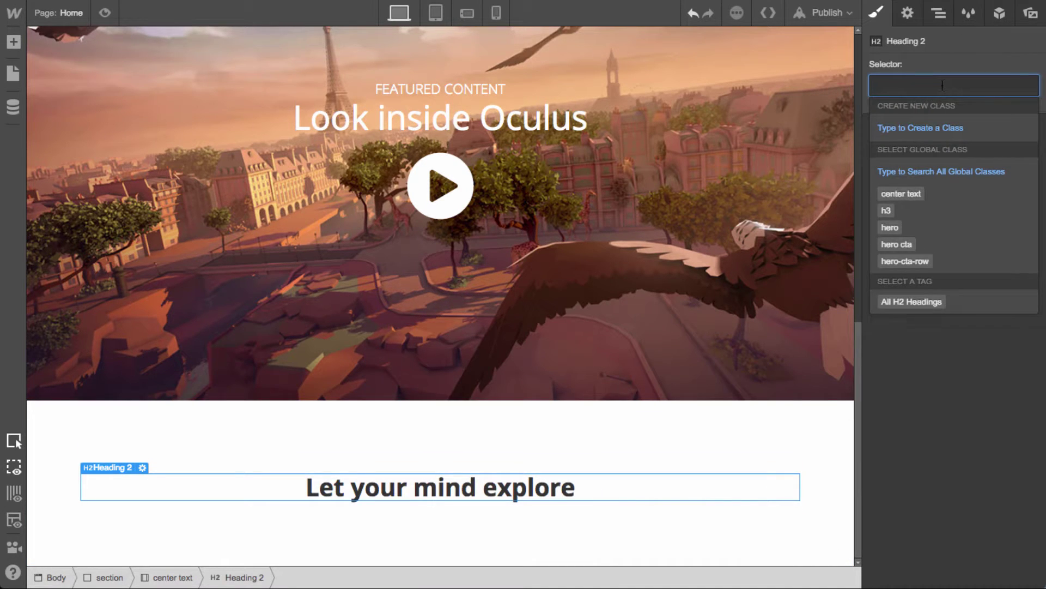
type("h2")
key("Return")
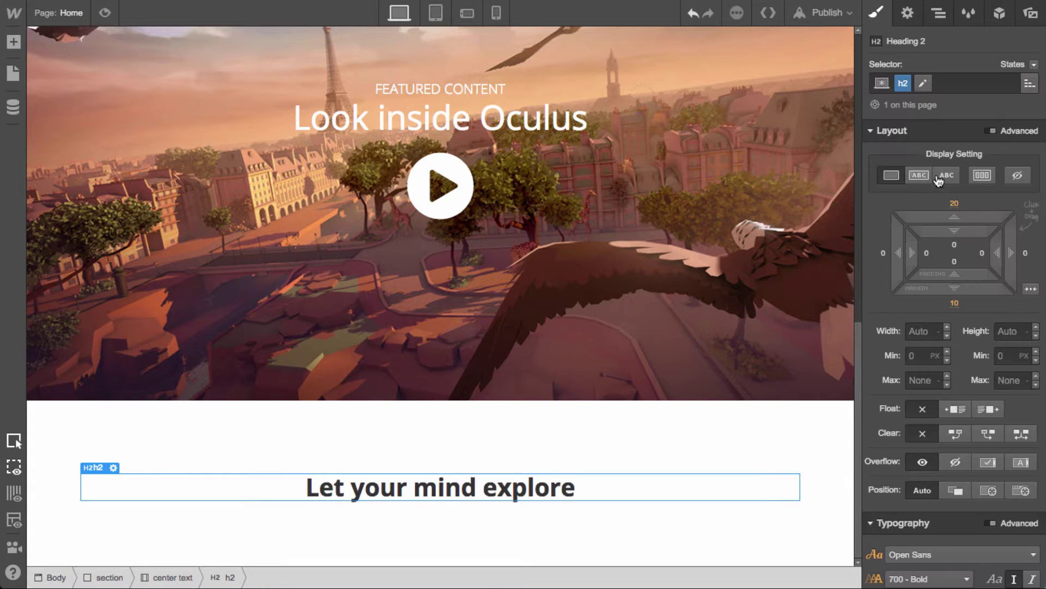
Set the "Let your mind explore" heading's top margin to 0 and its bottom margin to 20 px
left_click(954, 206)
key("Escape")
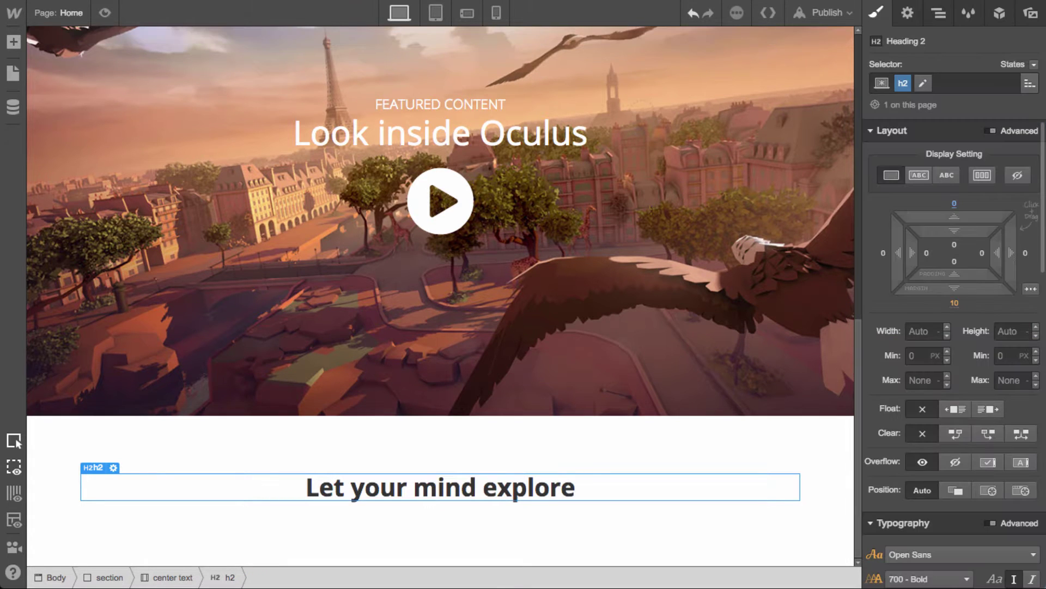
left_click(954, 303)
type("0")
key("Return")
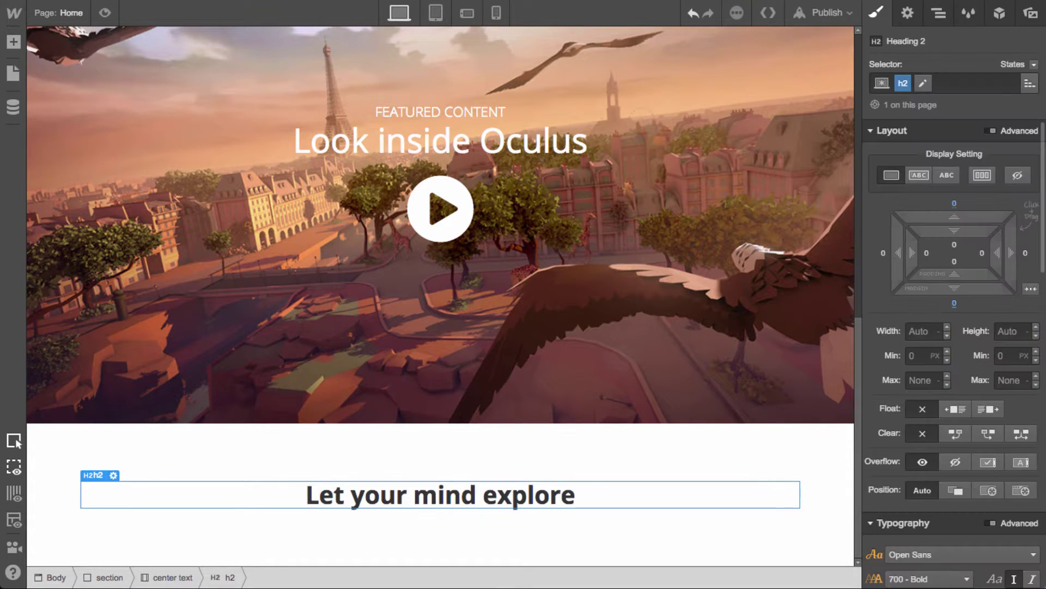
left_click(954, 307)
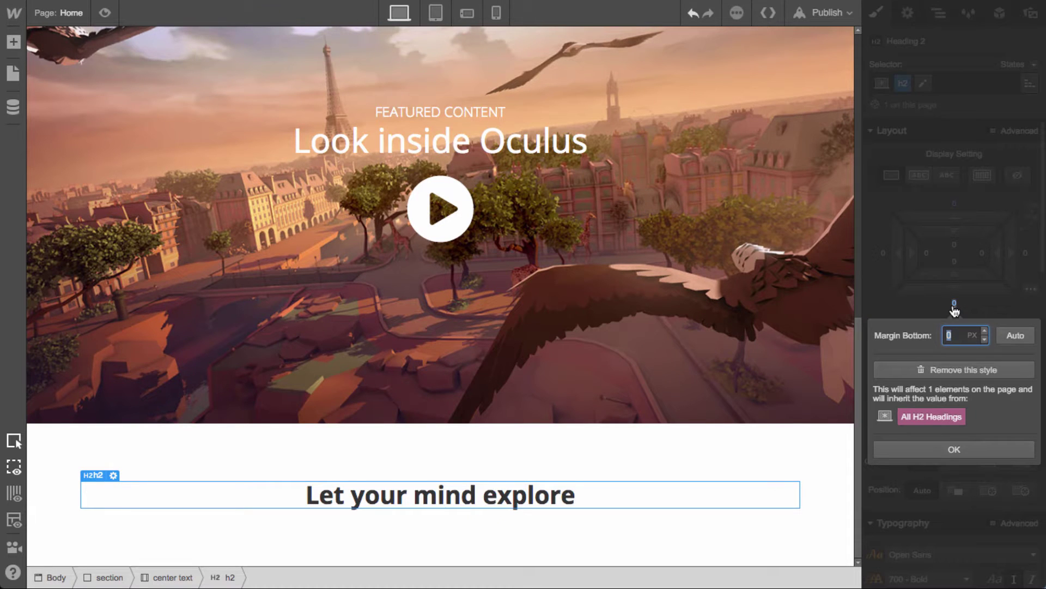
type("20")
key("Return")
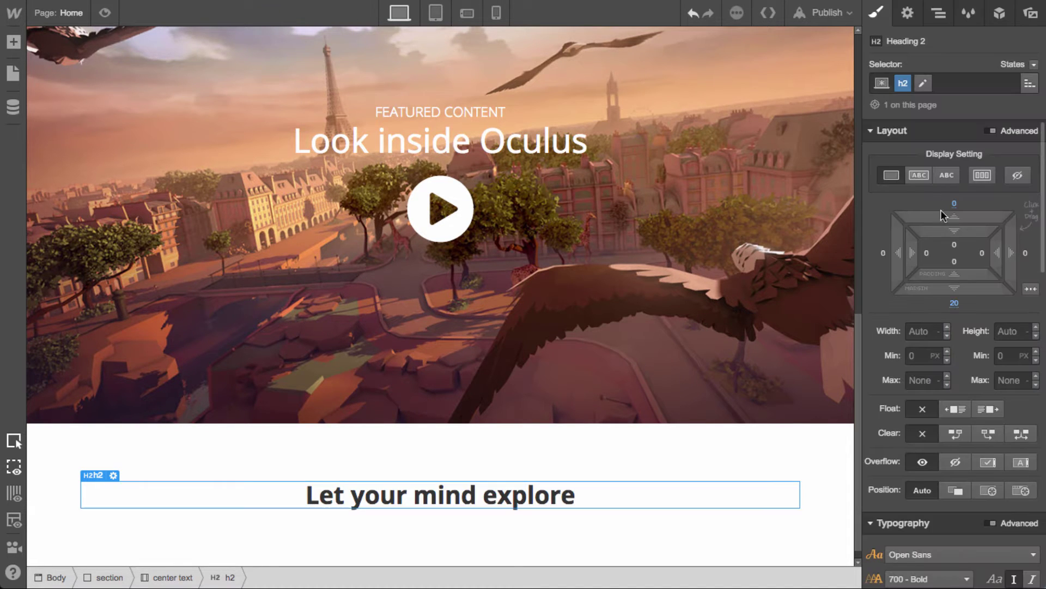
Set the h2 heading's typography to weight 400 - Normal, font size 36 px and line height 42 px
scroll(960, 410, "down", 3)
scroll(960, 410, "down", 2)
left_click(926, 464)
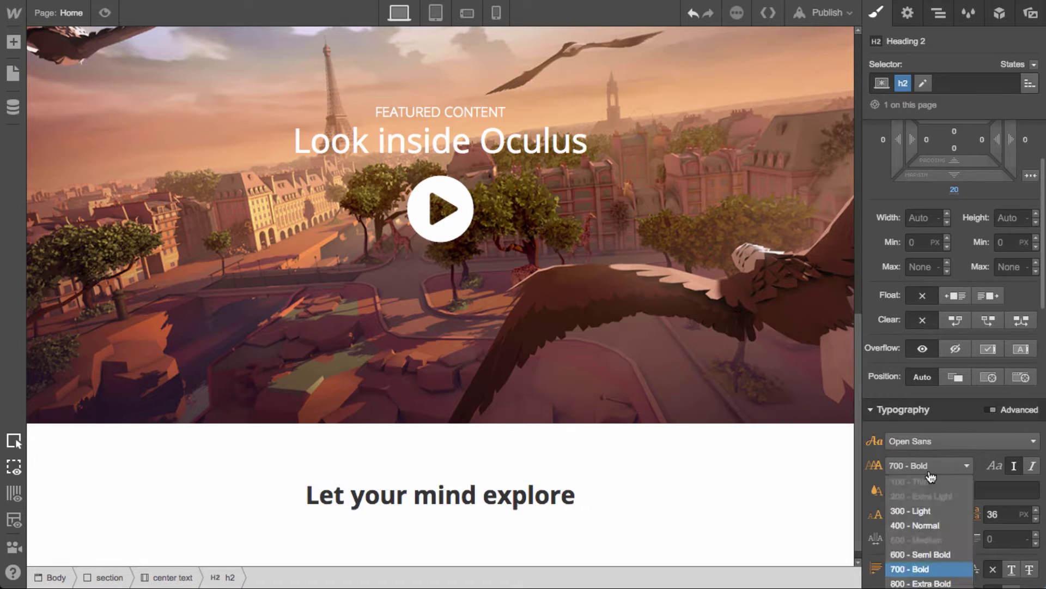
left_click(925, 525)
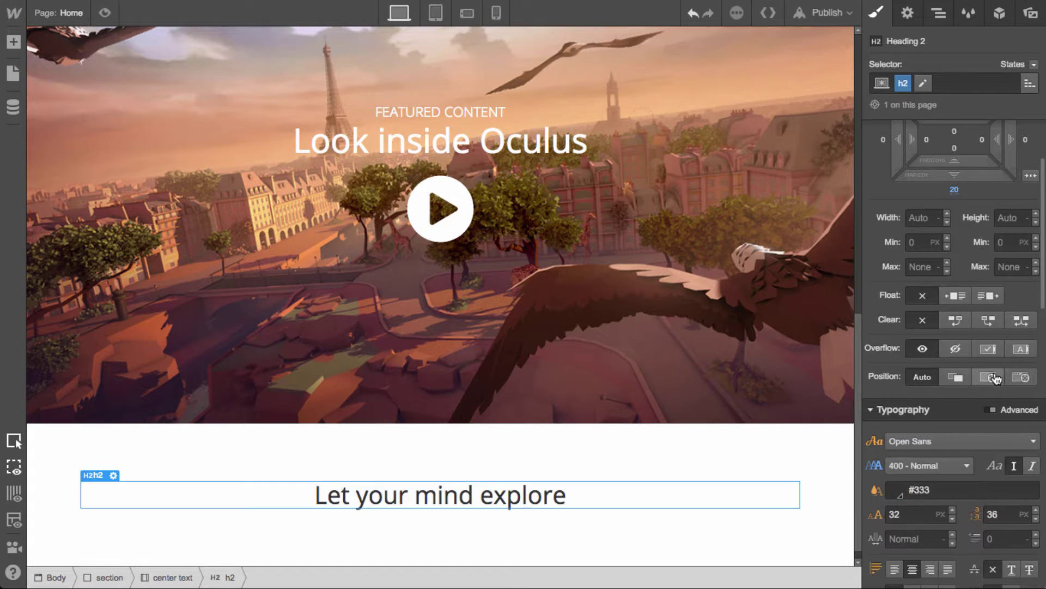
scroll(925, 490, "down", 6)
left_click(910, 373)
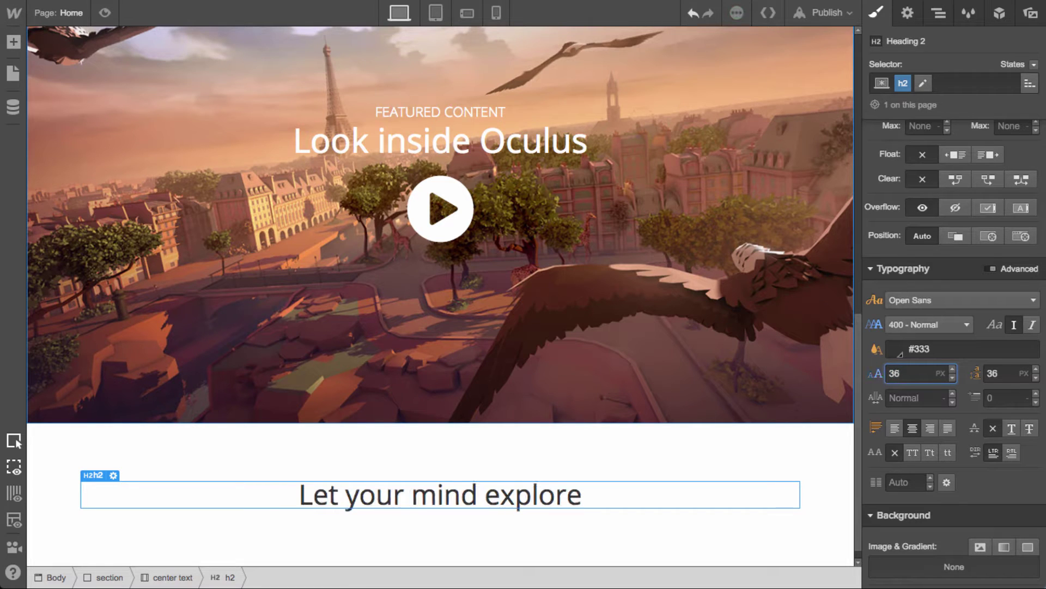
key("Tab")
type("42")
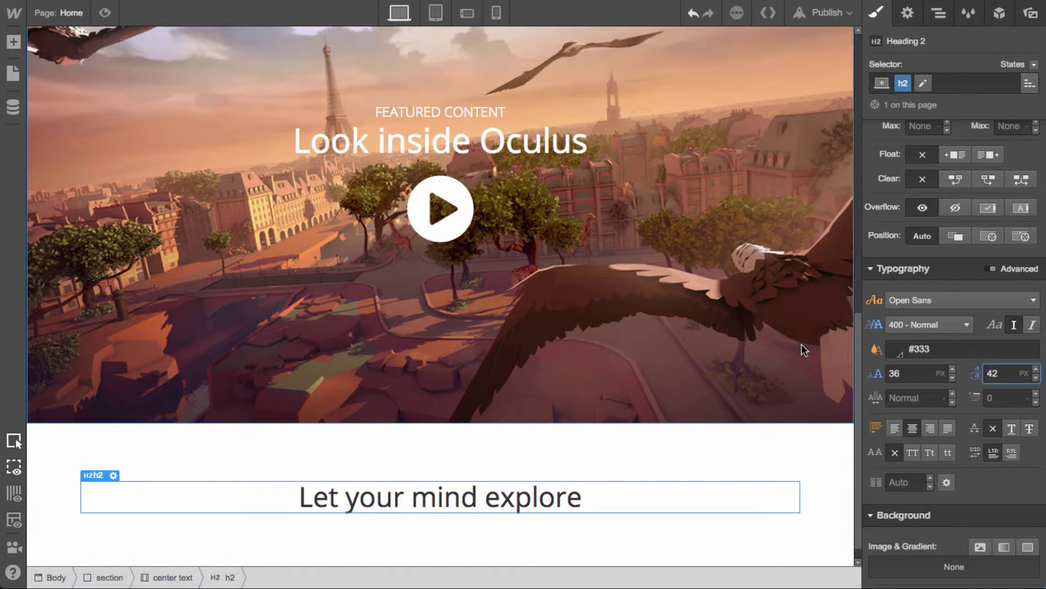
Add a paragraph below the heading, with copy running from "Oculus radically redefines digital entertainment." through "hang out with friends in VR."
scroll(511, 508, "down", 1)
left_click(511, 480)
key("a")
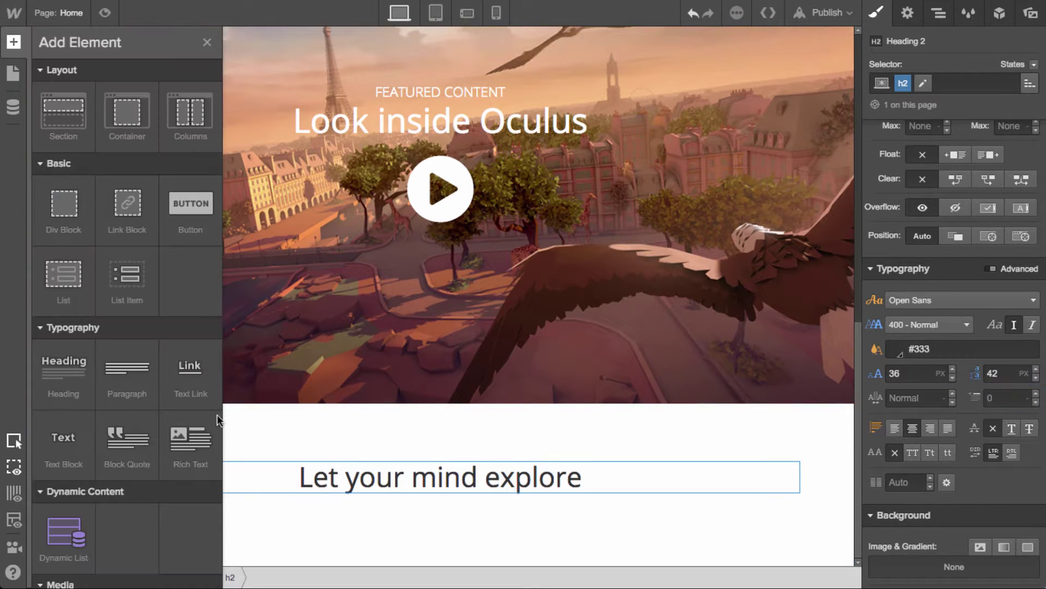
left_click(134, 384)
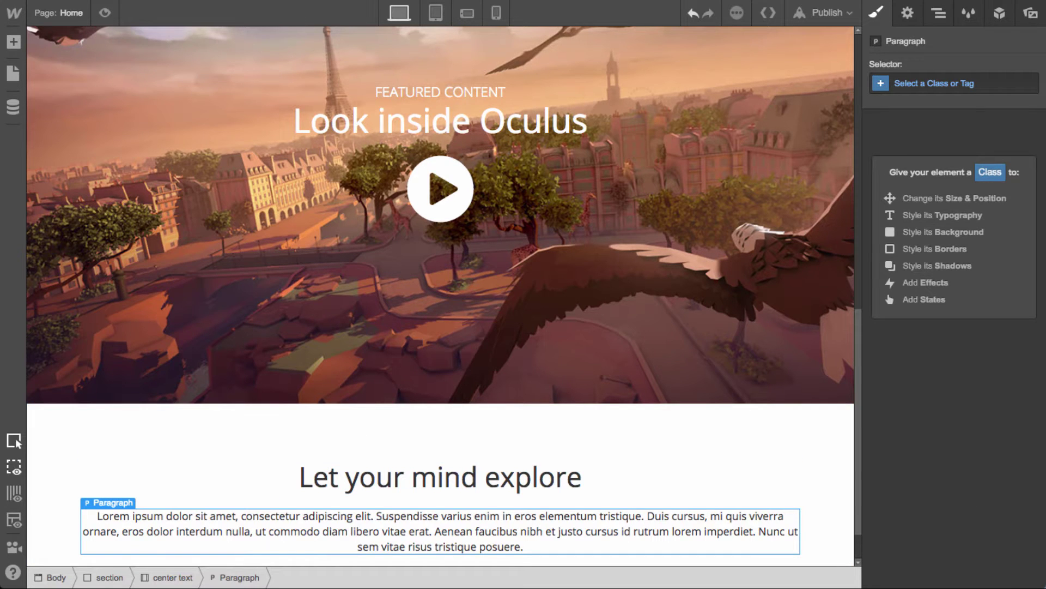
double_click(462, 527)
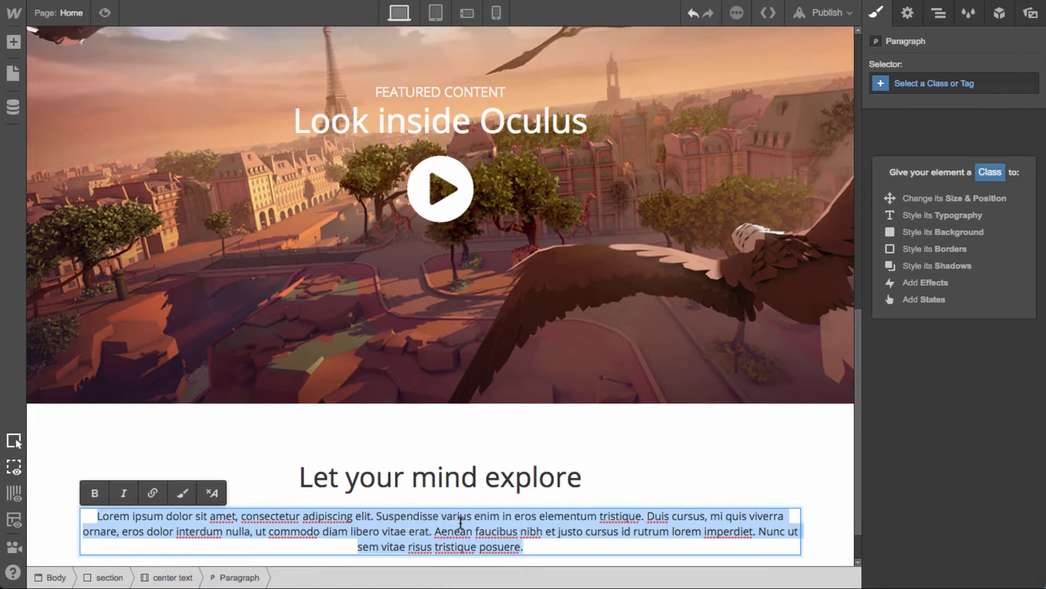
type("Oculus radically redefines digital entertainment. Immerse yourself in games or go inside your favorite movies. Time travel, space travel, or hang out with friends in VR.")
key("Escape")
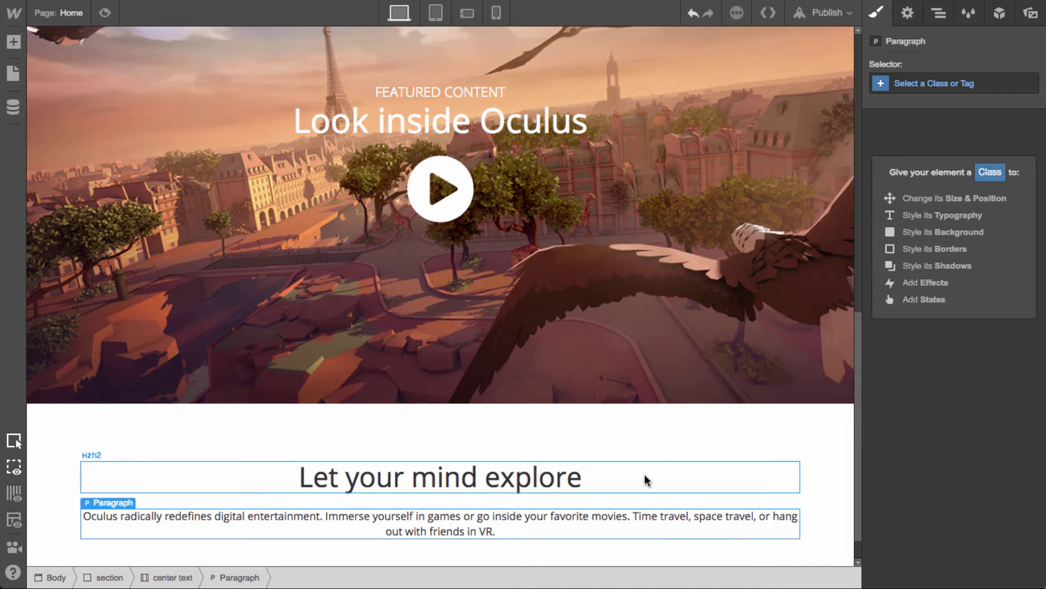
Select the "center text" container and inspect its width and float settings
left_click(658, 463)
left_click(659, 462)
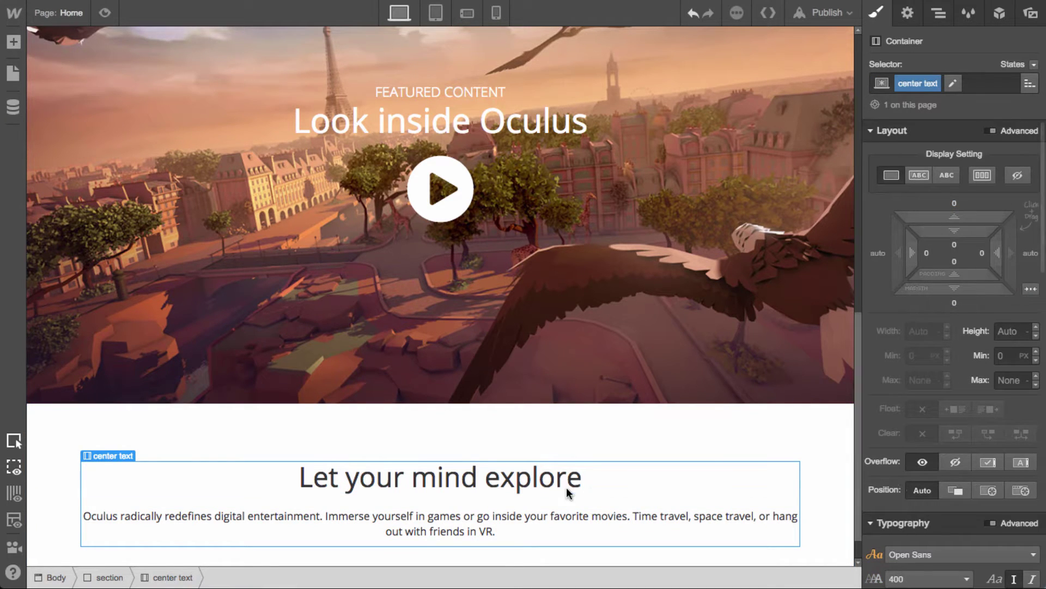
scroll(694, 507, "down", 1)
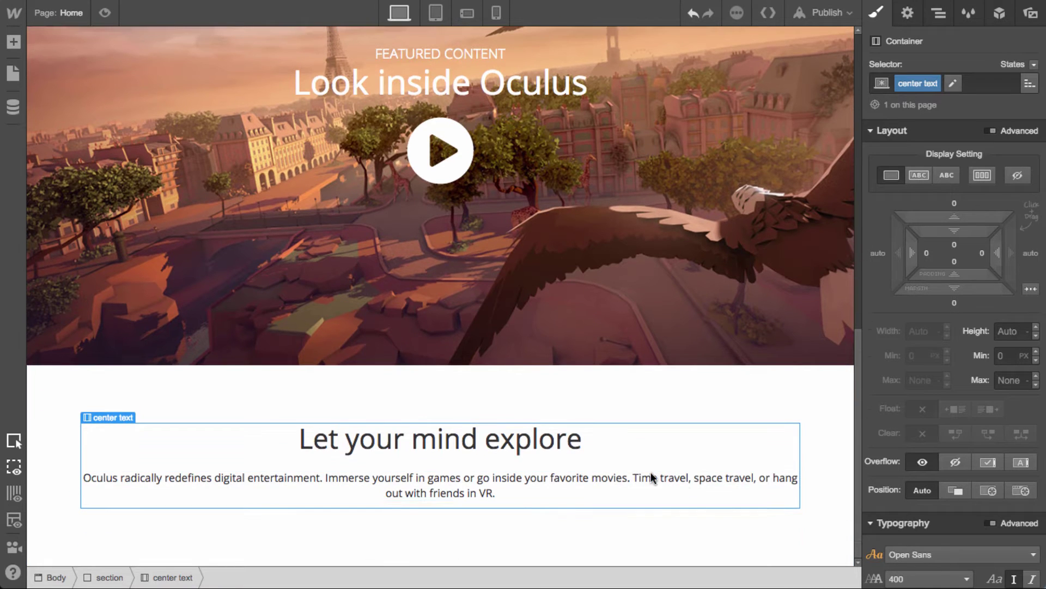
mouse_move(915, 338)
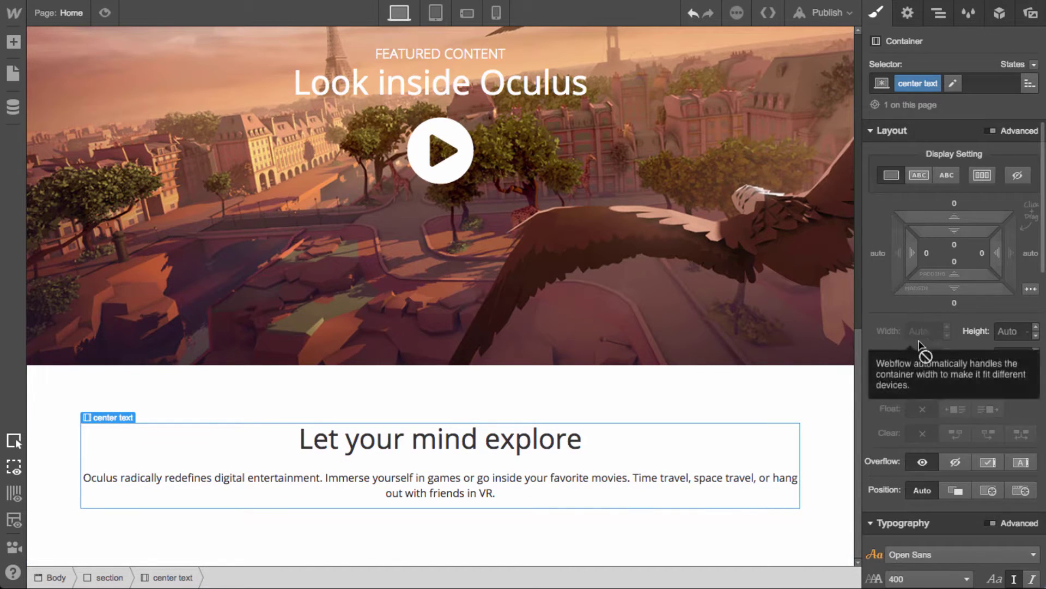
mouse_move(918, 429)
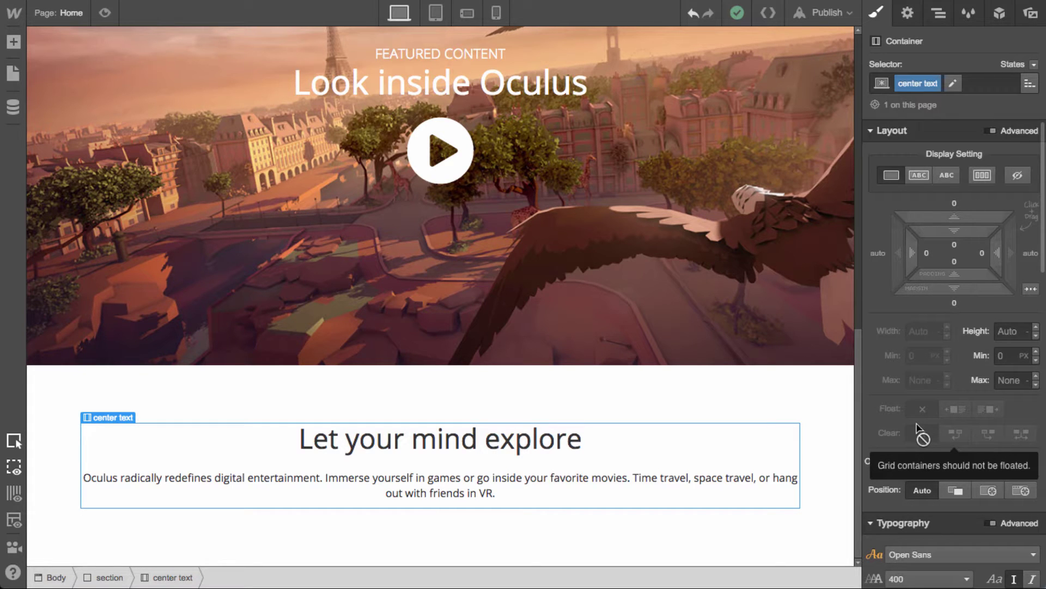
Add a div block to the section above the container and assign it the existing "center text" class
key("a")
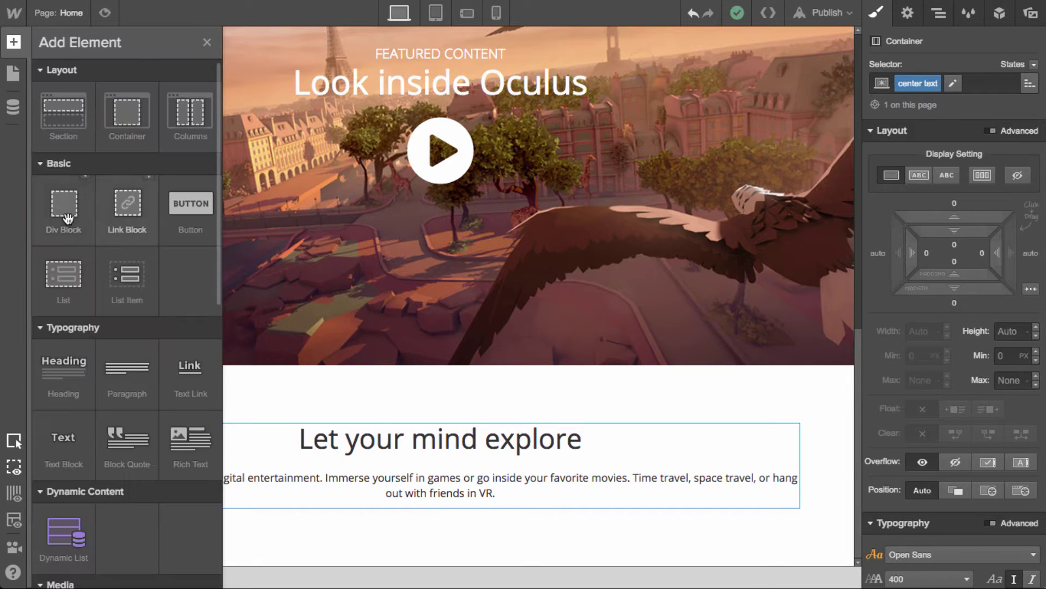
left_click_drag(65, 213, 416, 411)
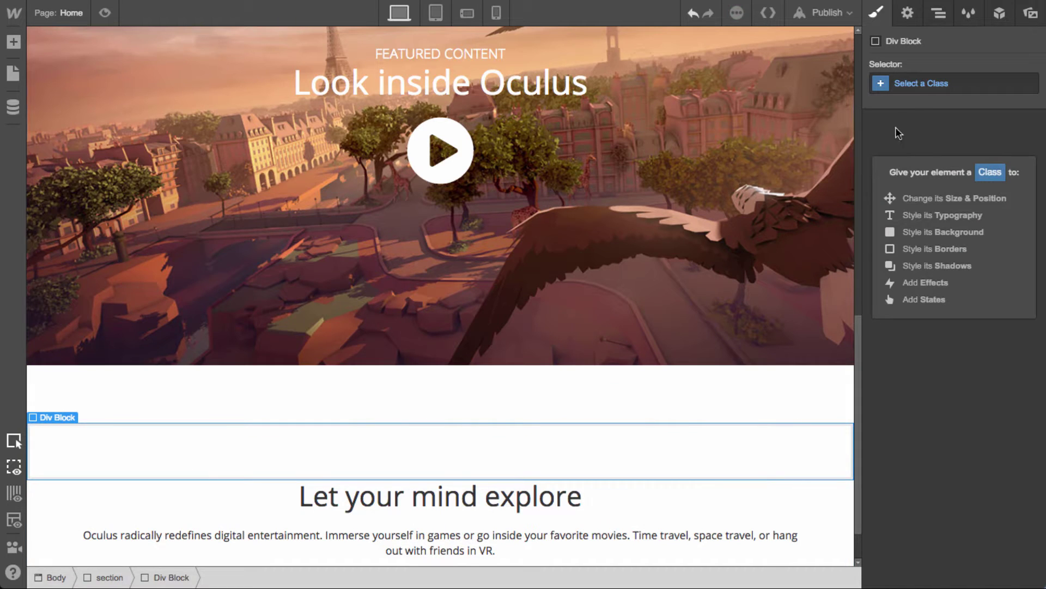
left_click(923, 84)
type("center")
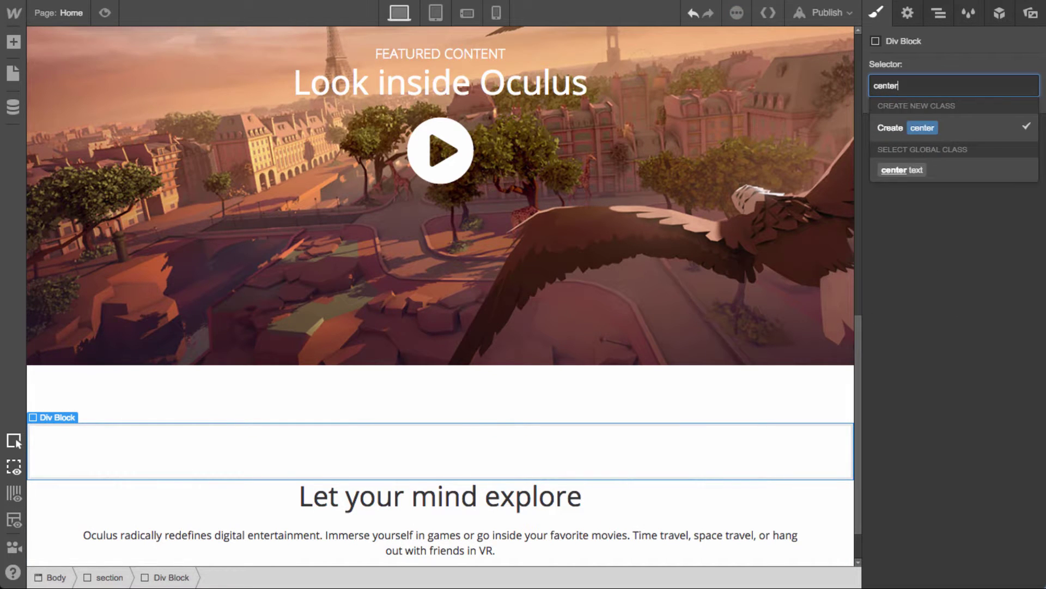
left_click(902, 169)
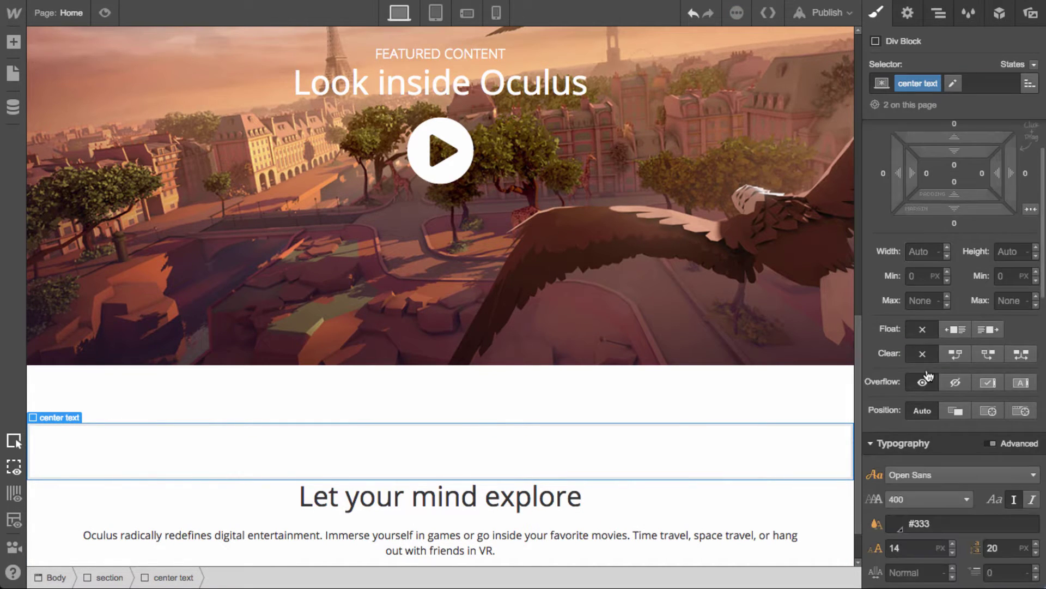
Give the "center text" div block a maximum width of 550 px and center it with auto side margins
left_click(923, 297)
type("5")
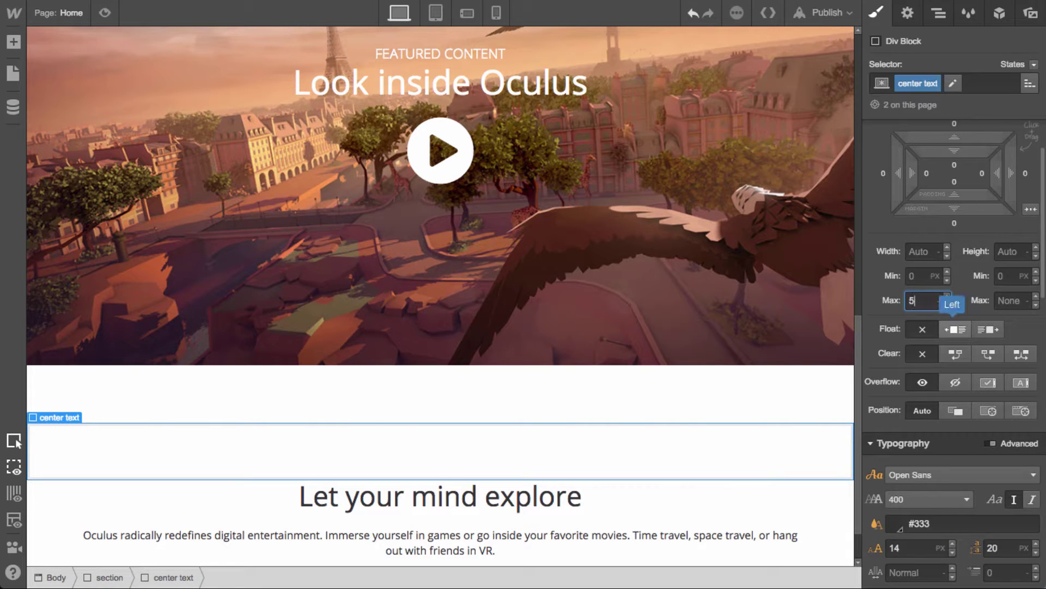
type("50")
left_click(1031, 210)
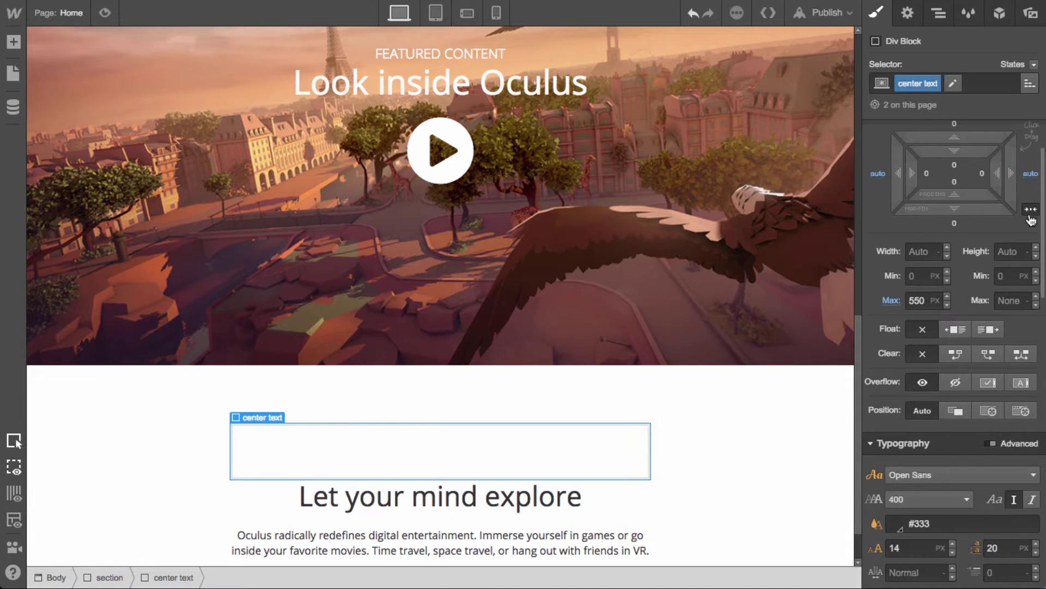
Move the h2 heading and the paragraph into the "center text" div block and delete the emptied container
scroll(809, 375, "down", 1)
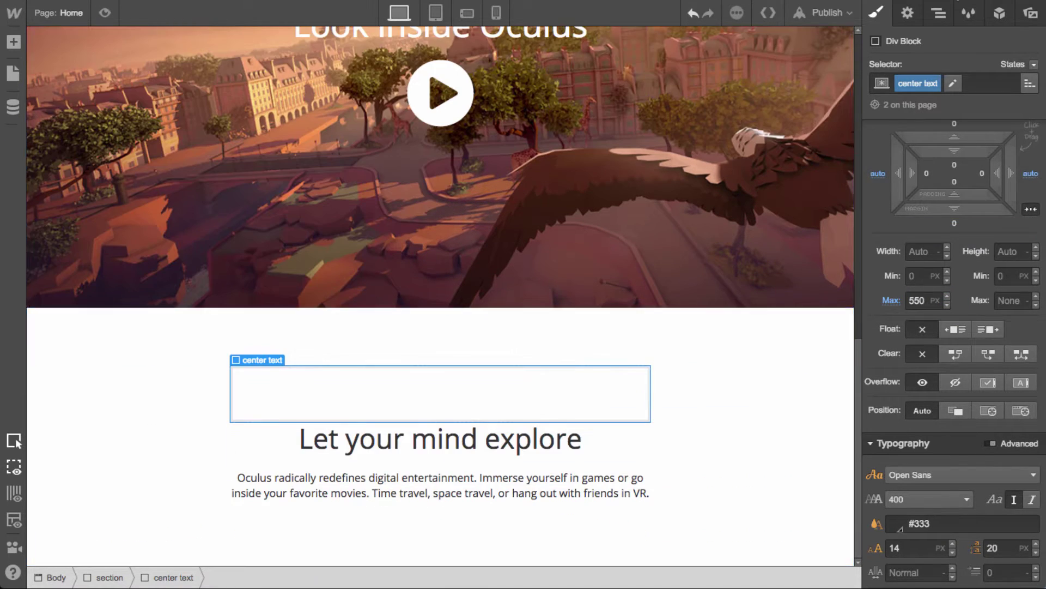
left_click(938, 22)
left_click(890, 159)
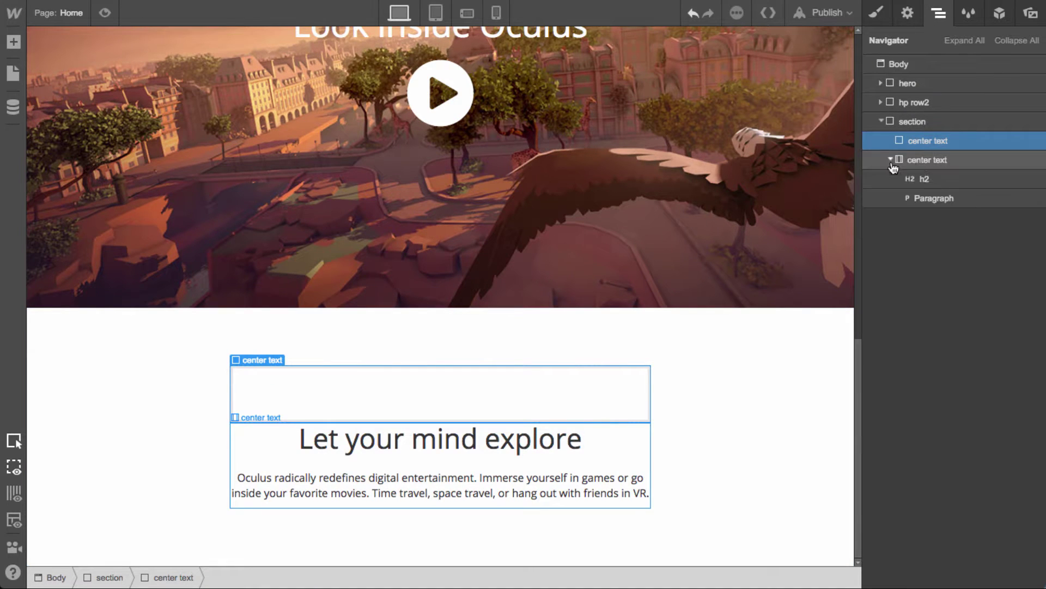
left_click_drag(930, 181, 931, 143)
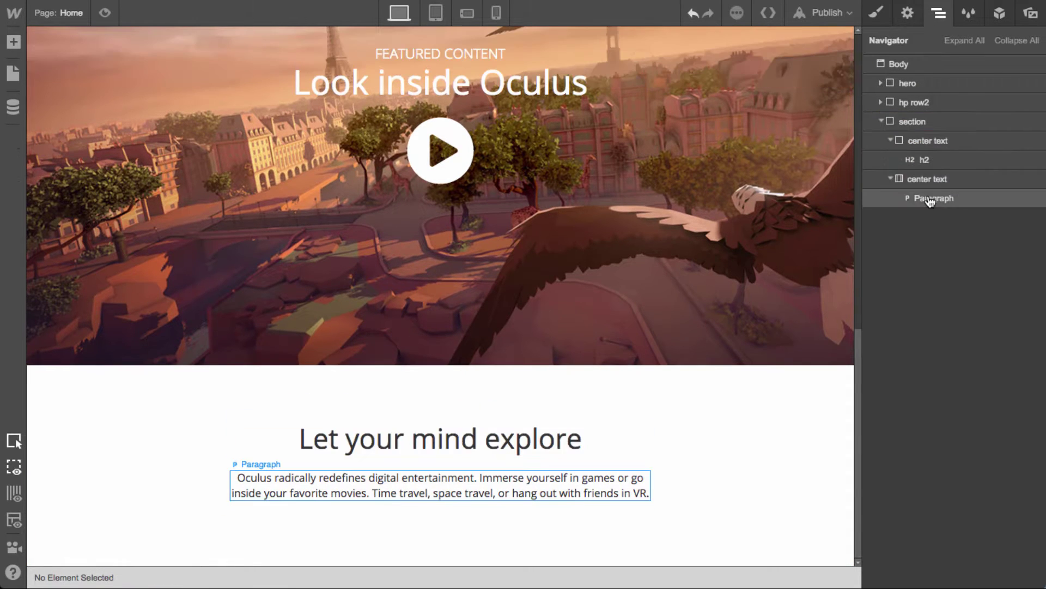
left_click_drag(934, 198, 943, 172)
left_click(924, 198)
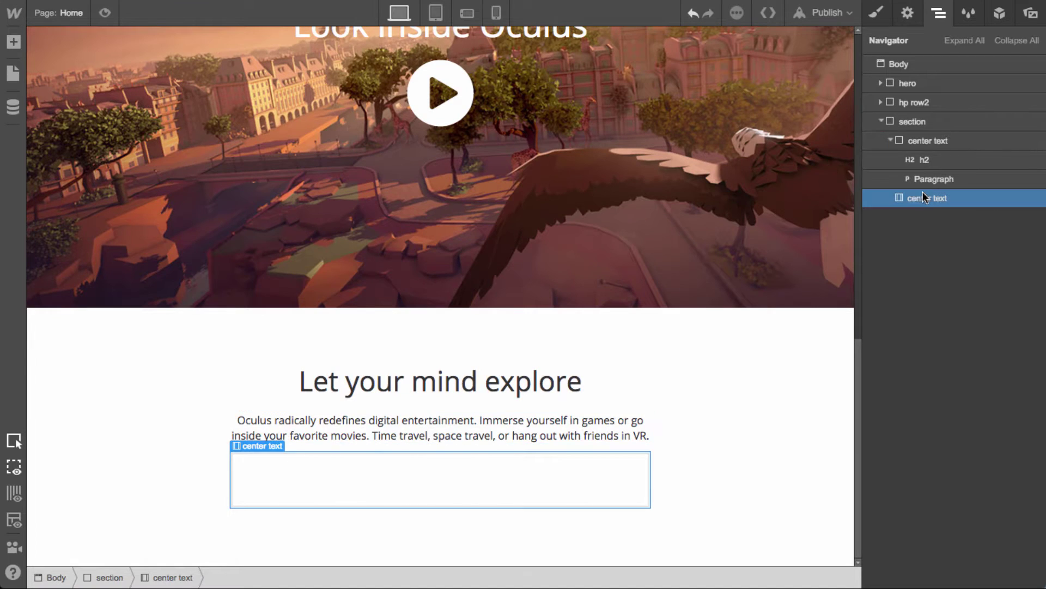
key("Delete")
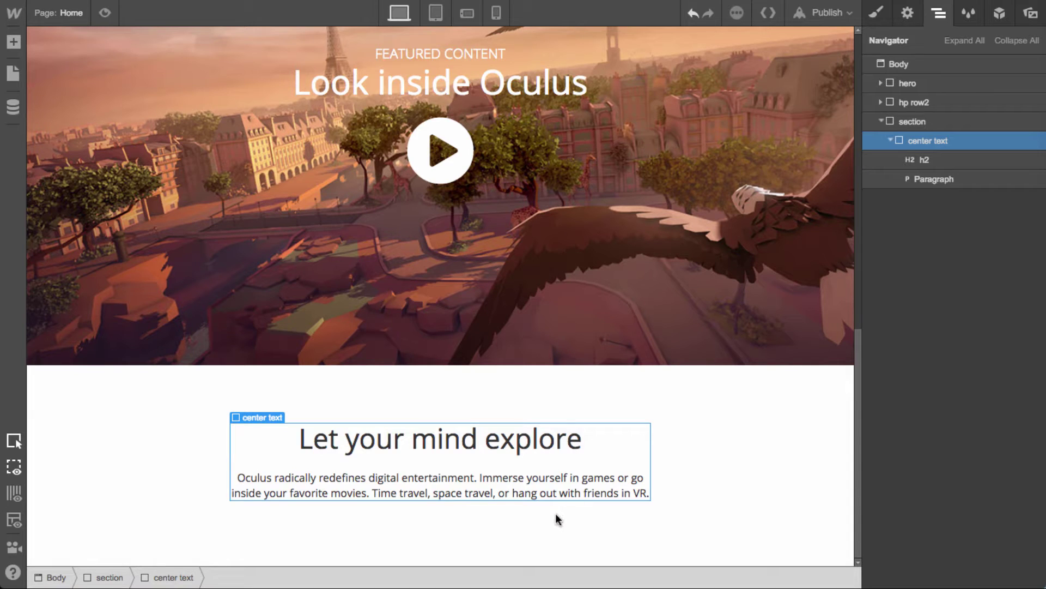
Create and assign a class named "grey p" to the paragraph below the heading
left_click(528, 478)
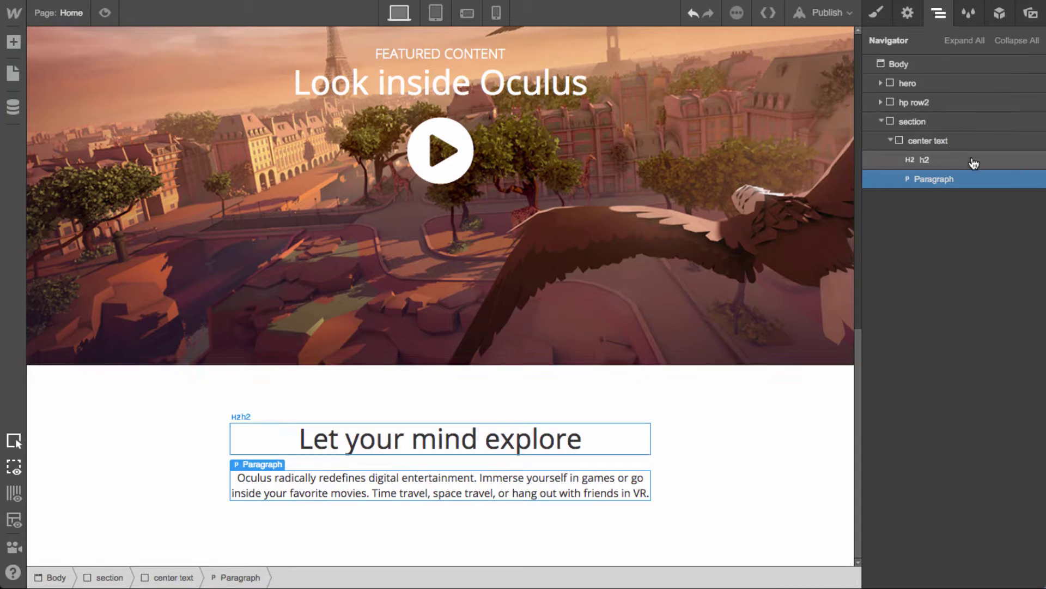
left_click(877, 12)
left_click(948, 88)
type("g")
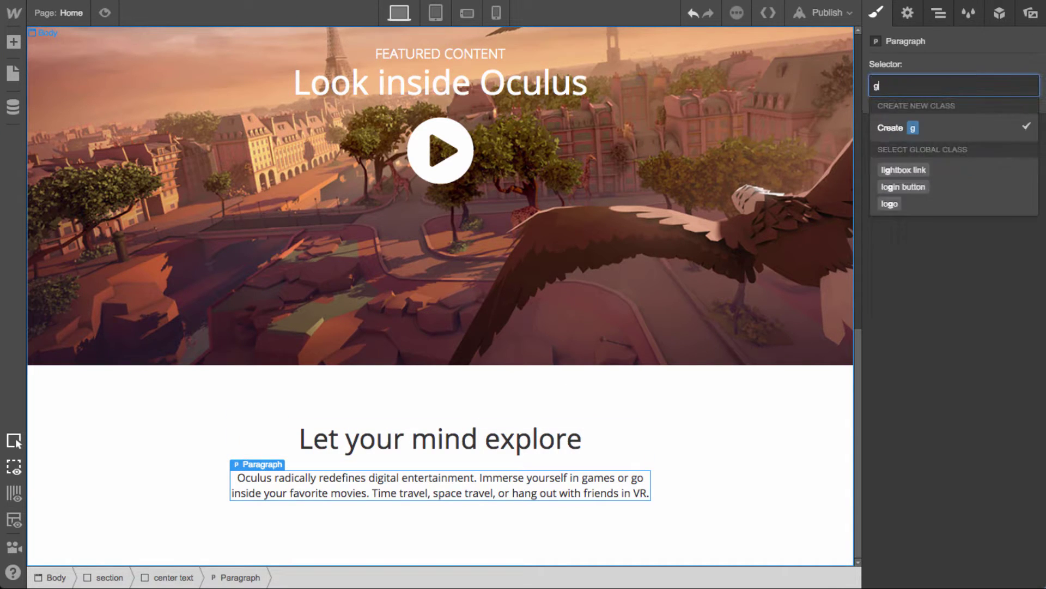
type("rey p")
key("Return")
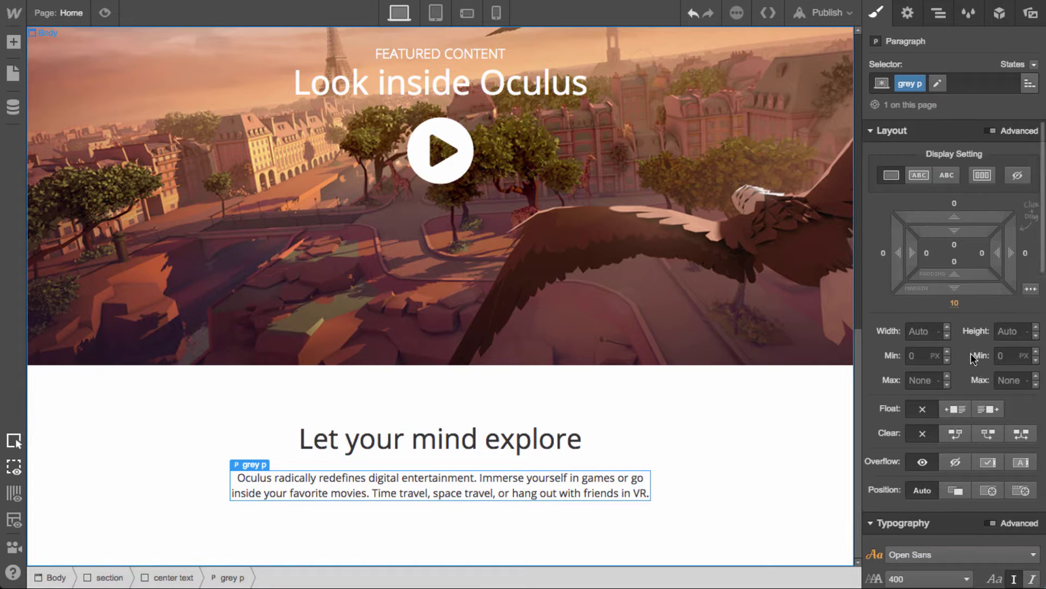
Set the "grey p" paragraph's text color to #8b8b8b and save that color as a swatch named "Grey"
scroll(954, 355, "down", 3)
left_click(895, 487)
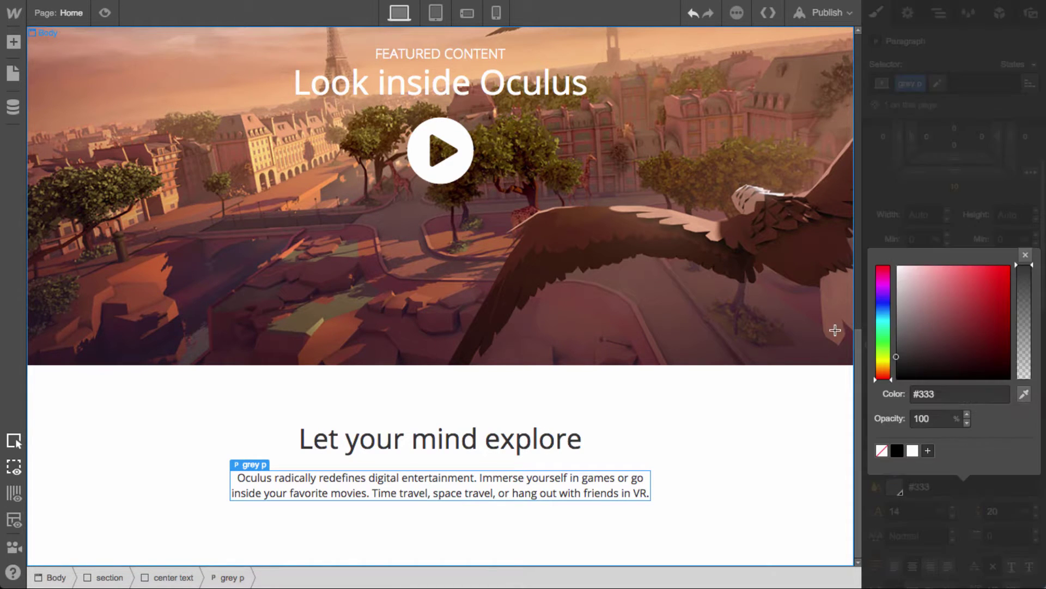
left_click_drag(925, 323, 827, 316)
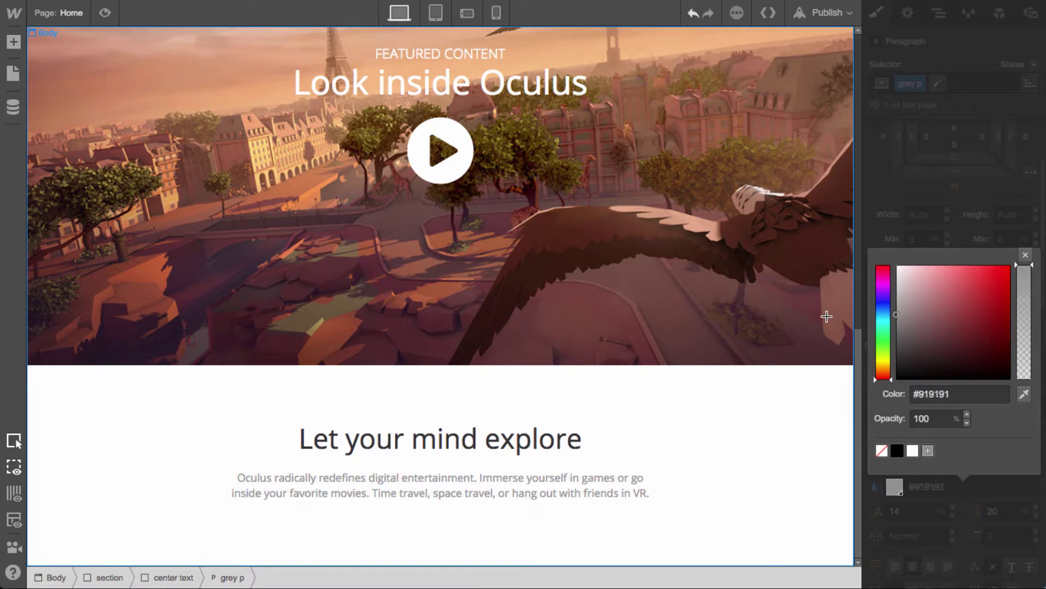
double_click(942, 394)
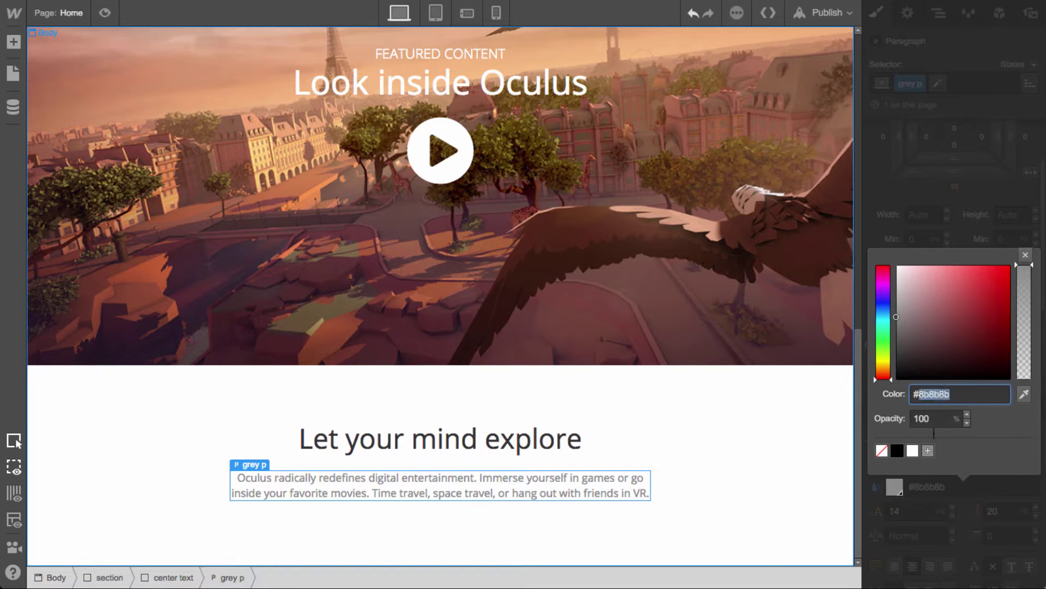
left_click(929, 451)
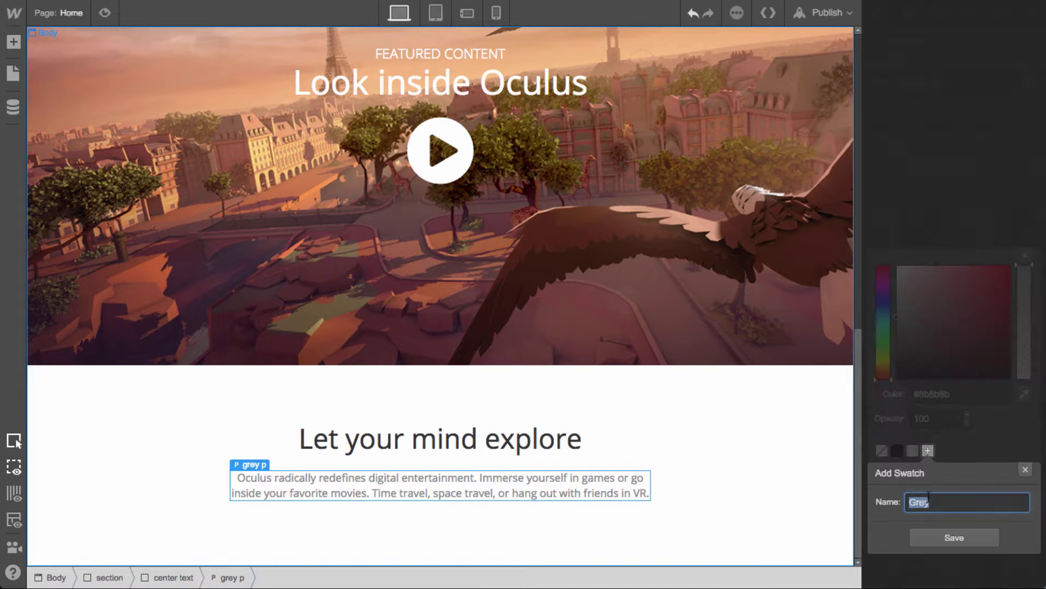
left_click(933, 543)
left_click(1024, 256)
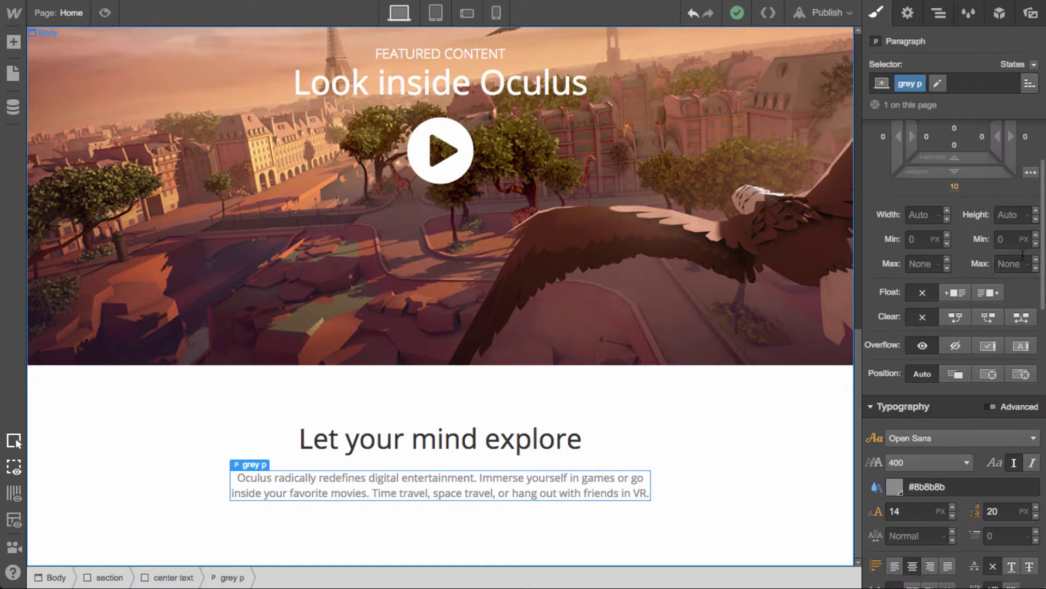
Add a new section to the page body directly after the "Let your mind explore" section
left_click(767, 475)
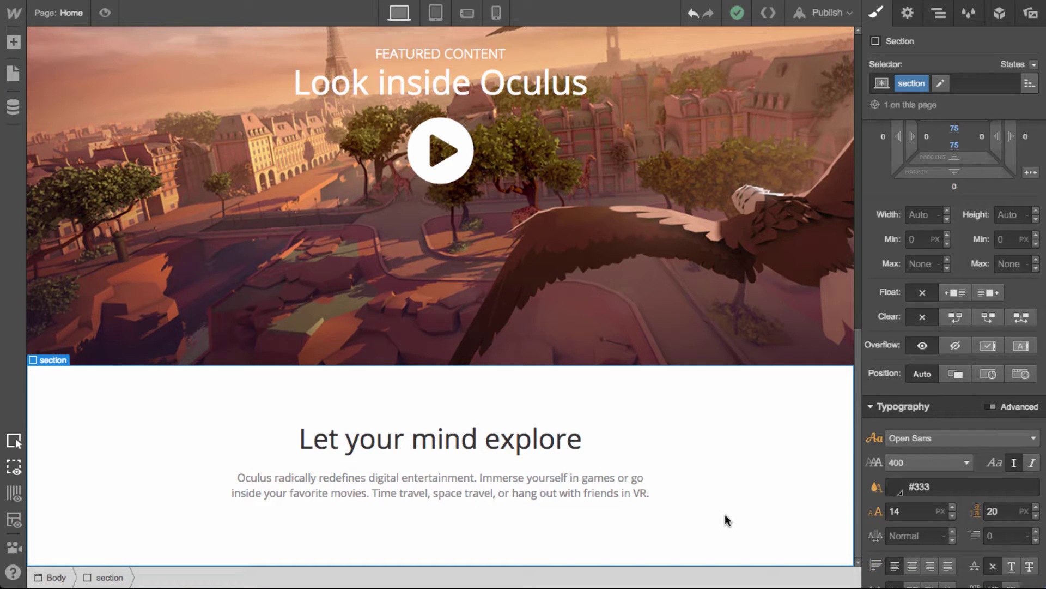
left_click(938, 13)
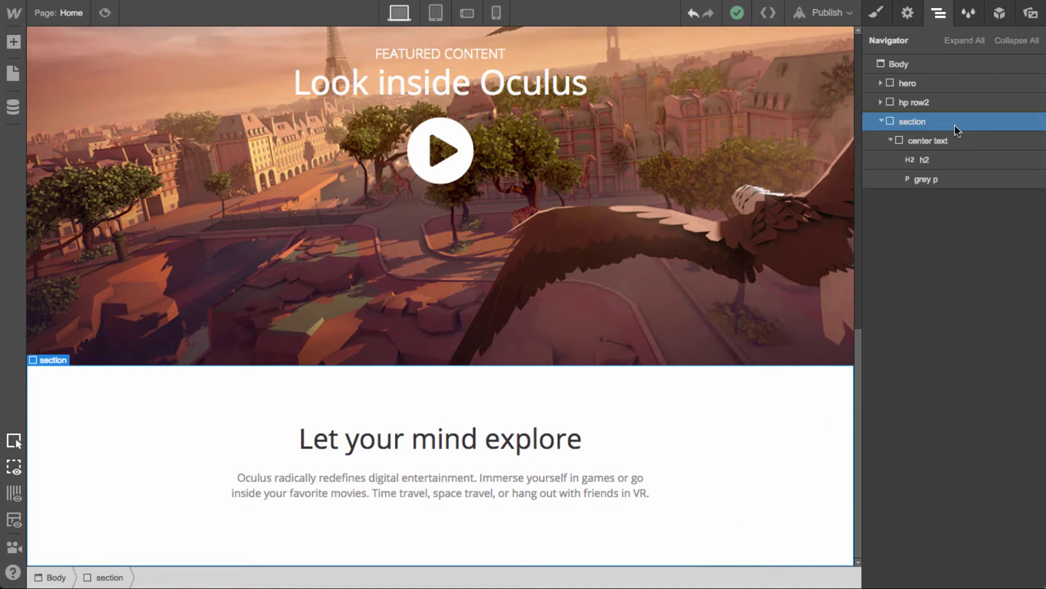
left_click(881, 121)
left_click(14, 41)
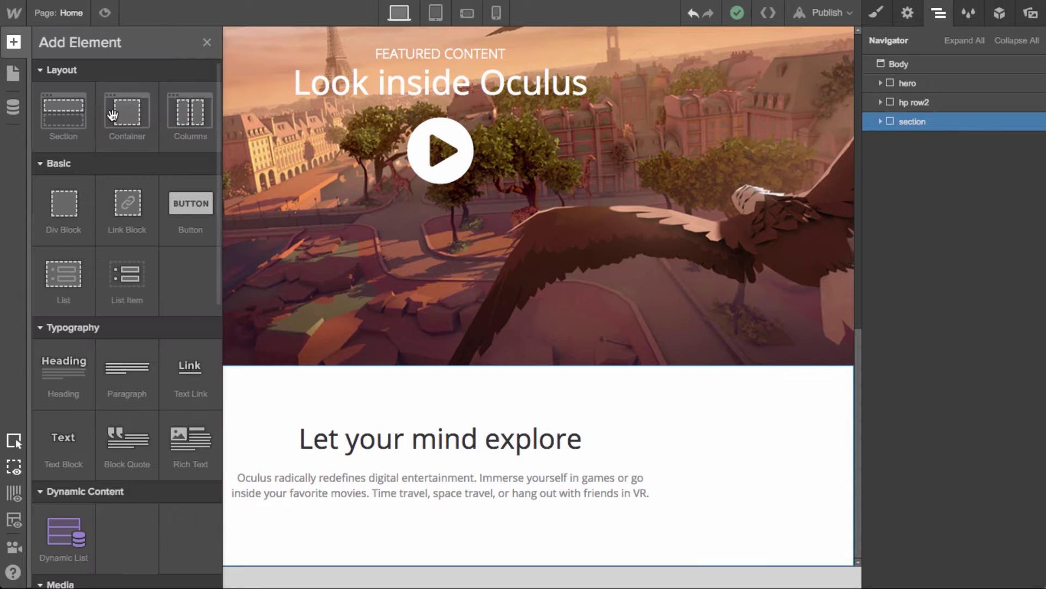
left_click_drag(111, 116, 937, 130)
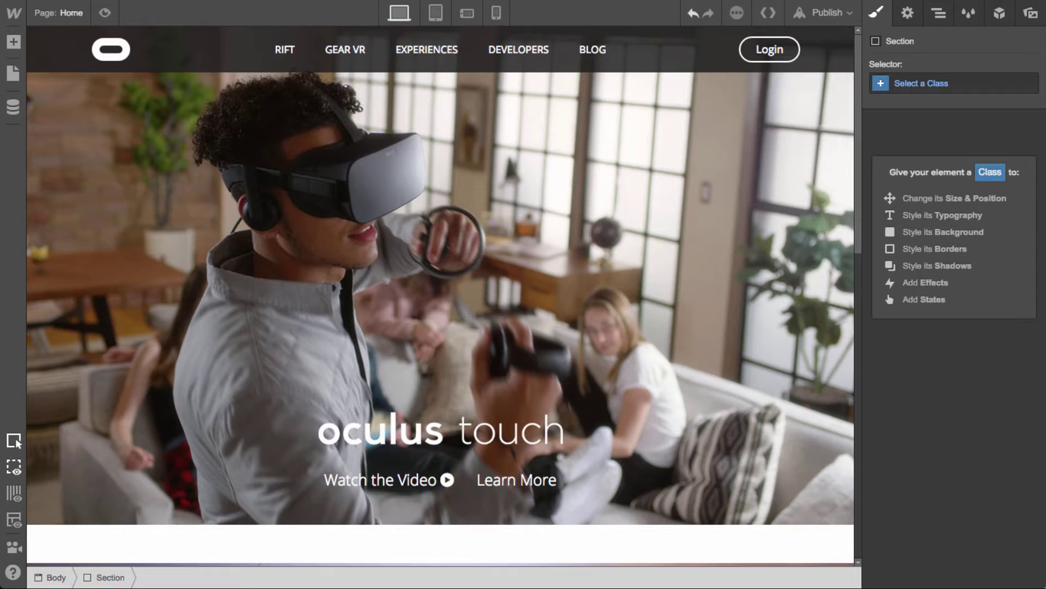
Create and assign a class named "hp row4" to the new empty section
scroll(537, 430, "down", 15)
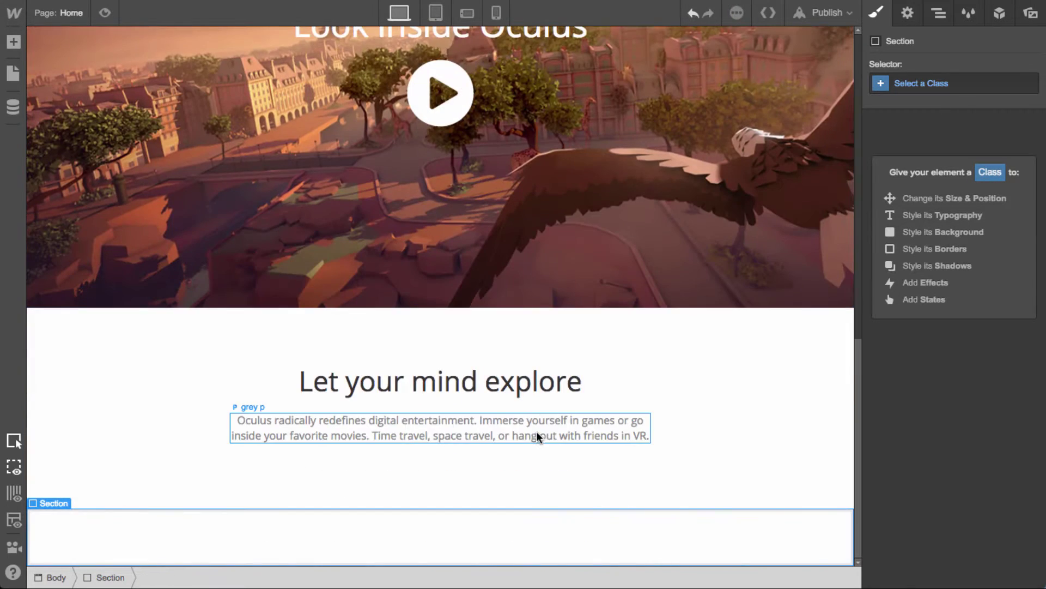
left_click(938, 90)
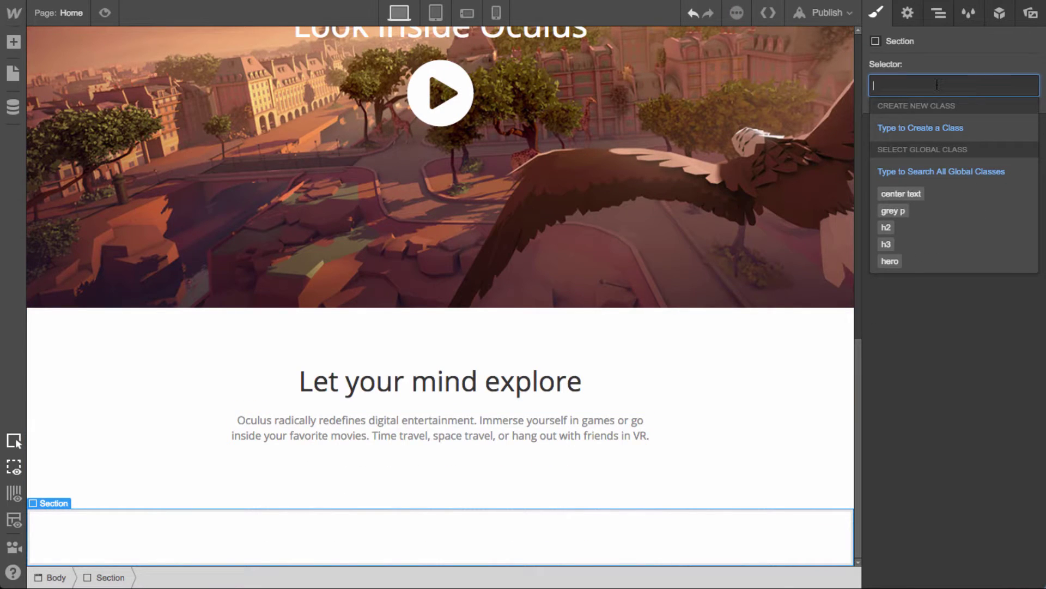
type("hp")
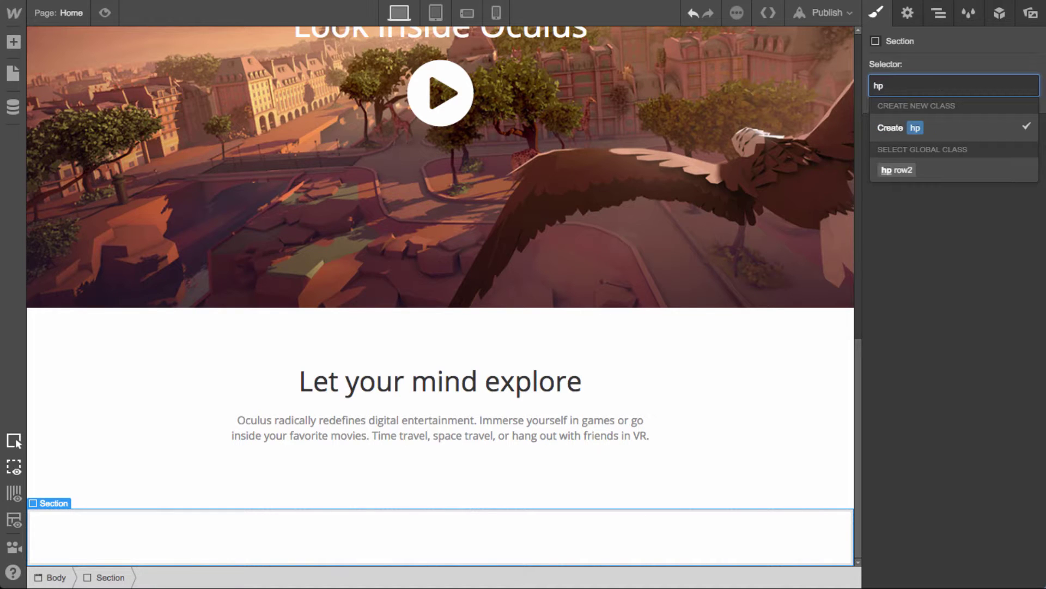
type(" row4")
key("Return")
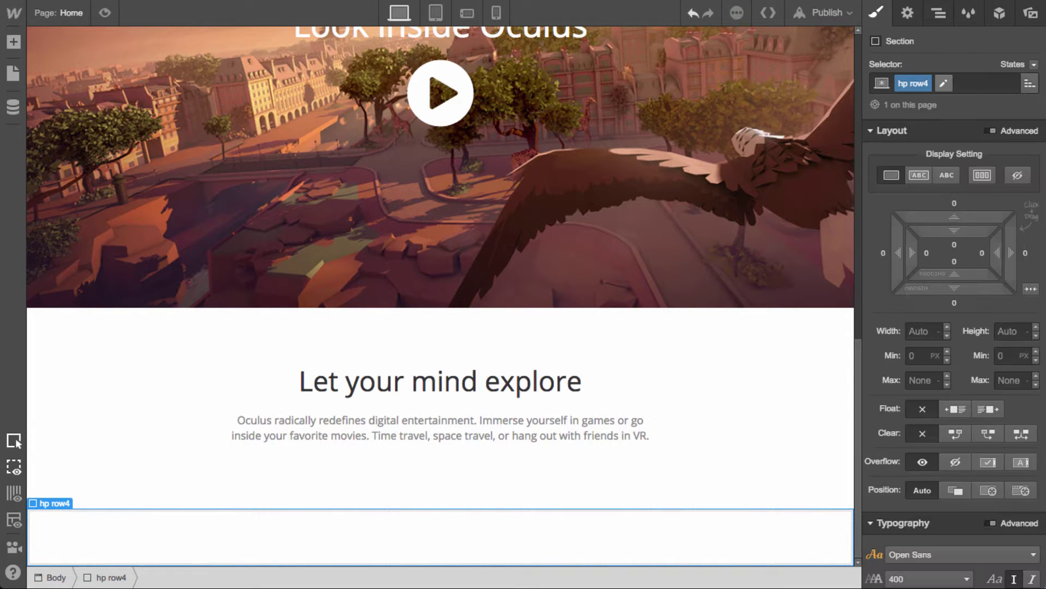
Set the "hp row4" section's height to 650 px and its display to vertical flex with children centered on both axes
left_click(1002, 324)
type("650")
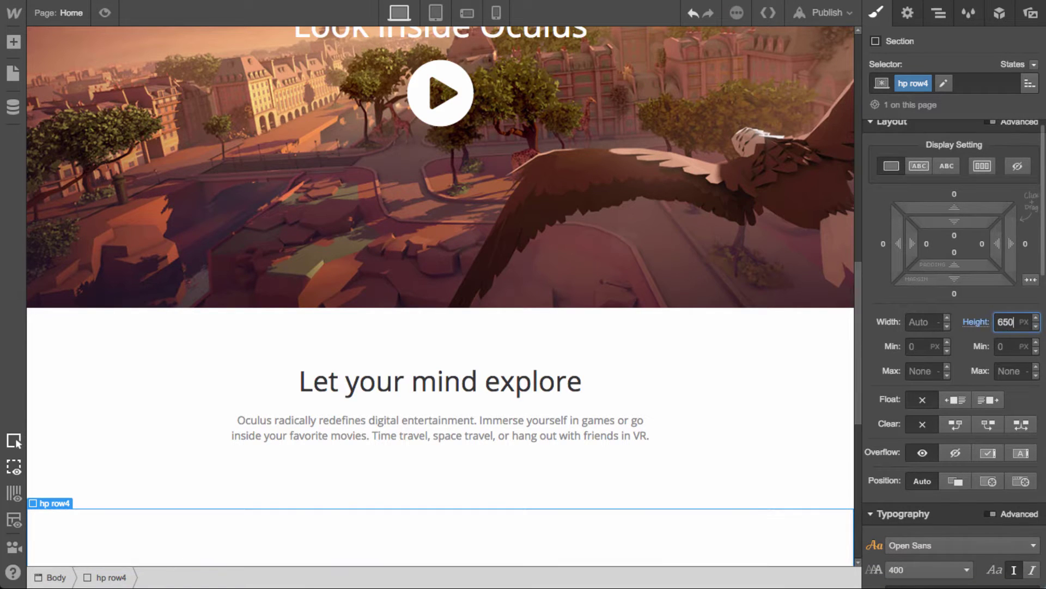
scroll(939, 376, "down", 10)
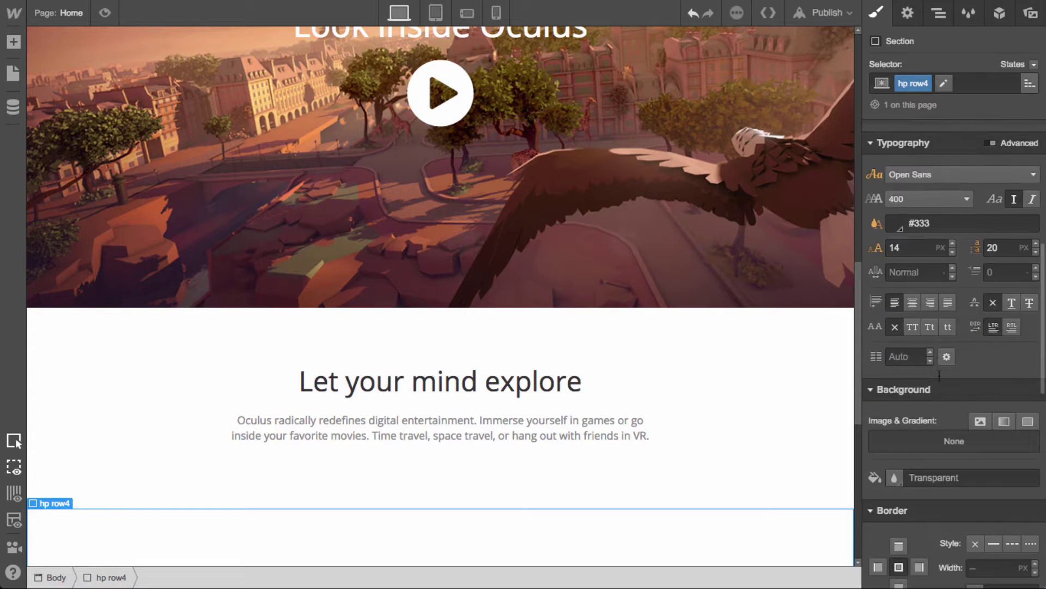
scroll(939, 376, "up", 10)
left_click(982, 175)
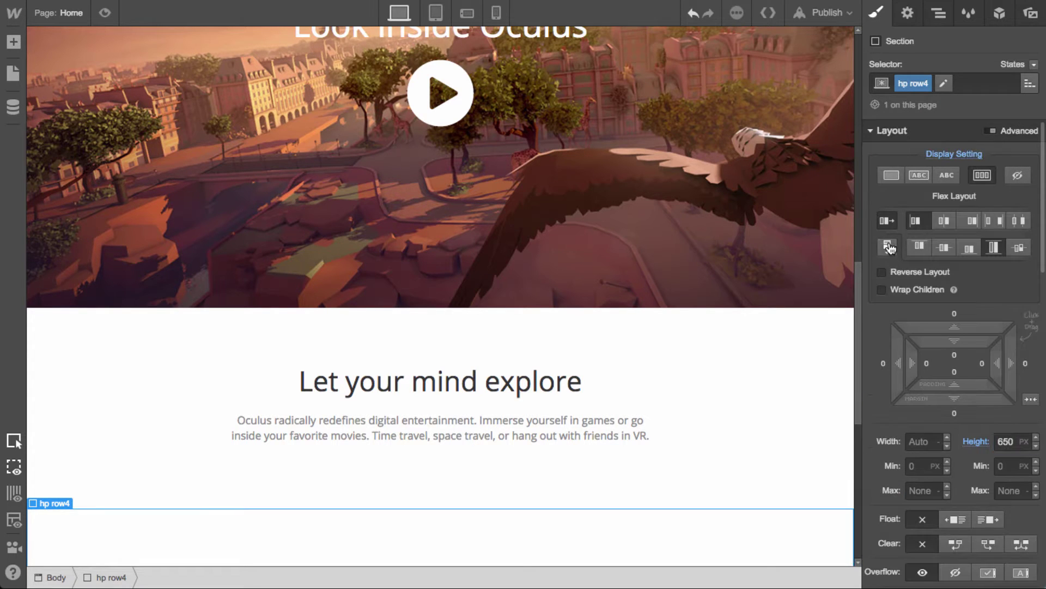
left_click(945, 222)
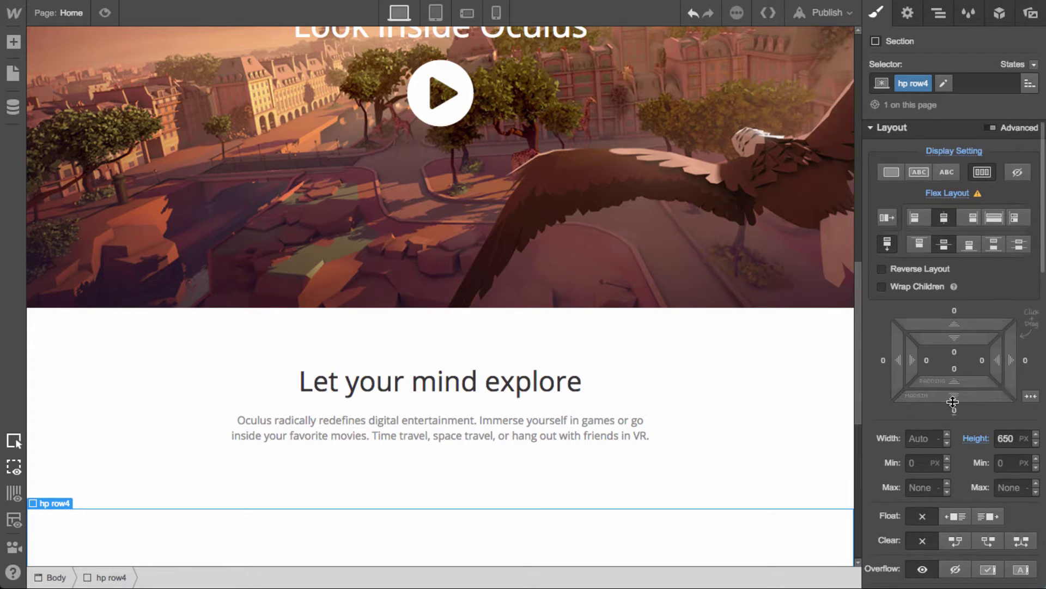
Give the "hp row4" section the experiences.jpg asset as its background image, sized to cover
scroll(953, 401, "down", 6)
scroll(957, 393, "down", 6)
left_click(979, 233)
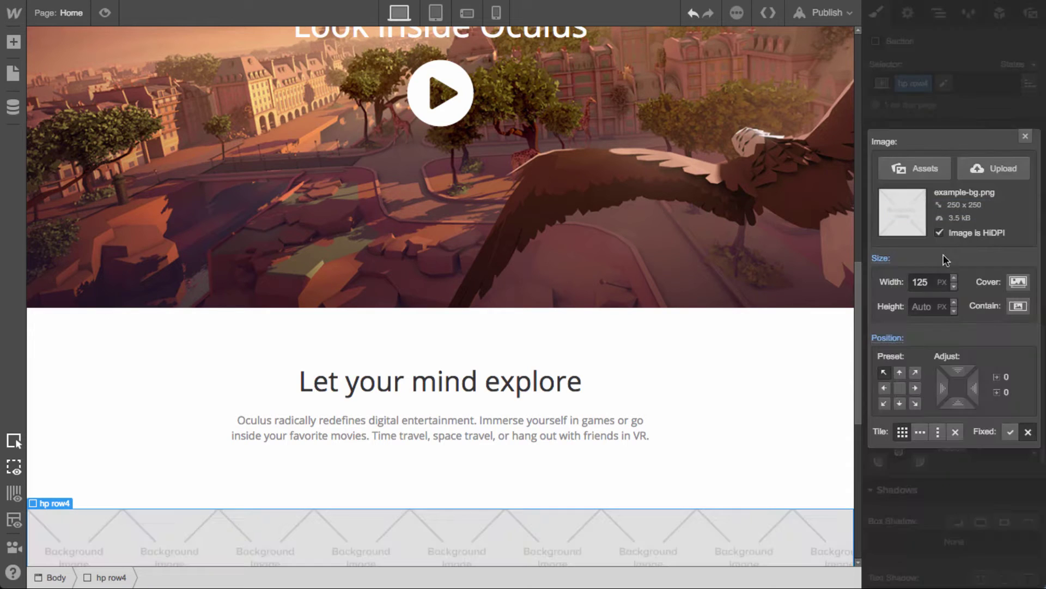
left_click(918, 170)
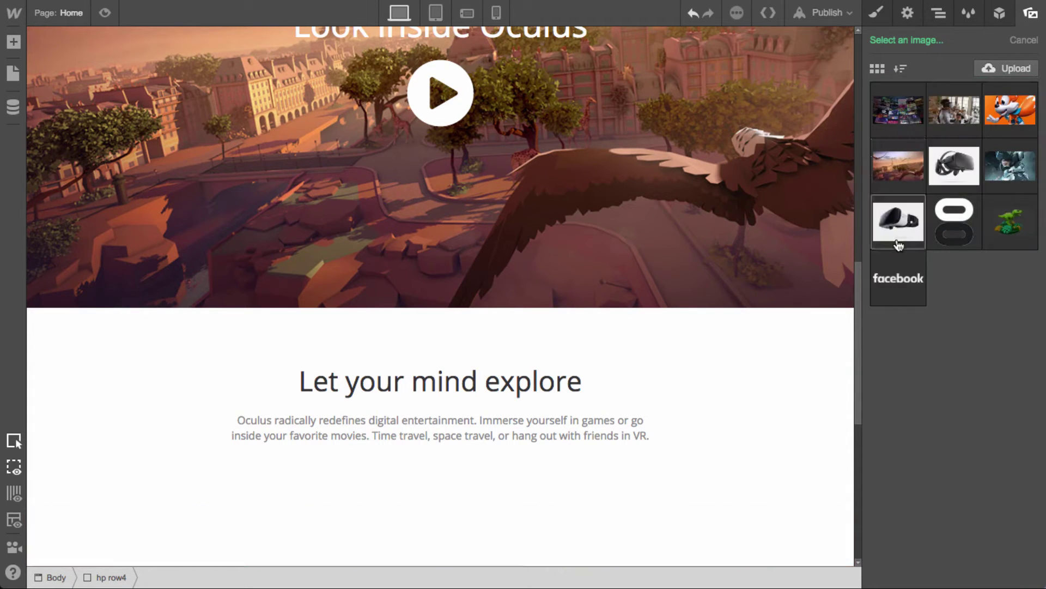
left_click(899, 121)
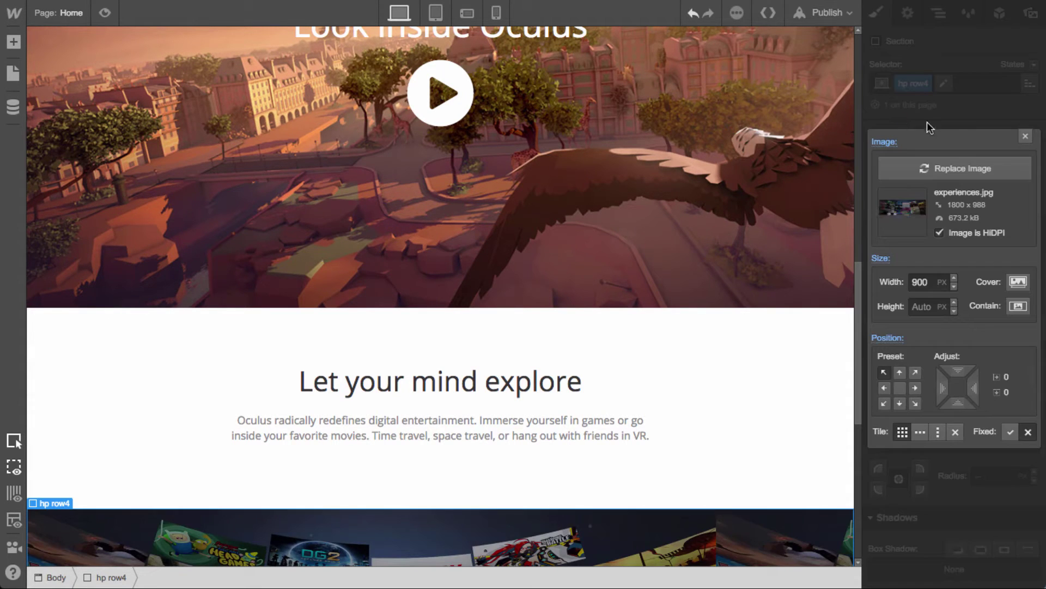
left_click(1018, 281)
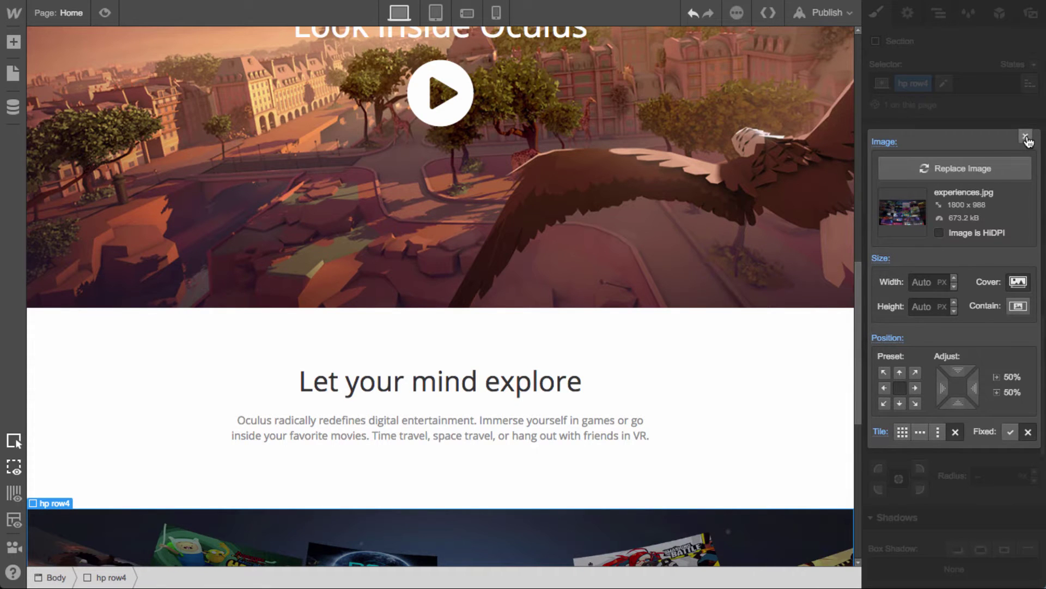
left_click(1026, 136)
Add a heading inside the "hp row4" section and set its type to H2
scroll(662, 446, "down", 8)
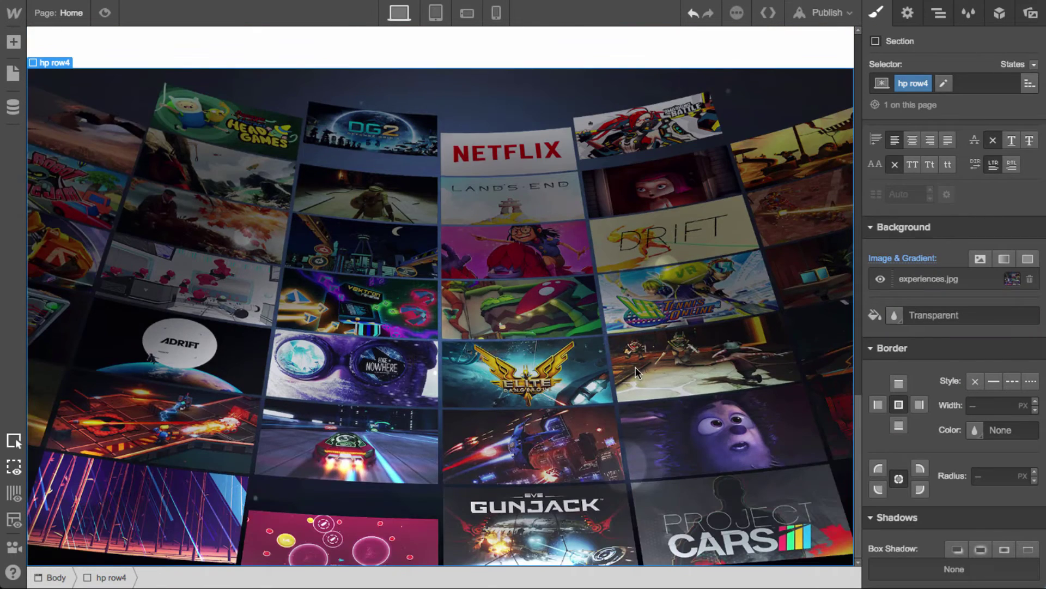
key("a")
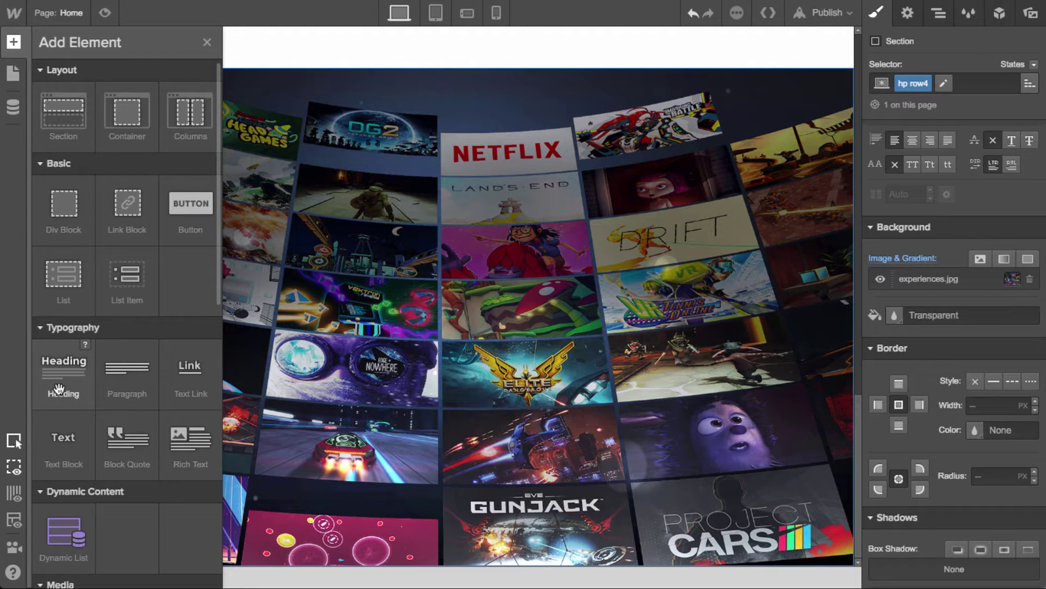
left_click_drag(64, 368, 463, 385)
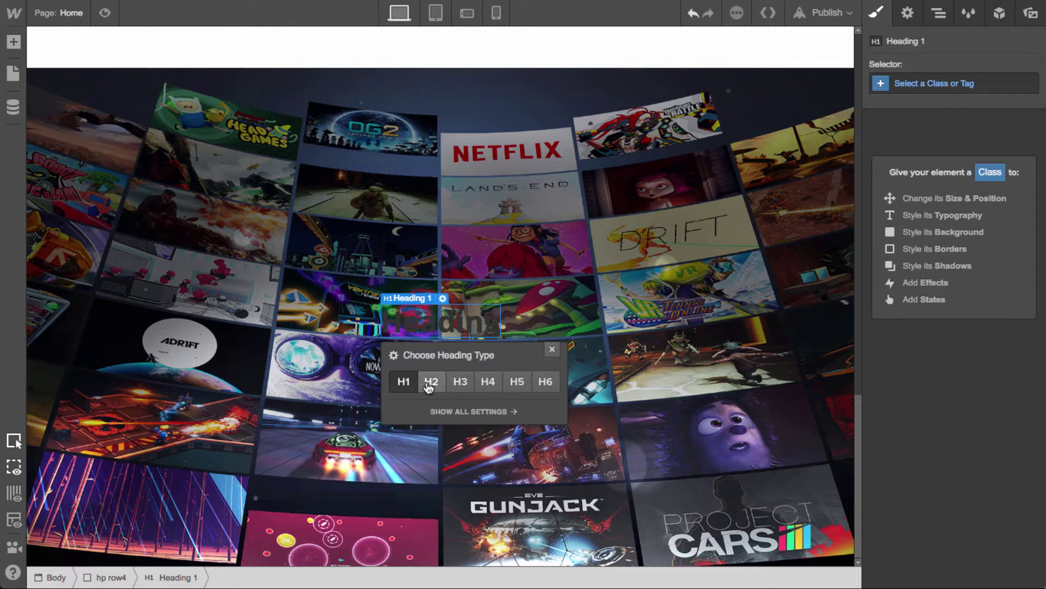
left_click(461, 384)
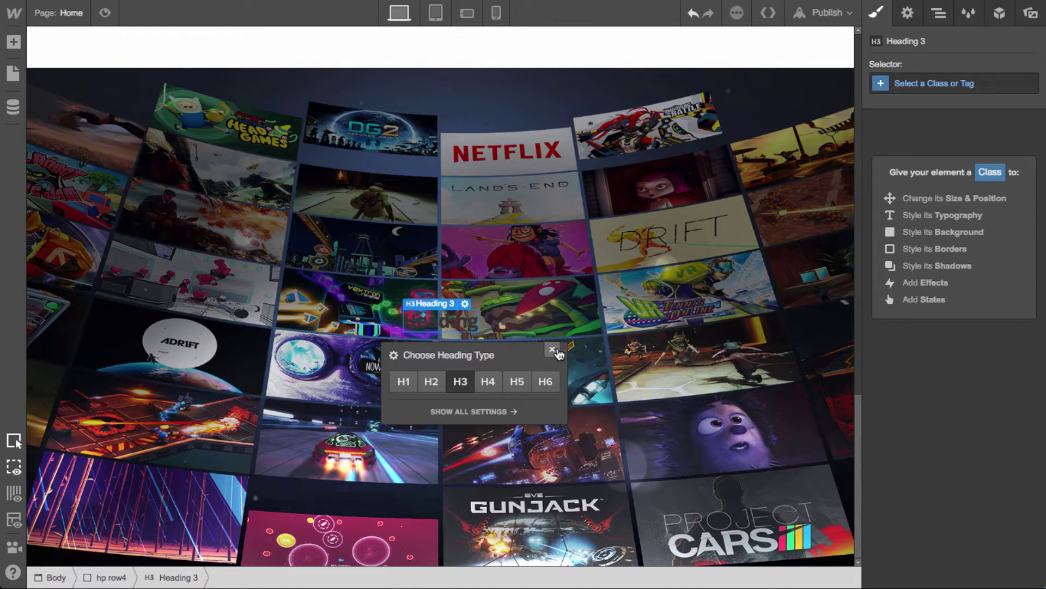
left_click(434, 381)
Replace the new heading's placeholder text with "Oculus Experiences"
double_click(446, 323)
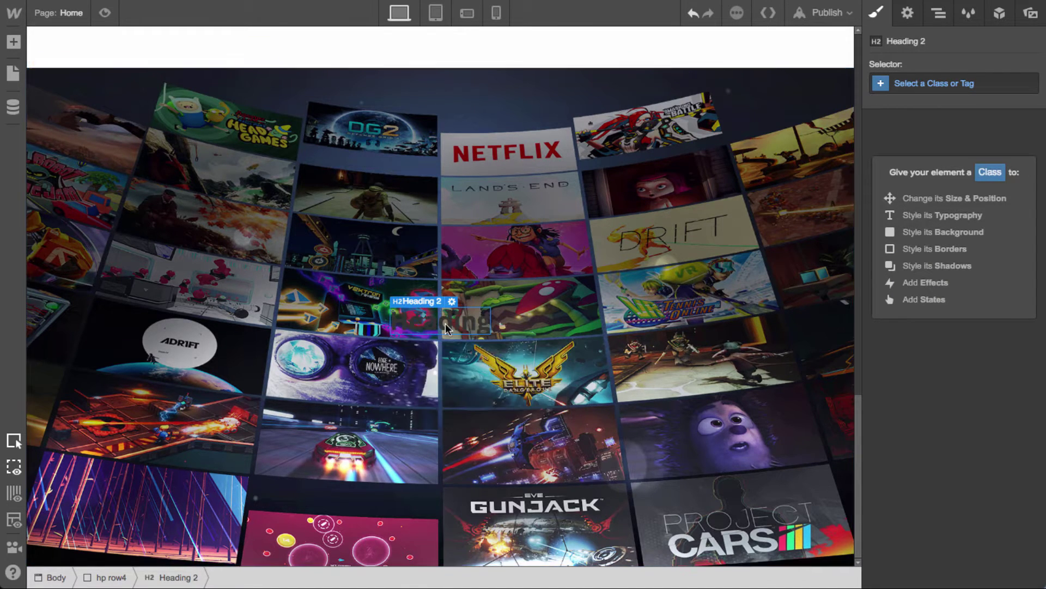
type("Immersive Exp")
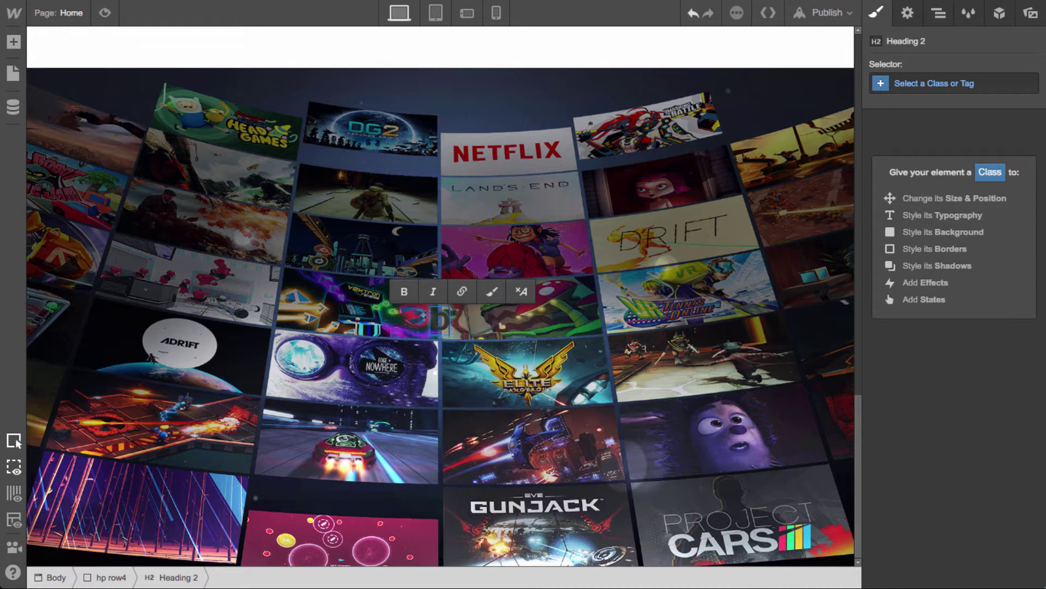
type("ences")
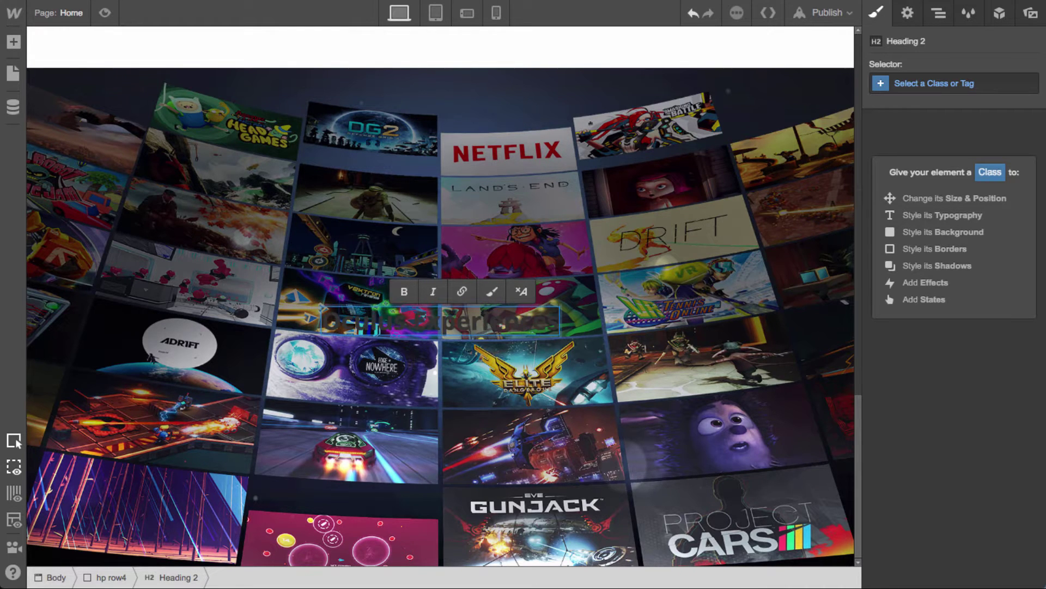
key("Escape")
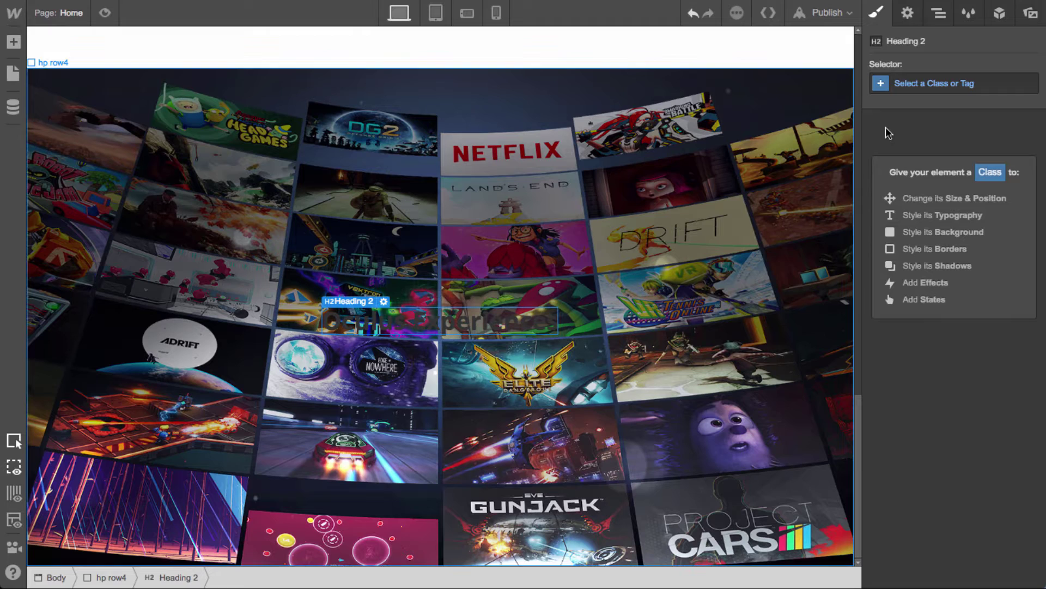
Assign the existing "h2" class to the "Oculus Experiences" heading and add a combo class named "white"
left_click(922, 87)
type("h2")
key("Return")
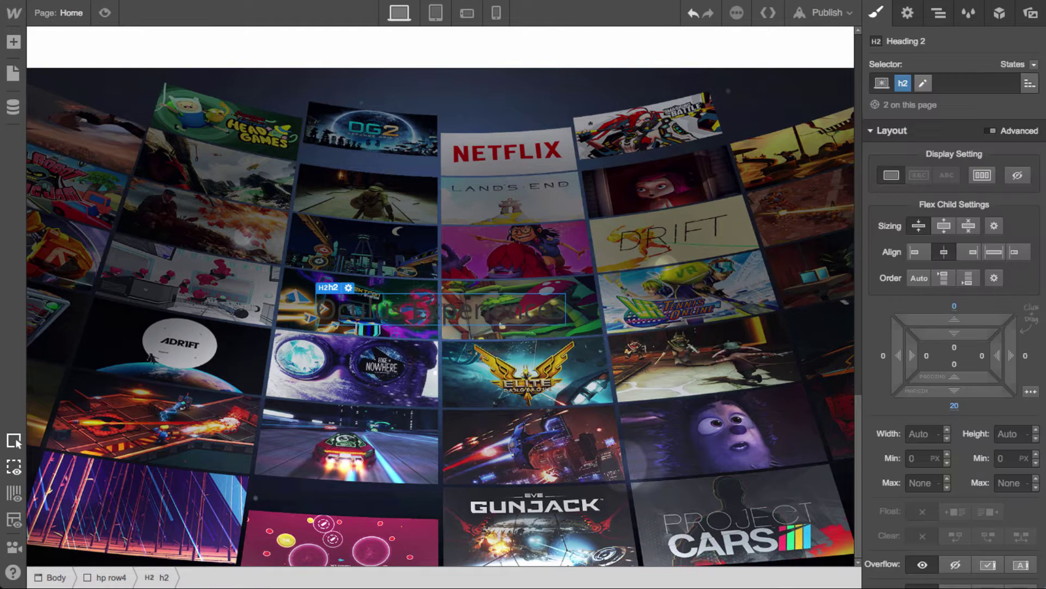
left_click(921, 86)
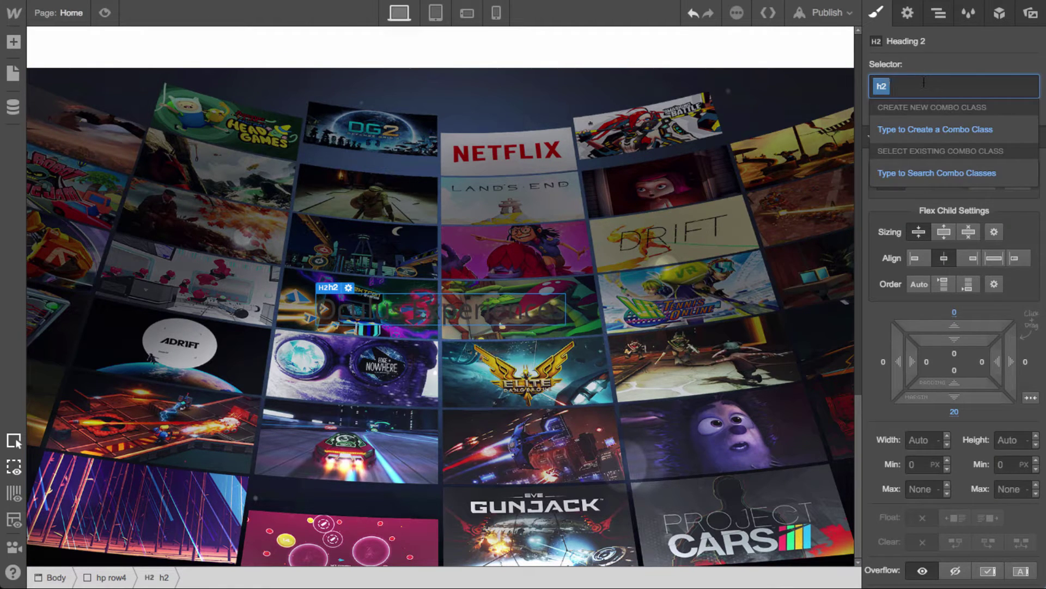
type("white")
key("Return")
Set the font color of the heading's "white" combo class to white
scroll(935, 432, "down", 5)
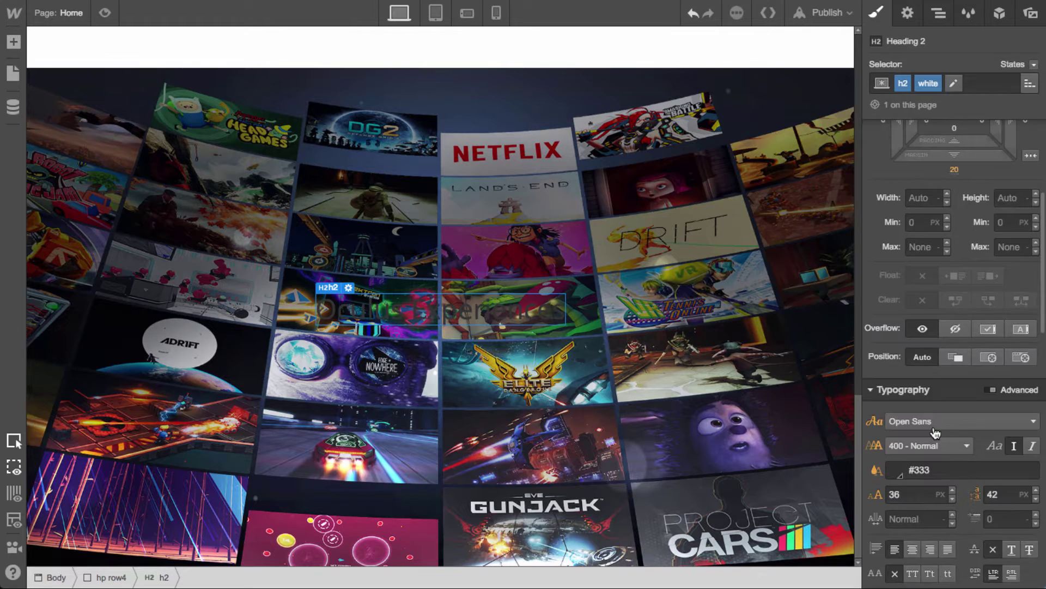
scroll(935, 432, "down", 2)
left_click(935, 429)
type("white")
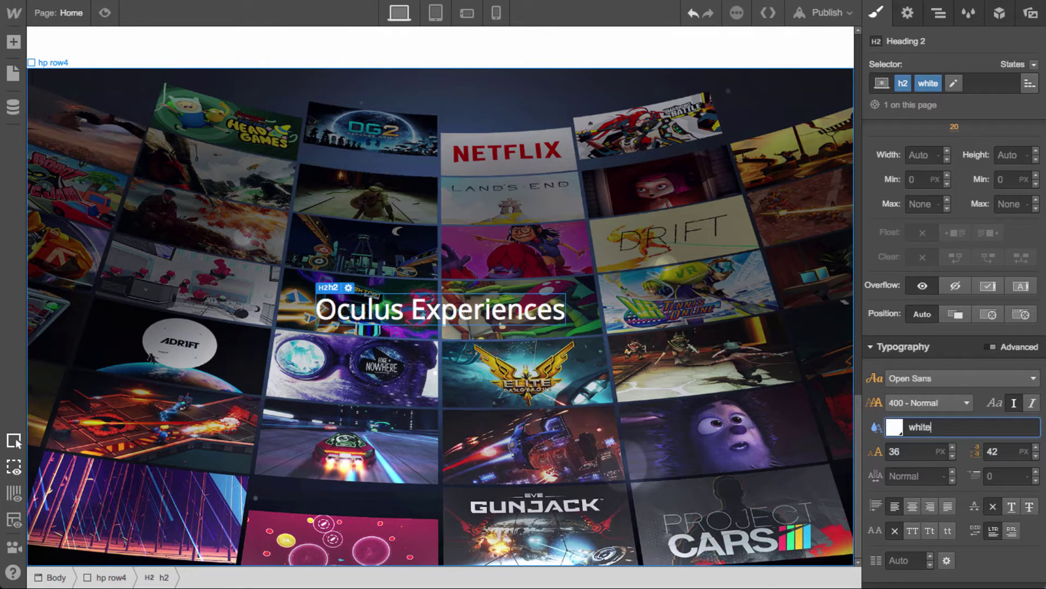
left_click(547, 313)
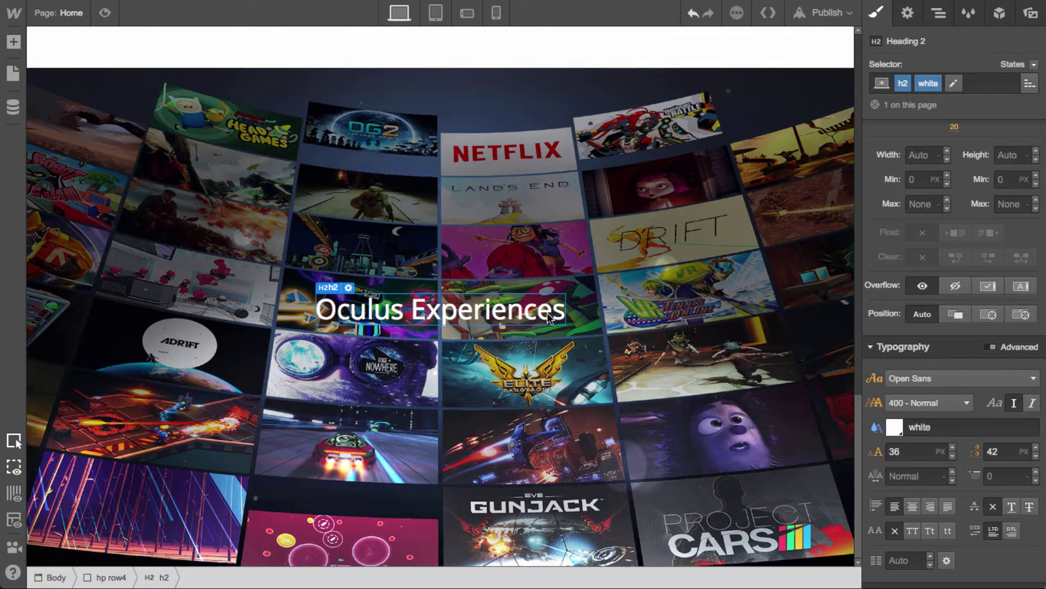
Apply the existing "login button" class to the new button below the "Endless worlds await." paragraph
key("a")
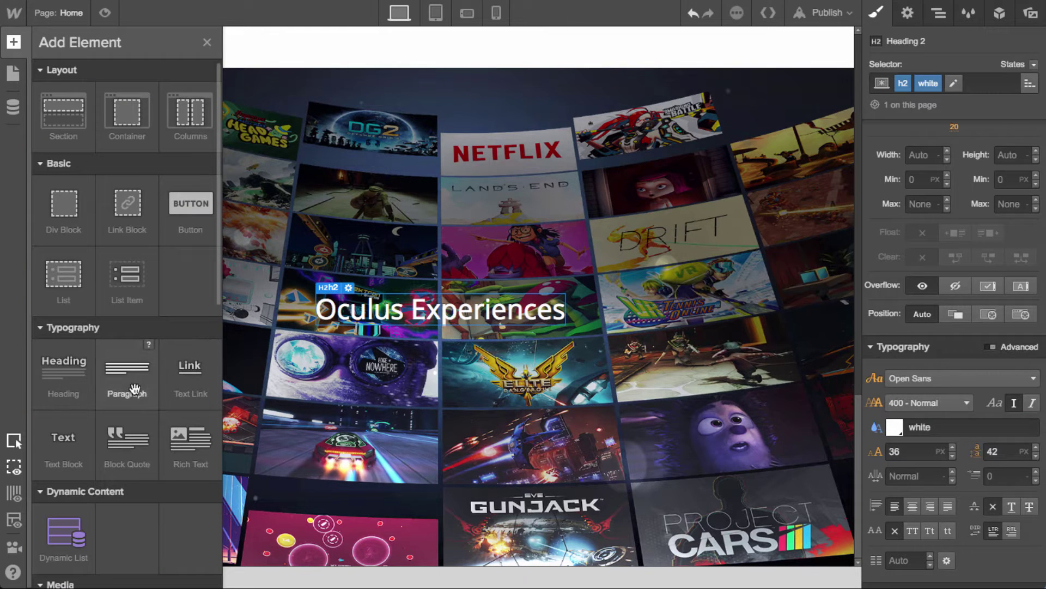
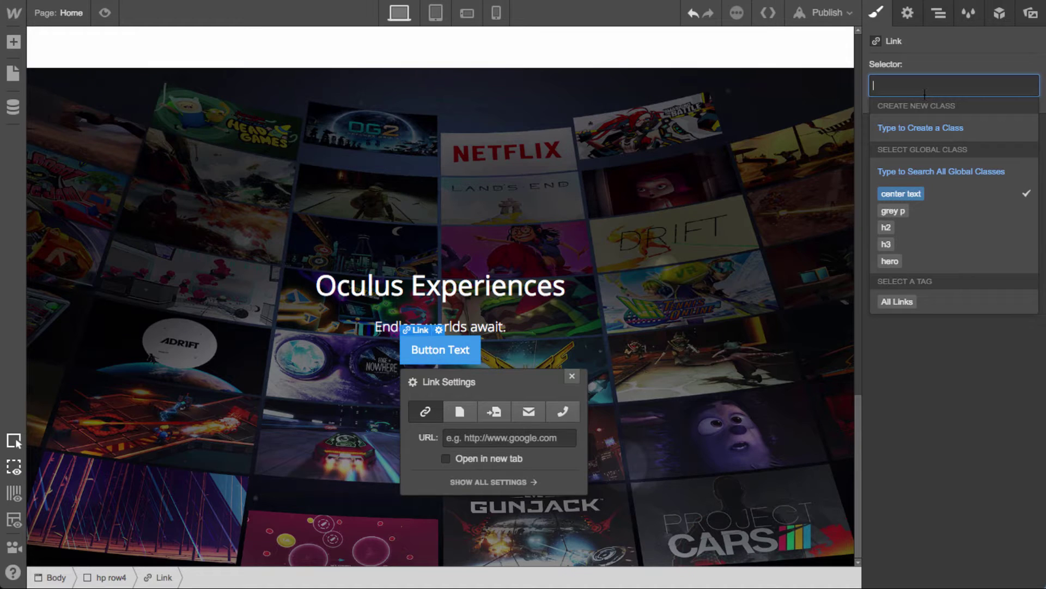
key("Down")
key("Return")
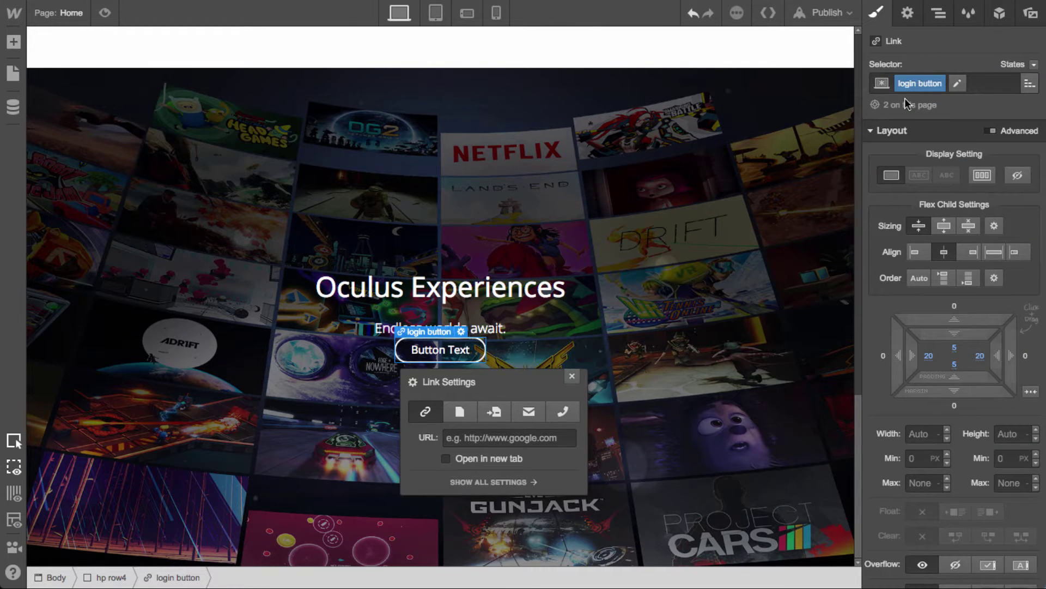
scroll(719, 212, "up", 15)
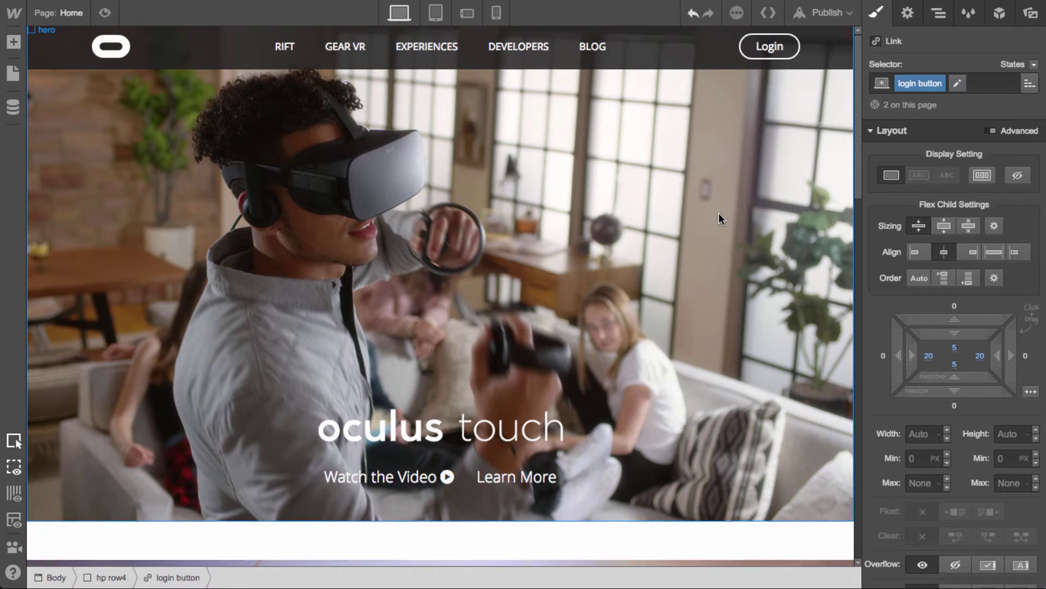
scroll(718, 212, "down", 10)
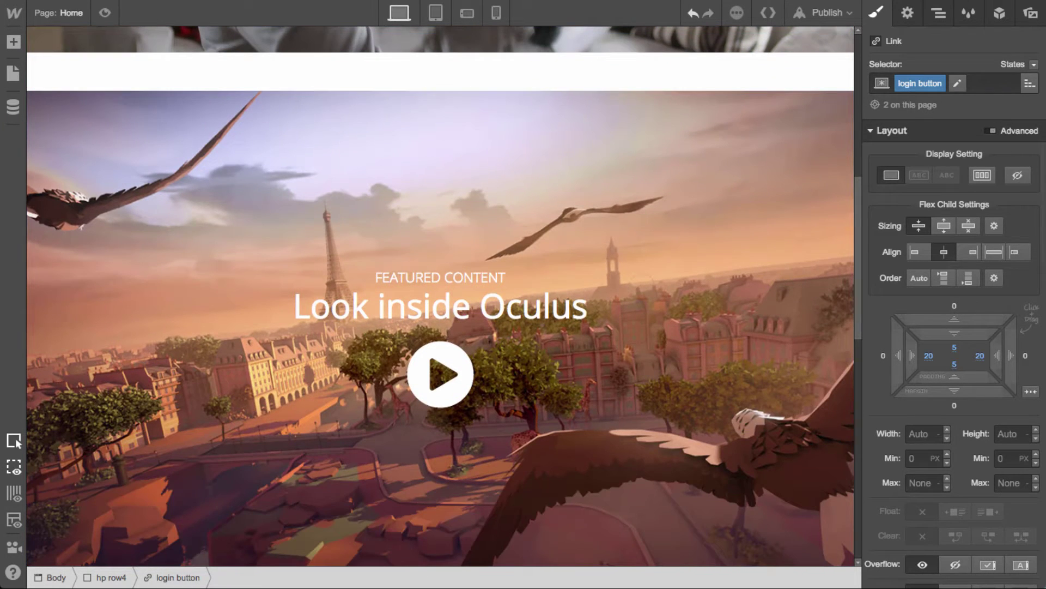
scroll(684, 355, "down", 12)
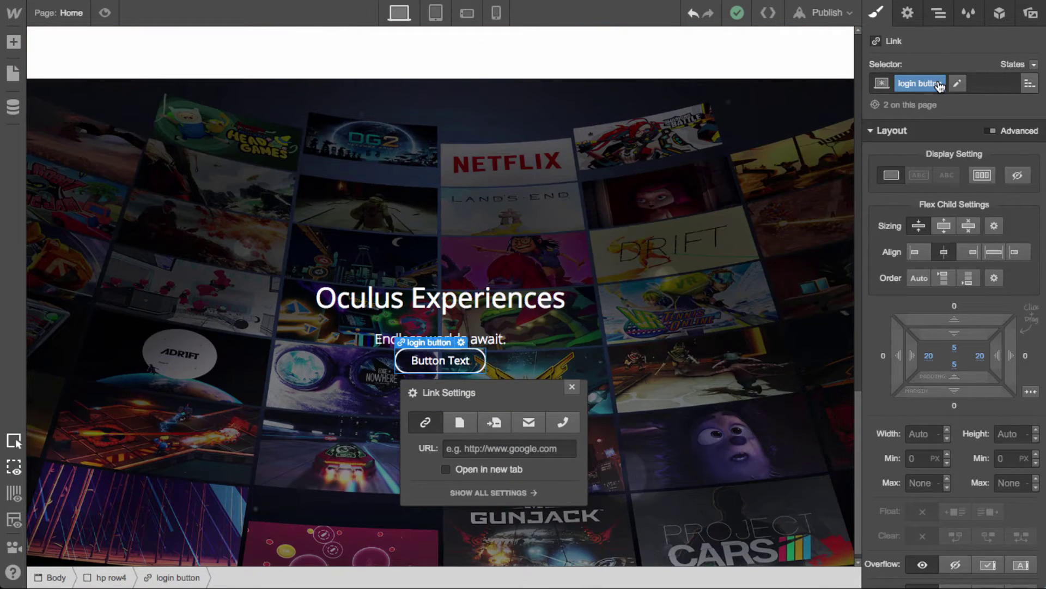
Replace the "login button" class on the button below "Endless worlds await." with a new class named "button cta"
left_click(940, 84)
key("BackSpace")
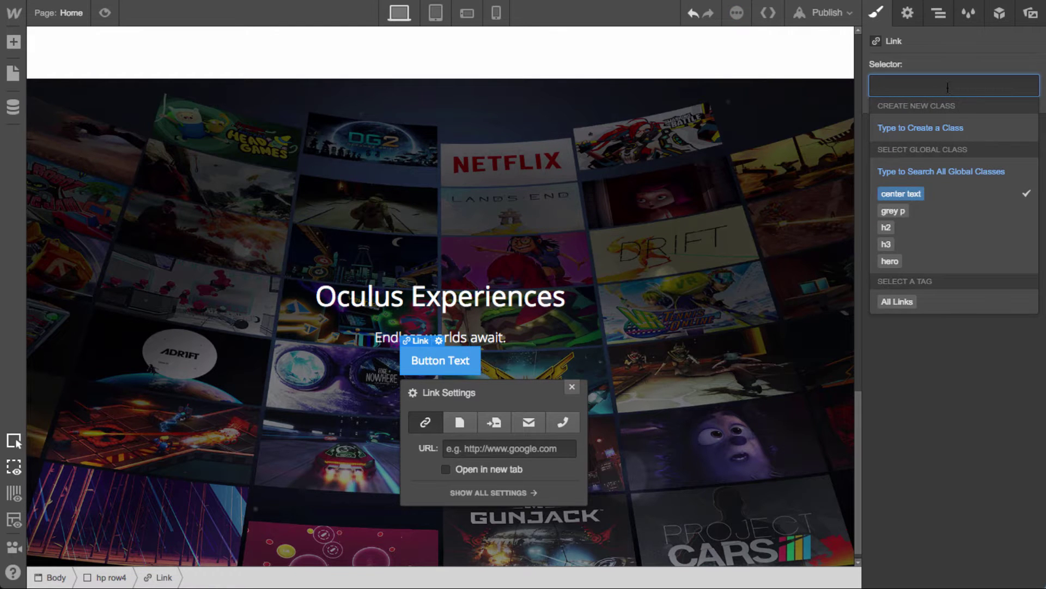
type("cta")
key("Return")
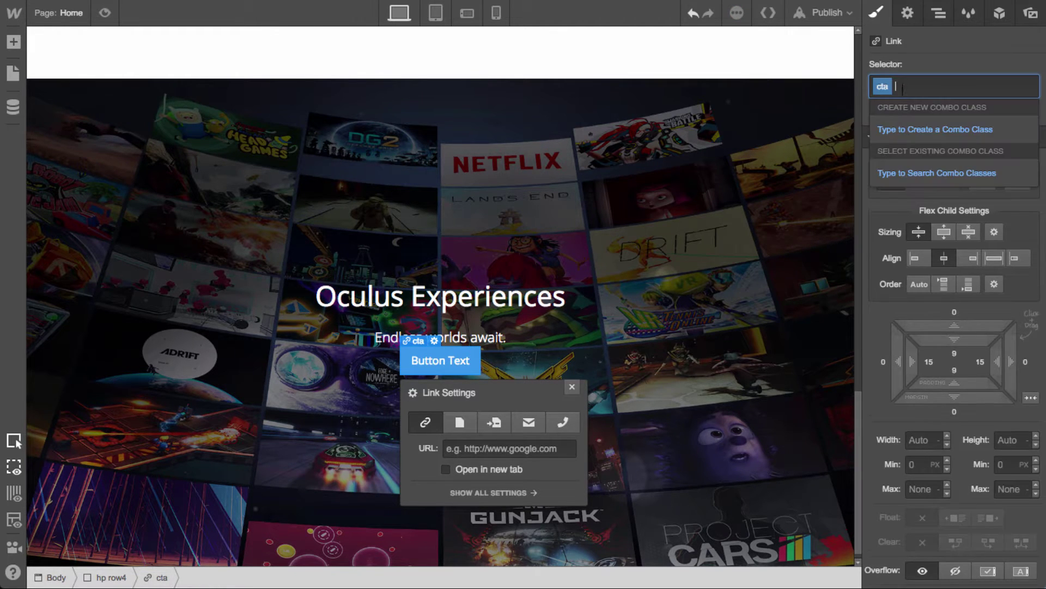
left_click(883, 86)
key("Escape")
left_click(904, 84)
left_click(864, 104)
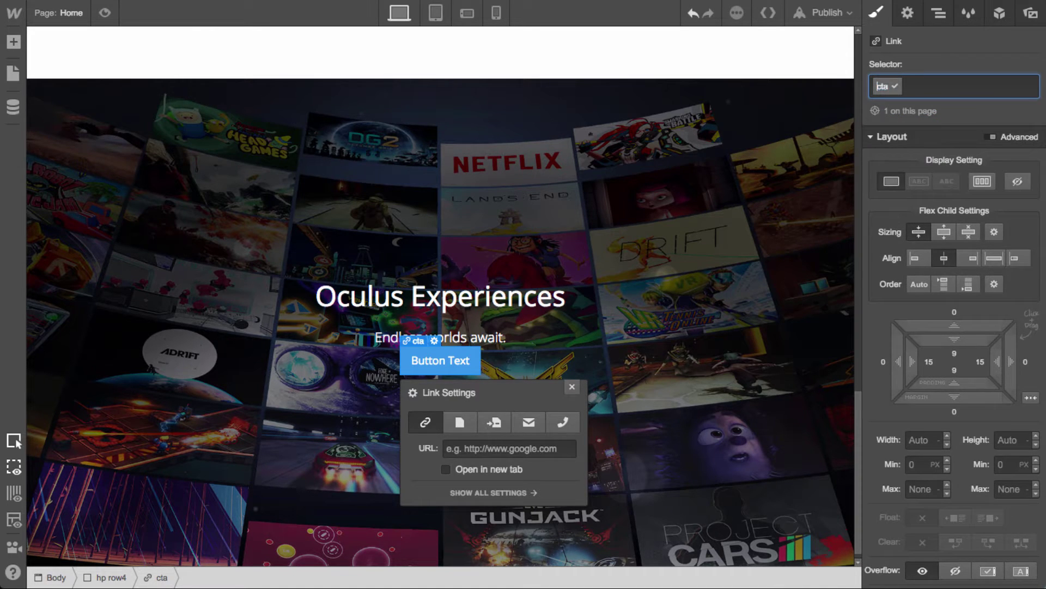
type("button cta")
key("Return")
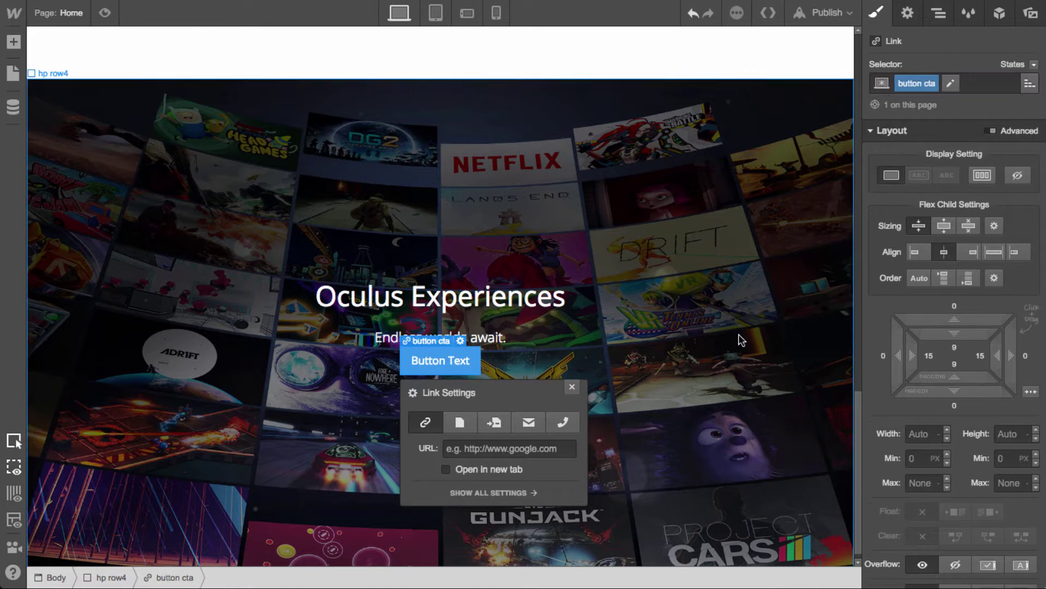
Change the button's text to "Explore Now"
left_click(580, 387)
double_click(458, 365)
type("Explore Now")
key("Escape")
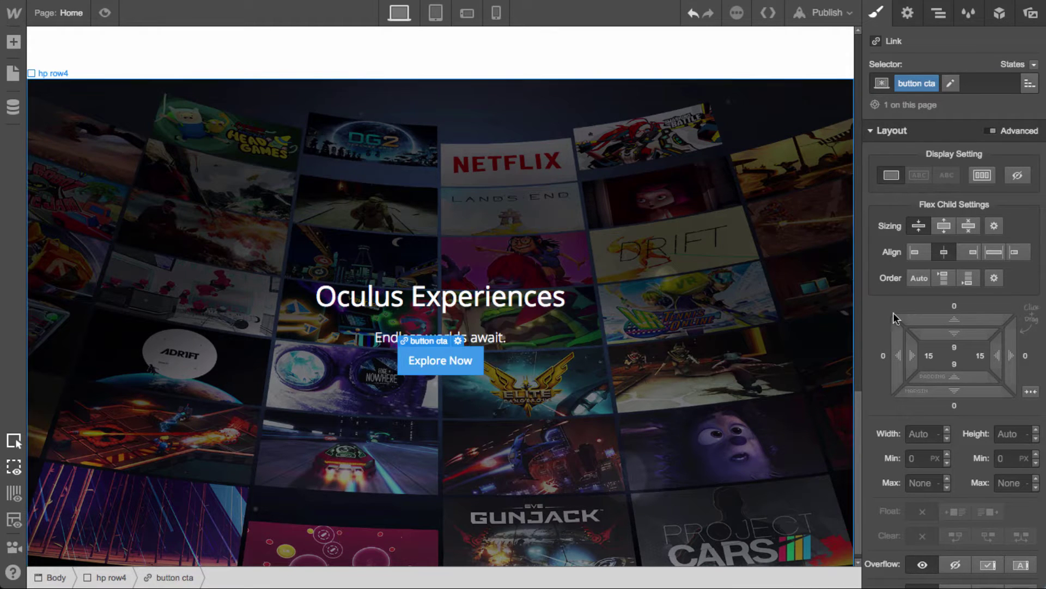
Make the background of the "button cta" class transparent
scroll(933, 366, "down", 3)
scroll(933, 364, "down", 5)
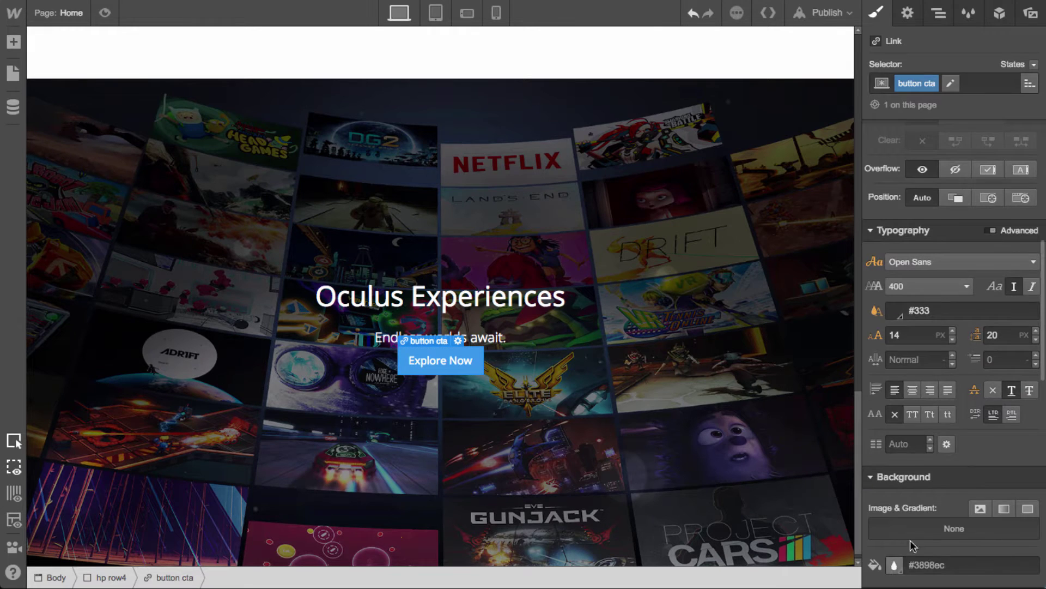
left_click(898, 558)
left_click(881, 527)
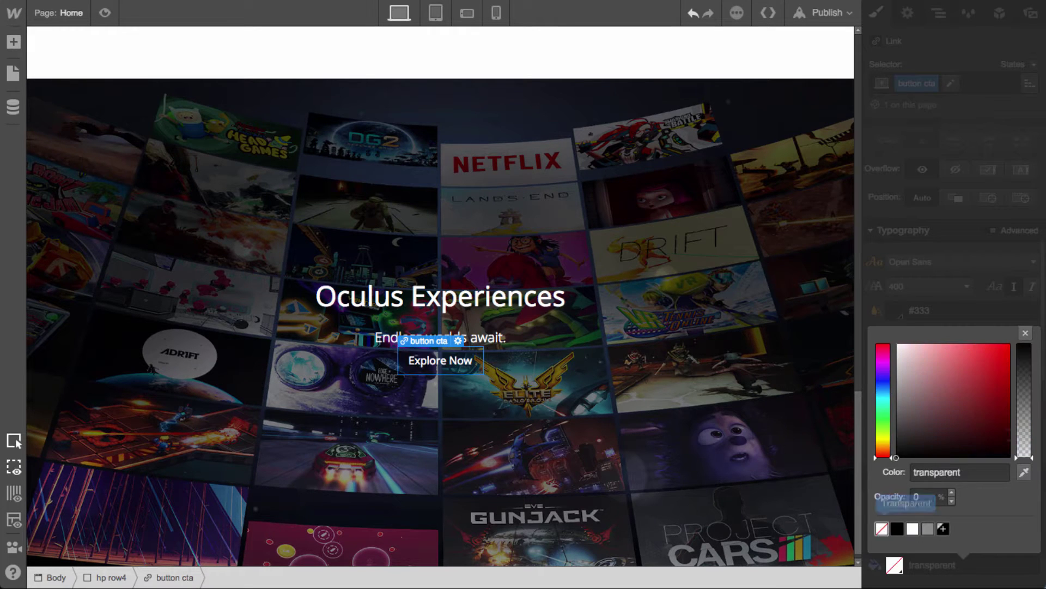
left_click(1025, 333)
Give the "Explore Now" button a solid white border 2 px wide
scroll(967, 436, "down", 5)
left_click(994, 355)
left_click(972, 379)
left_click(975, 404)
left_click(912, 367)
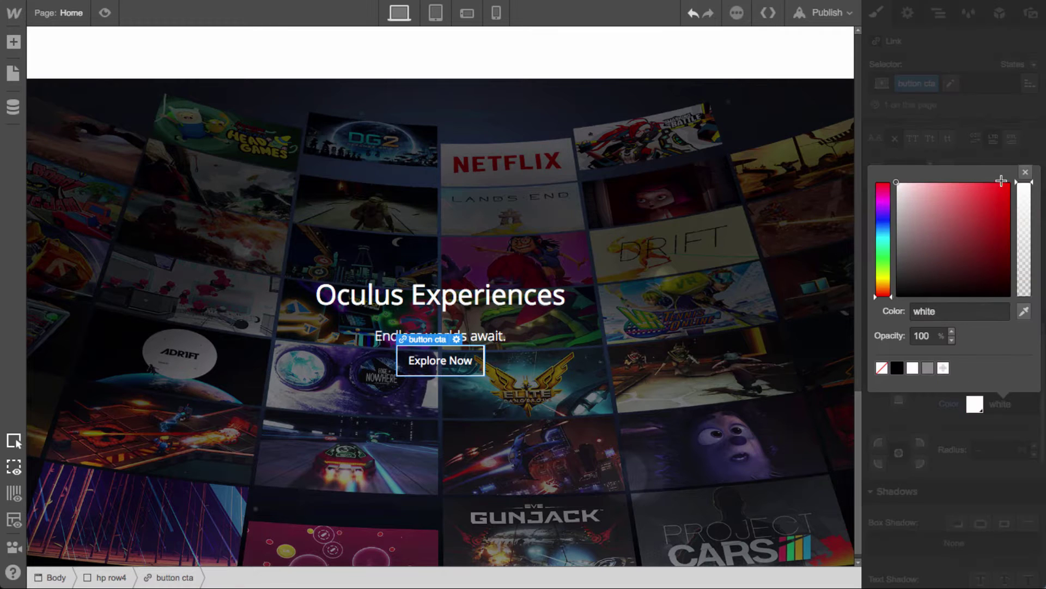
left_click(1023, 175)
Round the "Explore Now" button's corners with a 20 px radius and set its left and right padding to 30 px
scroll(977, 466, "down", 1)
left_click(1001, 428)
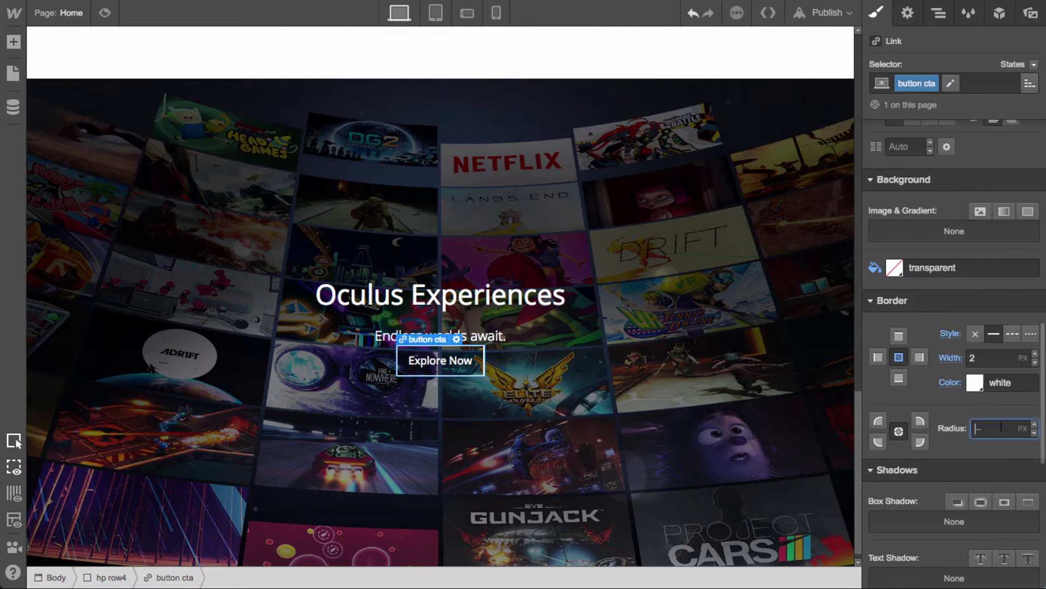
type("20")
scroll(952, 370, "up", 10)
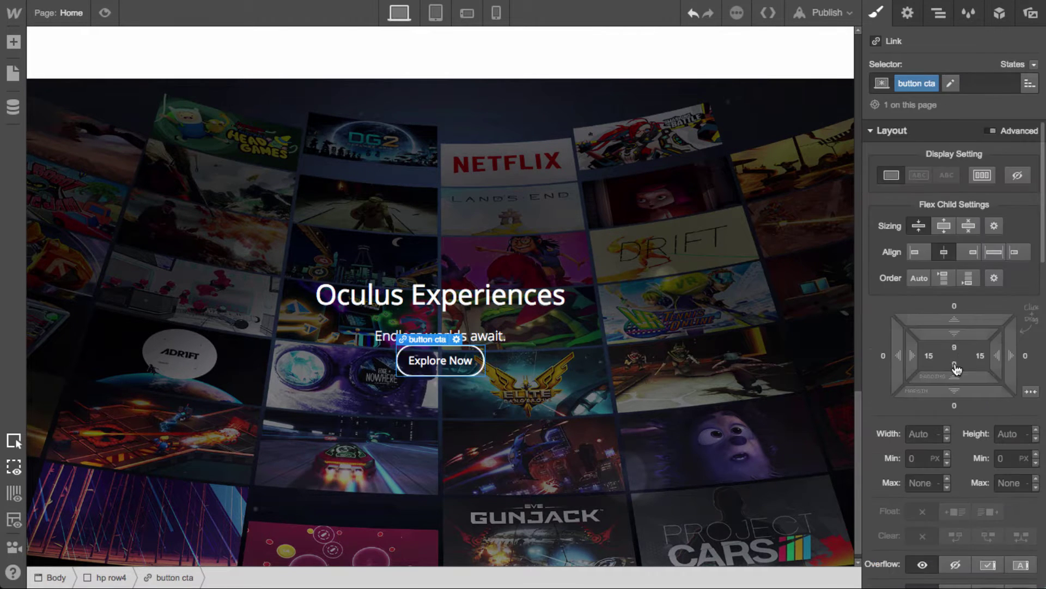
left_click_drag(996, 364, 959, 362)
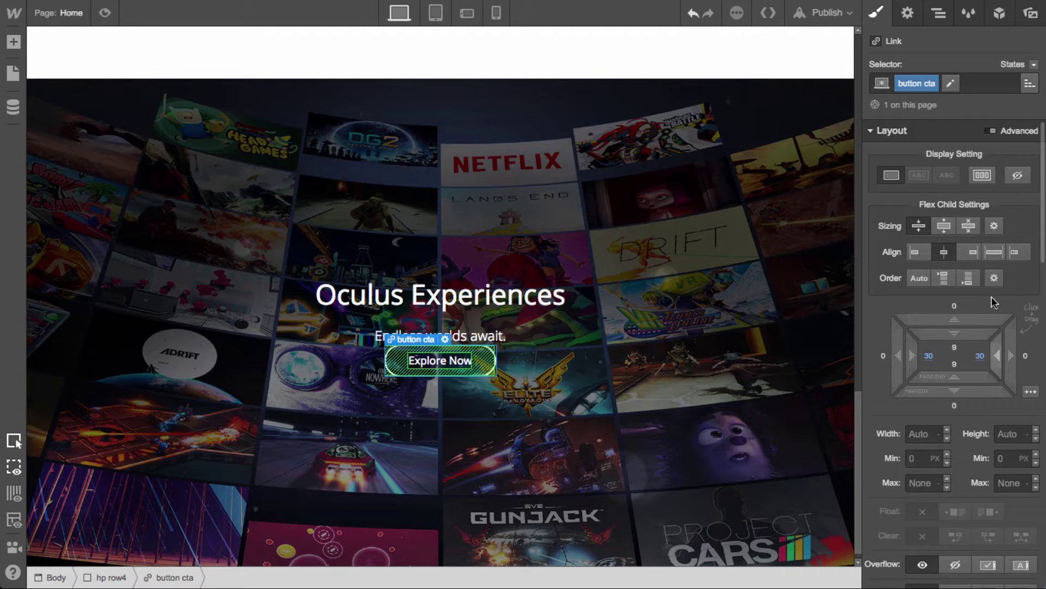
Set the "Explore Now" button's font weight to 600 - Semi Bold and add a top margin separating it from the paragraph
scroll(970, 429, "down", 5)
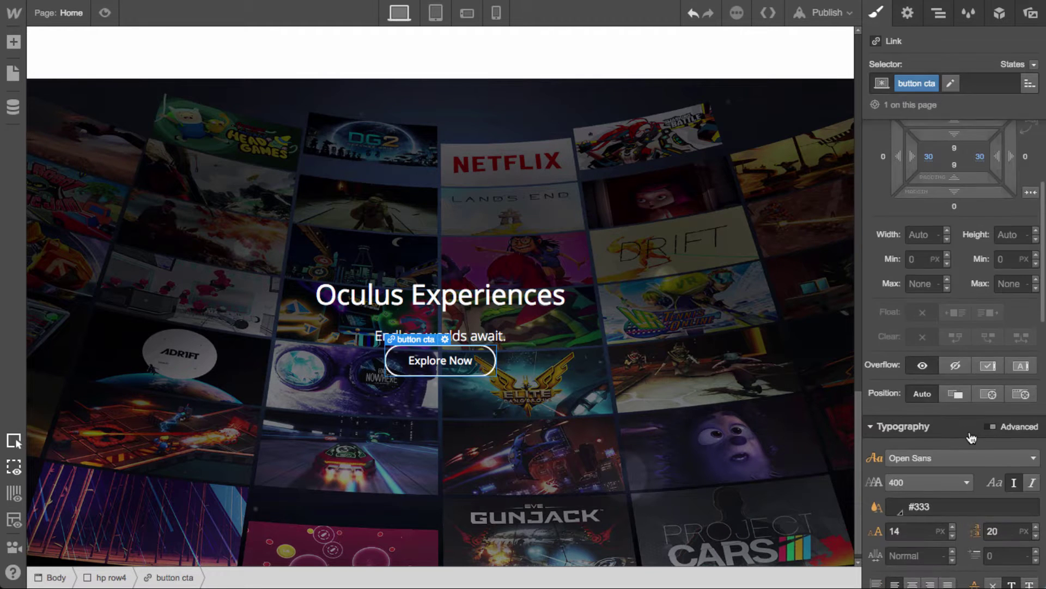
scroll(972, 437, "down", 1)
left_click(926, 467)
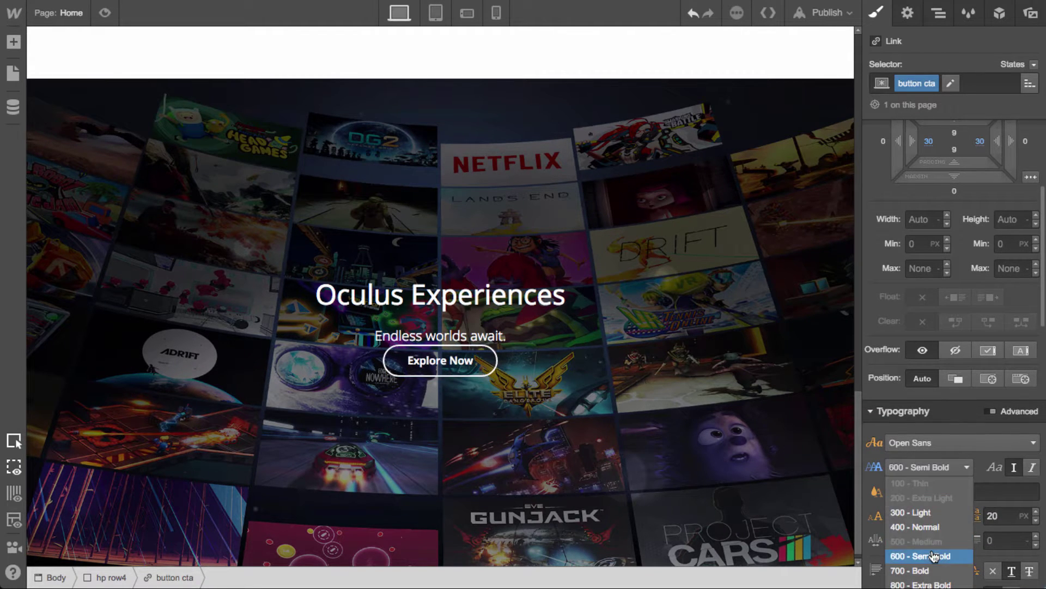
left_click(932, 555)
scroll(954, 455, "up", 5)
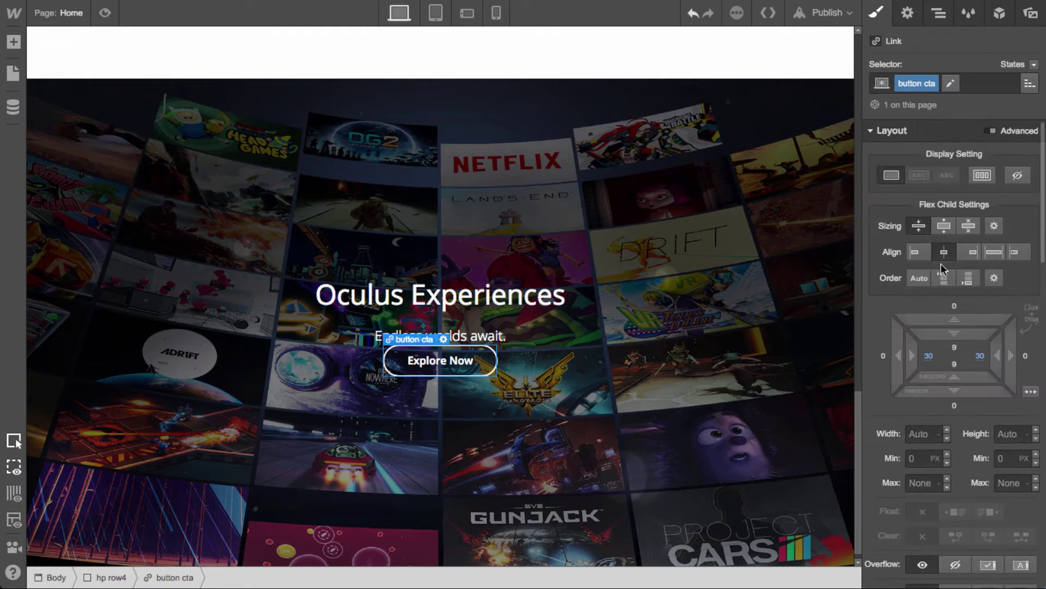
left_click_drag(953, 319, 949, 262)
Try larger font sizes on the "Explore Now" button, including 18 px and 16 px
scroll(949, 427, "down", 5)
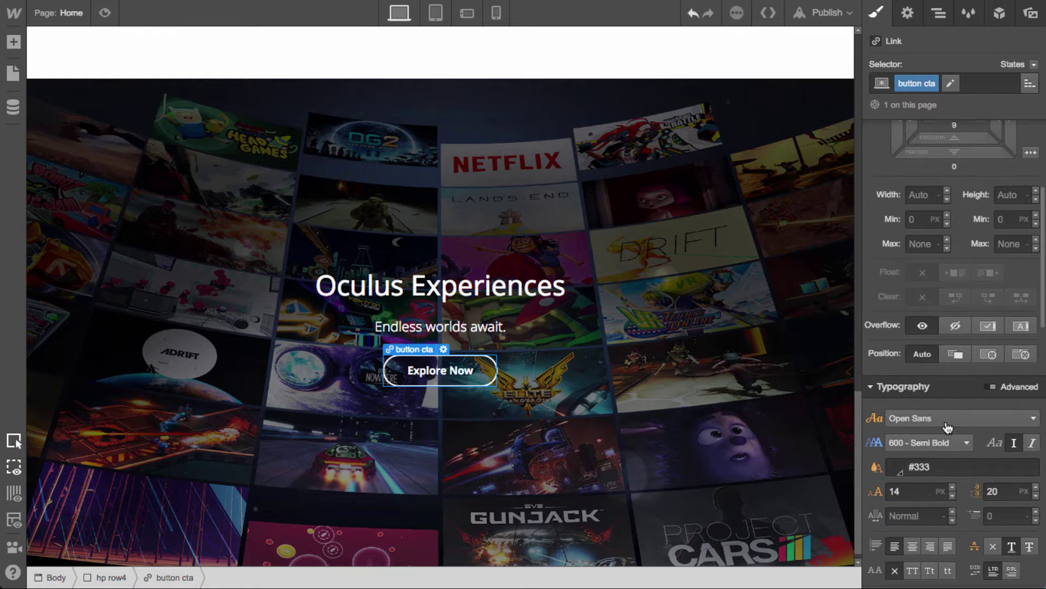
scroll(949, 427, "down", 3)
left_click_drag(900, 347, 863, 340)
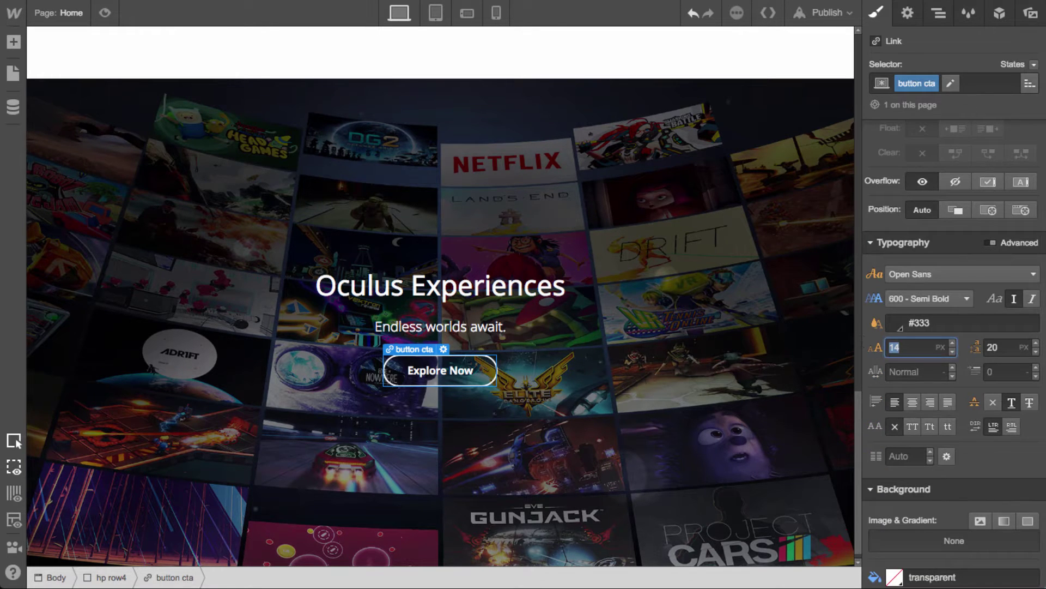
type("18.")
key("Down")
key("Down")
key("Down")
key("Down")
key("Up")
key("Up")
key("Down")
key("Down")
key("Up")
key("Up")
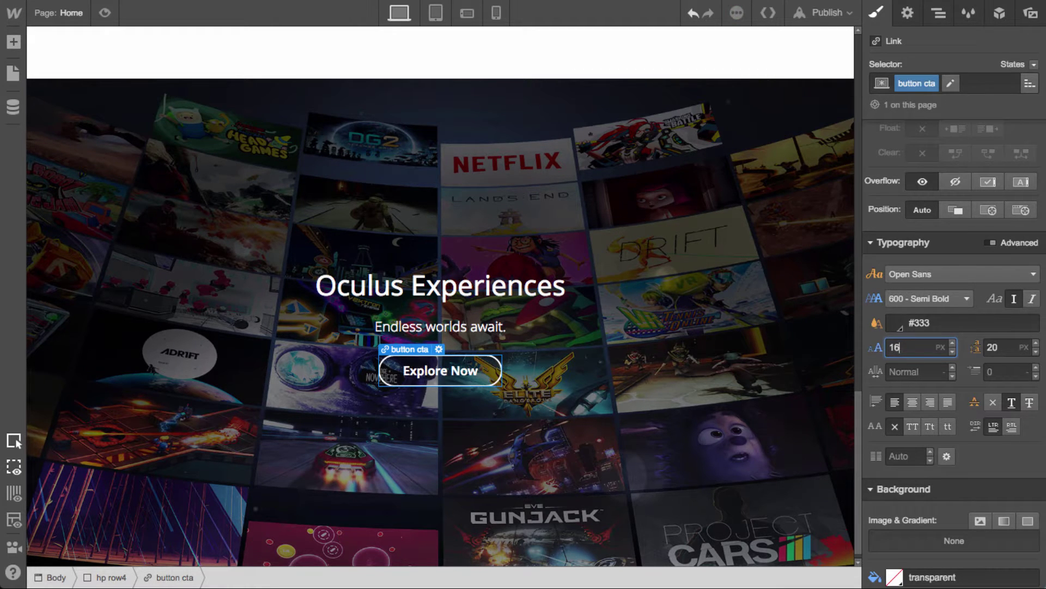
key("Down")
key("Down")
key("Tab")
key("Up")
key("Up")
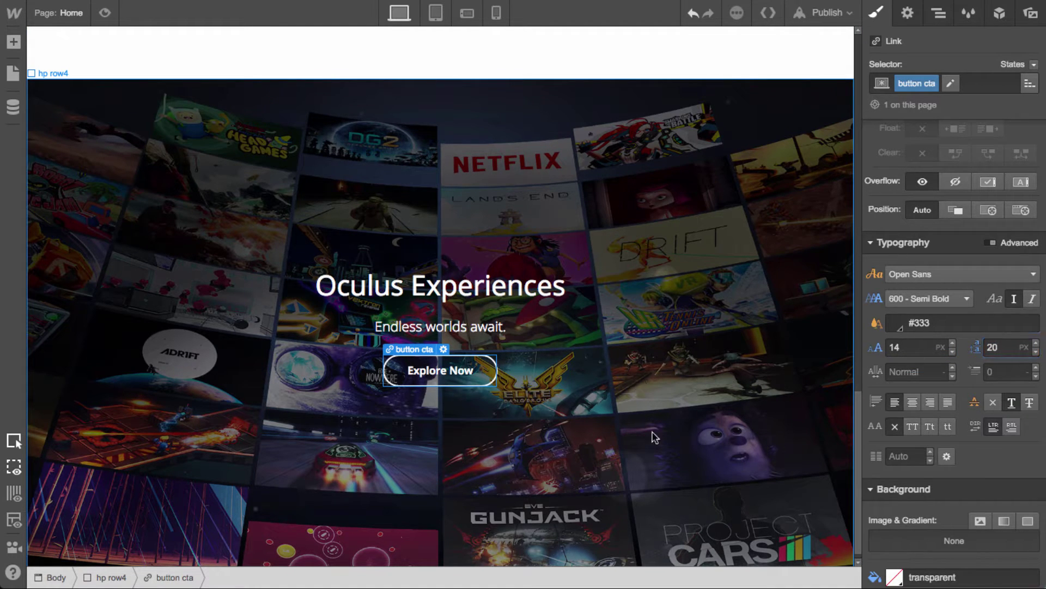
Add a new section at the end of the page, directly below the "hp row4" section
left_click(648, 416)
scroll(648, 436, "down", 1)
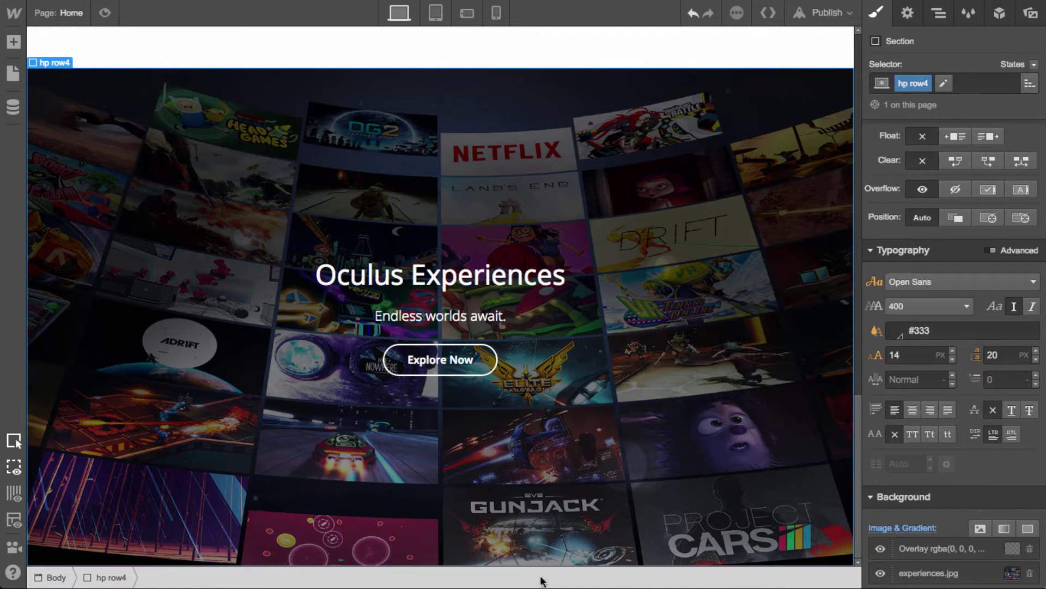
left_click(940, 10)
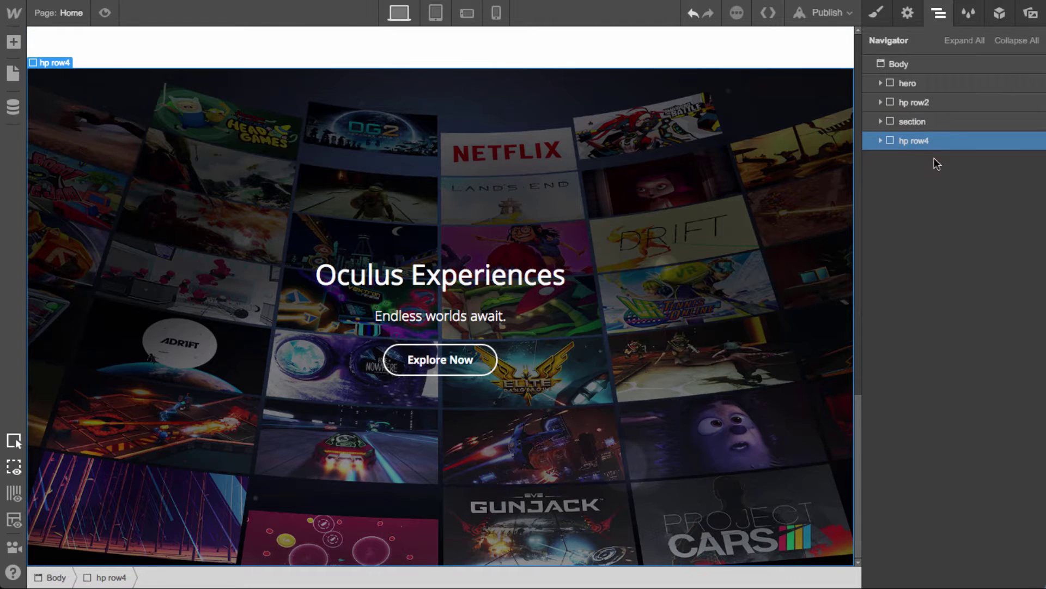
key("a")
left_click_drag(60, 114, 932, 153)
Create the class "hp row5" for the new section and set its display to flex
left_click(960, 82)
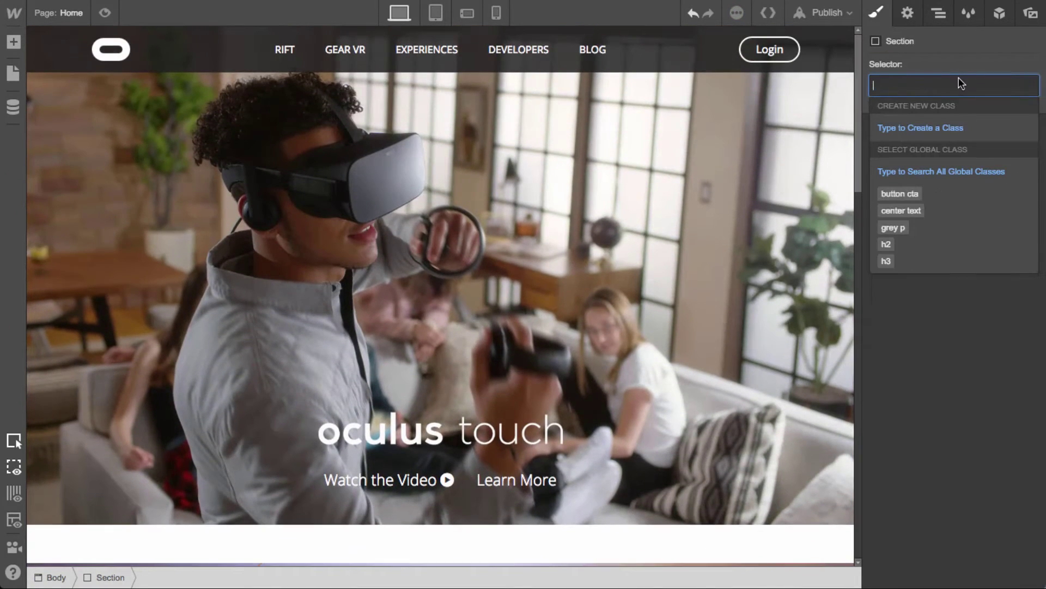
type("hp row5")
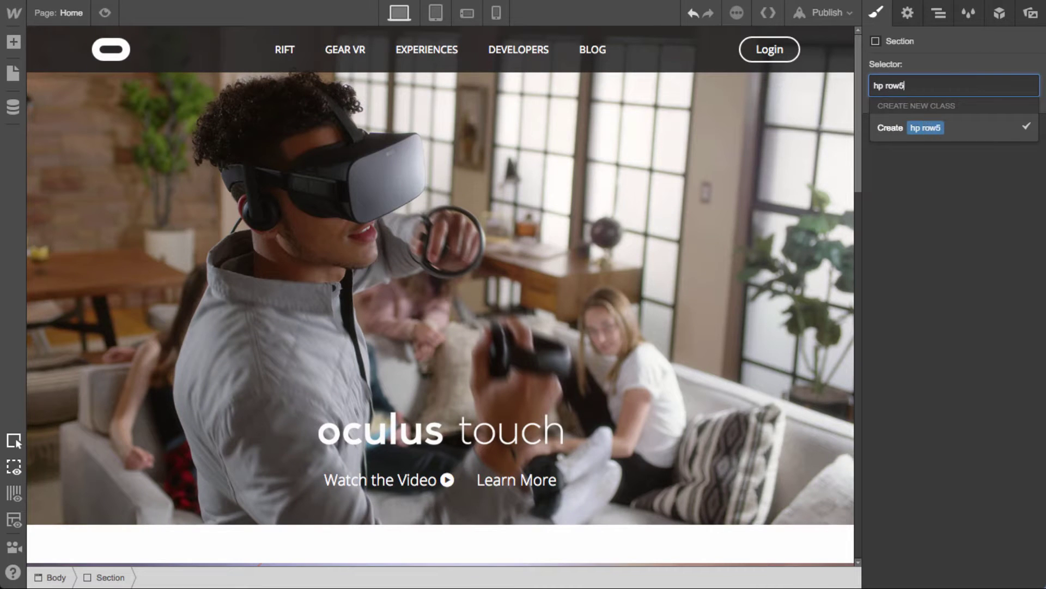
key("Return")
scroll(676, 352, "down", 2)
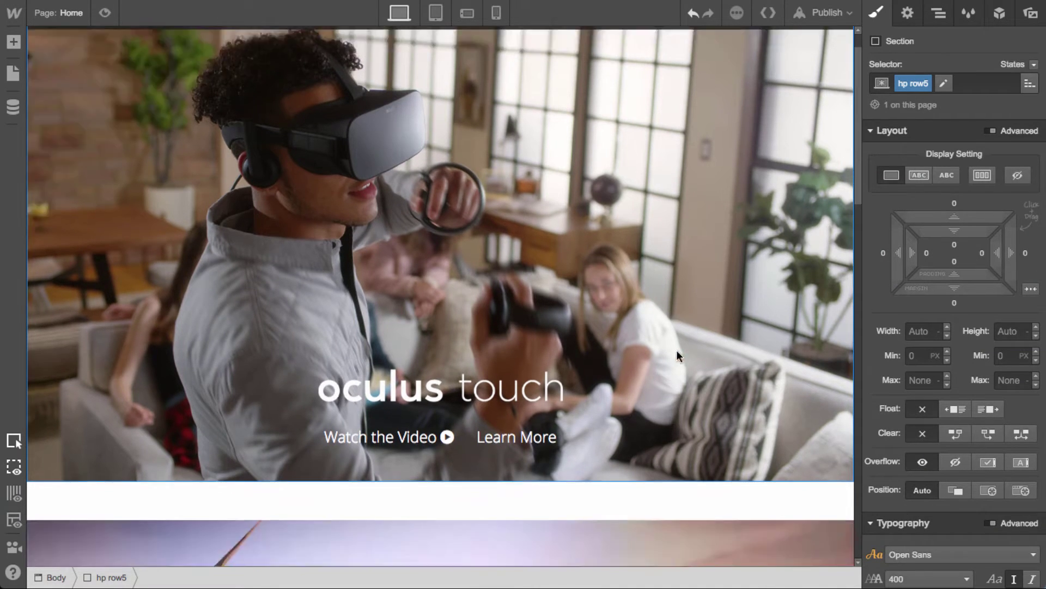
scroll(676, 356, "down", 10)
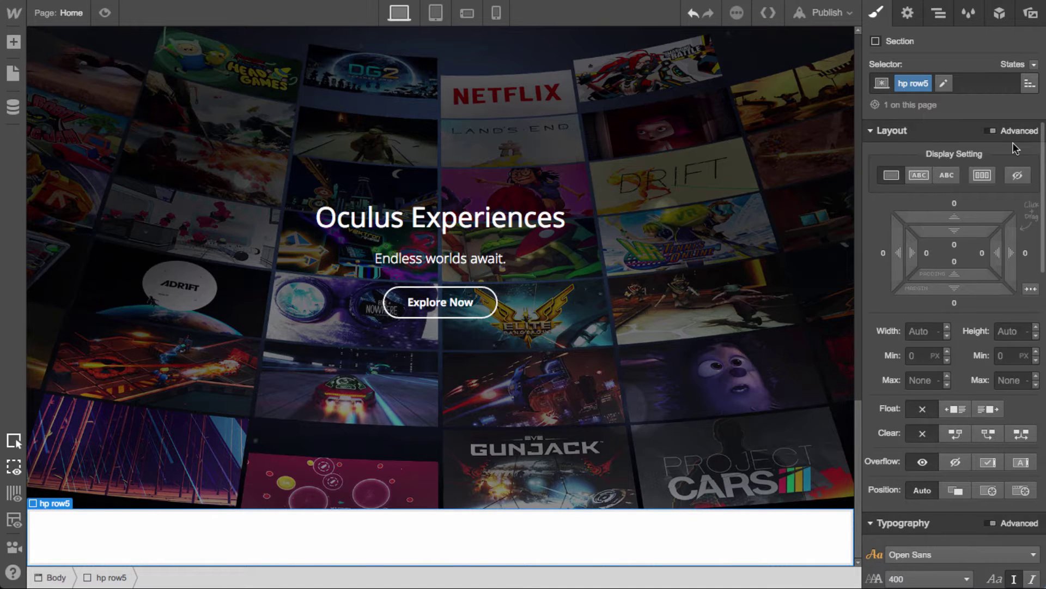
left_click(983, 176)
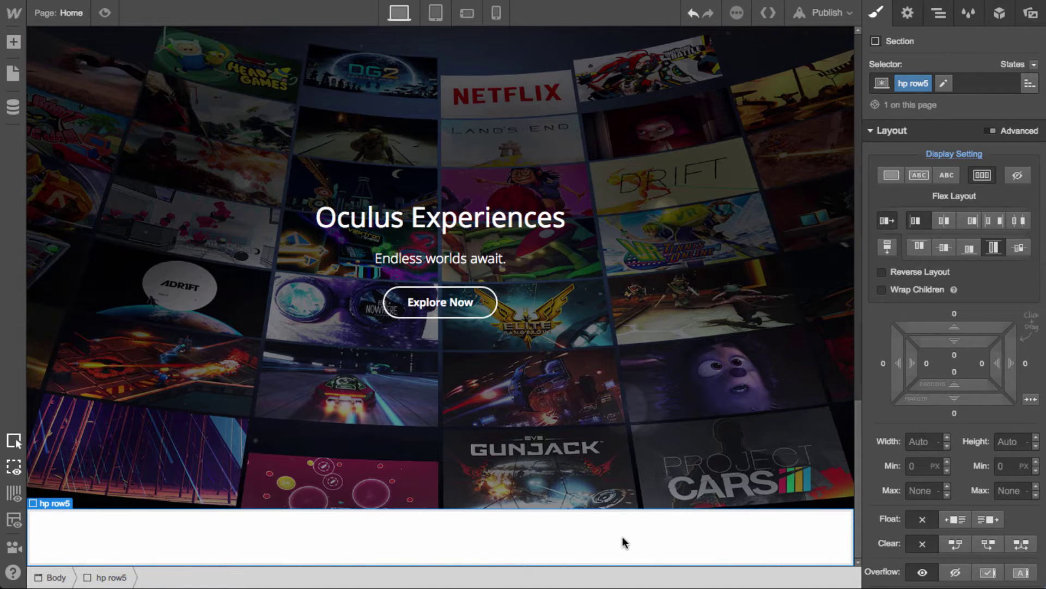
Place a div block inside the "hp row5" section and duplicate it to get two blocks
key("a")
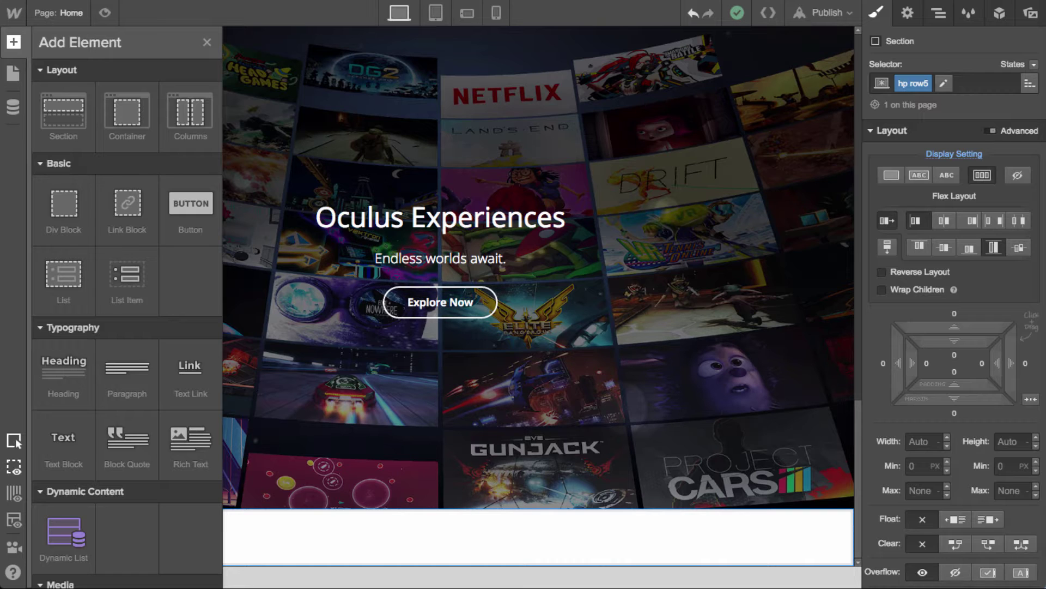
key("a")
key("a")
left_click_drag(63, 203, 240, 524)
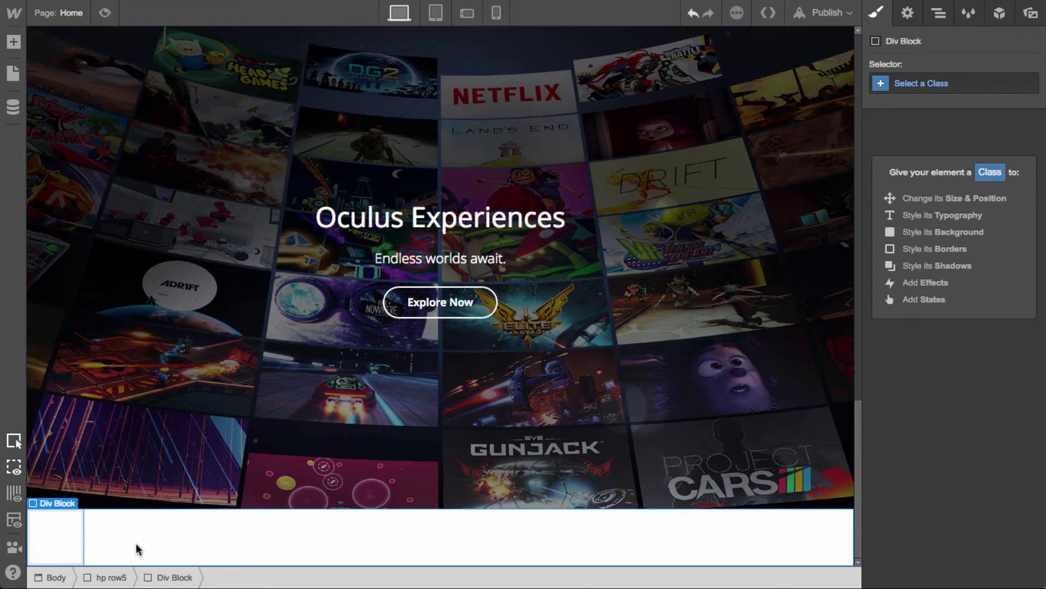
key("super+c")
key("super+v")
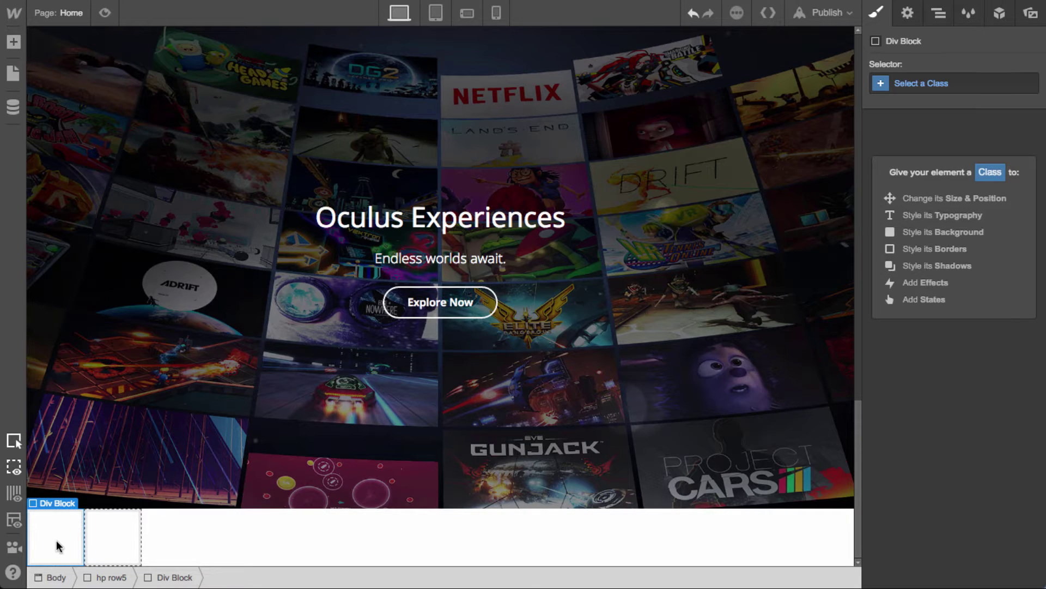
left_click(268, 541)
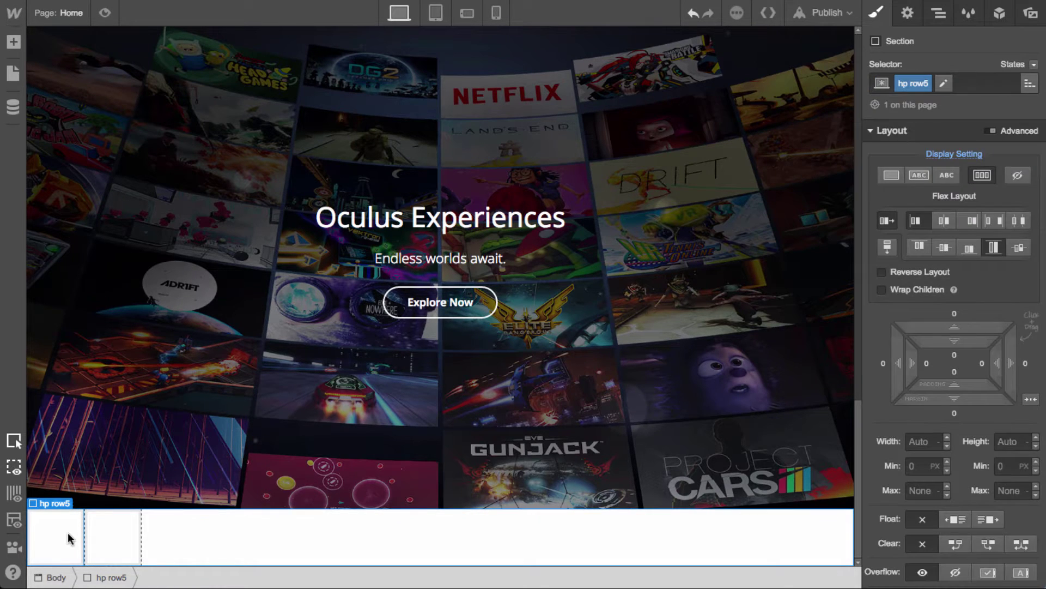
Create the class "hp-headset-col" for the first div block in "hp row5" and set its flex child sizing to grow
left_click(67, 532)
left_click(926, 83)
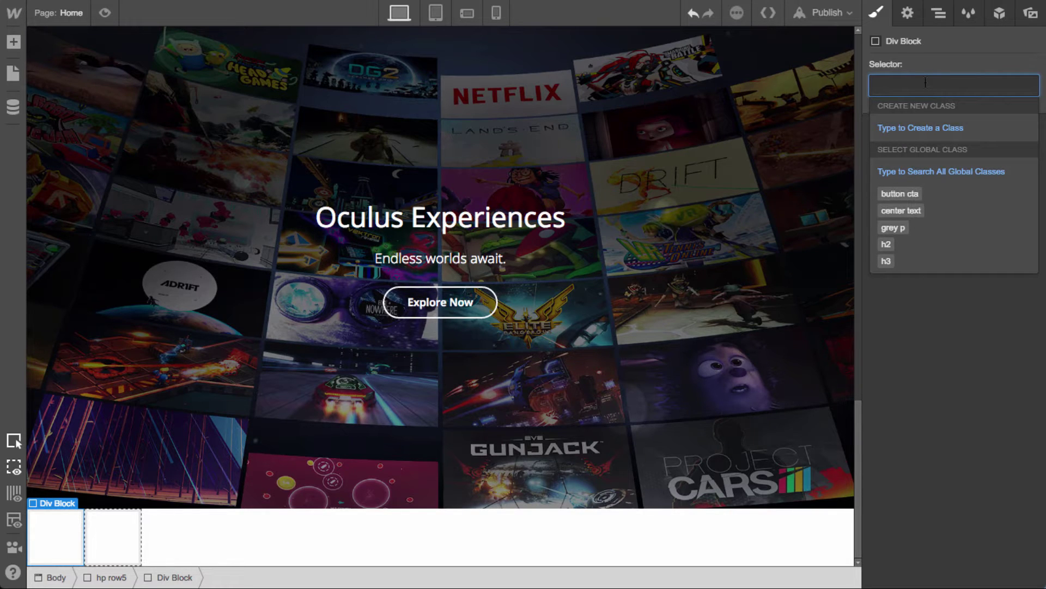
type("head")
key("BackSpace")
key("BackSpace")
key("BackSpace")
key("BackSpace")
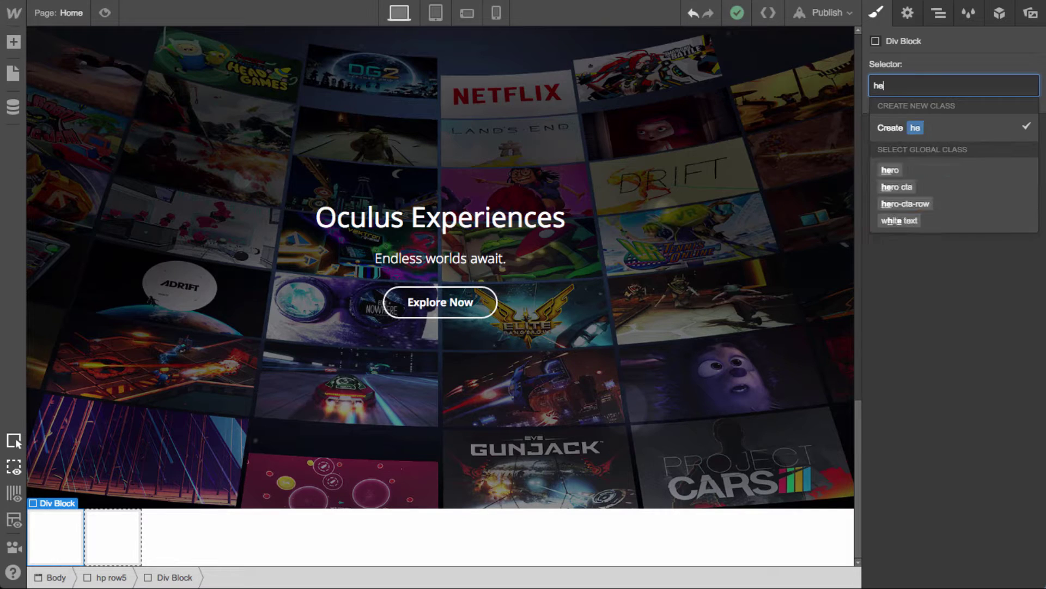
type("hp-head")
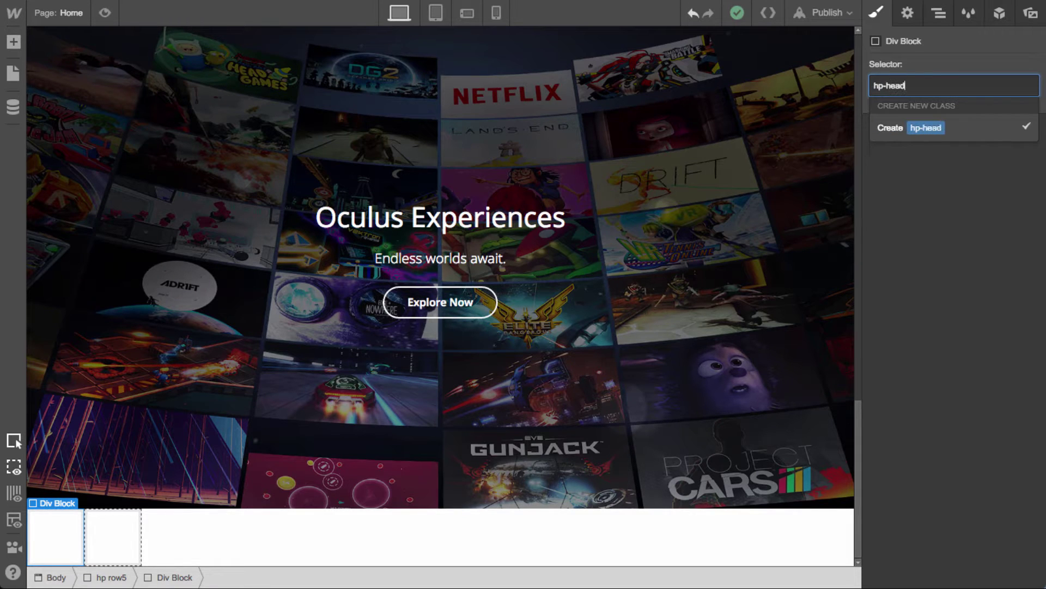
type("set-col")
key("Return")
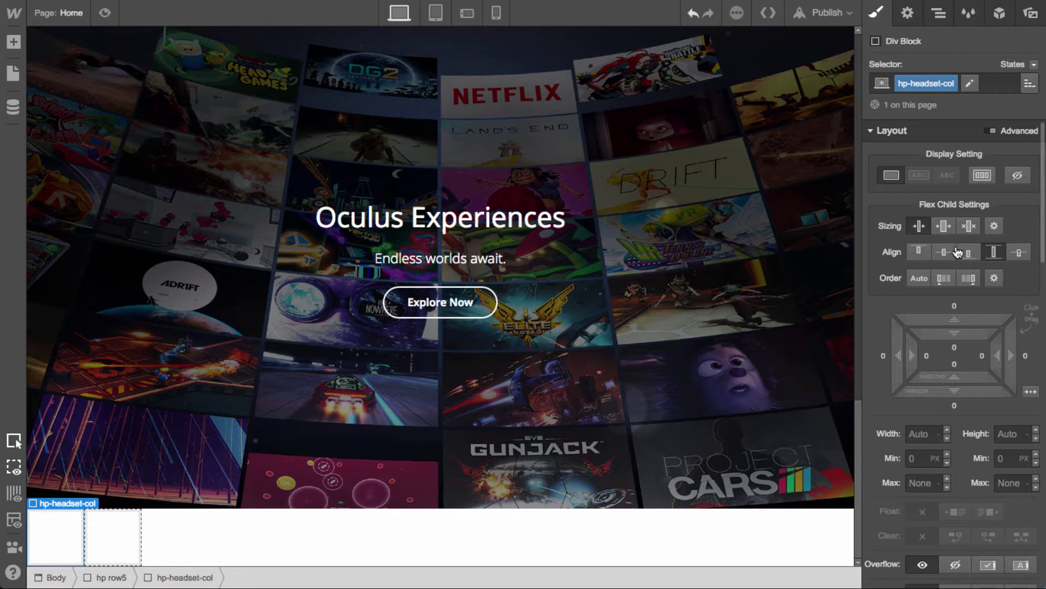
left_click(942, 226)
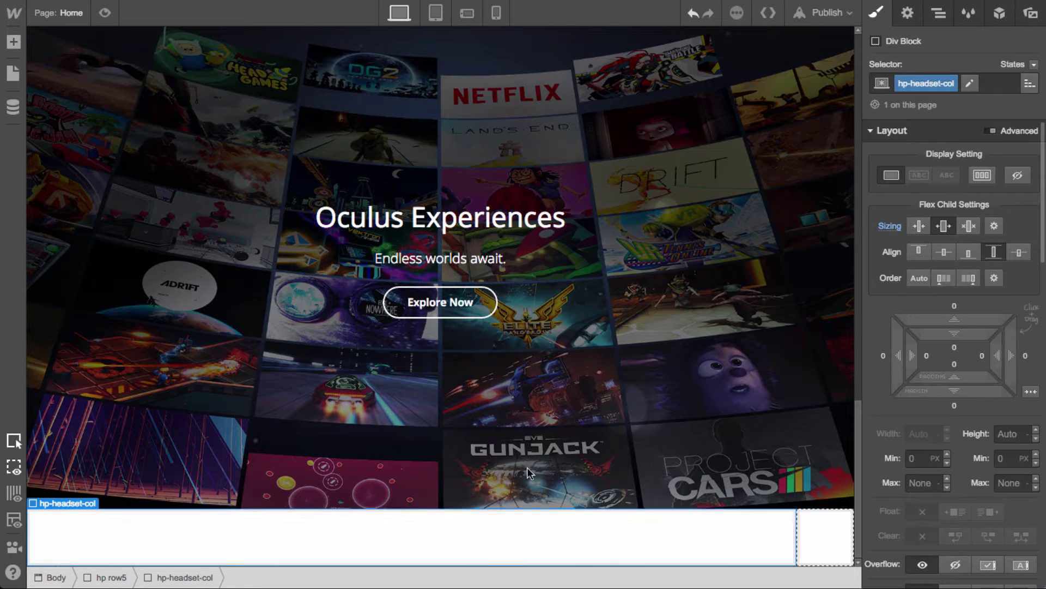
Apply the existing "hp-headset-col" class to the second div block in the "hp row5" section
left_click(842, 541)
left_click(953, 85)
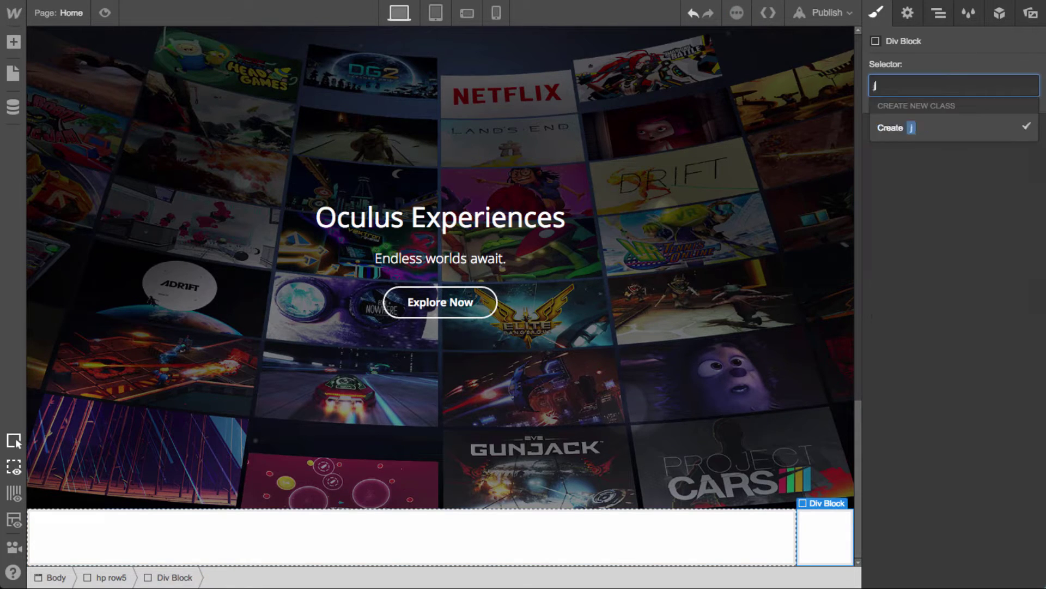
type("hp")
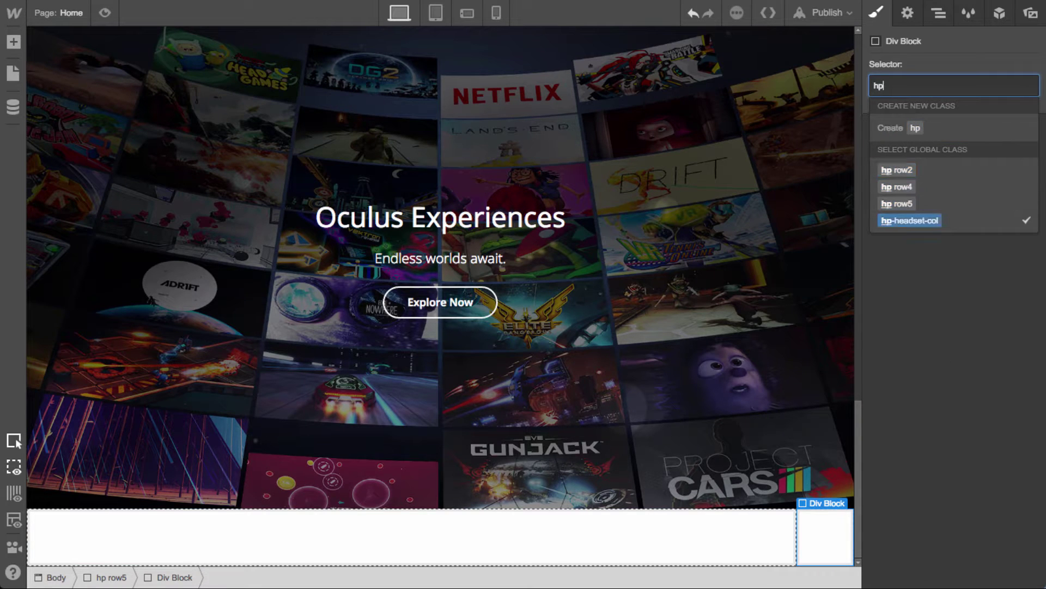
left_click(910, 221)
left_click(379, 556)
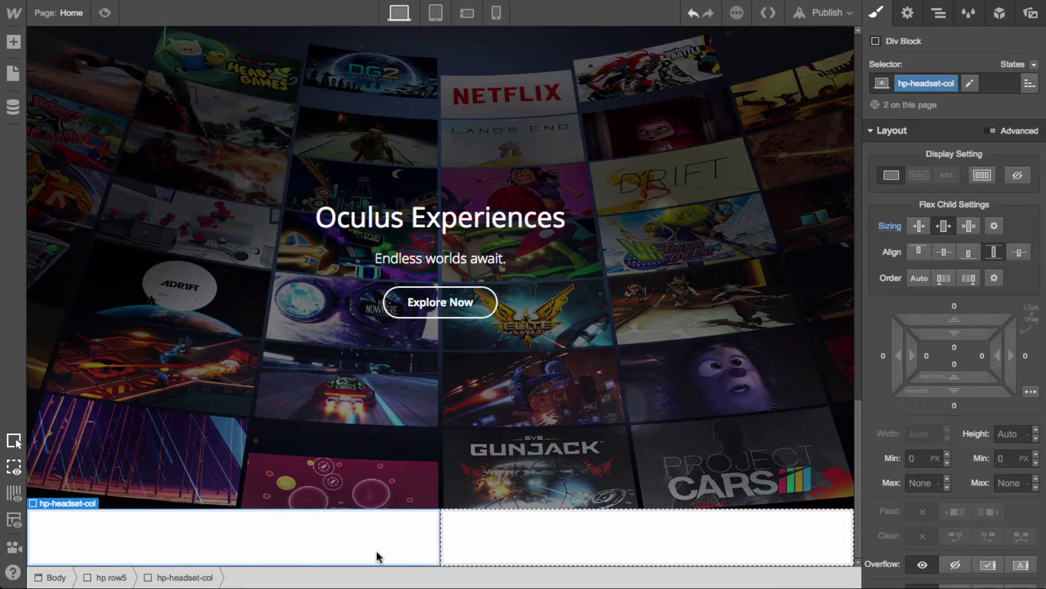
Try duplicating the second "hp-headset-col" block three times, and delete the three extra columns again
left_click(560, 544)
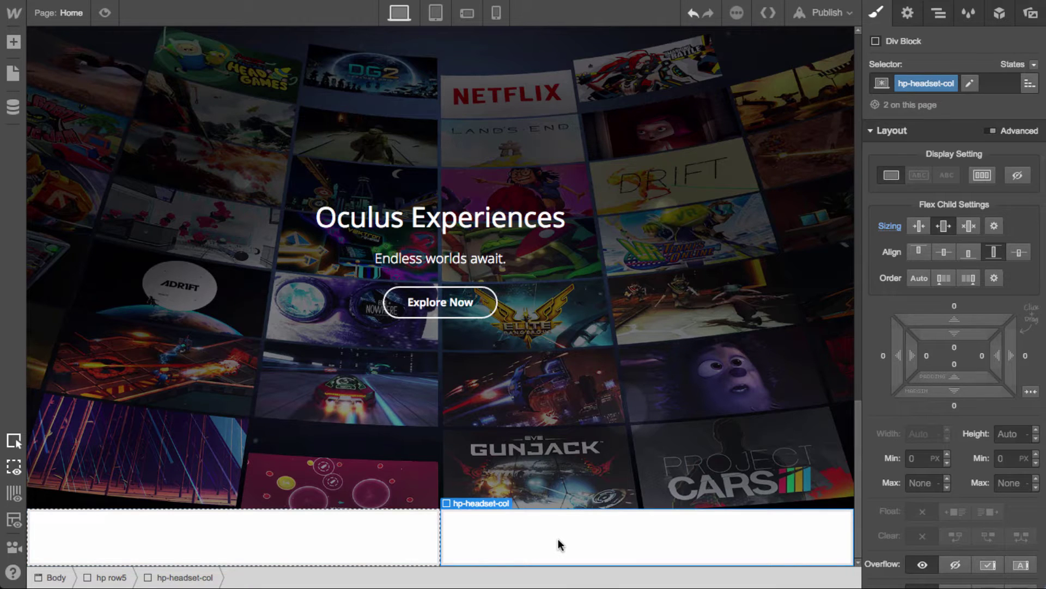
key("ctrl+d")
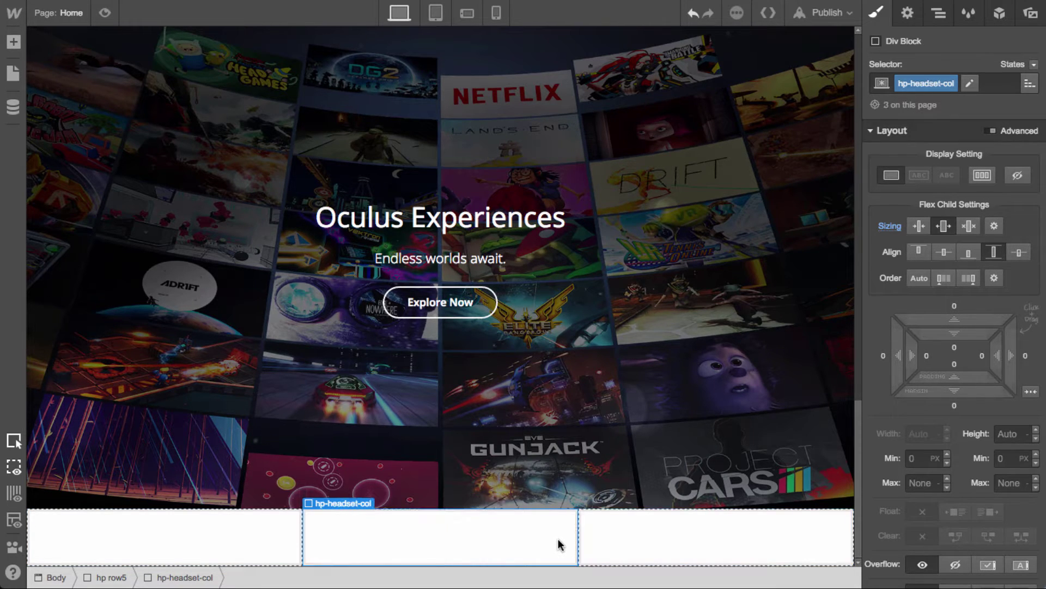
key("ctrl+d")
key("ctrl+d")
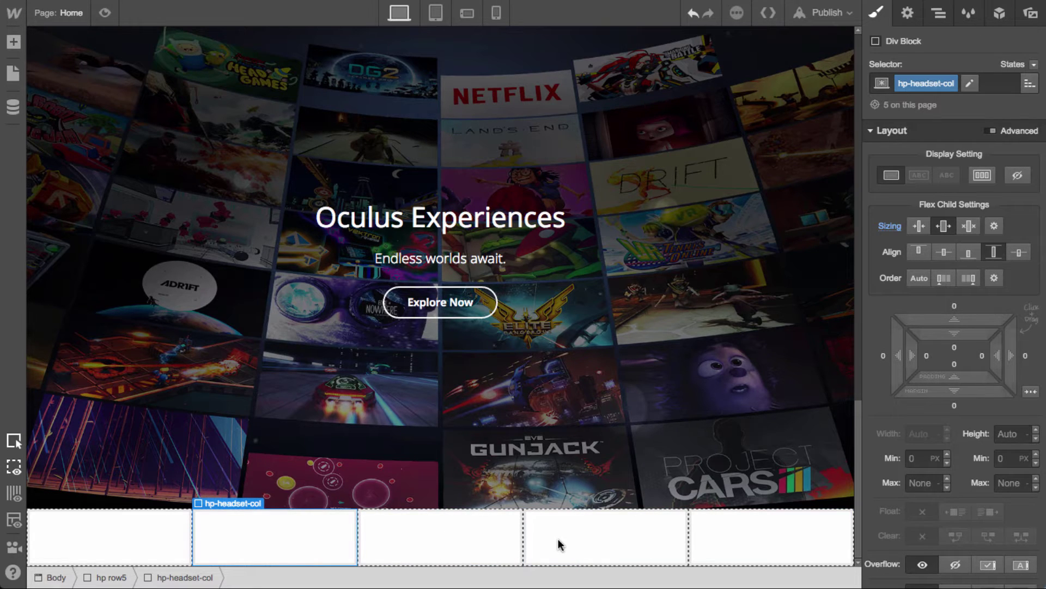
key("Delete")
key("Delete")
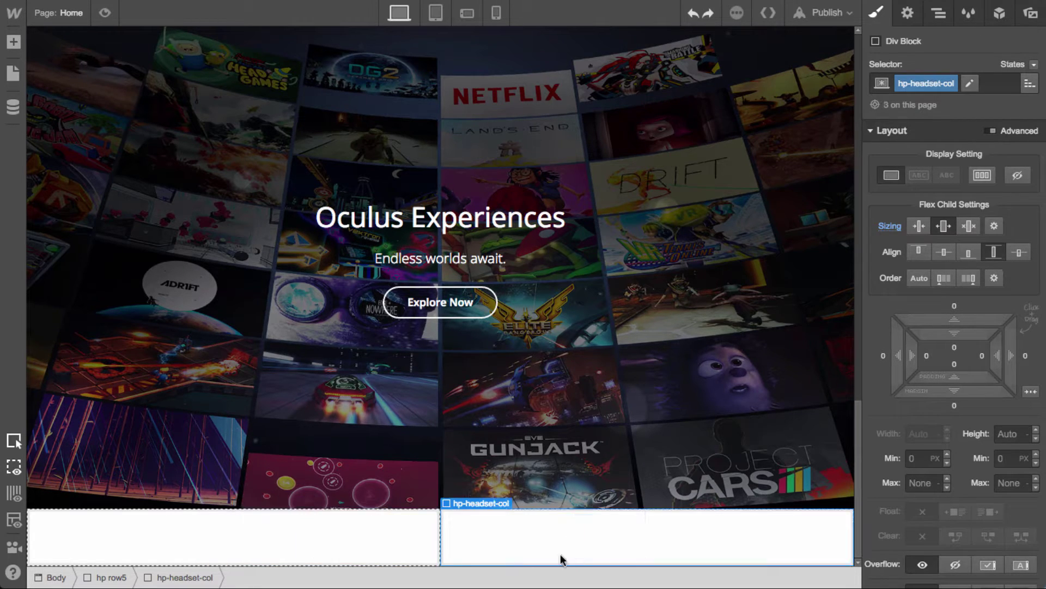
key("Delete")
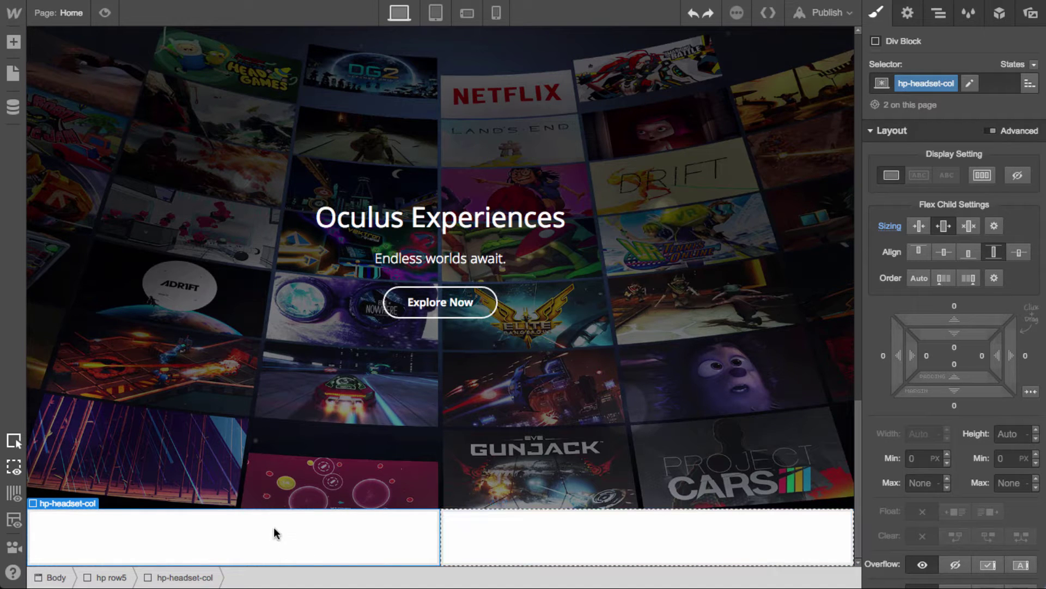
Place the white Gear VR headset image from the assets inside the first "hp-headset-col" block
key("j")
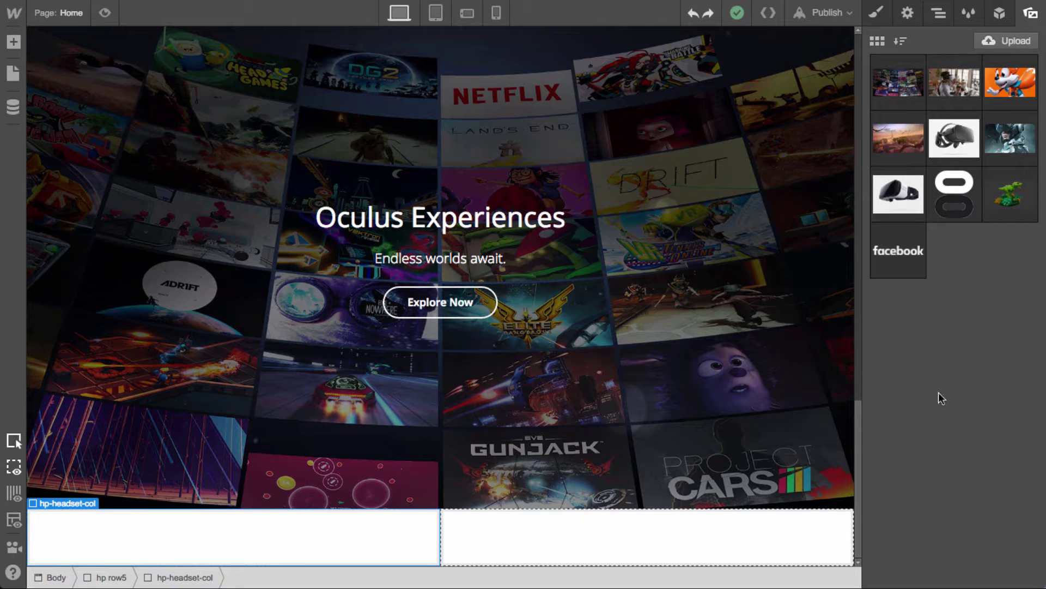
left_click_drag(896, 192, 244, 533)
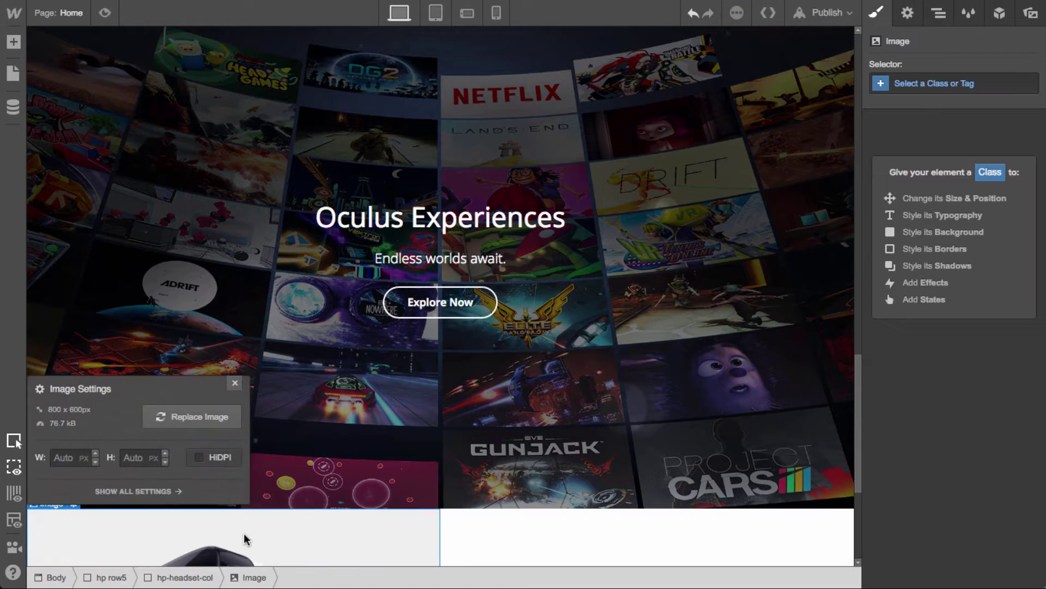
left_click(235, 382)
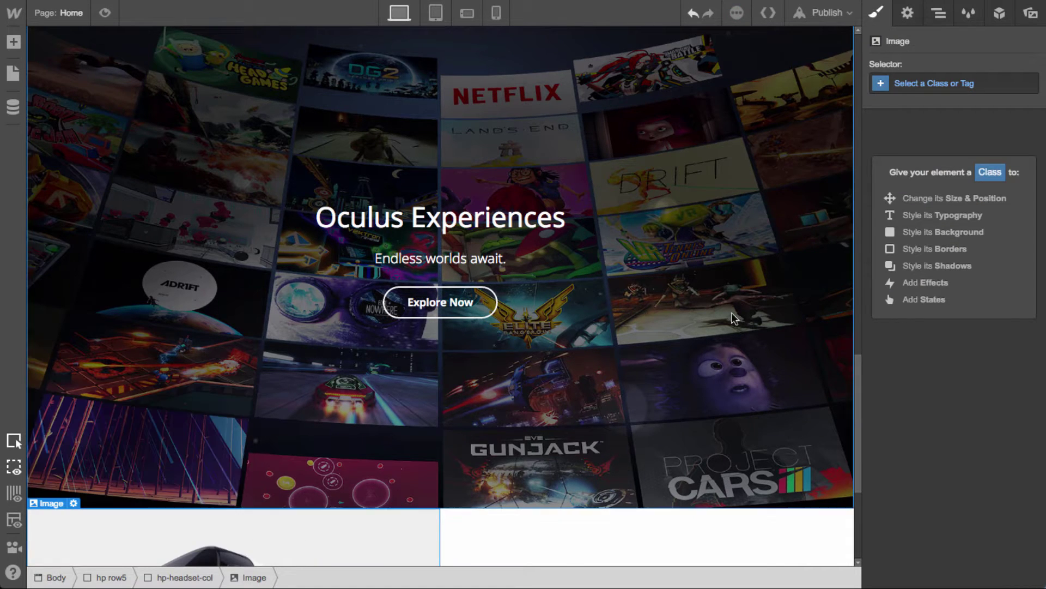
Place the black Oculus headset image inside the second "hp-headset-col" block and preview the page with both headsets
left_click(1030, 13)
left_click_drag(954, 138, 684, 542)
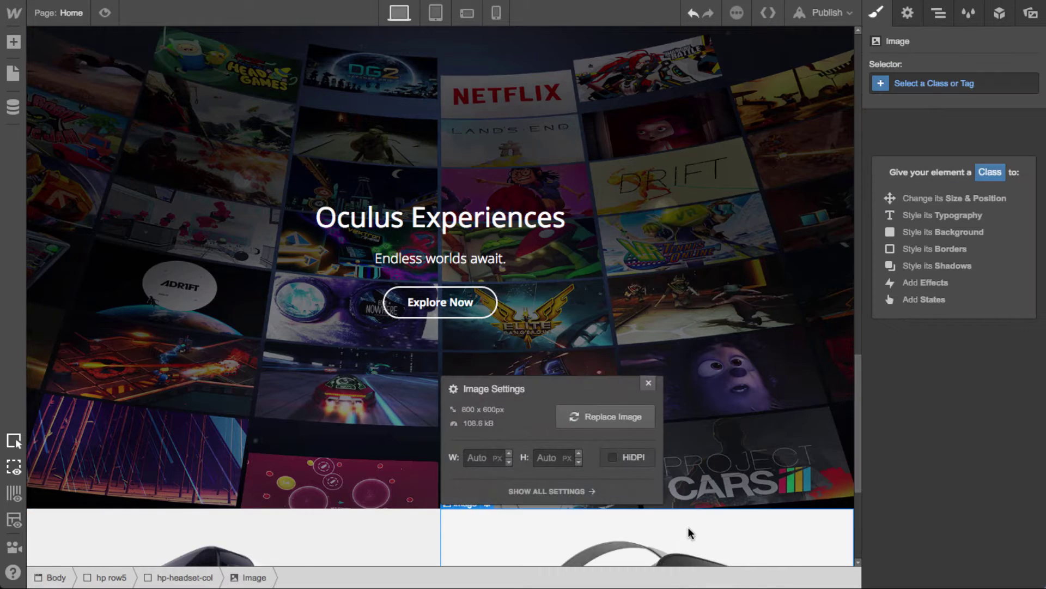
scroll(688, 526, "down", 5)
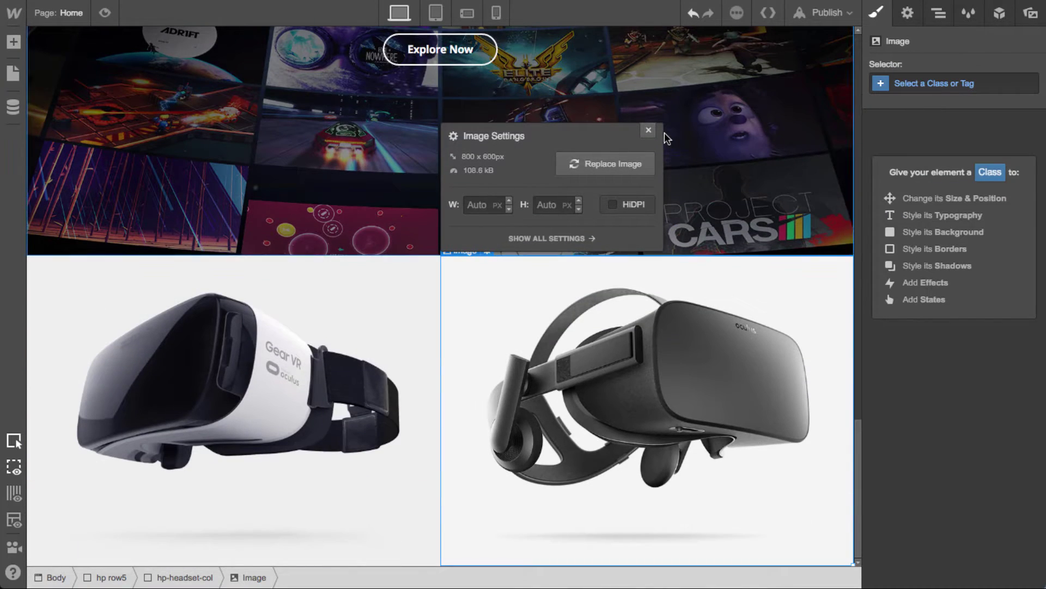
left_click(650, 132)
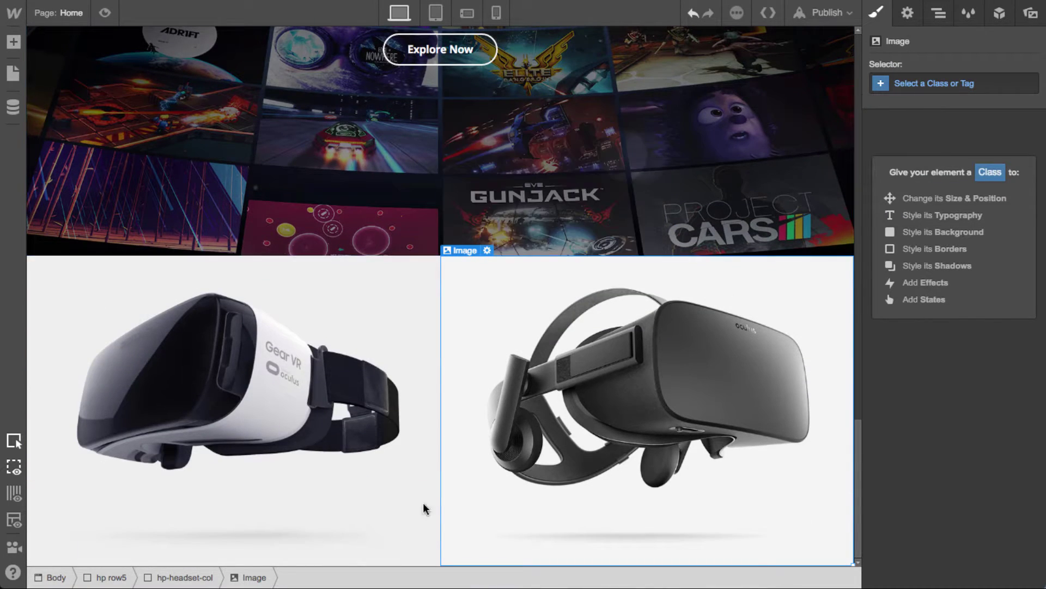
left_click(105, 12)
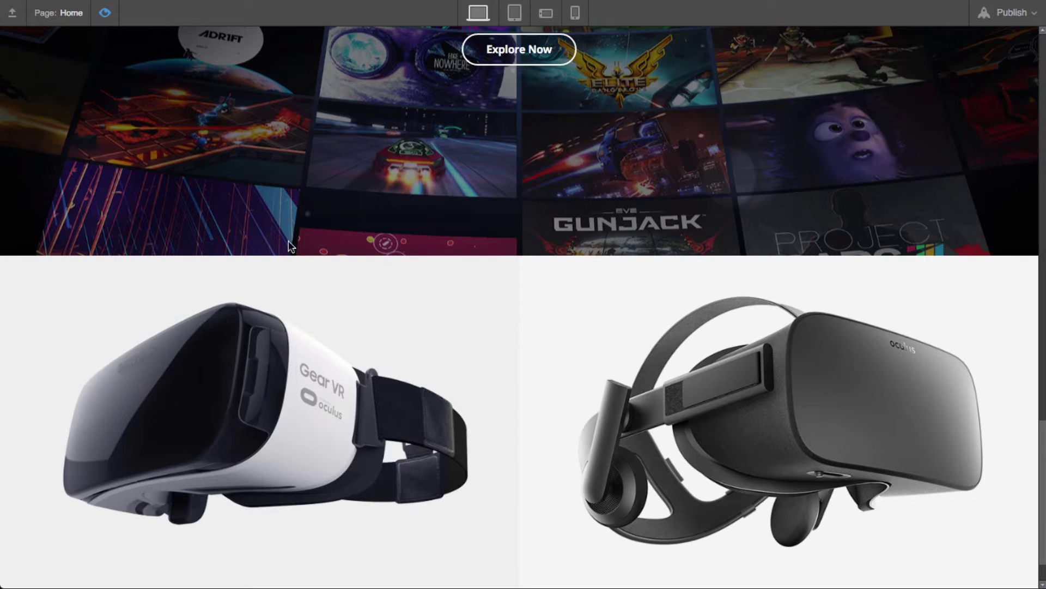
left_click(105, 13)
Add the combo class "gear-vr" to the "hp-headset-col" block that holds the Gear VR image
left_click(403, 298)
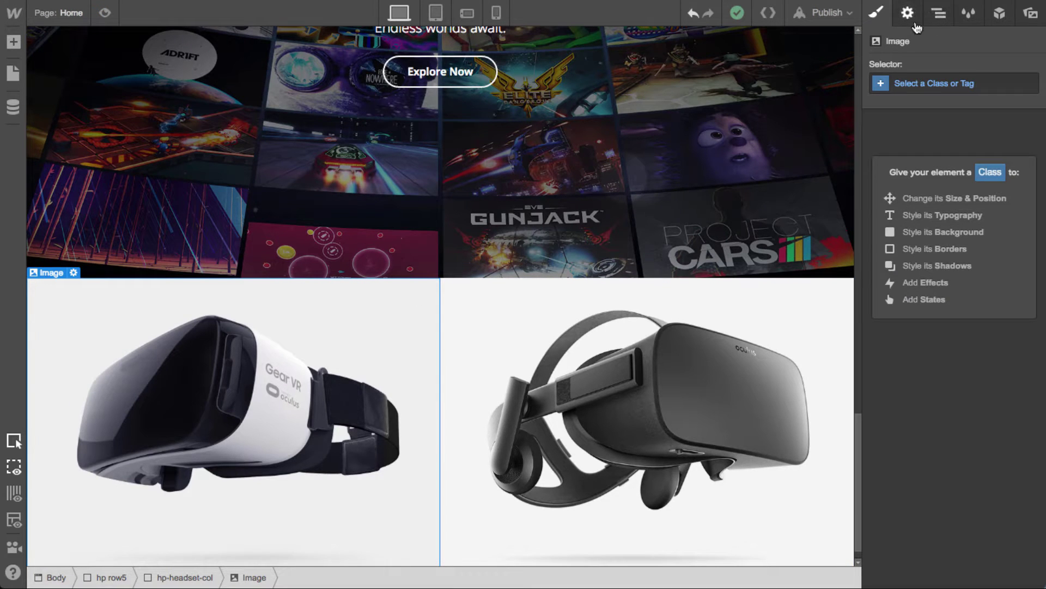
key("super+Up")
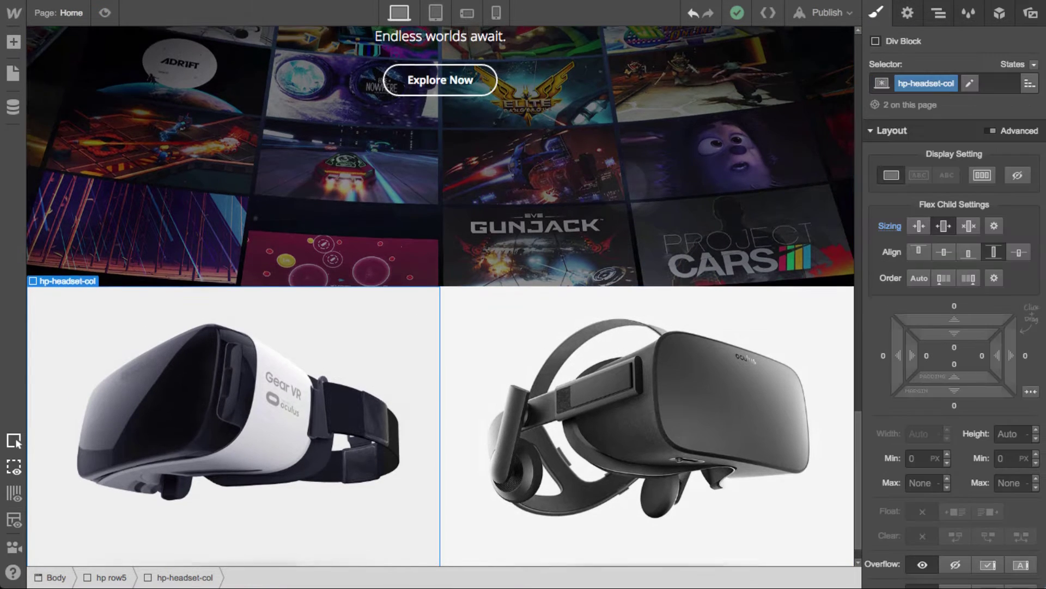
left_click(971, 84)
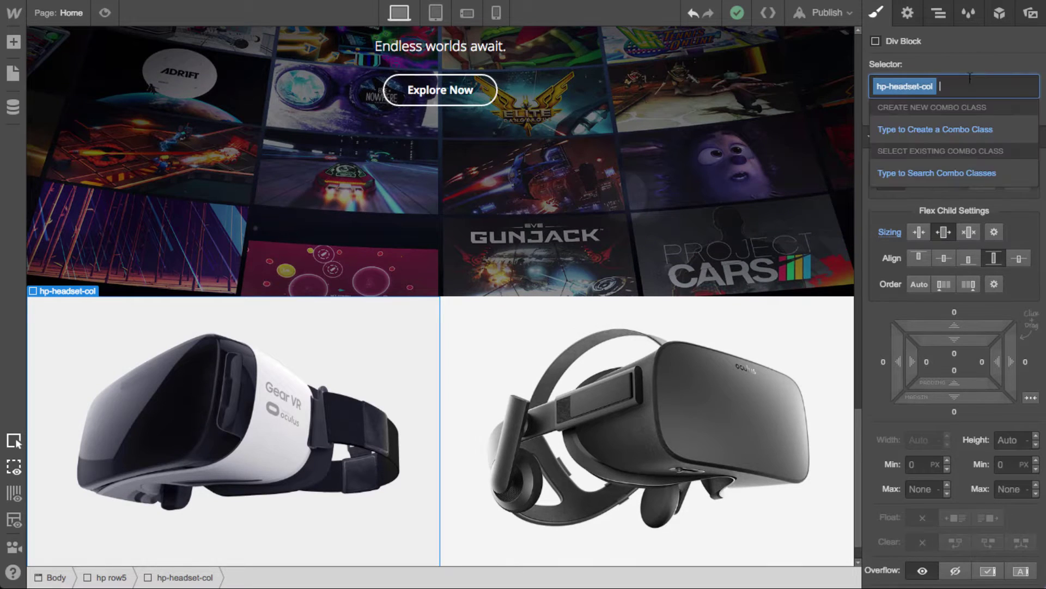
type("gear-vr")
key("Return")
Set the "gear-vr" background to #EFEFEF, sampled from the Gear VR image's backdrop, and save it as the swatch "White Smoke"
scroll(915, 425, "down", 2)
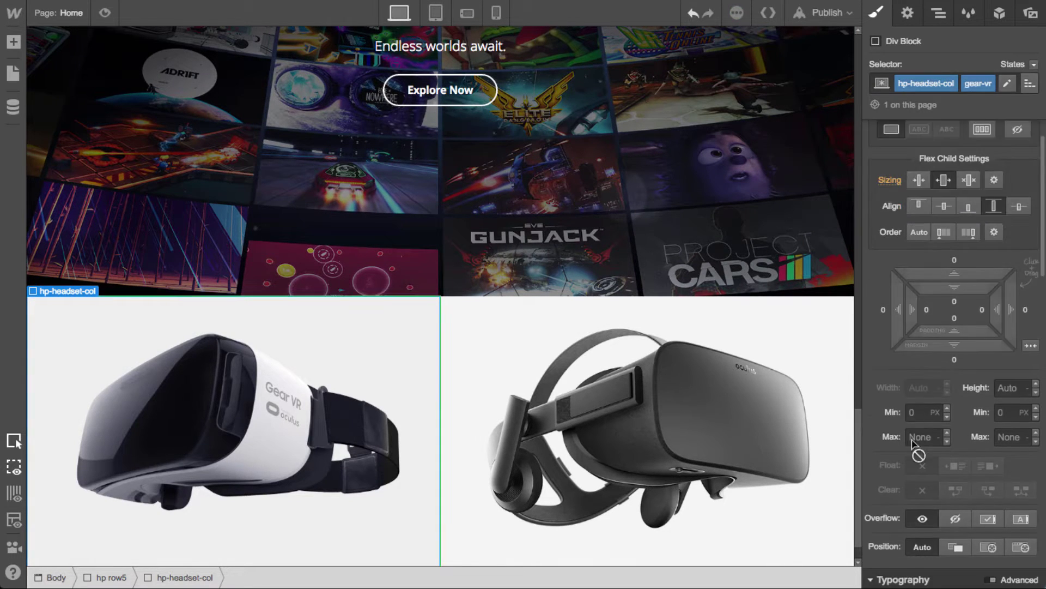
scroll(914, 422, "down", 10)
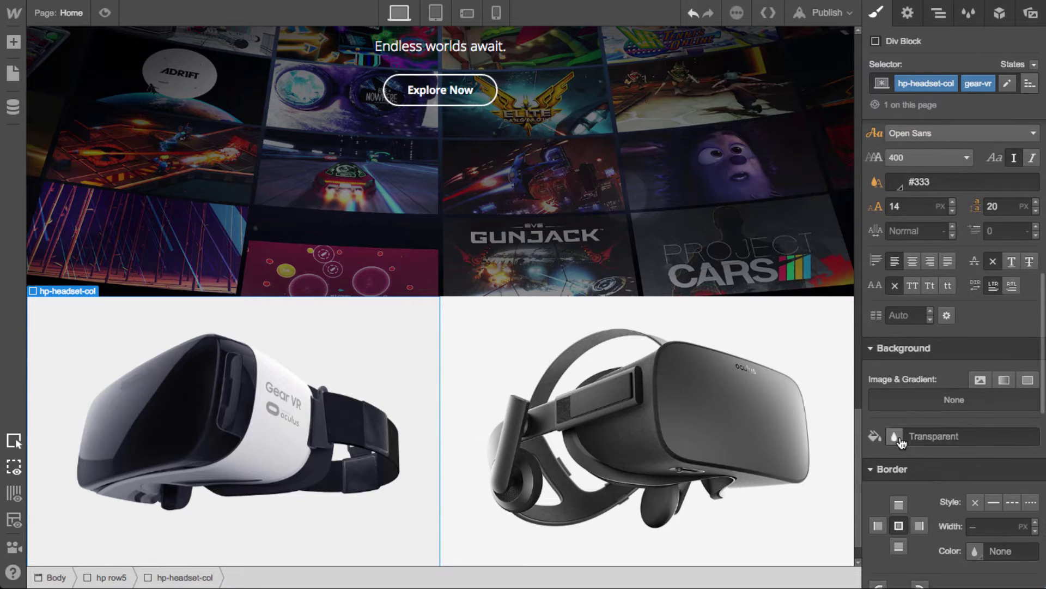
left_click(898, 437)
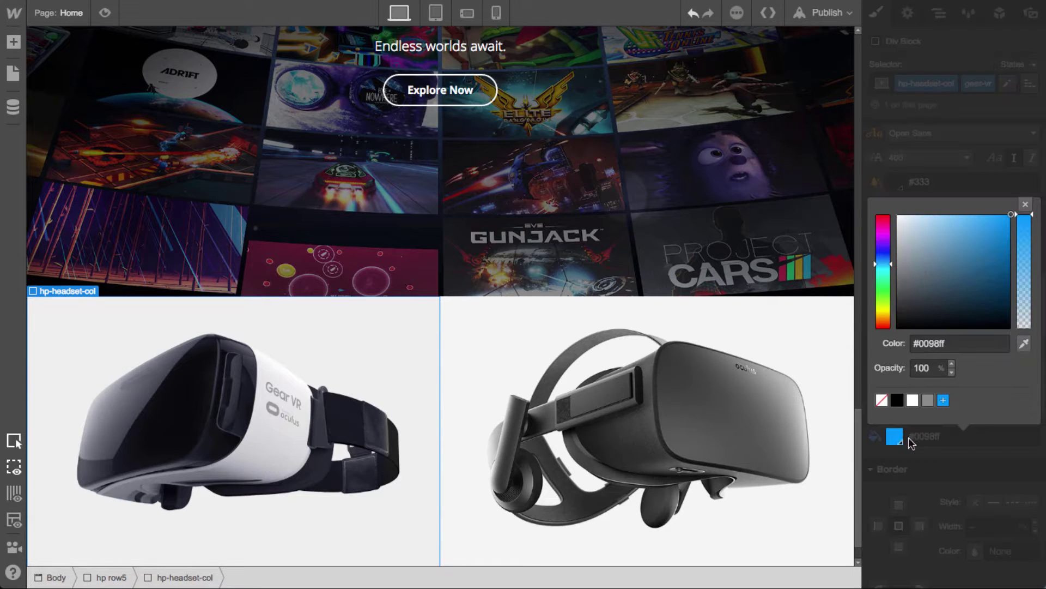
left_click(1025, 345)
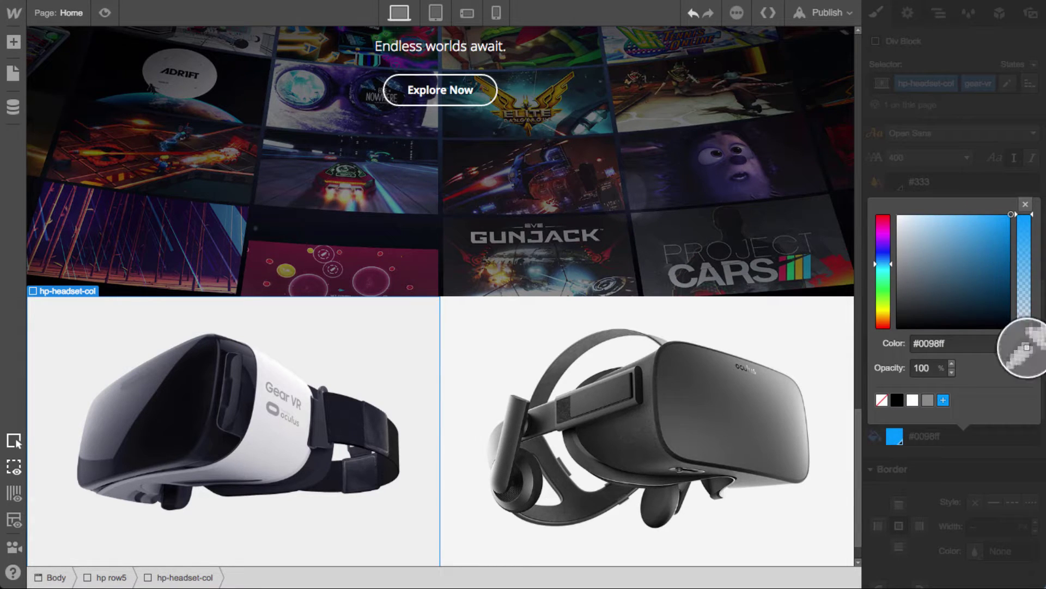
left_click(408, 321)
left_click(944, 401)
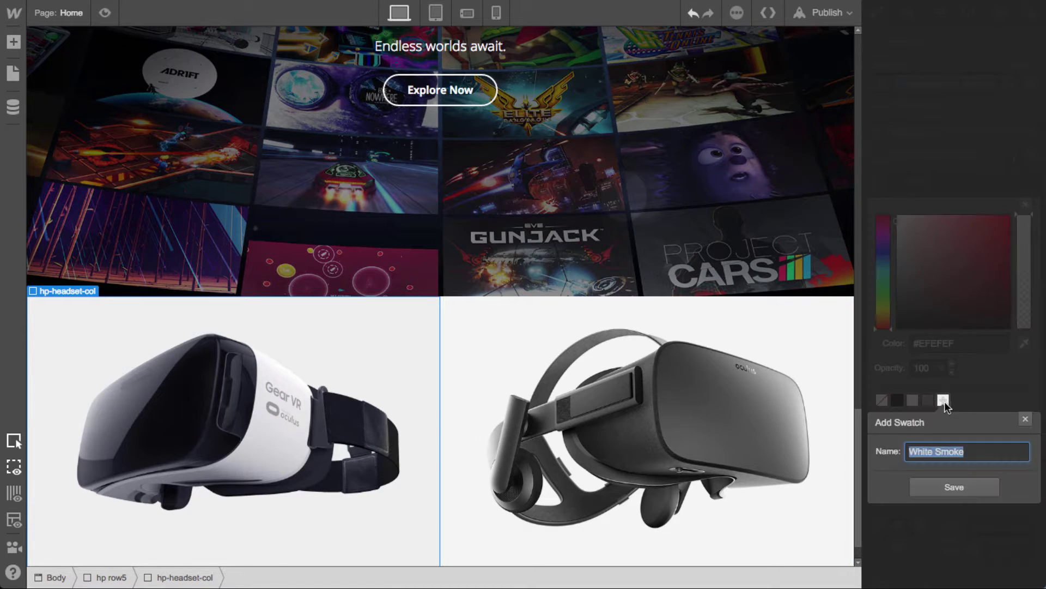
left_click(955, 489)
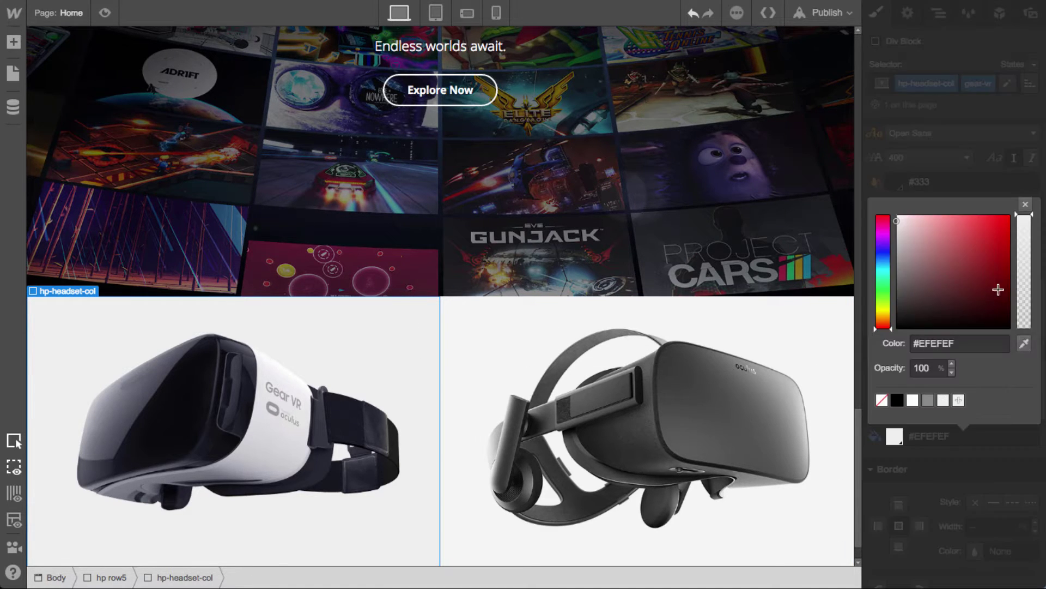
left_click(1025, 205)
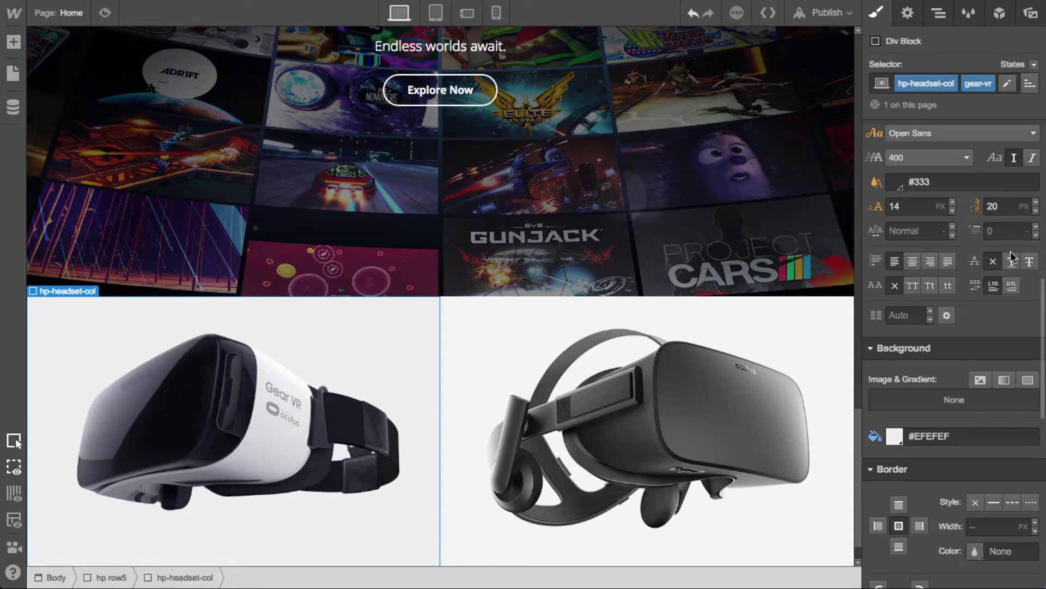
Add the combo class "rift" to the "hp-headset-col" block that holds the black Oculus headset image
left_click(811, 321)
left_click(811, 323)
left_click(975, 85)
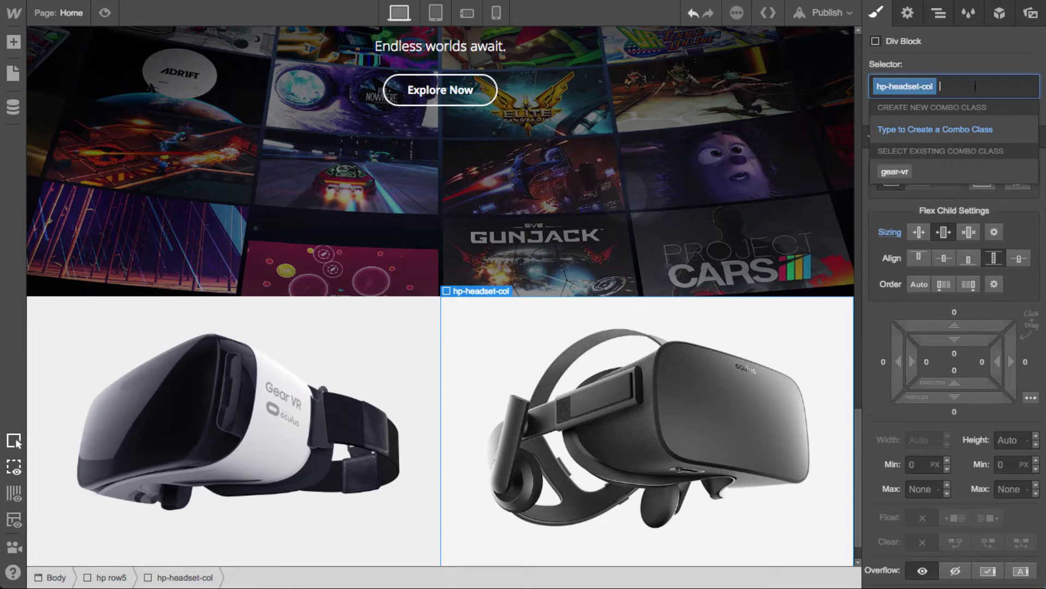
type("rift")
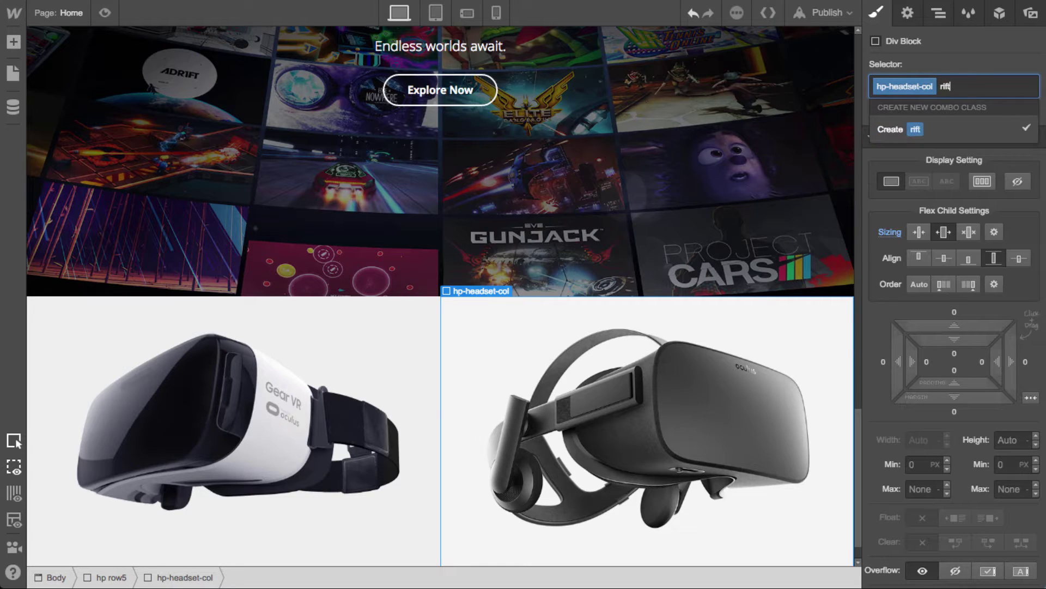
key("Return")
Set the "rift" column's background to #F5F5F5, sampled from its image's backdrop, and save the colour as a "rift" swatch
scroll(993, 458, "down", 10)
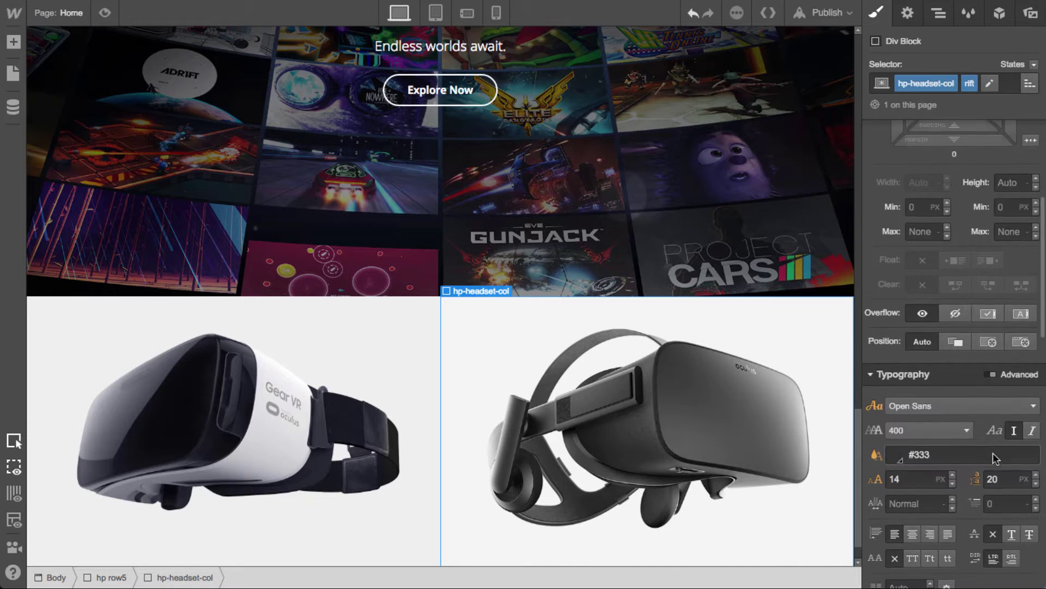
left_click(975, 445)
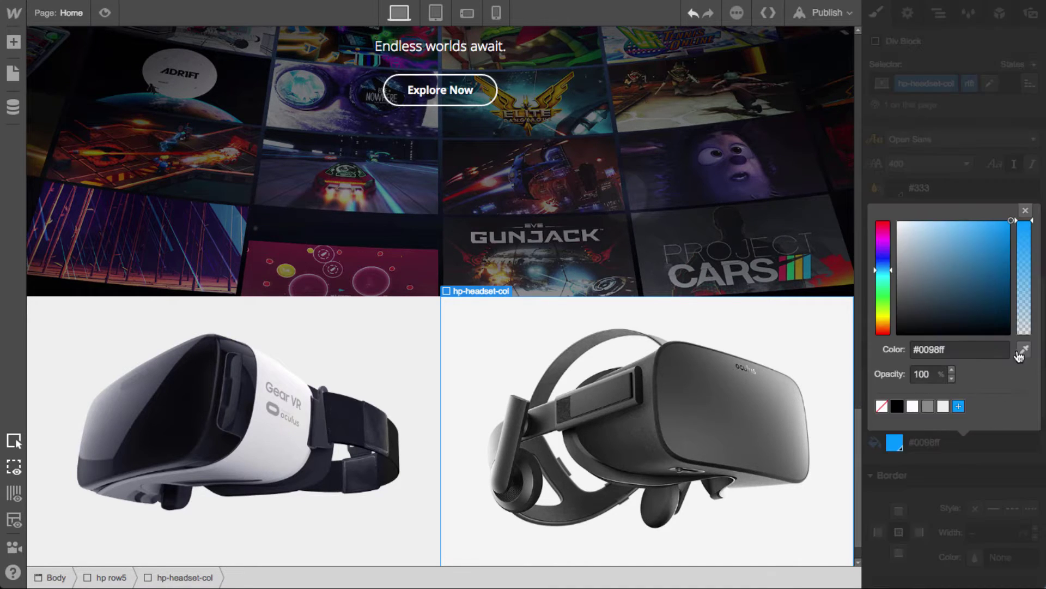
left_click(831, 321)
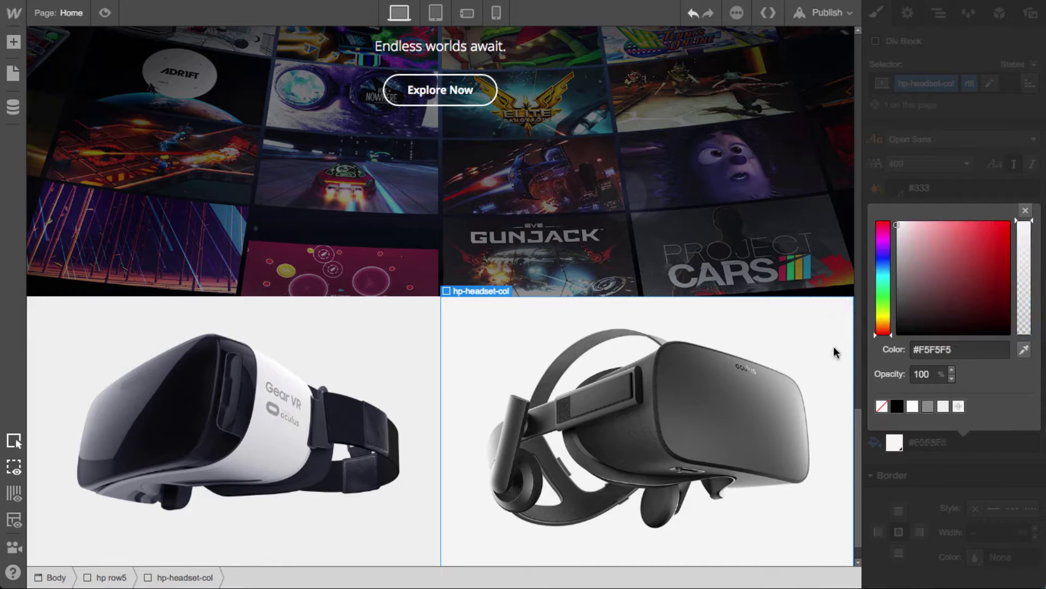
left_click(962, 407)
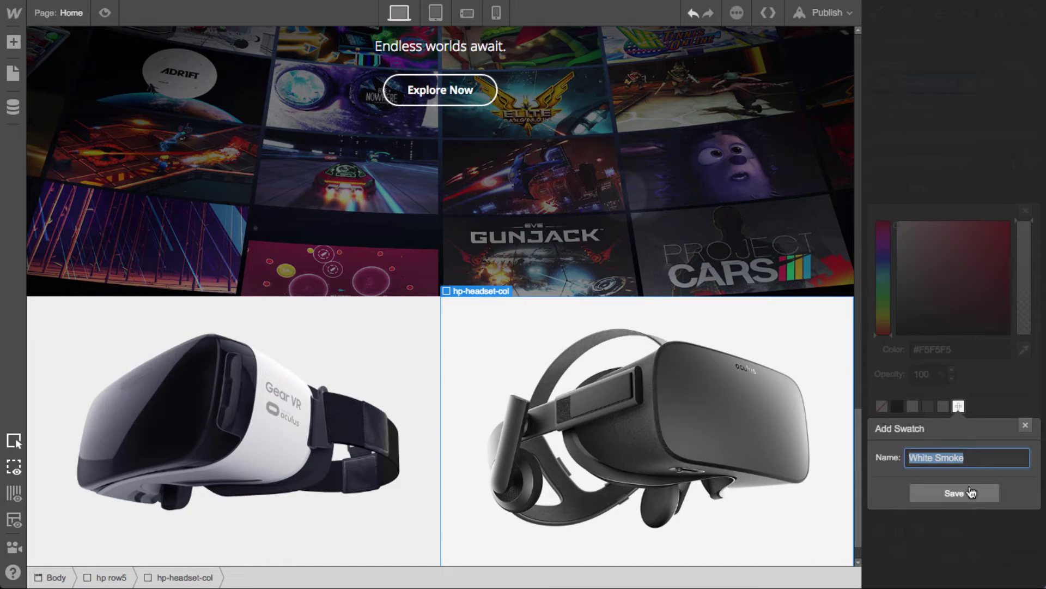
type("rift")
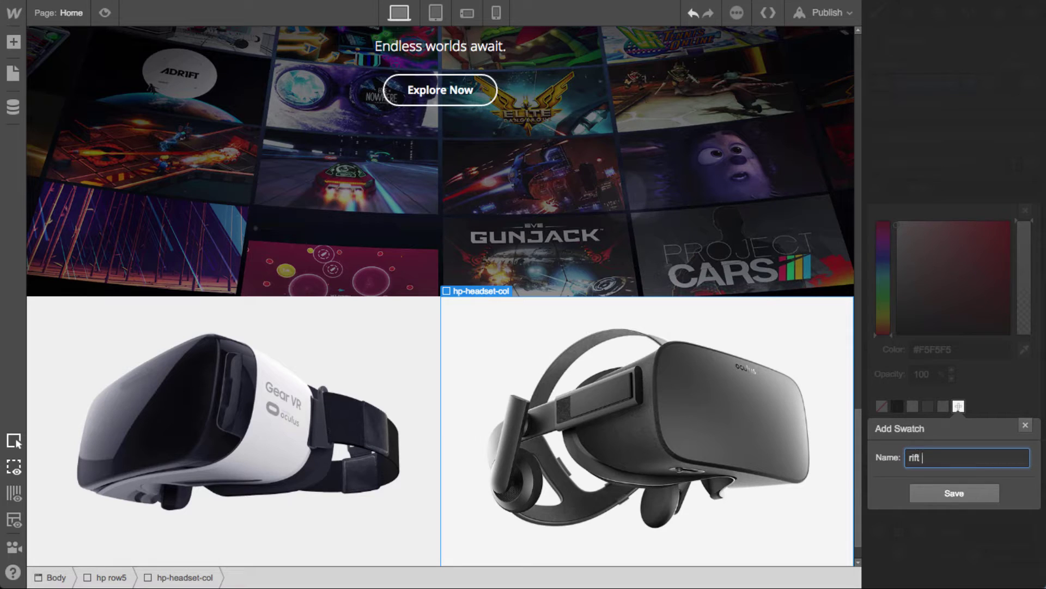
key("Return")
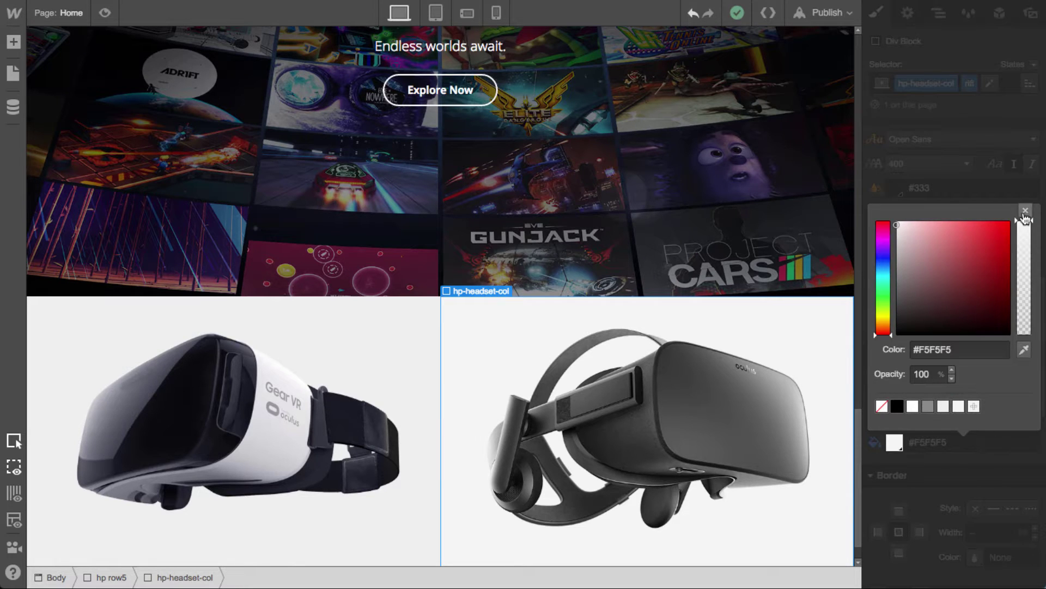
left_click(1025, 212)
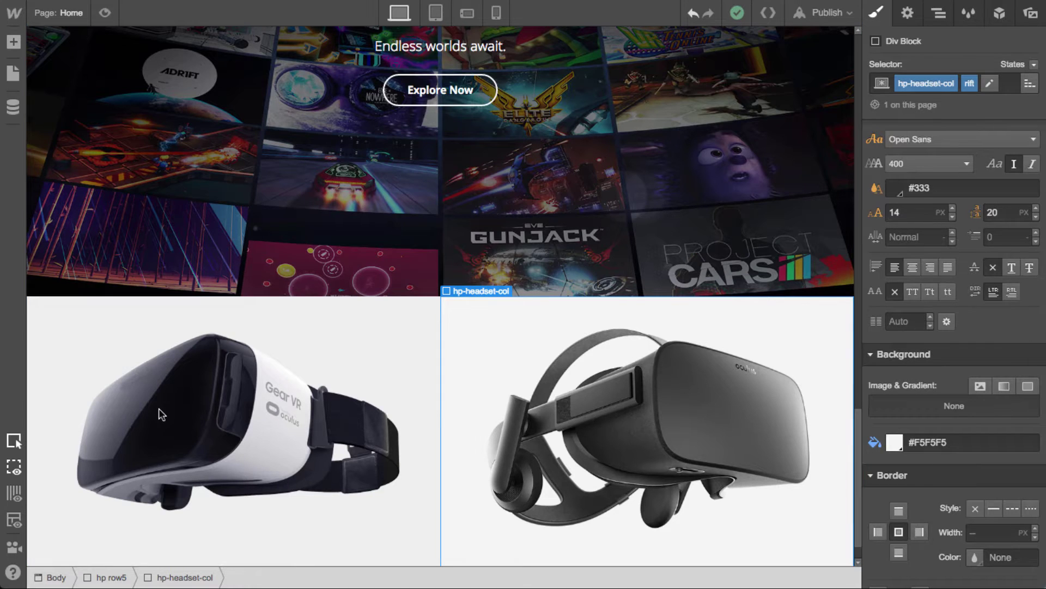
Set the top padding of the base class "hp-headset-col" to 200 px, starting from the Gear VR column
left_click(213, 368)
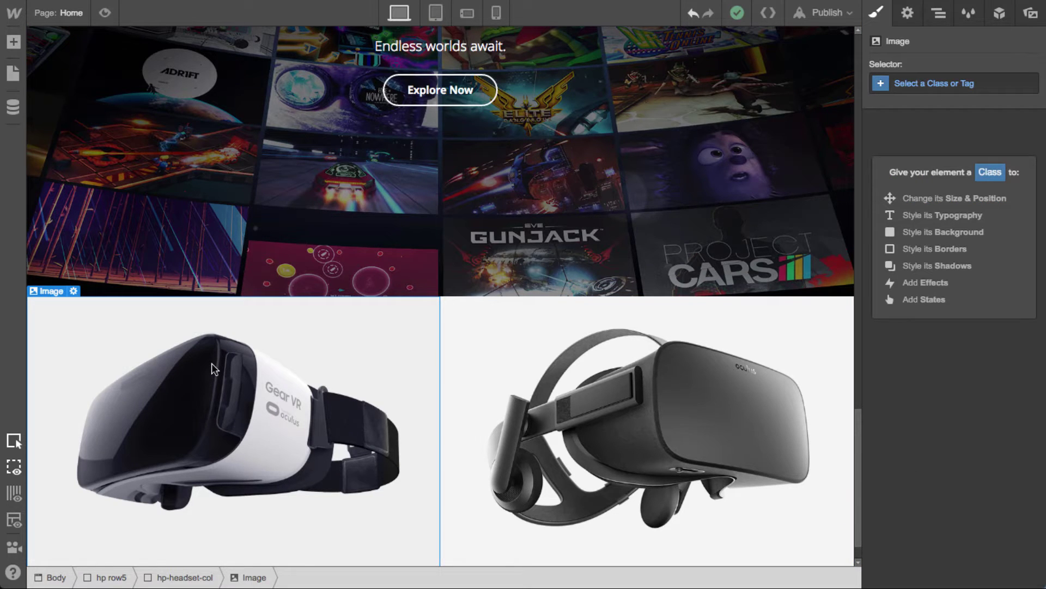
key("super+Up")
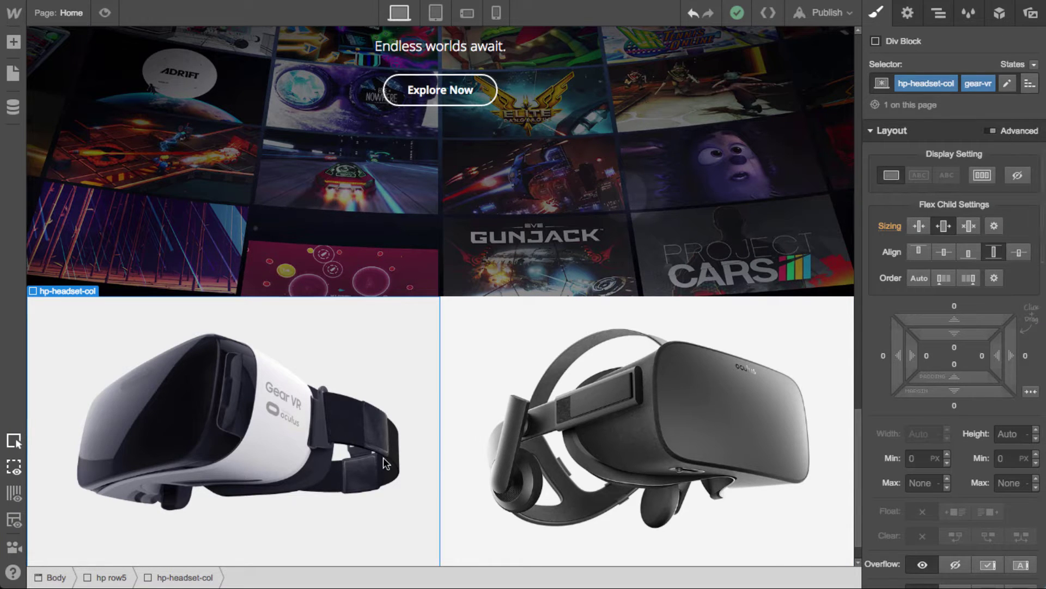
left_click(1029, 86)
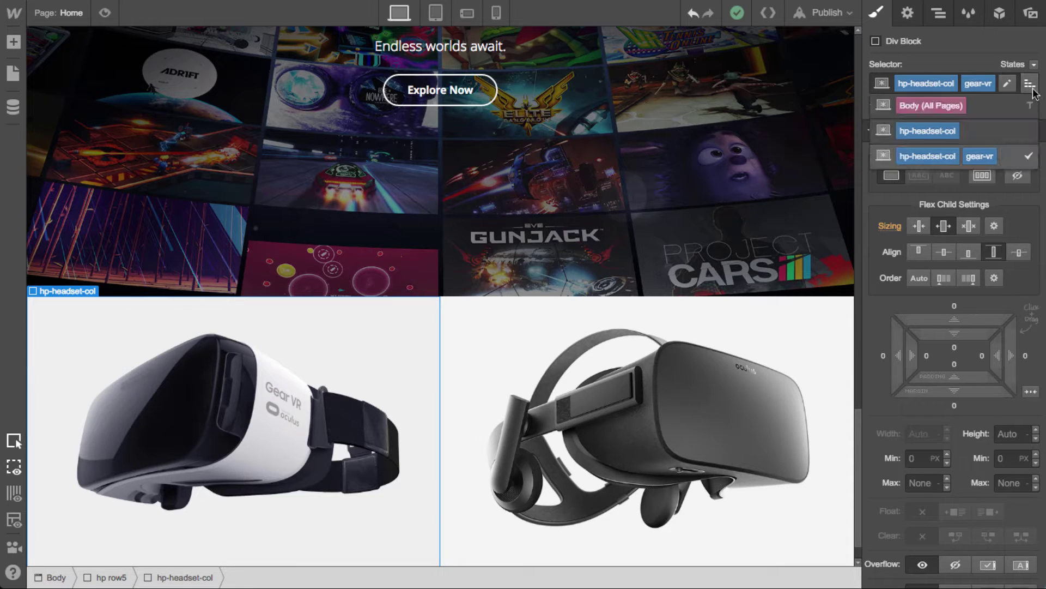
left_click(945, 136)
left_click_drag(957, 340, 964, 421)
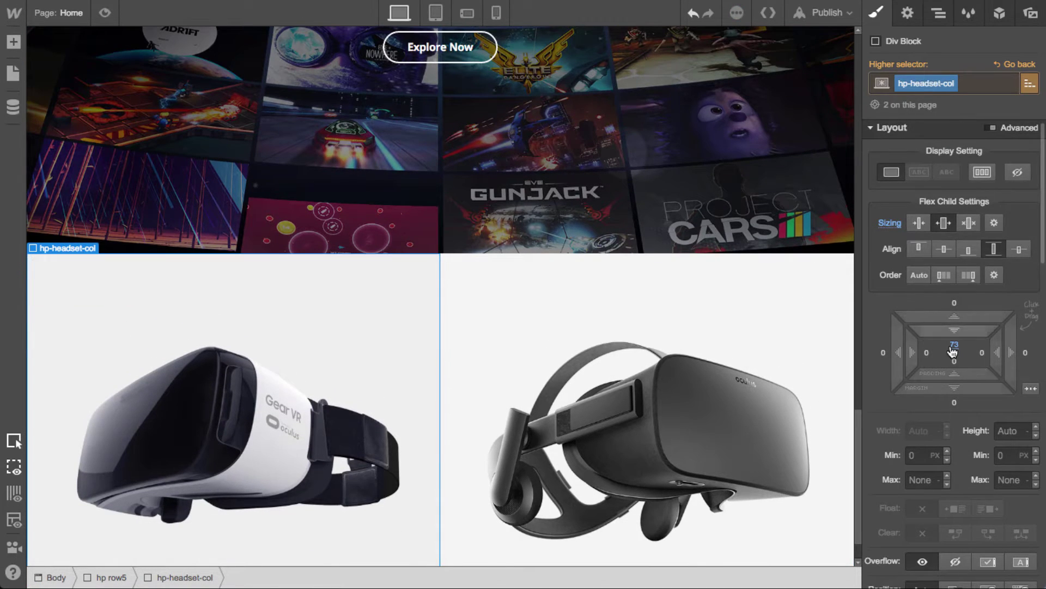
left_click(954, 347)
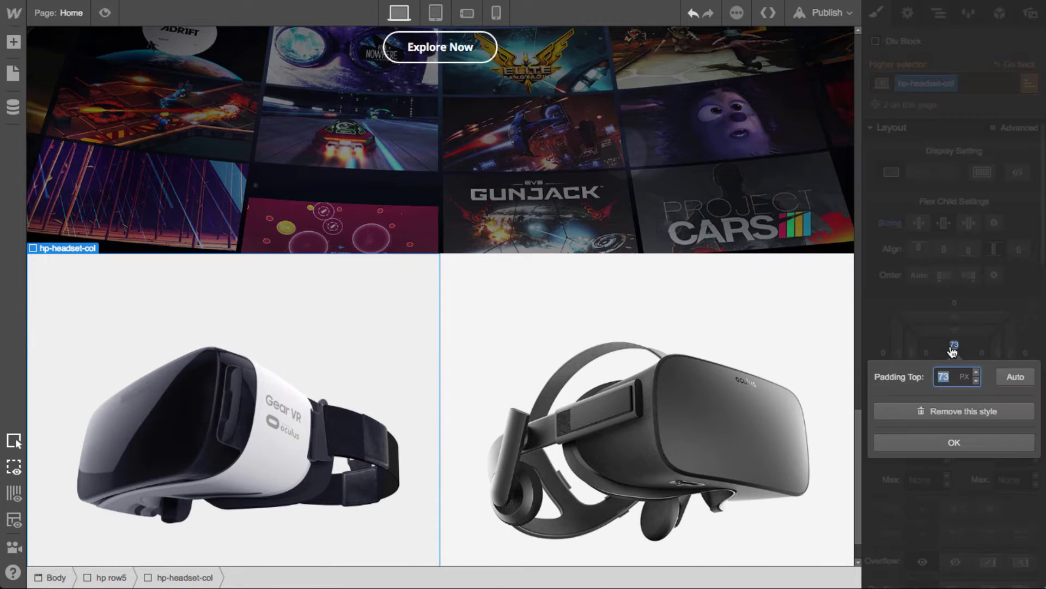
key("Return")
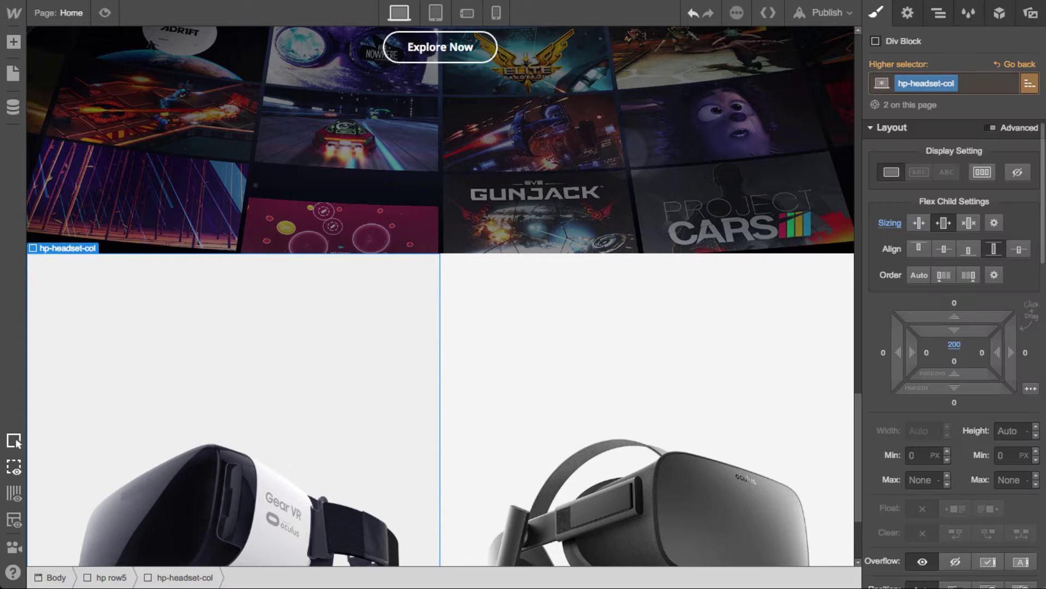
scroll(753, 391, "down", 5)
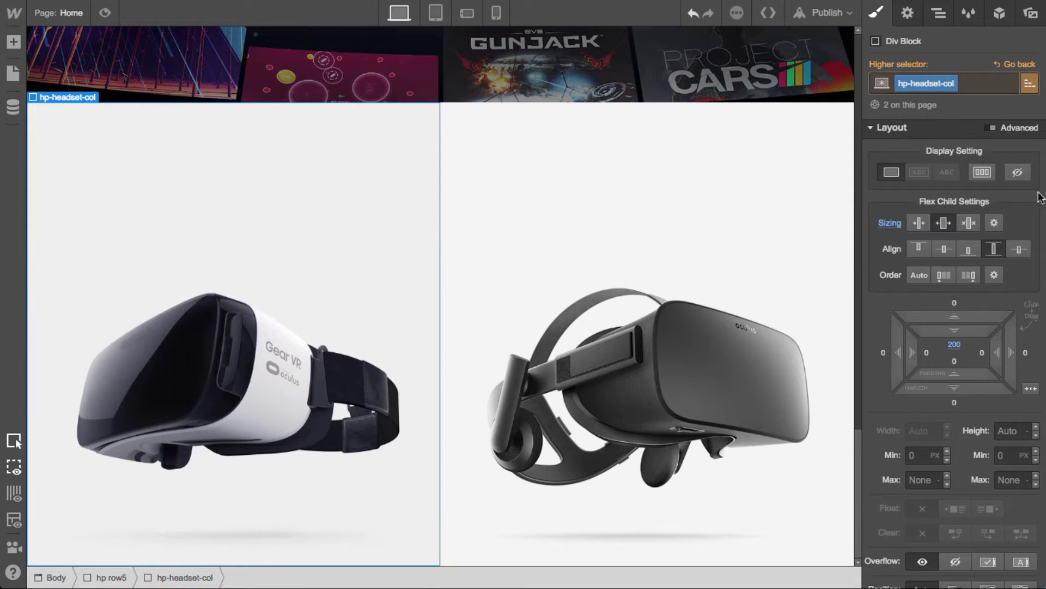
Set the bottom padding of the "hp-headset-col" class to 100 px
left_click(954, 364)
type("10")
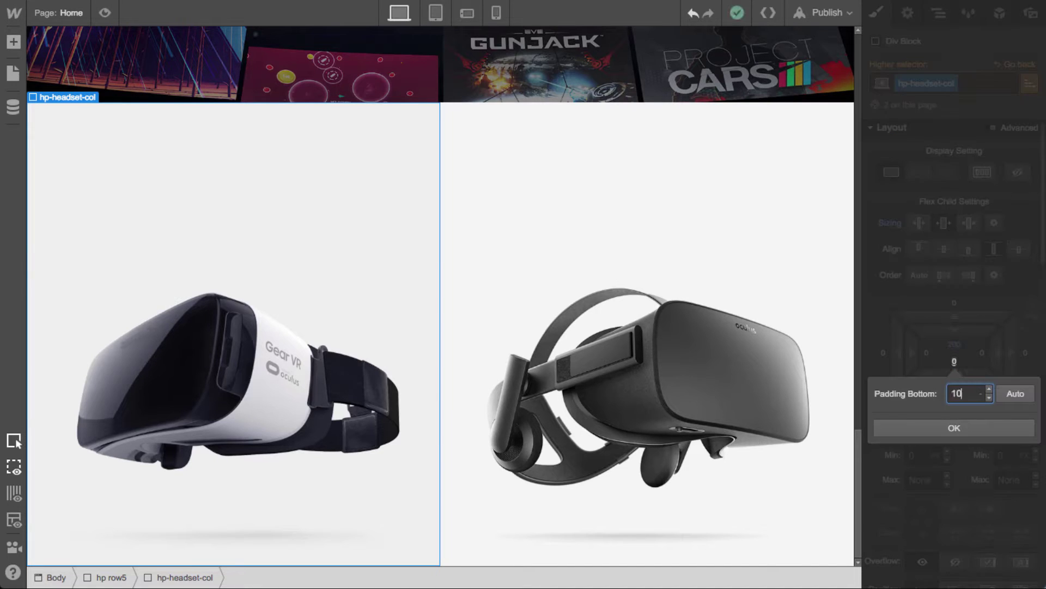
type("0")
key("Return")
scroll(522, 406, "down", 2)
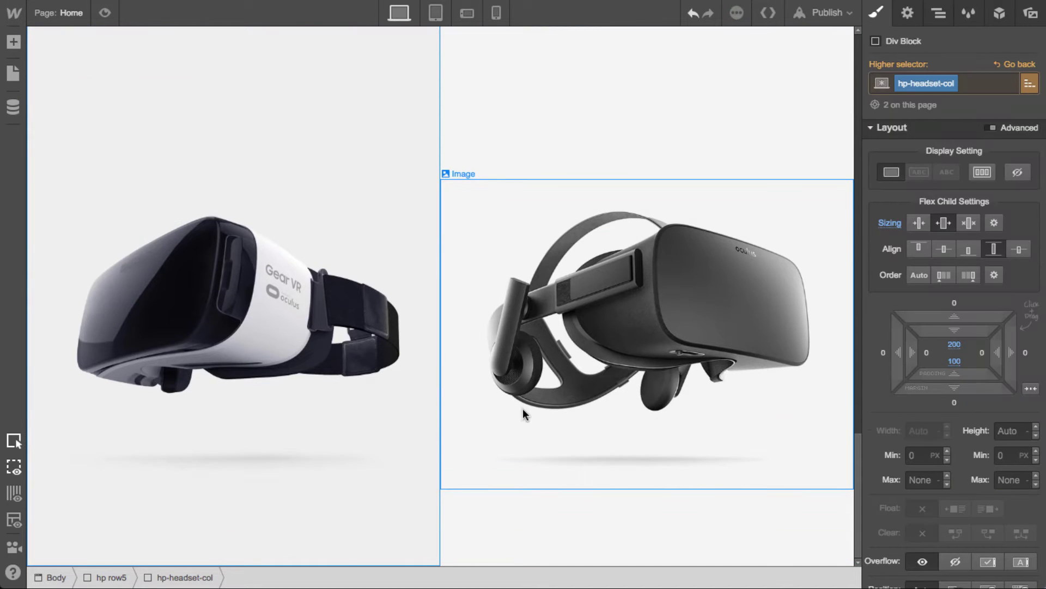
Give the Gear VR image the class "headset-img" and set its bottom margin to 75 px
left_click(341, 448)
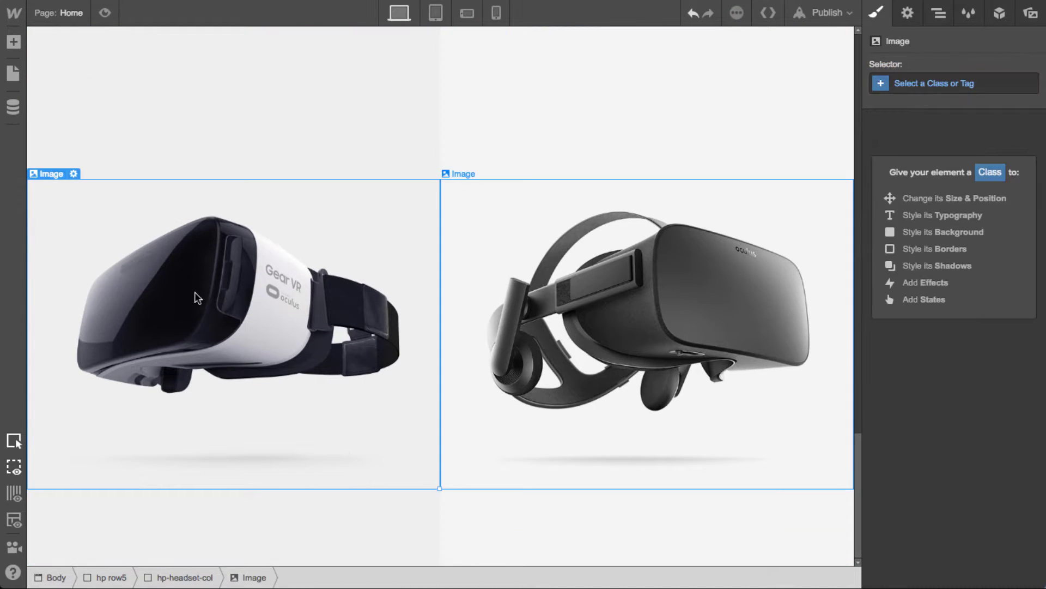
left_click(949, 81)
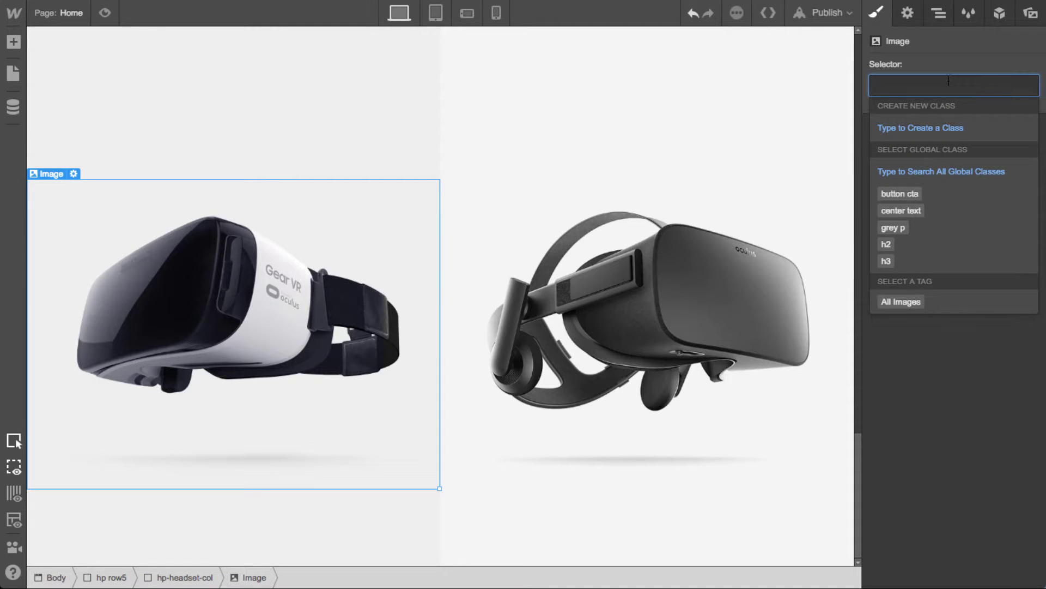
type("headset-img")
key("Return")
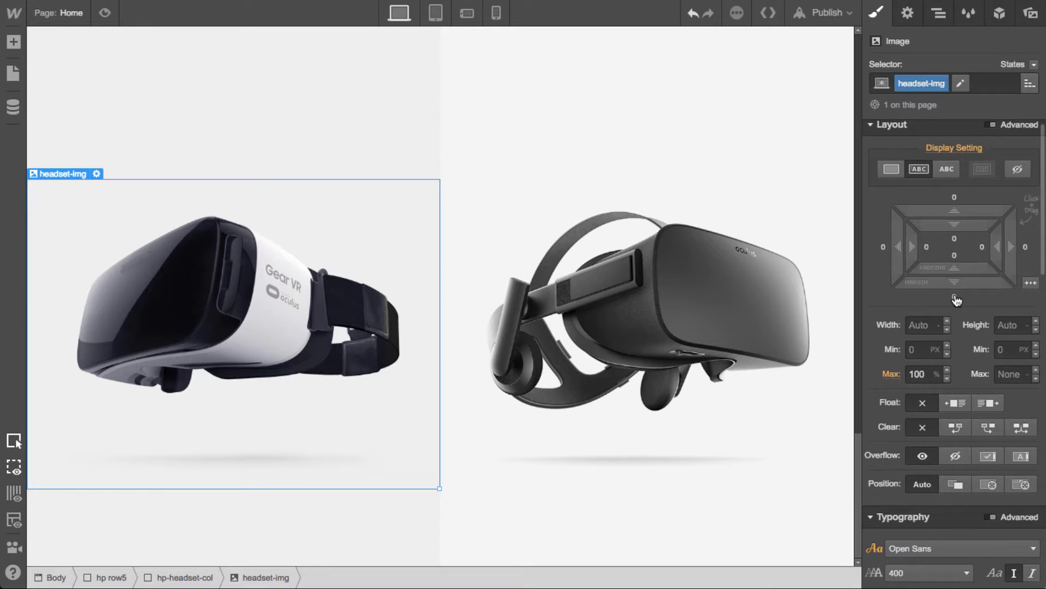
left_click(956, 300)
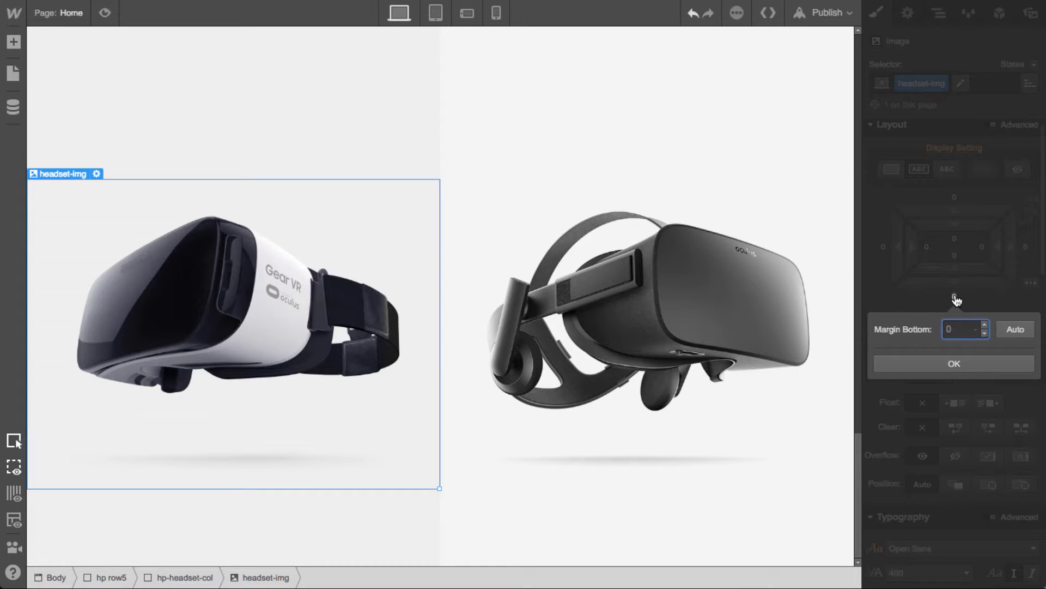
key("Return")
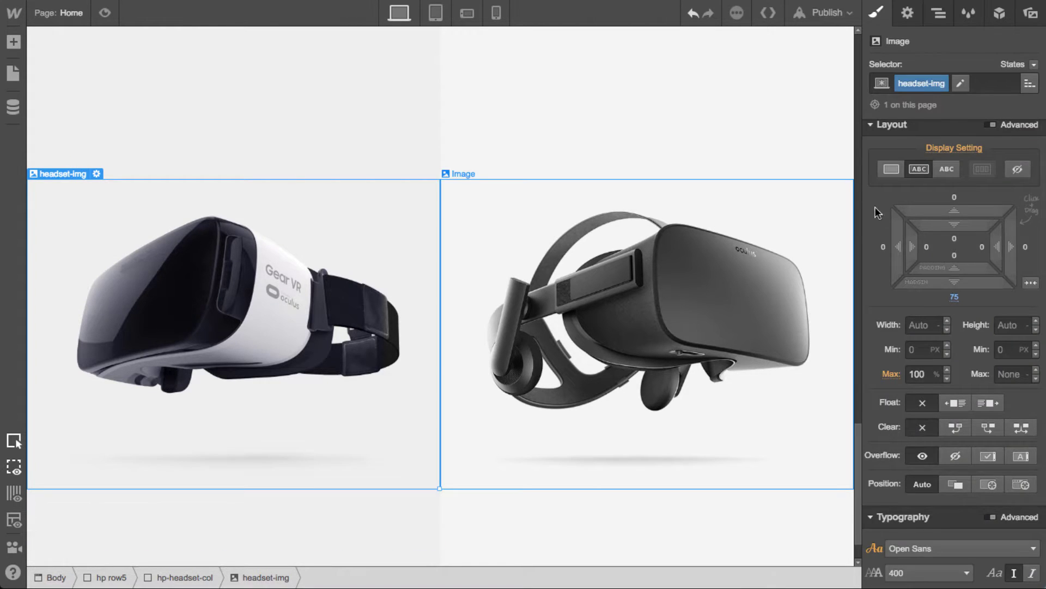
Apply the existing "headset-img" class to the black Oculus headset image
left_click(787, 278)
left_click(937, 85)
type("head")
key("Down")
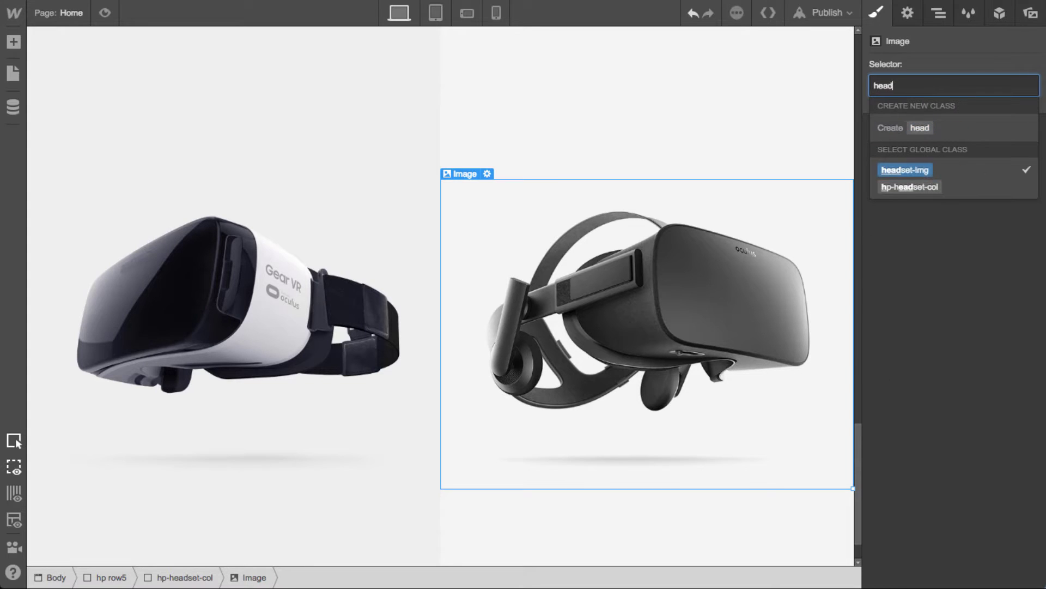
key("Return")
Centre the text alignment on the base class "hp-headset-col" from the Gear VR column
left_click(298, 393)
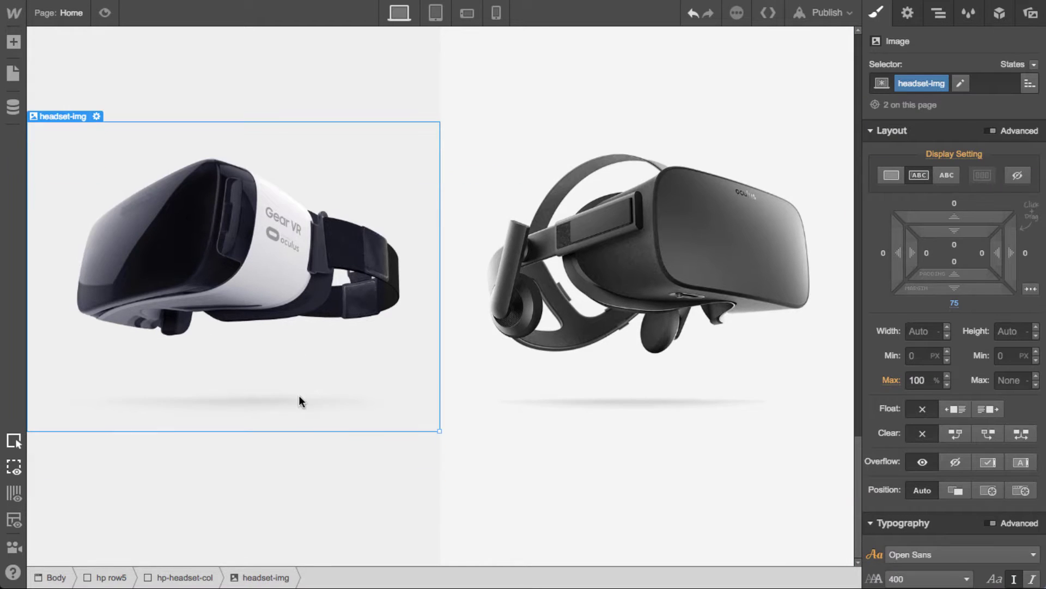
key("a")
left_click(328, 404)
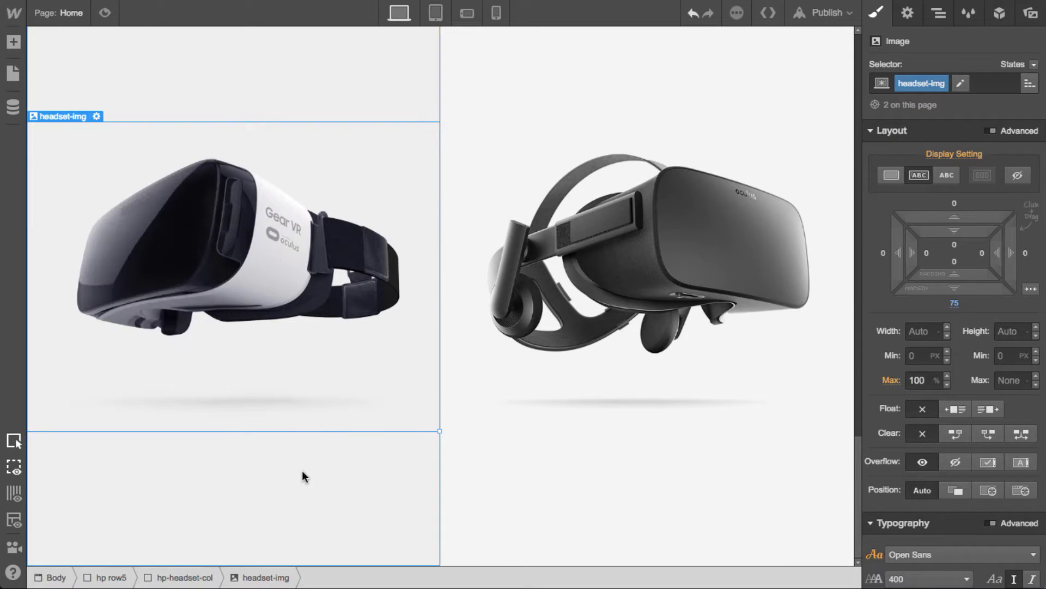
left_click(394, 432)
left_click(1014, 65)
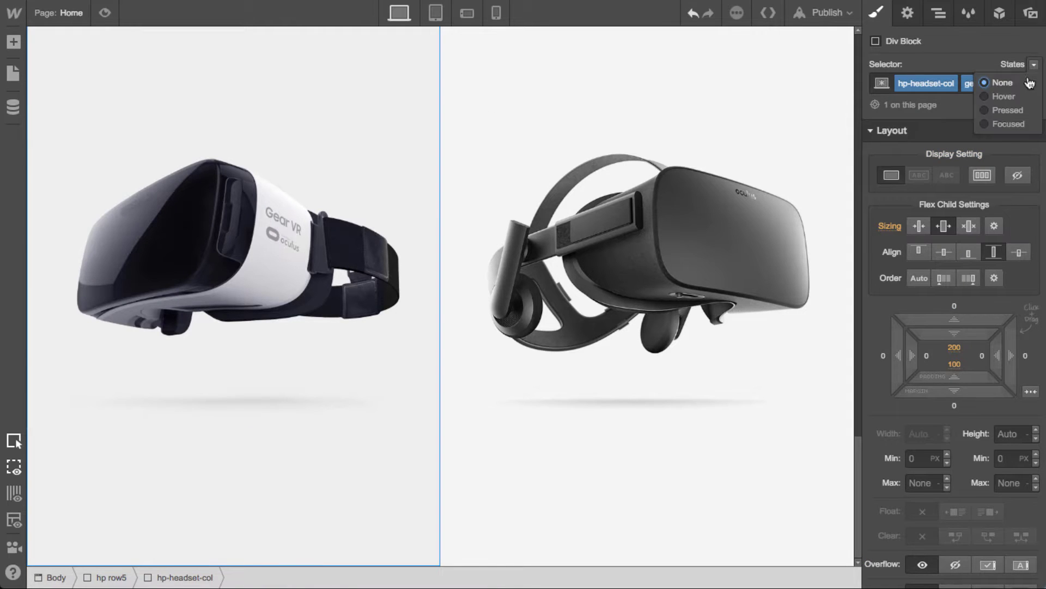
left_click(1027, 83)
left_click(926, 127)
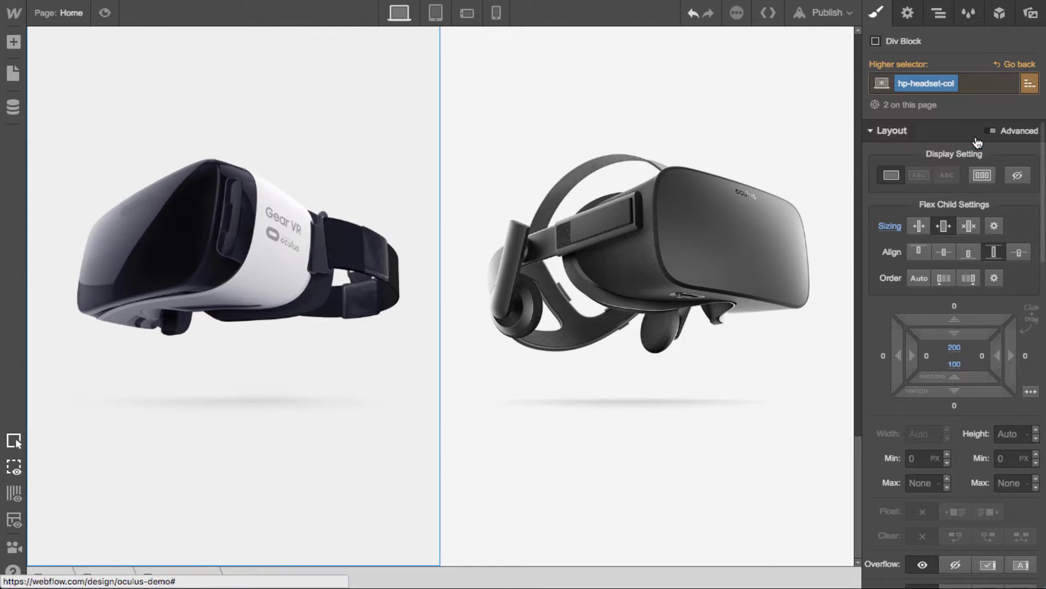
scroll(959, 402, "down", 3)
scroll(958, 403, "down", 5)
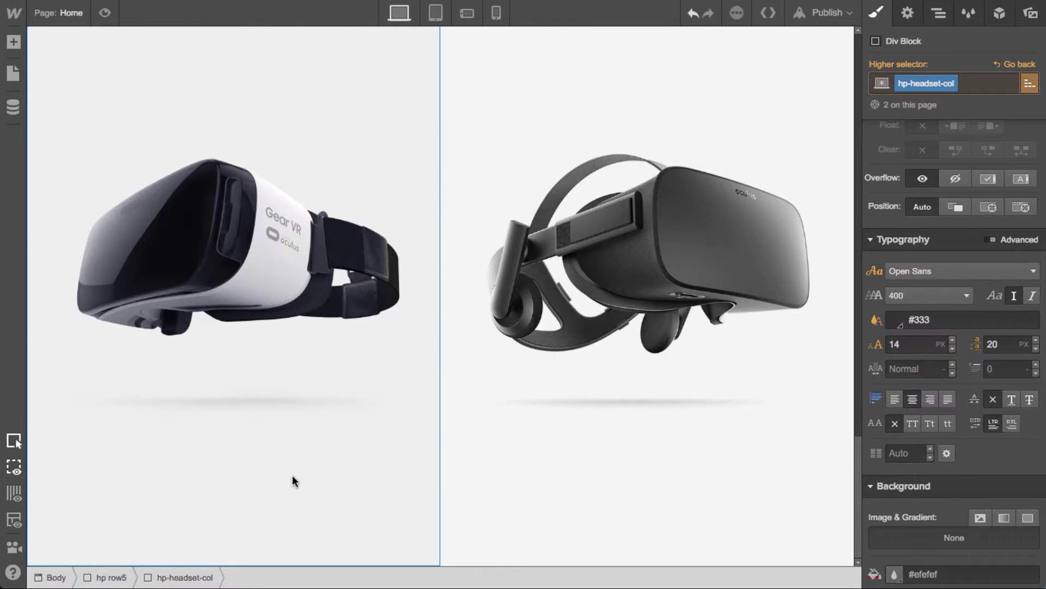
Add a text block below the Gear VR image and change its text to "Gear VR"
left_click(329, 365)
key("a")
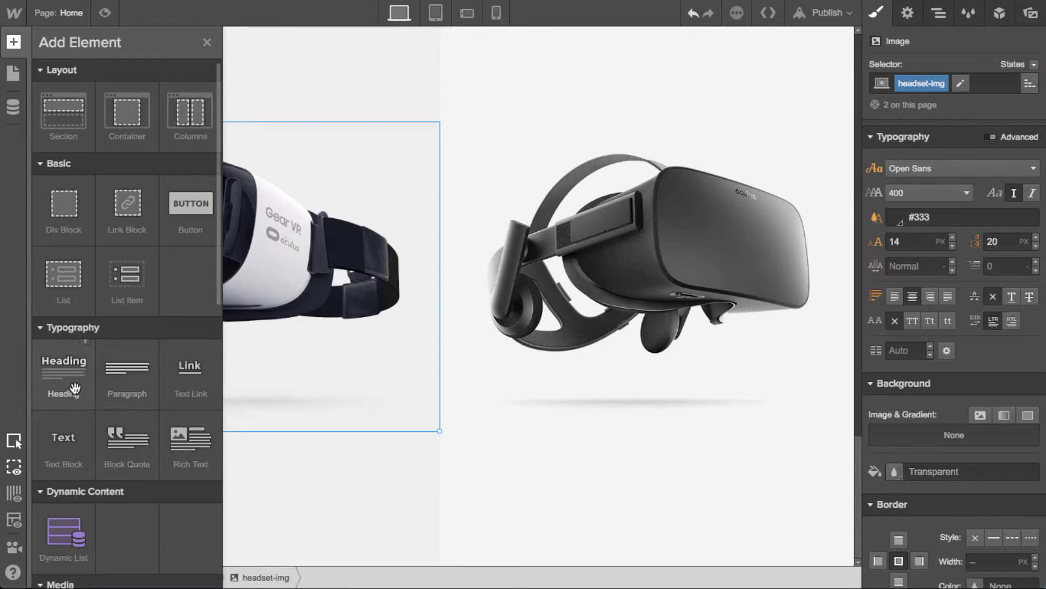
left_click(64, 444)
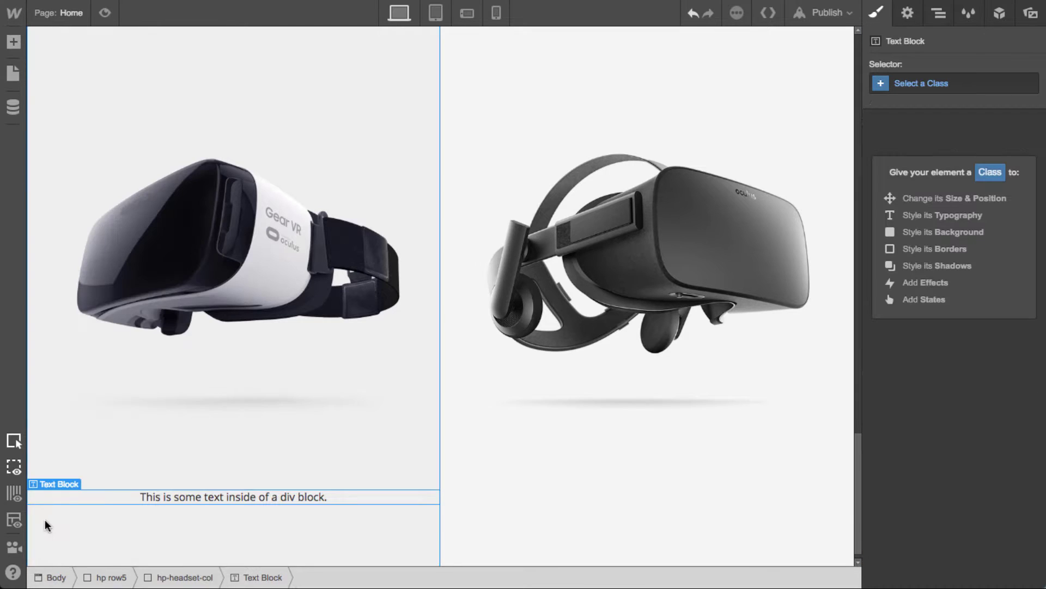
double_click(290, 495)
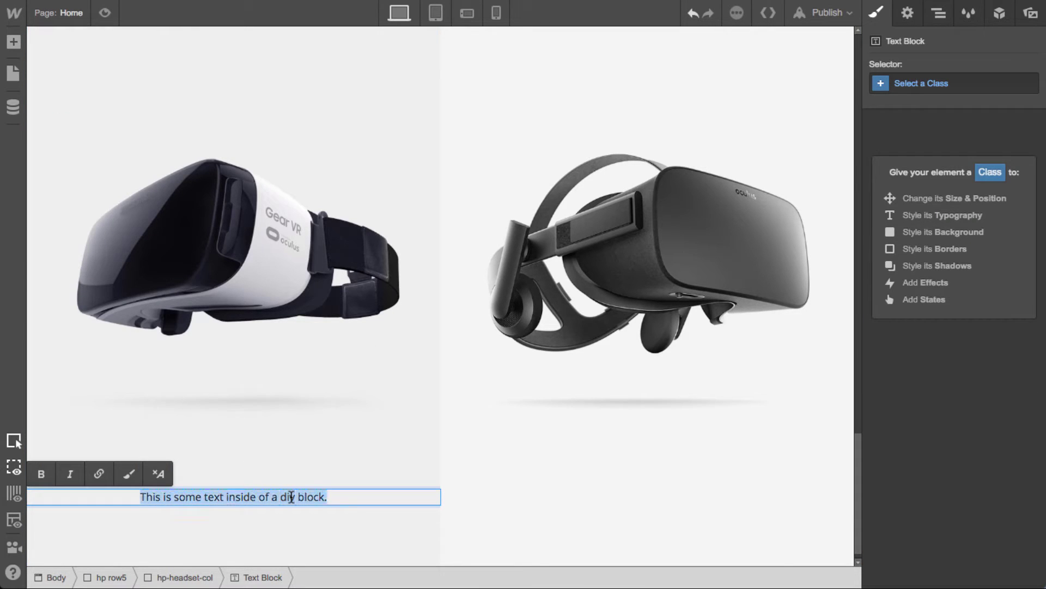
type("Gear VR")
key("BackSpace")
type("R")
key("Escape")
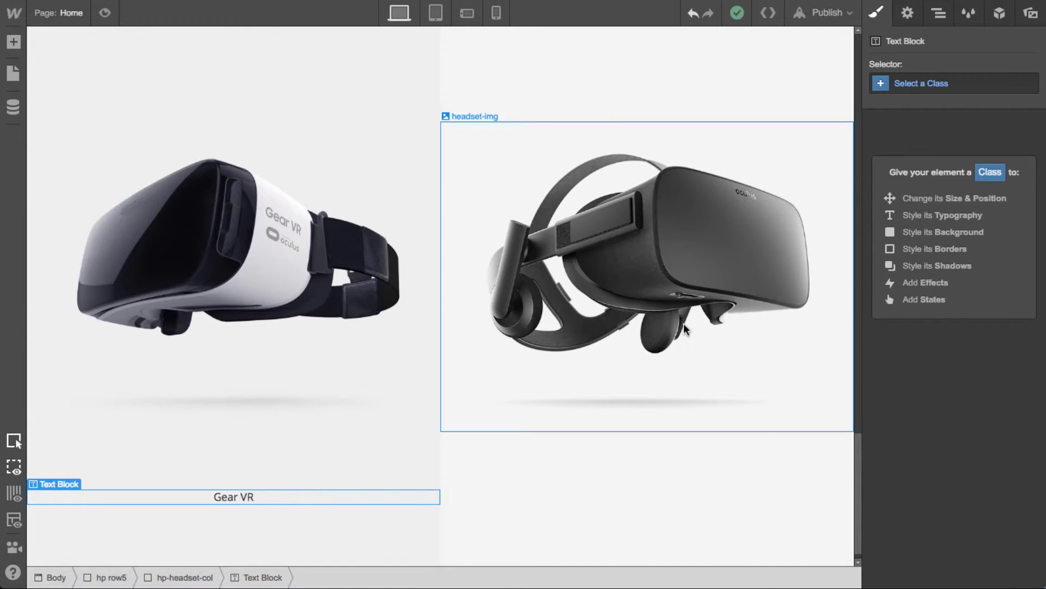
Paste a copy of the "Gear VR" text block below the black Oculus headset image and change its text to "Rift"
left_click(666, 390)
key("ctrl+v")
double_click(661, 495)
triple_click(661, 495)
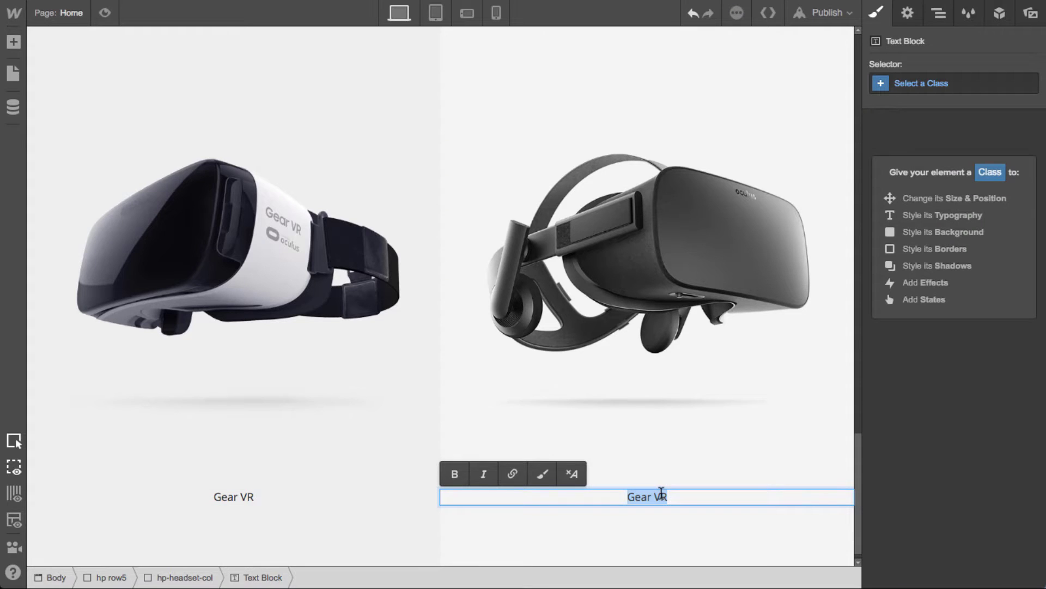
type("Rift")
key("Escape")
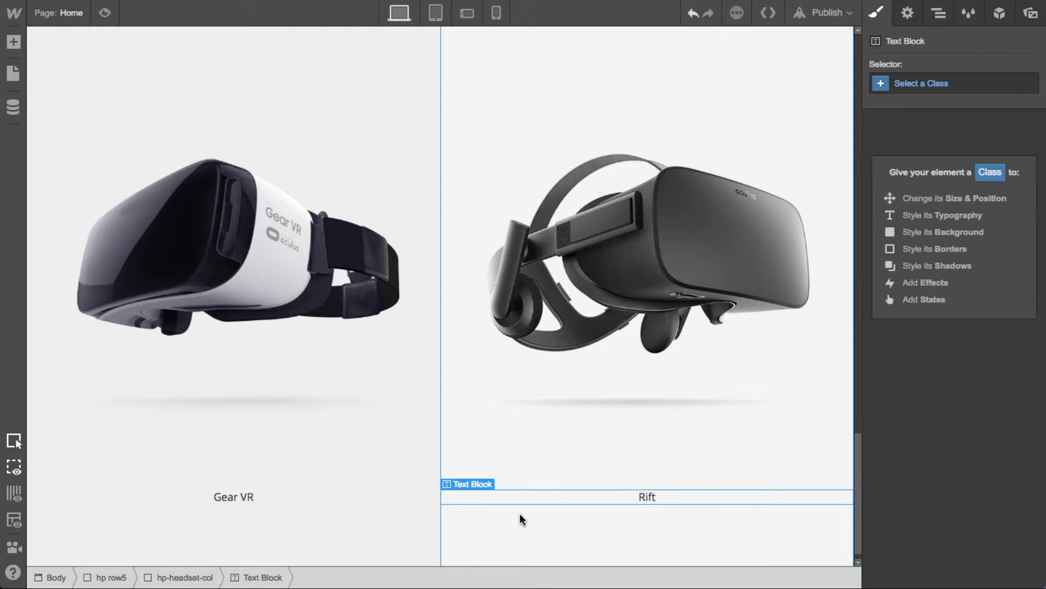
Set the base class "hp-headset-col" to a 44 px font size and a 50 px line height
left_click(572, 444)
scroll(572, 444, "up", 6)
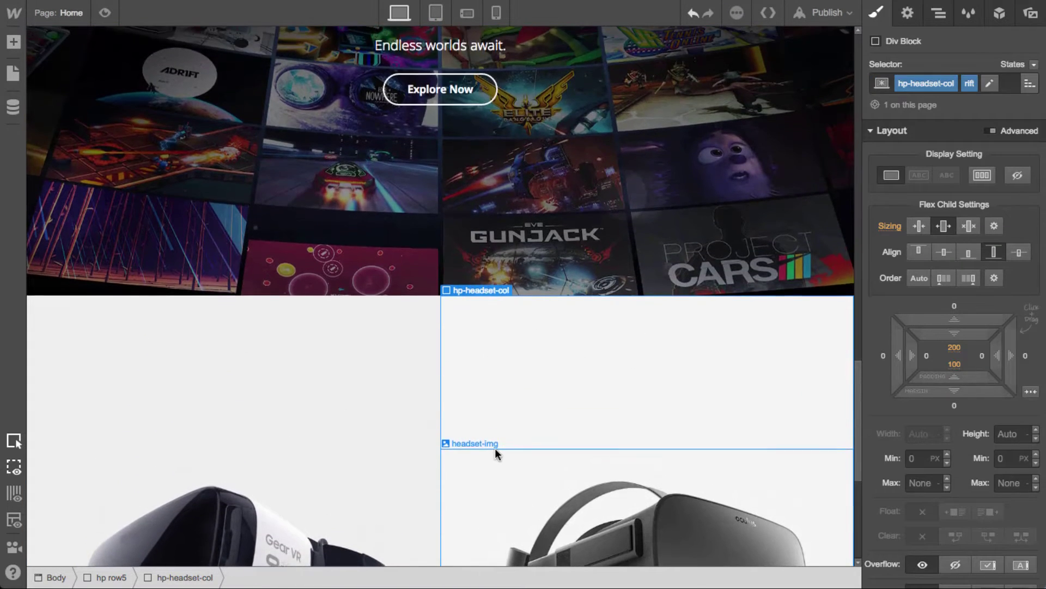
scroll(496, 446, "down", 6)
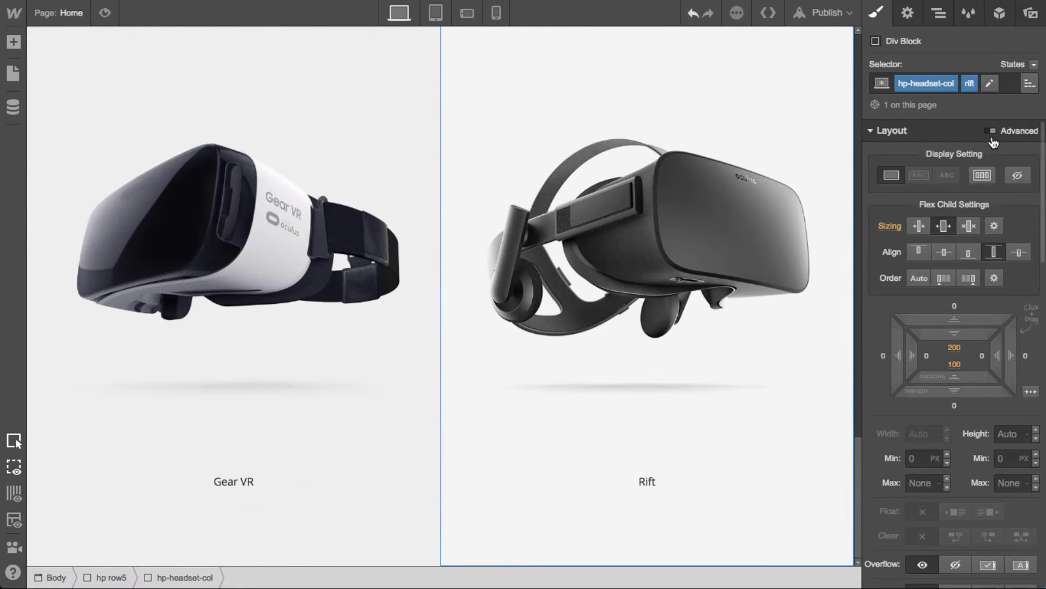
left_click(1029, 84)
left_click(938, 130)
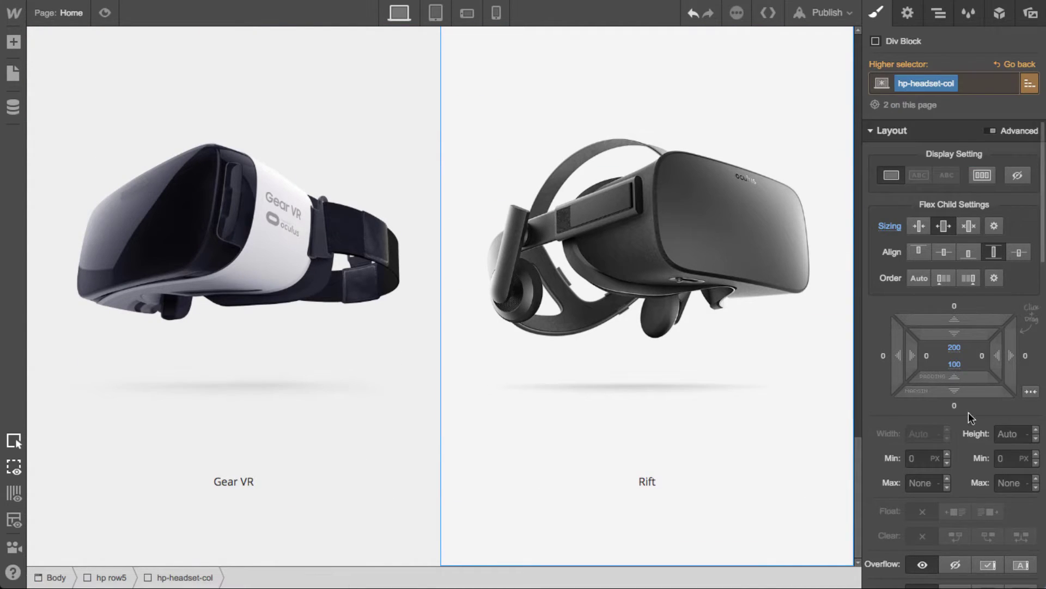
scroll(959, 413, "down", 2)
scroll(942, 411, "down", 2)
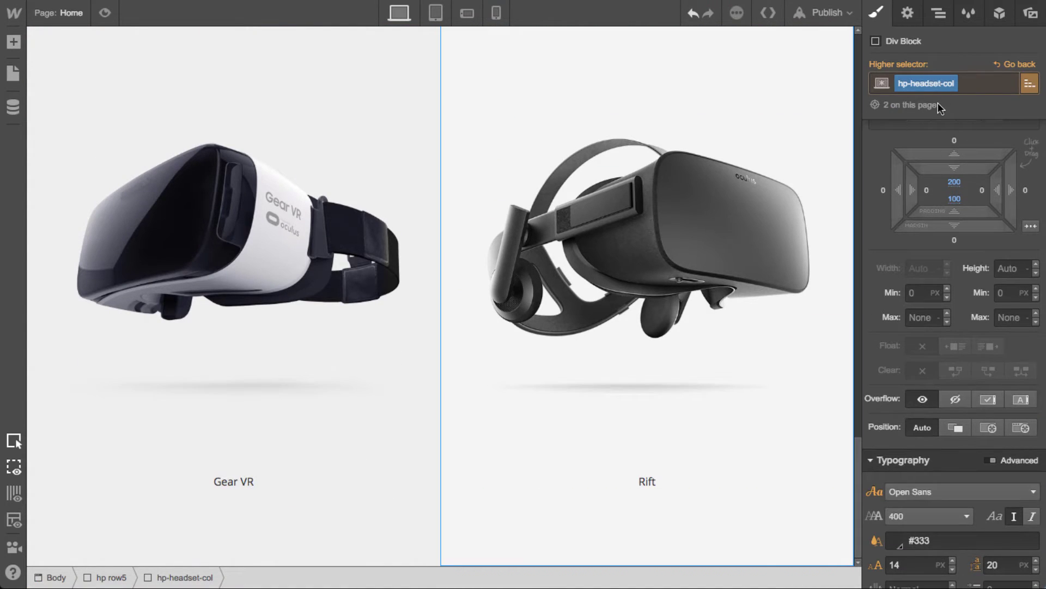
scroll(899, 376, "down", 6)
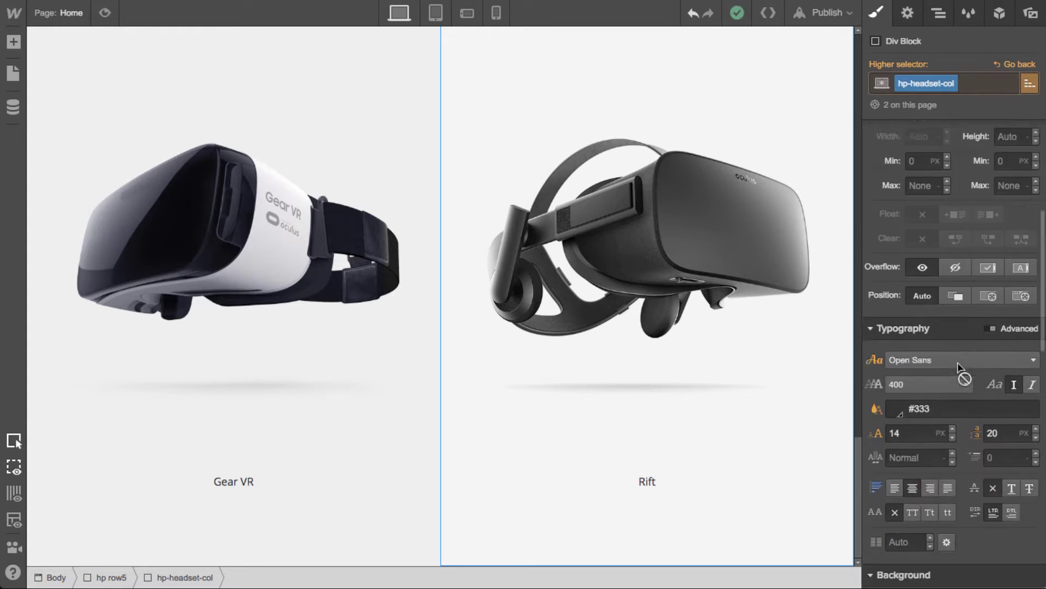
left_click(890, 350)
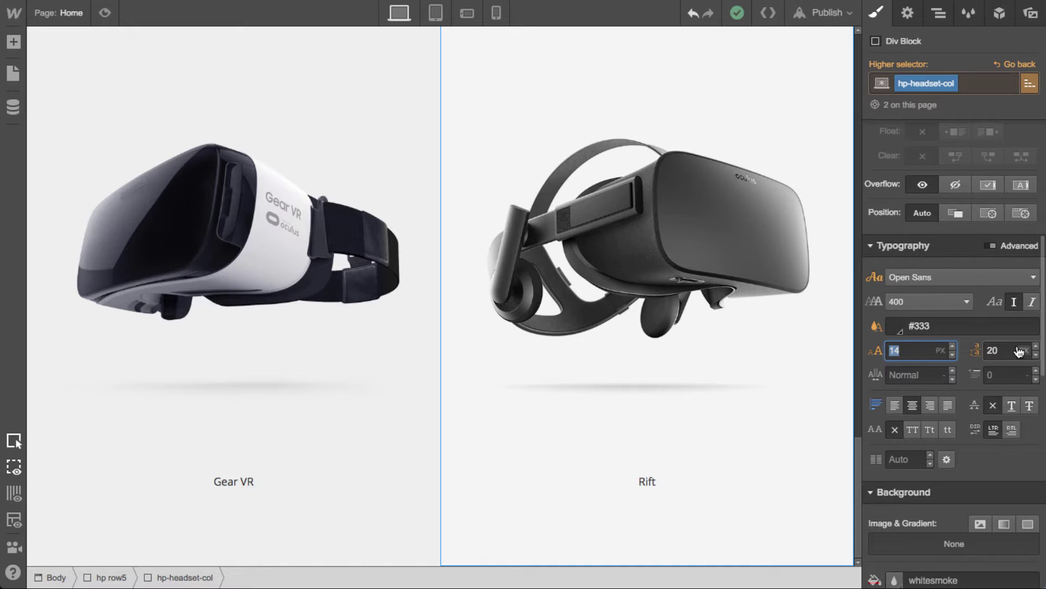
type("34")
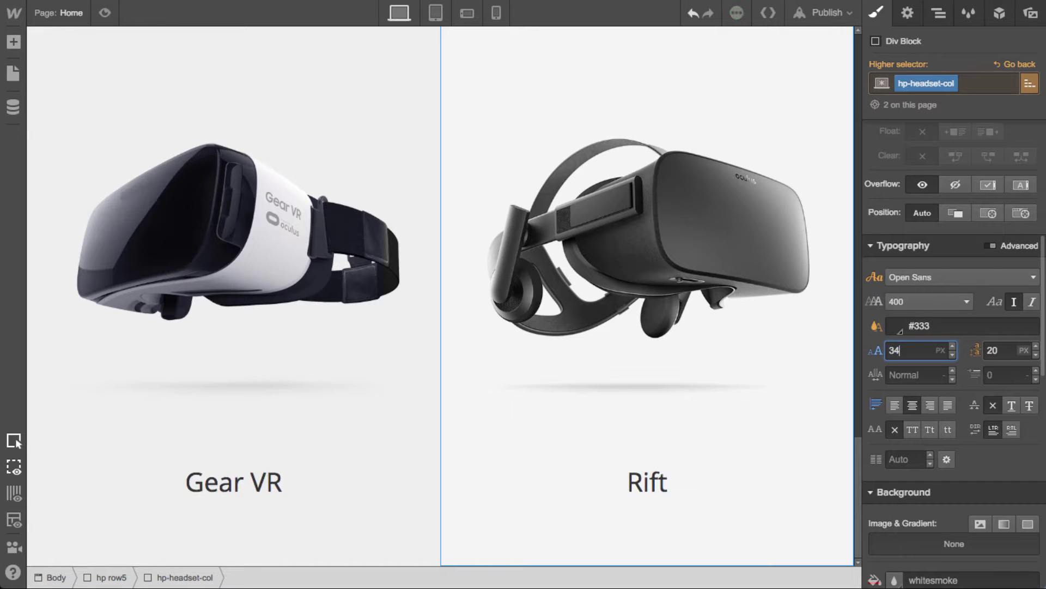
key("shift+Up")
key("Tab")
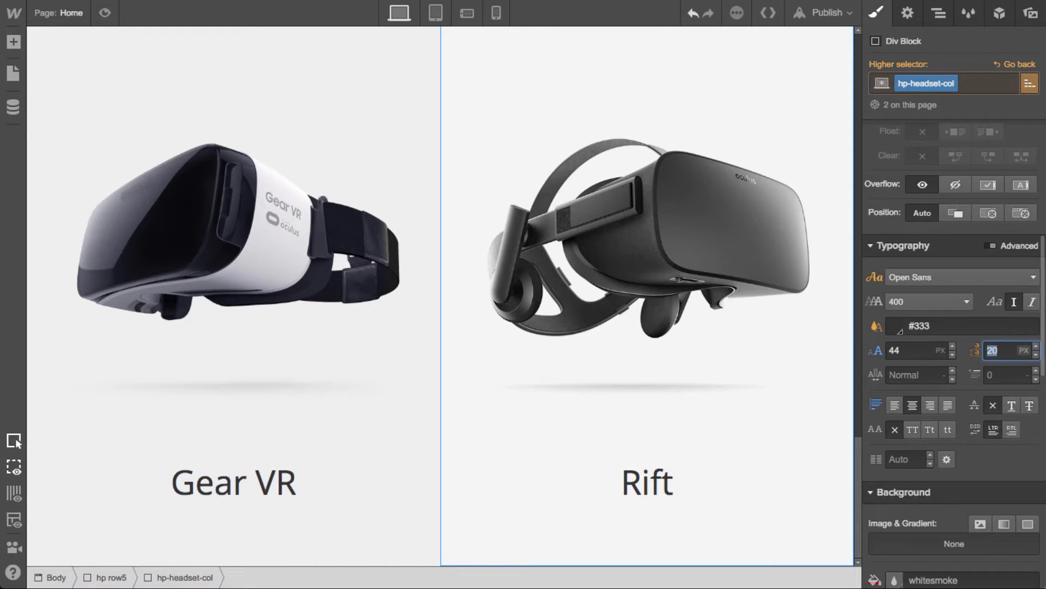
type("40")
key("shift+Up")
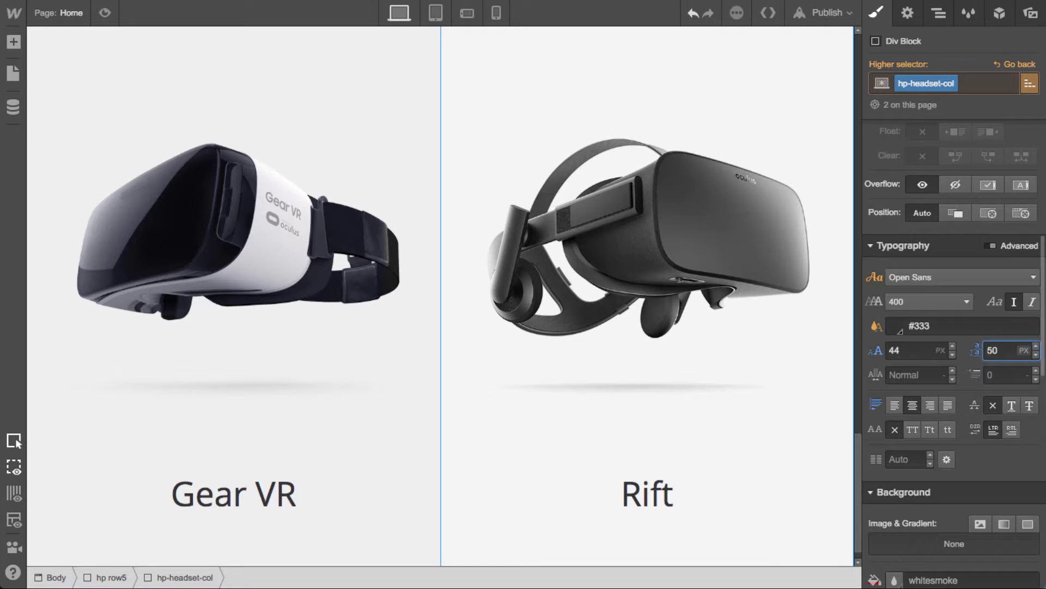
Try the 300 - Light font weight on the "hp-headset-col" class, then return to 400 - Normal and clear the weight override
left_click(934, 303)
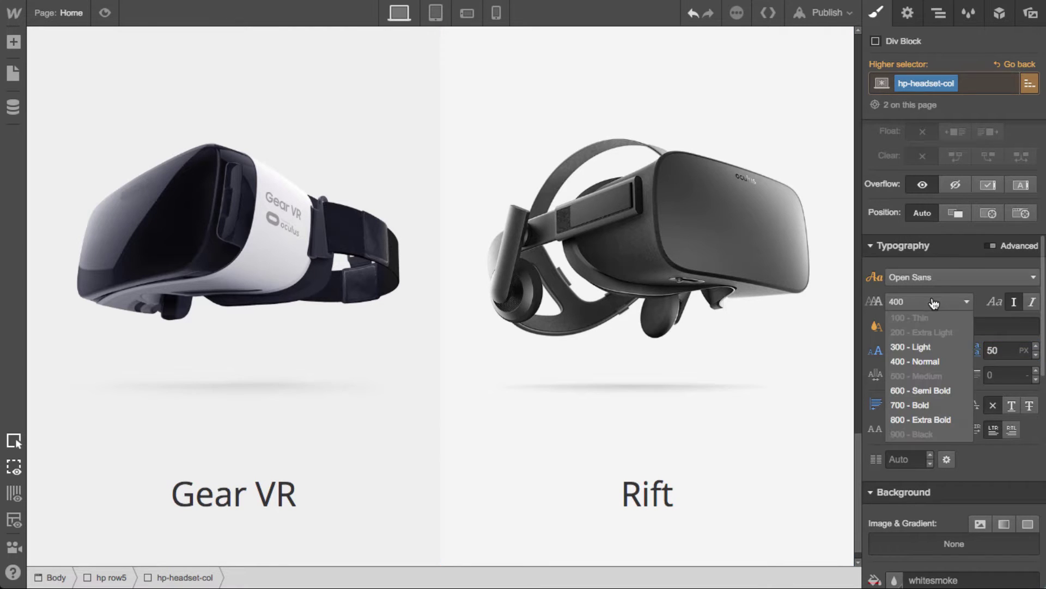
left_click(921, 349)
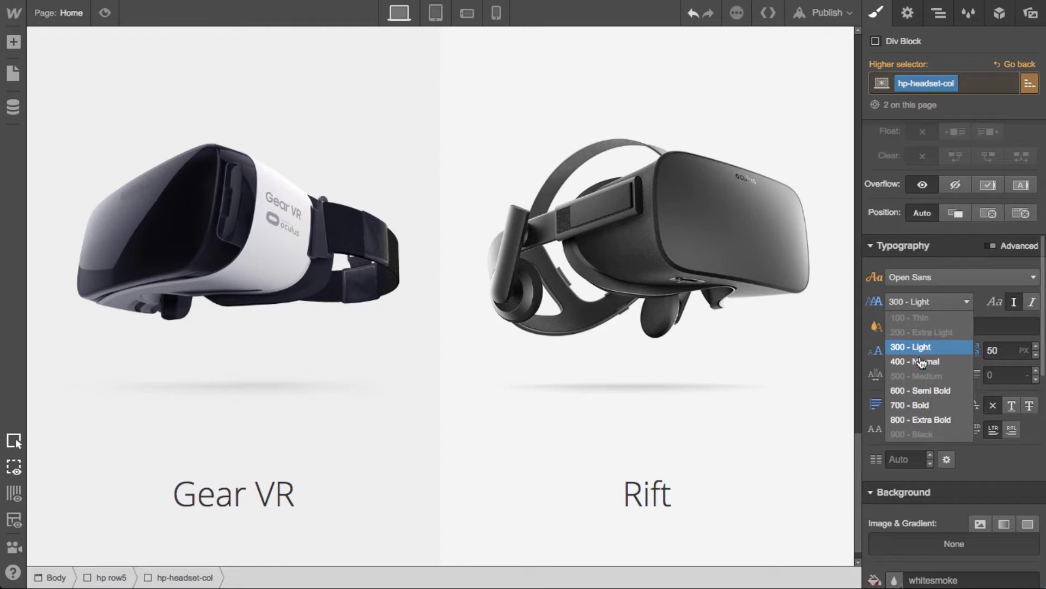
left_click(916, 361)
left_click(875, 301)
left_click(895, 336)
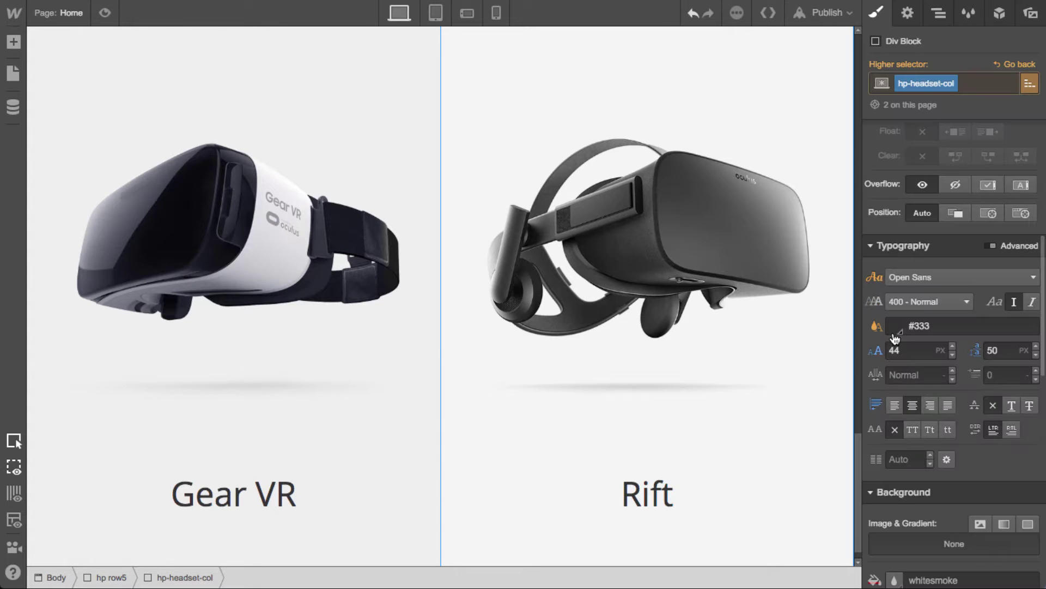
Add a button below the "Gear VR" text block and change its text to "Learn More"
scroll(289, 454, "down", 1)
left_click(274, 464)
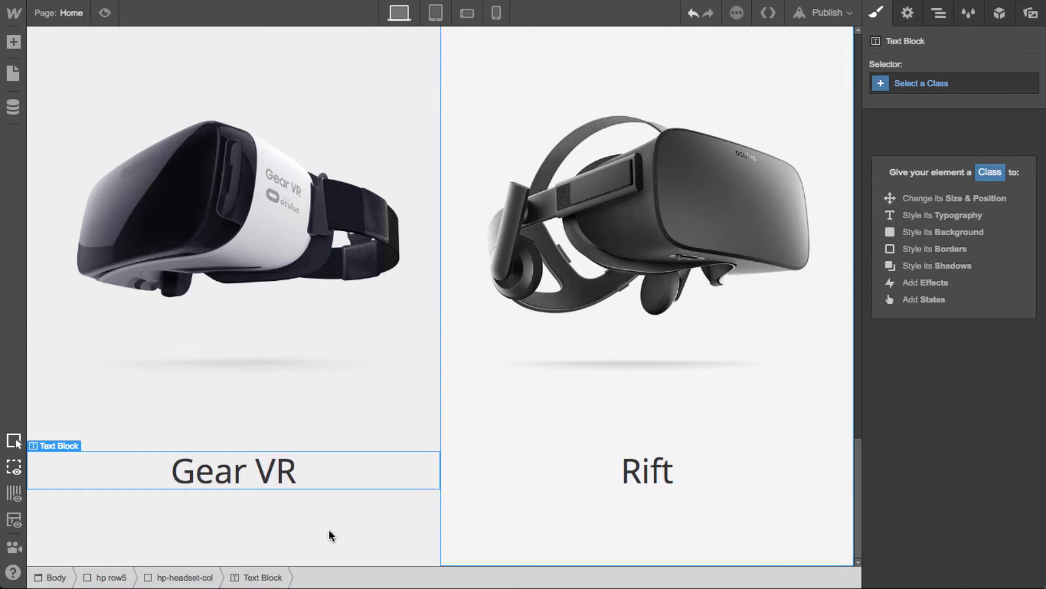
key("a")
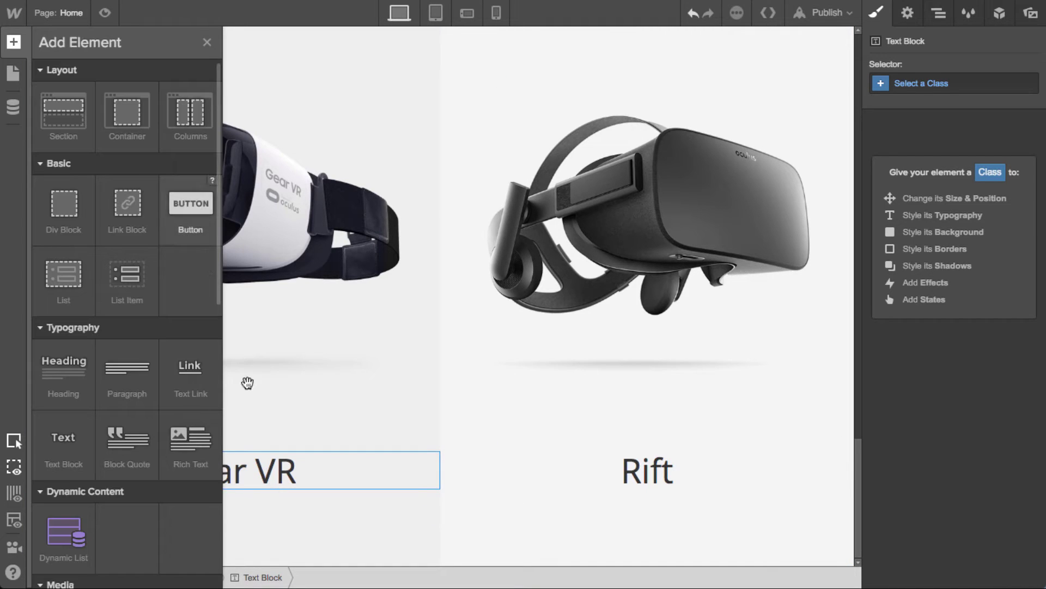
left_click(190, 210)
left_click(303, 367)
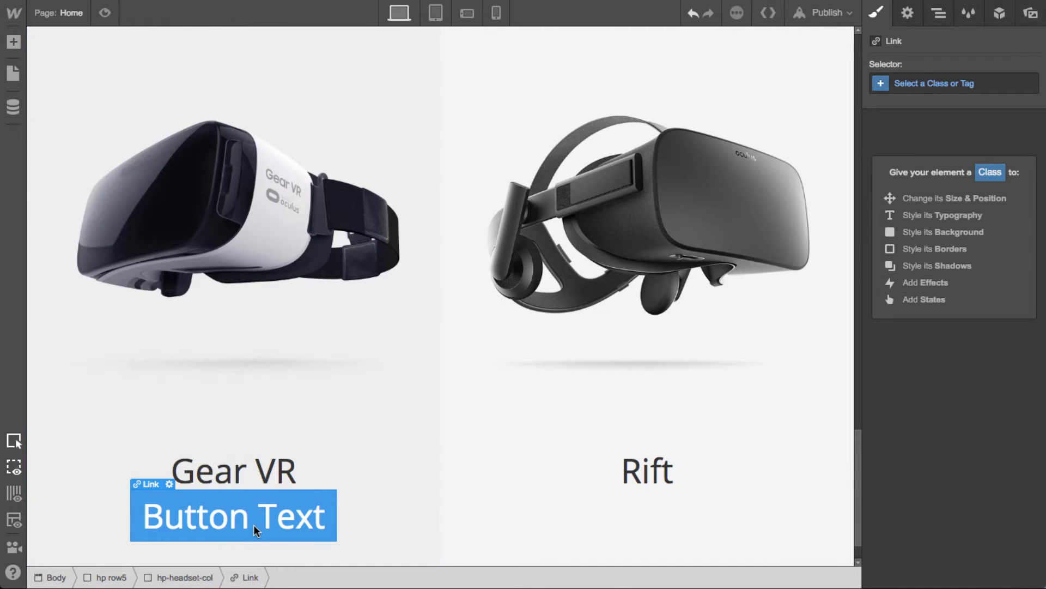
double_click(254, 525)
type("Learn More")
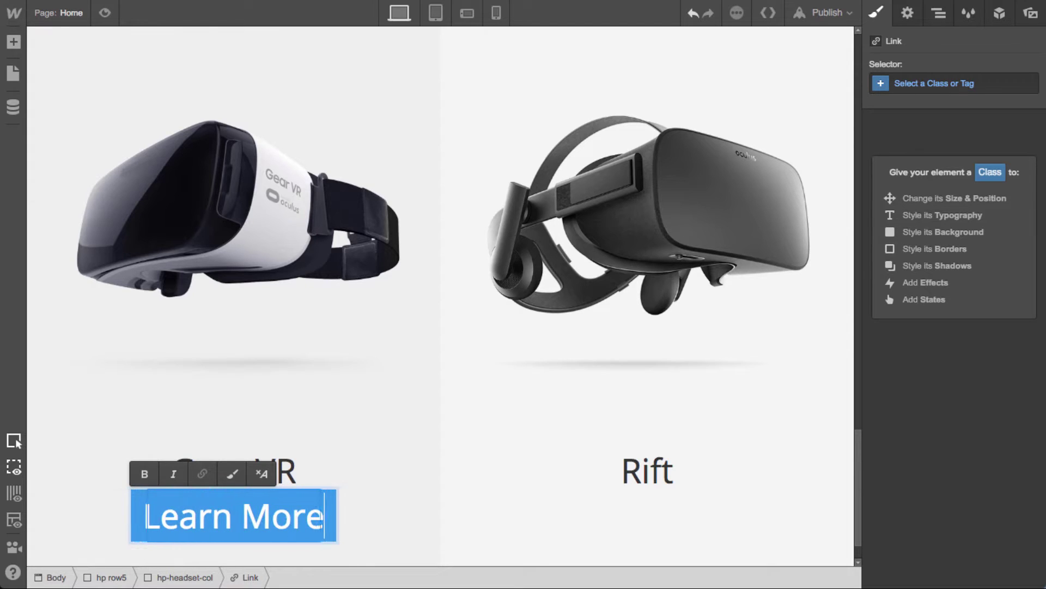
key("Escape")
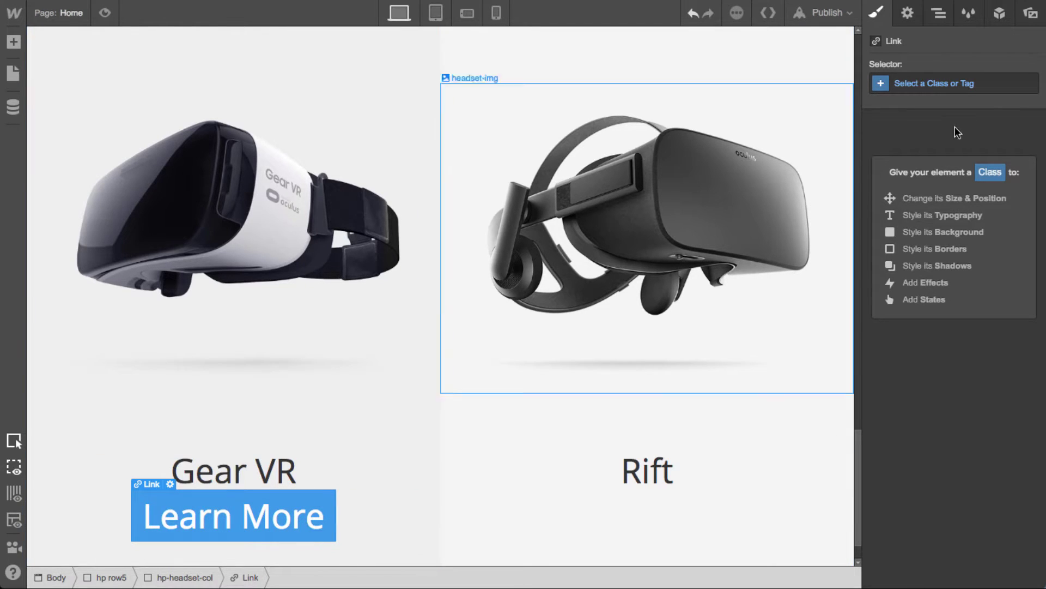
Apply the existing class "button cta" to the Learn More button and add a new combo class "black"
left_click(953, 84)
type("but")
key("Down")
key("Return")
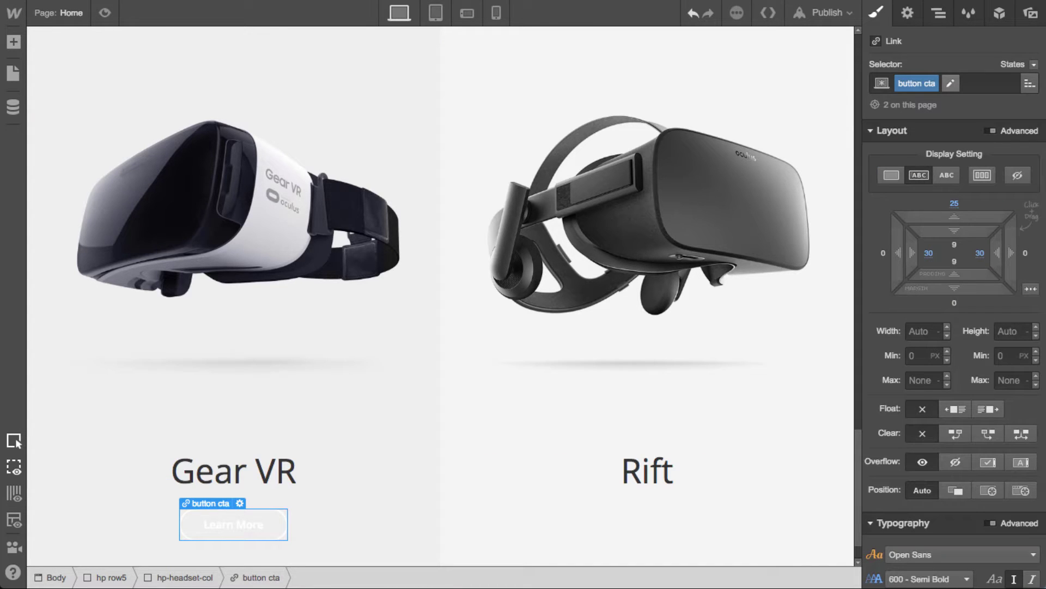
left_click(954, 86)
type("bl")
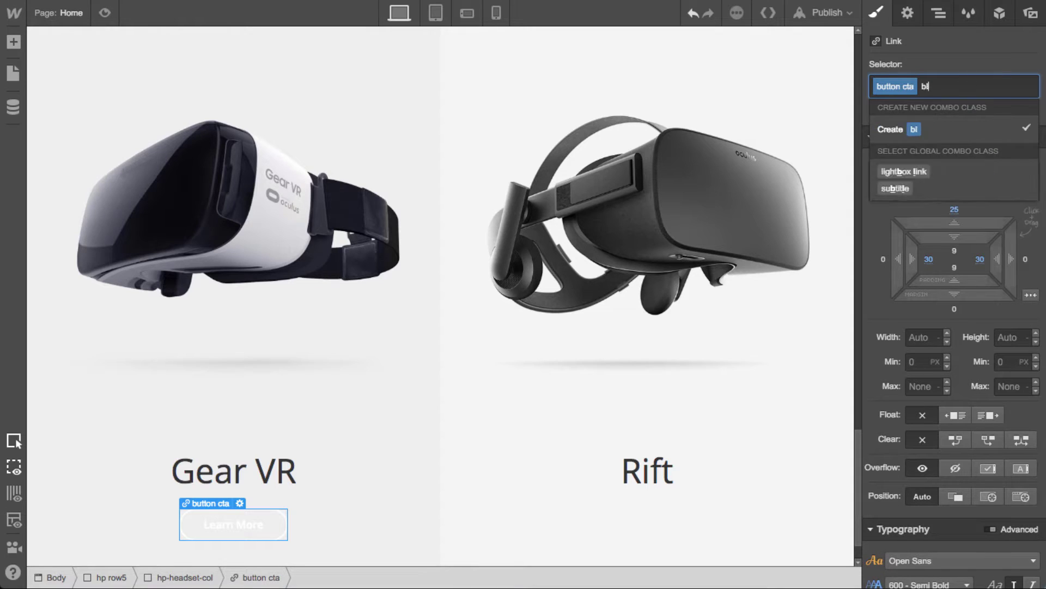
type("ack")
key("Return")
Set the font color of the "button cta black" button to #333
scroll(957, 425, "down", 5)
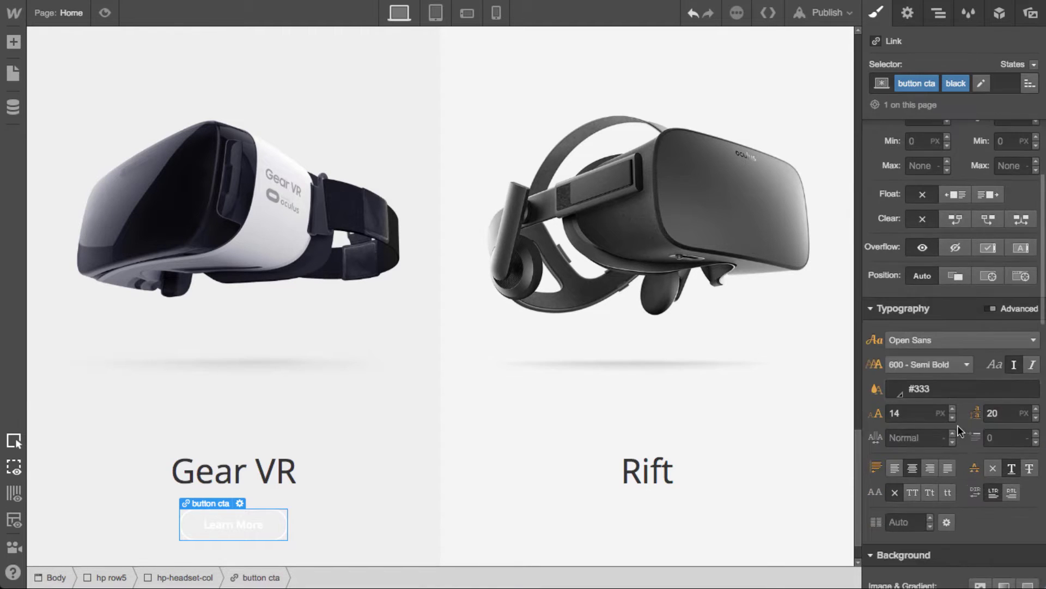
left_click(900, 390)
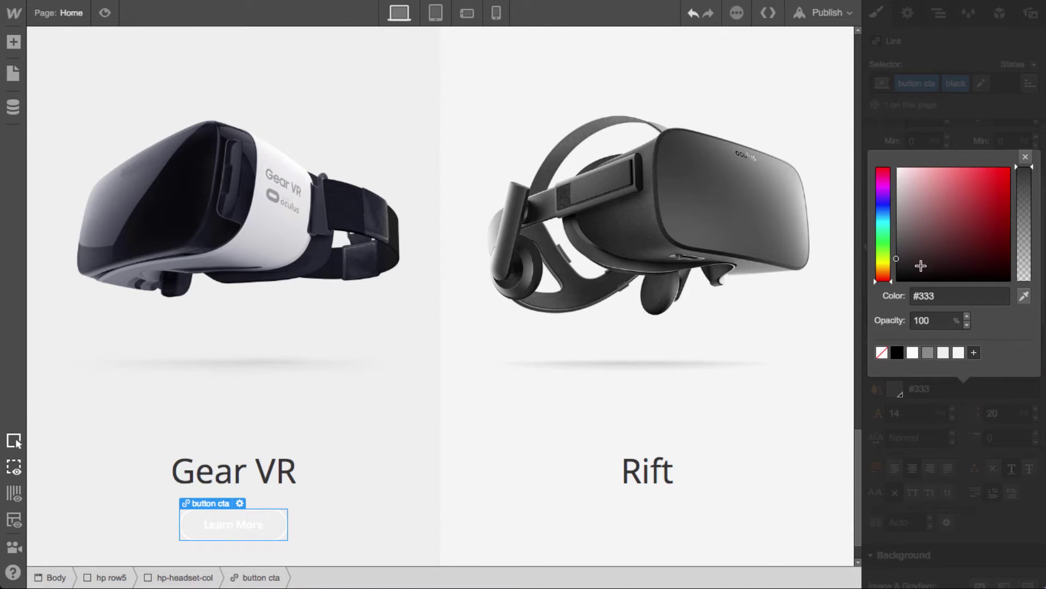
left_click_drag(925, 253, 896, 249)
left_click(927, 294)
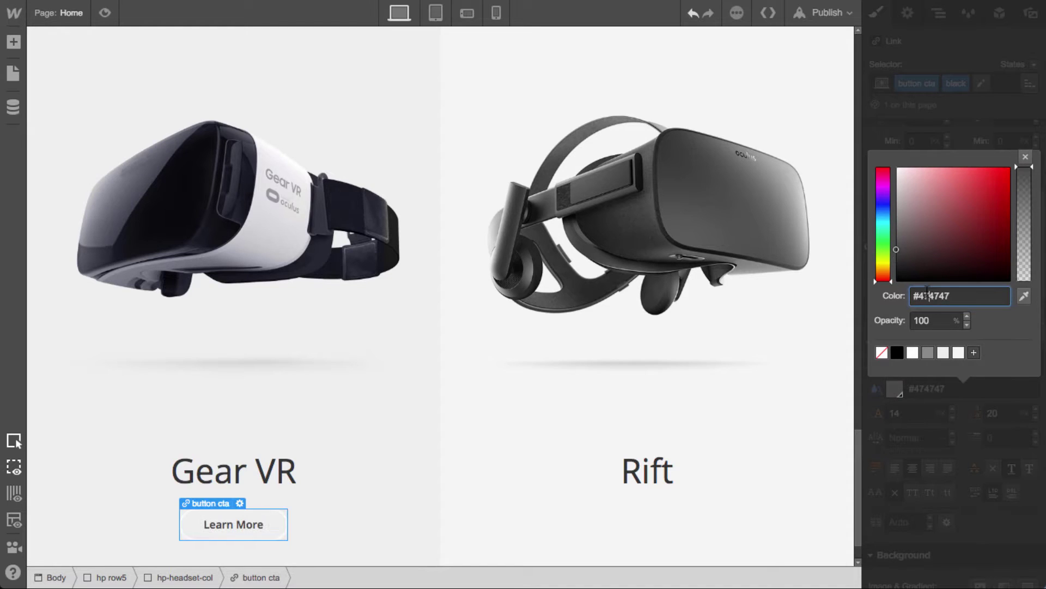
type("#333")
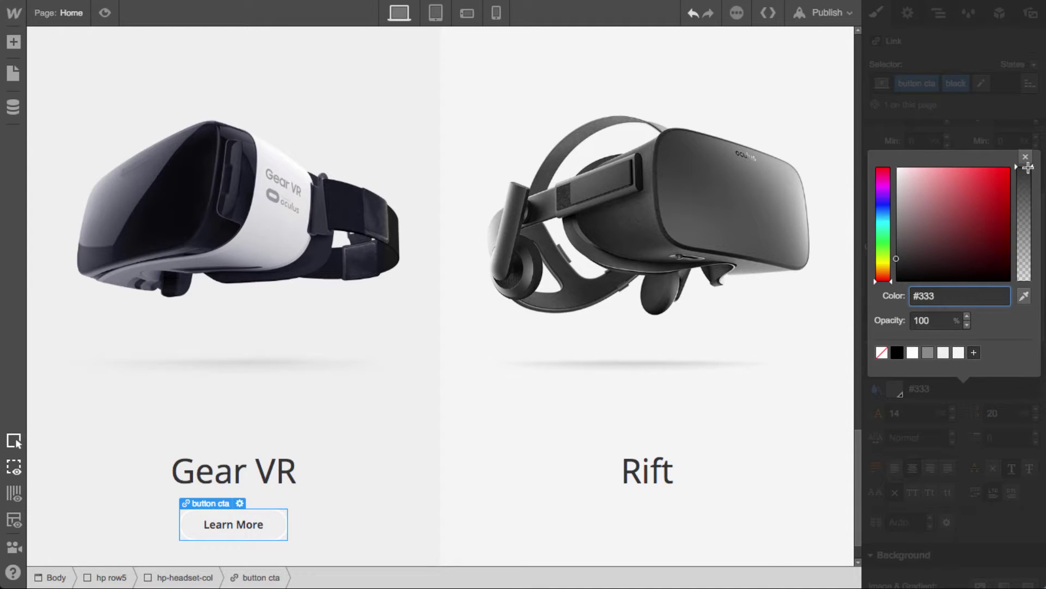
left_click(1025, 157)
Set the border color of the "button cta black" button to #333
scroll(993, 498, "down", 4)
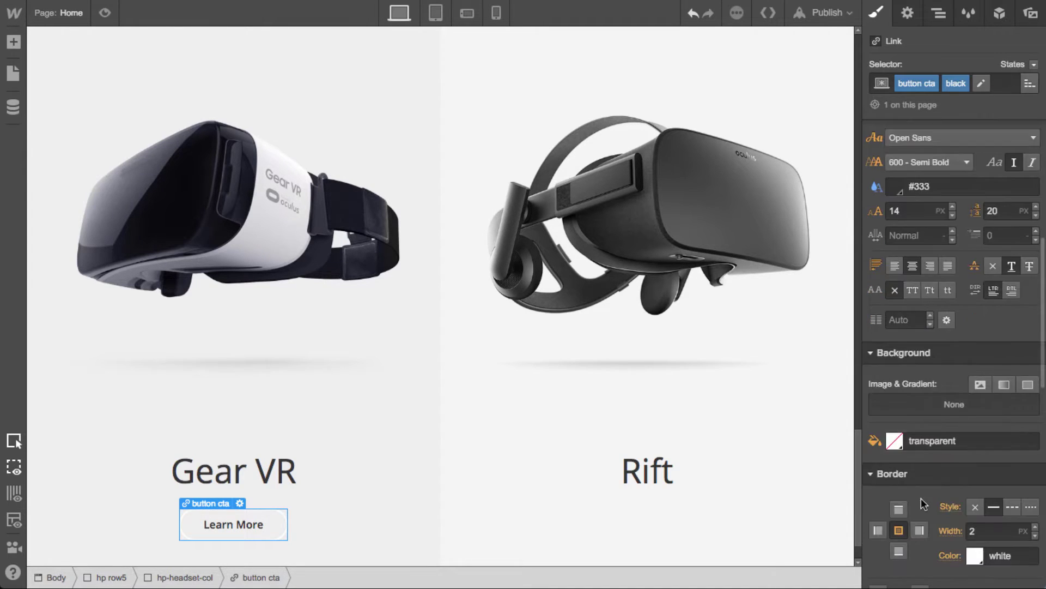
scroll(1007, 555, "down", 2)
left_click(1011, 508)
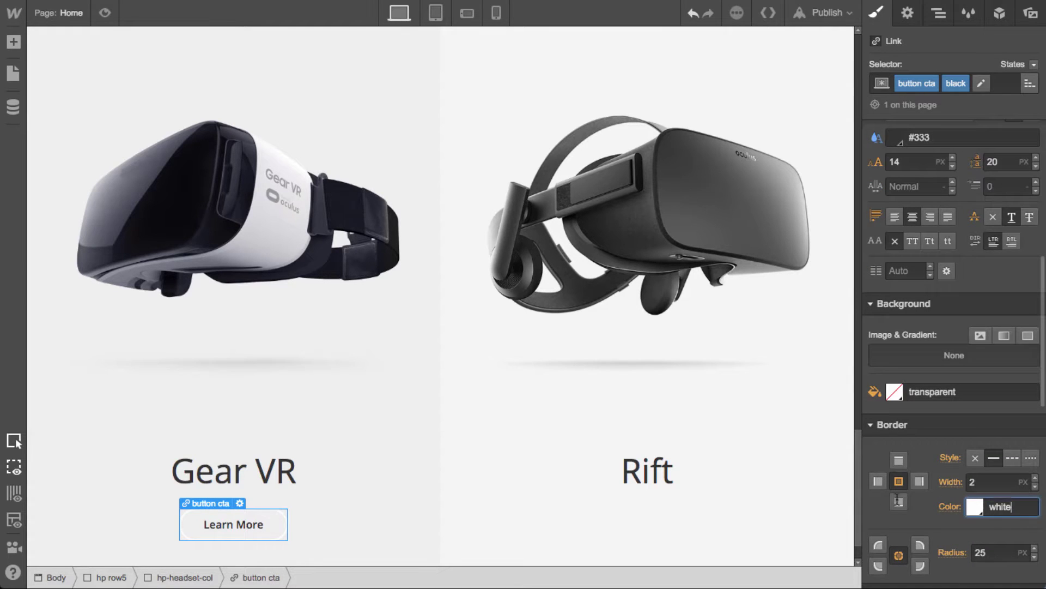
type("#333")
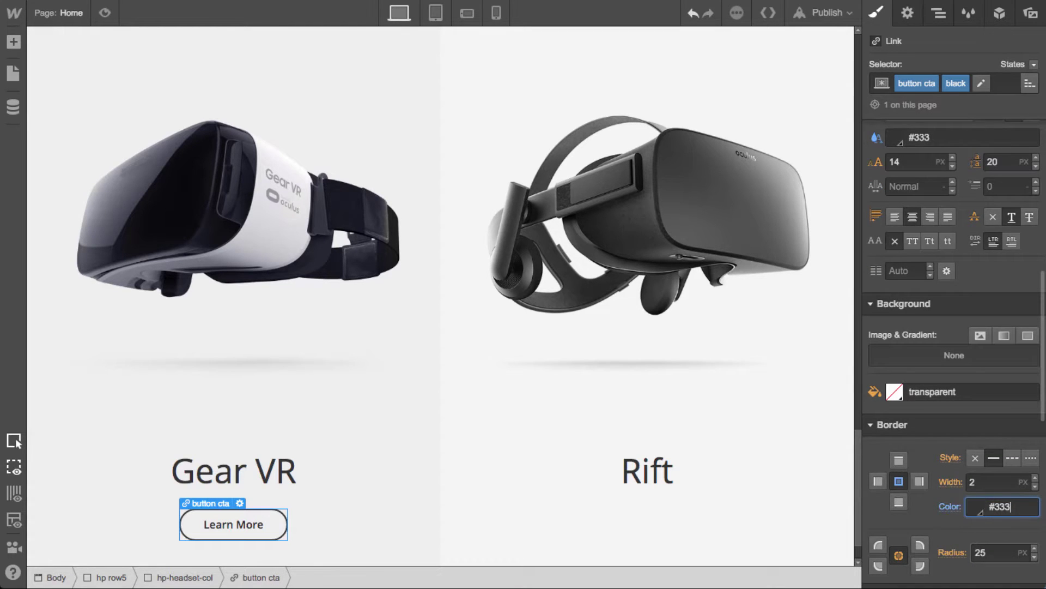
Copy the Learn More button and paste it below the "Rift" text block
left_click(239, 537)
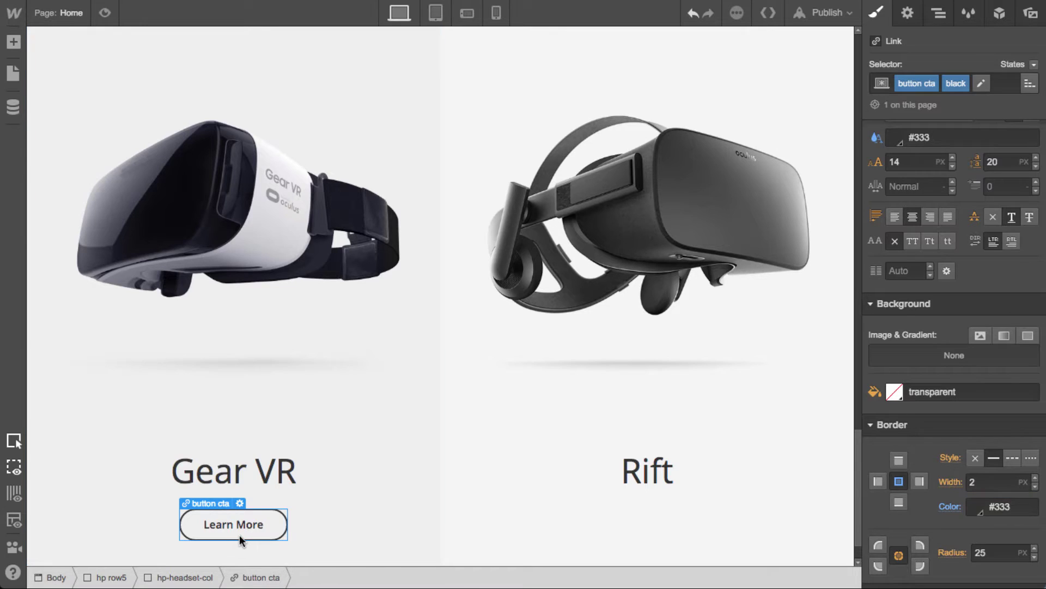
left_click(646, 467)
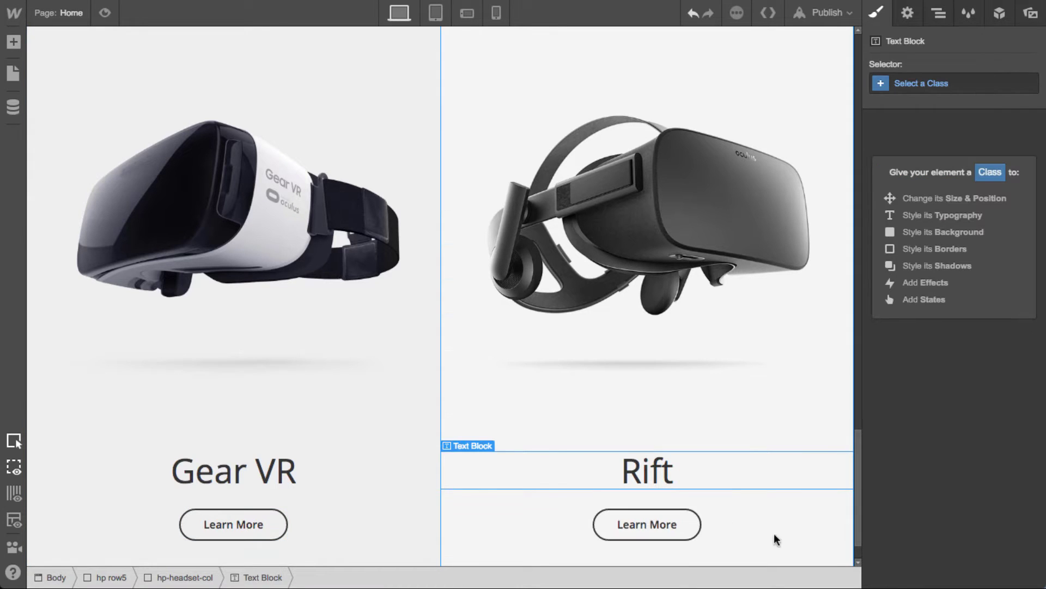
scroll(279, 458, "down", 2)
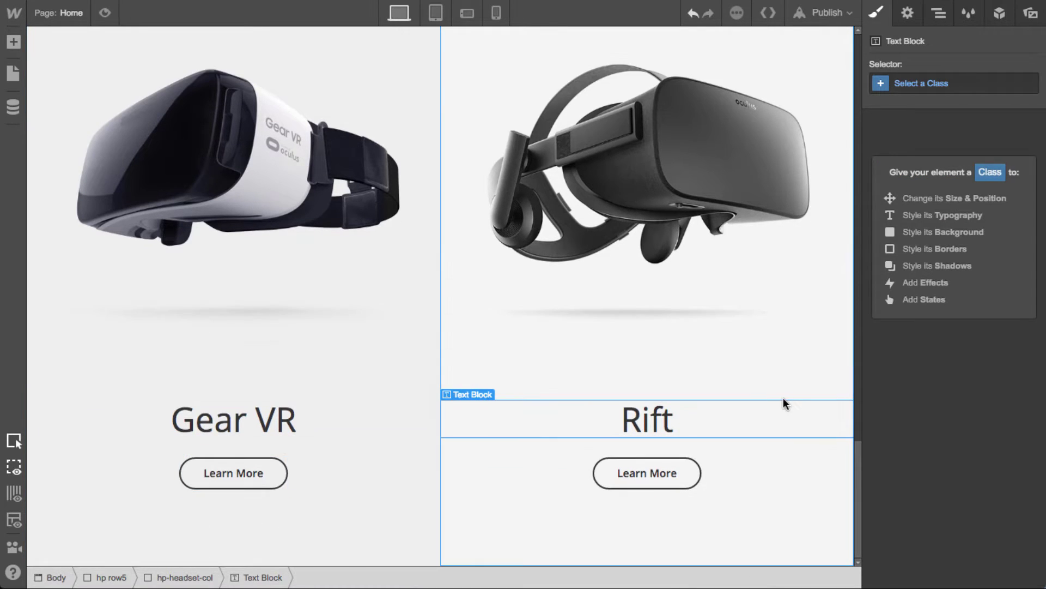
scroll(313, 515, "up", 2)
scroll(313, 514, "down", 2)
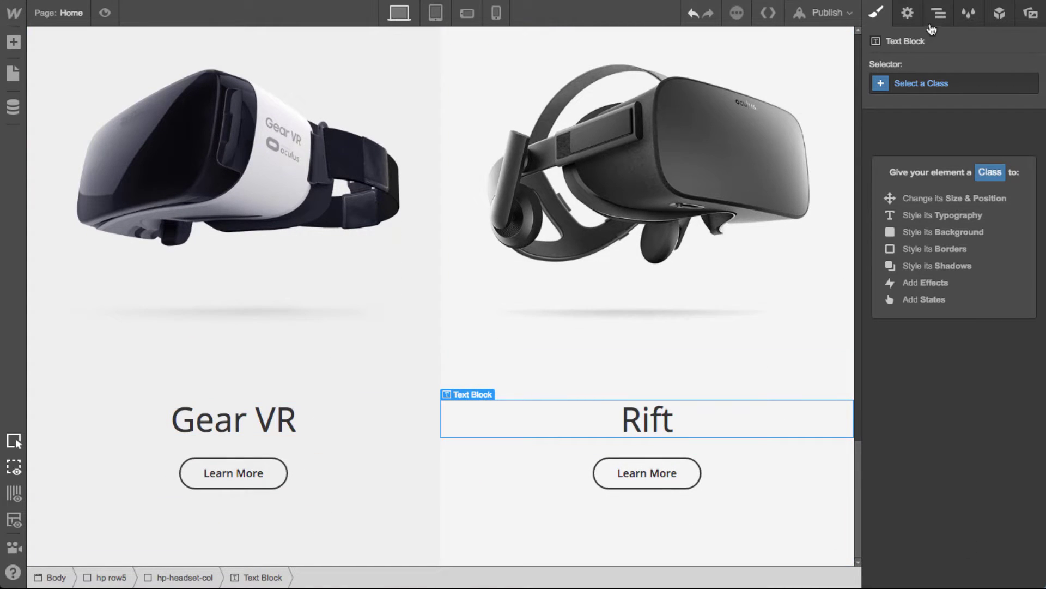
Add a section after "hp row5", give it the new class "hp row6" and set its display to flex
left_click(938, 13)
left_click(881, 160)
key("a")
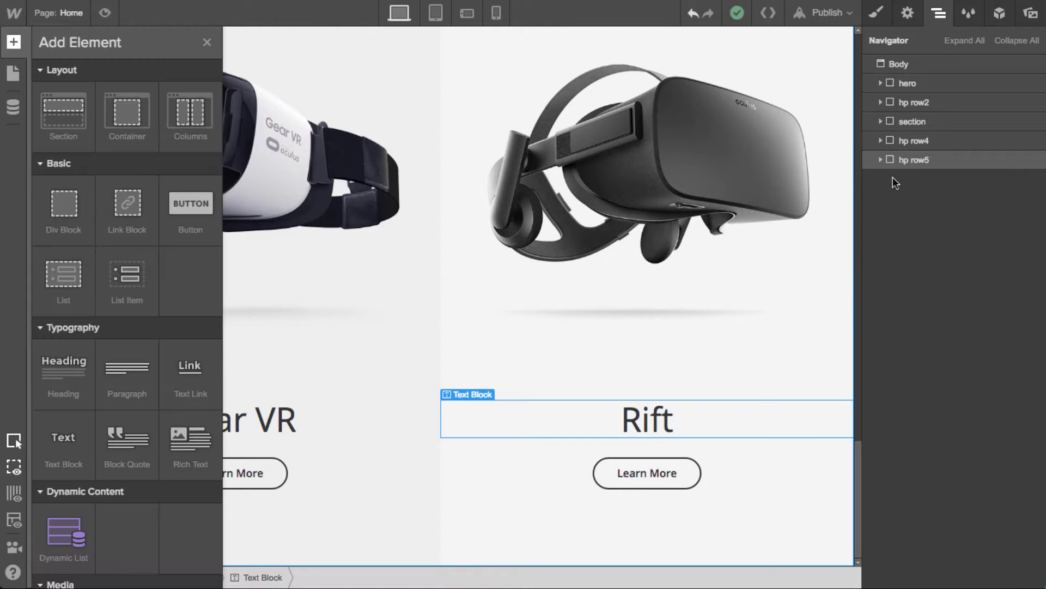
left_click_drag(59, 117, 973, 174)
left_click(945, 92)
type("hp row6")
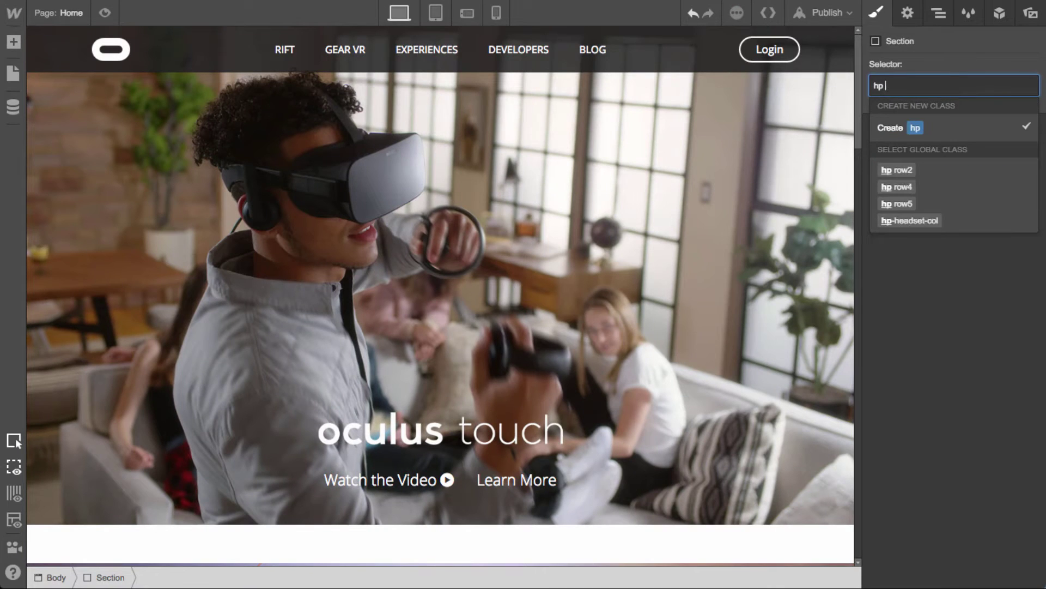
key("Return")
scroll(620, 309, "down", 15)
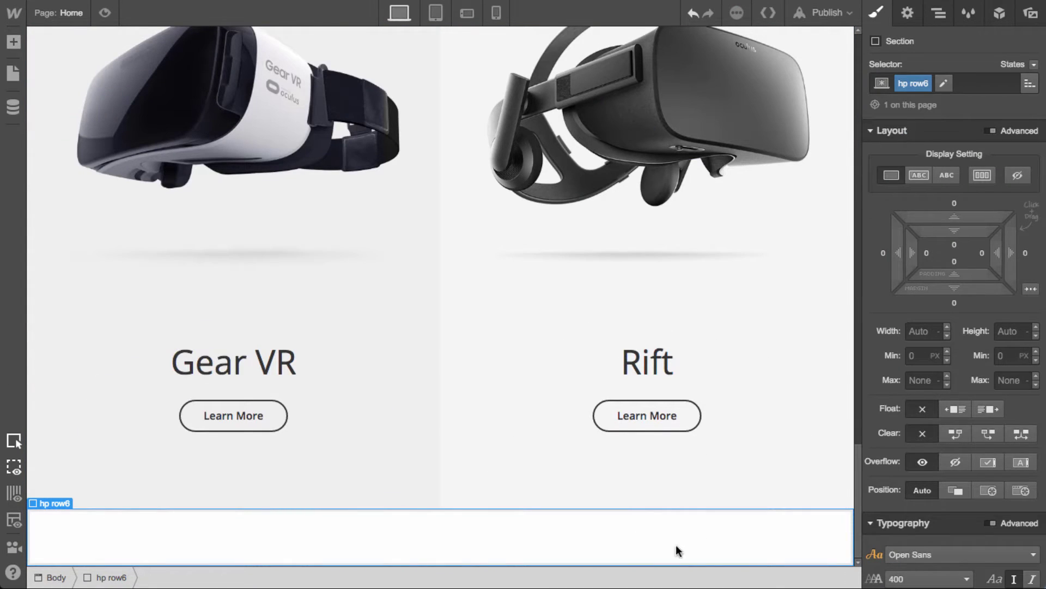
left_click(982, 176)
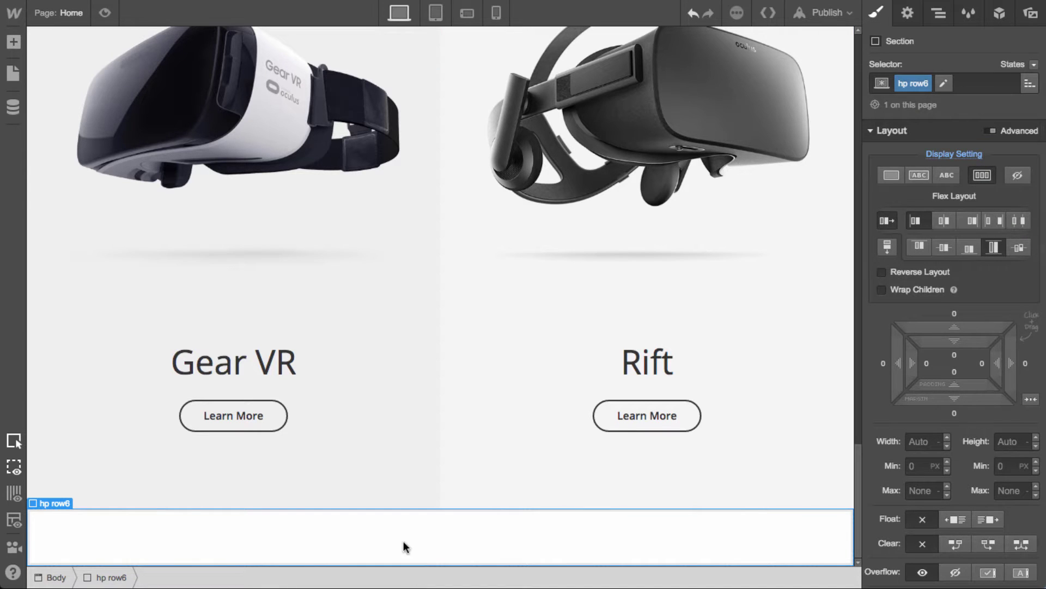
Add a link block inside the "hp row6" section and give it the new class "hp feature block"
key("a")
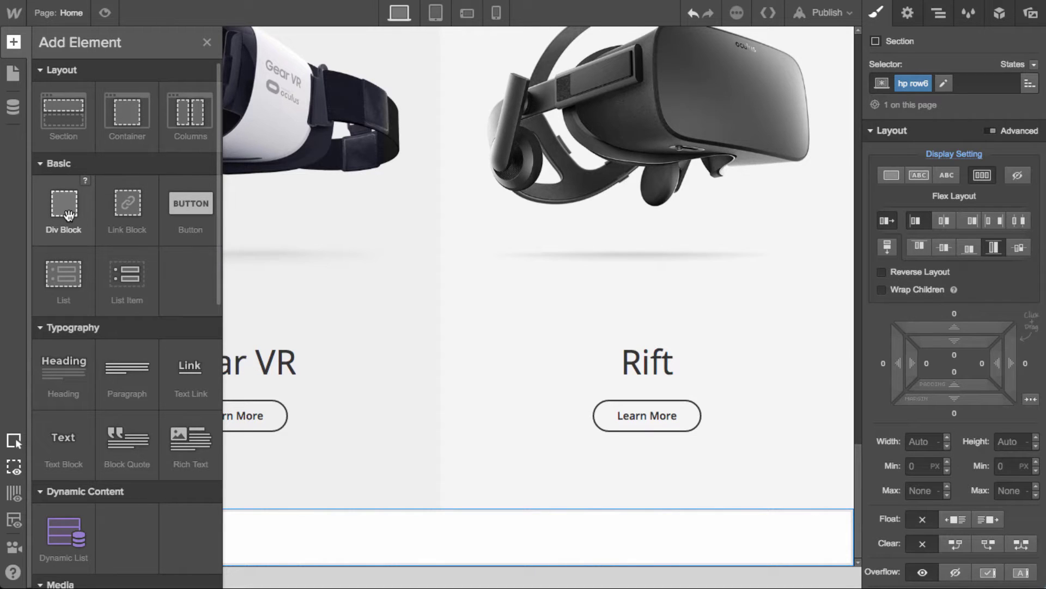
left_click_drag(127, 207, 263, 522)
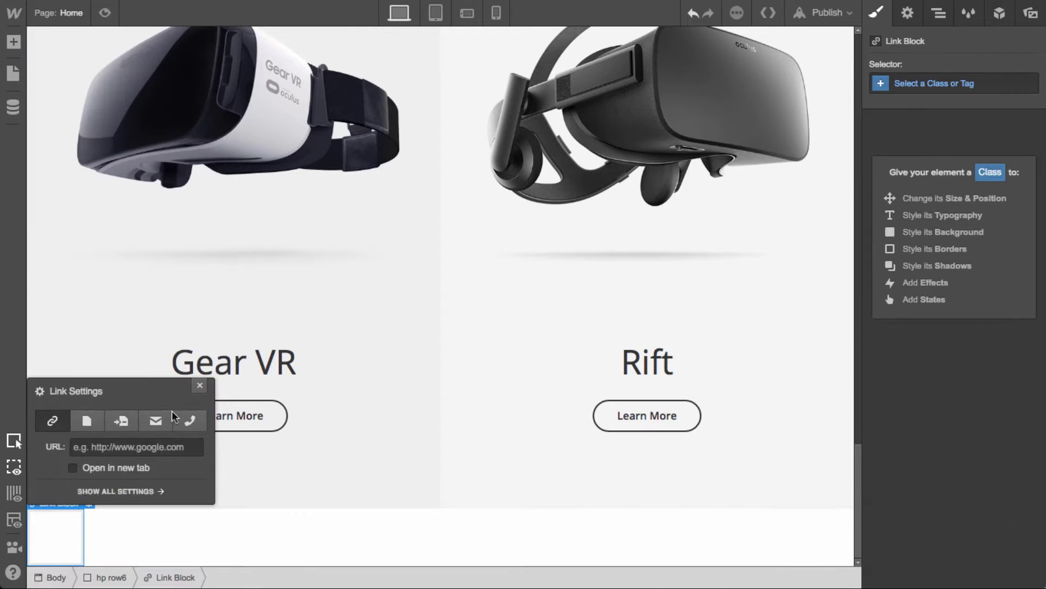
left_click(198, 387)
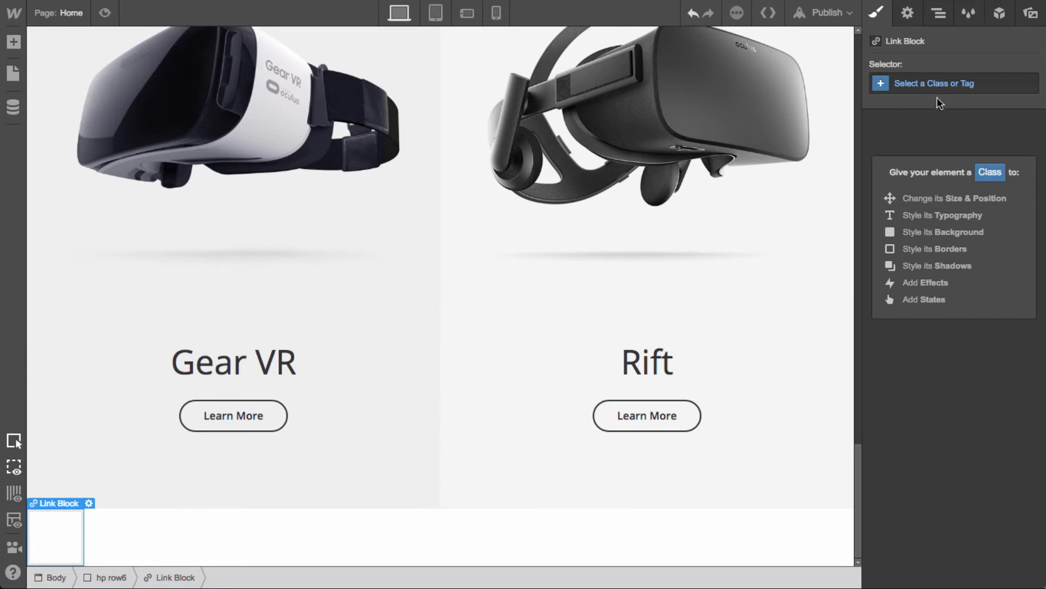
left_click(943, 83)
type("hp")
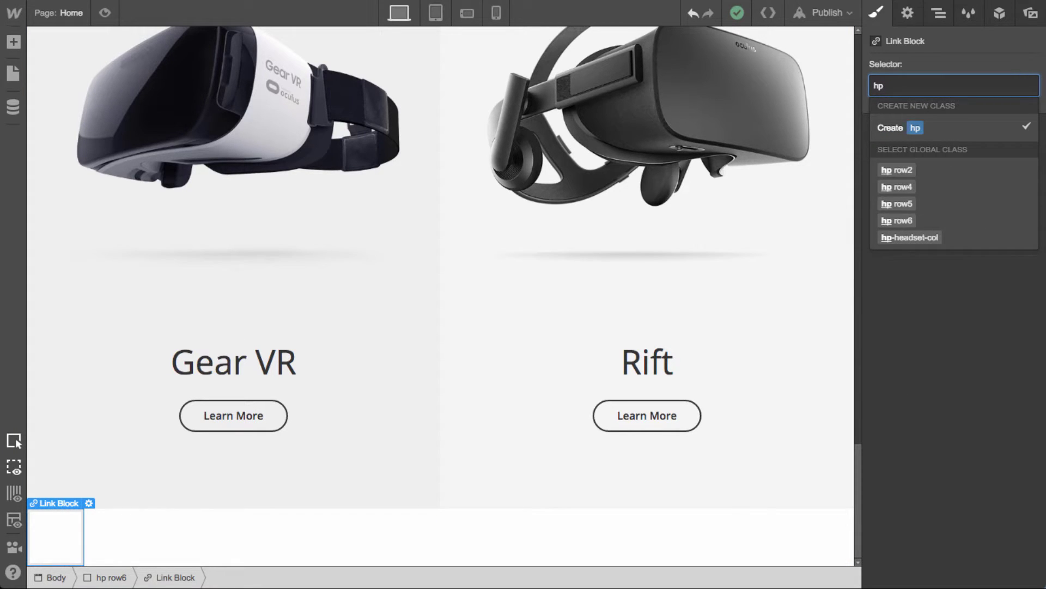
type(" feature block")
key("Return")
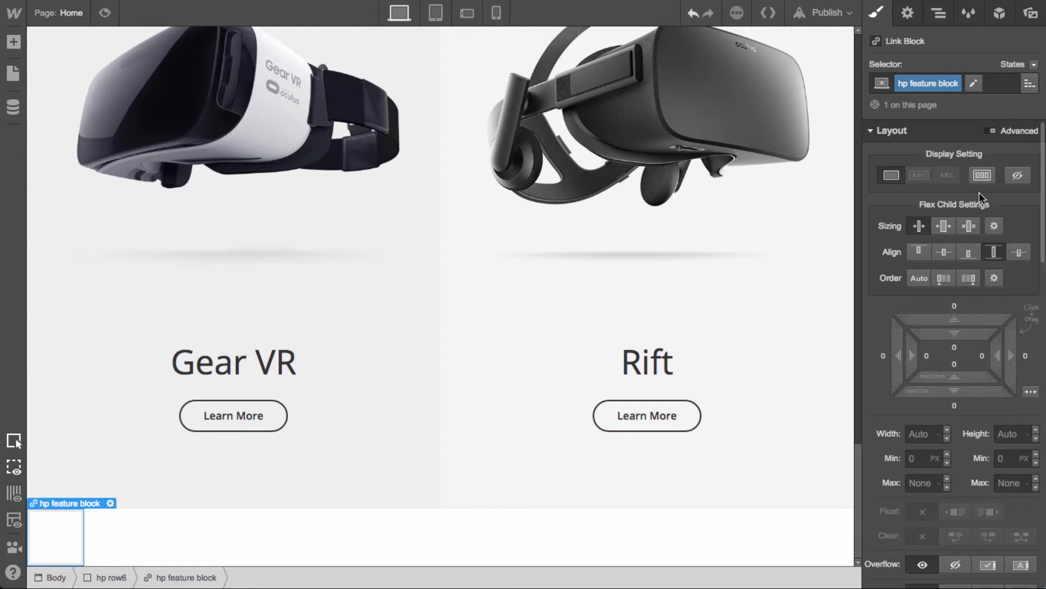
Set the "hp feature block" link block to expand to fill the row and paste two copies of it beside it
left_click(944, 226)
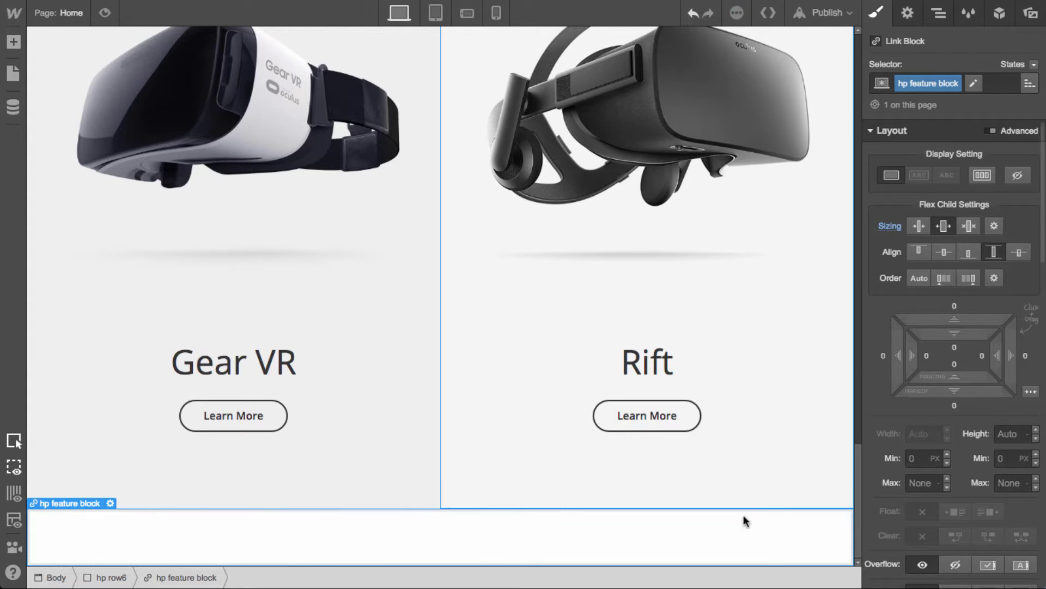
key("ctrl+v")
key("ctrl+v")
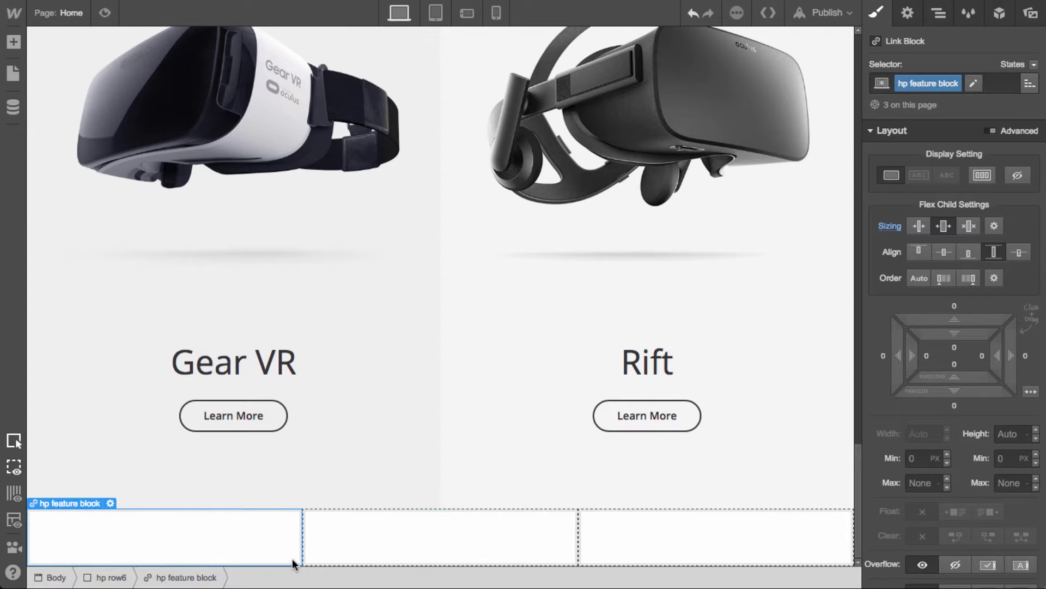
Add the combo class "eve" to the first "hp feature block" link block
left_click(973, 85)
type("eve")
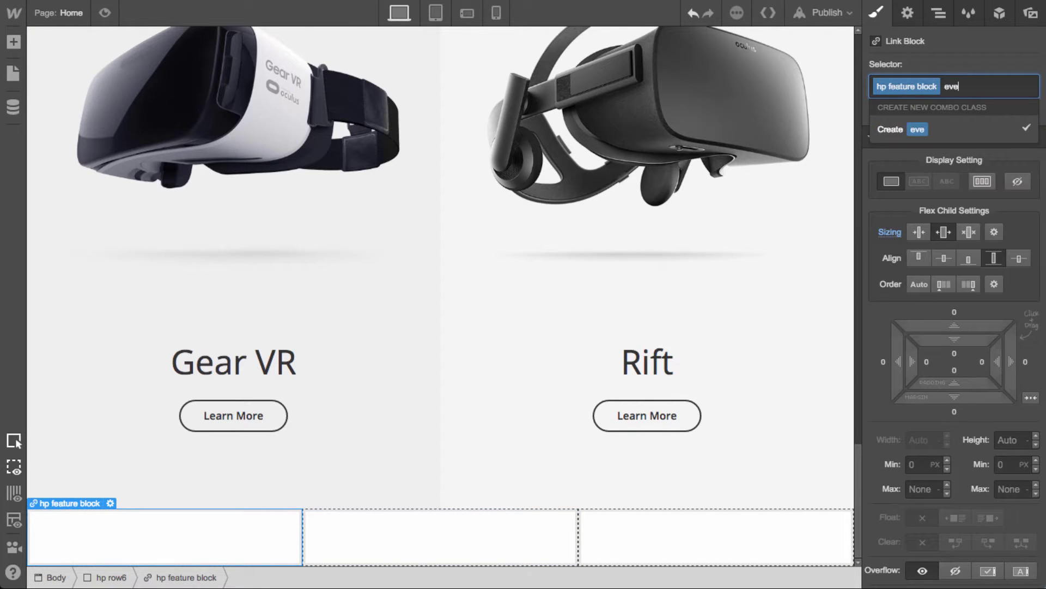
key("Return")
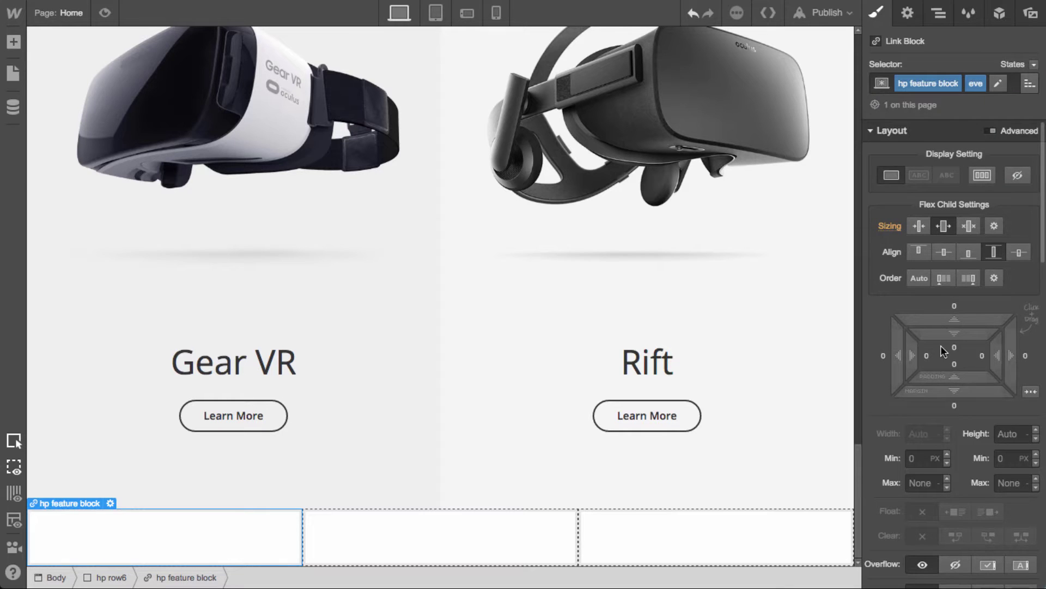
scroll(939, 352, "down", 3)
scroll(936, 356, "down", 7)
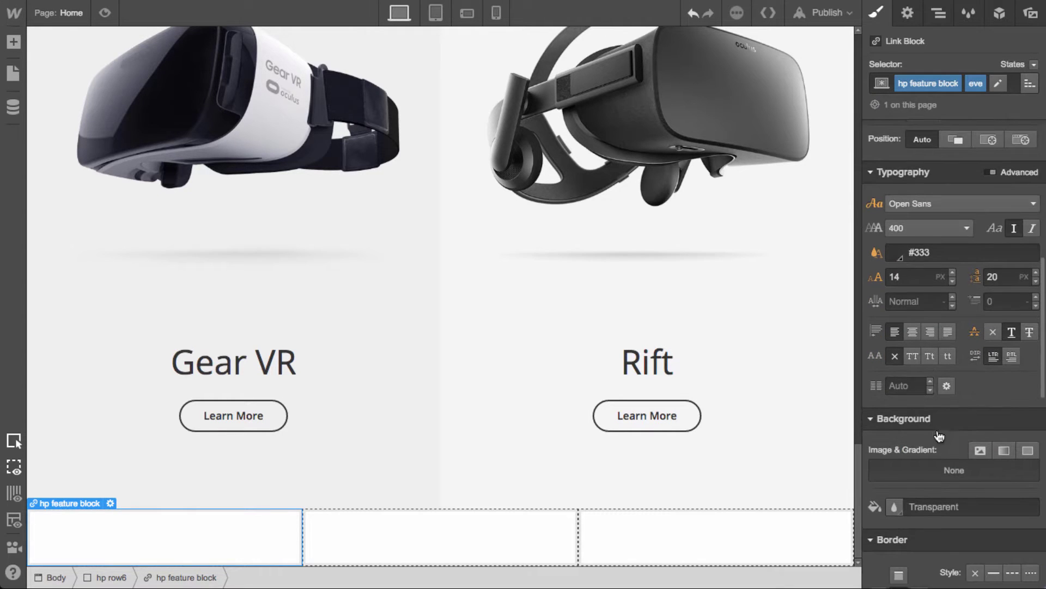
Give the "eve" feature block the background image eve.jpg, sized to cover, centred and not tiled
left_click(980, 451)
left_click(934, 179)
left_click(996, 168)
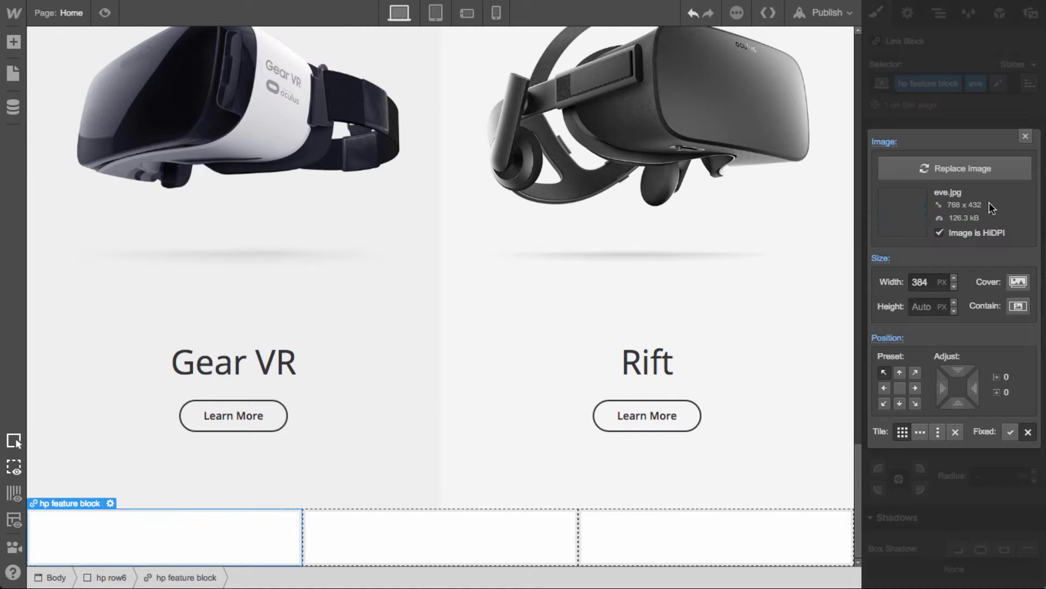
left_click(899, 388)
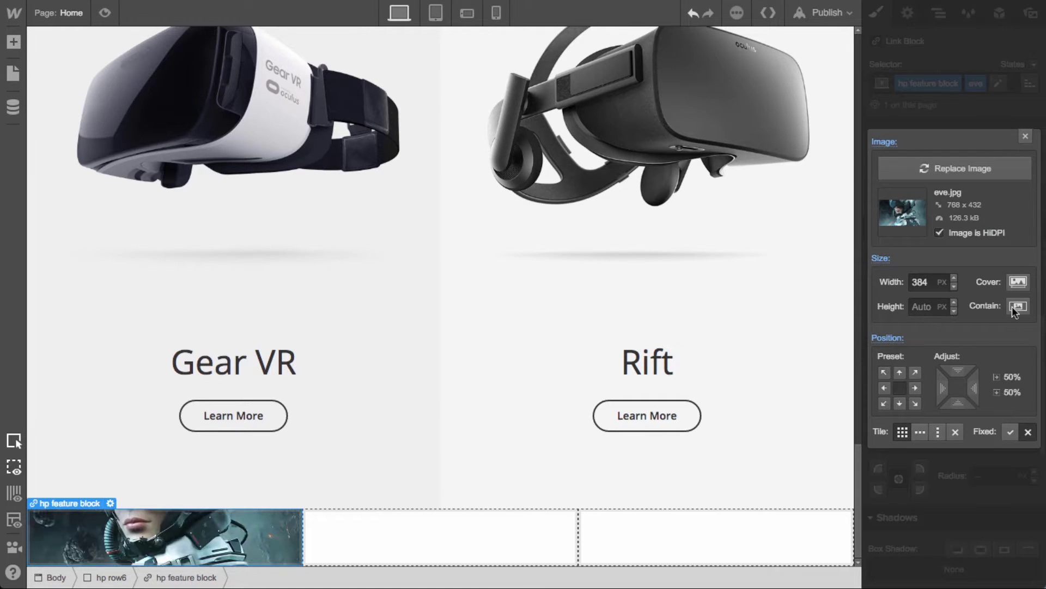
left_click(955, 432)
left_click(955, 432)
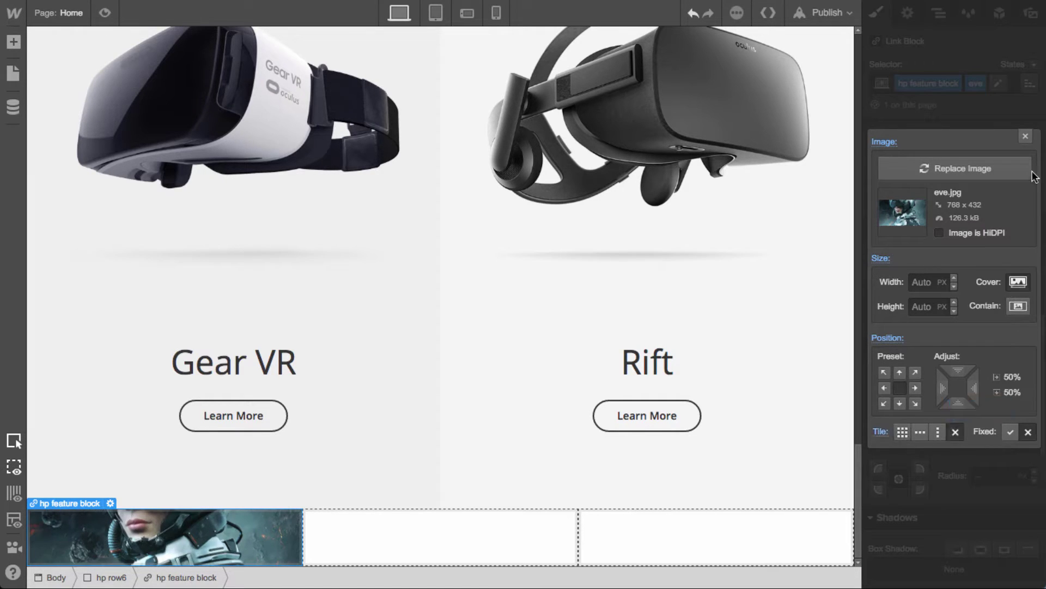
left_click(1025, 137)
Add the combo class "luckys-tale" to the second "hp feature block" link block
left_click(567, 534)
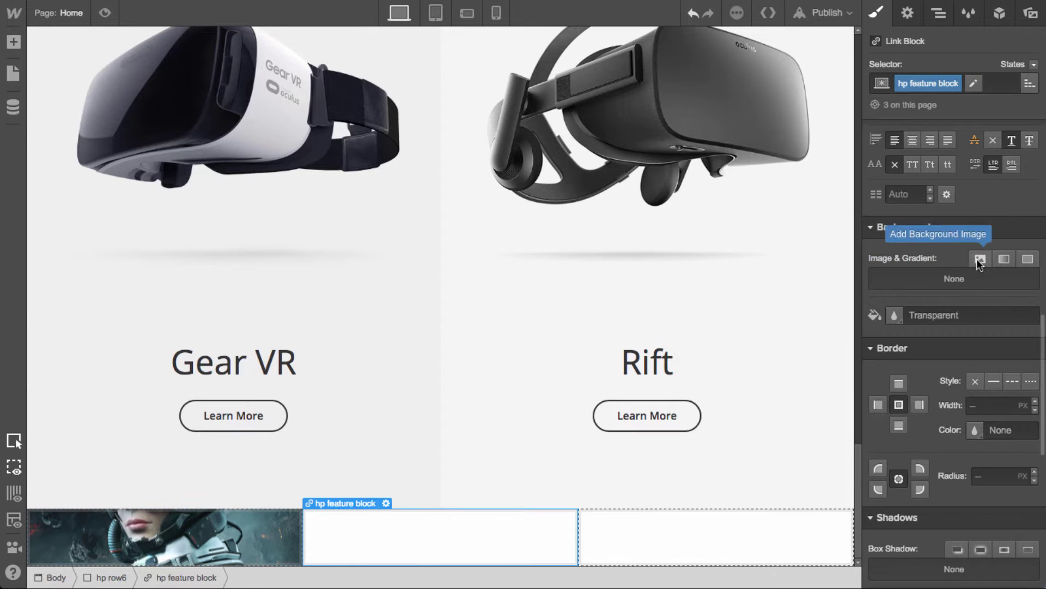
left_click(980, 258)
left_click(994, 90)
left_click(978, 83)
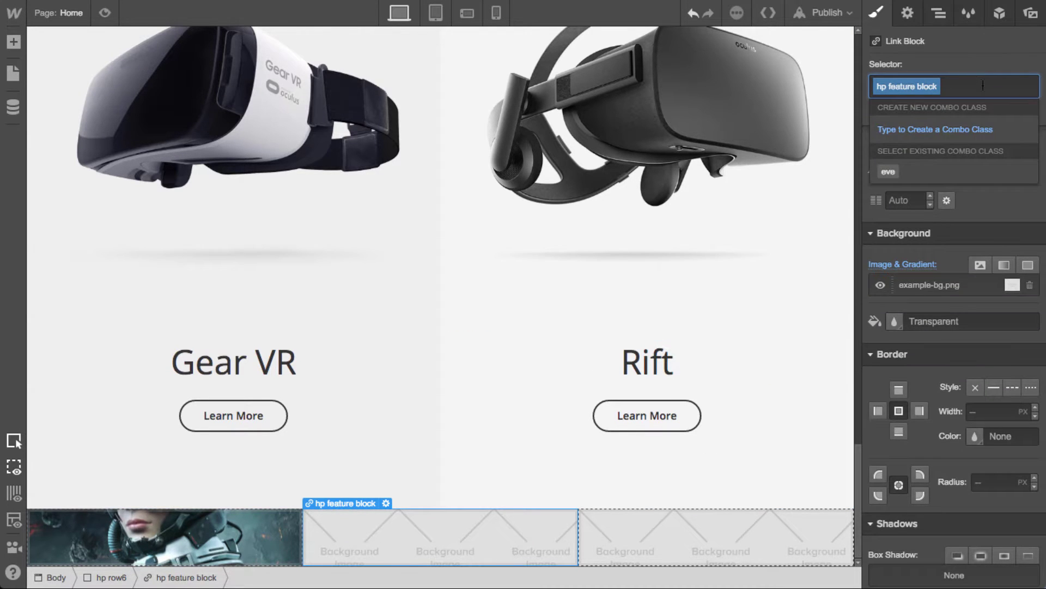
type("locky")
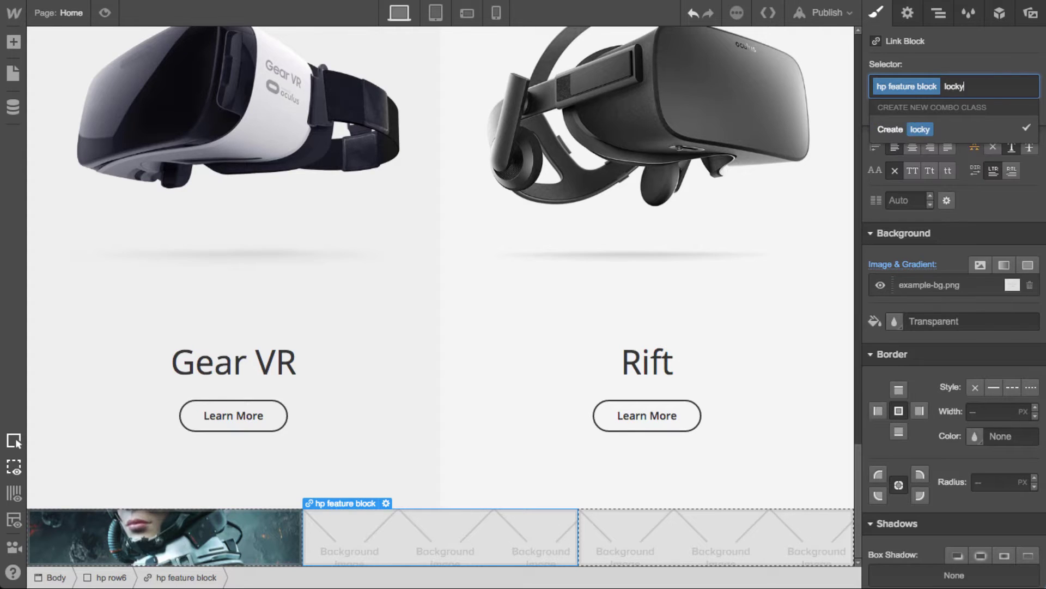
type("s-tale")
key("BackSpace")
key("BackSpace")
key("BackSpace")
key("BackSpace")
key("BackSpace")
key("BackSpace")
key("BackSpace")
key("BackSpace")
key("BackSpace")
type("uckys-tale")
key("Return")
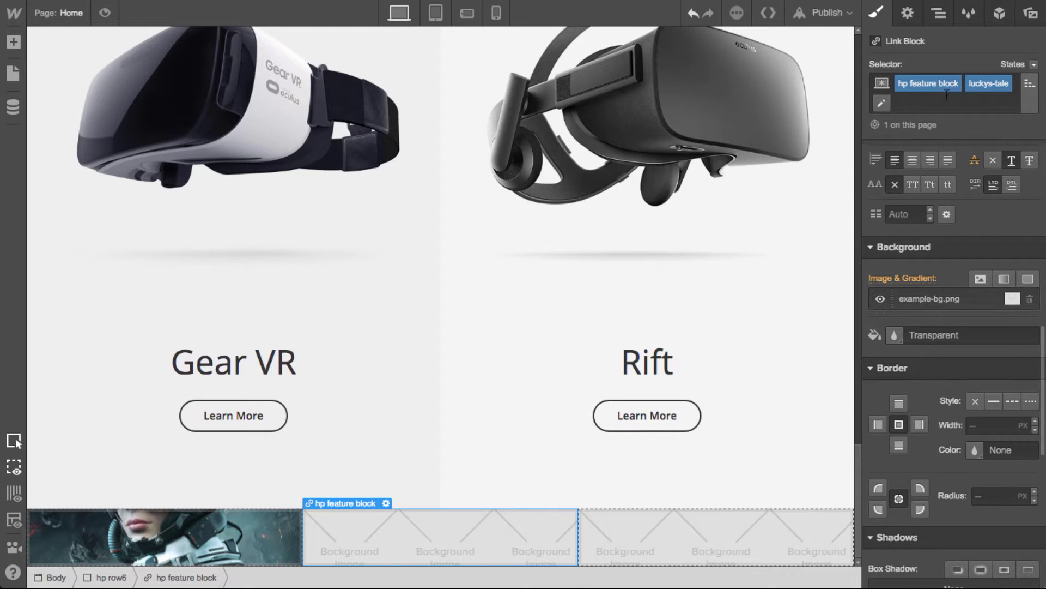
Remove the placeholder background image from the base "hp feature block" class
left_click(1029, 83)
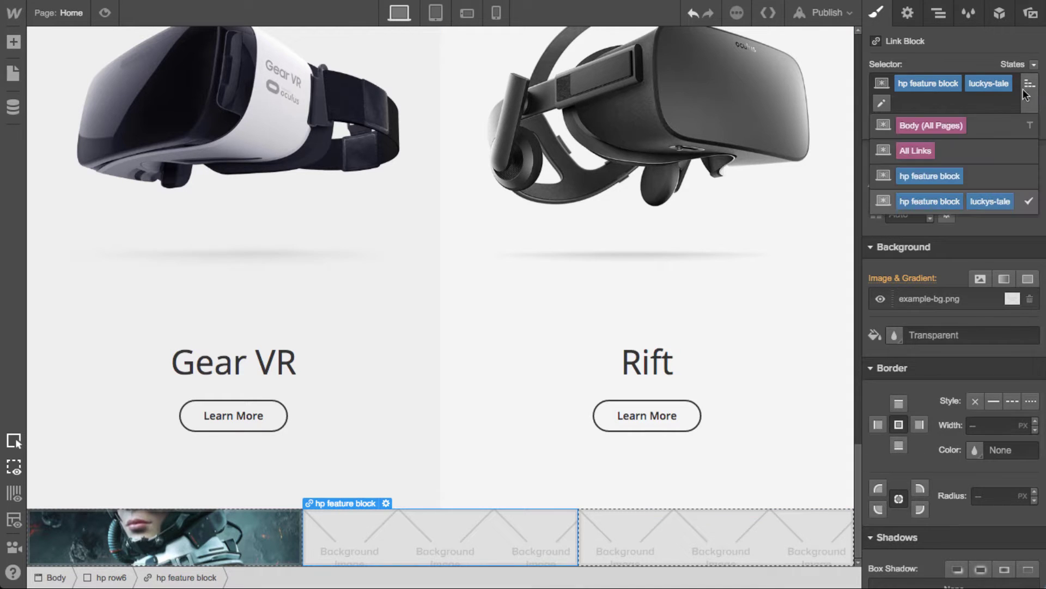
left_click(926, 173)
left_click(921, 258)
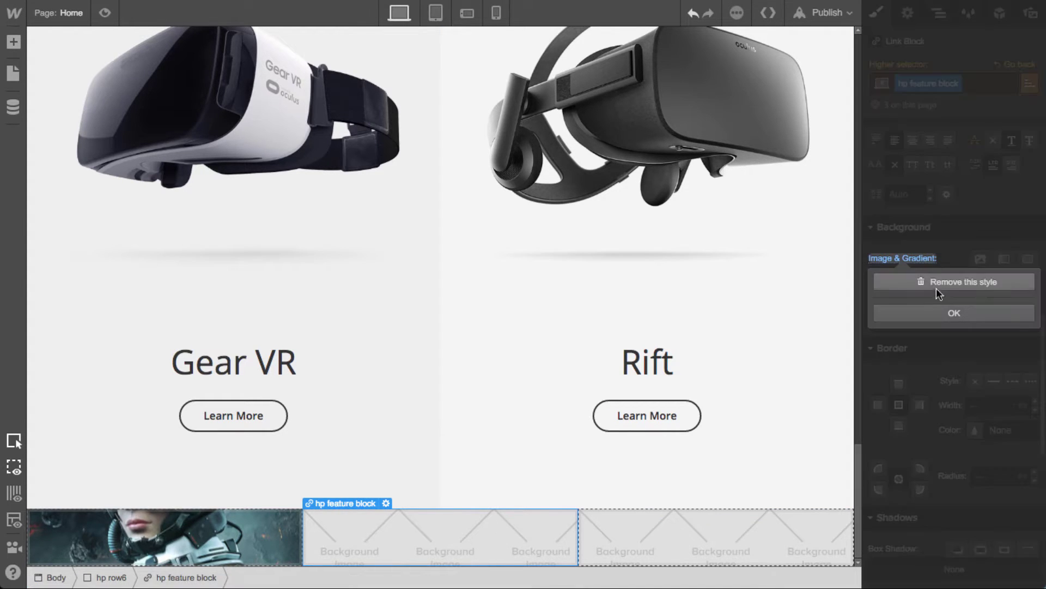
left_click(936, 290)
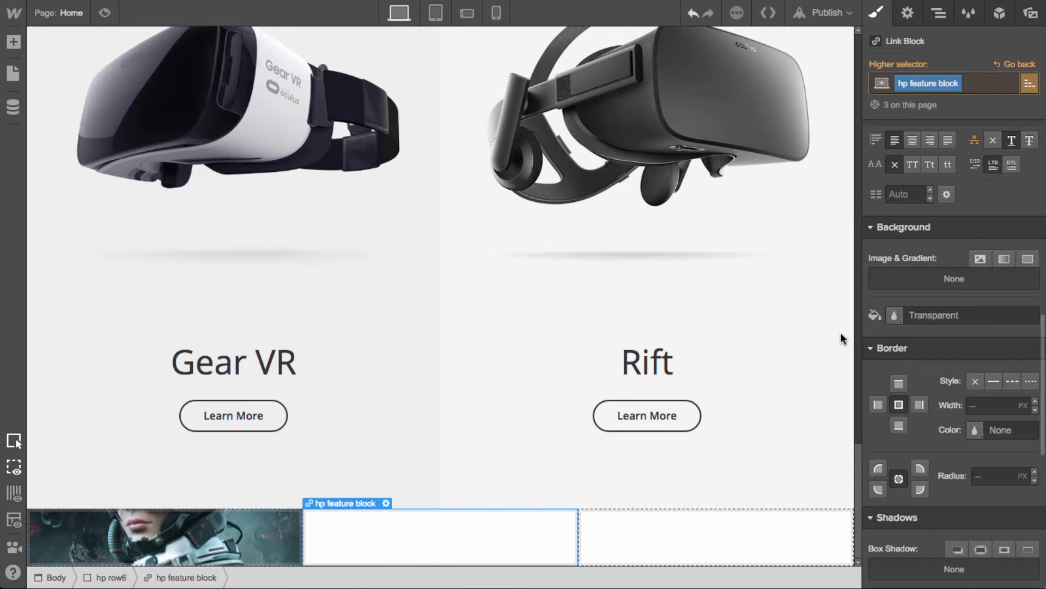
Give the "luckys-tale" feature block the background image luckys-tale.jpg, sized to cover, centred and not tiled
left_click(1014, 64)
left_click(981, 279)
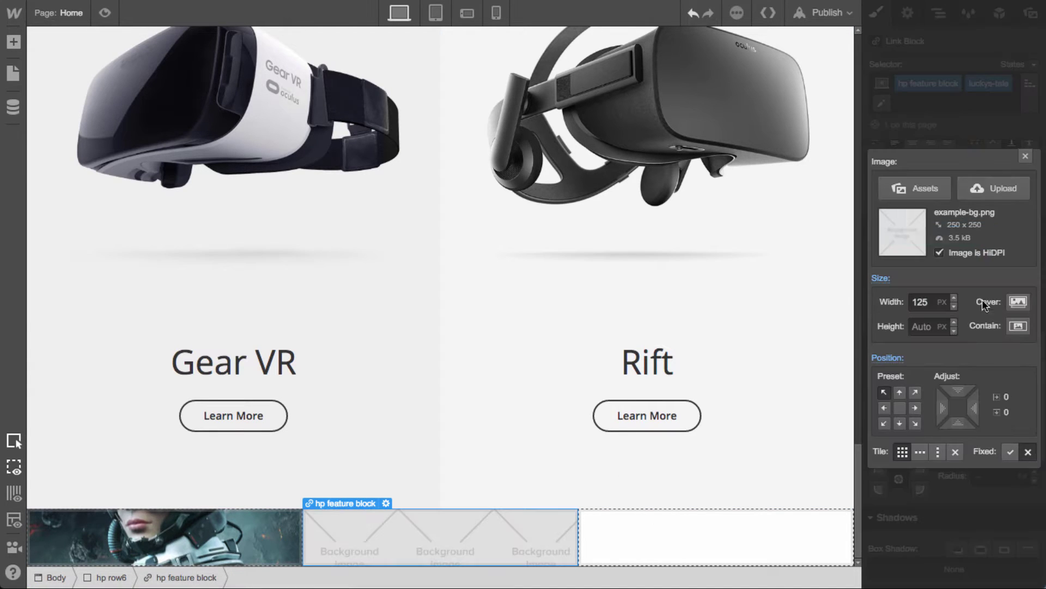
left_click(921, 188)
left_click(1010, 165)
left_click(1012, 116)
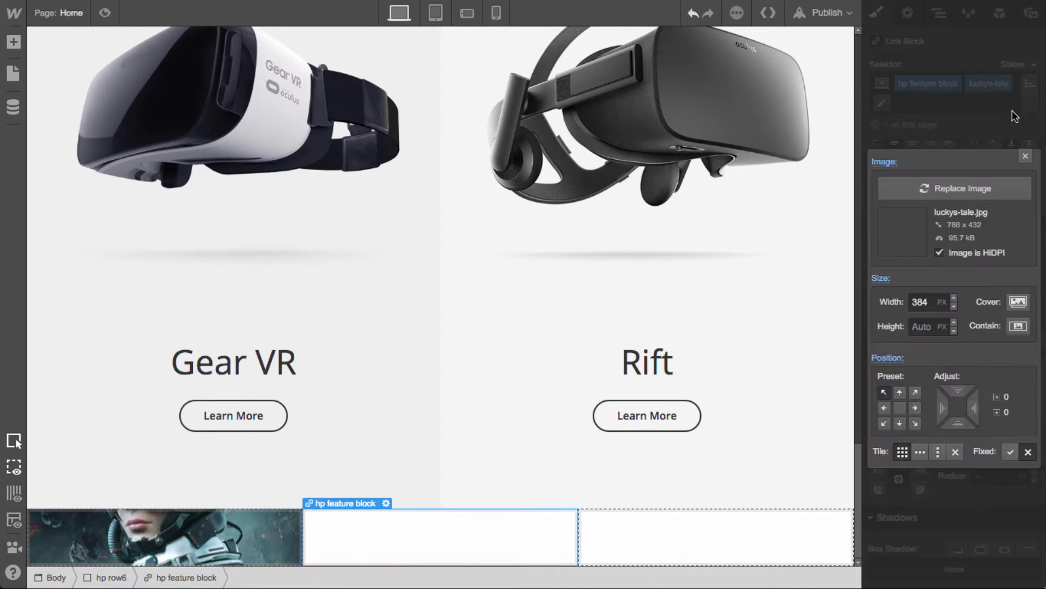
left_click(1018, 301)
left_click(903, 410)
left_click(955, 451)
left_click(1025, 156)
Add the combo class "story" to the third "hp feature block" link block
left_click(740, 536)
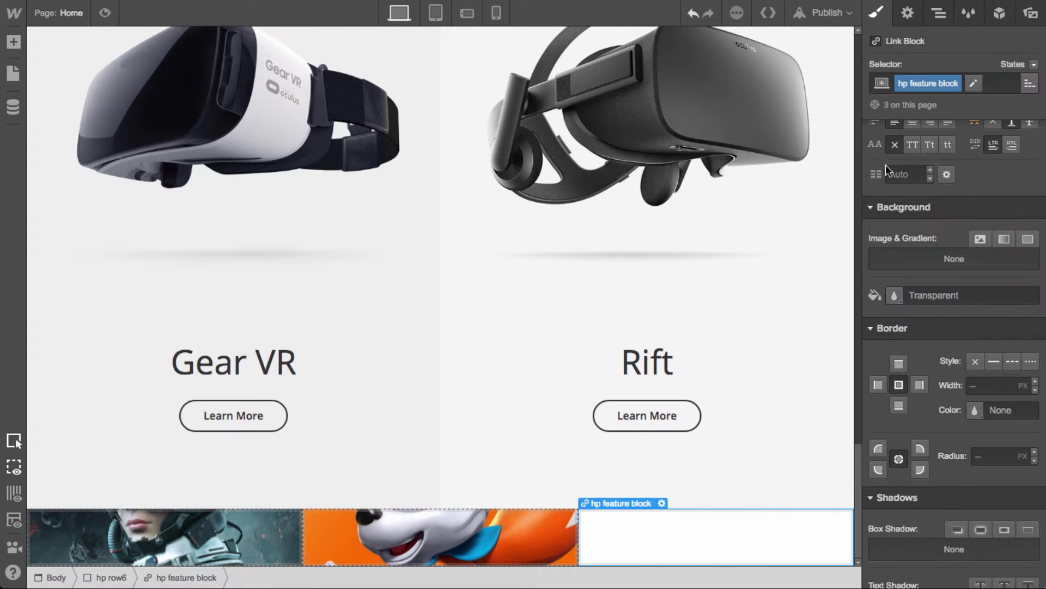
left_click(972, 85)
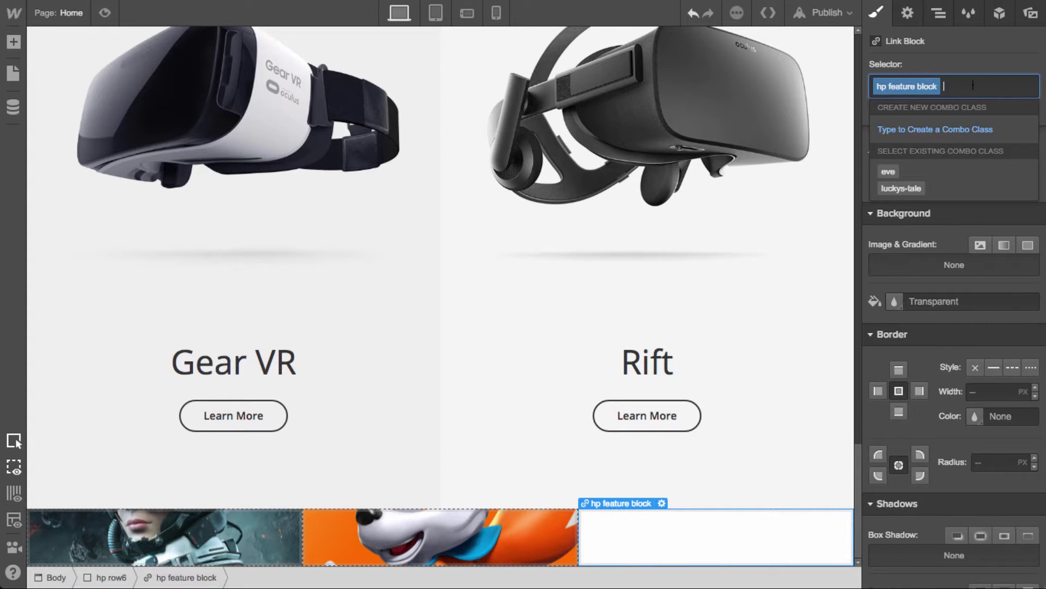
type("story")
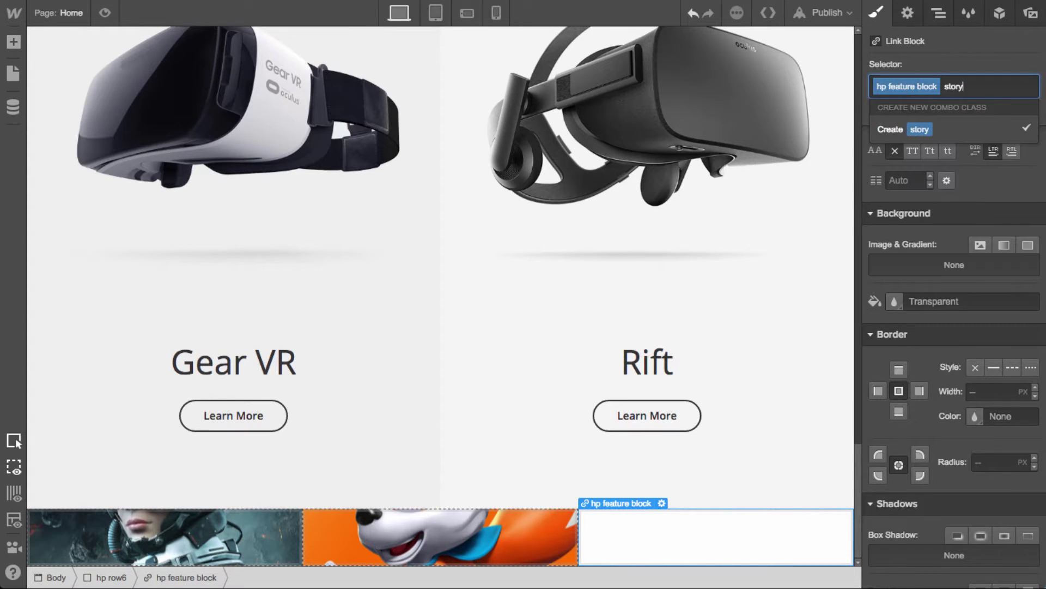
key("Return")
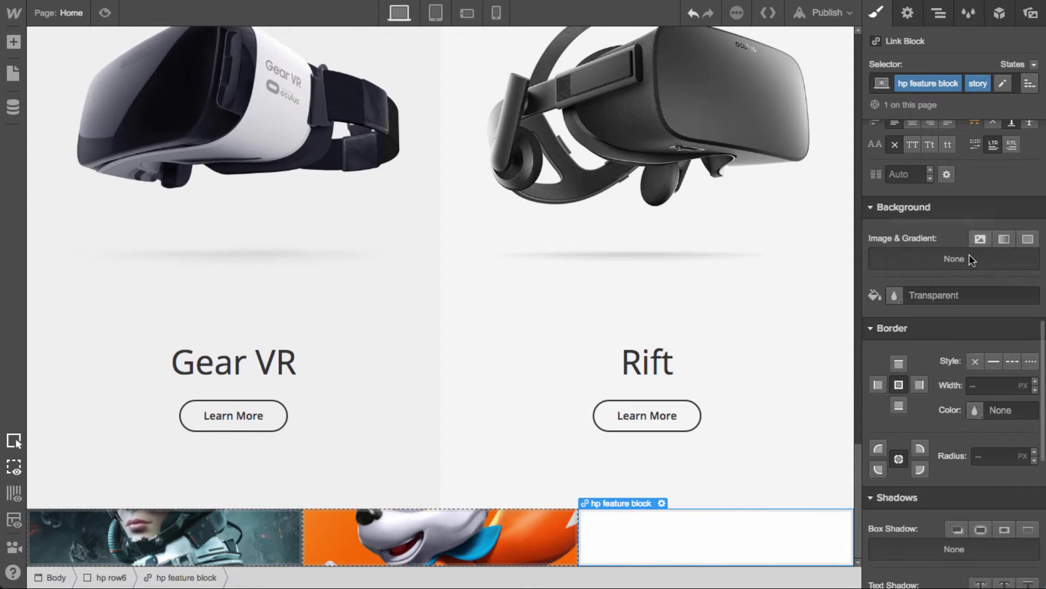
Give the "story" feature block the background image closer-look.jpg, sized to cover, centred and not tiled
left_click(979, 238)
left_click(921, 172)
left_click(1034, 215)
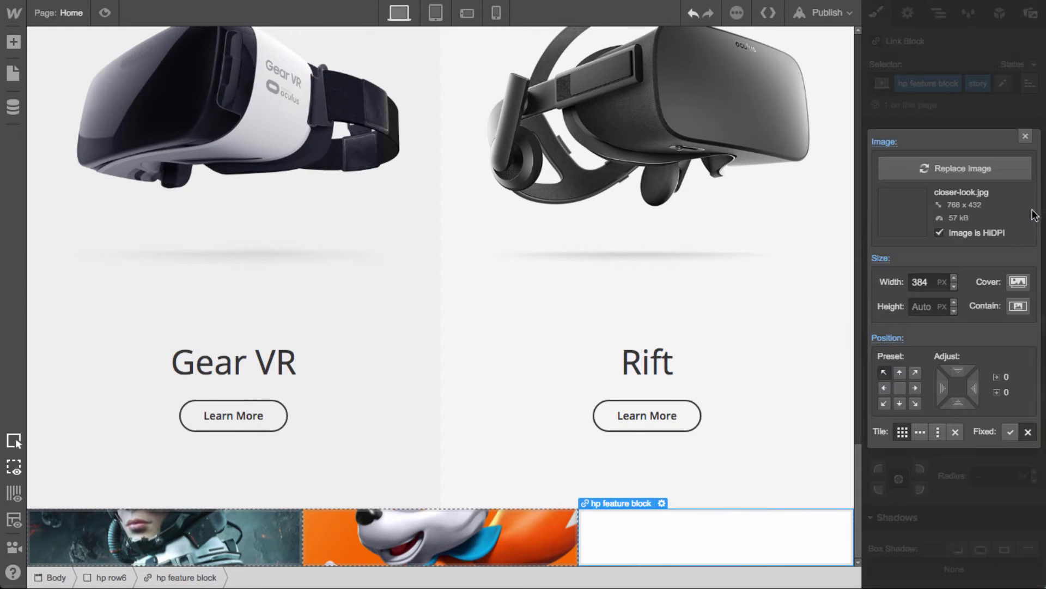
left_click(1018, 281)
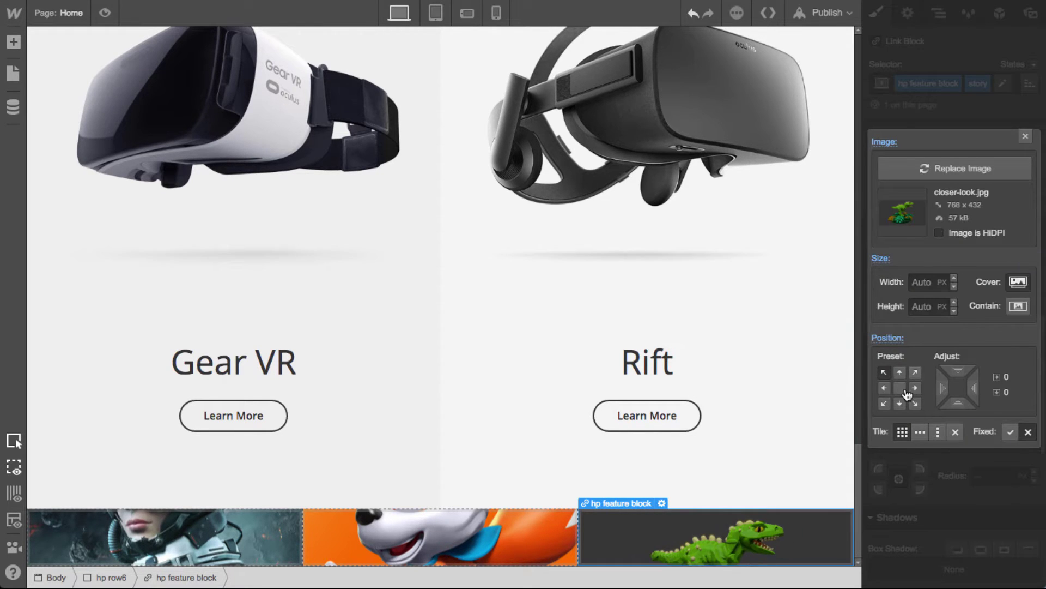
left_click(955, 432)
left_click(1025, 136)
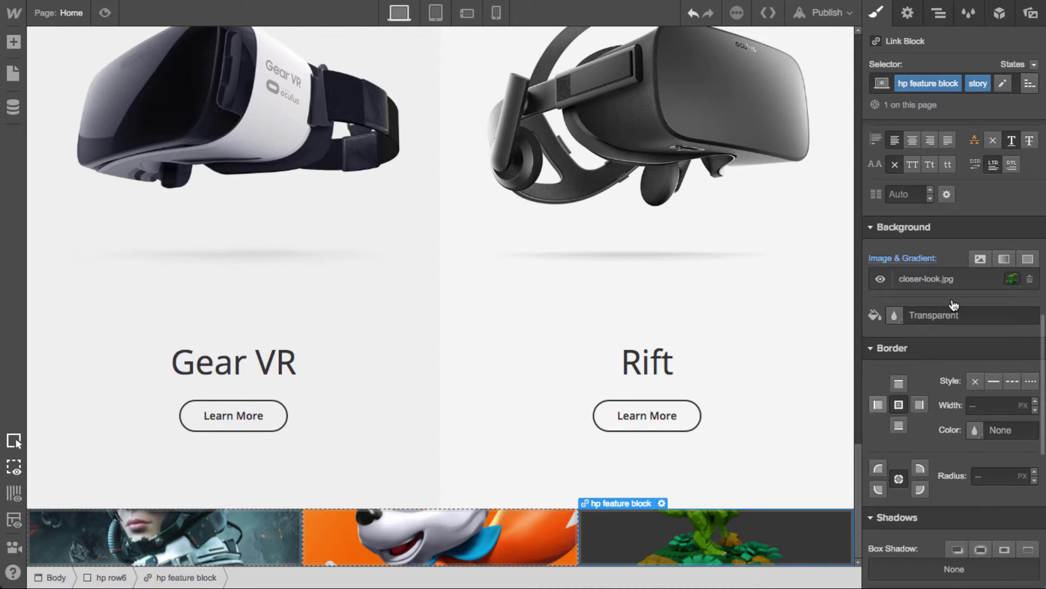
Set the padding of the base "hp feature block" class to 50 px on all four sides
scroll(954, 272, "up", 10)
left_click(1029, 84)
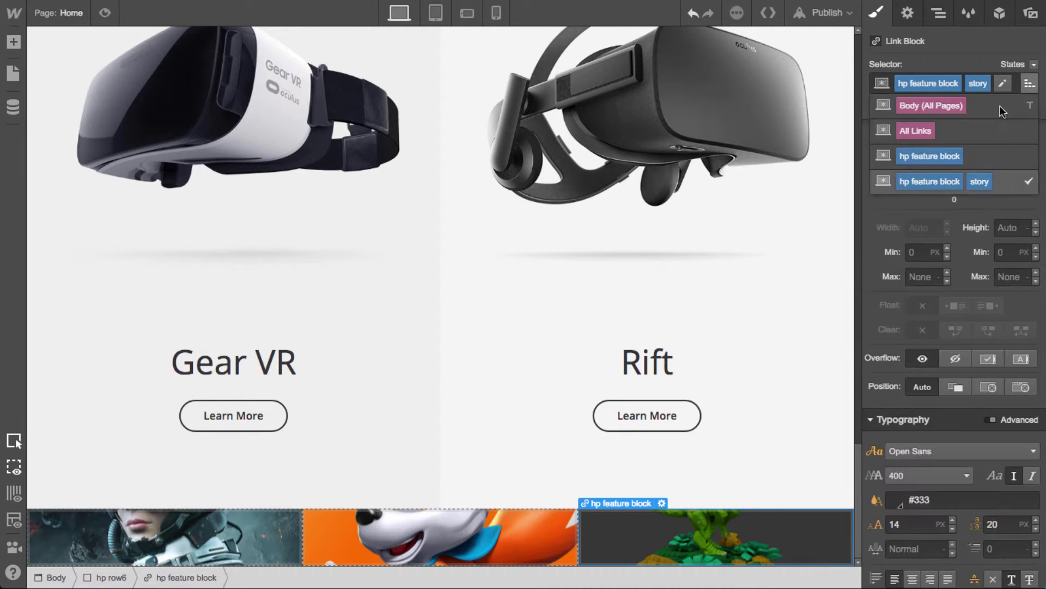
left_click(976, 156)
scroll(969, 332, "down", 2)
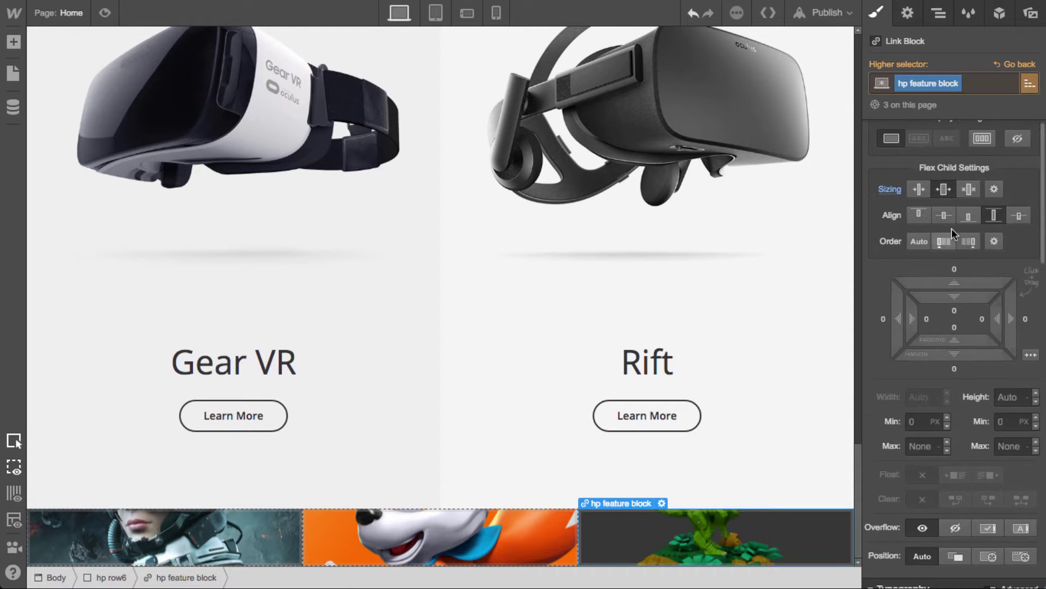
left_click_drag(960, 296, 973, 413)
scroll(751, 396, "down", 2)
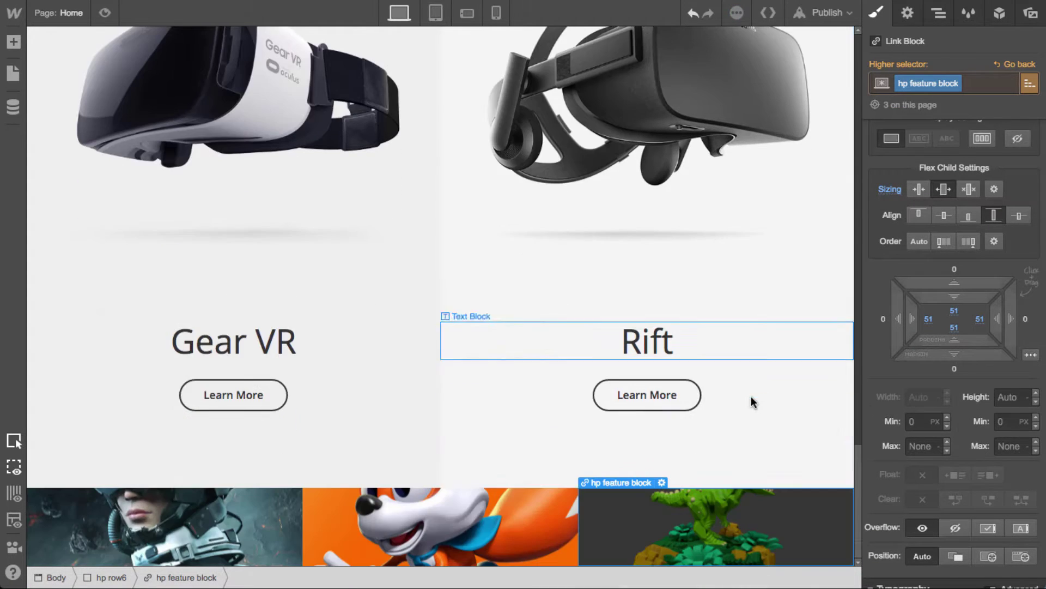
left_click_drag(968, 296, 968, 296)
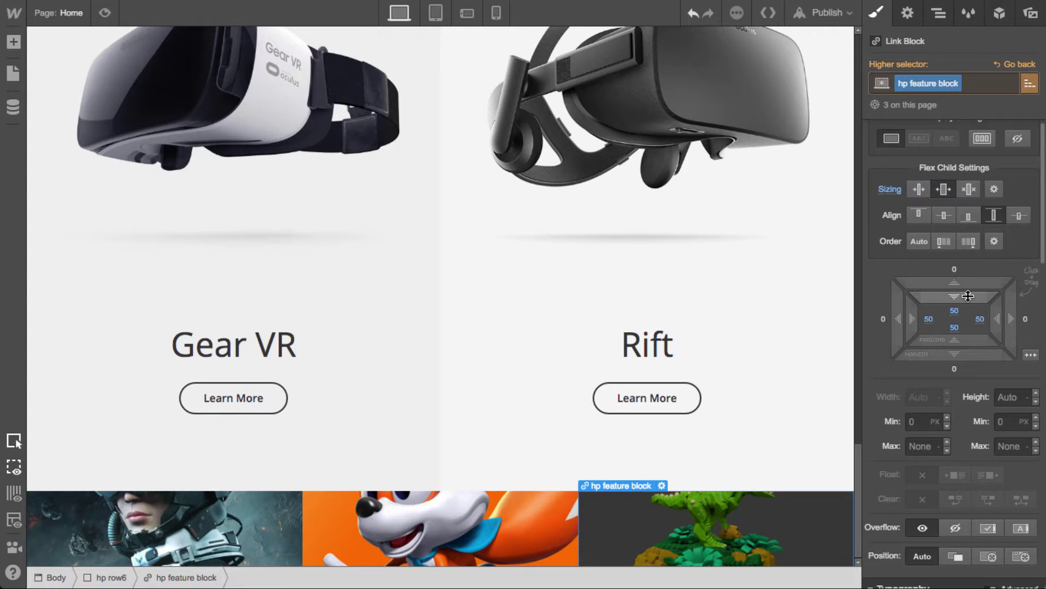
Set the height of the base "hp feature block" class to 250 px
left_click(1007, 392)
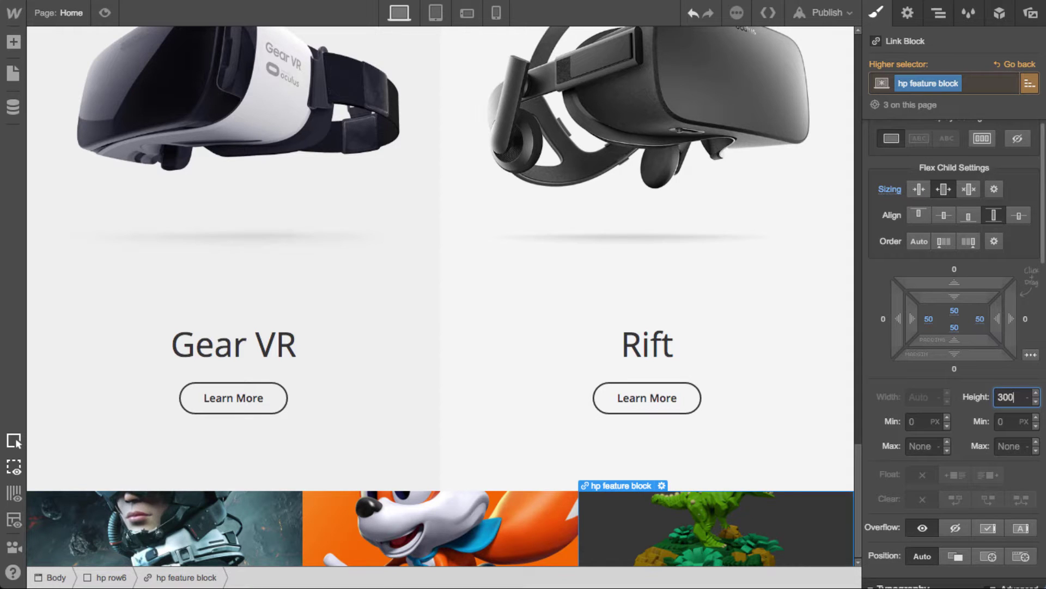
key("Return")
scroll(695, 488, "down", 3)
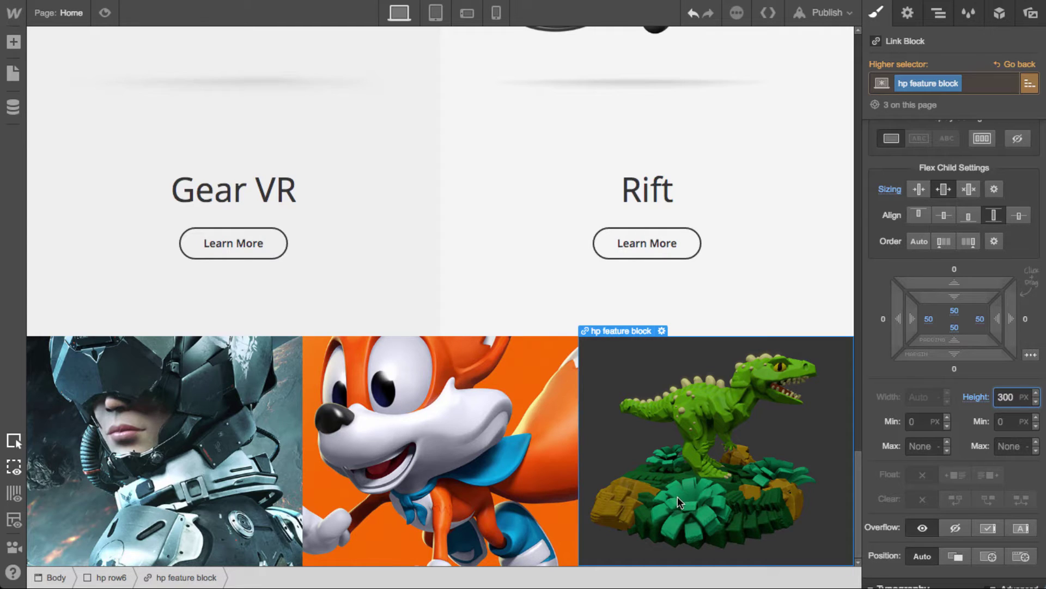
left_click(1009, 396)
mouse_move(946, 394)
type("250")
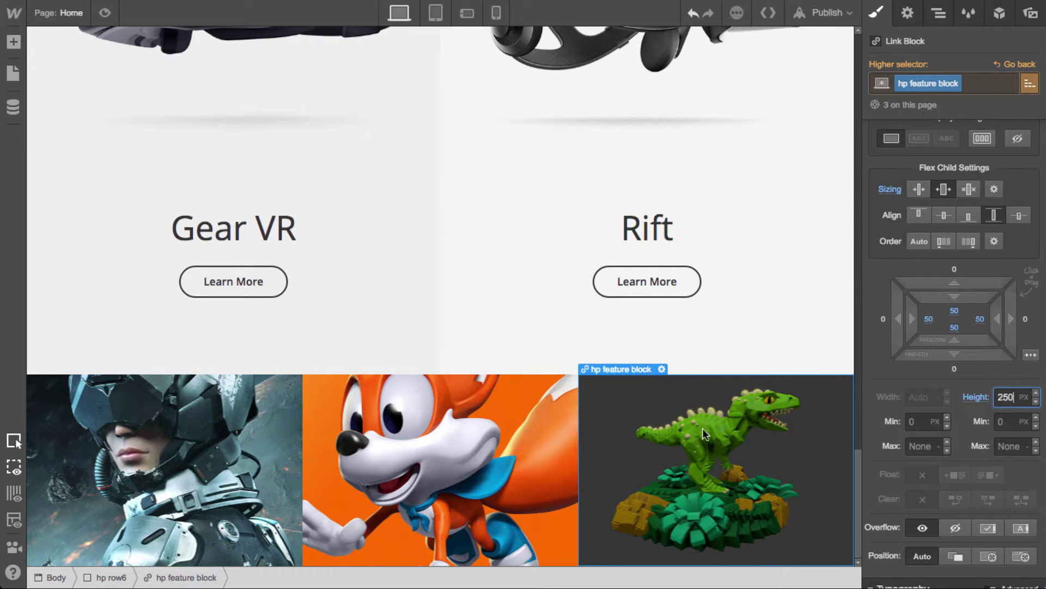
Reset the top and bottom padding of the base "hp feature block" class to 0
left_click(955, 311)
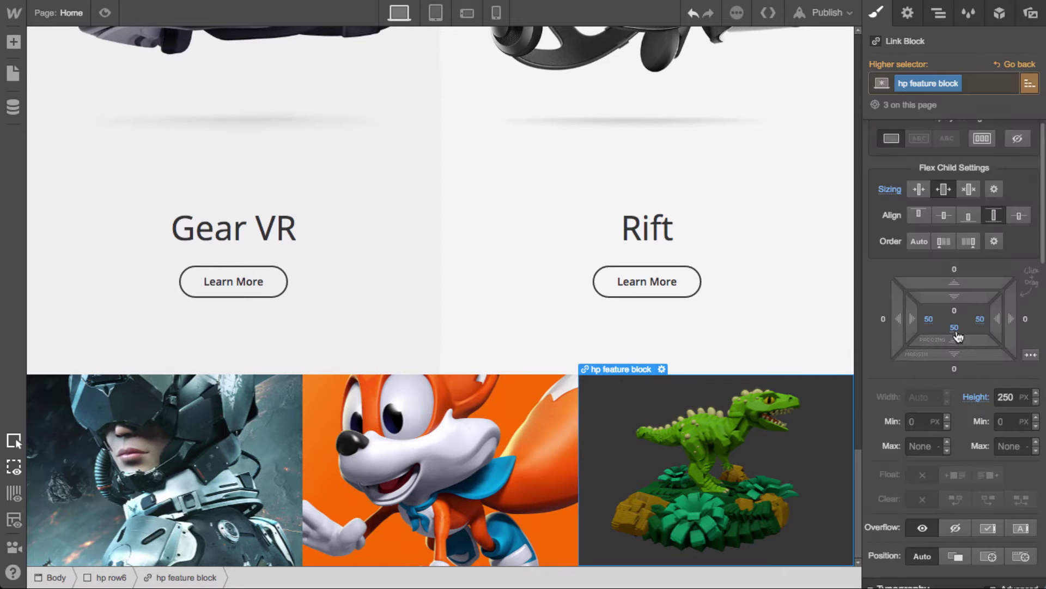
left_click(954, 327)
left_click(950, 399)
scroll(981, 218, "up", 2)
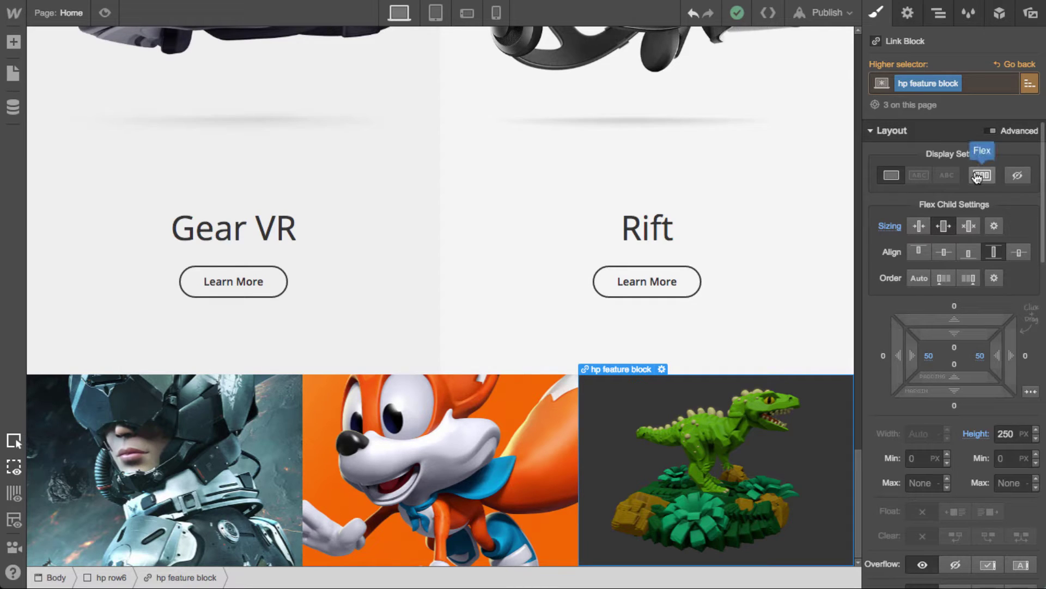
left_click(944, 254)
left_click(893, 252)
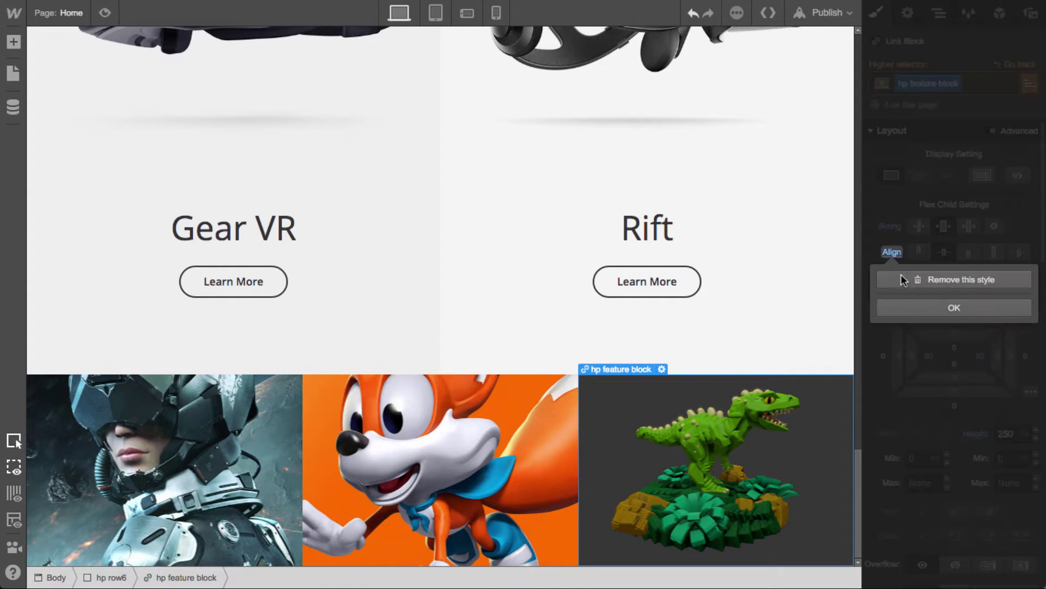
left_click(902, 277)
Set the base "hp feature block" class to a vertical flex layout with its children centred both ways
left_click(973, 179)
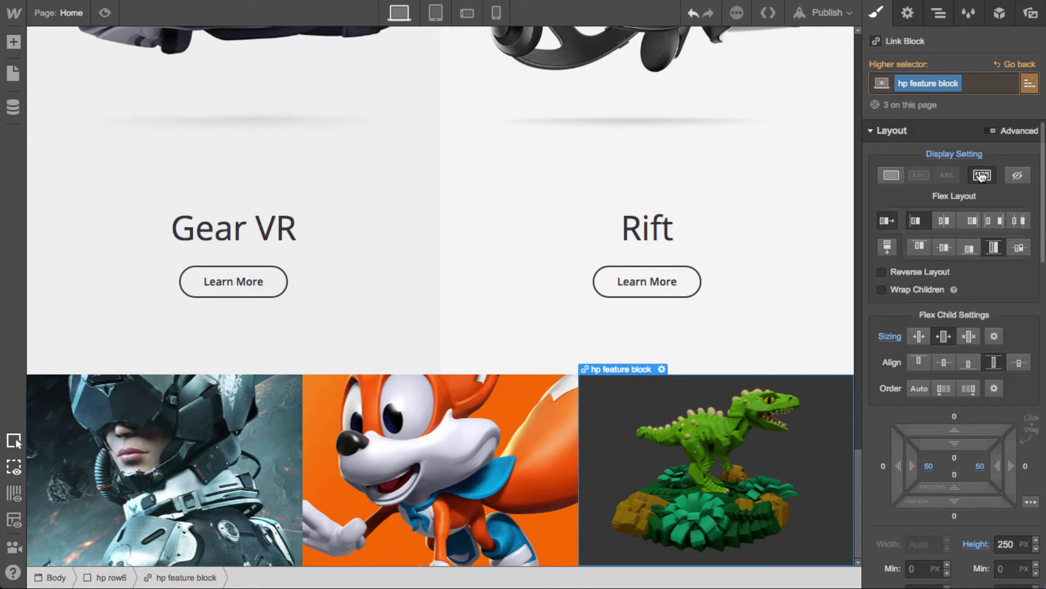
left_click(887, 248)
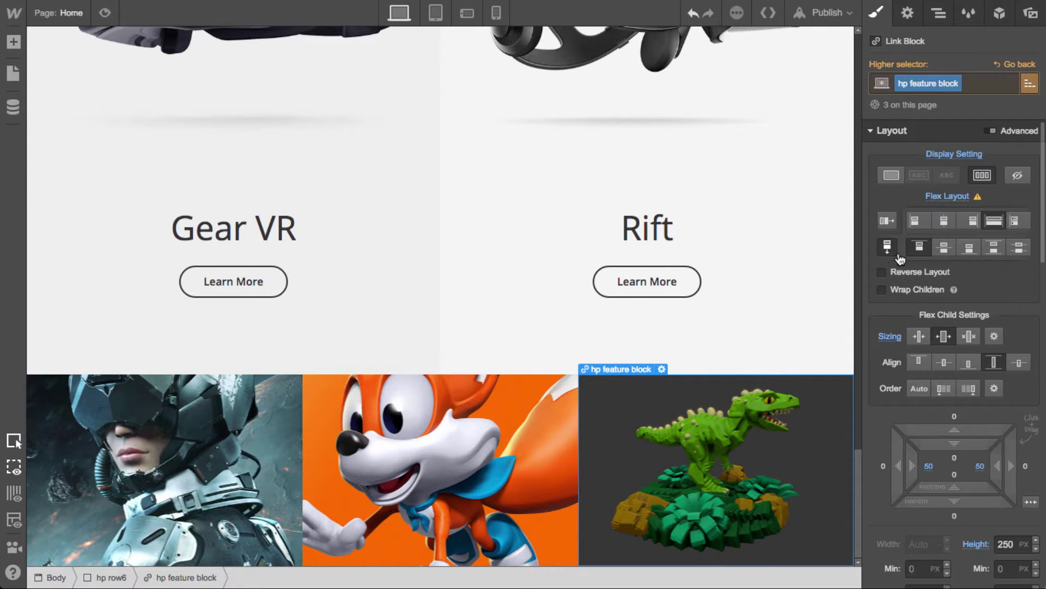
left_click(945, 251)
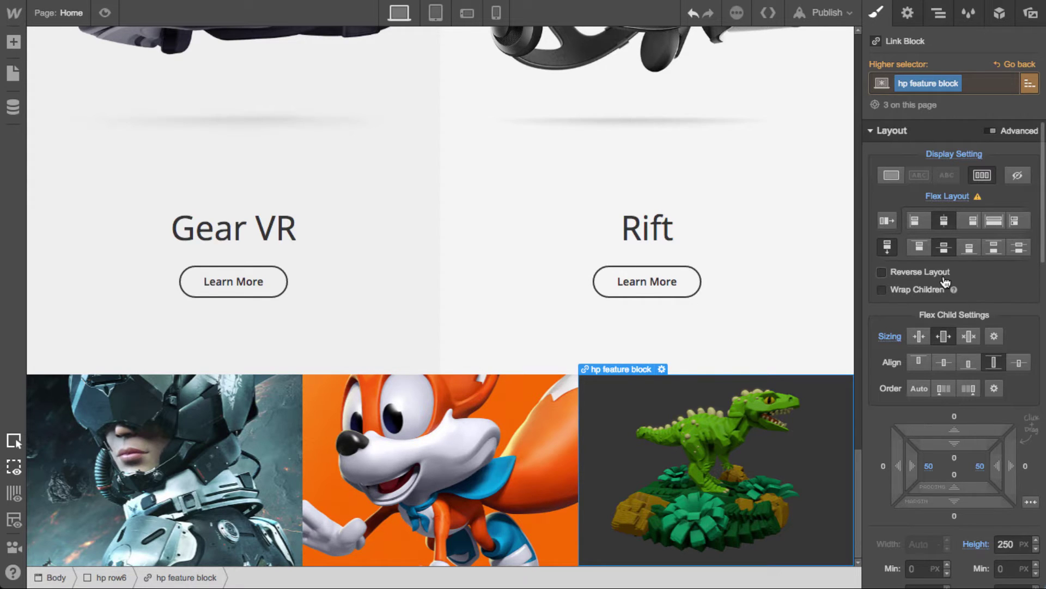
Add a text block inside the first feature block, the one with the "eve" class
left_click(155, 468)
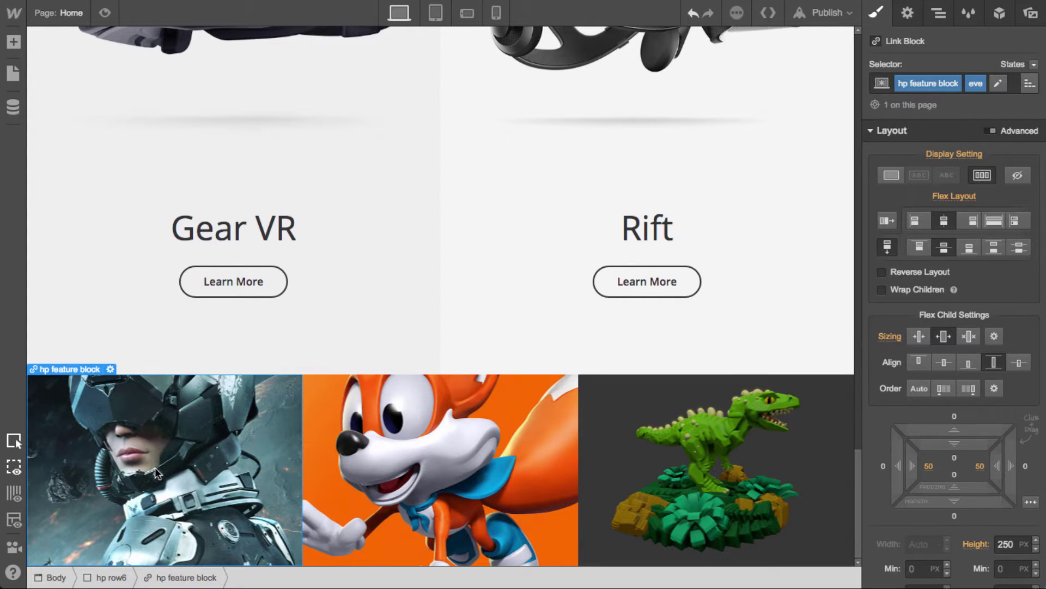
key("a")
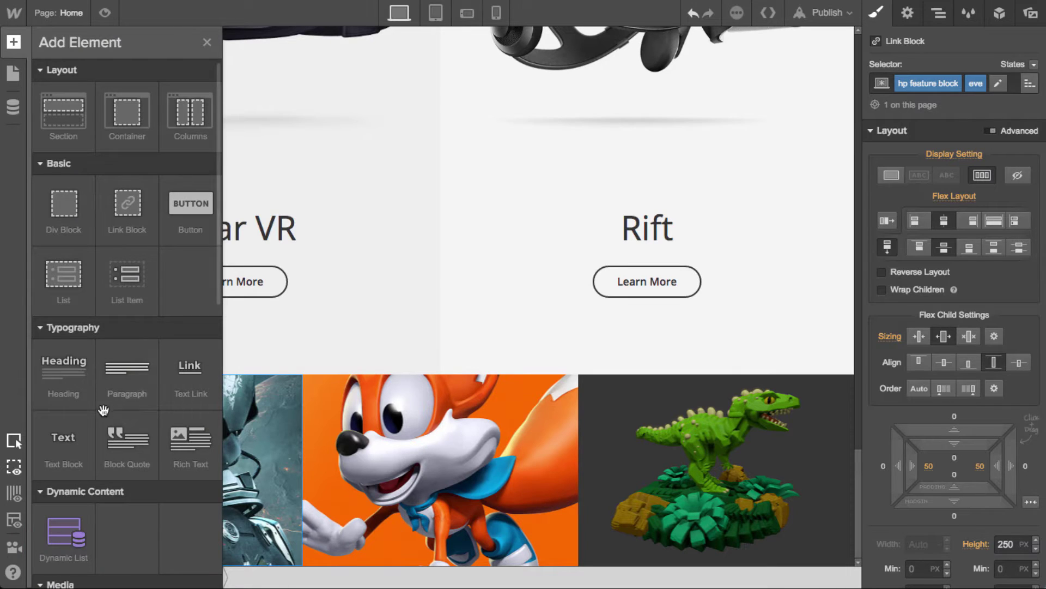
left_click_drag(63, 441, 204, 476)
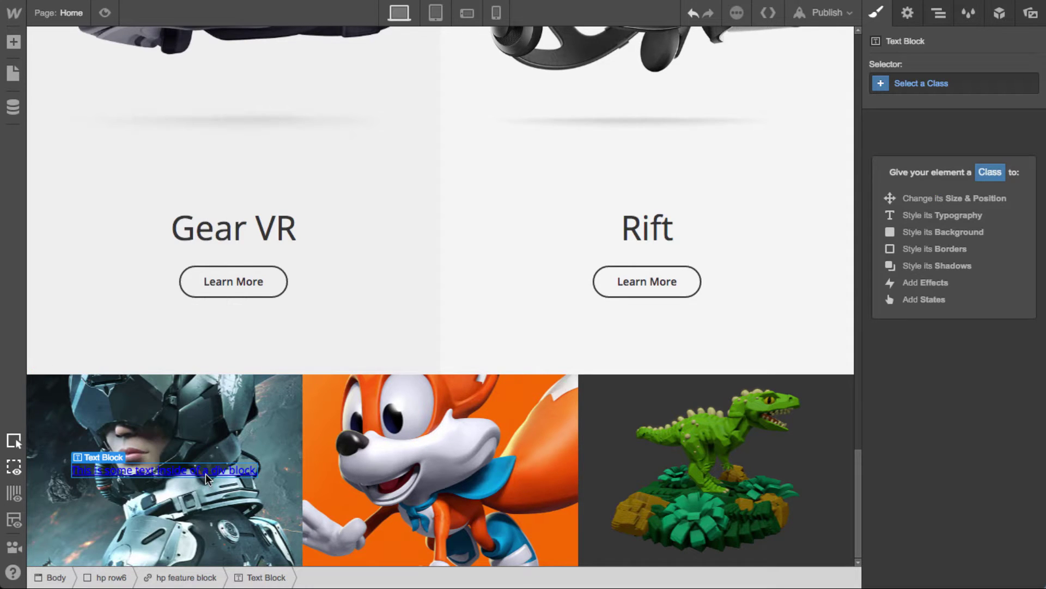
Change the new text block's wording to "Featured Content" and give it a new class named "grey text"
double_click(205, 473)
type("Featured Content")
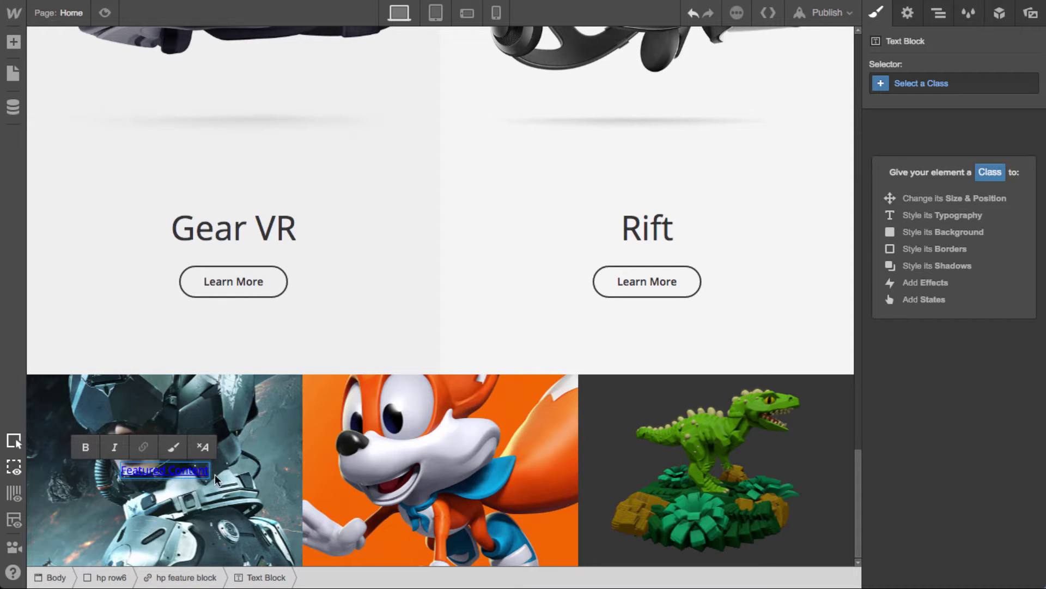
key("Escape")
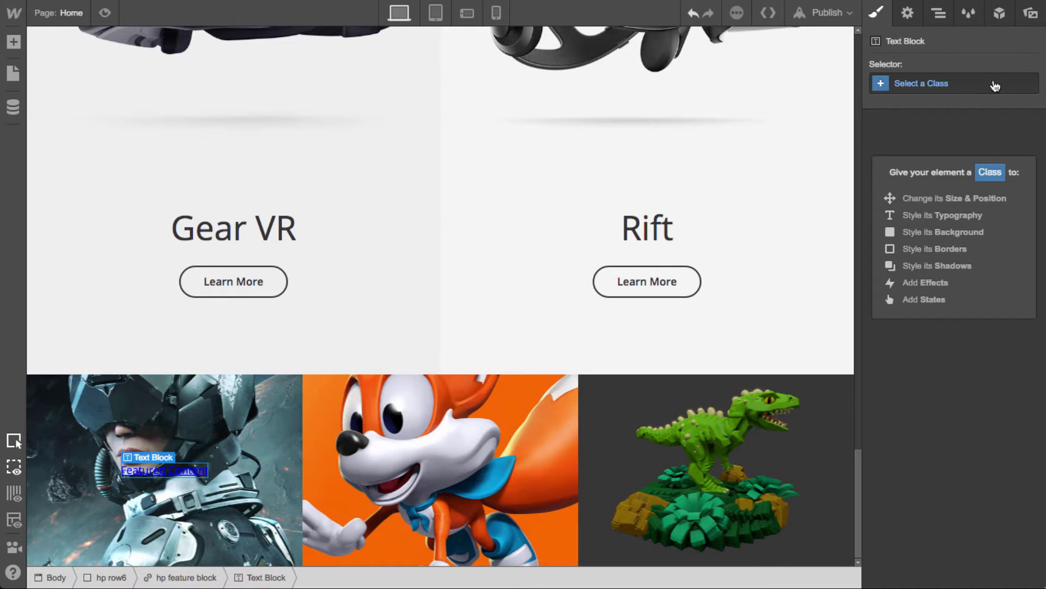
left_click(1003, 81)
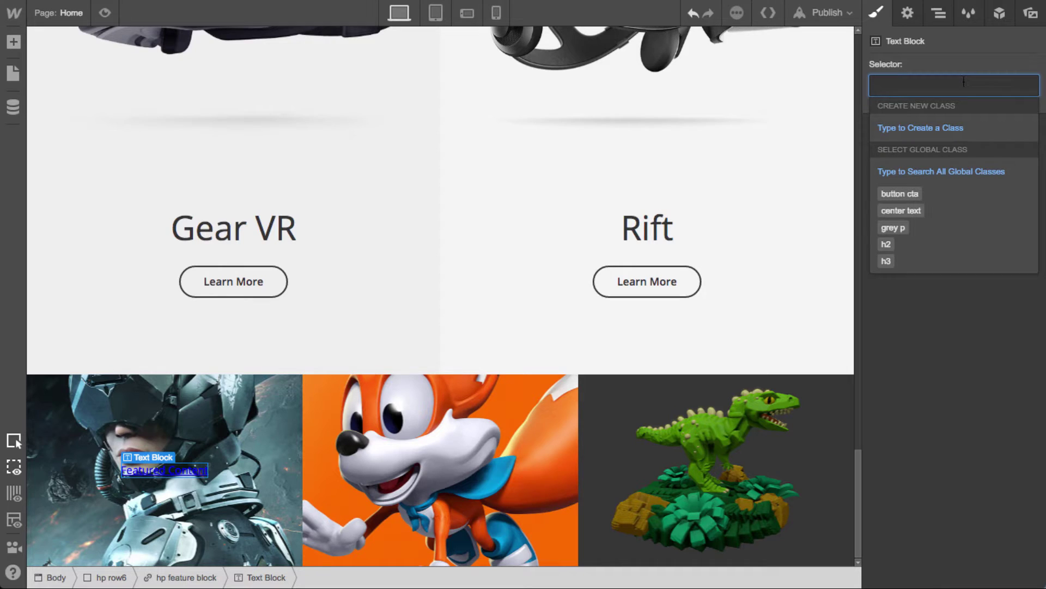
type("grey text")
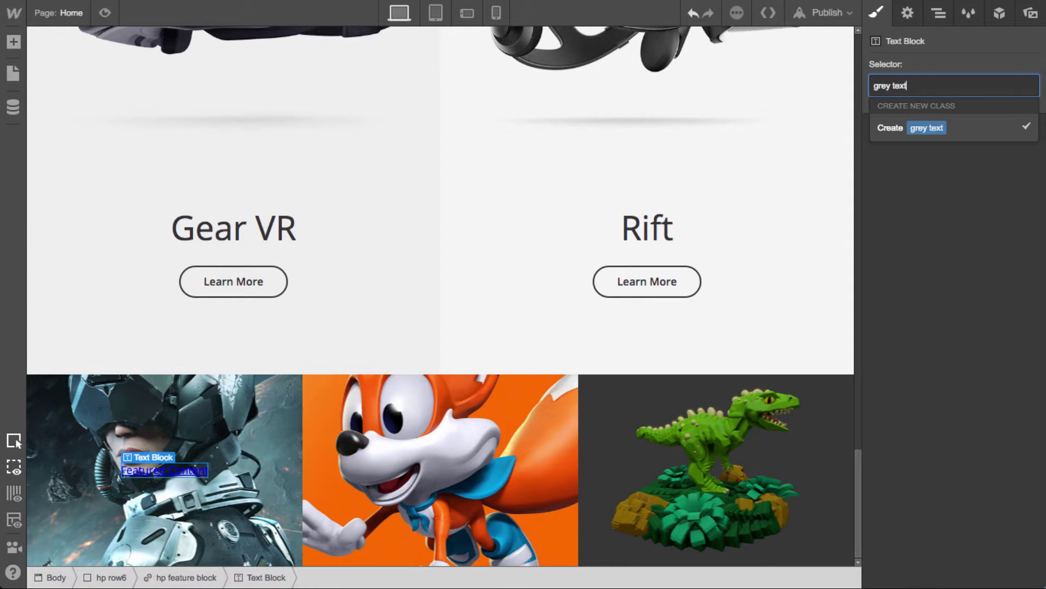
key("Return")
Style the "grey text" class with the saved Grey colour #8b8b8b and all-uppercase lettering
scroll(963, 443, "down", 5)
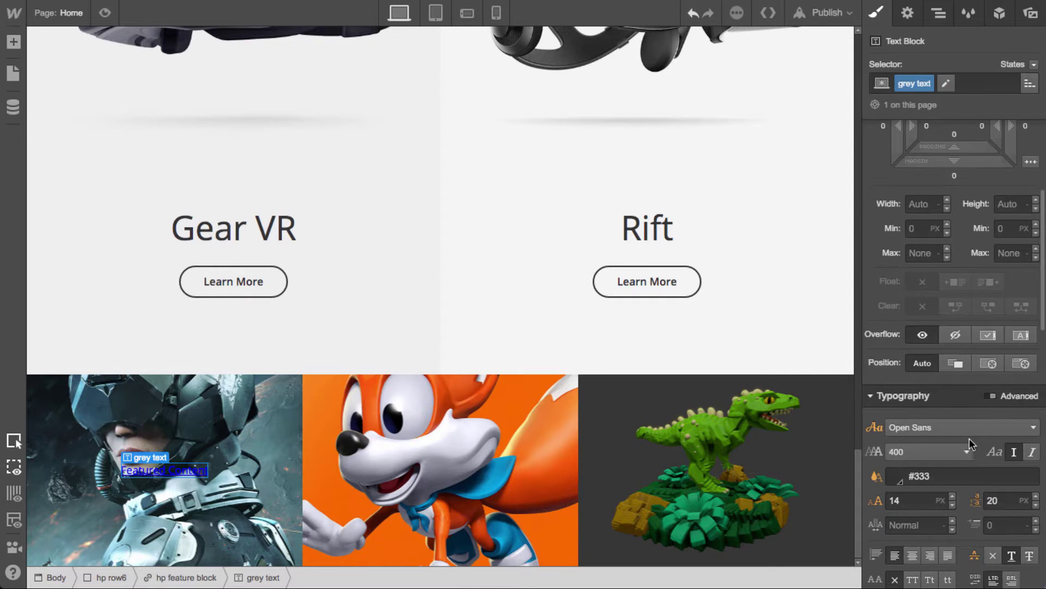
left_click(899, 479)
left_click(928, 436)
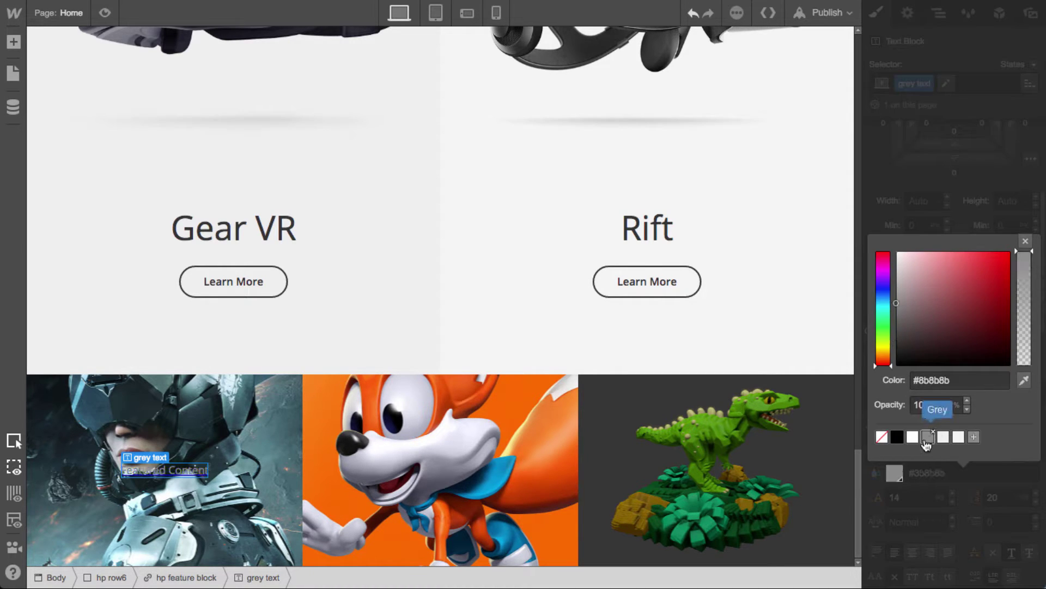
left_click(1025, 241)
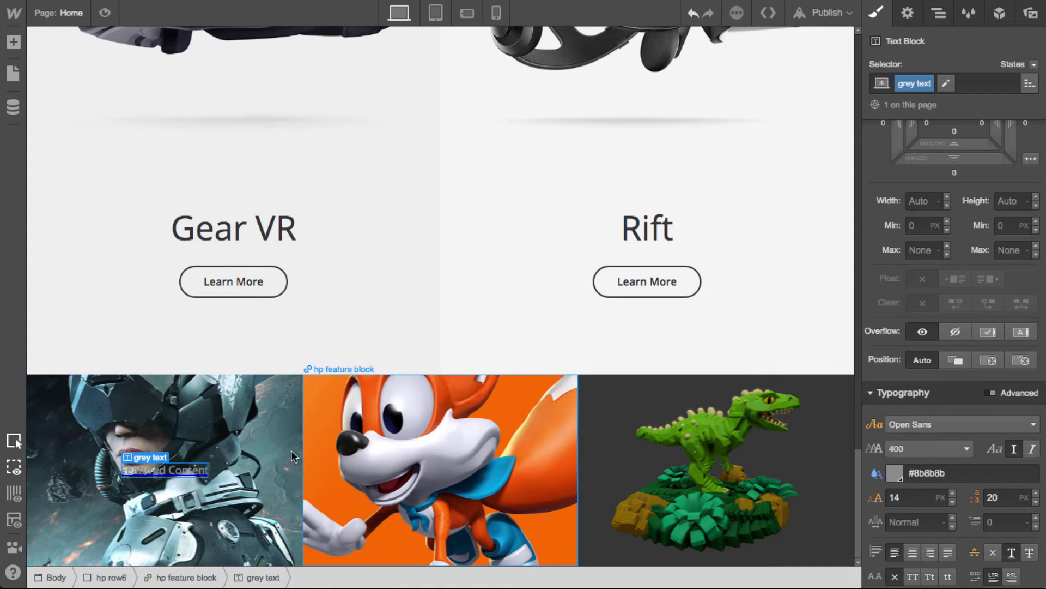
left_click(912, 576)
scroll(910, 531, "down", 3)
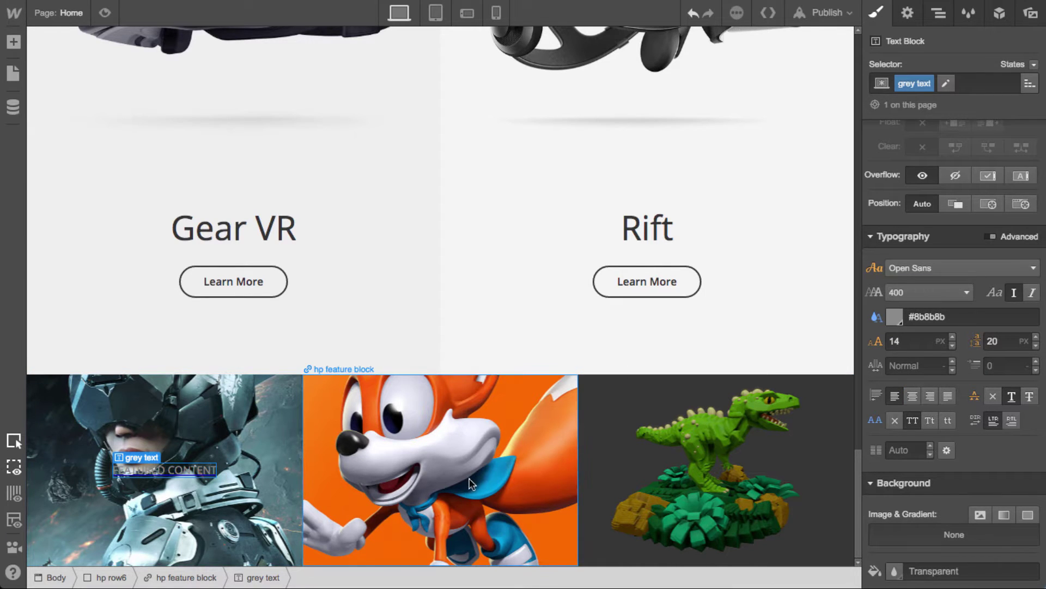
Put copies of the "Featured Content" text block into the second and third feature blocks
left_click(494, 480)
left_click(642, 532)
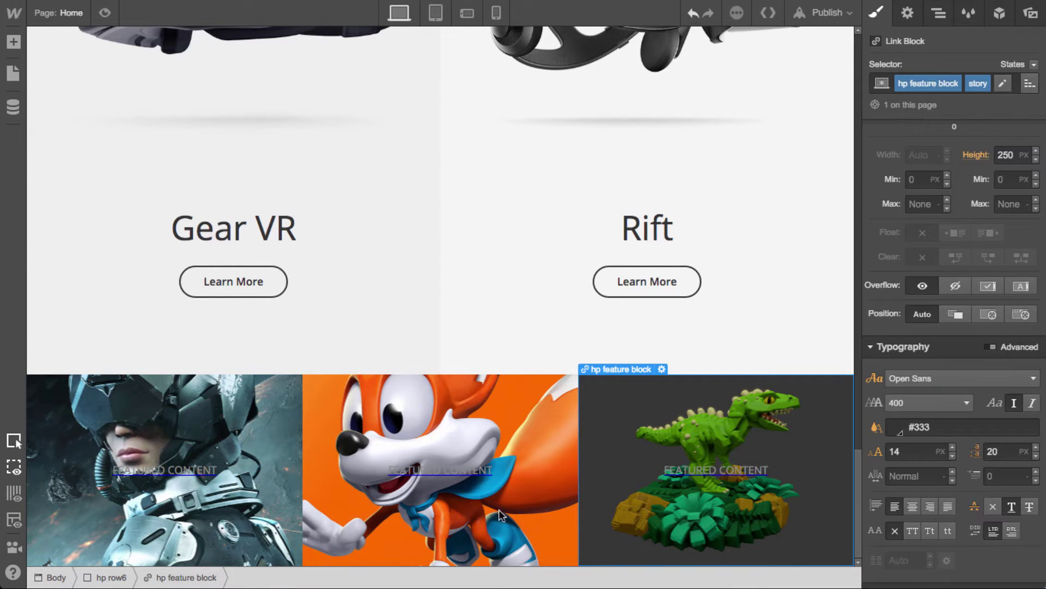
Remove the link underline from the text of the base "hp feature block" class
left_click(259, 420)
left_click(1030, 82)
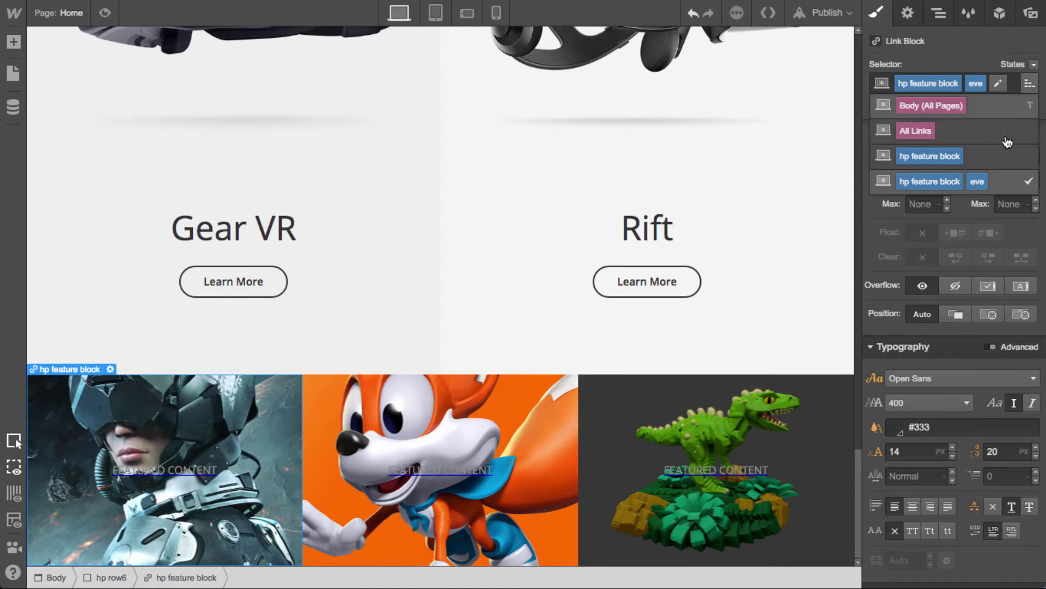
left_click(1006, 154)
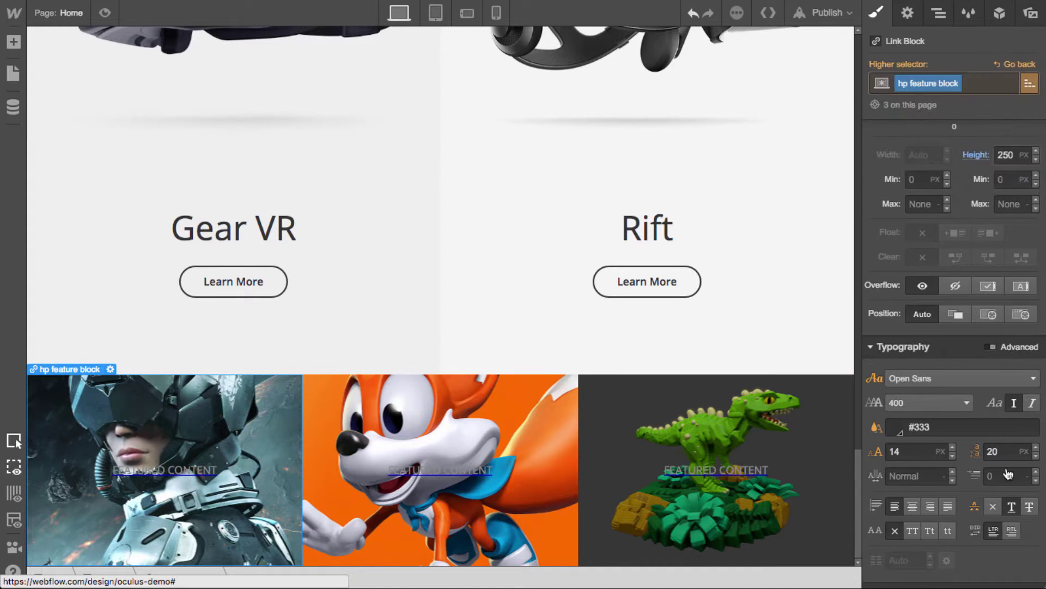
left_click(992, 508)
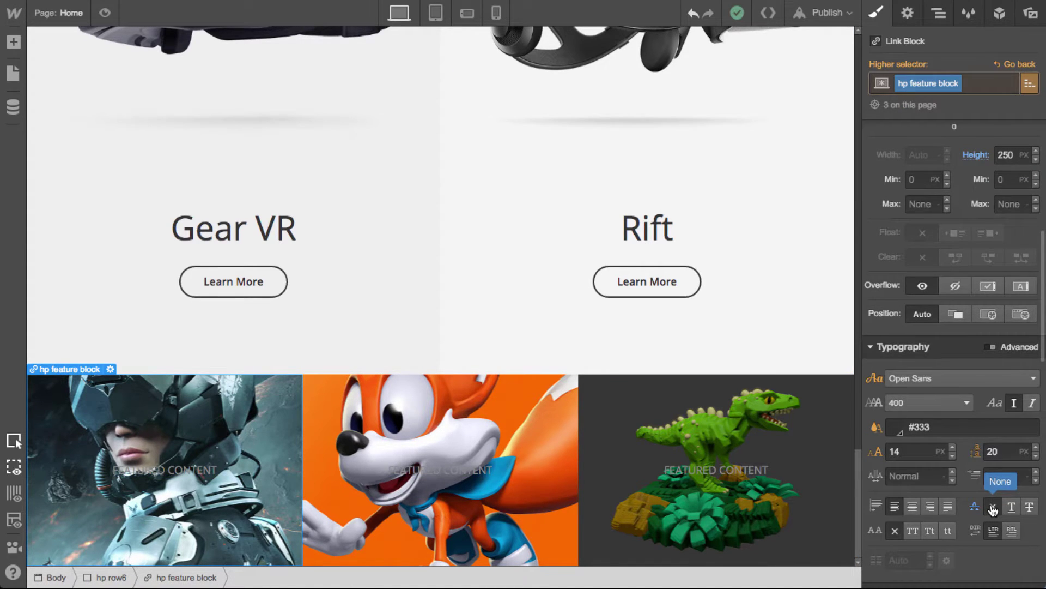
scroll(967, 448, "down", 5)
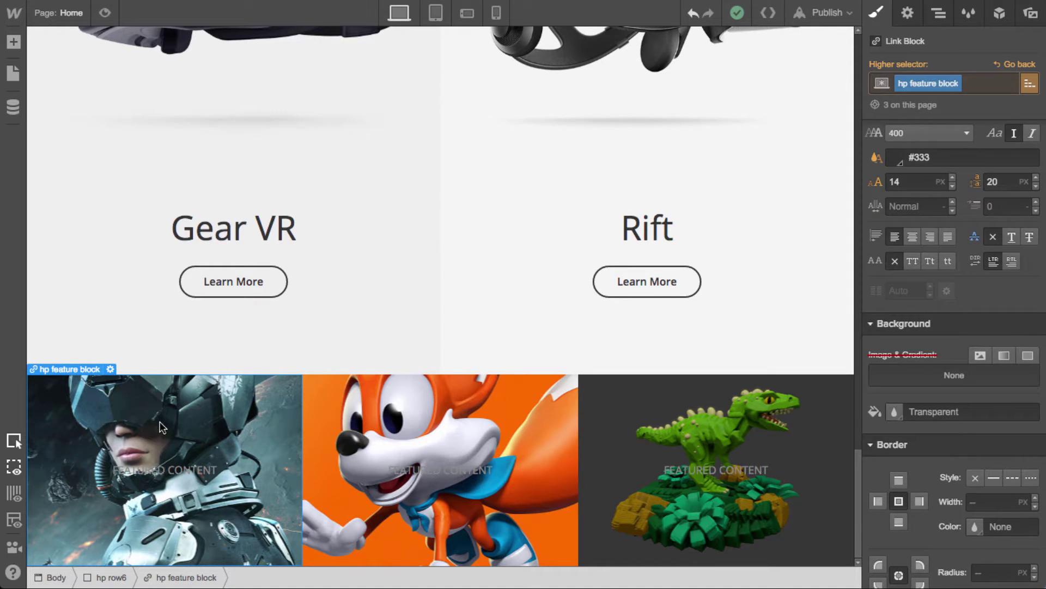
left_click(1010, 66)
left_click(1030, 83)
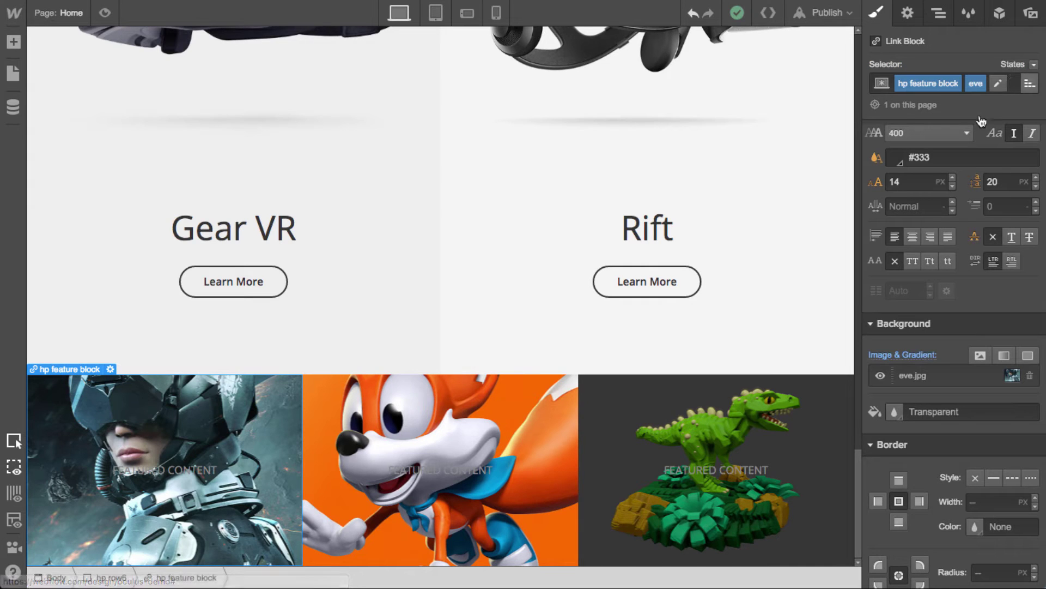
left_click(966, 162)
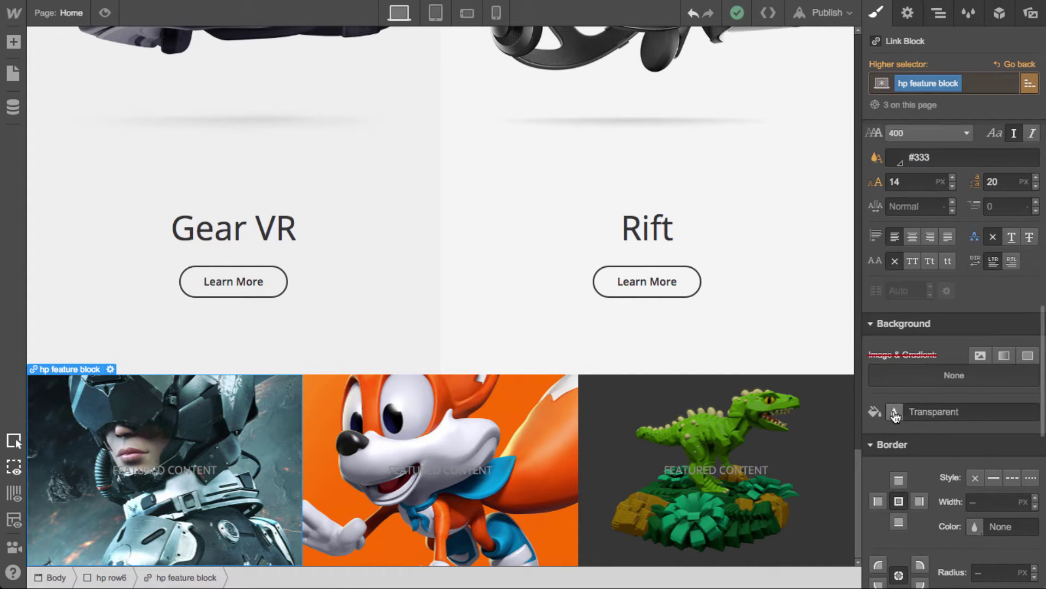
left_click(894, 412)
left_click(896, 282)
left_click(922, 318)
type("#333")
left_click(1026, 179)
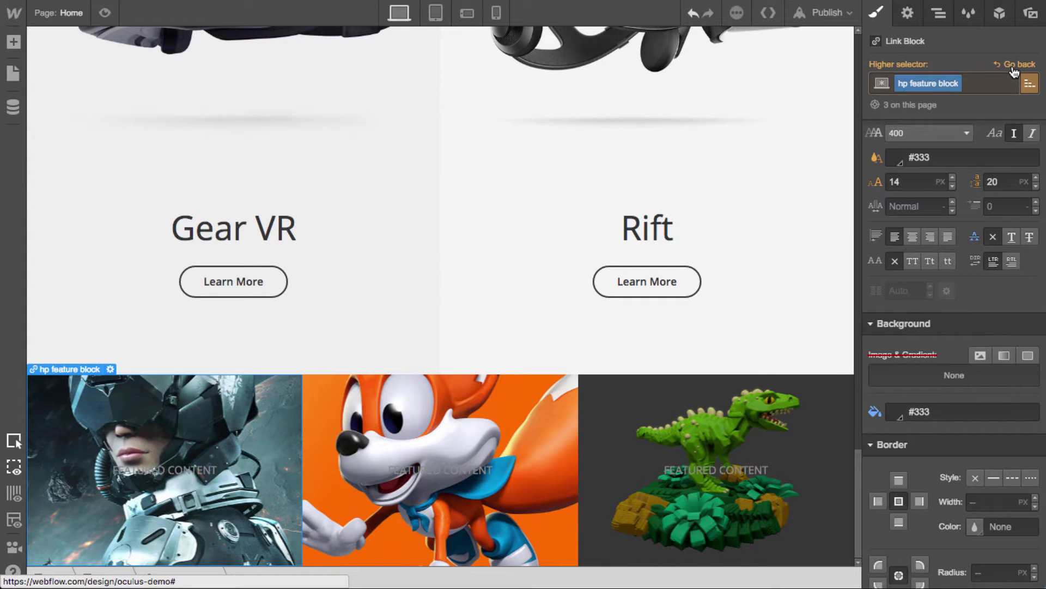
left_click(875, 412)
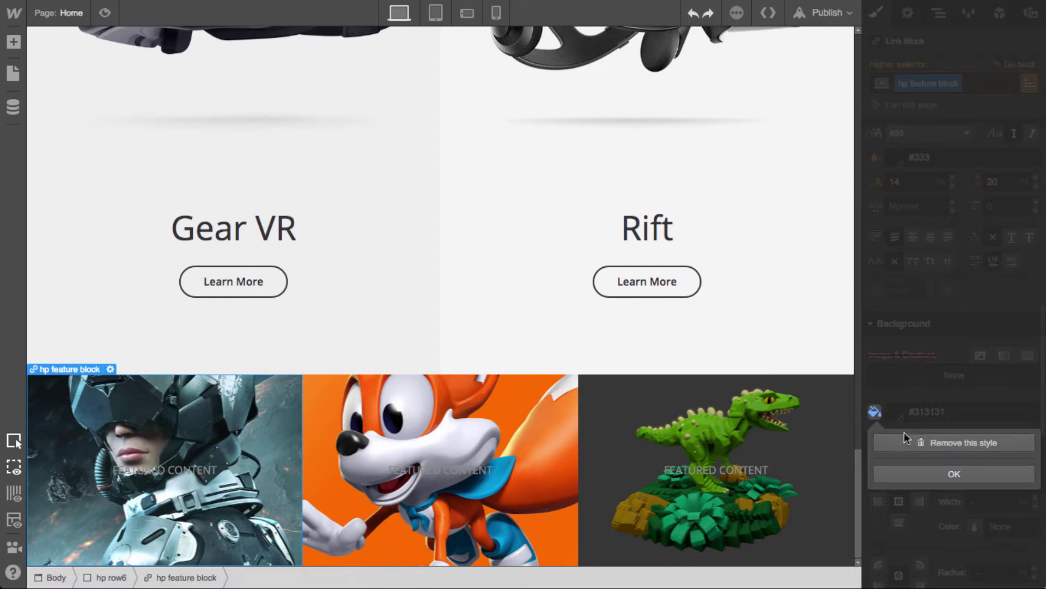
left_click(911, 439)
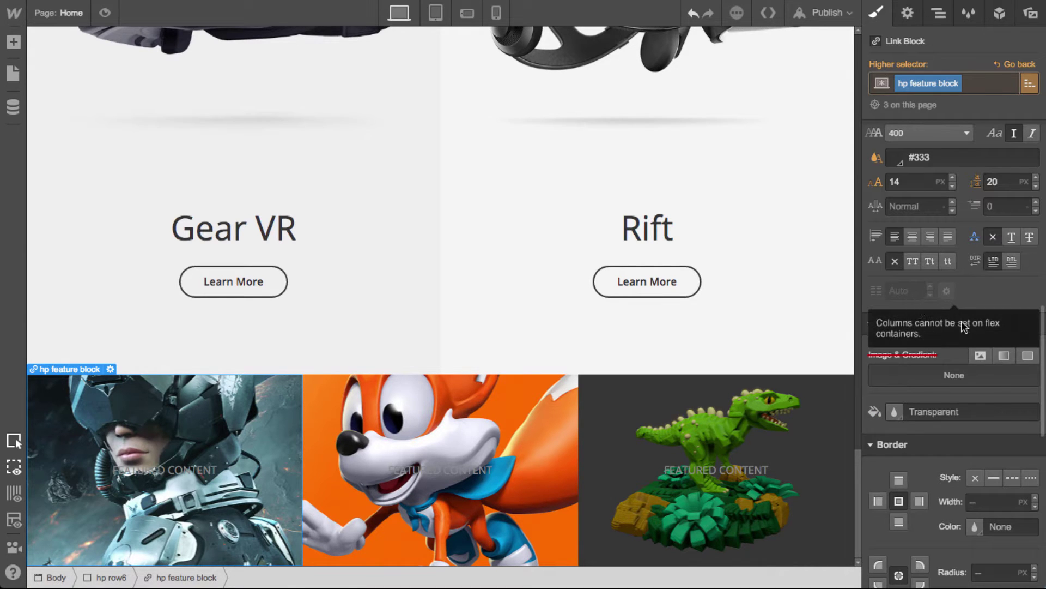
Set the position of the base "hp feature block" class to relative
scroll(981, 327, "up", 8)
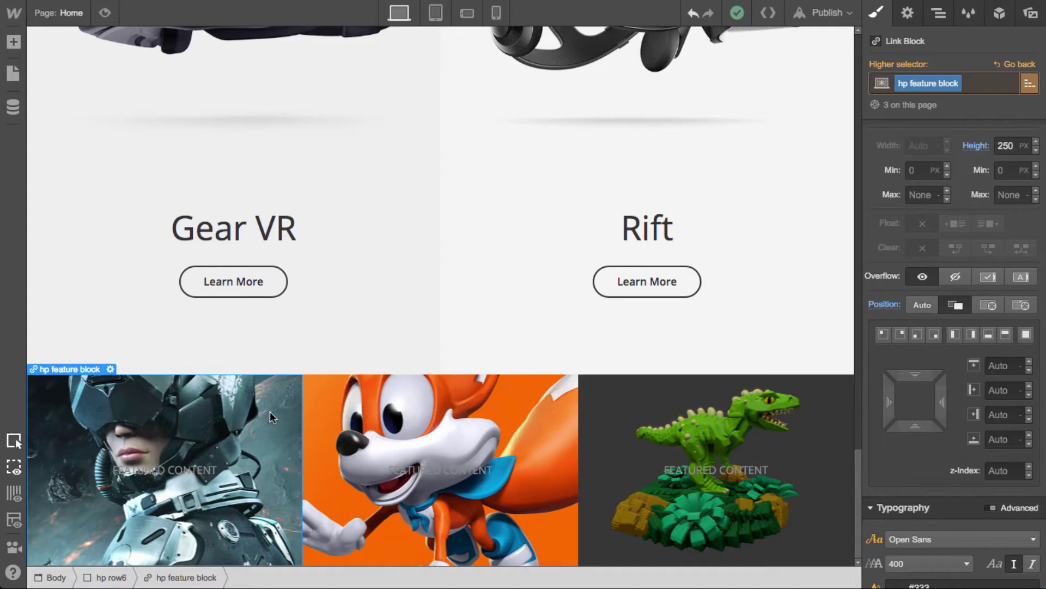
left_click(1005, 68)
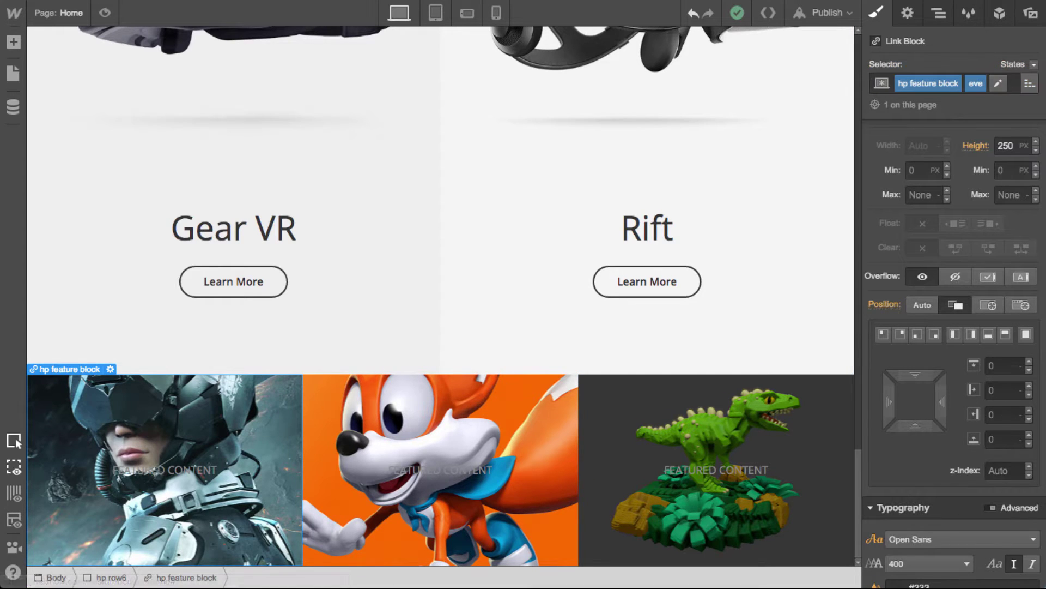
Add a second text block below "Featured Content" in the first feature block, reading "EVE: Valkyrie"
left_click(202, 474)
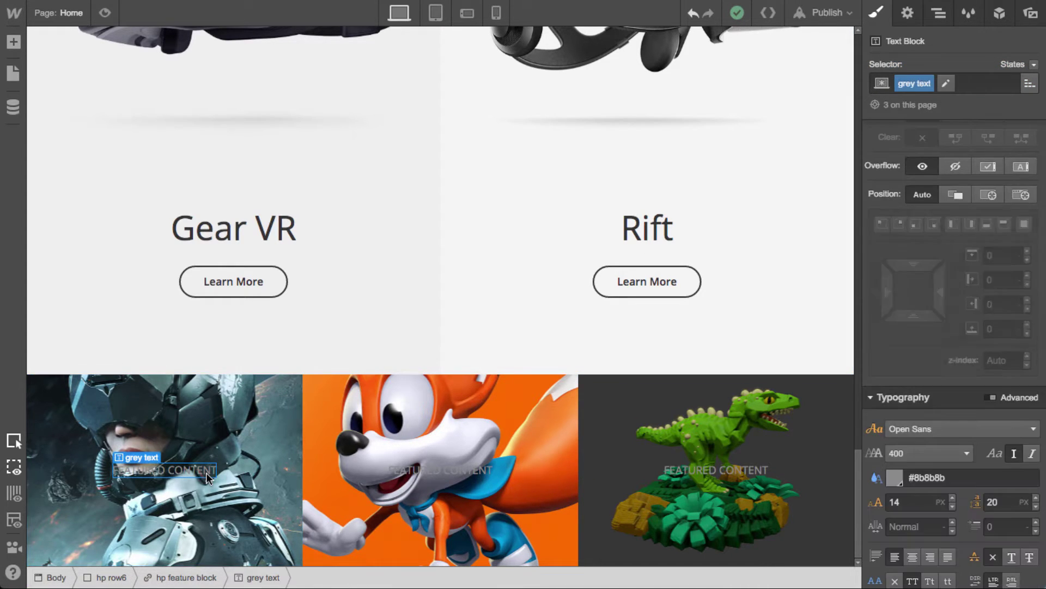
key("a")
left_click_drag(79, 423, 192, 482)
double_click(192, 482)
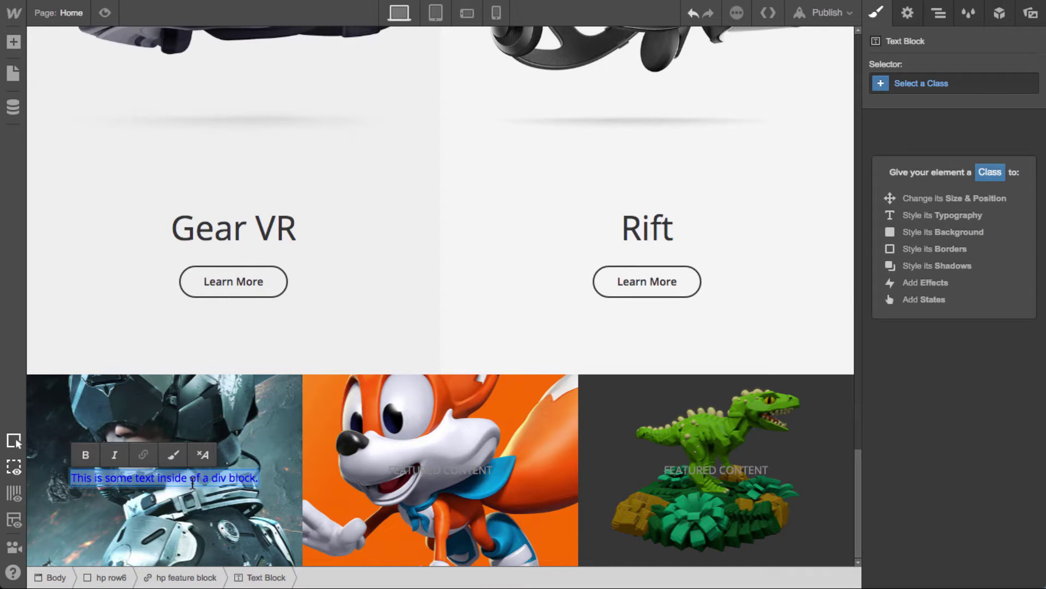
type("EVE Valk")
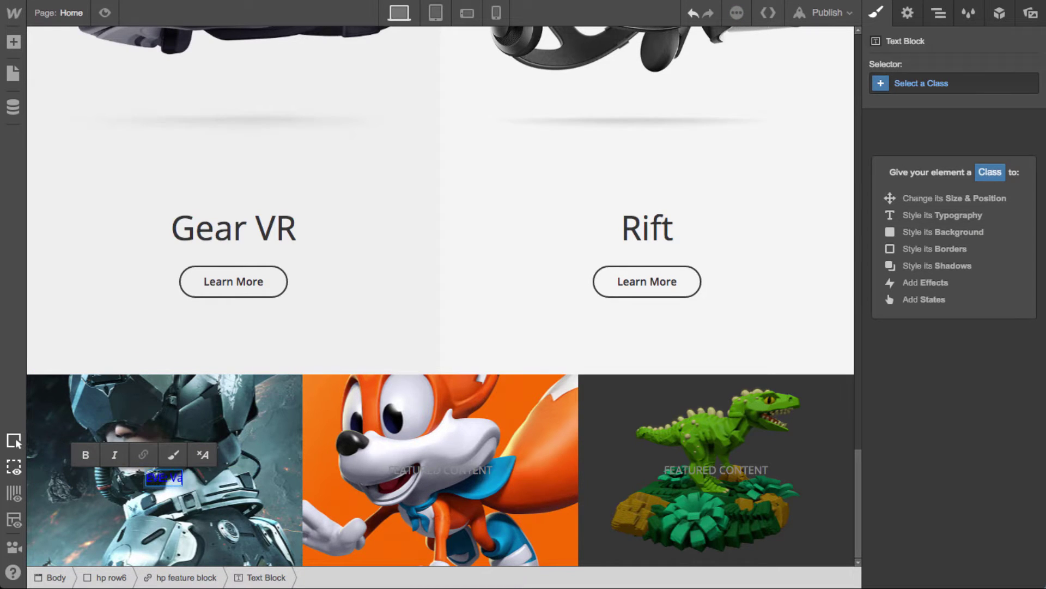
type("yrie")
key("Escape")
Give the "EVE: Valkyrie" text block a new class named "hp feature text"
left_click(936, 87)
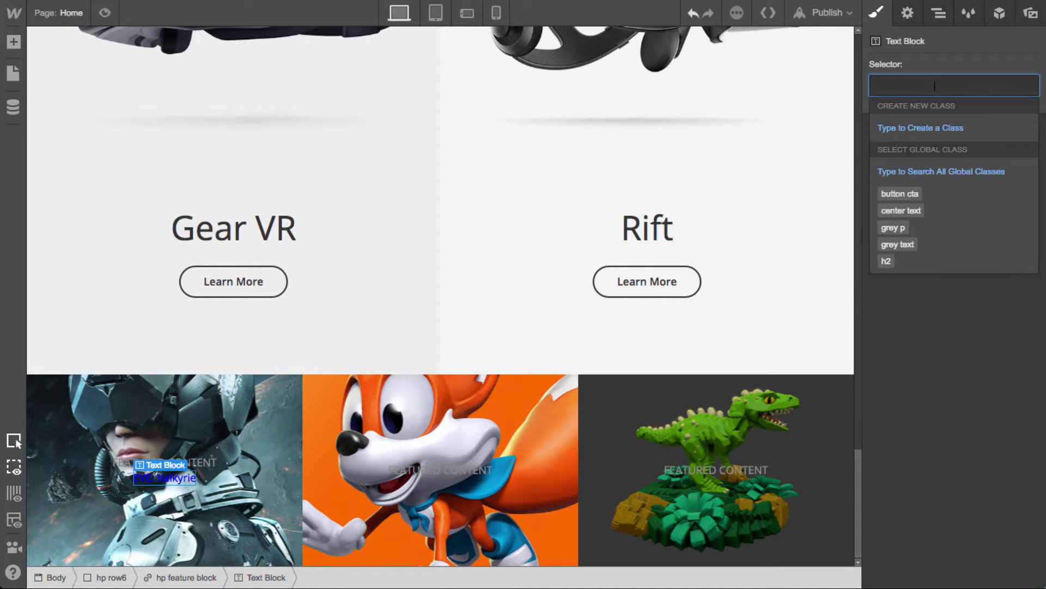
type("hp feature text")
key("Return")
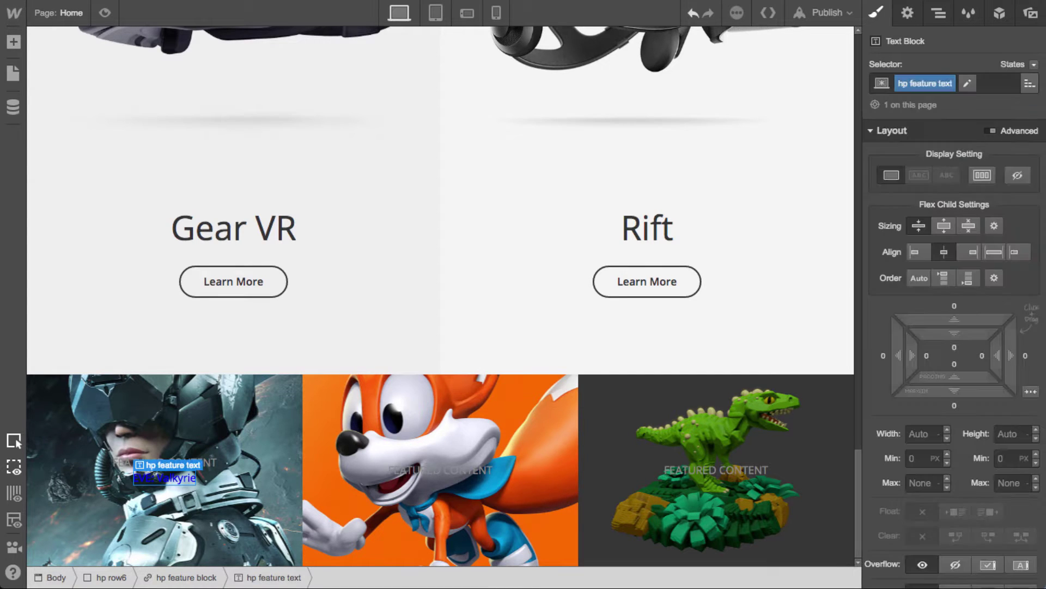
Set the "hp feature text" class to font weight 600 - Semi Bold and the colour white
scroll(940, 381, "down", 5)
left_click(927, 448)
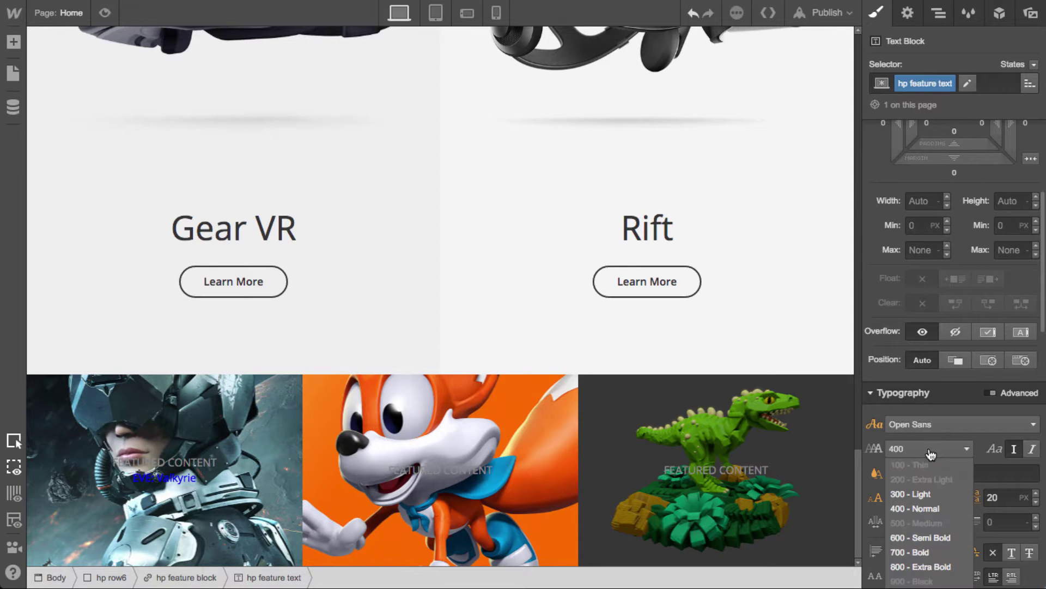
left_click(927, 535)
scroll(963, 416, "down", 2)
left_click(922, 400)
type("white")
scroll(955, 354, "down", 1)
Set the "hp feature text" typography to a 26 px font size, 32 px line height and weight 400 - Normal
key("Tab")
type("24")
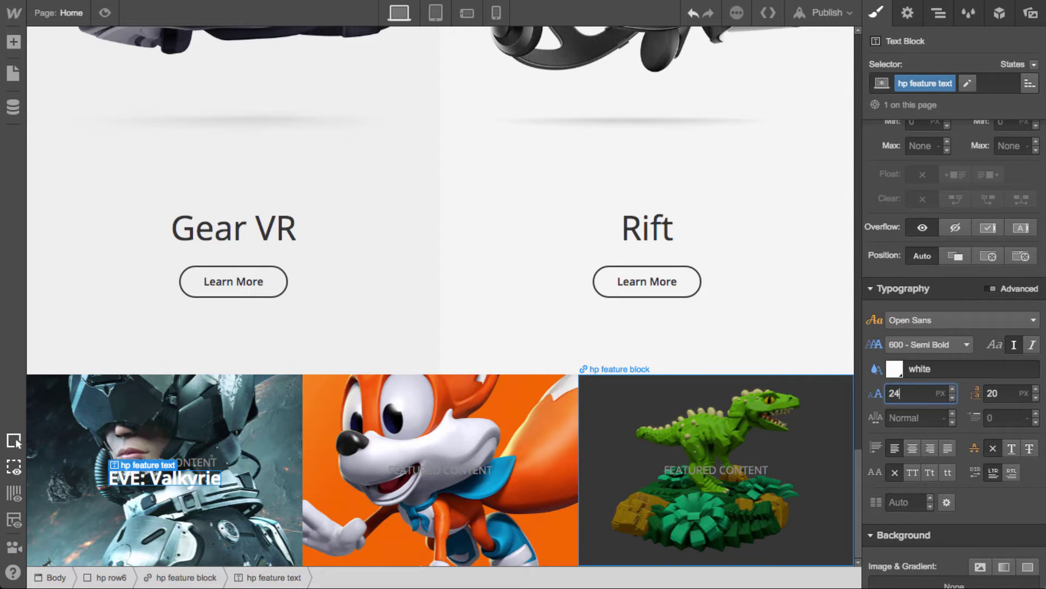
key("Up")
key("Up")
key("Tab")
type("32")
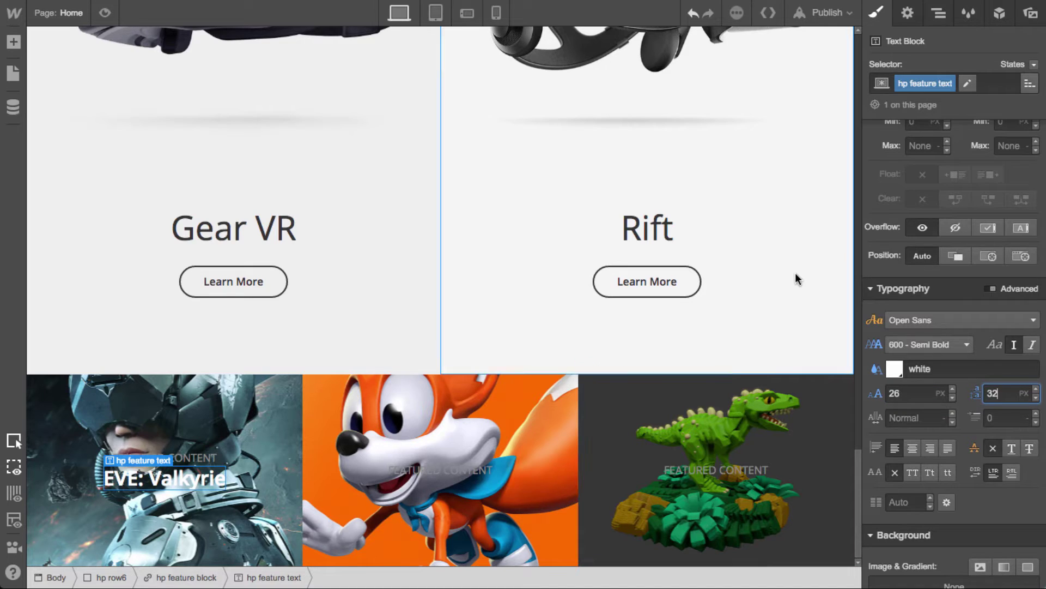
left_click(927, 344)
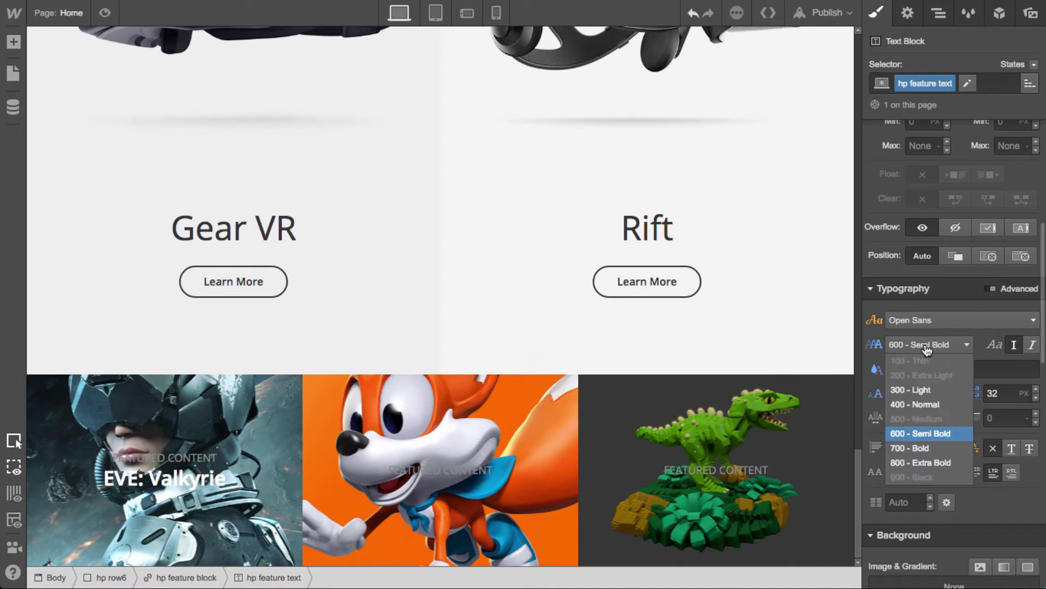
left_click(922, 401)
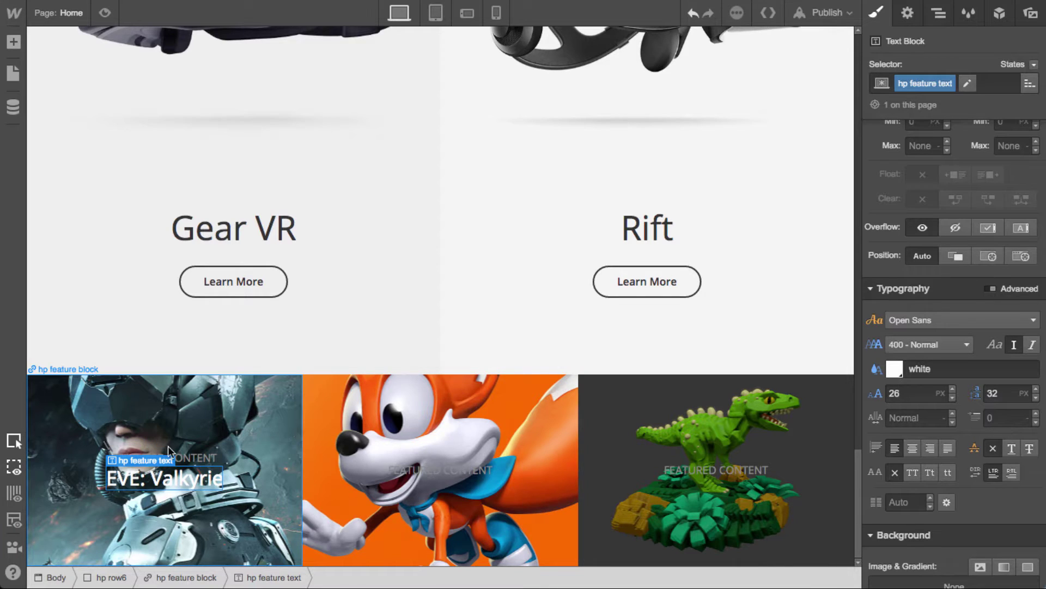
Put copies of the "EVE: Valkyrie" text block below "Featured Content" in the second and third feature blocks
left_click(464, 470)
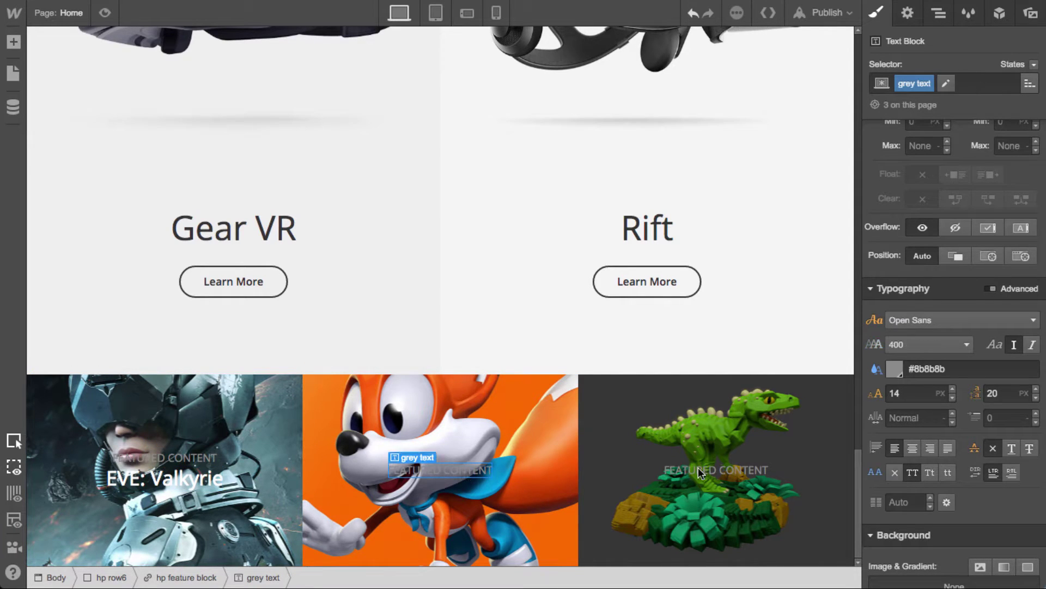
key("ctrl+v")
left_click(715, 470)
type("EVE: Valkyrie")
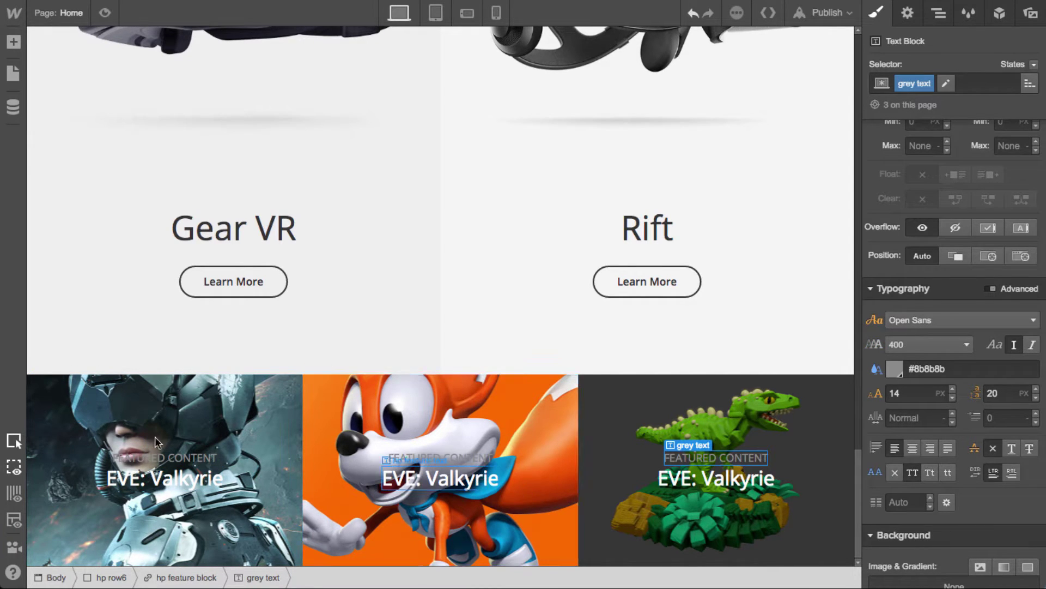
Add a div block inside the first feature block, above its "Featured Content" and "EVE: Valkyrie" texts
left_click(168, 410)
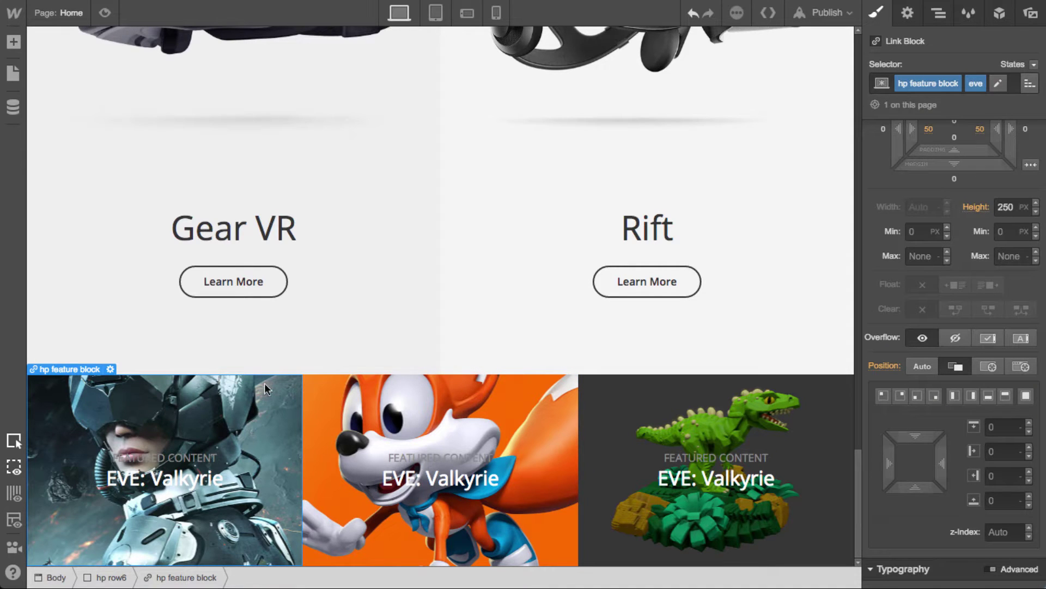
left_click(939, 21)
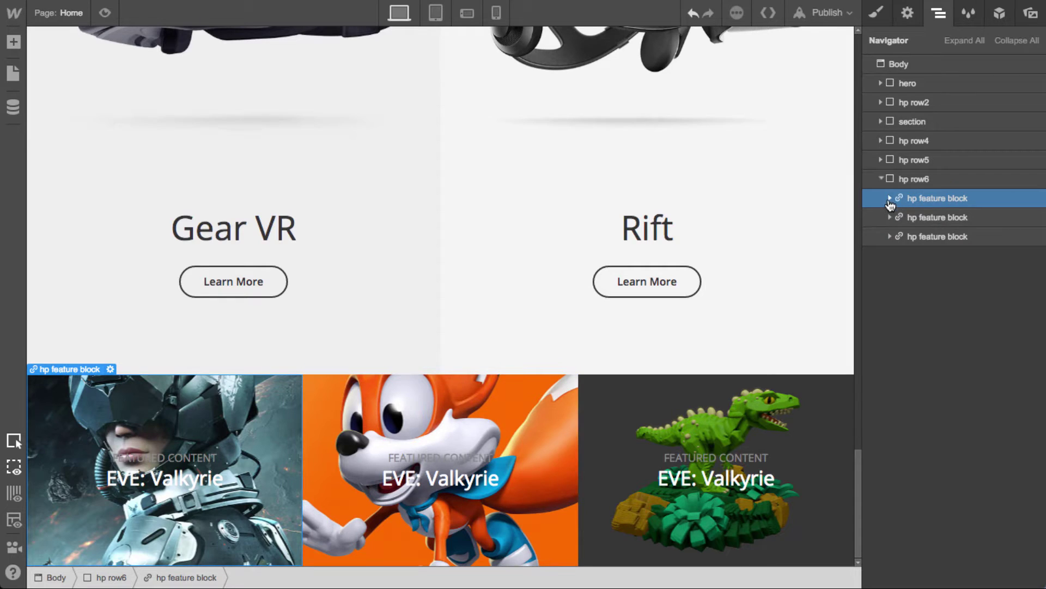
left_click(891, 198)
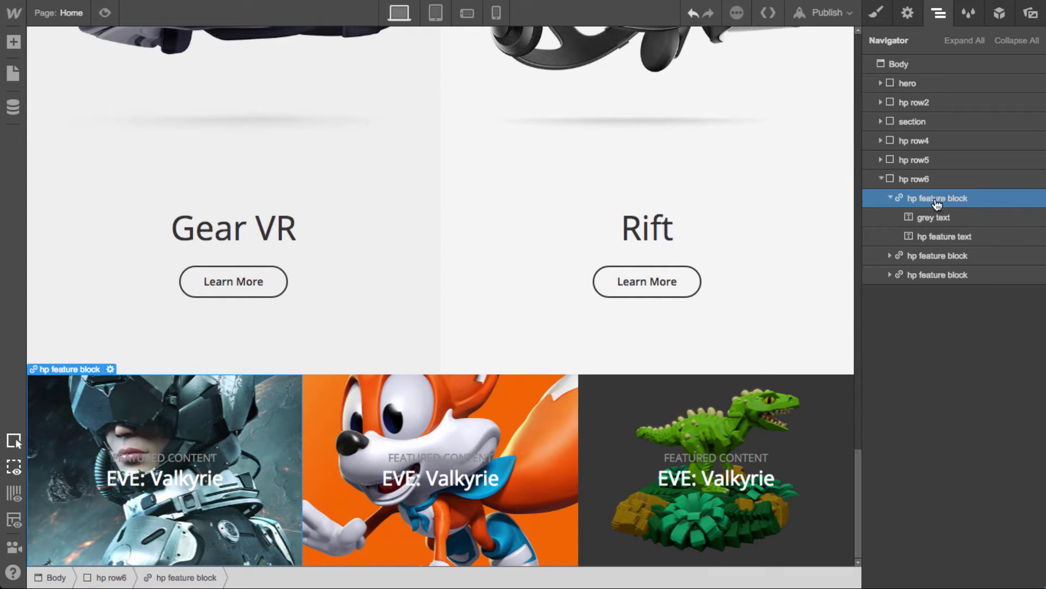
key("a")
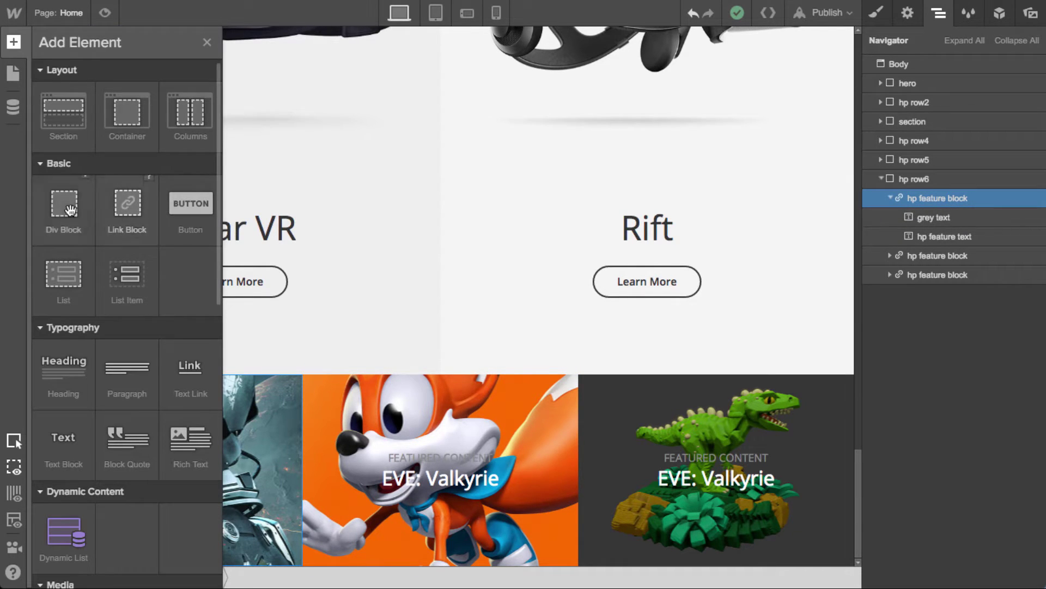
left_click_drag(65, 215, 968, 253)
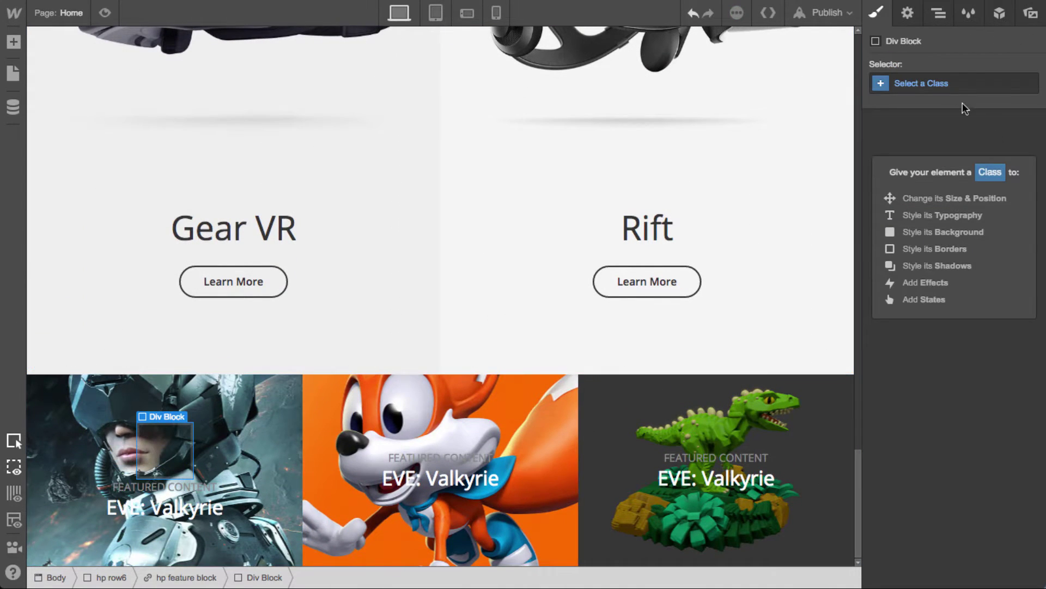
Give the new div block in the first feature block a class named "hp feature overlay"
left_click(950, 82)
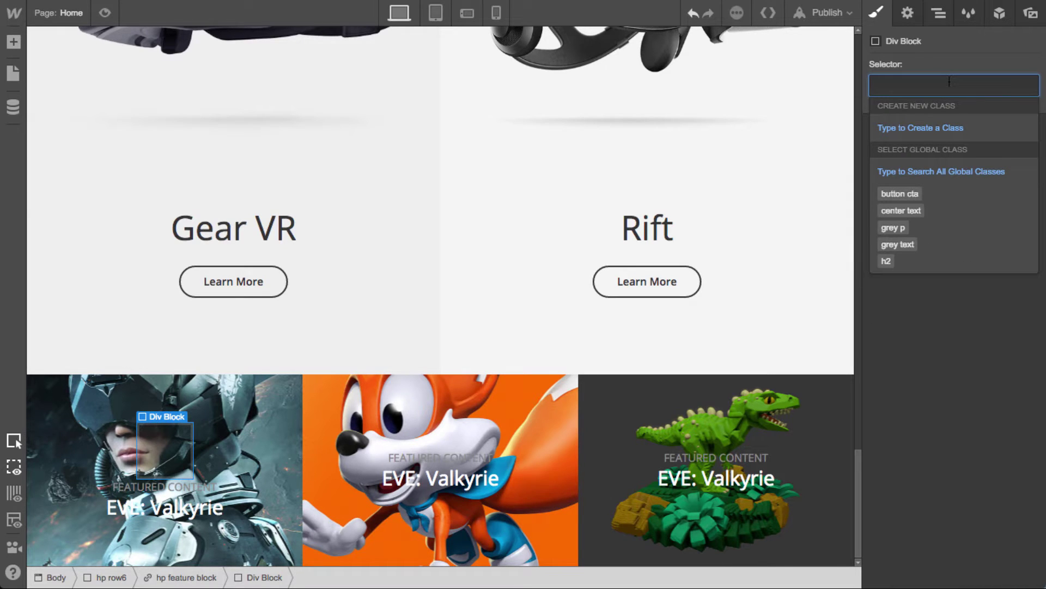
type("cool")
key("BackSpace")
key("BackSpace")
key("BackSpace")
key("BackSpace")
type("hp feature ")
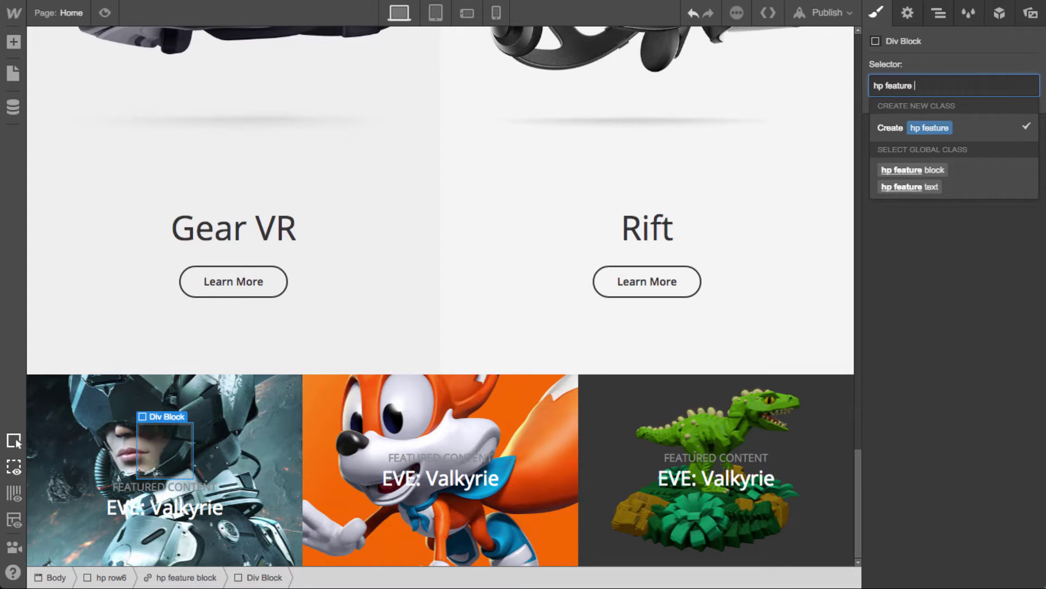
type("overlay")
key("Return")
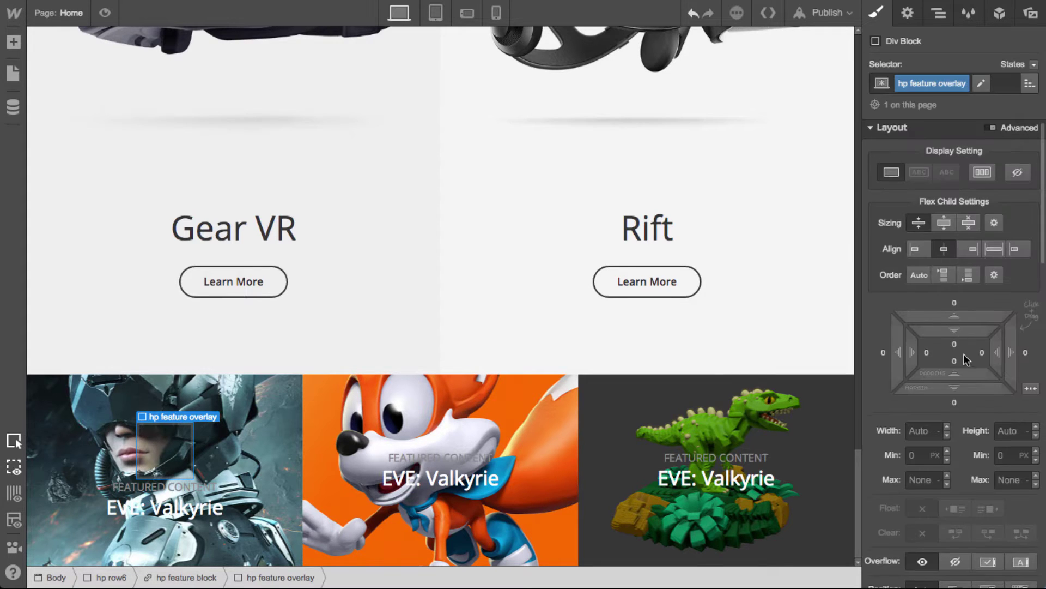
Position the feature overlay absolutely with 0 px offsets on all four sides, covering the whole first feature block
scroll(963, 361, "down", 3)
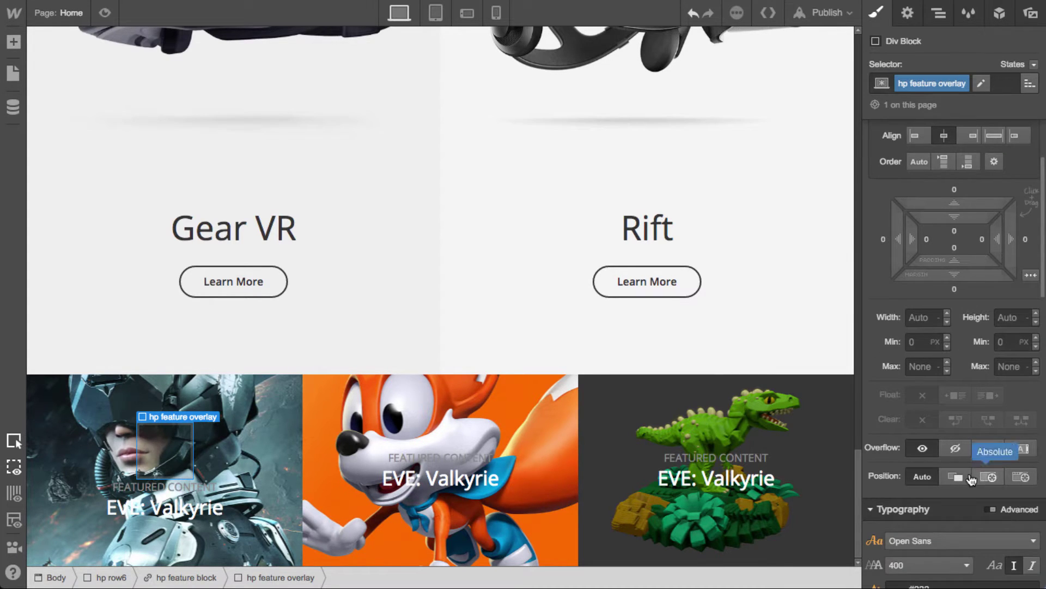
left_click(988, 476)
left_click(1026, 506)
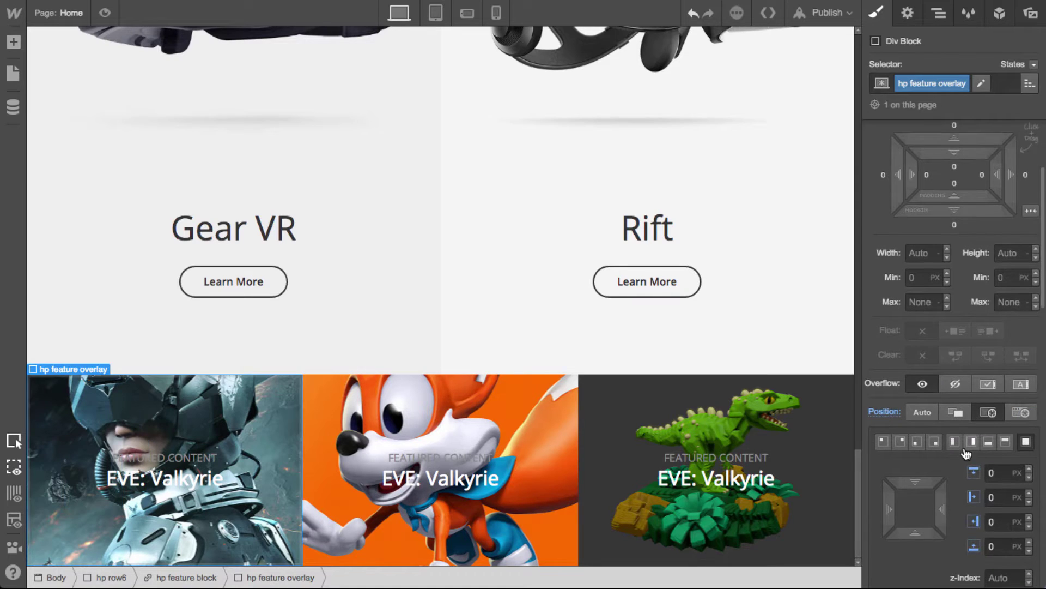
Set the feature overlay's background colour to dark grey #252525 at 50% opacity
scroll(976, 401, "down", 2)
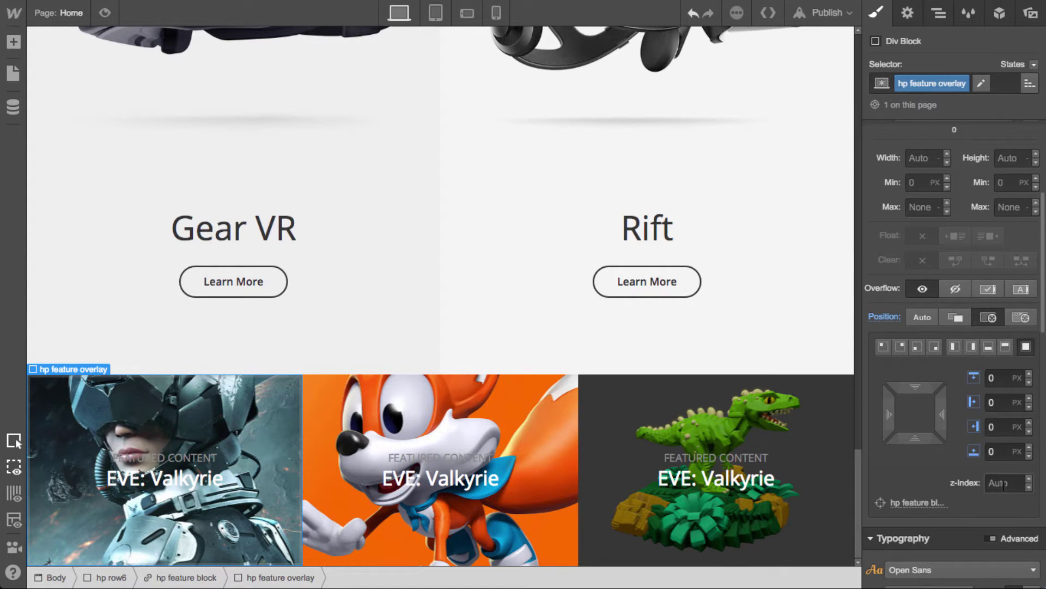
scroll(1004, 484, "down", 8)
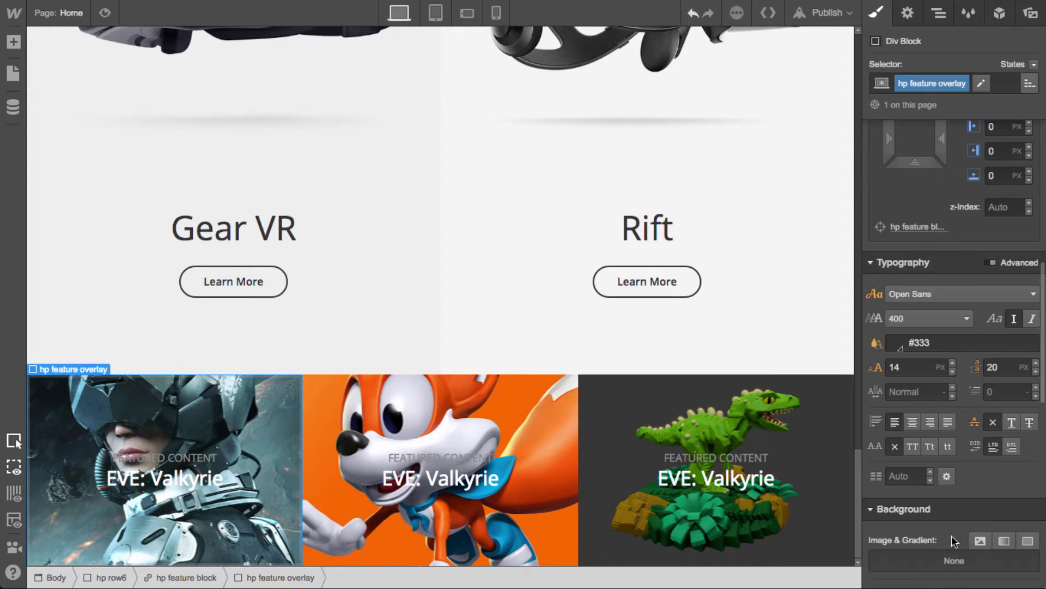
scroll(942, 507, "down", 6)
left_click(894, 448)
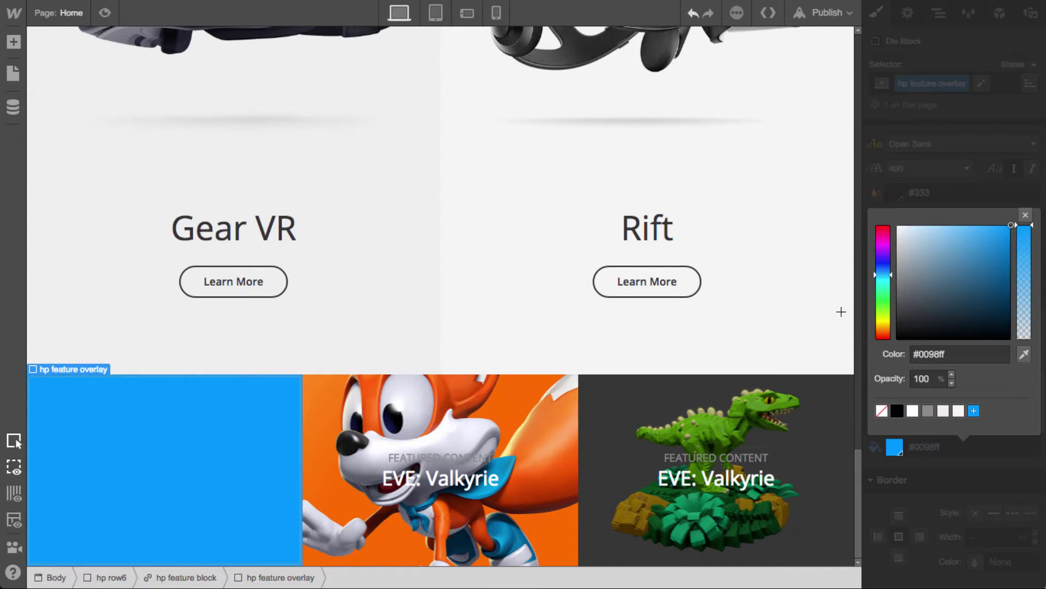
left_click_drag(831, 322, 828, 321)
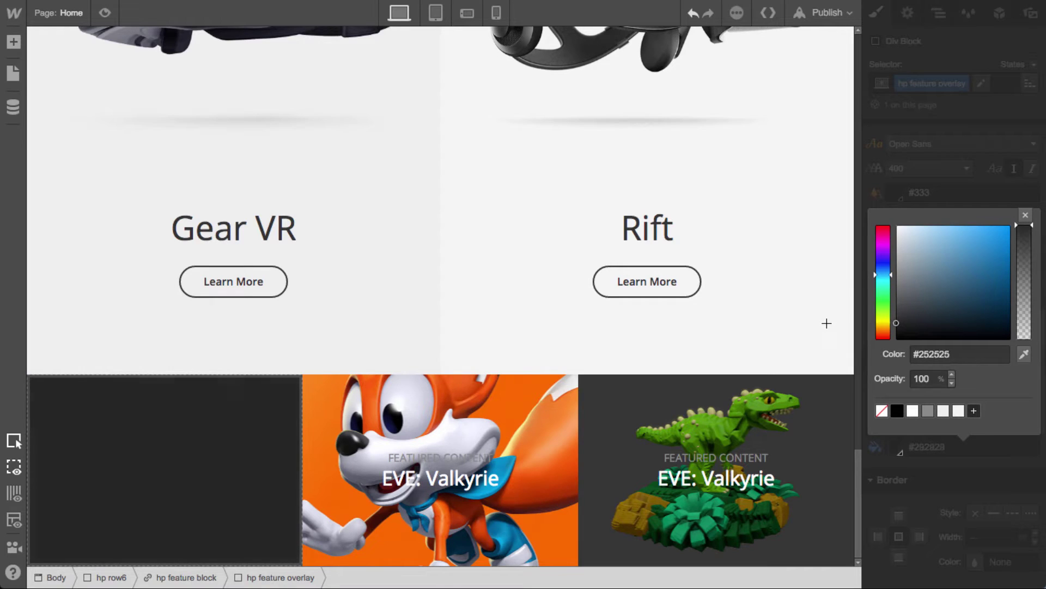
mouse_move(1026, 282)
left_mouse_down()
mouse_move(1025, 293)
mouse_move(1024, 281)
left_mouse_up()
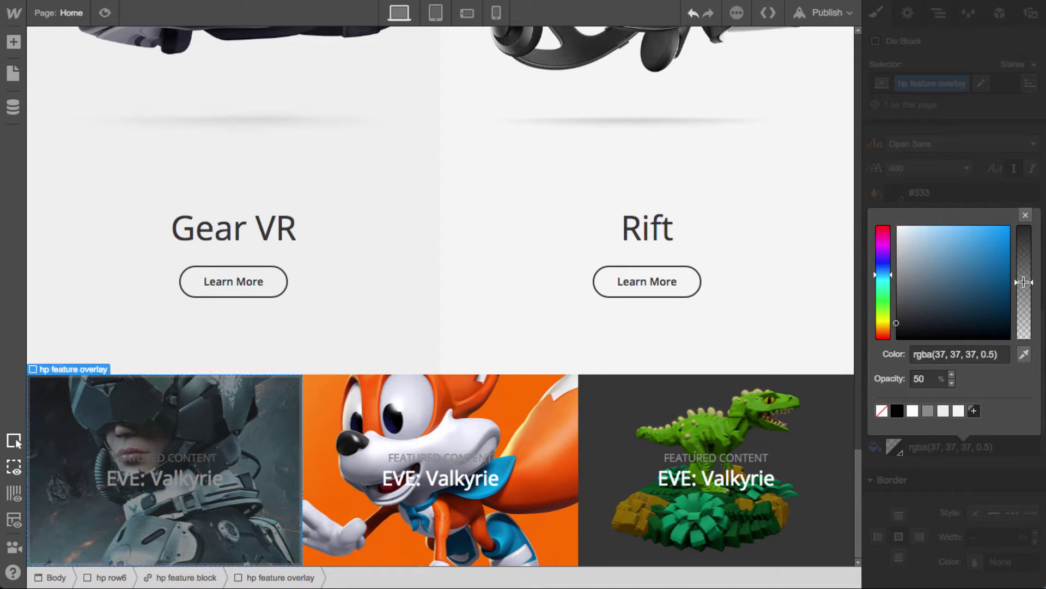
left_click(1026, 215)
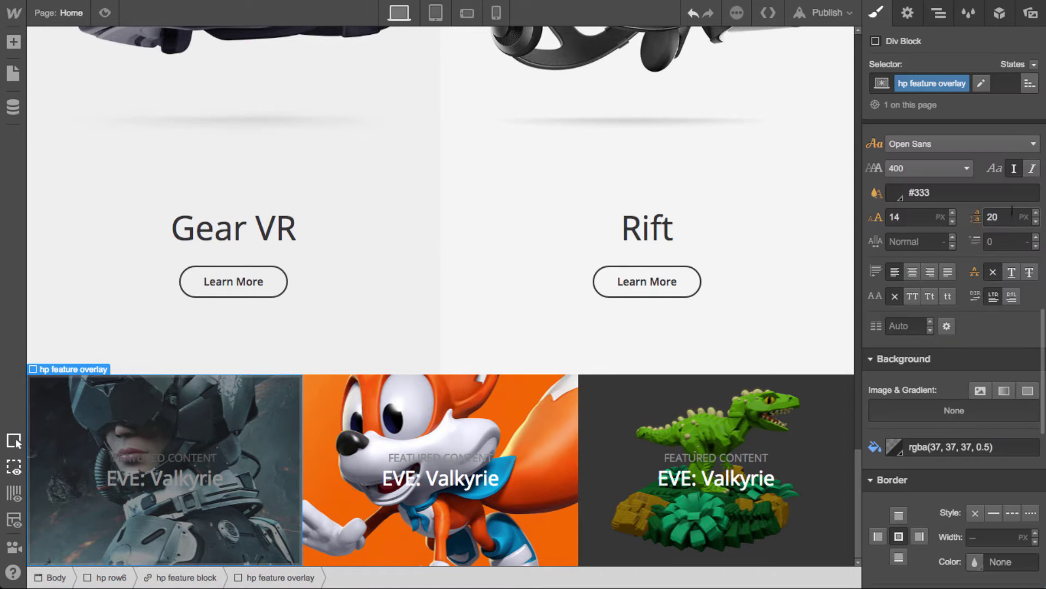
Move the feature overlay below the two text blocks in the first feature block's element order and select it
left_click(939, 15)
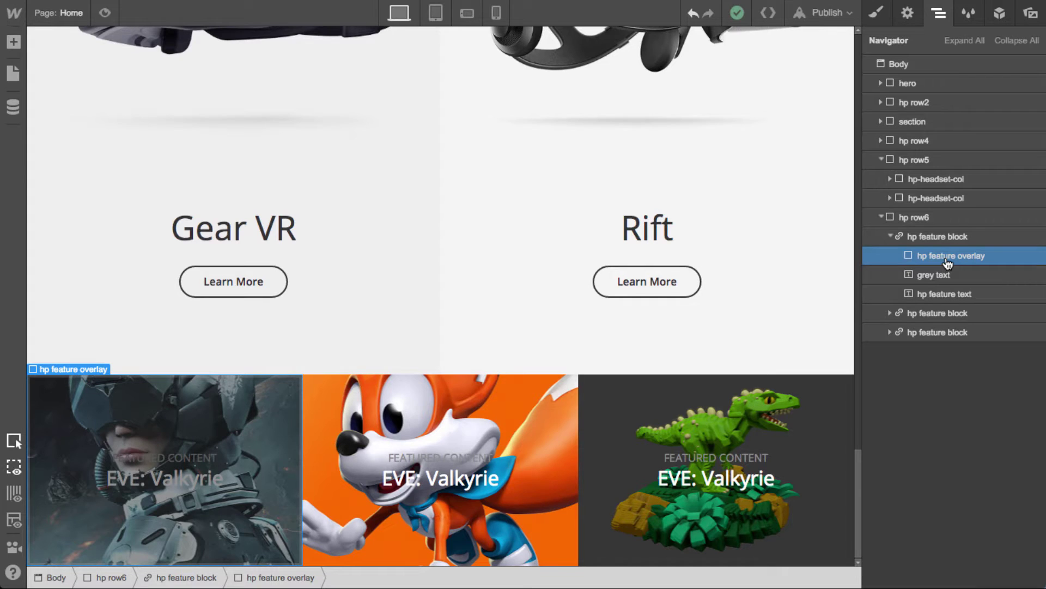
left_click_drag(949, 263, 964, 304)
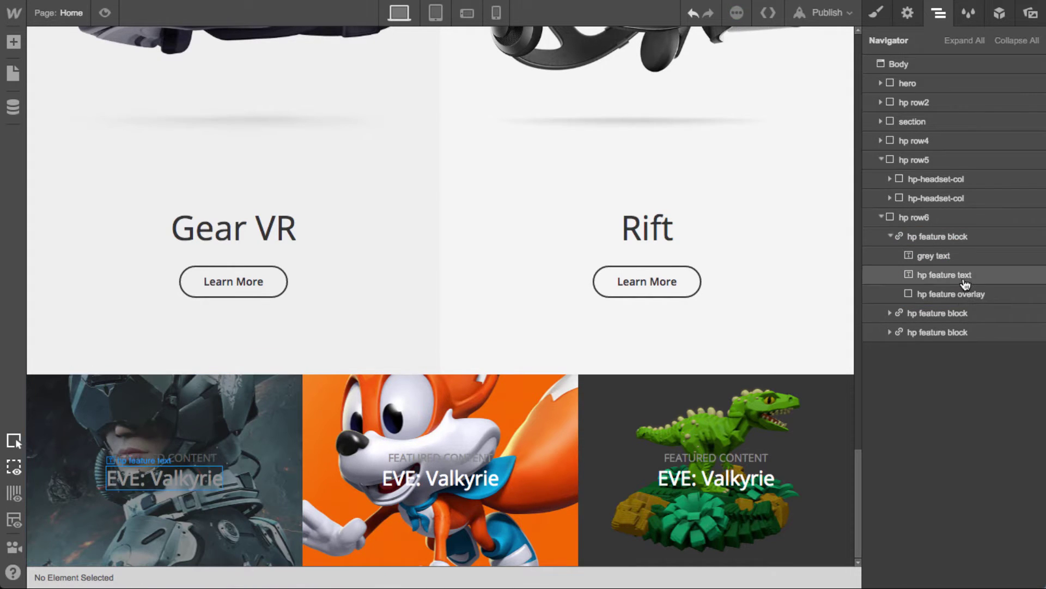
left_click(965, 297)
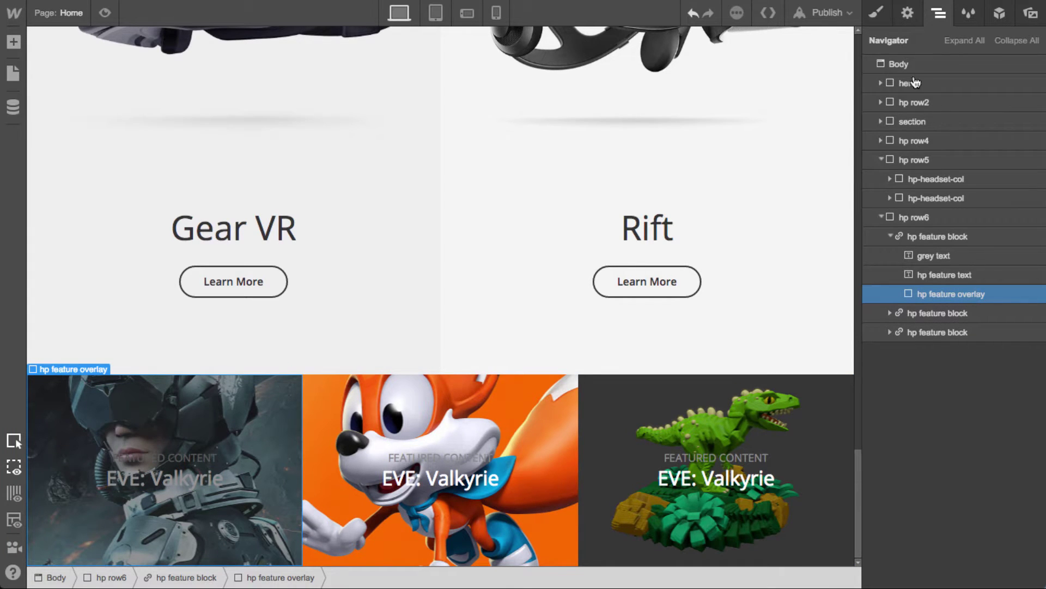
Try a z-index of 0 on the feature overlay and clear it again
left_click(877, 12)
scroll(987, 509, "down", 3)
left_click(1002, 568)
type("0")
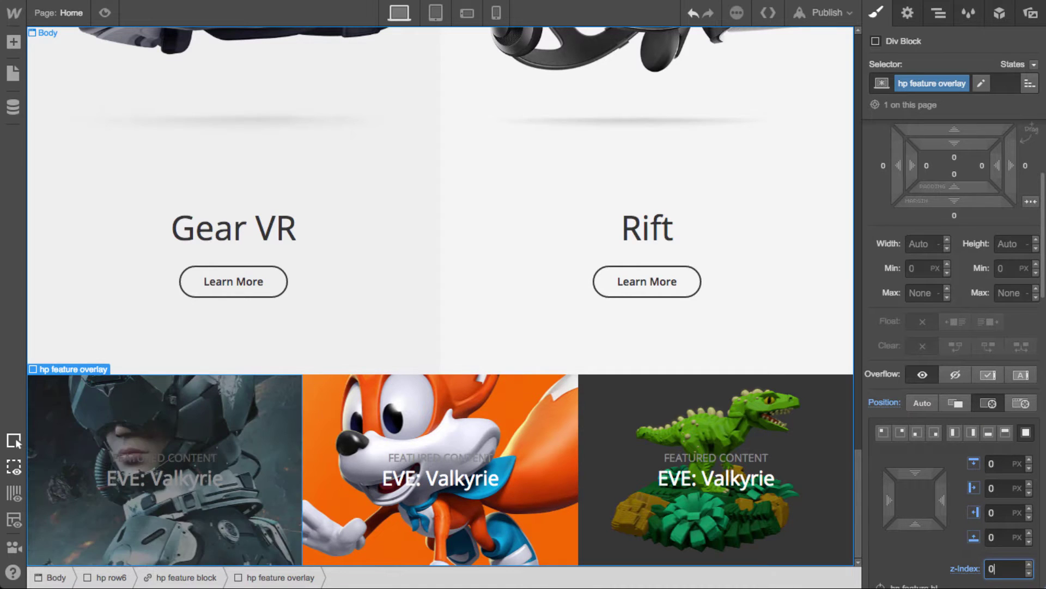
left_click(961, 568)
left_click(992, 502)
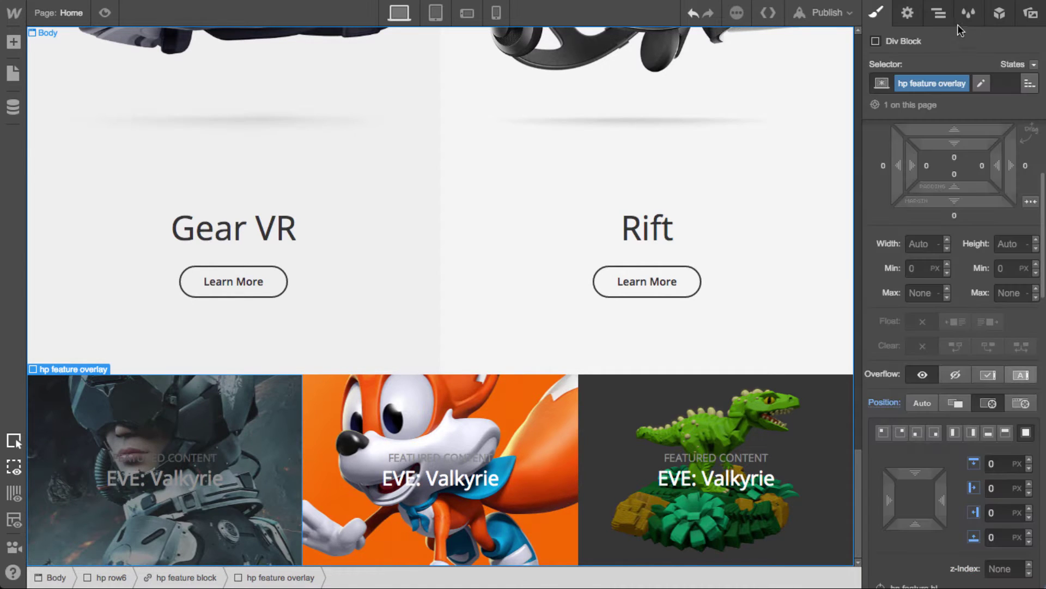
Add a div block to the first feature block above the overlay and move both text blocks into it
key("a")
left_click_drag(66, 210, 943, 297)
left_click(951, 16)
left_click_drag(939, 257, 941, 289)
left_click(932, 256)
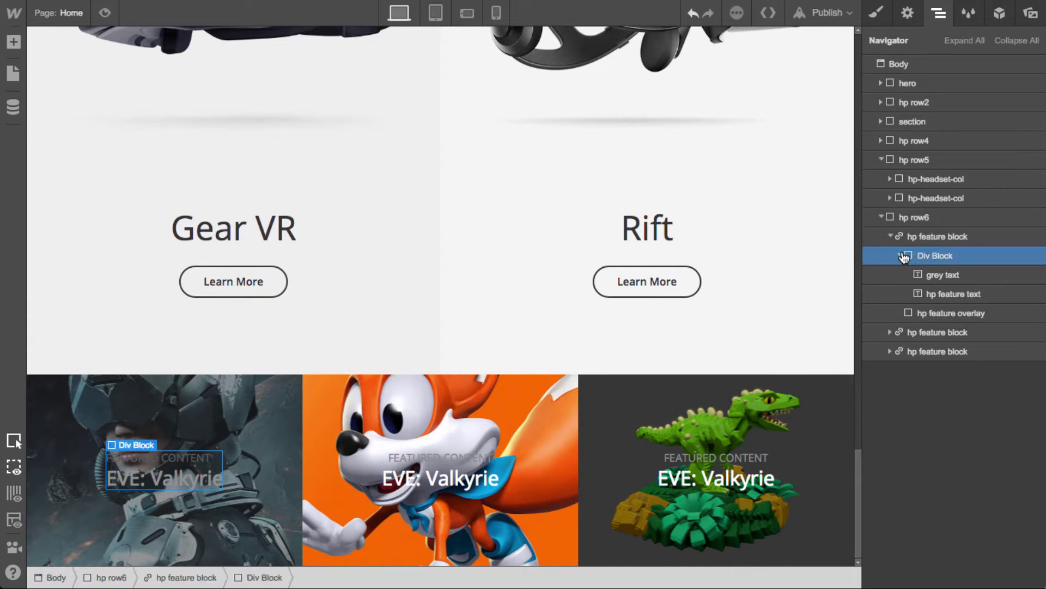
left_click(899, 256)
Give the div block that holds the two texts a class named "hp feature text wrapper"
left_click(876, 12)
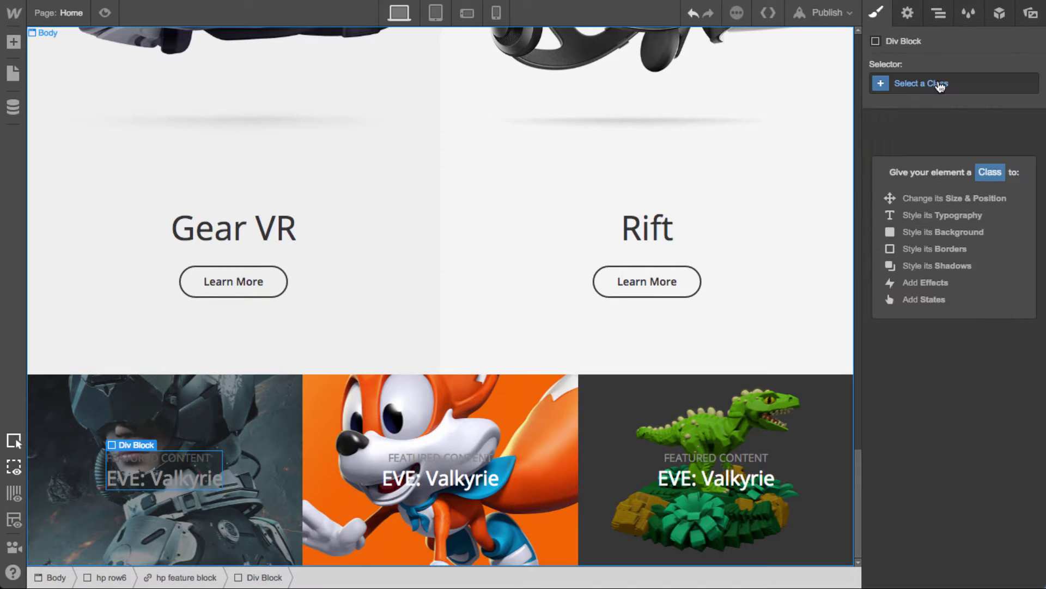
left_click(938, 83)
type("feature")
key("ctrl+a")
type("hp feature te")
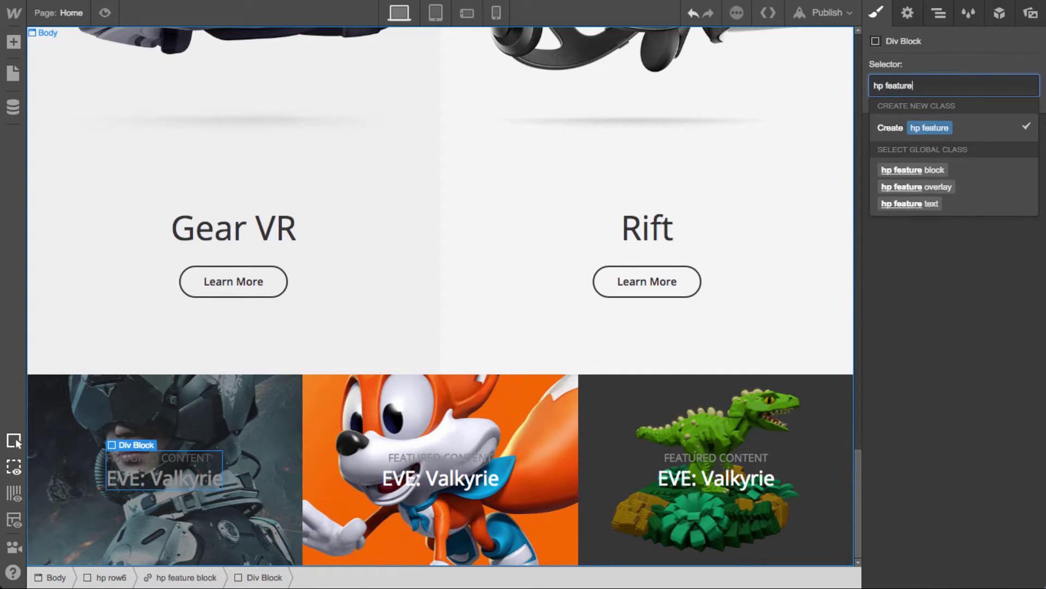
key("BackSpace")
type("text wrapper")
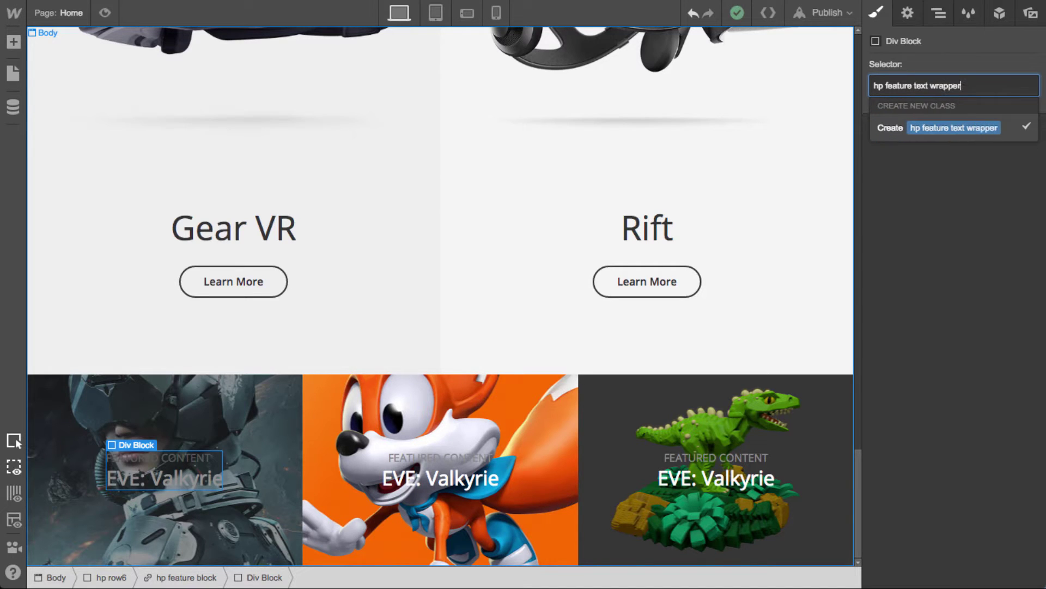
key("Return")
Set the "hp feature text wrapper" class to relative position with a z-index of 1
scroll(958, 484, "down", 2)
left_click(956, 490)
scroll(975, 507, "down", 2)
left_click(1001, 530)
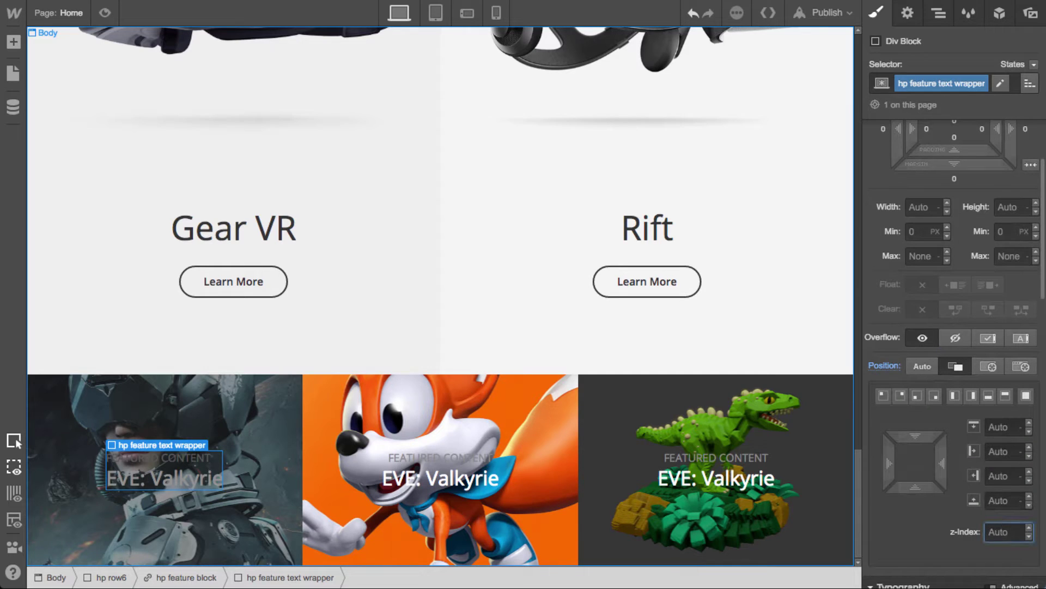
type("1")
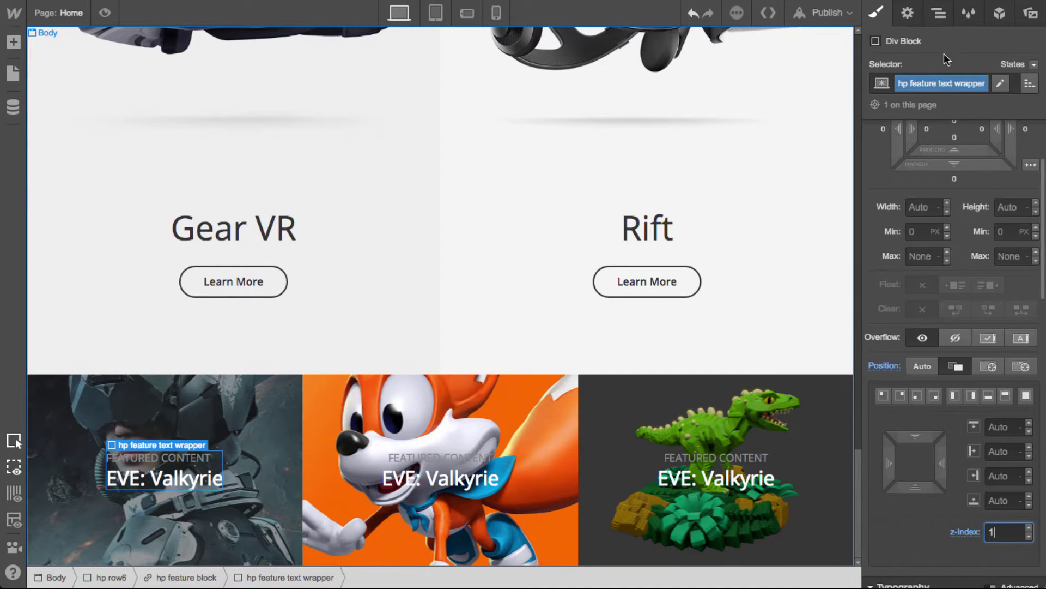
Compare the position and z-index settings of the feature text wrapper and the feature overlay
left_click(940, 18)
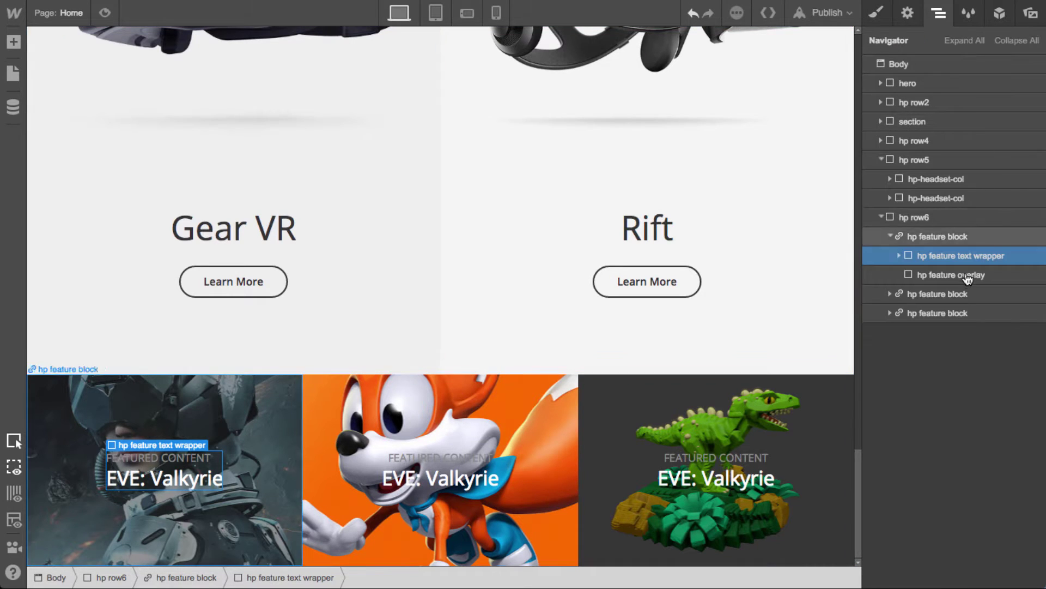
left_click(966, 276)
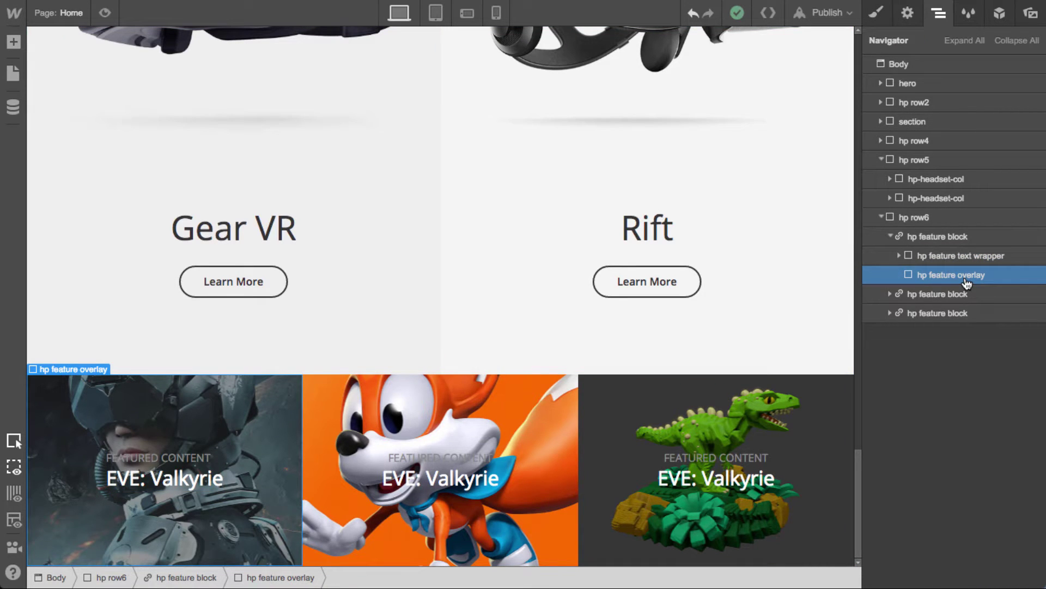
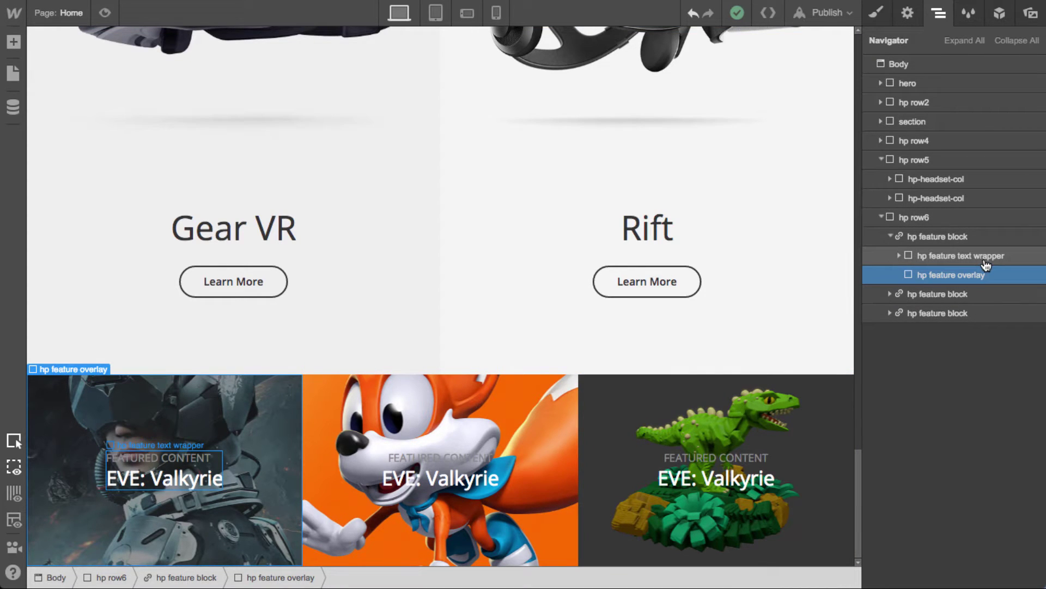
left_click(985, 260)
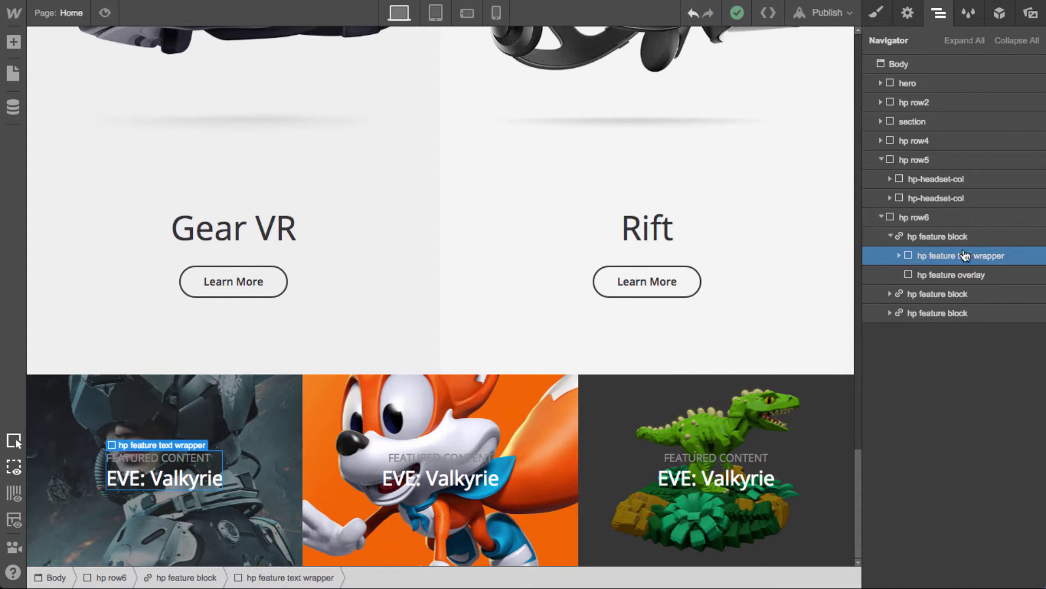
left_click(877, 13)
scroll(951, 404, "down", 5)
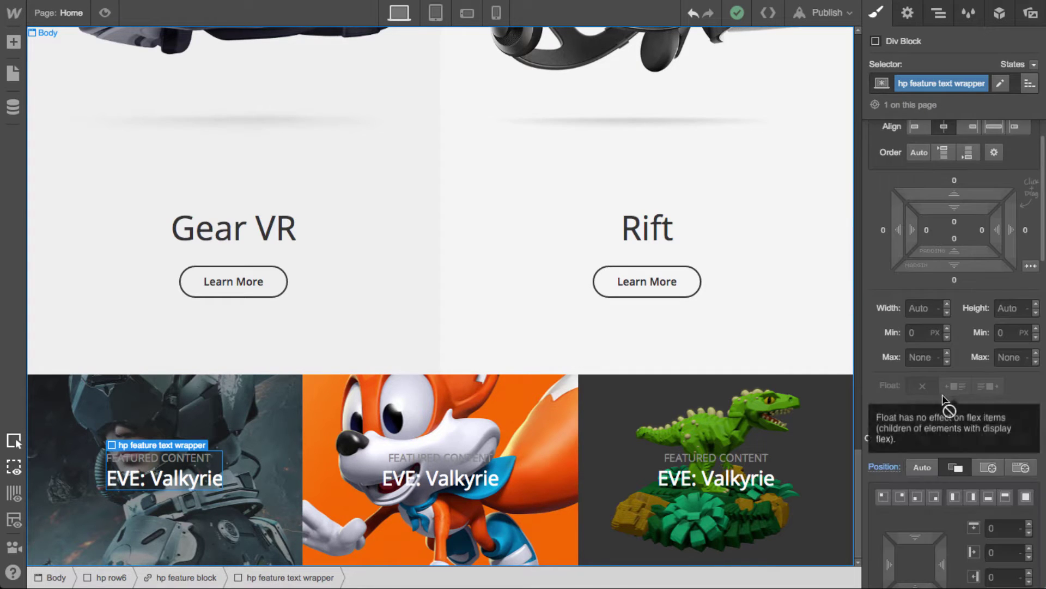
scroll(963, 482, "down", 3)
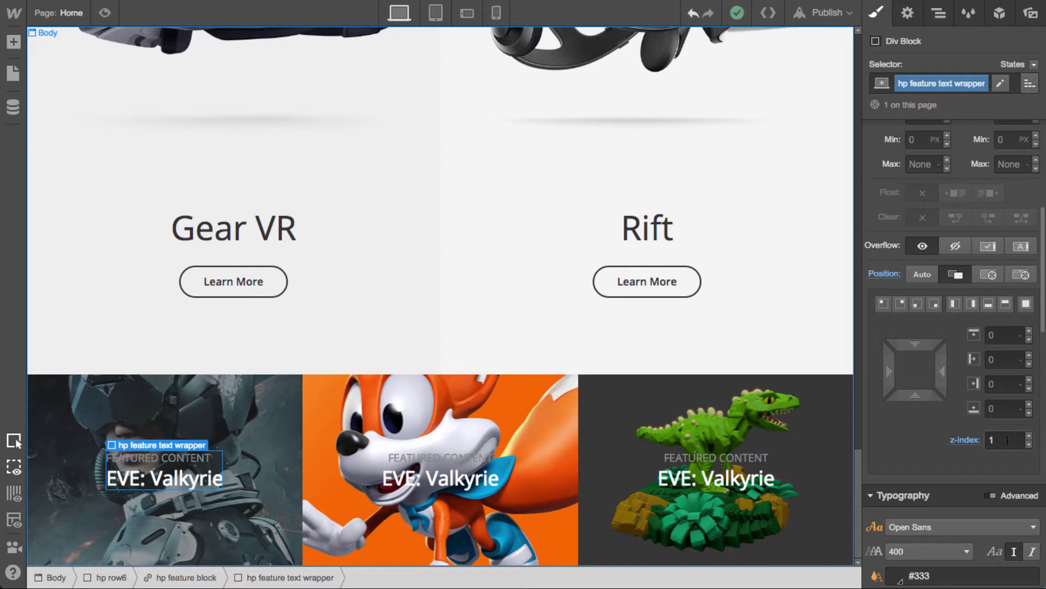
left_click(938, 13)
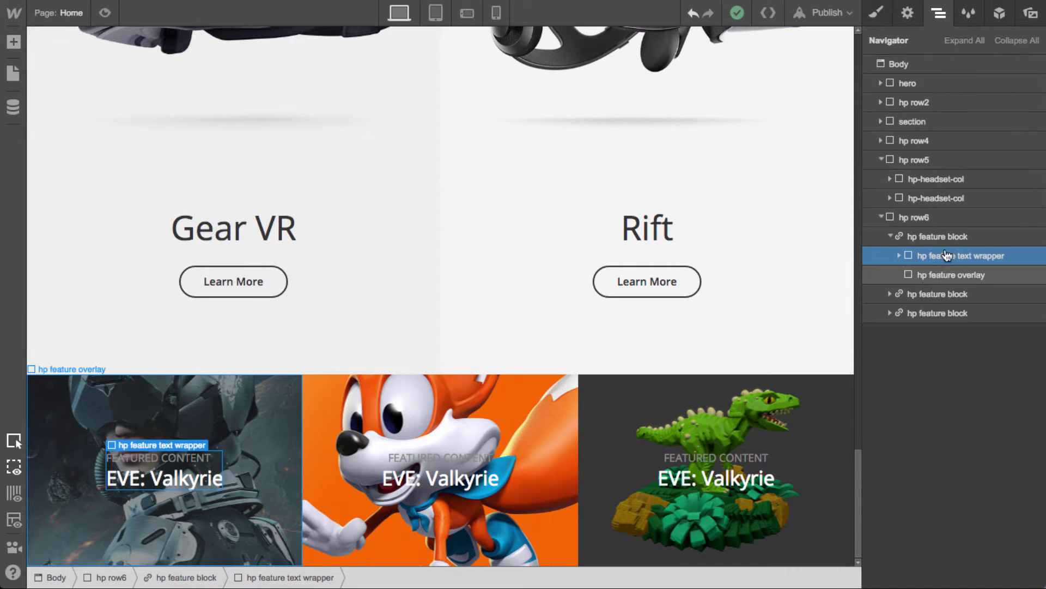
left_click(944, 277)
key("s")
scroll(975, 483, "down", 3)
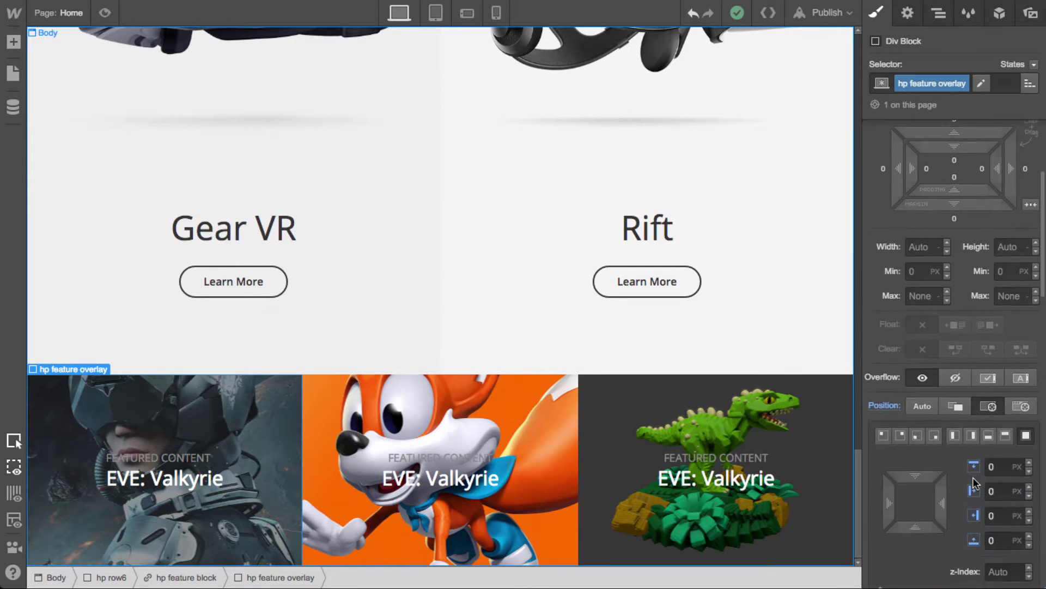
Examine the feature overlay's place in the element hierarchy and its position, background, shadow and transition settings
scroll(987, 523, "down", 2)
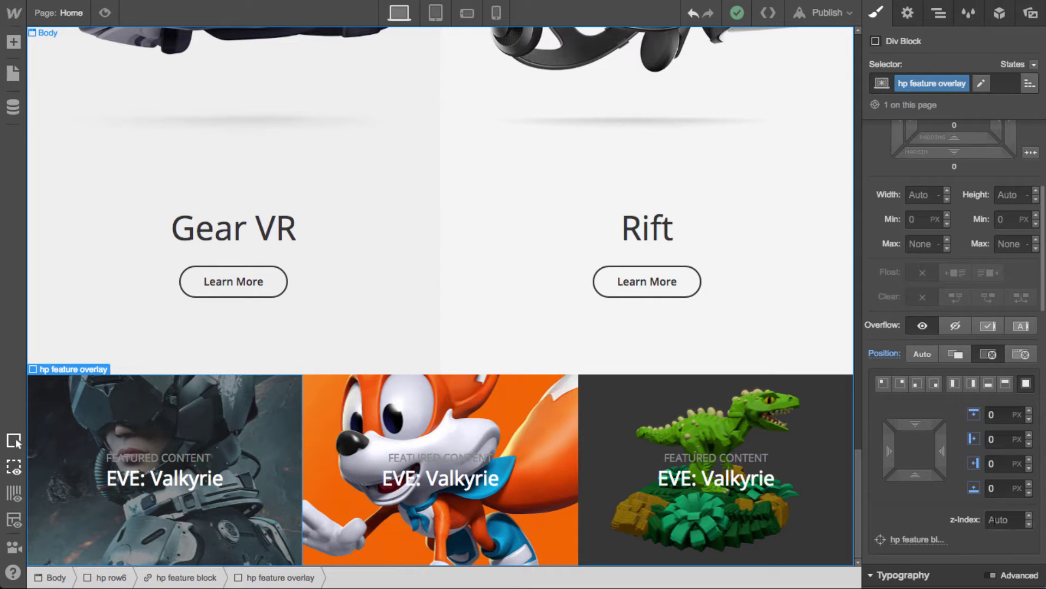
left_click(938, 13)
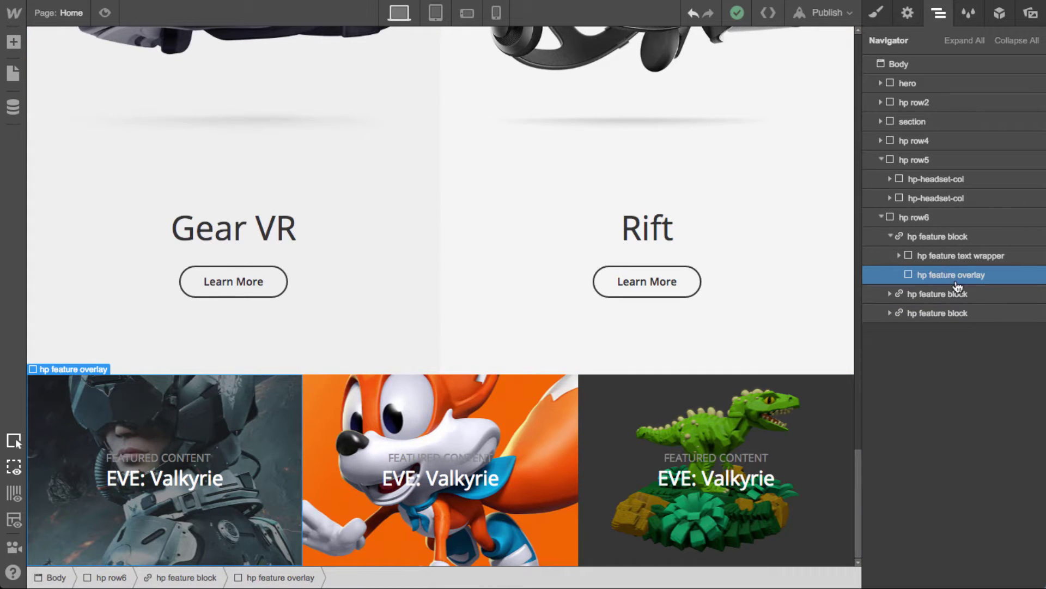
left_click(889, 15)
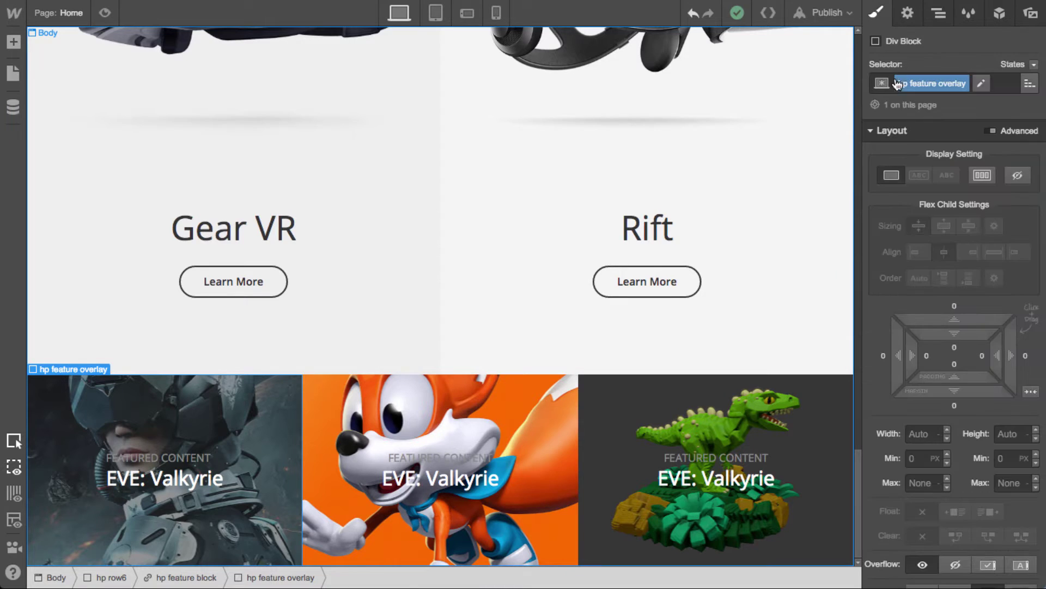
scroll(953, 366, "down", 5)
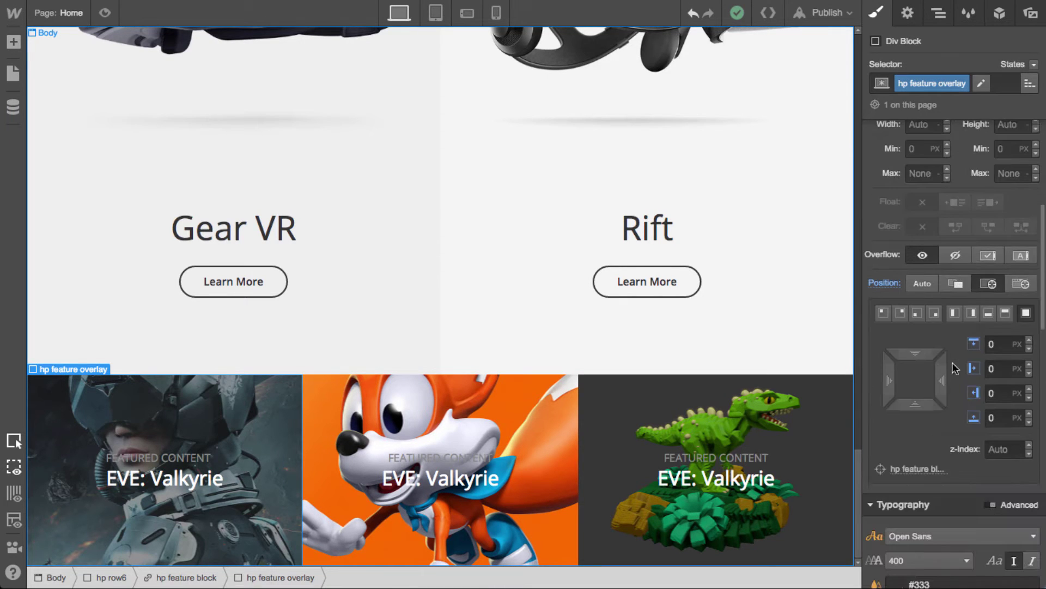
scroll(954, 368, "down", 8)
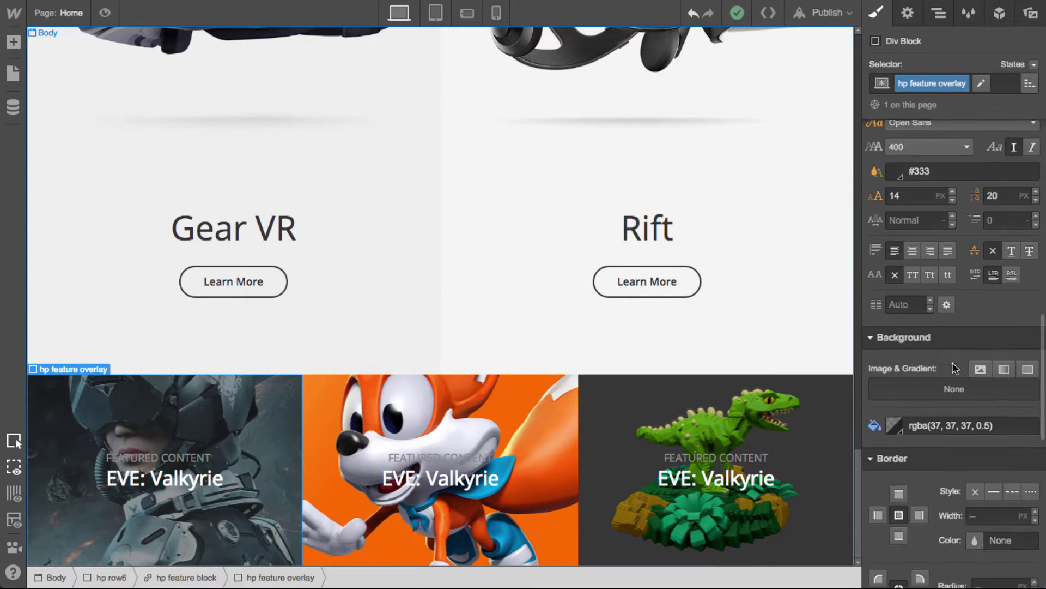
scroll(959, 390, "down", 8)
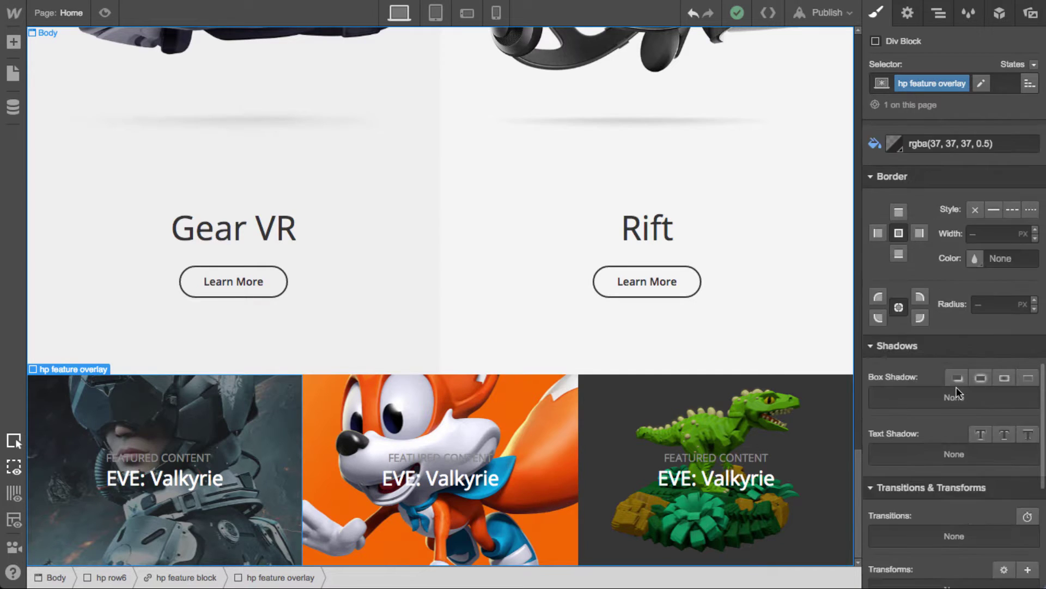
Add an Opacity transition of 200 ms with ease timing to the hp feature overlay
left_click(1020, 481)
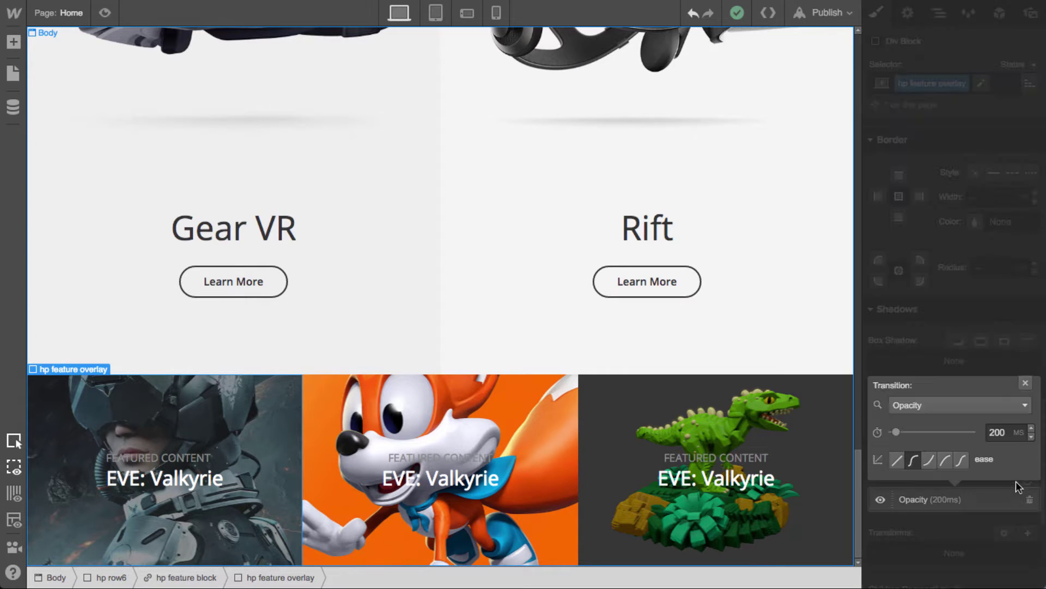
left_click(959, 407)
left_click(997, 435)
left_click(1026, 383)
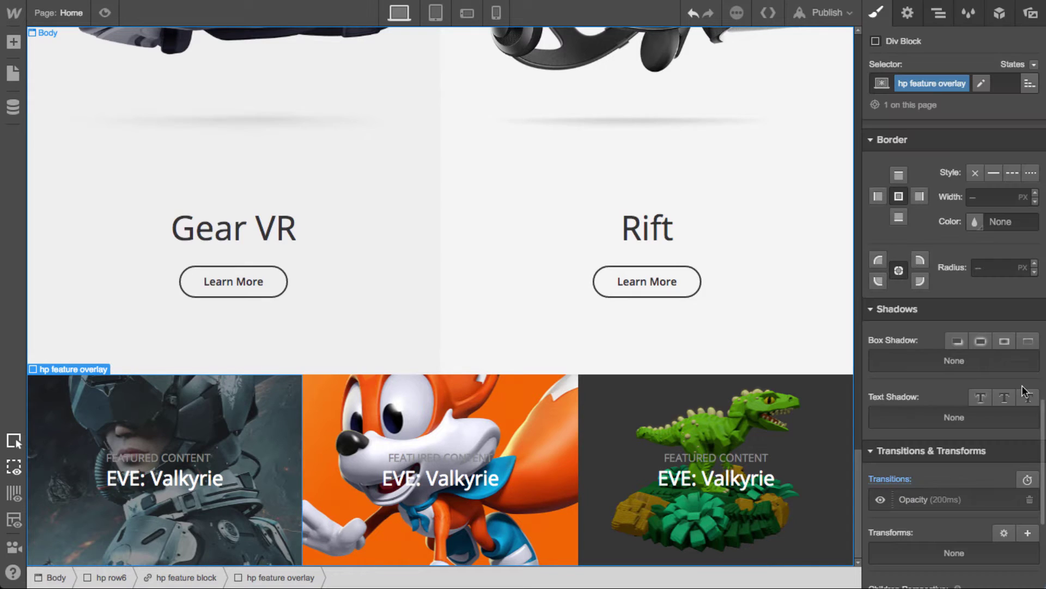
Set the Hover state opacity of the hp feature overlay to 0%
left_click(1030, 67)
left_click(1007, 94)
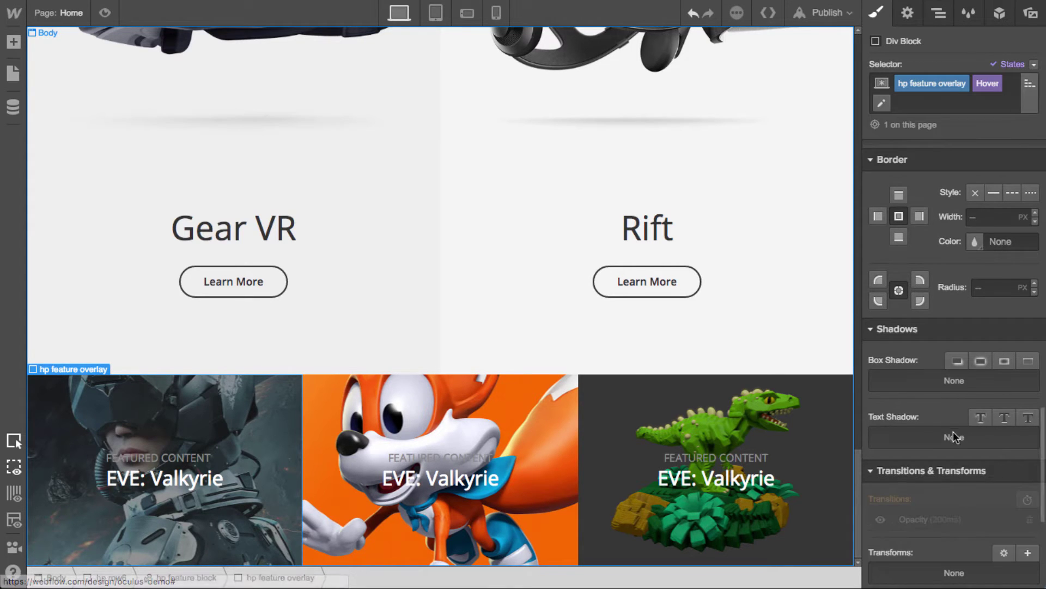
scroll(951, 512, "down", 5)
scroll(965, 567, "down", 1)
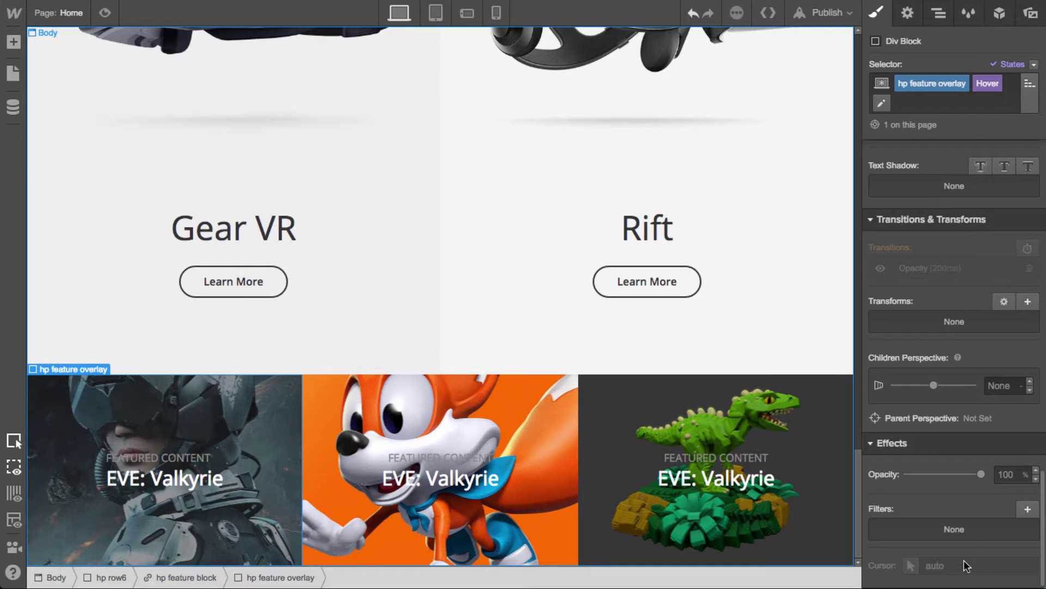
left_click_drag(981, 474, 876, 484)
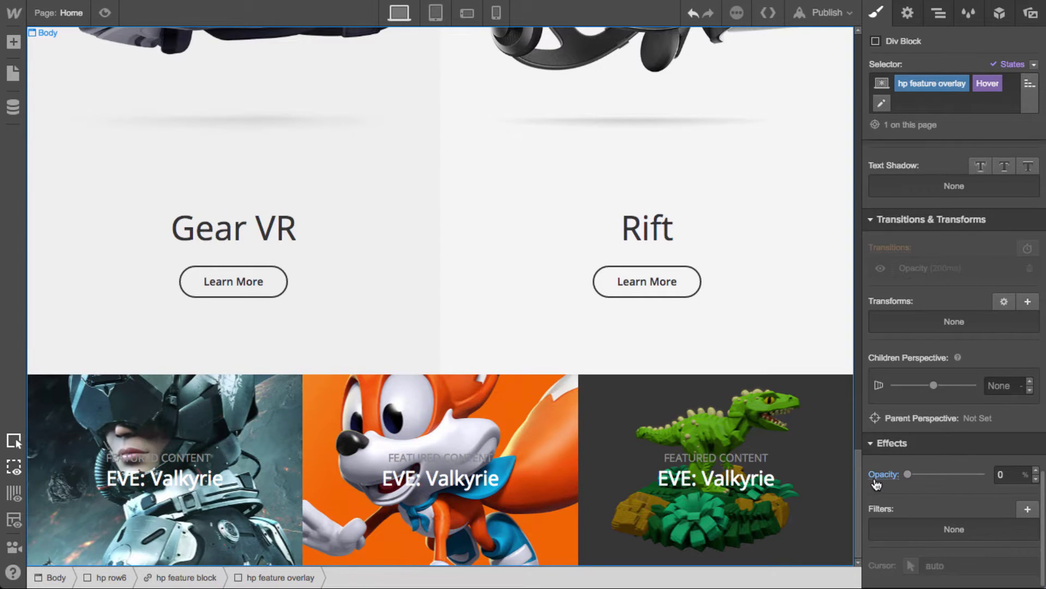
Preview the overlay's hover effect on the first feature block, return to editing and reselect the overlay
left_click(104, 13)
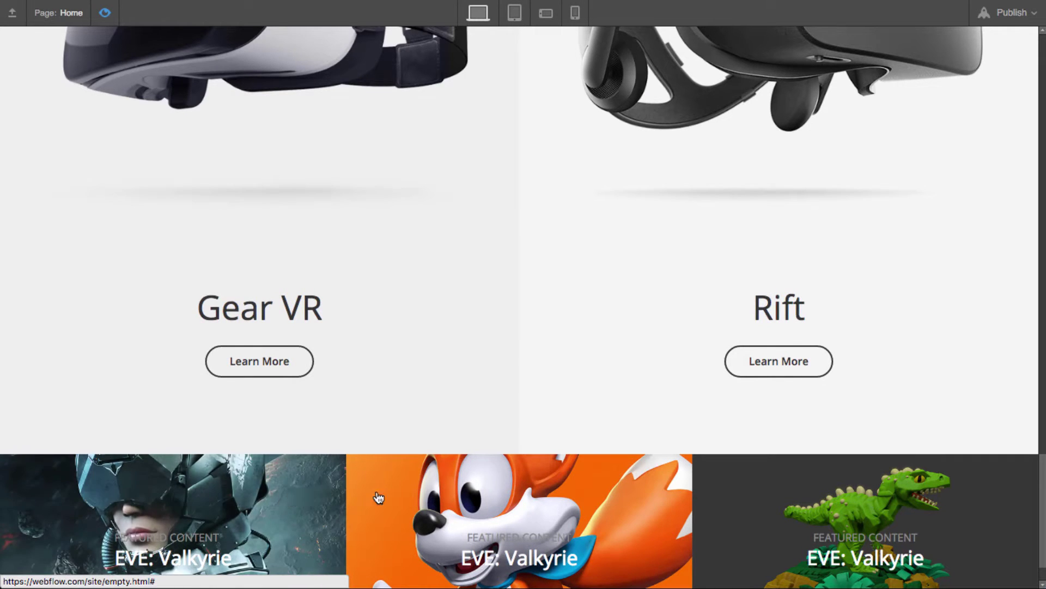
left_click(105, 13)
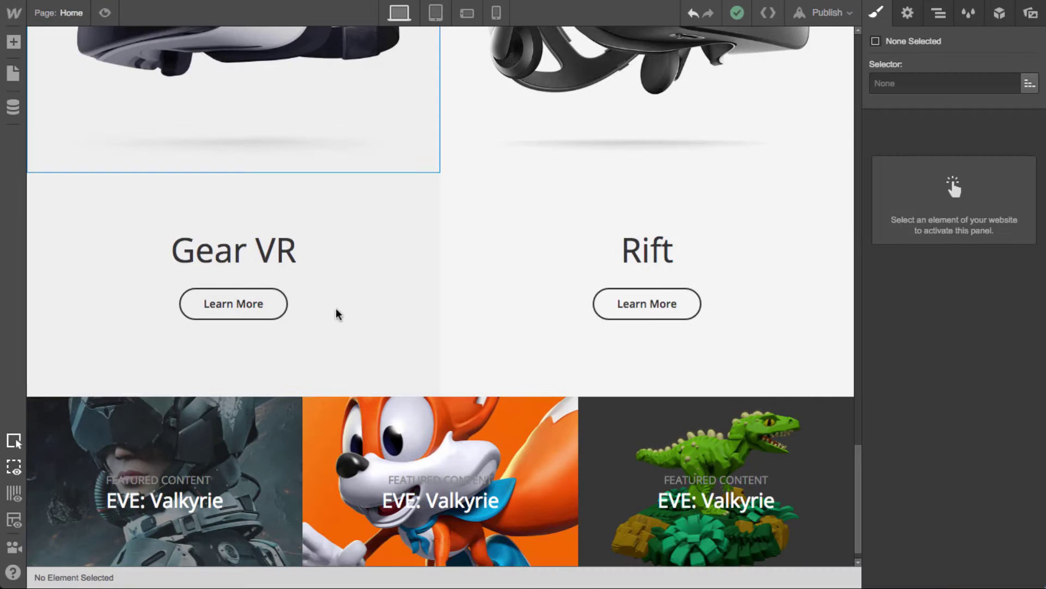
scroll(316, 349, "down", 1)
left_click(258, 404)
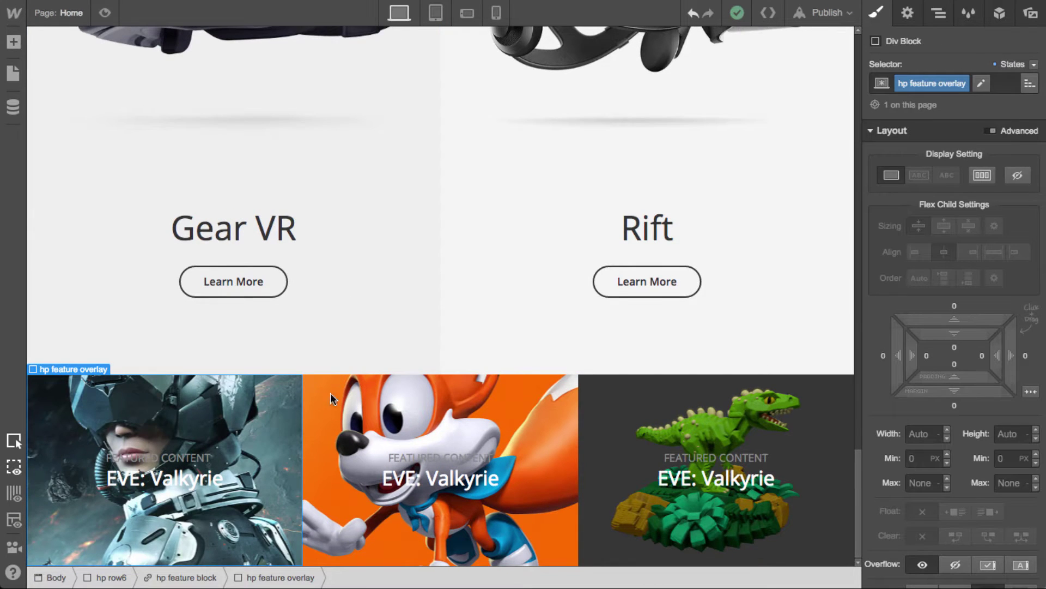
Examine how the hp feature overlay is nested in its hp feature block within the page's element hierarchy
left_click(939, 16)
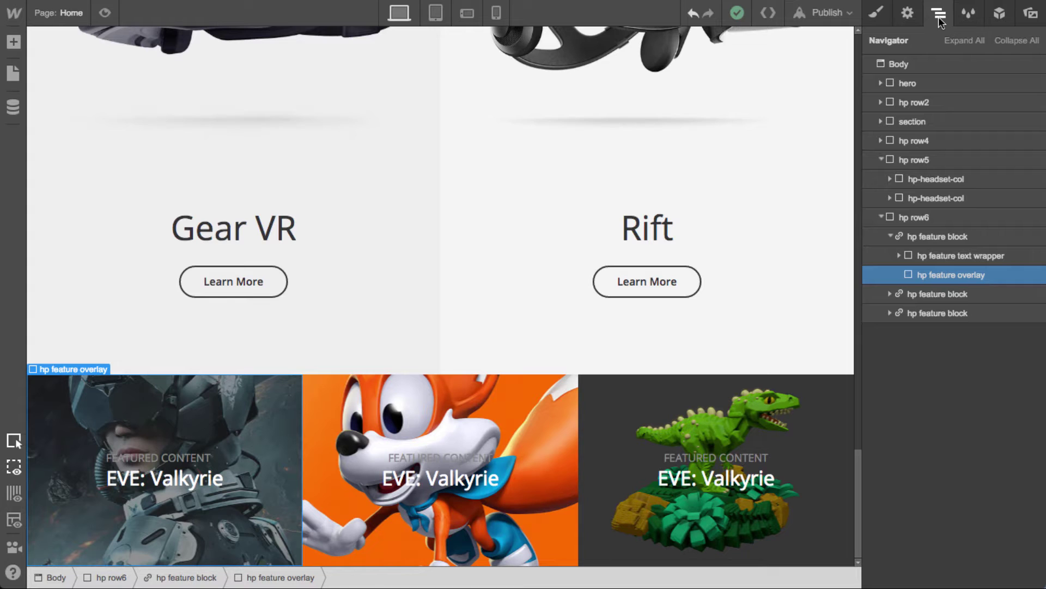
left_click(959, 238)
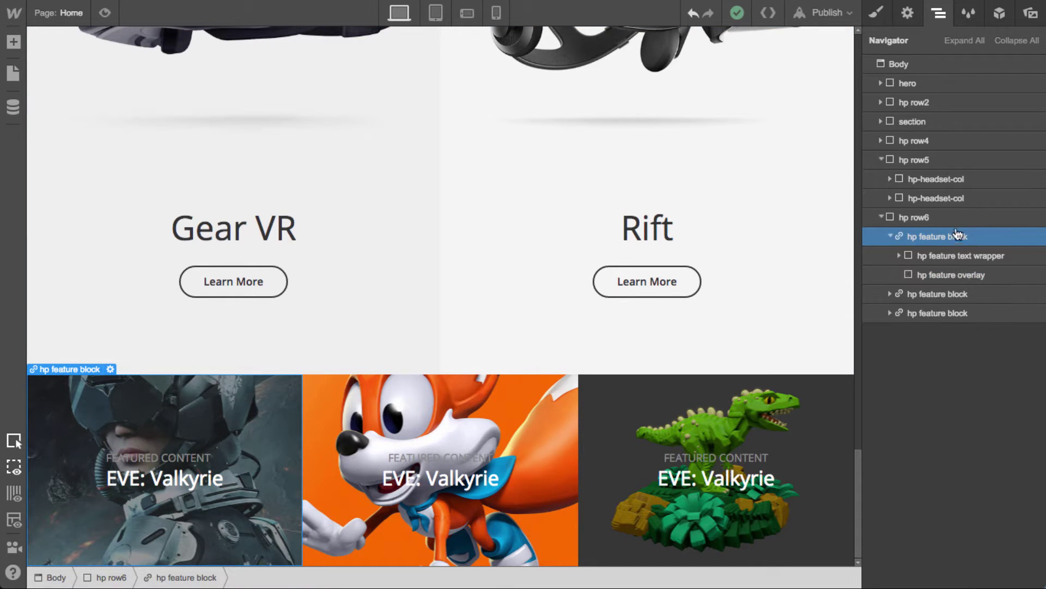
left_click(975, 276)
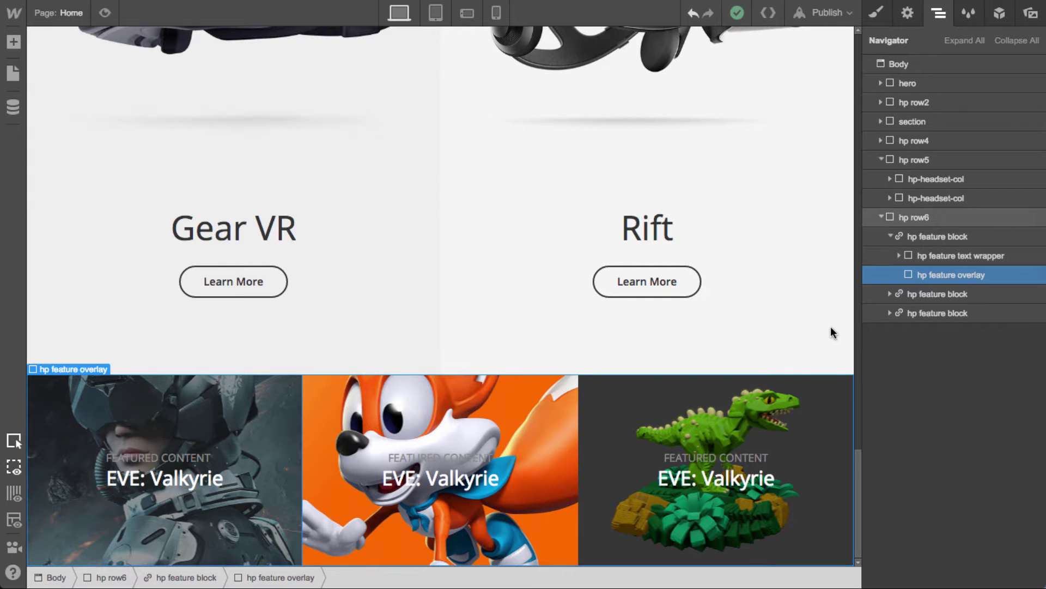
Remove the eve combo class from the first hp feature block in hp row6
left_click(989, 239)
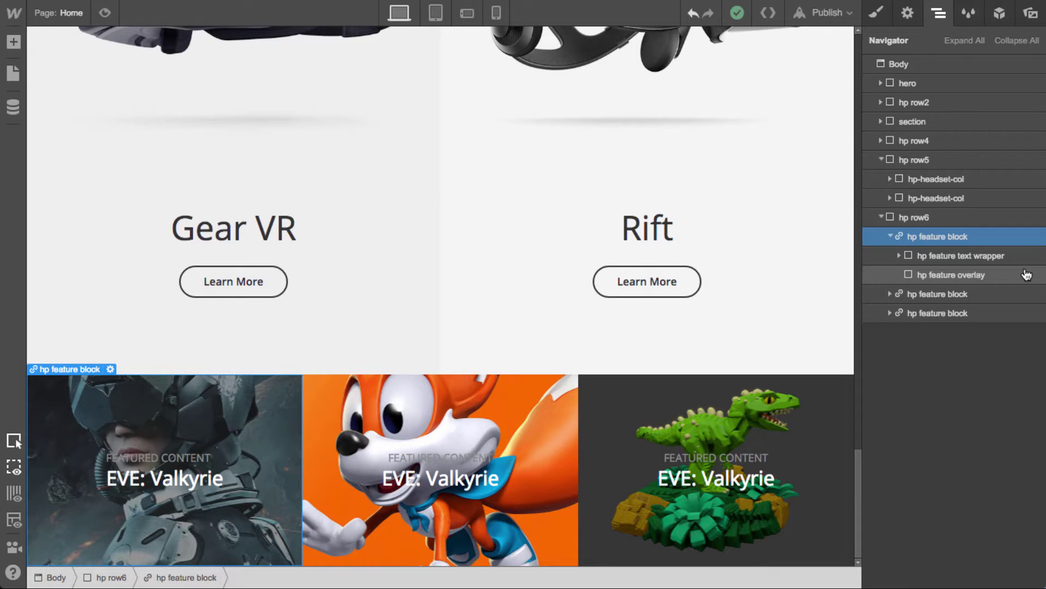
left_click(881, 14)
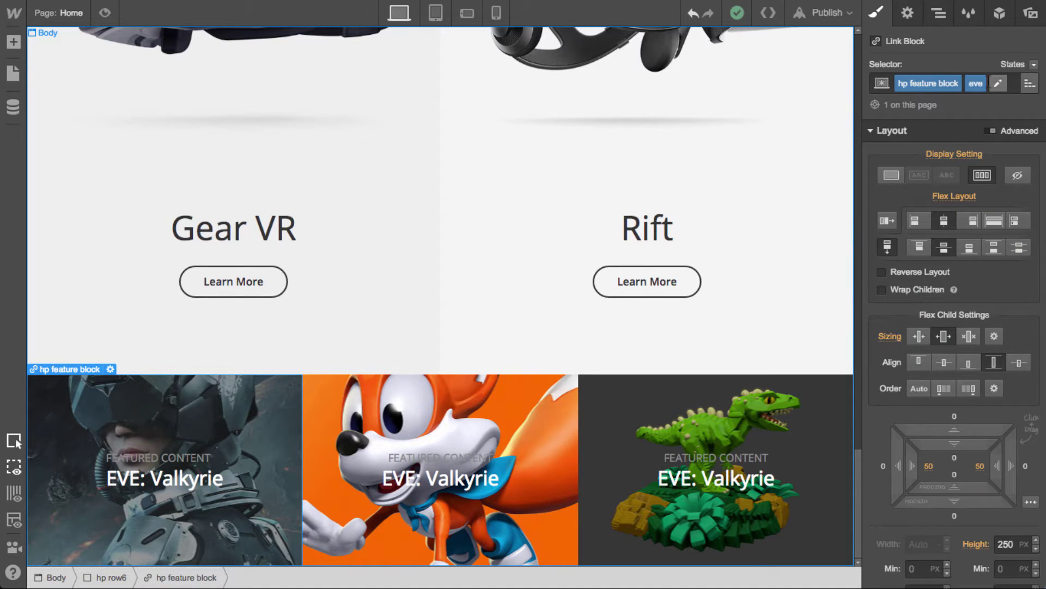
left_click(968, 85)
left_click(960, 93)
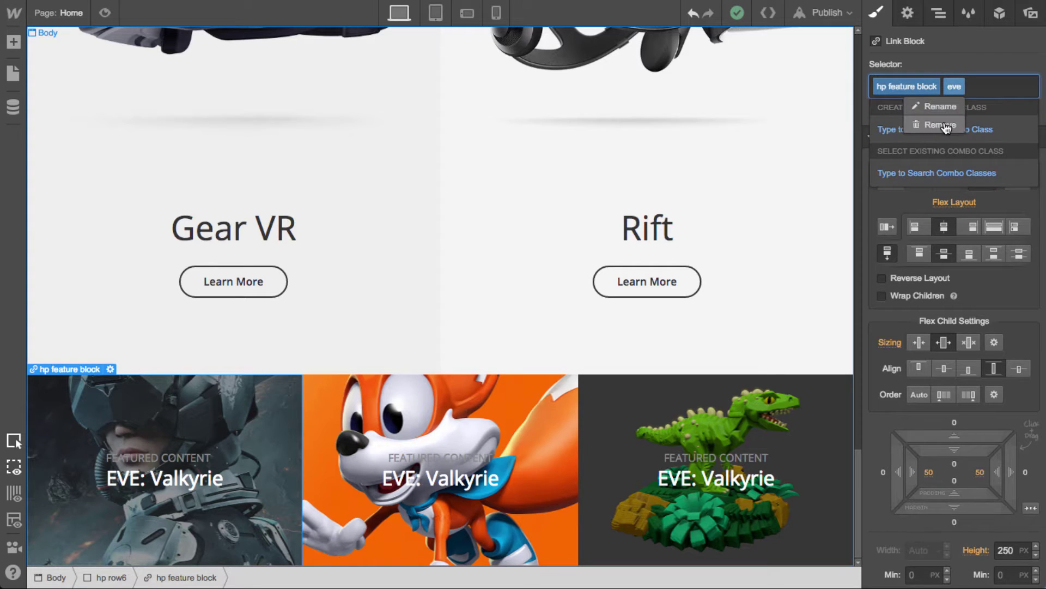
left_click(944, 121)
left_click(987, 267)
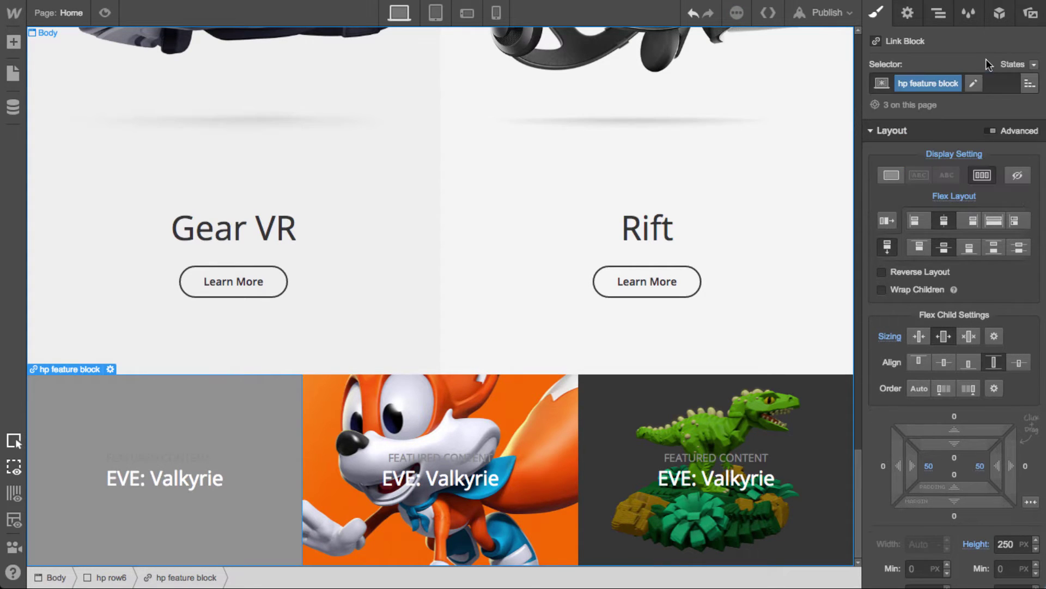
Set the overflow of the hp feature block class to Hidden
scroll(1011, 299, "down", 8)
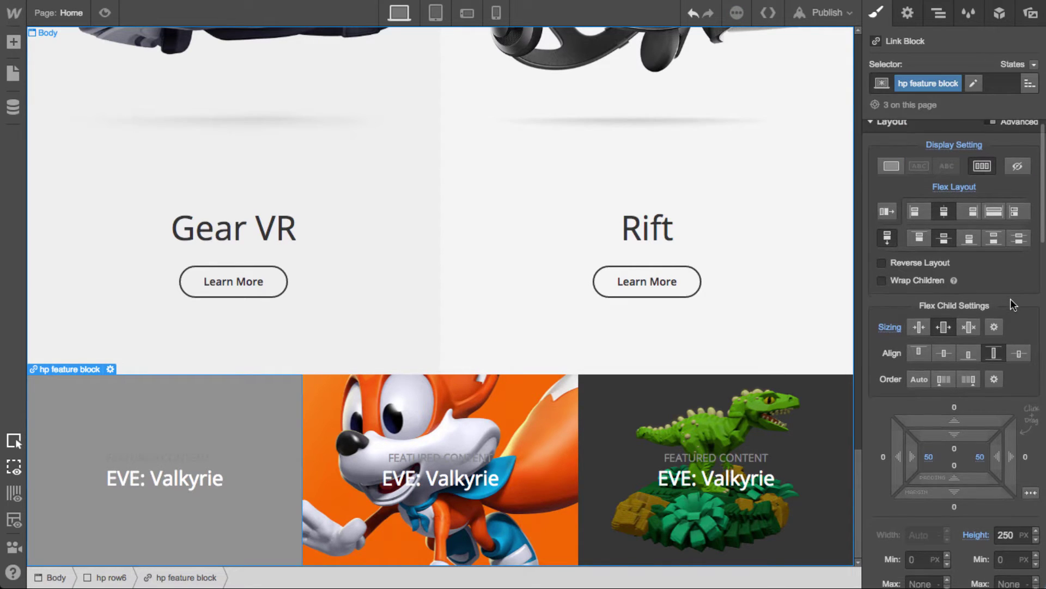
scroll(958, 414, "down", 1)
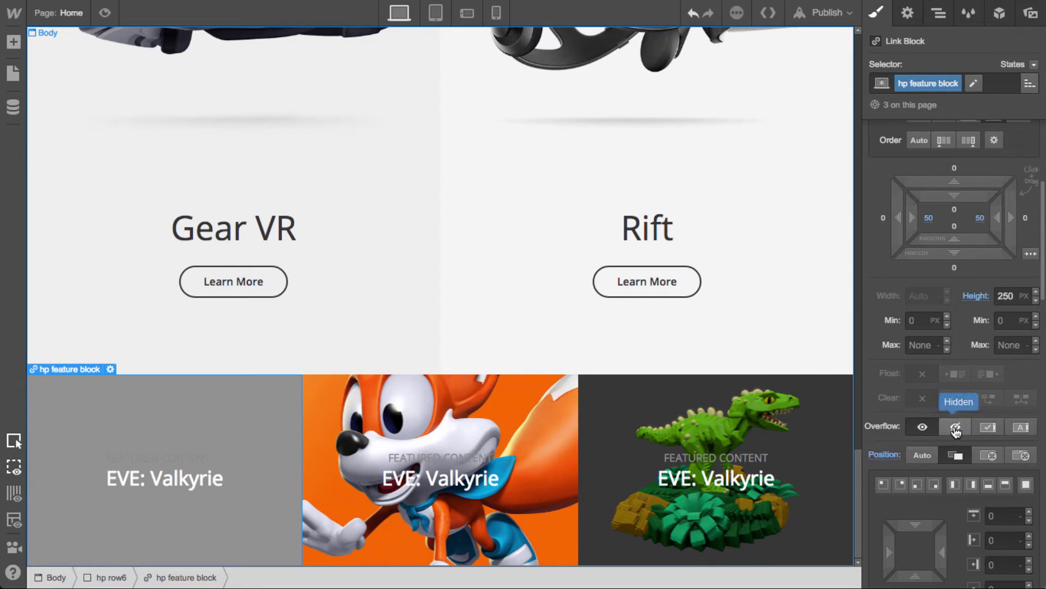
left_click(955, 429)
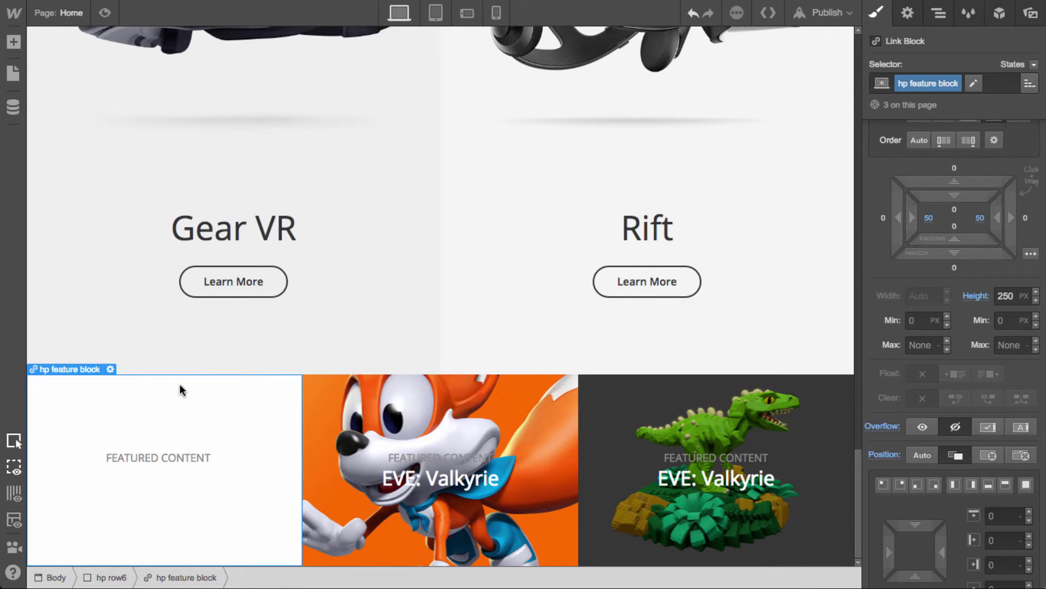
Insert the EVE: Valkyrie helmeted pilot image from the assets into the first hp feature block, keeping its default image settings
left_click(938, 13)
key("a")
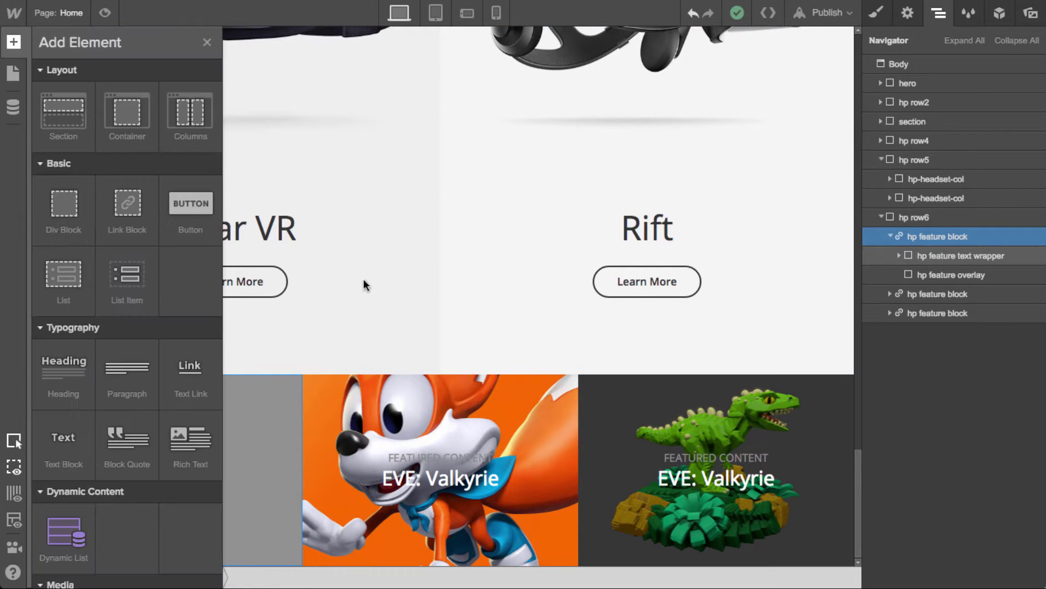
left_click(1031, 14)
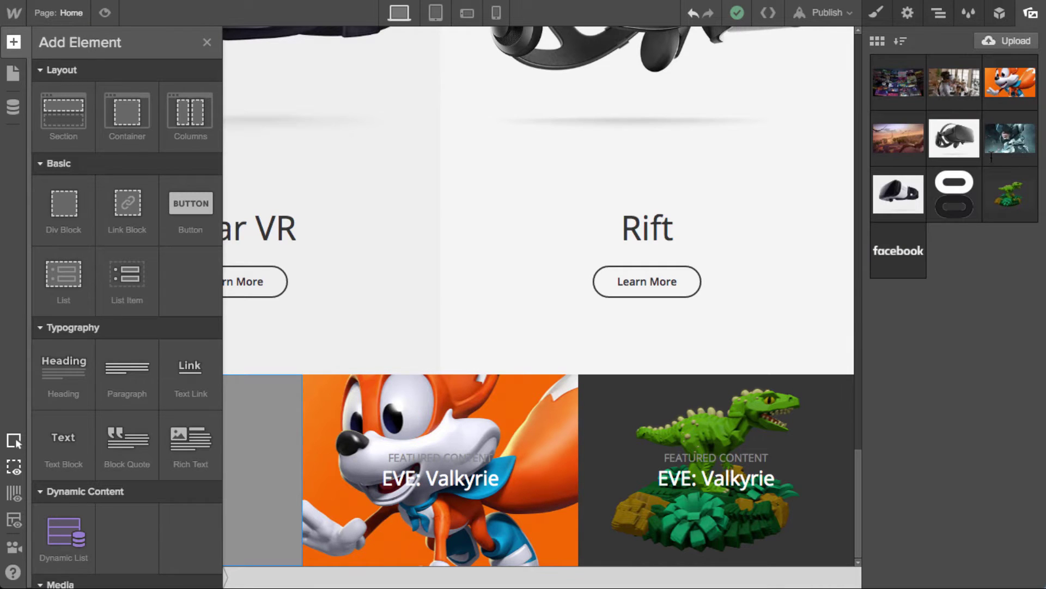
left_click_drag(997, 150, 976, 280)
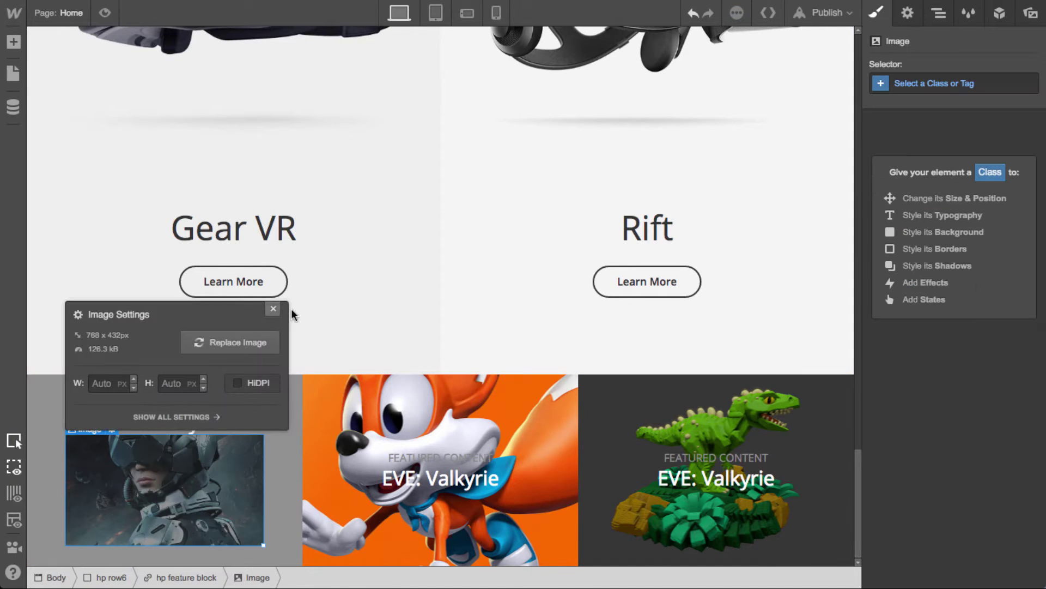
left_click(273, 309)
Create the class "hp feature img" for the inserted image
left_click(968, 87)
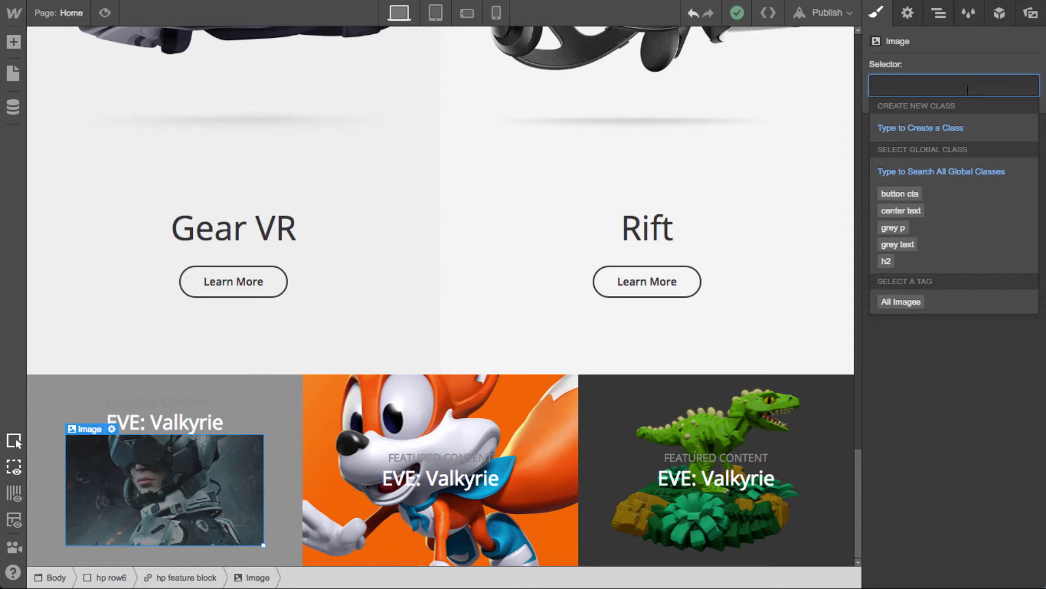
type("hp feature")
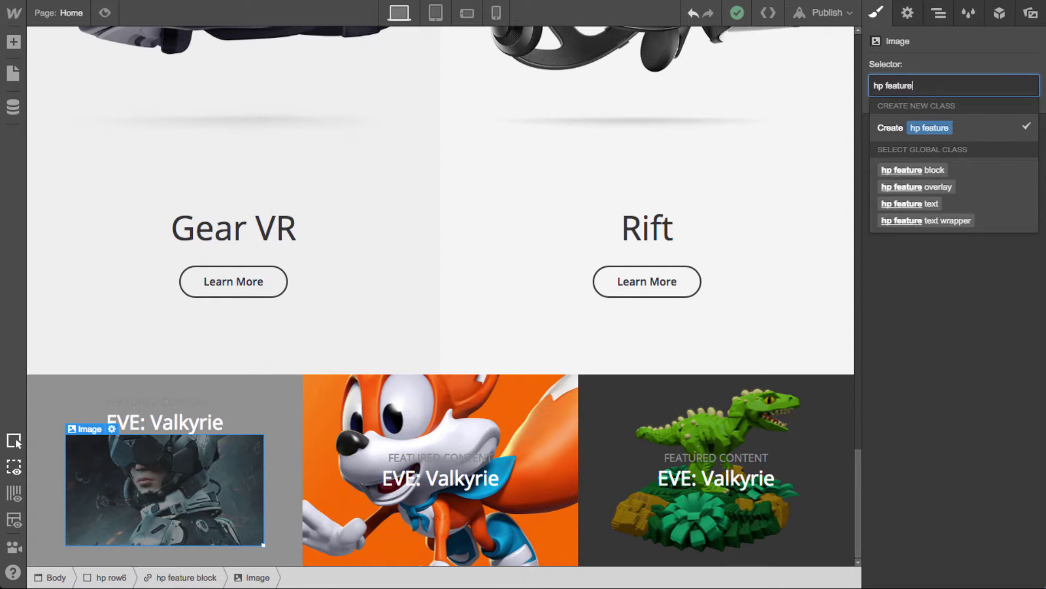
type(" img")
key("Return")
Position the hp feature img absolutely with the full-cover preset, using 0 px offsets on all four sides
scroll(1005, 390, "down", 5)
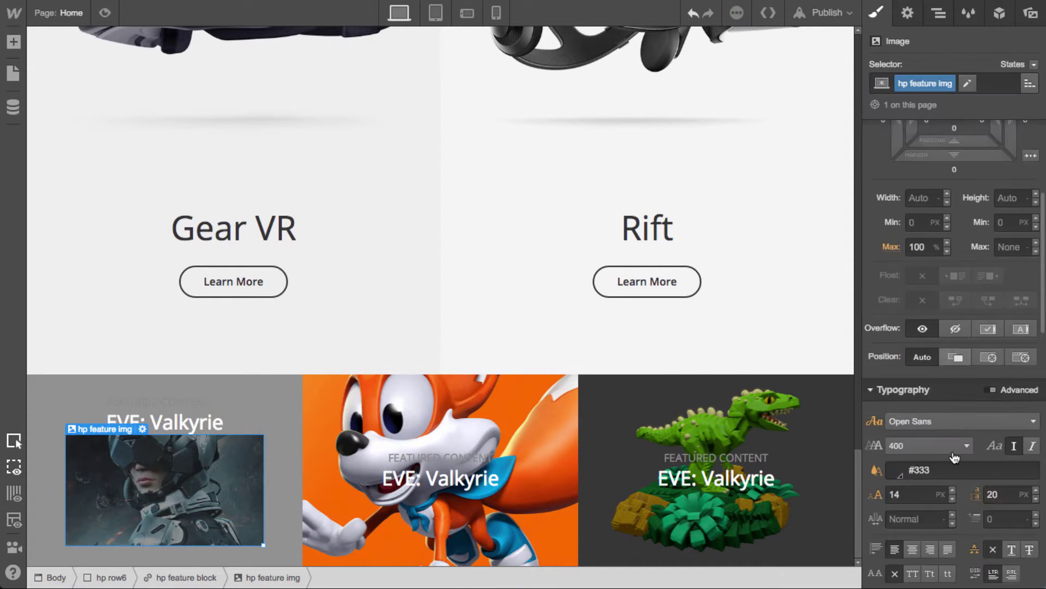
left_click(988, 357)
scroll(984, 479, "down", 1)
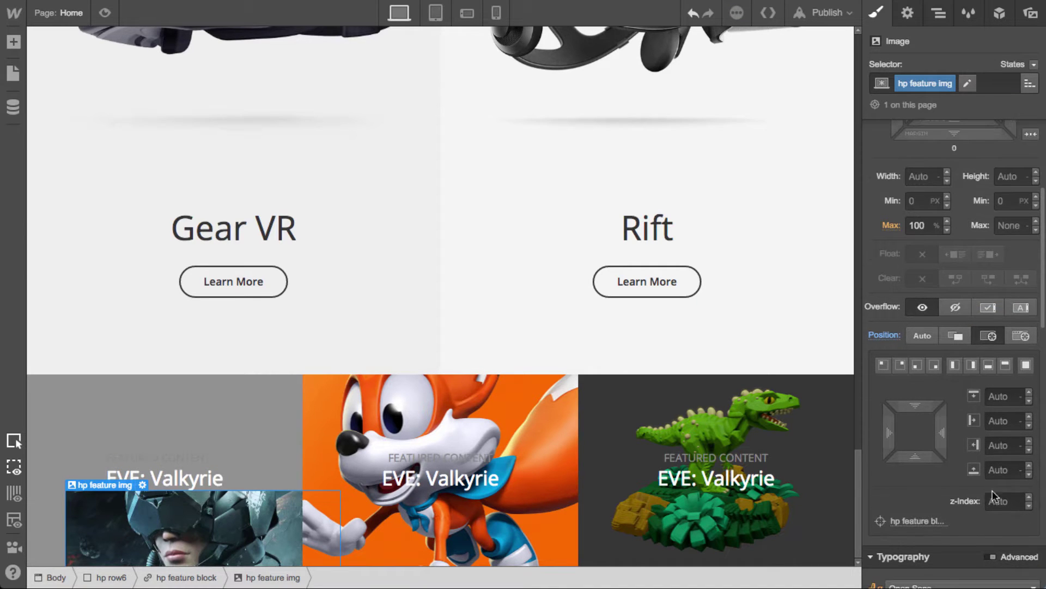
left_click(1026, 364)
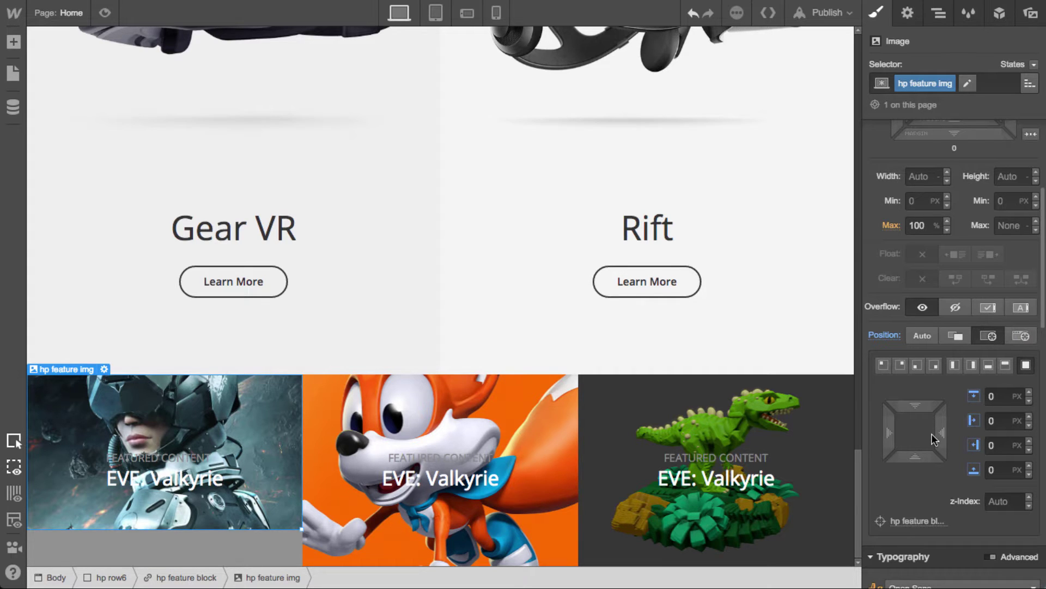
Anchor the image to the top left of its block and set its top and left offsets to 50%
scroll(932, 439, "down", 2)
scroll(934, 439, "down", 1)
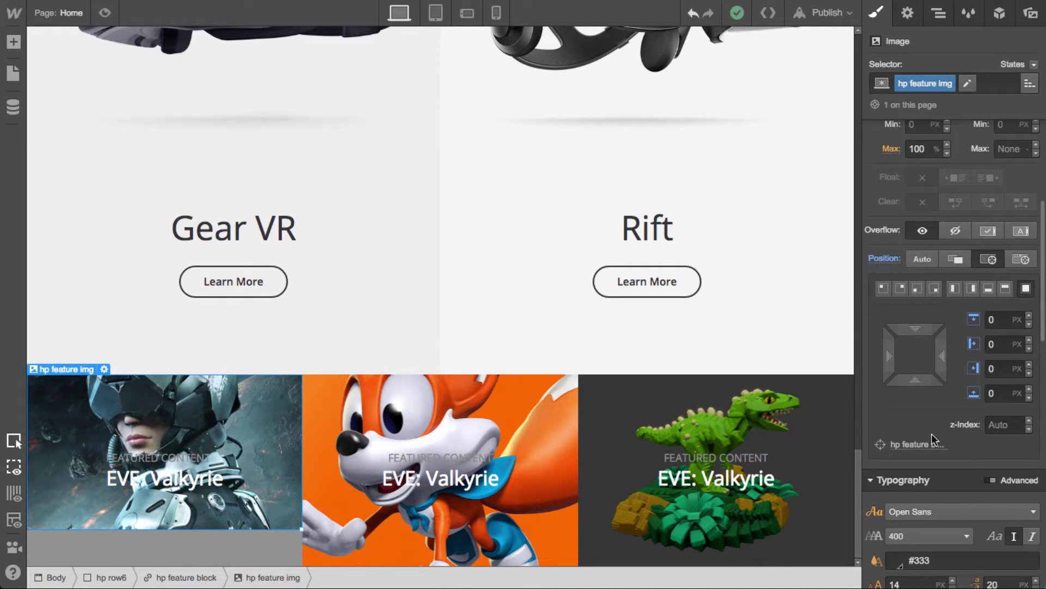
left_click(883, 288)
left_click(1002, 322)
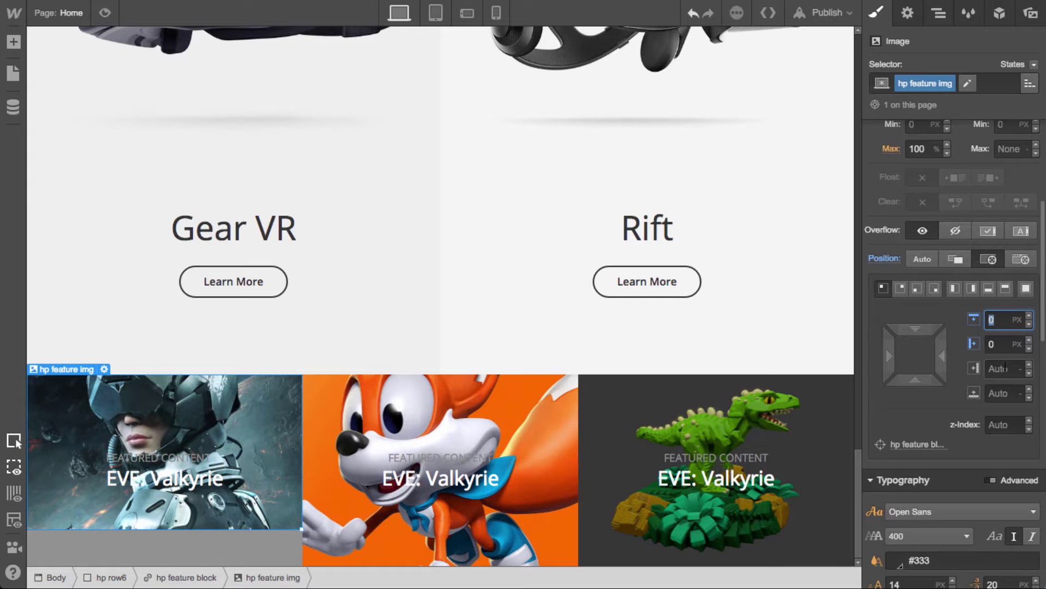
type("50%")
key("Tab")
type("50%")
key("Tab")
Add a Move transform of -50% on X and -50% on Y to the hp feature img
scroll(959, 381, "down", 5)
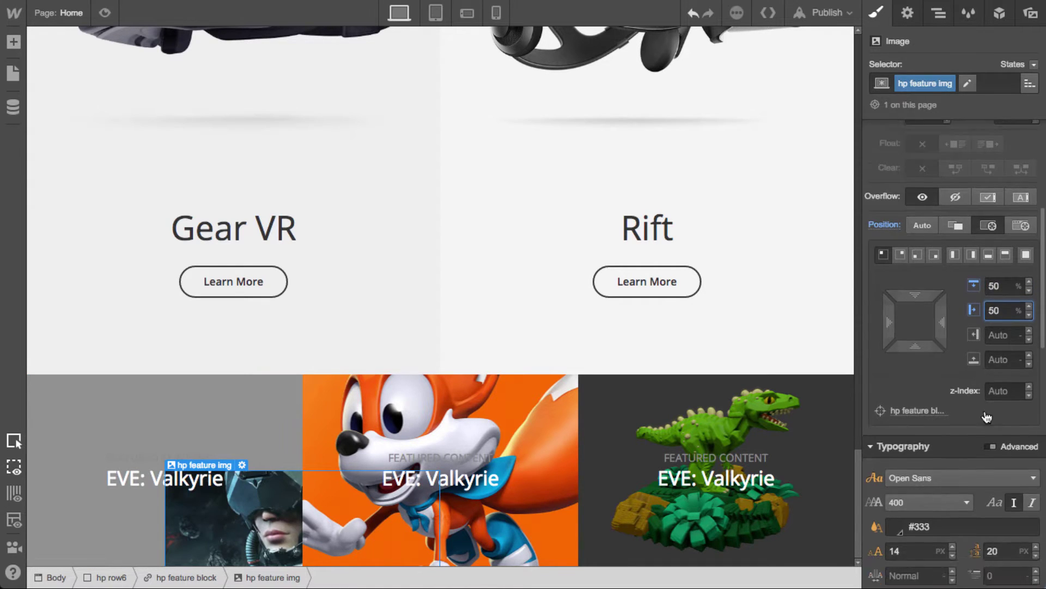
scroll(986, 417, "down", 10)
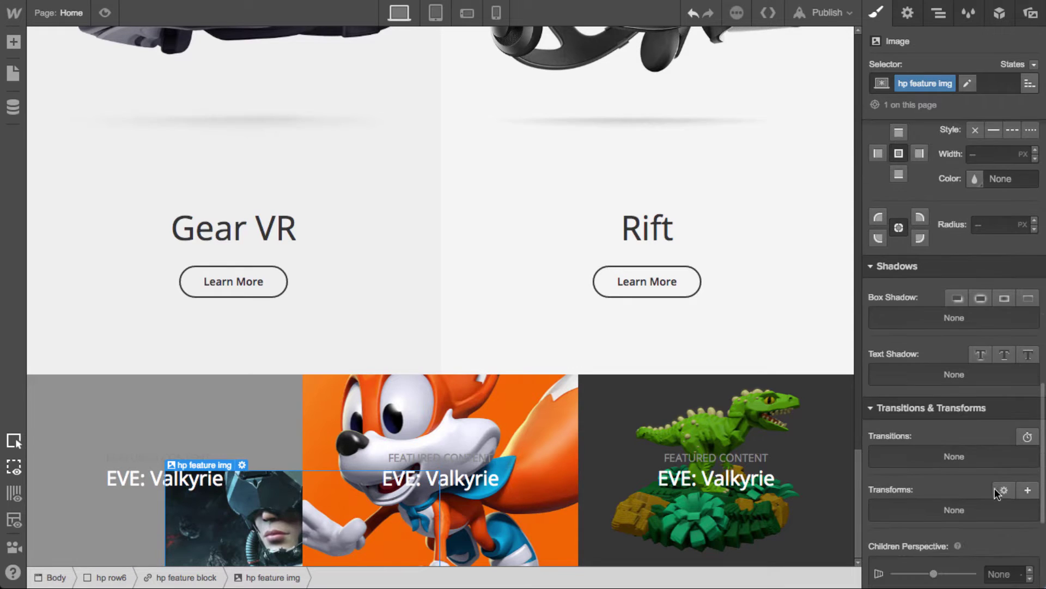
left_click(1028, 490)
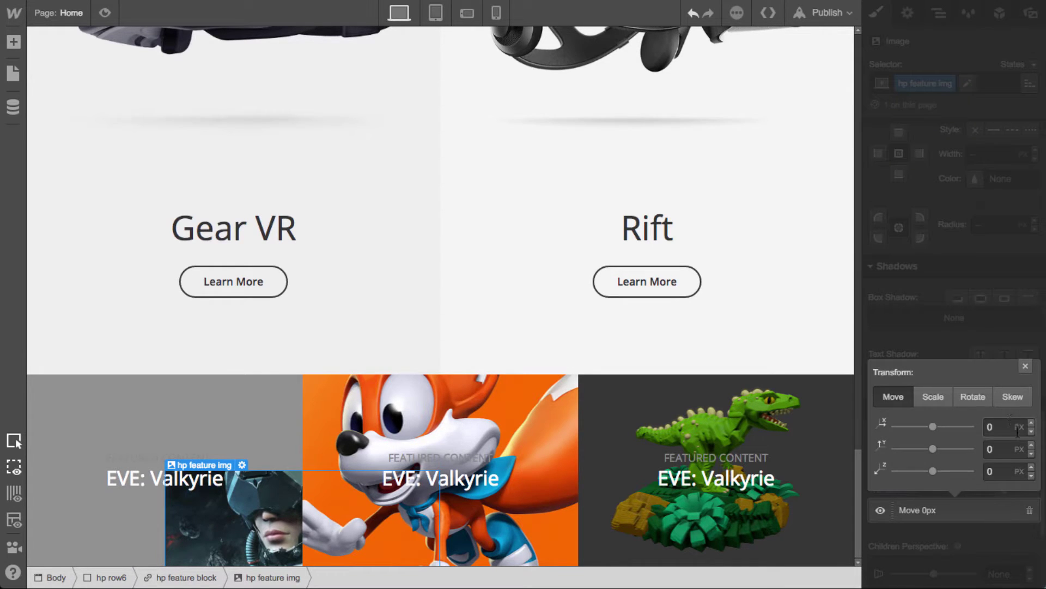
type("-50%")
key("Tab")
type("-50%")
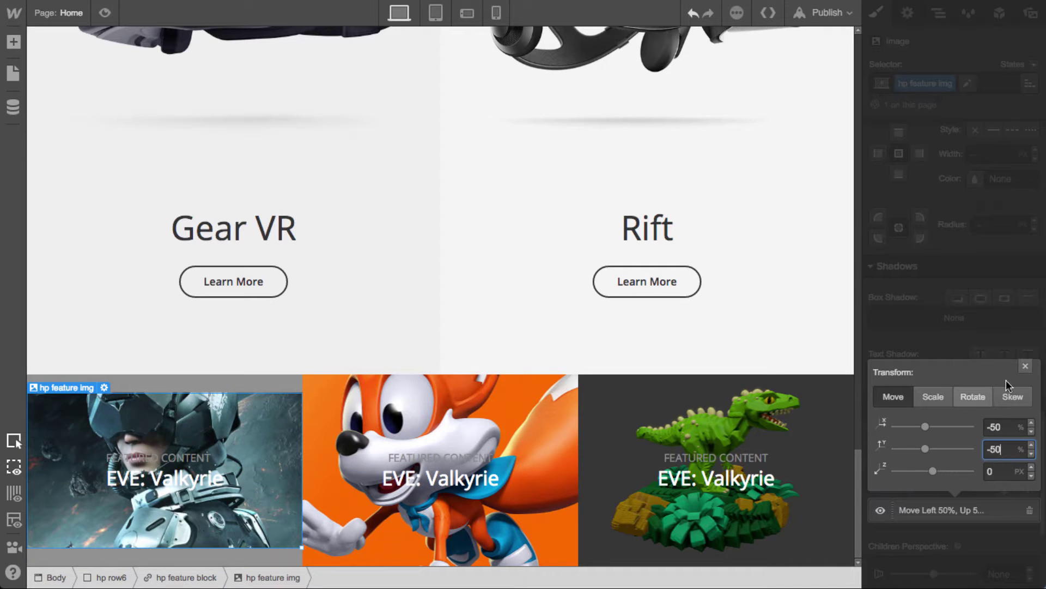
left_click(1025, 367)
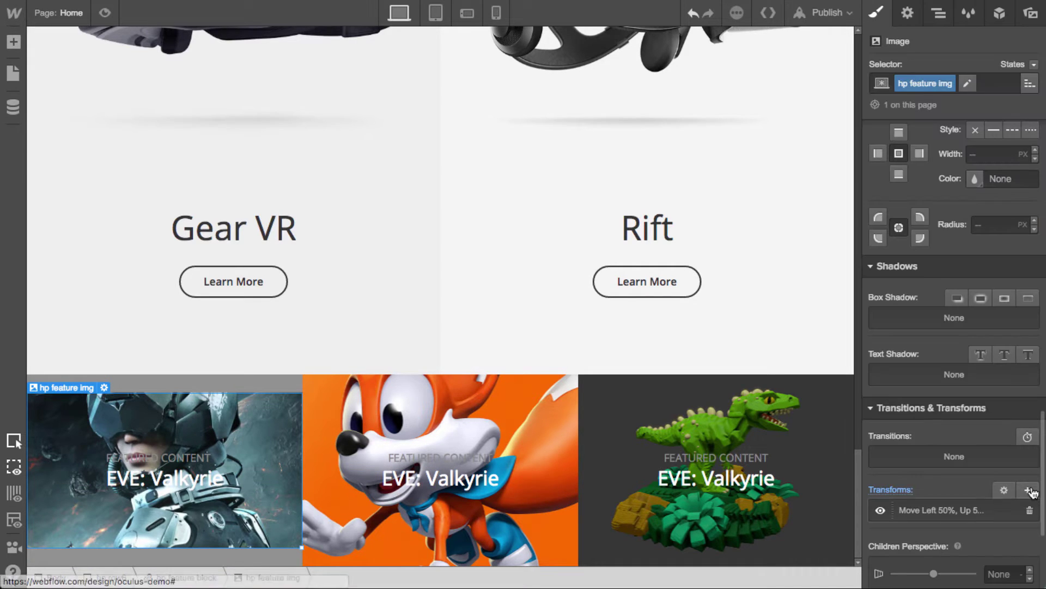
Add a Scale transform of 1.25 on X and Y to the hp feature img
left_click(1028, 489)
left_click(934, 421)
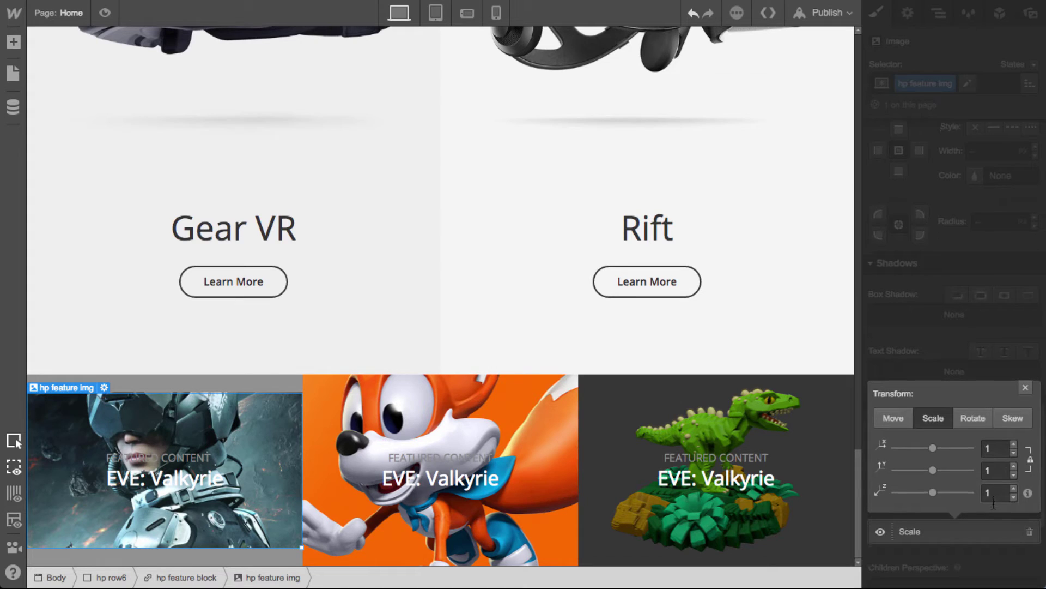
left_click_drag(933, 436, 943, 440)
left_click(1006, 436)
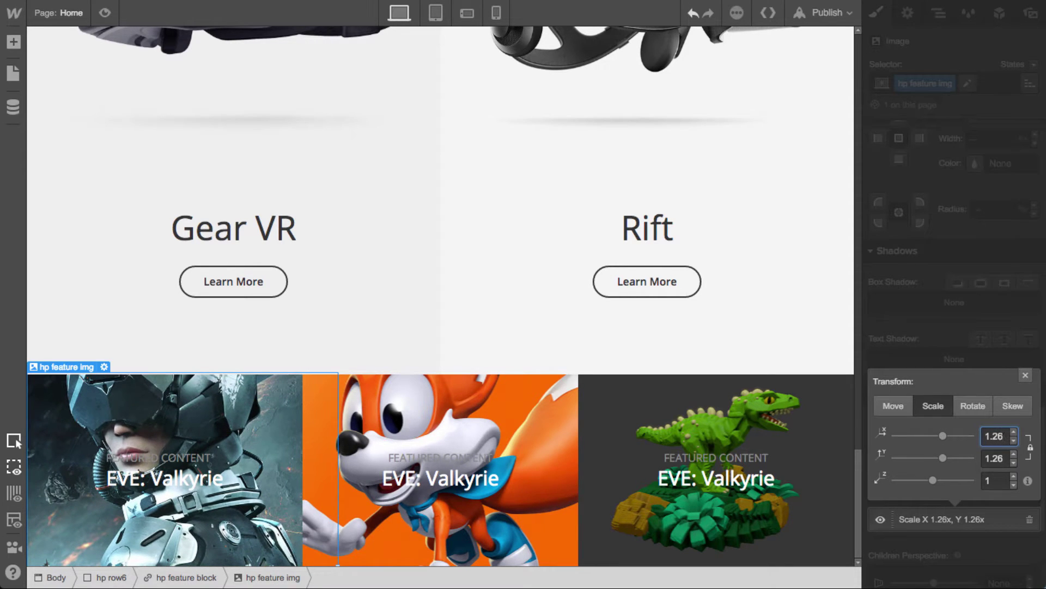
key("BackSpace")
key("BackSpace")
type("16")
key("BackSpace")
key("BackSpace")
type("25")
left_click(1026, 375)
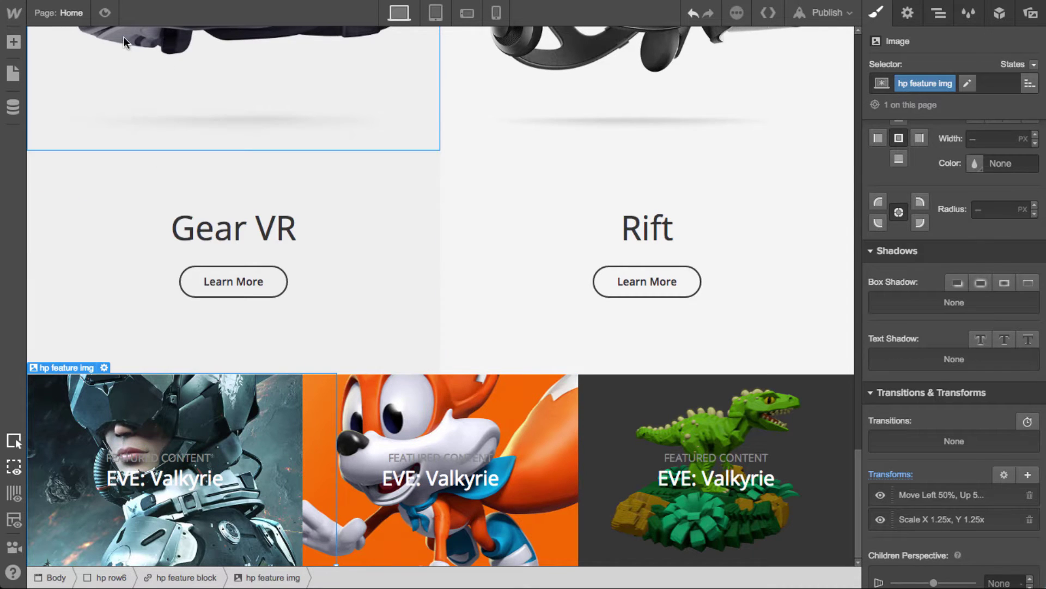
Set the z-index of the hp feature overlay in the first feature block to 1
scroll(969, 110, "up", 5)
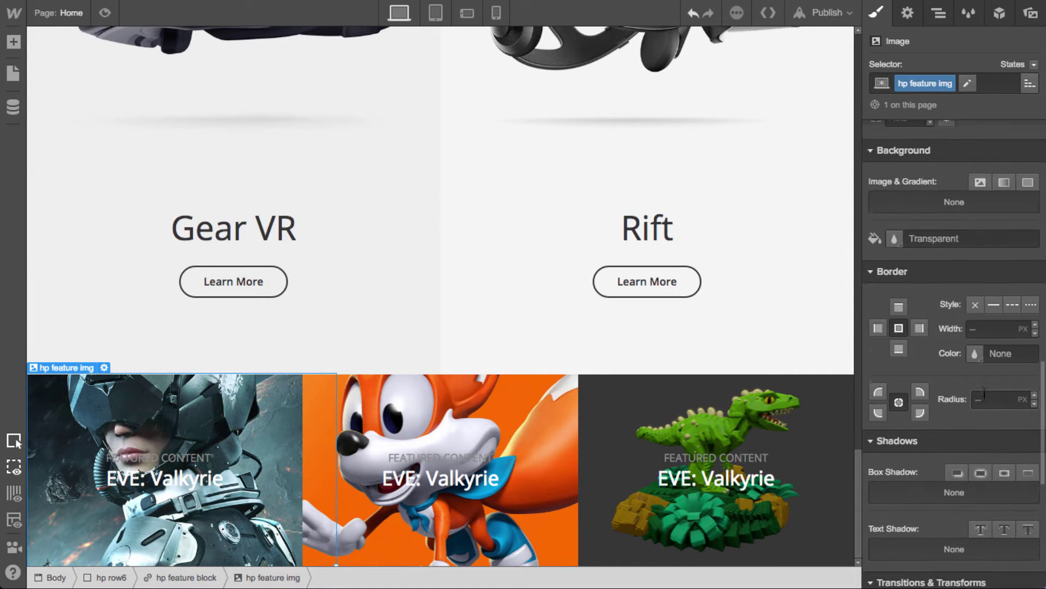
left_click(939, 13)
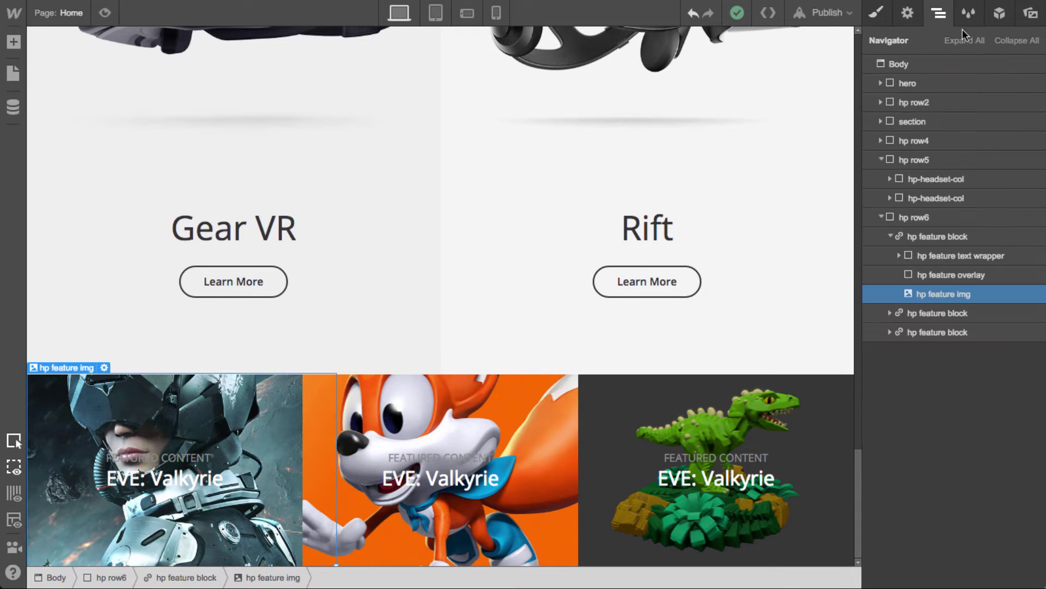
left_click(976, 274)
left_click(876, 13)
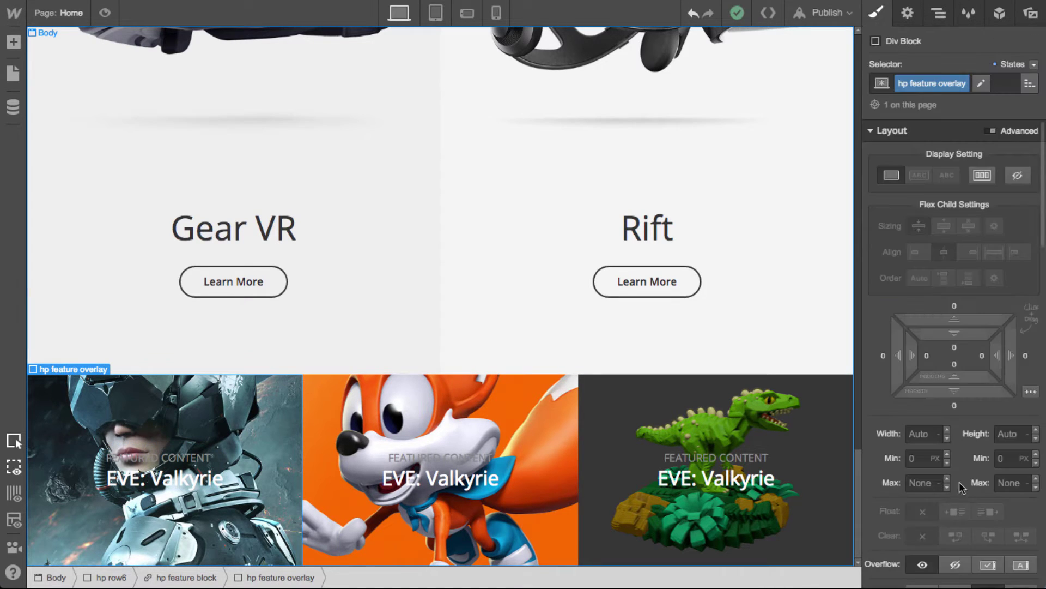
scroll(962, 501, "down", 5)
left_click(1005, 479)
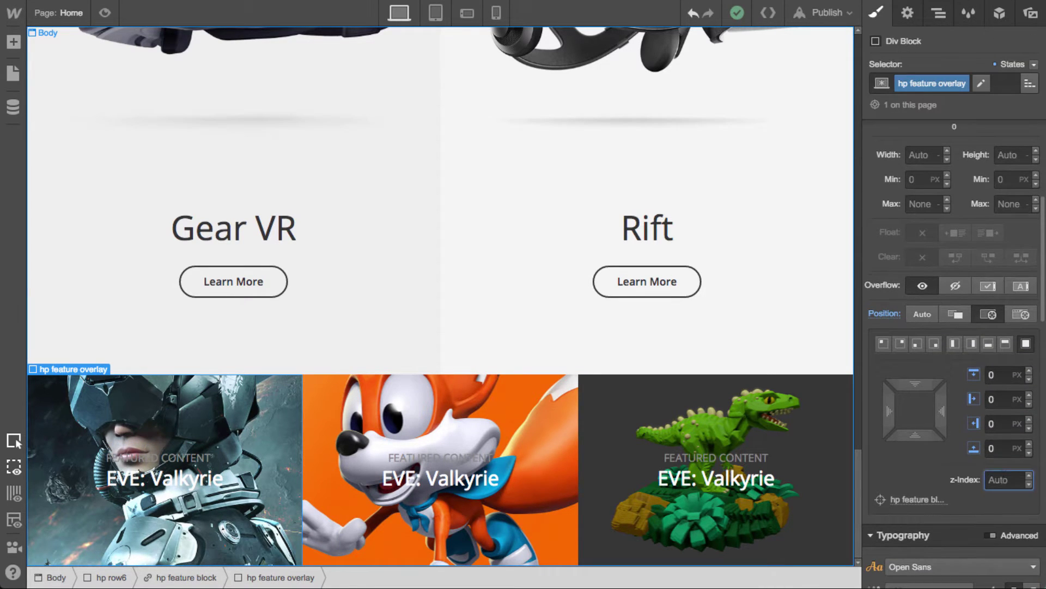
type("1")
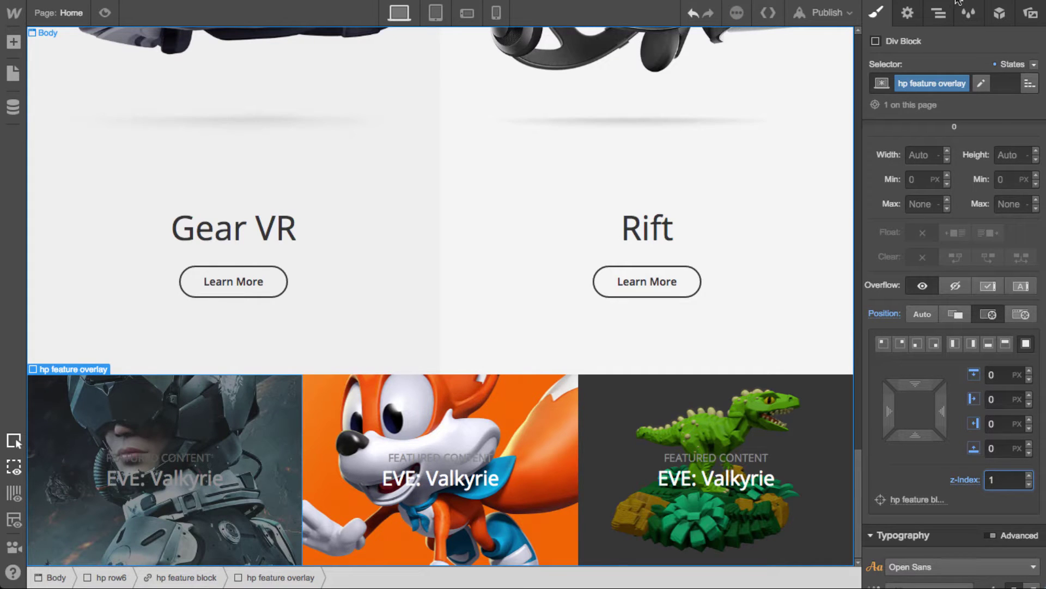
Raise the z-index of the hp feature text wrapper in the first feature block to 2
left_click(938, 12)
left_click(975, 256)
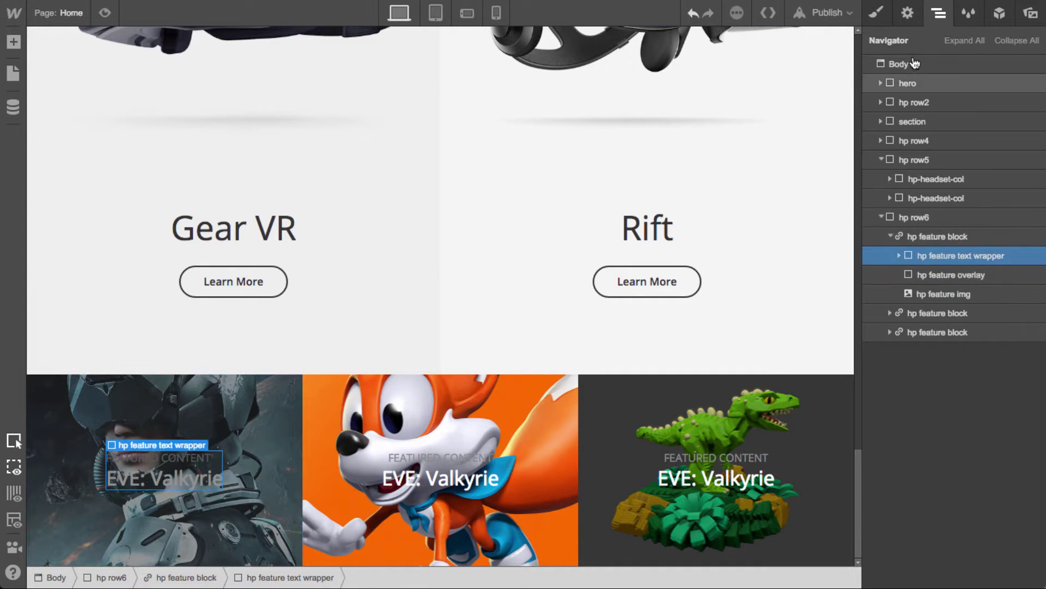
left_click(876, 12)
scroll(1002, 522, "down", 10)
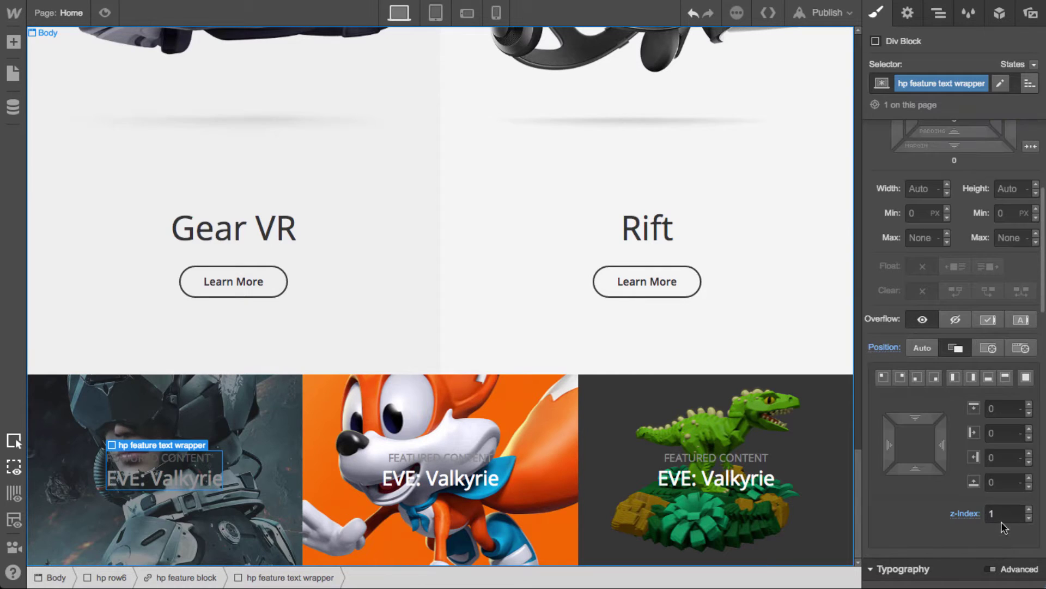
key("Up")
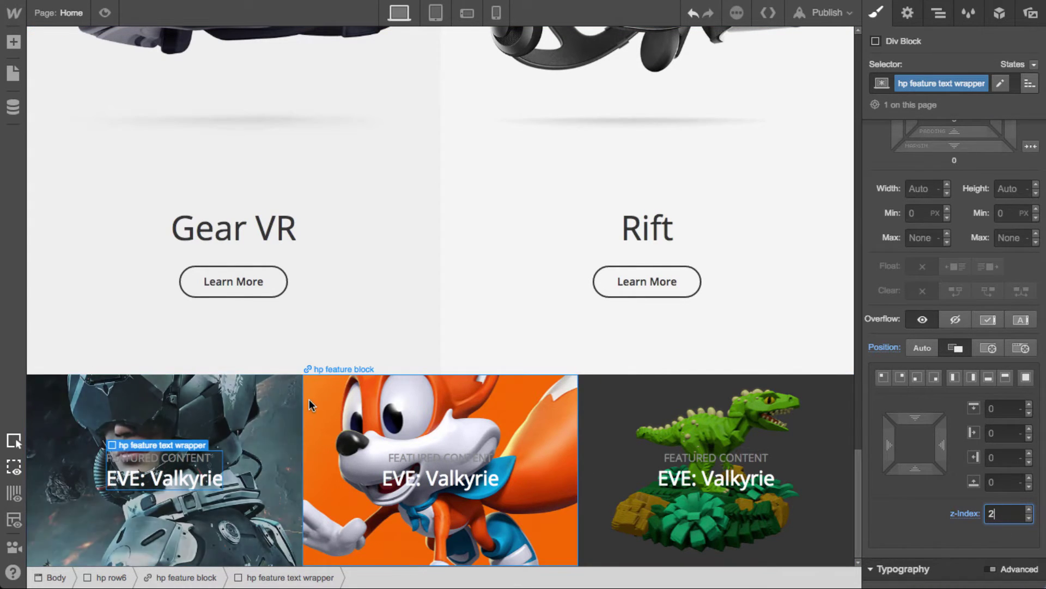
Create a new interaction named "hp feature block" on the first hp feature block link
left_click(938, 12)
left_click(987, 236)
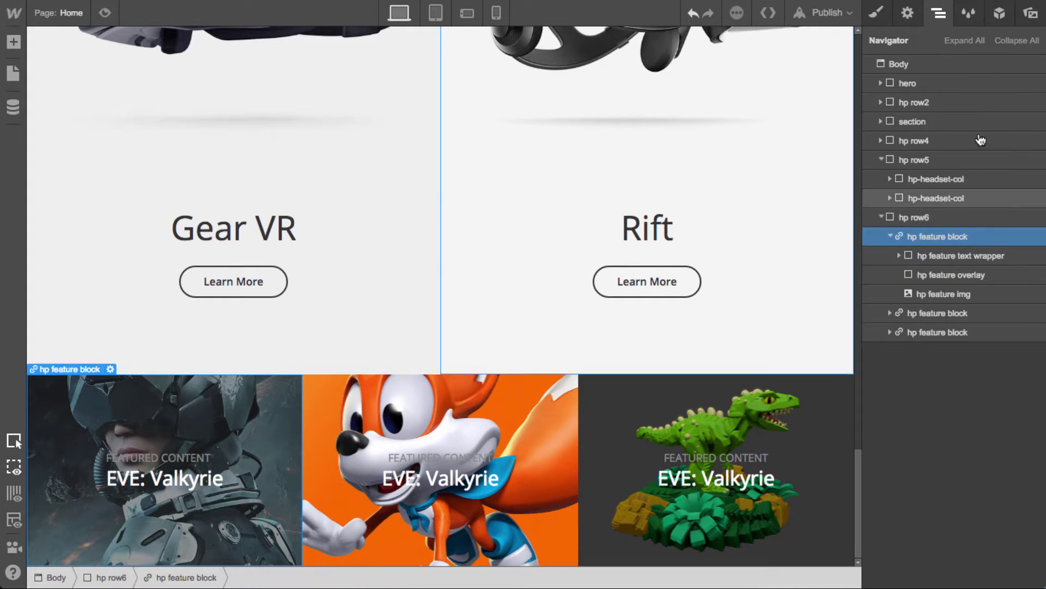
left_click(876, 16)
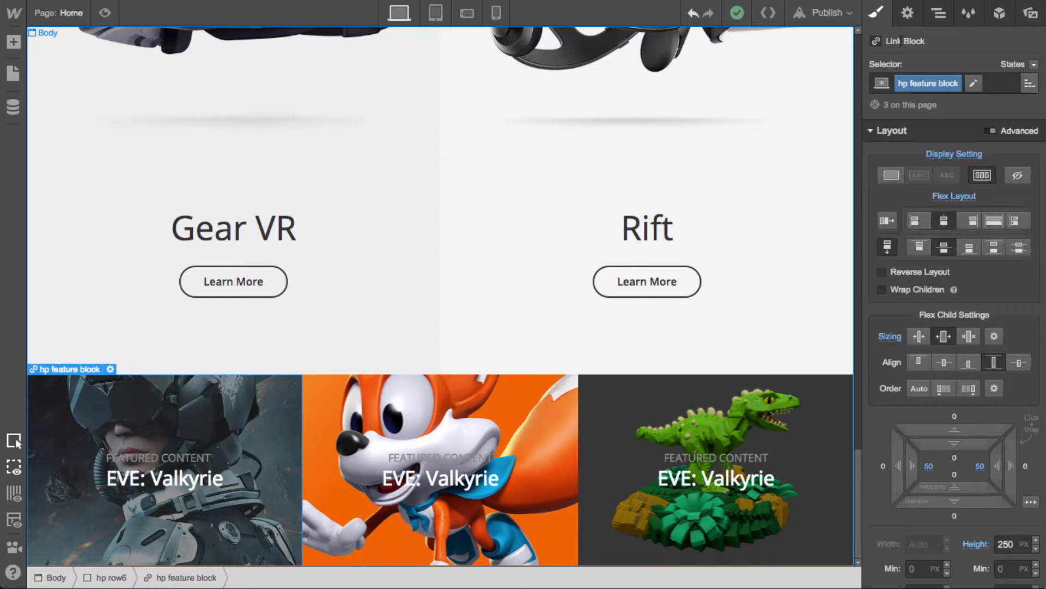
left_click(990, 18)
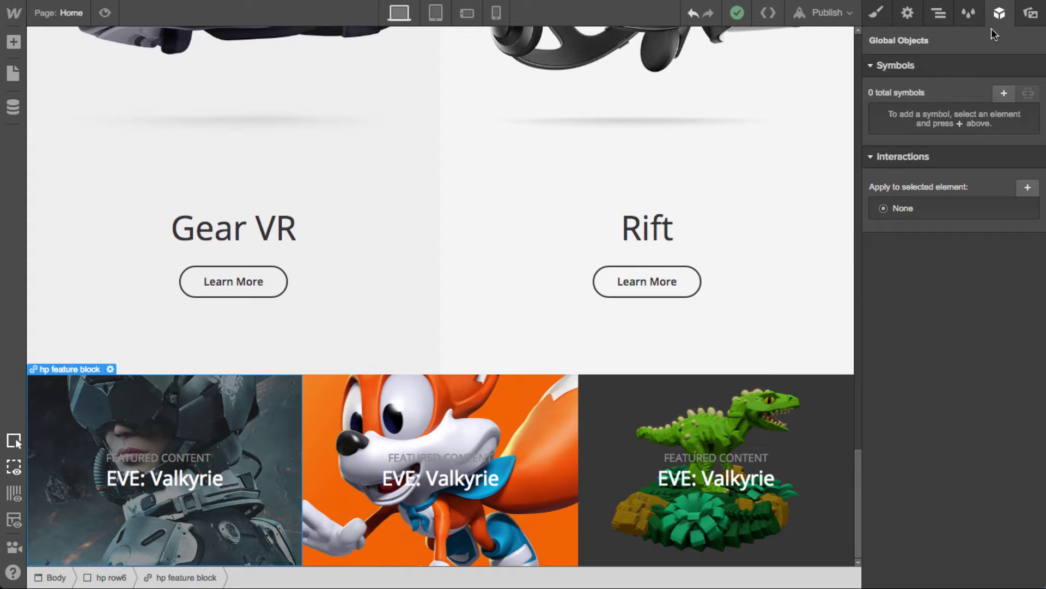
left_click(1028, 188)
left_click(1017, 218)
type("hp fea")
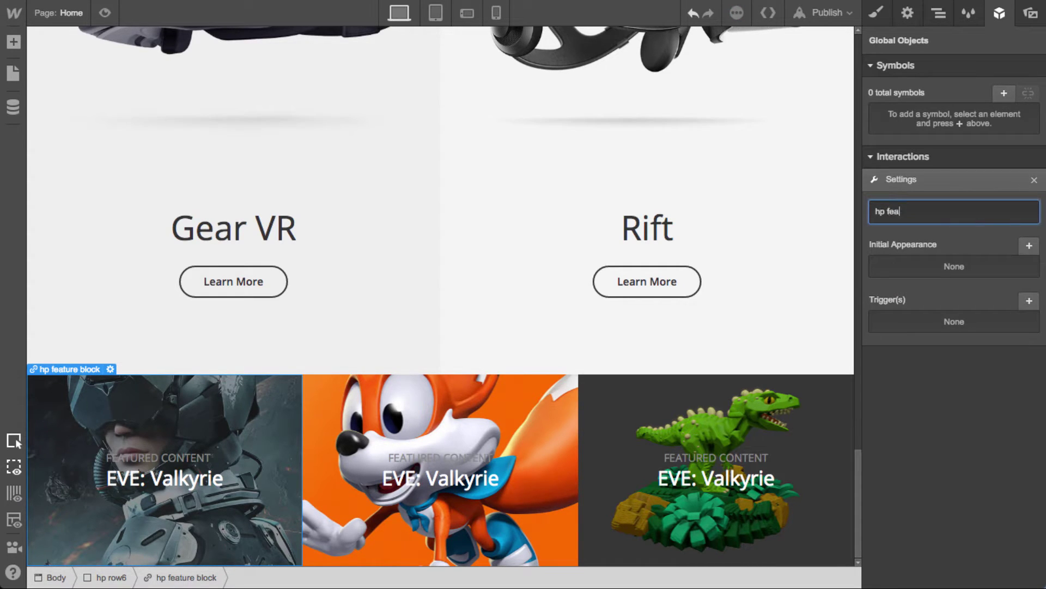
type("ture block")
key("Return")
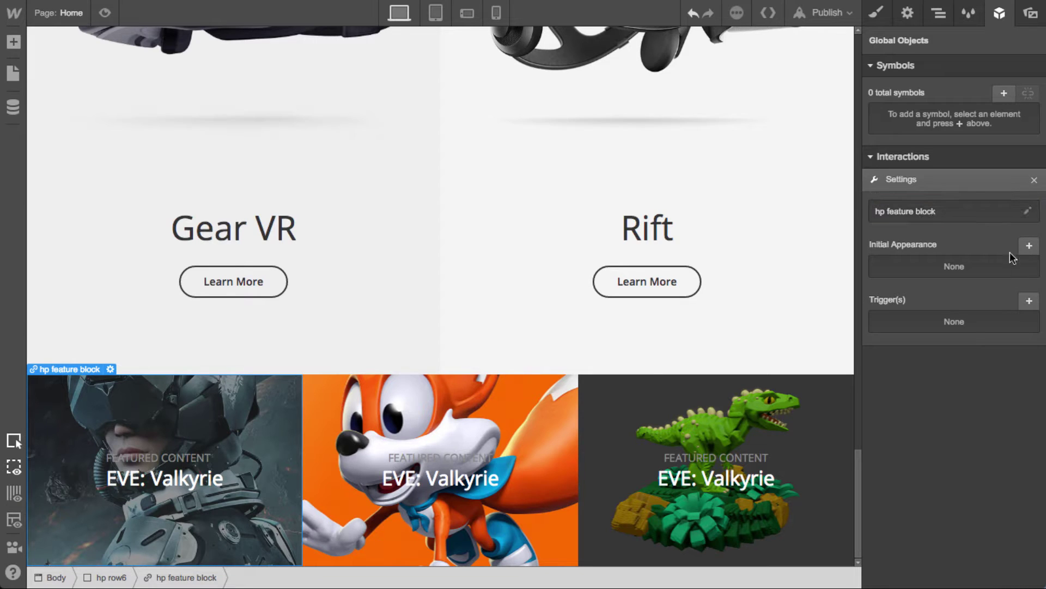
Add a Hover trigger to the interaction that affects hp feature img, limited to nested elements
left_click(1025, 299)
left_click(1002, 359)
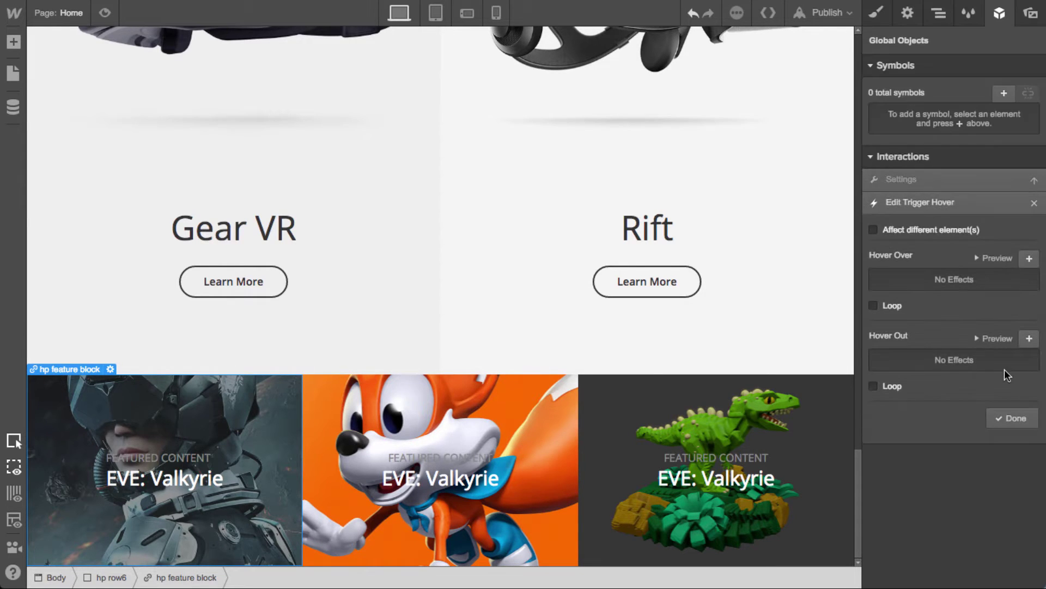
left_click(935, 230)
type("hp")
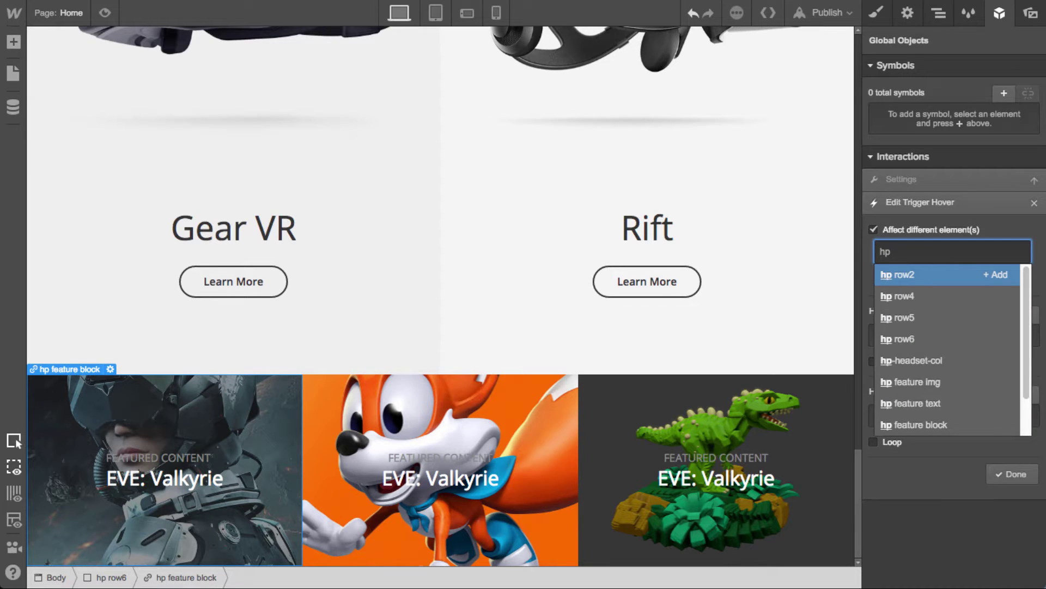
key("Down")
key("Down")
key("Down")
key("Down")
key("Down")
key("Return")
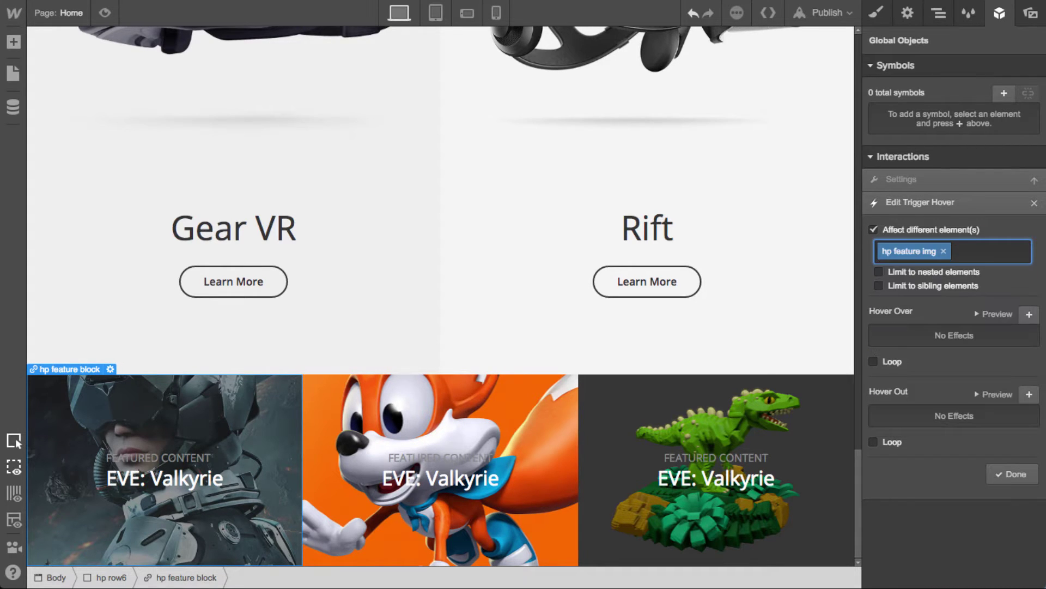
left_click(928, 278)
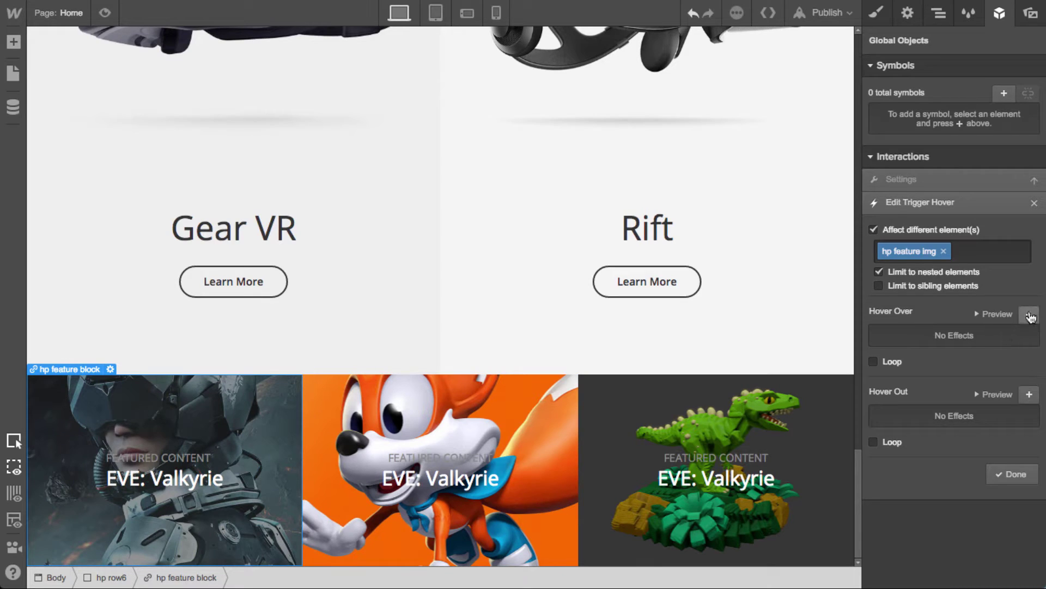
Add a Hover Over step with a Move transform of -50% on X and -50% on Y
left_click(1029, 314)
left_click(1027, 290)
left_click(1005, 373)
type("-50")
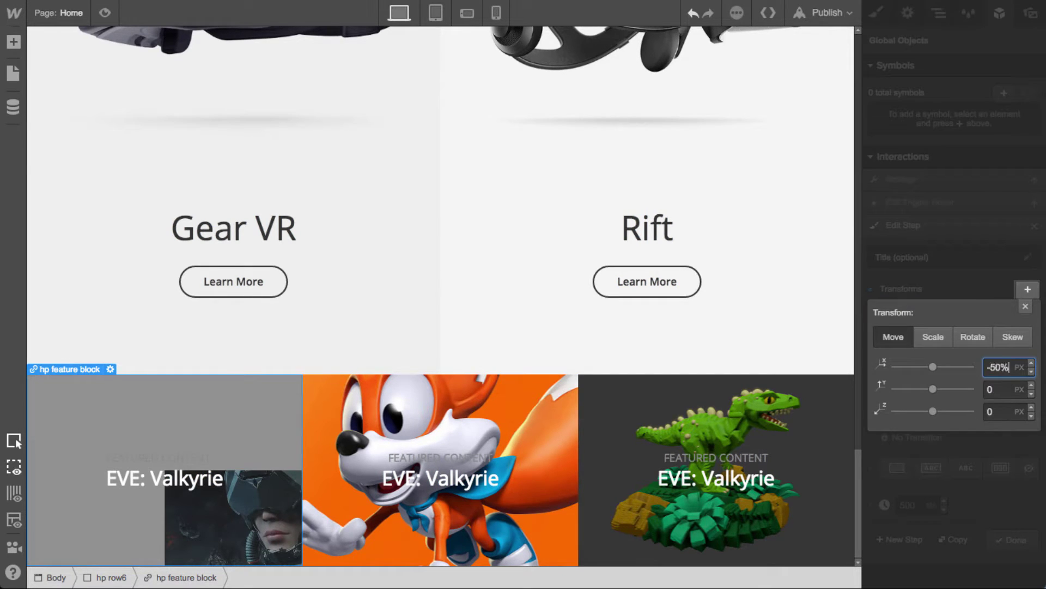
key("Tab")
type("-50")
key("Return")
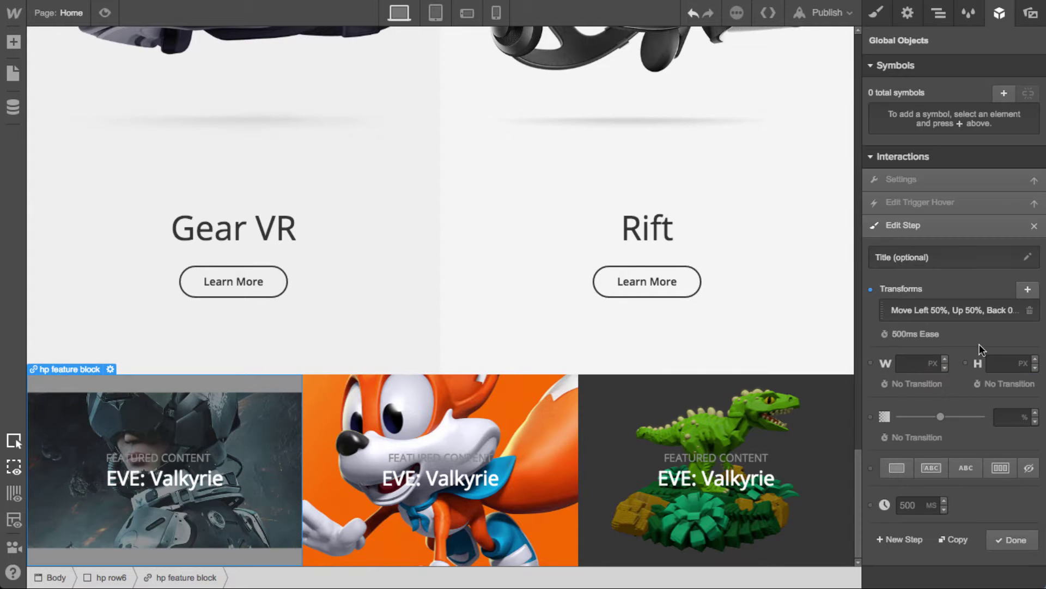
Add a Scale transform of 1.5 on X and Y to the Hover Over step
left_click(1028, 290)
left_click(937, 338)
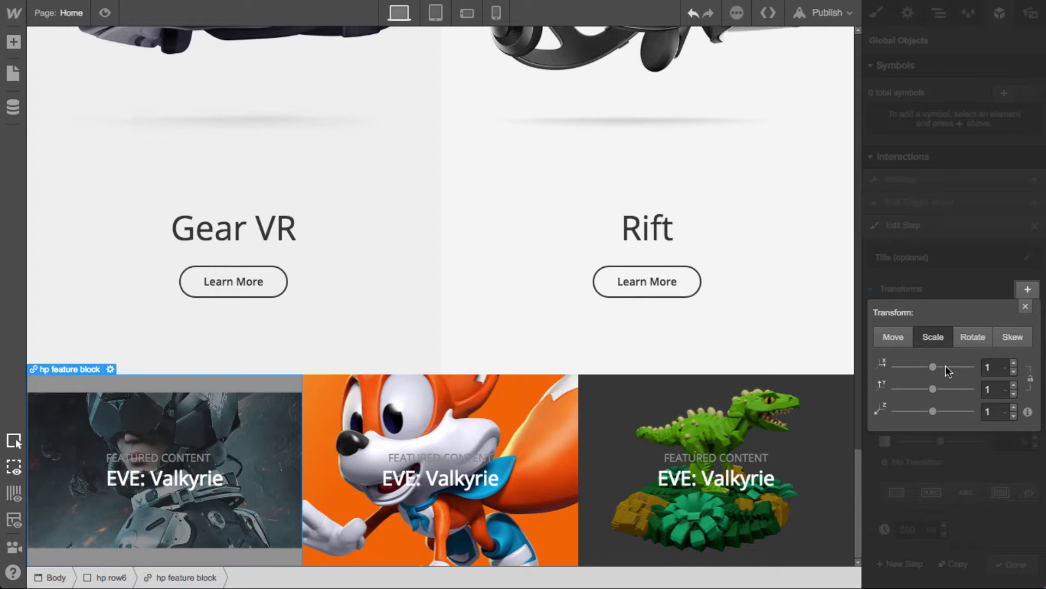
left_click_drag(934, 370, 970, 371)
left_click(1030, 380)
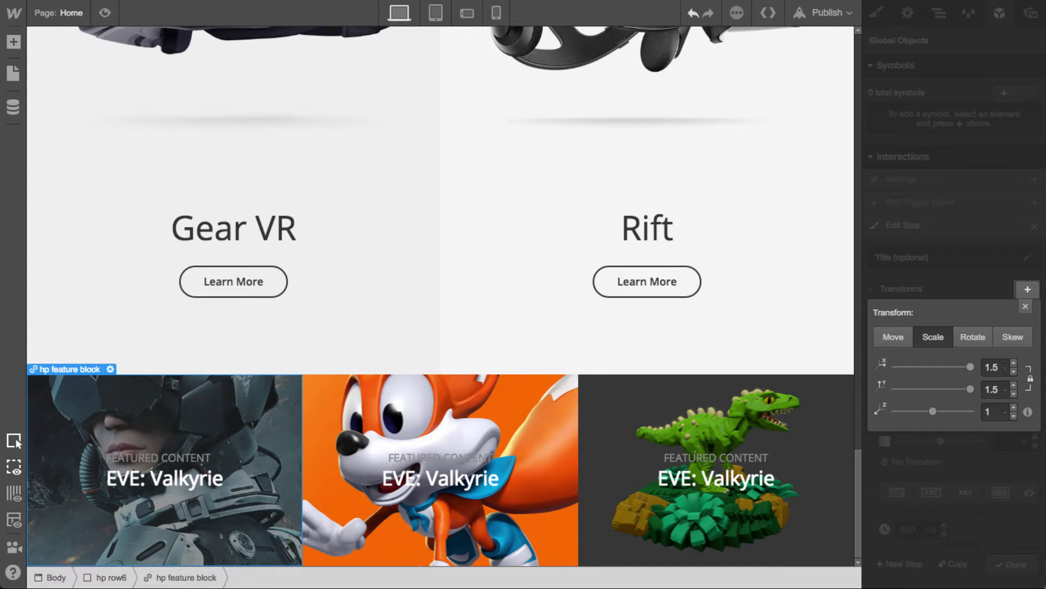
left_click(1028, 307)
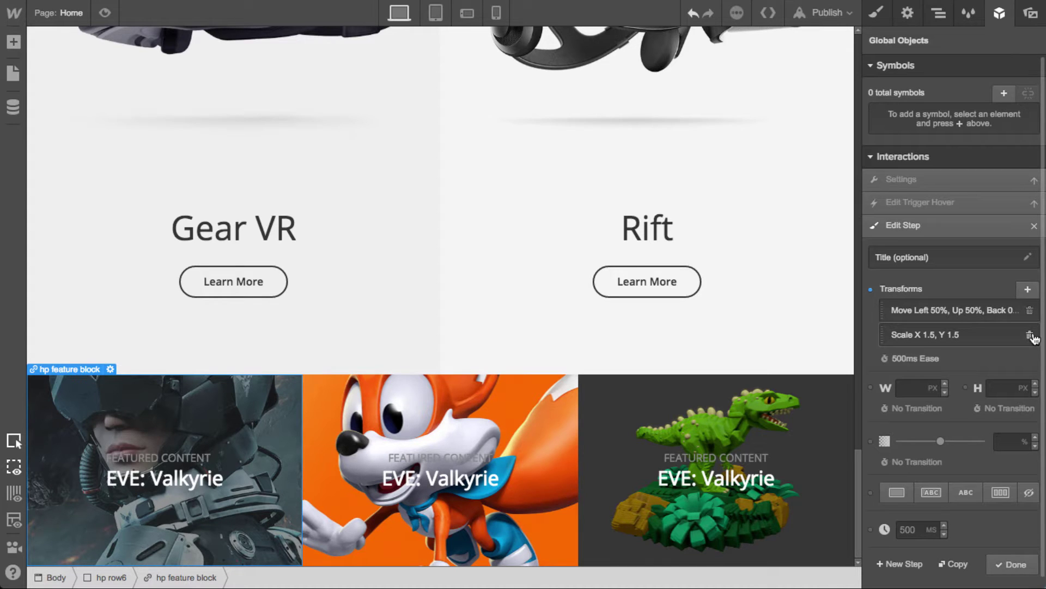
Set the Hover Over transform transition to 200 ms and finish the step
left_click(932, 358)
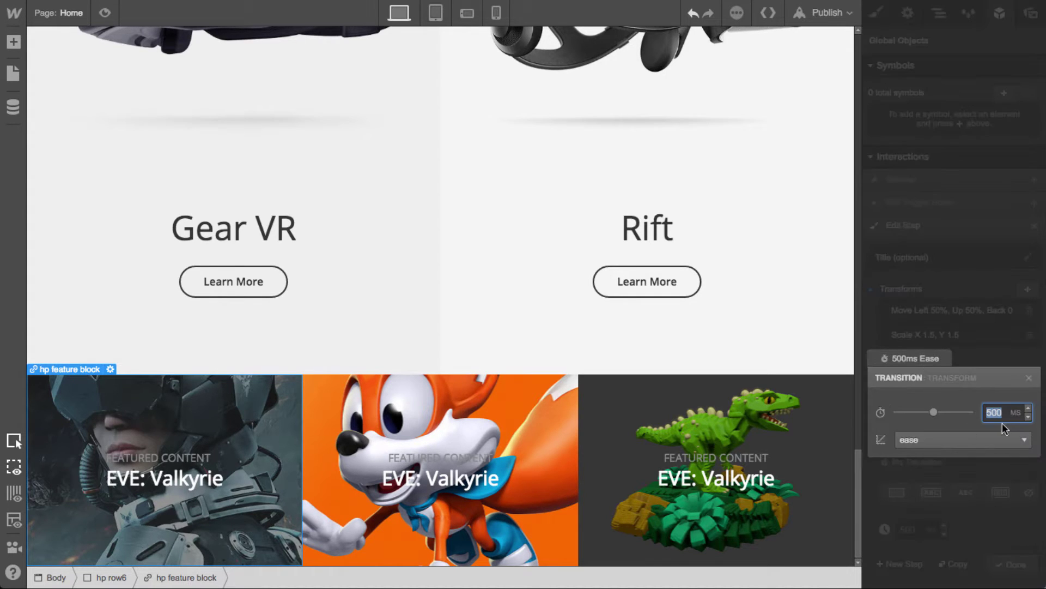
type("200")
key("Return")
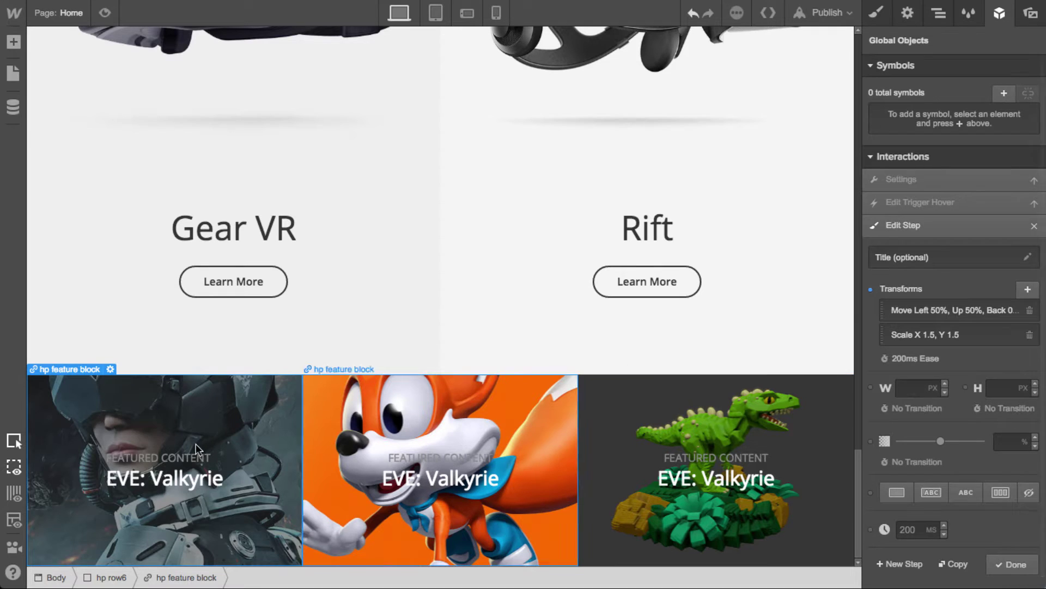
left_click(1011, 565)
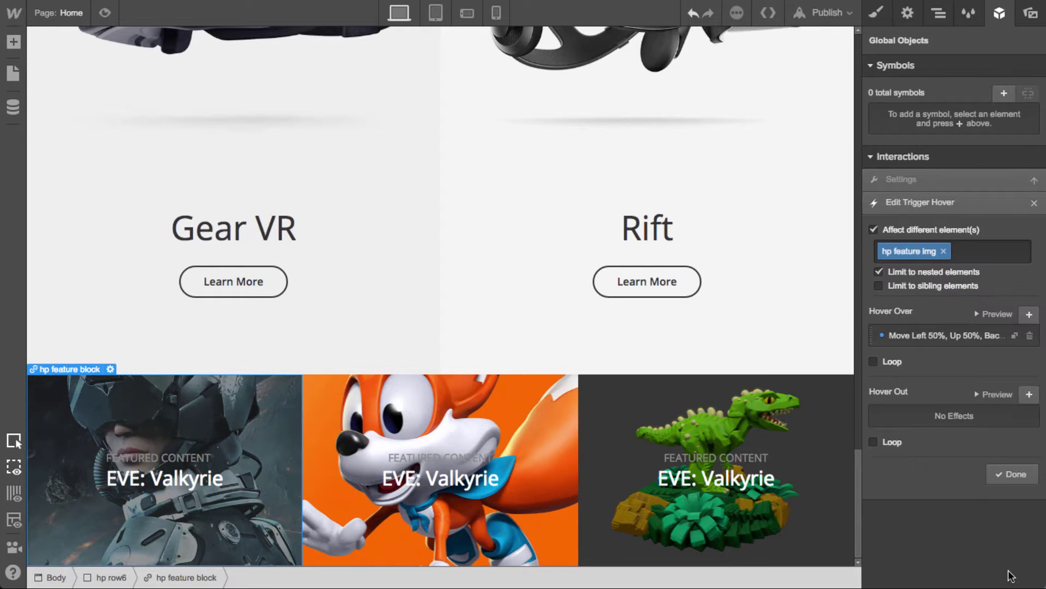
Add a Hover Out step with a Move transform of -50% on X and -50% on Y
left_click(1030, 402)
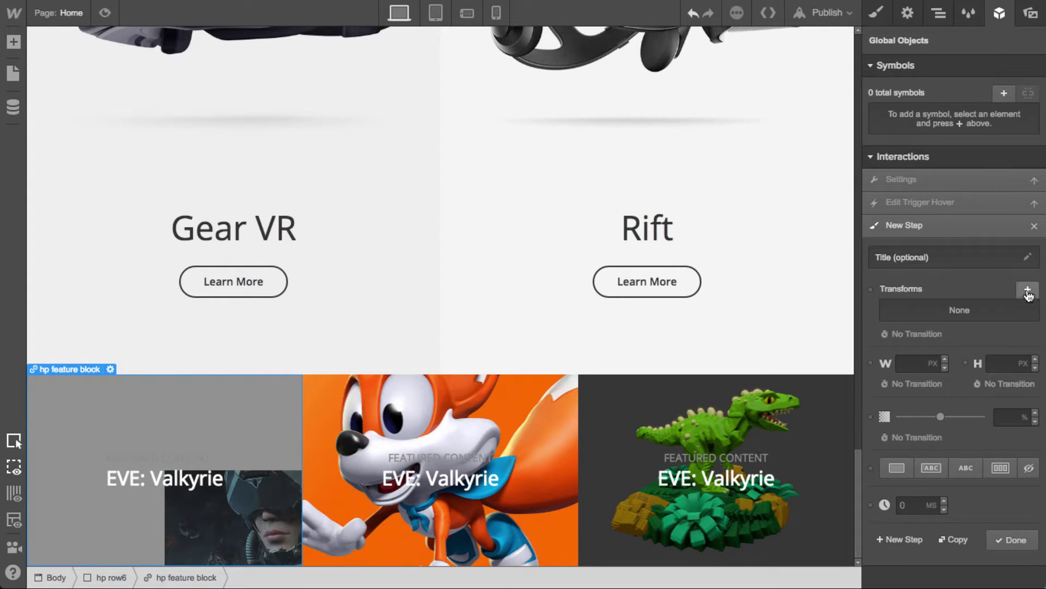
left_click(1027, 289)
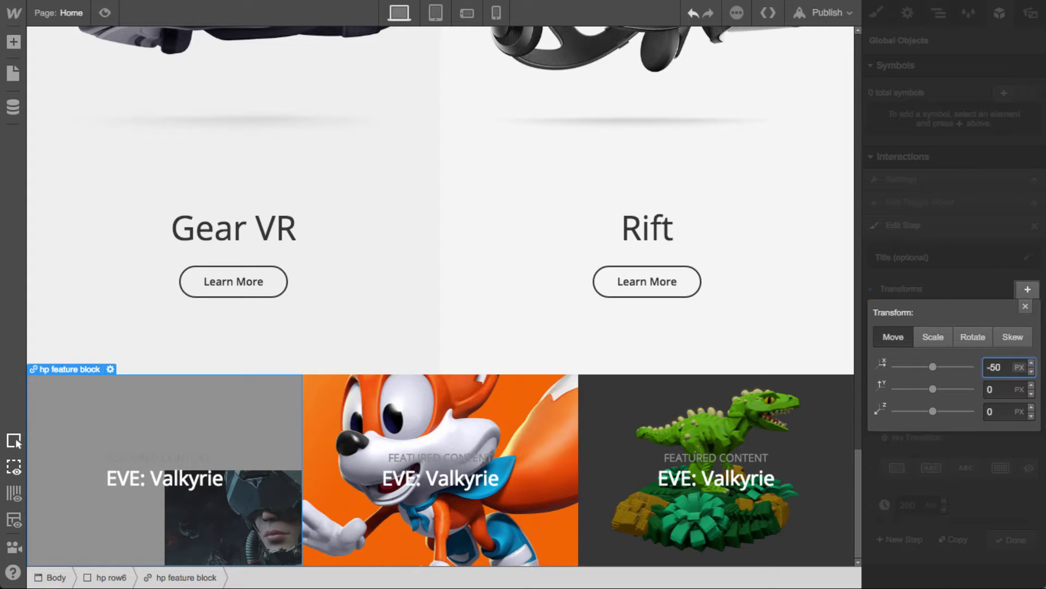
key("Tab")
type("-50")
key("Return")
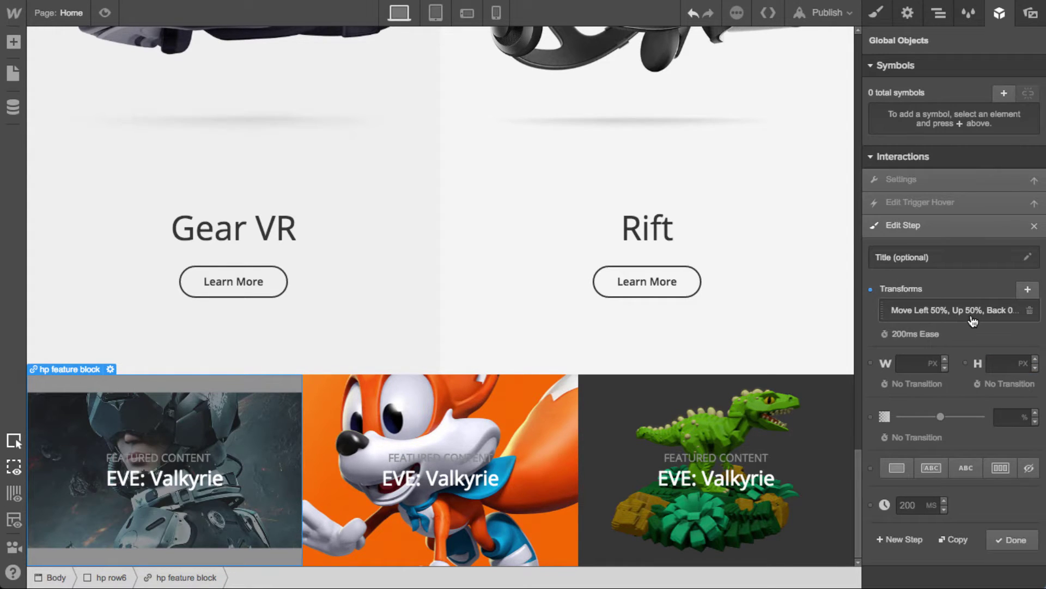
Add a Scale transform of 1.25 on X and Y to the Hover Out step and finish it
left_click(1028, 289)
left_click(933, 337)
left_click(996, 367)
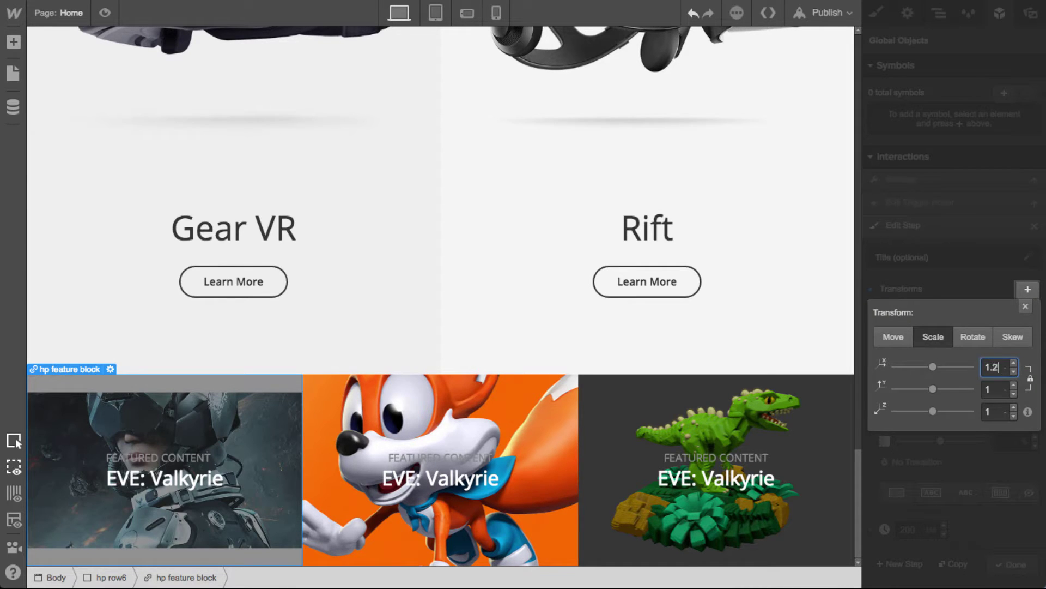
type(".25")
key("Tab")
key("Return")
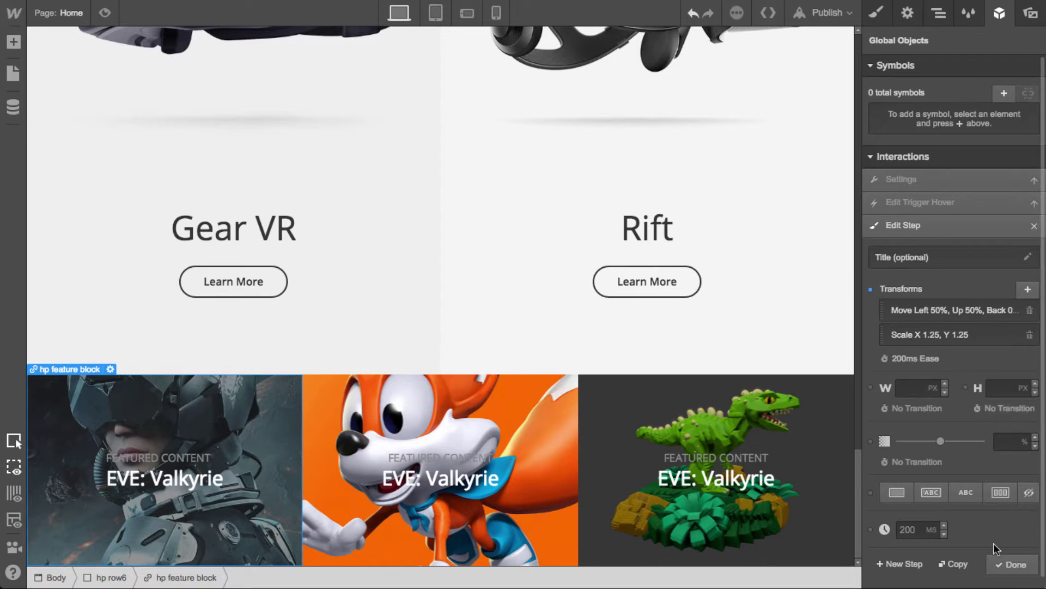
left_click(1021, 569)
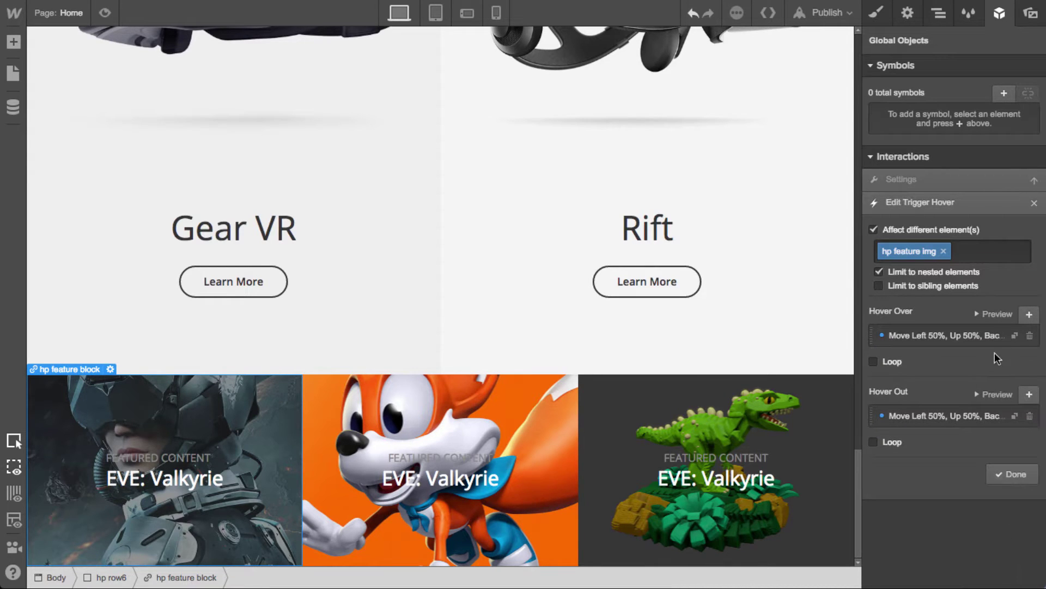
Preview the trigger's Hover Over and Hover Out animations and finish editing the hover trigger
left_click(995, 315)
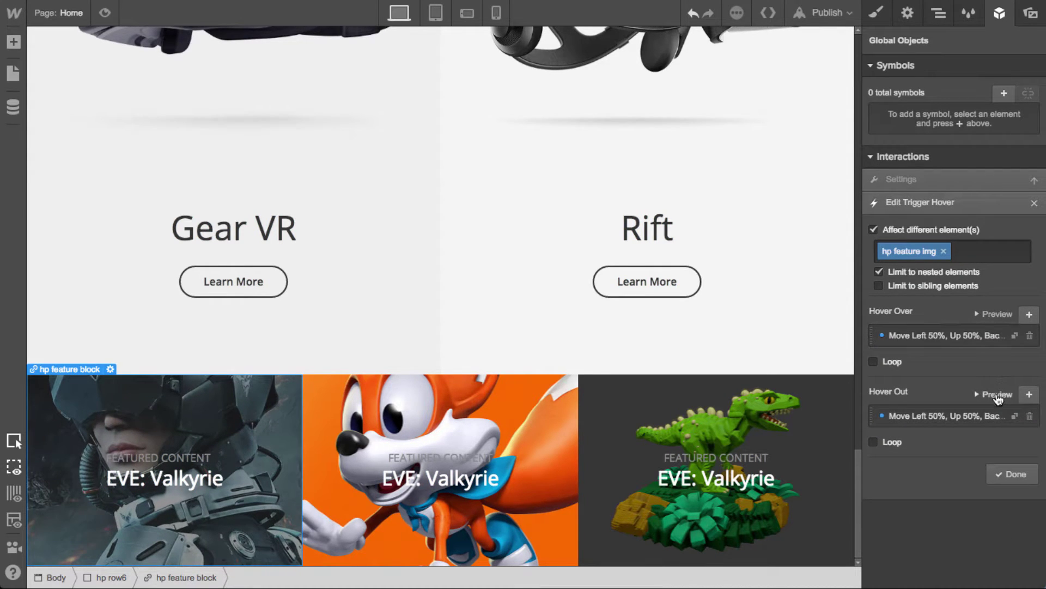
left_click(997, 397)
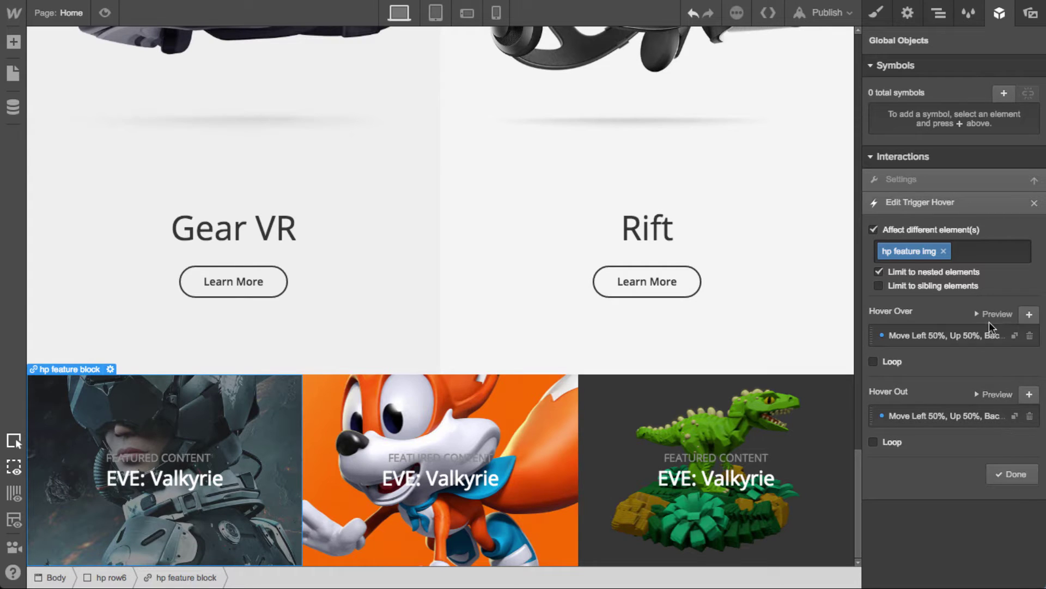
left_click(1011, 474)
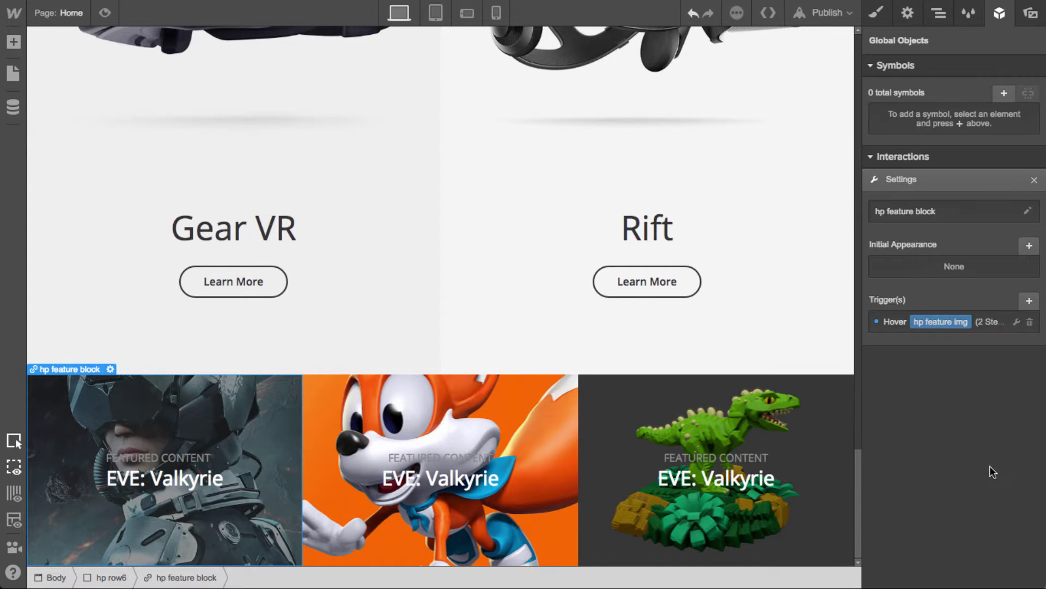
Preview the Home page to check the three feature blocks, and return to the designer
left_click(107, 14)
scroll(529, 331, "down", 1)
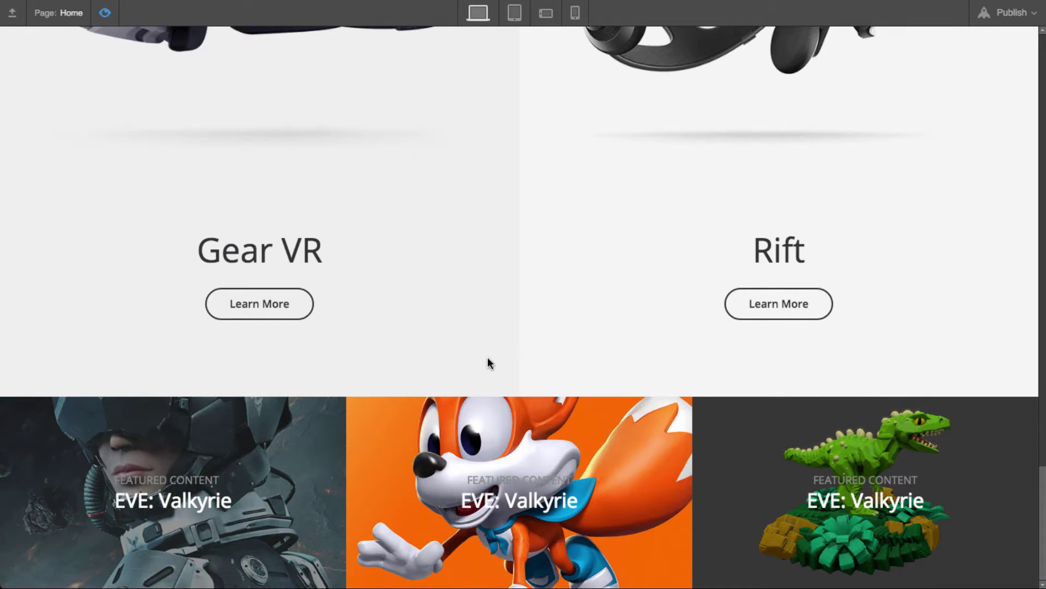
left_click(103, 14)
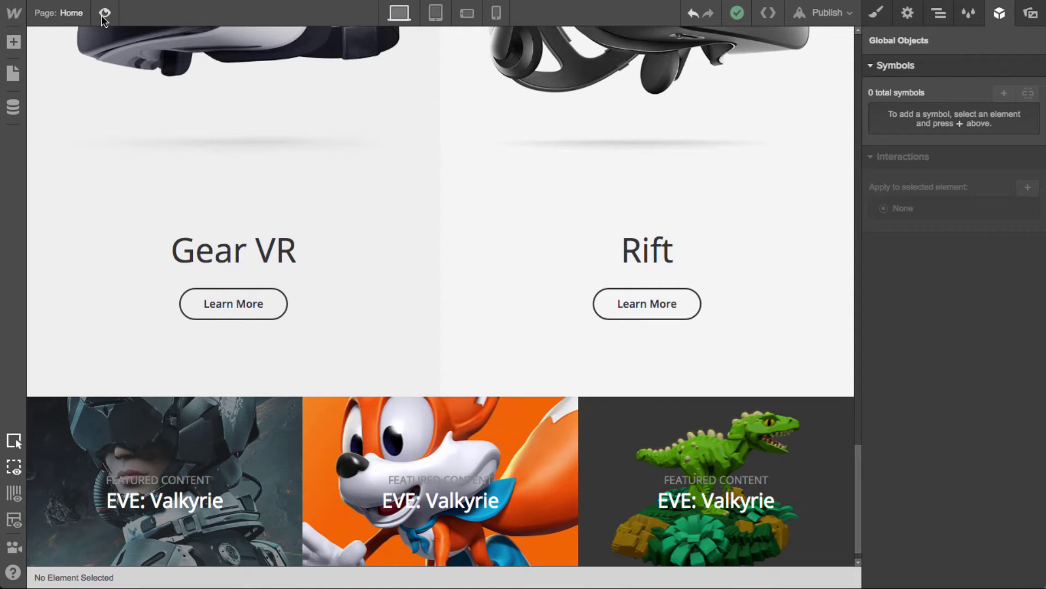
Remove the luckys-tale combo class from the middle feature block and apply the hp feature block interaction to it
left_click(412, 436)
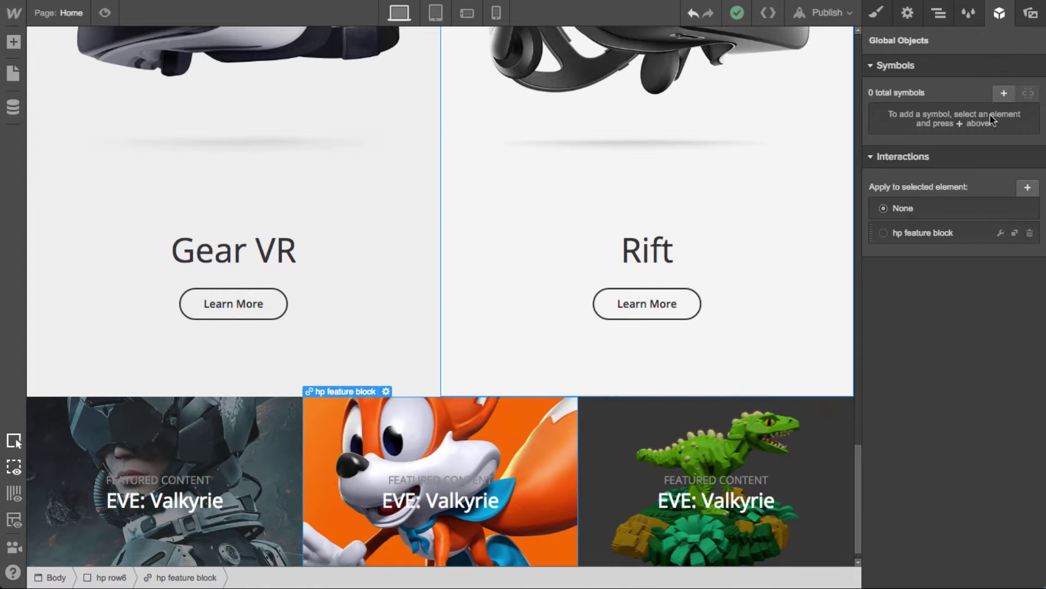
left_click(876, 12)
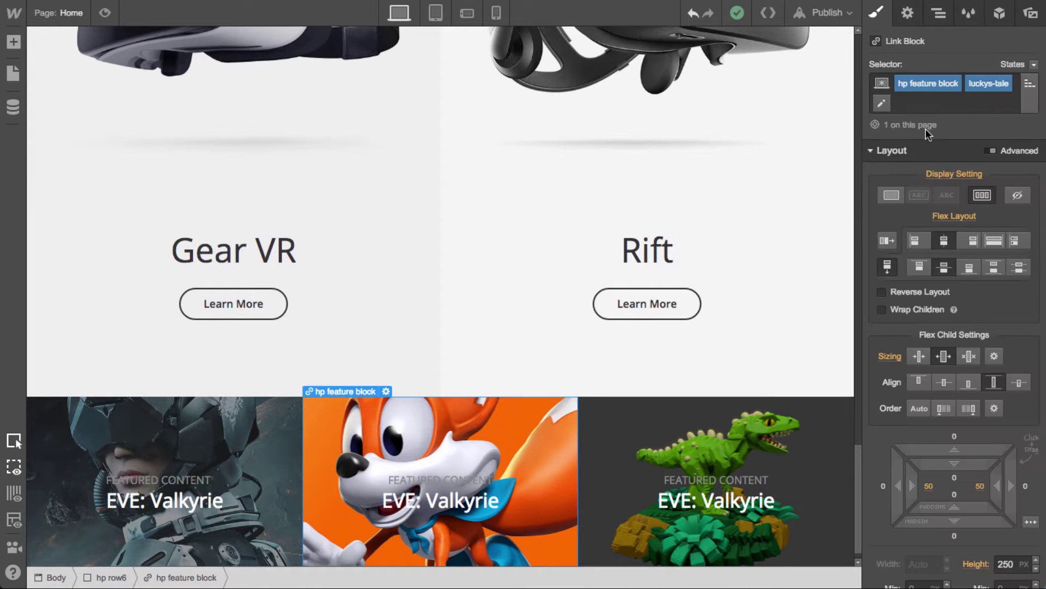
left_click(997, 83)
left_click(967, 124)
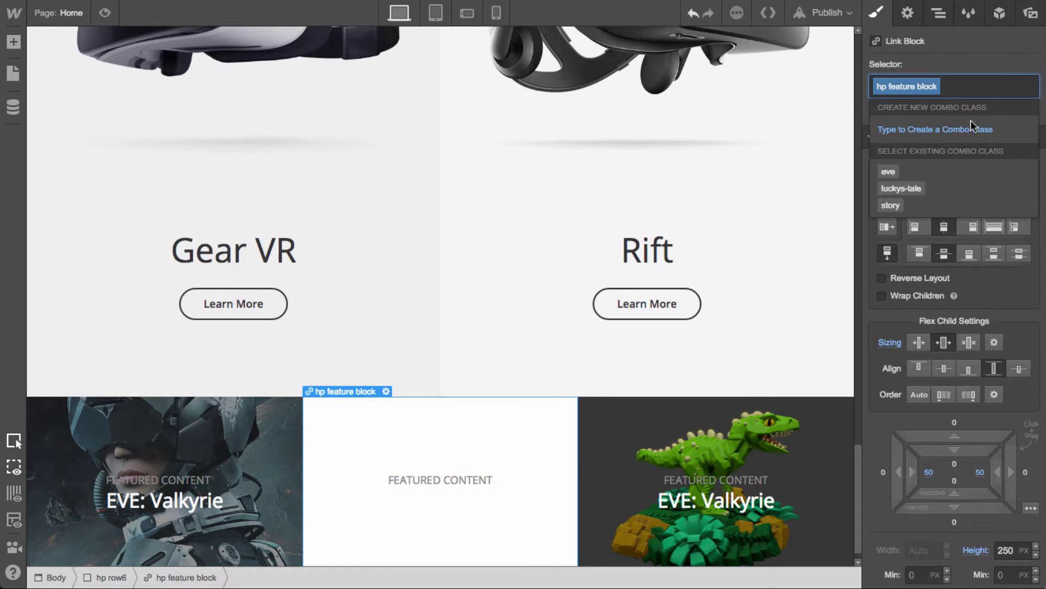
left_click(960, 63)
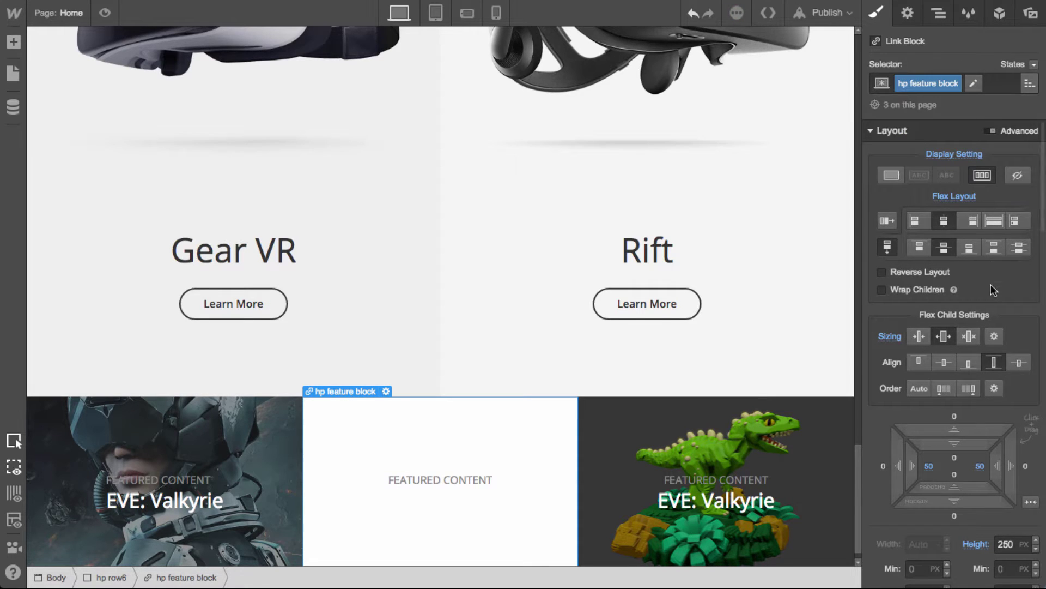
left_click(999, 13)
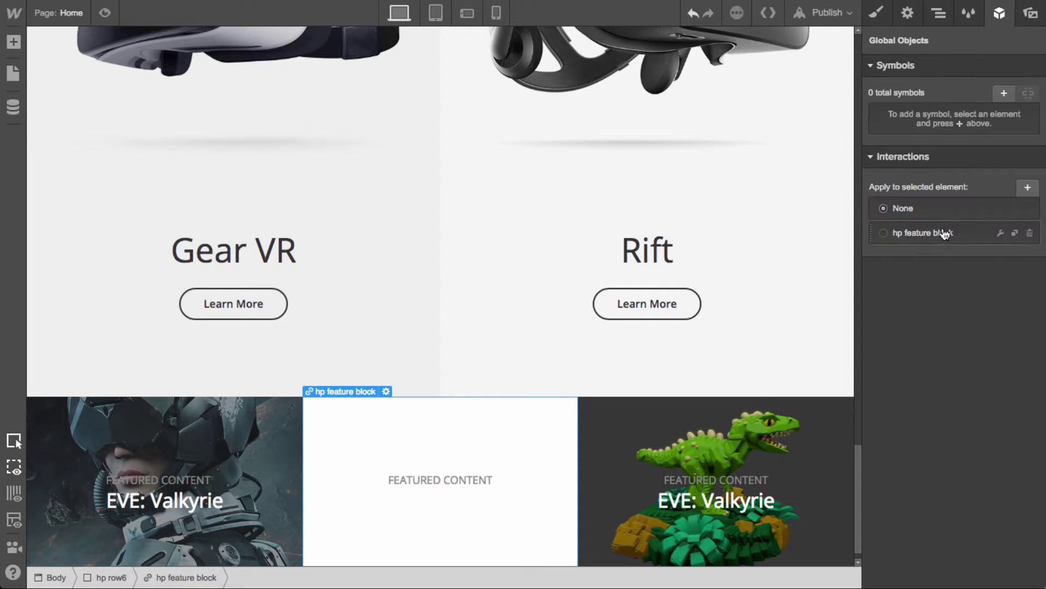
left_click(883, 233)
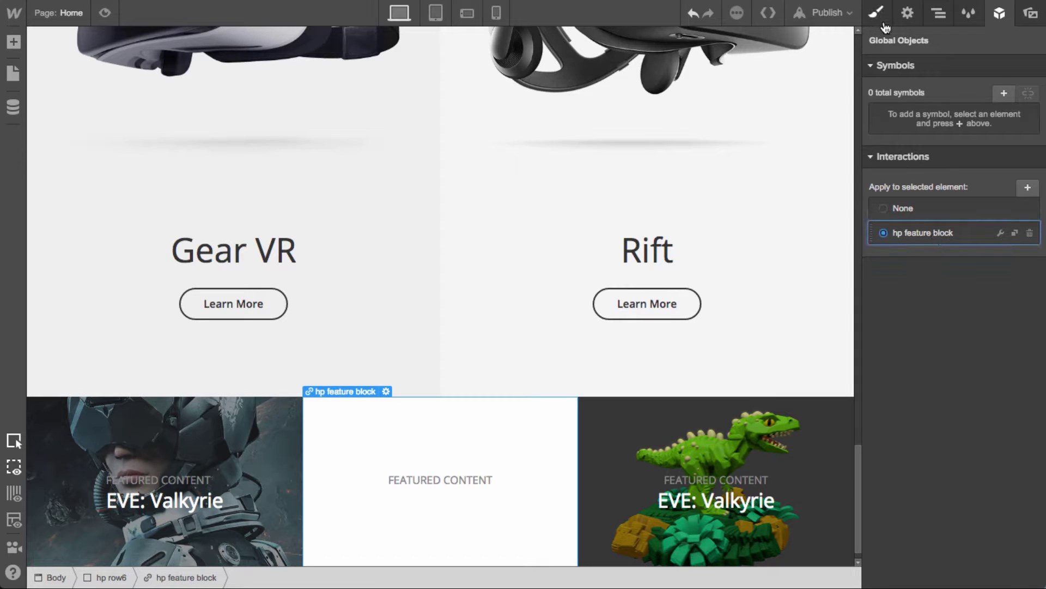
Place the orange fox image from the assets inside the middle feature block and give it the hp feature img class
left_click(1031, 13)
left_click_drag(1018, 98, 973, 356)
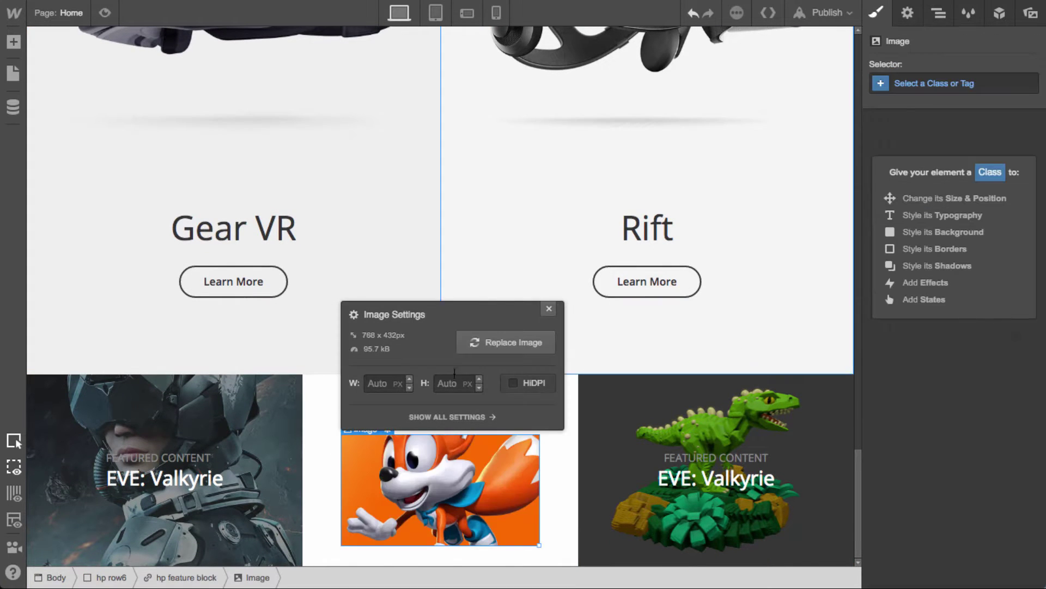
left_click(550, 309)
left_click(935, 84)
type("hp")
key("Down")
key("Down")
key("Return")
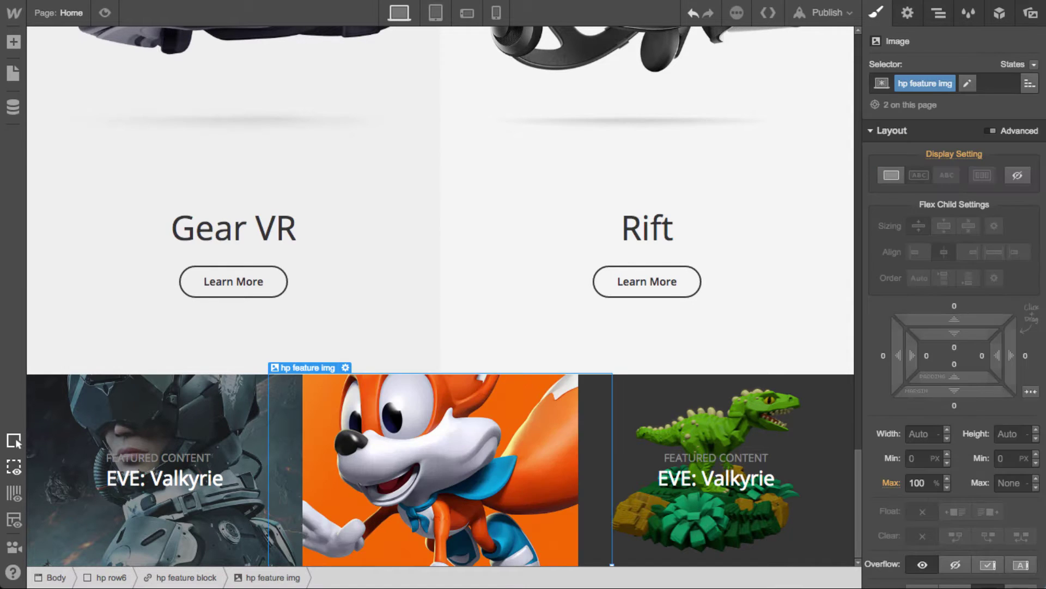
Copy the first block's hp feature text wrapper into the middle feature block, placing it above the hp feature img
left_click(948, 18)
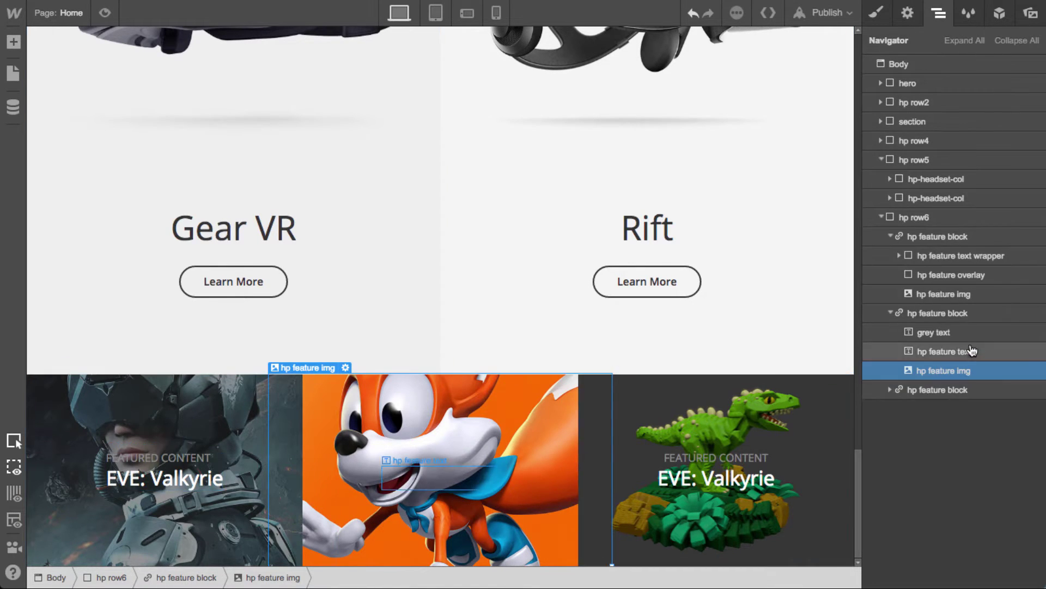
left_click(984, 263)
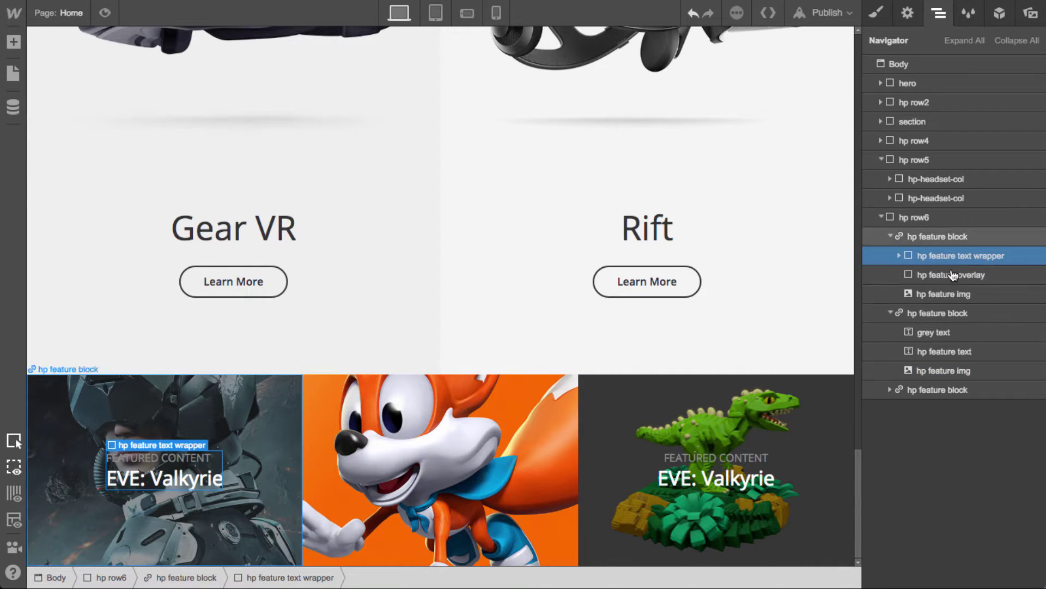
left_click(962, 316)
key("ctrl+v")
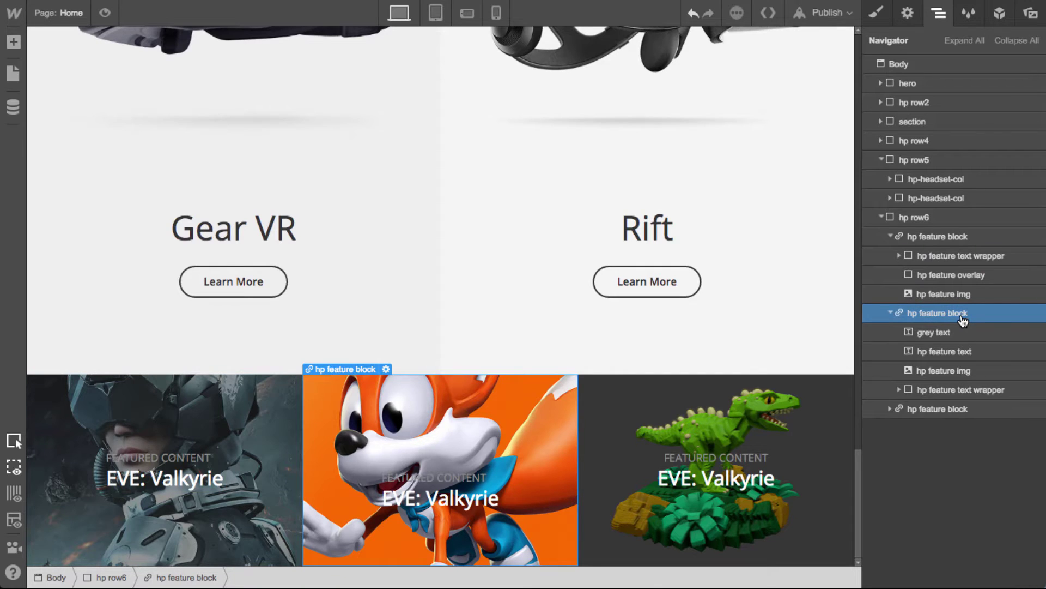
left_click_drag(963, 393, 957, 361)
Delete the old loose grey text and hp feature text elements from the middle feature block
left_click(950, 338)
key("Delete")
key("Delete")
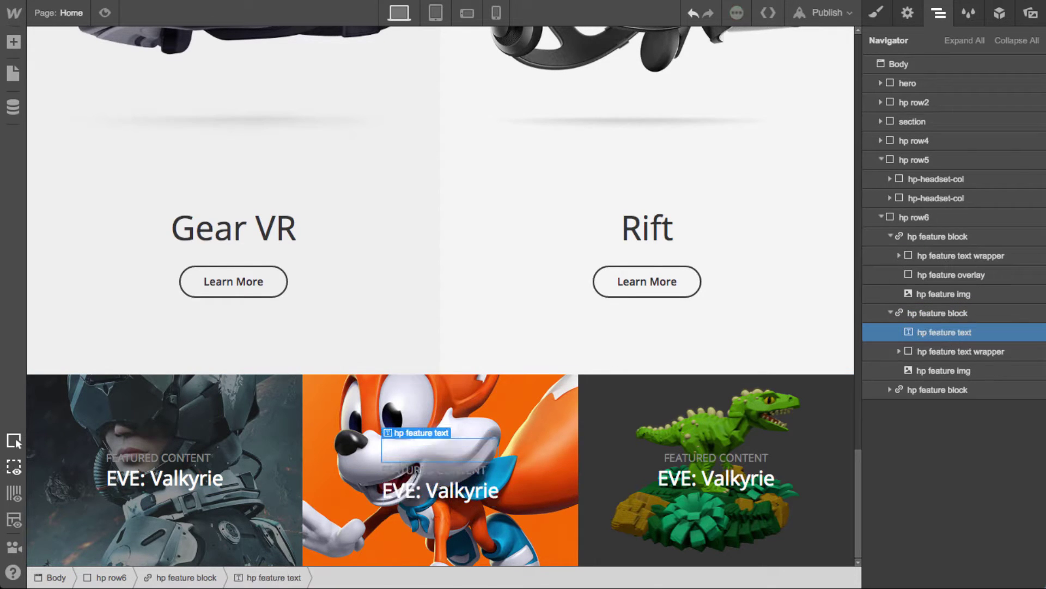
Copy the first block's hp feature overlay into the middle feature block, between the text wrapper and the image
left_click(921, 275)
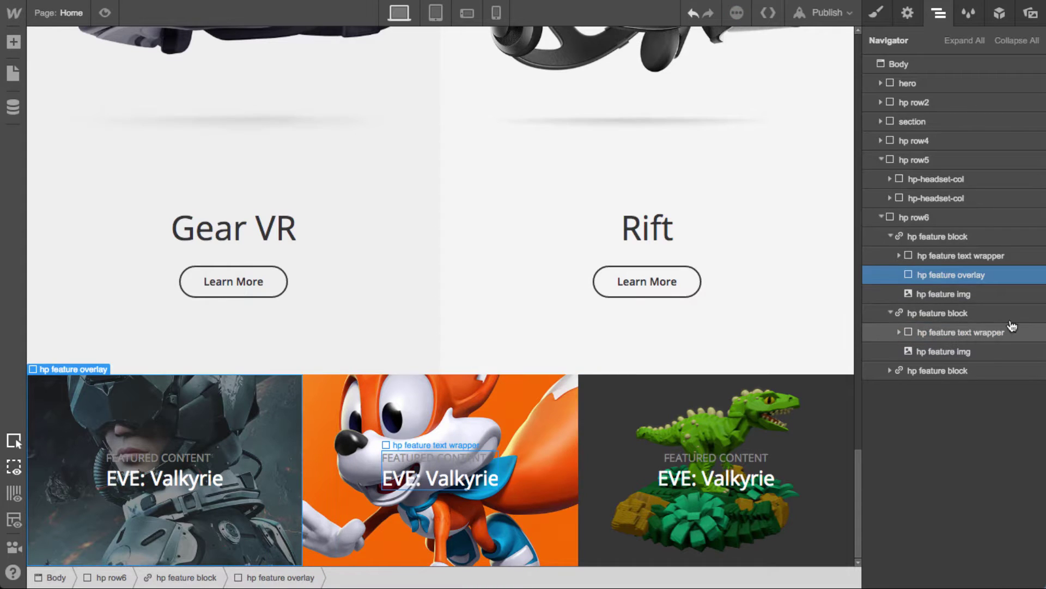
left_click(981, 318)
key("ctrl+v")
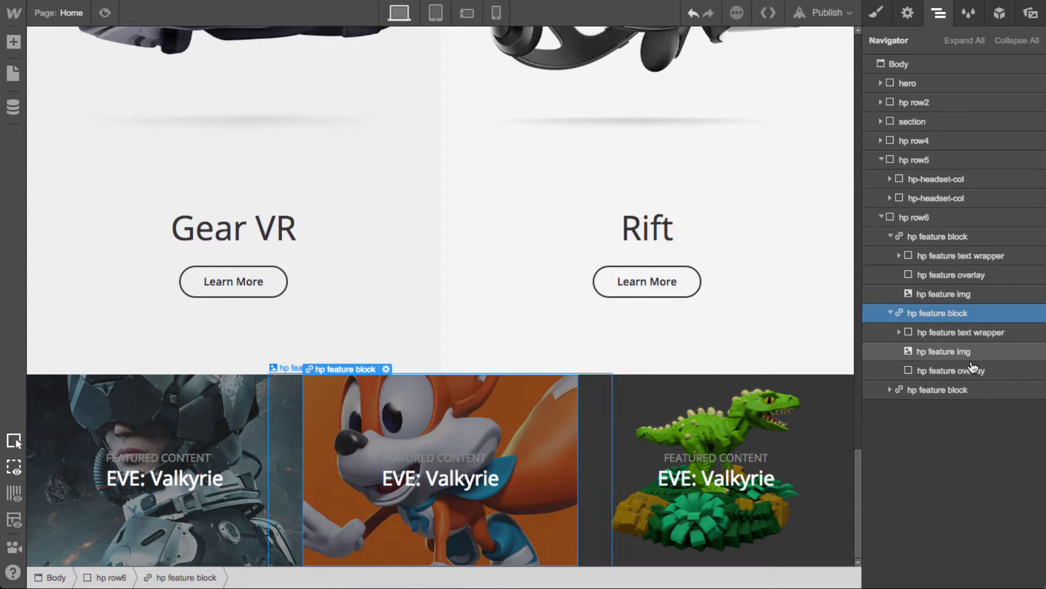
left_click_drag(976, 368, 1009, 353)
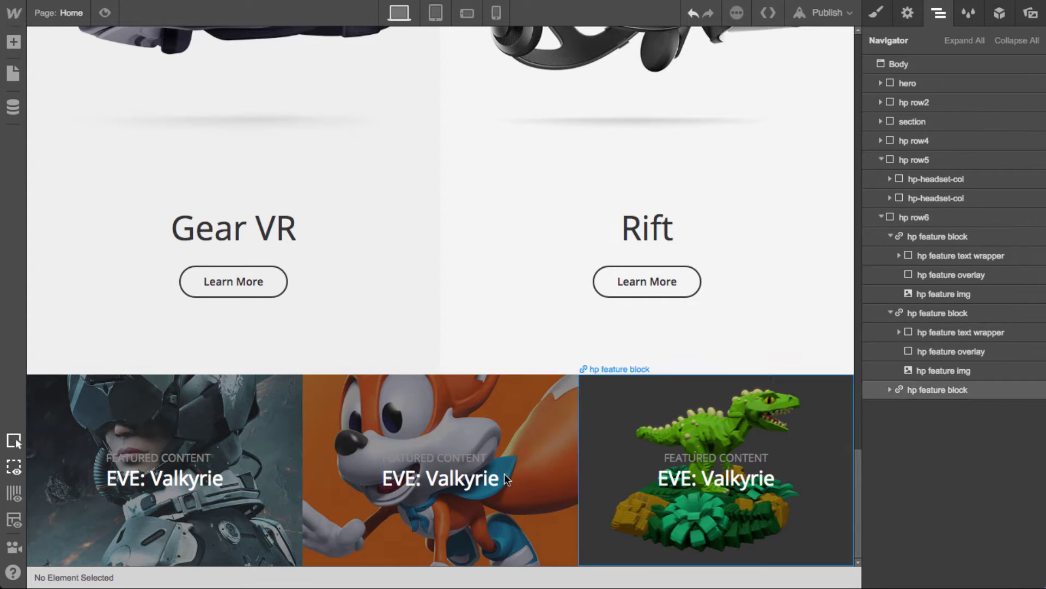
Replace the middle feature block's grey text with "INCLUDED WITH ALL RIFT PURCHASES"
double_click(452, 458)
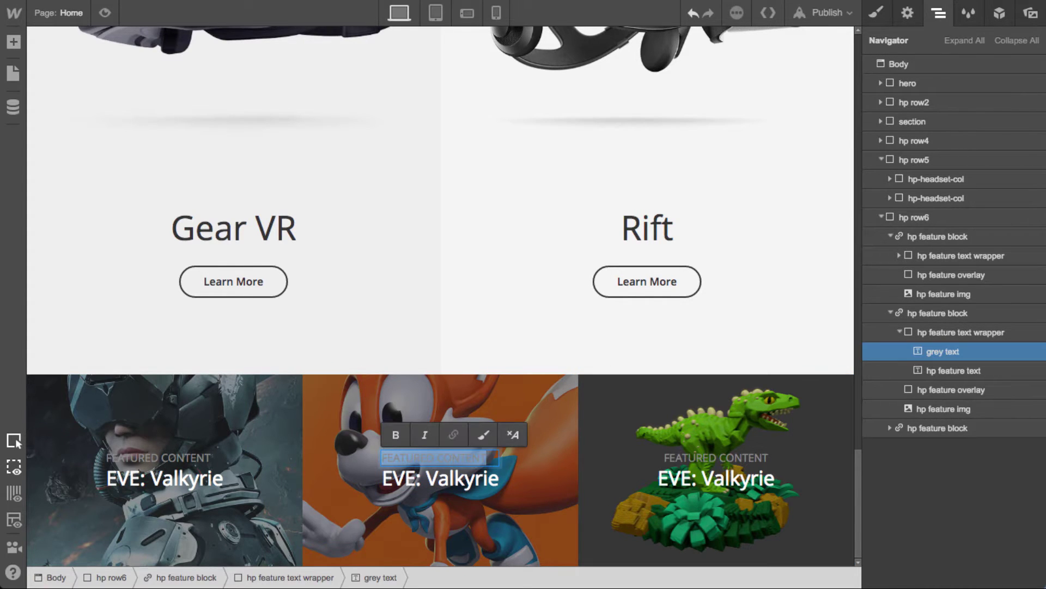
key("Escape")
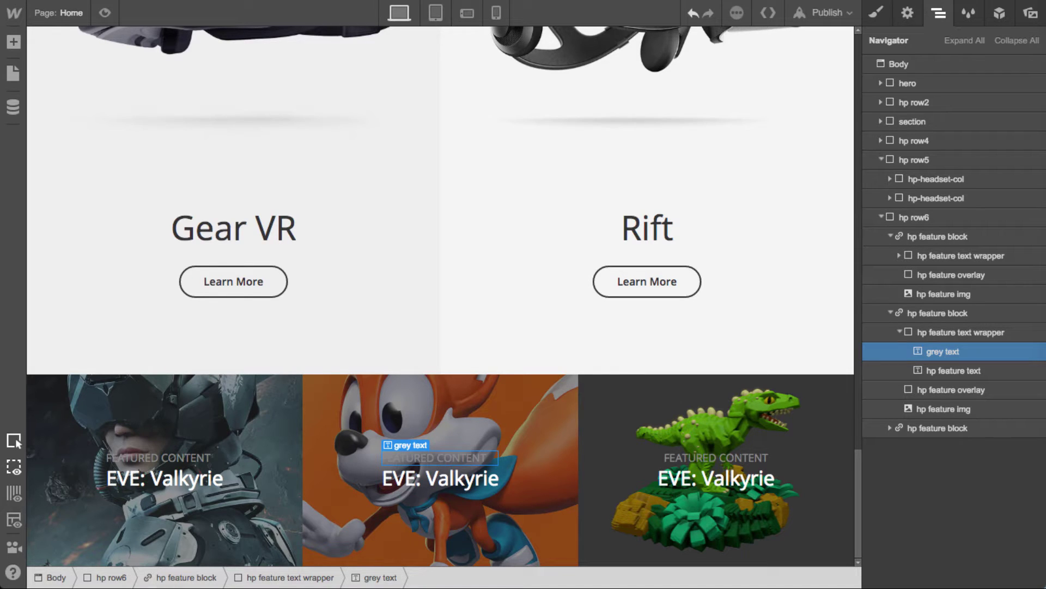
double_click(465, 457)
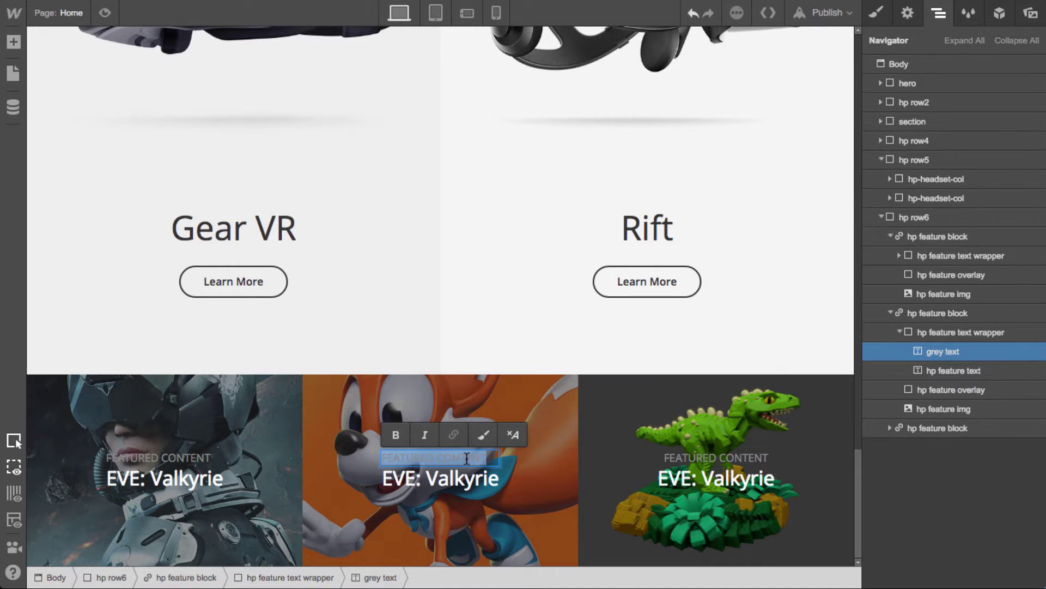
key("BackSpace")
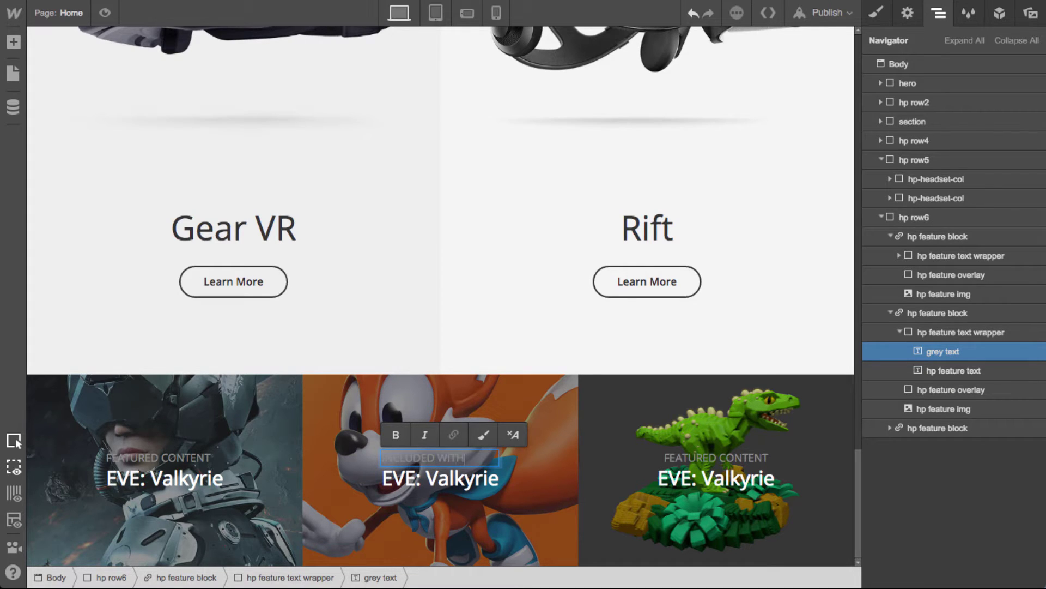
type("INCLUDED WITH ALL RIFT PURC")
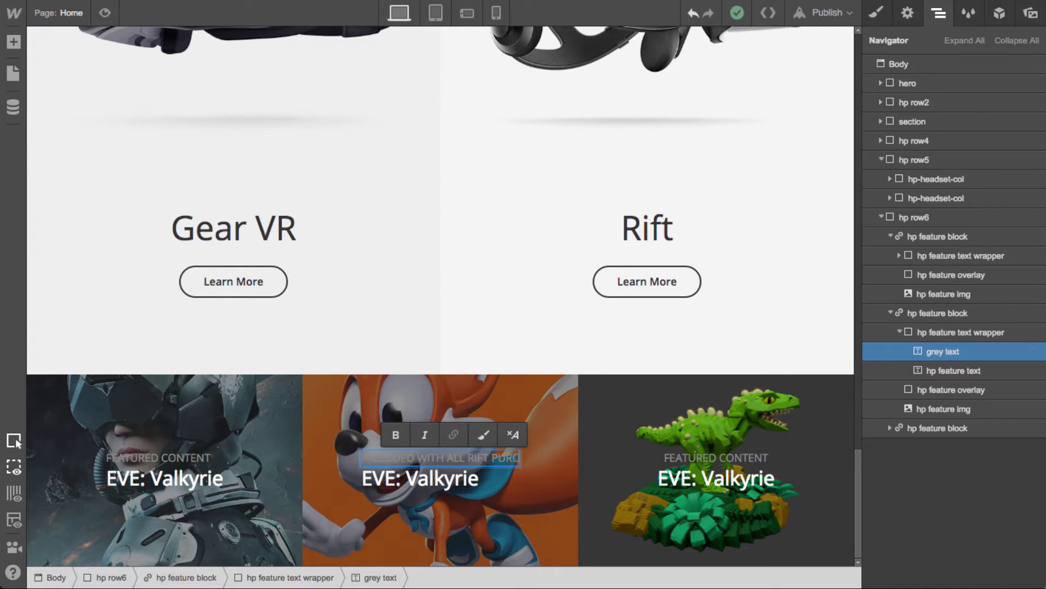
type("HASES")
key("Escape")
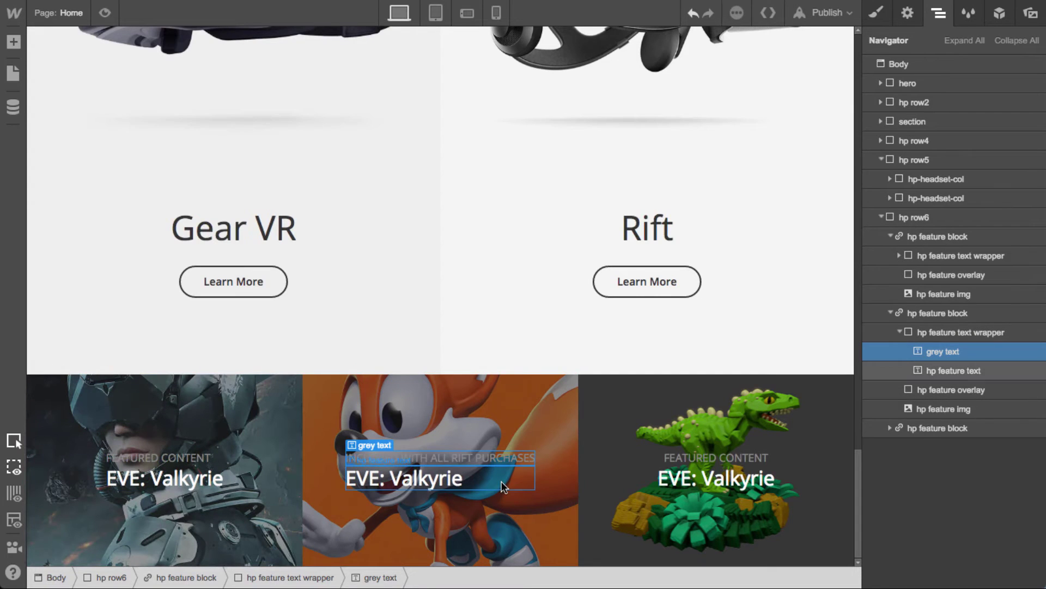
Centre-align the text of the hp feature text wrapper
left_click(501, 481)
key("Up")
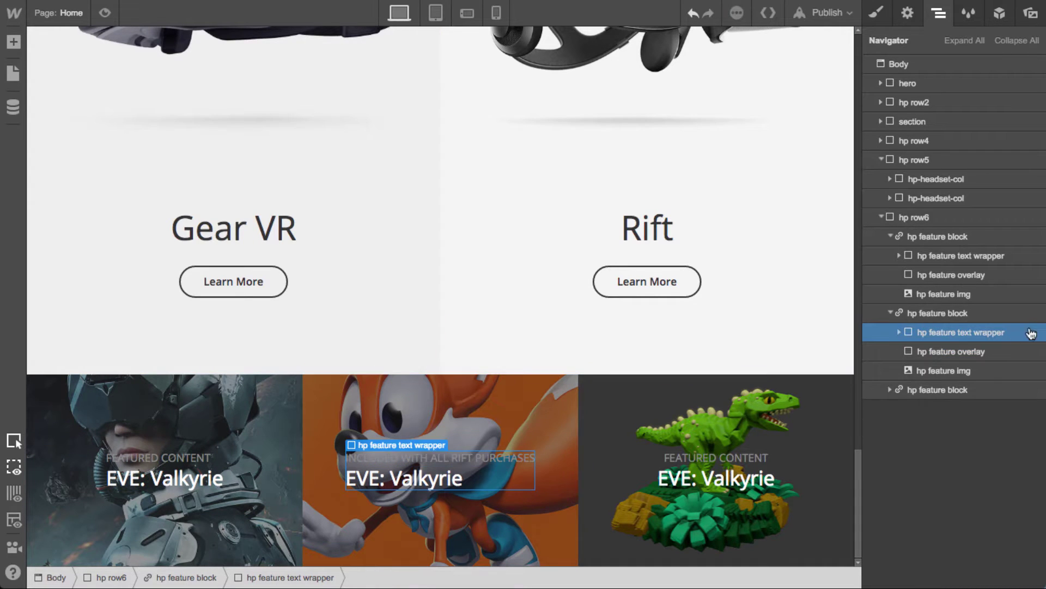
key("s")
scroll(920, 493, "down", 10)
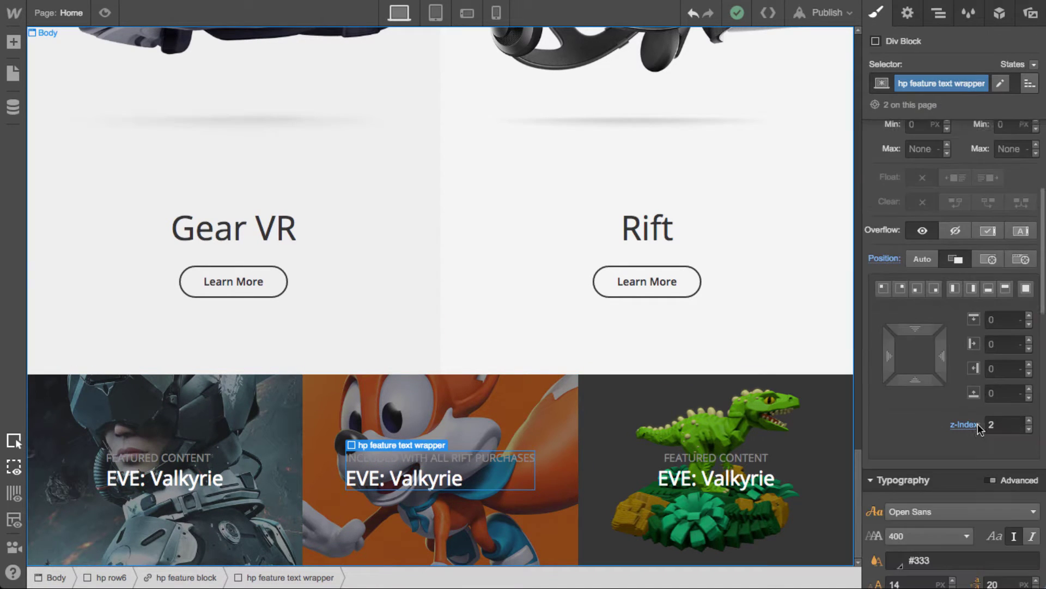
left_click(912, 485)
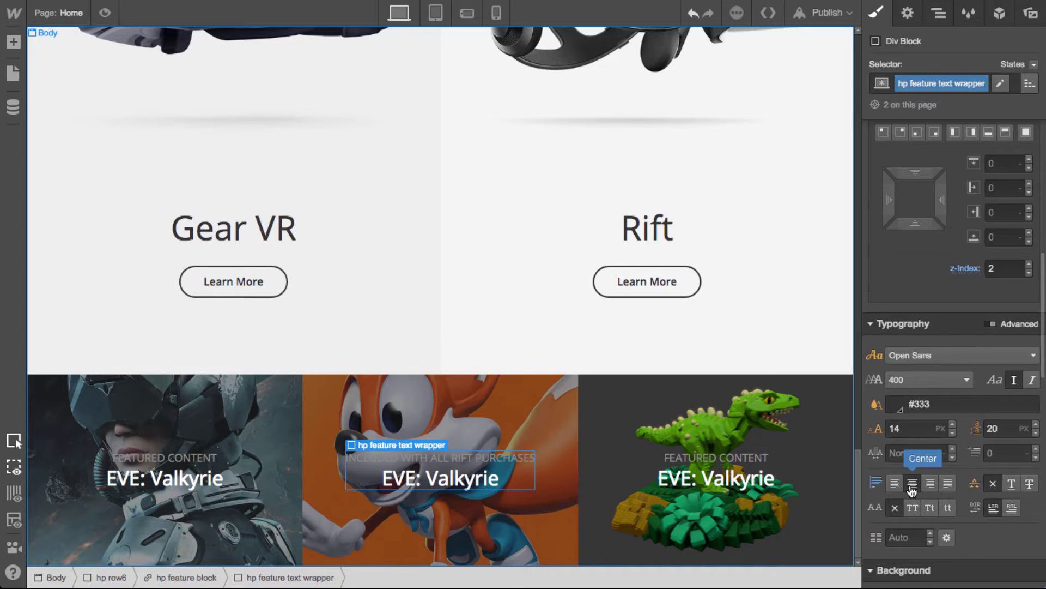
Change the middle feature block's heading text to "Lucky's Tale"
double_click(461, 480)
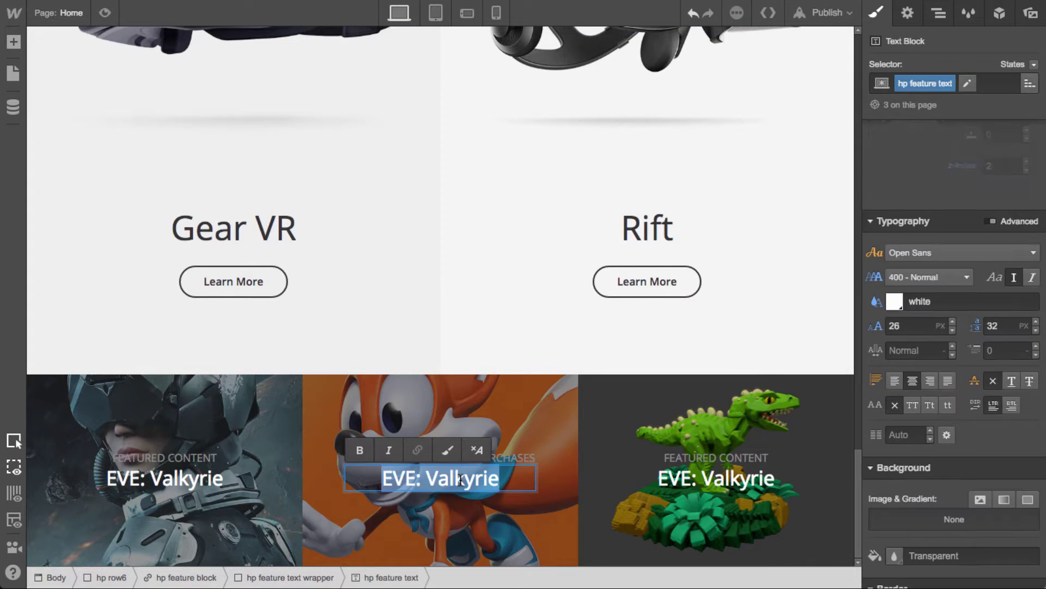
type("Luck")
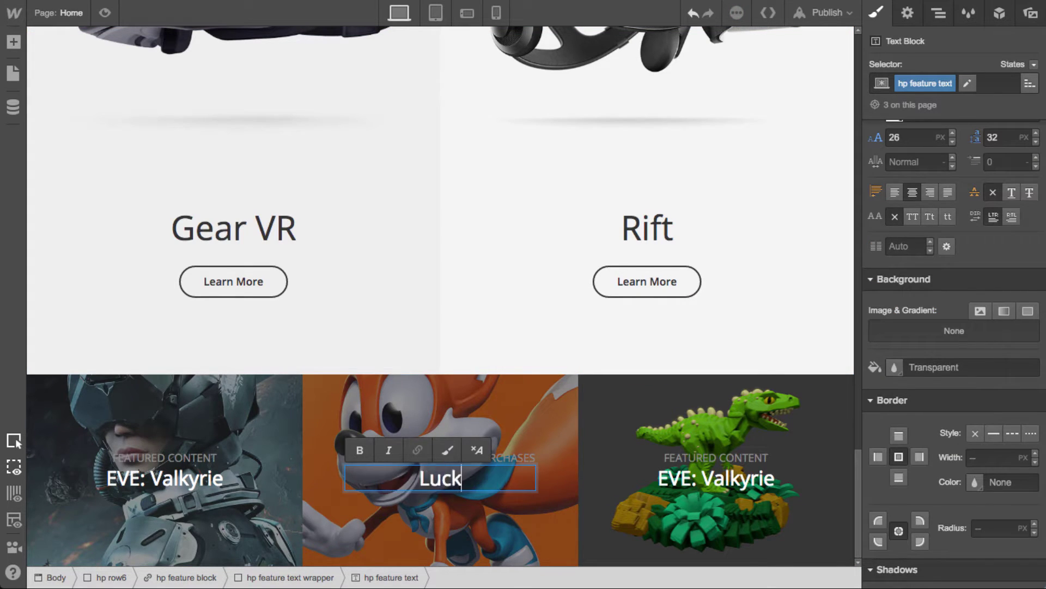
type("y's Tale")
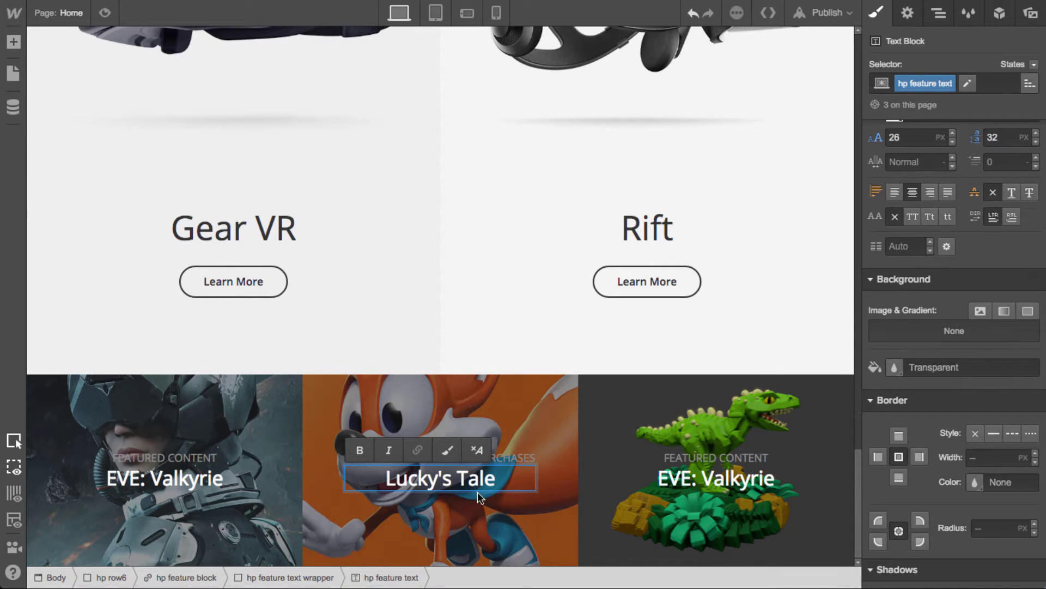
key("Escape")
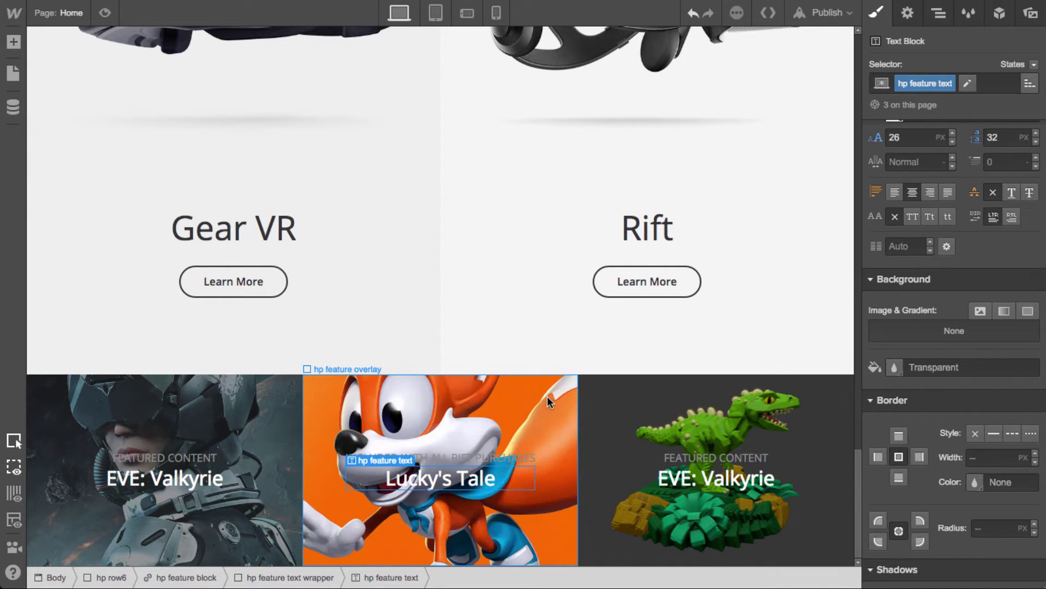
Preview the page to check the hover effect of the middle feature block's overlay
left_click(545, 412)
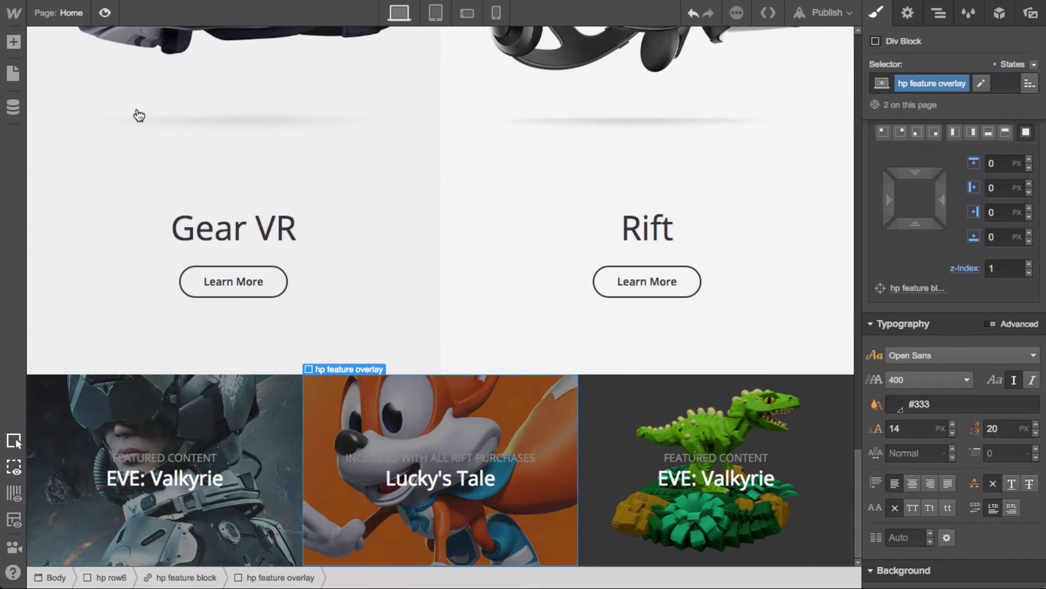
left_click(105, 12)
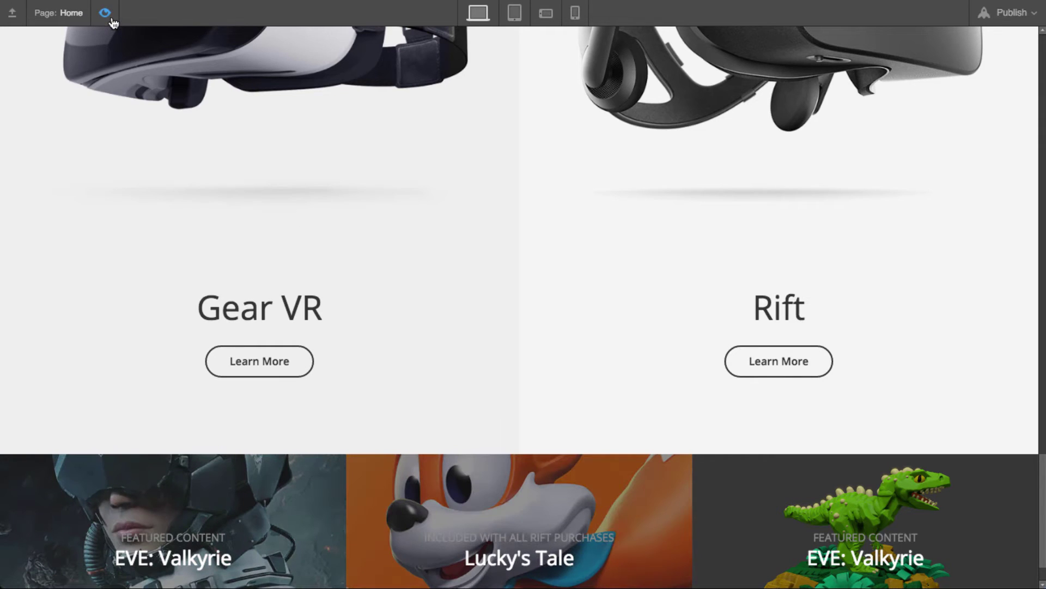
left_click(111, 18)
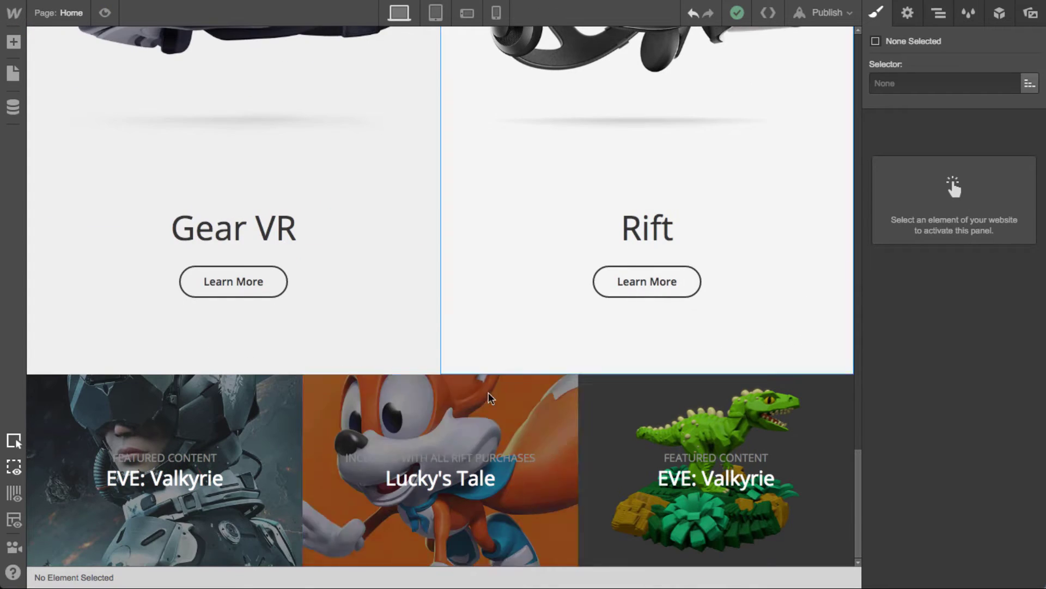
Set the hp feature overlay's background colour opacity to 70%, giving rgba(37, 37, 37, 0.7)
scroll(928, 371, "down", 10)
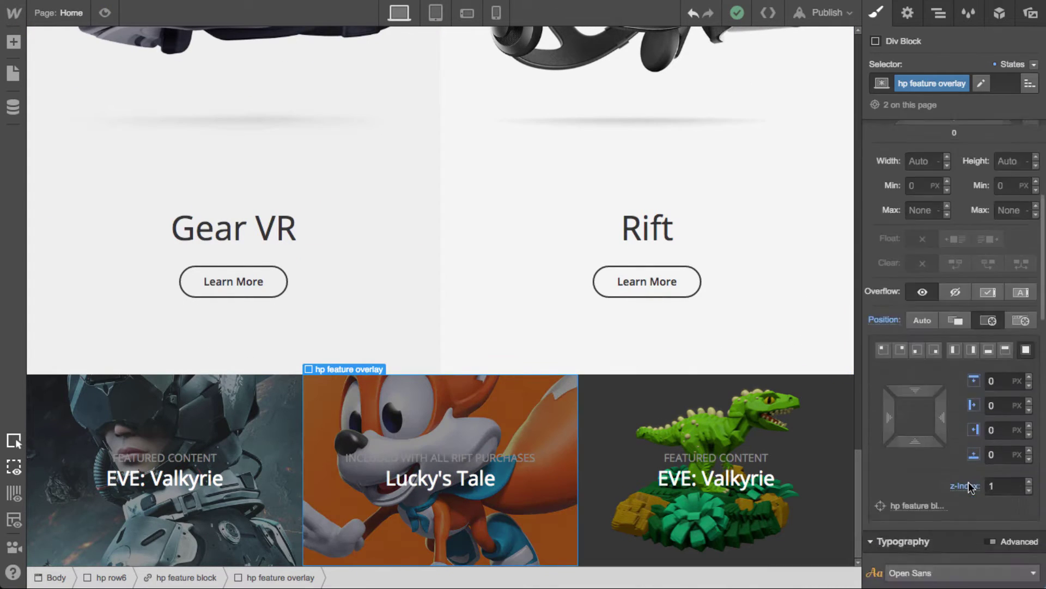
scroll(971, 493, "down", 2)
left_click(894, 410)
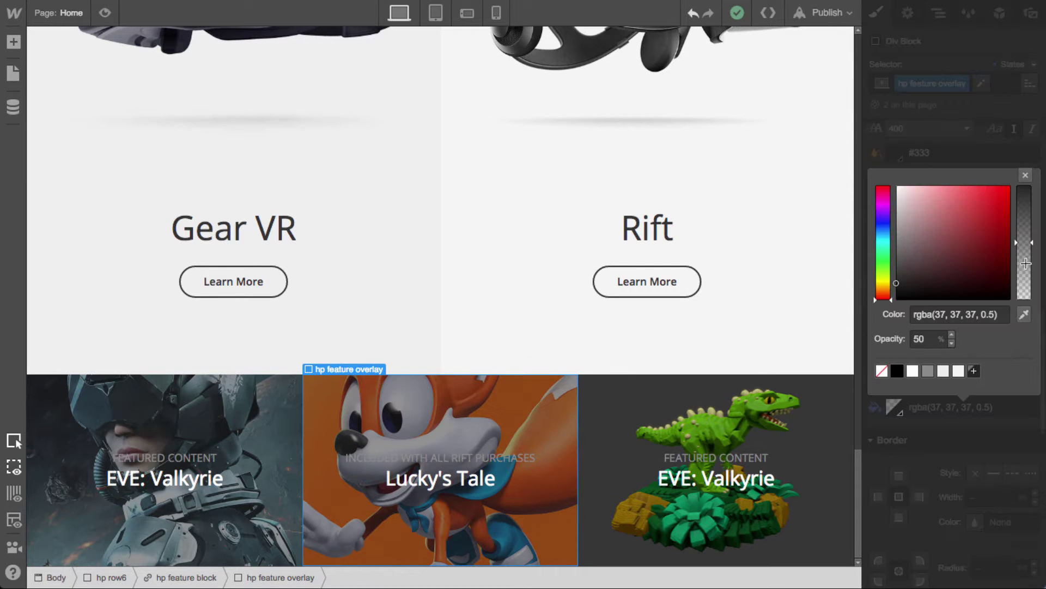
left_click_drag(1023, 229, 1023, 221)
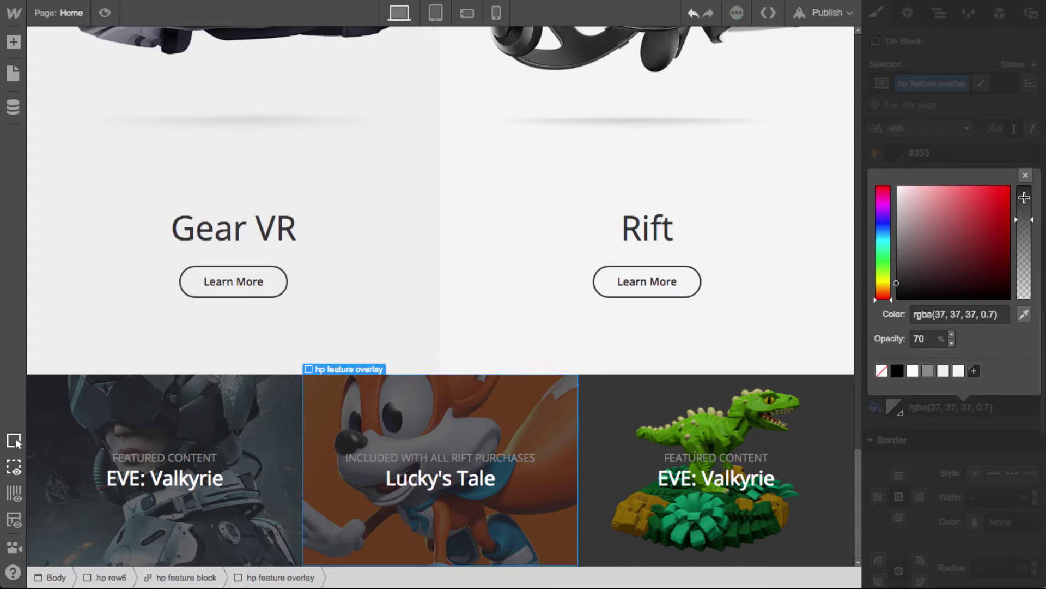
left_click(1025, 175)
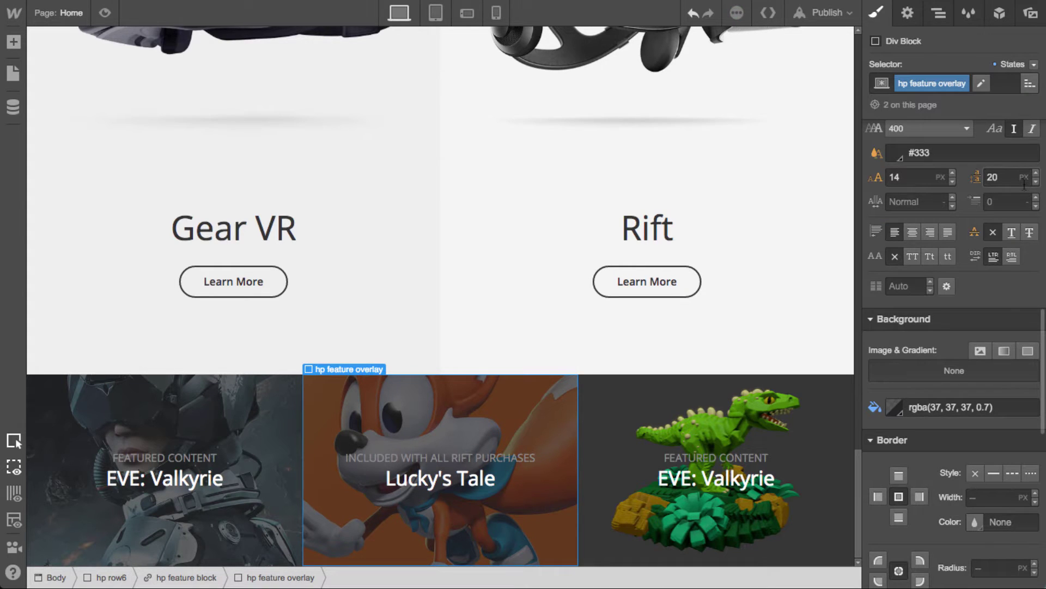
Remove the story combo class from the third feature block, leaving only the hp feature block class
left_click(657, 410)
left_click(961, 88)
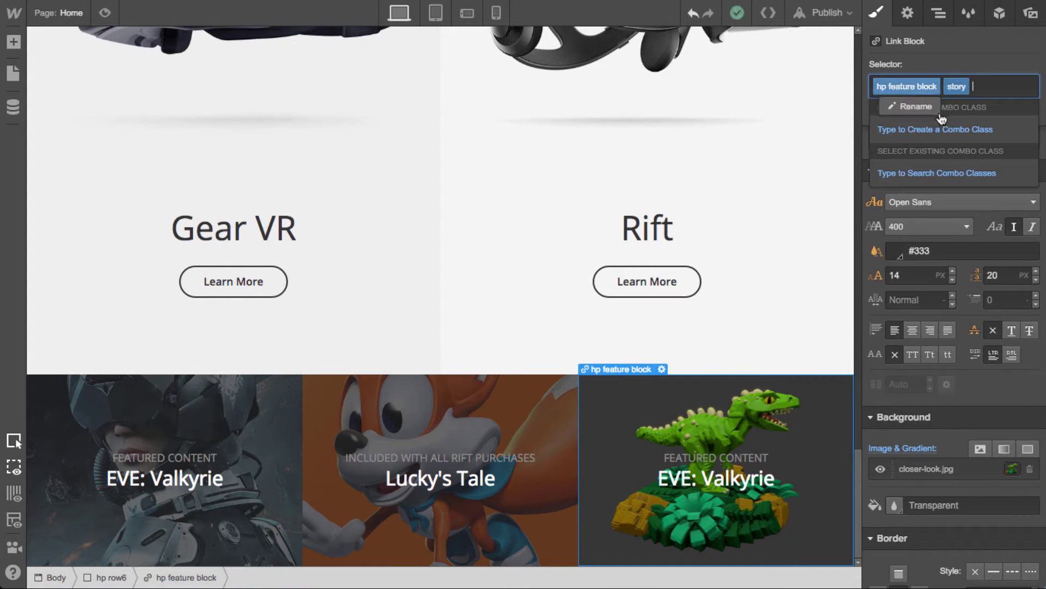
left_click(947, 125)
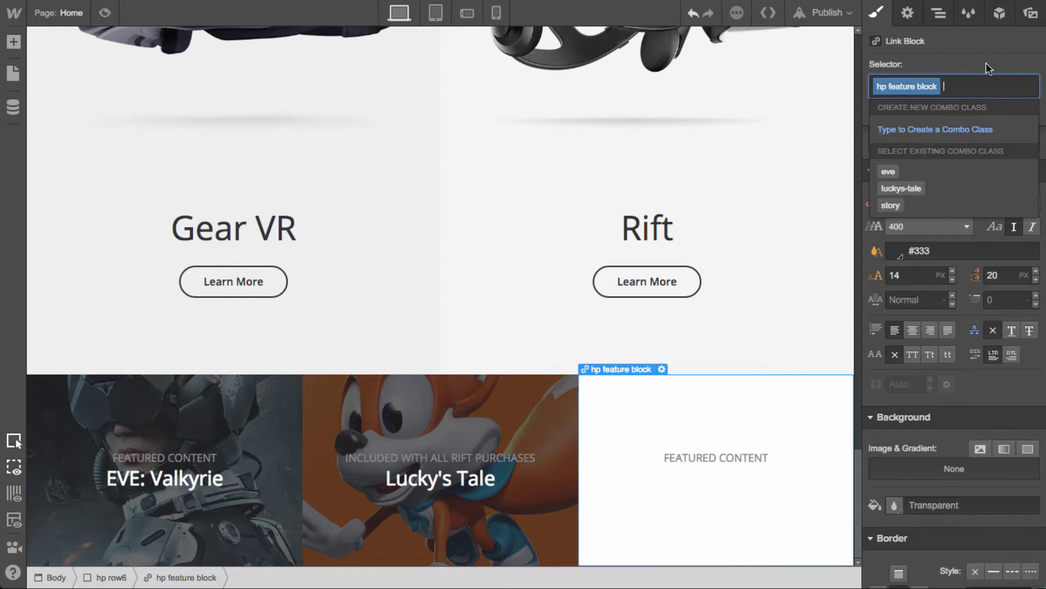
Apply the hp feature block interaction to the third feature block
left_click(999, 12)
left_click(944, 233)
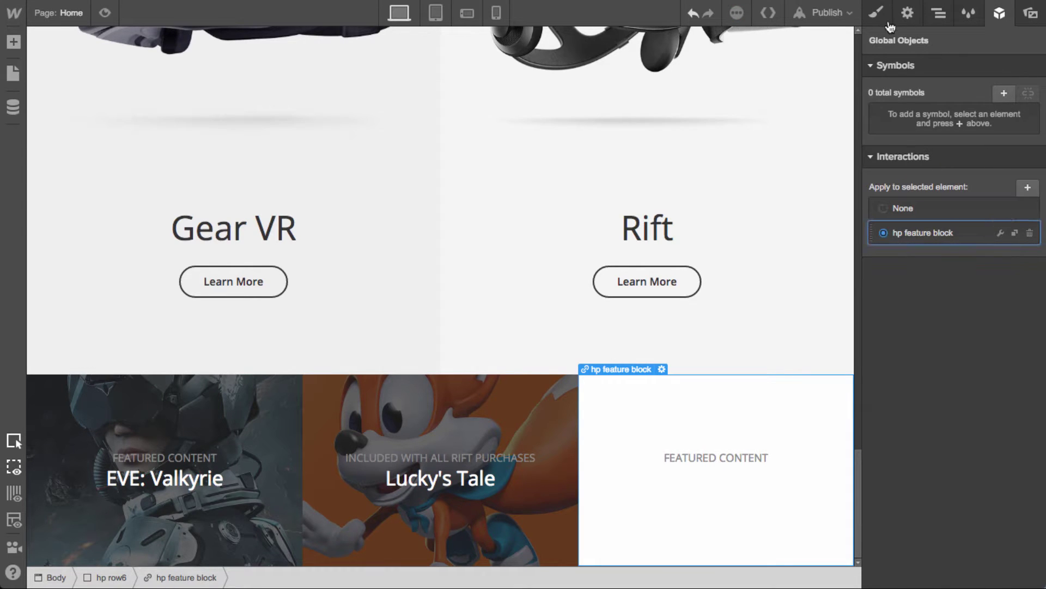
key("s")
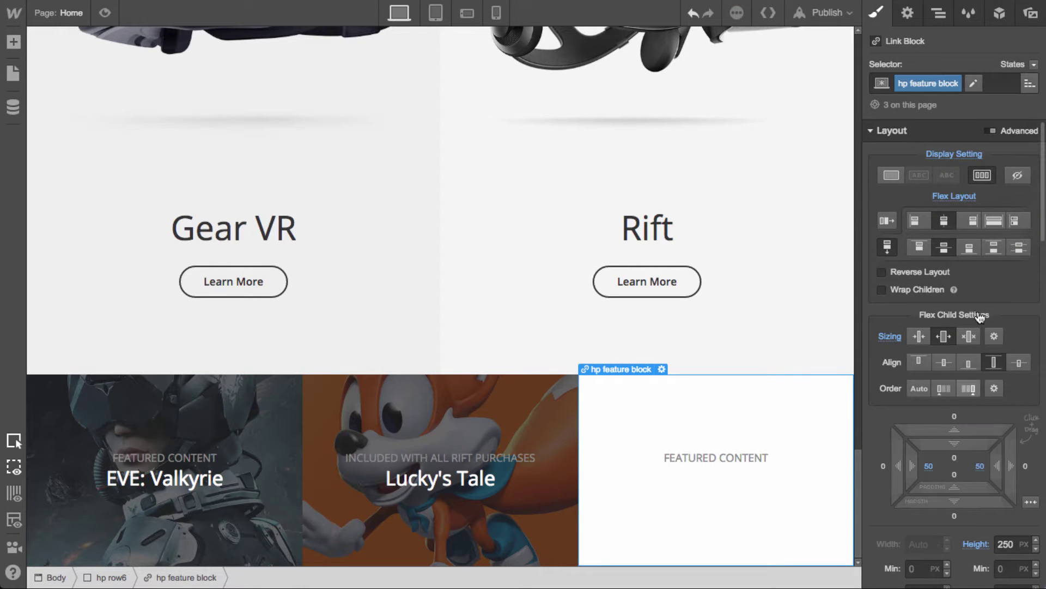
Place the green dinosaur image from the assets in the third feature block and give it the hp feature img class
left_click(1031, 13)
left_click_drag(1010, 196, 960, 434)
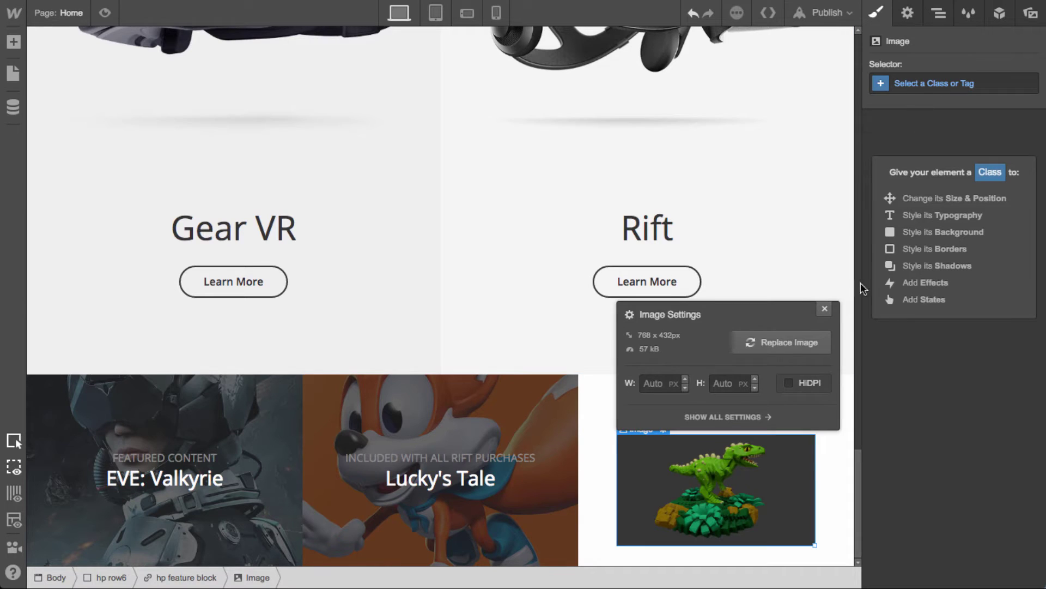
left_click(825, 309)
left_click(875, 84)
type("hp")
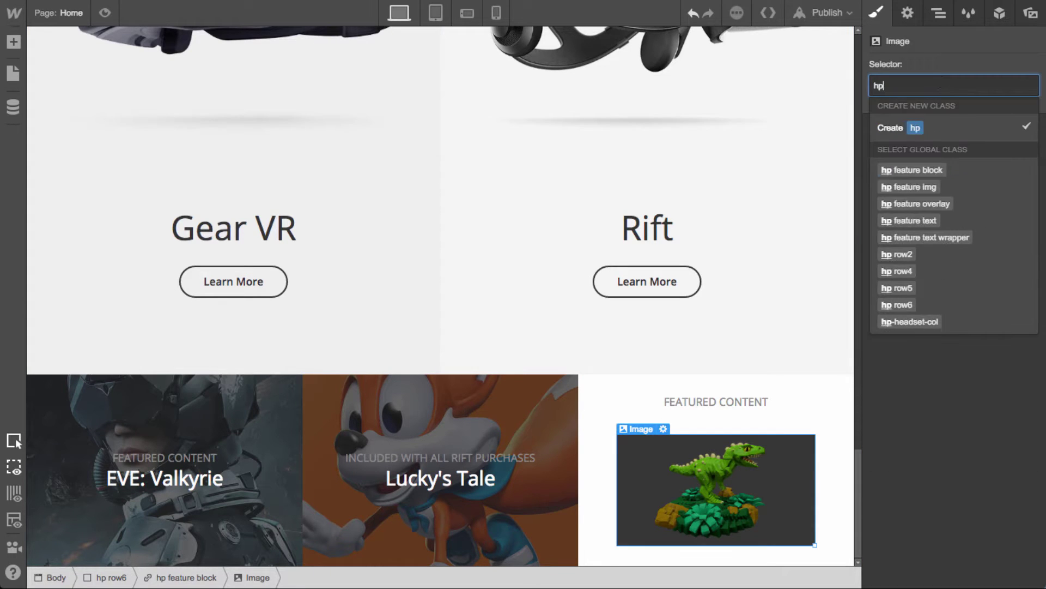
left_click(915, 187)
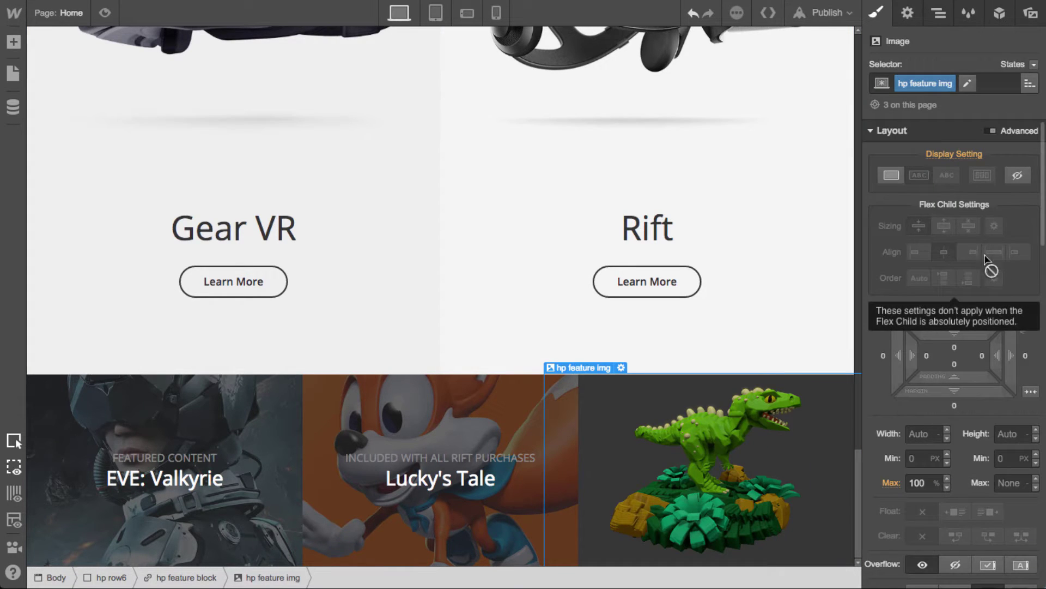
Copy the middle feature block's hp feature text wrapper and hp feature overlay into the third feature block
left_click(939, 13)
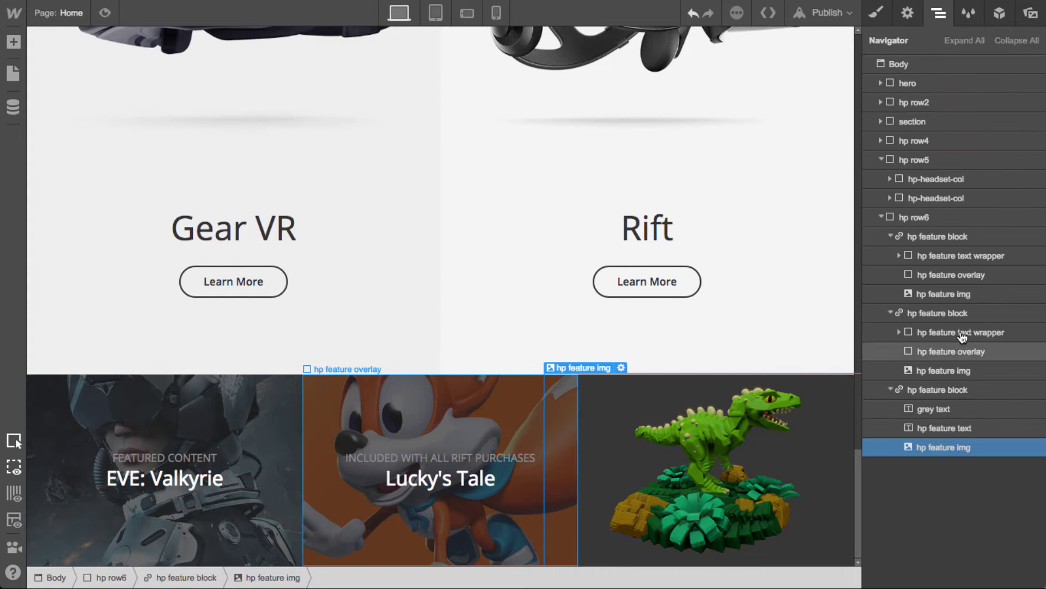
left_click(962, 332)
key("super+c")
left_click(965, 390)
key("super+v")
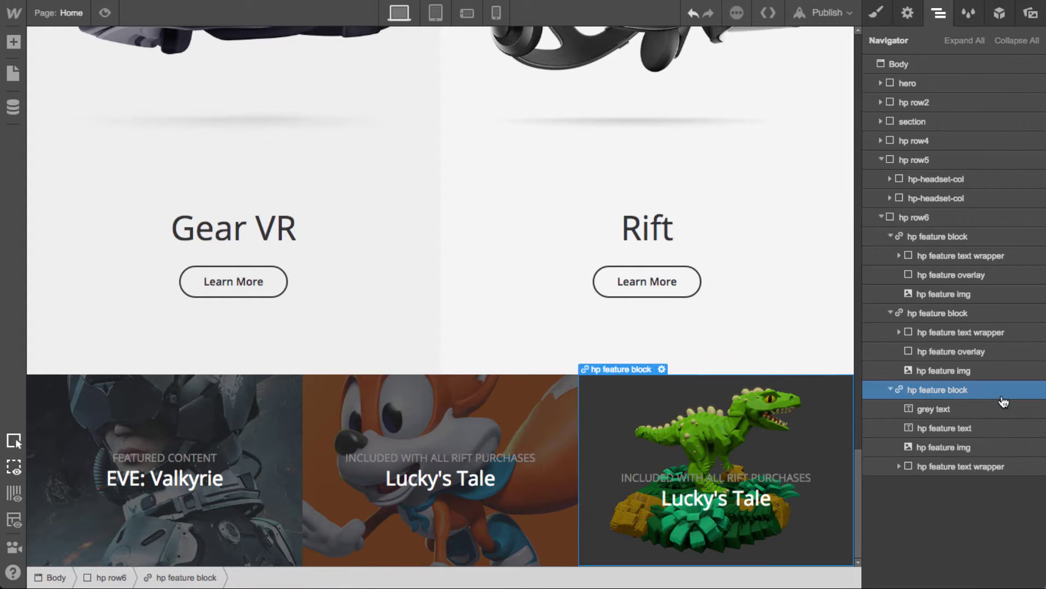
left_click(970, 352)
key("super+c")
left_click(965, 390)
key("super+v")
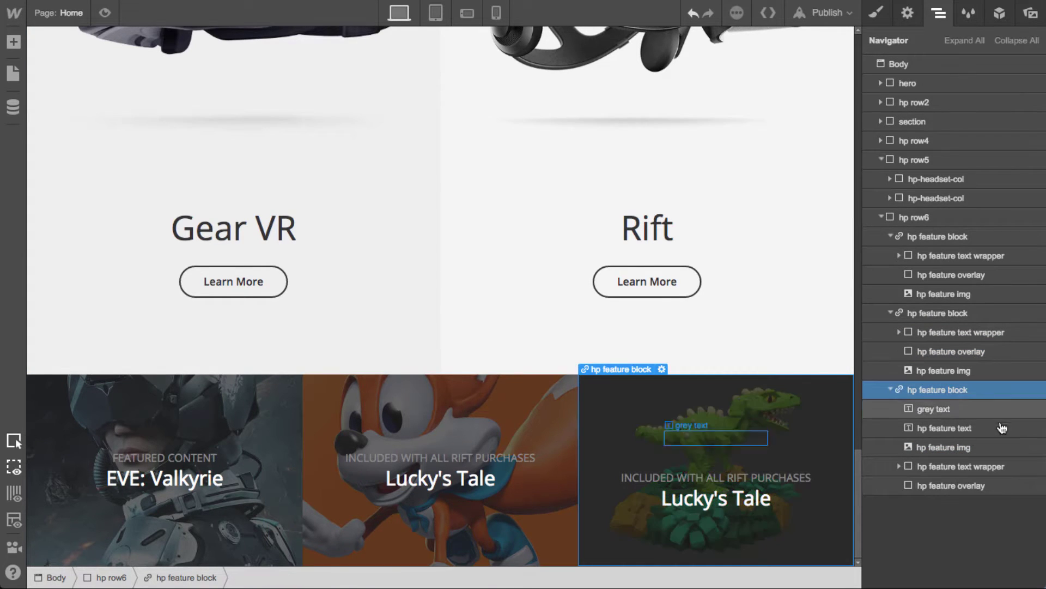
Delete the third feature block's loose grey text and hp feature text, and move its image below the overlay
left_click(960, 409)
key("BackSpace")
key("BackSpace")
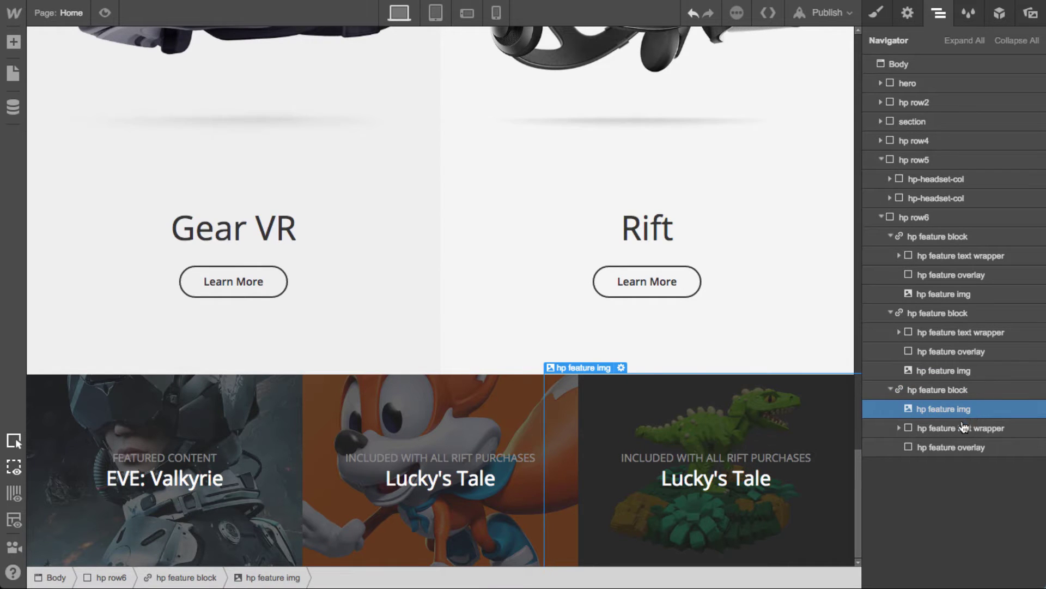
left_click_drag(947, 421, 953, 465)
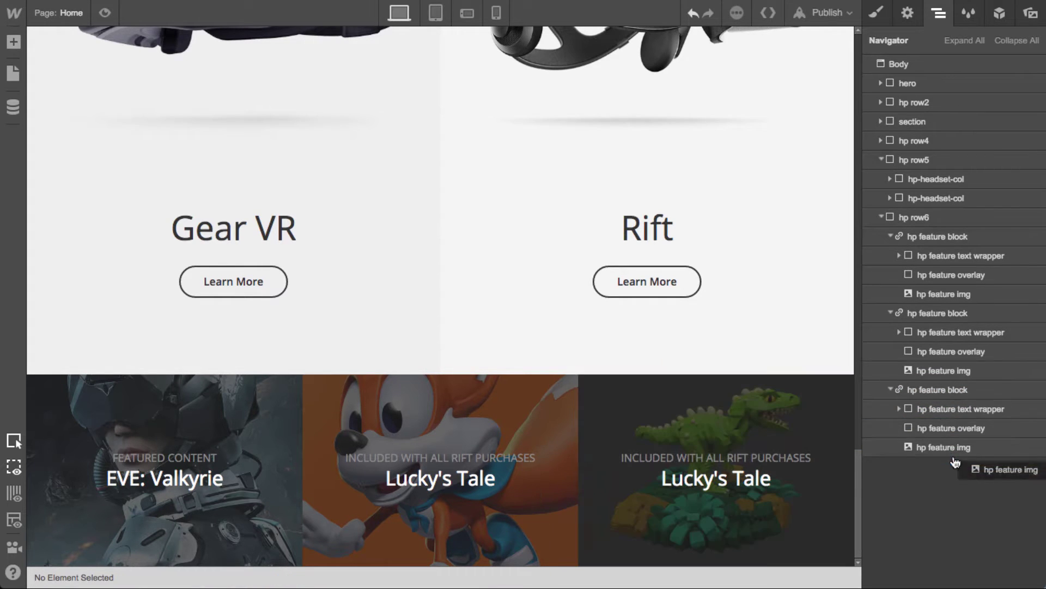
Set the third feature block's grey text to "FEATURED STORY" and its heading to "A Closer Look at Oculus Medium and the Creative Power of Touch"
double_click(774, 458)
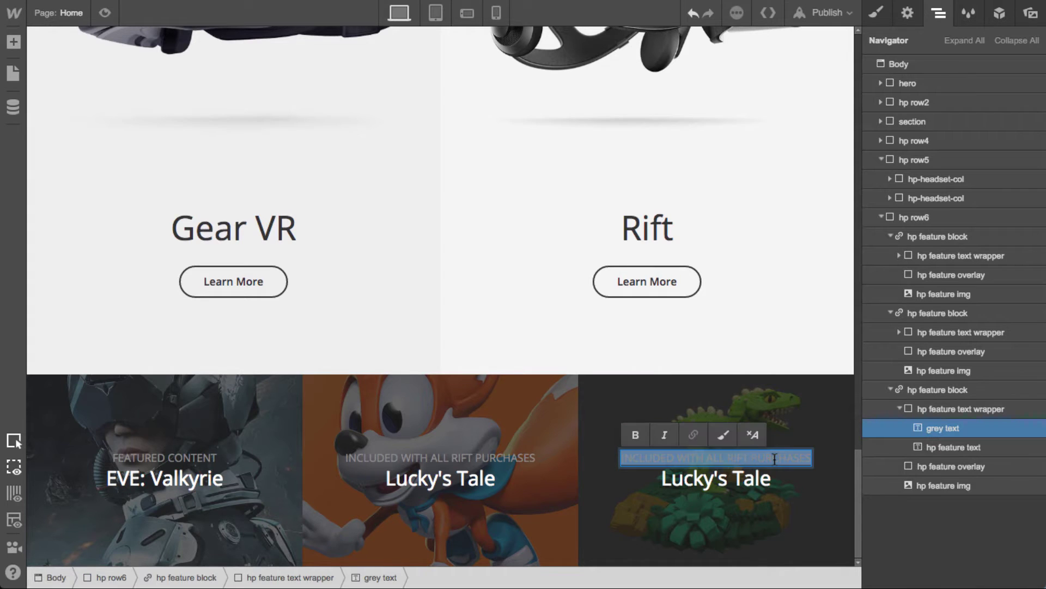
type("FEATURED STORY")
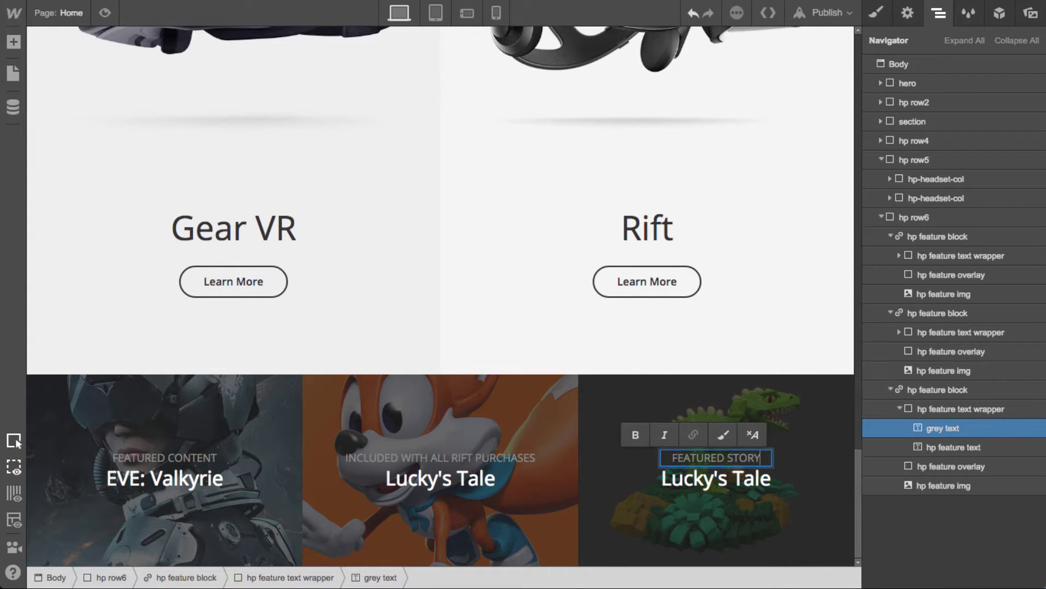
double_click(708, 485)
type("a ")
type("A Closer Look")
type(" at Oculu")
type("s Medium and ")
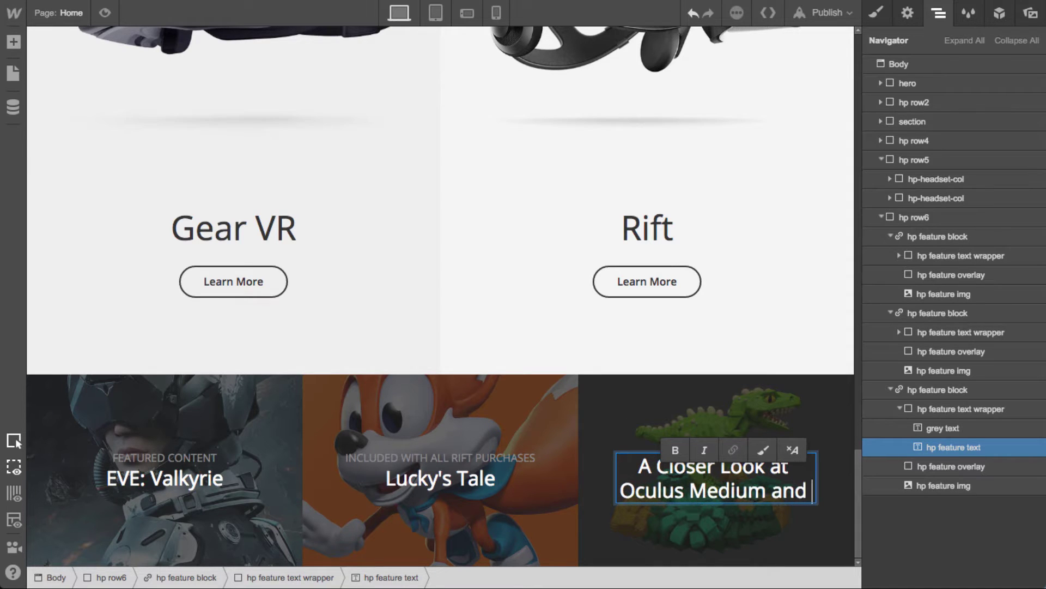
type("the Creative")
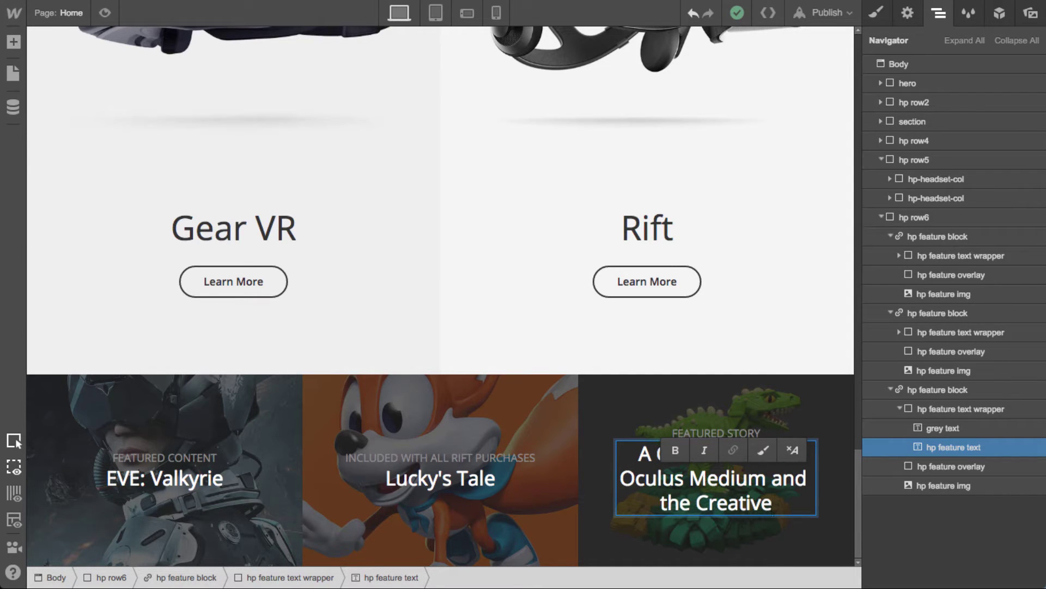
type("er of Touch")
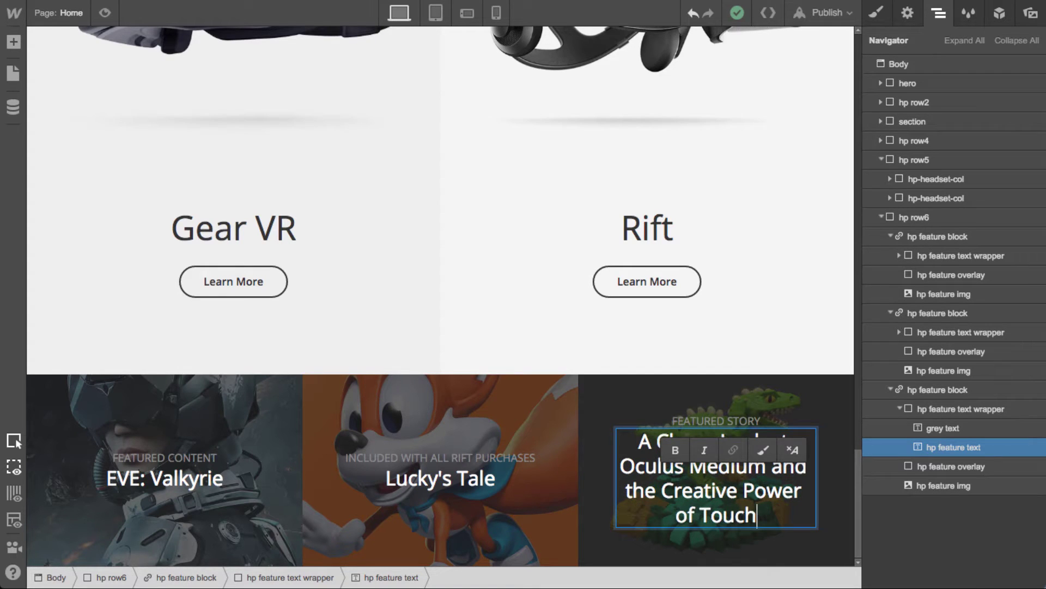
key("Escape")
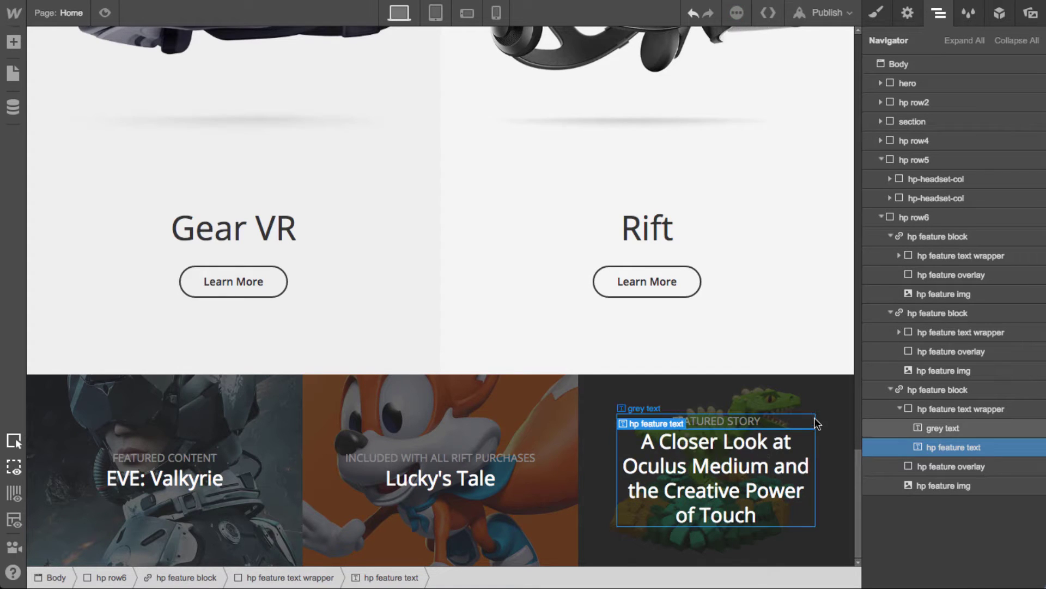
Preview the page to check the hover effects on all three feature blocks
left_click(840, 390)
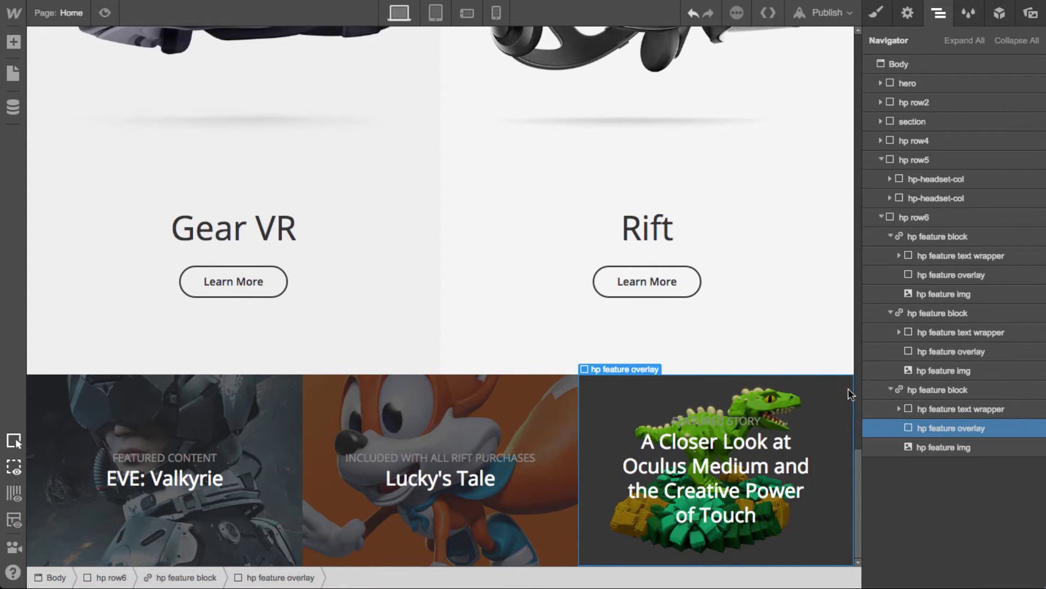
left_click(106, 13)
scroll(264, 409, "down", 1)
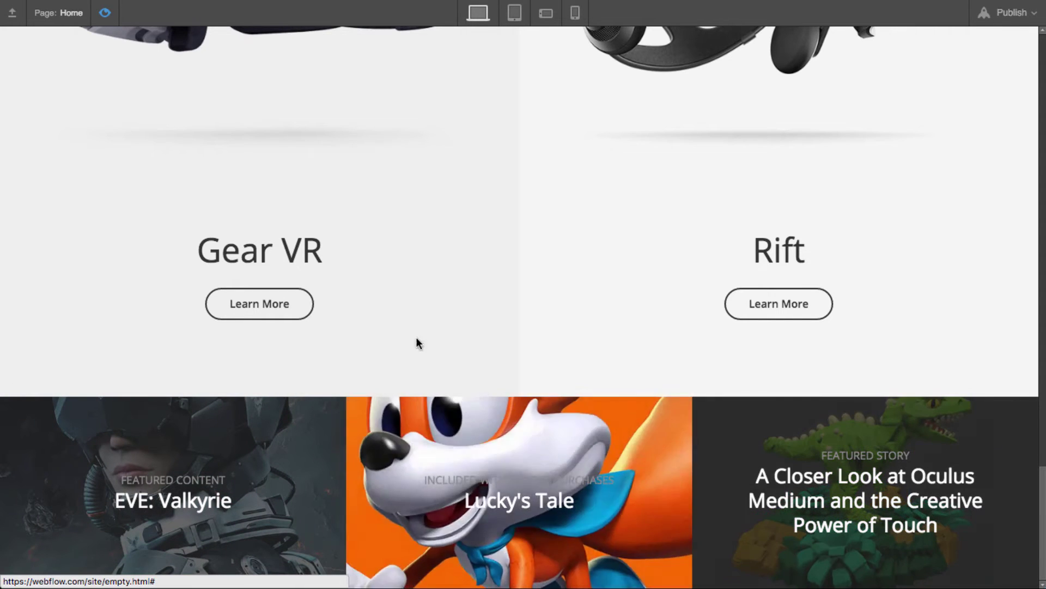
left_click(104, 12)
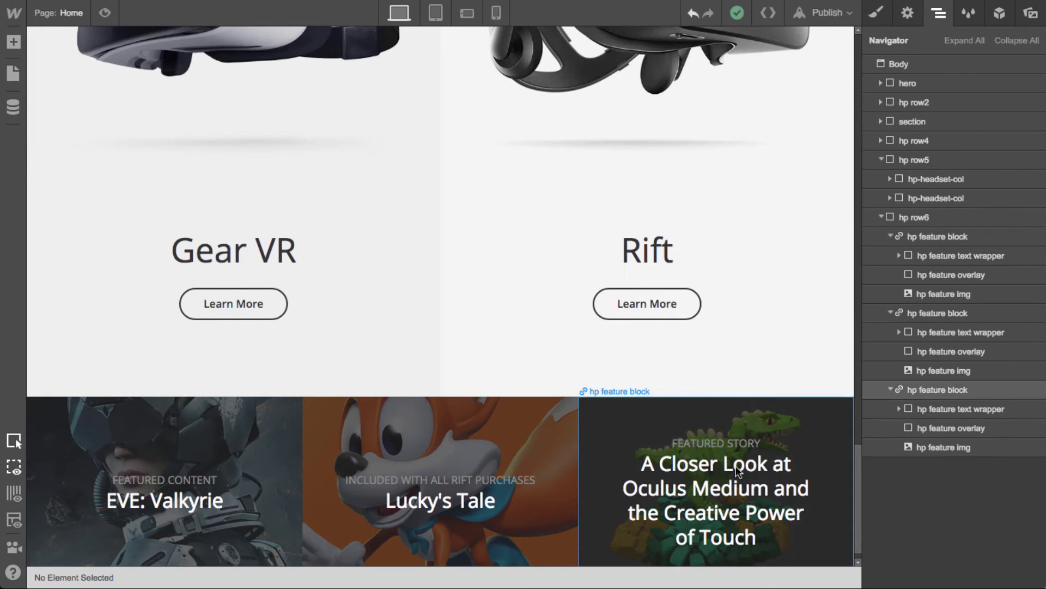
scroll(709, 466, "down", 1)
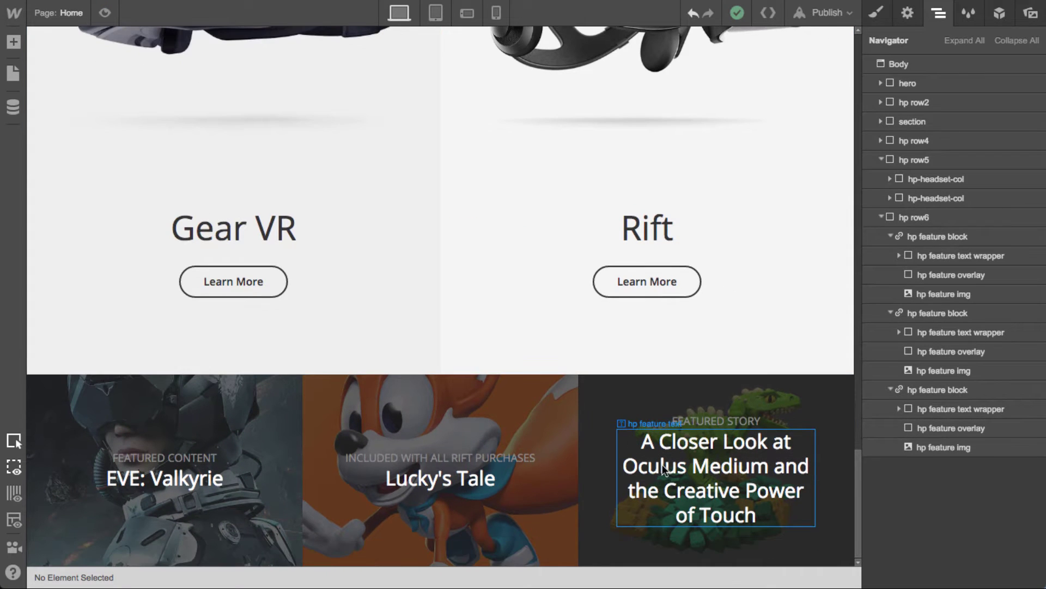
Collapse hp row5 and hp row6 in the page structure and add a new Section below hp row6
left_click(907, 19)
left_click(940, 15)
key("a")
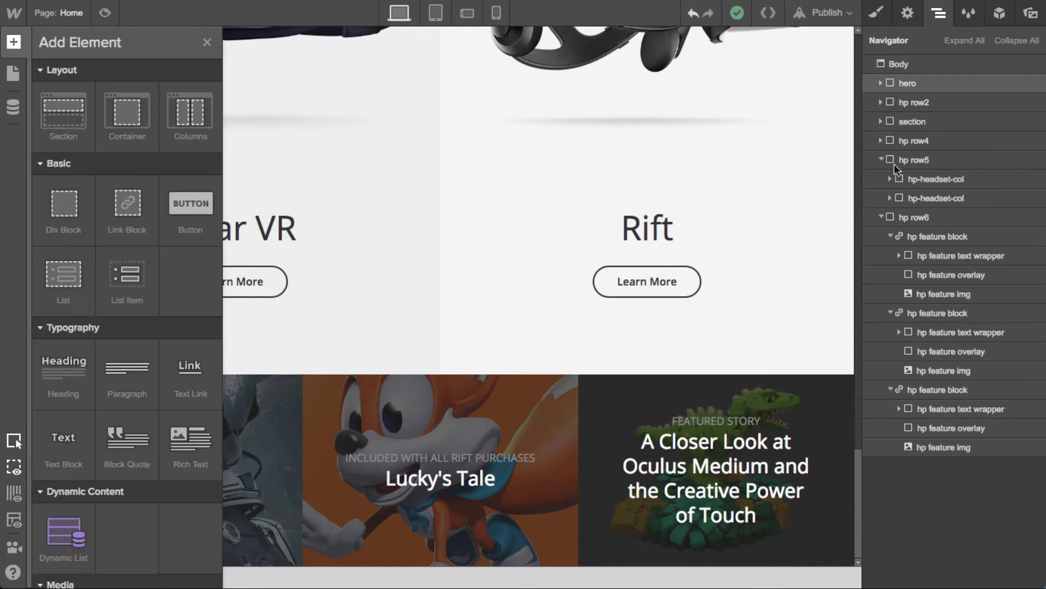
left_click(880, 160)
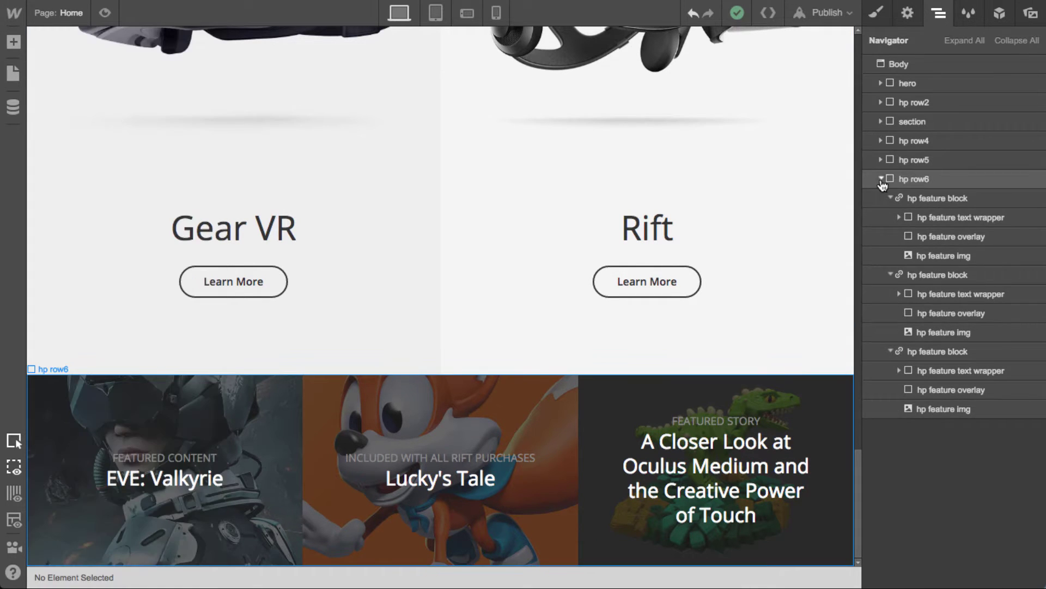
left_click(881, 179)
key("a")
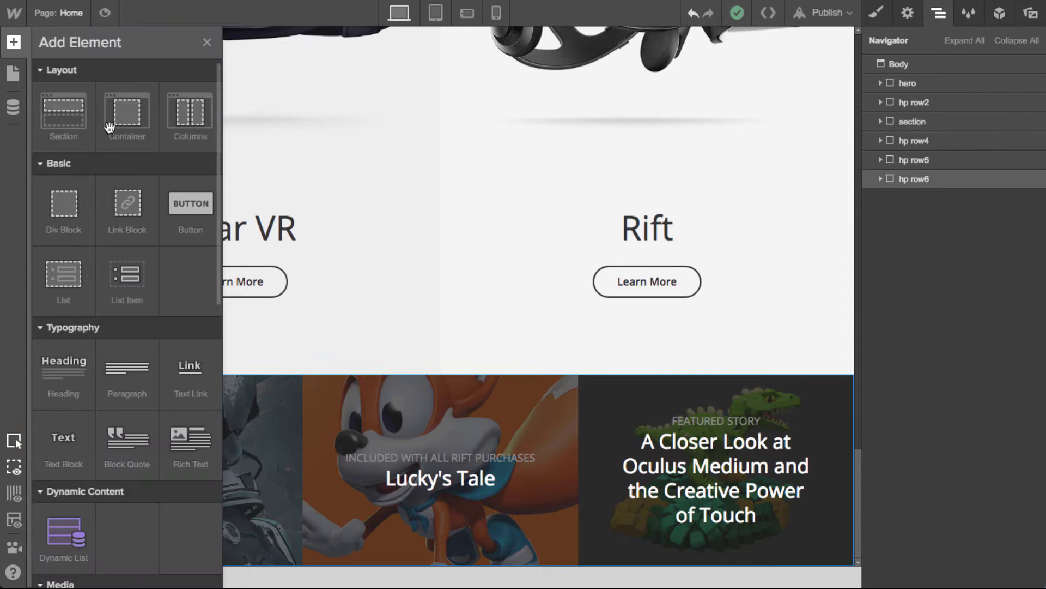
left_click_drag(767, 254, 930, 185)
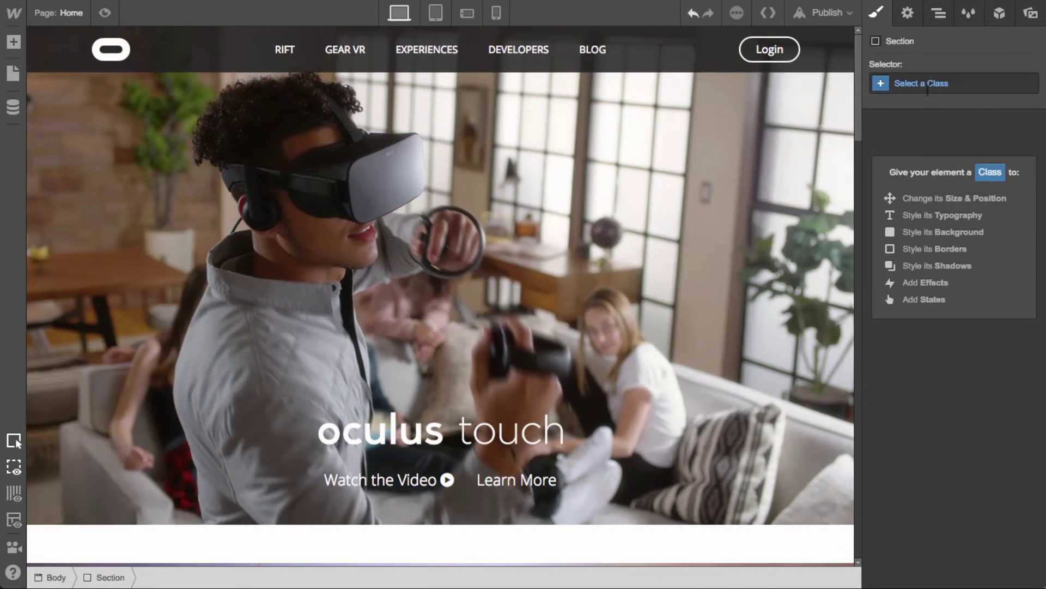
Give the new section the class "footer"
left_click(927, 84)
type("footer")
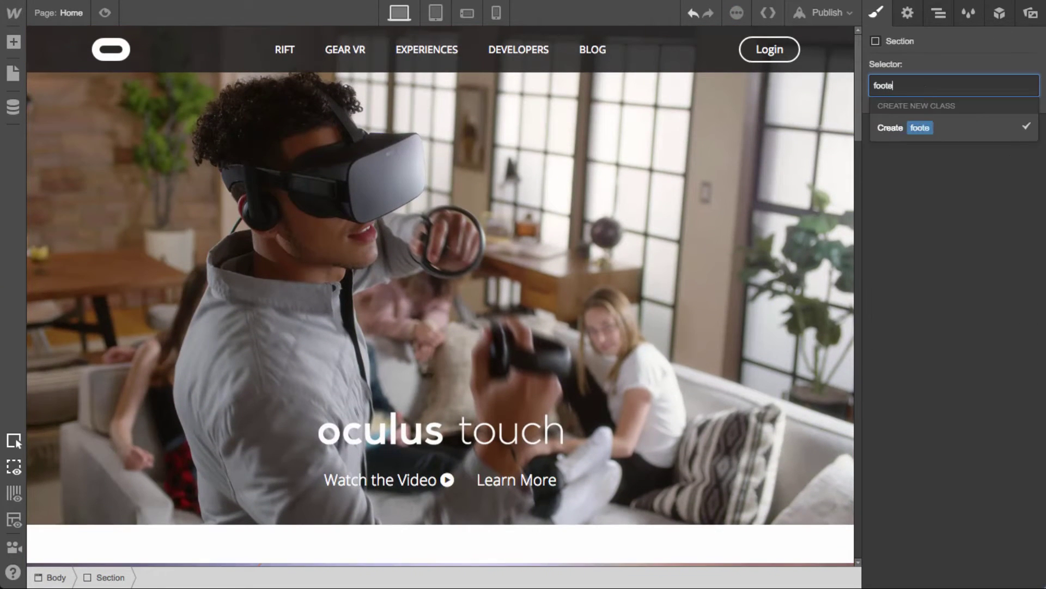
key("Return")
scroll(718, 285, "down", 10)
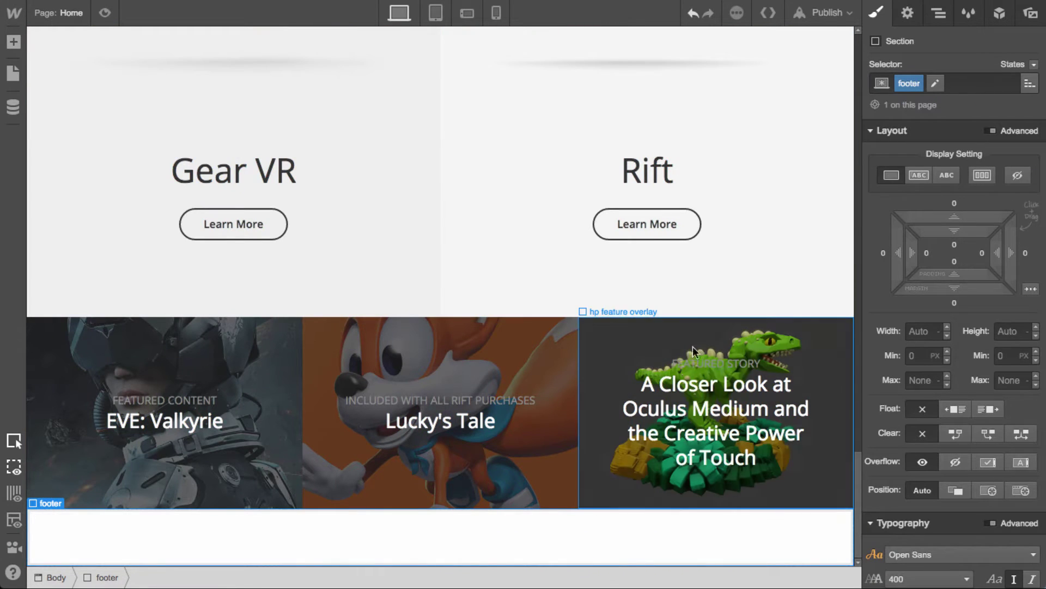
Give the footer section 25 px top and bottom padding and the background color #1b1d1f, saved as a swatch
scroll(971, 381, "down", 2)
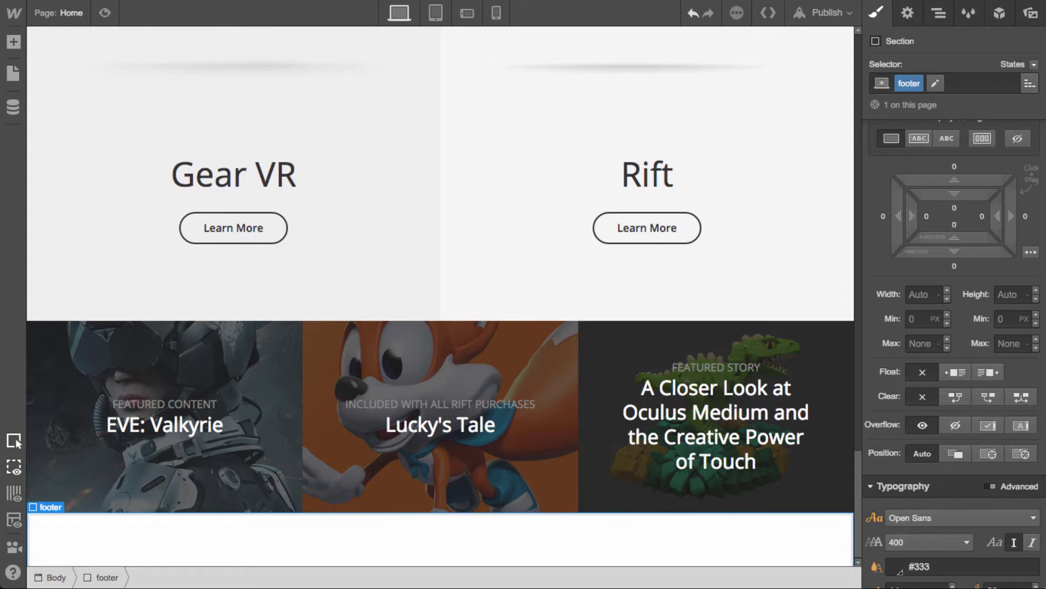
left_click_drag(991, 213, 957, 272)
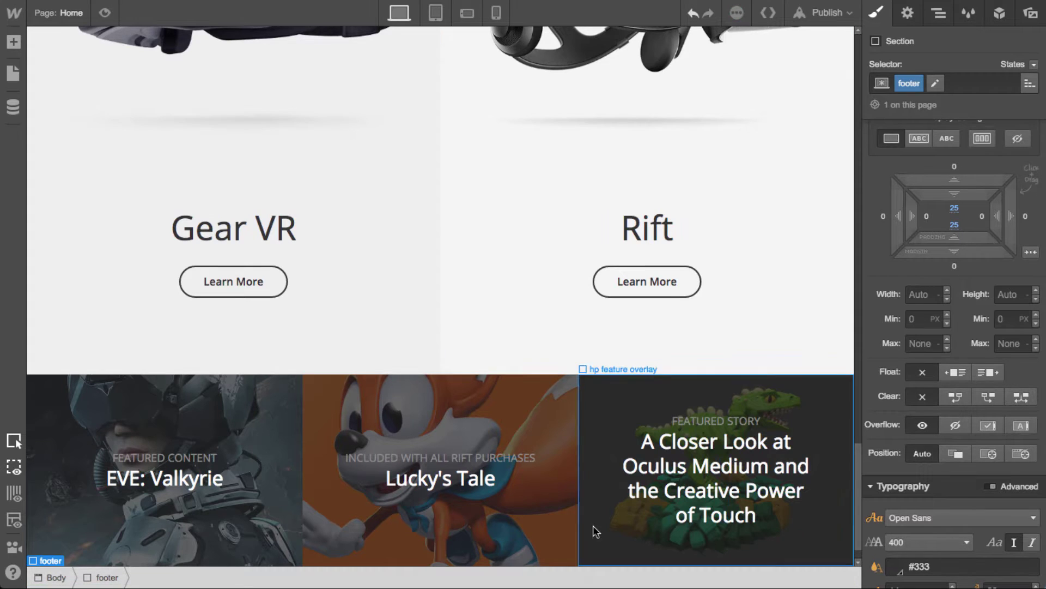
scroll(593, 501, "down", 1)
scroll(948, 452, "down", 5)
scroll(959, 442, "down", 3)
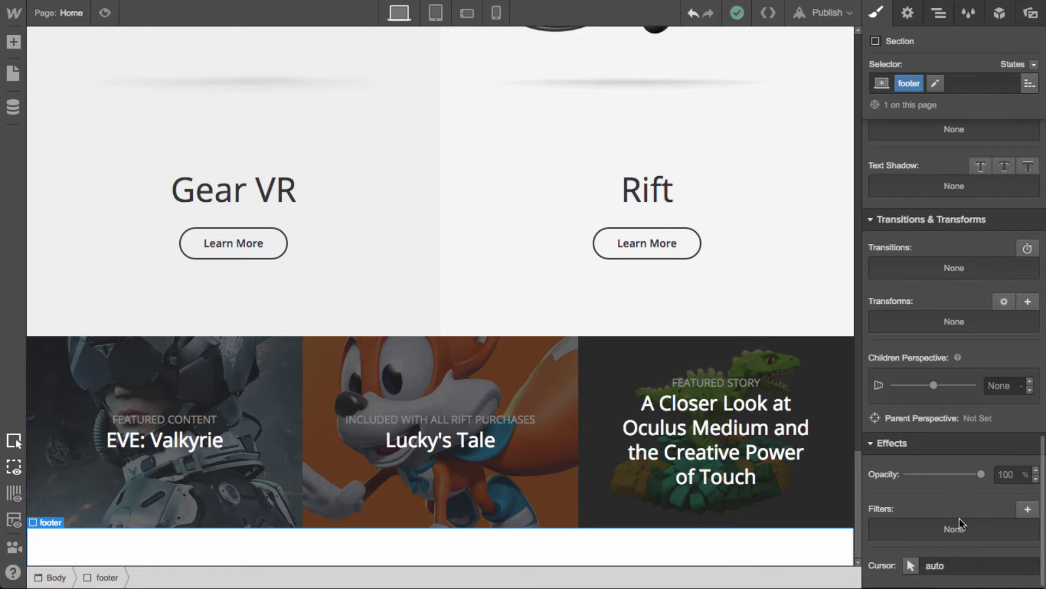
scroll(951, 355, "up", 12)
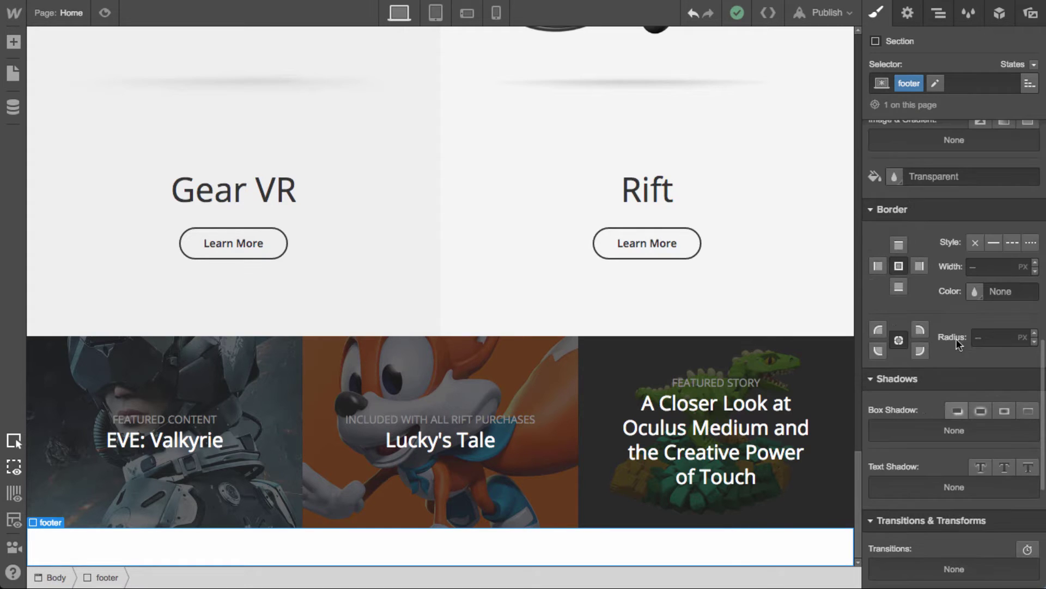
left_click(941, 177)
left_click(960, 343)
key("super+a")
type("#1b1d1f")
left_click(974, 399)
left_click(984, 494)
left_click(1026, 202)
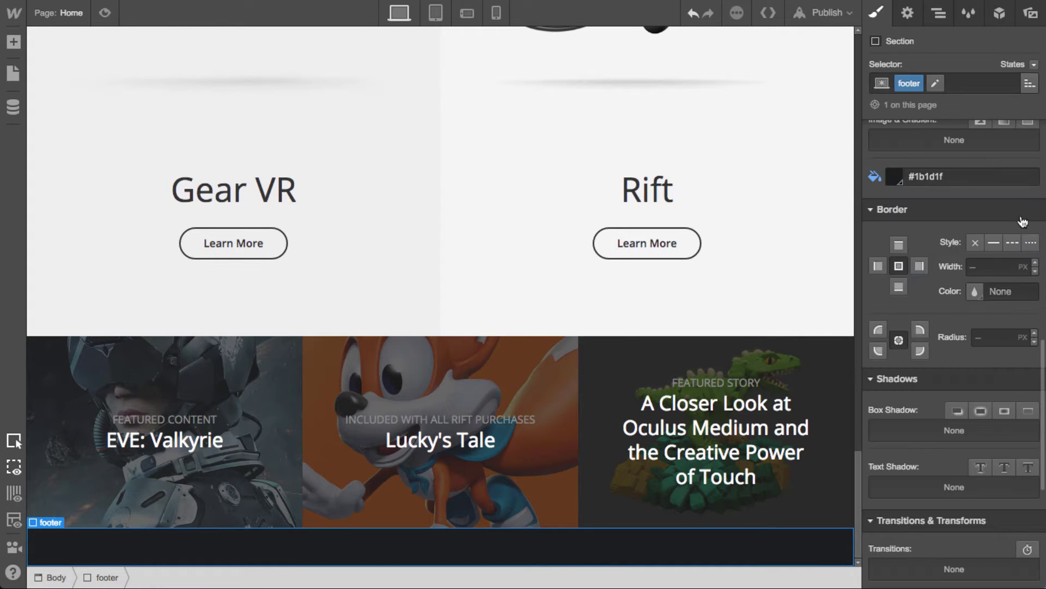
Add a Div Block inside the footer section and give it the class "footer container"
key("a")
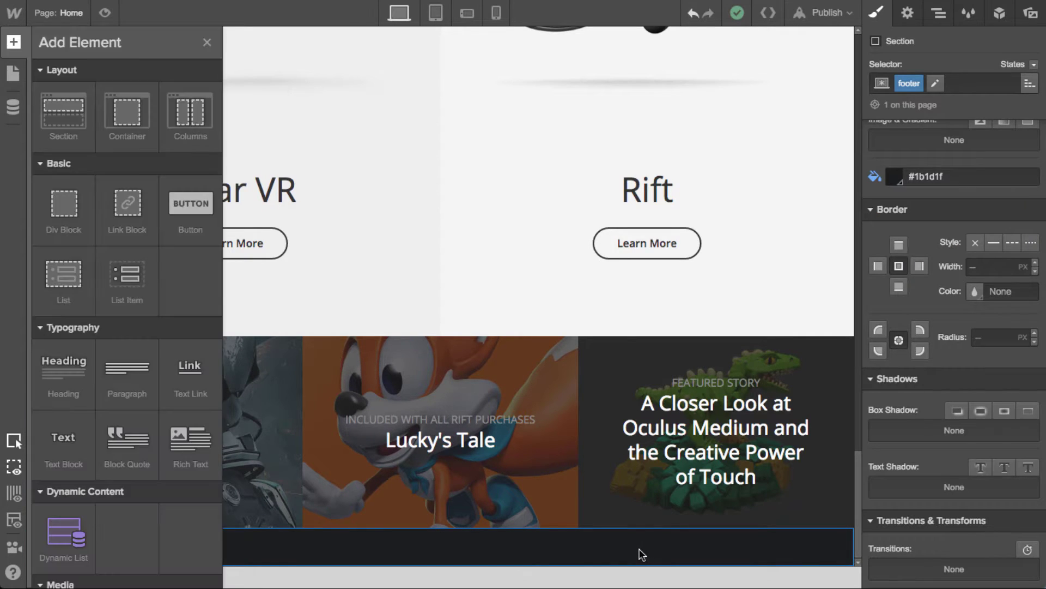
key("a")
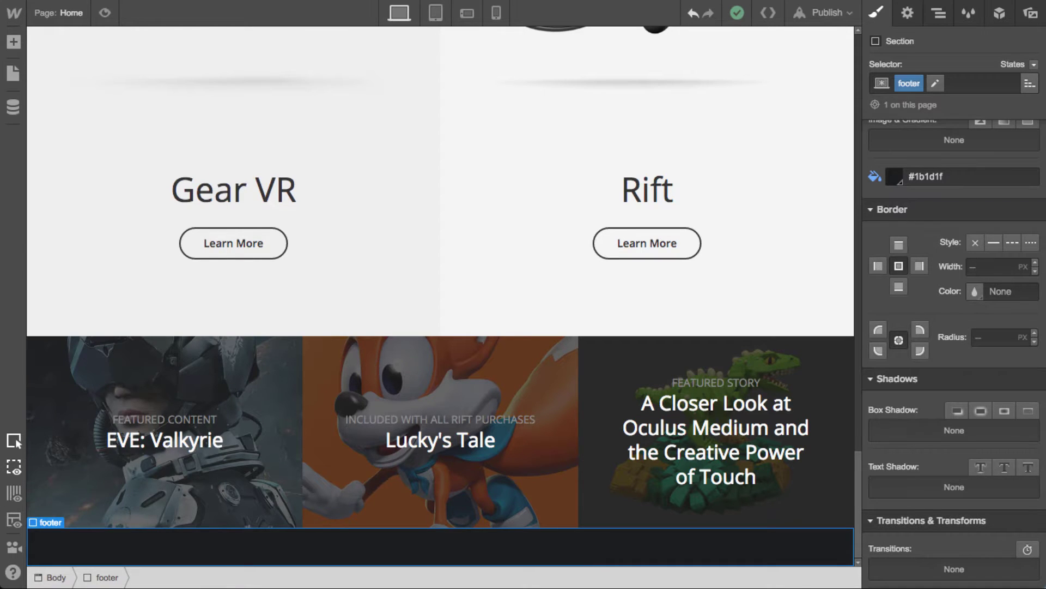
key("a")
left_click_drag(327, 475, 307, 488)
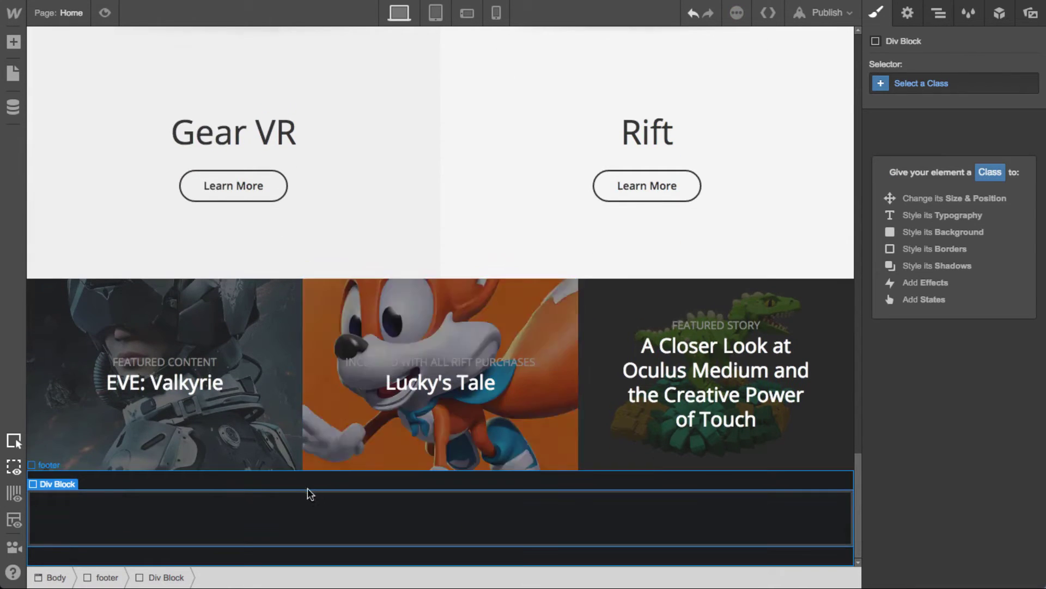
left_click(964, 87)
type("footer con")
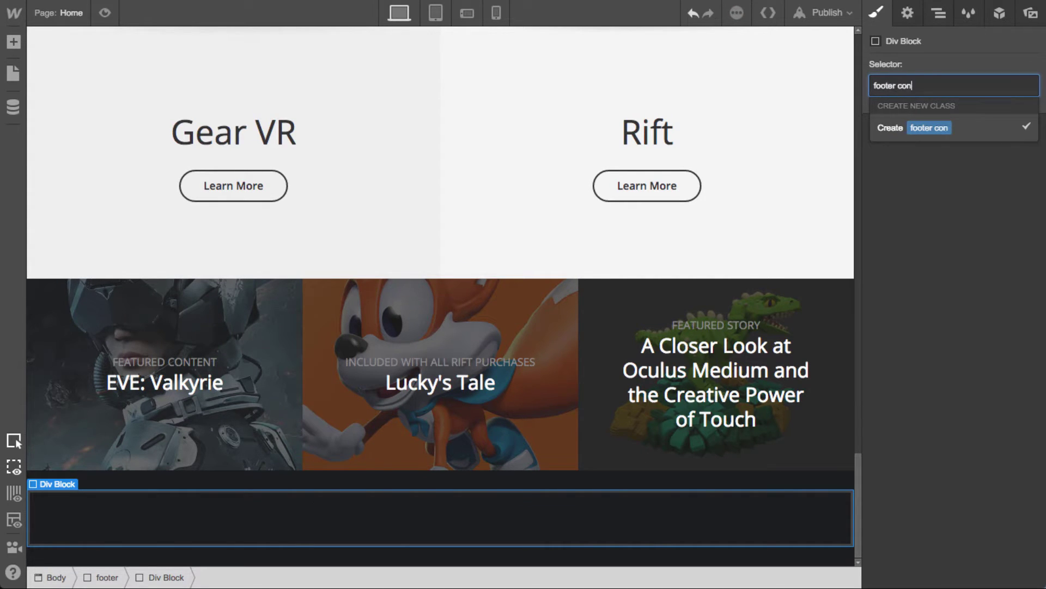
type("tainer")
key("BackSpace")
key("BackSpace")
key("BackSpace")
type("ainer")
key("Return")
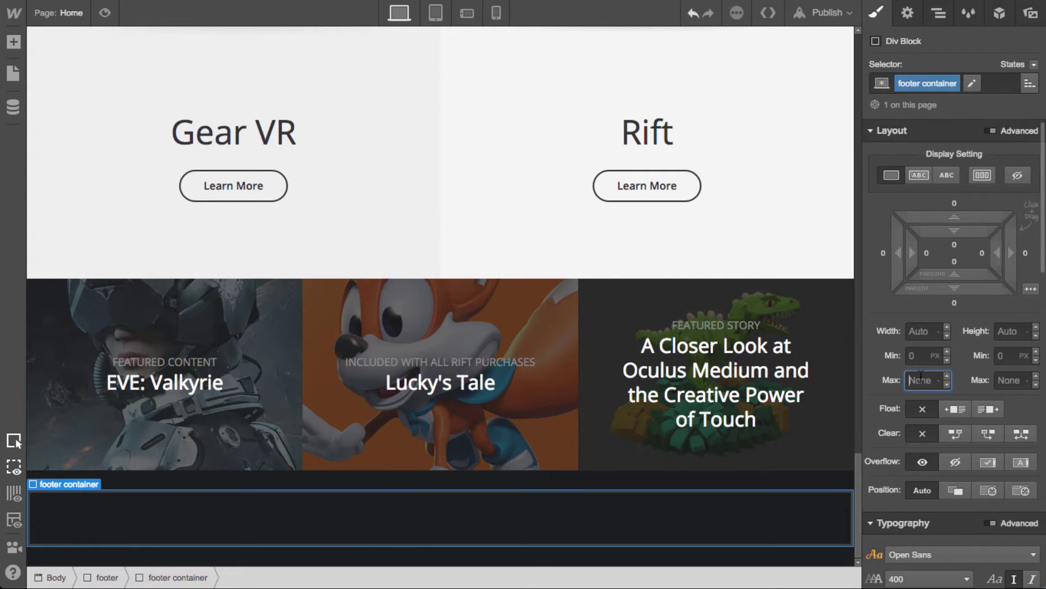
Make the footer container a horizontally centered flex layout with a maximum width of 1200 px
key("Return")
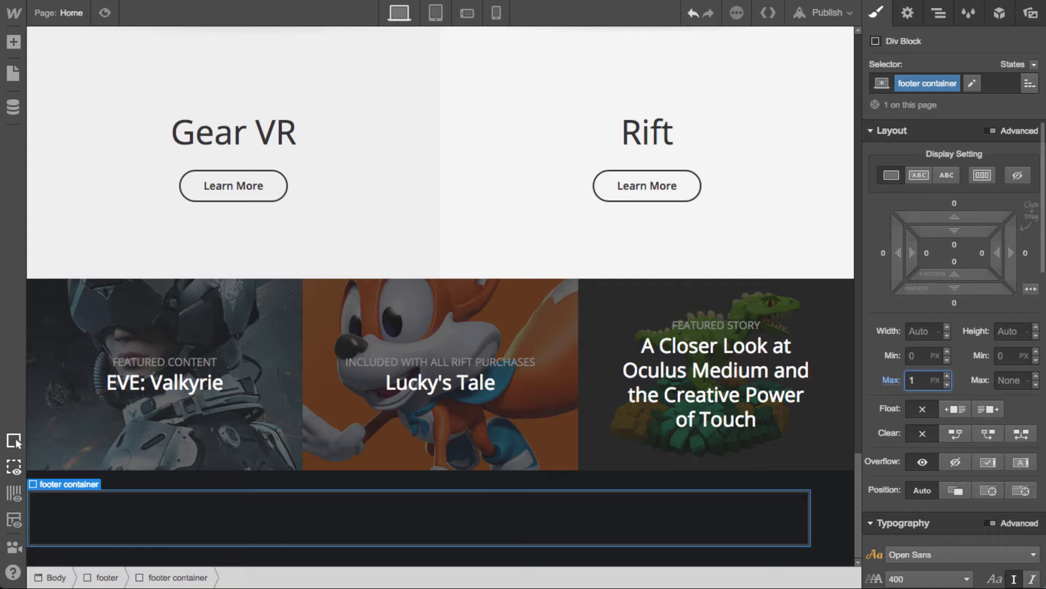
key("Return")
left_click(1030, 289)
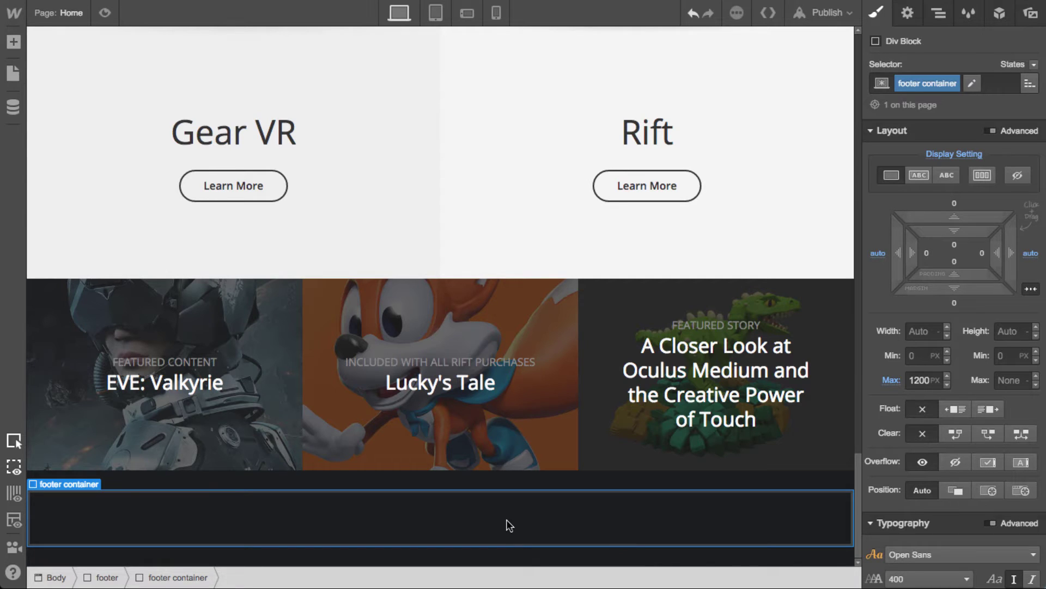
left_click(982, 175)
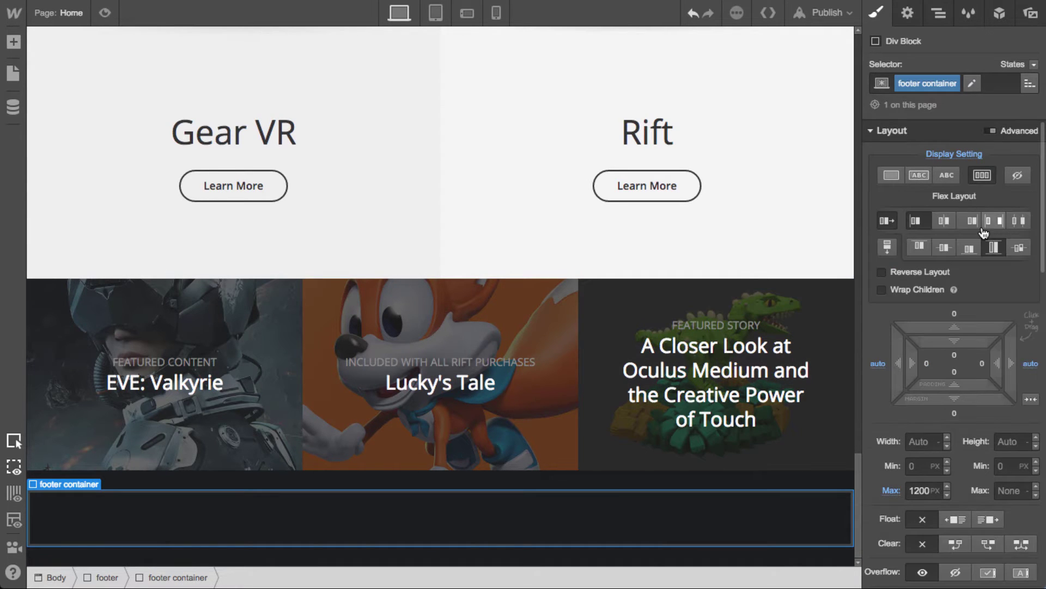
Add a Div Block with the class "footer col" inside the footer container and duplicate it three times
key("a")
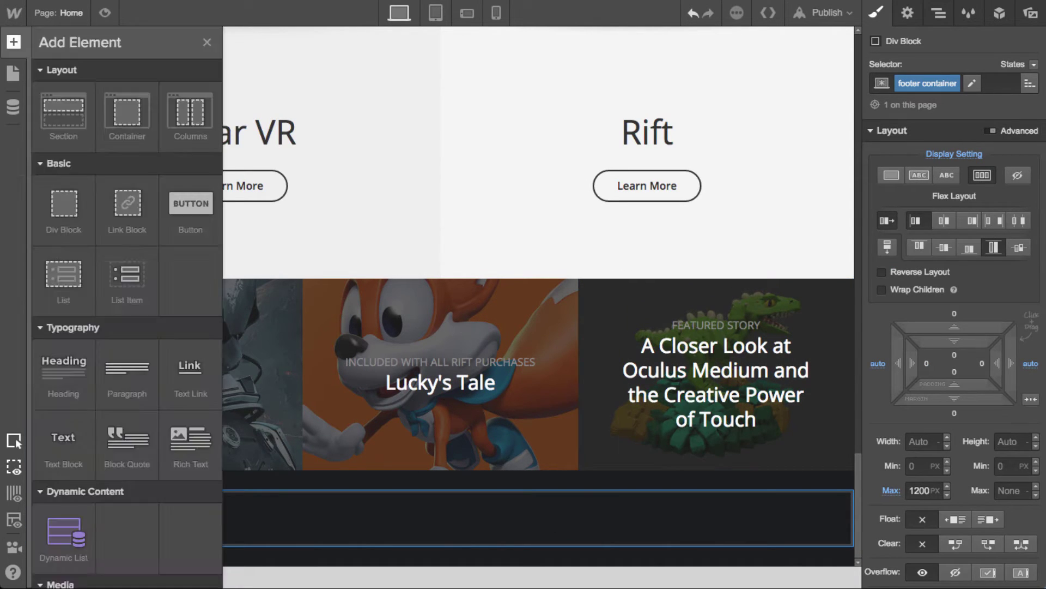
left_click_drag(65, 206, 77, 530)
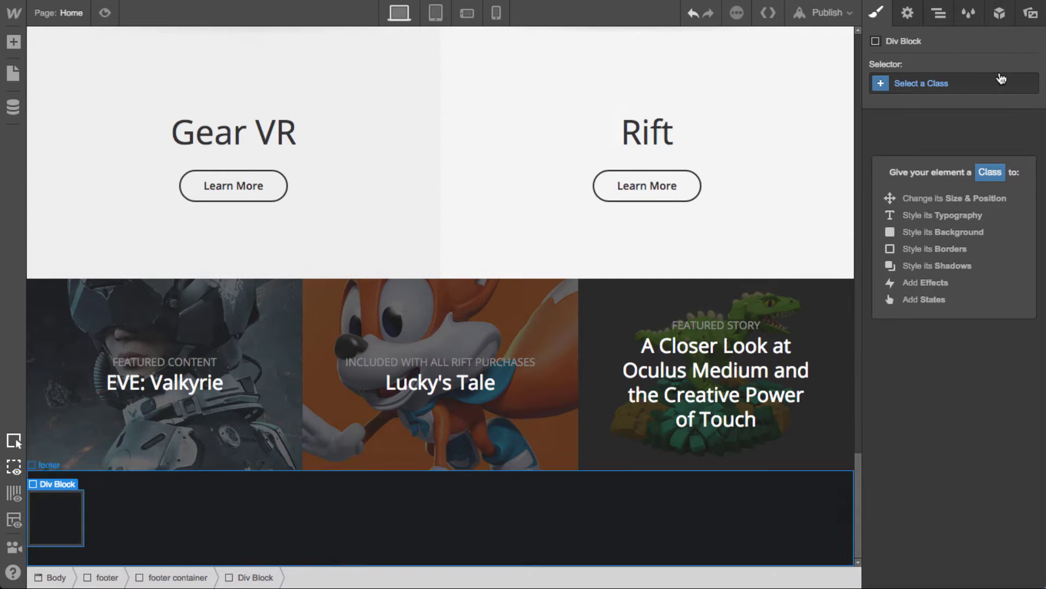
left_click(959, 83)
type("footer col")
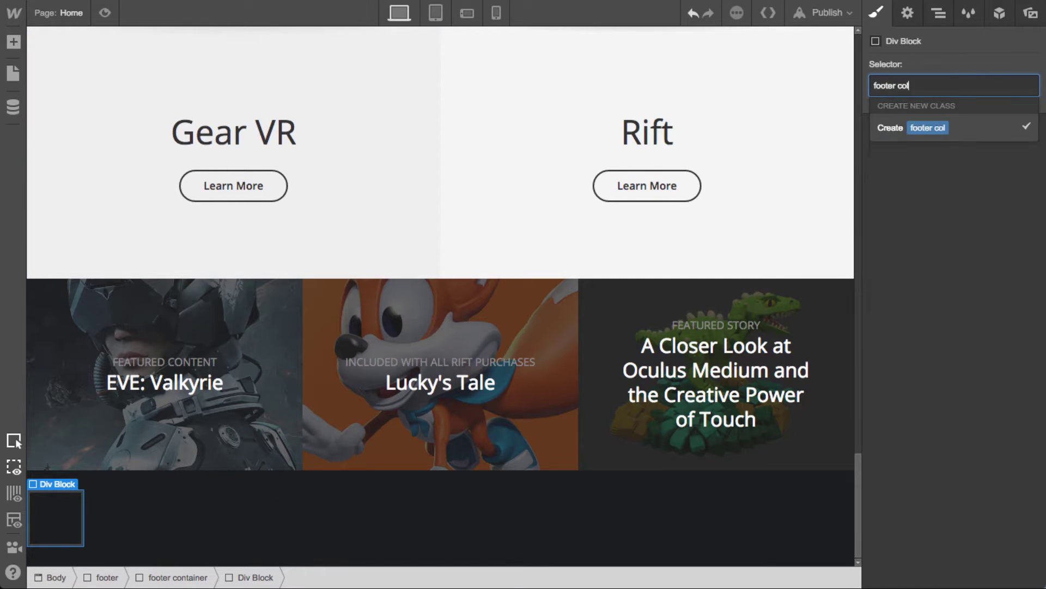
key("Return")
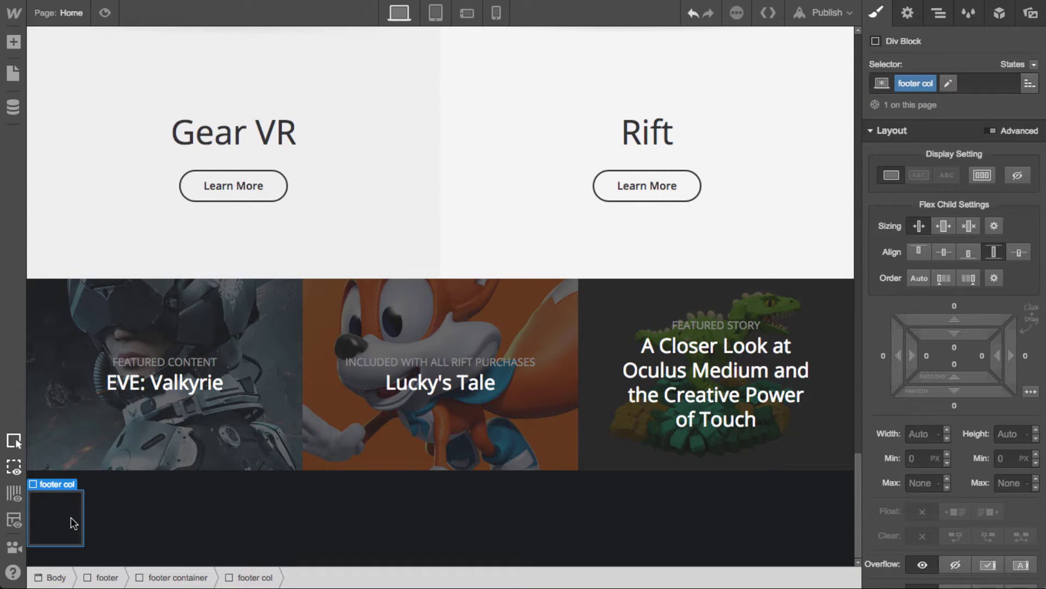
key("ctrl+d")
key("ctrl+d")
key("ctrl+d")
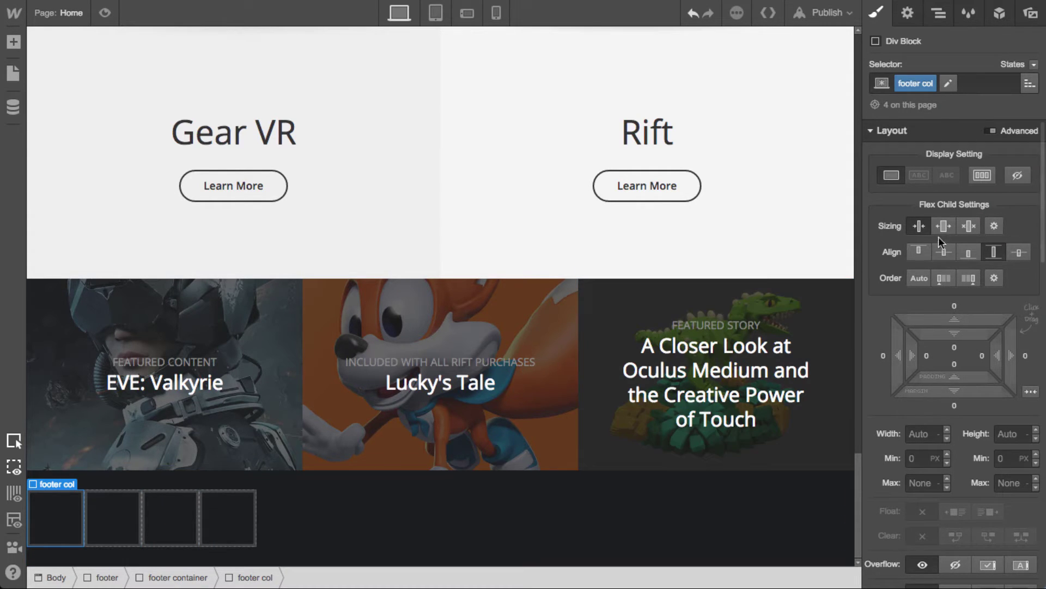
Let the footer columns expand to fill the container and give them 20 px padding on all sides
left_click(945, 226)
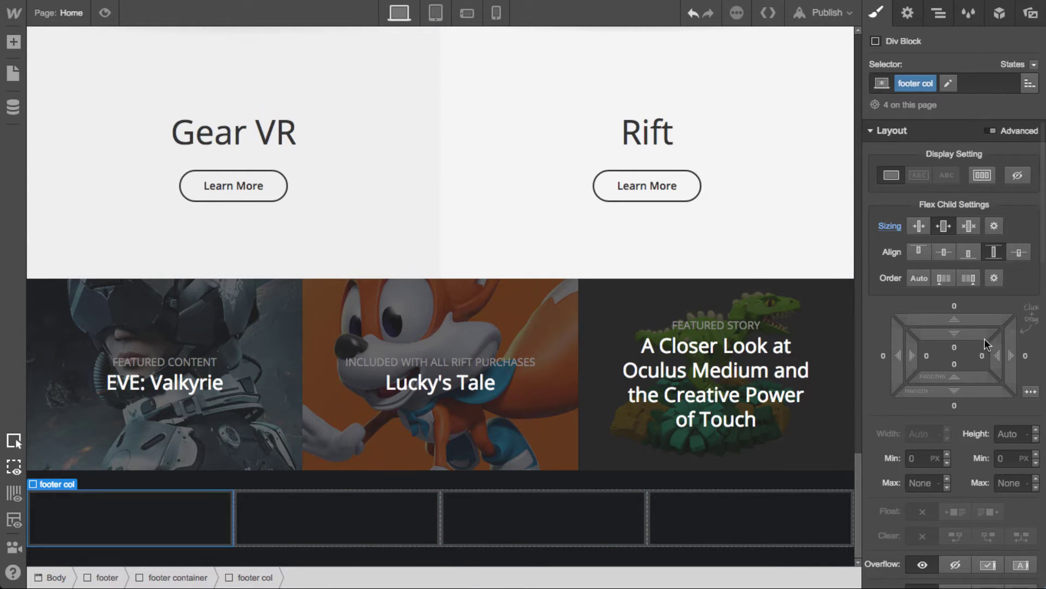
left_click_drag(983, 335, 981, 385)
scroll(240, 503, "down", 1)
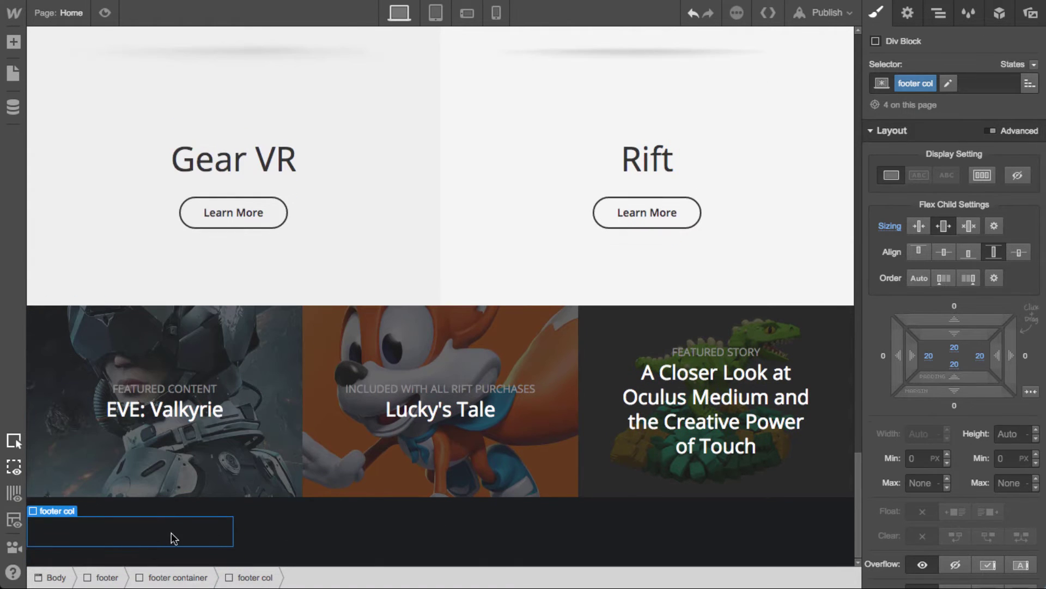
Add an H5 heading to the first footer column and give it the class "footer title"
key("a")
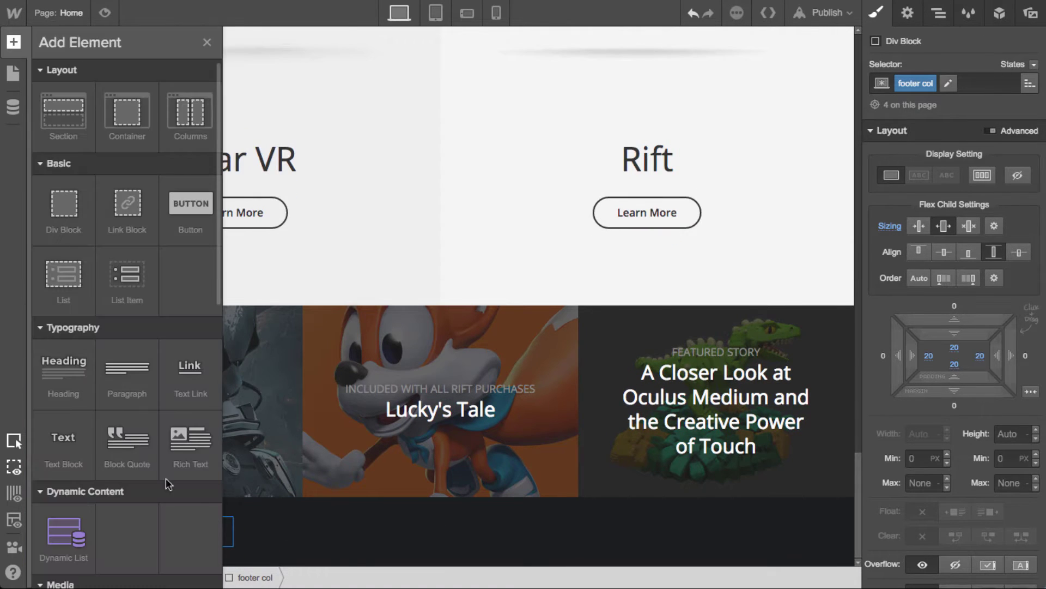
left_click(57, 381)
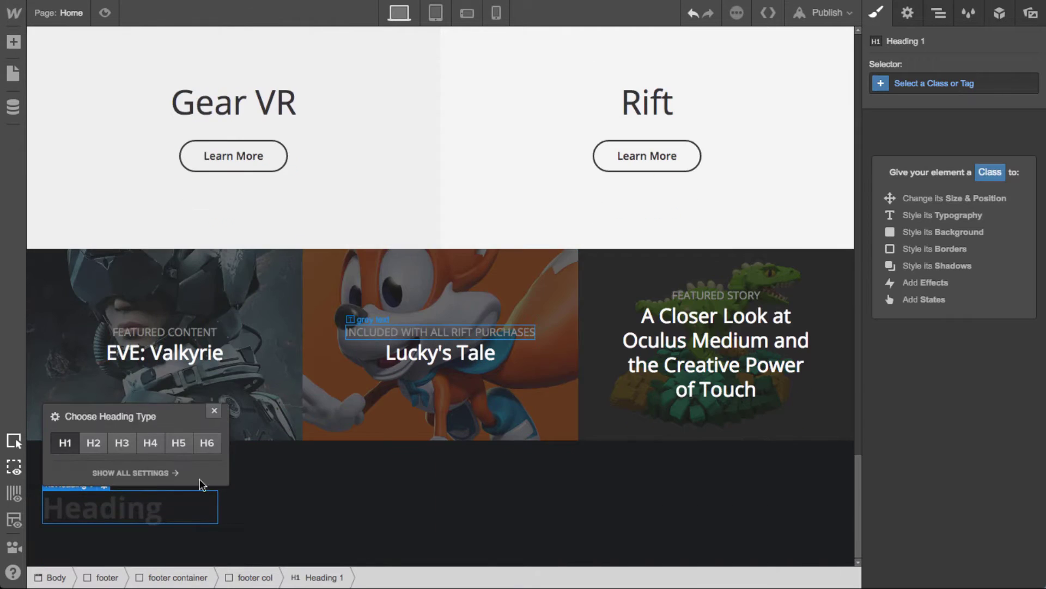
left_click(179, 444)
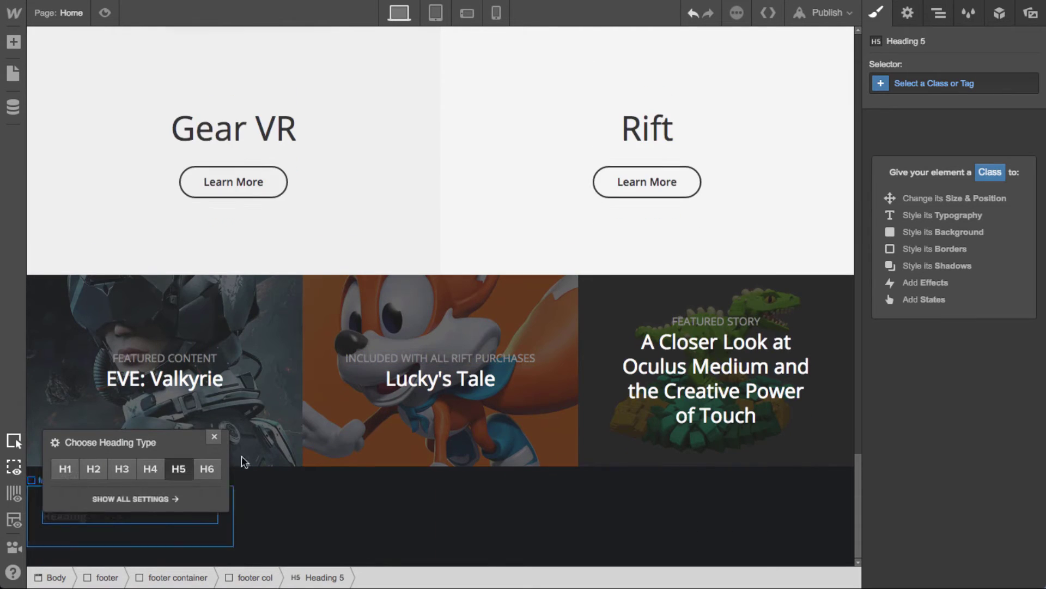
left_click(216, 439)
left_click(933, 85)
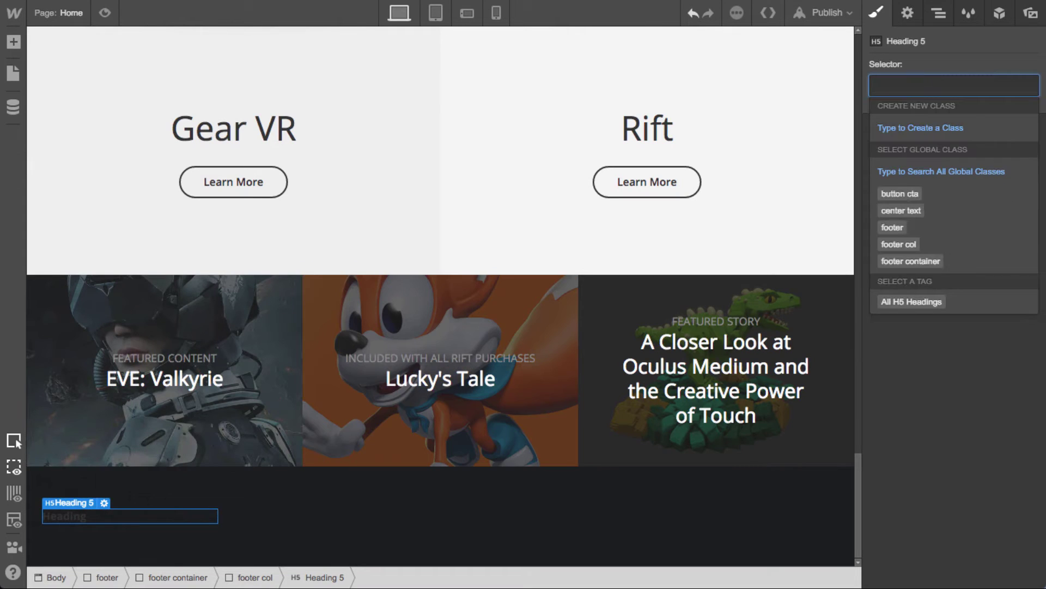
type("footer title")
key("Return")
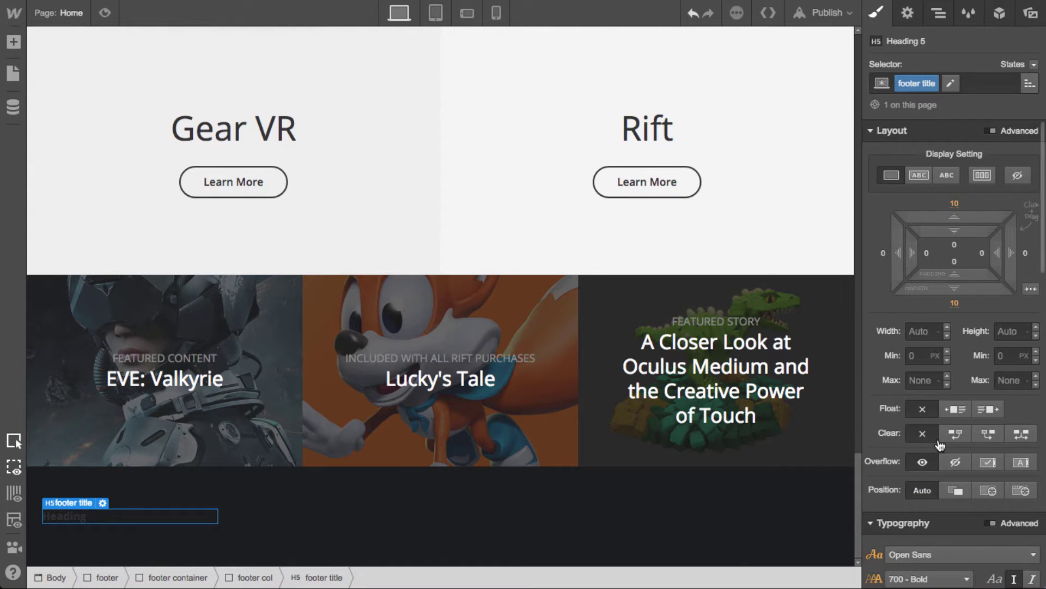
Set the footer title's text color to white and its capitalization to all uppercase
scroll(953, 456, "down", 2)
left_click(943, 395)
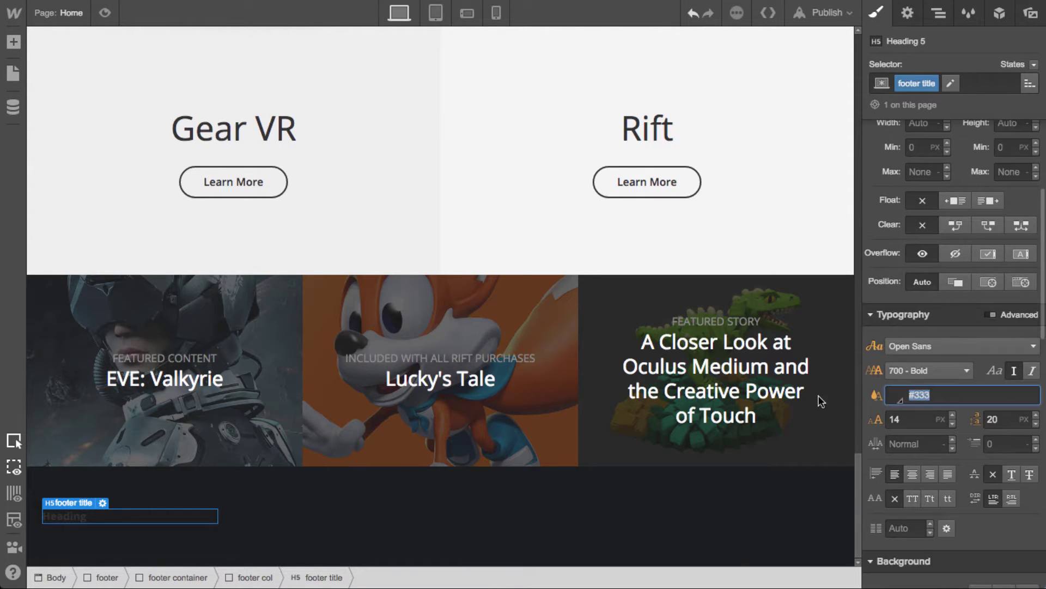
type("white")
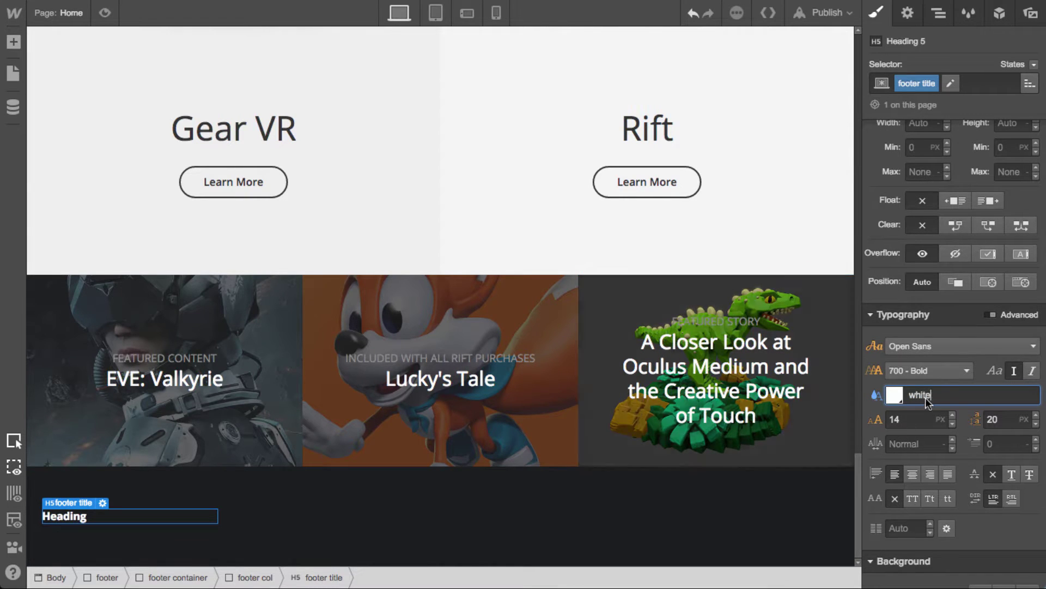
key("Return")
left_click(916, 493)
left_click(915, 420)
key("Up")
key("Up")
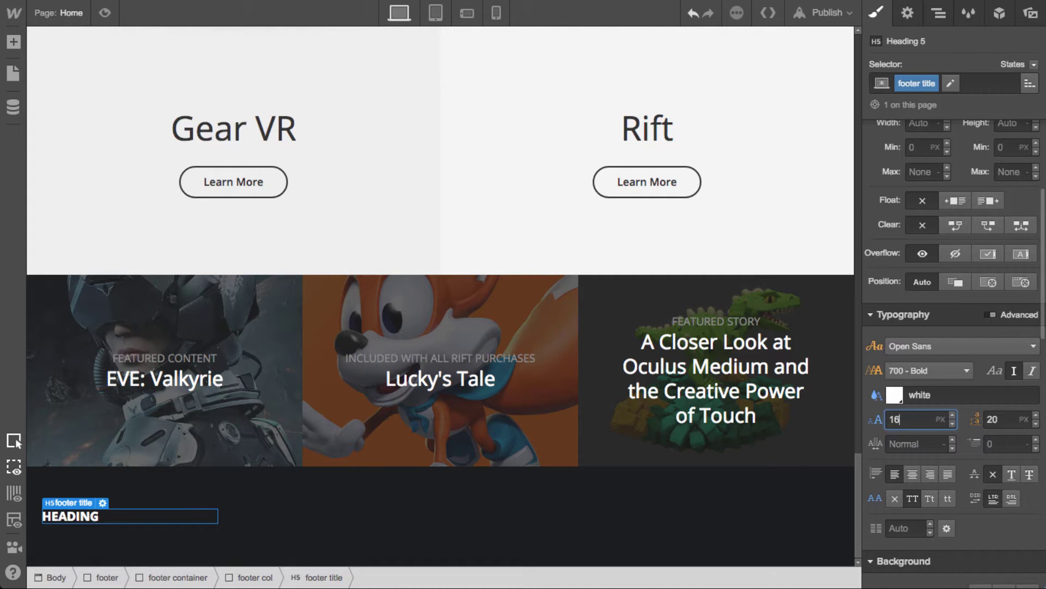
key("Down")
key("Down")
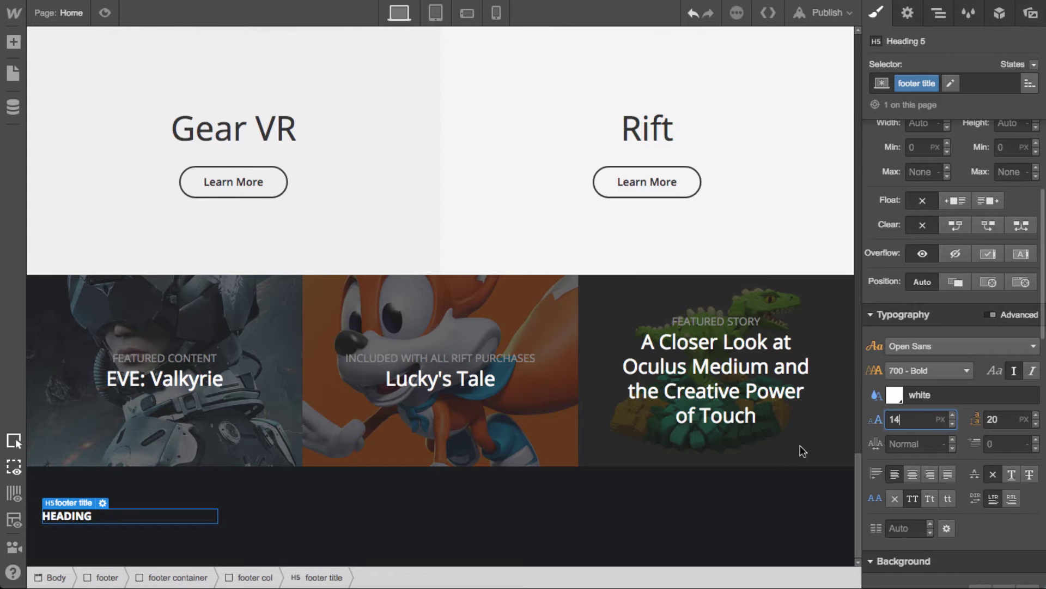
Replace the placeholder text of the first footer column's heading with "PRODUCT"
double_click(85, 517)
type("PRODUCTR")
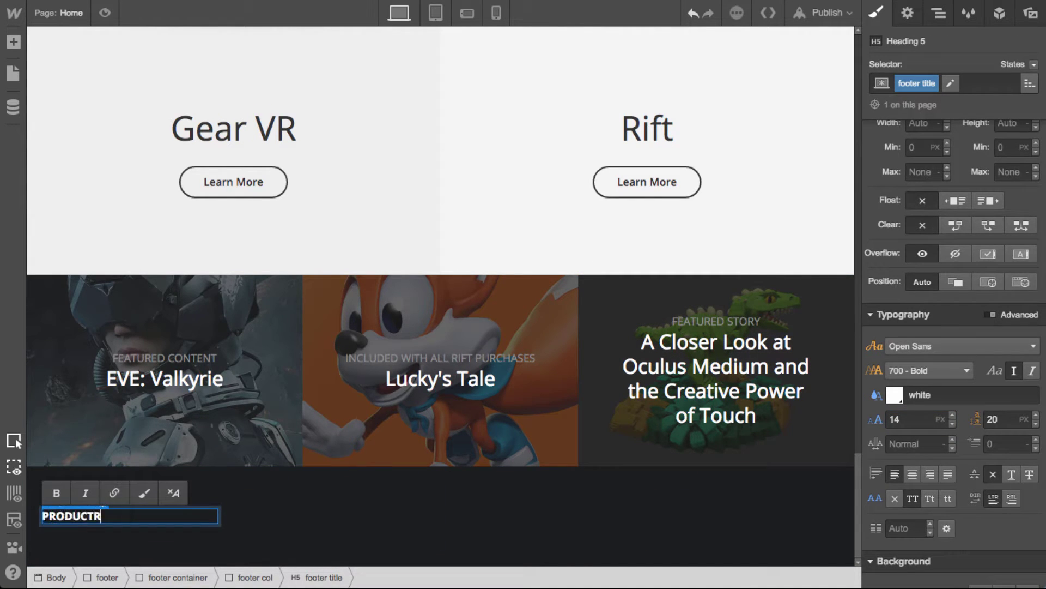
key("BackSpace")
key("Escape")
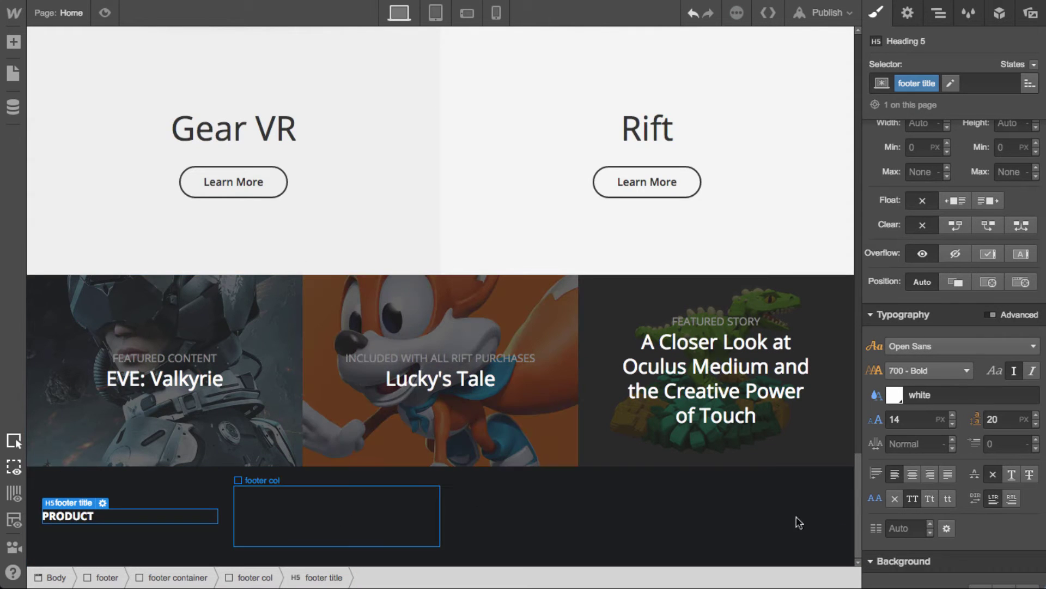
Set the footer title's top margin to 0, bottom padding to 15 px and bottom margin to 10 px
scroll(979, 332, "up", 5)
left_click(955, 203)
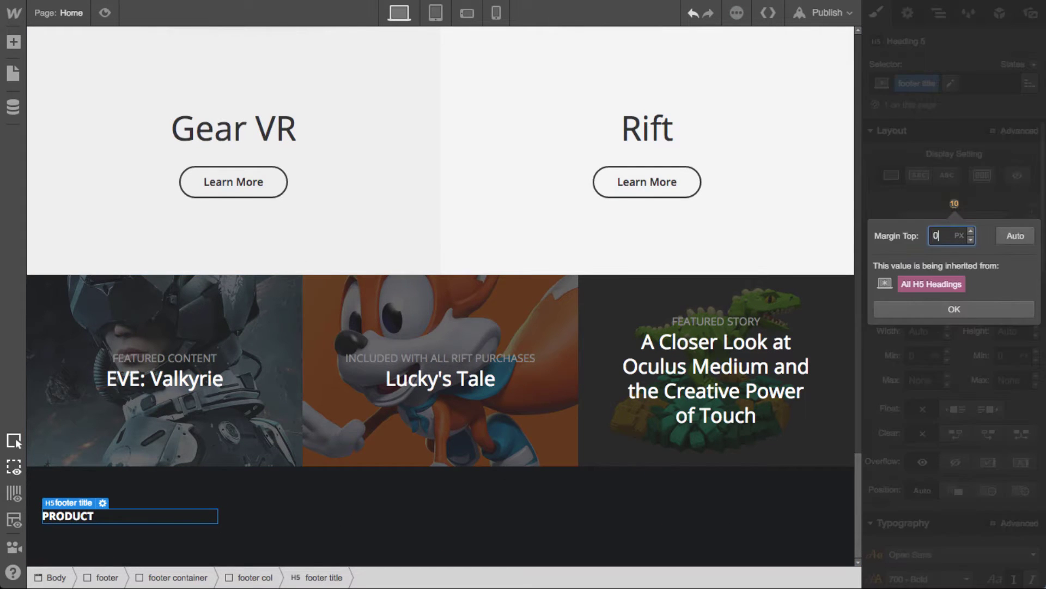
left_click(935, 301)
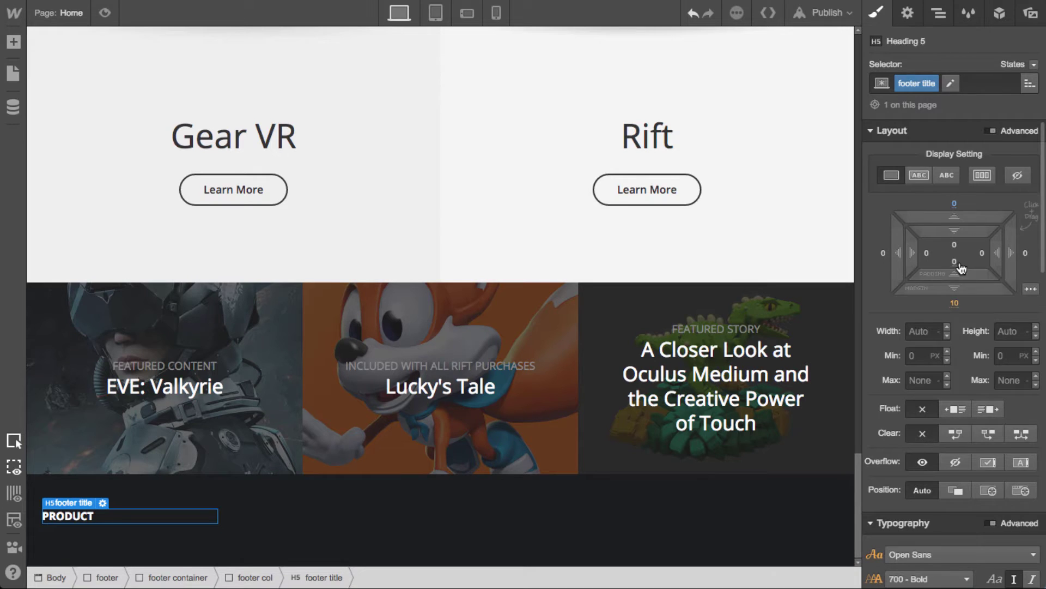
left_click(954, 262)
type("15")
key("Return")
left_click(954, 303)
type("10")
key("Return")
Add a solid 1 px bottom border in #8b8b8b to the footer title
scroll(951, 501, "down", 5)
scroll(950, 504, "down", 7)
left_click(900, 387)
left_click(994, 341)
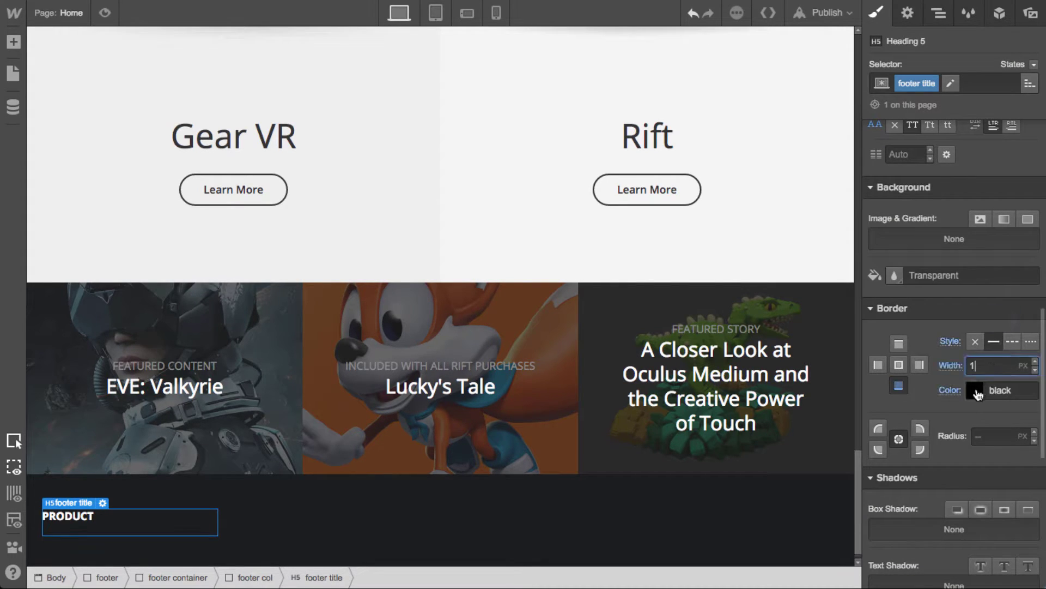
left_click(975, 391)
left_click(928, 354)
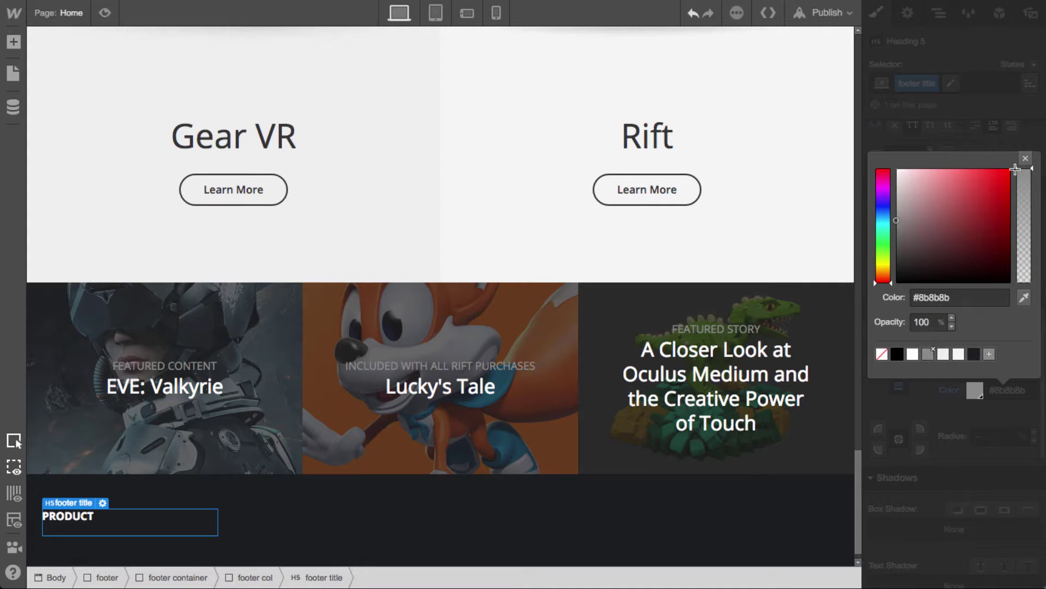
Darken the footer title's bottom border color to #474747
left_click(1025, 158)
left_click(419, 527)
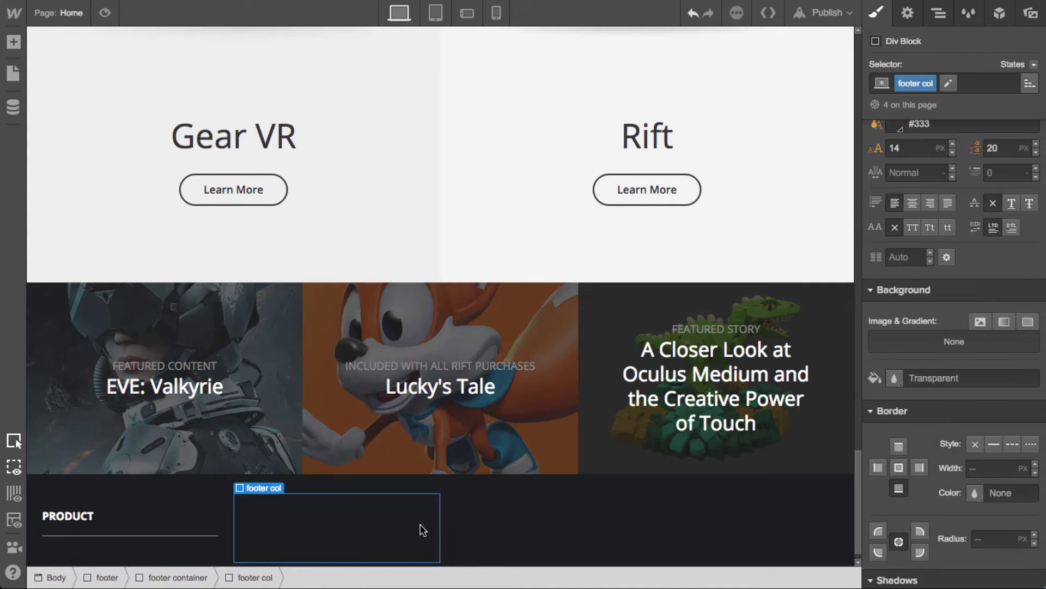
left_click(148, 517)
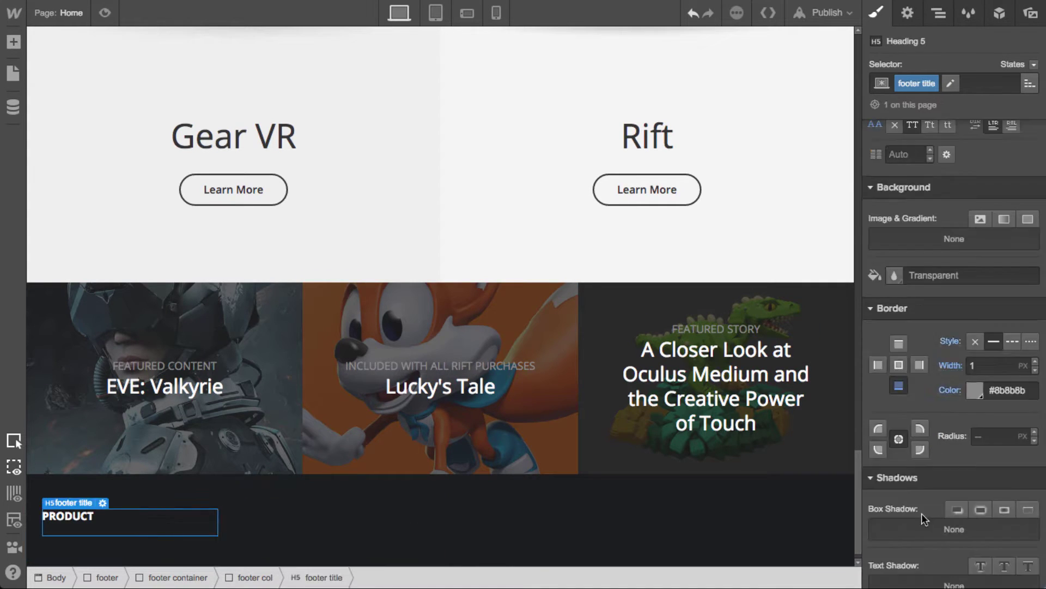
left_click(977, 390)
left_click_drag(859, 220, 840, 251)
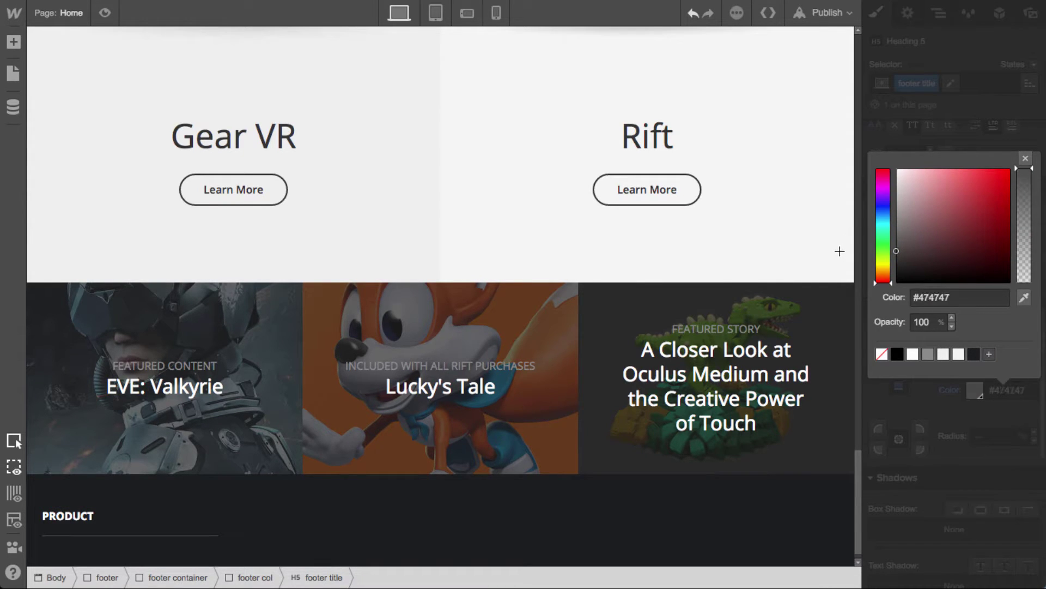
left_click(1025, 158)
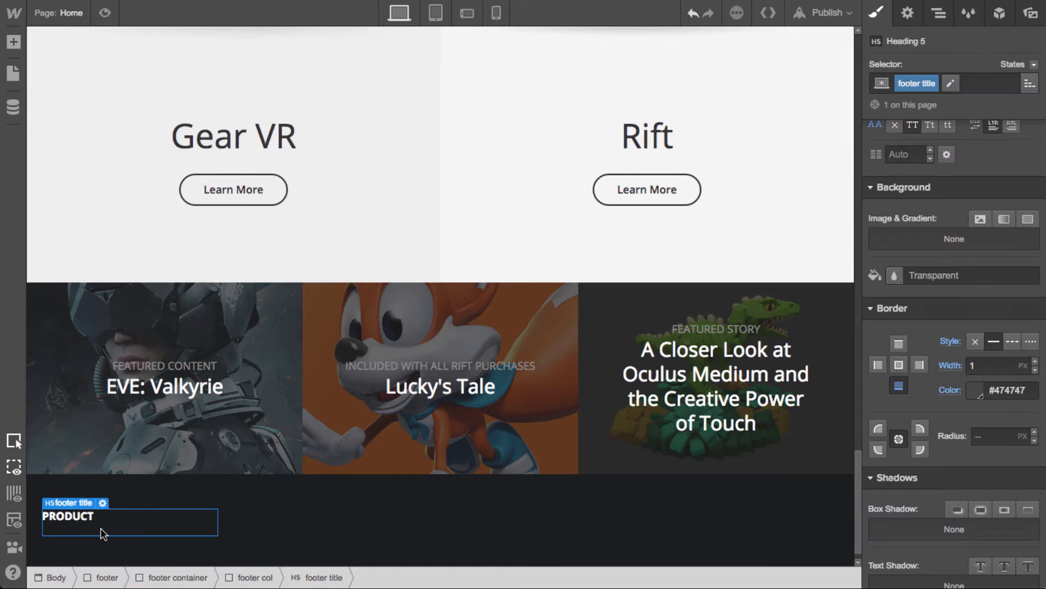
Add a text link below the PRODUCT title and set its text to "Experiences"
key("a")
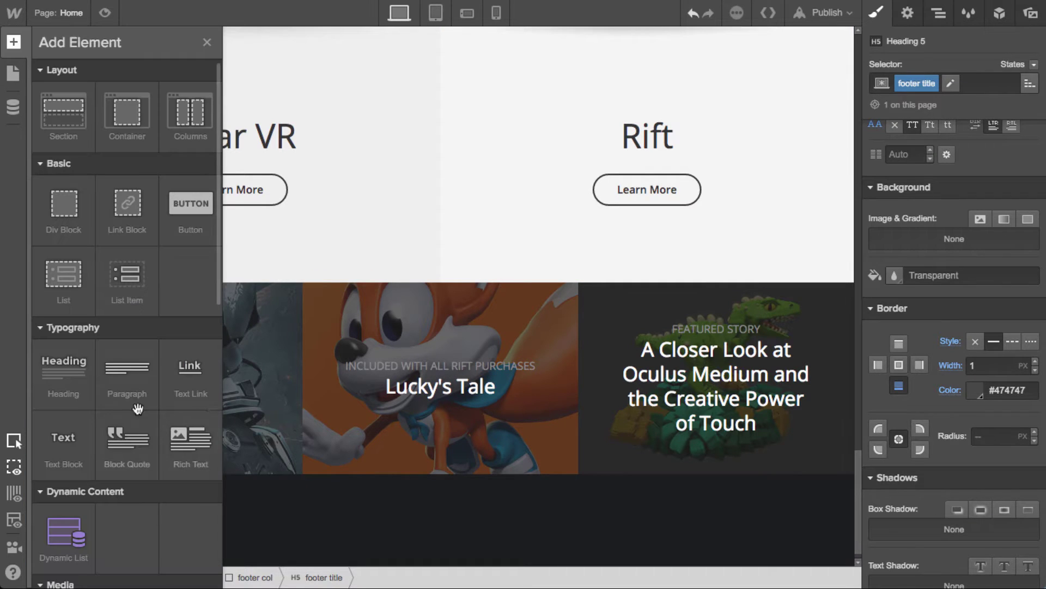
left_click(194, 391)
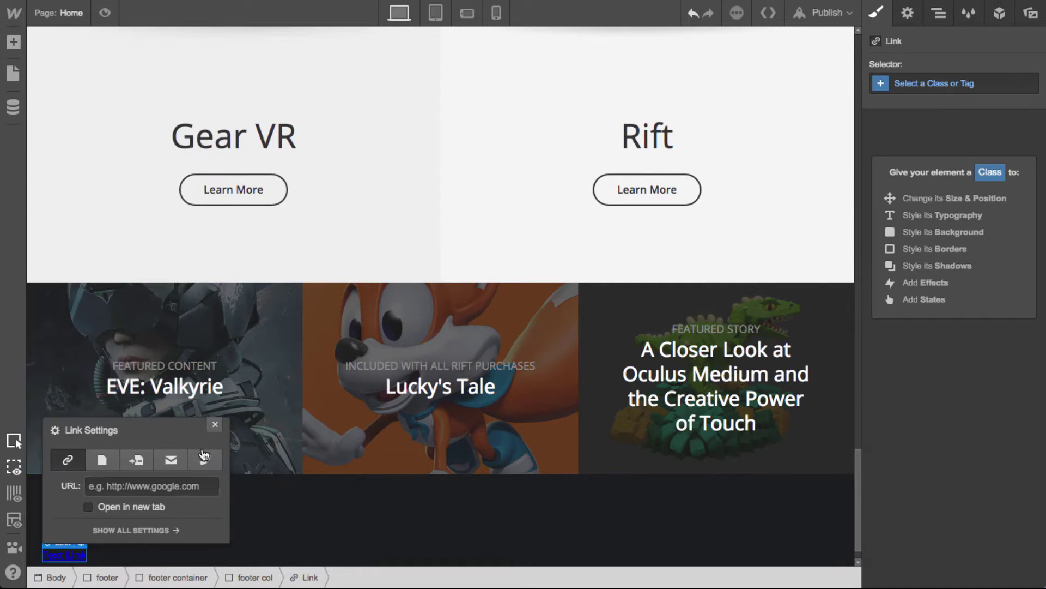
left_click(215, 426)
double_click(76, 554)
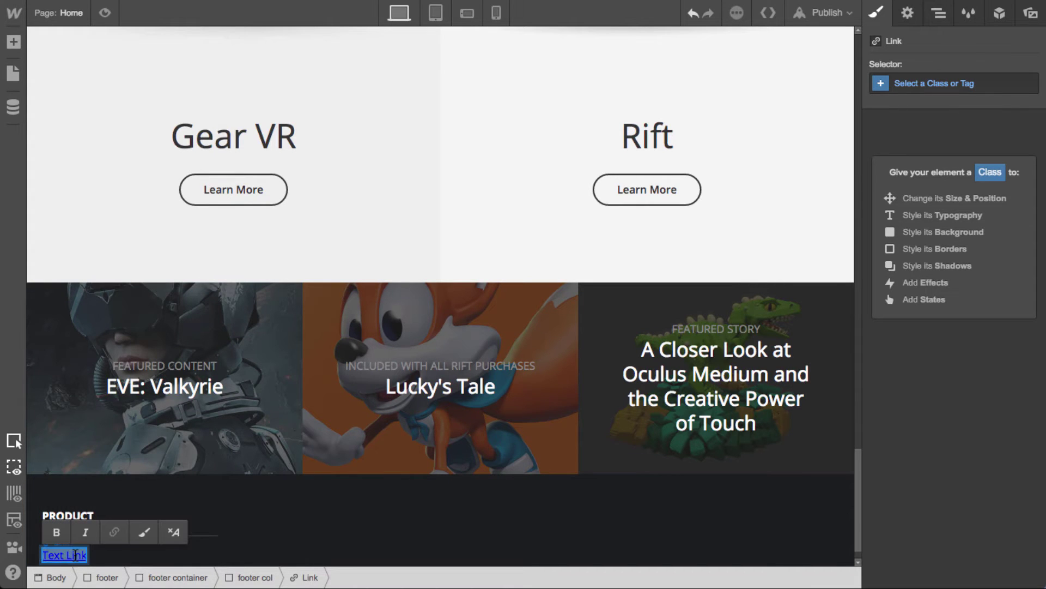
type("Experiences")
key("Escape")
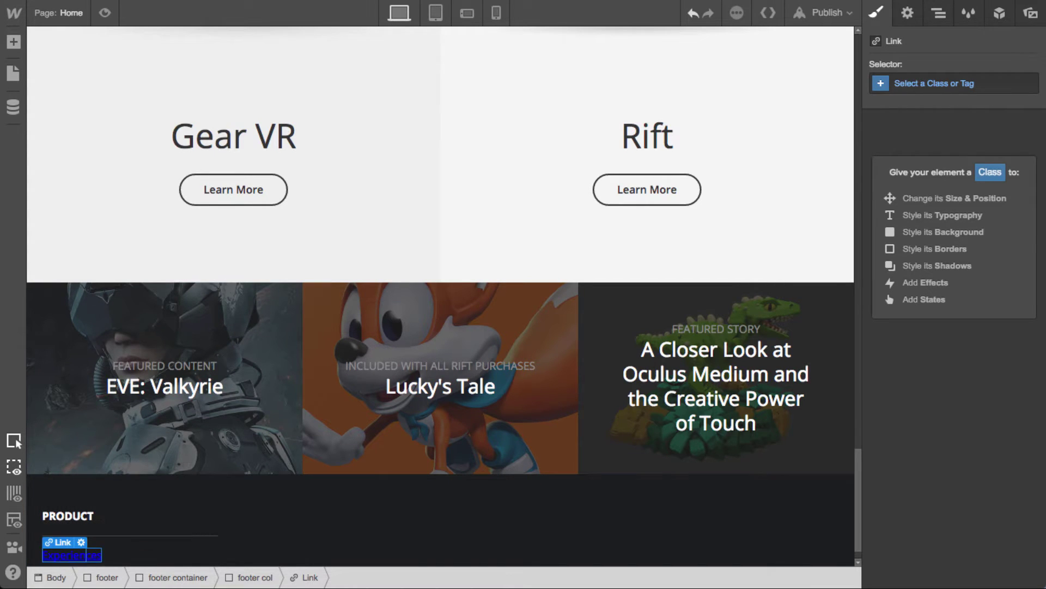
Apply the existing "grey text" class to the Experiences link
left_click(923, 81)
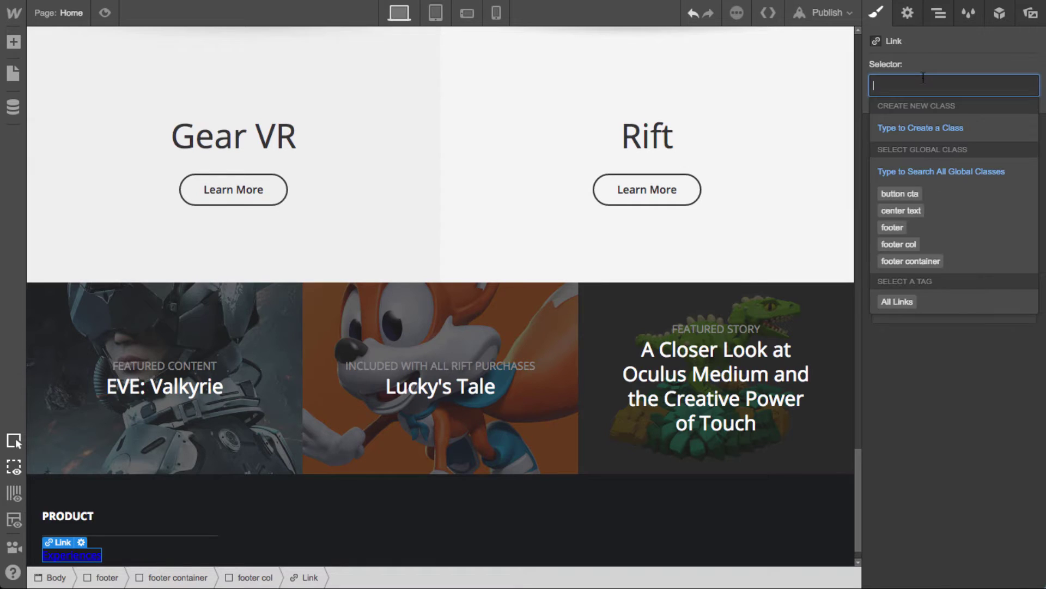
type("foot link")
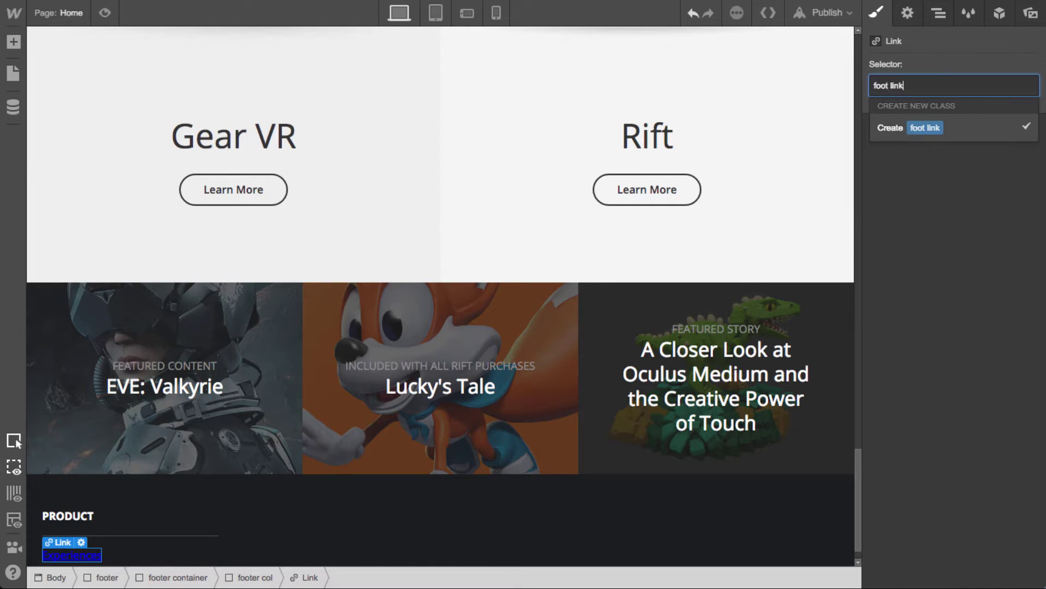
type("grey")
key("Down")
key("Down")
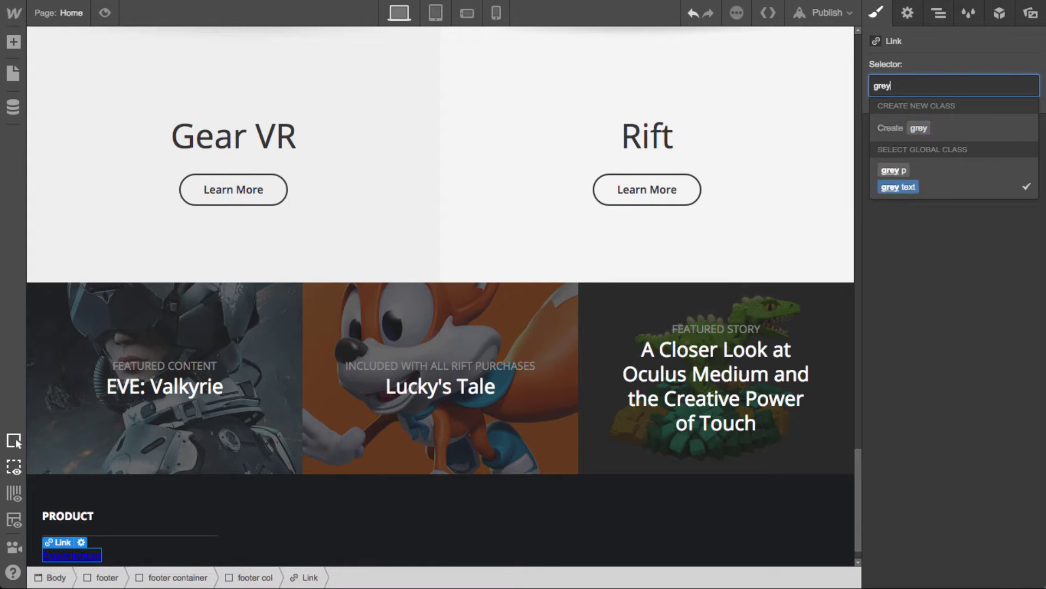
key("Return")
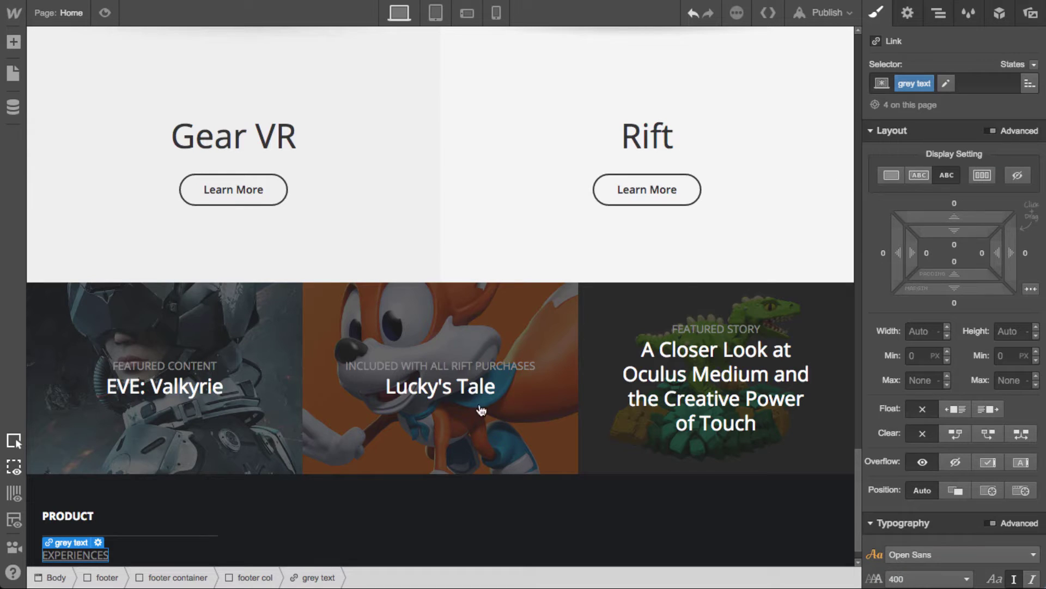
scroll(984, 479, "down", 5)
left_click(997, 445)
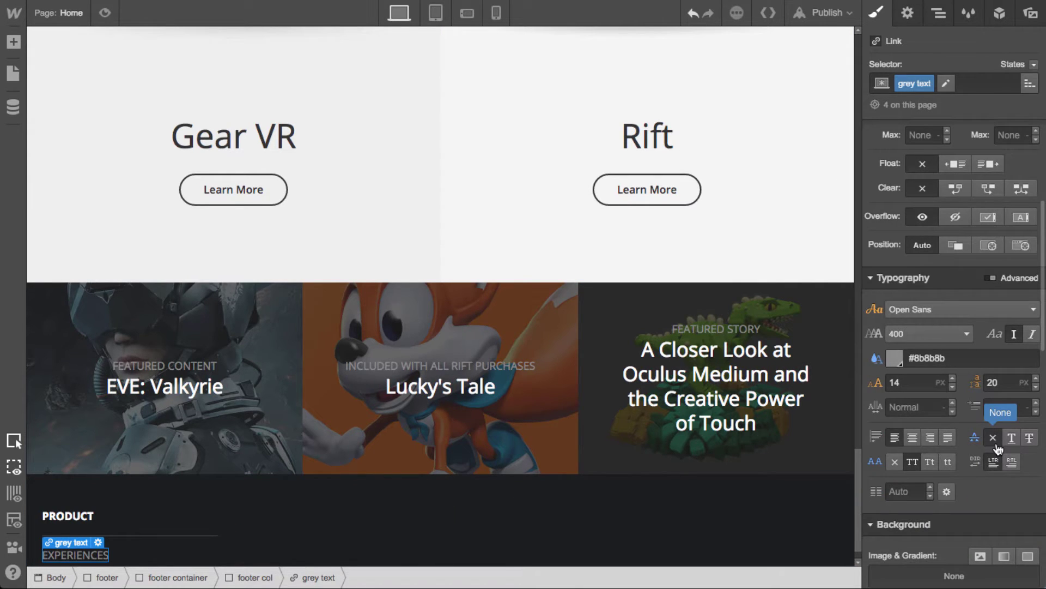
Add a "footer link" combo class to the Experiences link and set its capitalization to none
left_click(954, 85)
type("footer link")
key("Return")
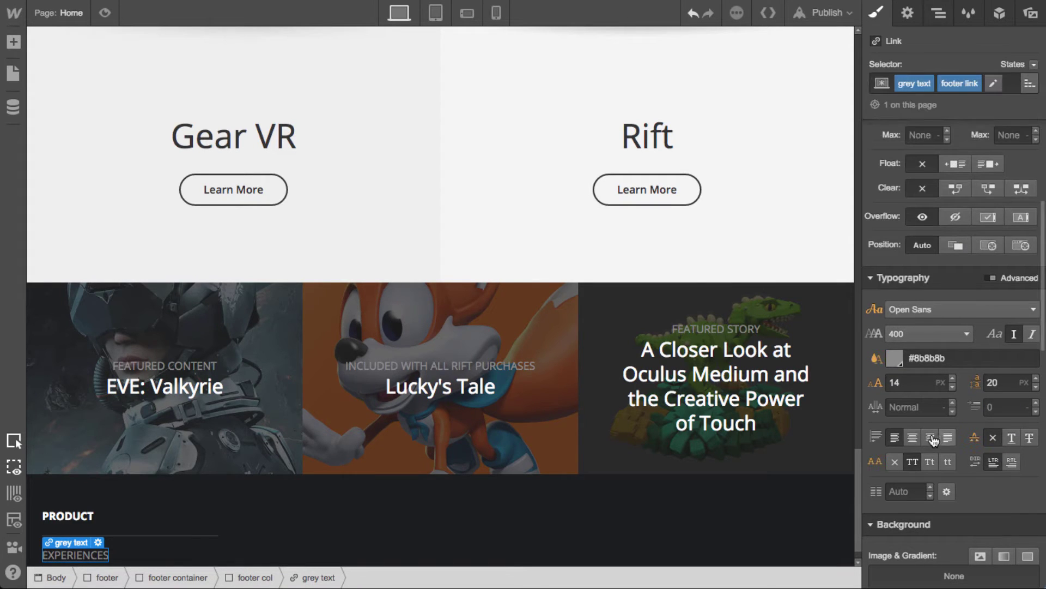
left_click(895, 462)
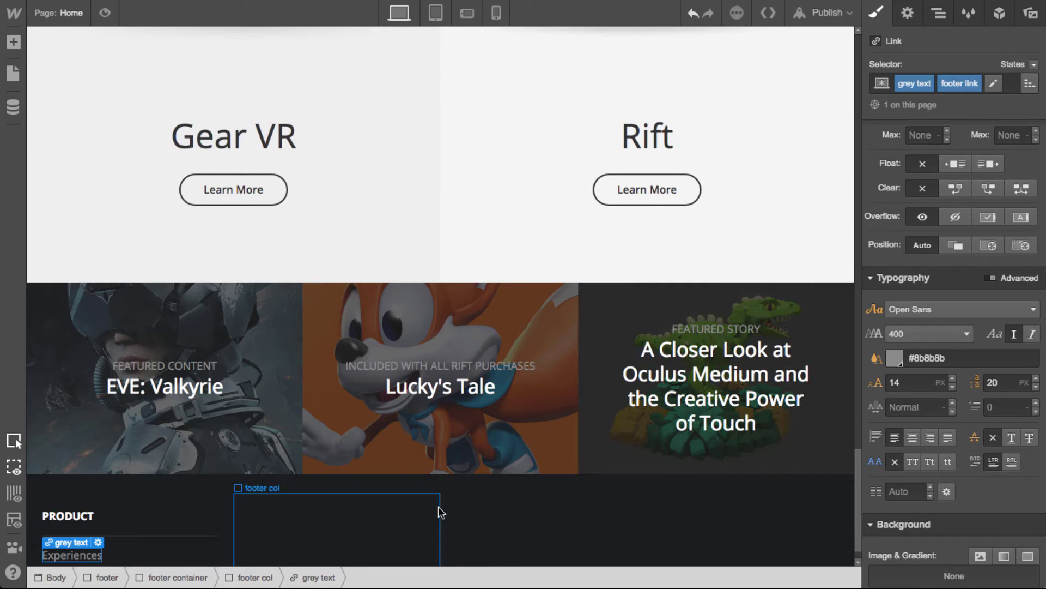
scroll(214, 501, "down", 2)
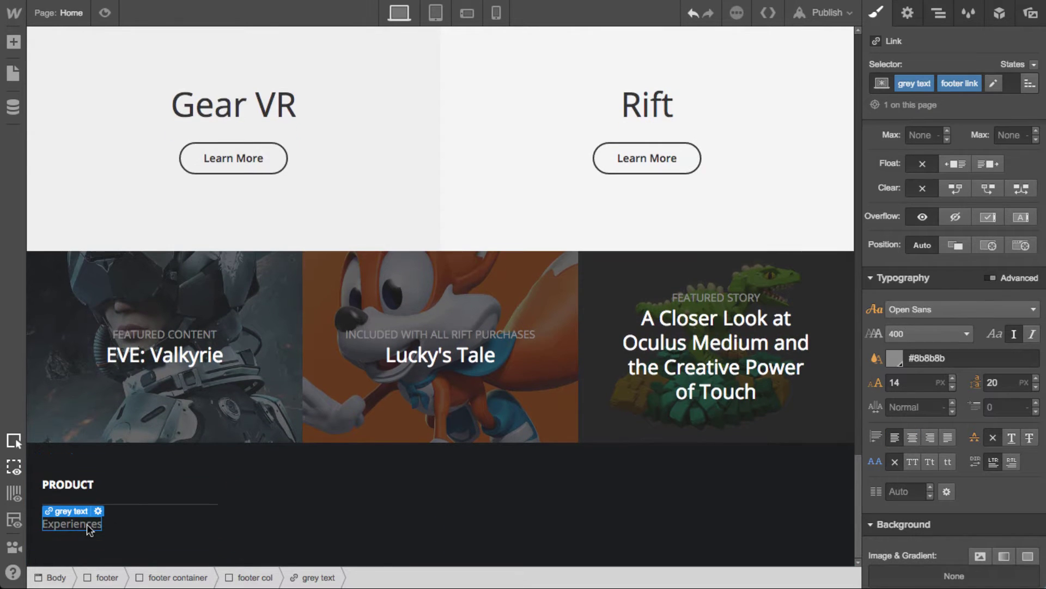
scroll(942, 400, "up", 6)
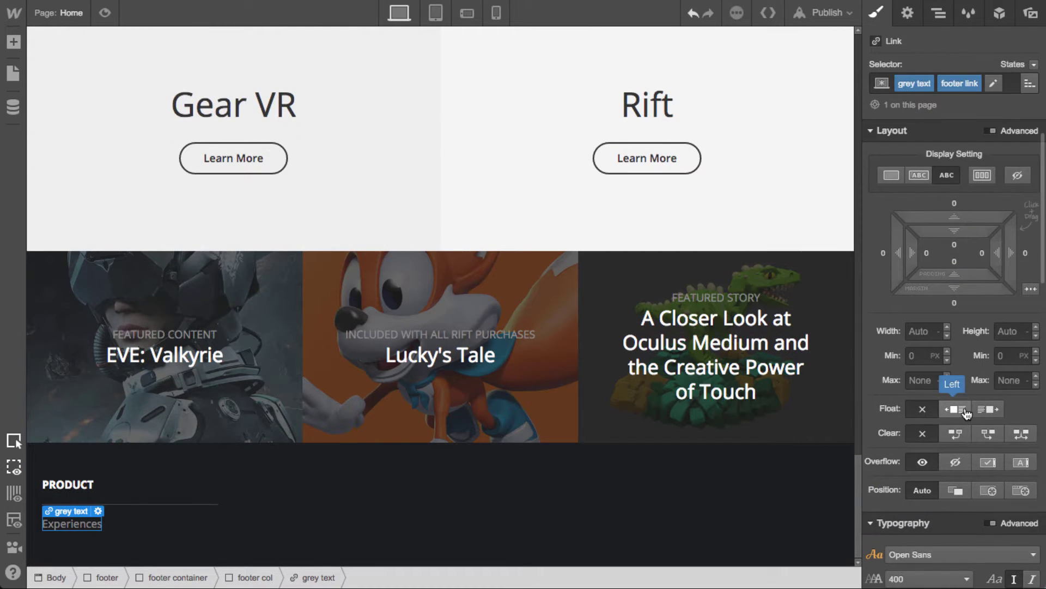
scroll(962, 406, "down", 4)
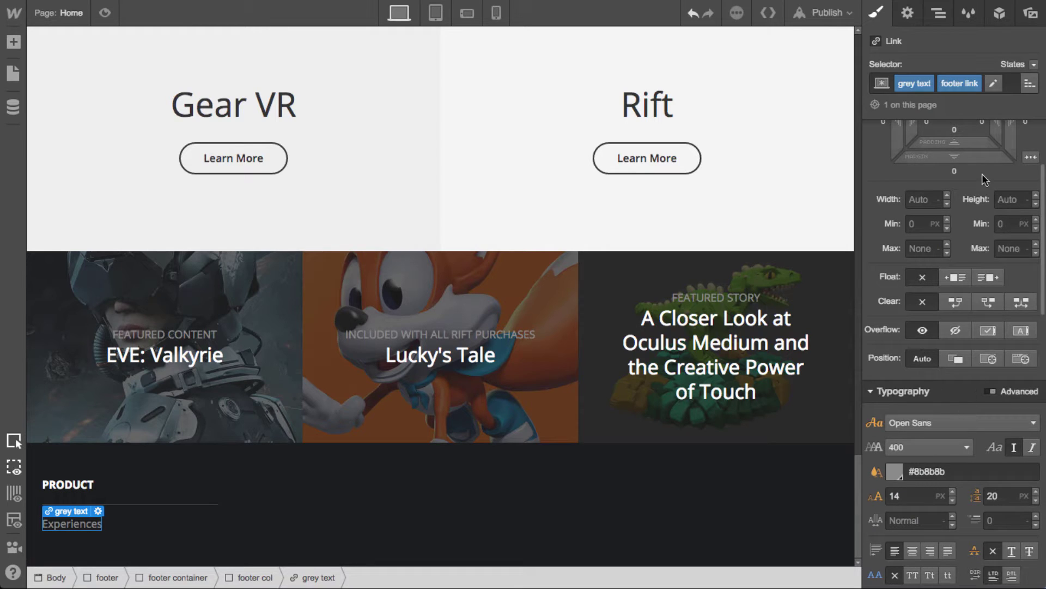
Remove the "footer link" and "grey text" classes from the Experiences link
left_click(942, 83)
left_click(931, 86)
left_click(929, 124)
left_click(906, 87)
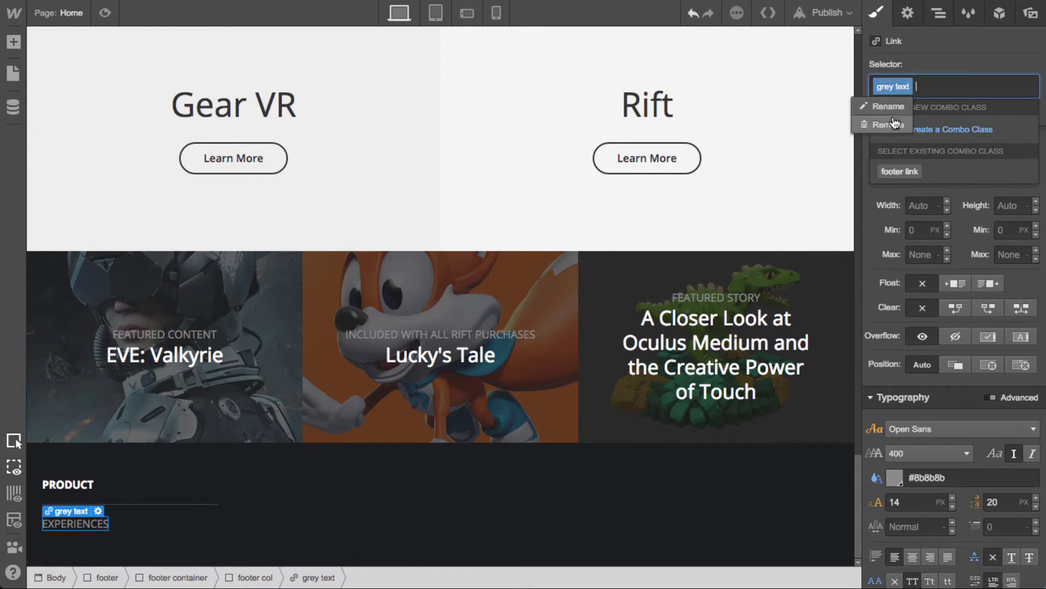
left_click(896, 123)
Create a standalone "footer link" class on the Experiences link and set its display to block
left_click(929, 85)
type("footer link")
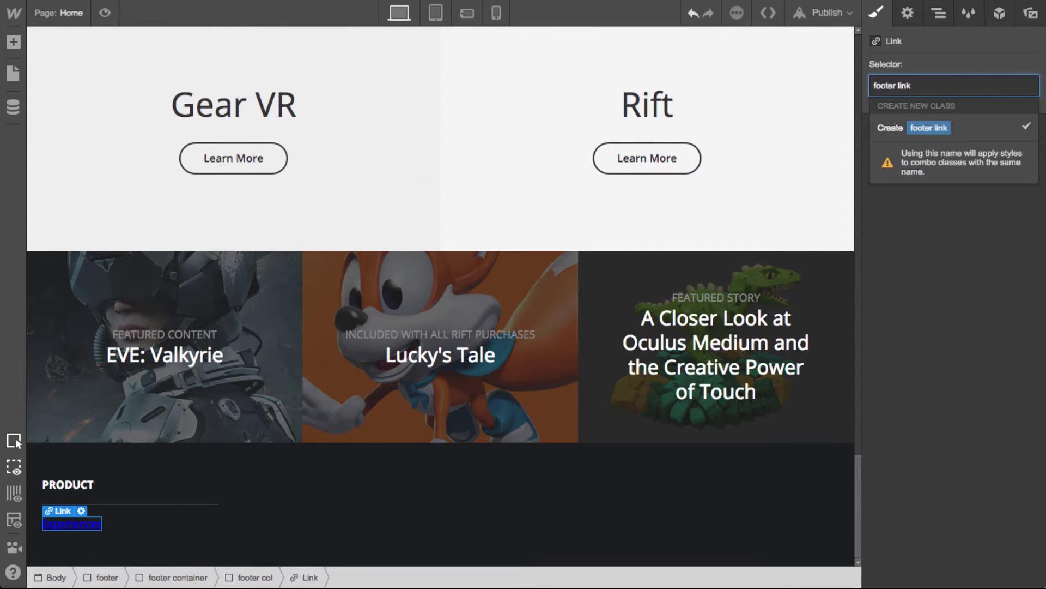
key("Return")
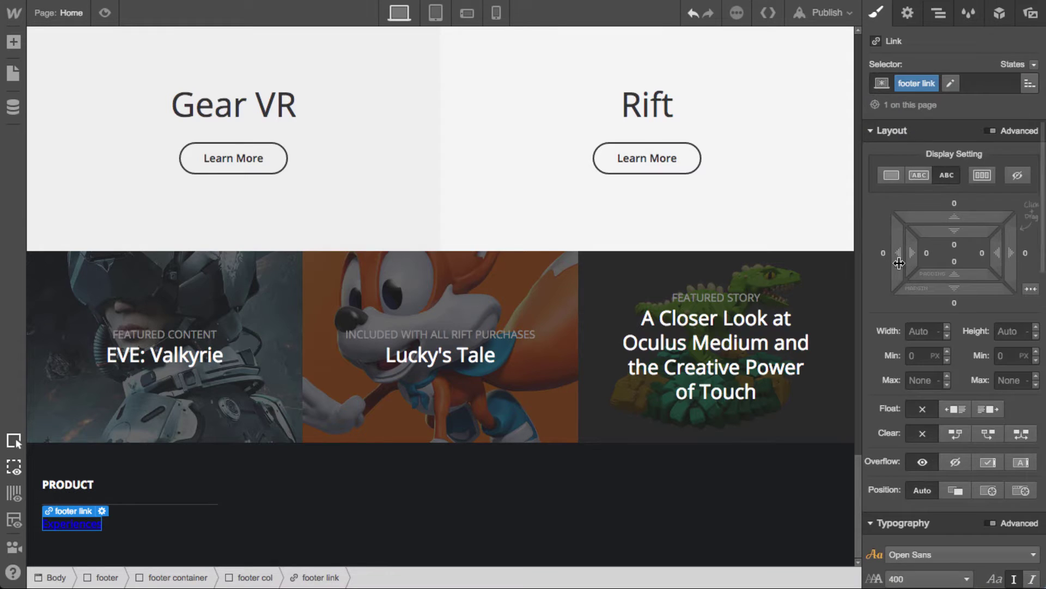
left_click(895, 176)
Set the footer link's text decoration to none and its text color to #8b8b8b
scroll(957, 446, "down", 5)
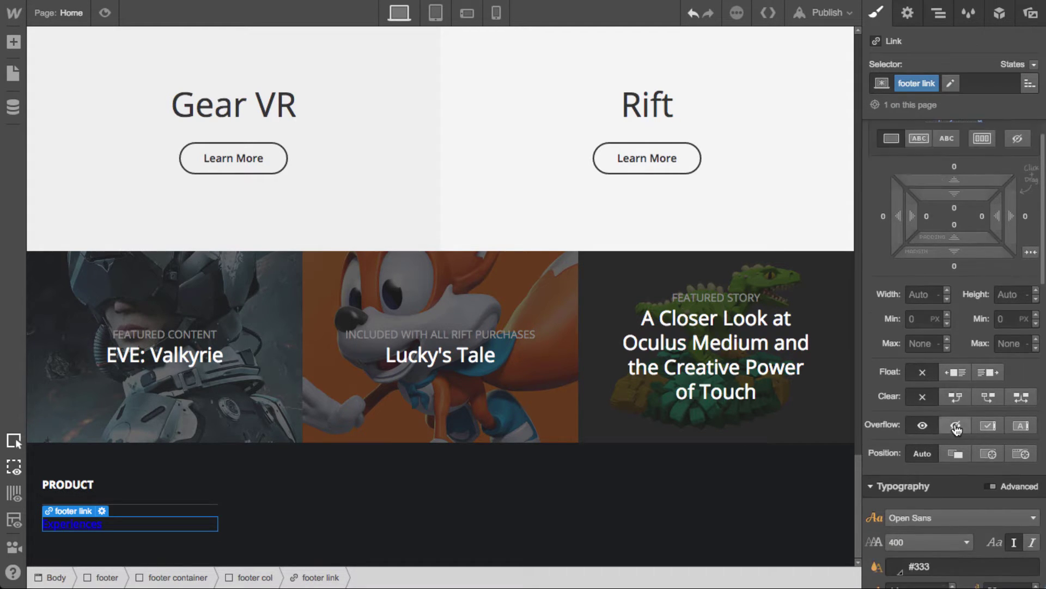
scroll(934, 254, "up", 5)
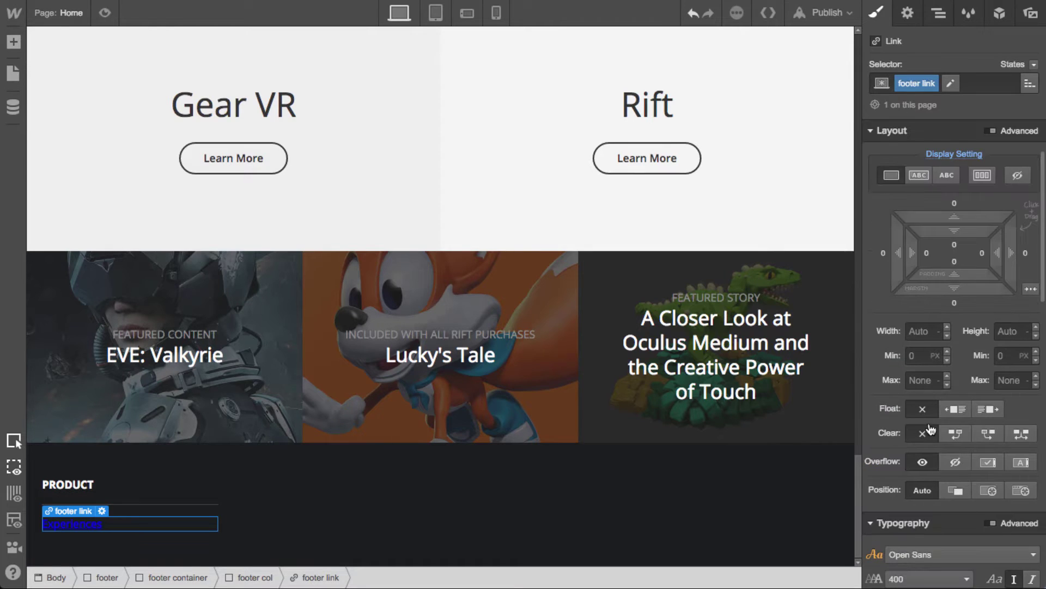
scroll(935, 284, "down", 5)
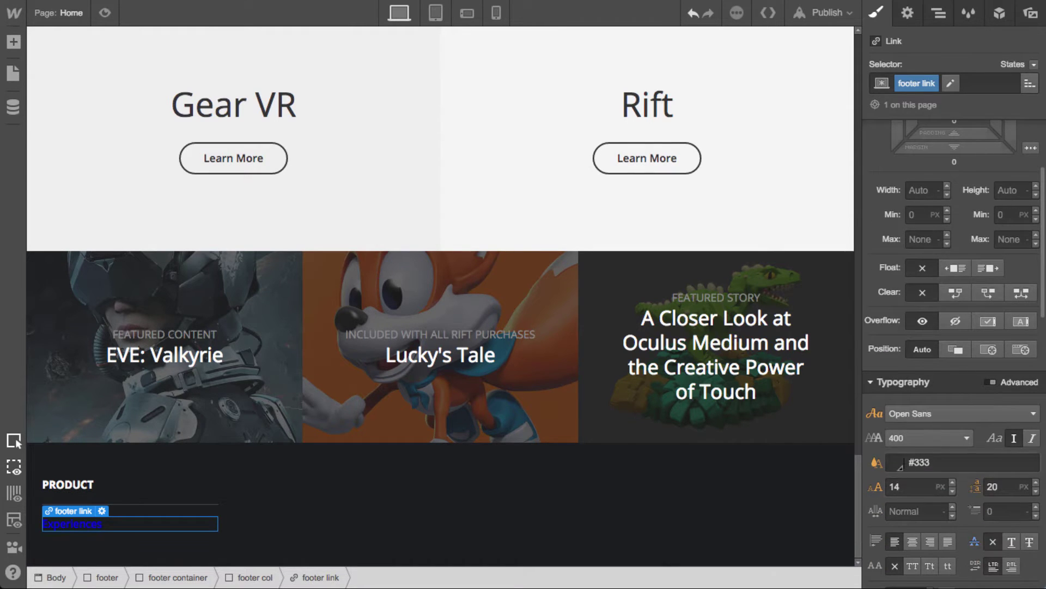
left_click(895, 463)
left_click(928, 426)
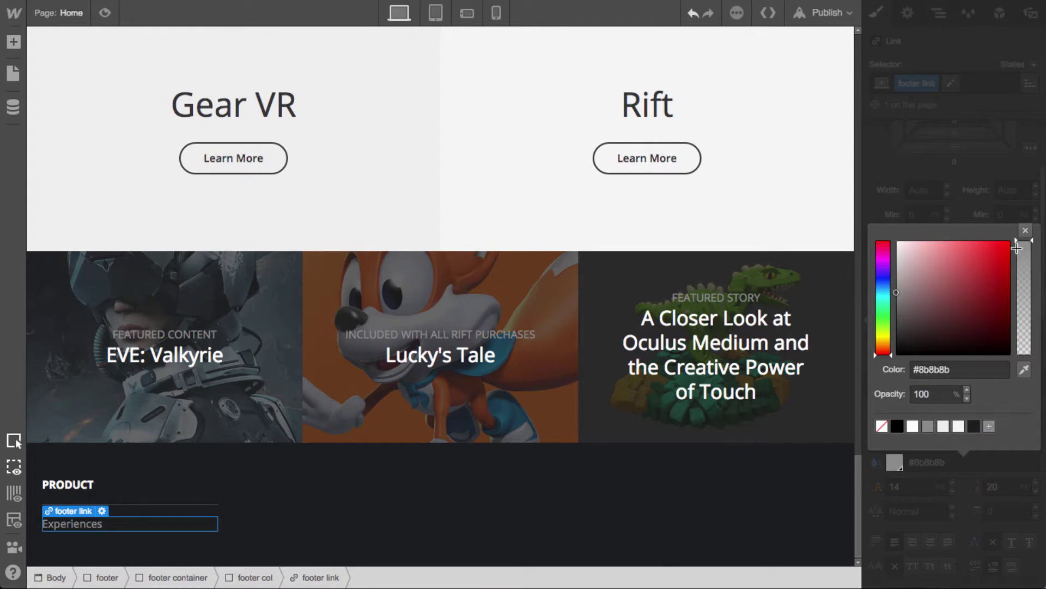
left_click(1025, 230)
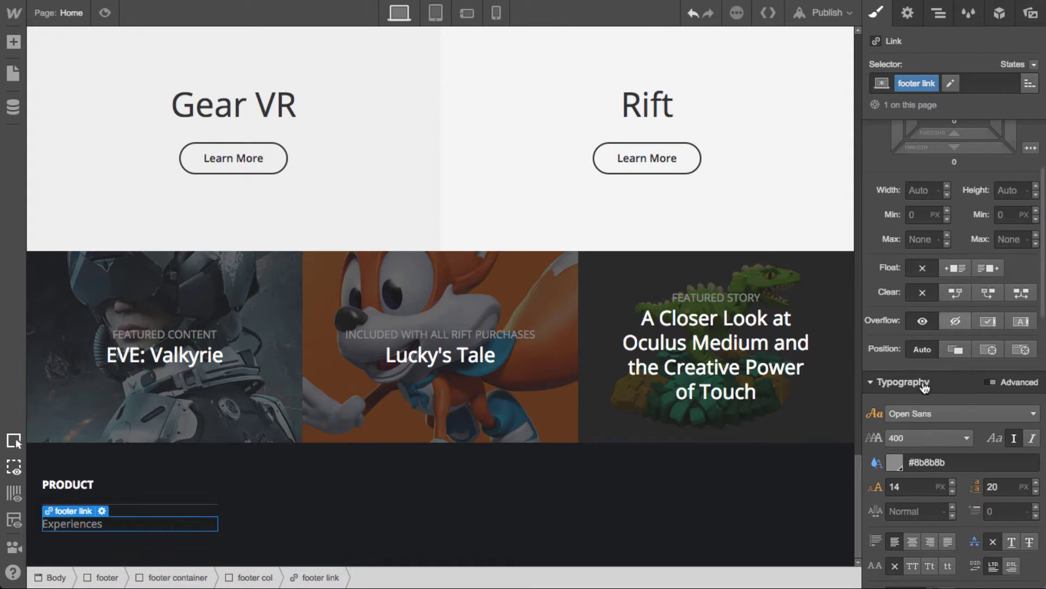
Set the footer link's top and bottom padding to 10 px
scroll(930, 391, "up", 5)
left_click_drag(953, 244, 957, 267)
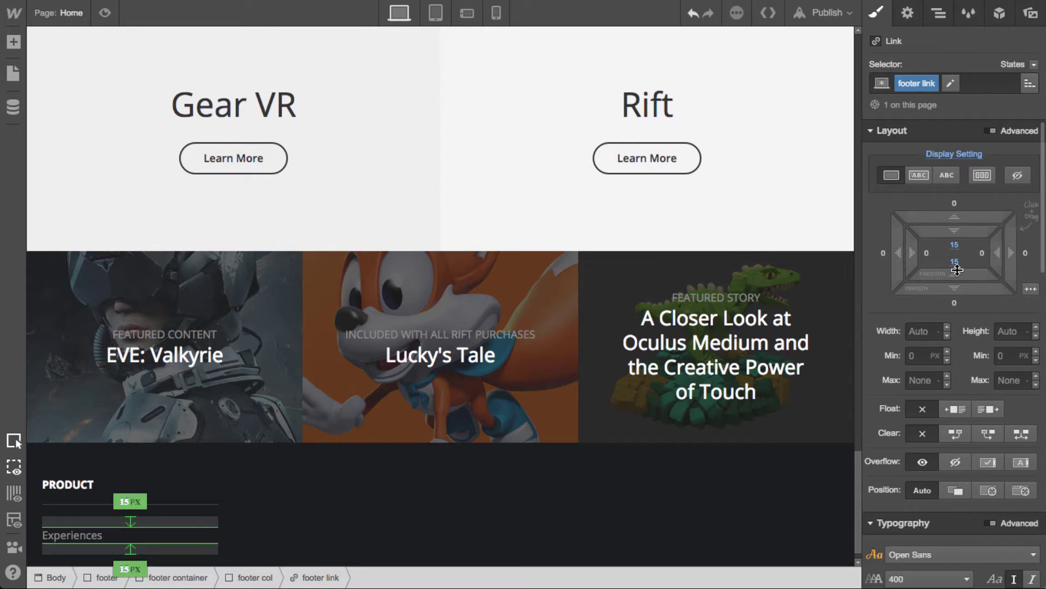
scroll(294, 517, "down", 1)
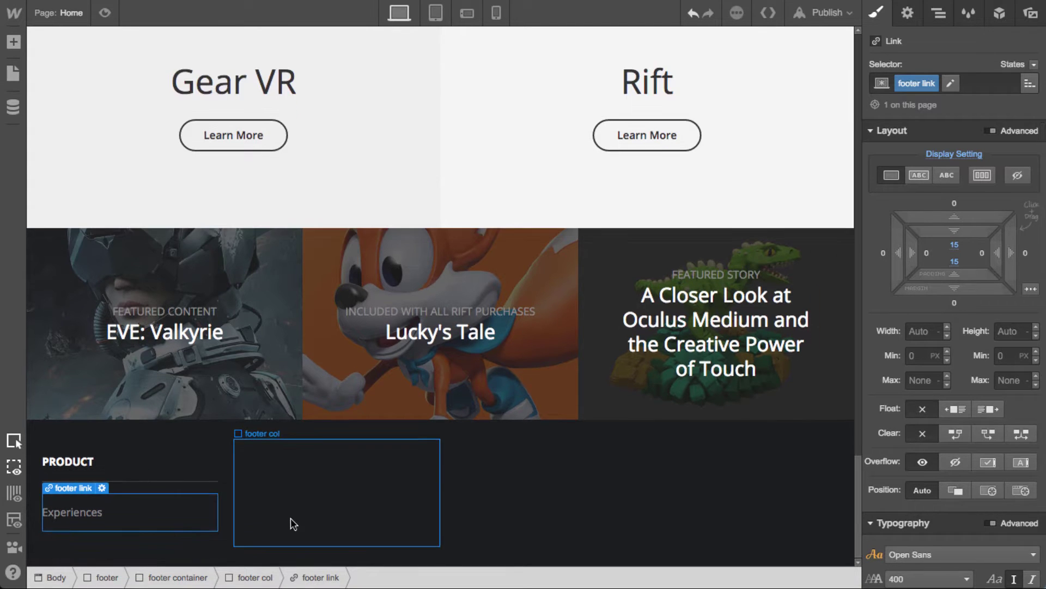
left_click_drag(966, 232, 966, 221)
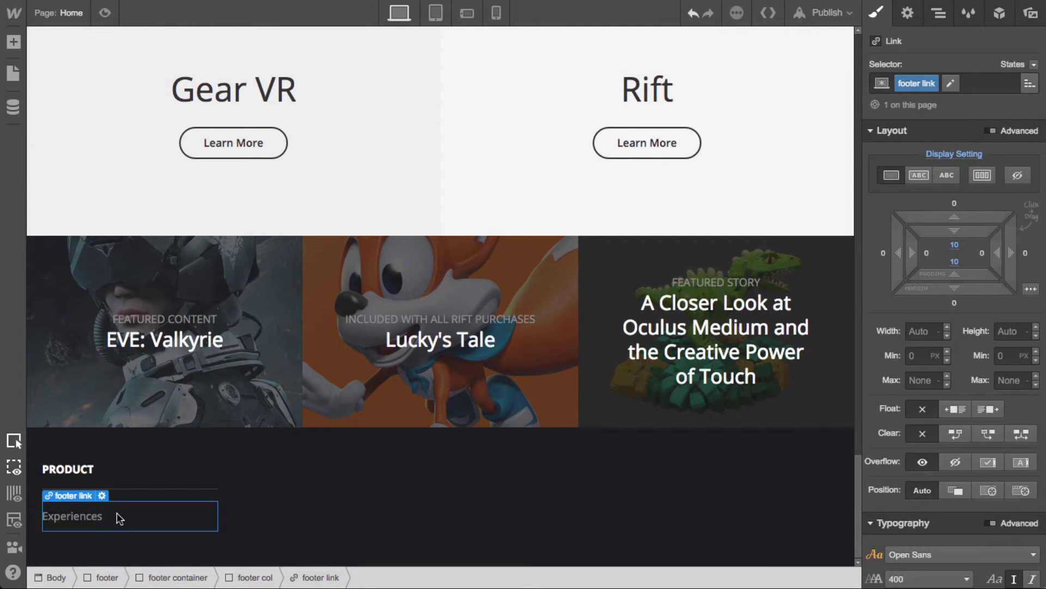
Paste four copies of the Experiences link into the first footer column
key("ctrl+v")
key("ctrl+v")
key("ctrl+v")
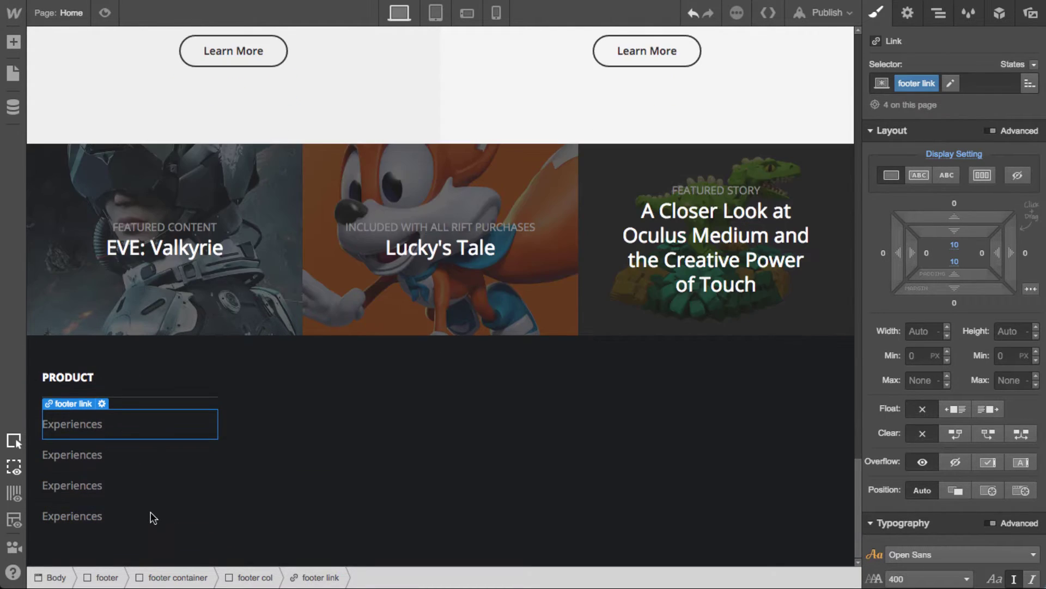
key("ctrl+v")
Rename the four copied links below Experiences to "Gear VR", "Rift", "Touch" and "Oculus Ready PCs"
double_click(83, 425)
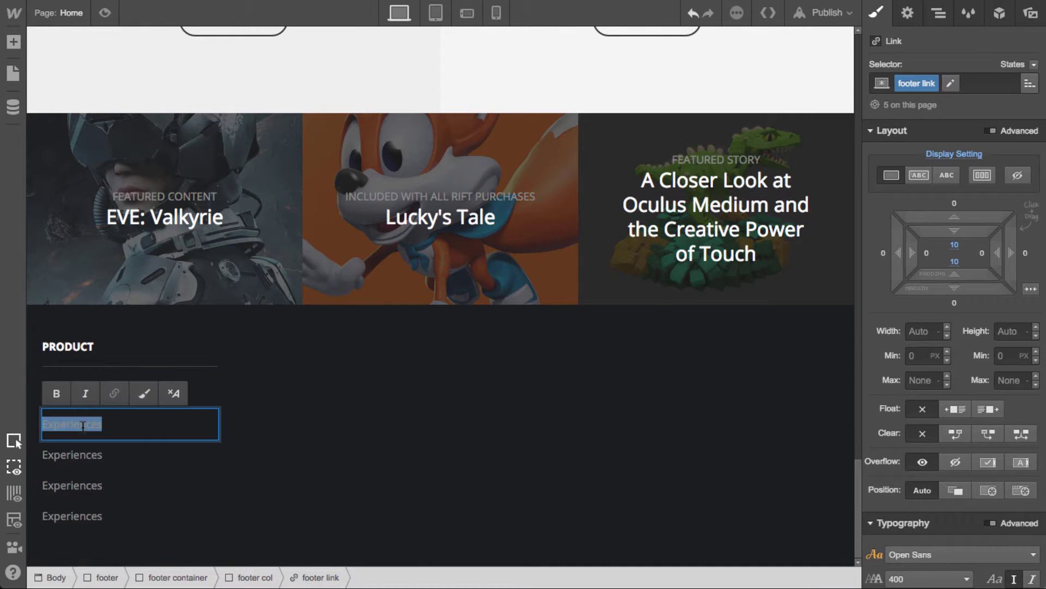
type("Gear VR")
double_click(75, 454)
type("Gear VR")
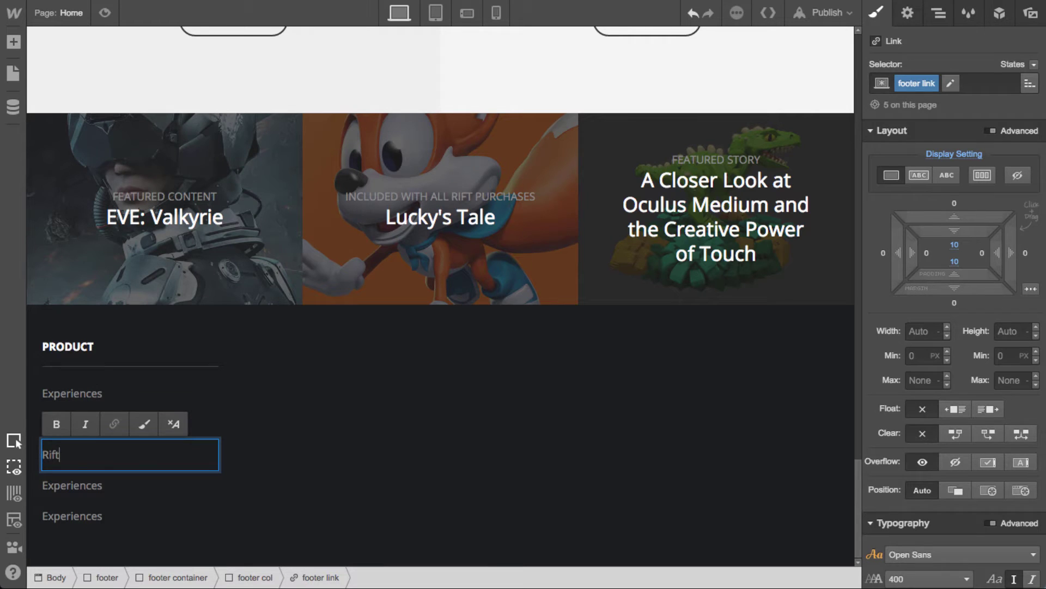
double_click(82, 485)
type("Touch")
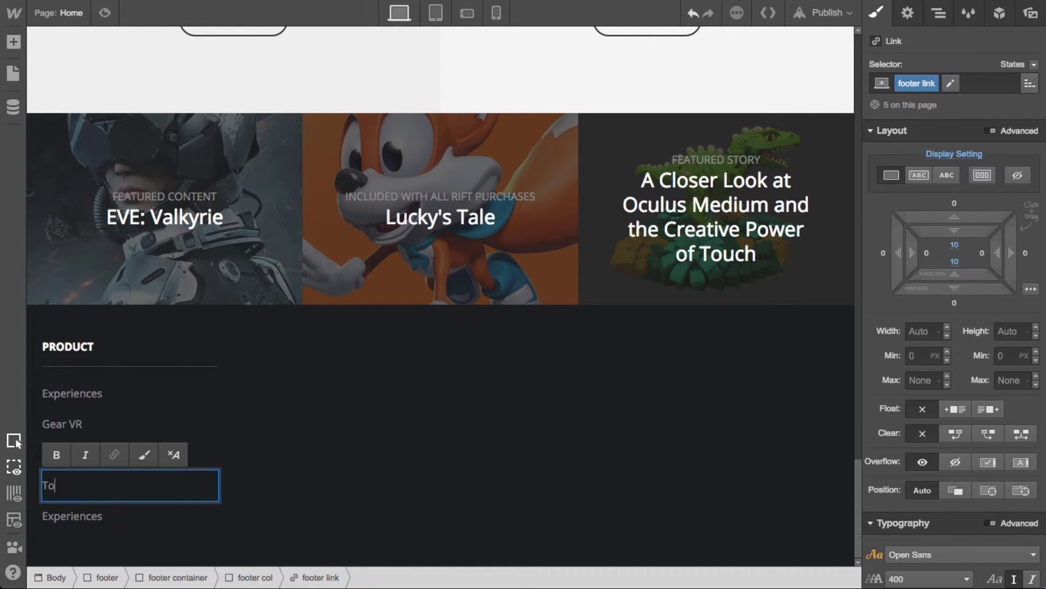
double_click(87, 517)
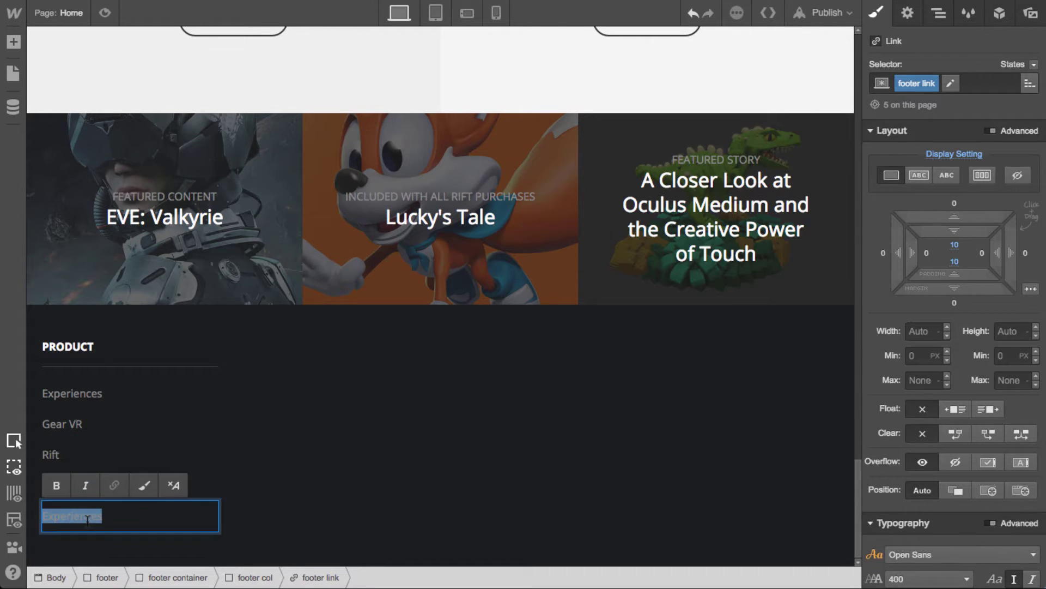
type("Oculus Ready PCs")
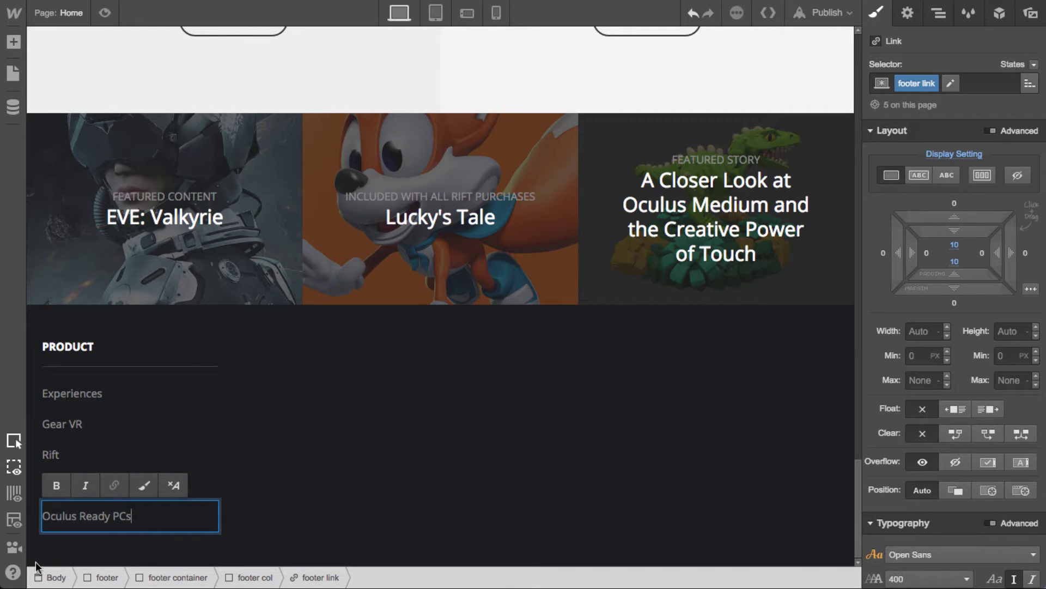
Paste a copy of the Oculus Ready PCs link below it and rename the copy "Medium"
key("Escape")
key("ctrl+c")
key("ctrl+v")
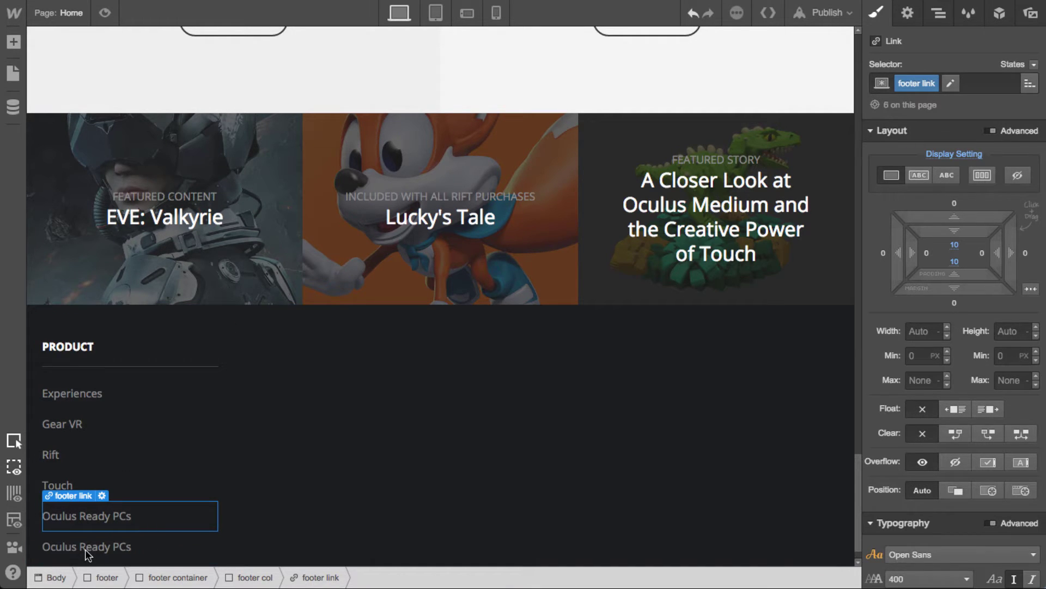
double_click(85, 548)
type("Medium")
key("Escape")
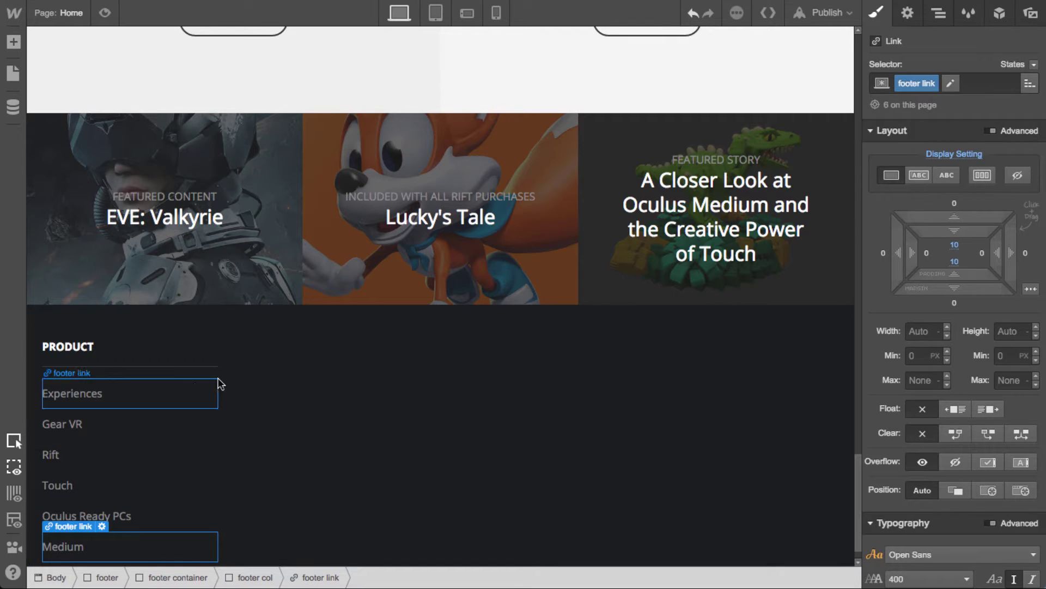
Replace the three empty footer columns with three duplicates of the completed Product column
left_click(356, 426)
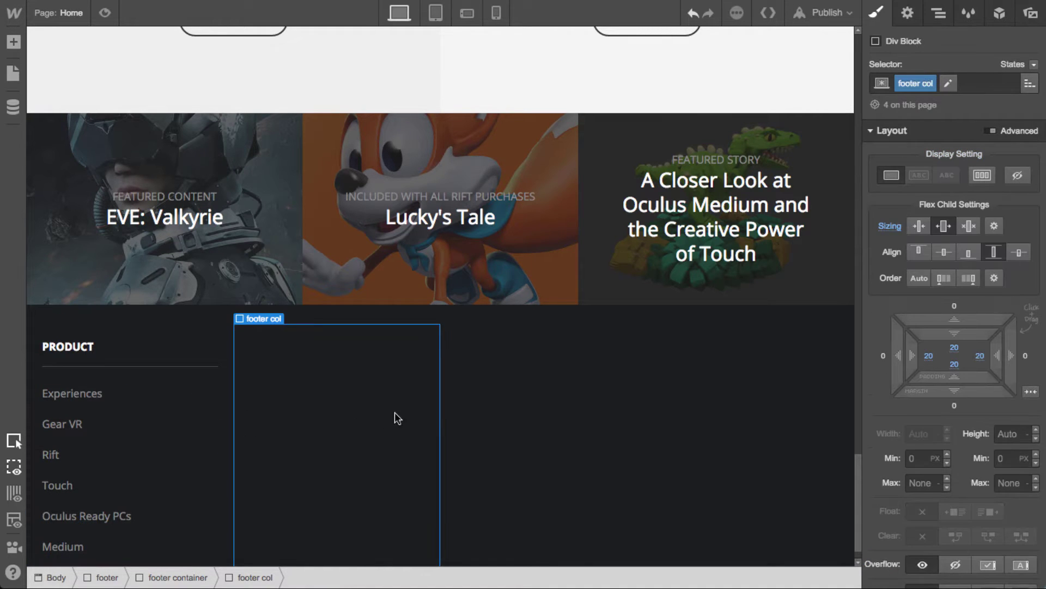
key("Delete")
key("Delete")
key("Delete")
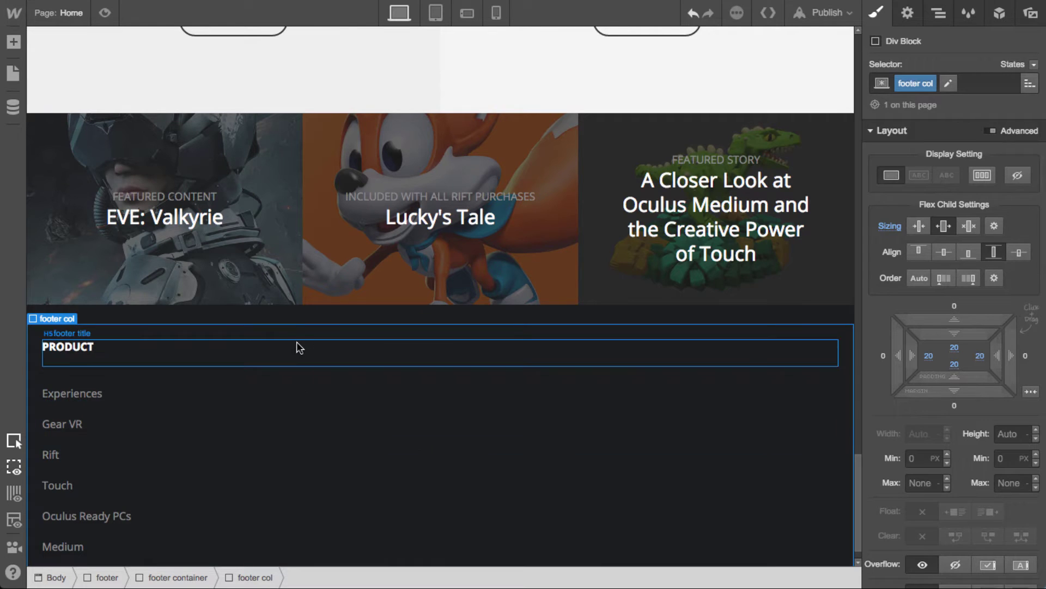
key("ctrl+d")
key("ctrl+d")
key("ctrl+d")
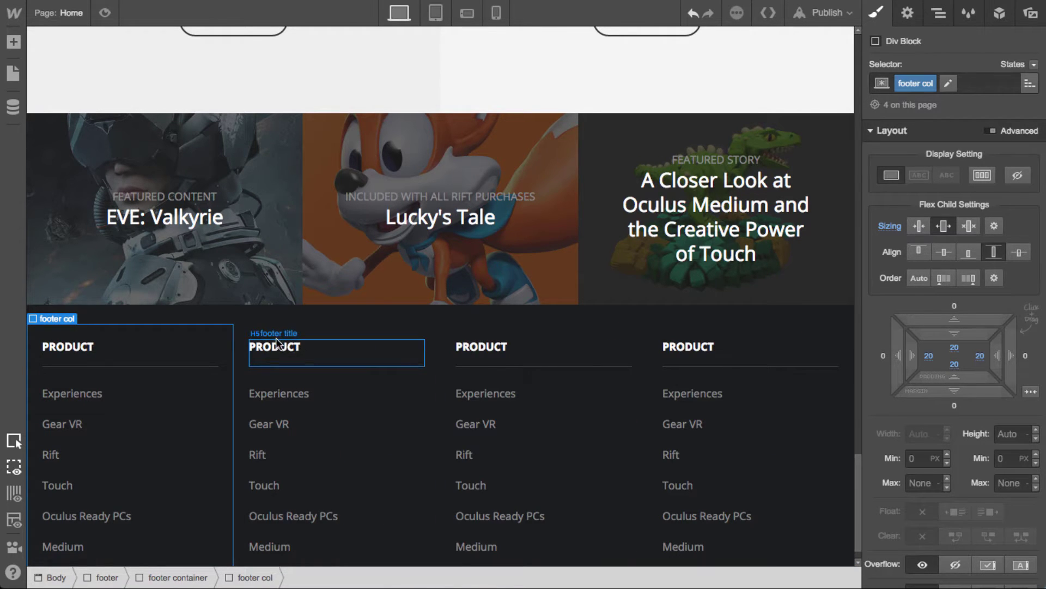
Retitle the second, third and fourth footer columns "DEVELOPERS", "COMPANY" and "COMMUNITY"
double_click(277, 342)
type("DEVEL")
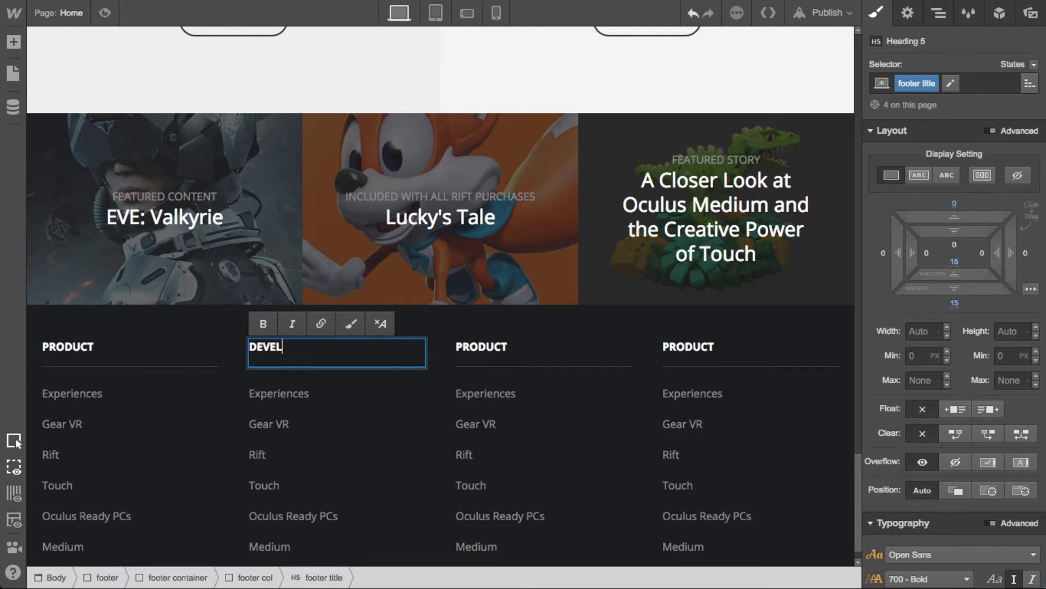
type("OPERS")
double_click(482, 346)
type("COMPANY")
double_click(688, 346)
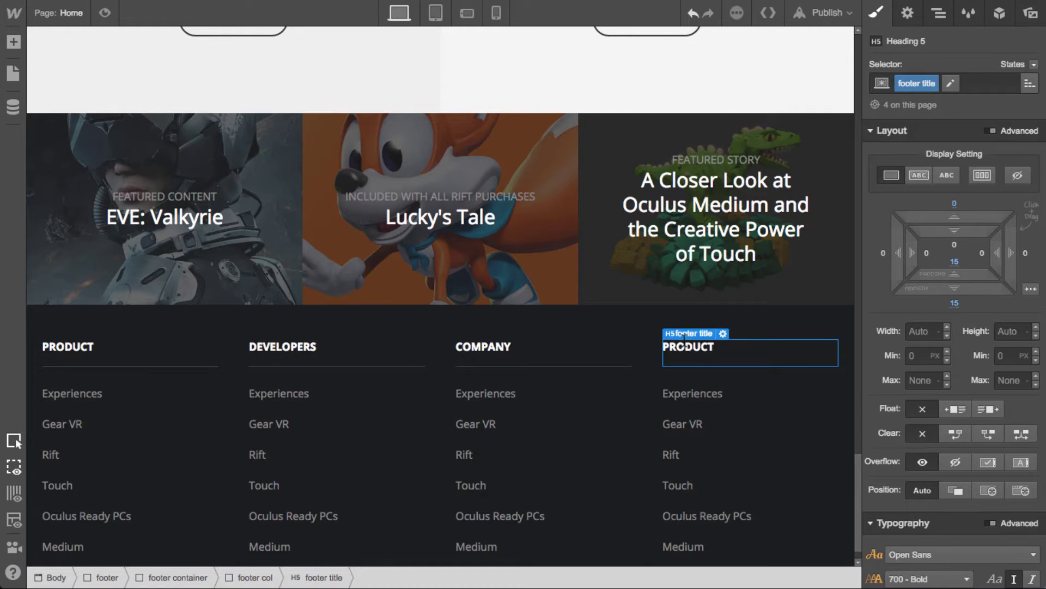
type("COMMUNITY")
key("Escape")
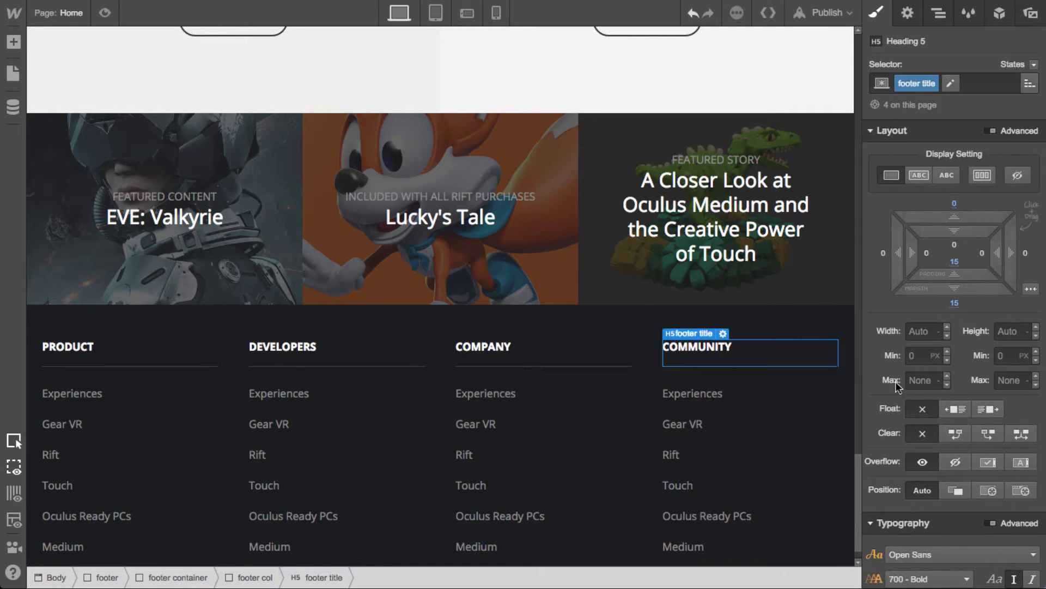
Rename the first three links in the Developers column to "Developer Center", "Docs" and "Downloads"
double_click(282, 402)
type("Dev")
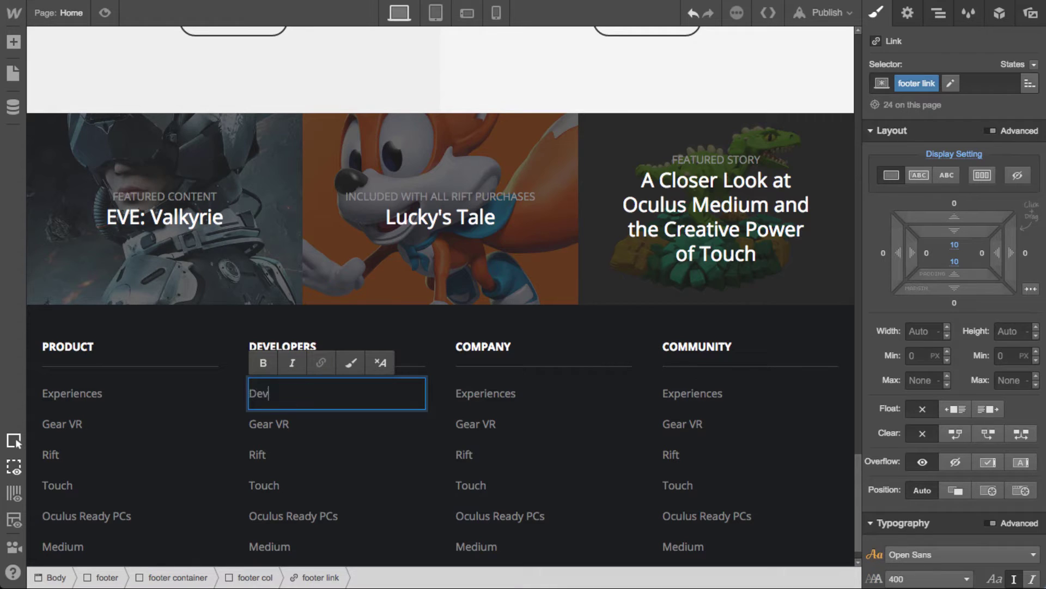
type("eloper Center")
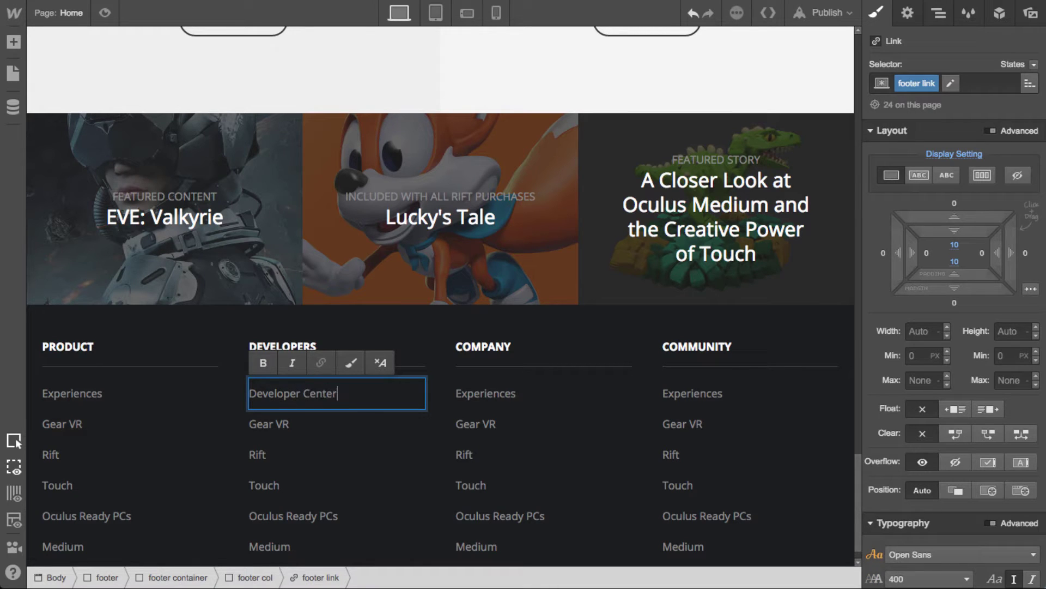
left_click(282, 424)
double_click(280, 424)
type("Docs")
left_click(258, 455)
double_click(257, 455)
type("Downloads")
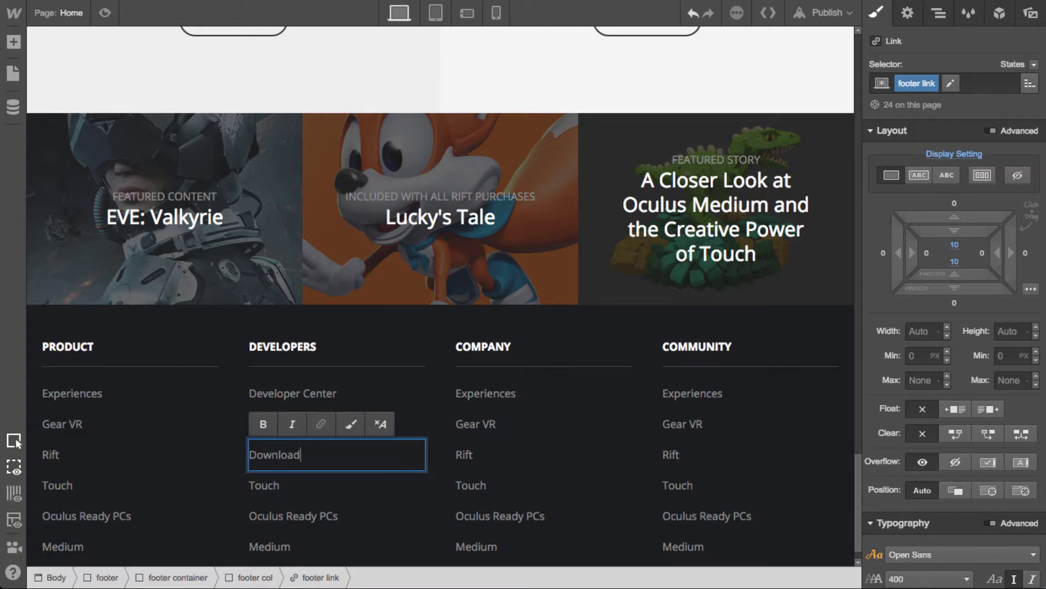
key("Escape")
Rename the Touch and Oculus Ready PCs links in the Developers column to "Tools" and "Developer Blog"
left_click(276, 486)
double_click(275, 485)
type("T")
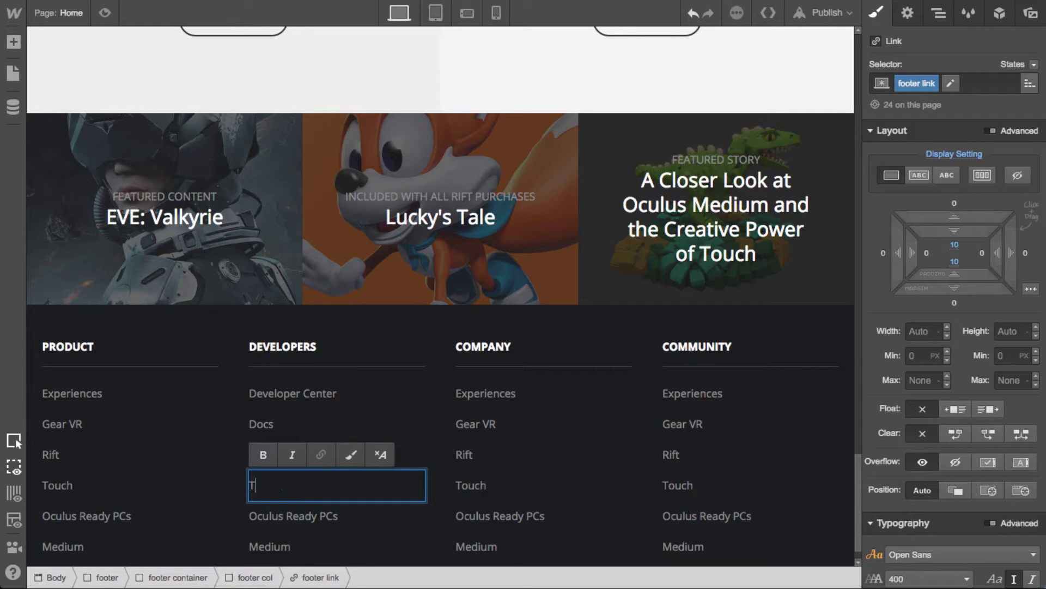
type("ools")
key("Escape")
left_click(285, 516)
double_click(284, 515)
key("BackSpace")
type("Developer BN")
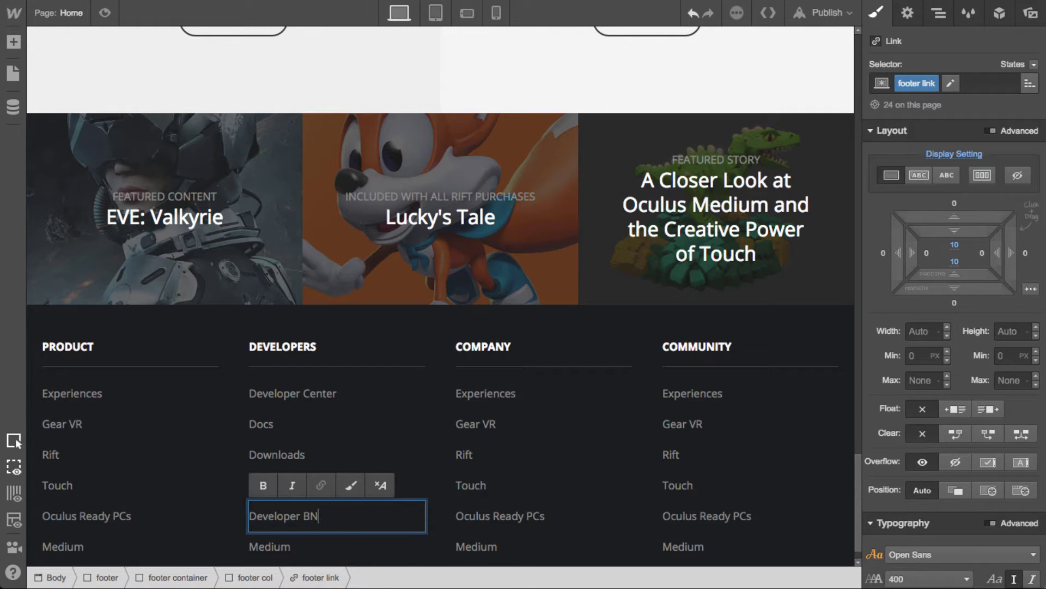
type("logg")
key("Escape")
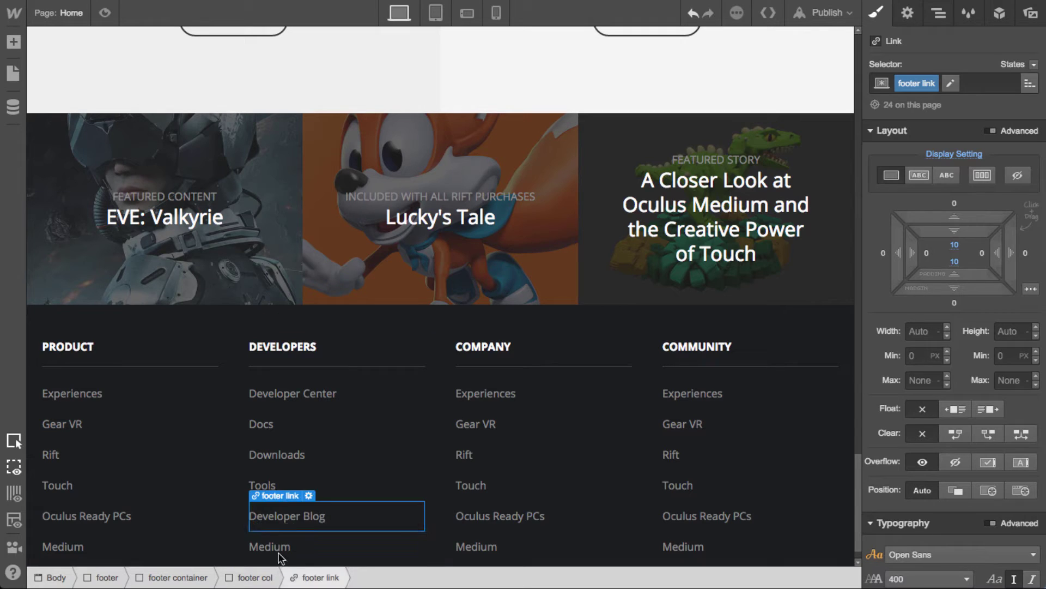
Rename the last link in the Developers column to "Developer Forums"
double_click(277, 546)
type("DeVE")
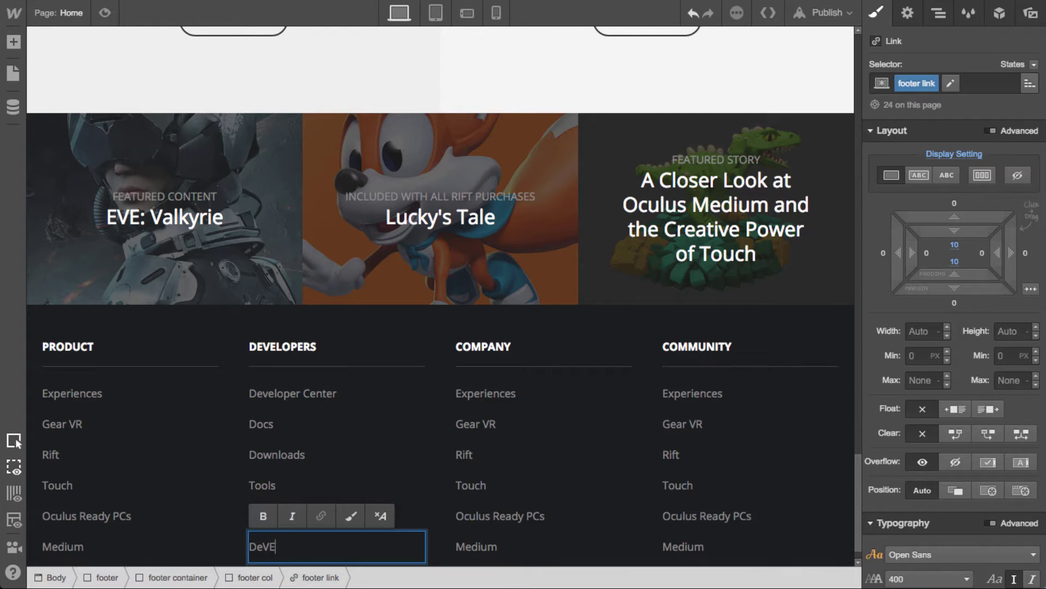
type("loper Forums")
key("Escape")
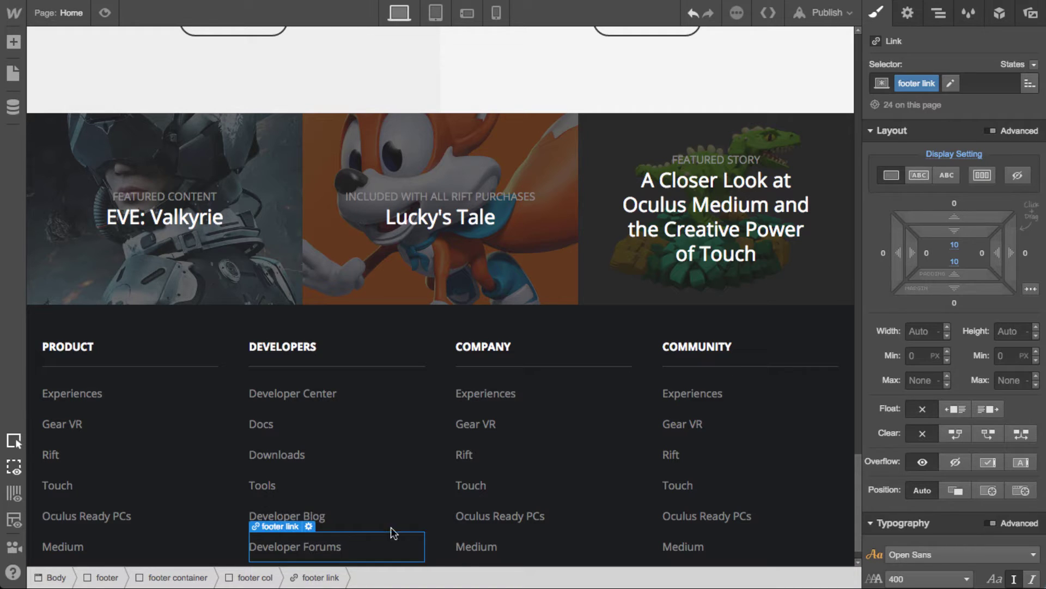
Rename the first four links in the Company column to "Blog", "Careers", "News" and "Press Kit"
double_click(467, 403)
type("Blog")
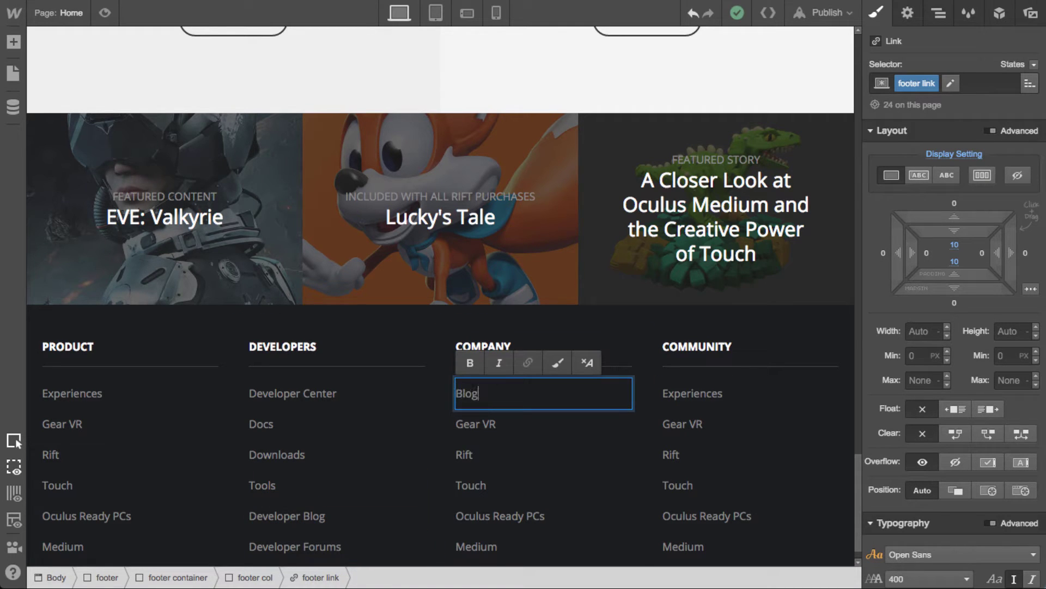
key("Escape")
double_click(492, 425)
type("Careers")
key("Escape")
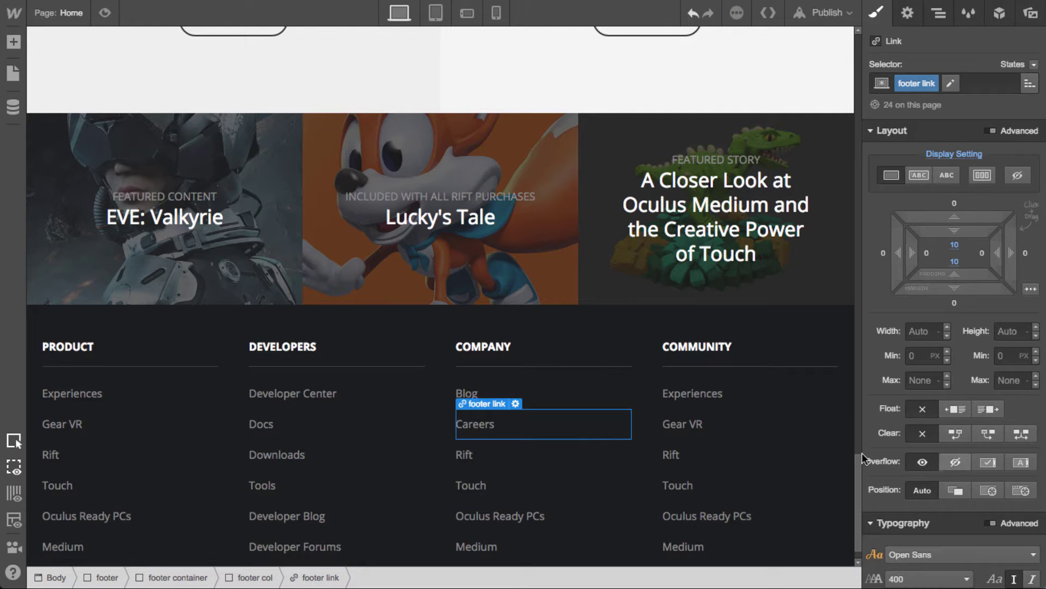
double_click(467, 454)
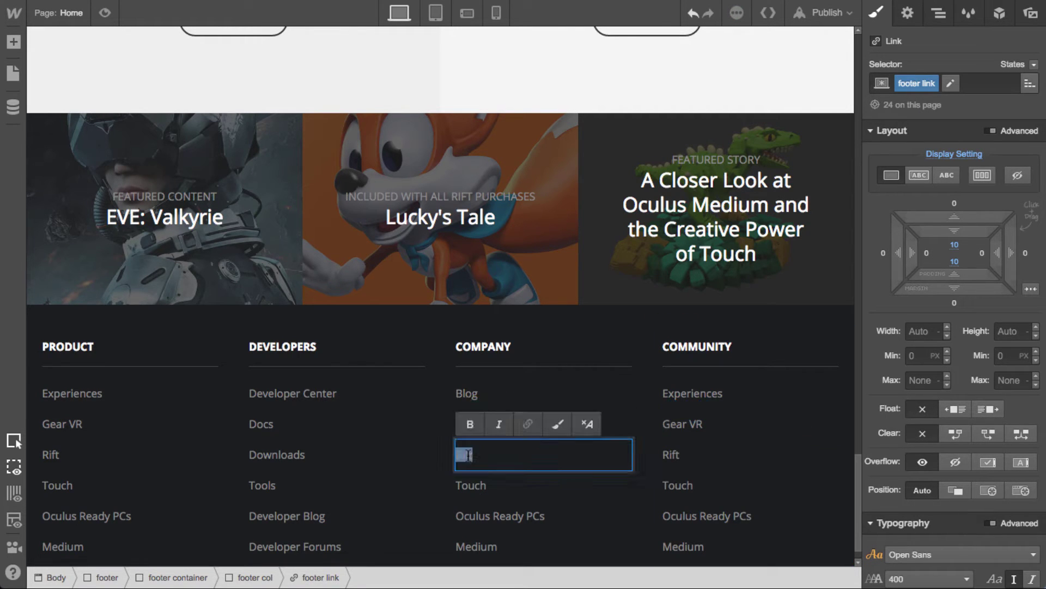
type("News")
double_click(482, 484)
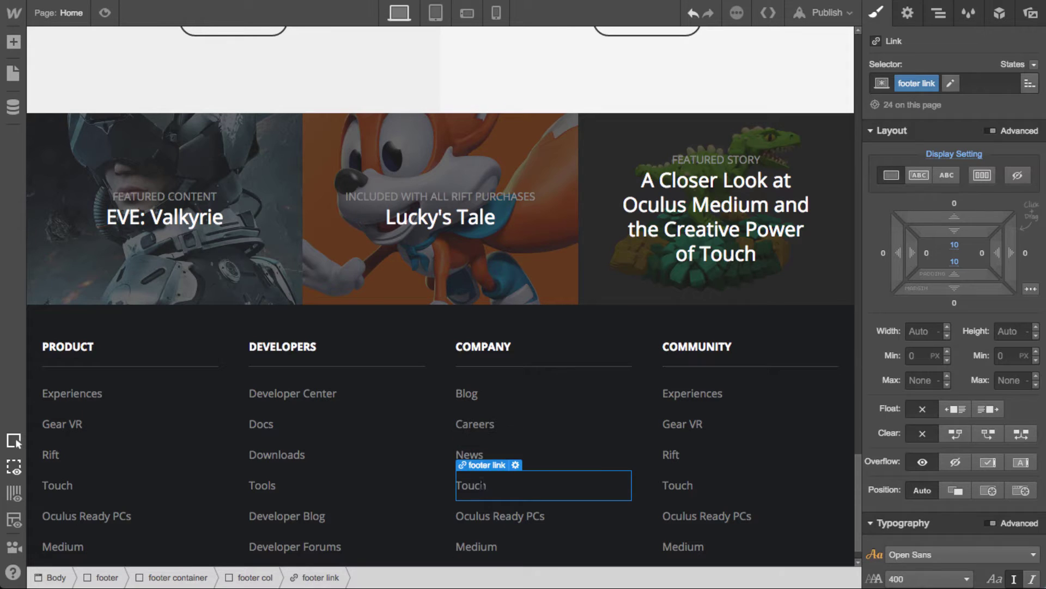
type("Press Kit")
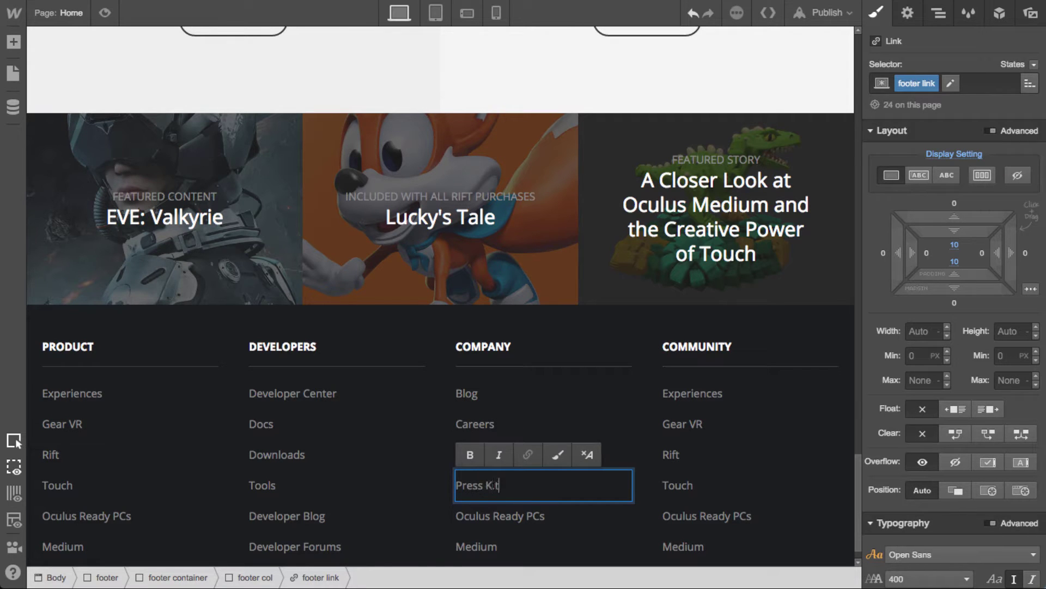
Rename the Oculus Ready PCs link in the Company column to "Story Studio"
left_click(500, 515)
double_click(500, 515)
type("Story Studio")
key("Escape")
Rename the Medium link in the Company column to "Oculus Connect", correcting the capitalization of its second word
left_click(492, 547)
double_click(493, 547)
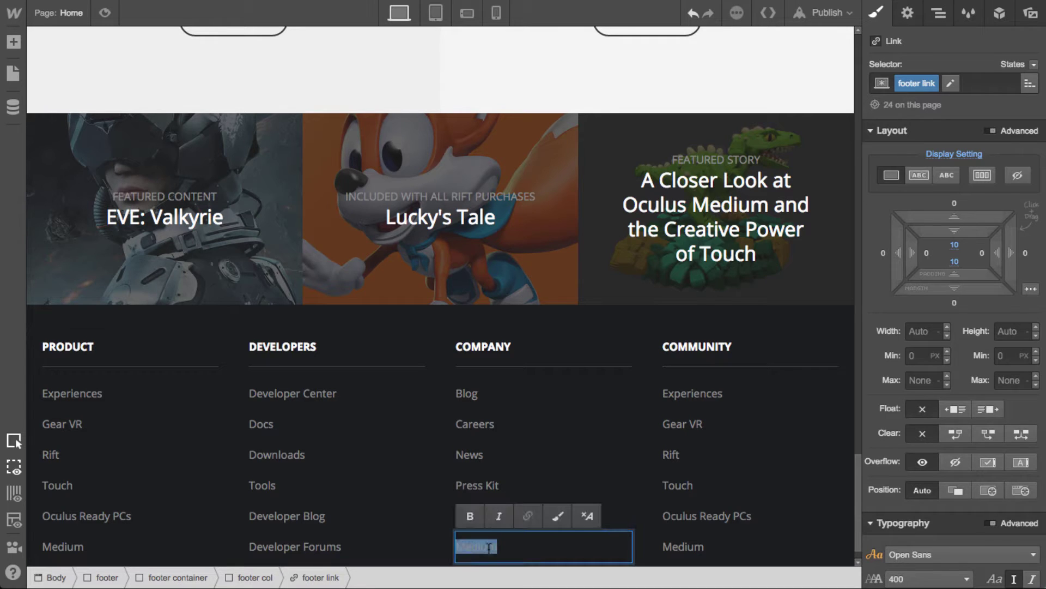
type("Oculus COn")
key("Escape")
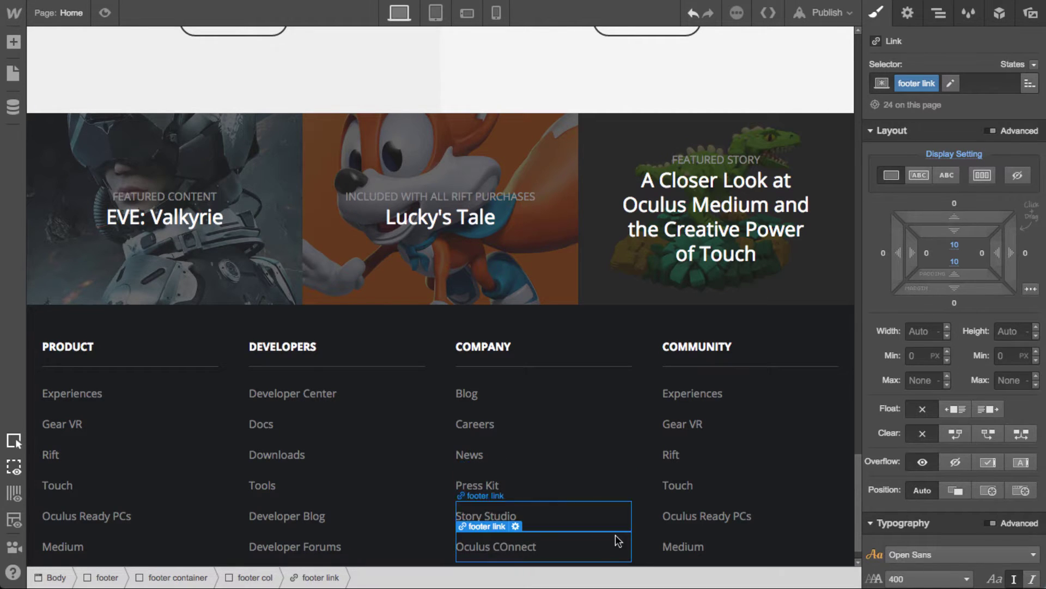
scroll(524, 528, "down", 1)
double_click(524, 519)
left_click(502, 518)
key("Delete")
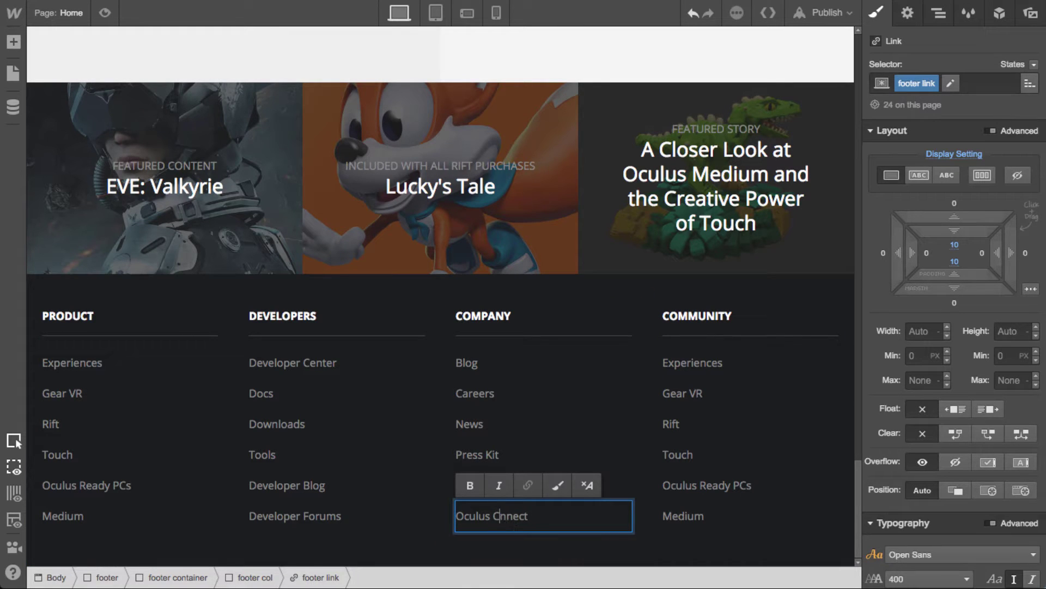
type("o")
key("Escape")
Duplicate the Oculus Connect link and rename the lower copy "Research"
key("ctrl+d")
scroll(548, 532, "down", 1)
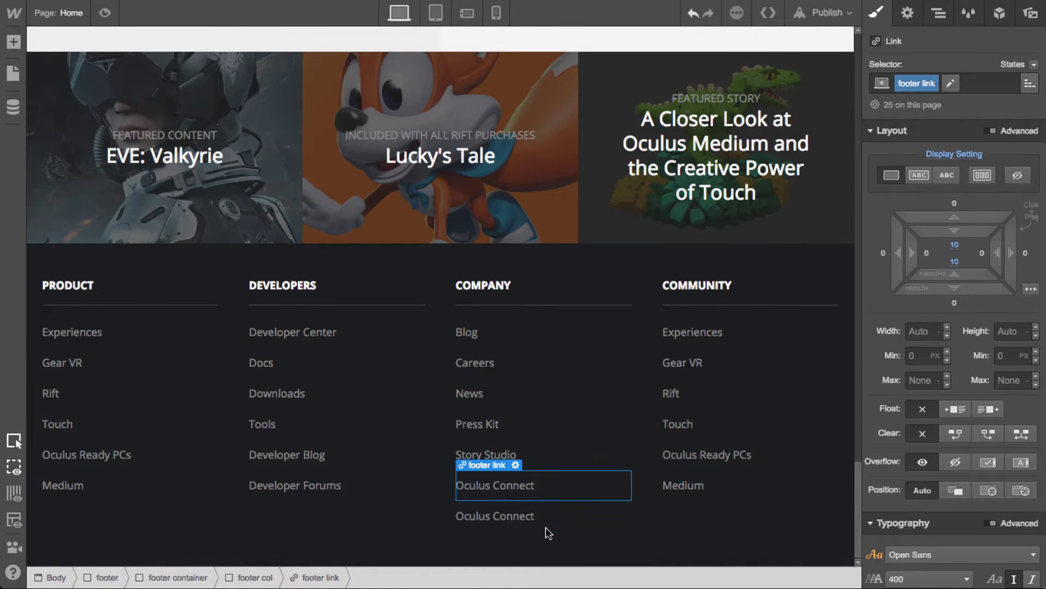
double_click(509, 512)
type("Research")
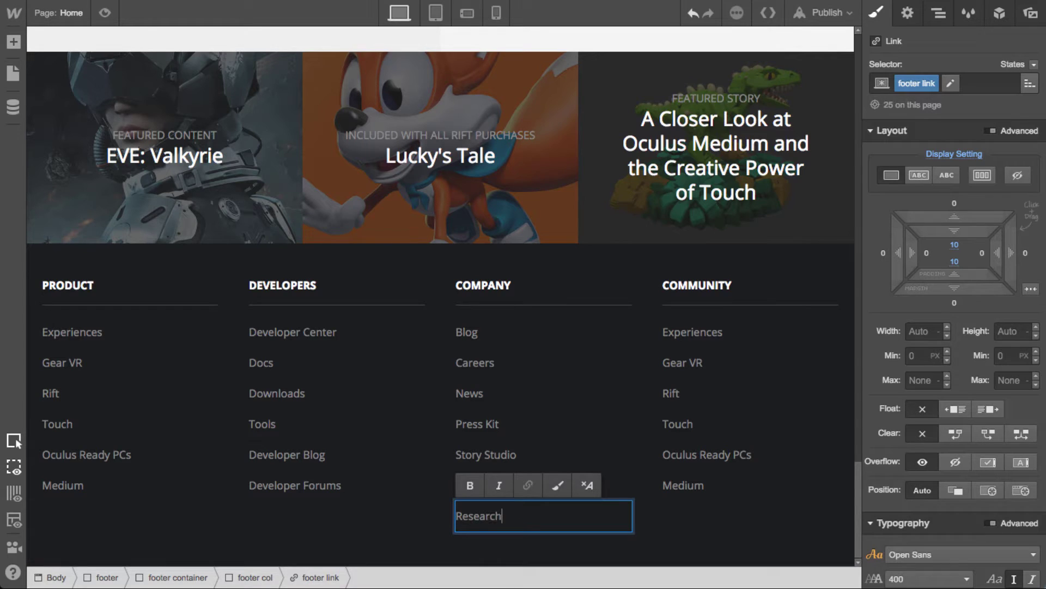
key("Escape")
Rename the first three links in the Community column to "Support", "Forums" and "Order History"
double_click(710, 337)
type("Support")
key("Escape")
left_click(687, 362)
double_click(688, 363)
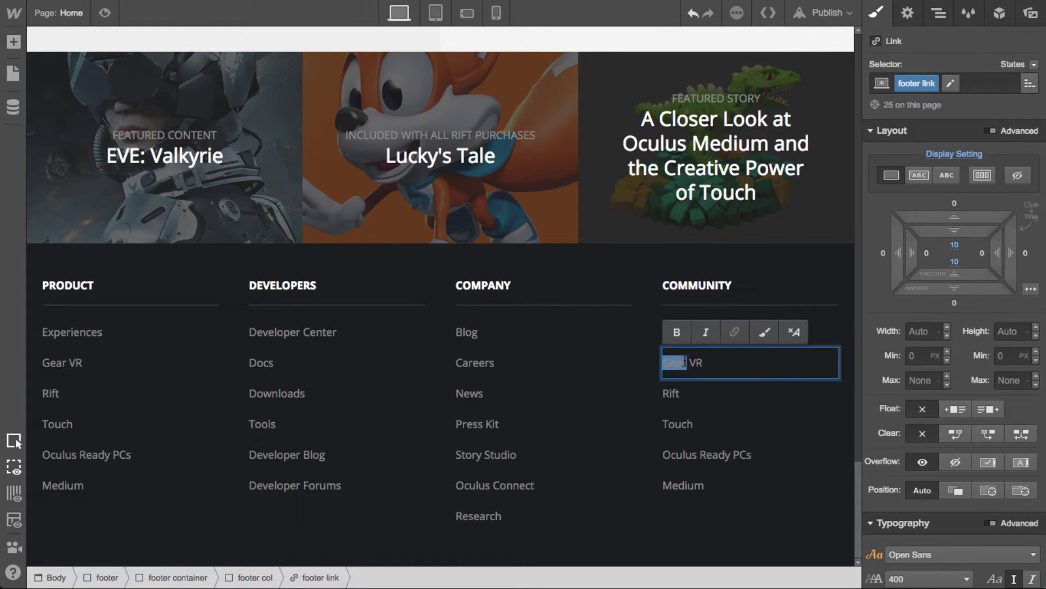
type("Forums")
key("Escape")
left_click(673, 392)
double_click(674, 393)
type("Order History")
key("Escape")
Delete the leftover Touch, Oculus Ready PCs and Medium links from the Community column
left_click(710, 428)
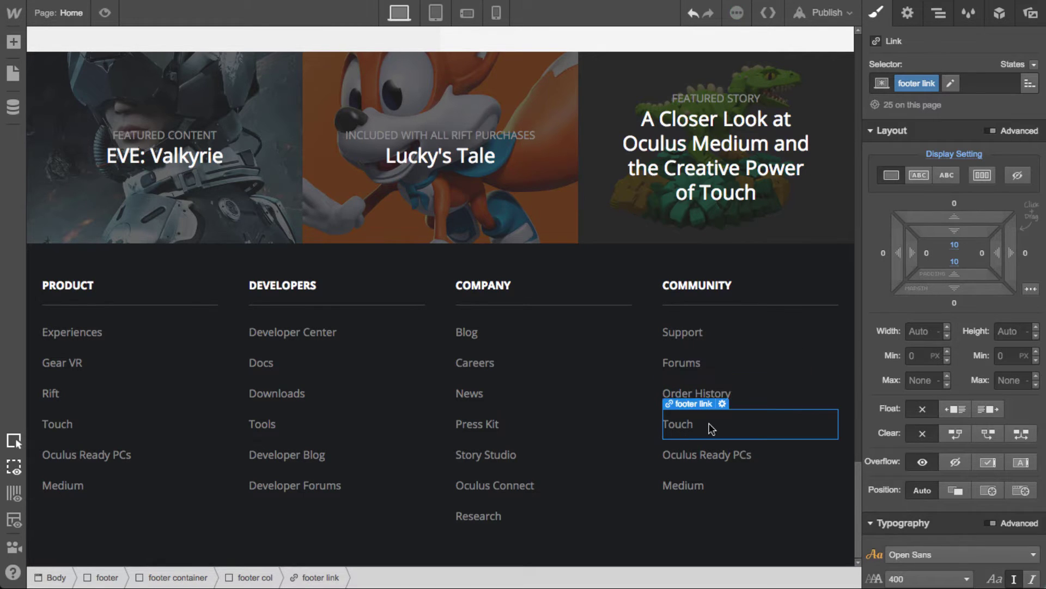
key("Delete")
key("Delete")
key("Delete")
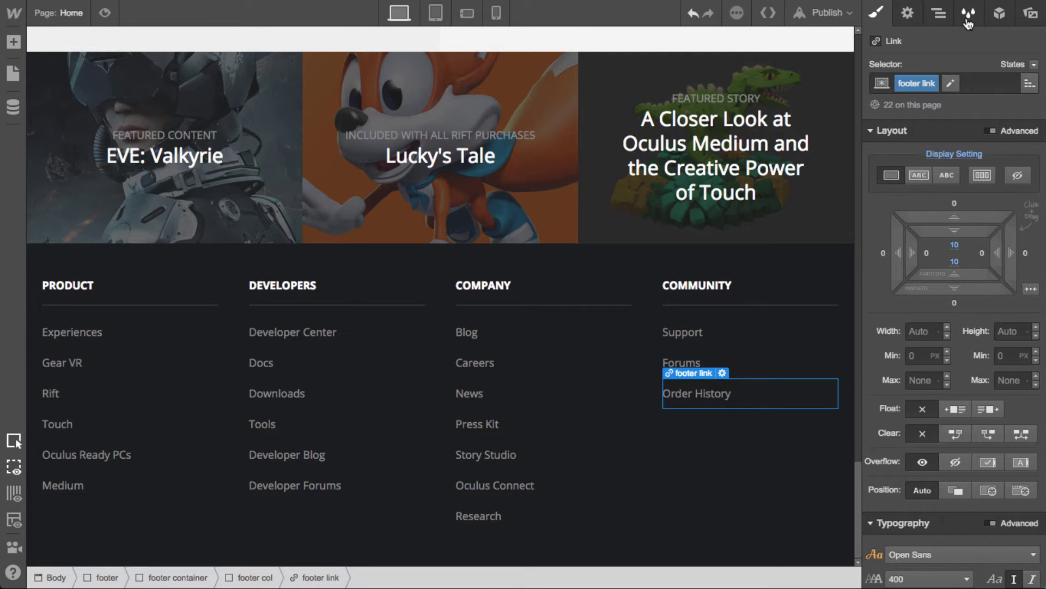
Add a Section directly below the footer at page-body level and give it a new class named "facebook"
left_click(939, 13)
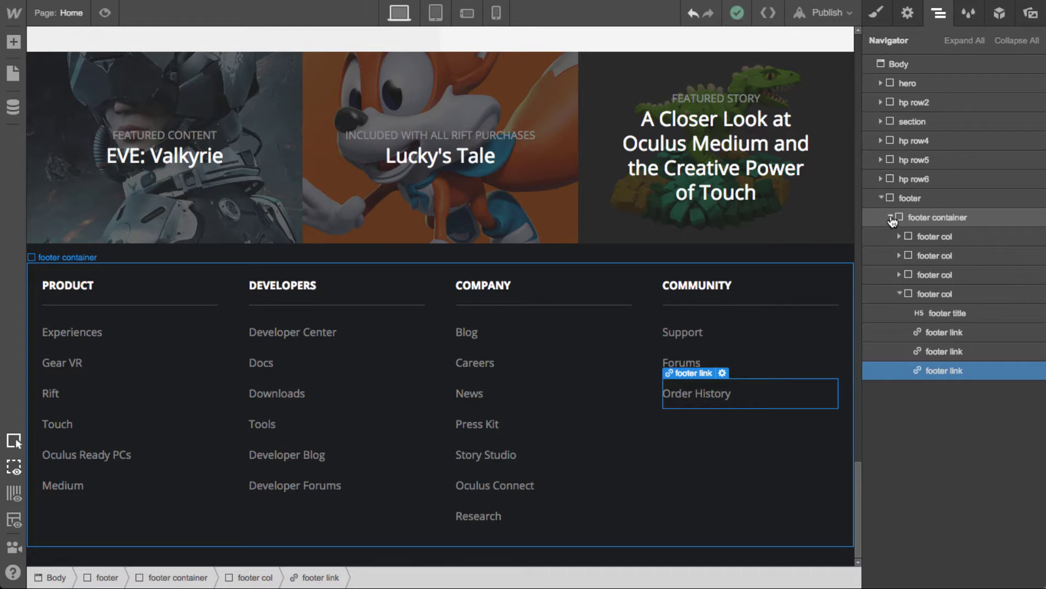
left_click(881, 198)
key("a")
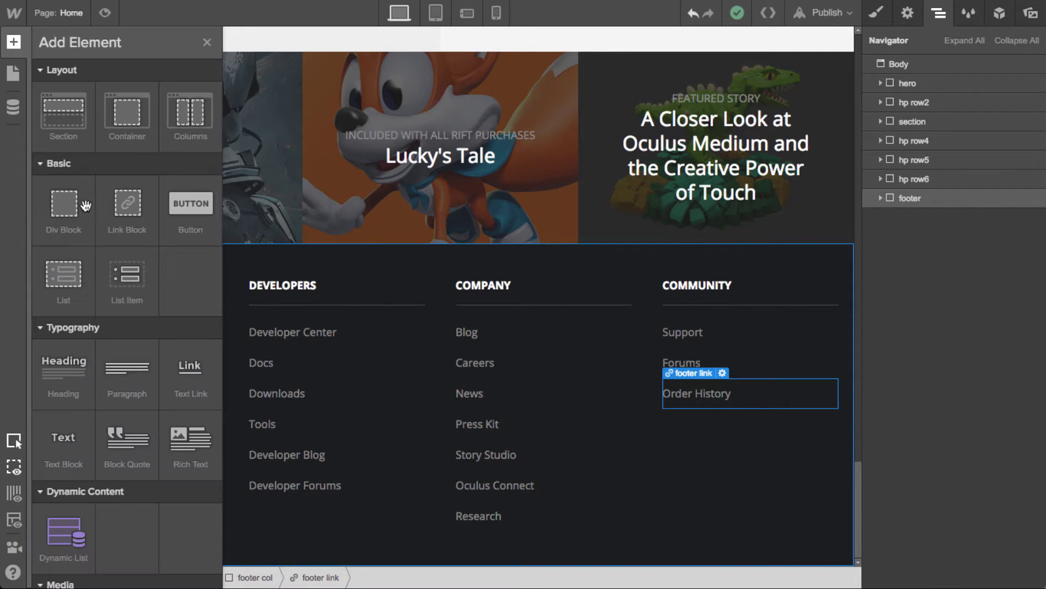
left_click_drag(64, 115, 916, 210)
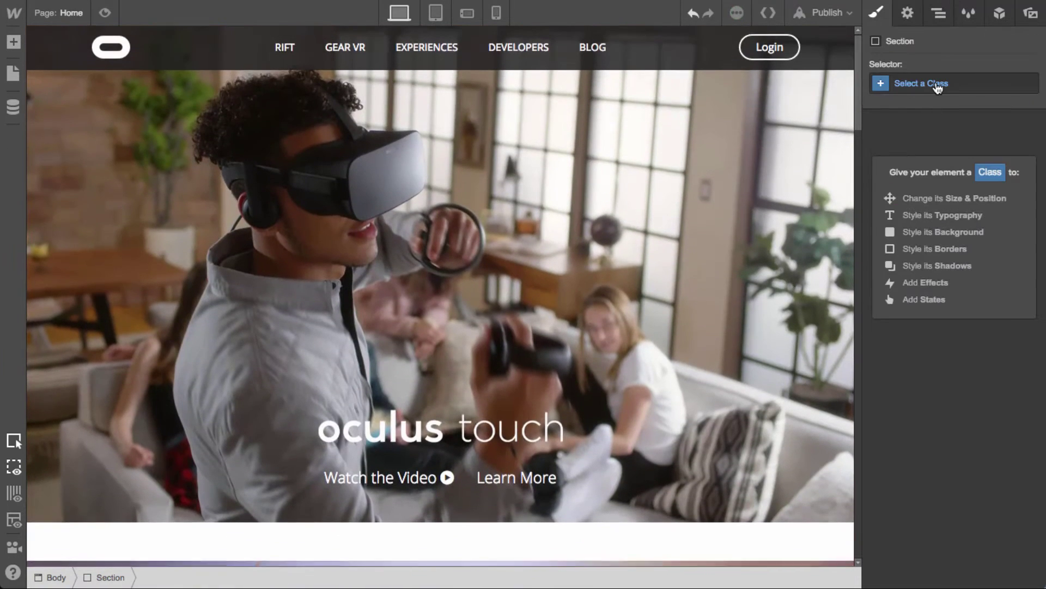
left_click(937, 86)
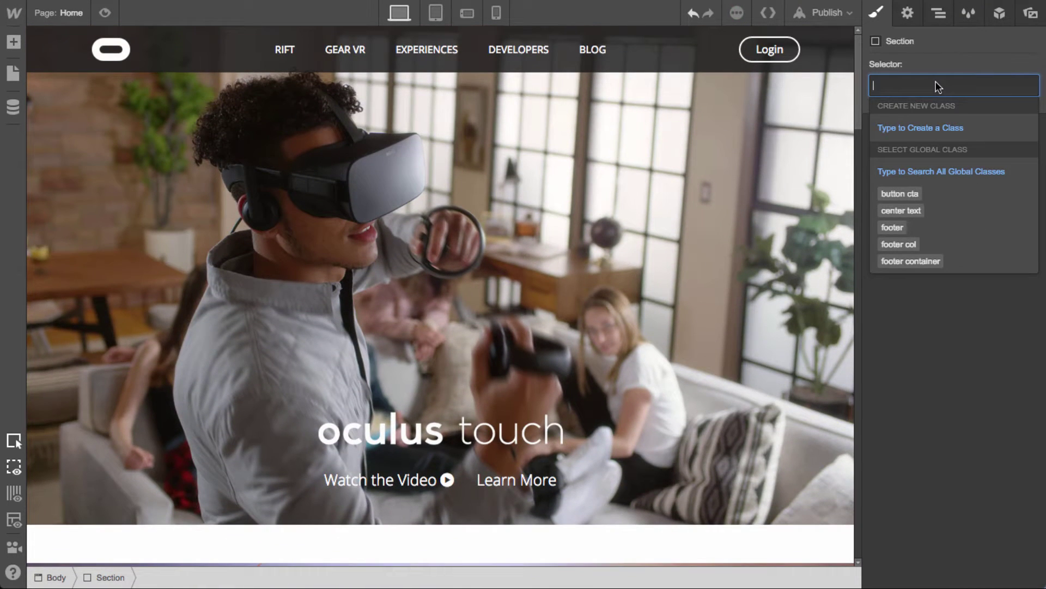
type("facebook")
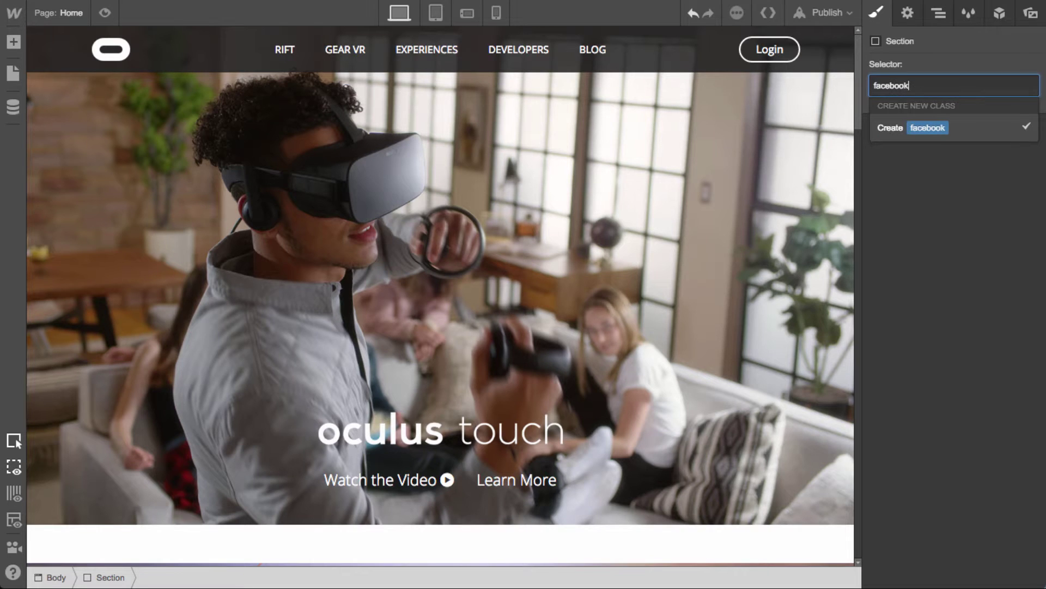
key("Return")
scroll(714, 282, "down", 15)
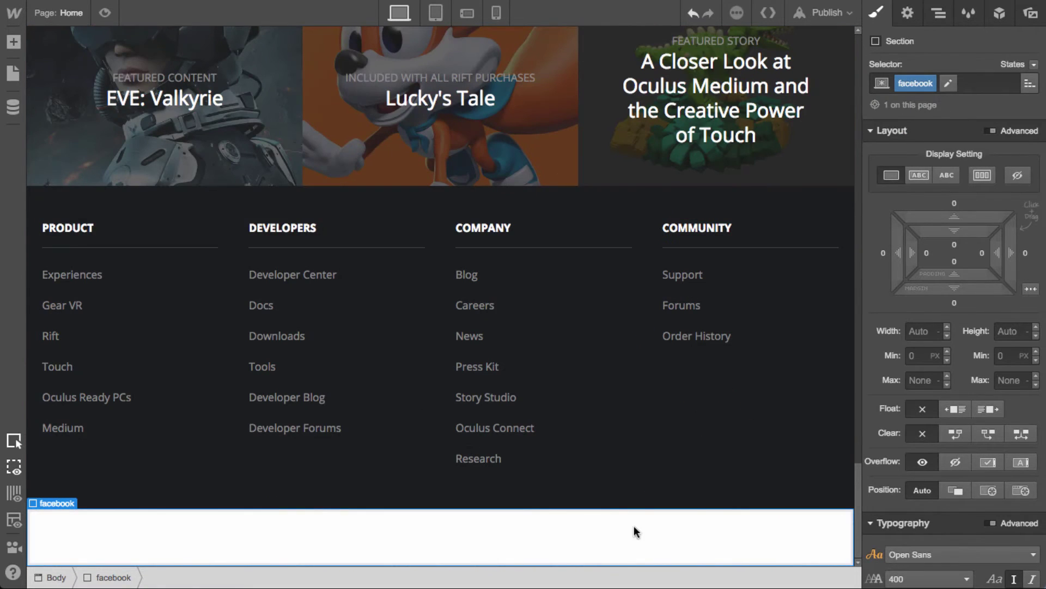
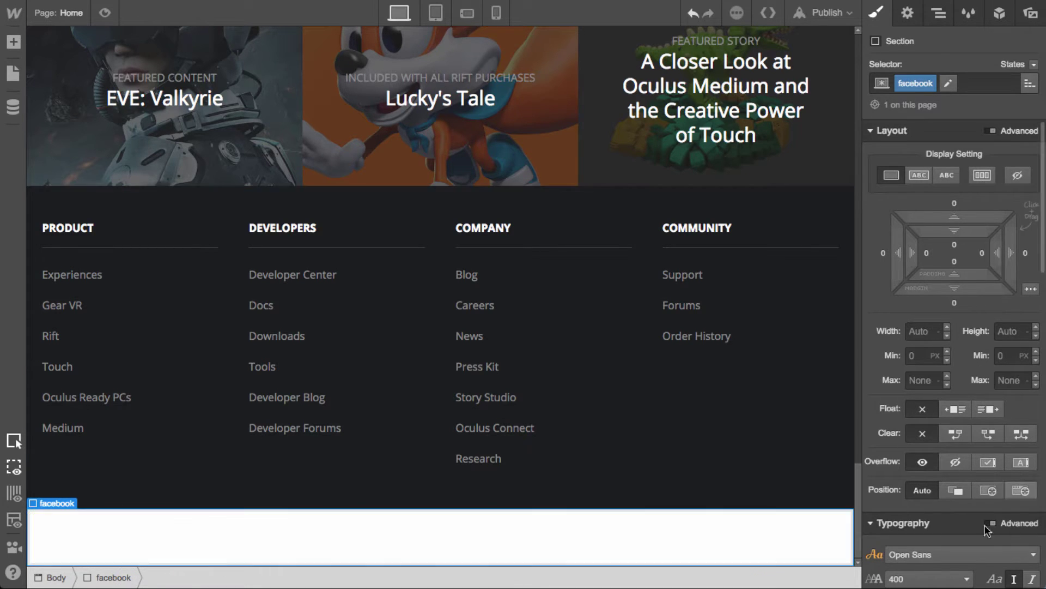
Set the facebook section's background color to #16181a and save that color as a swatch
scroll(947, 500, "down", 5)
scroll(945, 498, "down", 2)
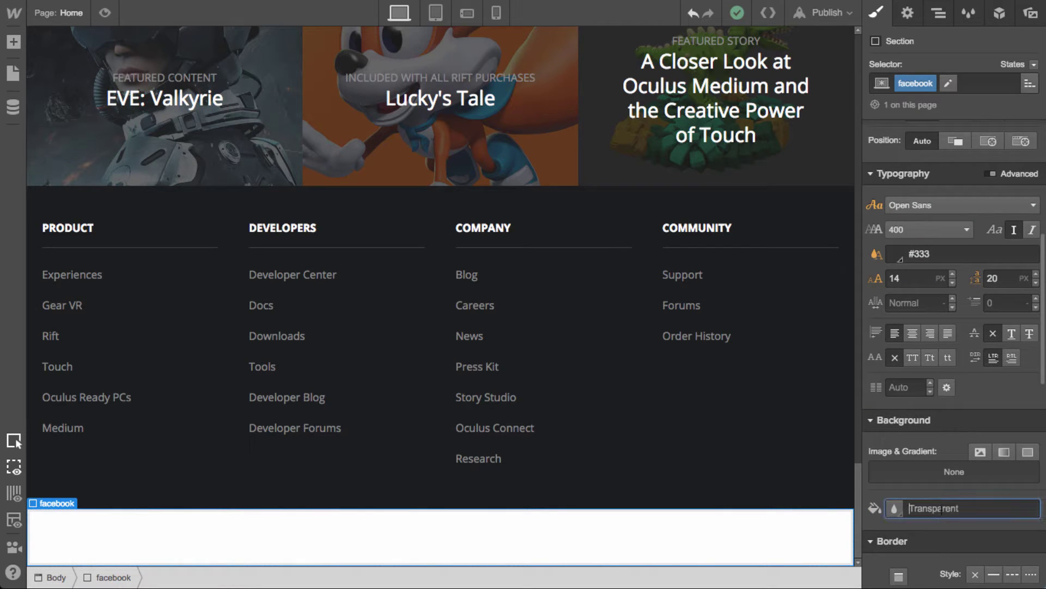
left_click(942, 510)
type("#16181a")
left_click(892, 508)
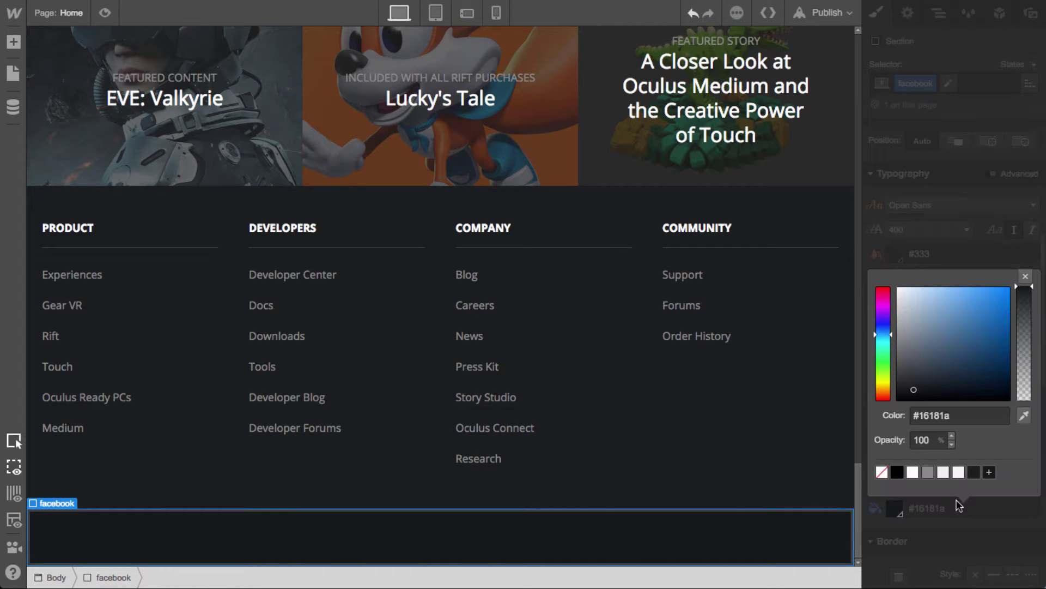
left_click(990, 473)
left_click(976, 563)
left_click(1025, 276)
left_click(664, 437)
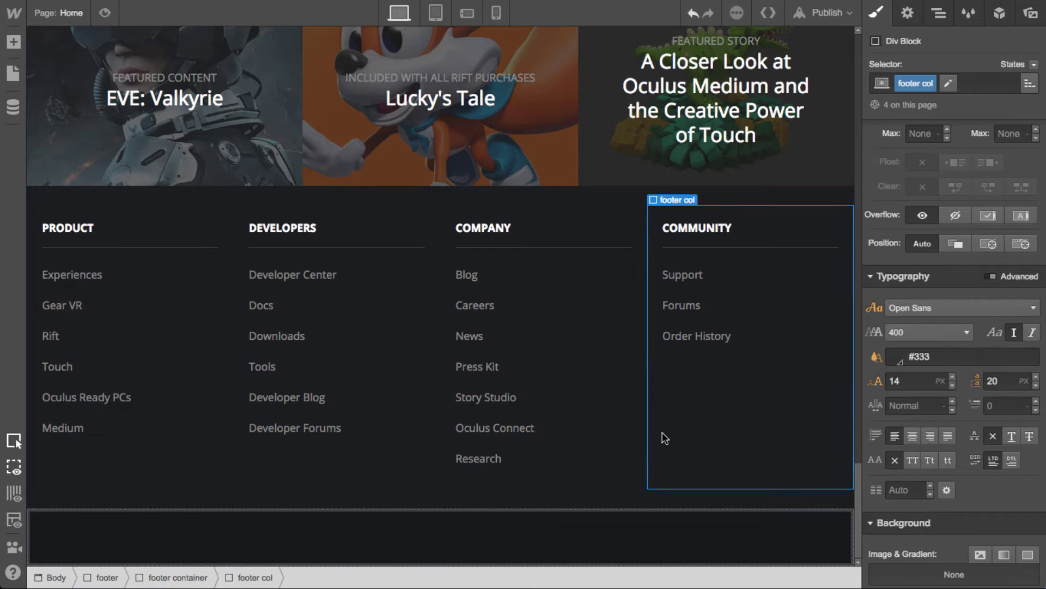
Give the facebook section 20 px top and bottom padding and place a Div Block inside it
left_click(473, 537)
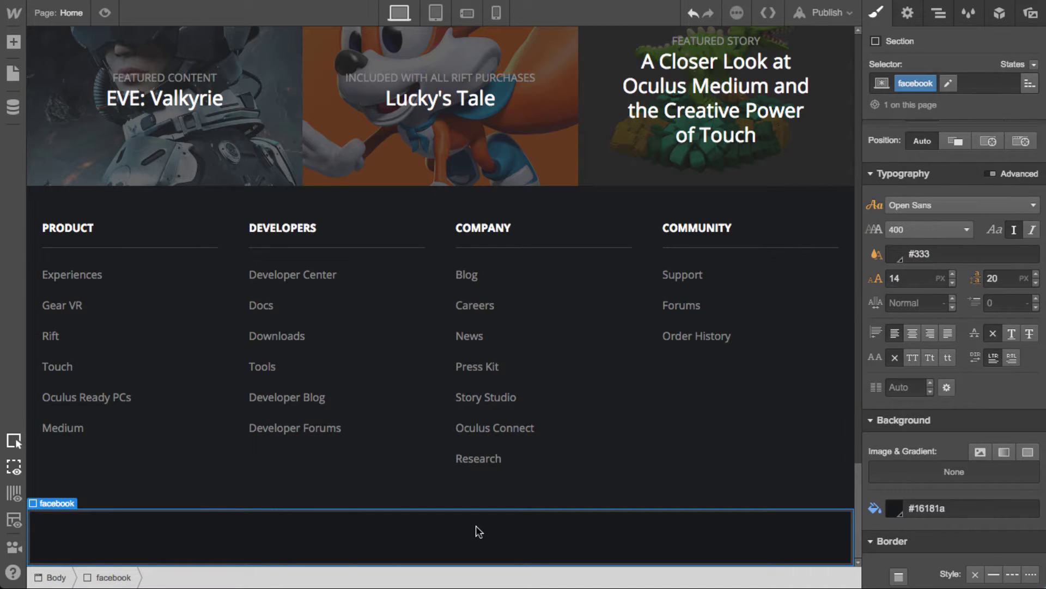
scroll(925, 321, "up", 6)
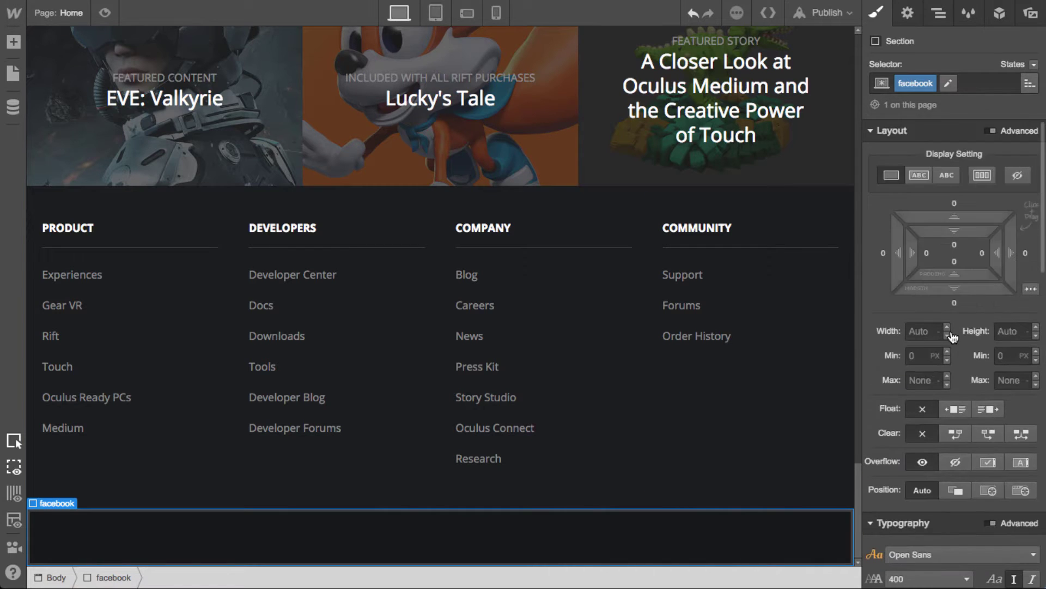
left_click_drag(971, 240, 532, 531)
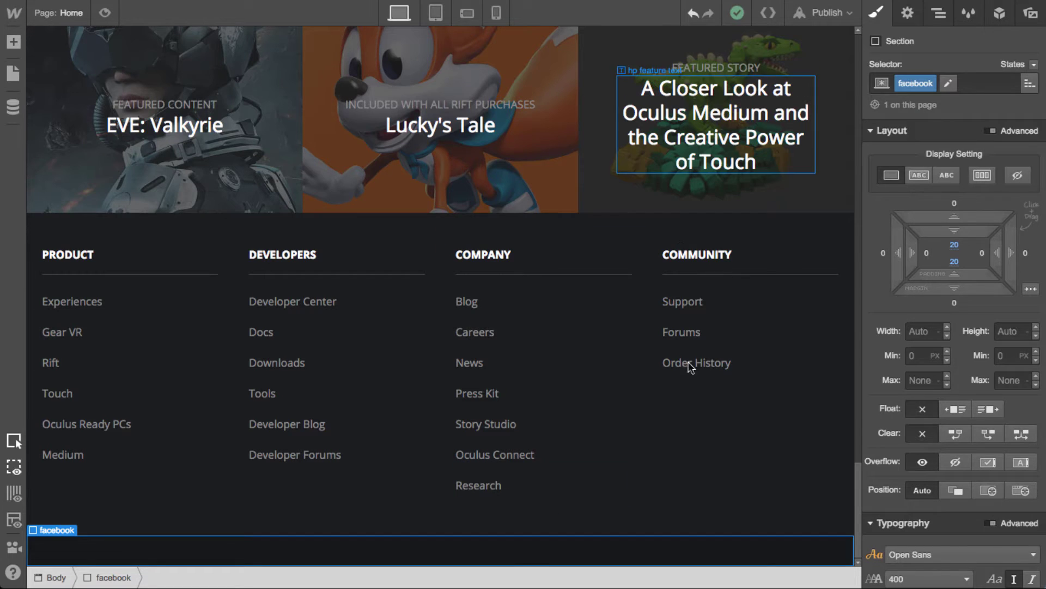
key("a")
left_click_drag(250, 526, 250, 528)
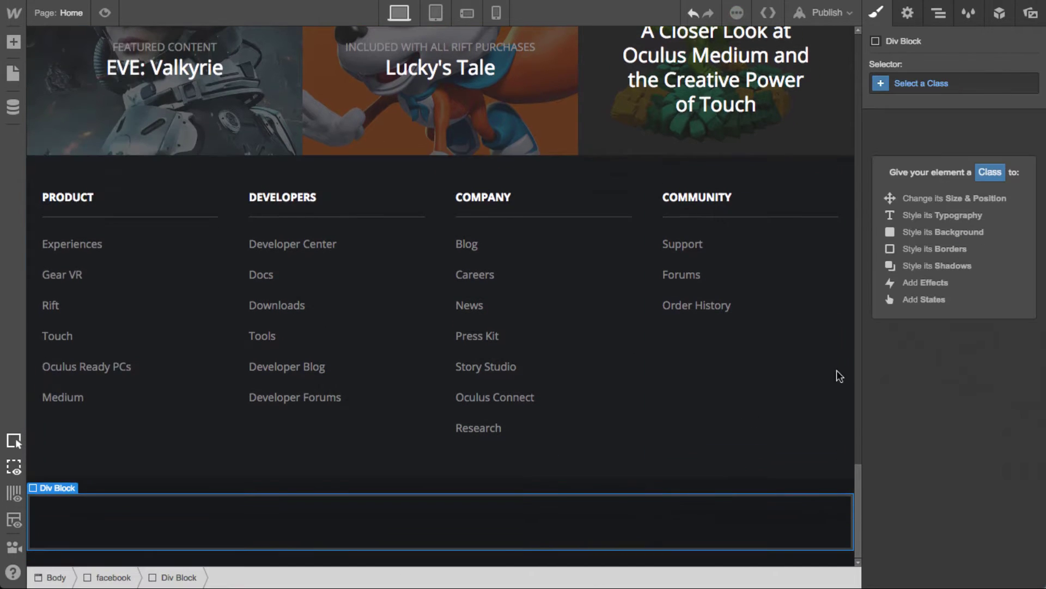
left_click(962, 85)
type("foot")
key("Down")
key("Down")
key("Return")
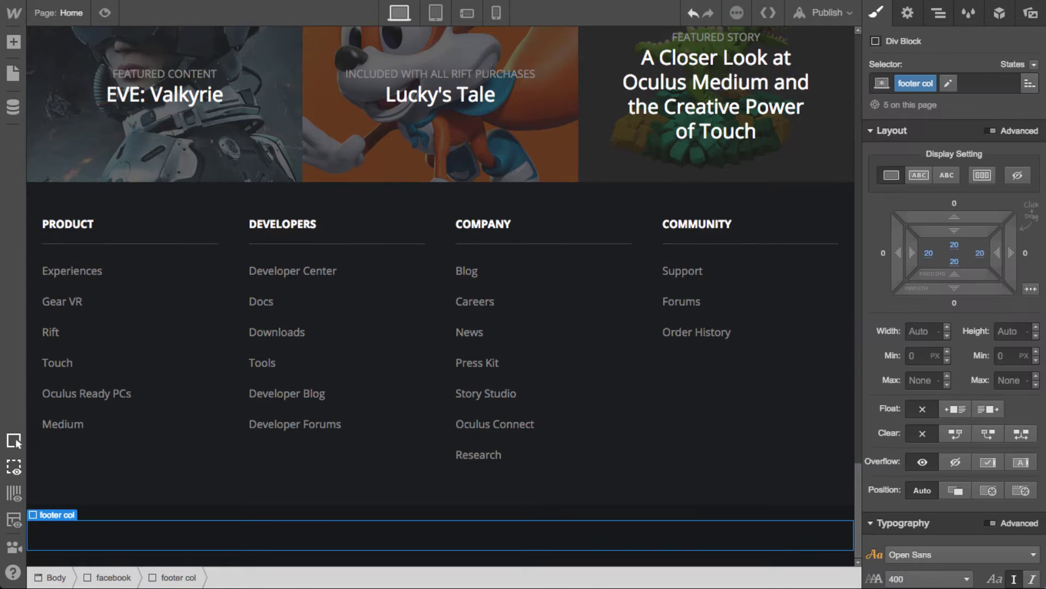
left_click(916, 82)
left_click(906, 90)
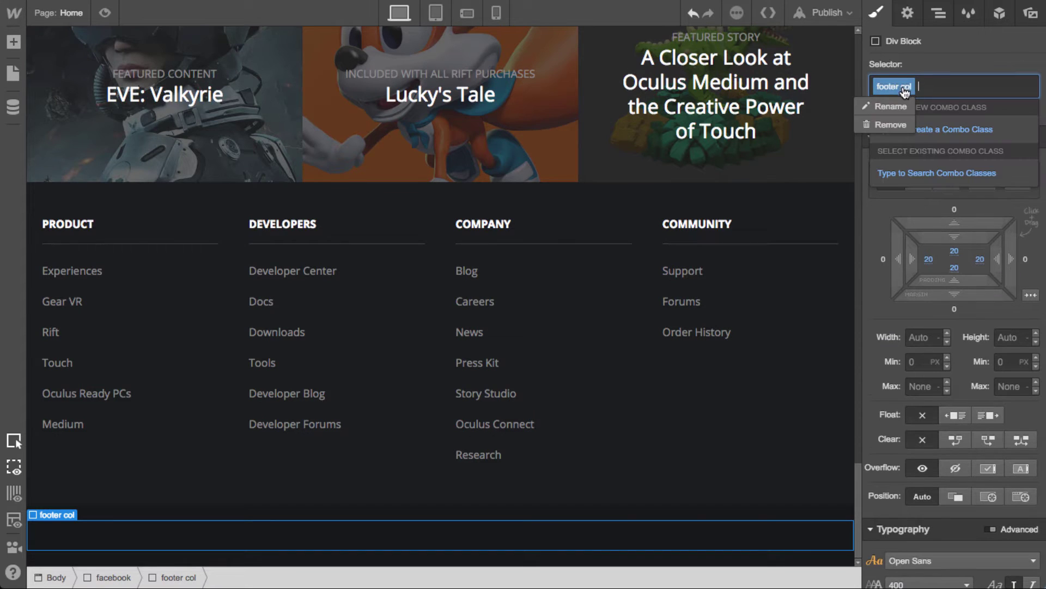
left_click(893, 124)
Assign the existing "footer container" class to the Div Block inside the facebook section
type("footer")
key("Down")
key("Down")
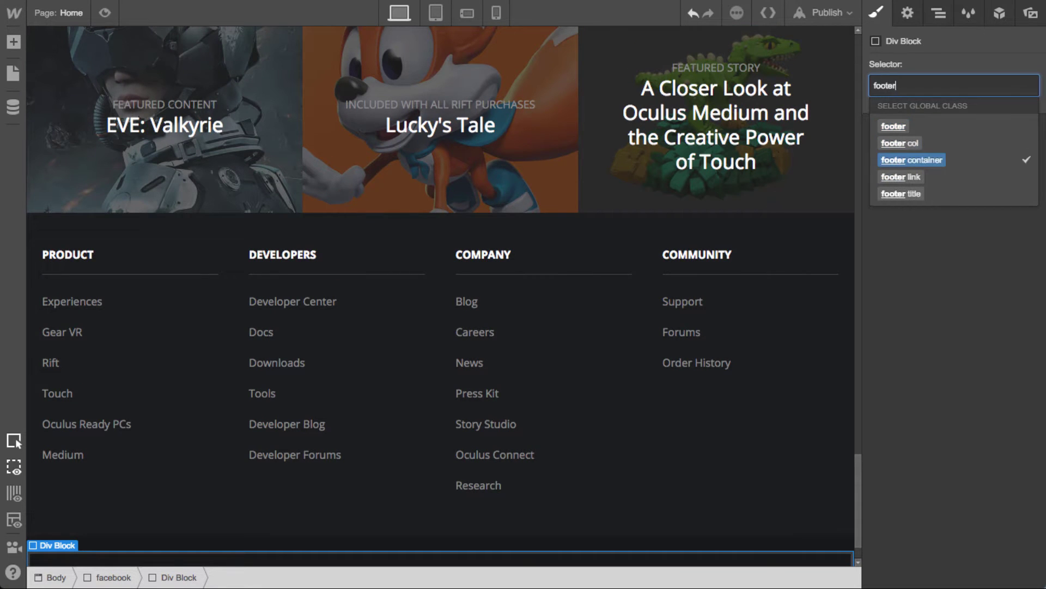
key("Return")
scroll(654, 392, "down", 1)
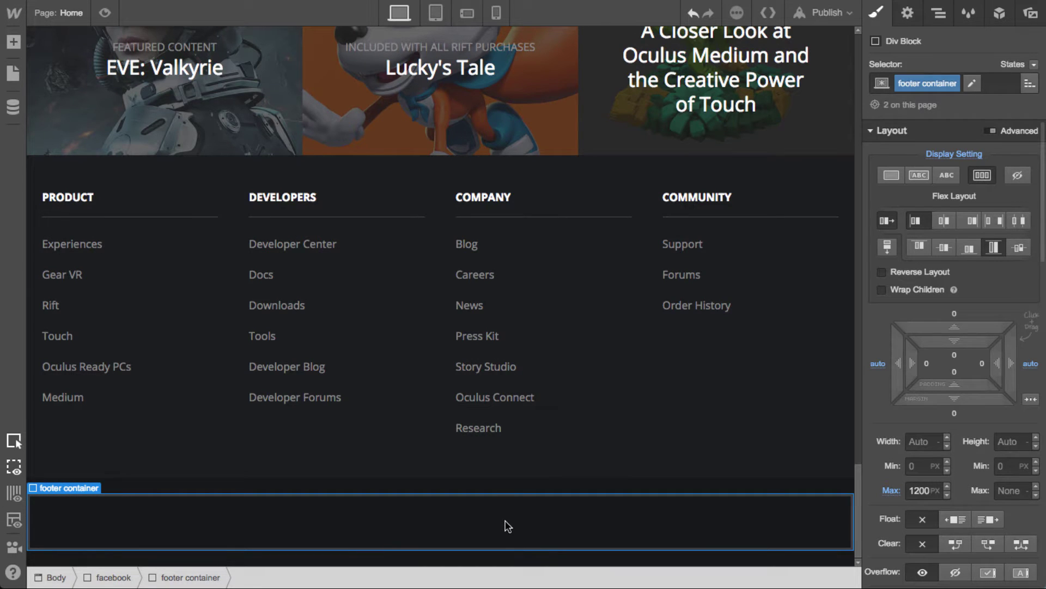
Add the combo class "fb footer" to the facebook section's container and justify its flex children with space between
left_click(973, 85)
type("footer")
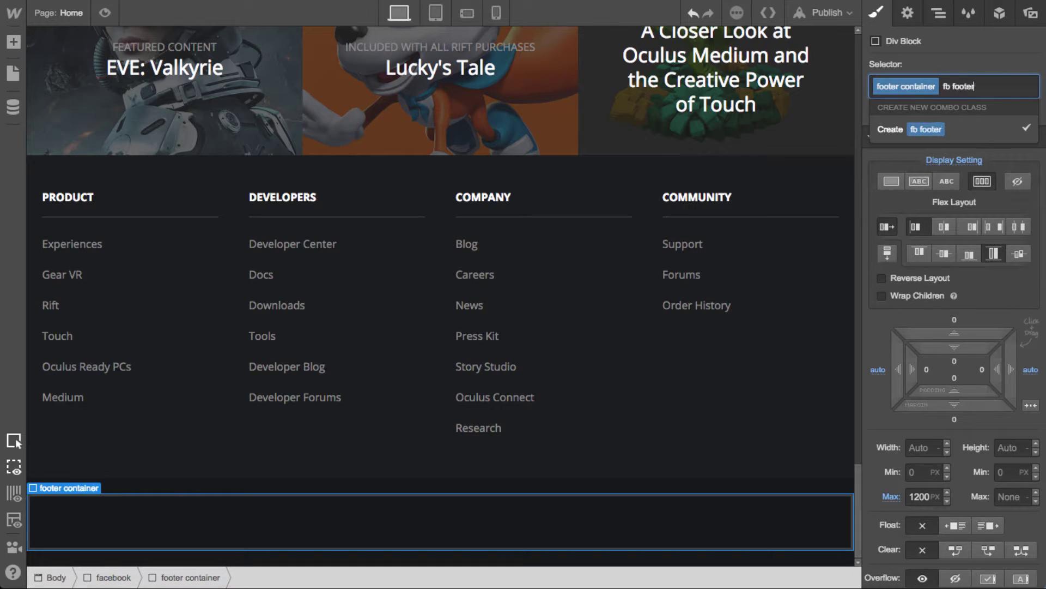
key("Return")
left_click(994, 242)
Add a Link Block to the fb footer container and place the facebook logo image inside it
key("a")
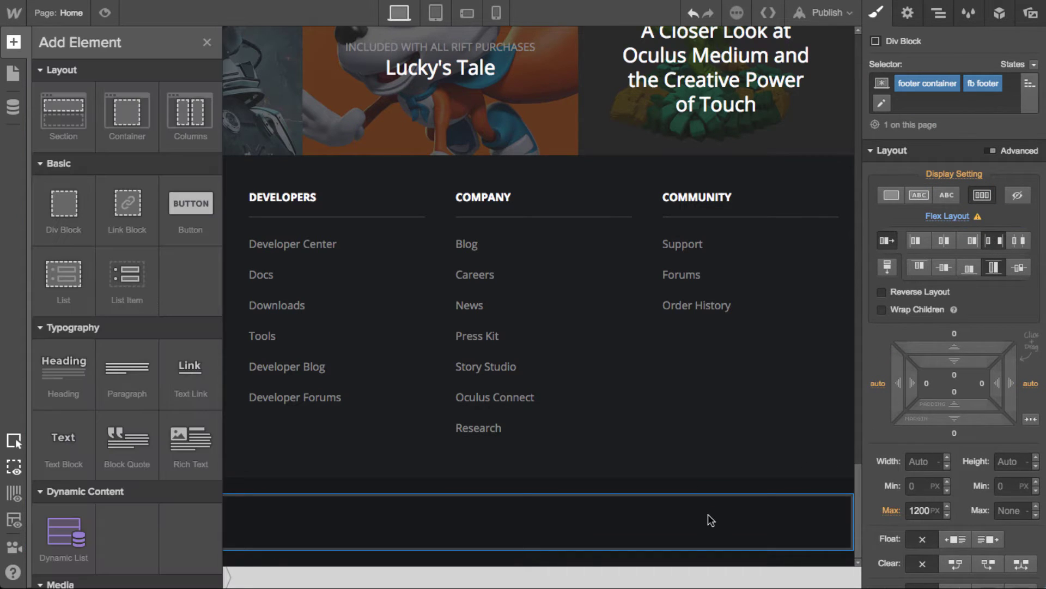
left_click_drag(138, 228, 336, 553)
left_click(200, 370)
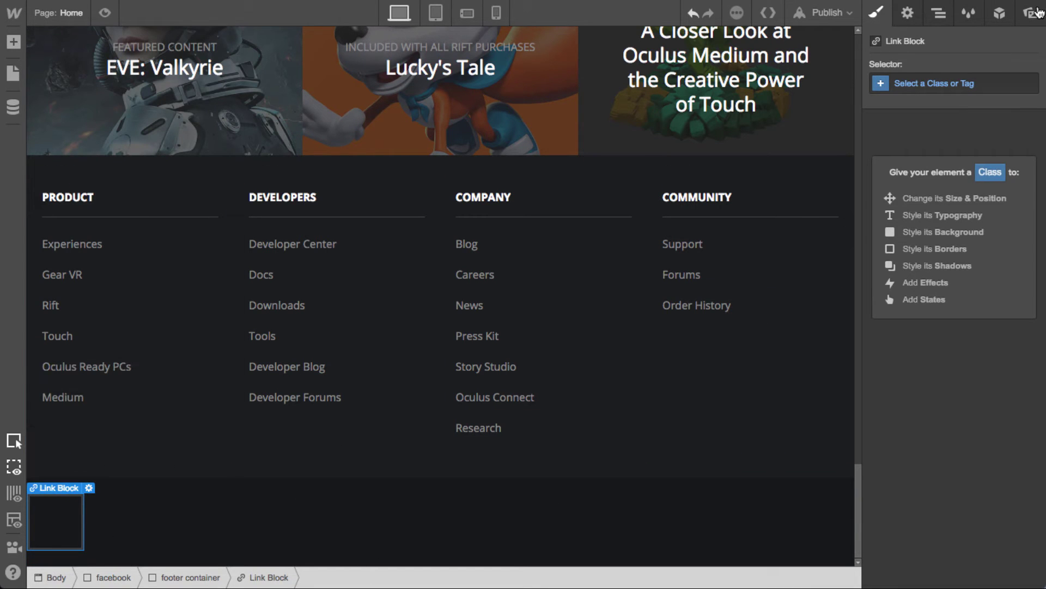
left_click(1030, 12)
left_click_drag(897, 250, 829, 360)
left_click_drag(4, 561, 49, 539)
left_click(236, 405)
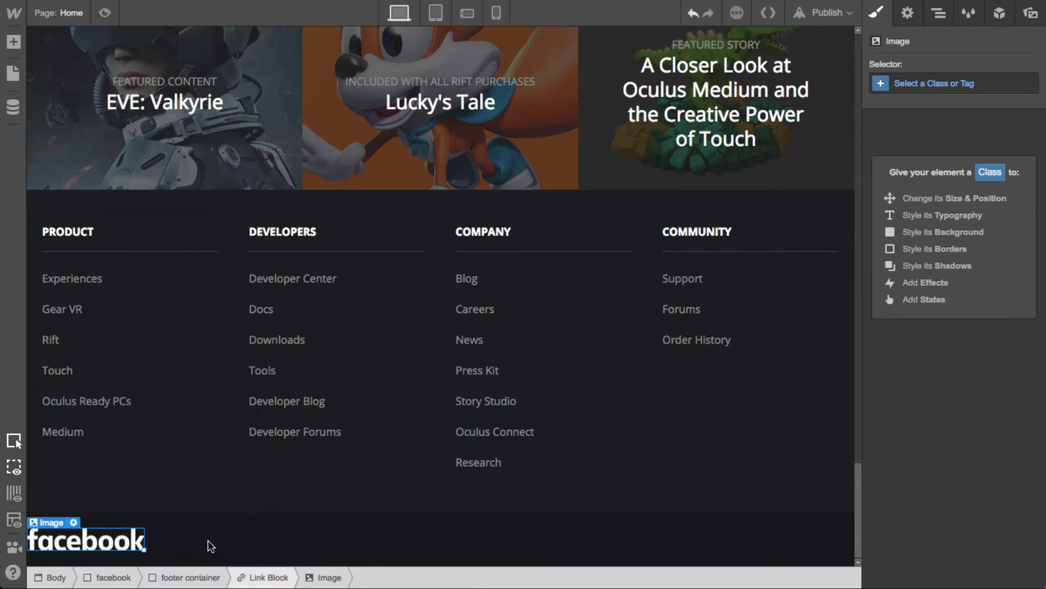
Try giving the shared footer container base class 15 px of left and right padding
left_click(259, 530)
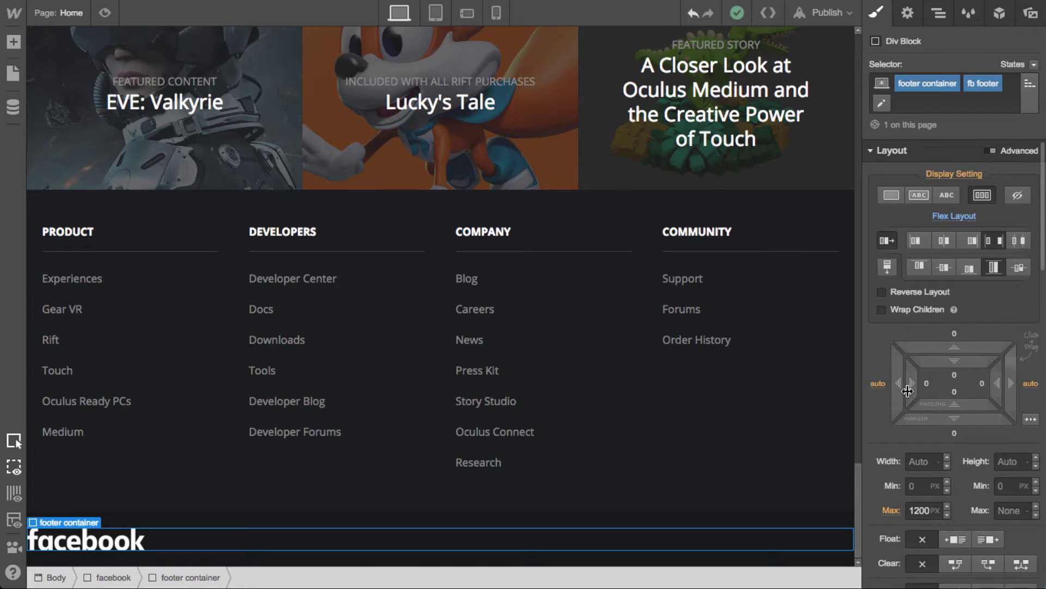
key("super+Return")
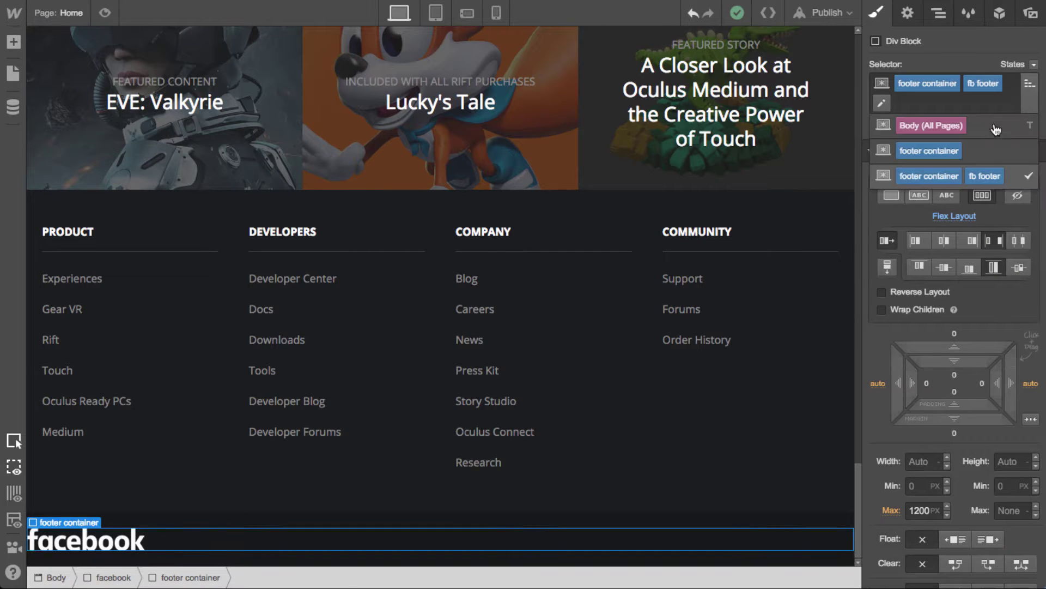
key("Down")
key("Return")
left_click_drag(910, 362, 946, 365)
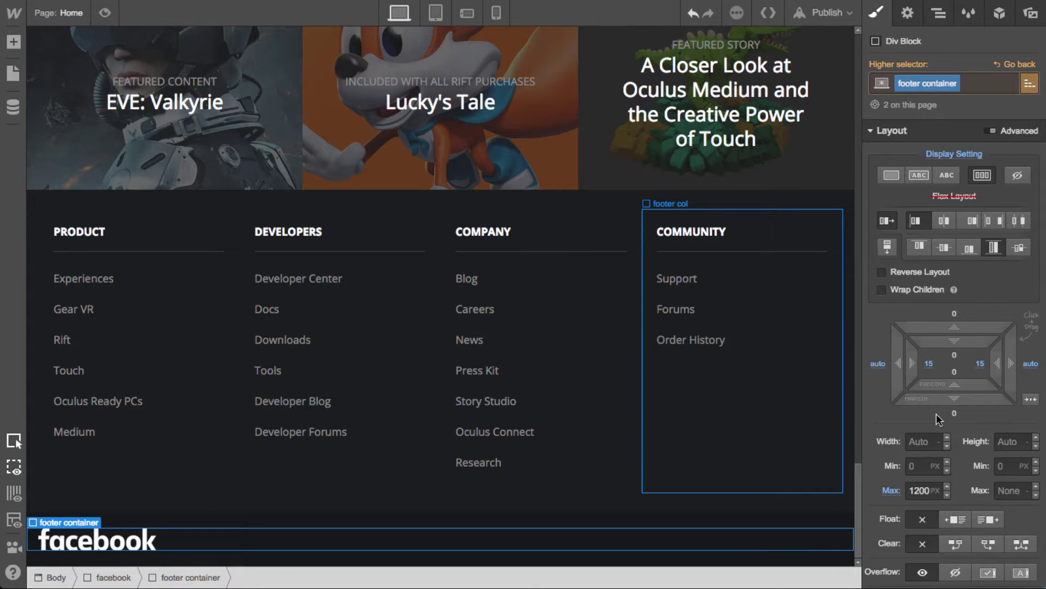
Set the left and right padding of the footer col class to 15 px
left_click(784, 416)
mouse_move(914, 365)
left_mouse_down()
mouse_move(892, 363)
mouse_move(905, 364)
left_mouse_up()
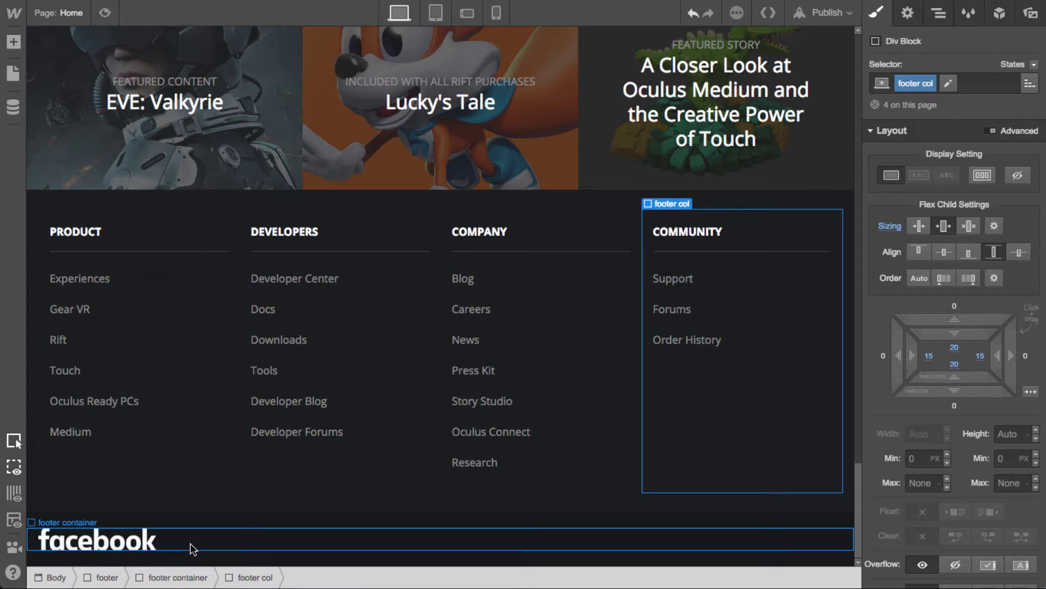
Reset the left and right padding of the shared footer container class
left_click(239, 489)
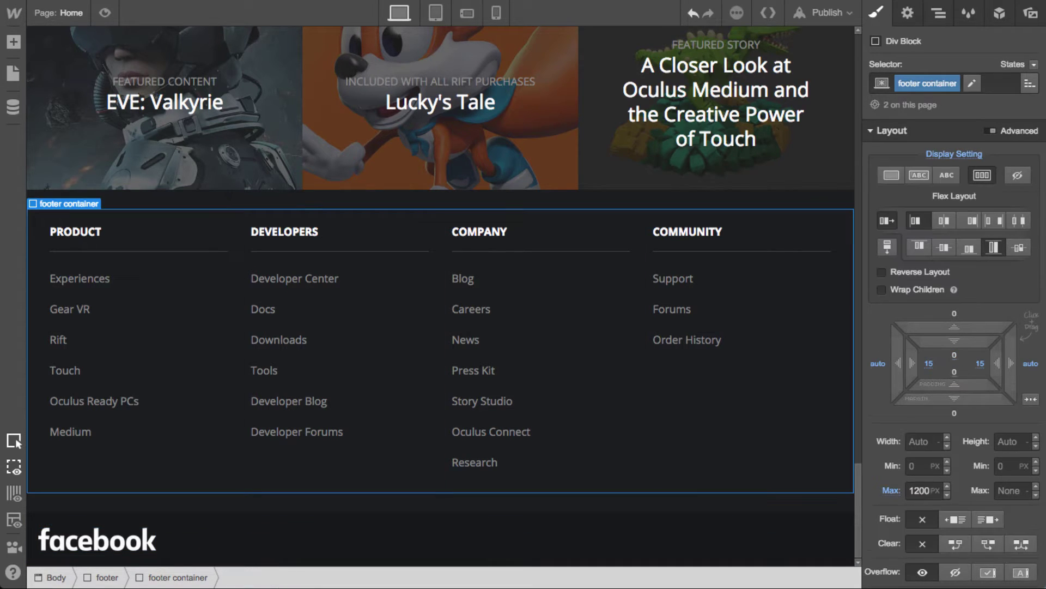
left_click(929, 363)
left_click(940, 430)
left_click(980, 363)
left_click(975, 428)
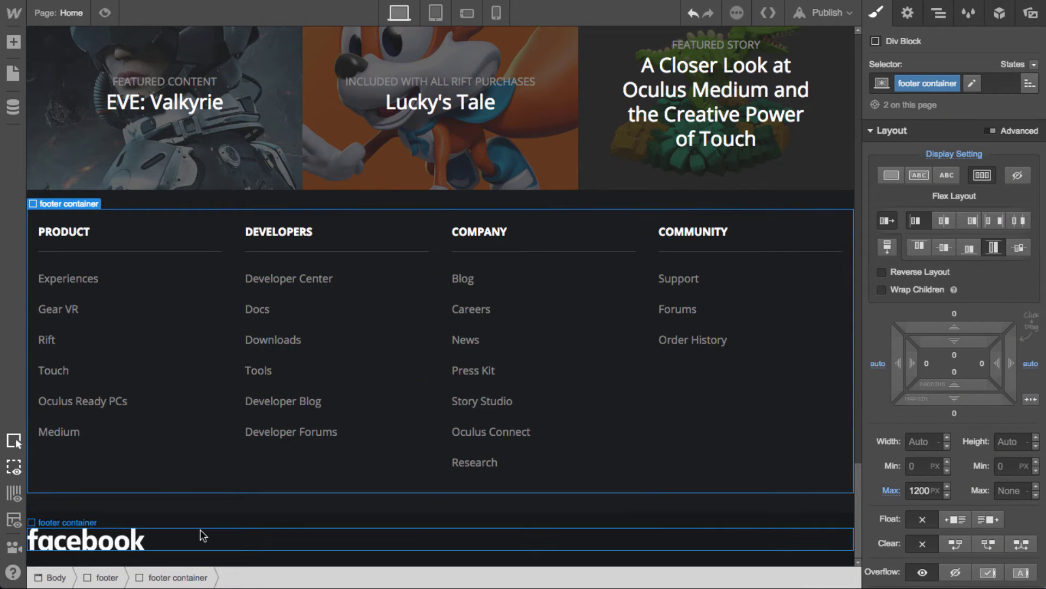
Give the fb footer combo class 15 px of left and right padding
left_click(218, 541)
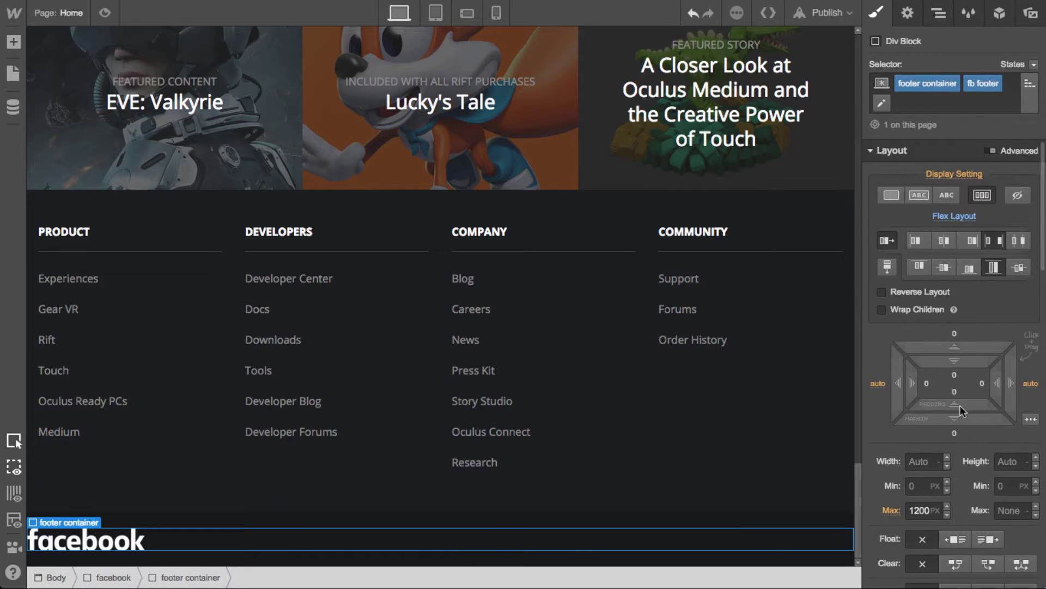
left_click_drag(922, 384, 951, 388)
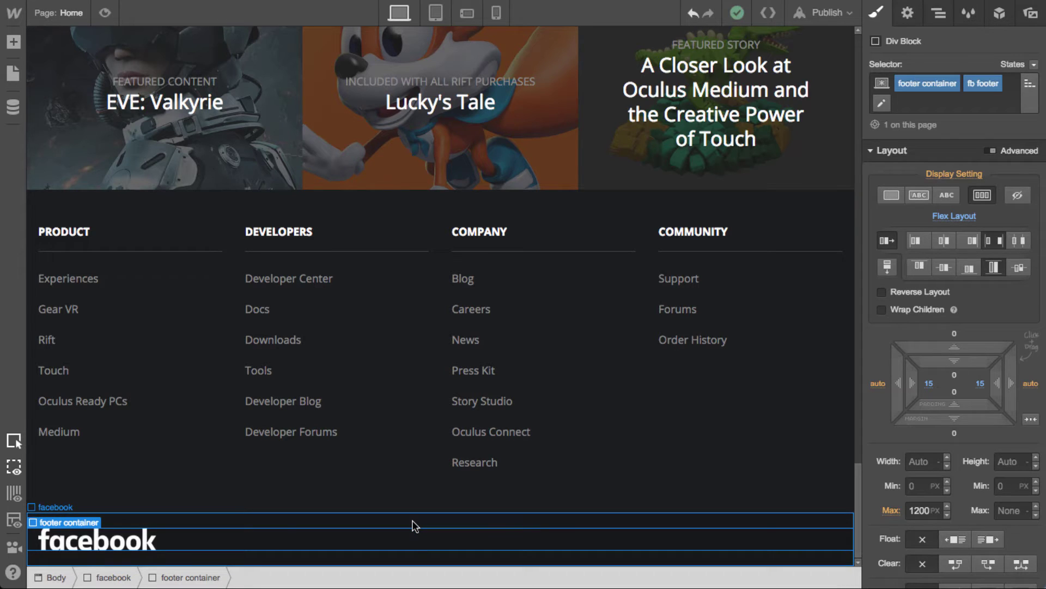
left_click(151, 547)
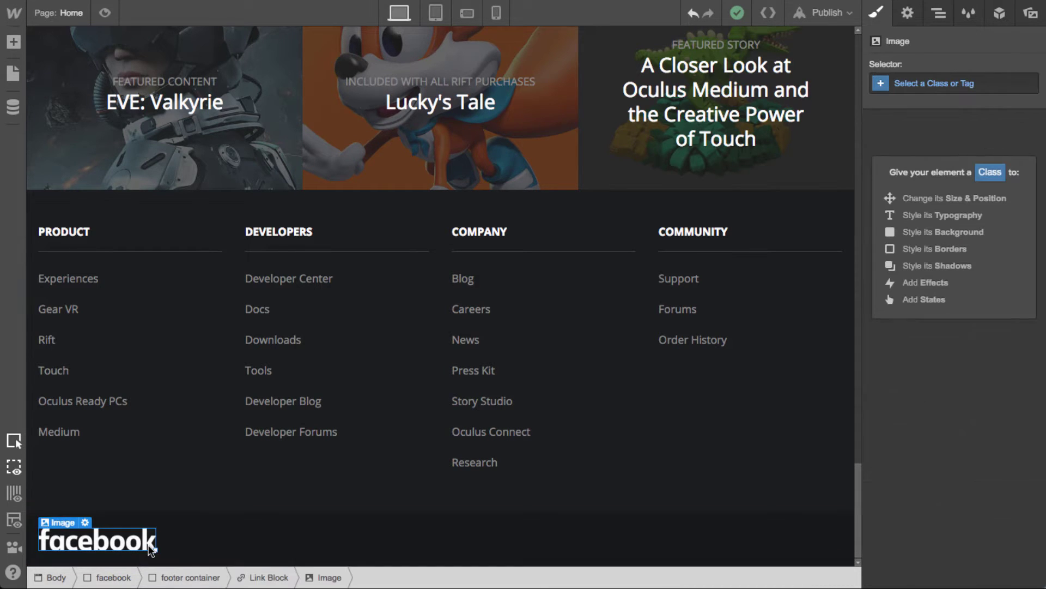
key("Escape")
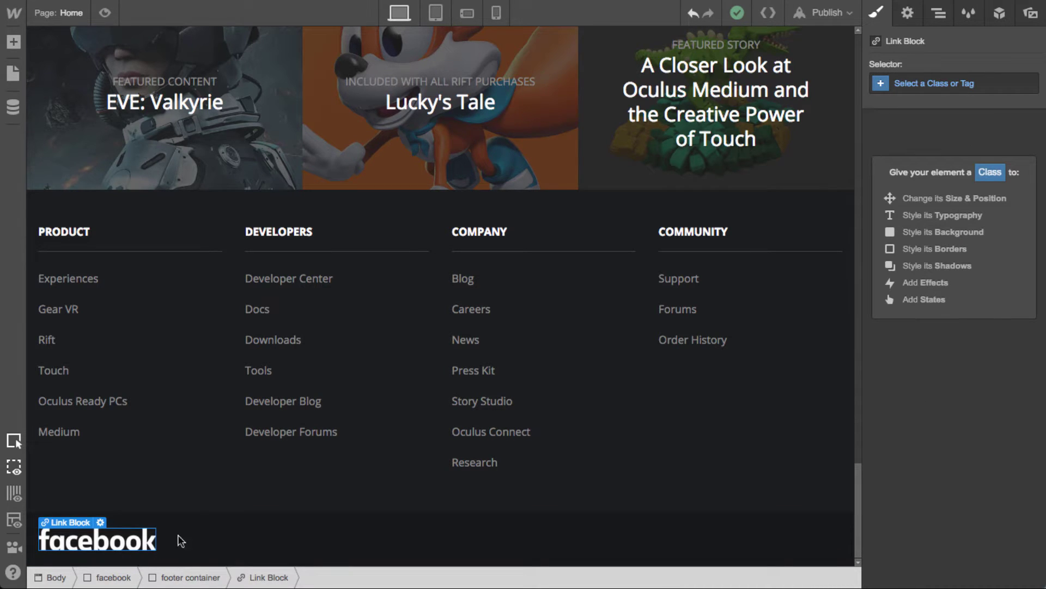
Add a Div Block beside the facebook logo in the fb footer container and vertically center the container's flex children
left_click(210, 542)
key("a")
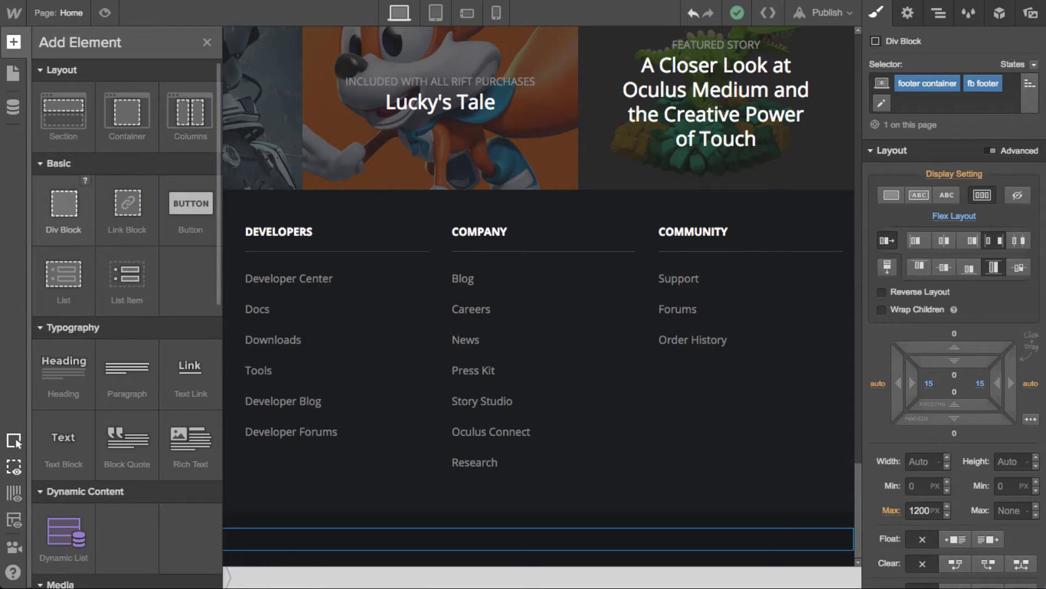
left_click_drag(419, 583, 468, 507)
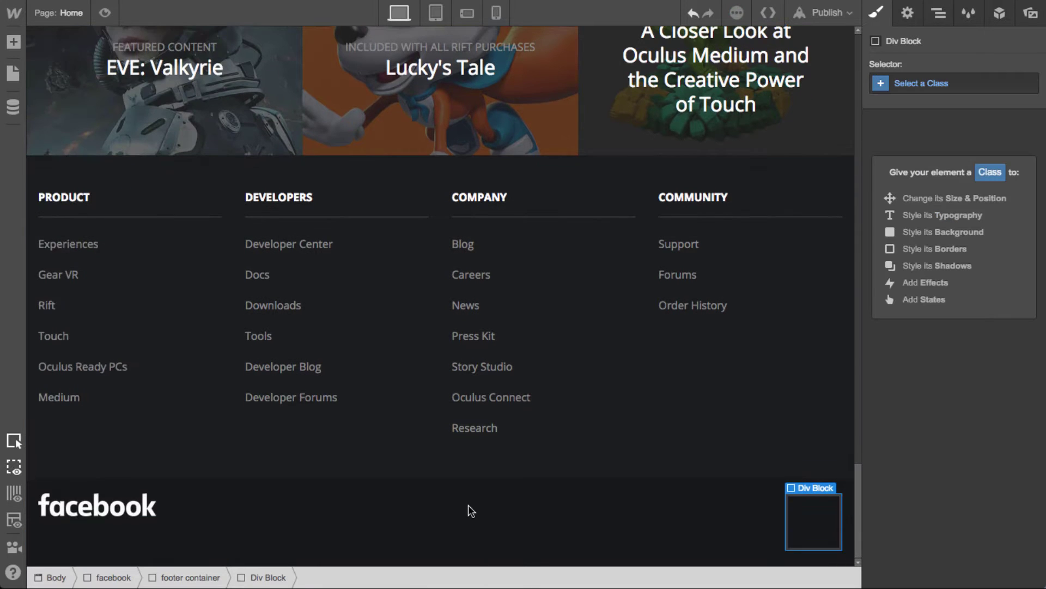
left_click(691, 538)
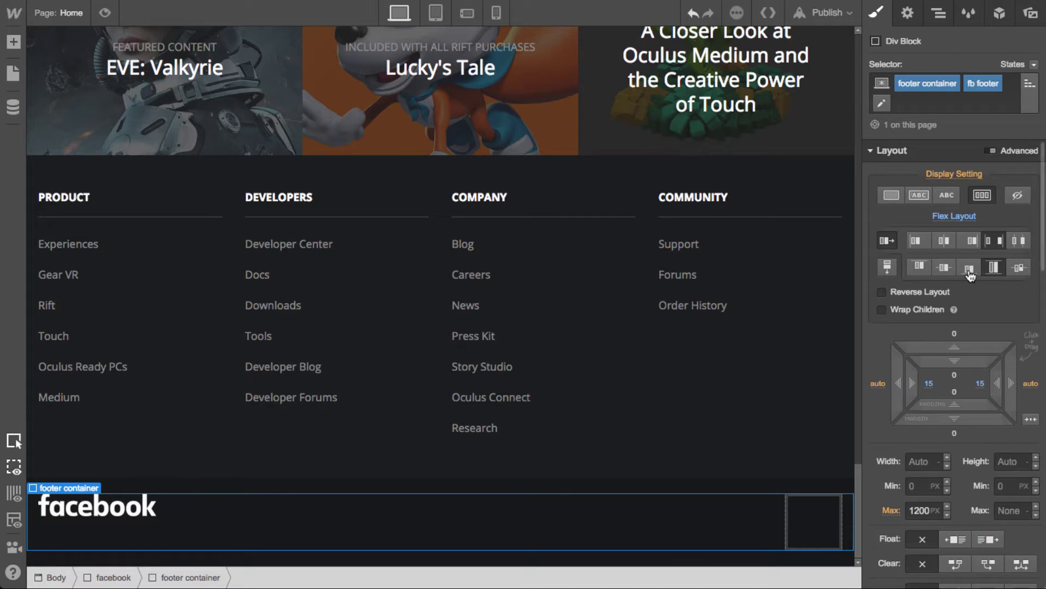
left_click(947, 273)
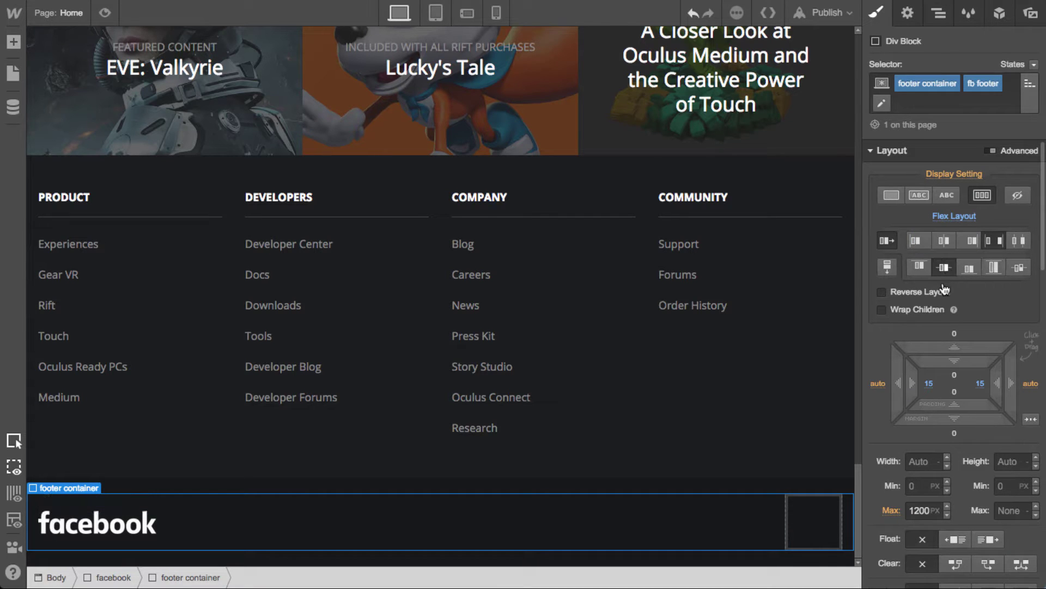
Add a Text Block inside the new Div Block and change its text to "© 2016 Oculus VR, LLC"
left_click(830, 526)
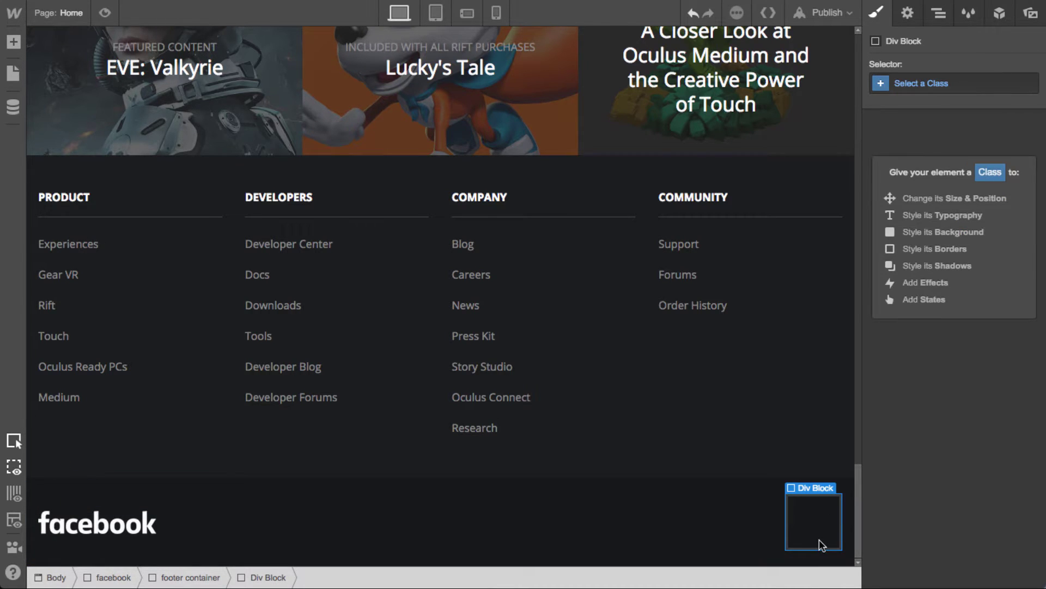
key("a")
left_click(76, 439)
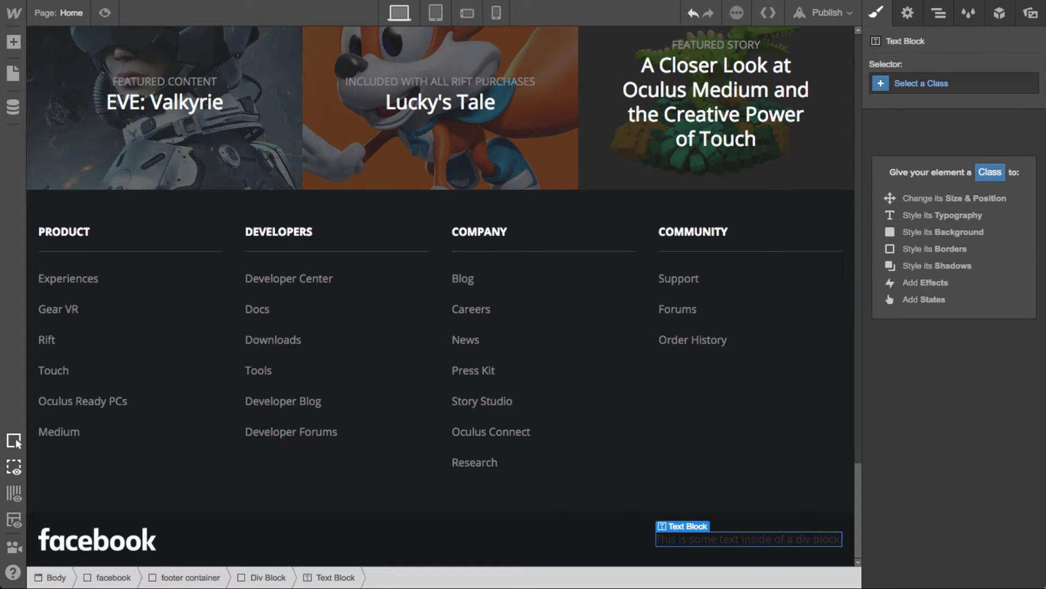
double_click(769, 539)
key("super+a")
type("© 2016 Oculus VR, LLC")
key("Escape")
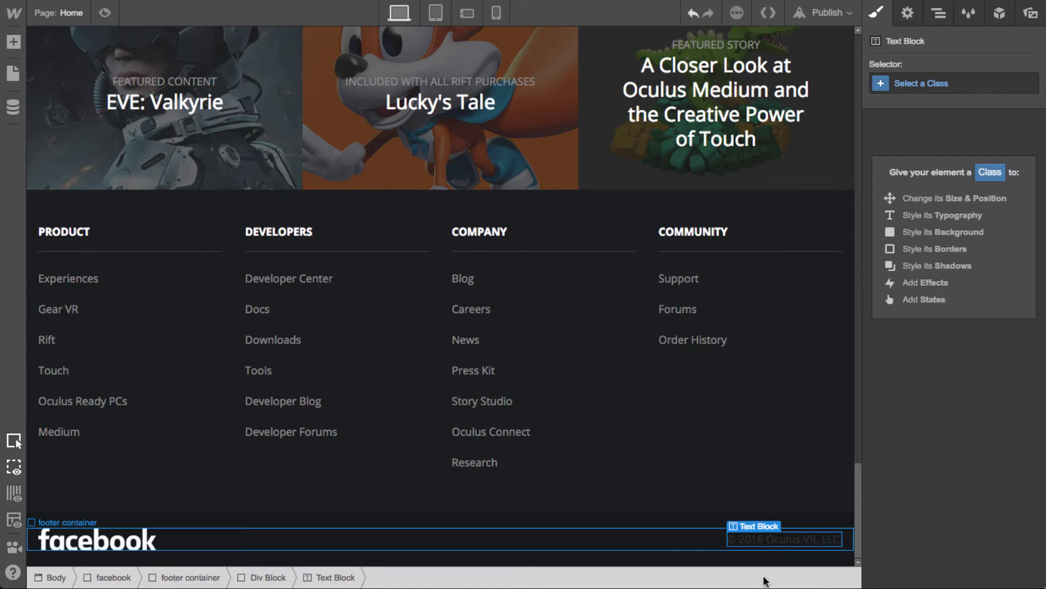
Add a Text Link after the copyright text, give it the class "fb footer link" and set its display to inline-block
key("a")
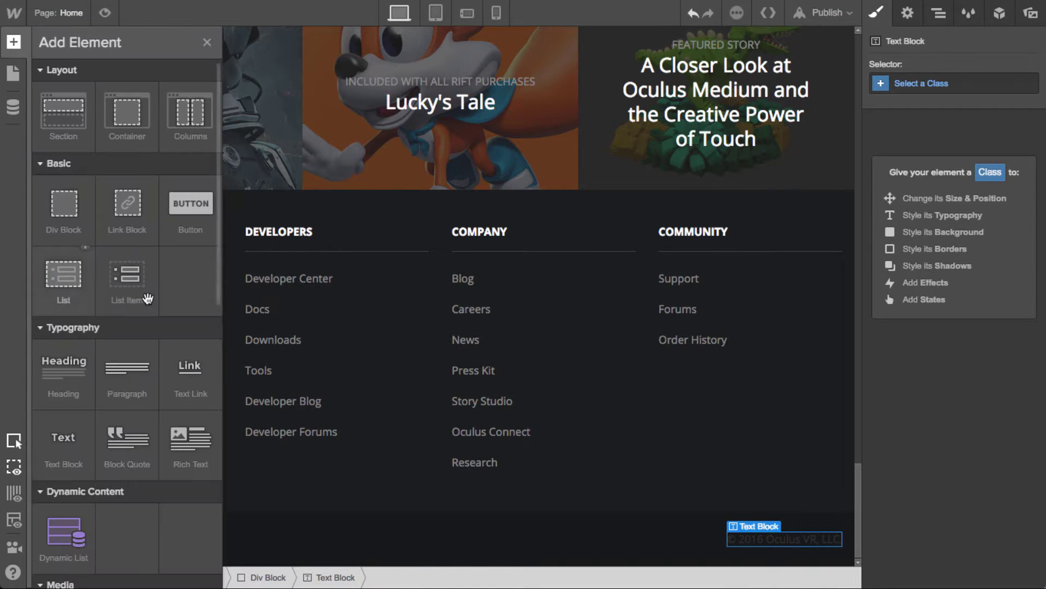
left_click(180, 376)
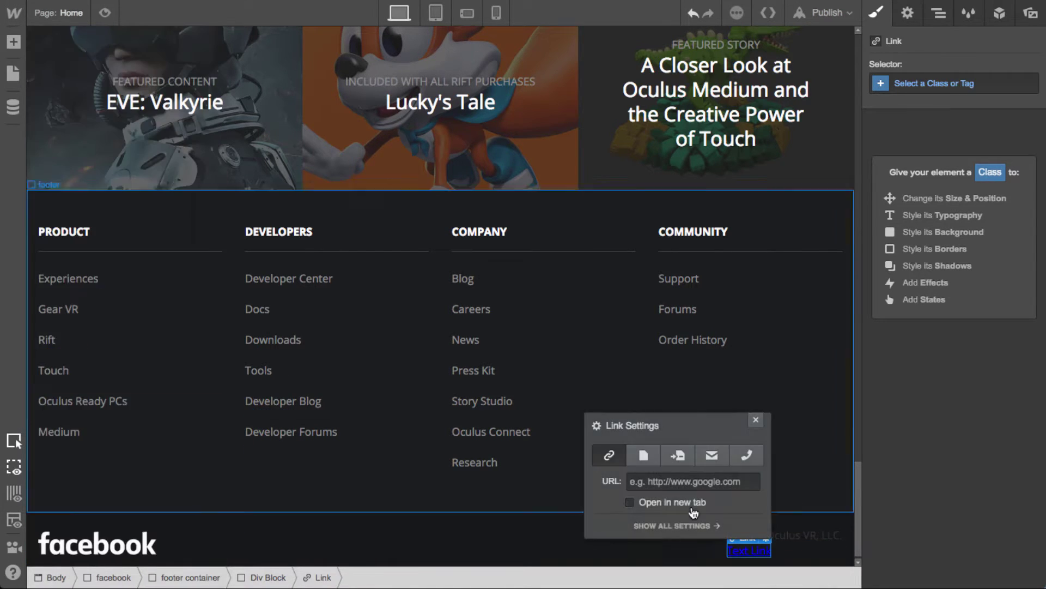
left_click(757, 420)
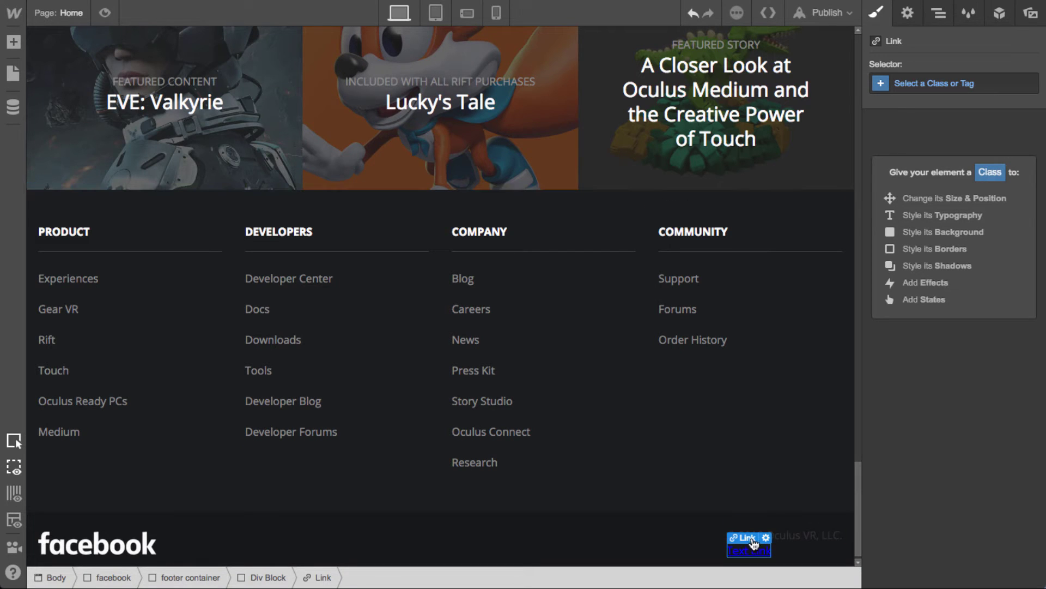
left_click(971, 90)
type("fb footer link")
key("Return")
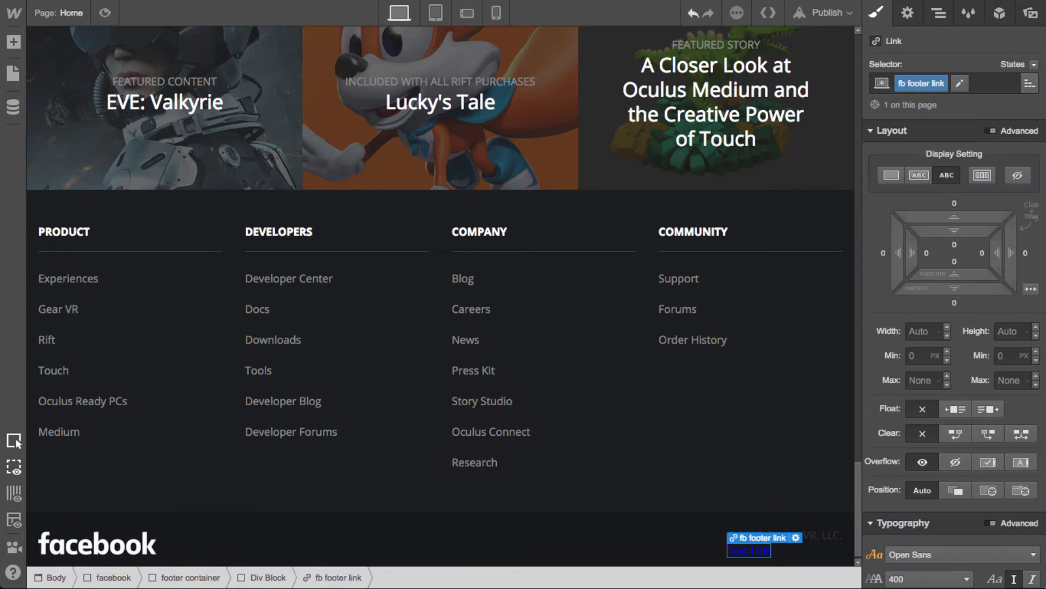
left_click(919, 175)
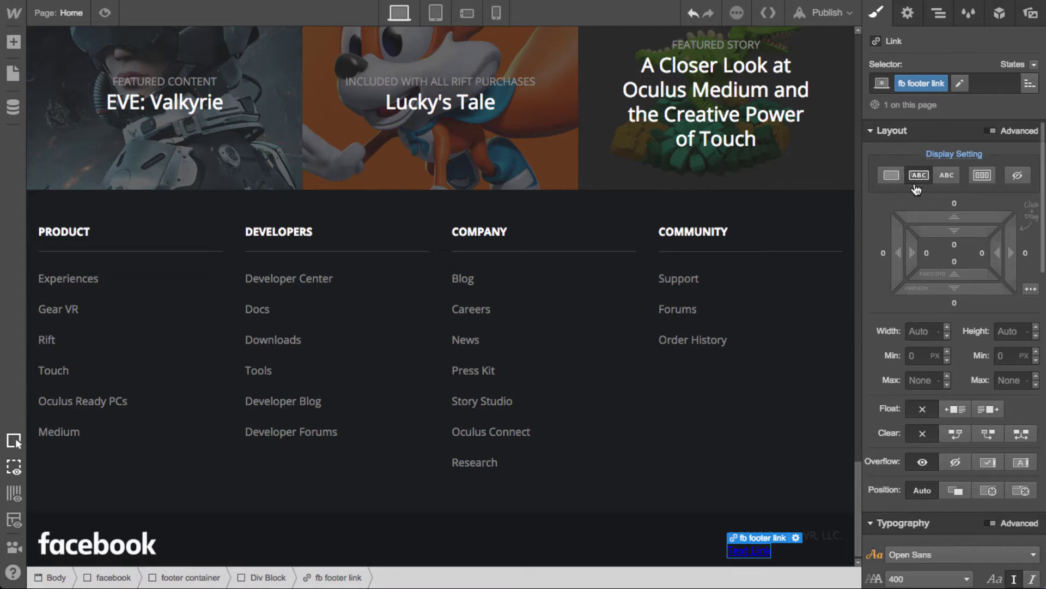
Give the Div Block around the copyright text and link the class "fb footer wrapper"
left_click(785, 535)
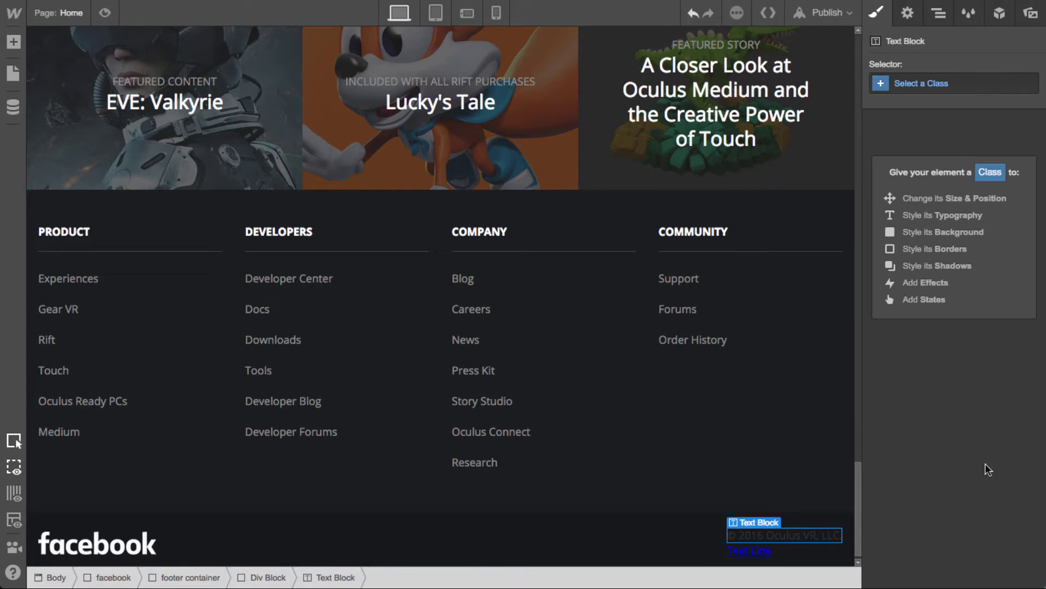
left_click(936, 85)
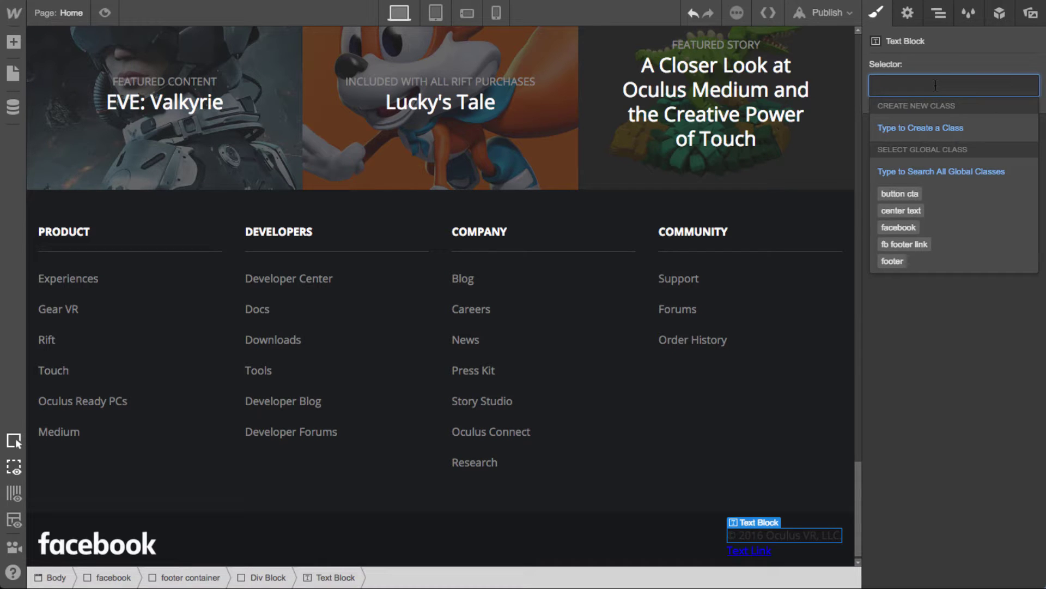
left_click(805, 557)
left_click(934, 86)
type("fb foote r")
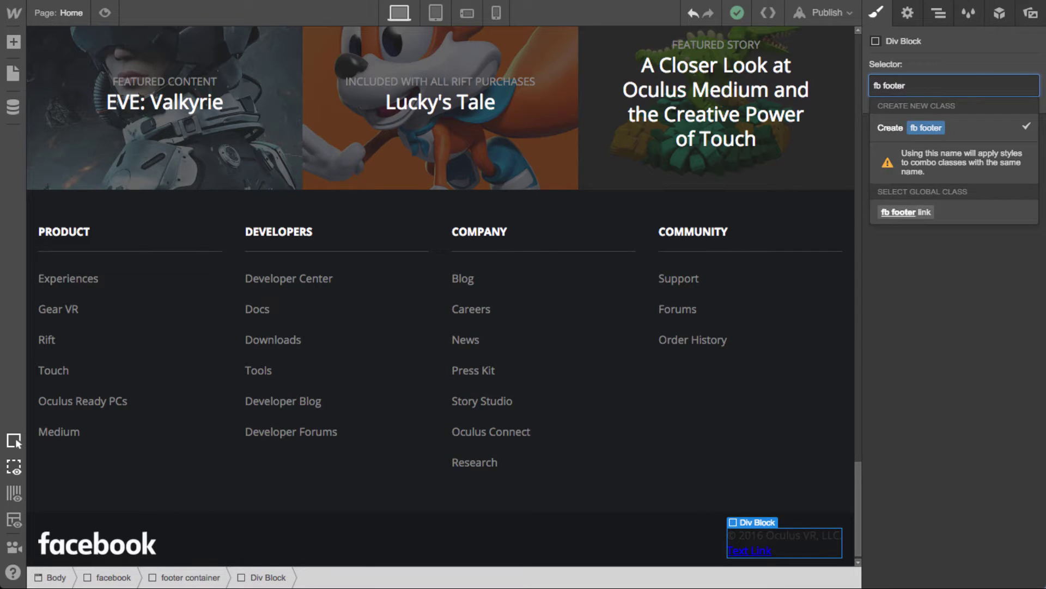
type(" wrapper")
key("Return")
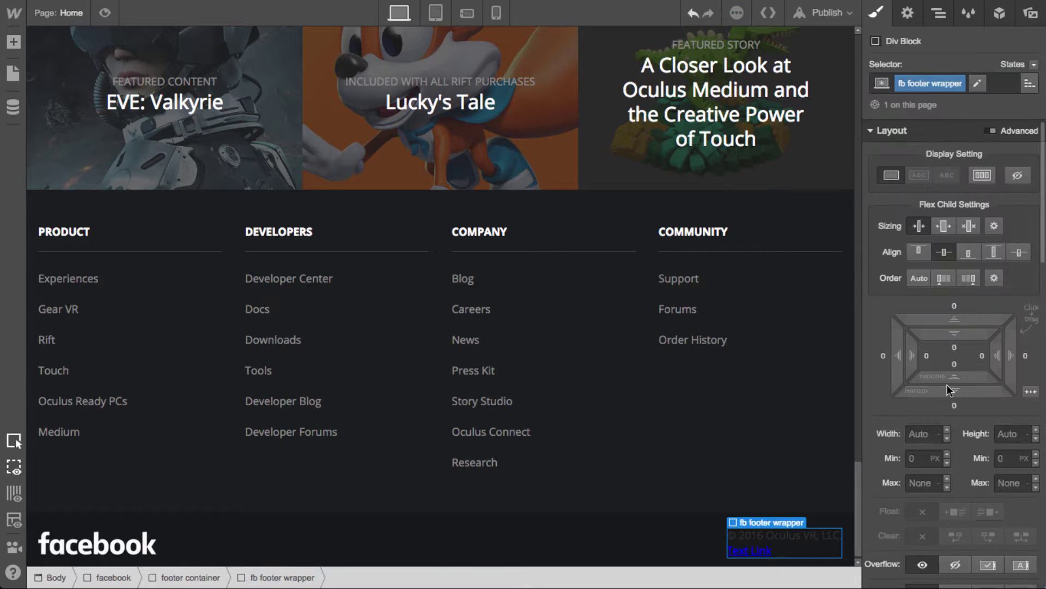
Make the fb footer wrapper expand to fill the remaining row width and align its text right
left_click(942, 226)
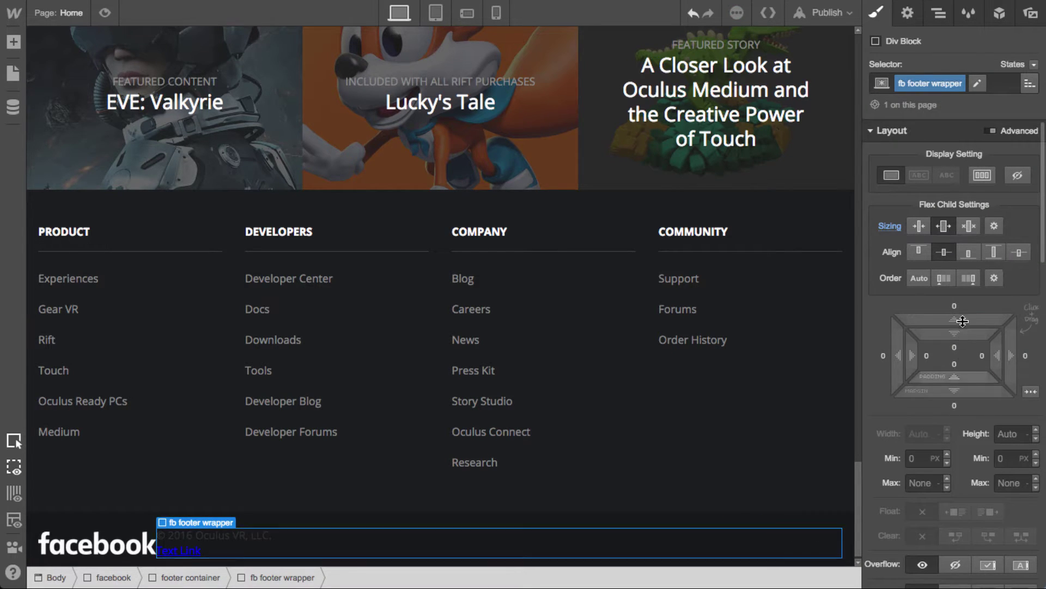
scroll(950, 482, "down", 5)
left_click(932, 497)
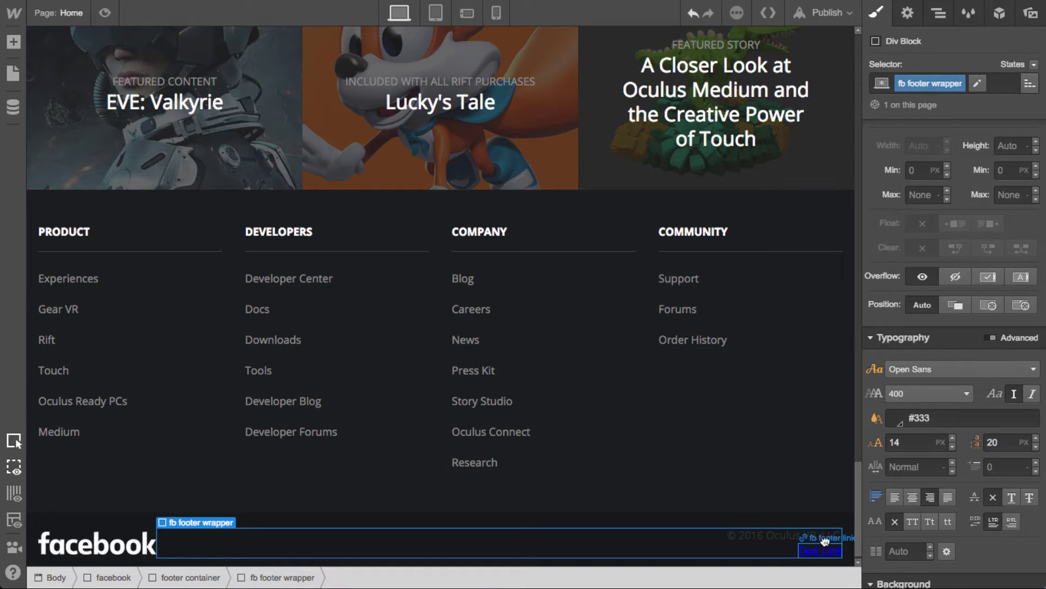
key("Escape")
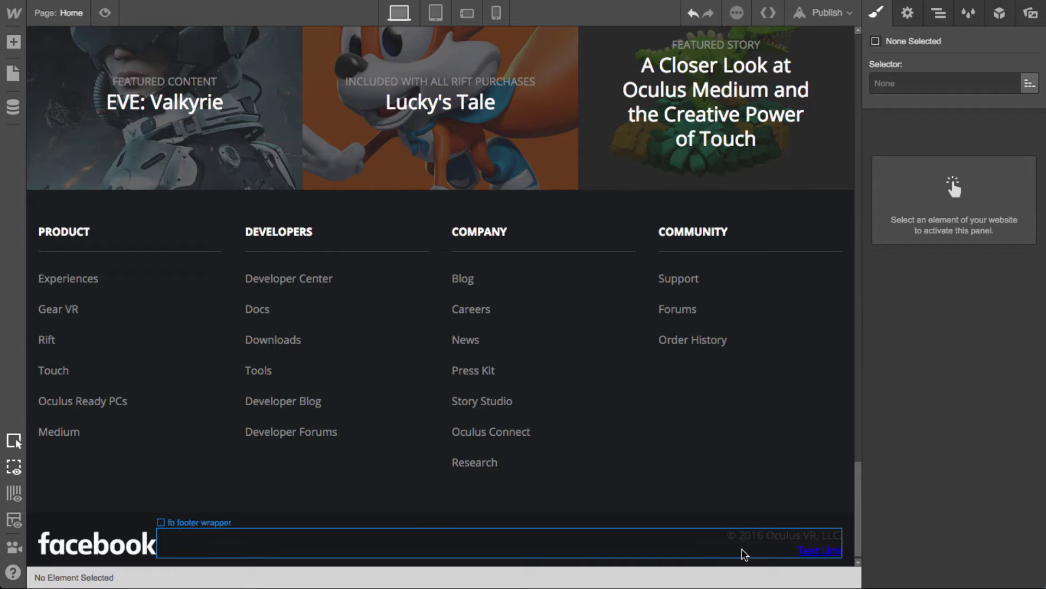
Turn the fb footer wrapper into a horizontal flex container with children justified to the end, and reset its own flex sizing
left_click(751, 551)
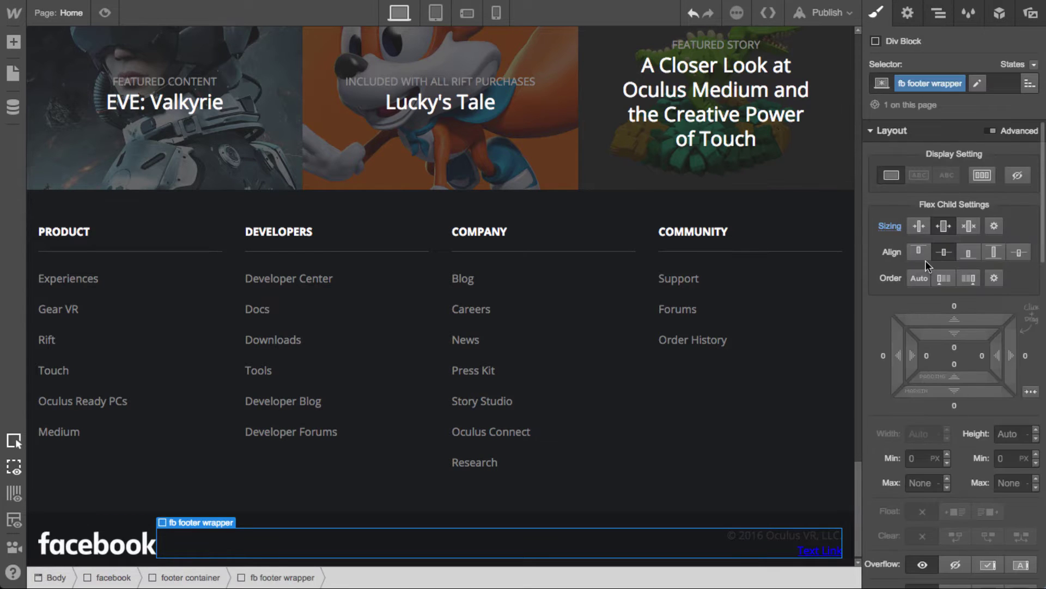
left_click(983, 175)
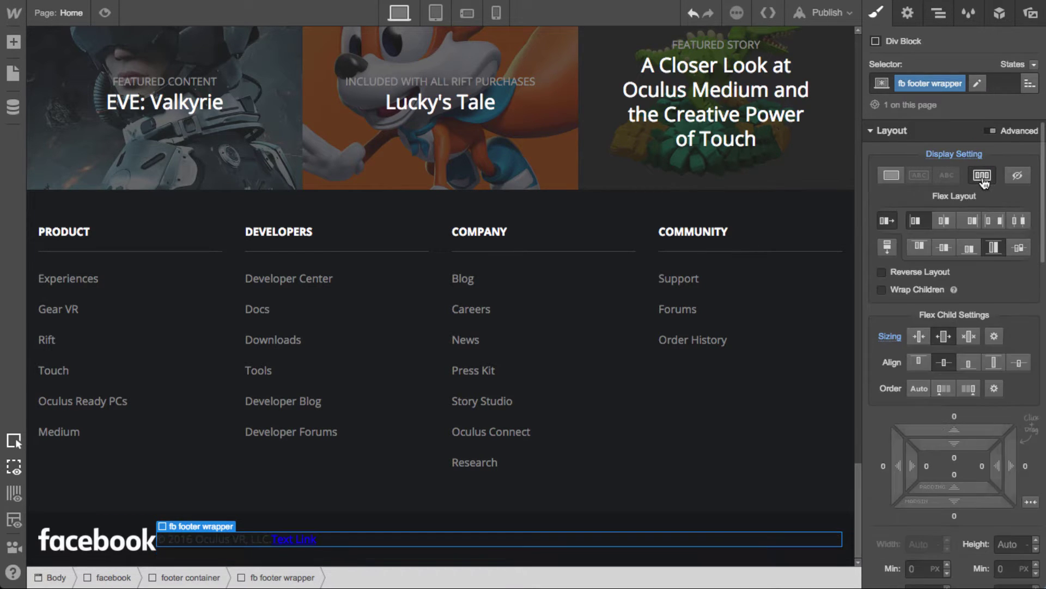
left_click(972, 223)
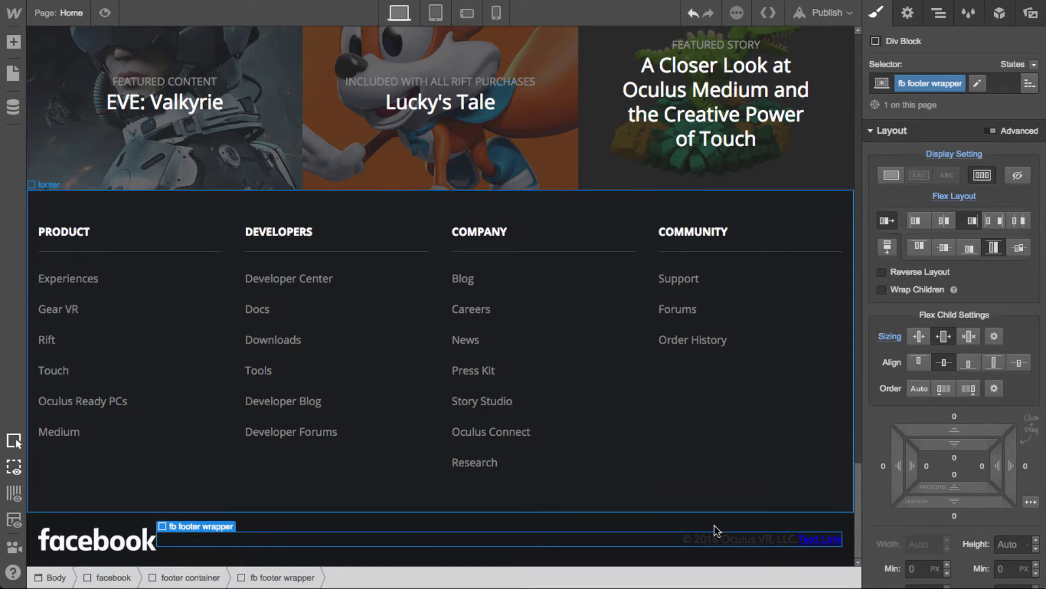
left_click(920, 336)
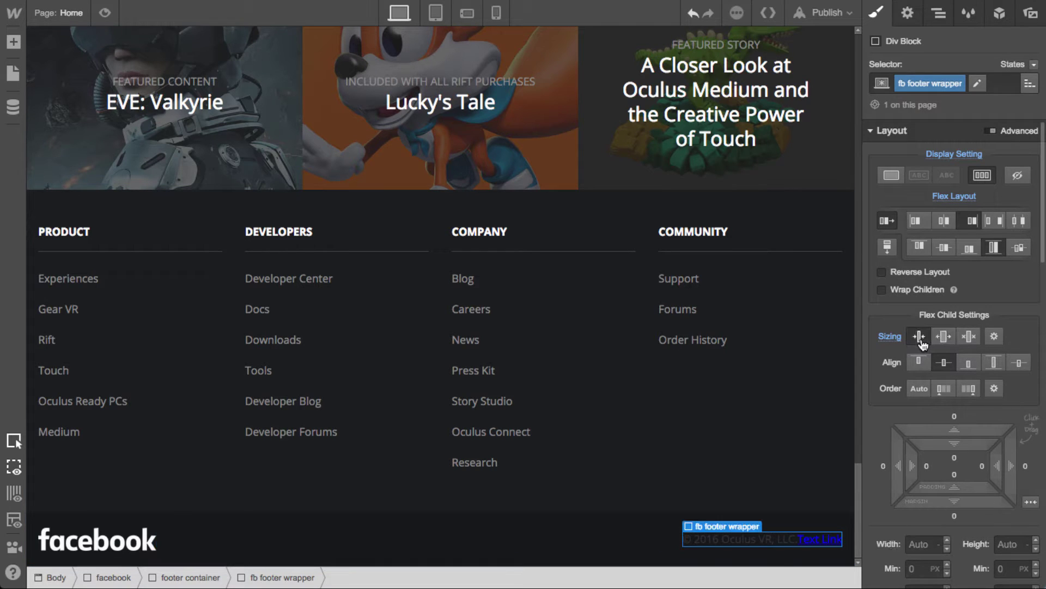
left_click(892, 336)
Vertically center the flex children of the fb footer wrapper
left_click(819, 535)
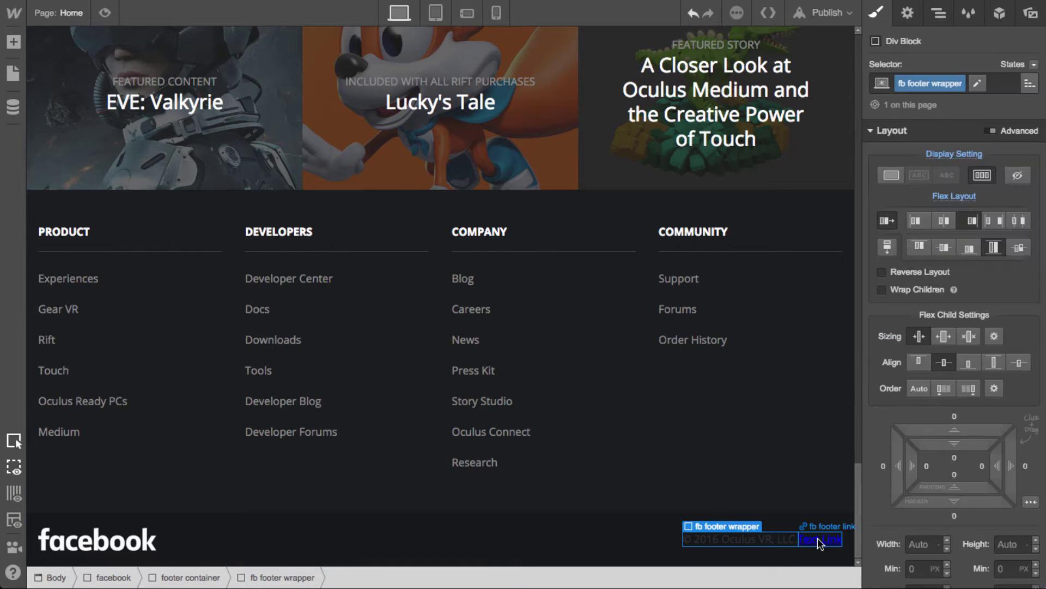
left_click(817, 537)
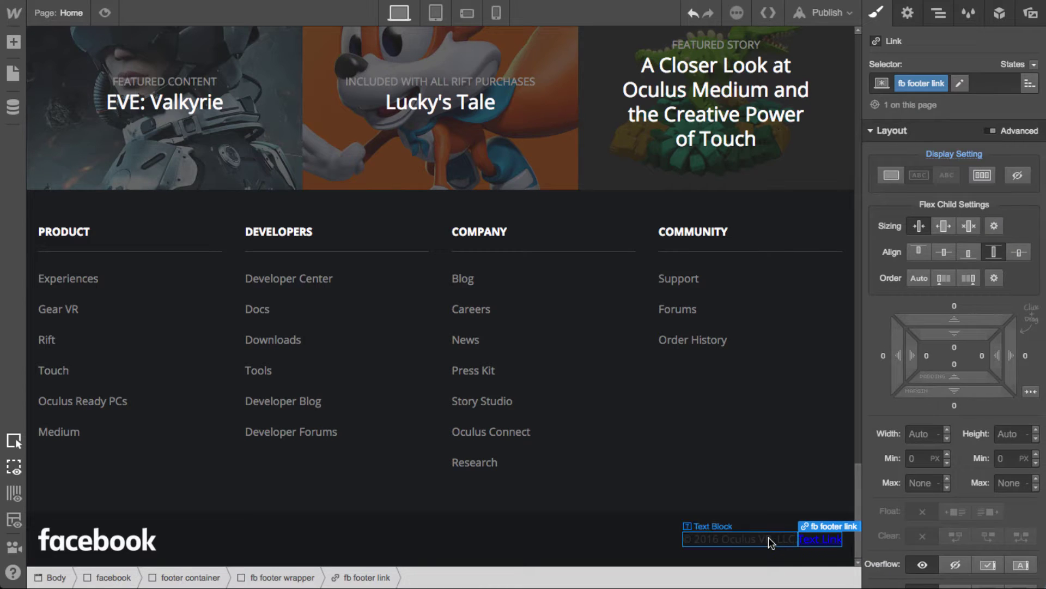
left_click(768, 537)
left_click(797, 539)
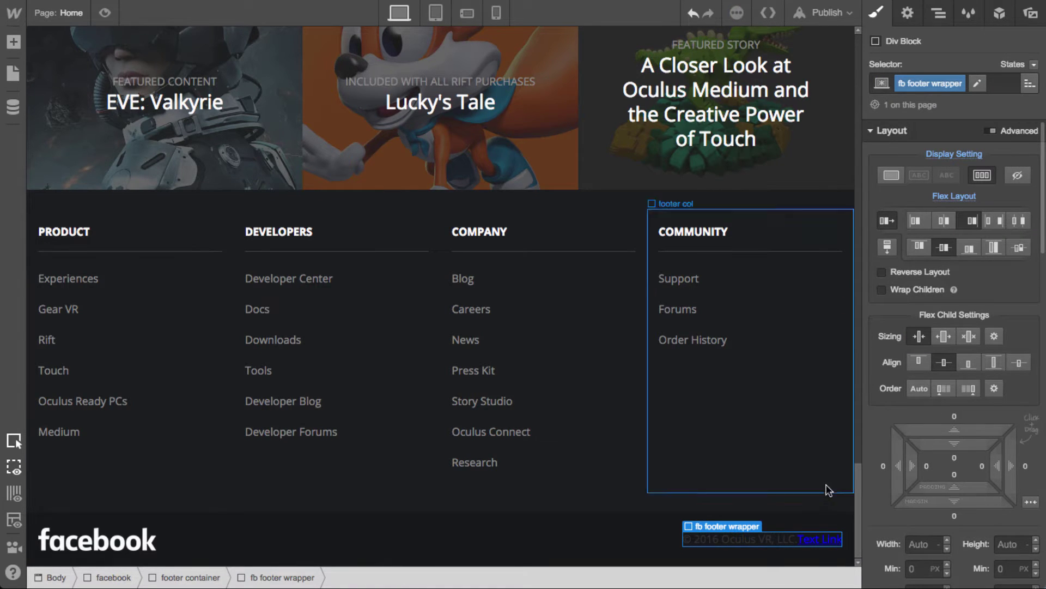
Set the fb footer link's text color to the grey swatch #8b8b8b and its text decoration to none
left_click(822, 546)
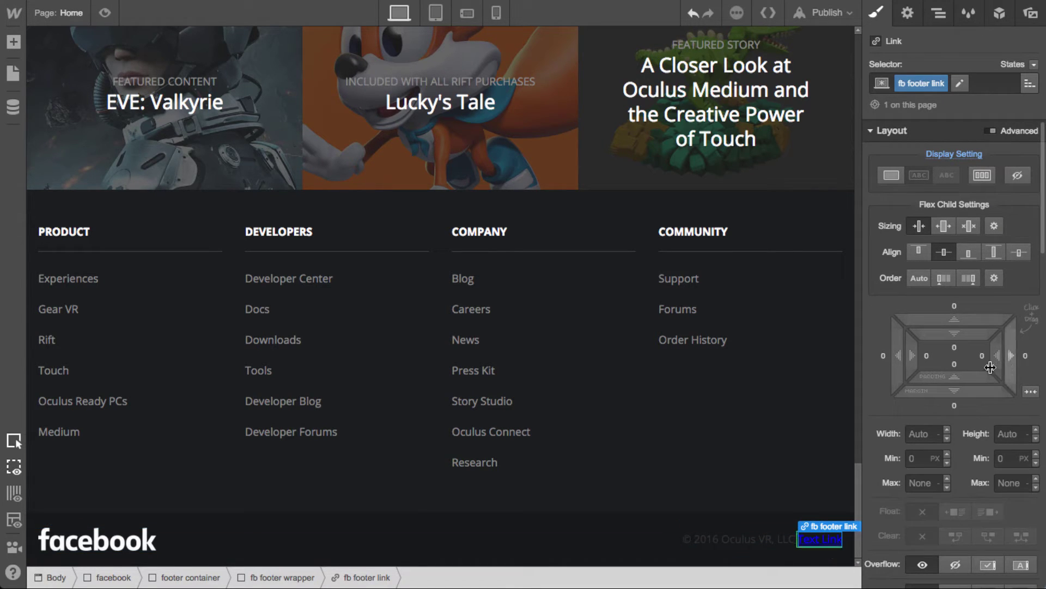
scroll(955, 392, "down", 1)
scroll(962, 459, "down", 6)
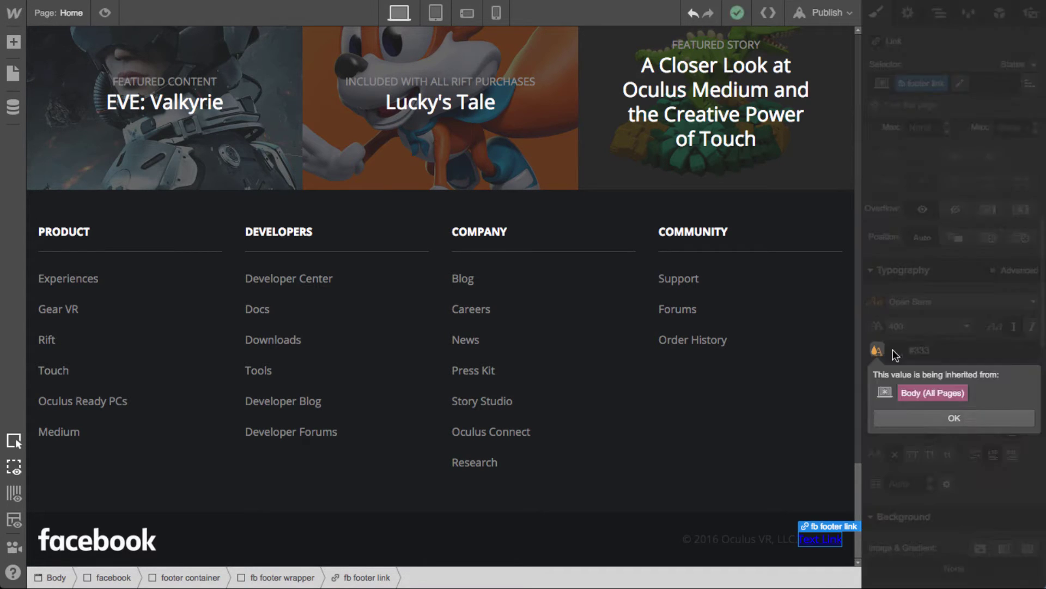
left_click(890, 351)
left_click(928, 333)
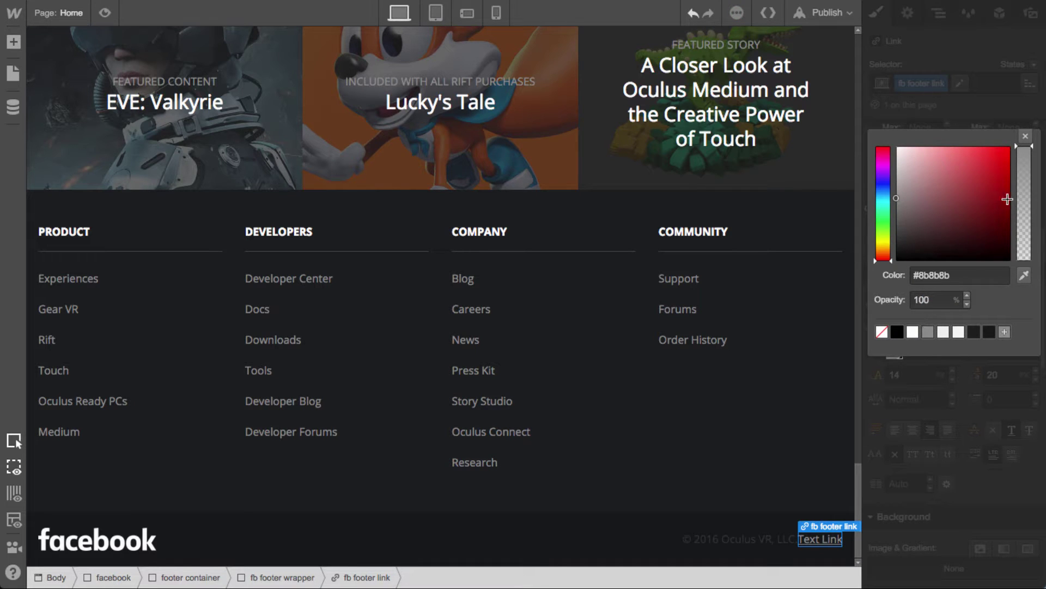
left_click(1042, 163)
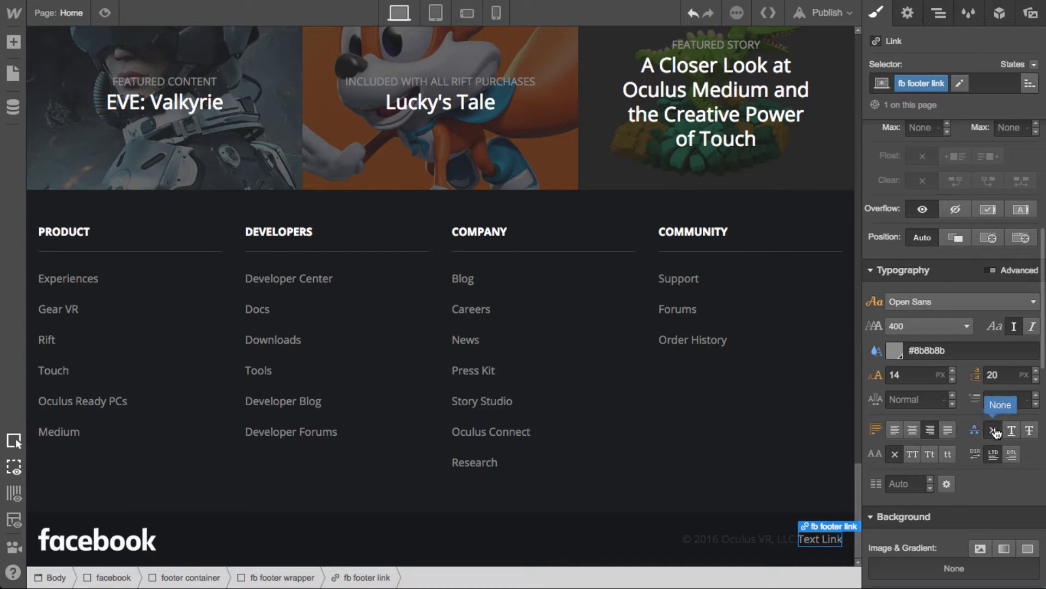
Change the fb footer link's text to "Privacy"
key("Return")
type("Privacy")
key("Escape")
Give the fb footer link class 15 px of left and right padding and duplicate the Privacy link
scroll(973, 253, "up", 5)
scroll(976, 255, "down", 4)
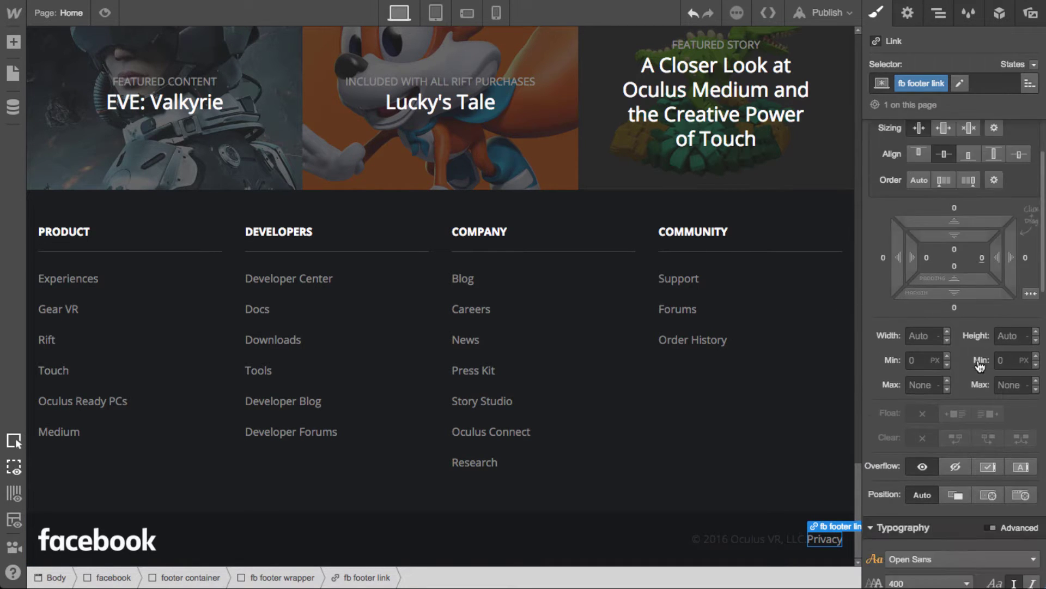
left_click_drag(979, 259, 963, 259)
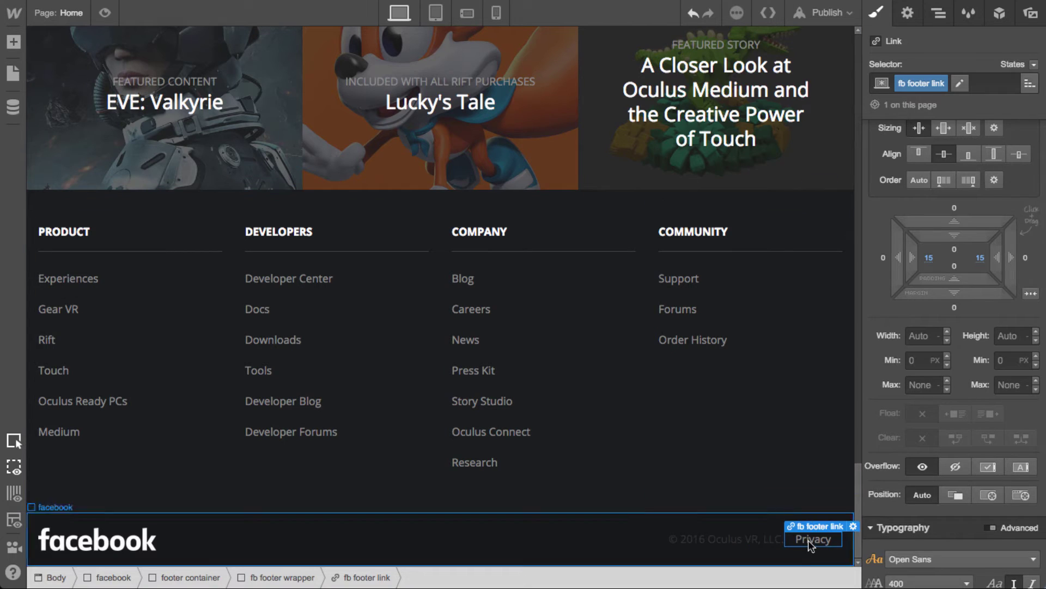
key("super+c")
key("super+v")
Set the text color of the fb footer wrapper to the grey swatch #8b8b8b
left_click(662, 539)
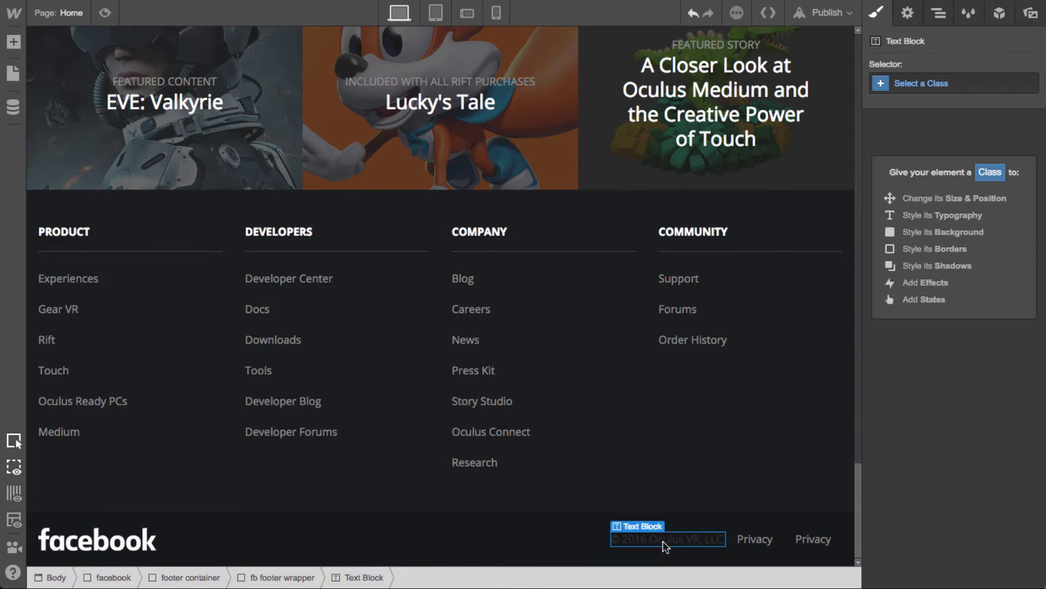
key("super+Up")
scroll(902, 443, "down", 5)
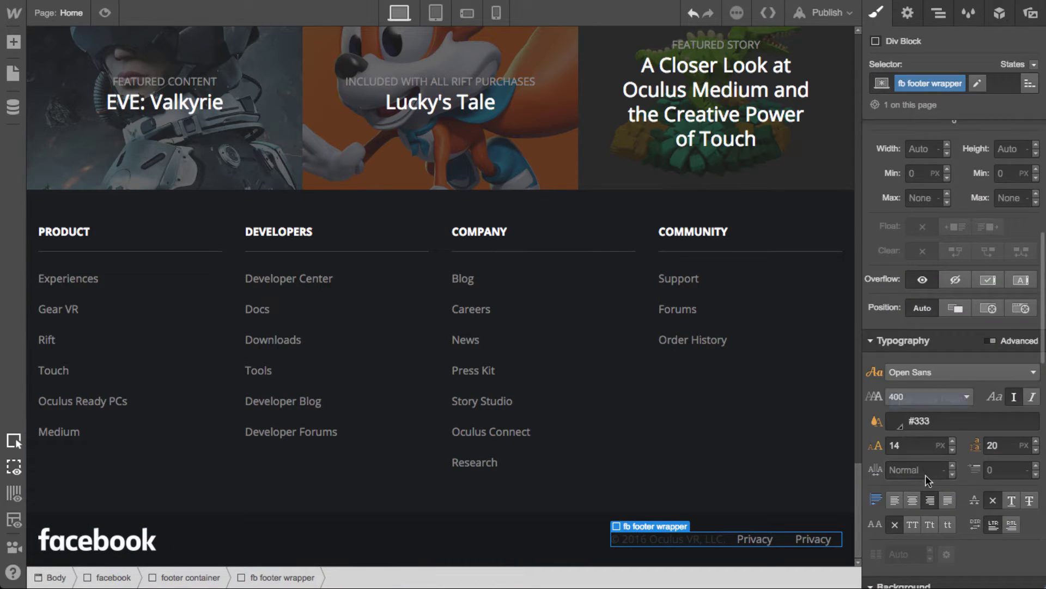
left_click(895, 420)
left_click(933, 380)
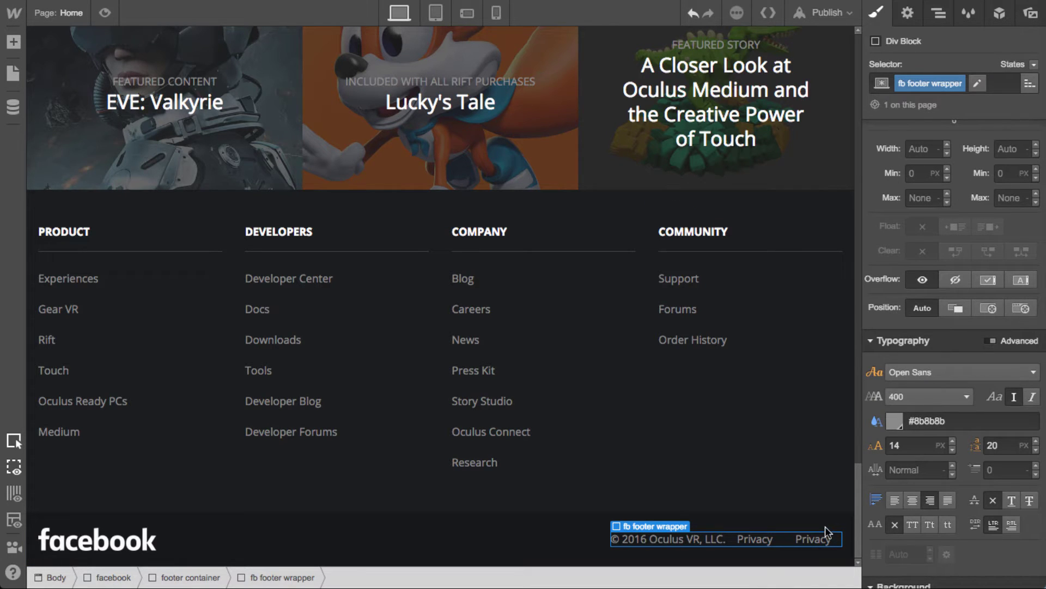
Change the second Privacy link's text to "Legal" and set the fb footer link class's left and right padding to 10 px
left_click(817, 546)
double_click(817, 547)
type("Legal")
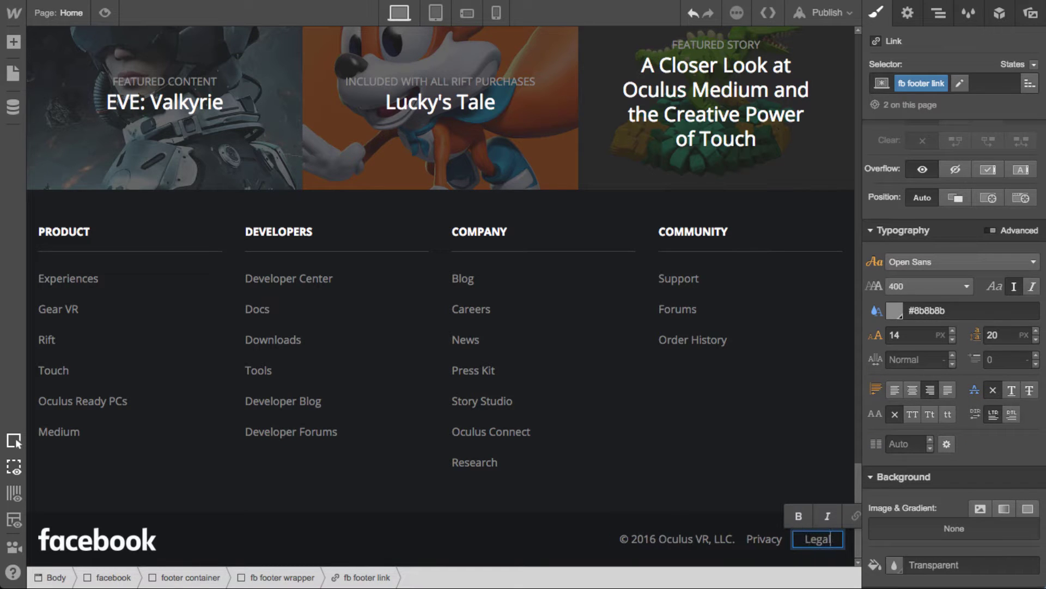
key("Escape")
scroll(954, 349, "up", 7)
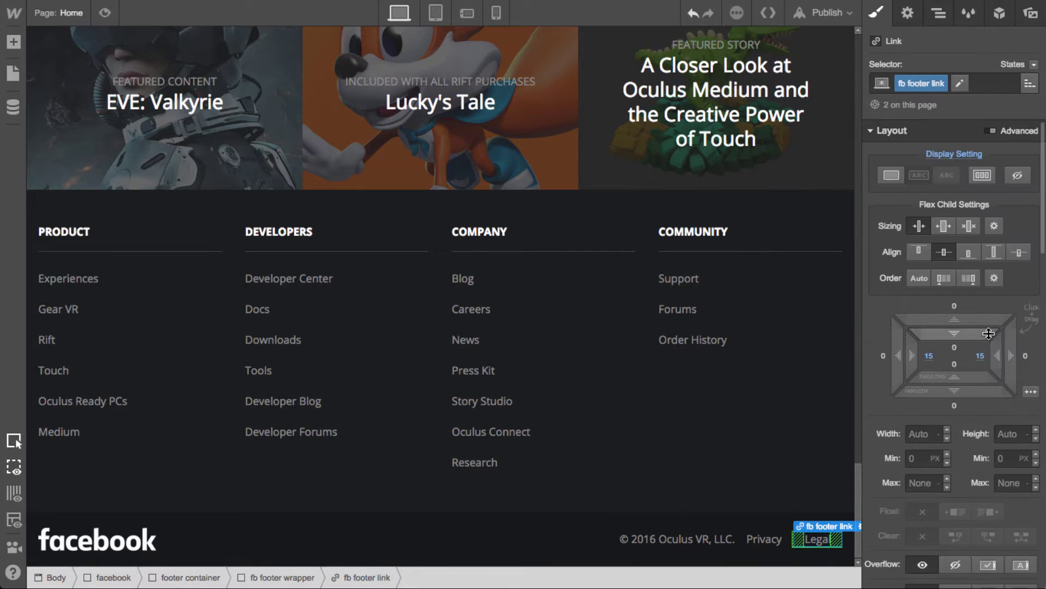
left_click_drag(995, 355, 1007, 362)
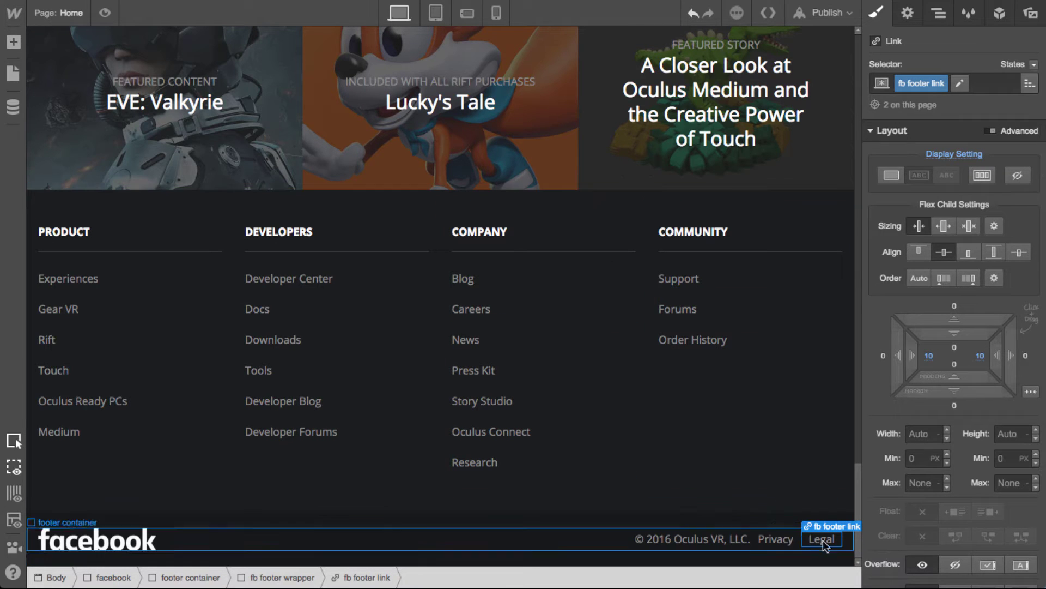
Add a Text Link after the Legal link and apply the existing "icon" class to it
key("a")
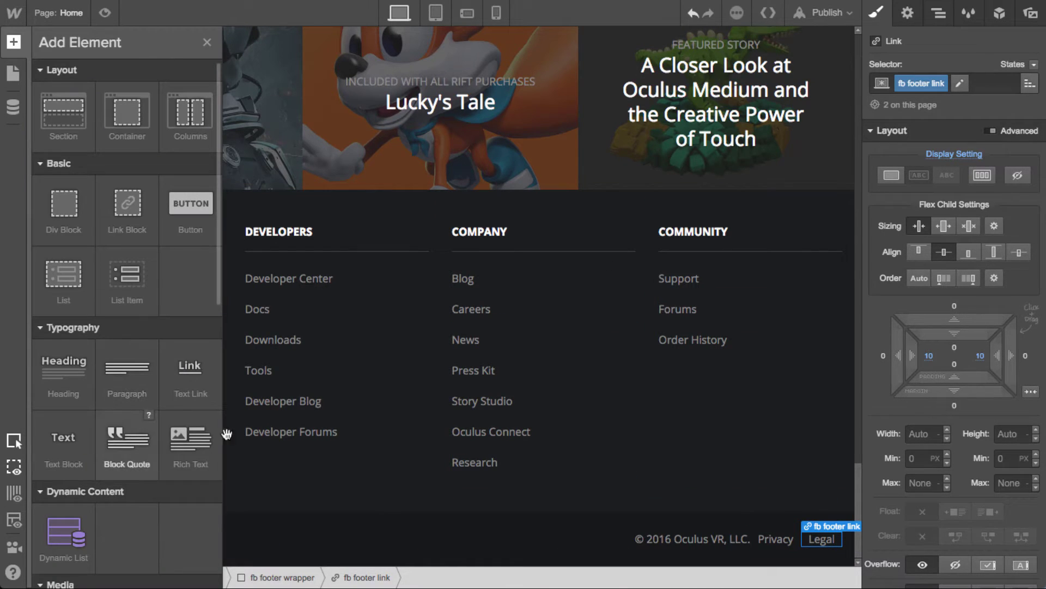
left_click(190, 376)
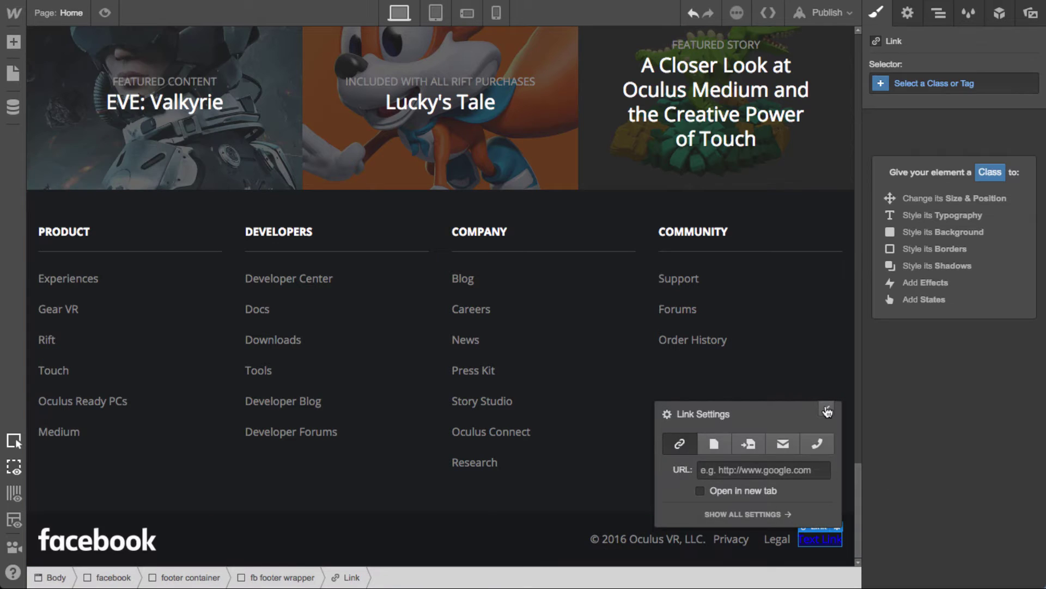
left_click(921, 84)
type("icon")
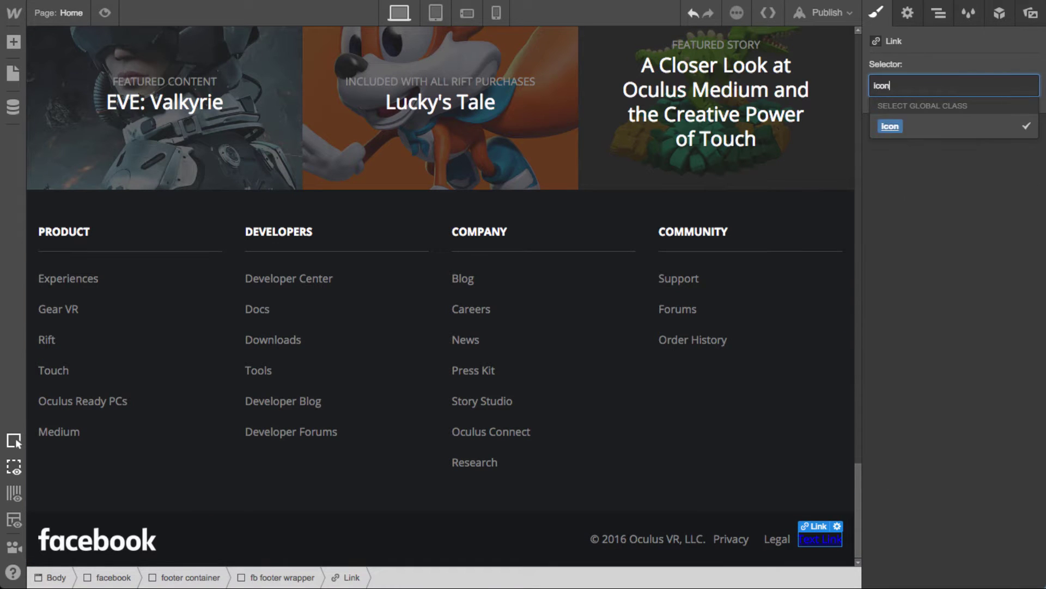
key("Return")
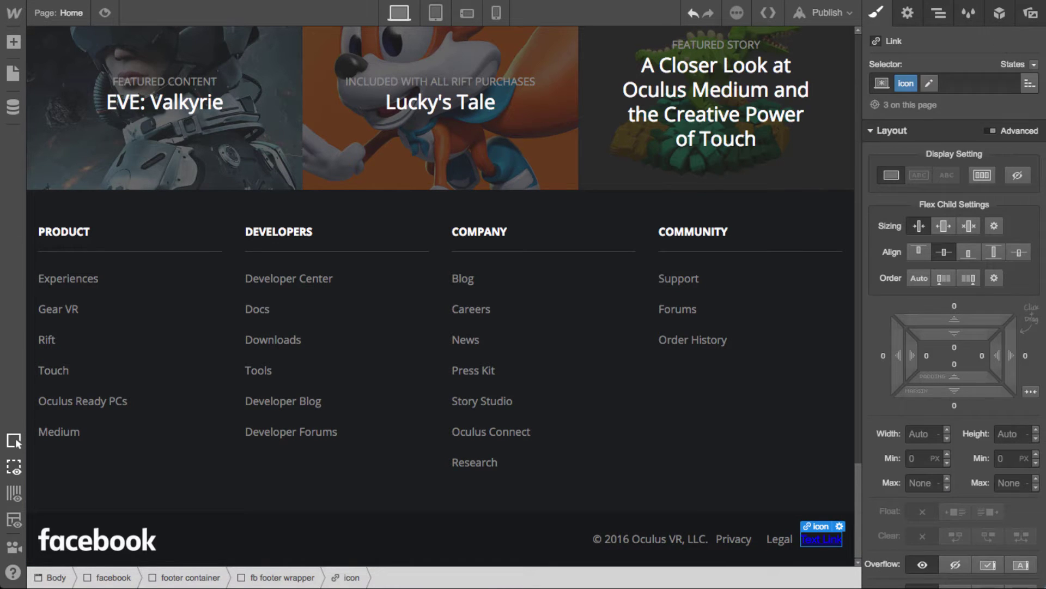
Copy the facebook-official icon from the Font Awesome icon list and use it as the new icon link's text
key("super+Tab")
key("super+f")
type("face")
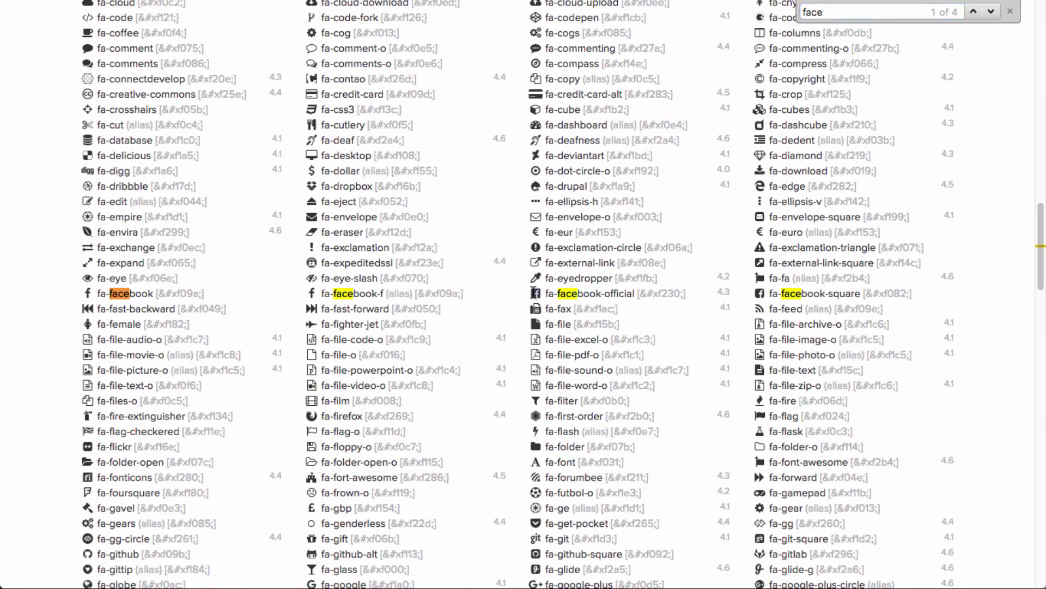
key("super+Tab")
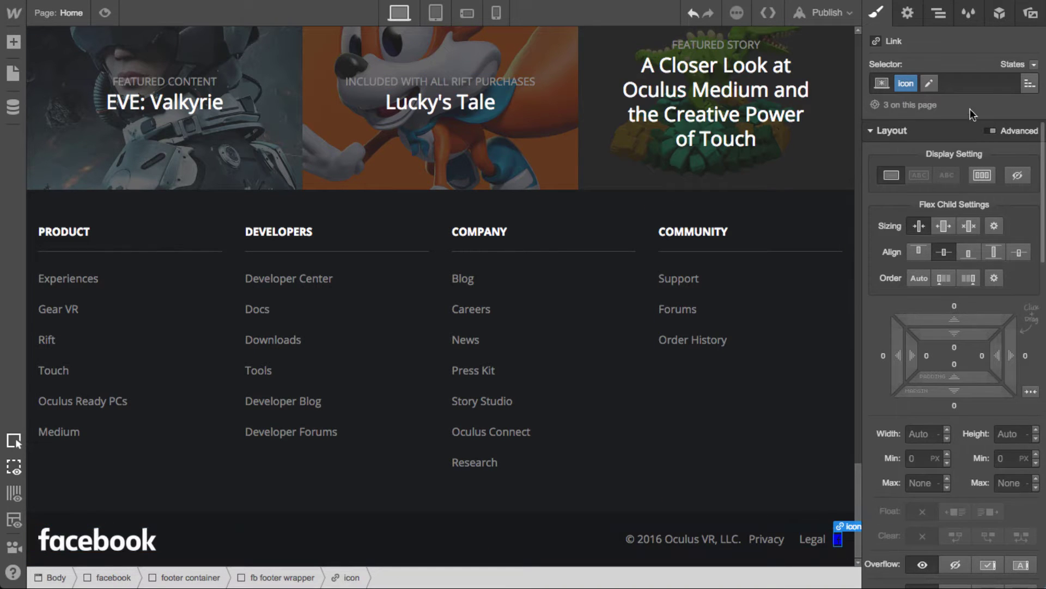
Add the existing "fb footer link" class as a combo class to the facebook icon link
left_click(935, 83)
type("fb footer")
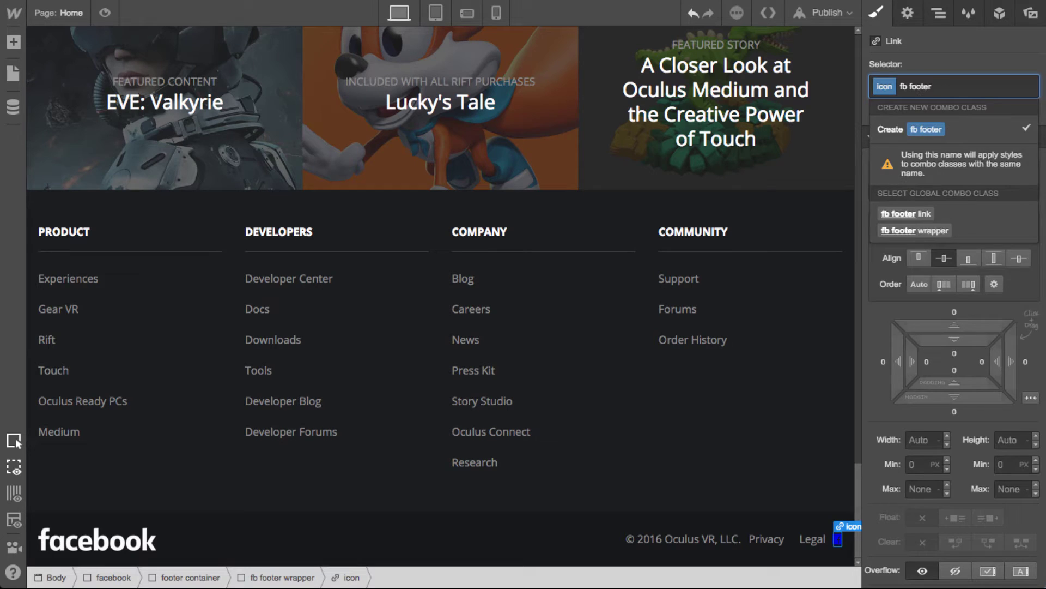
key("Down")
key("Return")
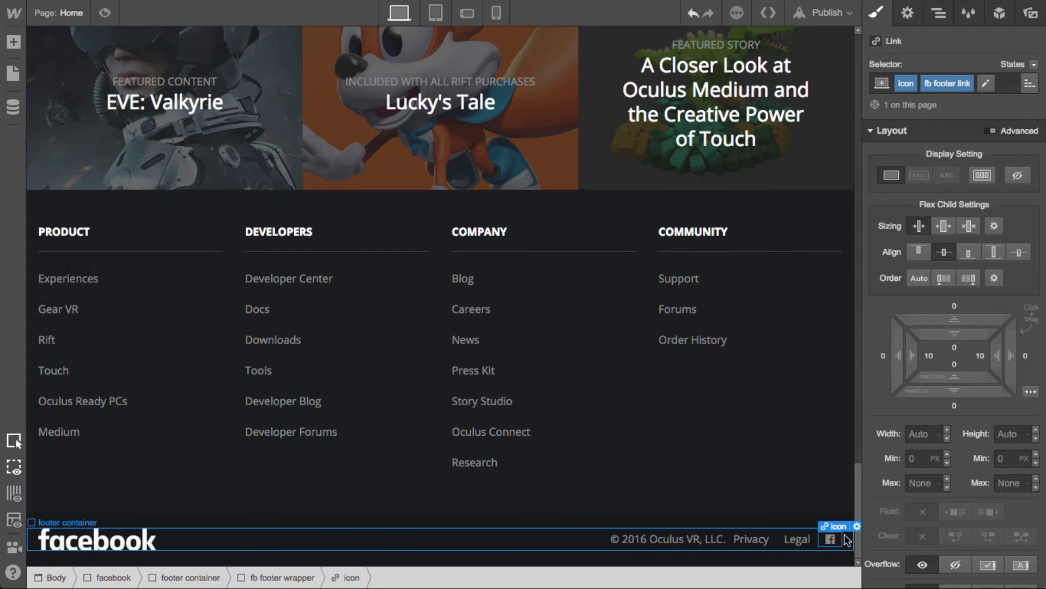
Duplicate the facebook icon link four times to make a row of five icons after the Legal link
key("super+v")
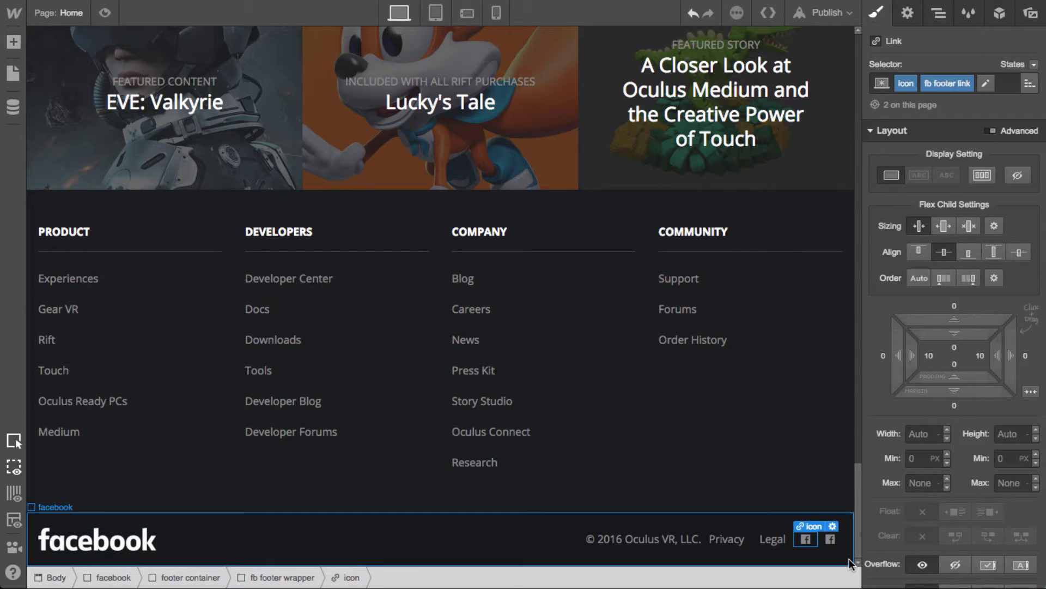
key("super+v")
key("super+v")
key("super+v")
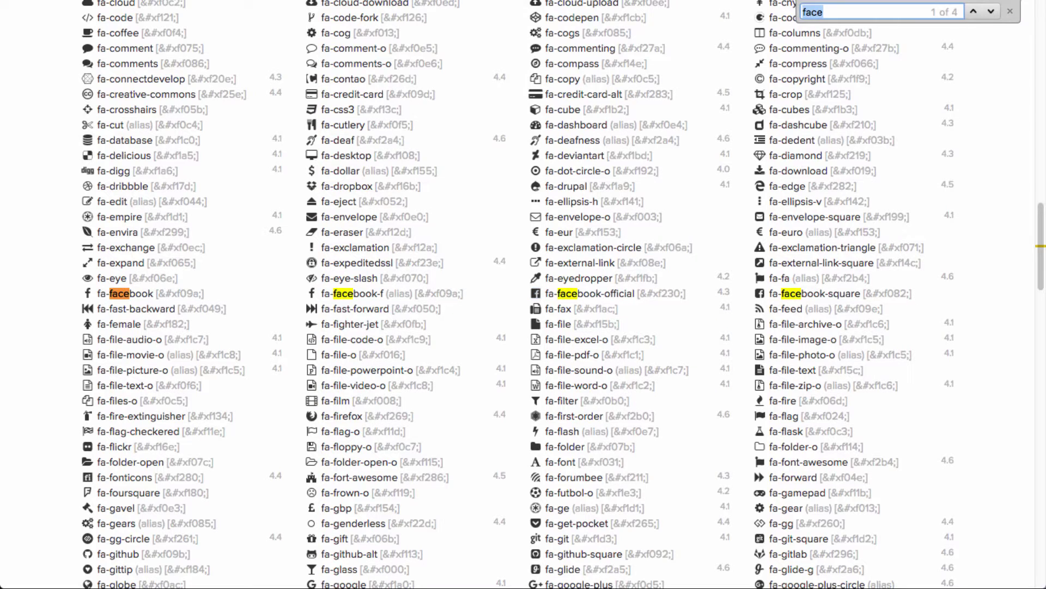
Find the instagram icon in the Font Awesome icon list and replace the second footer icon with it
type("stag")
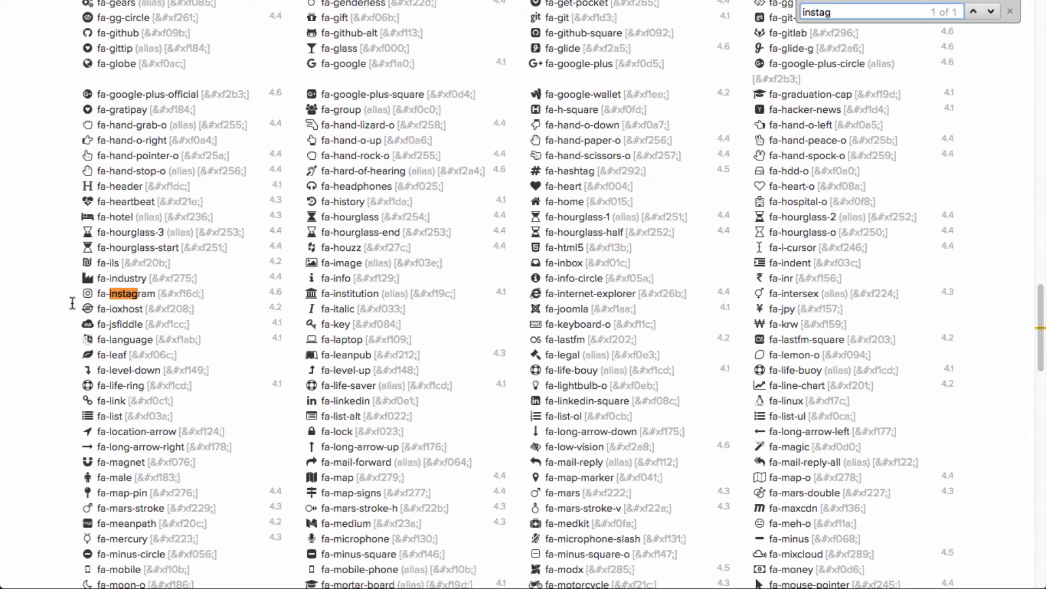
left_click(89, 293)
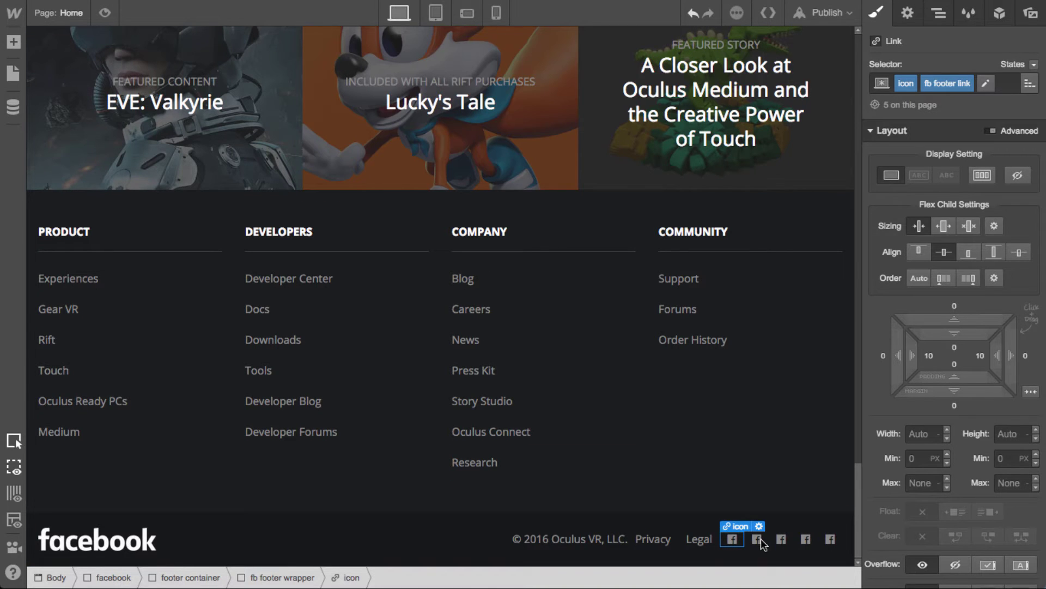
double_click(757, 539)
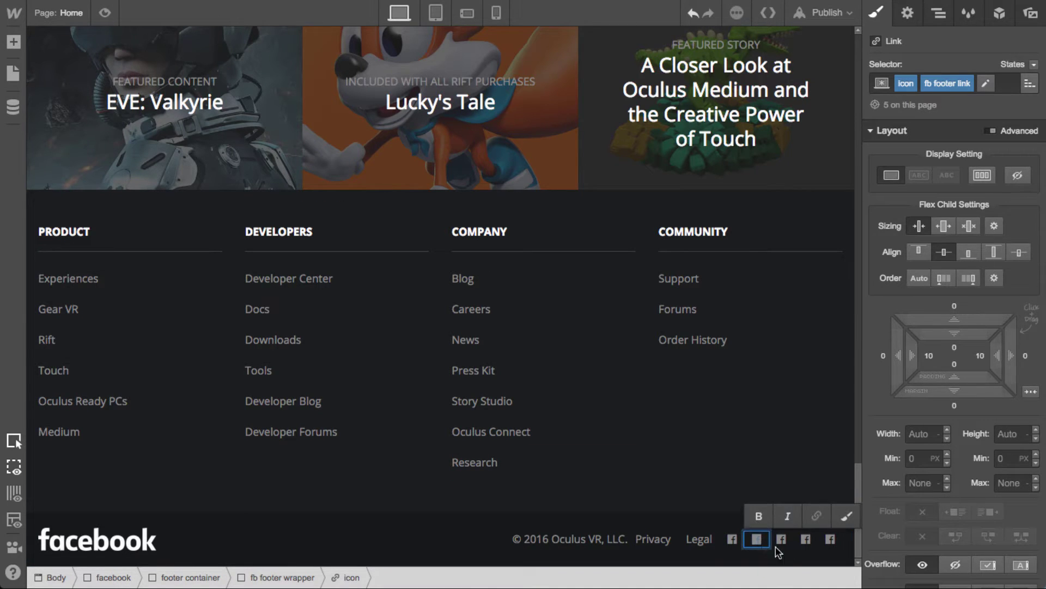
key("Escape")
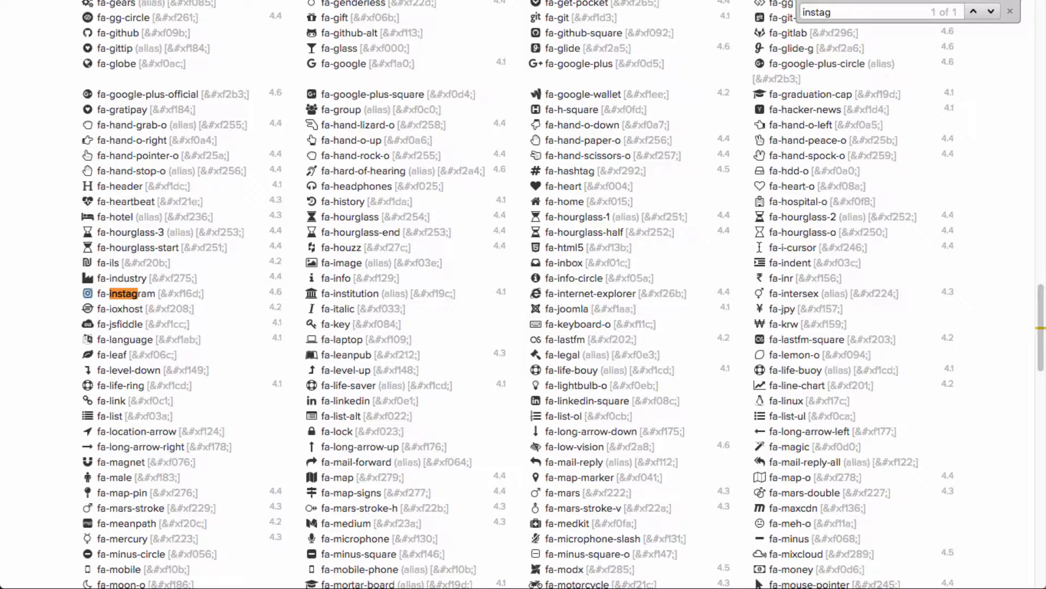
Find the twitter icon in the Font Awesome icon list and replace the third footer icon with it
key("ctrl+f")
type("twitter")
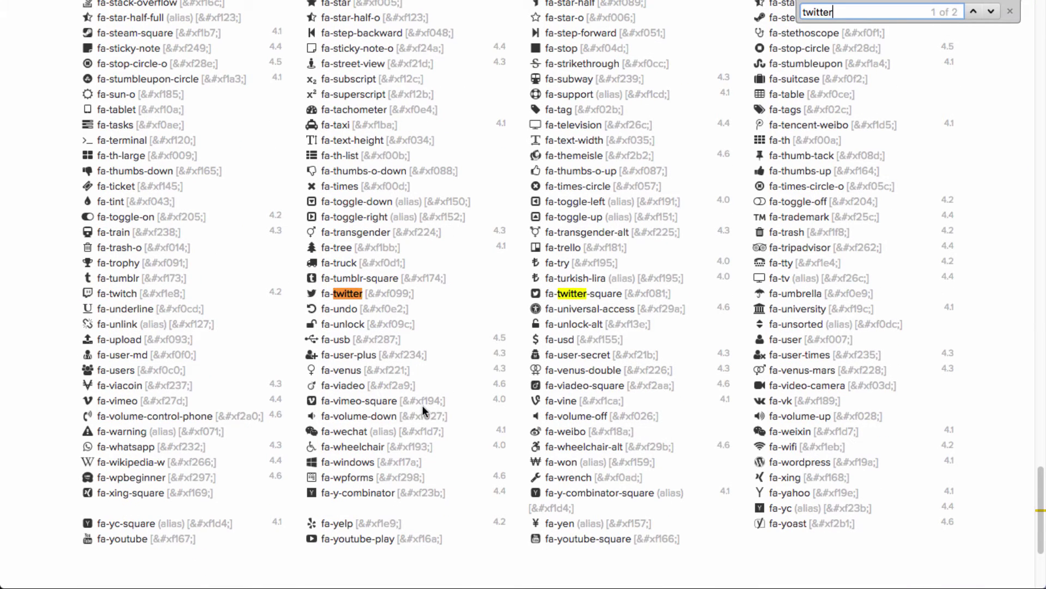
left_click(300, 293)
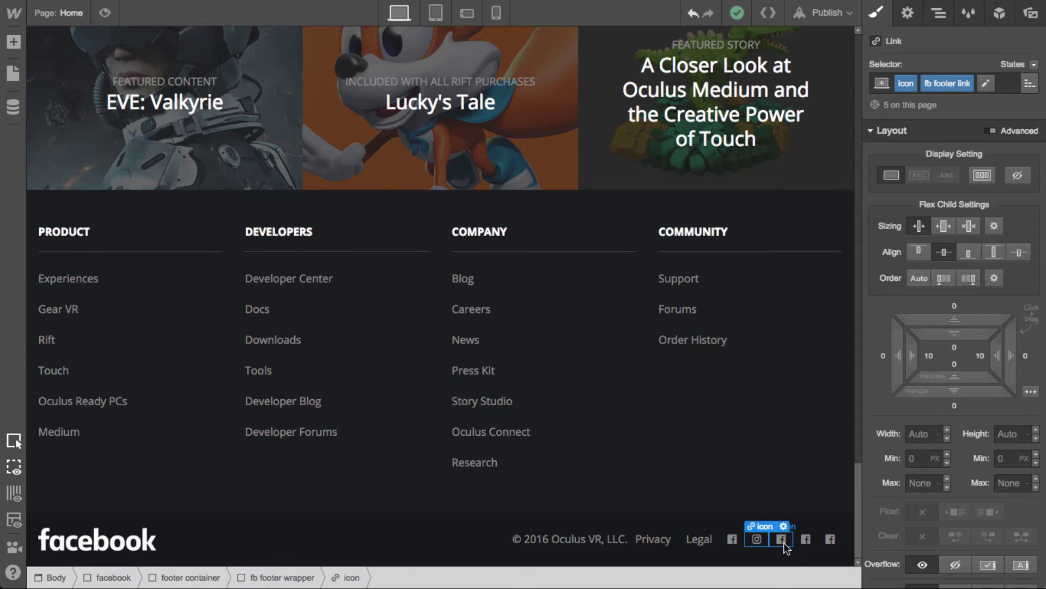
double_click(783, 543)
key("ctrl+v")
key("Escape")
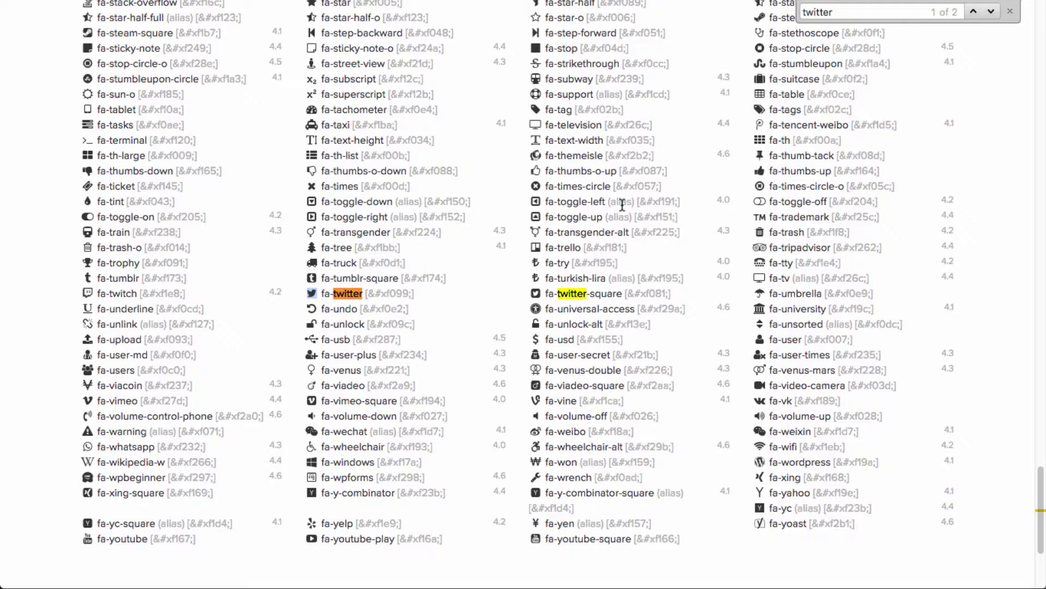
Find the youtube-play icon in the Font Awesome icon list and replace the fourth footer icon with it
key("ctrl+f")
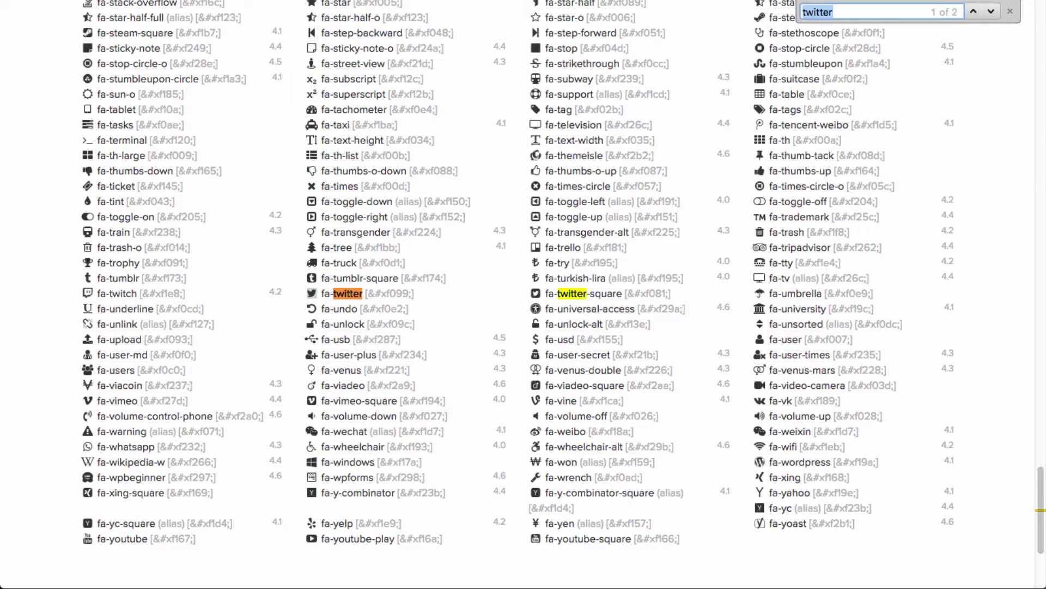
type("youtube")
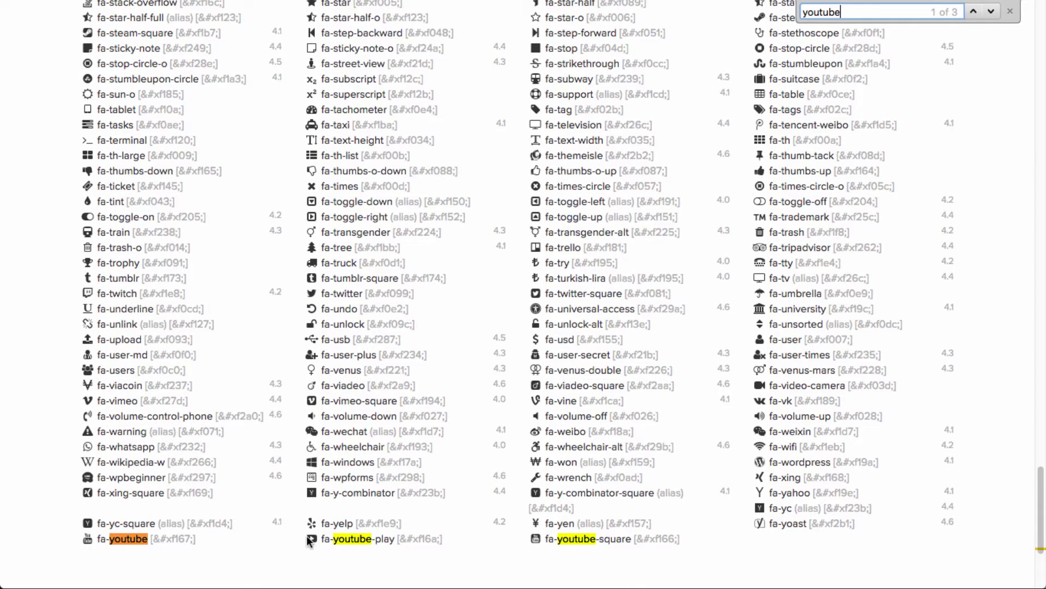
double_click(312, 538)
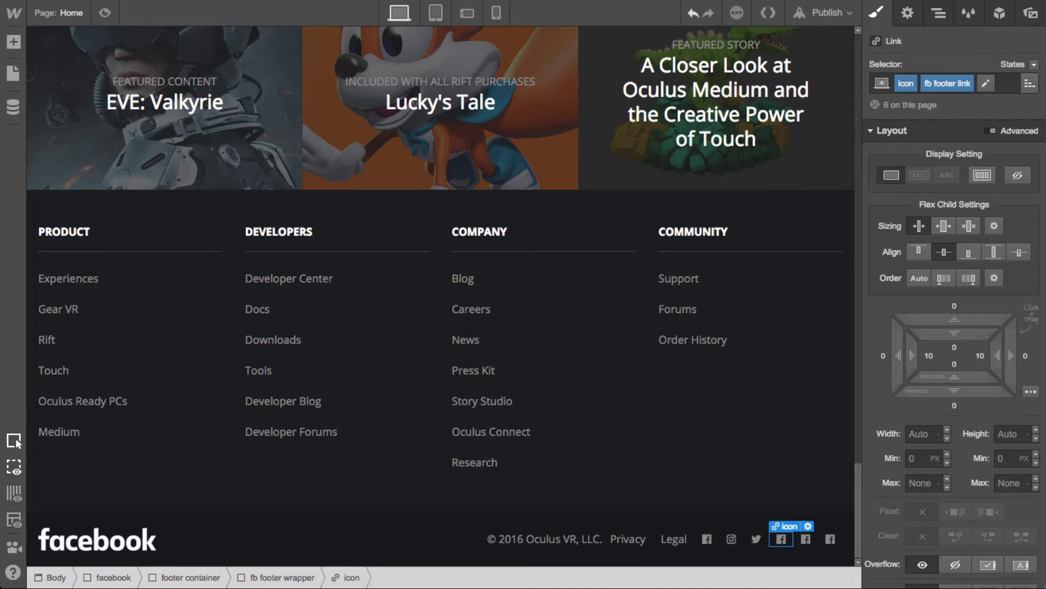
left_click(805, 538)
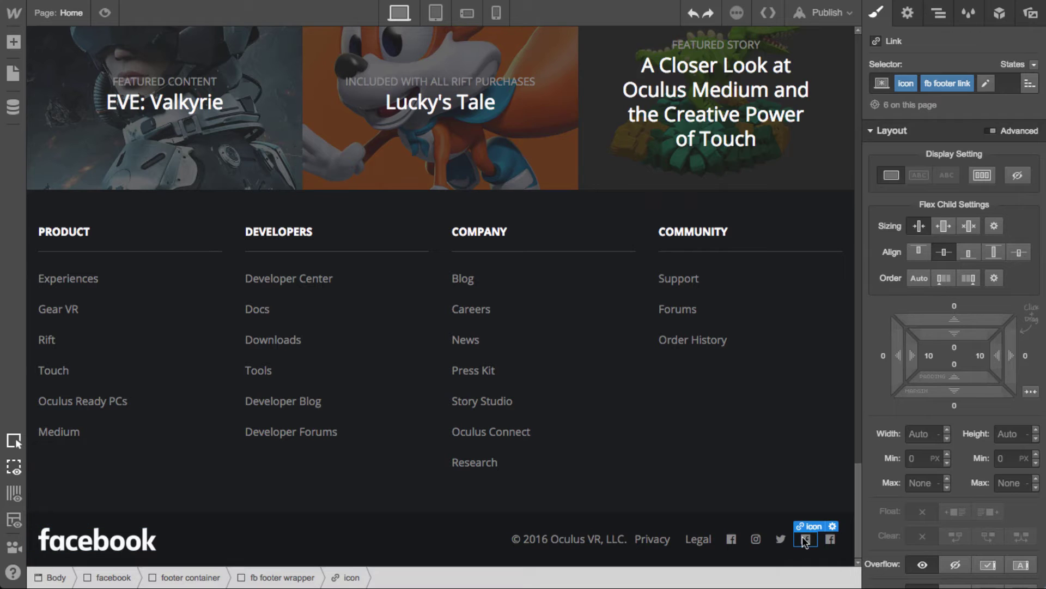
double_click(804, 537)
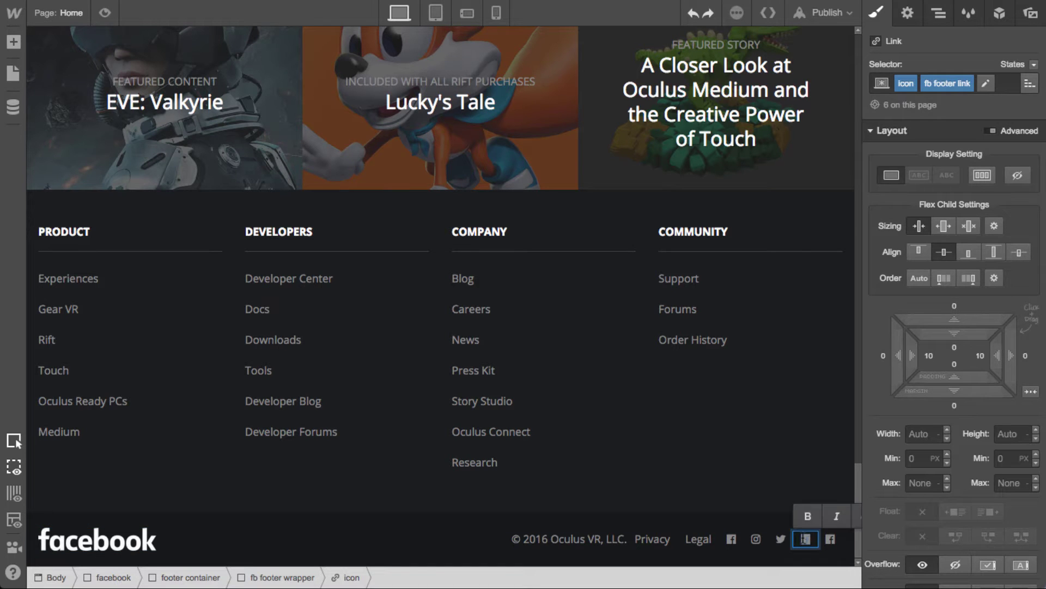
key("Escape")
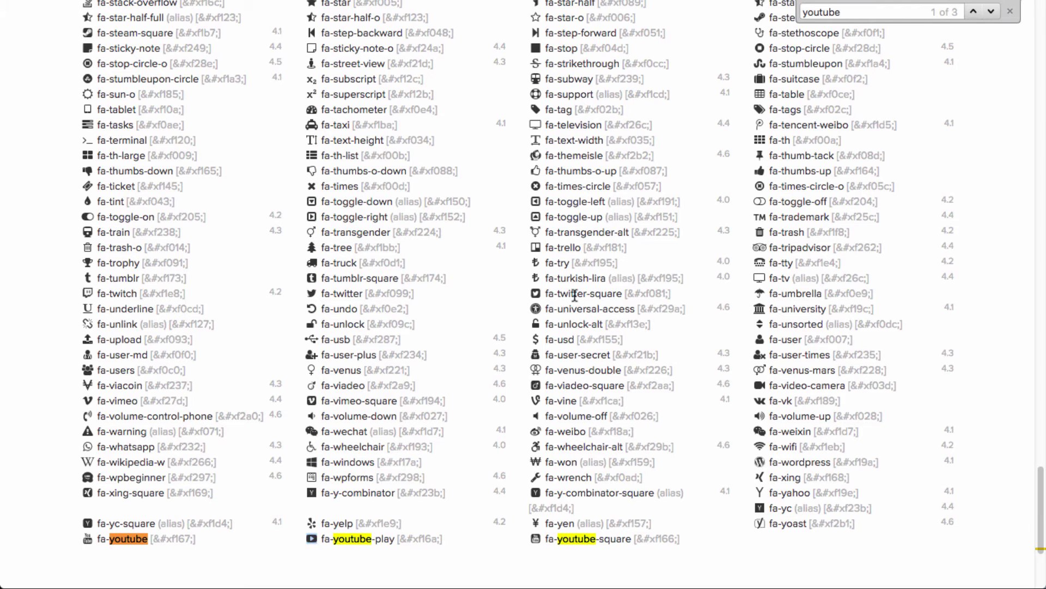
Find the twitch icon in the Font Awesome icon list and replace the fifth footer icon with it
key("ctrl+f")
type("twitch")
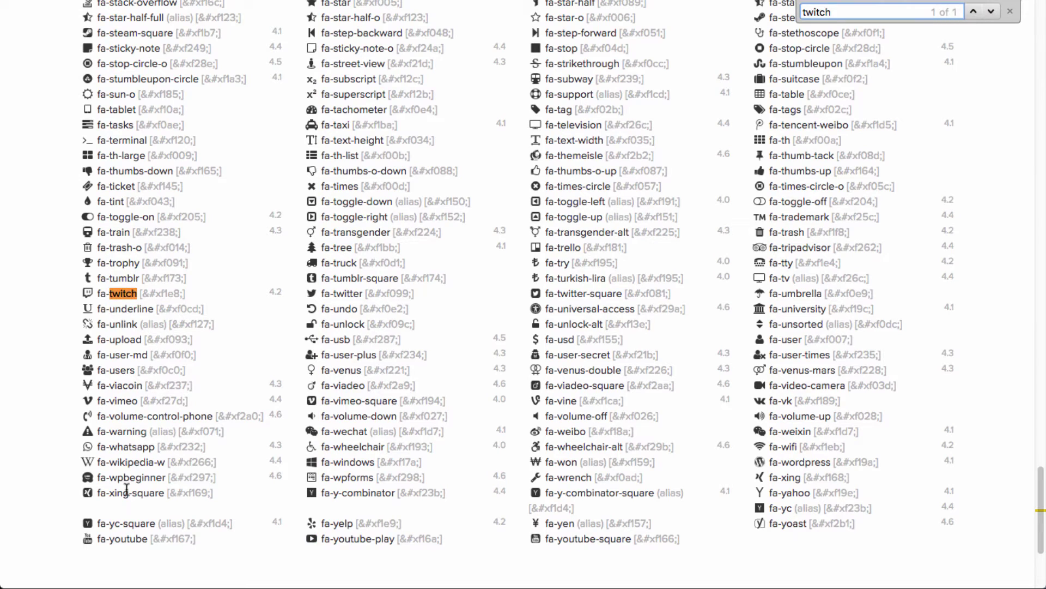
left_click_drag(76, 304, 94, 294)
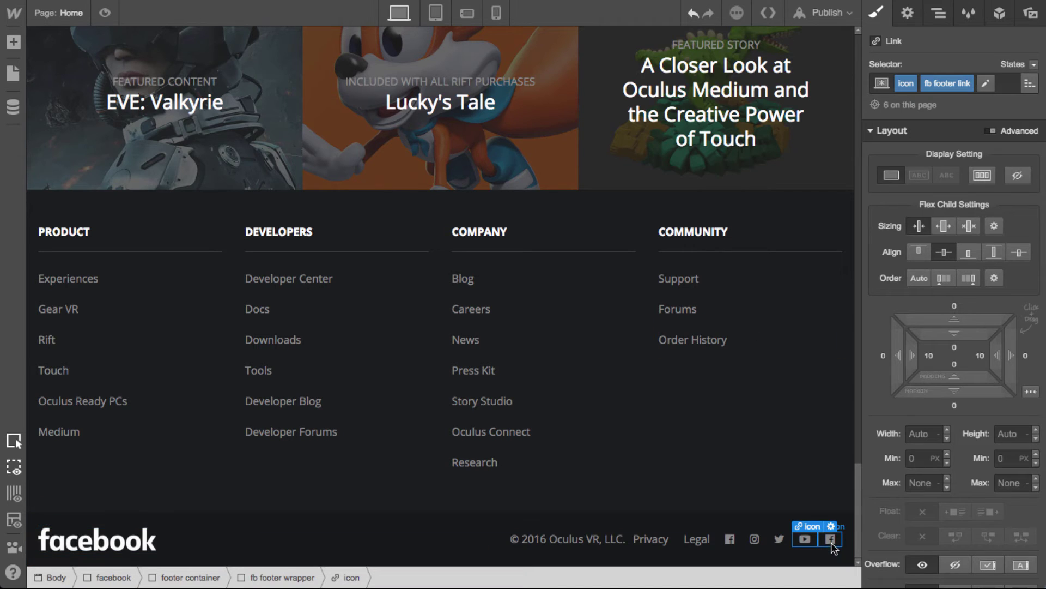
double_click(830, 538)
key("ctrl+v")
key("Escape")
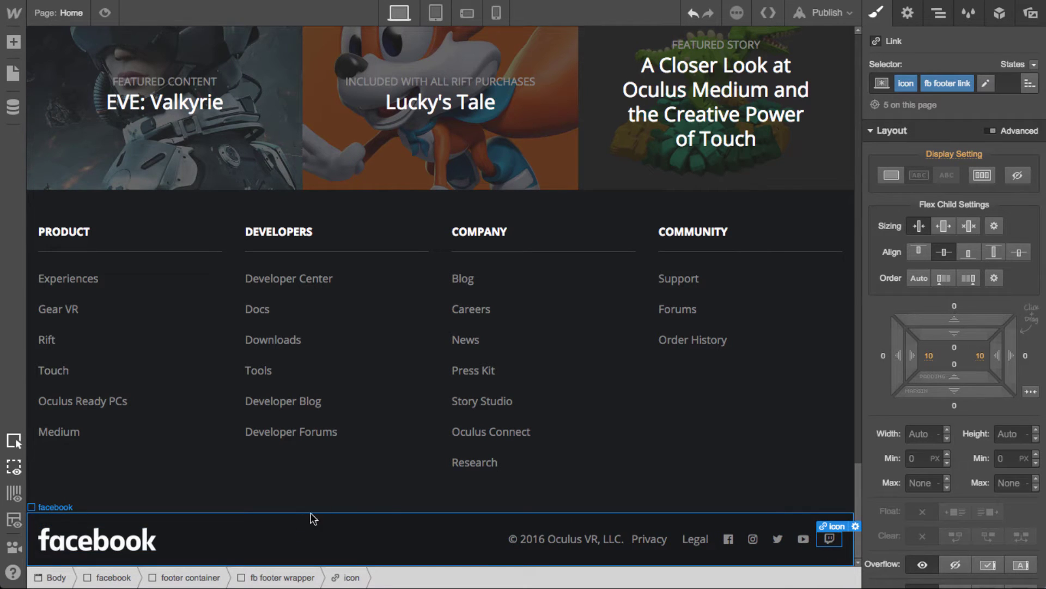
Set the facebook section's top and bottom padding to 25 px
left_click(430, 517)
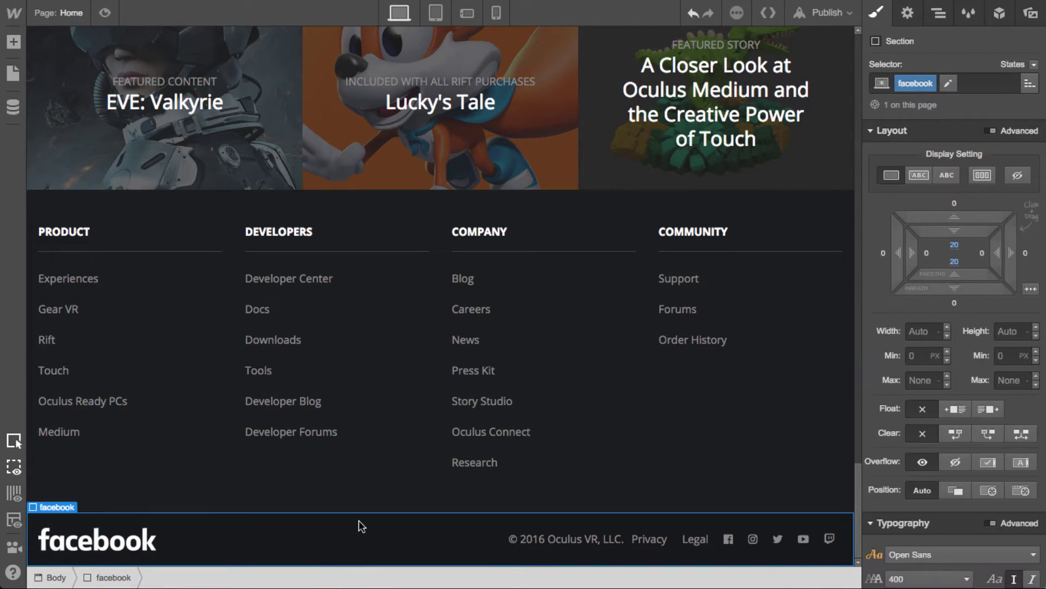
left_click_drag(975, 257, 977, 251)
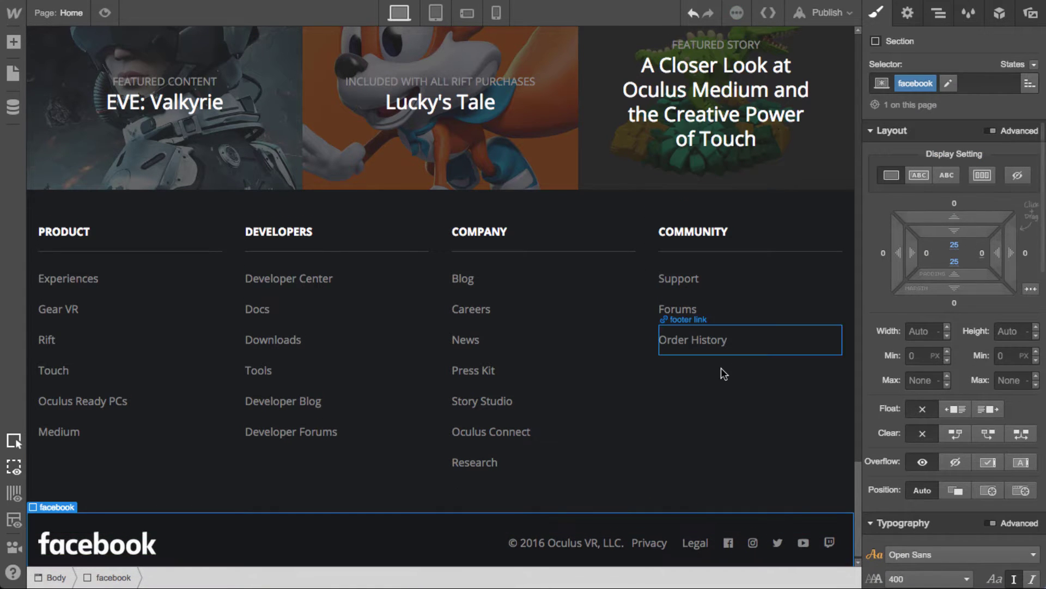
scroll(723, 409, "down", 1)
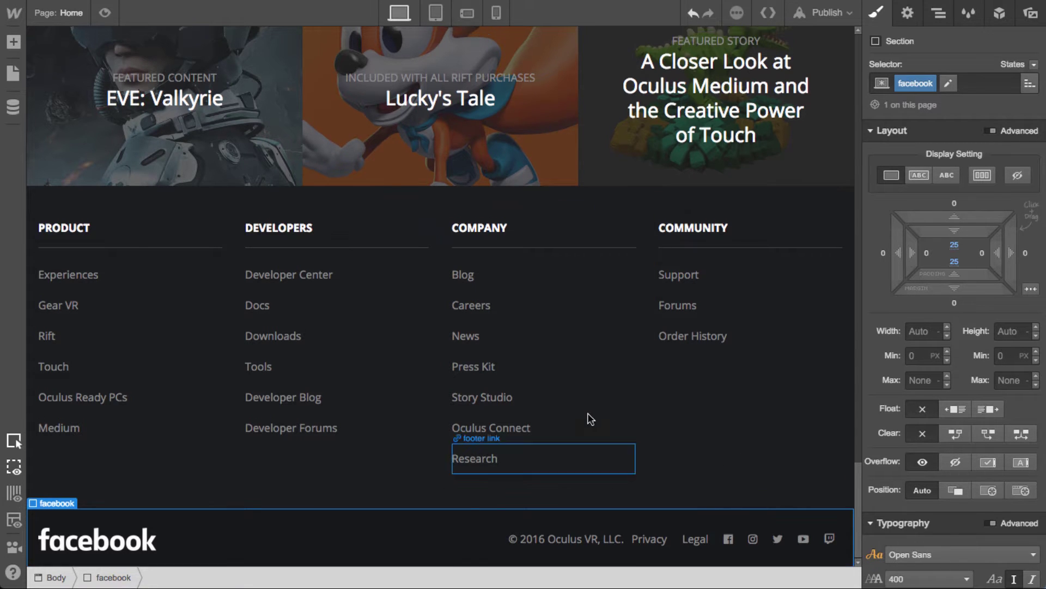
Switch to the tablet portrait view and examine the home page layout from the hero down to the feature blocks
scroll(587, 417, "up", 20)
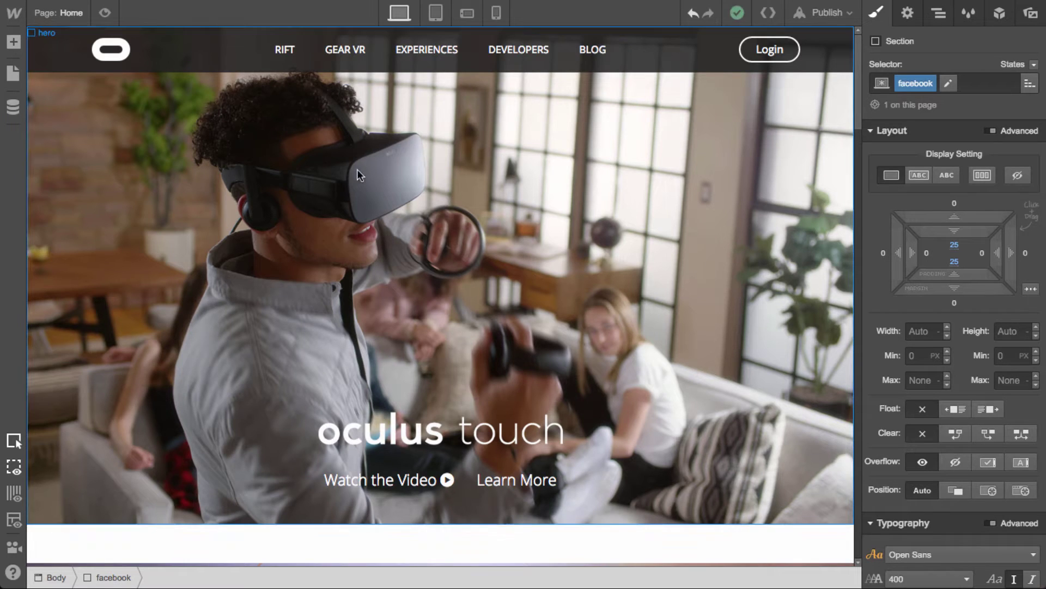
left_click(438, 16)
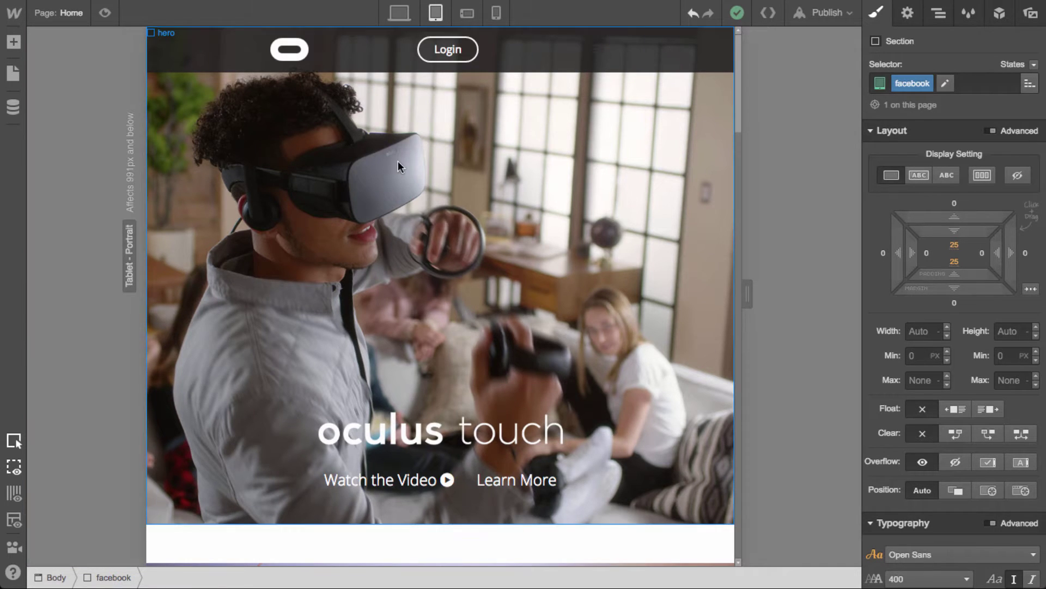
scroll(510, 283, "down", 3)
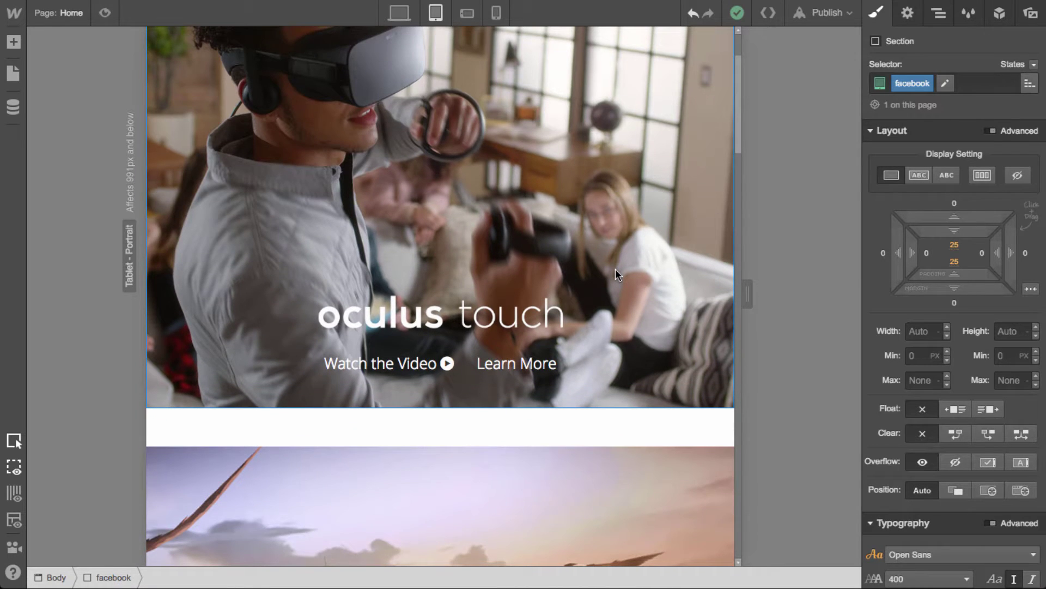
scroll(616, 269, "down", 3)
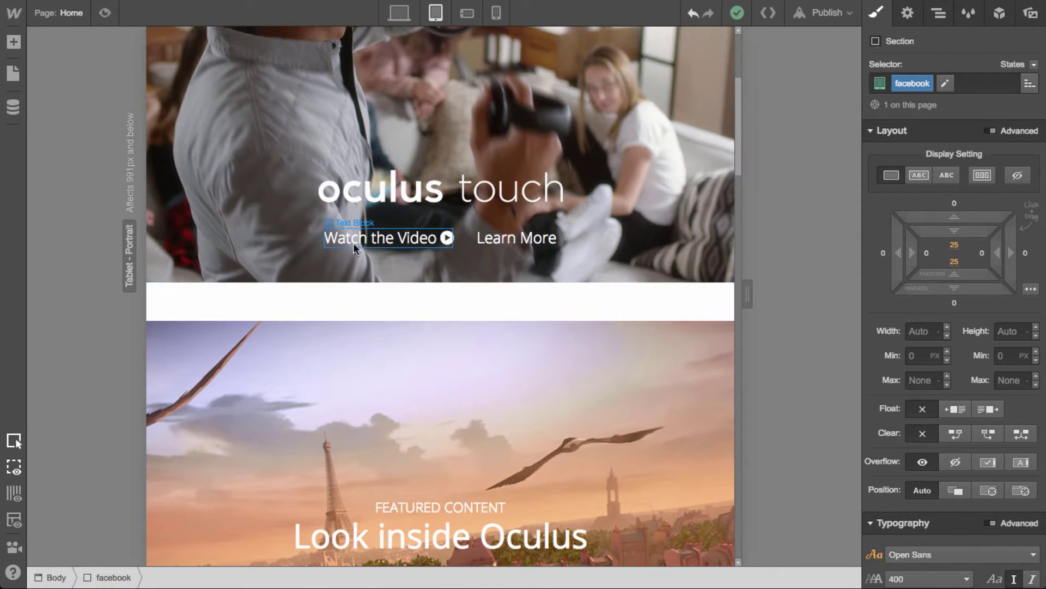
scroll(610, 246, "down", 7)
scroll(585, 309, "down", 15)
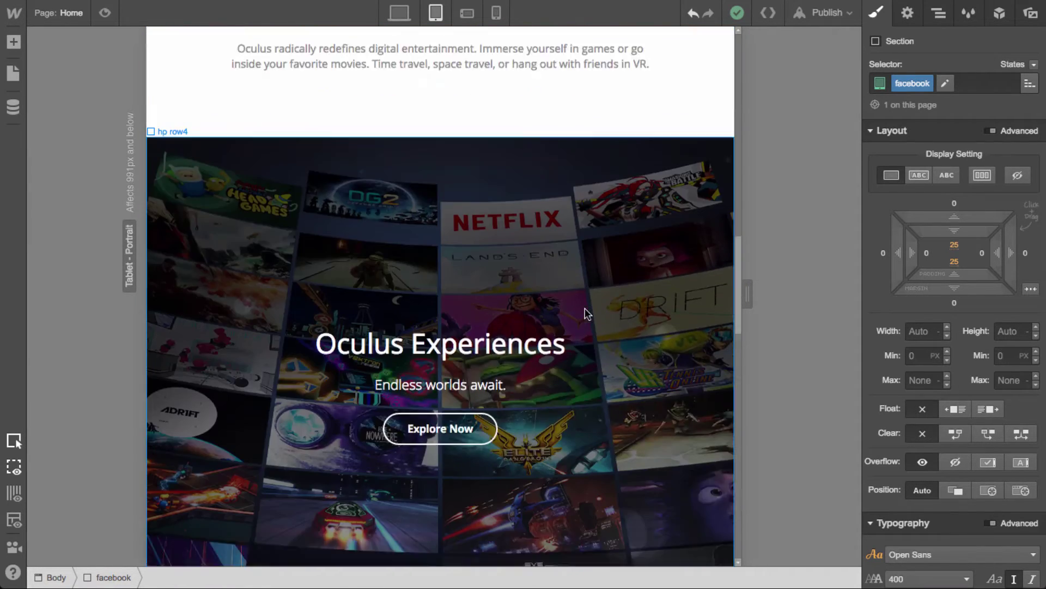
scroll(586, 314, "down", 13)
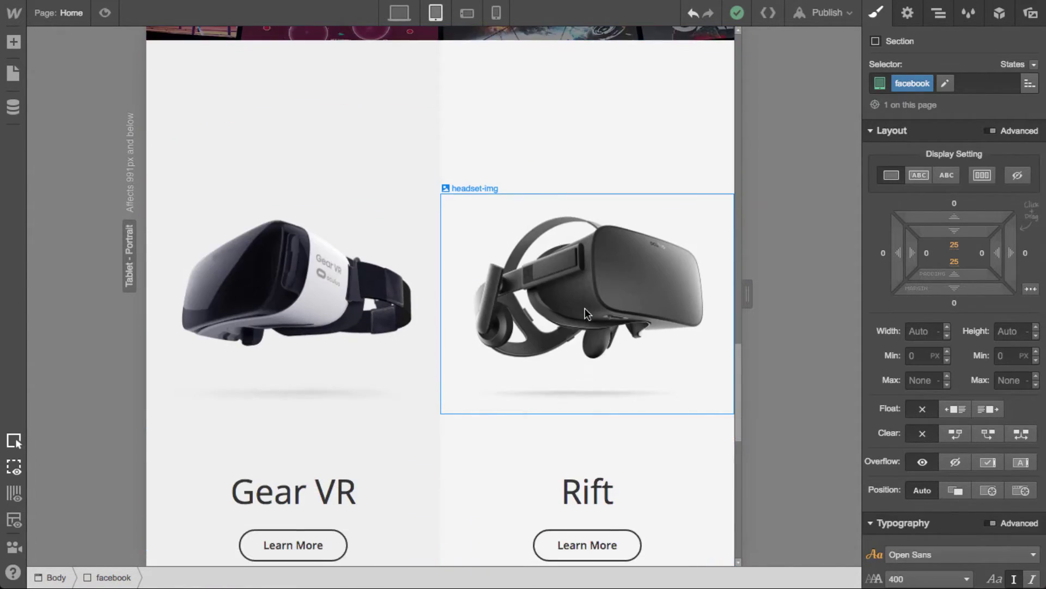
scroll(549, 263, "down", 4)
scroll(551, 267, "down", 3)
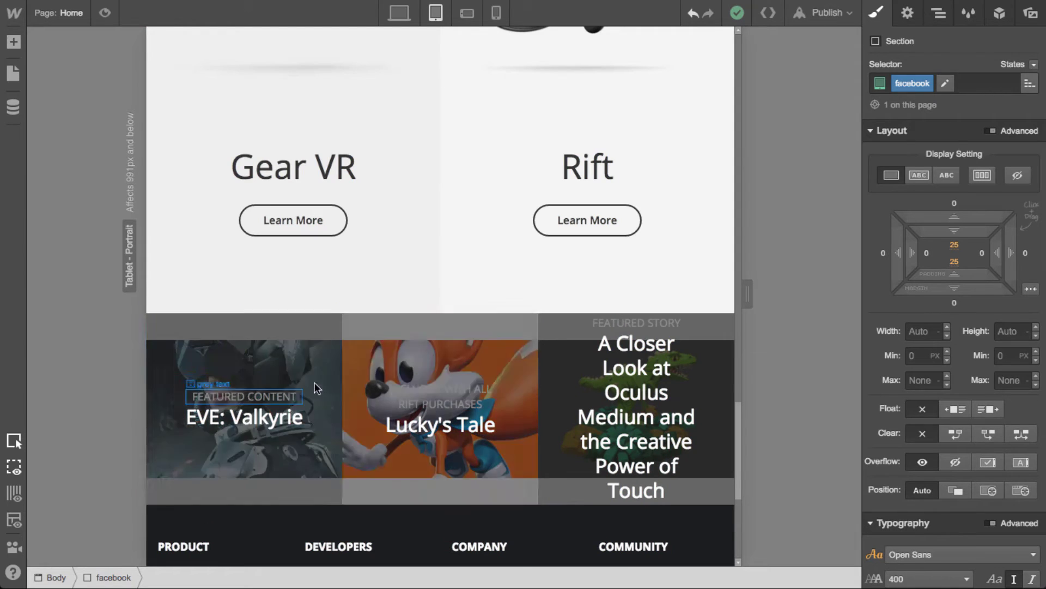
Try scaling the hp feature img class to 1.85 in the tablet view, and remove that transform override
left_click(312, 363)
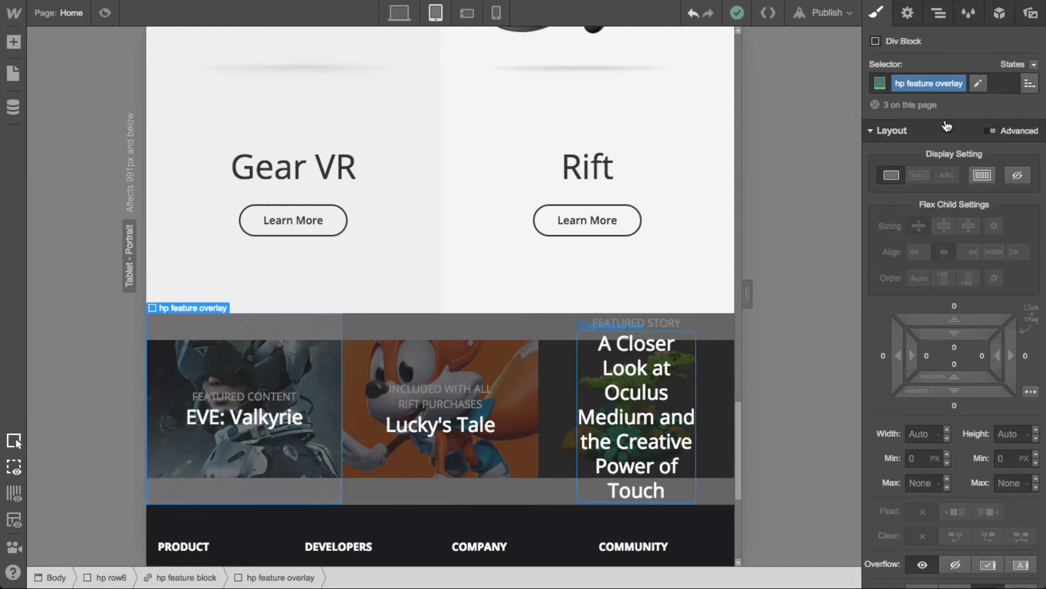
left_click(939, 13)
left_click(958, 390)
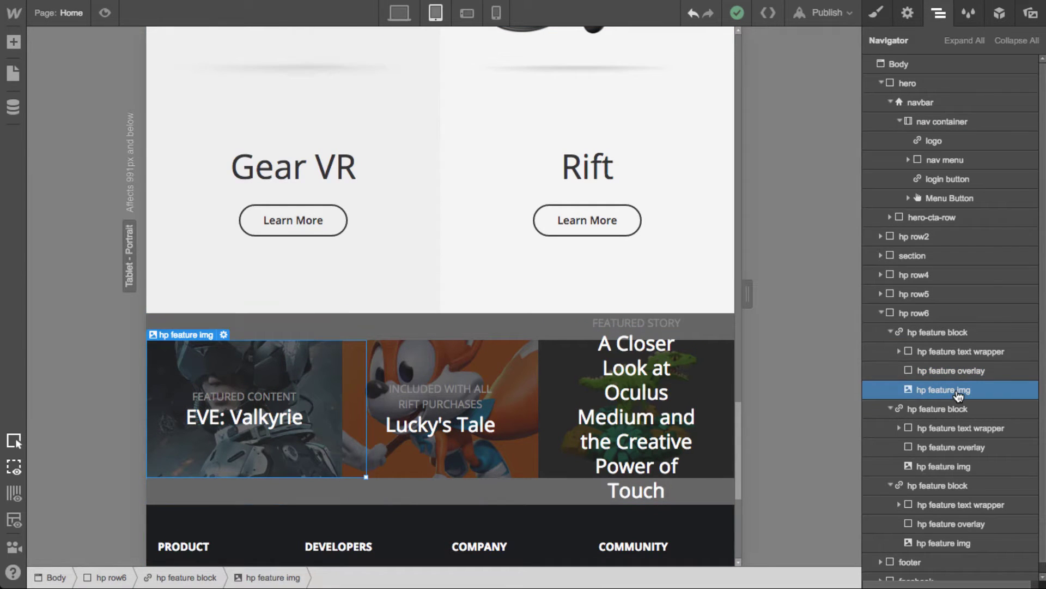
left_click(876, 13)
scroll(934, 406, "down", 7)
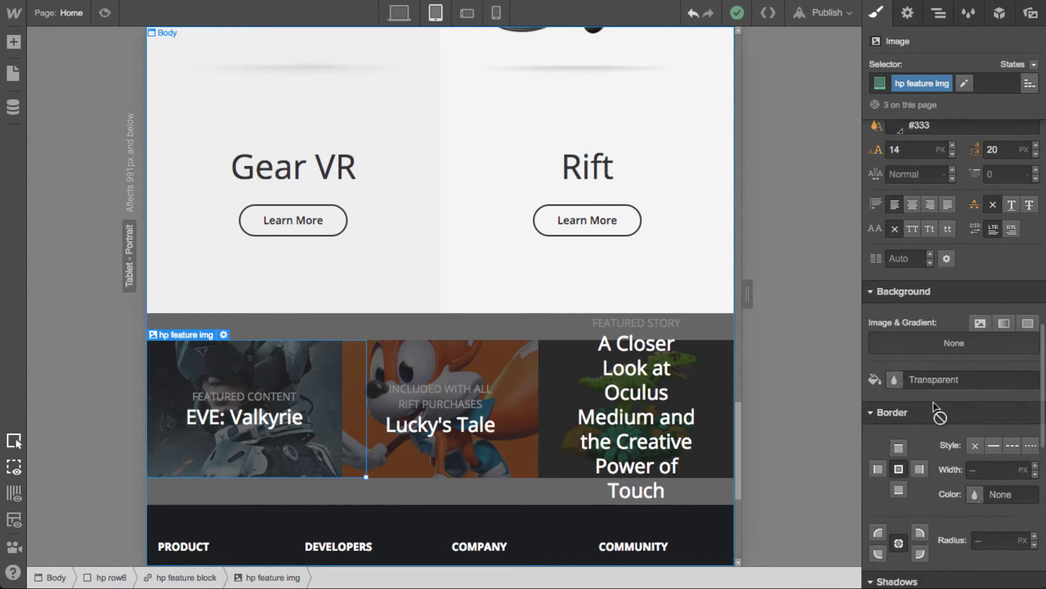
scroll(959, 429, "down", 3)
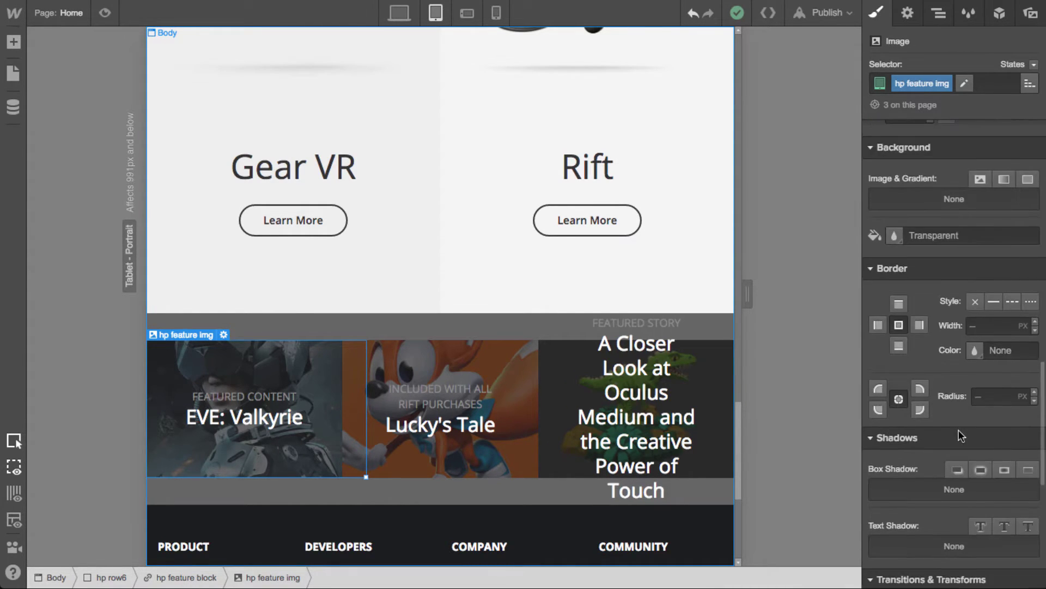
scroll(959, 429, "down", 8)
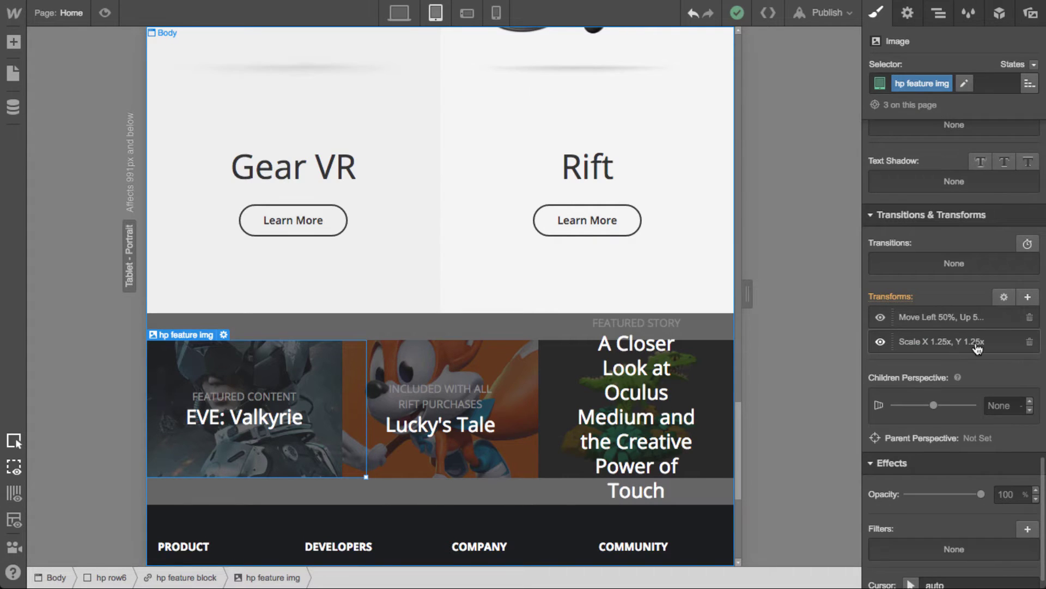
left_click(978, 342)
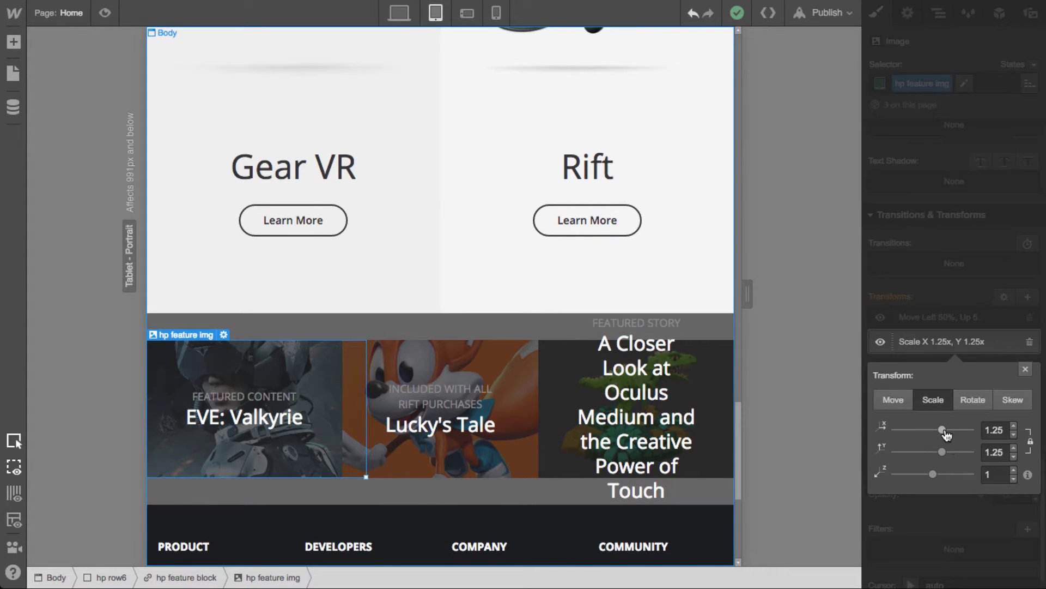
left_click_drag(946, 435, 969, 434)
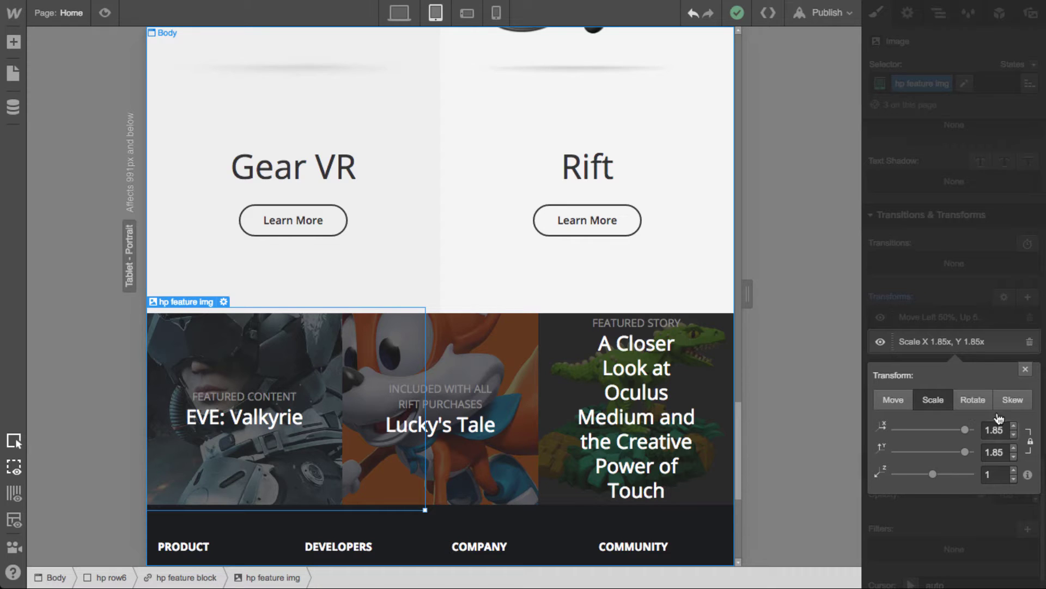
left_click(1025, 369)
left_click(890, 296)
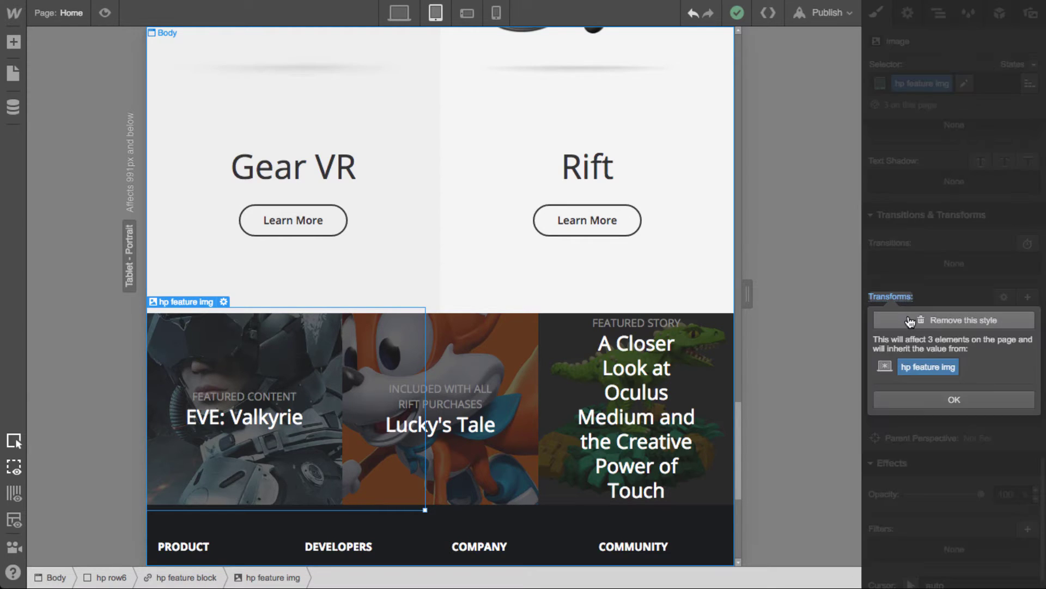
left_click(911, 321)
Return to the desktop view and add a div block inside the EVE: Valkyrie feature block, just before its image
left_click(399, 12)
scroll(252, 366, "down", 1)
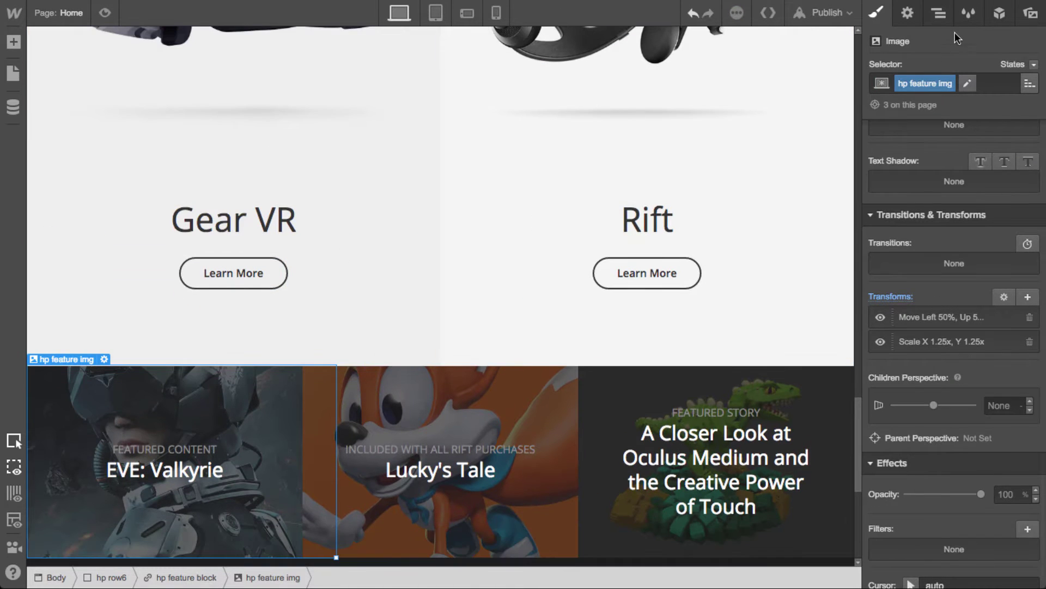
left_click(939, 15)
scroll(977, 398, "down", 1)
key("a")
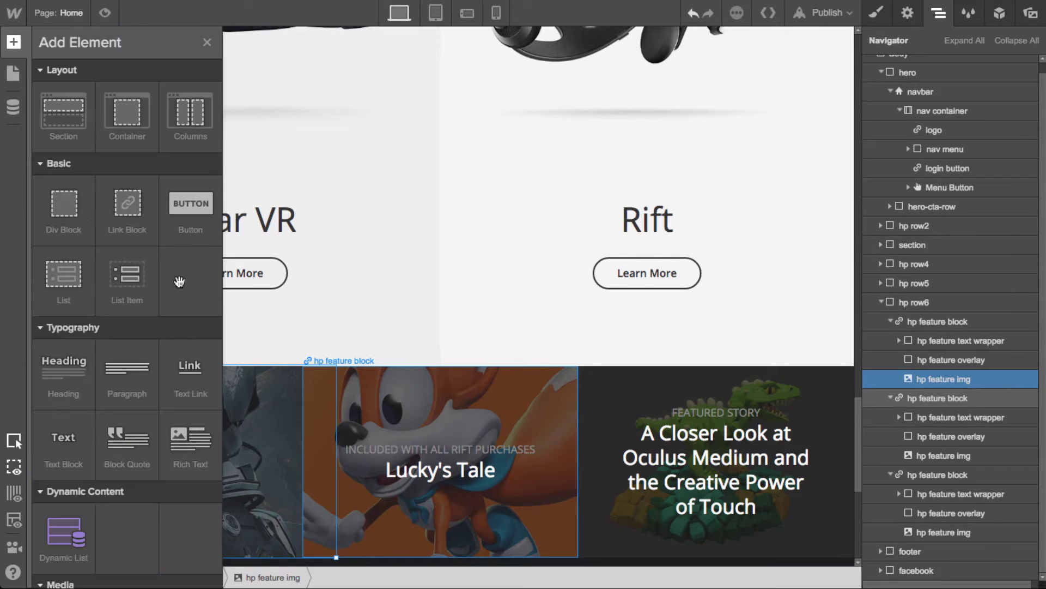
left_click_drag(68, 217, 981, 418)
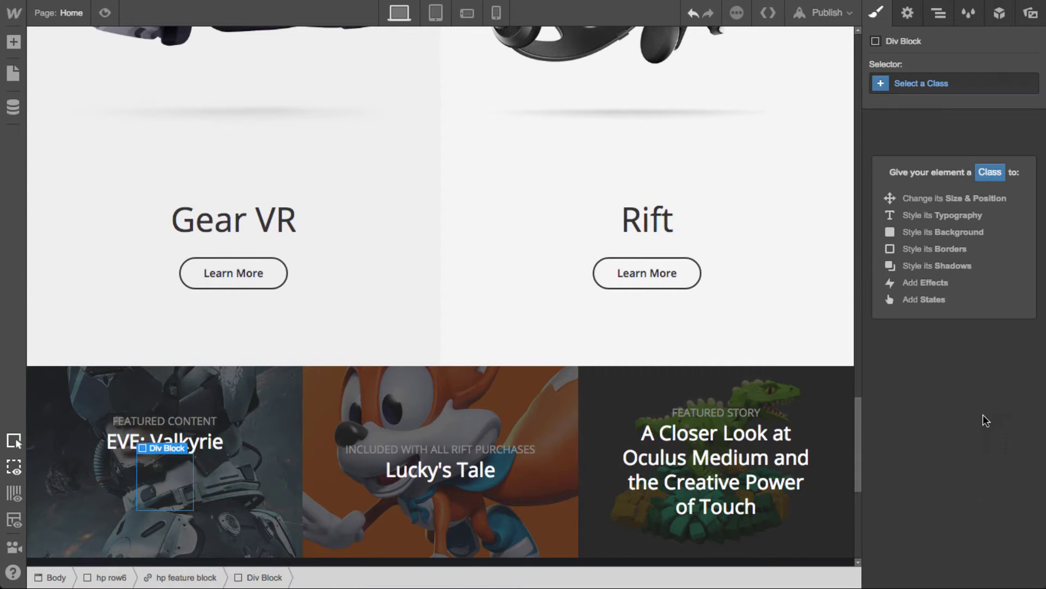
Delete the image element from the EVE: Valkyrie feature block
left_click(938, 13)
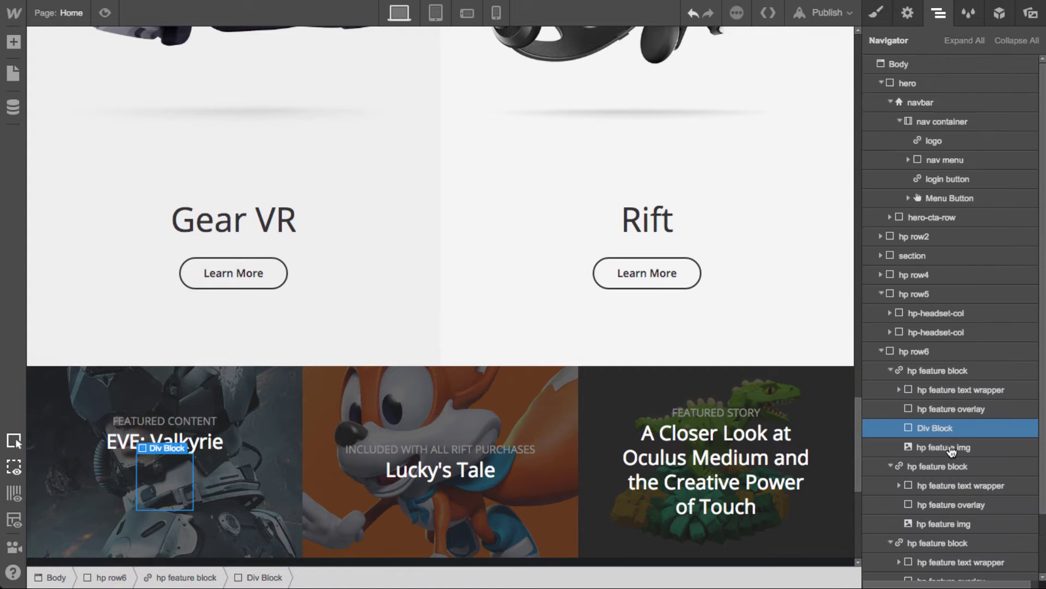
left_click(969, 447)
key("Delete")
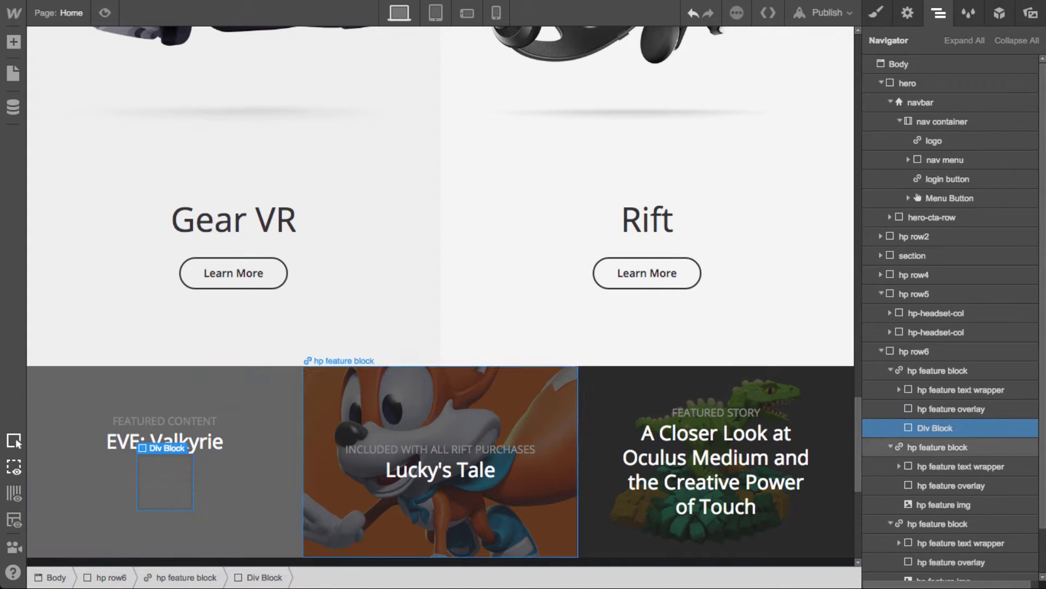
Give the new div block the hp feature img class with an additional combo class named eve
left_click(876, 13)
left_click(926, 84)
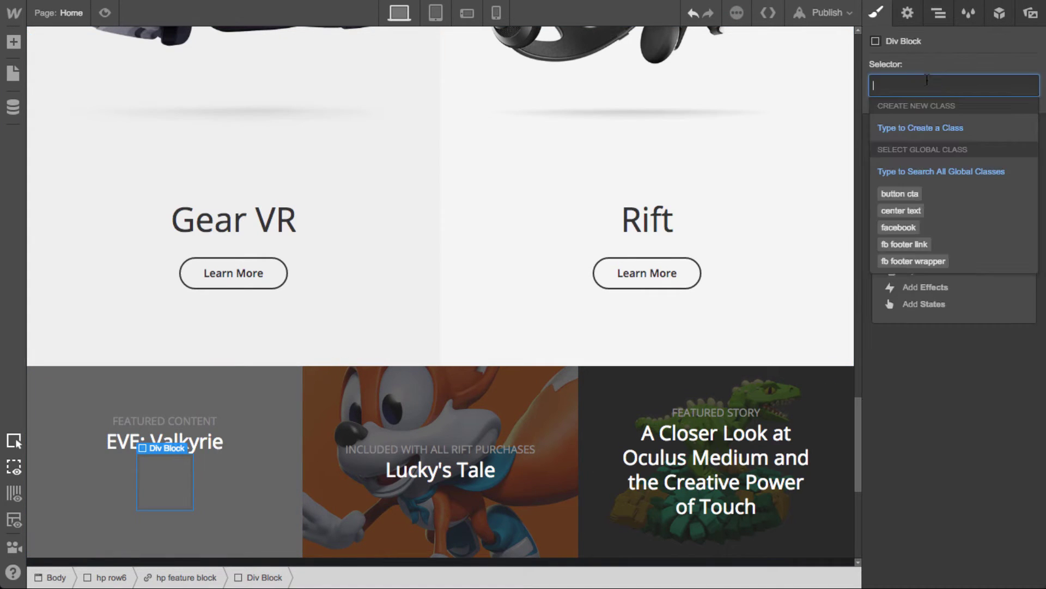
type("hp")
key("Return")
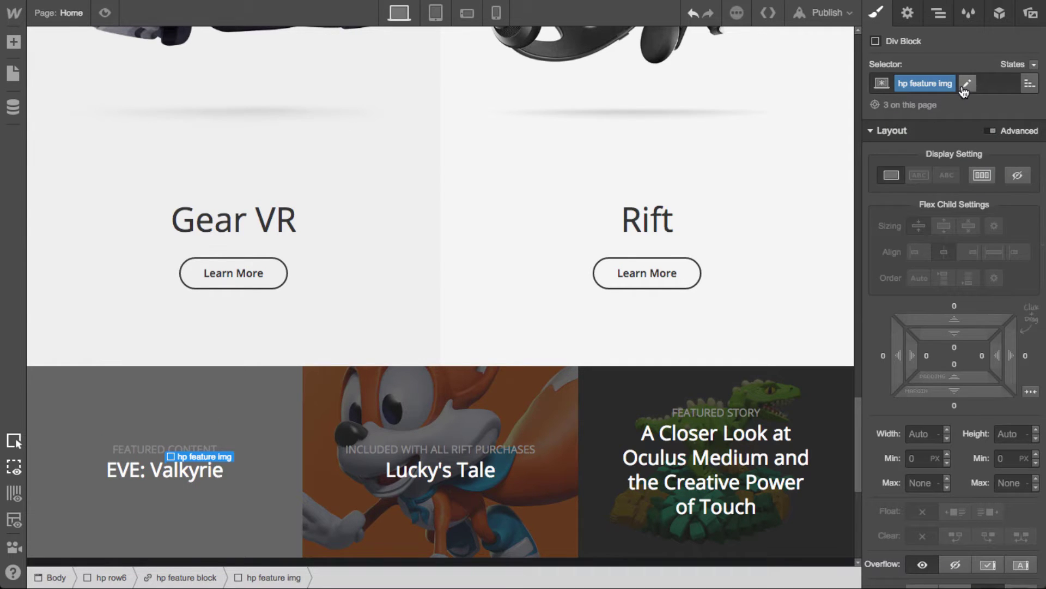
left_click(989, 83)
type("eve")
key("Return")
Set eve.jpg as the div's background image, sized to cover, centred and not repeating
scroll(958, 345, "down", 5)
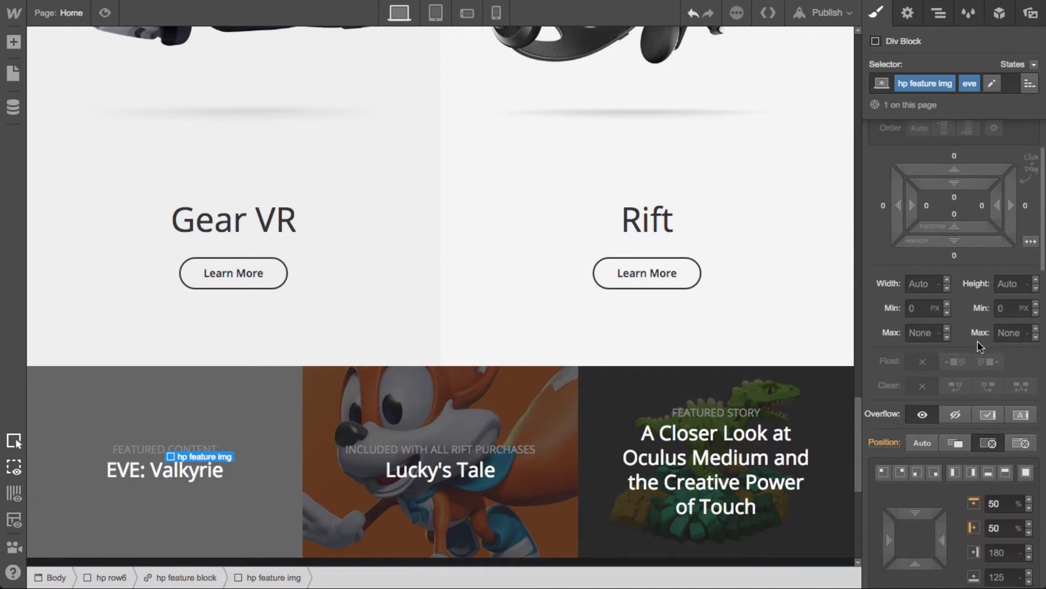
scroll(978, 340, "down", 10)
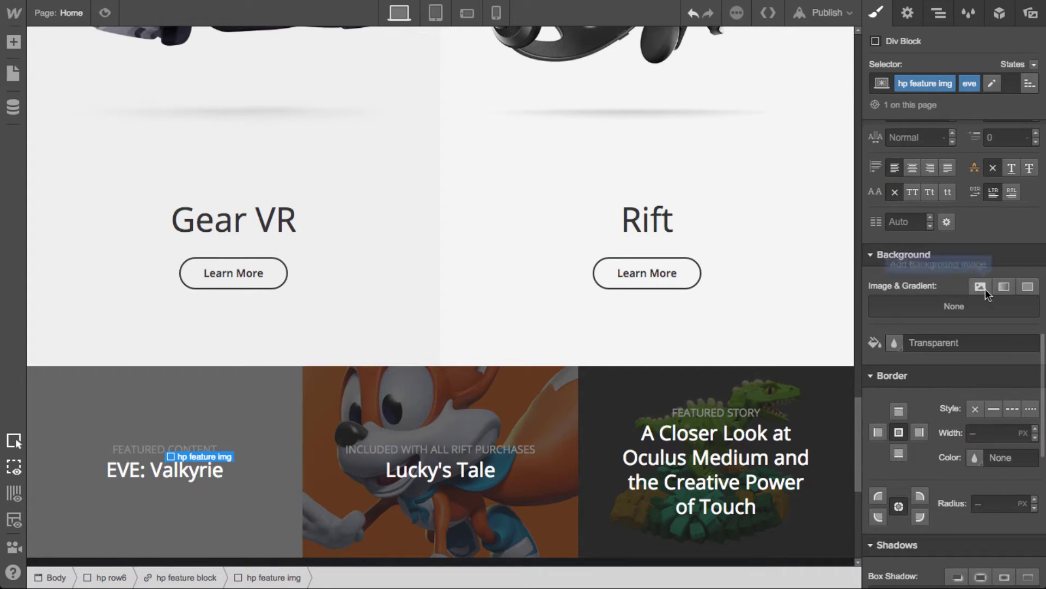
left_click(984, 288)
left_click(925, 168)
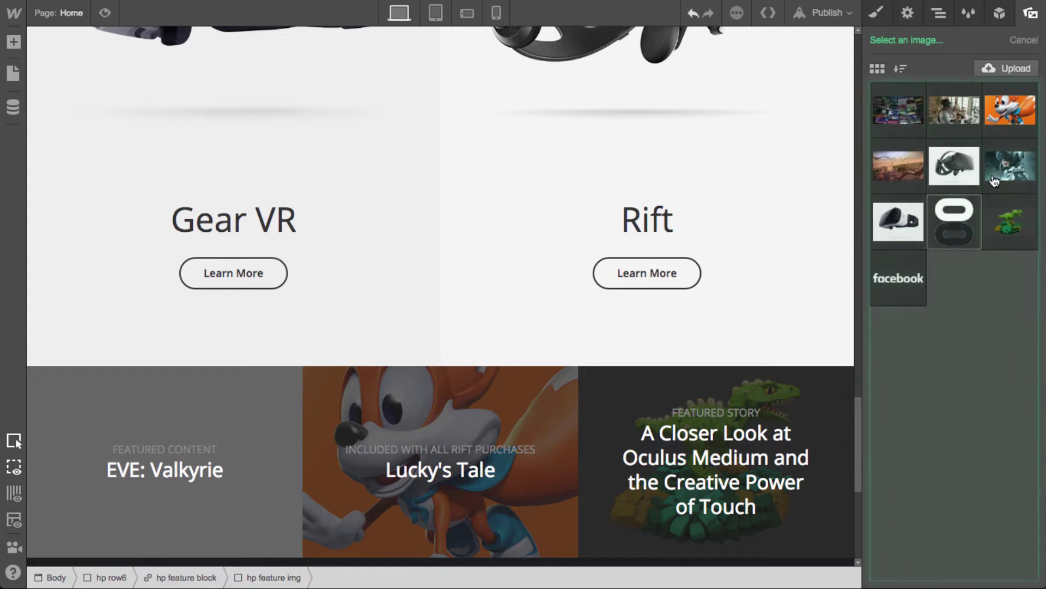
left_click(954, 105)
left_click(1017, 282)
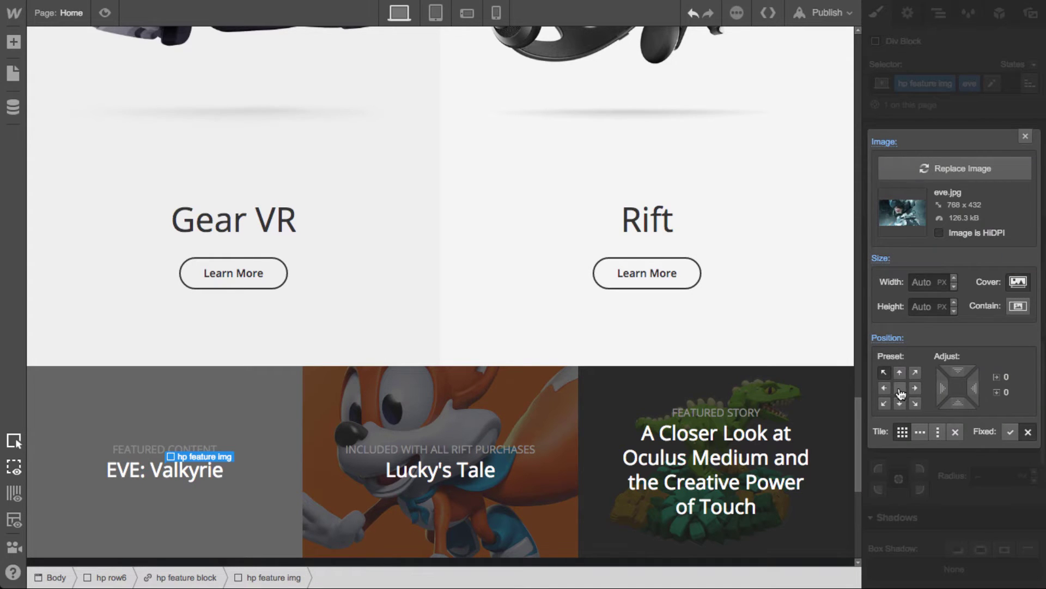
left_click(900, 388)
left_click(950, 432)
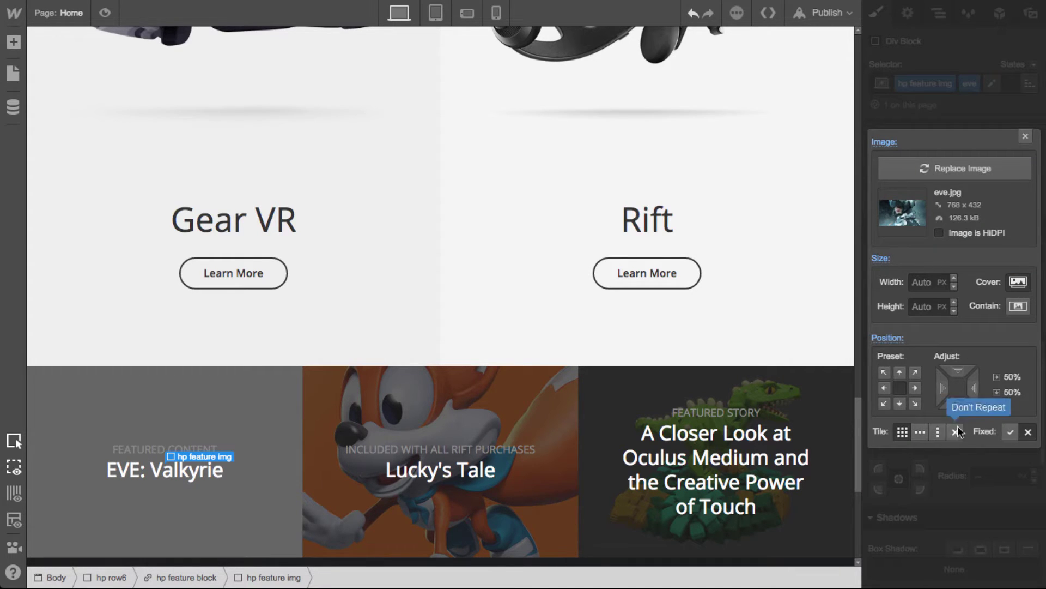
left_click(1025, 136)
Switch to the base hp feature img class and apply the full-cover preset to its absolute position
scroll(964, 431, "up", 10)
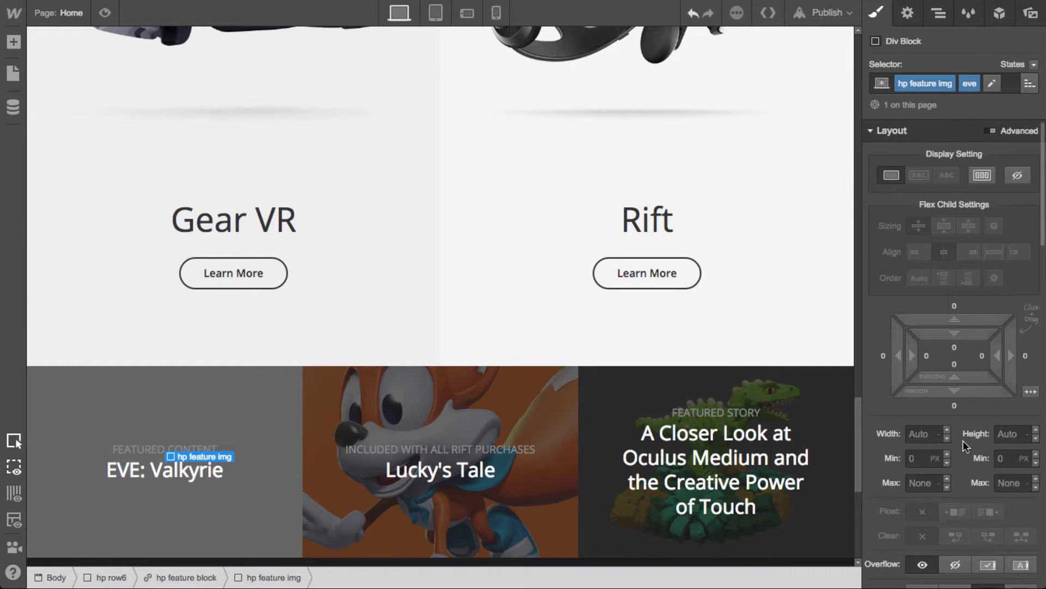
scroll(965, 439, "down", 5)
scroll(959, 447, "down", 4)
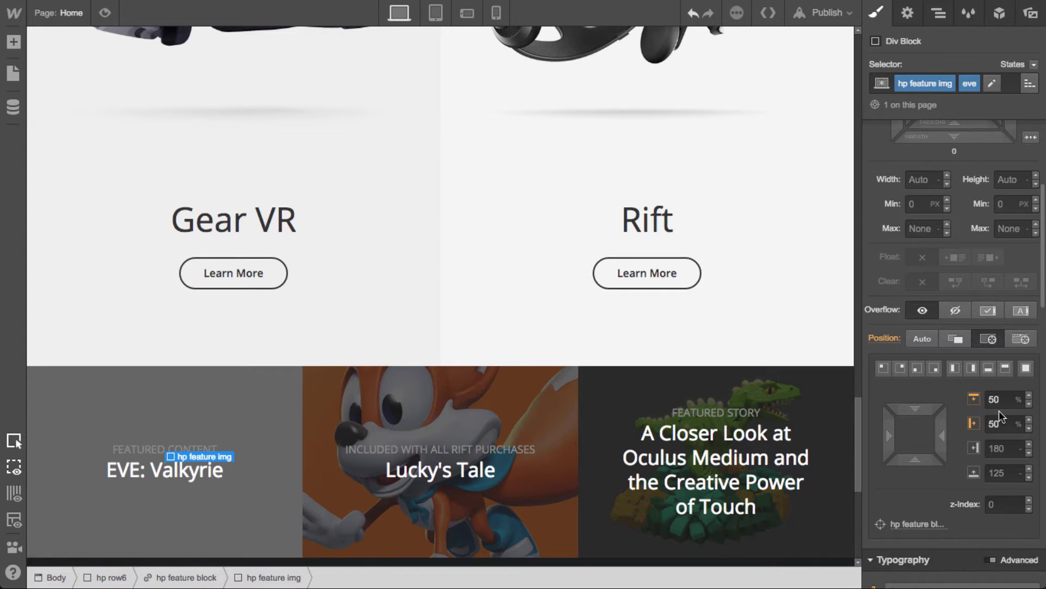
left_click(1029, 83)
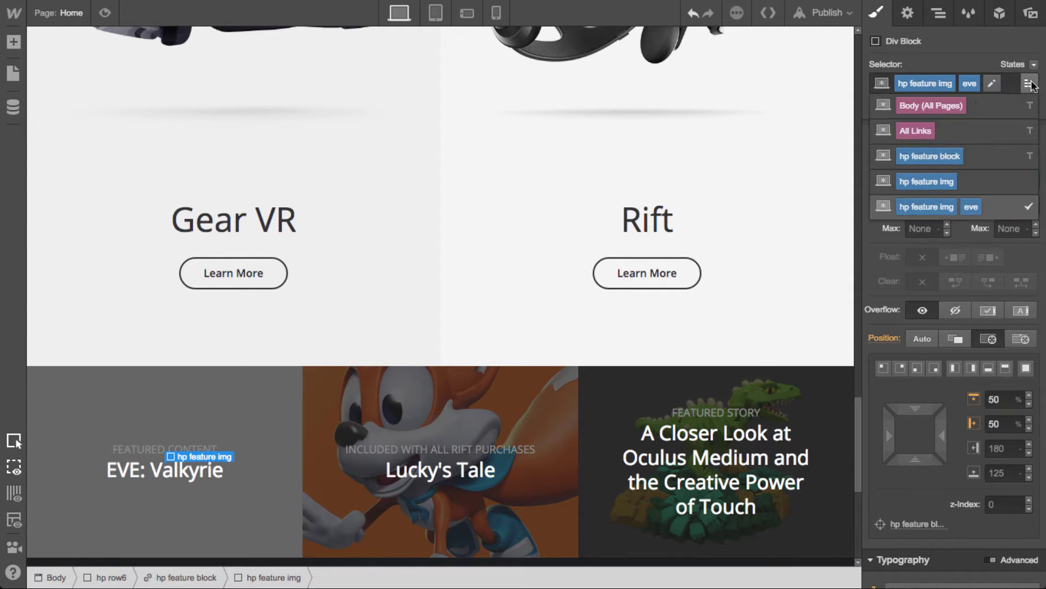
left_click(948, 181)
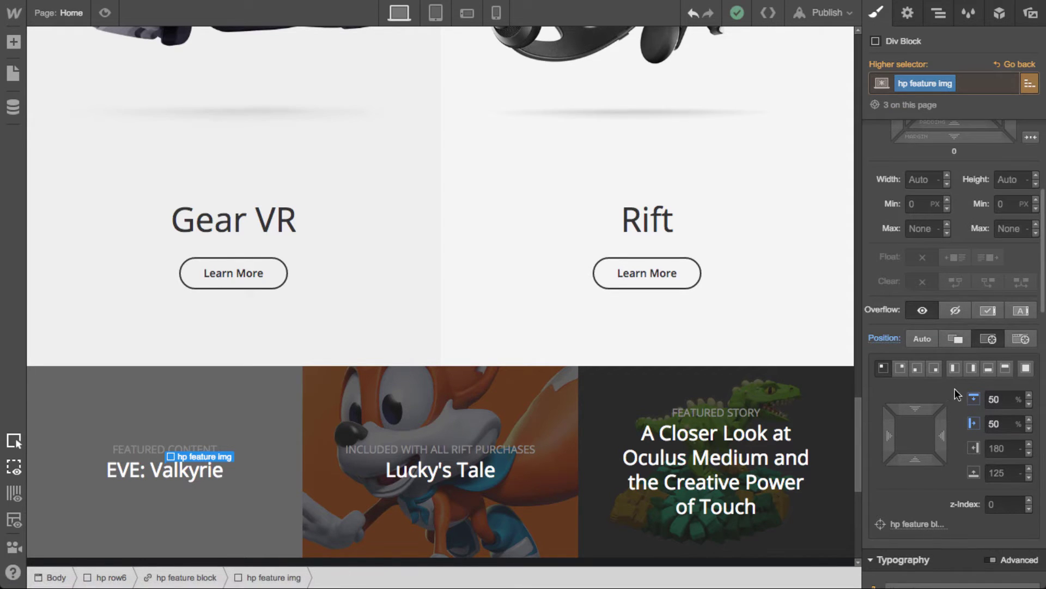
left_click(1026, 368)
Set all four position offsets of the hp feature img class to 0 px and delete its Move transform
left_click(1005, 399)
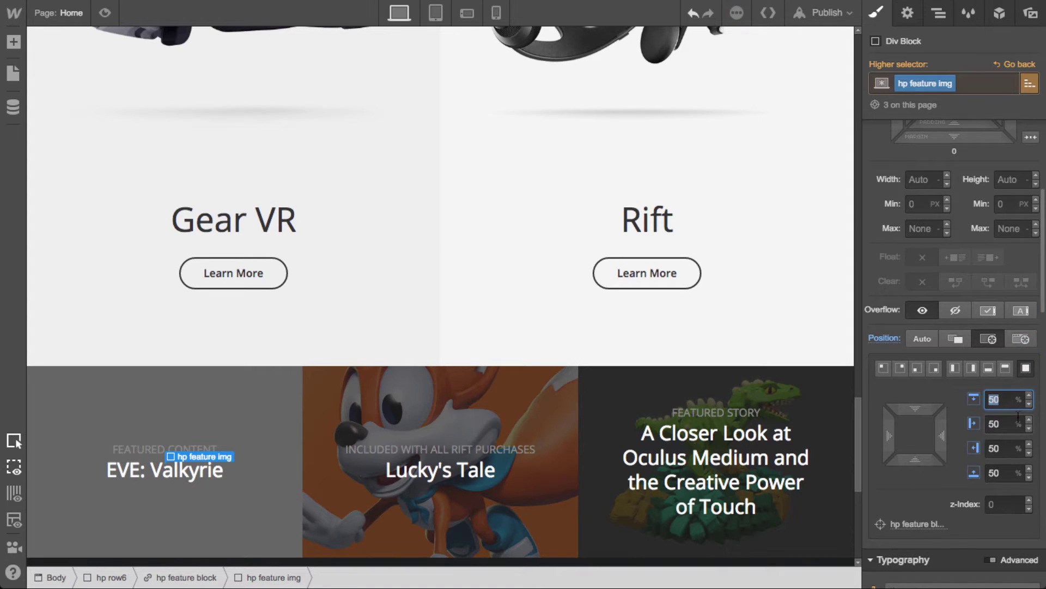
type("0")
key("Tab")
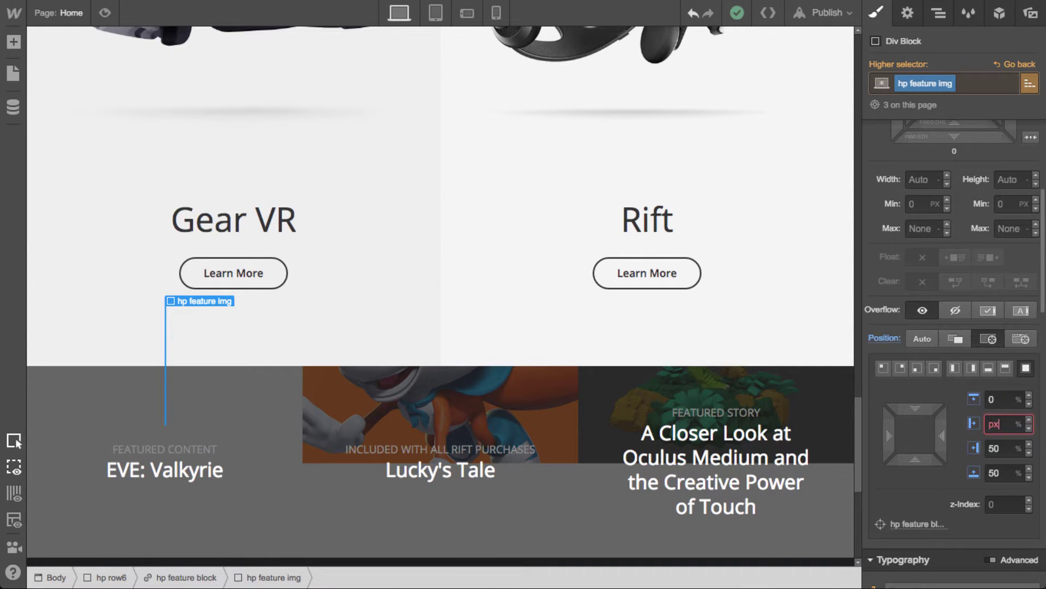
left_click(1003, 399)
type("0px")
key("Tab")
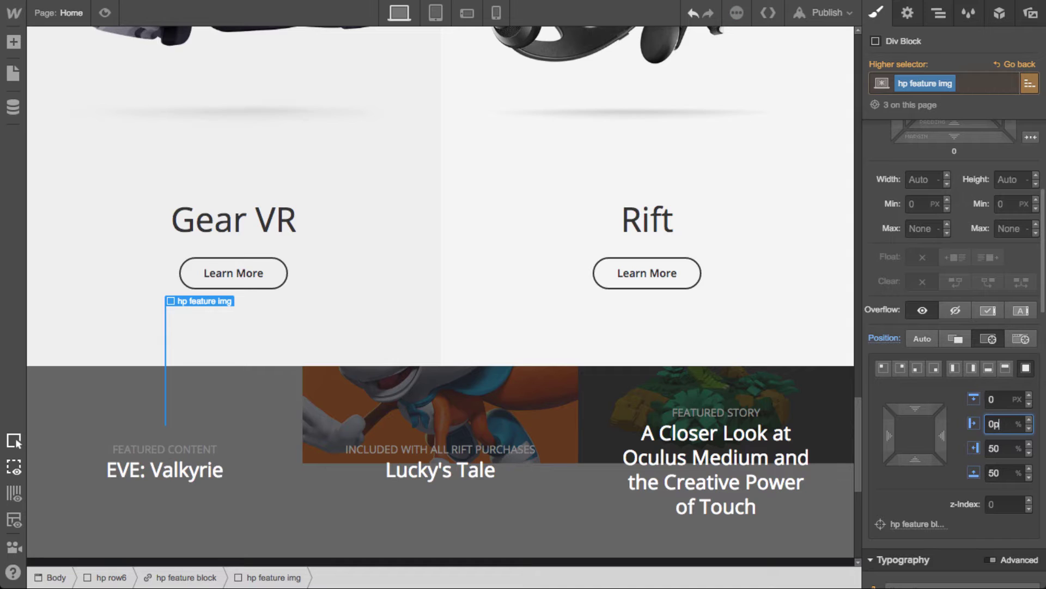
type("0px")
key("Tab")
type("0px")
key("Tab")
type("0")
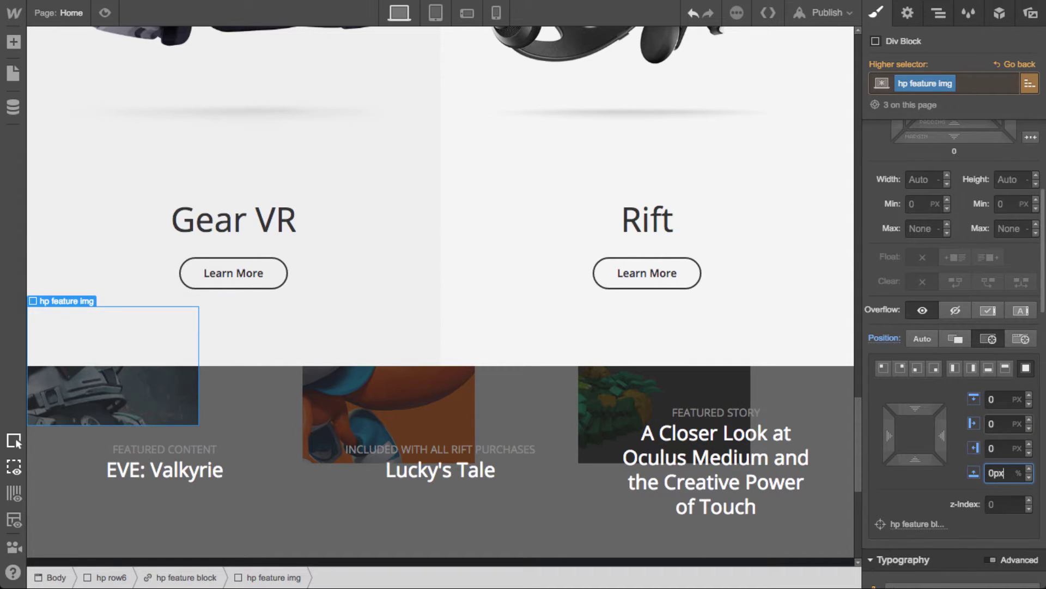
key("Return")
scroll(999, 455, "down", 12)
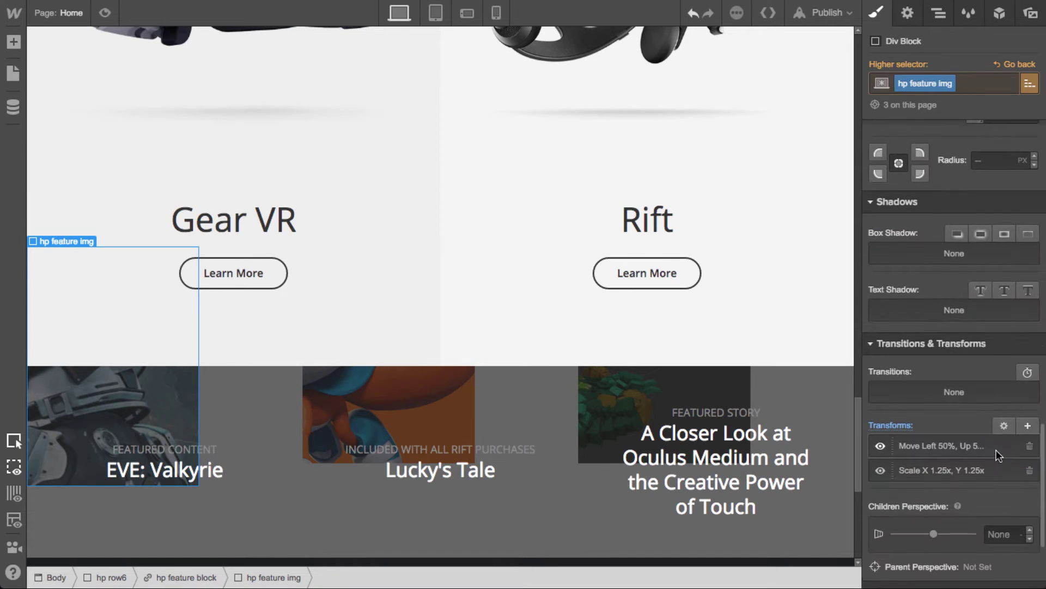
left_click(1030, 446)
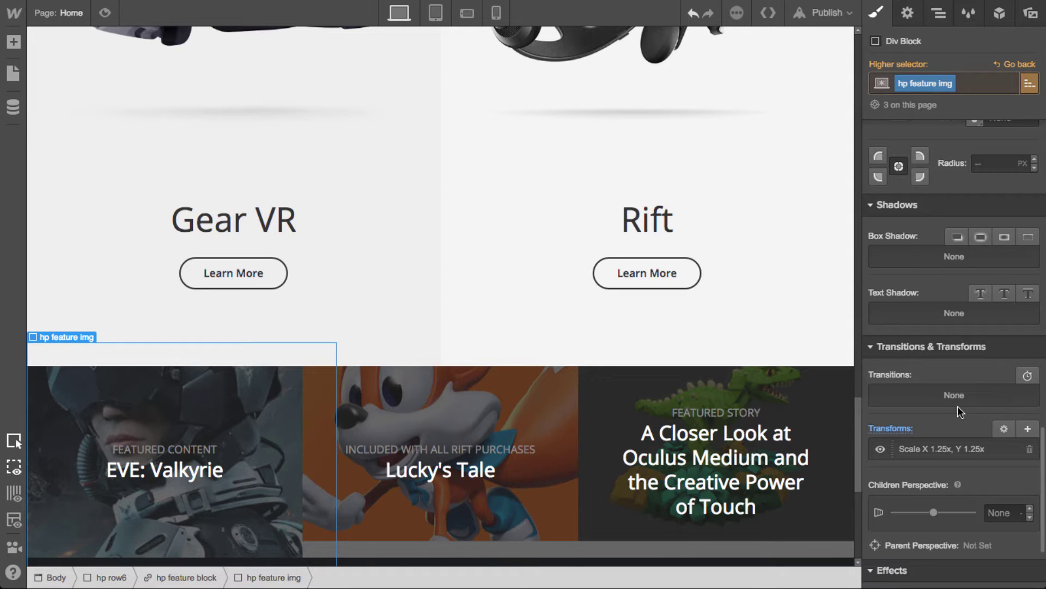
Replace the image in the Lucky's Tale feature block with a copy of the EVE background div
left_click(938, 16)
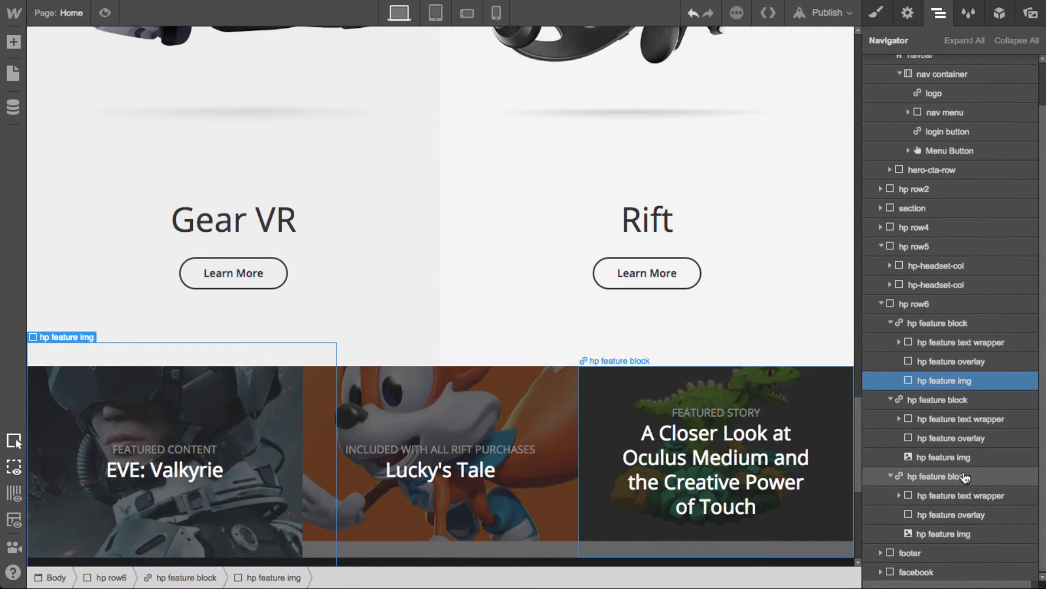
left_click(965, 448)
left_click(948, 429)
left_click(948, 450)
key("ctrl+v")
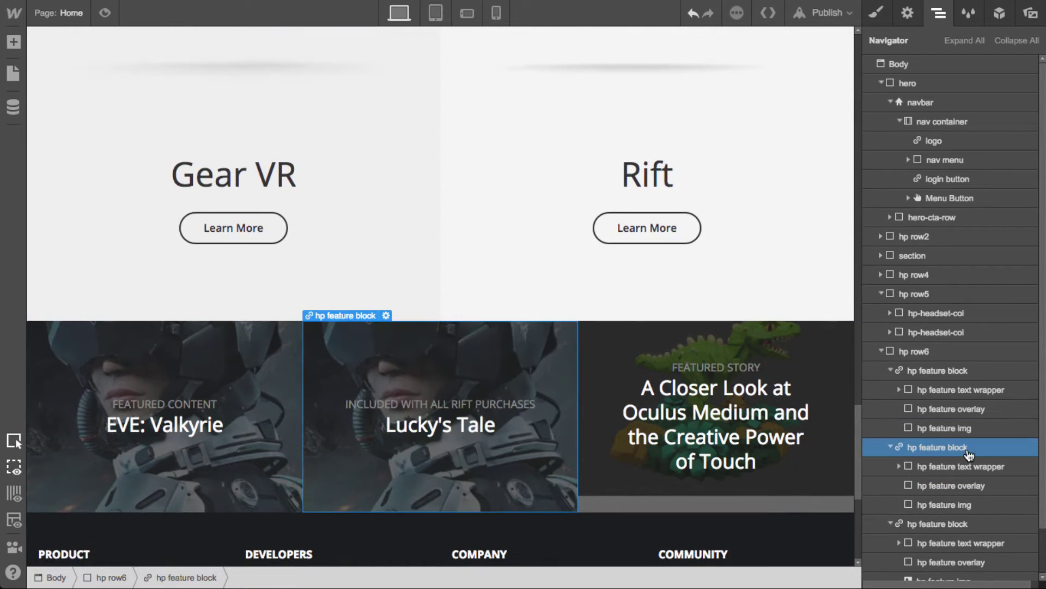
Paste the EVE background div into the third feature block and delete that block's original image
left_click(921, 523)
key("ctrl+v")
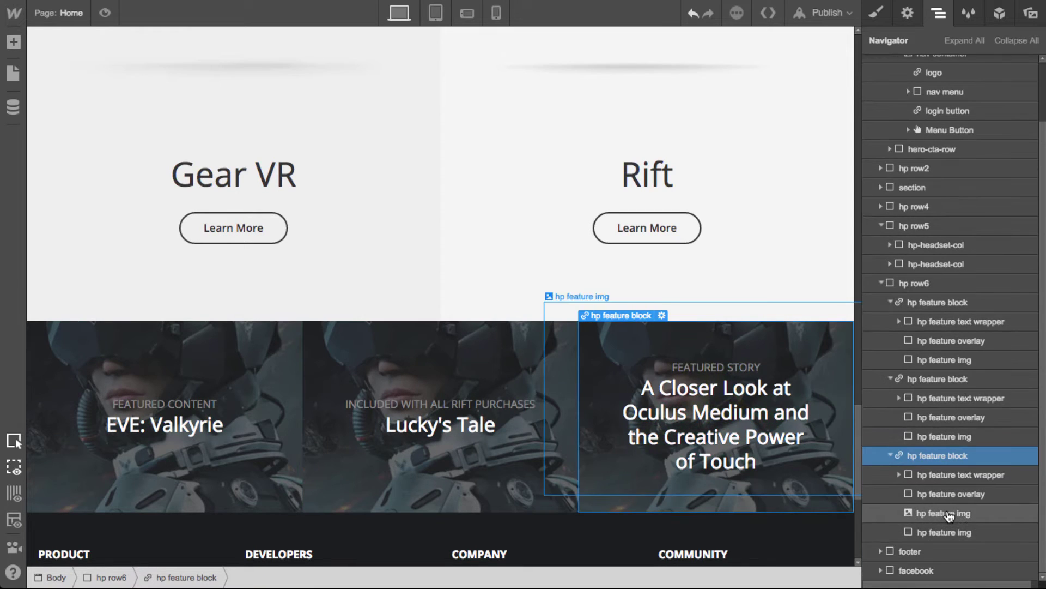
left_click(951, 513)
key("Delete")
Replace the eve combo class on the Lucky's Tale block's background div with a new combo class named lucky
left_click(951, 456)
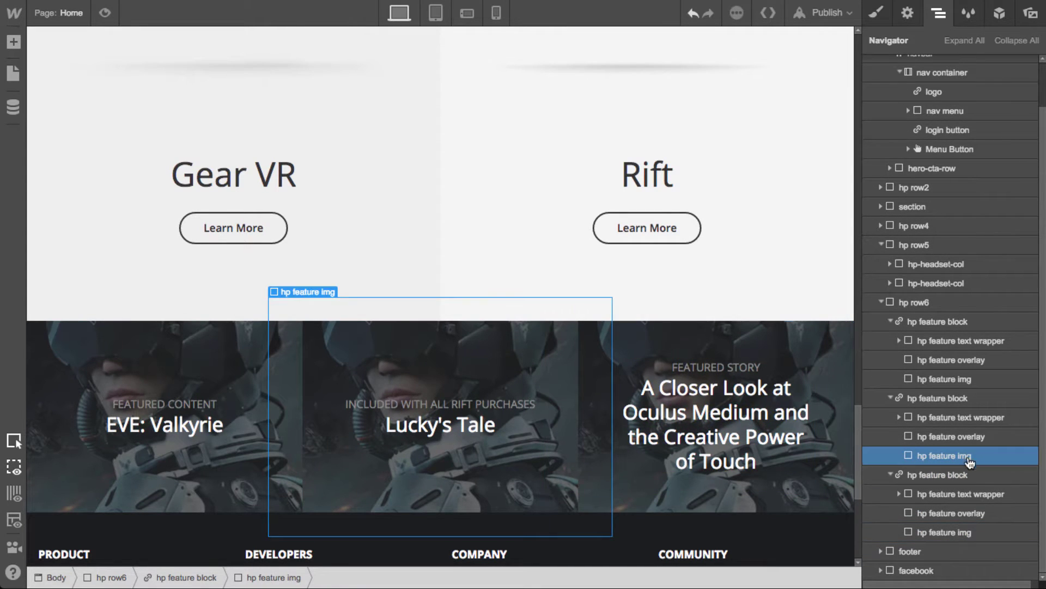
key("s")
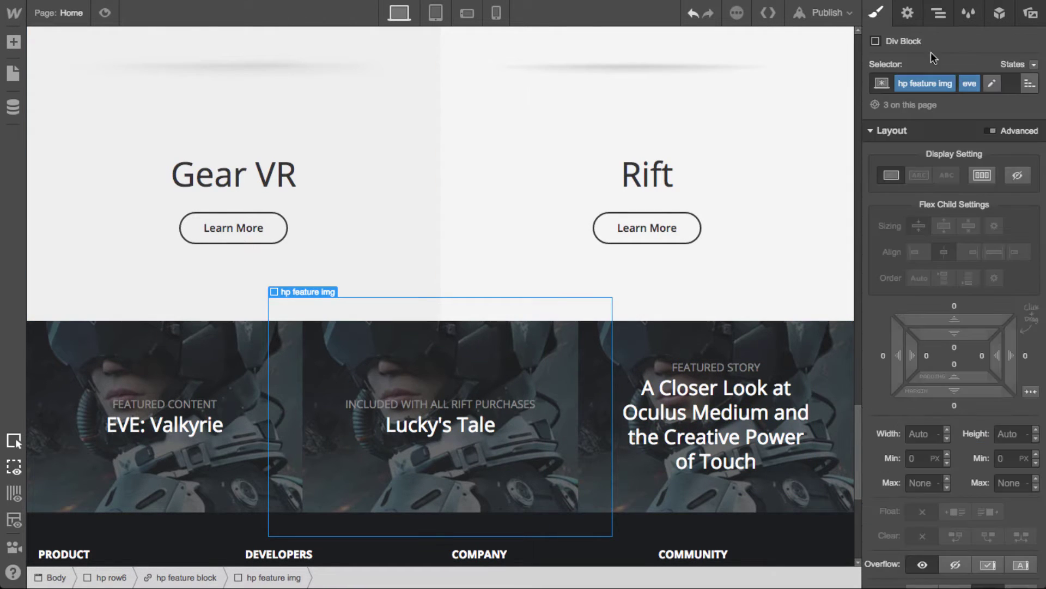
left_click(969, 83)
left_click(948, 86)
left_click(945, 126)
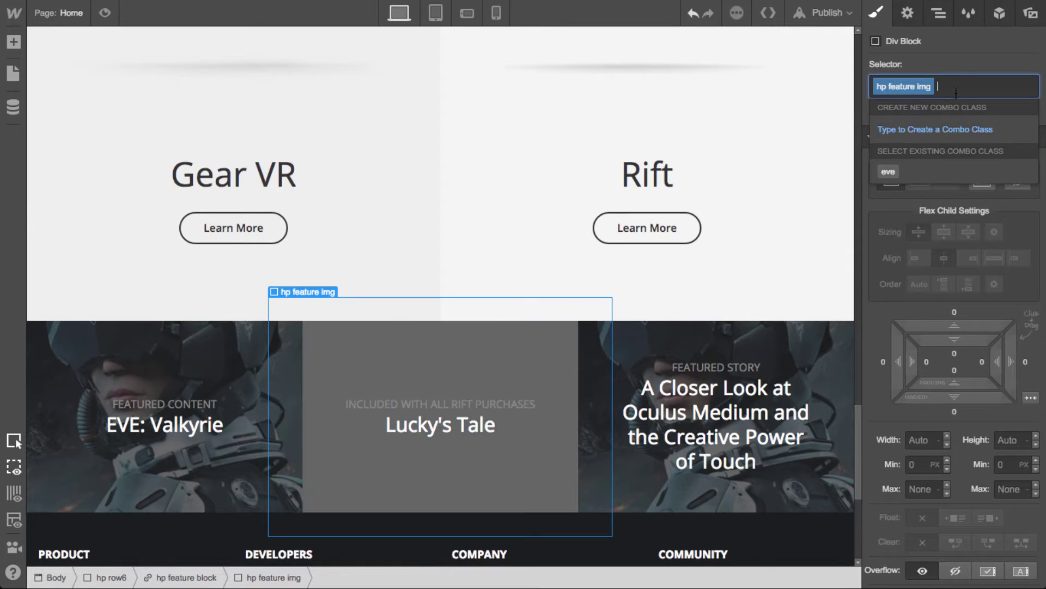
type("lucky")
key("Return")
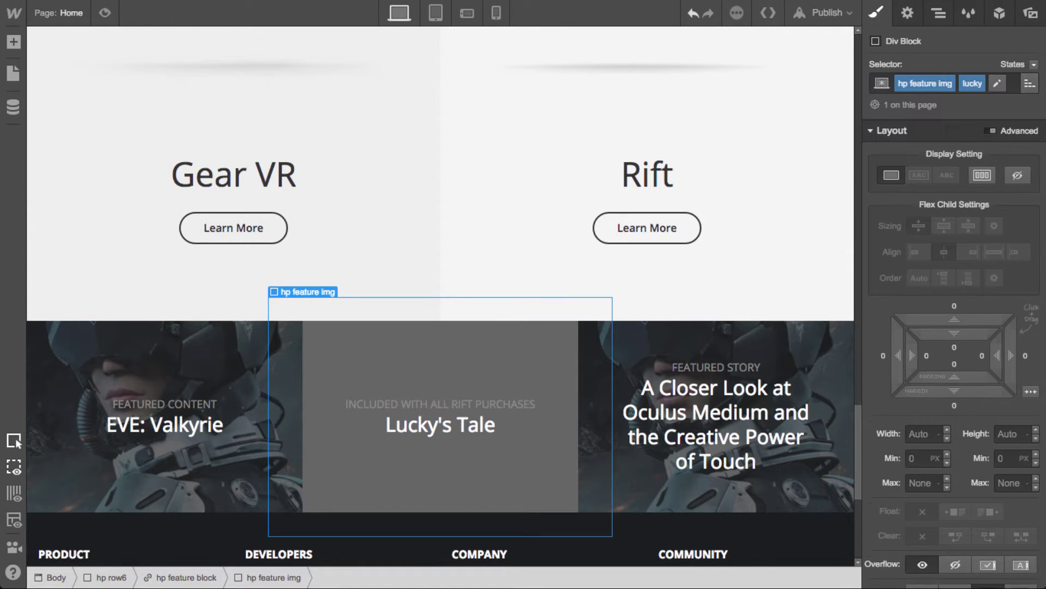
Add luckys-tale.jpg as the lucky class's background image and turn off its tiling
scroll(976, 354, "down", 15)
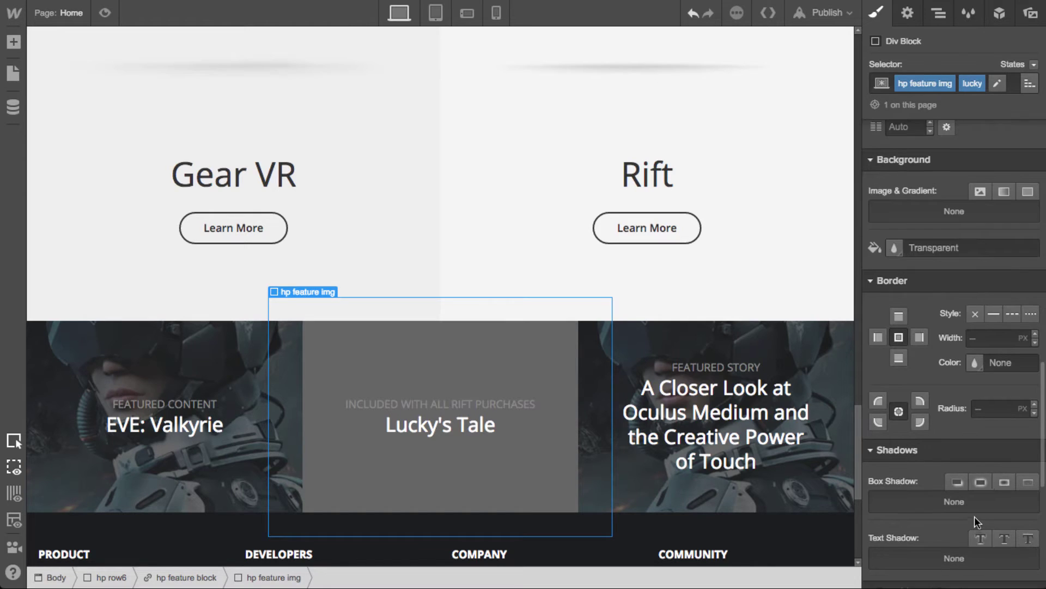
left_click(980, 200)
left_click(960, 288)
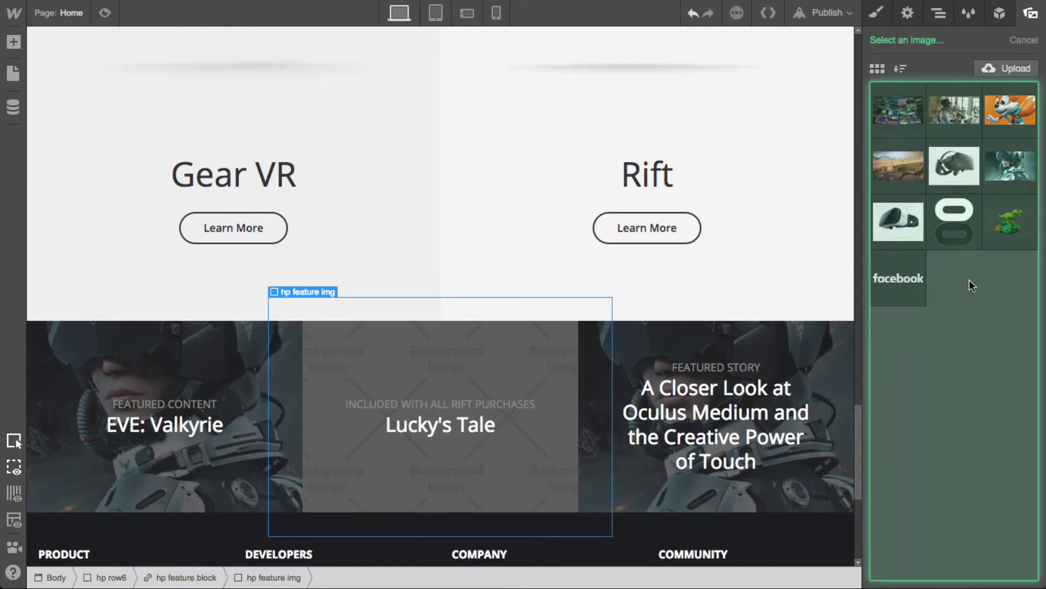
left_click(1007, 119)
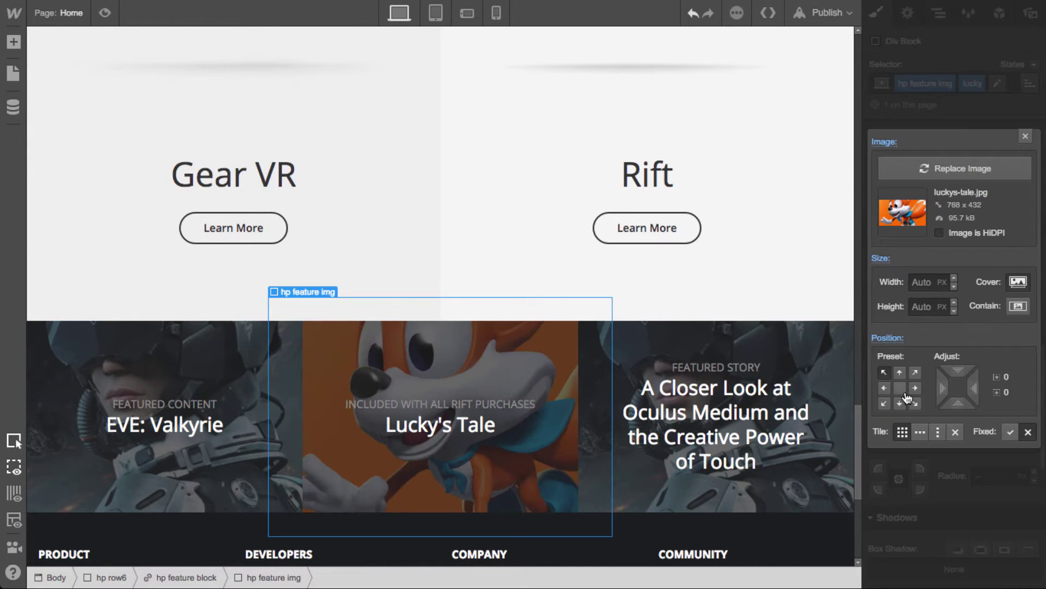
left_click(957, 432)
left_click(1025, 135)
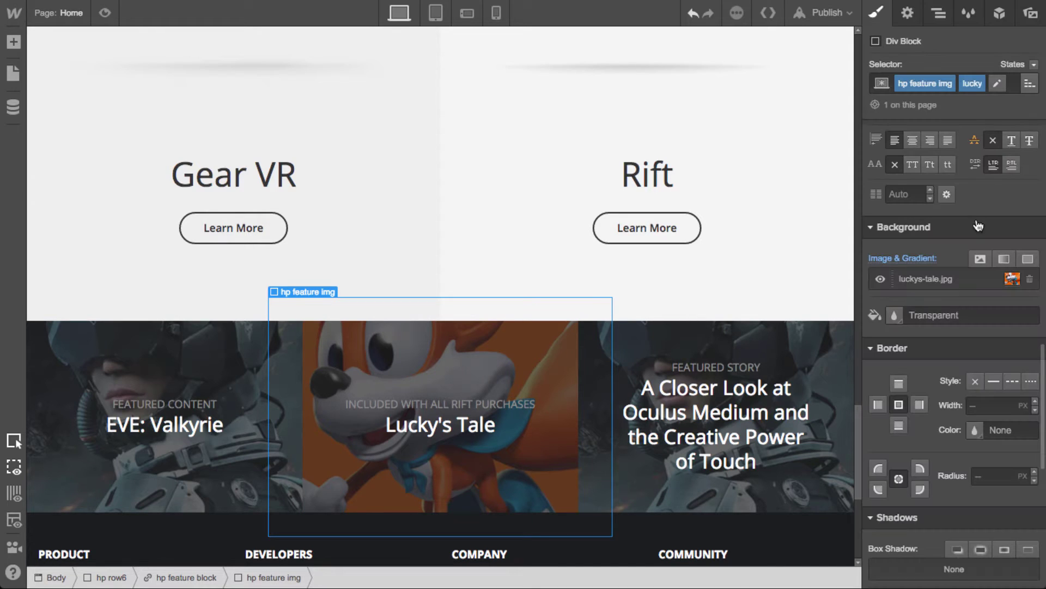
Remove the eve combo class from the hp feature img div in the third feature block
left_click(937, 12)
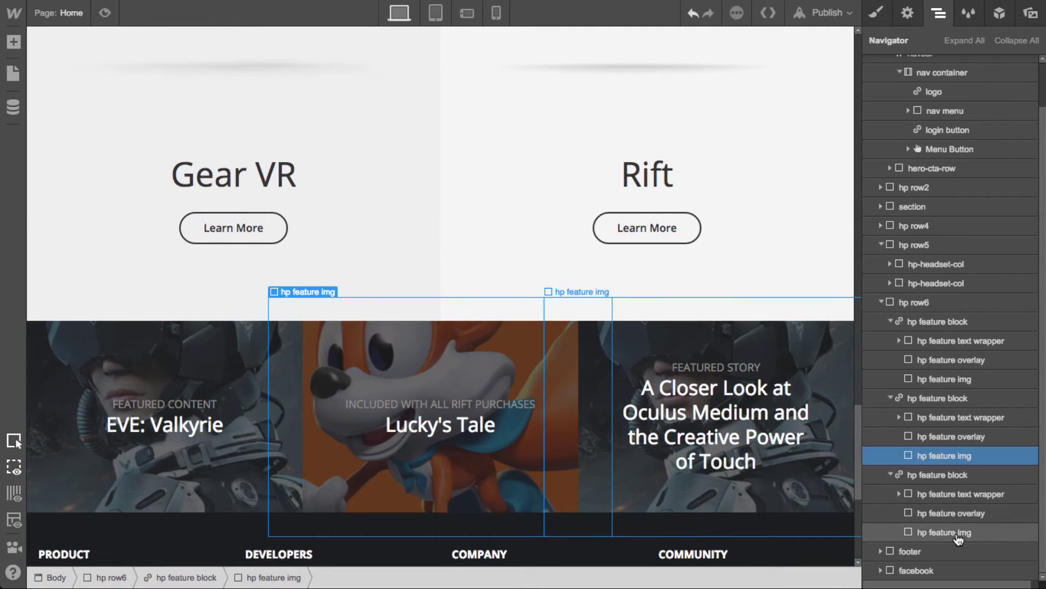
left_click(958, 532)
left_click(875, 13)
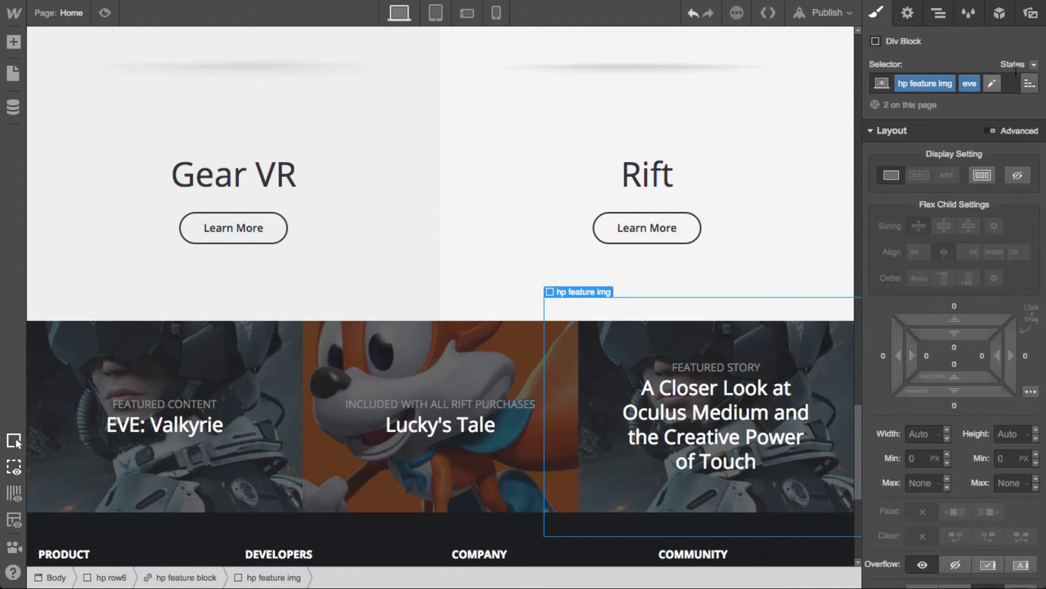
left_click(958, 88)
key("Escape")
left_click(951, 87)
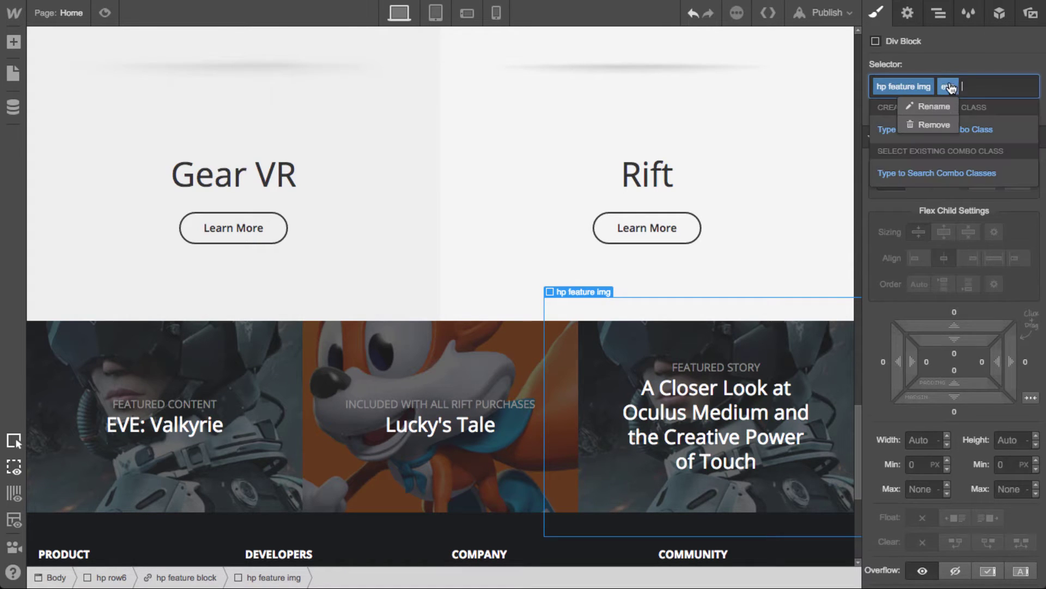
left_click(943, 126)
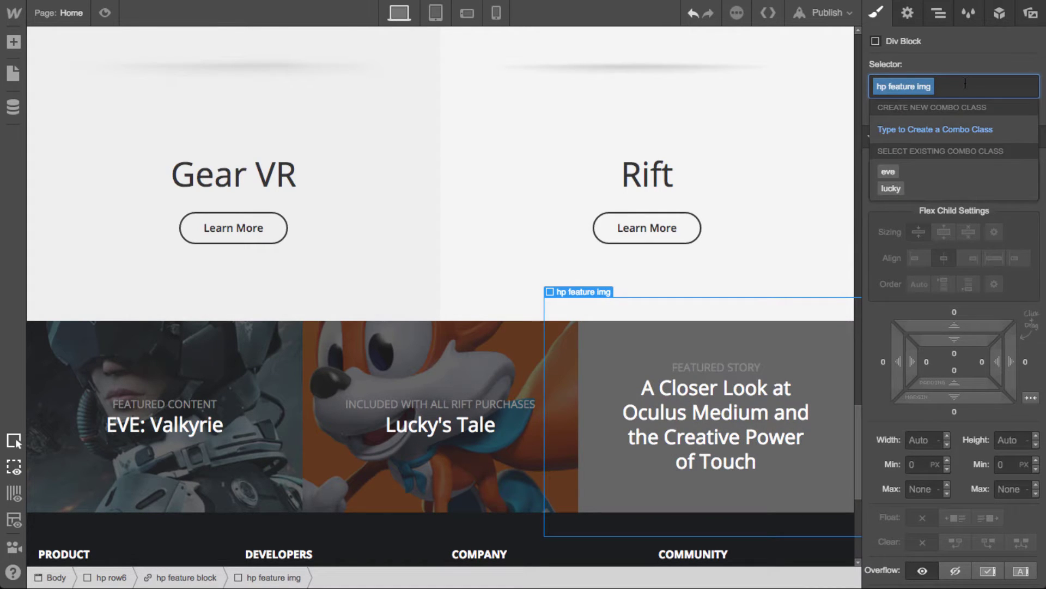
Add the combo class "story" to the Featured Story block's hp feature img and set closer-look.jpg as its background image
type("story")
key("Return")
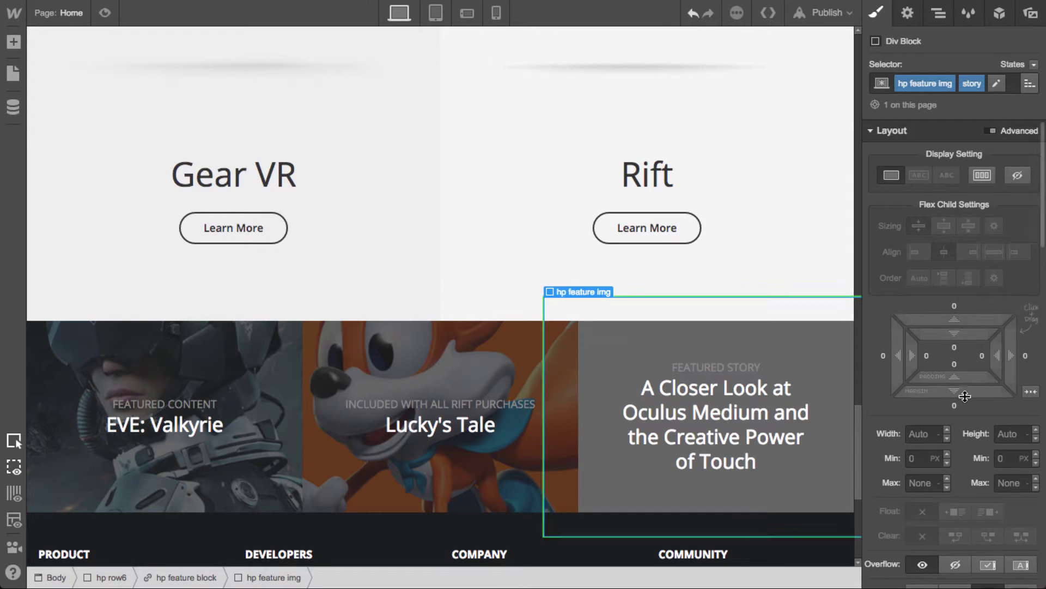
scroll(976, 420, "down", 5)
scroll(976, 419, "down", 10)
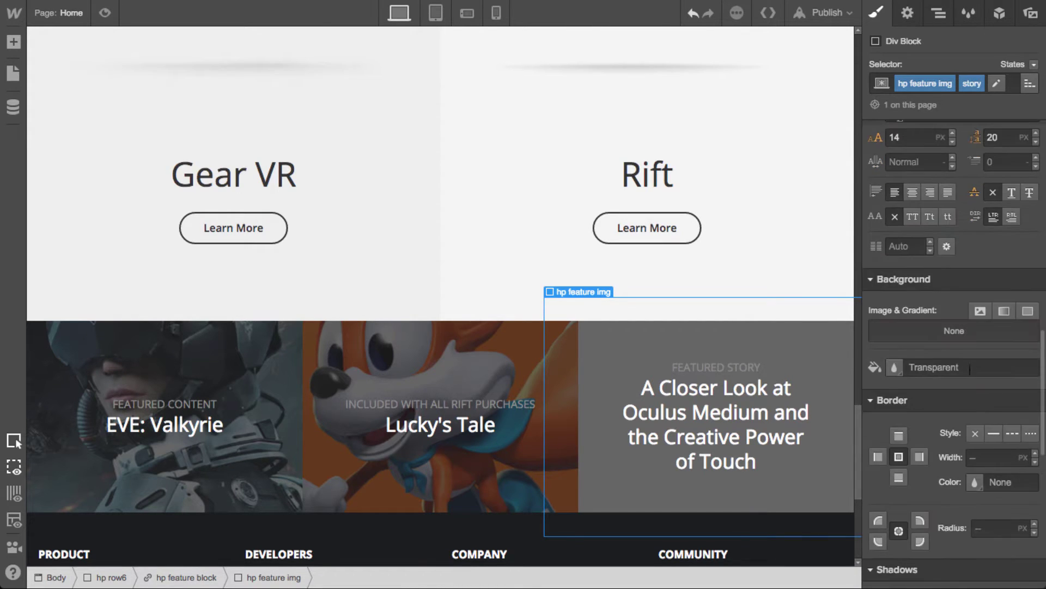
left_click(974, 311)
left_click(919, 170)
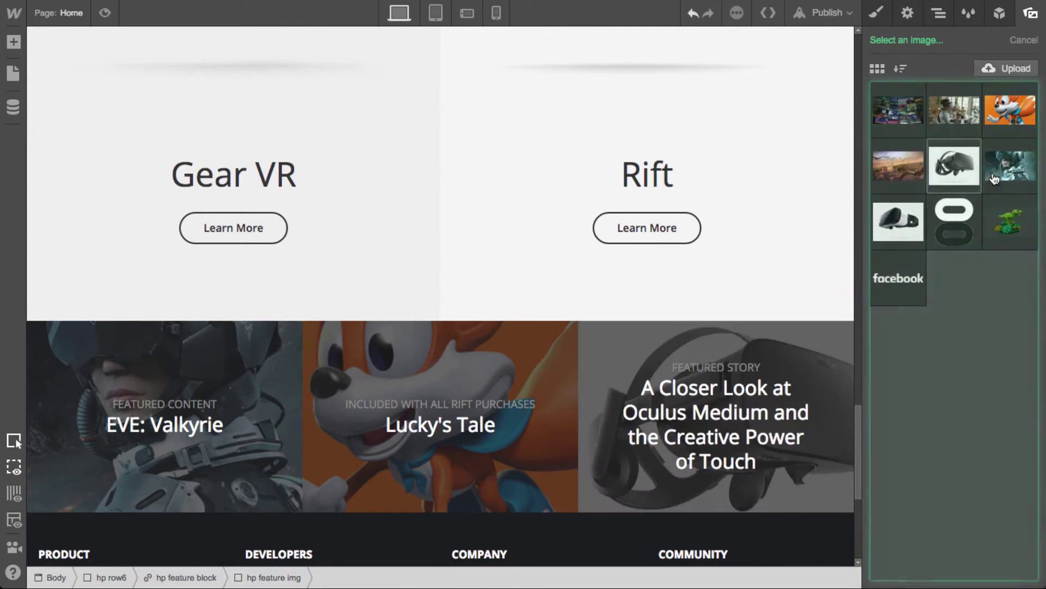
left_click(1010, 226)
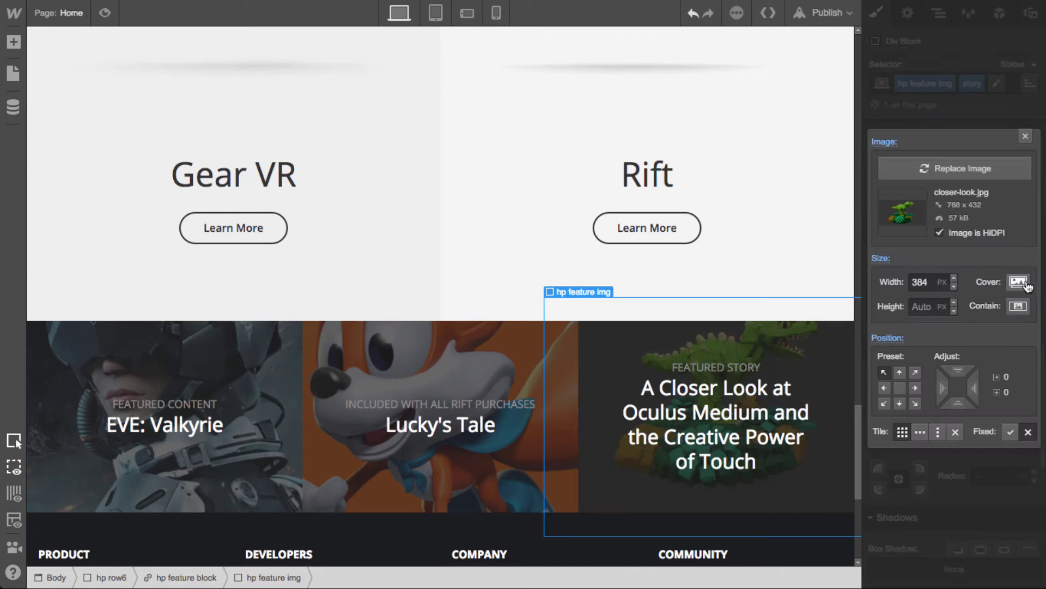
left_click(1026, 137)
Preview the feature blocks' hover effect and remove the Move transform from the Hover Over step of the hp feature block interaction
left_click(105, 13)
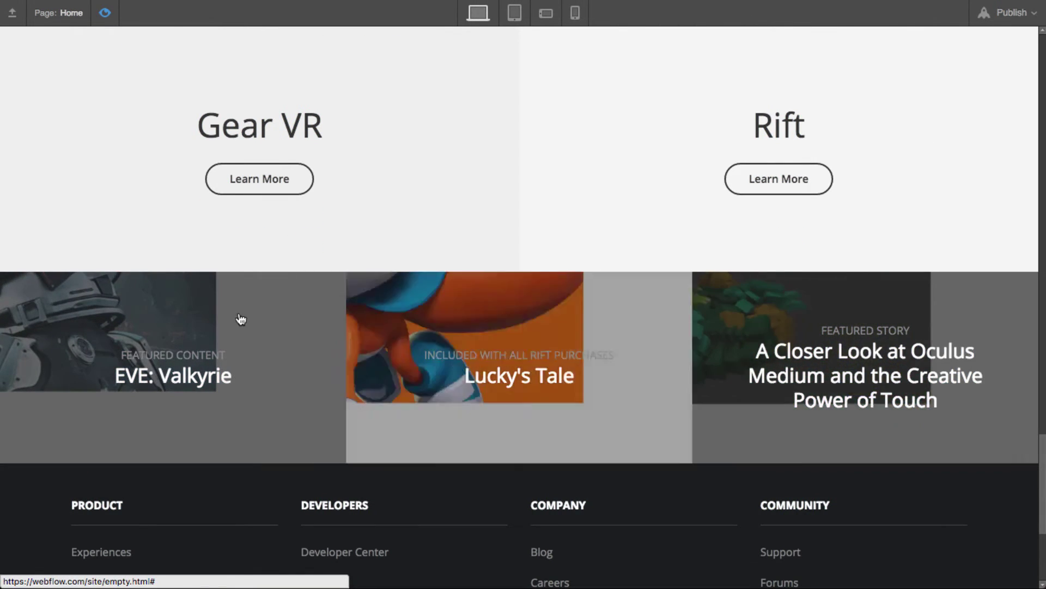
left_click(105, 13)
left_click(254, 218)
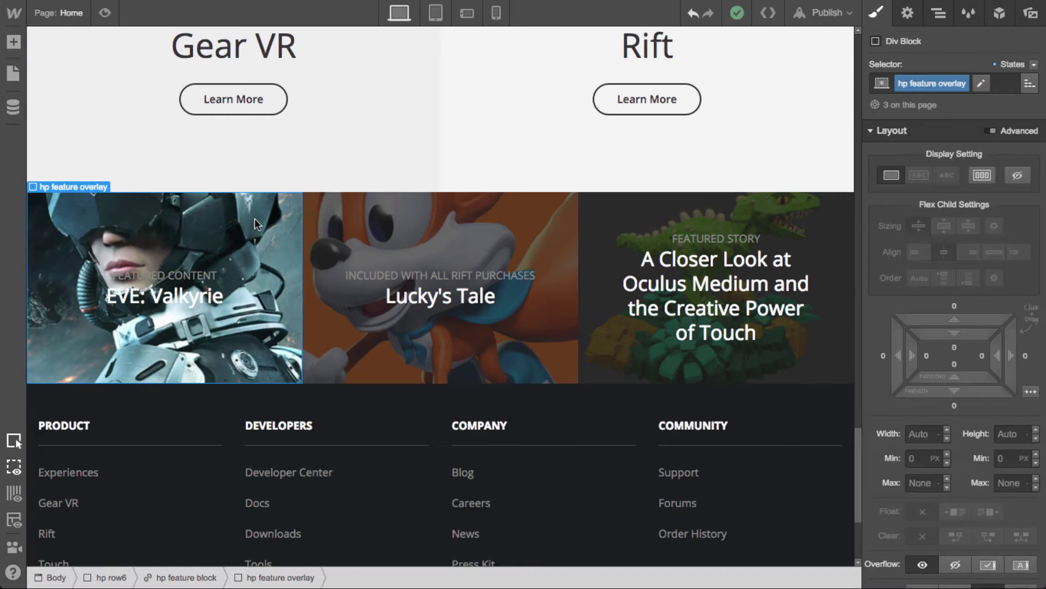
left_click(999, 15)
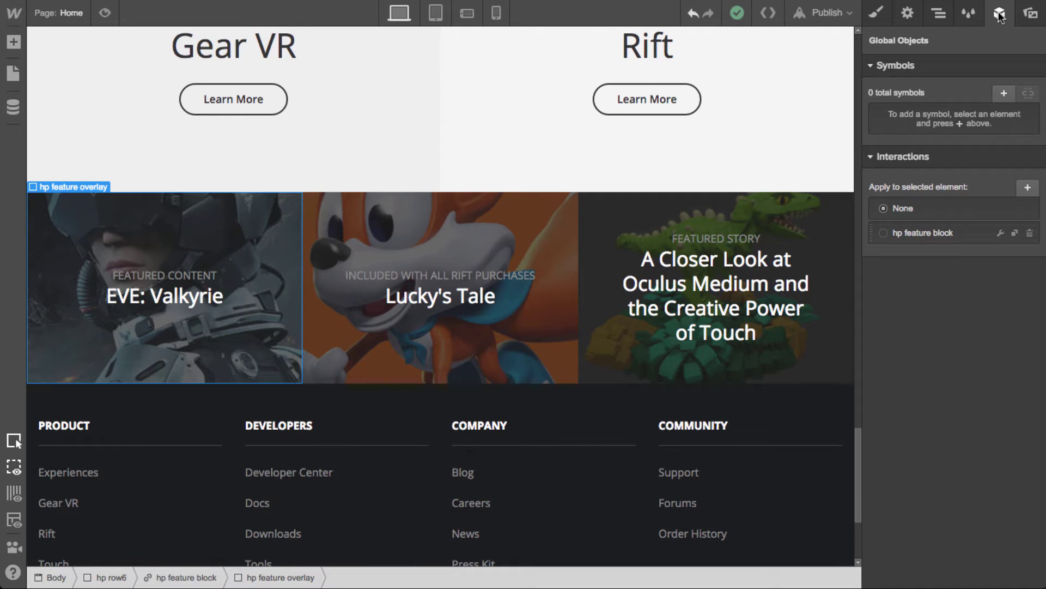
left_click(182, 577)
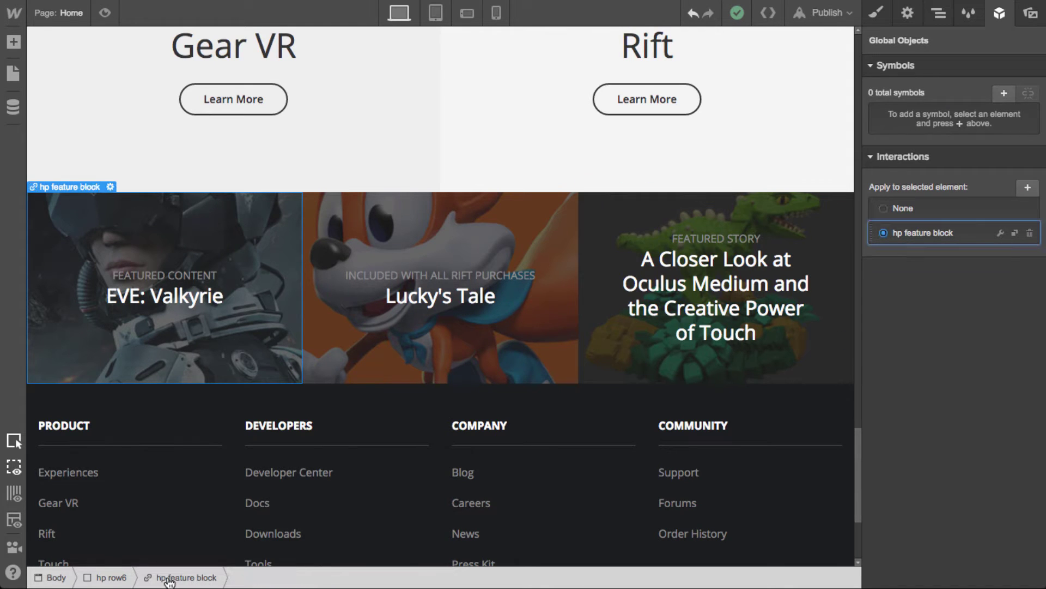
left_click(1001, 233)
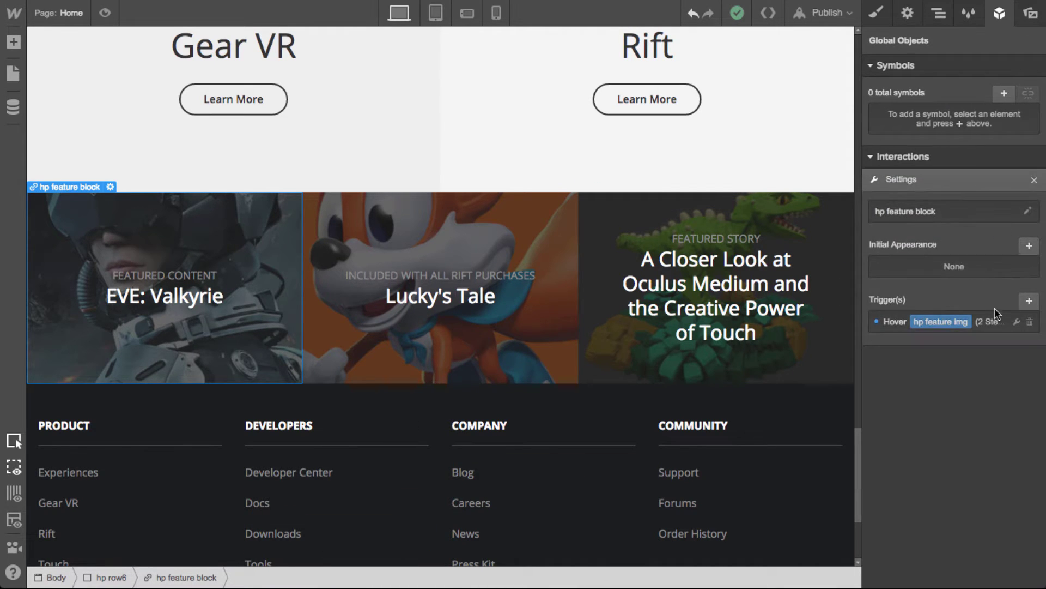
left_click(989, 319)
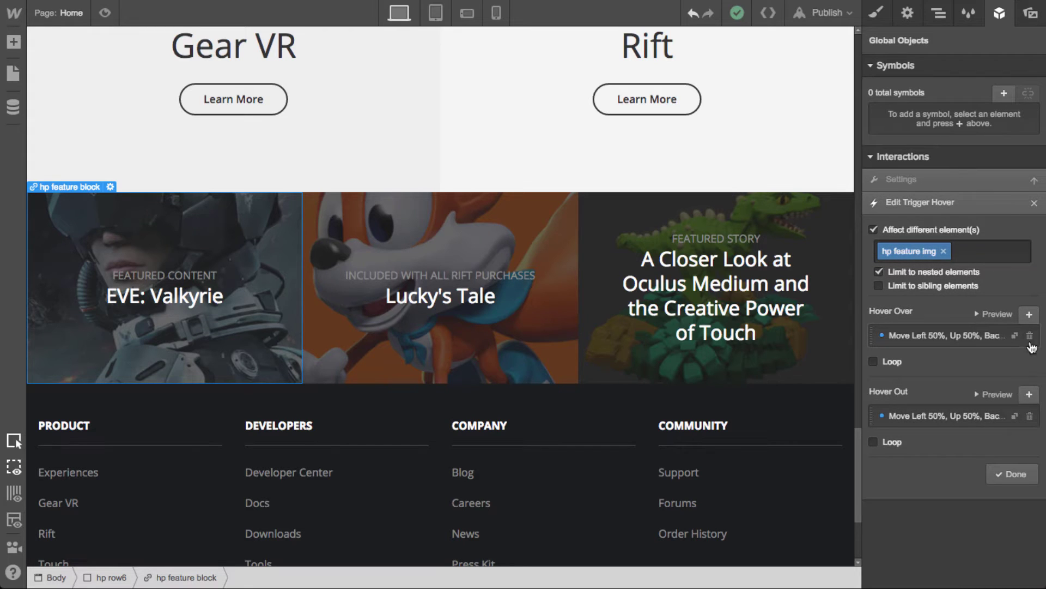
left_click(966, 334)
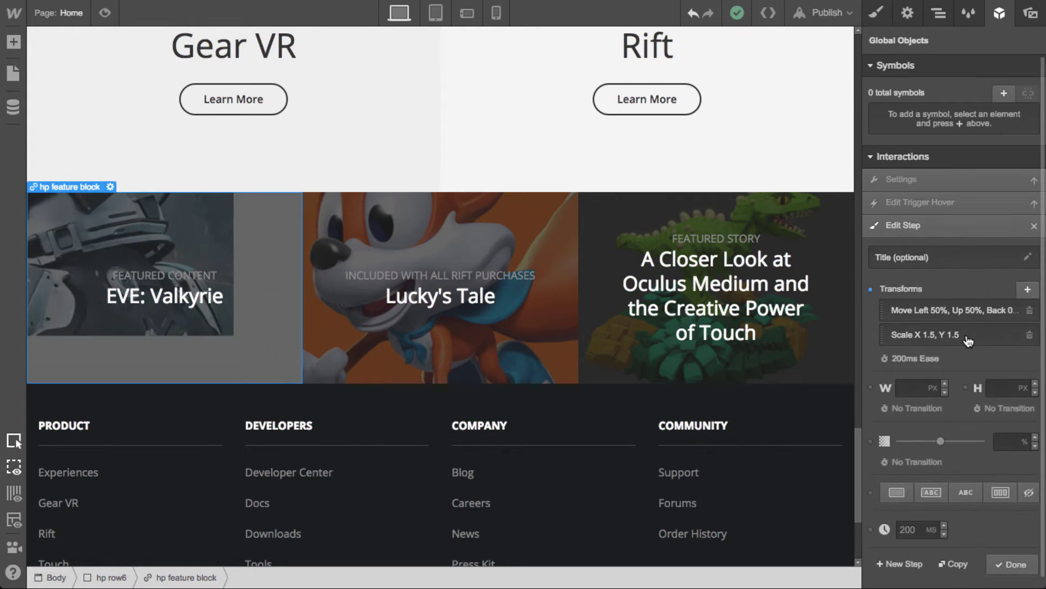
left_click(1031, 310)
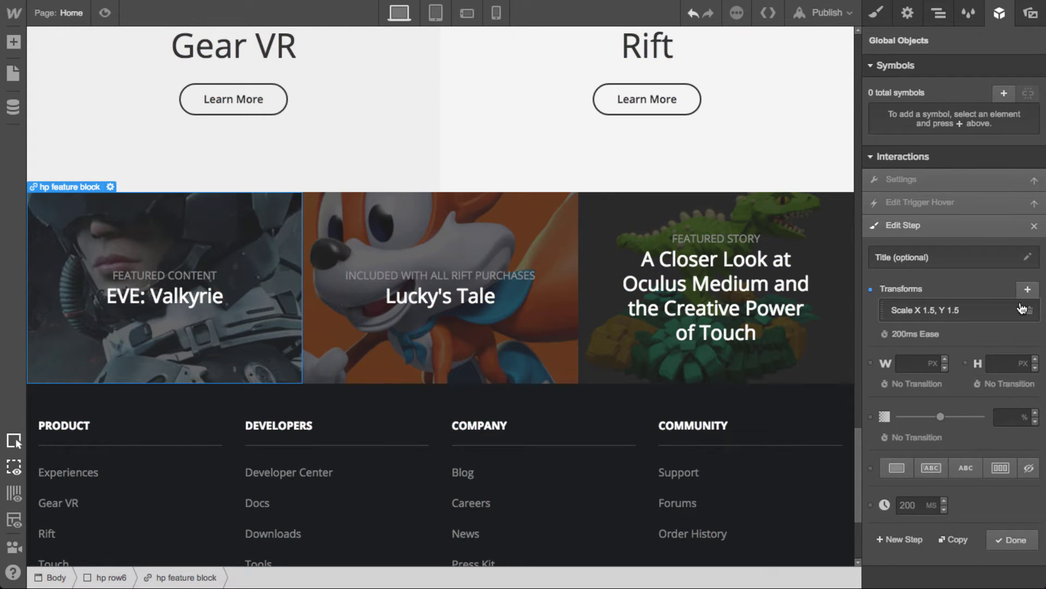
left_click(1008, 540)
Remove the Move transform from the Hover Out step and finish editing the hover trigger
left_click(990, 423)
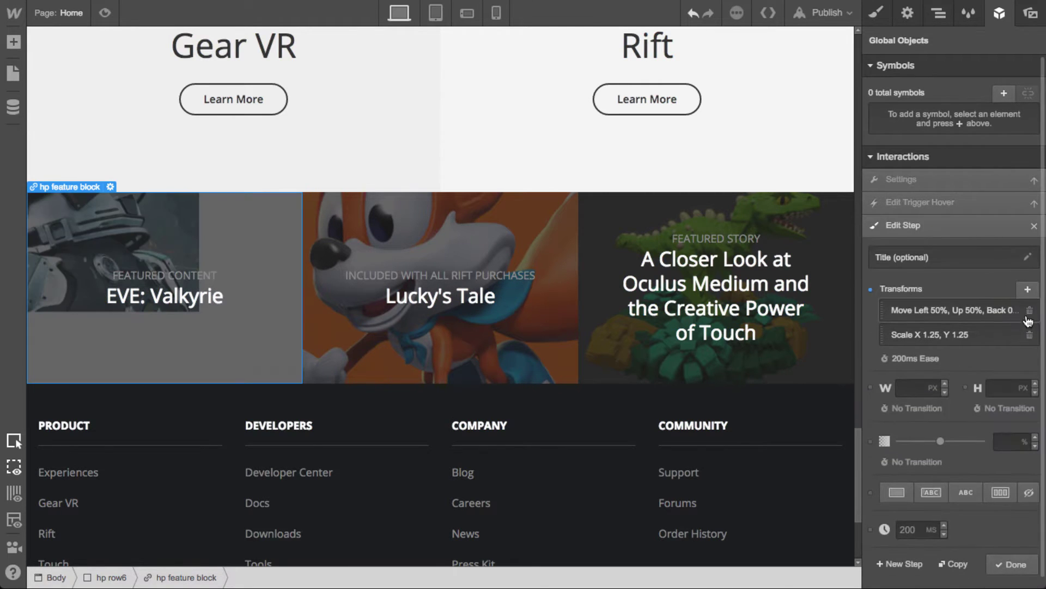
left_click(1030, 310)
left_click(1002, 539)
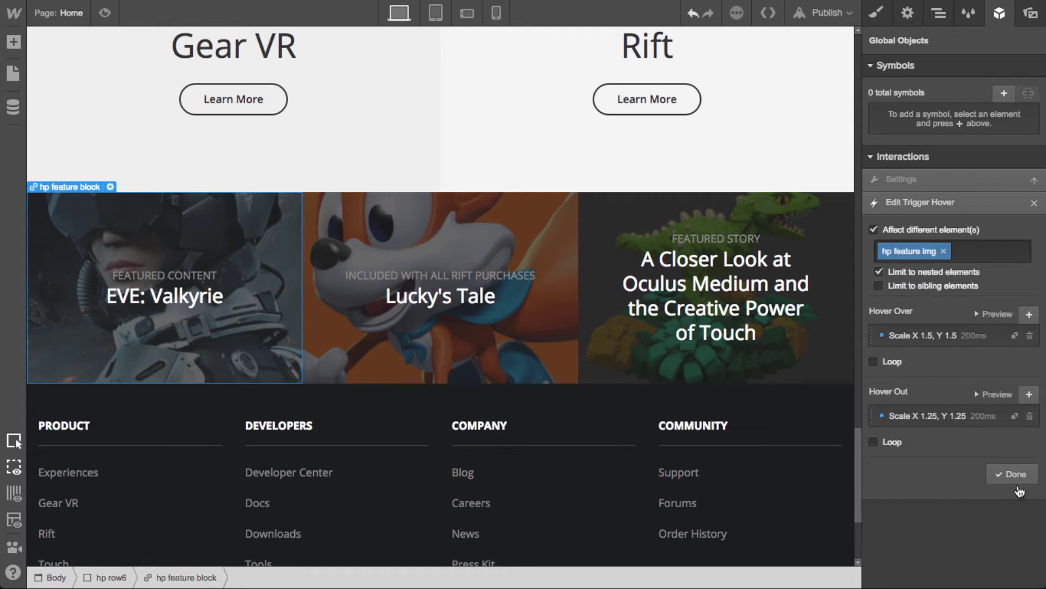
left_click(1015, 479)
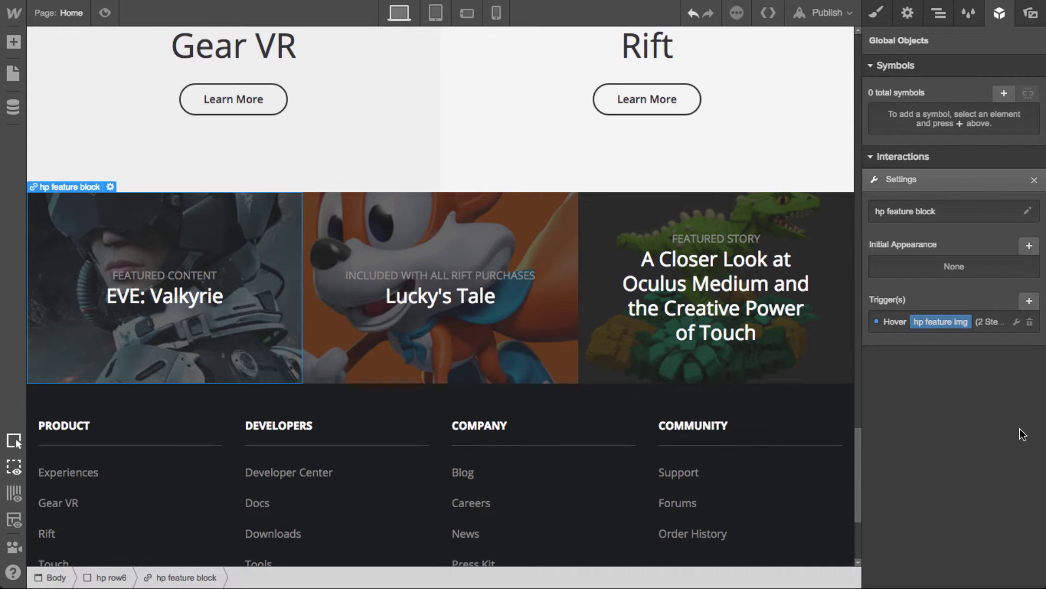
Preview the feature blocks' hover effect at desktop size and in the tablet portrait view
left_click(105, 13)
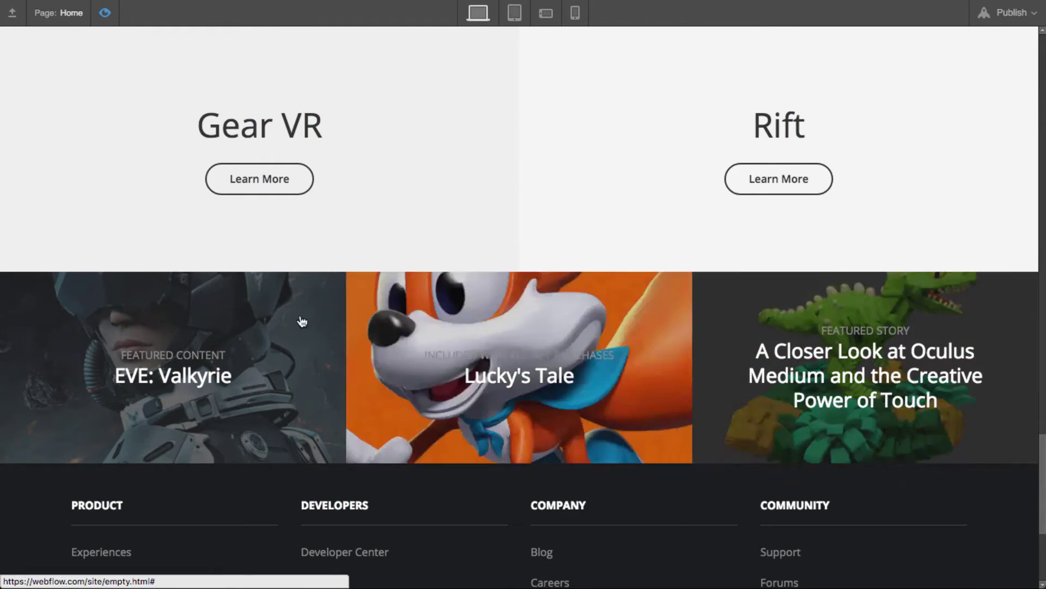
left_click(105, 12)
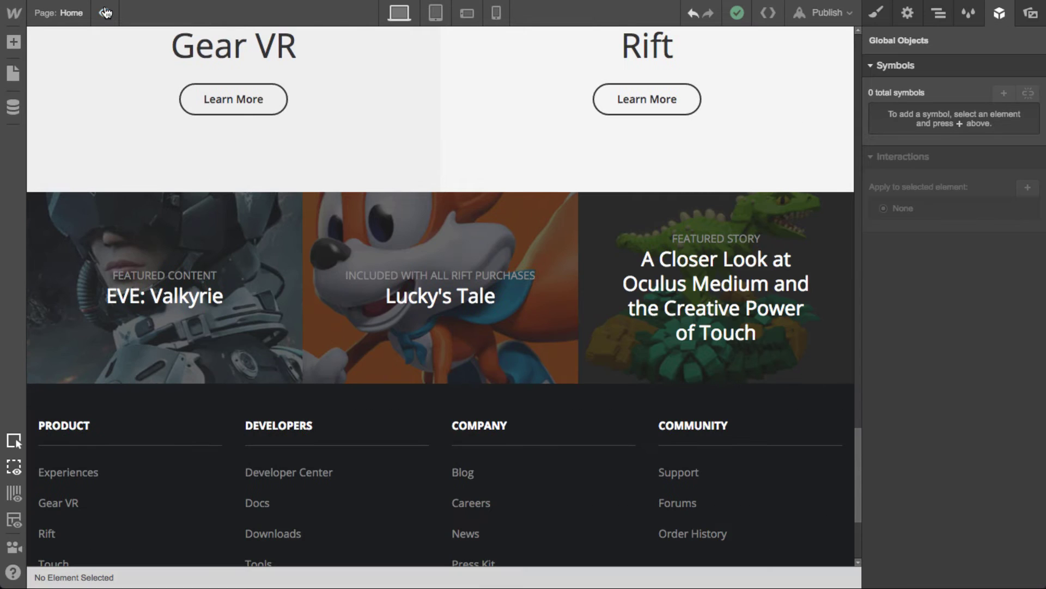
left_click(442, 19)
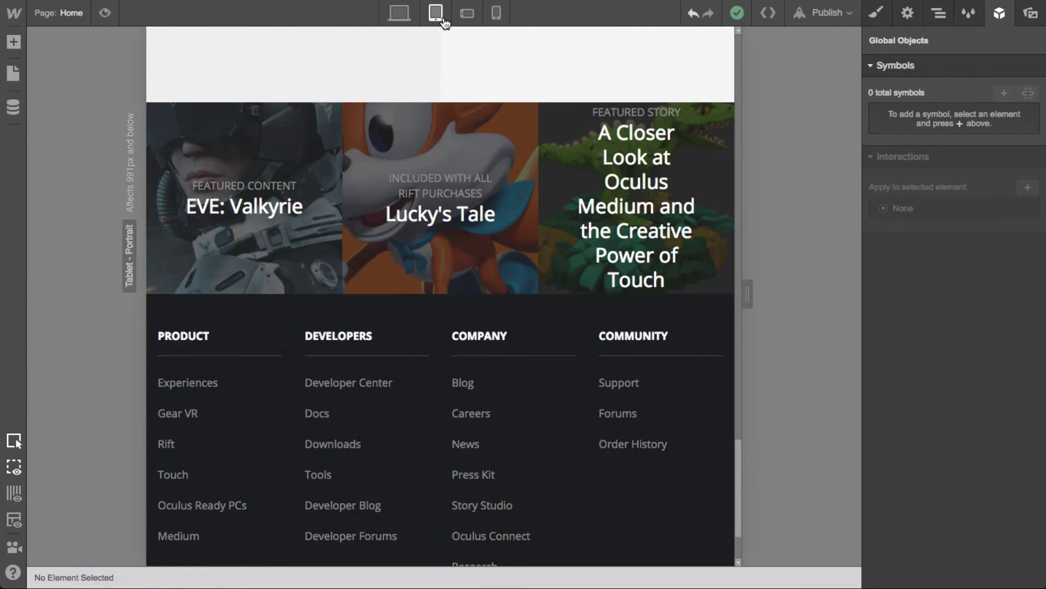
left_click(105, 14)
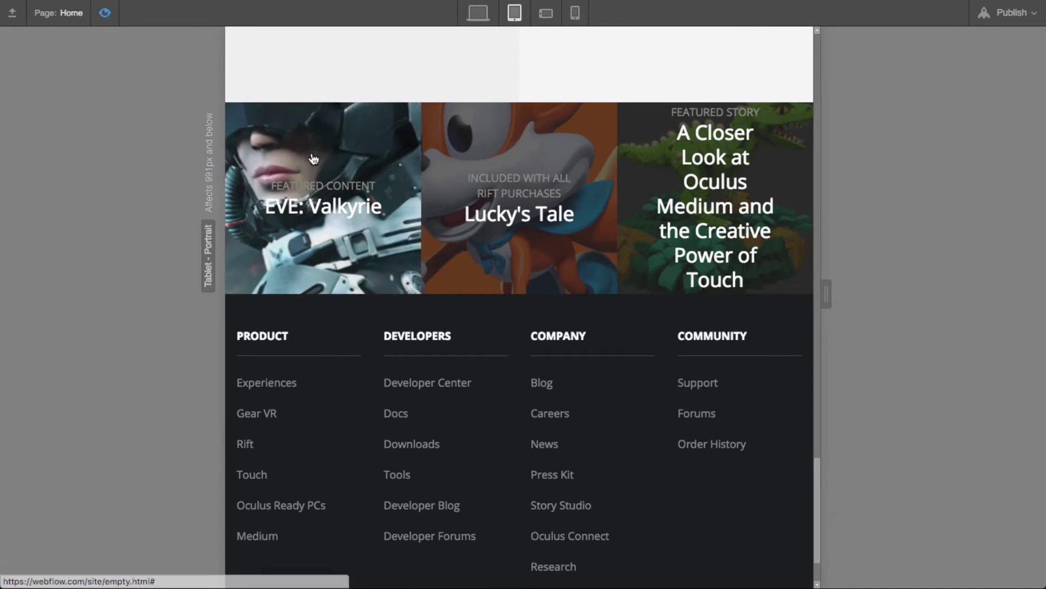
left_click(104, 13)
Set the font size of the hp feature text class to 20 px for tablet portrait
left_click(595, 175)
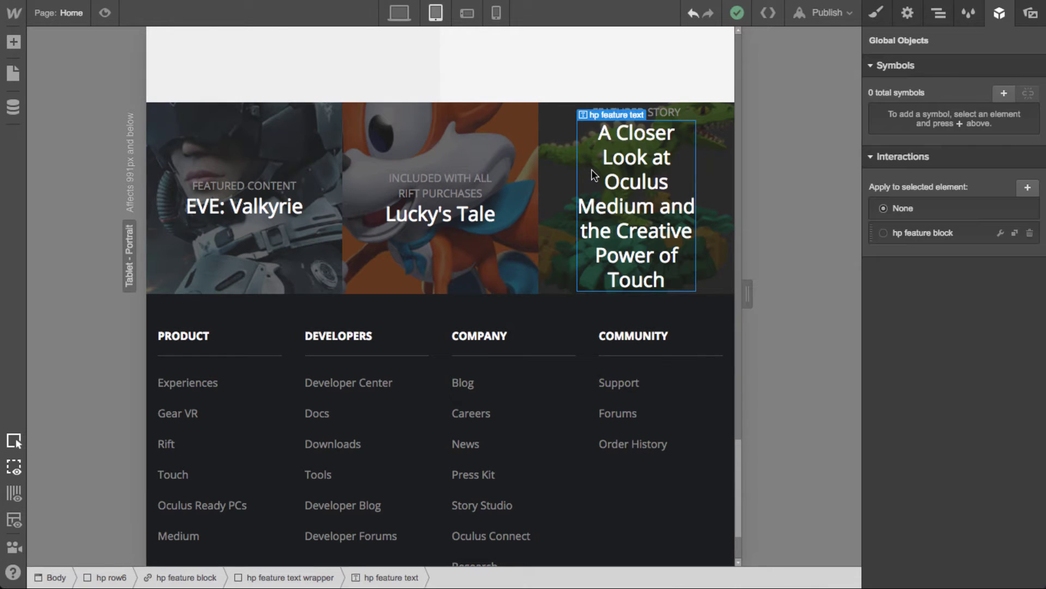
left_click(877, 13)
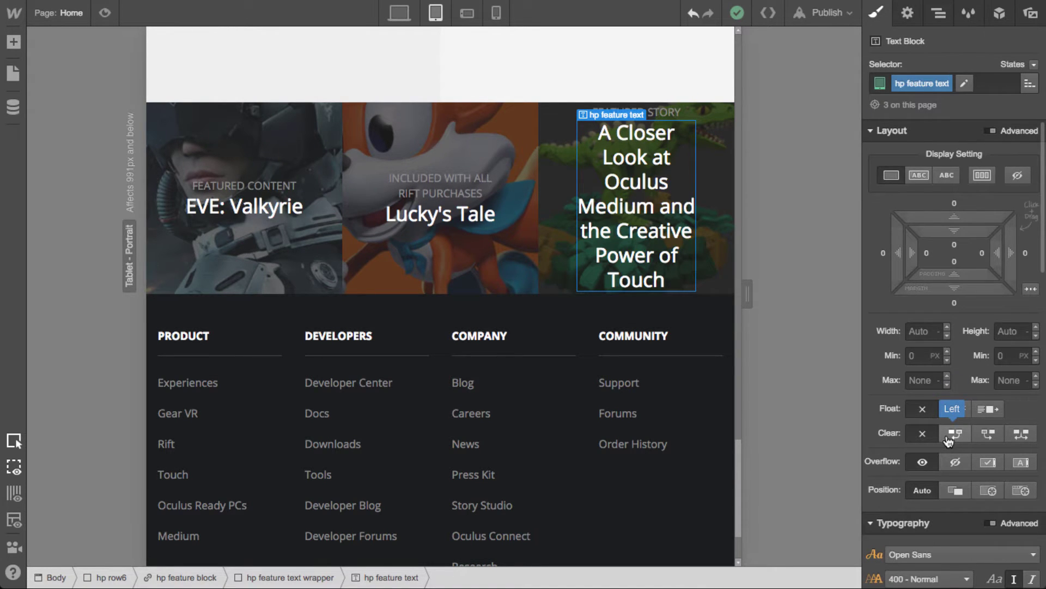
scroll(949, 441, "down", 7)
left_click(912, 294)
left_click(908, 237)
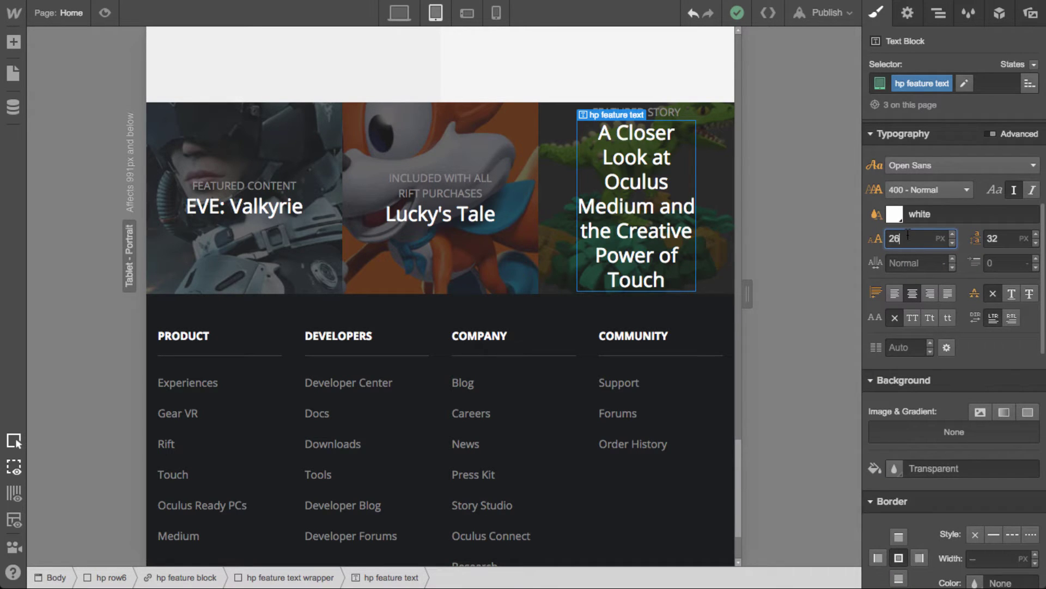
key("shift+Down")
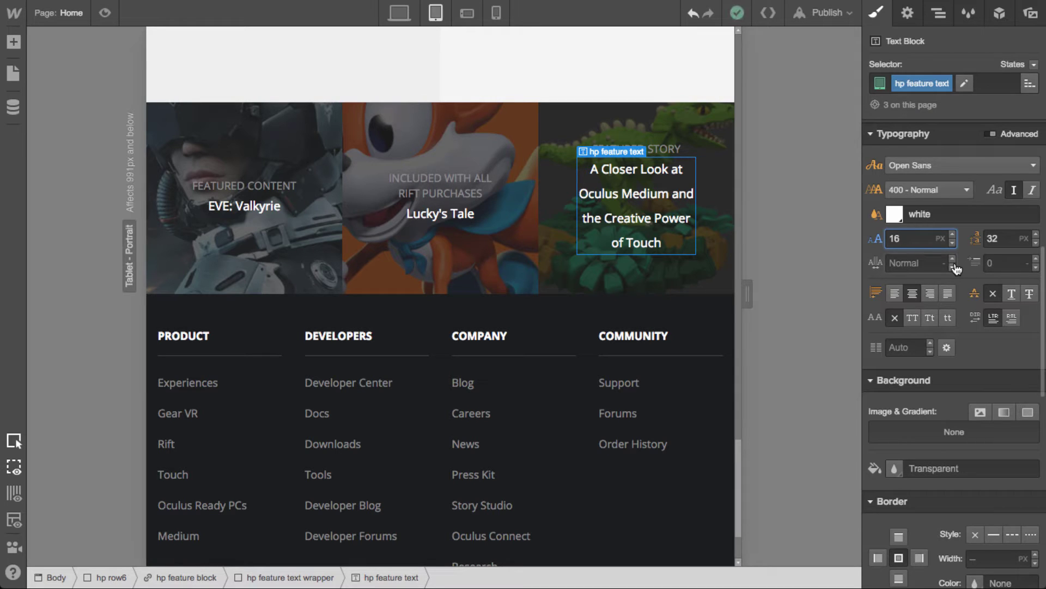
key("Up")
key("Up")
key("Up")
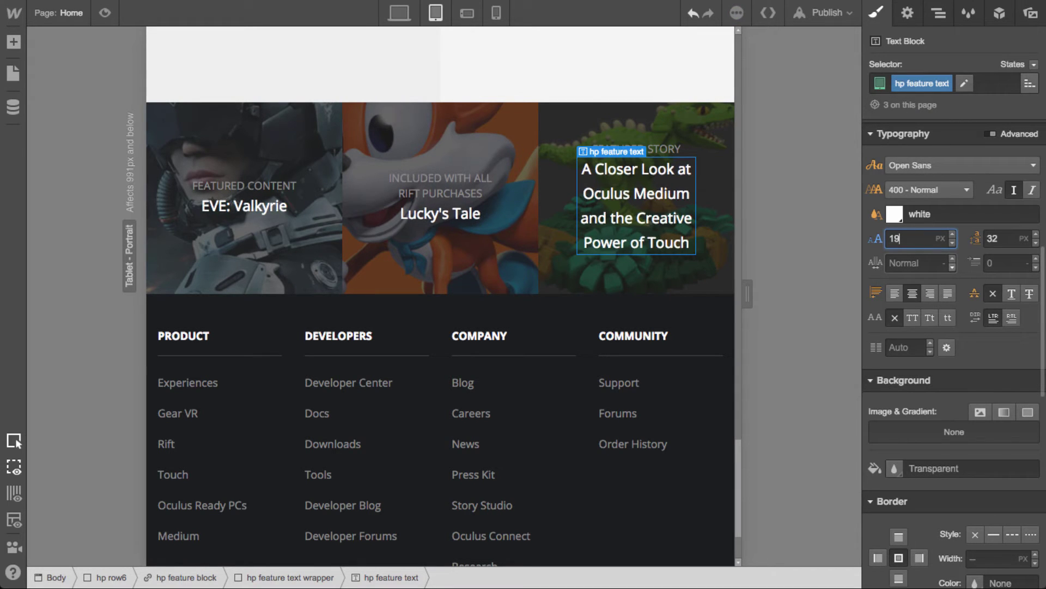
key("Up")
Set the line height of the hp feature text class to 26 px for tablet portrait
key("Tab")
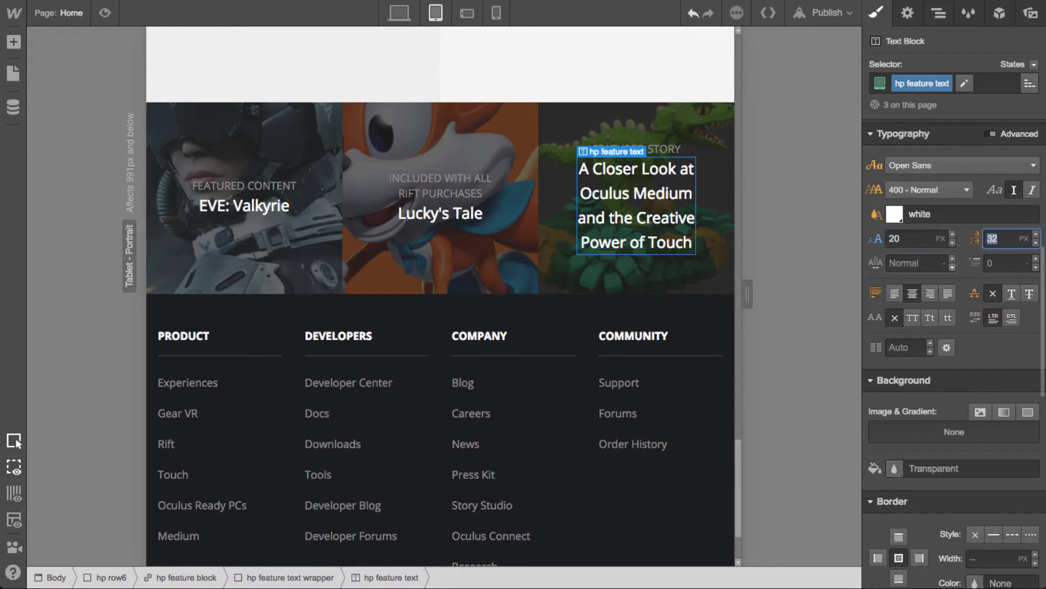
key("Down")
key("Down")
key("Down")
key("Down")
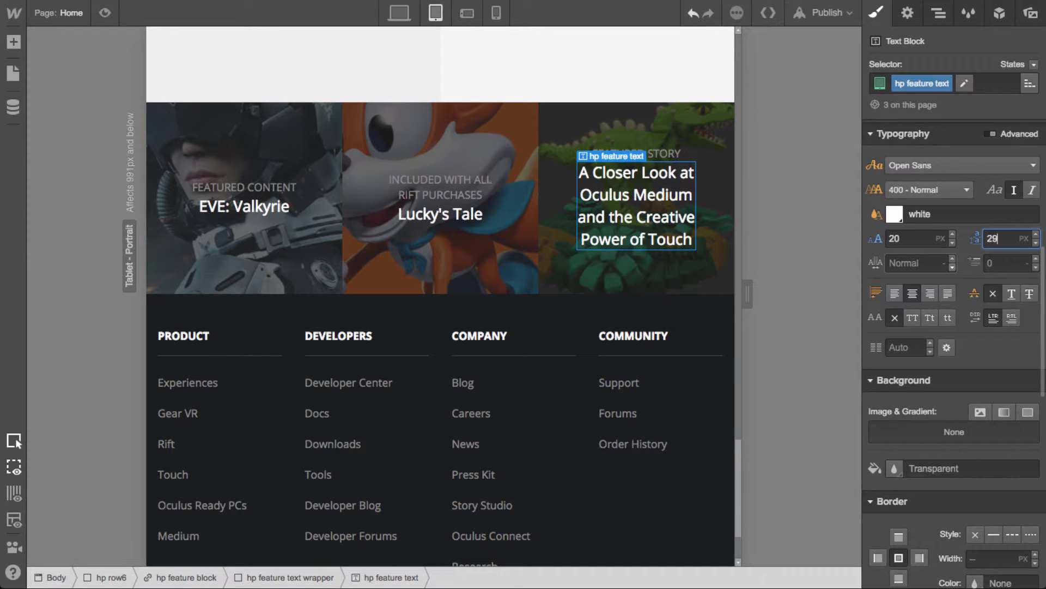
key("Down")
key("Down")
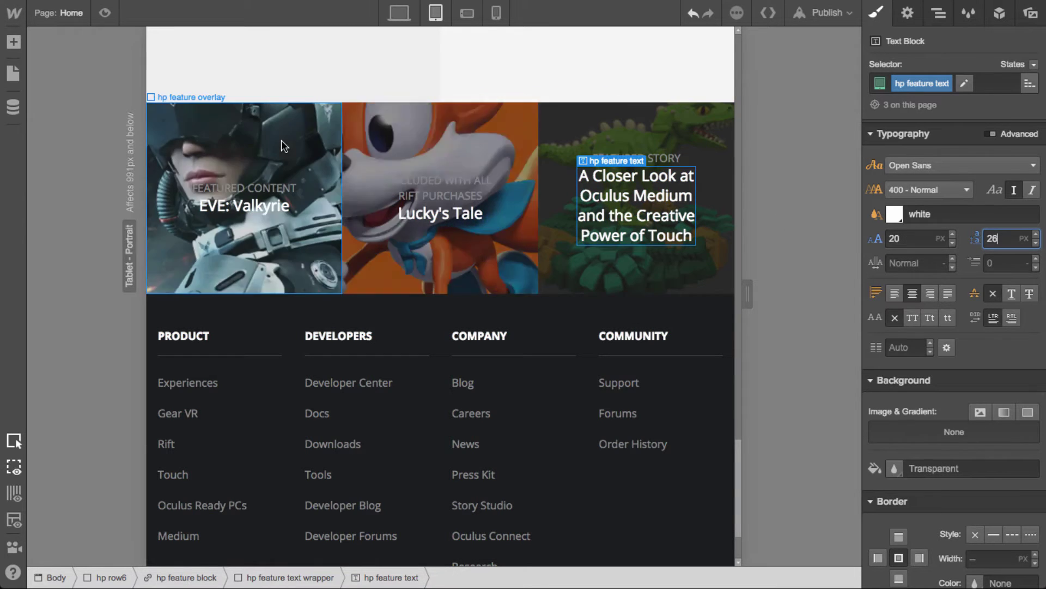
Inspect the tablet layout's nav container and menu button, and open the navigation menu in the preview
scroll(400, 415, "down", 2)
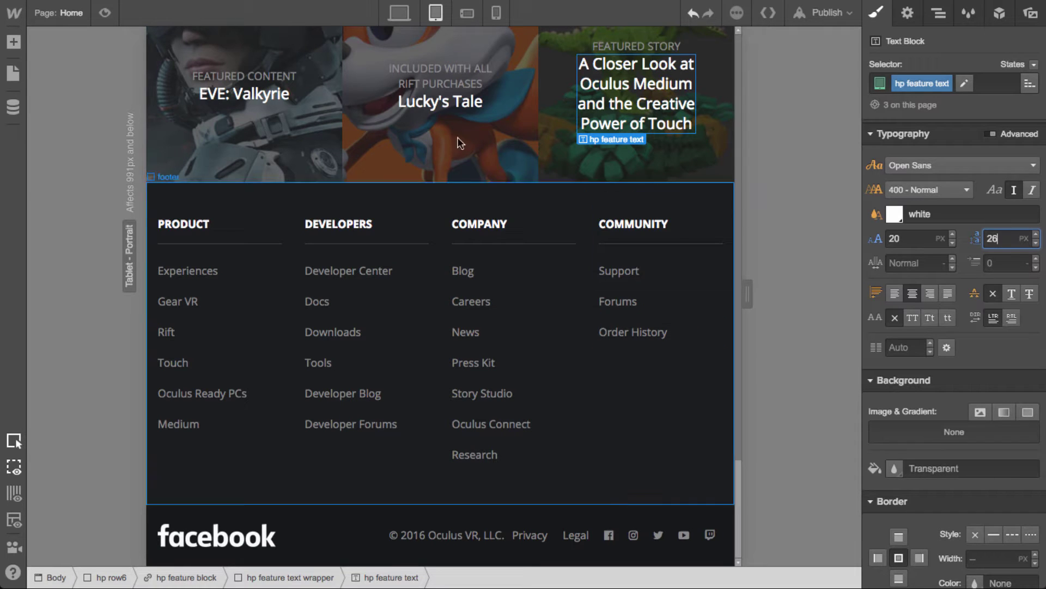
scroll(497, 339, "up", 20)
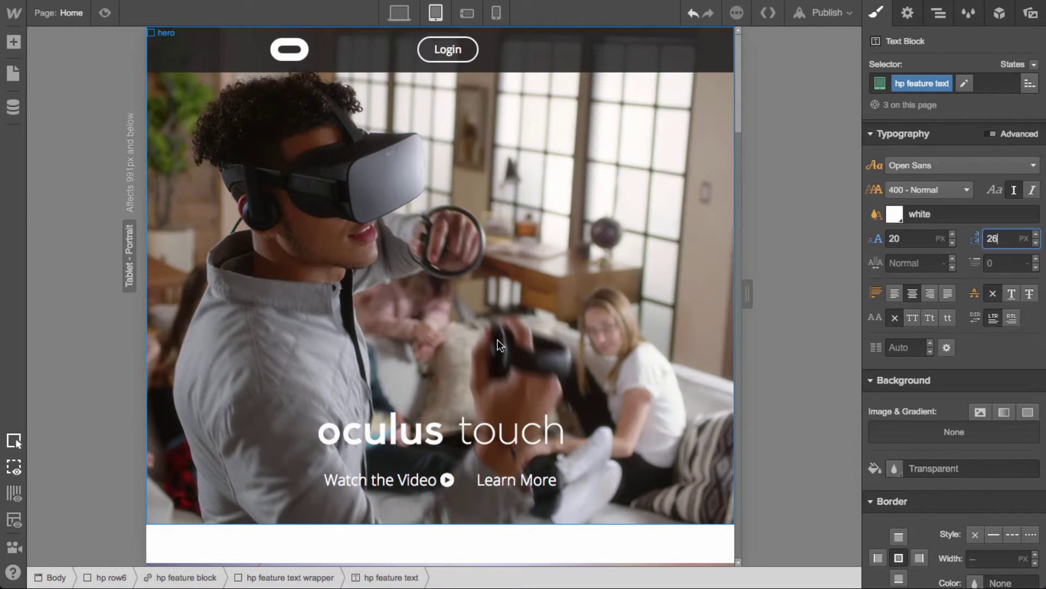
scroll(498, 341, "down", 6)
scroll(497, 339, "up", 6)
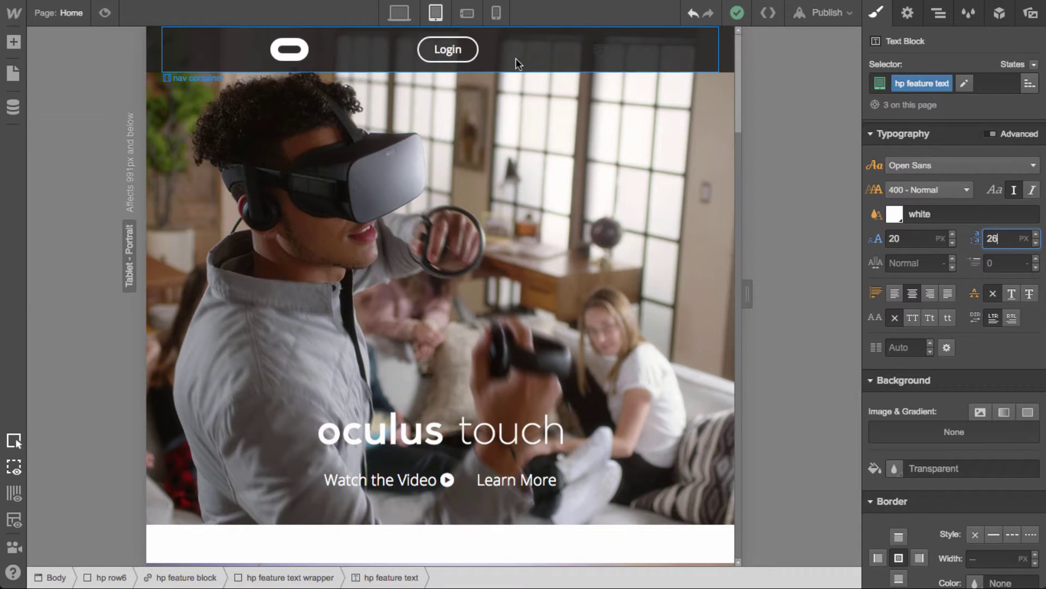
left_click(231, 56)
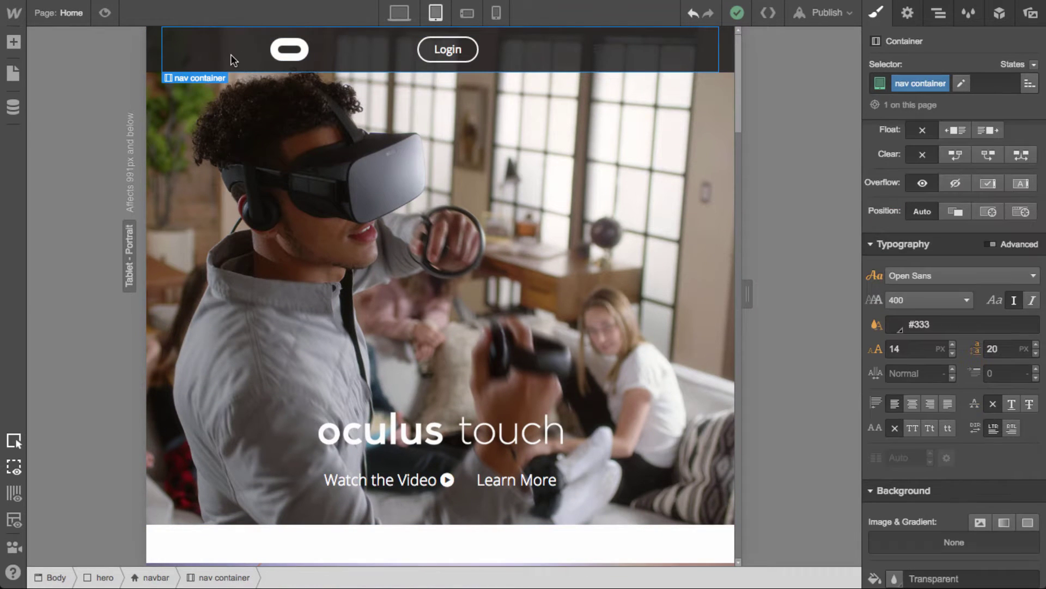
scroll(950, 312, "up", 7)
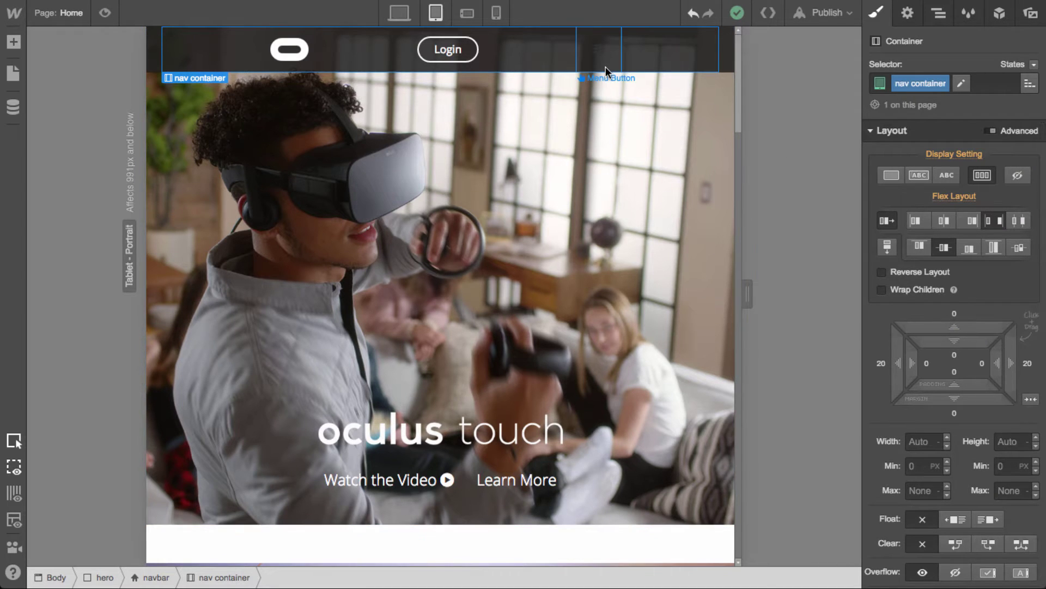
left_click(583, 65)
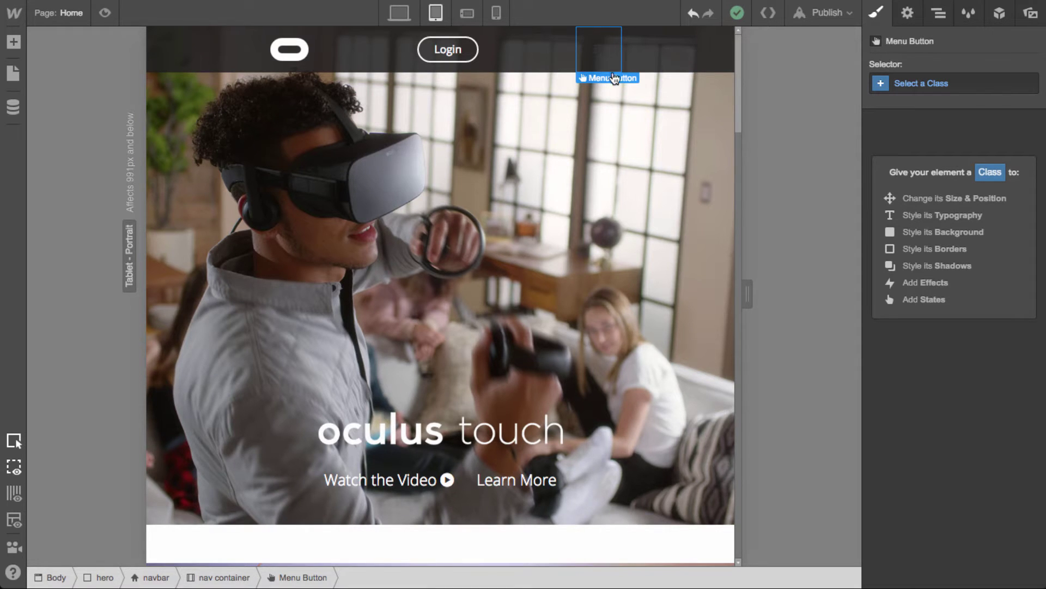
left_click(105, 16)
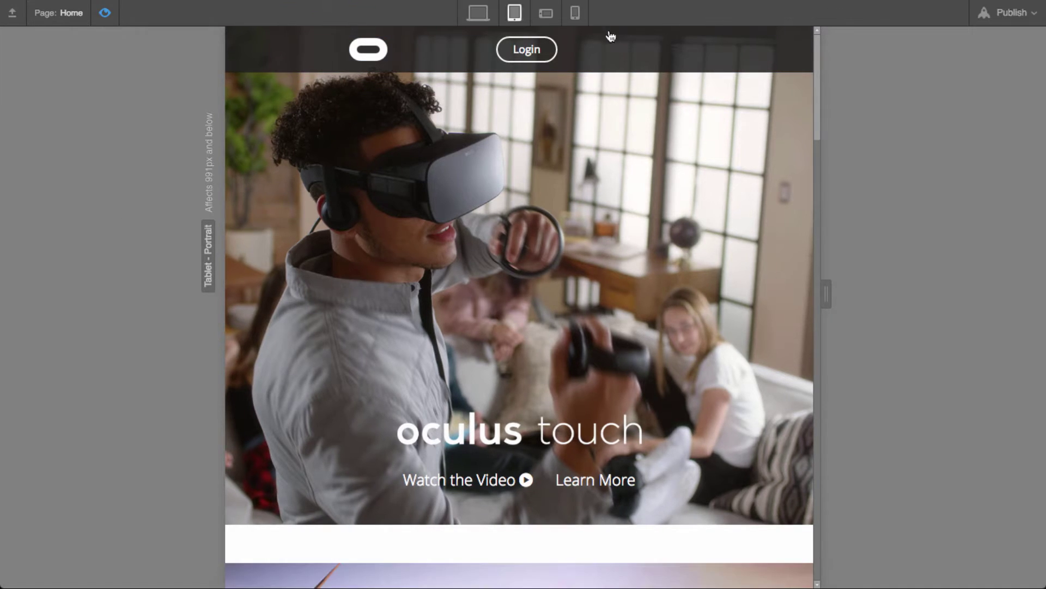
left_click(678, 59)
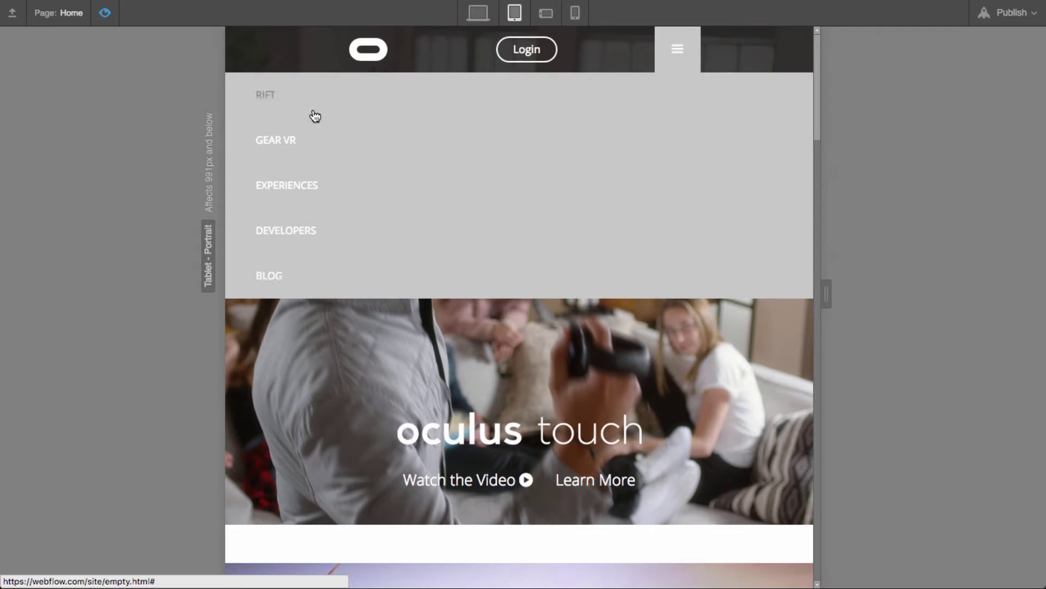
Toggle the navigation menu open and closed in the tablet preview, and return to editing
left_click(674, 52)
left_click(674, 53)
left_click(674, 55)
left_click(674, 53)
left_click(672, 51)
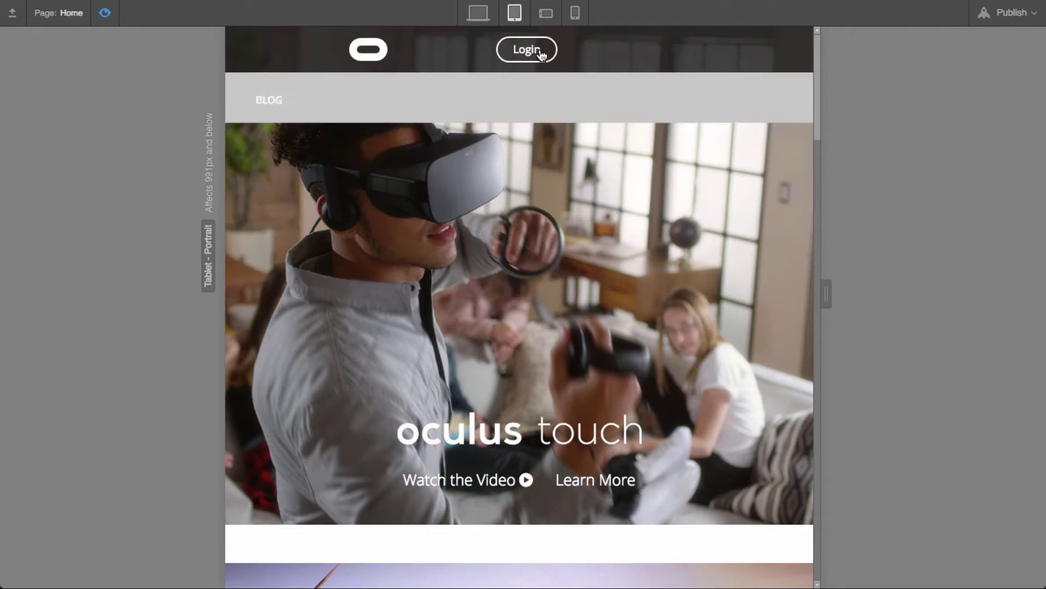
left_click(105, 13)
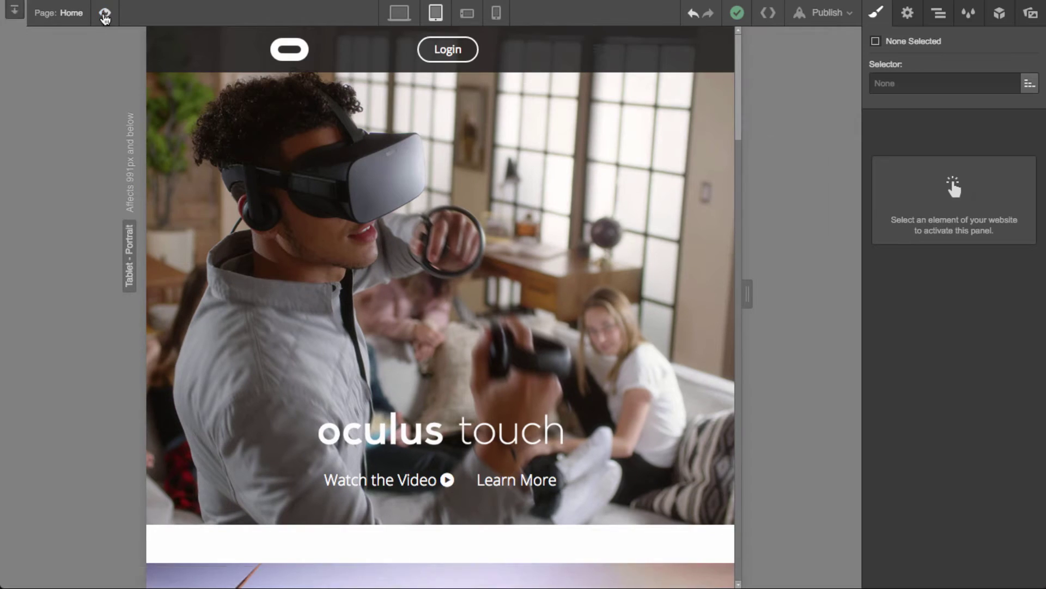
Give the navbar's menu button the class "menu button"
left_click(583, 61)
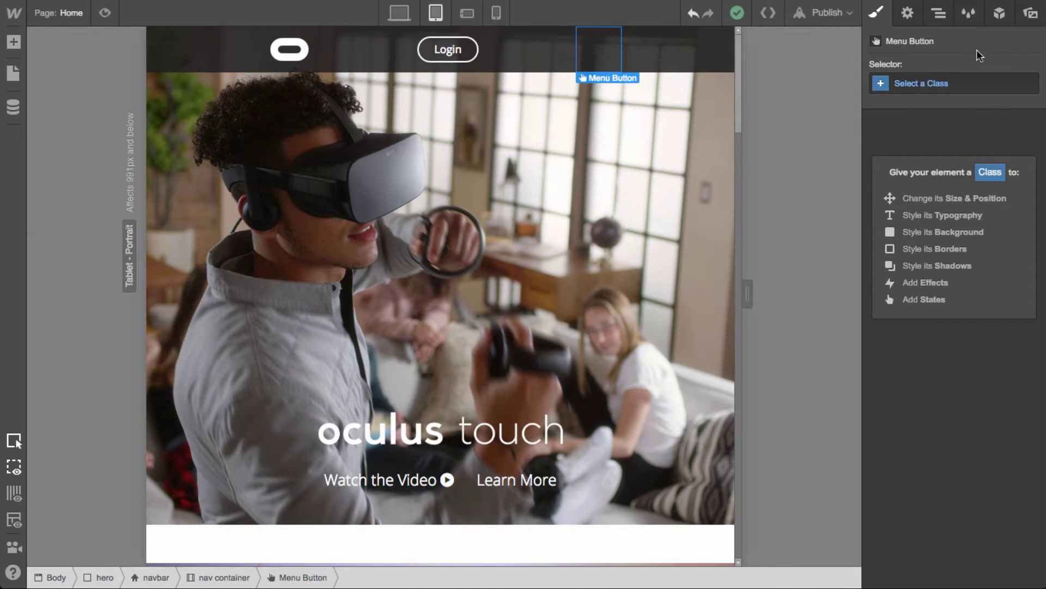
left_click(941, 90)
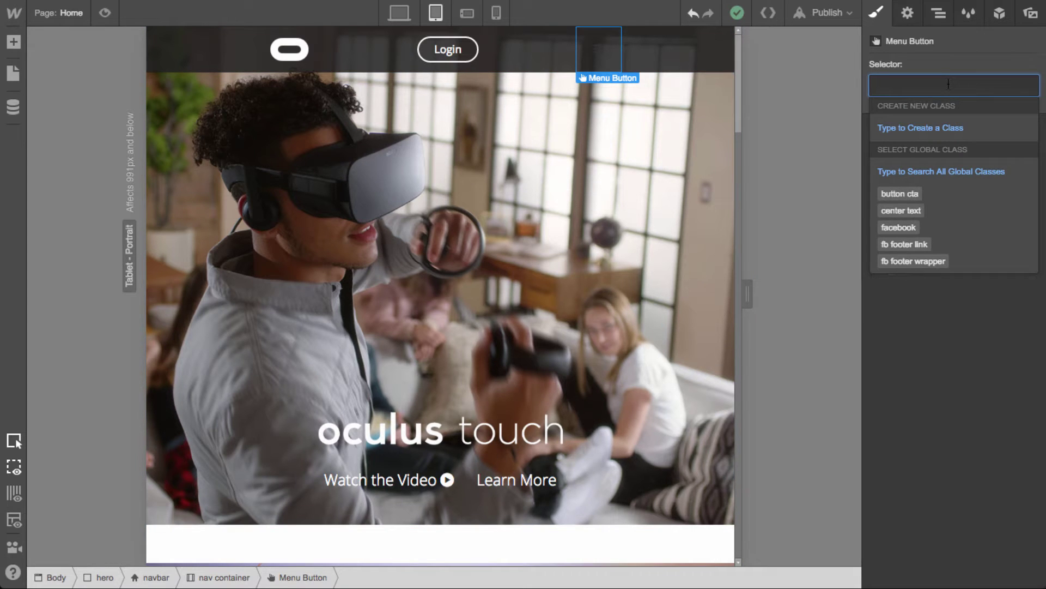
type("menu button")
key("Return")
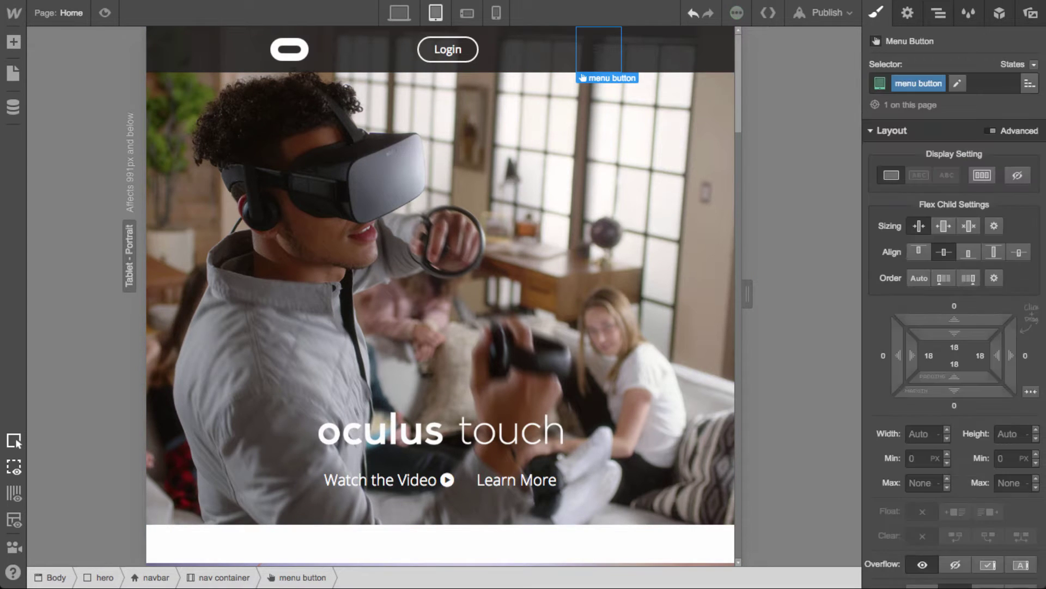
Set the menu button's font color to whitesmoke
scroll(977, 365, "down", 10)
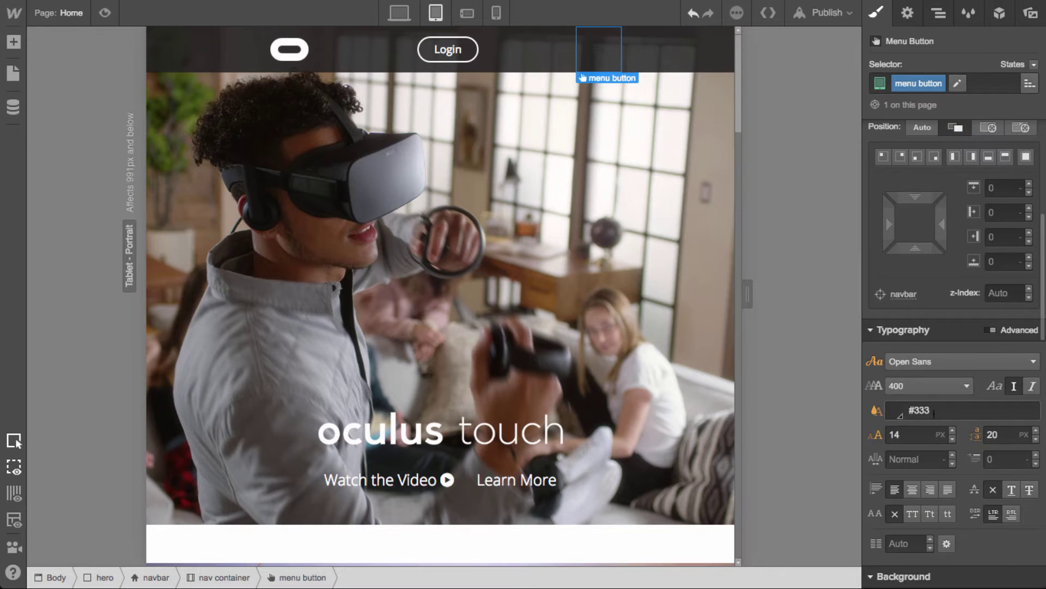
left_click(899, 410)
left_click(958, 373)
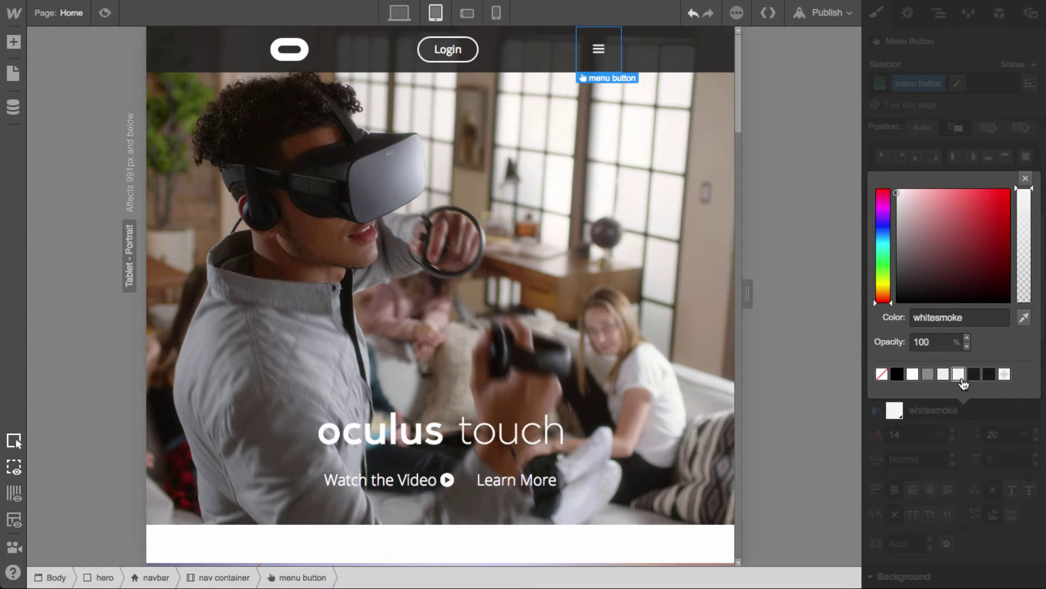
left_click(1025, 178)
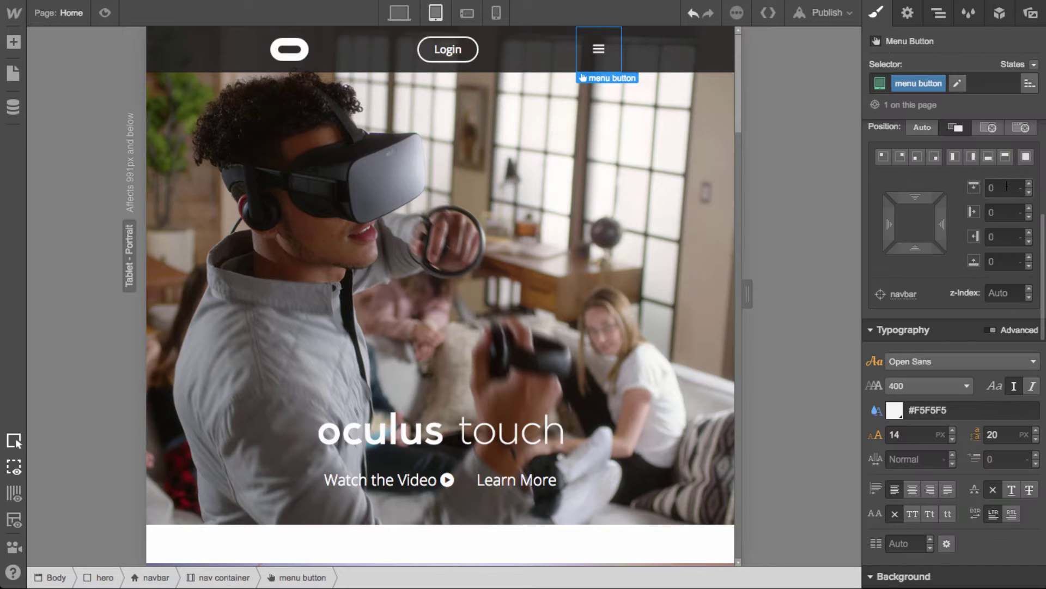
Change the nav container's display setting from flex to block for tablet portrait
scroll(991, 267, "up", 5)
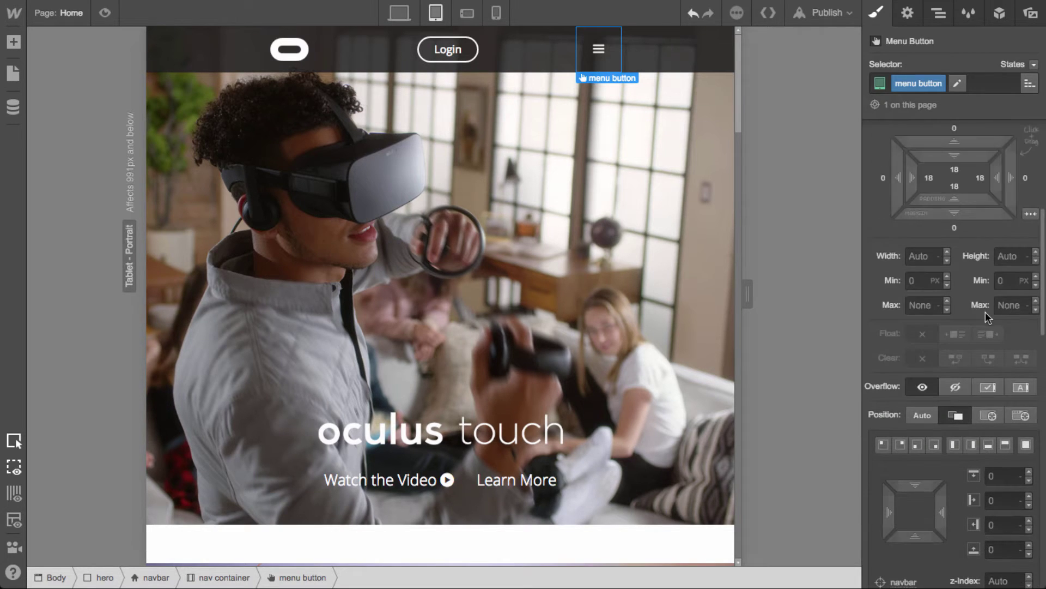
left_click(701, 57)
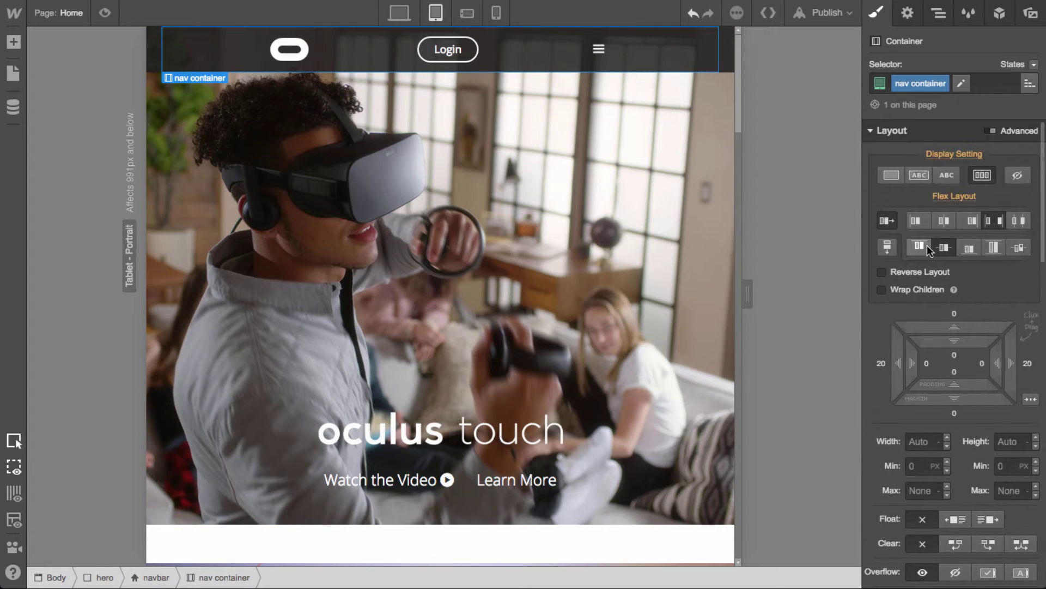
left_click(891, 176)
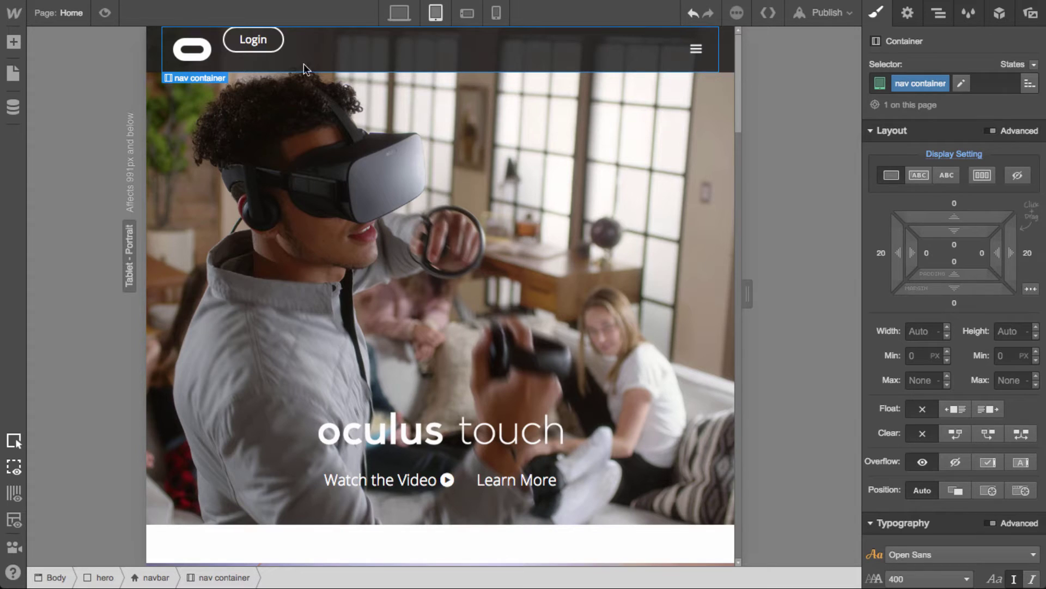
Make the navbar's login button visible on desktop only, hiding it on tablet and both phone sizes
left_click(253, 46)
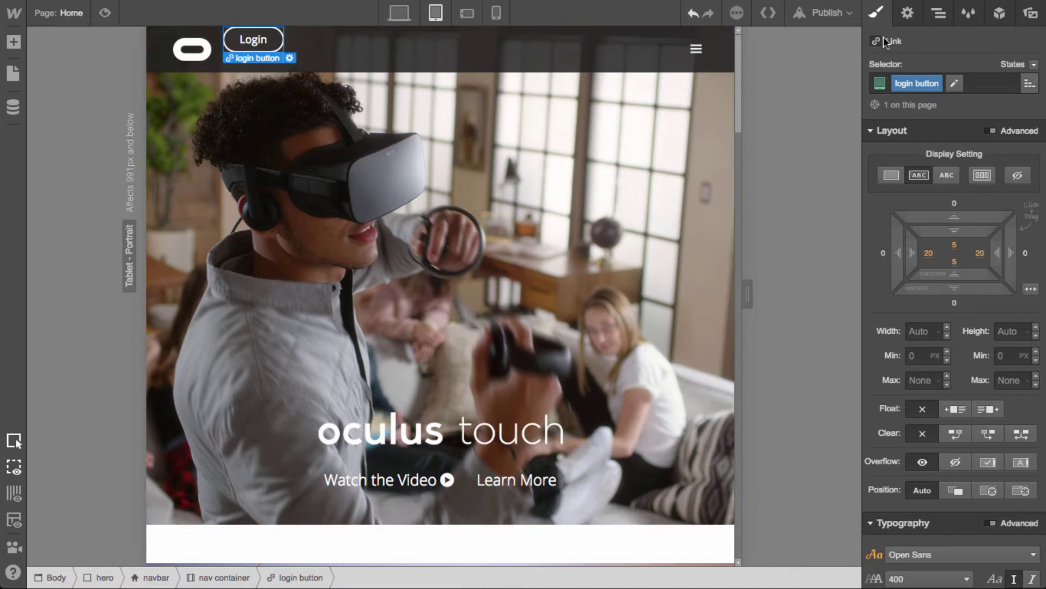
left_click(907, 13)
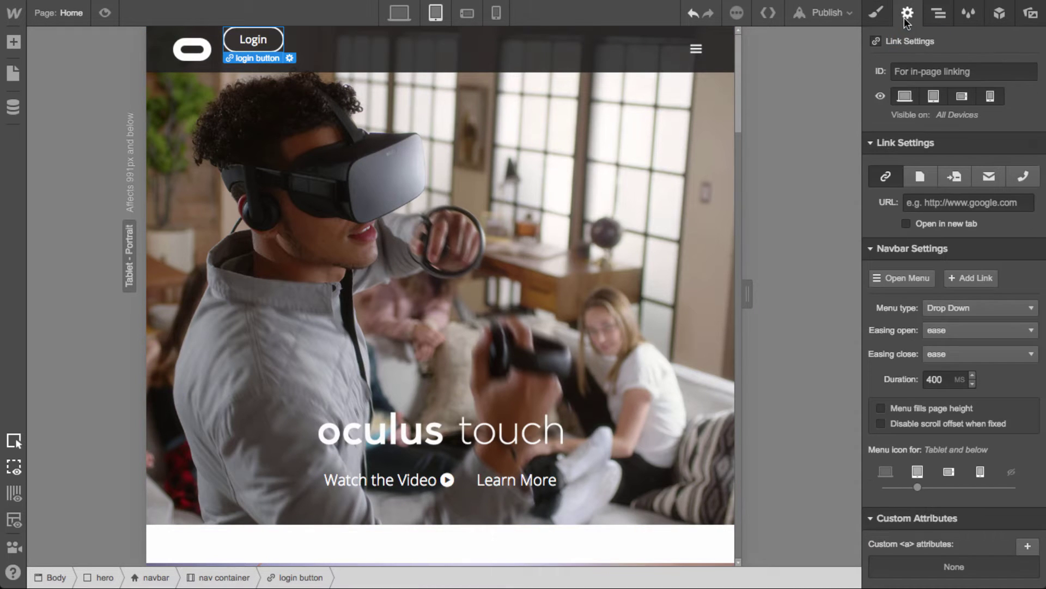
left_click(934, 98)
left_click(962, 98)
left_click(979, 101)
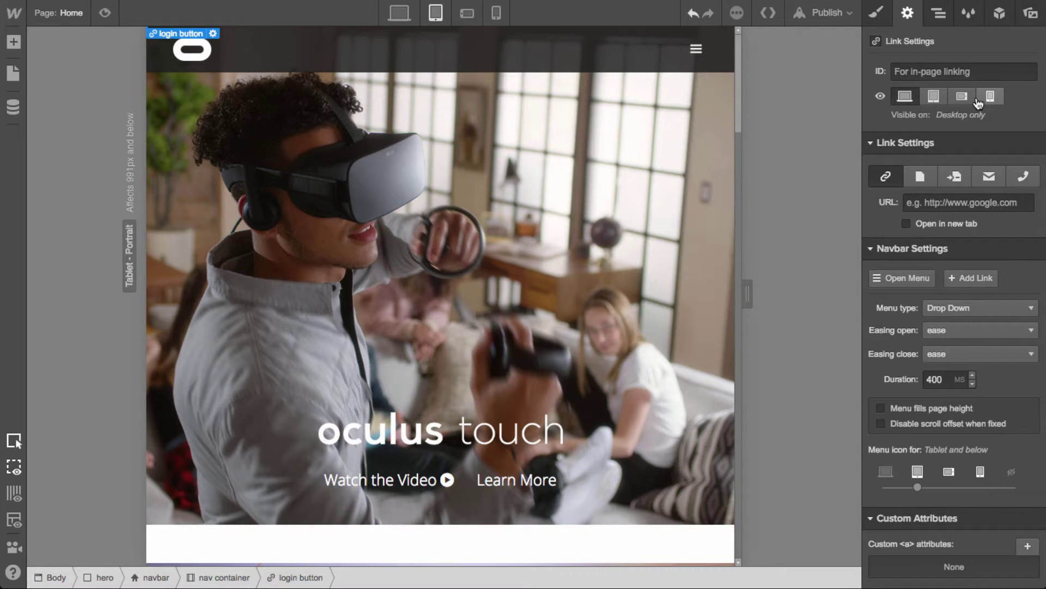
left_click(877, 15)
Preview the revised tablet navbar with its menu open, and return to editing
left_click(105, 13)
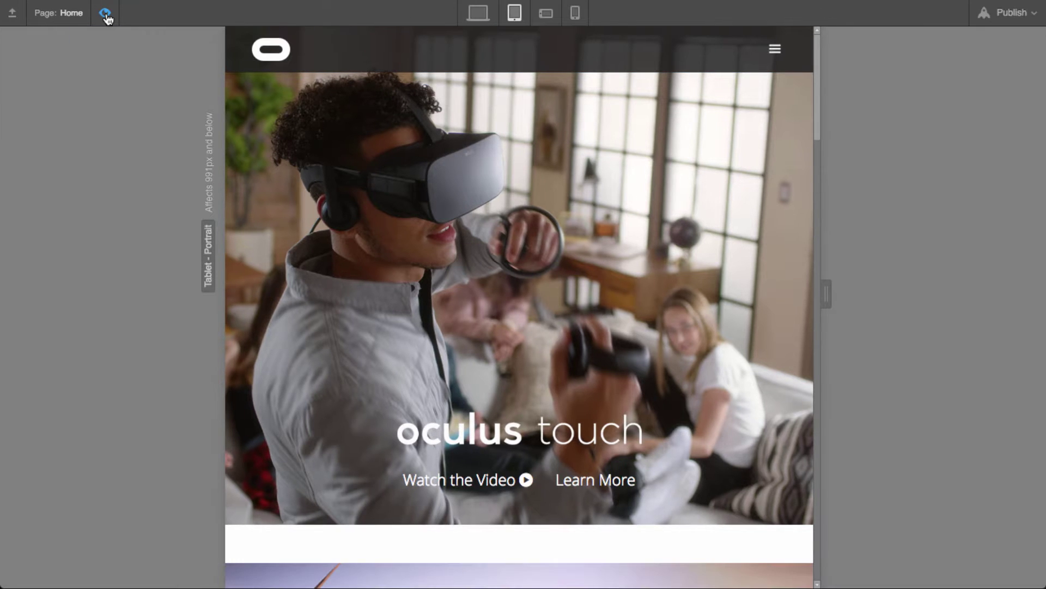
scroll(754, 259, "down", 7)
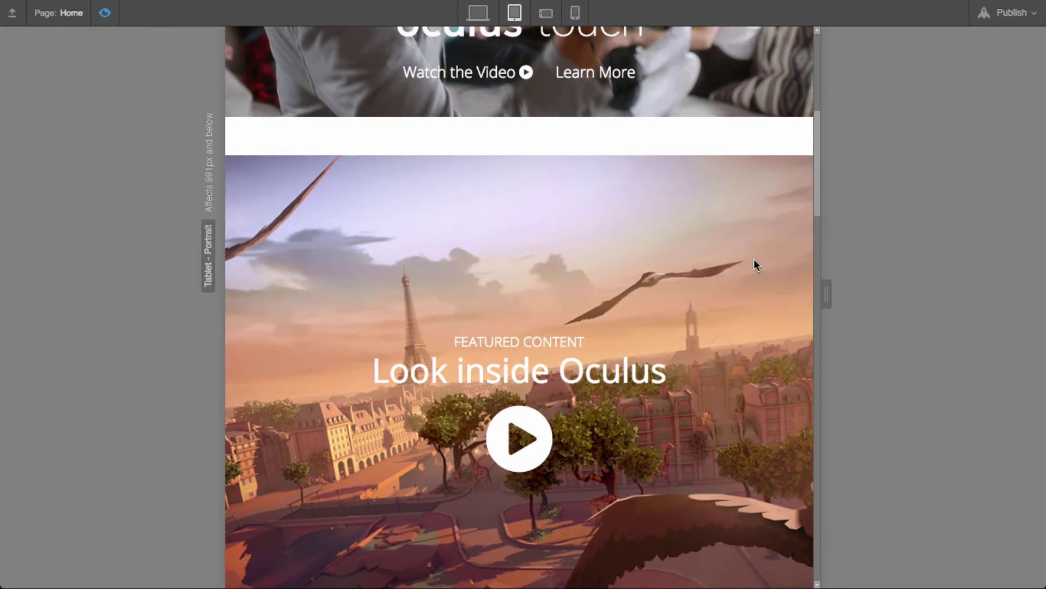
scroll(753, 259, "up", 7)
left_click(775, 44)
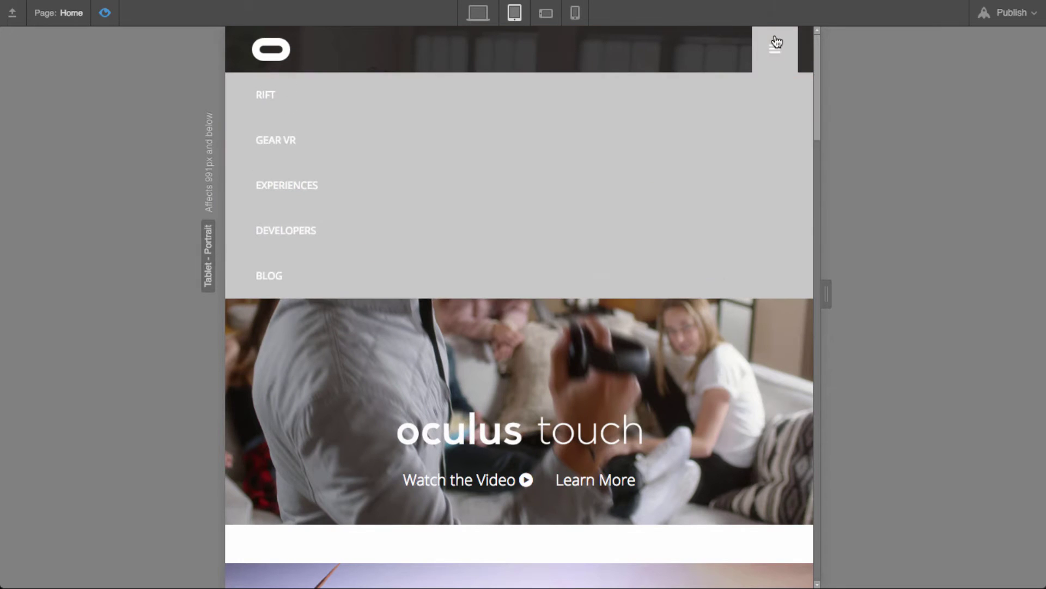
left_click(103, 14)
Show the open navbar menu on the canvas and examine the menu button's Open state styles
left_click(700, 69)
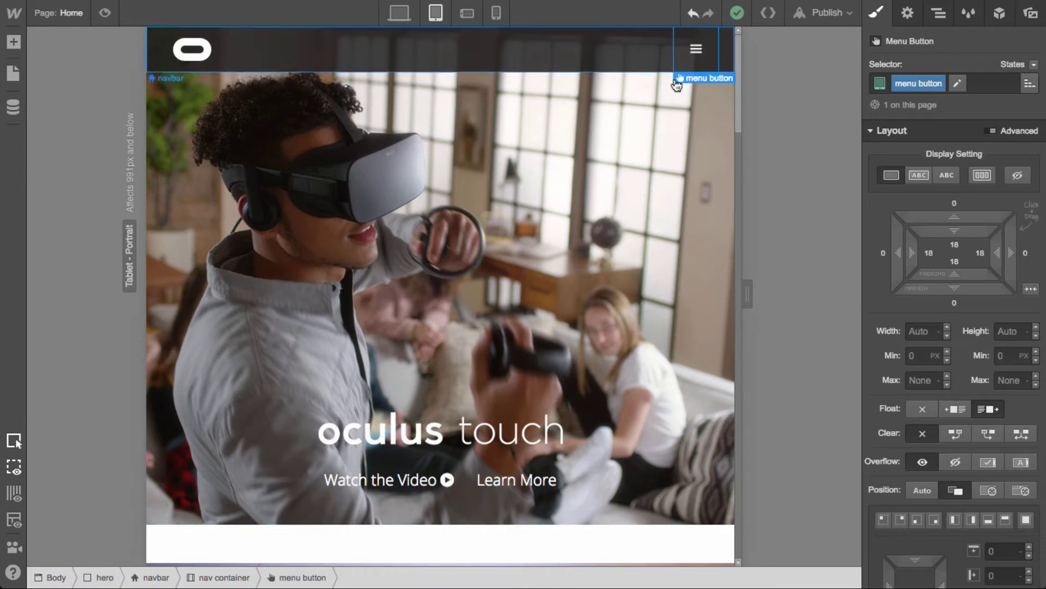
left_click(909, 15)
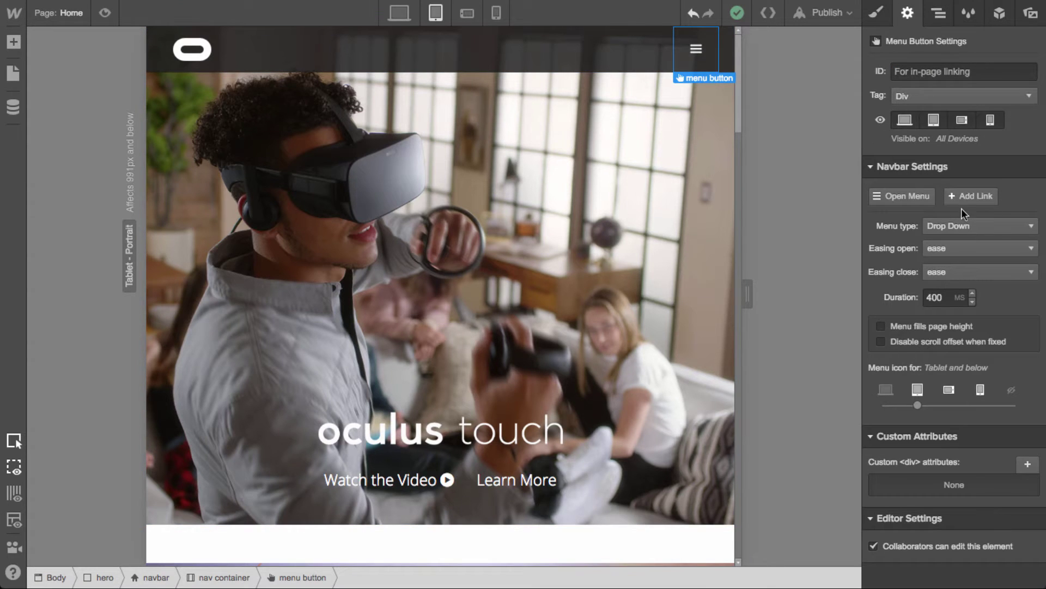
left_click(900, 202)
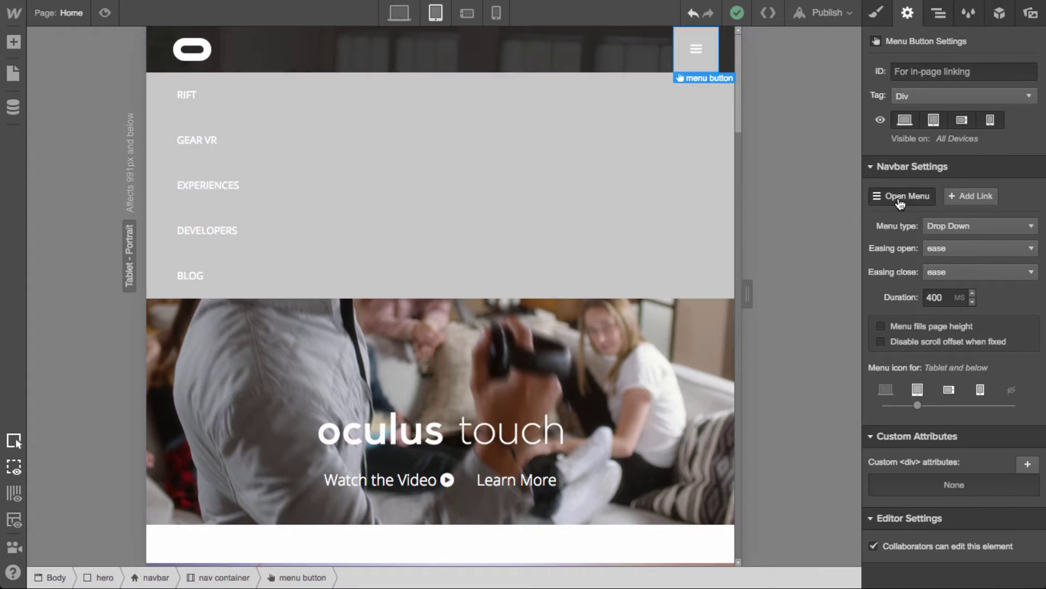
left_click(875, 12)
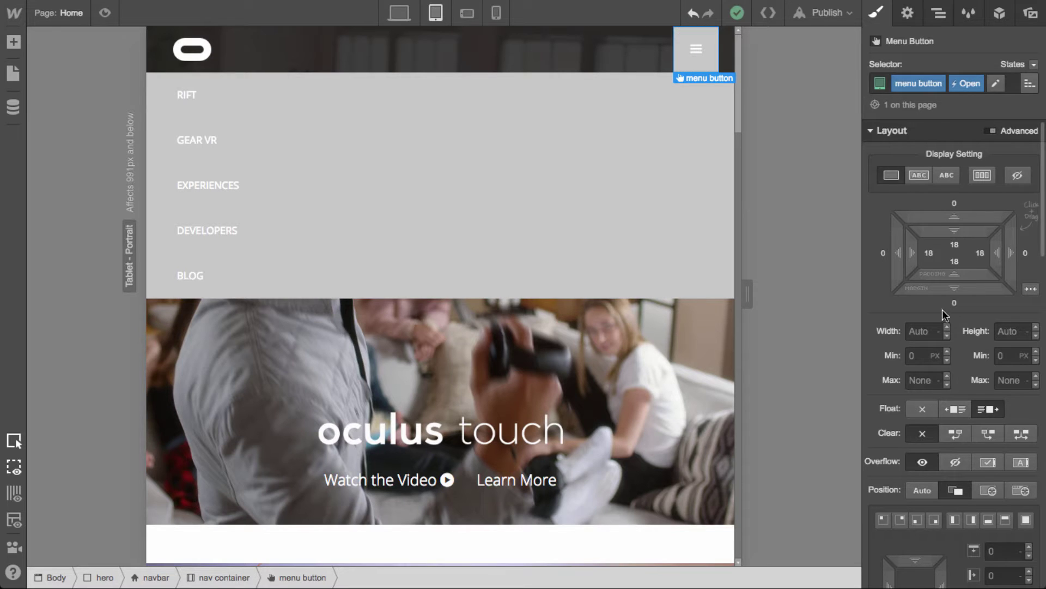
scroll(943, 338, "down", 5)
scroll(942, 368, "down", 10)
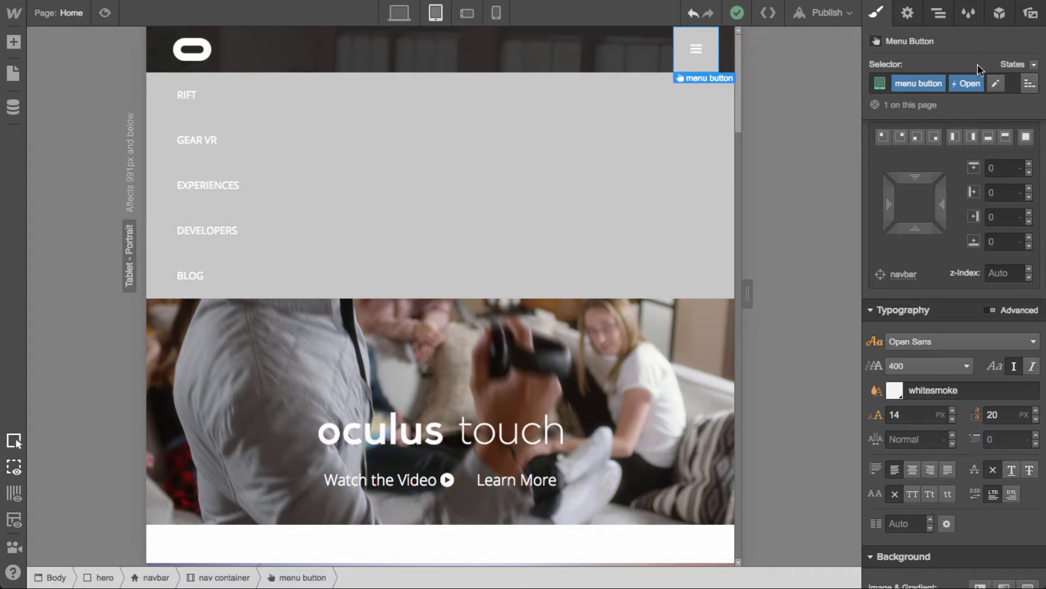
Set the navbar's menu type to Over Right
left_click(908, 13)
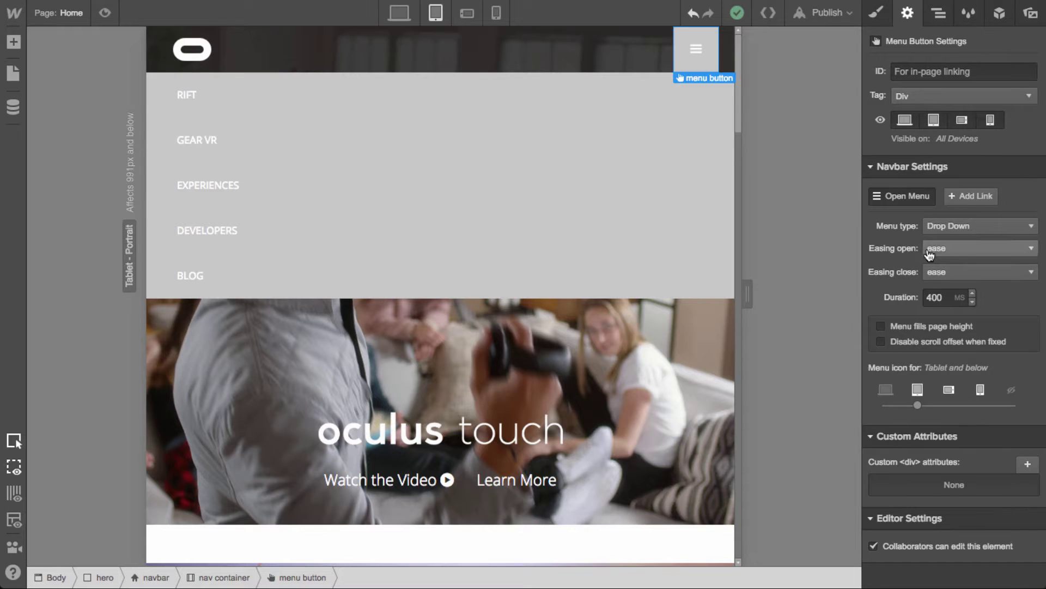
left_click(1008, 228)
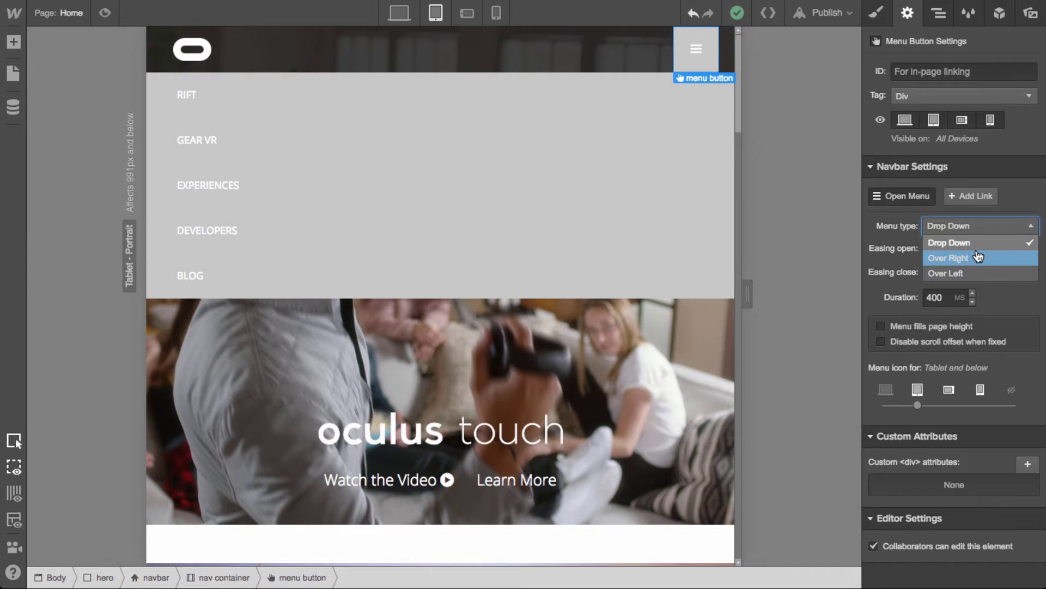
left_click(950, 262)
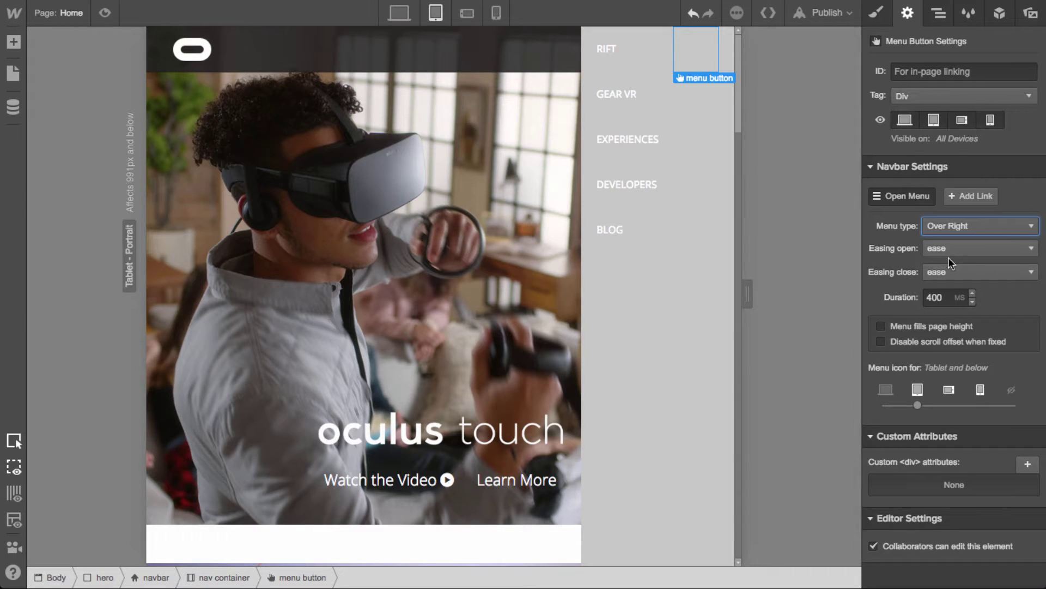
left_click(932, 326)
Preview the slide-in menu by opening and closing it in the tablet view, and return to editing
left_click(105, 13)
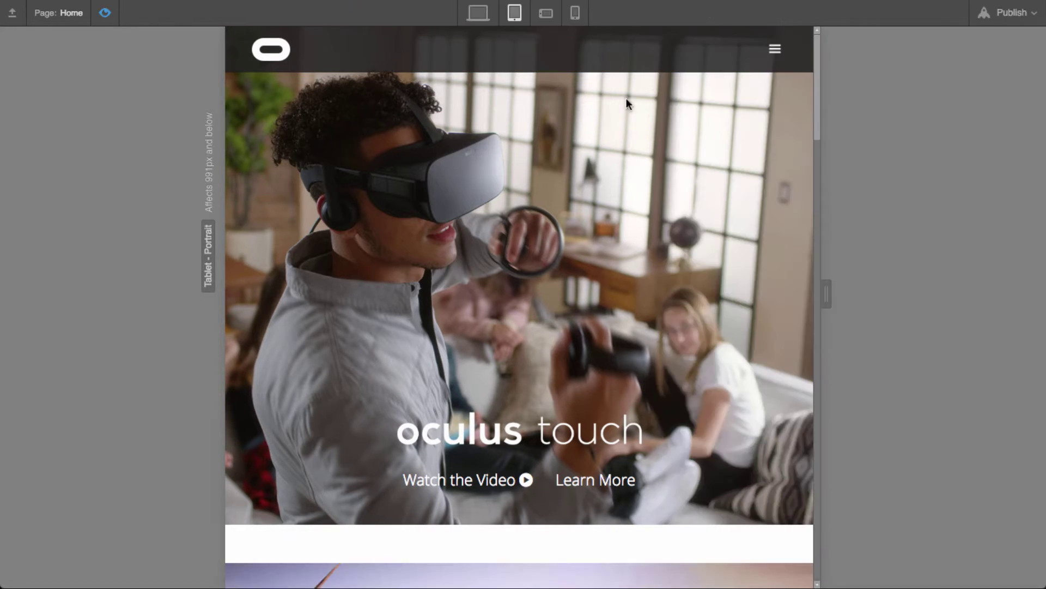
left_click(776, 55)
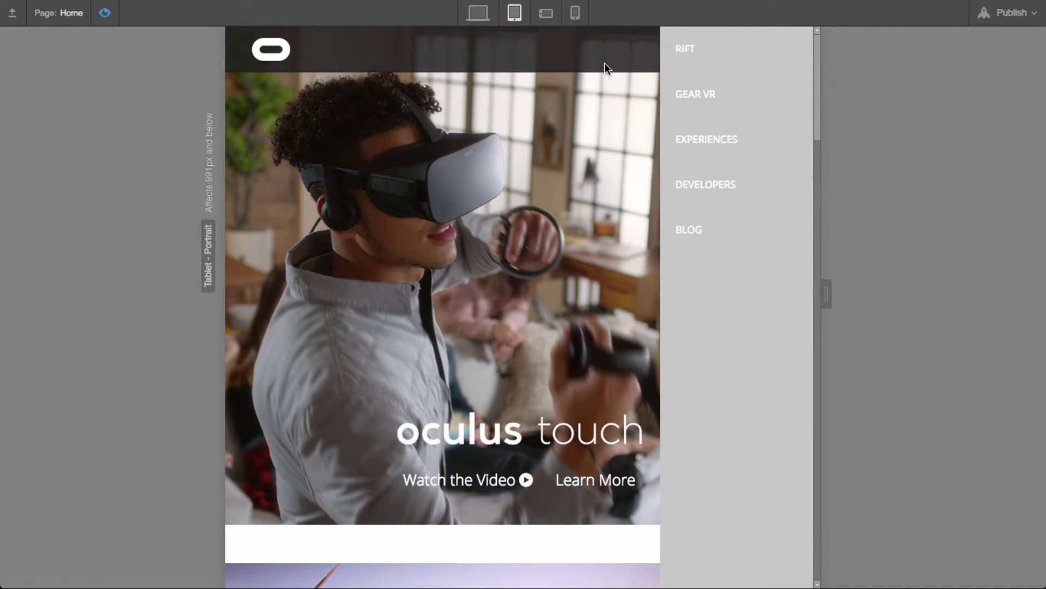
left_click(604, 63)
left_click(777, 51)
left_click(581, 66)
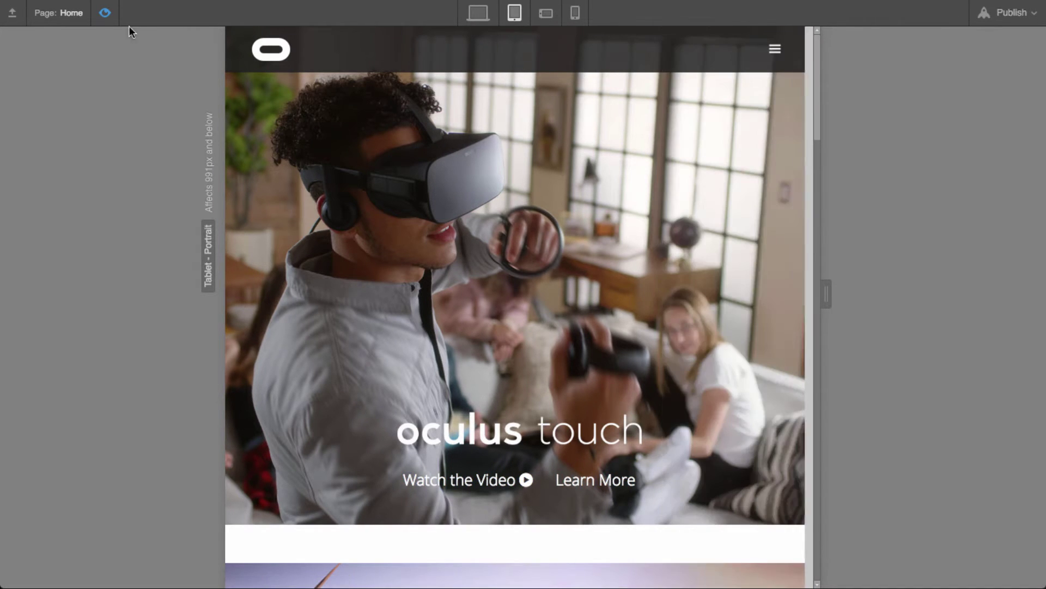
left_click(104, 13)
Show the open navbar menu on the canvas for styling at the tablet breakpoint
left_click(707, 61)
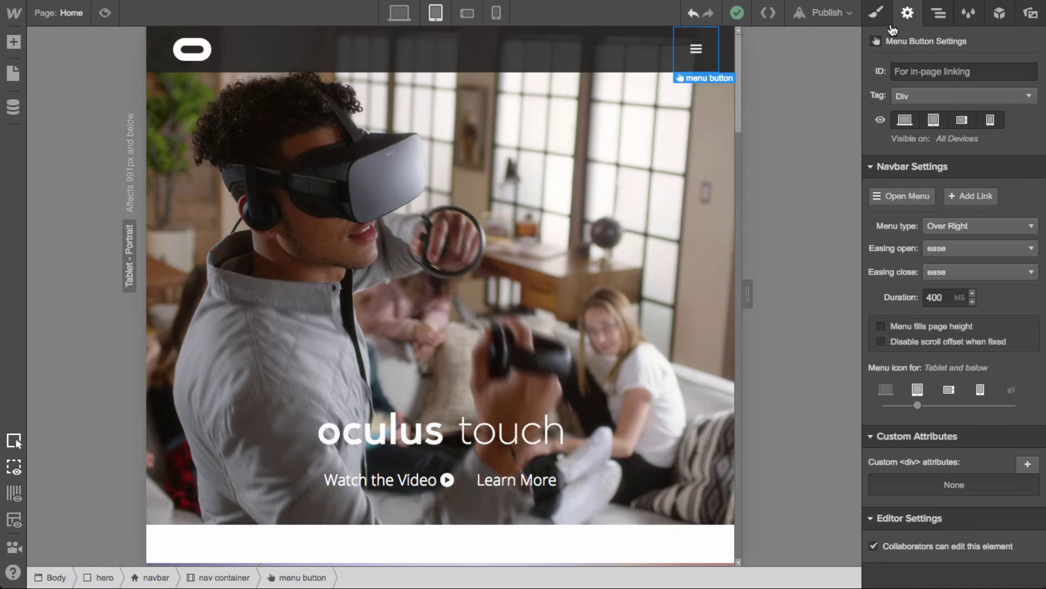
left_click(877, 13)
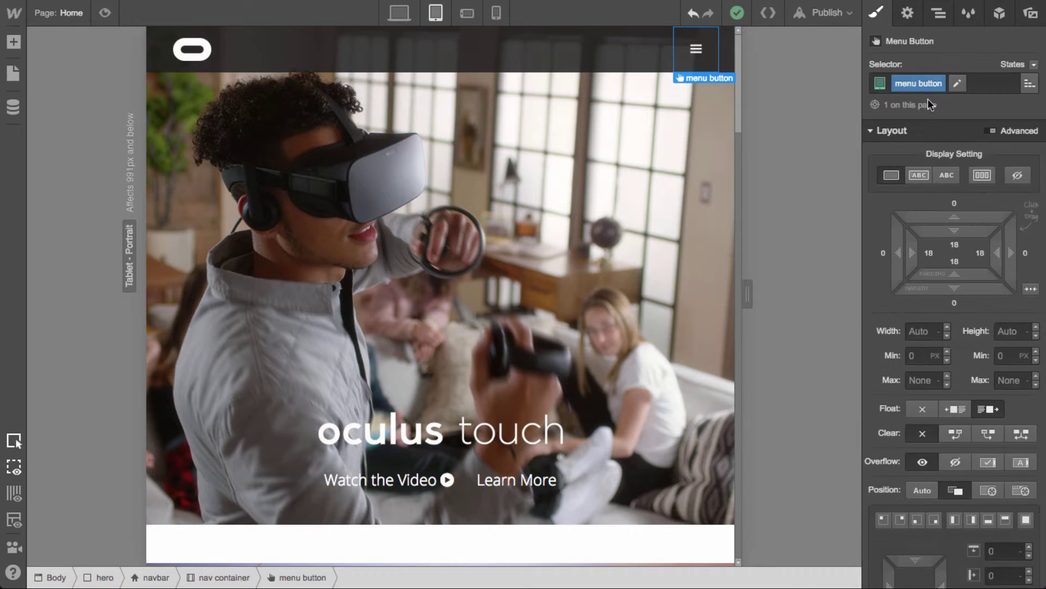
left_click(908, 13)
left_click(906, 196)
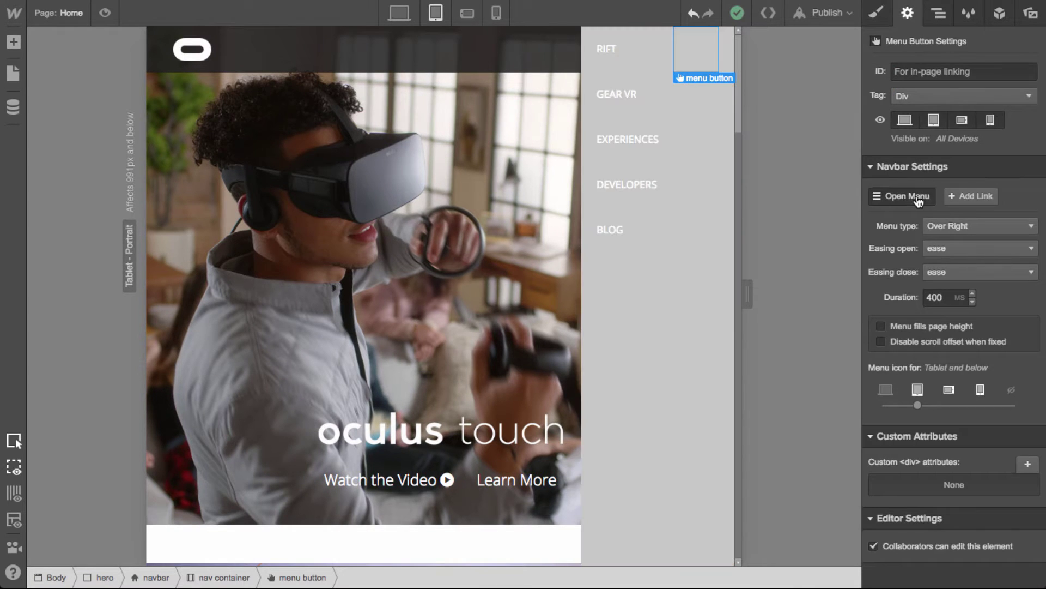
left_click(878, 13)
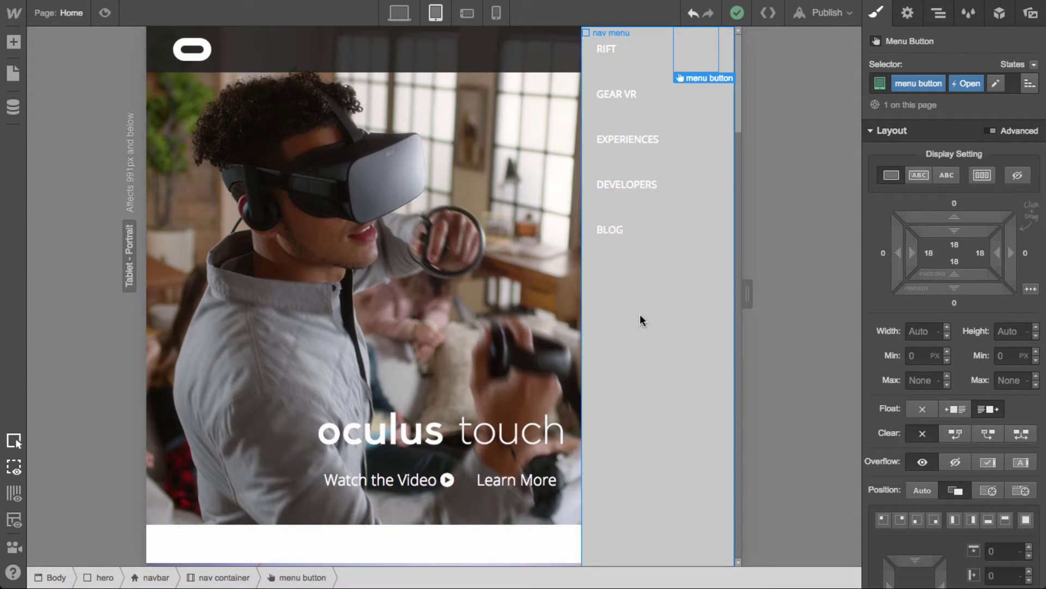
Set the nav menu's left padding to 15 px and add matching top padding above its links
left_click(607, 383)
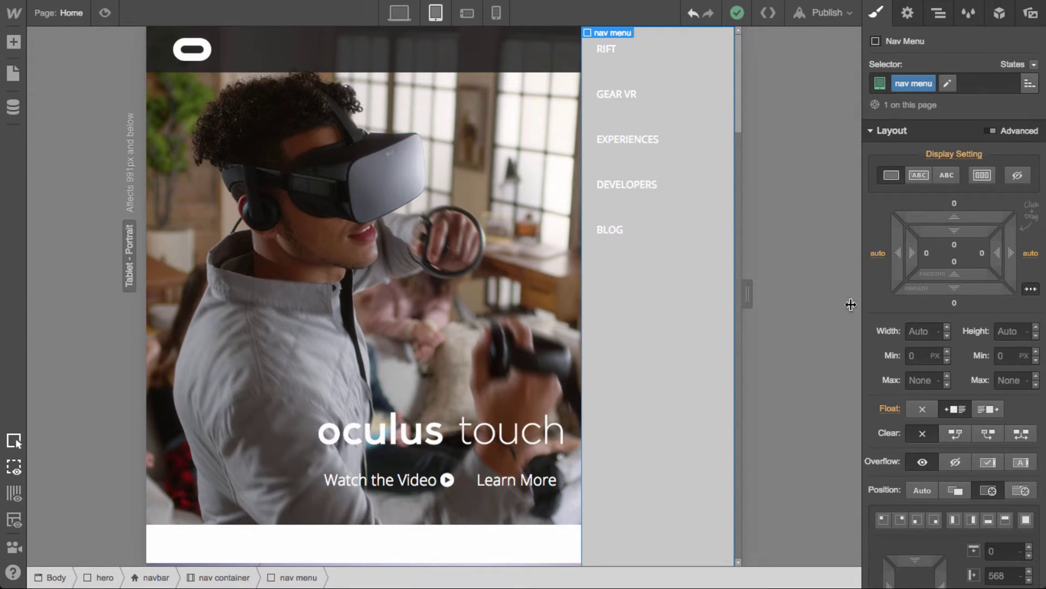
scroll(969, 306, "down", 5)
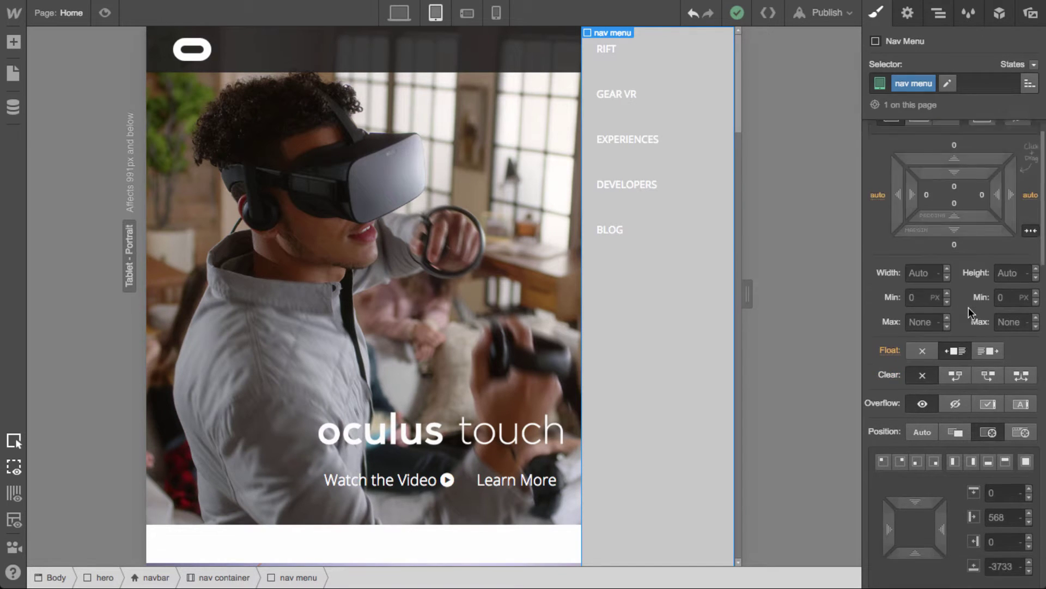
scroll(959, 325, "up", 5)
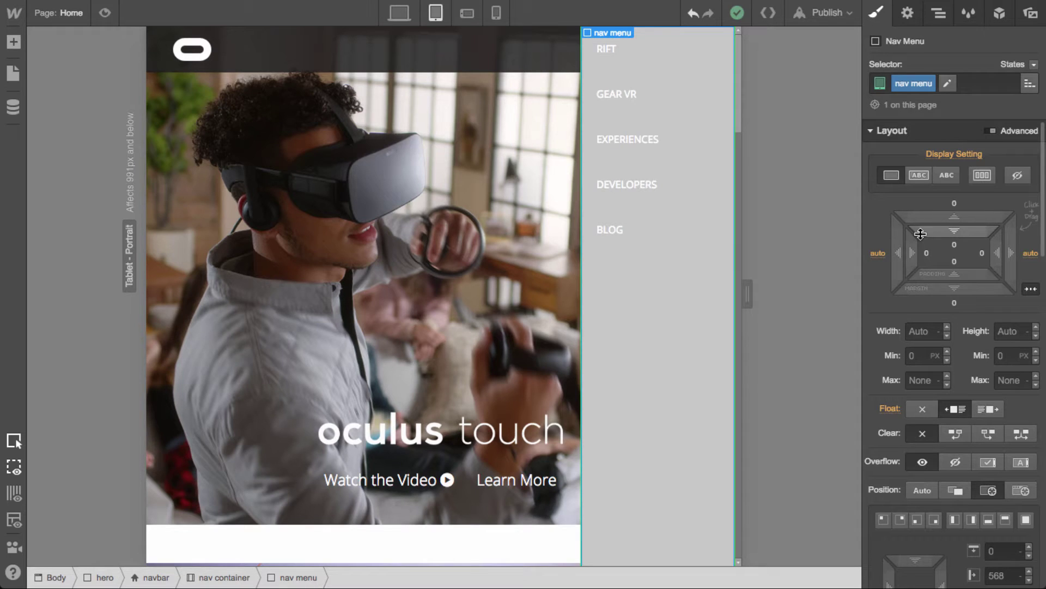
left_click_drag(916, 258, 948, 262)
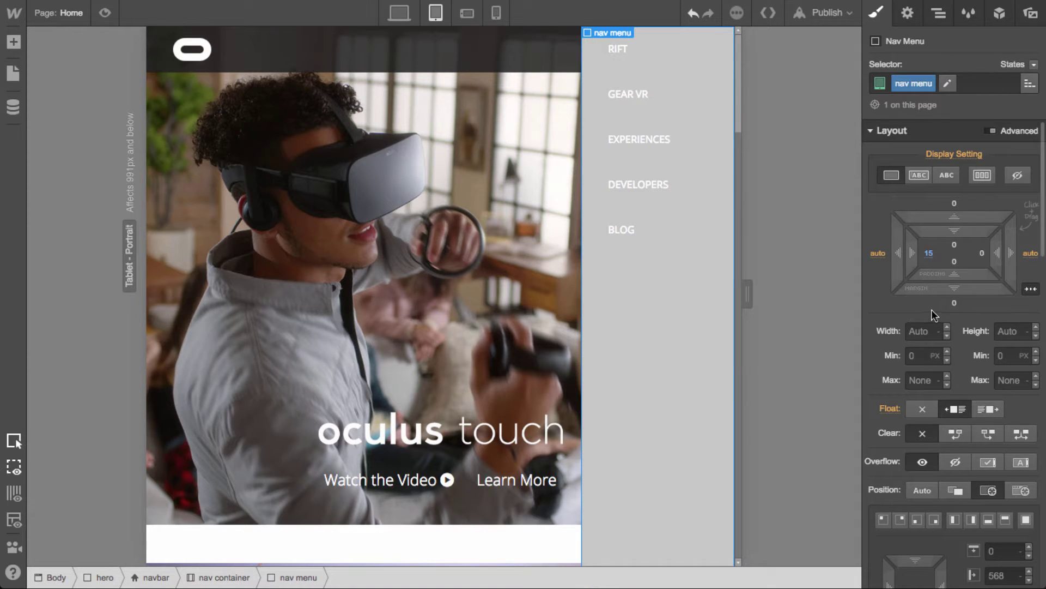
left_click_drag(959, 228, 959, 263)
Set the nav menu's background to the saved Black swatch, #16181a
scroll(958, 404, "down", 4)
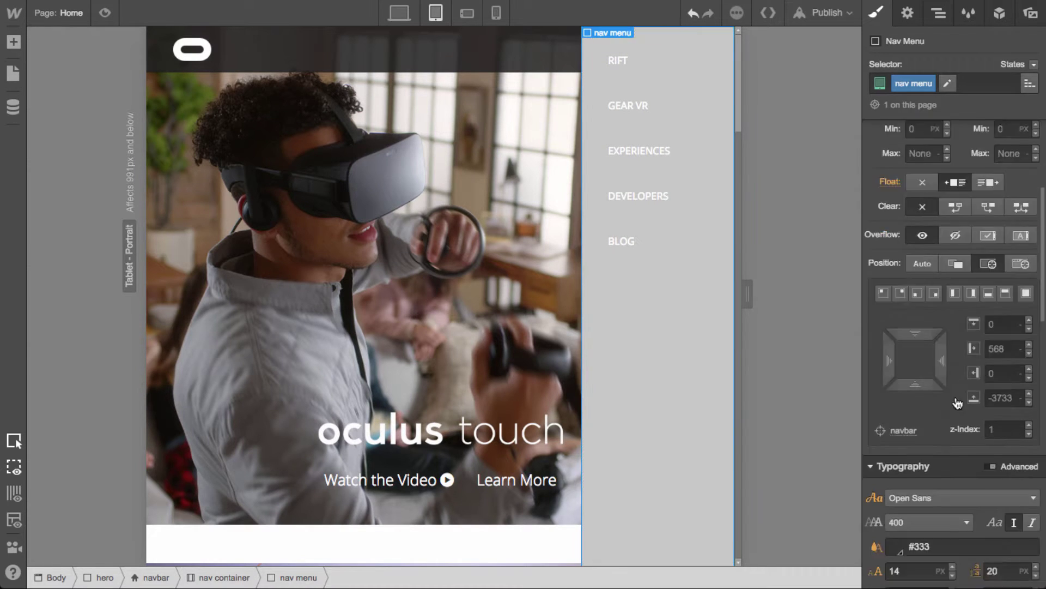
scroll(951, 395, "down", 6)
left_click(895, 411)
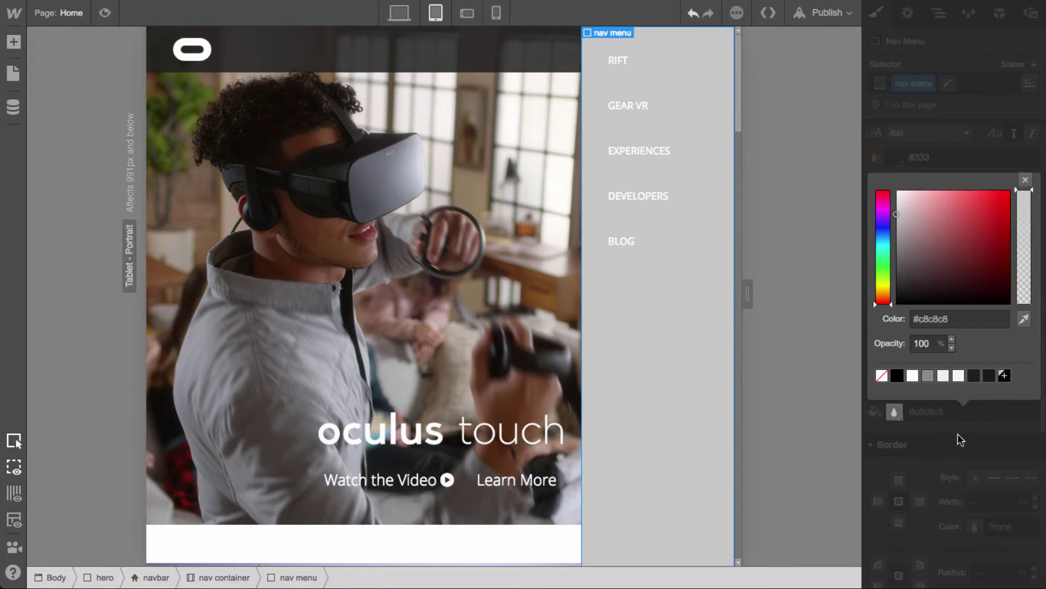
left_click(990, 377)
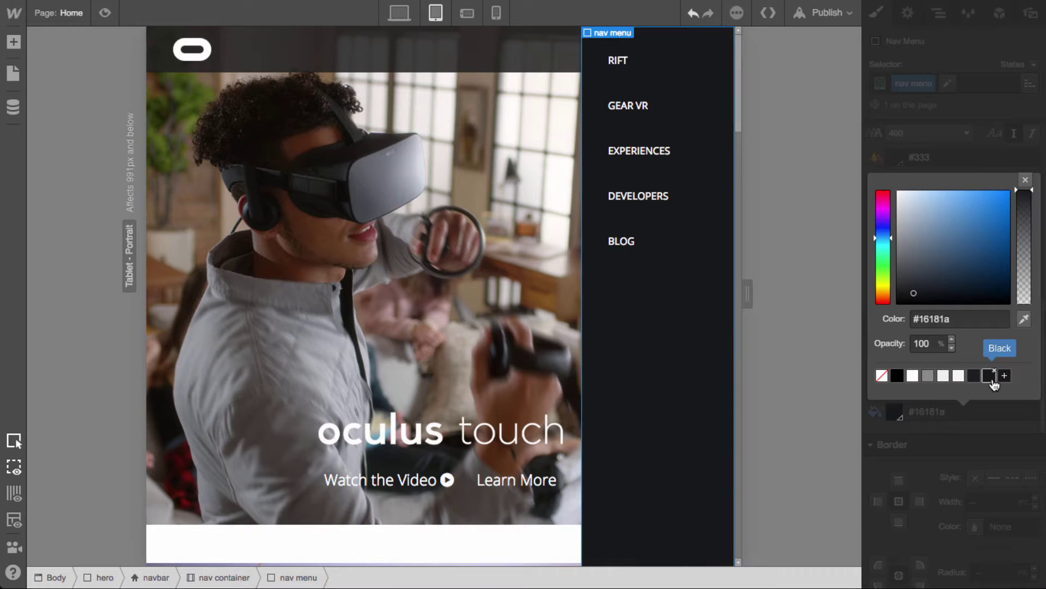
left_click(1025, 182)
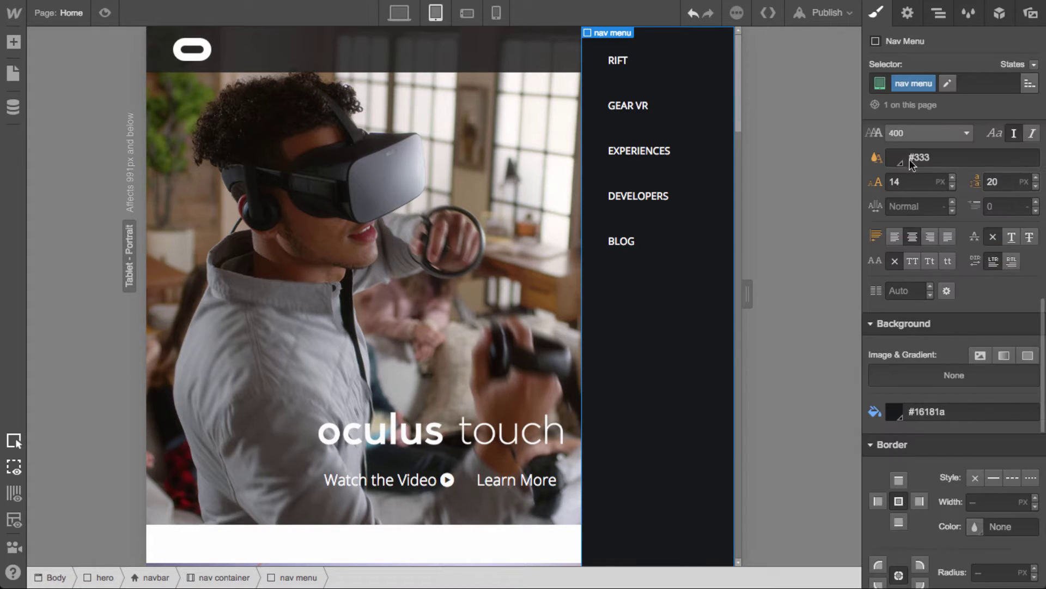
Set the nav links' font size to 16 px and their line height to 22 px
left_click(693, 75)
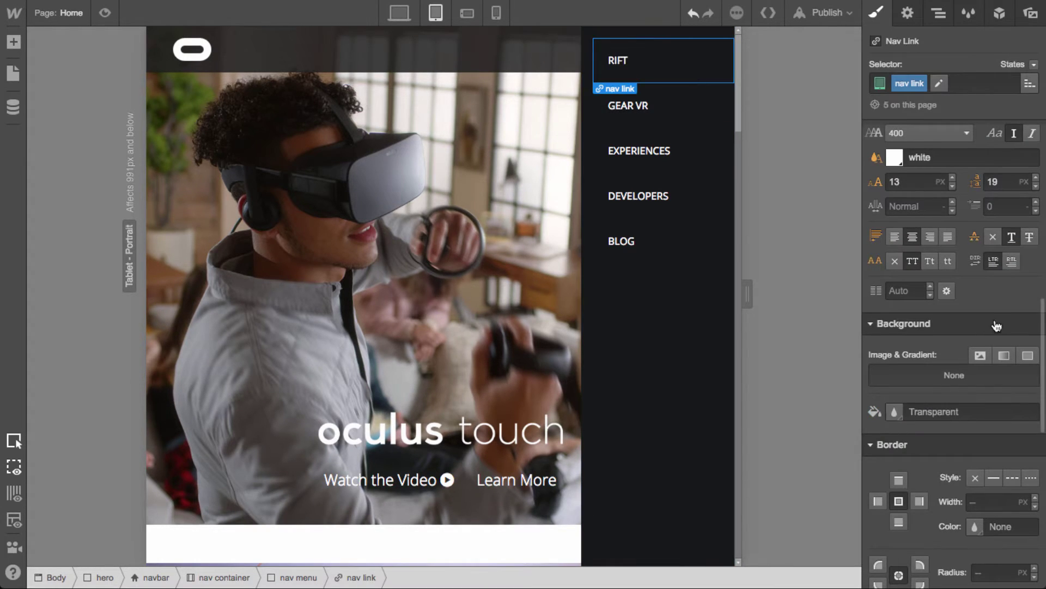
left_click(910, 210)
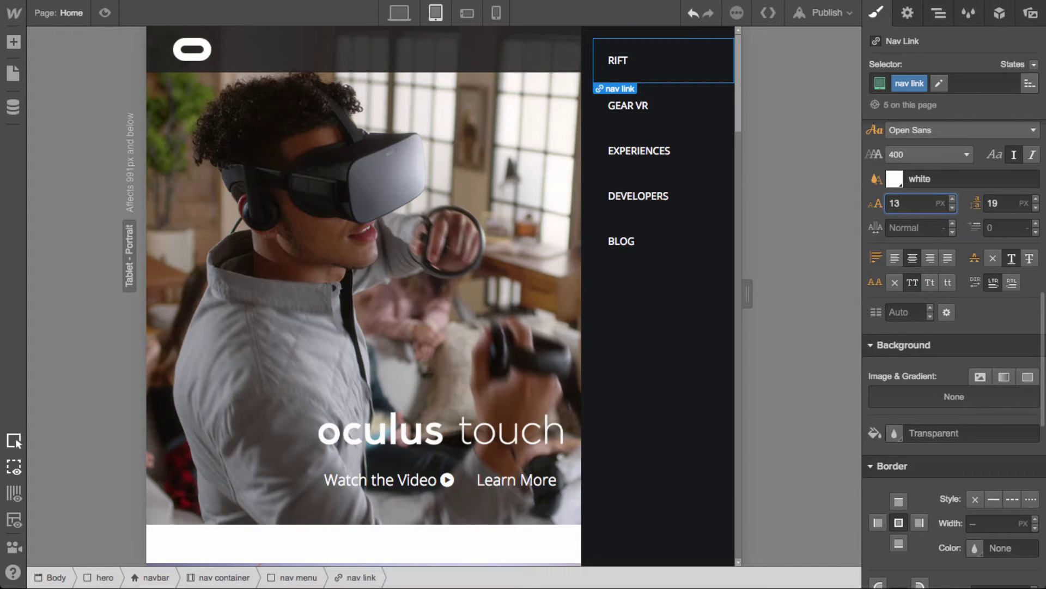
key("Up")
key("Up")
key("Up")
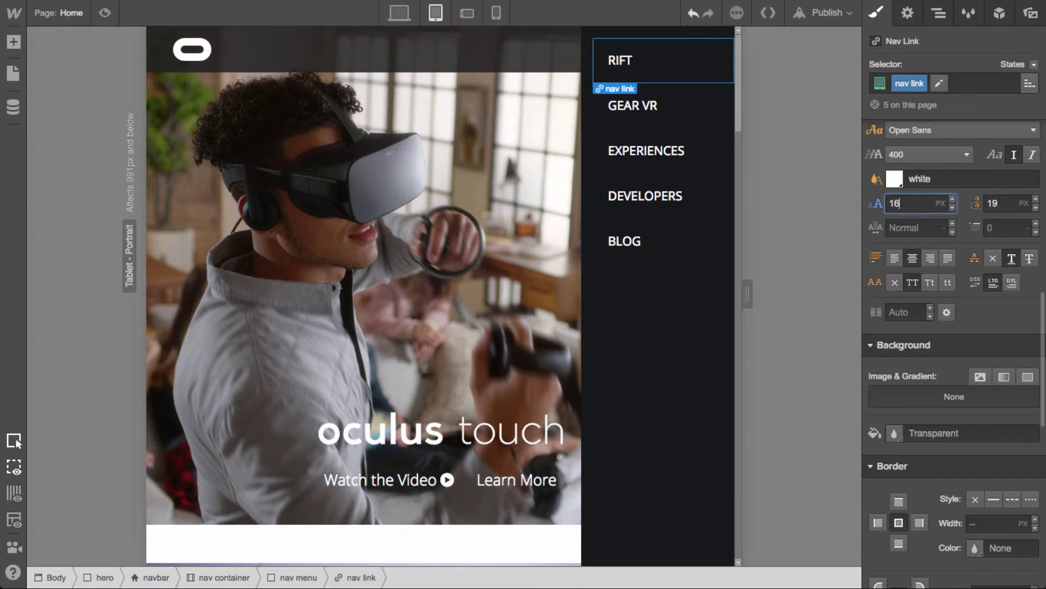
key("Tab")
key("Up")
key("Up")
key("Up")
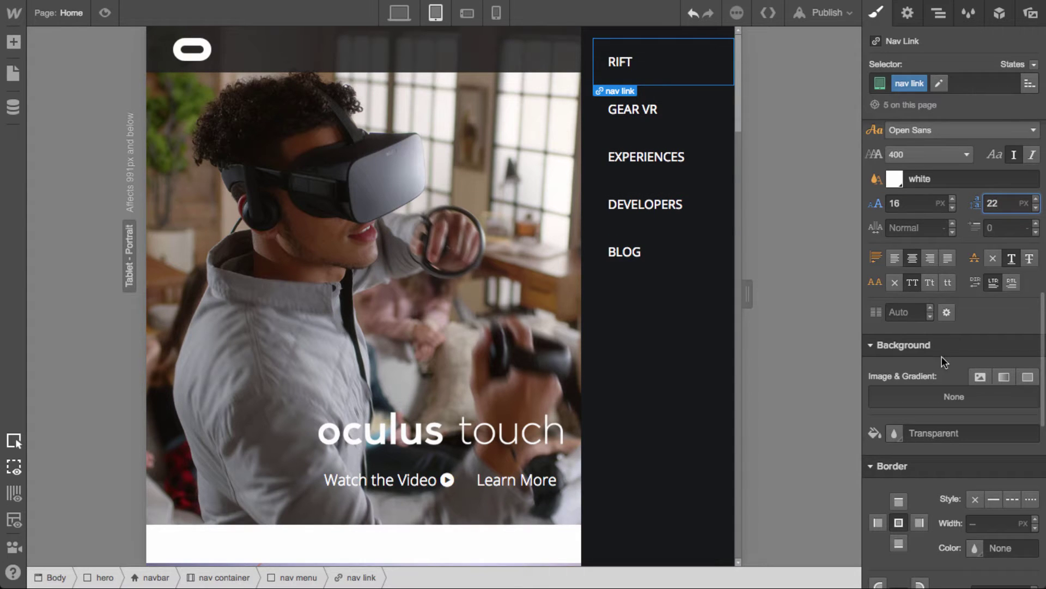
Give the nav links a solid 1 px bottom border in dark grey, #303030
scroll(943, 360, "down", 5)
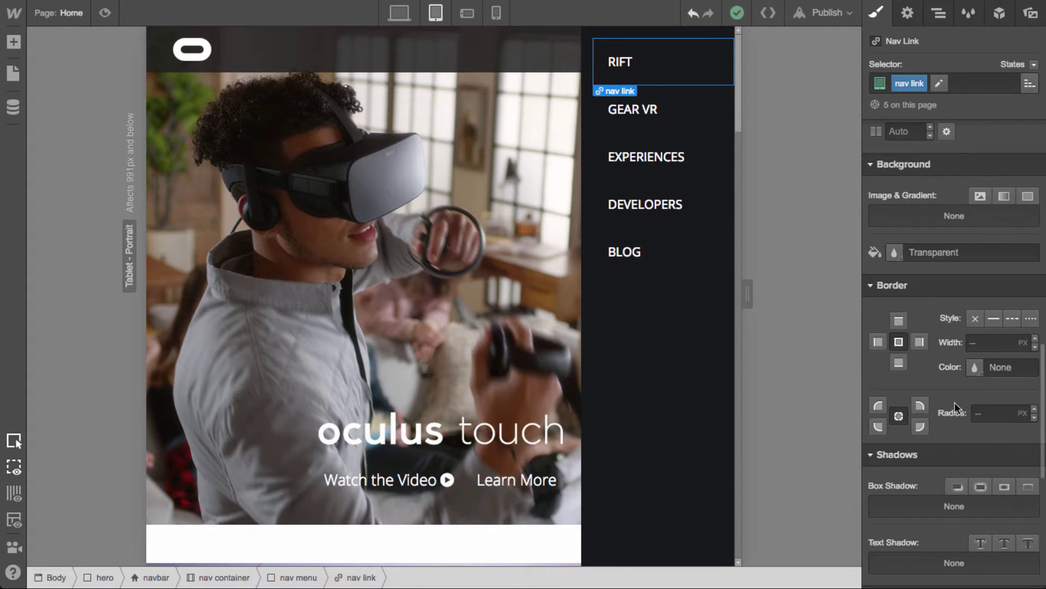
left_click(898, 363)
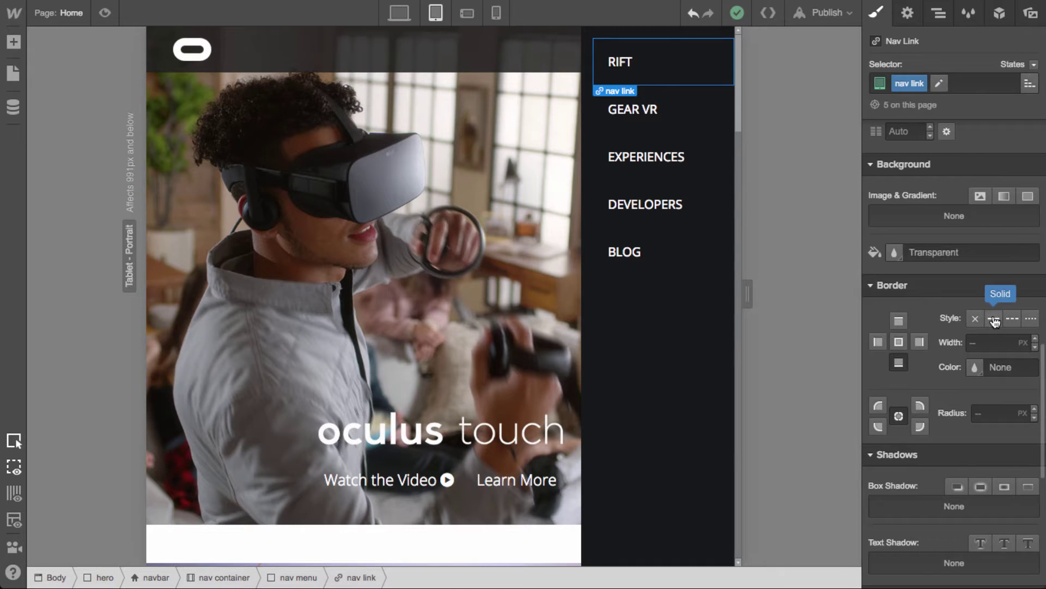
left_click(995, 321)
left_click(975, 368)
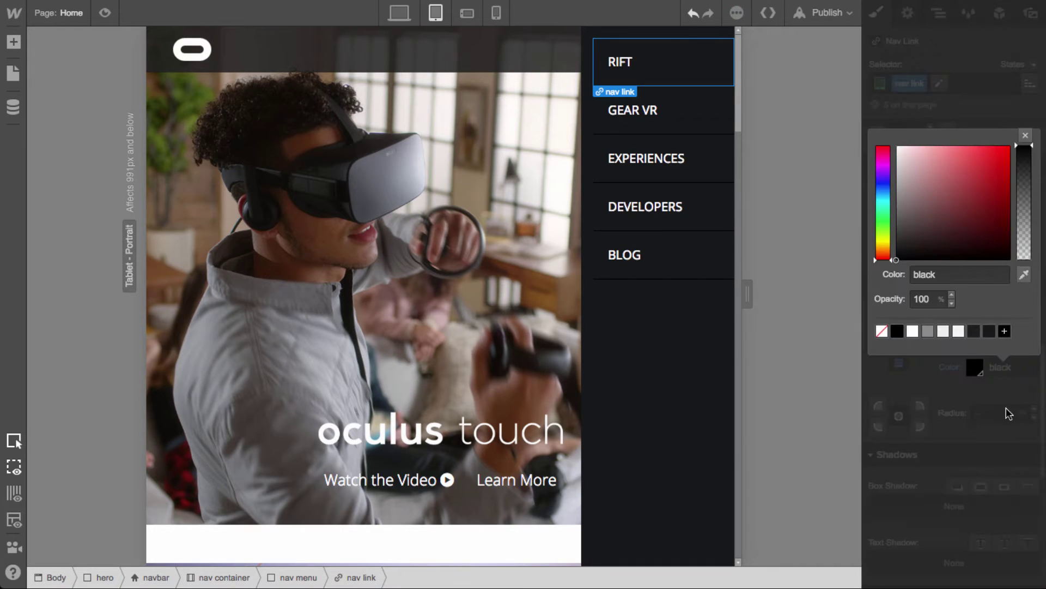
left_click(929, 333)
left_click_drag(799, 216, 790, 238)
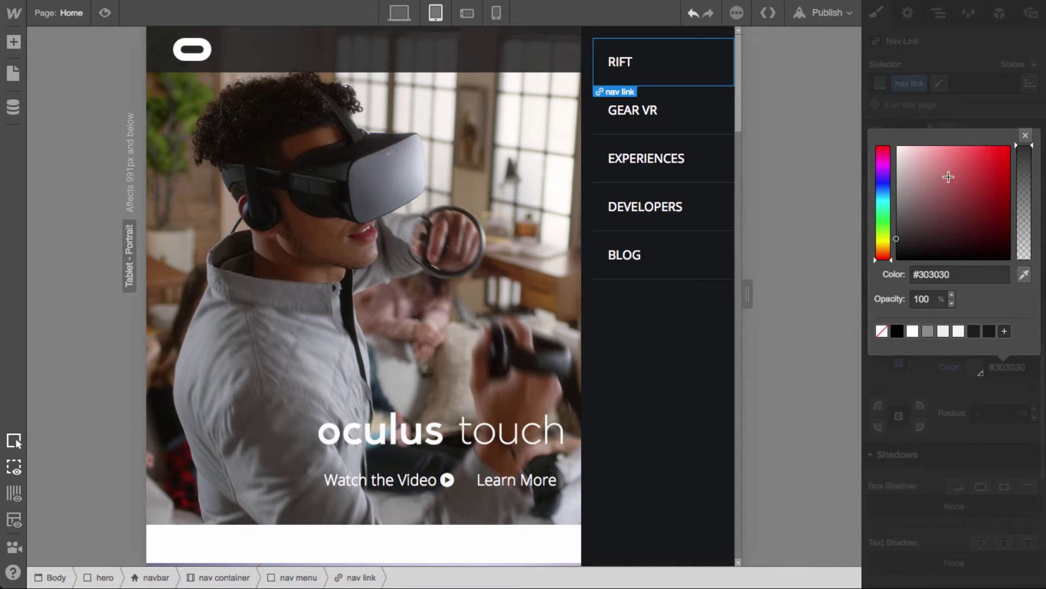
left_click(1027, 140)
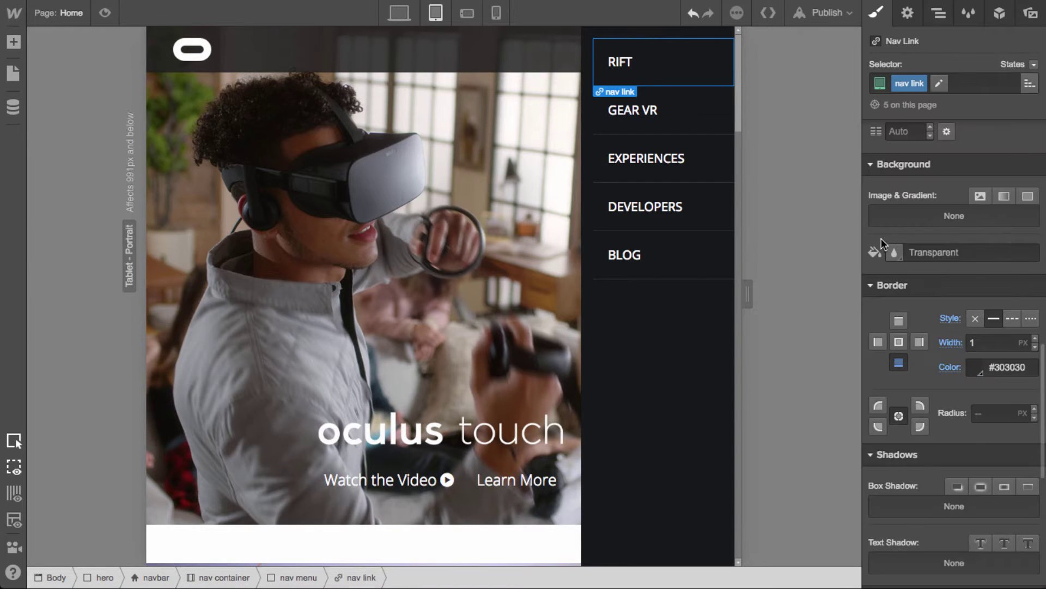
Preview the dark slide-in menu with its divided links in the tablet view, close it, and return to editing
left_click(104, 13)
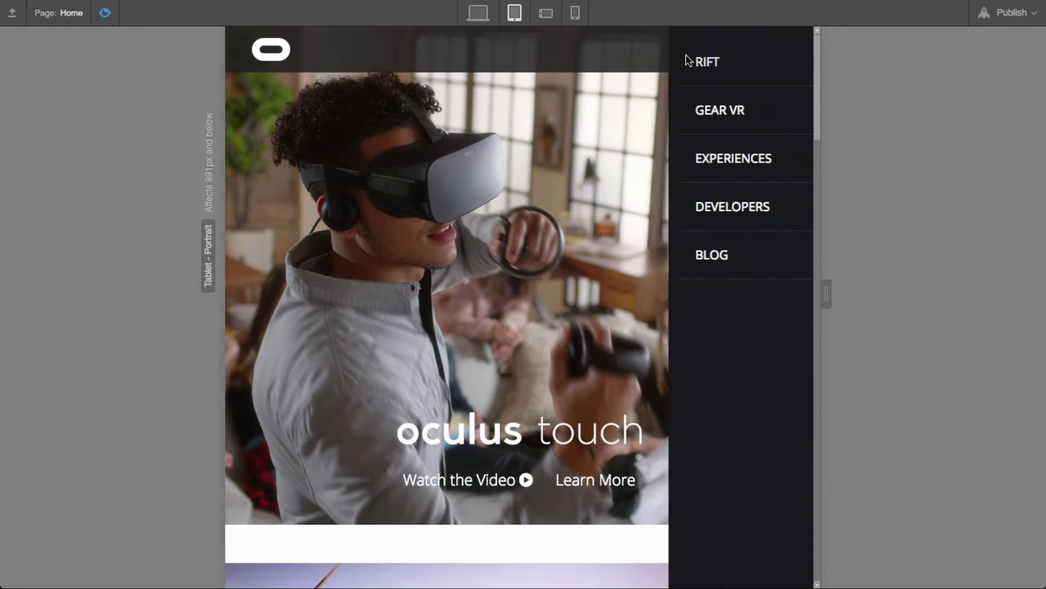
left_click(769, 49)
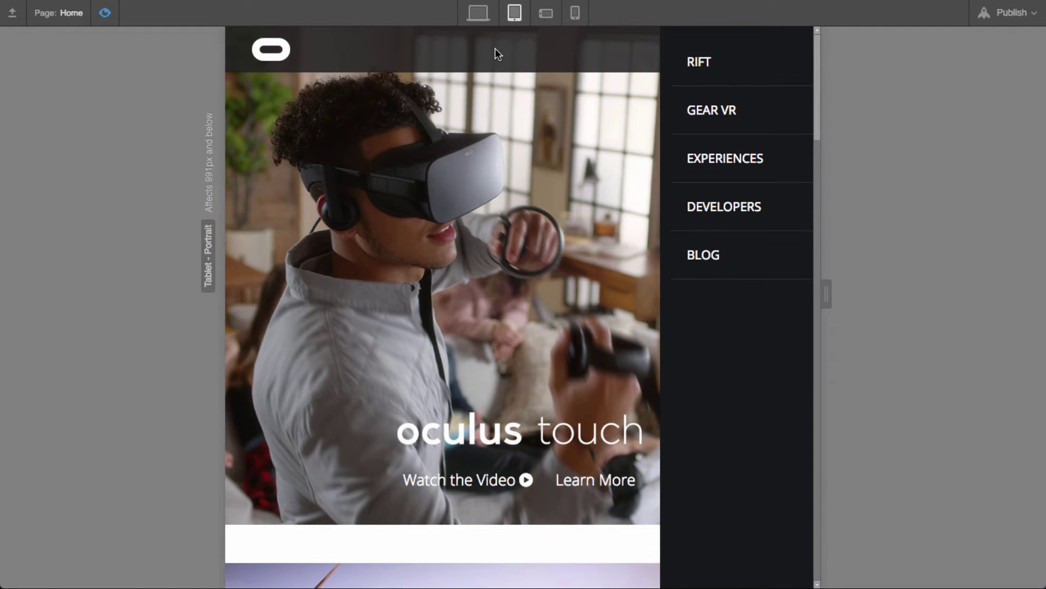
left_click(494, 54)
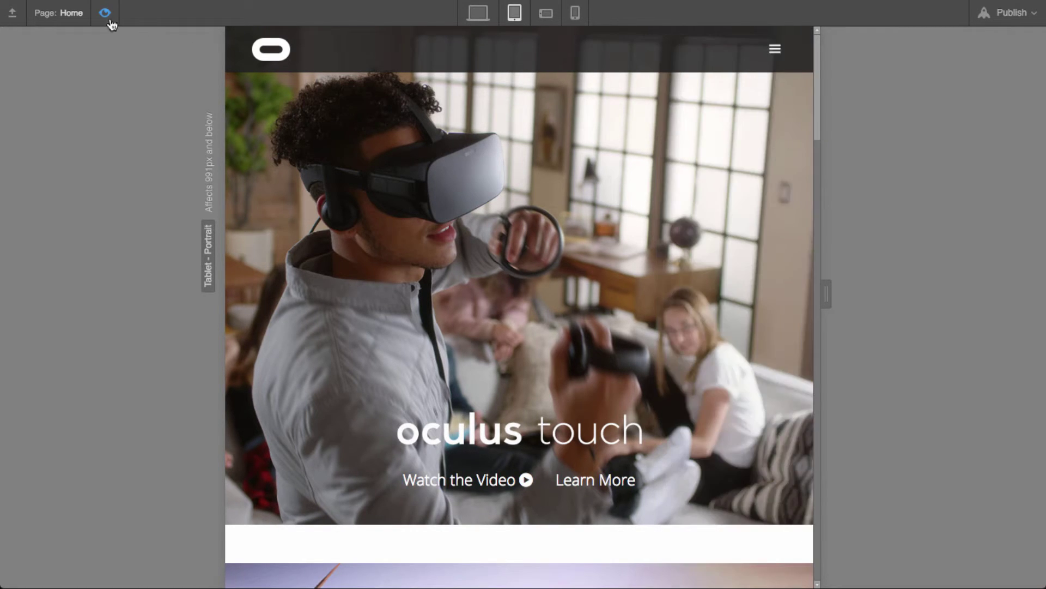
left_click(107, 14)
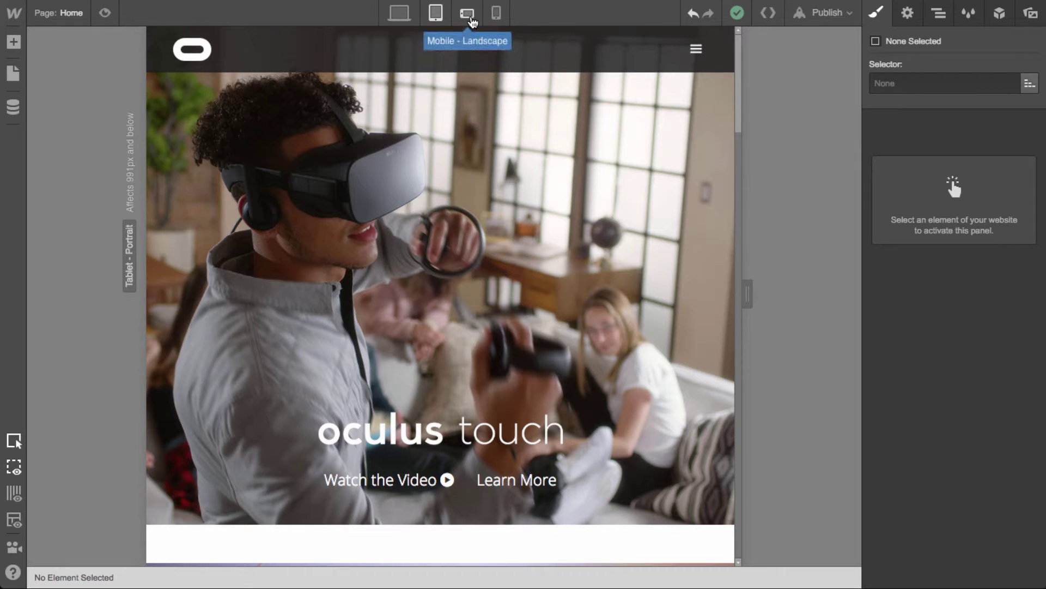
Switch to the Mobile - Landscape breakpoint and review the home page from the hero through the headset columns
left_click(468, 14)
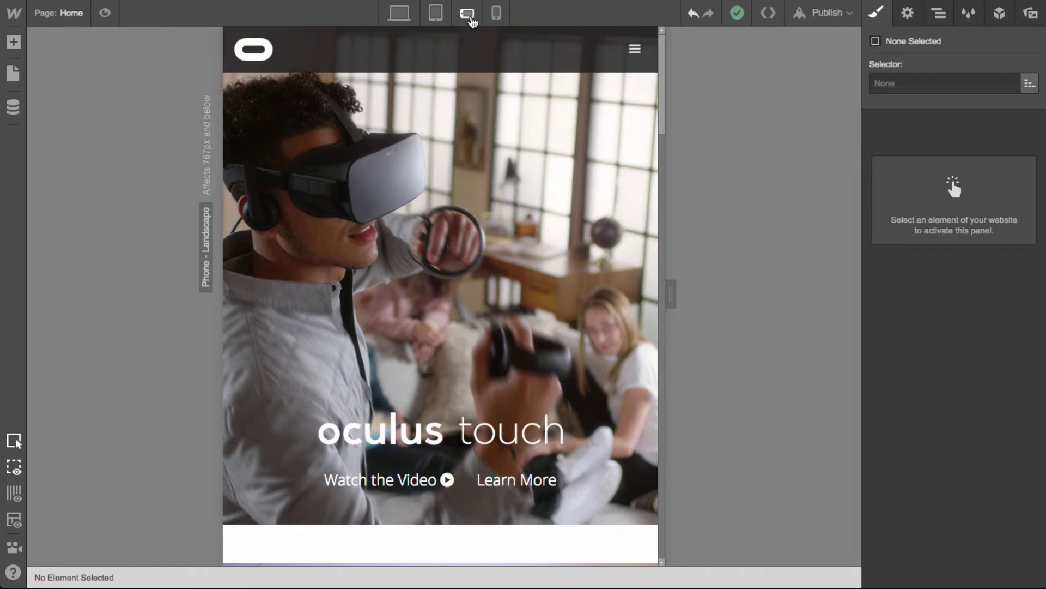
scroll(533, 247, "down", 5)
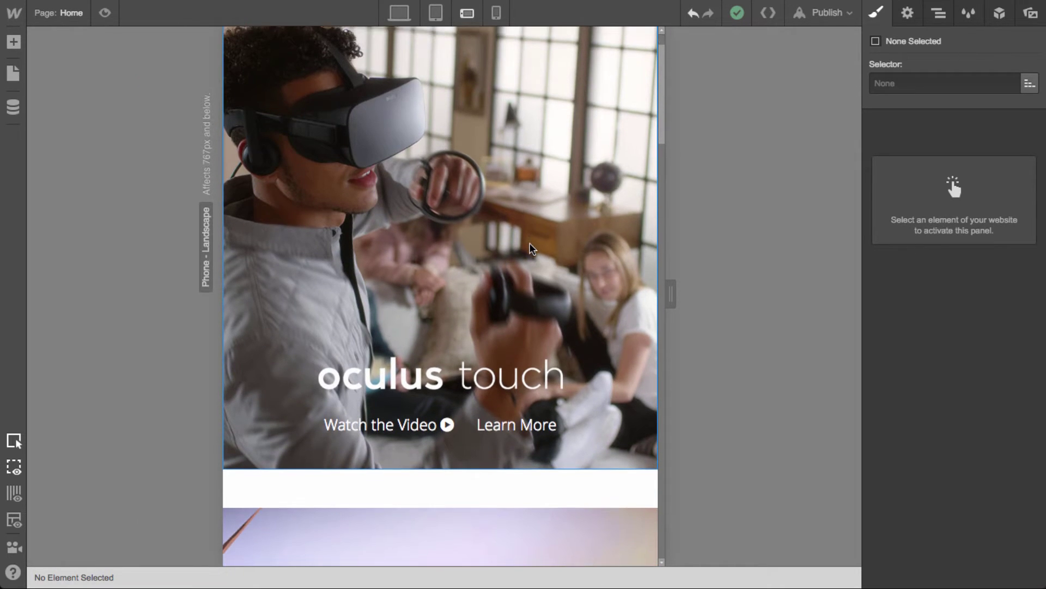
scroll(532, 247, "down", 10)
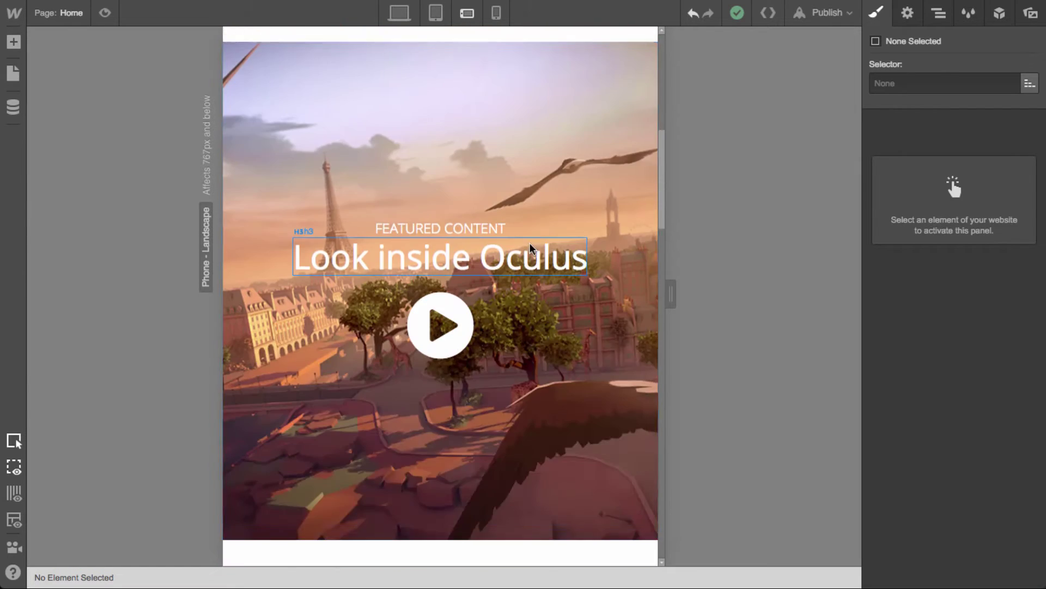
scroll(532, 248, "down", 15)
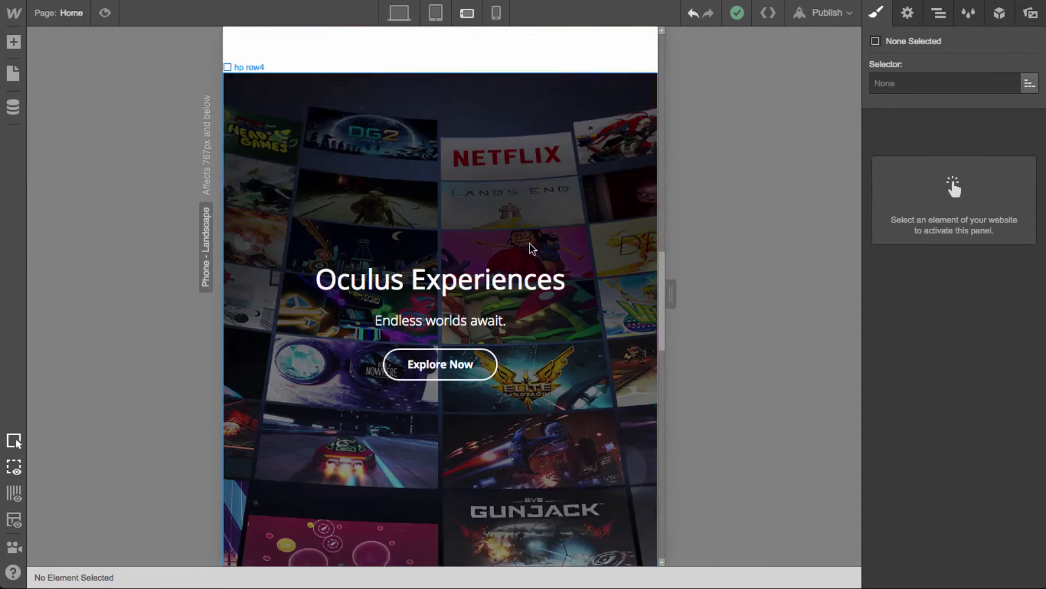
scroll(532, 249, "down", 8)
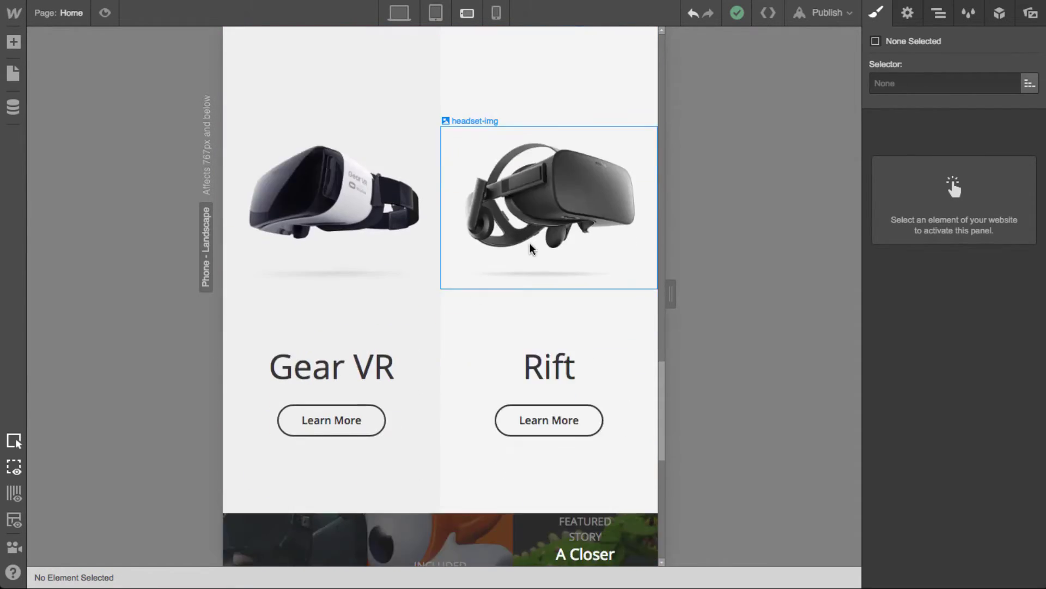
scroll(533, 248, "up", 1)
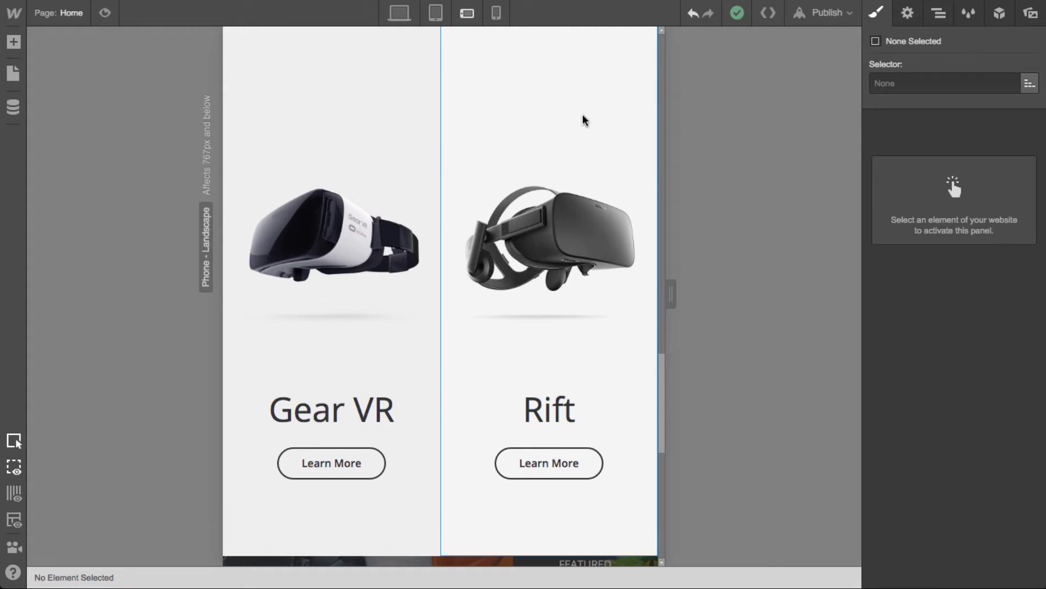
scroll(504, 143, "up", 1)
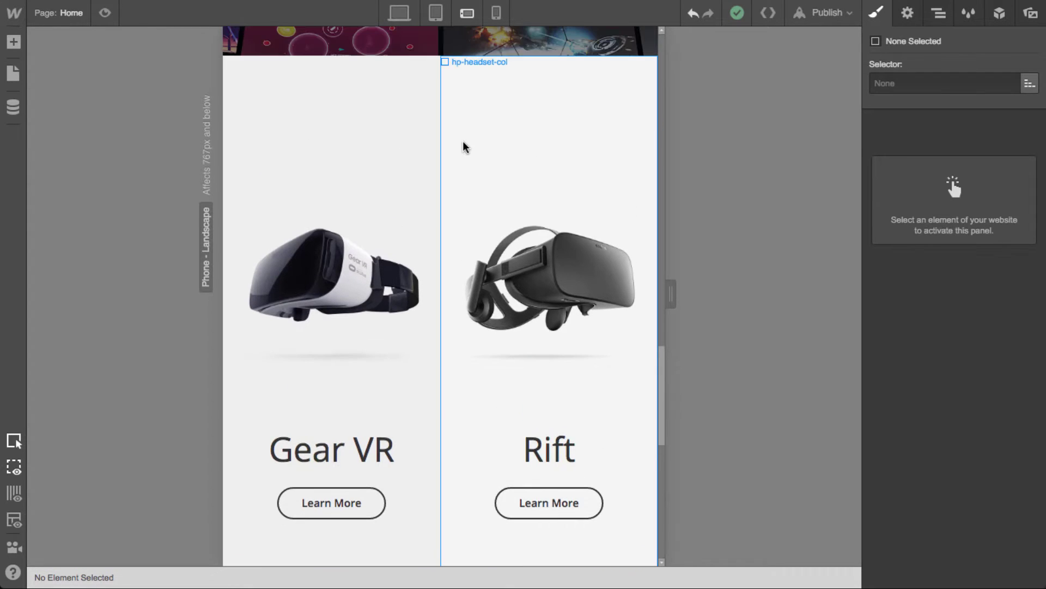
Set the hp row5 section's flex layout to vertical so the Gear VR and Rift columns stack
left_click(535, 146)
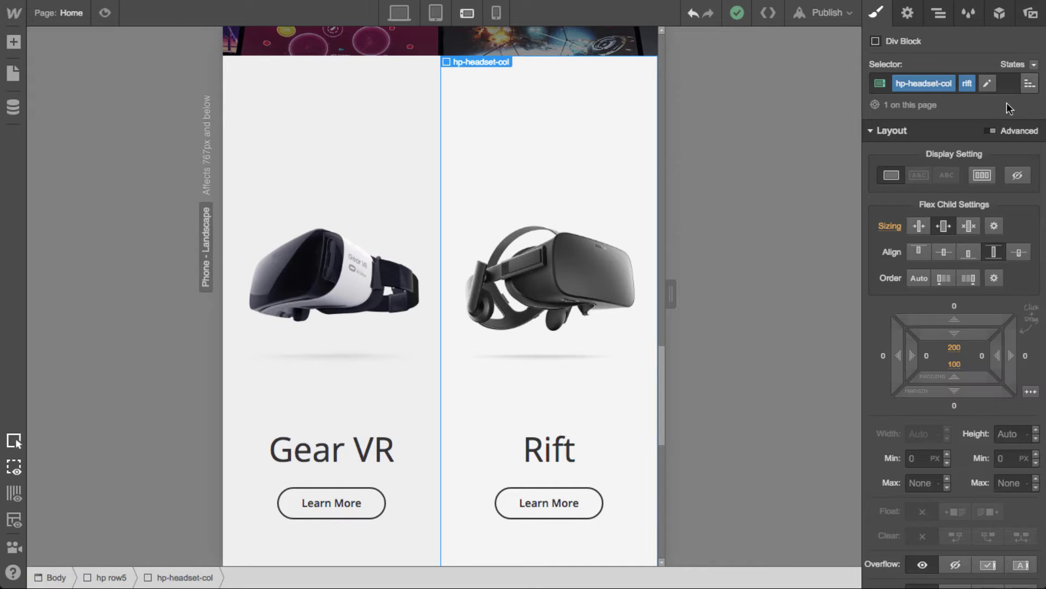
left_click(939, 13)
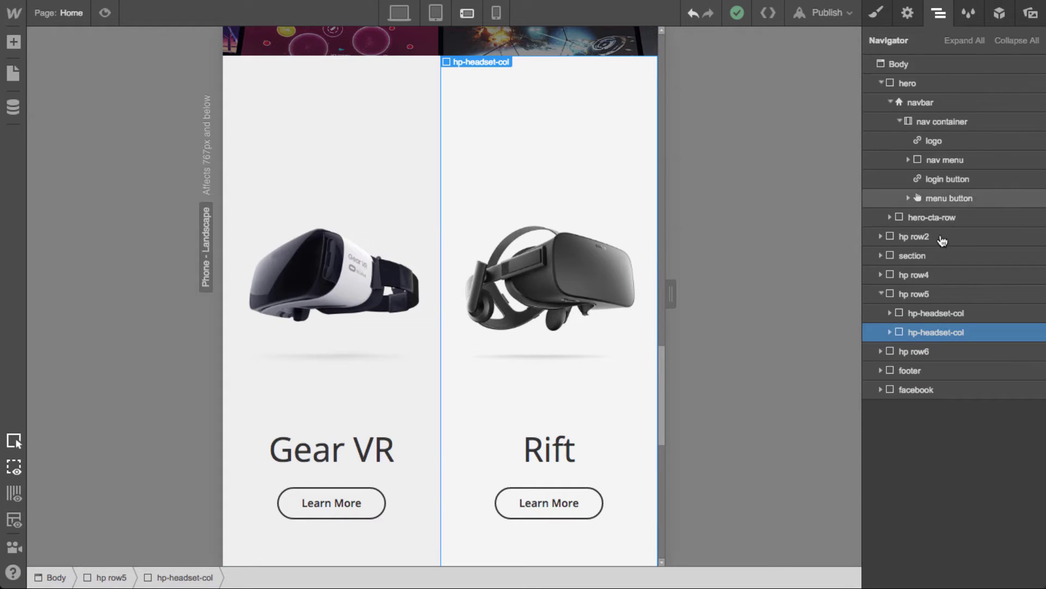
left_click(956, 301)
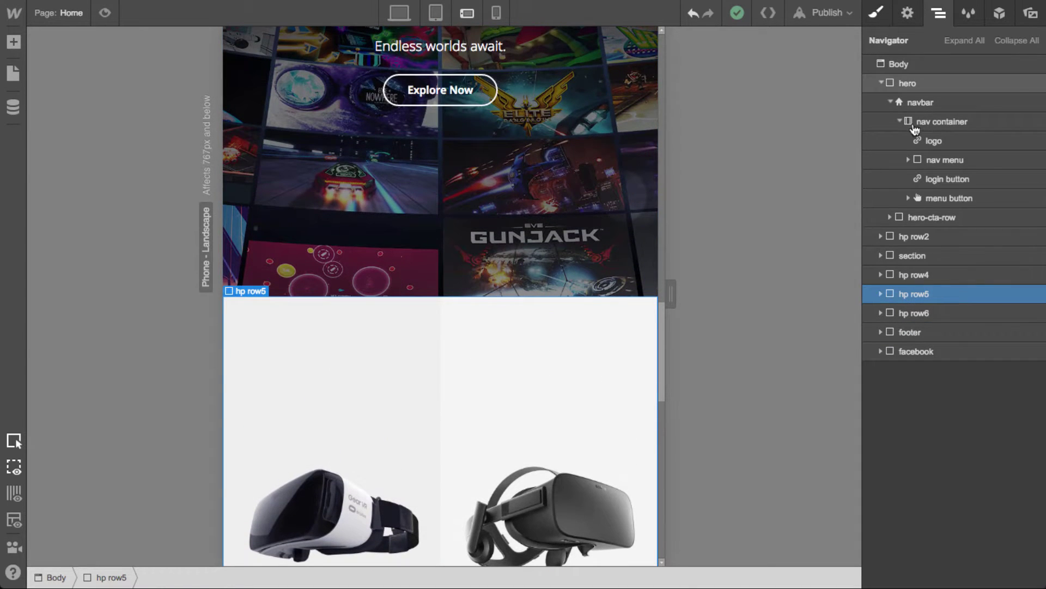
key("s")
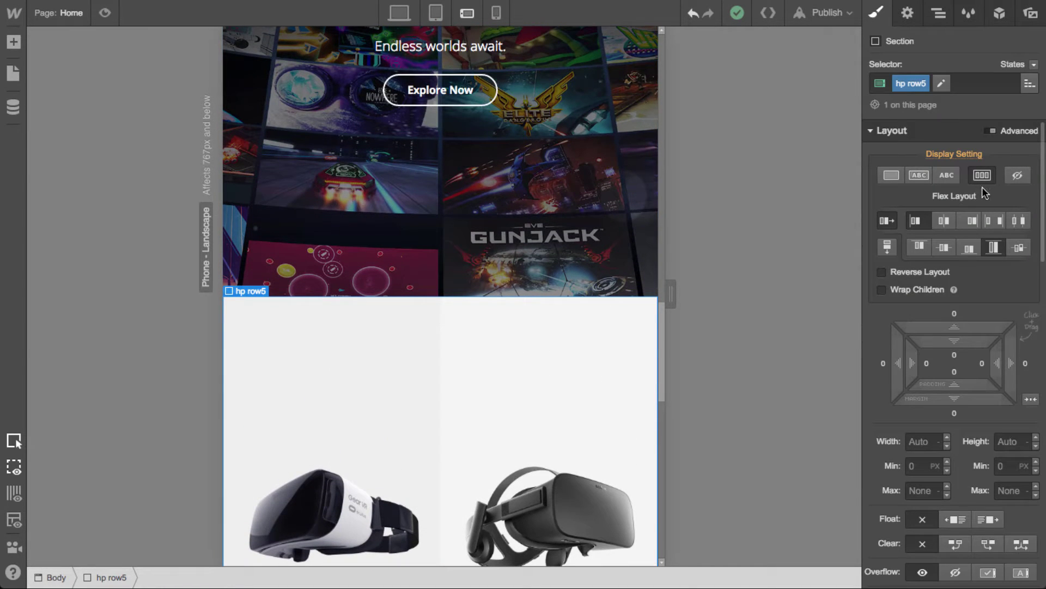
scroll(596, 342, "down", 3)
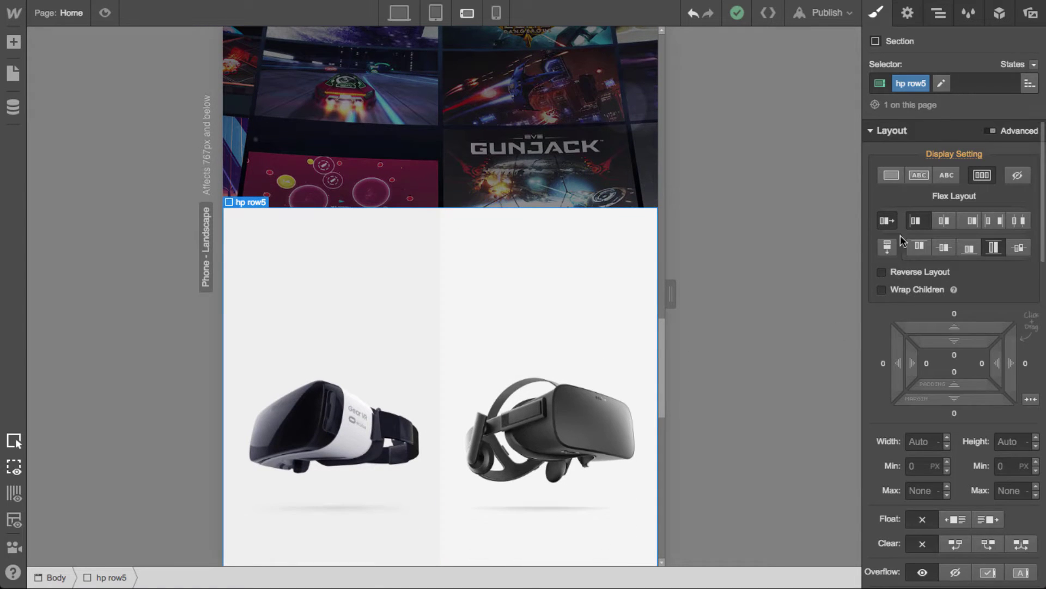
left_click(887, 248)
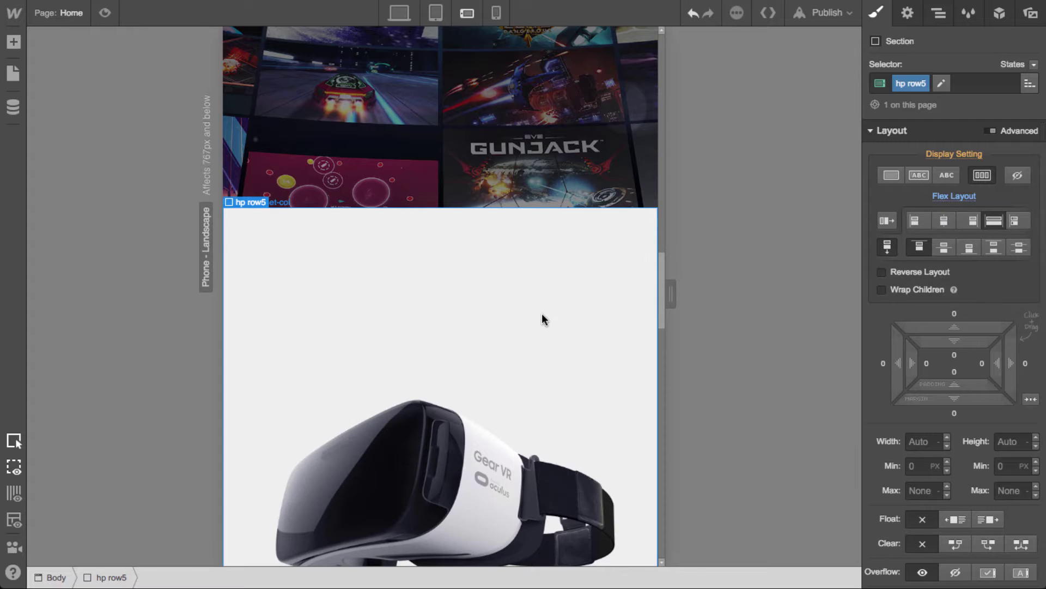
scroll(542, 313, "down", 5)
scroll(542, 316, "down", 3)
scroll(542, 317, "down", 8)
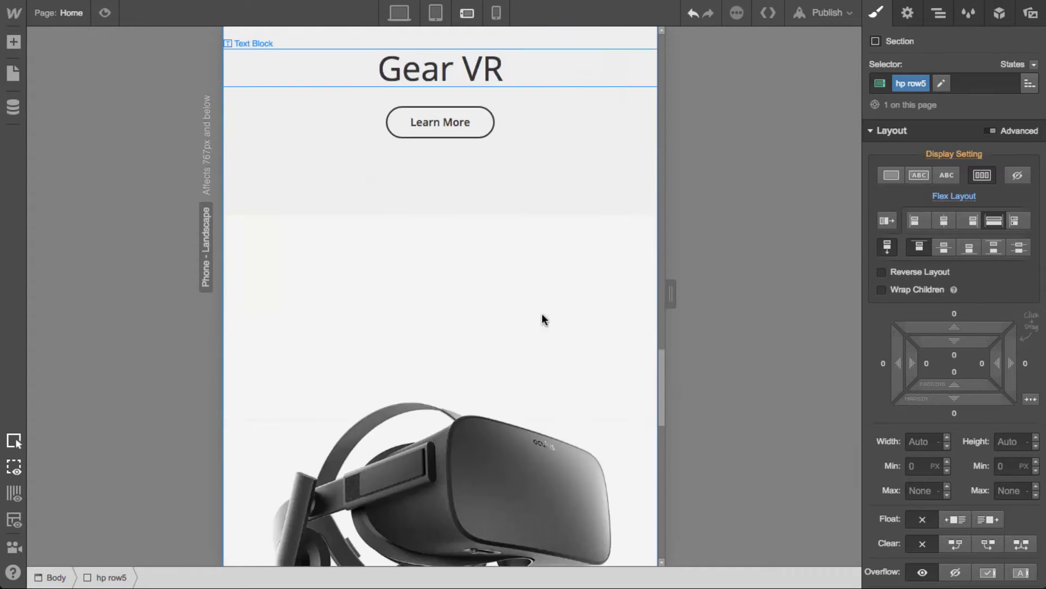
scroll(542, 318, "up", 10)
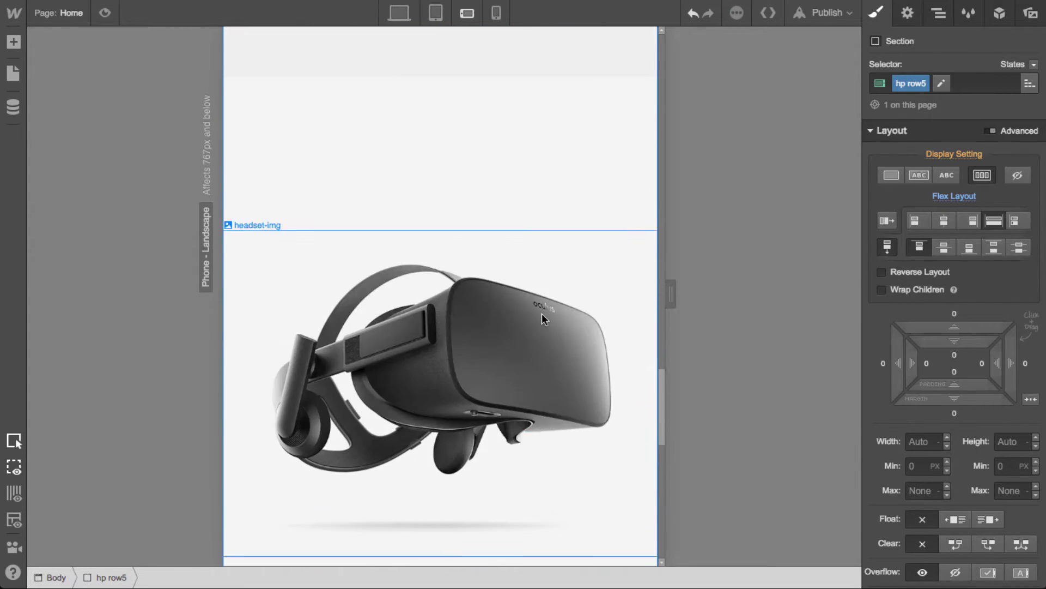
scroll(542, 318, "up", 4)
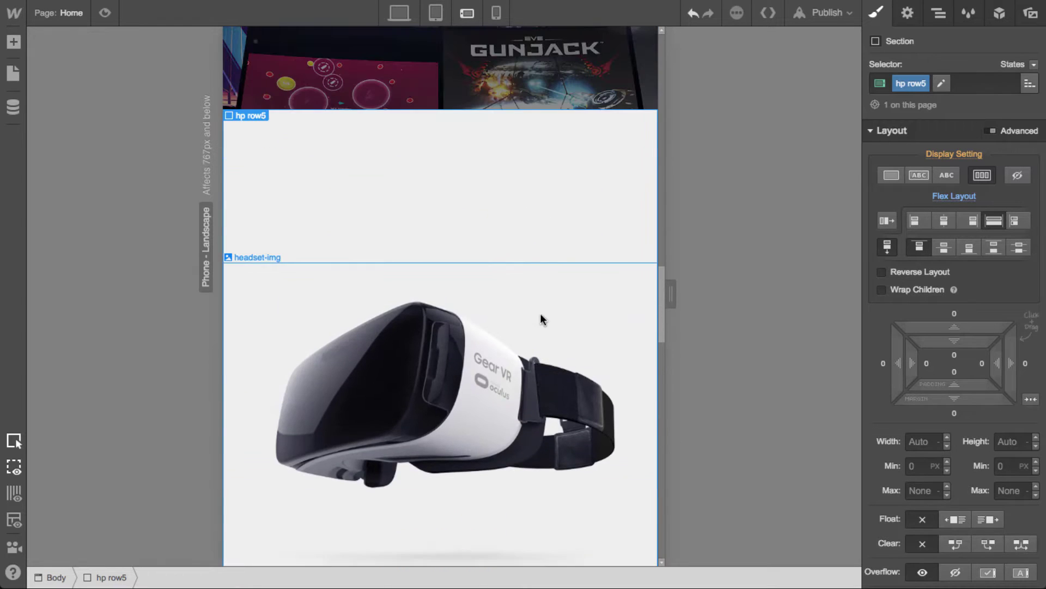
Set the Gear VR column's top padding, trying 50 px and 0 px before settling on 25 px
left_click(462, 202)
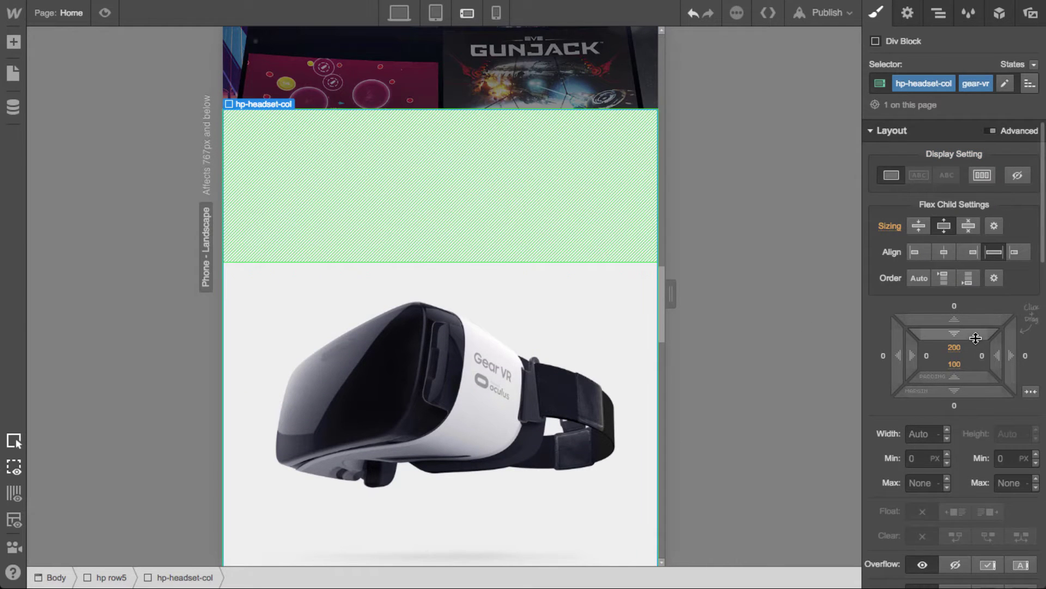
left_click(1029, 85)
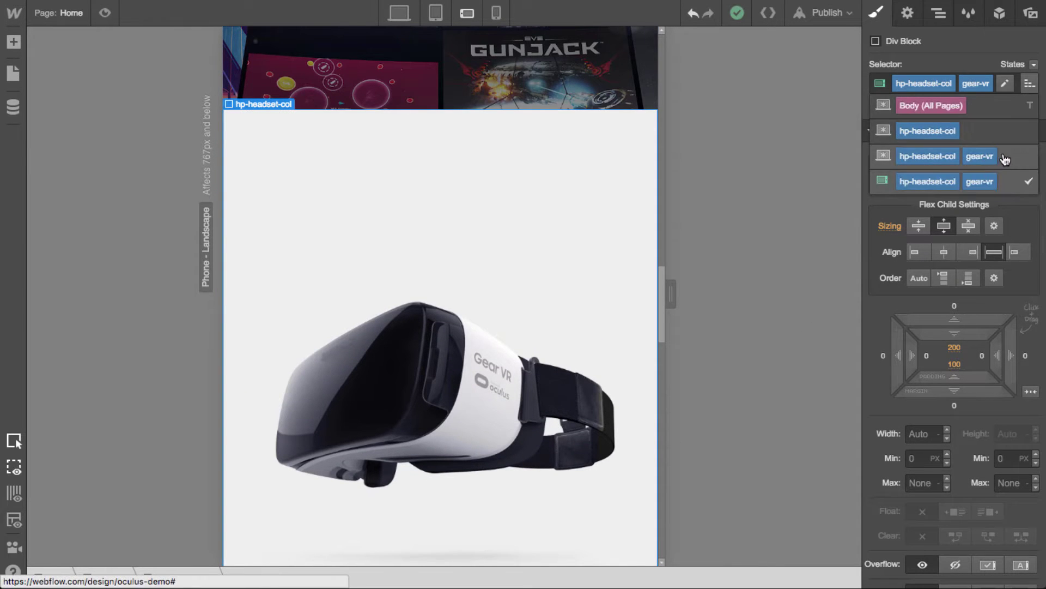
left_click(1027, 298)
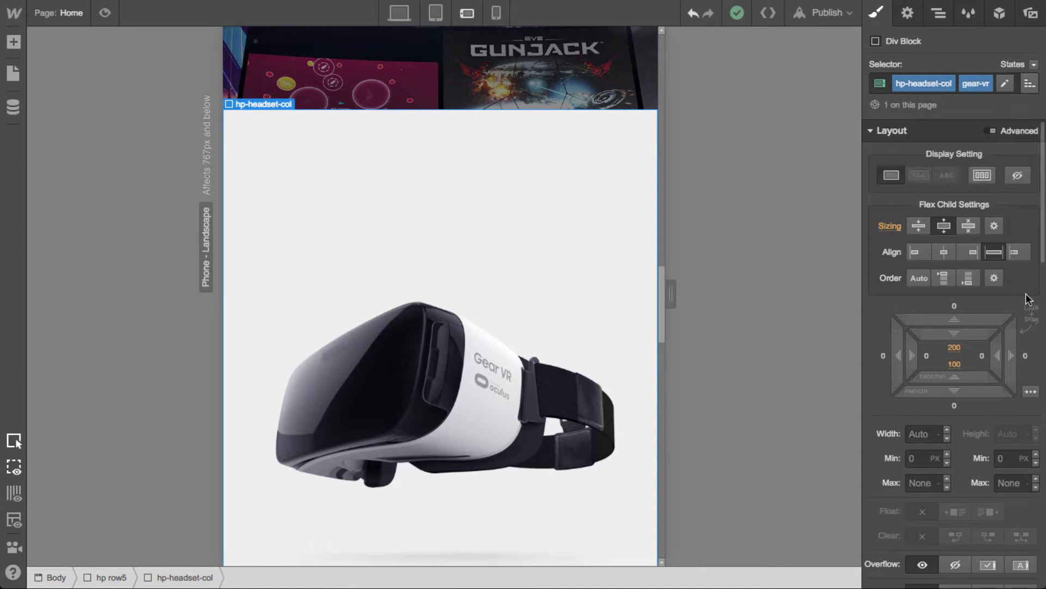
left_click(955, 353)
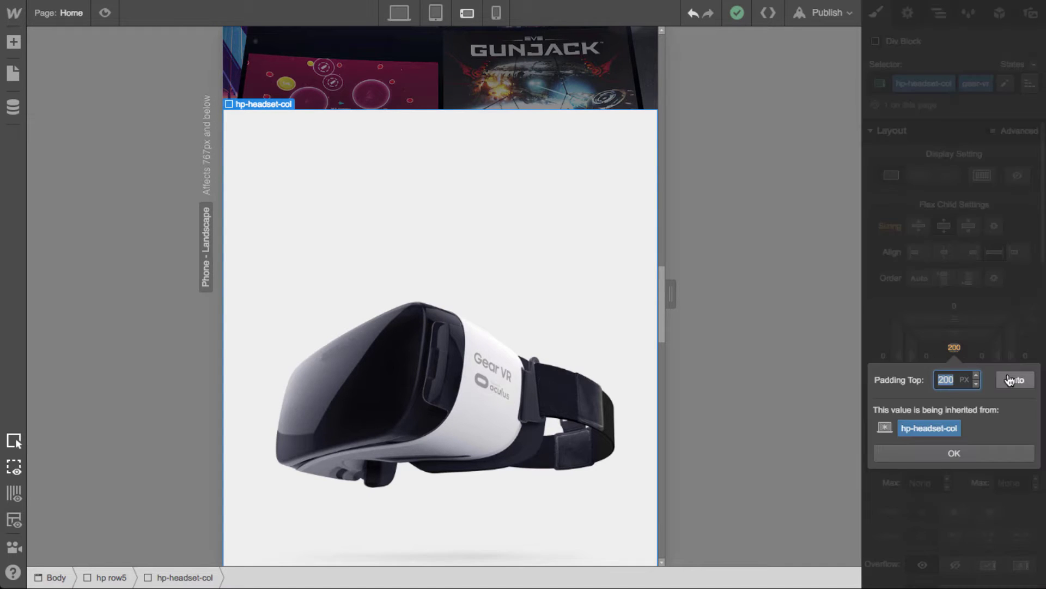
type("50")
key("Return")
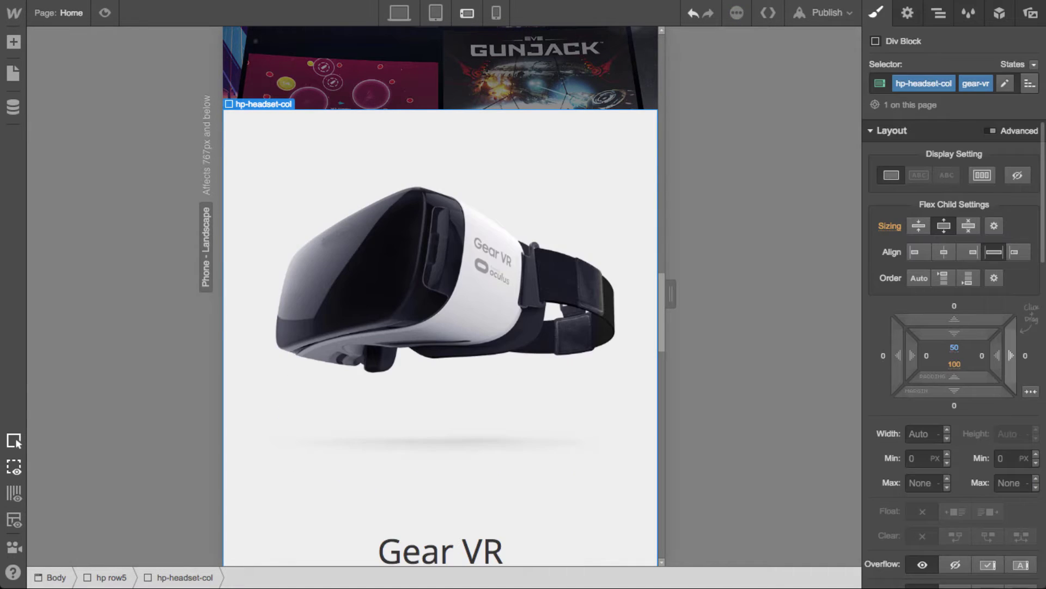
left_click(955, 353)
type("0")
key("Return")
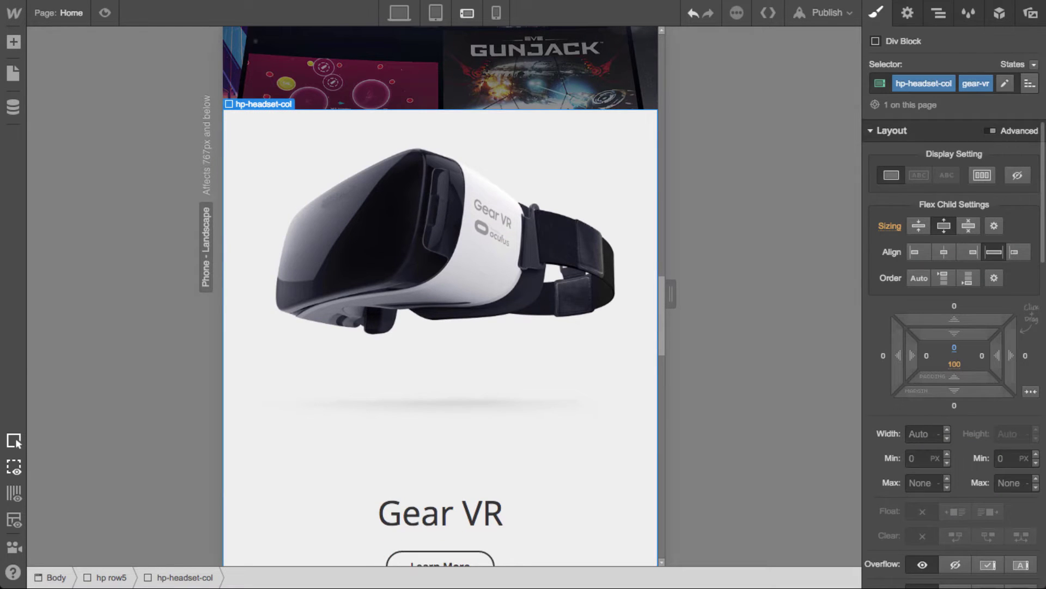
left_click(954, 348)
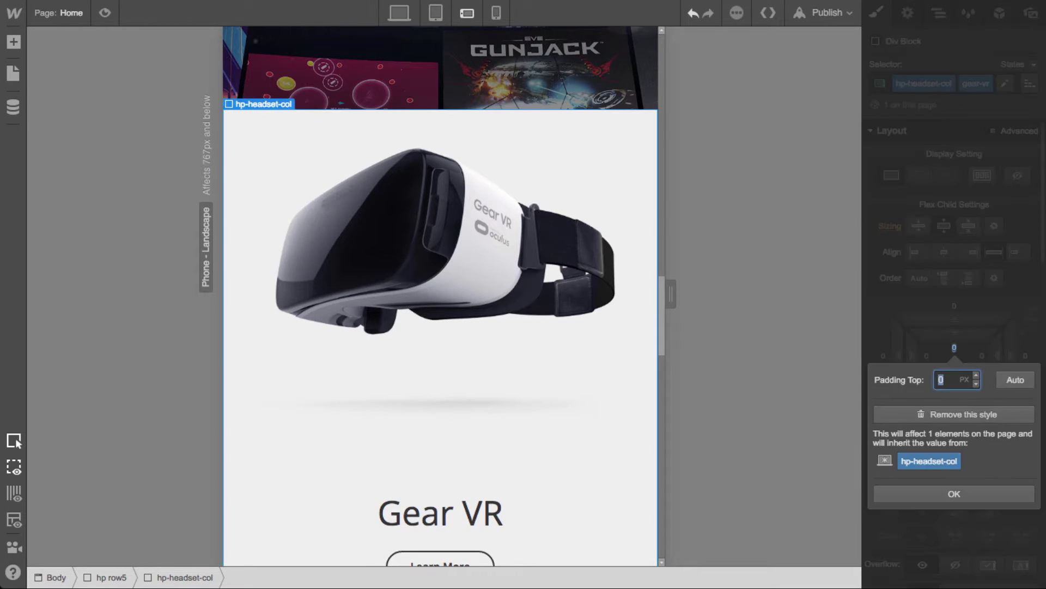
type("25")
key("Return")
Set the Gear VR column's bottom padding, trying 25 px before settling on 50 px
scroll(624, 241, "down", 3)
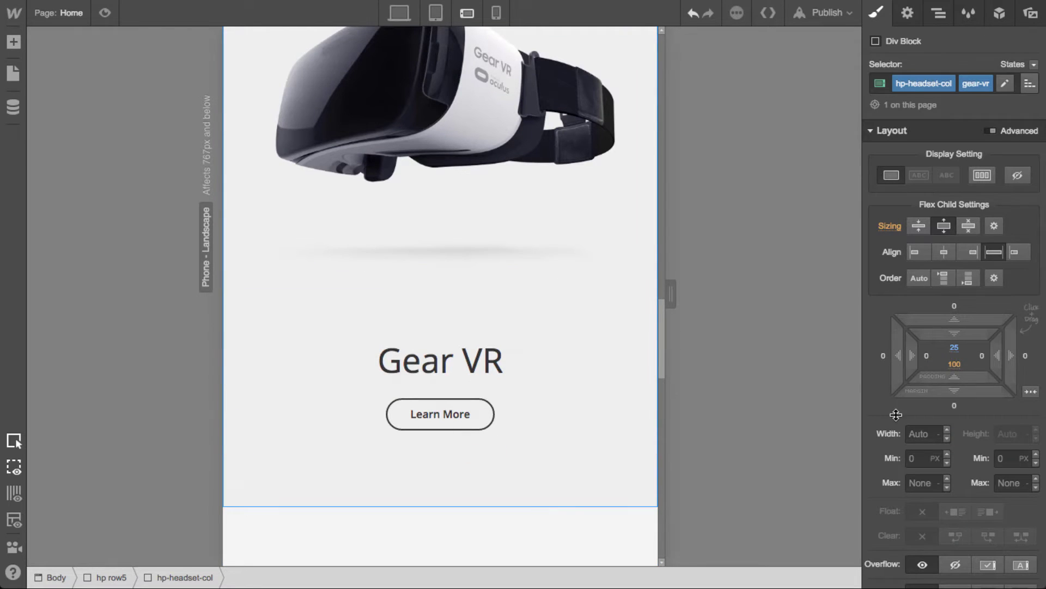
left_click(954, 364)
type("25")
key("Return")
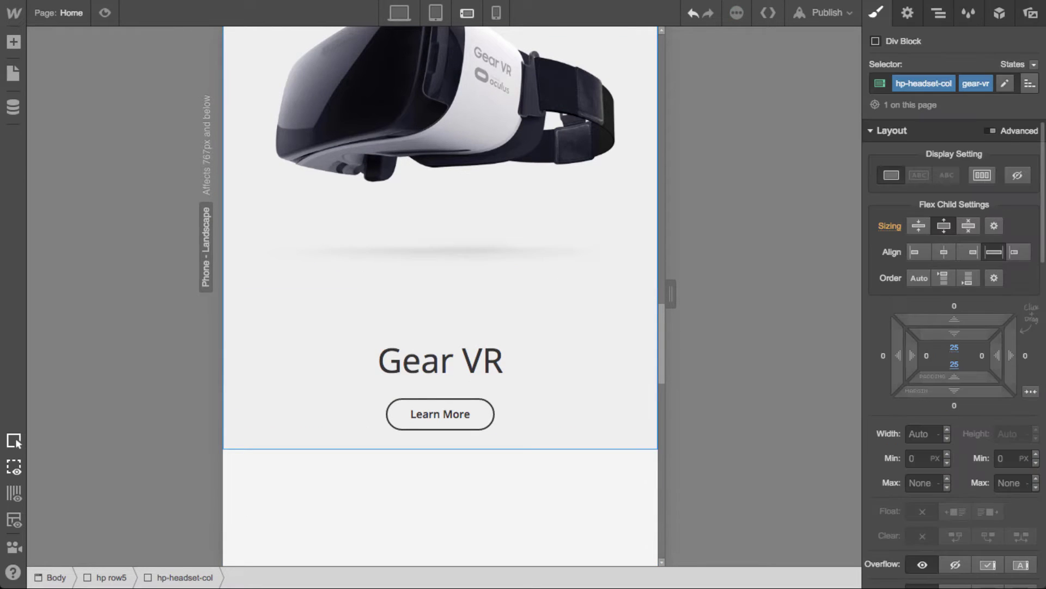
key("Return")
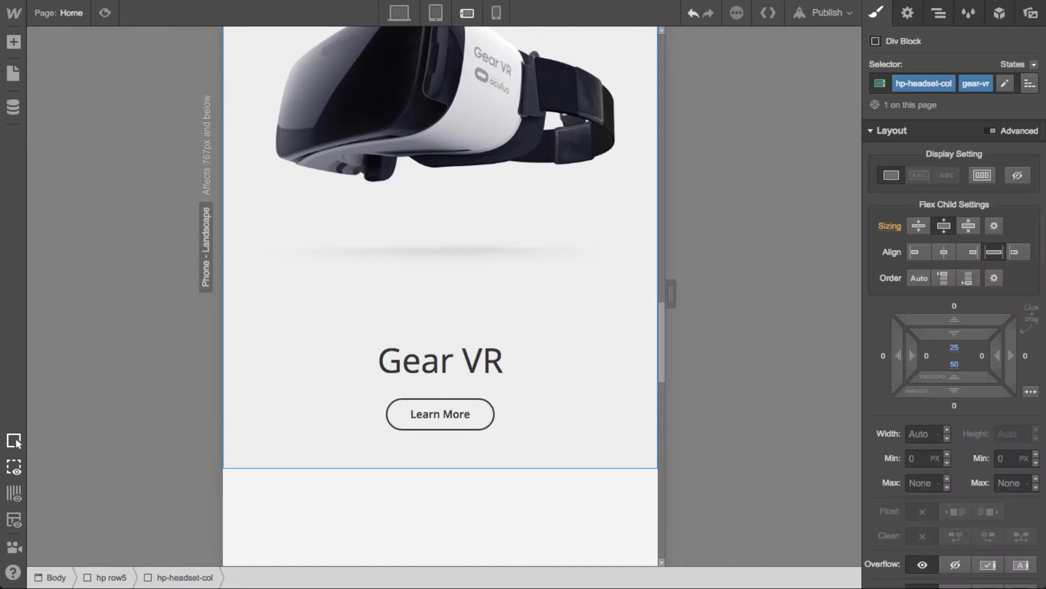
Set the Rift column's top padding to 25 px and its bottom padding to 50 px
scroll(535, 385, "down", 5)
scroll(603, 428, "down", 1)
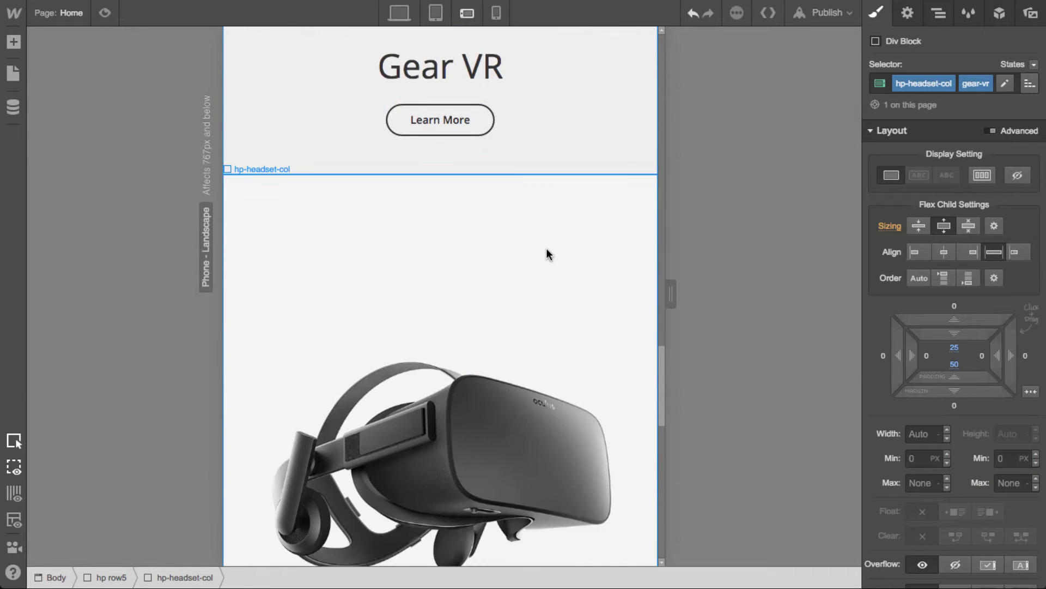
left_click(547, 248)
left_click(955, 348)
type("5")
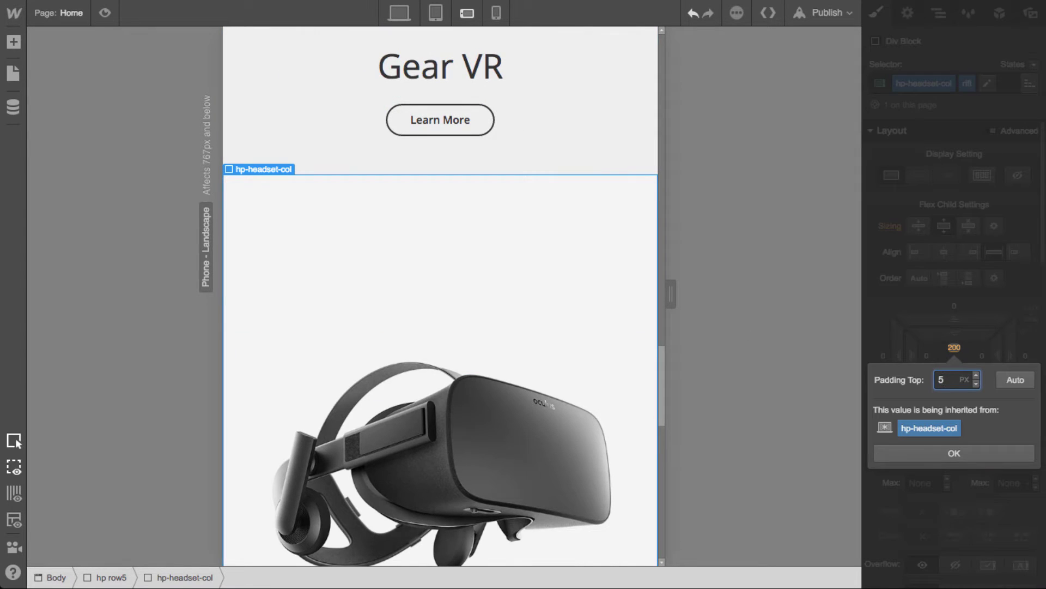
key("Return")
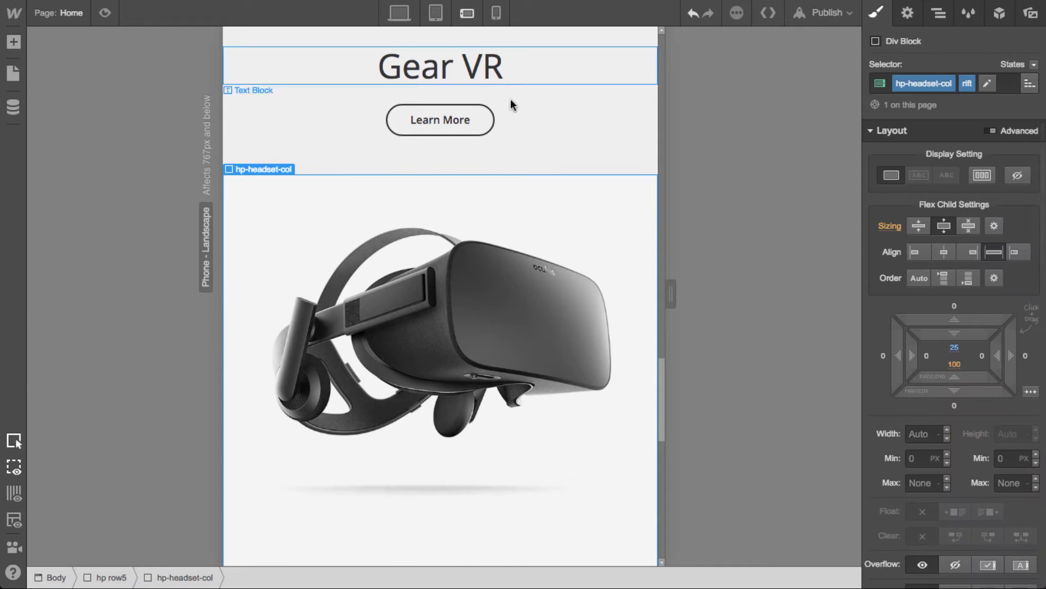
left_click(954, 364)
type("50")
key("Return")
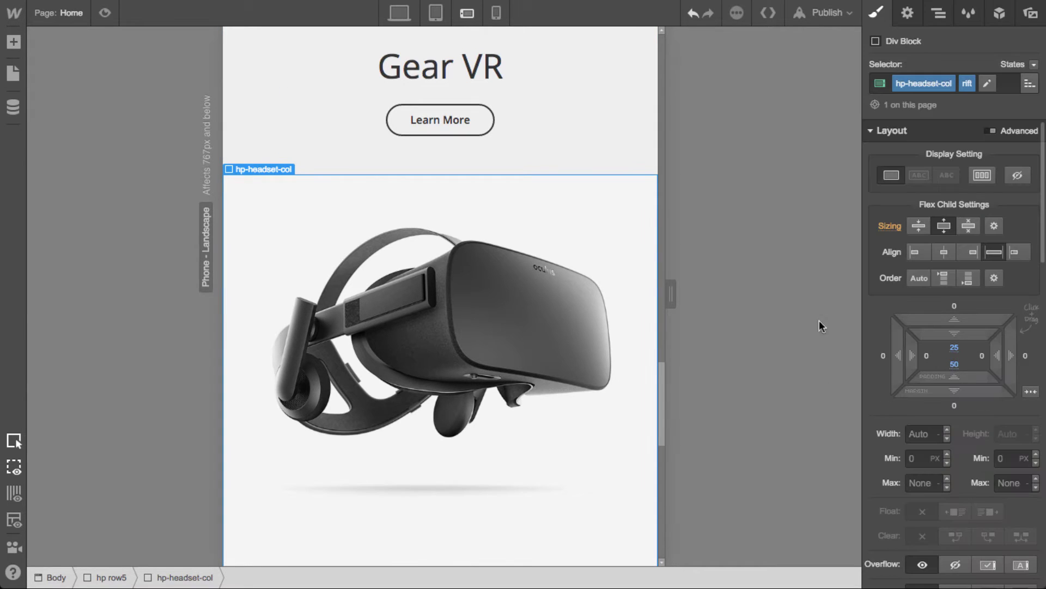
Set the hp row6 section's flex layout to vertical so its three feature blocks stack
scroll(570, 327, "down", 5)
scroll(571, 327, "down", 3)
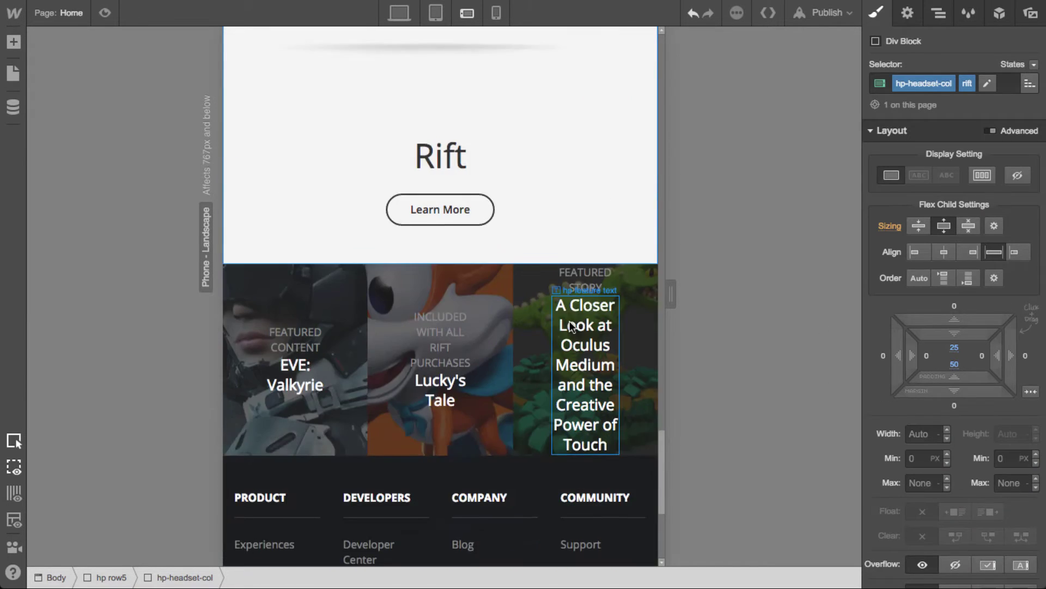
left_click(324, 427)
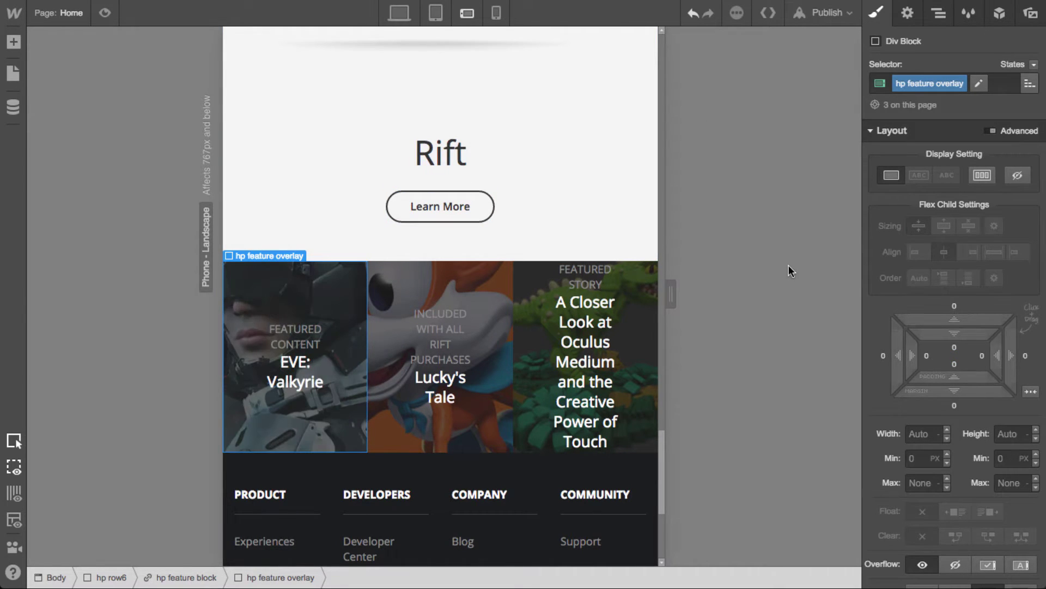
left_click(186, 577)
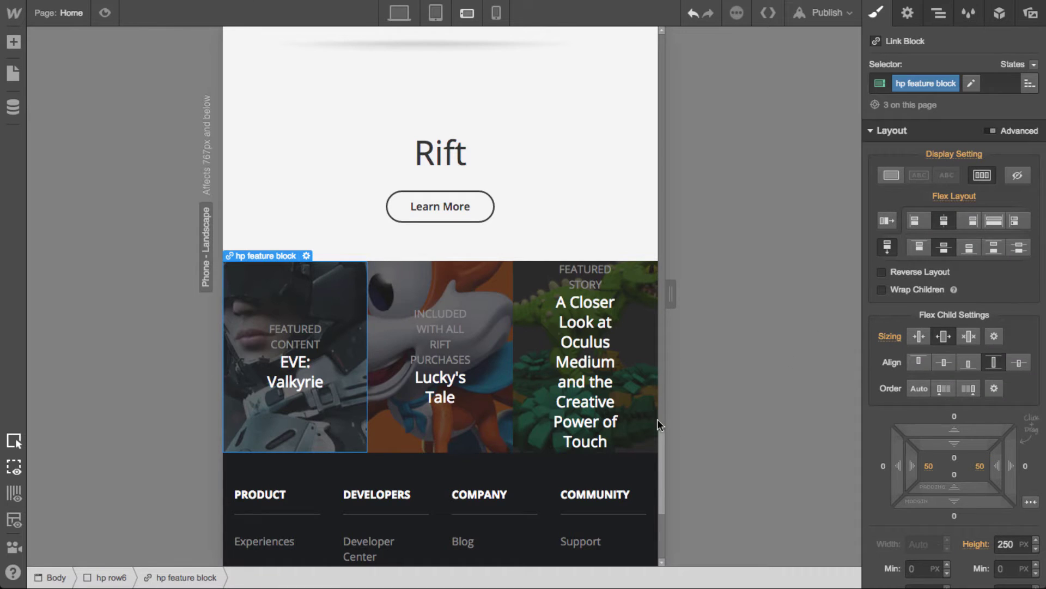
left_click(111, 577)
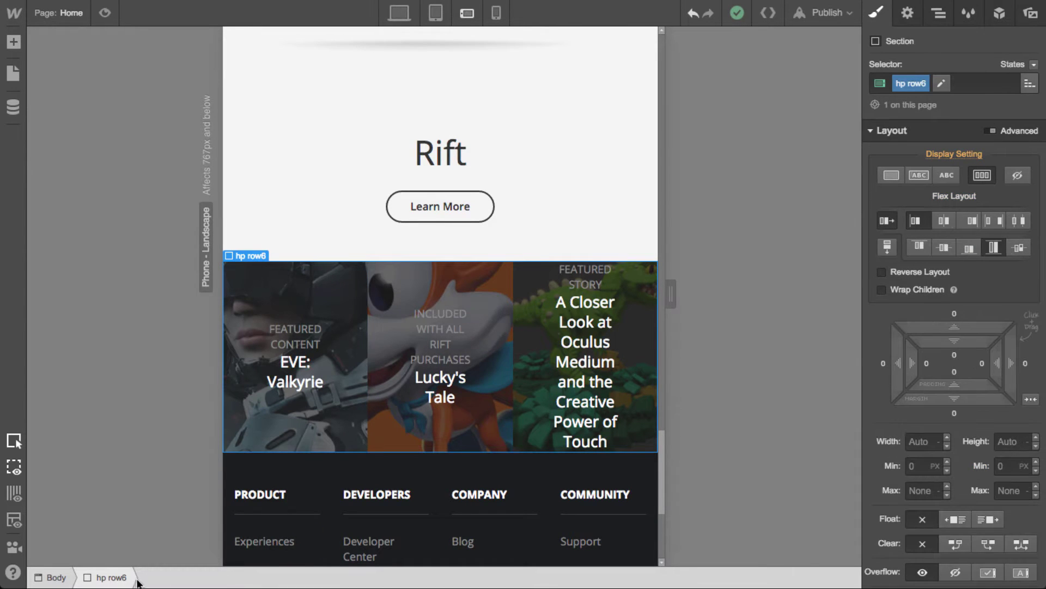
left_click(894, 252)
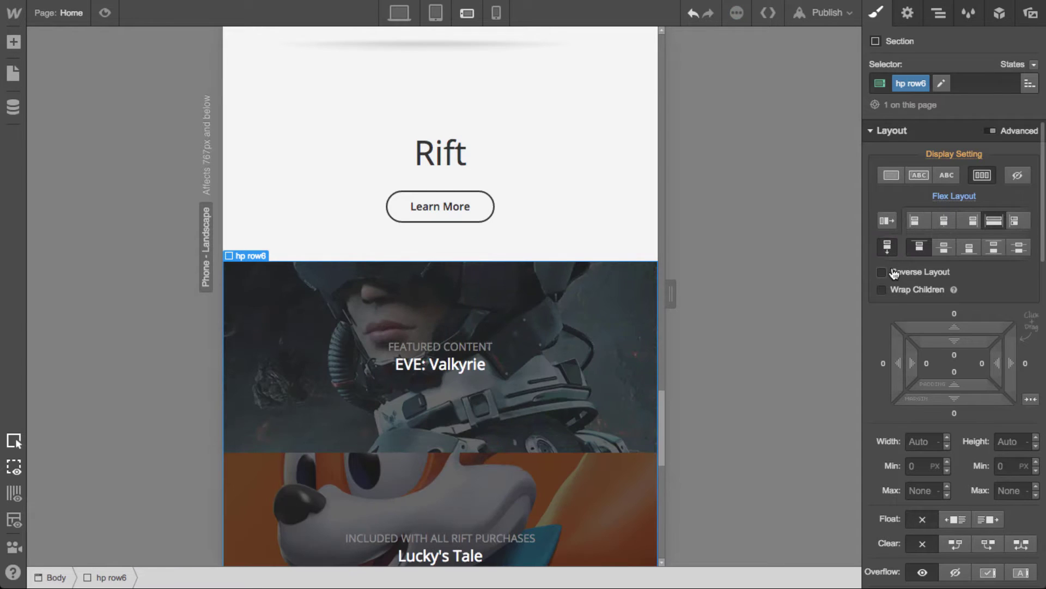
Set the flex basis of the footer col class to 50% in its advanced sizing settings
scroll(531, 414, "down", 1)
scroll(545, 414, "down", 6)
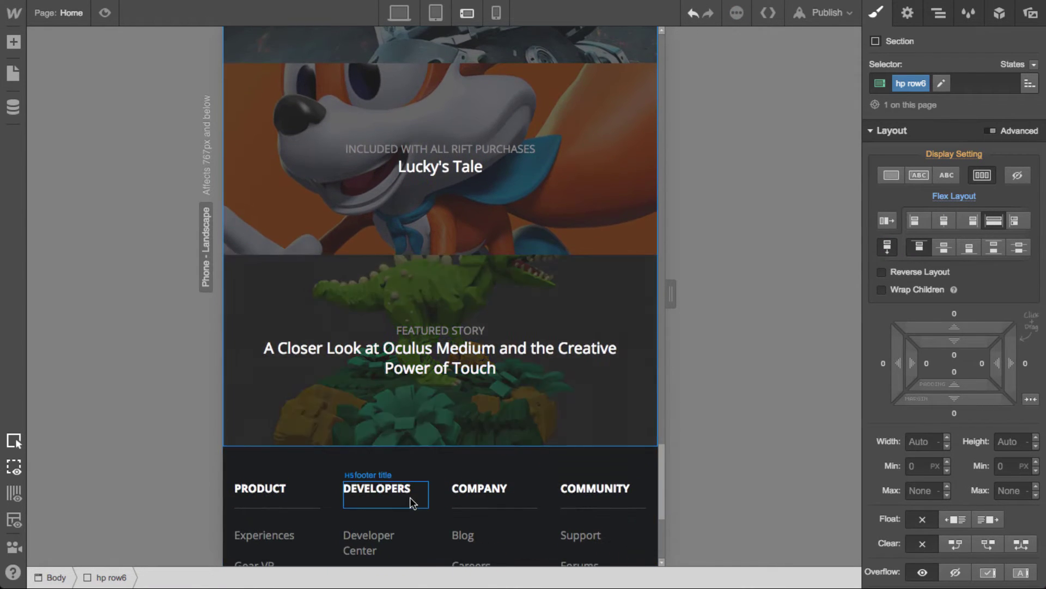
scroll(410, 497, "down", 5)
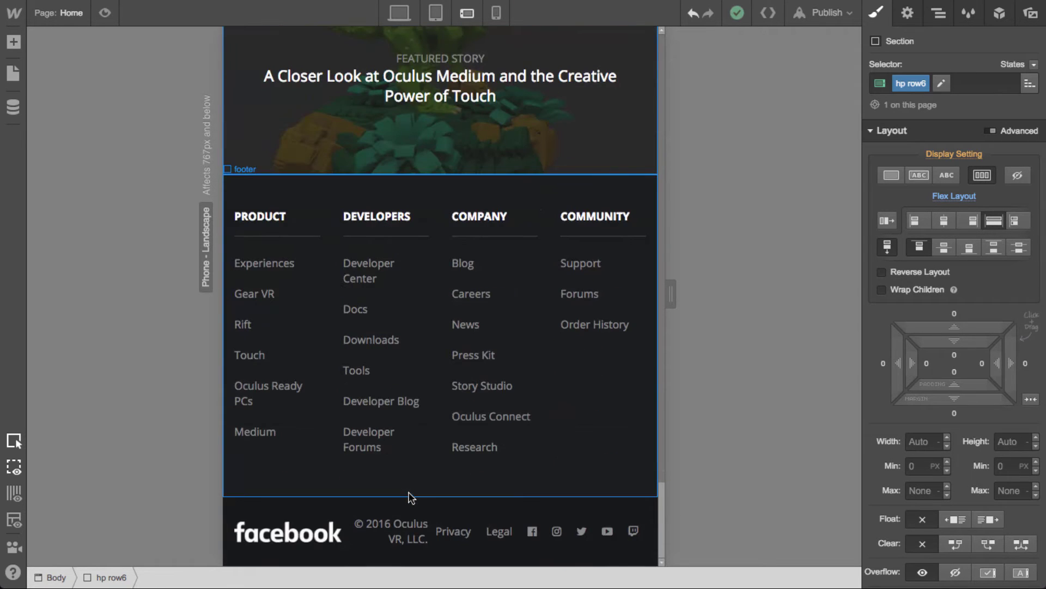
left_click(291, 474)
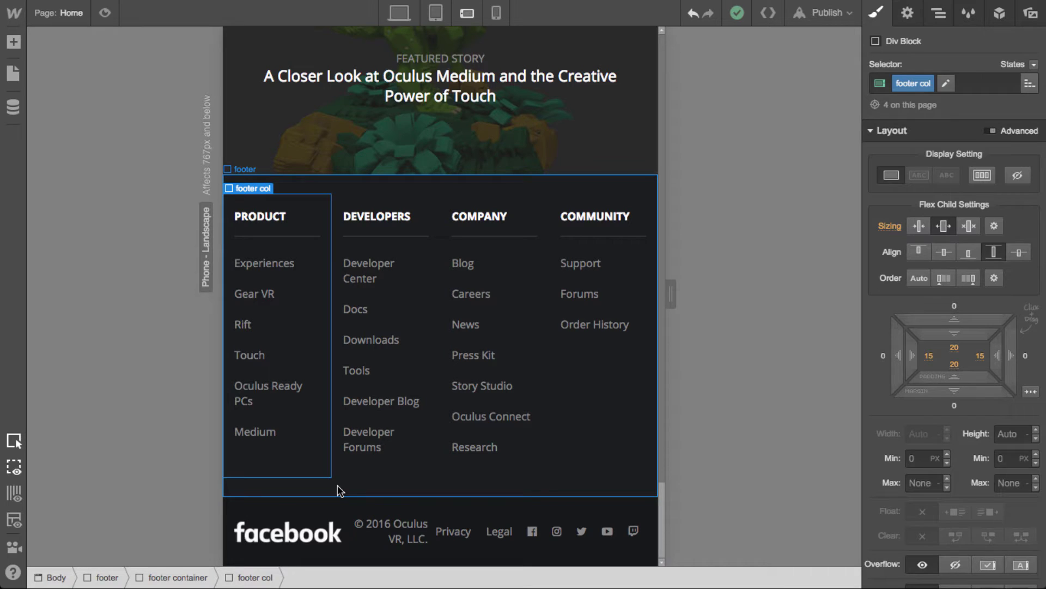
key("Left")
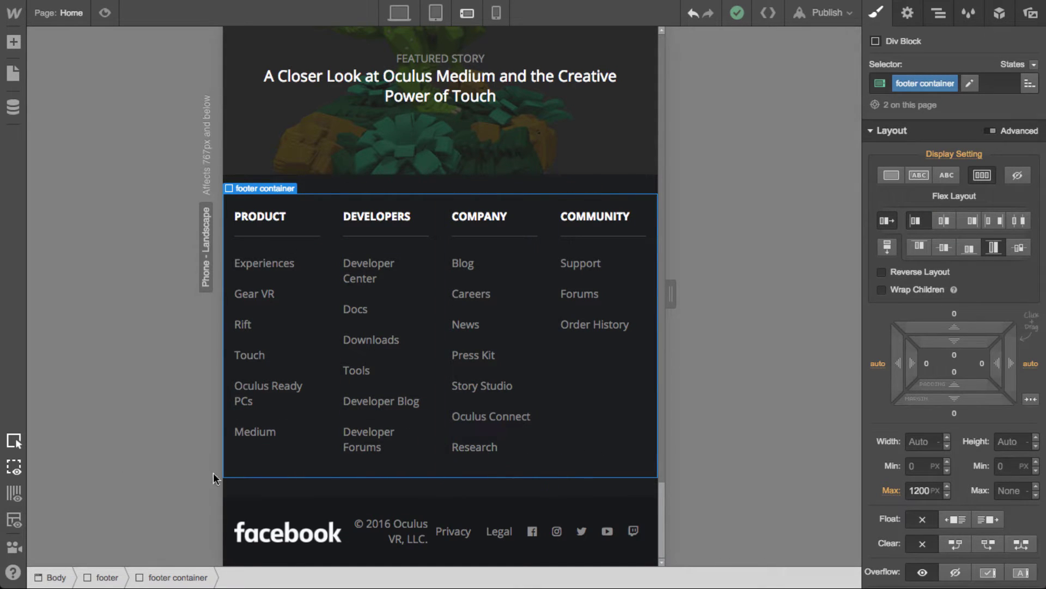
left_click(277, 455)
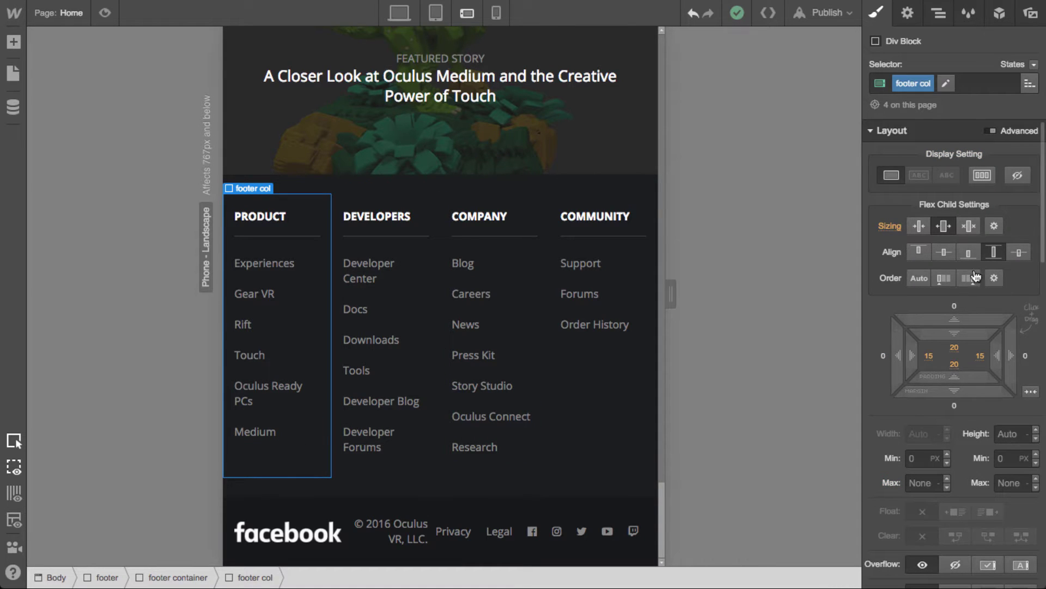
left_click(993, 226)
left_click(977, 302)
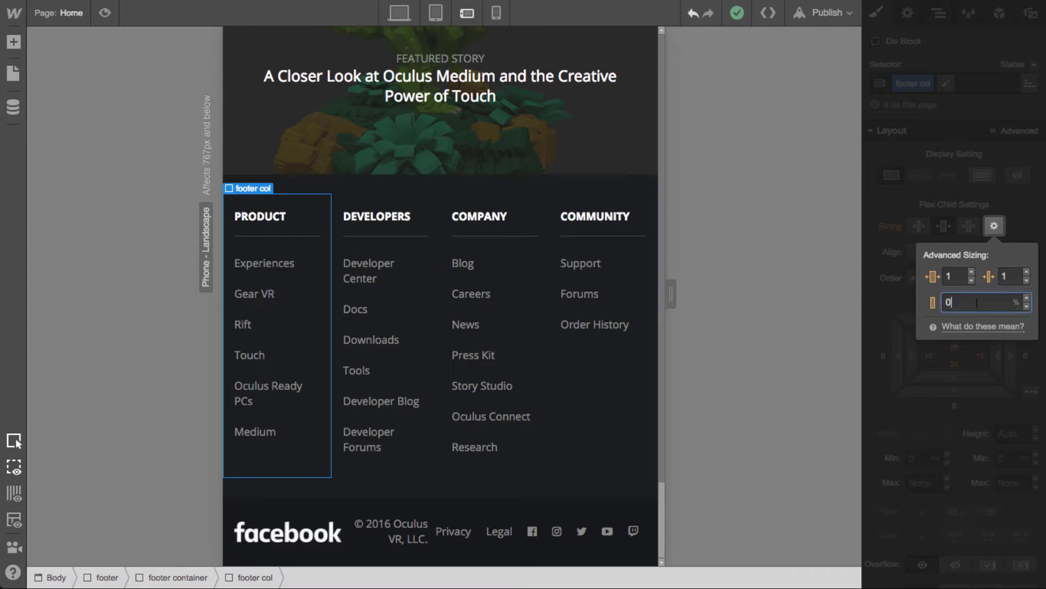
left_click(932, 302)
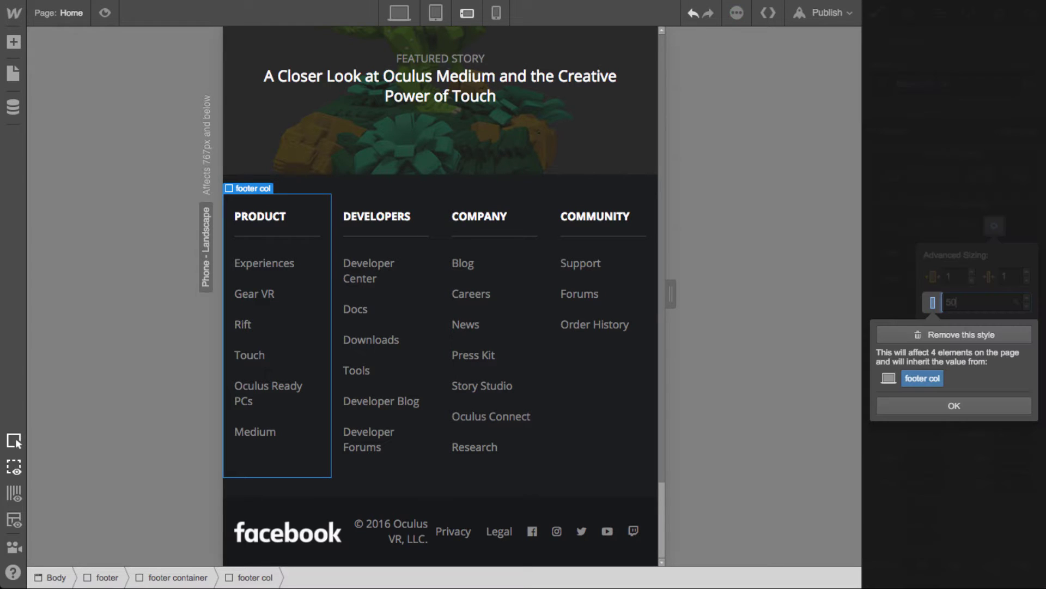
left_click(883, 278)
scroll(953, 305, "down", 10)
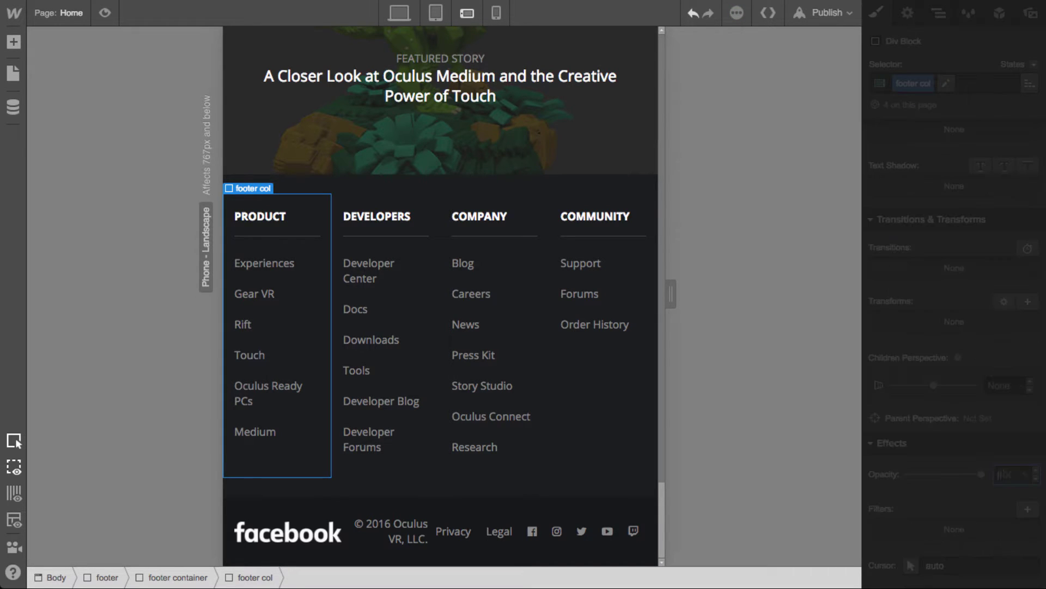
left_click(304, 257)
left_click(318, 357)
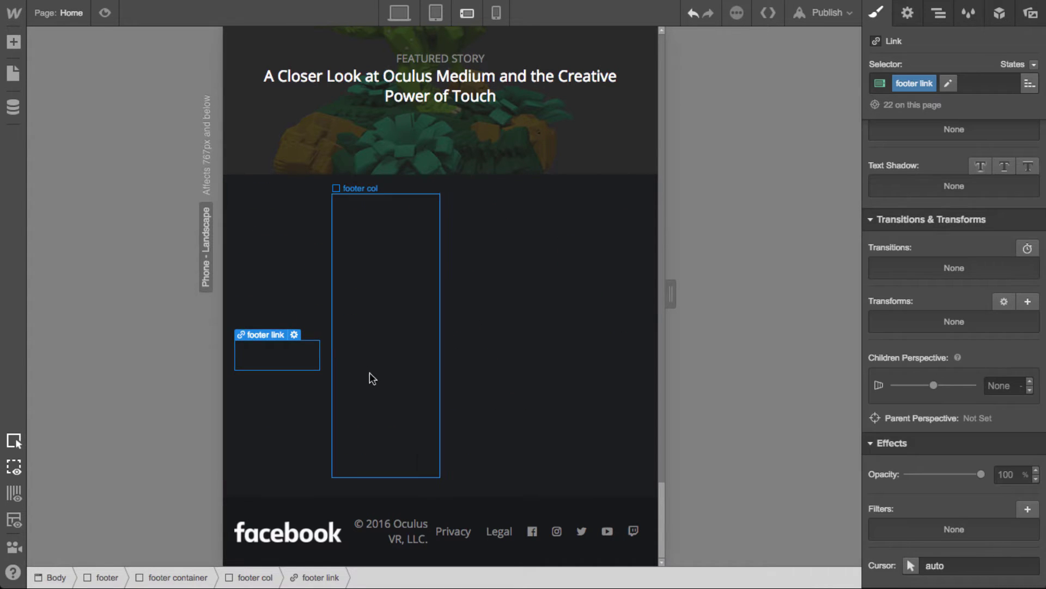
left_click(331, 265)
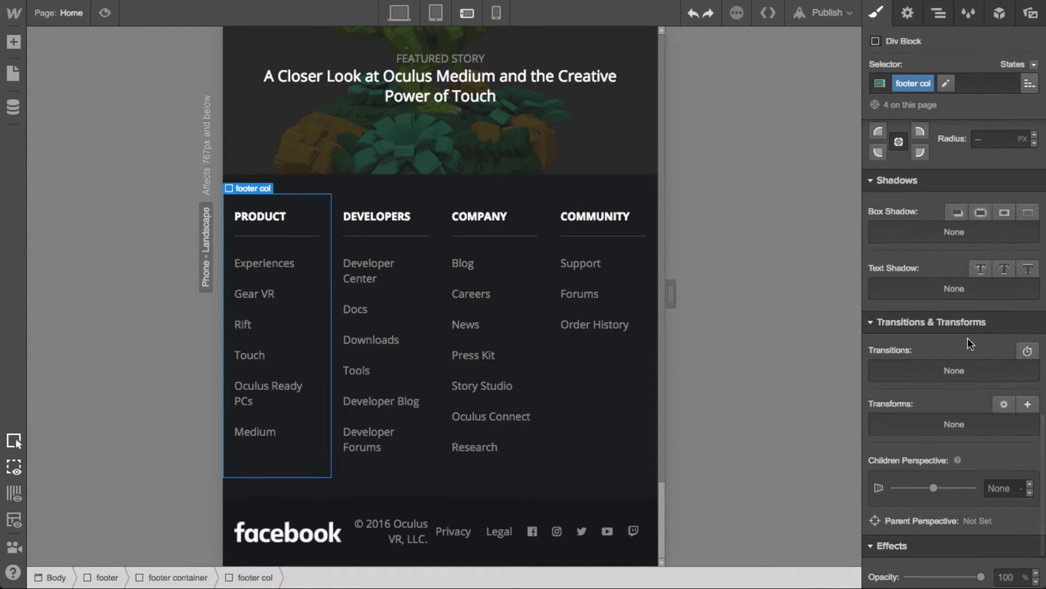
Set the footer col's flex grow and flex shrink to 0 so each column keeps its 50% basis
scroll(968, 371, "up", 10)
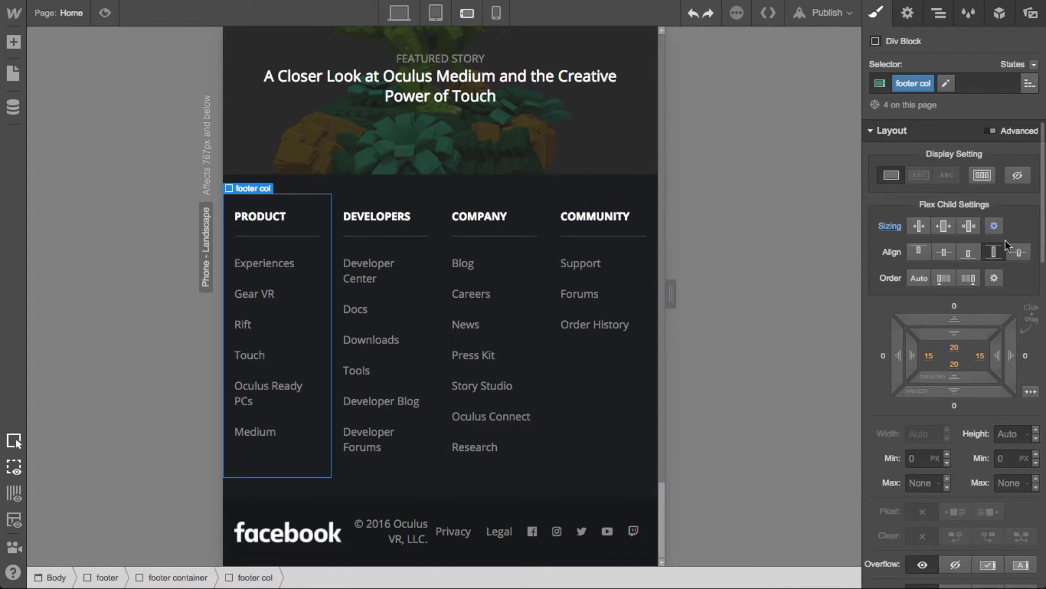
left_click(994, 227)
left_click(1018, 274)
type("0")
left_click(988, 276)
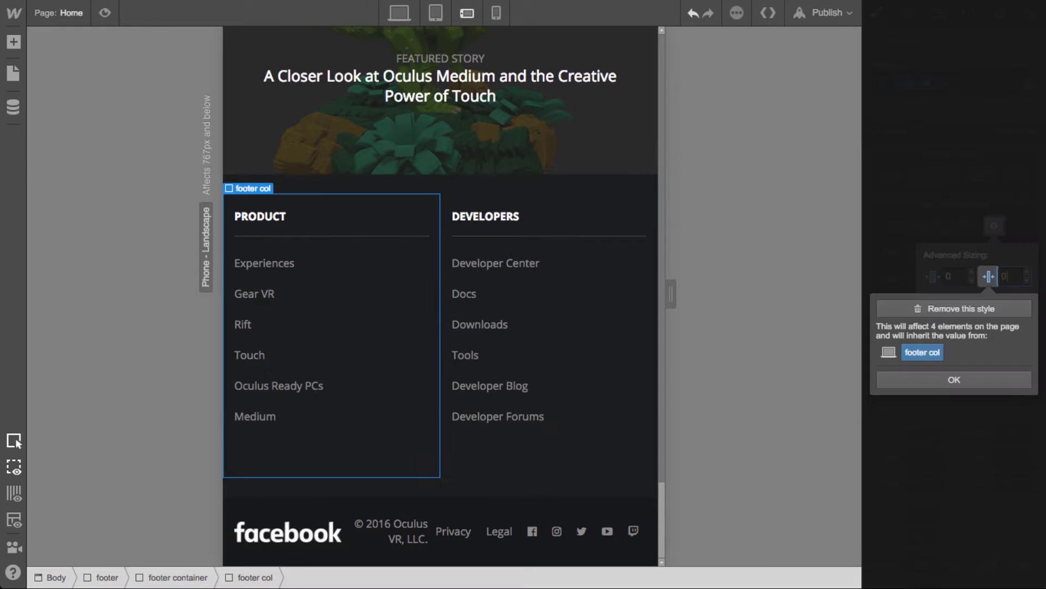
left_click(1008, 229)
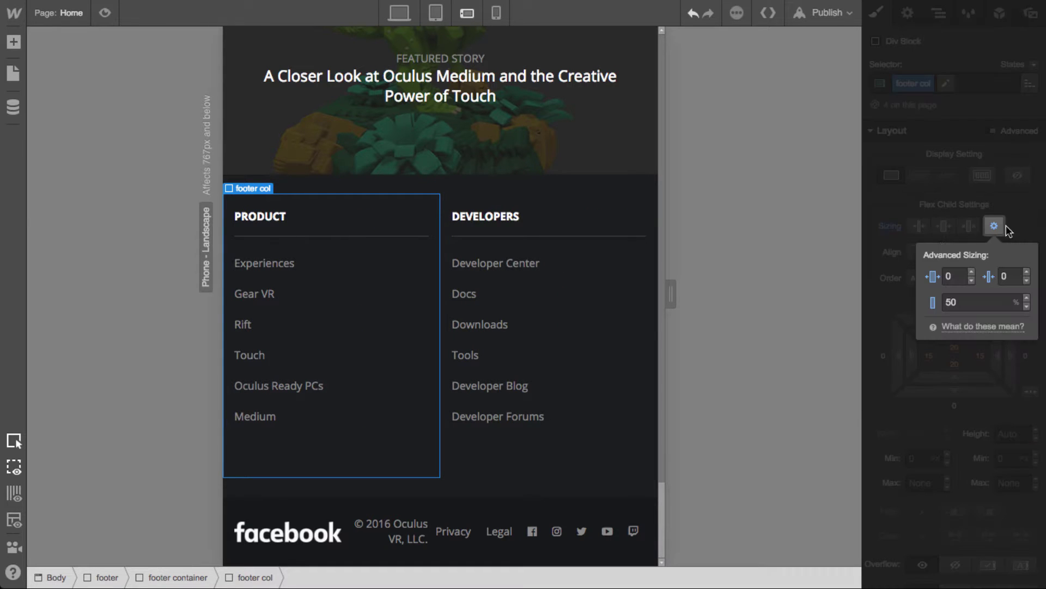
left_click(1015, 181)
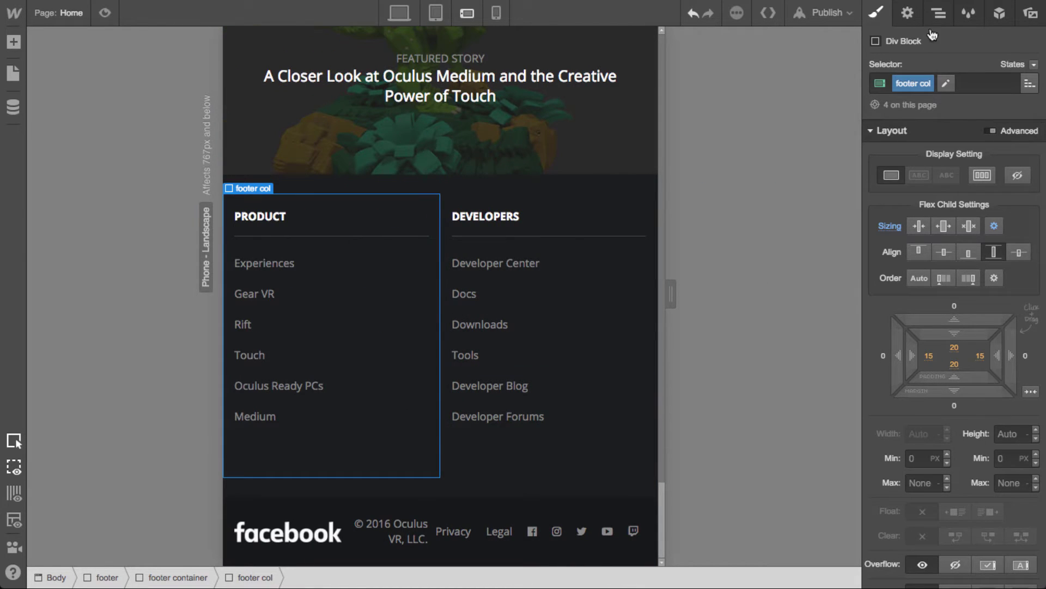
Enable wrapping of children on the footer container so its columns flow onto two rows
left_click(101, 580)
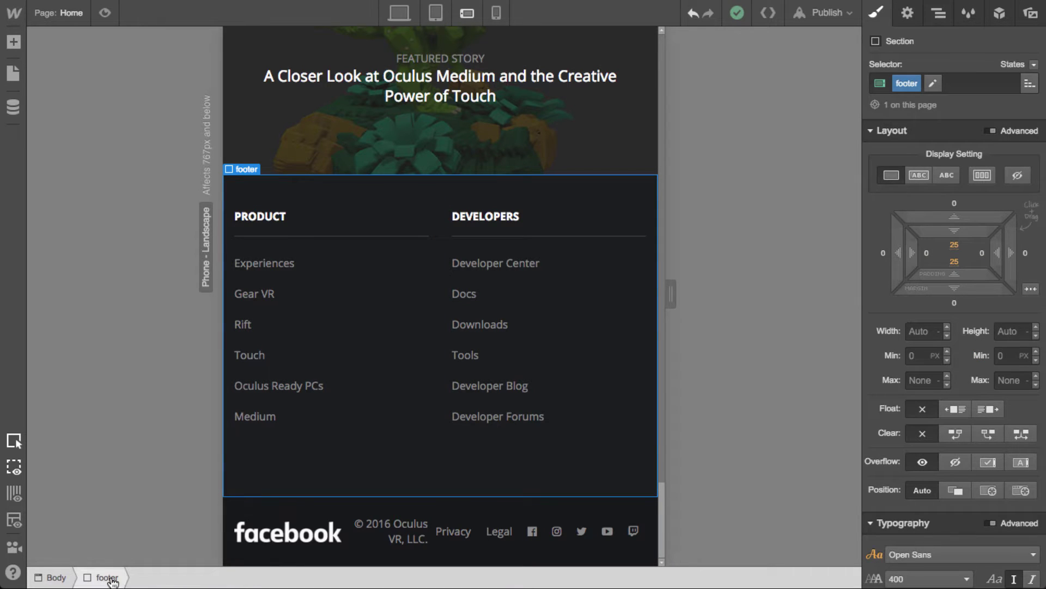
left_click(938, 13)
left_click(881, 332)
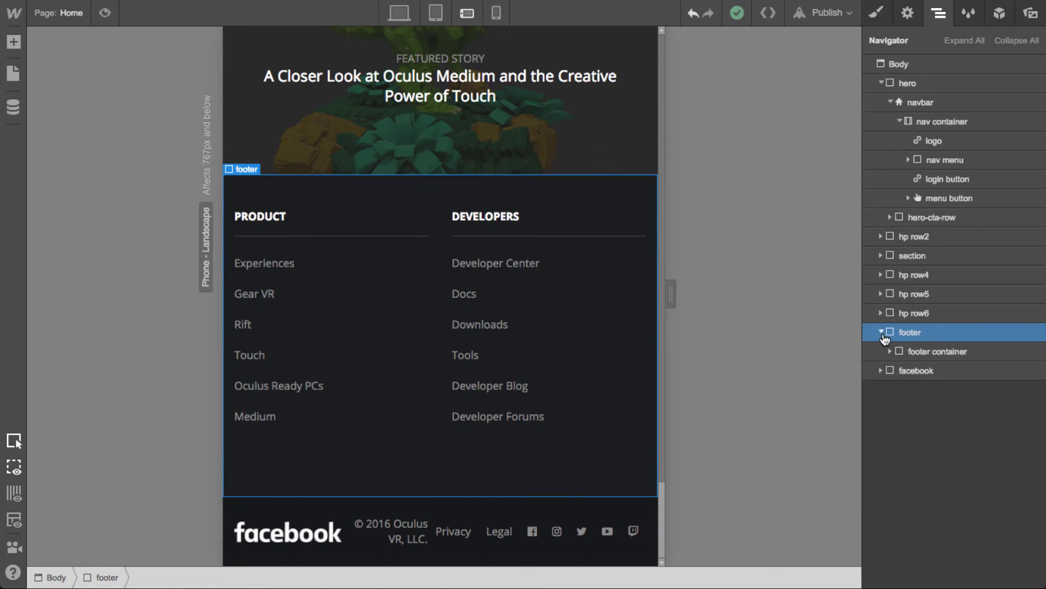
left_click(925, 351)
left_click(876, 12)
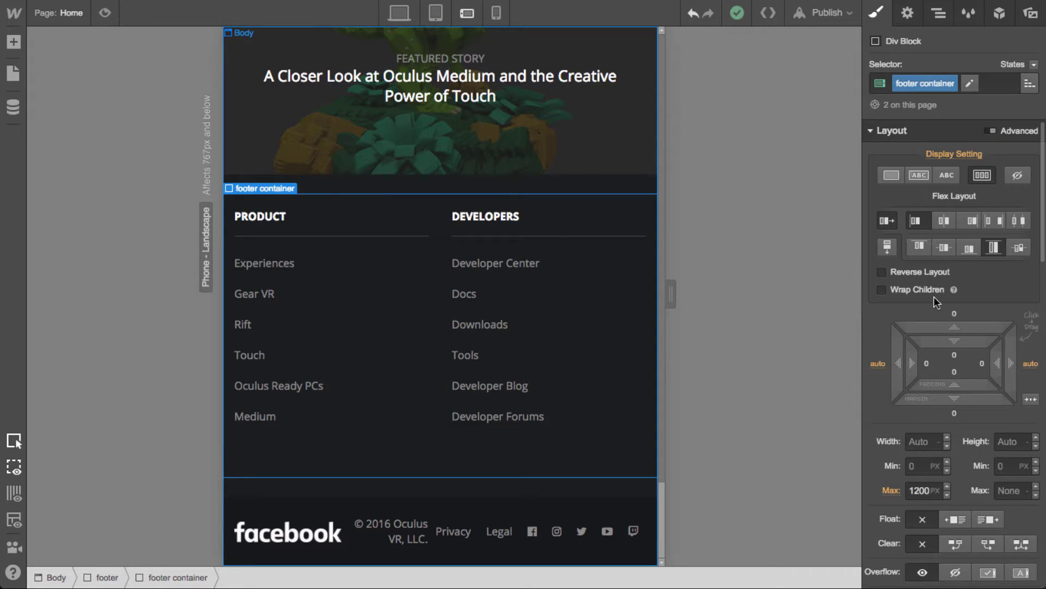
left_click(919, 290)
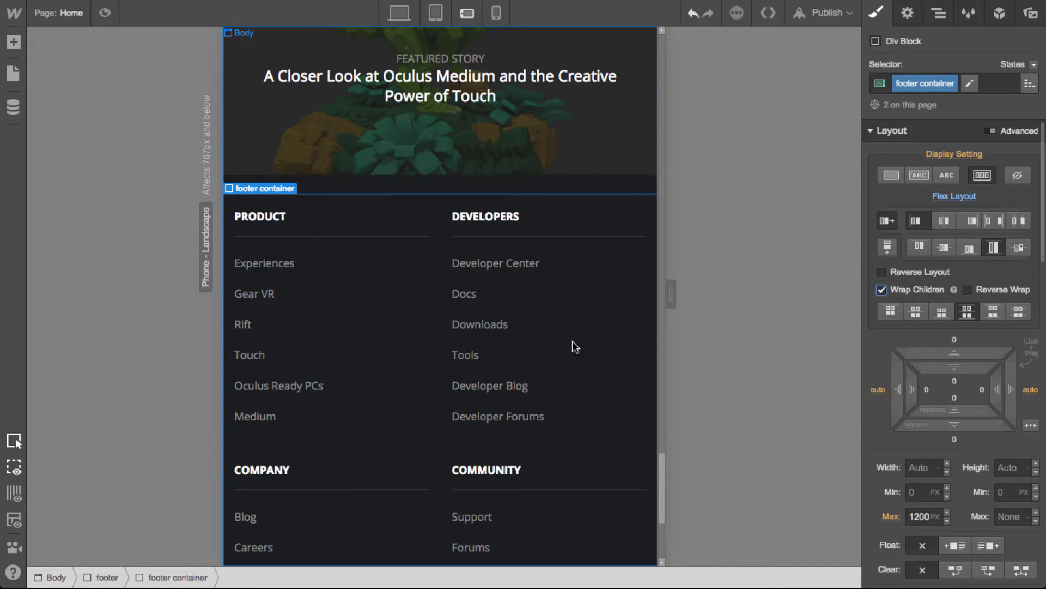
Change the facebook section's footer container to a vertical flex layout so the logo sits above the copyright and links row
scroll(520, 485, "down", 2)
scroll(520, 485, "down", 4)
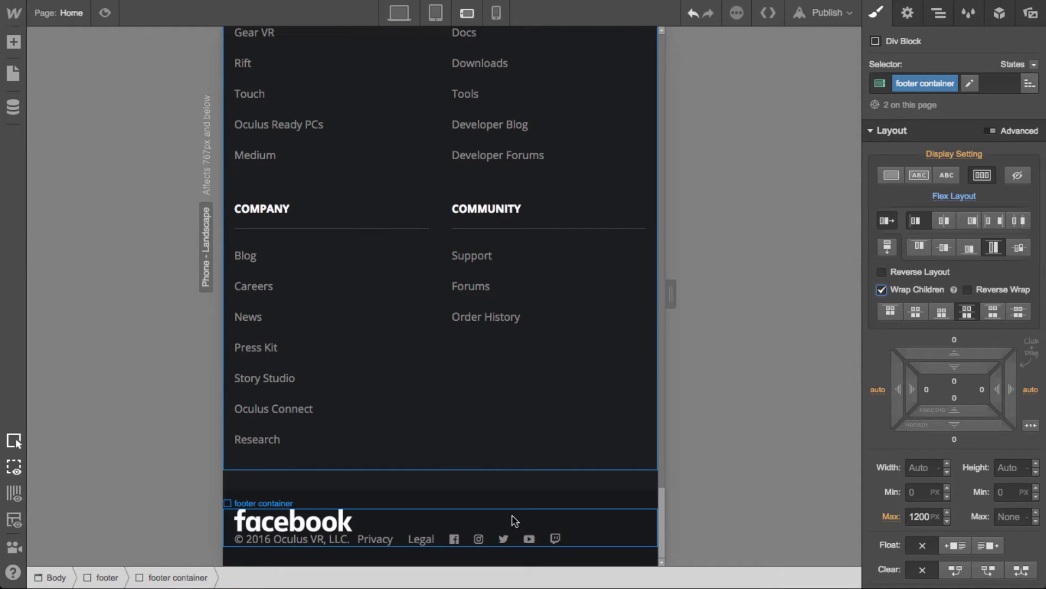
left_click(598, 515)
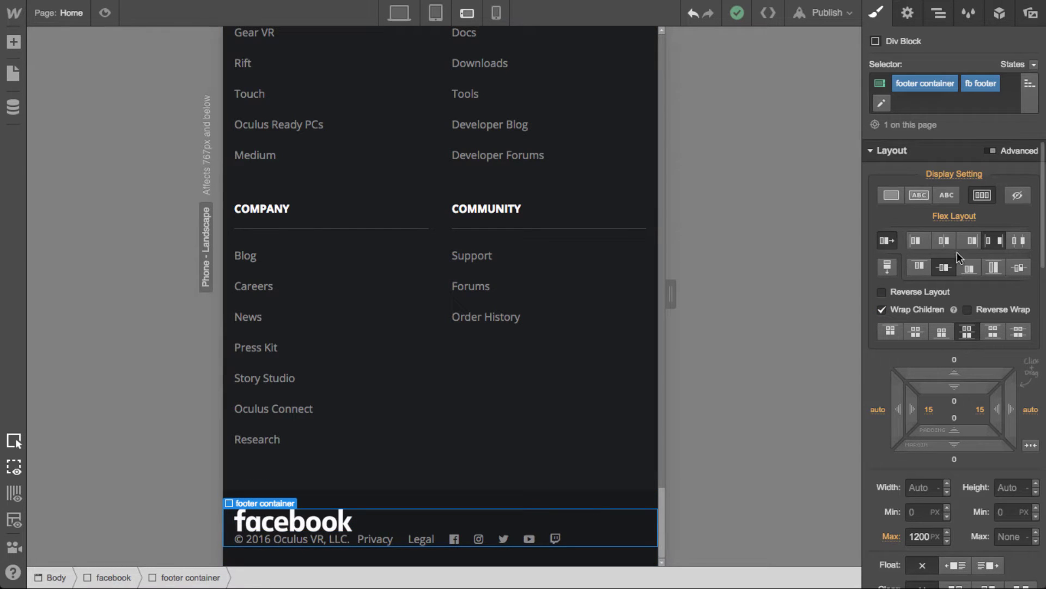
left_click(886, 267)
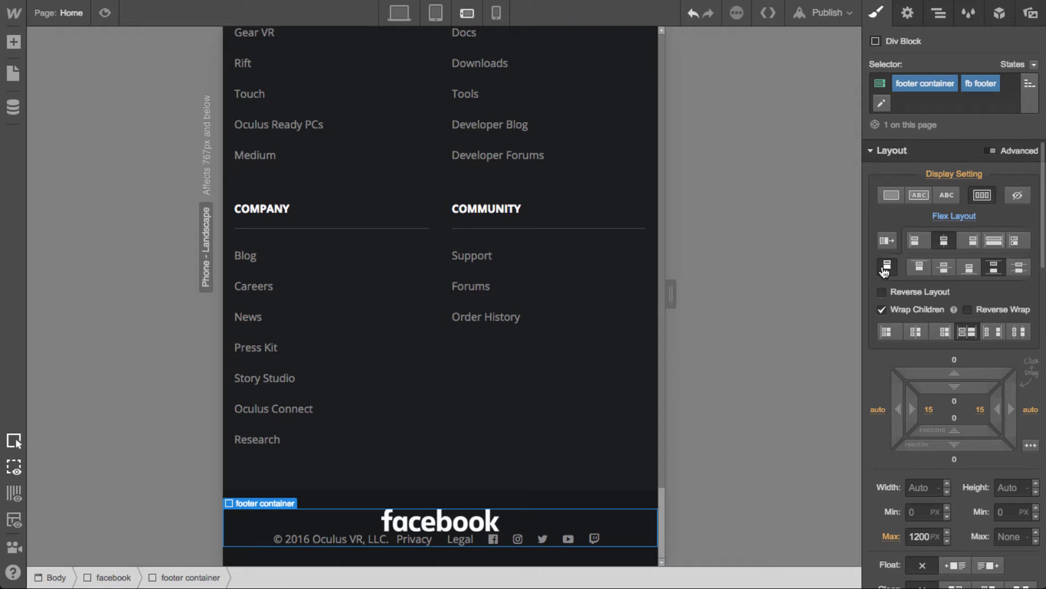
Add a 15 px top margin to the fb footer wrapper below the facebook logo
left_click(426, 526)
left_click(427, 526)
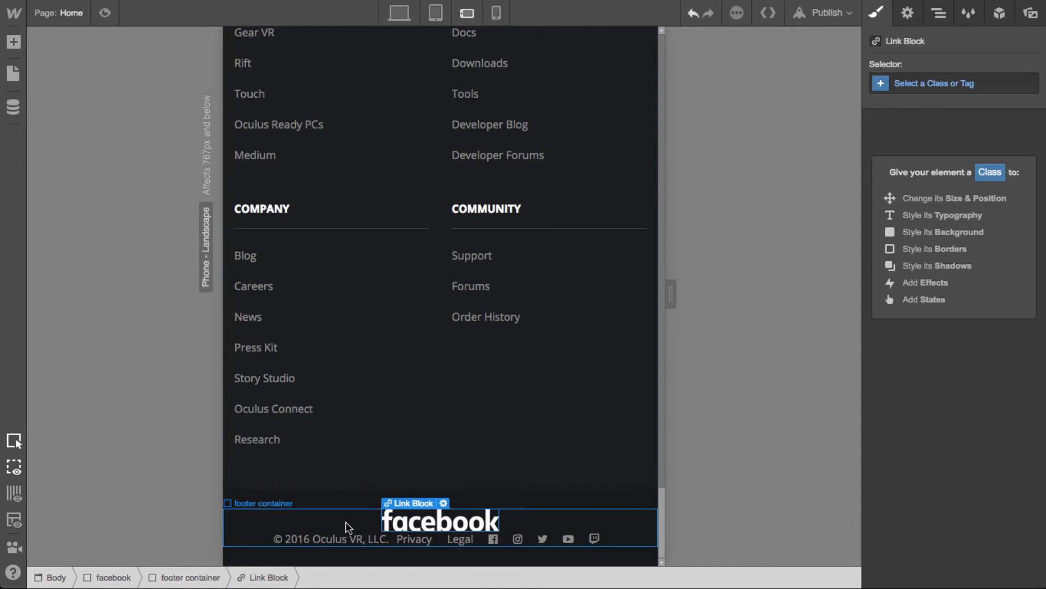
left_click(275, 537)
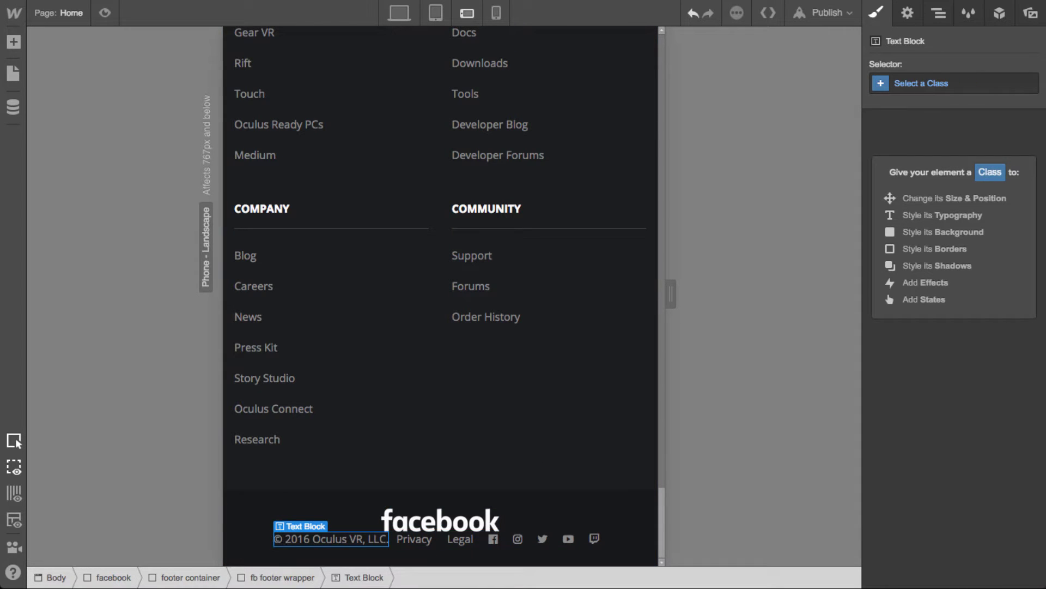
left_click(282, 577)
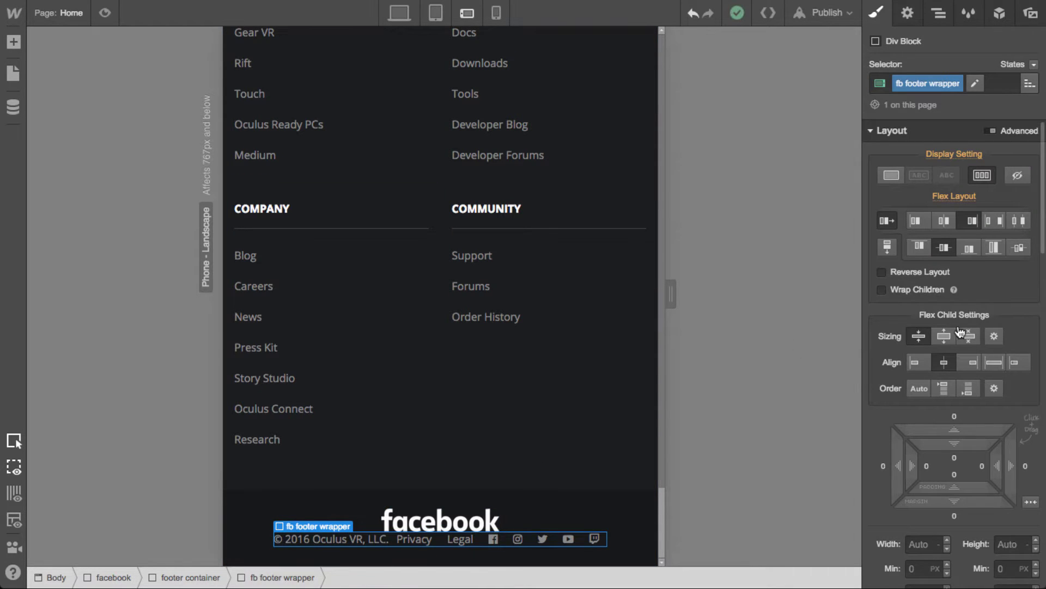
left_click_drag(954, 430, 955, 395)
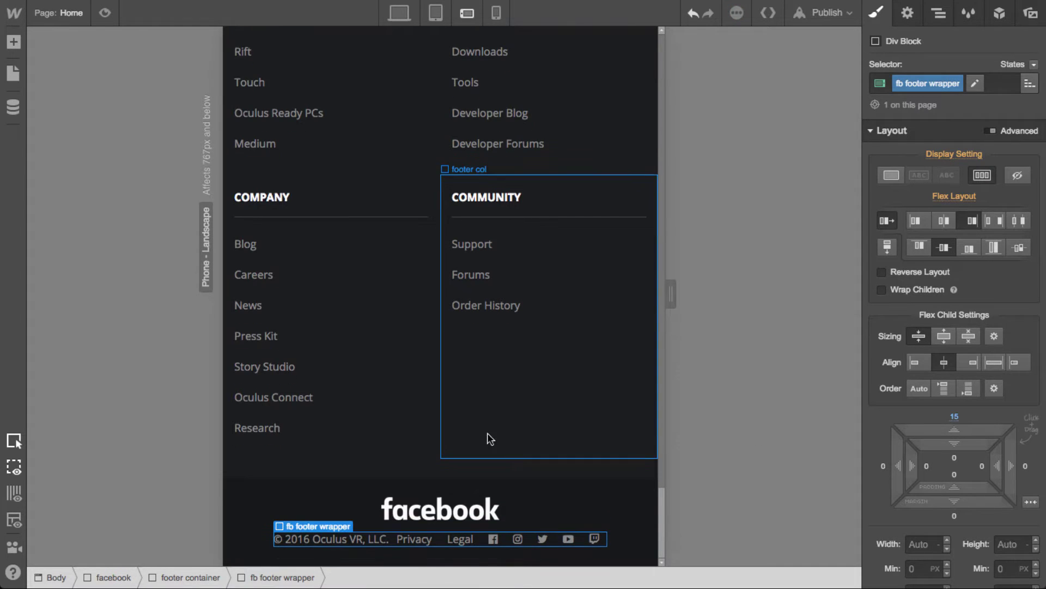
left_click(625, 520)
left_click(627, 319)
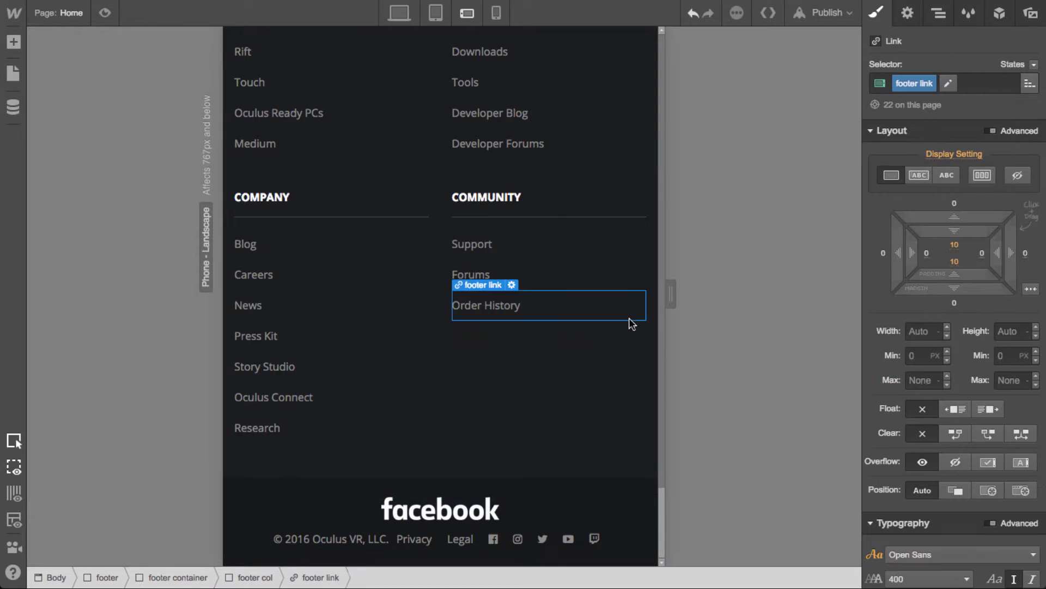
Switch to the phone portrait breakpoint, previewing the hero at wider widths such as 360 px before restoring the default width
scroll(599, 371, "up", 6)
scroll(569, 401, "up", 15)
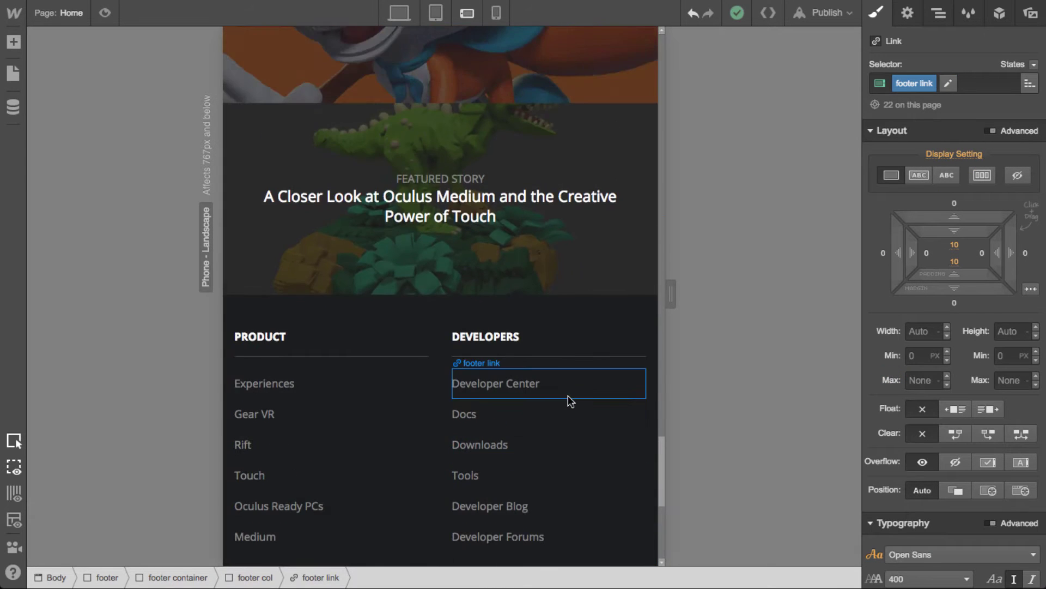
scroll(568, 401, "up", 15)
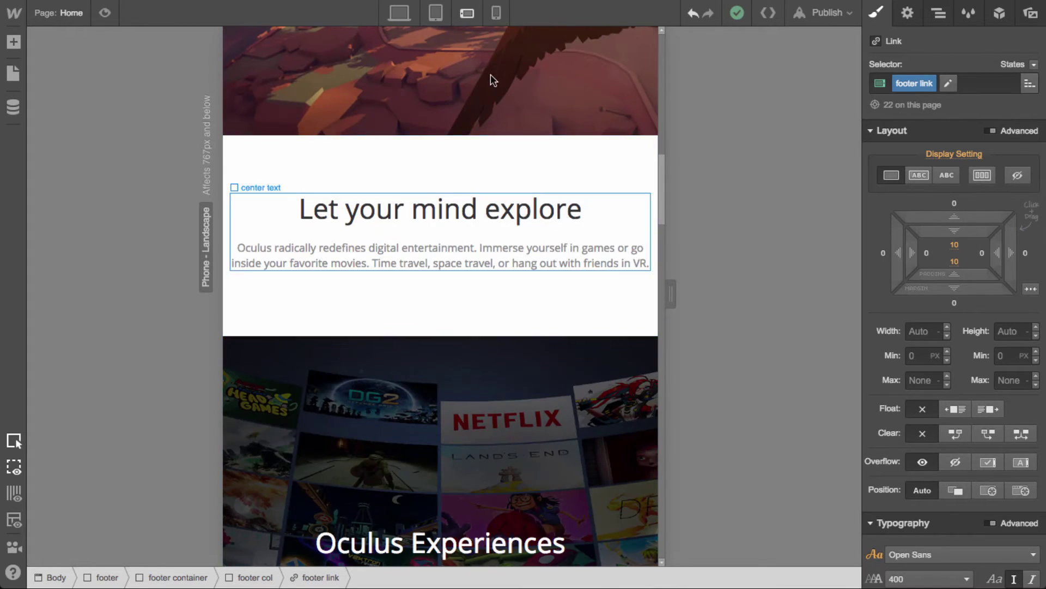
left_click(496, 13)
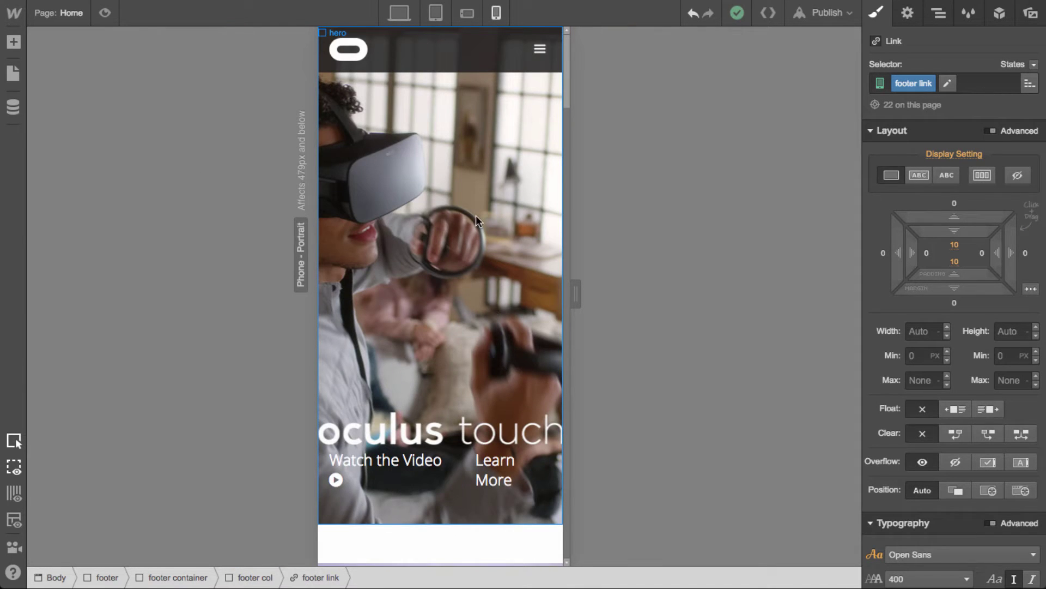
mouse_move(576, 295)
left_mouse_down()
mouse_move(671, 297)
mouse_move(549, 301)
mouse_move(685, 298)
mouse_move(592, 302)
left_mouse_up()
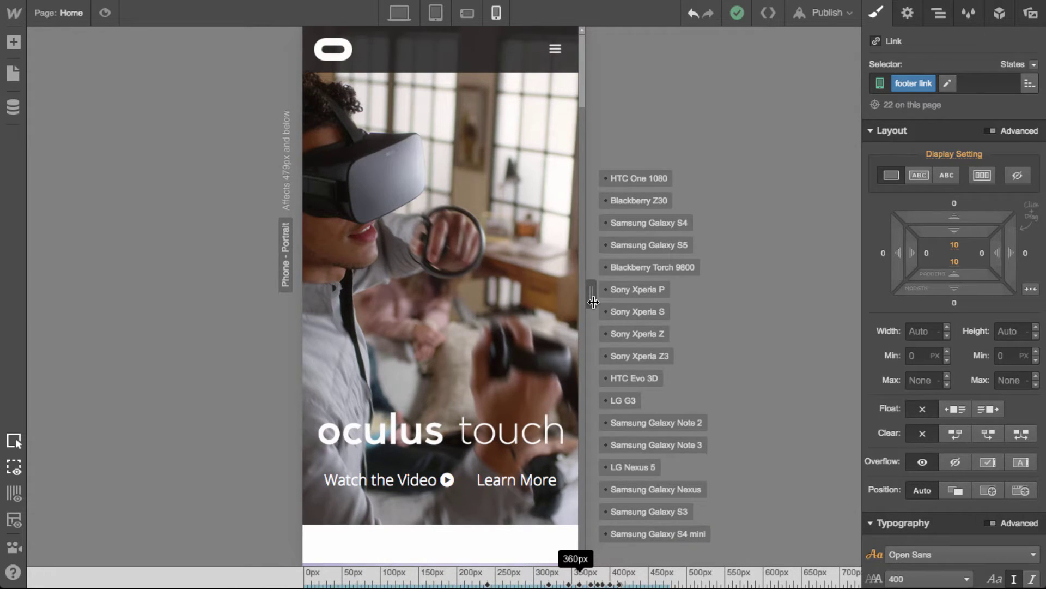
left_click_drag(596, 302, 612, 303)
left_click(467, 13)
left_click(498, 13)
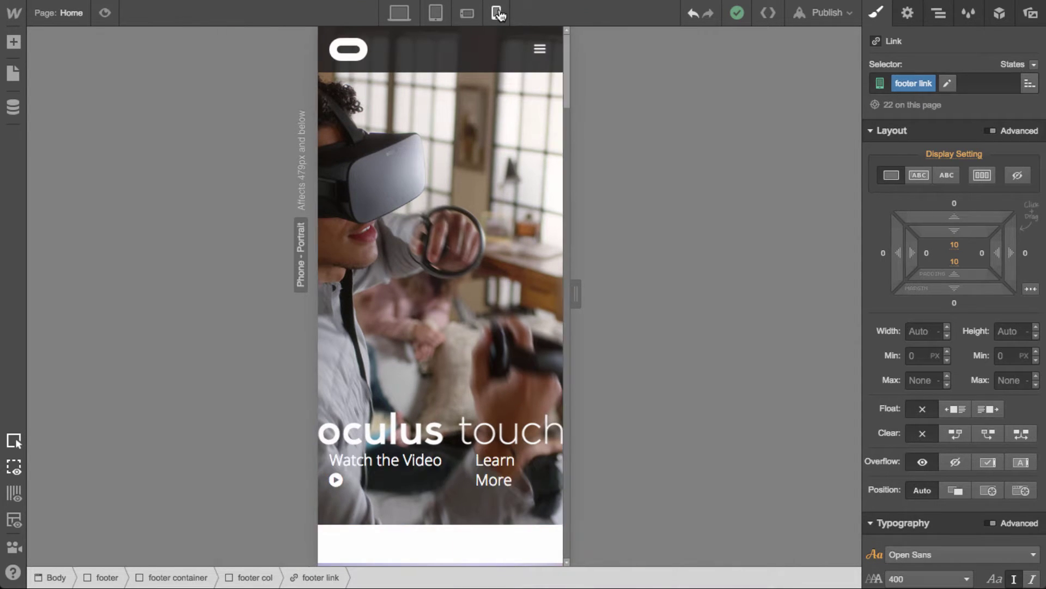
Reposition the hero section's hero-bg.jpg background with the bottom-left preset, then shift its horizontal offset to -258 px
left_click(504, 188)
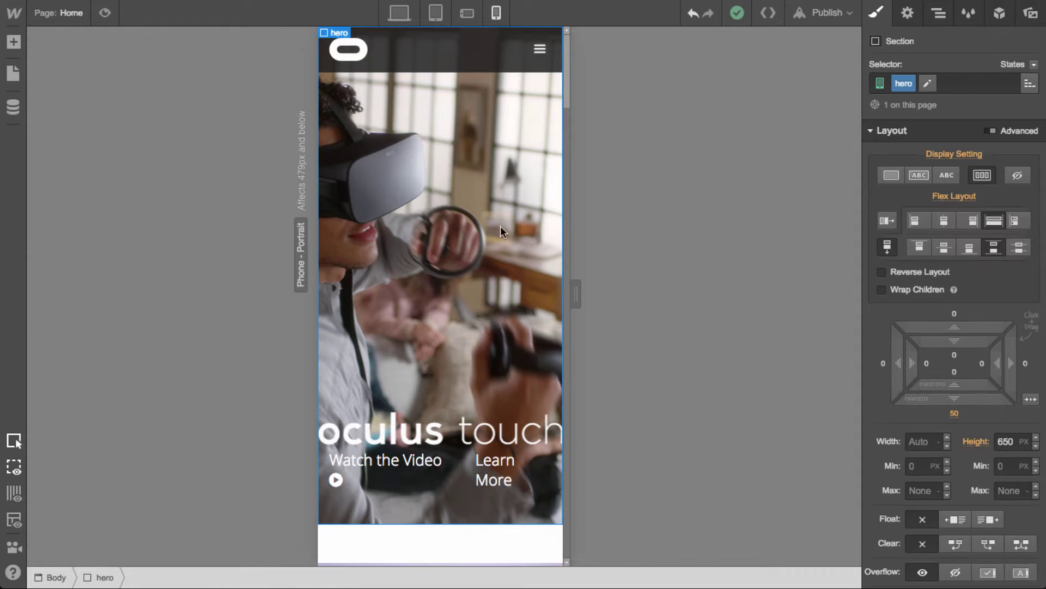
scroll(997, 273, "down", 10)
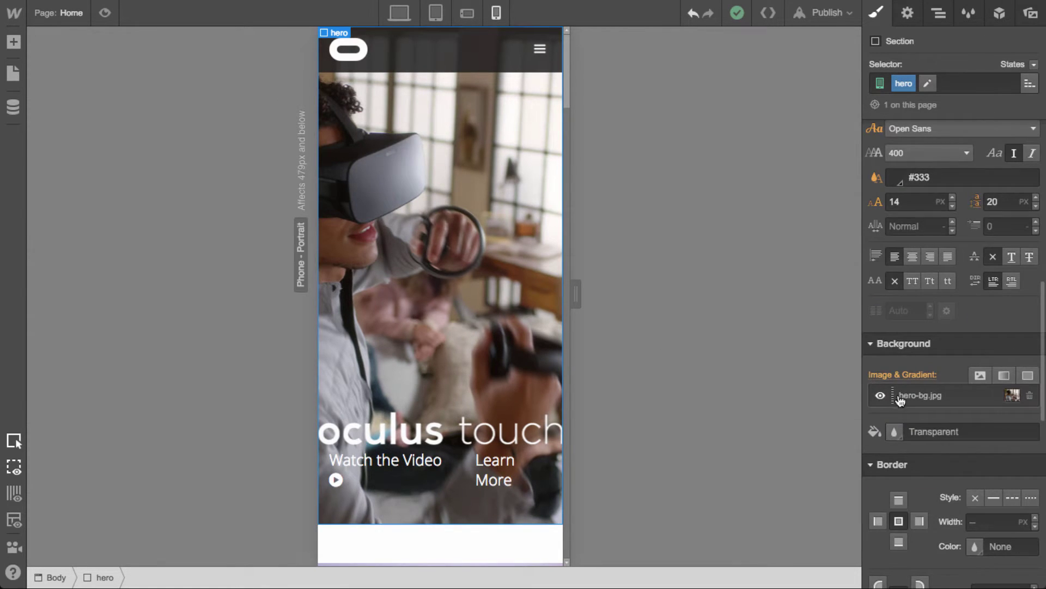
left_click(899, 395)
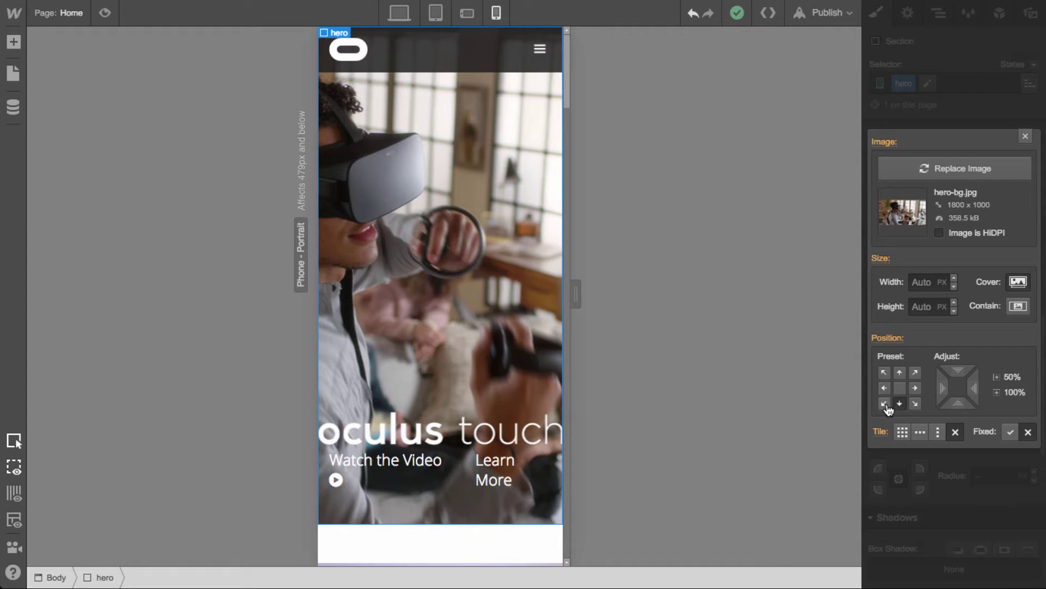
left_click(885, 404)
left_click_drag(971, 388, 380, 440)
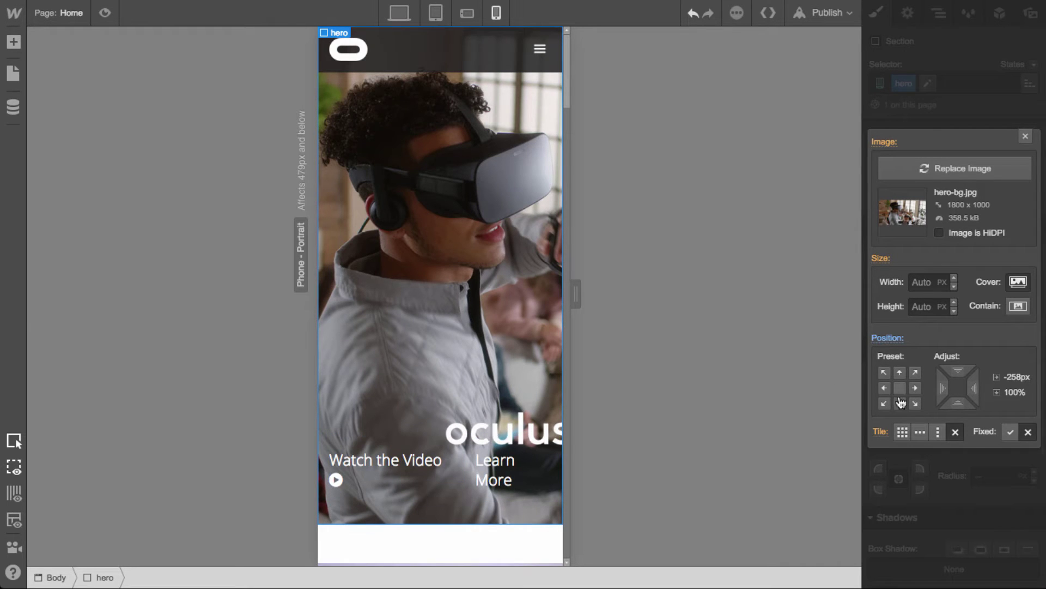
Reset the hero background image's position to its inherited setting, and preview Contain sizing before restoring Cover
left_click(886, 340)
left_click(888, 357)
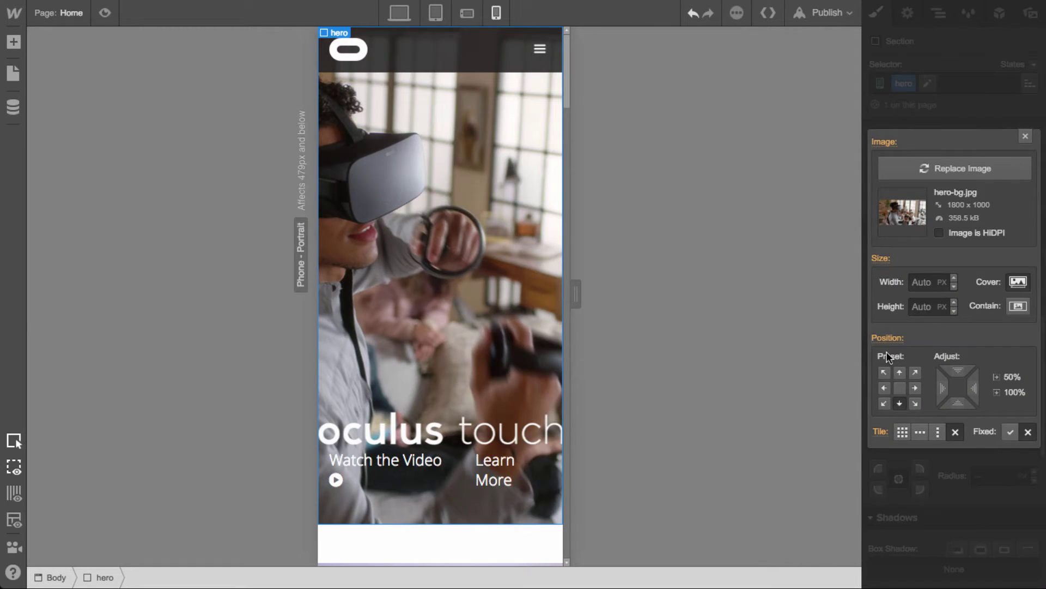
left_click(1017, 307)
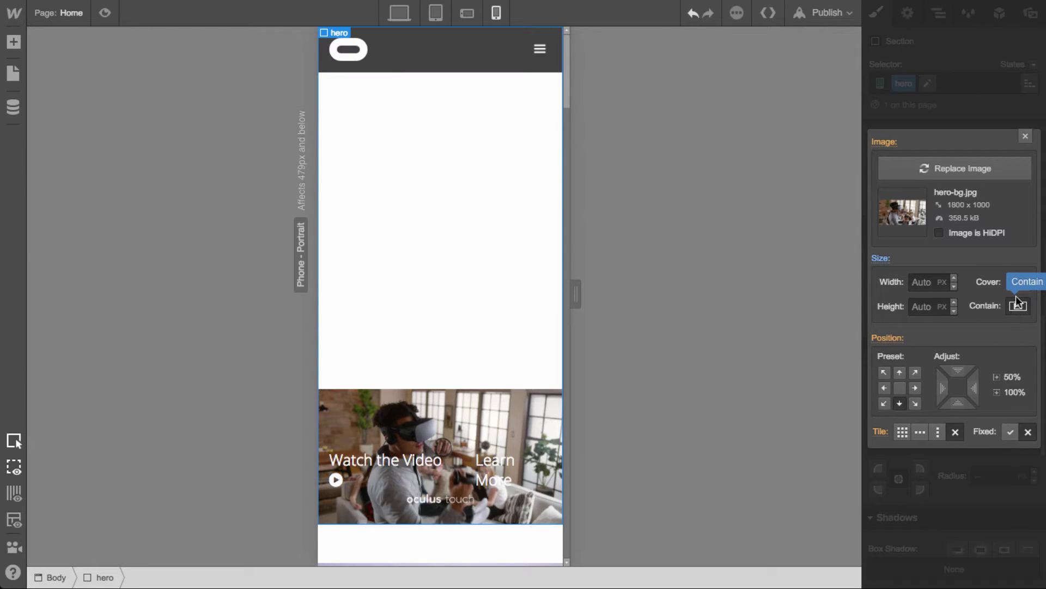
left_click(1017, 283)
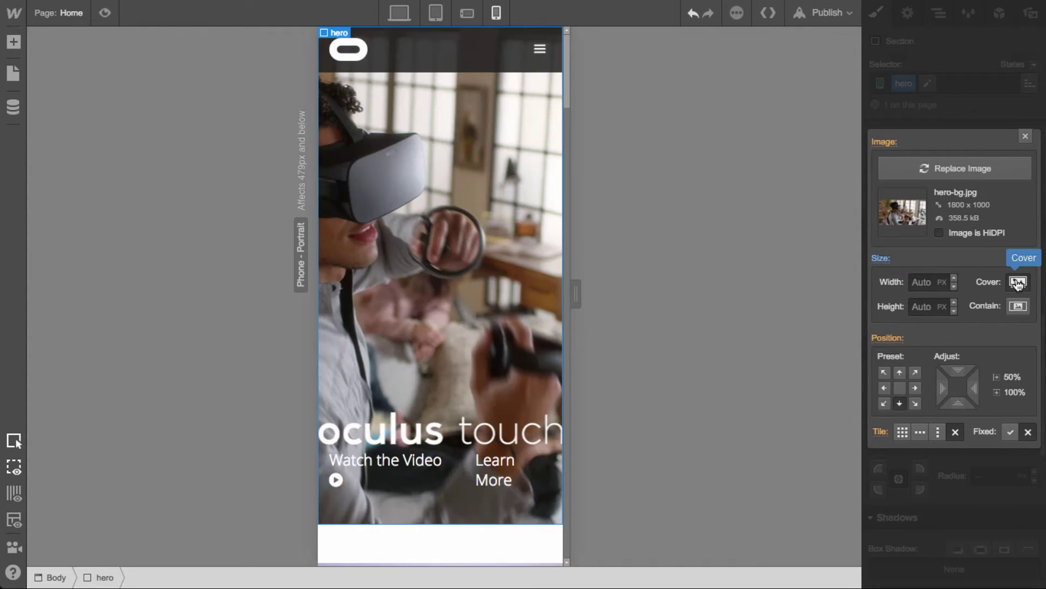
left_click(1025, 135)
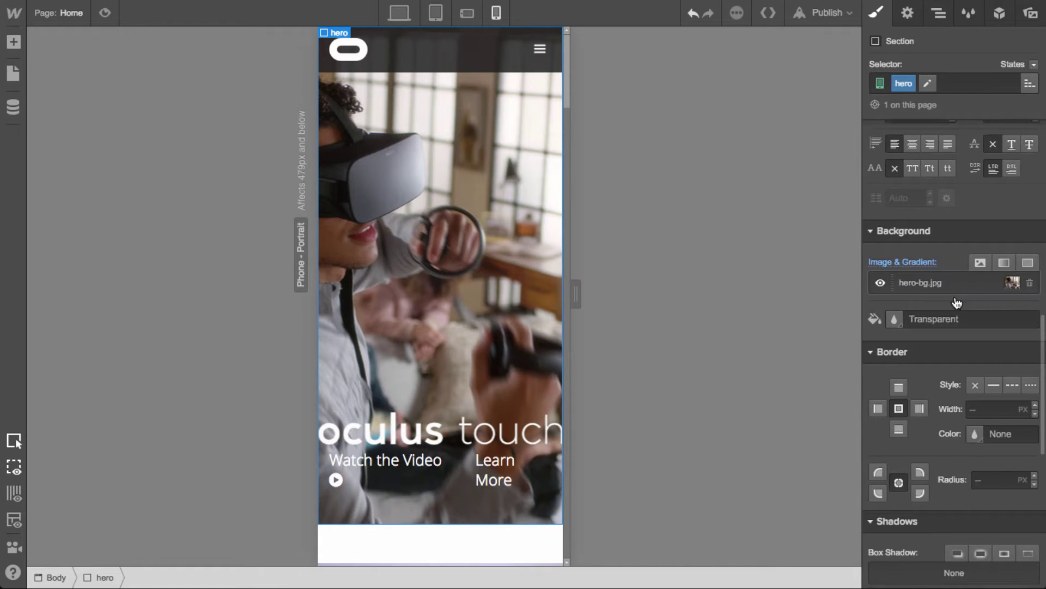
Reduce the hero section's height to 500 px for phone portrait
scroll(1013, 331, "up", 8)
left_click(1005, 218)
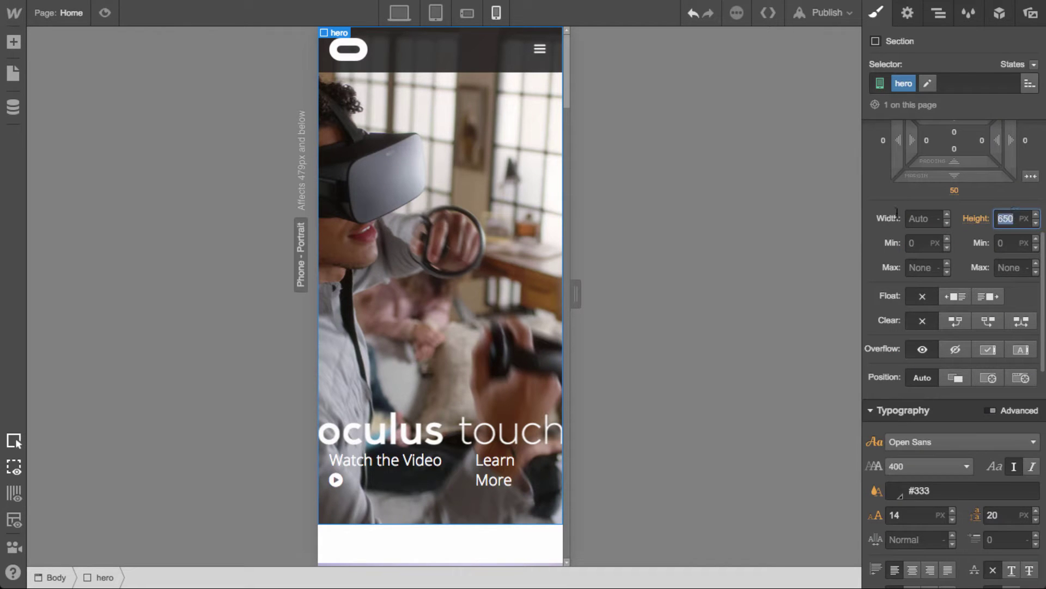
key("Return")
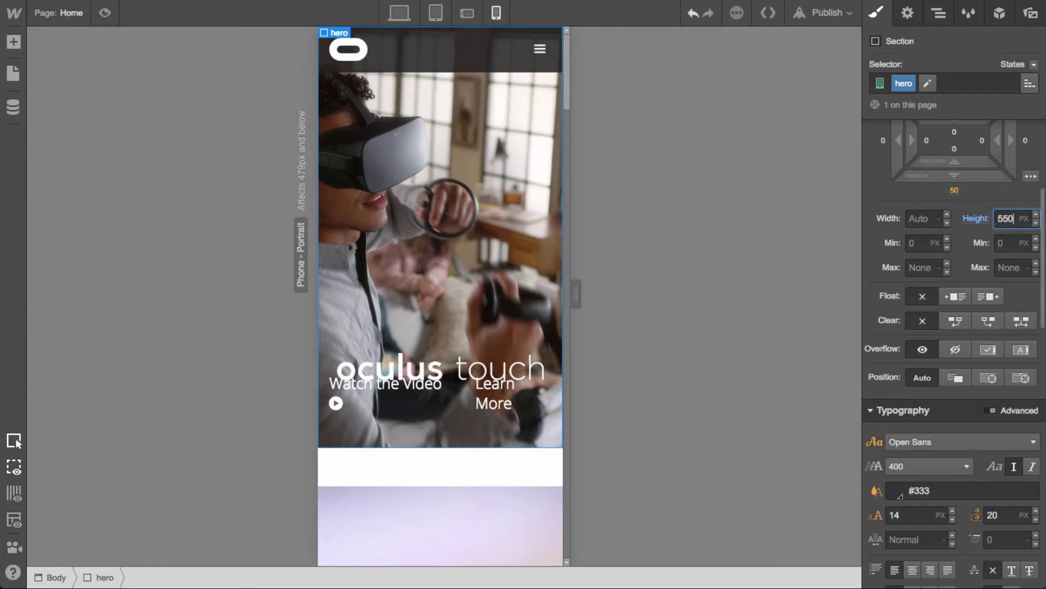
key("shift+Down")
key("shift+Down")
key("shift+Down")
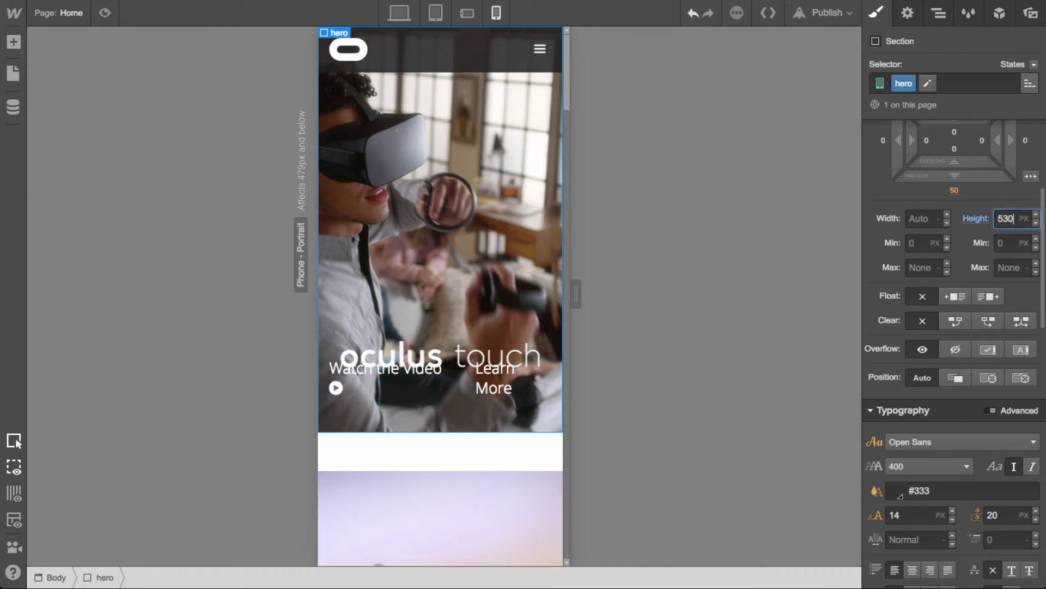
key("shift+Down")
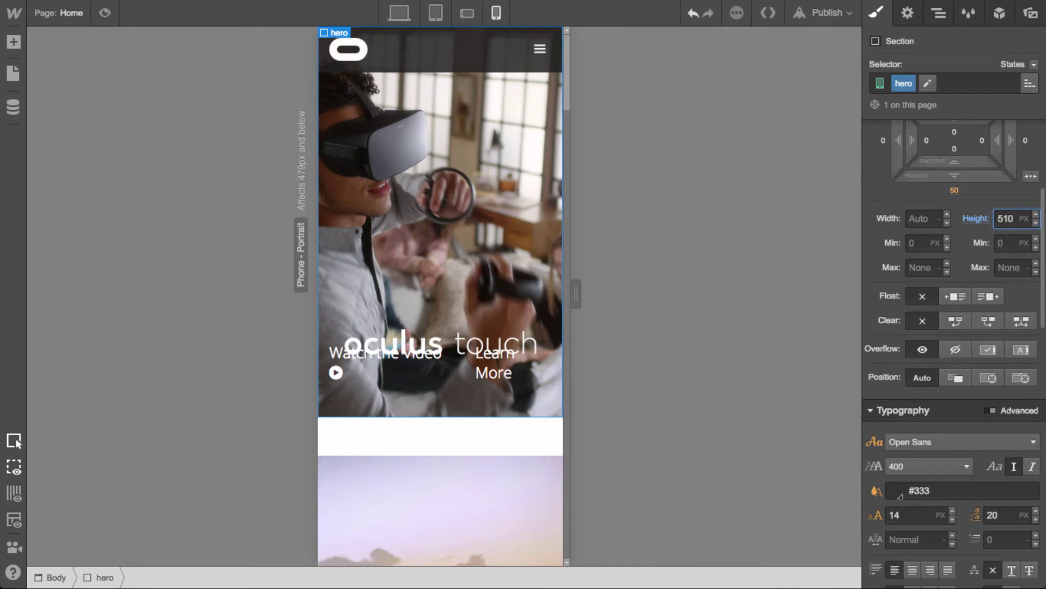
key("shift+Down")
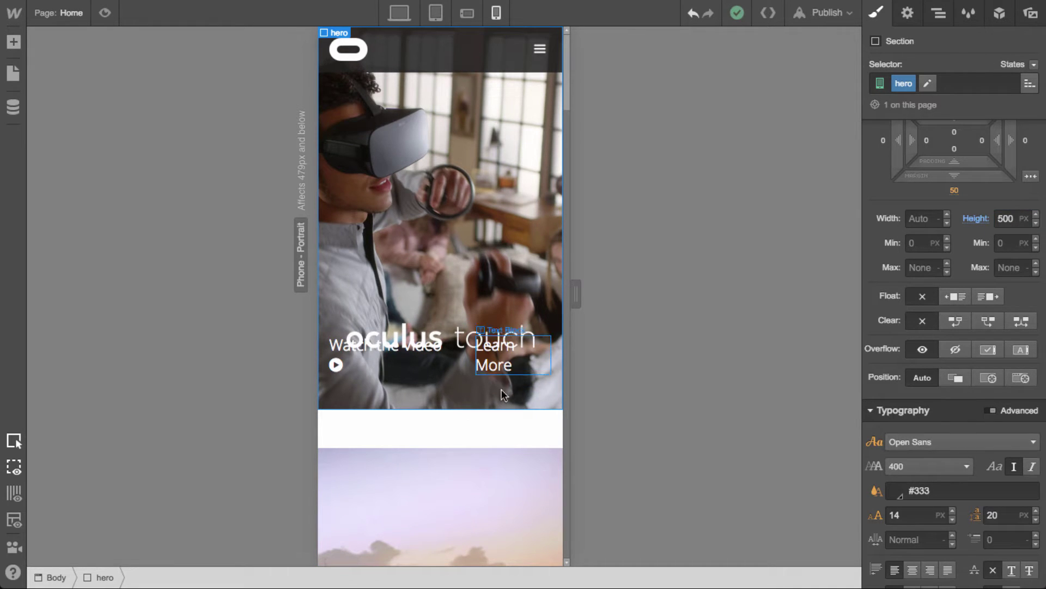
Set the bottom margin of the hero-cta-row to 0
left_click(532, 377)
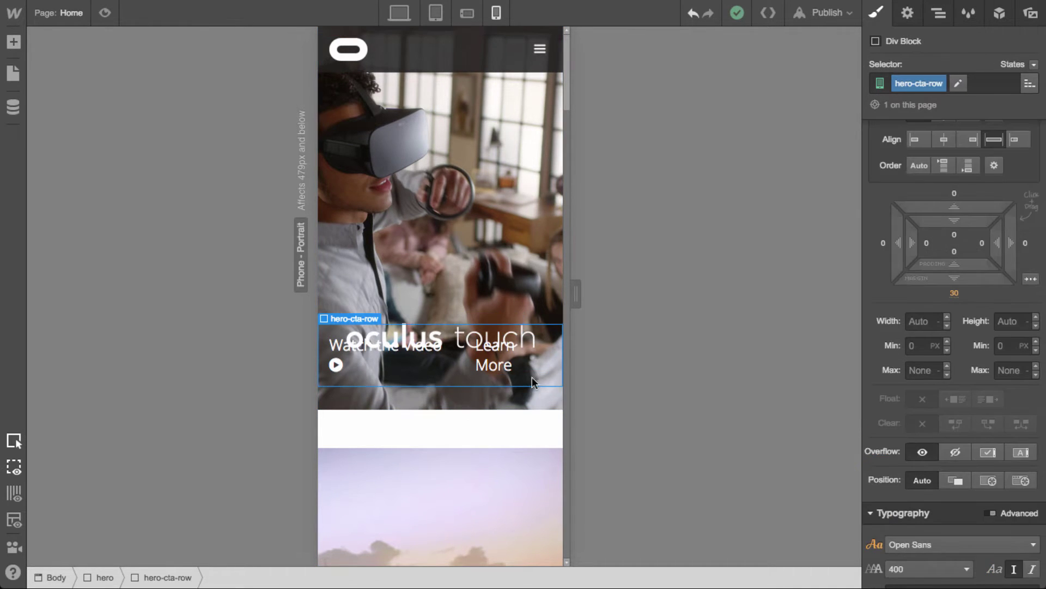
left_click(954, 293)
left_click(947, 299)
left_click(954, 296)
type("0")
key("Return")
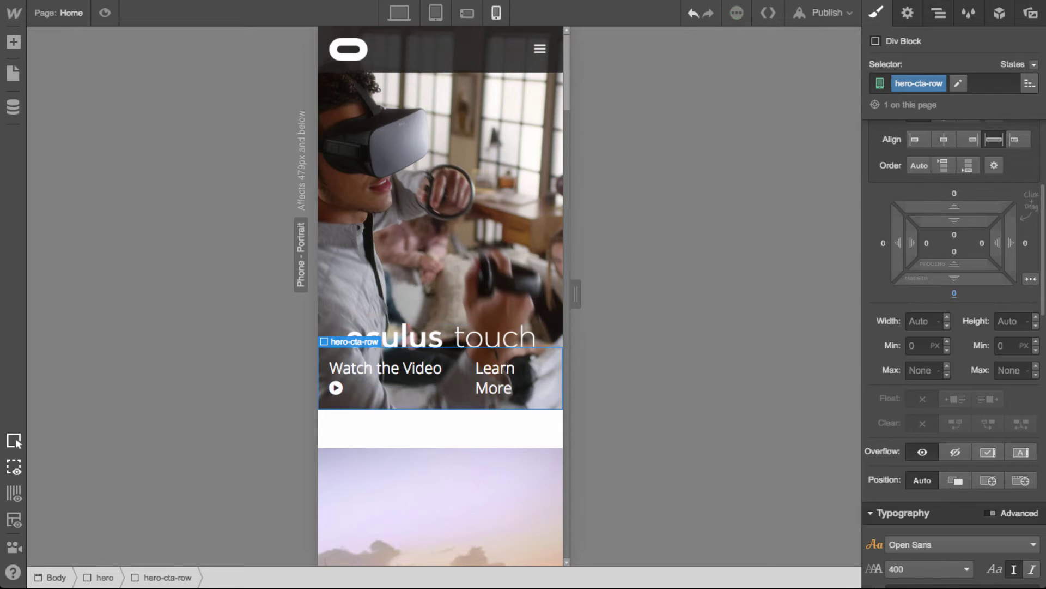
Try stacking the hero-cta-row's two links in a vertical flex layout, and undo the change
left_click(400, 404)
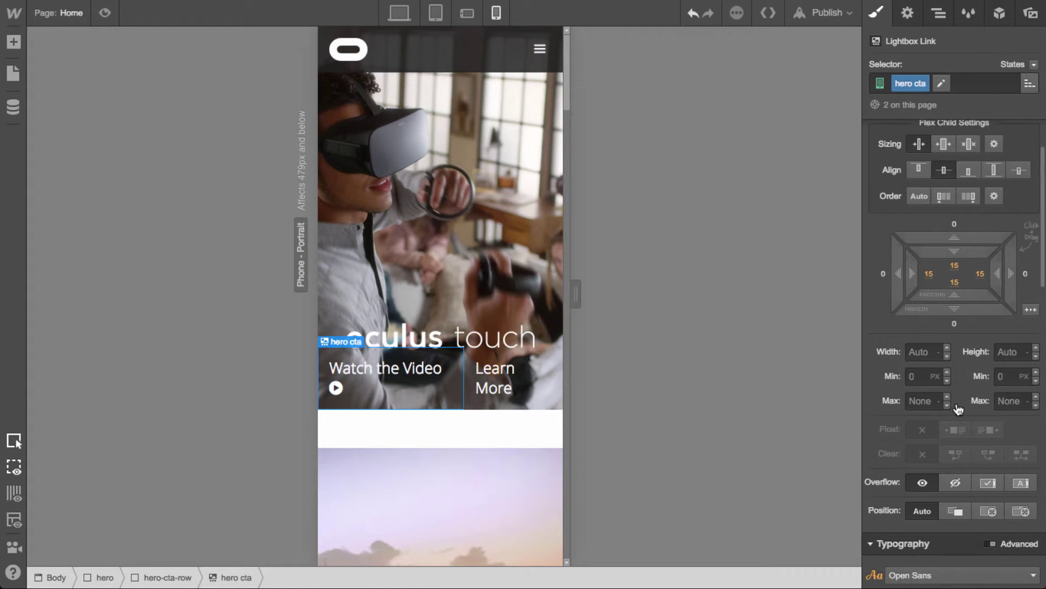
left_click(336, 387)
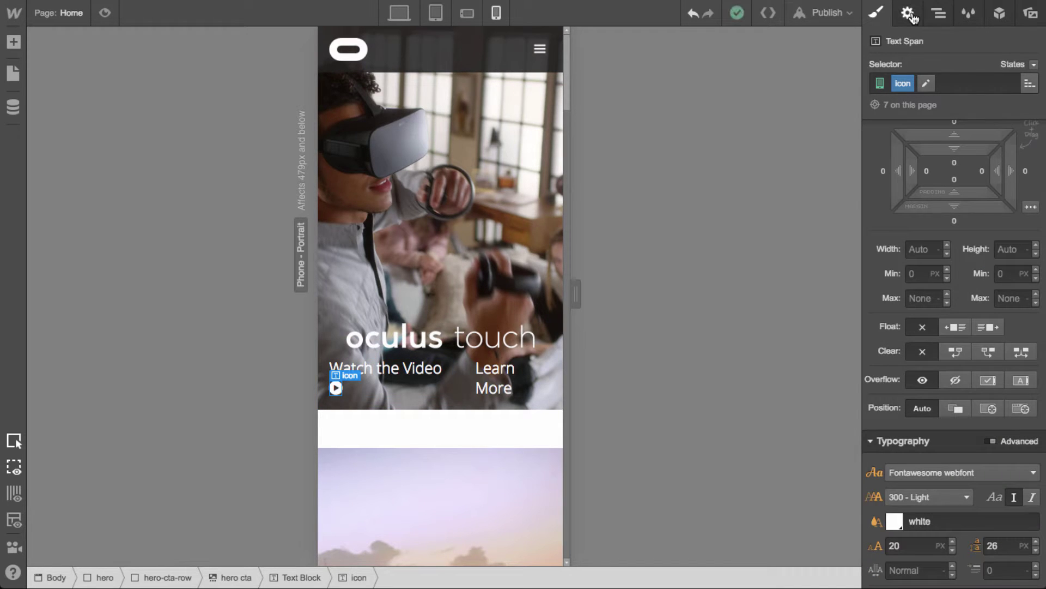
left_click(457, 400)
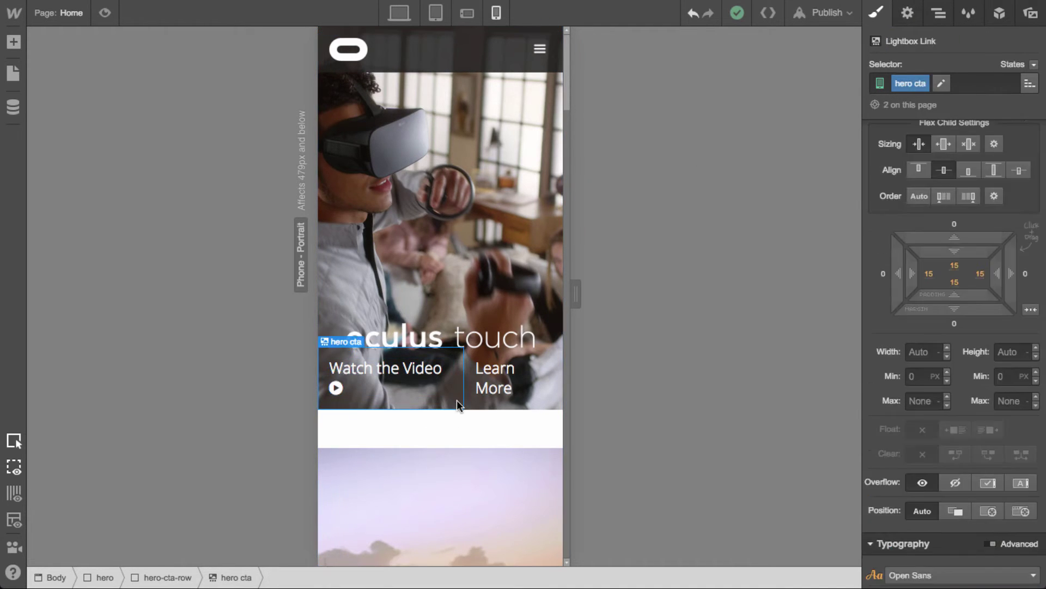
key("super+Up")
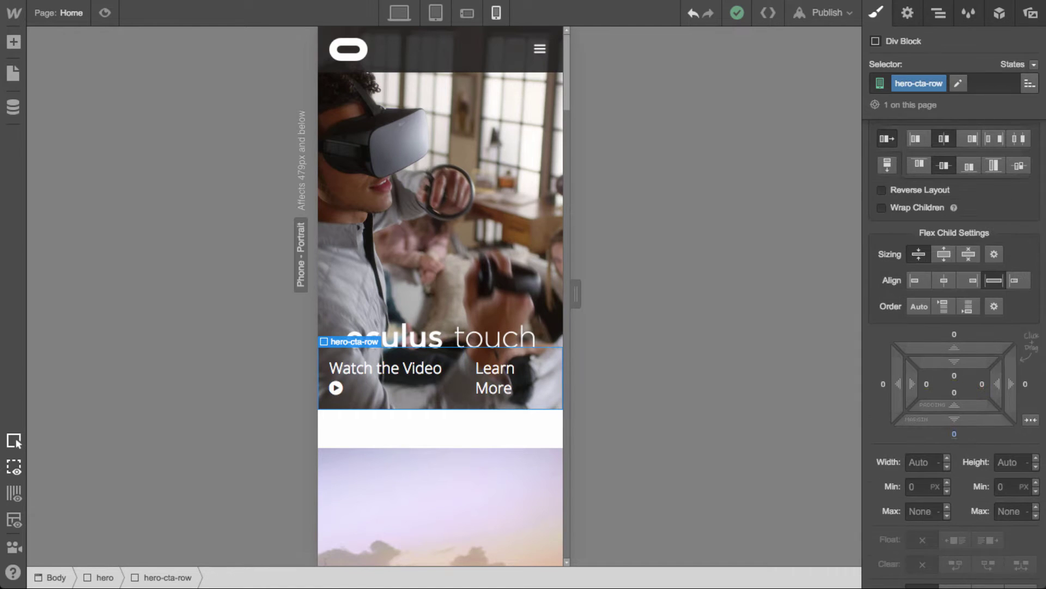
left_click(886, 167)
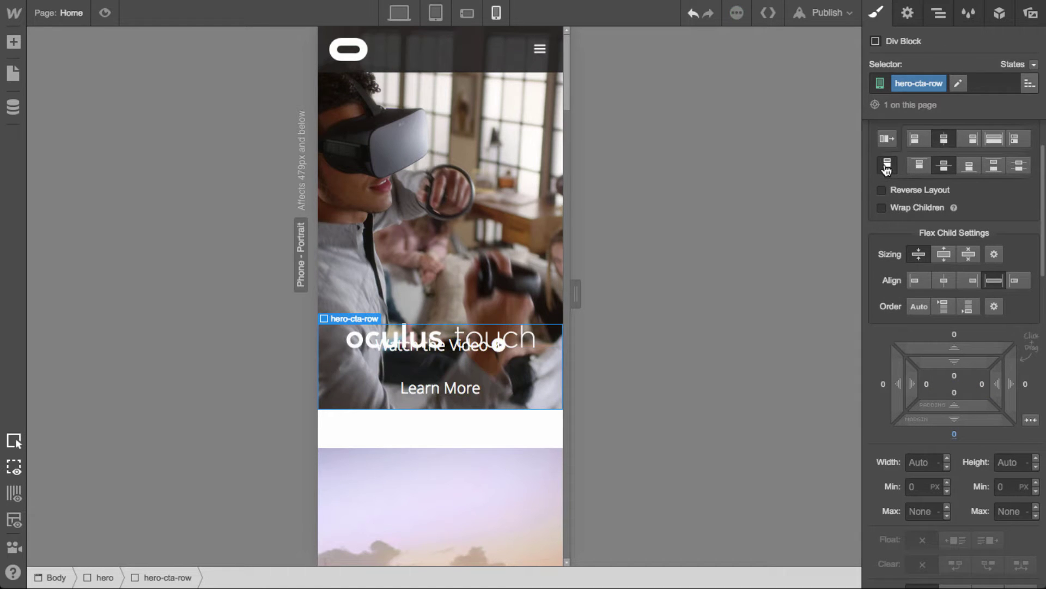
left_click(493, 358)
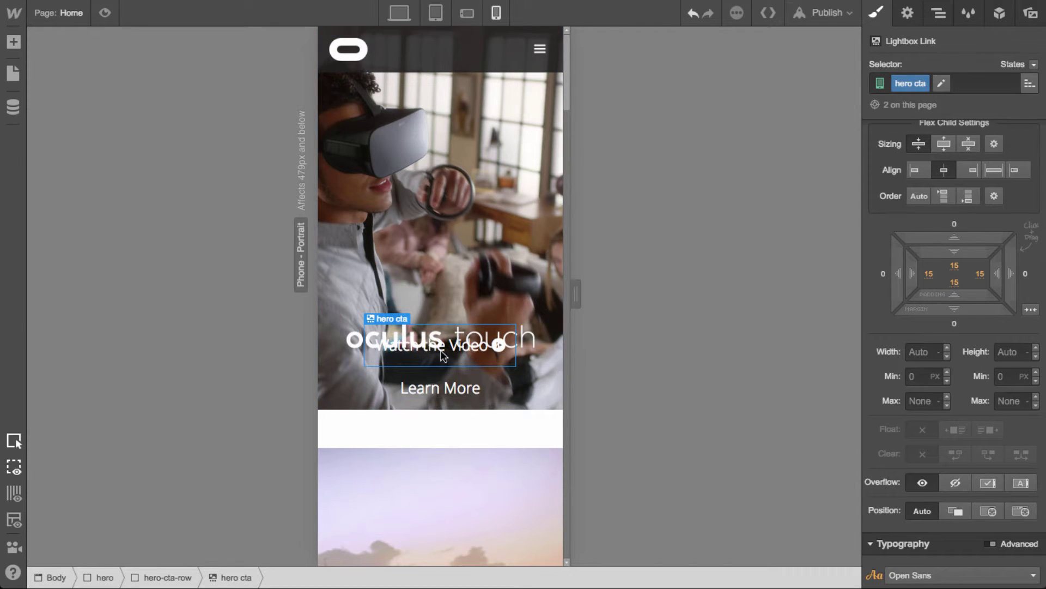
key("ctrl+z")
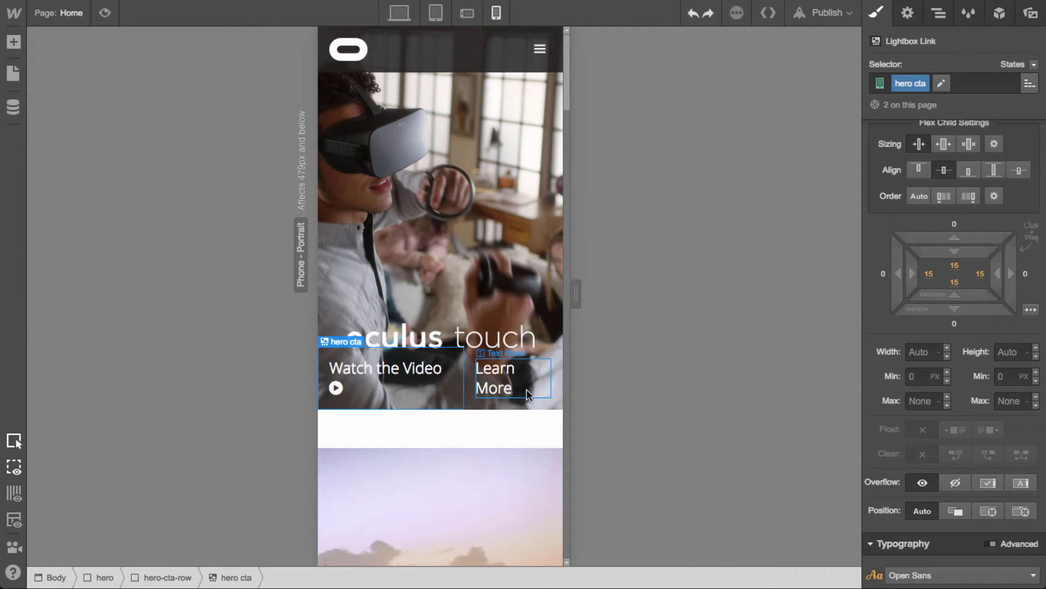
Set the hero cta links' font size to 16 px and line height to 22 px
left_click(409, 367)
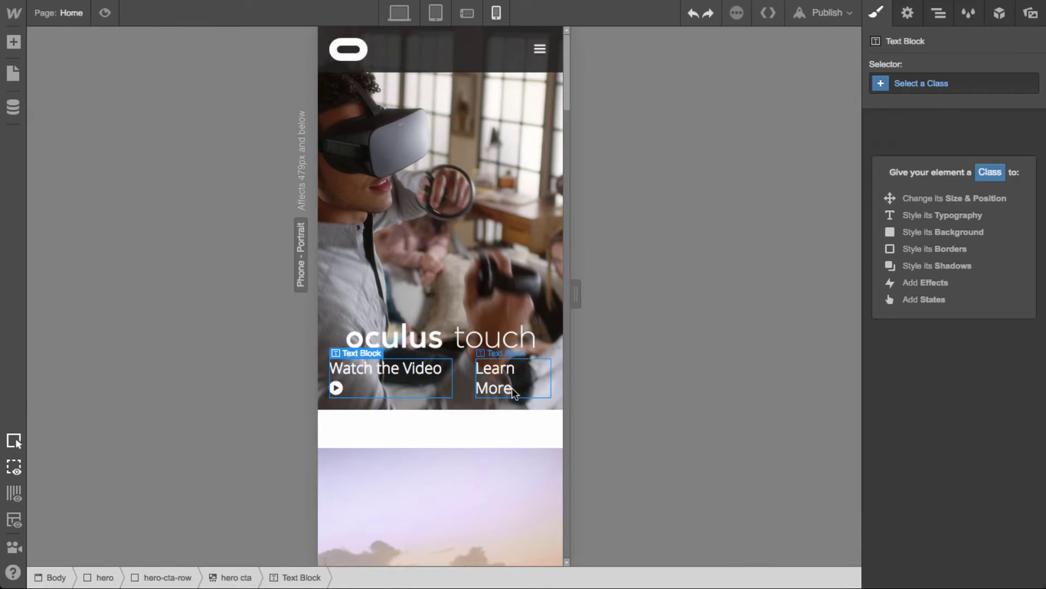
left_click(446, 401)
scroll(930, 433, "down", 5)
left_click(916, 448)
key("BackSpace")
key("BackSpace")
type("17")
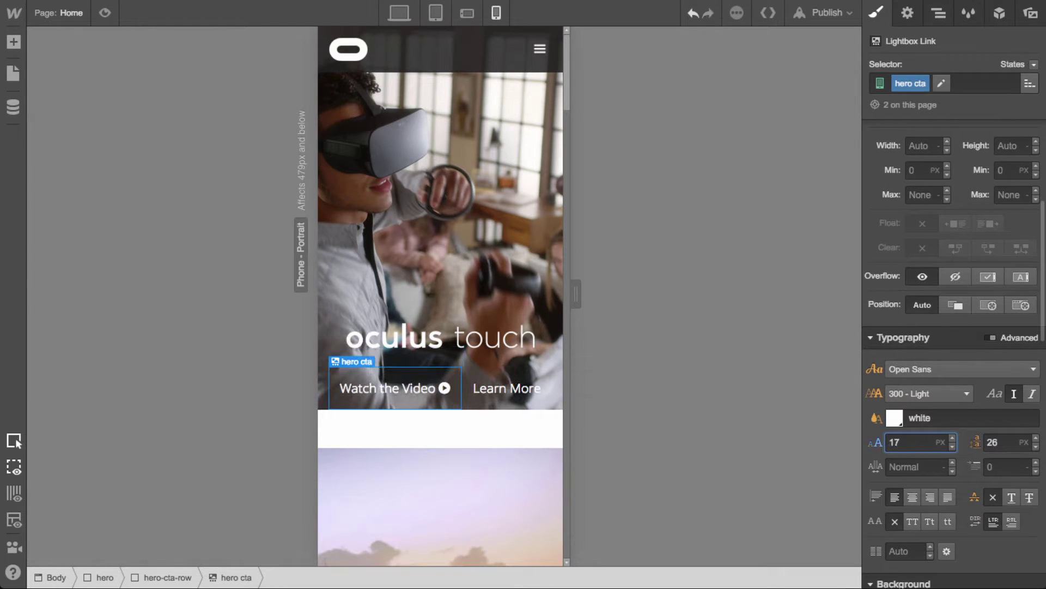
key("BackSpace")
type("6")
key("Tab")
type("24")
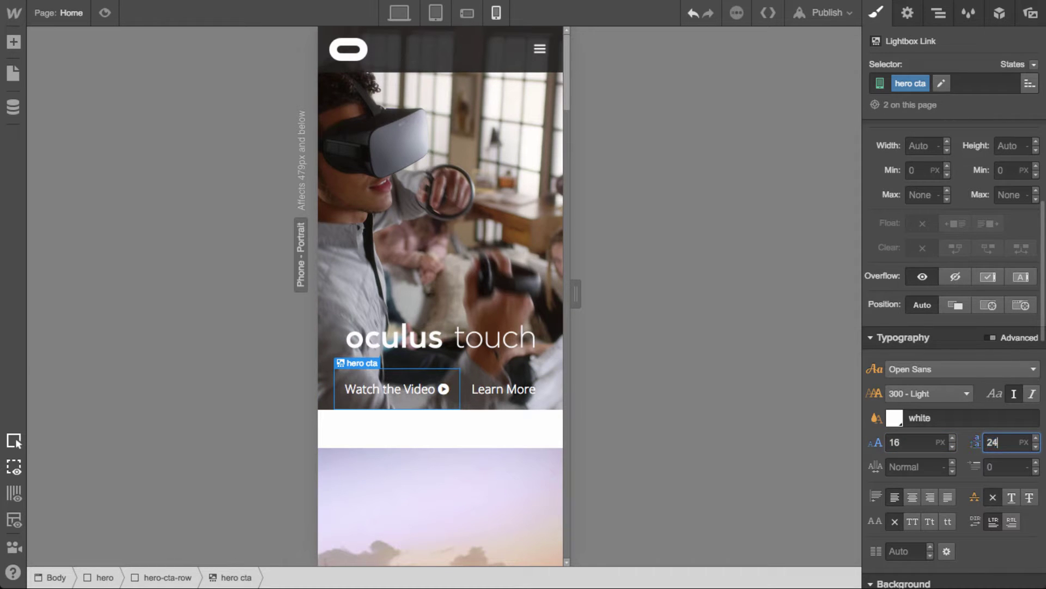
key("Down")
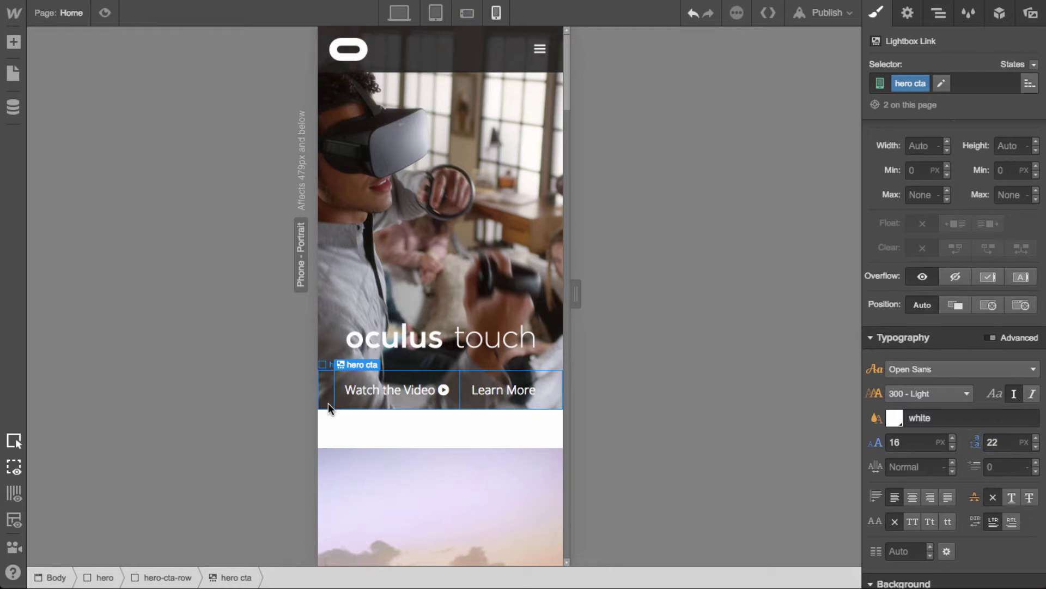
Give the hero-cta-row below the oculus touch title a 20 px bottom margin
left_click(328, 403)
left_click(954, 228)
type("30")
key("Return")
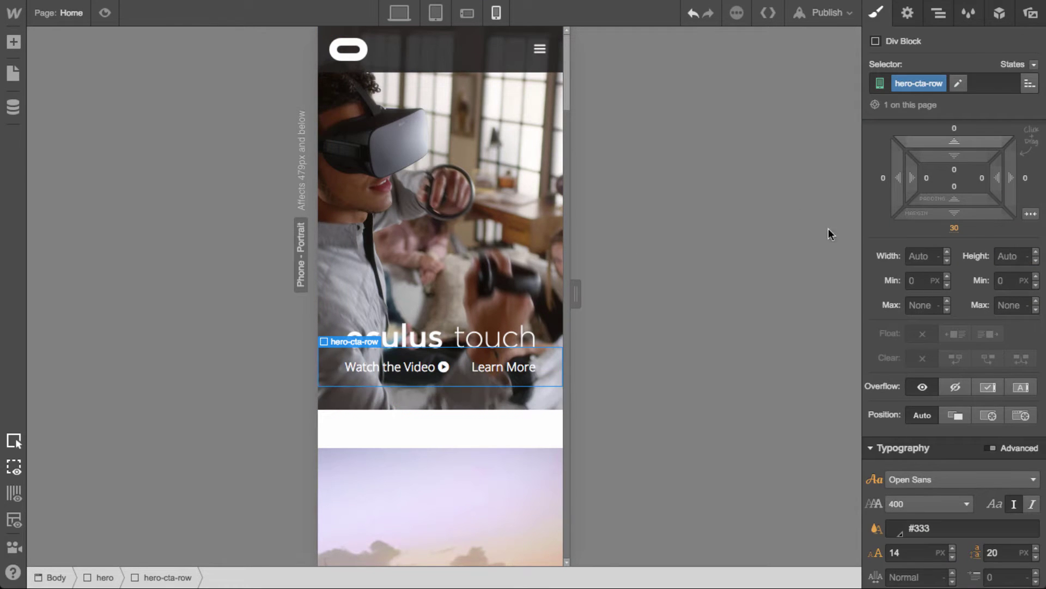
left_click_drag(954, 216, 943, 186)
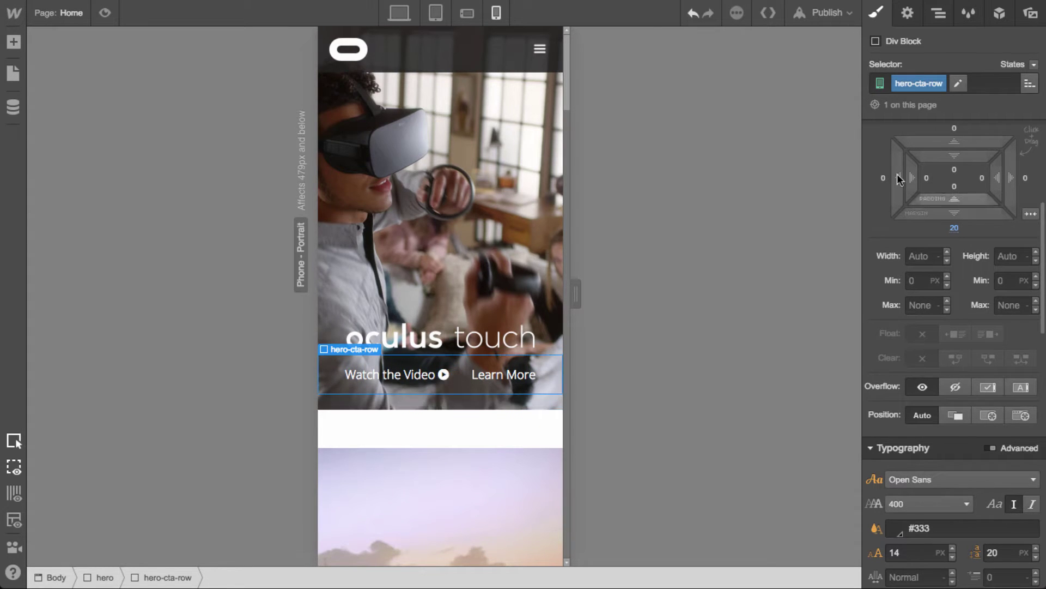
Centre-align the hp row2 section's text at the desktop breakpoint, and go back through the smaller breakpoints to phone portrait
left_click(434, 179)
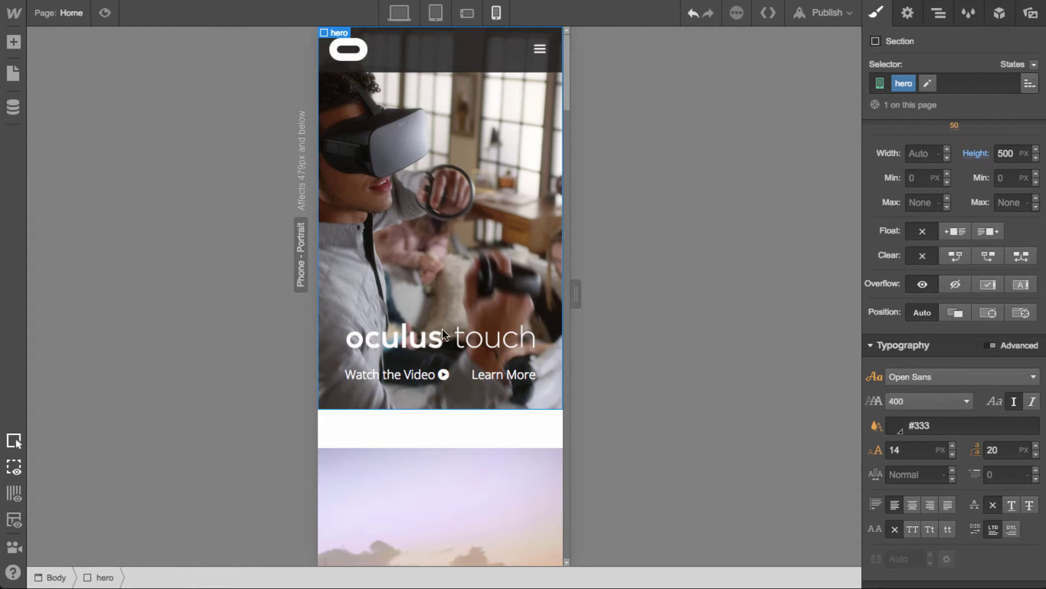
scroll(442, 327, "down", 3)
scroll(442, 327, "down", 4)
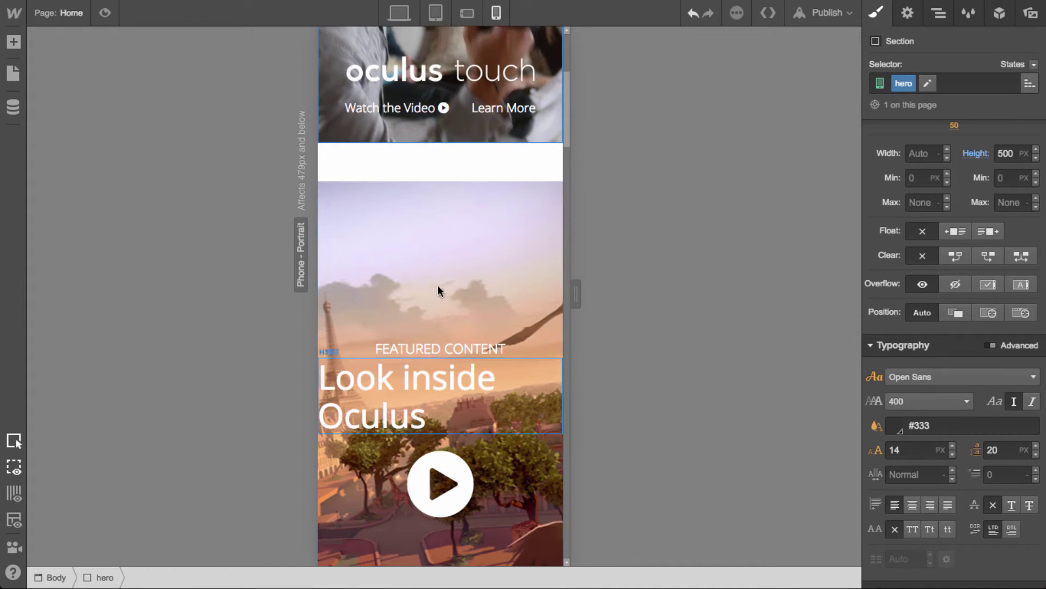
left_click(439, 272)
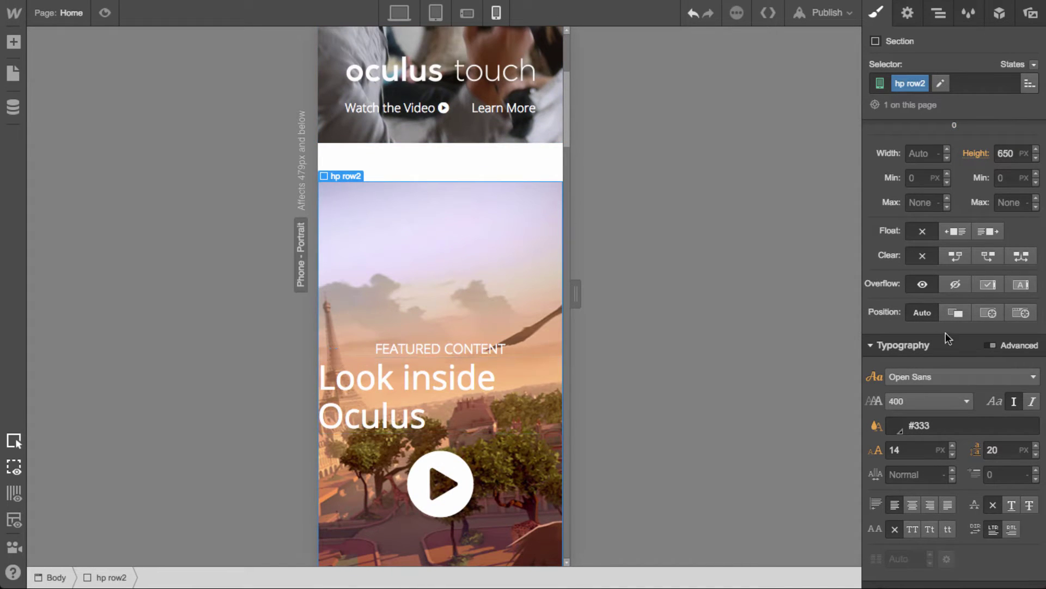
scroll(928, 334, "down", 1)
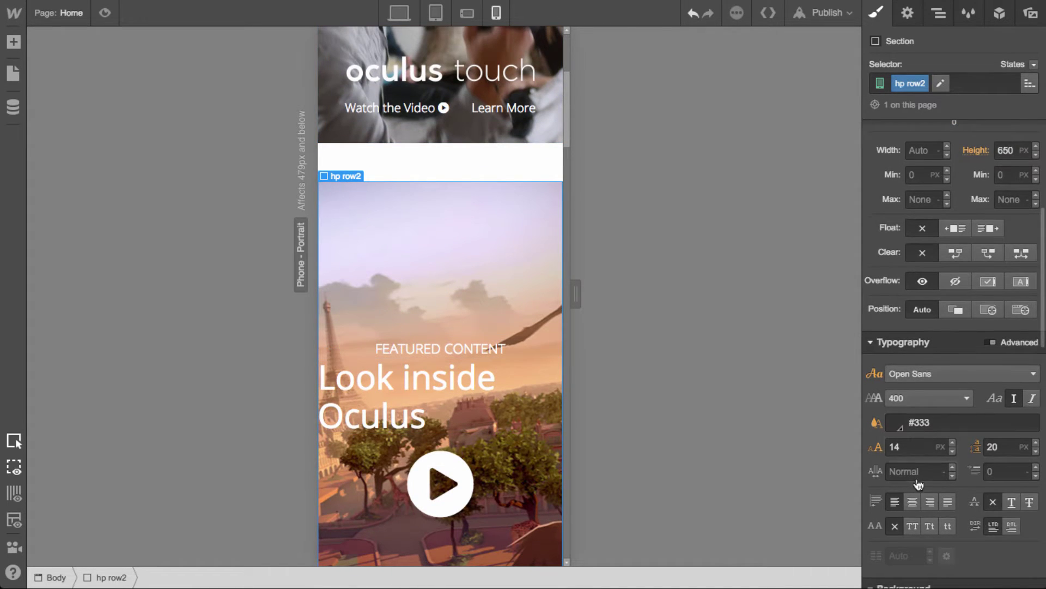
left_click(400, 13)
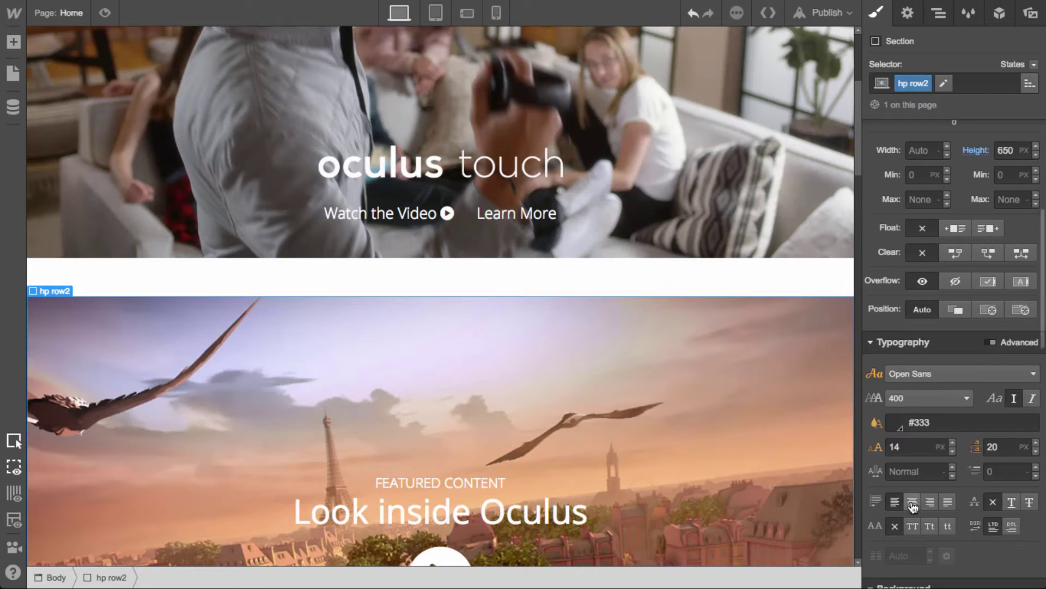
left_click(442, 17)
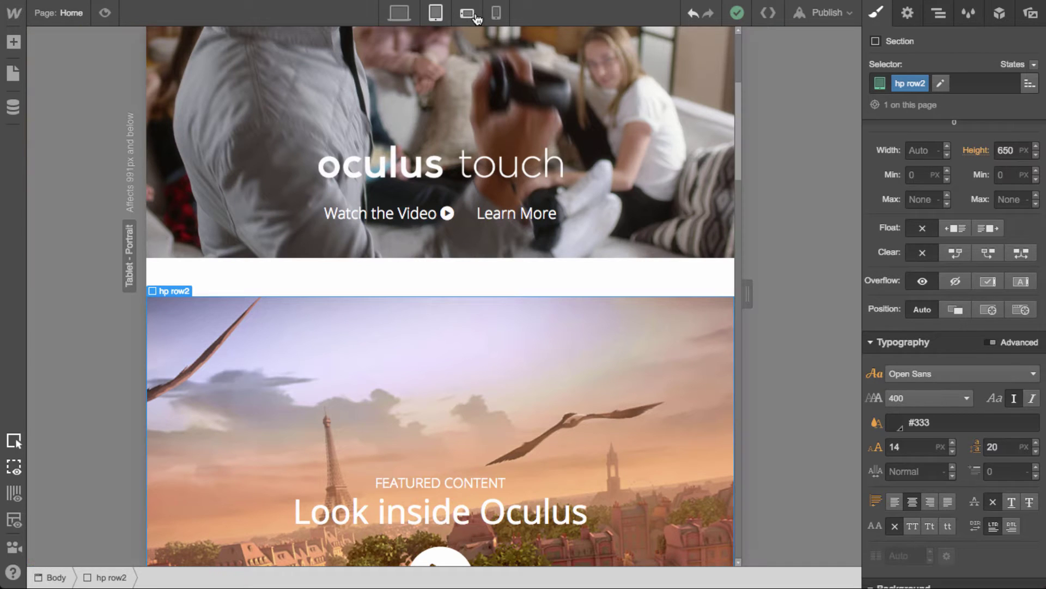
left_click(476, 18)
left_click(496, 16)
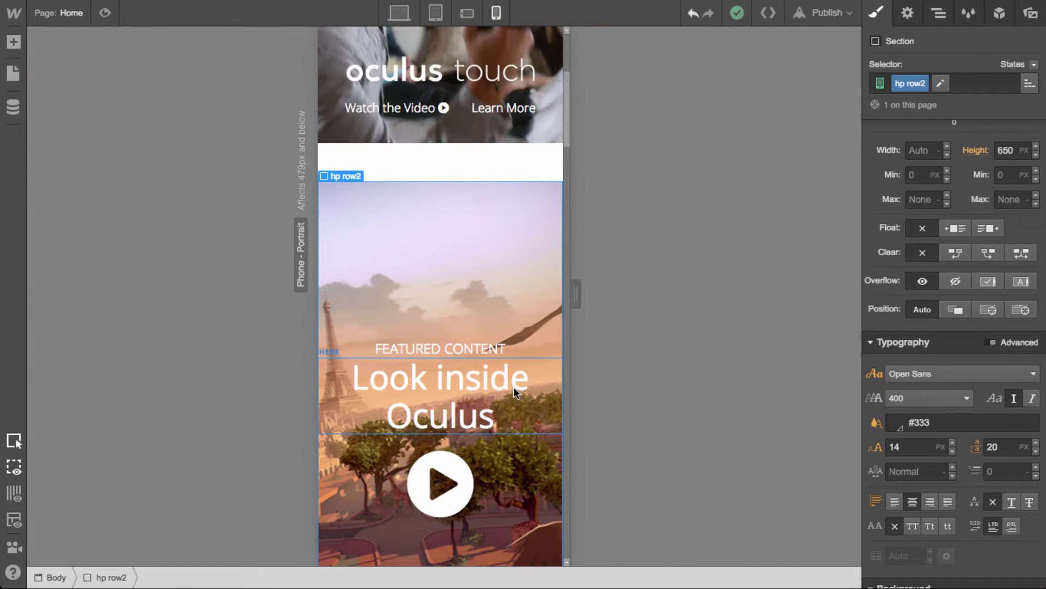
Add 20 px of left and right padding to the section containing "Let your mind explore"
scroll(513, 387, "down", 3)
scroll(499, 392, "down", 5)
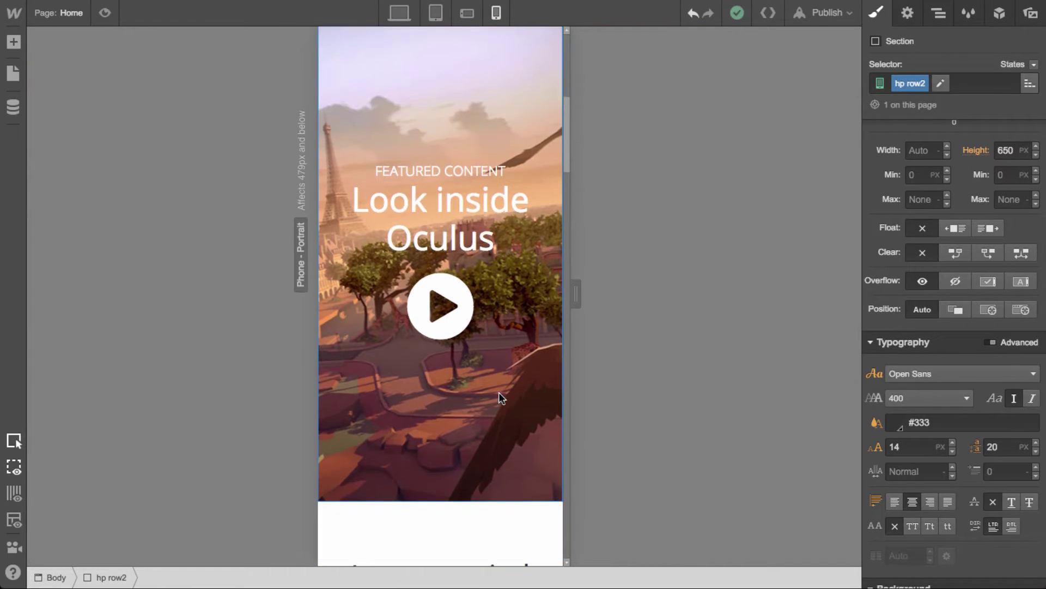
scroll(498, 392, "down", 10)
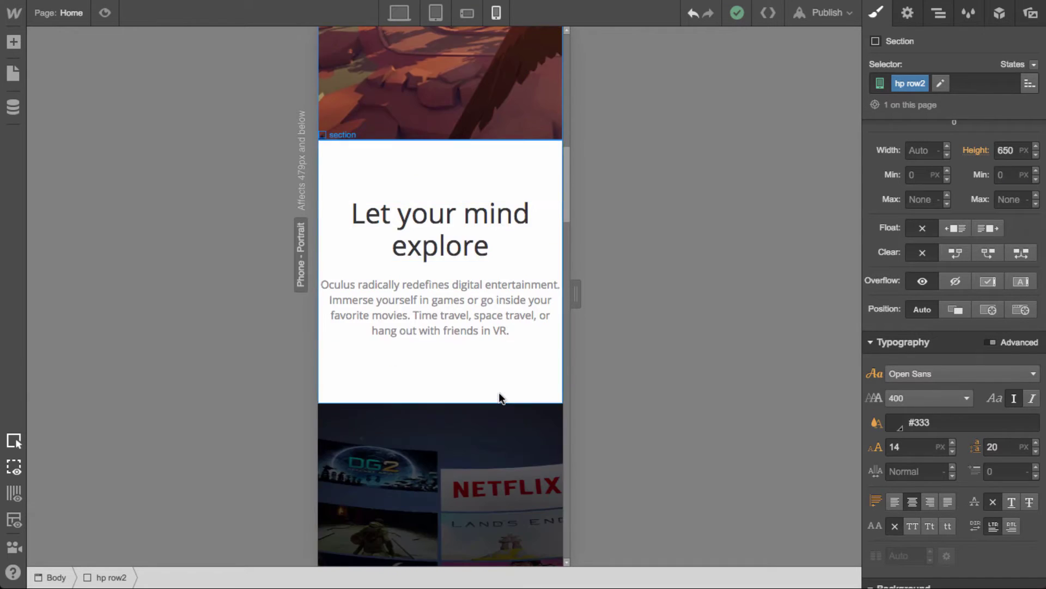
scroll(499, 391, "up", 6)
scroll(500, 397, "up", 1)
scroll(500, 398, "down", 4)
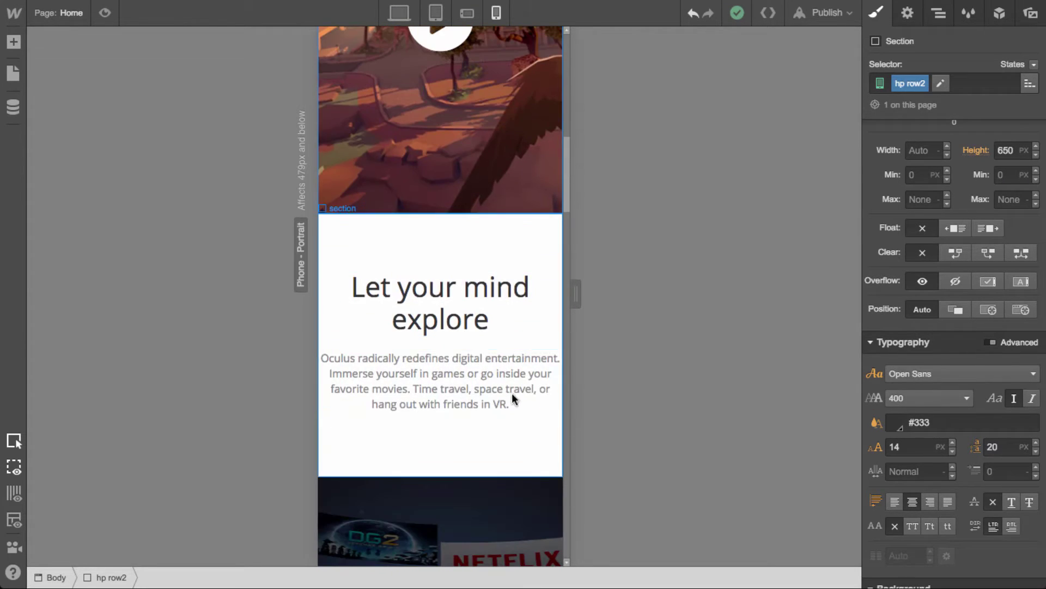
left_click(519, 457)
scroll(1004, 247, "up", 8)
left_click_drag(1004, 246, 948, 262)
scroll(463, 485, "down", 7)
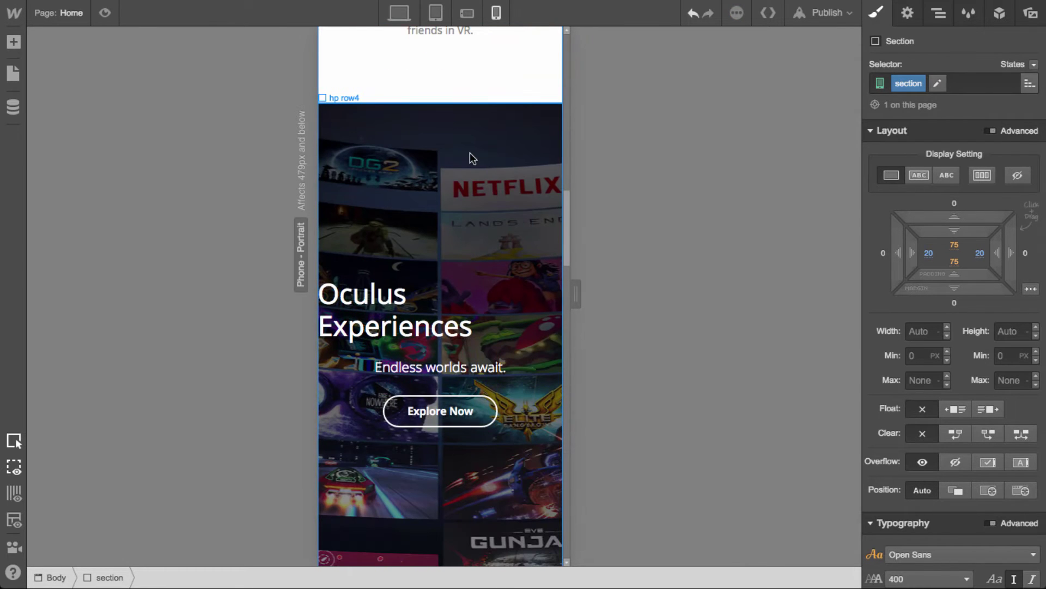
Centre-align the hp row4 section's text at the desktop breakpoint, and return to phone portrait
left_click(537, 211)
left_click(399, 12)
scroll(971, 515, "down", 8)
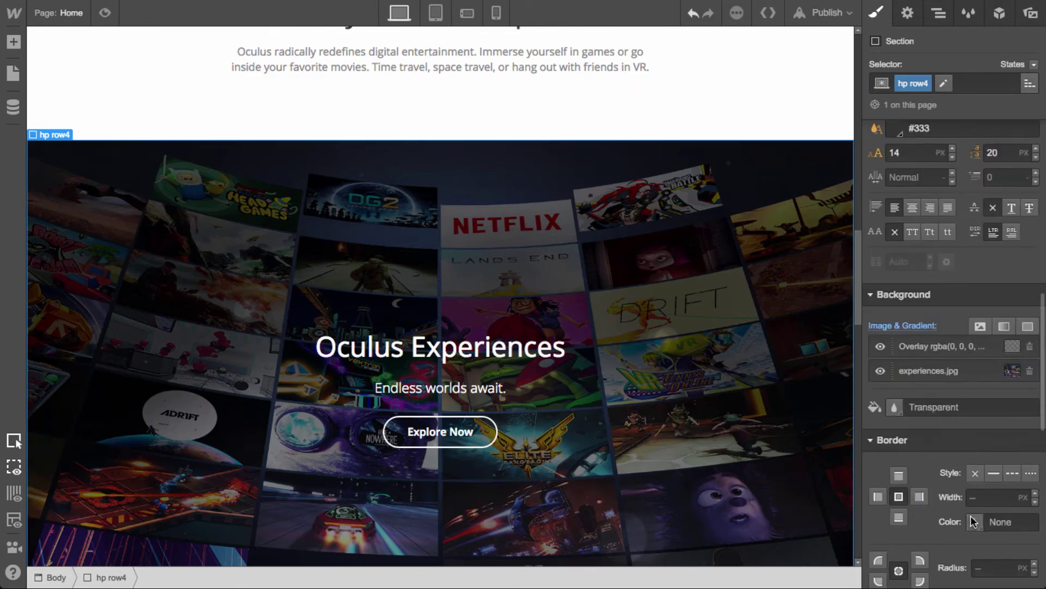
left_click(905, 207)
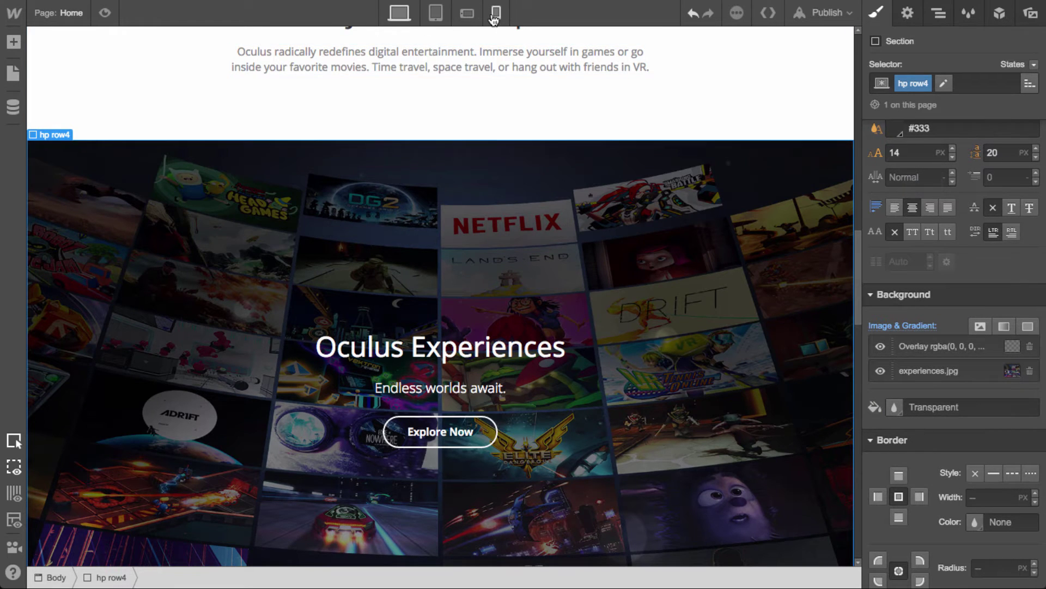
left_click(495, 13)
Set the headset-img's bottom margin to 0 at the phone landscape breakpoint
scroll(485, 435, "down", 7)
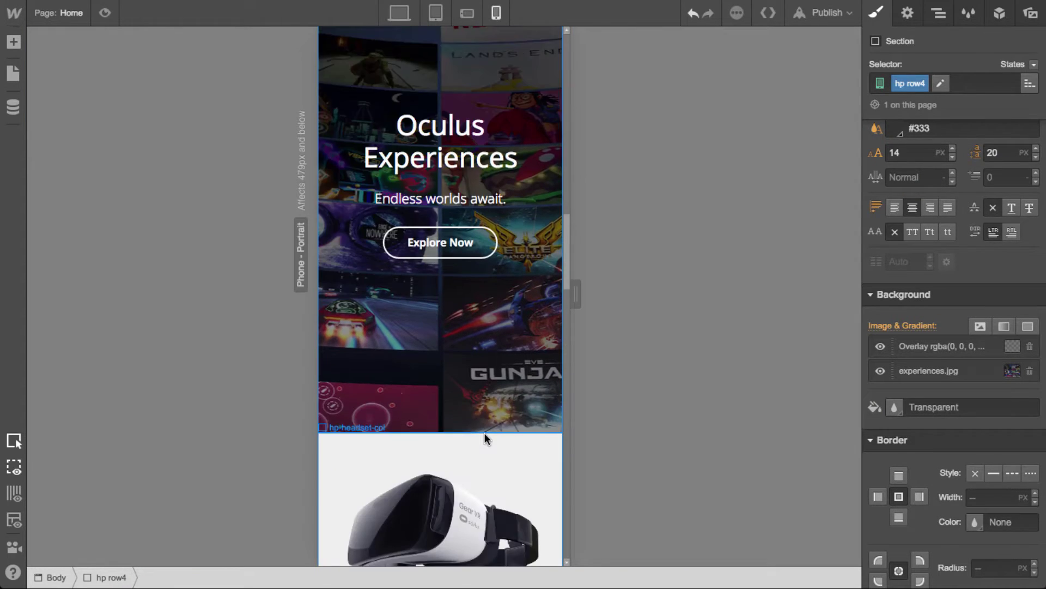
scroll(484, 434, "down", 3)
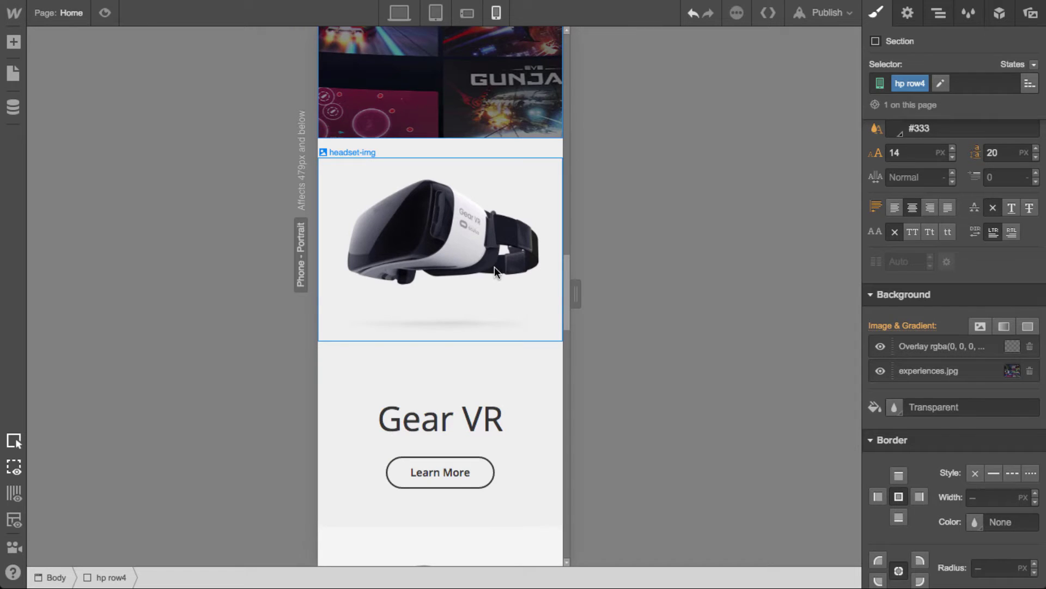
left_click(468, 21)
left_click(528, 272)
scroll(930, 381, "up", 10)
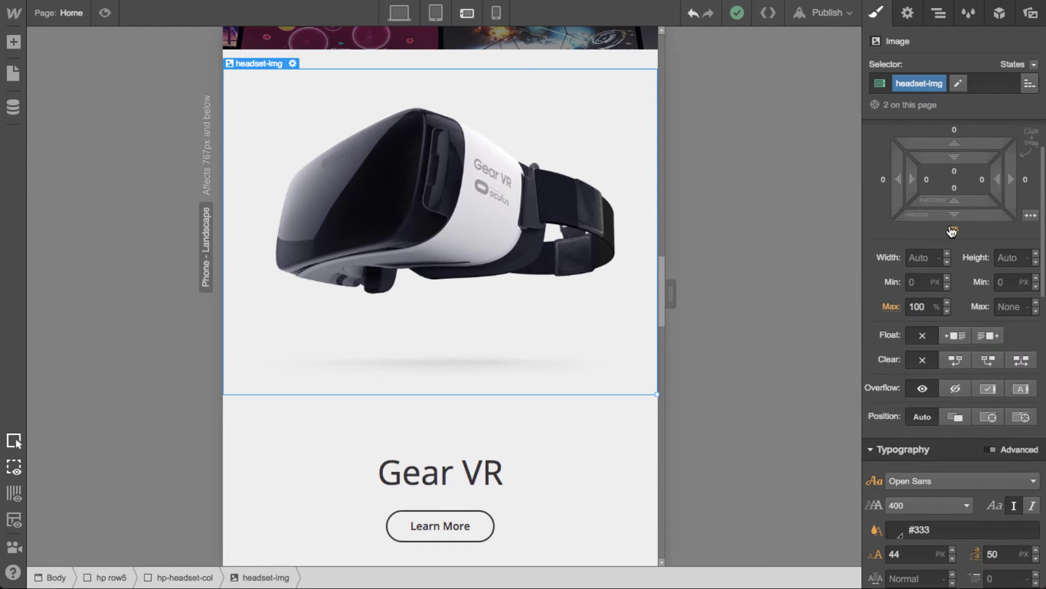
left_click(952, 230)
type("0")
key("Return")
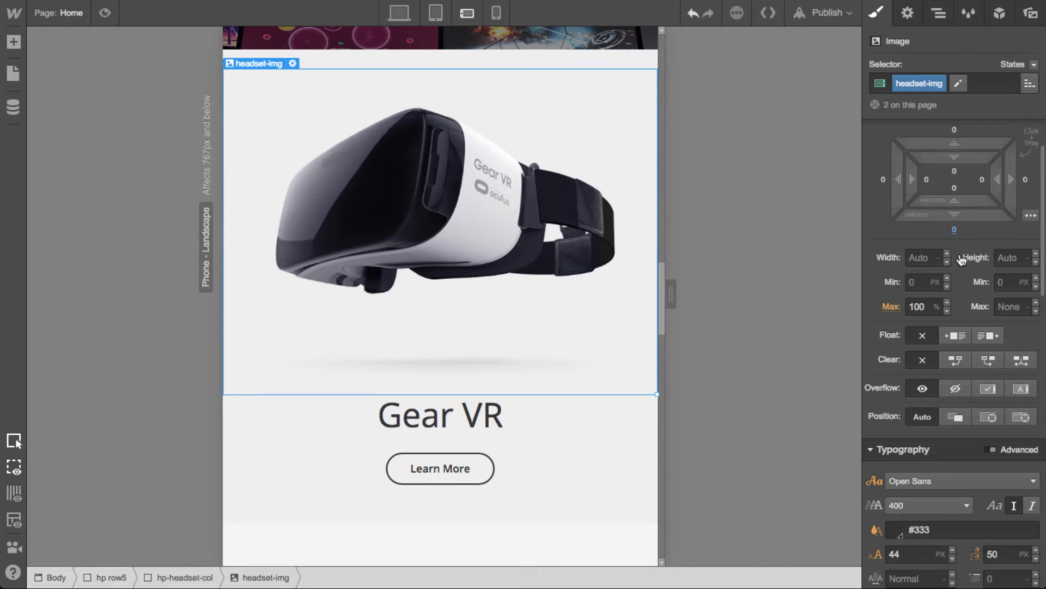
Give the headset-img a 15 px bottom margin above the Gear VR title at the phone landscape breakpoint
left_click(605, 496)
scroll(590, 533, "down", 2)
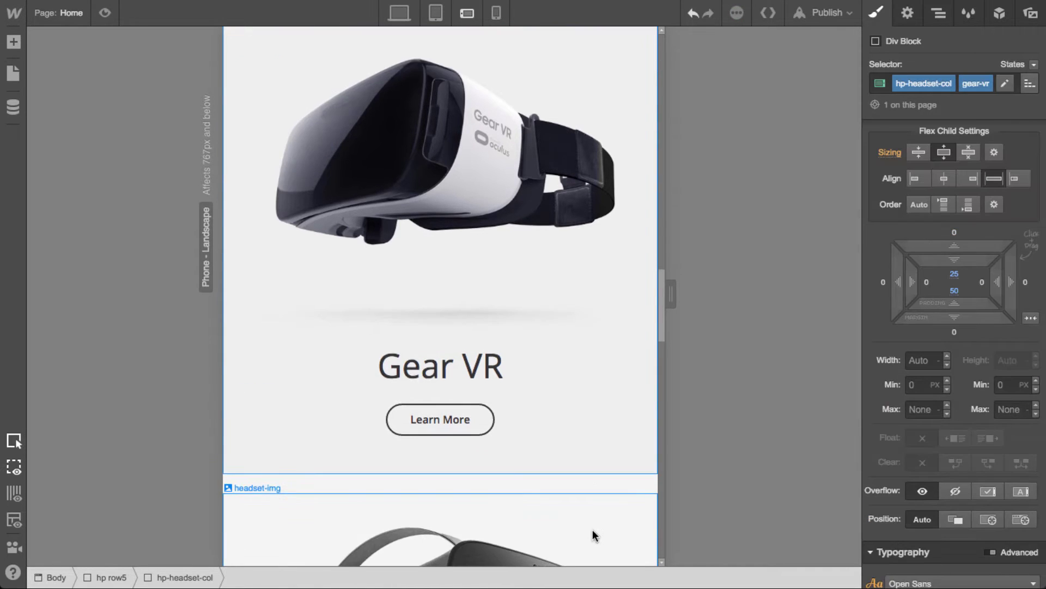
scroll(593, 528, "down", 2)
left_click(516, 176)
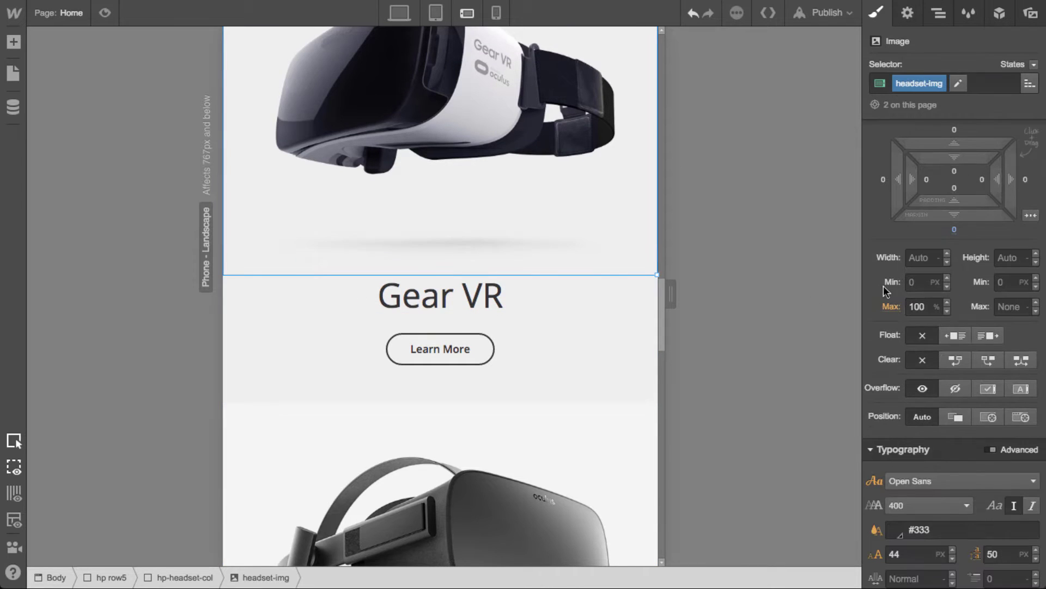
left_click_drag(971, 230, 972, 259)
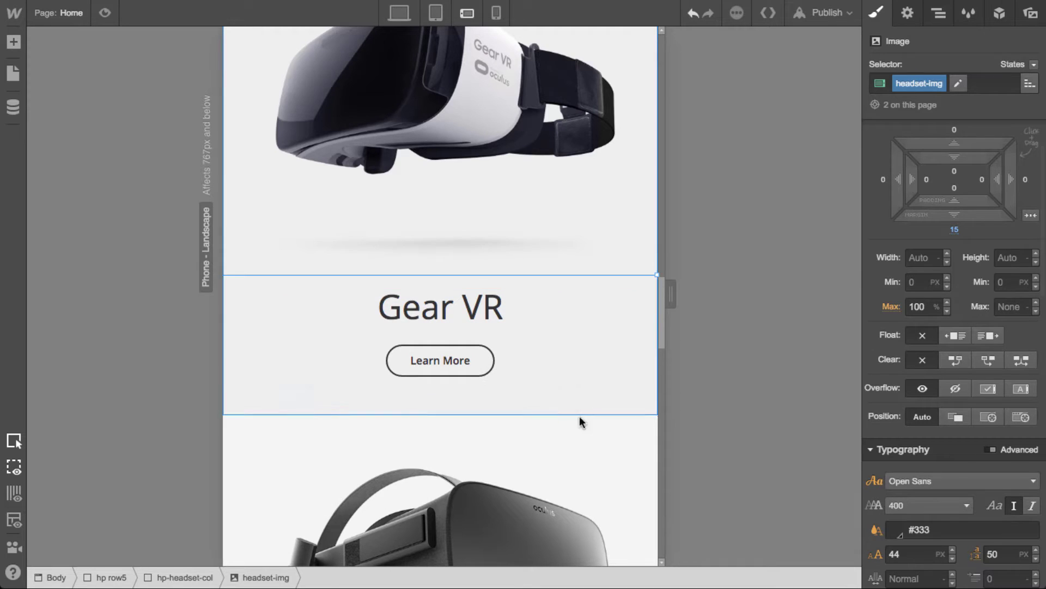
left_click(567, 433)
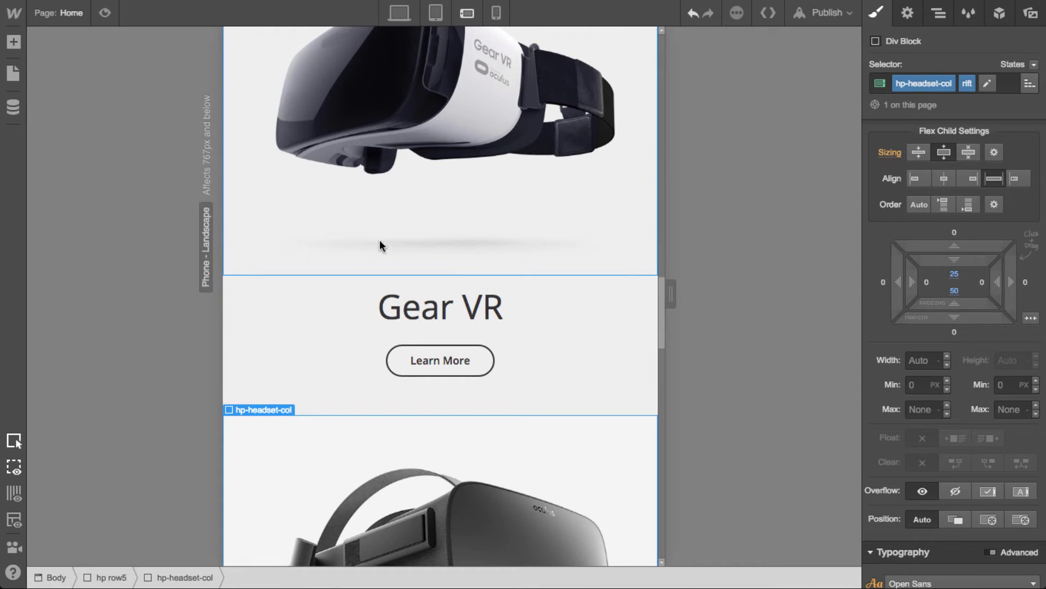
At phone portrait, set the footer col's flex basis to 100% so that each footer column takes a full row
scroll(585, 319, "down", 7)
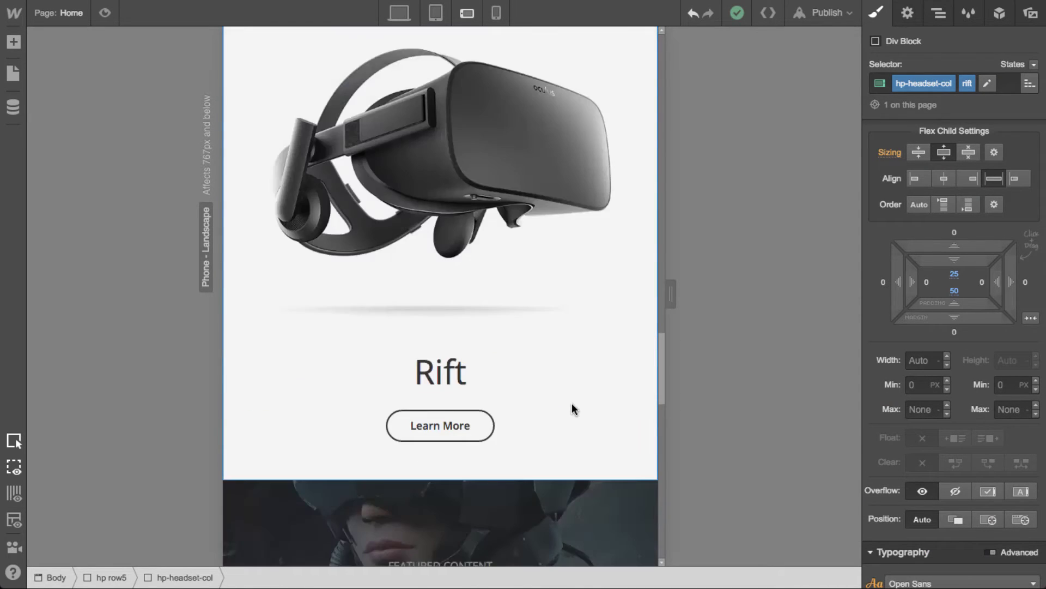
left_click(496, 12)
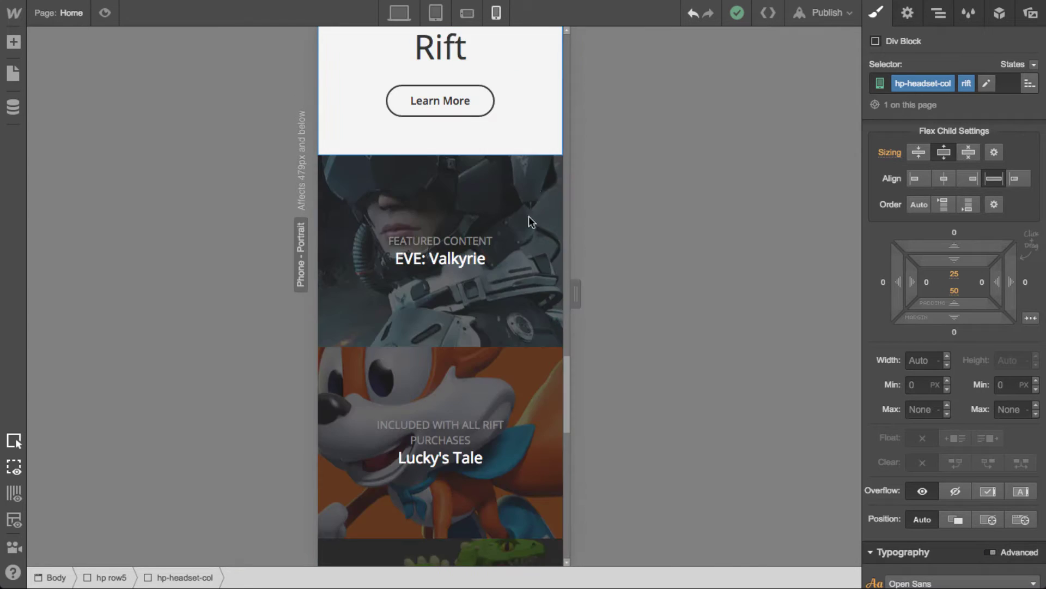
scroll(519, 278, "up", 5)
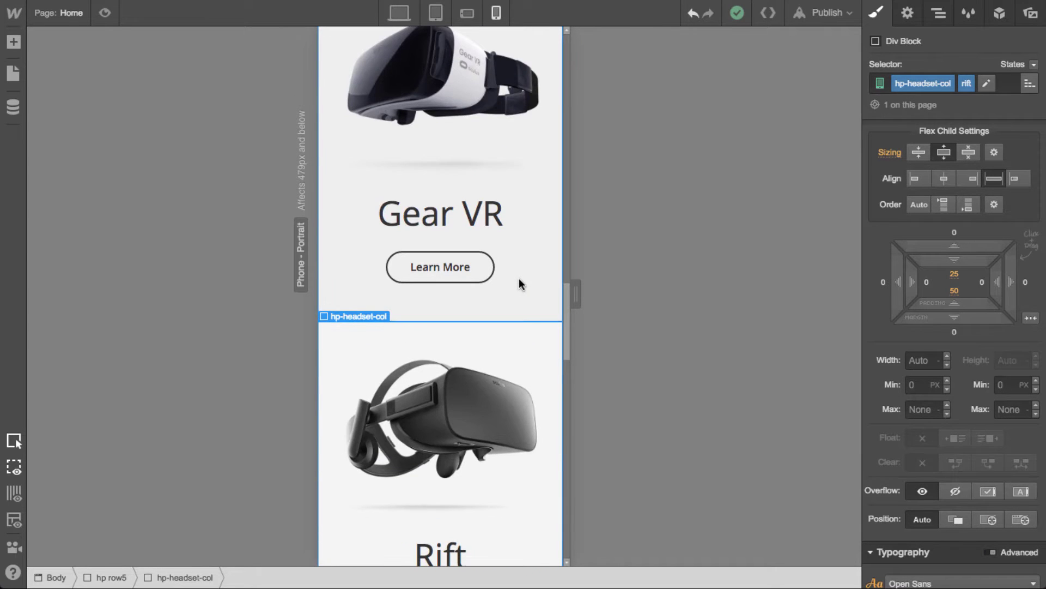
scroll(519, 278, "down", 4)
scroll(519, 278, "down", 15)
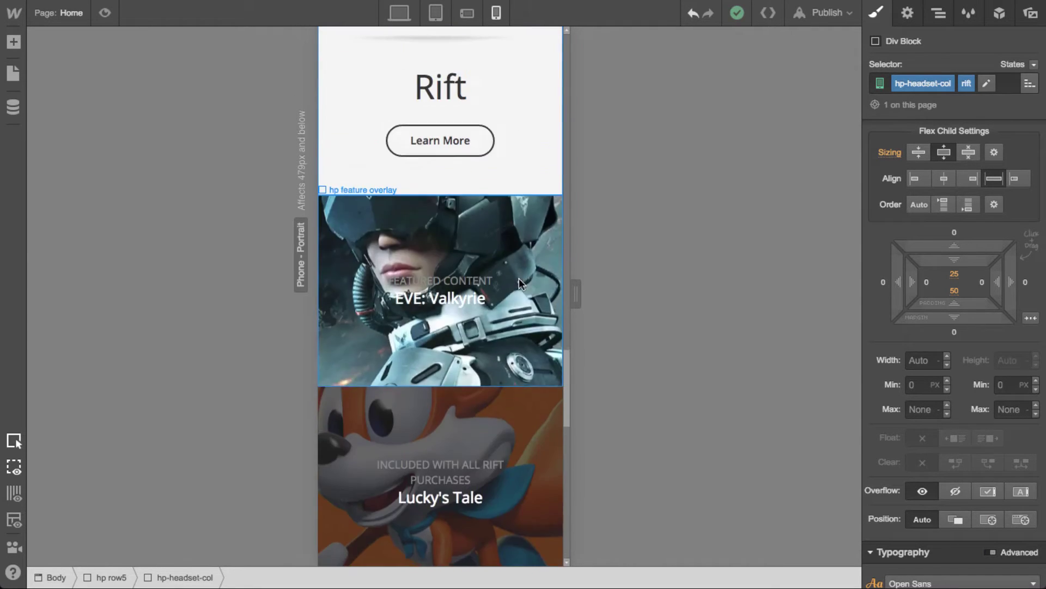
scroll(519, 278, "down", 8)
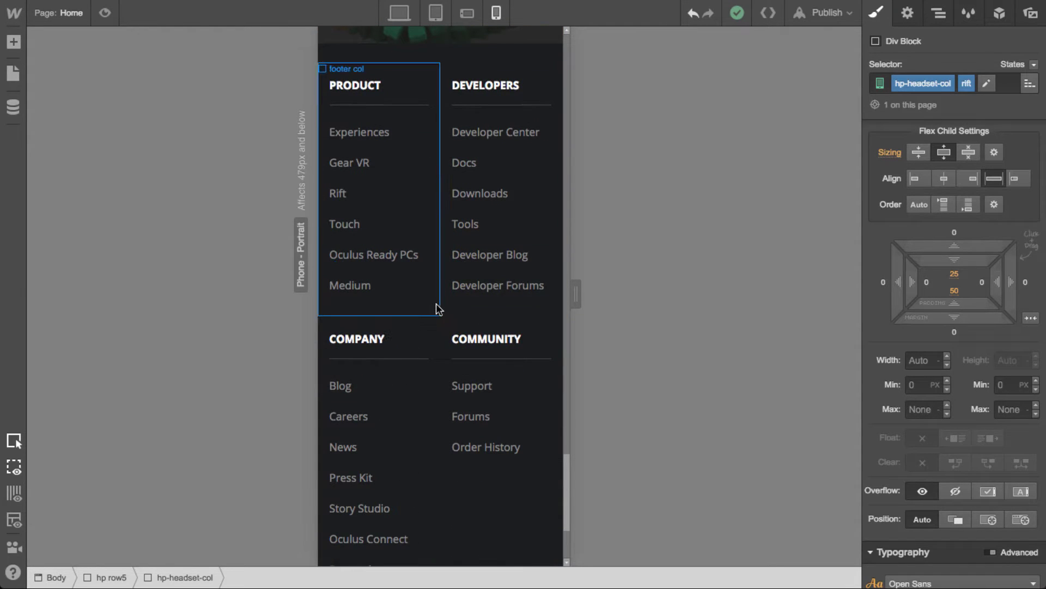
left_click(434, 303)
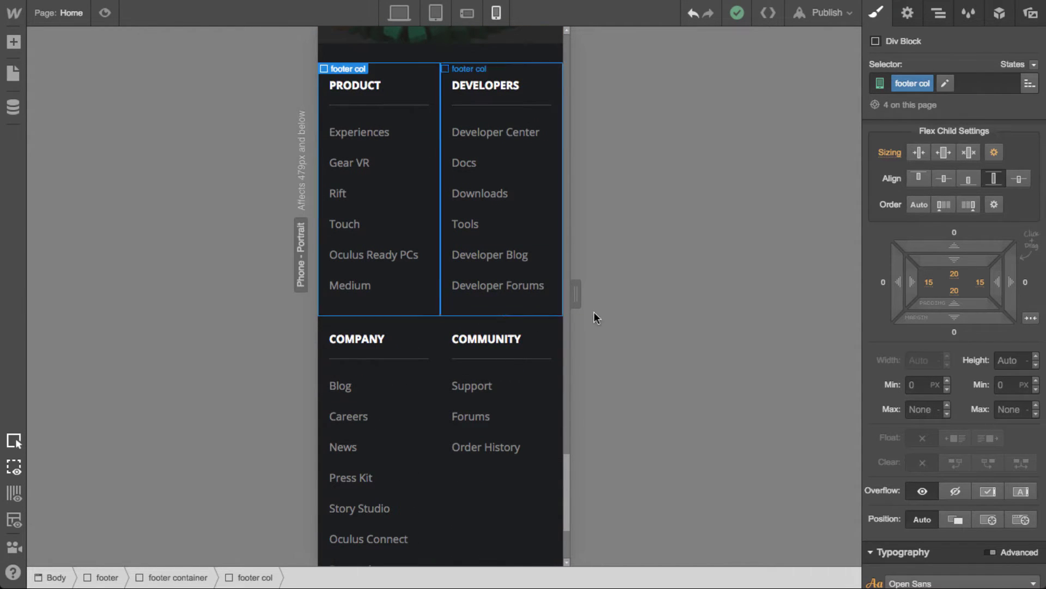
left_click(994, 153)
left_click(959, 230)
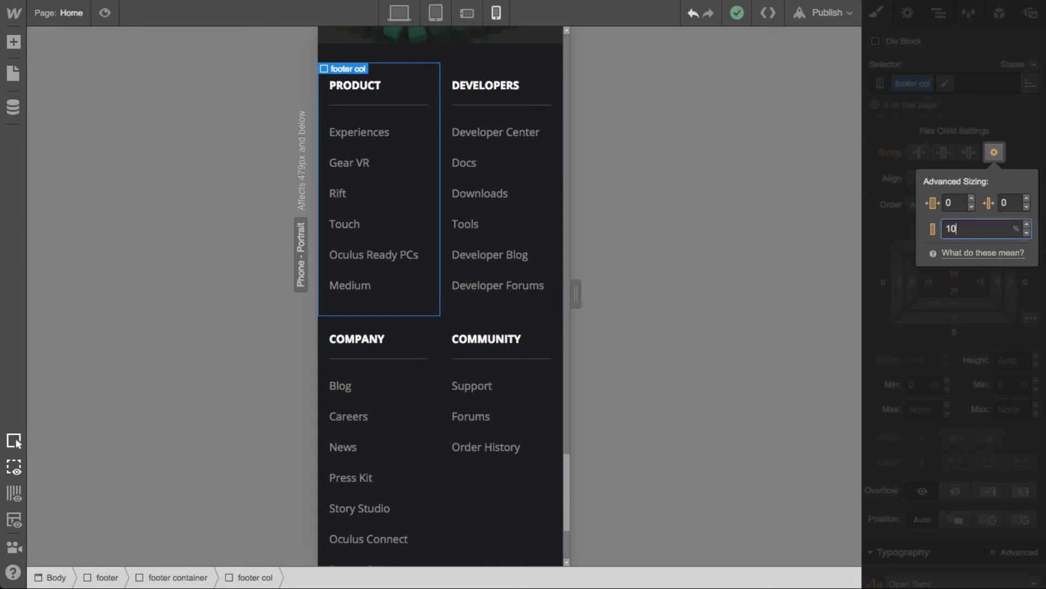
type("100")
key("Return")
left_click(950, 332)
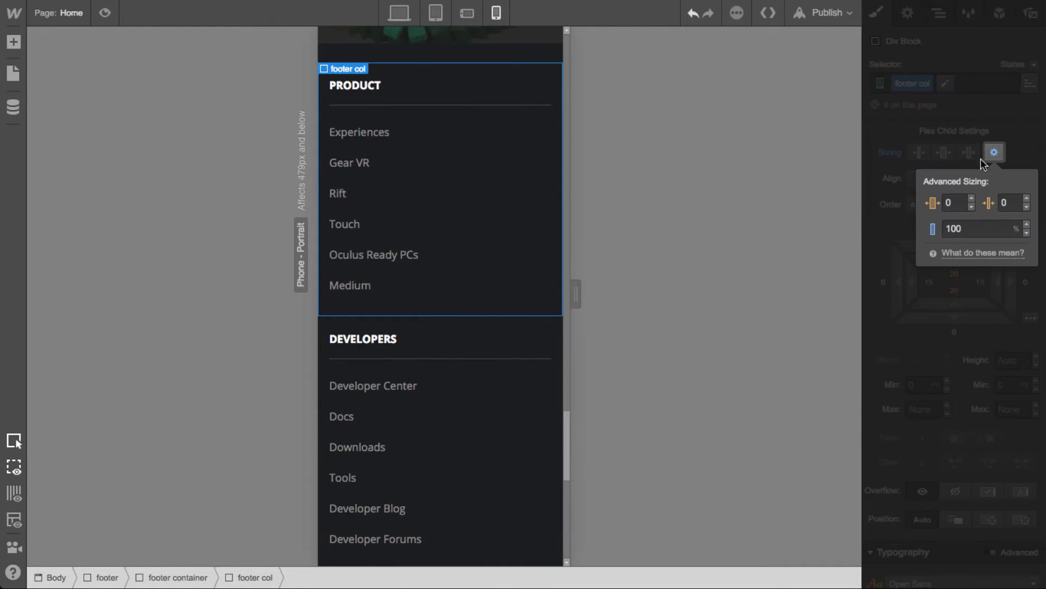
Try a vertical flex layout on the fb footer wrapper below the facebook logo, and undo it
scroll(446, 381, "down", 8)
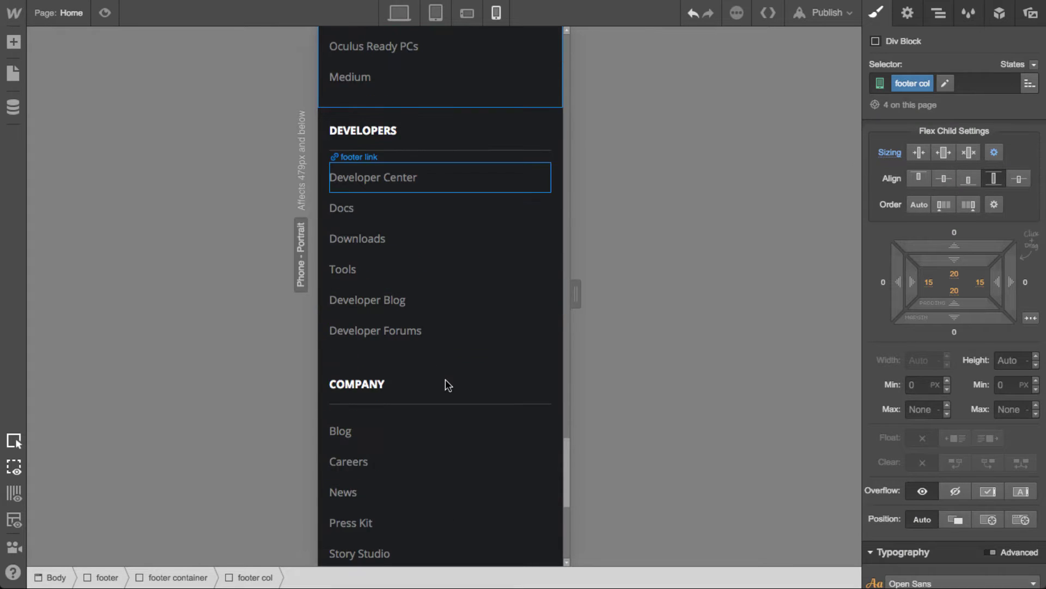
scroll(445, 385, "down", 5)
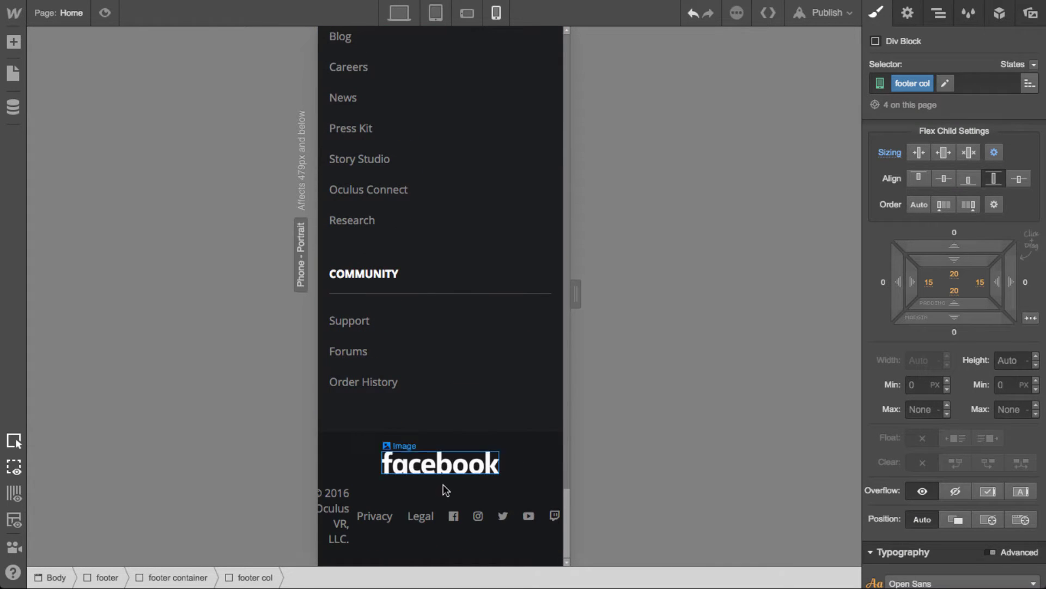
left_click(445, 492)
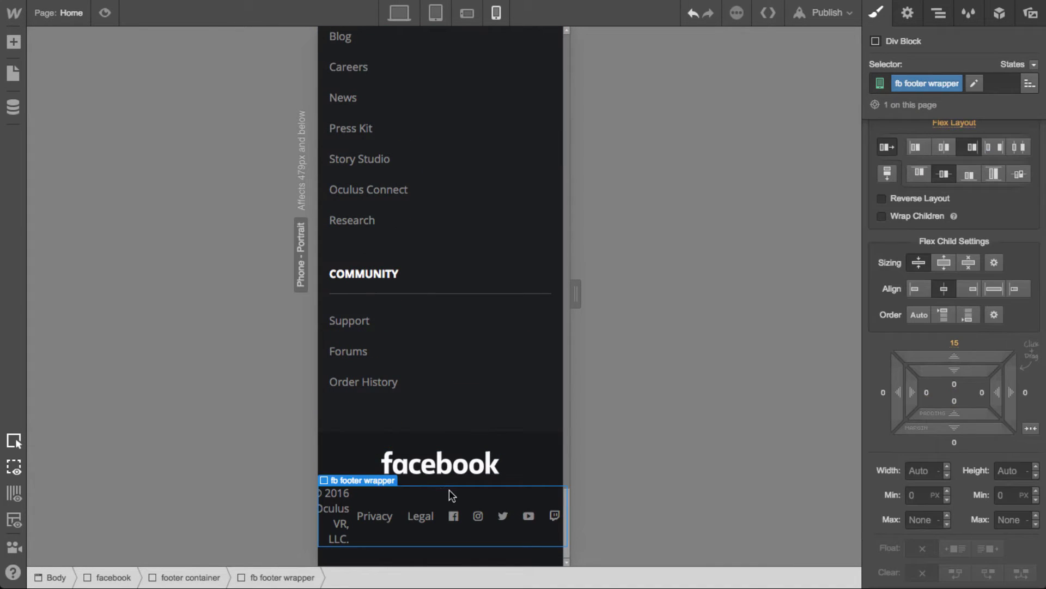
left_click(893, 174)
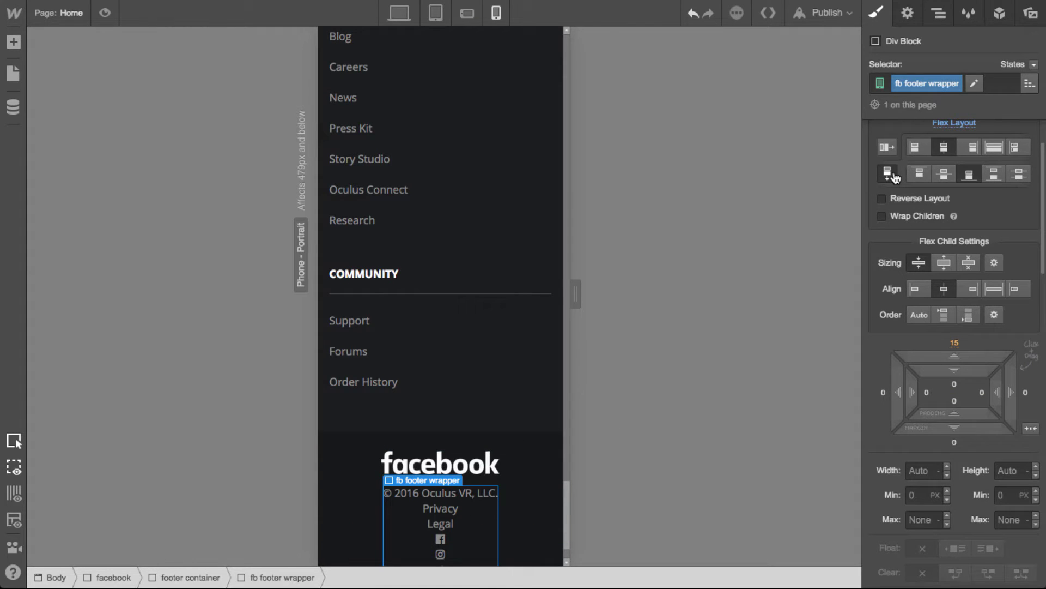
left_click(895, 176)
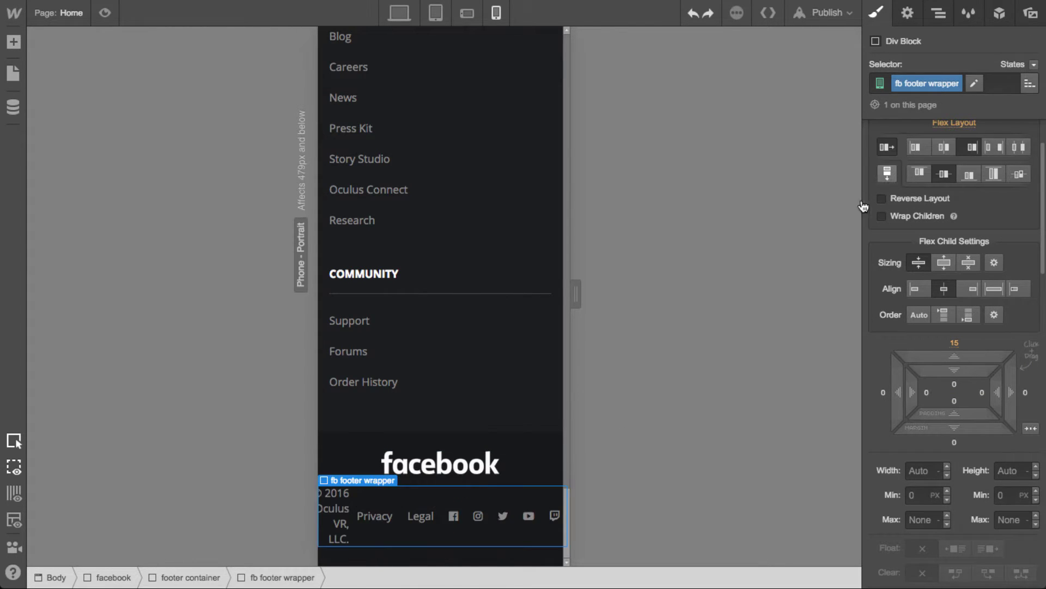
Reapply the vertical flex direction to the fb footer wrapper, and remove its phone portrait flex layout style
left_click(337, 540)
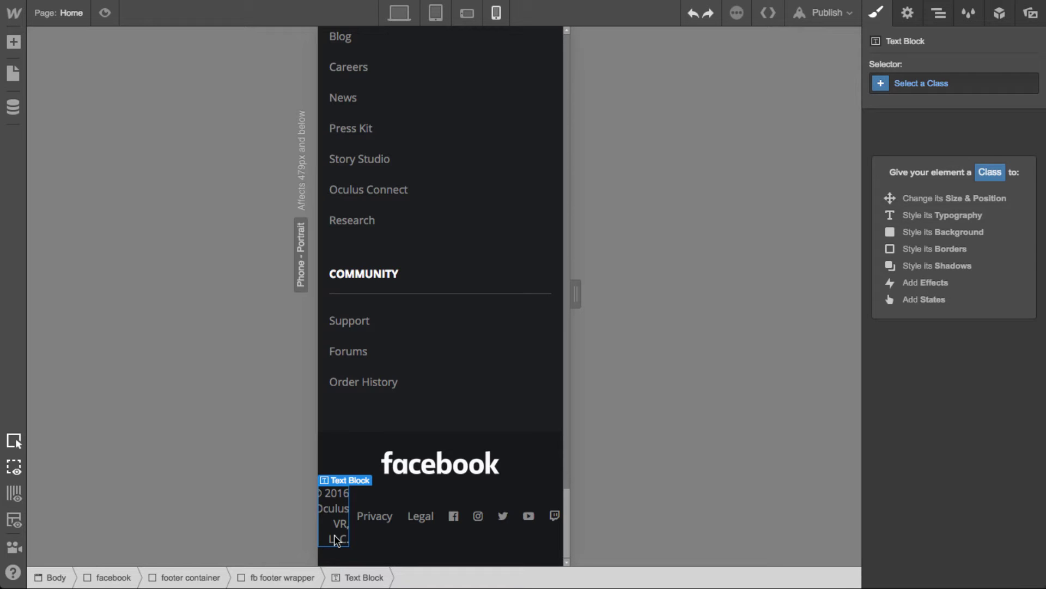
left_click(282, 577)
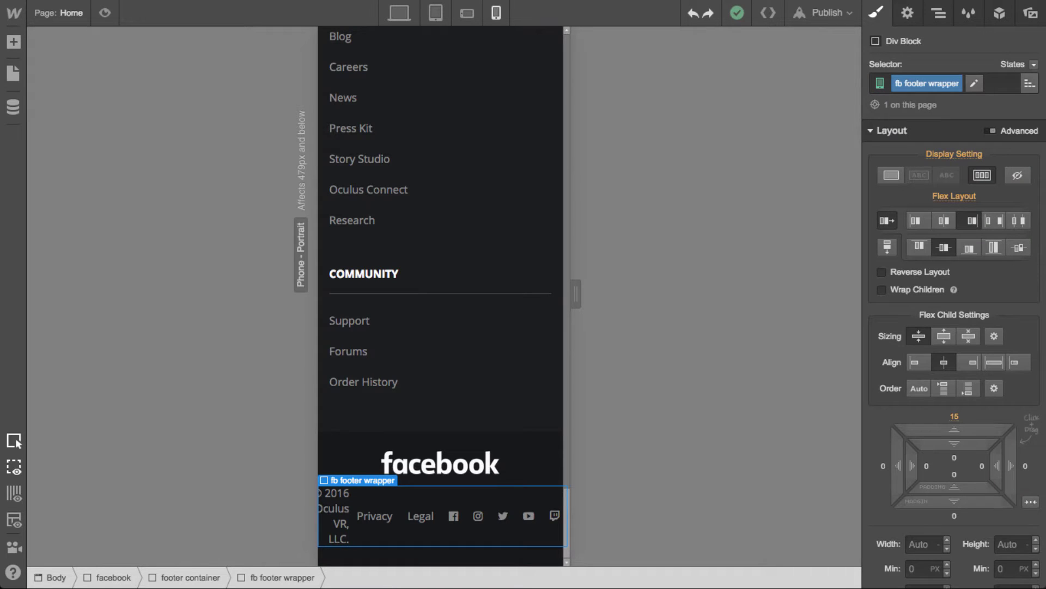
left_click(887, 248)
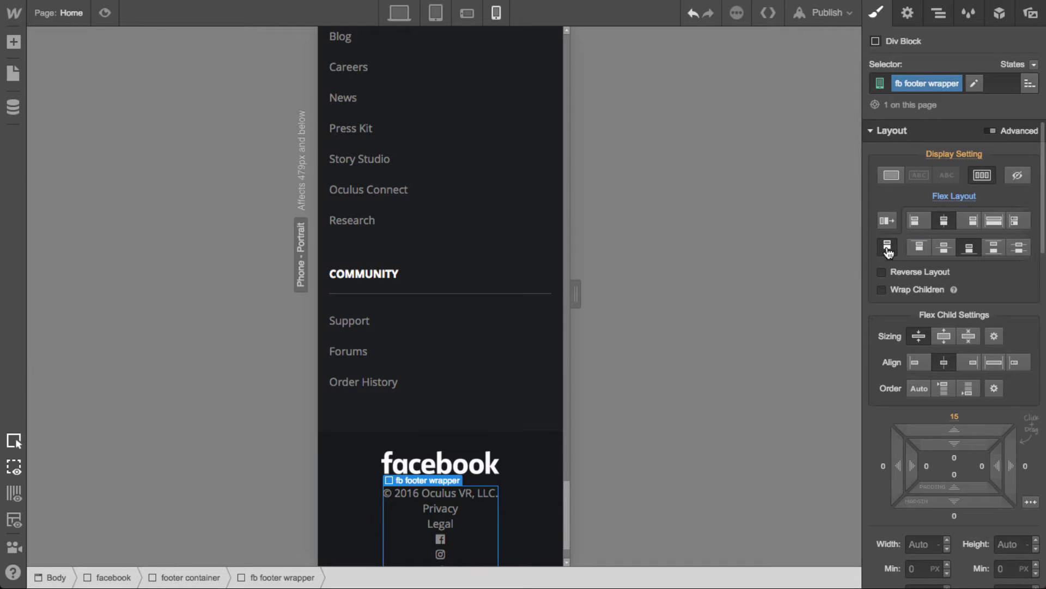
scroll(537, 523, "down", 1)
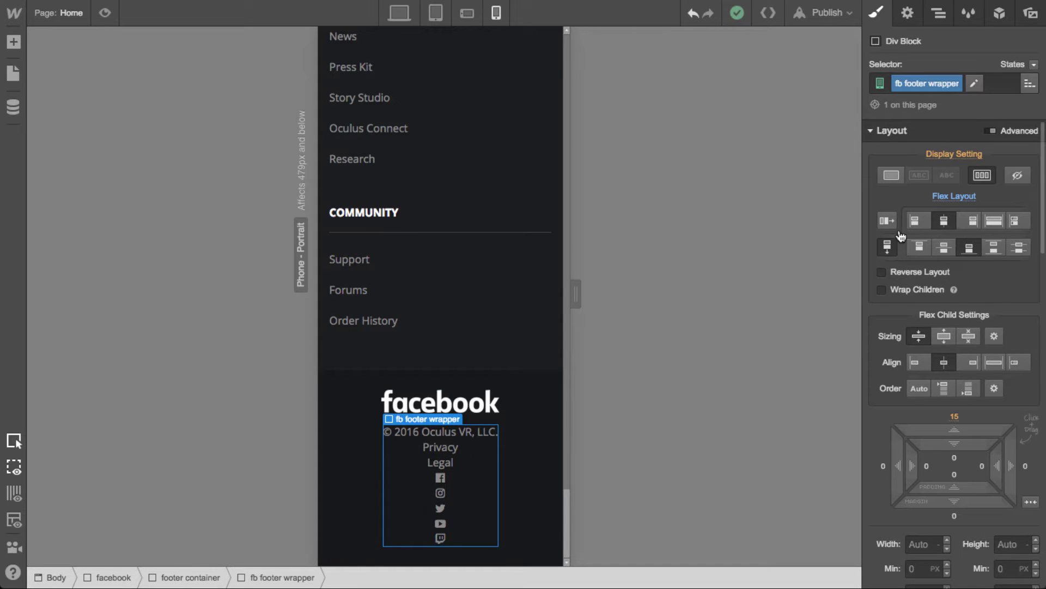
left_click(955, 196)
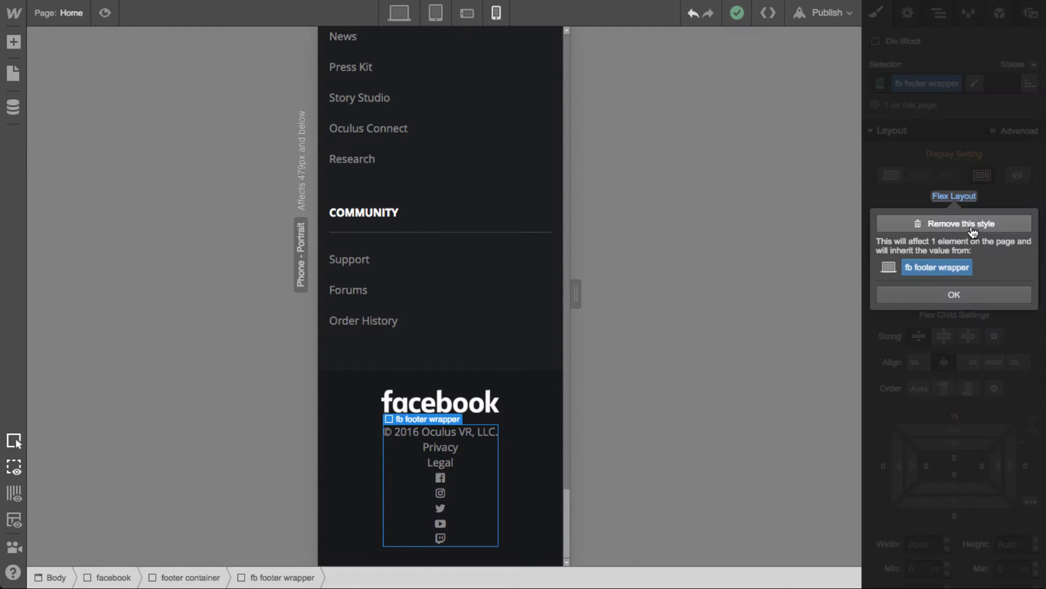
left_click(961, 223)
At the desktop breakpoint, add a div block inside the fb footer wrapper and give it the new class footer text
left_click(400, 13)
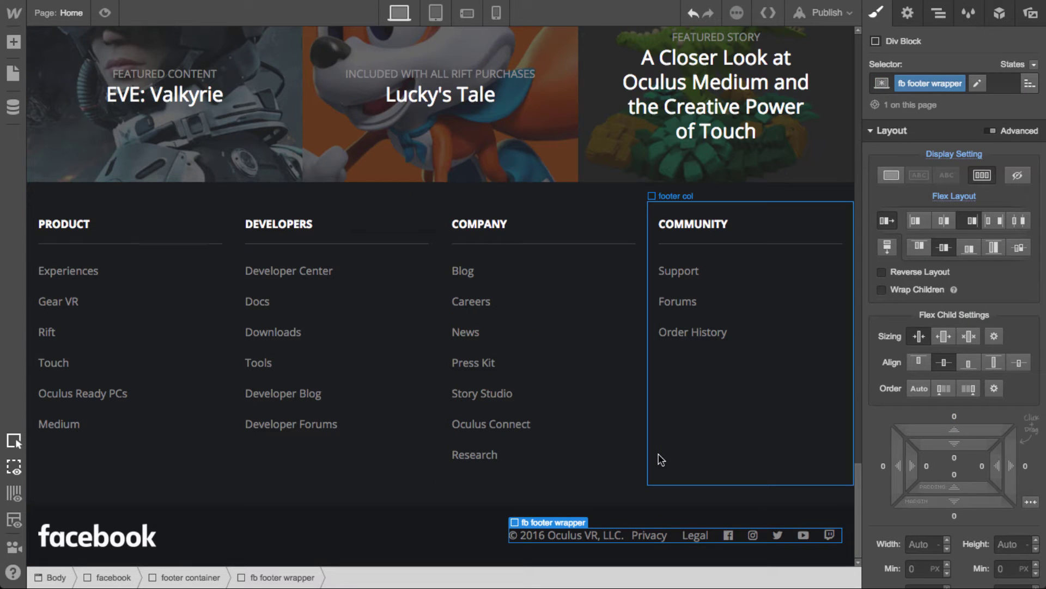
left_click(939, 13)
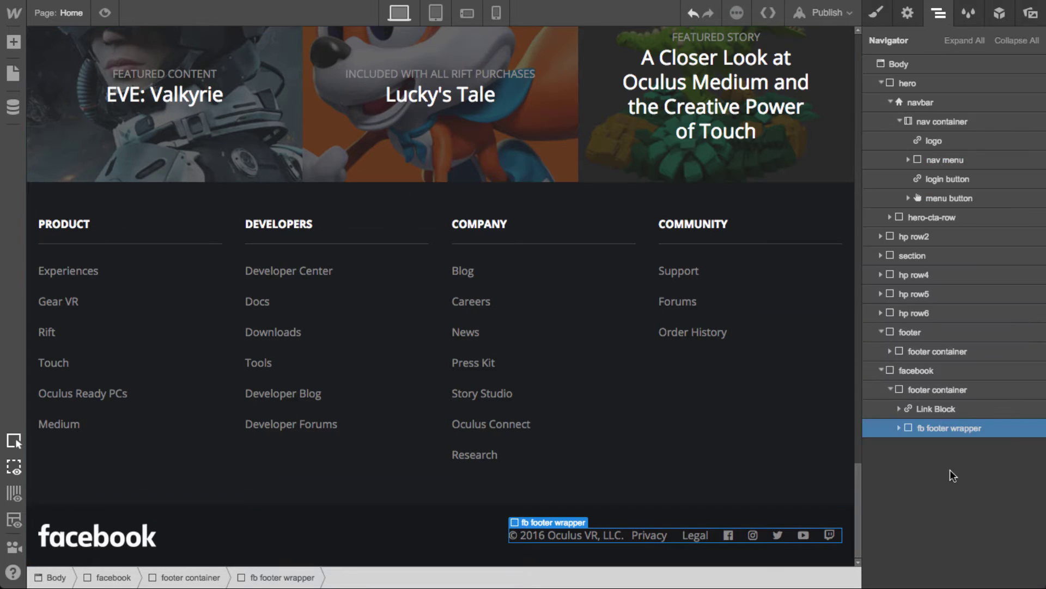
key("a")
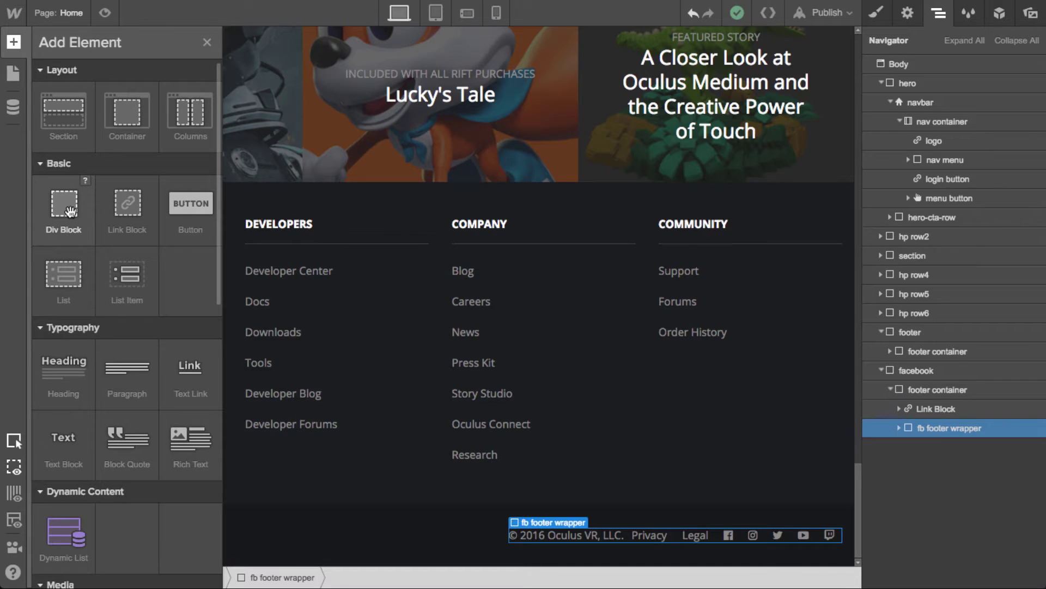
left_click_drag(70, 211, 977, 479)
scroll(746, 525, "down", 2)
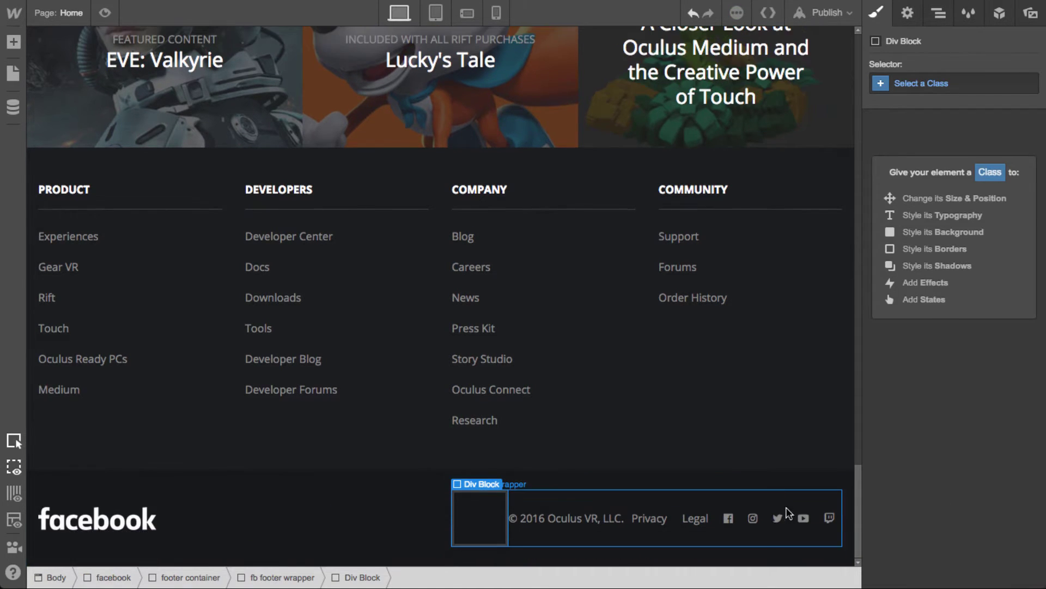
left_click(925, 84)
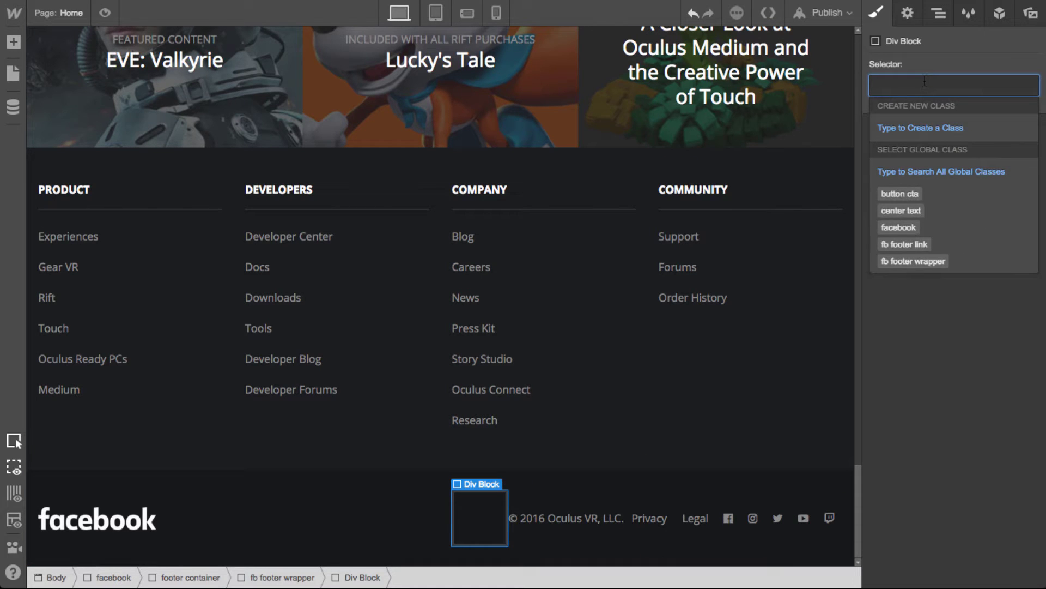
type("footer text")
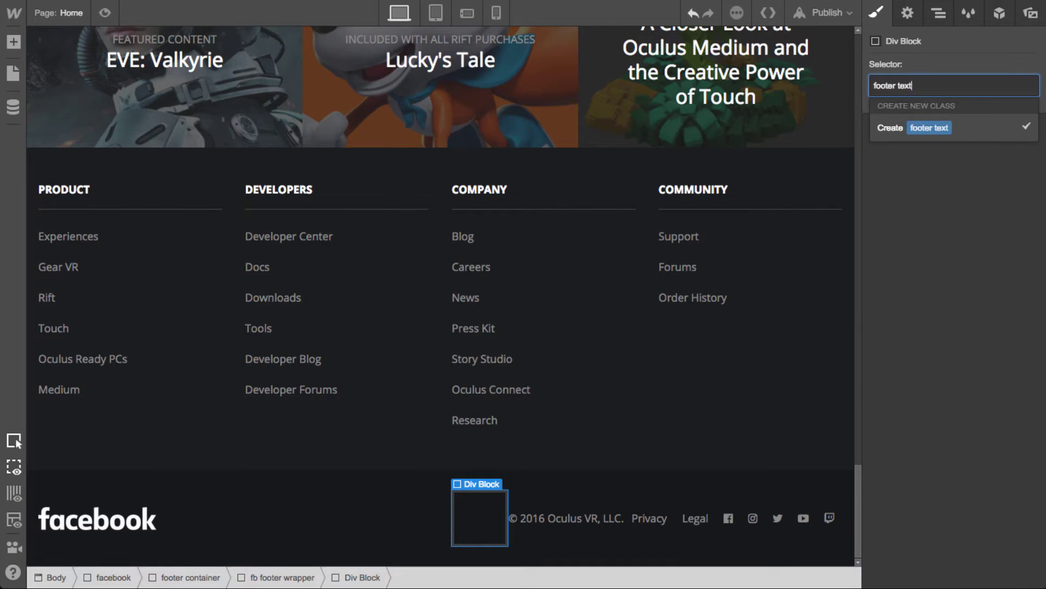
key("Return")
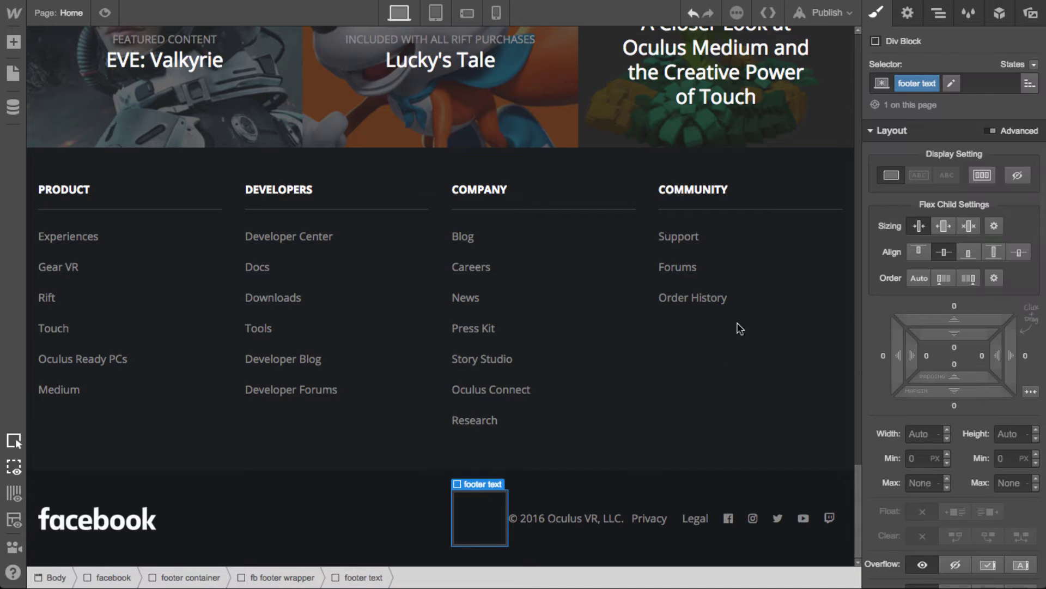
Move the copyright text block and the Privacy and Legal links into the footer text div
left_click(941, 21)
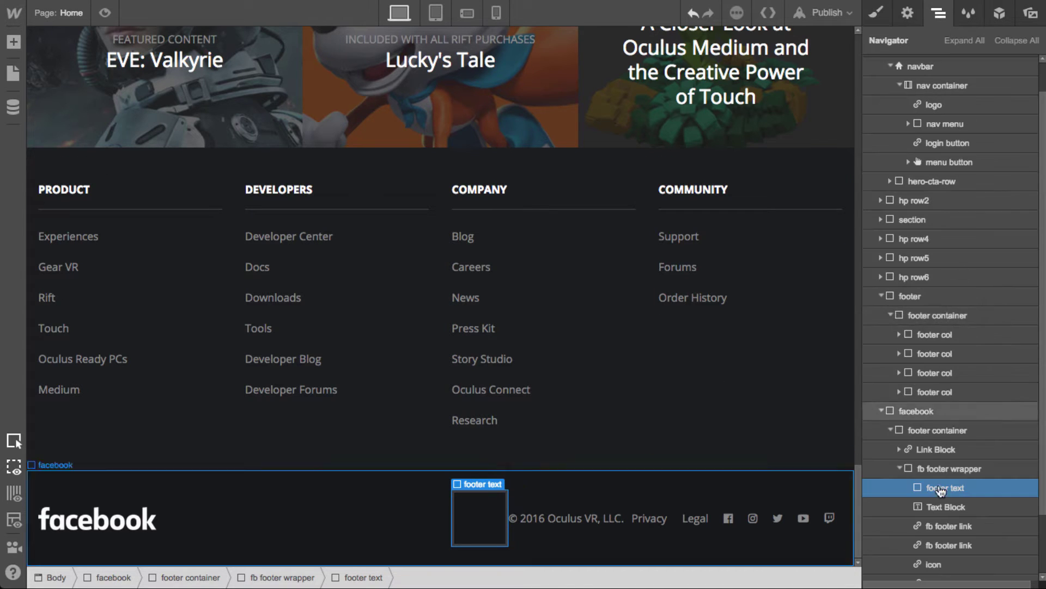
scroll(949, 469, "down", 2)
left_click_drag(948, 464, 949, 446)
mouse_move(981, 483)
left_mouse_down()
mouse_move(975, 468)
mouse_move(957, 497)
mouse_move(965, 485)
left_mouse_up()
left_click(909, 446)
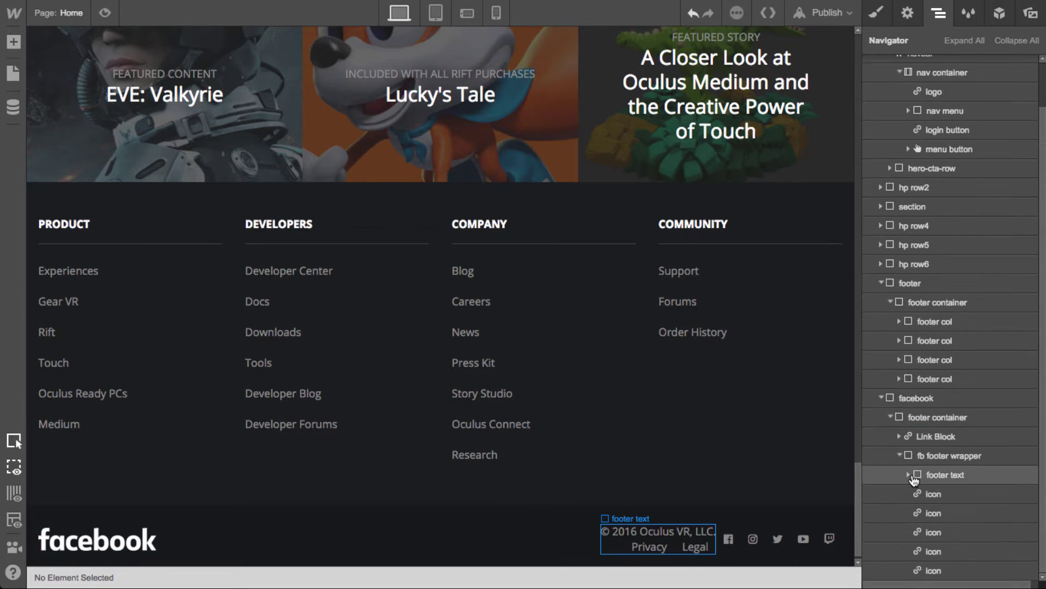
Add a div block with the new class social wrapper after footer text, and move the social icon links into it
key("a")
left_click_drag(62, 204, 954, 534)
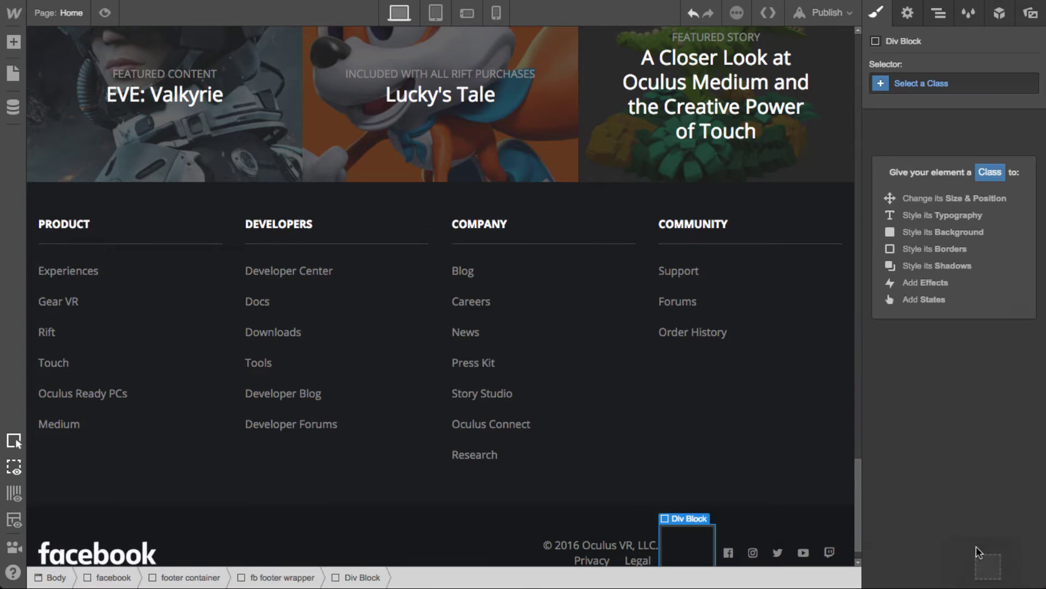
left_click(912, 85)
type("social wrapper")
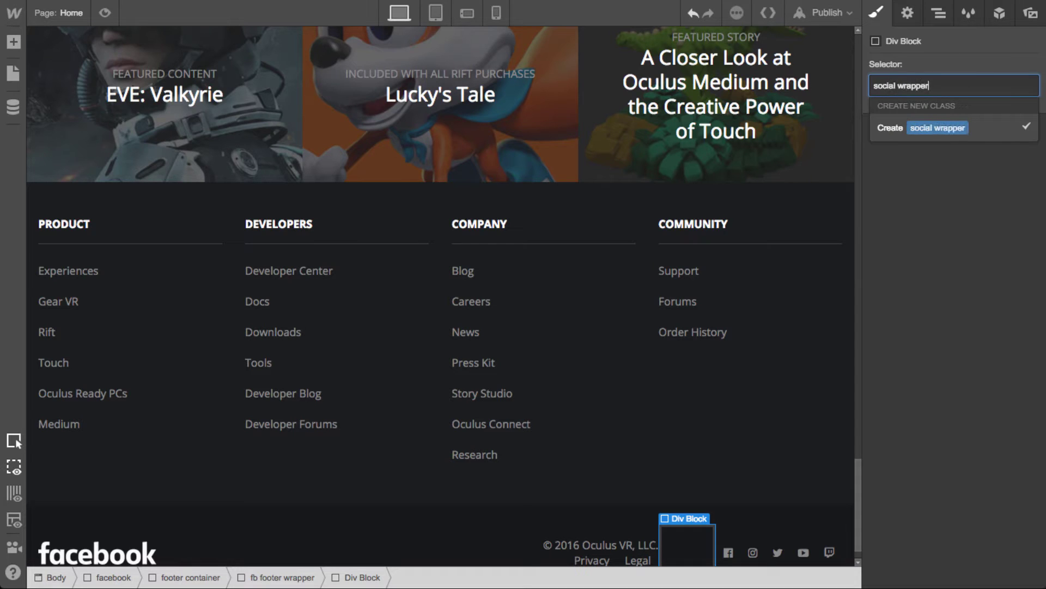
key("Return")
left_click(942, 21)
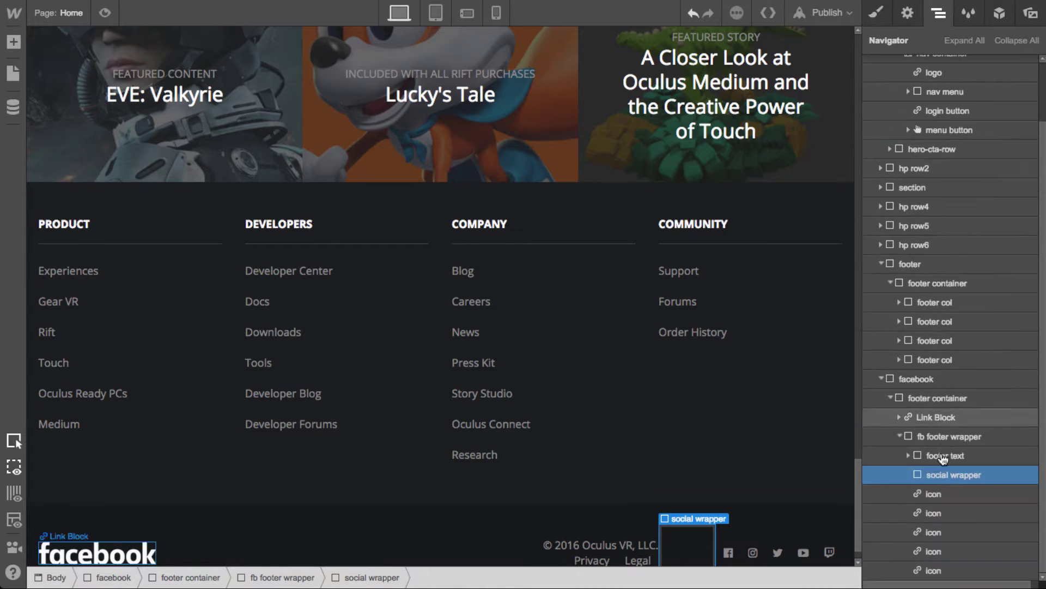
left_click_drag(932, 532, 932, 567)
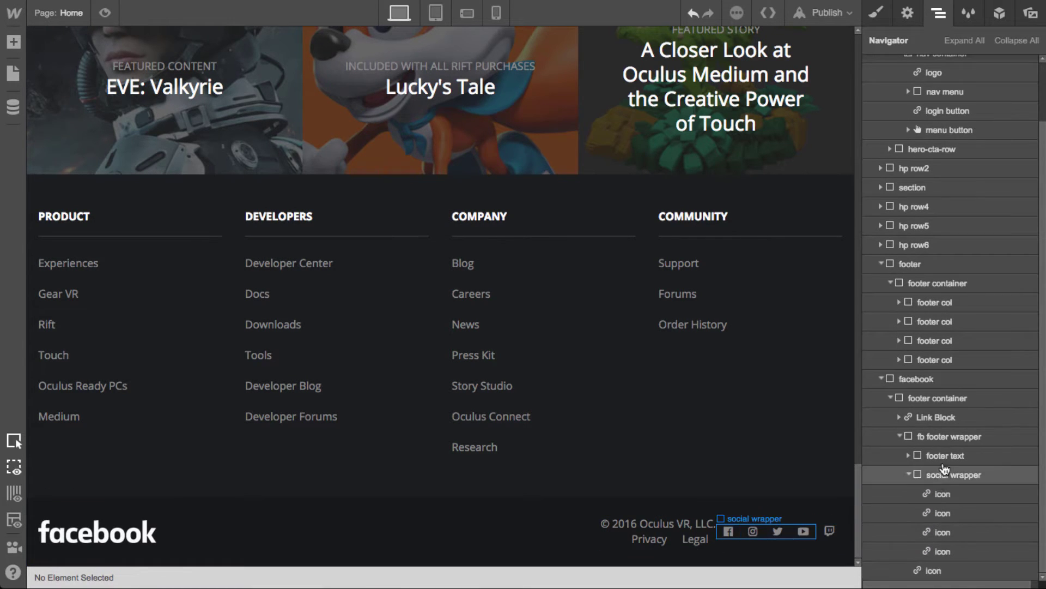
Set the footer text div to a horizontal flex layout so its copyright text and links sit in one row
left_click(946, 455)
left_click(877, 15)
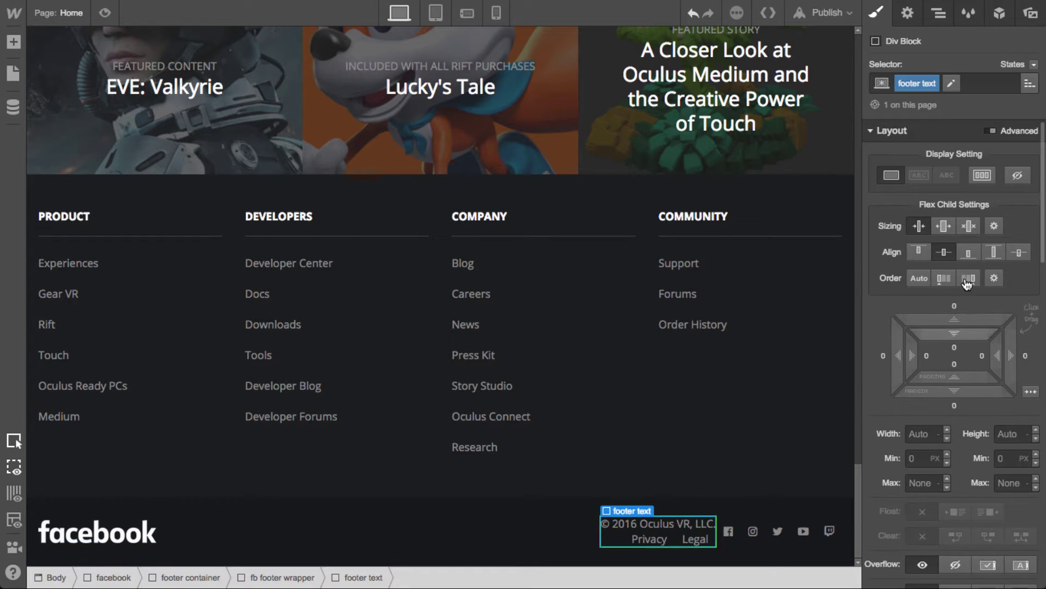
left_click(944, 225)
left_click(890, 225)
left_click(921, 252)
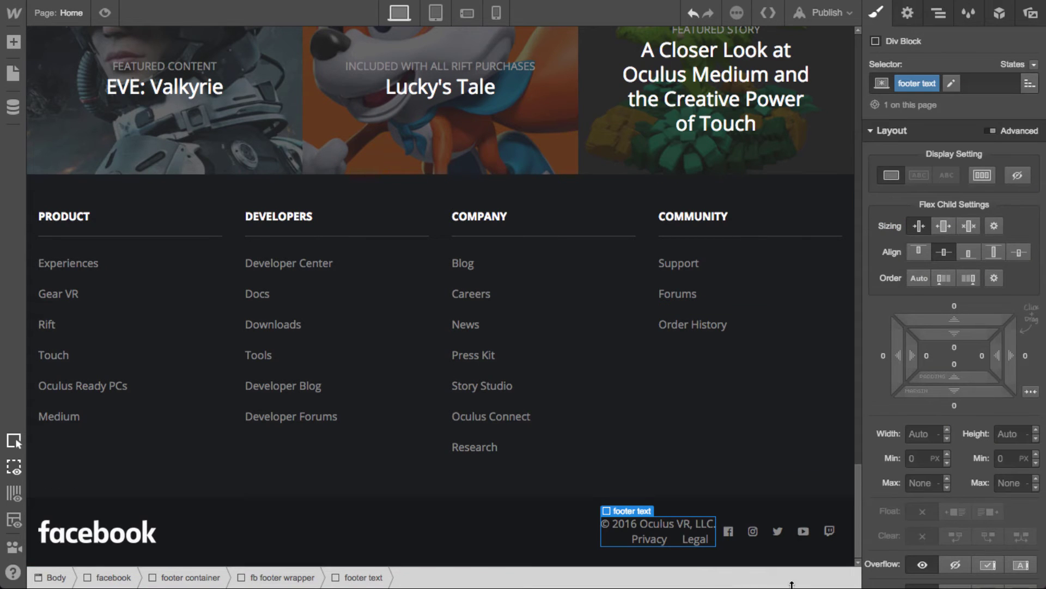
left_click(658, 527)
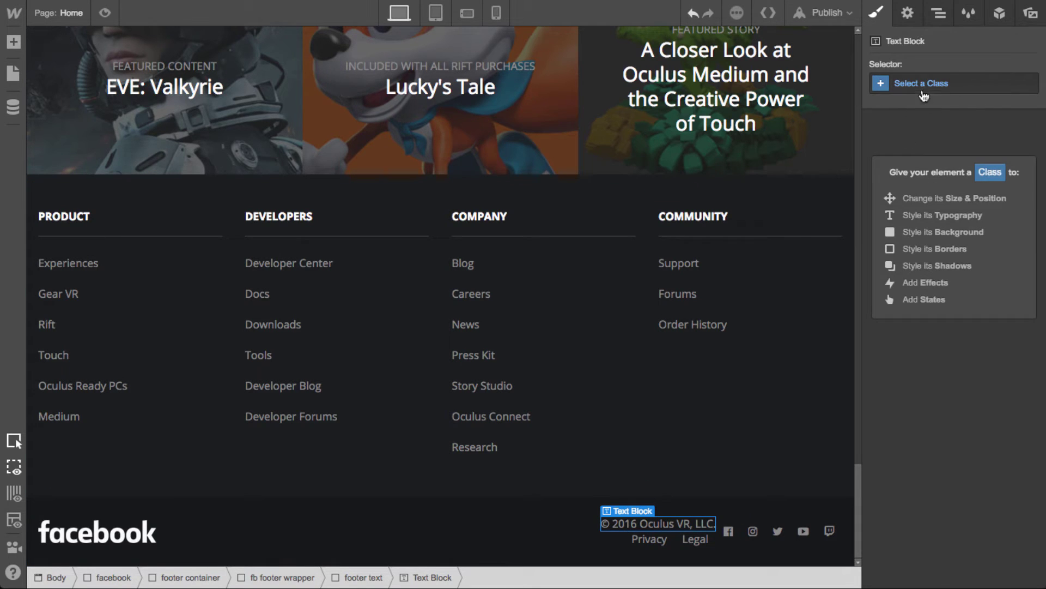
left_click(618, 547)
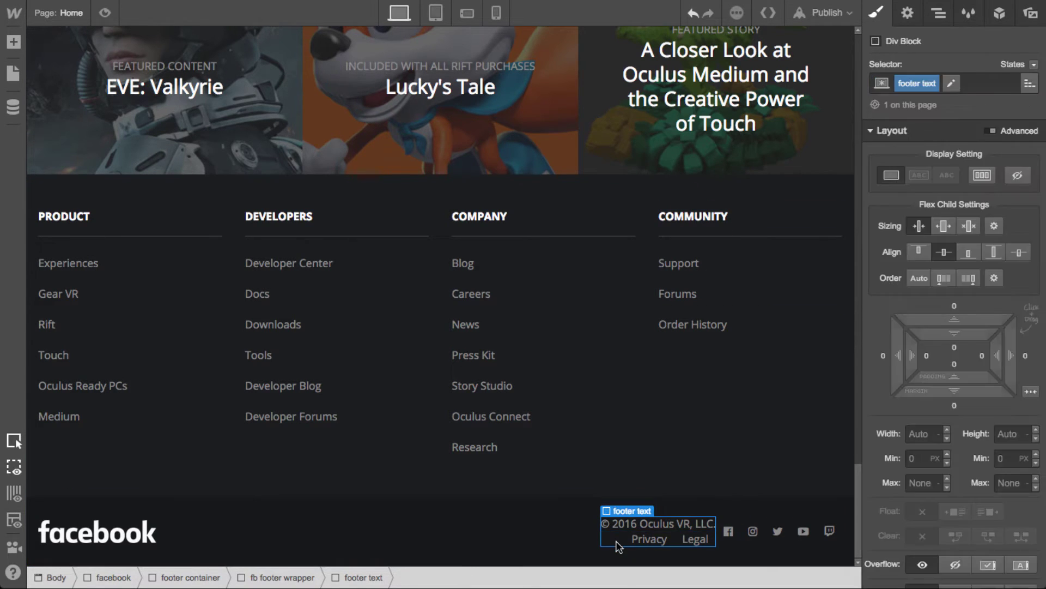
left_click(983, 175)
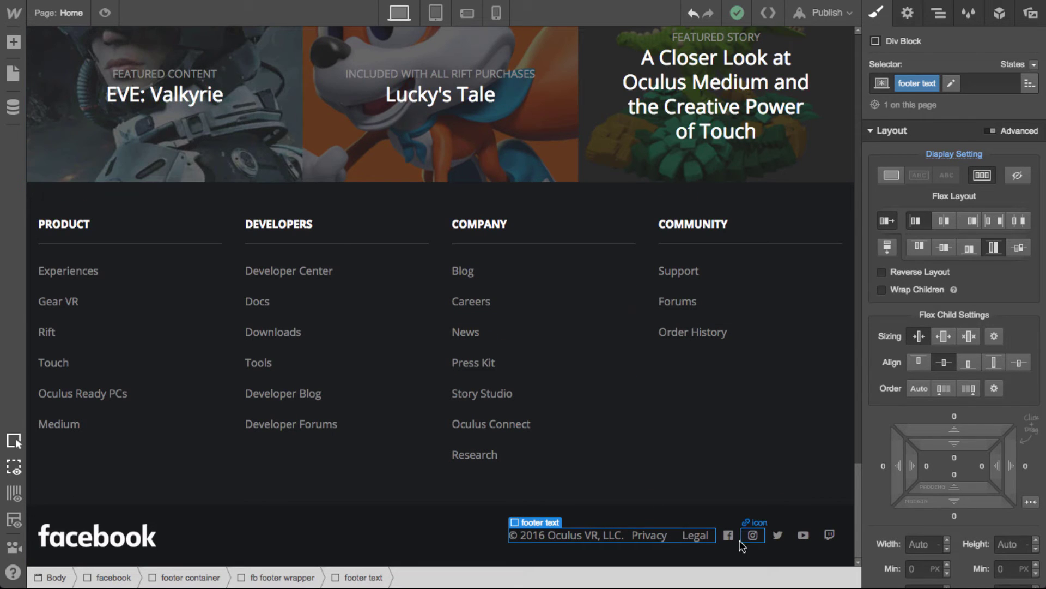
At phone portrait, switch the fb footer wrapper to a vertical flex direction
left_click(431, 21)
left_click(468, 15)
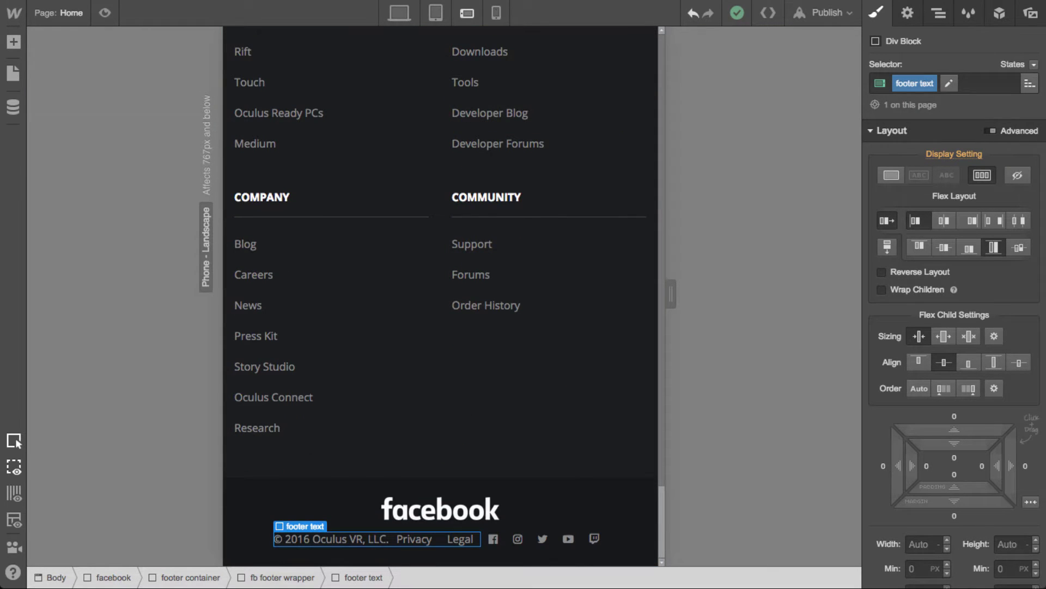
left_click(496, 12)
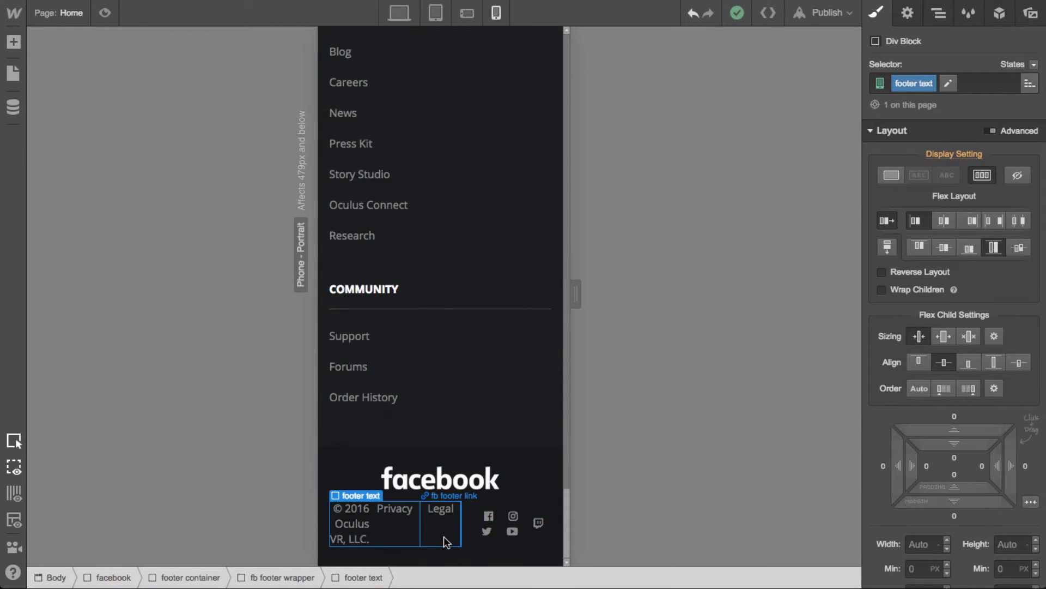
left_click(282, 579)
left_click(888, 247)
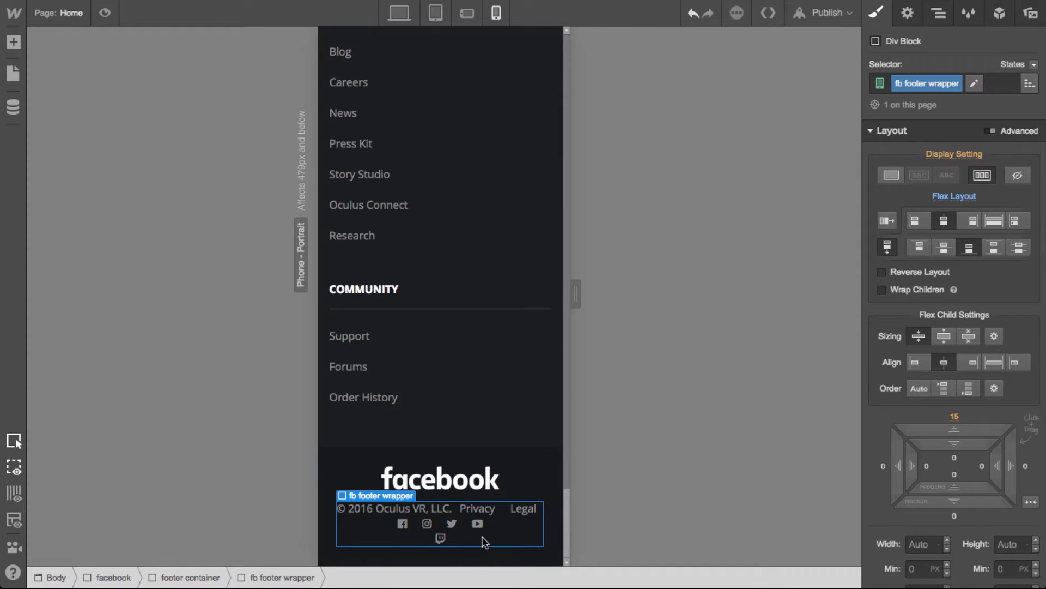
Move the remaining Twitch icon link into the social wrapper as its last item
left_click(452, 524)
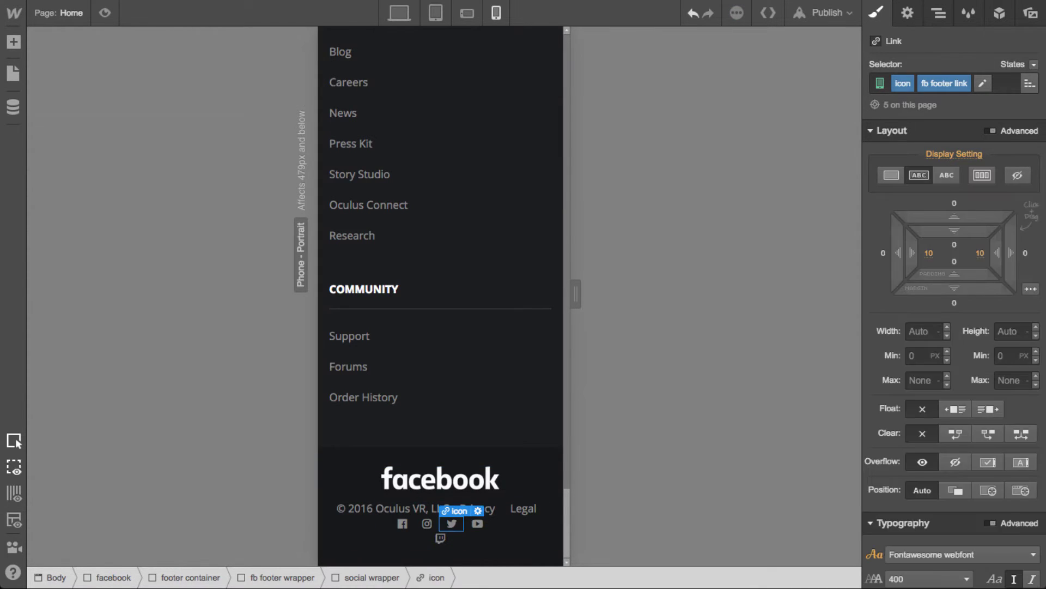
left_click(371, 577)
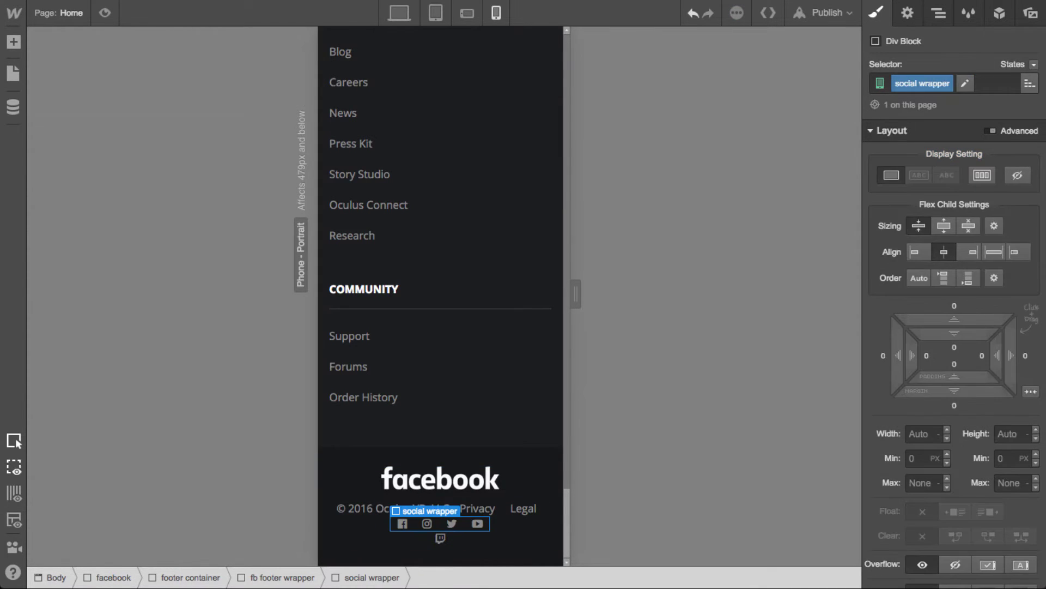
left_click(441, 543)
left_click(938, 13)
left_click_drag(933, 570, 958, 564)
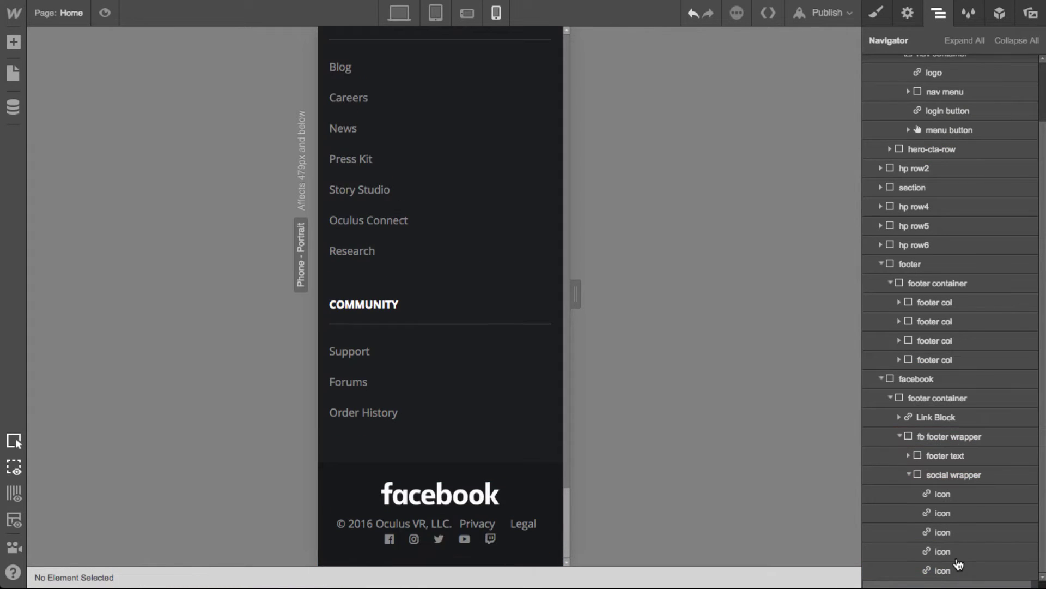
At phone portrait, increase the footer text div's bottom margin to separate it from the social icons
left_click(514, 539)
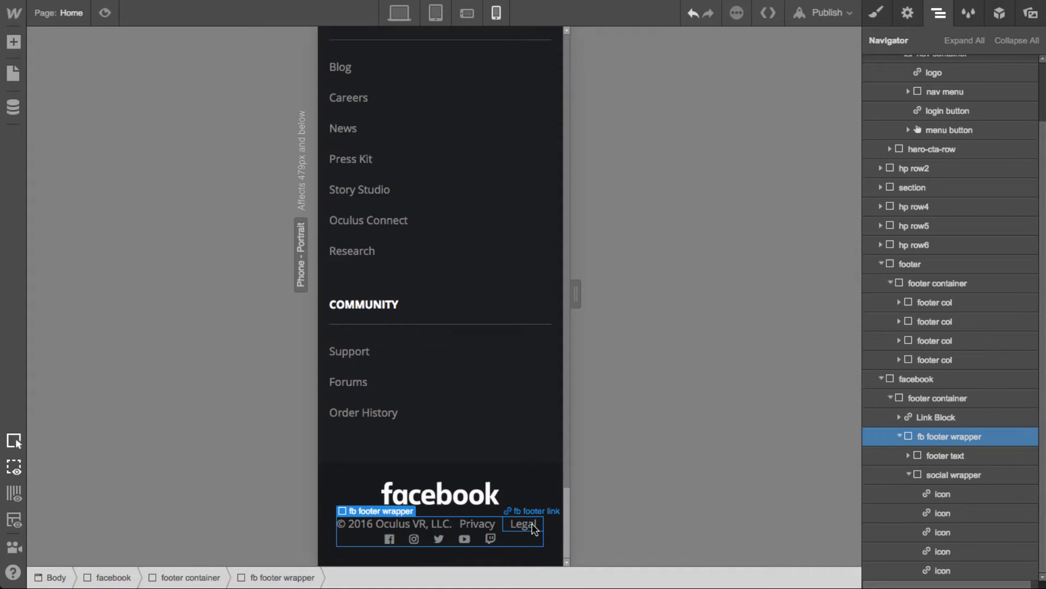
left_click(948, 475)
left_click(951, 455)
key("s")
left_click_drag(951, 499, 957, 524)
left_click(506, 410)
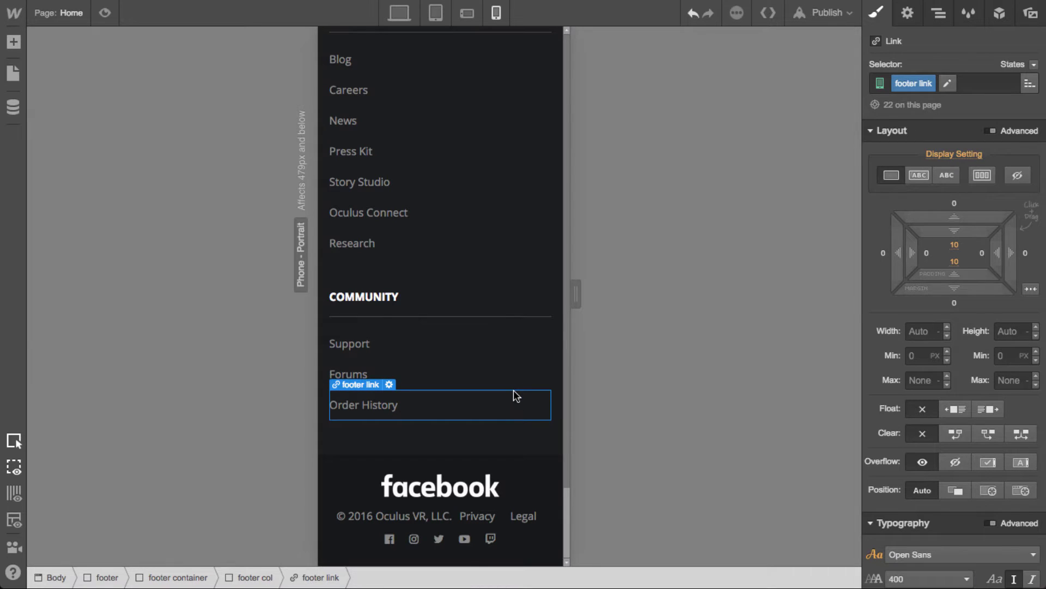
Publish the site to oculus-demo.webflow.io, open the live page and review it down to the footer
left_click(826, 13)
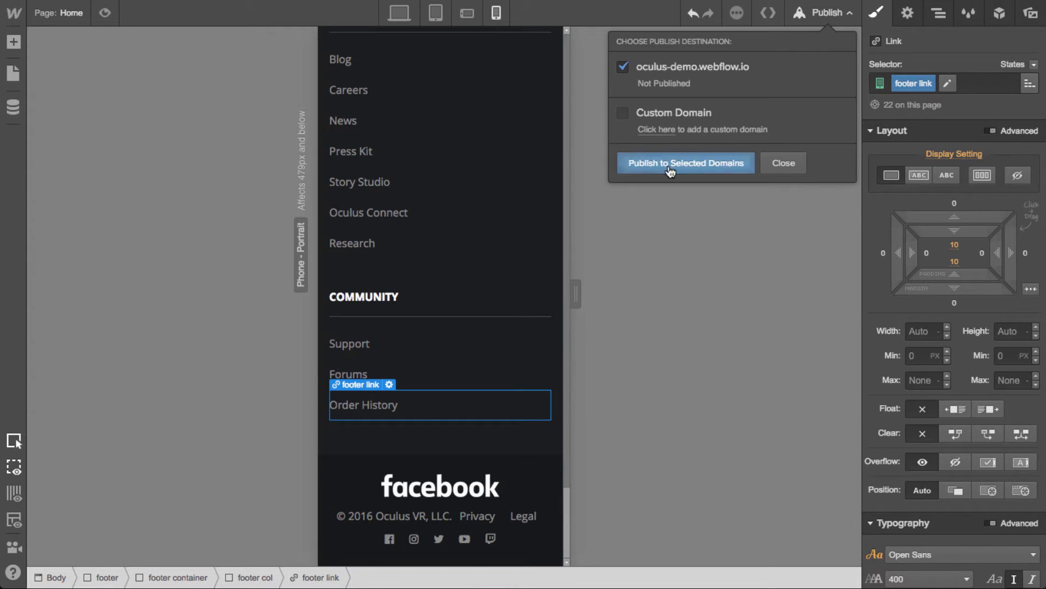
left_click(670, 172)
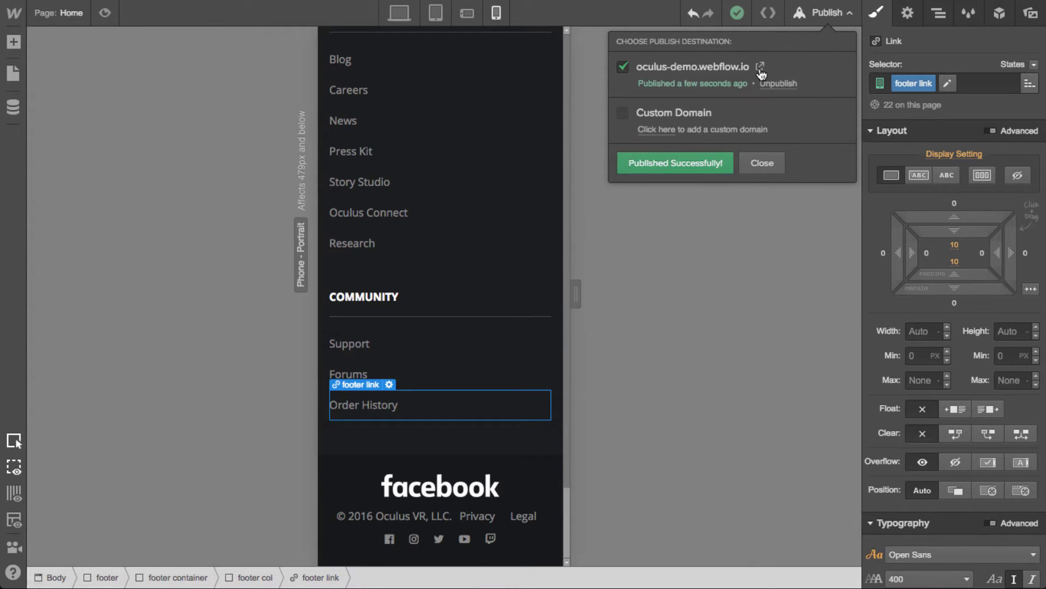
left_click(761, 67)
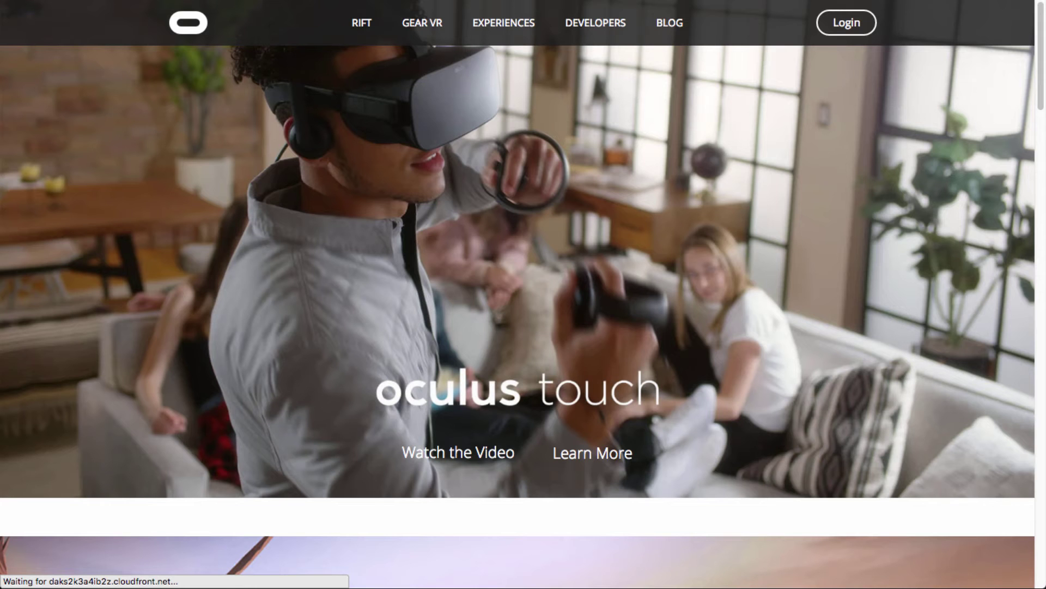
scroll(839, 289, "down", 3)
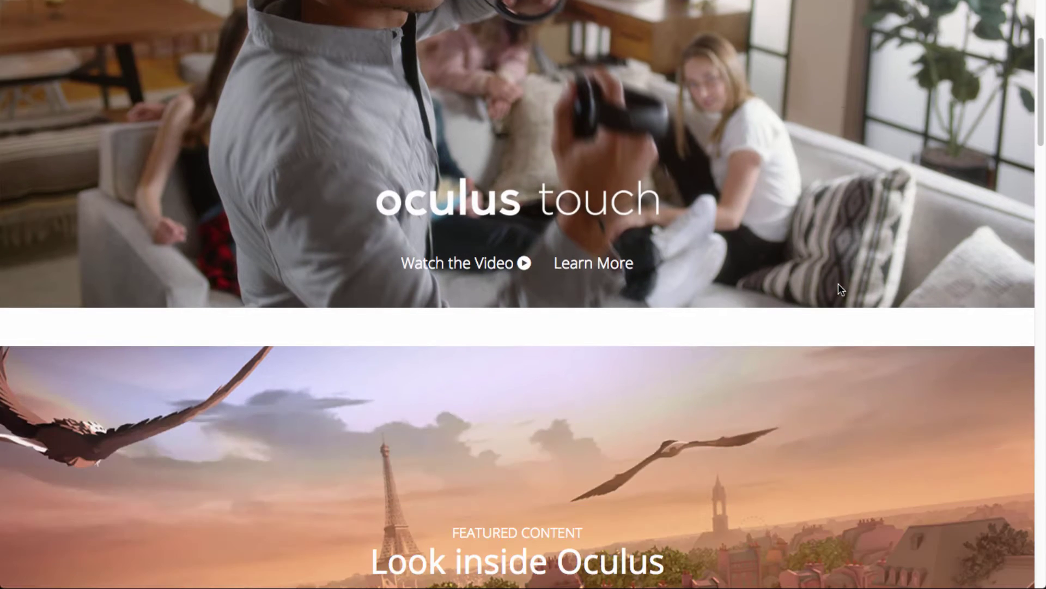
scroll(838, 284, "down", 12)
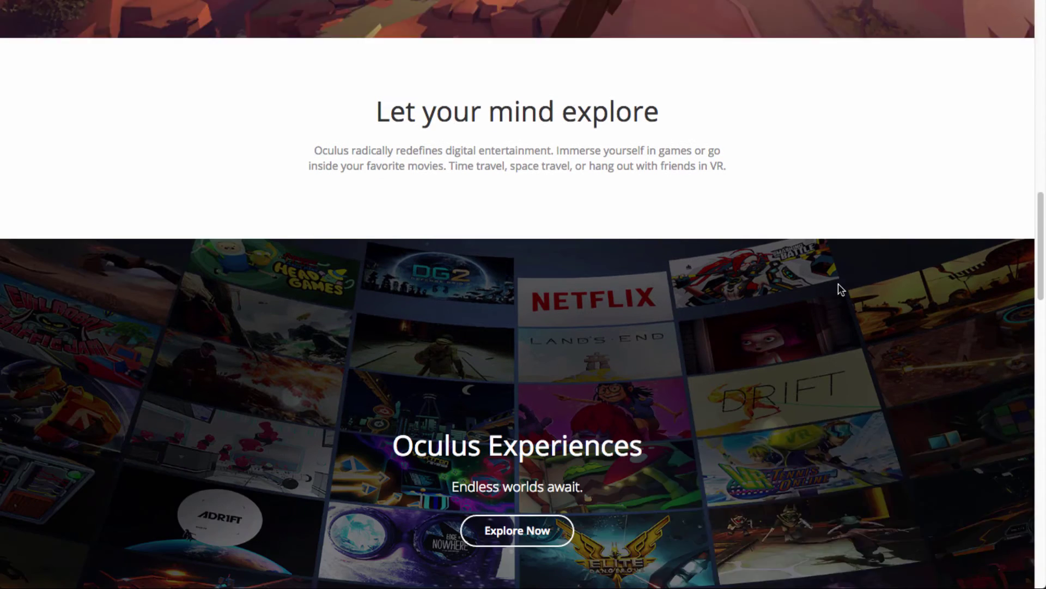
scroll(838, 284, "down", 12)
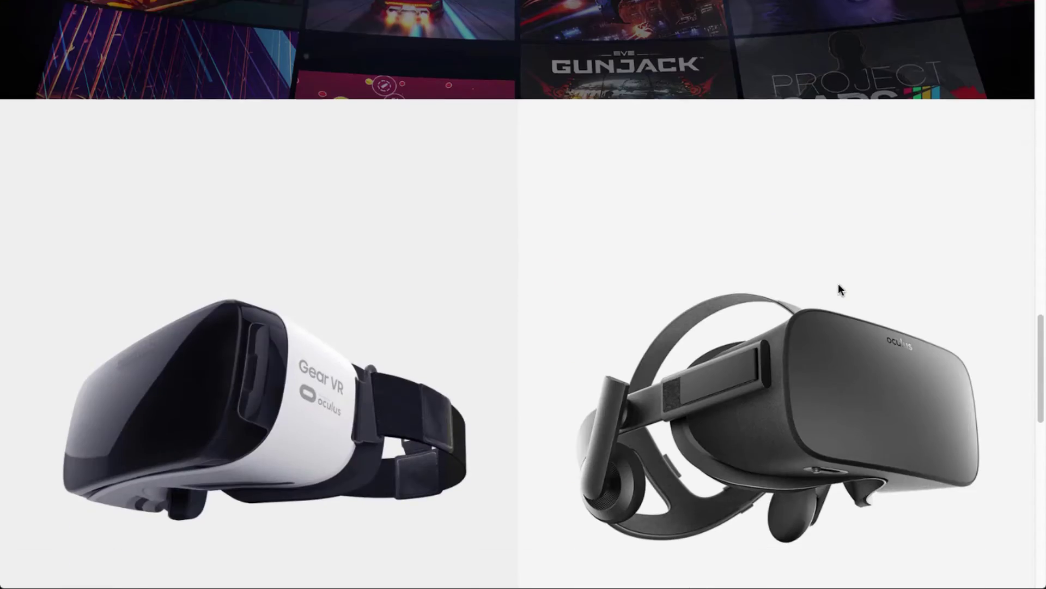
scroll(838, 283, "down", 15)
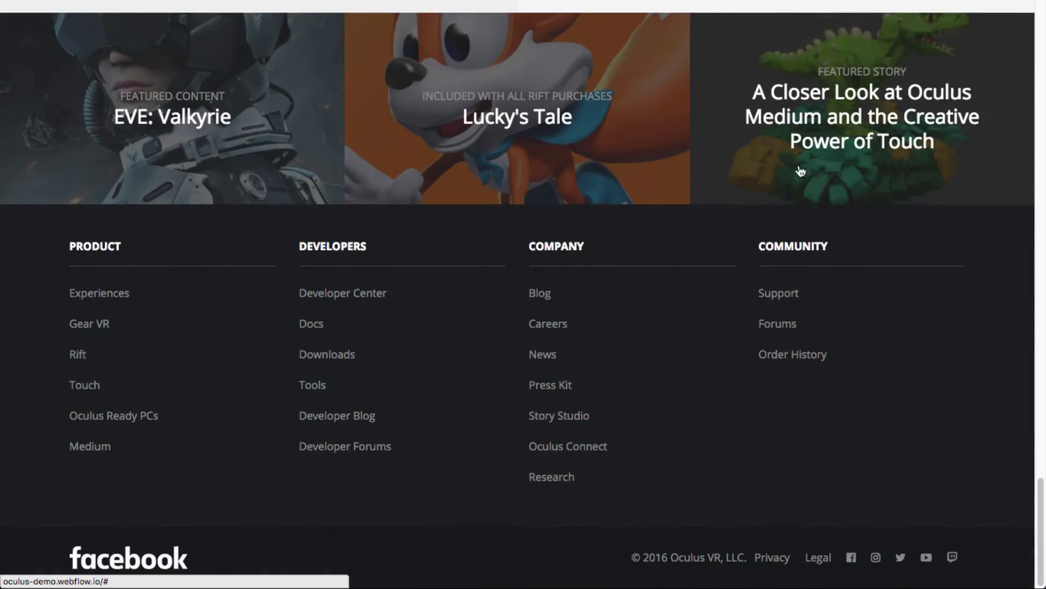
key("Home")
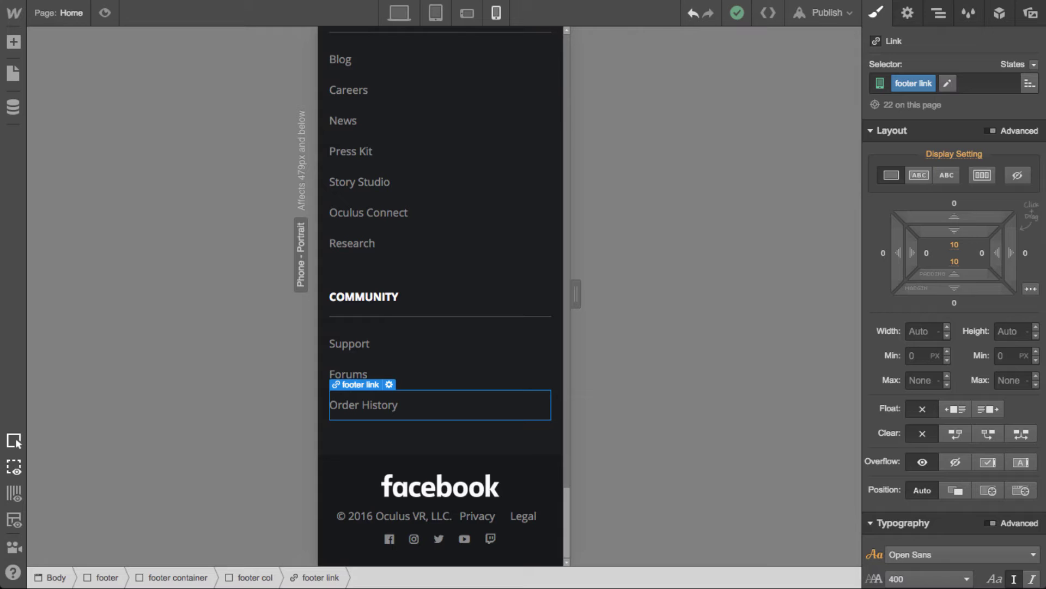
At the desktop breakpoint, save the footer section as a symbol named footer
left_click(402, 20)
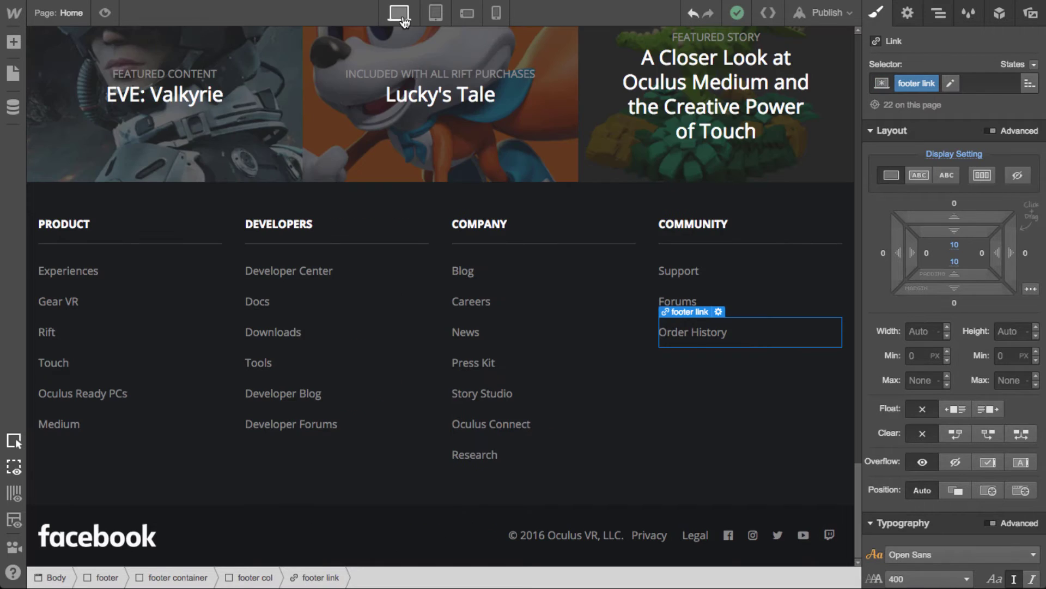
scroll(436, 188, "up", 20)
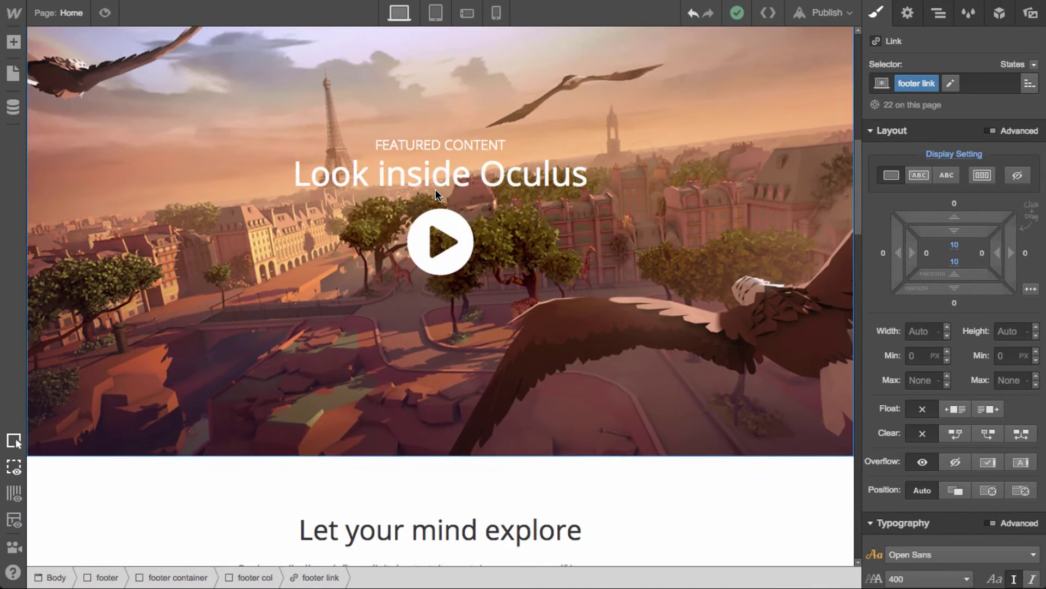
scroll(436, 189, "down", 20)
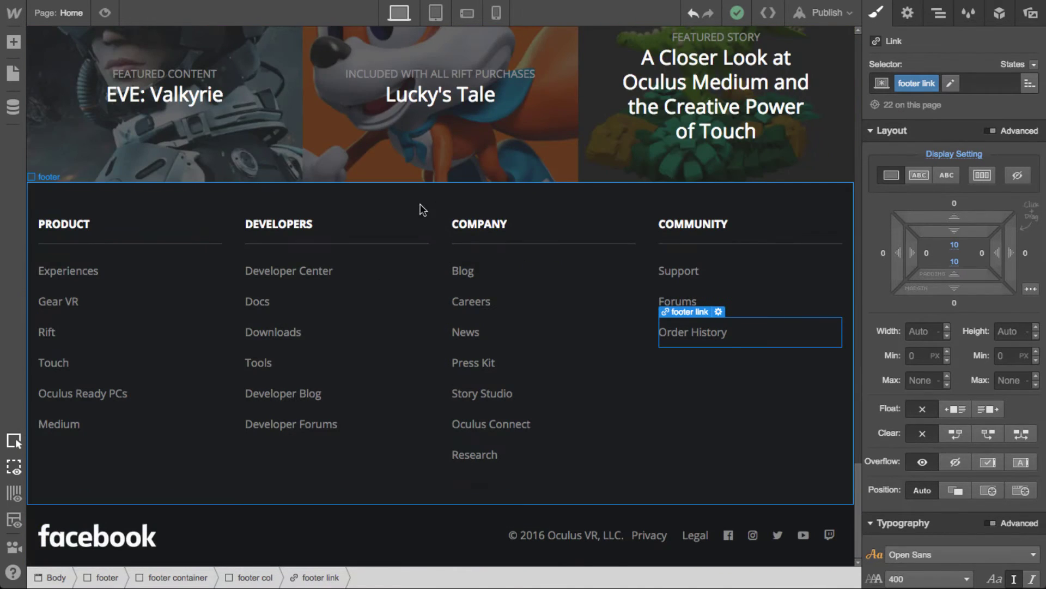
left_click(832, 188)
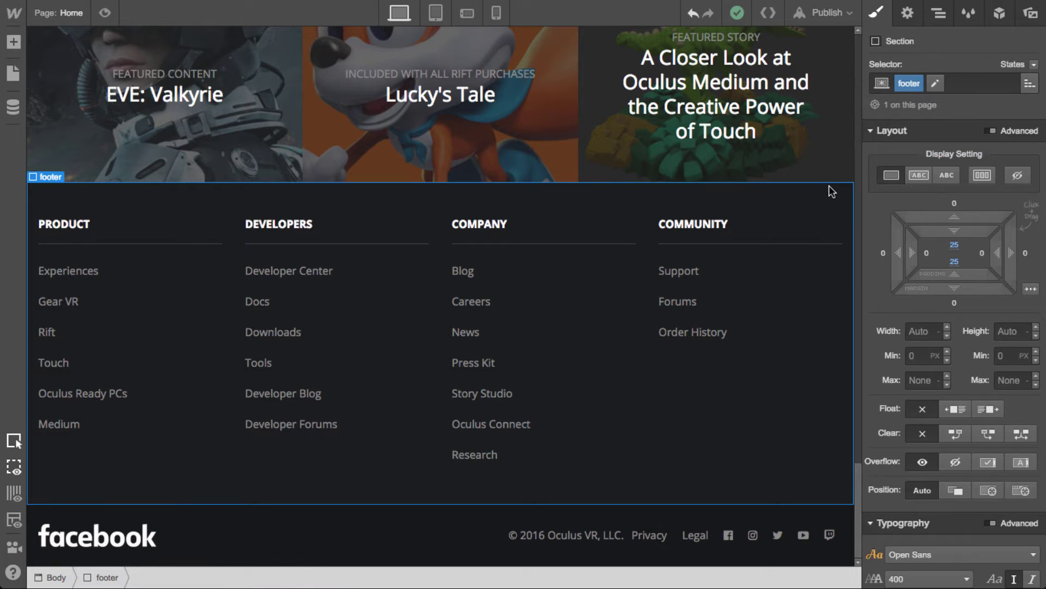
left_click(999, 14)
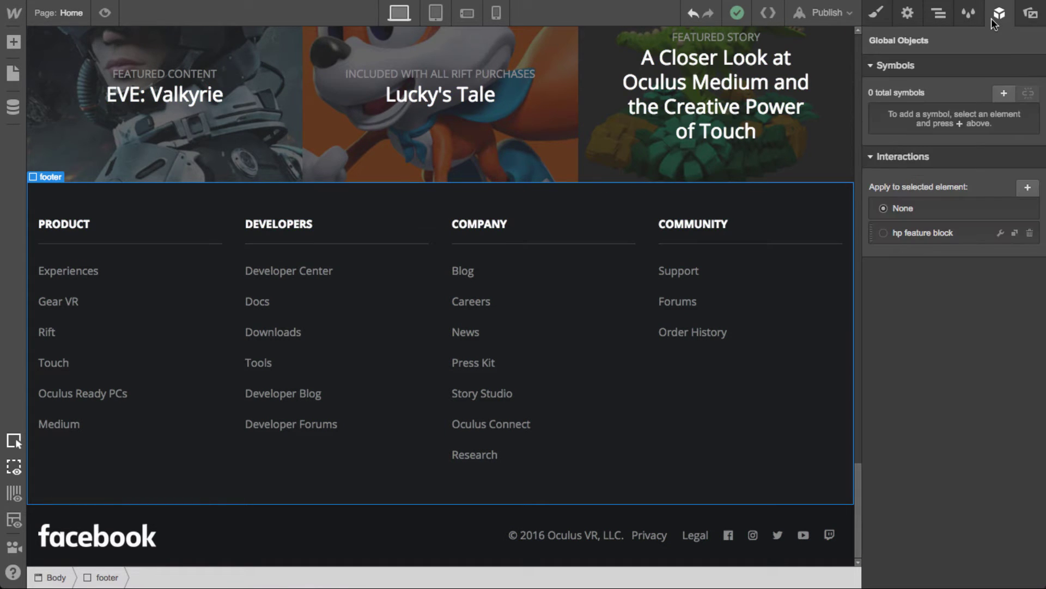
left_click(1003, 94)
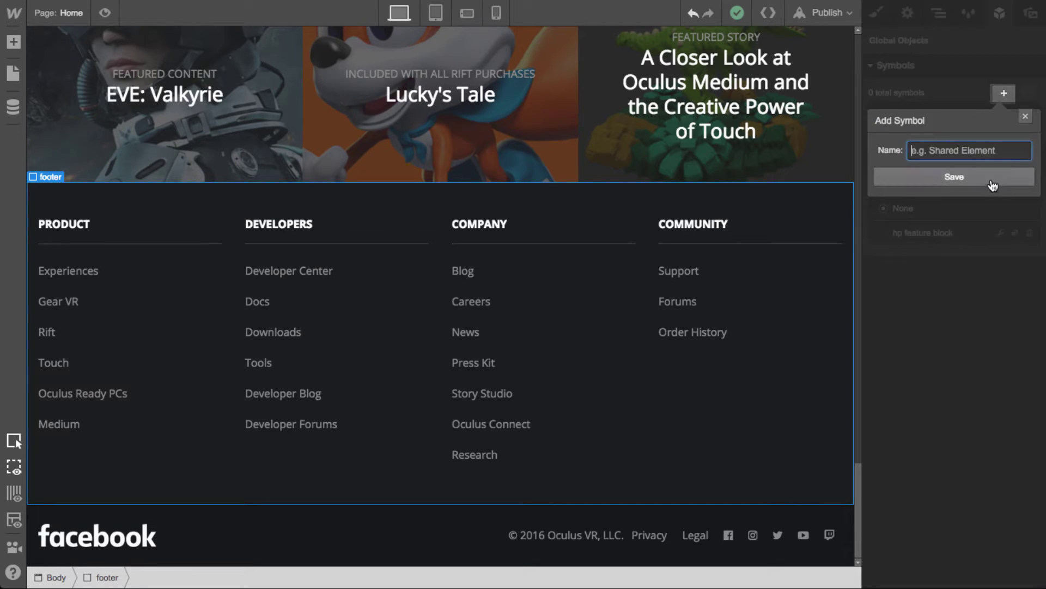
type("fppo")
key("BackSpace")
key("BackSpace")
type("footer")
key("Return")
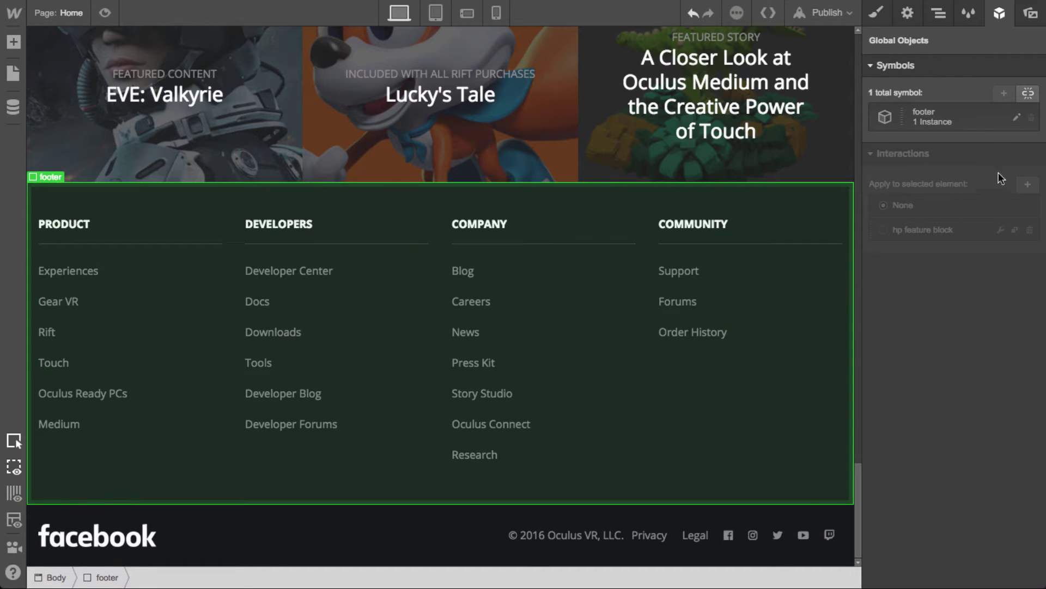
Save the facebook footer section as a symbol named fb footer
left_click(430, 514)
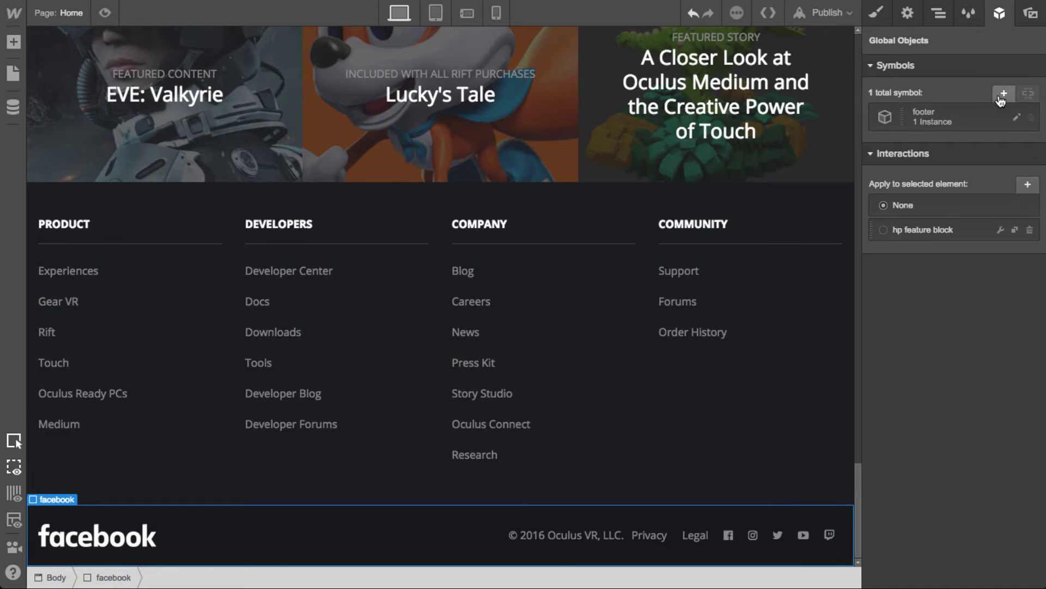
left_click(1004, 93)
type("fb footer")
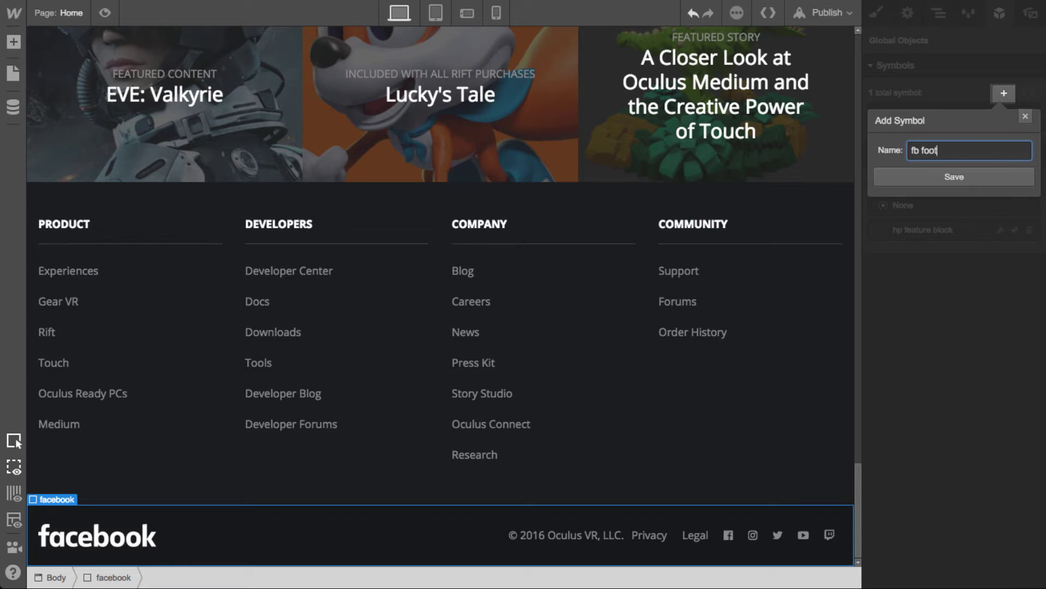
key("Return")
Save the navigation bar in the hero section as a symbol named navbar
scroll(688, 364, "up", 20)
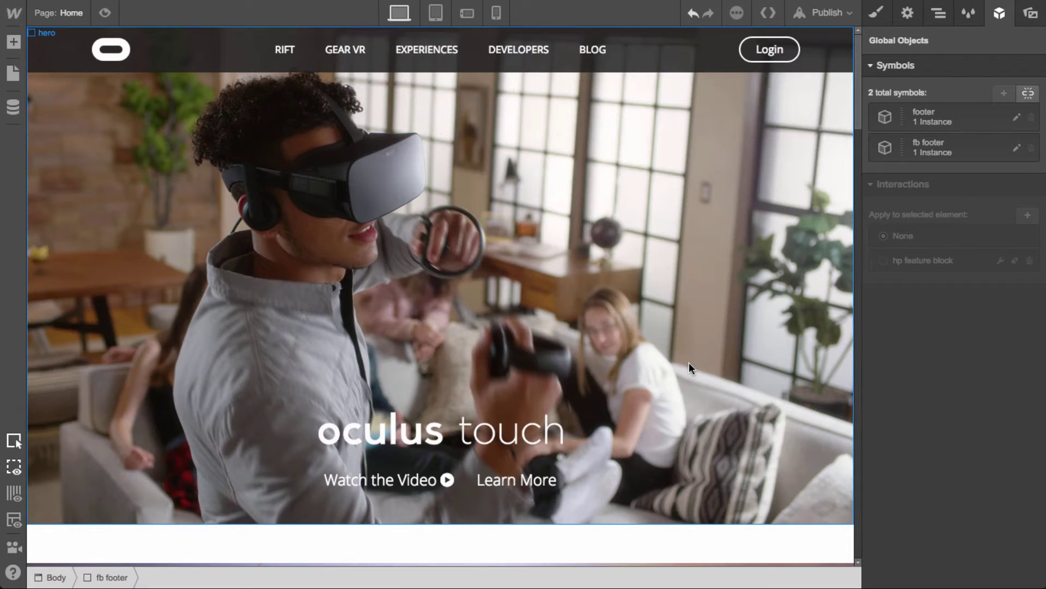
left_click(846, 53)
left_click(1004, 94)
type("navbar")
key("Return")
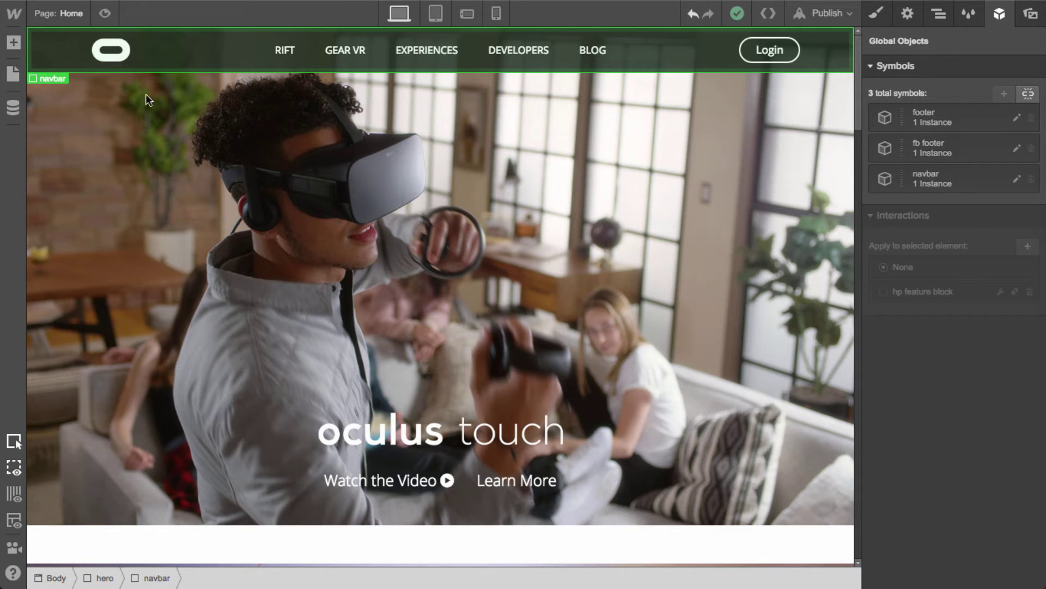
Create a new page named Rift with no parent folder
left_click(68, 19)
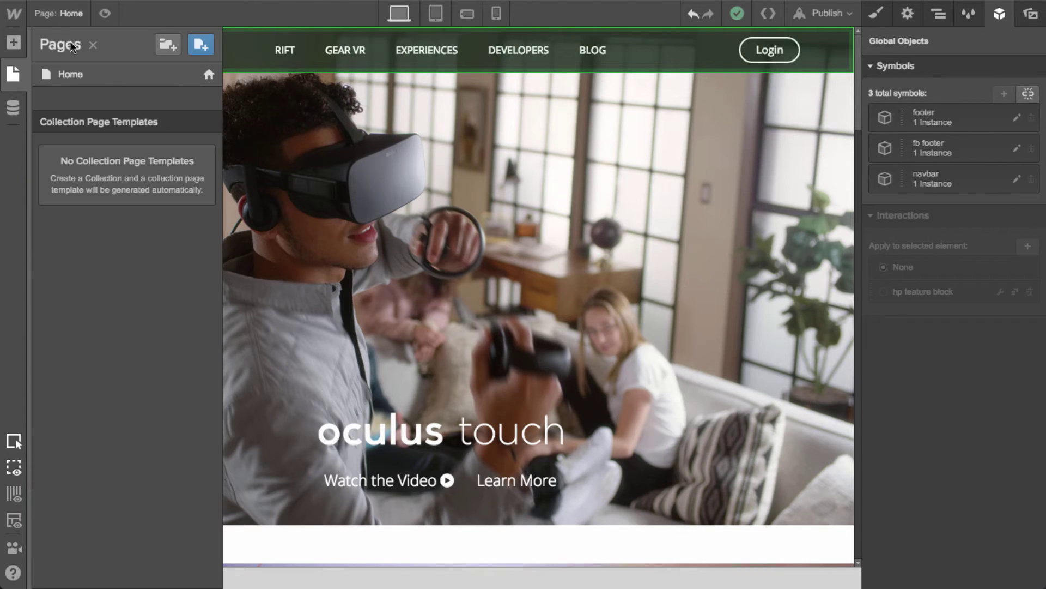
left_click(201, 44)
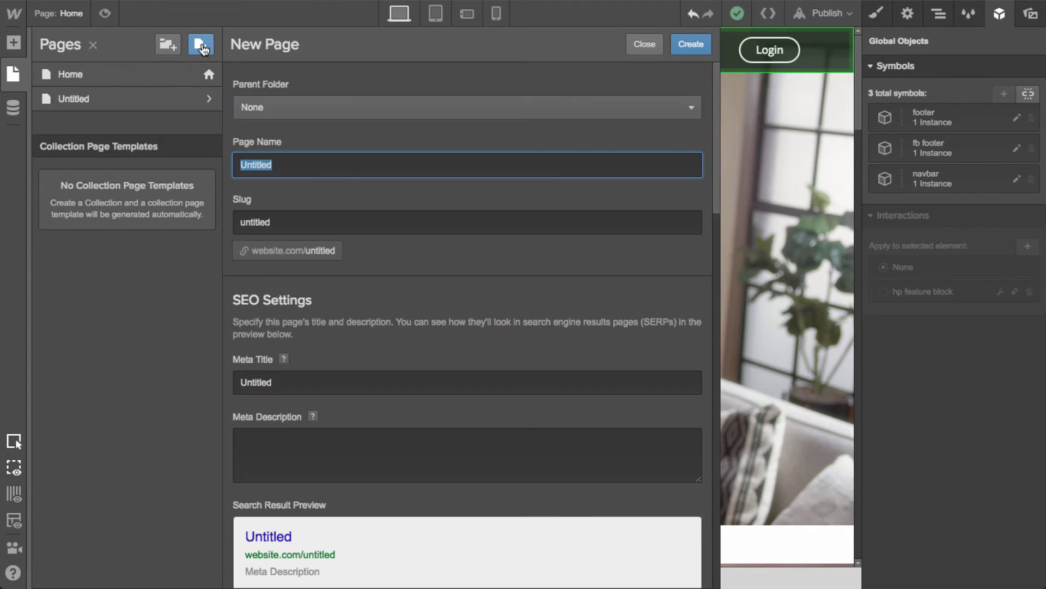
type("Rift")
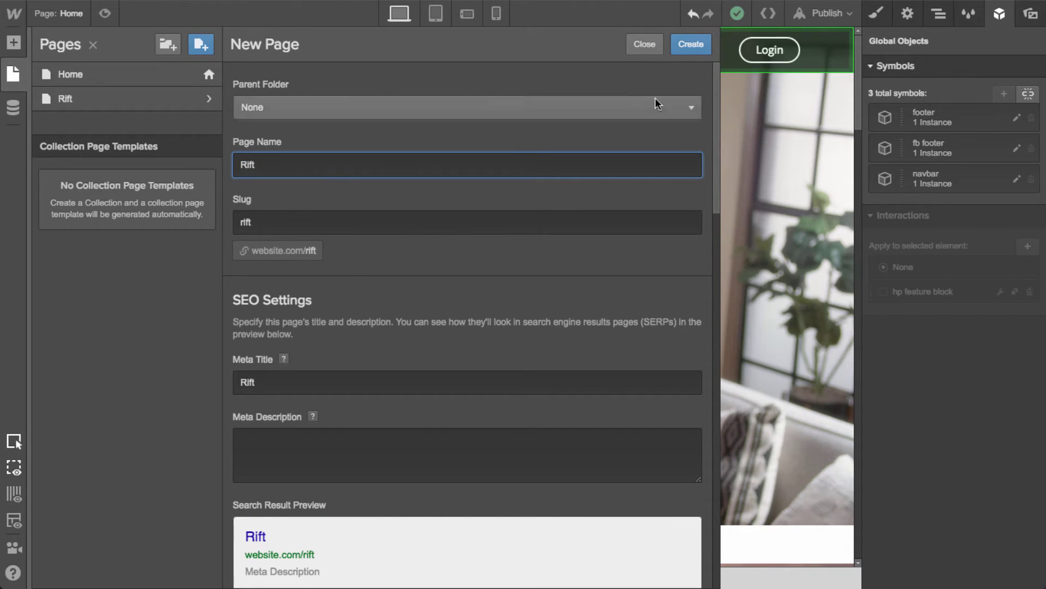
left_click(688, 49)
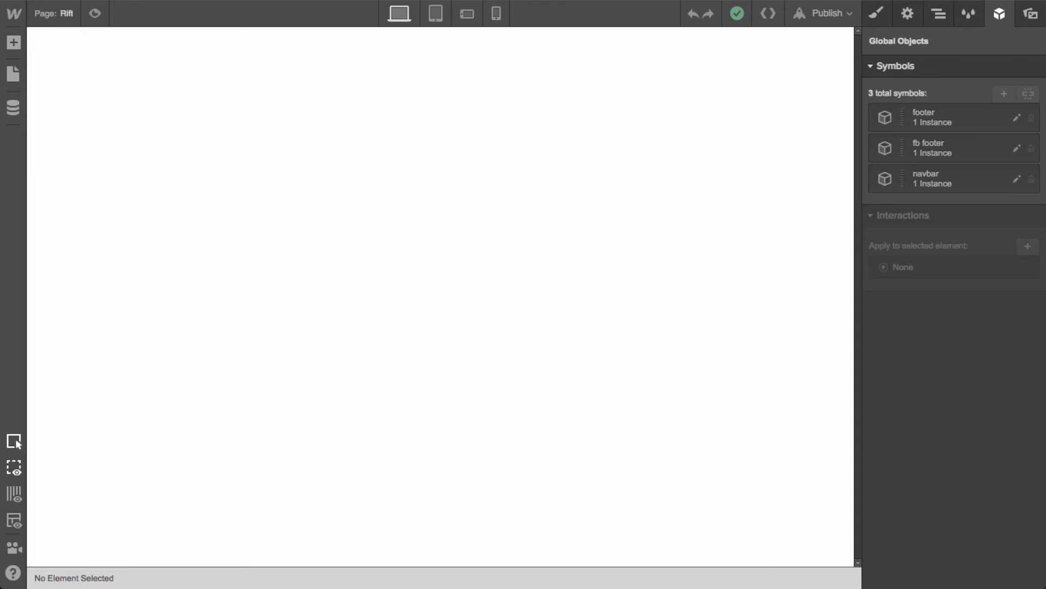
Place the navbar symbol on the empty Rift page and unlink that instance from its symbol
left_click_drag(946, 184, 390, 212)
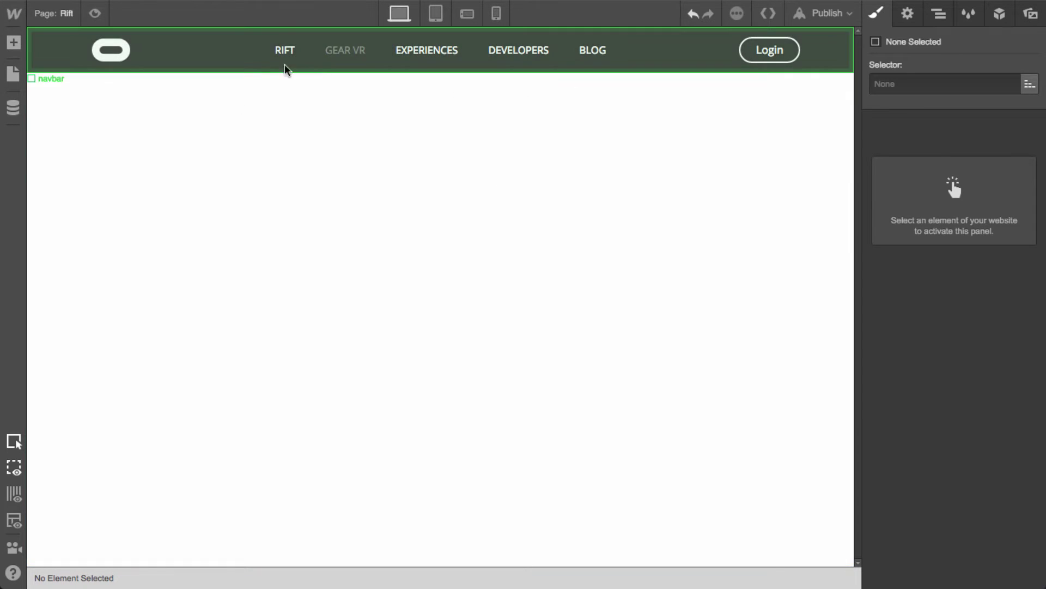
left_click(245, 62)
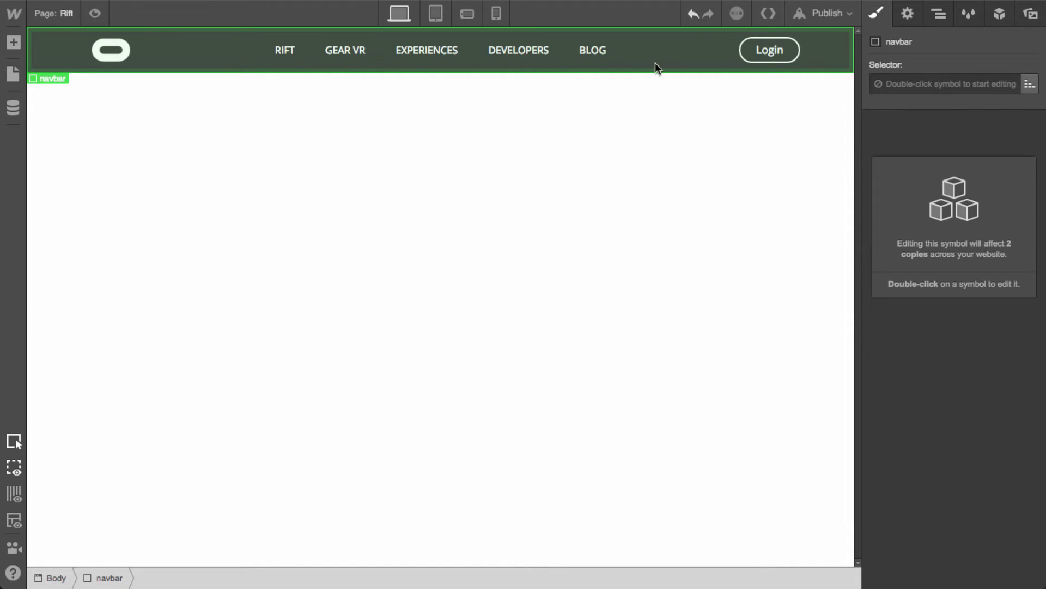
left_click(999, 16)
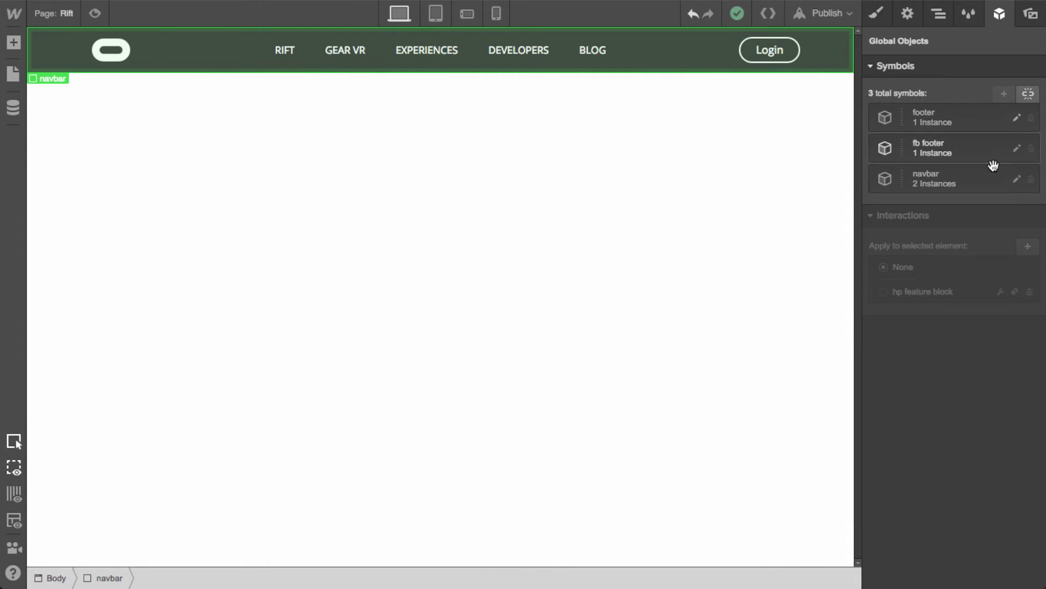
left_click(1029, 94)
left_click(1028, 94)
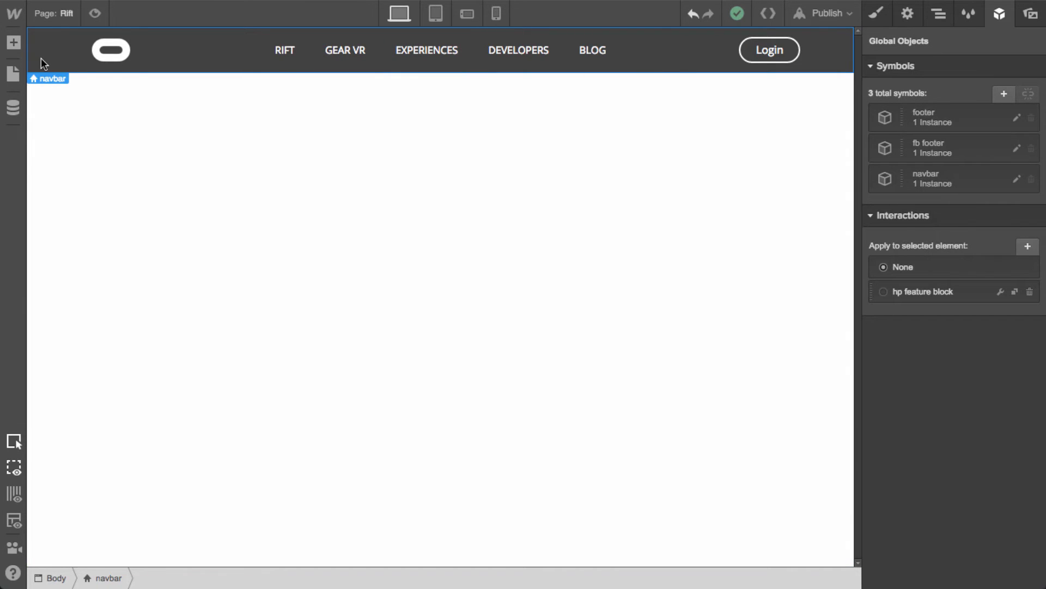
Apply the existing global class navbar to the unlinked navbar element
left_click(872, 15)
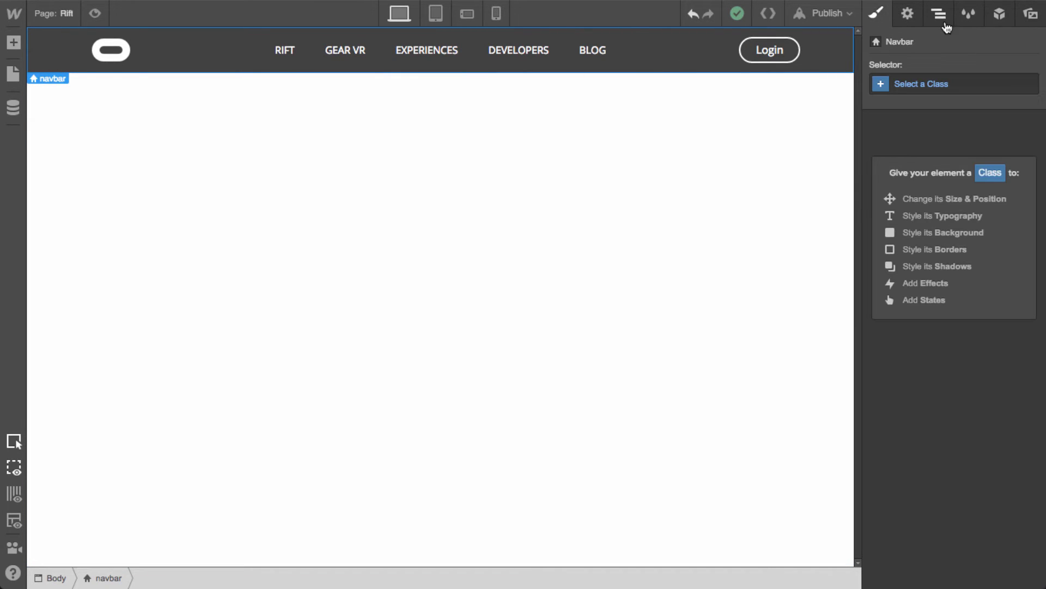
left_click(939, 14)
left_click(882, 84)
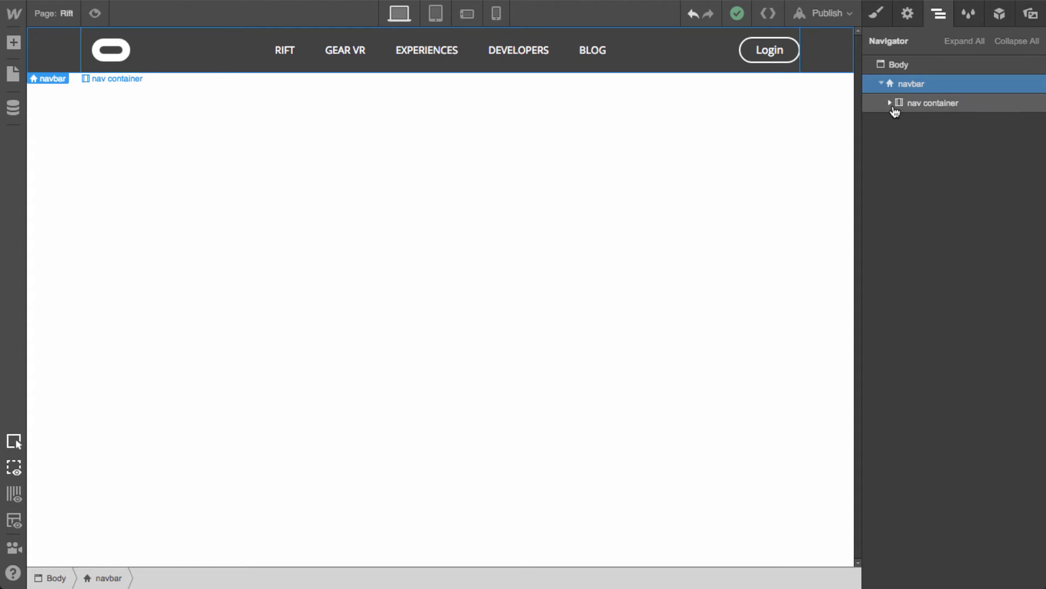
left_click(882, 83)
left_click(876, 13)
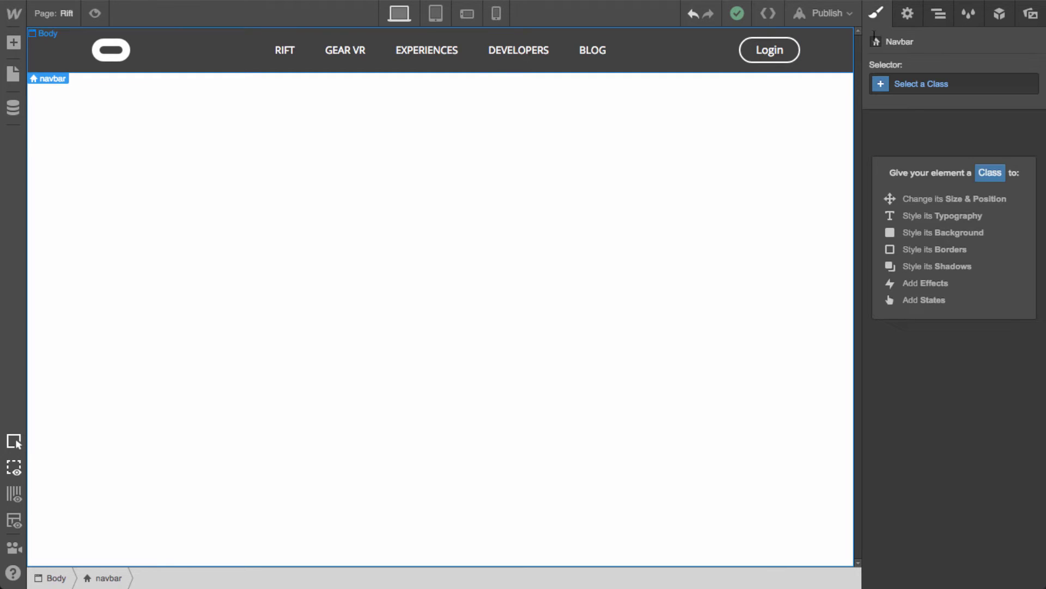
left_click(916, 85)
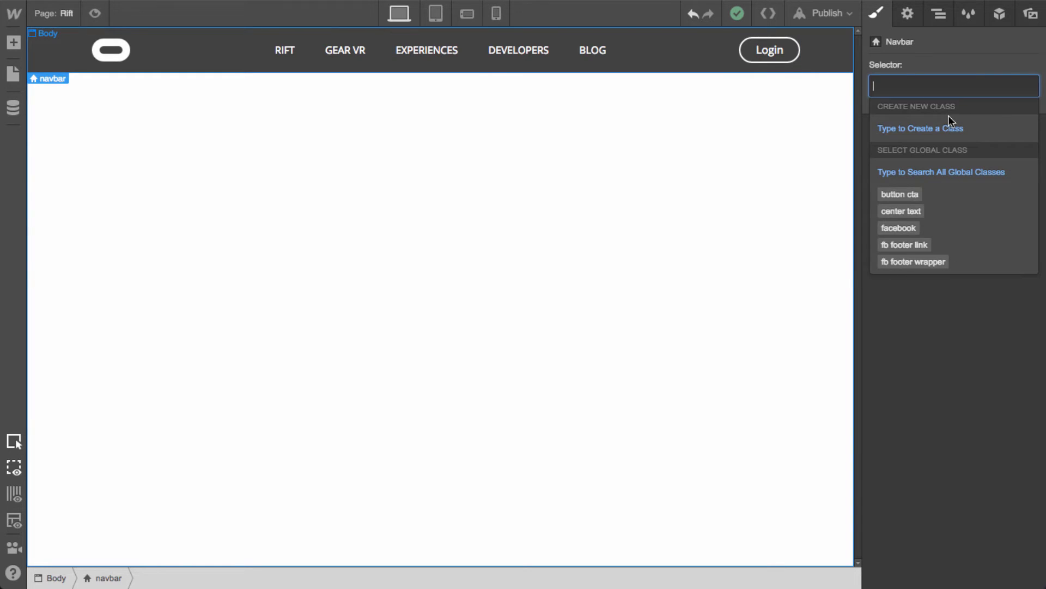
type("navbar")
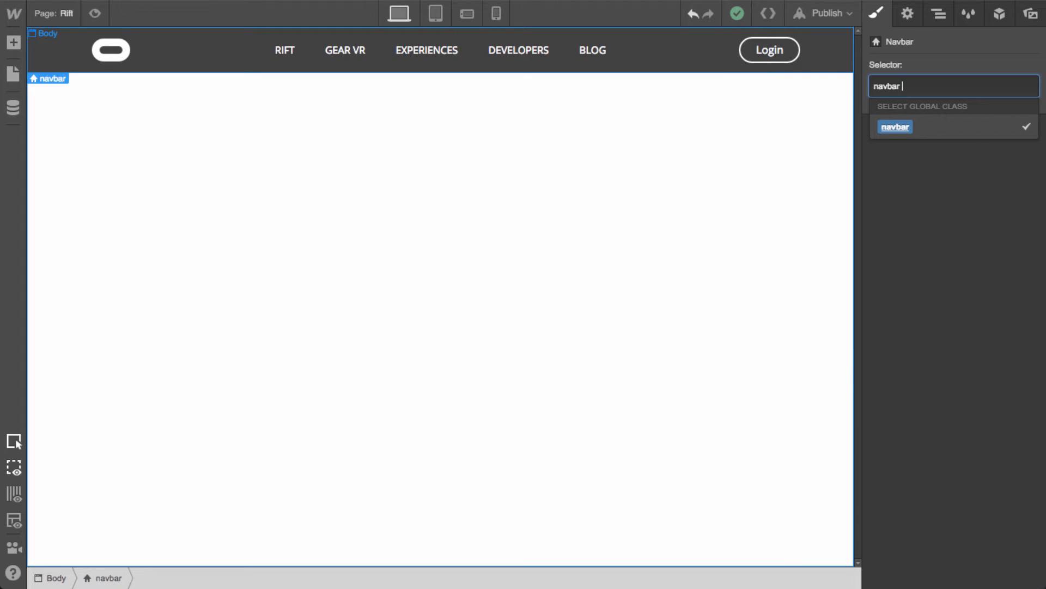
key("Return")
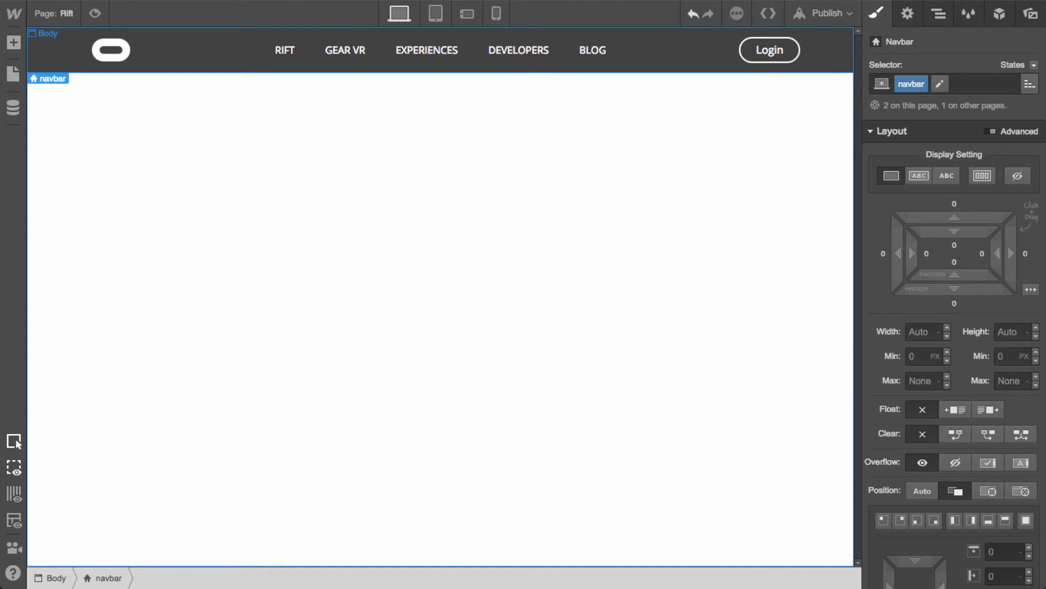
left_click(948, 83)
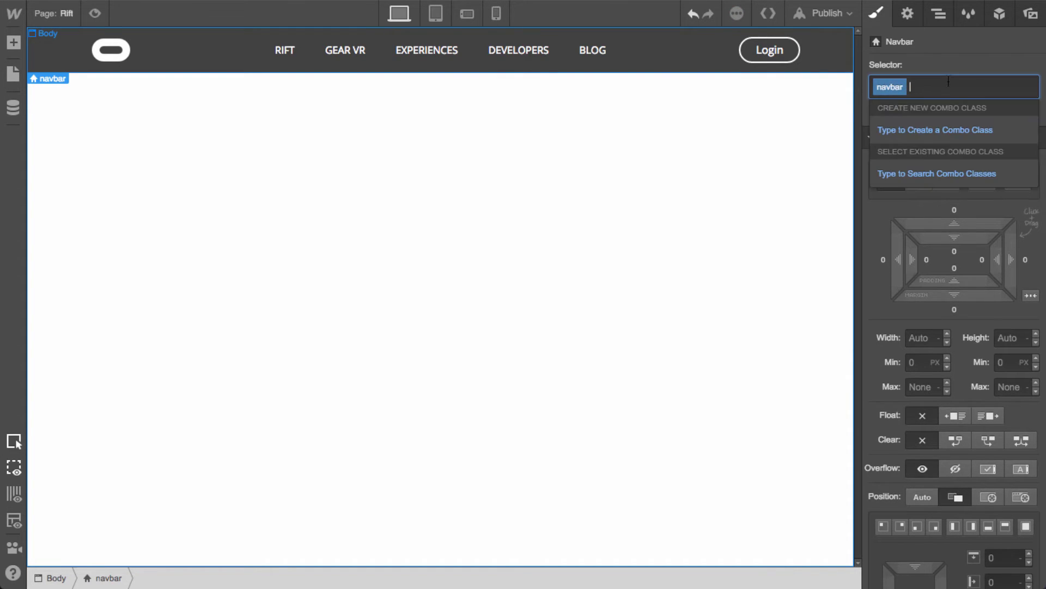
type("white")
key("Return")
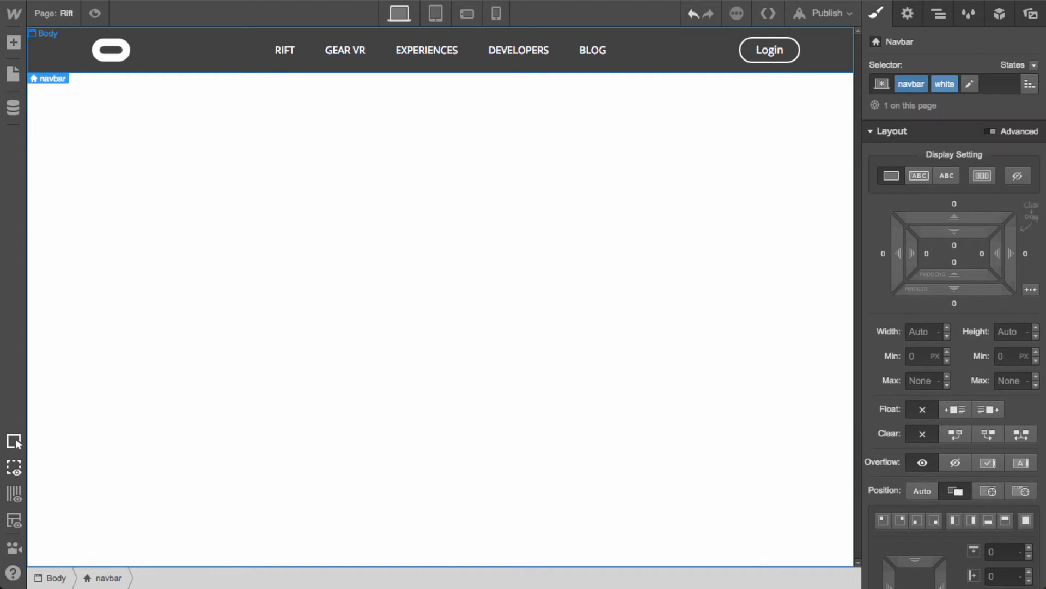
left_click(945, 84)
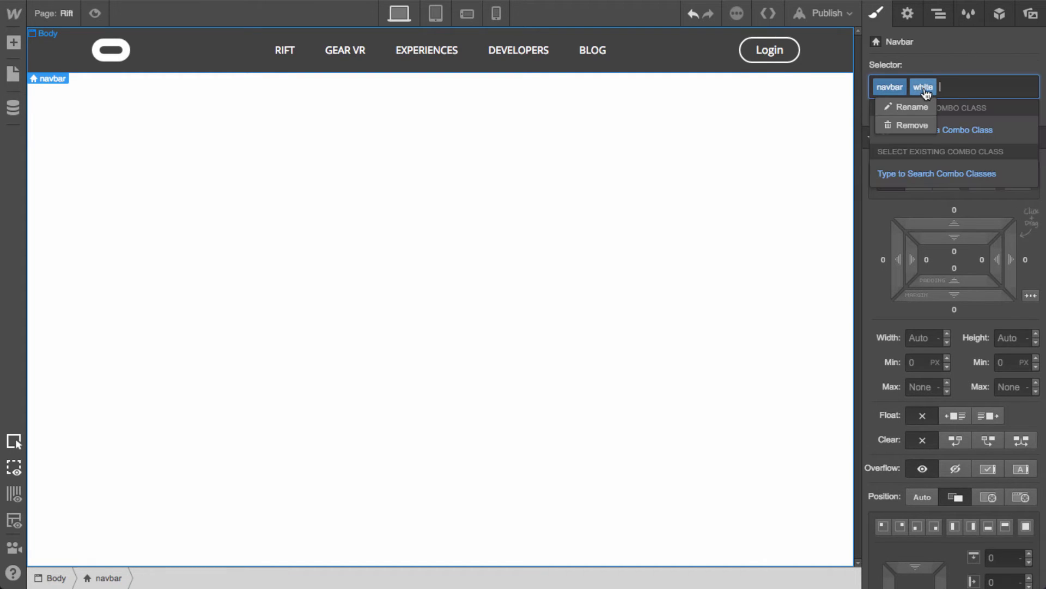
left_click(916, 124)
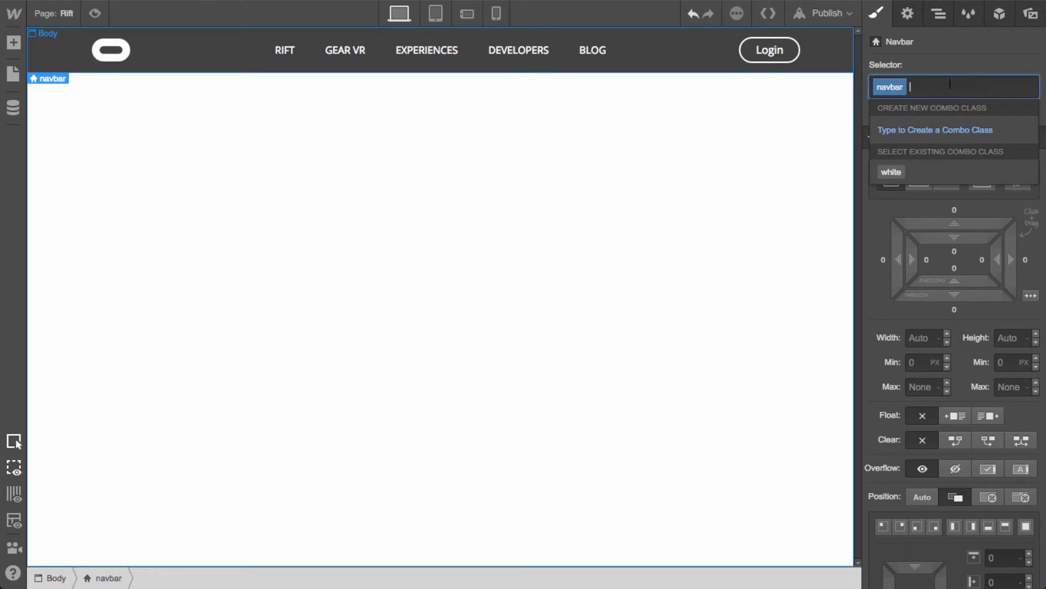
Add a combo class named navbar white to the navbar and set its background color to white
type("navbar white")
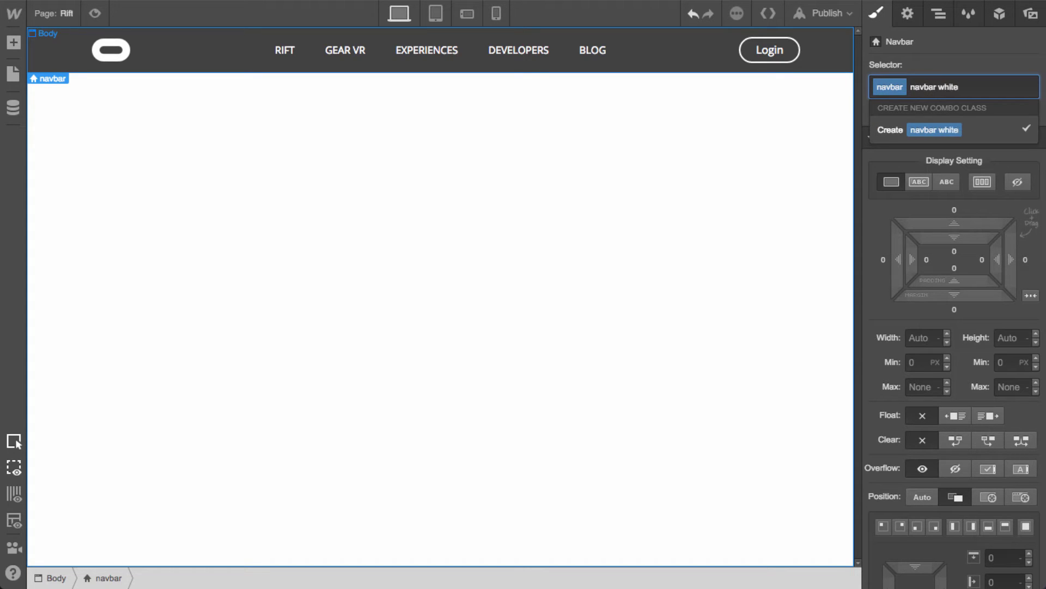
key("Return")
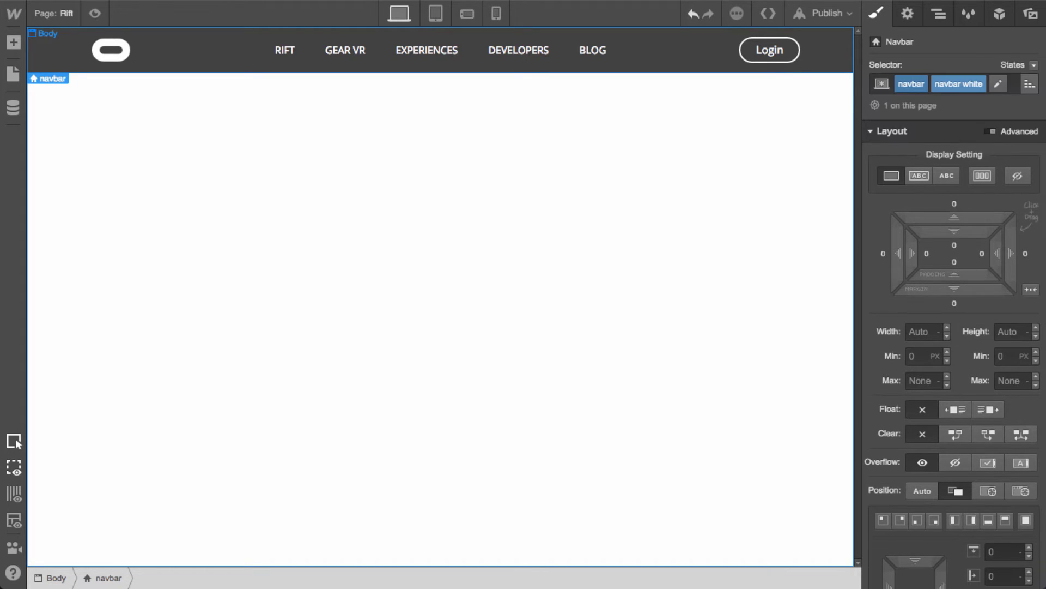
scroll(925, 360, "down", 10)
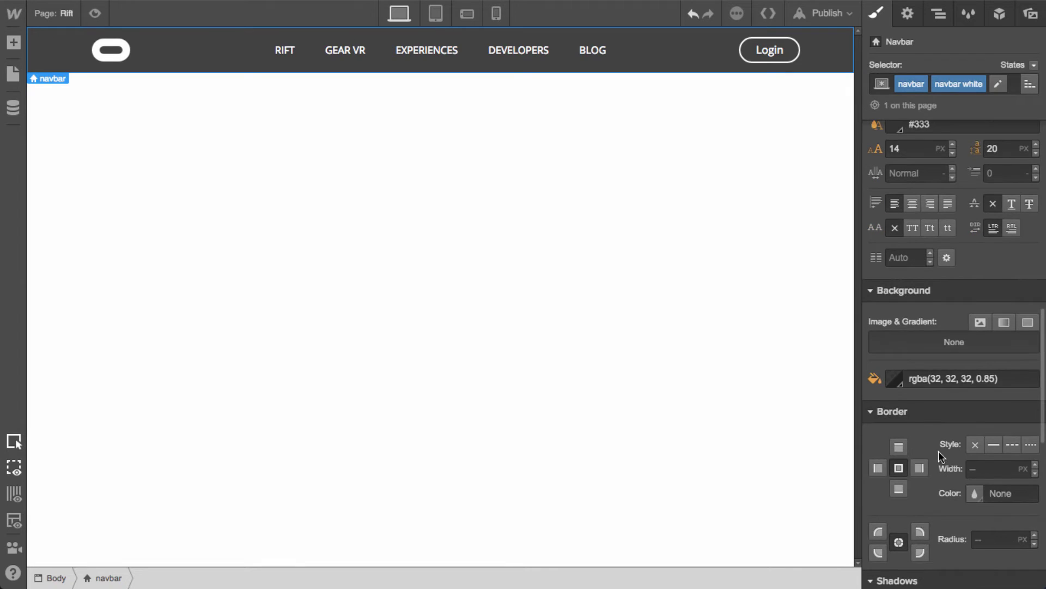
left_click(890, 375)
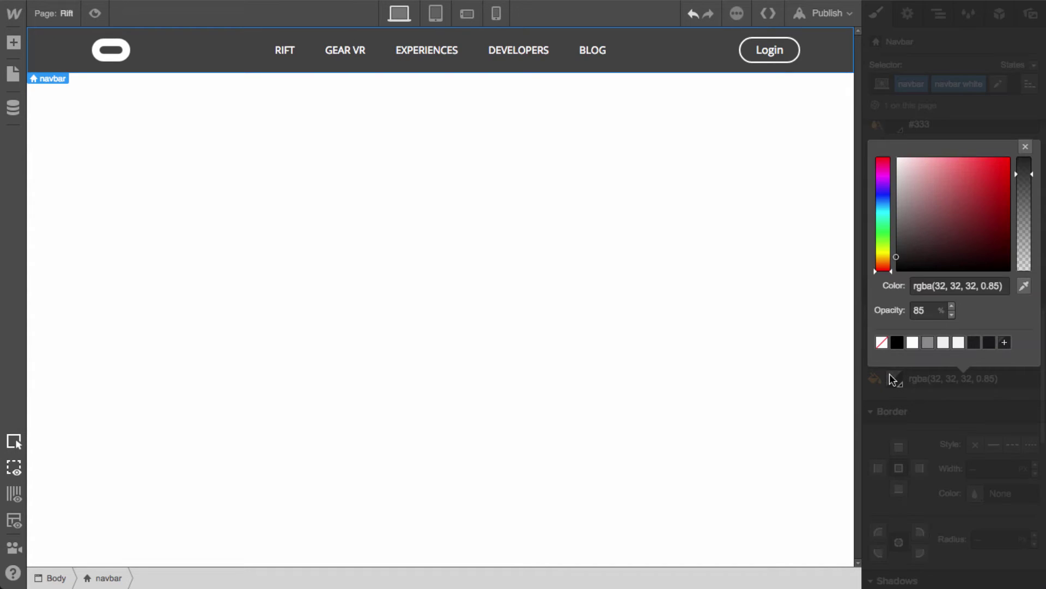
left_click(912, 346)
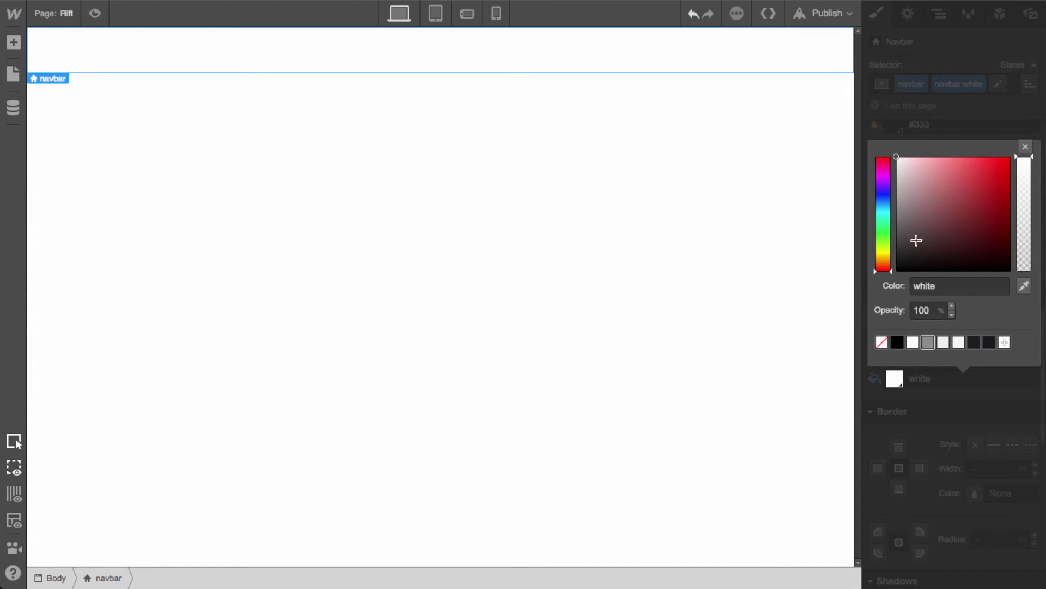
left_click(1025, 148)
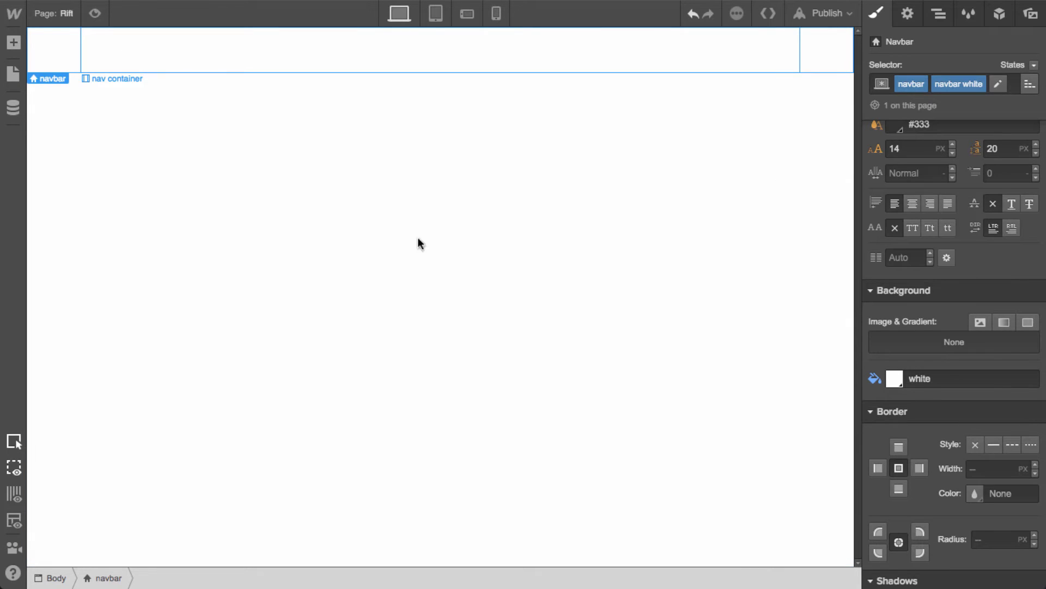
Add a combo class named logo black to the logo link in the navbar
scroll(899, 256, "up", 3)
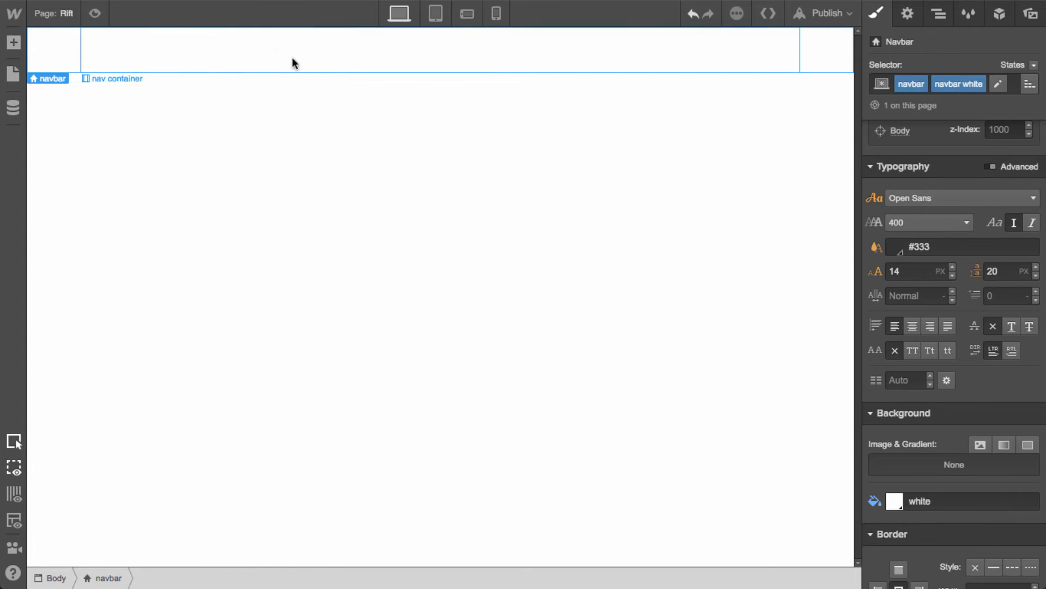
left_click(117, 55)
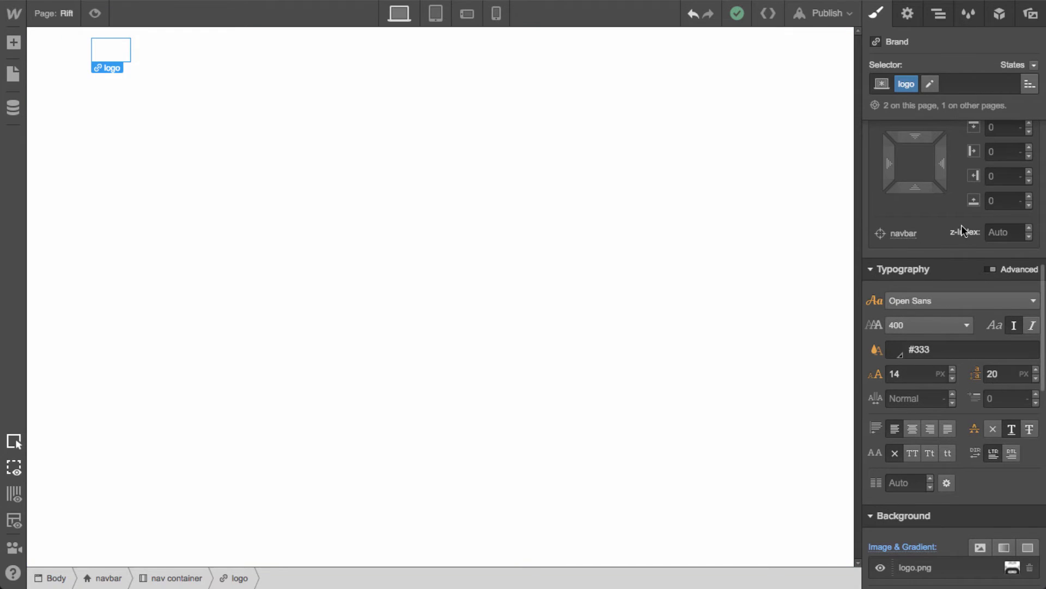
left_click(931, 86)
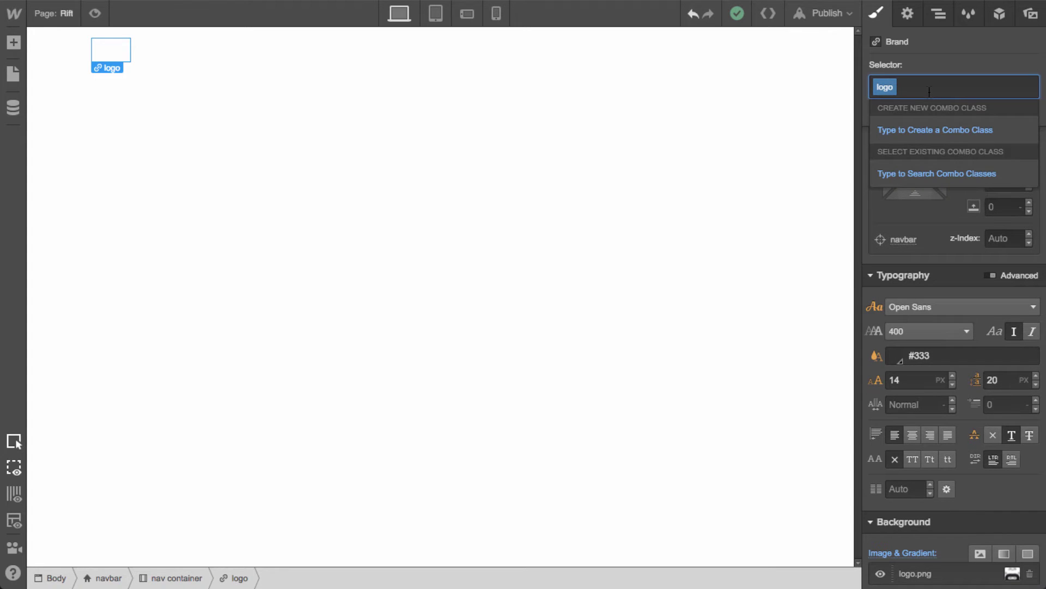
type("black")
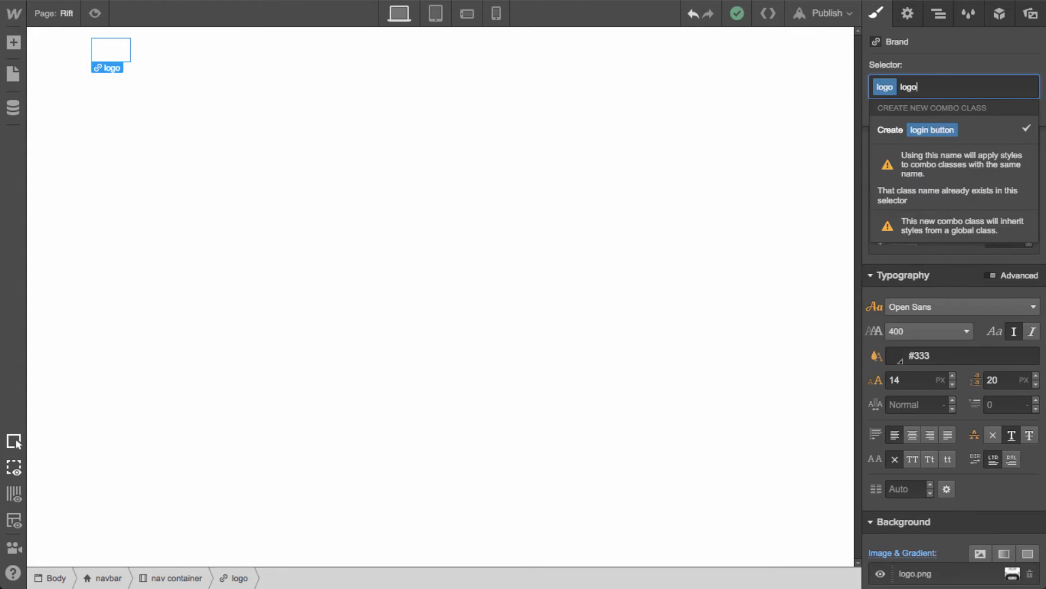
key("Return")
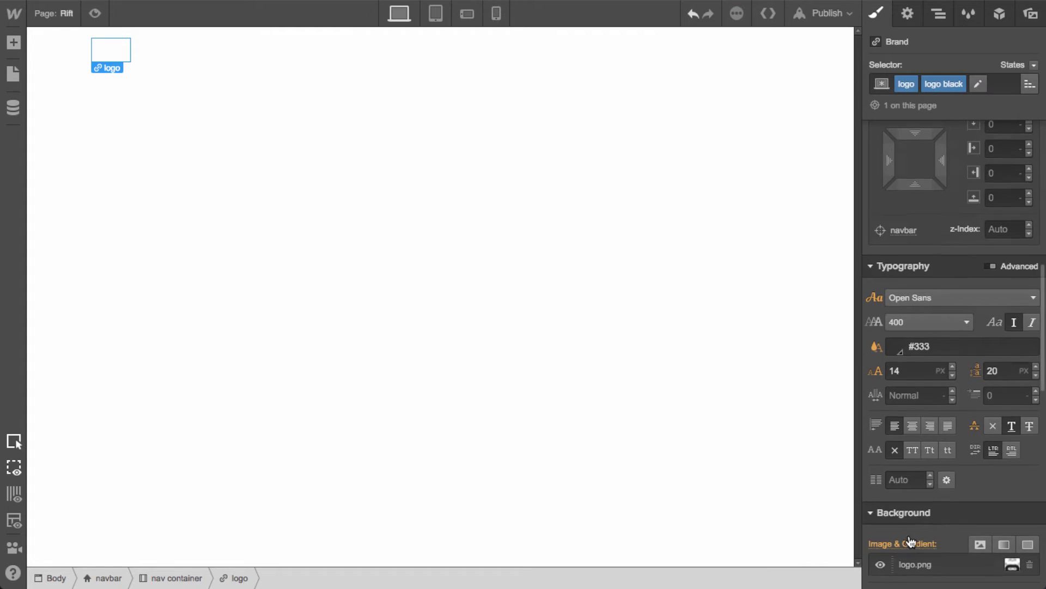
Position the logo's logo.png background image at bottom center to use the black half of the sprite
scroll(923, 505, "down", 2)
left_click(919, 504)
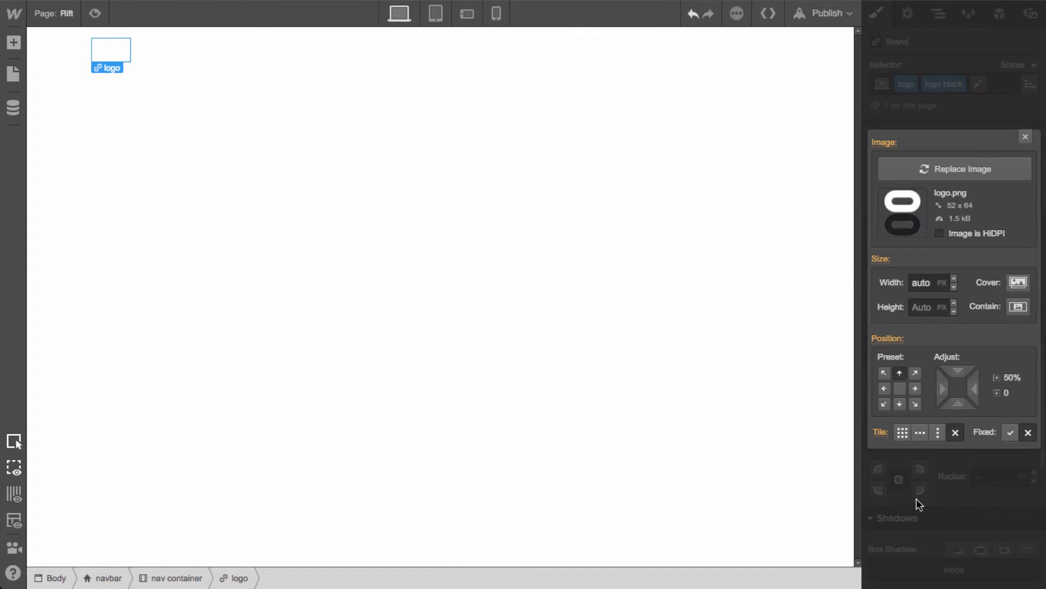
left_click(900, 405)
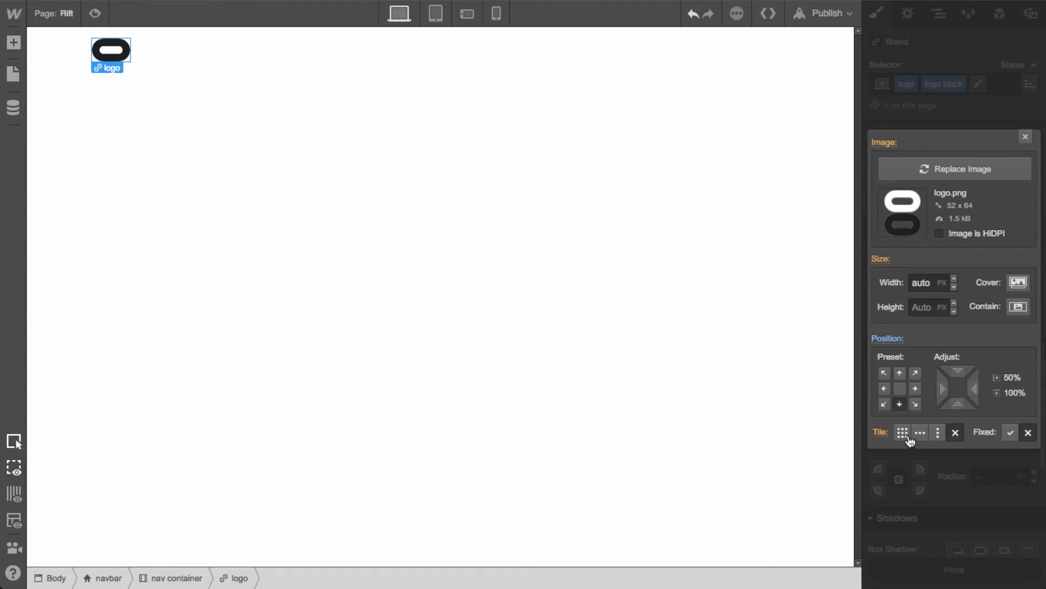
Add a combo class named nav link black to the RIFT nav link
left_click(1025, 136)
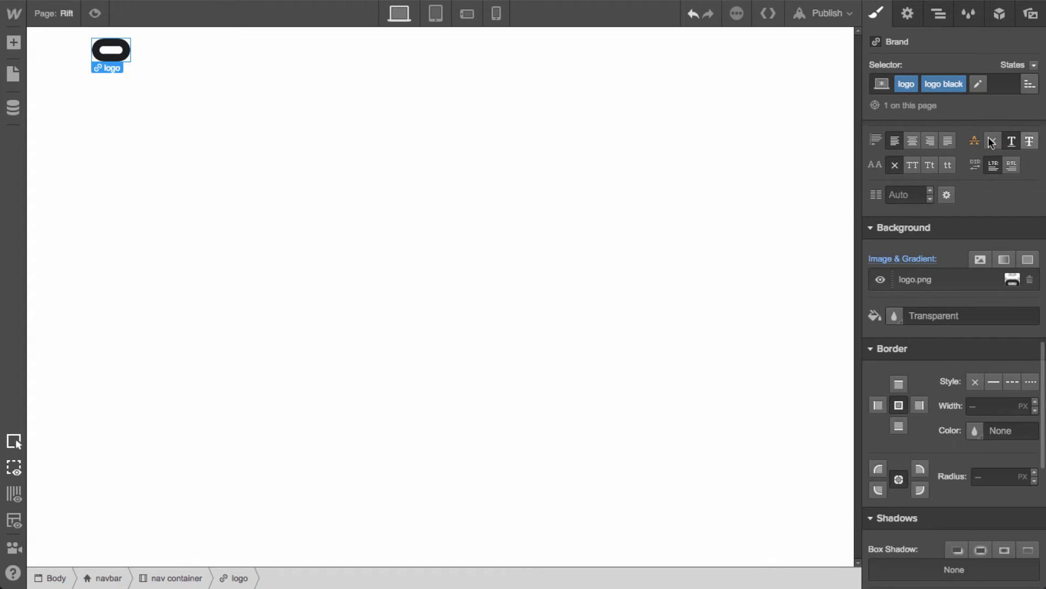
left_click(283, 52)
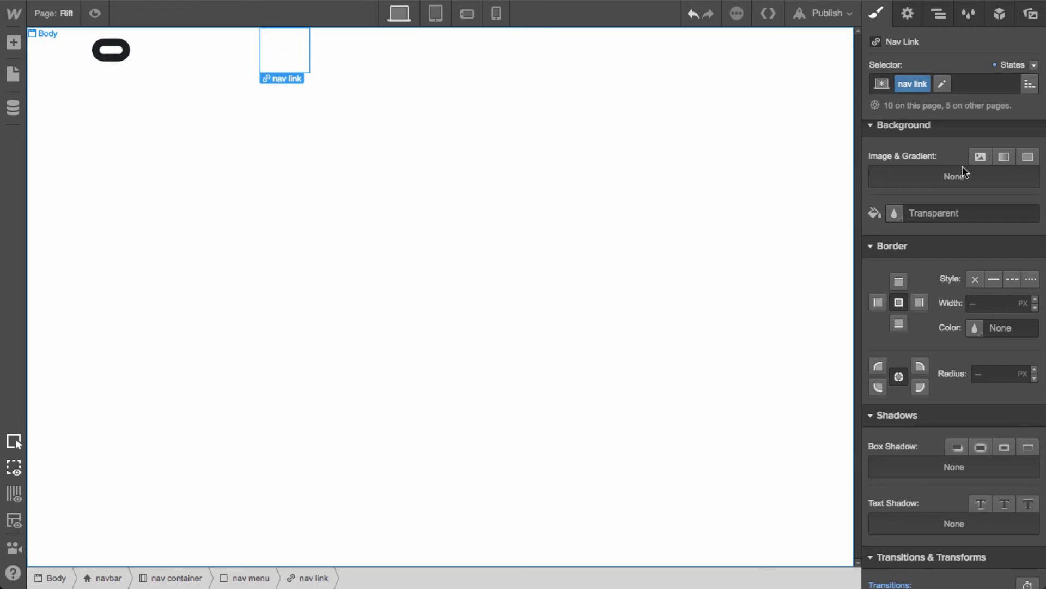
left_click(951, 85)
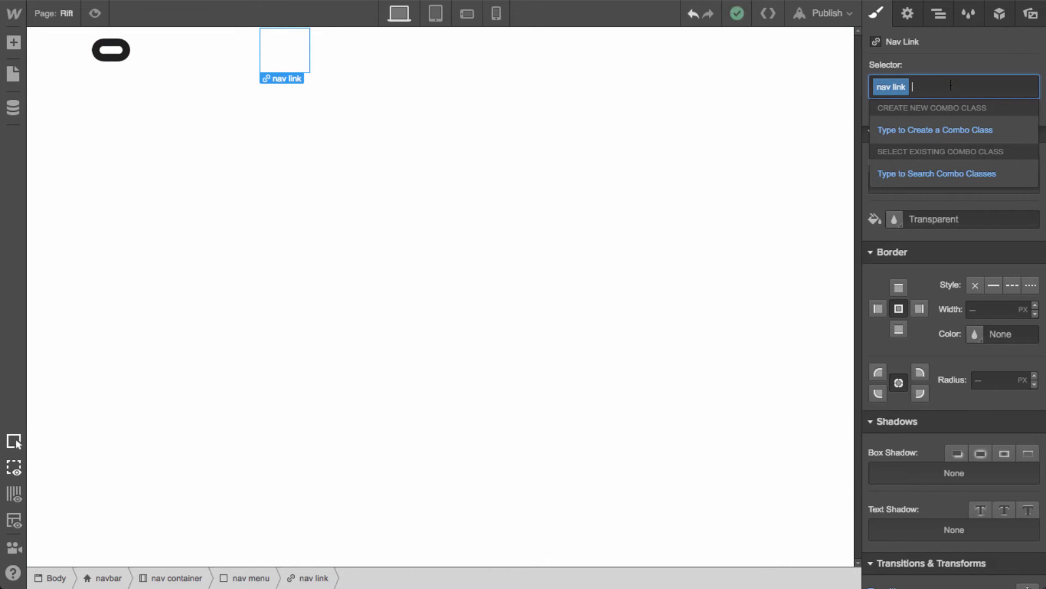
type("nav link black")
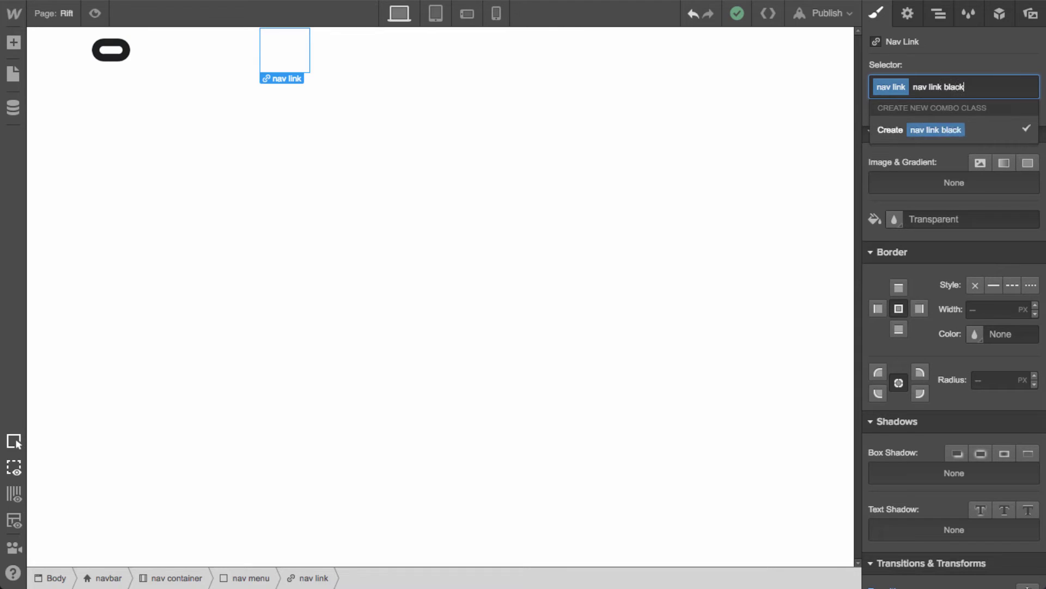
key("Return")
Set the RIFT nav link's text color to the saved Black color #1b1d1f
scroll(1002, 318, "up", 4)
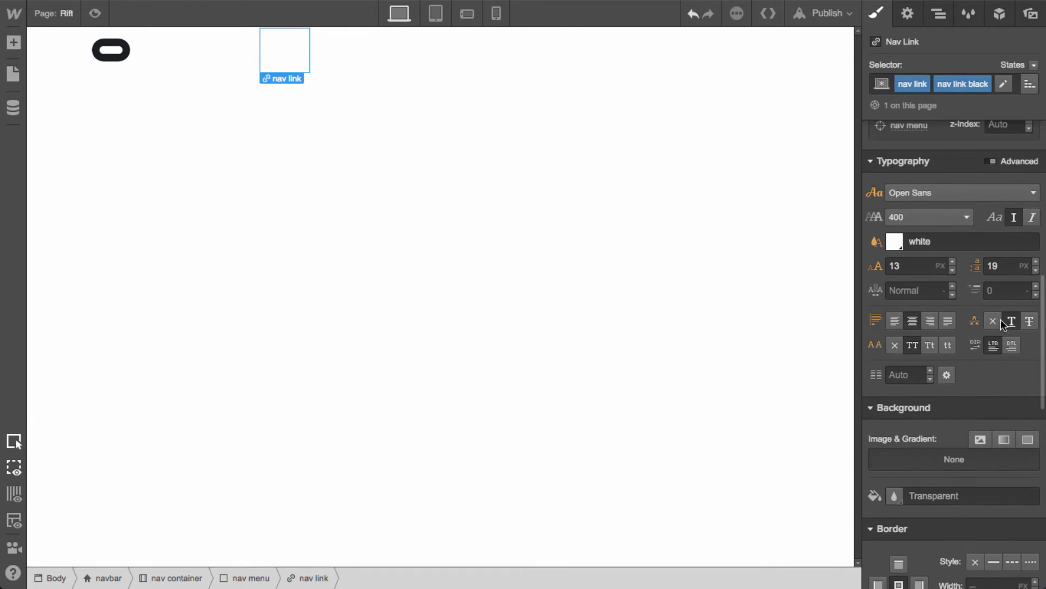
left_click(894, 241)
left_click(975, 463)
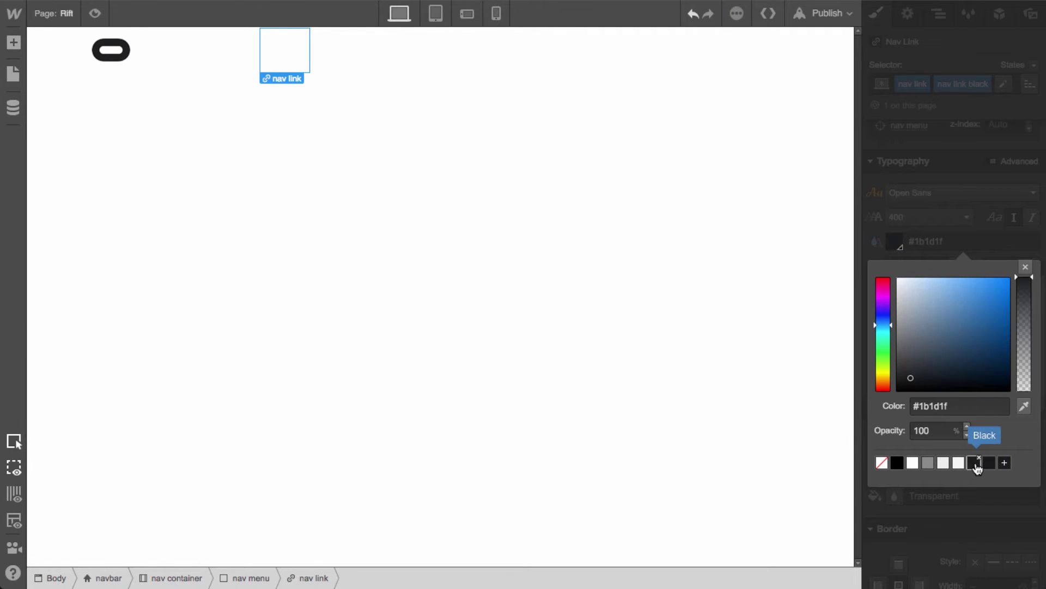
left_click(1025, 266)
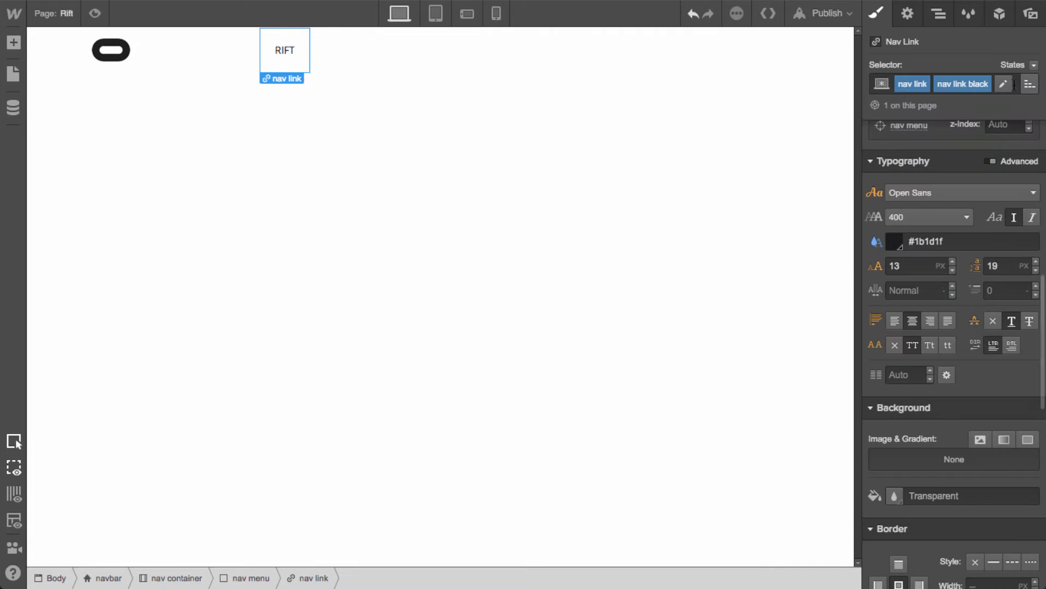
Set the hover-state text color of the RIFT link's nav link black combo class to the saved Grey color #8b8b8b
left_click(1012, 68)
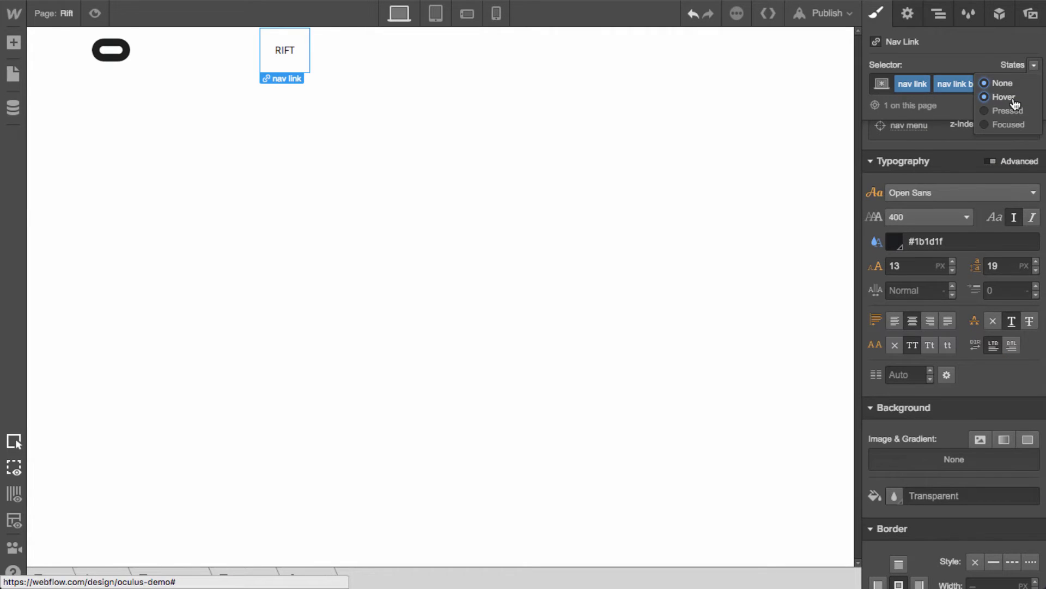
left_click(1012, 98)
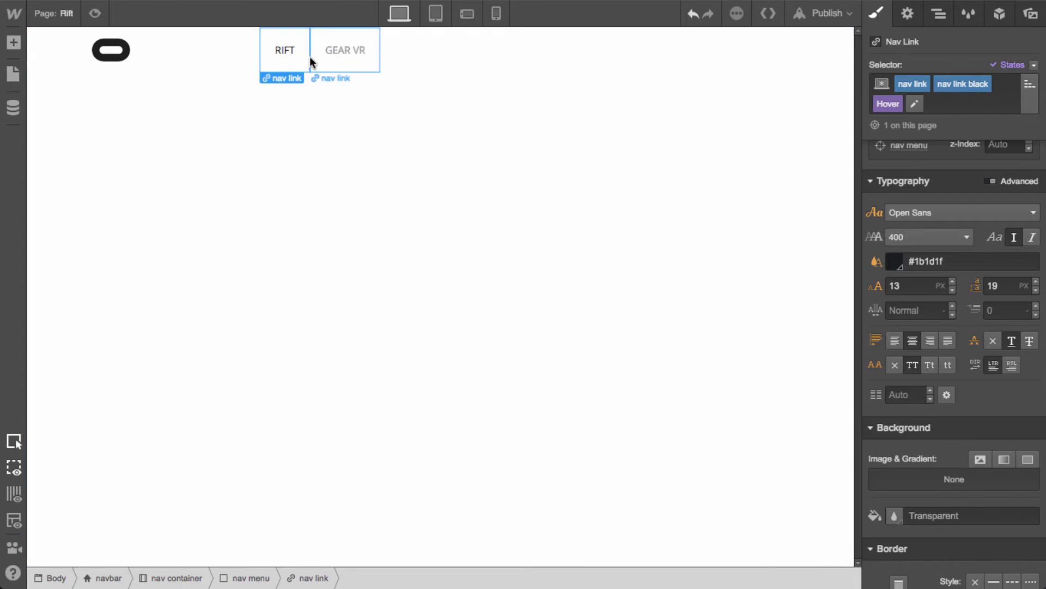
left_click(361, 58)
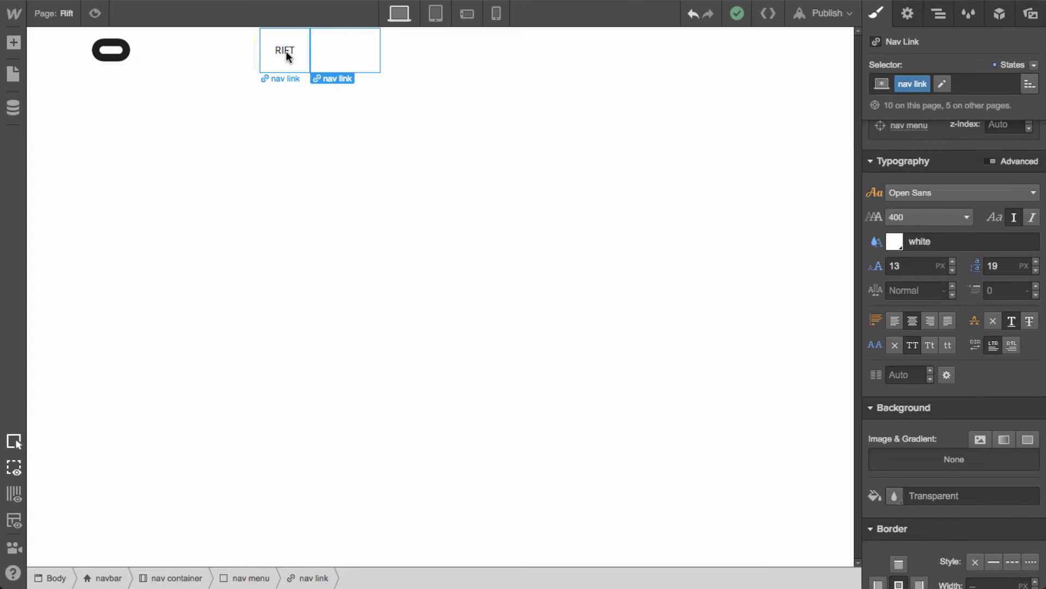
left_click(286, 51)
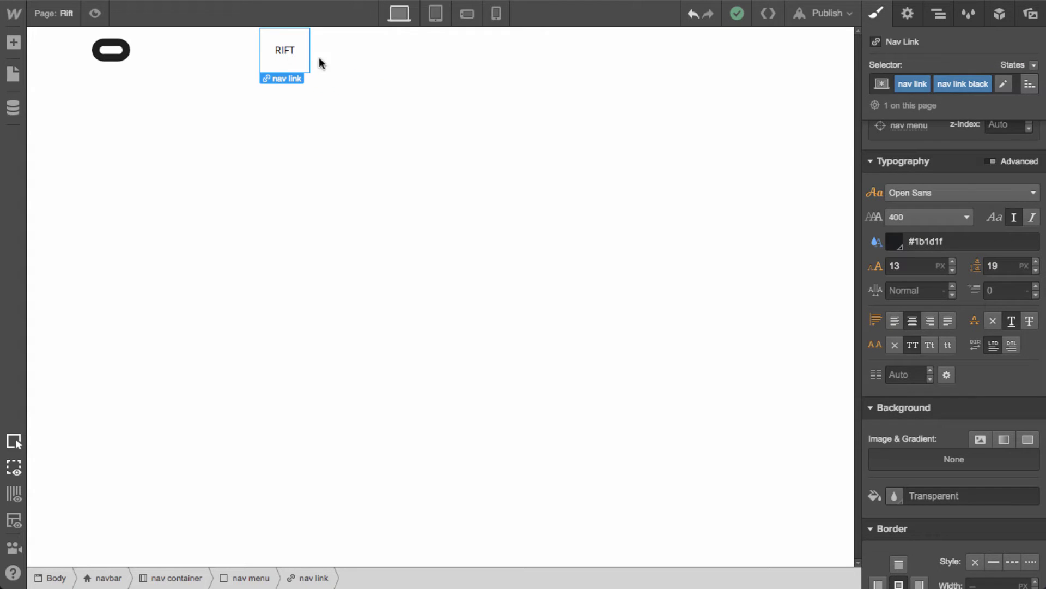
left_click(1028, 68)
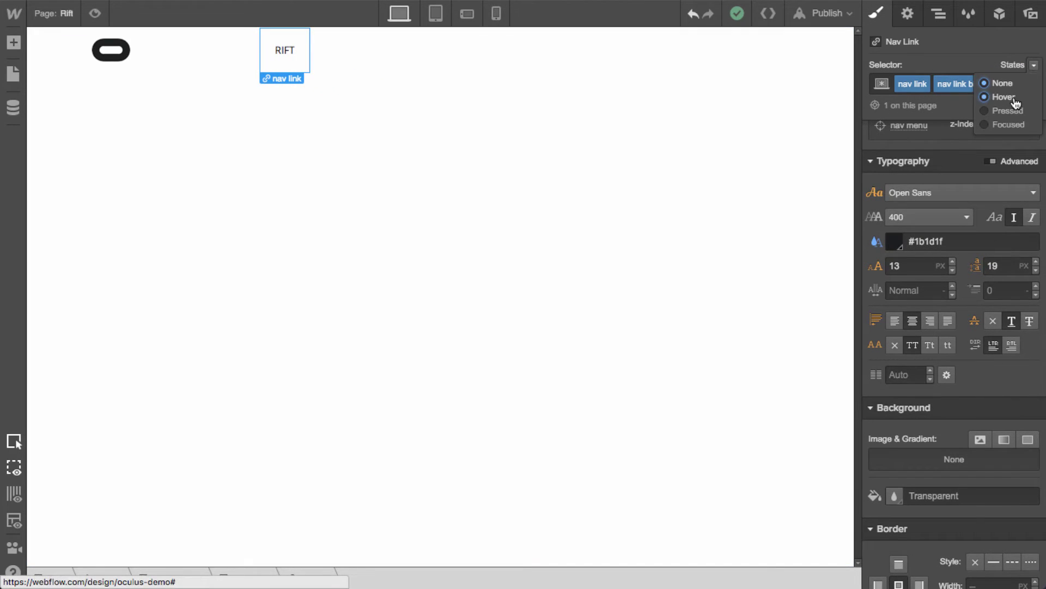
left_click(1003, 97)
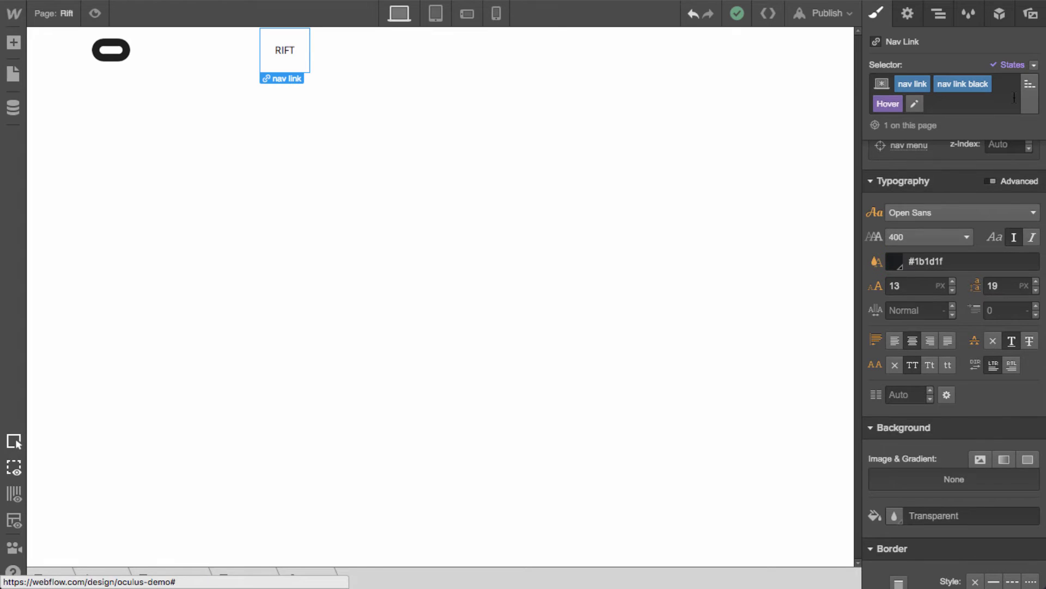
left_click(901, 265)
left_click(928, 483)
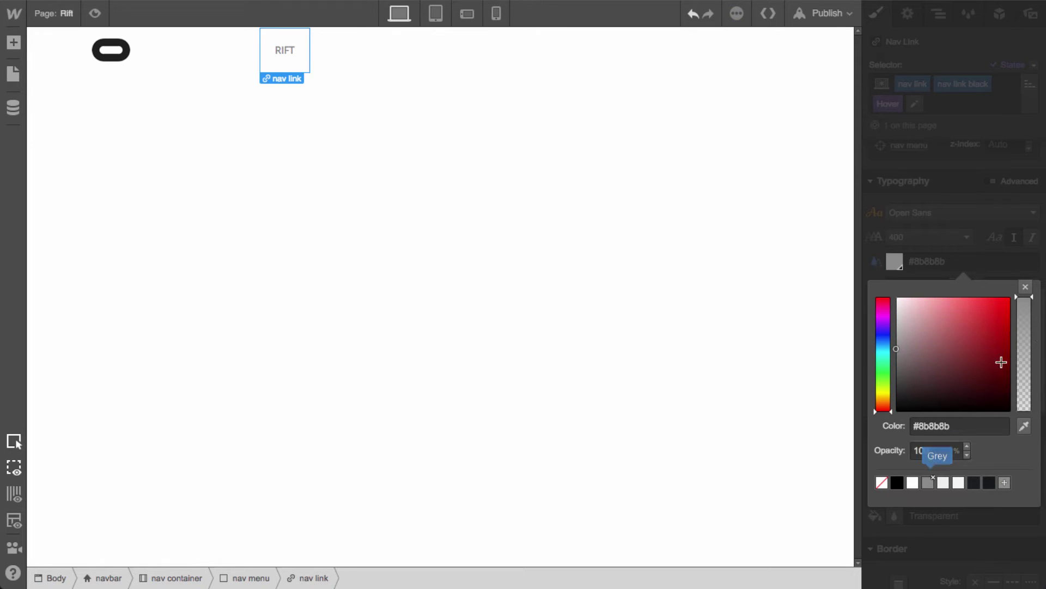
left_click(1024, 288)
Apply the existing combo class nav link black to the GEAR VR nav link
left_click(354, 57)
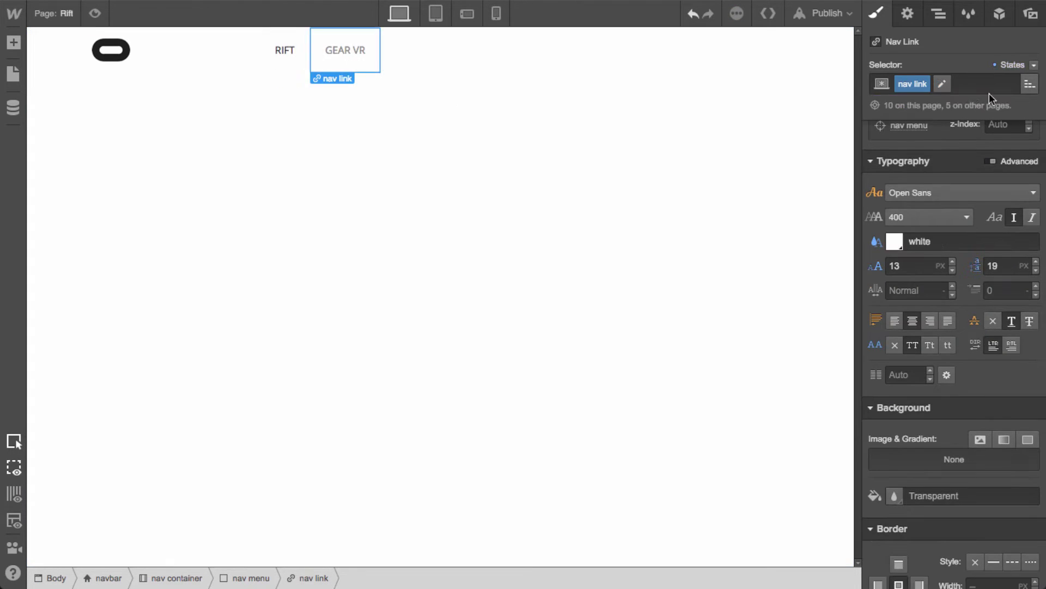
left_click(972, 87)
type("nav")
key("Down")
key("Return")
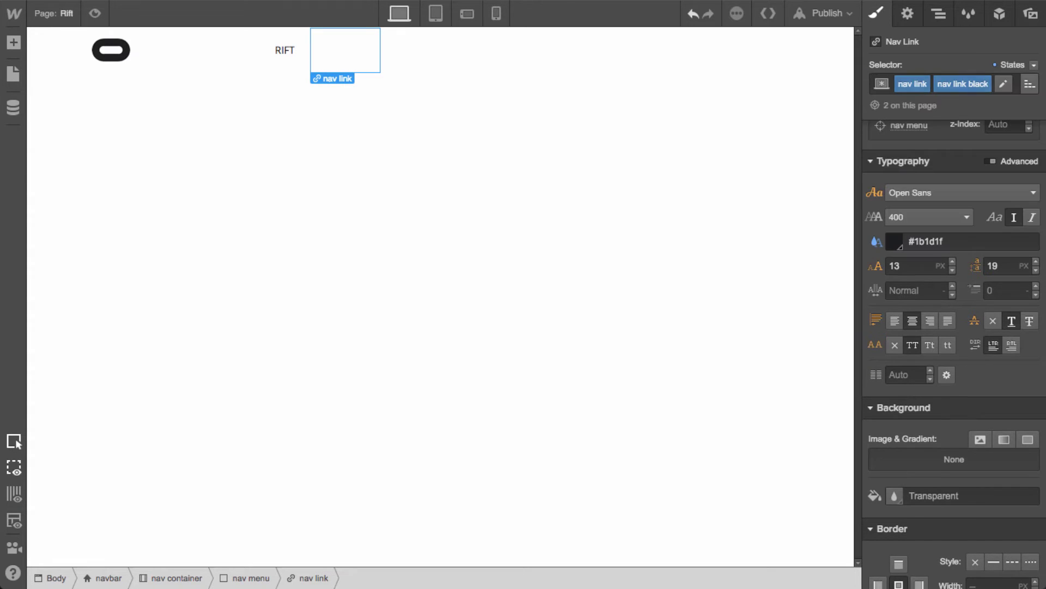
Apply the existing combo class nav link black to the EXPERIENCES nav link
left_click(427, 50)
left_click(973, 88)
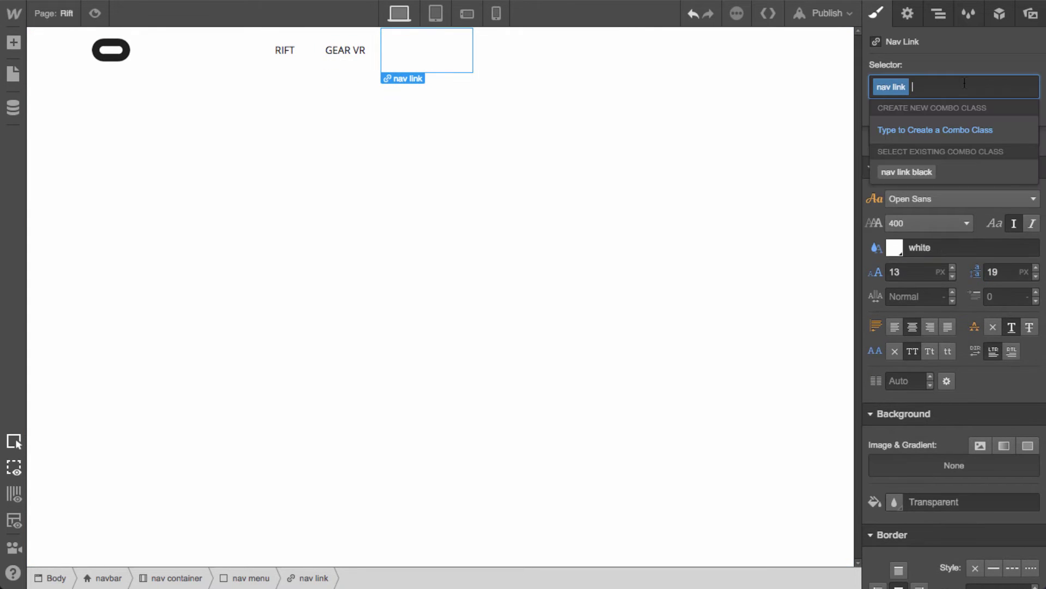
type("nav")
key("Return")
Apply the existing combo class nav link black to the DEVELOPERS nav link
left_click(523, 51)
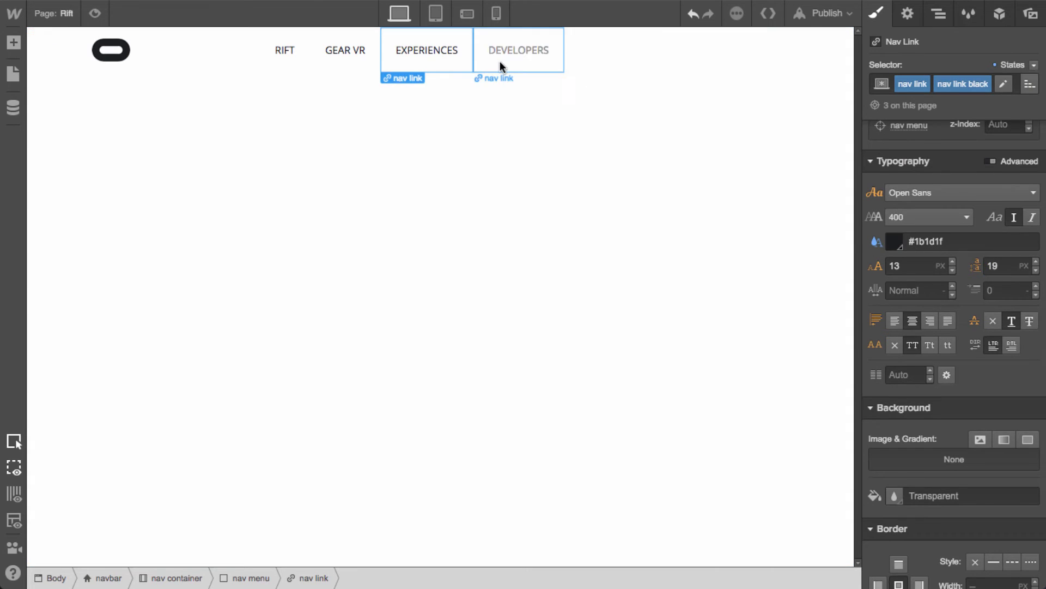
left_click(948, 86)
type("nav")
key("Down")
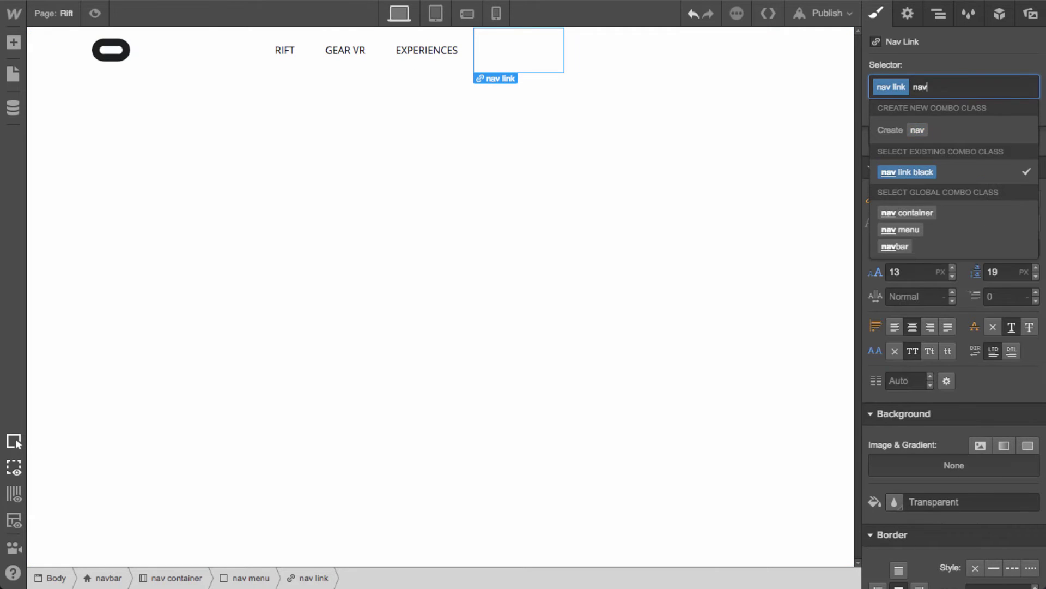
key("Return")
Apply the existing combo class nav link black to the BLOG nav link
left_click(593, 54)
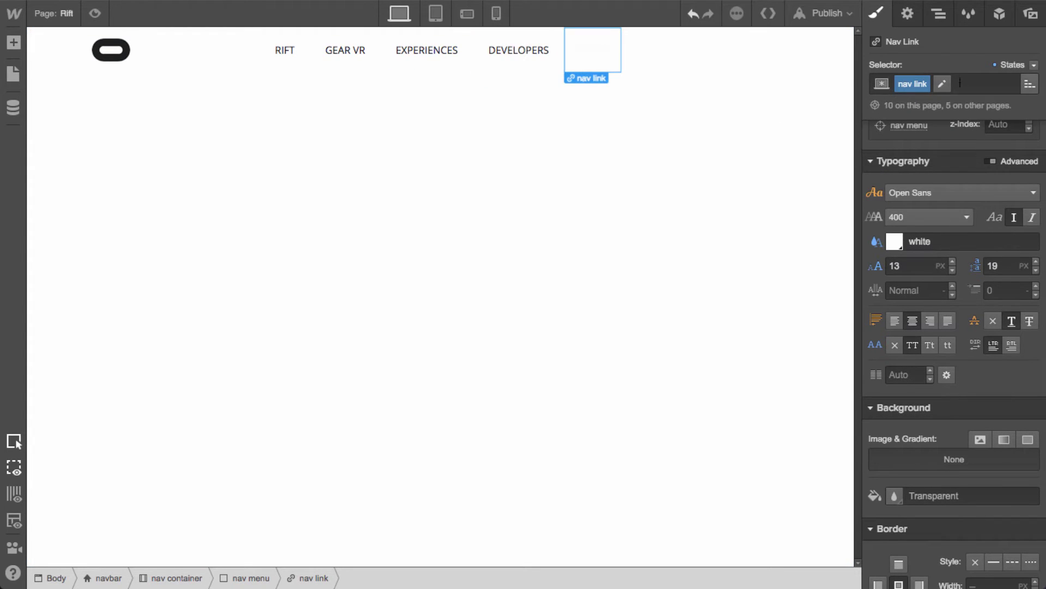
left_click(944, 84)
type("nav")
key("Down")
key("Return")
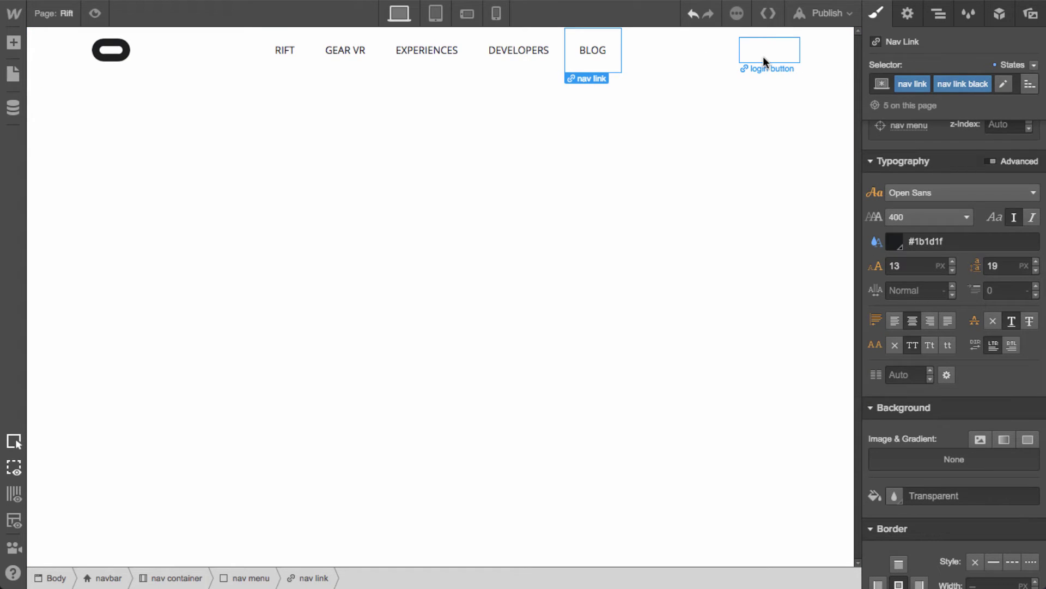
Add a combo class named button black to the login button in the navbar
left_click(768, 55)
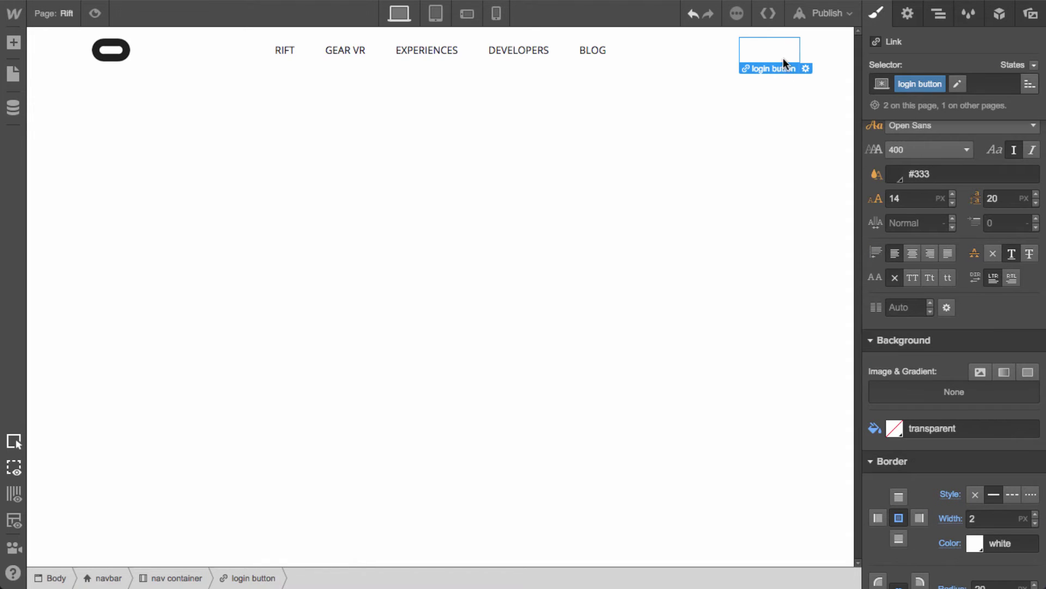
left_click(951, 83)
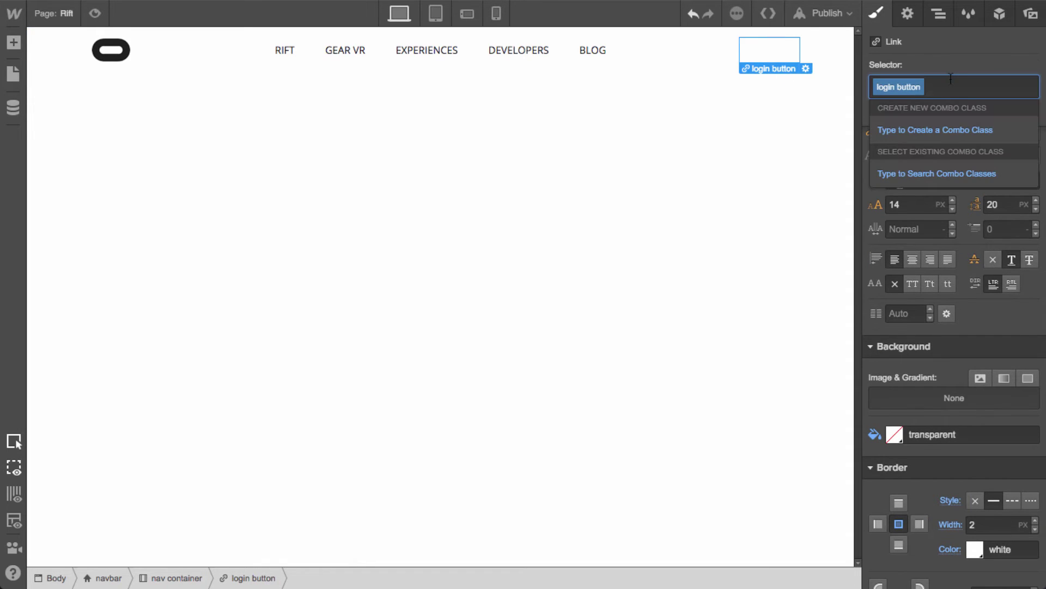
type("button")
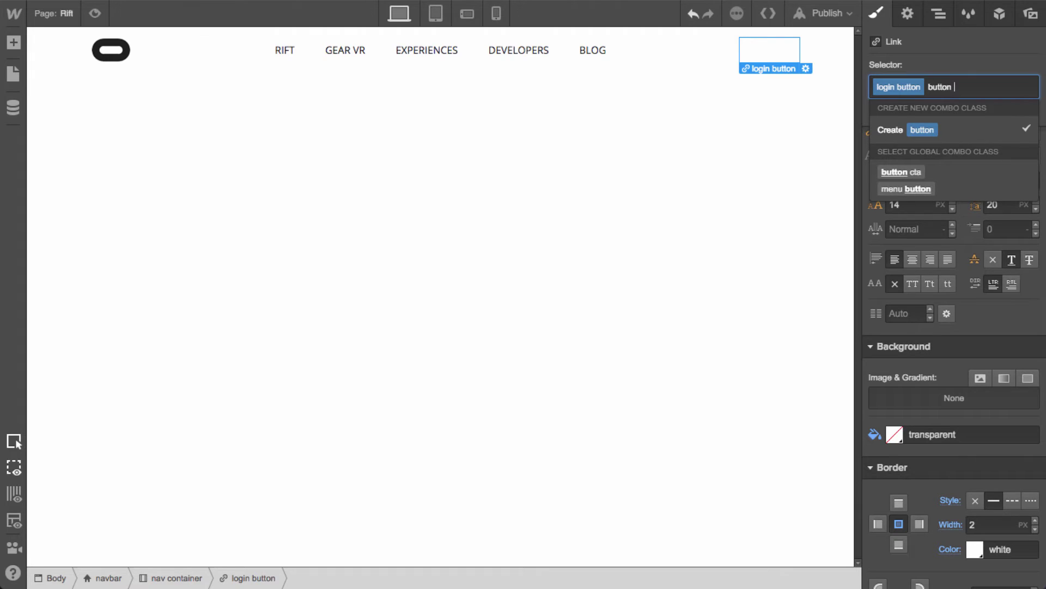
type(" black")
key("Return")
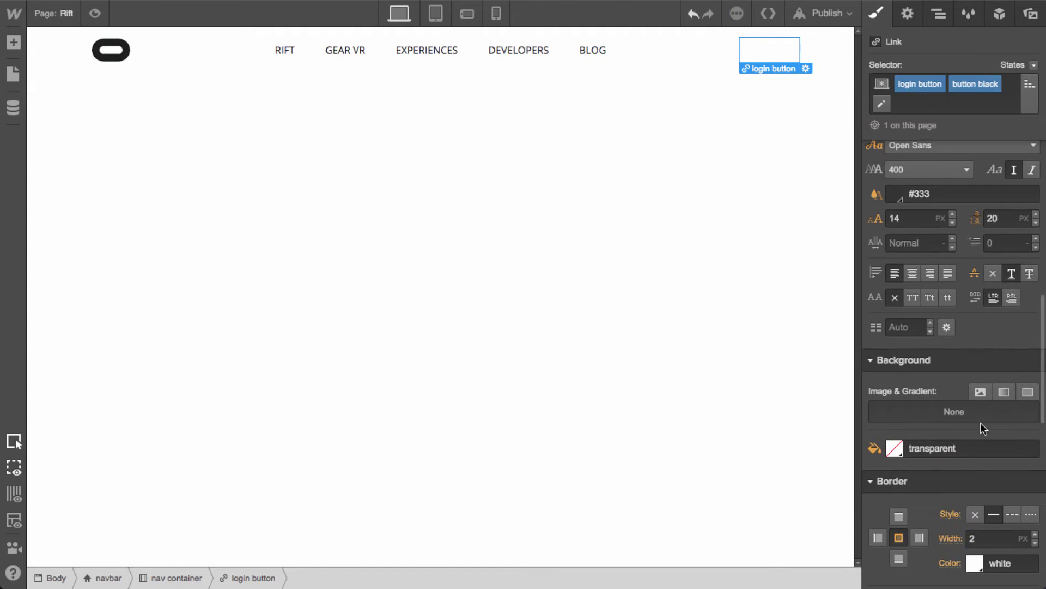
Set the login button's text color to the saved Black color #1b1d1f
scroll(926, 273, "up", 1)
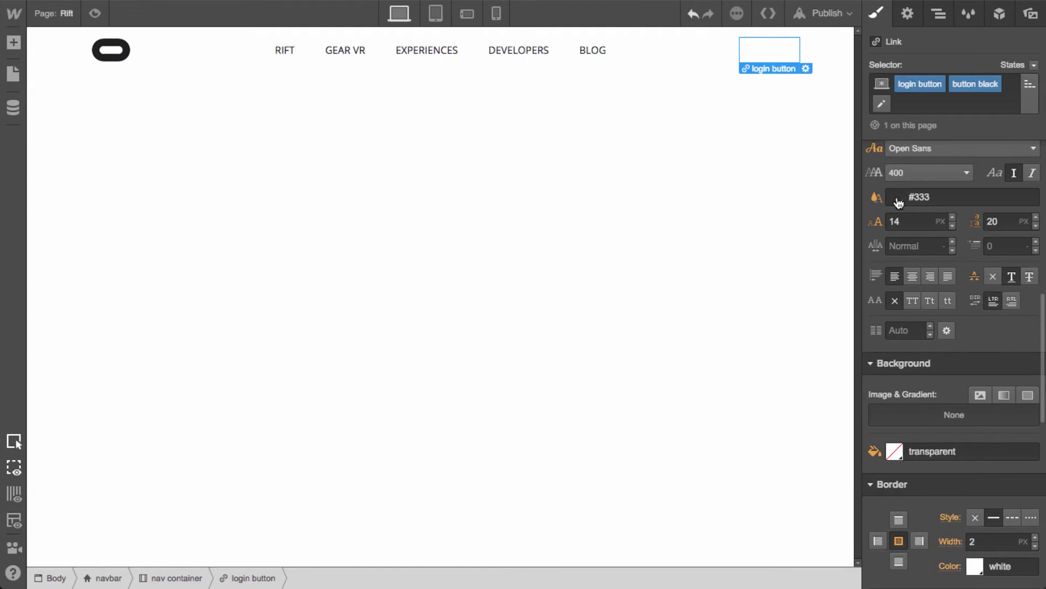
left_click(893, 197)
left_click(924, 297)
left_click_drag(890, 294, 879, 324)
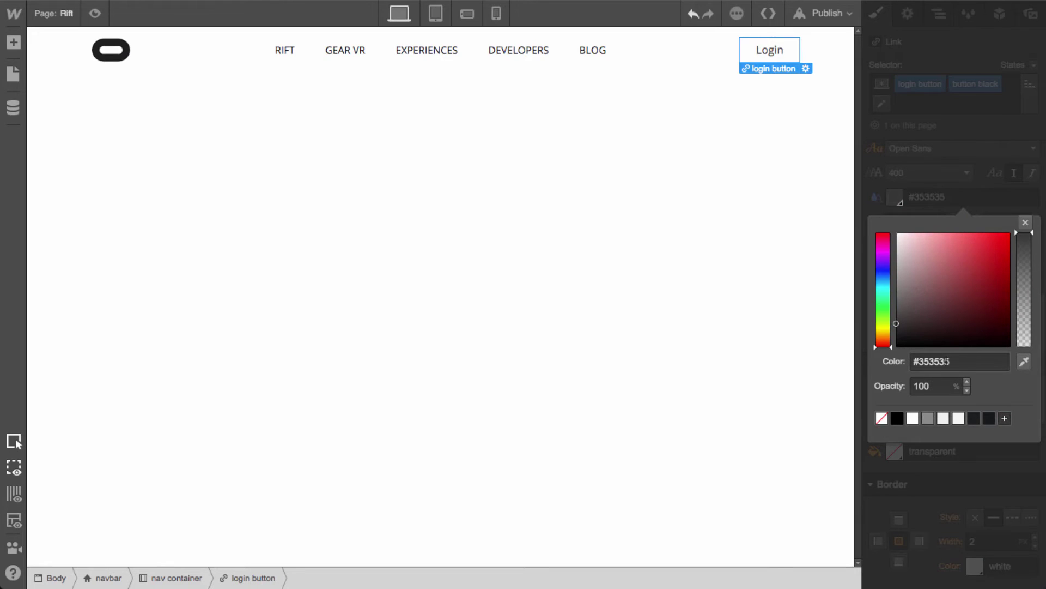
left_click(974, 421)
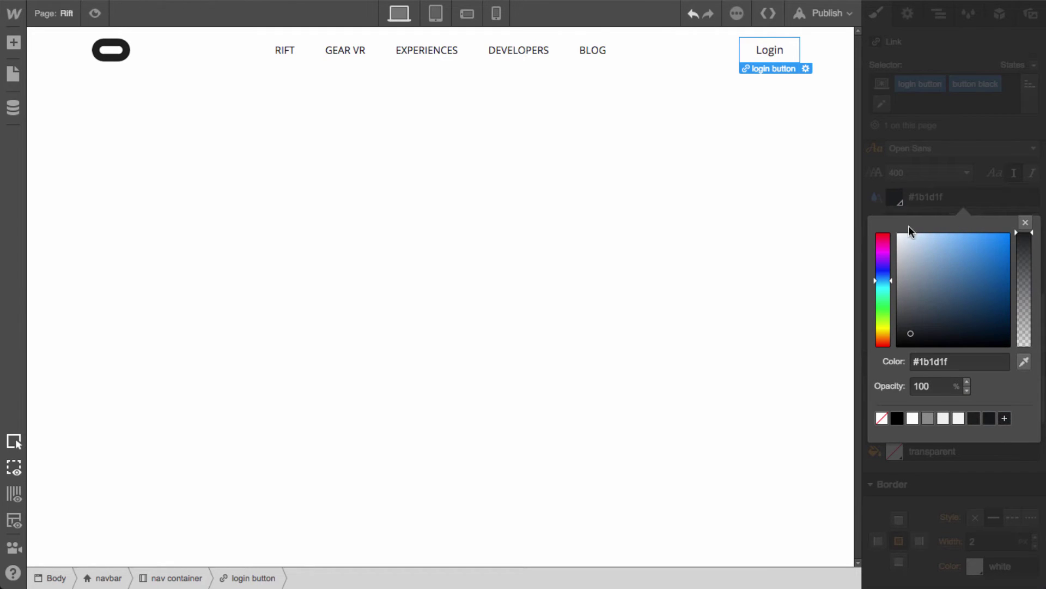
left_click(1024, 224)
Set the login button's border color to the saved Black color #1b1d1f
scroll(960, 390, "down", 4)
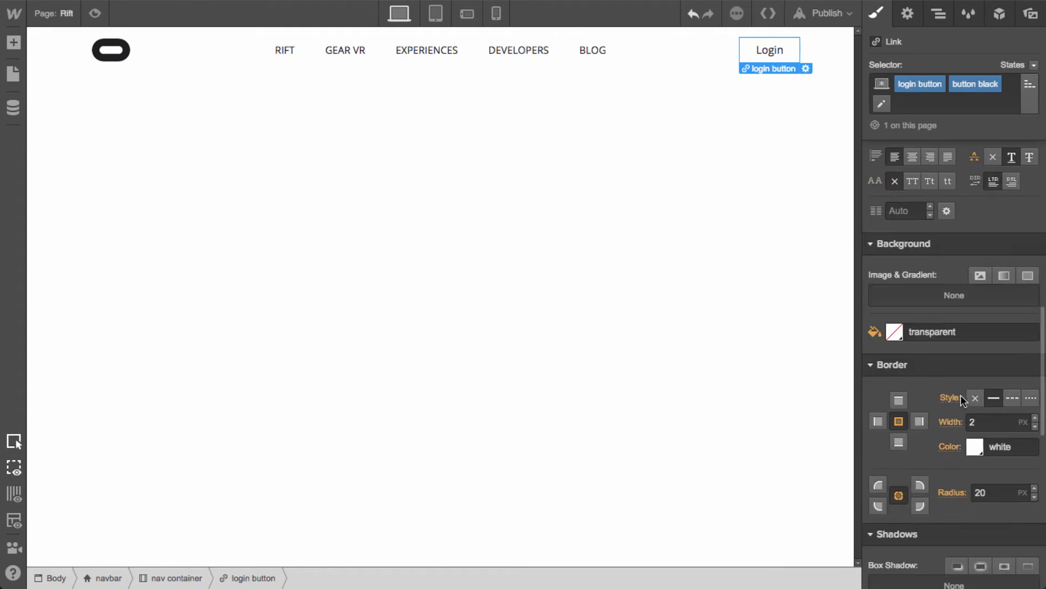
left_click(976, 448)
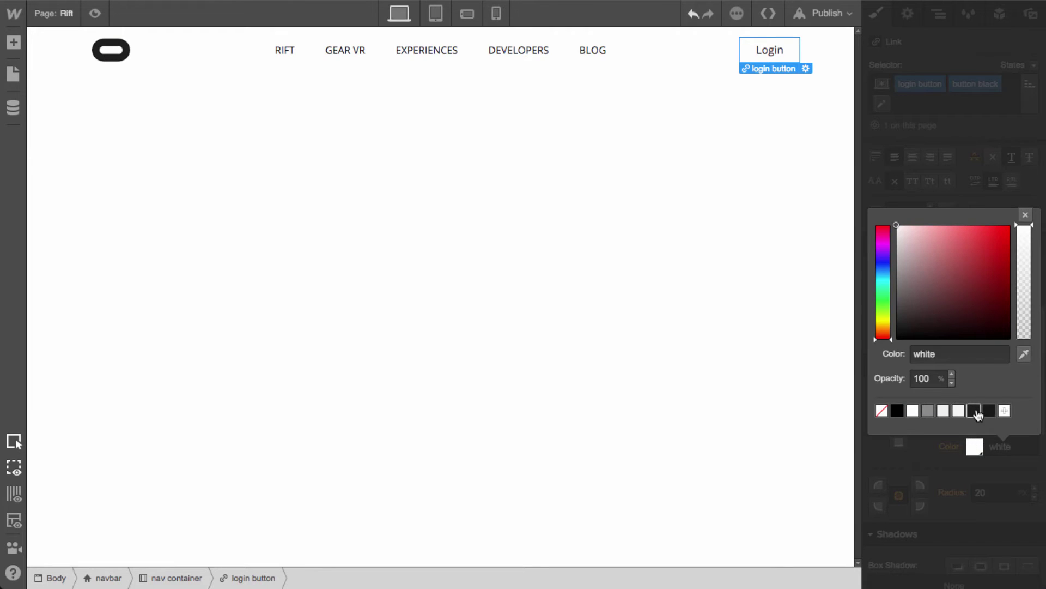
left_click(974, 411)
left_click(1022, 215)
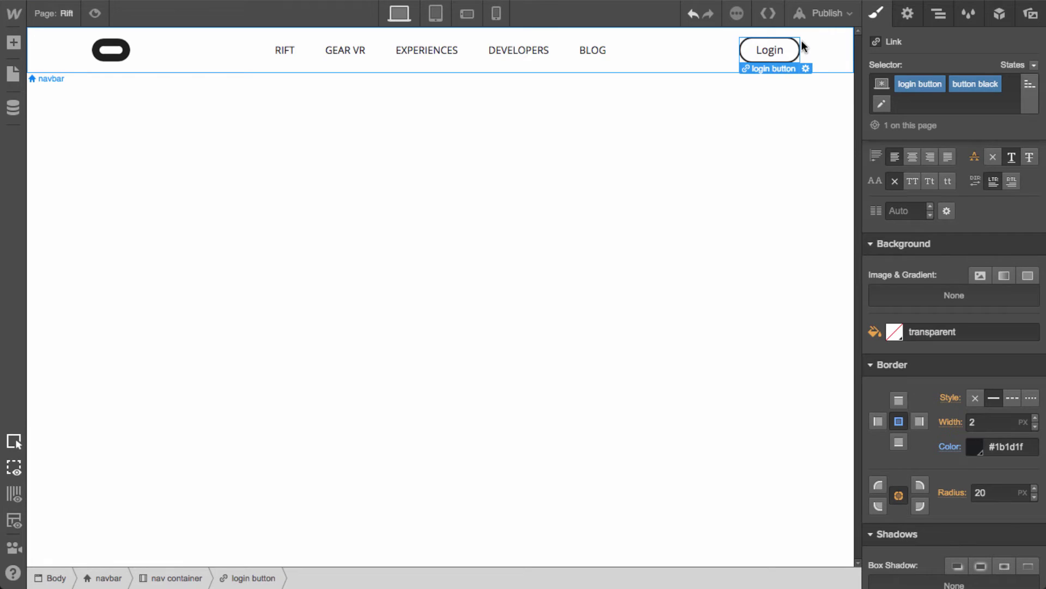
Add a Section to the page body below the navbar and show the page's element hierarchy in the Navigator
left_click(690, 170)
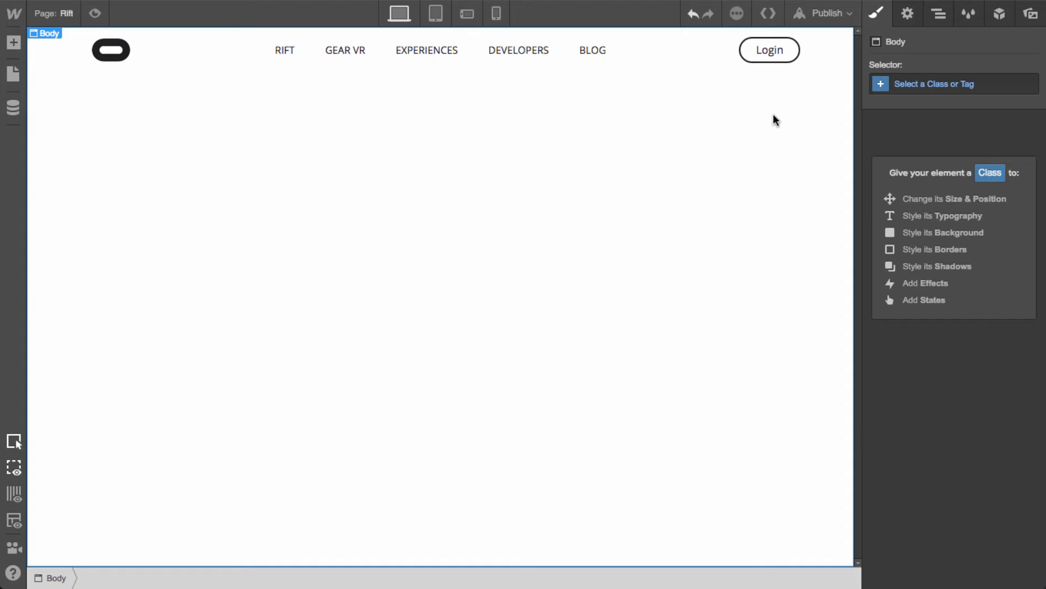
key("a")
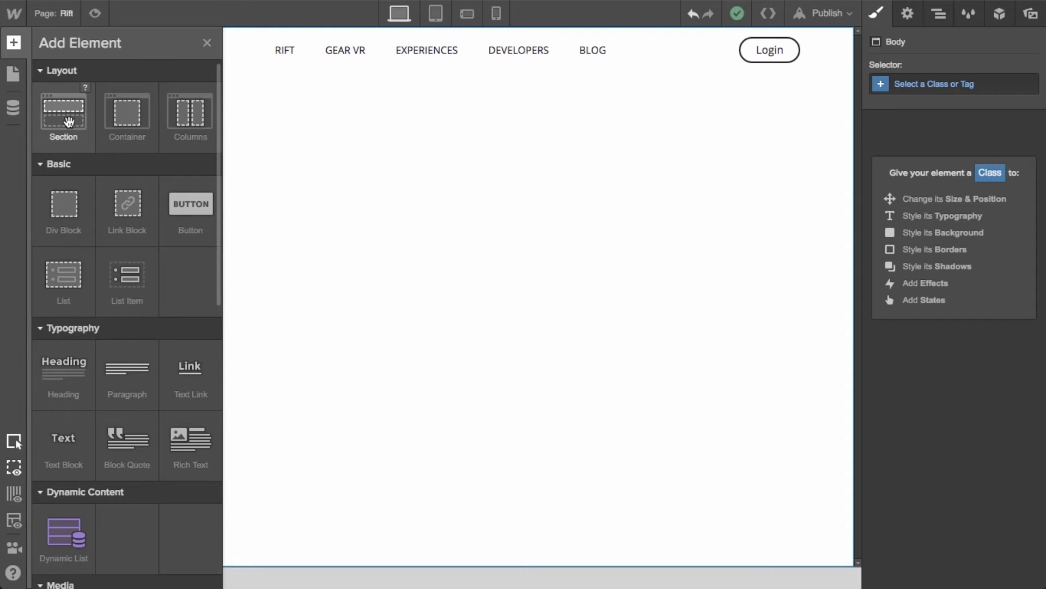
left_click(68, 121)
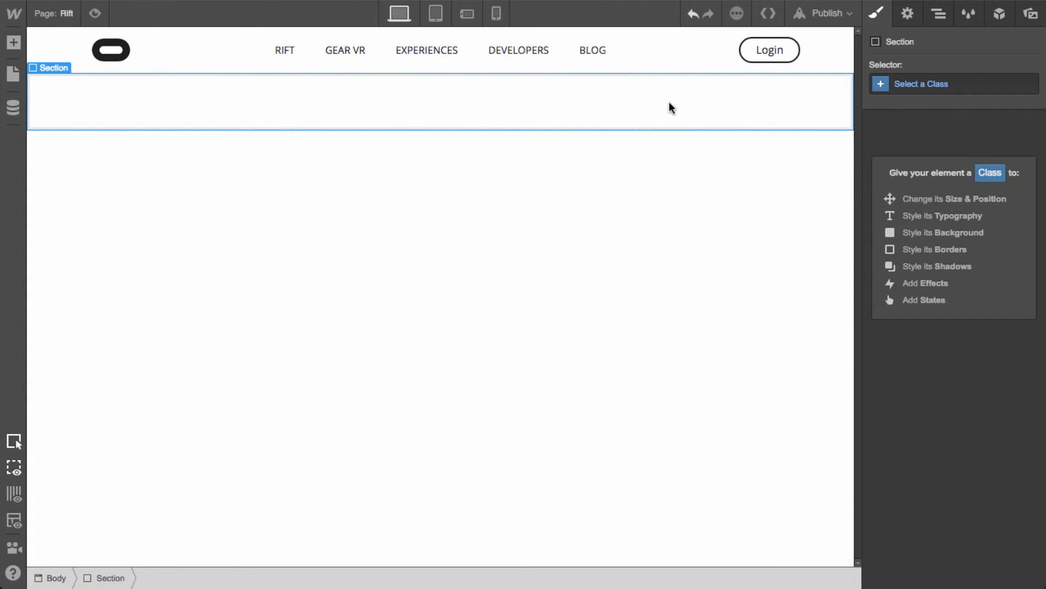
left_click(943, 15)
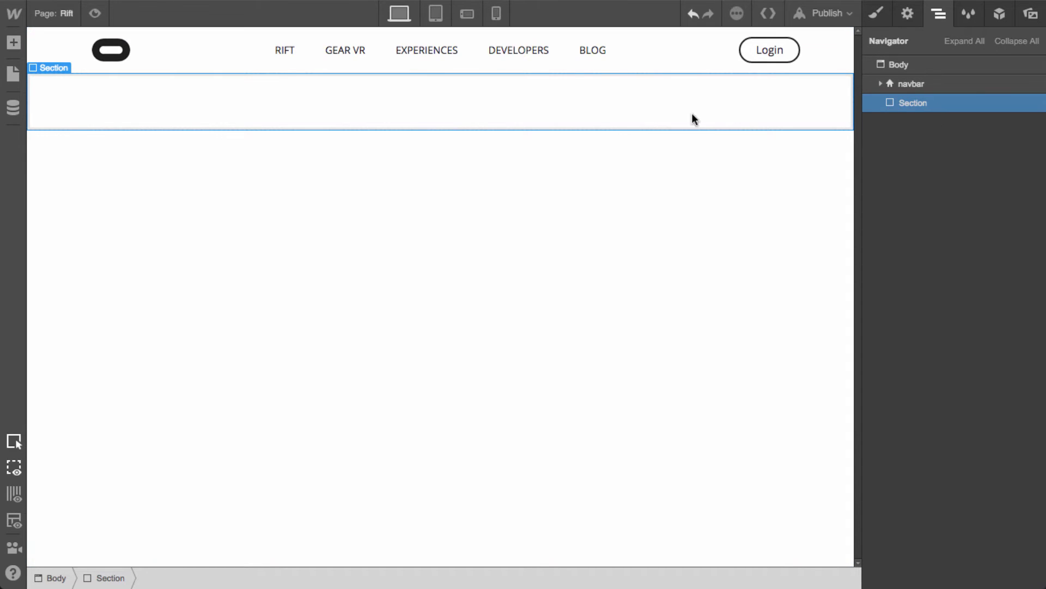
Add a Div Block inside the new section below the navbar
left_click(876, 13)
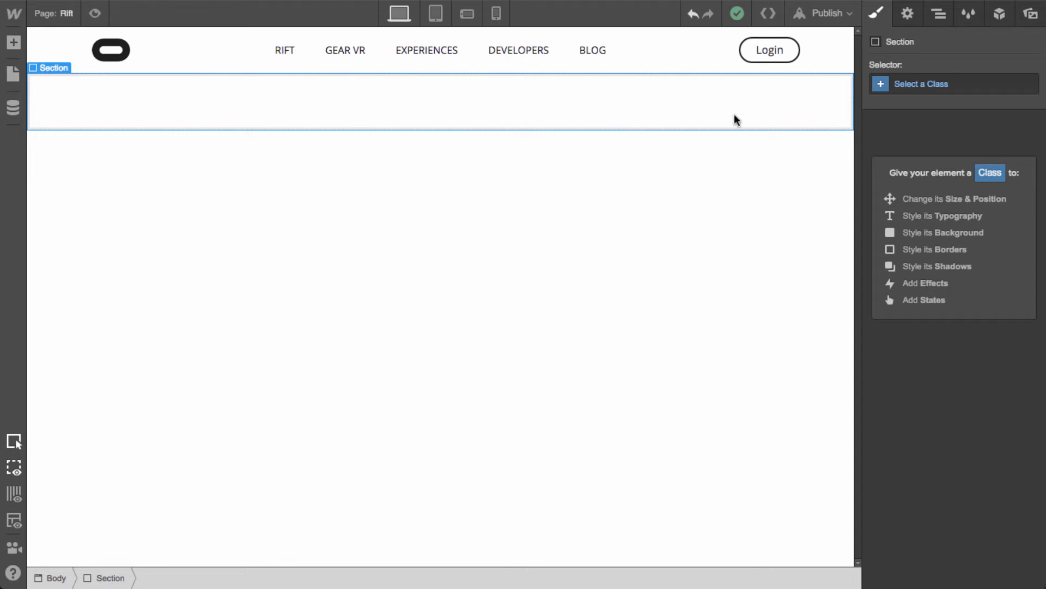
key("a")
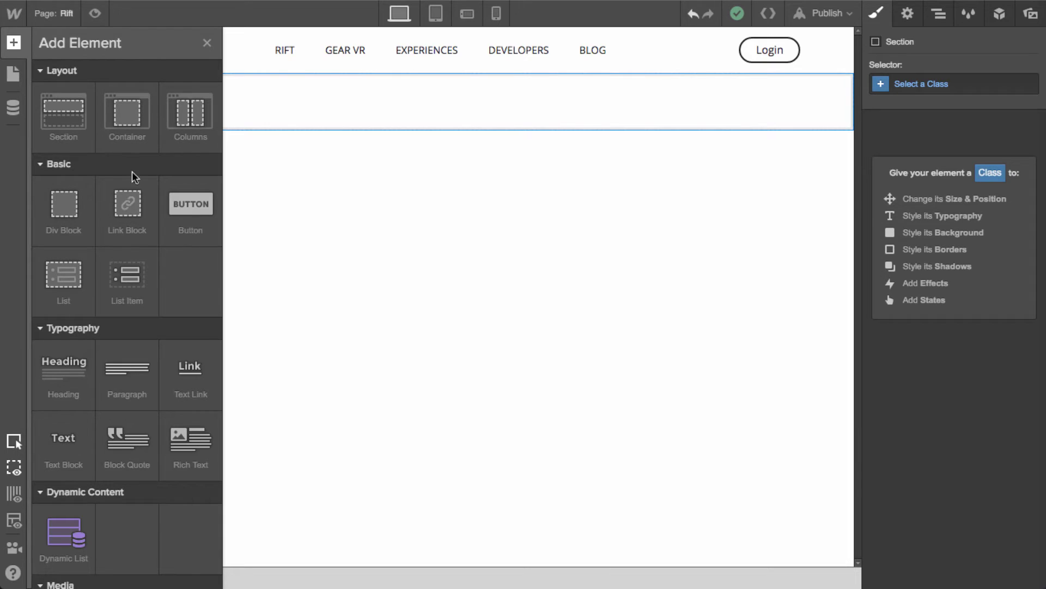
left_click_drag(64, 213, 469, 117)
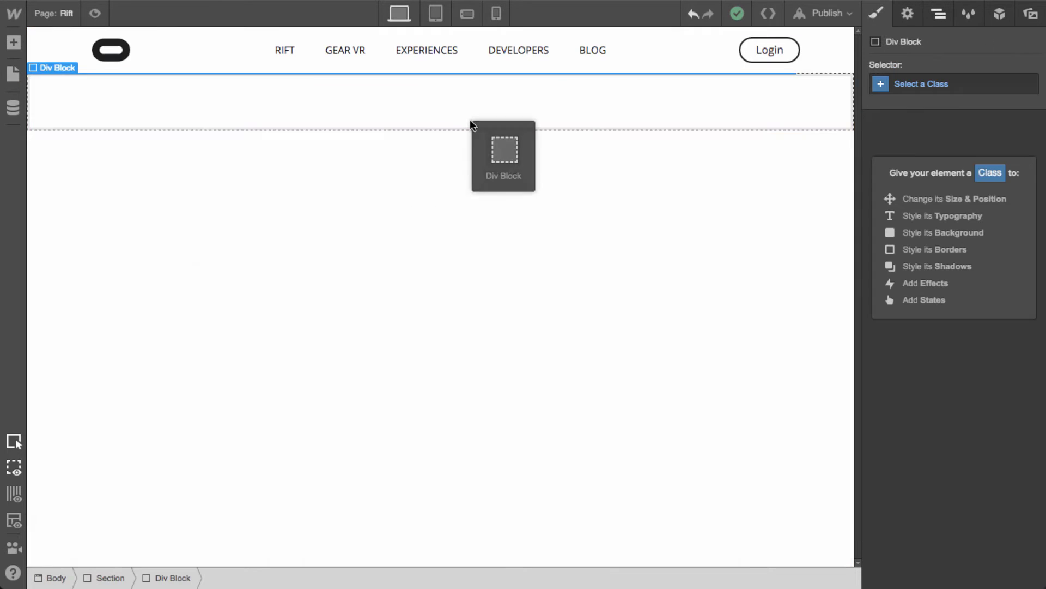
Give the div block in the section a new class named rift subnav
left_click(916, 83)
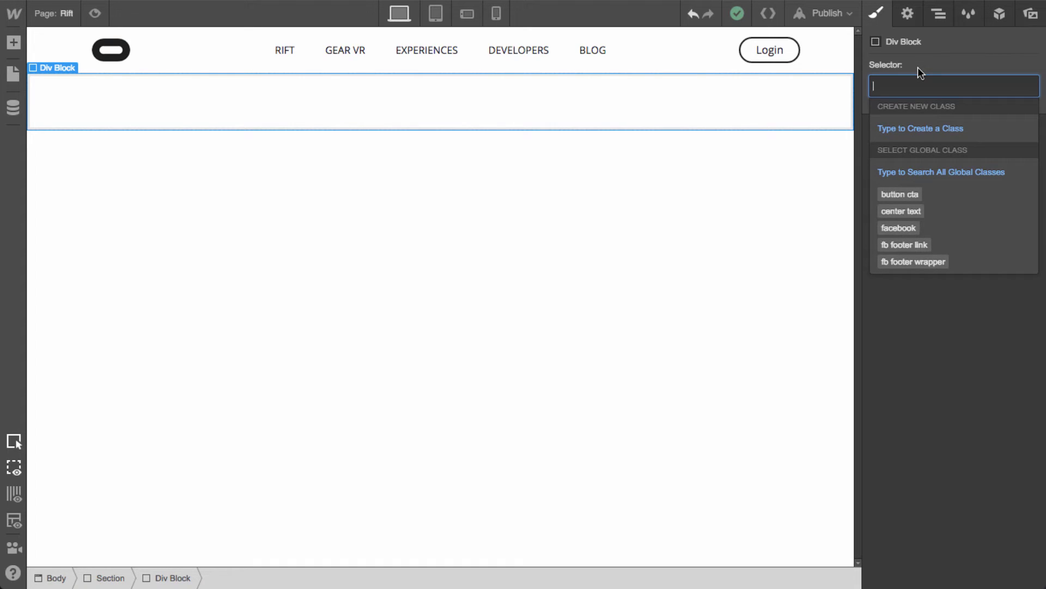
type("r")
key("BackSpace")
type("row")
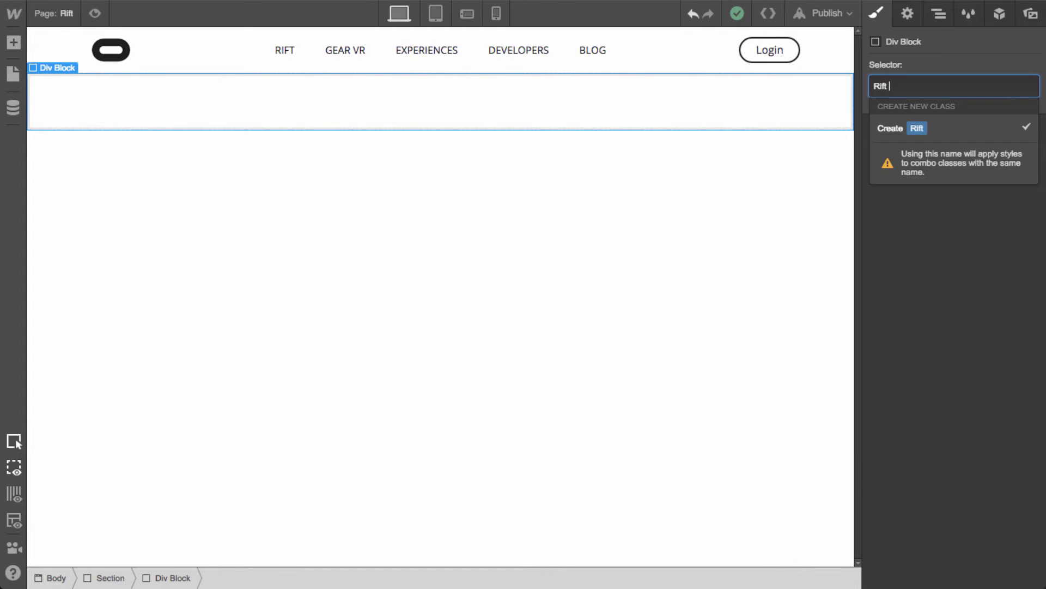
key("BackSpace")
key("BackSpace")
key("BackSpace")
type("rif")
key("BackSpace")
key("BackSpace")
type("ift subnav")
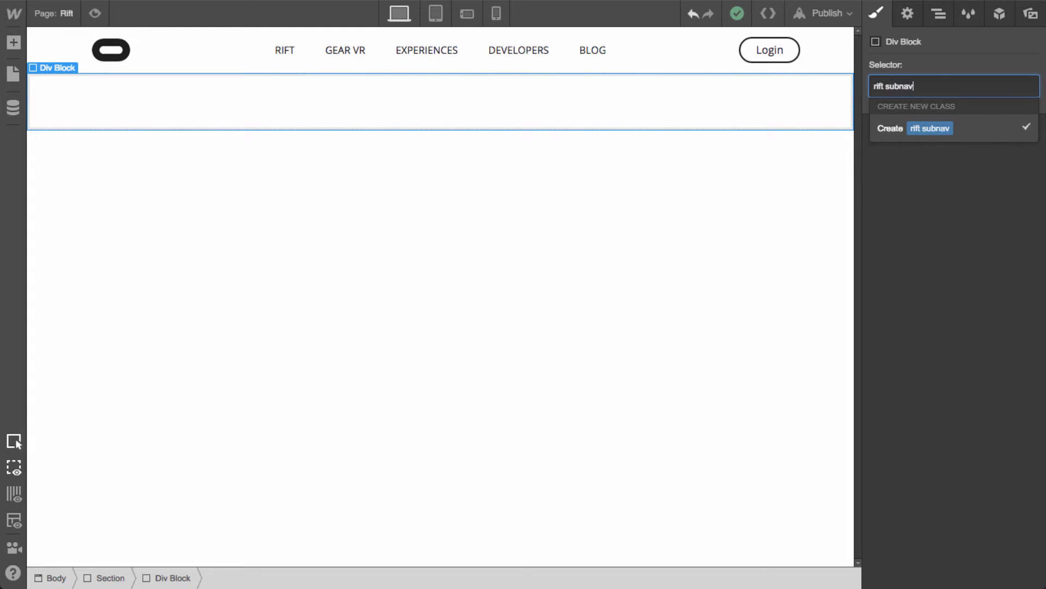
key("Return")
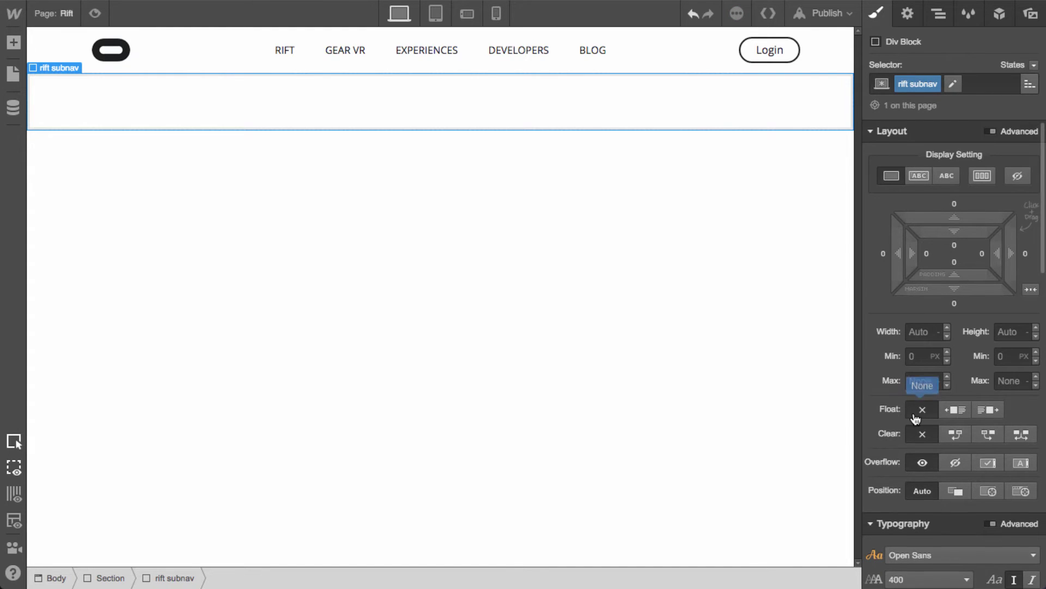
Limit the rift subnav block to a maximum width of 550 px and center it horizontally
scroll(917, 417, "down", 1)
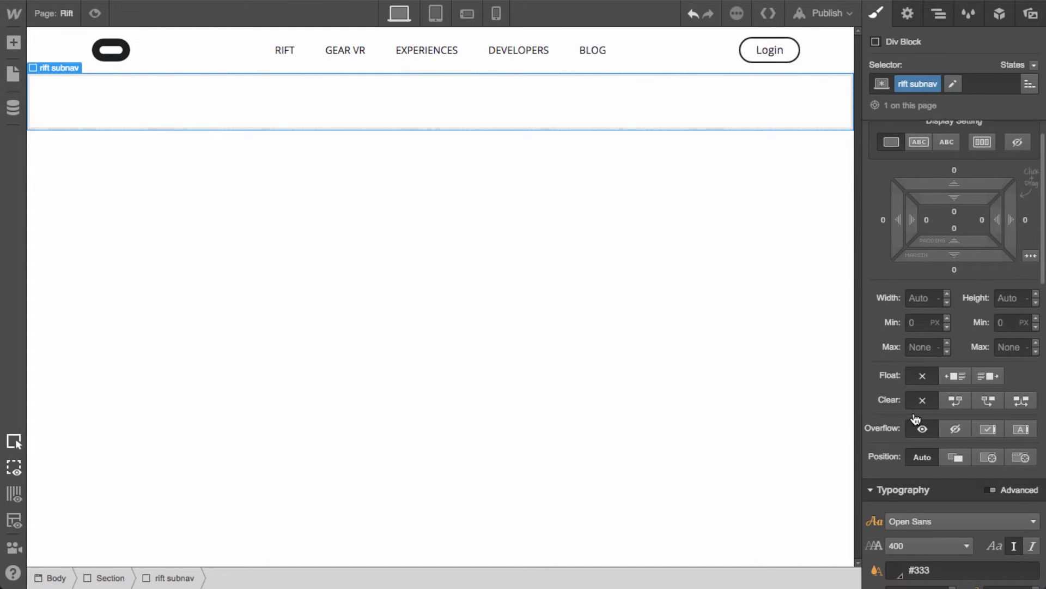
scroll(916, 418, "down", 1)
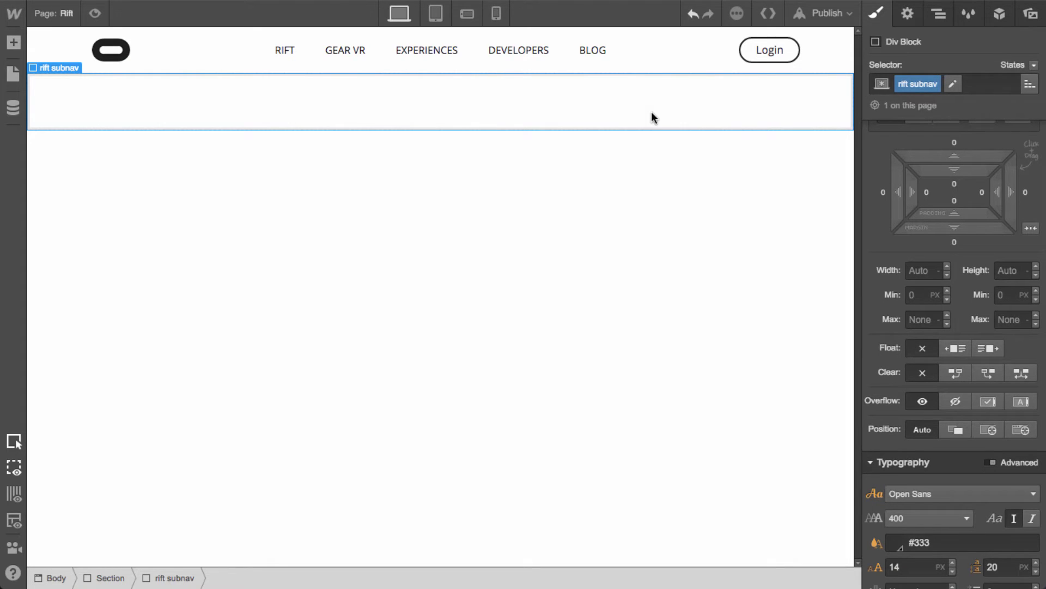
left_click(916, 321)
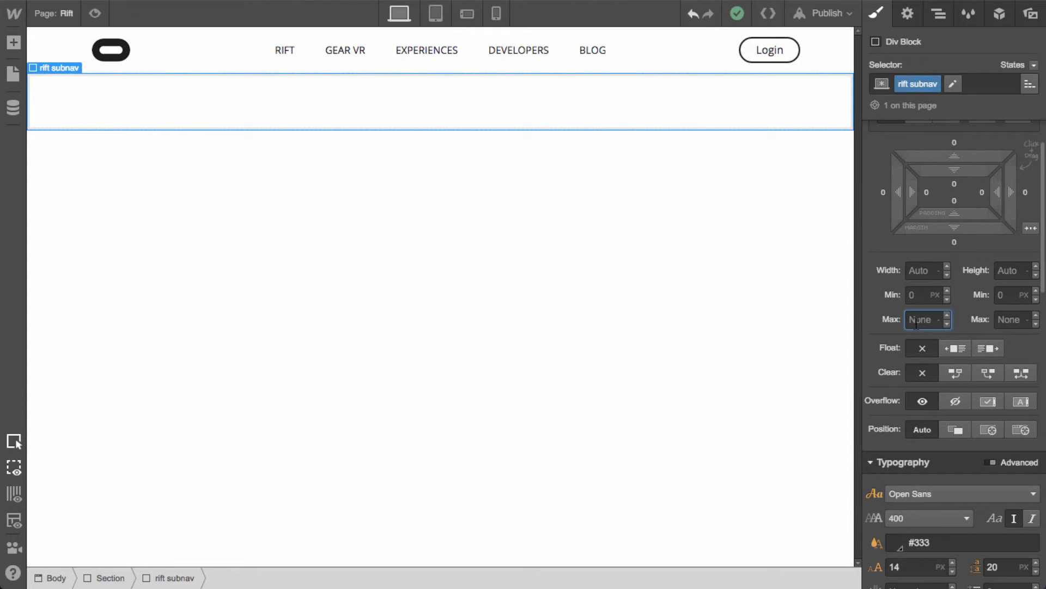
type("550")
key("Return")
left_click(1032, 229)
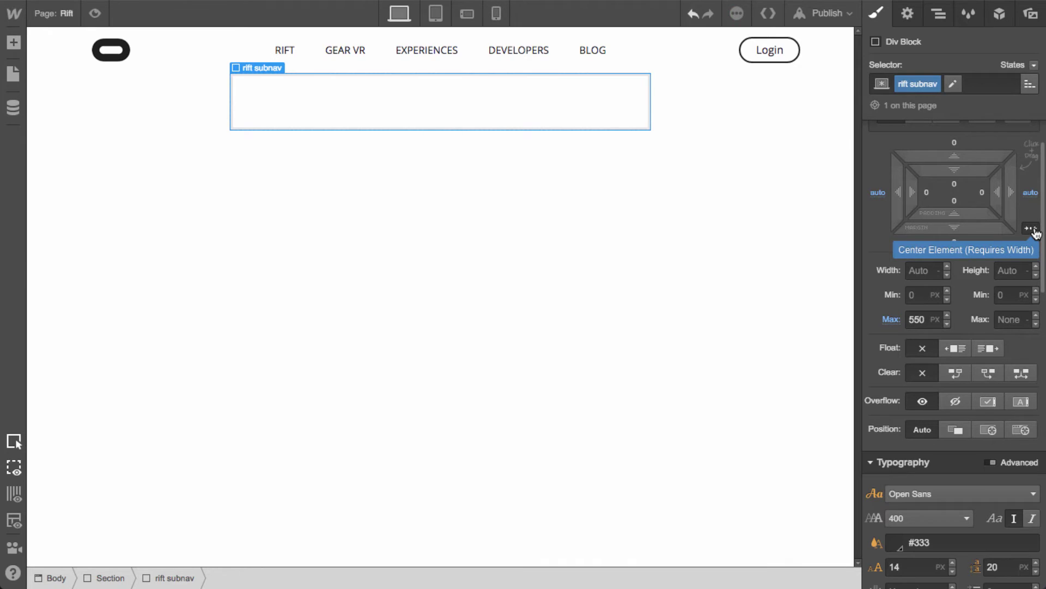
Give the rift subnav block a solid 1 px top border in light gray #e2e2e2
scroll(970, 378, "down", 5)
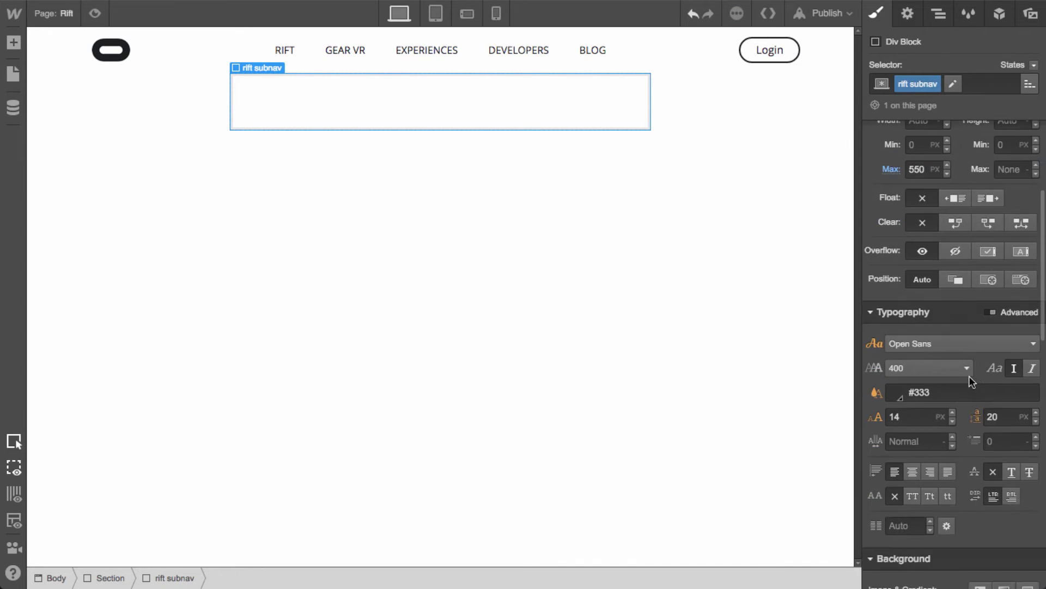
scroll(969, 375, "up", 2)
scroll(951, 426, "down", 5)
scroll(951, 426, "down", 2)
left_click(899, 473)
left_click(994, 470)
left_click(975, 521)
mouse_move(956, 373)
left_mouse_down()
mouse_move(820, 352)
mouse_move(811, 311)
left_mouse_up()
left_click(1025, 287)
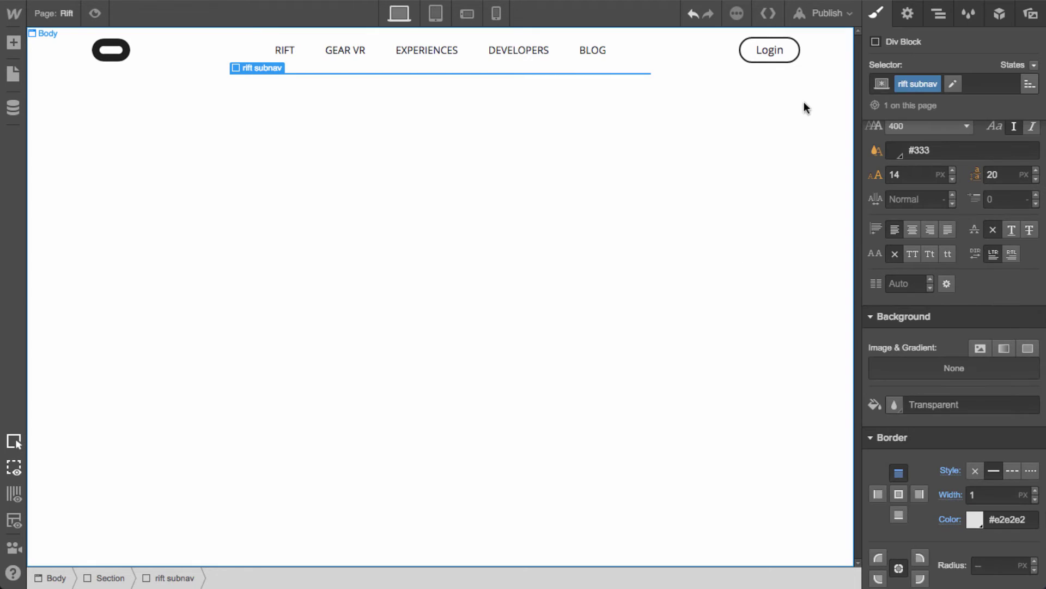
Add a Text Link inside the rift subnav block, leaving its URL empty
left_click(938, 16)
key("a")
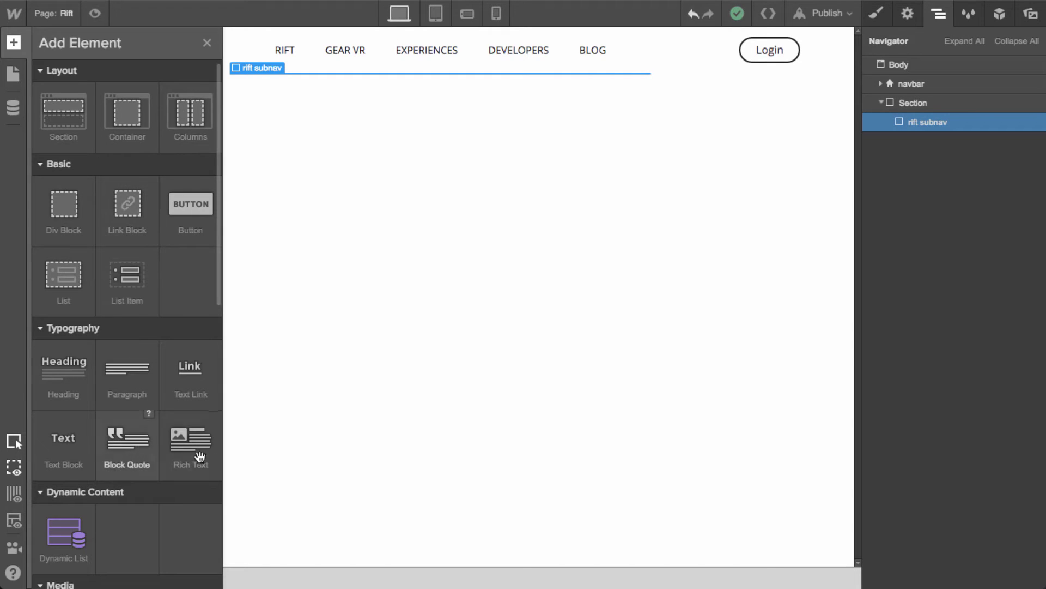
left_click(207, 402)
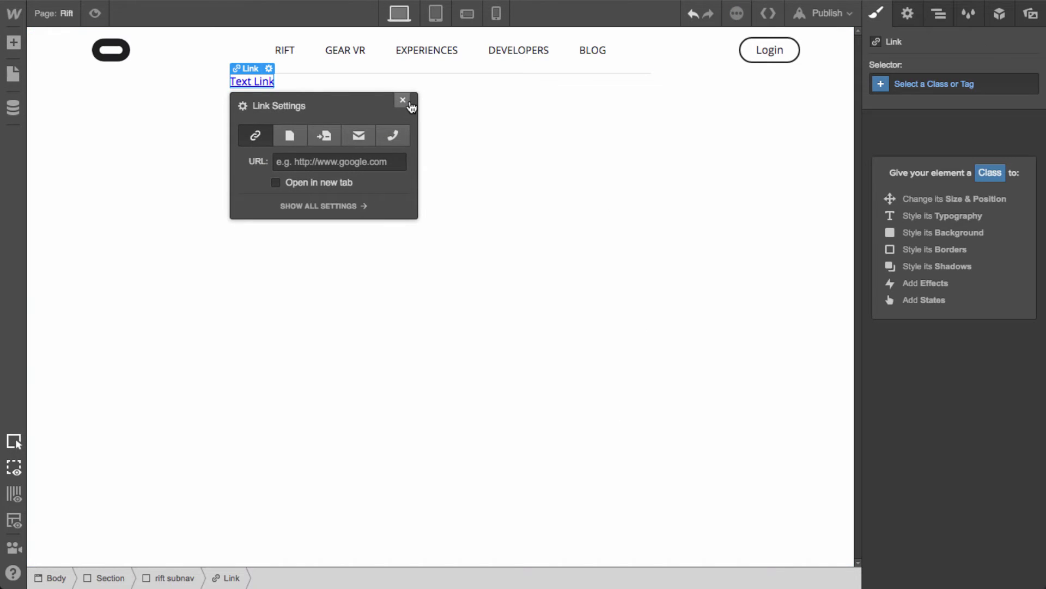
left_click(402, 105)
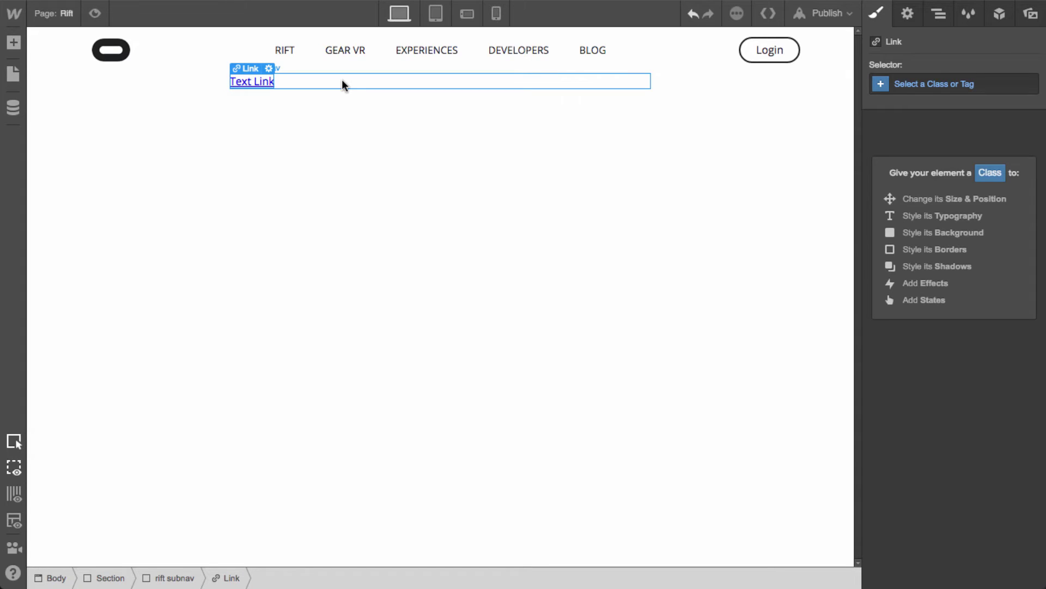
Set the rift subnav block to a horizontal flex layout with its children centered
left_click(341, 85)
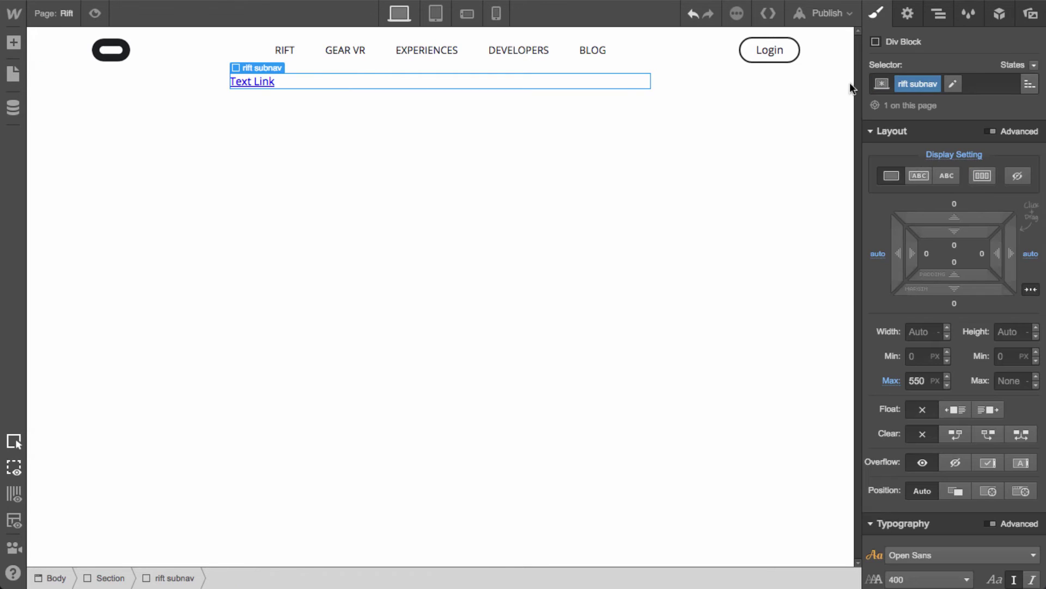
left_click(981, 179)
left_click(945, 225)
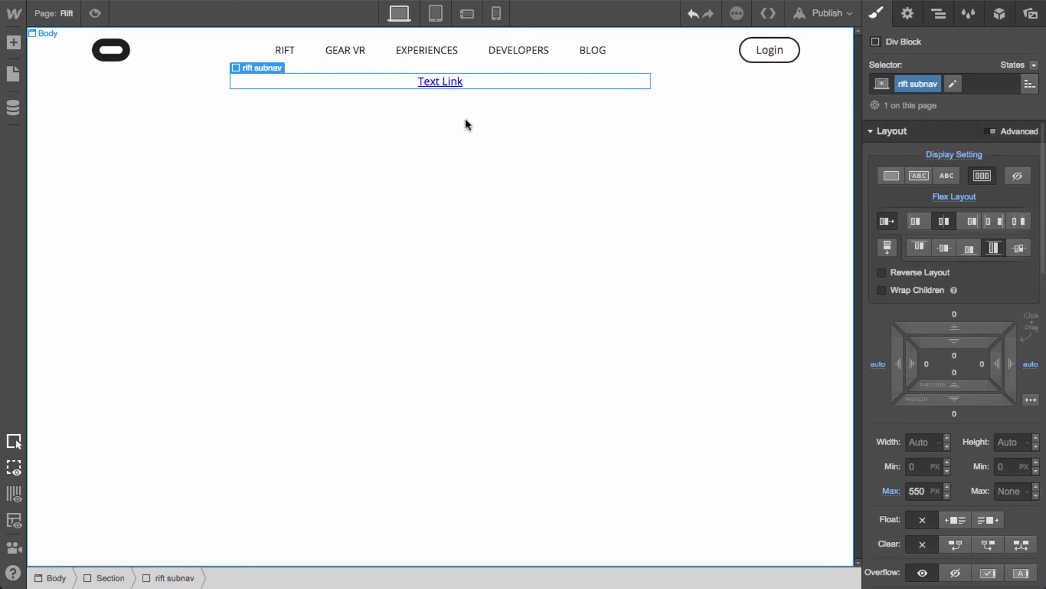
Give the text link in the subnav a new class named subnav link
left_click(447, 81)
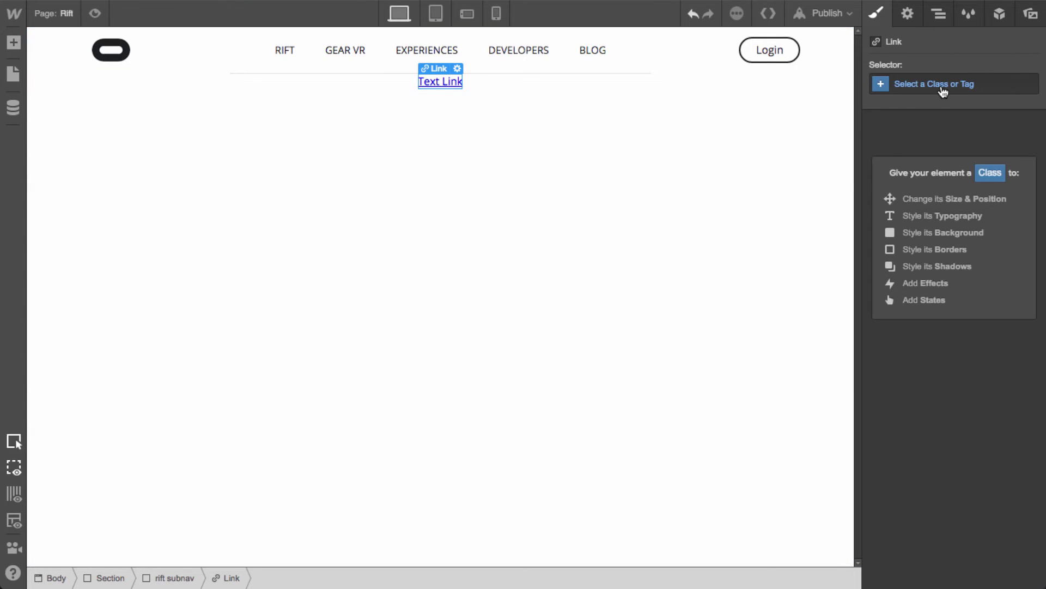
left_click(941, 86)
type("subnav")
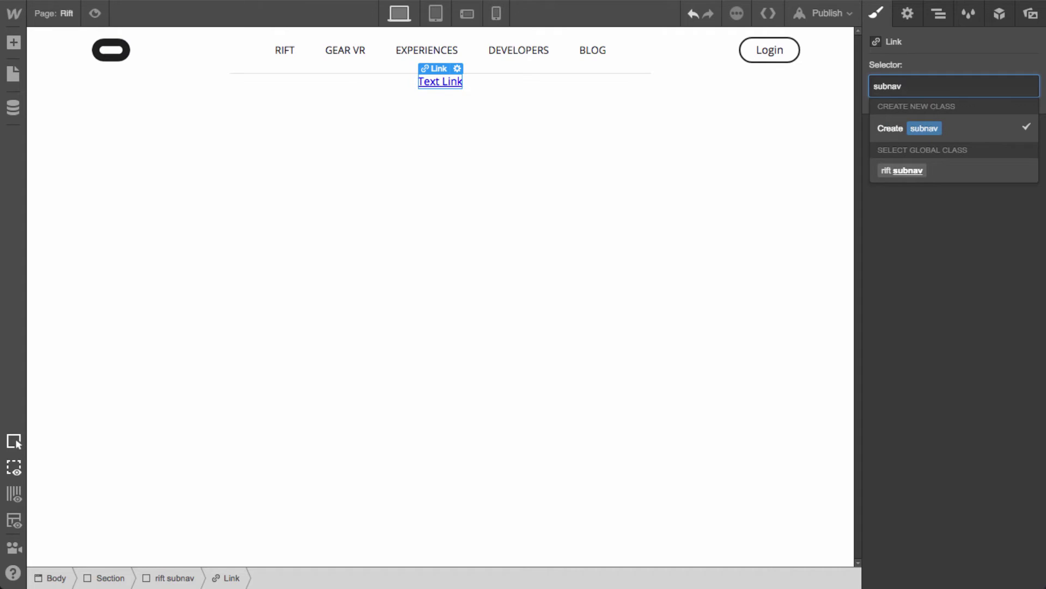
type("link")
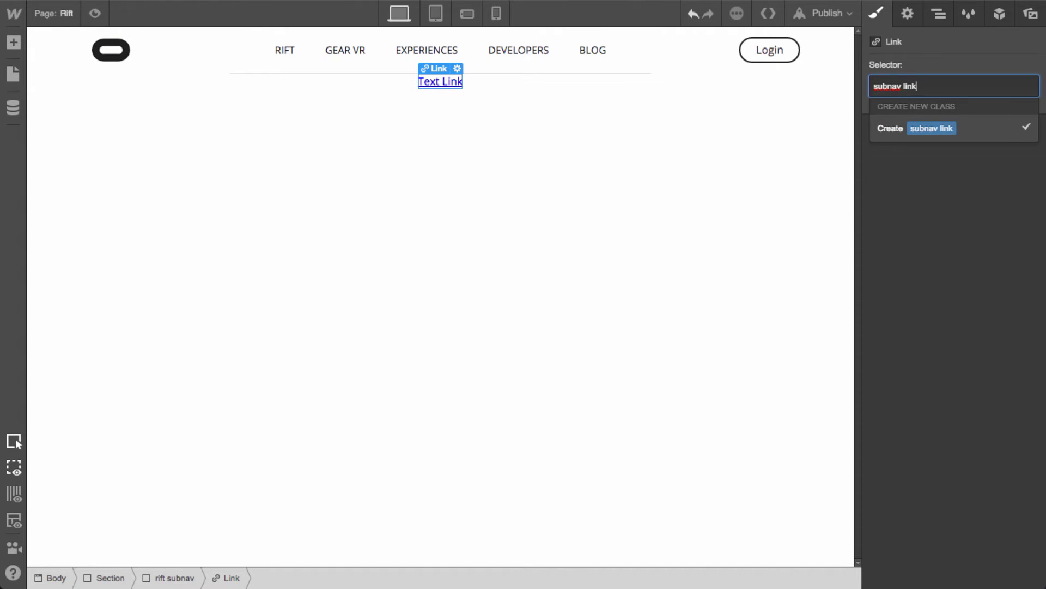
key("Return")
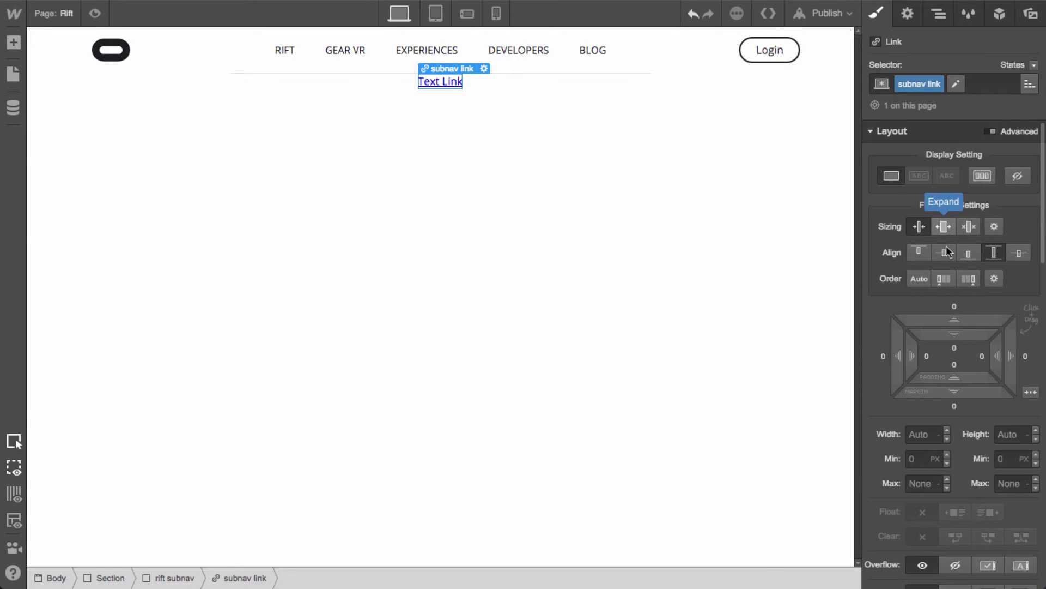
Set the subnav link's padding to 25 px on all sides and remove its underline
left_click_drag(959, 335, 965, 393)
scroll(960, 452, "down", 3)
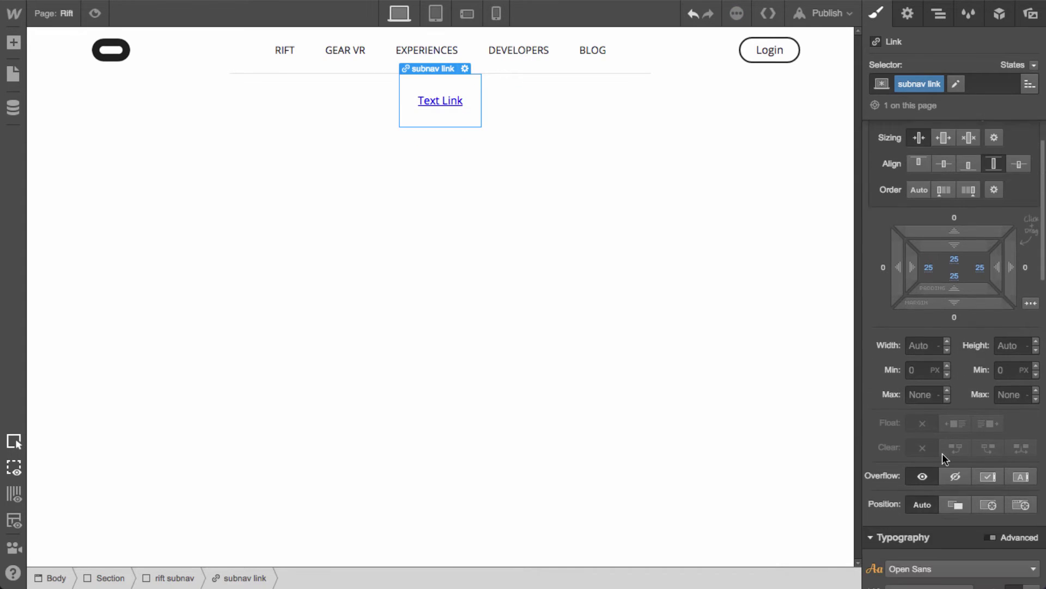
scroll(943, 458, "down", 3)
left_click(993, 507)
Set the subnav link's text color to the saved dark swatch #1b1d1f
scroll(961, 447, "down", 1)
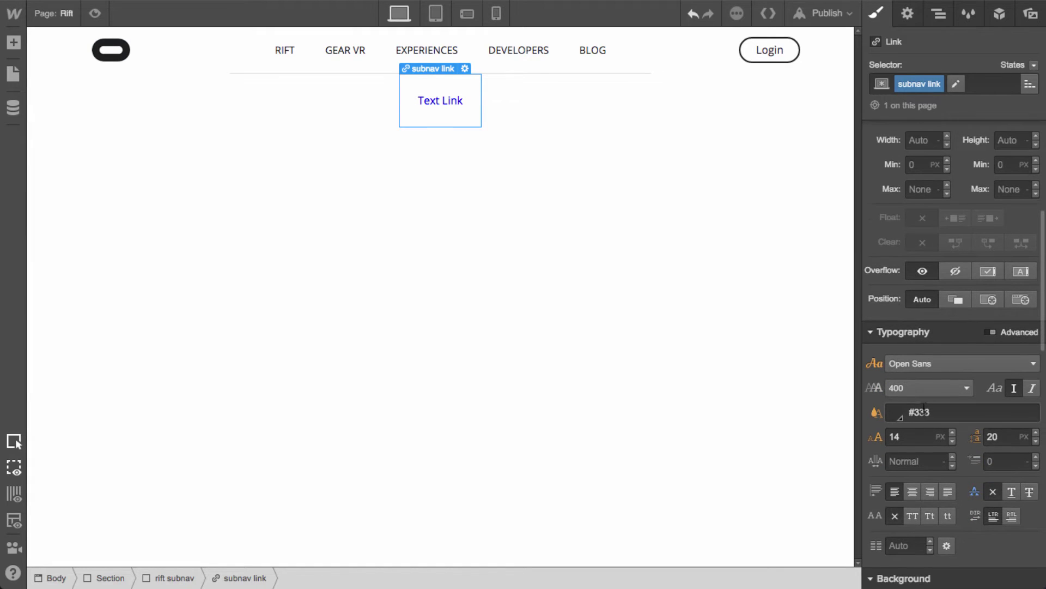
left_click(896, 412)
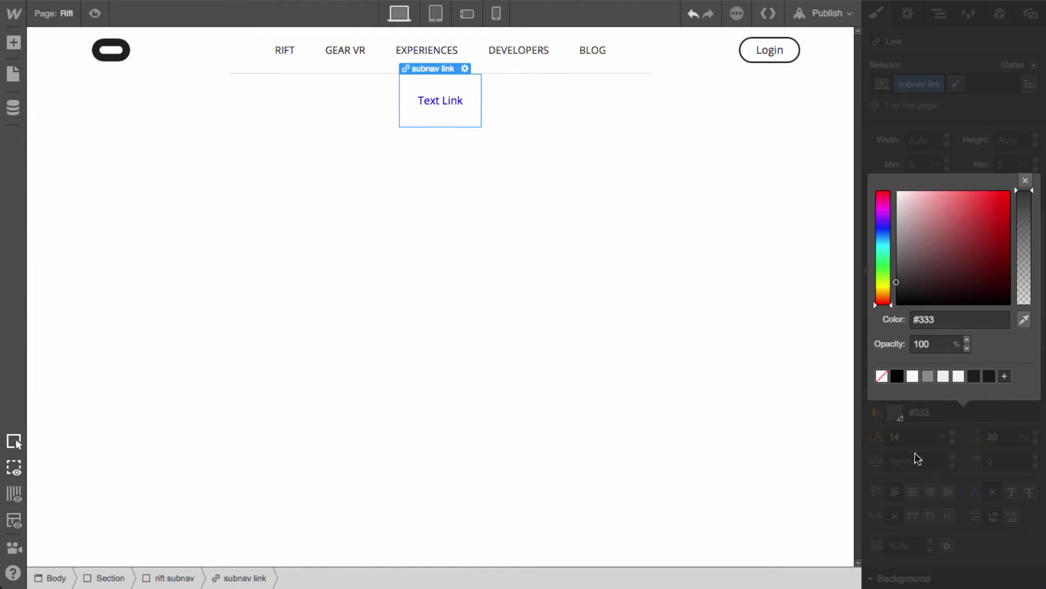
left_click(974, 377)
left_click(1025, 180)
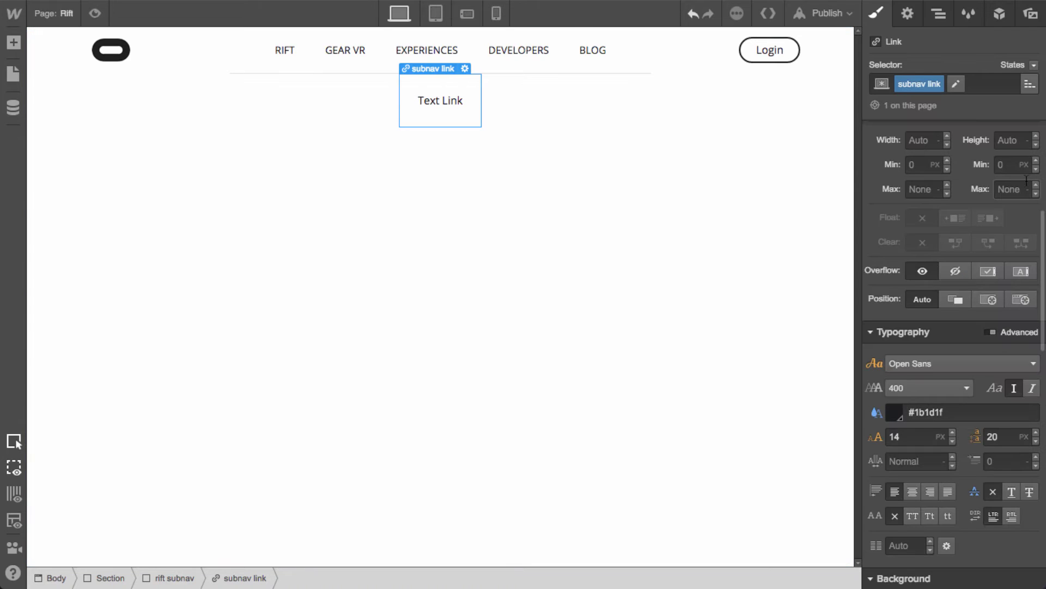
Change the subnav link's text to Rift and set its left and right padding to 10 px
double_click(443, 99)
type("Rift")
key("Escape")
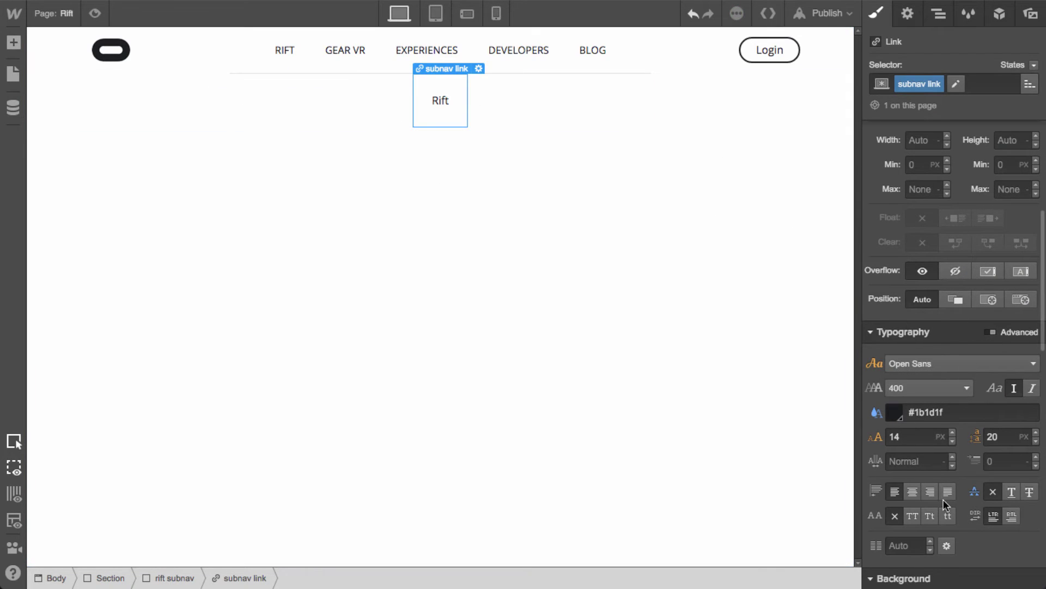
scroll(946, 488, "up", 4)
left_click_drag(913, 272, 872, 271)
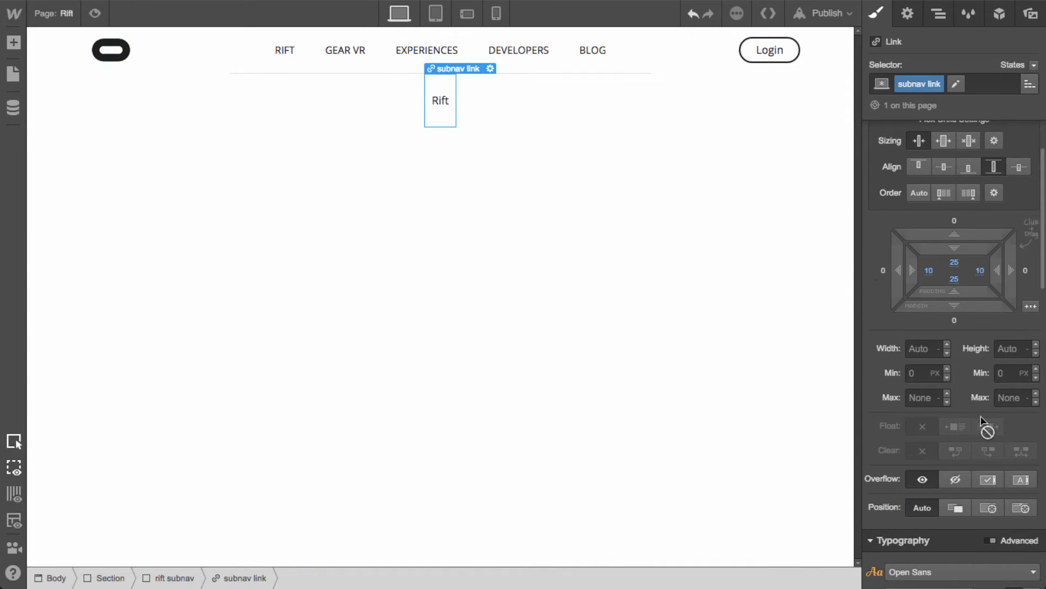
Give the Rift subnav link a solid 2 px bottom border in the saved dark color #16181a
scroll(957, 423, "down", 5)
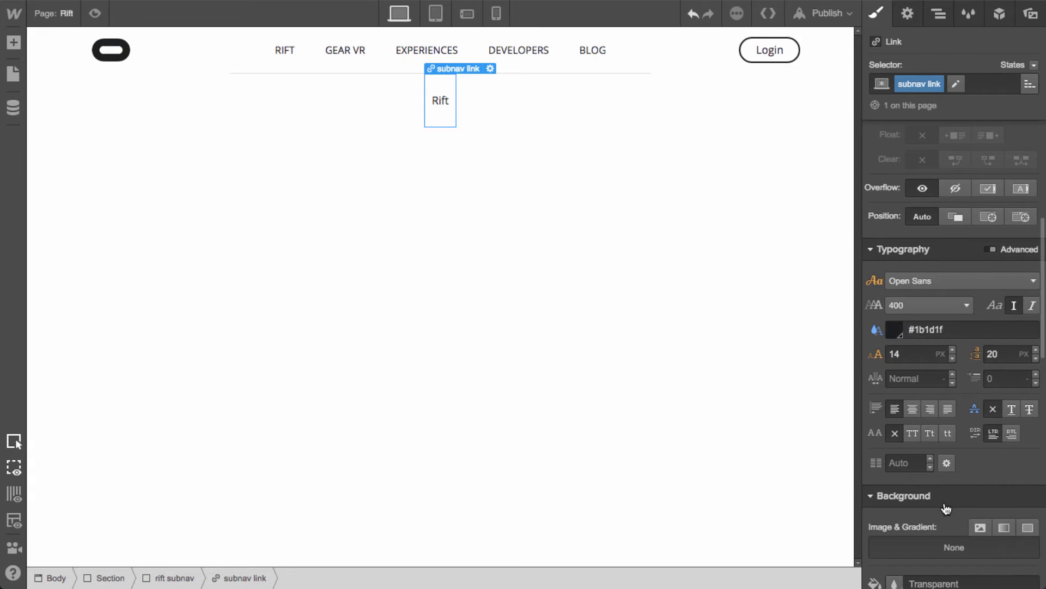
scroll(946, 508, "down", 3)
left_click(993, 500)
left_click(975, 549)
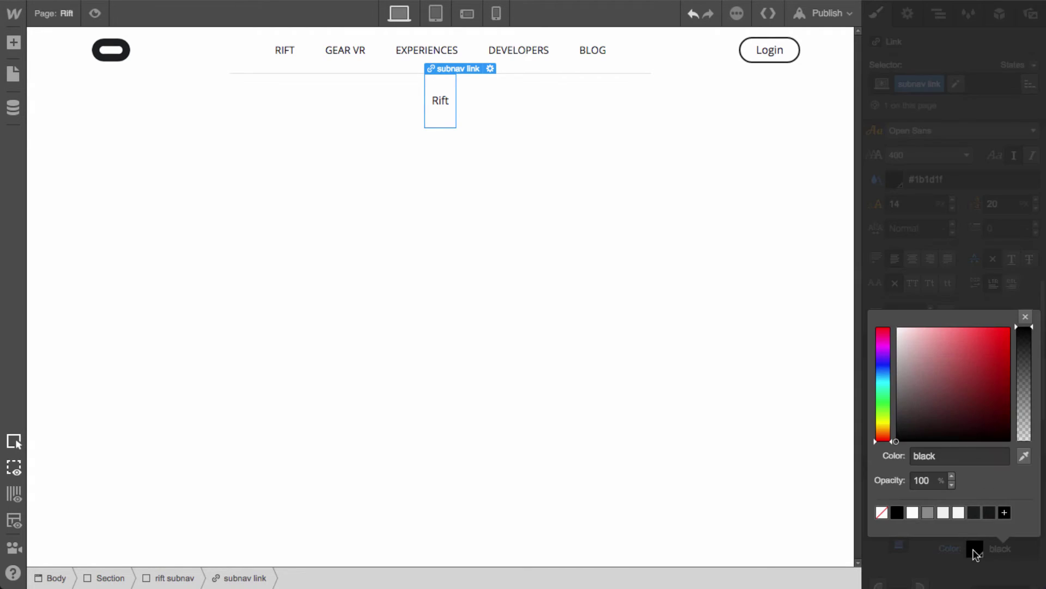
left_click(1025, 316)
left_click(982, 523)
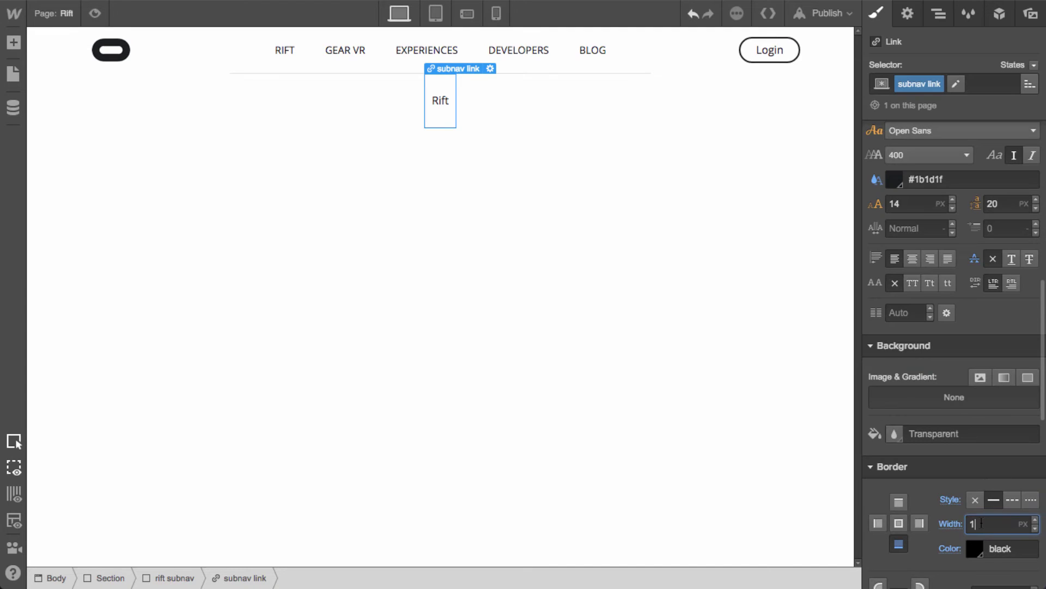
left_click(975, 548)
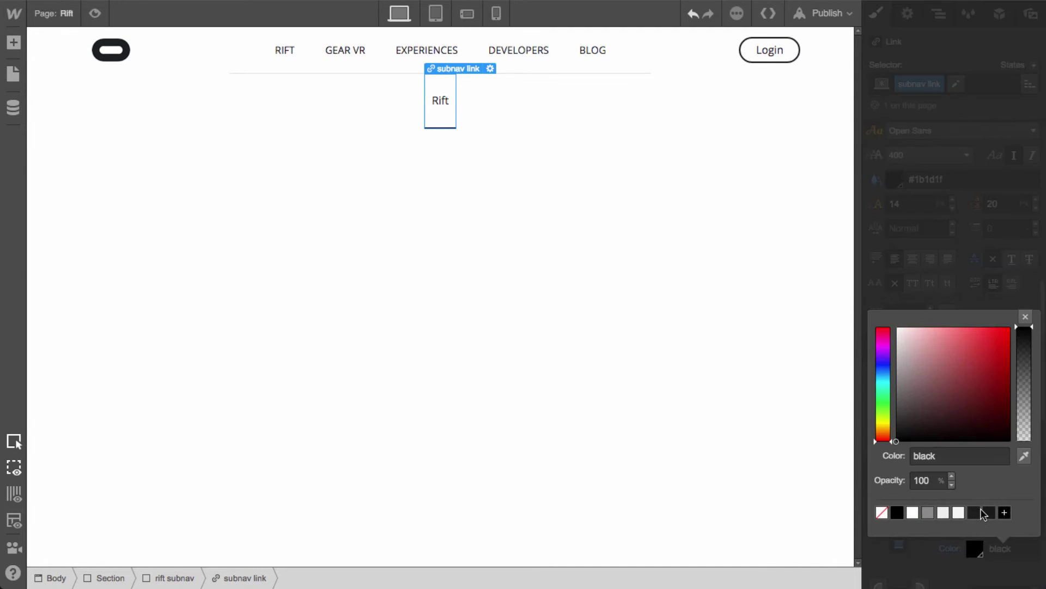
left_click(989, 514)
left_click(1025, 316)
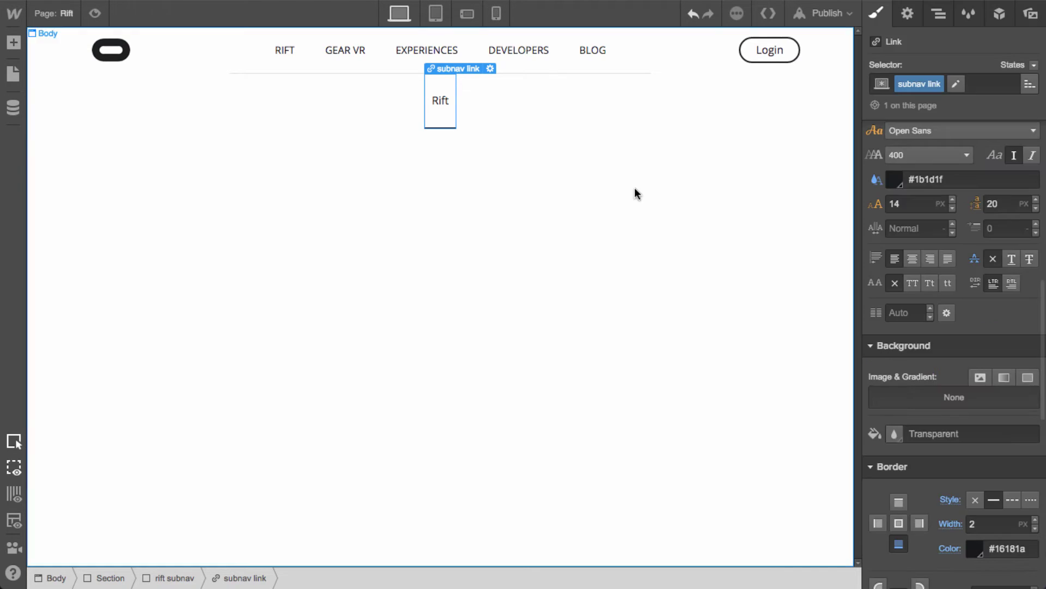
left_click(616, 210)
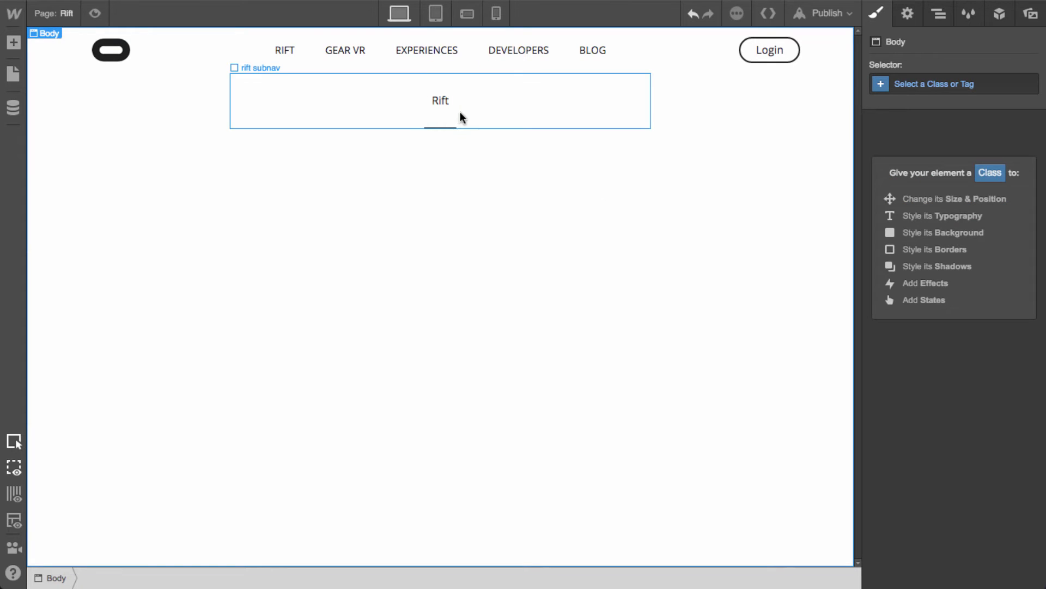
Set the Rift subnav link's font weight to 600 - Semi Bold
left_click(444, 117)
scroll(957, 489, "down", 4)
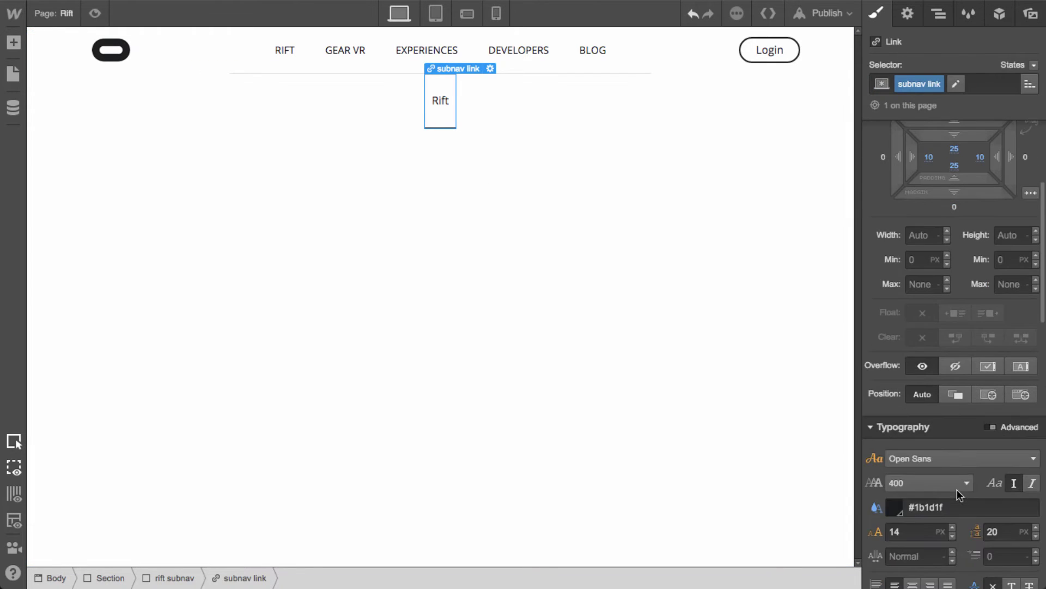
left_click(928, 484)
left_click(931, 571)
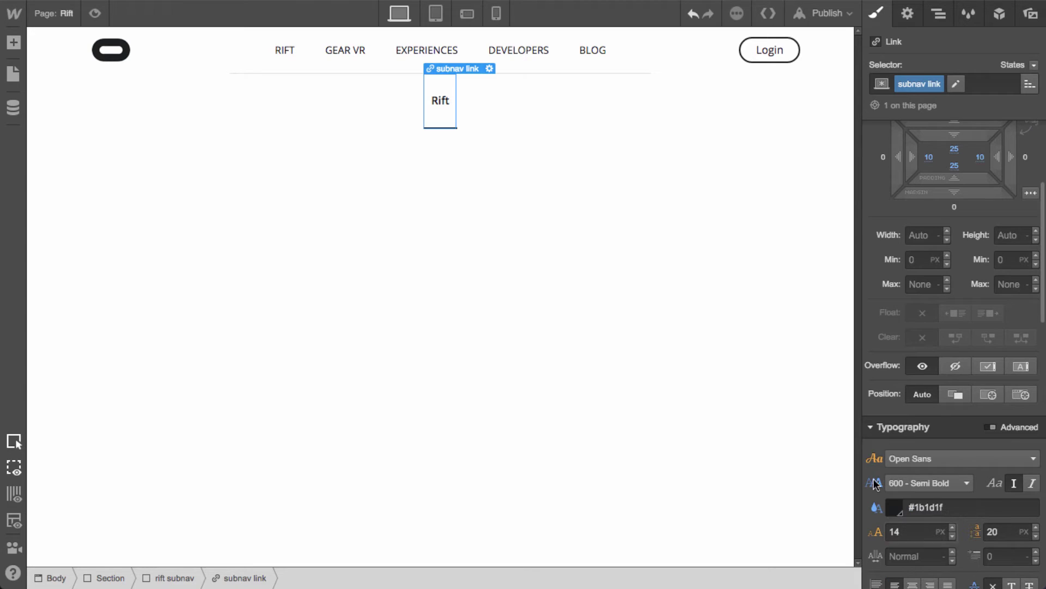
Try a 16 px font size on the Rift subnav link
left_click(939, 532)
type("16")
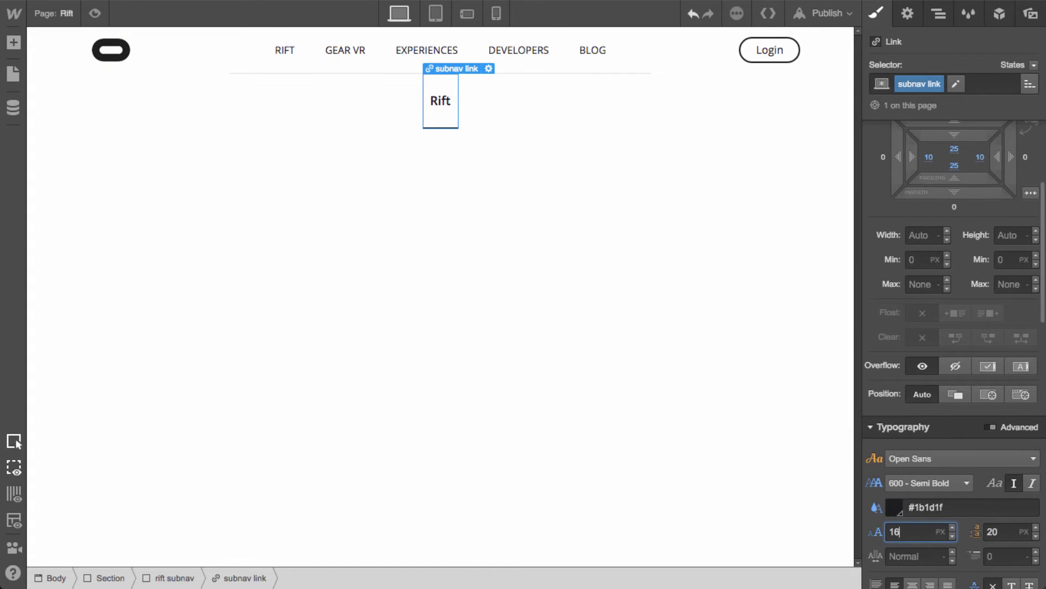
left_click(446, 113)
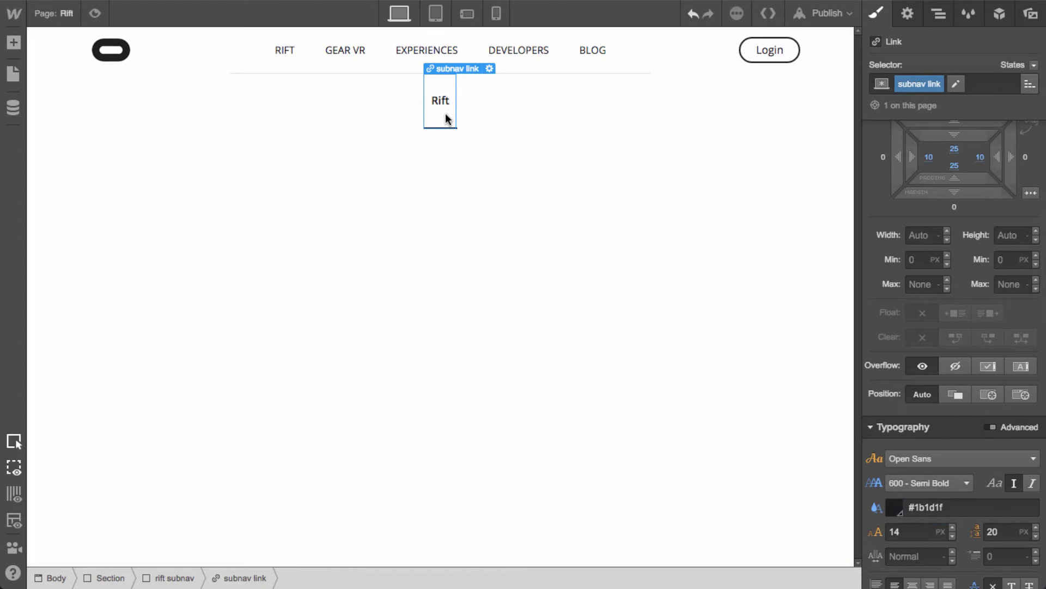
Set the subnav link's left and right margins to 20 px and duplicate the link twice
scroll(911, 366, "up", 4)
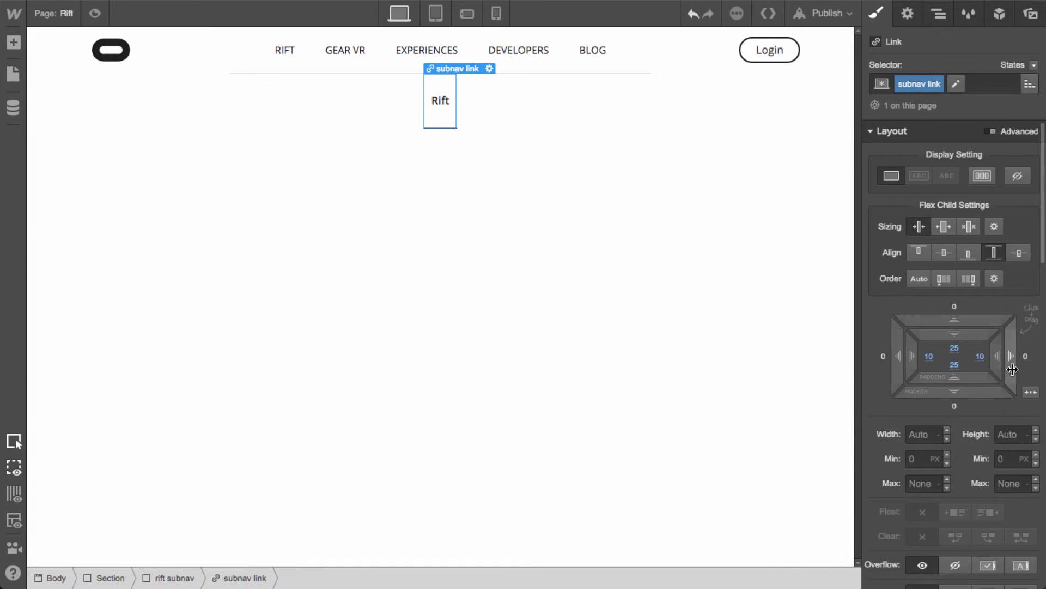
left_click_drag(1013, 368, 1045, 366)
key("super+d")
key("super+d")
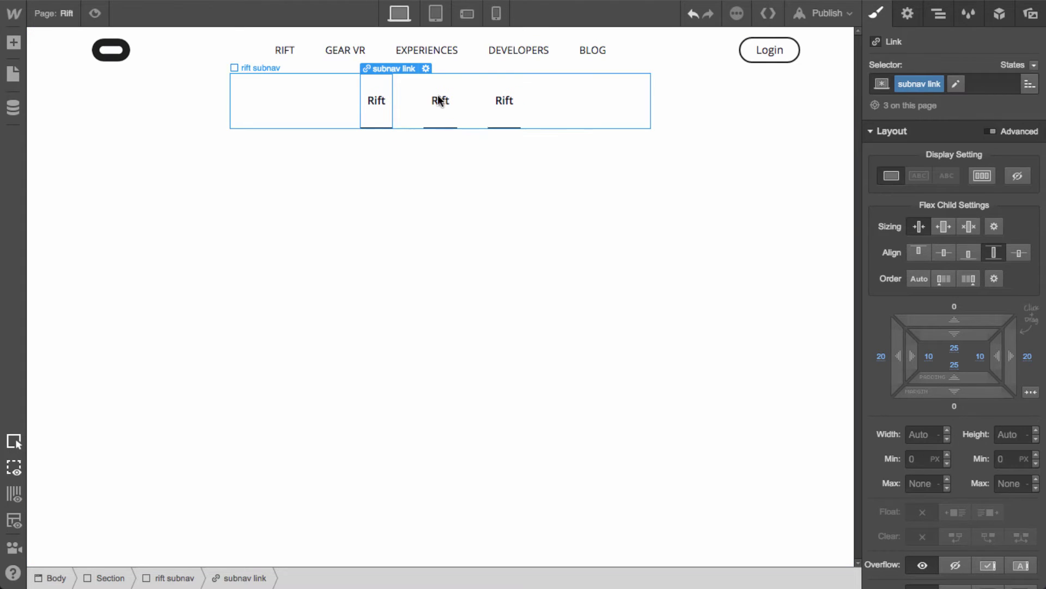
Change the second subnav link's text to Touch and the third one's to Oculus Ready PCs
left_click(439, 99)
double_click(436, 95)
type("Touch")
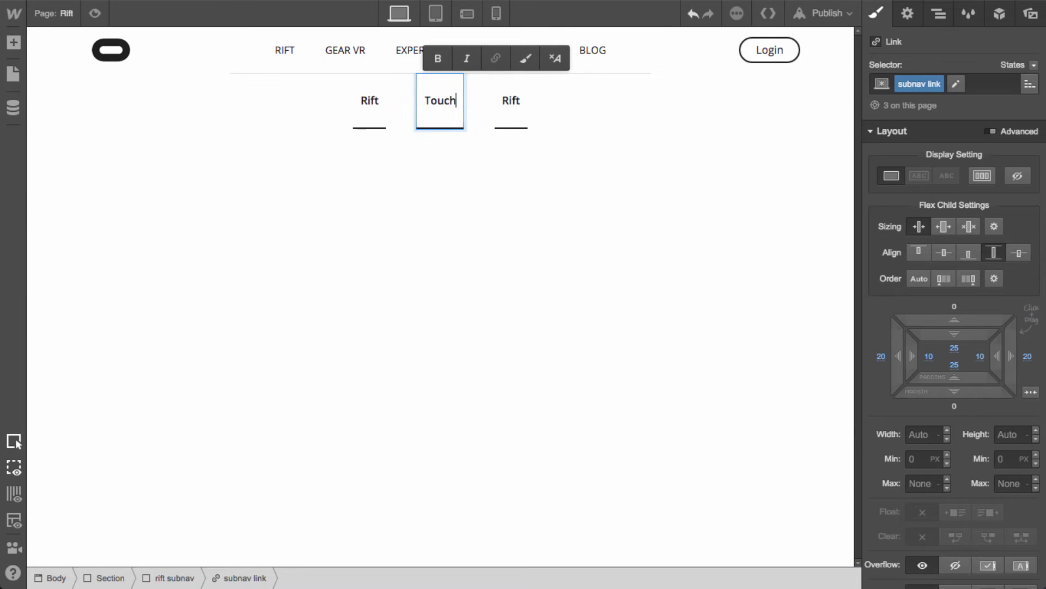
key("Escape")
double_click(515, 98)
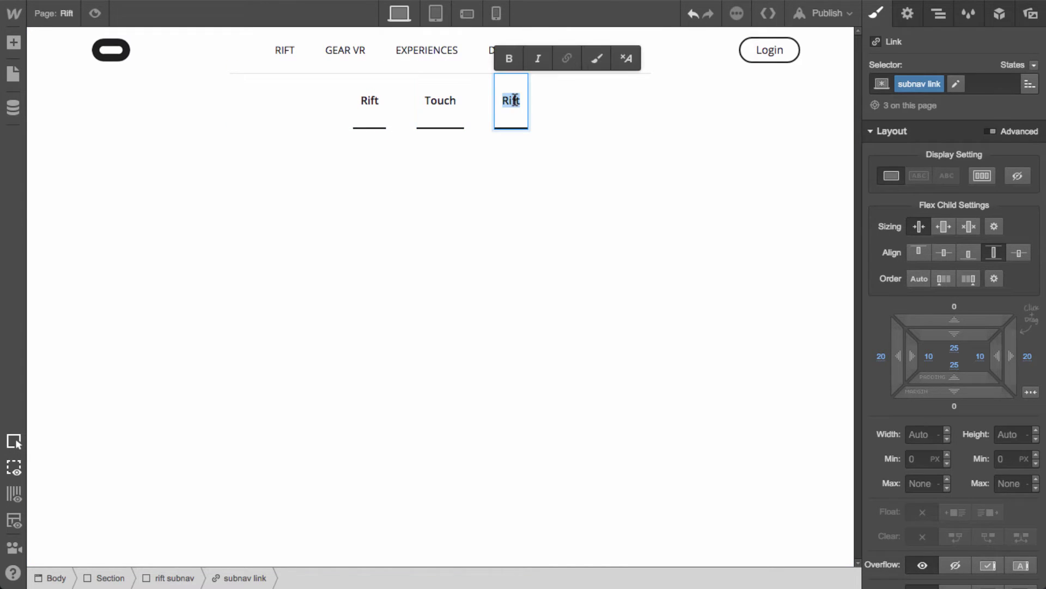
type("Oculus Read")
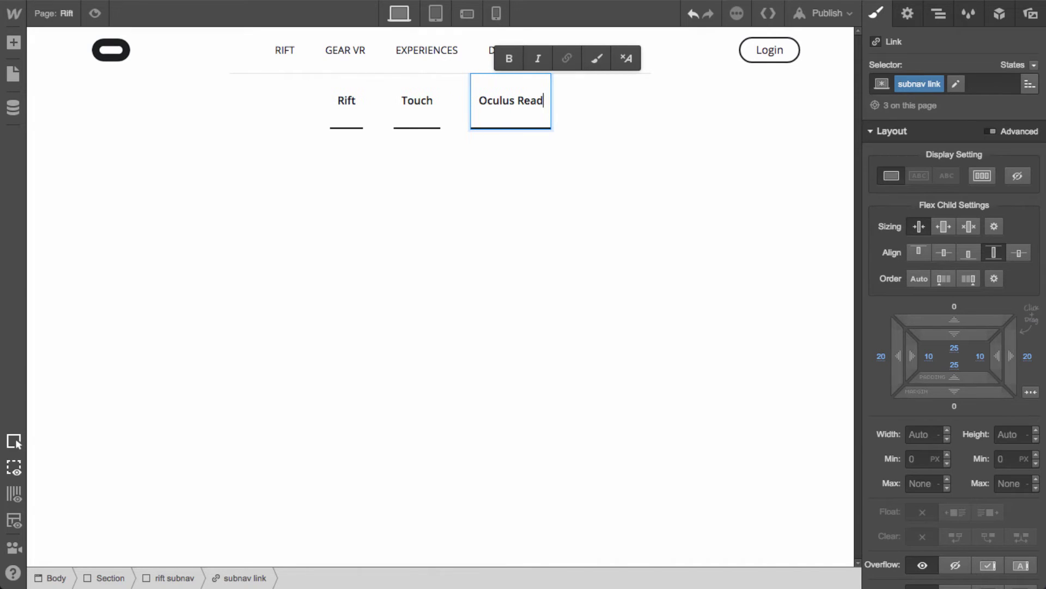
type("y PCs")
key("Escape")
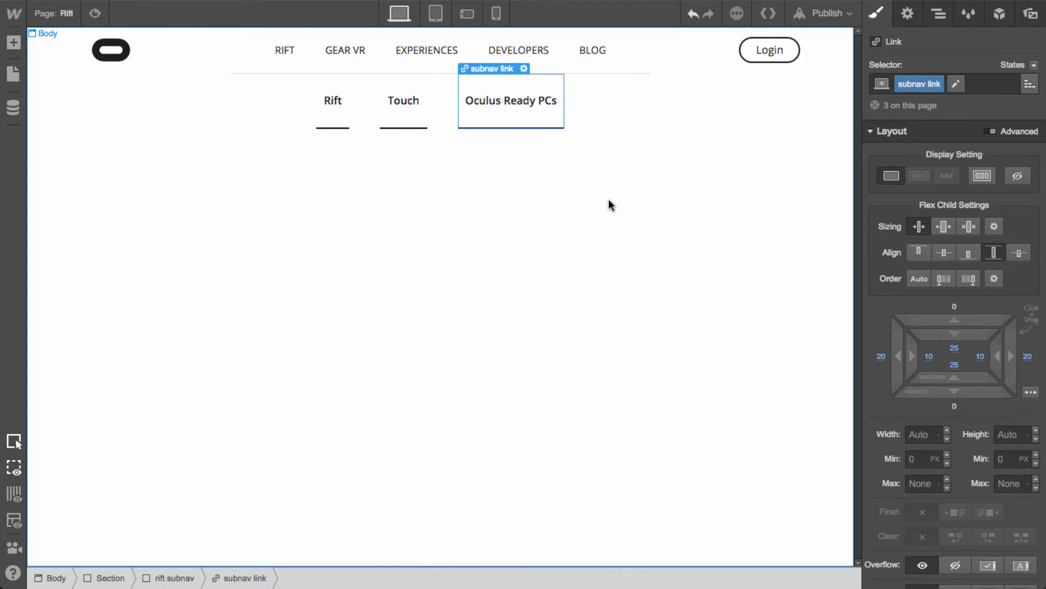
Make the bottom border color of the subnav link class transparent
left_click(338, 123)
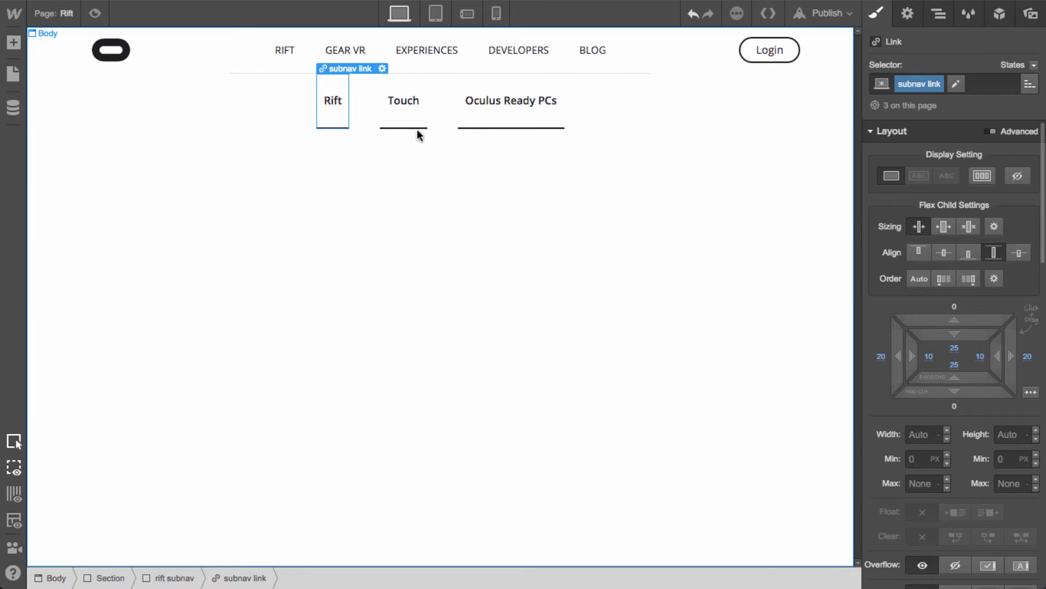
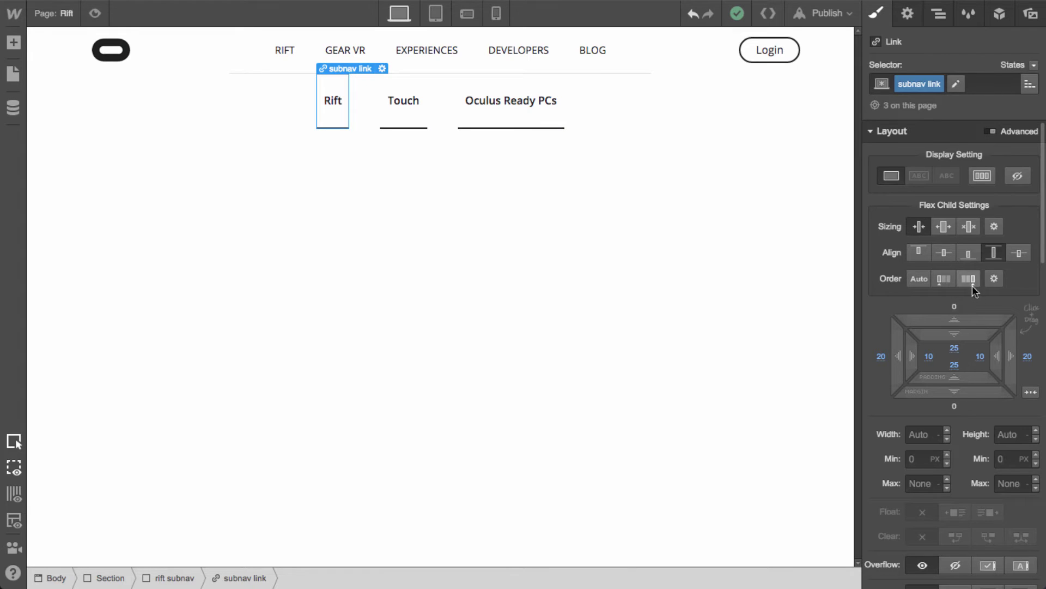
scroll(964, 310, "down", 3)
scroll(950, 343, "down", 10)
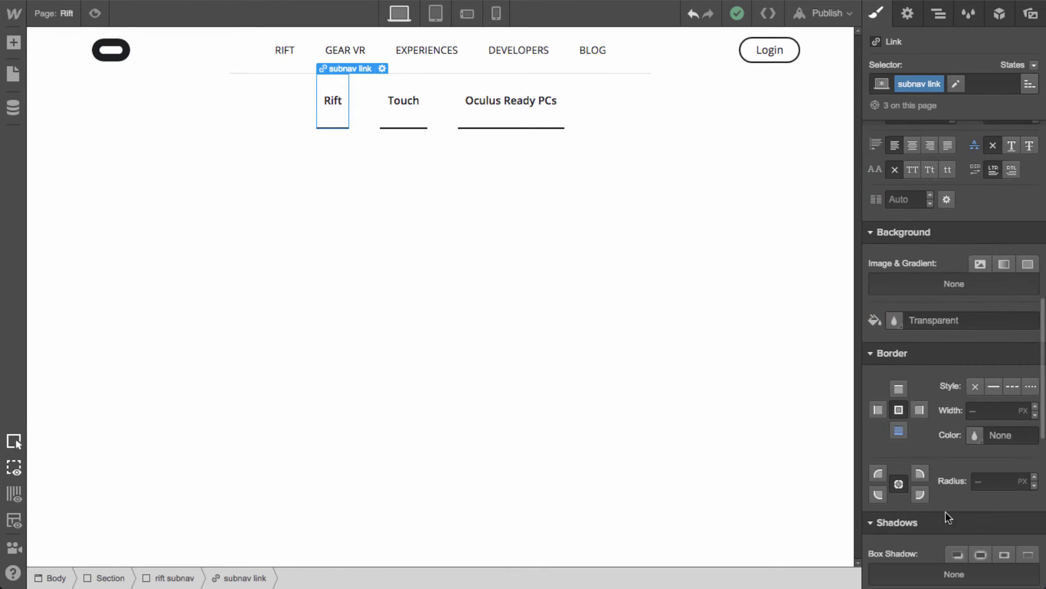
left_click(898, 431)
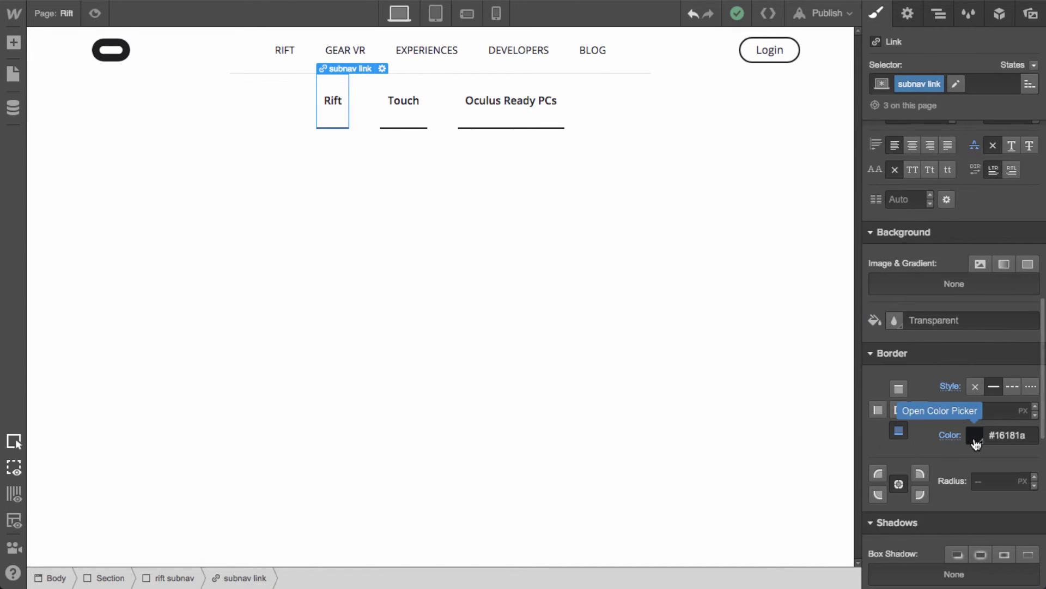
left_click(975, 436)
left_click(883, 398)
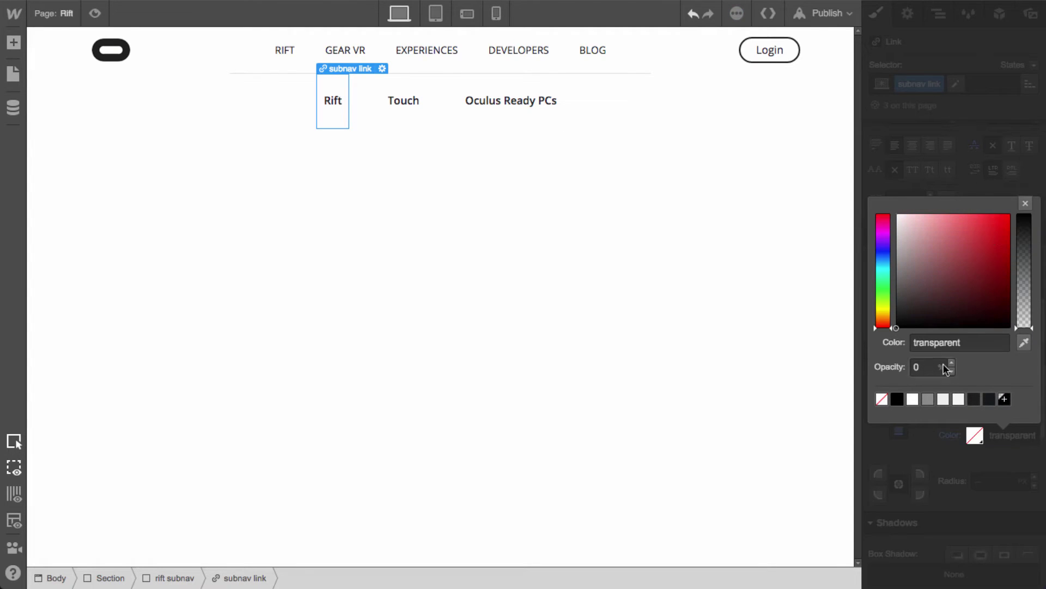
left_click(1025, 204)
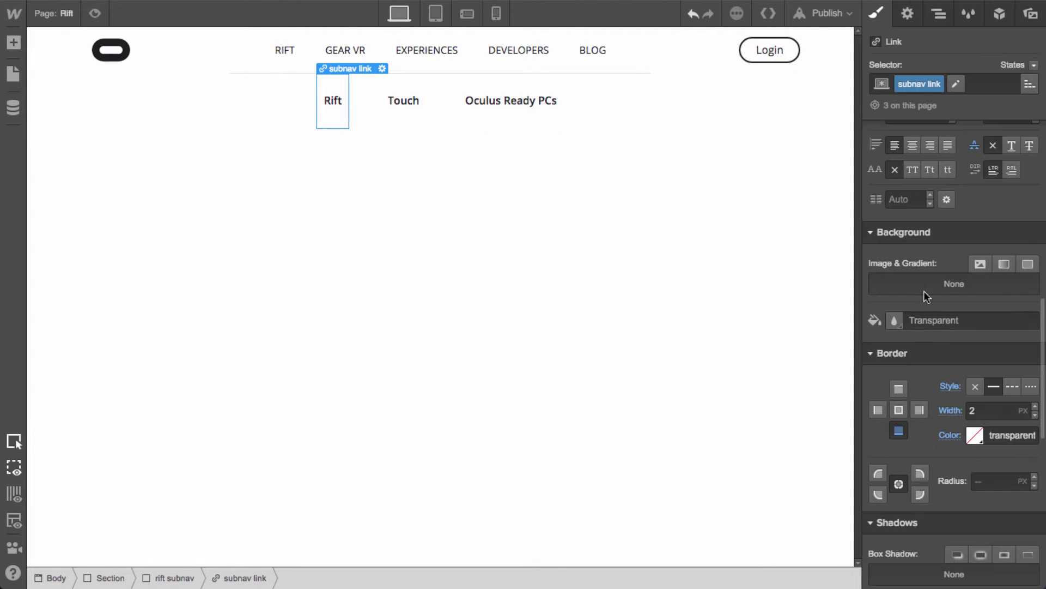
Set the subnav link class's text color to the saved Grey swatch #8b8b8b
scroll(924, 272, "up", 2)
left_click(895, 204)
left_click(932, 428)
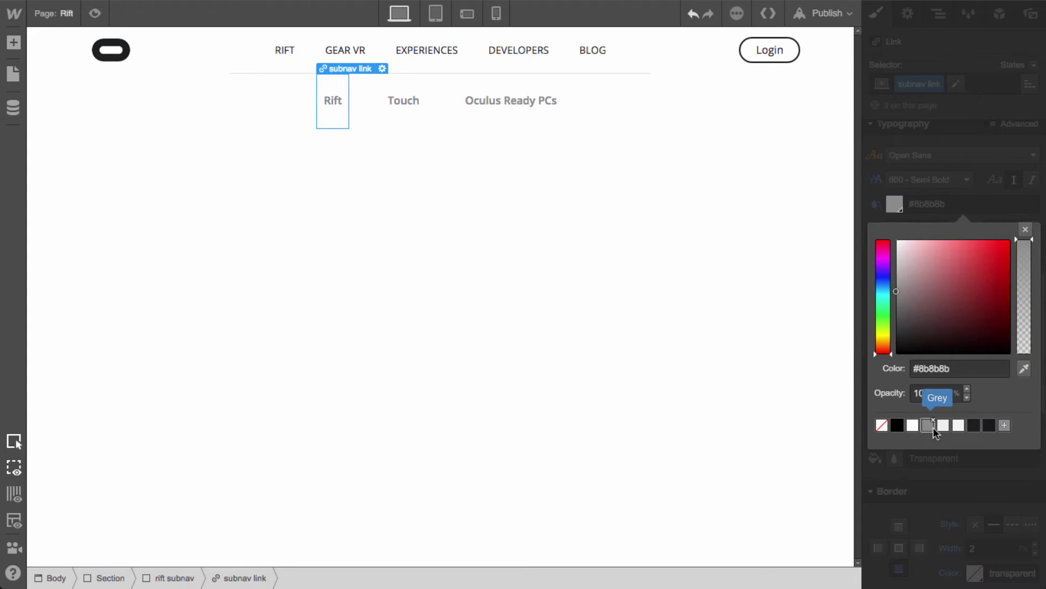
left_click(1024, 231)
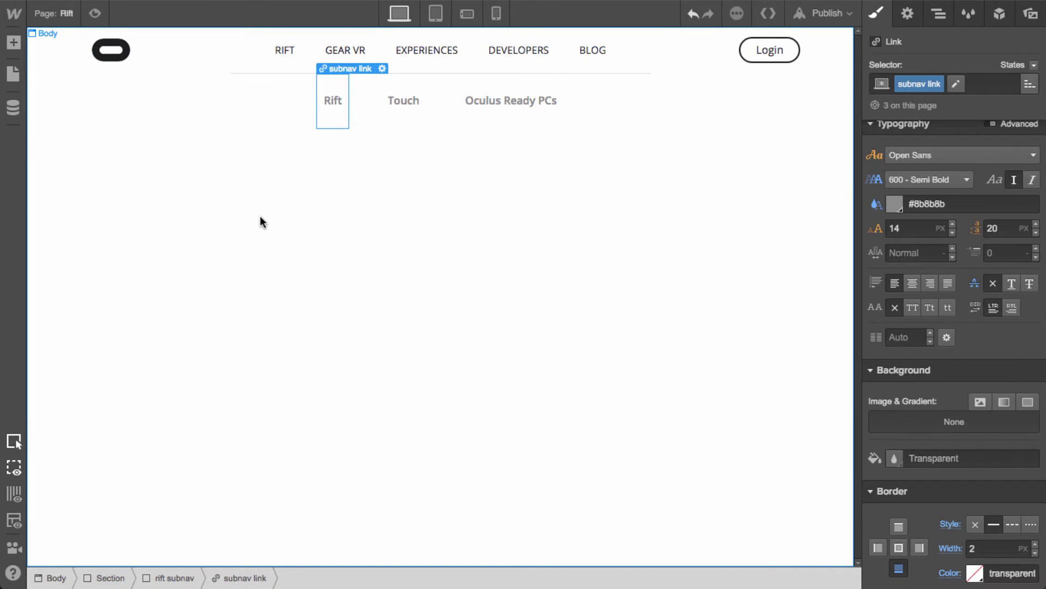
left_click(259, 175)
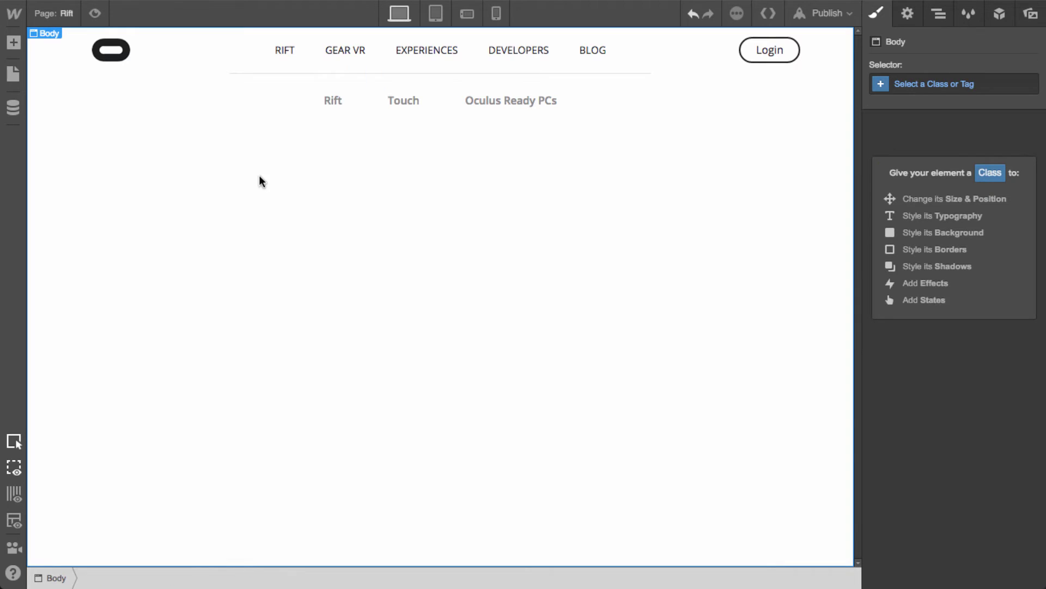
Open the link settings of the Rift subnav link
left_click(346, 112)
left_click(907, 13)
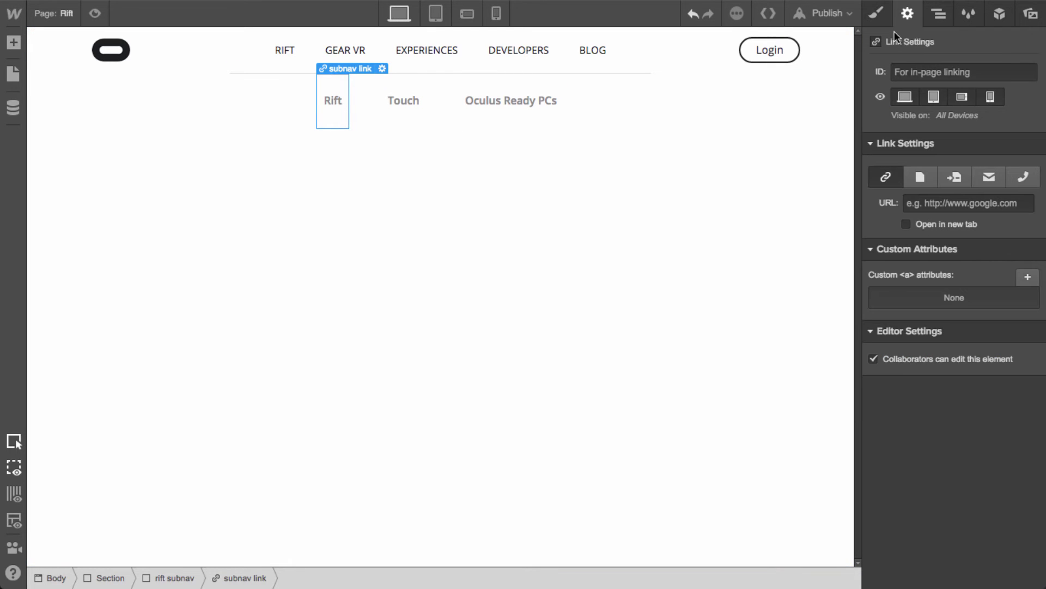
Link the Rift item in the subnav to the Rift page
left_click(925, 180)
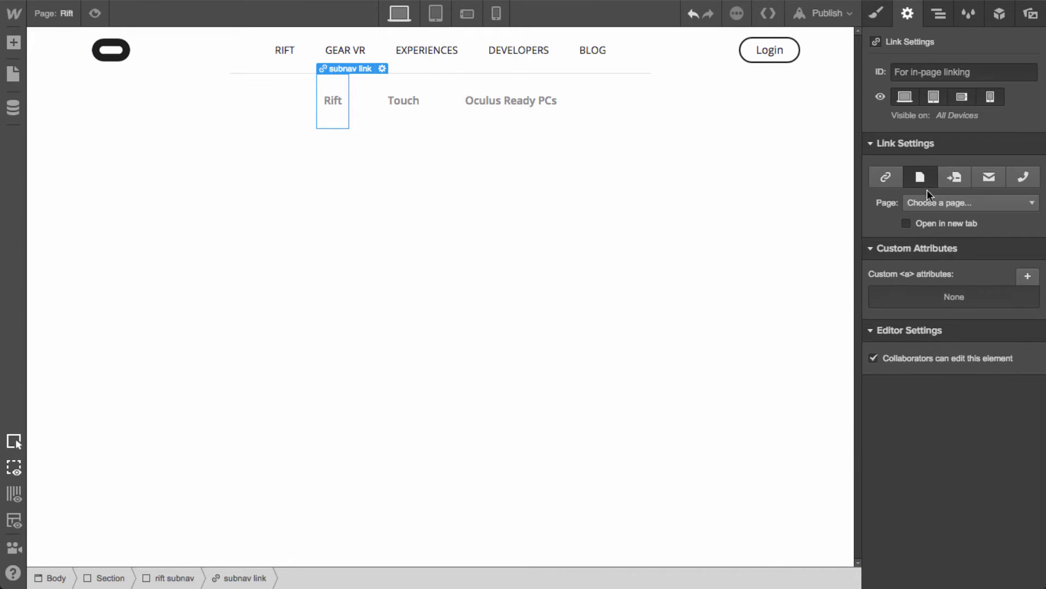
left_click(929, 203)
left_click(933, 254)
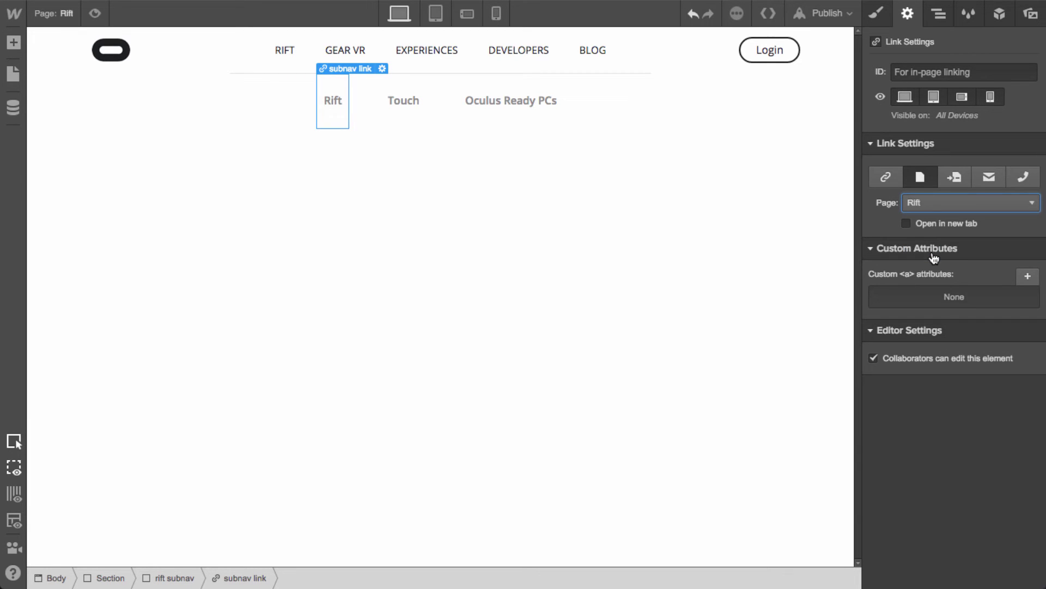
Set the text color of the Rift subnav link's Current state to the #16181a swatch
left_click(884, 21)
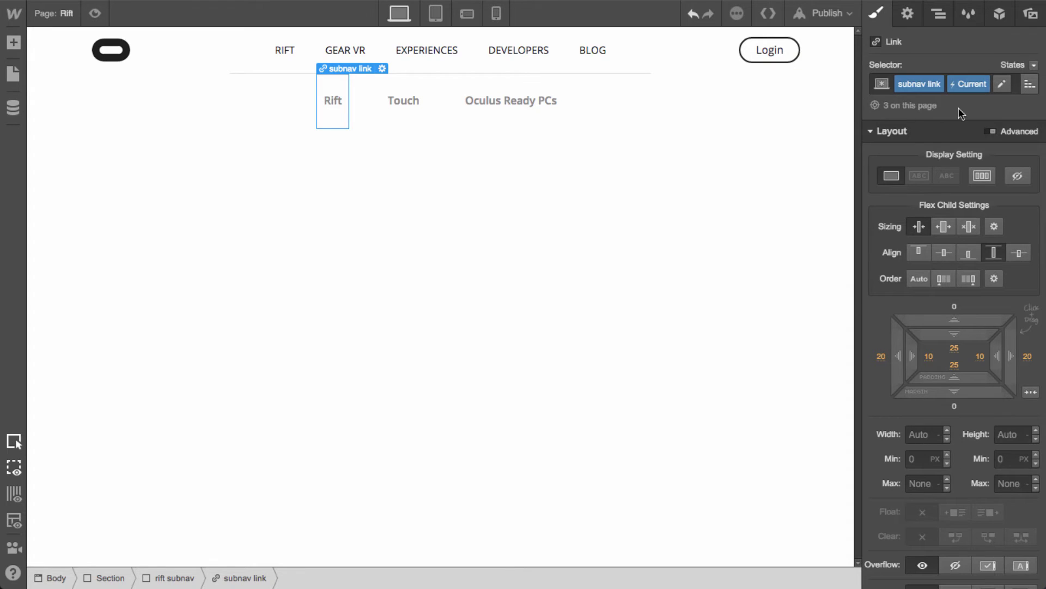
scroll(923, 376, "down", 4)
scroll(918, 457, "down", 2)
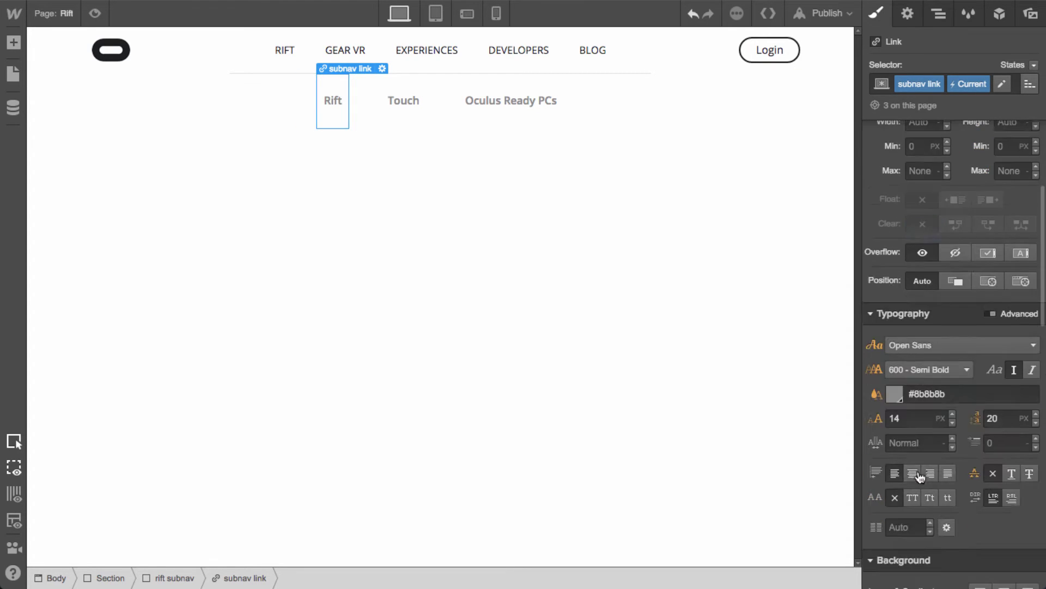
left_click(895, 397)
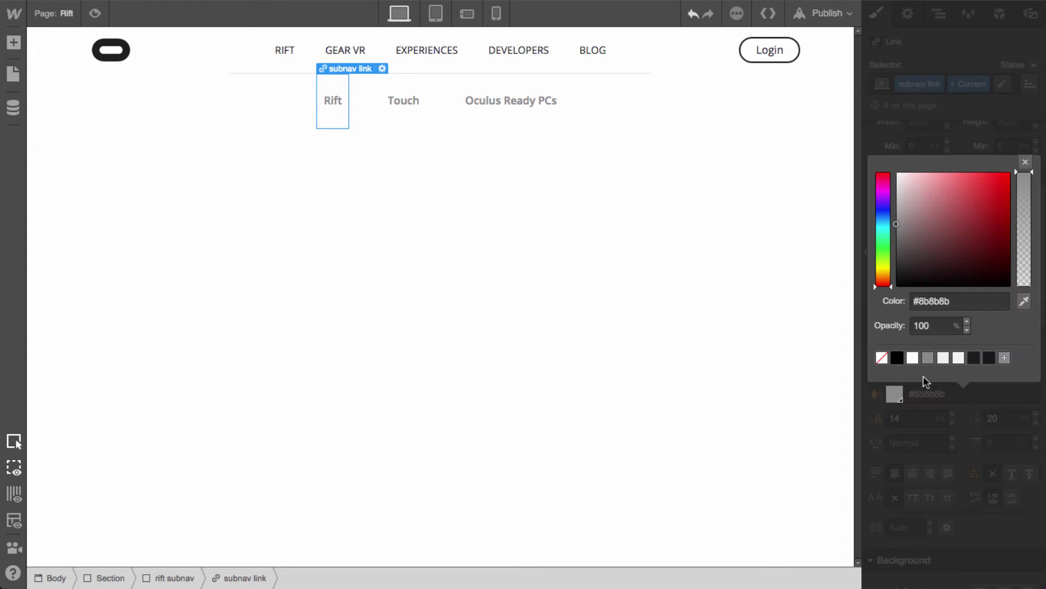
left_click(979, 352)
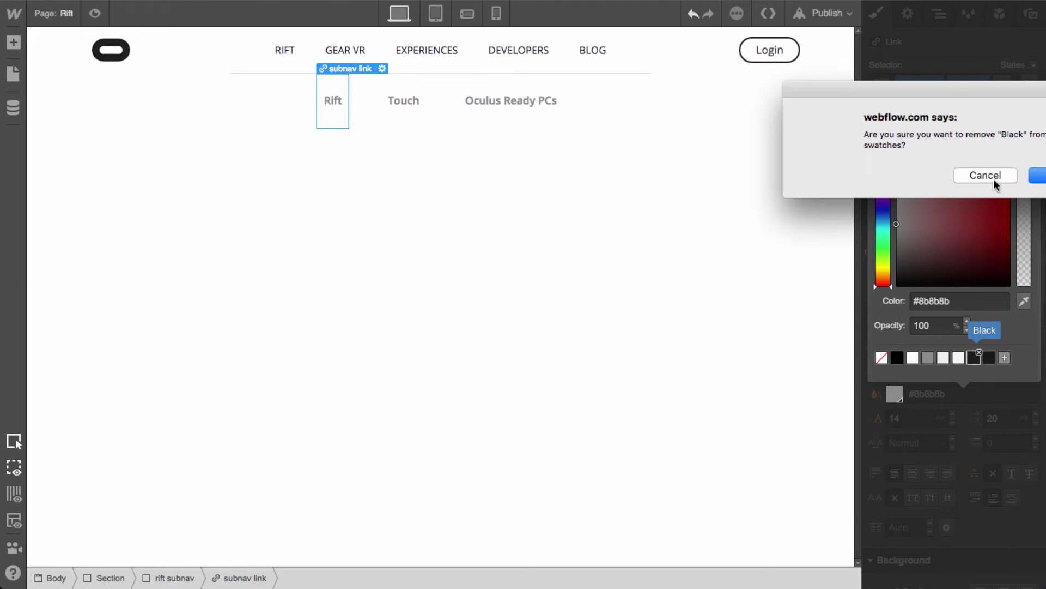
left_click(996, 179)
left_click(990, 358)
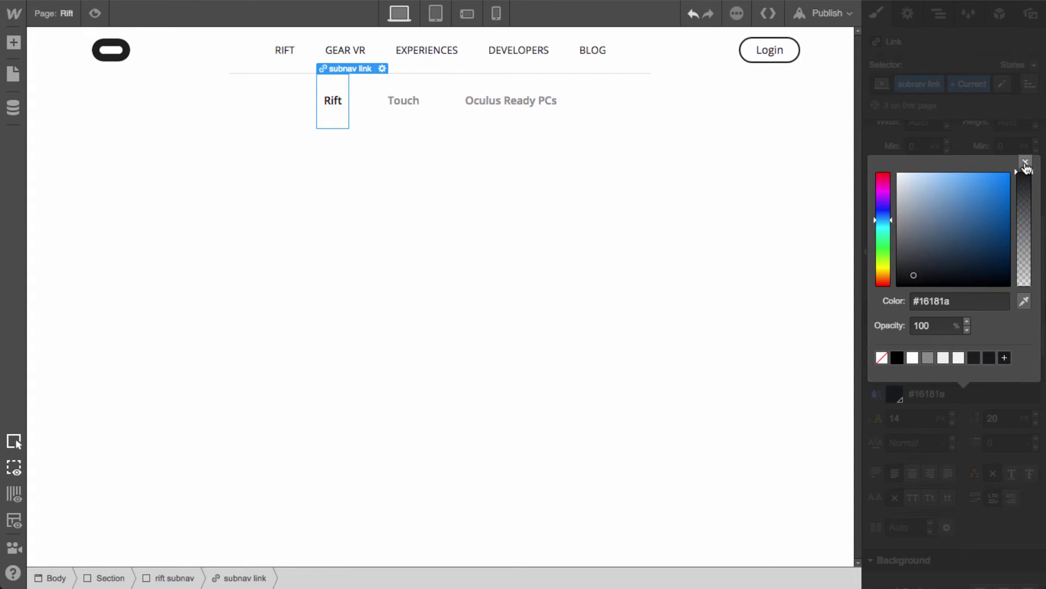
left_click(1025, 164)
Color the bottom border of the Rift subnav link's Current state #1b1d1f
scroll(980, 473, "down", 8)
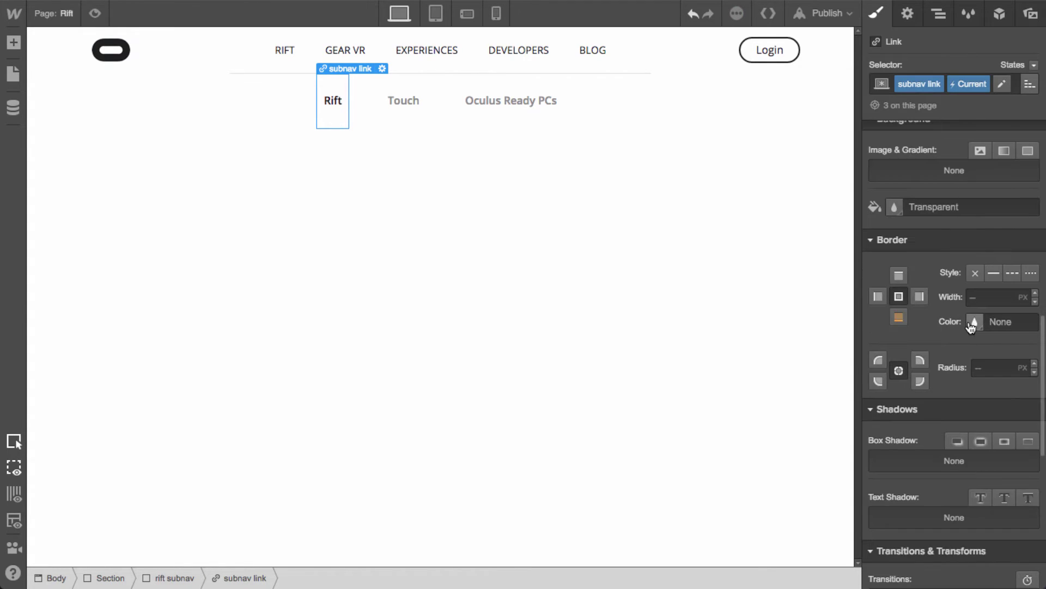
left_click(973, 323)
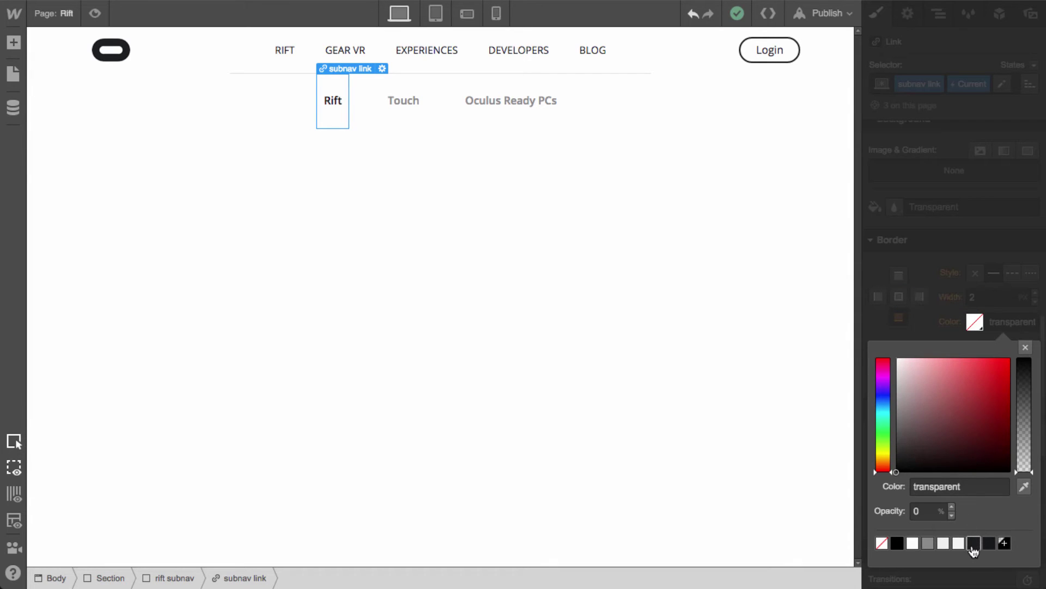
left_click(972, 545)
left_click(1025, 347)
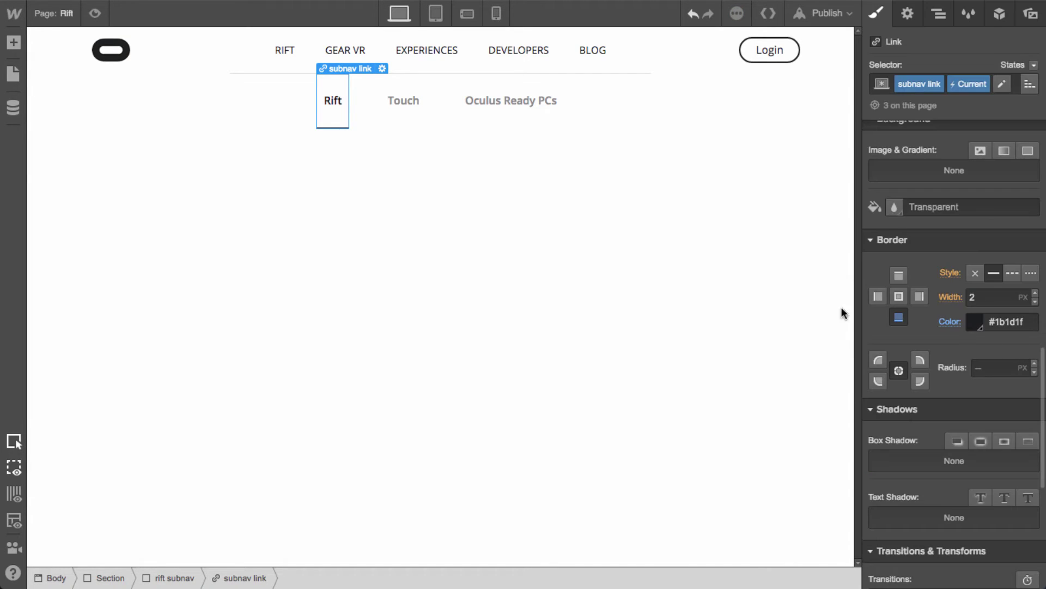
left_click(580, 214)
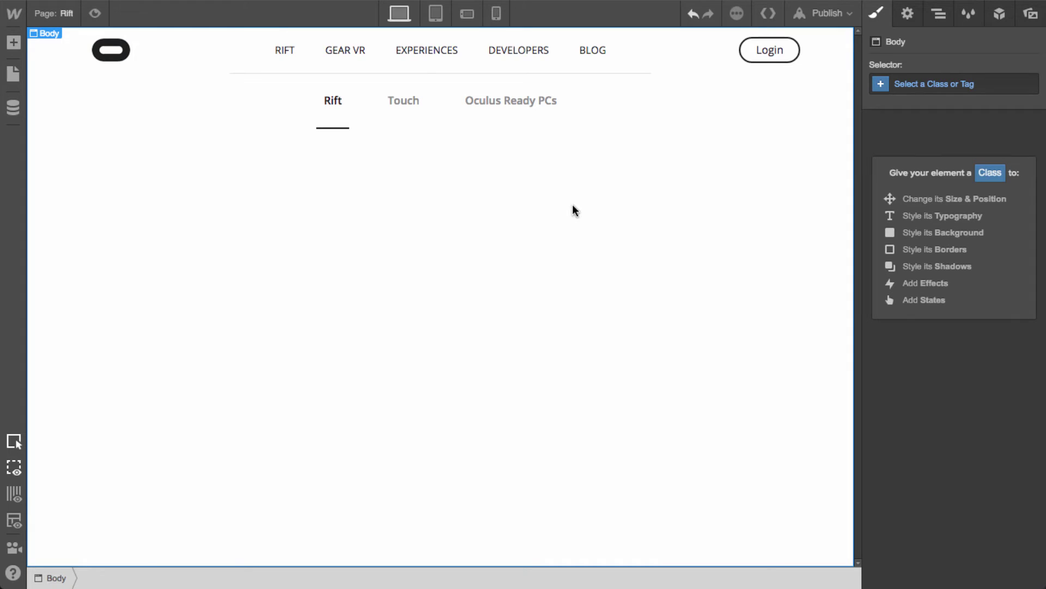
Link the RIFT item in the main navigation to the Rift page
left_click(295, 61)
left_click(907, 14)
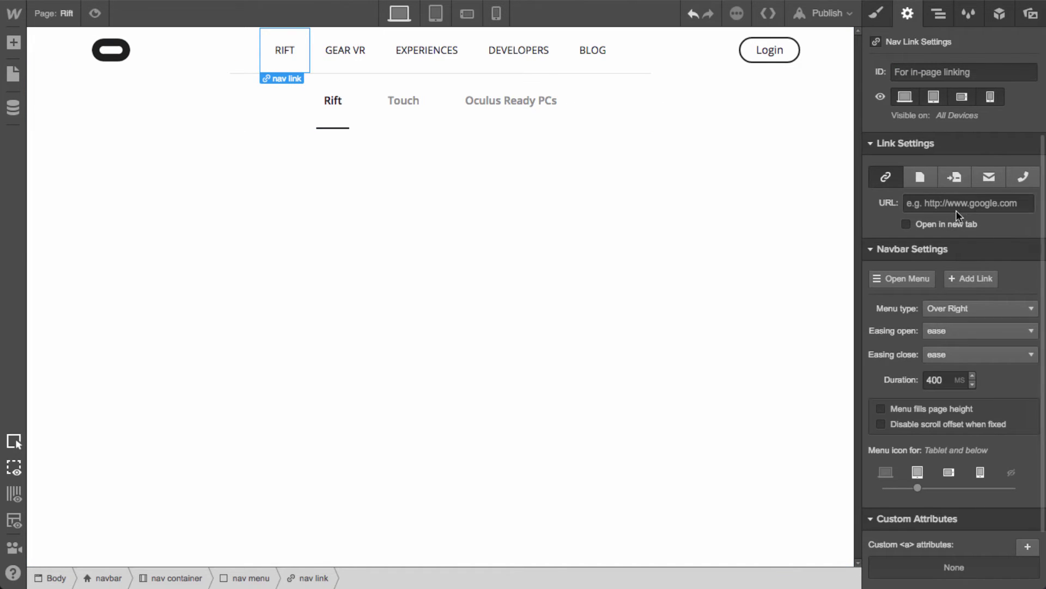
left_click(920, 177)
left_click(939, 202)
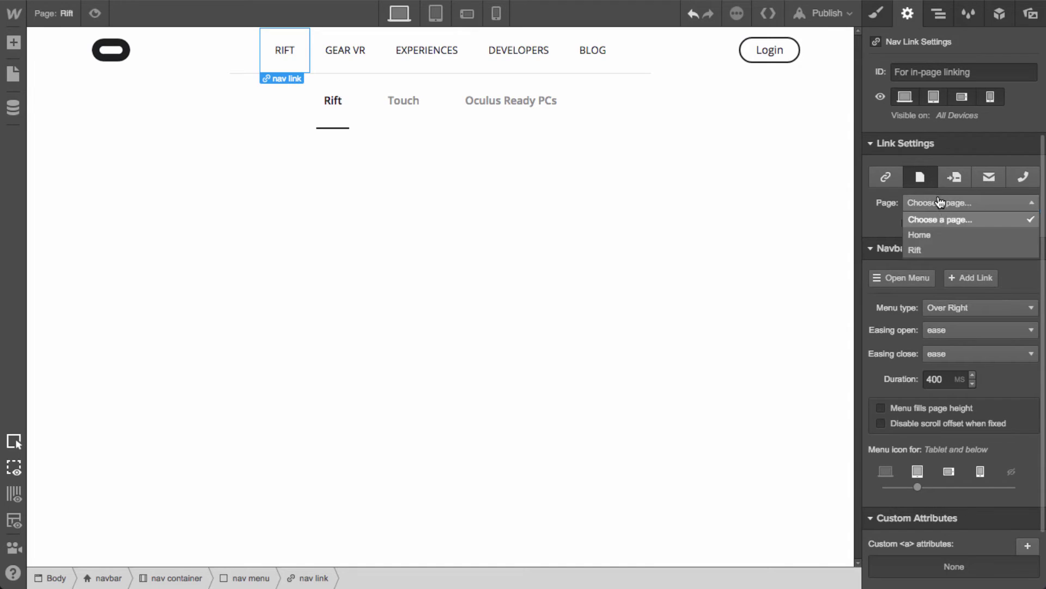
left_click(949, 249)
Set the text color of the RIFT nav link's Current state to the gray swatch #8b8b8b
left_click(871, 18)
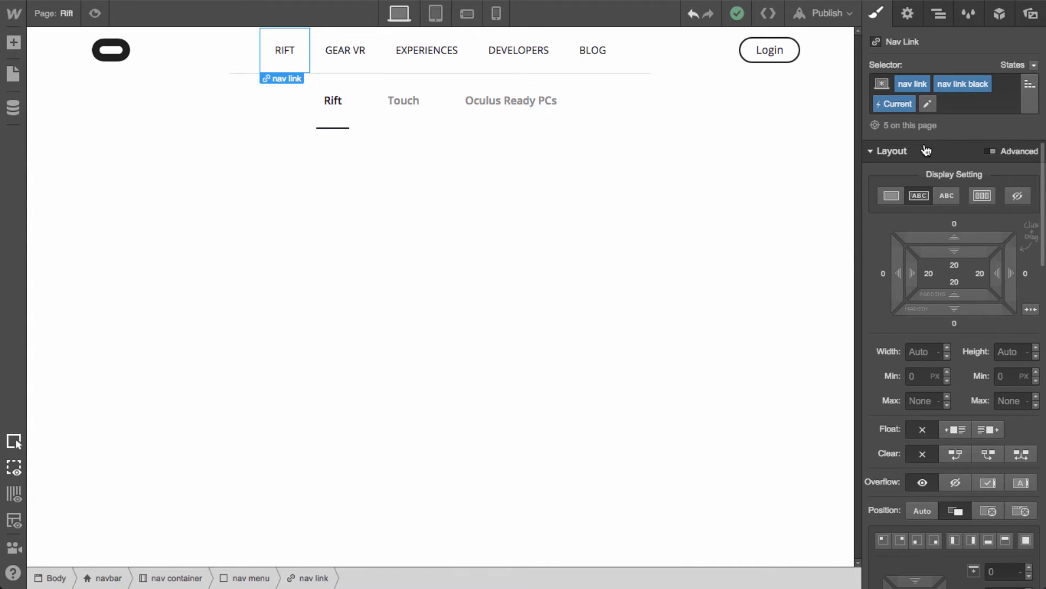
scroll(955, 320, "down", 7)
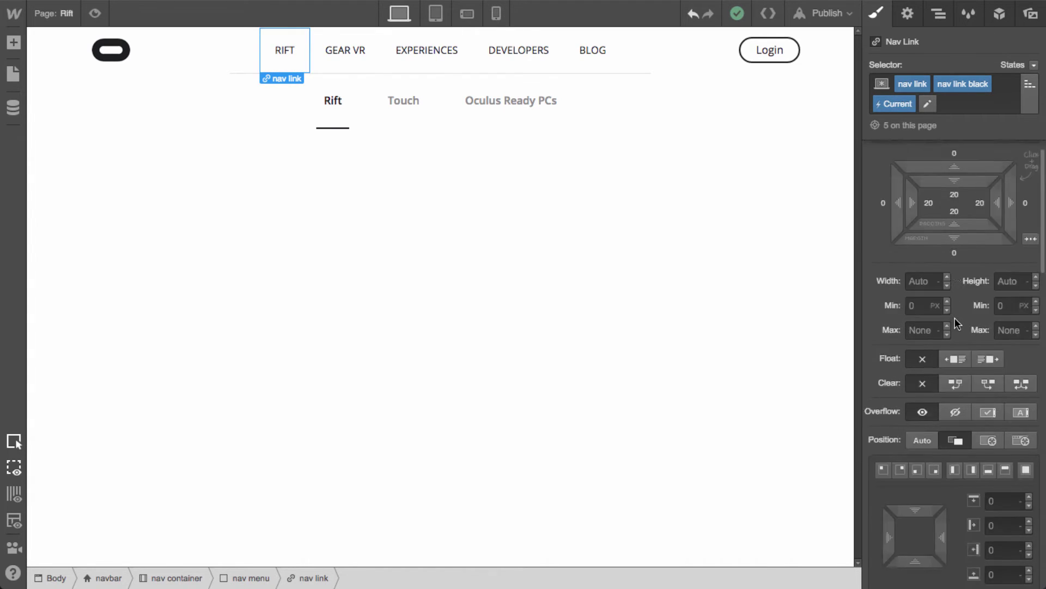
scroll(955, 331, "down", 2)
left_click(893, 354)
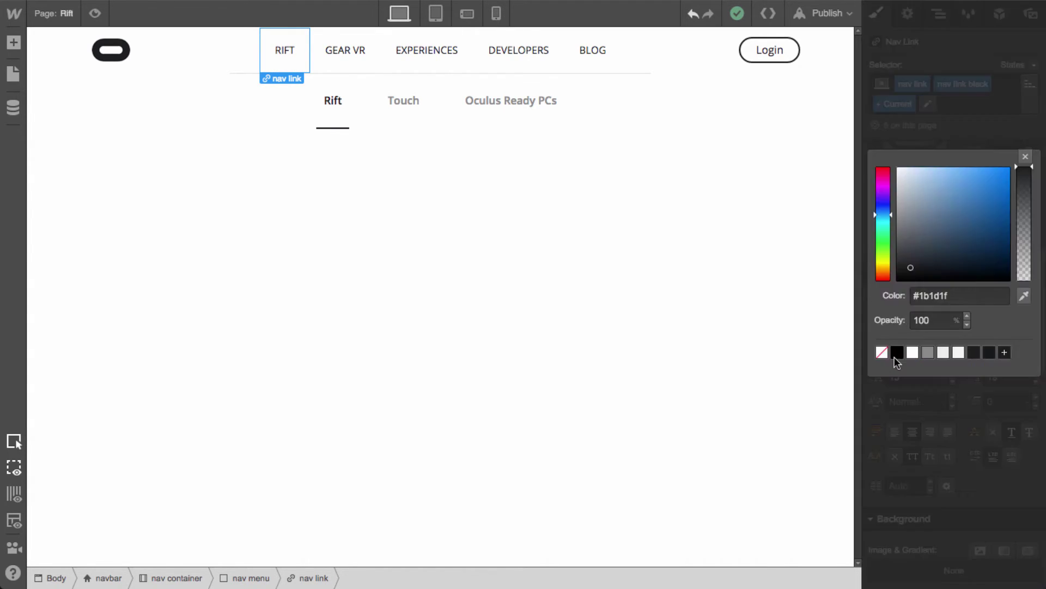
left_click(928, 352)
left_click(1025, 156)
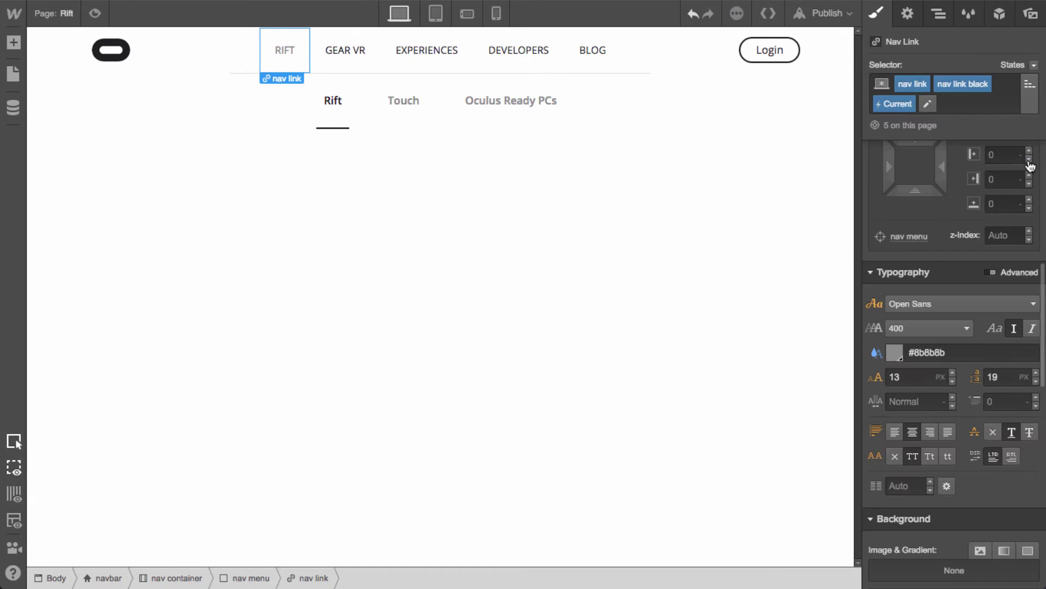
left_click(476, 180)
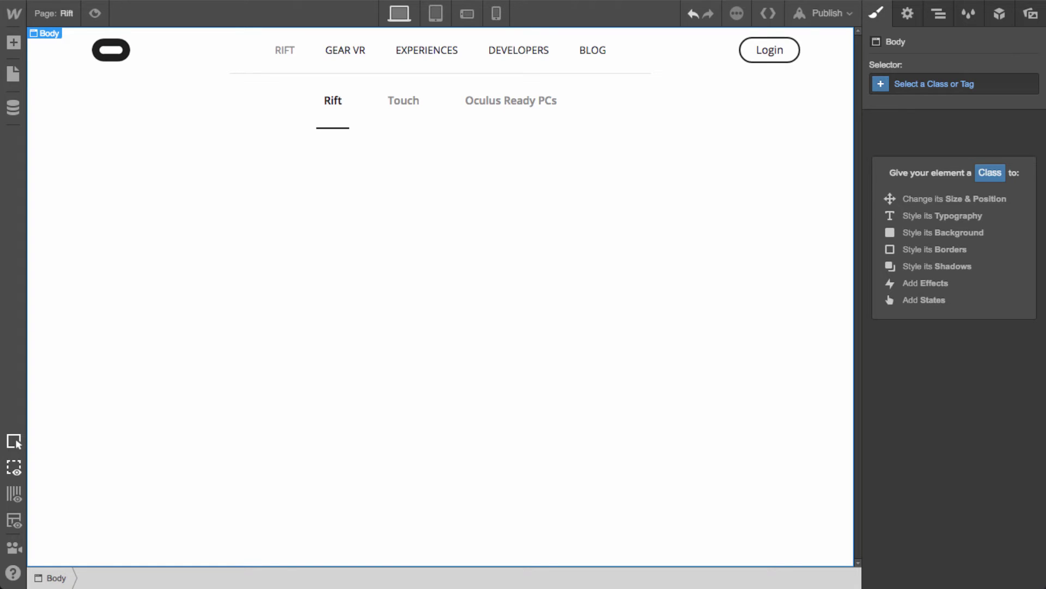
key("super+Tab")
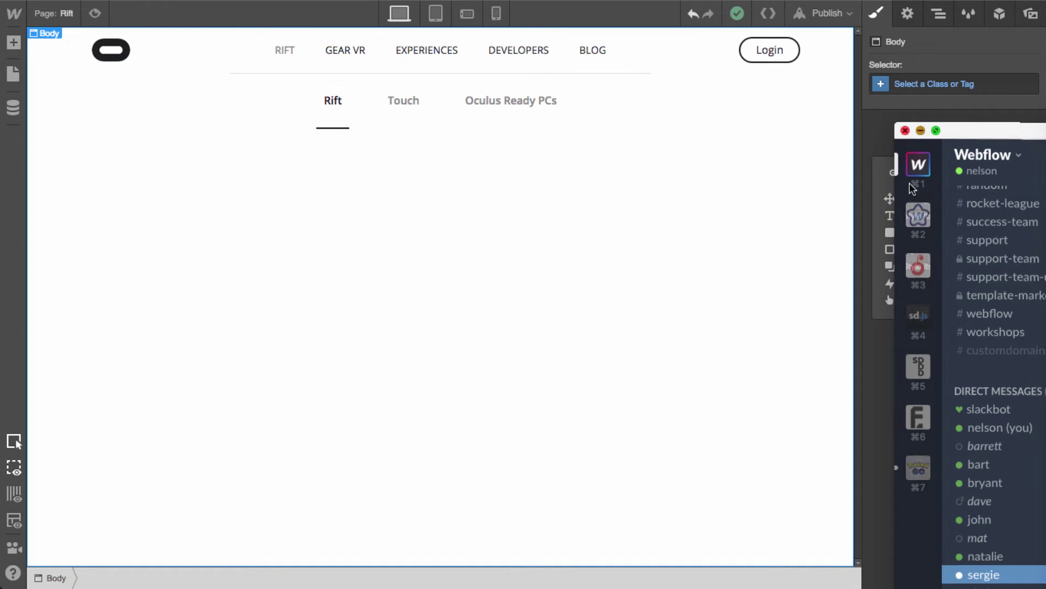
left_click(921, 131)
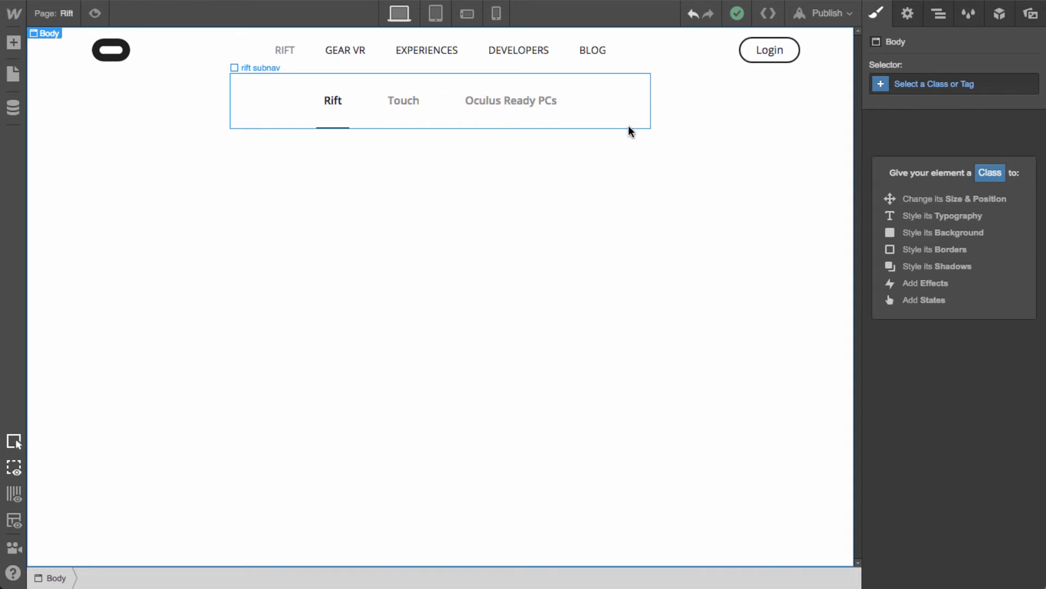
left_click(758, 122)
key("a")
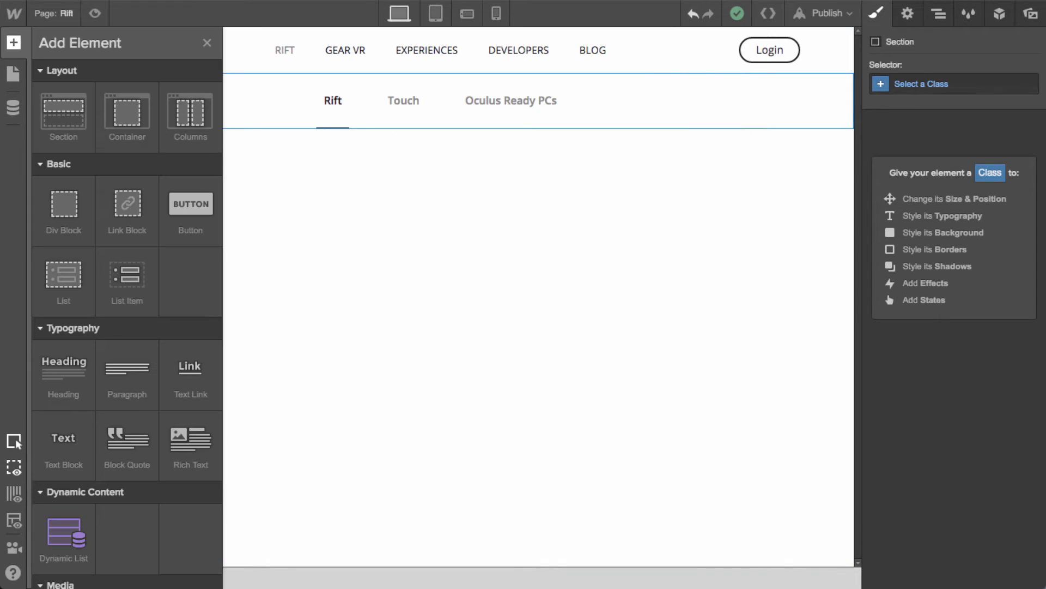
key("a")
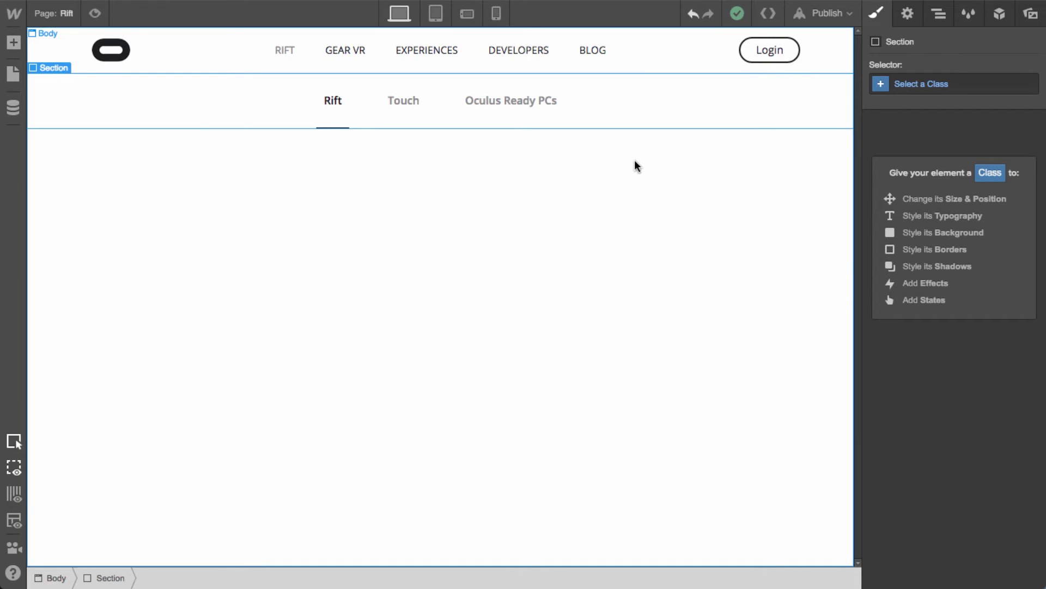
Add a new section to the page body below the subnav section and select it
left_click(637, 165)
key("a")
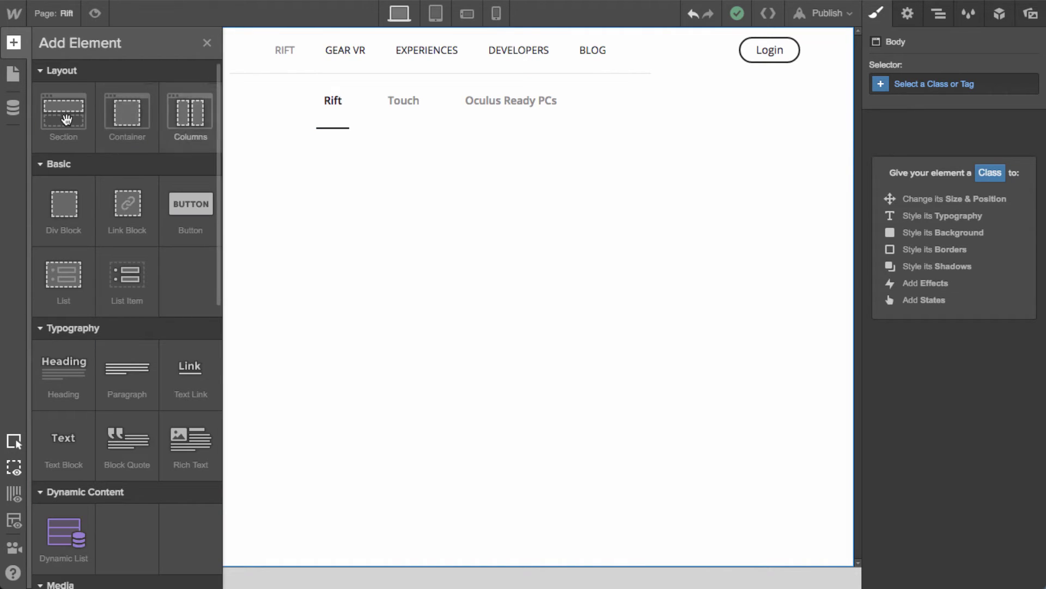
left_click_drag(63, 96, 278, 217)
left_click(780, 127)
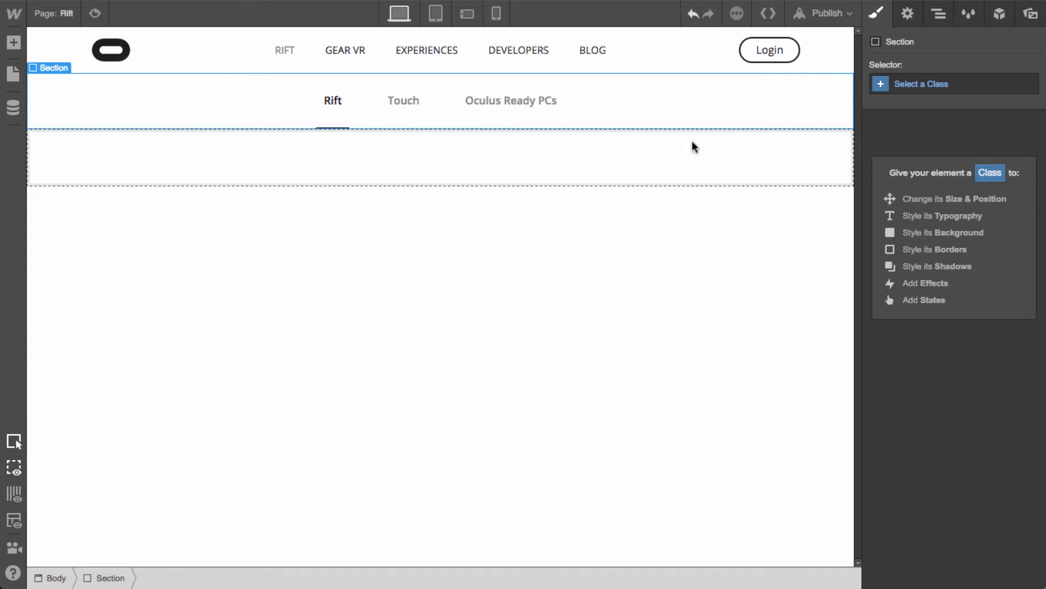
left_click(679, 154)
Try the existing "hero" class on the new section and remove it
left_click(948, 87)
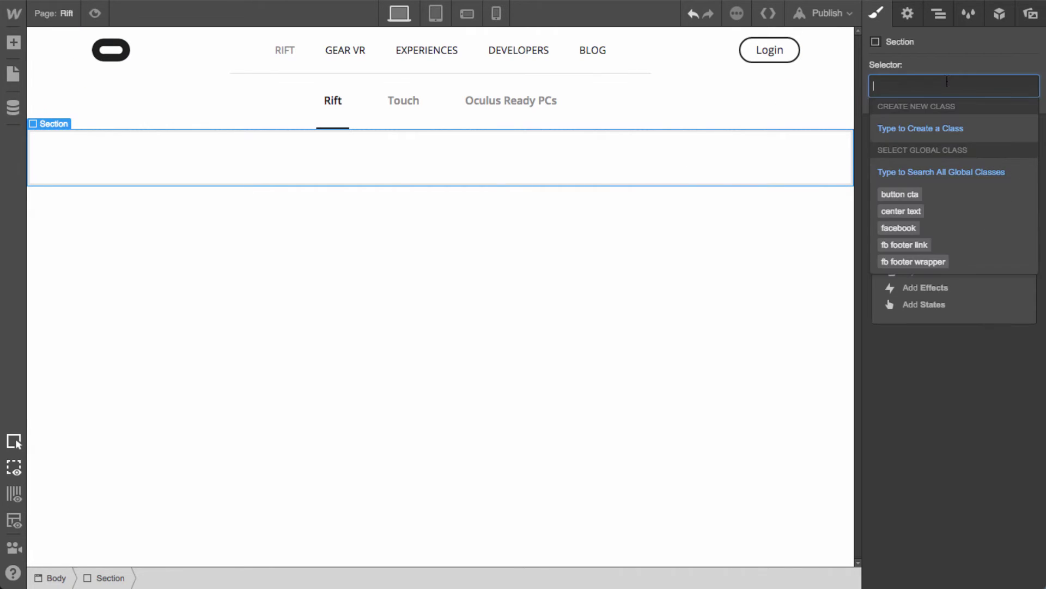
type("hero")
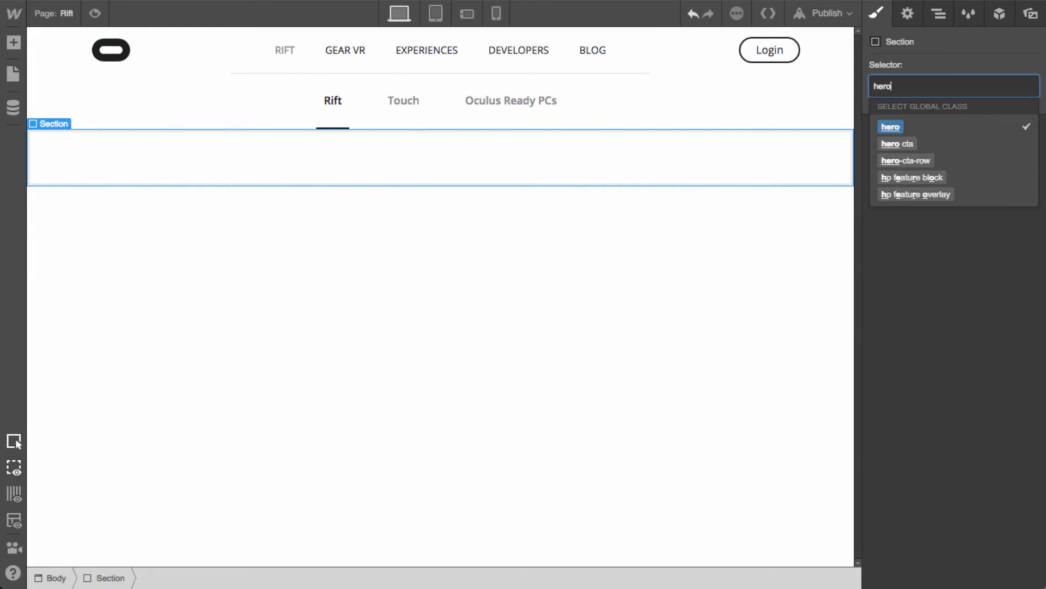
key("Return")
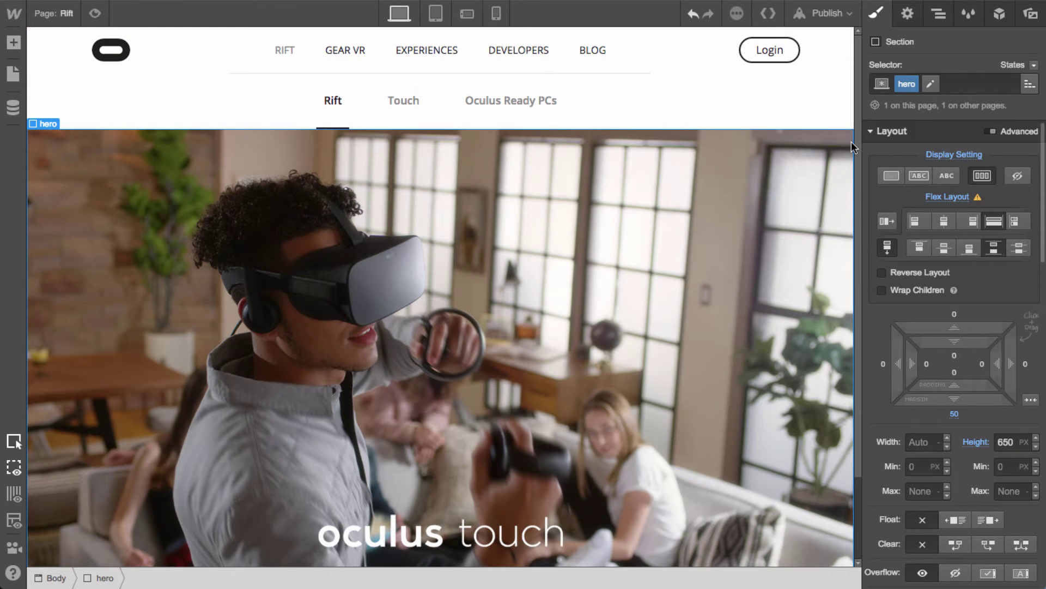
left_click(909, 87)
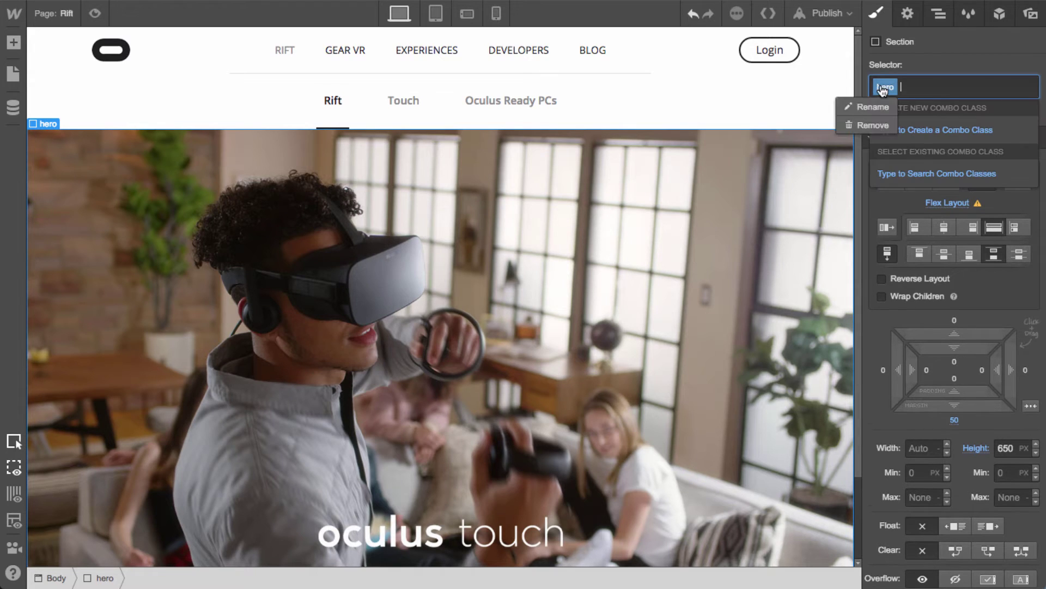
left_click(890, 96)
left_click(878, 125)
Create the class "rift hero" for the new section
type("child")
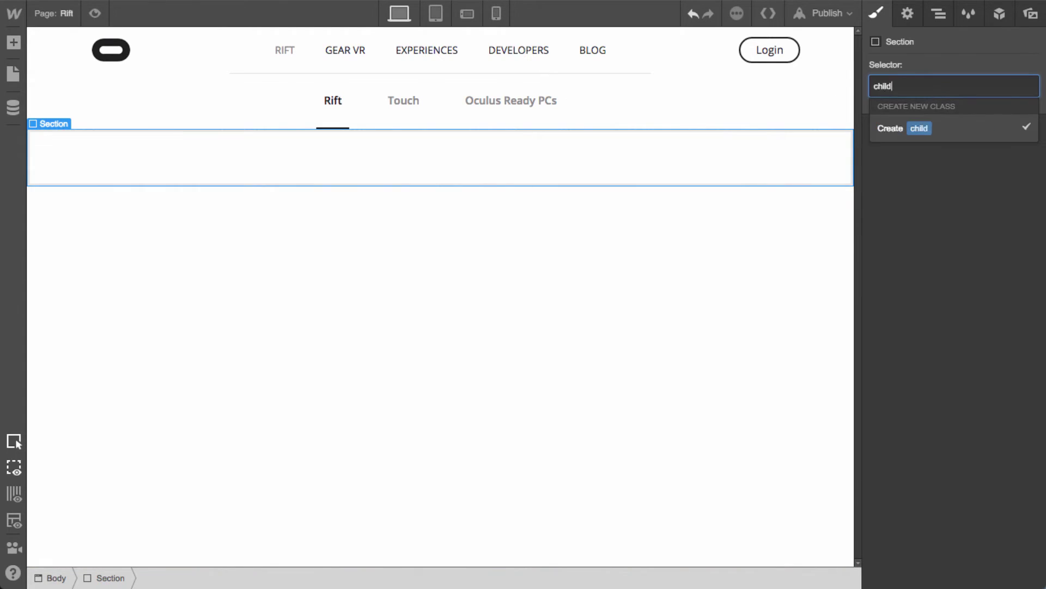
type(" hero")
key("BackSpace")
key("BackSpace")
key("BackSpace")
key("BackSpace")
key("BackSpace")
key("BackSpace")
key("BackSpace")
key("BackSpace")
key("BackSpace")
type("rift hero")
key("Return")
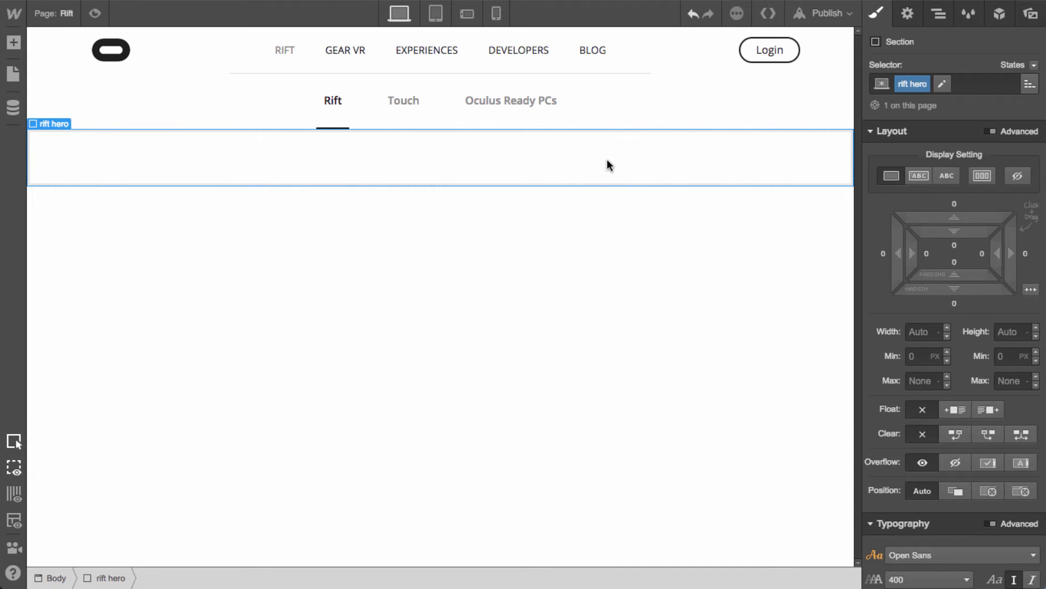
Set the top padding of the rift hero section to 75
key("a")
key("a")
left_click_drag(955, 231, 961, 348)
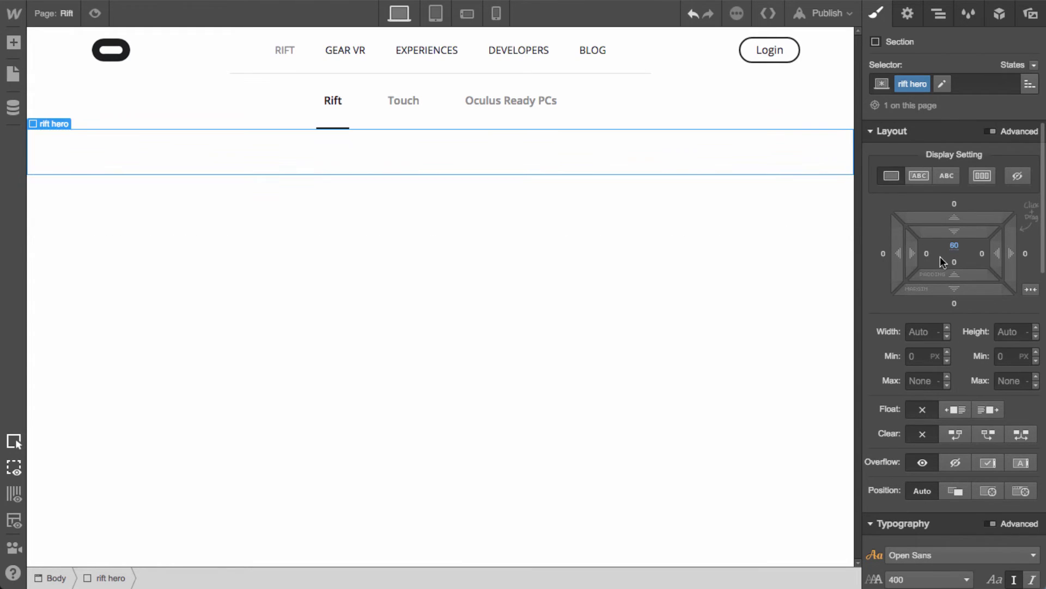
left_click(953, 246)
key("Return")
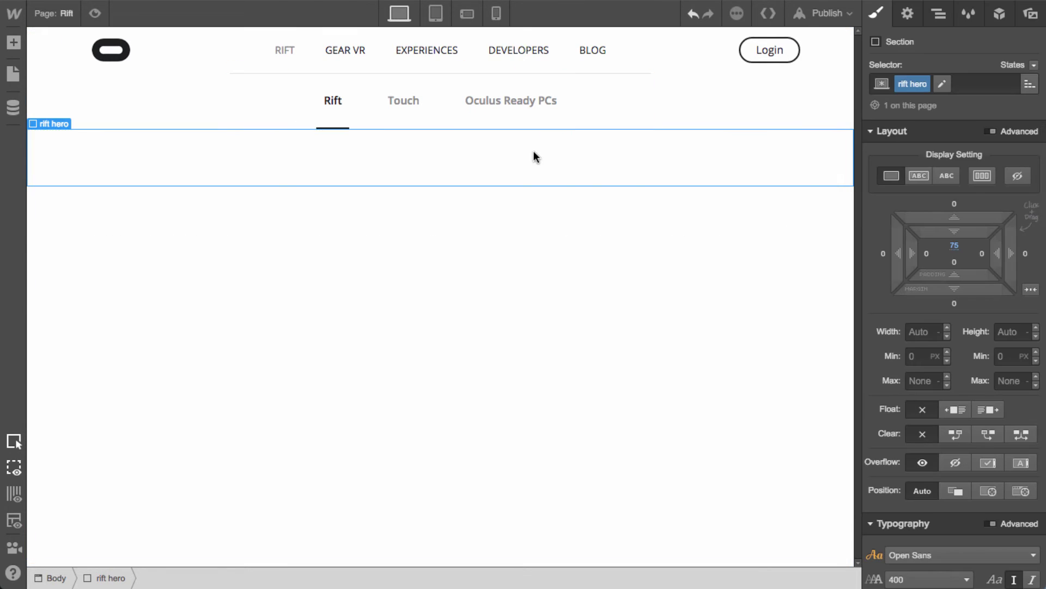
Center the text of the rift hero section and add a heading inside it
scroll(952, 436, "down", 5)
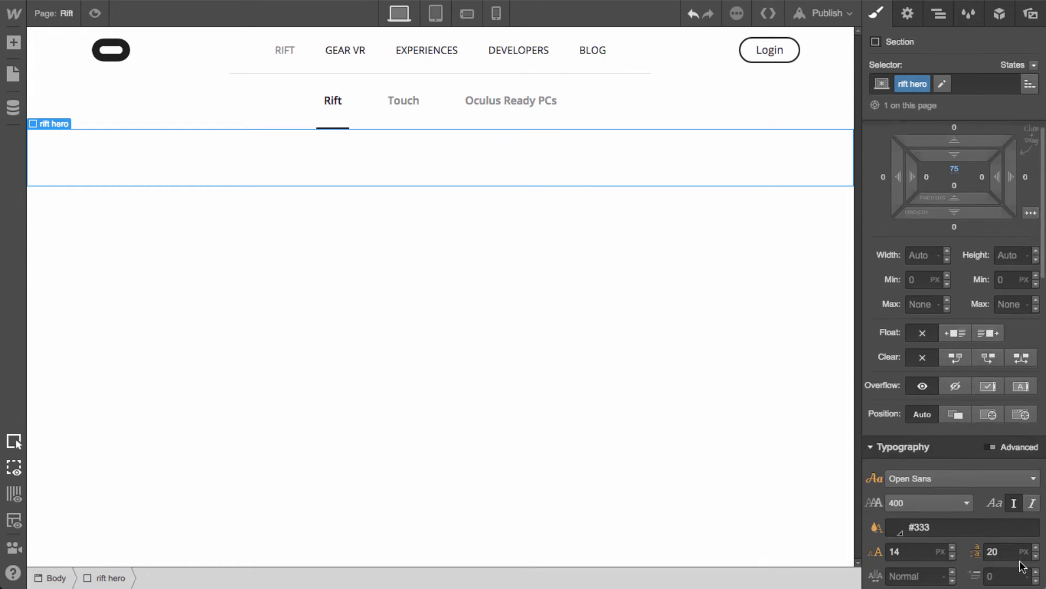
left_click(919, 475)
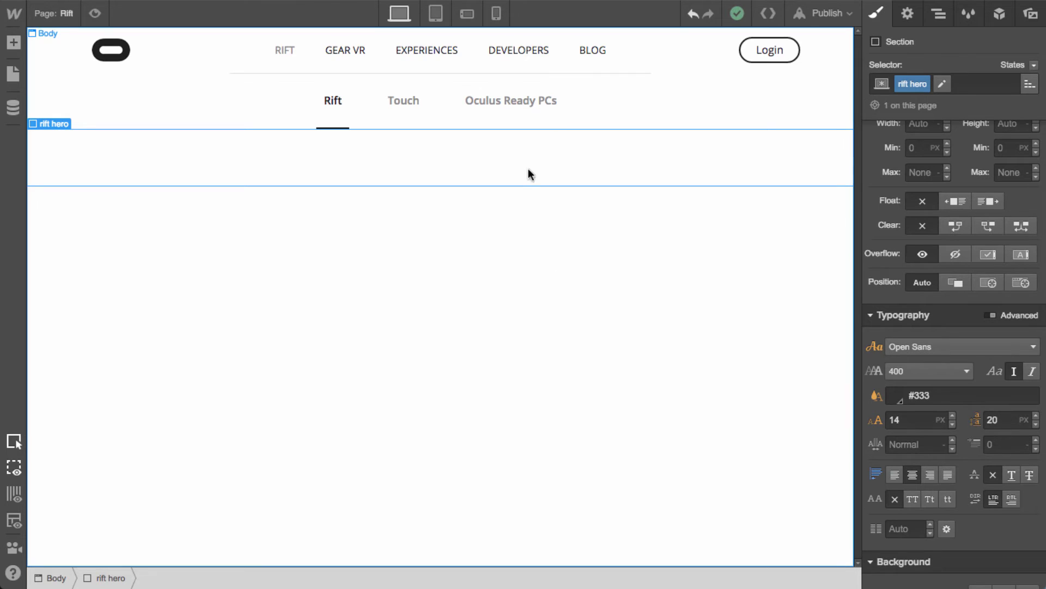
key("a")
left_click(76, 359)
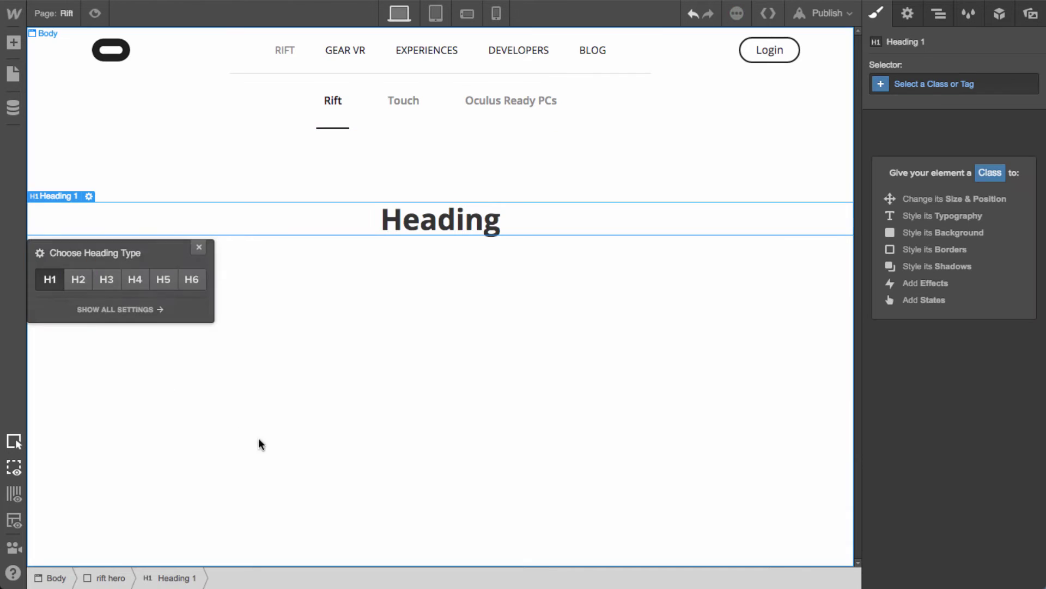
Try "rift" as the text of the new heading
double_click(424, 229)
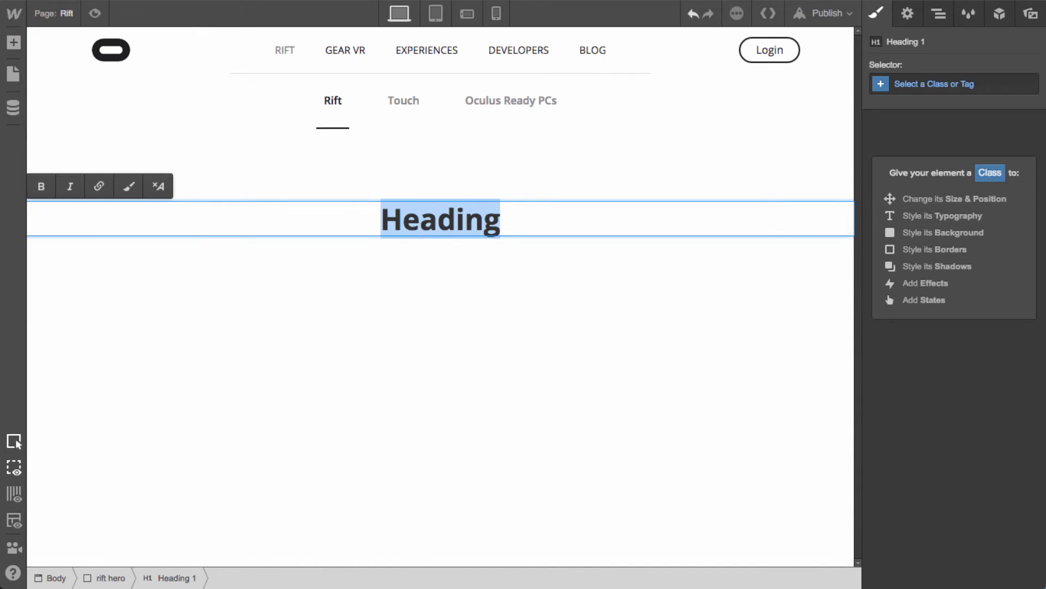
type("rift")
key("Escape")
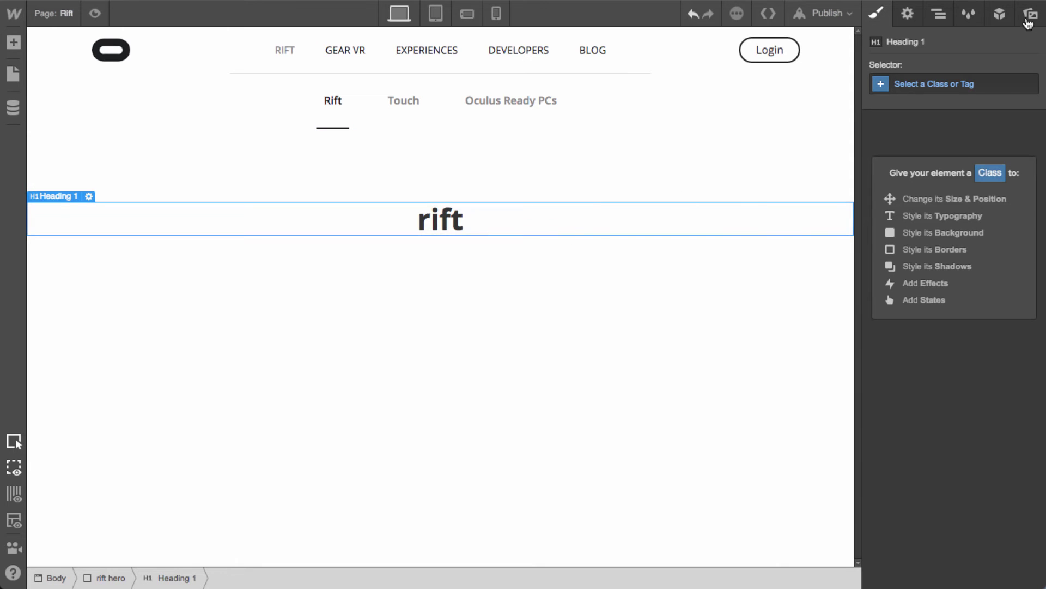
Clear the heading's text and upload the Rift page images to the site's assets
left_click(1030, 14)
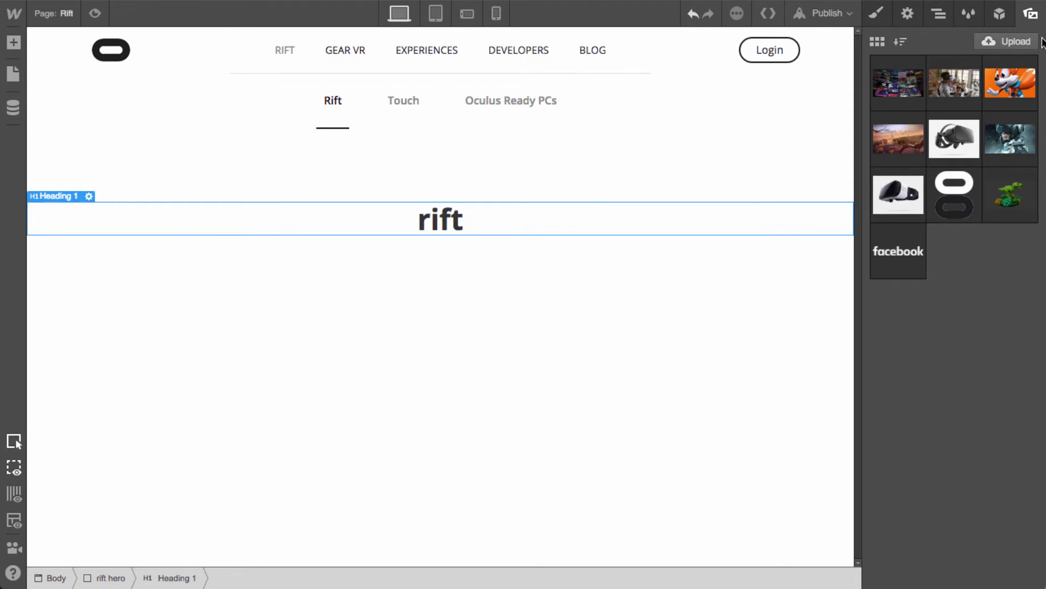
double_click(430, 219)
key("BackSpace")
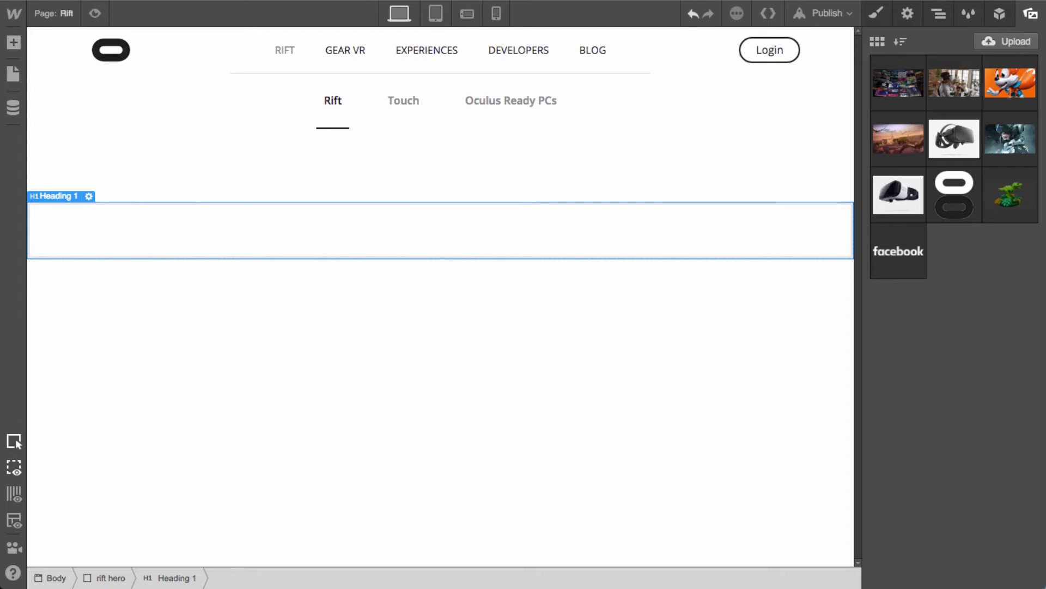
left_click_drag(1043, 381, 635, 309)
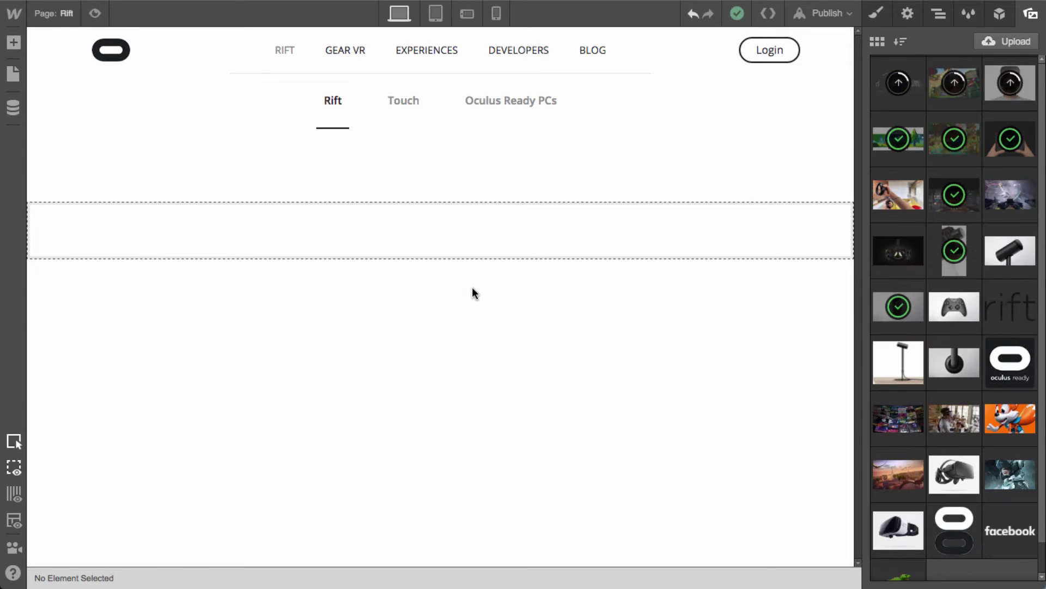
Delete the empty heading and place the uploaded rift wordmark image in the rift hero section
left_click(449, 241)
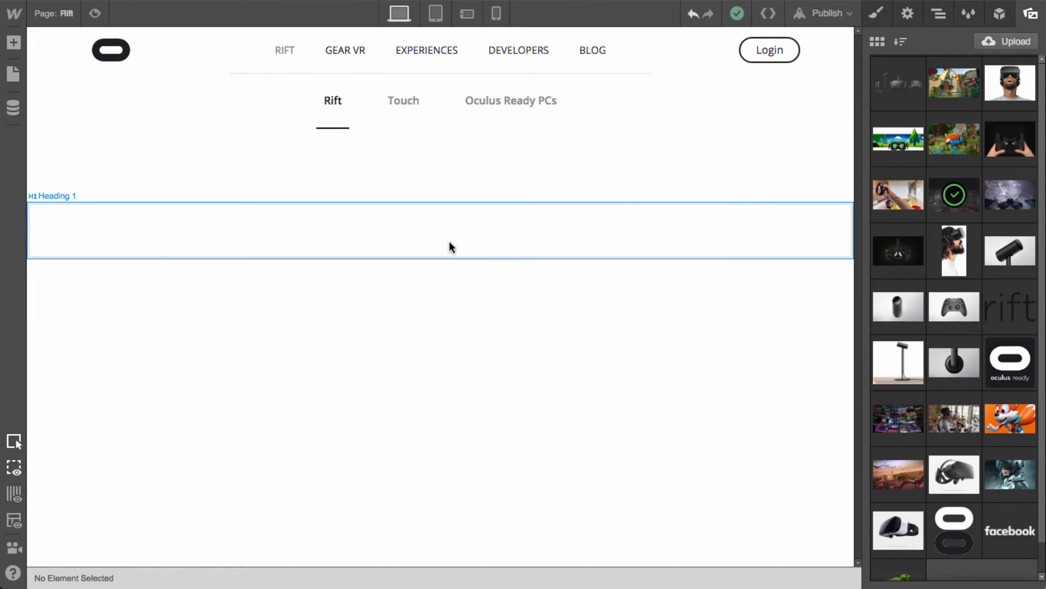
key("Delete")
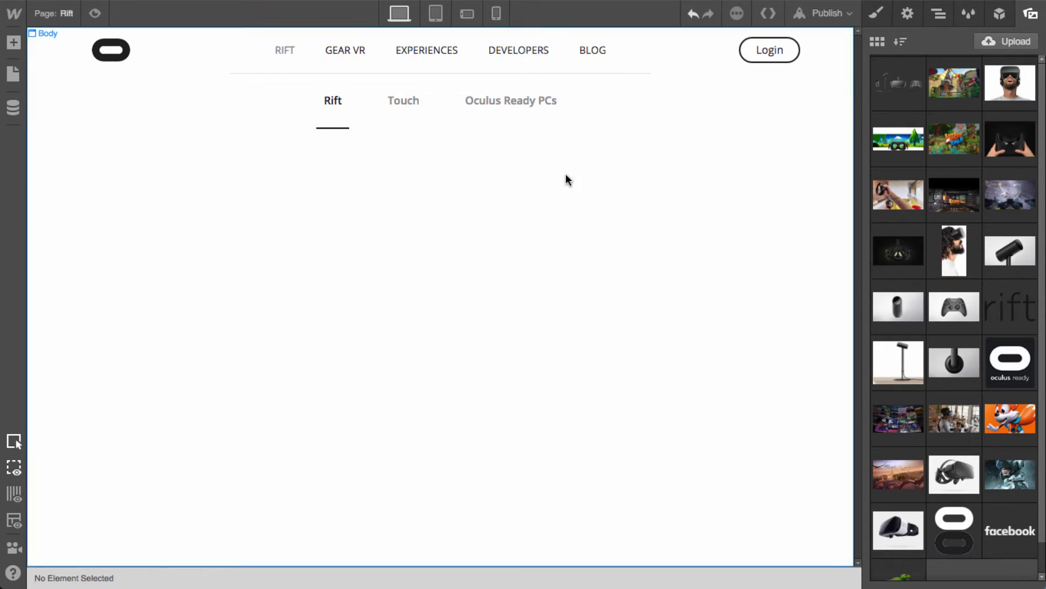
left_click(451, 171)
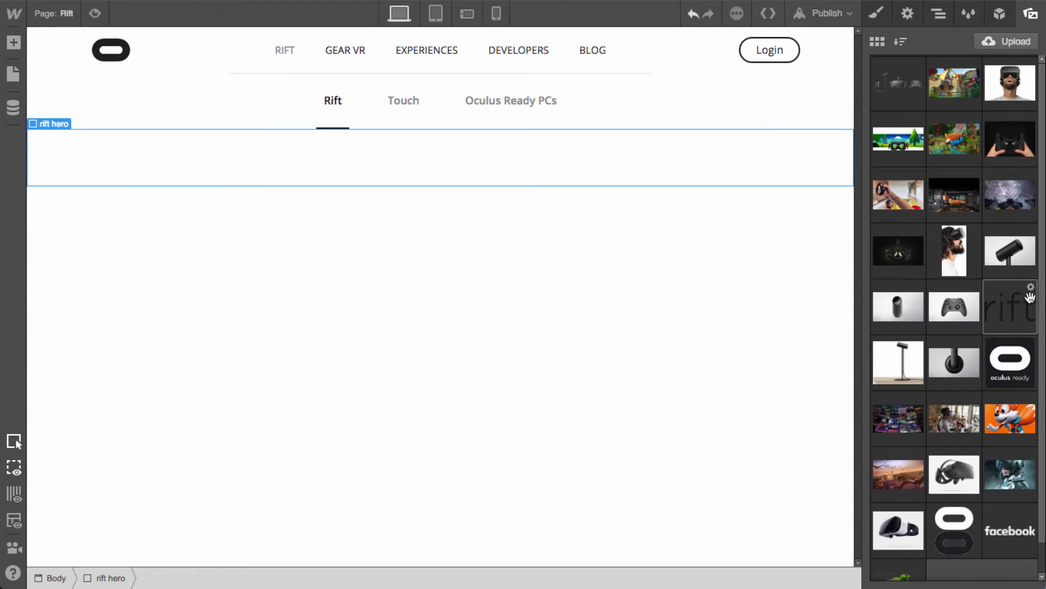
left_click_drag(988, 303, 510, 164)
left_click(608, 243)
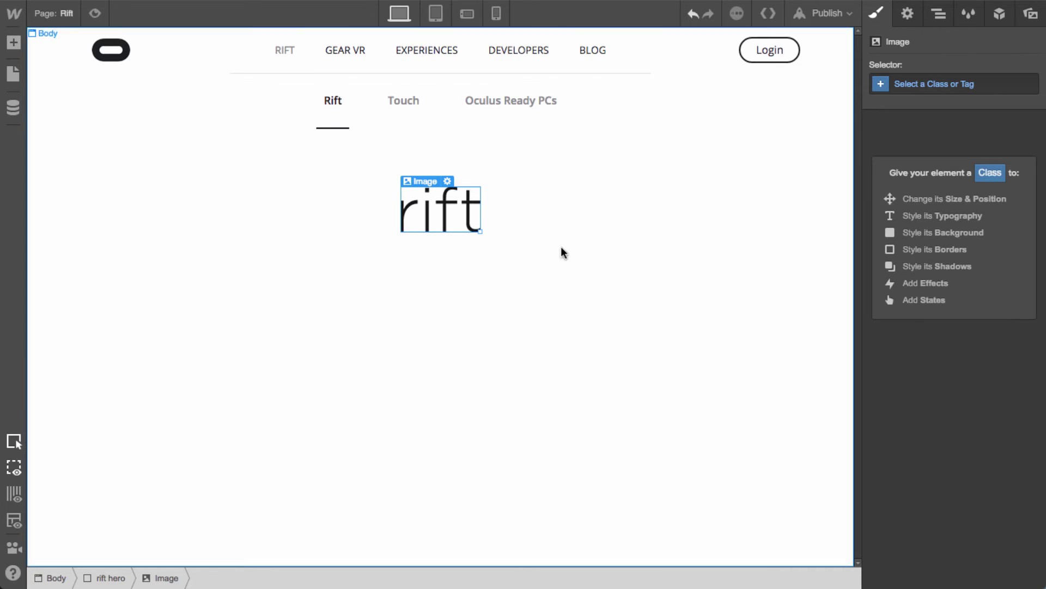
Create the class "rift logo" for the wordmark image and set its bottom margin to 35
key("a")
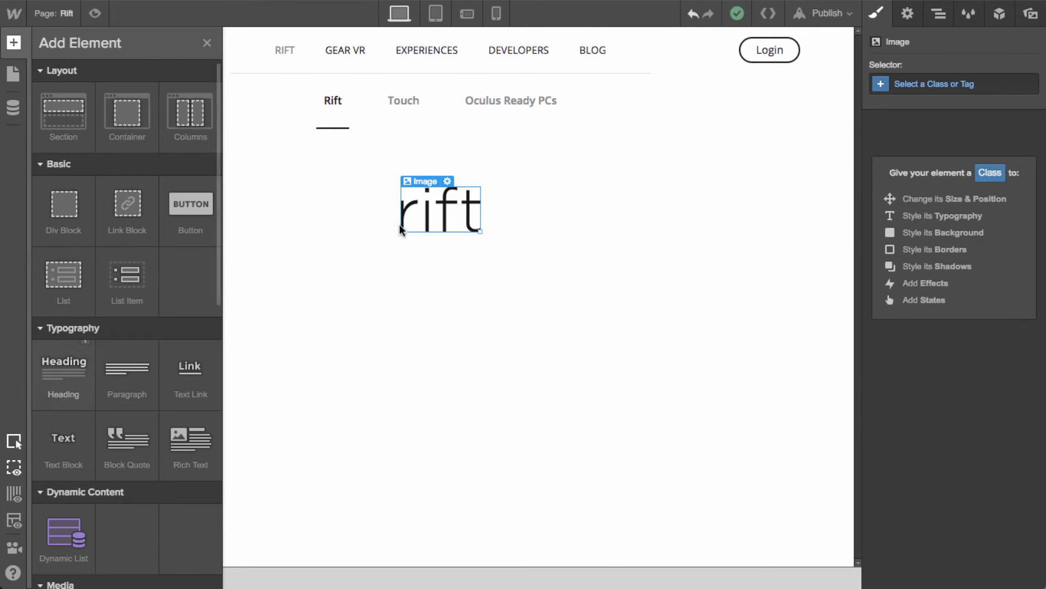
key("a")
left_click(951, 86)
type("rift logo")
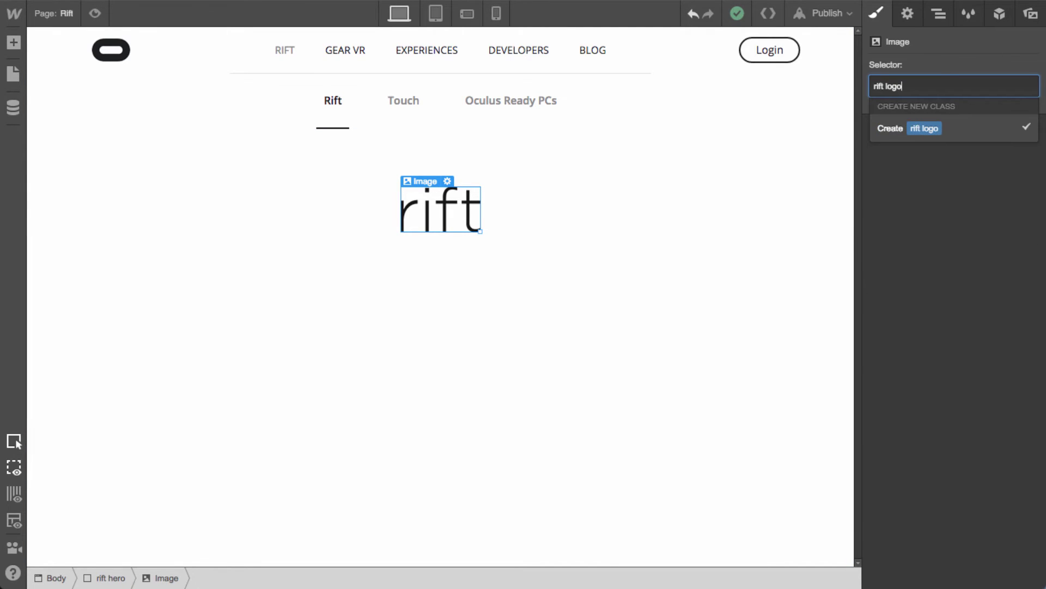
key("Return")
left_click_drag(954, 288, 960, 370)
Add an H2 heading below the rift logo with the text "Next-generation virtual reality"
key("a")
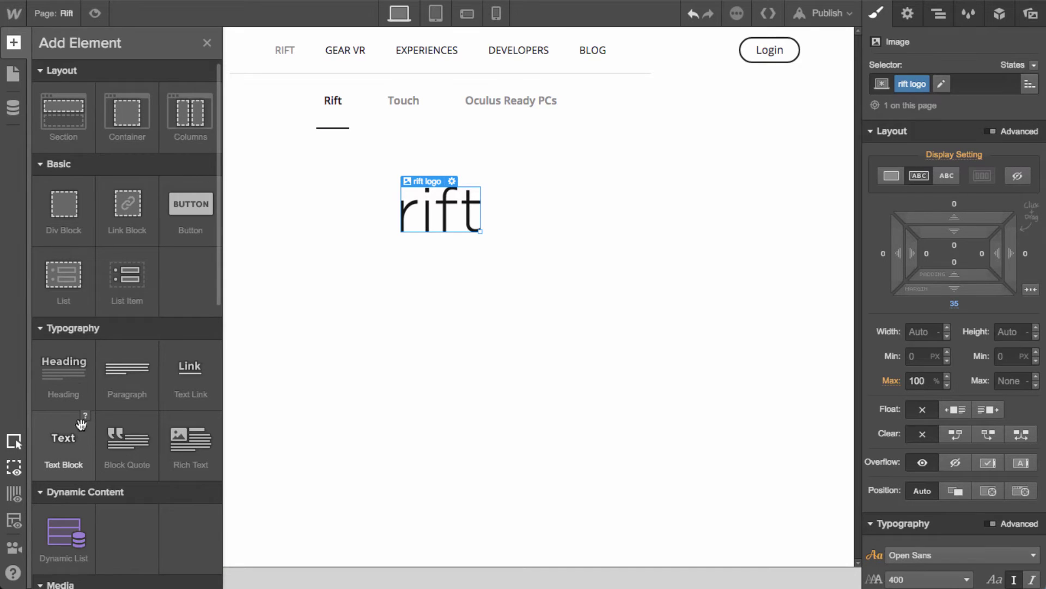
left_click(90, 393)
left_click(79, 354)
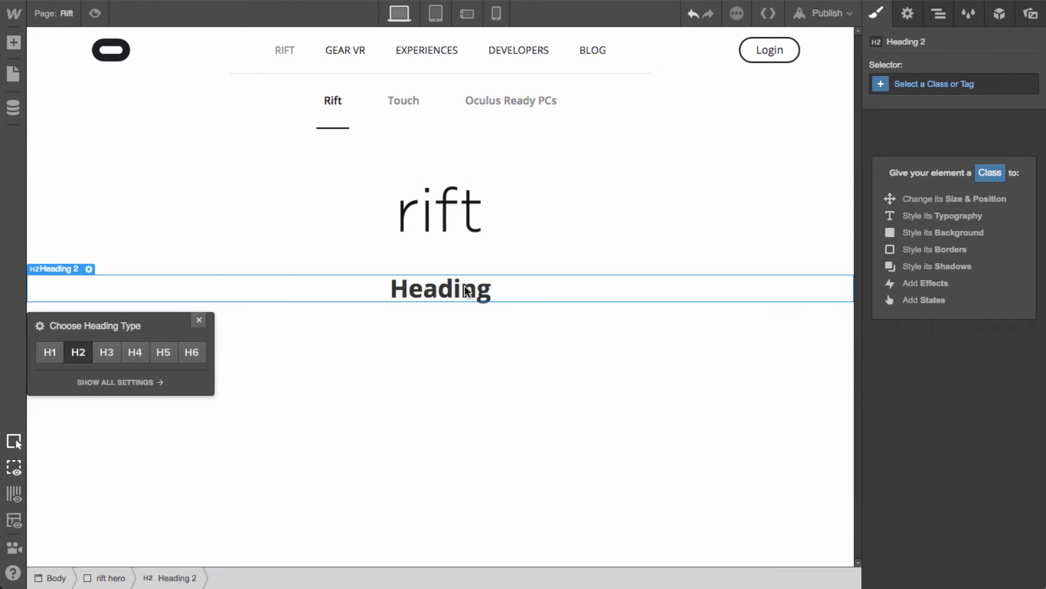
double_click(464, 287)
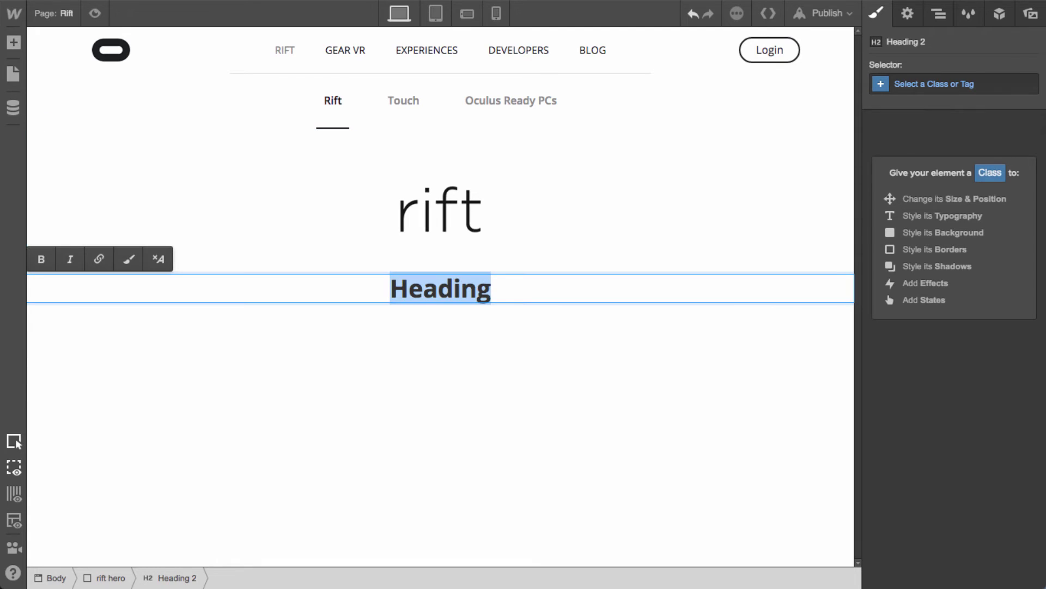
key("Escape")
double_click(474, 283)
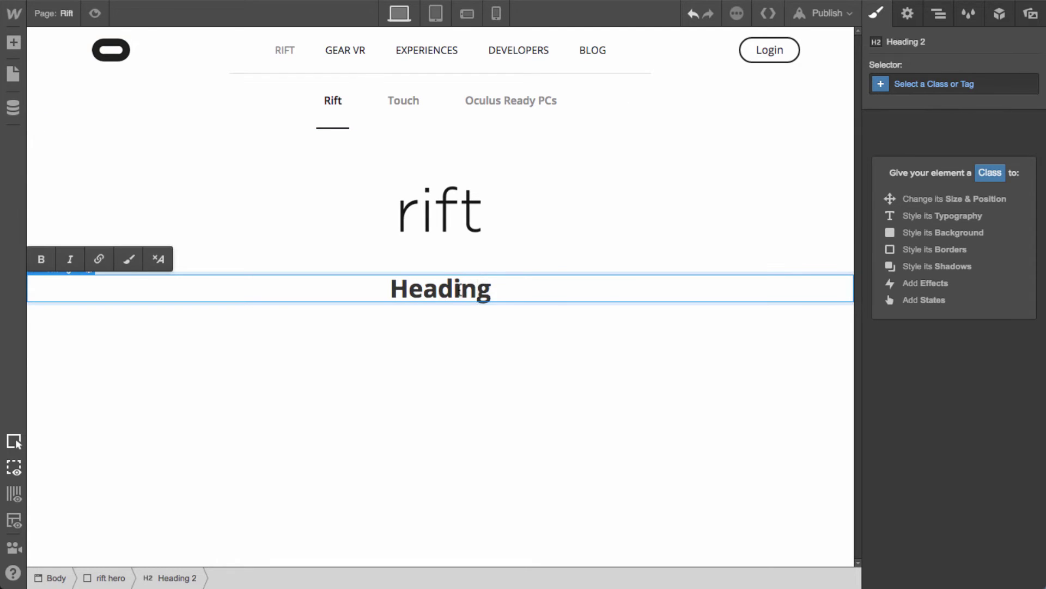
double_click(459, 289)
type("Next-generation virtual reality")
key("Escape")
Apply the existing "h2" class to the heading and add the combo class "rift h2"
left_click(959, 84)
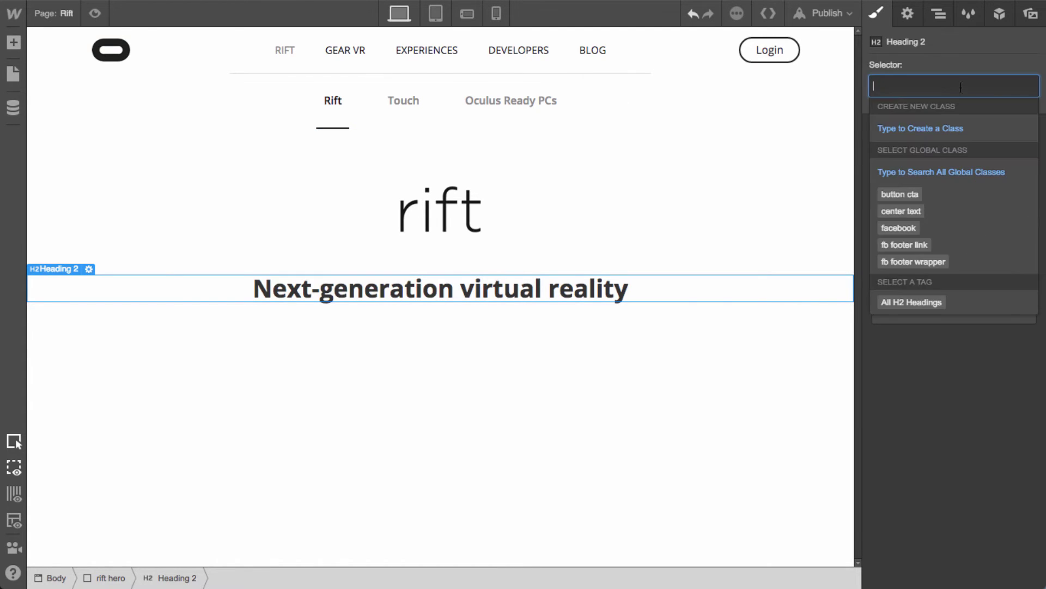
type("h2")
key("Return")
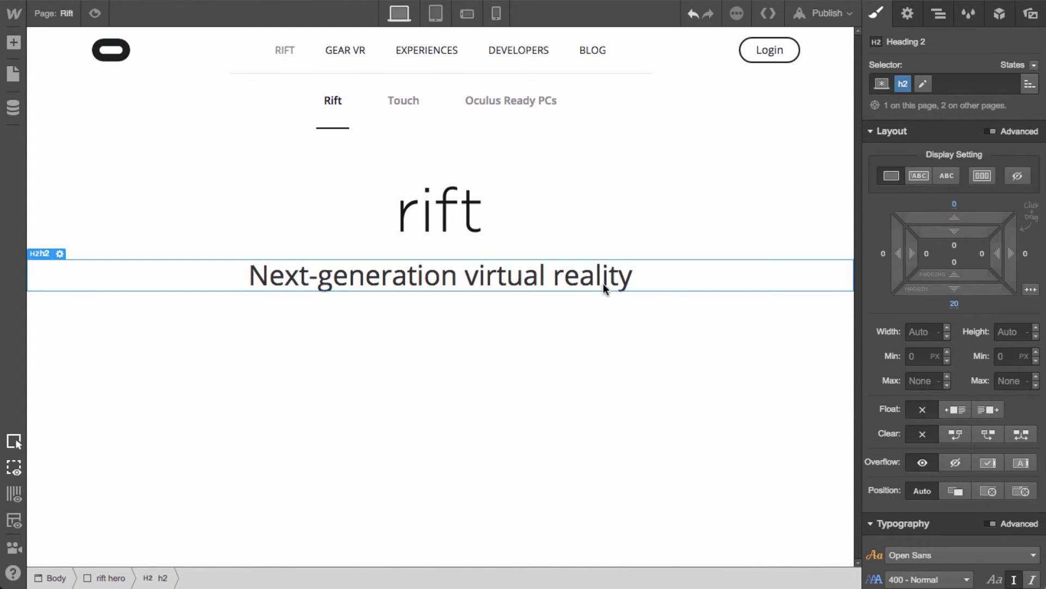
left_click(929, 85)
type("rift")
key("Return")
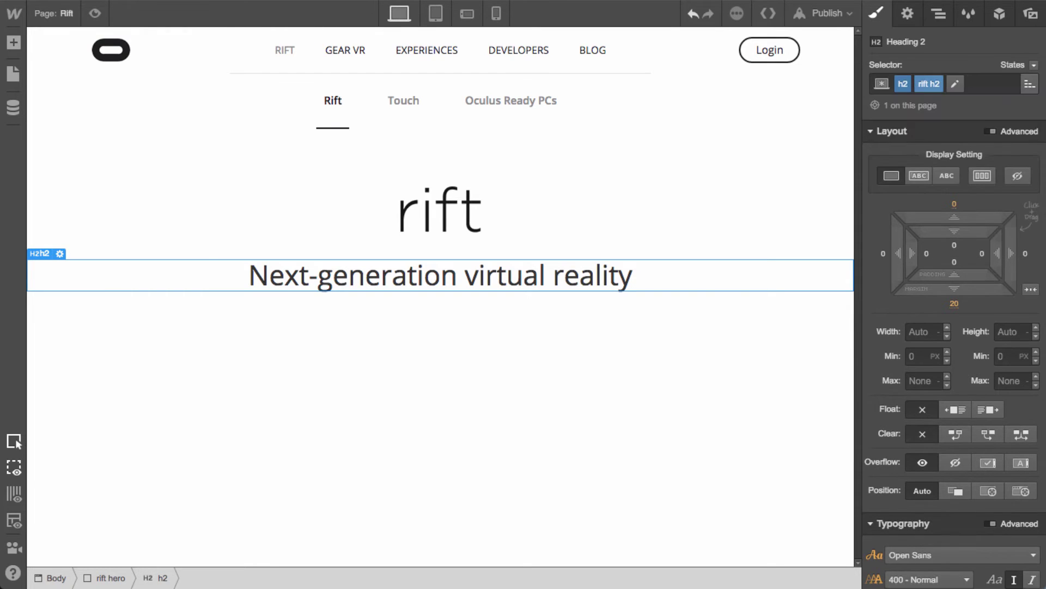
Set the font size of the "Next-generation virtual reality" heading to 28 px
scroll(954, 327, "down", 5)
left_click(914, 369)
key("Down")
key("Down")
key("Down")
key("Down")
key("Down")
key("Down")
key("Down")
key("Down")
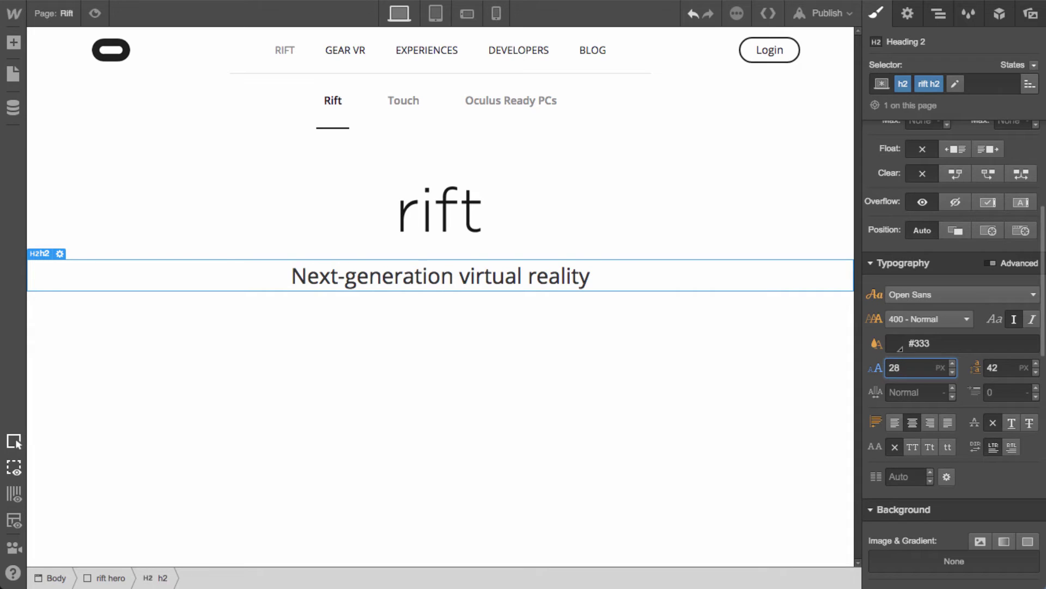
Set the heading's line height to 36 px
key("Tab")
key("Down")
key("Down")
key("Down")
key("Down")
key("Down")
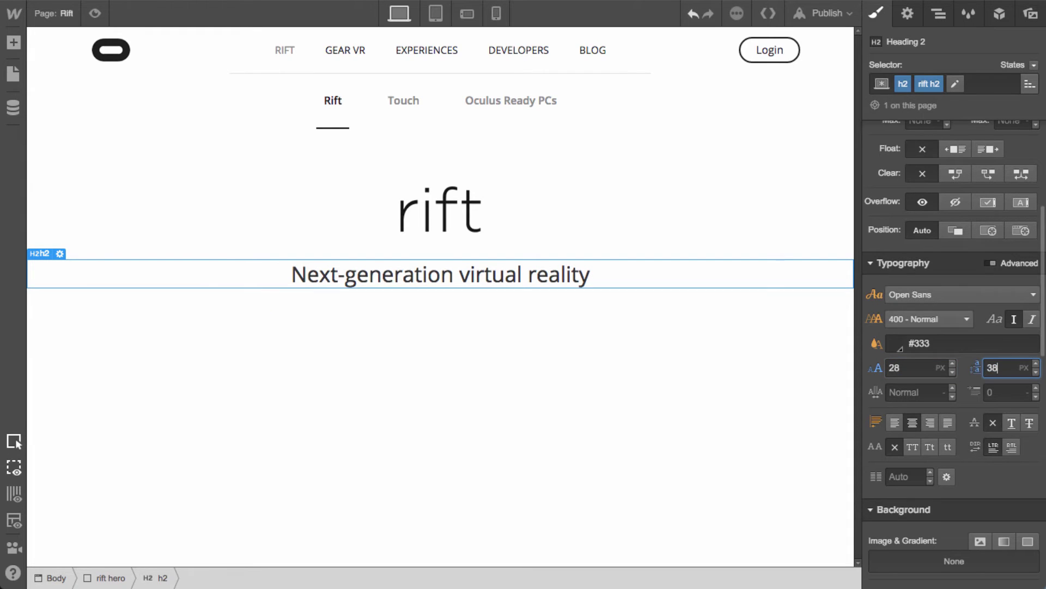
key("Down")
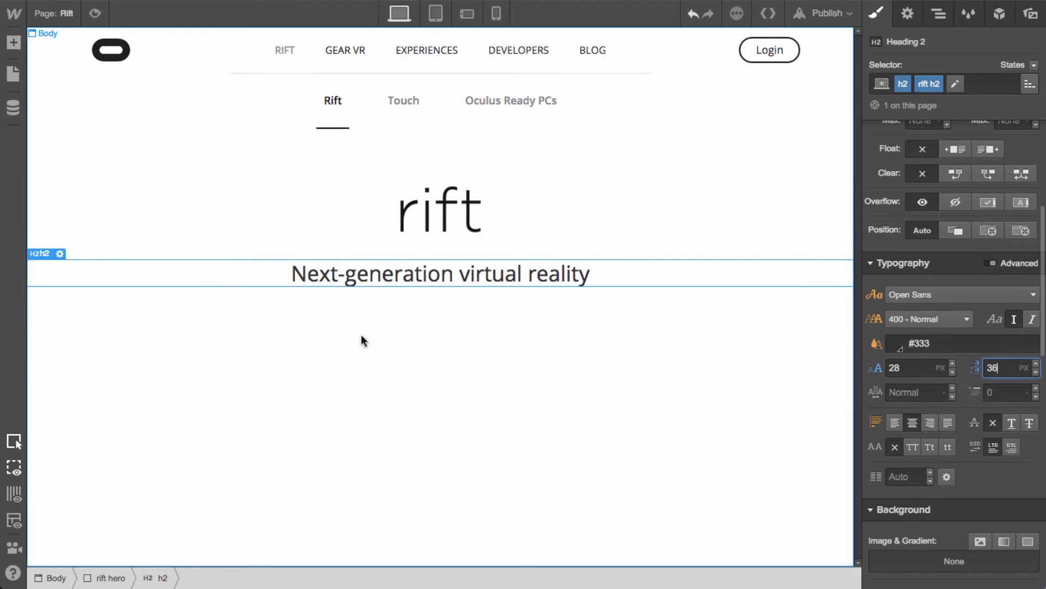
Set the bottom margin of the "Next-generation virtual reality" heading to 40
left_click(498, 274)
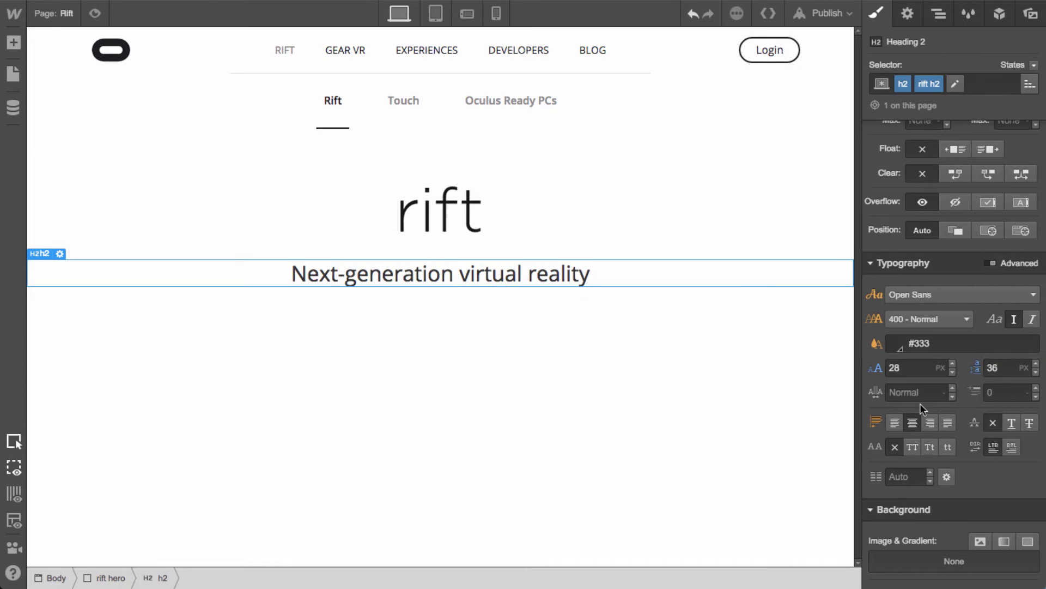
scroll(1003, 341, "up", 5)
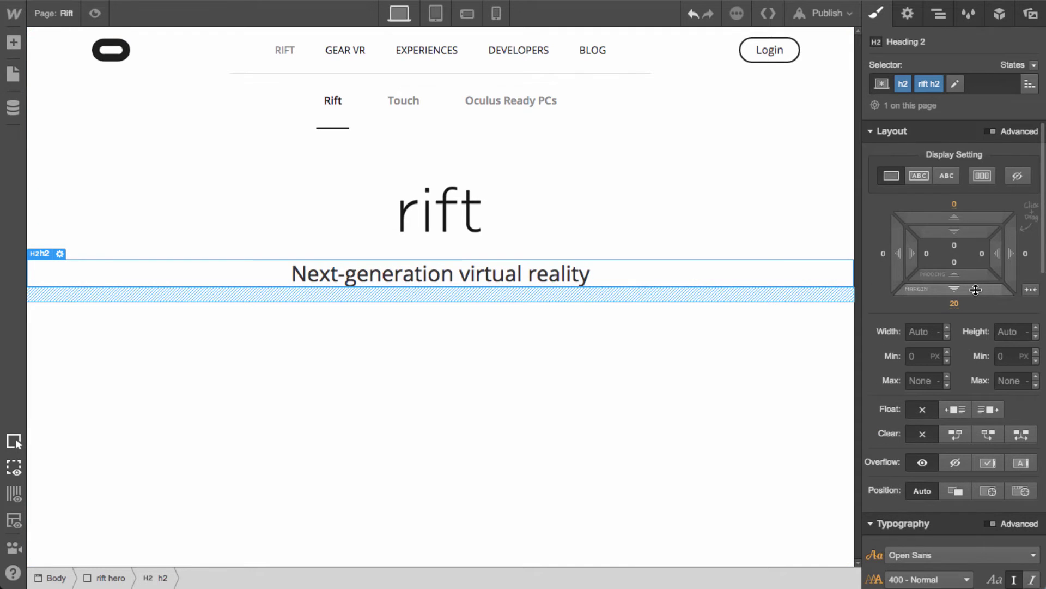
left_click_drag(976, 290, 975, 301)
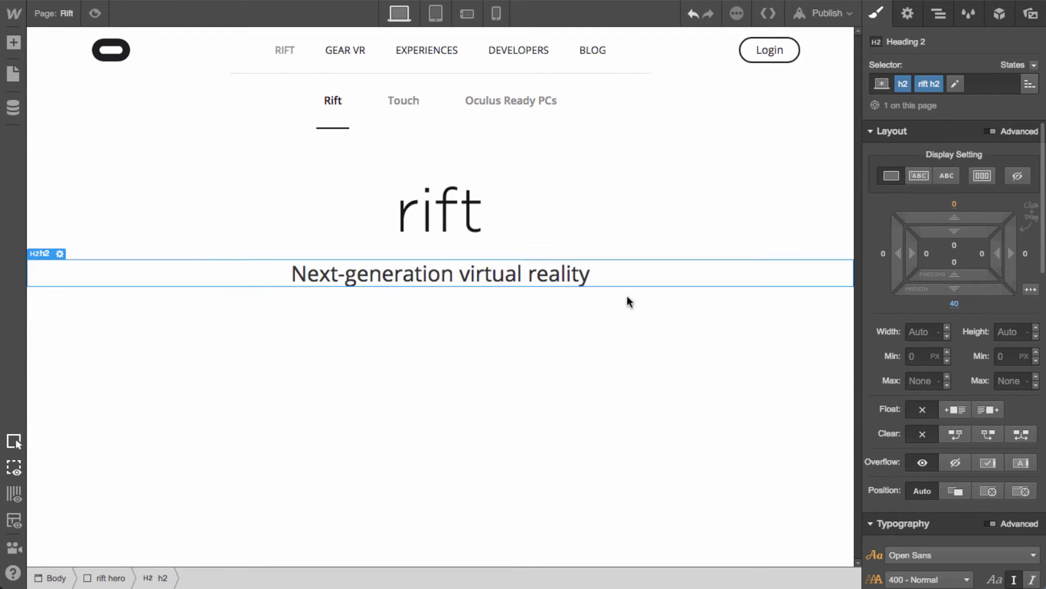
Add a button below the heading and create the class "blue button" for it
key("a")
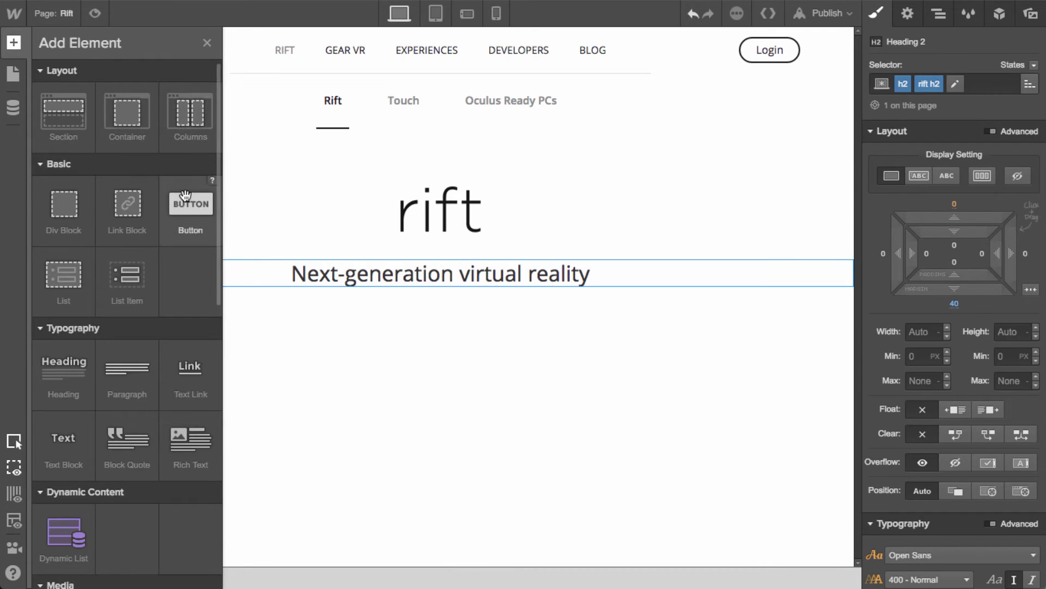
left_click_drag(189, 205, 537, 298)
left_click(986, 87)
type("blu")
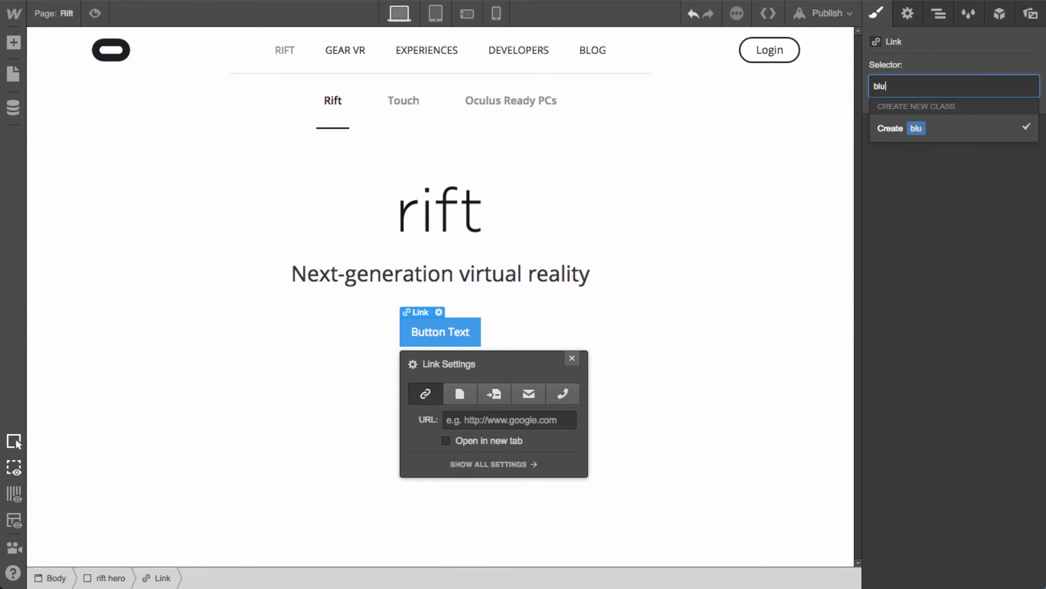
type("e button")
key("Return")
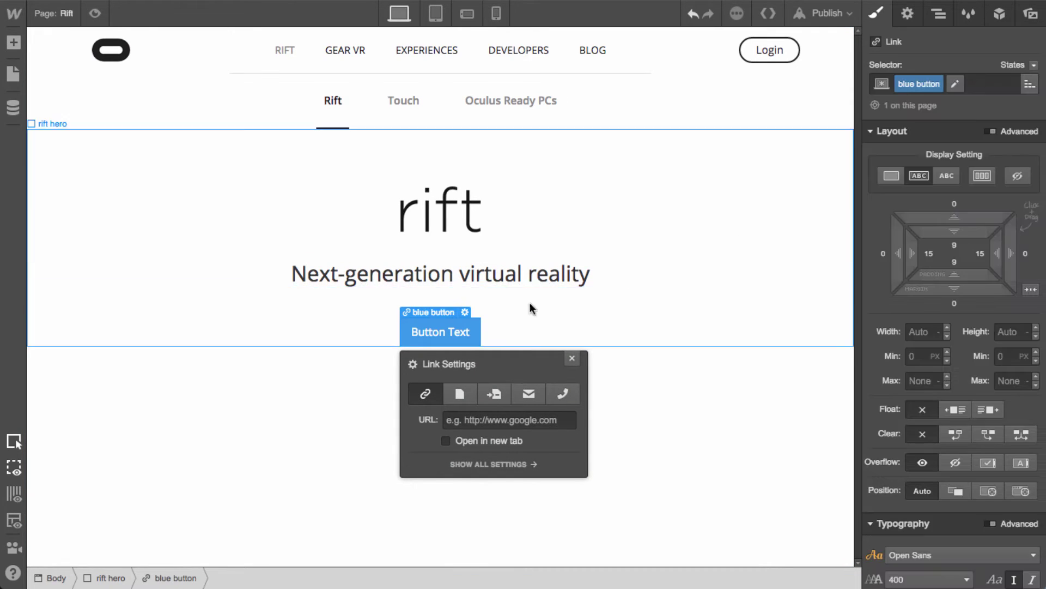
Change the button's text to "Order Now"
double_click(452, 331)
type("Order N")
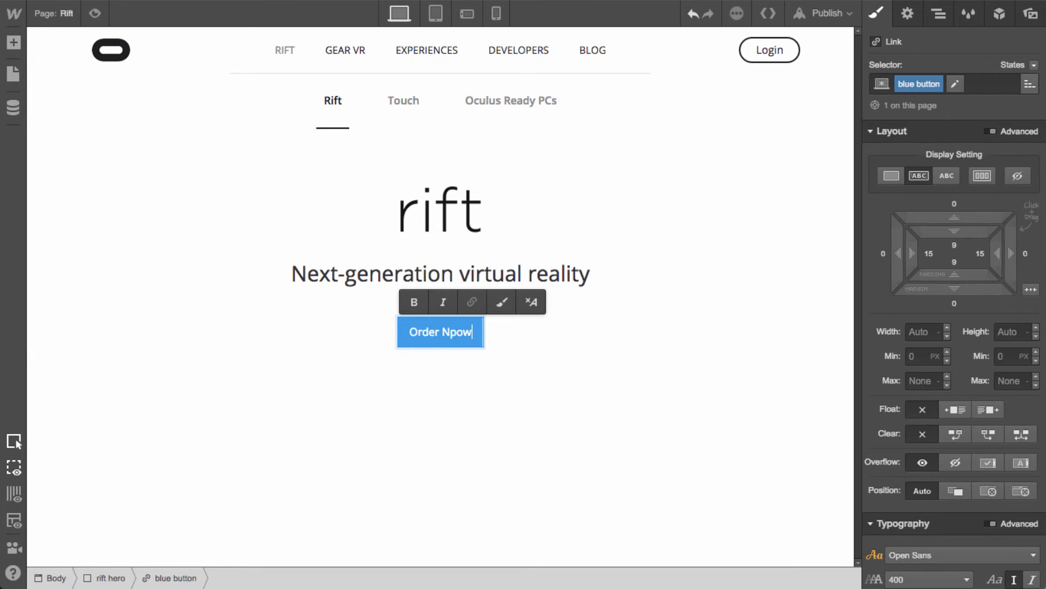
type("ow")
key("Escape")
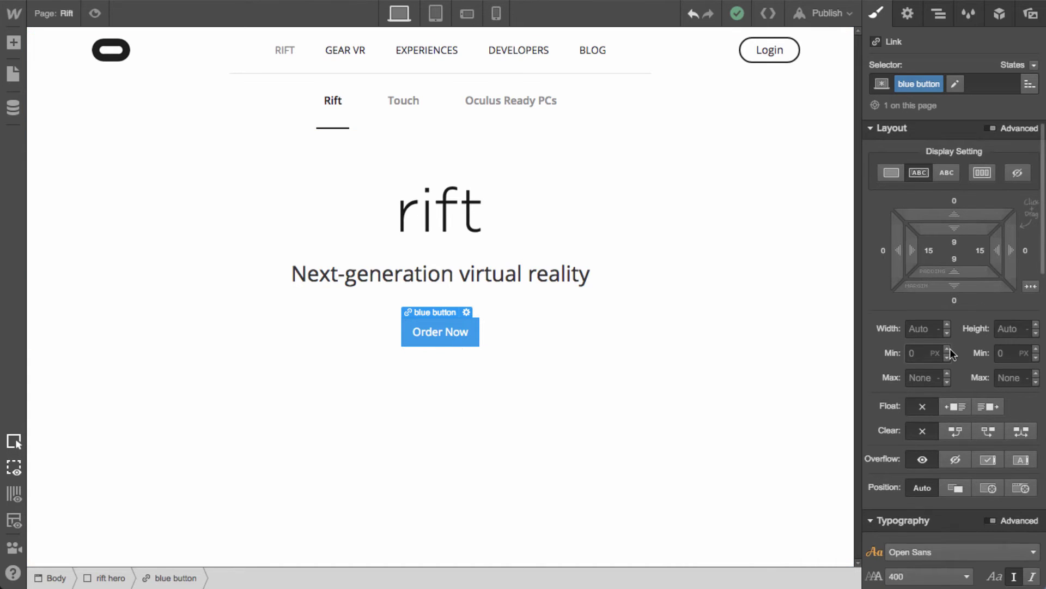
Set the blue button's padding to 40 on both sides and 10 above and below
scroll(950, 349, "down", 5)
scroll(956, 382, "up", 5)
left_click_drag(987, 253, 972, 237)
Round the blue button's corners with a border radius of 20 px
scroll(968, 465, "down", 10)
scroll(966, 460, "up", 5)
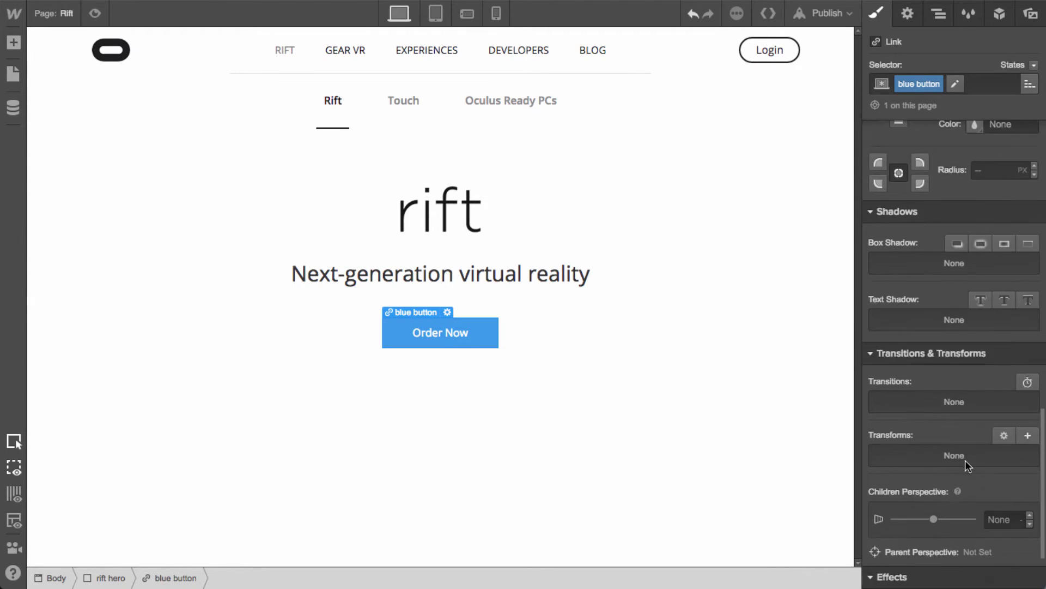
left_click(993, 354)
type("20")
key("Return")
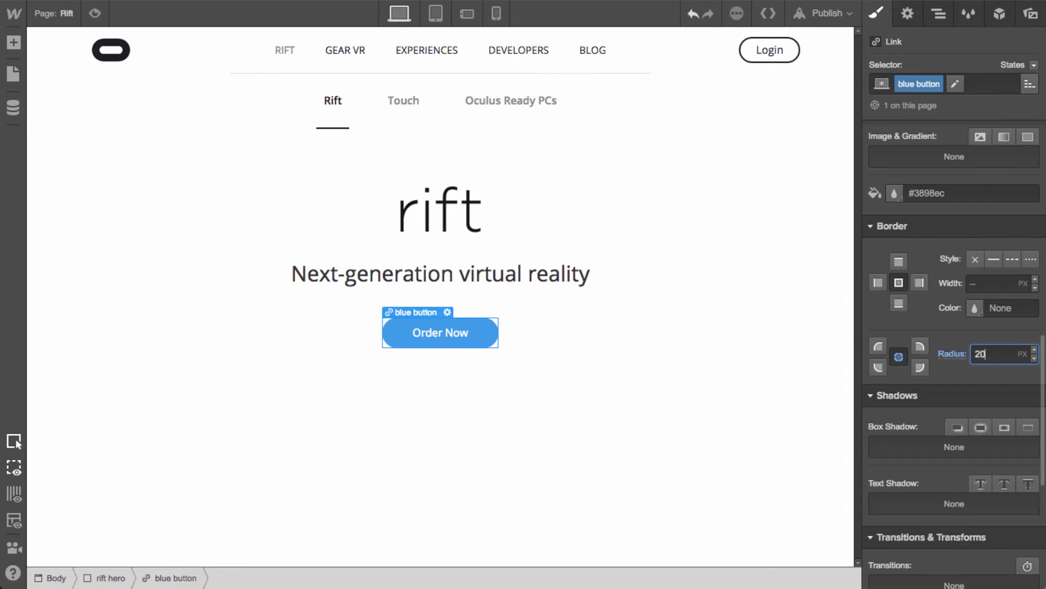
left_click(597, 393)
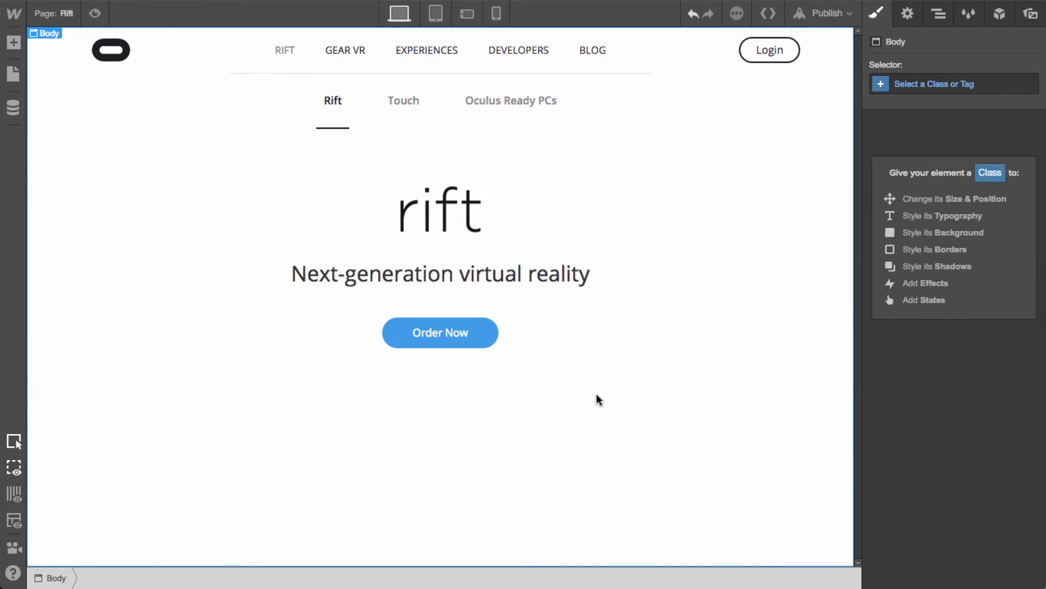
Add the photo of the man wearing the headset to the rift hero section, below the Order Now button
left_click(614, 340)
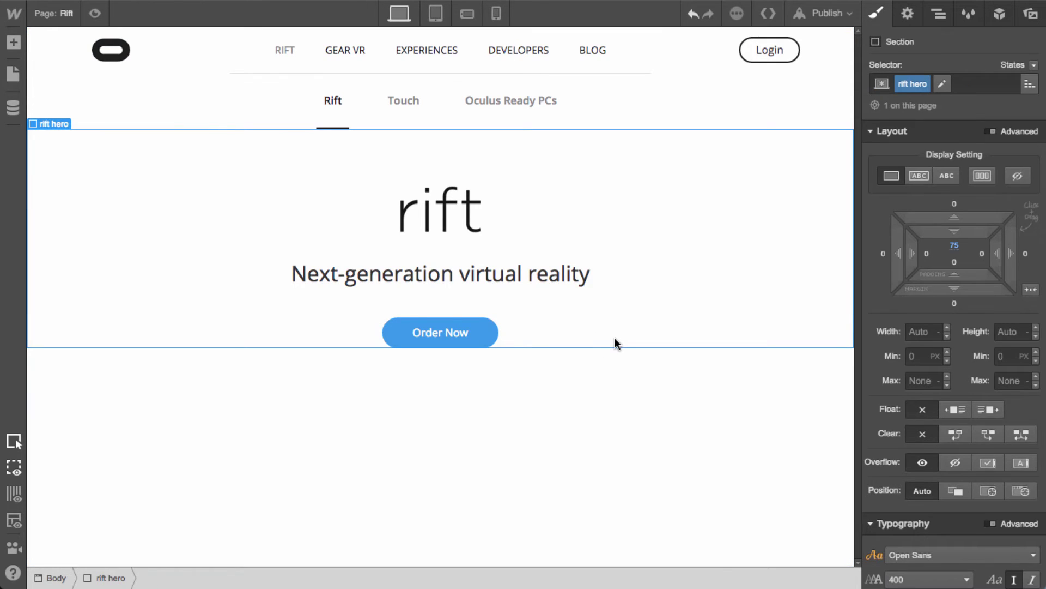
left_click(436, 338)
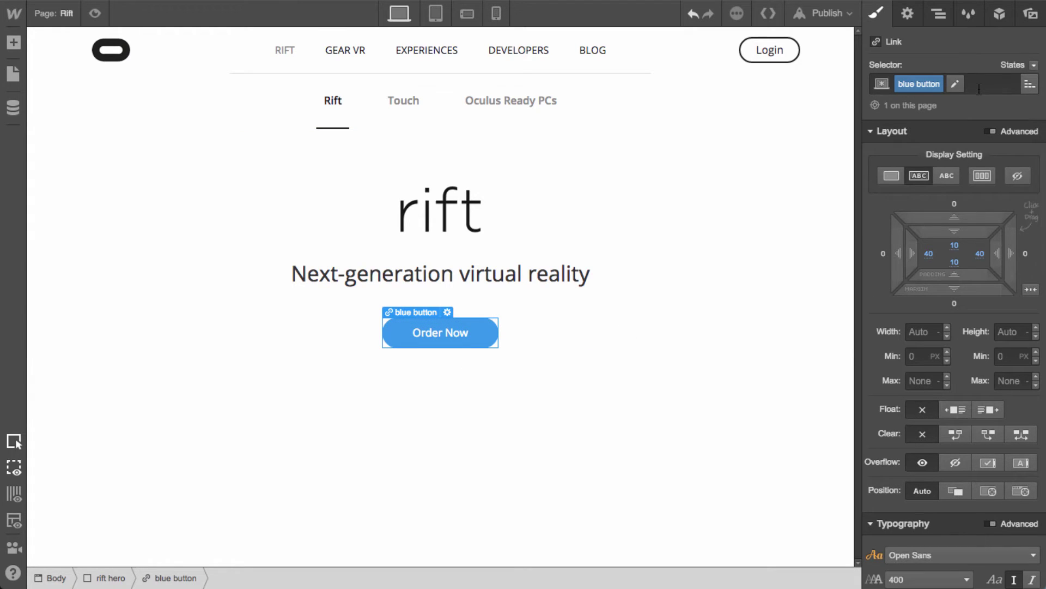
key("a")
key("j")
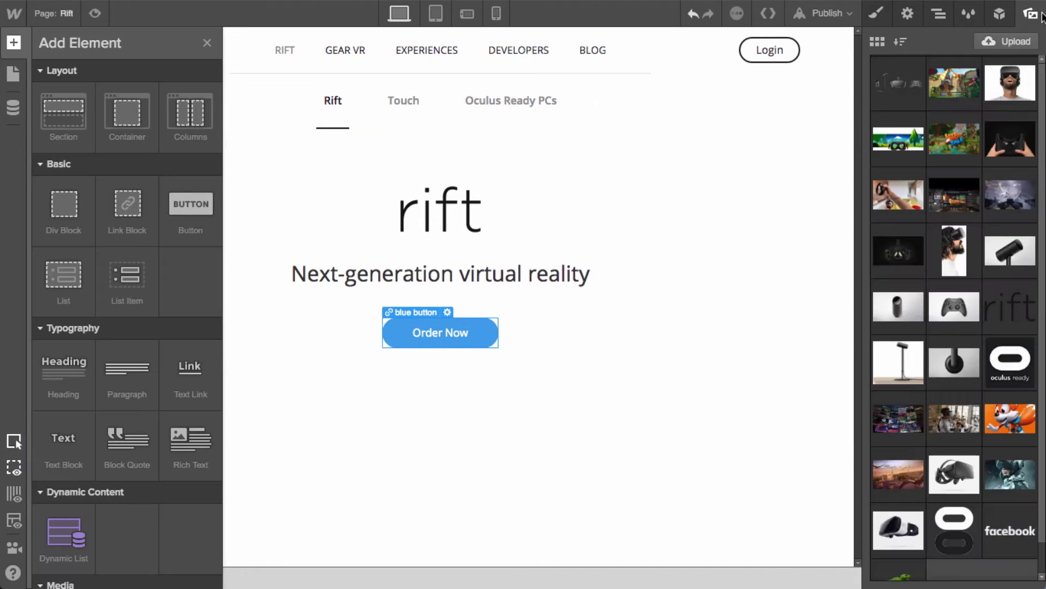
key("a")
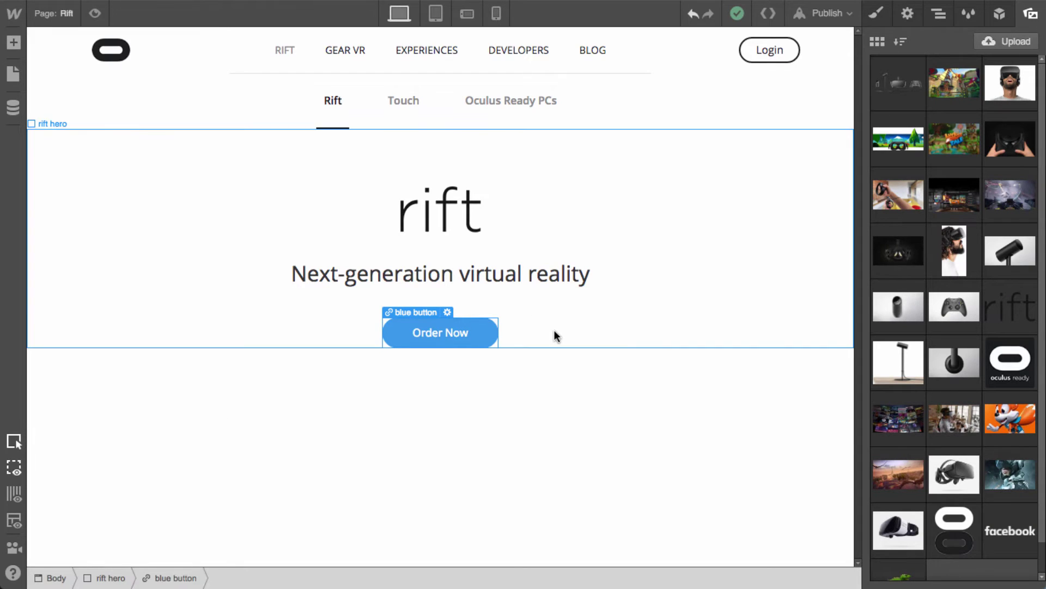
left_click(556, 337)
left_click_drag(1021, 91, 527, 345)
scroll(667, 365, "down", 3)
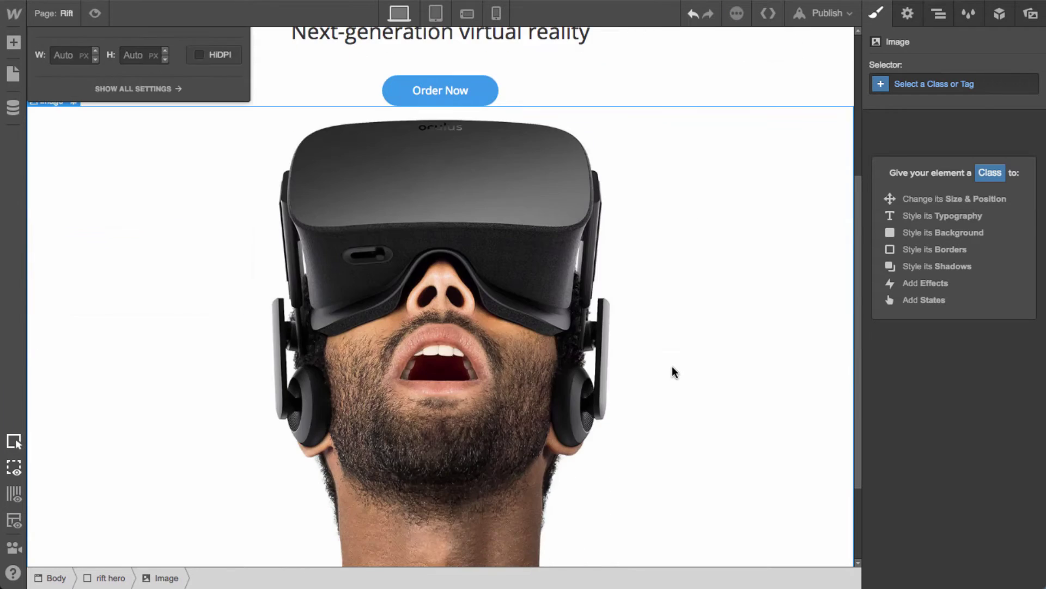
left_click(235, 109)
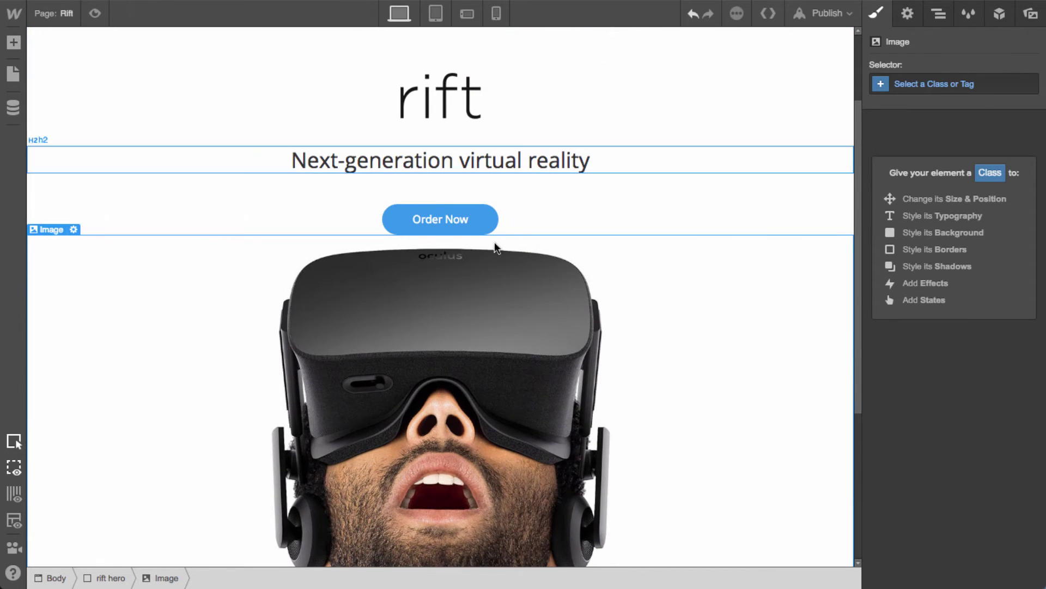
Create the class "whoa" for the headset photo
left_click(981, 87)
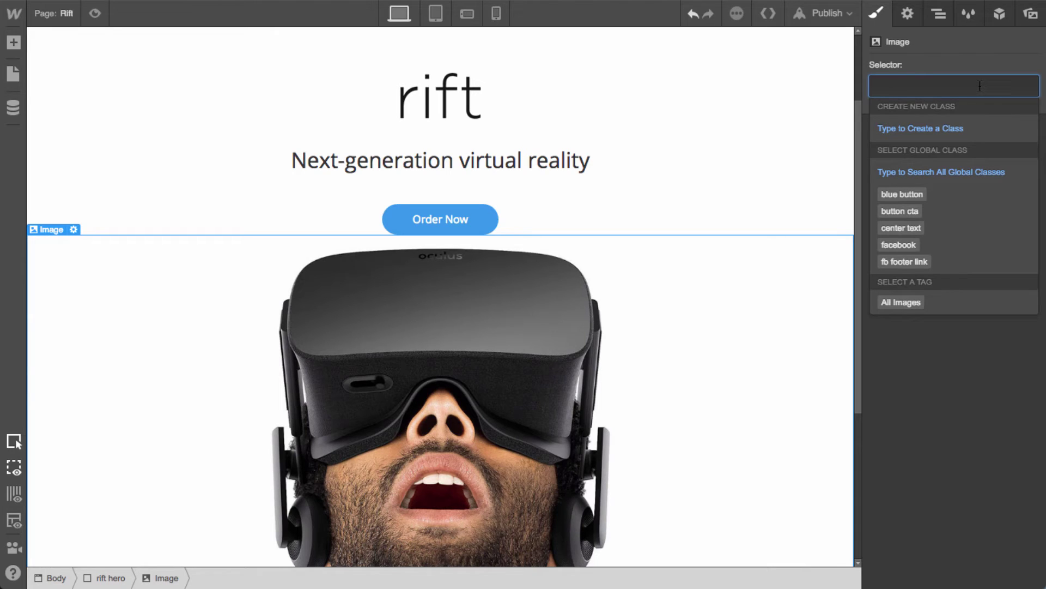
type("keaun")
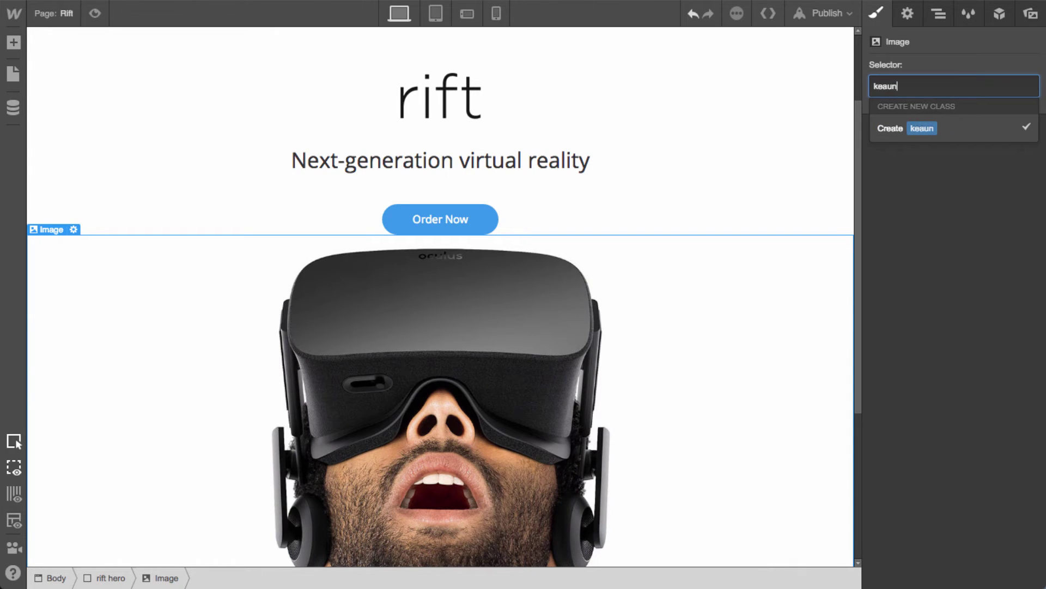
key("BackSpace")
key("BackSpace")
key("BackSpace")
key("BackSpace")
key("BackSpace")
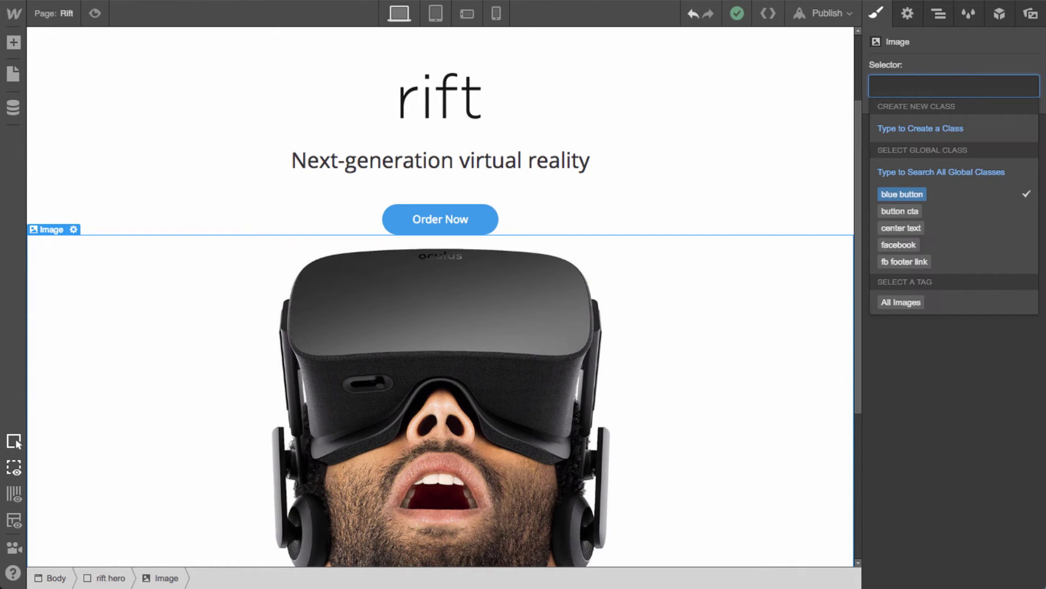
type("whoa")
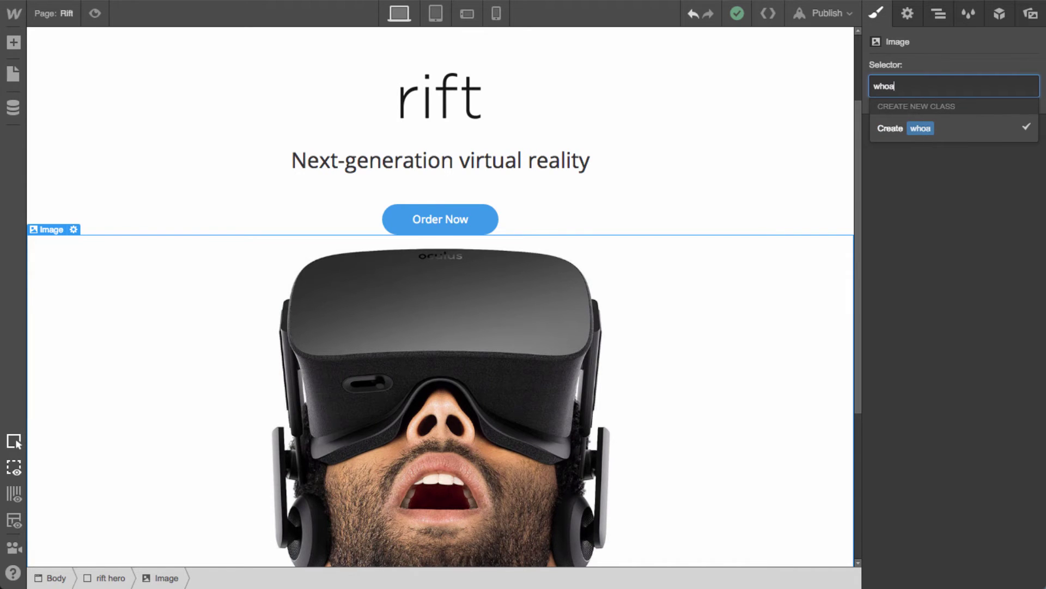
key("Return")
Set the headset photo's top margin to 40 px
left_click_drag(961, 200, 962, 55)
scroll(719, 382, "up", 3)
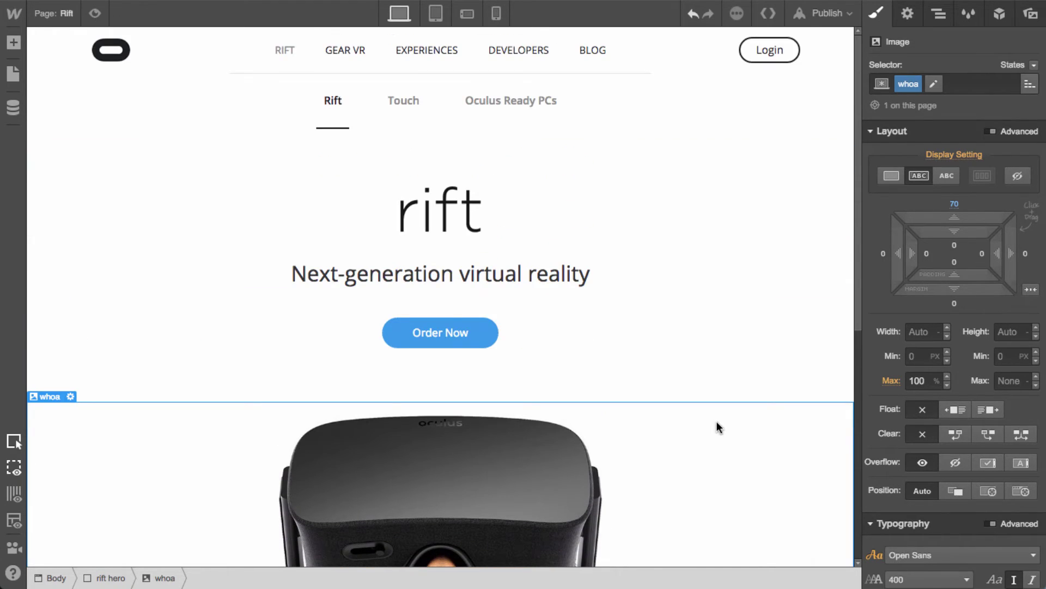
left_click(953, 204)
type("540")
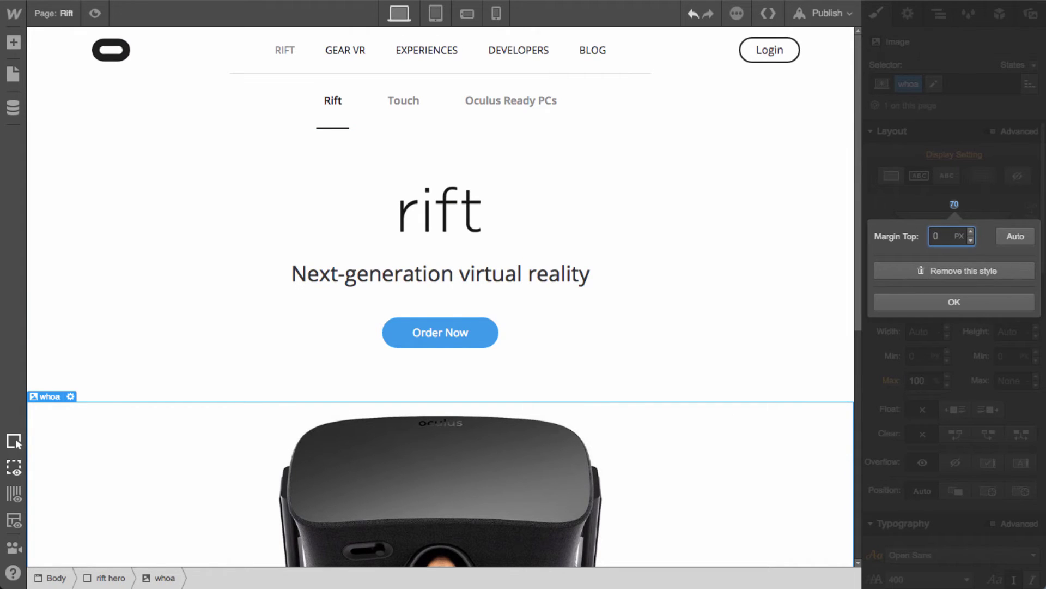
key("Return")
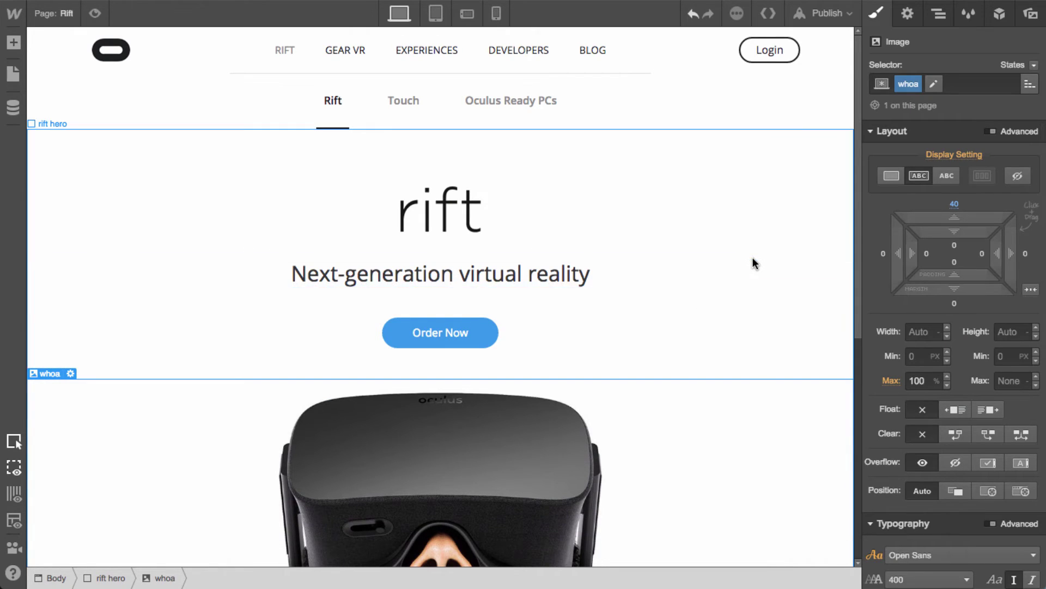
Preview the Rift page and check how the hero section looks with the headset photo
left_click(745, 268)
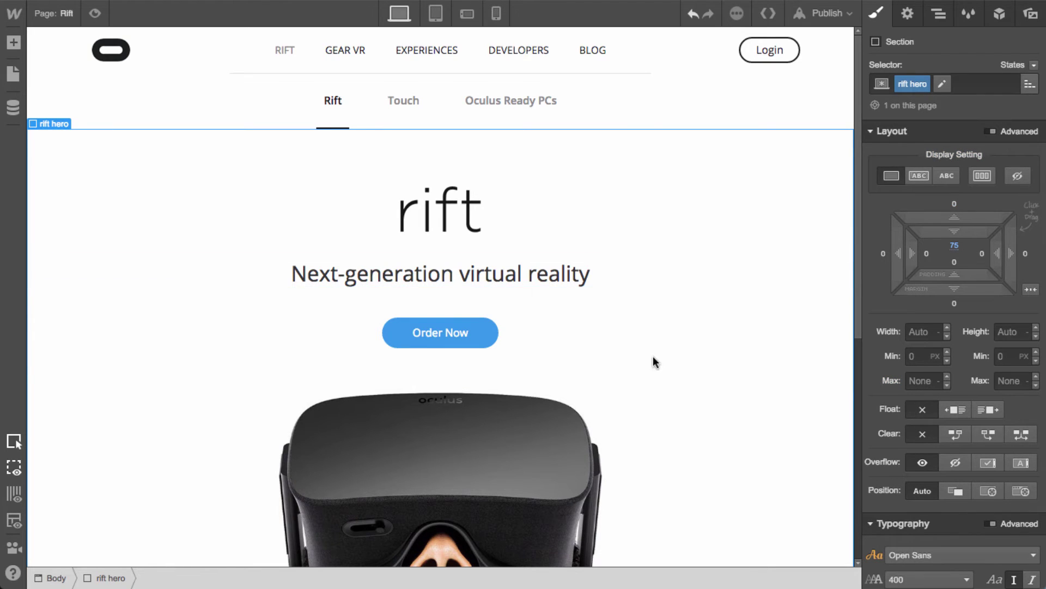
scroll(688, 368, "down", 7)
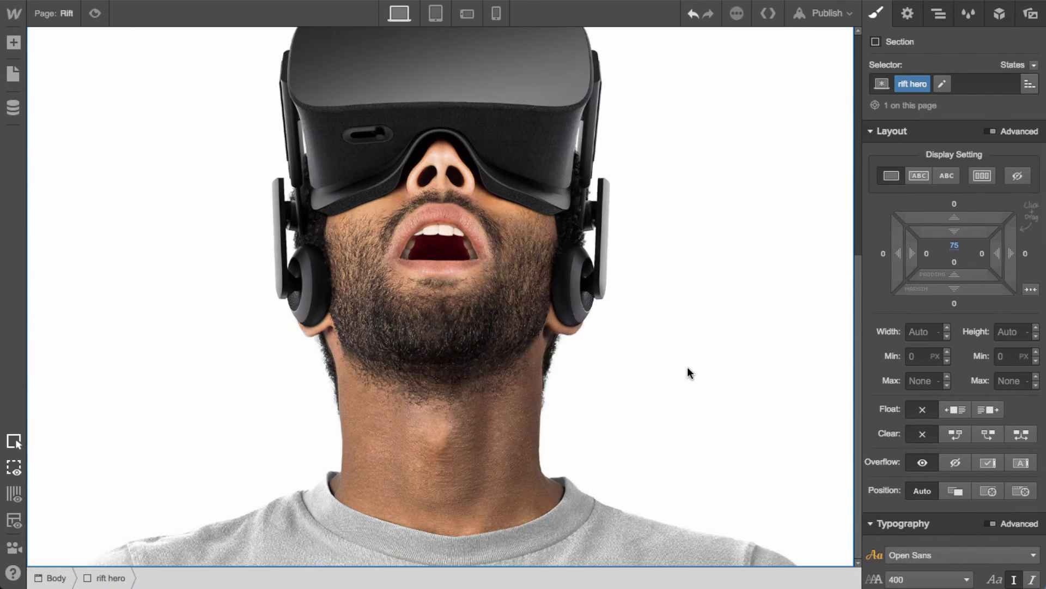
left_click(94, 13)
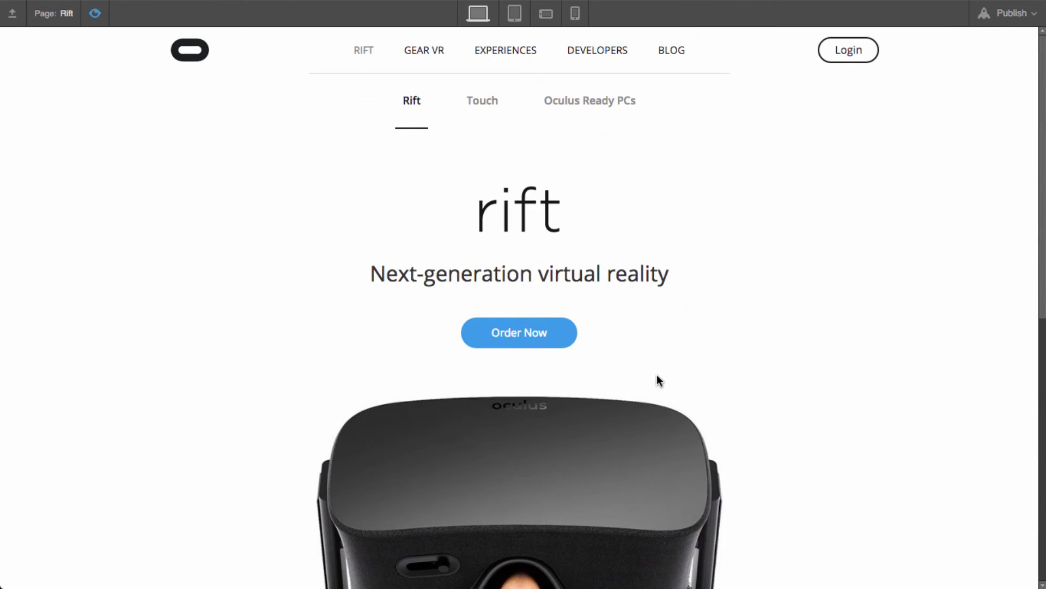
scroll(656, 375, "down", 10)
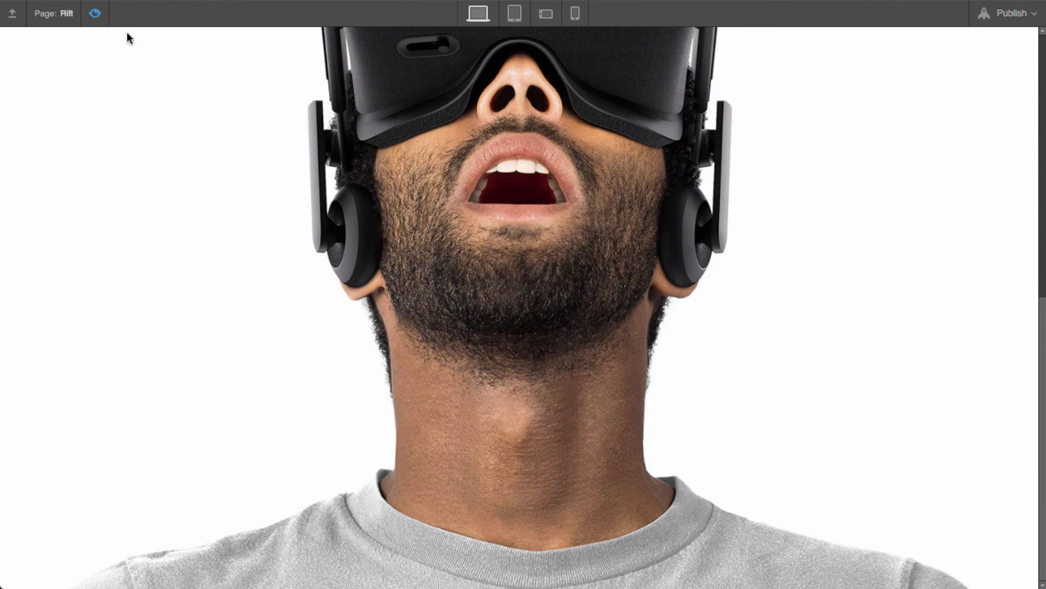
left_click(96, 14)
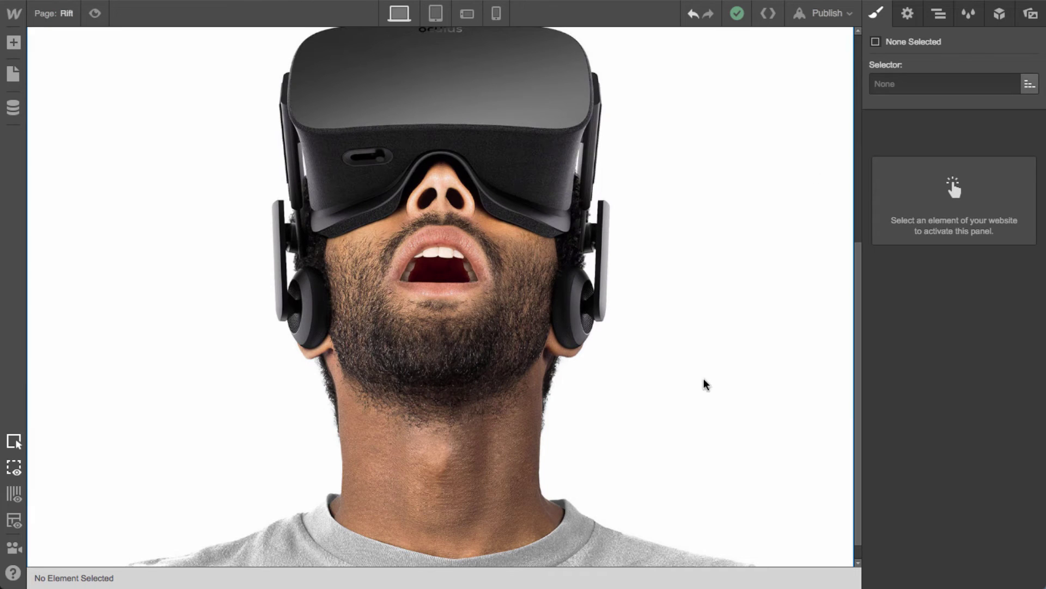
Add a new section below the rift hero section and create the class "step into rift" for it
left_click(939, 15)
left_click(881, 102)
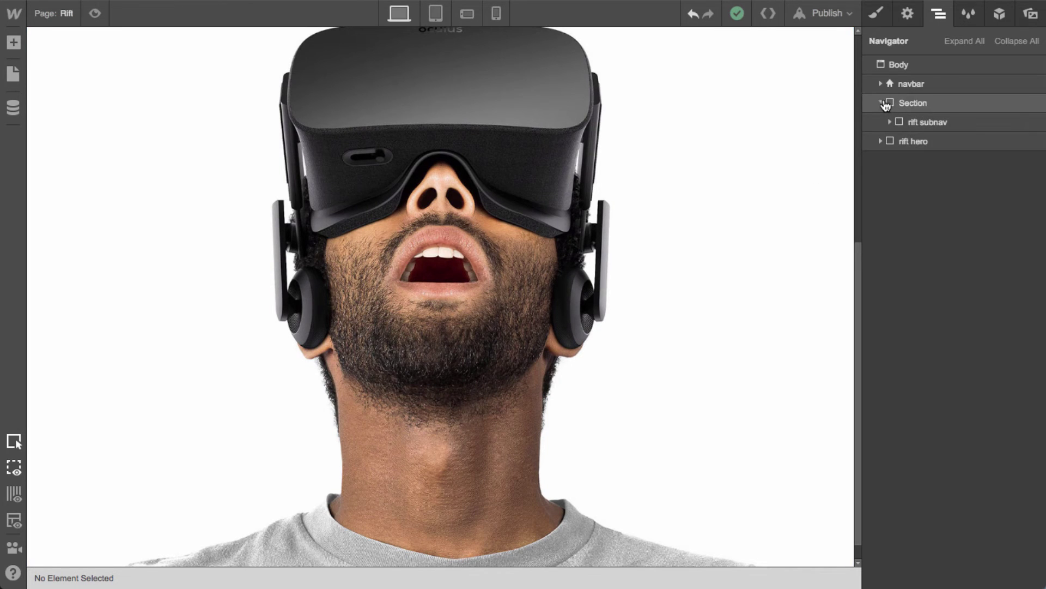
key("a")
left_click_drag(64, 114, 965, 134)
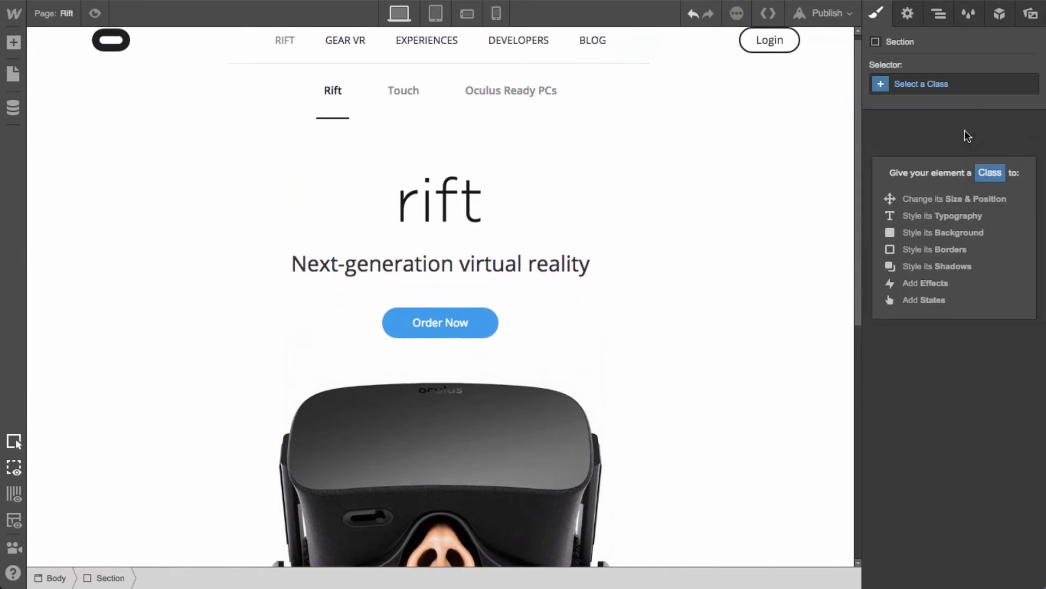
left_click(952, 84)
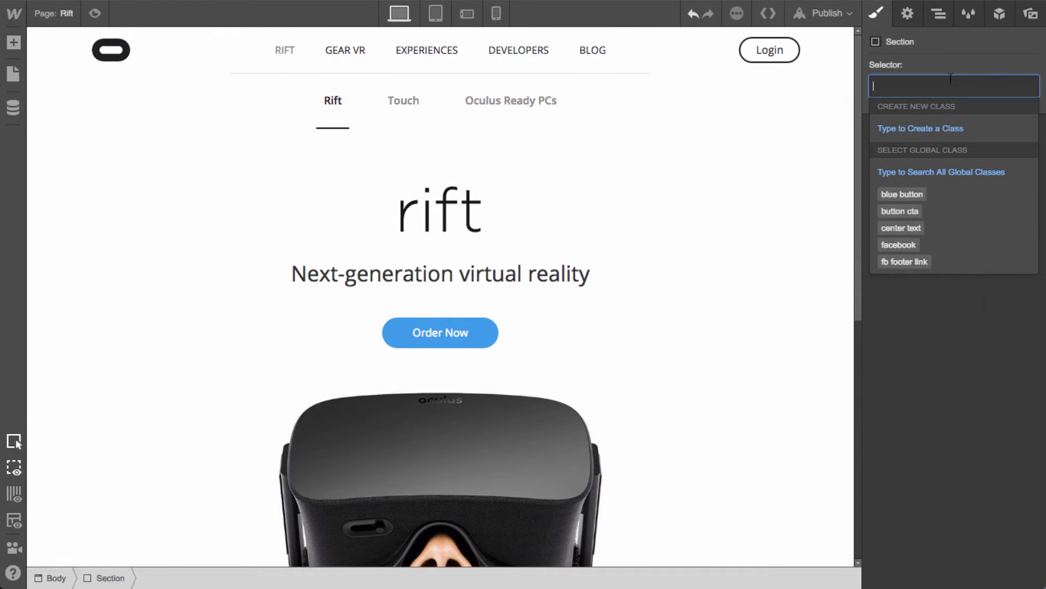
type("step into rift")
key("Return")
Set the top padding of the "step into rift" section to 100 px
scroll(593, 379, "down", 7)
scroll(957, 483, "down", 8)
scroll(961, 447, "up", 8)
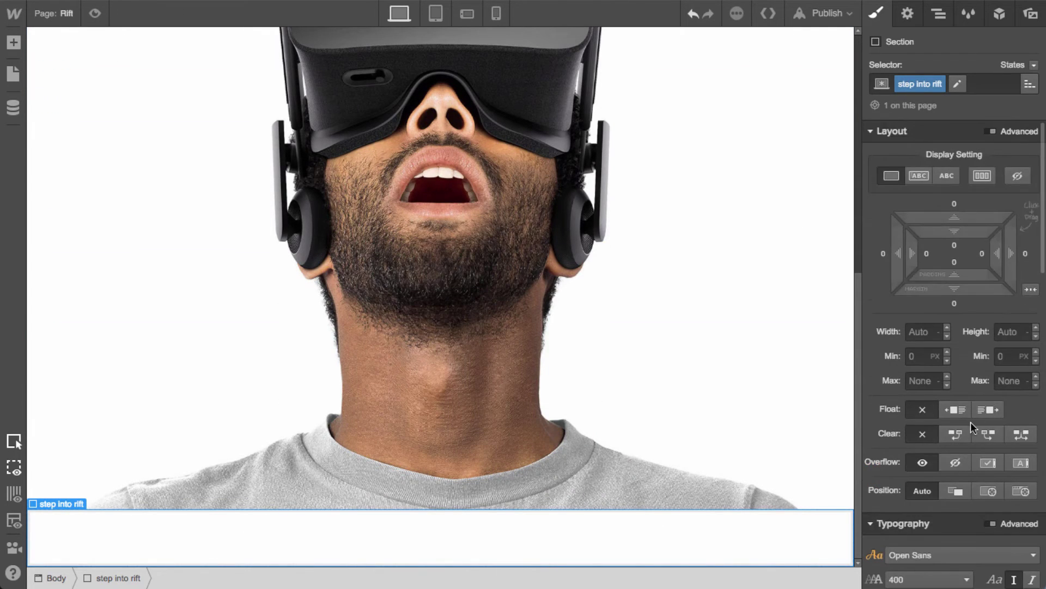
left_click_drag(967, 234, 963, 236)
left_click(955, 246)
left_click(954, 247)
left_click(955, 248)
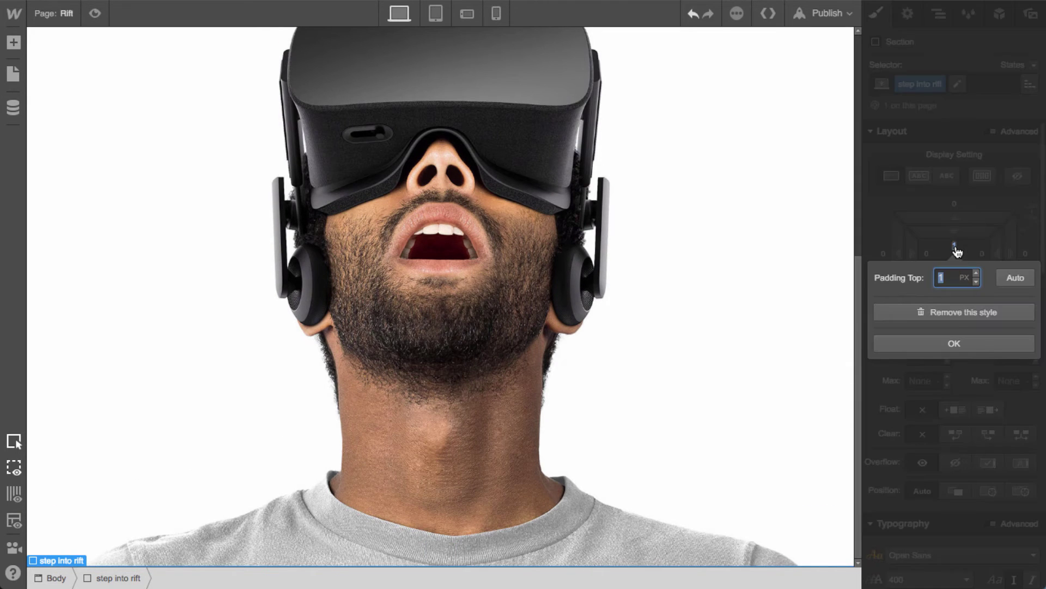
type("100")
key("Return")
scroll(662, 397, "down", 3)
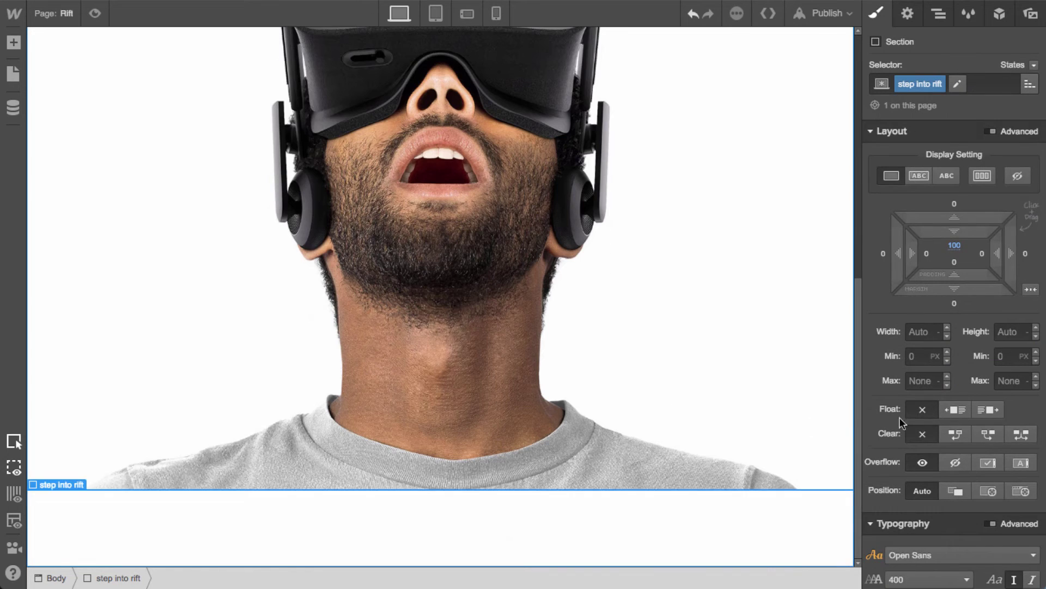
Give the "step into rift" section the background color #1b1d1f and center its text
scroll(937, 455, "down", 10)
left_click(893, 263)
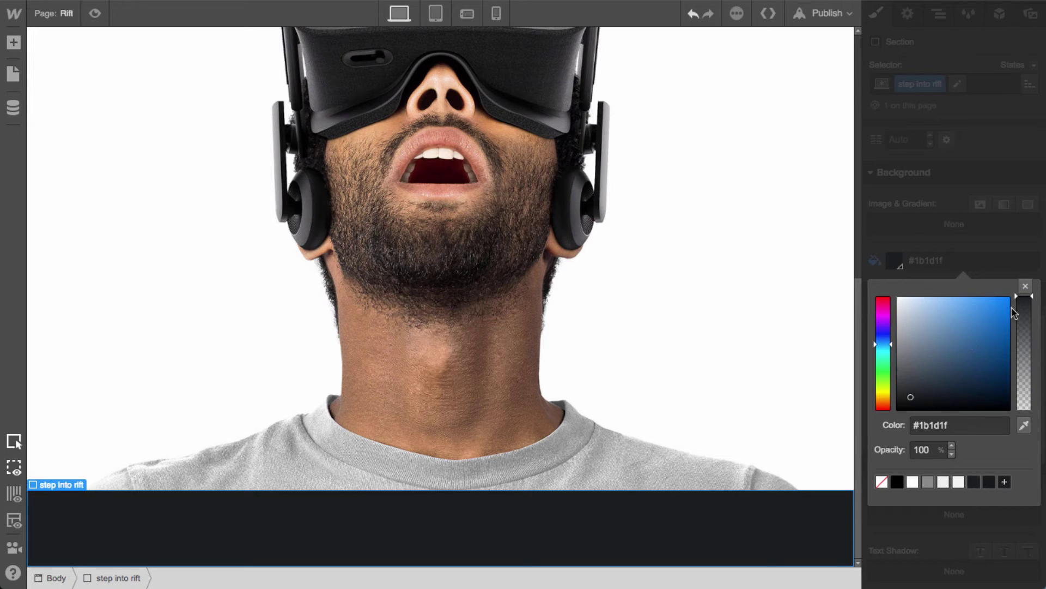
left_click(1025, 285)
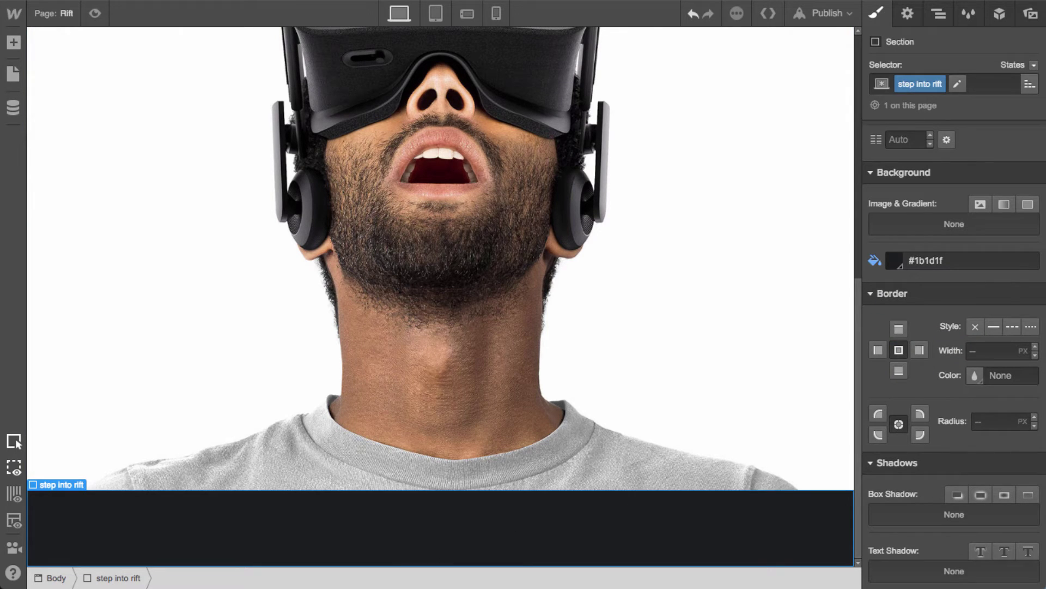
scroll(963, 385, "up", 5)
left_click(912, 362)
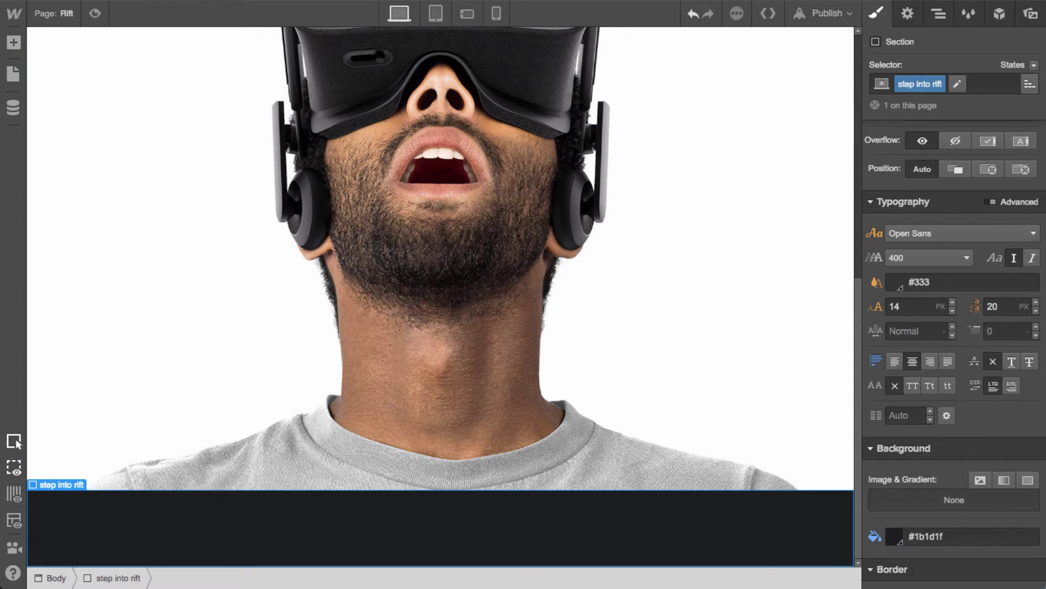
Add an H3 heading to the dark section with the text "Step into Rift"
key("a")
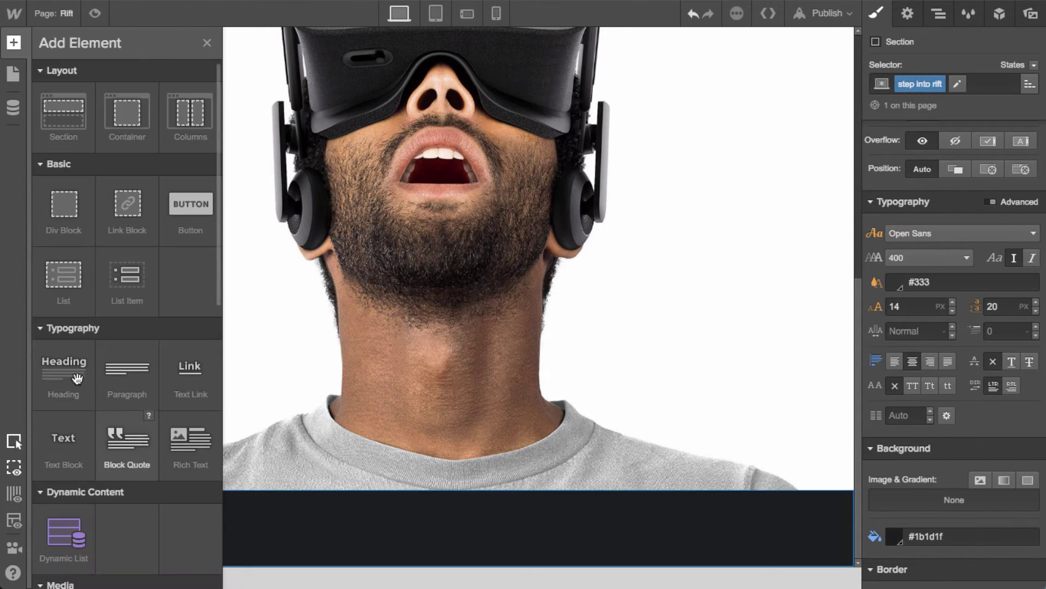
left_click(60, 368)
left_click(106, 489)
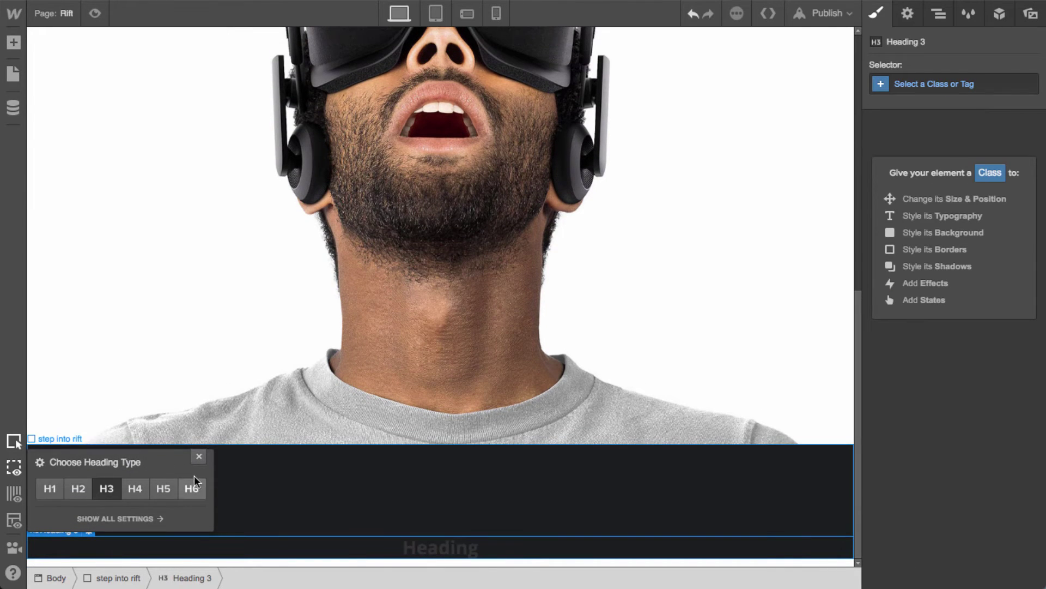
left_click(199, 457)
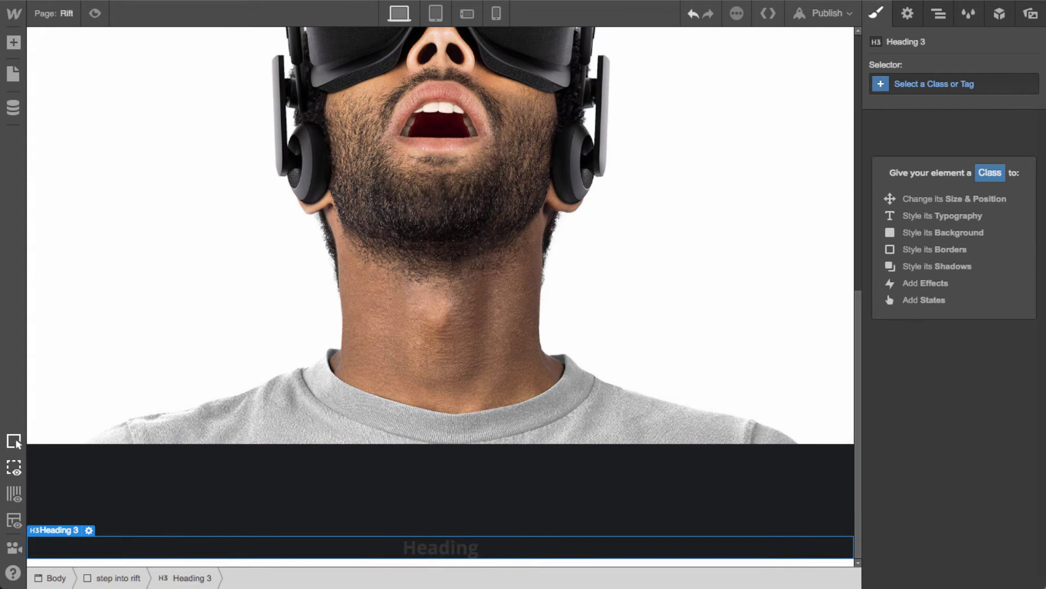
double_click(466, 549)
type("Step into Rift")
key("Escape")
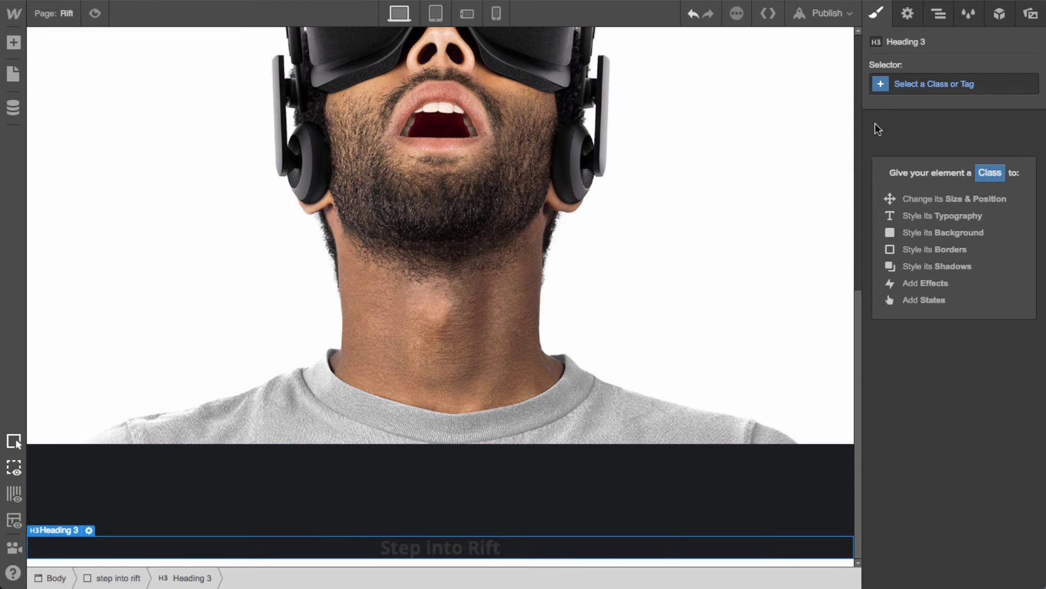
Apply the existing class "h3" to the "Step into Rift" heading
left_click(927, 83)
type("h3")
key("Return")
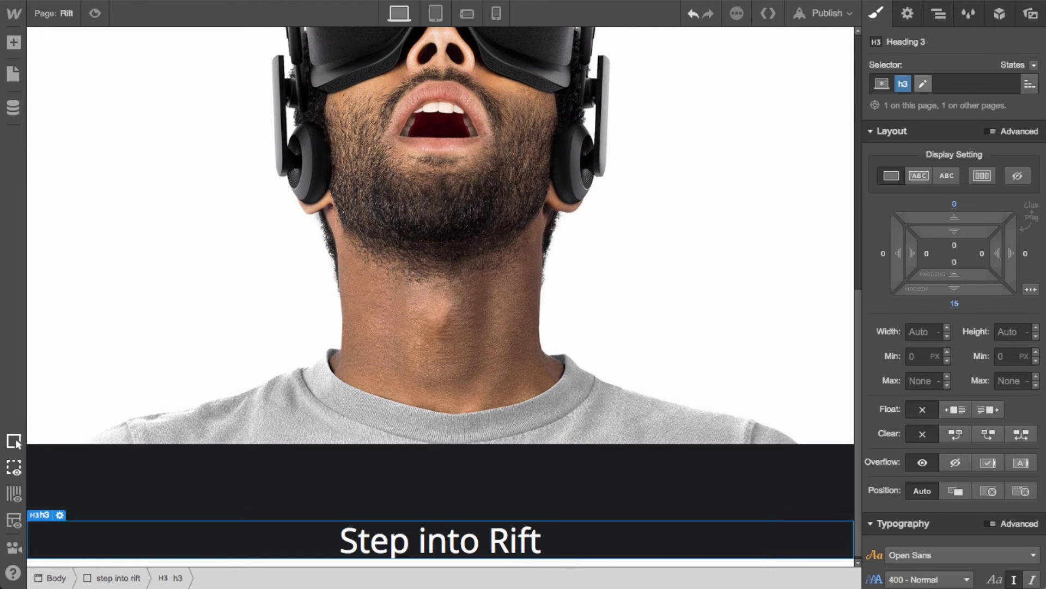
Add a paragraph below the "Step into Rift" heading and apply the existing class "grey p" to it
scroll(627, 536, "down", 1)
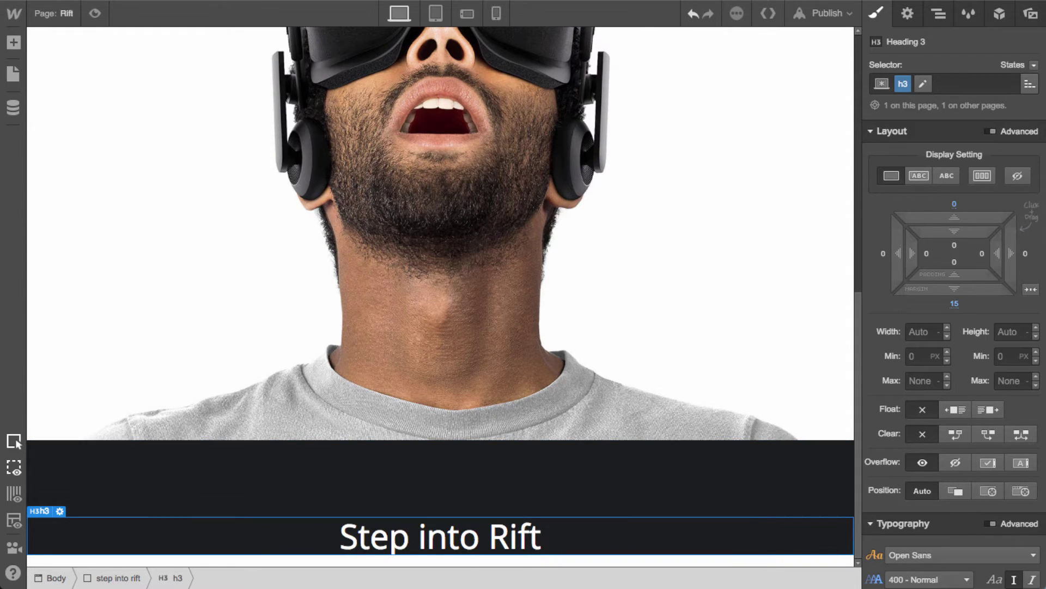
key("a")
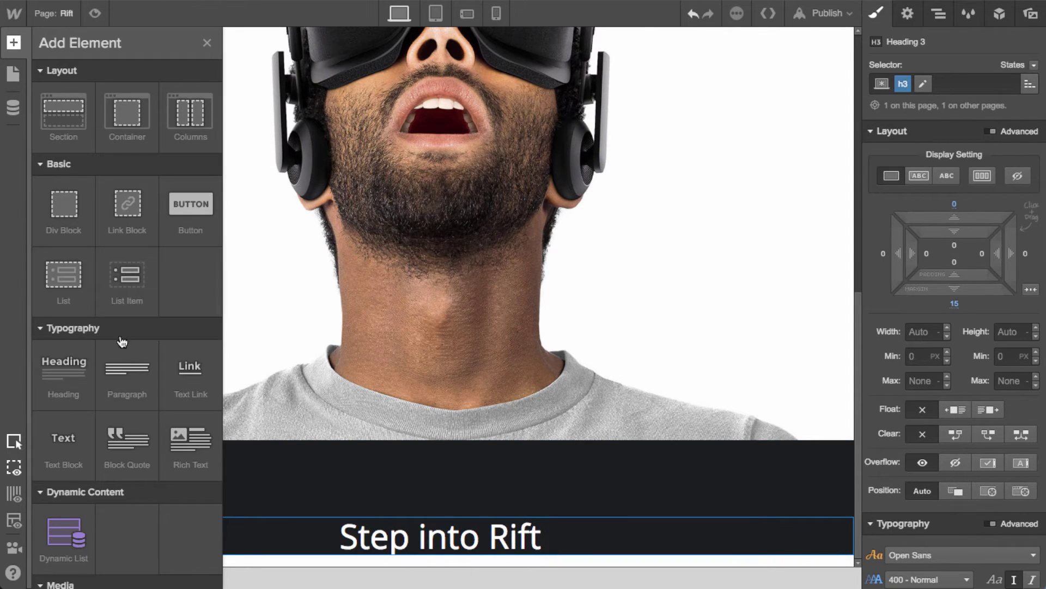
left_click(141, 357)
left_click(951, 82)
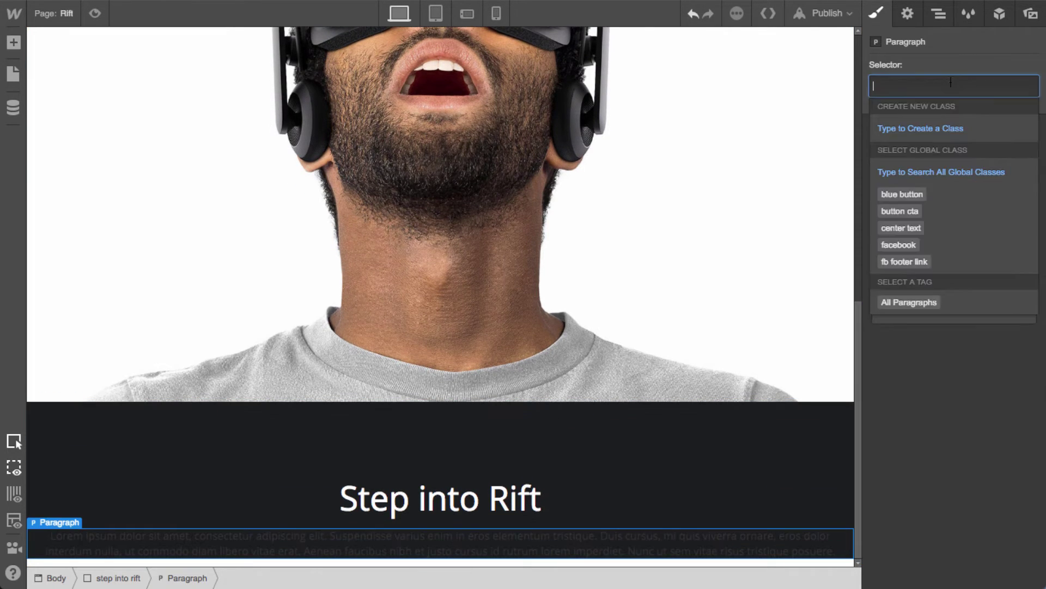
type("grey")
key("Down")
key("Return")
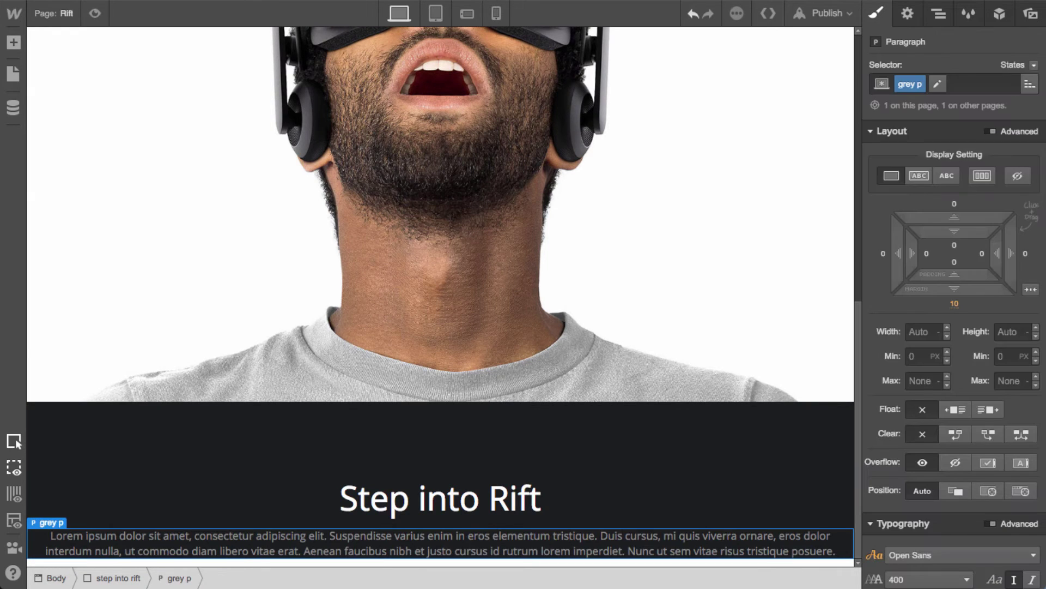
Add the combo class "max550" to the paragraph under the "Step into Rift" heading
left_click(470, 511)
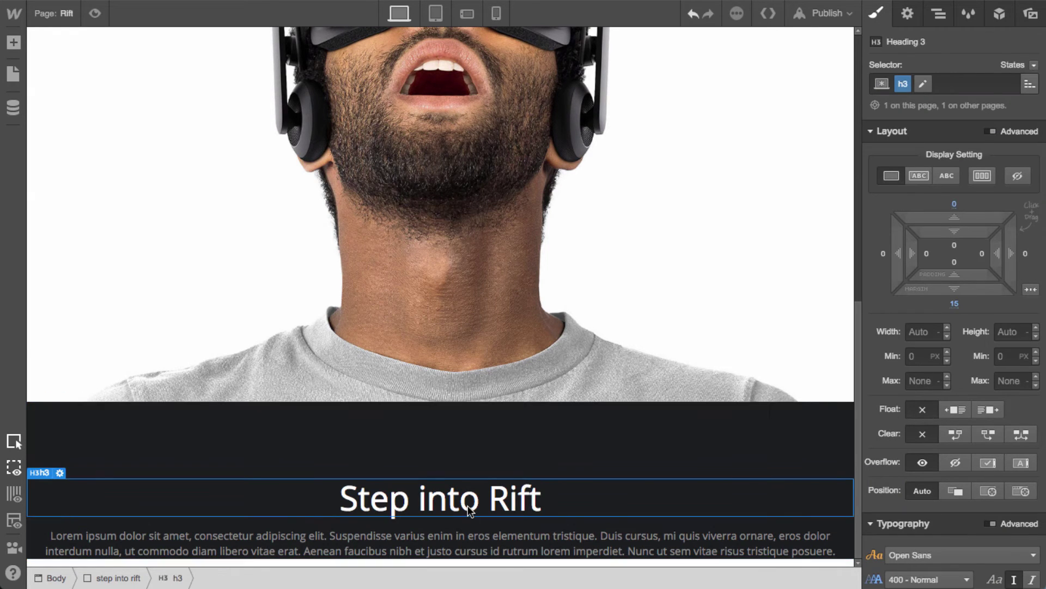
left_click(565, 537)
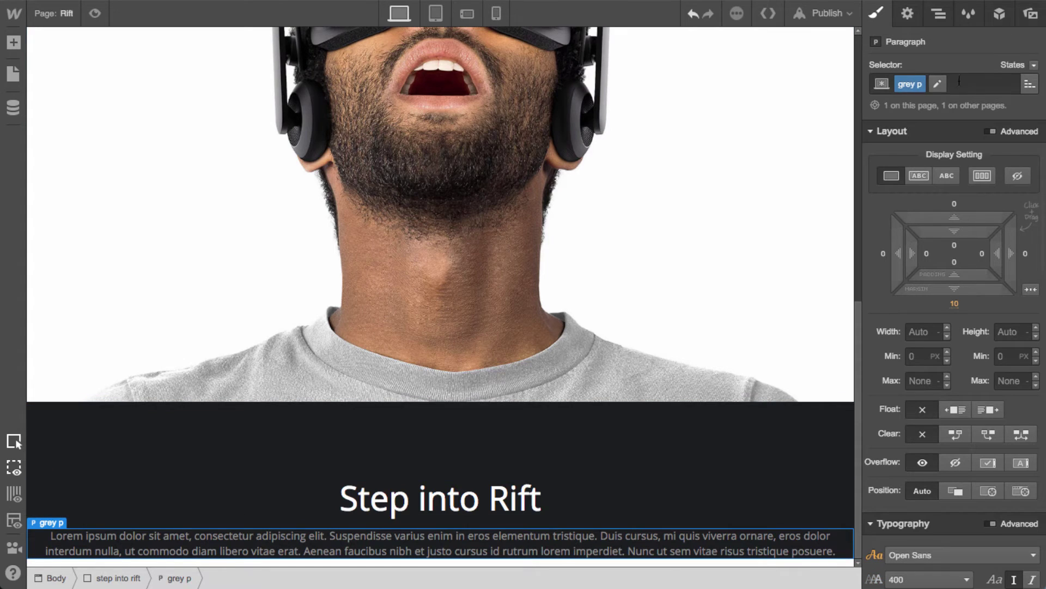
left_click(943, 83)
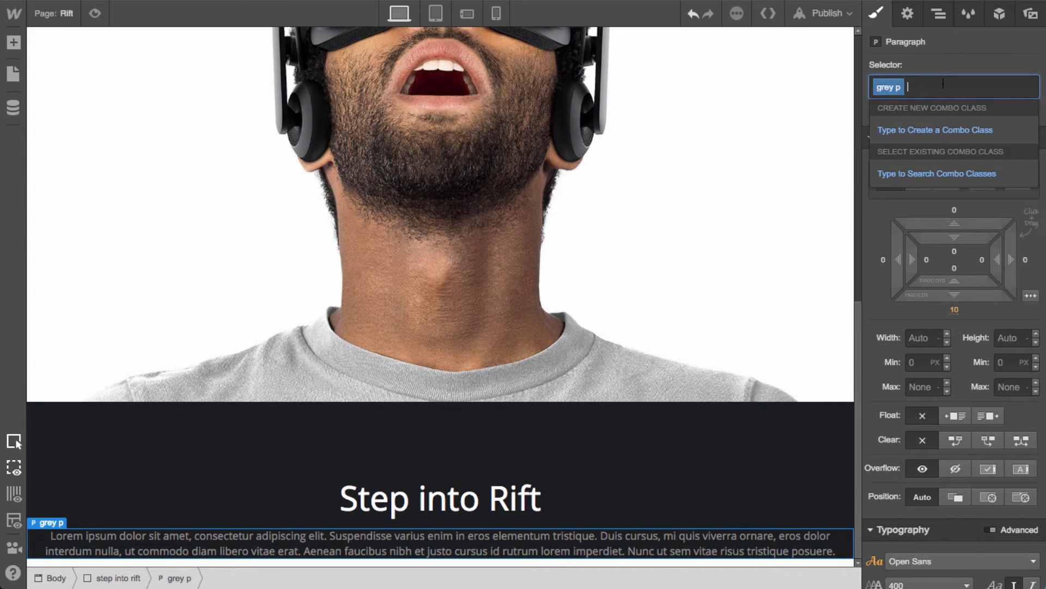
type("max550")
key("Return")
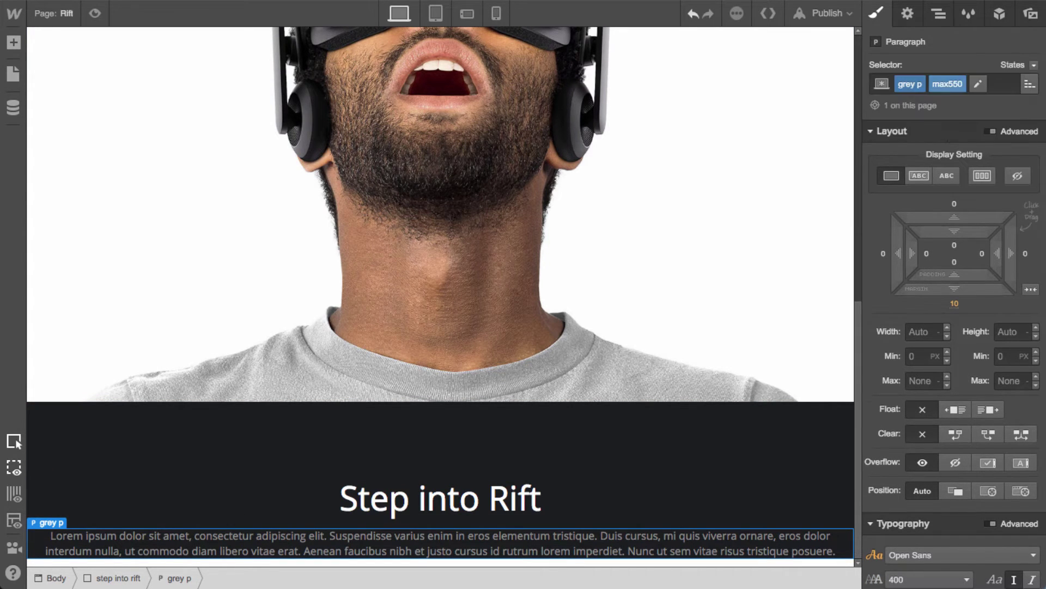
Set the paragraph's maximum width to 550 px and center the element with automatic side margins
left_click(926, 380)
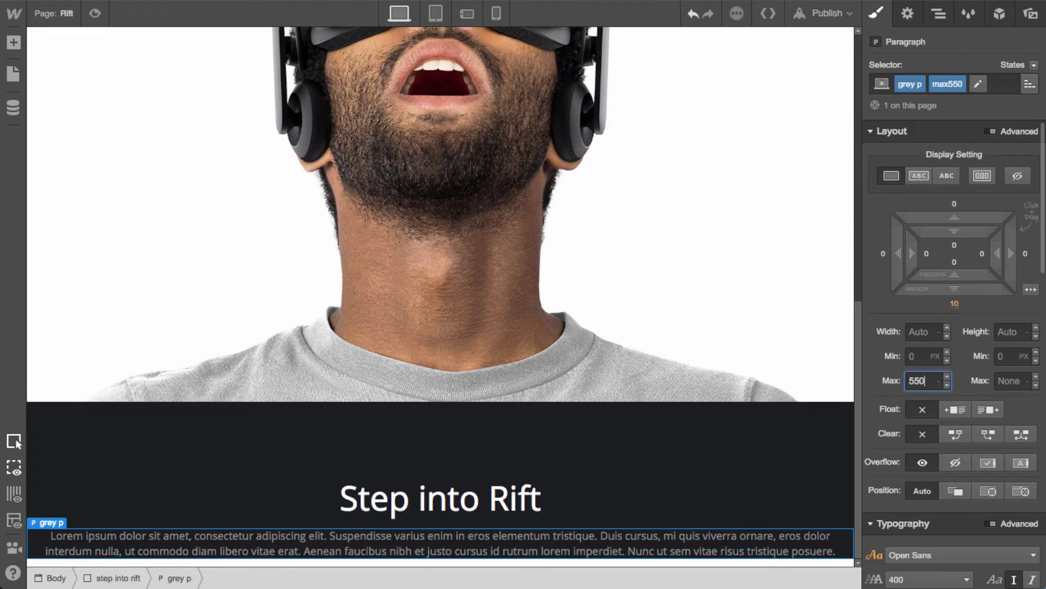
type("550")
key("Return")
left_click(1030, 290)
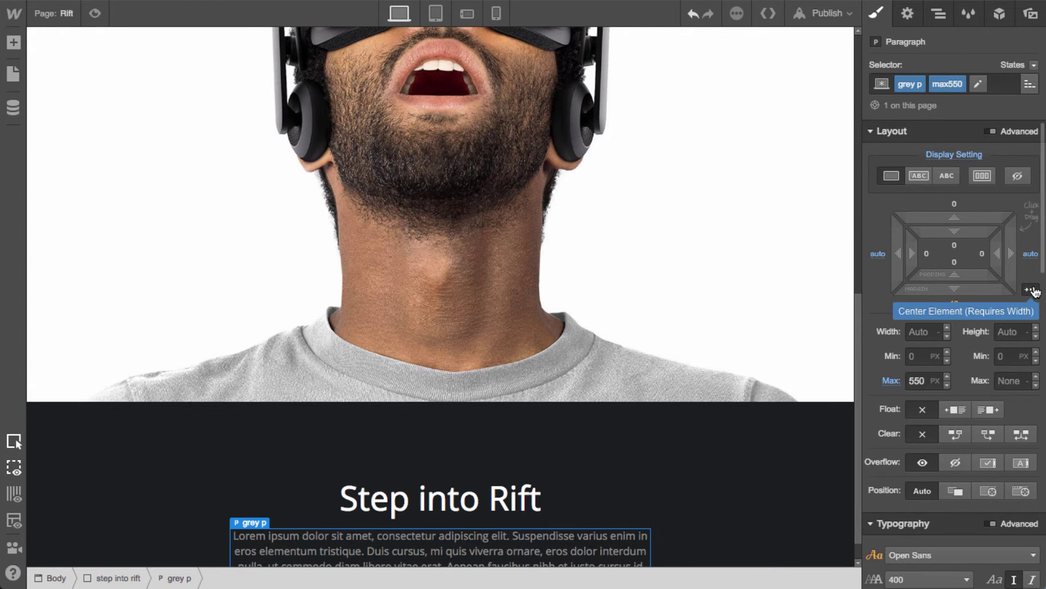
Replace the paragraph's placeholder text with the copy from "Rift is unlike anything you’ve ever experienced." through "you’ll feel like you’re really there."
scroll(672, 556, "down", 1)
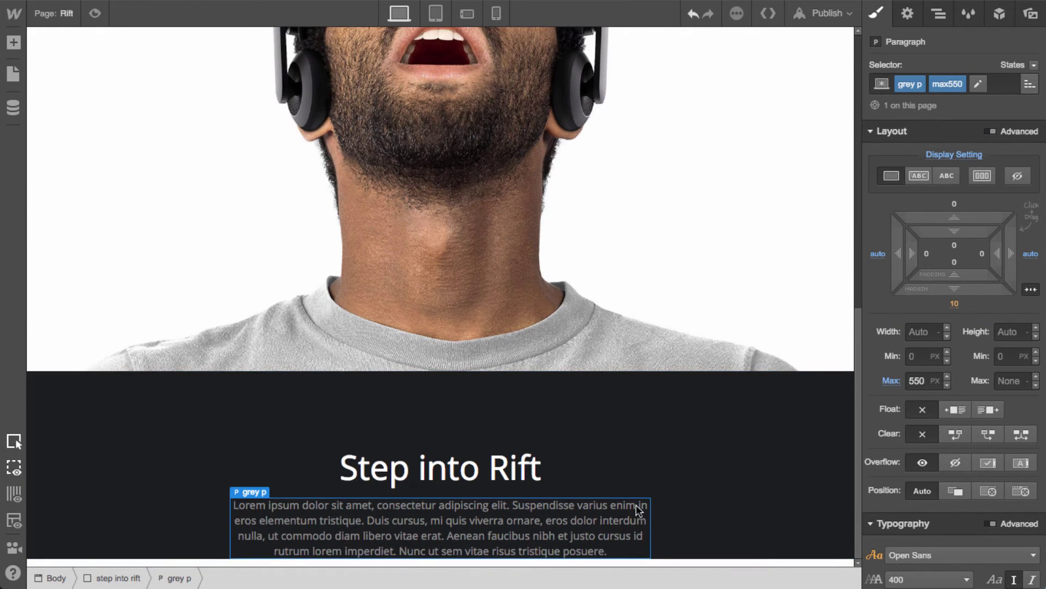
triple_click(491, 520)
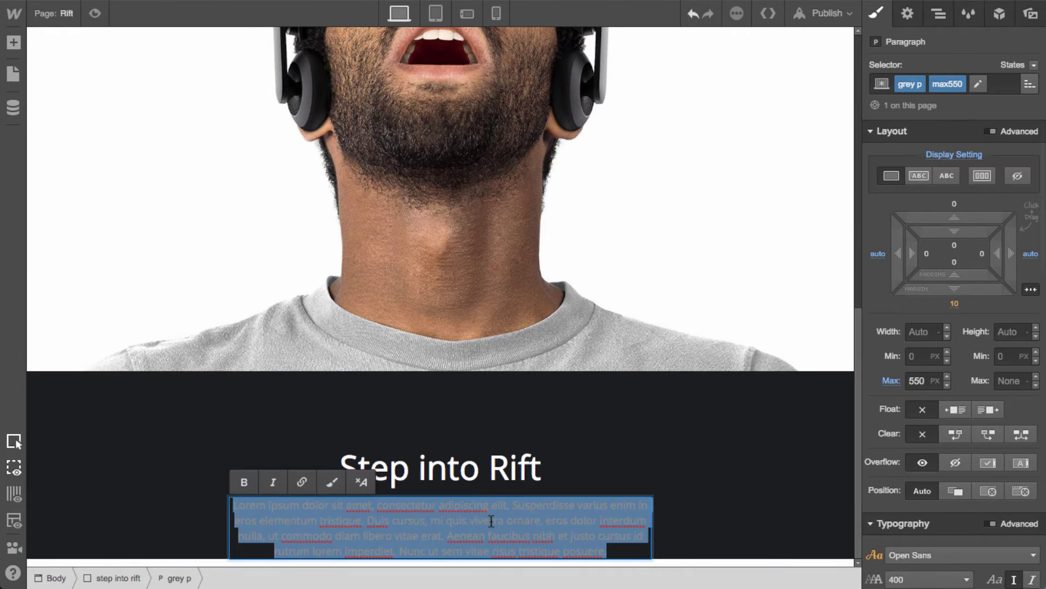
type("Rift is unlike anything you’ve ever experienced. Whether you’re stepping into your favorite game, watching an immersive VR movie, jumping to a destination on the other side of the world, or just spending time with friends in VR, you’ll feel like you’re really there.")
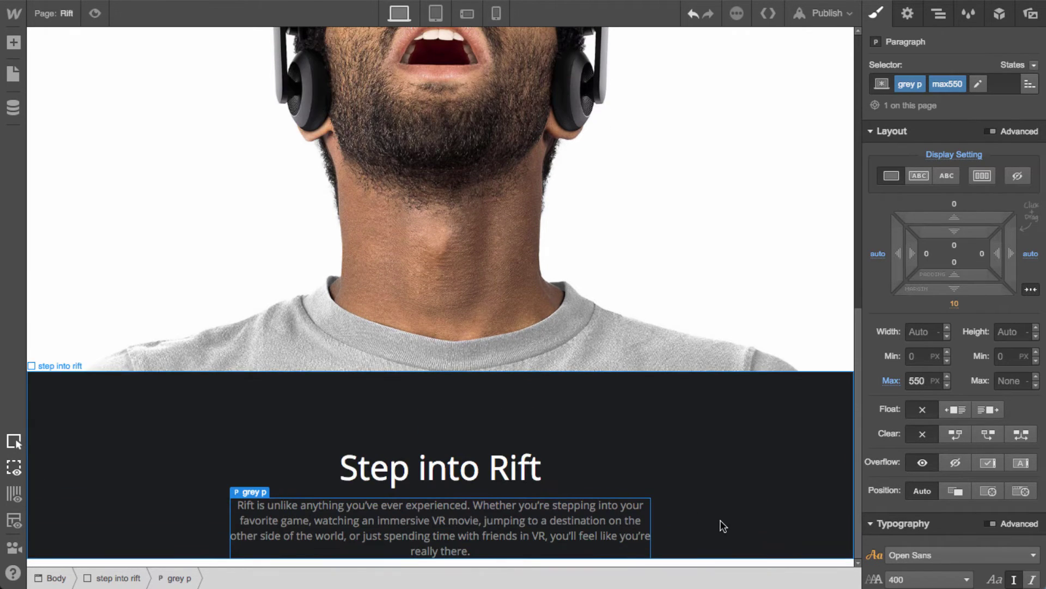
Insert the 1600 x 1100 px dark headset image from the site assets below the paragraph in the "step into rift" section
left_click(654, 538)
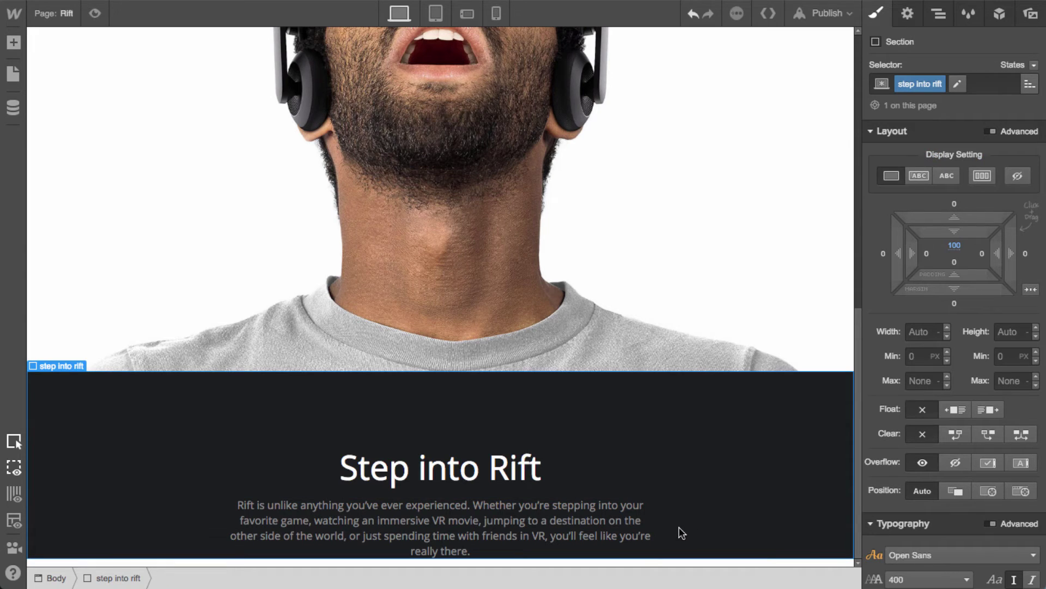
left_click(1029, 13)
left_click_drag(1009, 199, 650, 545)
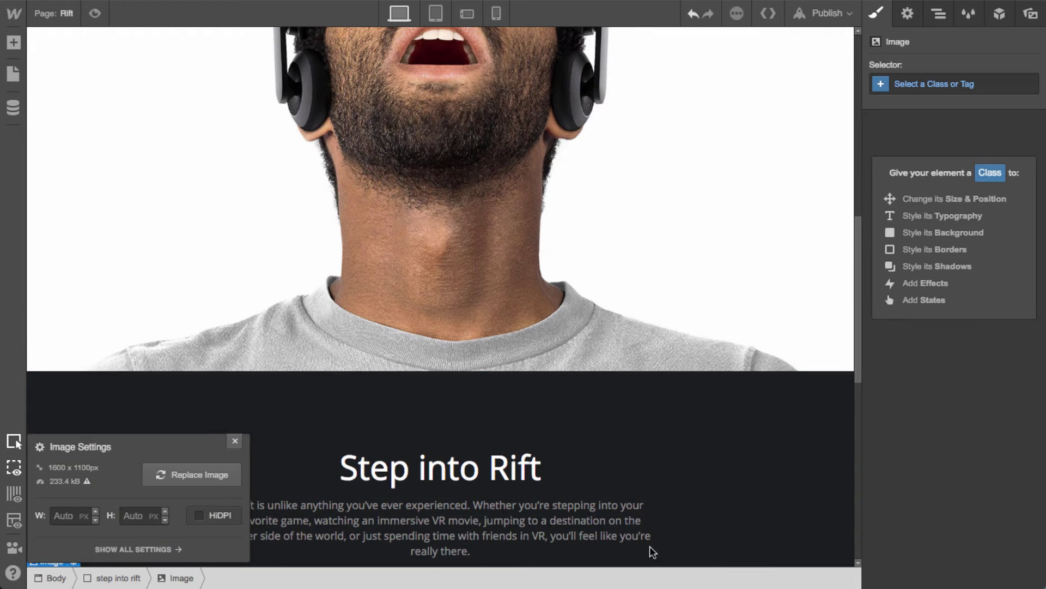
scroll(577, 517, "down", 8)
scroll(582, 519, "up", 4)
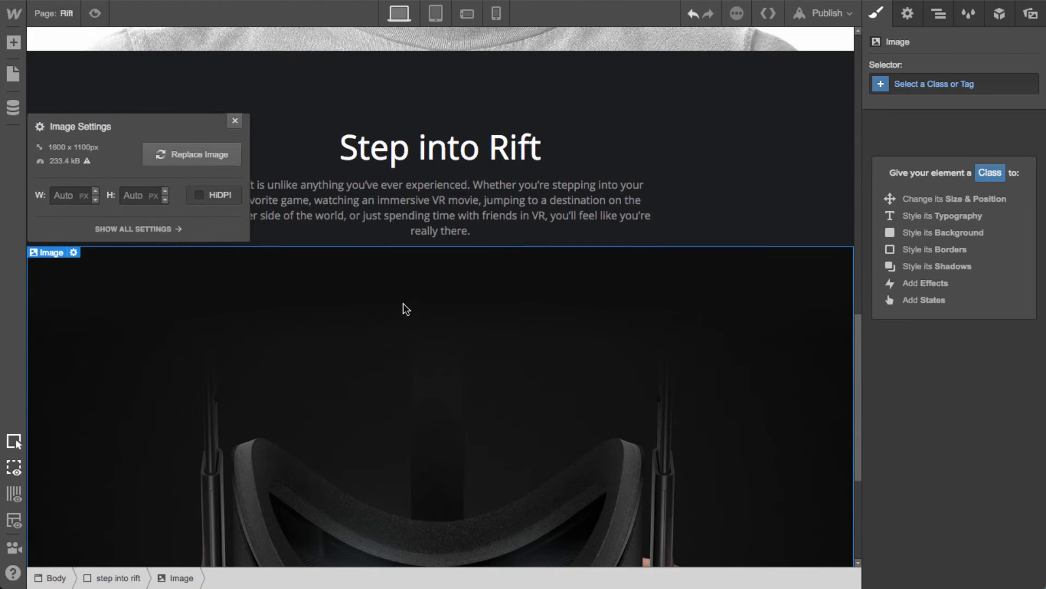
left_click(235, 124)
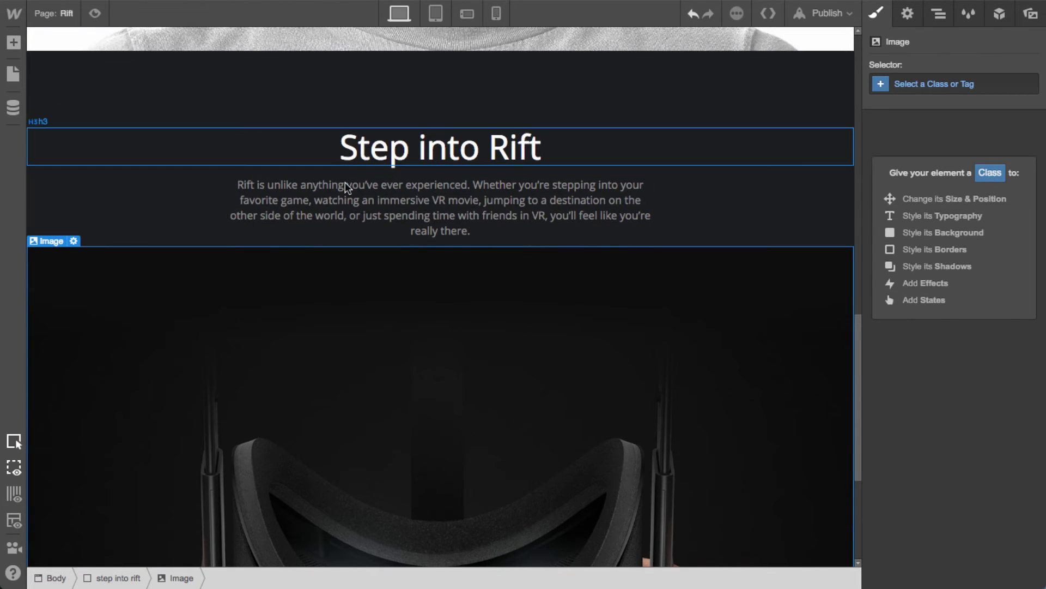
Match the "step into rift" section's background to the headset image by sampling its dark edge color, #0E0E0E
left_click(793, 211)
scroll(920, 411, "down", 3)
scroll(915, 456, "down", 4)
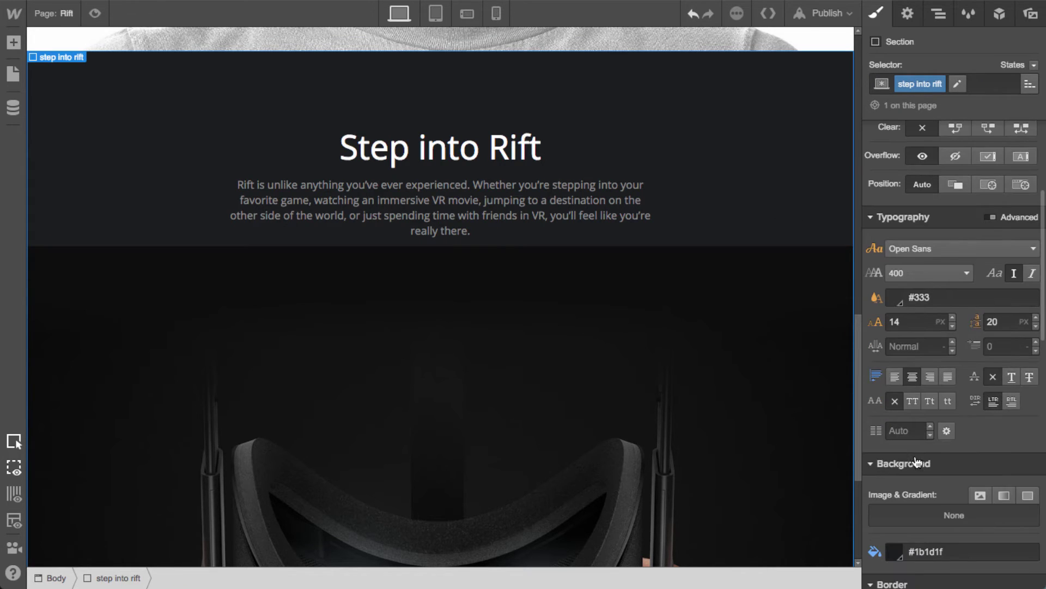
scroll(929, 464, "down", 2)
left_click(894, 457)
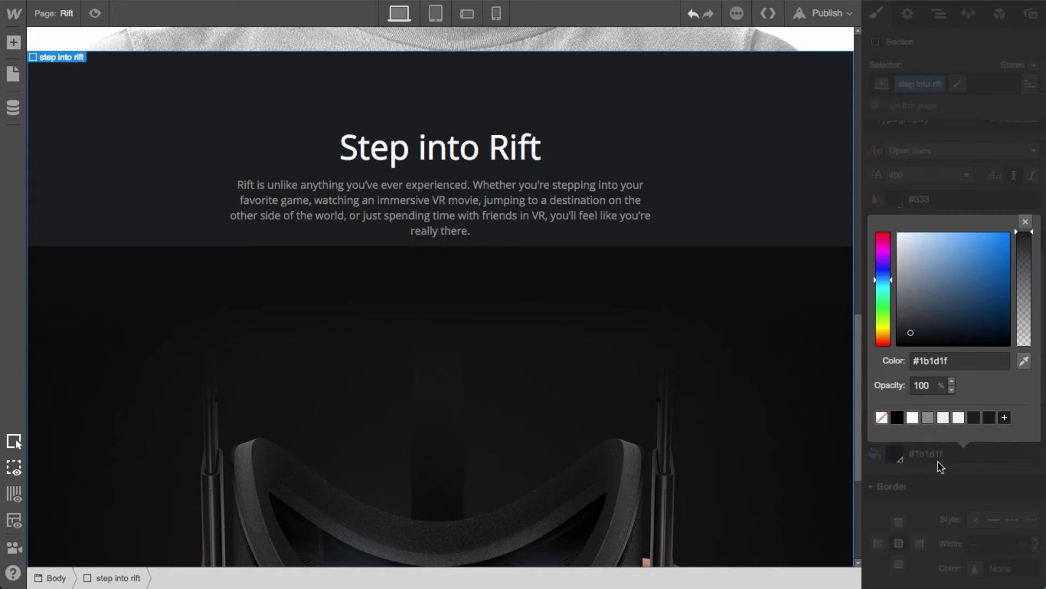
left_click(990, 418)
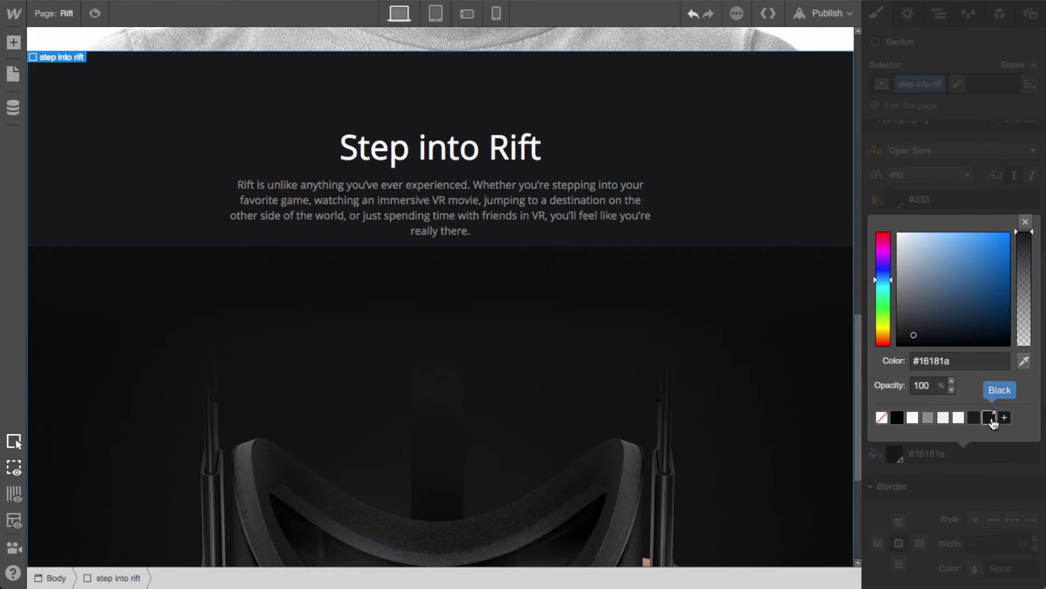
left_click(1024, 360)
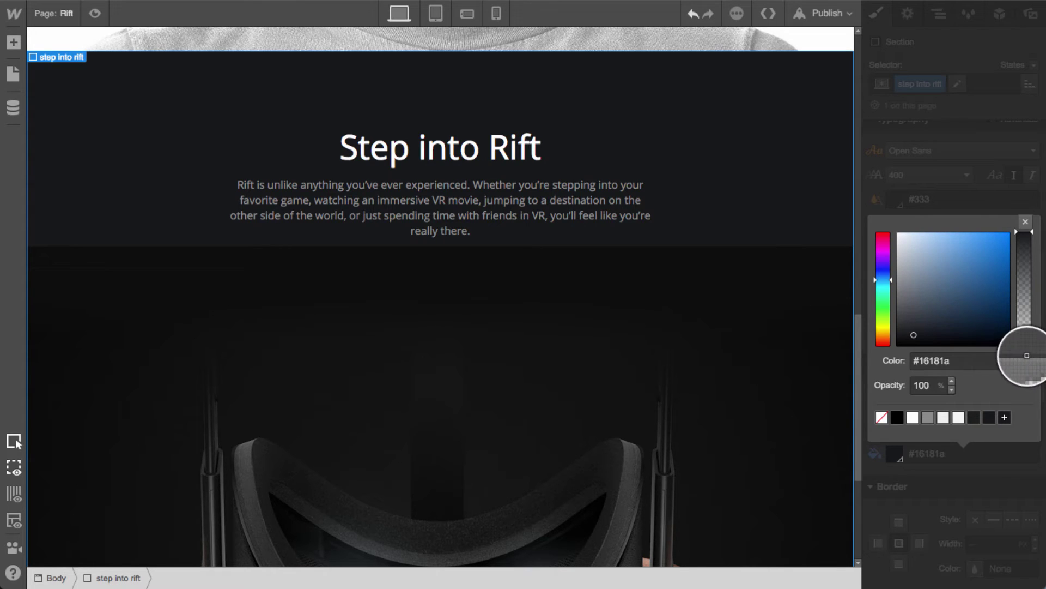
left_click(757, 294)
left_click(1026, 222)
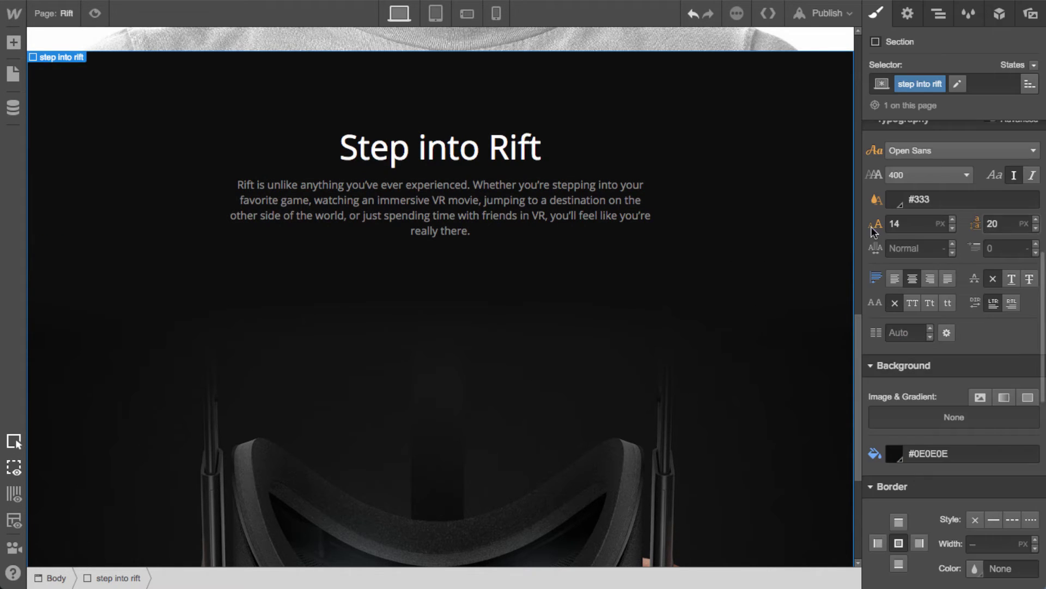
Add the combo class "grey h3" to the "Step into Rift" heading
left_click(523, 152)
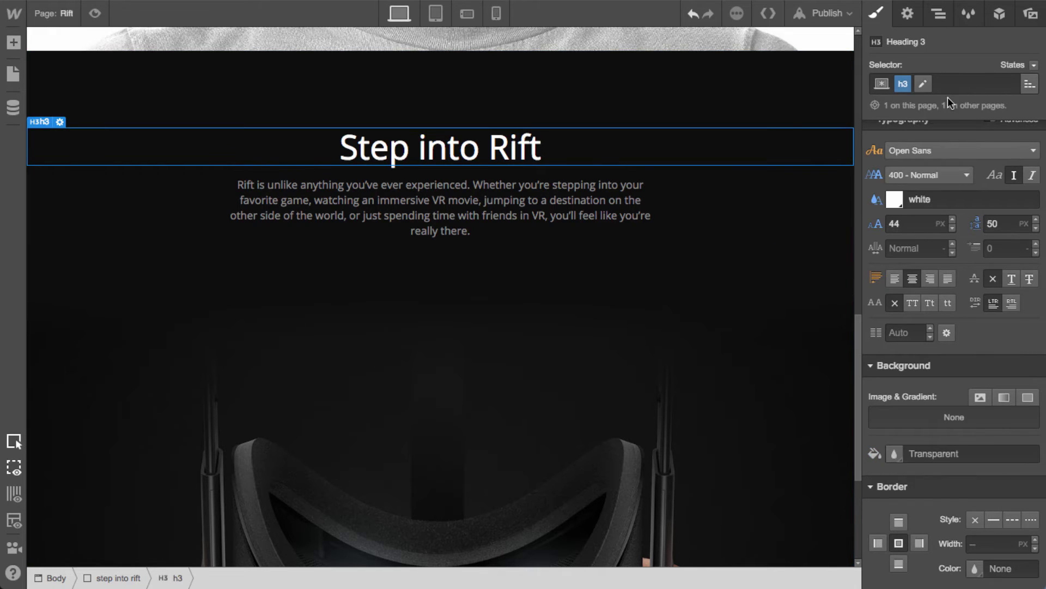
left_click(917, 86)
type("grey")
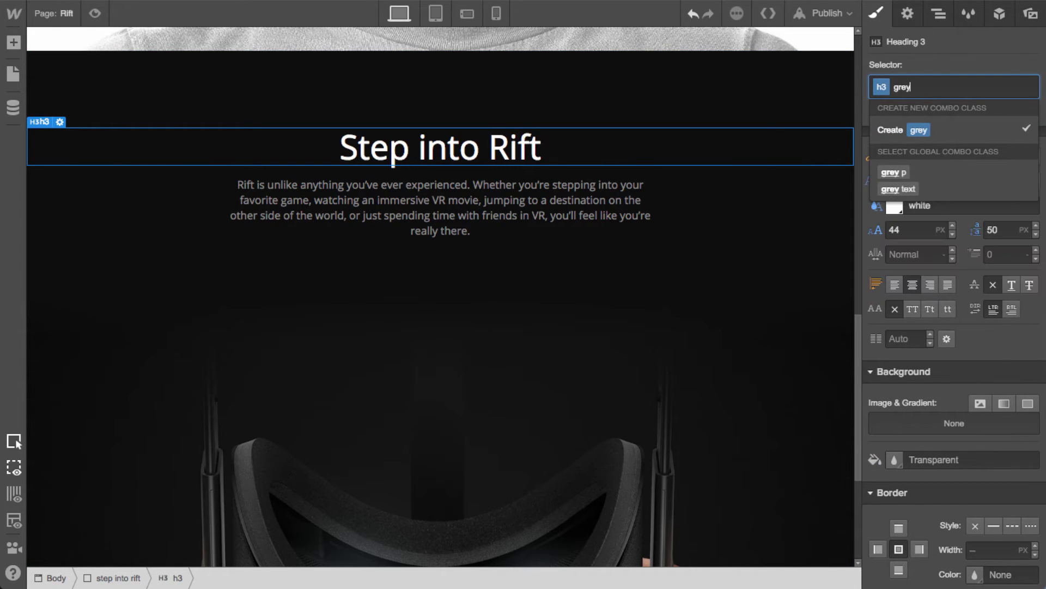
type(" h2")
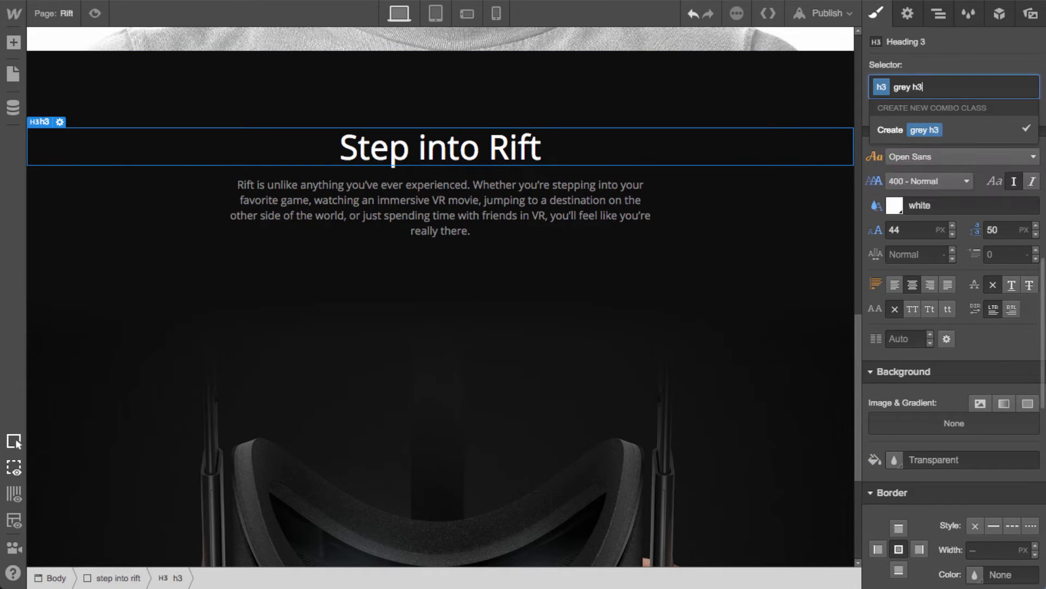
key("Return")
Set the "Step into Rift" heading's text color to the Grey swatch, #8b8b8b
scroll(894, 383, "up", 5)
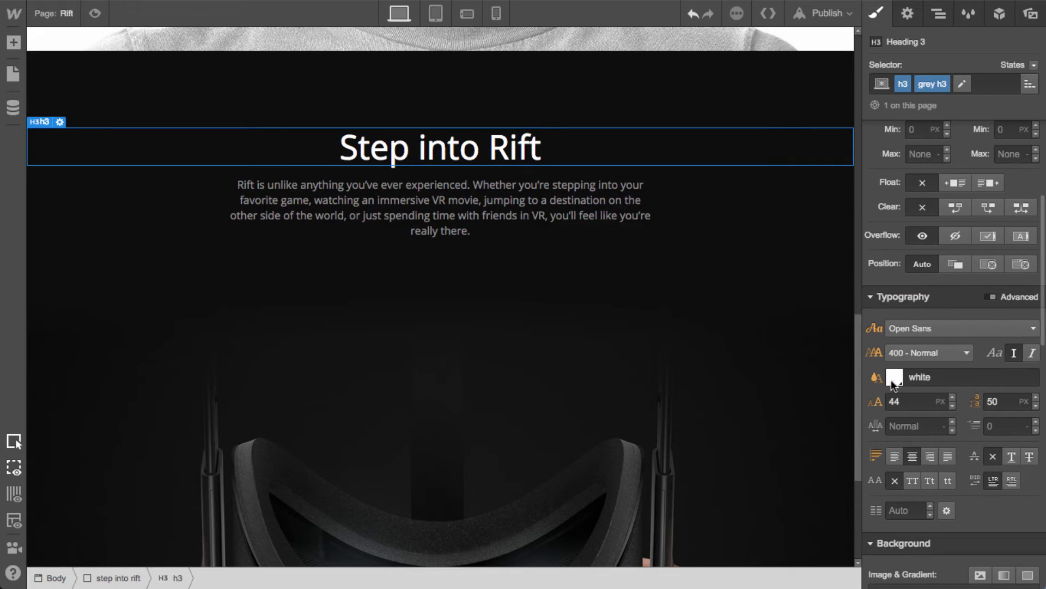
left_click(894, 382)
left_click(928, 340)
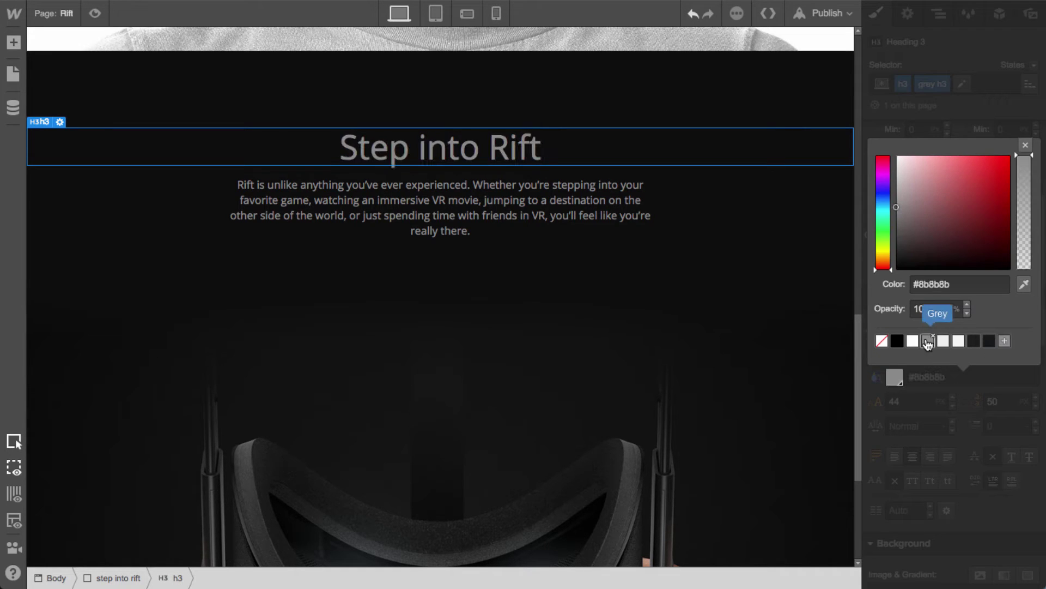
left_click(1025, 146)
left_click(684, 327)
scroll(751, 371, "down", 2)
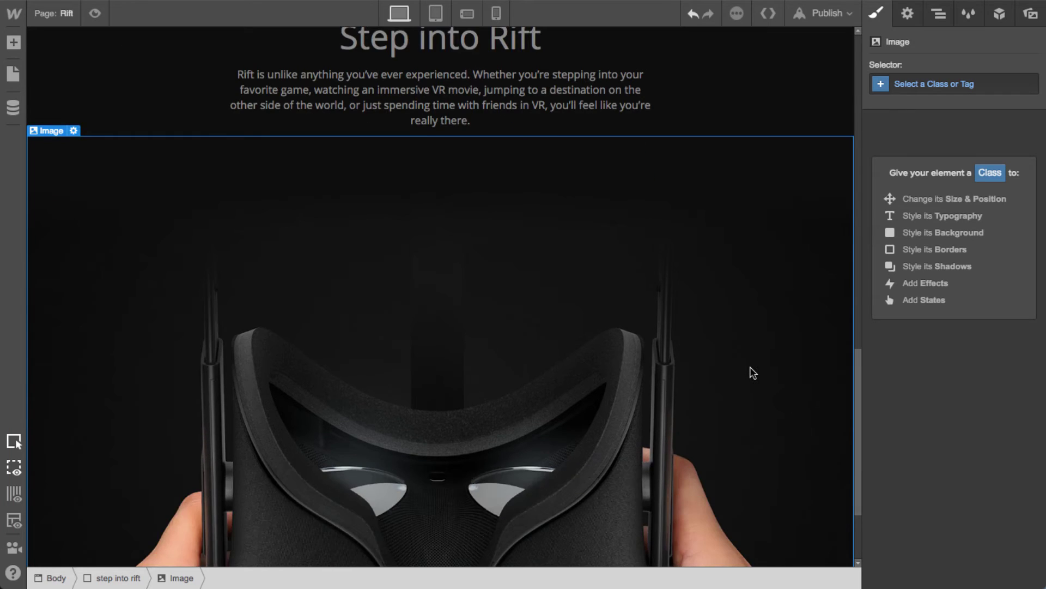
Widen the Rift description paragraph by setting its maximum width to 600 px
scroll(751, 370, "up", 2)
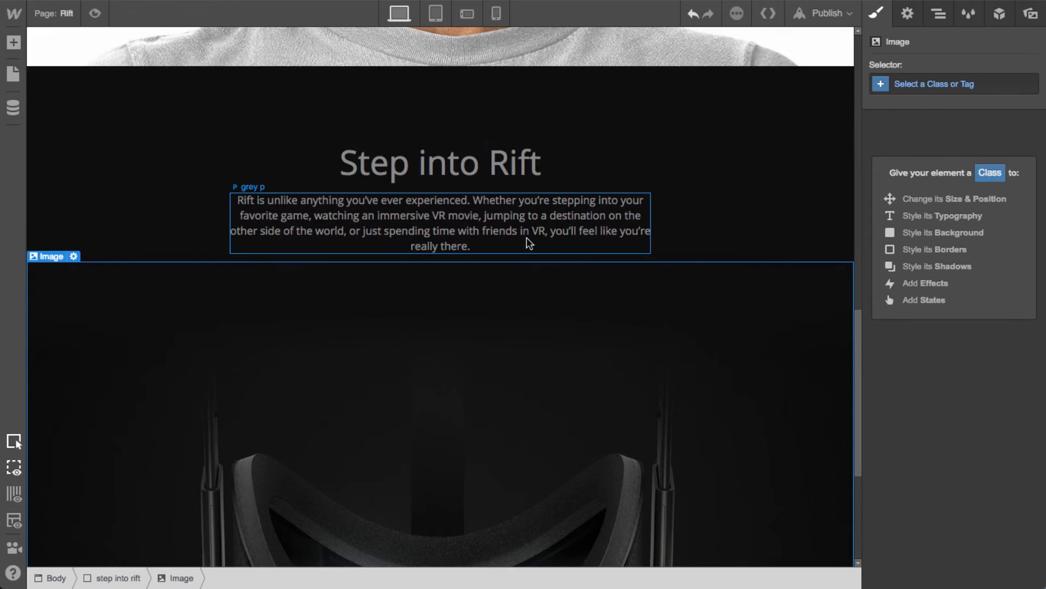
left_click(514, 216)
left_click(919, 380)
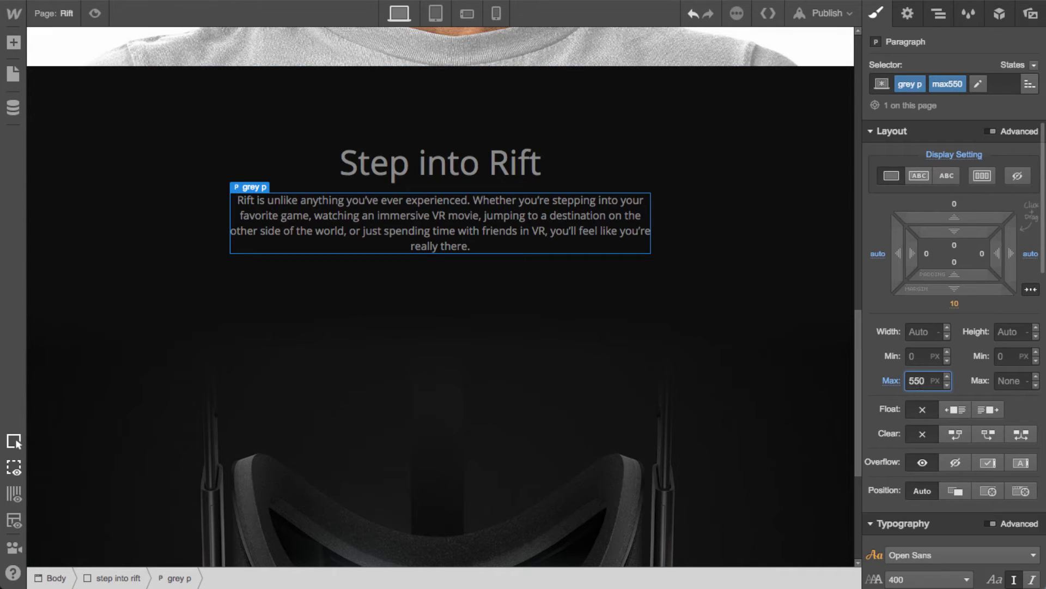
key("shift+Up")
key("shift+Up")
key("shift+Up")
key("shift+Up")
key("shift+Up")
key("shift+Up")
key("shift+Up")
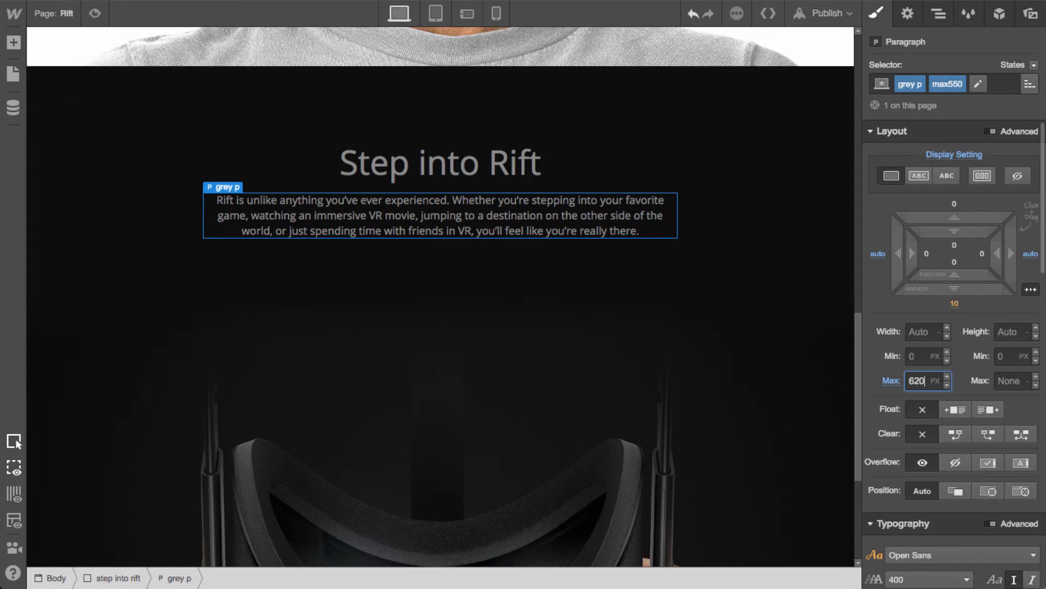
key("shift+Down")
key("shift+Down")
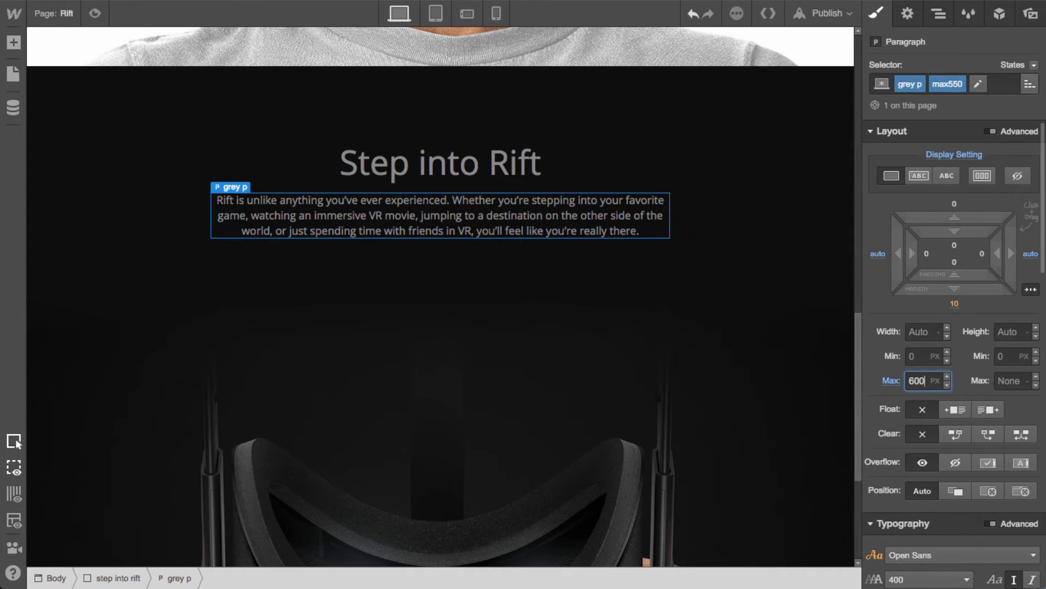
Rename the paragraph's combo class to "max600"
left_click(947, 84)
left_click(926, 109)
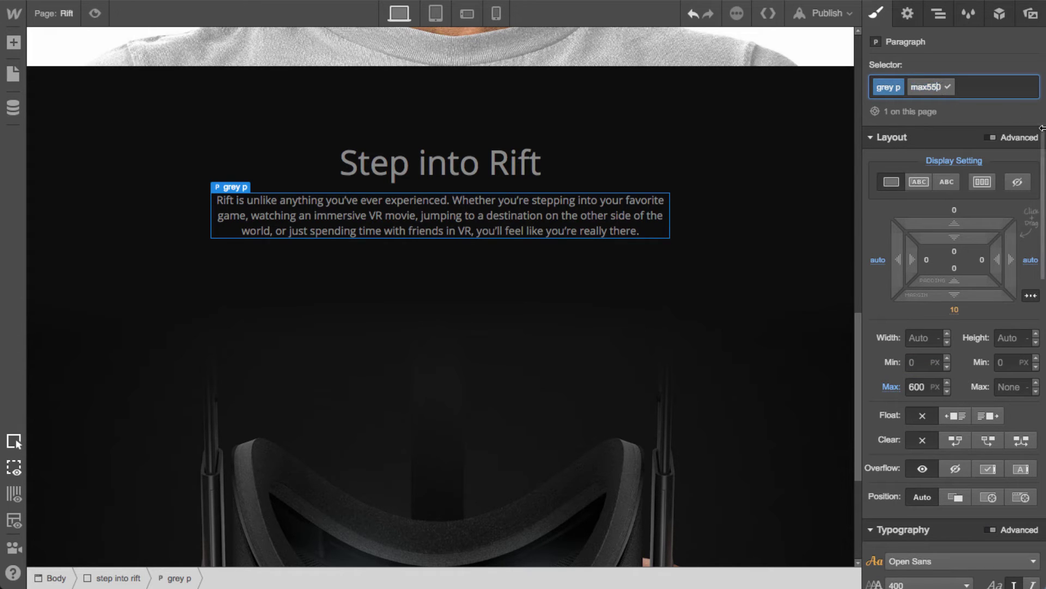
key("BackSpace")
key("BackSpace")
key("BackSpace")
type("600")
key("Return")
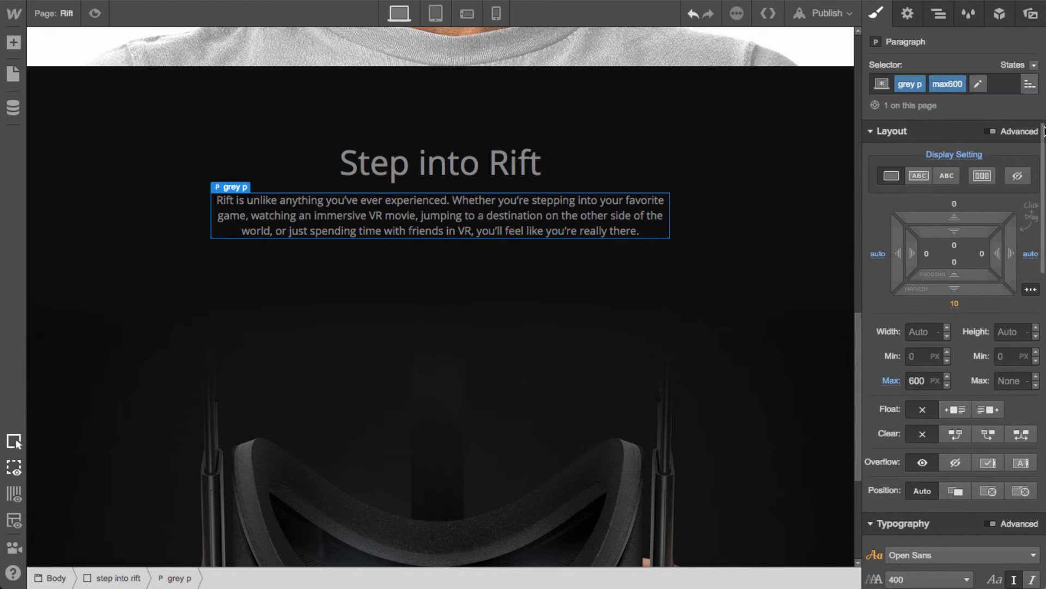
scroll(681, 283, "down", 5)
scroll(708, 377, "up", 4)
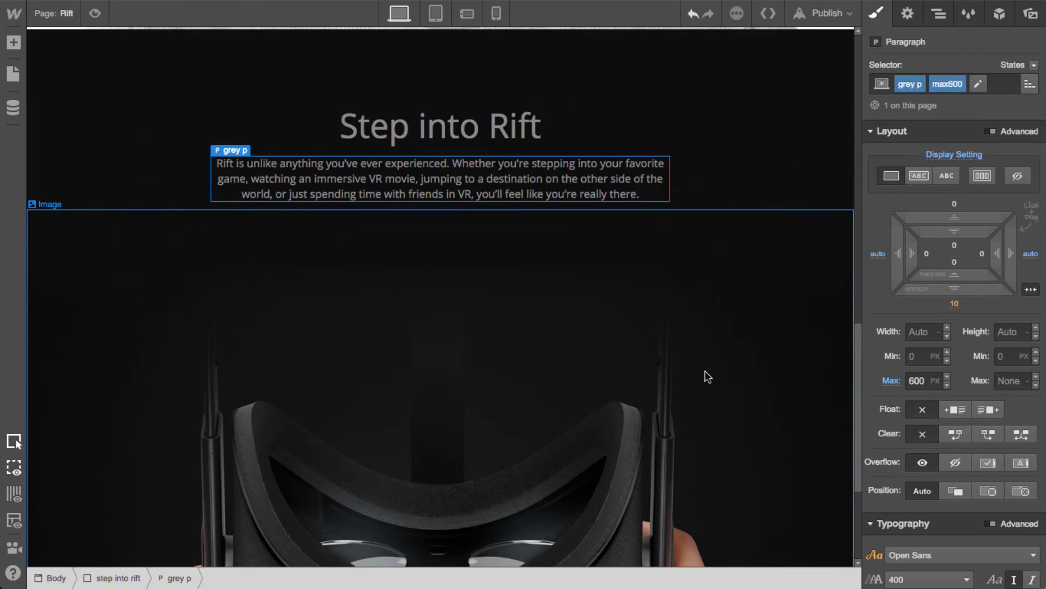
Delete the headset image element from the "step into rift" section
left_click(756, 348)
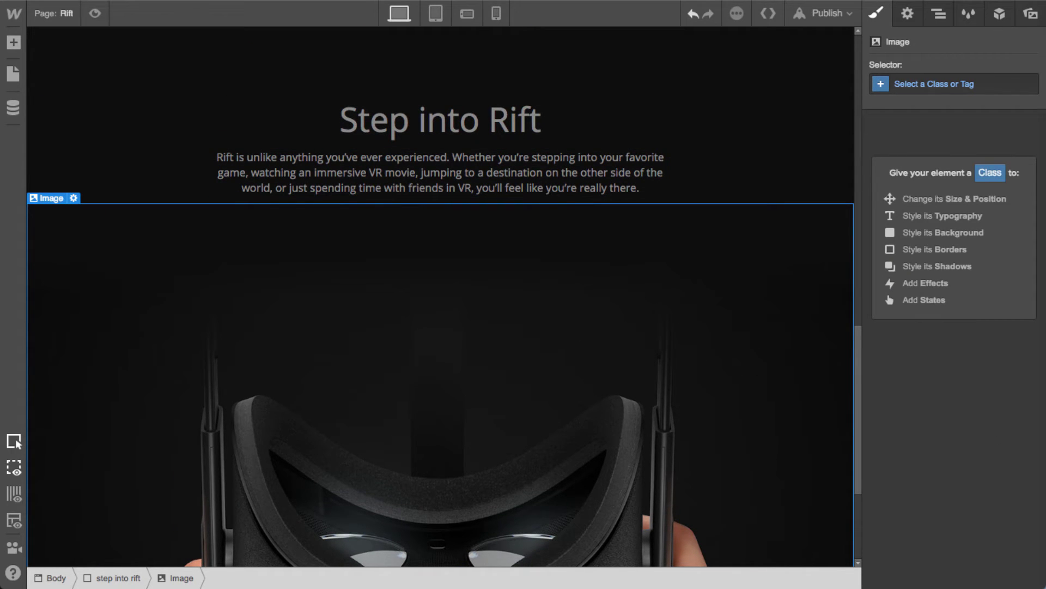
scroll(763, 327, "up", 1)
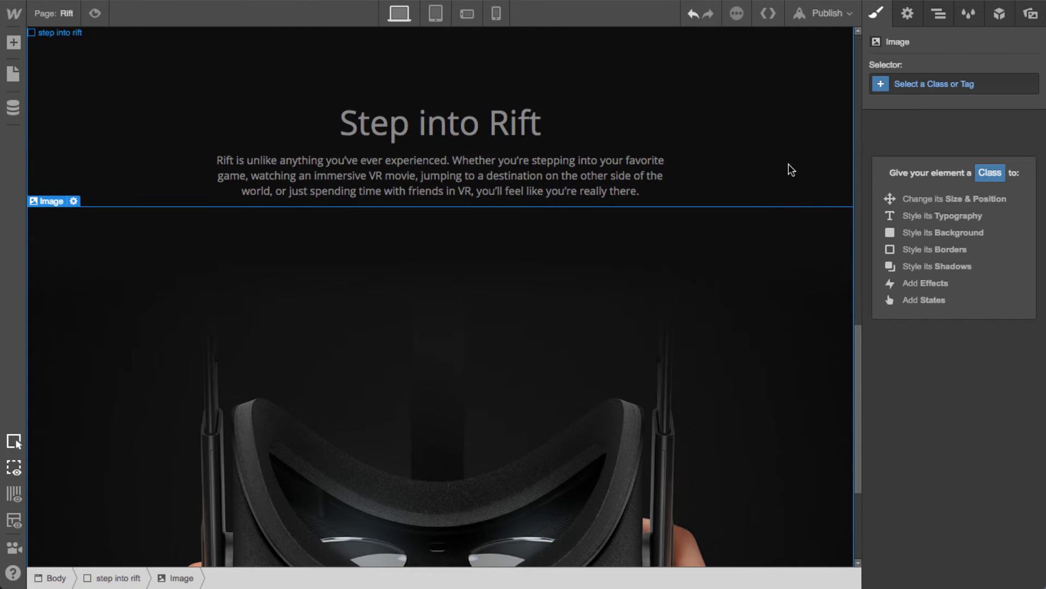
left_click(791, 169)
left_click(715, 349)
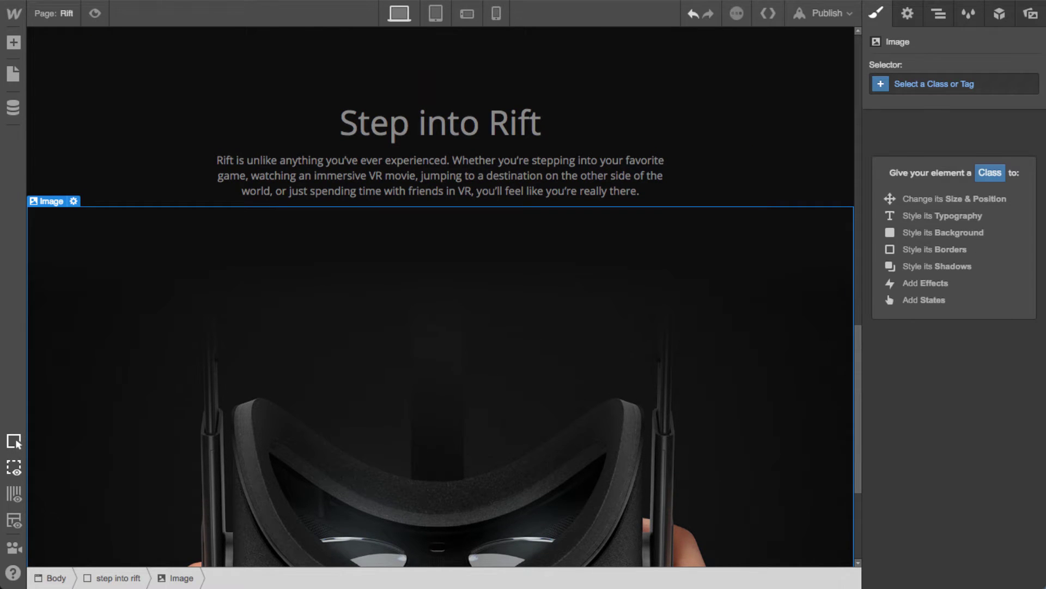
key("Delete")
Give the "step into rift" section the background image travel-bg.jpg from the assets
left_click(795, 446)
scroll(980, 464, "down", 2)
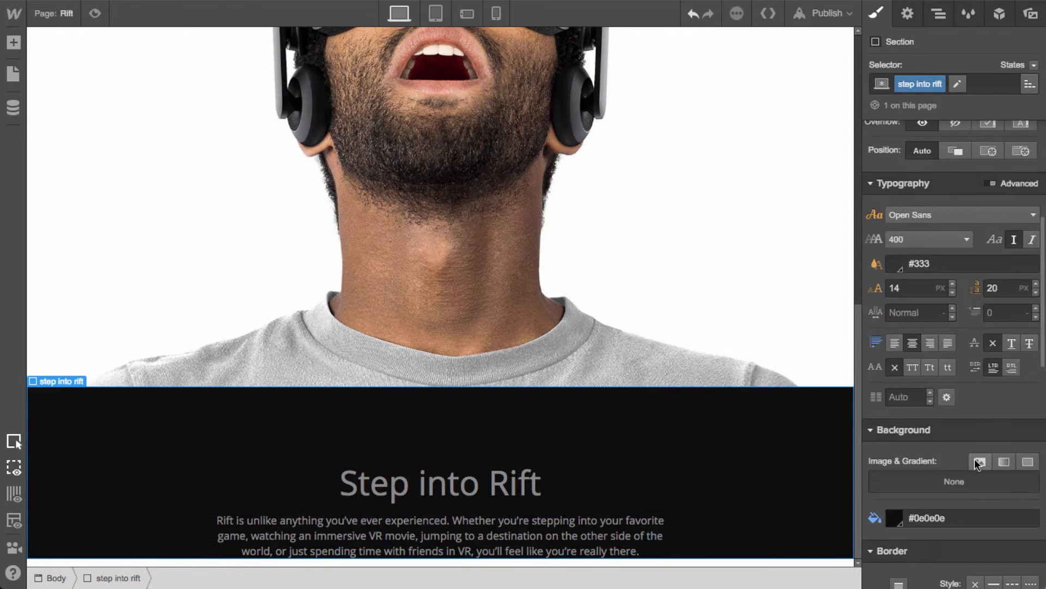
left_click(980, 462)
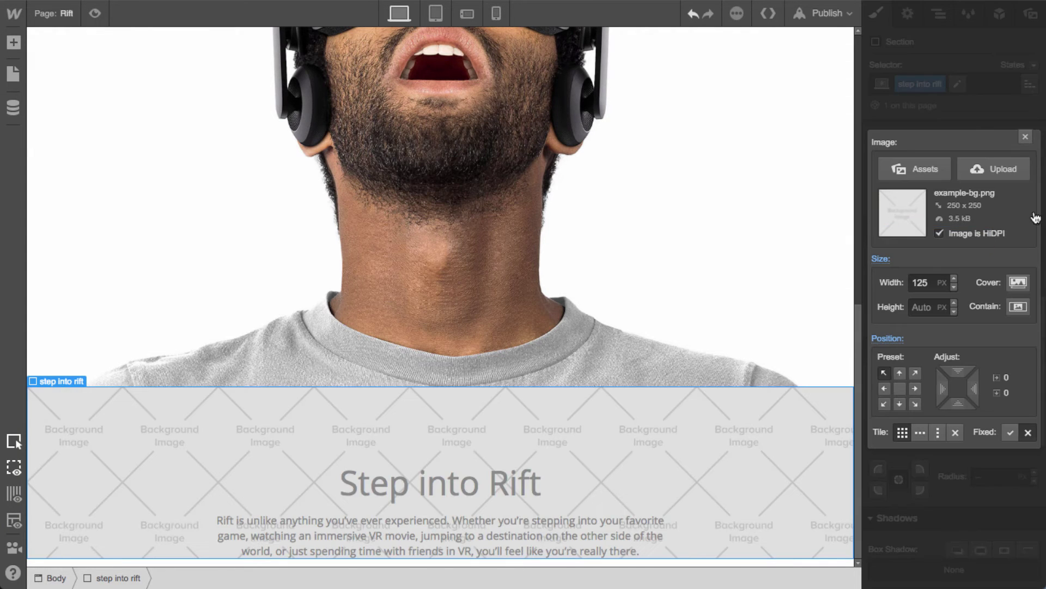
left_click(899, 167)
left_click(951, 221)
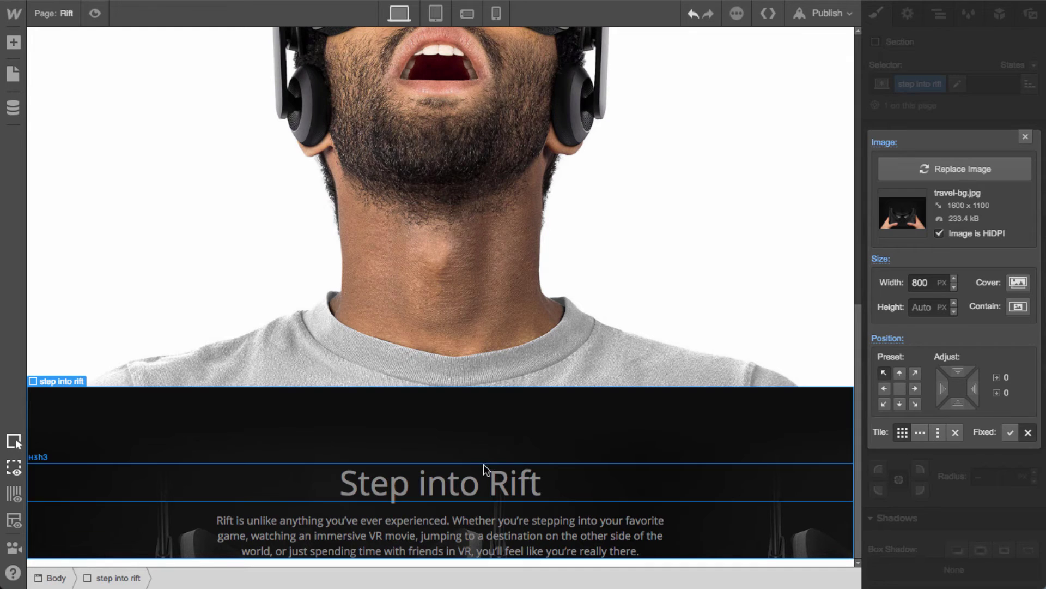
Set the section's background image to Cover, anchored at top center and without repeating
left_click(1018, 283)
left_click(900, 376)
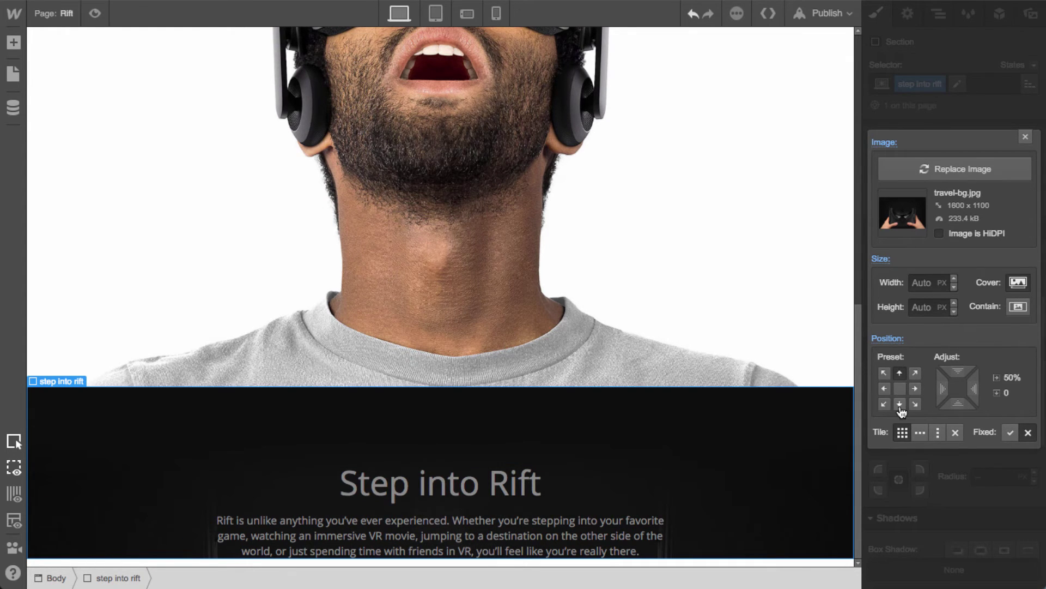
left_click(899, 404)
left_click(900, 373)
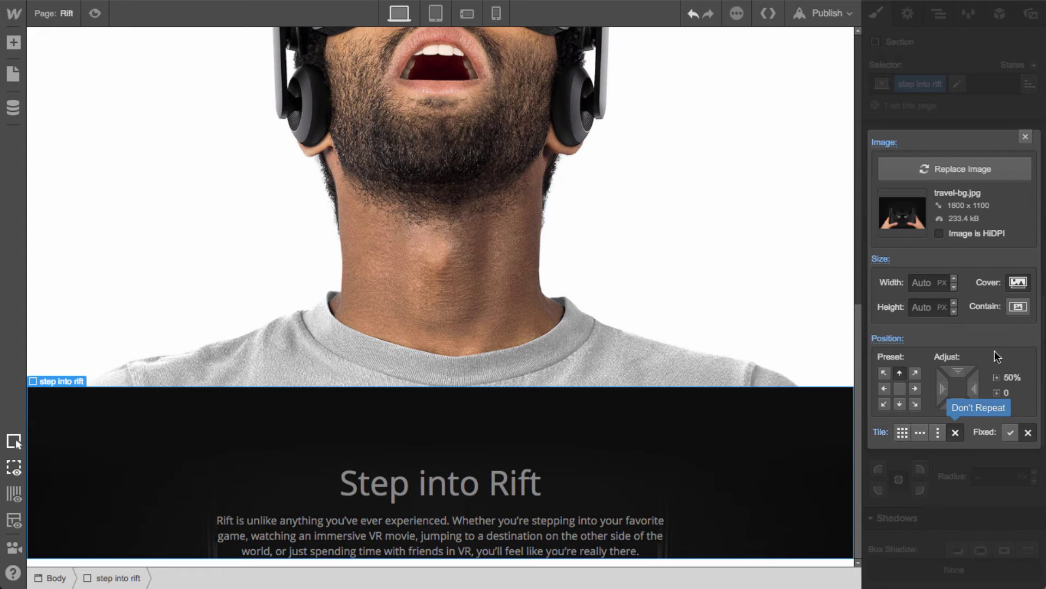
left_click(1026, 137)
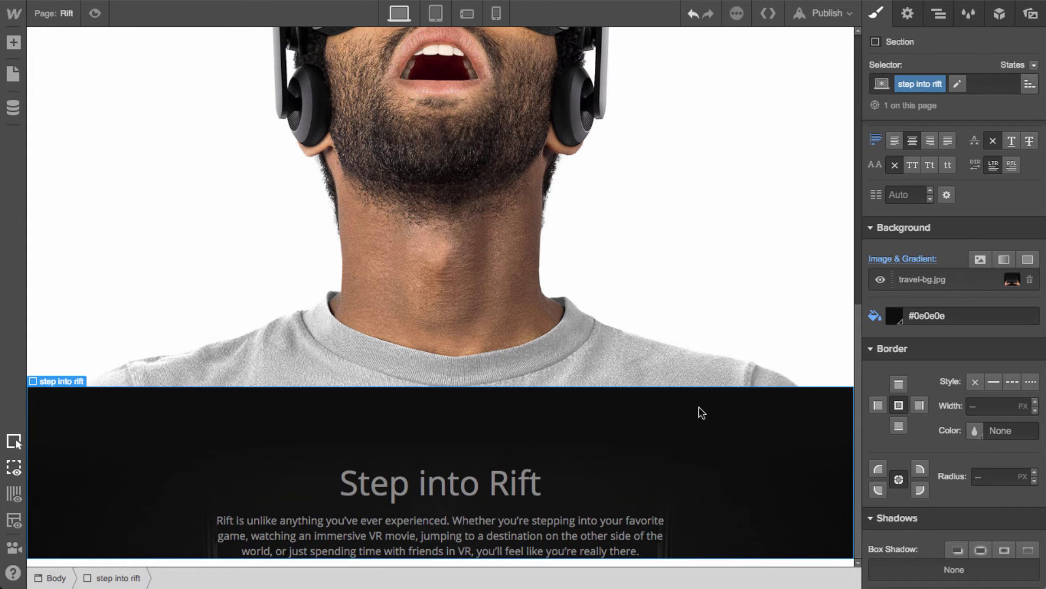
Set the height of the "step into rift" section to 650 px
scroll(965, 381, "up", 10)
left_click(1018, 332)
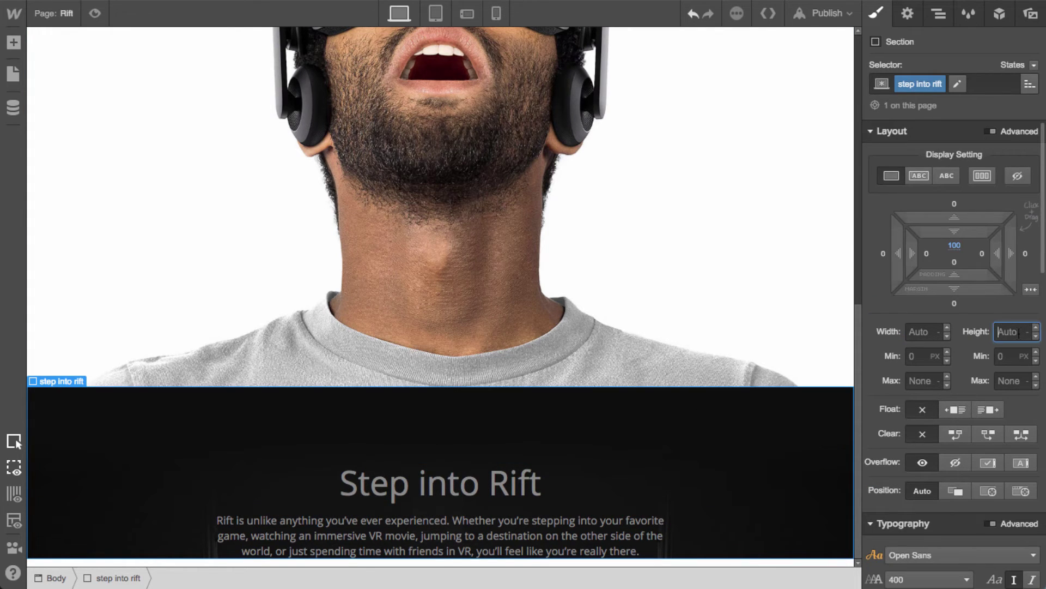
type("650")
scroll(474, 501, "down", 5)
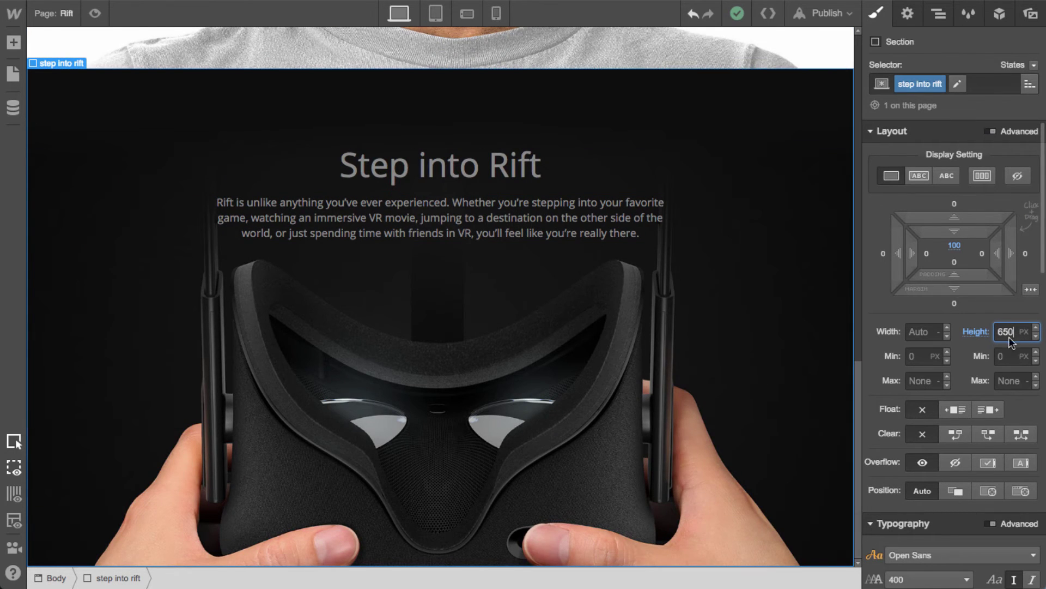
Preview the page to check the background image of the "step into rift" section, and review the section's style settings
left_click(96, 13)
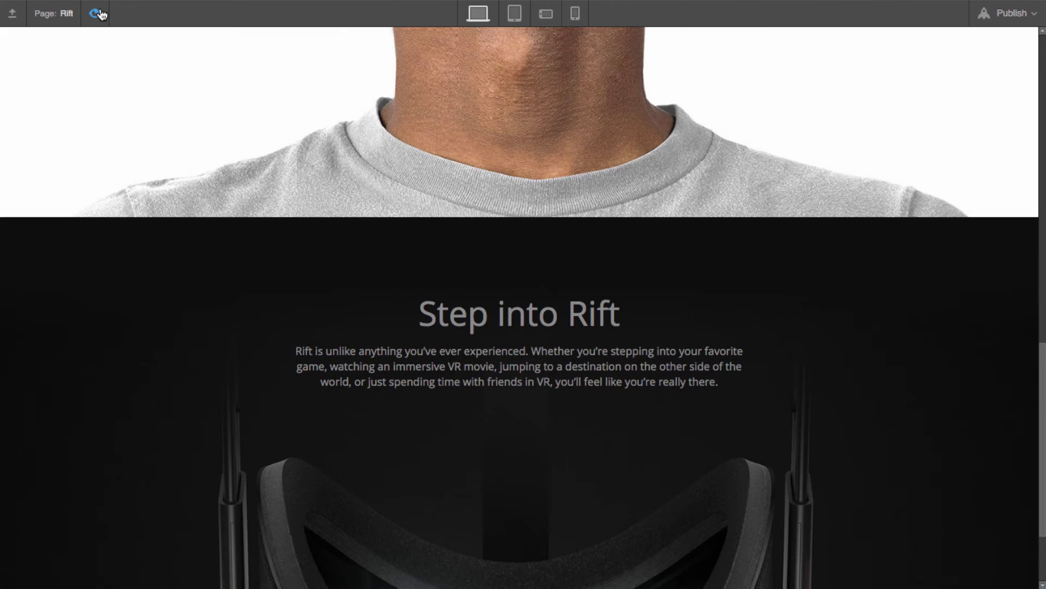
left_click(97, 13)
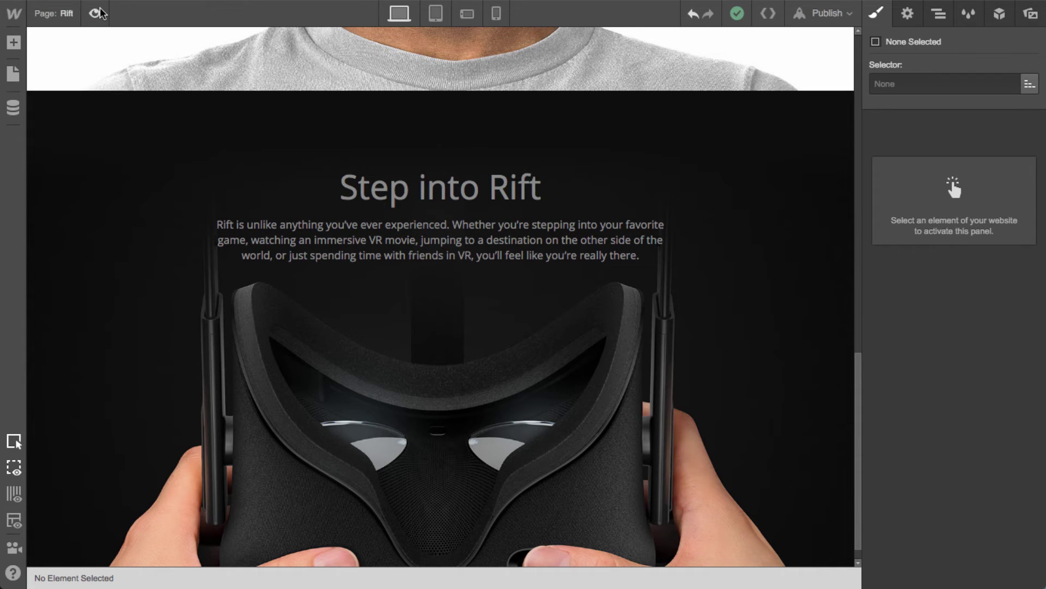
left_click(97, 13)
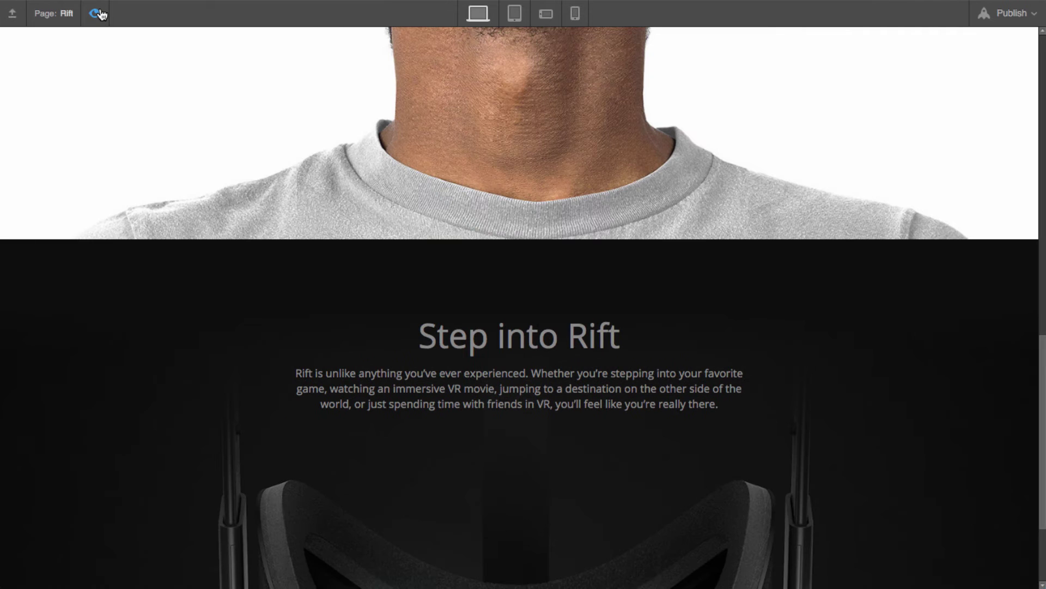
left_click(100, 14)
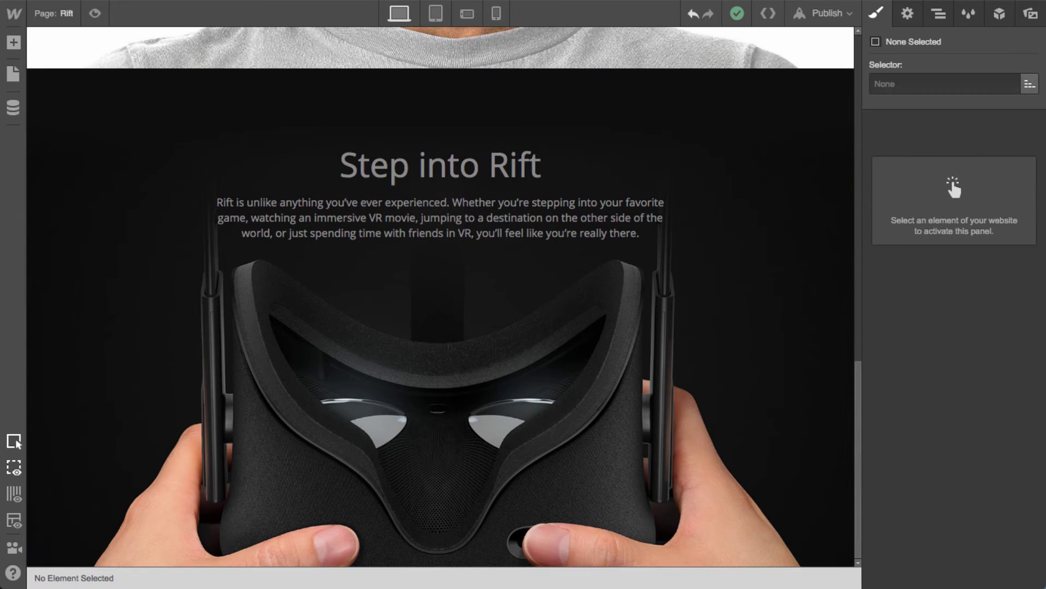
left_click(690, 433)
scroll(1010, 427, "down", 10)
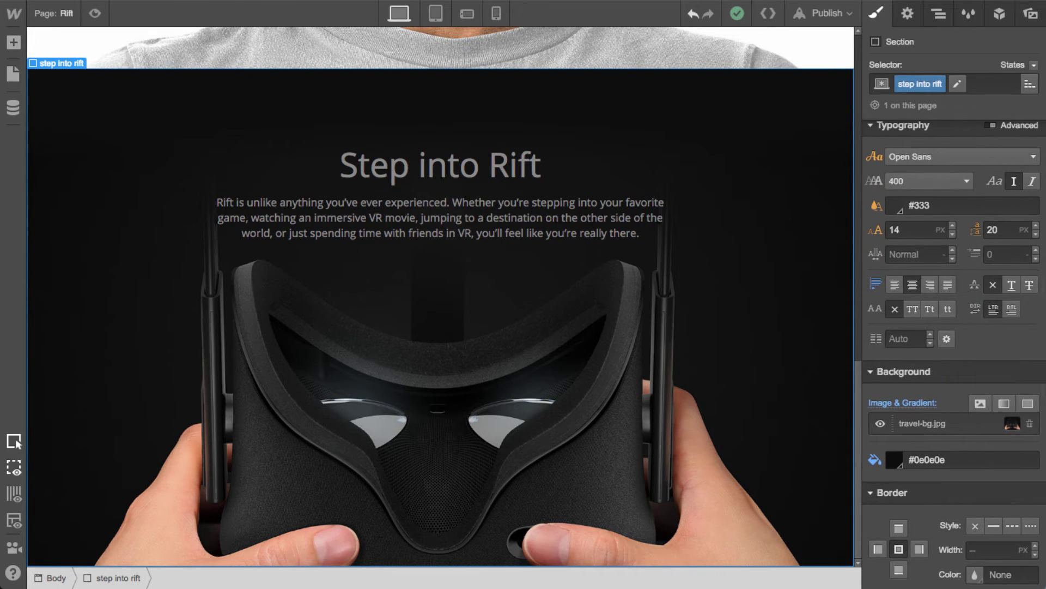
Add a new section at the end of the page body, after "step into rift", with the class "seeing is believing"
left_click(938, 14)
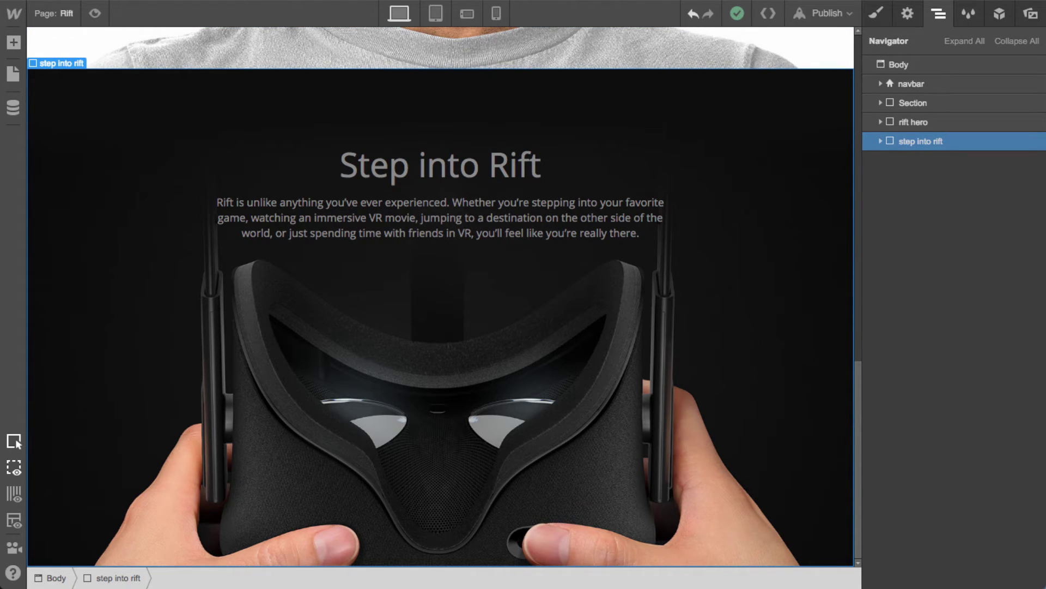
key("a")
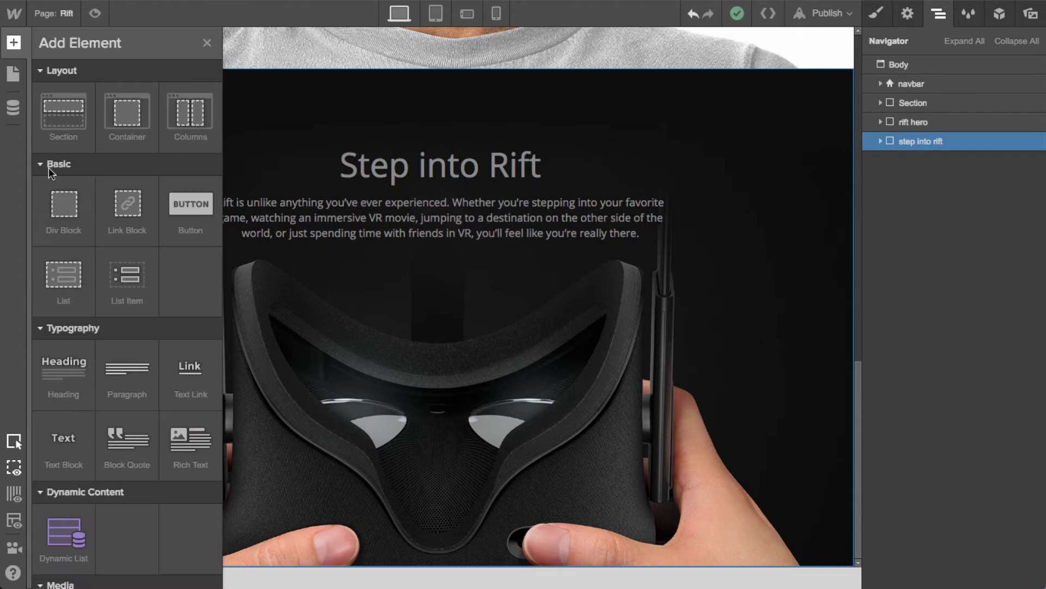
left_click_drag(63, 109, 959, 146)
type("seeing ")
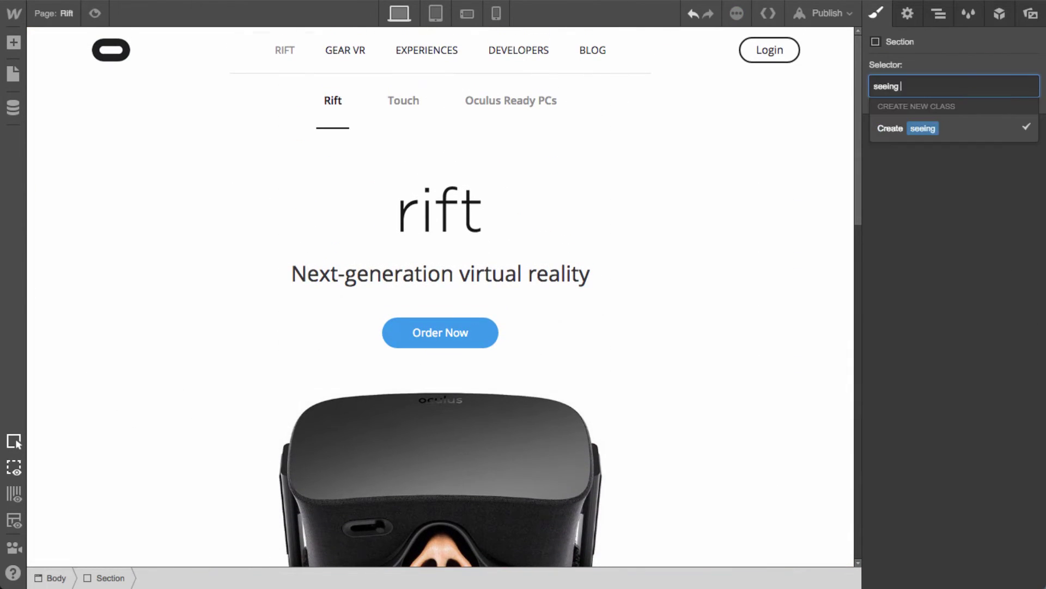
type("is believing")
key("Return")
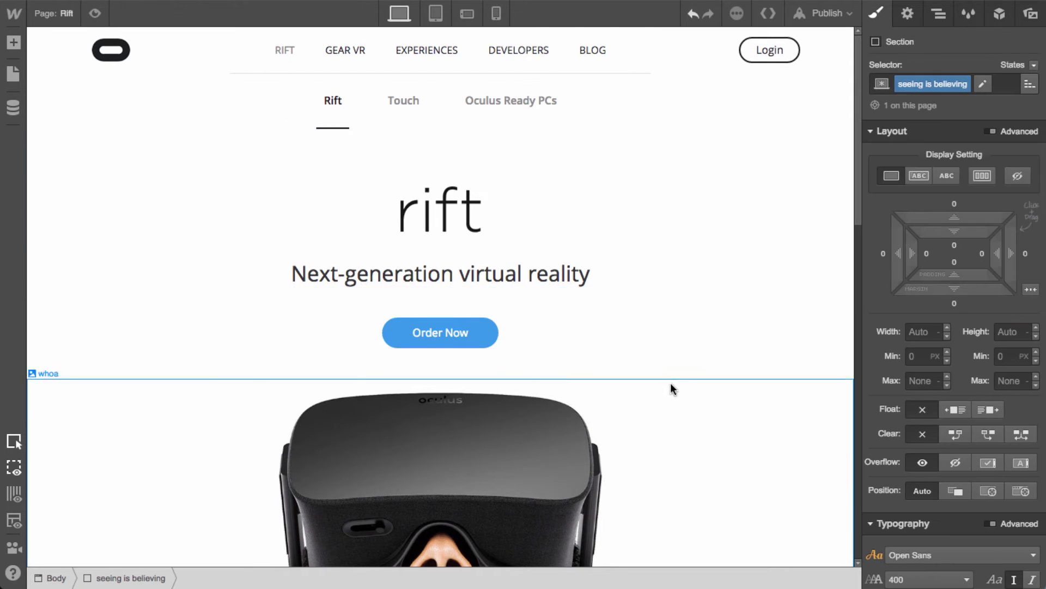
Set the "seeing is believing" section's top and bottom padding to 75 px and center its text
scroll(669, 382, "down", 15)
mouse_move(954, 267)
left_mouse_down()
mouse_move(980, 331)
mouse_move(971, 414)
mouse_move(973, 404)
left_mouse_up()
scroll(568, 530, "down", 2)
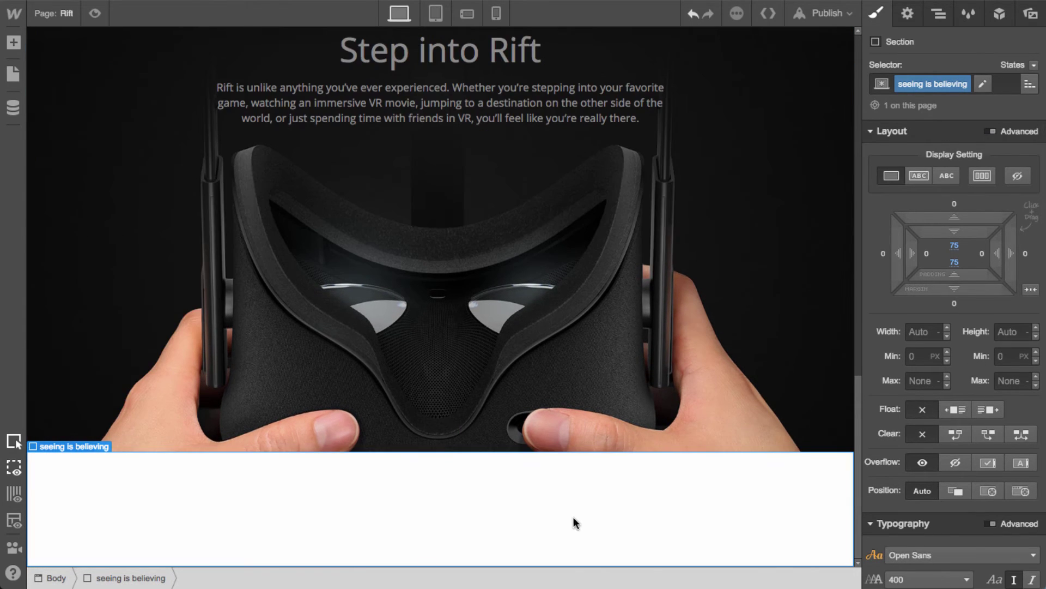
scroll(935, 507, "down", 3)
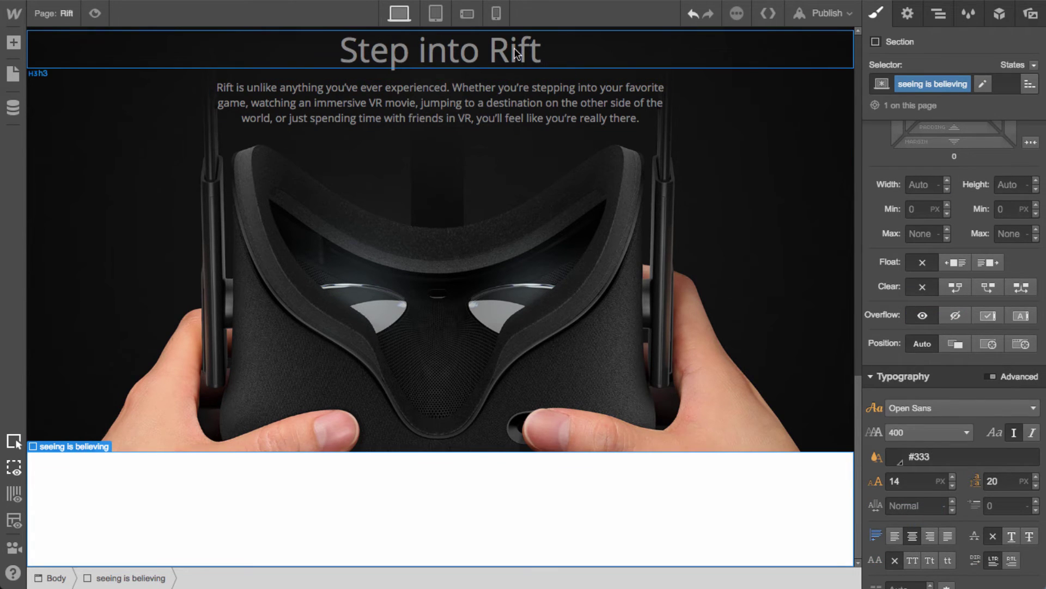
Copy the "Step into Rift" heading into the "seeing is believing" section
left_click(551, 52)
key("ctrl+c")
left_click(548, 501)
key("ctrl+v")
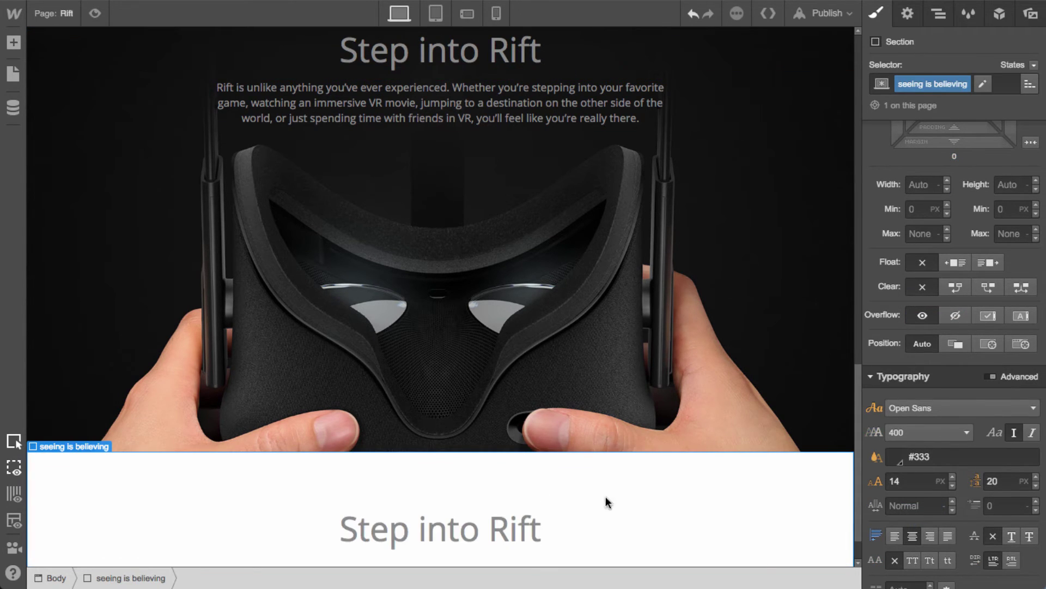
Copy the Rift description paragraph and paste it below the heading in the "seeing is believing" section
left_click(564, 117)
key("ctrl+c")
left_click(501, 529)
key("ctrl+v")
scroll(654, 491, "down", 2)
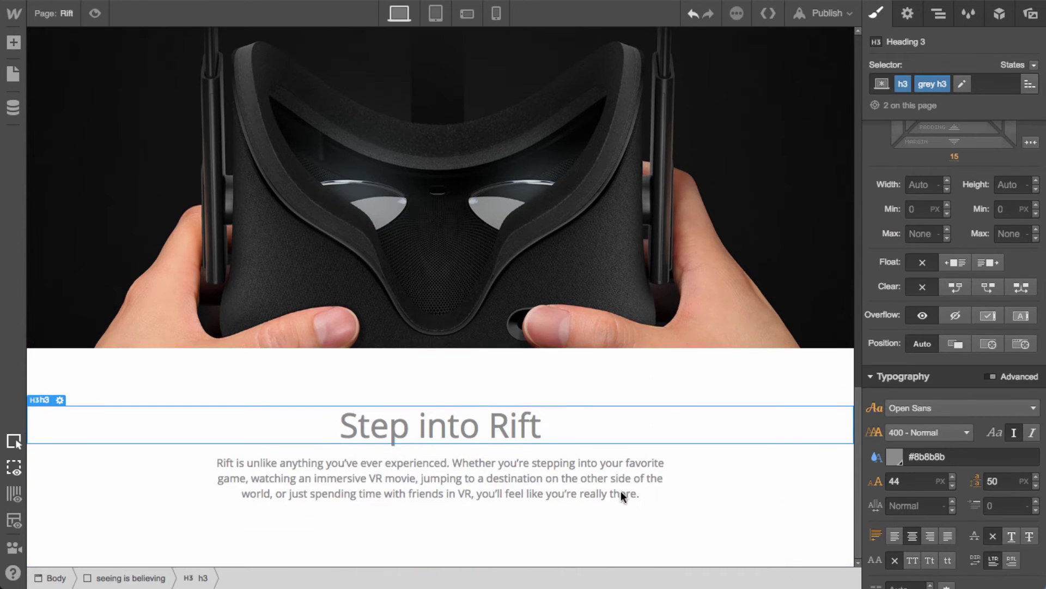
Change the text of the copied heading to "Seeing is believing"
double_click(480, 427)
type("Seeing is believing")
key("Escape")
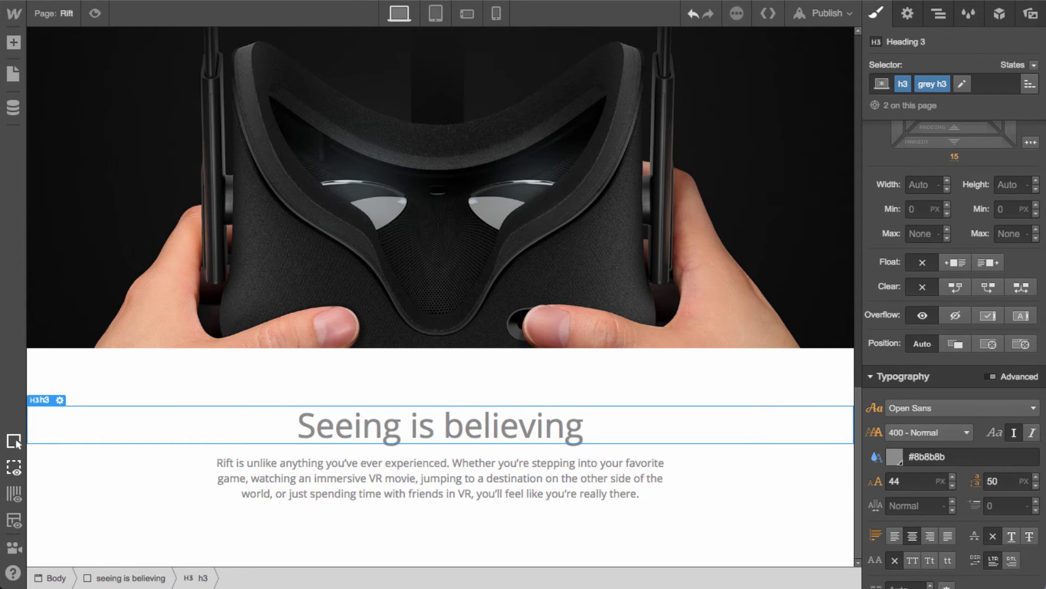
Replace the copied paragraph's text with the copy beginning "Rift uses state of the art displays and optics designed specifically for VR."
left_click(508, 489)
double_click(508, 489)
key("ctrl+v")
key("Escape")
left_click(697, 543)
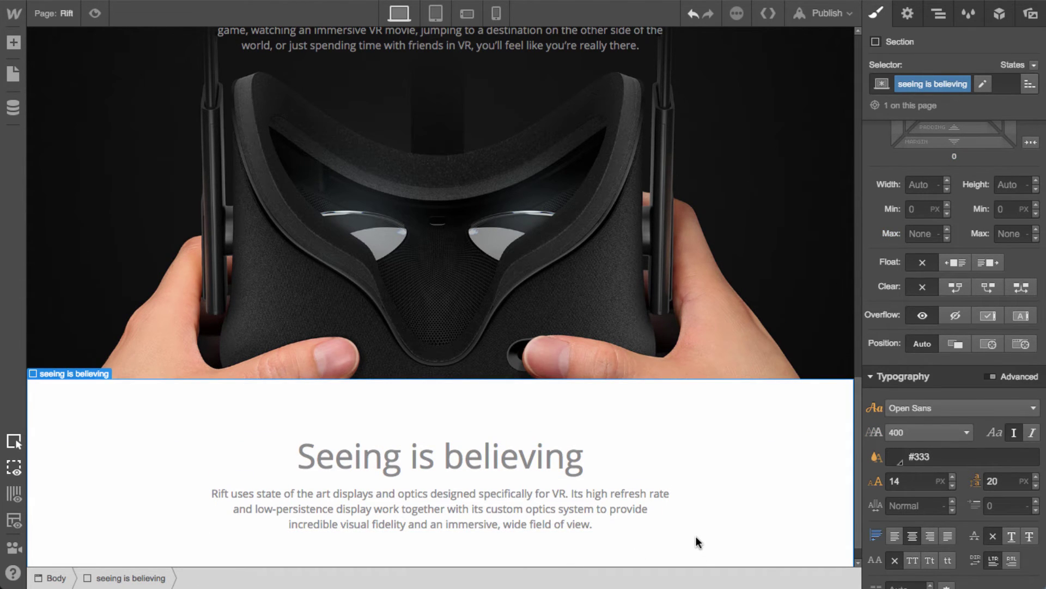
Replace the "grey h3" combo class on the "Seeing is believing" heading with a new combo class "black h3"
scroll(691, 529, "down", 1)
left_click(529, 410)
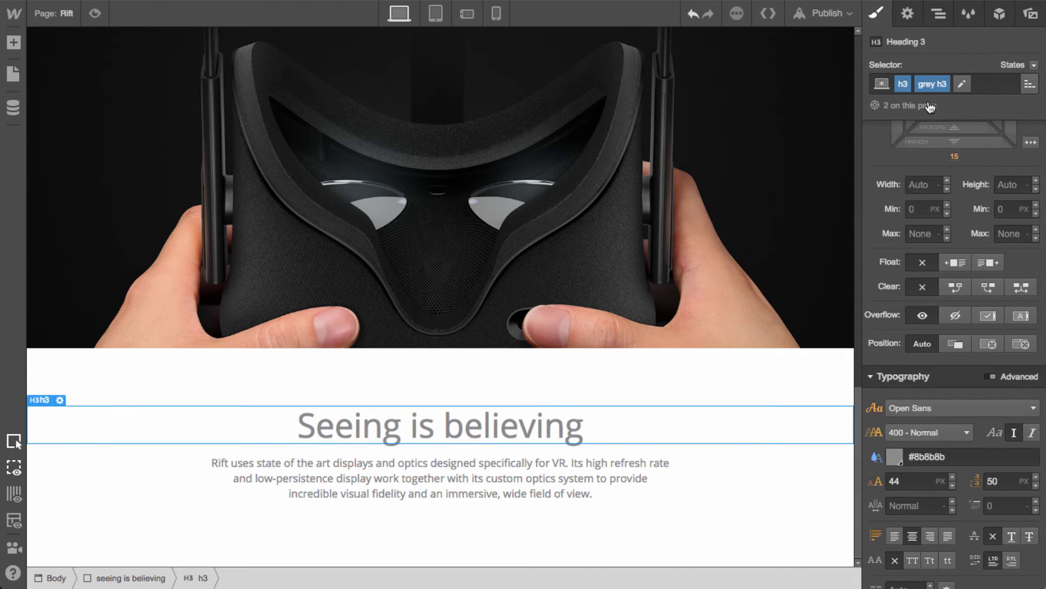
left_click(923, 83)
left_click(896, 106)
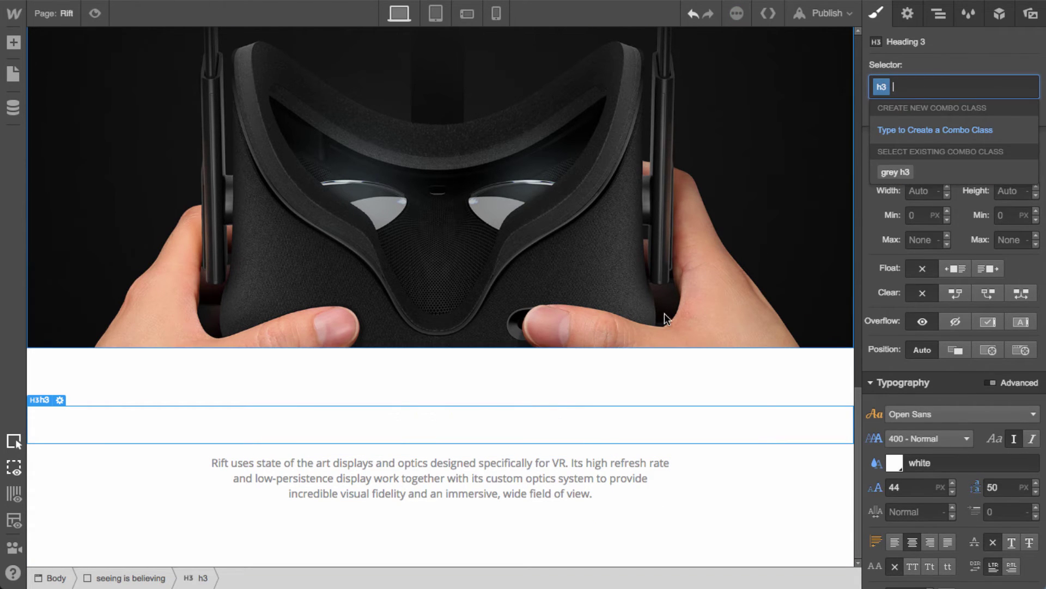
type("b")
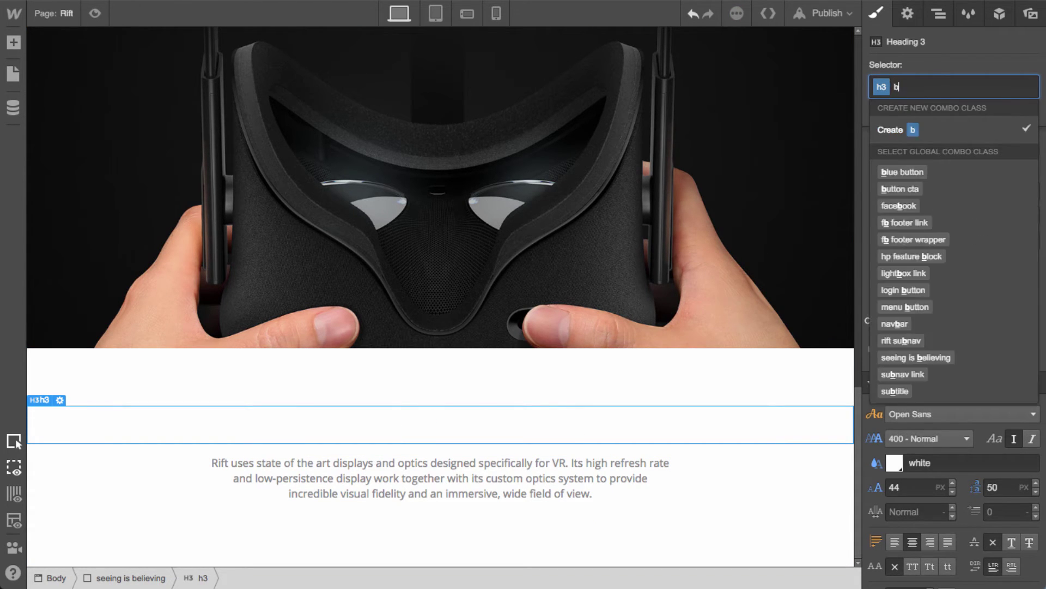
type("lack h3")
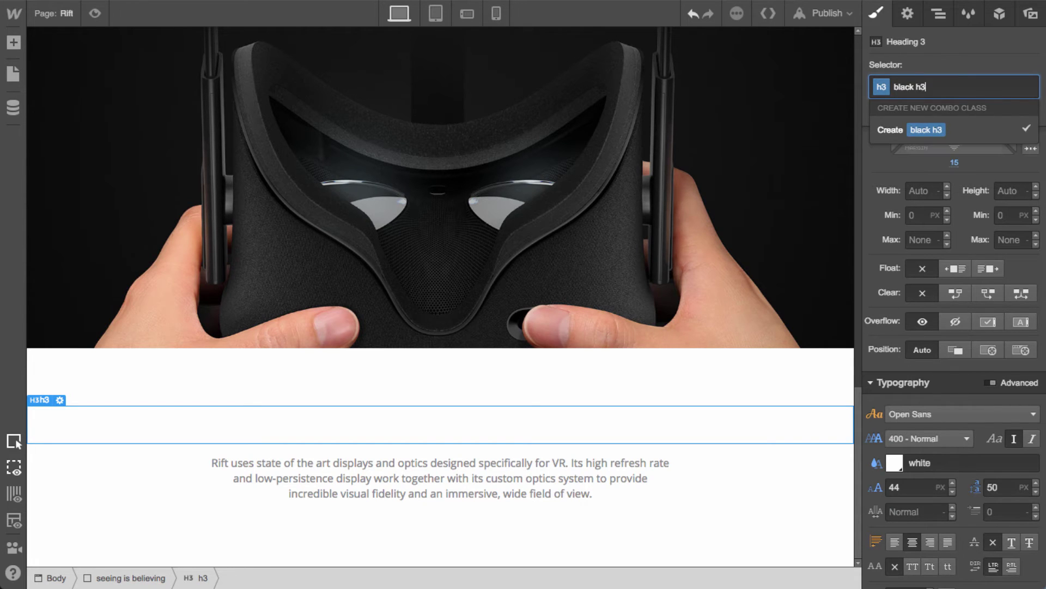
key("Return")
Set the "Seeing is believing" heading's text color to the dark swatch #1b1d1f
left_click(896, 458)
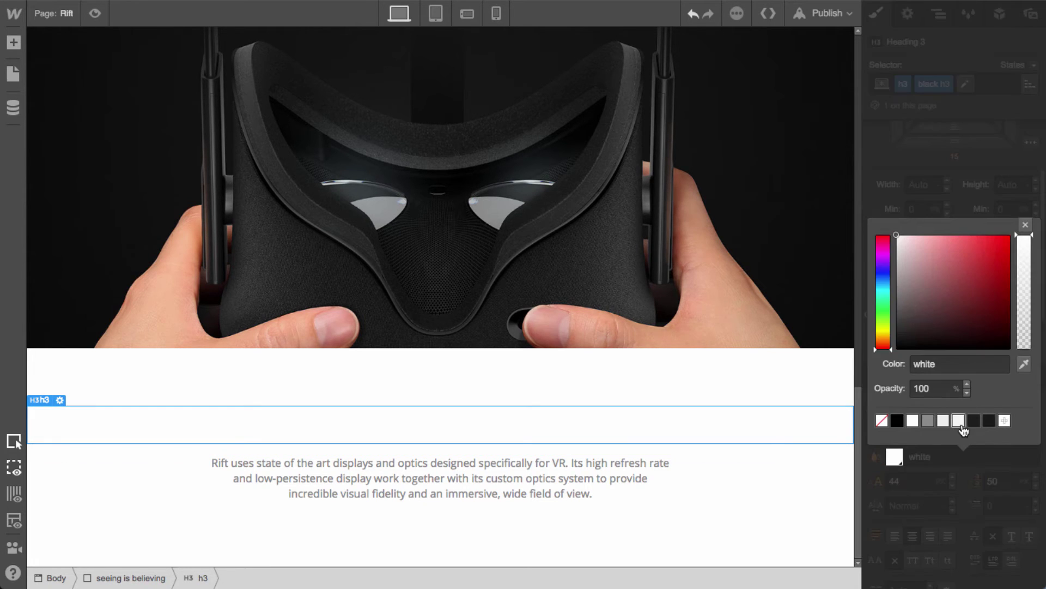
left_click(974, 421)
left_click(1026, 228)
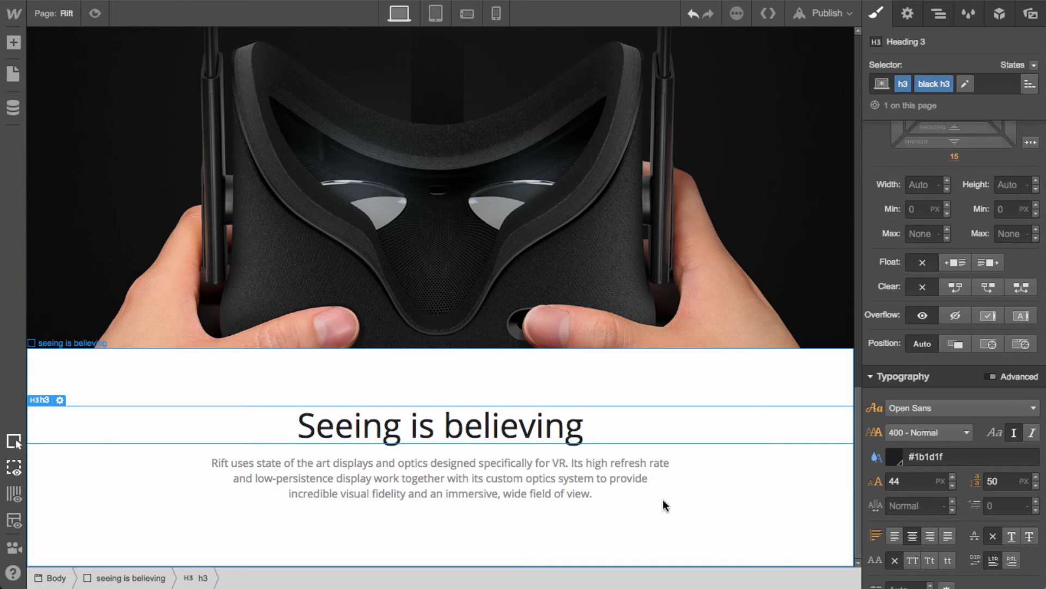
Add display-bg.jpg as the background image of the "seeing is believing" section
left_click(665, 512)
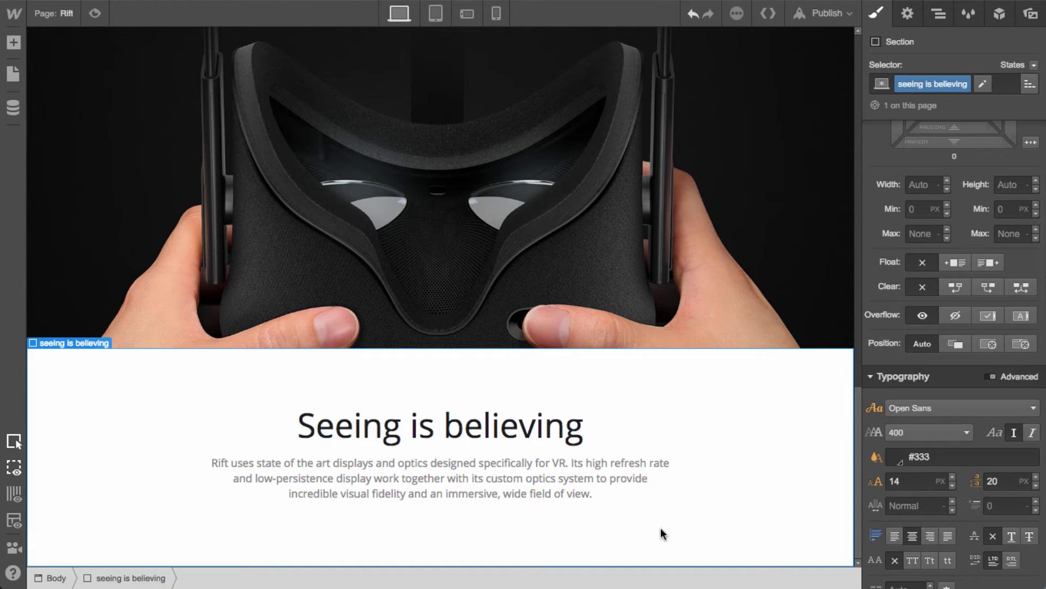
left_click(1030, 14)
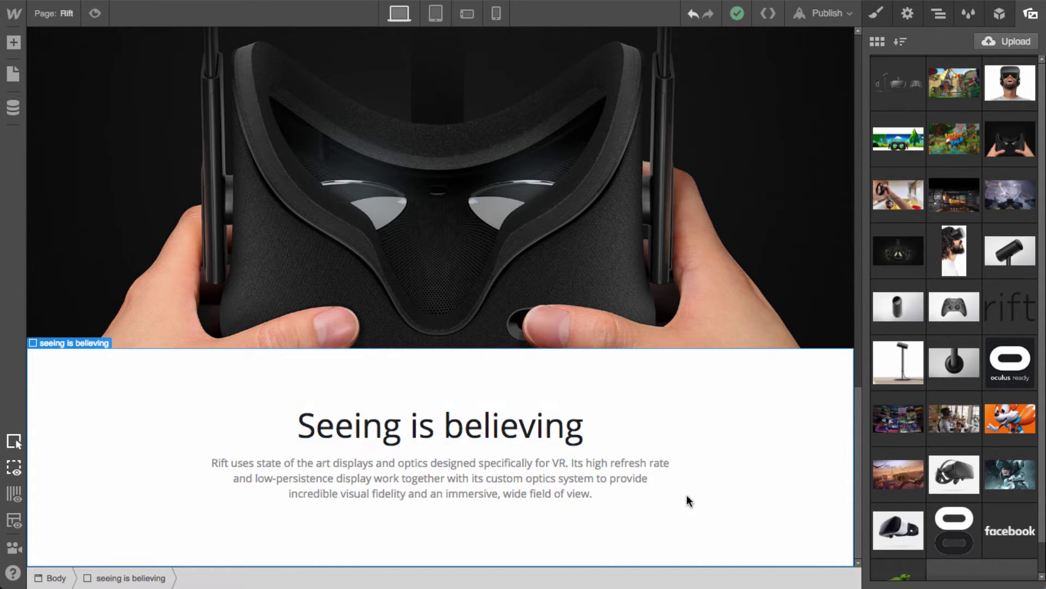
left_click(877, 14)
scroll(921, 368, "down", 10)
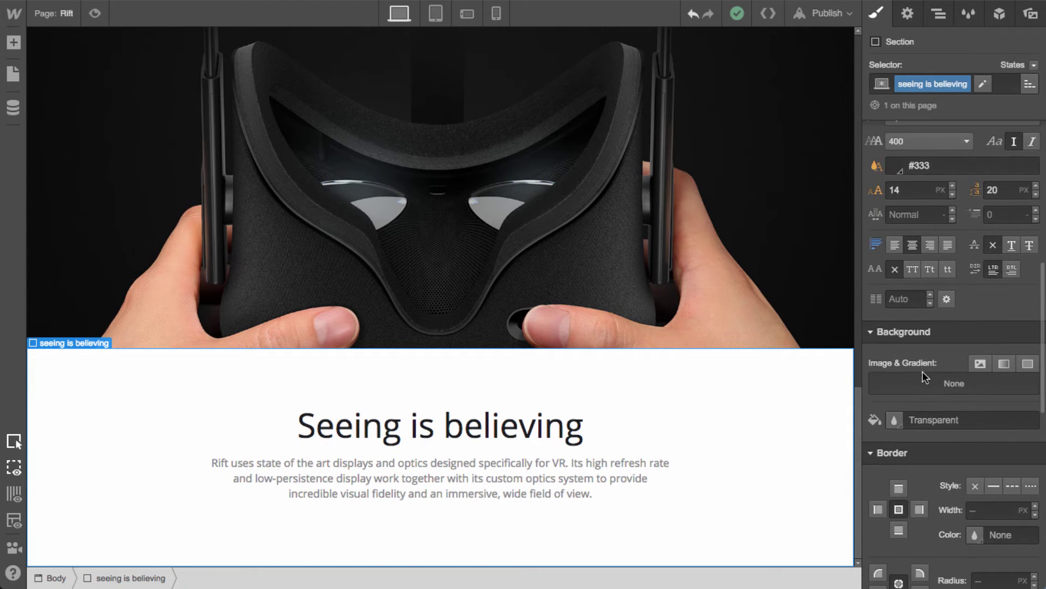
left_click(981, 364)
left_click(918, 173)
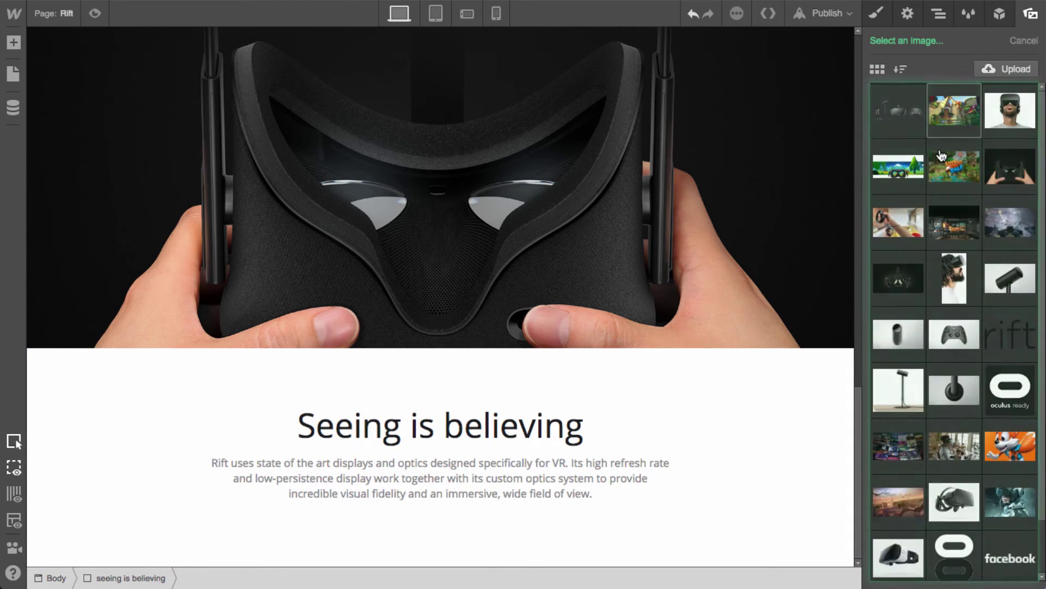
left_click(902, 176)
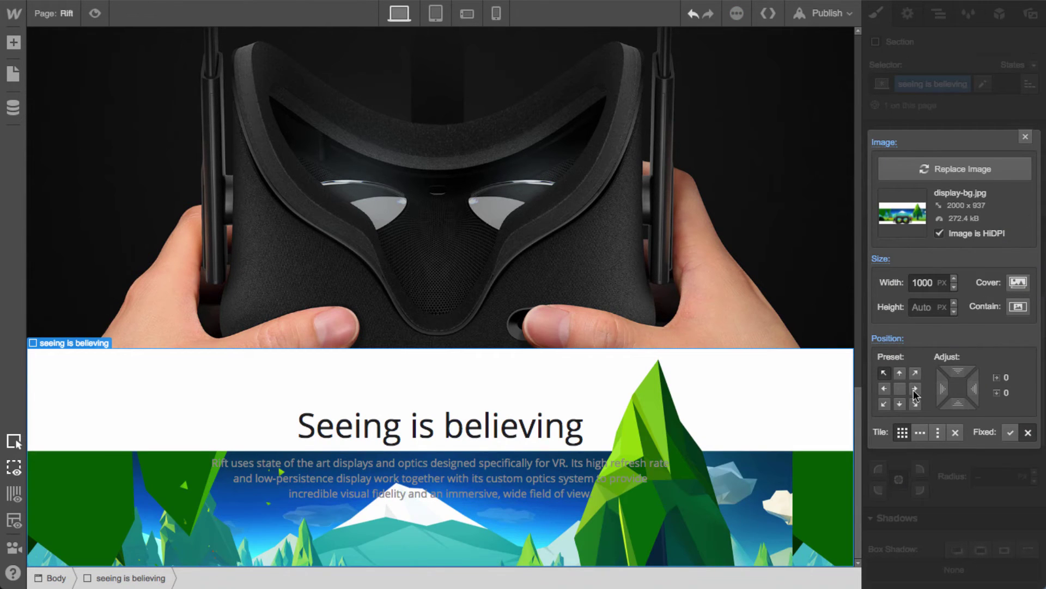
Set the section's background image to Cover, without tiling, positioned at the top center
left_click(1019, 283)
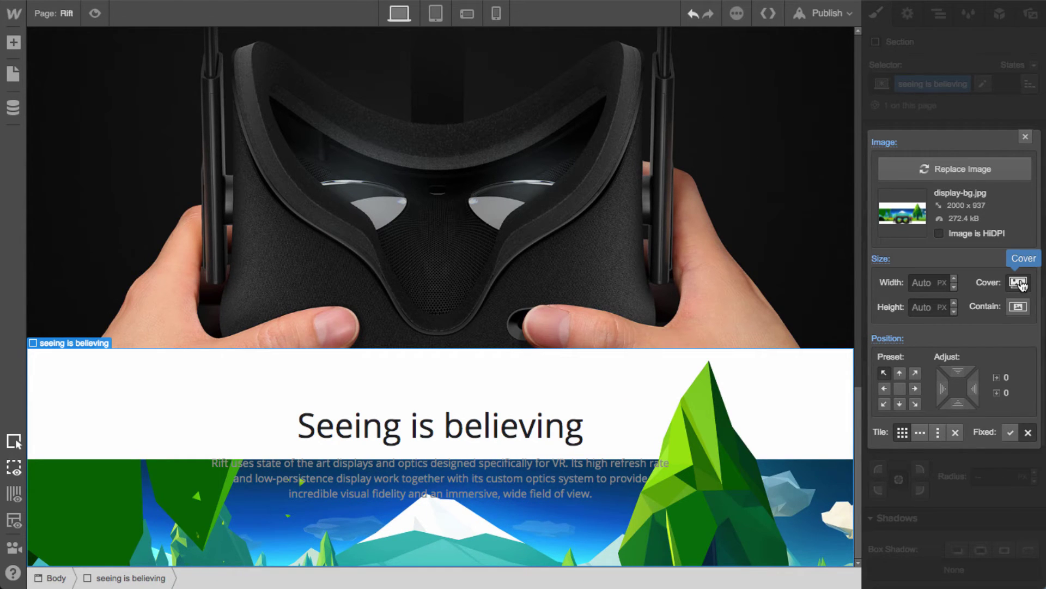
left_click(1019, 308)
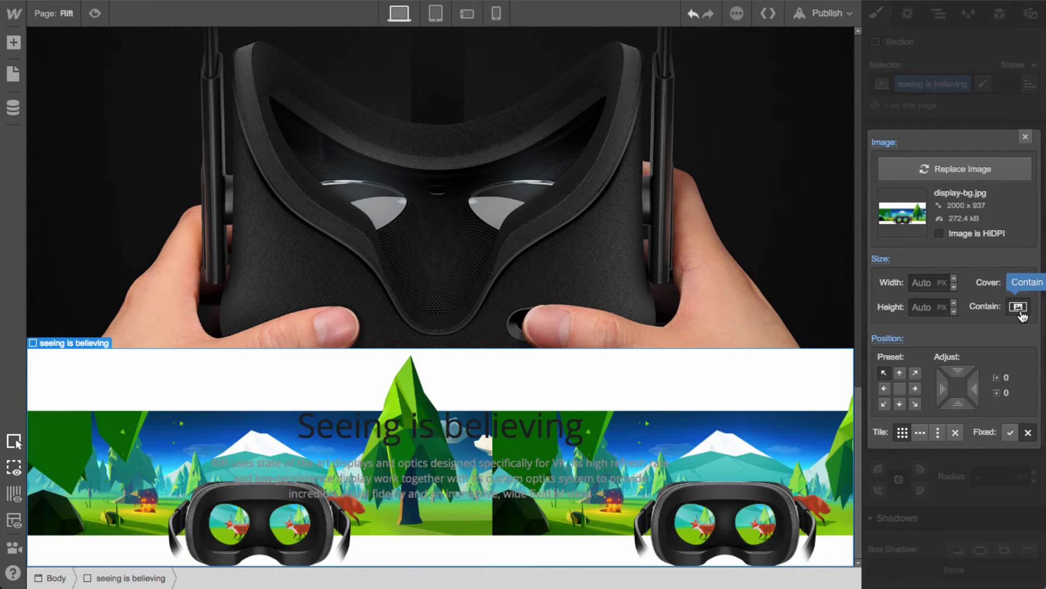
left_click(900, 388)
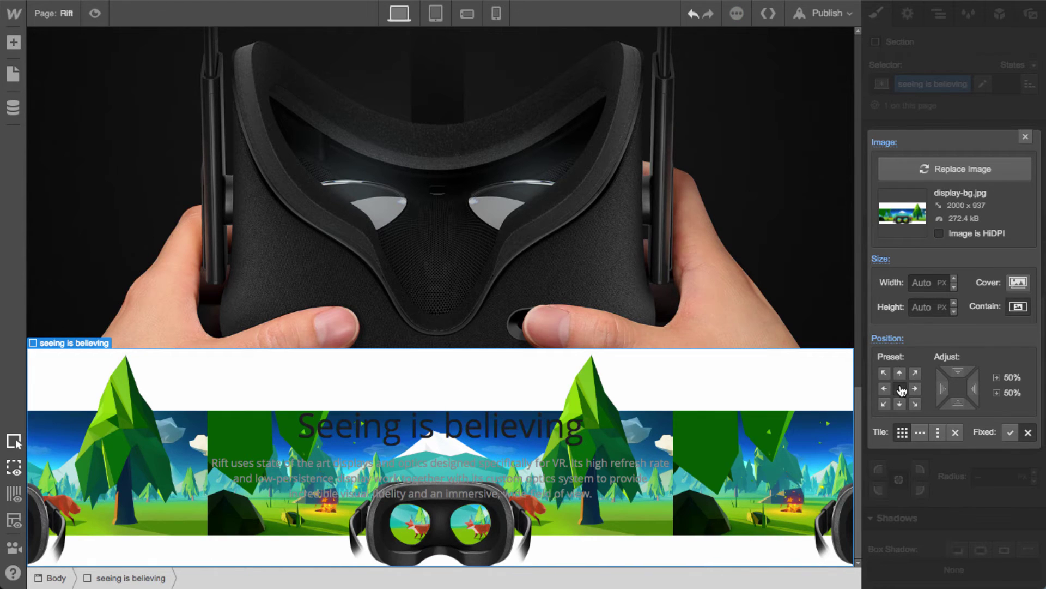
left_click(956, 432)
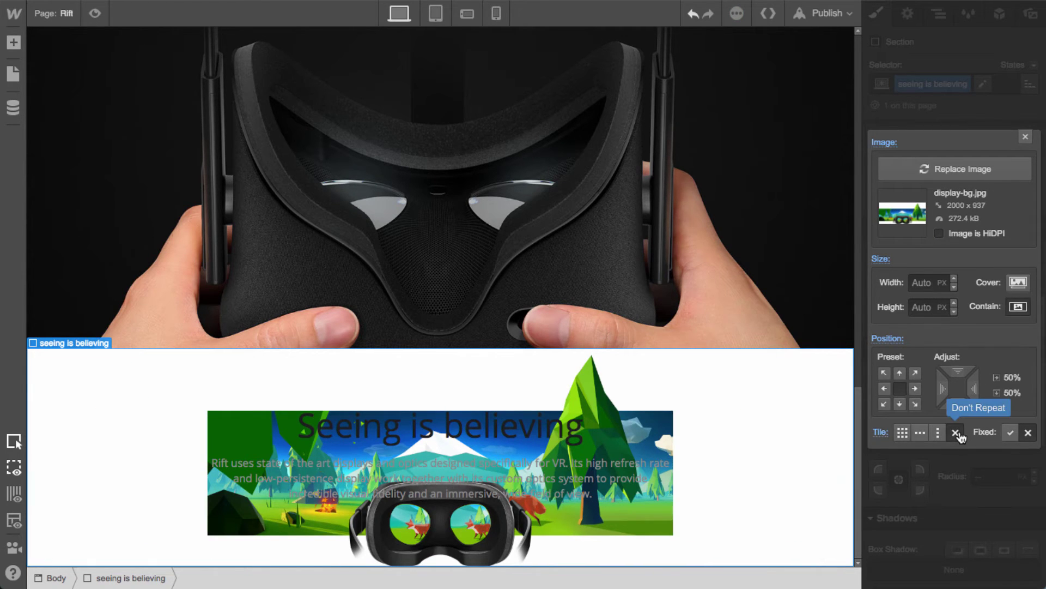
left_click(1023, 308)
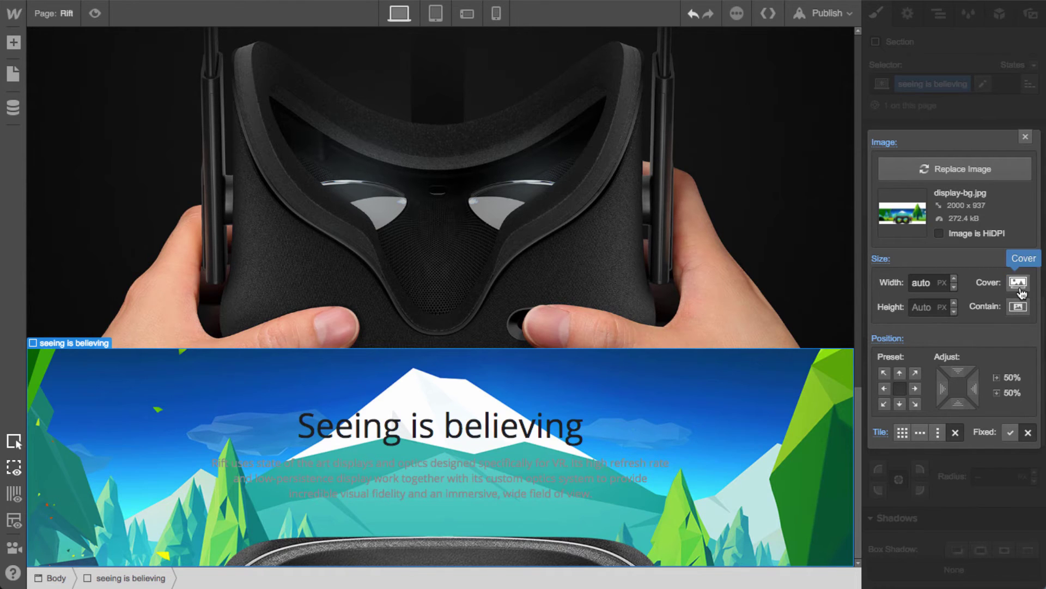
left_click(1020, 284)
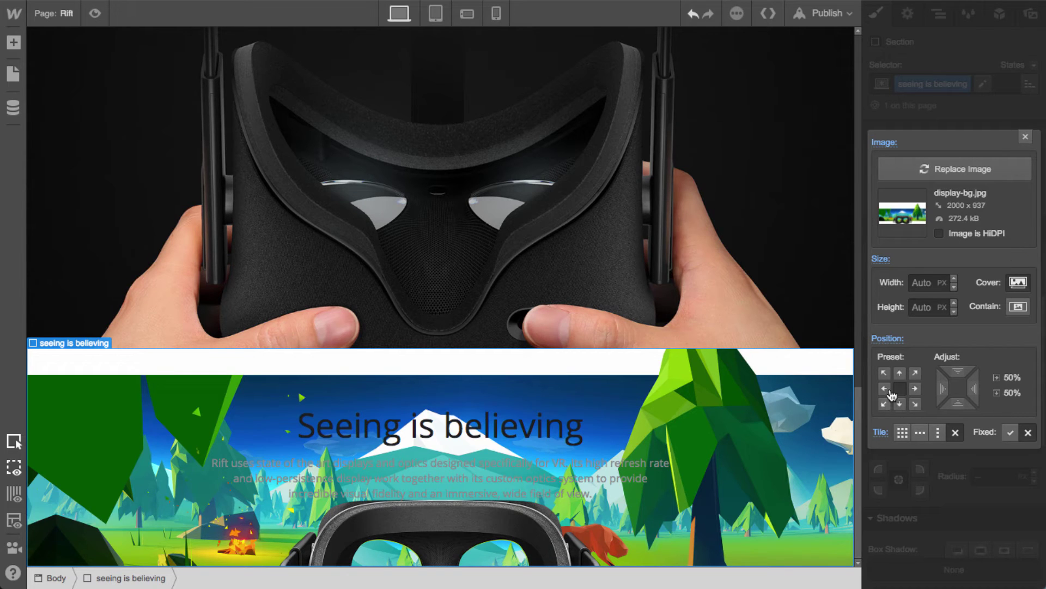
left_click(899, 375)
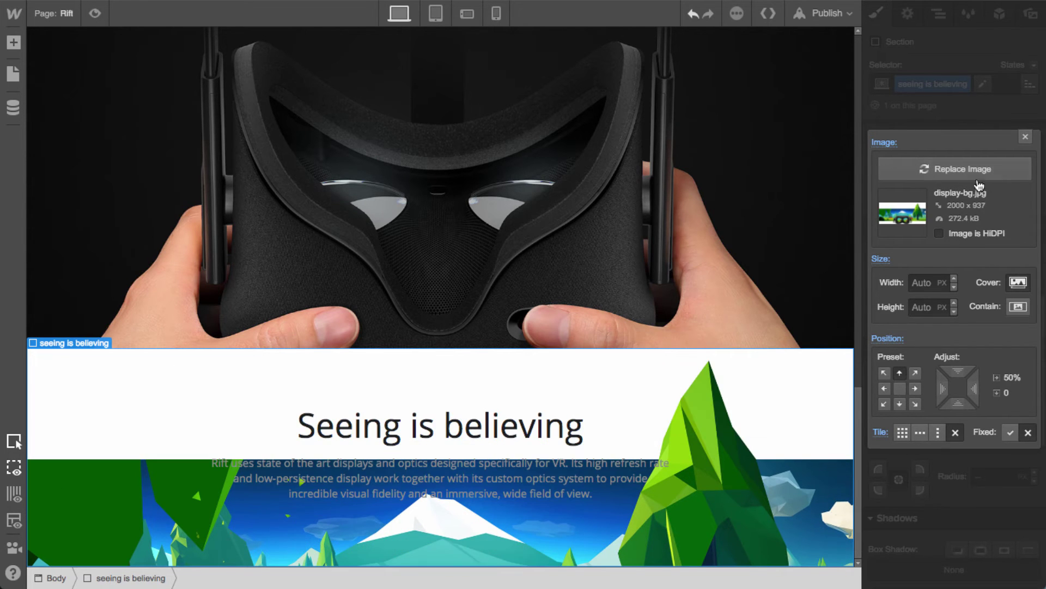
Set the section's height to 350 px and anchor its background image at the bottom center
left_click(1025, 137)
scroll(979, 188, "up", 5)
left_click(1004, 326)
type("350")
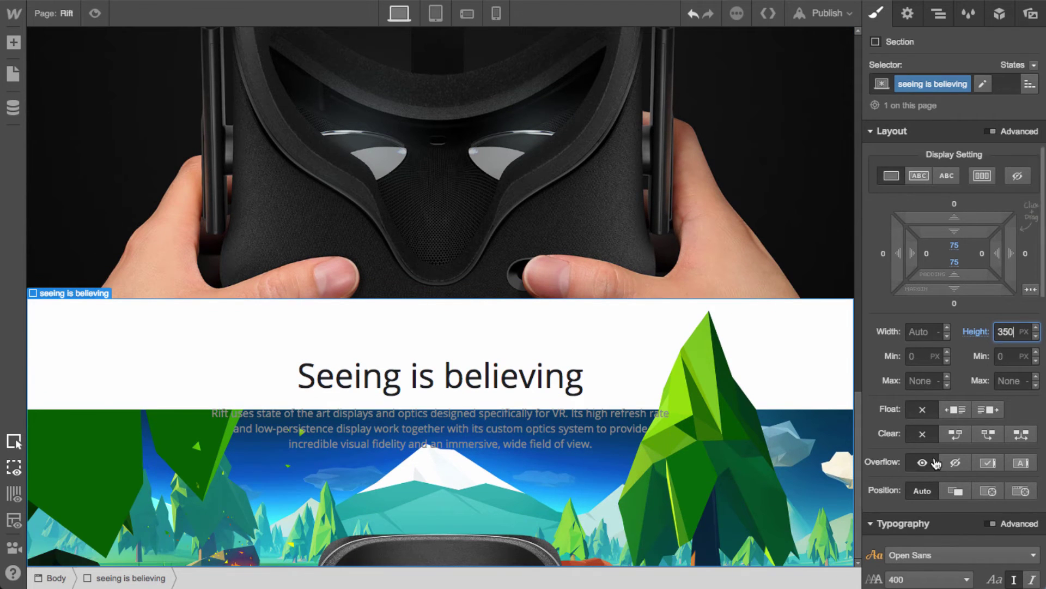
scroll(943, 469, "down", 10)
left_click(924, 298)
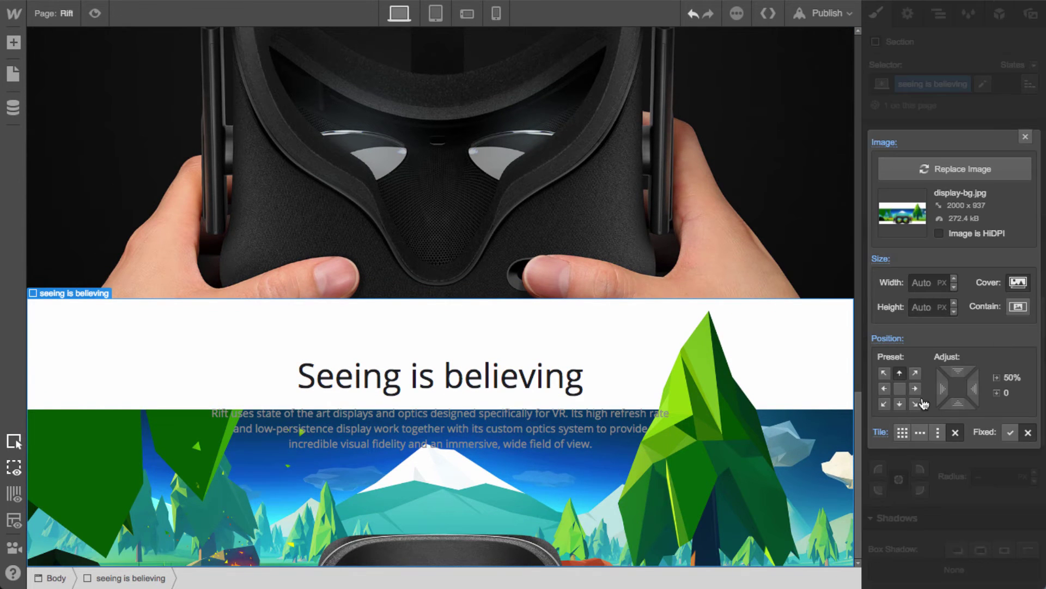
left_click(901, 404)
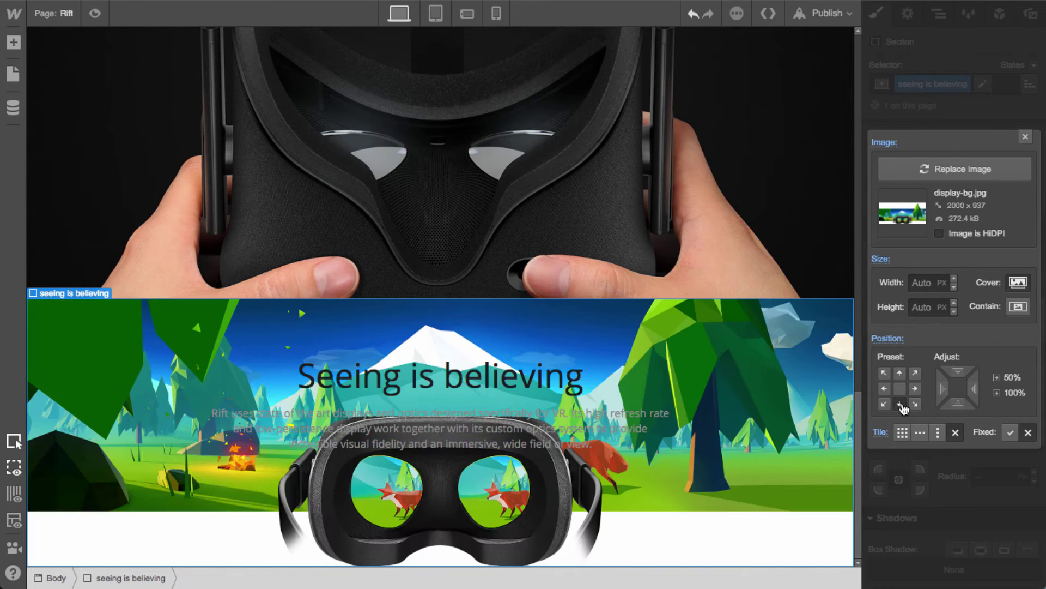
left_click(1026, 133)
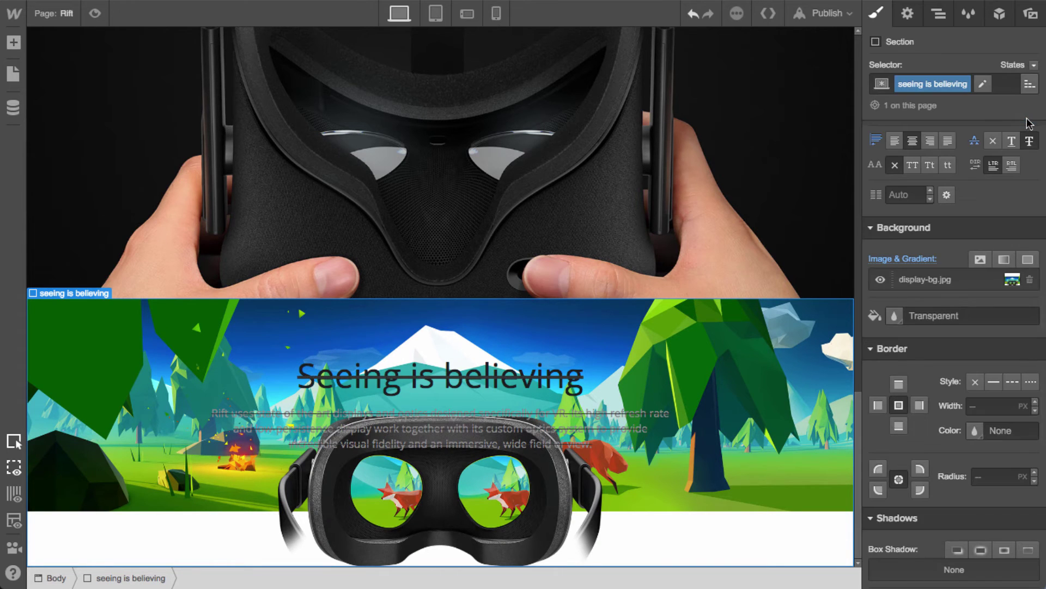
Set the "seeing is believing" section's height to 650 px, then raise it in 10 px increments to 910 px
scroll(1031, 460, "up", 10)
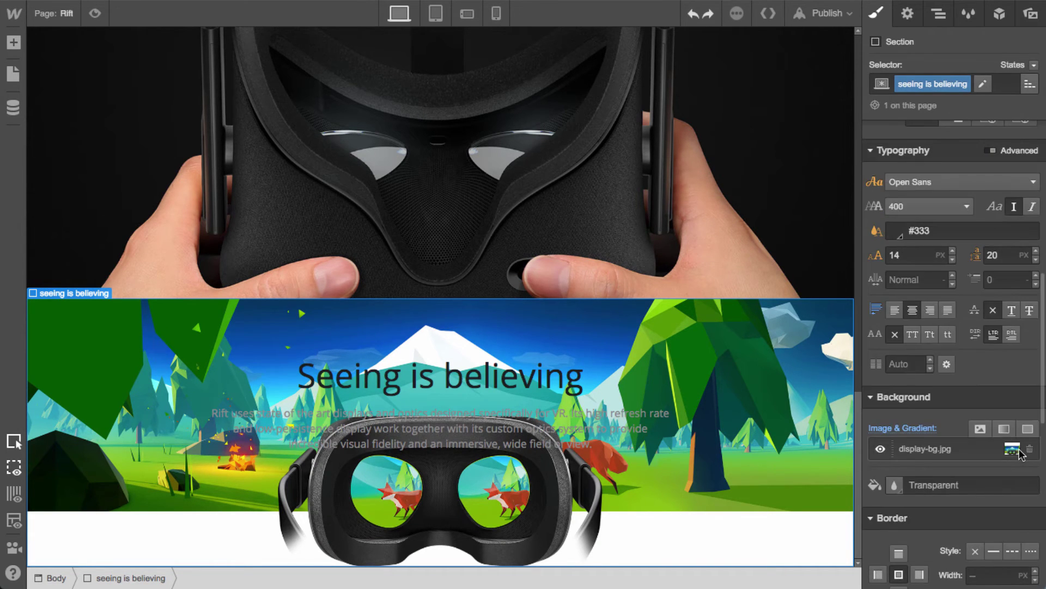
left_click(1010, 332)
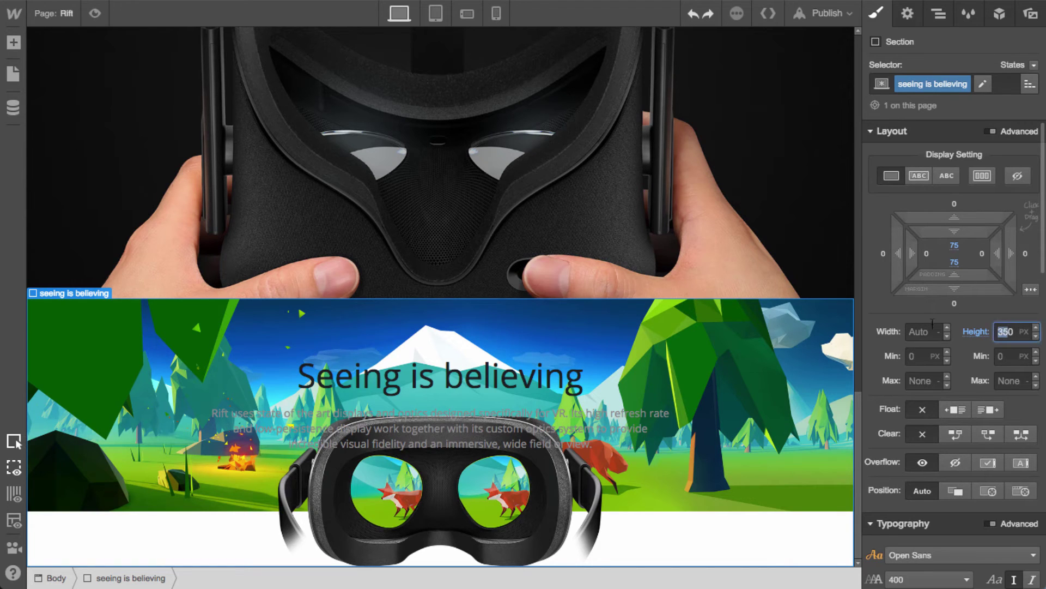
type("650")
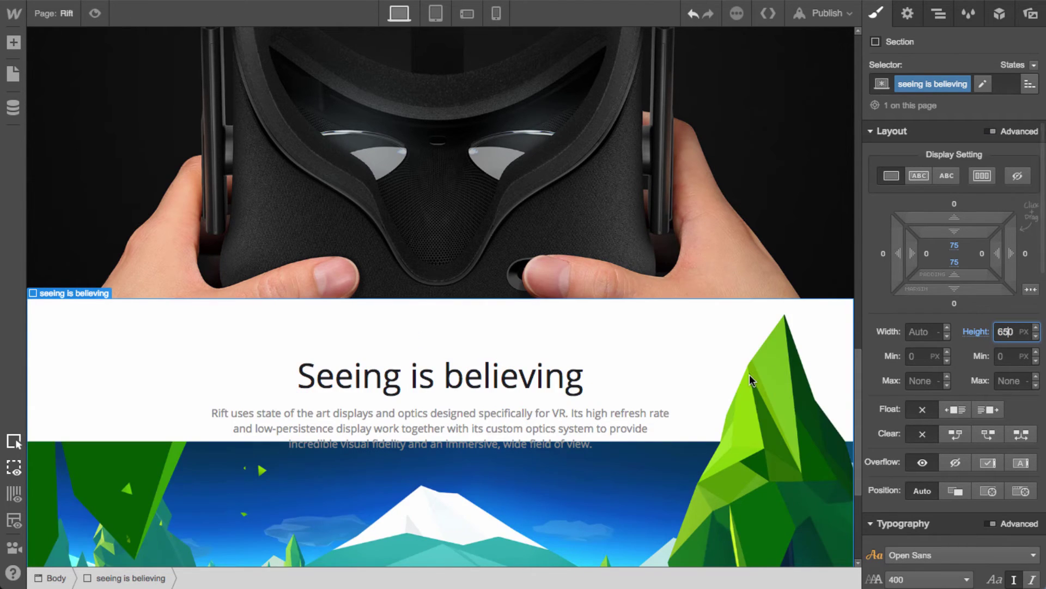
scroll(751, 379, "down", 5)
key("shift+Up")
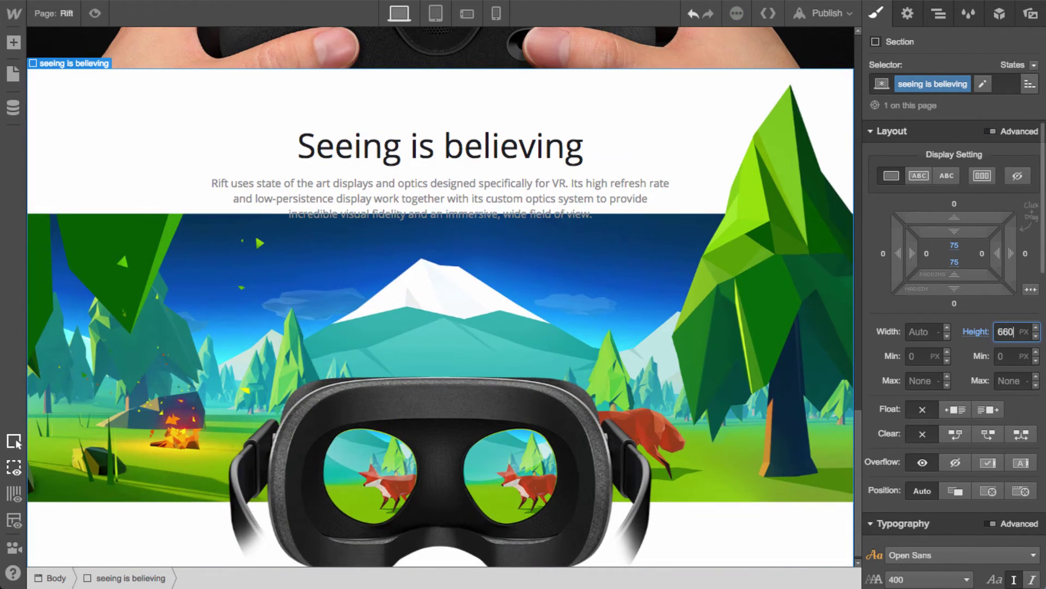
key("shift+Up")
key("shift+Up")
key("shift+Up")
key("shift+Up")
key("shift+Up")
key("shift+Up")
key("shift+Up")
key("shift+Up")
key("shift+Up")
key("shift+Up")
key("shift+Up")
key("shift+Up")
key("shift+Up")
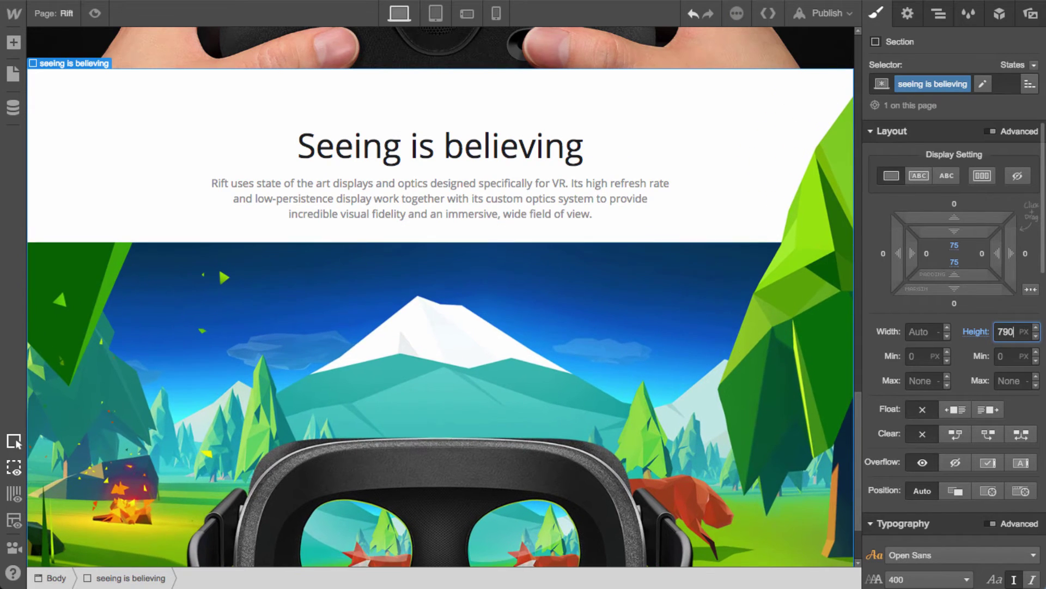
key("shift+Up")
key("shift+Up")
key("shift+Up")
key("shift+Up")
key("shift+Up")
key("shift+Up")
key("shift+Up")
key("shift+Up")
key("shift+Up")
key("shift+Up")
key("shift+Up")
key("shift+Up")
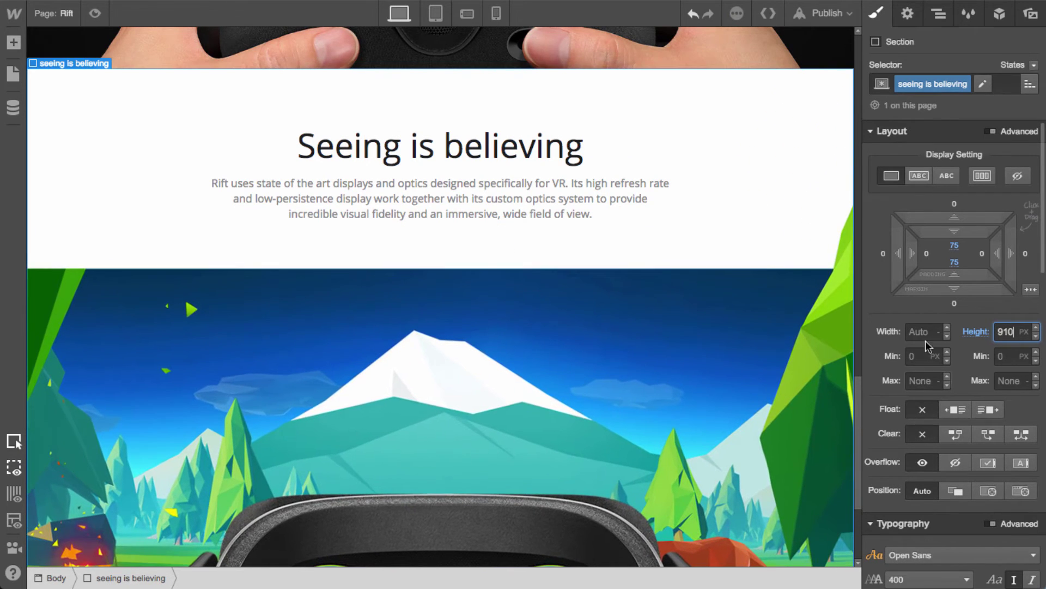
Remove the section's bottom padding and set its height to 1000 px
left_click(955, 263)
left_click(958, 329)
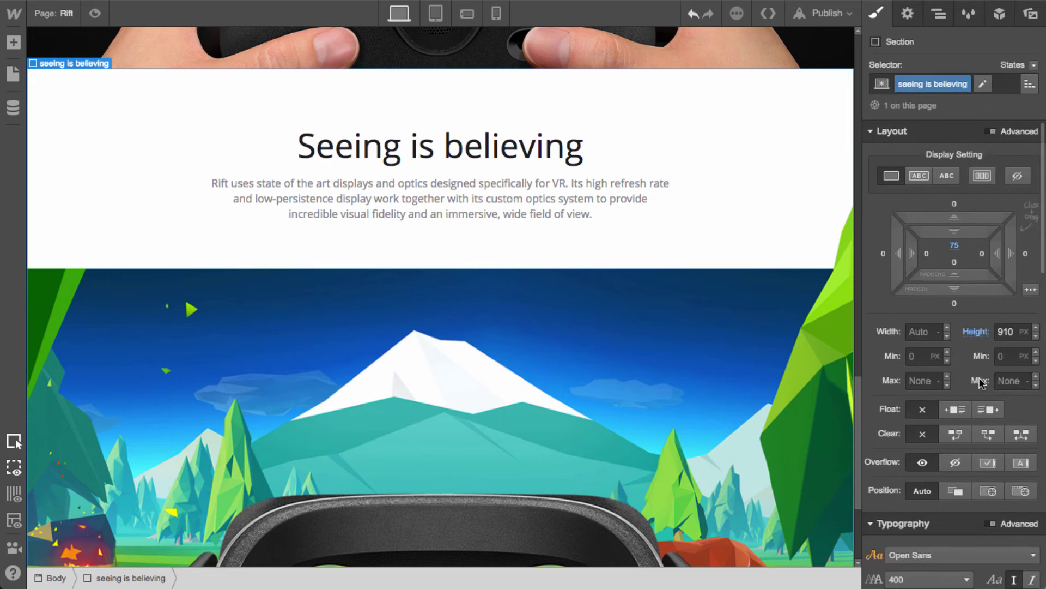
left_click(1007, 332)
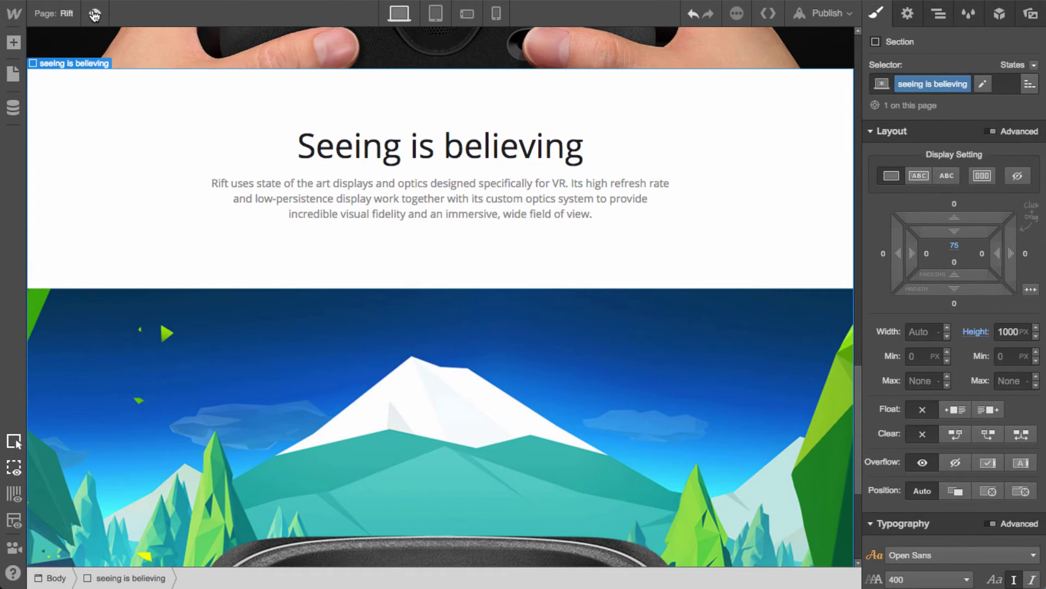
Preview the page to check the taller section, then return to editing
left_click(94, 13)
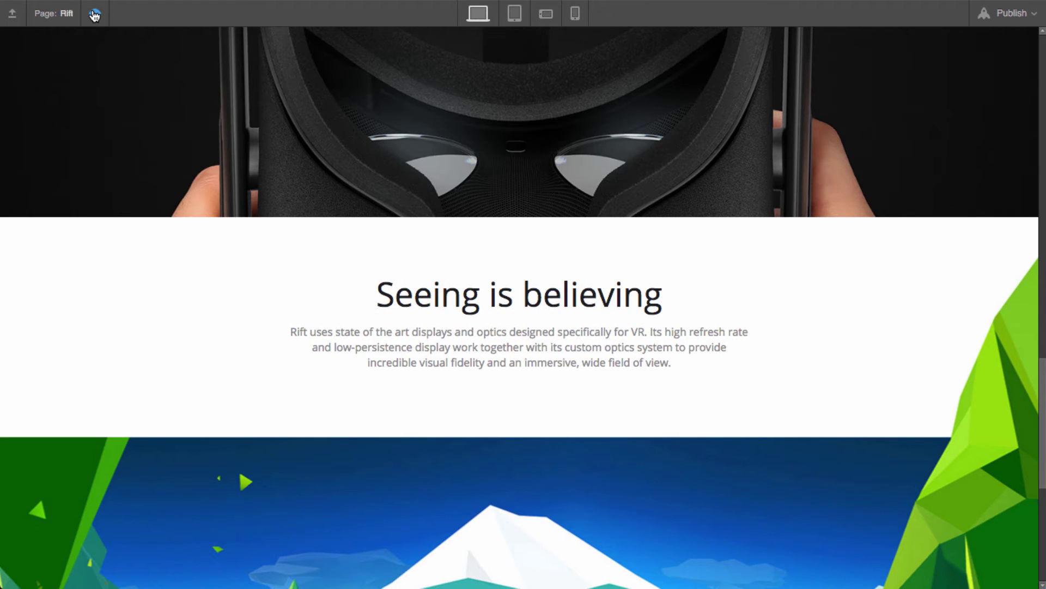
left_click(94, 13)
left_click(401, 381)
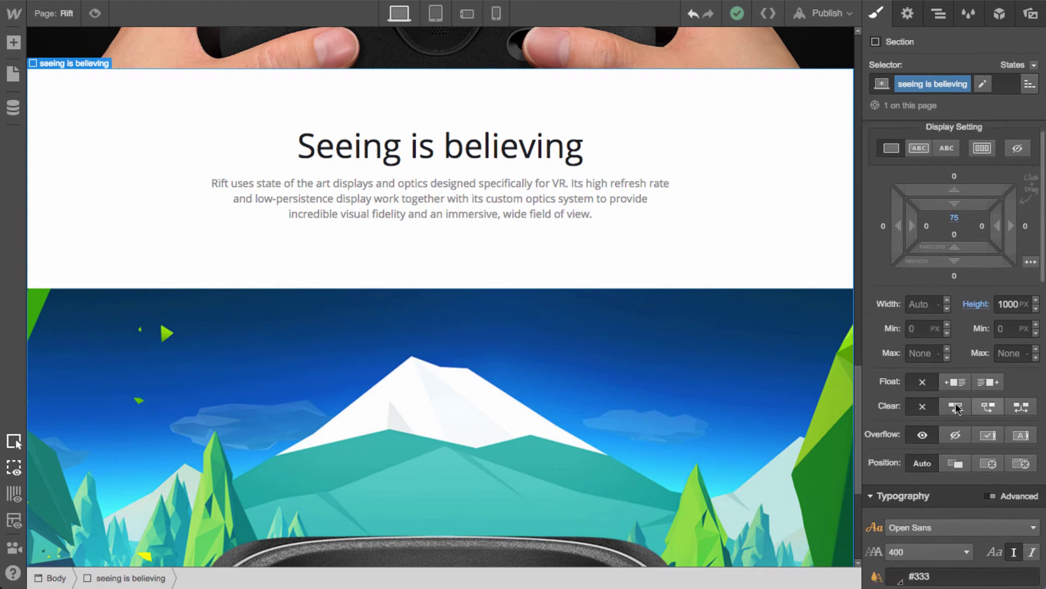
Turn off Cover for the section's background image and mark it as HiDPI with a width of 1000 px
scroll(956, 409, "down", 10)
left_click(930, 465)
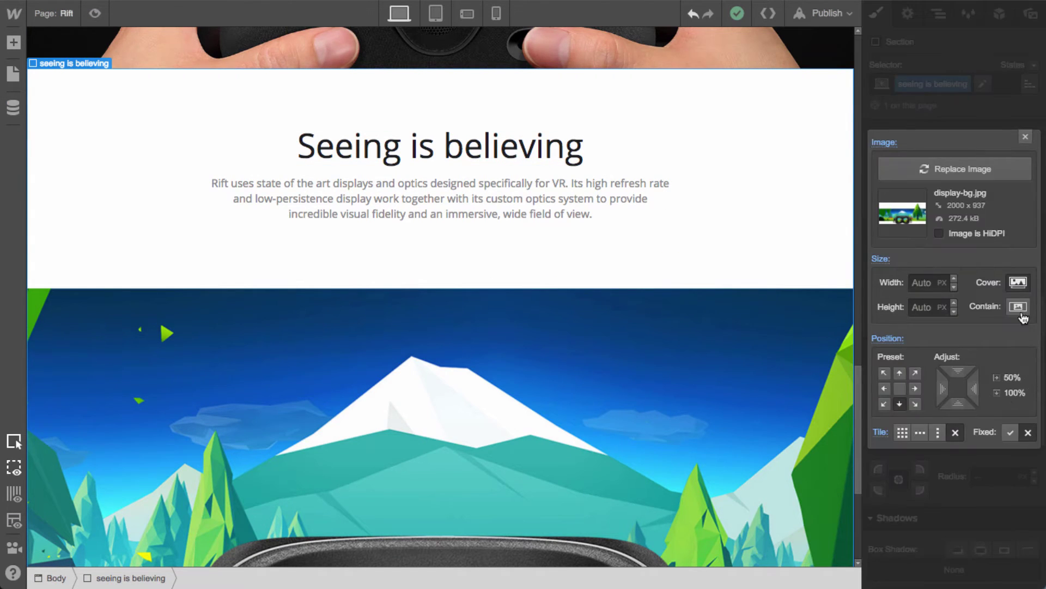
left_click(1018, 282)
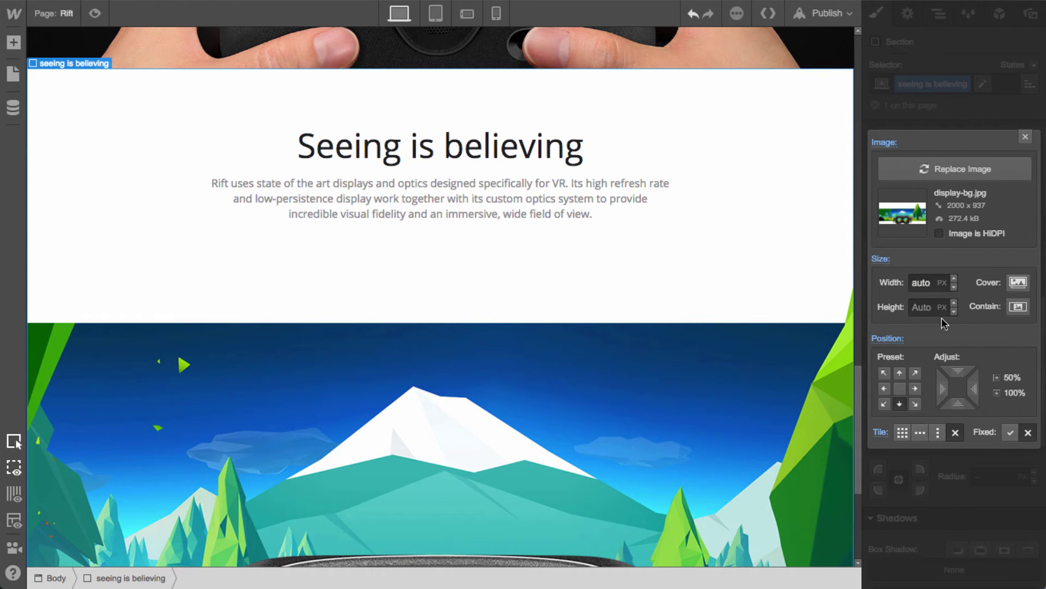
left_click(921, 277)
type("1200")
left_click(939, 233)
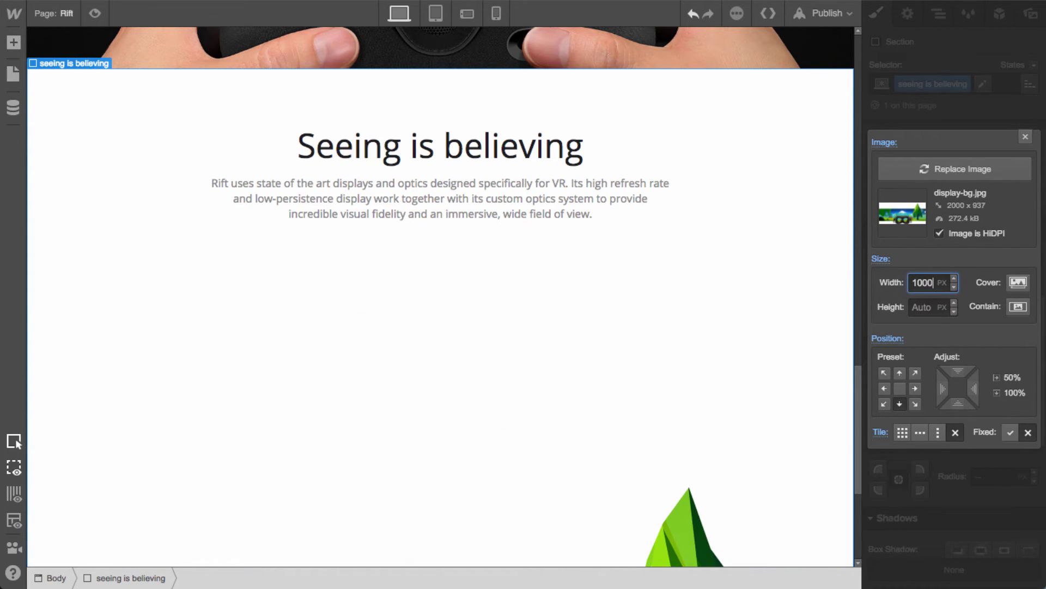
Set the background image's width to 1200 px
scroll(767, 392, "down", 3)
scroll(848, 387, "up", 2)
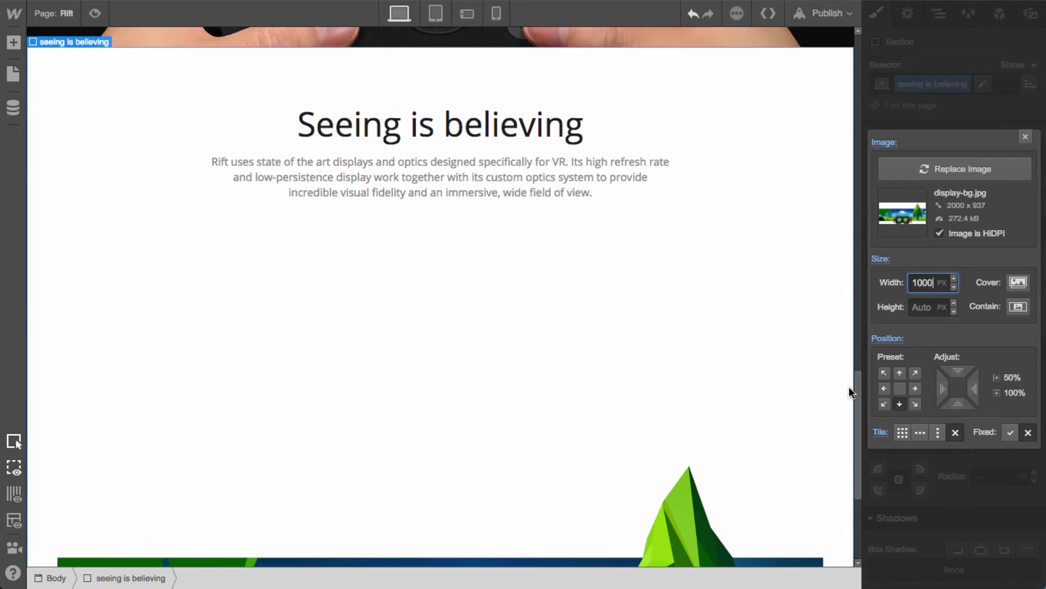
scroll(740, 442, "down", 4)
double_click(923, 283)
type("12")
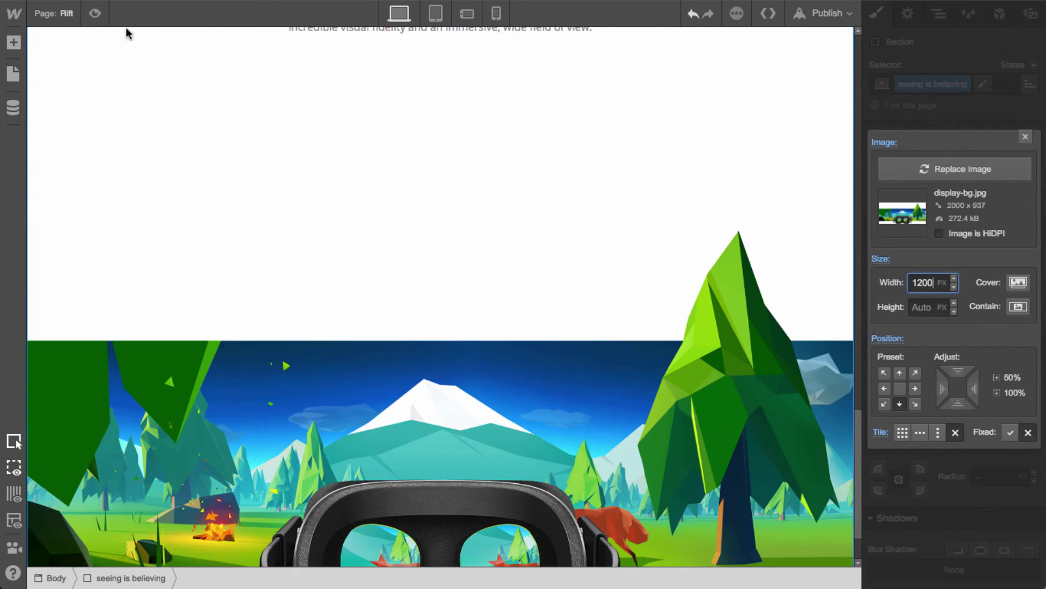
Preview how the resized background image fits the full page width, then return to editing
left_click(97, 14)
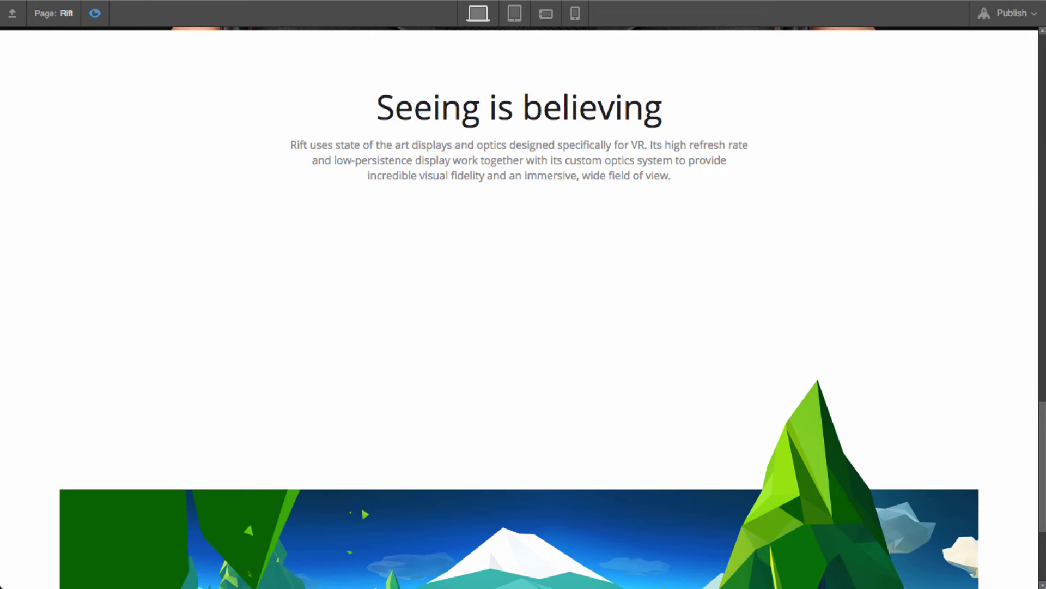
left_click(97, 13)
left_click(771, 293)
Remove the display-bg.jpg background image from the "seeing is believing" section
scroll(954, 471, "down", 4)
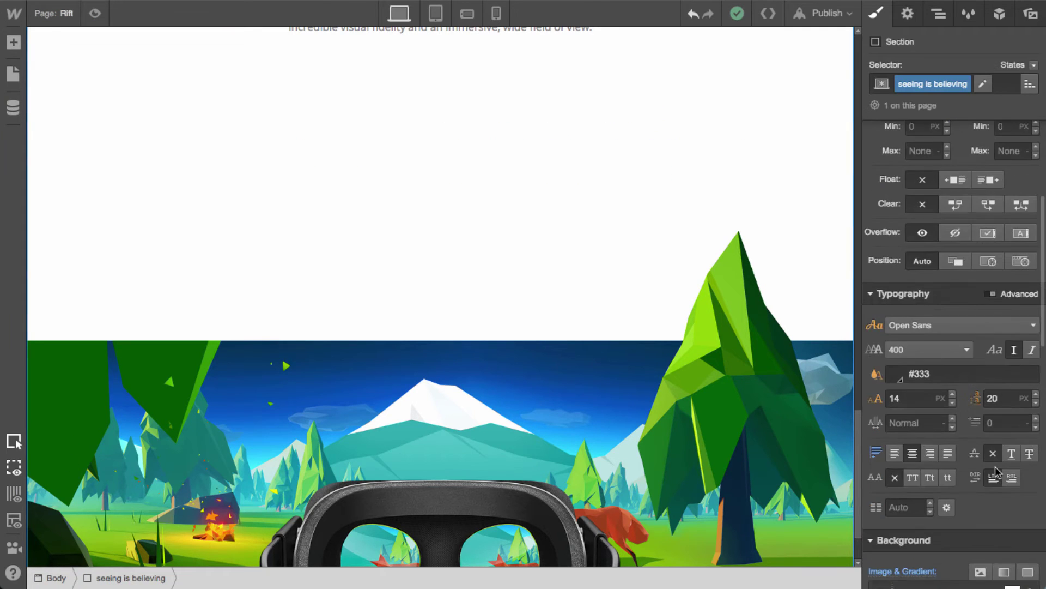
scroll(995, 466, "down", 2)
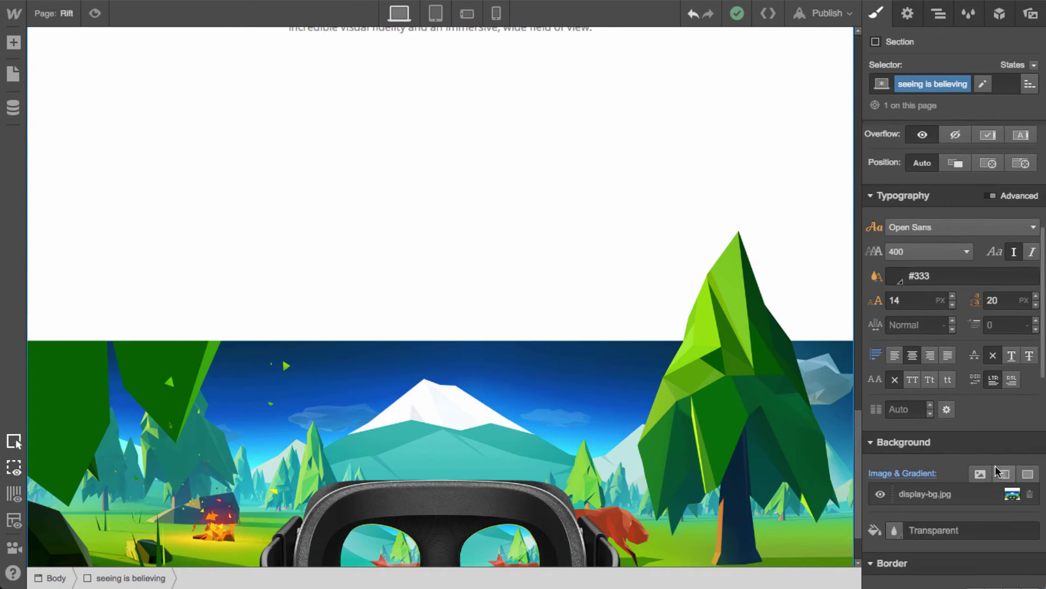
left_click(918, 473)
left_click(923, 497)
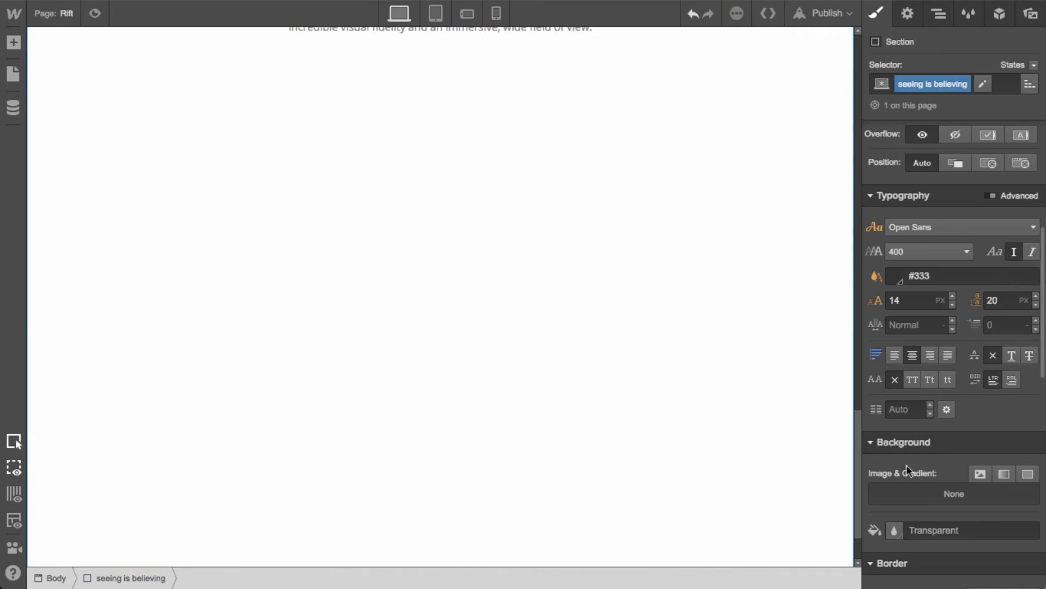
Remove the fixed height from the "seeing is believing" section and set its bottom padding to 75 px
scroll(725, 388, "up", 5)
scroll(987, 349, "up", 4)
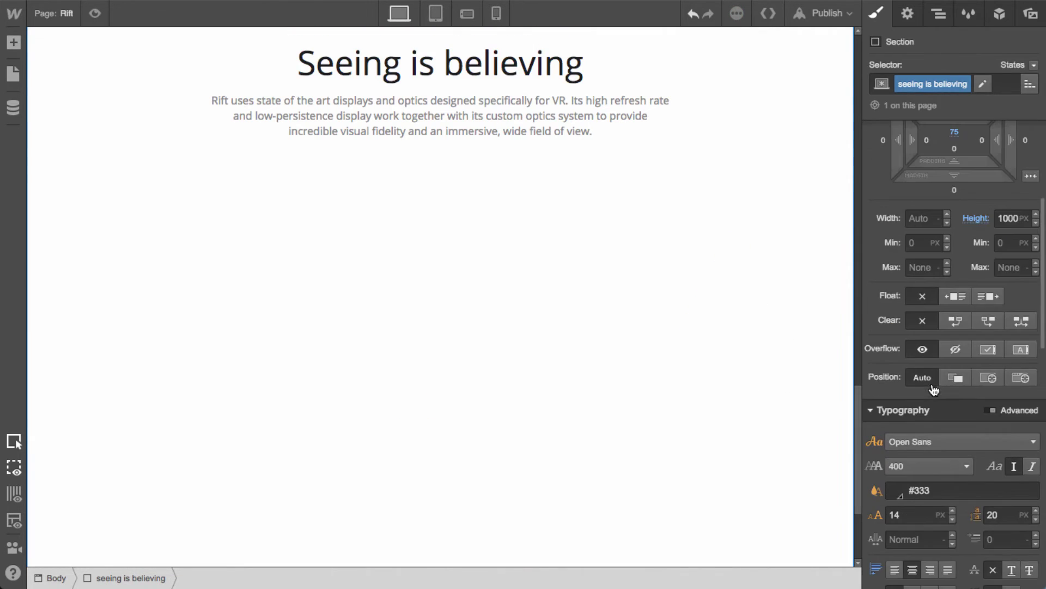
left_click(975, 218)
left_click(980, 243)
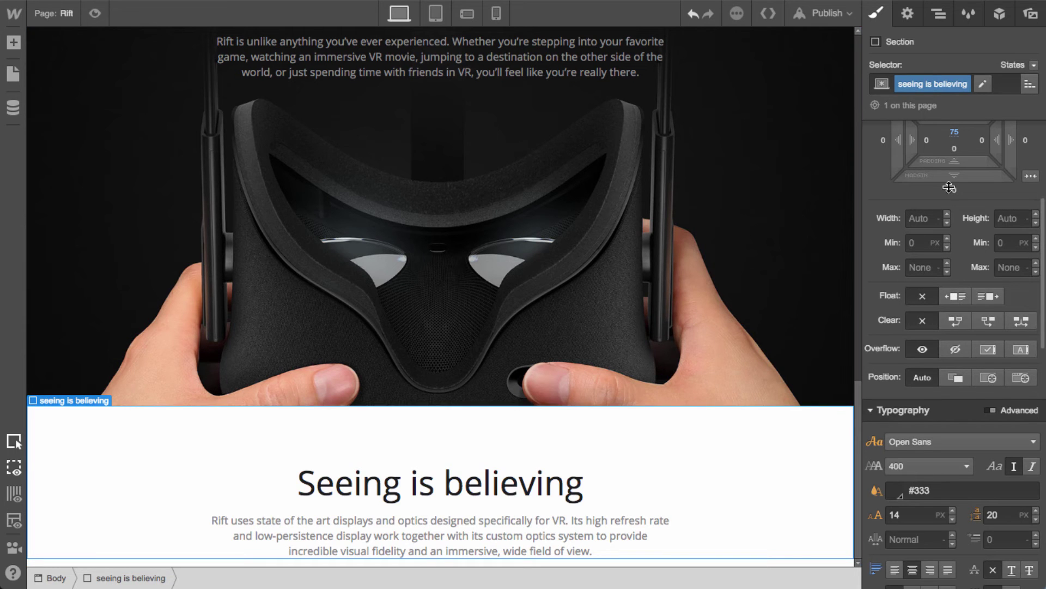
left_click(954, 149)
type("75")
key("Return")
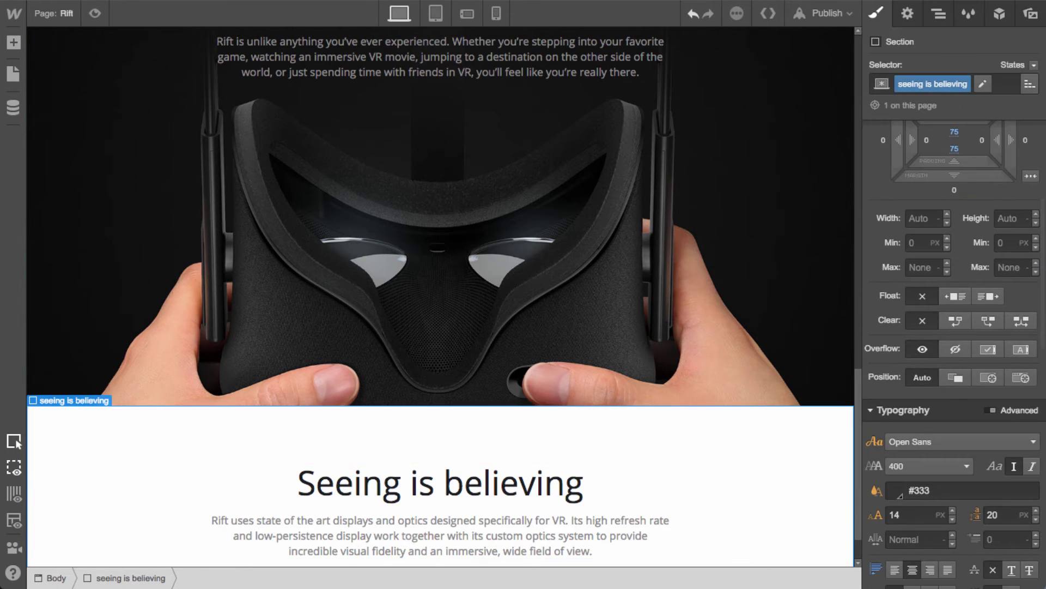
left_click(938, 13)
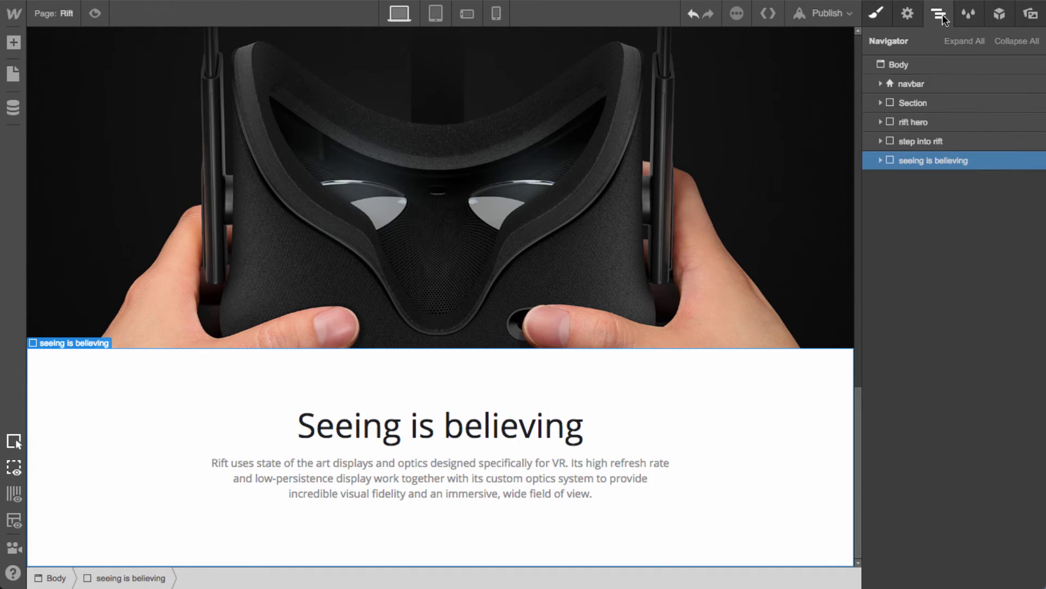
left_click(880, 160)
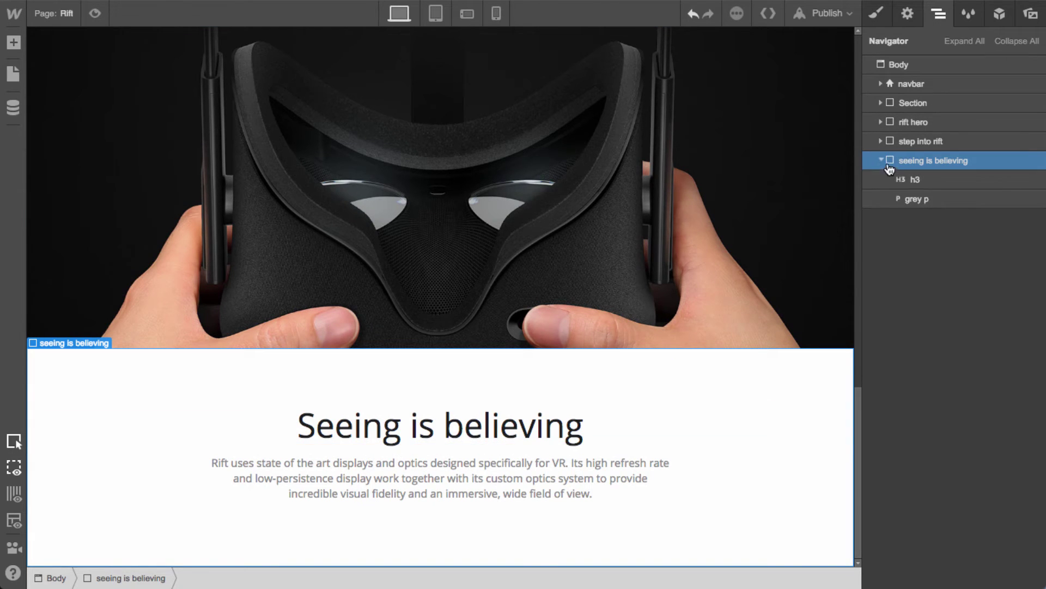
left_click(881, 160)
key("a")
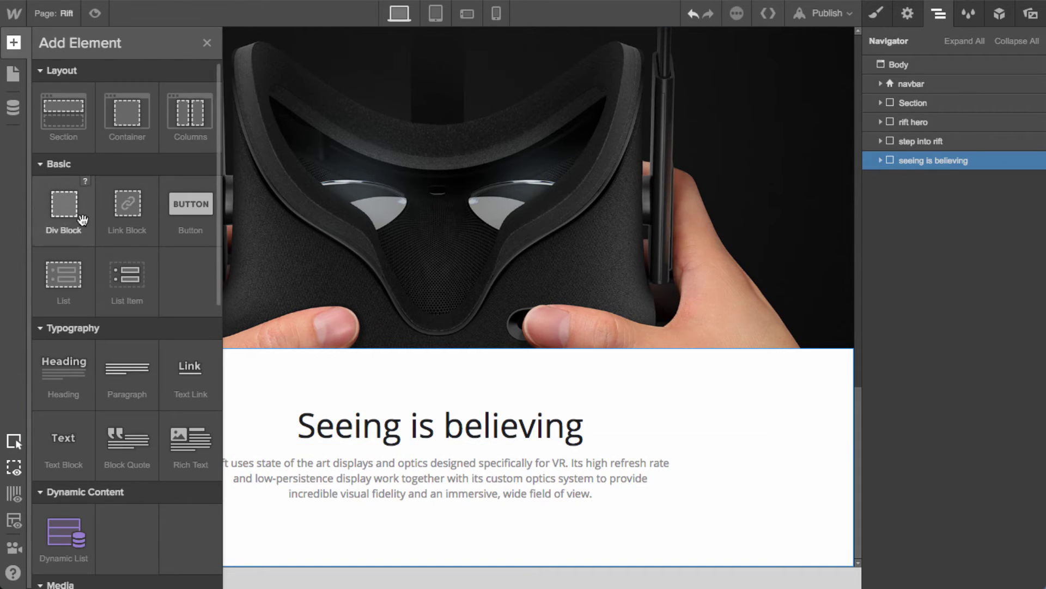
left_click_drag(60, 218, 968, 224)
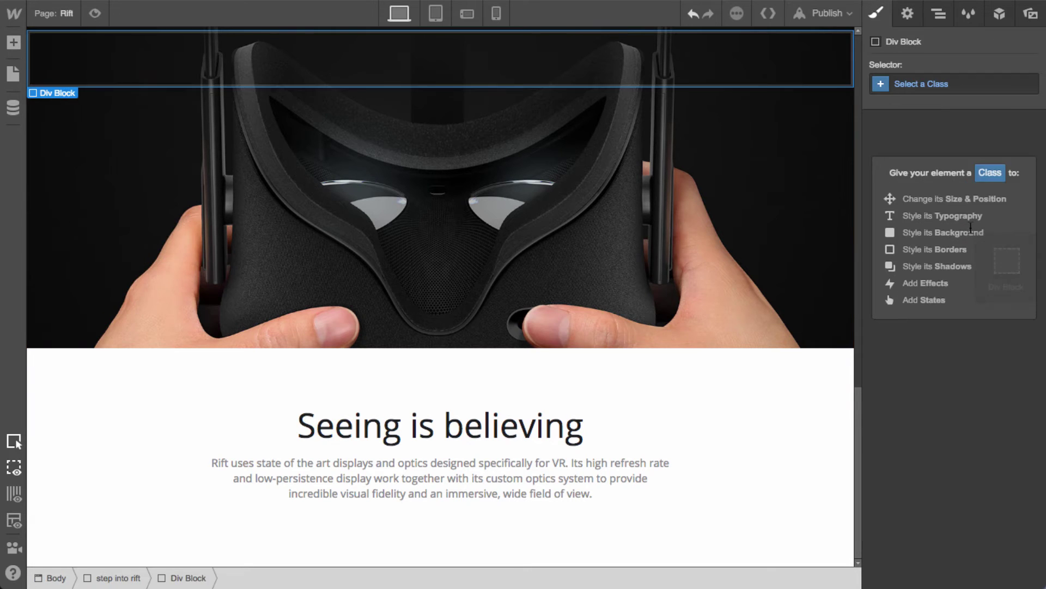
key("ctrl+z")
Add a new section after the "seeing is believing" section and give it the class "green grass"
key("a")
left_click_drag(59, 117, 919, 174)
left_click(936, 86)
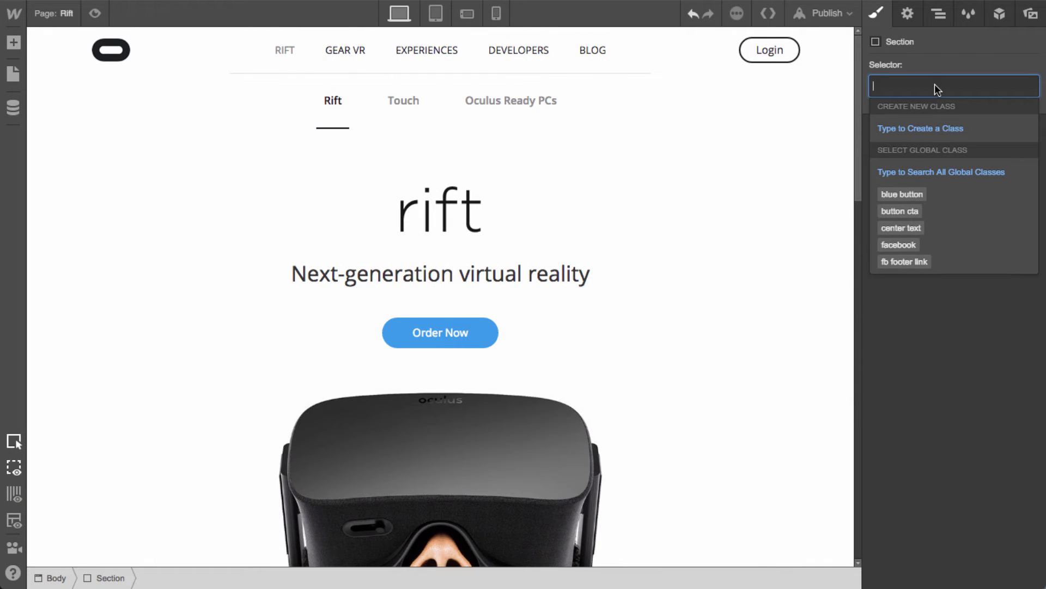
type("green grass")
key("Return")
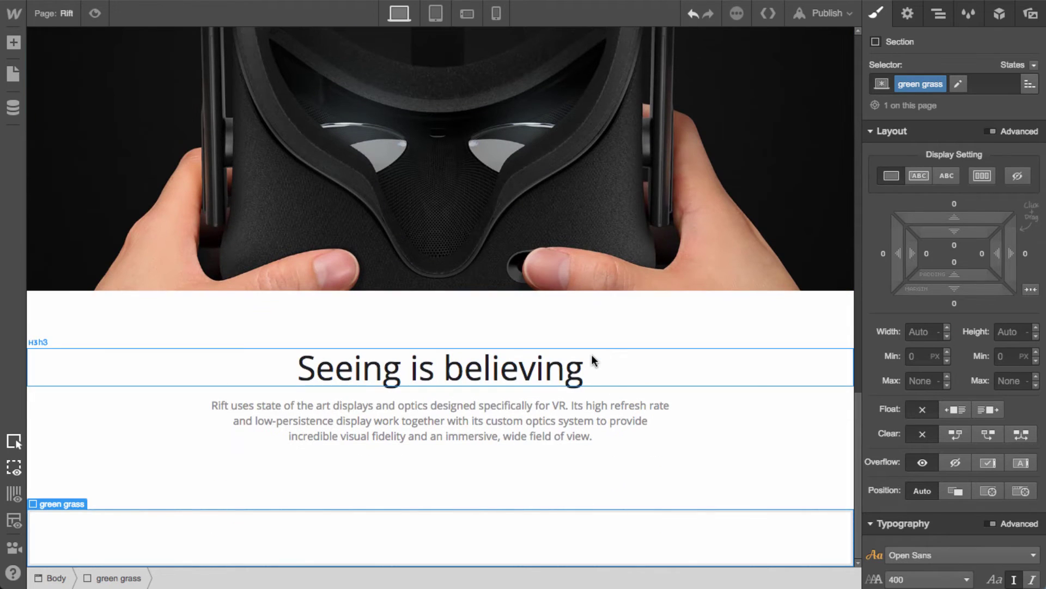
Place the forest image with the VR headset from the site's assets inside the green grass section
scroll(984, 236, "down", 5)
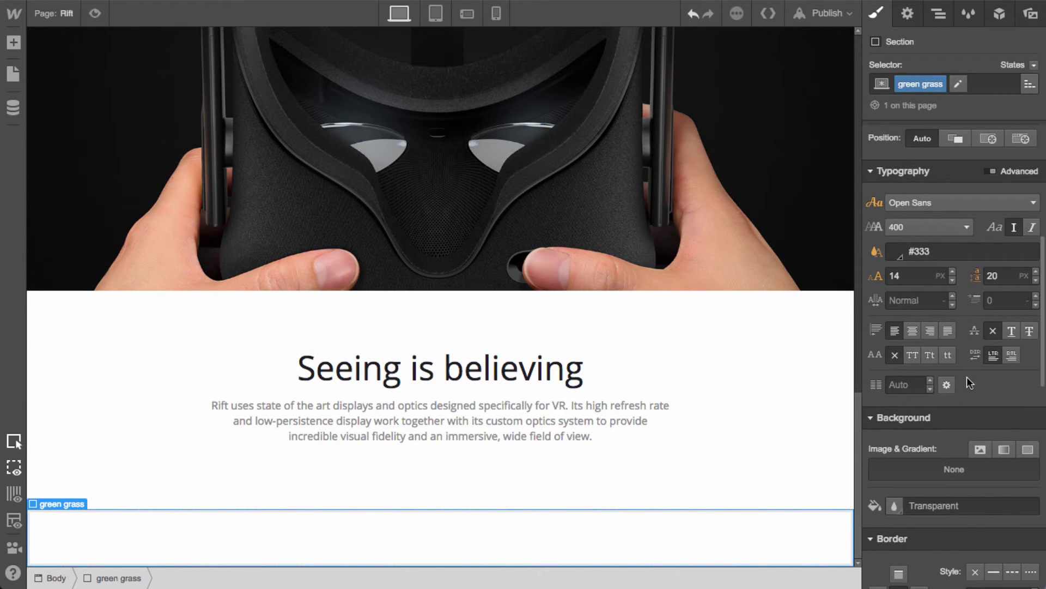
left_click(1030, 13)
left_click_drag(902, 141, 613, 554)
scroll(535, 516, "down", 3)
left_click(235, 290)
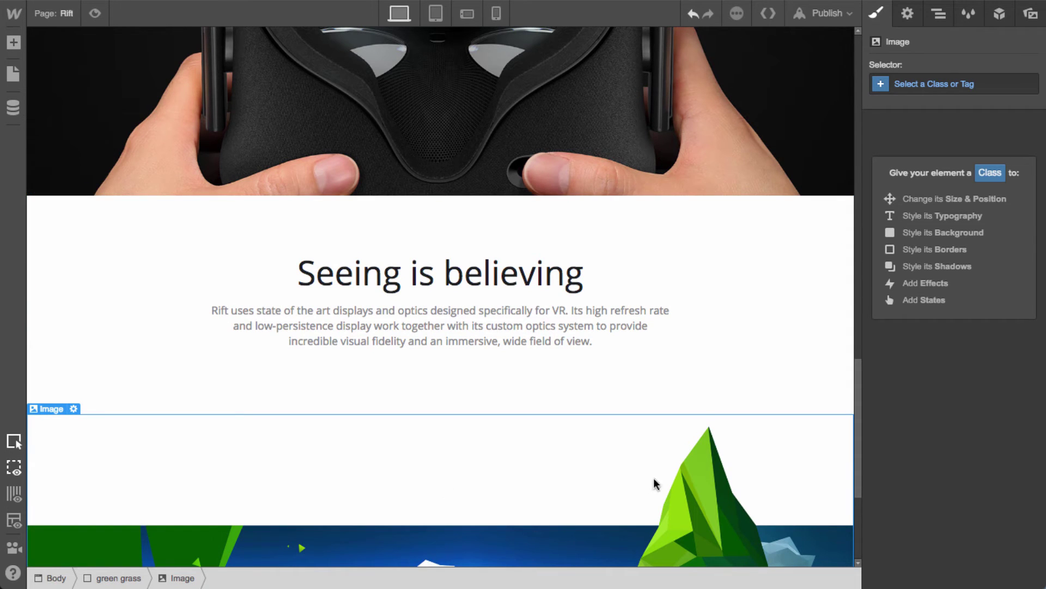
Try relative positioning with an upward offset on the green grass section, then undo the offset
key("Up")
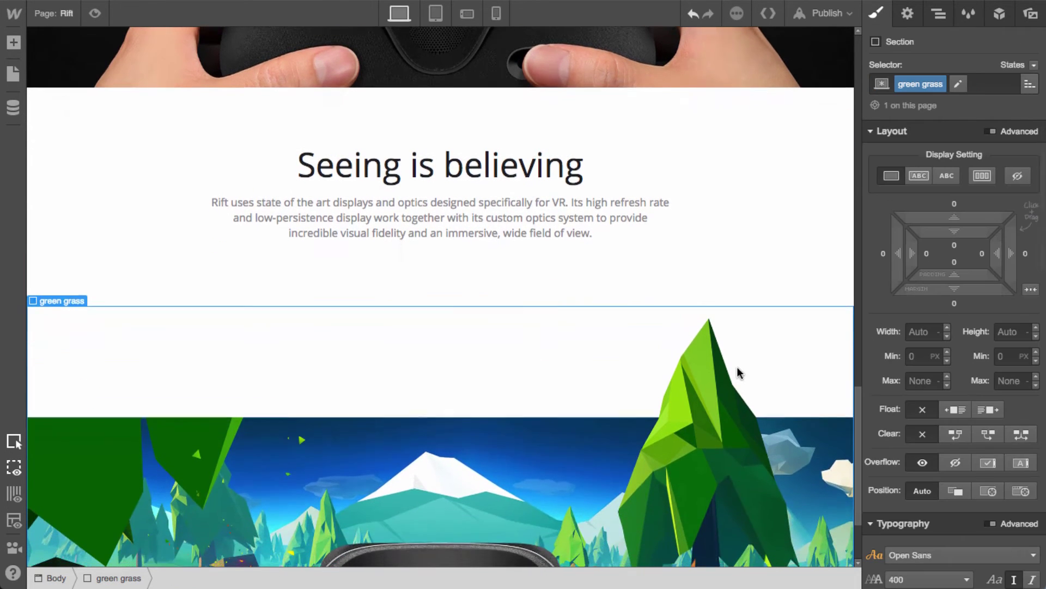
scroll(957, 483, "down", 4)
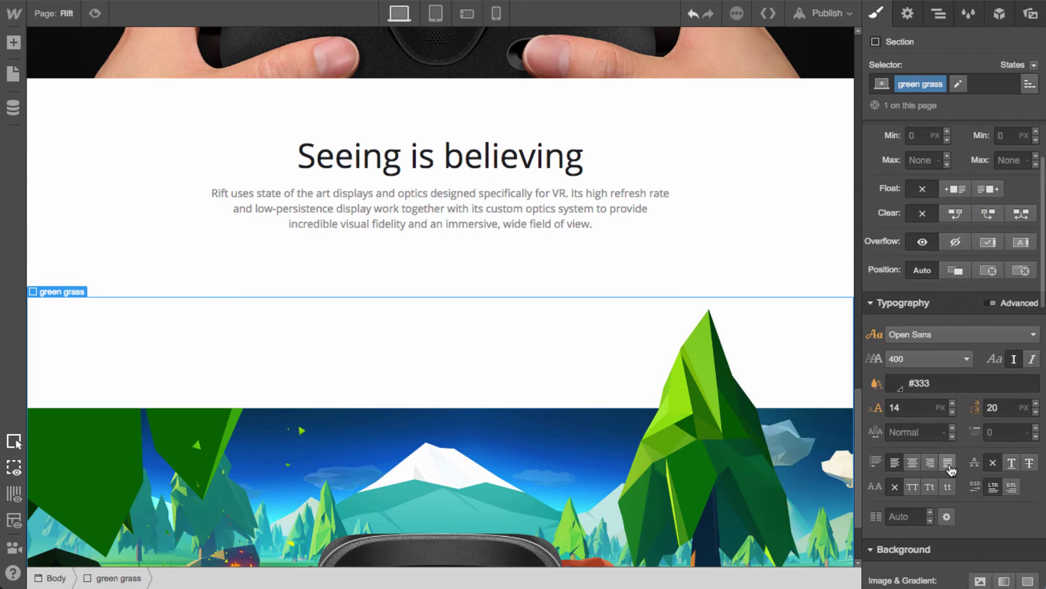
left_click(962, 277)
left_click_drag(915, 339, 907, 176)
key("ctrl+z")
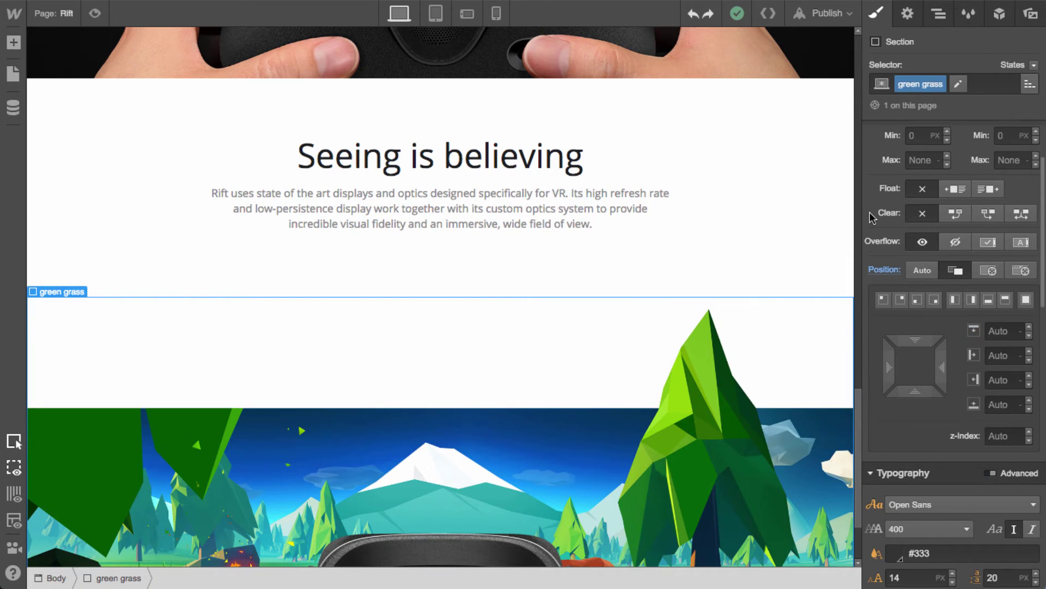
Set the "seeing is believing" section to relative positioning with a z-index of 1
left_click(770, 256)
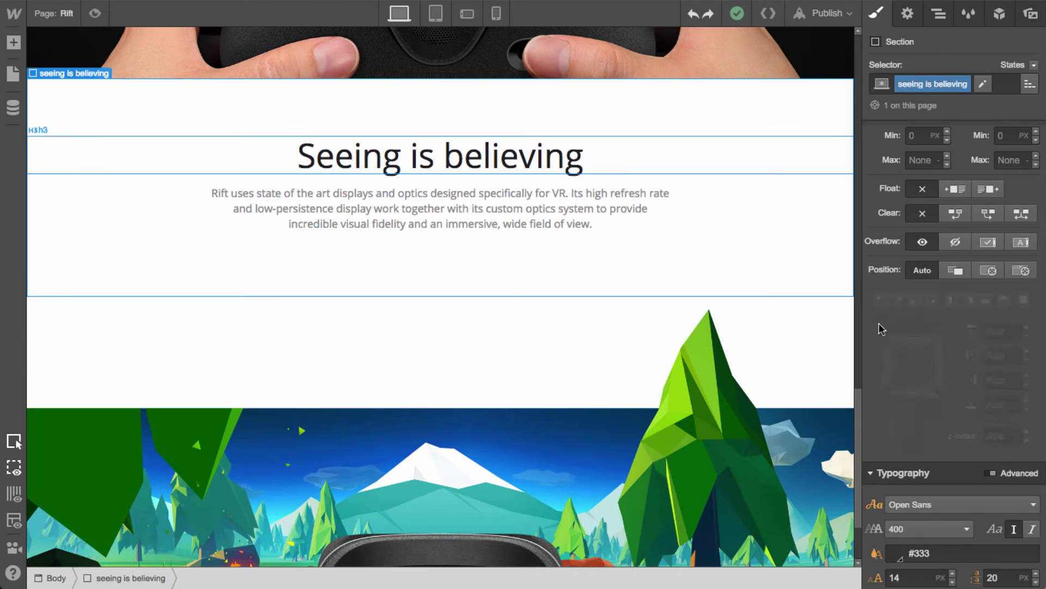
left_click(955, 270)
left_click(999, 434)
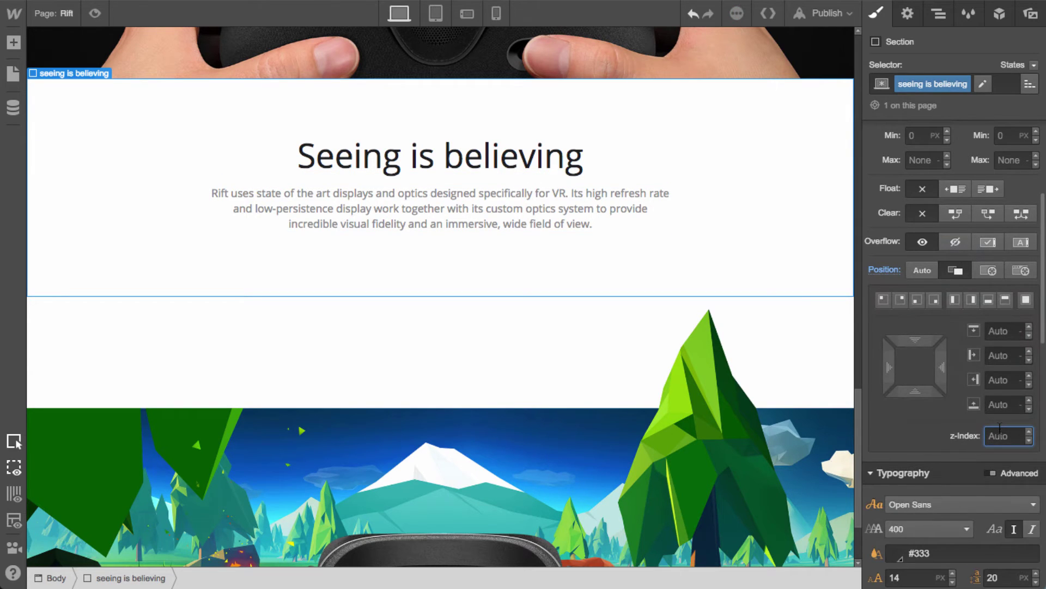
left_click(514, 346)
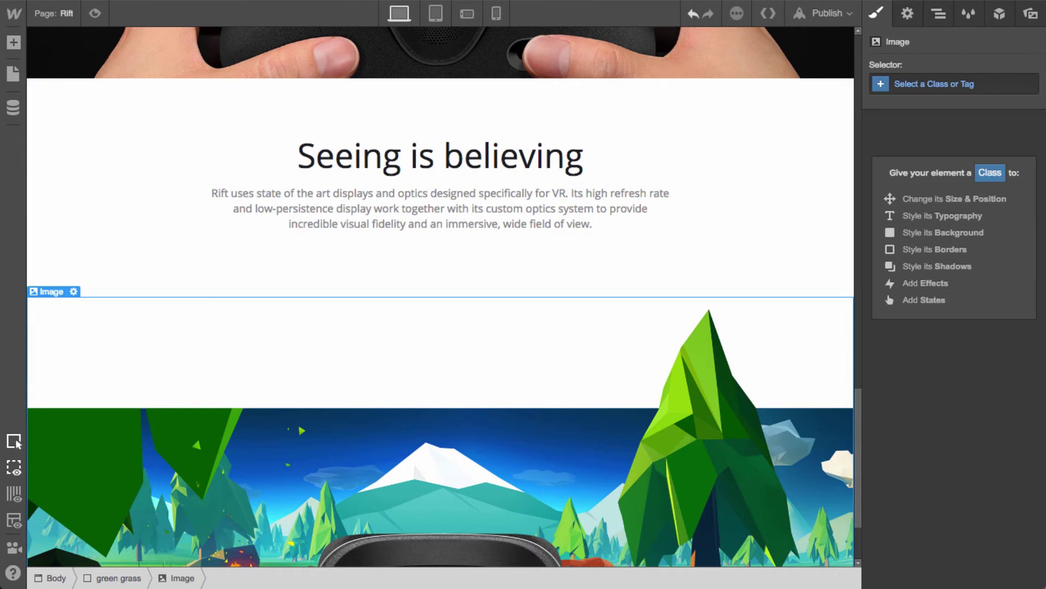
Try a top offset of -44 px on the relatively positioned green grass section, then remove its position style
left_click(581, 332)
left_click_drag(917, 557, 939, 436)
scroll(939, 436, "down", 4)
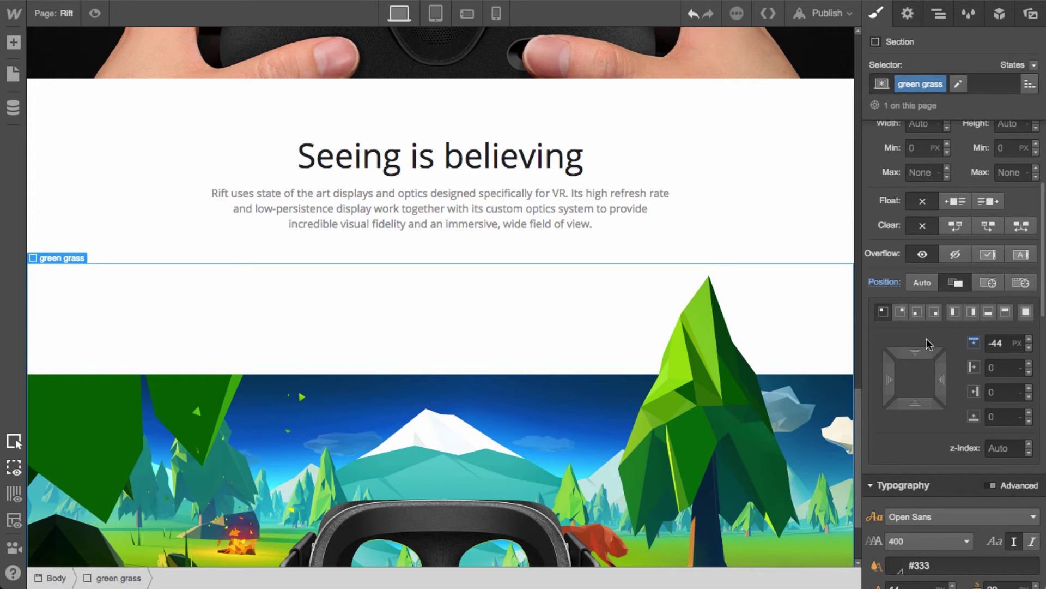
left_click(884, 282)
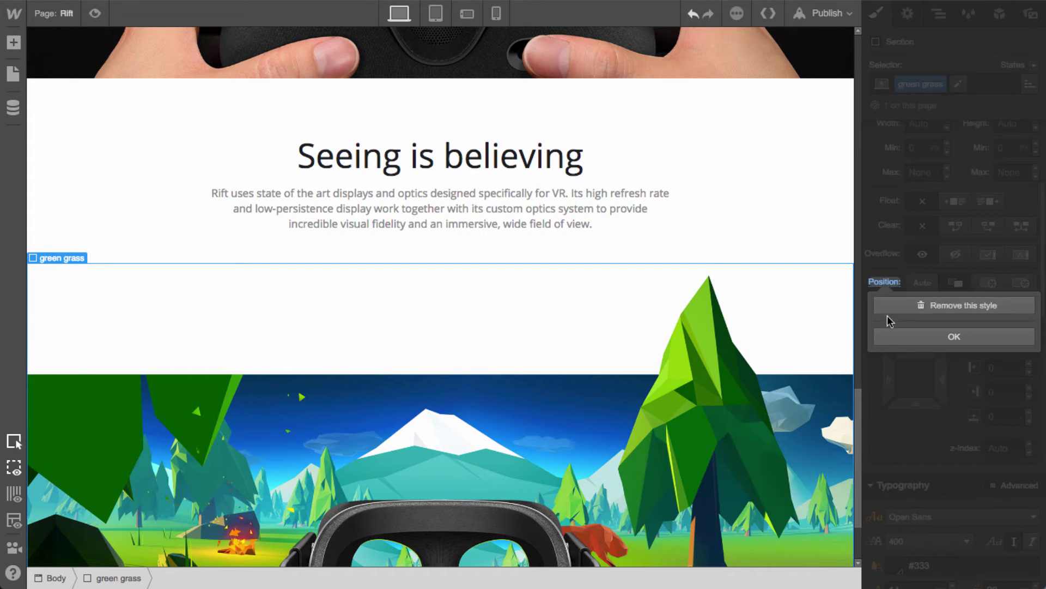
left_click(883, 312)
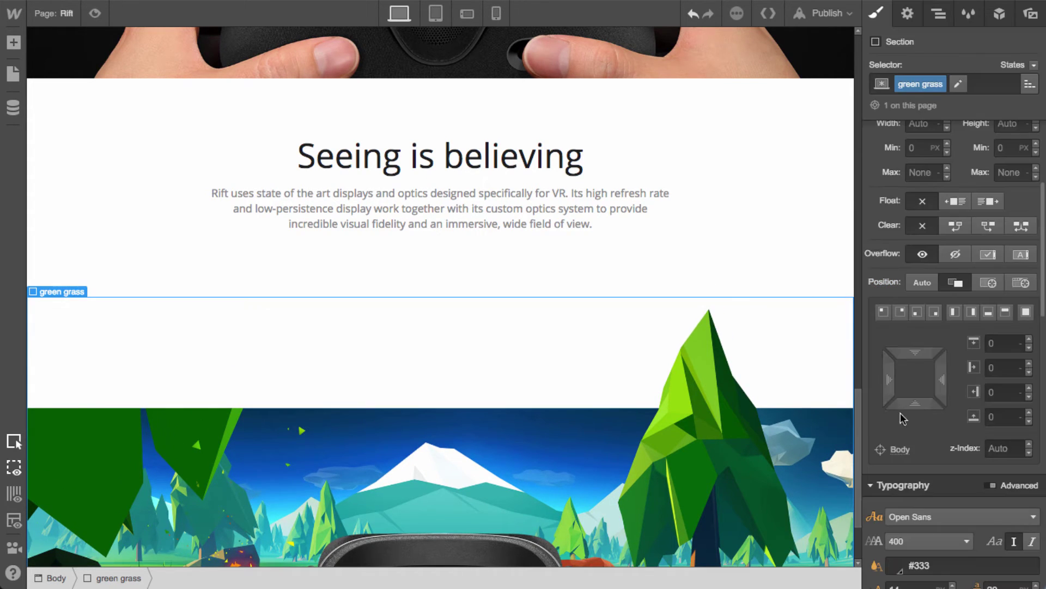
Remove the bottom padding from the "seeing is believing" section
left_click(808, 124)
scroll(934, 336, "up", 5)
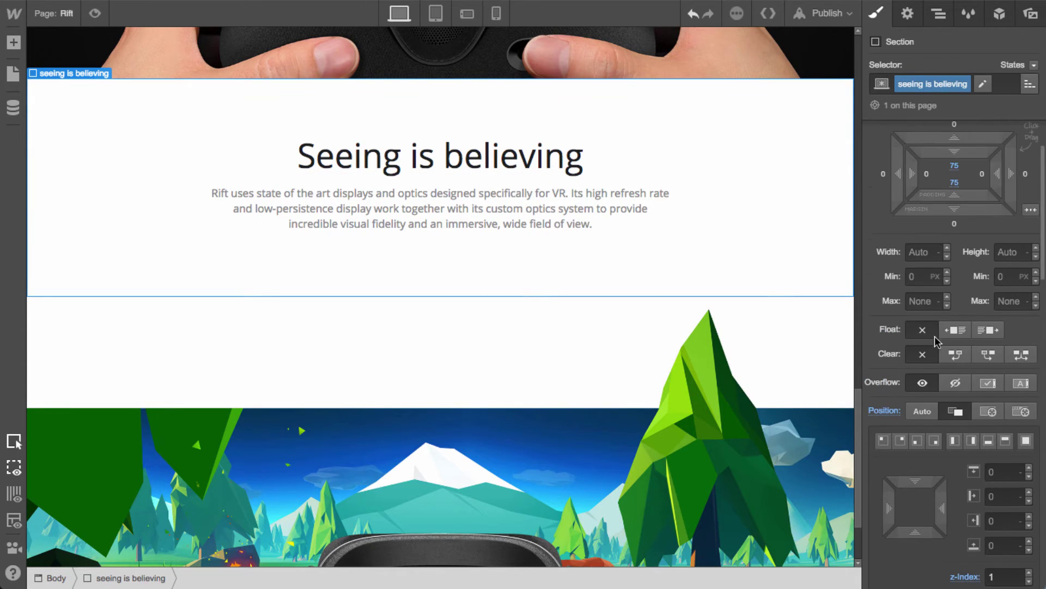
left_click(951, 205)
left_click(946, 273)
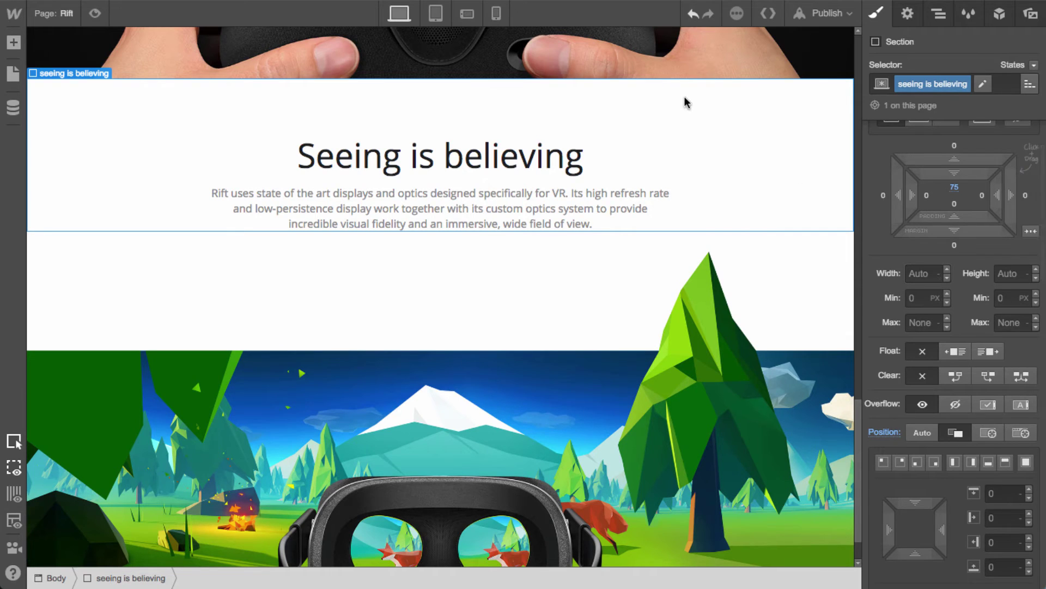
Set the green grass section to relative positioning and shift it upward with a top offset of -35 px
left_click(400, 319)
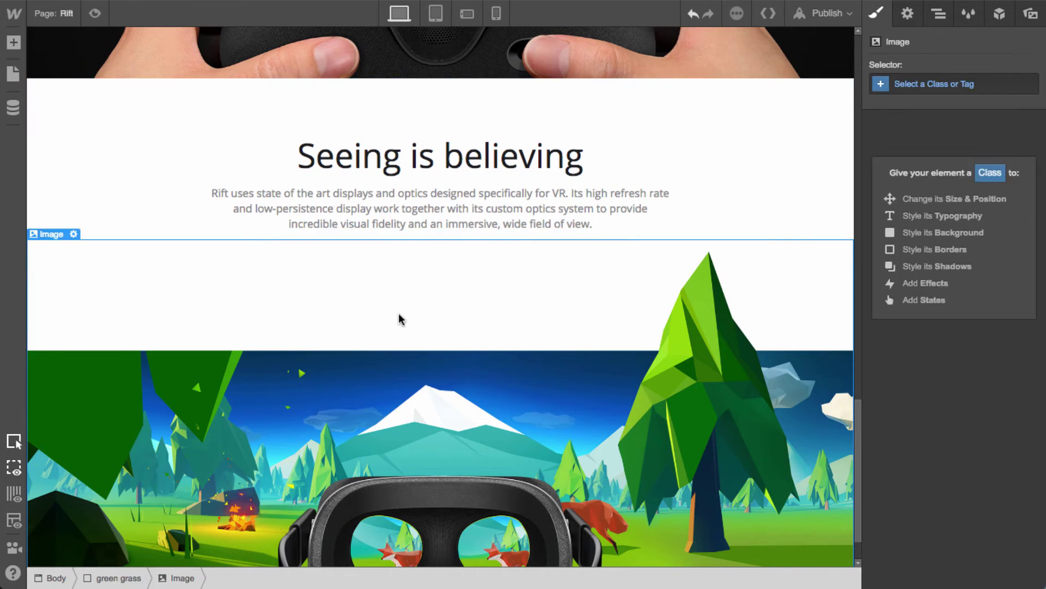
left_click(420, 369)
scroll(420, 369, "up", 2)
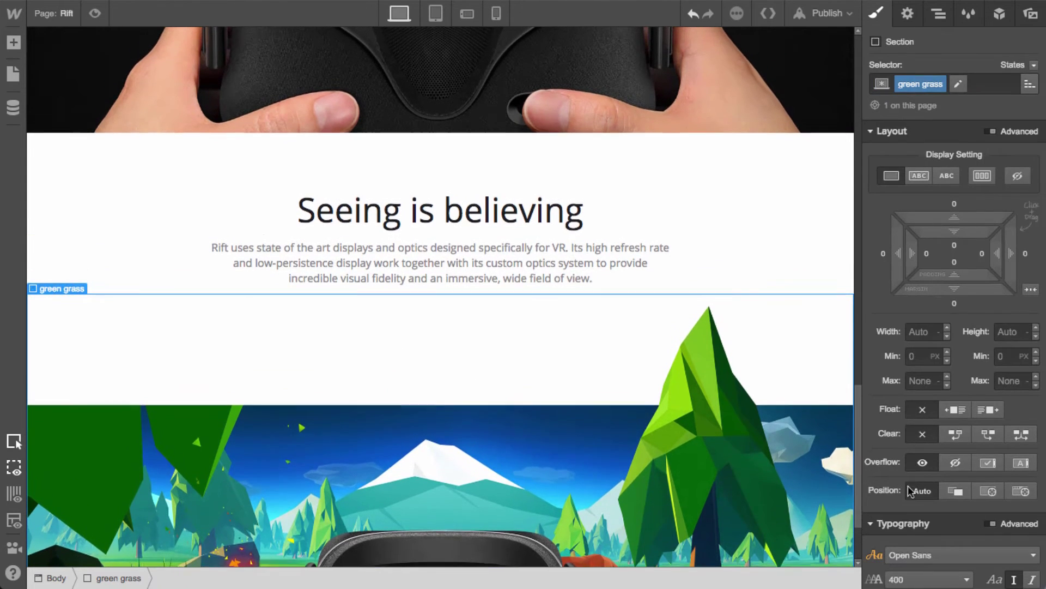
scroll(917, 480, "down", 1)
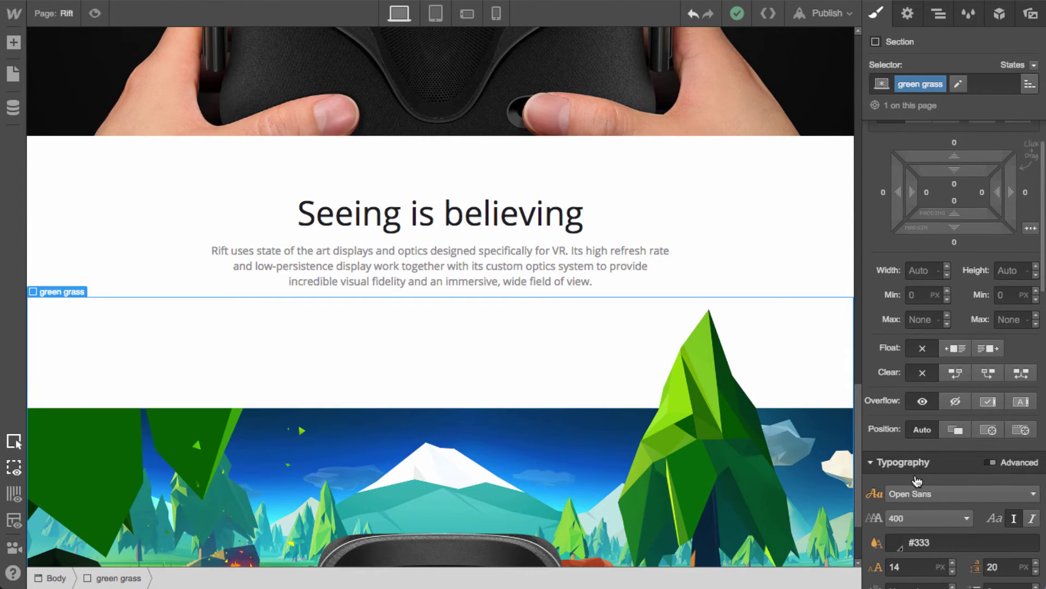
scroll(964, 417, "down", 2)
left_click(955, 396)
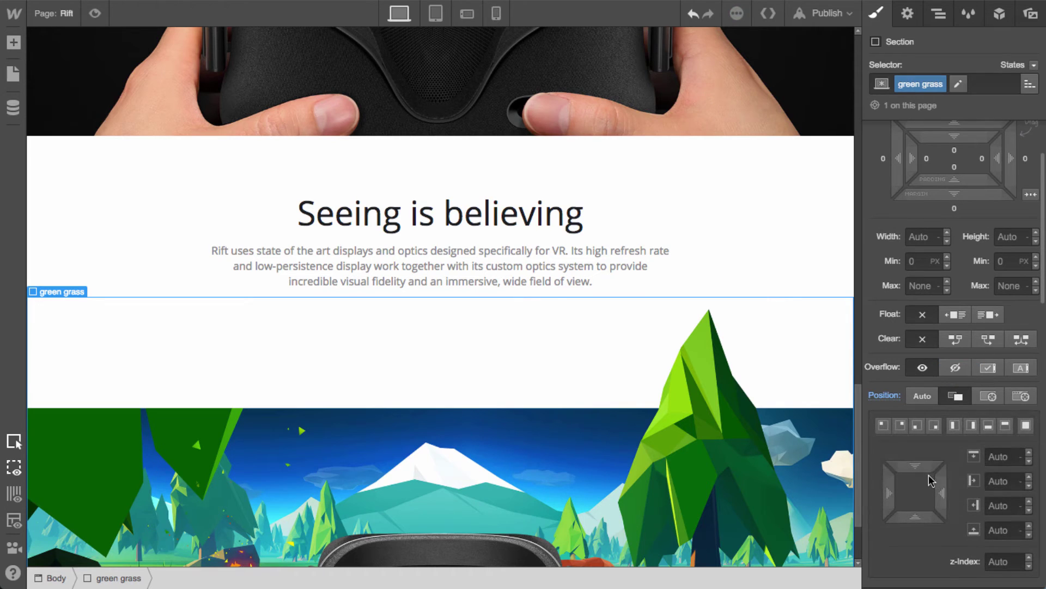
left_click_drag(916, 466, 931, 389)
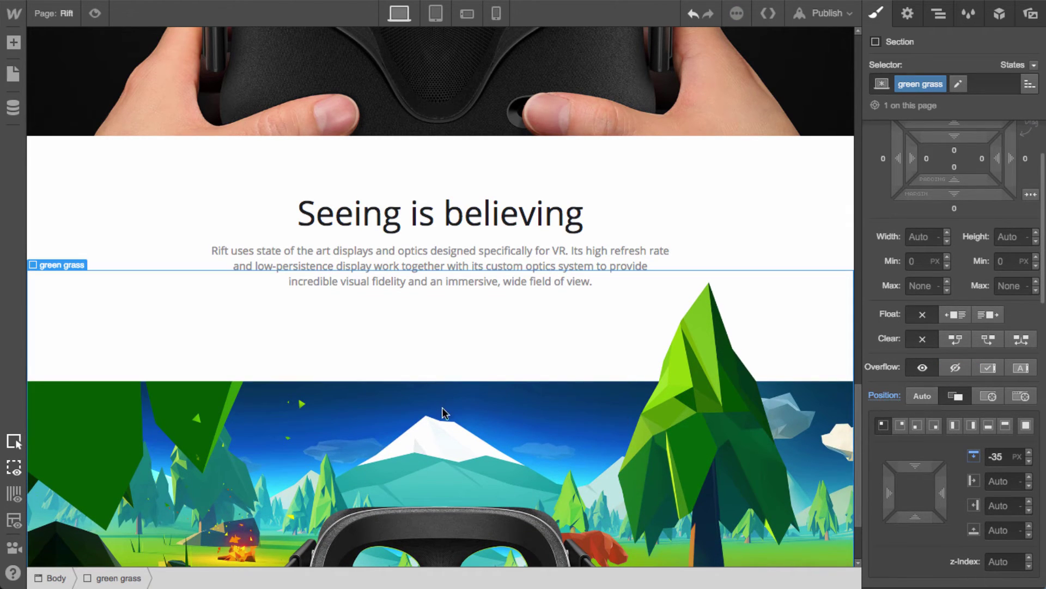
Give the green grass section a bottom margin of 75 px
scroll(478, 431, "down", 2)
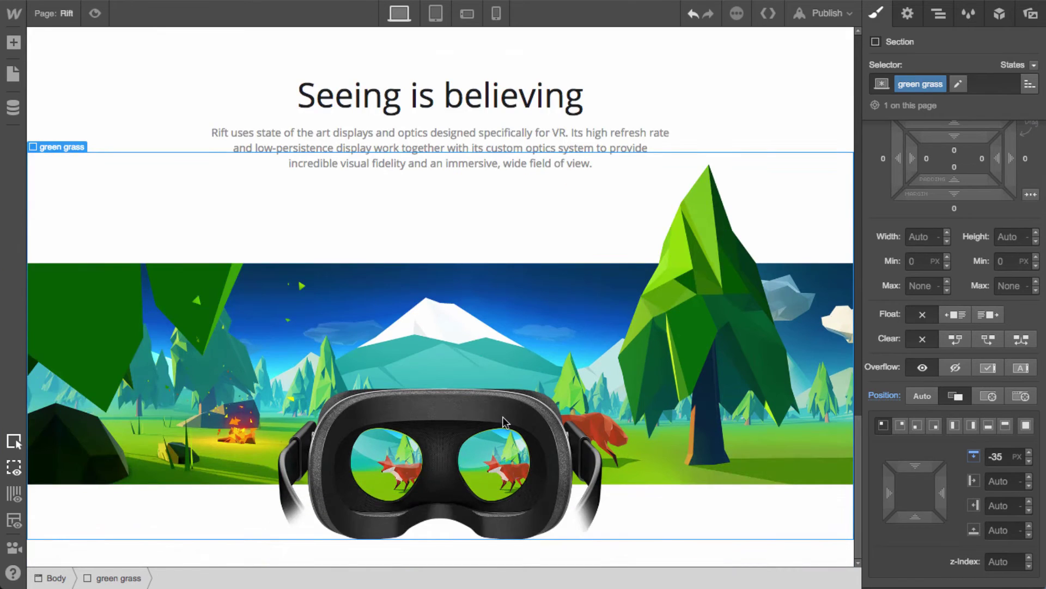
left_click(505, 422)
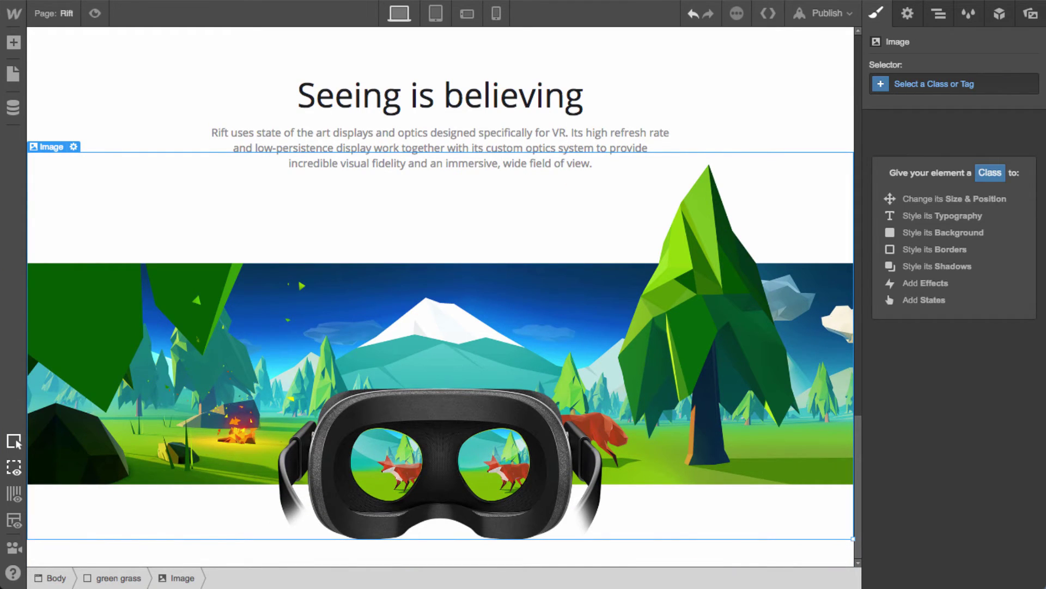
left_click(689, 440)
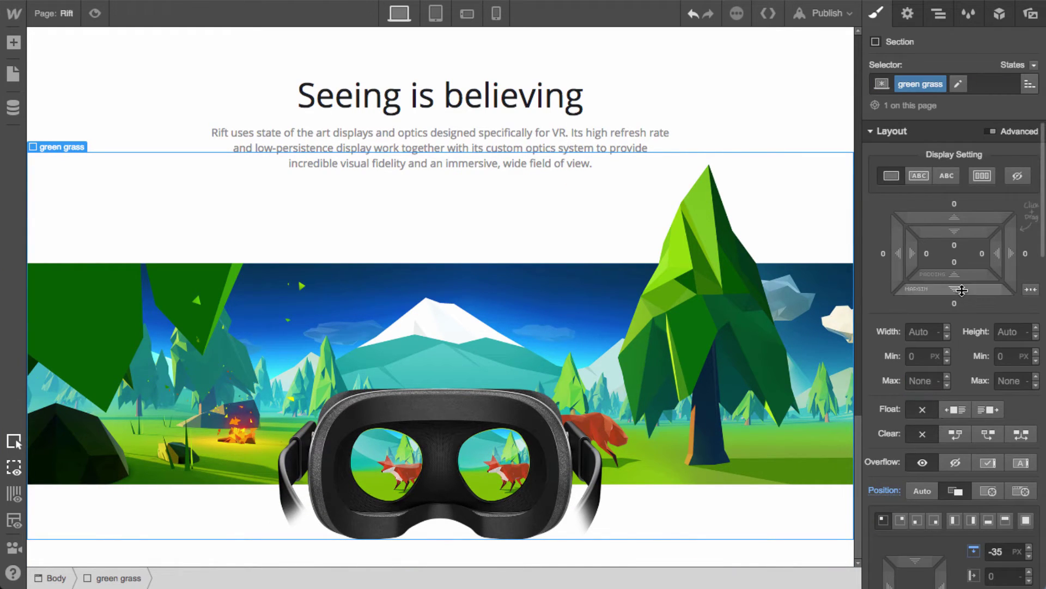
left_click_drag(962, 290, 971, 463)
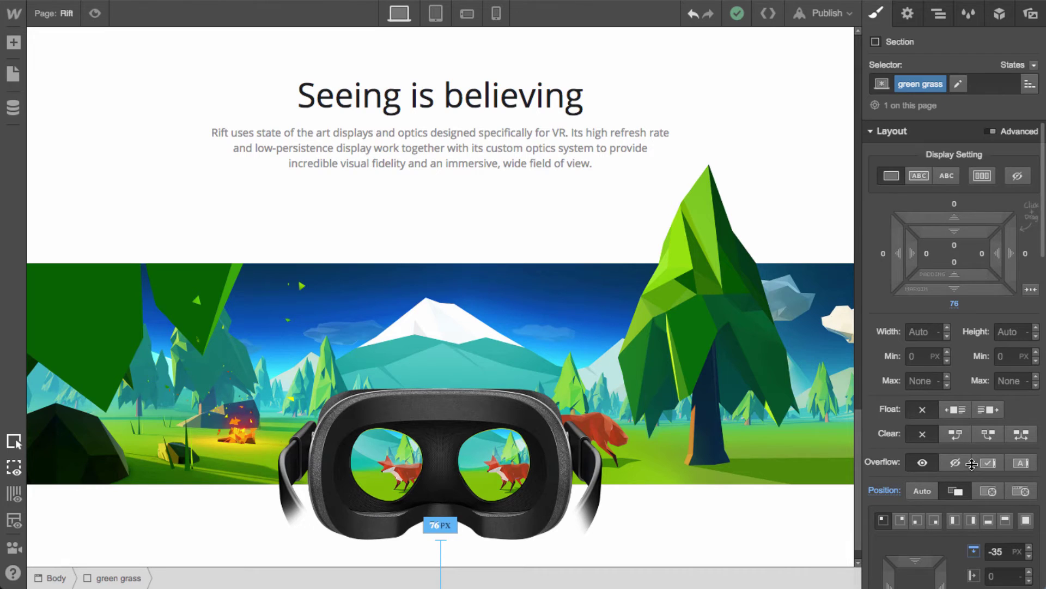
scroll(545, 490, "down", 1)
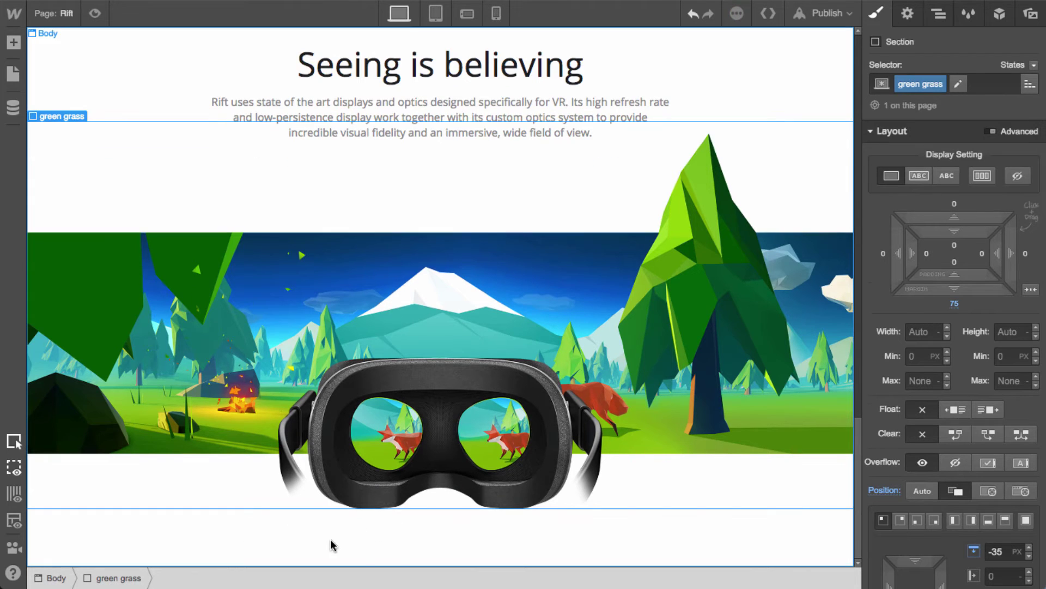
Add a new section at the end of the page, directly after the green grass section
left_click(330, 545)
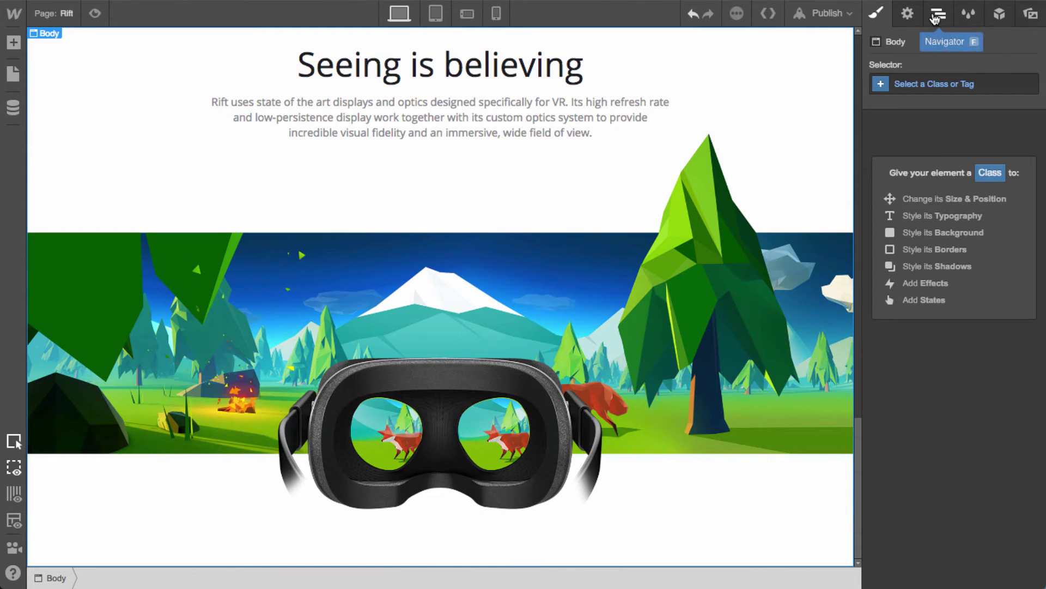
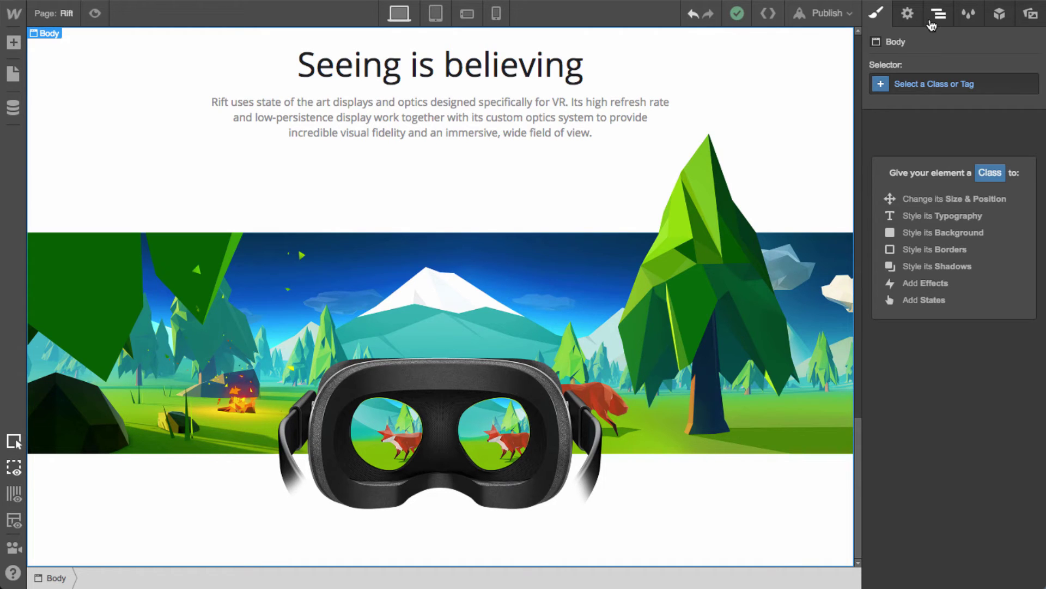
left_click(932, 24)
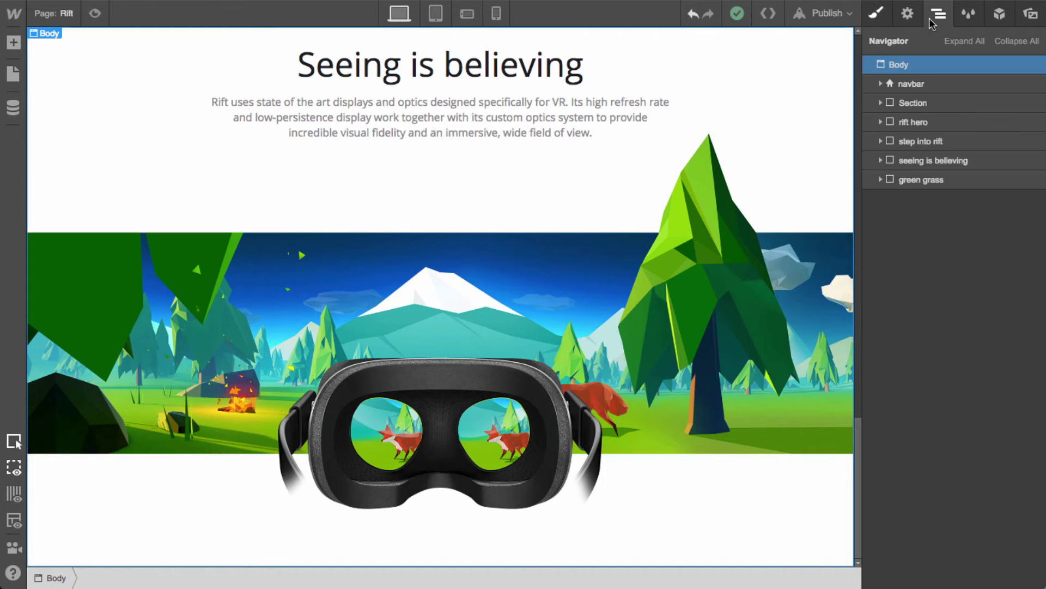
key("a")
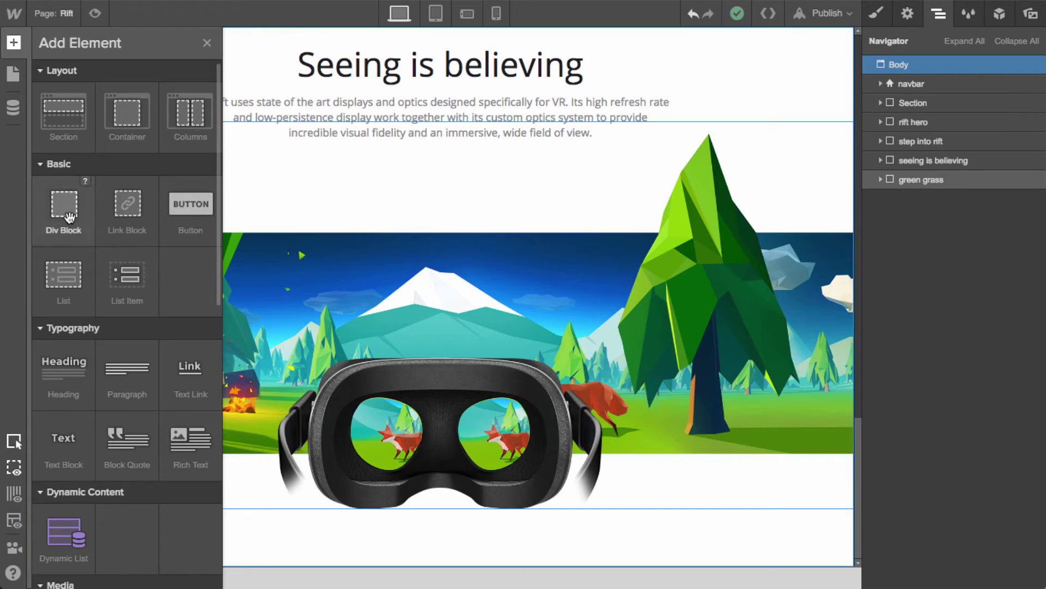
left_click_drag(64, 115, 933, 187)
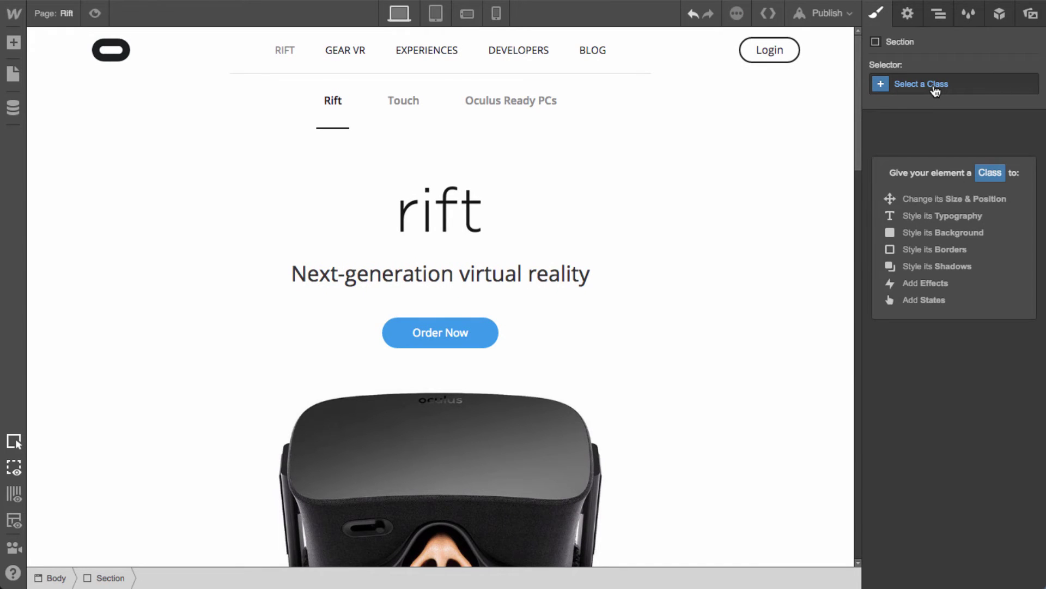
Give the new section the class "magic" and set its position to relative
left_click(936, 90)
type("magic")
key("Return")
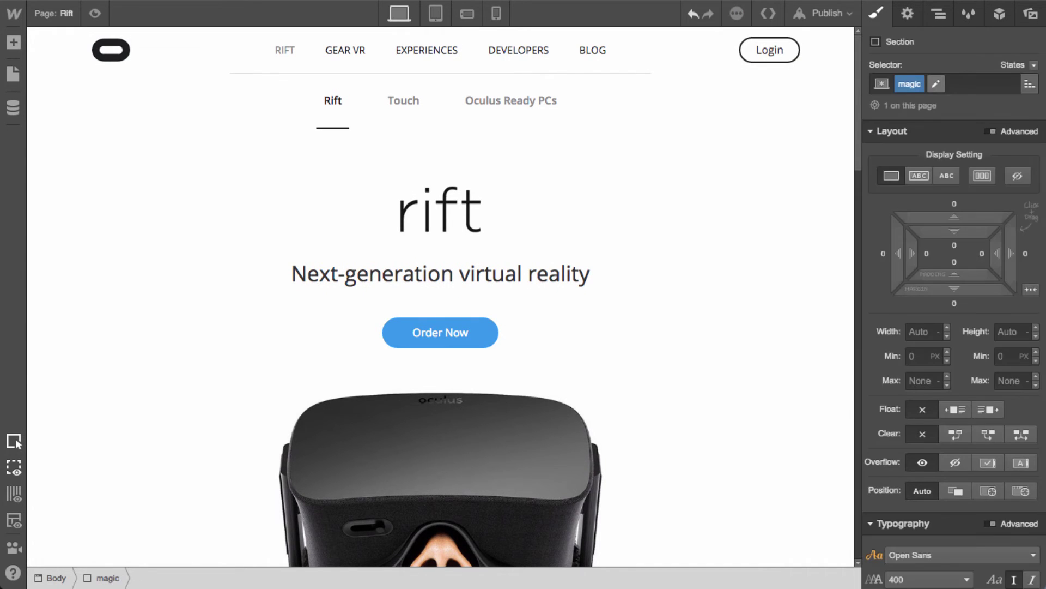
scroll(652, 426, "down", 15)
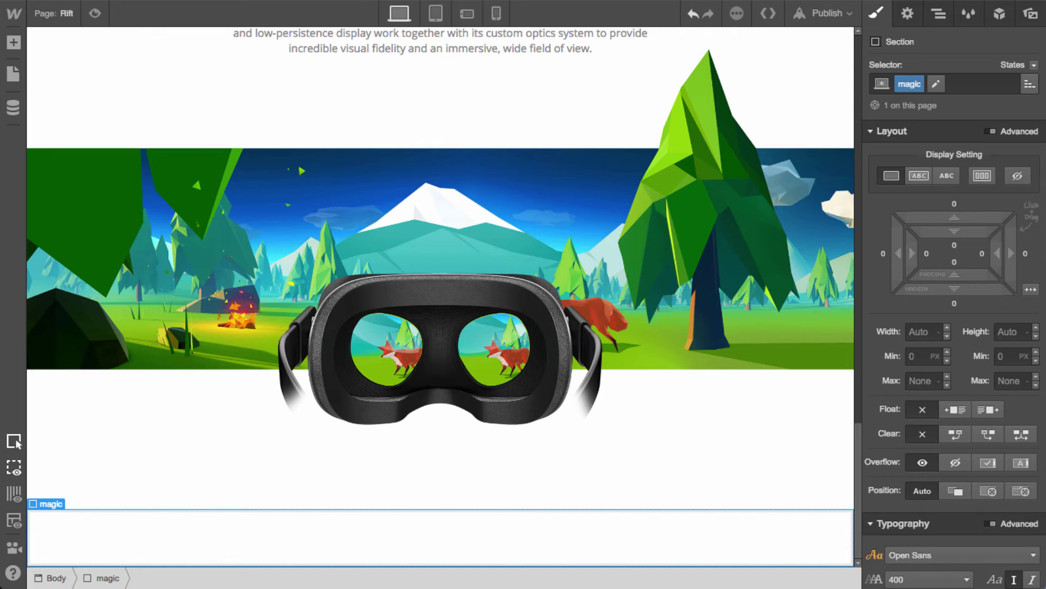
left_click(955, 491)
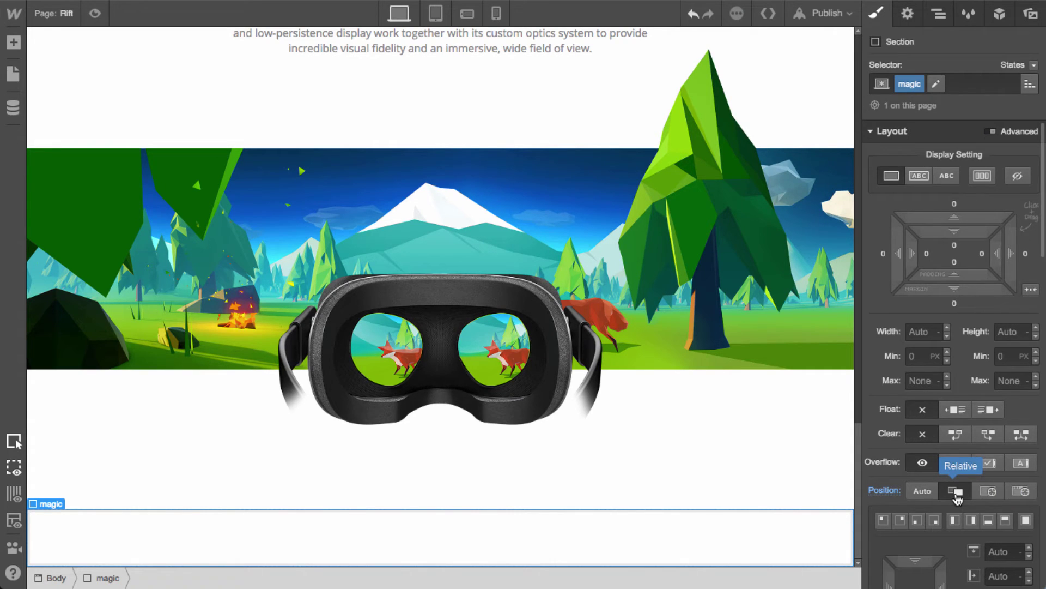
Place the 394 x 800 px asset image of the bearded man wearing the headset inside the magic section
key("a")
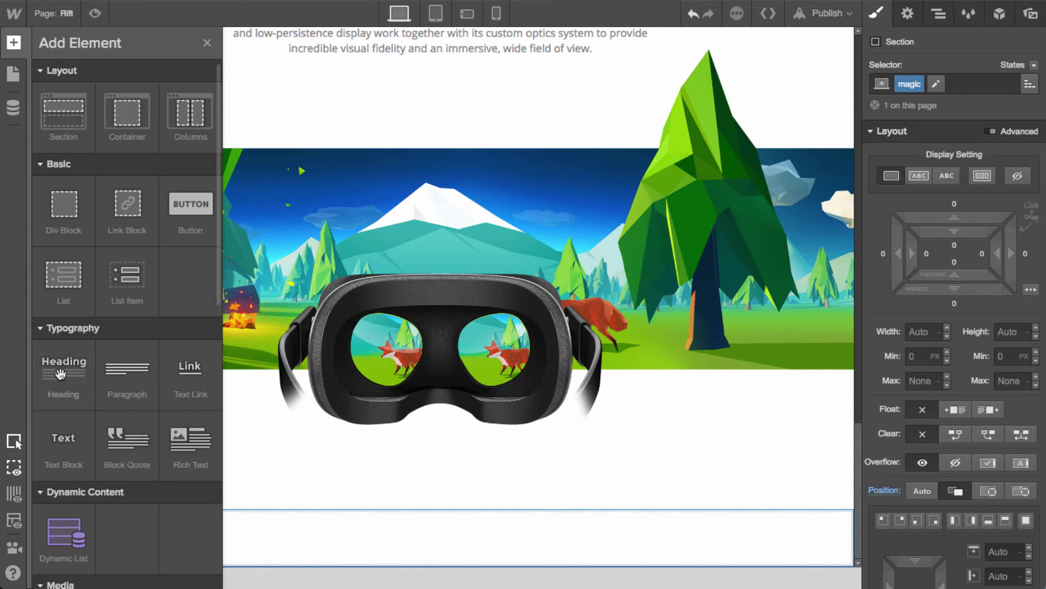
left_click(1032, 16)
left_click_drag(949, 240, 427, 545)
scroll(428, 546, "up", 1)
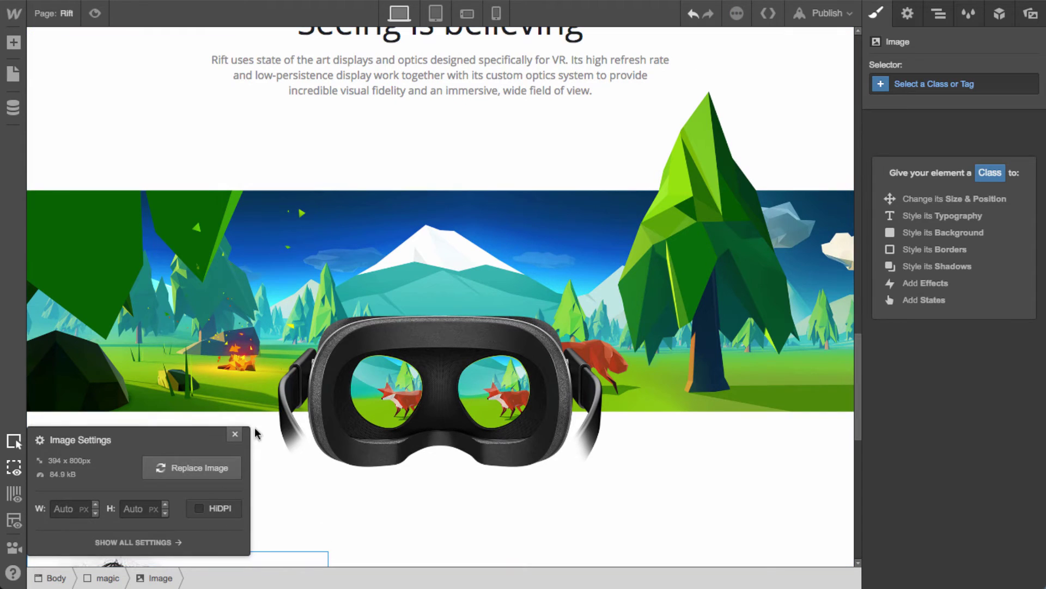
left_click(235, 434)
Give the image of the man wearing the headset the class "the-dude"
scroll(319, 480, "down", 5)
scroll(319, 480, "down", 4)
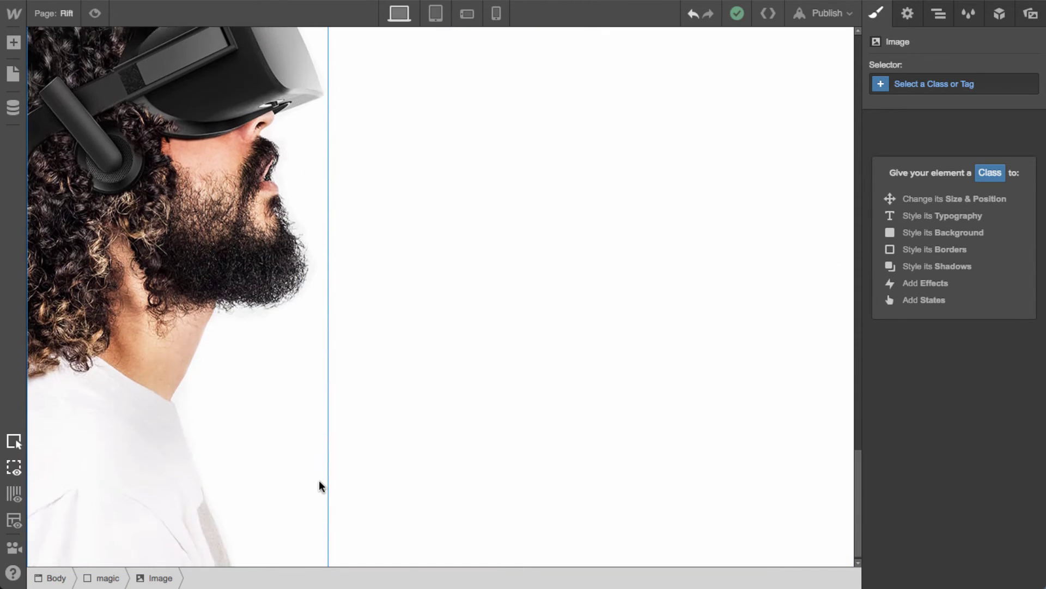
left_click(966, 84)
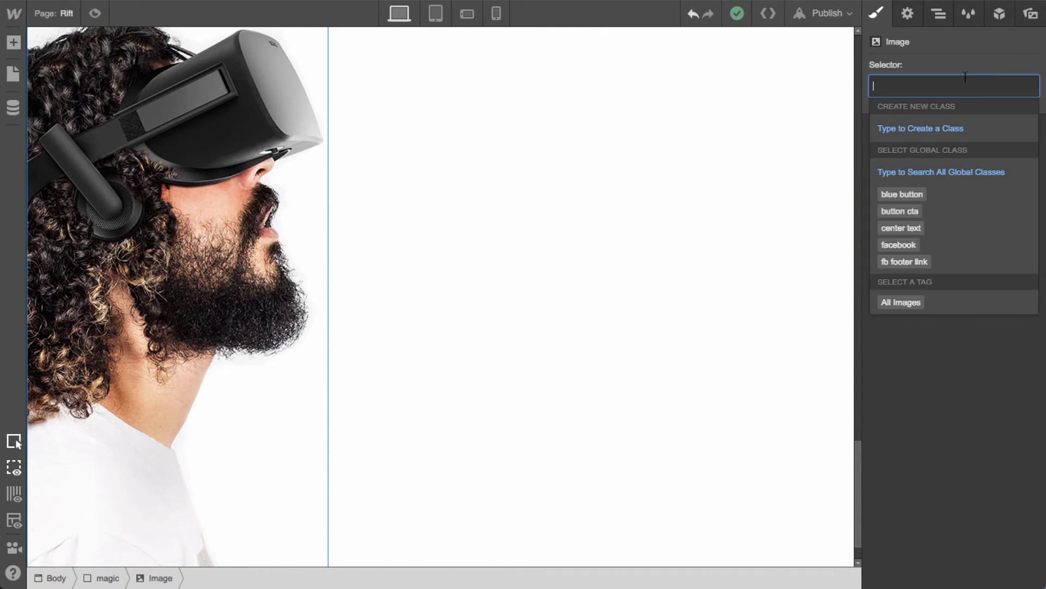
type("the-dude")
key("Return")
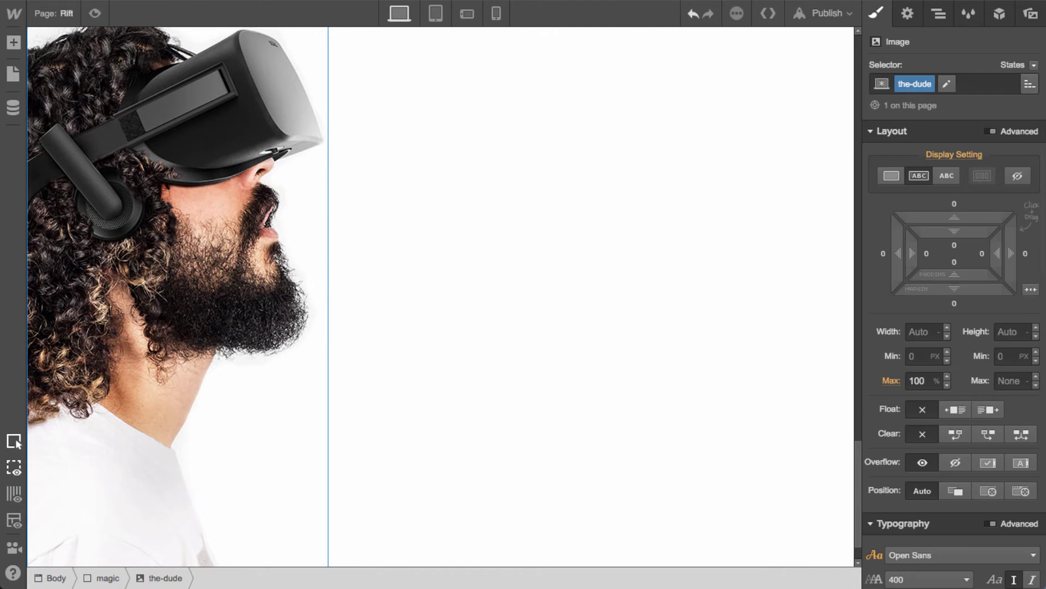
Position the the-dude image absolutely with the Left preset, anchoring it to the magic section's left edge
scroll(990, 420, "down", 3)
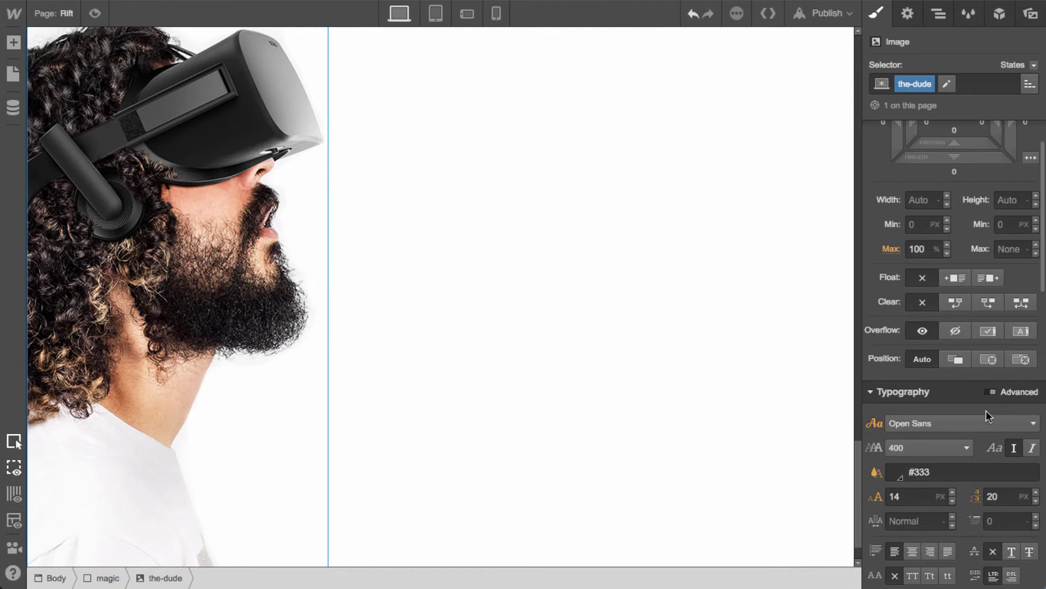
left_click(989, 359)
left_click(953, 388)
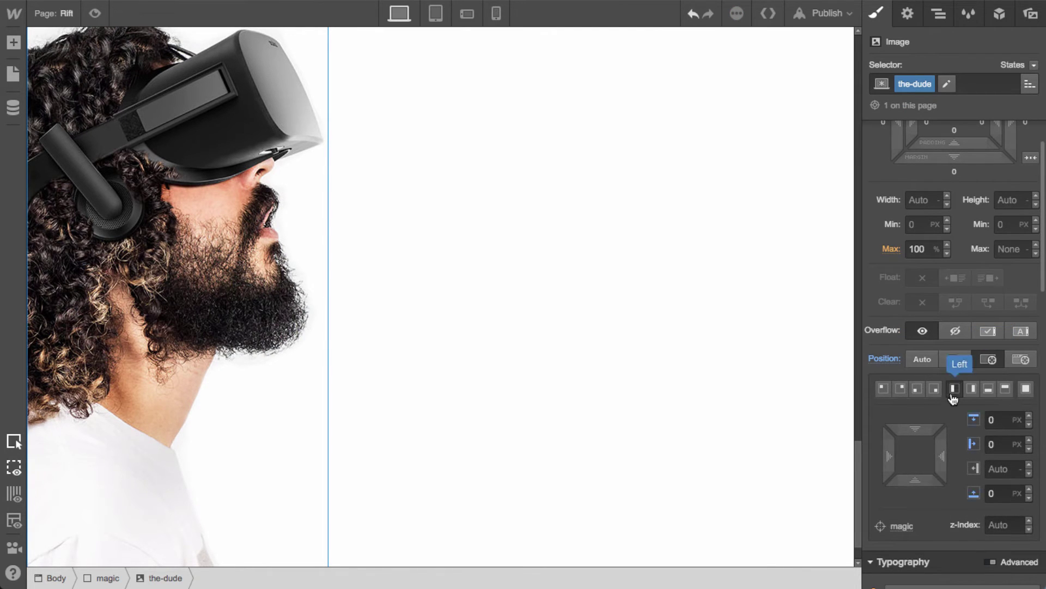
Set the magic section's display to Flex with a vertical layout
scroll(463, 427, "up", 4)
left_click(514, 358)
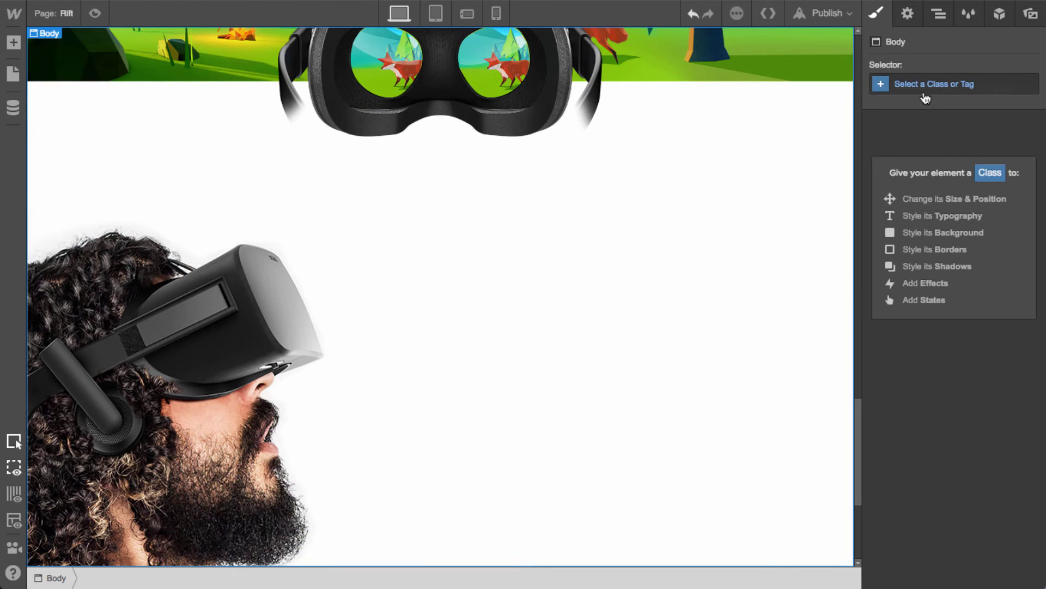
left_click(938, 13)
left_click(881, 200)
left_click(922, 200)
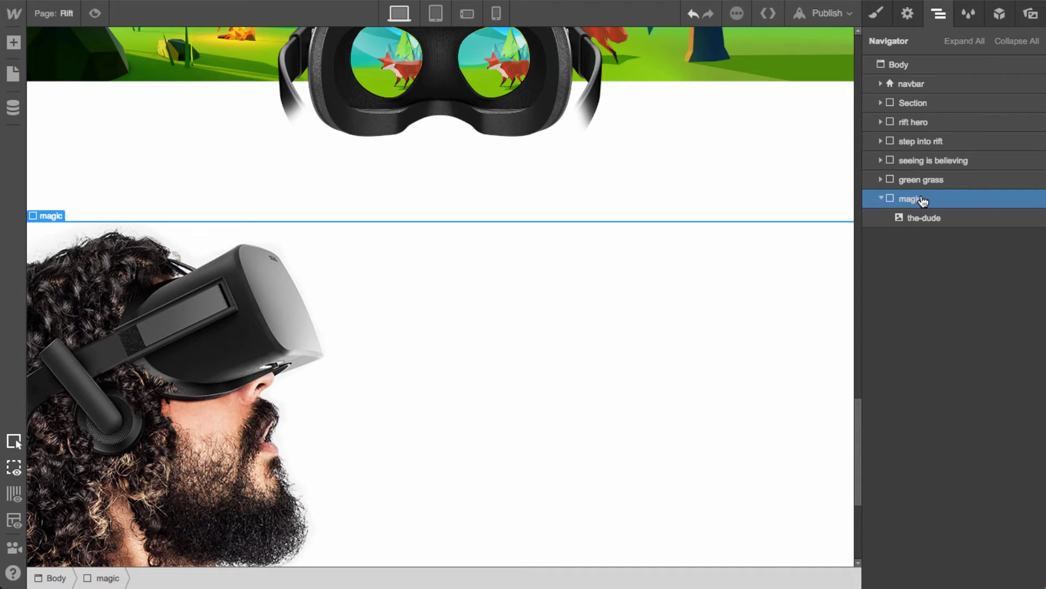
key("s")
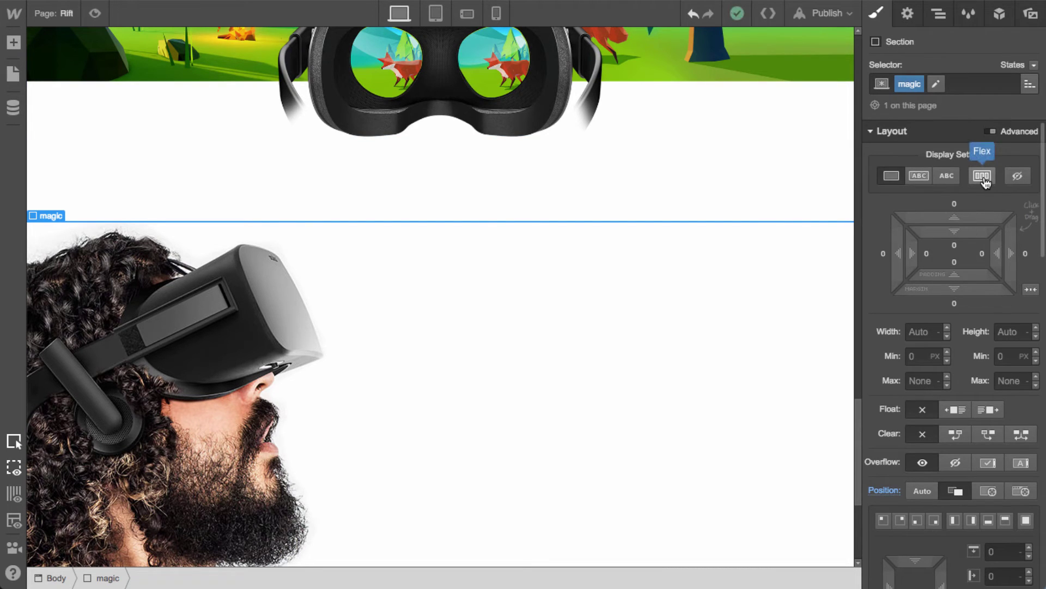
left_click(984, 180)
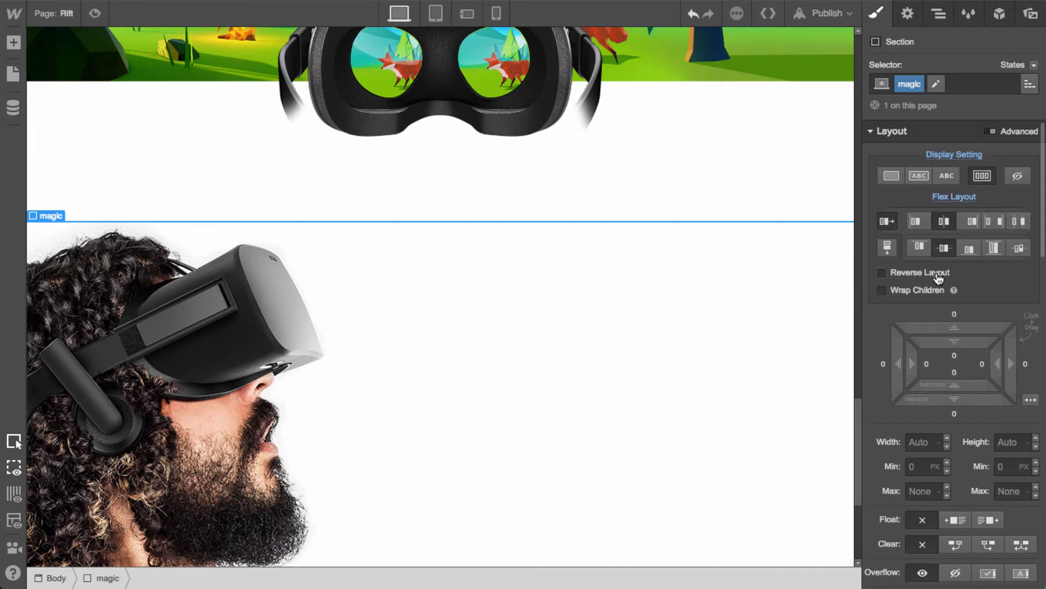
left_click(891, 252)
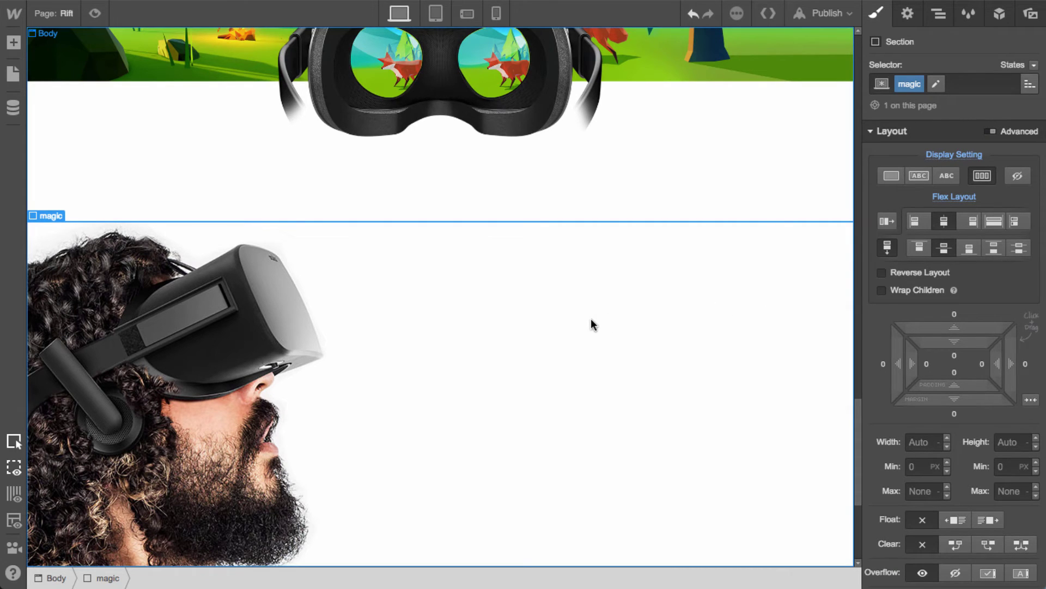
Add a div block inside the magic section
key("Delete")
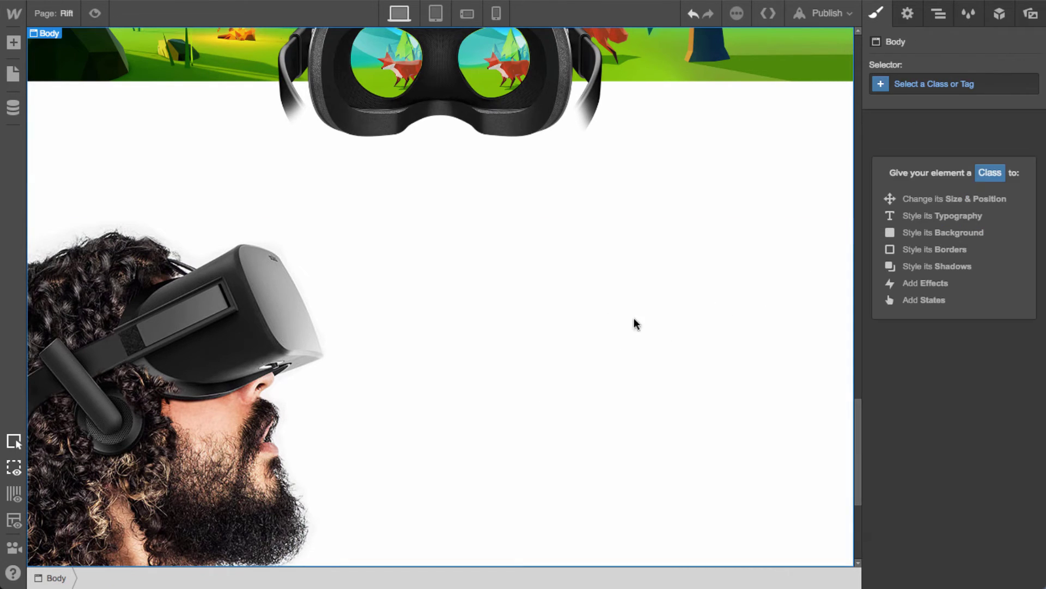
left_click(952, 14)
left_click(913, 199)
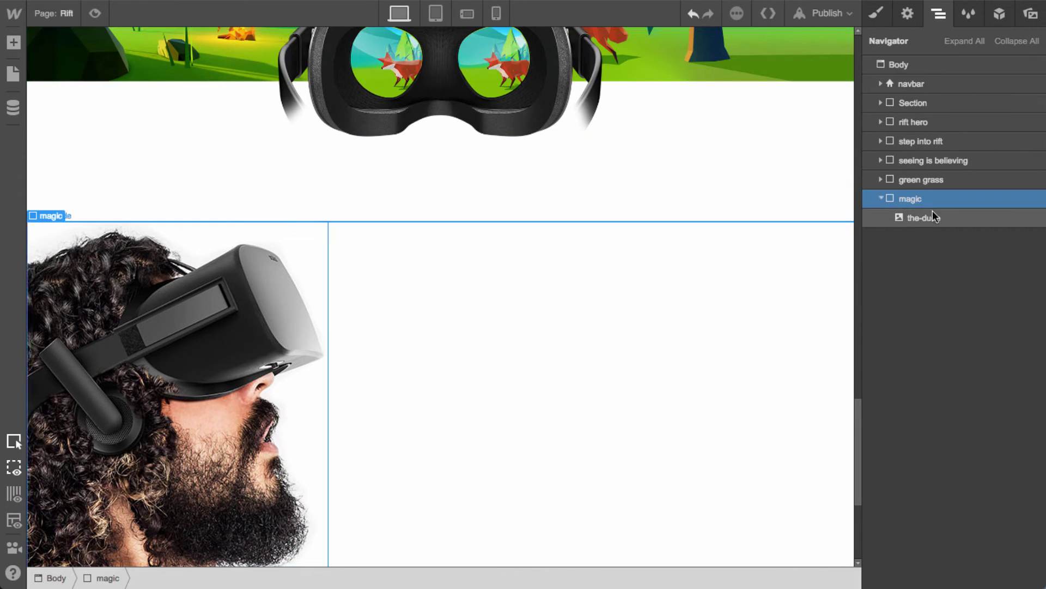
key("a")
left_click(64, 206)
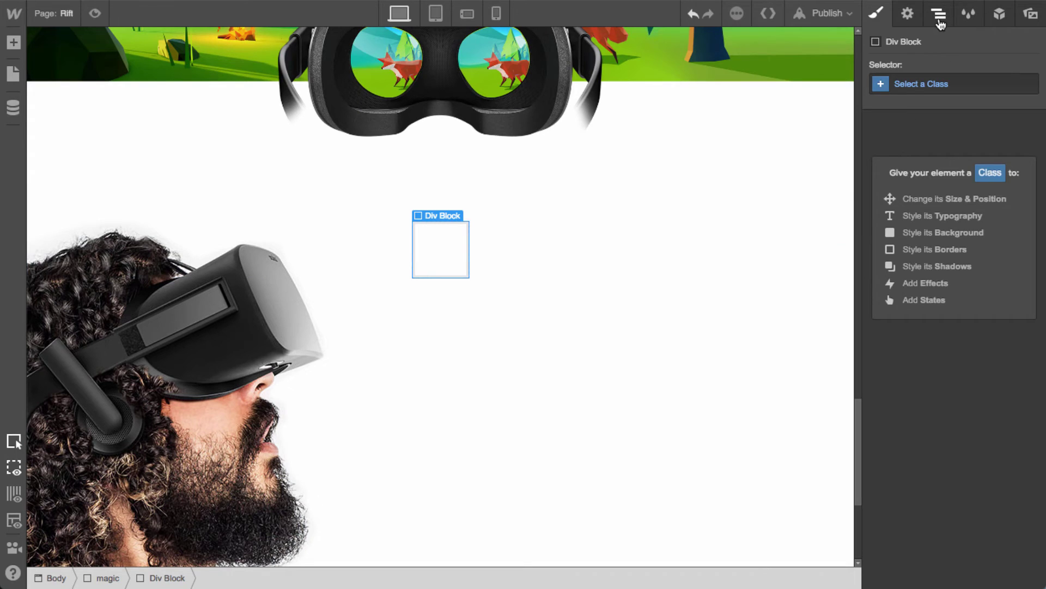
Set the magic section's height to 1000 px
left_click(938, 20)
left_click(911, 198)
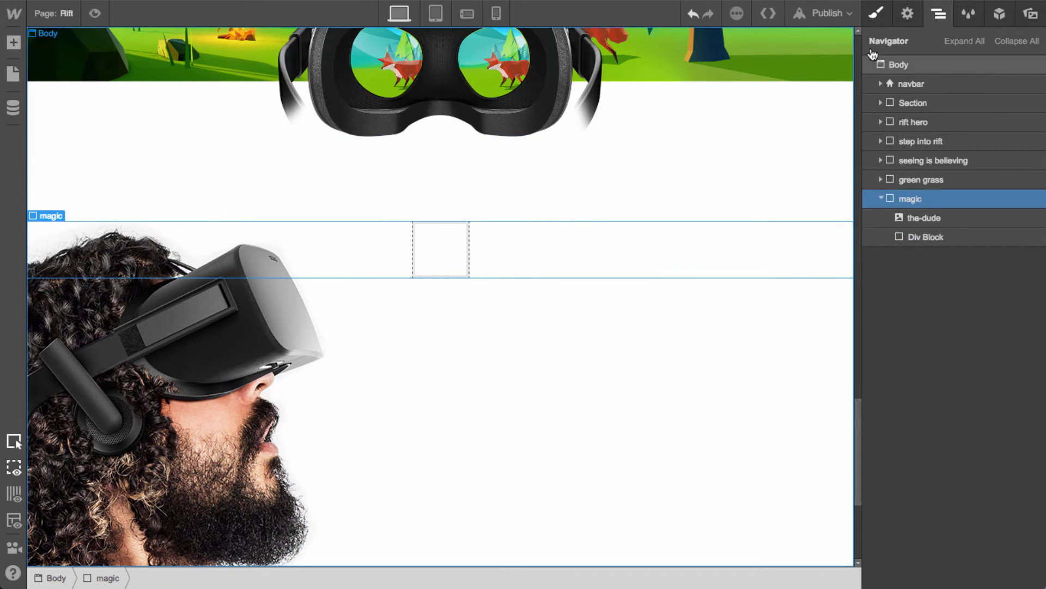
left_click(875, 14)
left_click(1004, 442)
type("1000")
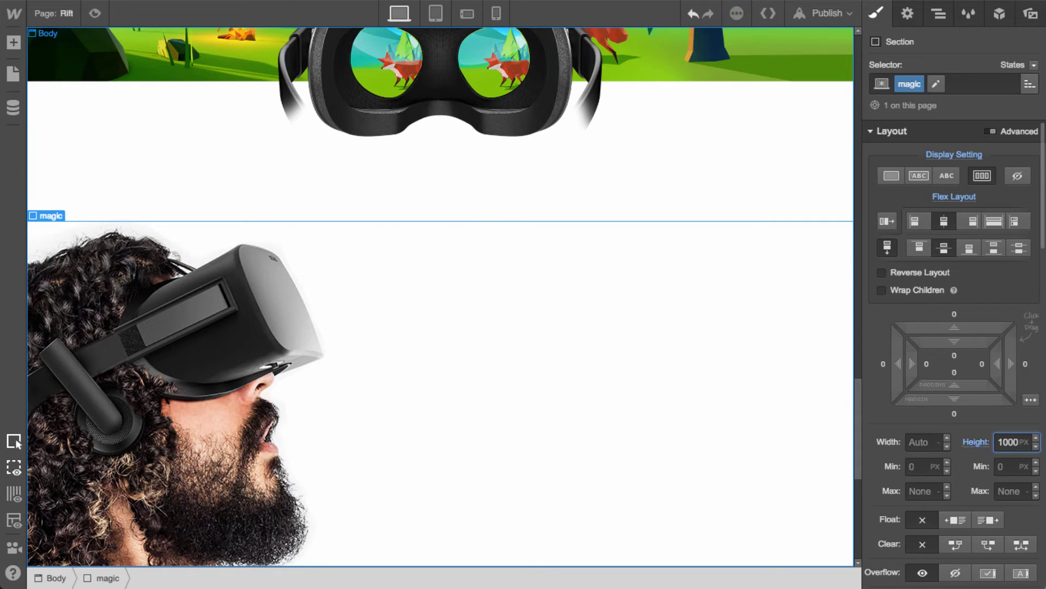
scroll(538, 371, "down", 4)
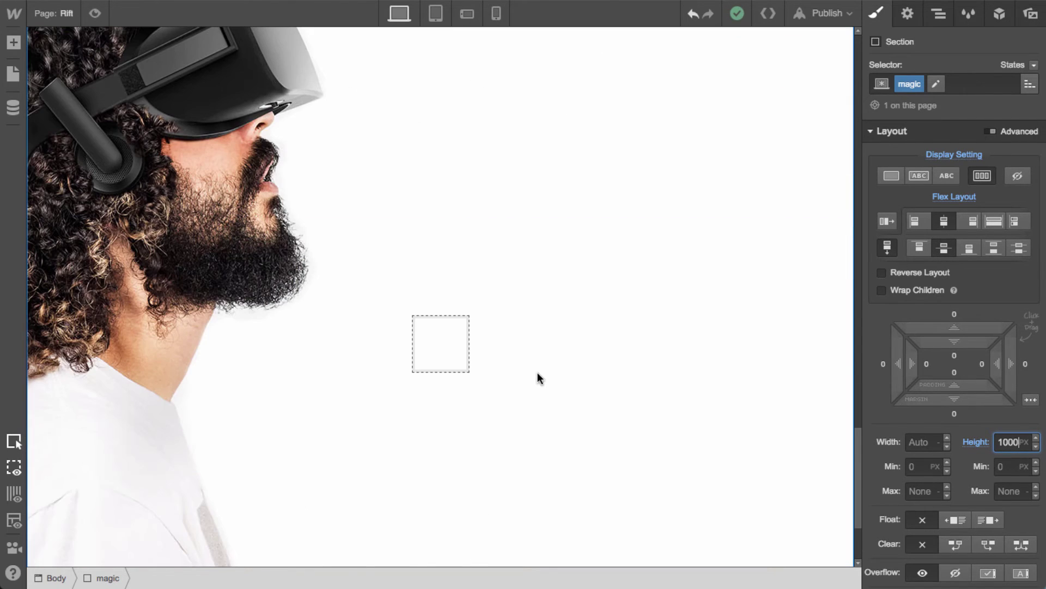
Add an H3 heading inside the new div block with the text "The magic of presence"
left_click(440, 350)
key("a")
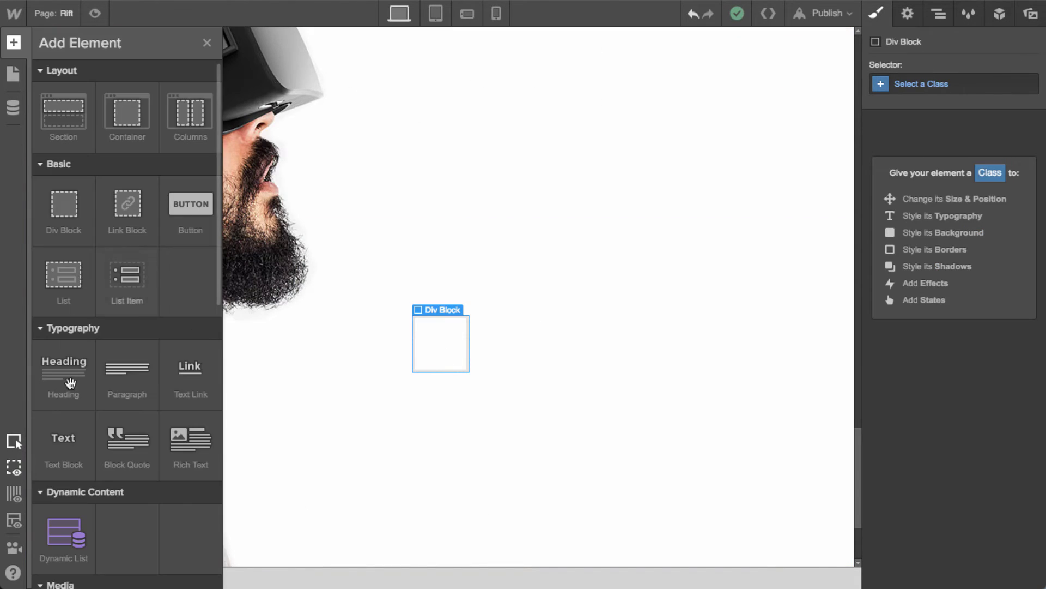
left_click(66, 375)
left_click(461, 407)
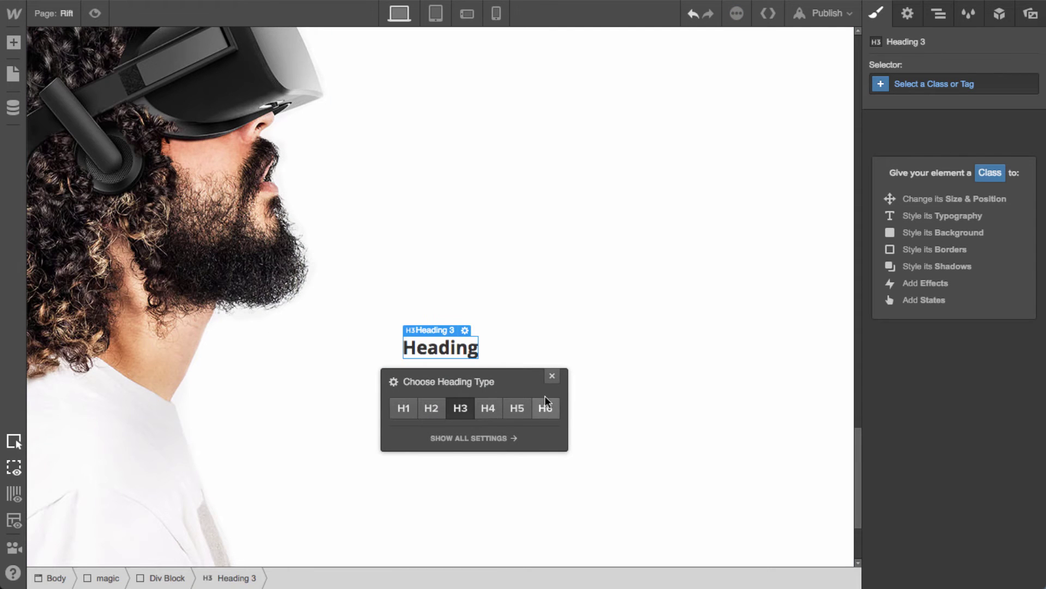
left_click(552, 376)
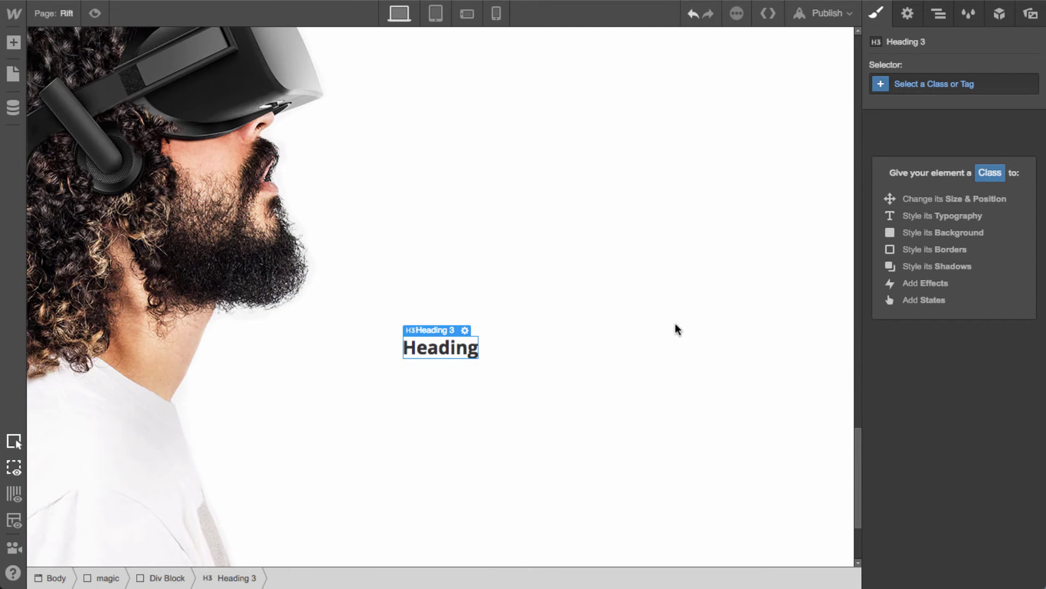
key("Return")
type("The magic of presence")
key("Escape")
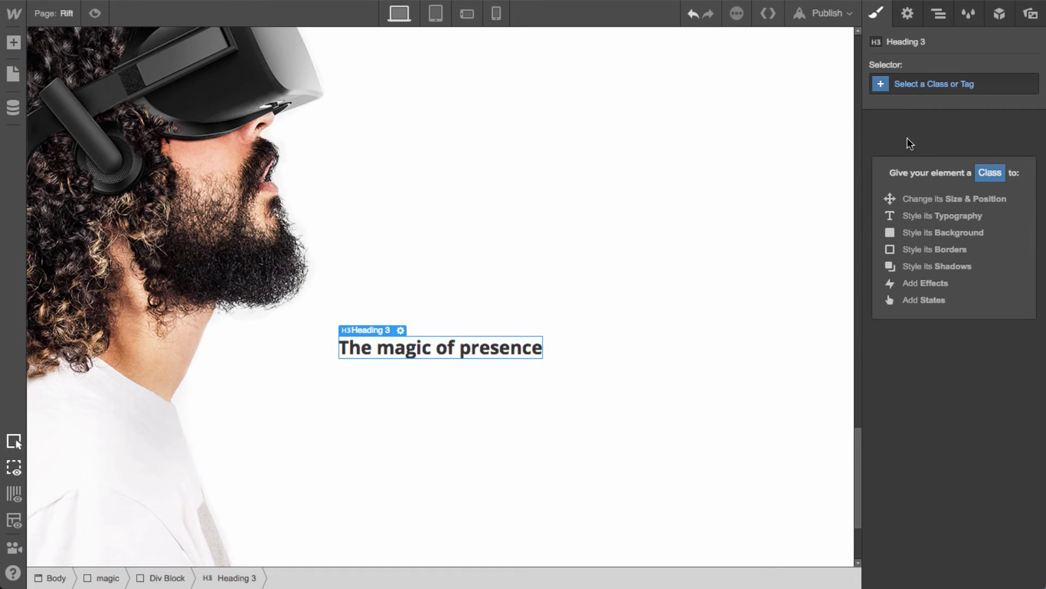
Apply the existing h3 class with the "black h3" combo class to the "The magic of presence" heading
left_click(929, 84)
type("h3")
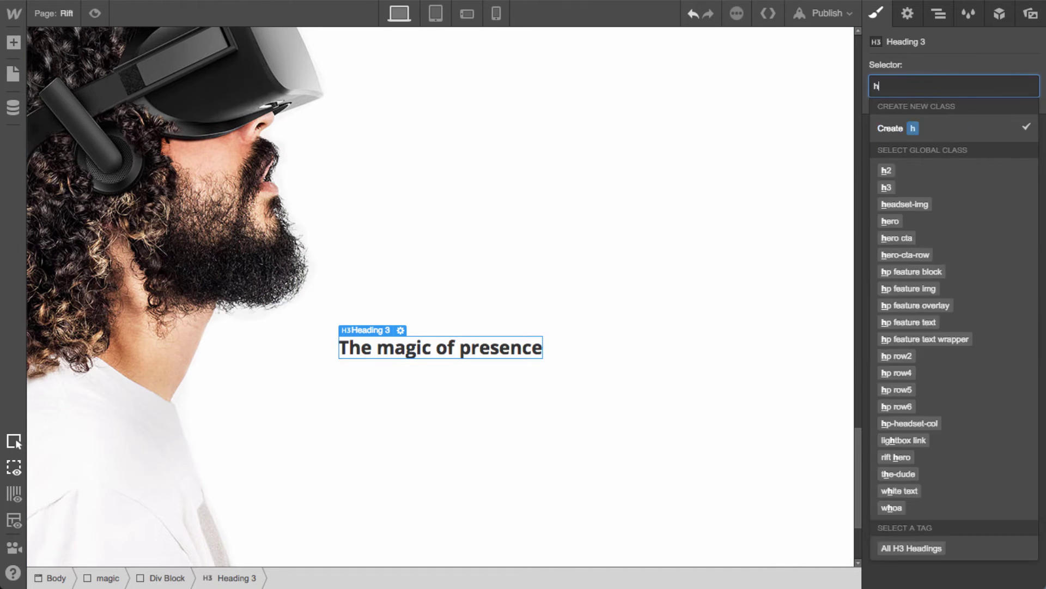
key("Return")
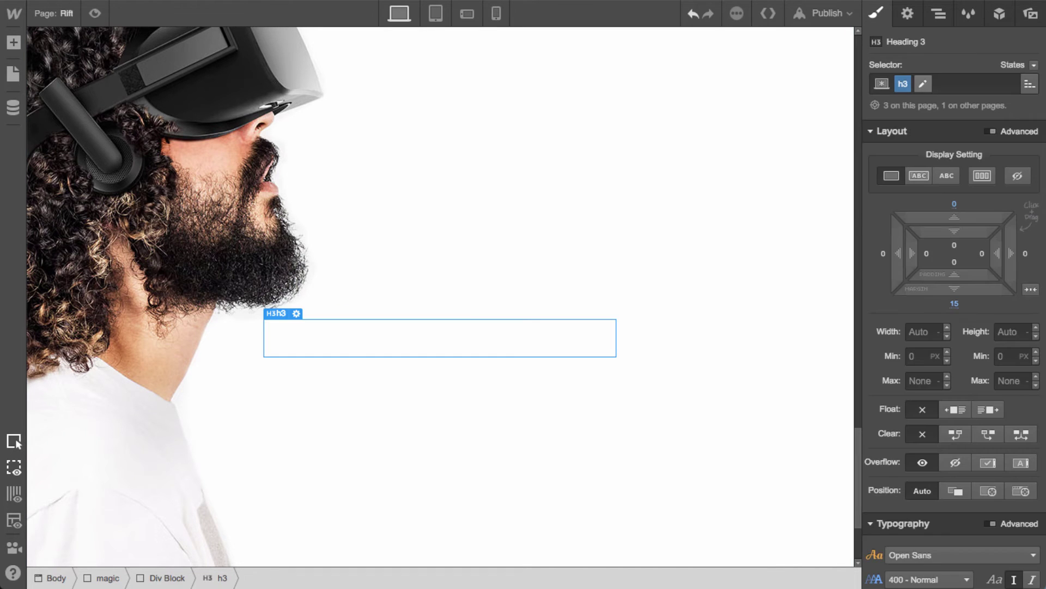
left_click(926, 86)
type("bl")
key("Return")
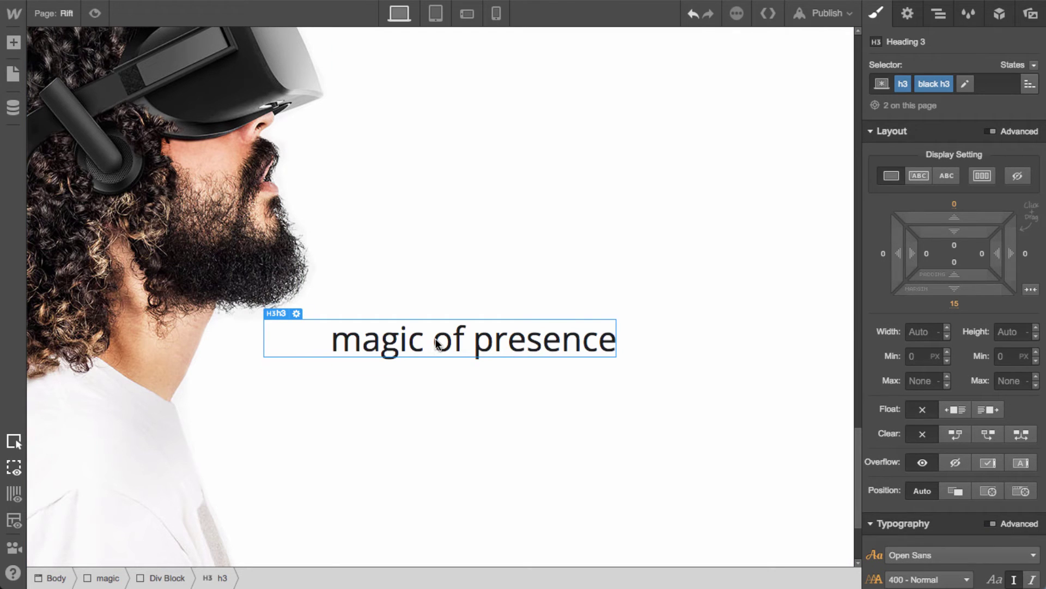
Set the z-index of the "the-dude" image in the magic section to -1
left_click(273, 227)
scroll(927, 490, "down", 5)
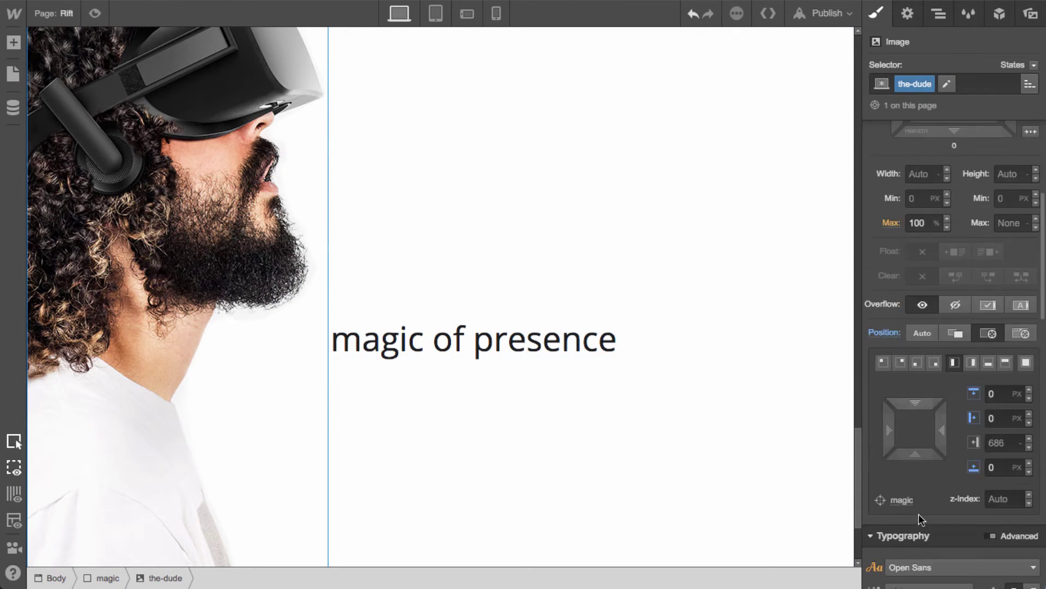
left_click(1007, 424)
key("Tab")
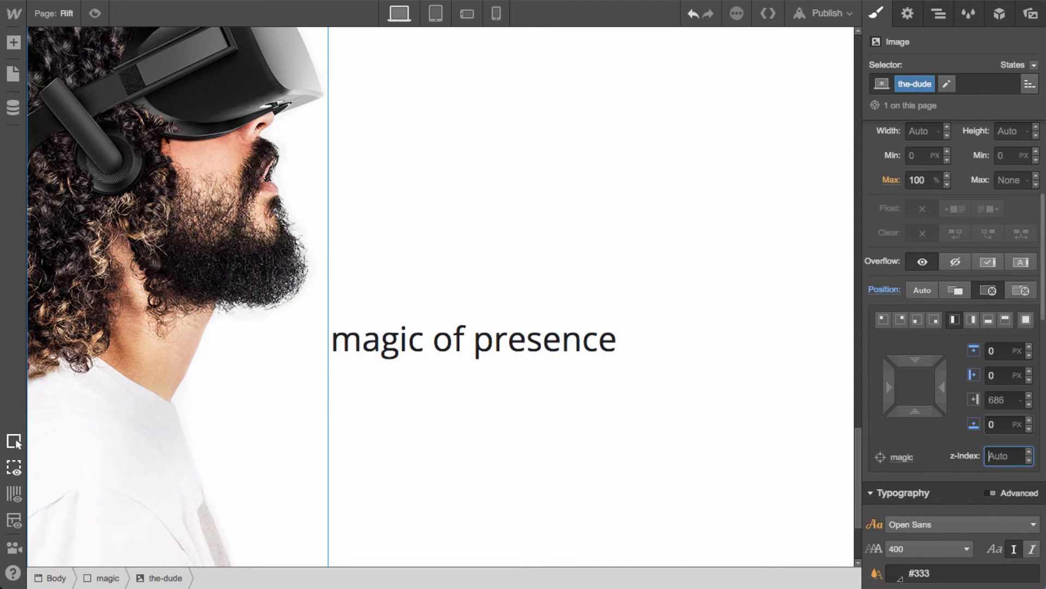
type("-1")
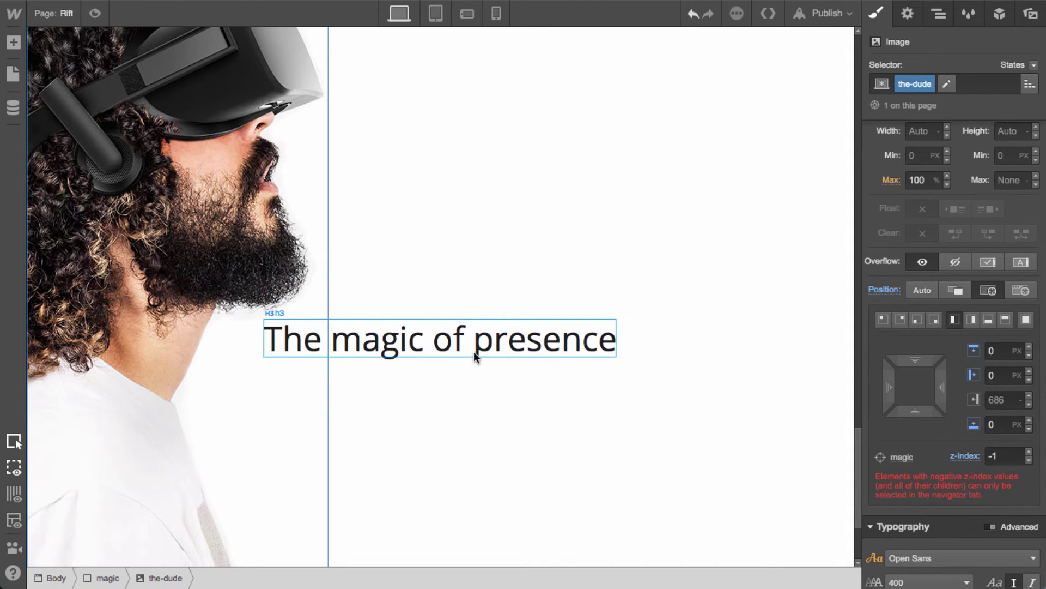
Add a paragraph below the "The magic of presence" heading and apply the "grey p" class with the "max600" combo class
left_click(473, 351)
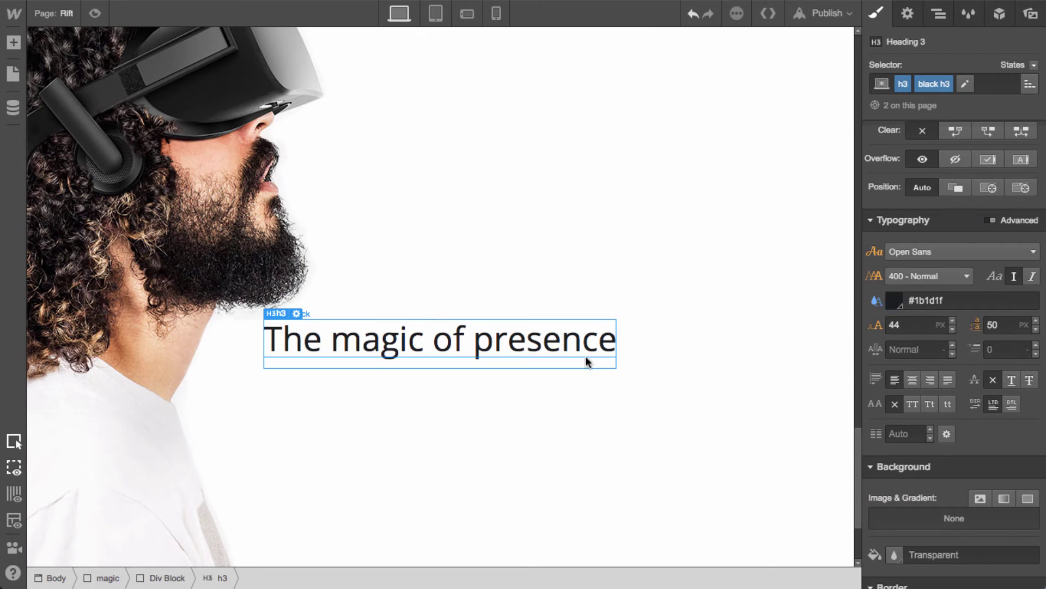
key("a")
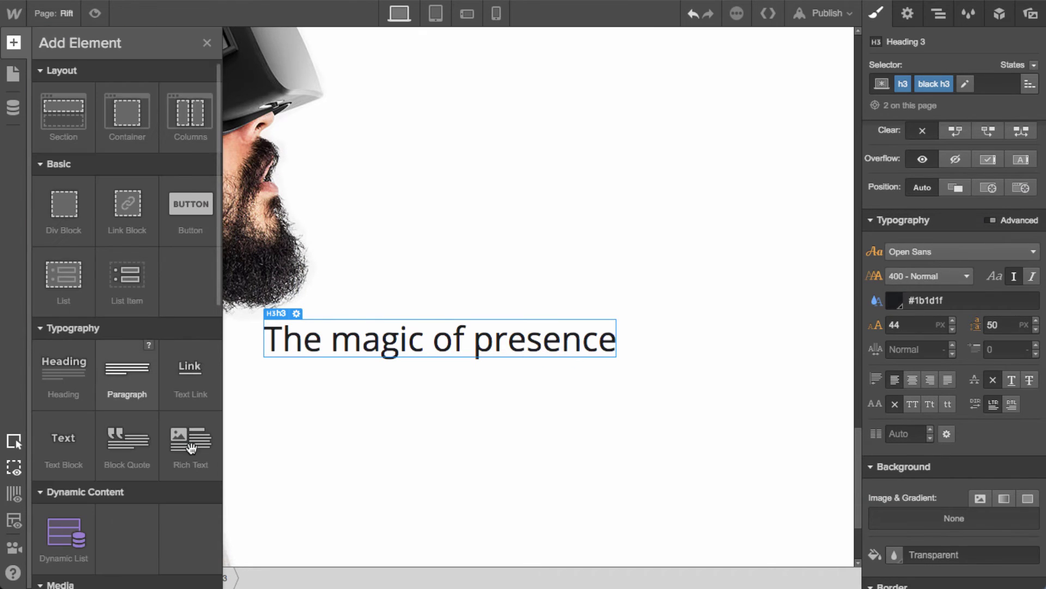
left_click_drag(127, 371, 518, 385)
left_click(953, 85)
type("grey")
key("Down")
key("Return")
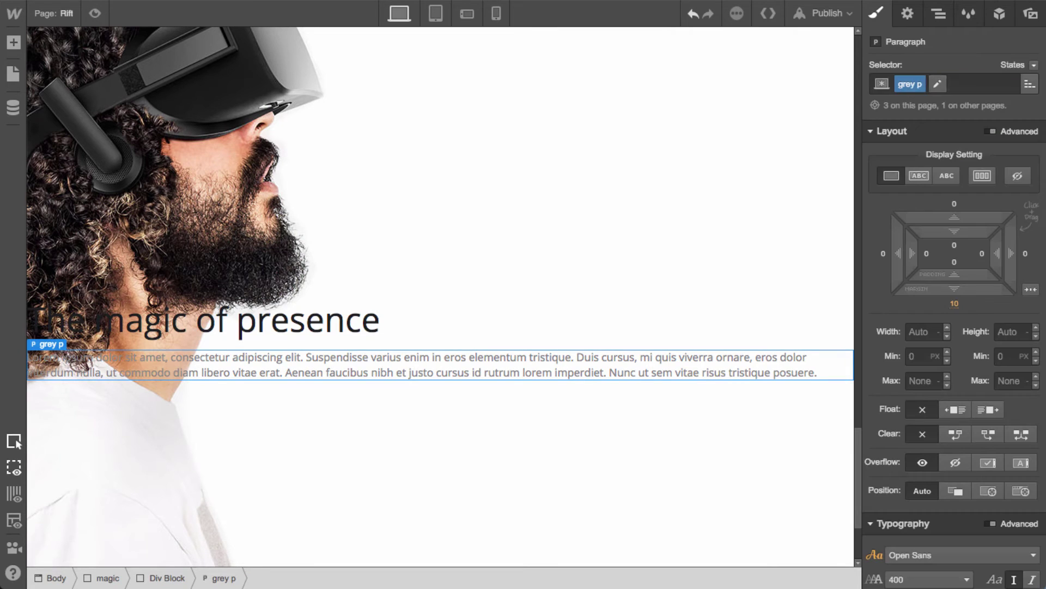
left_click(937, 84)
left_click(909, 172)
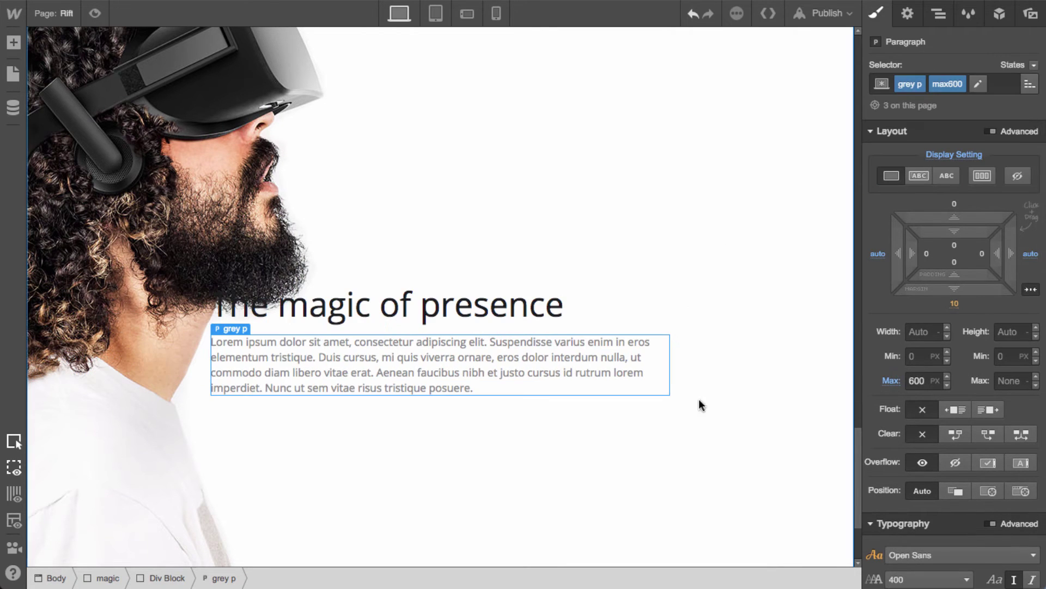
Center-align the text of the magic section
scroll(926, 463, "down", 8)
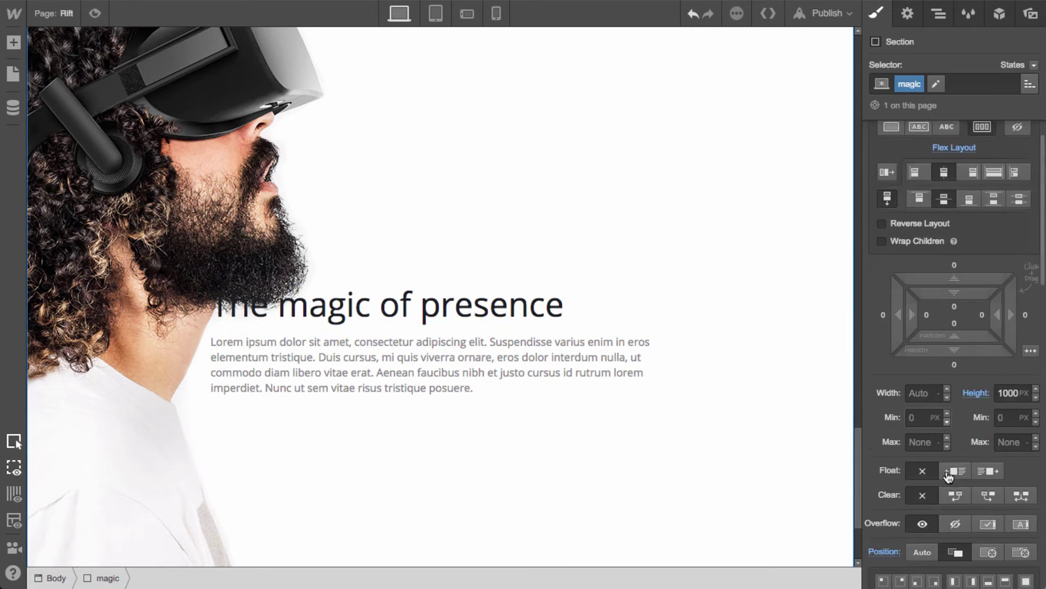
scroll(914, 550, "down", 3)
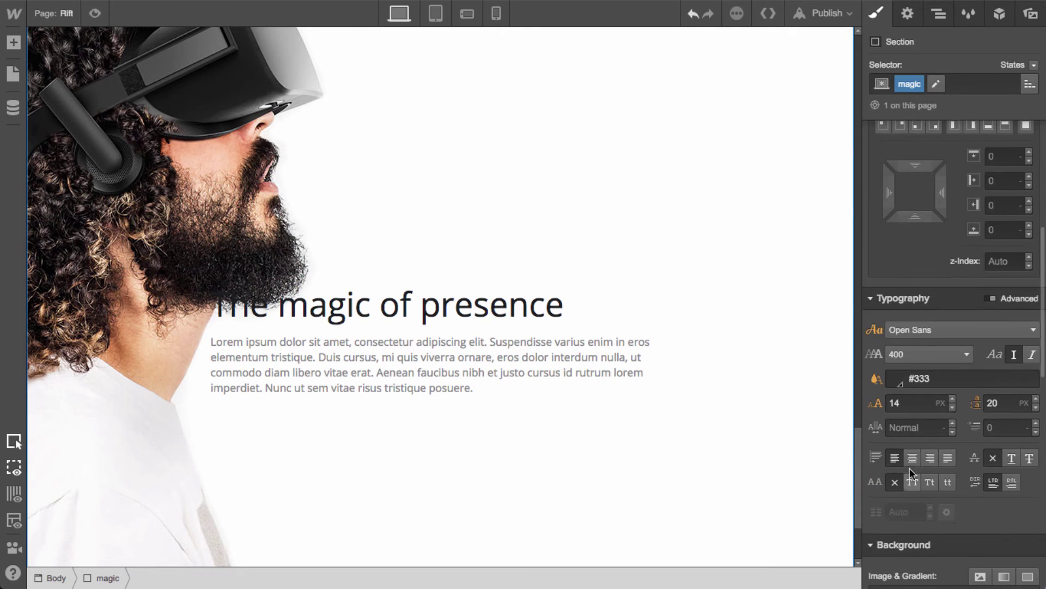
left_click(912, 458)
Replace the placeholder paragraph with the copy from "Rift’s advanced display technology combined with its precise" to "You’ve never experienced immersion like this."
left_click(565, 377)
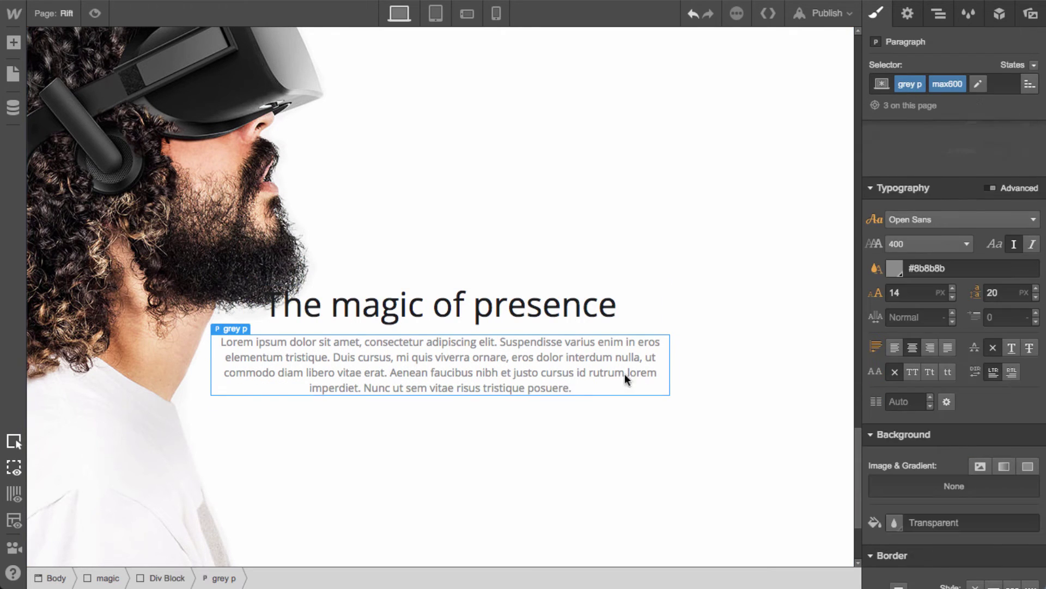
double_click(563, 360)
key("super+a")
type("Rift’s advanced display technology combined with its precise, low-latency constellation tracking system enables the sensation of presence – the feeling as though you’re actually there. The magic of presence changes everything. You’ve never experienced immersion like this.")
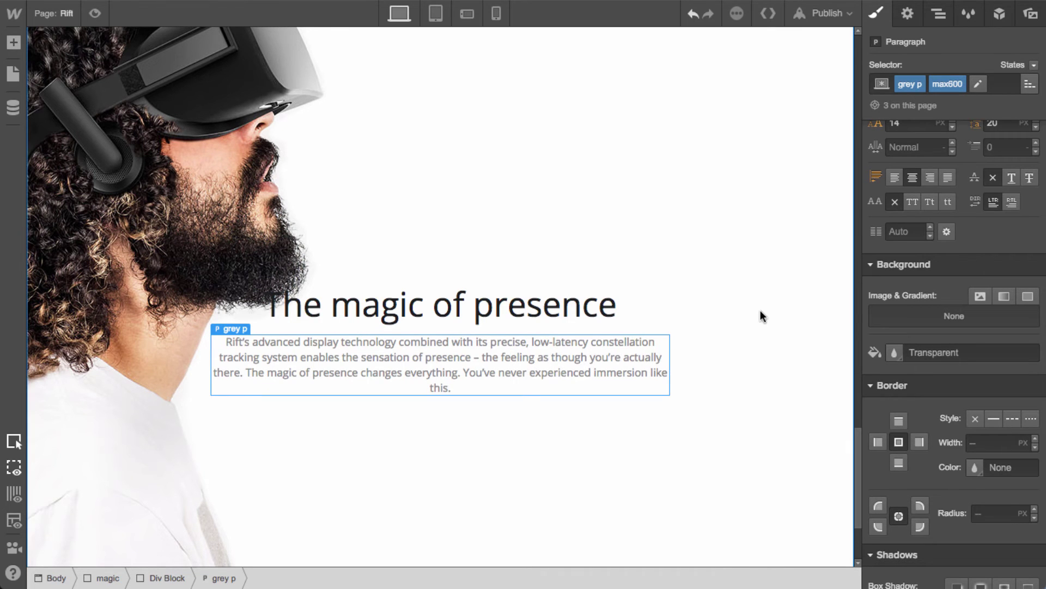
Insert the sensor stand image from the site's assets into the magic section, below the text block
left_click(736, 474)
scroll(736, 469, "down", 3)
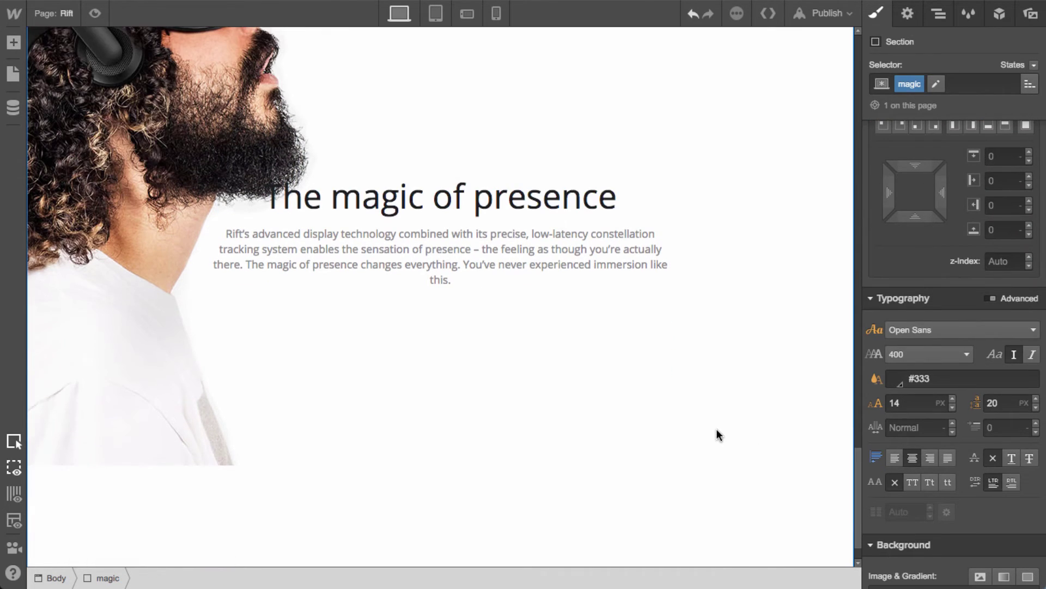
scroll(716, 430, "up", 2)
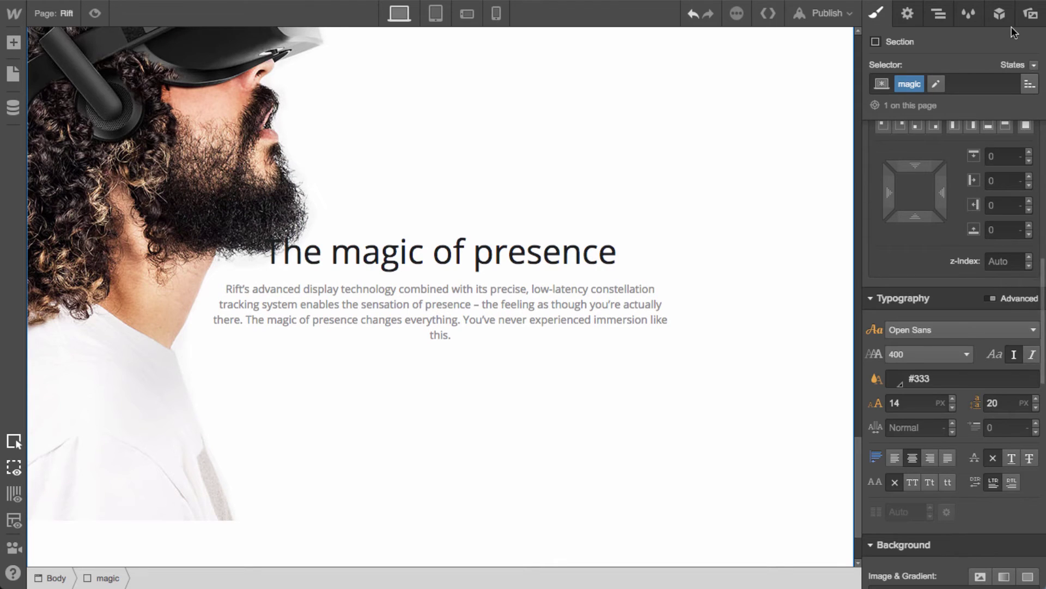
left_click(1031, 13)
left_click_drag(898, 362, 738, 433)
left_click(410, 189)
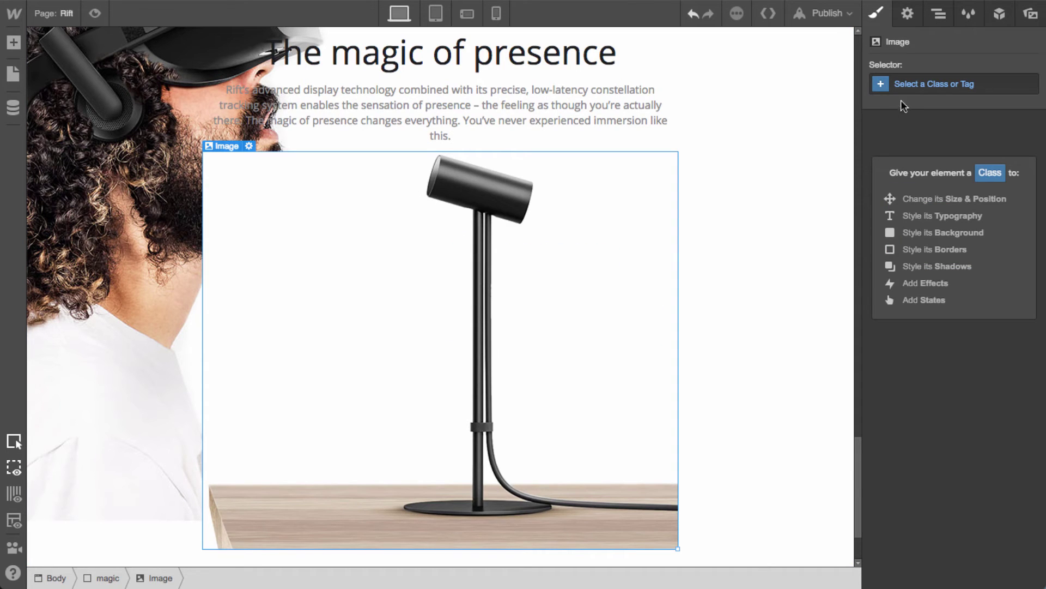
Give the sensor stand image a new class named "sensor"
left_click(924, 89)
type("senso")
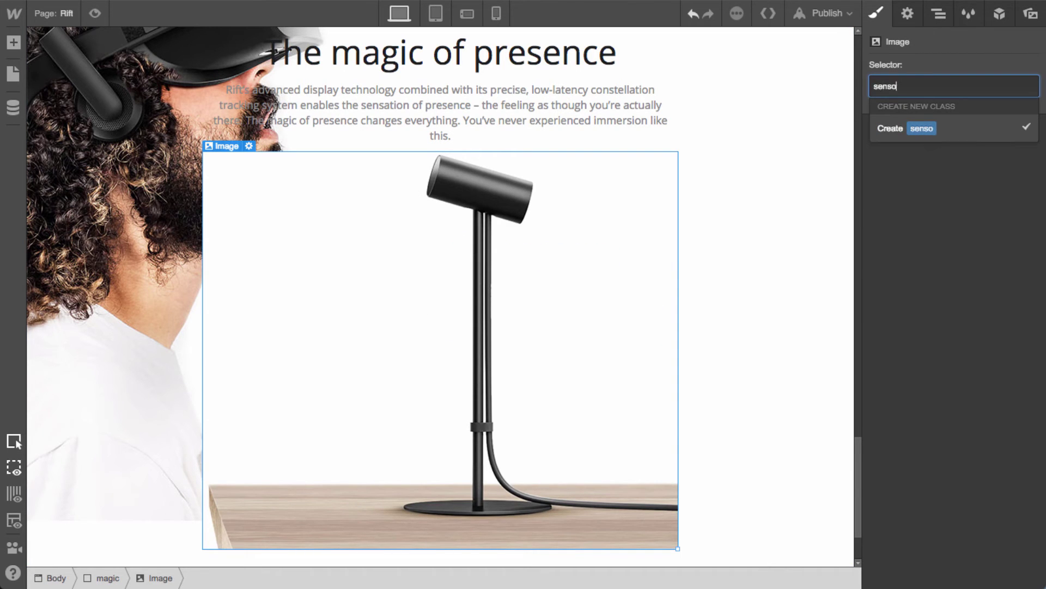
type("r")
key("Return")
Position the sensor image absolutely in the bottom-right corner of the magic section with a z-index of -1
scroll(975, 397, "down", 5)
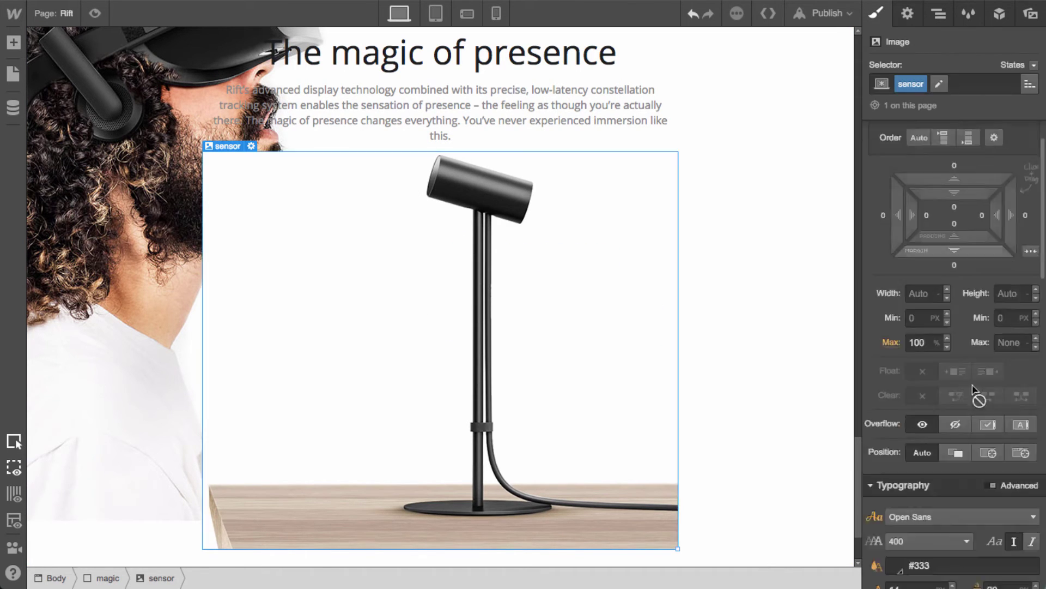
left_click(986, 453)
scroll(981, 436, "down", 5)
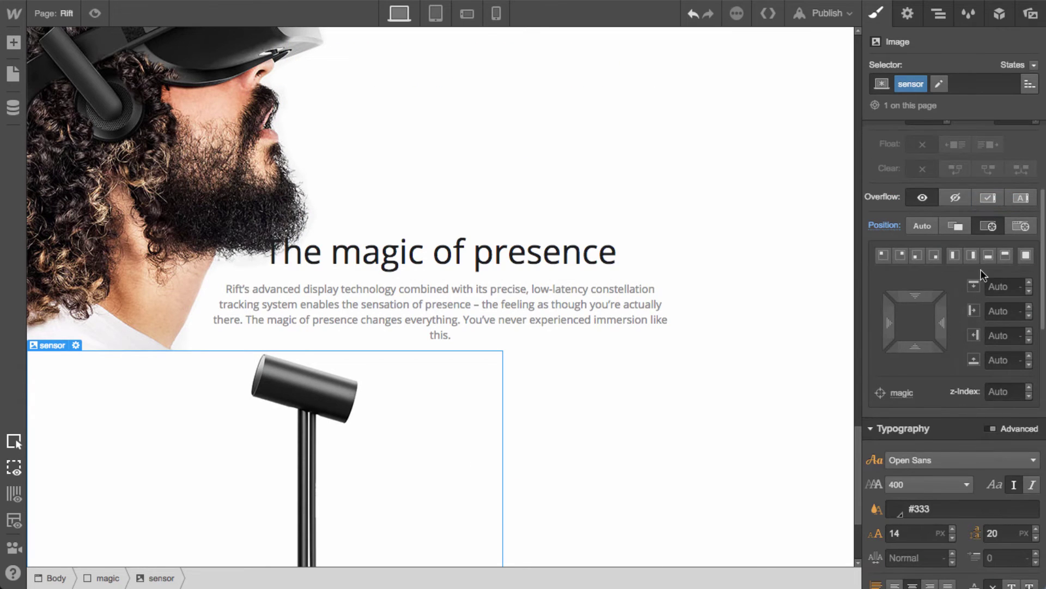
left_click(934, 256)
left_click(999, 393)
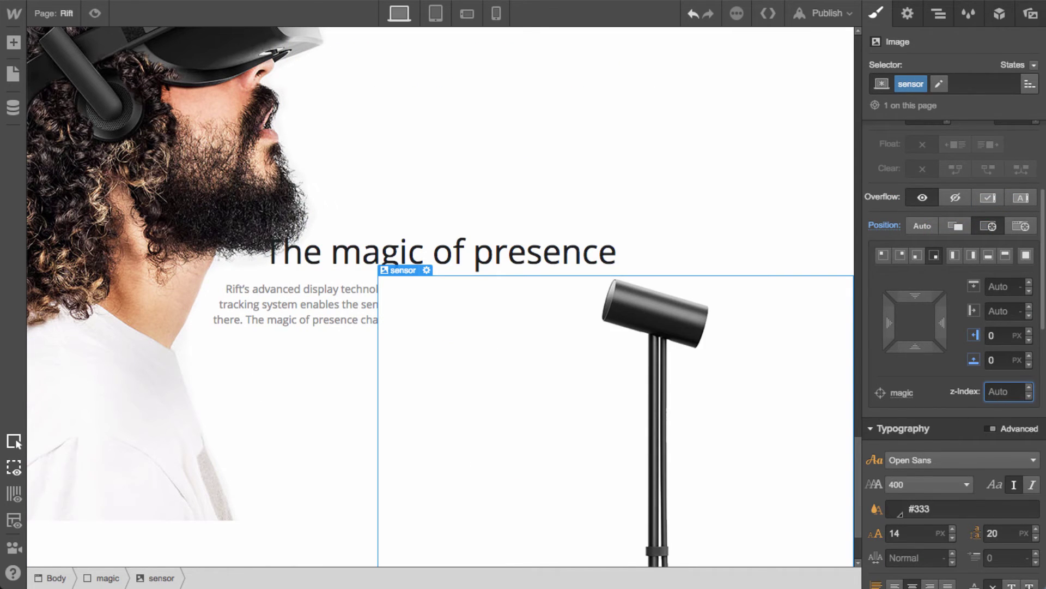
type("-1")
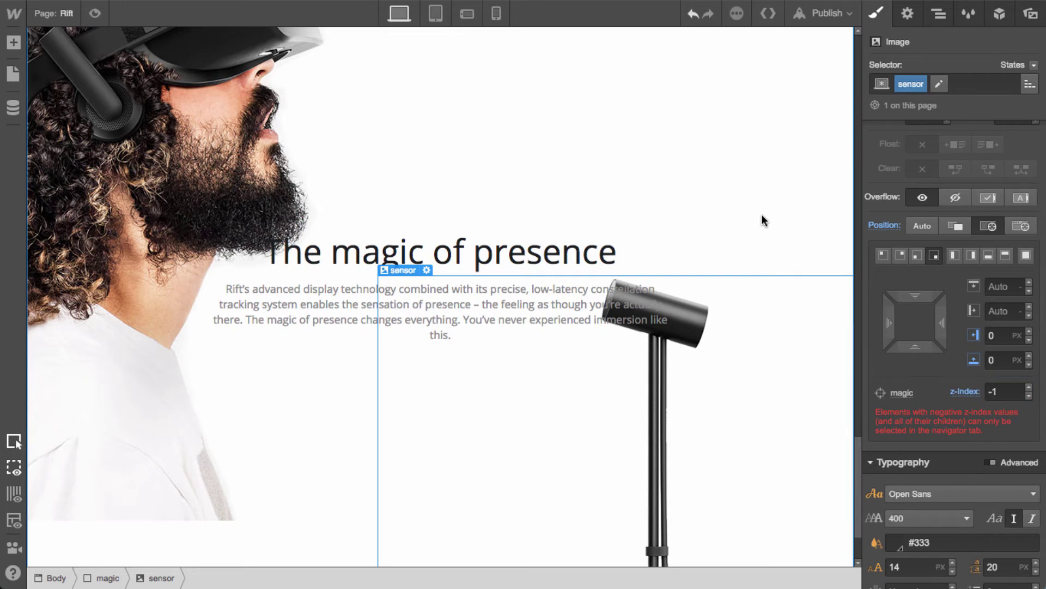
left_click(737, 381)
scroll(736, 381, "down", 2)
scroll(737, 380, "up", 3)
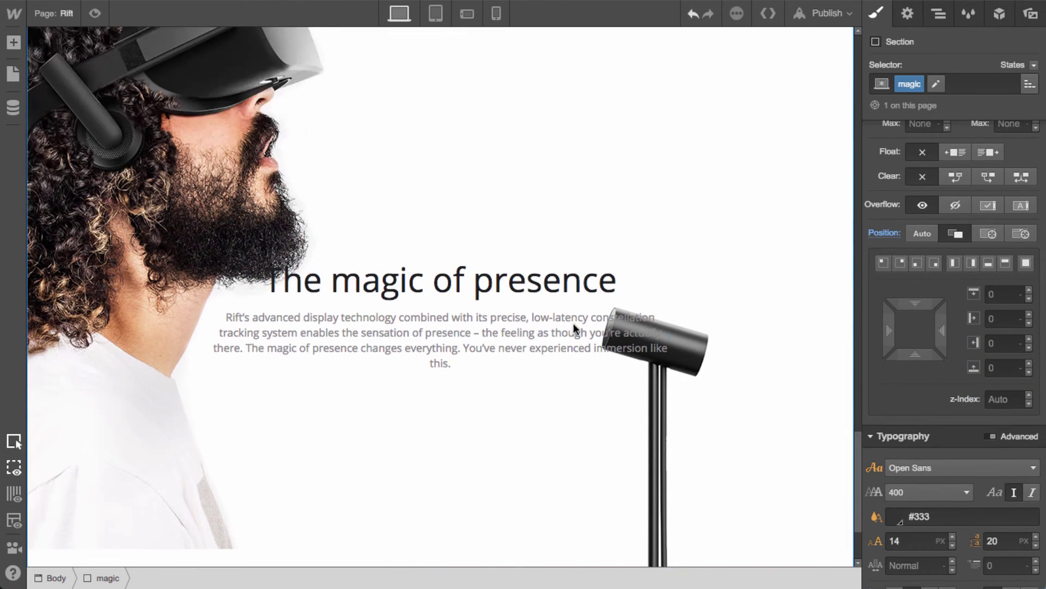
Give the div block holding the heading and paragraph a new class named "magic text"
left_click(514, 284)
key("super+Up")
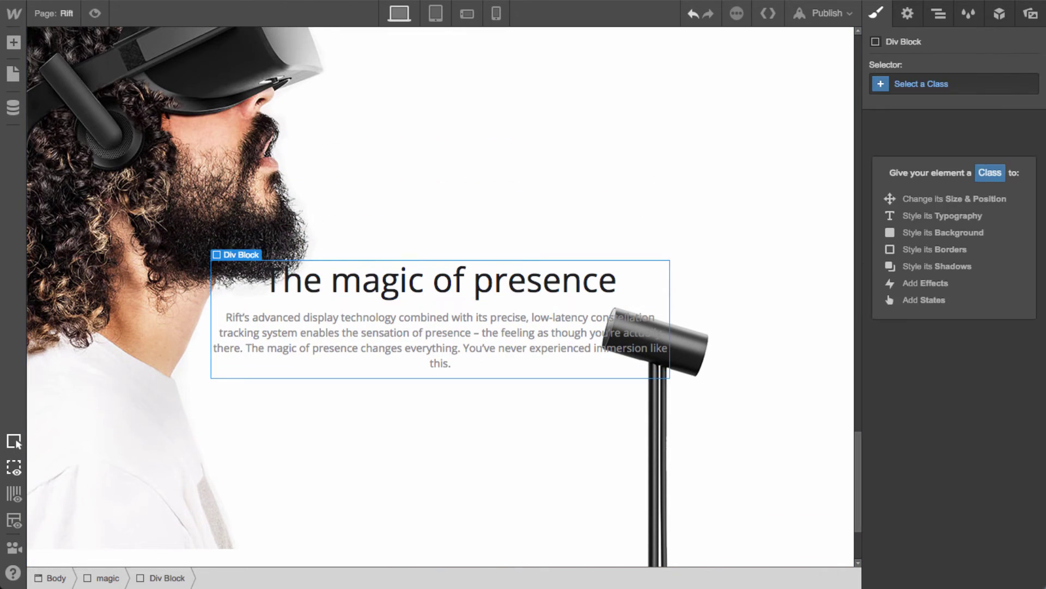
left_click(947, 82)
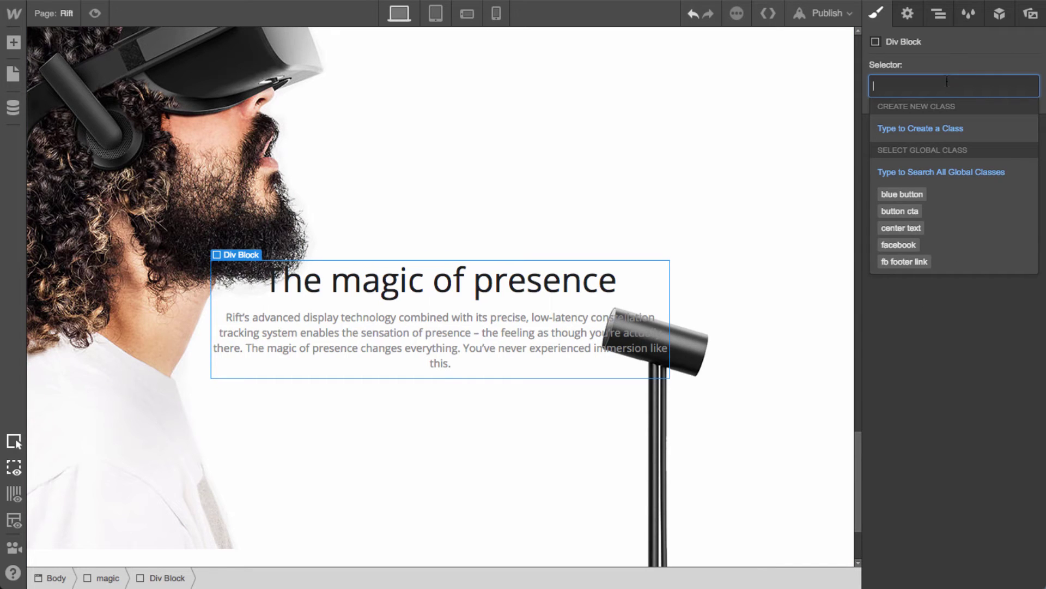
type("magic text")
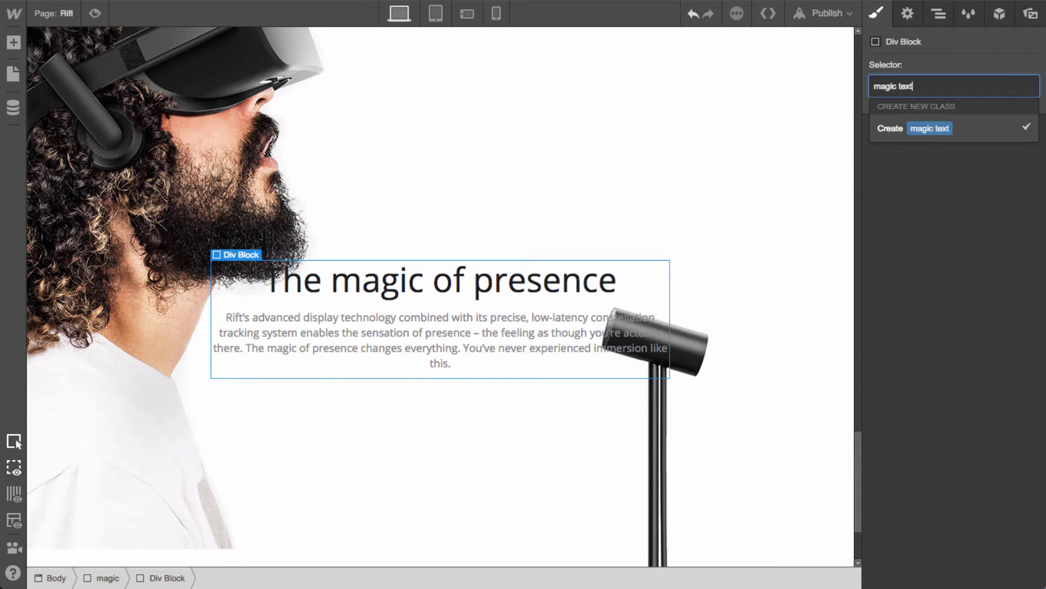
key("Return")
Set the maximum width of the "magic text" block to 490 px and preview the section
left_click(918, 483)
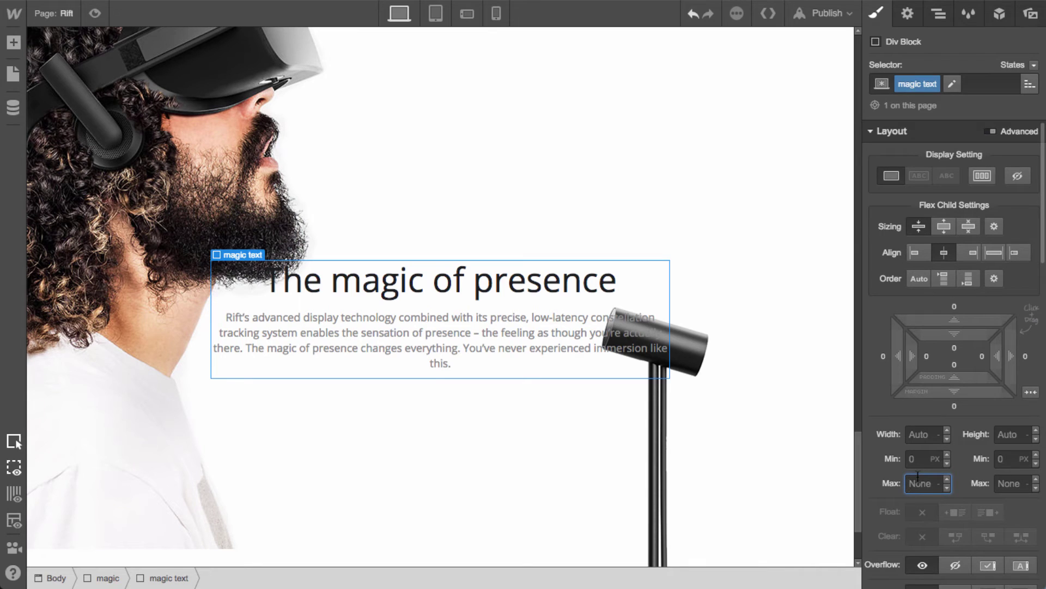
key("Return")
key("shift+Up")
key("shift+Up")
key("shift+Up")
key("shift+Up")
key("shift+Up")
key("shift+Up")
key("shift+Up")
key("shift+Up")
key("shift+Up")
key("shift+Up")
key("shift+Up")
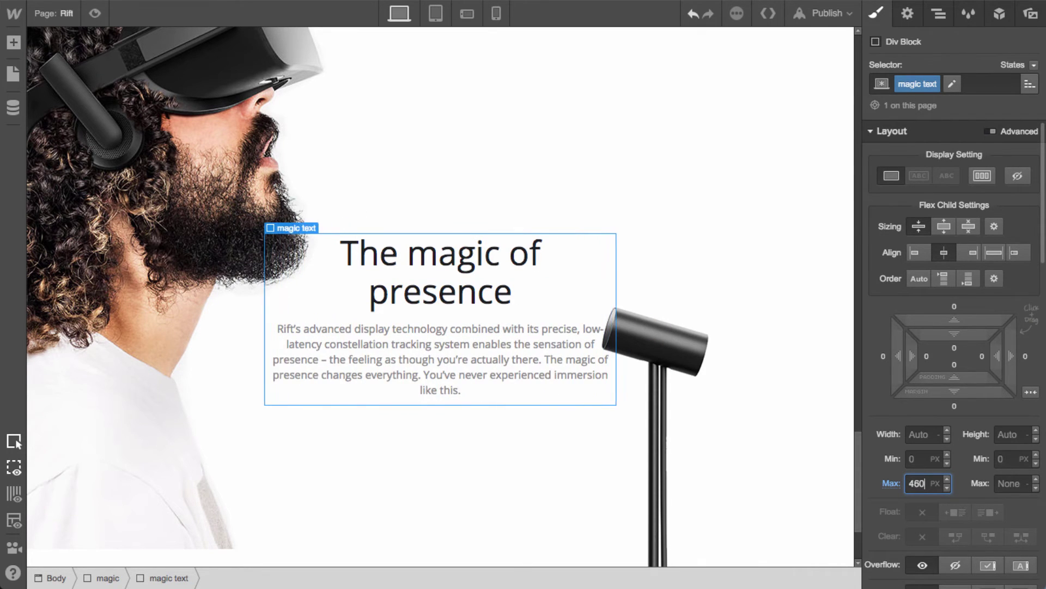
key("shift+Up")
key("shift+Up")
key("shift+Up")
key("shift+Up")
key("shift+Down")
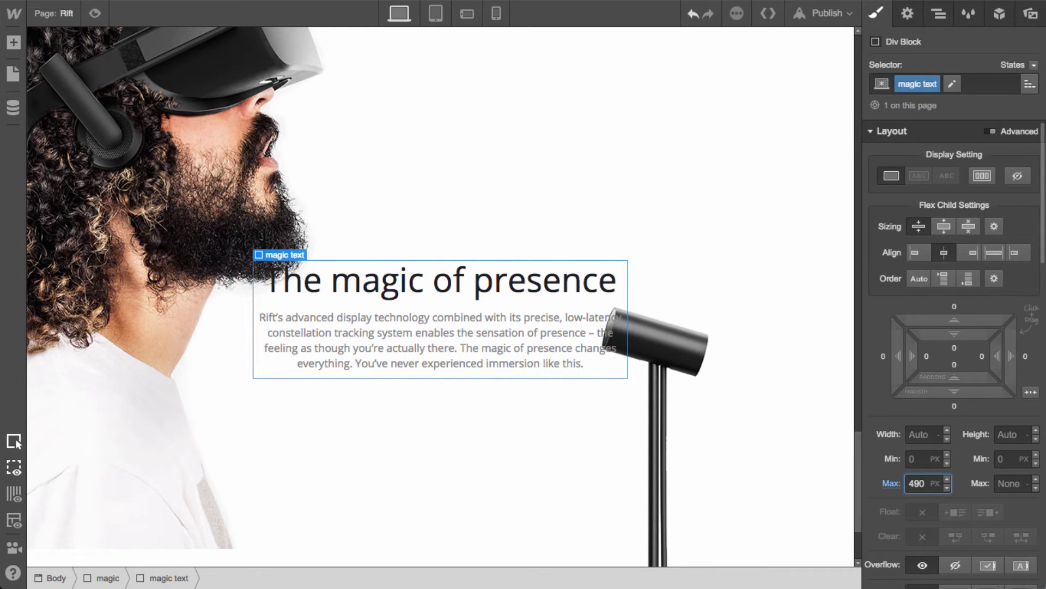
left_click(94, 13)
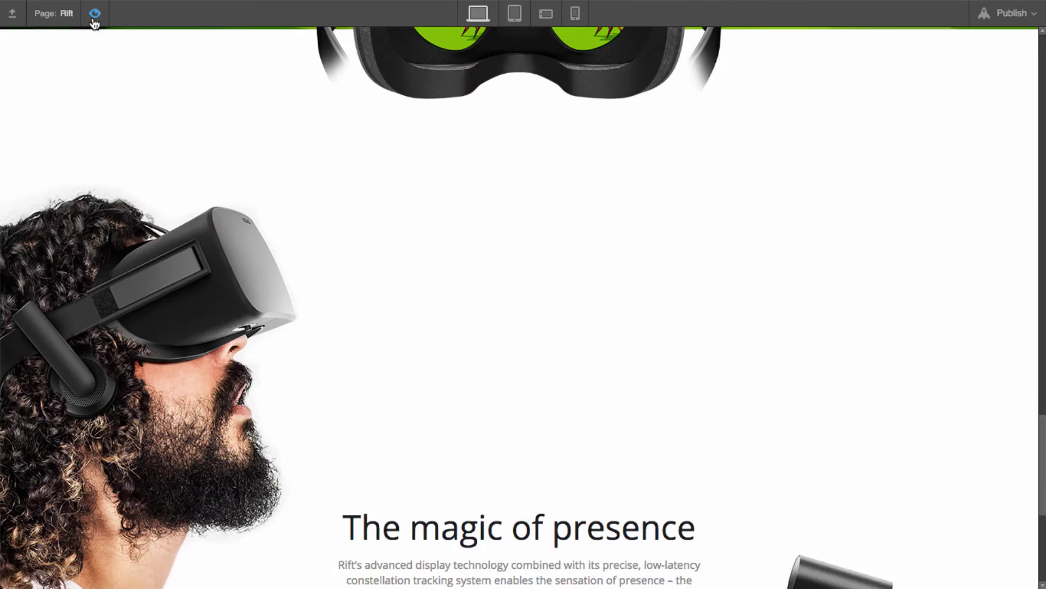
scroll(749, 302, "down", 7)
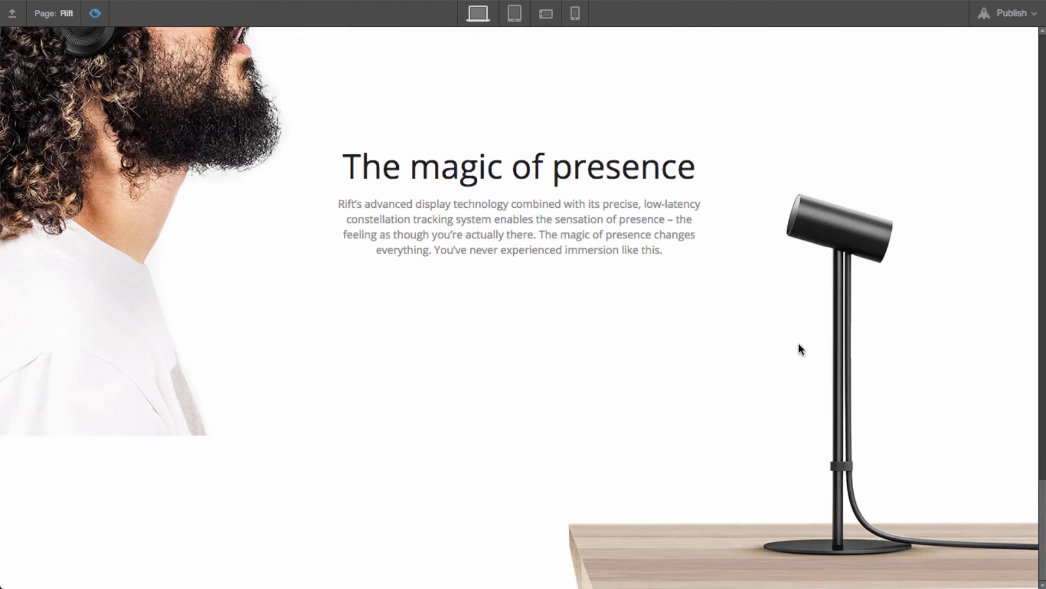
Leave the preview and anchor the absolutely positioned "the-dude" image to the bottom-left corner of the magic section
left_click(95, 13)
left_click(233, 345)
scroll(234, 345, "up", 2)
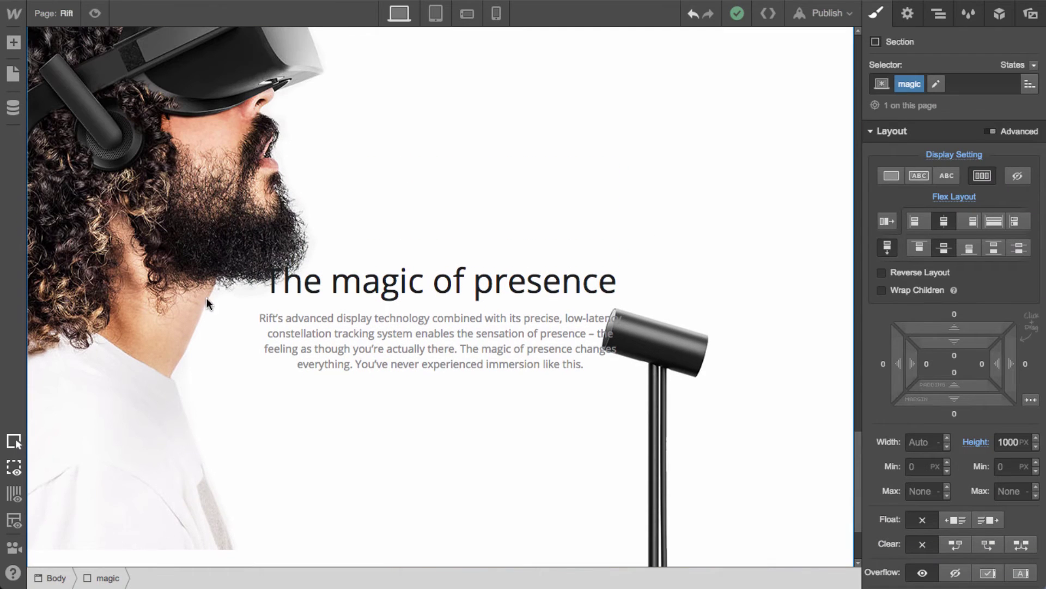
left_click(939, 13)
left_click(942, 222)
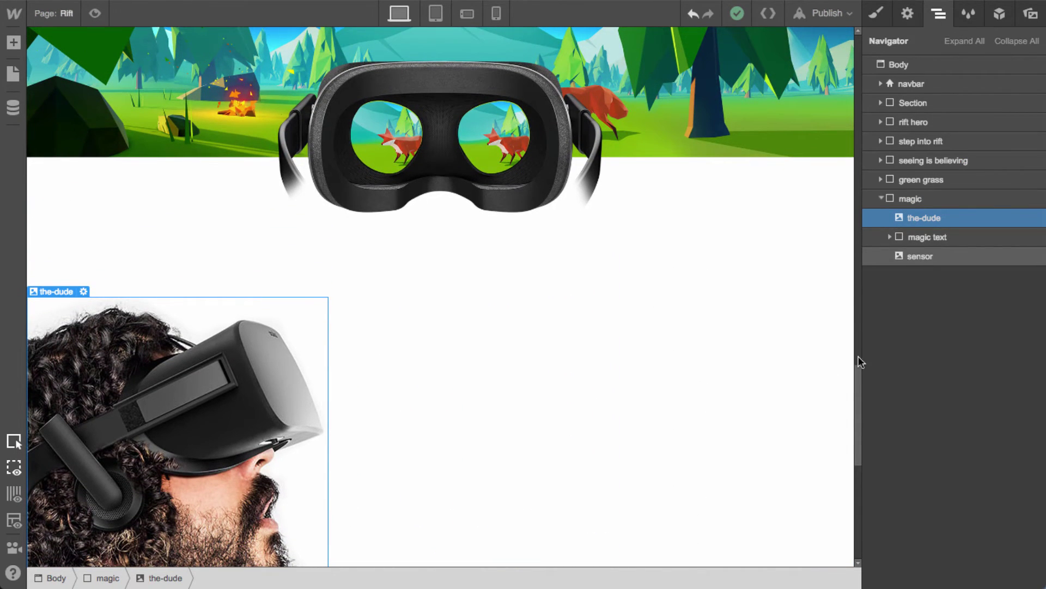
left_click(877, 13)
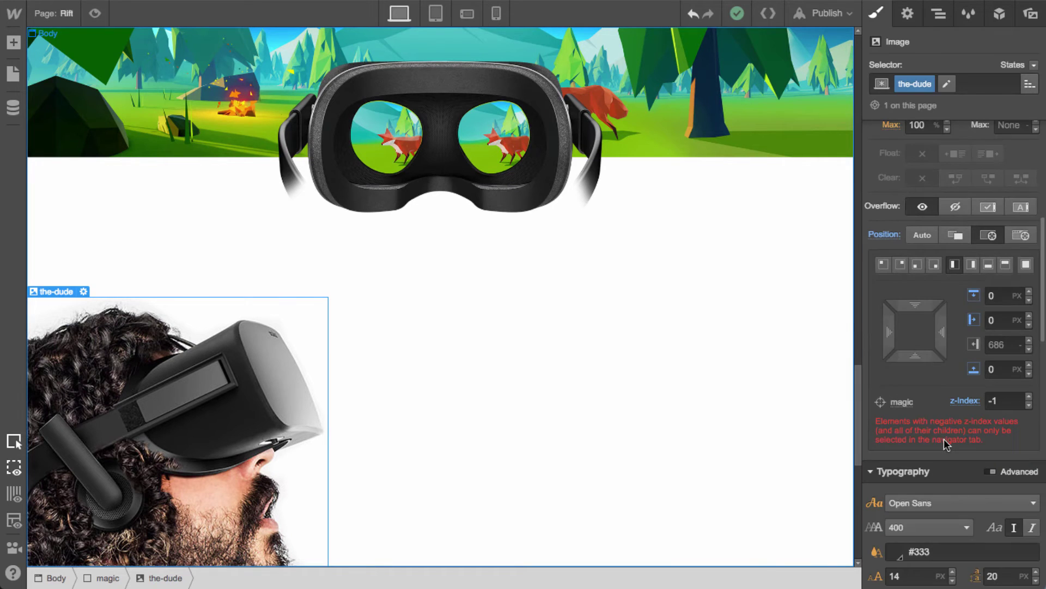
left_click(918, 265)
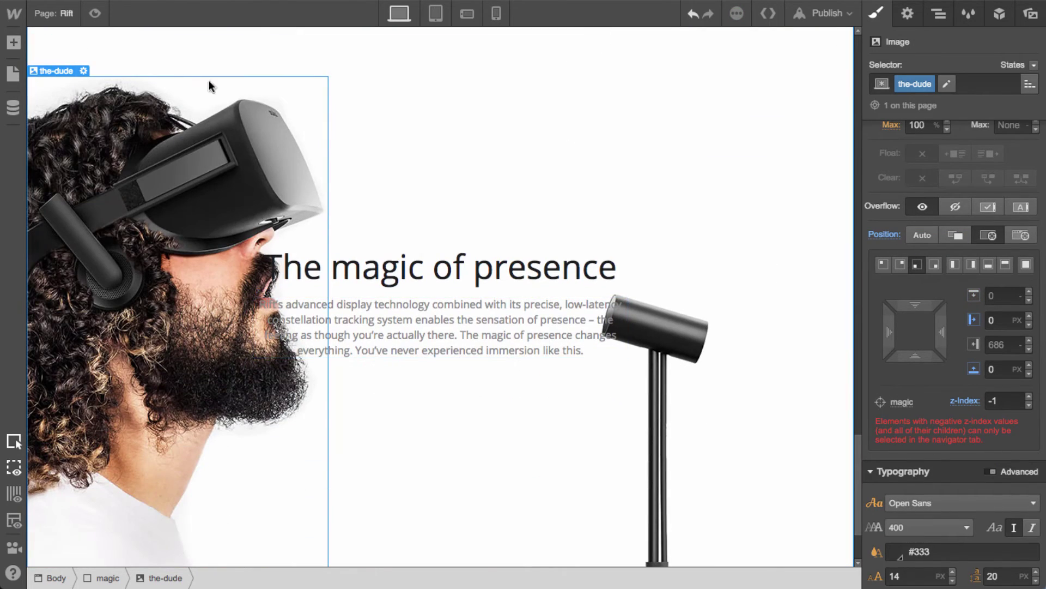
Preview the page to check the placement of the headset image, and return to editing
left_click(95, 14)
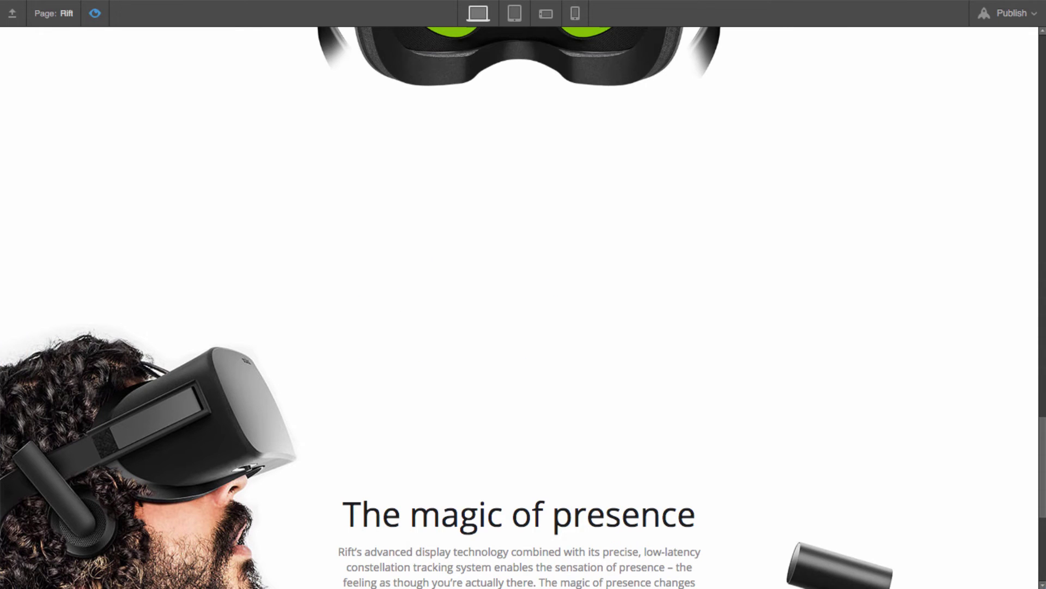
left_click(95, 14)
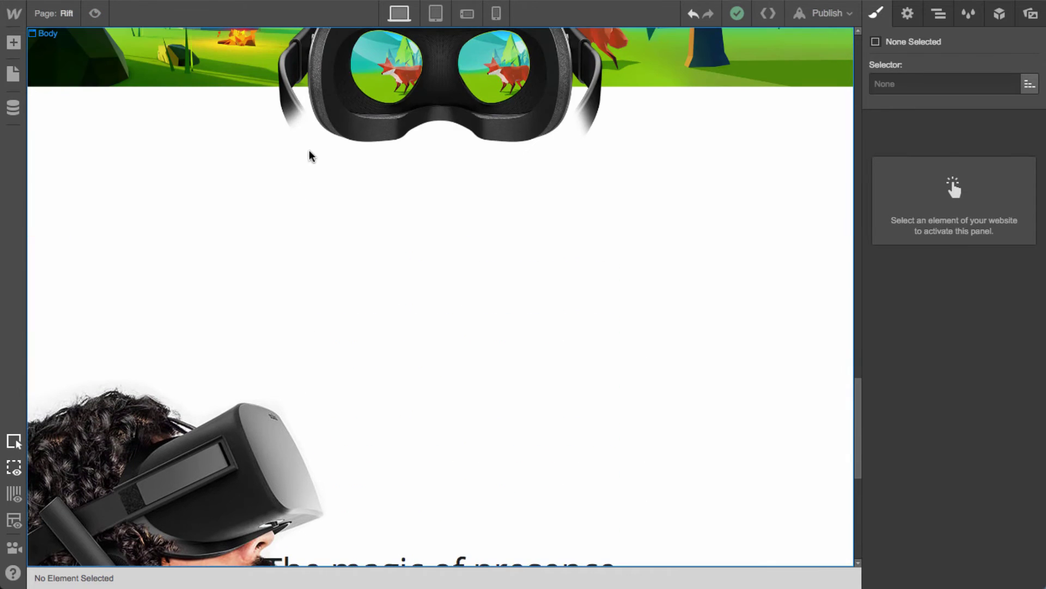
left_click(423, 129)
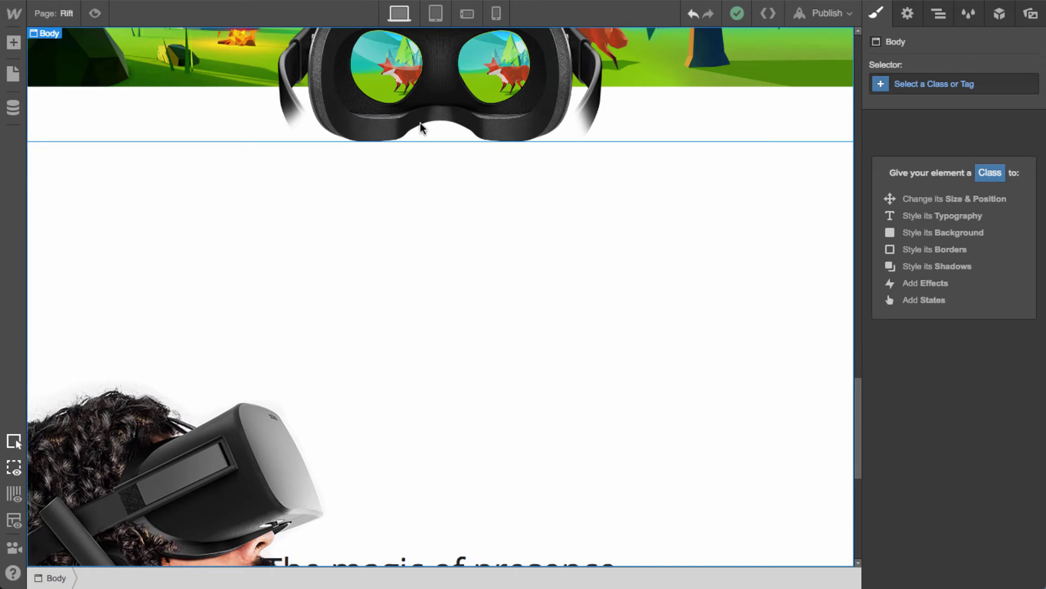
Reset the bottom margin of the "green grass" section and check the gap before the magic section
left_click(118, 578)
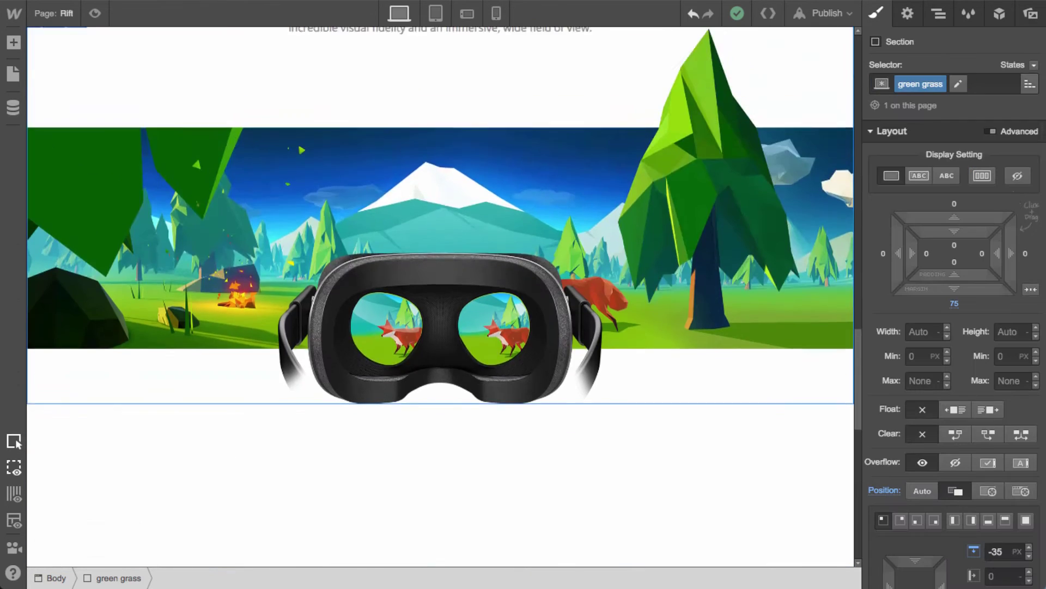
left_click(954, 299)
left_click(945, 372)
scroll(686, 368, "down", 10)
scroll(665, 226, "up", 3)
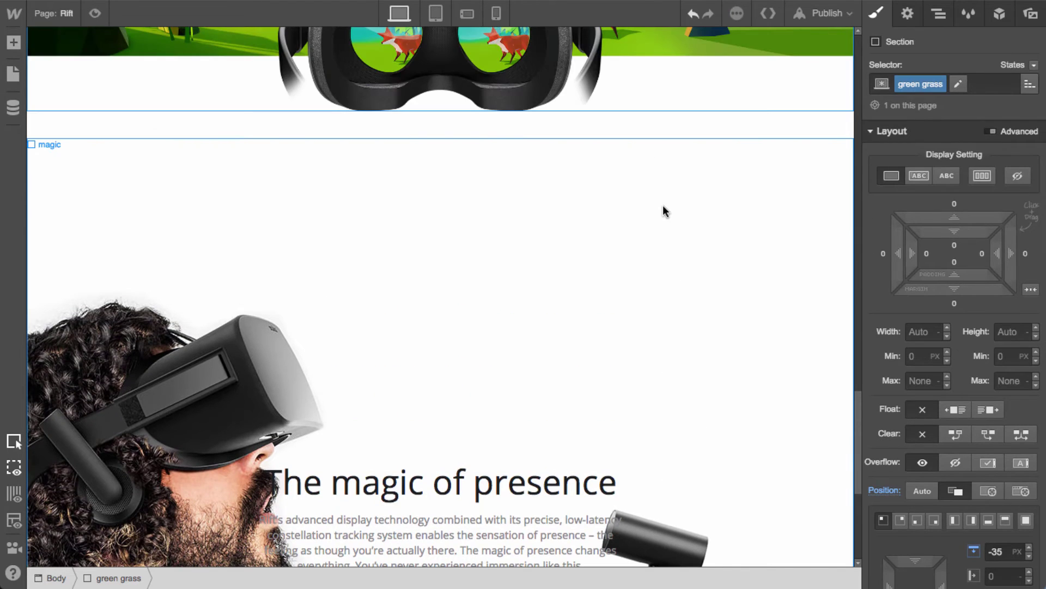
Set the height of the "magic" section to 840 px
left_click(657, 220)
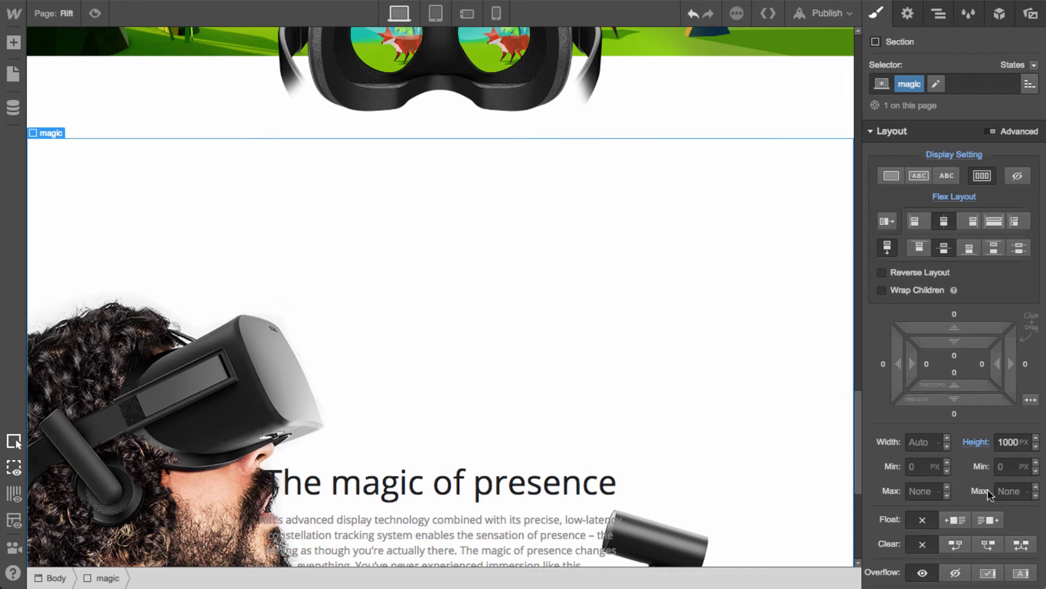
left_click(1000, 443)
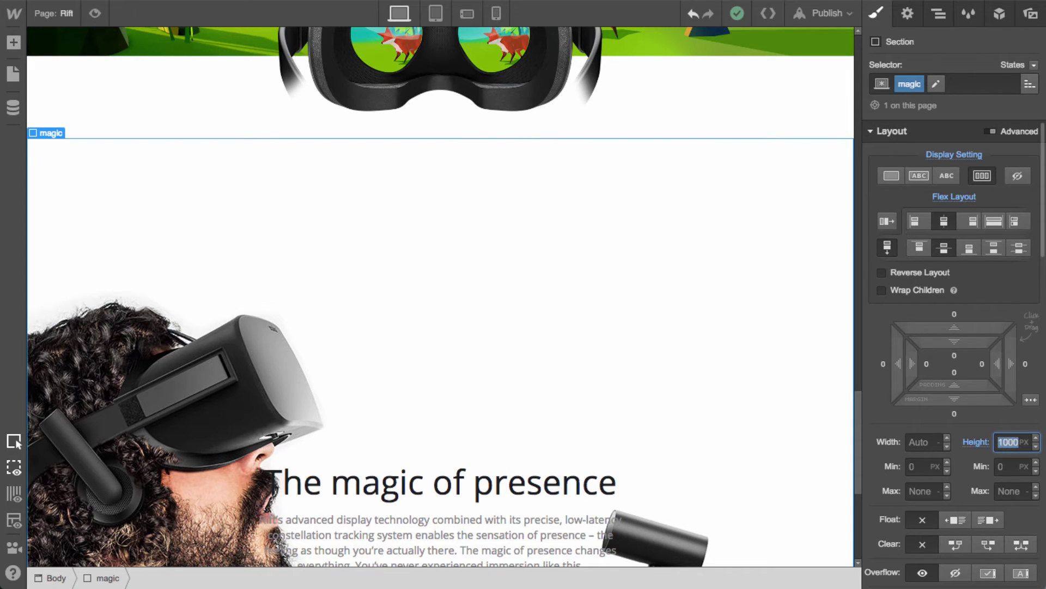
type("840")
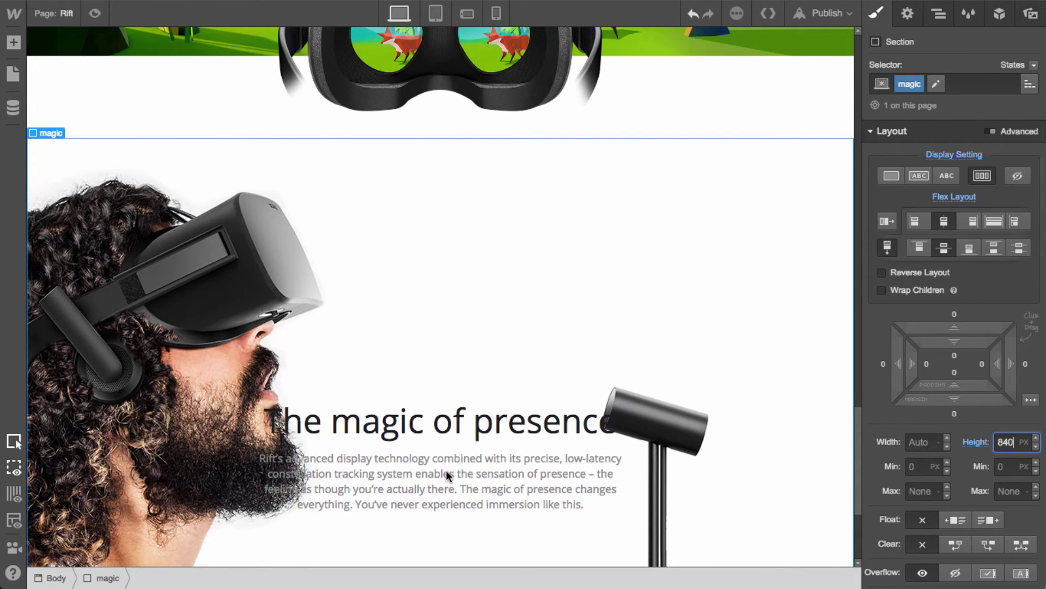
Set the maximum width of the "magic text" block to 40%, trying 35% first
scroll(446, 458, "down", 3)
left_click(482, 358)
left_click(484, 365)
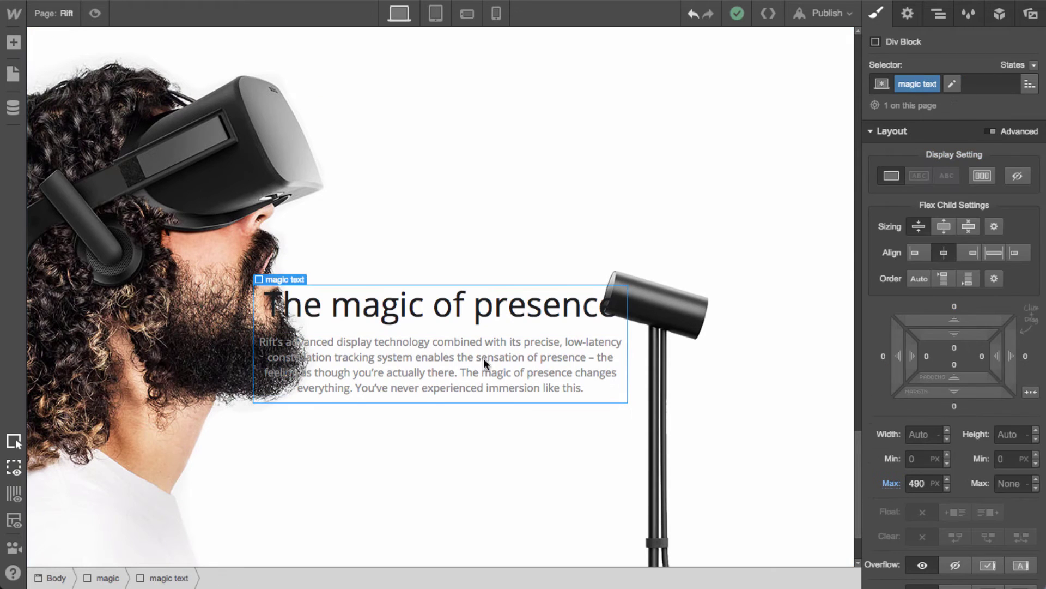
scroll(948, 489, "down", 2)
left_click(915, 388)
type("75")
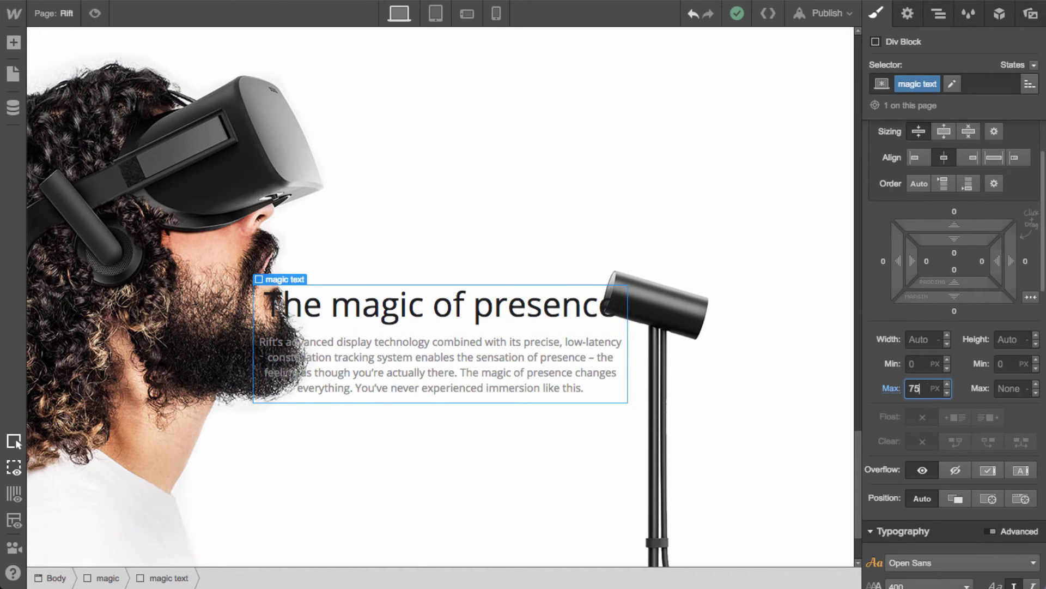
type("%")
key("BackSpace")
key("BackSpace")
type("35")
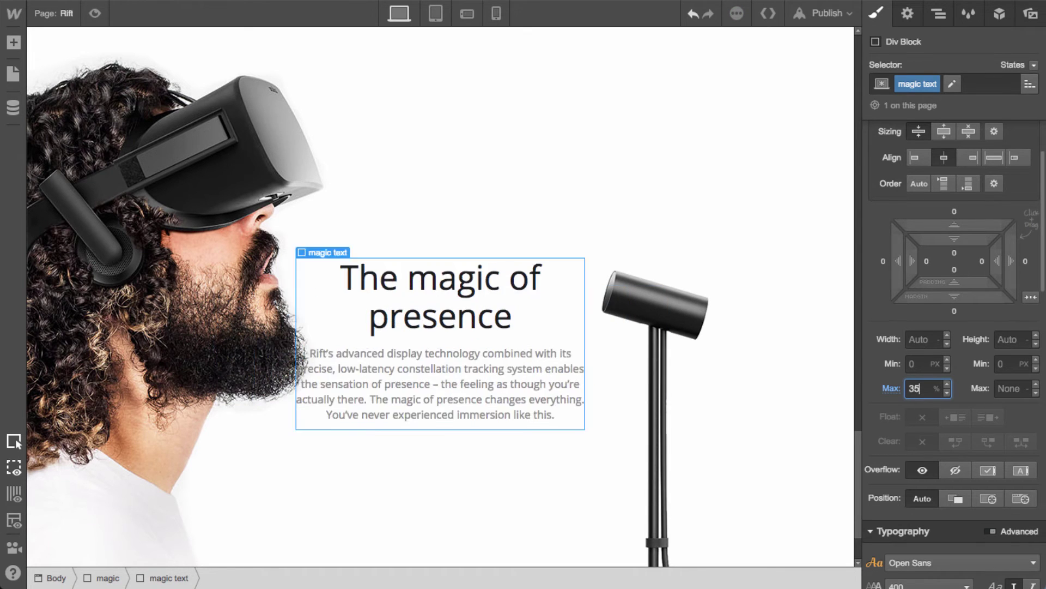
key("Up")
key("Up")
key("Up")
key("Up")
key("Up")
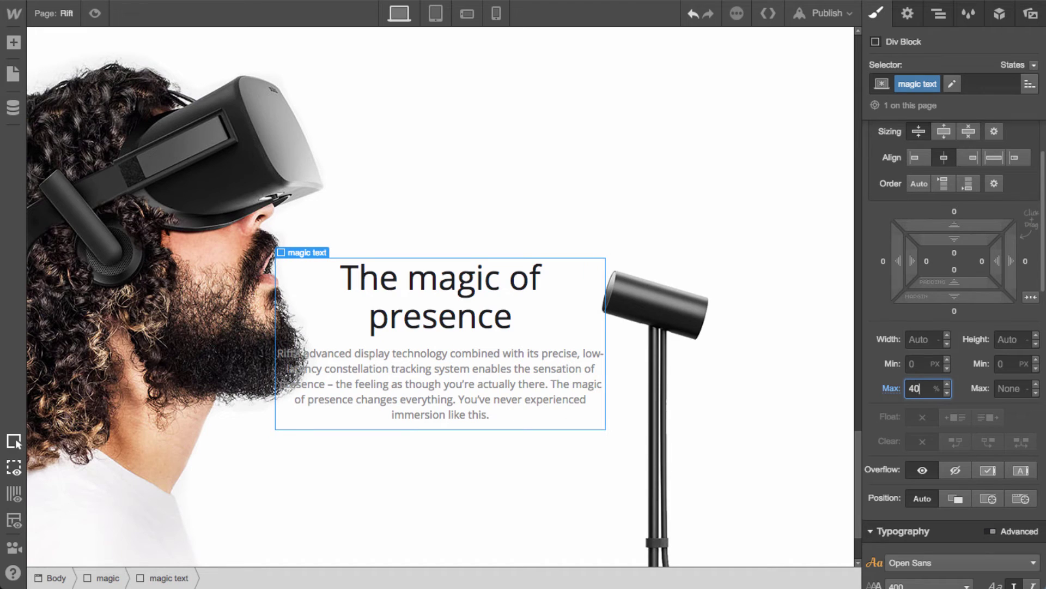
Preview the page to check the spacing and text width of the magic section, and return to editing
scroll(753, 471, "down", 2)
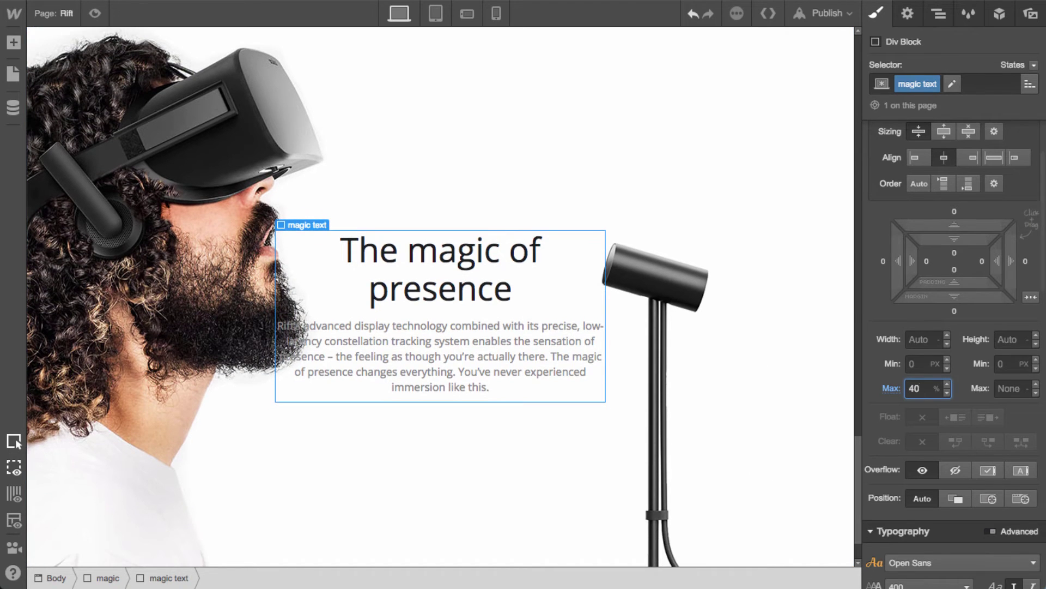
left_click(451, 498)
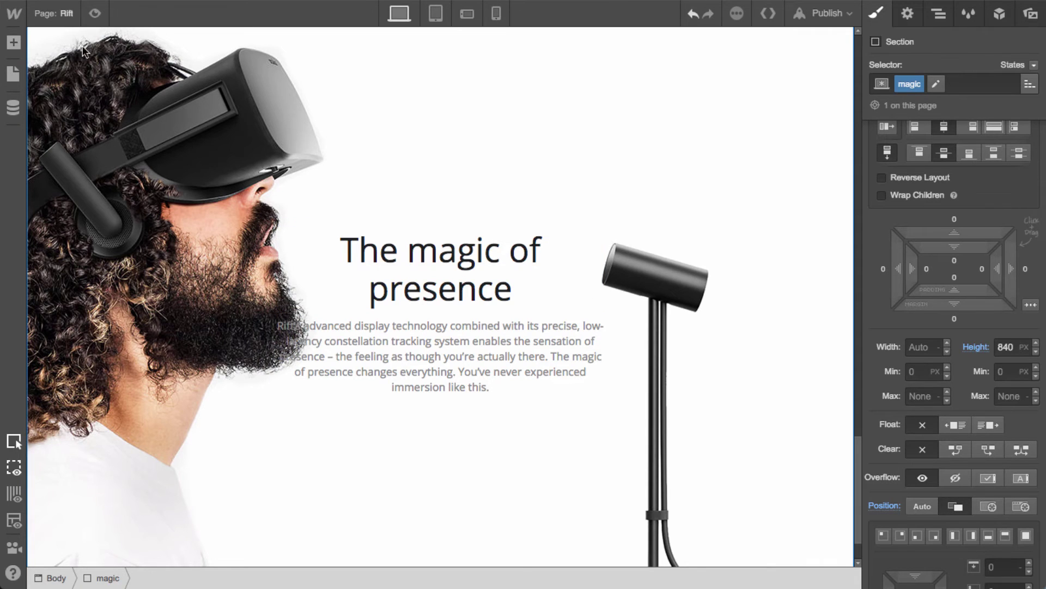
left_click(95, 13)
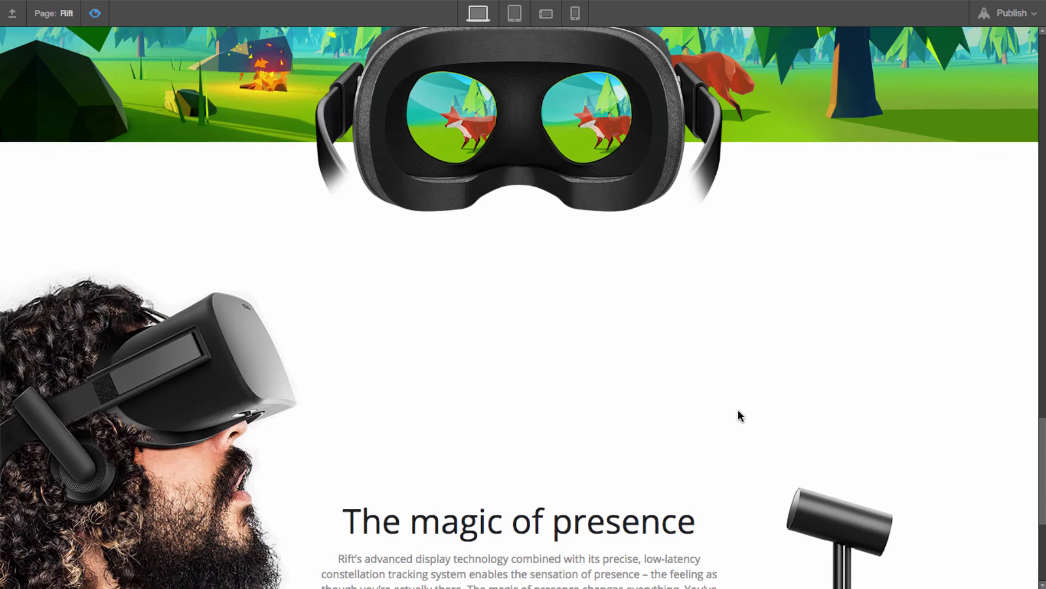
scroll(738, 414, "down", 3)
scroll(738, 410, "down", 2)
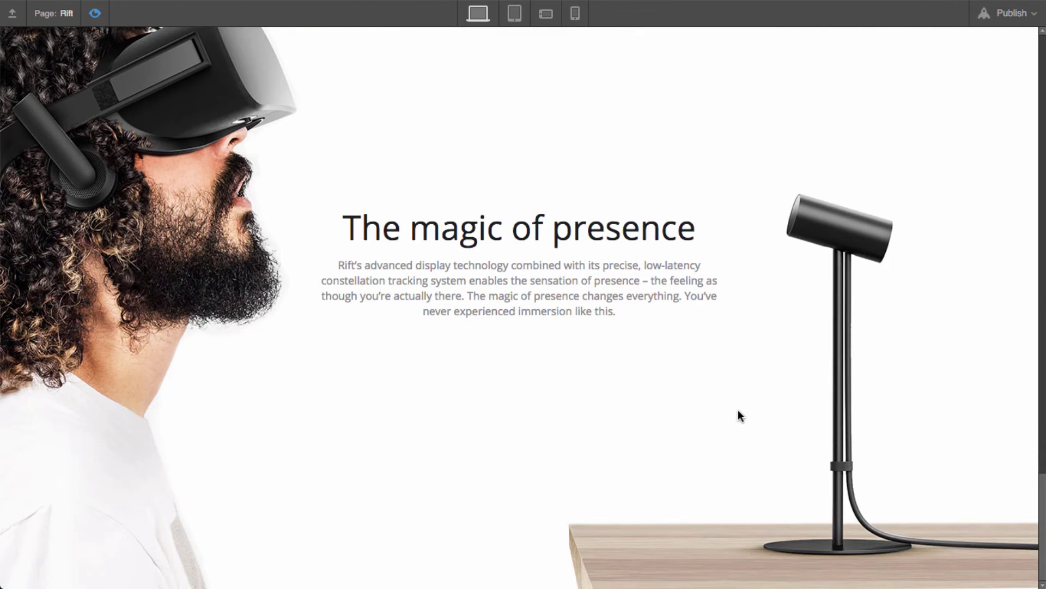
scroll(738, 414, "up", 6)
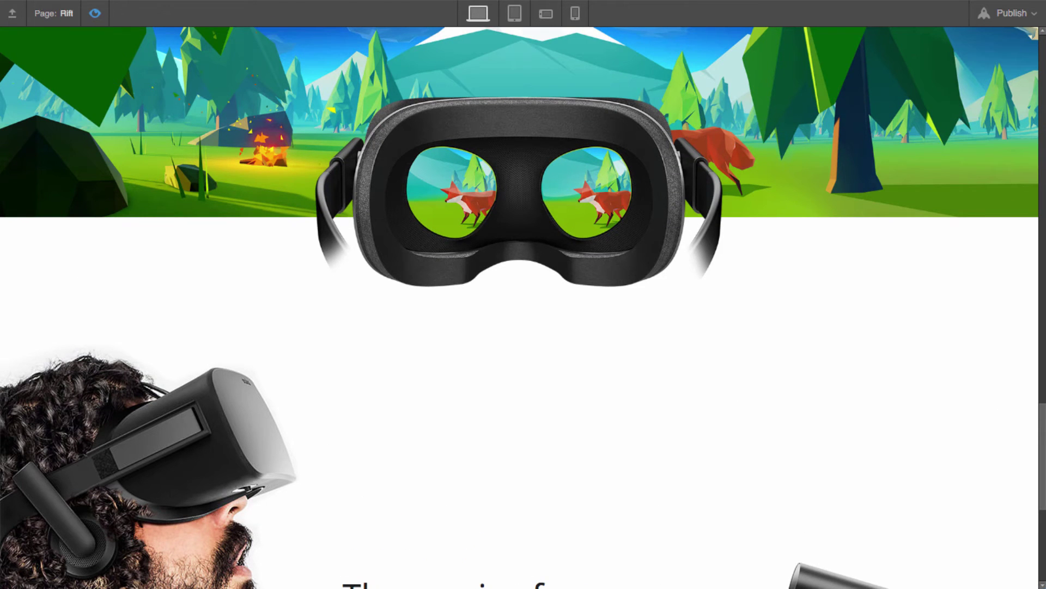
left_click(96, 13)
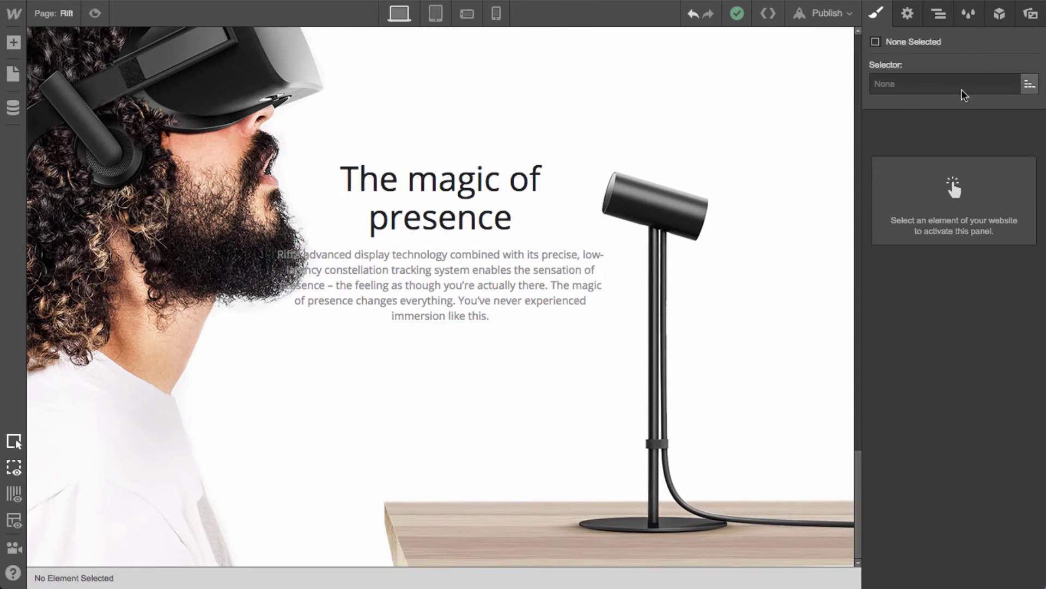
Collapse the "magic" section in the Navigator and add a new section below it at the end of the page
left_click(938, 15)
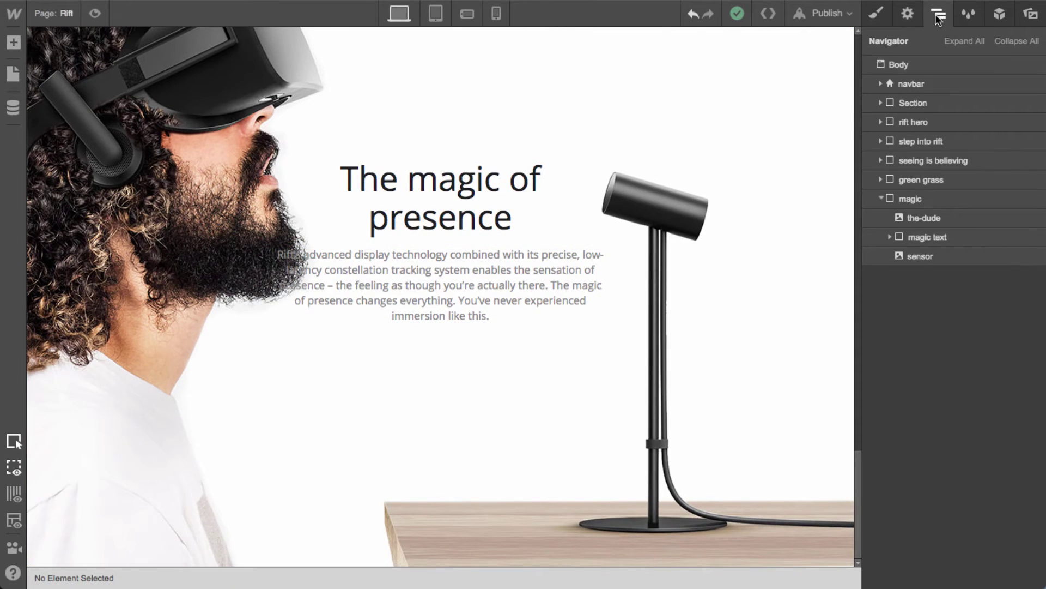
left_click(881, 200)
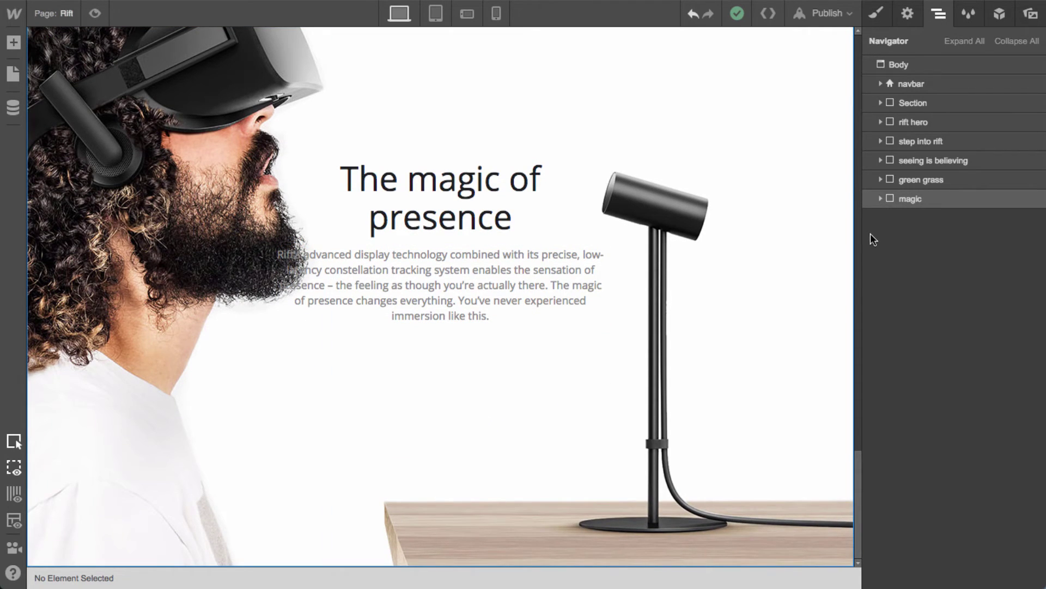
key("a")
left_click_drag(65, 122, 936, 210)
Give the new section the class "eve video" and set its height to 650 px
left_click(964, 85)
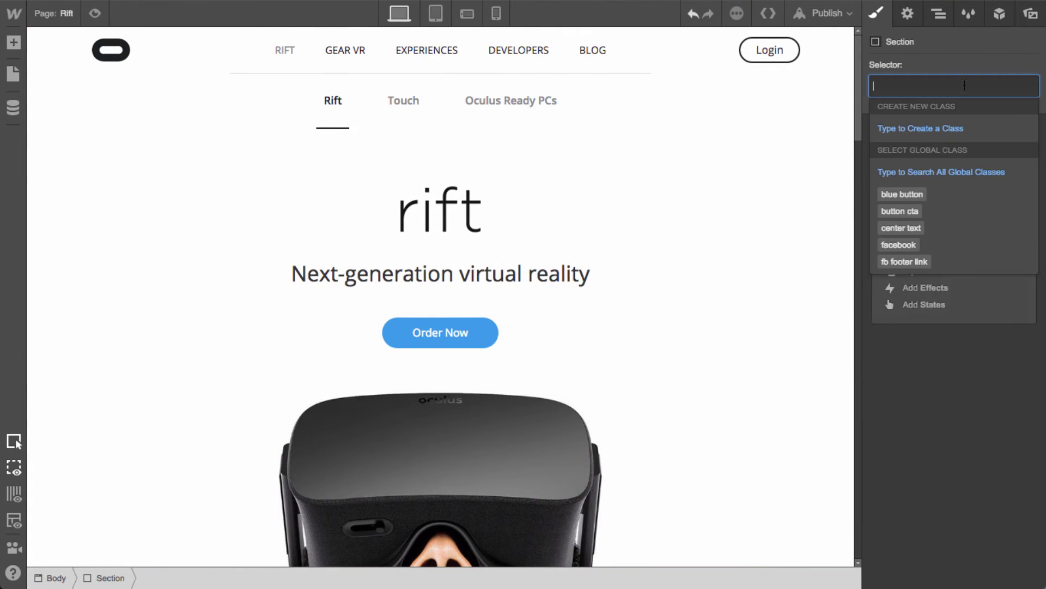
type("eve")
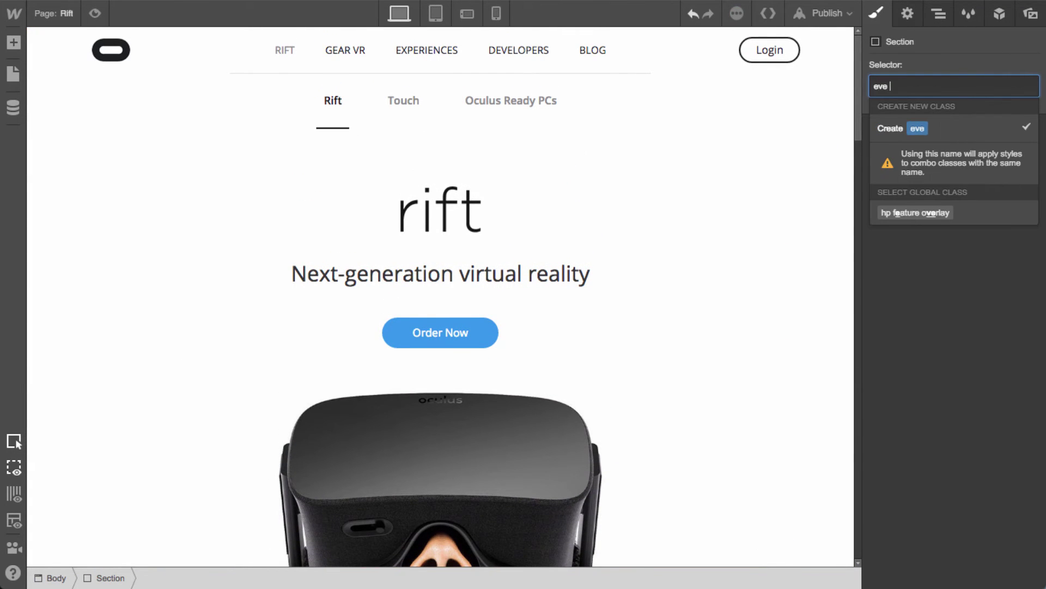
type(" video")
key("Return")
left_click(999, 331)
key("Return")
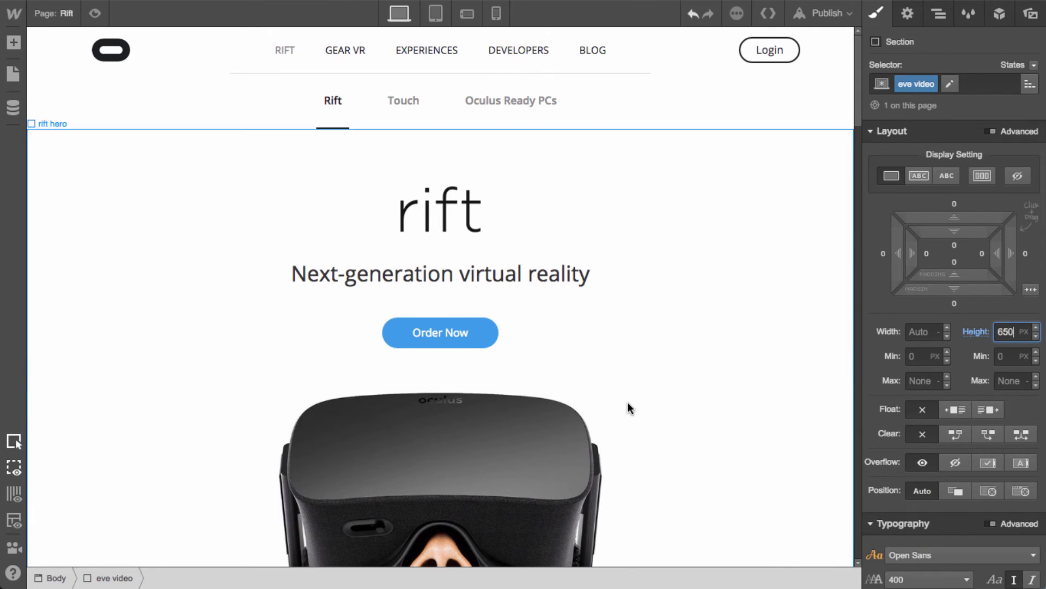
Add eve-video.jpg as the background image of the "eve video" section, sized to Cover and positioned at the center
scroll(629, 403, "down", 10)
scroll(944, 420, "down", 7)
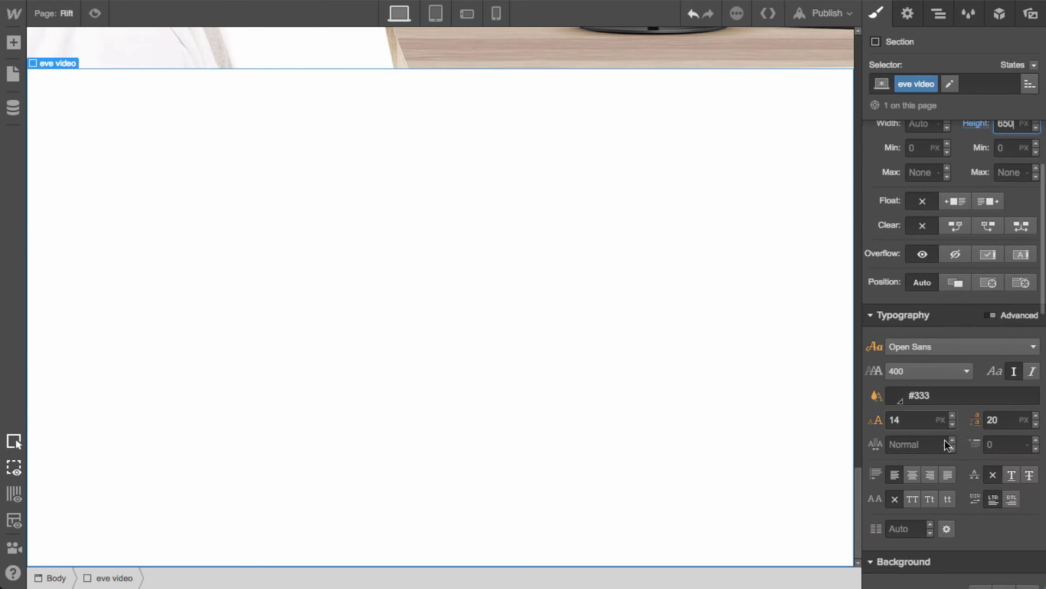
left_click(977, 437)
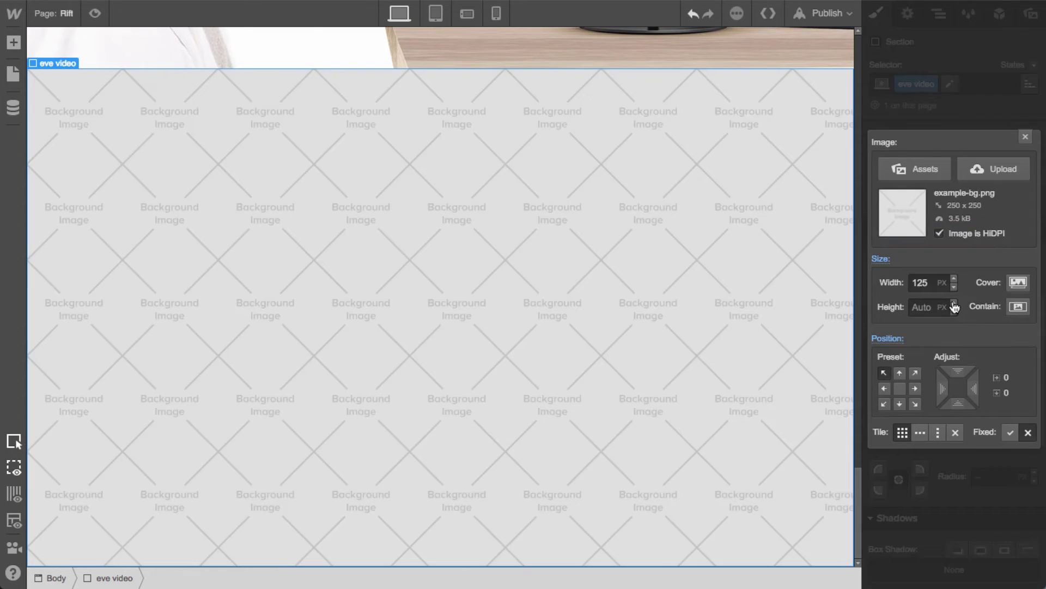
left_click(917, 168)
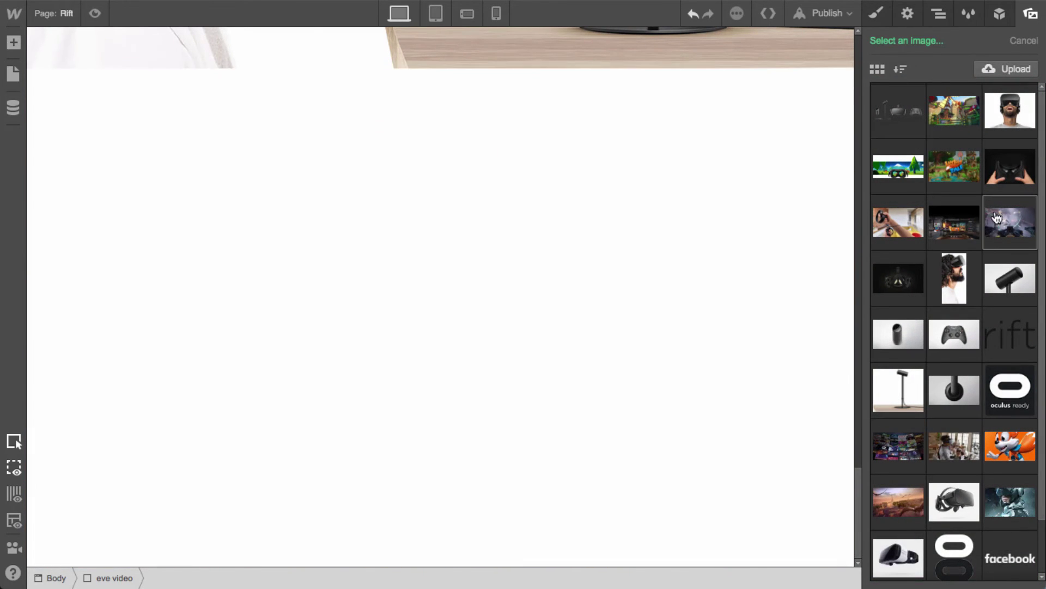
left_click(997, 233)
left_click(1015, 281)
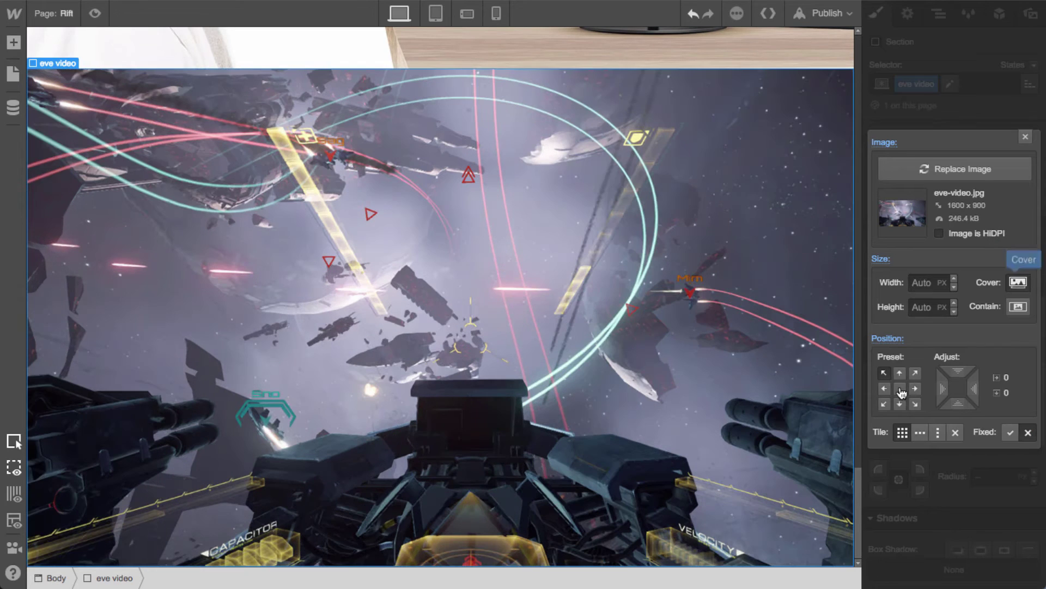
left_click(900, 388)
left_click(903, 432)
left_click(1024, 138)
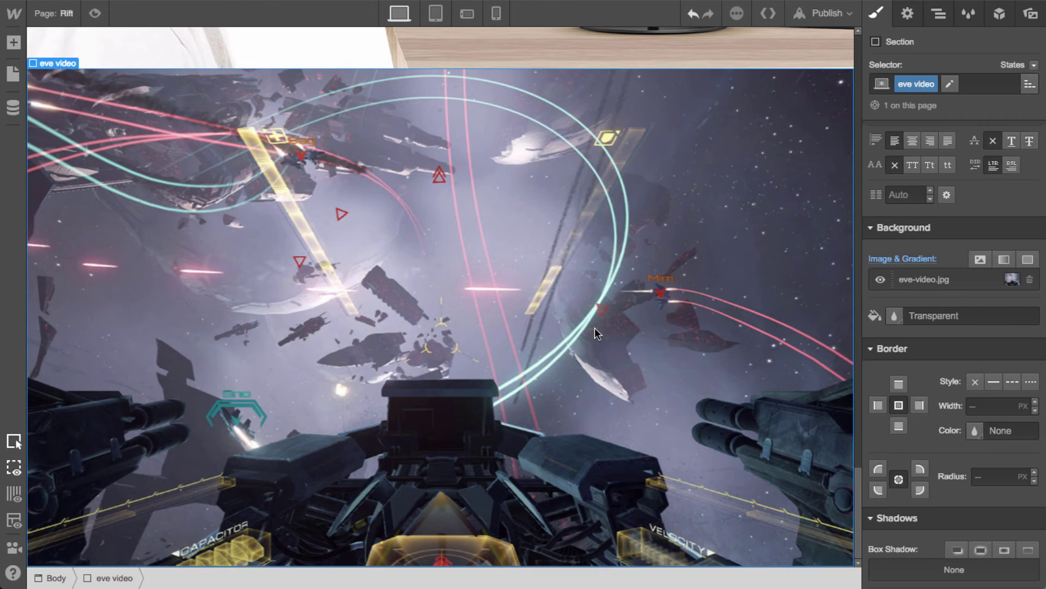
Set the "eve video" section to flex display with a vertical layout and its content centered both ways
scroll(966, 289, "up", 10)
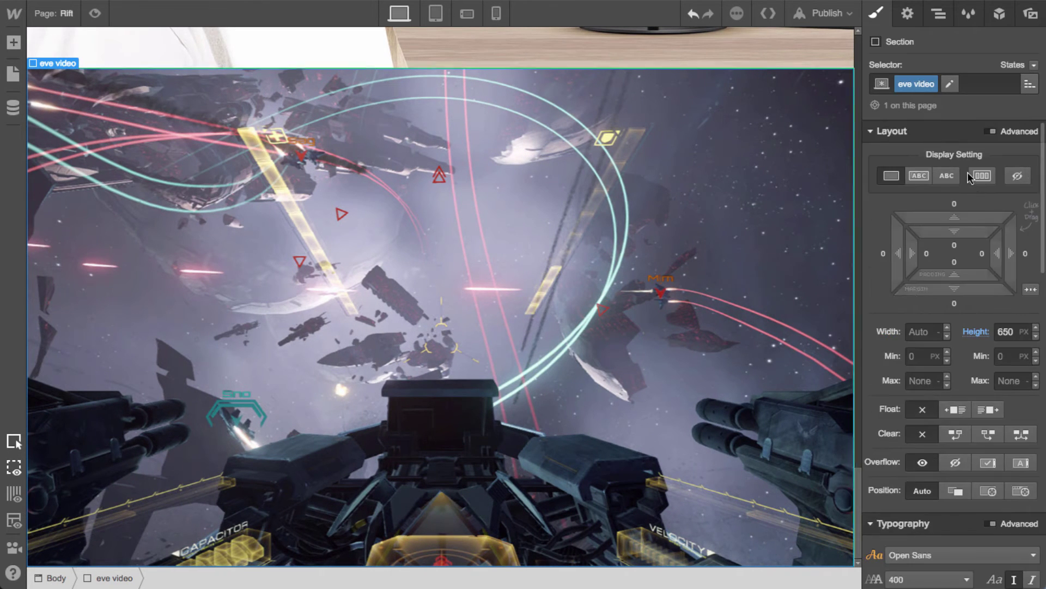
left_click(982, 175)
left_click(887, 246)
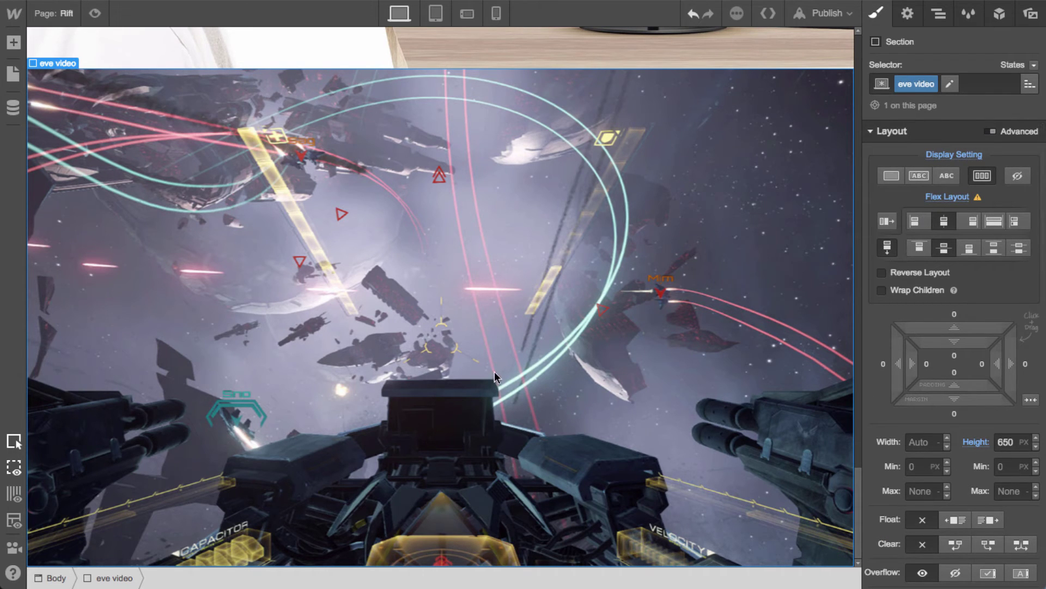
Copy the "FEATURED CONTENT" subtitle from the Home page and paste it into the "eve video" section of the Rift page
left_click(60, 22)
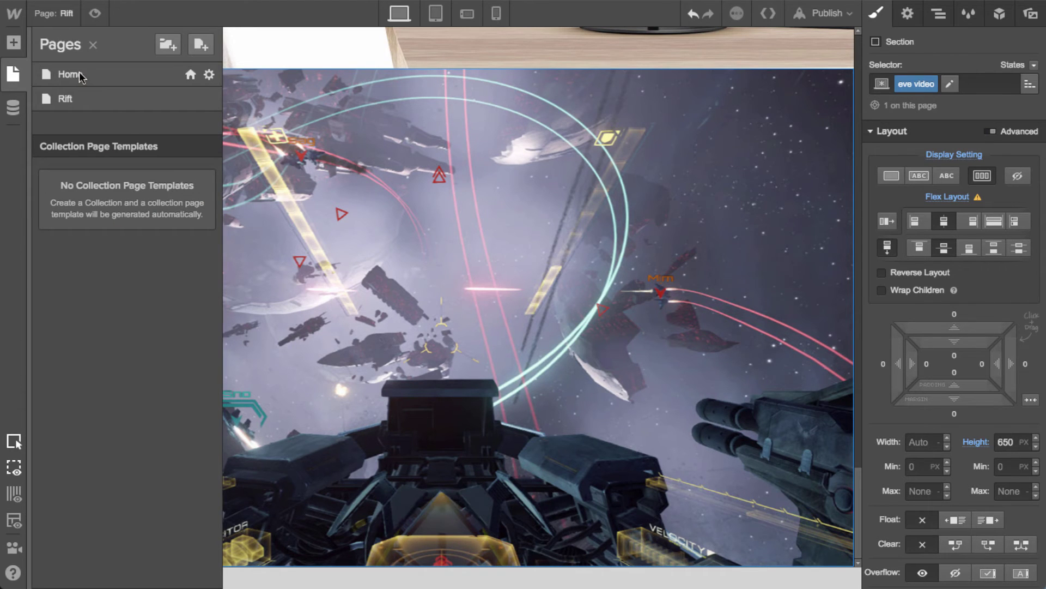
left_click(80, 76)
scroll(642, 396, "down", 7)
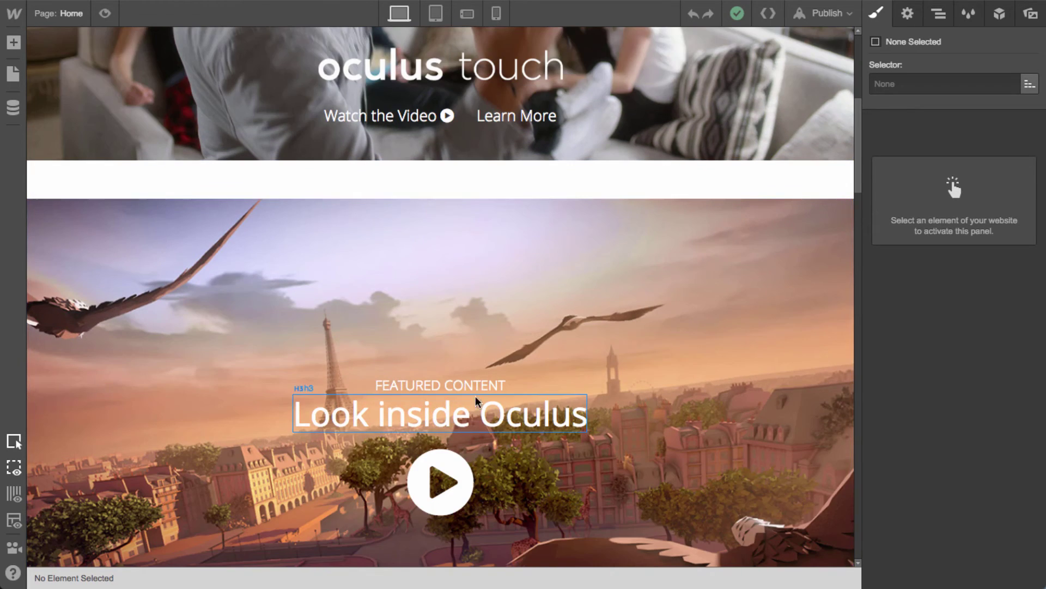
left_click(463, 385)
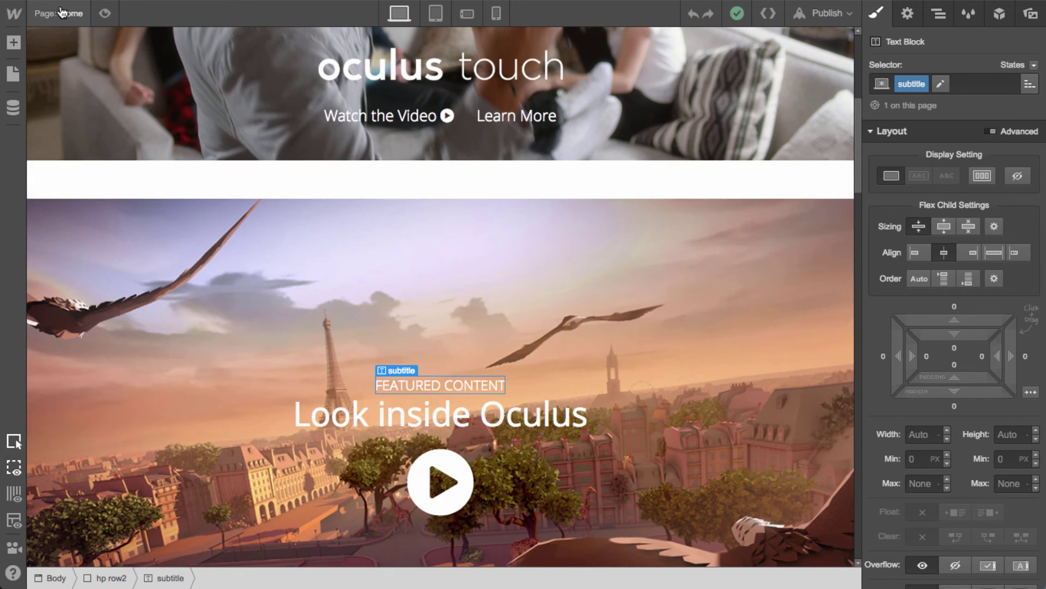
left_click(13, 74)
left_click(63, 100)
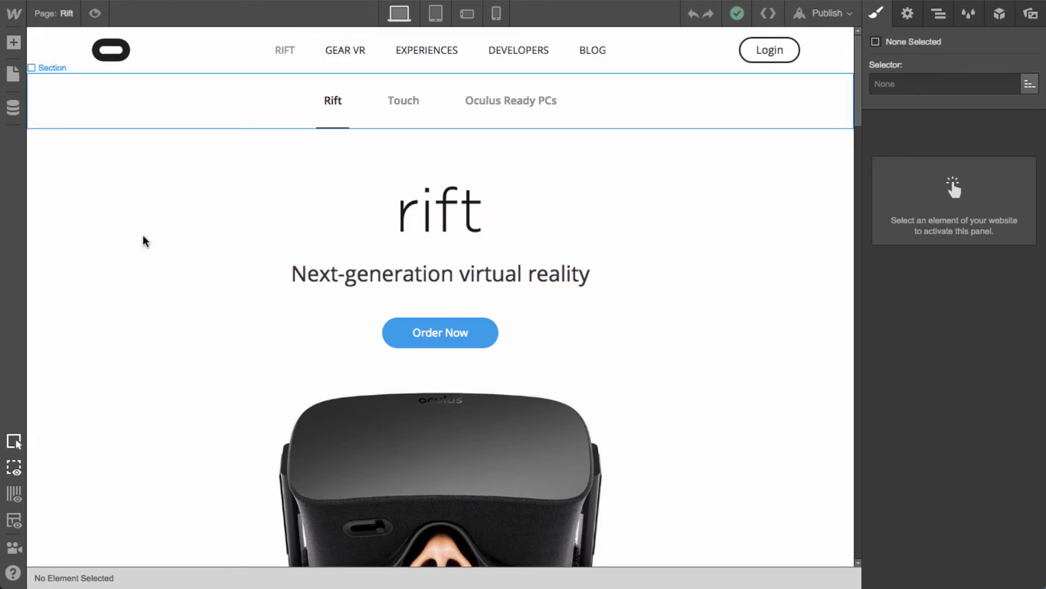
scroll(491, 420, "down", 10)
scroll(491, 420, "down", 20)
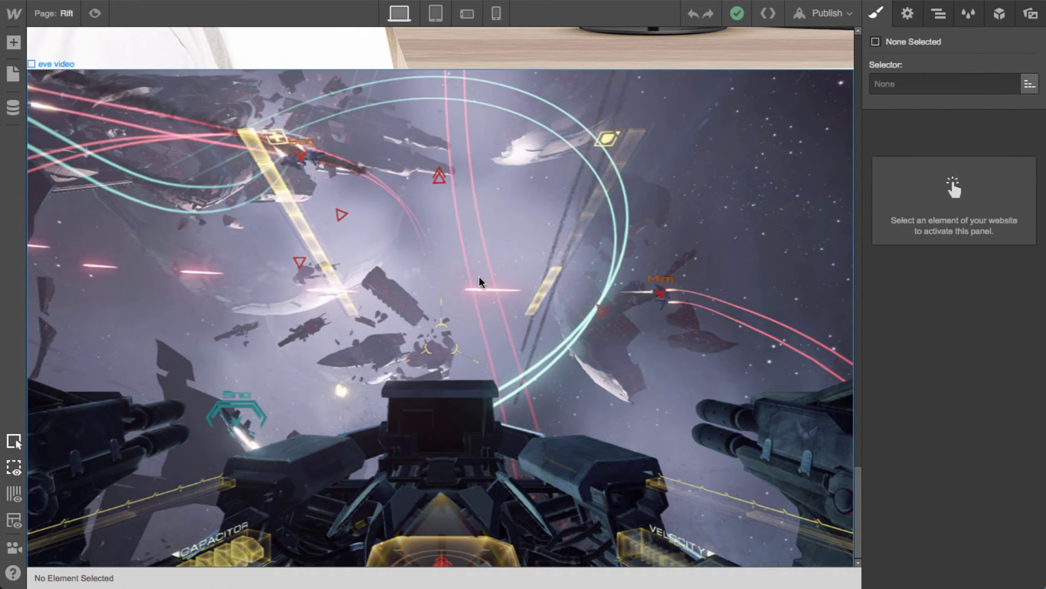
left_click(403, 210)
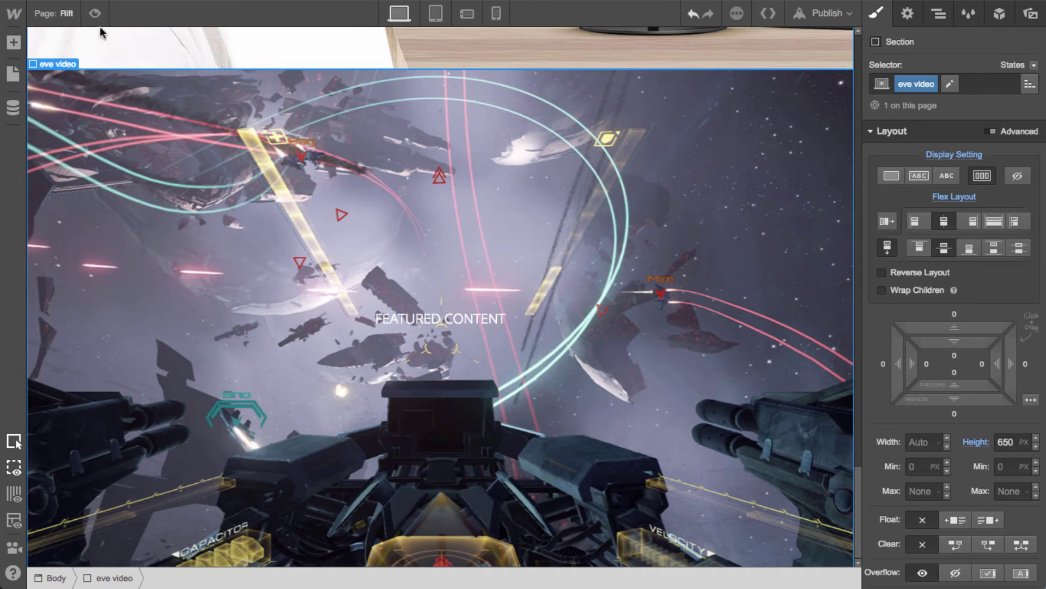
Copy the "Look inside Oculus" heading from the Home page and paste it below the subtitle in the Rift page's "eve video" section
left_click(54, 13)
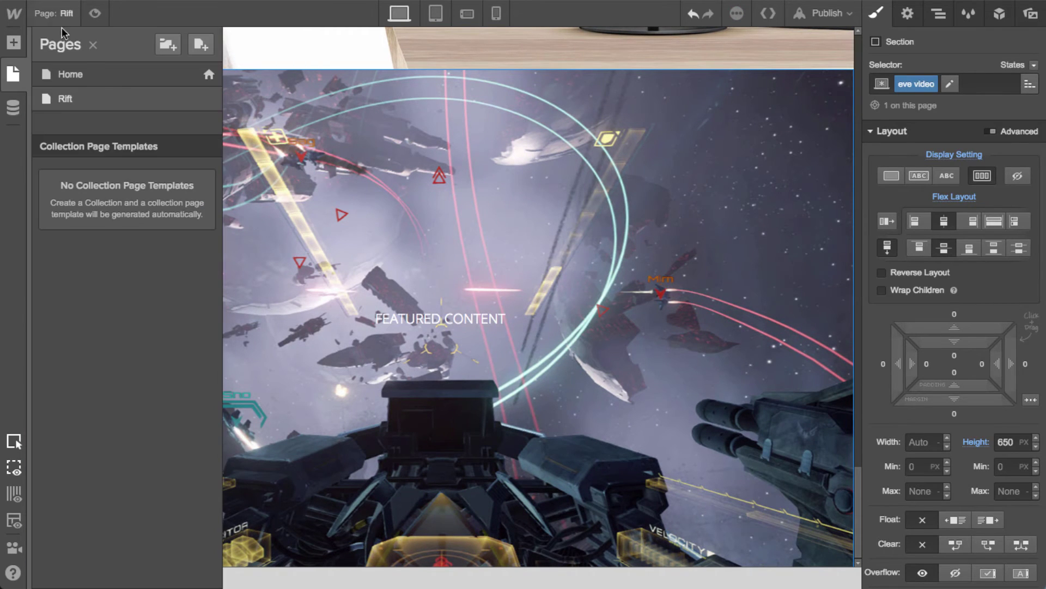
left_click(85, 82)
scroll(411, 406, "down", 10)
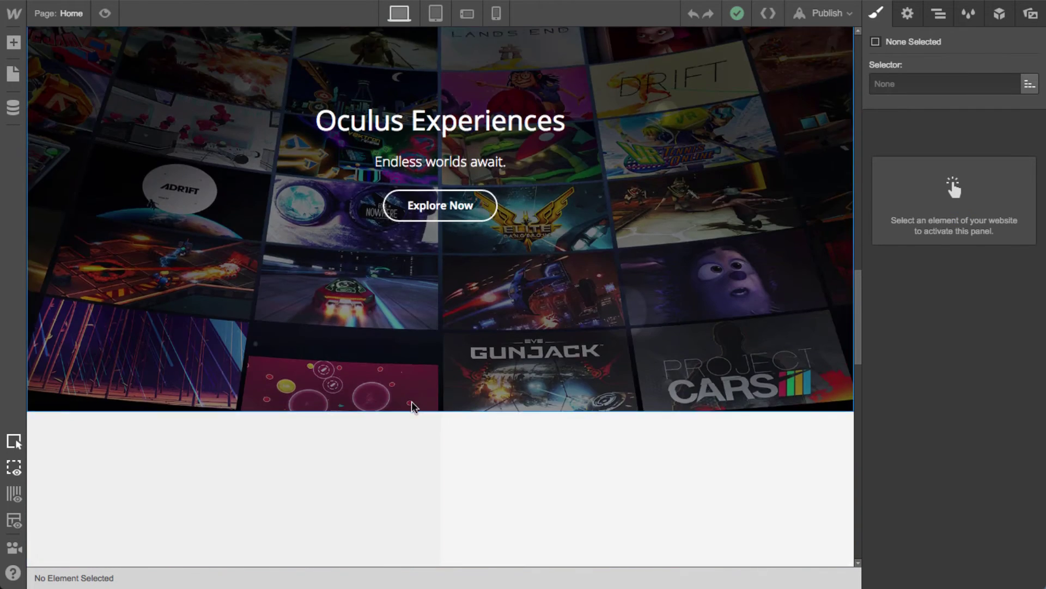
scroll(412, 406, "up", 10)
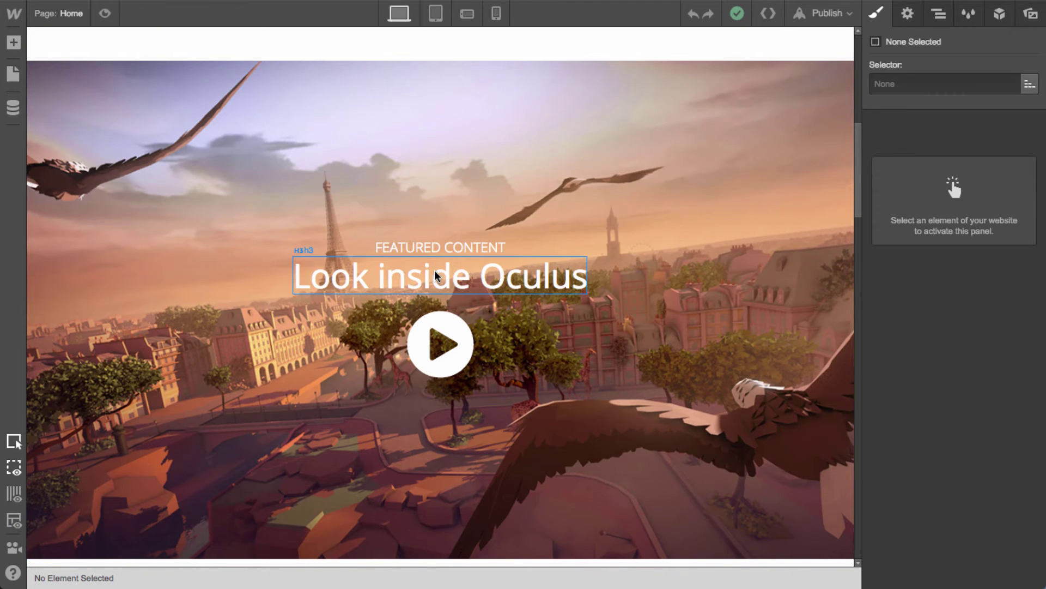
left_click(435, 275)
left_click(13, 74)
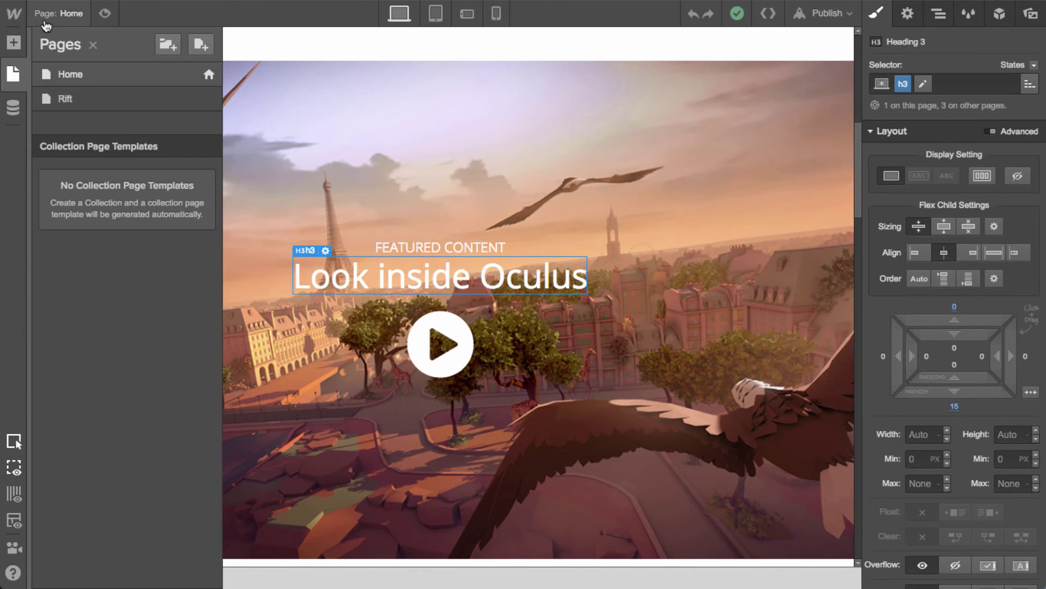
left_click(97, 100)
scroll(545, 436, "down", 15)
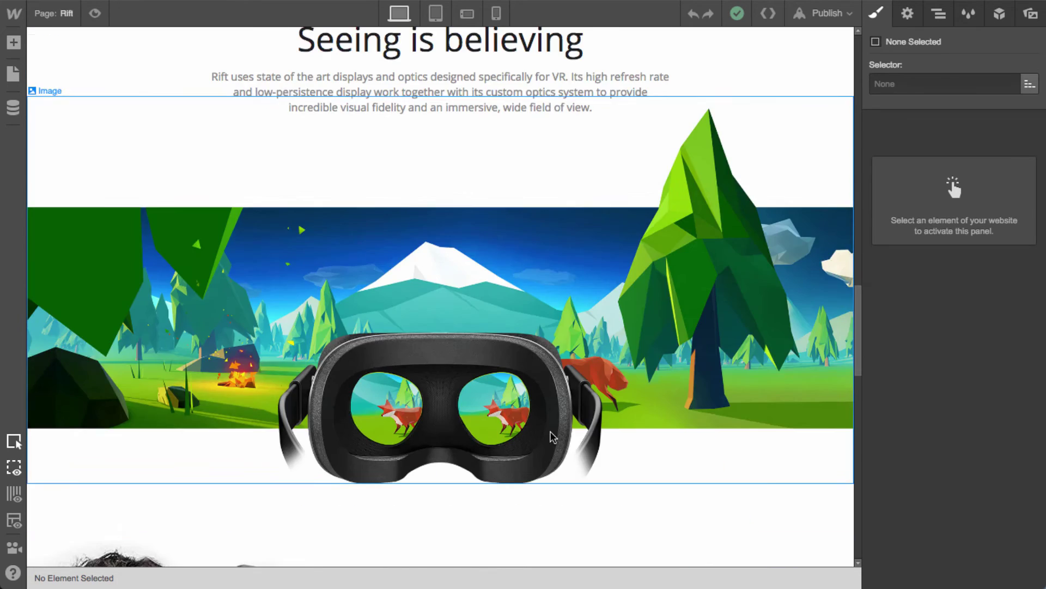
scroll(552, 436, "down", 10)
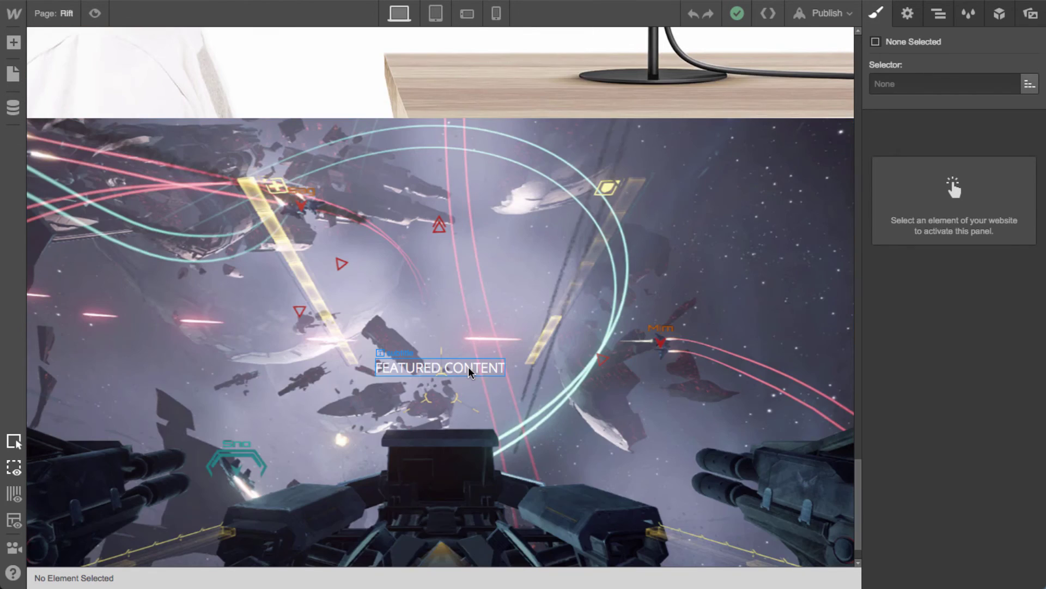
left_click(441, 344)
Copy the play-icon lightbox link from the Home page and paste it below the heading in the Rift page's "eve video" section
left_click(13, 73)
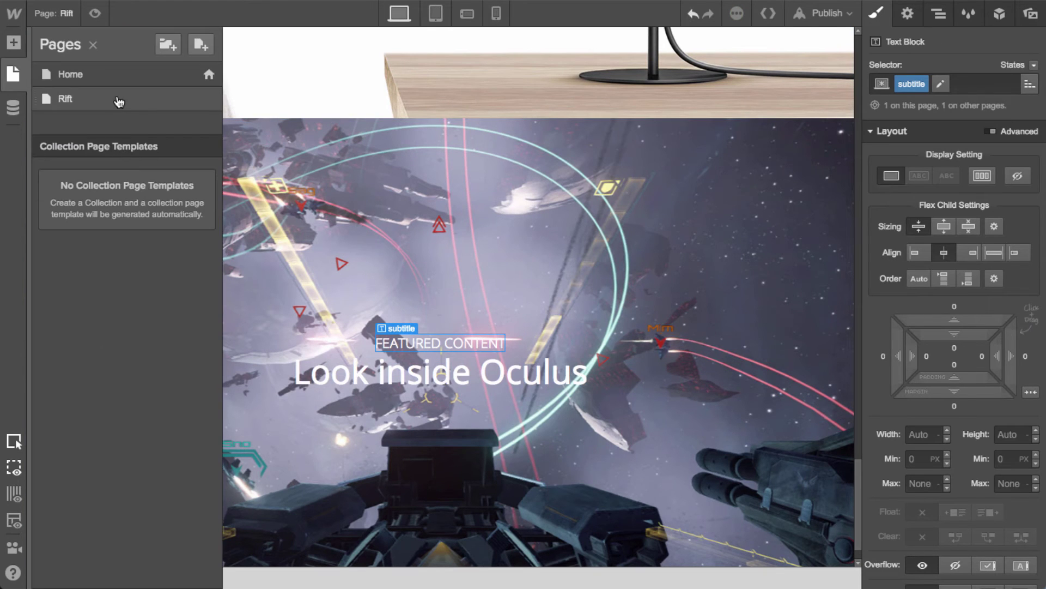
left_click(108, 80)
scroll(561, 518, "down", 10)
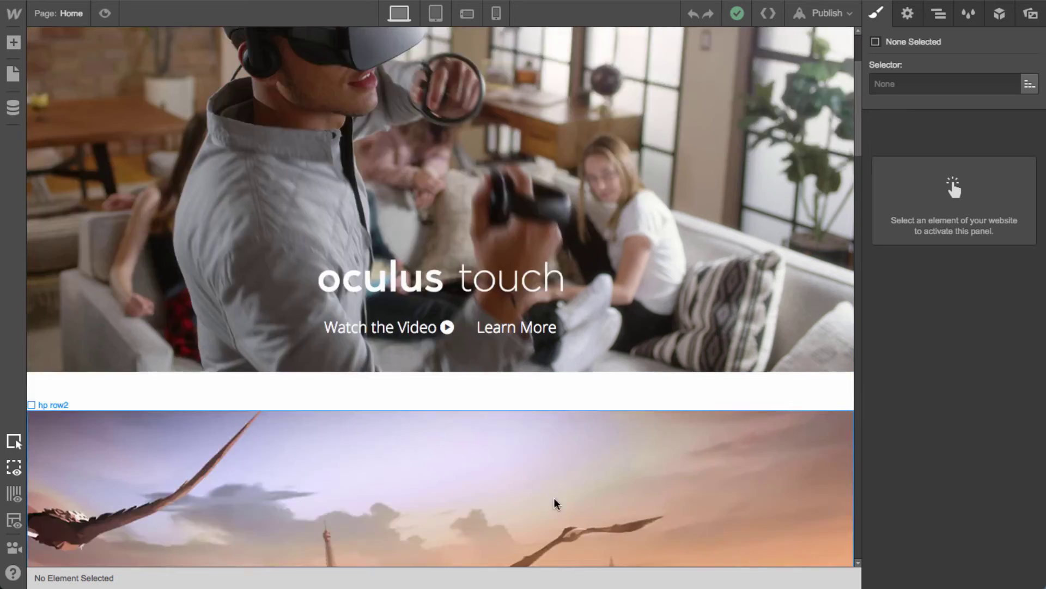
scroll(493, 236, "up", 5)
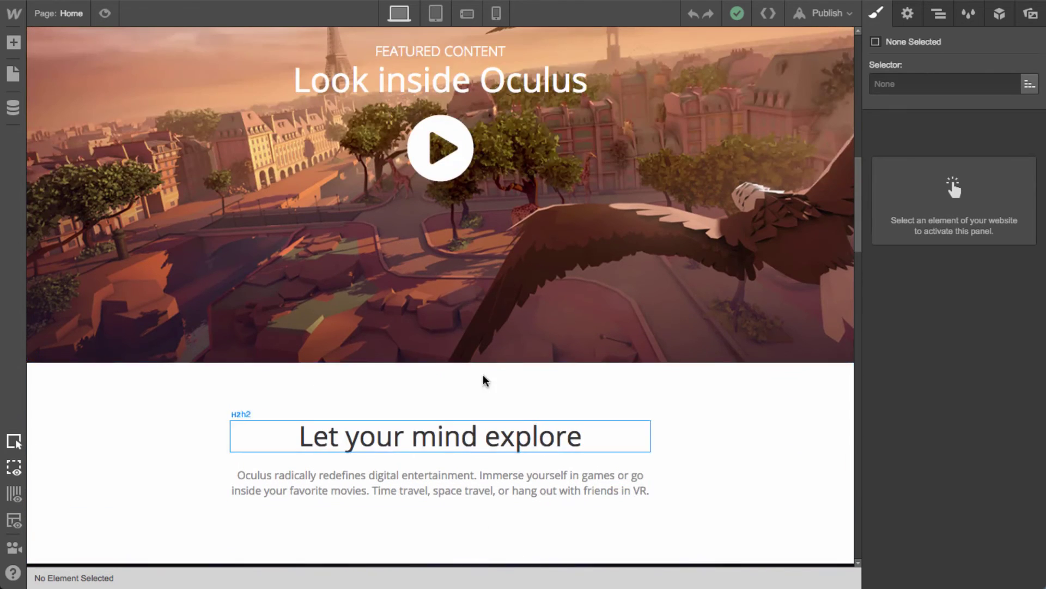
left_click(442, 144)
left_click(428, 155)
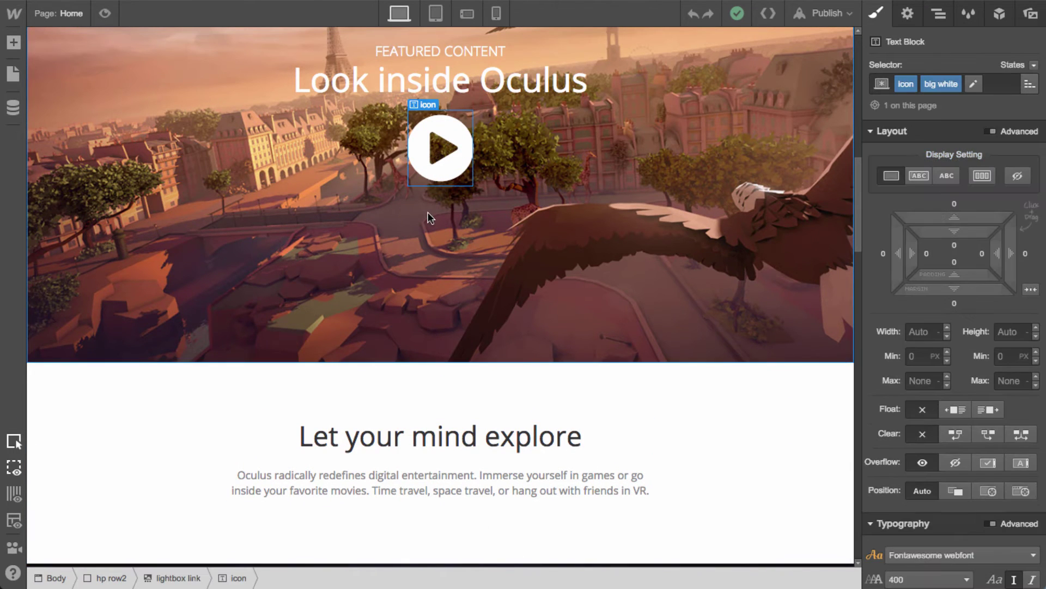
left_click(429, 163)
left_click(64, 14)
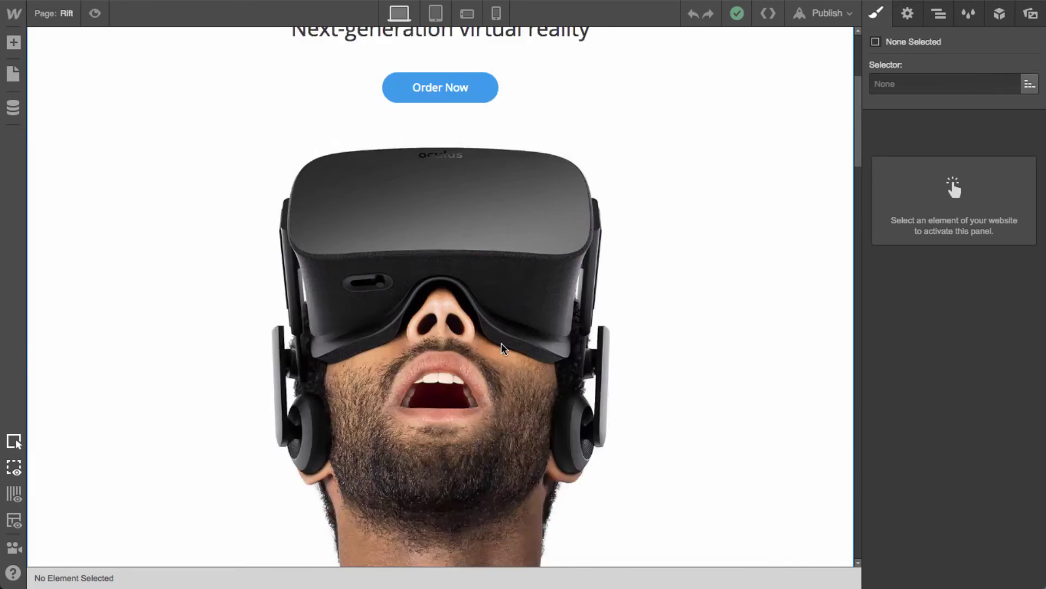
scroll(523, 376, "down", 15)
scroll(524, 378, "down", 5)
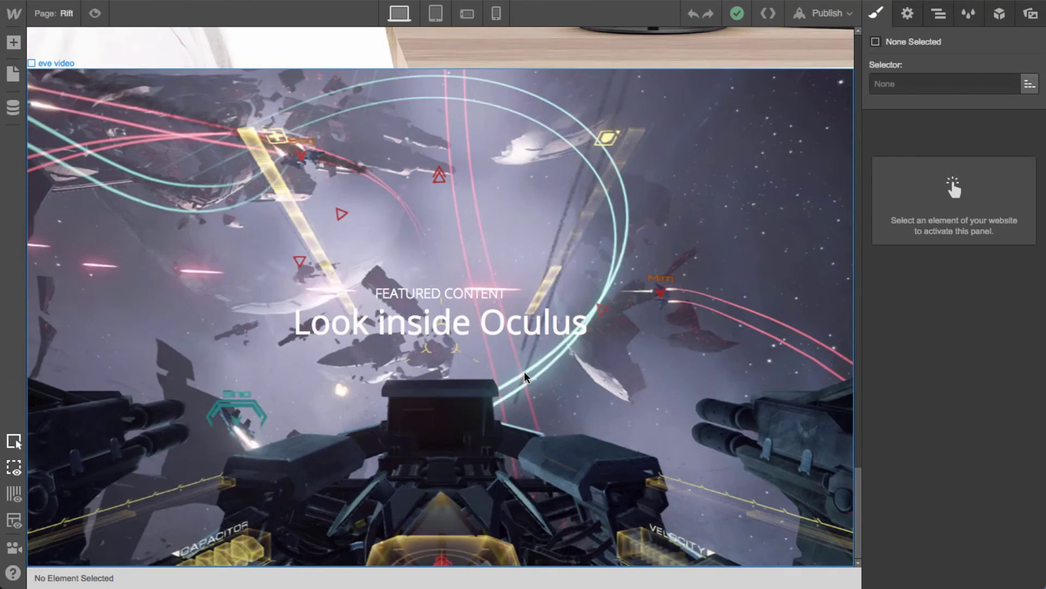
left_click(518, 286)
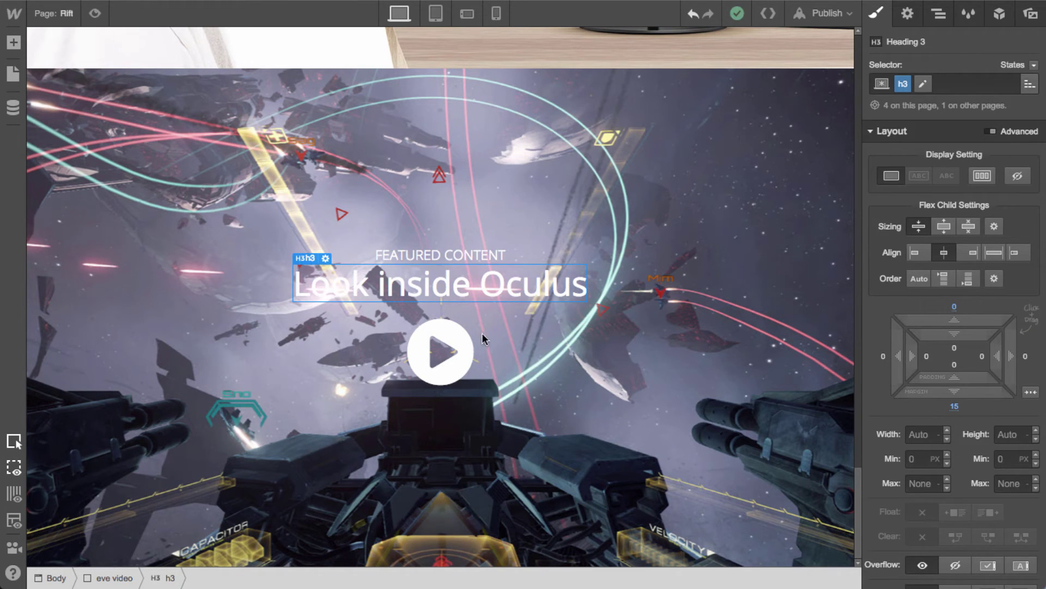
left_click(438, 370)
left_click(916, 20)
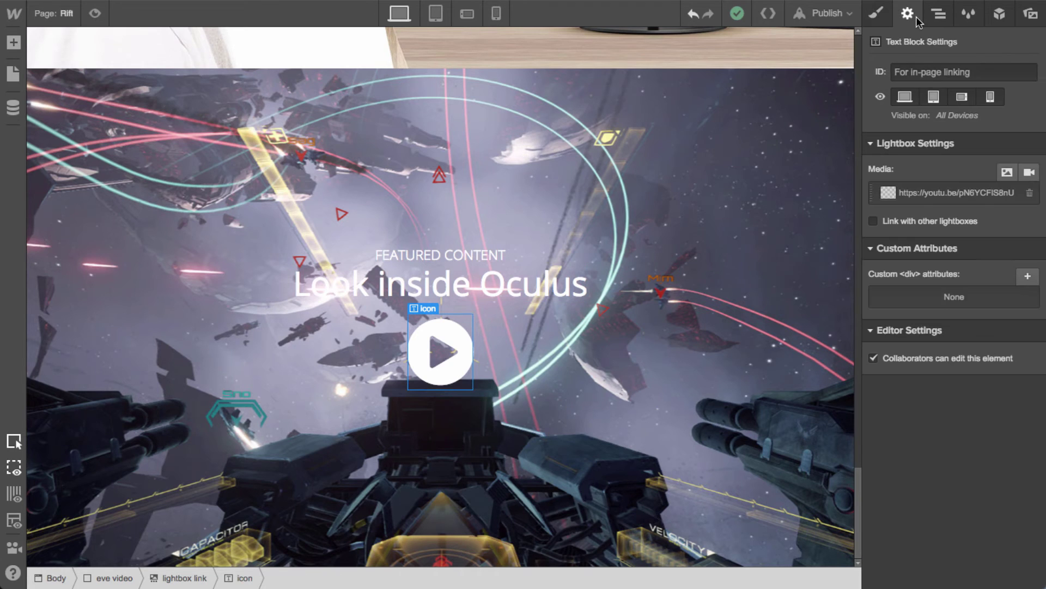
left_click(1030, 193)
left_click(1029, 173)
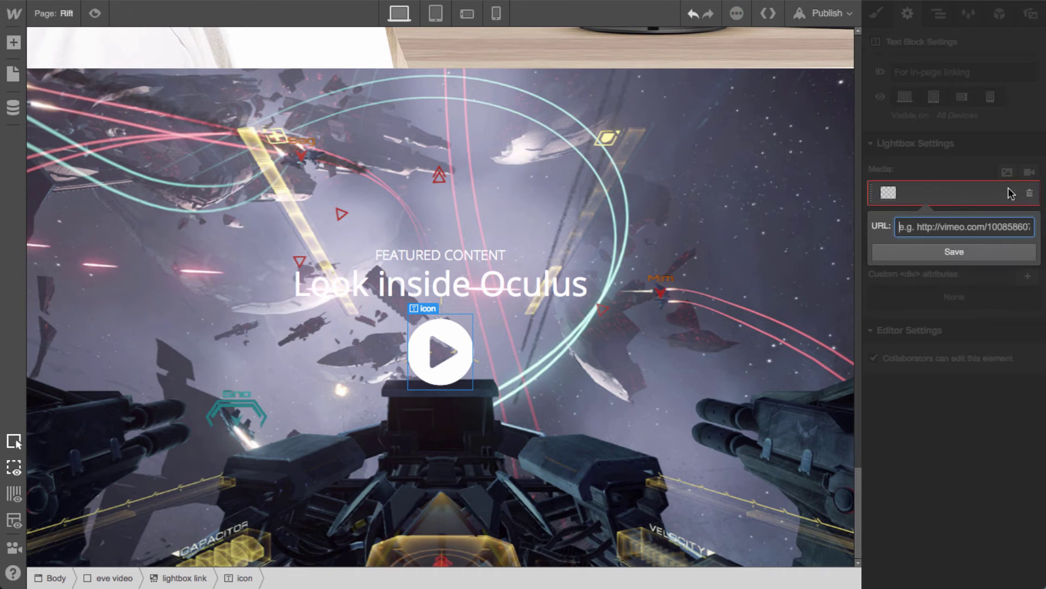
type("https://youtu.be/amtBUkmHS0w")
left_click(951, 251)
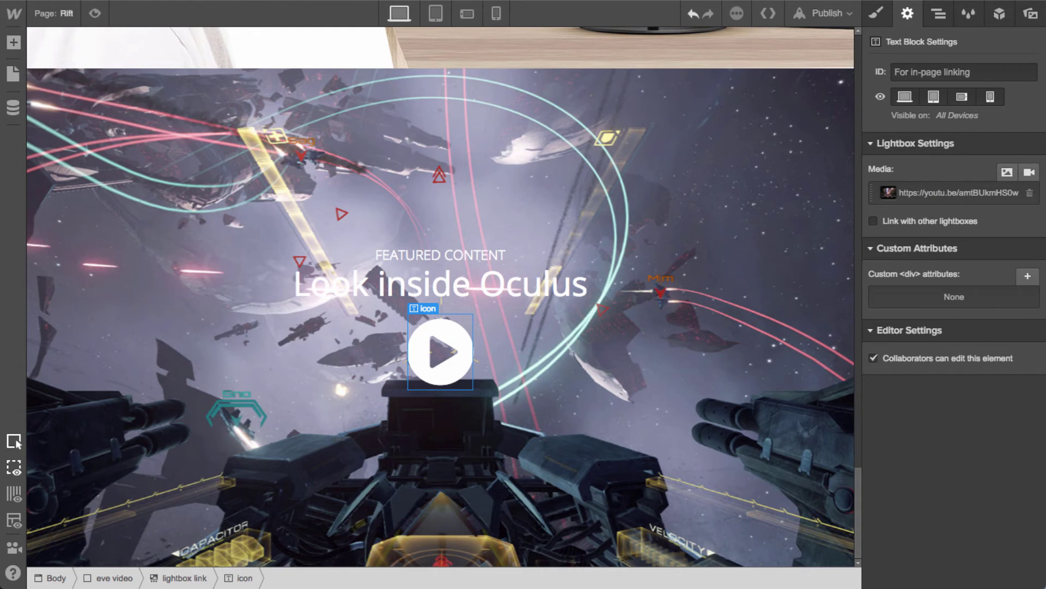
Change the "Look inside Oculus" heading in the "eve video" section to "EVE: Valkyrie"
double_click(529, 286)
type("EVE:")
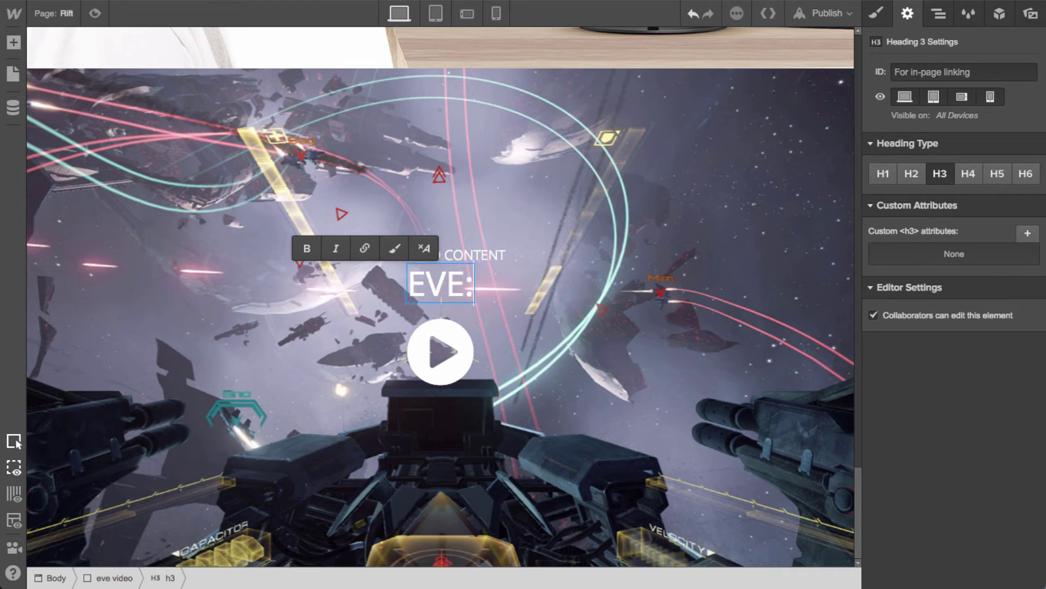
type(" Valkyrie")
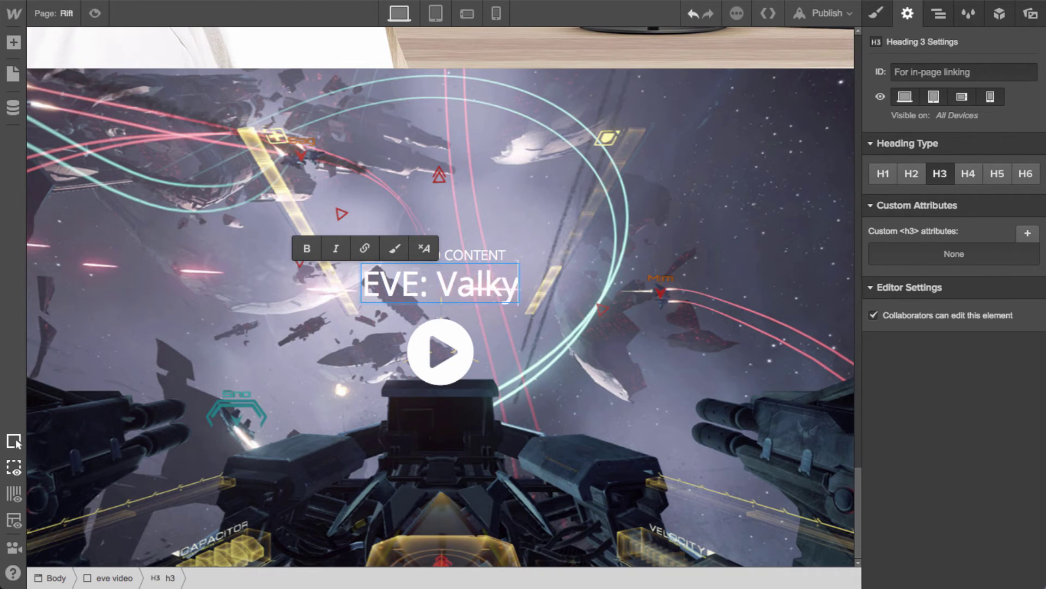
key("Escape")
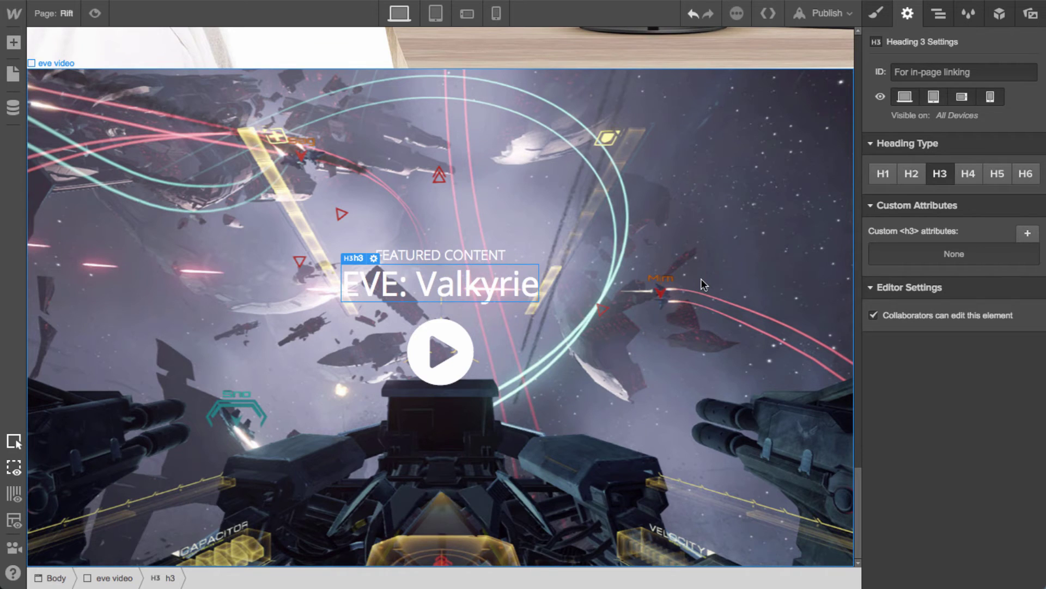
Add a semi-transparent black color overlay above the background image of the "eve video" section and adjust its opacity
left_click(700, 267)
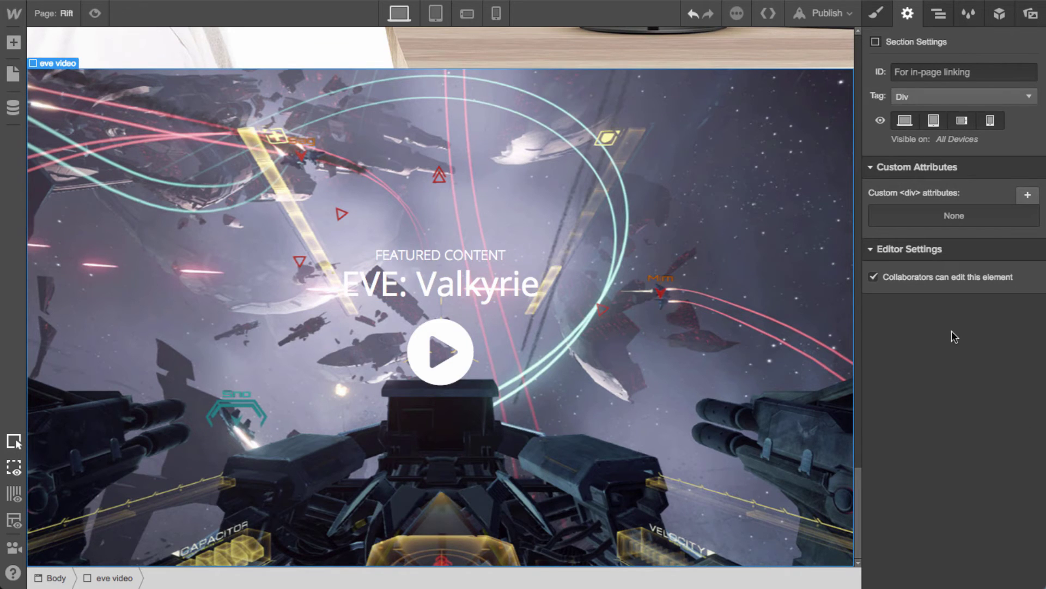
key("s")
scroll(976, 305, "down", 10)
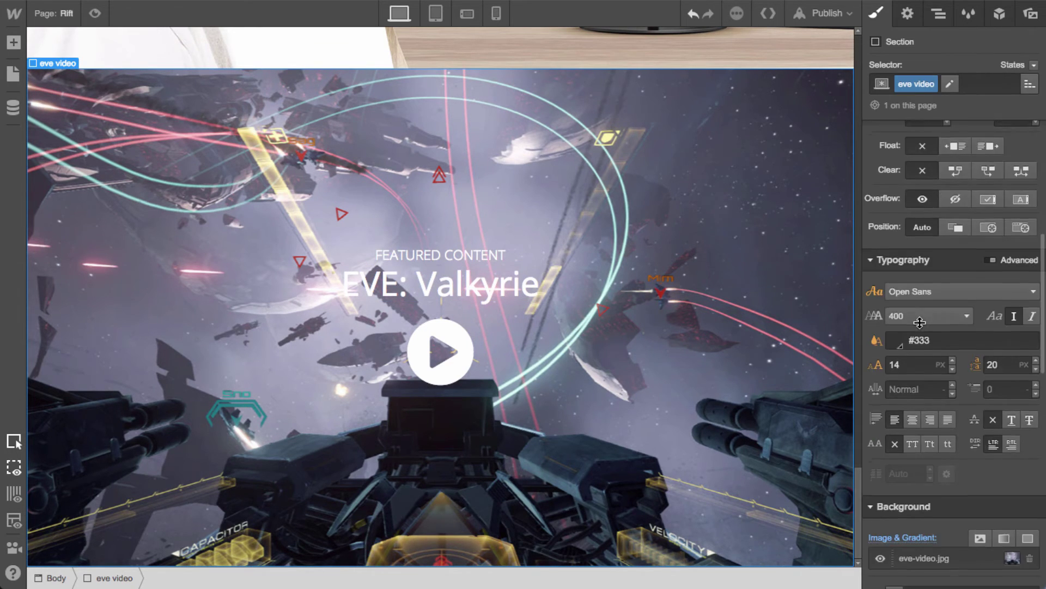
left_click(1028, 404)
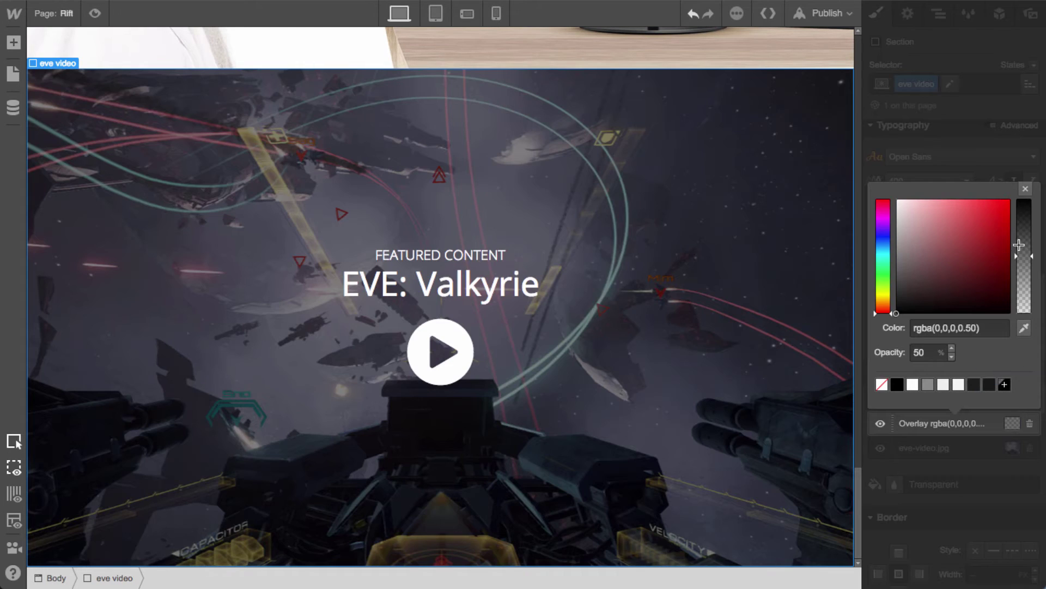
mouse_move(1020, 246)
left_mouse_down()
mouse_move(1021, 262)
mouse_move(1021, 239)
left_mouse_up()
left_click(549, 508)
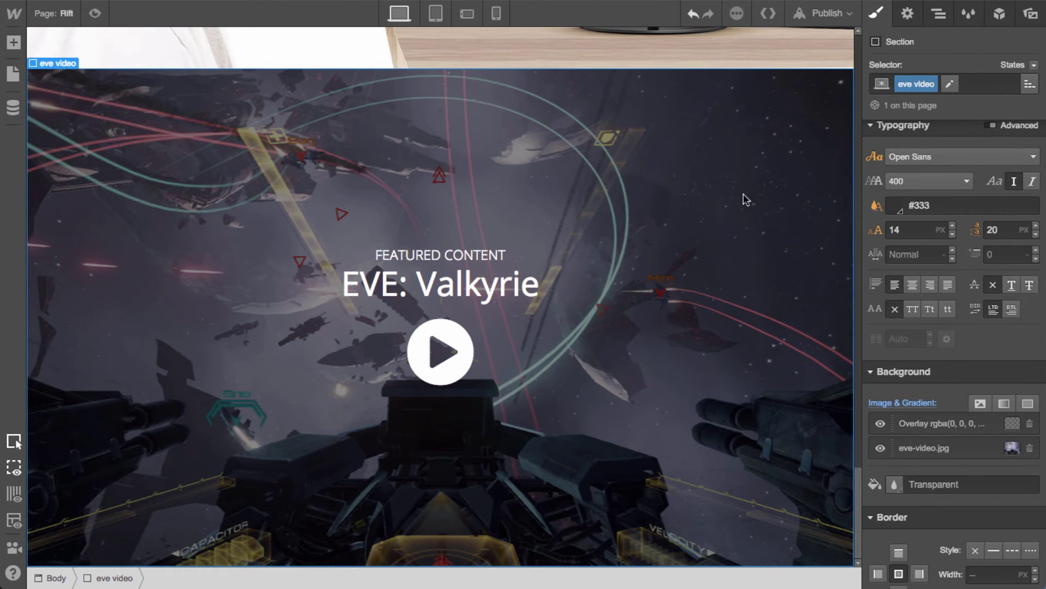
Duplicate the "eve video" section and change the heading in the lower copy to "Lucky's Tale"
key("ctrl+d")
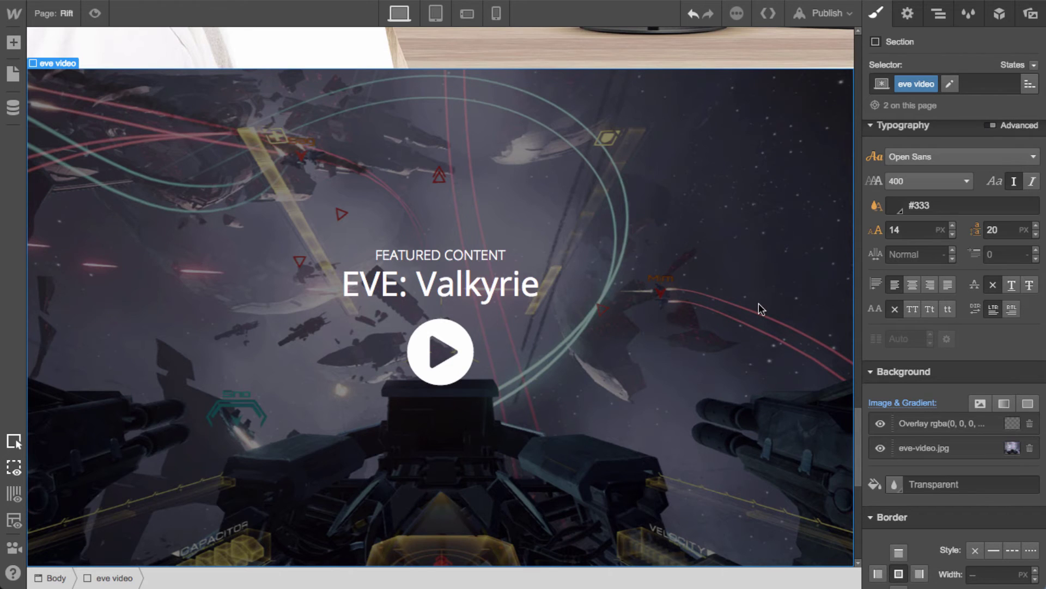
scroll(758, 303, "down", 5)
scroll(759, 303, "down", 4)
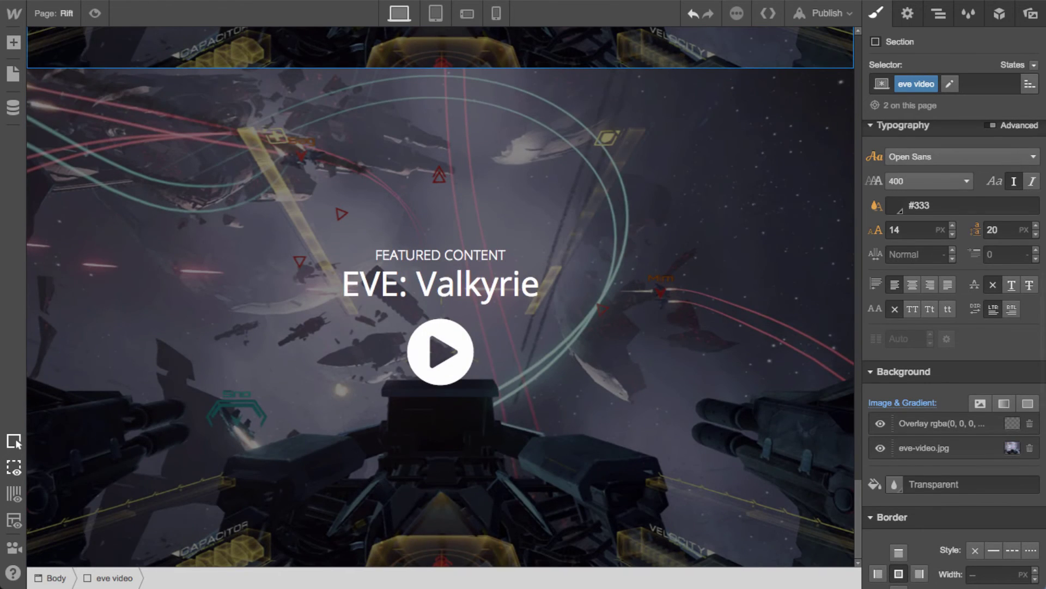
left_click(466, 287)
double_click(466, 286)
type("L")
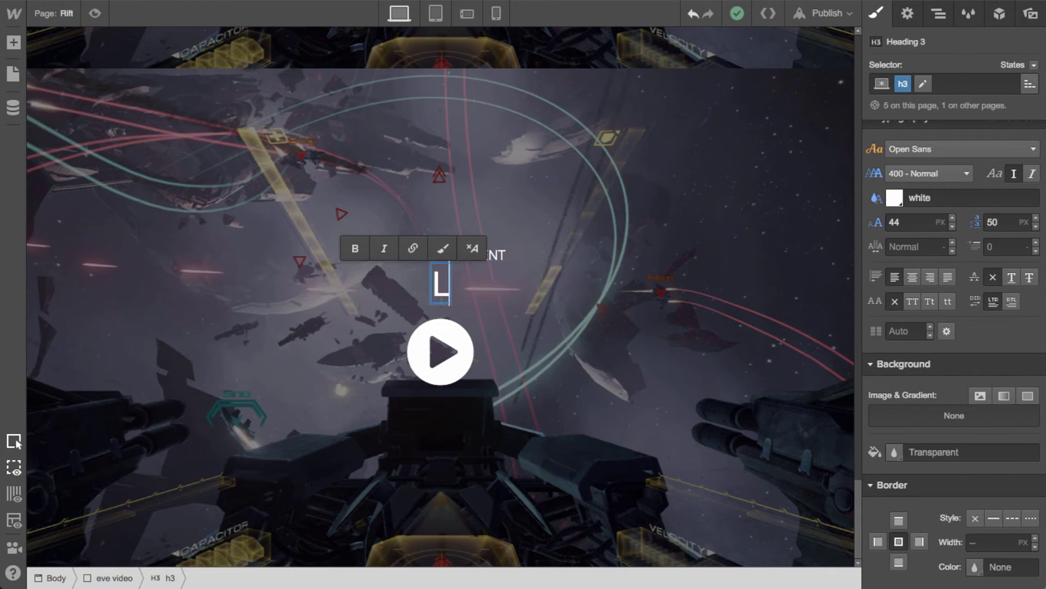
type("uckyu")
key("BackSpace")
type("'s")
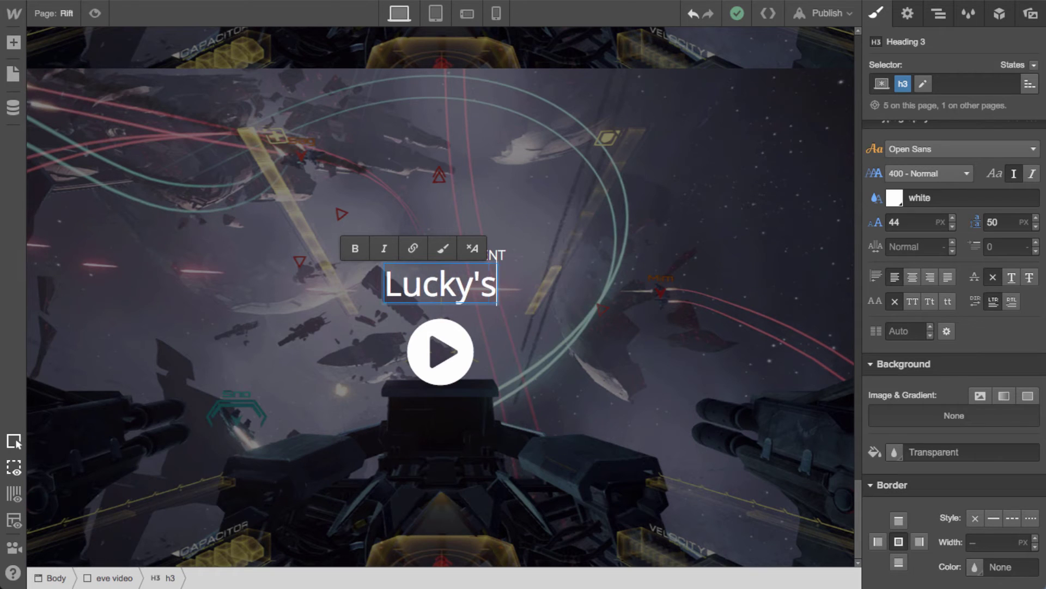
type(" Tale")
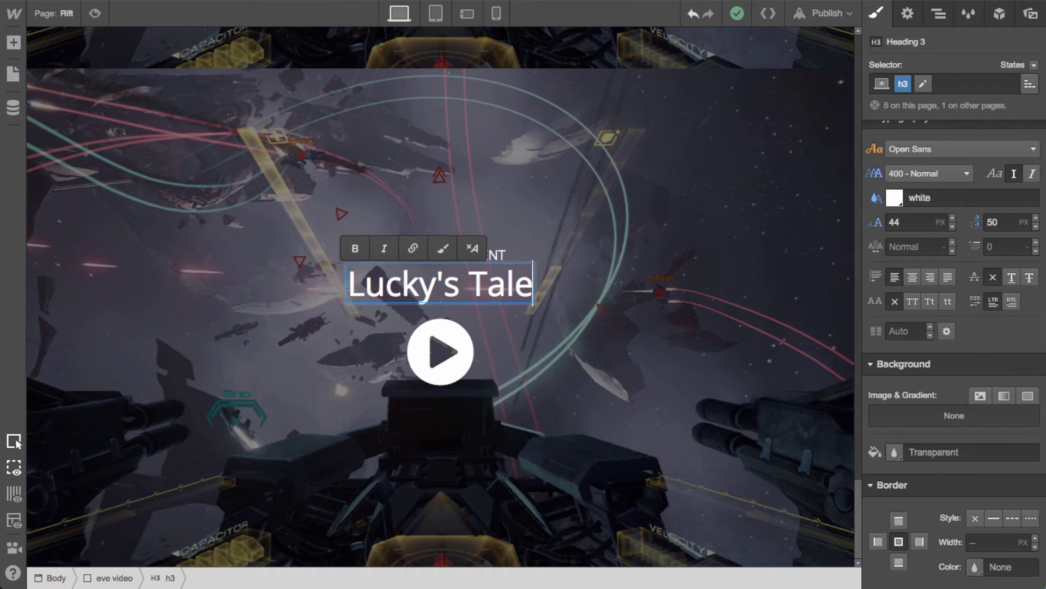
key("Escape")
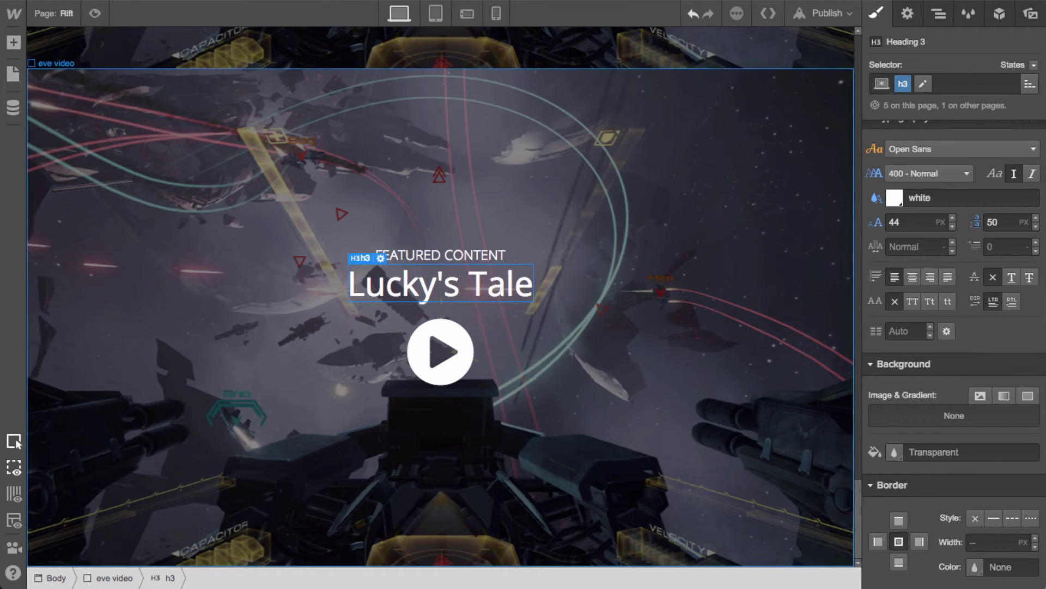
Change the subtitle above the "Lucky's Tale" heading to "INCLUDED WITH ALL RIFT PURCHASES"
double_click(444, 255)
type("IN")
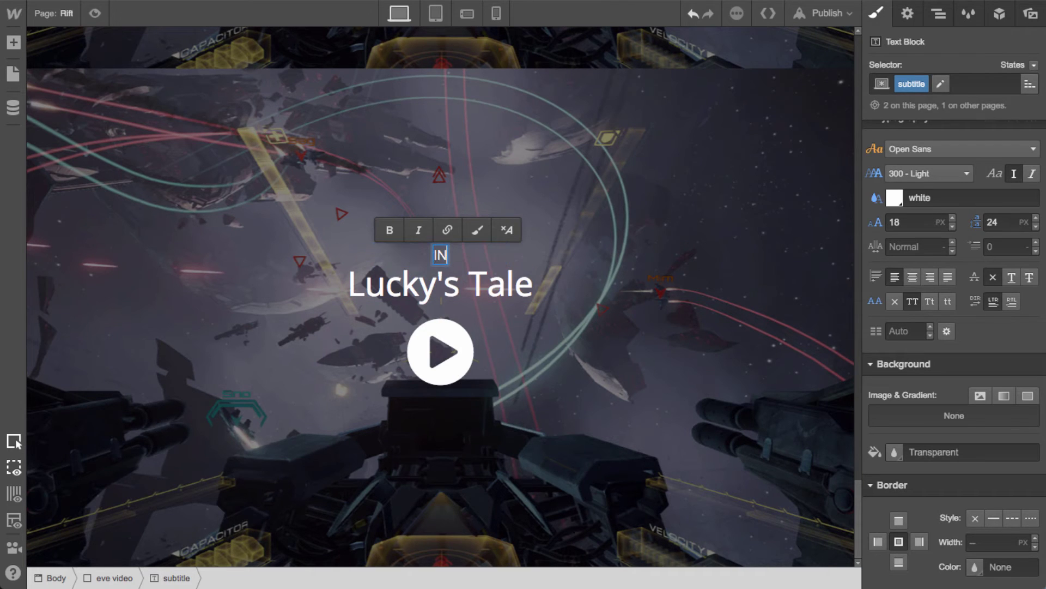
type("CLUDED WIT")
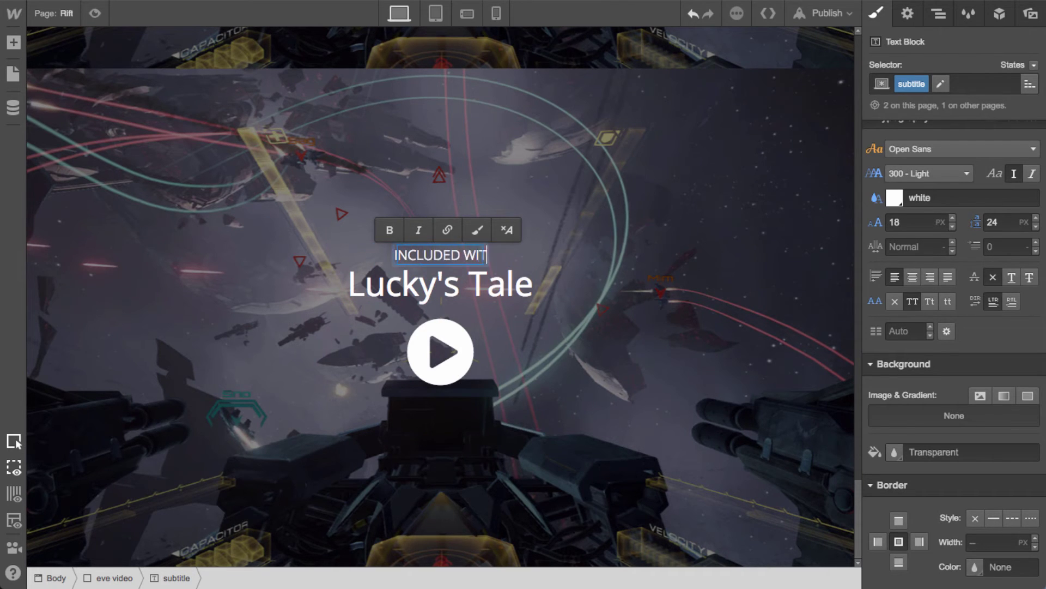
type("H ALL RIFT PURCHASESA")
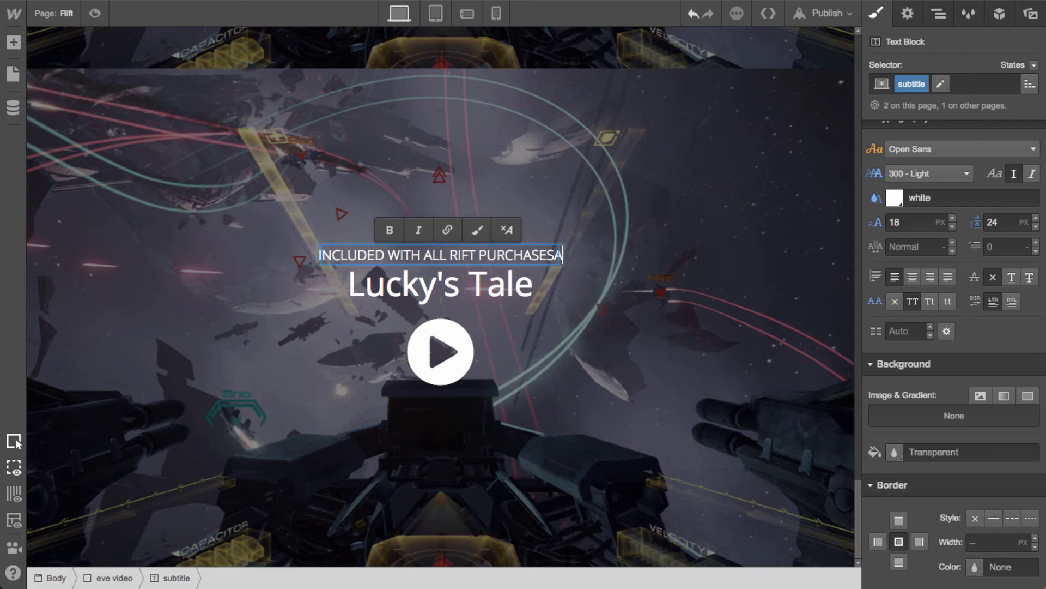
key("Escape")
double_click(493, 253)
key("BackSpace")
key("Escape")
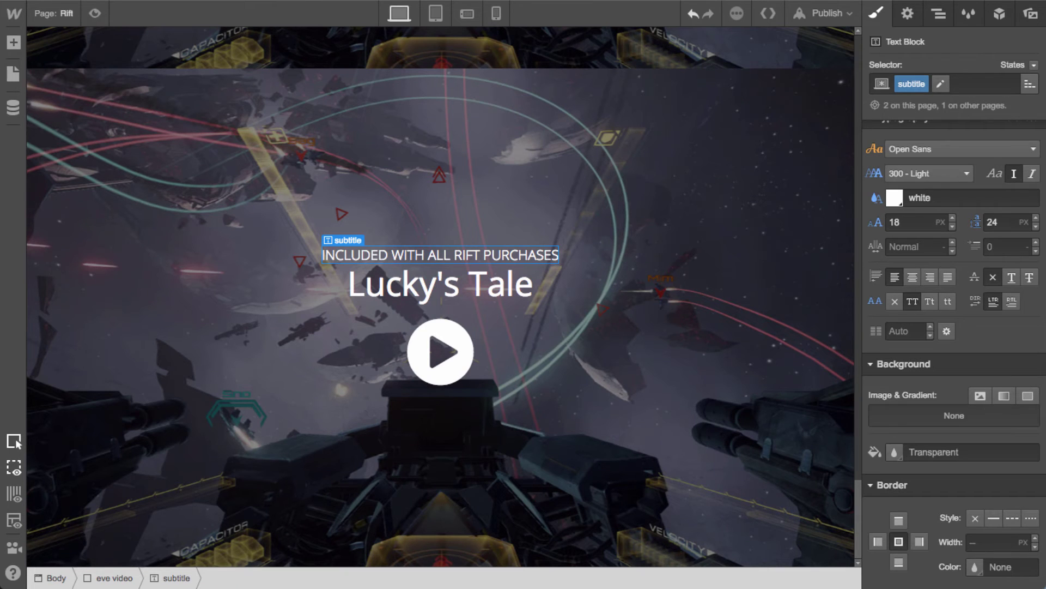
left_click(444, 350)
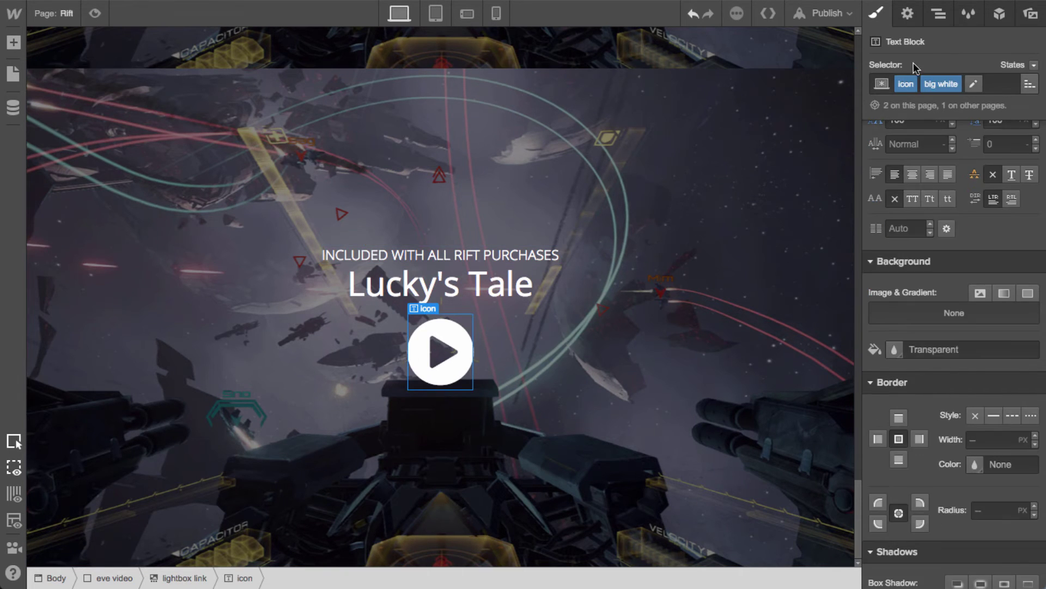
left_click(907, 13)
left_click(1029, 193)
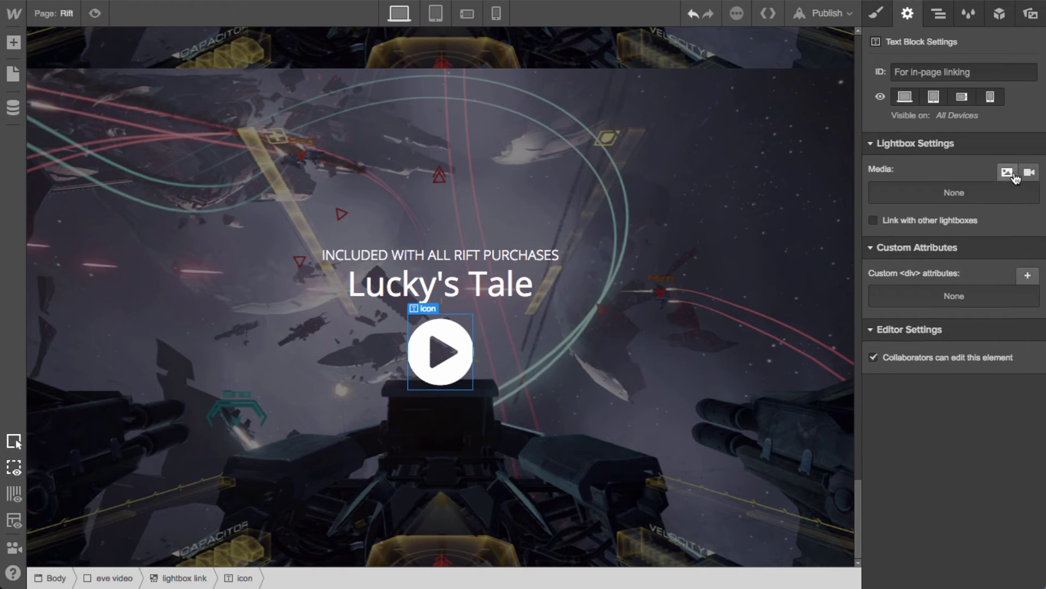
left_click(1029, 172)
type("https://youtu.be/KezCxrrchGE")
left_click(976, 251)
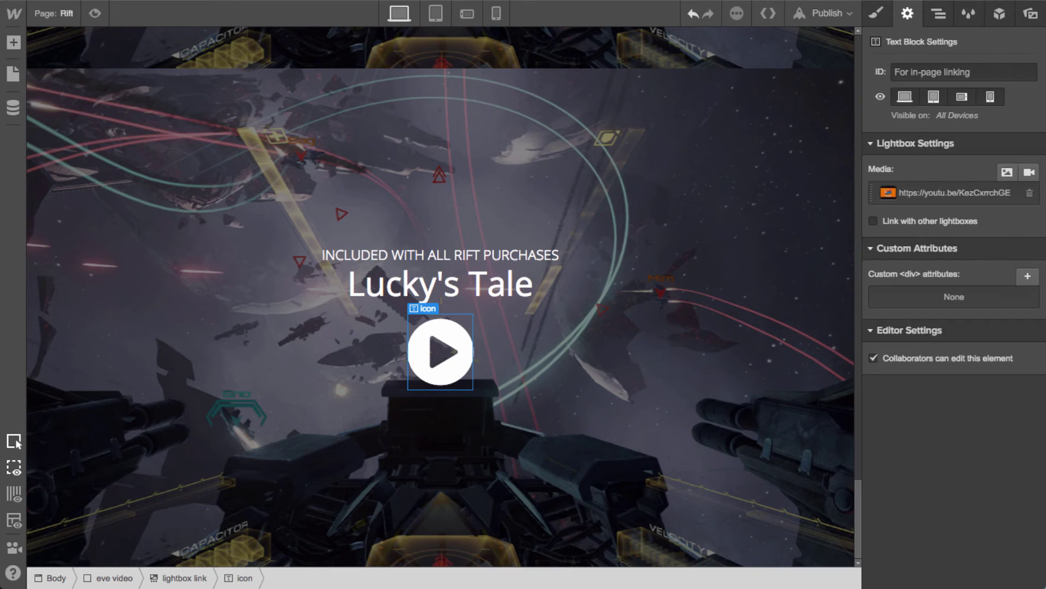
Replace the "eve video" class on the "Lucky's Tale" section with a new class named "luckys video"
key("s")
key("Escape")
left_click(927, 86)
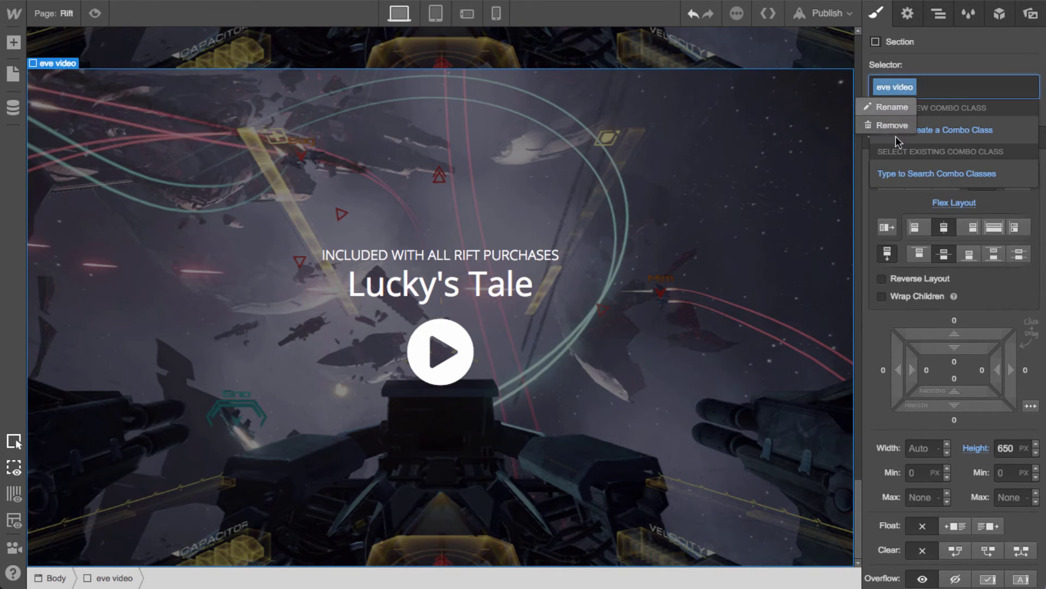
key("BackSpace")
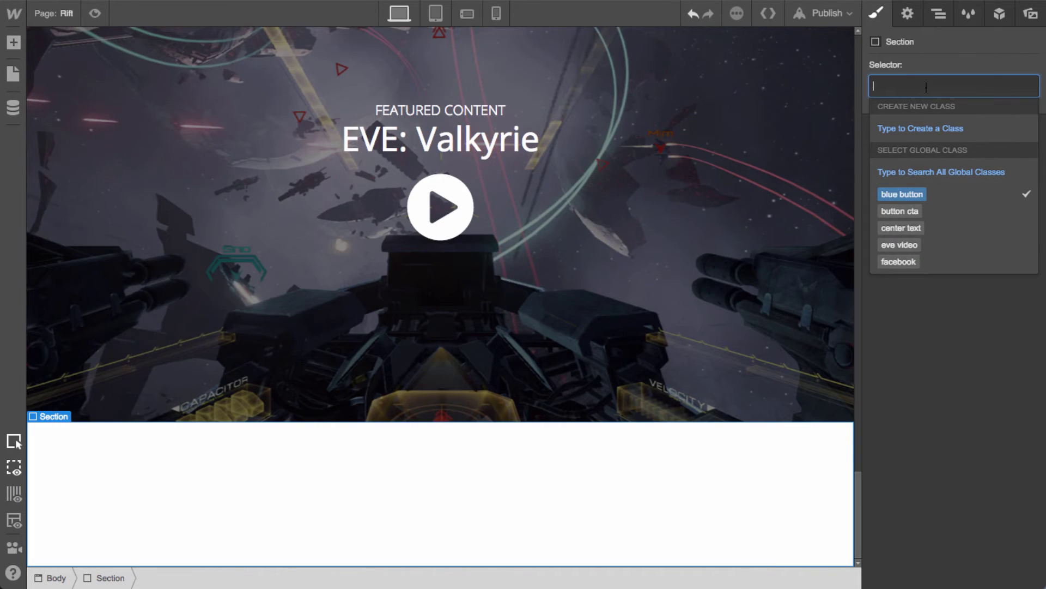
type("luckys video")
key("Return")
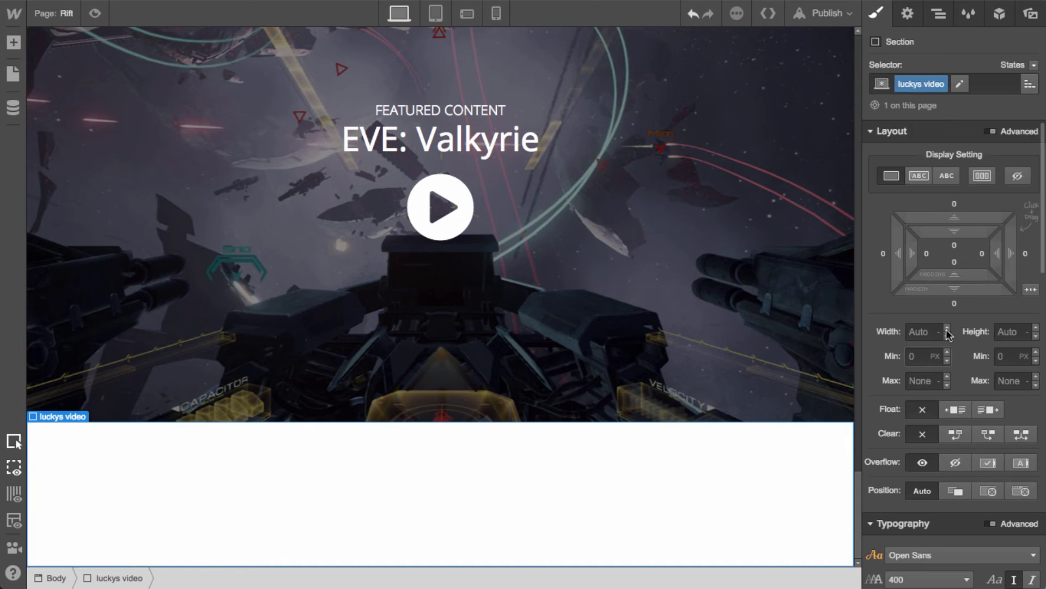
Give the "luckys video" section a vertical flex layout with centered content and a height of 650 px
left_click(983, 177)
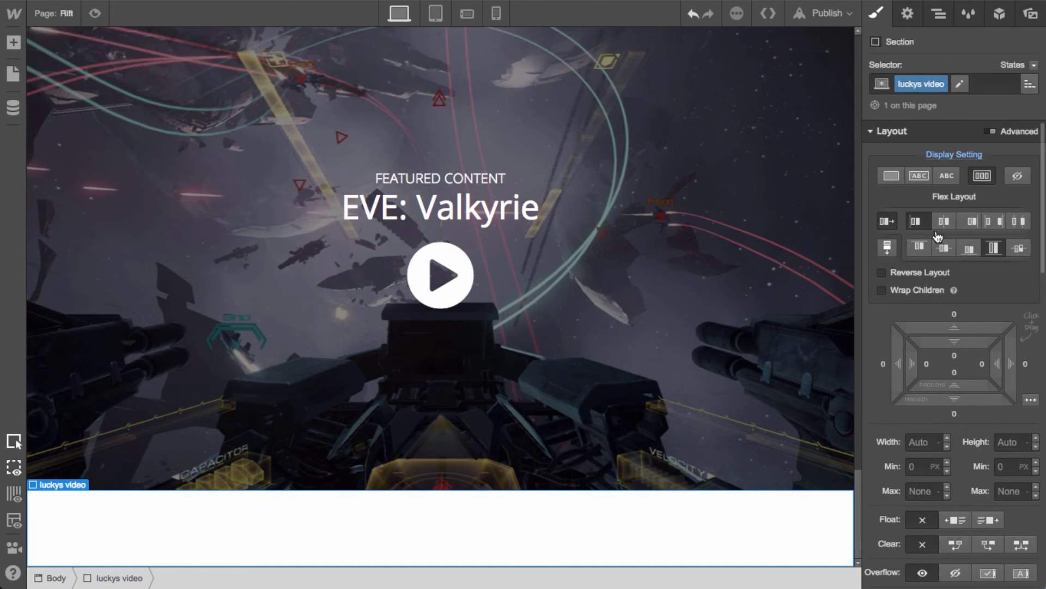
left_click(946, 247)
scroll(960, 381, "down", 6)
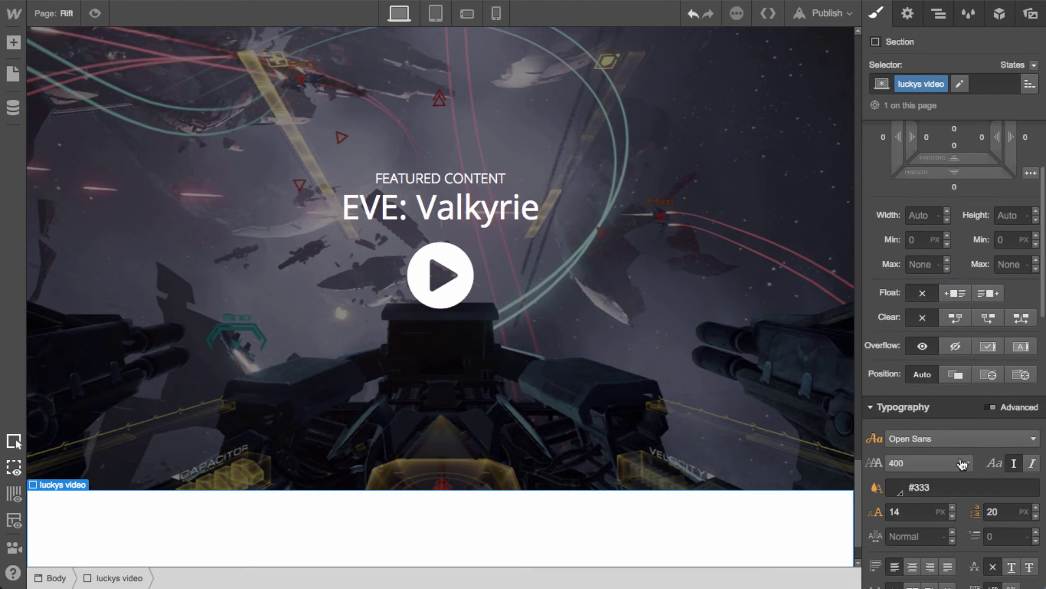
scroll(926, 472, "down", 4)
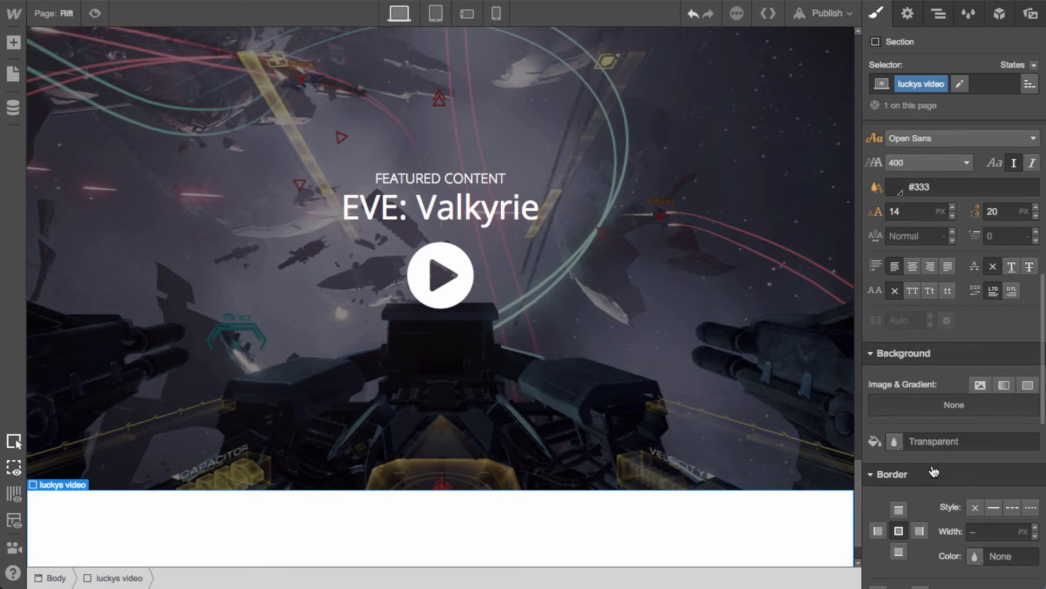
left_click(1008, 442)
type("650")
Set luckys-tale-bg.jpg as the "luckys video" section's background image, sized to cover and without repeating
scroll(993, 449, "down", 2)
scroll(993, 449, "down", 6)
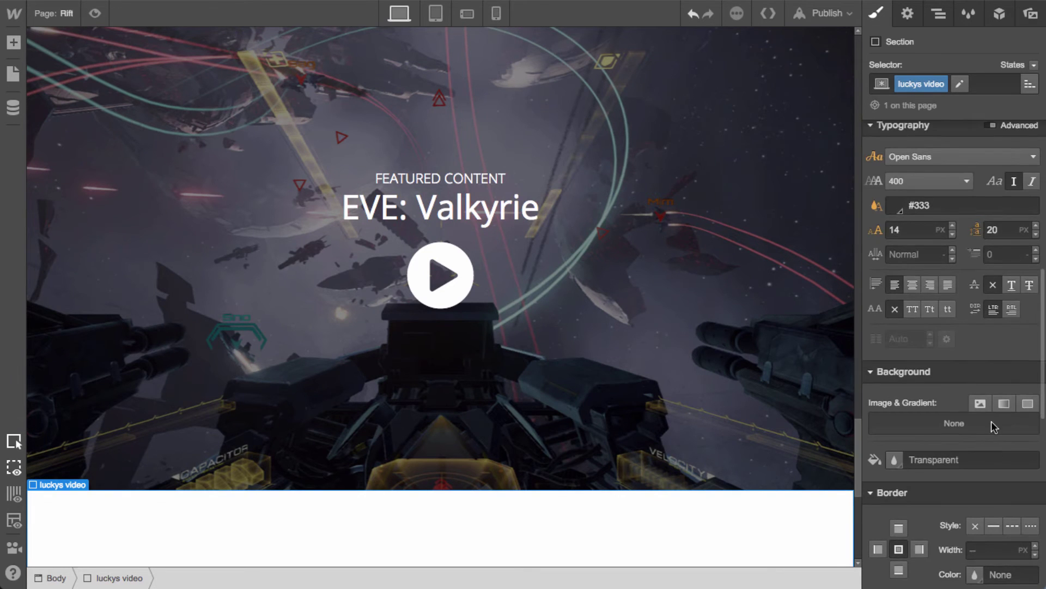
left_click(981, 406)
left_click(939, 172)
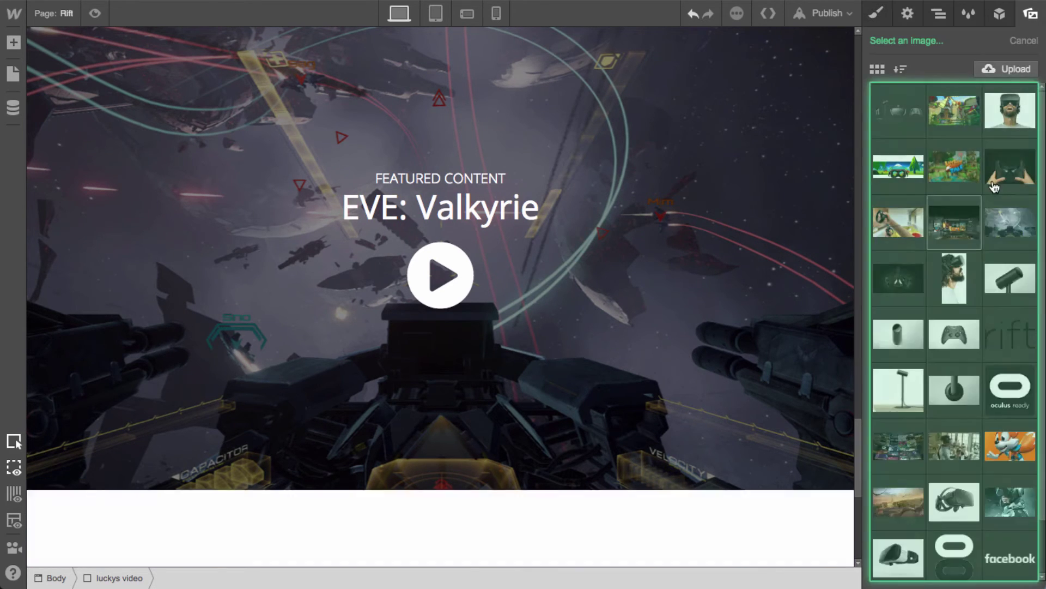
left_click(959, 121)
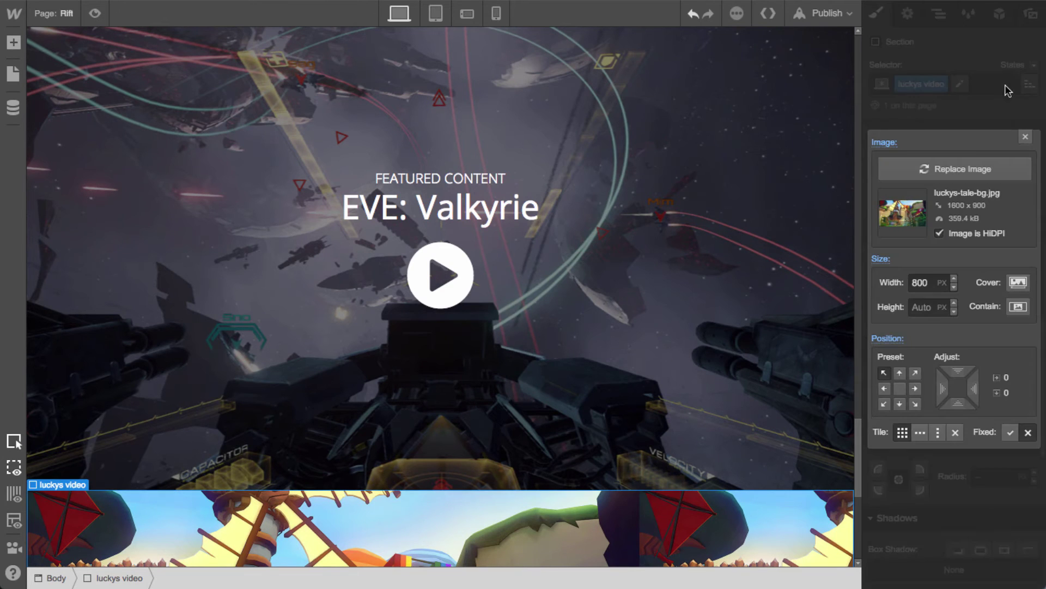
left_click(1018, 282)
left_click(955, 432)
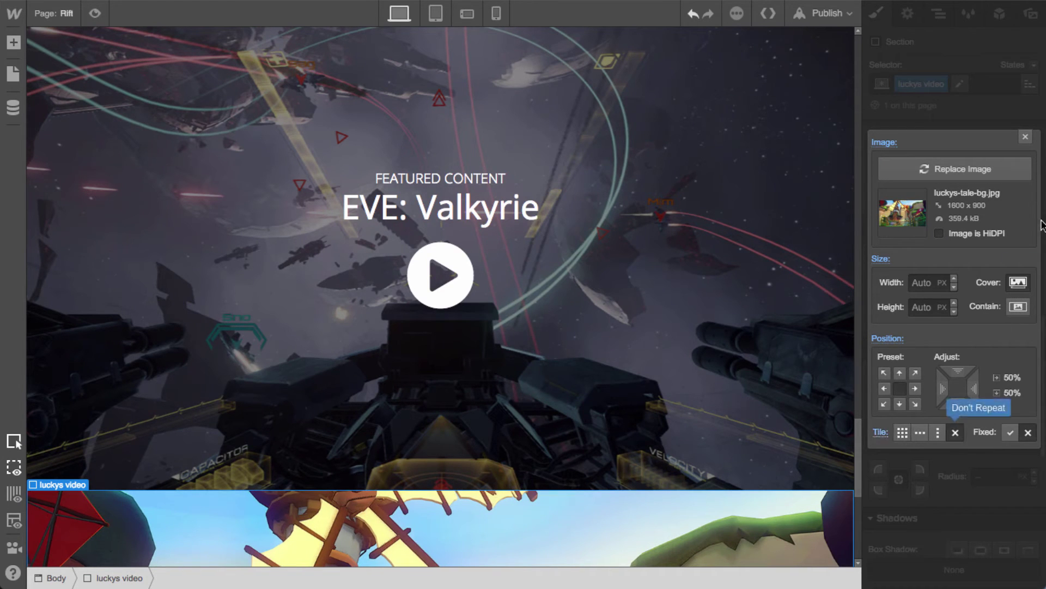
left_click(1026, 139)
scroll(625, 434, "down", 8)
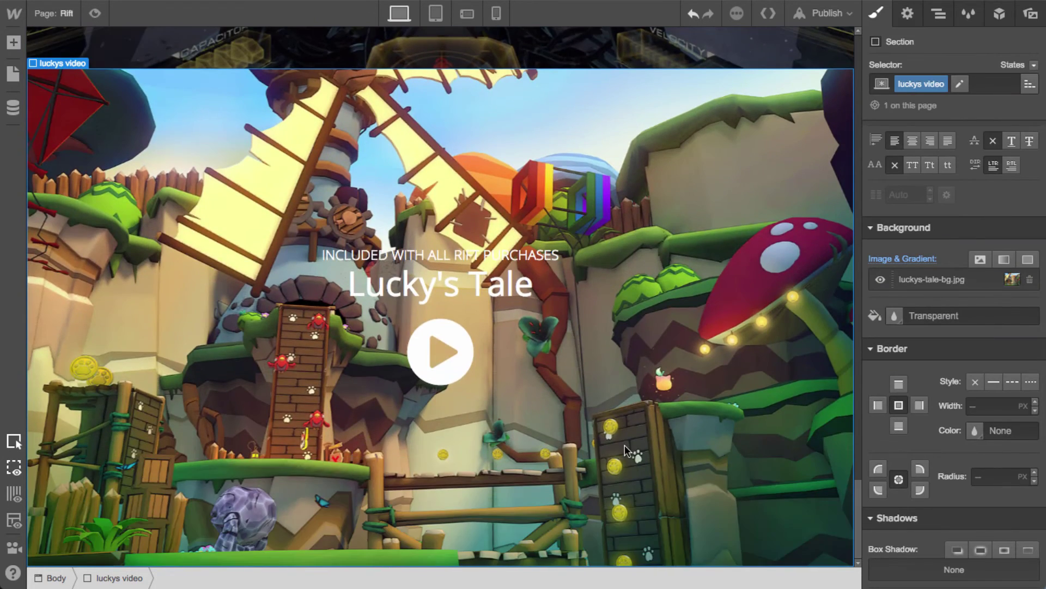
Add a black color overlay at 47% opacity above the "luckys video" background image and show the page's element hierarchy
left_click(1028, 259)
left_click(924, 472)
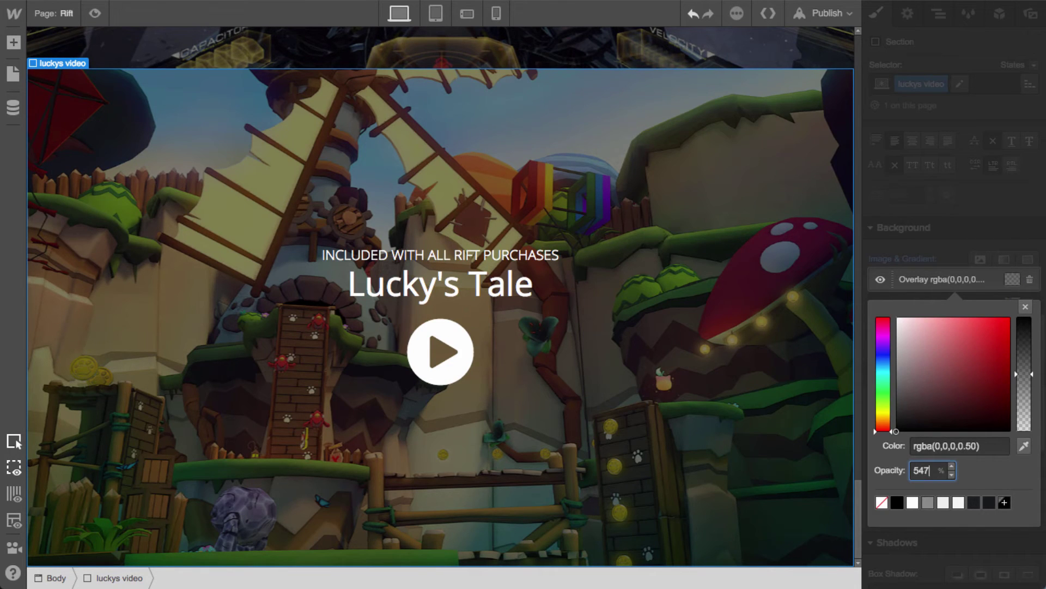
type("47")
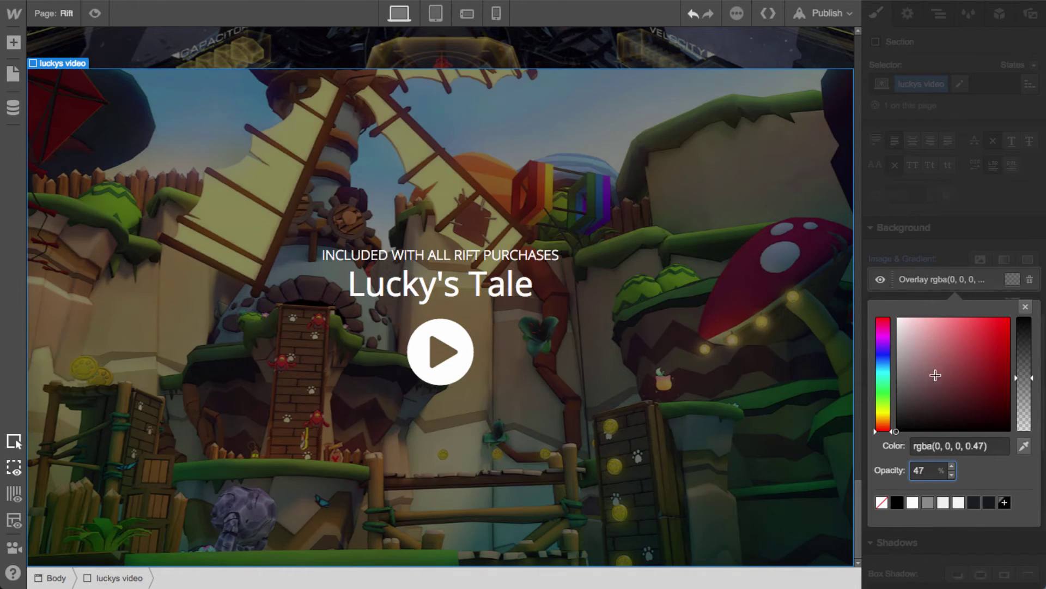
left_click(1025, 306)
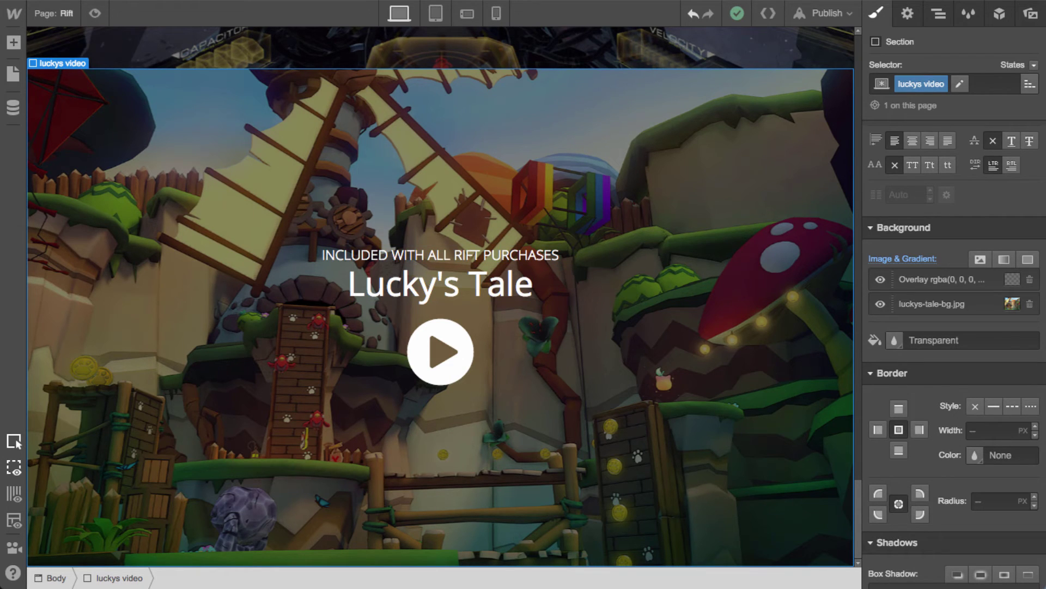
left_click(938, 13)
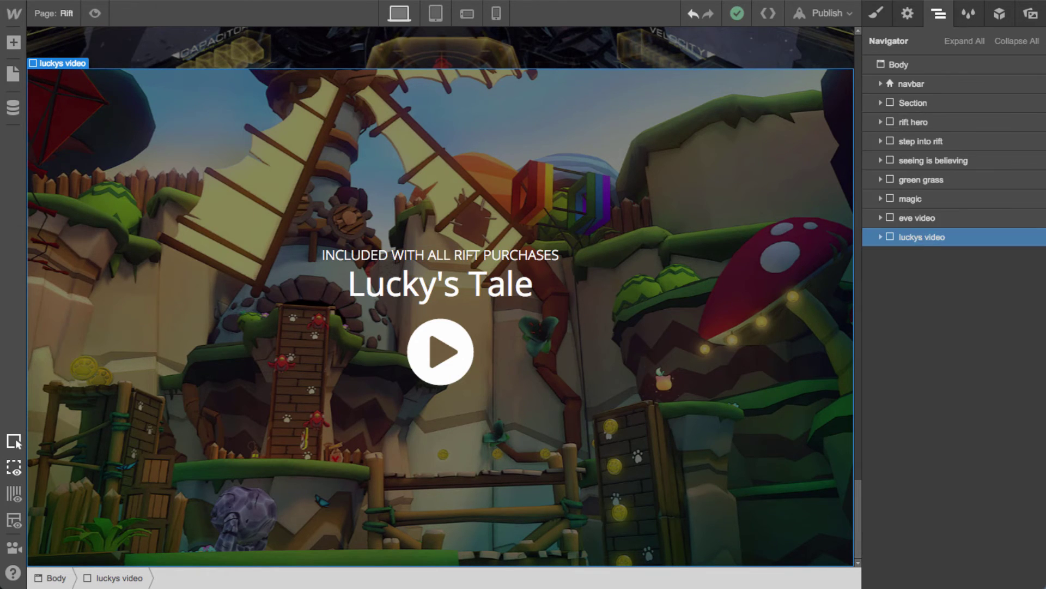
Add a new section after the luckys video section and give it the class "design"
key("a")
left_click_drag(63, 115, 927, 246)
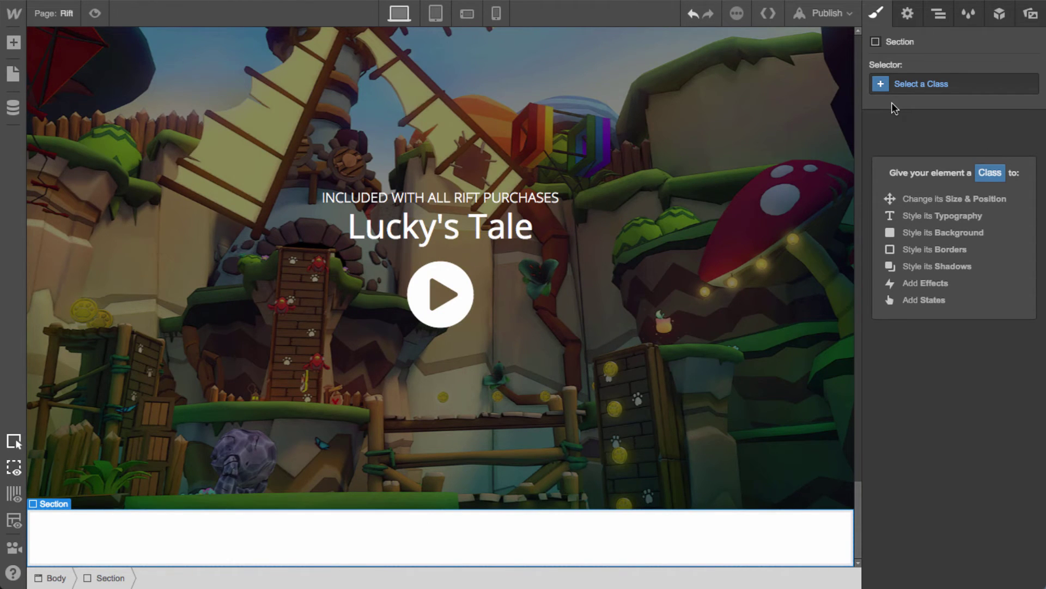
left_click(916, 88)
type("design")
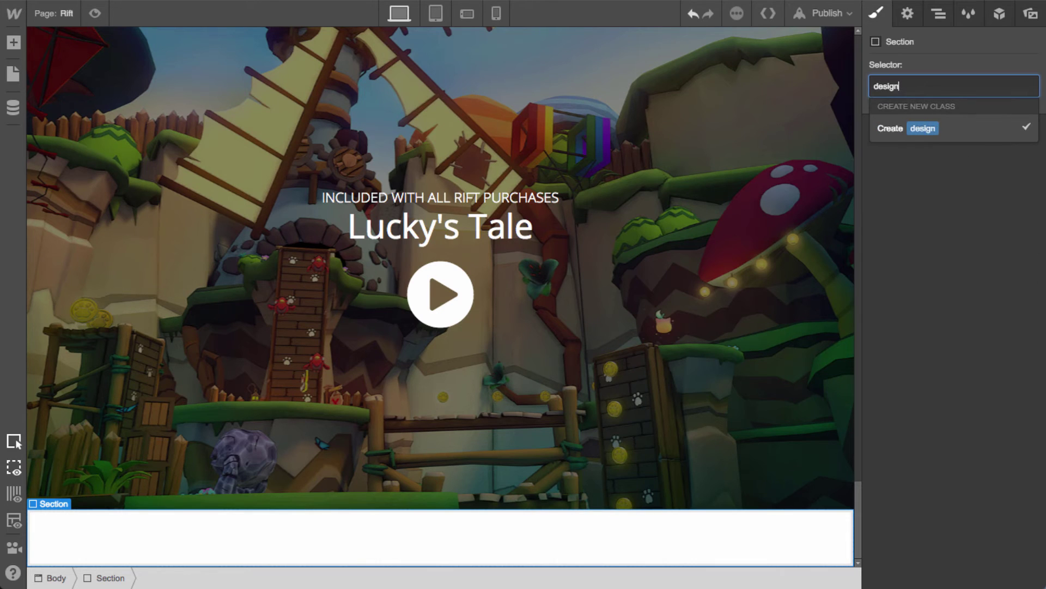
key("Return")
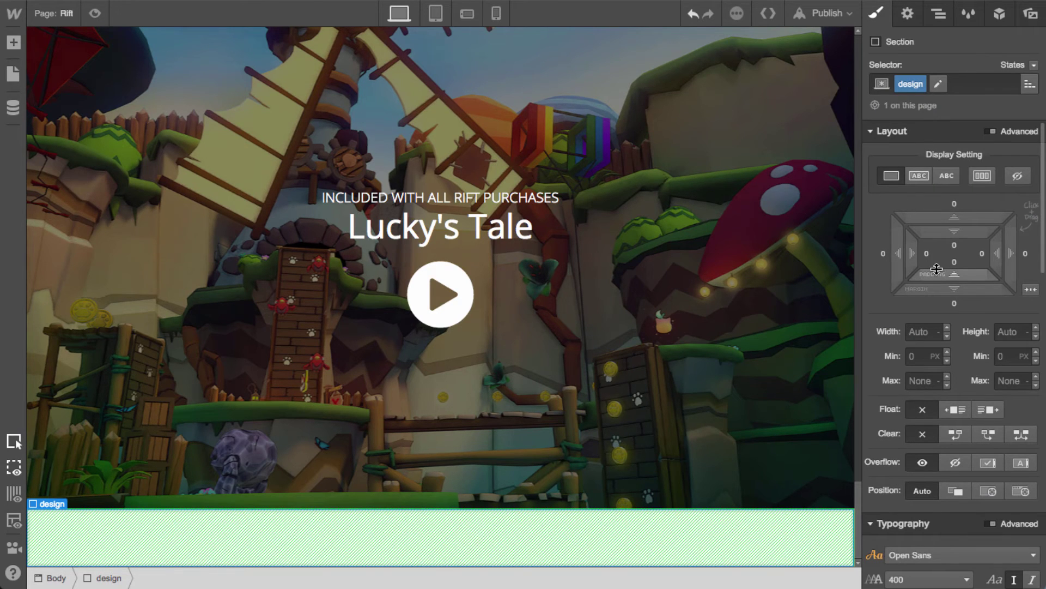
Give the design section a vertical flex layout with its children centered horizontally
left_click(982, 175)
left_click(887, 248)
left_click(944, 221)
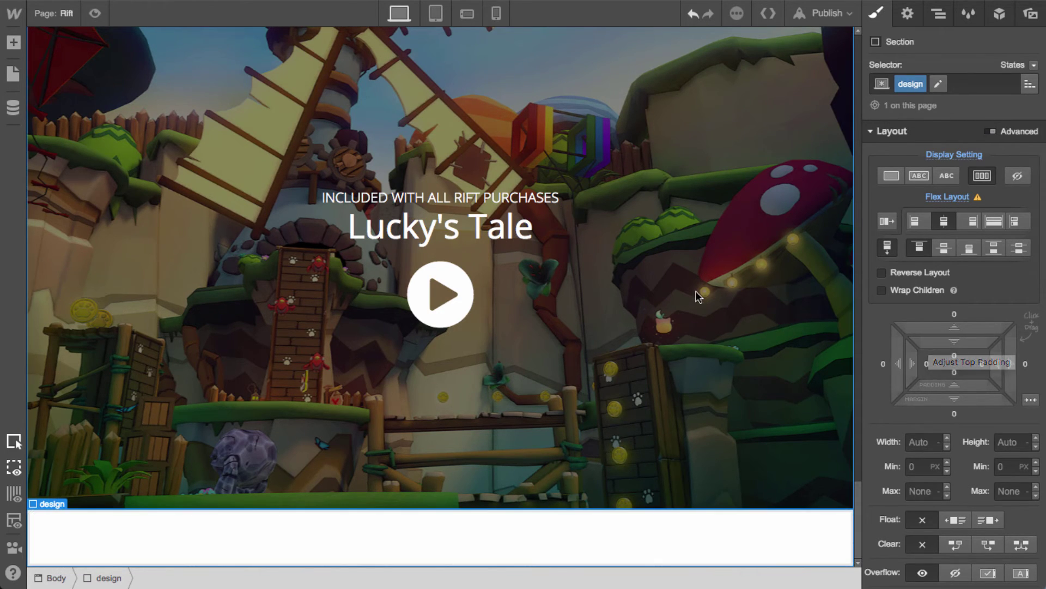
Give the design section the background image features-bg.jpg, set to cover, anchored at bottom center and without tiling
scroll(926, 384, "down", 1)
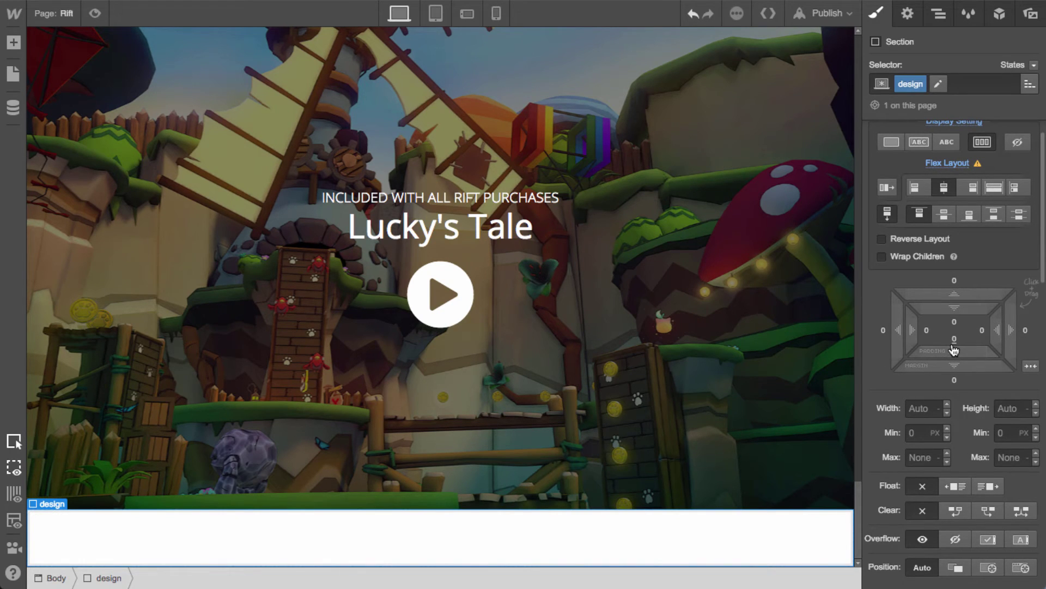
scroll(954, 350, "down", 12)
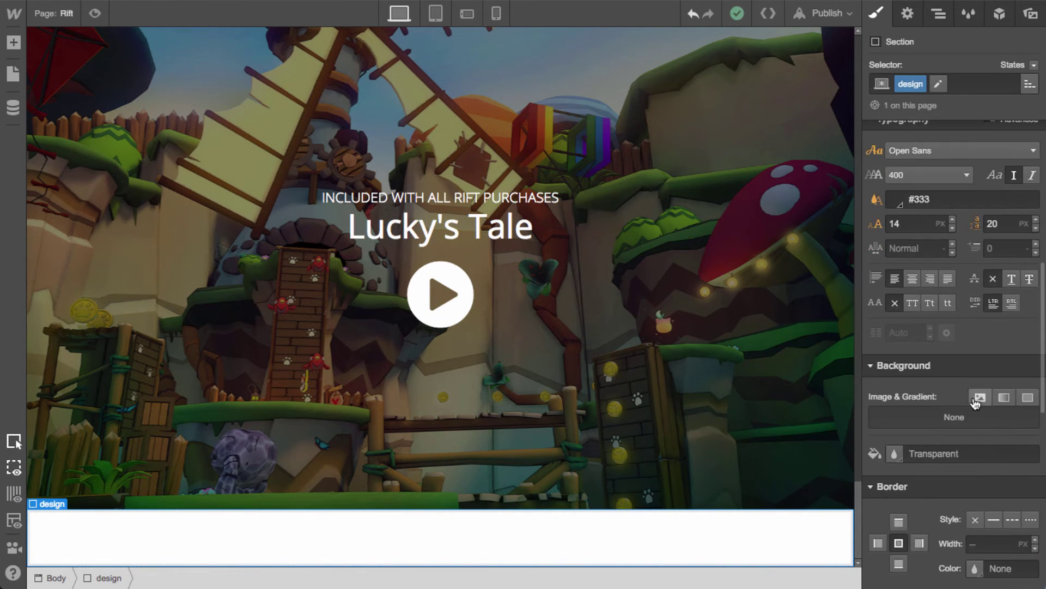
left_click(980, 397)
left_click(917, 162)
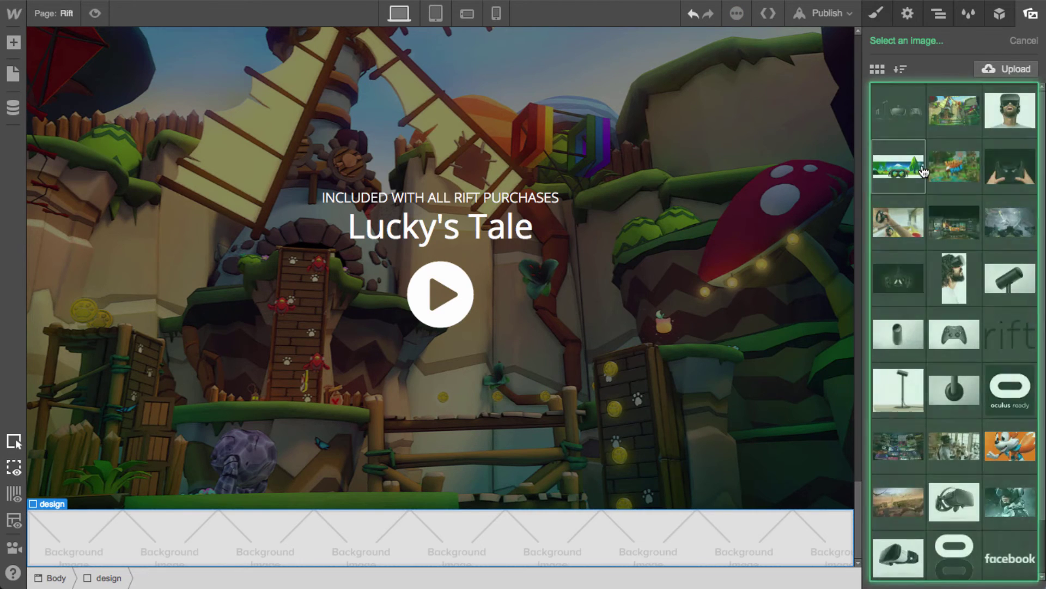
left_click(901, 279)
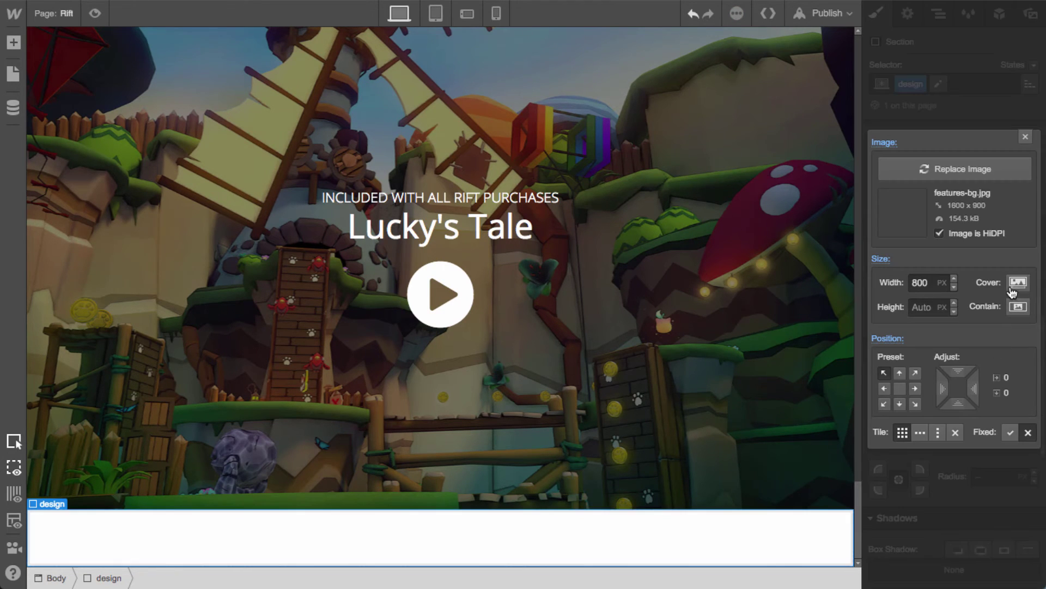
left_click(900, 404)
left_click(956, 432)
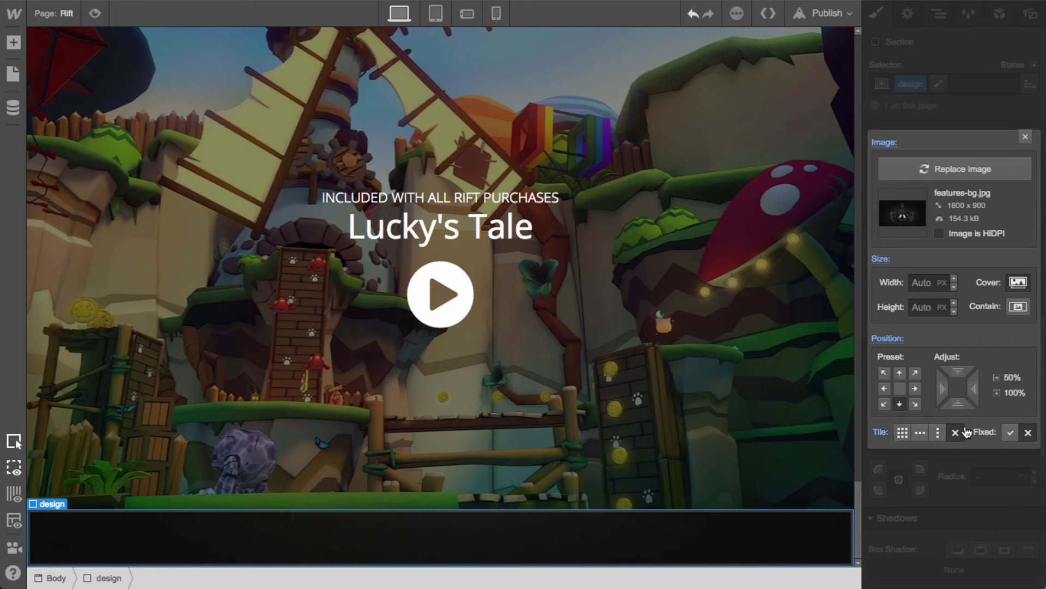
left_click(1026, 137)
Set the design section's height to 1000 px and check how the headset background fits
scroll(982, 425, "up", 8)
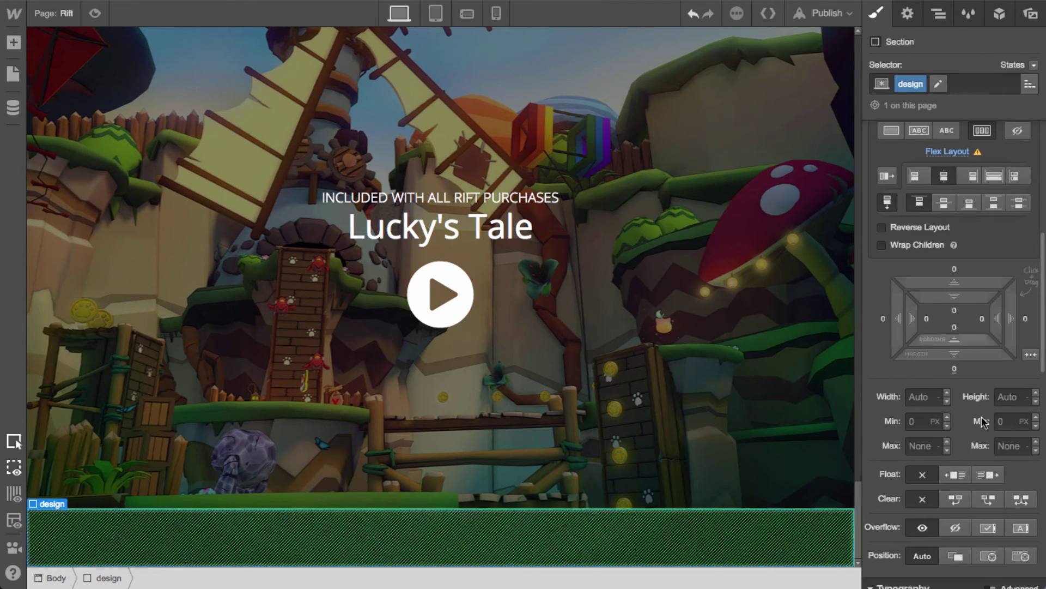
left_click(1008, 397)
type("1000")
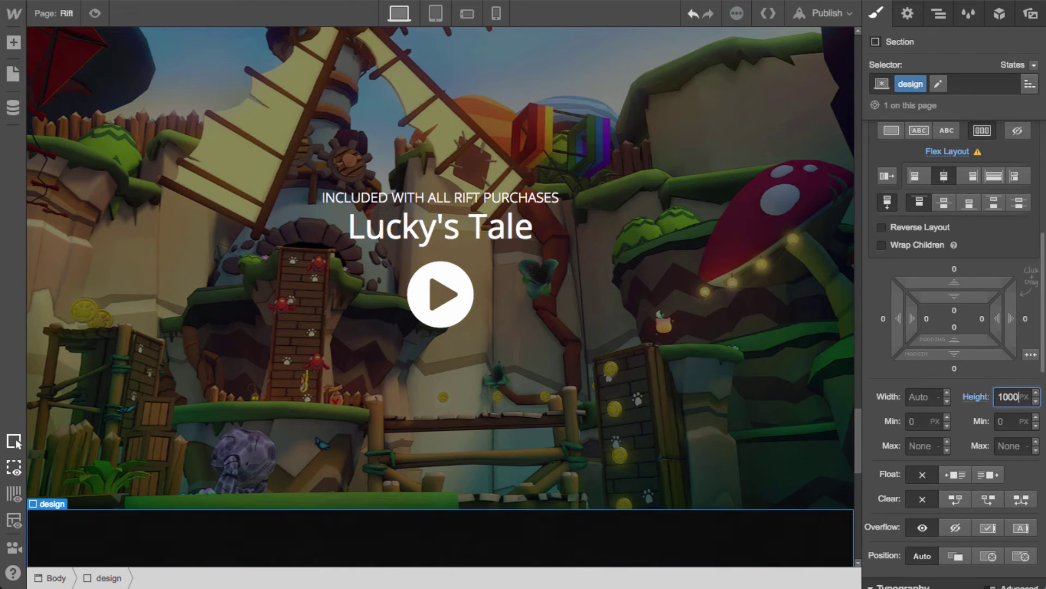
scroll(543, 423, "down", 8)
scroll(543, 418, "down", 5)
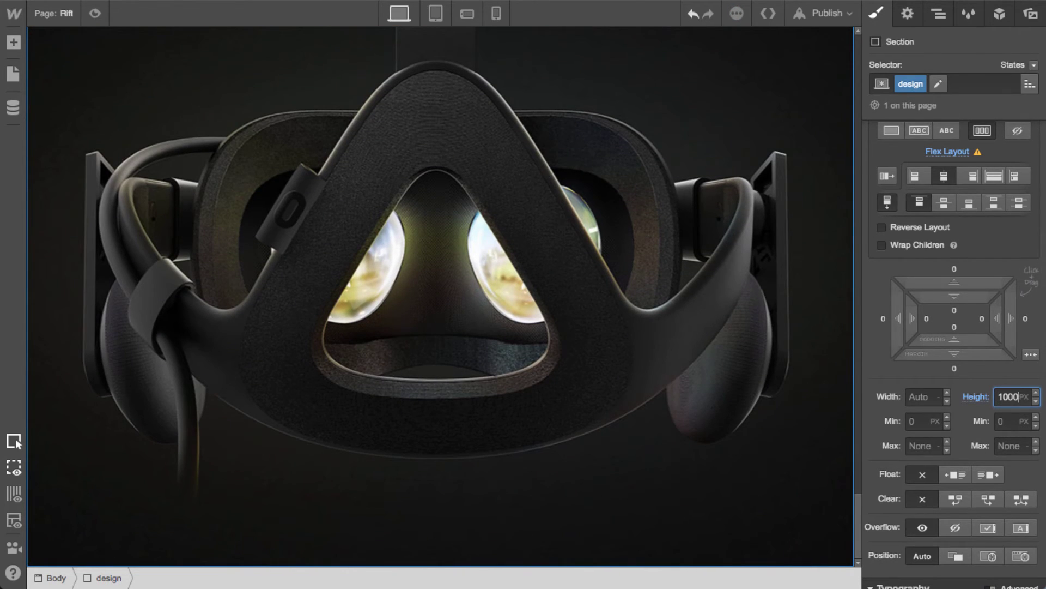
scroll(674, 438, "up", 8)
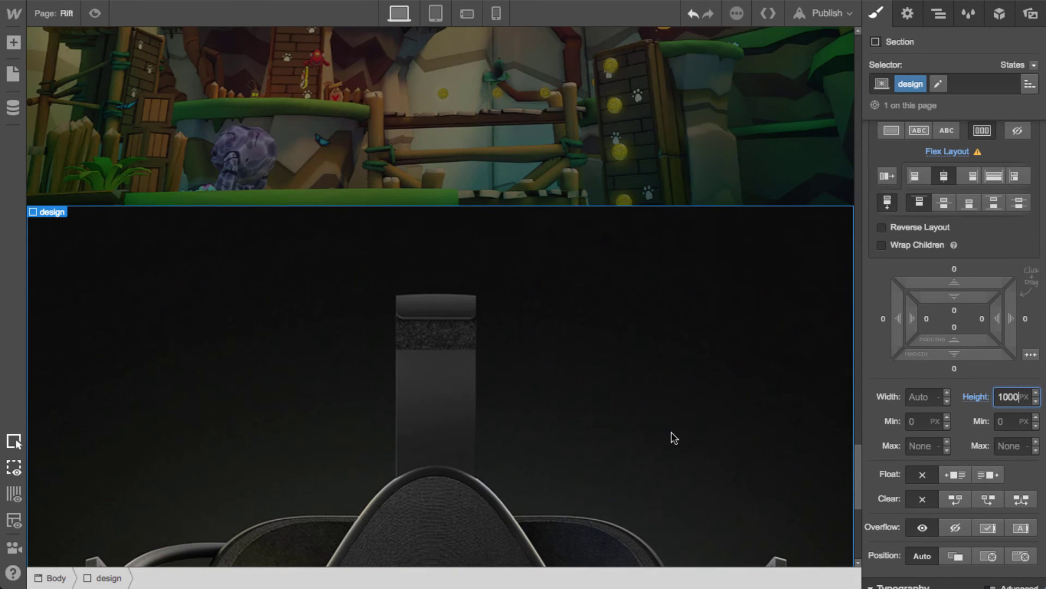
scroll(674, 438, "down", 3)
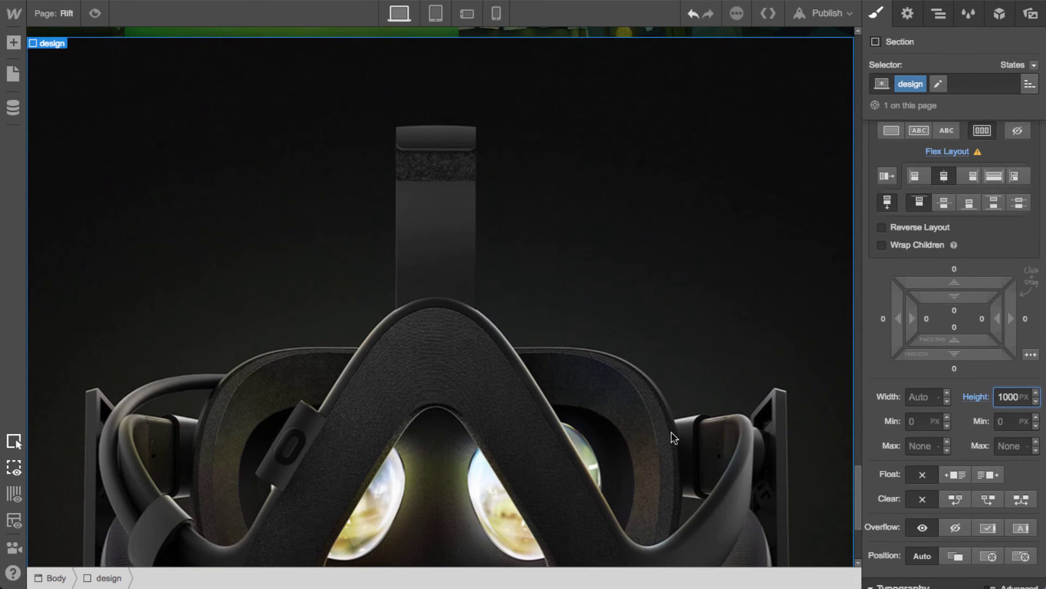
scroll(674, 437, "up", 1)
key("Return")
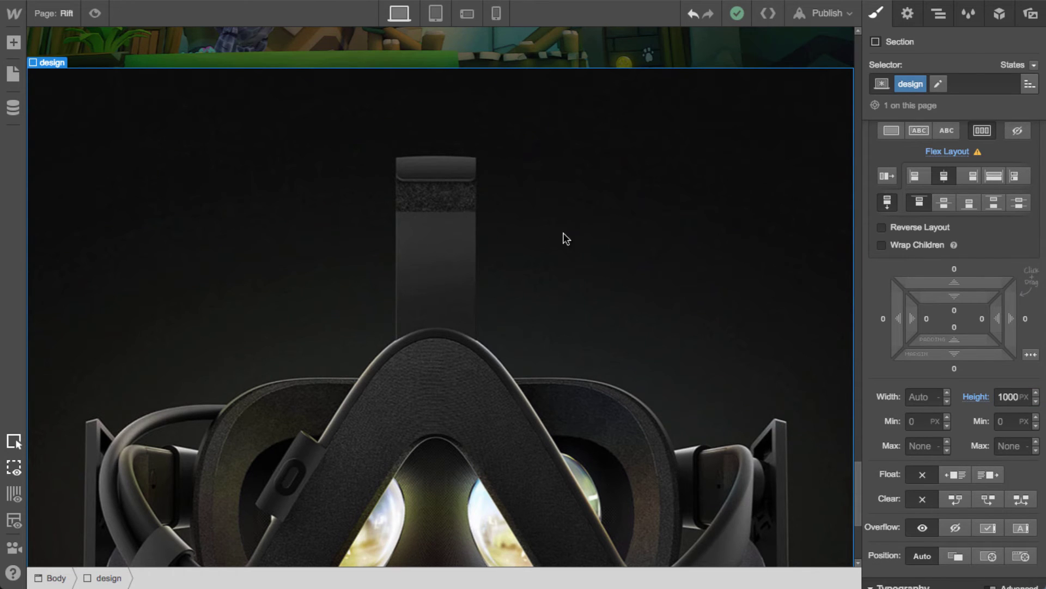
Set the design section's top padding to 75 px
scroll(955, 279, "up", 1)
left_click(954, 357)
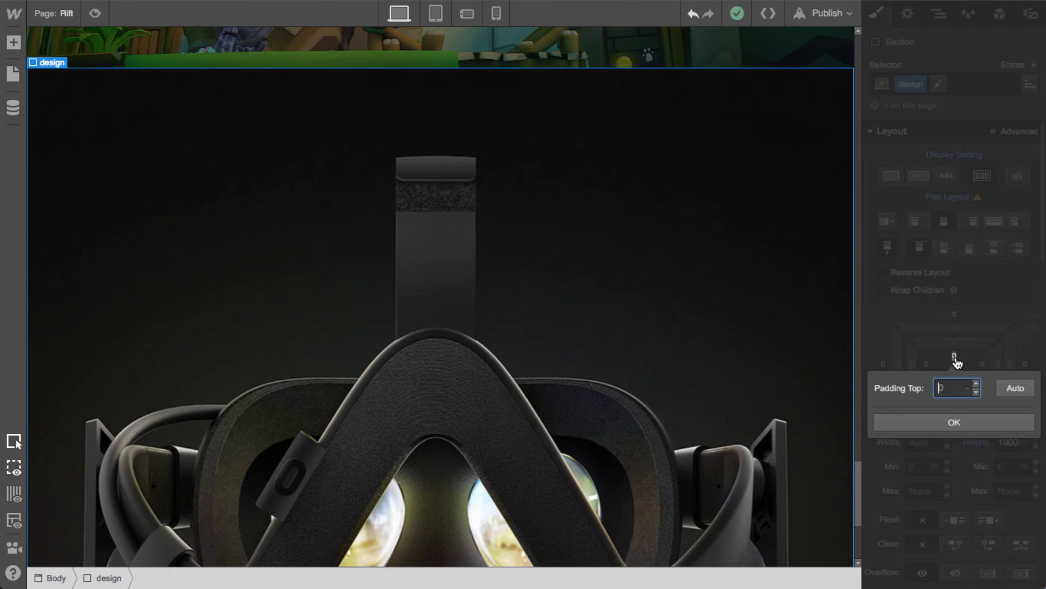
type("75")
key("Return")
Copy the "Step into Rift" heading and paste it into the design section
key("a")
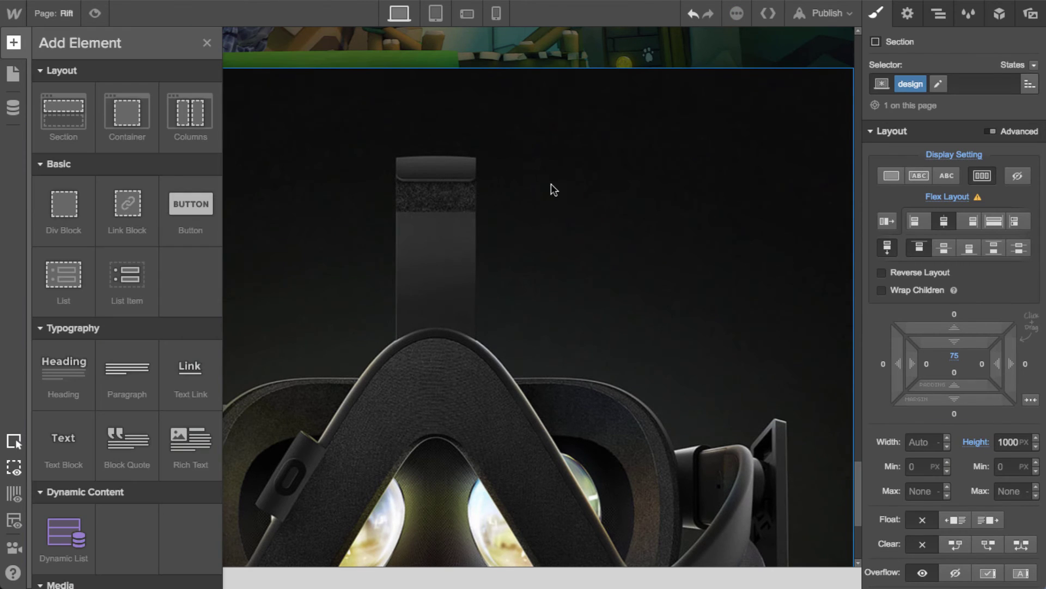
left_click(462, 349)
scroll(463, 350, "down", 10)
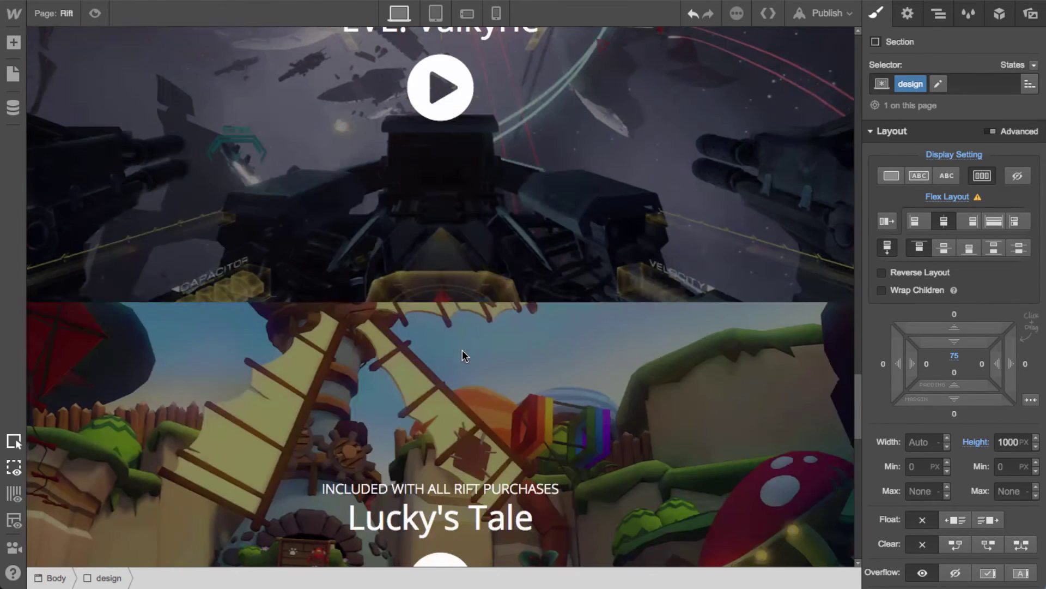
scroll(462, 350, "up", 10)
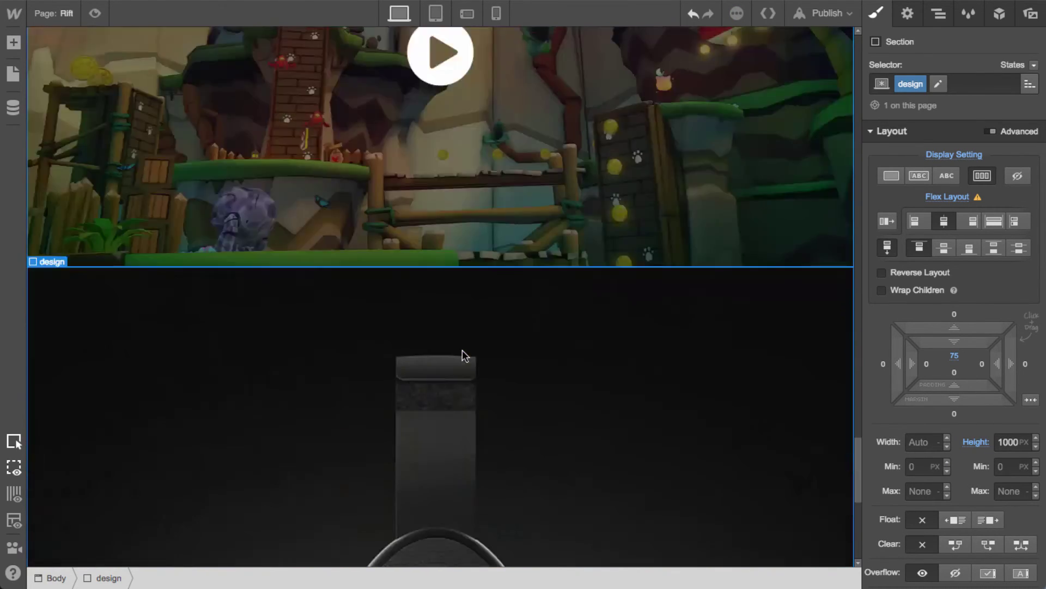
scroll(484, 313, "up", 15)
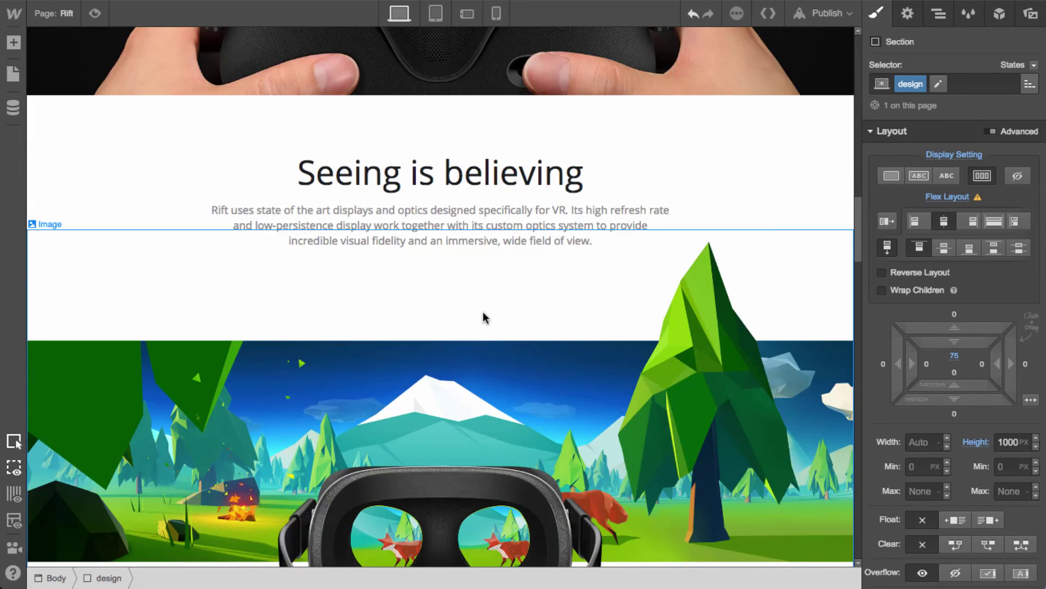
scroll(484, 315, "up", 10)
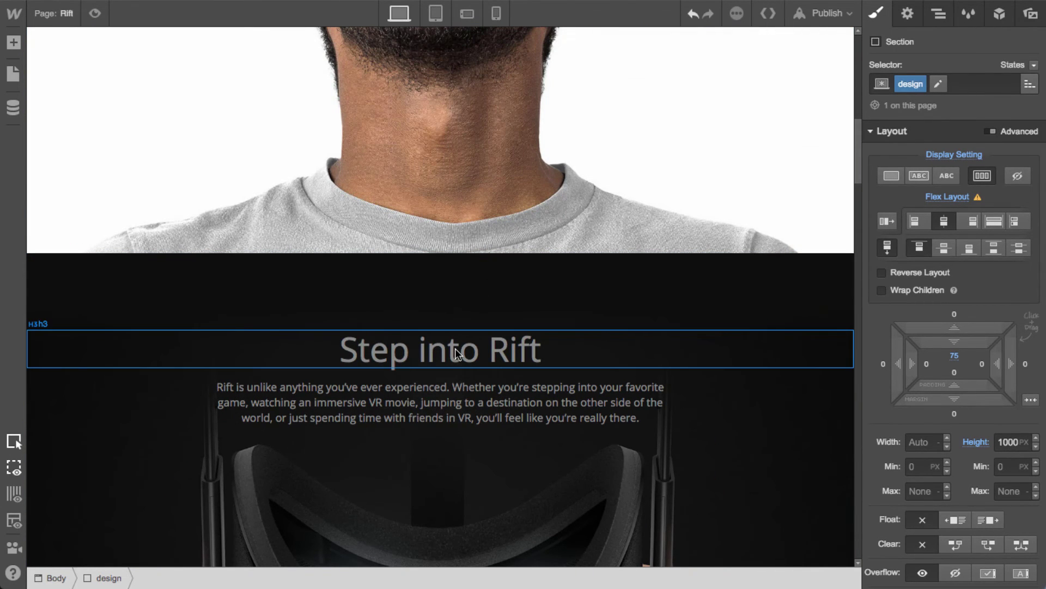
left_click(457, 353)
scroll(684, 403, "down", 10)
scroll(685, 403, "down", 20)
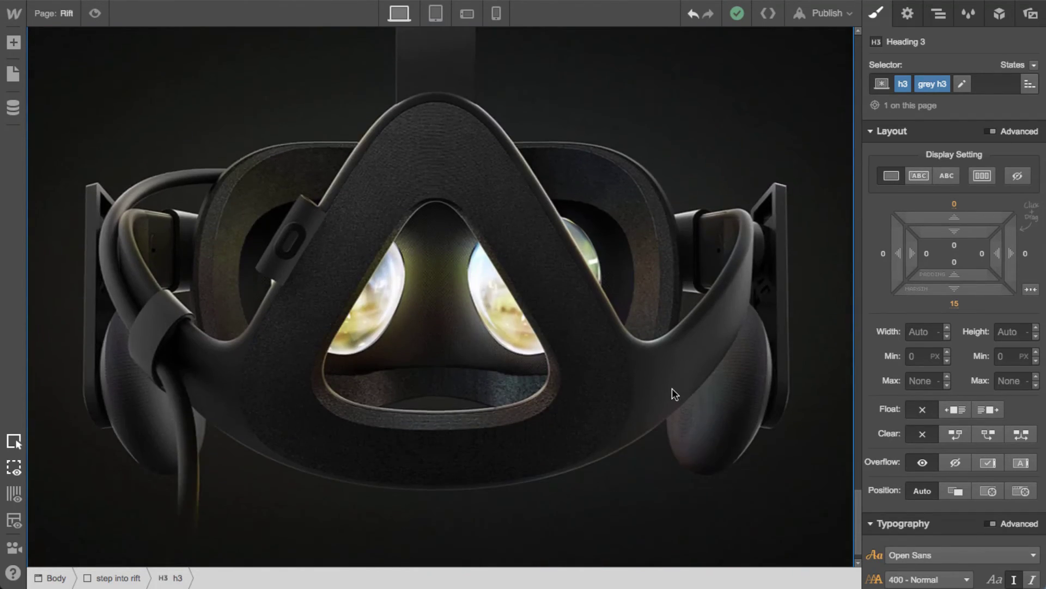
scroll(547, 316, "up", 5)
left_click(550, 316)
Copy the grey paragraph from the step into rift section and paste it below the heading in the design section
scroll(552, 315, "up", 10)
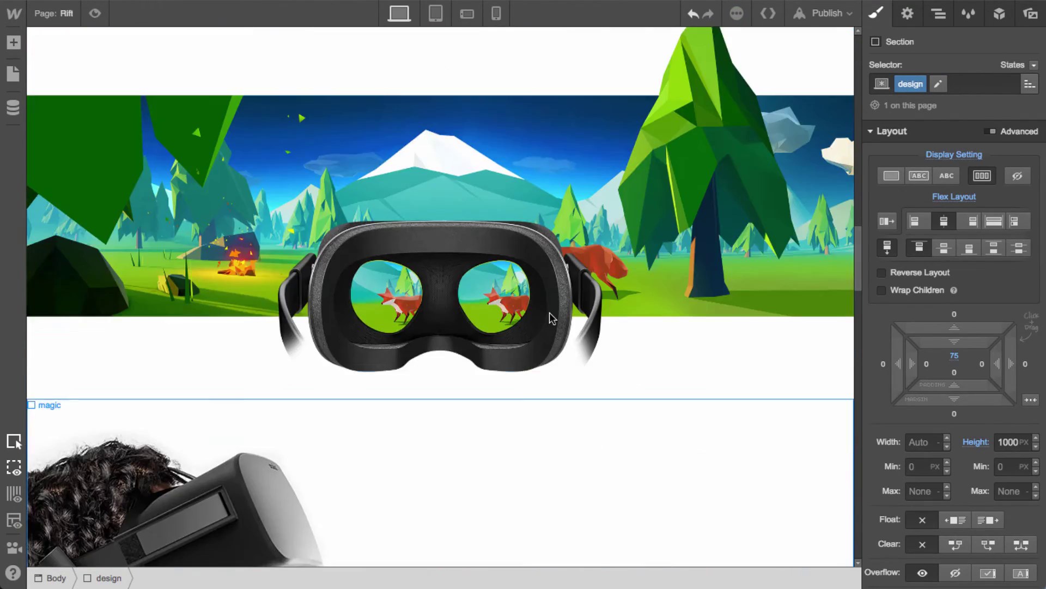
scroll(549, 313, "up", 5)
left_click(474, 133)
scroll(567, 327, "down", 8)
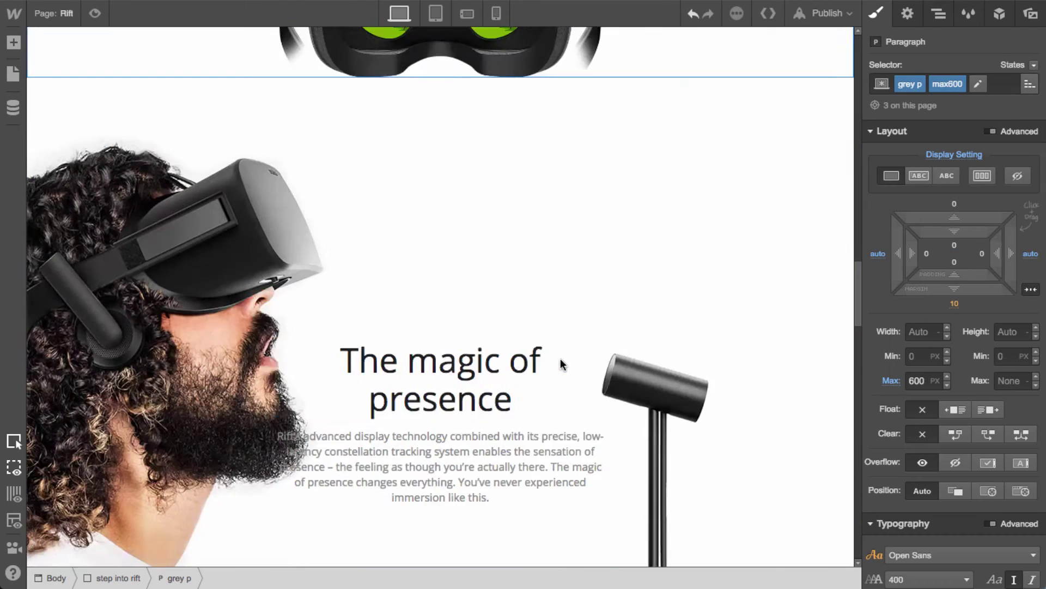
scroll(560, 358, "up", 10)
scroll(554, 338, "down", 5)
scroll(554, 338, "up", 3)
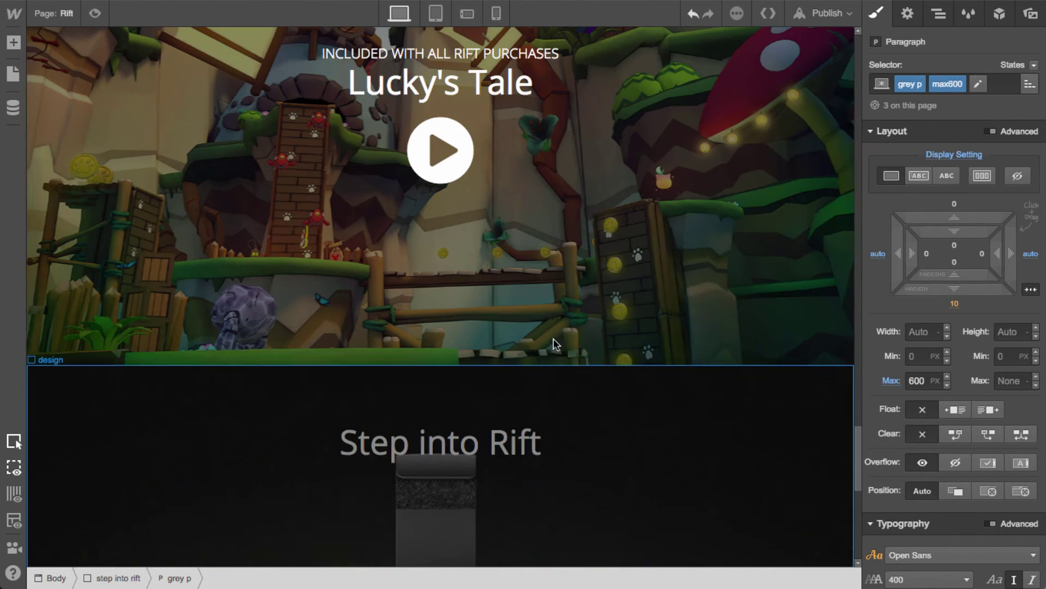
left_click(484, 439)
scroll(585, 437, "down", 2)
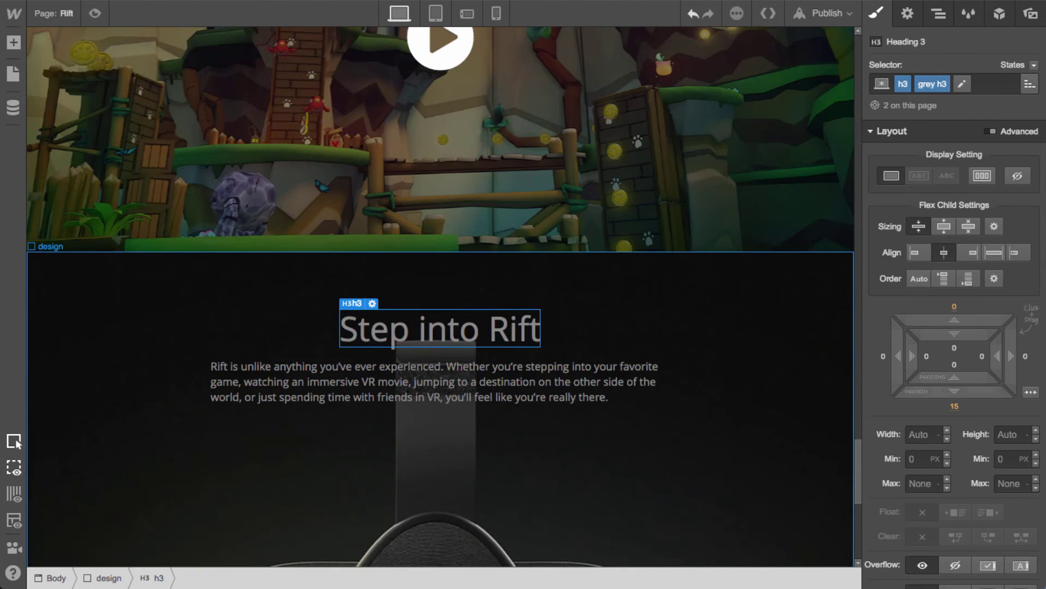
Change the pasted heading to "Advanced and refined design" and replace the paragraph with the text beginning "From the moment you pick up Rift"
triple_click(446, 329)
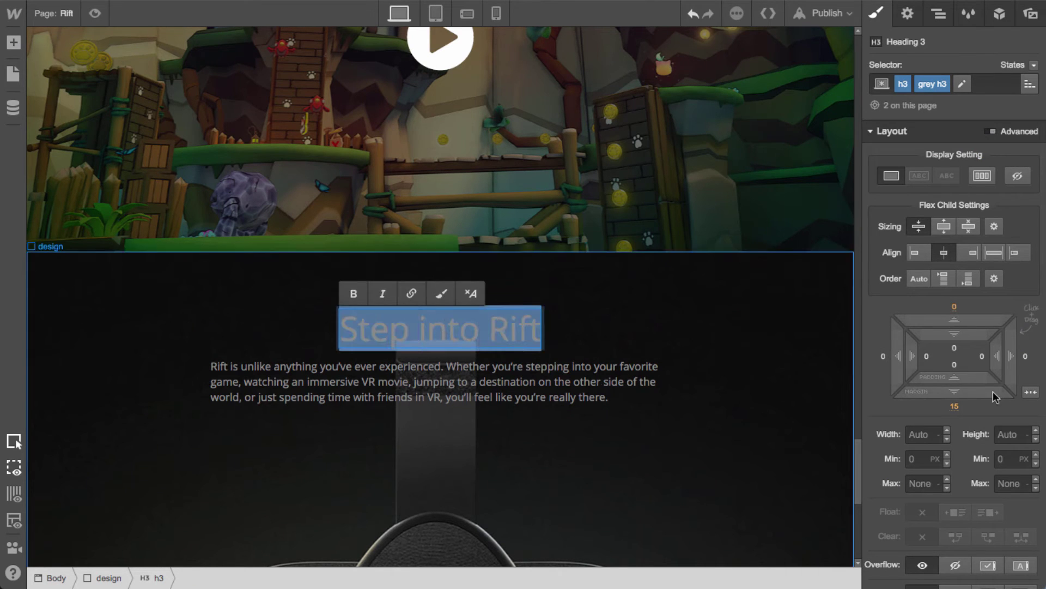
type("Advanced and refined design")
key("Escape")
triple_click(574, 382)
type("From the moment you pick up Rift, you'll feel and see the attention to detail that went into its design and construction. Customizable, comfortable, adaptable, and beautiful, Rift is technology and design as remarkable as the experiences it enables.")
key("Escape")
Center the text alignment of the design section
left_click(768, 442)
scroll(956, 473, "down", 5)
left_click(912, 563)
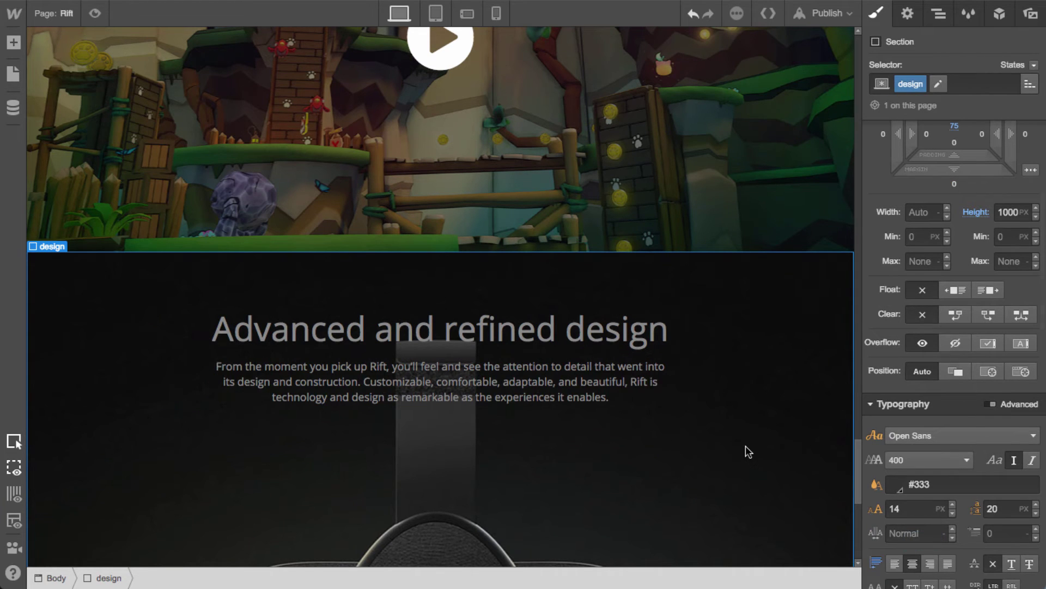
Try a top padding of 125 px on the design section
scroll(745, 446, "down", 2)
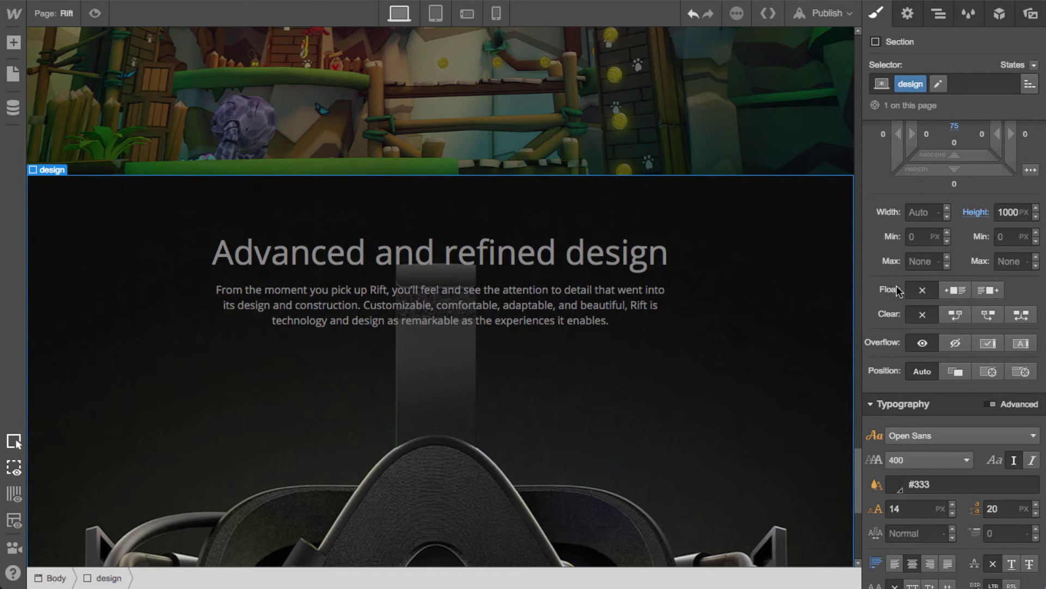
scroll(959, 209, "up", 1)
left_click(958, 134)
type("125")
key("Return")
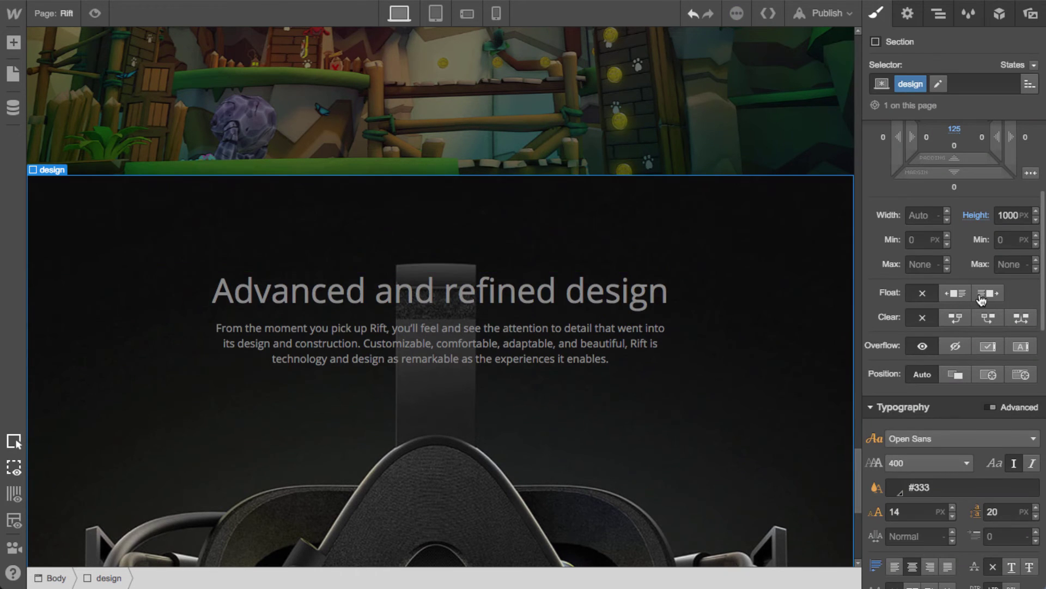
Set the design section's top padding to 100 px
scroll(970, 229, "up", 3)
left_click(954, 165)
type("100")
key("Return")
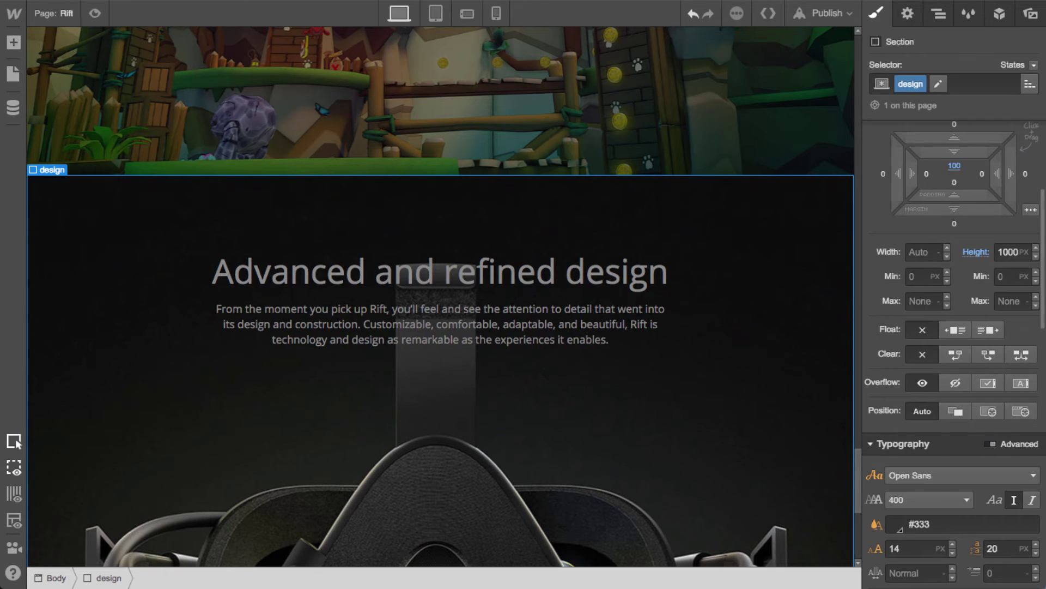
Add a new section below the design section and give it the class "accessories"
scroll(590, 420, "down", 7)
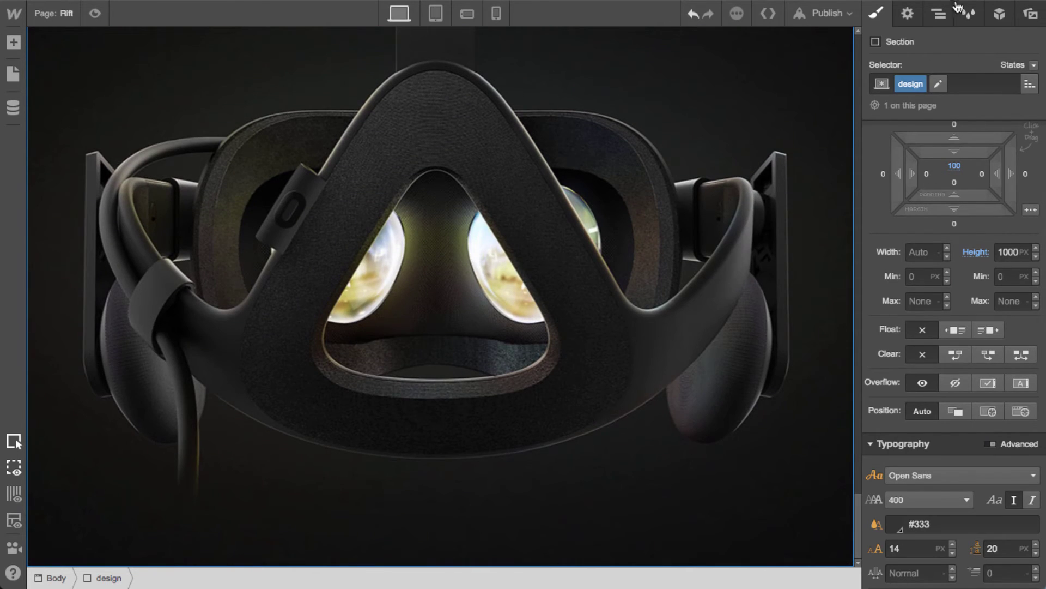
left_click(939, 13)
key("a")
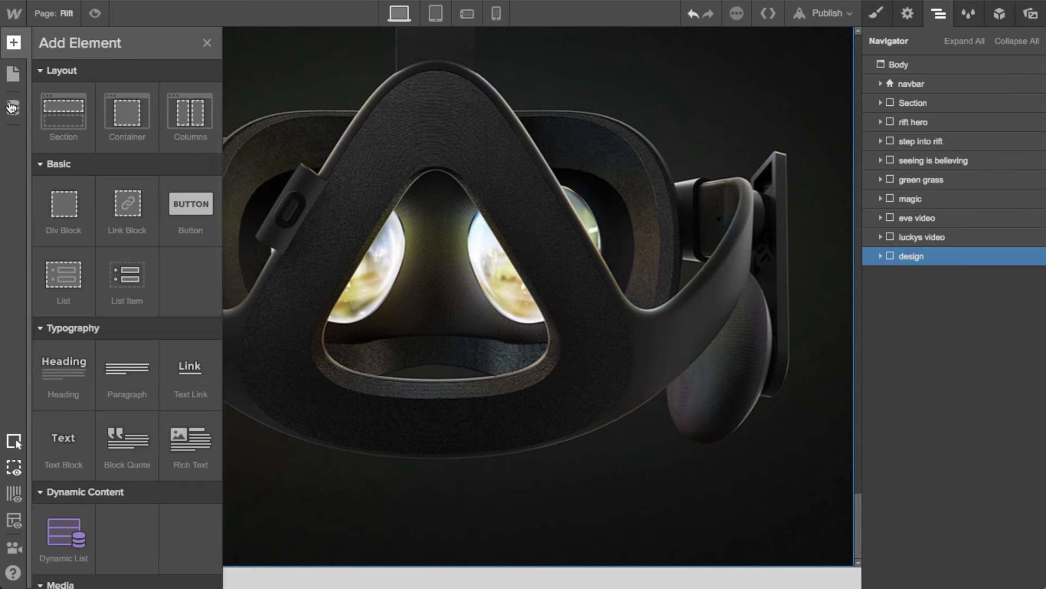
left_click_drag(63, 115, 927, 265)
left_click(987, 90)
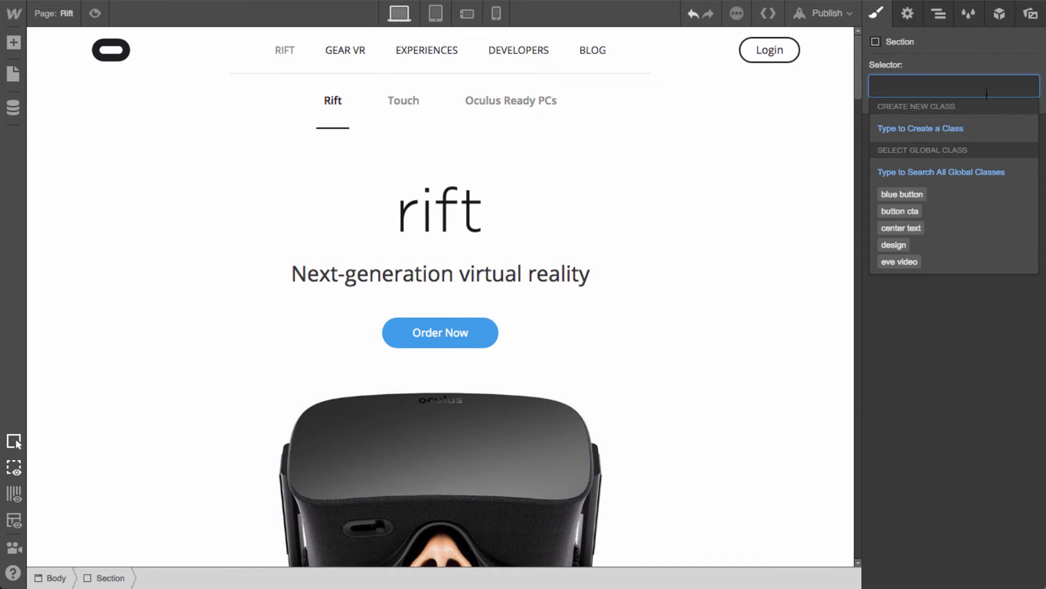
type("acc")
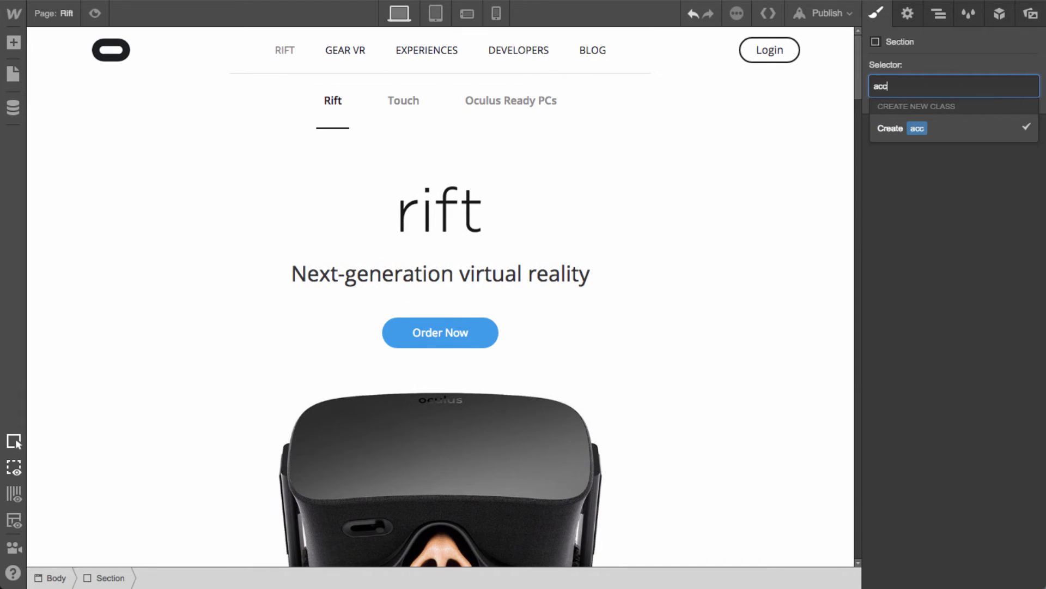
type("essories")
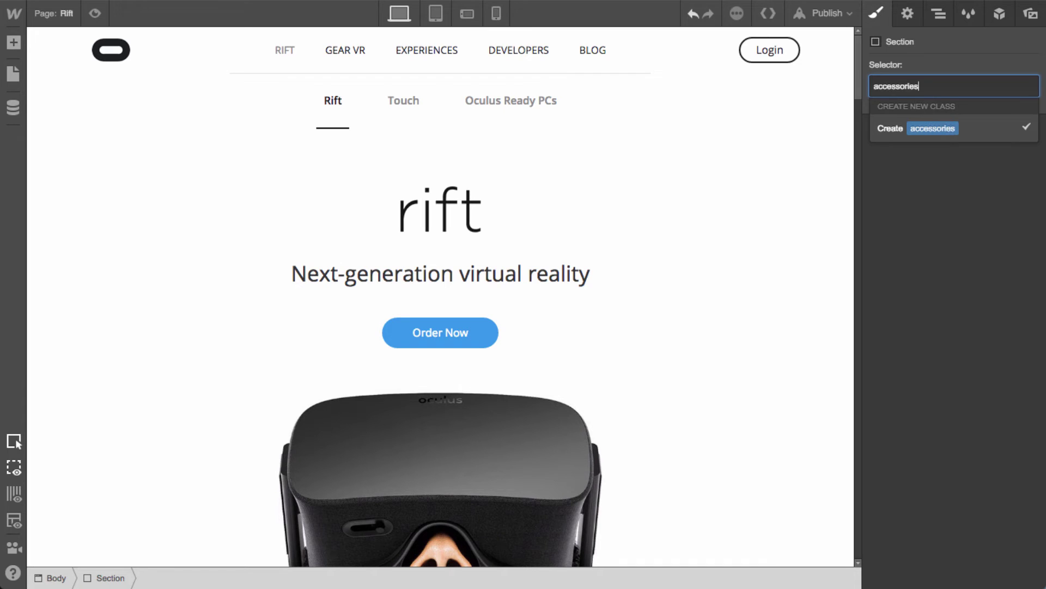
key("Return")
scroll(774, 274, "down", 20)
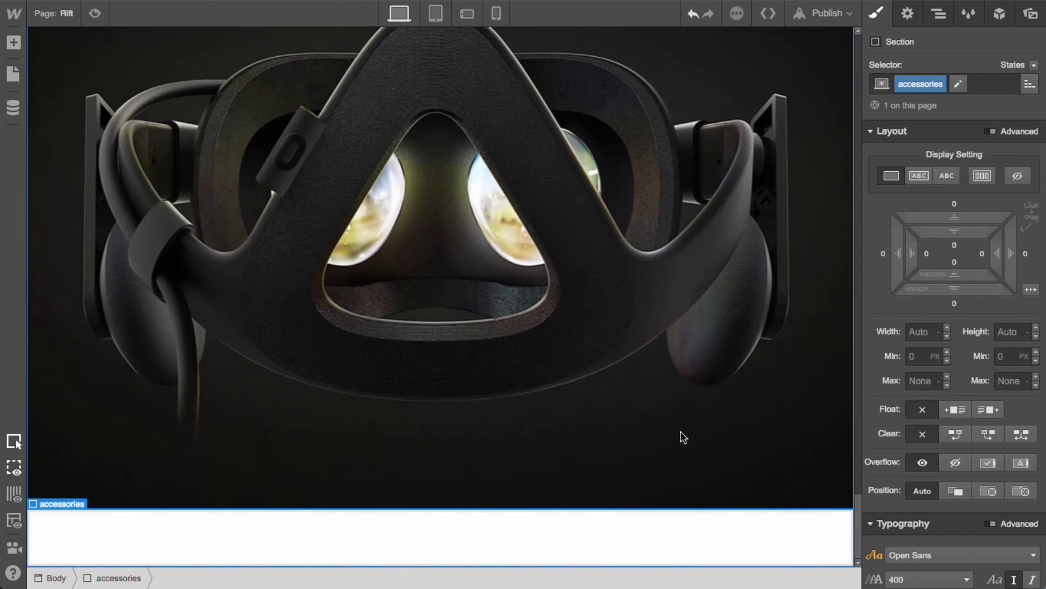
Give the accessories section a horizontal flex layout with wrapping children
left_click(983, 176)
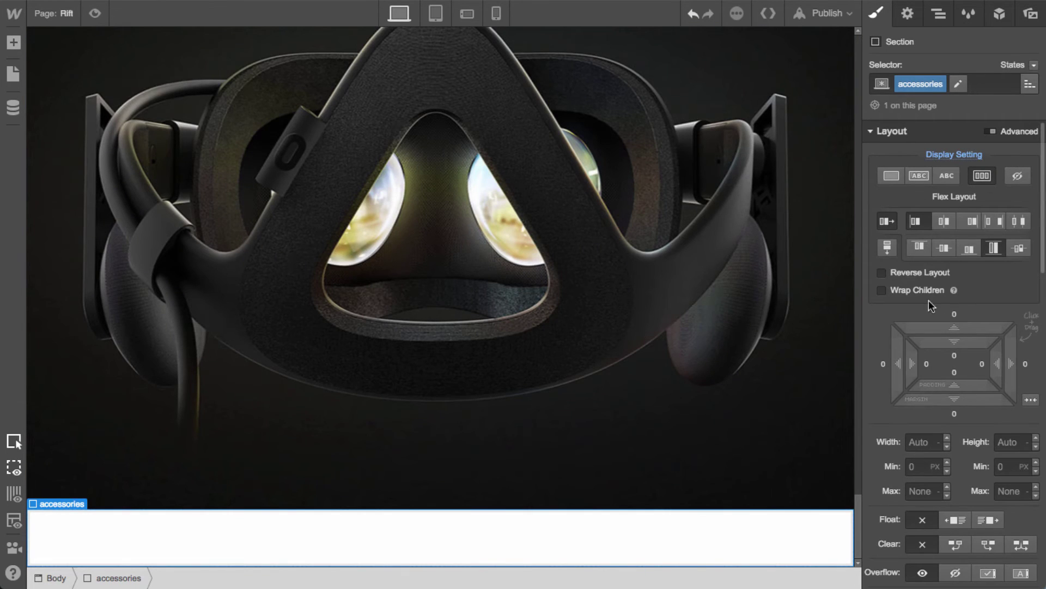
left_click(920, 291)
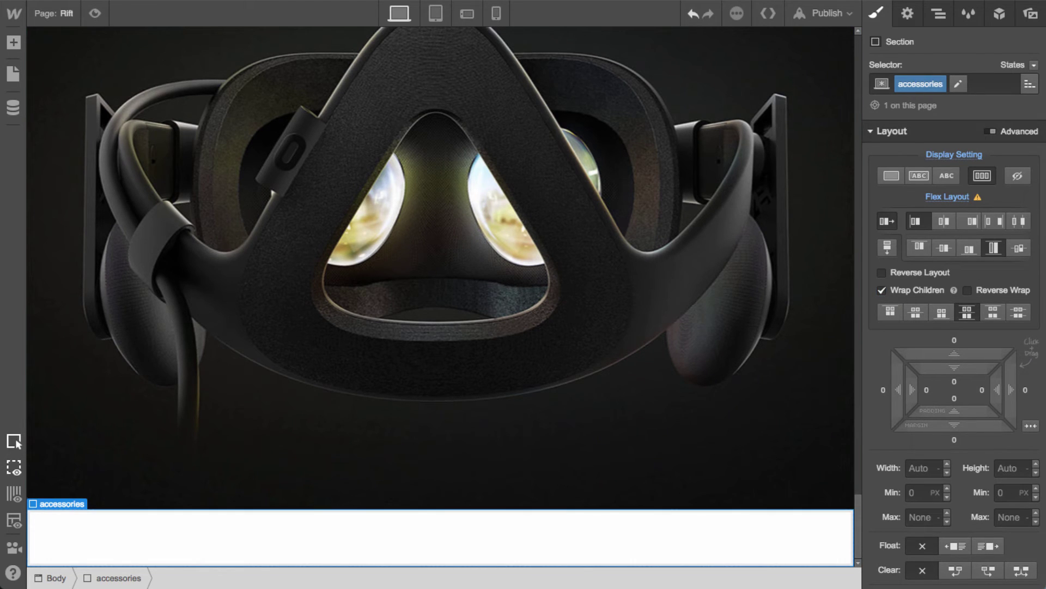
left_click(1029, 11)
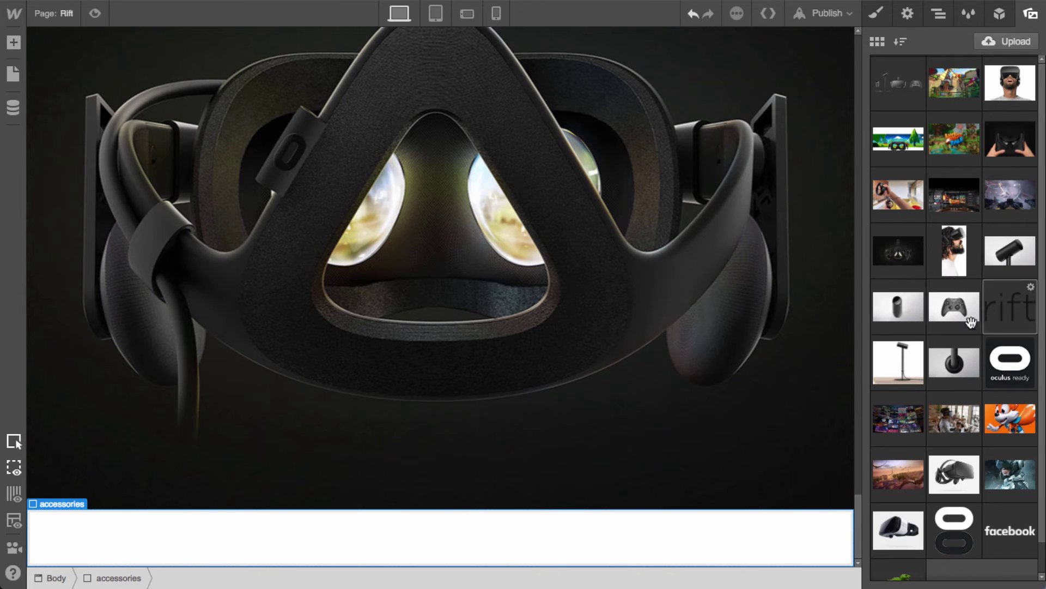
key("s")
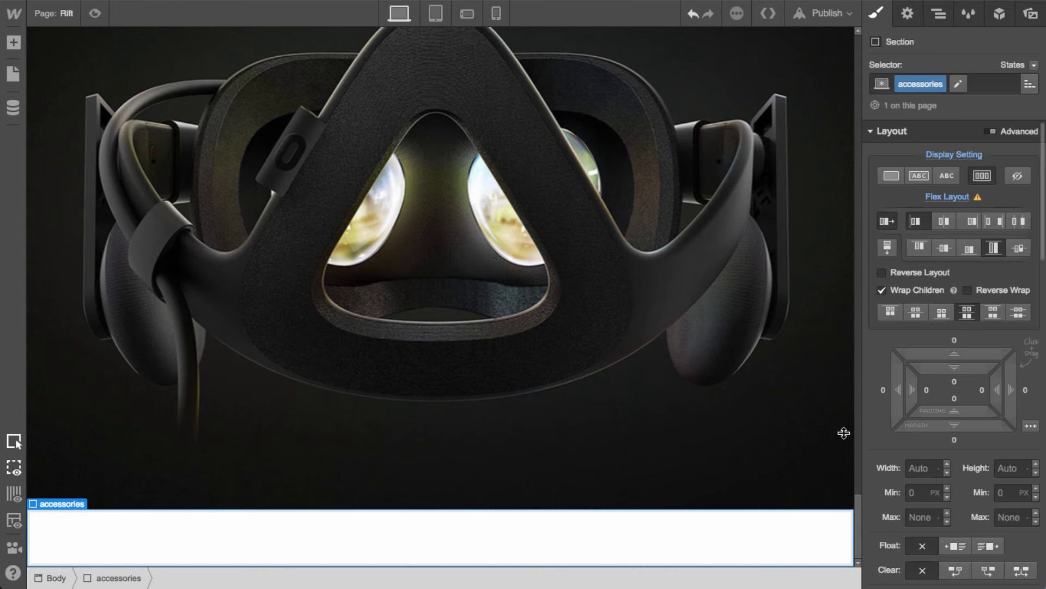
Add a div block inside the accessories section and give it the class "acc-grid"
key("a")
left_click_drag(68, 208, 82, 551)
left_click(958, 85)
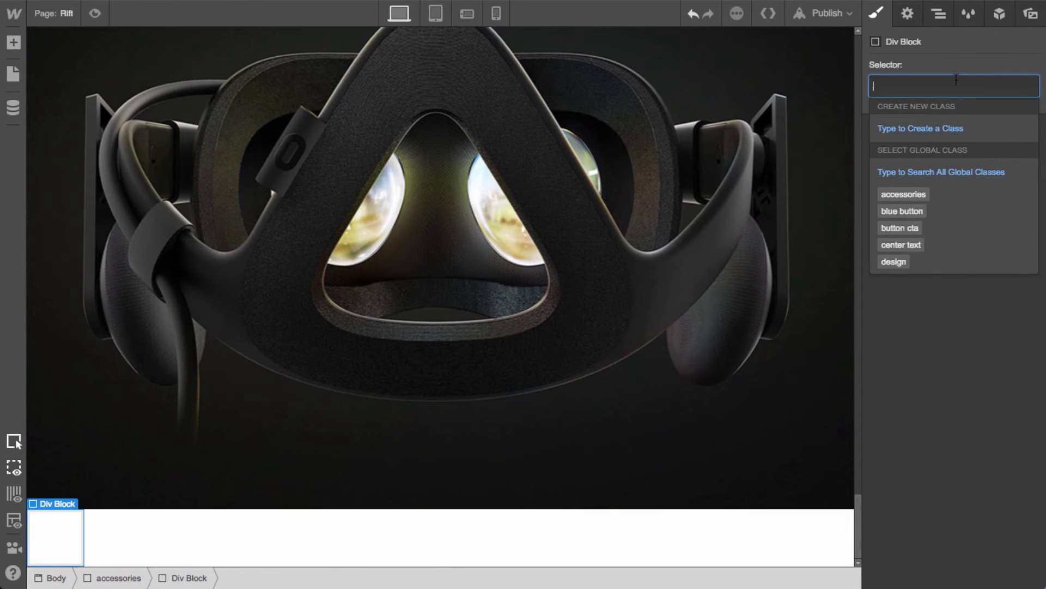
type("acc")
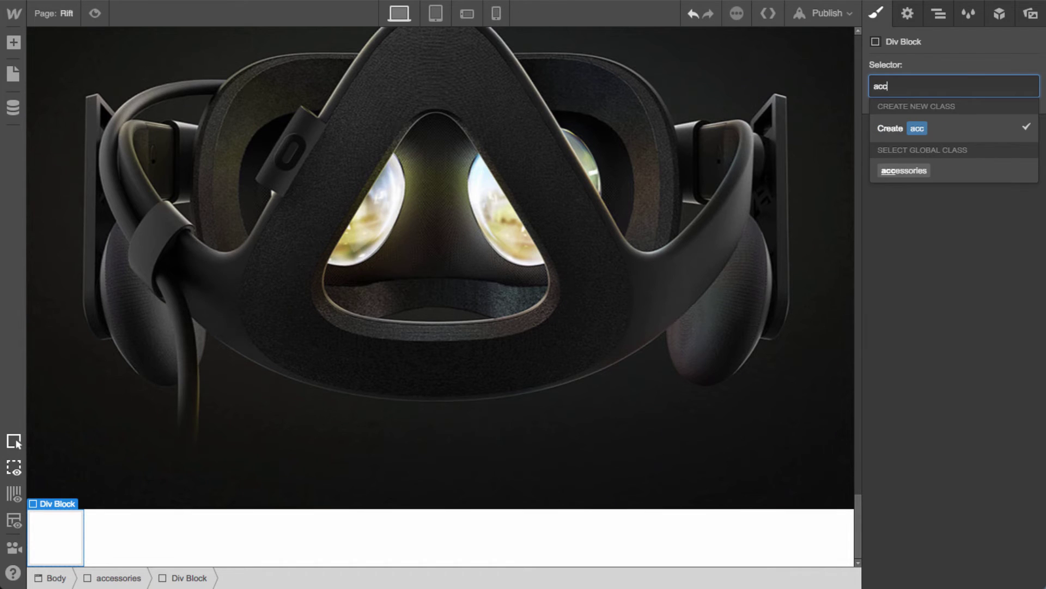
type("-")
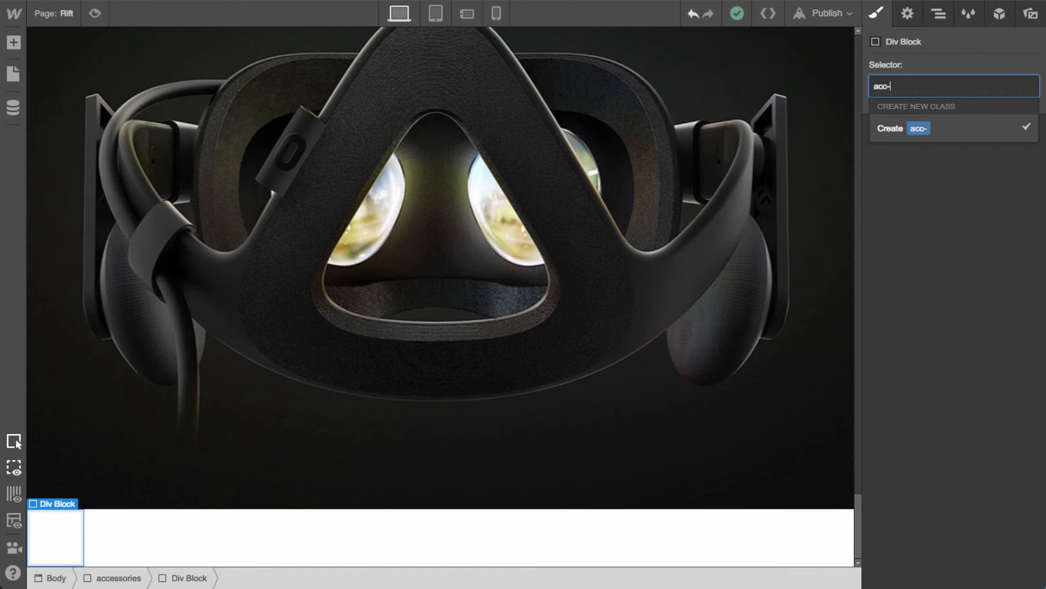
type("grid")
key("Return")
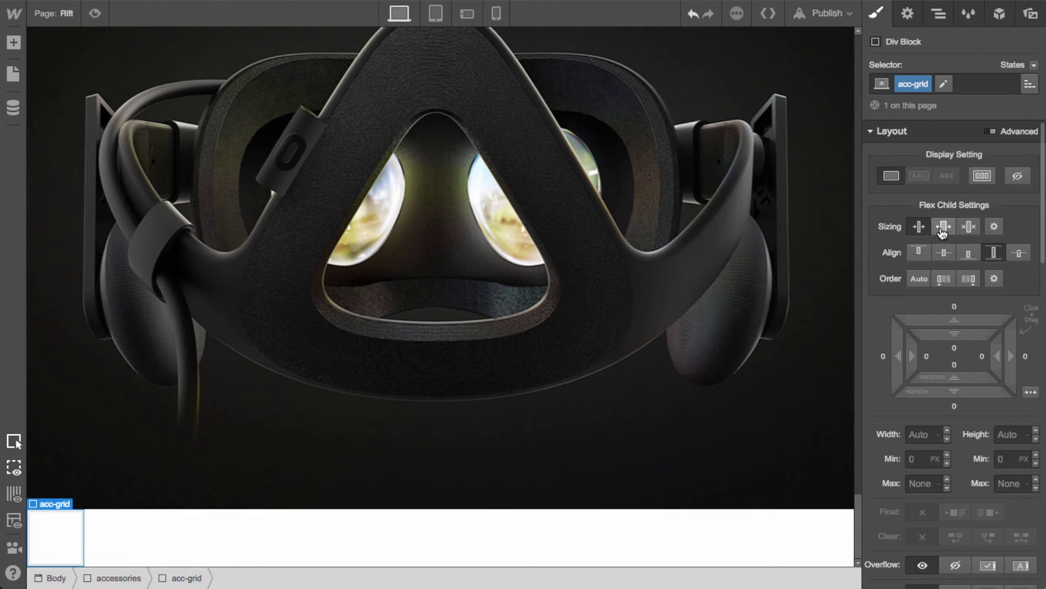
Set the acc-grid block's flex child sizing to shrink 0 with a basis of 50%
left_click(994, 226)
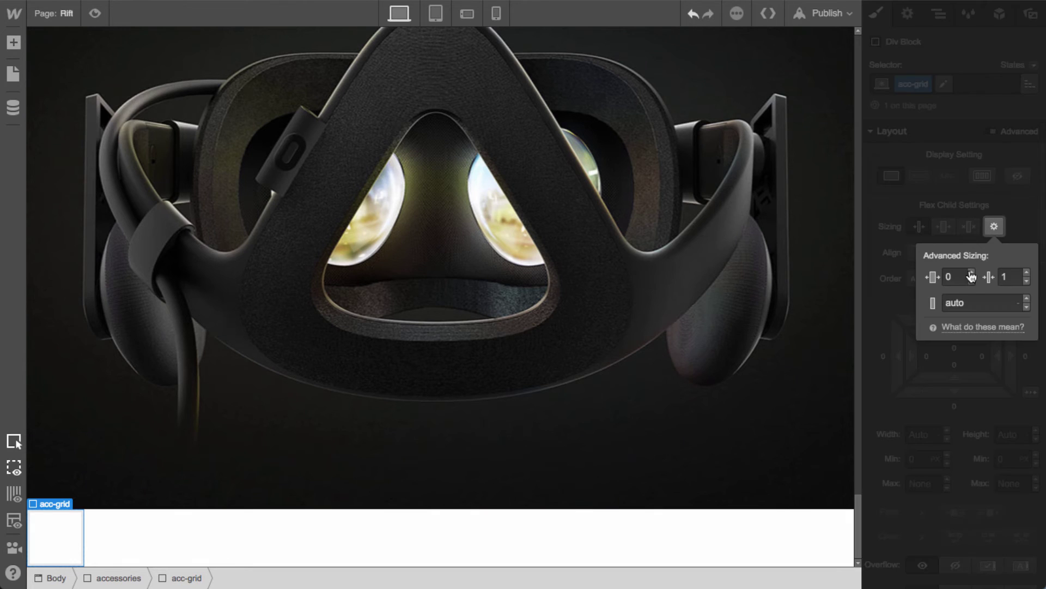
left_click(1009, 276)
type("0")
key("Tab")
type("50%")
key("Return")
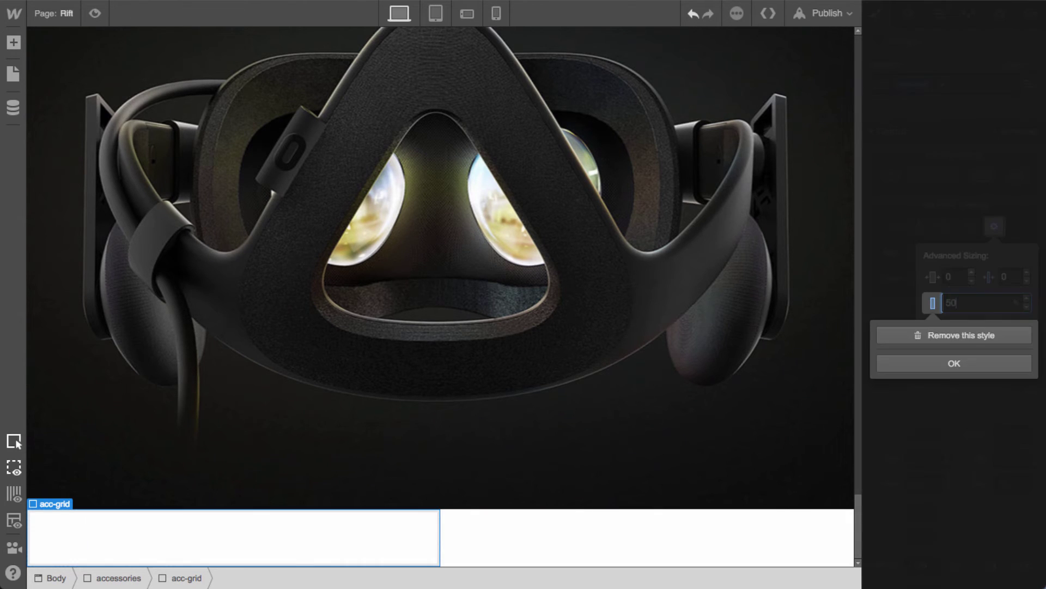
left_click(951, 359)
left_click(1027, 216)
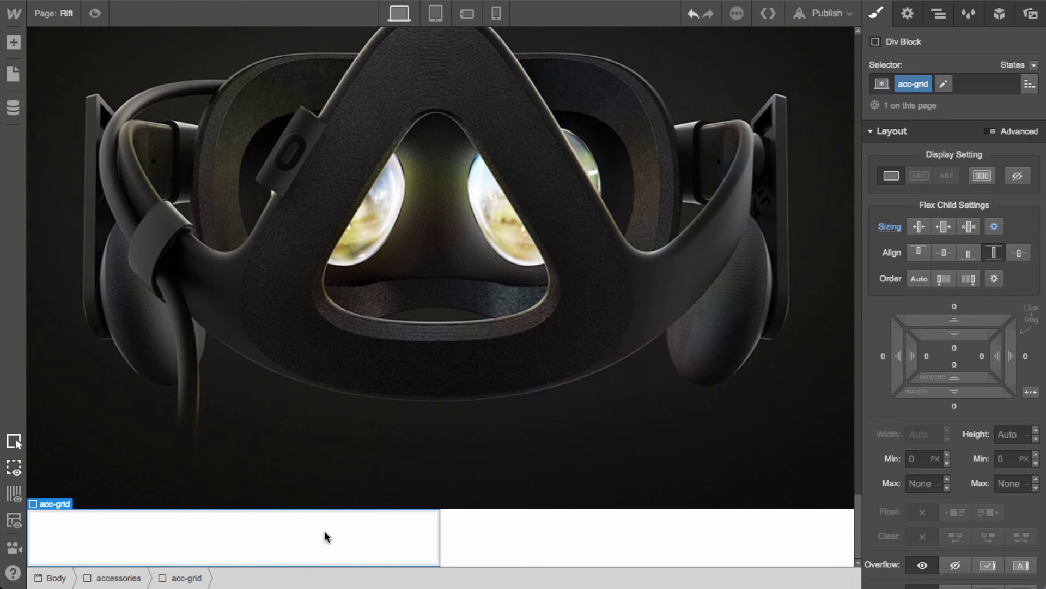
Duplicate the acc-grid block three times to form a two-by-two grid in the accessories section
key("ctrl+c")
key("ctrl+v")
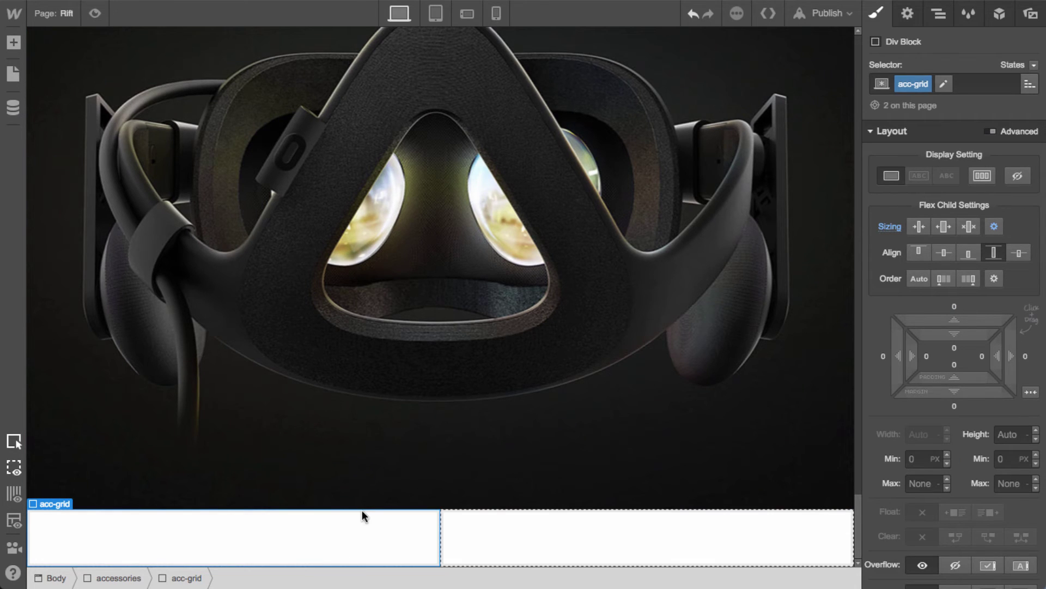
key("ctrl+v")
key("ctrl+v")
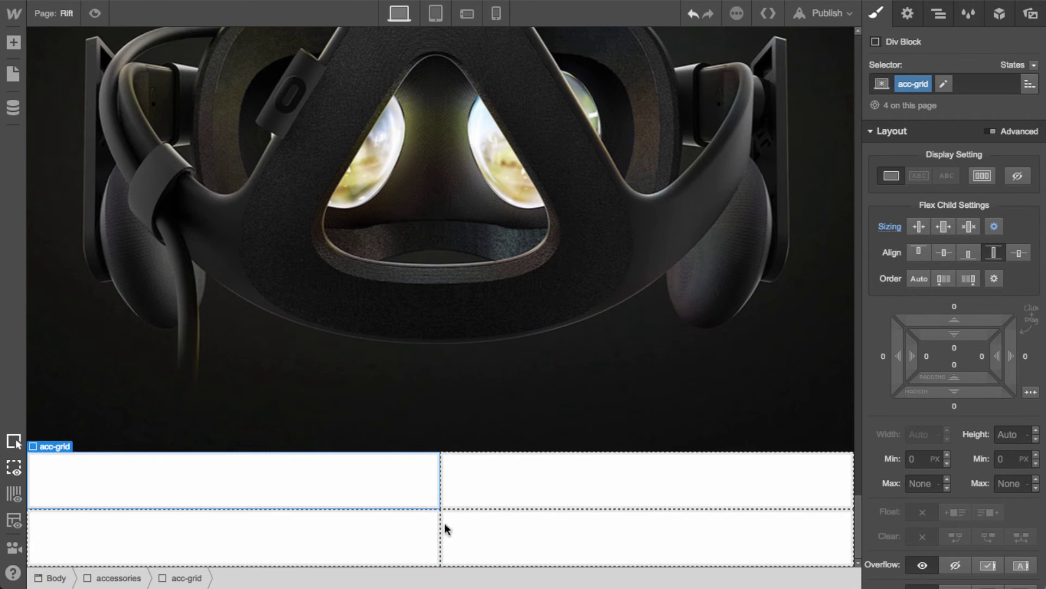
Add the combo class "remote" to the first acc-grid block
left_click(946, 90)
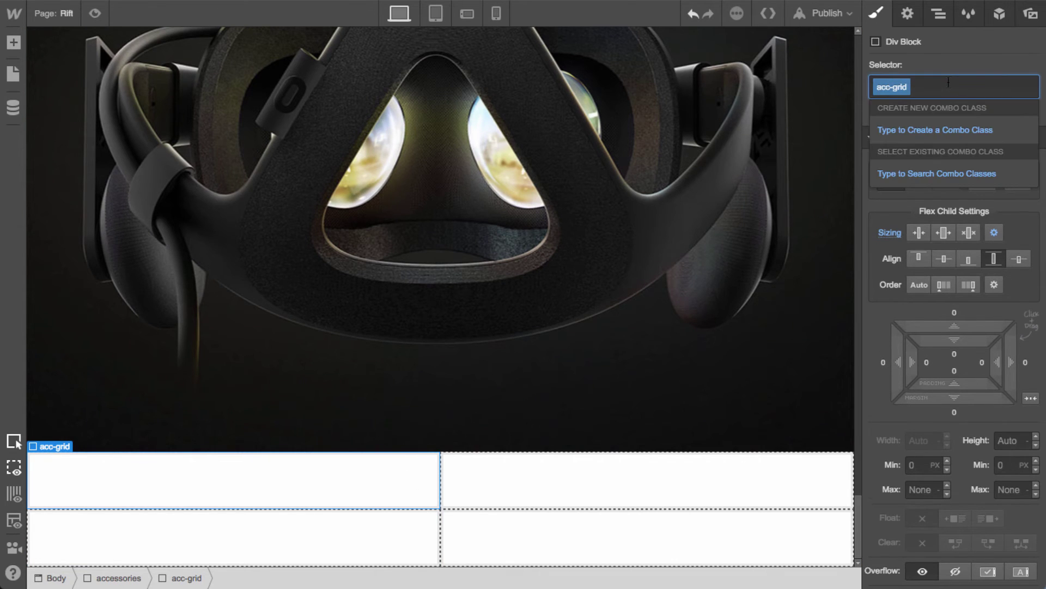
type("remote")
key("Return")
Give the remote block the background image remote.jpg, sized to cover, centered at 50% and 50%, without tiling
scroll(966, 474, "down", 6)
left_click(981, 521)
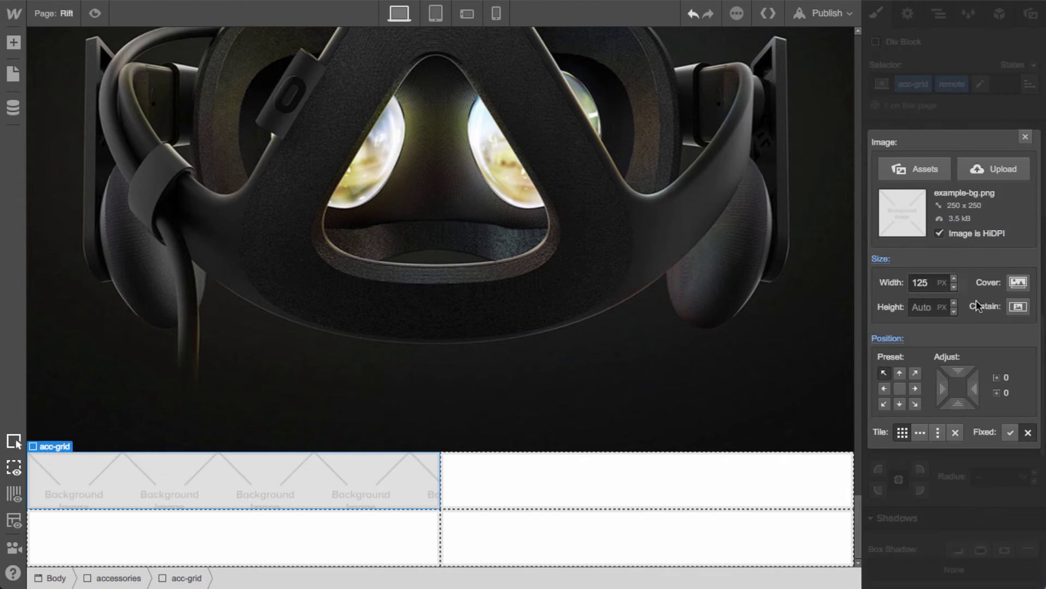
left_click(1017, 288)
left_click(913, 169)
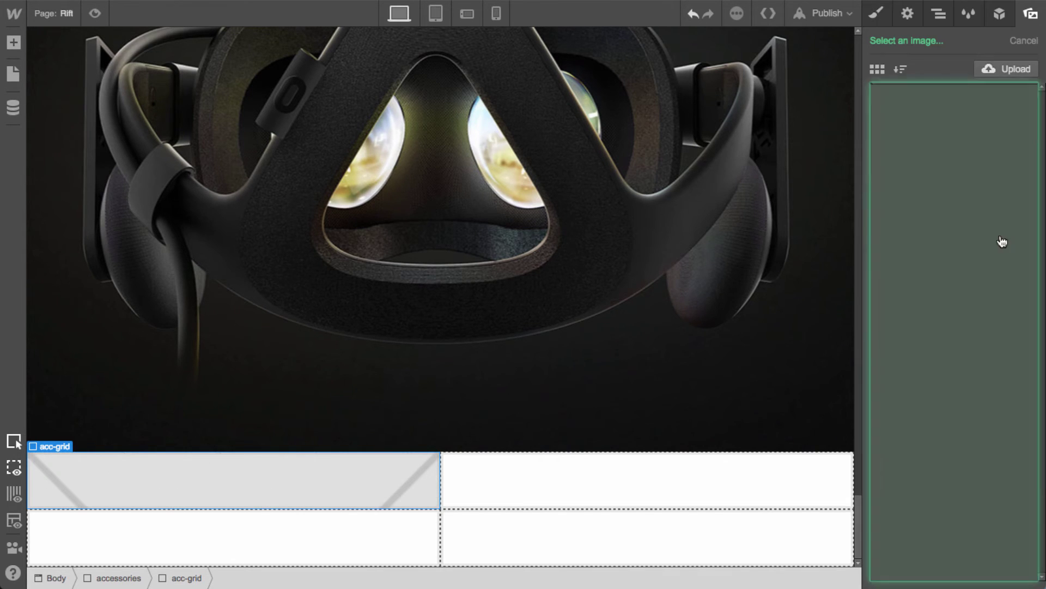
left_click(894, 331)
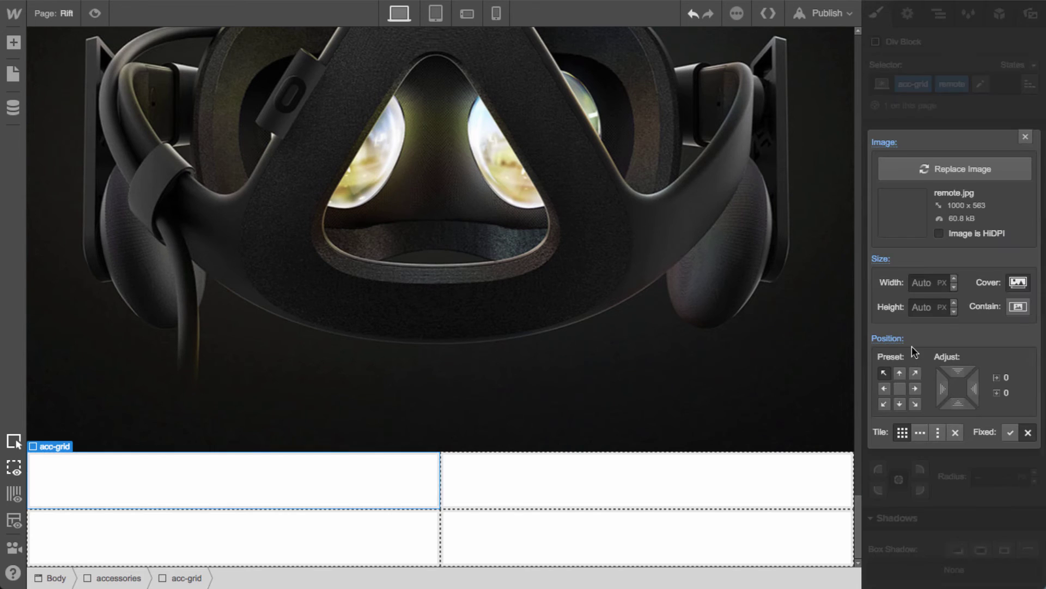
left_click(953, 436)
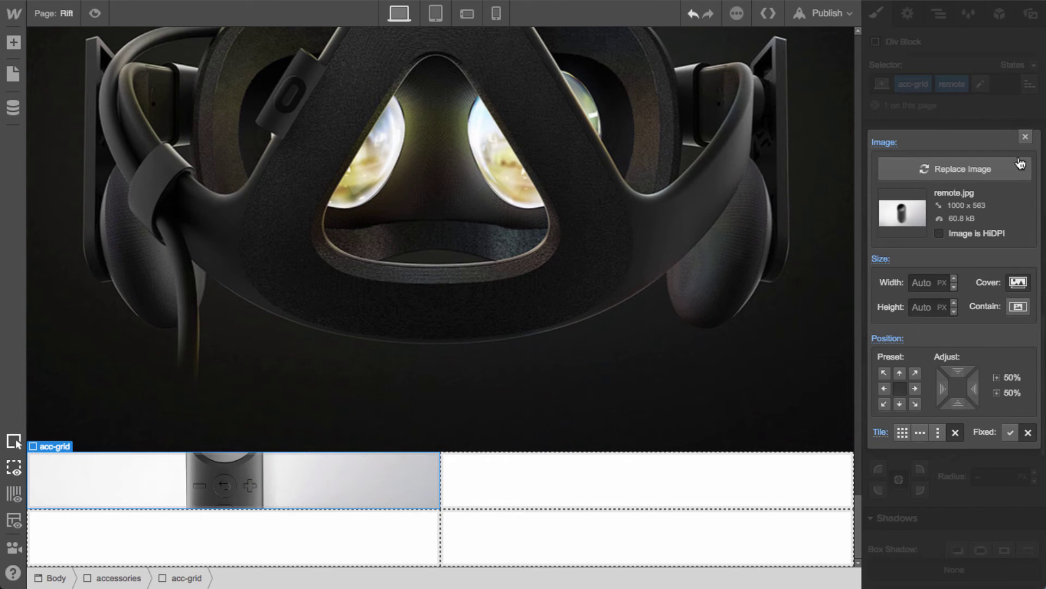
left_click(1026, 137)
Try a height of 250 px on the acc-grid class, using the second block of the grid
left_click(528, 485)
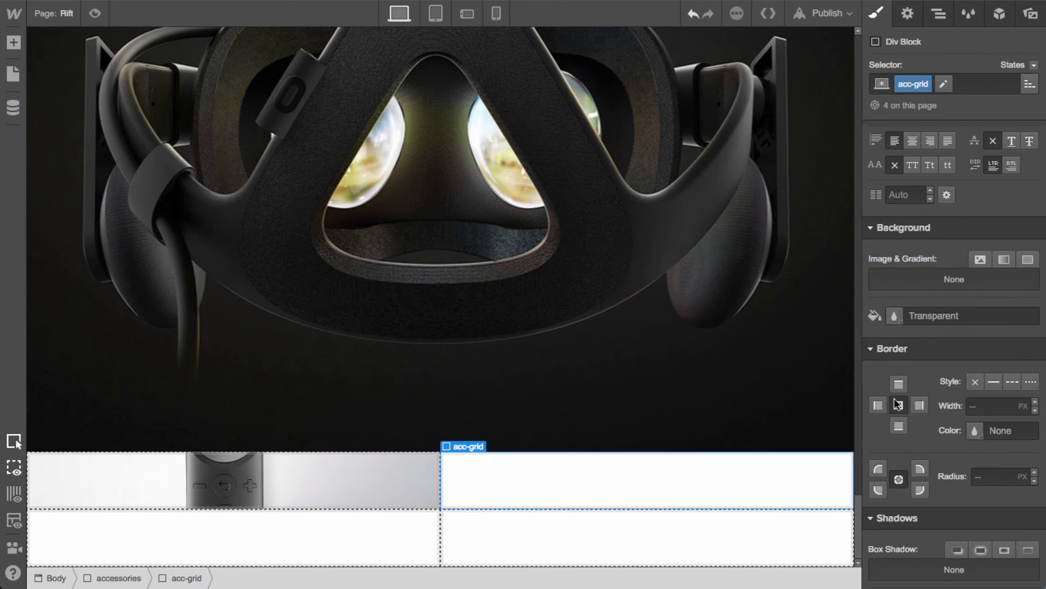
scroll(961, 356, "up", 5)
scroll(961, 355, "up", 1)
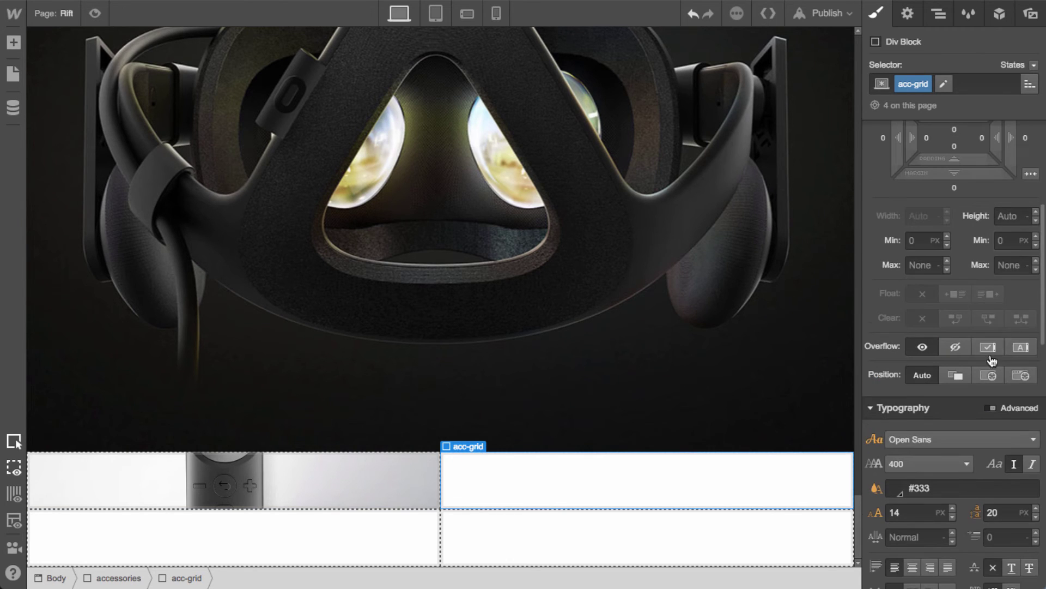
left_click(1010, 216)
type("250")
scroll(529, 243, "down", 5)
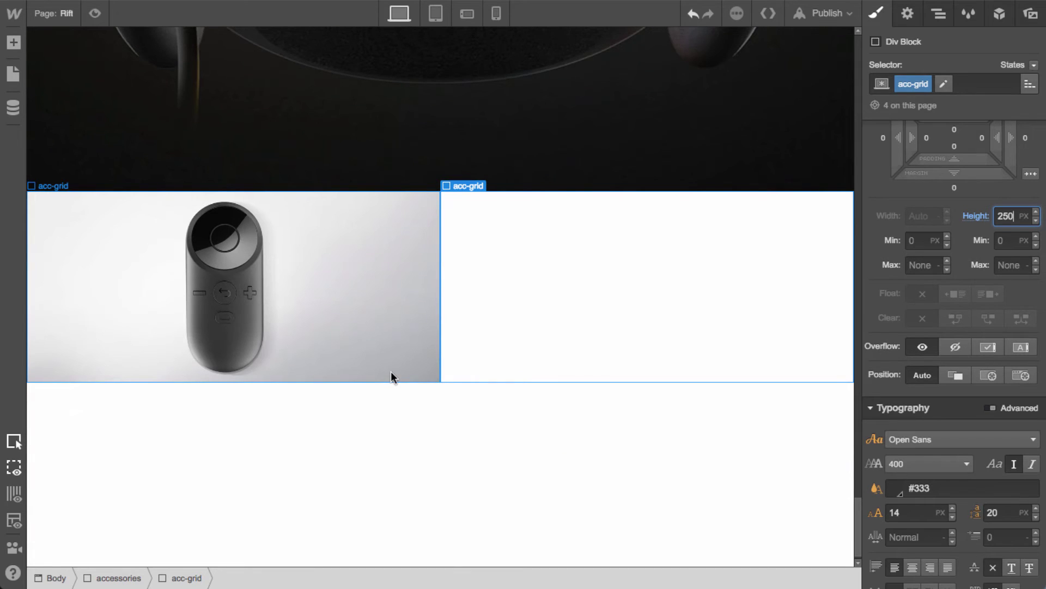
Set the height of the acc-grid class to 400 px
key("BackSpace")
key("BackSpace")
key("BackSpace")
type("310")
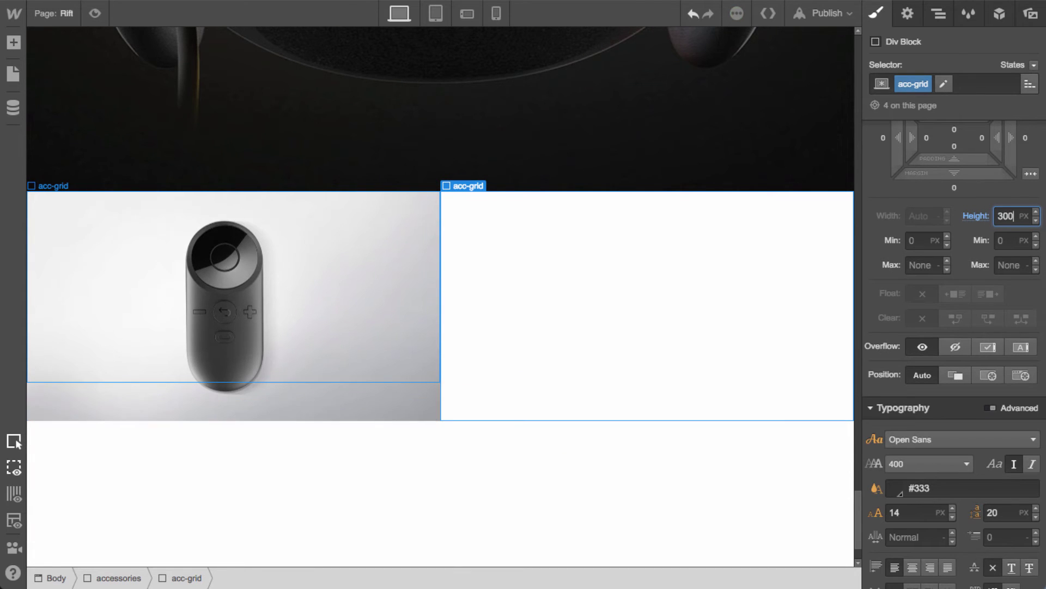
key("shift+Up")
key("shift+Up")
key("shift+Up")
key("shift+Up")
key("shift+Up")
key("shift+Up")
key("shift+Up")
key("shift+Up")
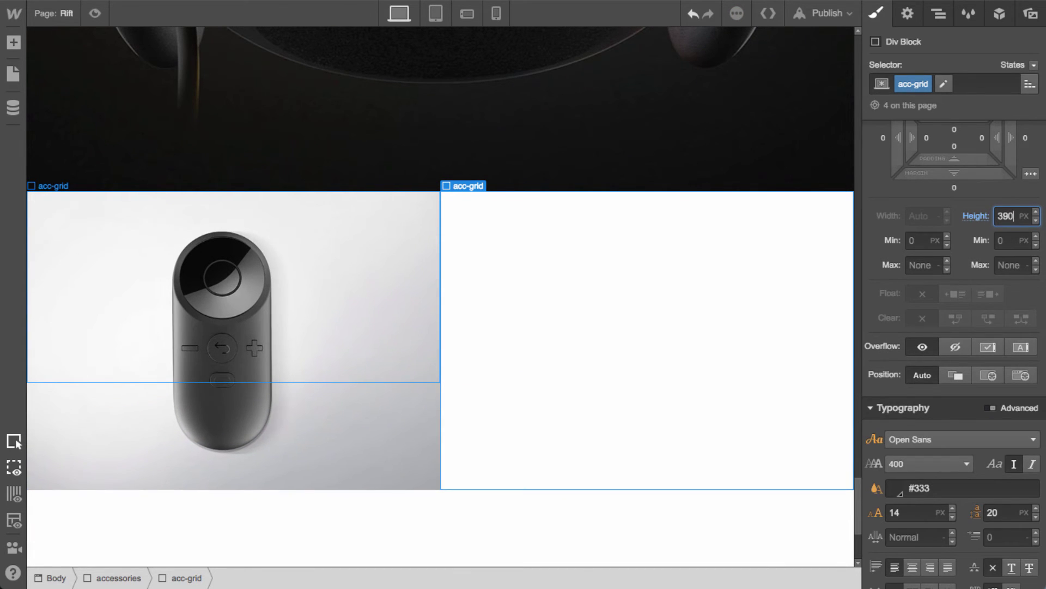
key("shift+Up")
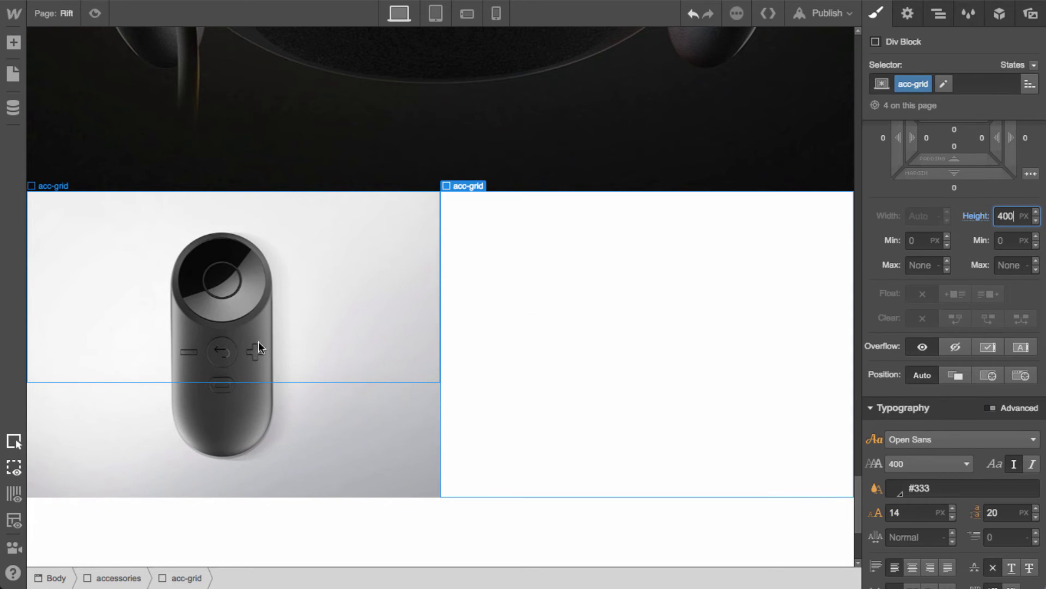
Add the combo class "headphones" to the second acc-grid block
left_click(944, 84)
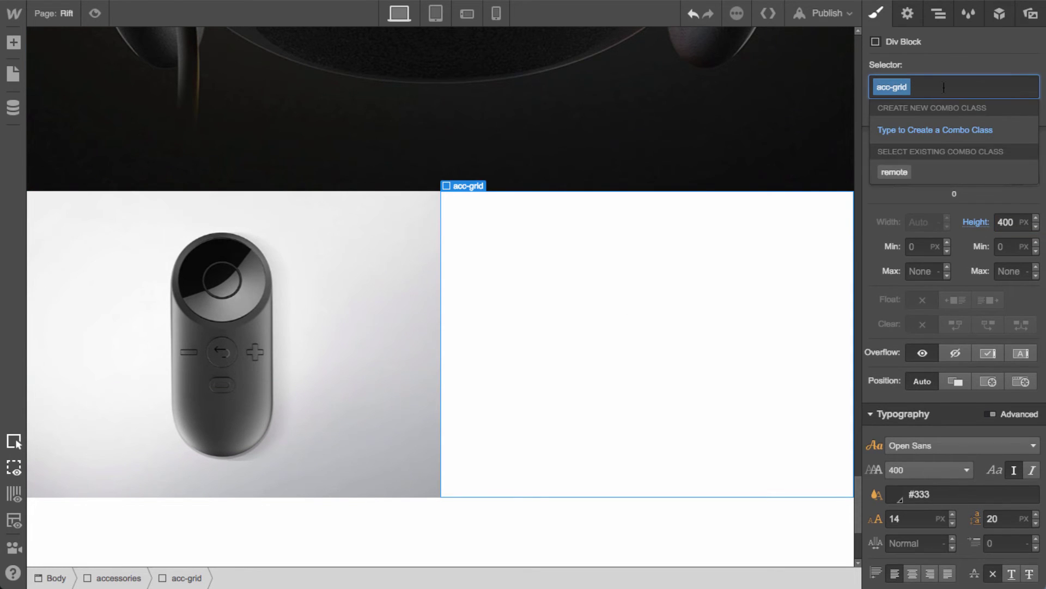
type("headse")
key("BackSpace")
key("BackSpace")
key("BackSpace")
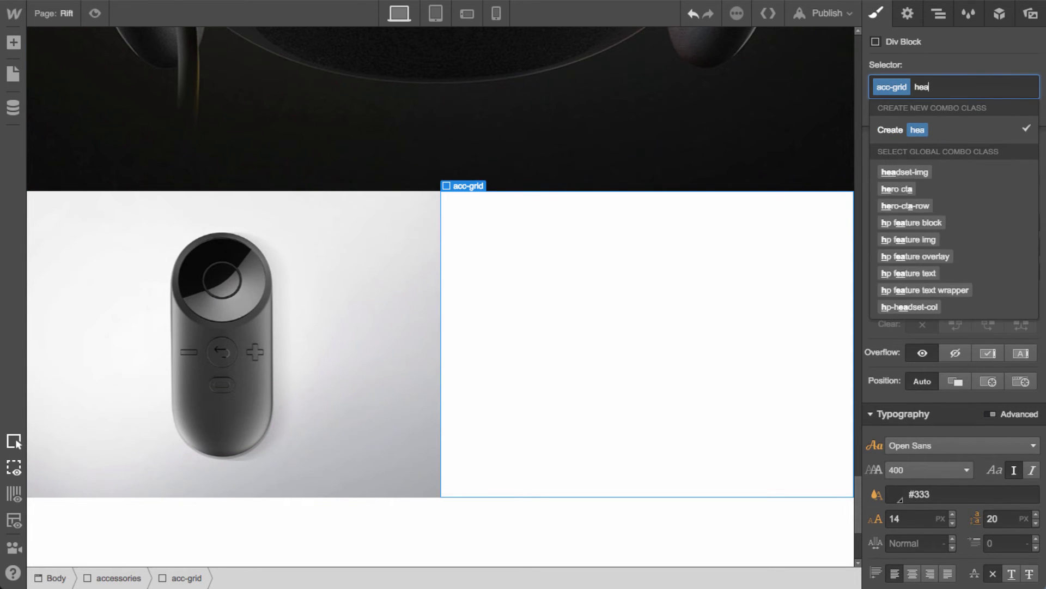
type("dphones")
key("Return")
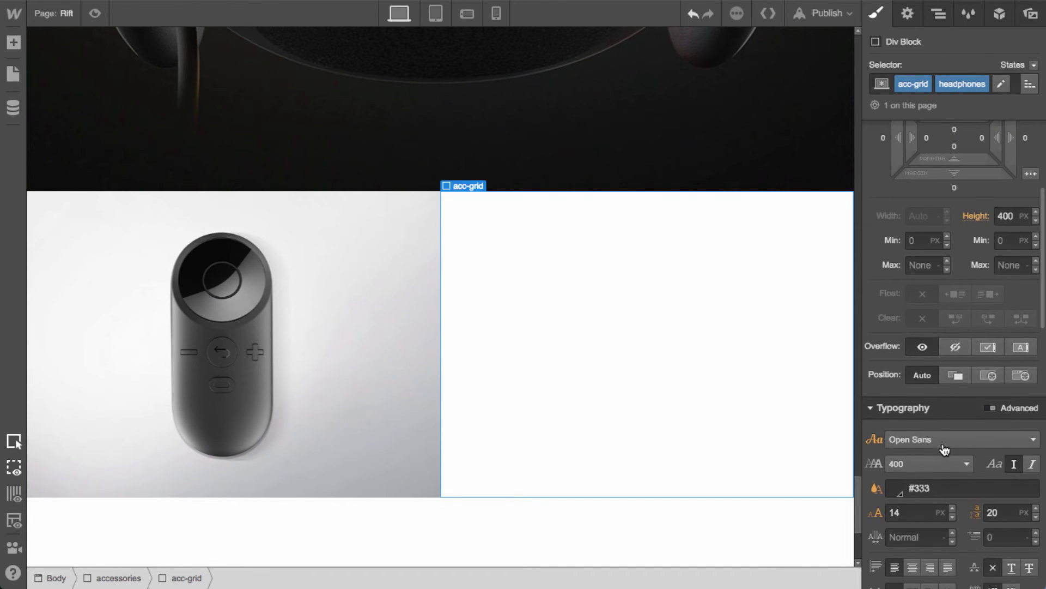
Give the headphones block the background image headphones.jpg, sized to cover, centered at 50% and 50%, without HiDPI or tiling
scroll(943, 440, "down", 5)
left_click(980, 407)
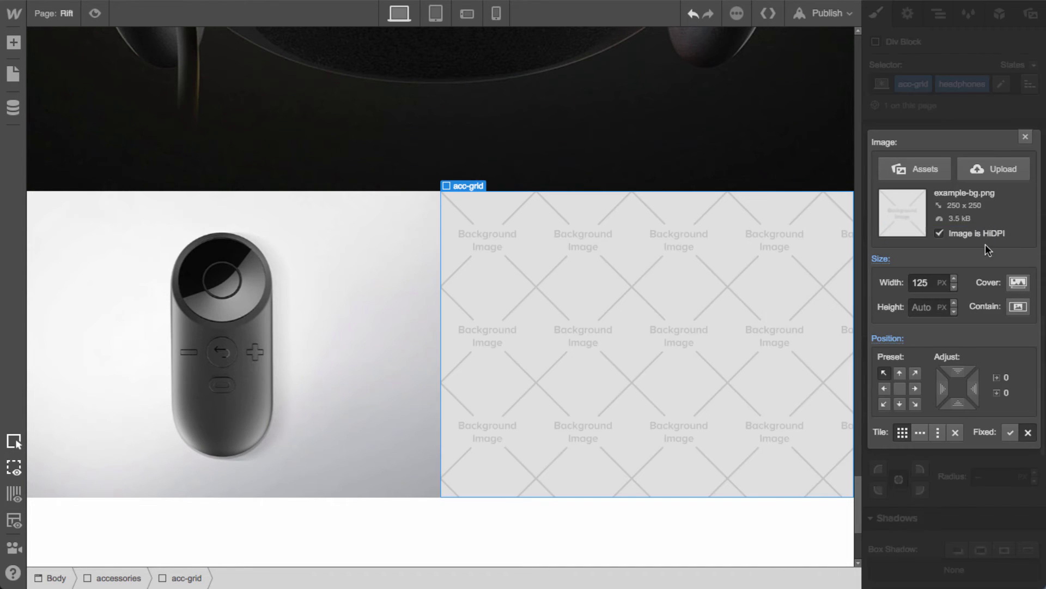
left_click(918, 173)
left_click(954, 390)
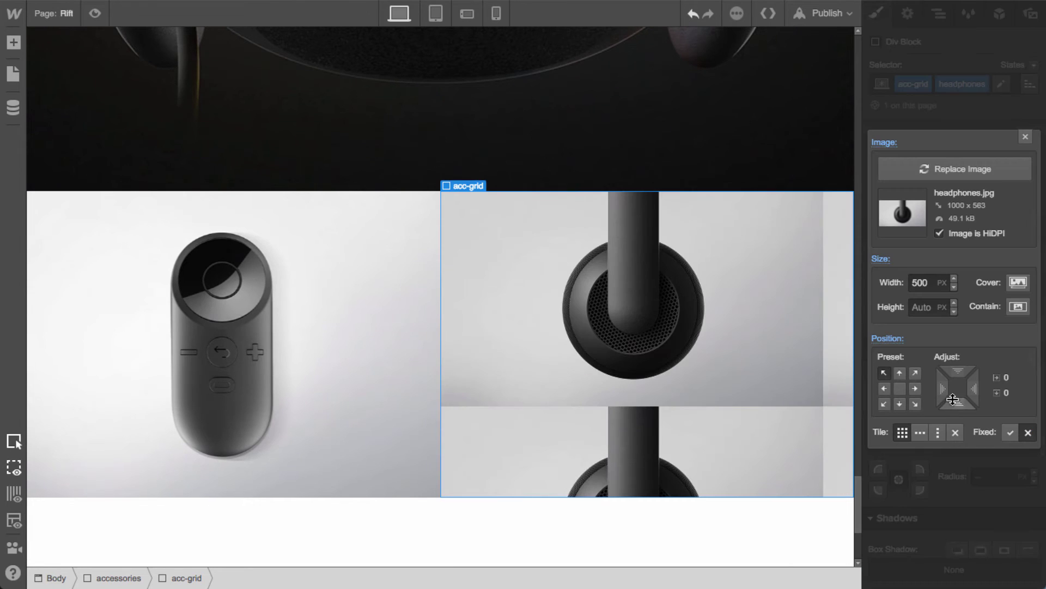
left_click(939, 233)
left_click(900, 388)
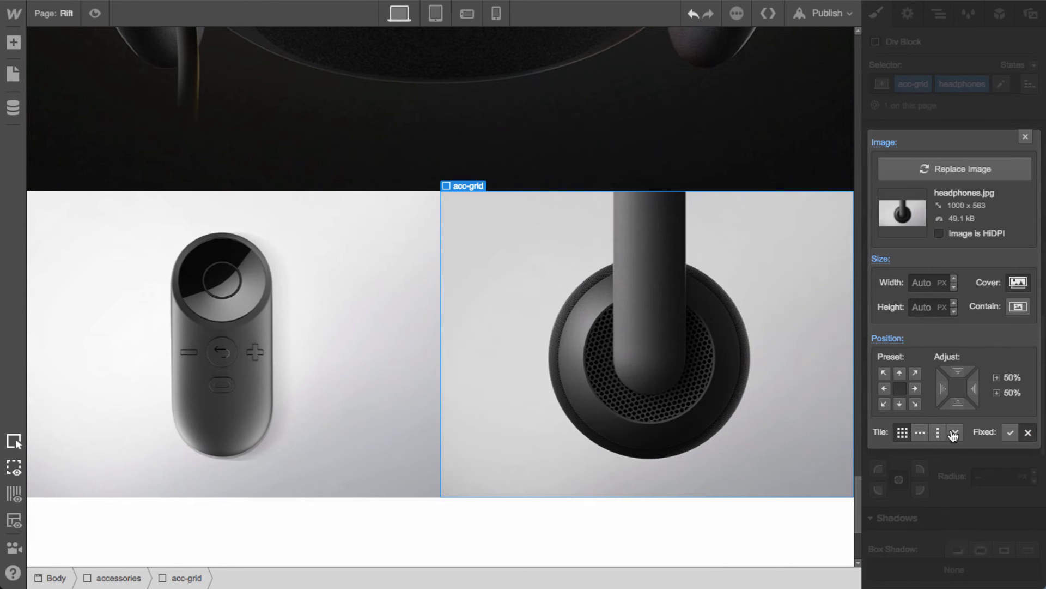
left_click(955, 432)
left_click(1026, 137)
Add the combo class "sesnor" to the third acc-grid block
scroll(766, 420, "down", 3)
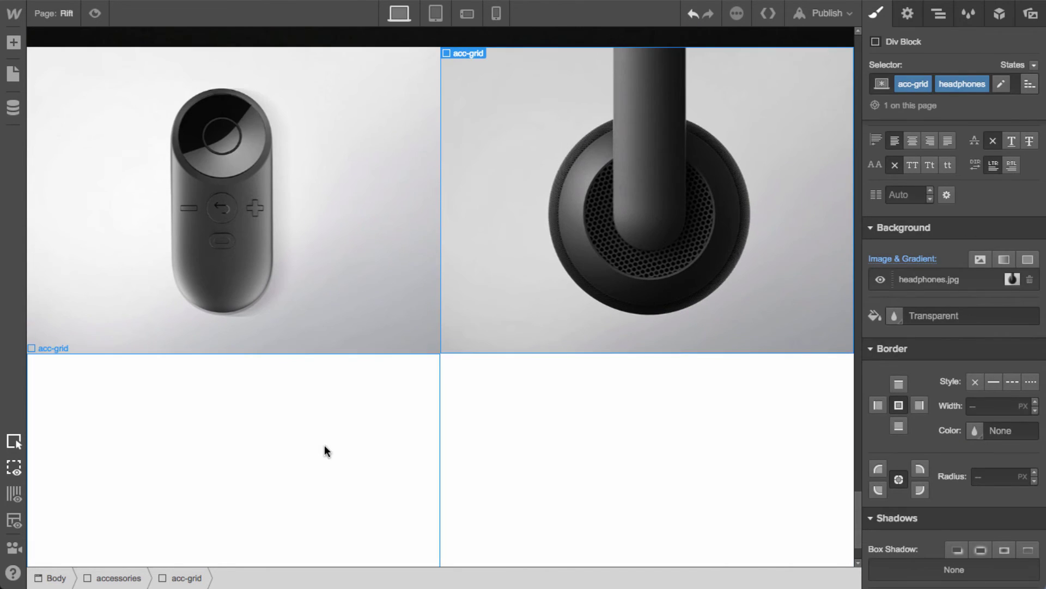
left_click(323, 445)
left_click(982, 87)
type("sesnor")
key("Return")
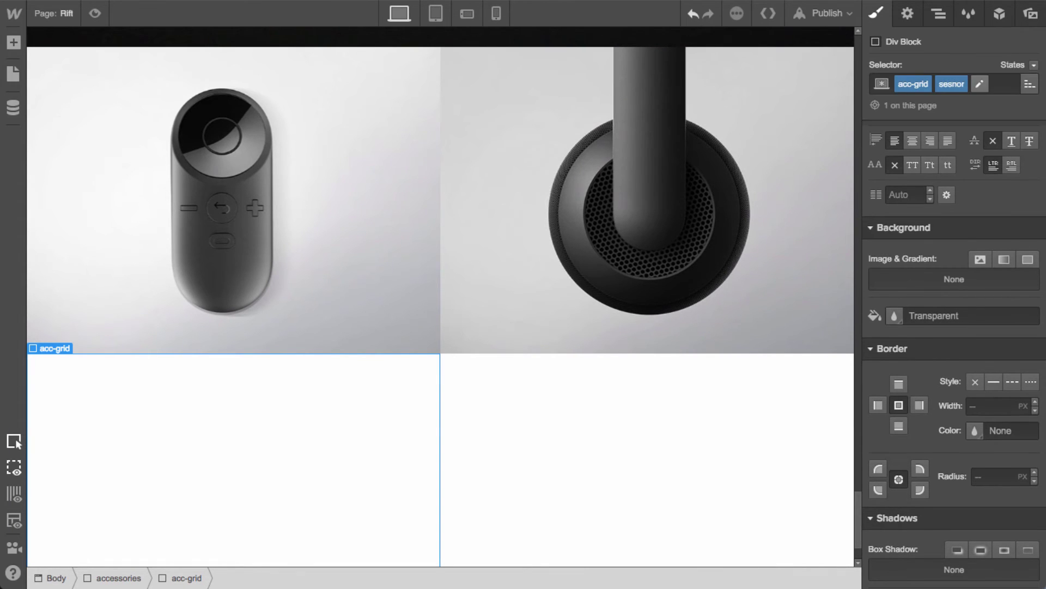
Replace the misspelled combo class on the third acc-grid block with a new combo class "acc-sensor"
left_click(952, 84)
left_click(953, 120)
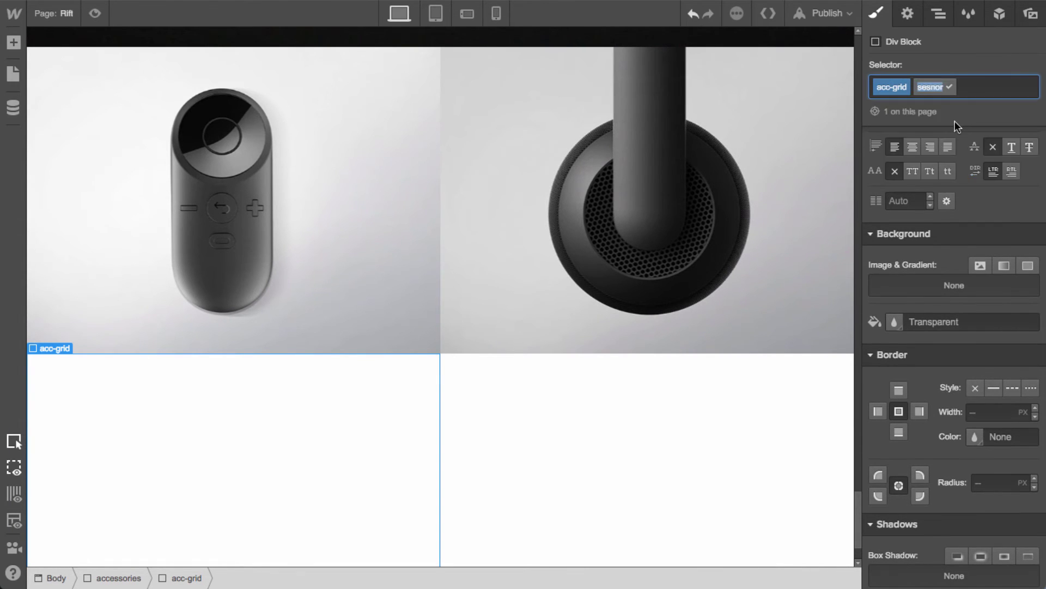
left_click(950, 87)
key("BackSpace")
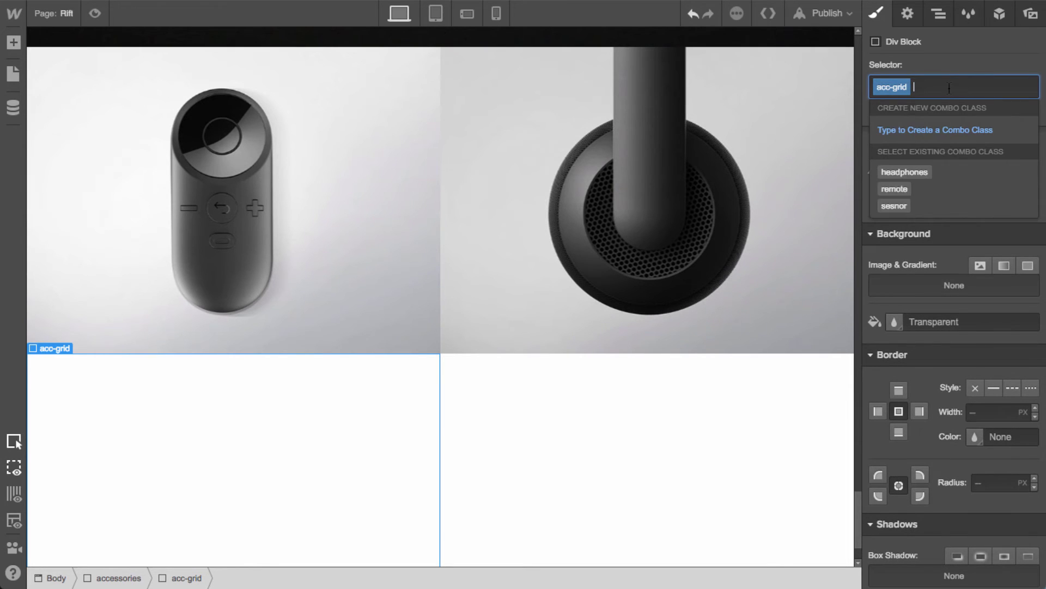
type("acc-s")
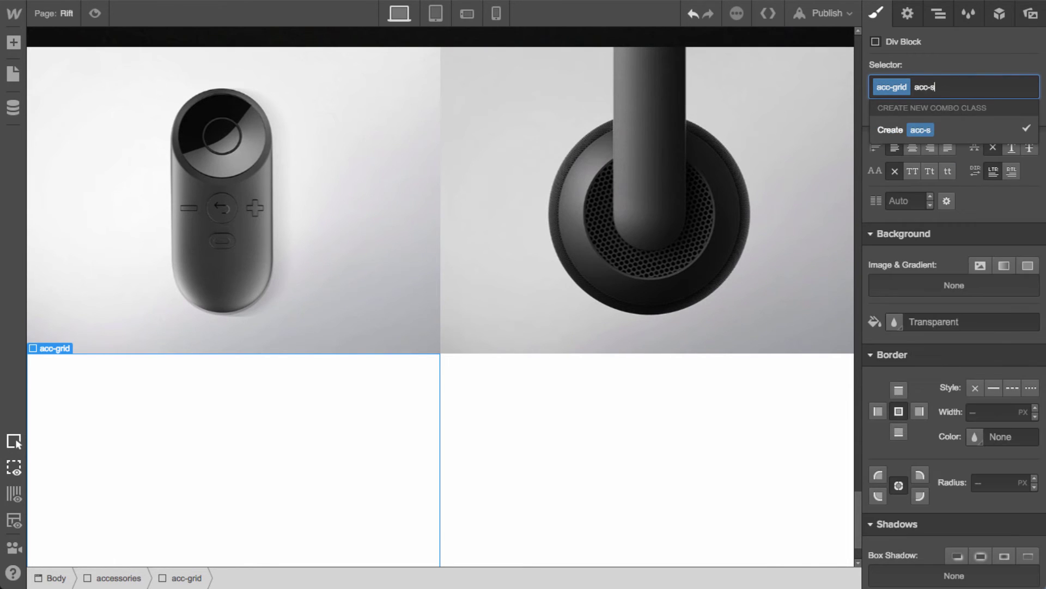
type("ensor")
key("Return")
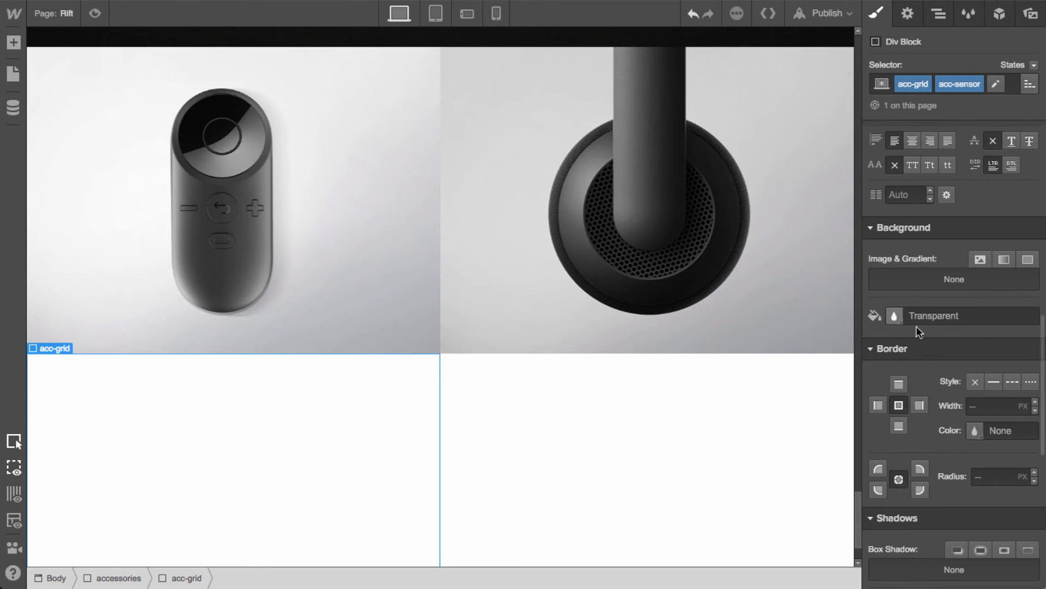
Give the acc-sensor block the background image room-sensor.jpg, sized to cover, centered at 50% and 50%, without tiling
scroll(927, 349, "down", 2)
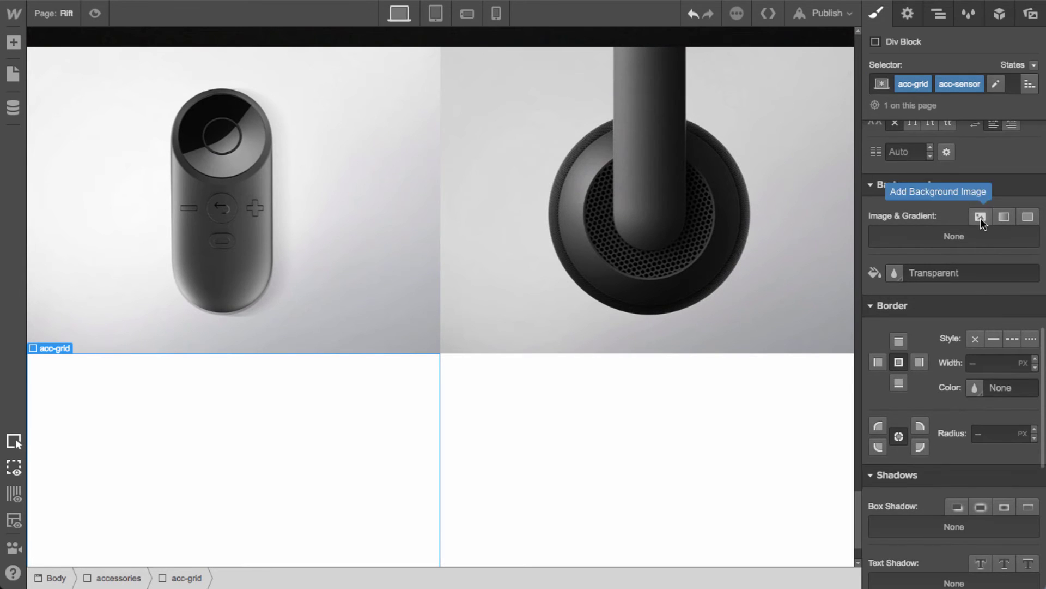
left_click(980, 220)
left_click(917, 297)
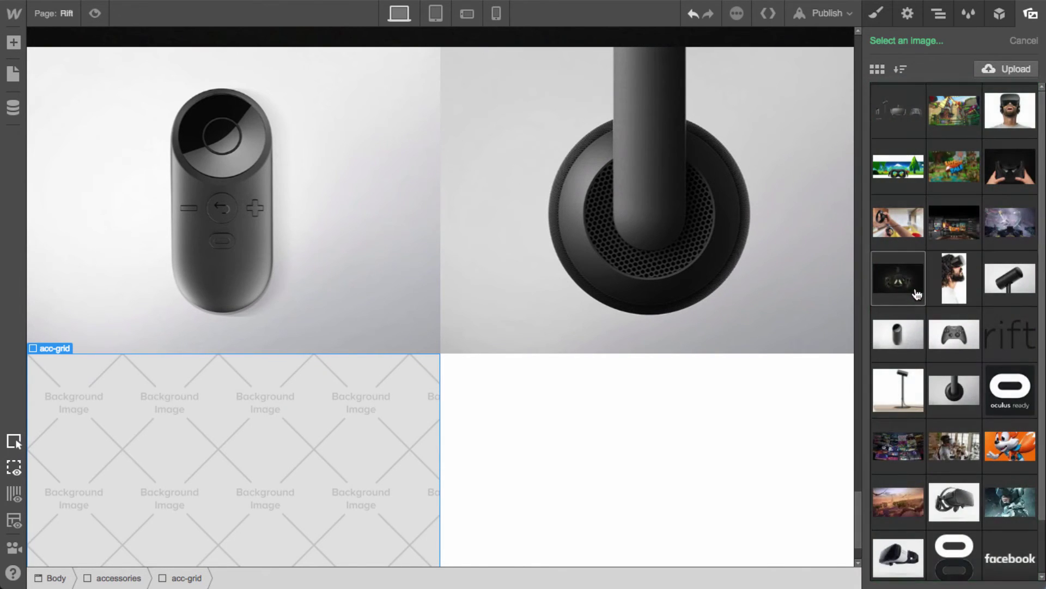
scroll(917, 297, "down", 2)
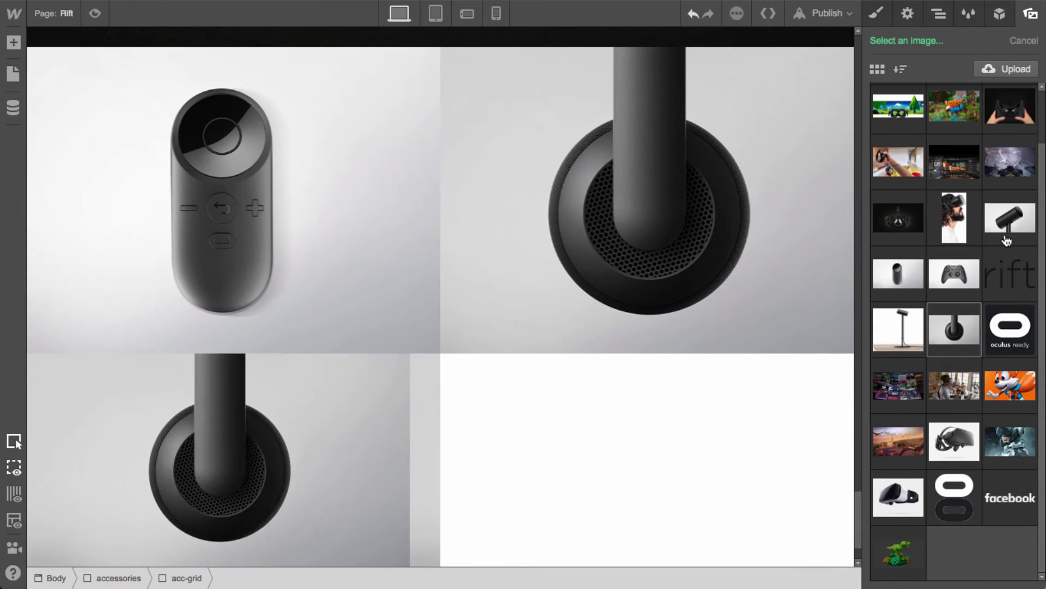
left_click(1011, 225)
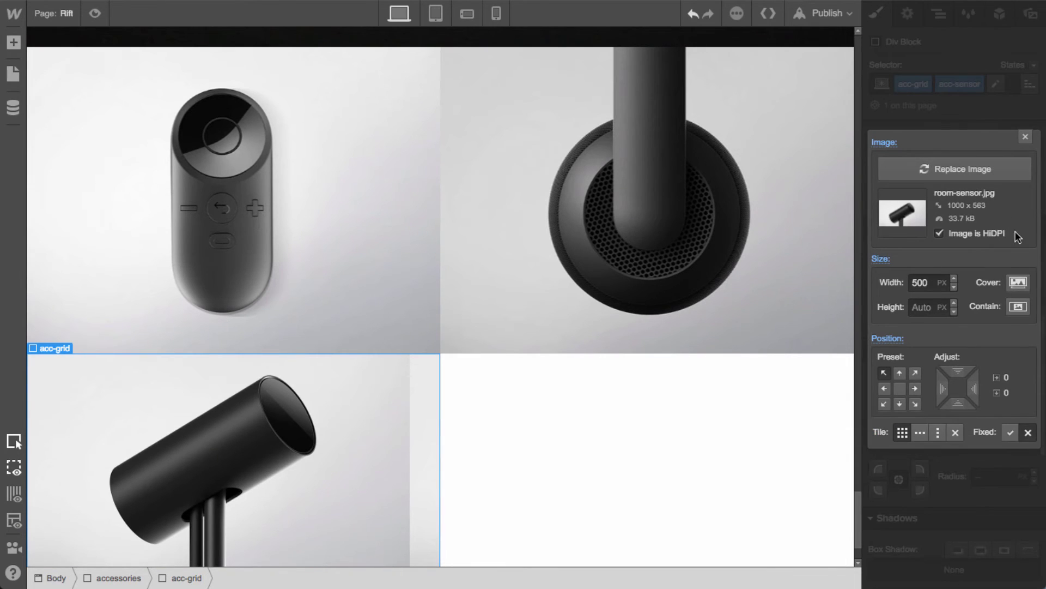
left_click(900, 389)
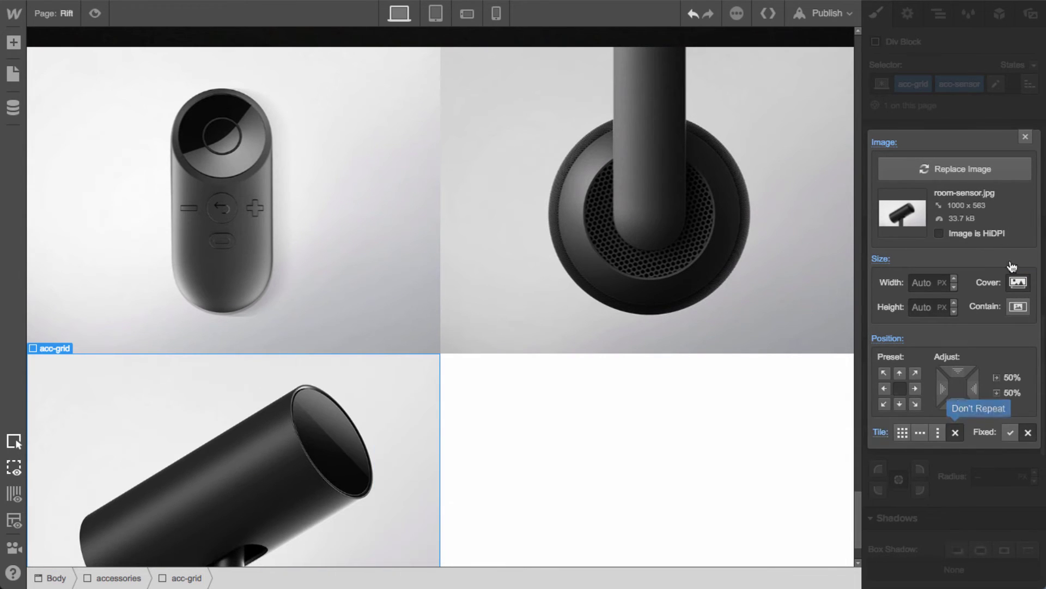
left_click(1025, 137)
Add the combo class "controller" to the fourth acc-grid block
left_click(764, 416)
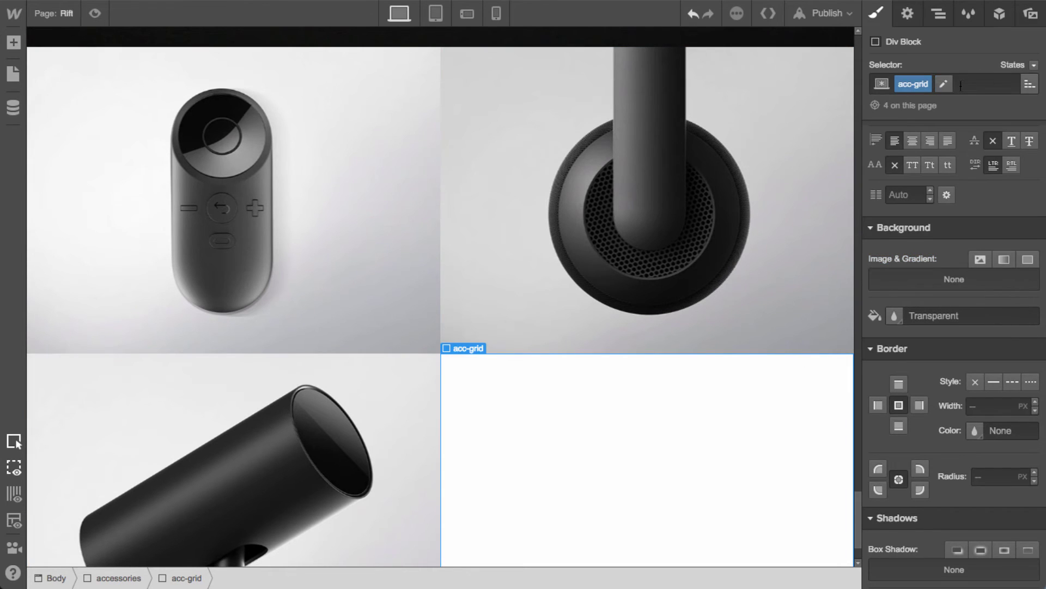
left_click(961, 85)
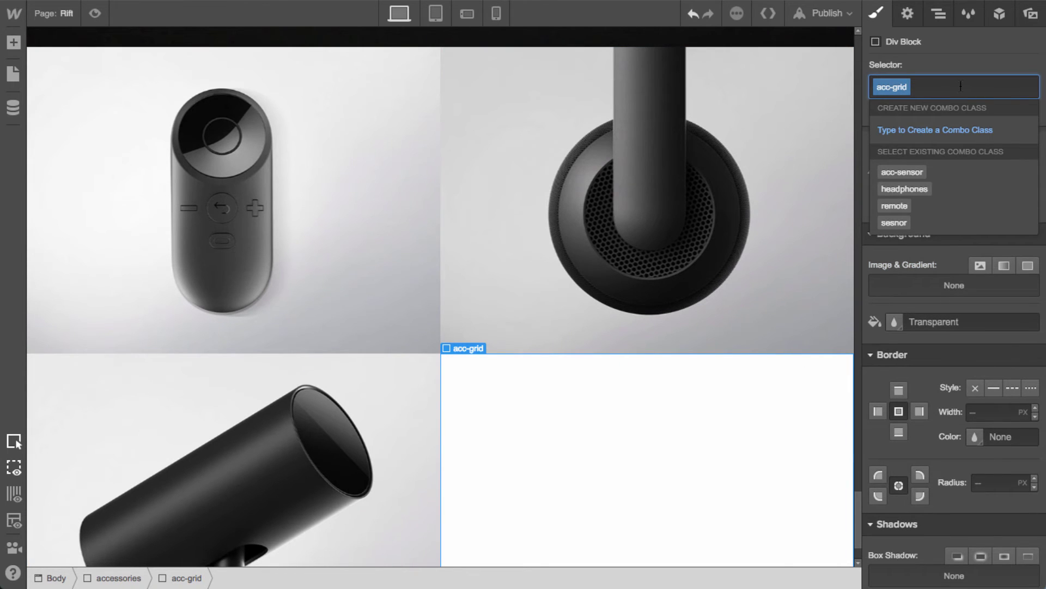
type("controller")
key("Return")
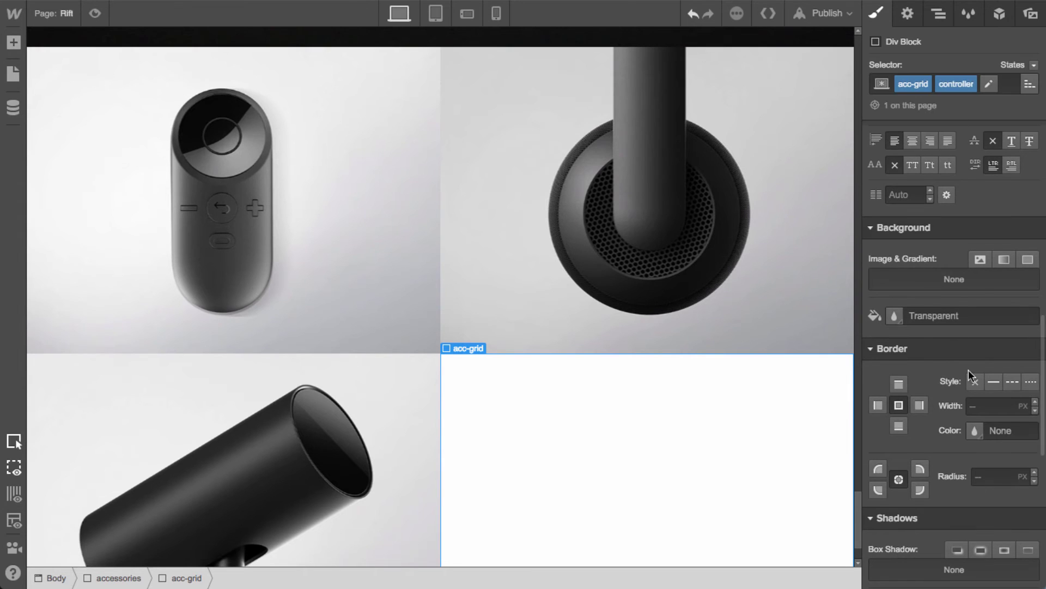
Give the controller block the background image controller.jpg, sized to cover, centered at 50% and 50%, without tiling
left_click(981, 259)
left_click(946, 170)
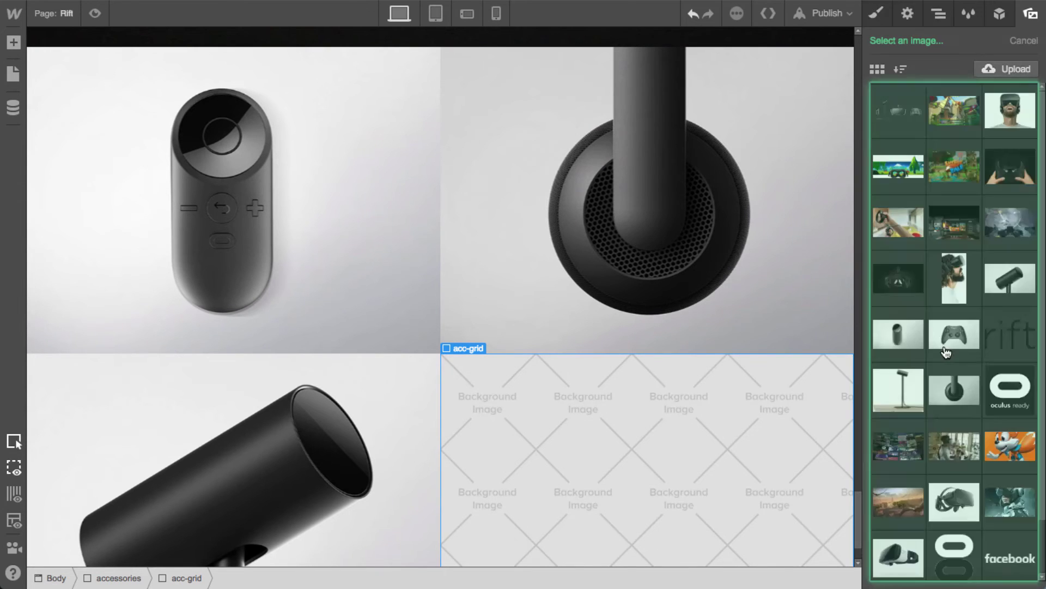
left_click(953, 336)
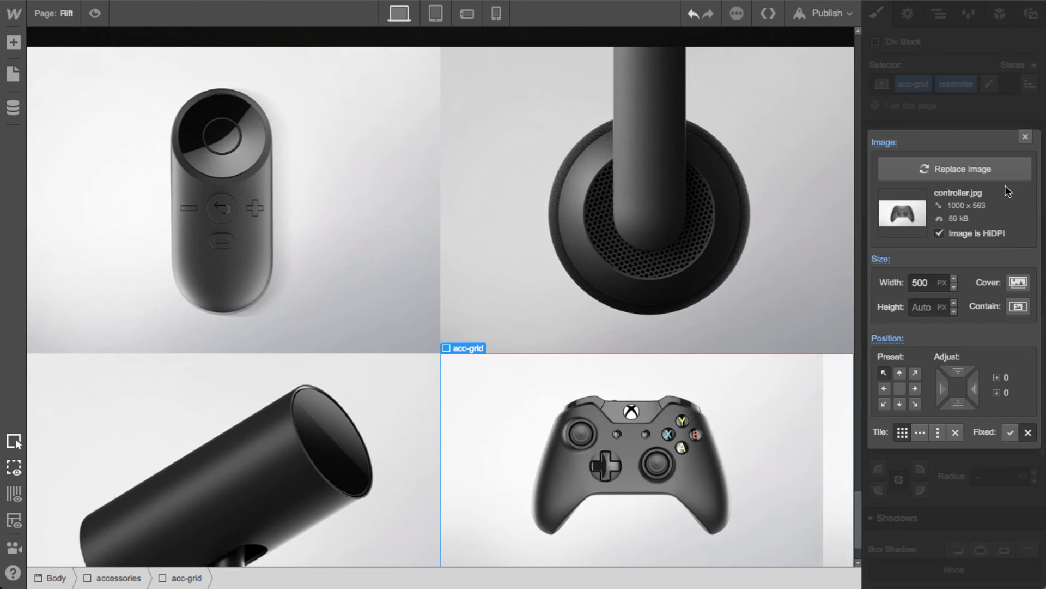
left_click(1018, 282)
left_click(899, 388)
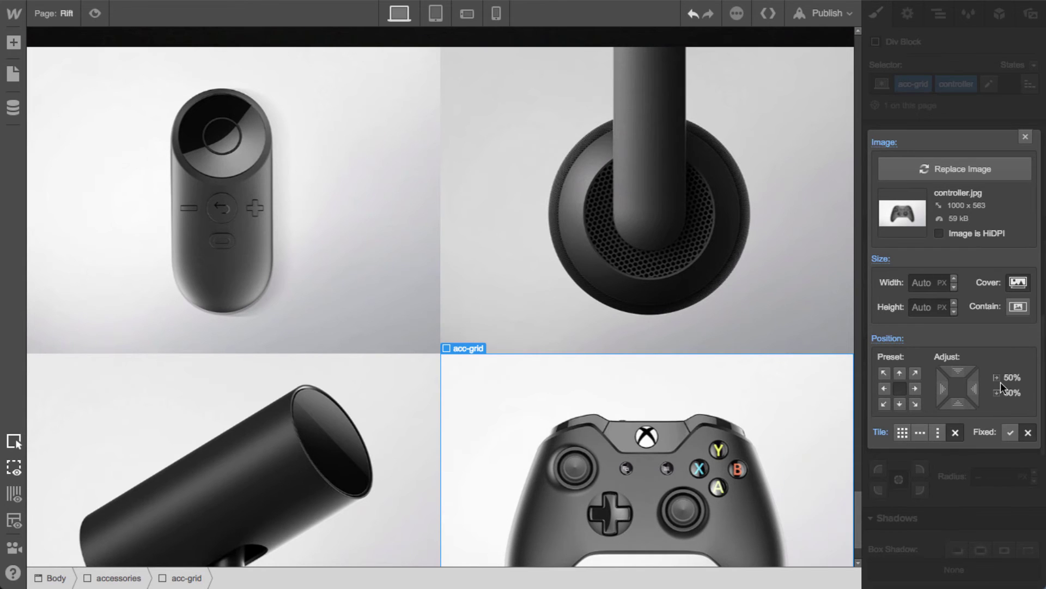
left_click(1025, 137)
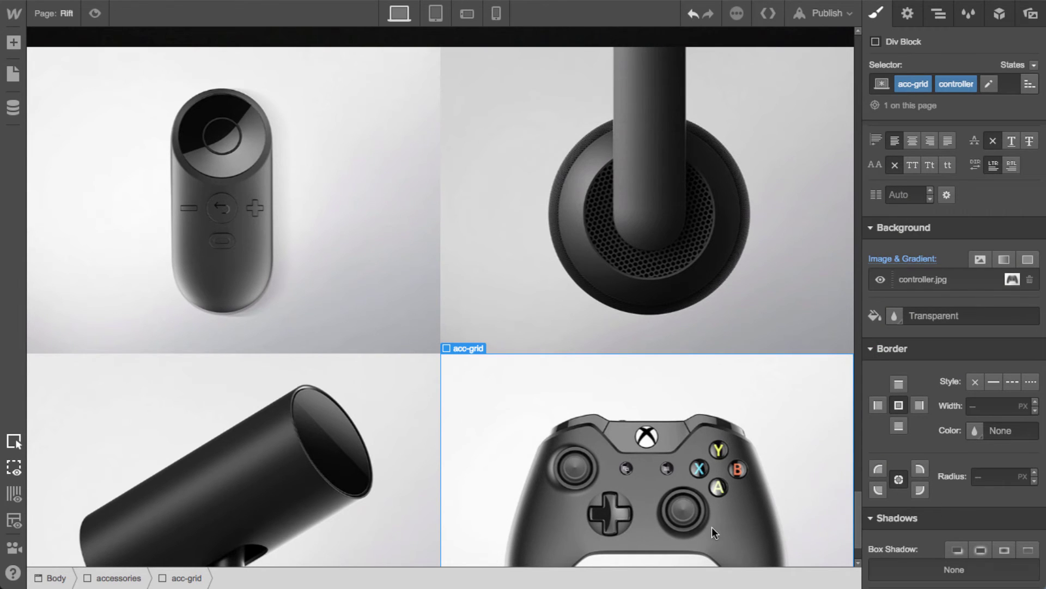
scroll(711, 527, "down", 2)
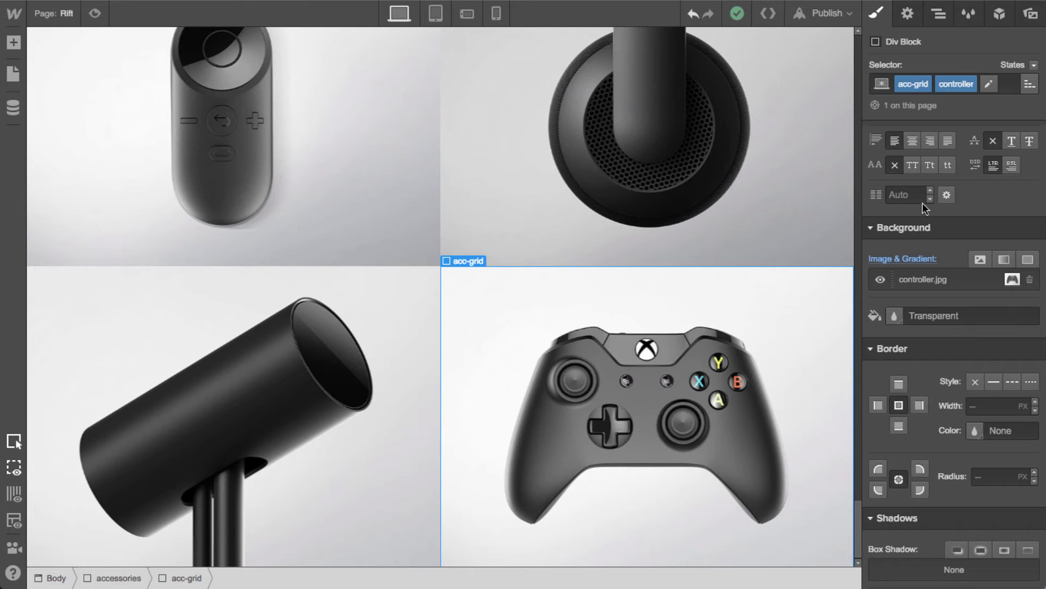
Set the base acc-grid class, reached from the remote block, to a horizontal flex layout with children justified and aligned to the end
left_click(381, 230)
scroll(379, 237, "up", 3)
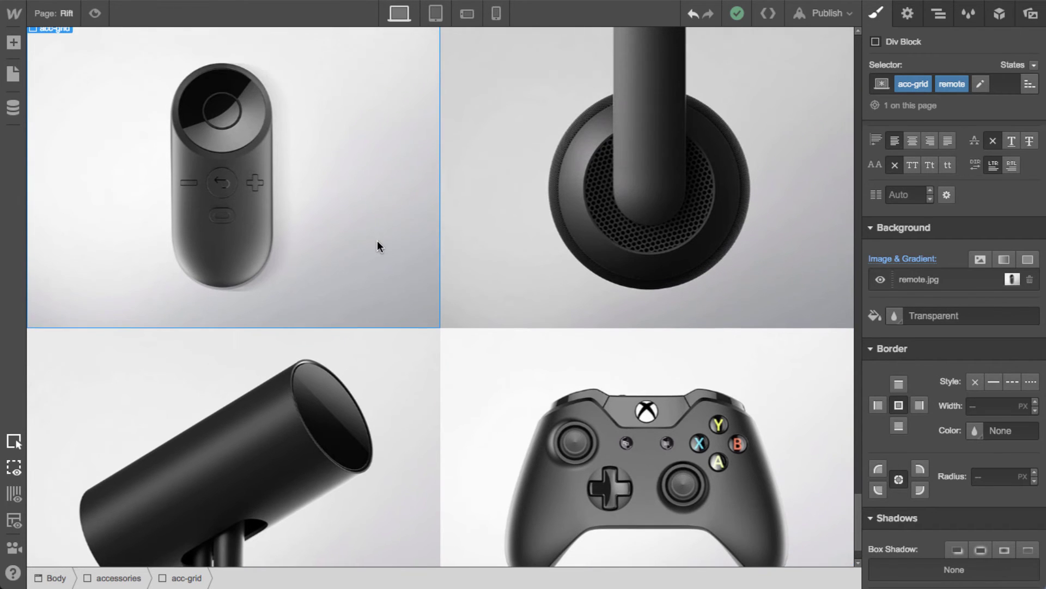
scroll(376, 256, "up", 2)
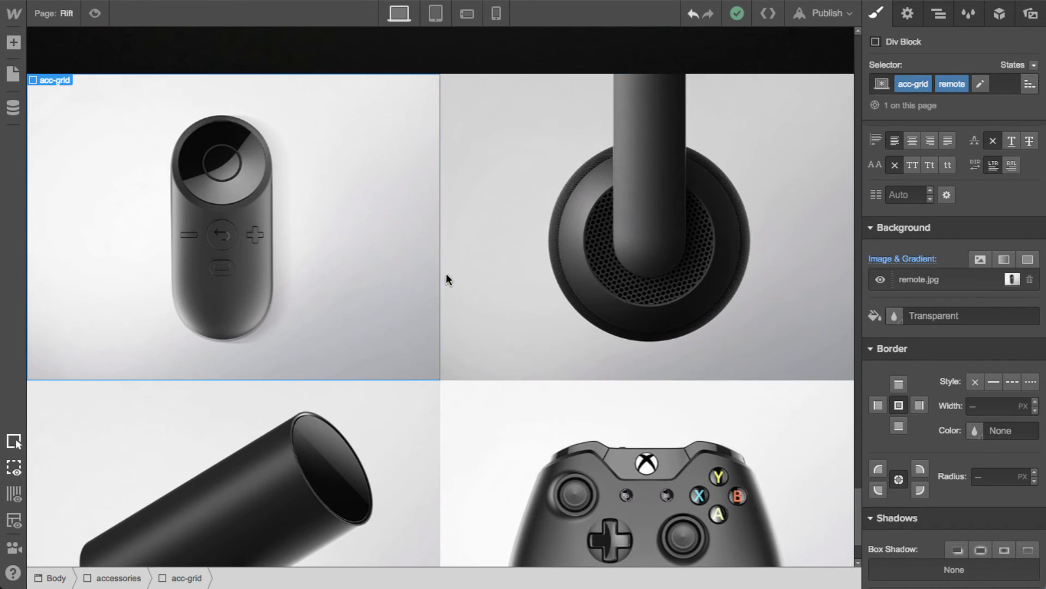
left_click(1029, 83)
left_click(976, 136)
scroll(927, 339, "up", 7)
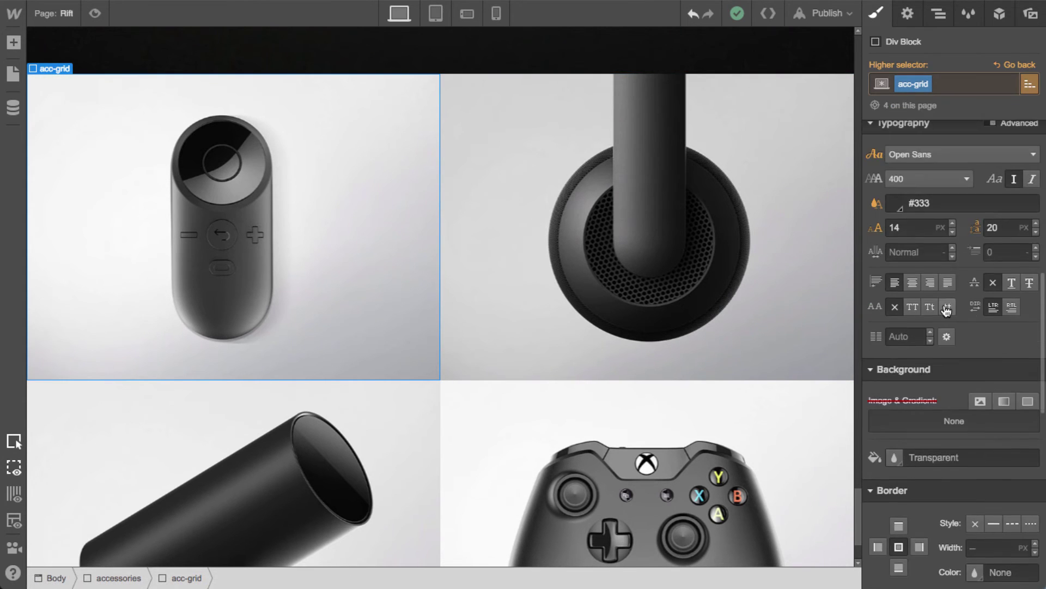
scroll(946, 311, "up", 5)
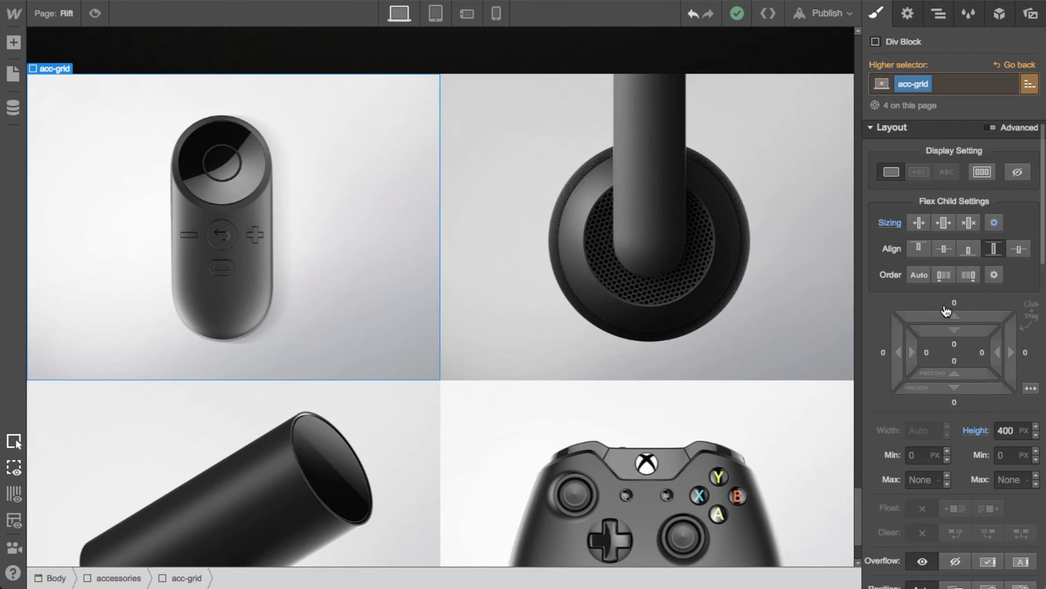
left_click(984, 174)
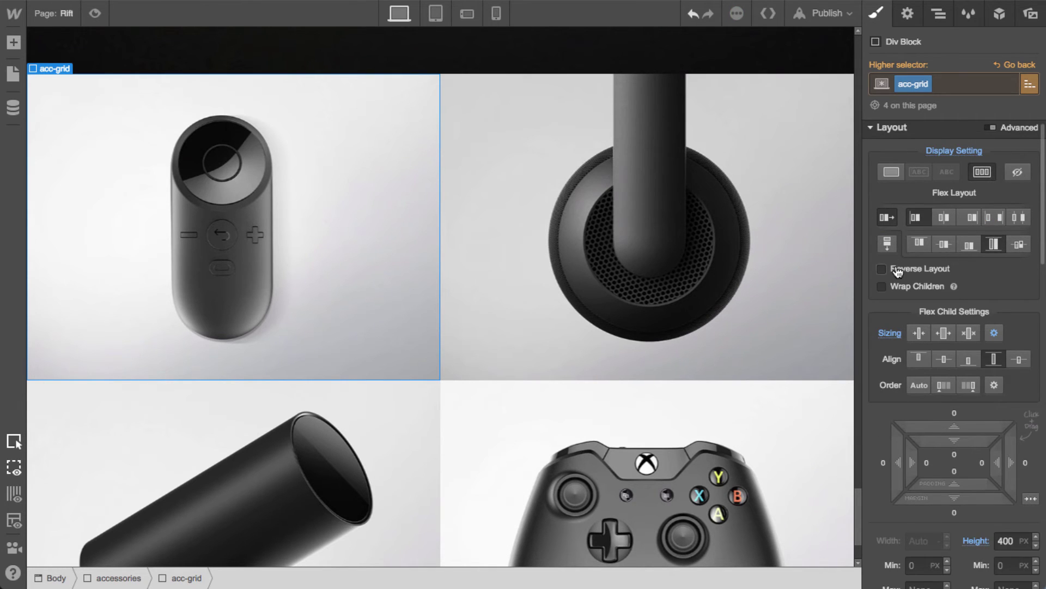
left_click(972, 217)
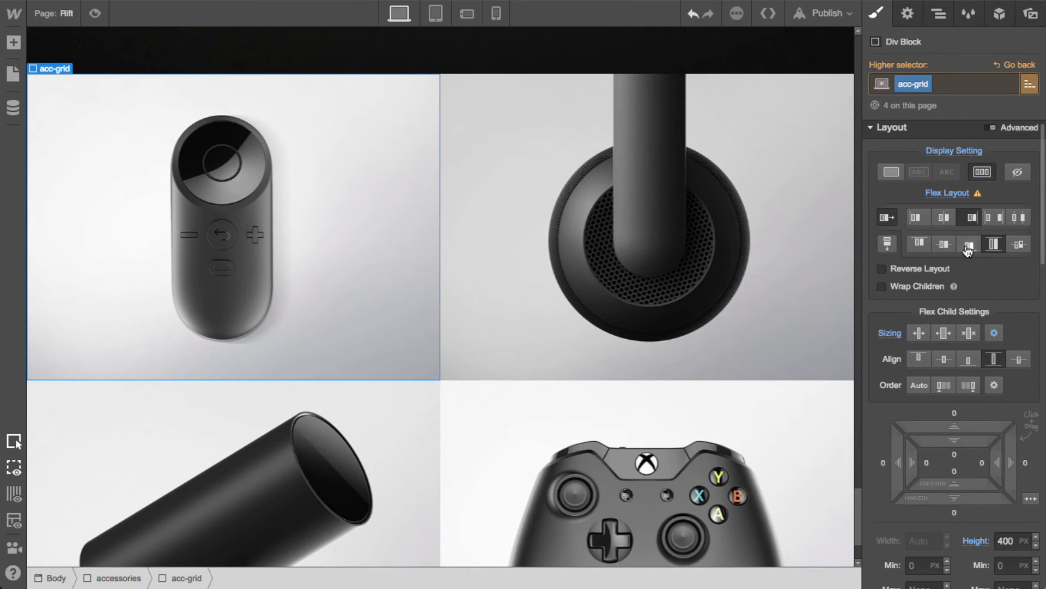
left_click(969, 243)
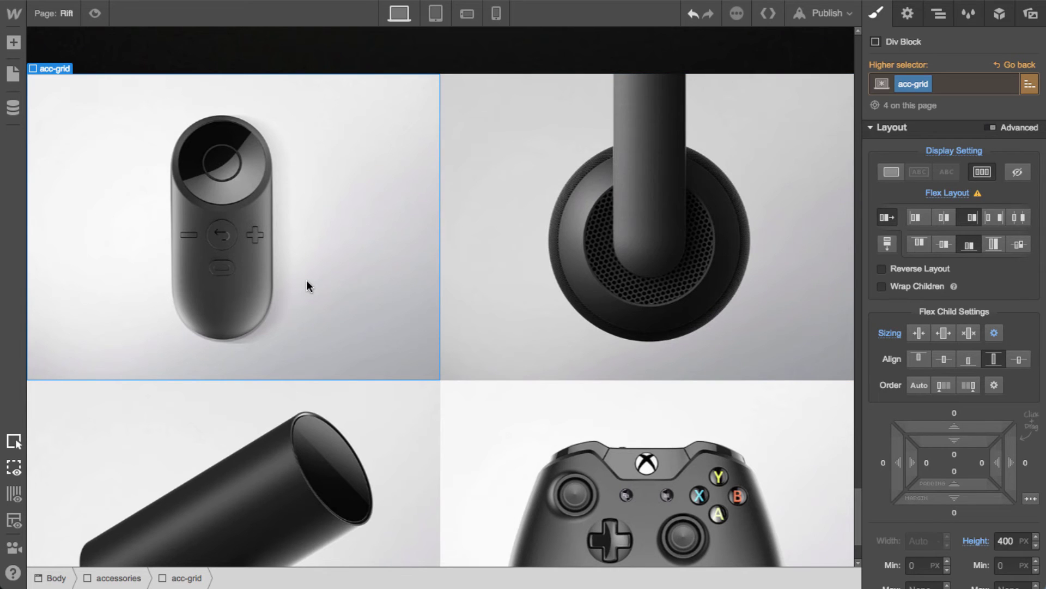
Add a link block without a URL inside the remote block and give it the class "circle button"
key("a")
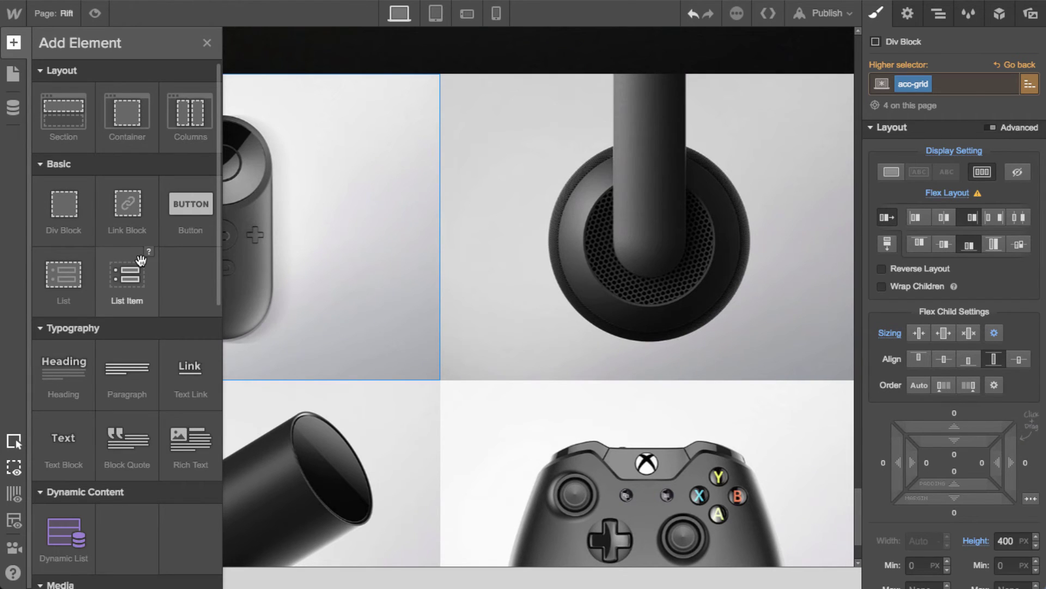
left_click(121, 213)
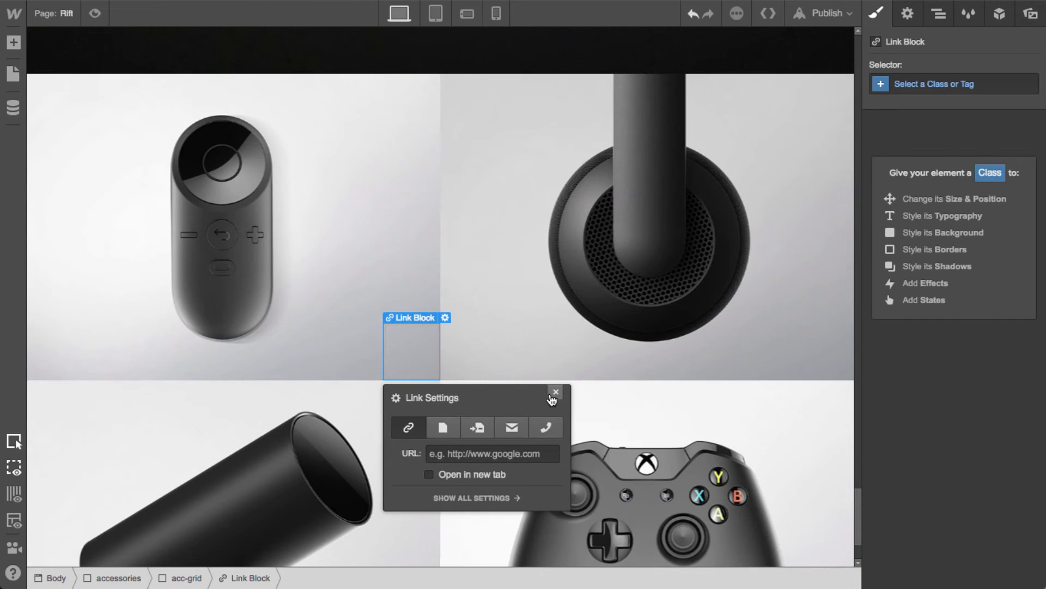
left_click(556, 393)
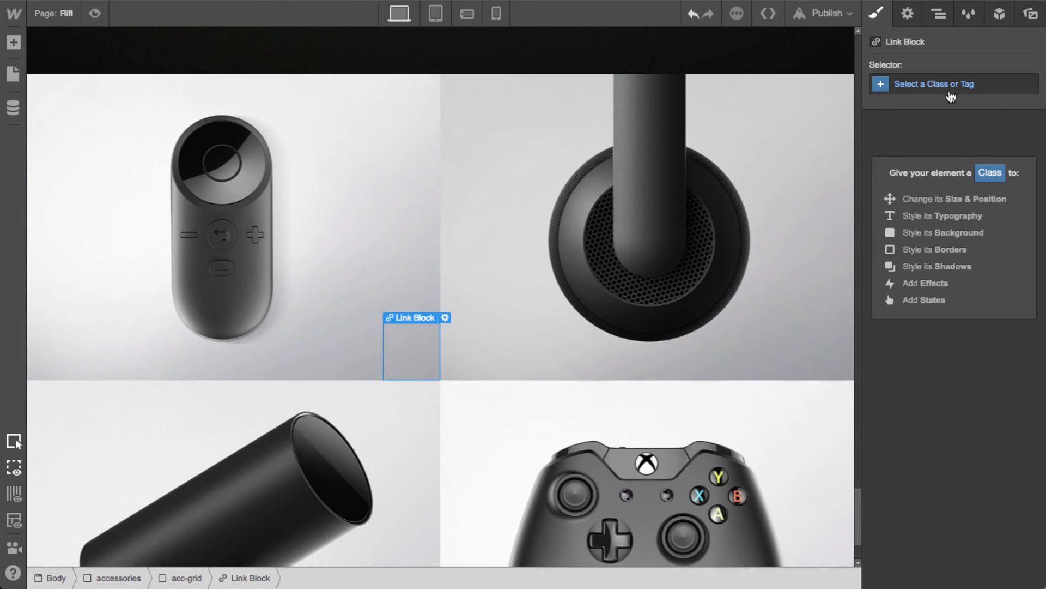
left_click(950, 92)
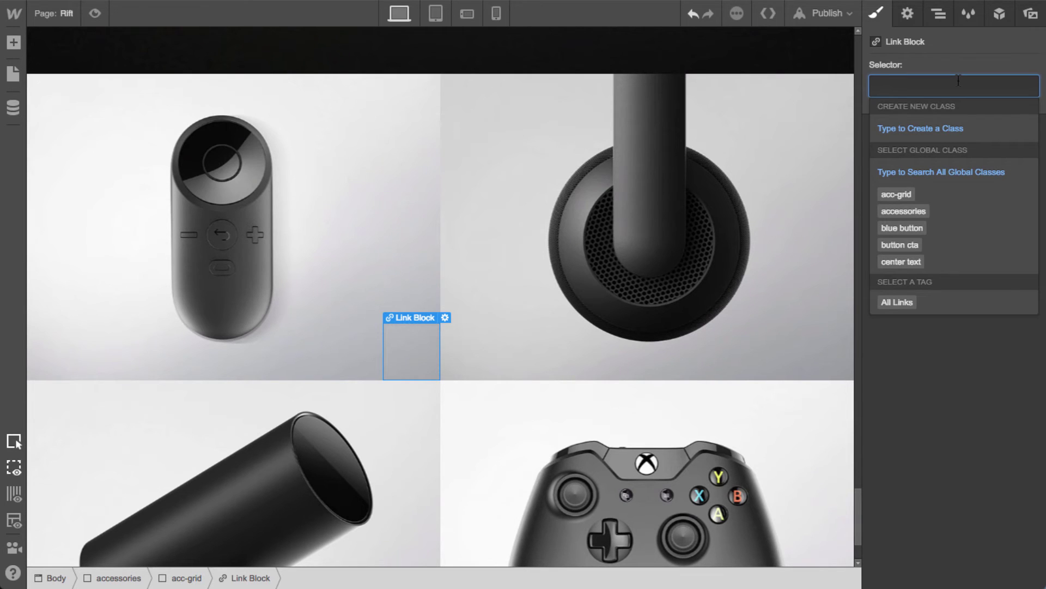
type("circle")
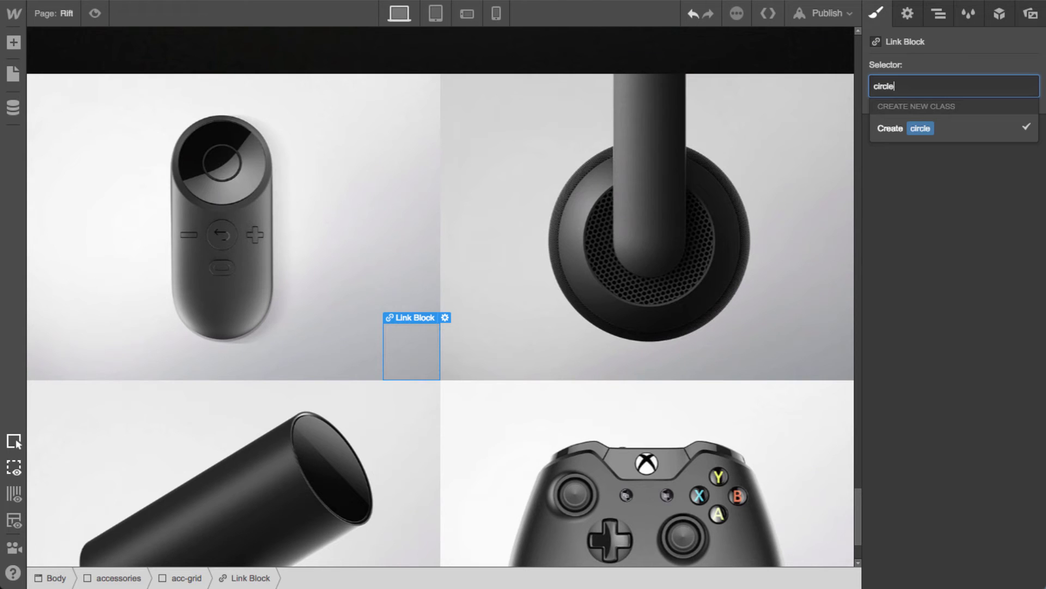
type(" button")
key("Return")
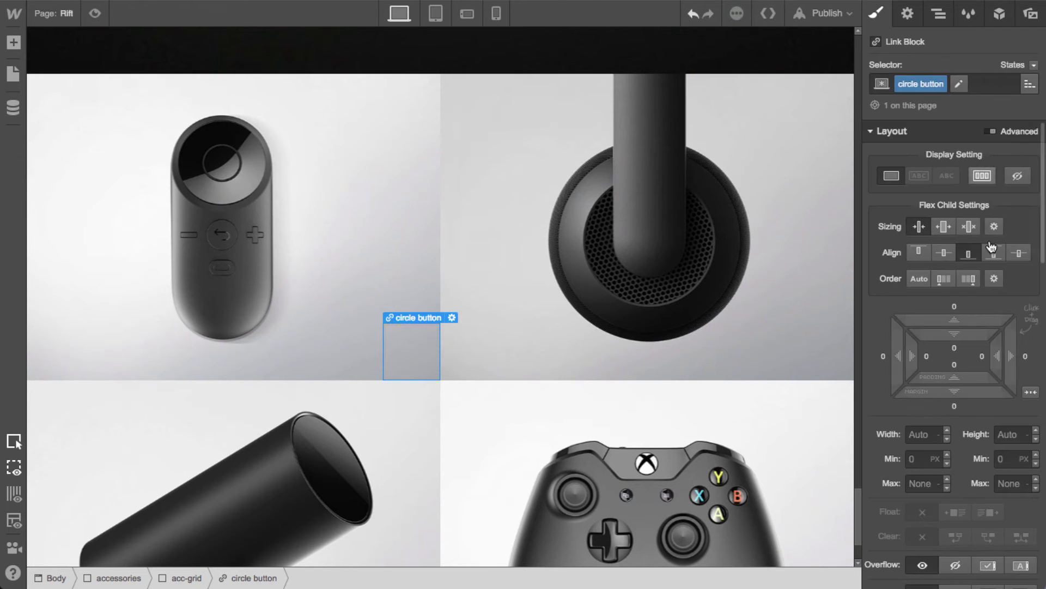
Size the circle button to 25 px wide and 25 px high, with 25 px margins on all sides
scroll(981, 354, "down", 3)
left_click(927, 227)
type("25")
key("Tab")
type("25")
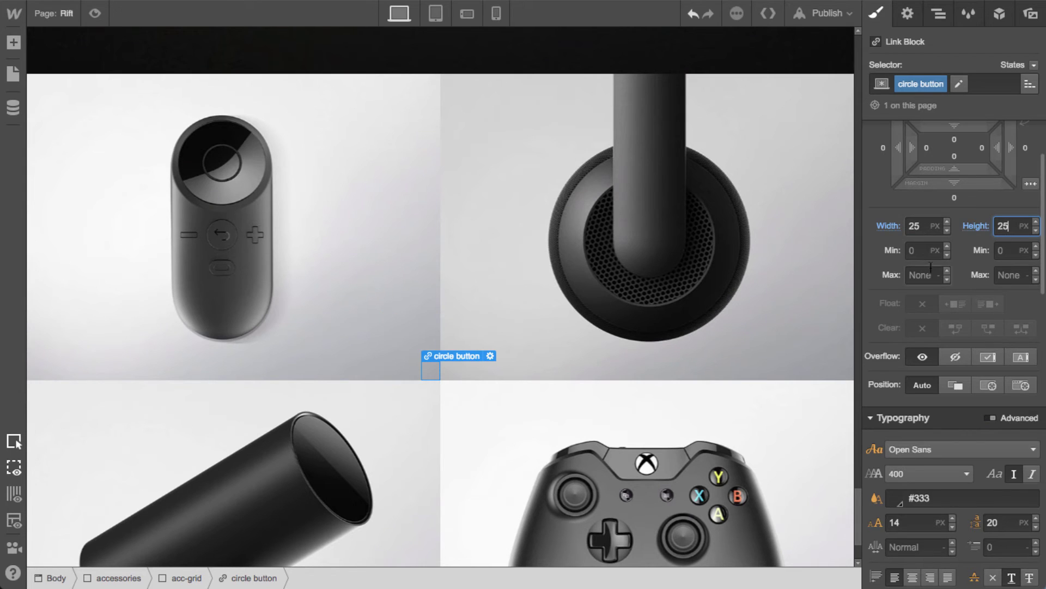
scroll(928, 452, "down", 5)
scroll(927, 450, "up", 8)
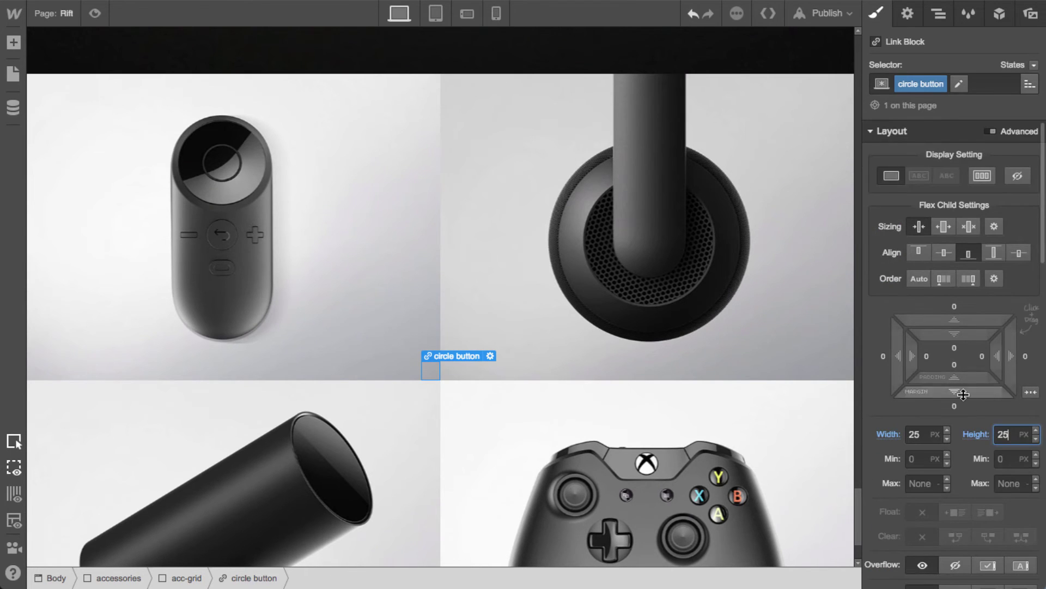
left_click_drag(1014, 377, 1027, 371)
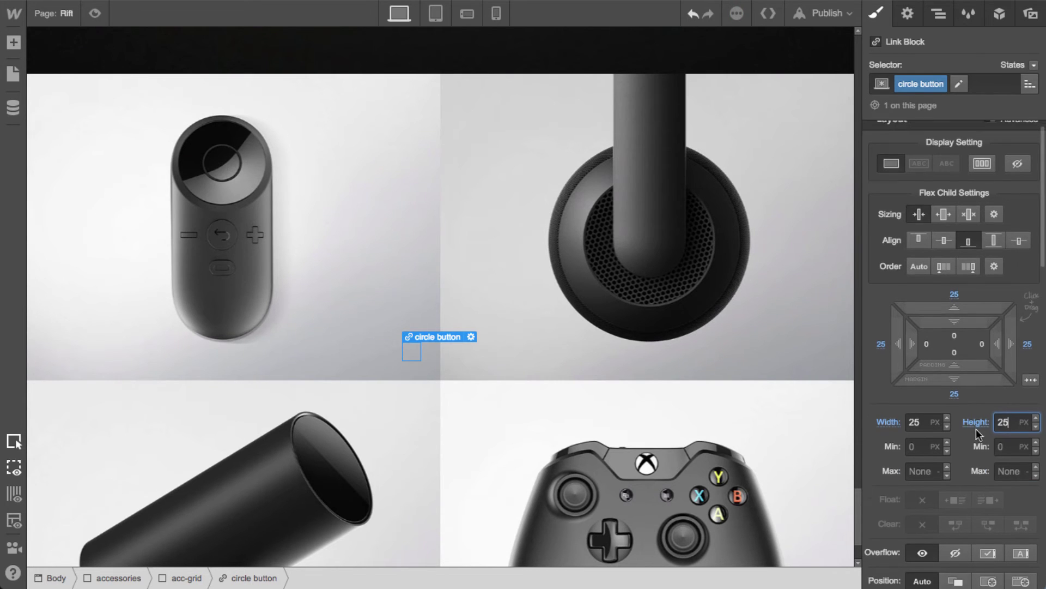
Round all corners of the circle button with a 50% border radius
scroll(976, 427, "down", 5)
scroll(983, 453, "down", 6)
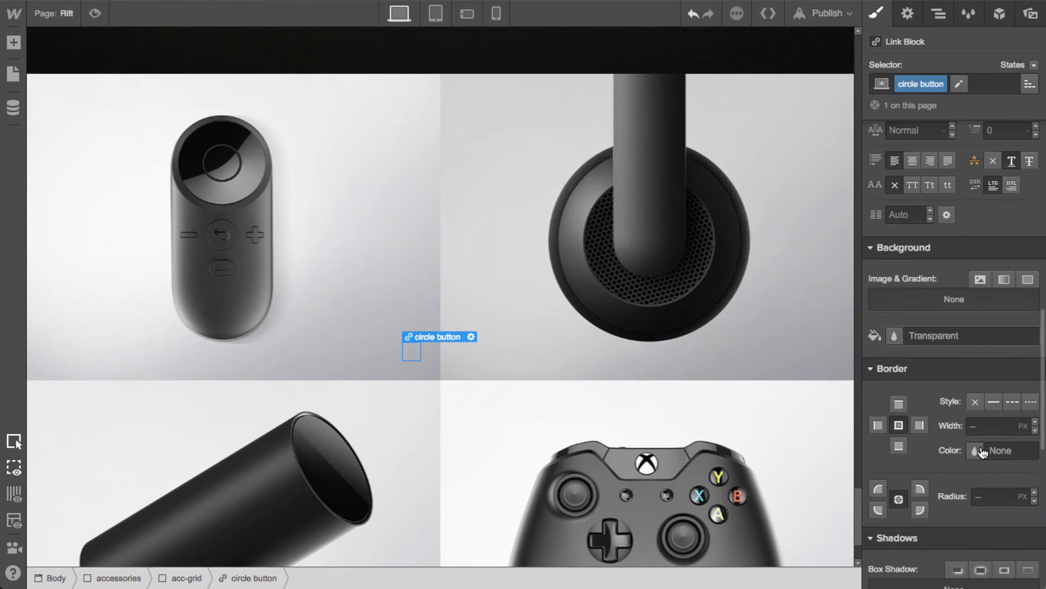
left_click(977, 496)
type("2")
key("BackSpace")
type("50")
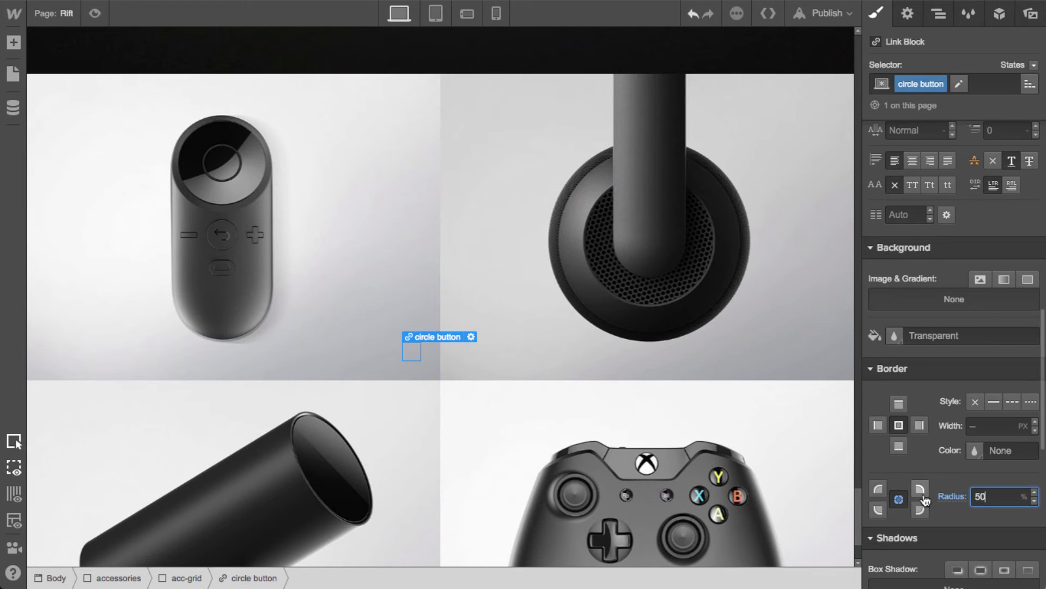
type("%")
key("Return")
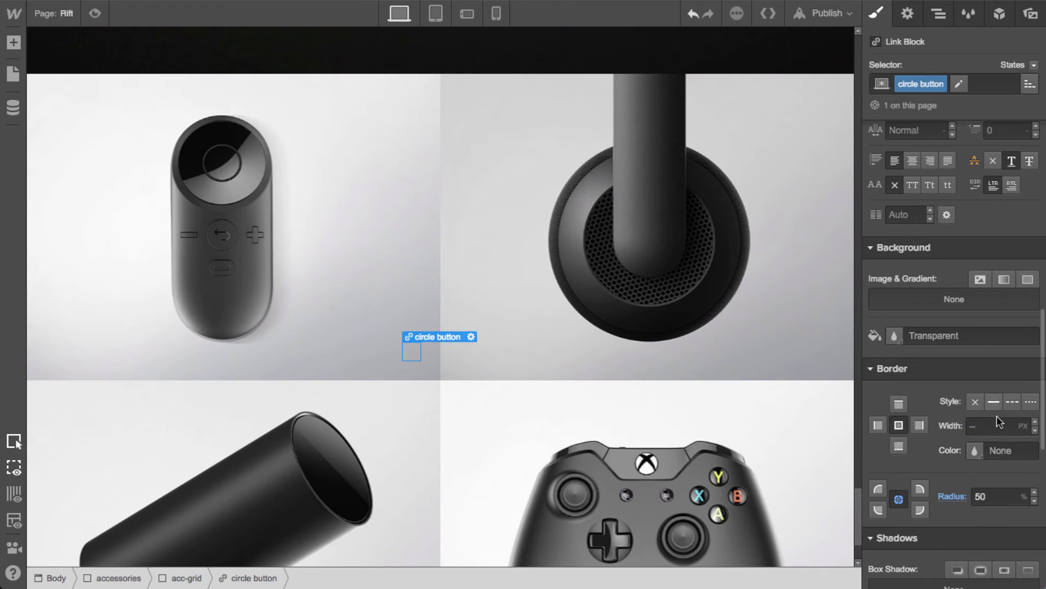
Give the circle button a solid 2 px border in the light swatch #F5F5F5
left_click(994, 402)
left_click(997, 425)
left_click(975, 450)
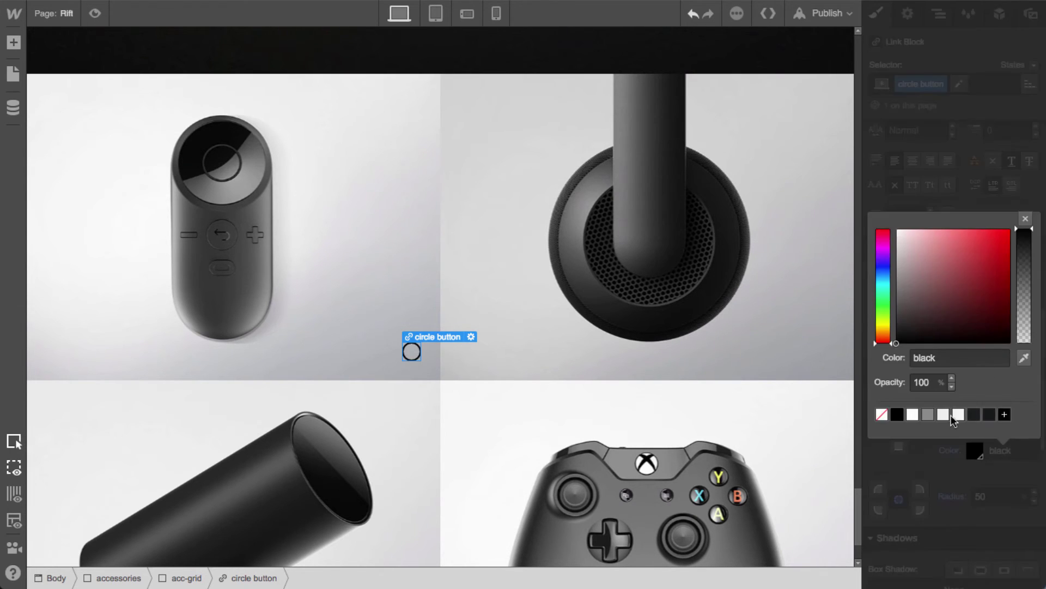
left_click(959, 414)
left_click(1025, 218)
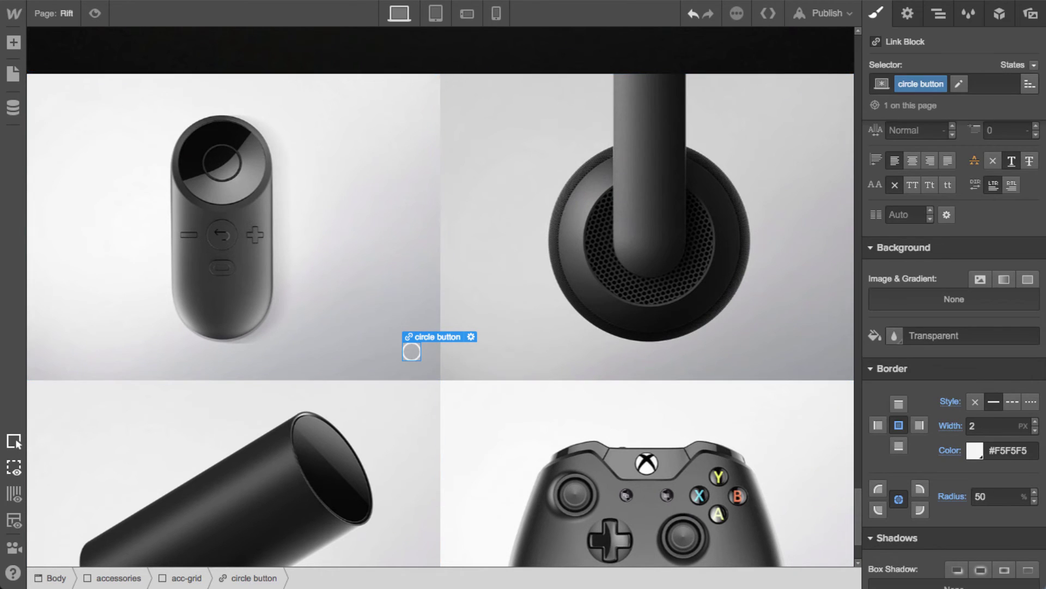
Add a text block inside the circle button and replace its placeholder text with "+"
key("a")
left_click_drag(65, 461, 409, 354)
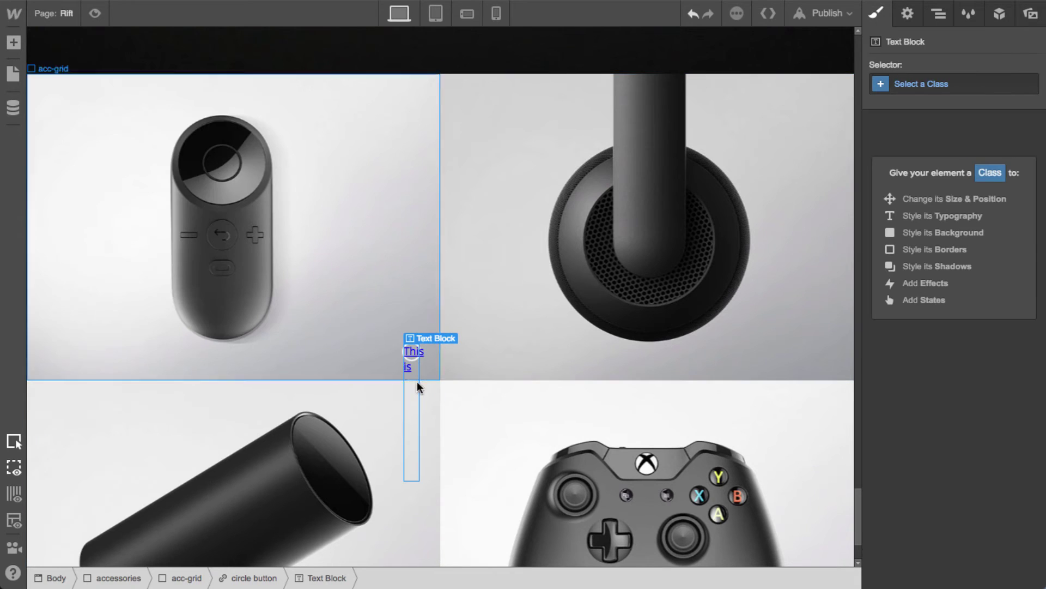
double_click(411, 354)
key("BackSpace")
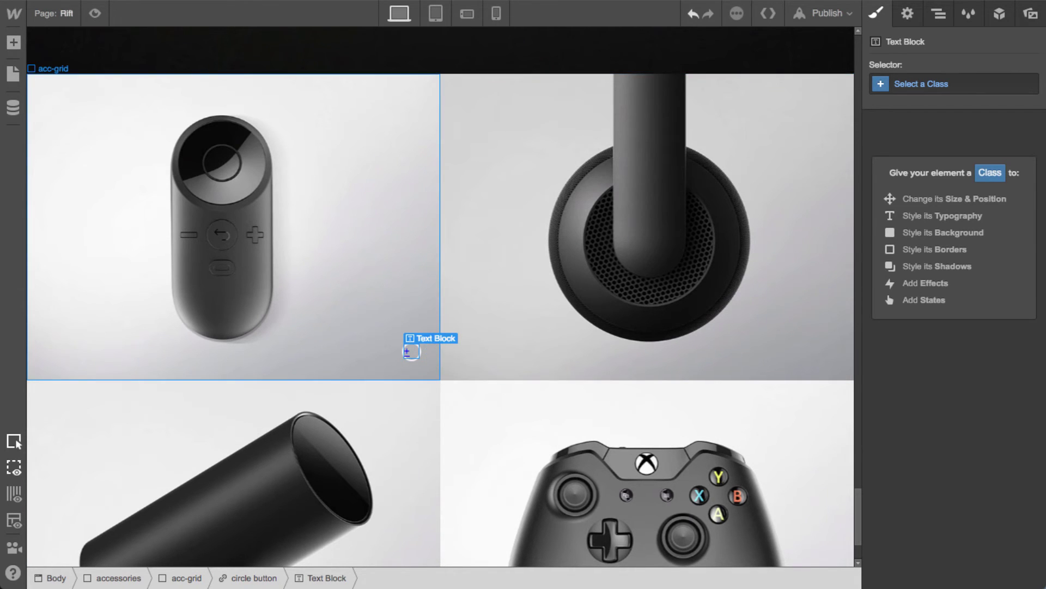
key("Delete")
Set the circle button to a horizontal flex layout with its children justified and aligned to the center
scroll(944, 521, "down", 3)
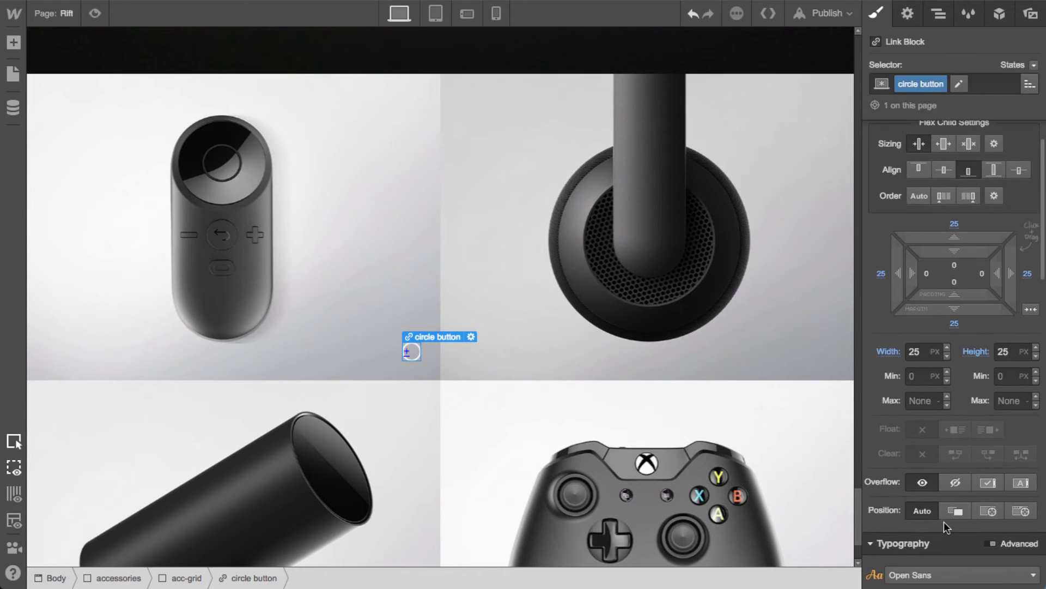
scroll(944, 519, "up", 2)
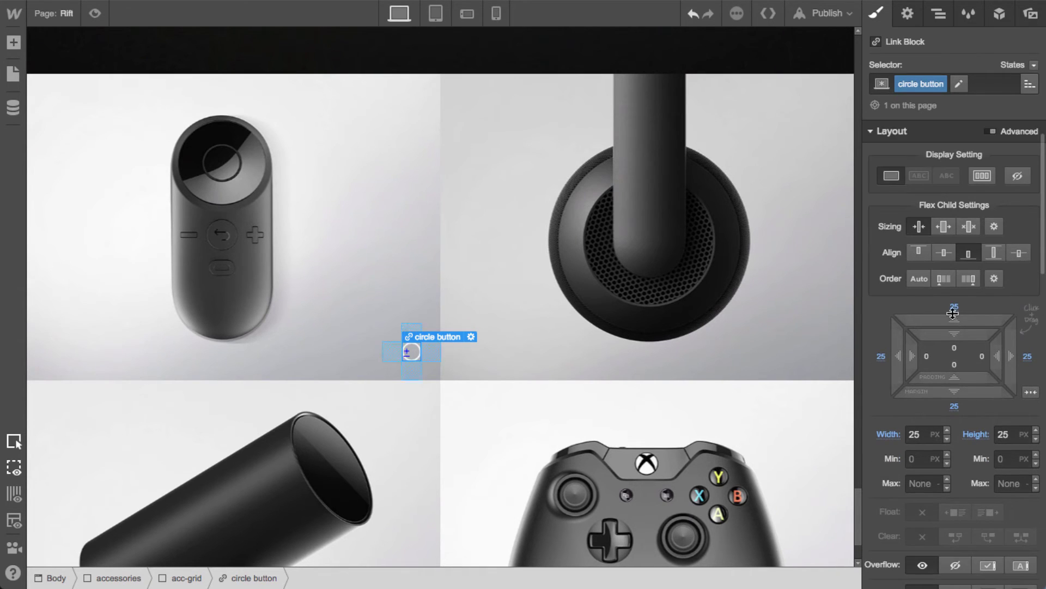
left_click(982, 175)
left_click(944, 221)
left_click(944, 248)
Style the circle button's text in white, weight 600 - Semi Bold, with no text decoration
scroll(977, 523, "down", 3)
scroll(980, 548, "down", 3)
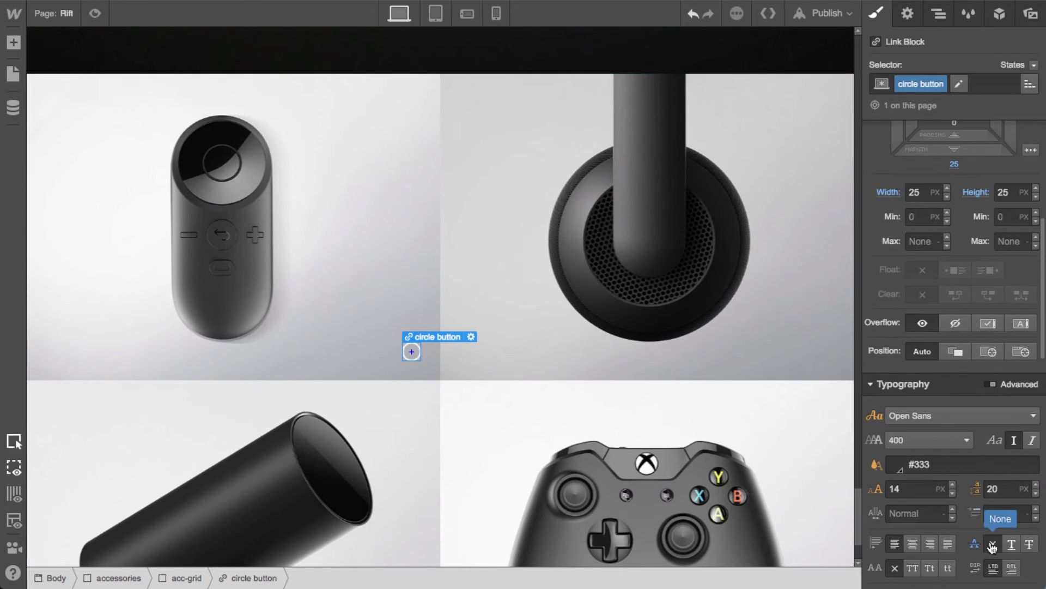
double_click(919, 461)
type("white")
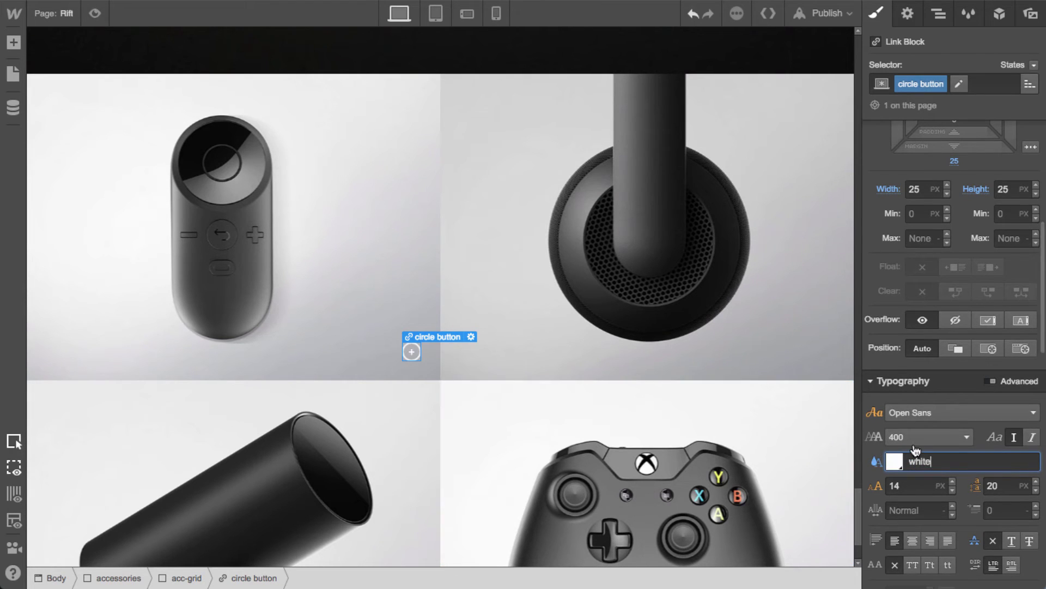
left_click(940, 438)
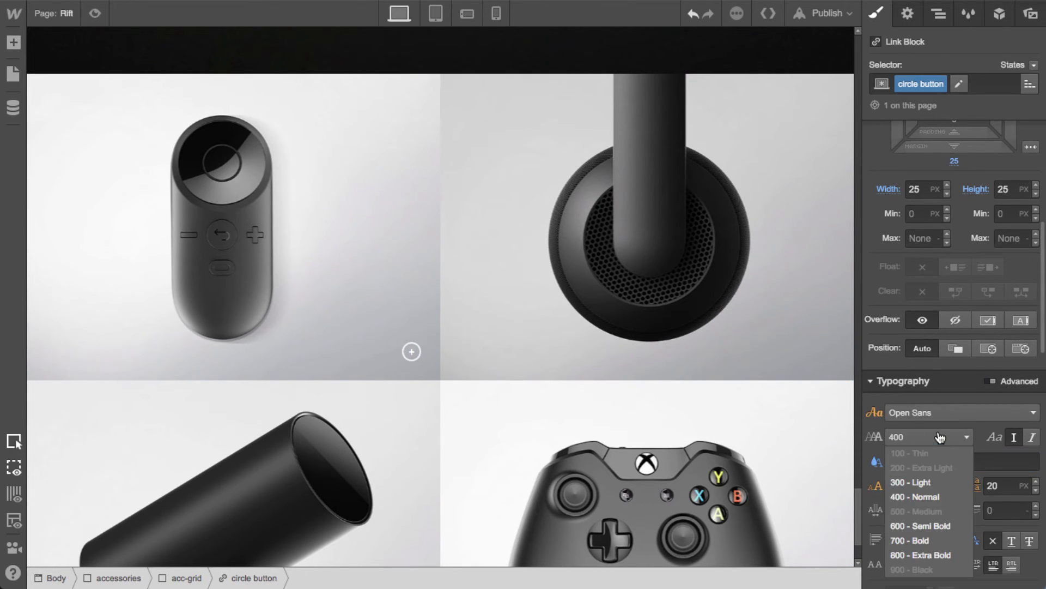
left_click(939, 526)
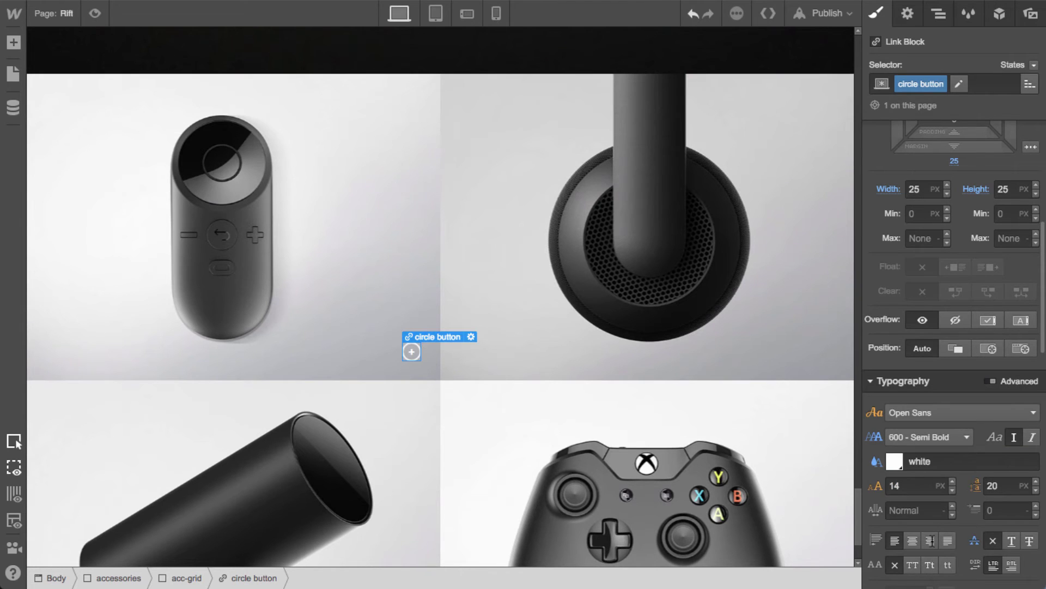
scroll(951, 530, "down", 1)
left_click(1001, 449)
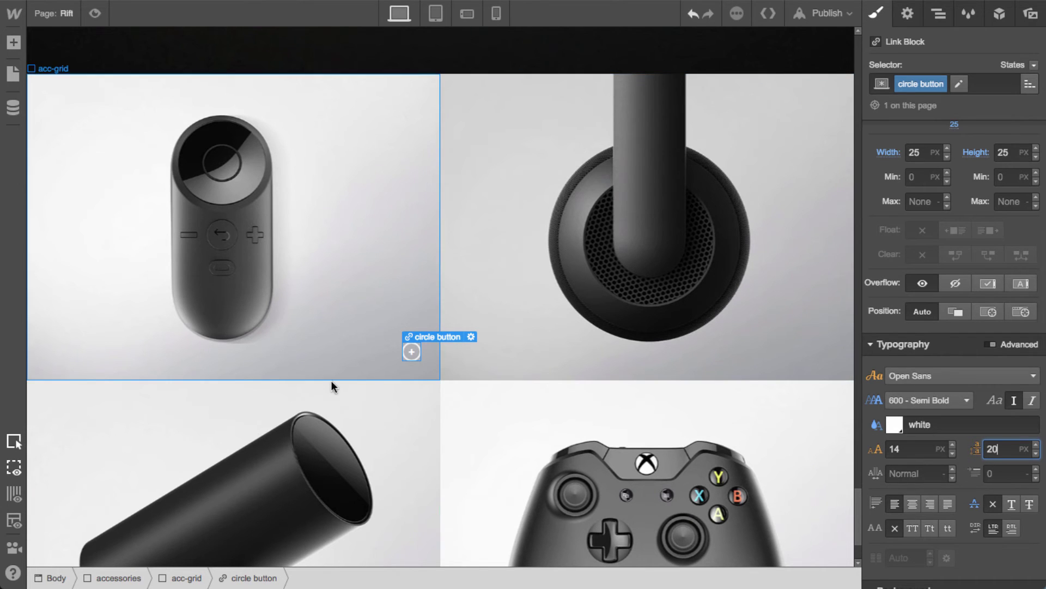
Add a 200 ms Transform transition to the circle button
left_click(356, 366)
left_click(412, 352)
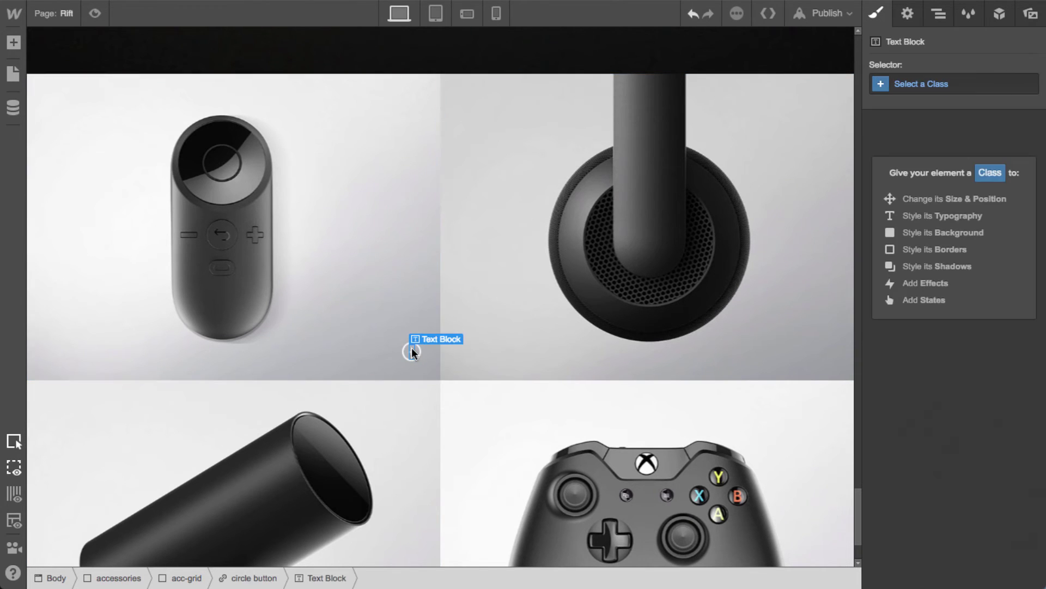
left_click(409, 346)
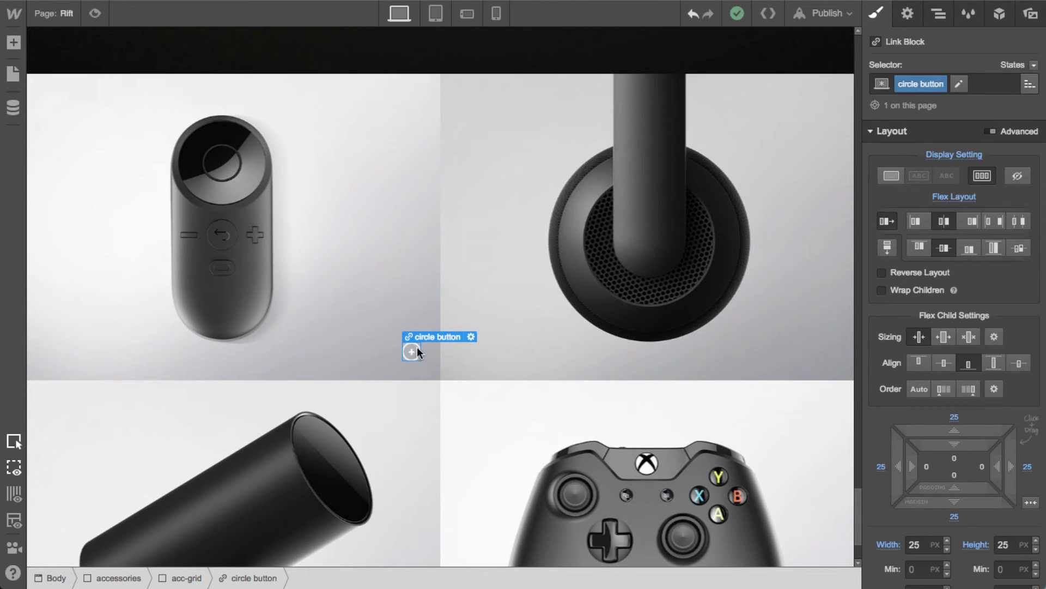
scroll(957, 537, "down", 1)
scroll(956, 537, "down", 15)
scroll(972, 518, "down", 2)
left_click(1027, 489)
left_click(981, 414)
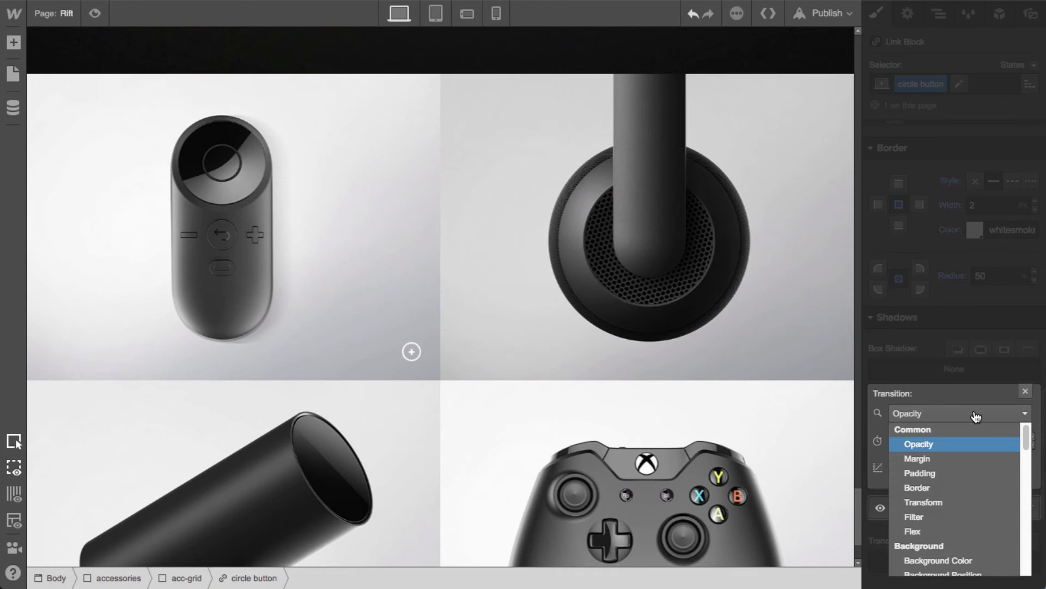
left_click(969, 501)
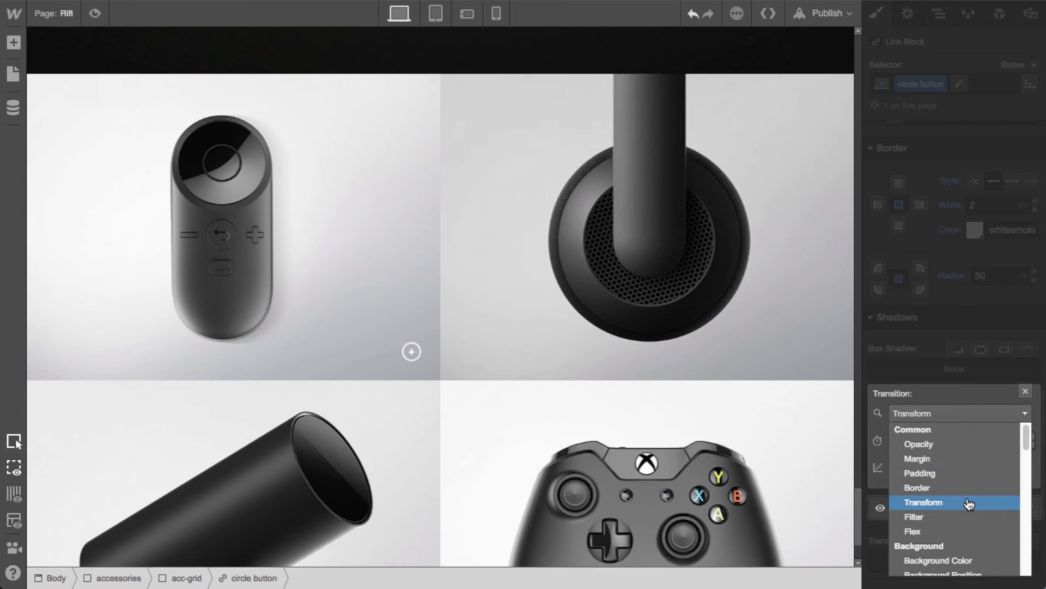
left_click(1026, 391)
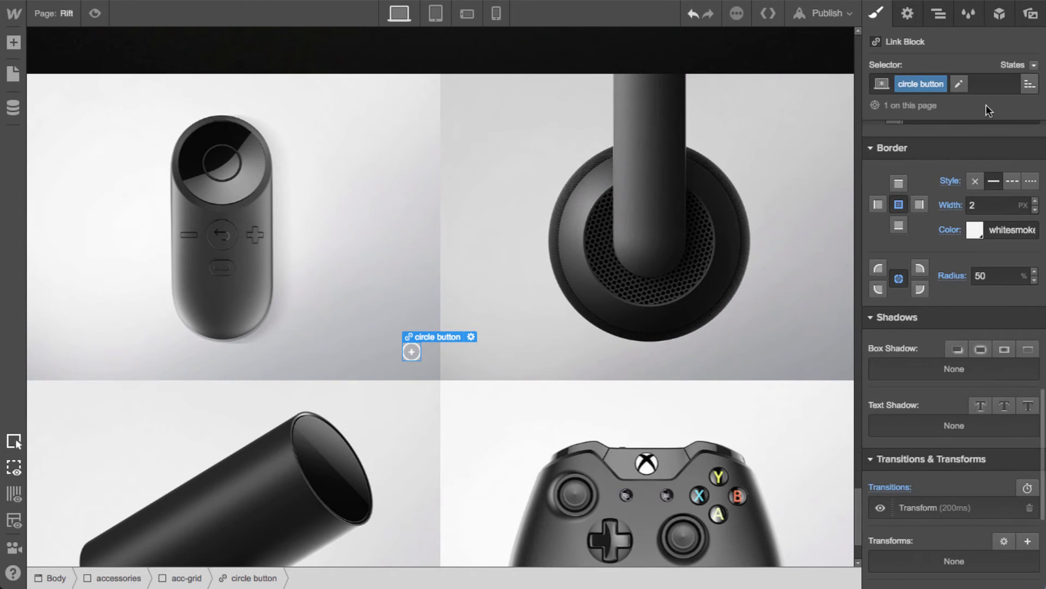
Give the circle button's Hover state a Rotate transform of 90 degrees around Z
left_click(1019, 65)
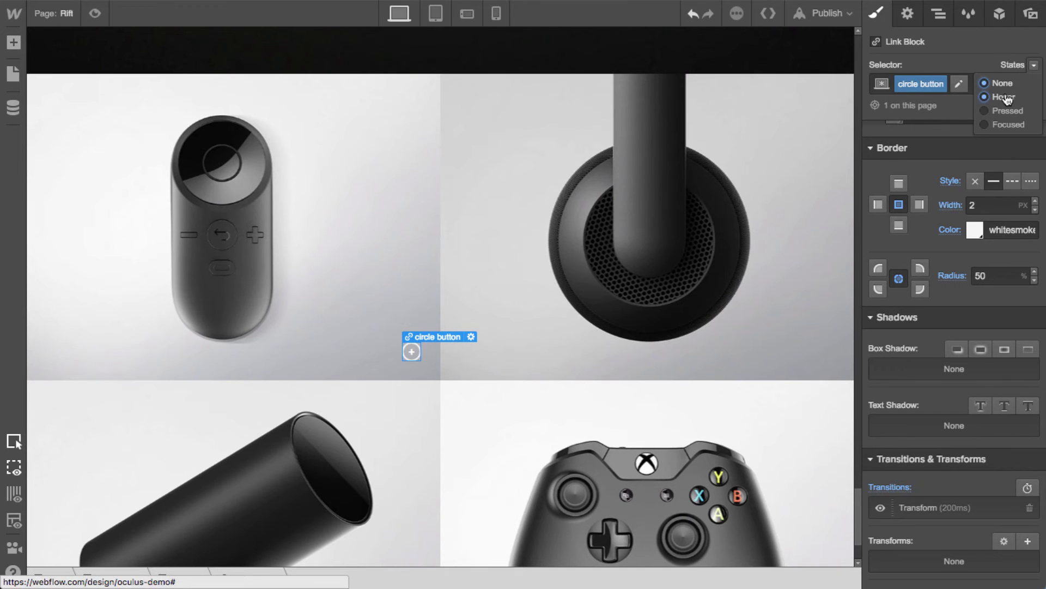
left_click(1012, 97)
scroll(979, 417, "down", 3)
scroll(979, 417, "down", 1)
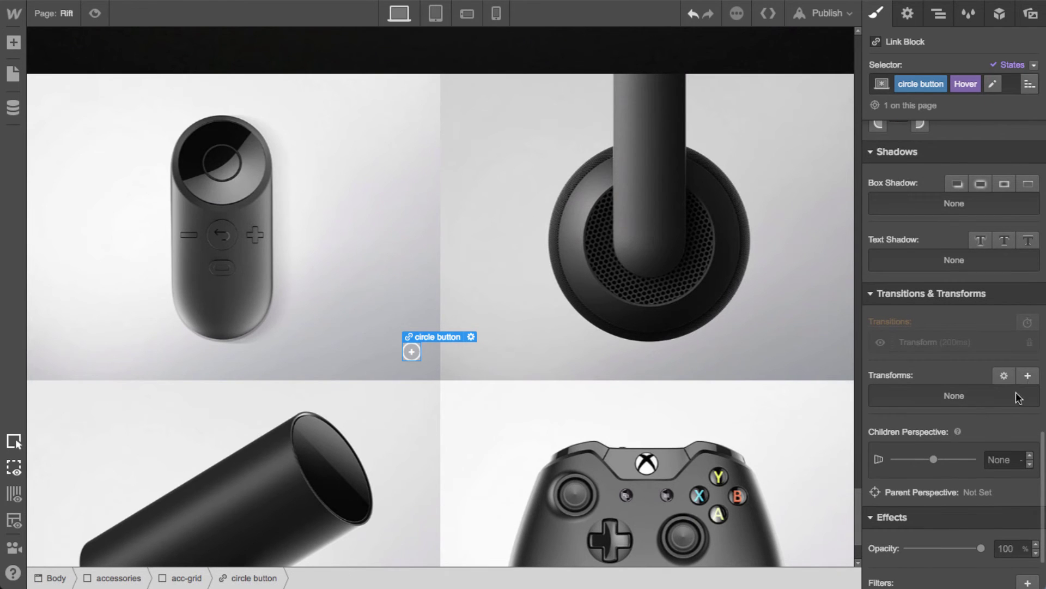
left_click(1029, 377)
left_click(973, 454)
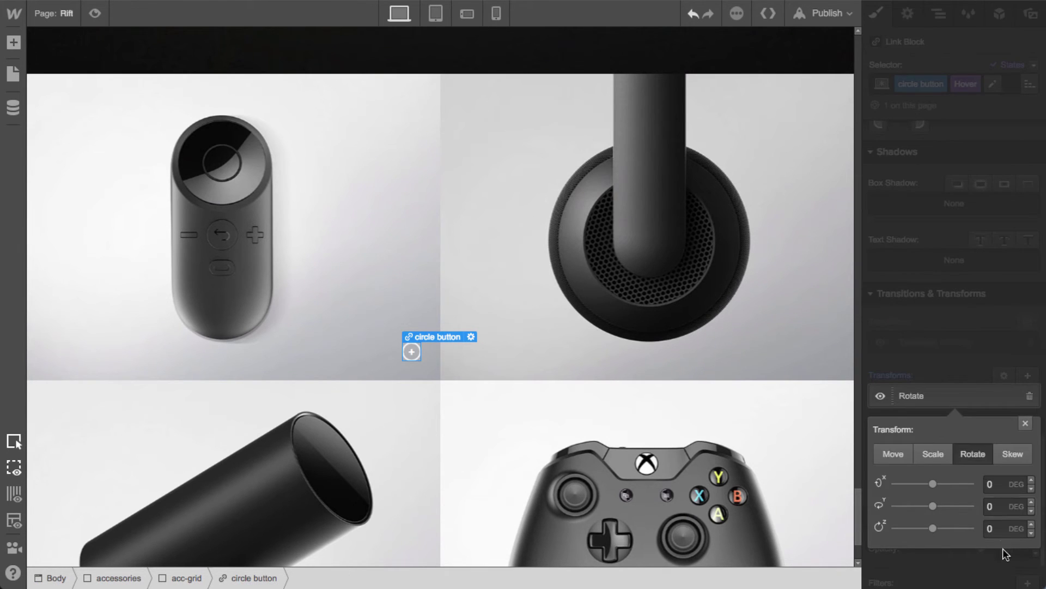
left_click(996, 533)
type("90")
left_click(1025, 423)
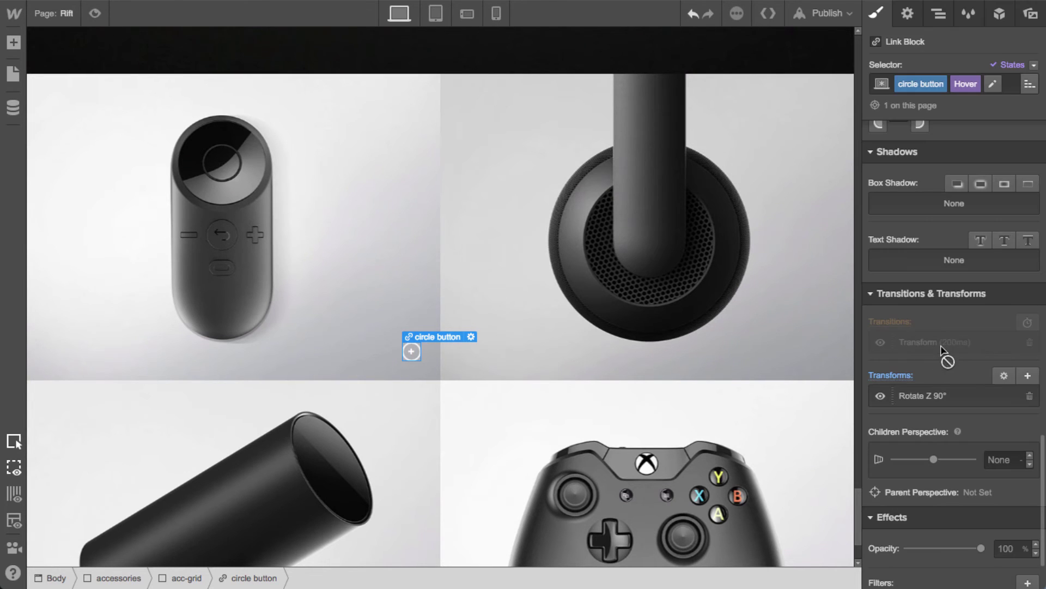
Preview the page to check the circle button's rotation on hover, and return to the editor
left_click(93, 14)
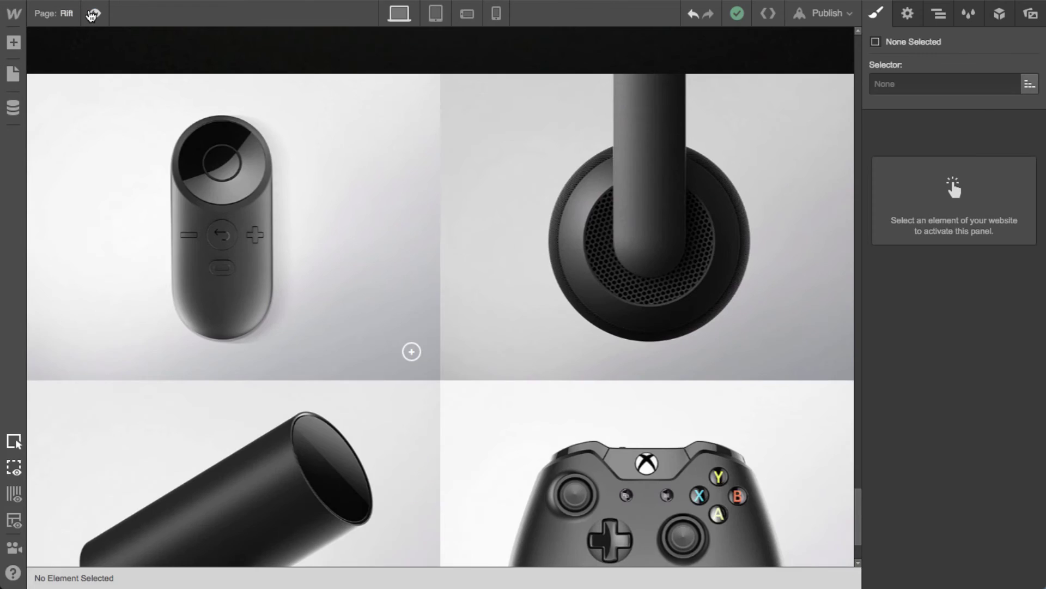
scroll(310, 299, "down", 5)
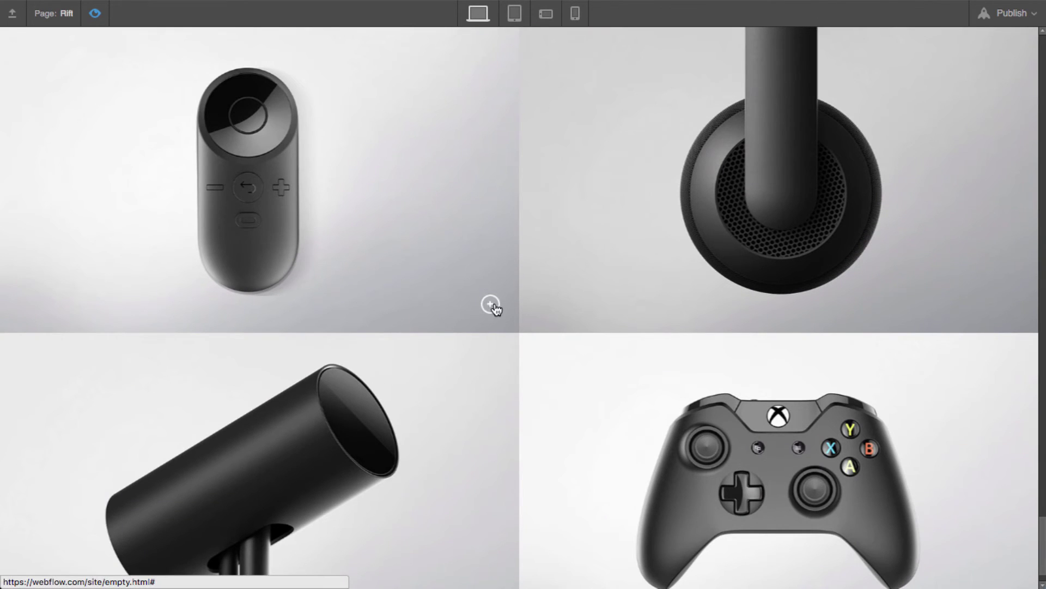
left_click(95, 13)
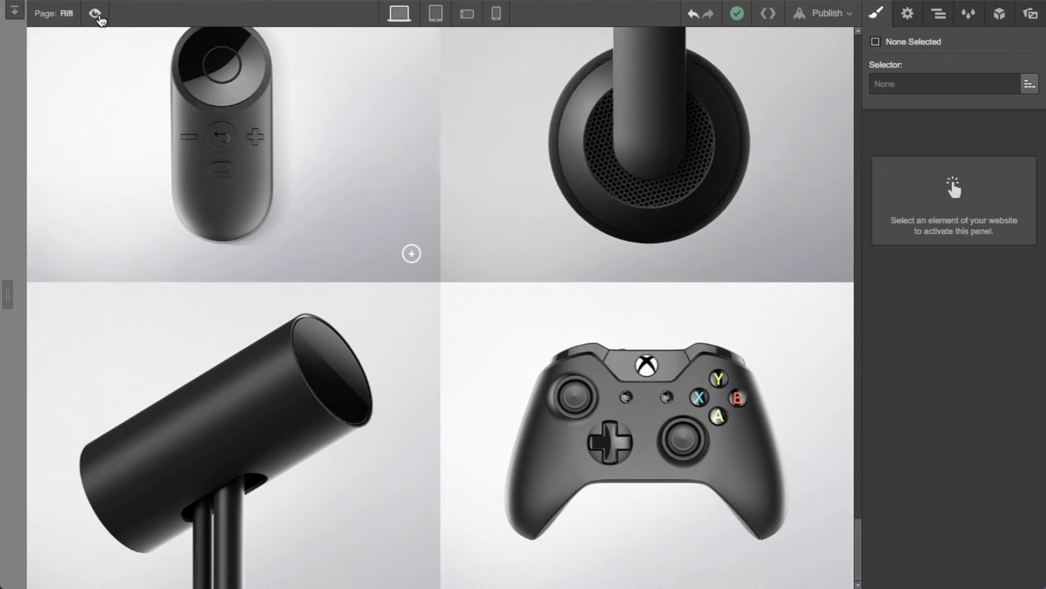
Copy the circle button from the remote block into the other three acc-grid blocks
left_click(414, 254)
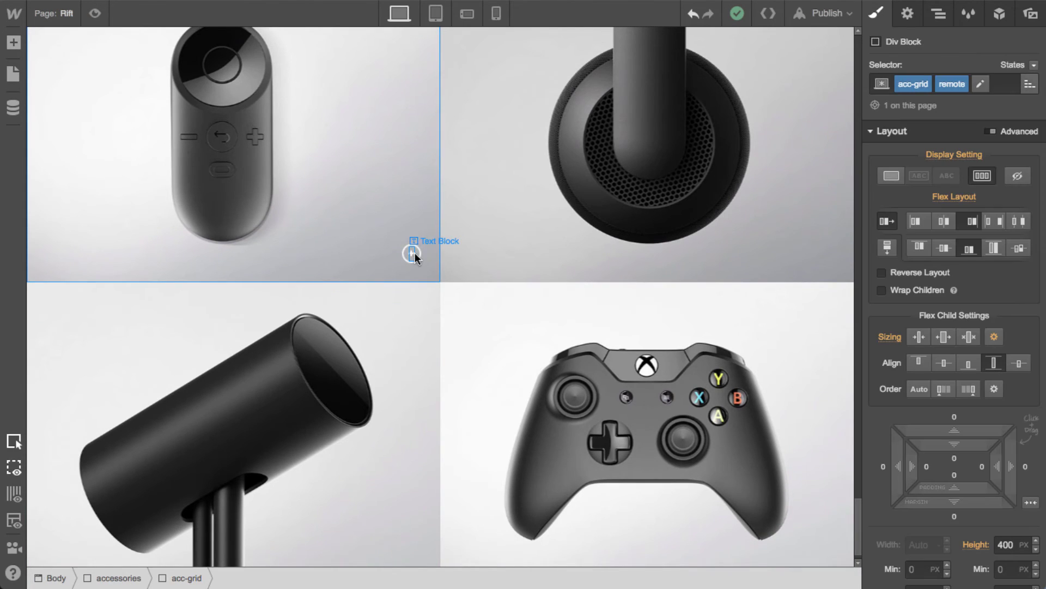
left_click(420, 251)
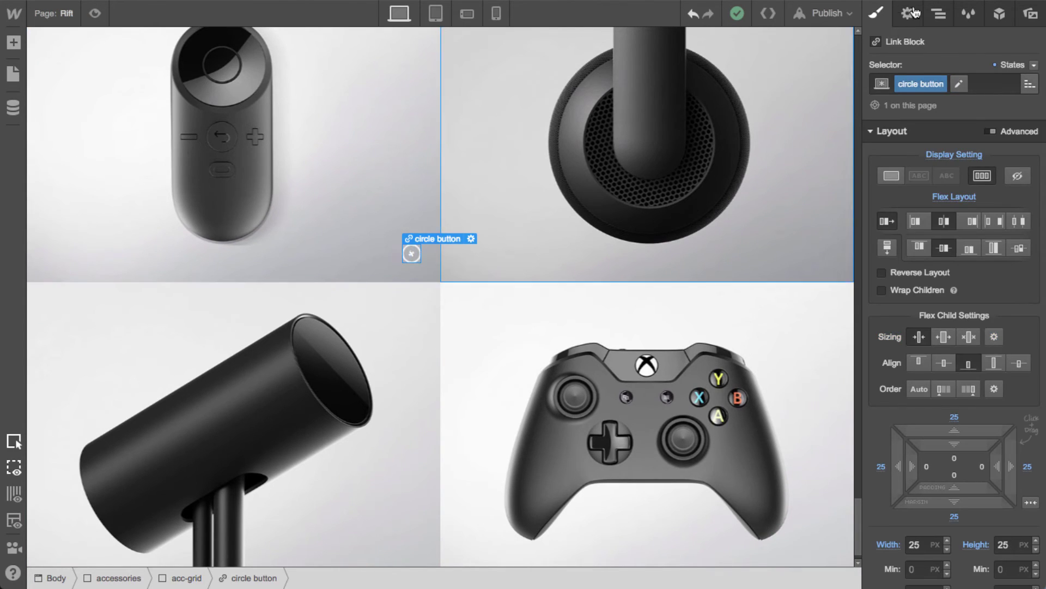
left_click(939, 13)
left_click(932, 334)
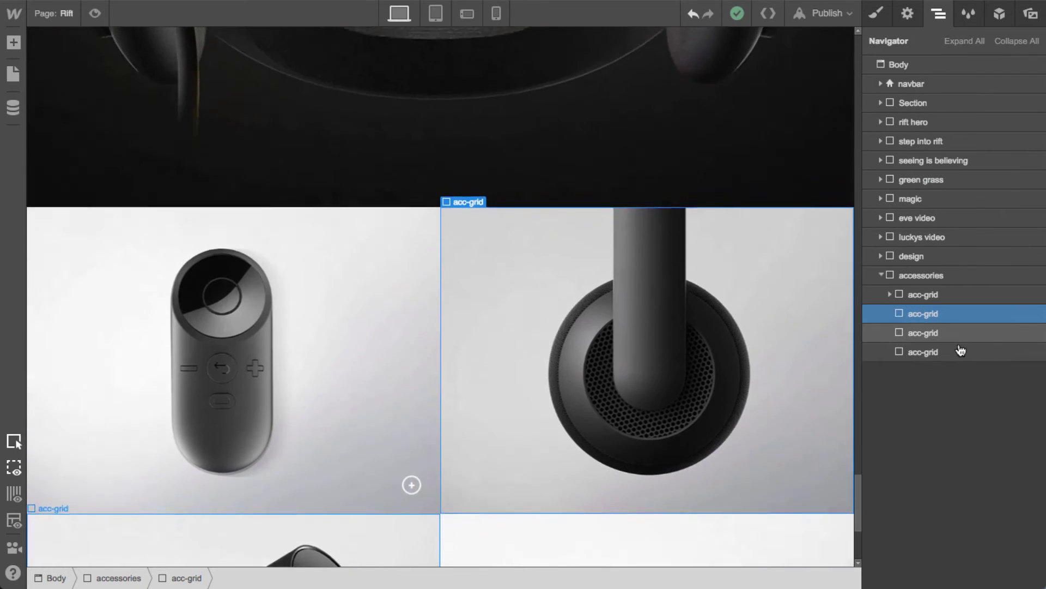
left_click(927, 337)
left_click(933, 353)
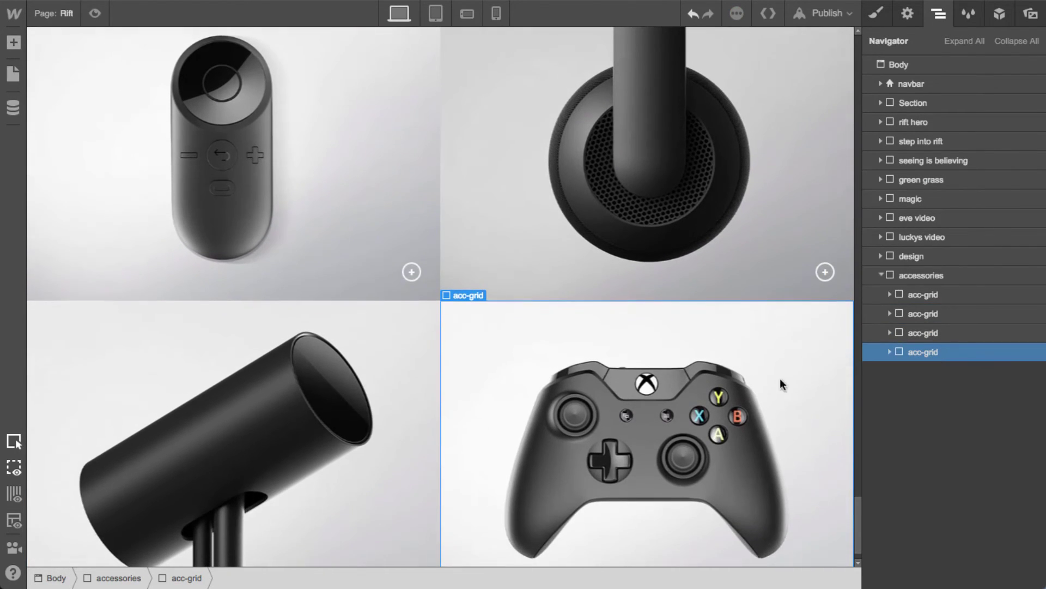
Review the plus buttons across the accessories grid and select the circle button in the first acc-grid block
scroll(763, 501, "down", 2)
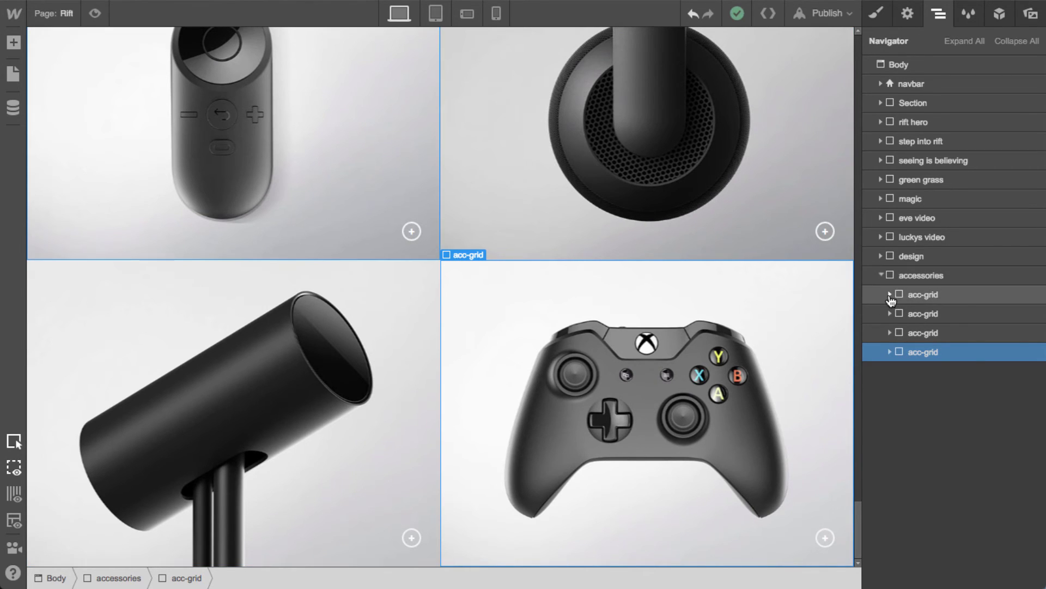
left_click(890, 294)
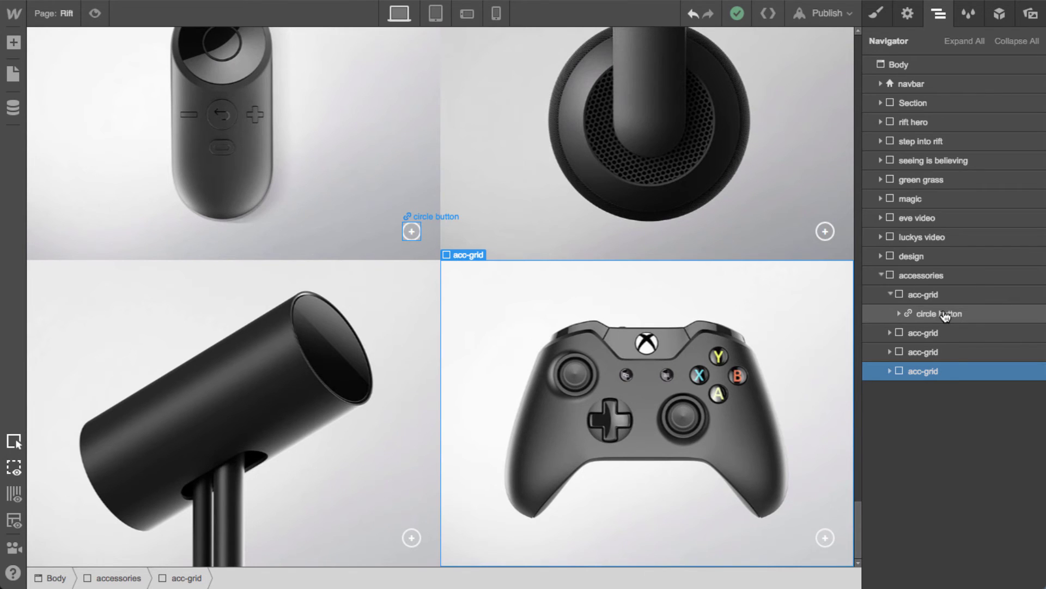
left_click(945, 313)
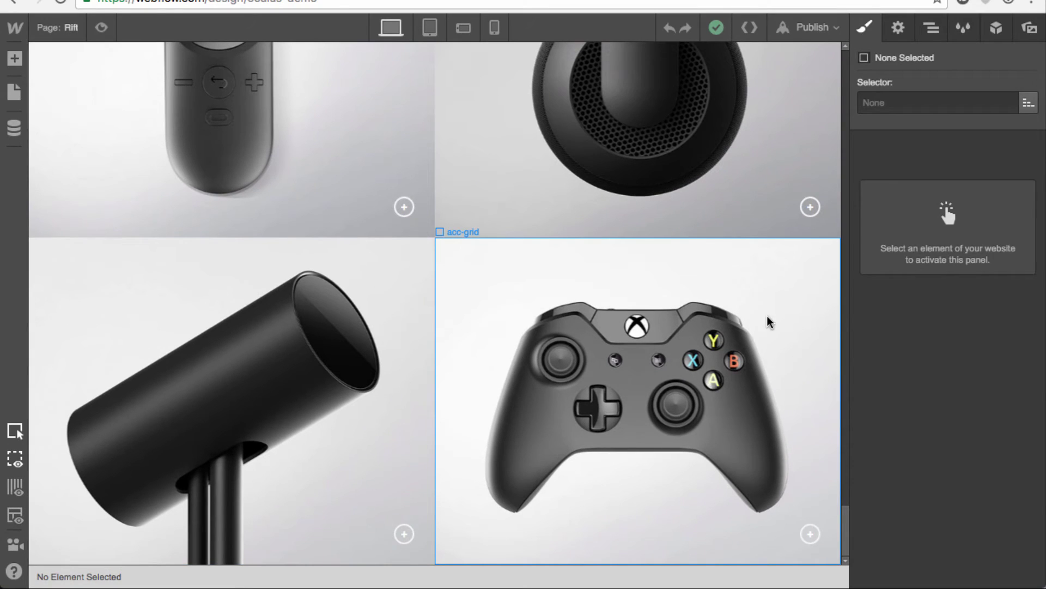
Add a new section after the accessories section and give it the class "raise your game"
left_click(938, 33)
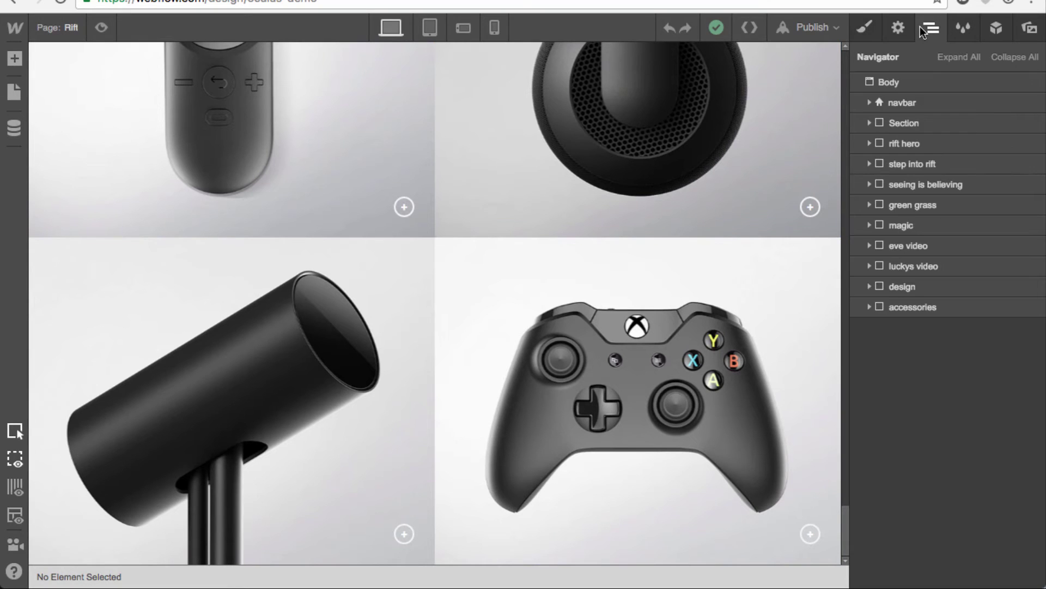
left_click(911, 308)
key("a")
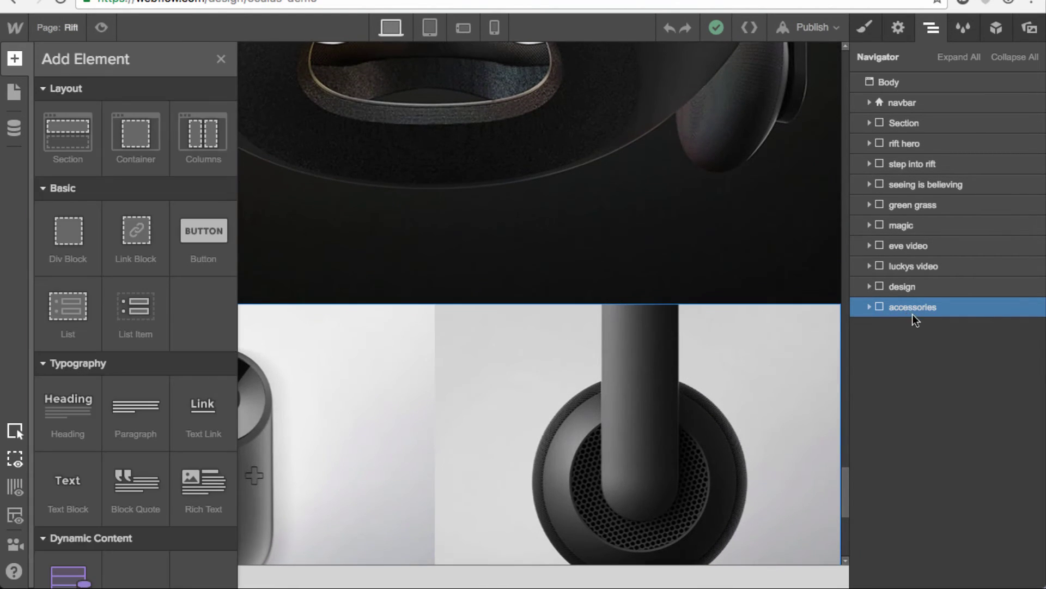
left_click_drag(91, 145, 948, 327)
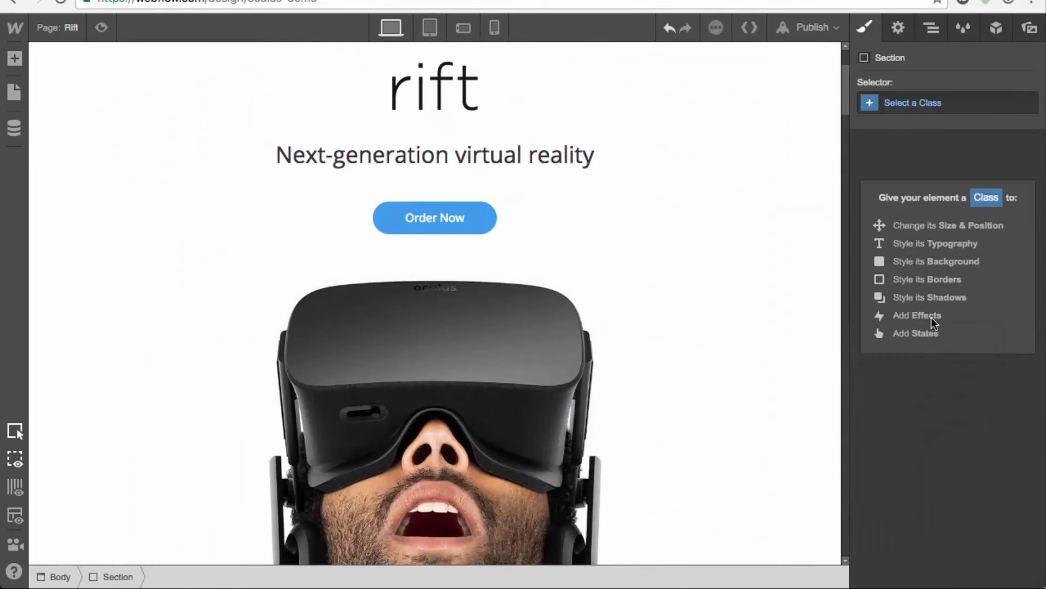
left_click(930, 104)
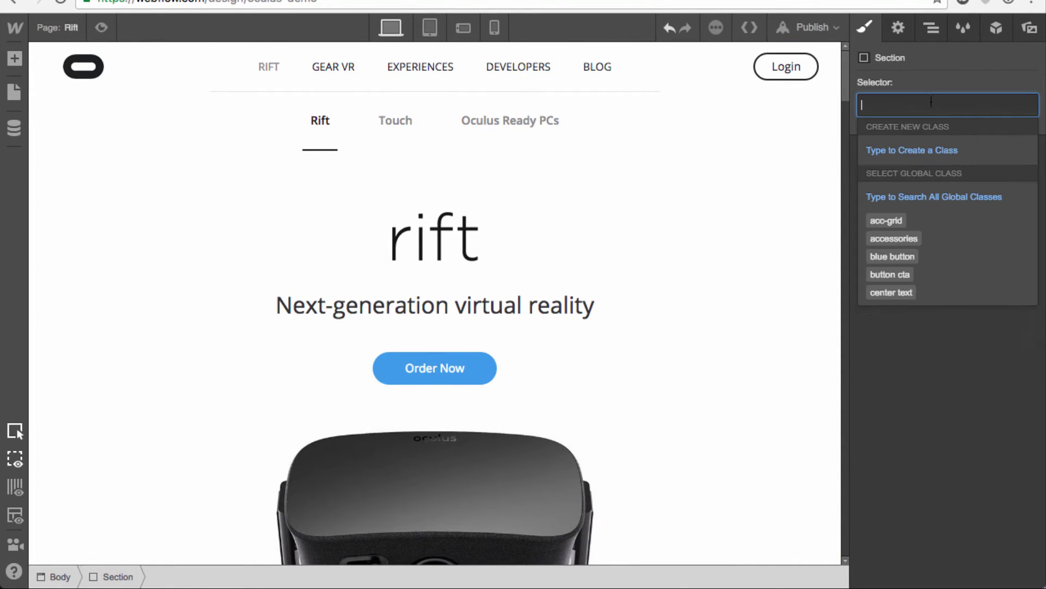
type("r")
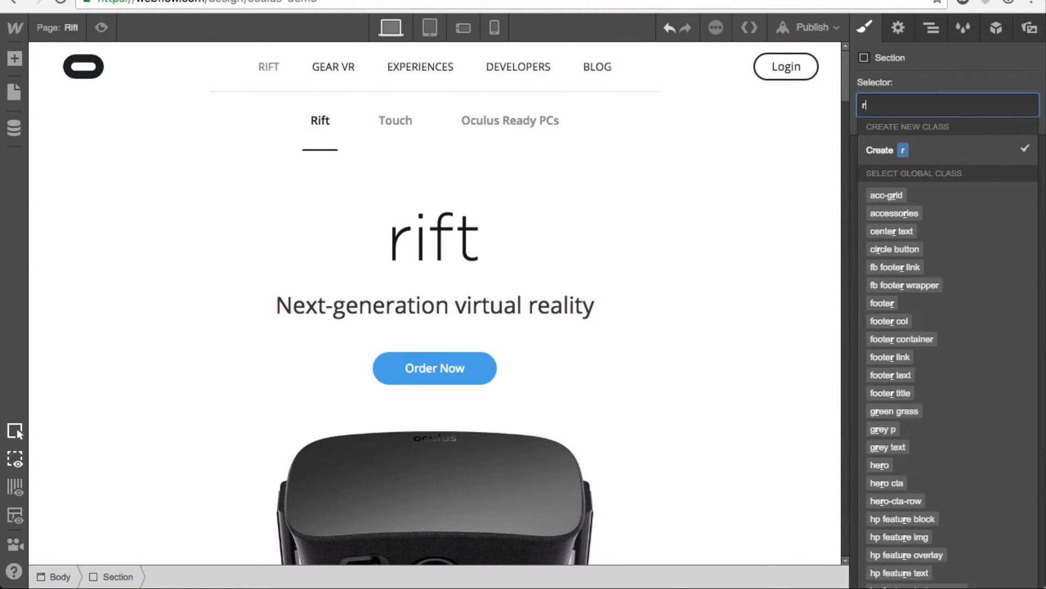
type("aise your game")
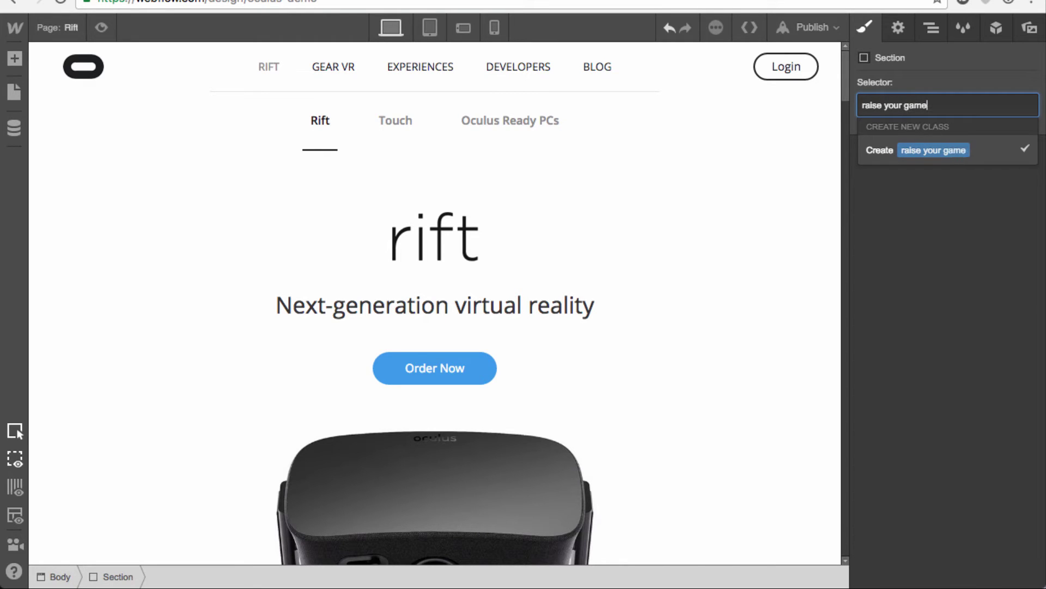
key("Return")
Set the "raise your game" section's height to 650 px
scroll(699, 387, "down", 20)
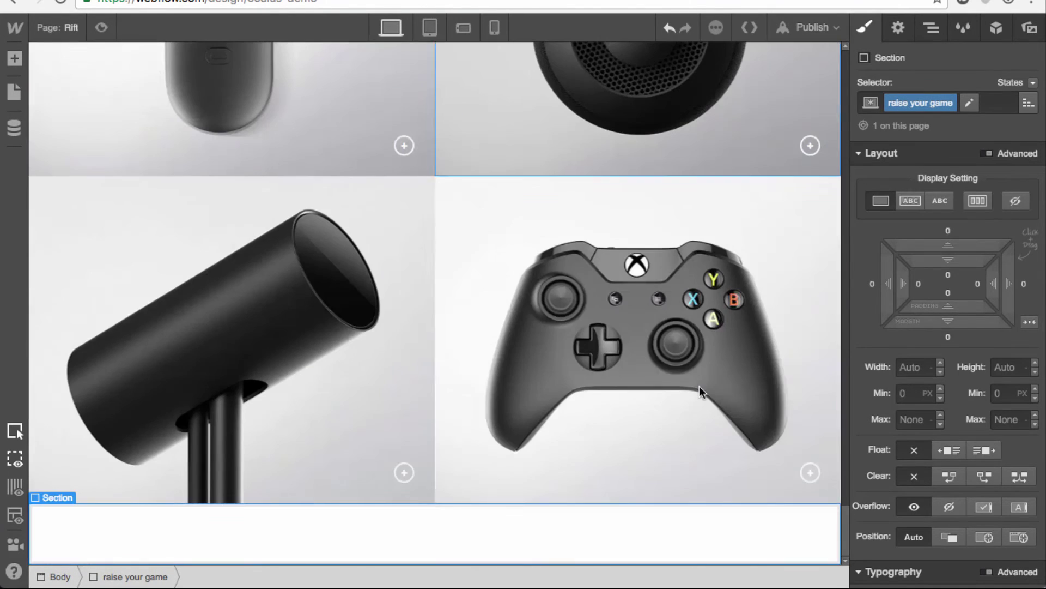
left_click(1008, 367)
type("650")
key("Return")
scroll(649, 389, "down", 6)
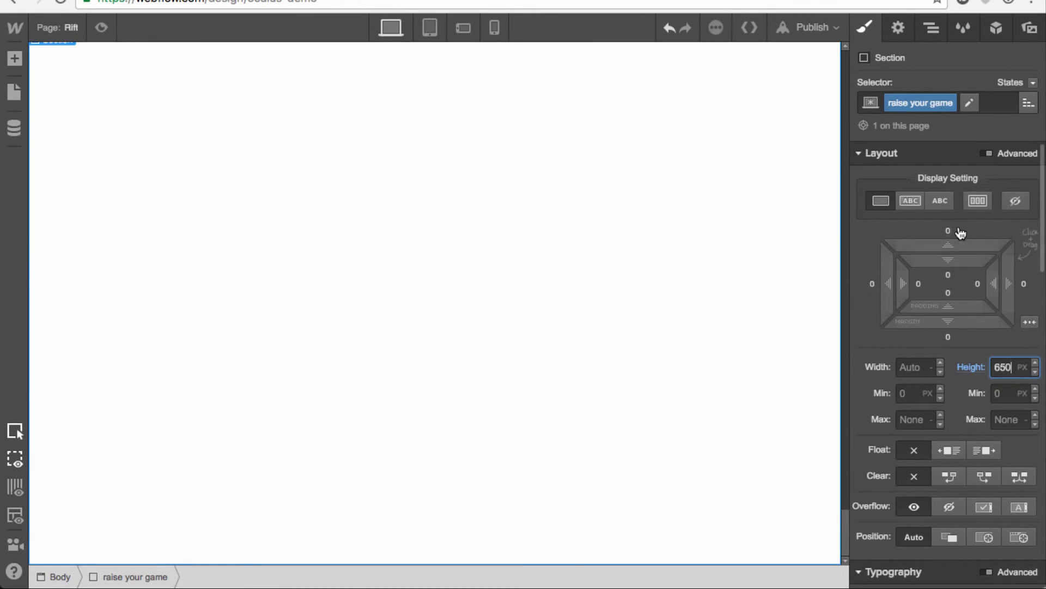
Make the section a vertical flex layout with its children centered both horizontally and vertically
left_click(973, 203)
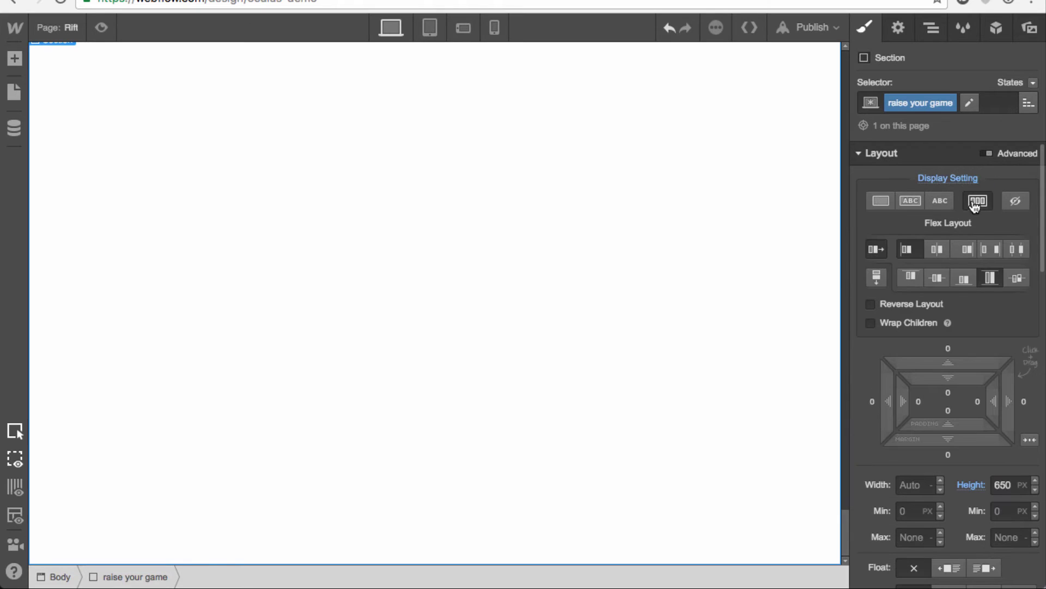
left_click(877, 277)
left_click(936, 250)
left_click(937, 276)
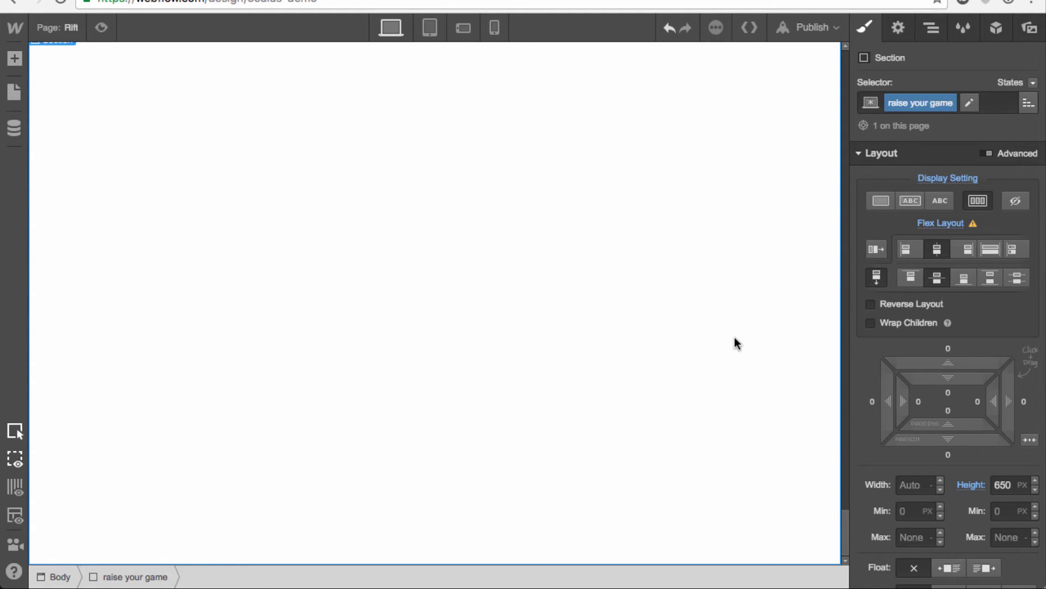
Give the "raise your game" section the background image touch-learn-more.jpg
scroll(899, 313, "down", 6)
scroll(969, 394, "down", 10)
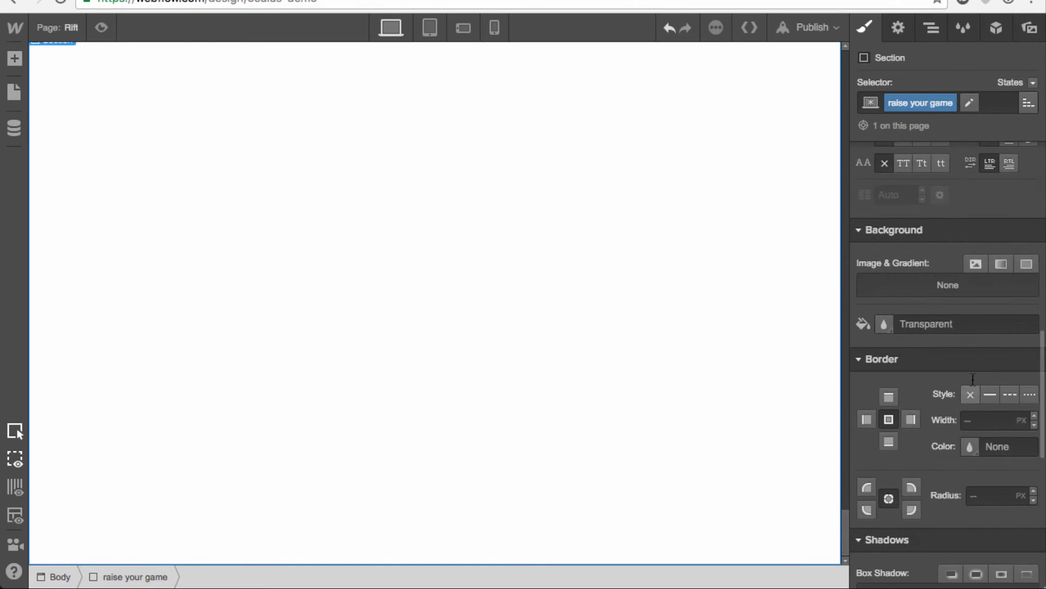
left_click(976, 267)
left_click(910, 188)
left_click(887, 251)
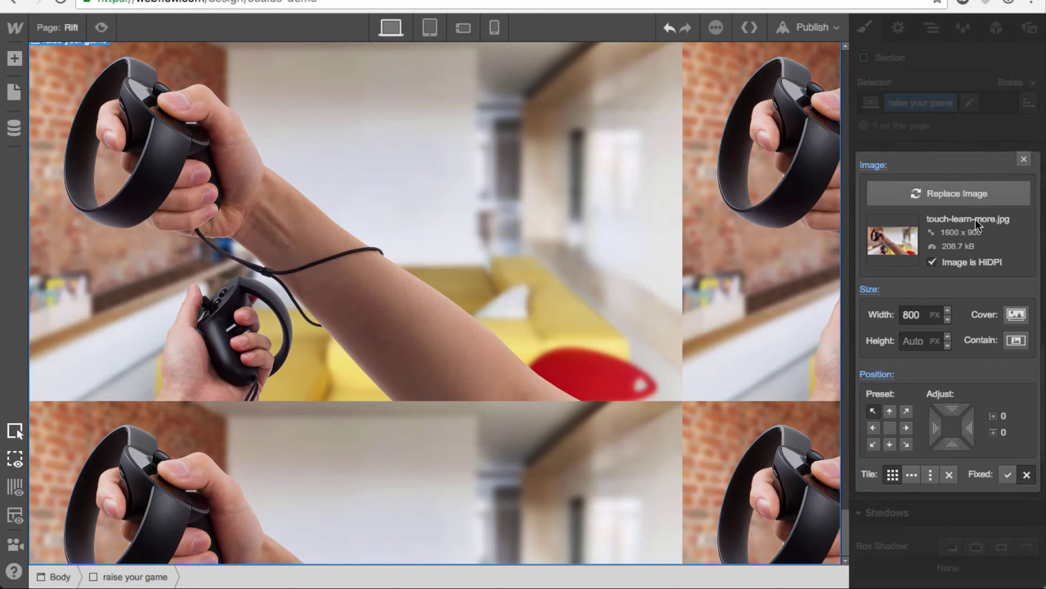
Size the background image to Cover, center it in the section and turn off tiling
left_click(1016, 314)
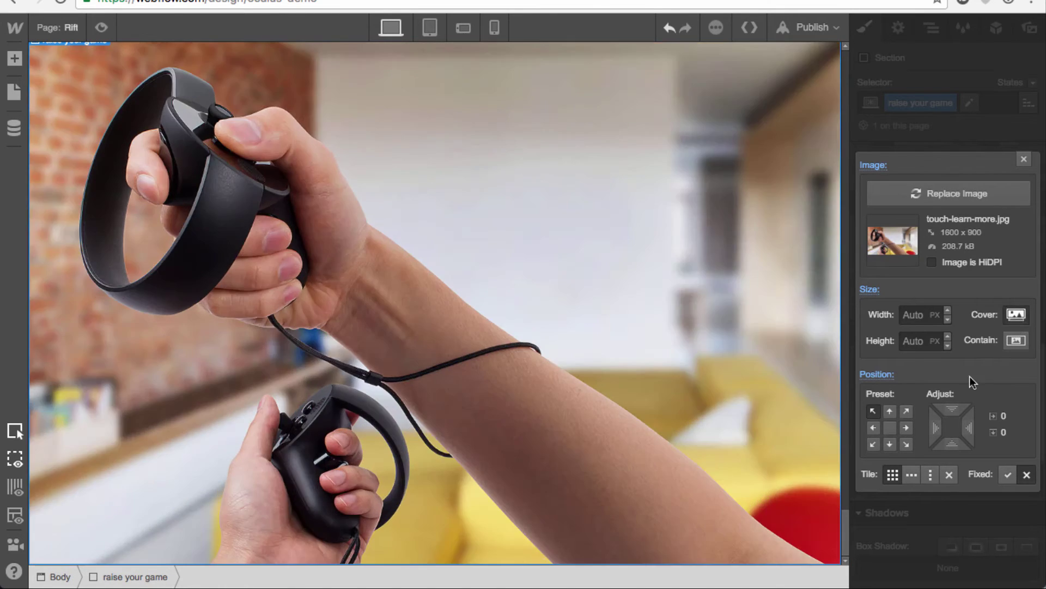
left_click(889, 427)
left_click(949, 474)
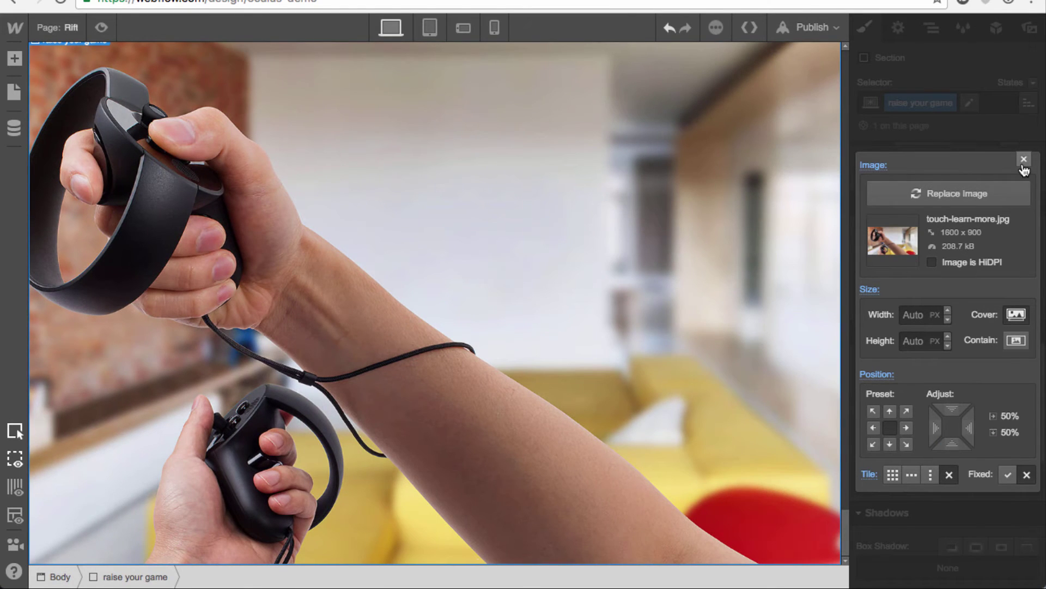
left_click(1023, 160)
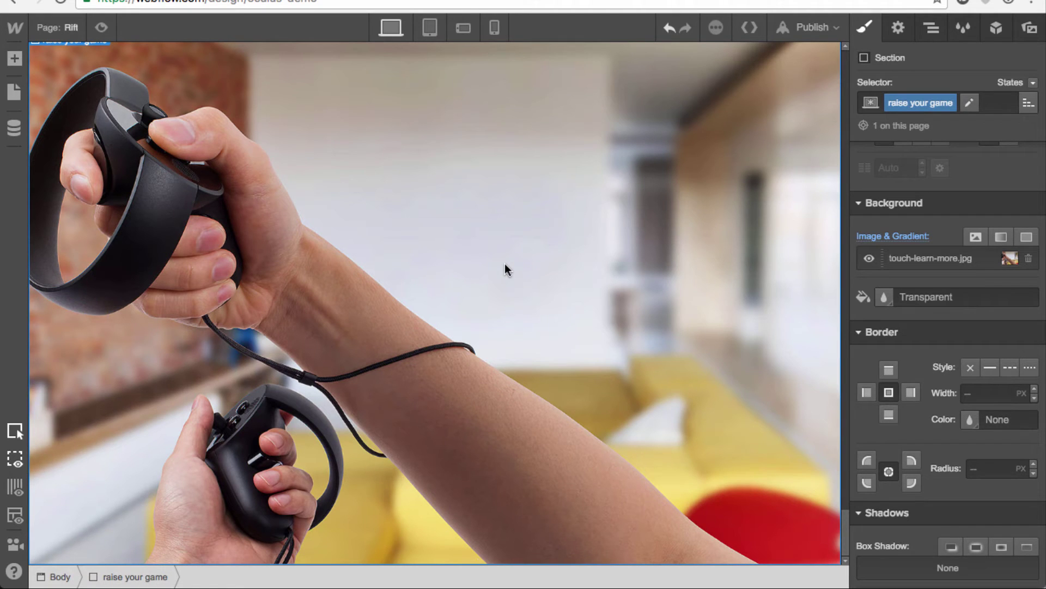
Add an H3 heading to the section reading "Raise your game with Oculus Touch"
key("a")
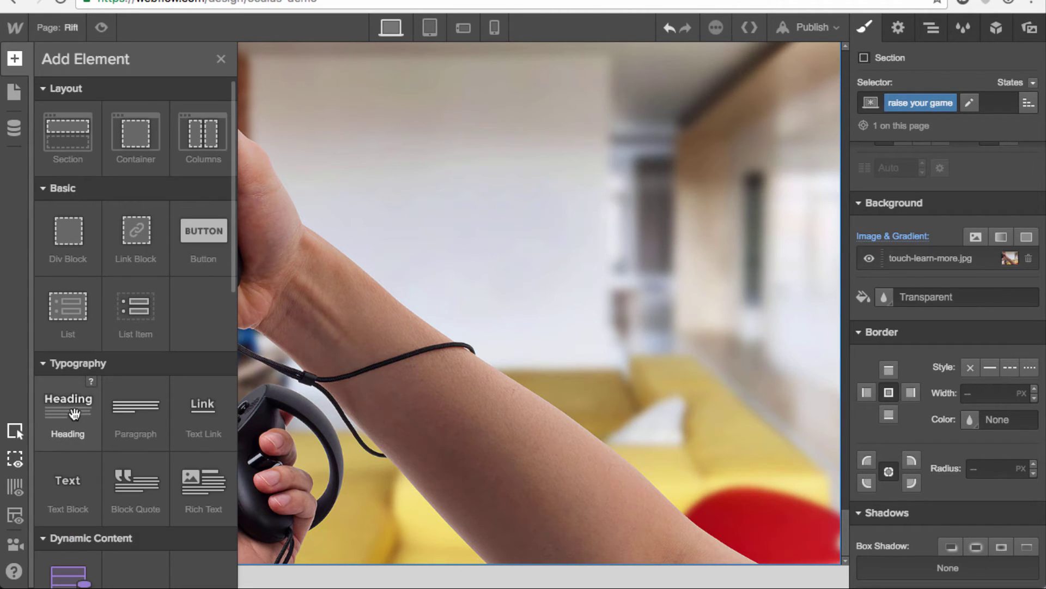
left_click_drag(260, 444, 453, 312)
left_click(457, 367)
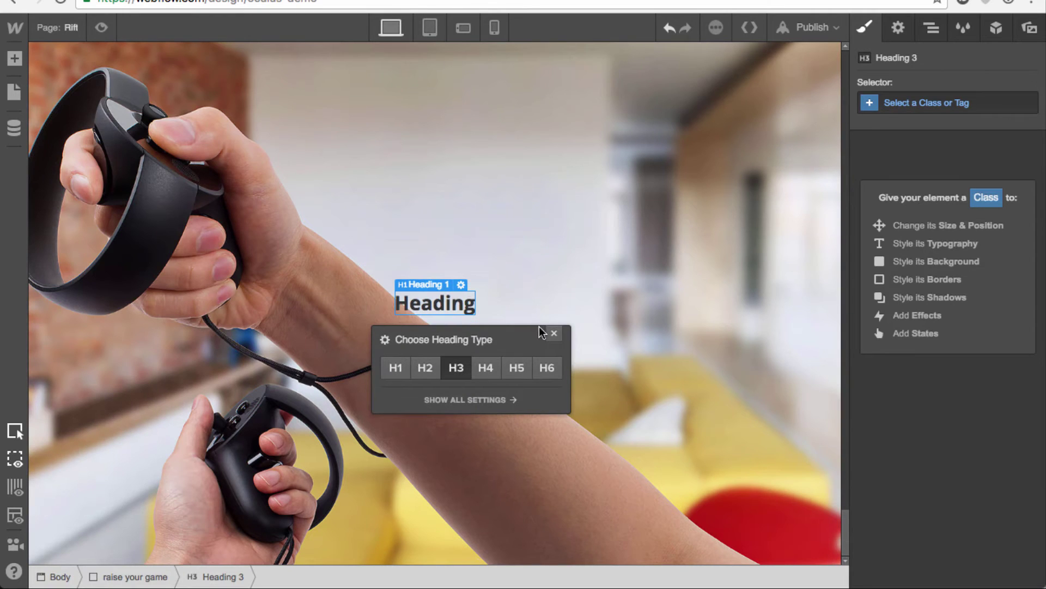
left_click(553, 334)
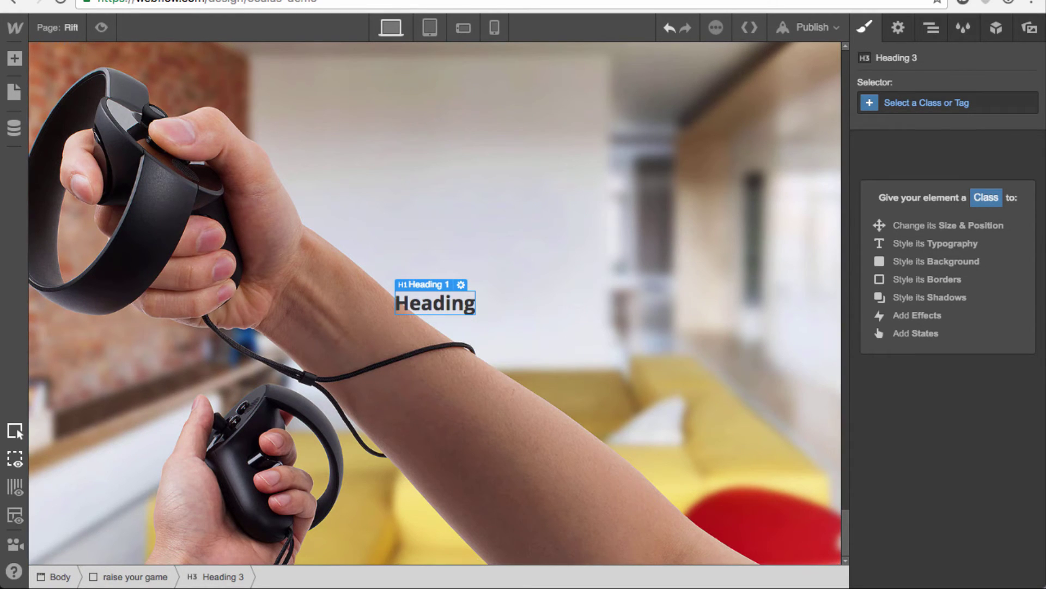
double_click(440, 301)
type("Raise your game with Oculus Touch")
Apply the existing h3 class to the "Raise your game with Oculus Touch" heading
left_click(960, 109)
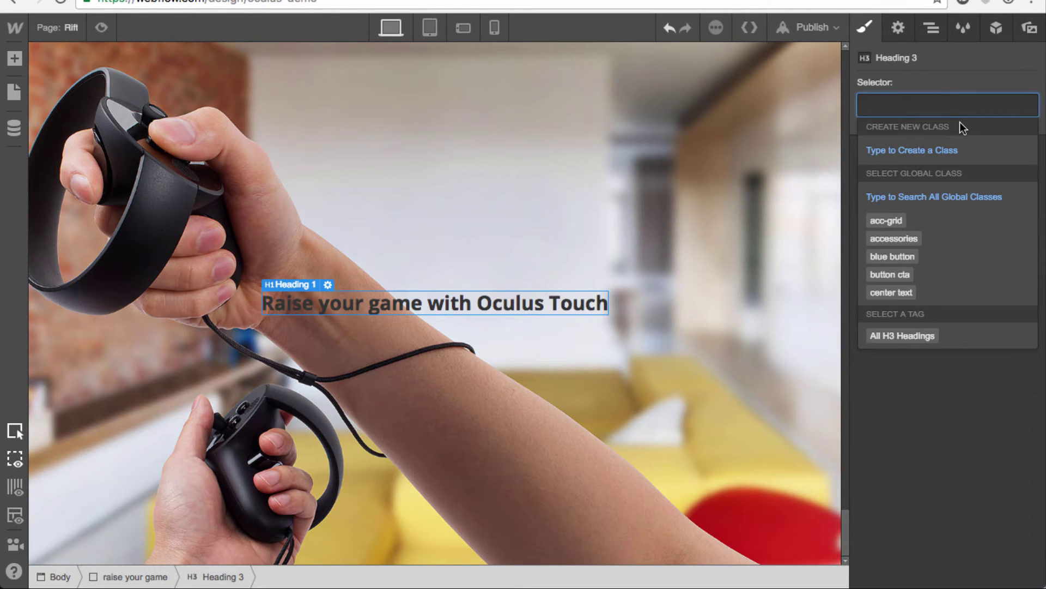
type("h3")
key("Return")
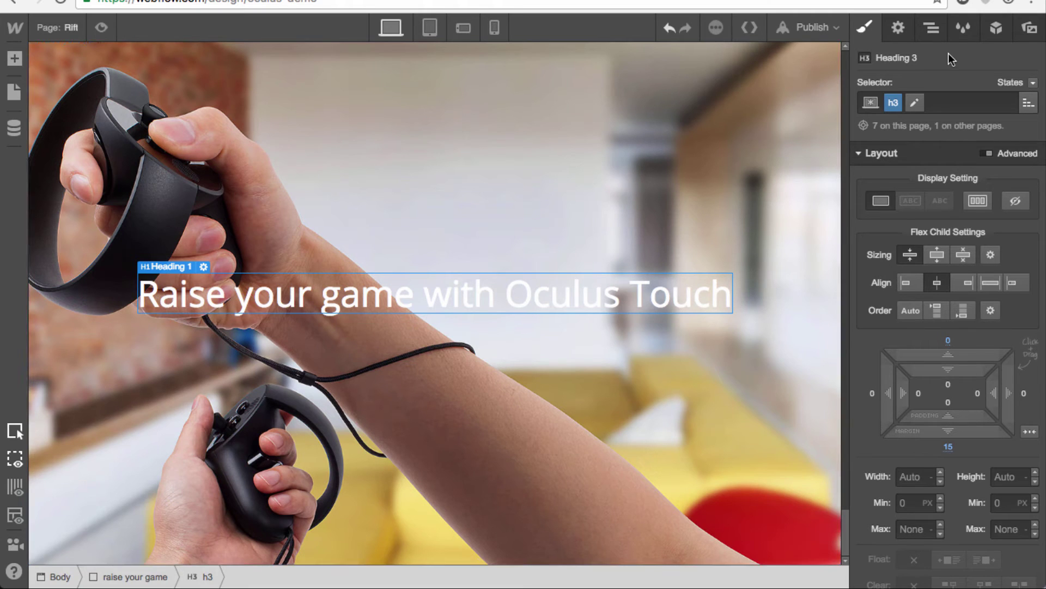
Try replacing the heading's h3 class with h4, and restore the heading with its h3 class
key("super+Return")
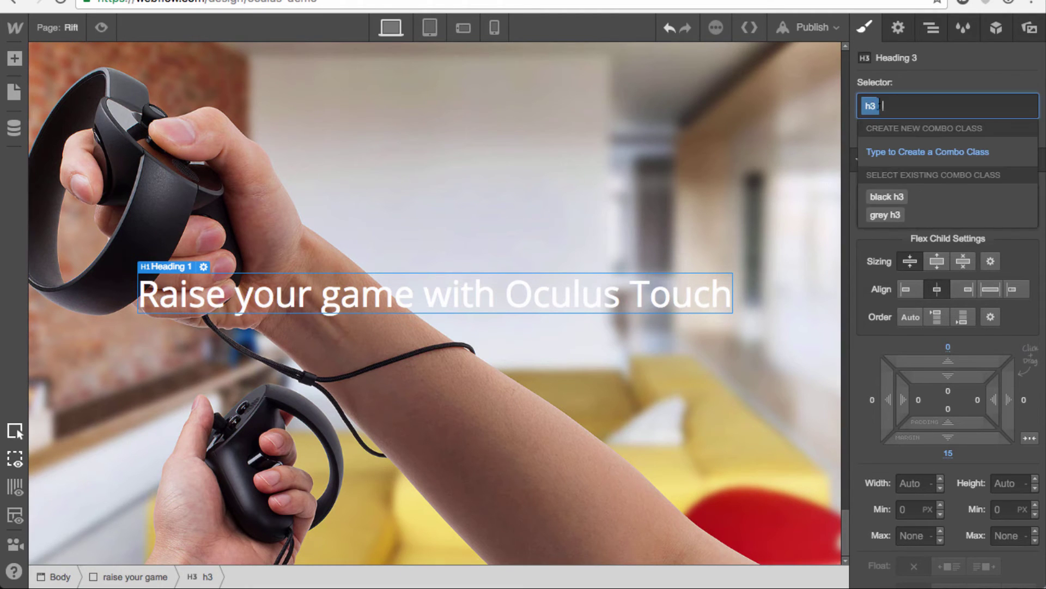
key("BackSpace")
type("hp")
key("Down")
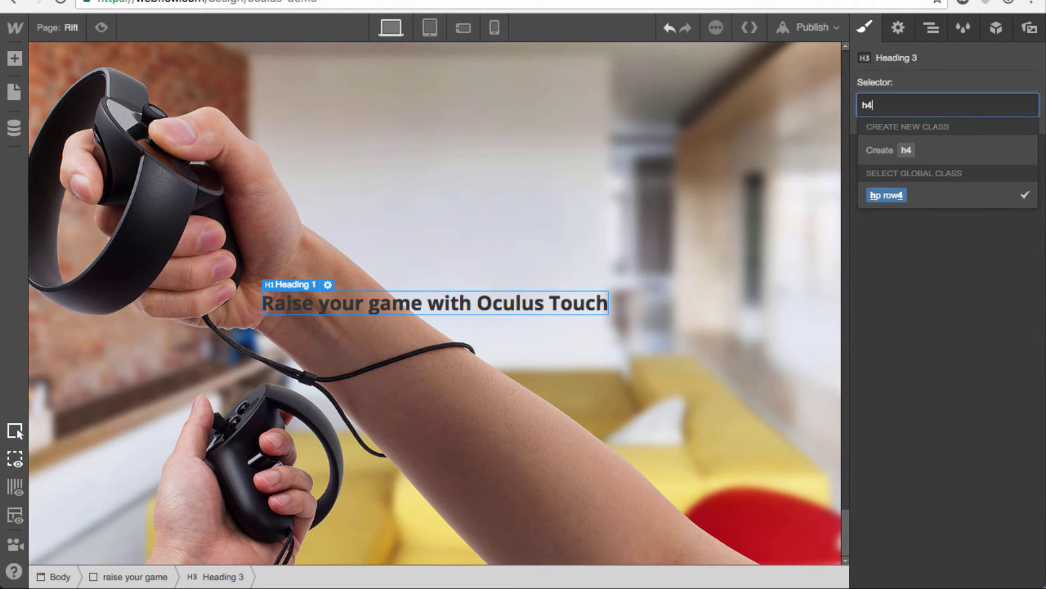
key("Return")
key("Escape")
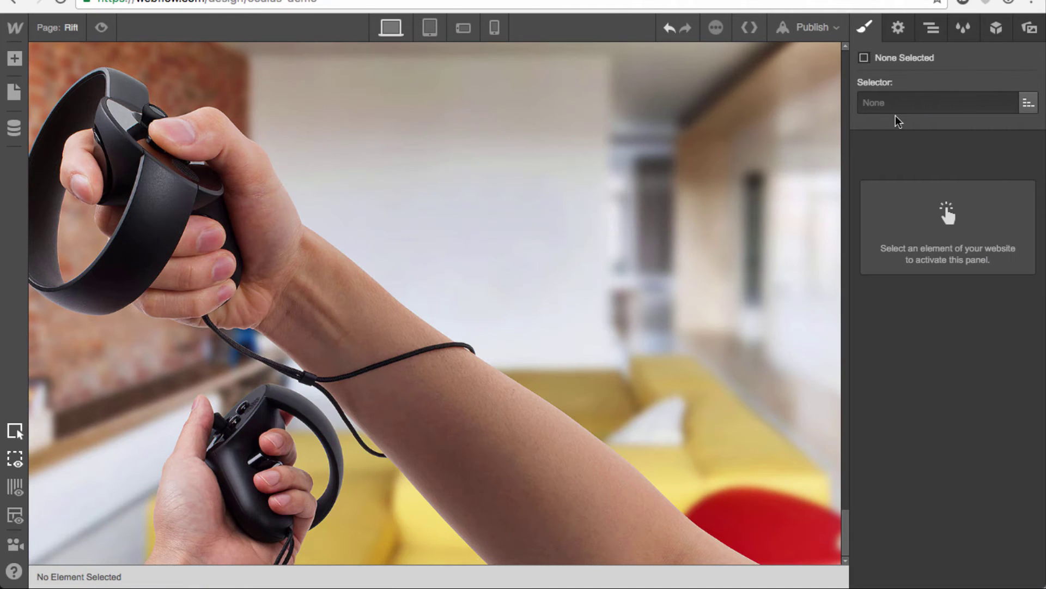
left_click(556, 288)
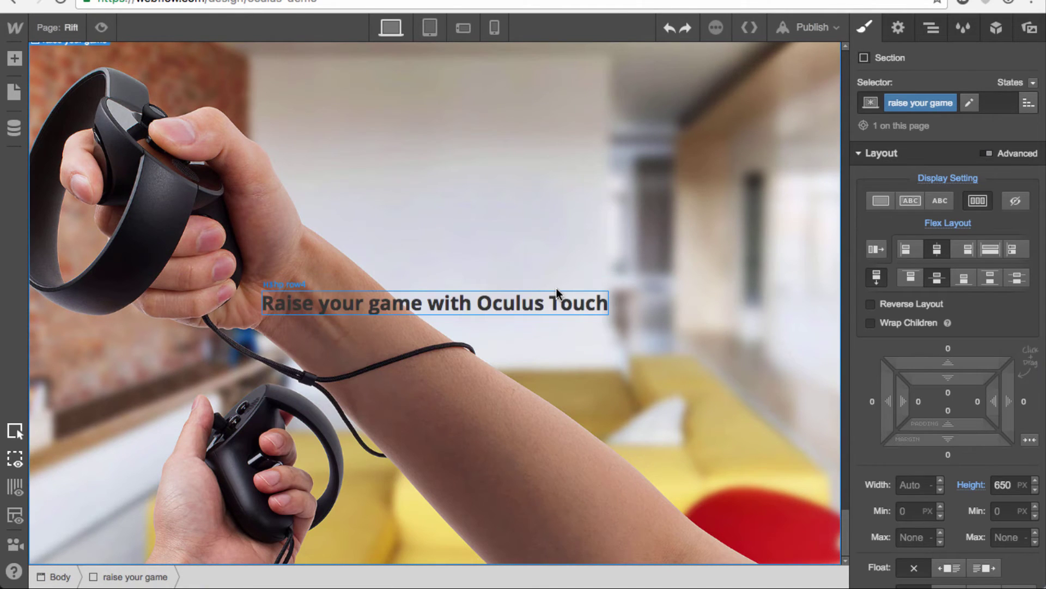
left_click(563, 291)
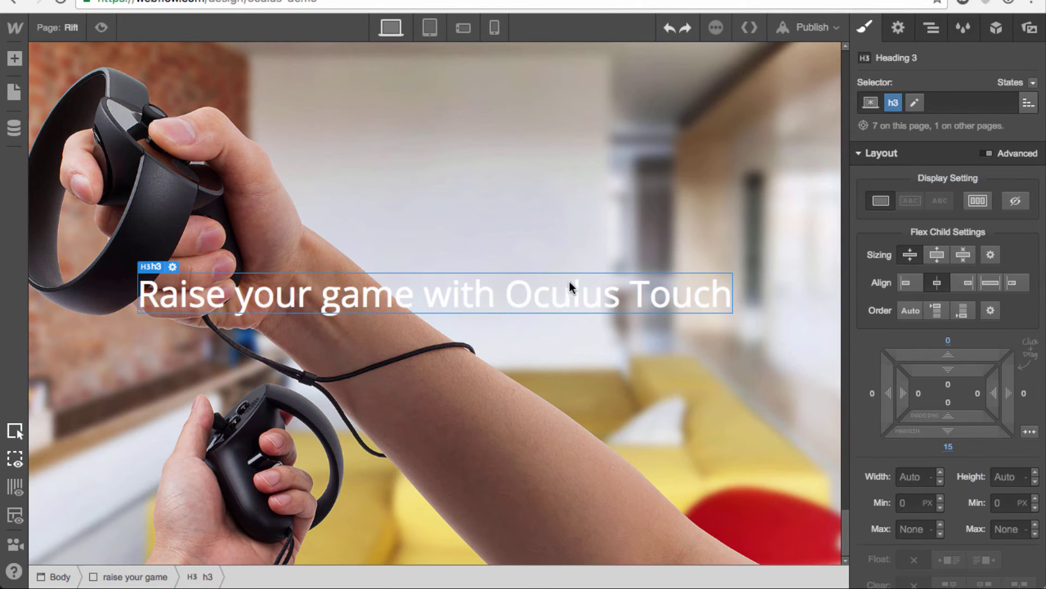
Add a paragraph below the heading reading "Tracked controllers bring your hands into VR and take your experience to another level."
key("a")
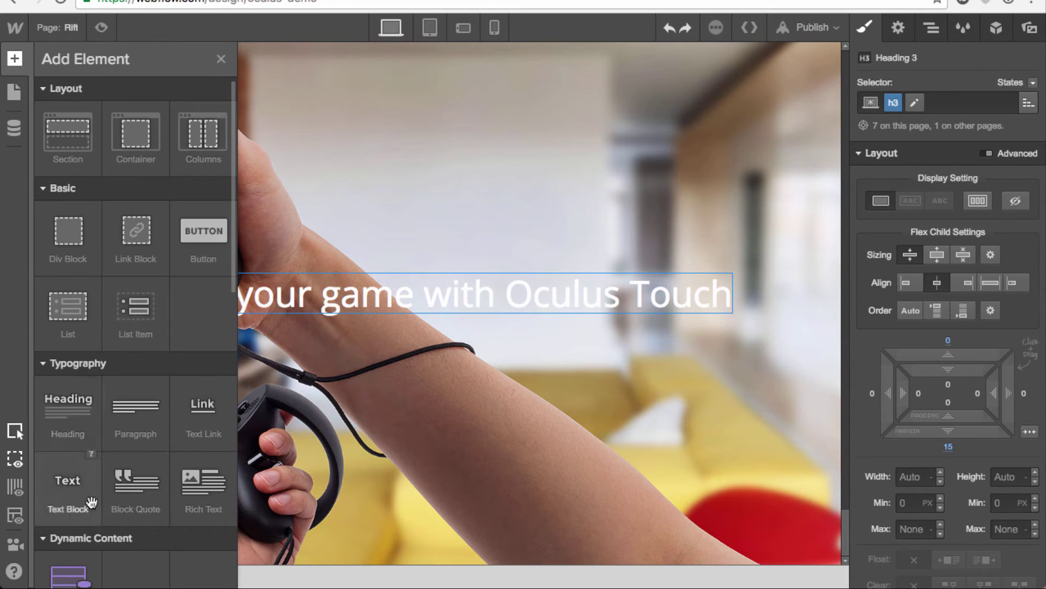
left_click(144, 446)
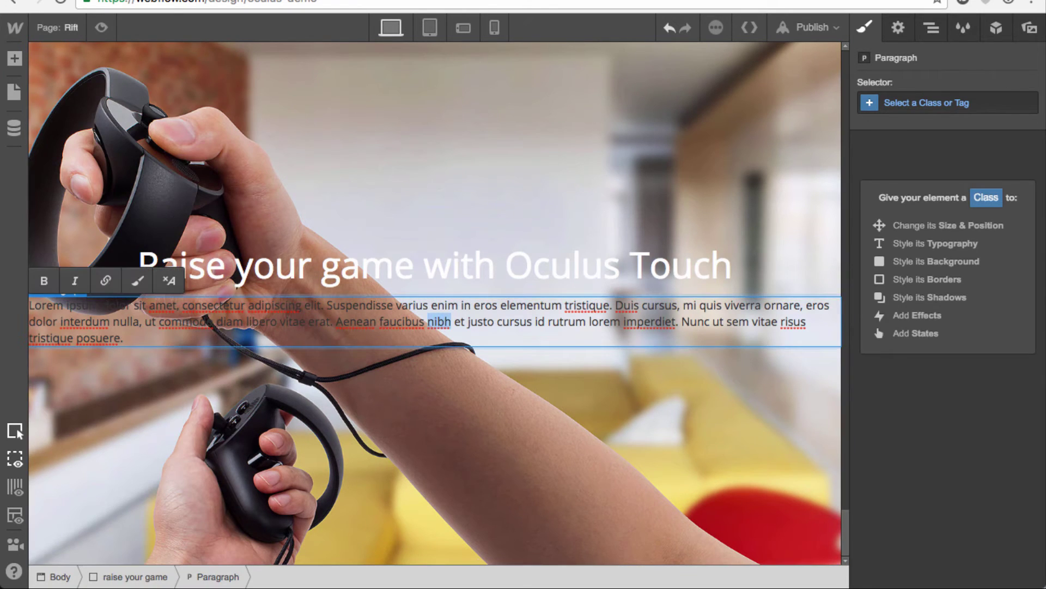
triple_click(423, 335)
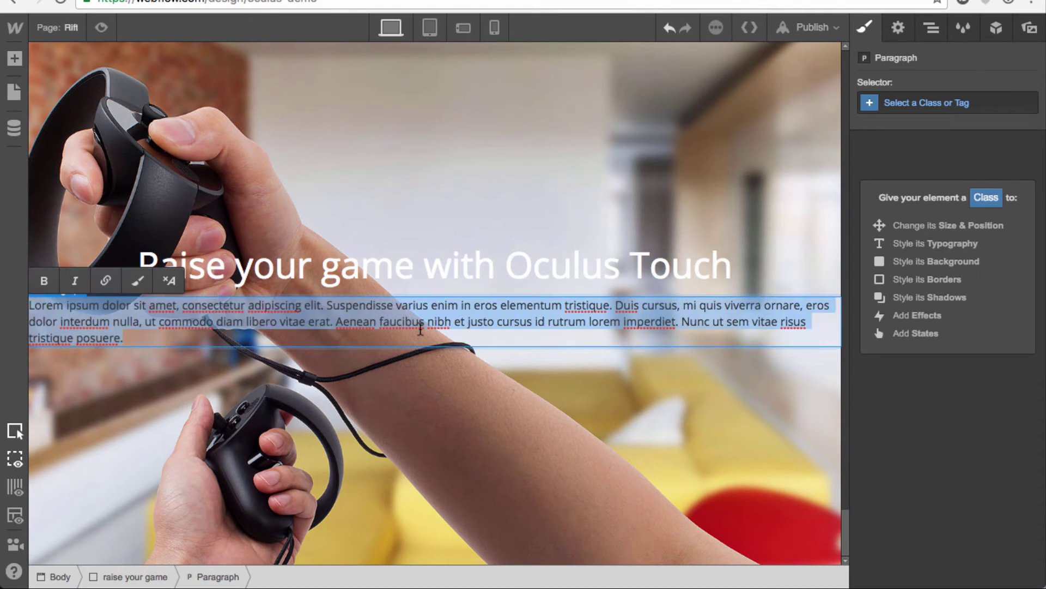
type("Tracked controllers bring your hands into VR and take your experience to another level")
Apply the existing "white text" class to the new paragraph
left_click(915, 103)
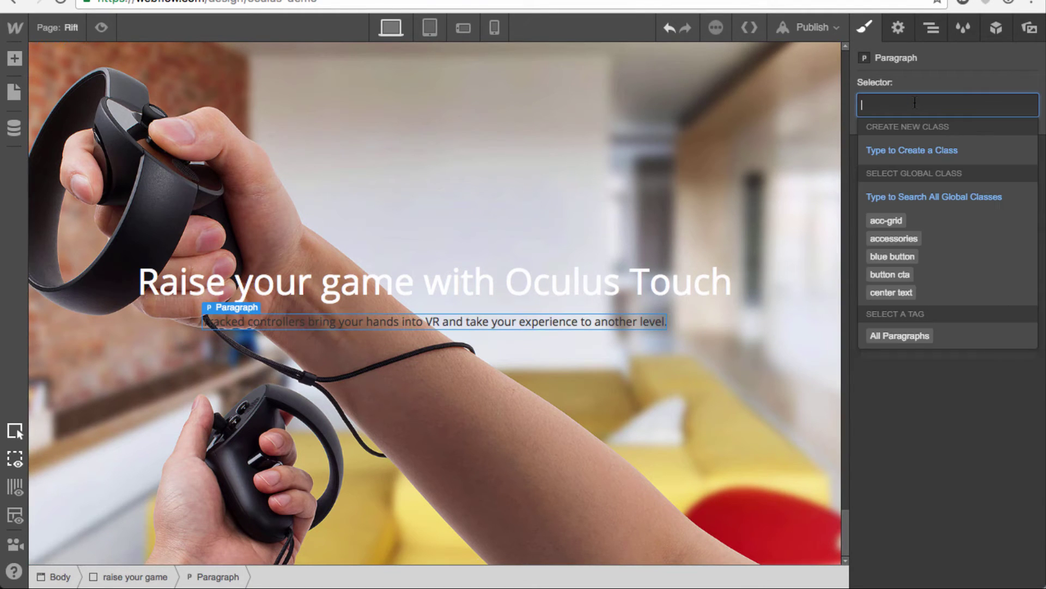
type("p")
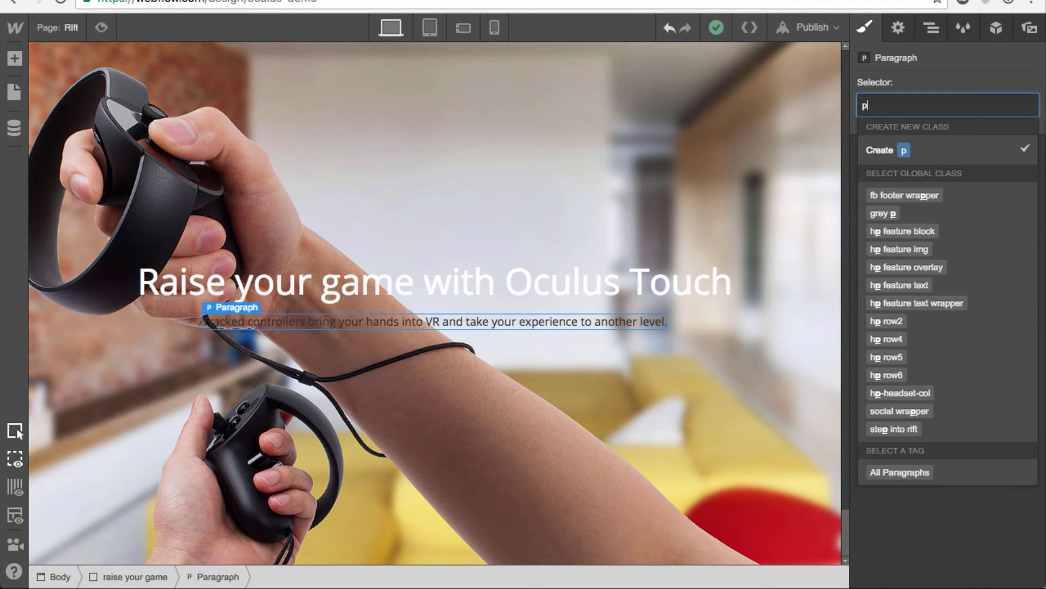
key("BackSpace")
type("white text")
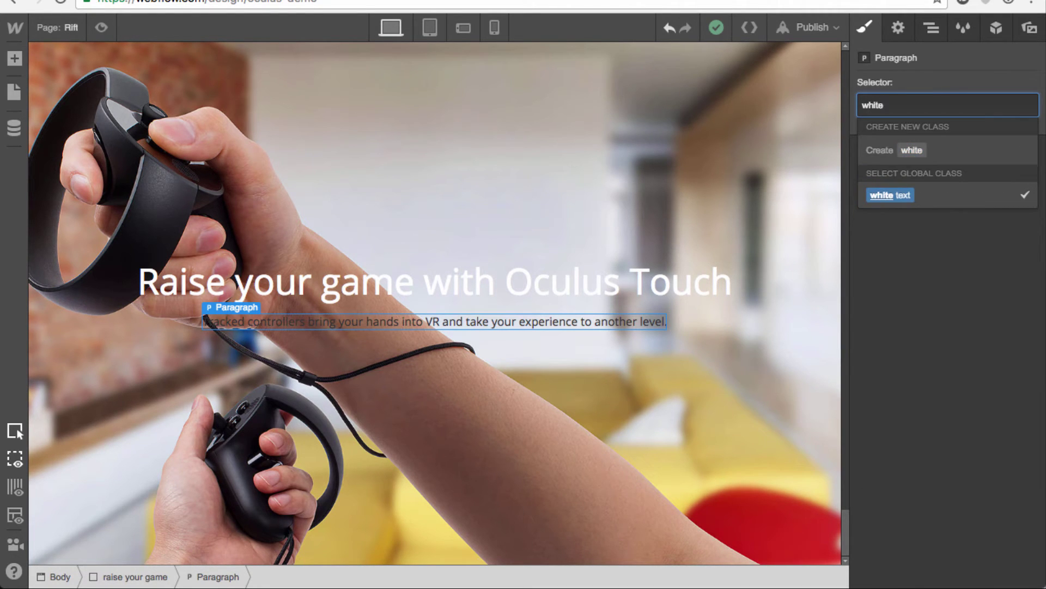
key("Return")
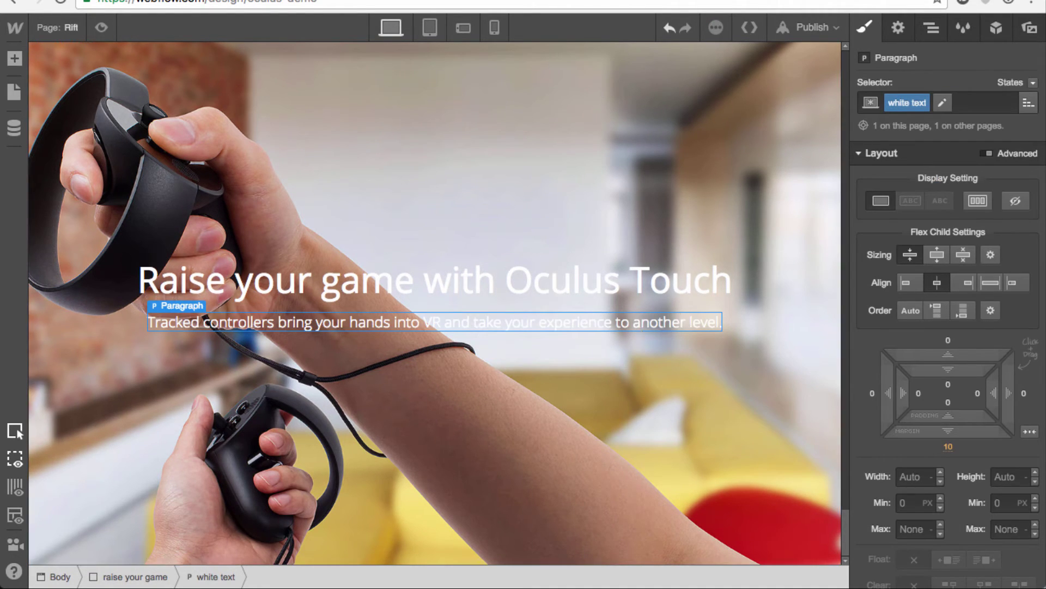
Add a button below the "raise your game" paragraph and apply the existing "button cta" class to it
key("a")
left_click(203, 231)
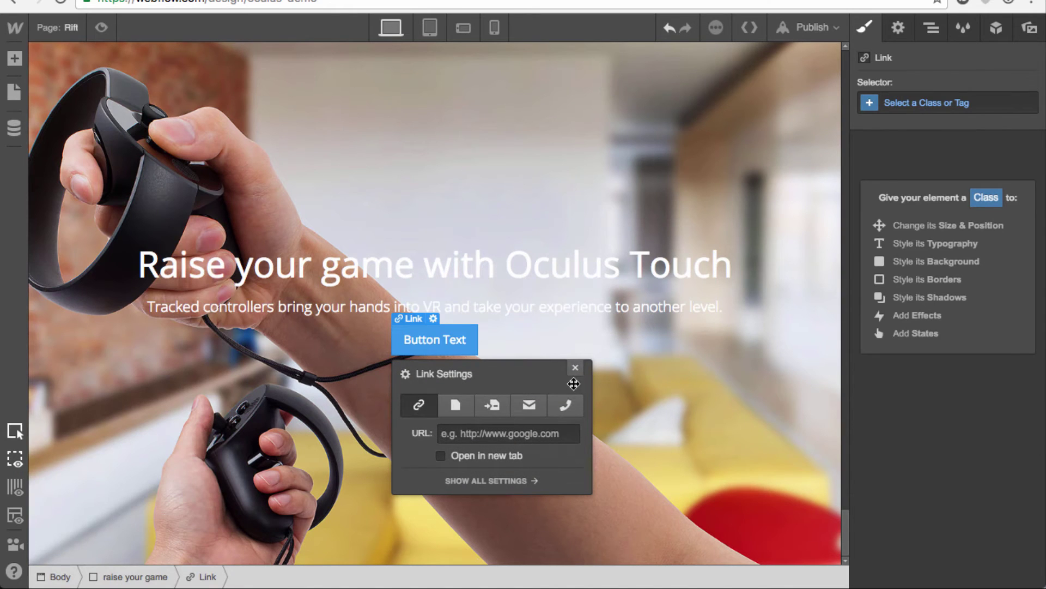
left_click(917, 103)
type("button")
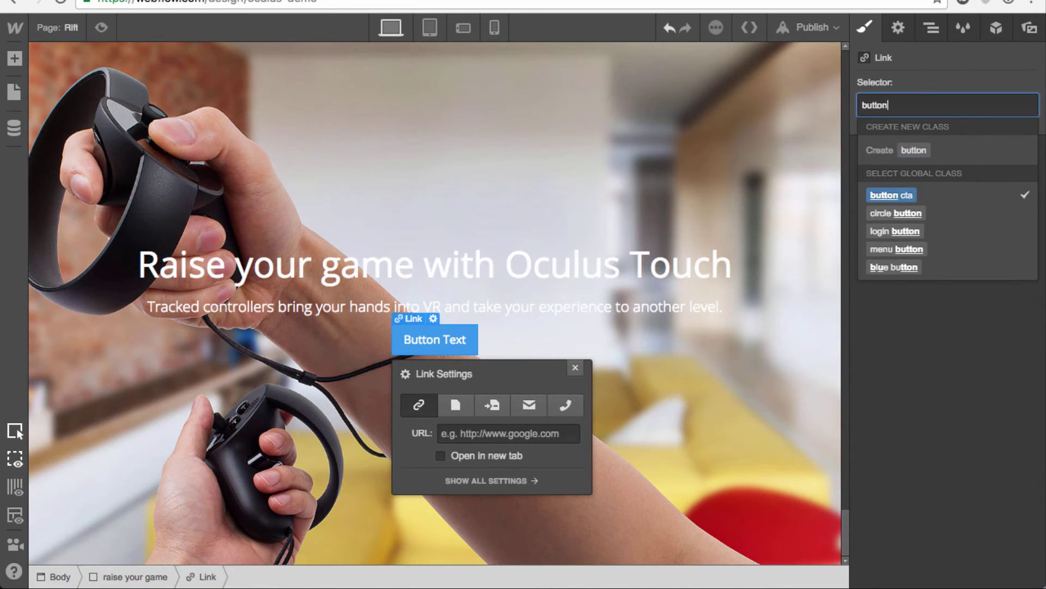
key("Down")
key("Return")
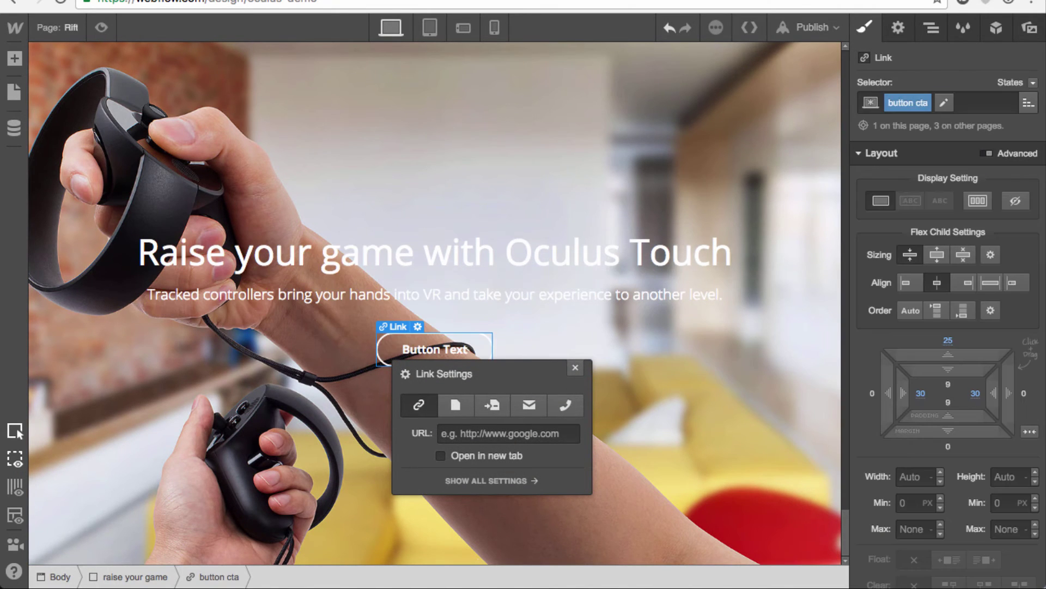
Change the new button's text to "Learn More"
left_click(575, 367)
double_click(441, 354)
triple_click(442, 352)
type("Learn More")
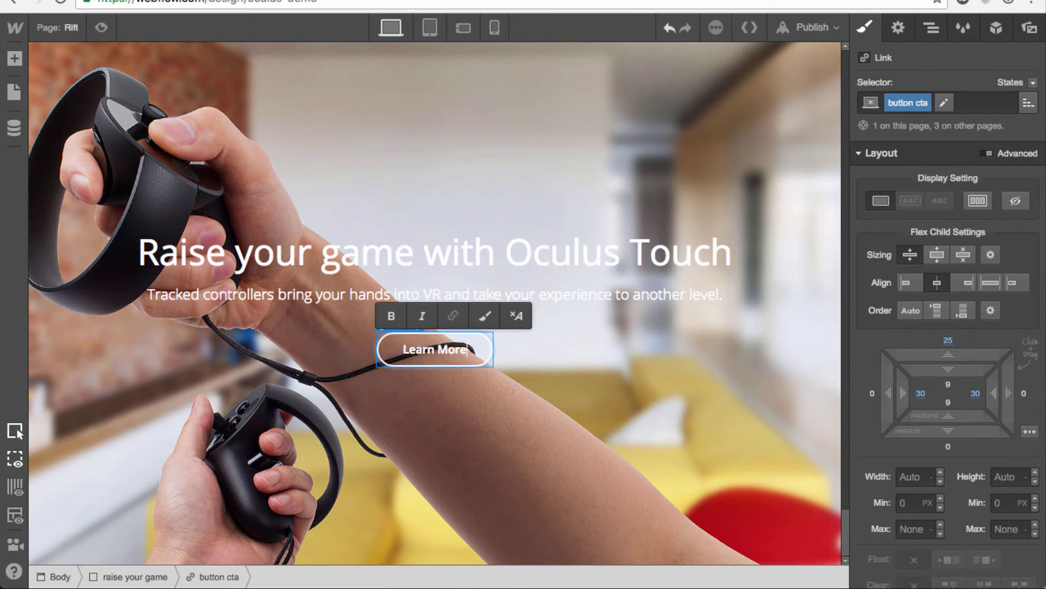
key("Escape")
Add a new section at the end of the page and give it a new class named "oculus community"
left_click(510, 397)
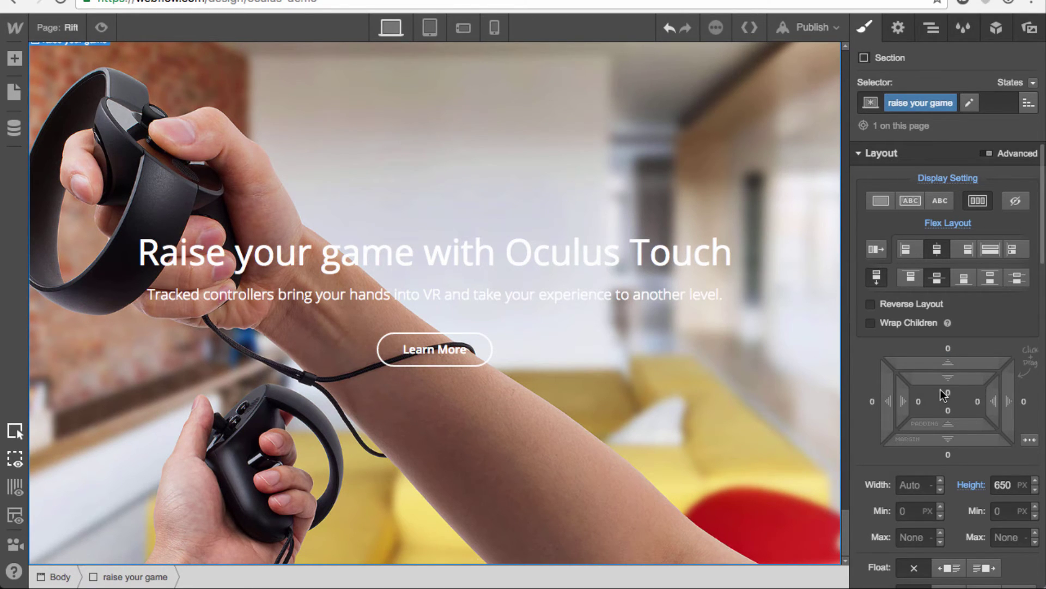
key("a")
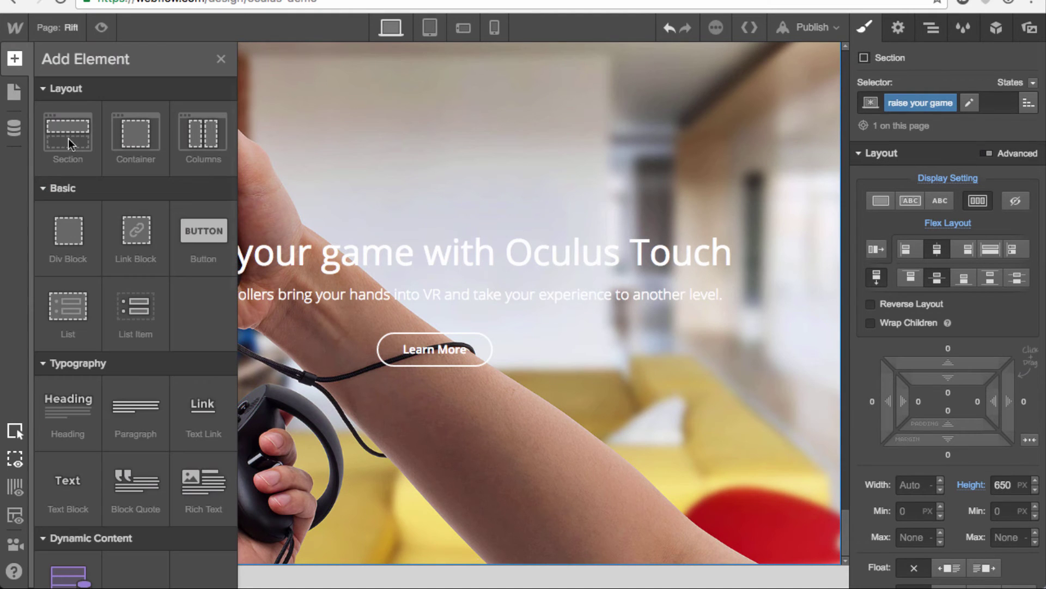
left_click_drag(65, 146, 918, 333)
key("super+Return")
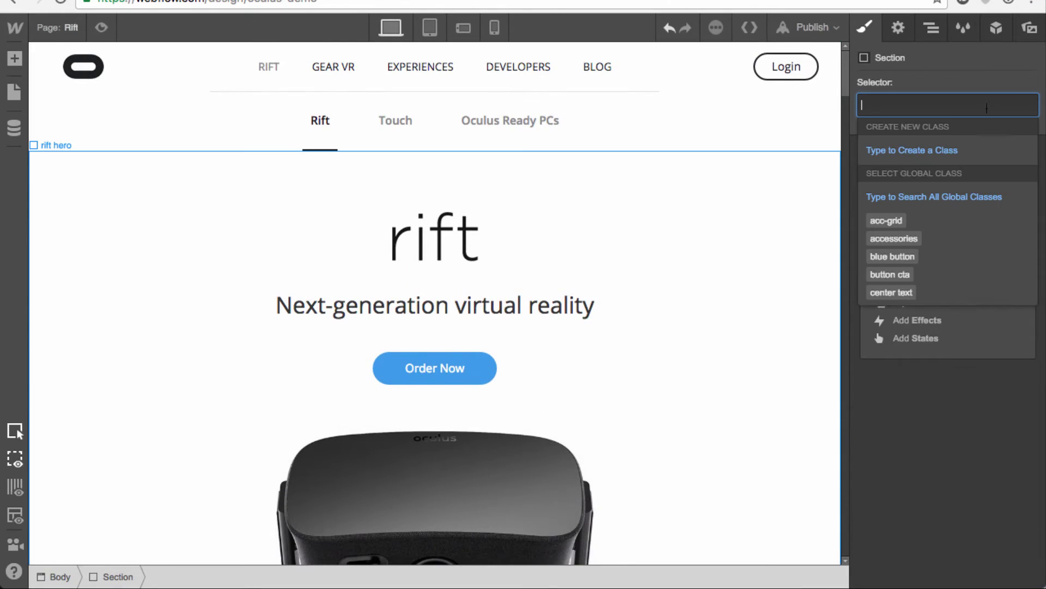
type("oculus community")
key("Return")
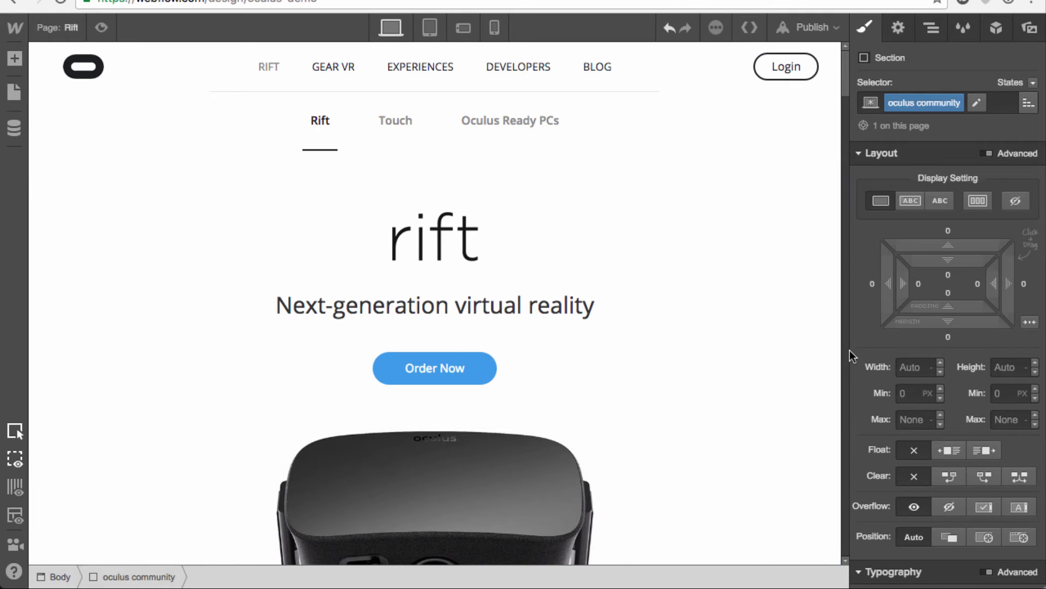
Set the height of the oculus community section to 650 px
scroll(653, 357, "down", 15)
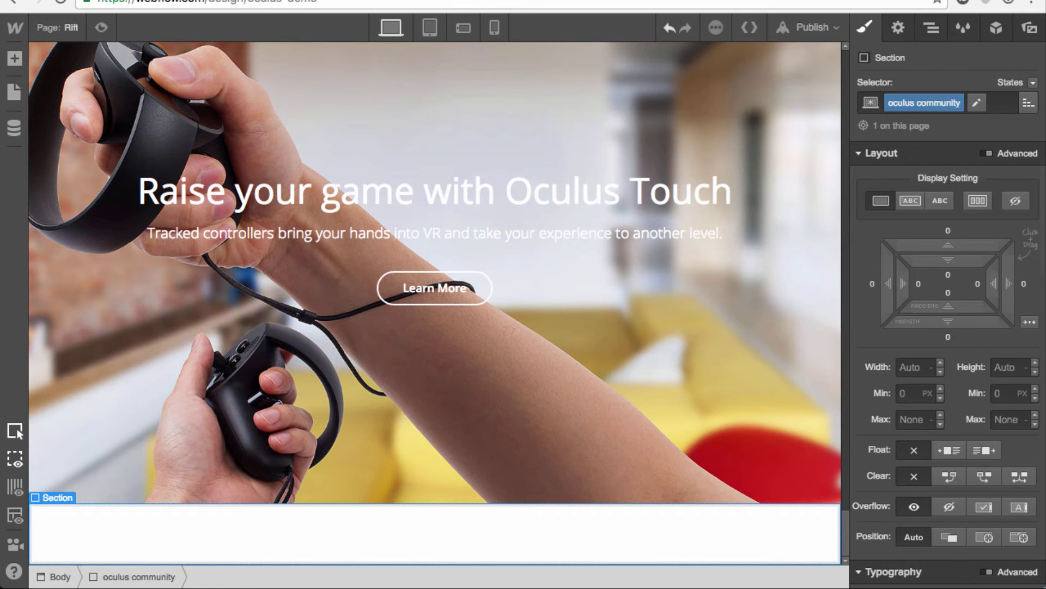
left_click(995, 367)
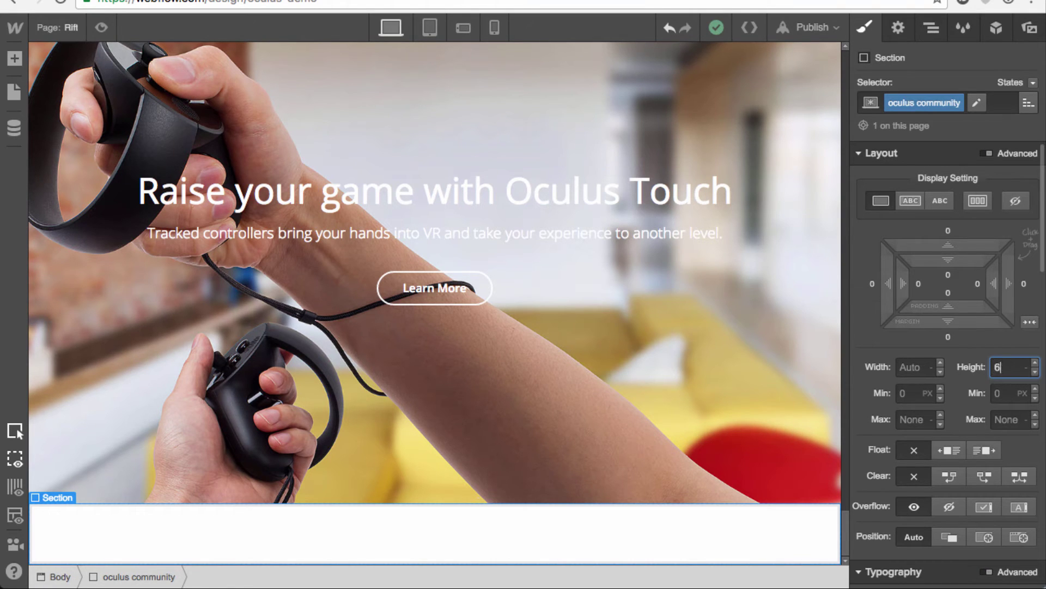
type("650")
scroll(604, 329, "down", 5)
scroll(604, 330, "down", 2)
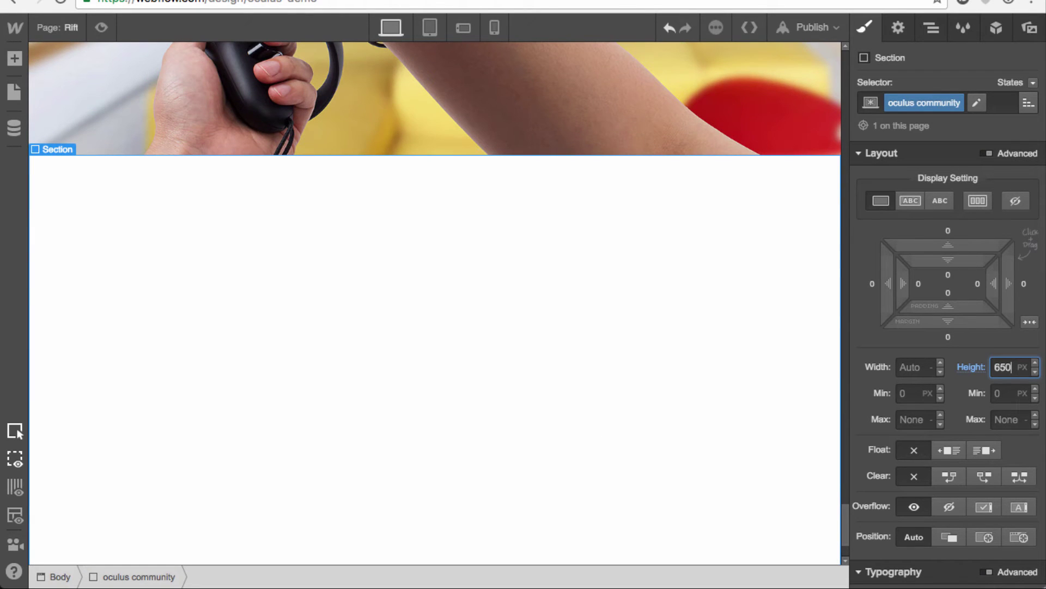
Set connected-bg1.jpg as the oculus community section's background image, sized to cover, centred and without tiling
scroll(937, 460, "down", 7)
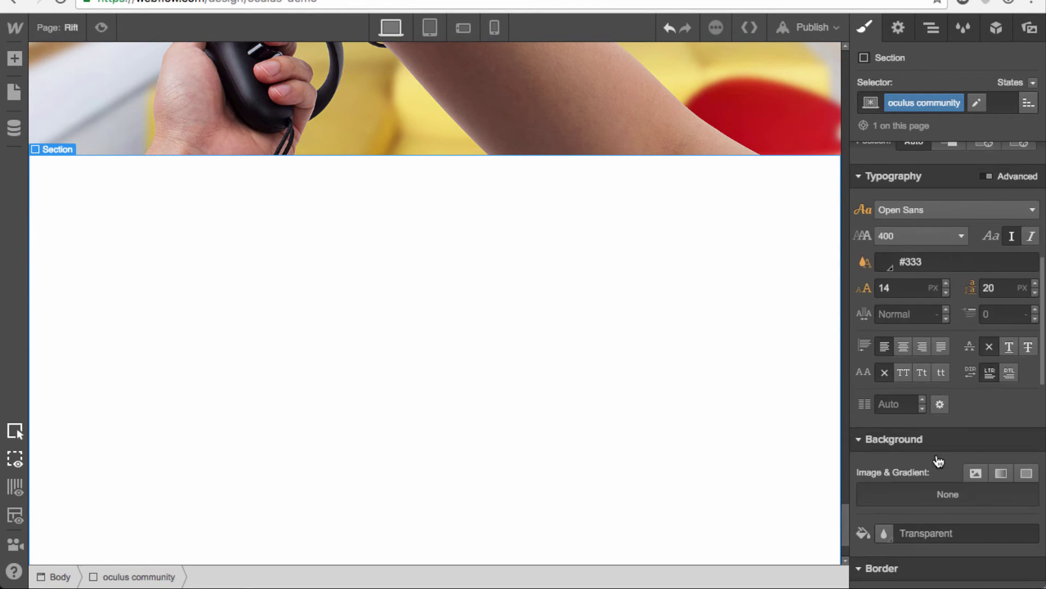
left_click(974, 474)
left_click(926, 192)
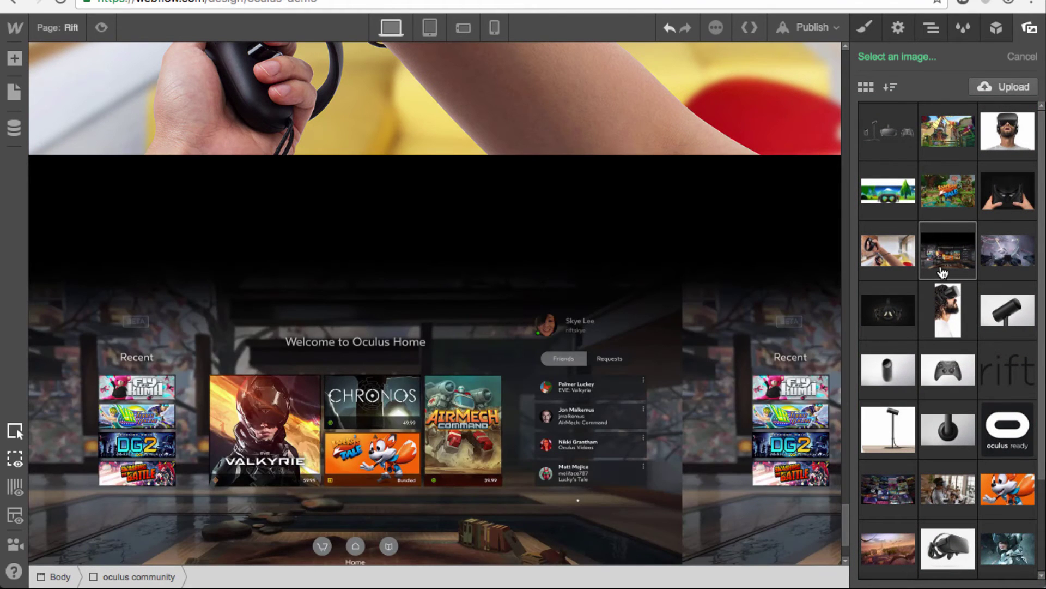
left_click(943, 271)
left_click(933, 262)
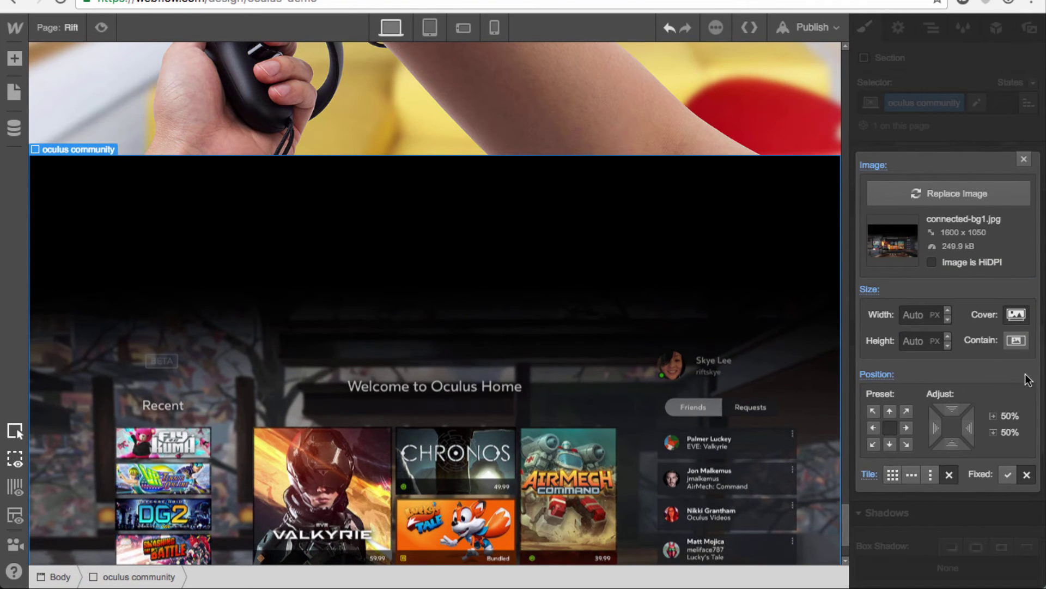
left_click(1024, 159)
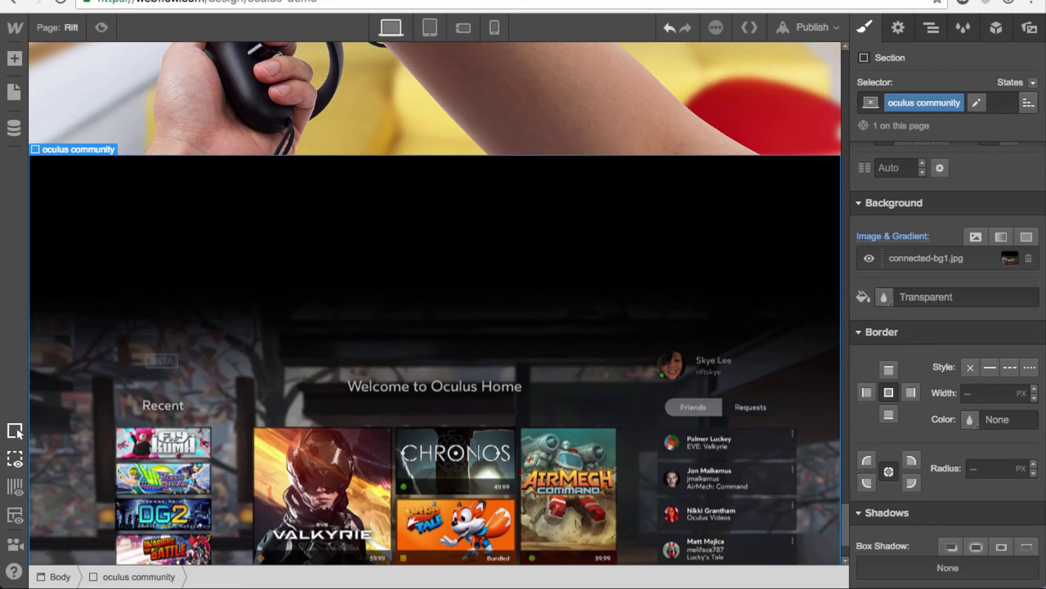
Make the oculus community section a vertical flex layout with children centred horizontally and justified to the start
scroll(894, 314, "up", 10)
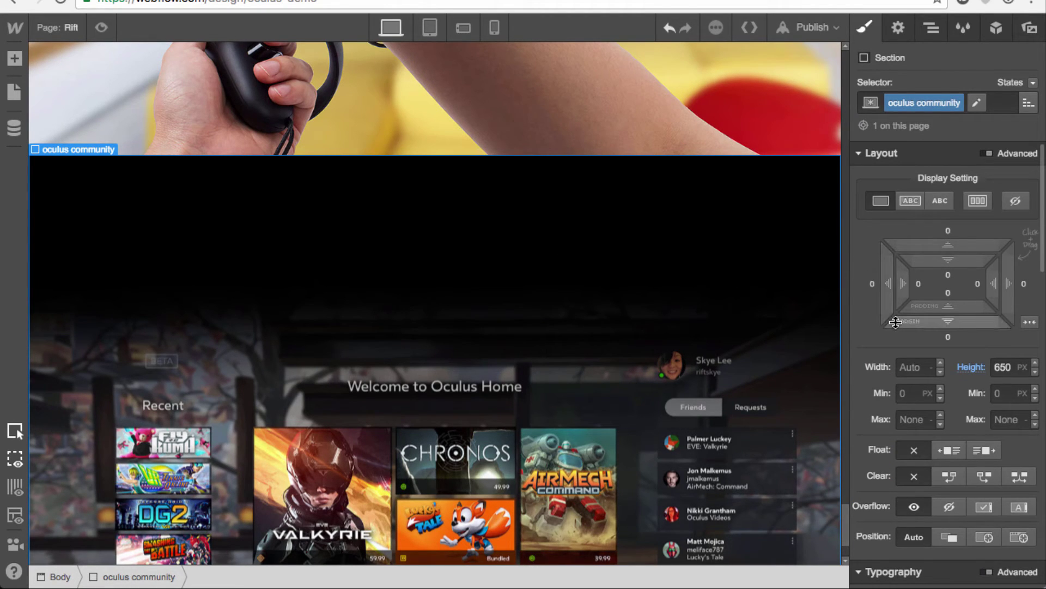
left_click(978, 201)
left_click(937, 249)
left_click(910, 278)
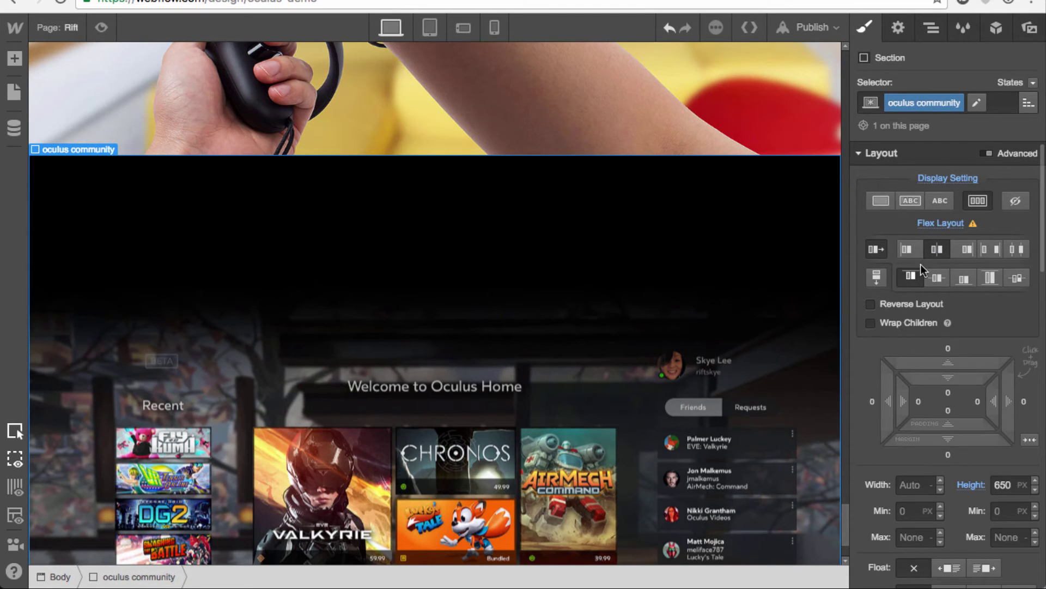
left_click(876, 279)
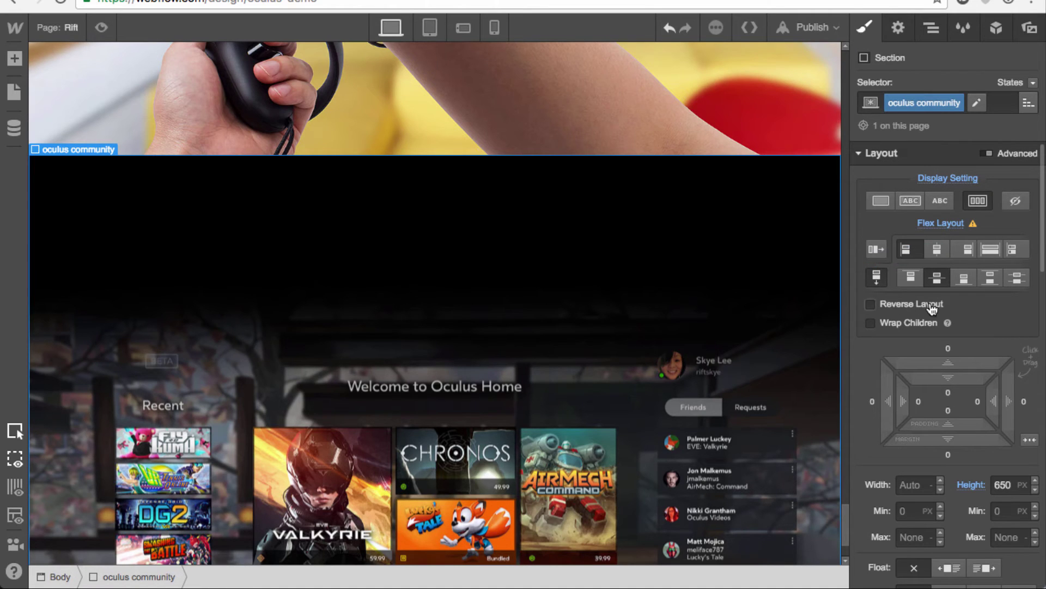
left_click(936, 249)
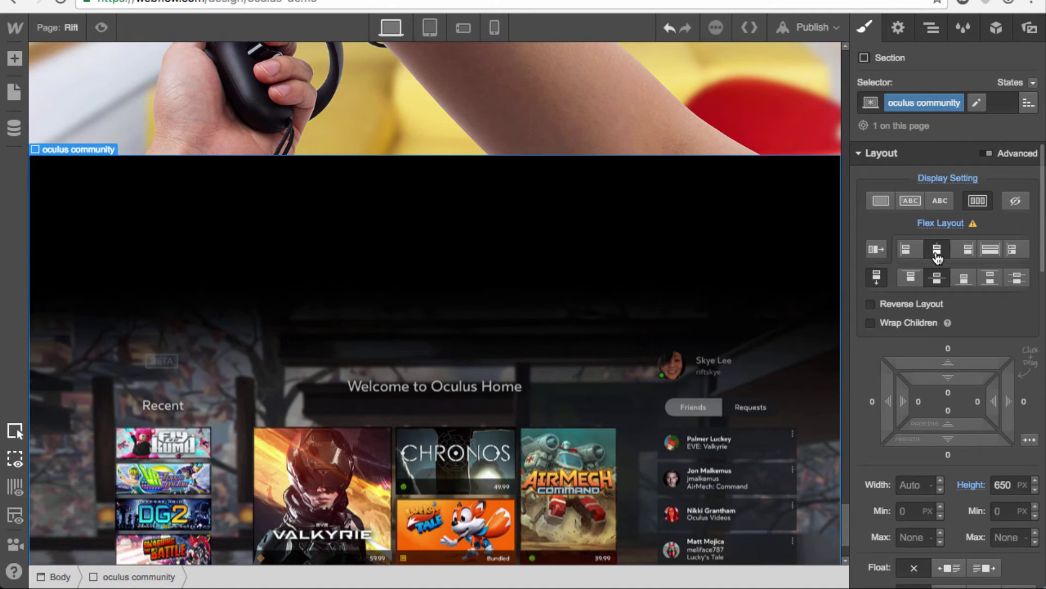
left_click(911, 279)
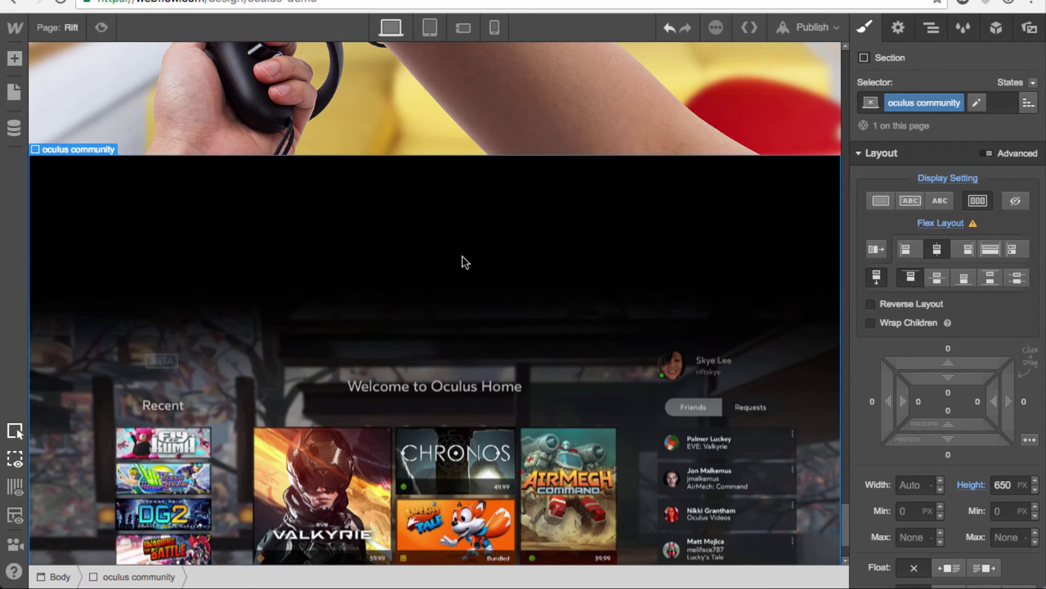
Set the oculus community section's top padding to 50 px
key("a")
key("a")
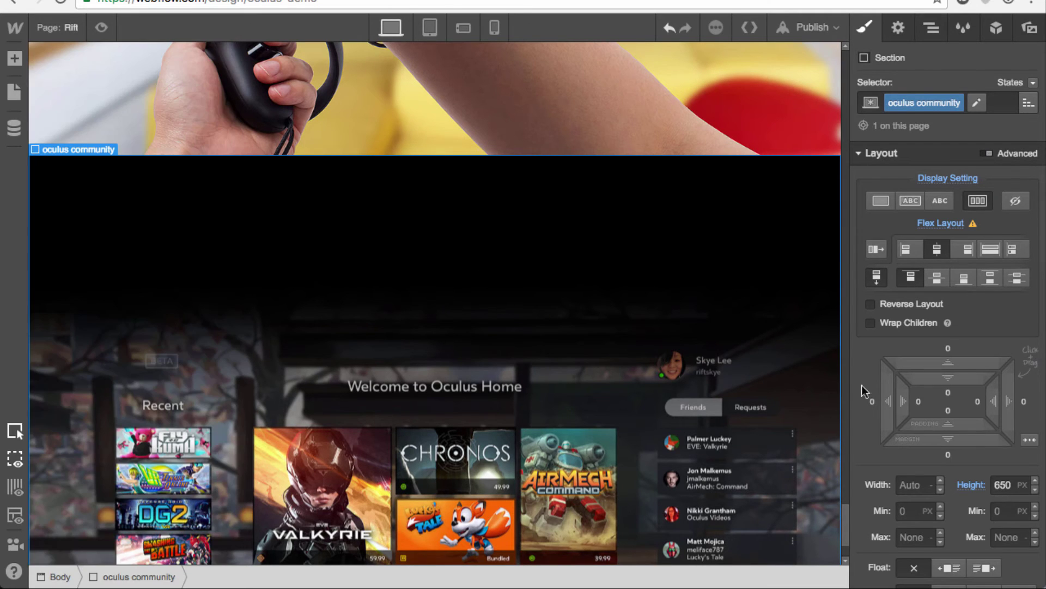
left_click(948, 393)
left_click_drag(950, 397, 959, 502)
Add a heading to the oculus community section reading "Connect with the Oculus community"
key("a")
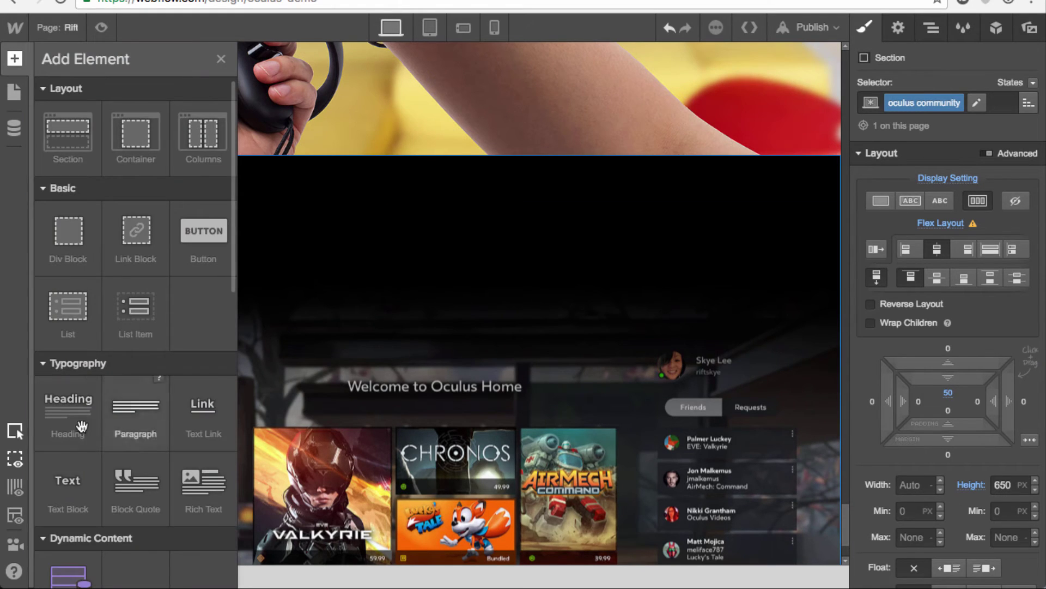
left_click_drag(76, 415, 507, 278)
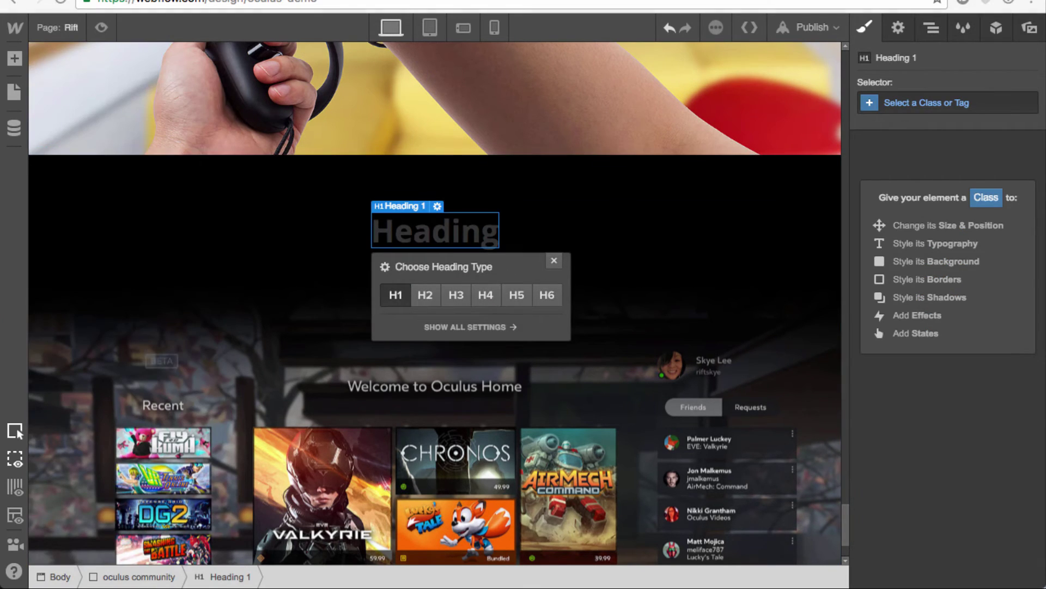
double_click(484, 228)
type("Connect with the Oculus community")
key("Escape")
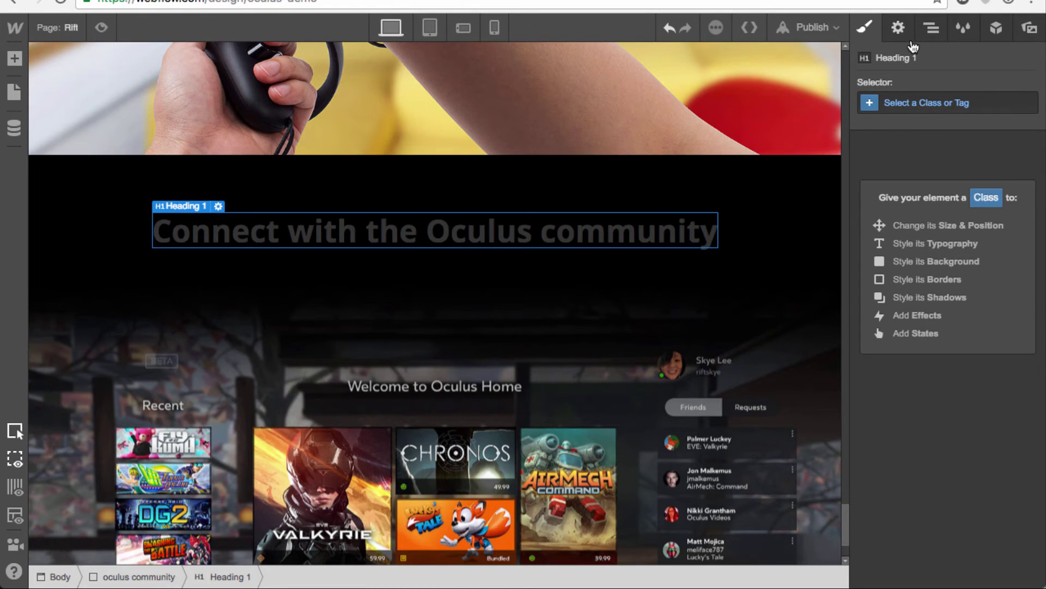
Change the "Connect with the Oculus community" heading to type H3 and apply the existing h3 class
left_click(898, 29)
left_click(931, 197)
left_click(865, 27)
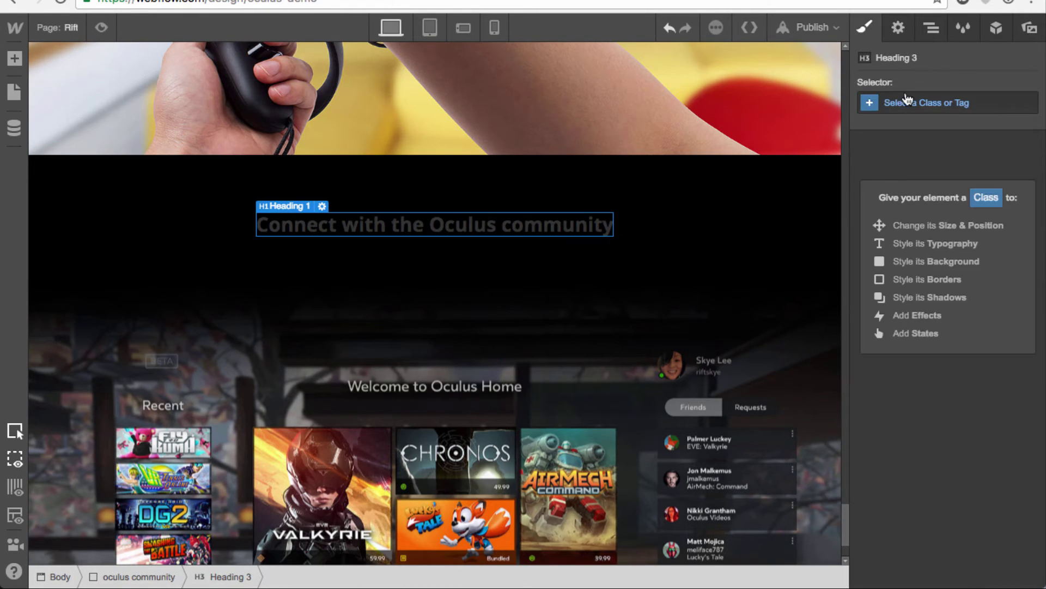
left_click(904, 97)
type("h3")
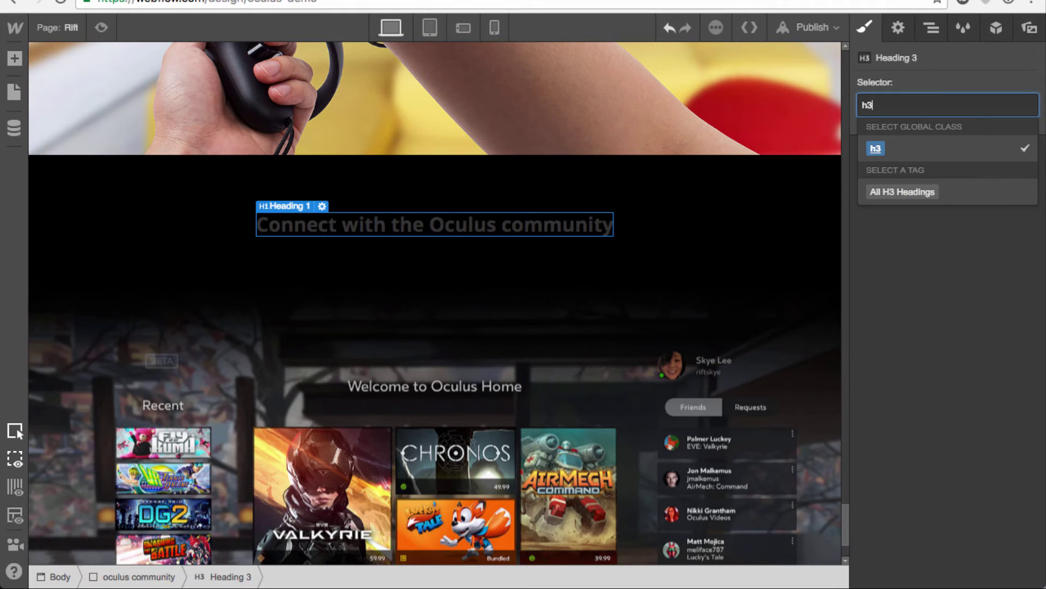
key("Return")
Add a paragraph below the heading with the text beginning "Join the growing community of Rift users from around the world. Play cooperatively"
key("a")
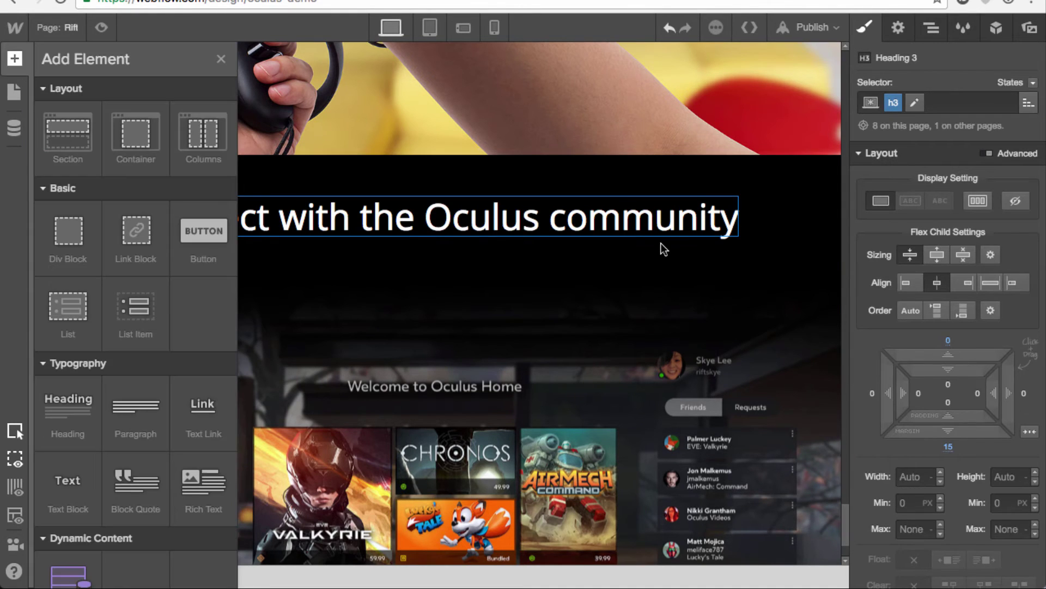
left_click_drag(151, 406, 730, 272)
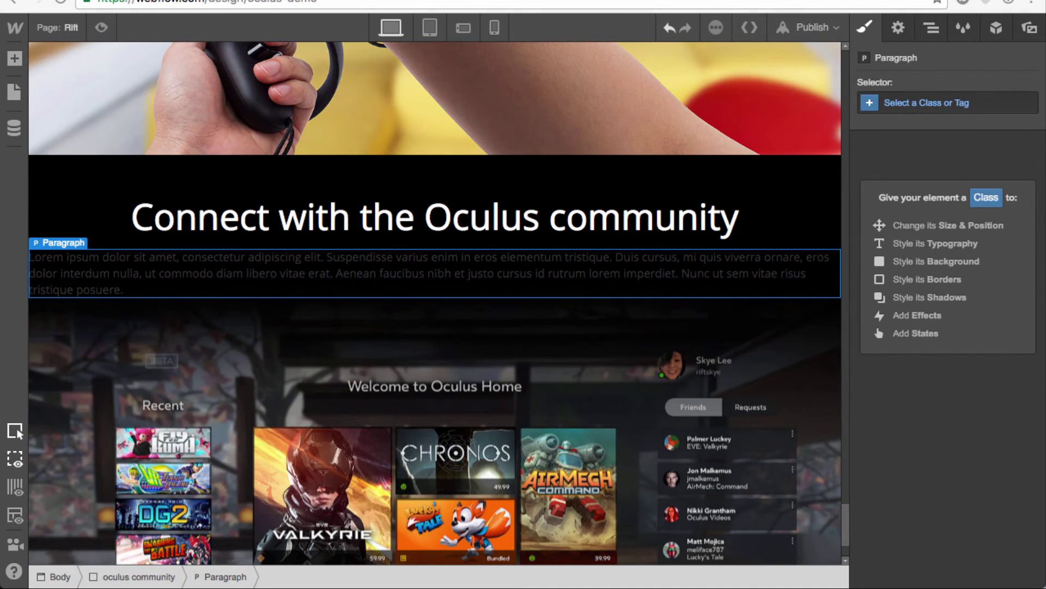
double_click(504, 282)
key("ctrl+a")
type("Join the growing community of Rift users from around the world. Play cooperatively or test your competitive edge across all sorts of virtual reality games and experiences and discover new friends along the way.")
key("Escape")
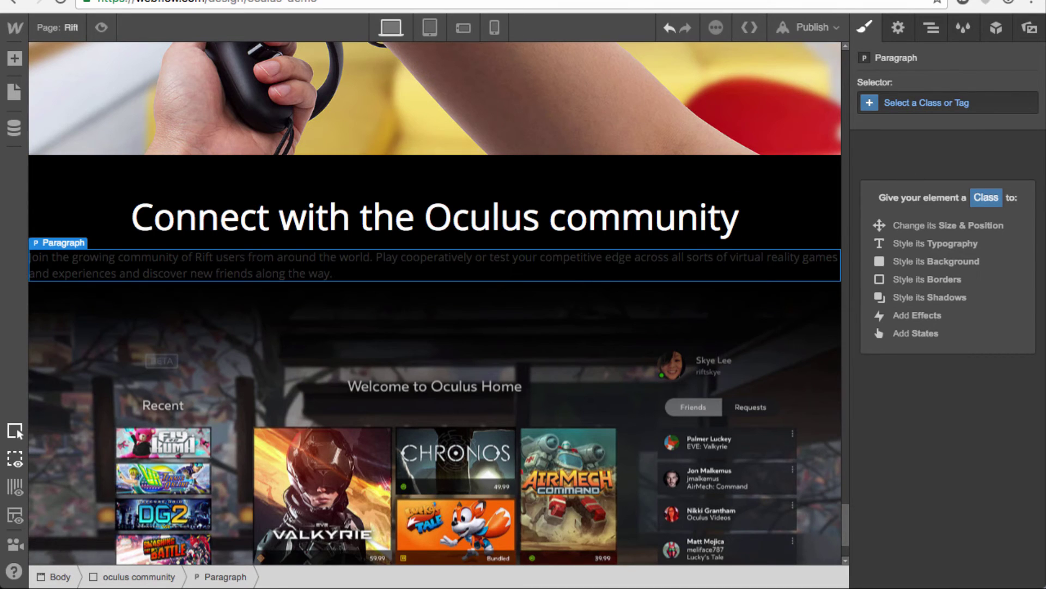
Apply the existing "white text" class to the Oculus community paragraph
left_click(1002, 102)
type("white")
key("Down")
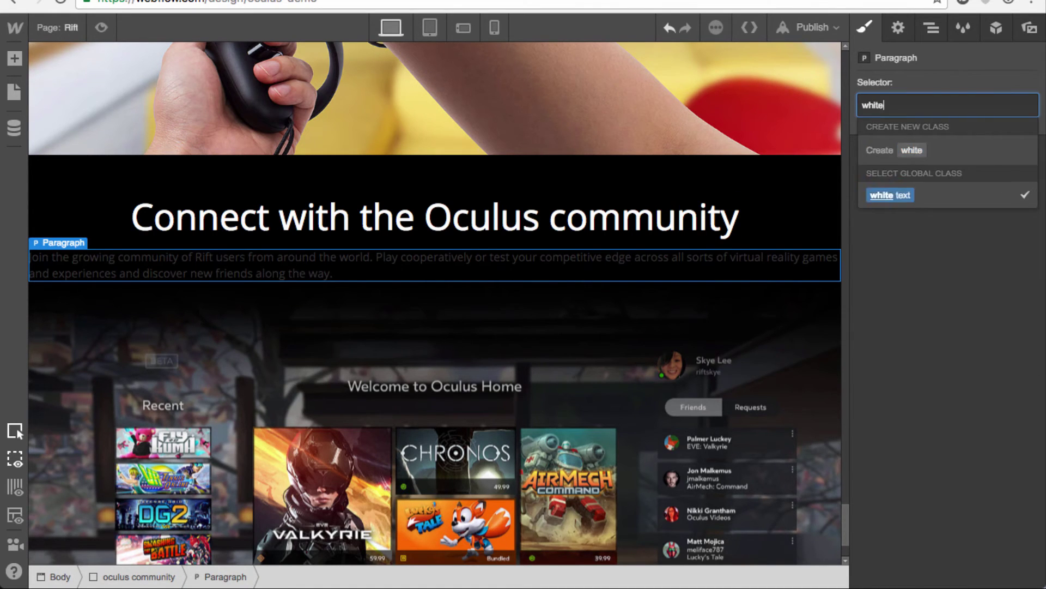
key("Return")
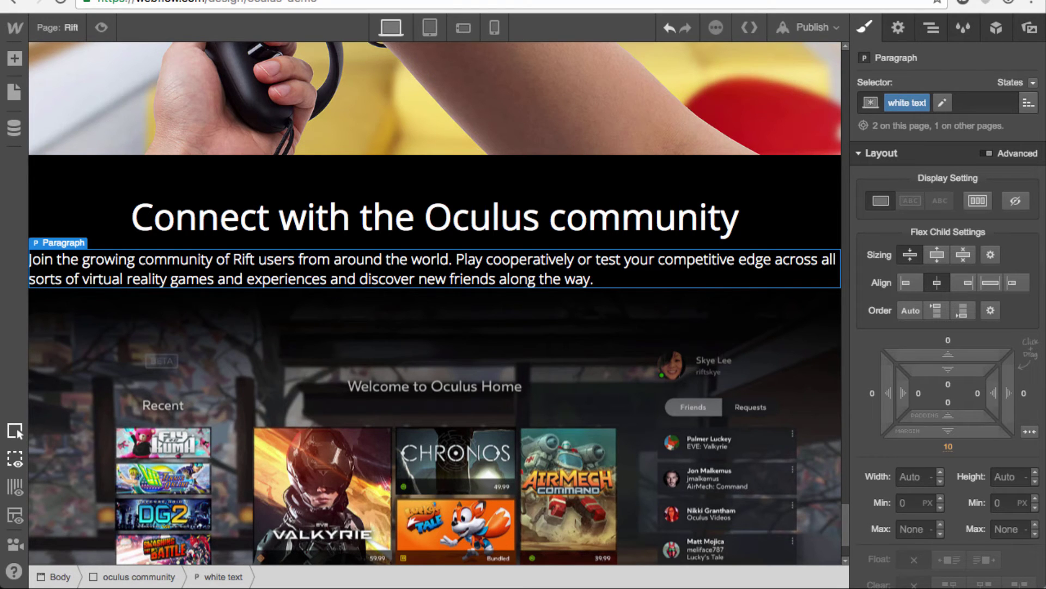
Add a div block to the oculus community section and move the heading and paragraph into it
left_click(523, 229)
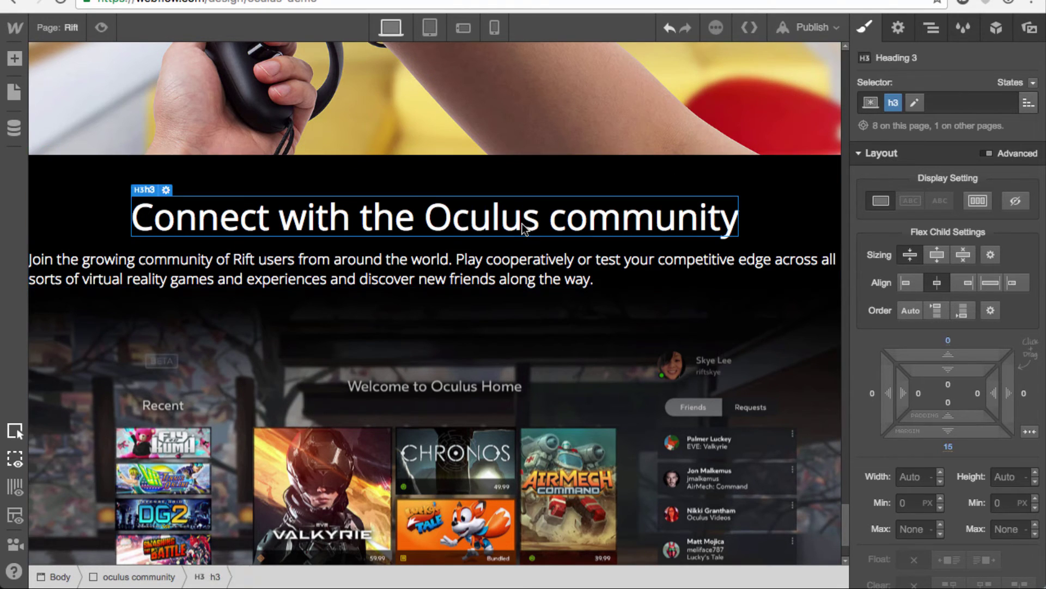
key("a")
left_click_drag(69, 231, 424, 223)
left_click_drag(425, 265, 491, 229)
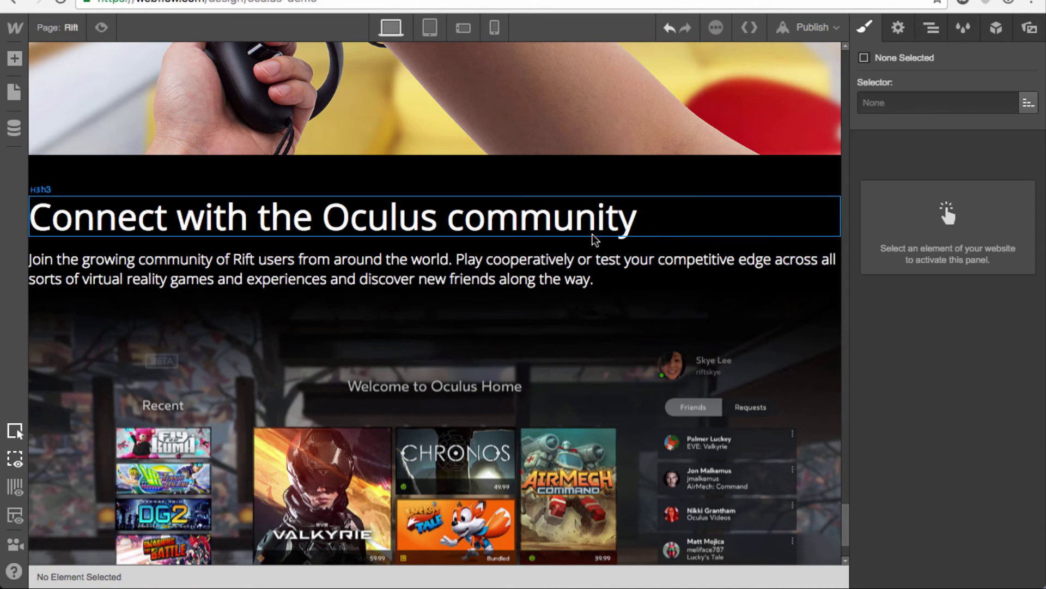
Center the text alignment of the oculus community section
key("z")
left_click(959, 366)
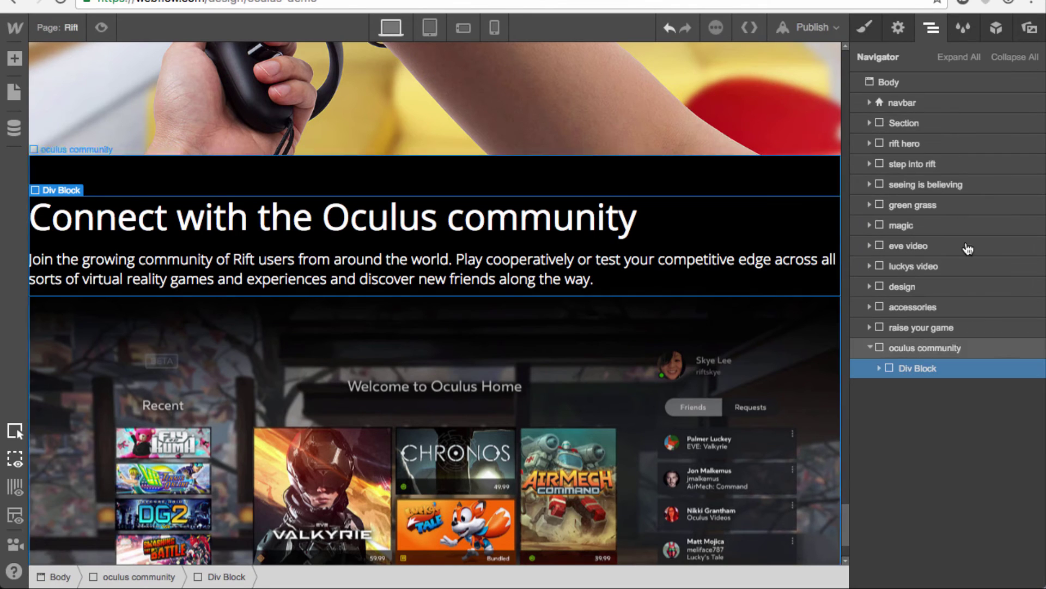
left_click(957, 348)
key("s")
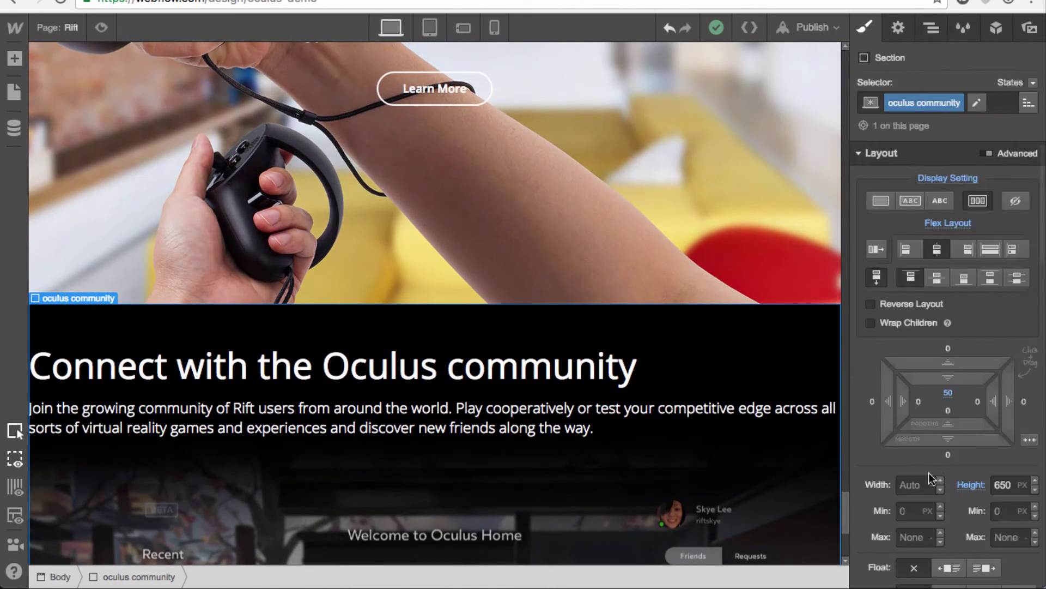
scroll(934, 467, "down", 8)
left_click(904, 452)
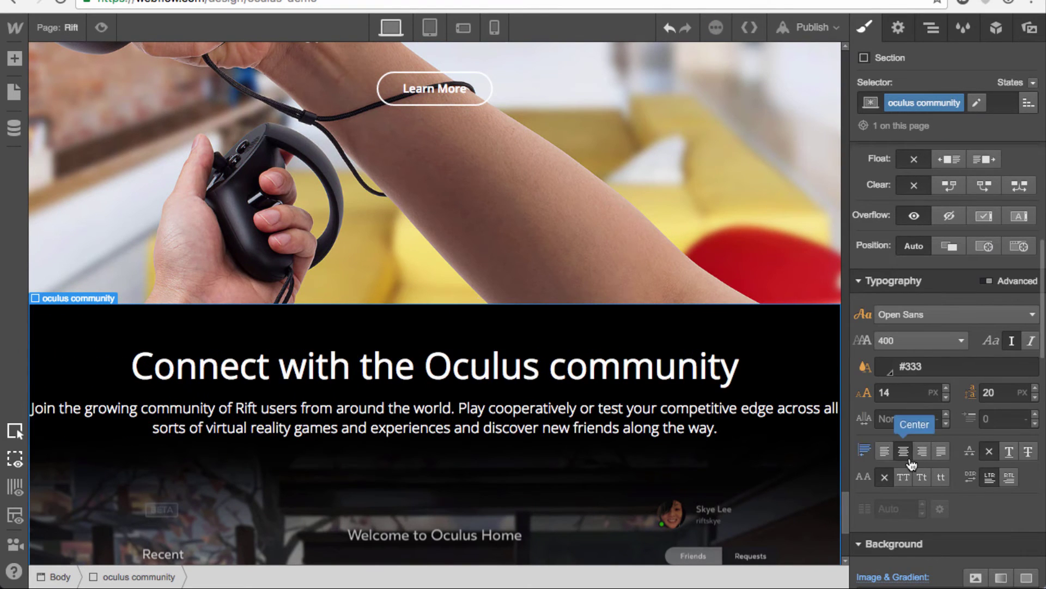
Give the div block inside the oculus community section a new class named "wrapper 500"
key("z")
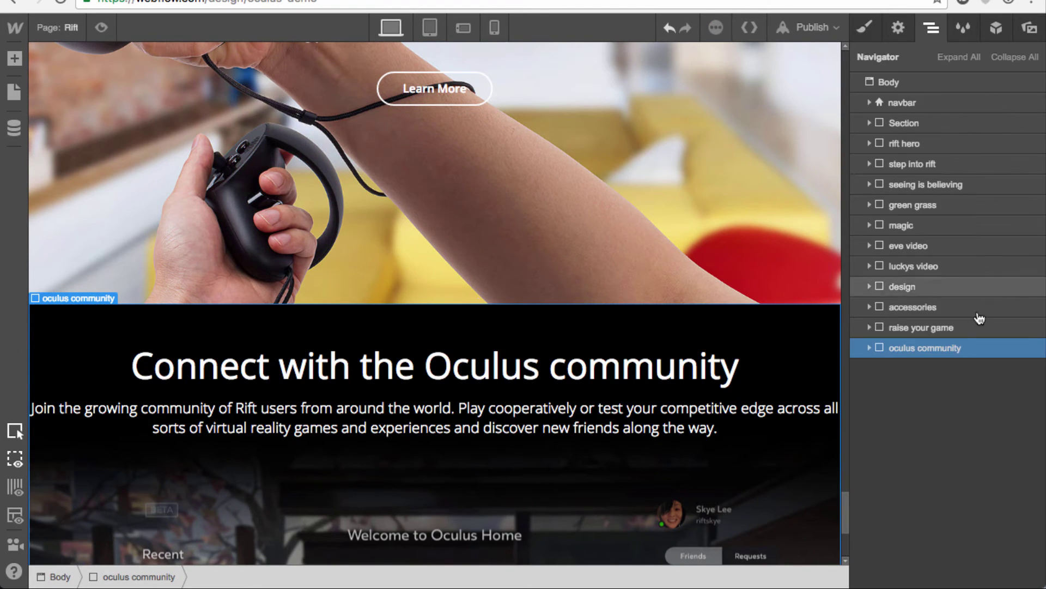
left_click(868, 351)
left_click(905, 368)
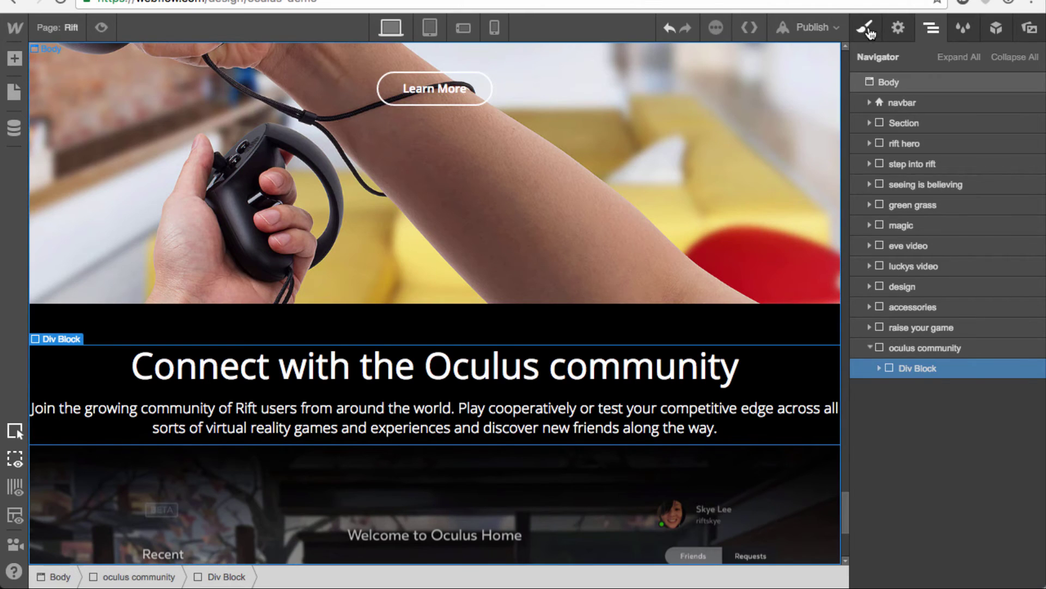
left_click(865, 27)
left_click(947, 109)
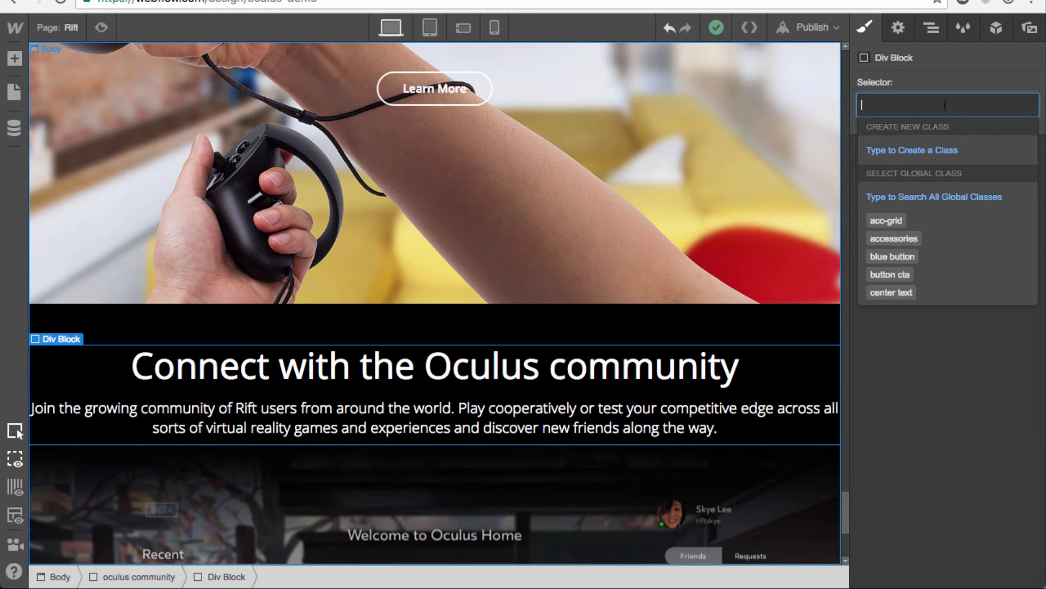
type("wrapper 500")
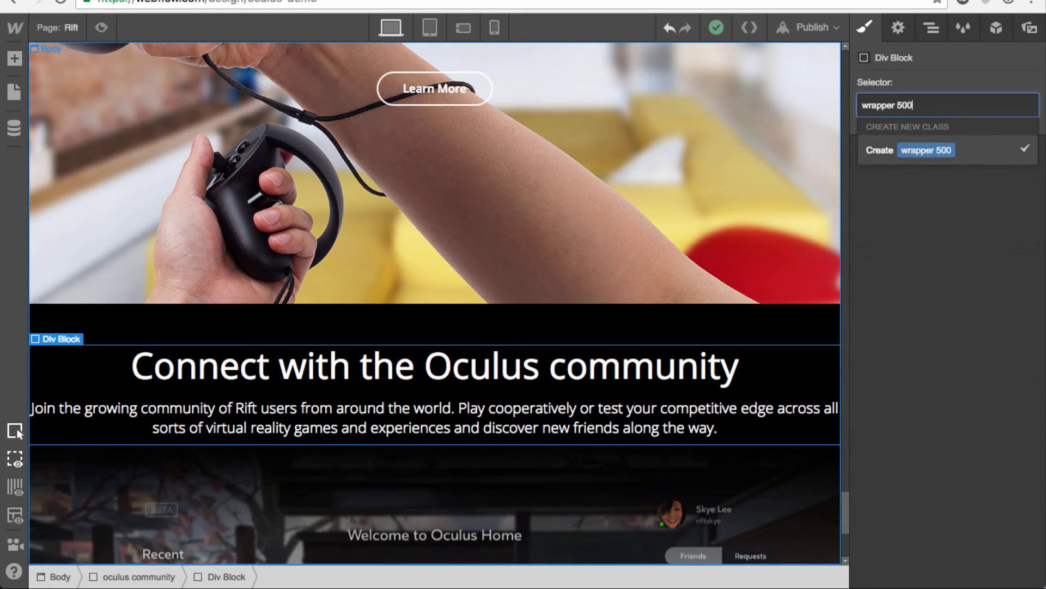
key("Return")
Set the community text wrapper's maximum width to 550 px and rename its class to "wrapper 550"
left_click(916, 529)
type("500")
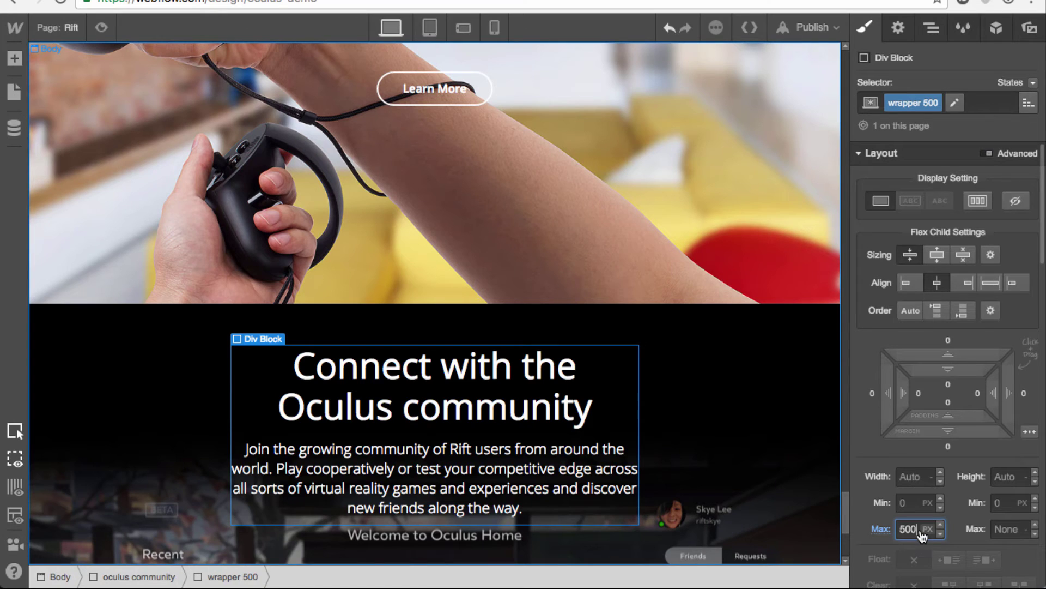
key("shift+Up")
key("shift+Up")
key("shift+Up")
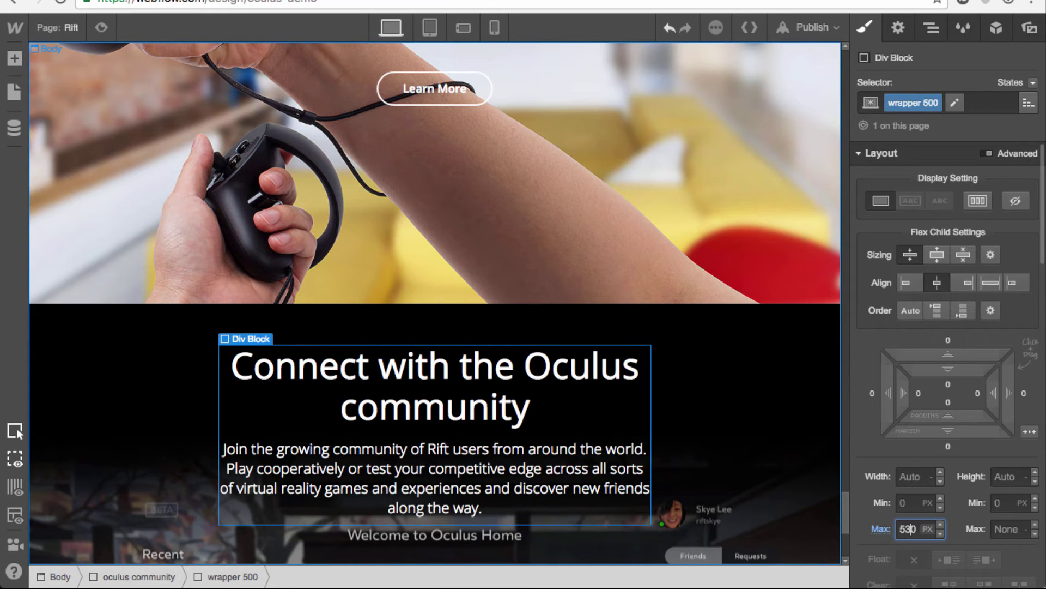
key("shift+Up")
key("shift+Up")
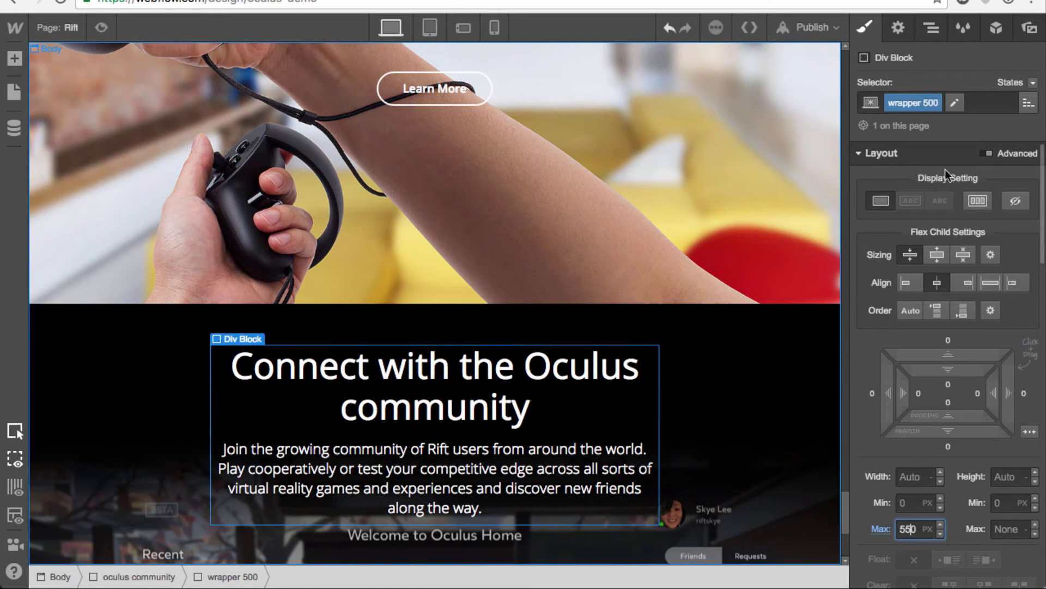
left_click(914, 103)
left_click(894, 131)
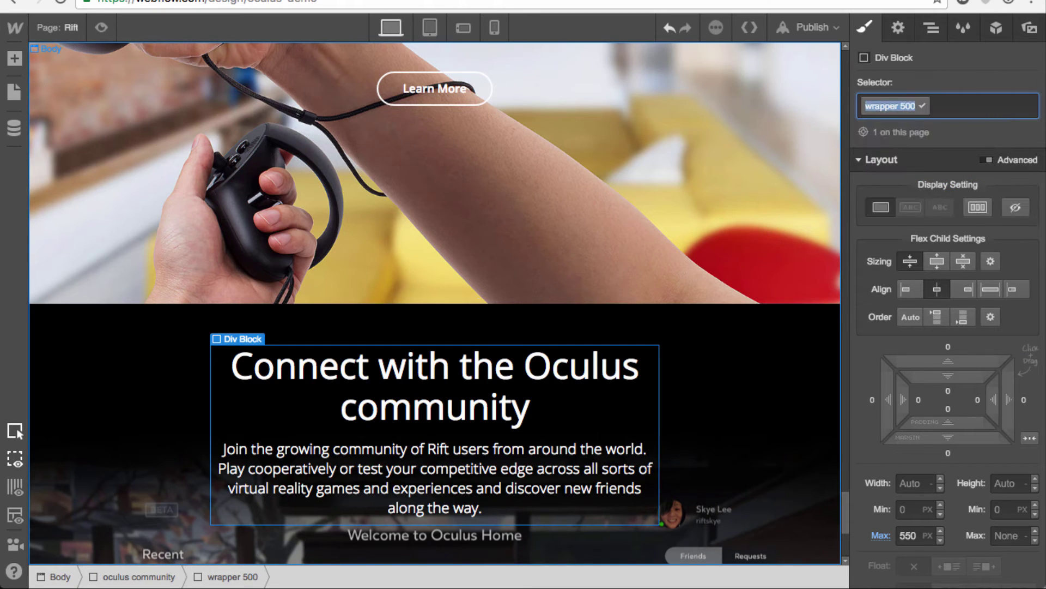
key("Return")
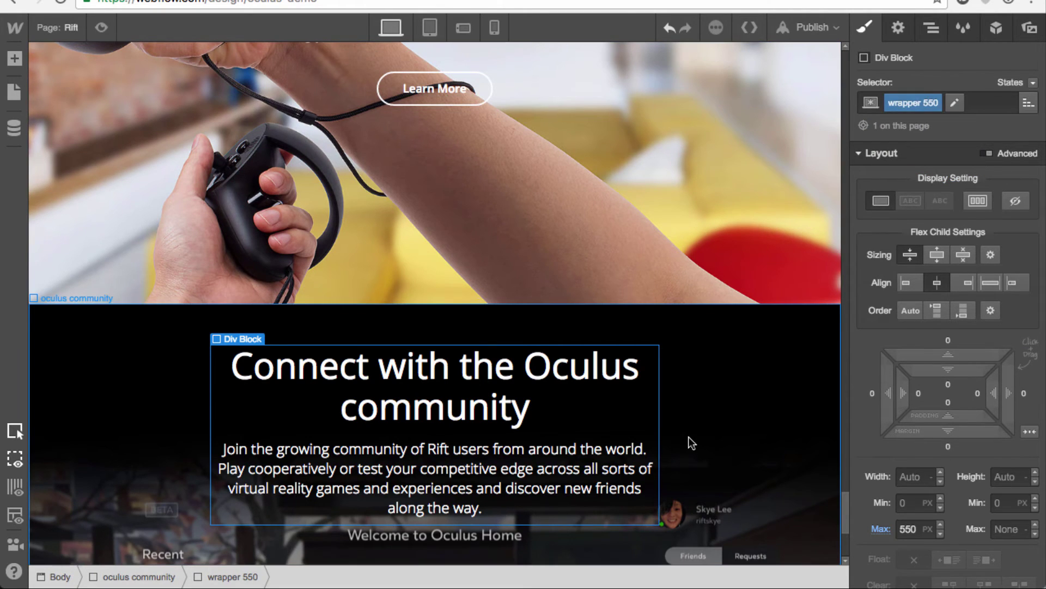
Set the oculus community section's height to 900 px
left_click(730, 436)
scroll(741, 436, "down", 3)
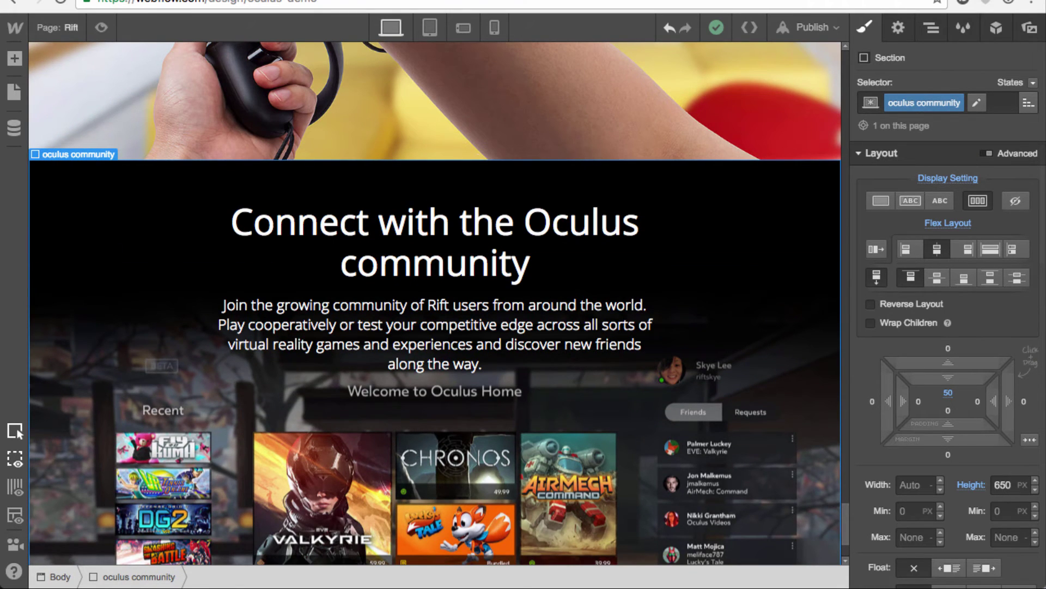
left_click(1008, 485)
type("800")
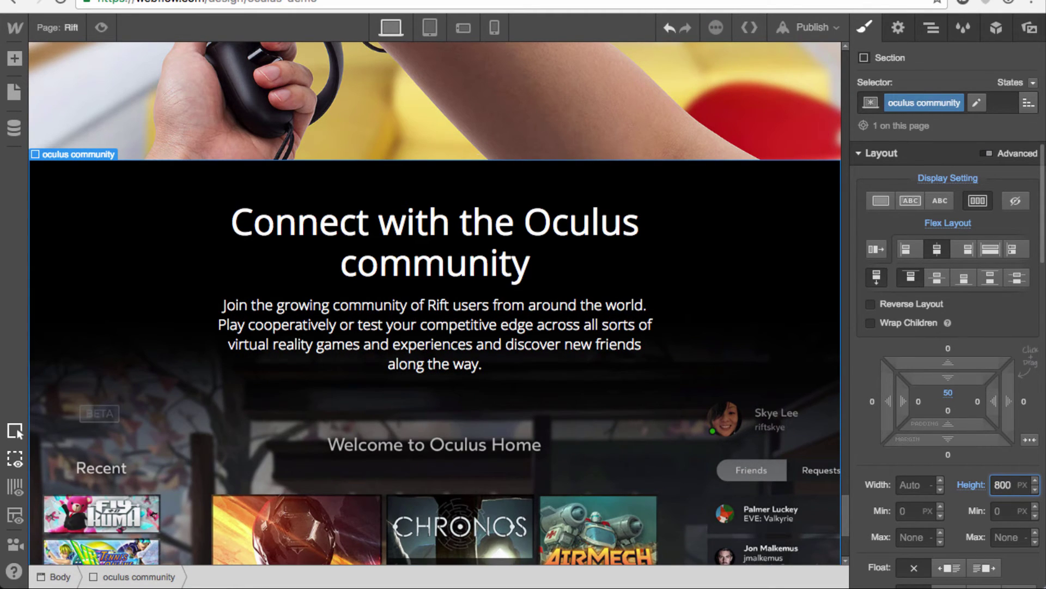
double_click(1011, 485)
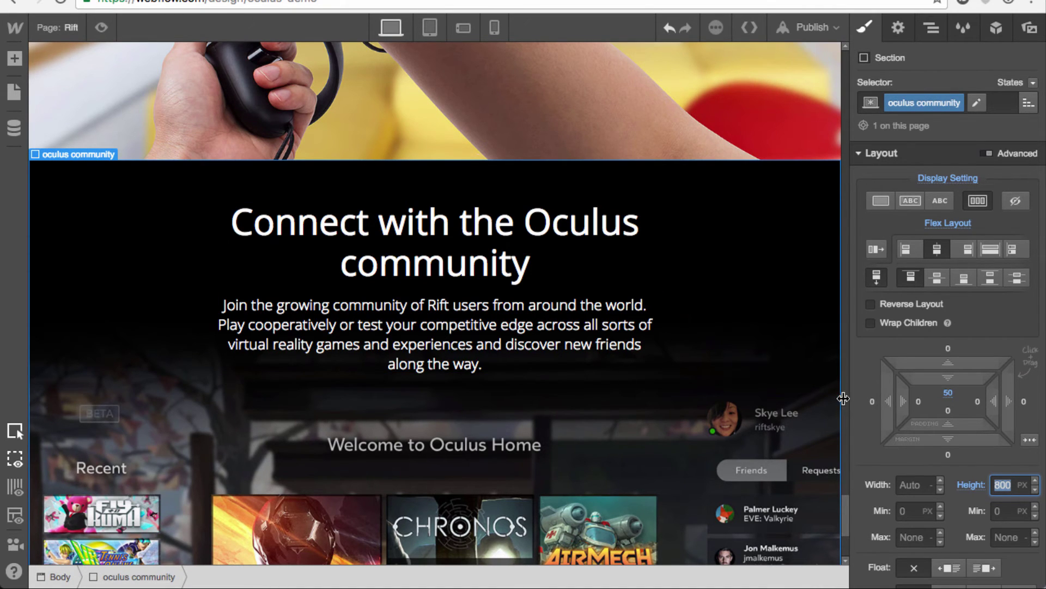
scroll(515, 357, "down", 3)
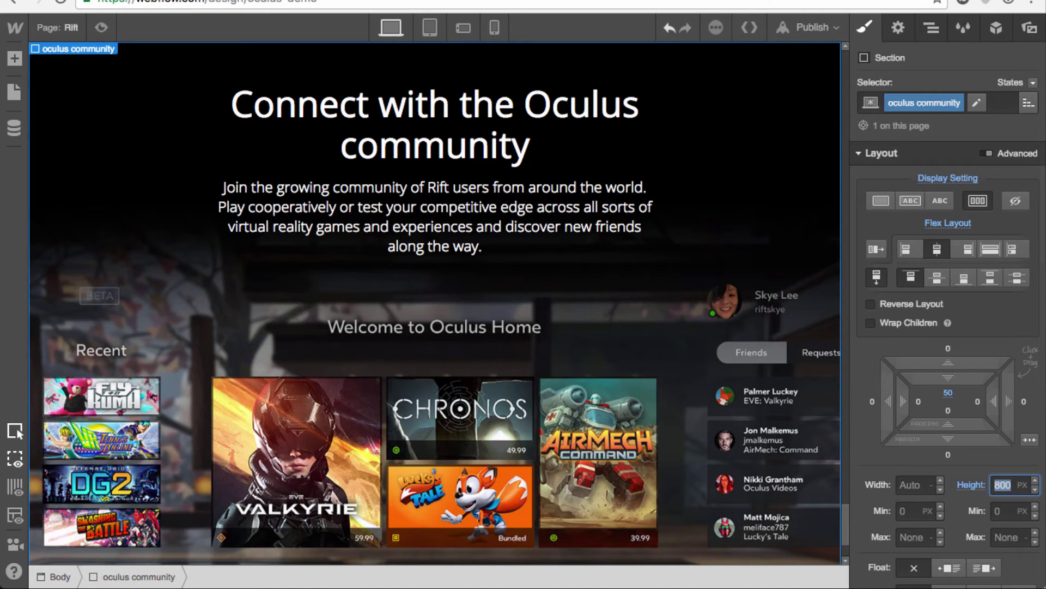
type("900")
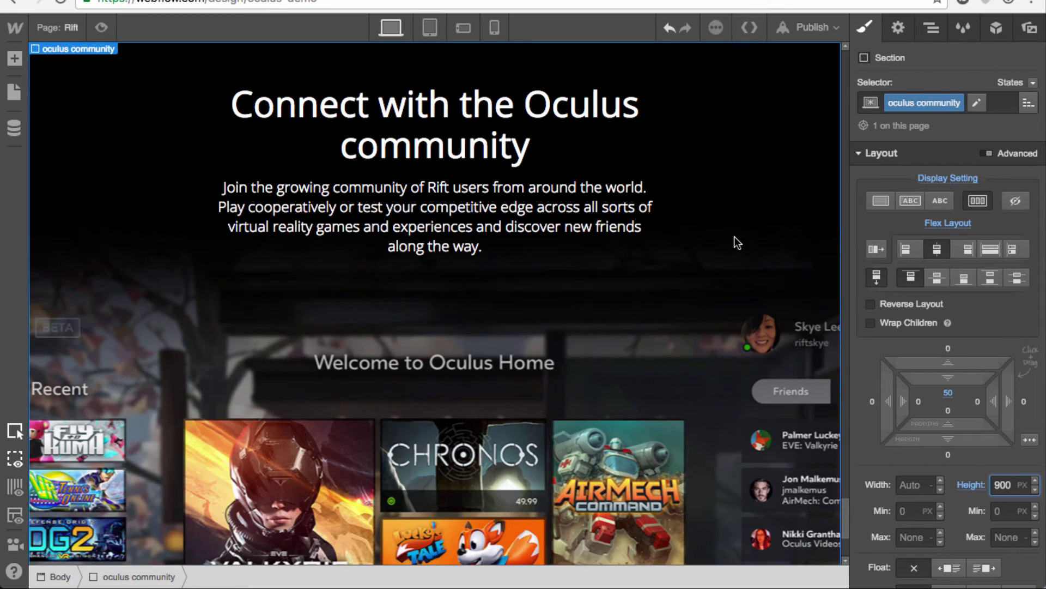
left_click(739, 211)
scroll(684, 369, "down", 4)
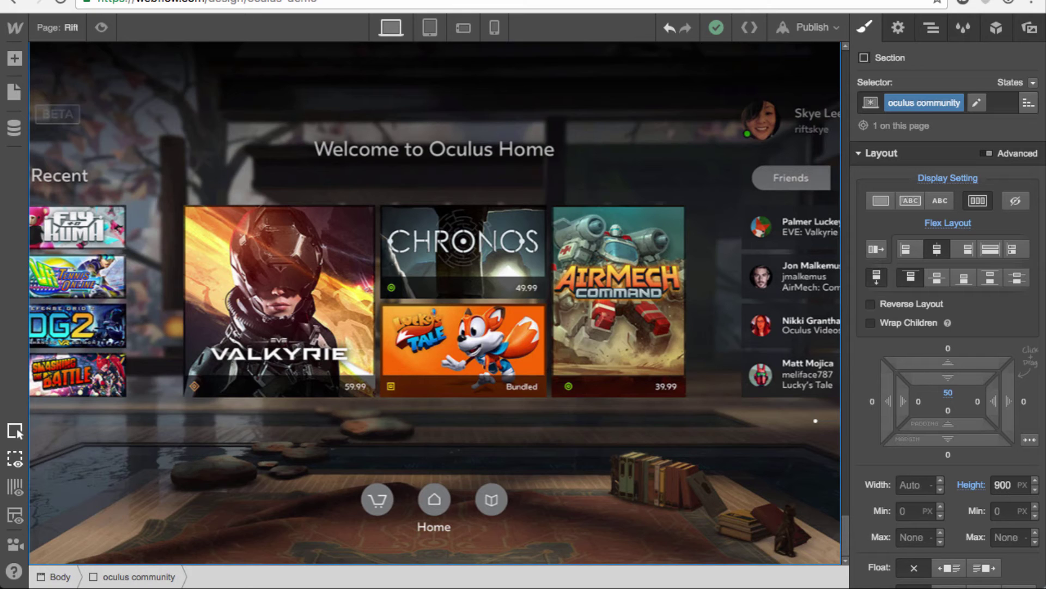
Add the footer symbol and the fb footer symbol below the oculus community section at the end of the page
left_click(996, 30)
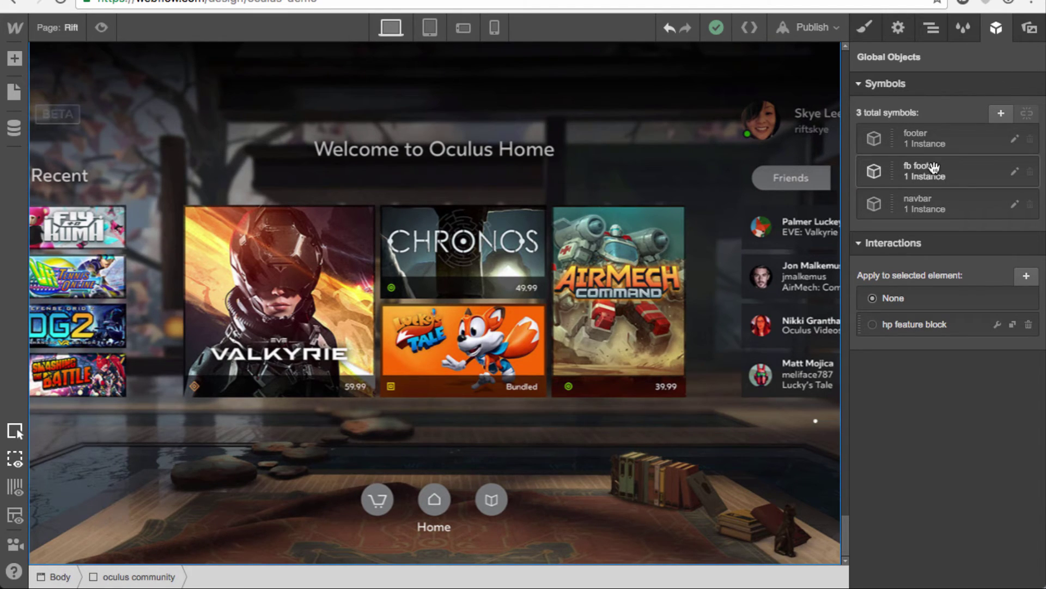
left_click_drag(930, 144, 610, 567)
scroll(637, 495, "down", 6)
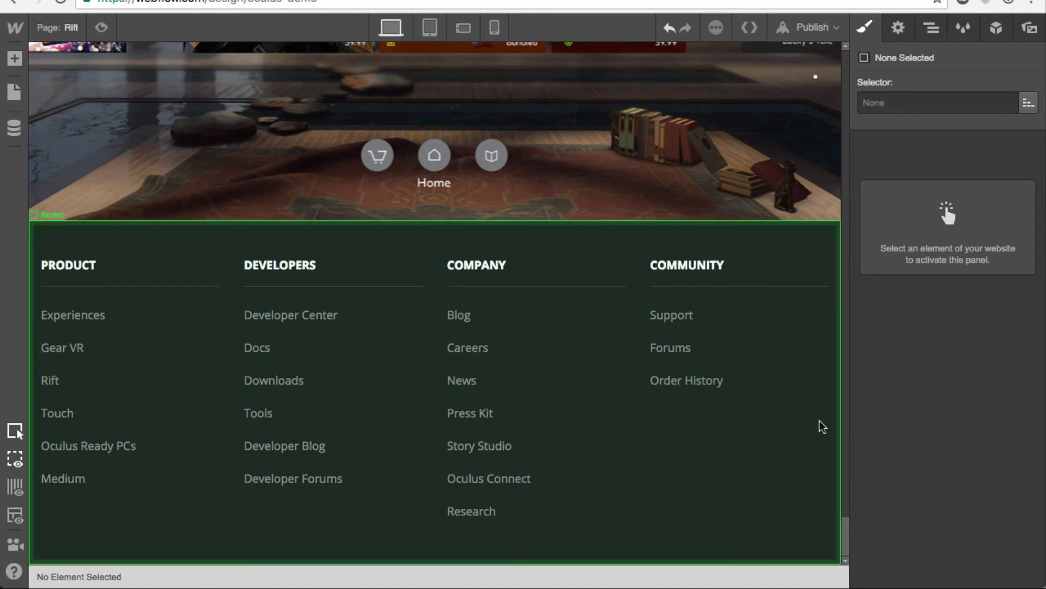
left_click(823, 426)
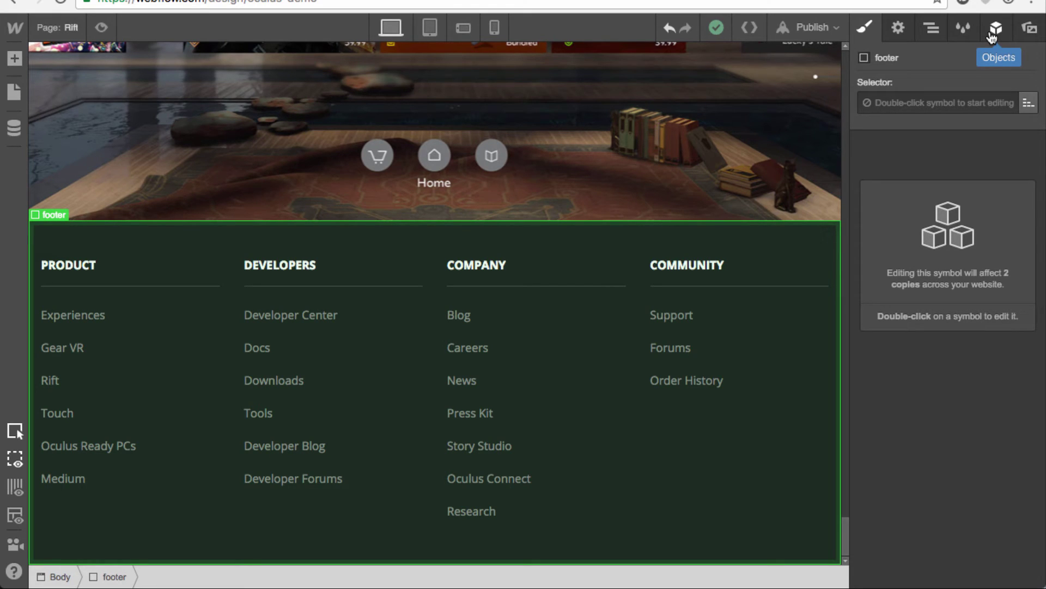
left_click(992, 37)
left_click_drag(932, 173, 914, 403)
scroll(670, 442, "down", 2)
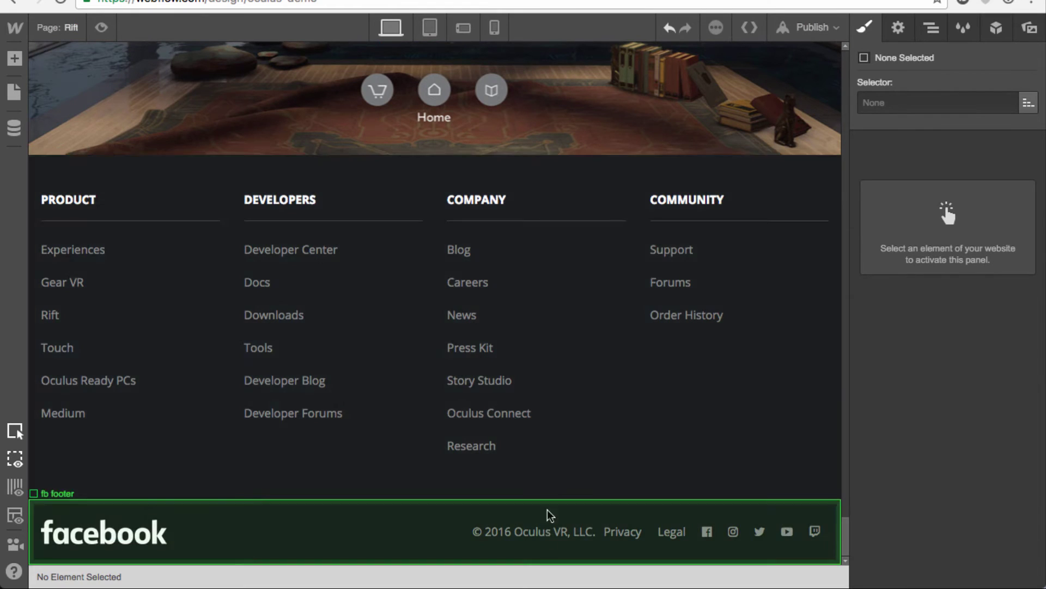
Switch to the tablet breakpoint and review the page's sections from the hero down to "The magic of presence"
scroll(567, 451, "up", 20)
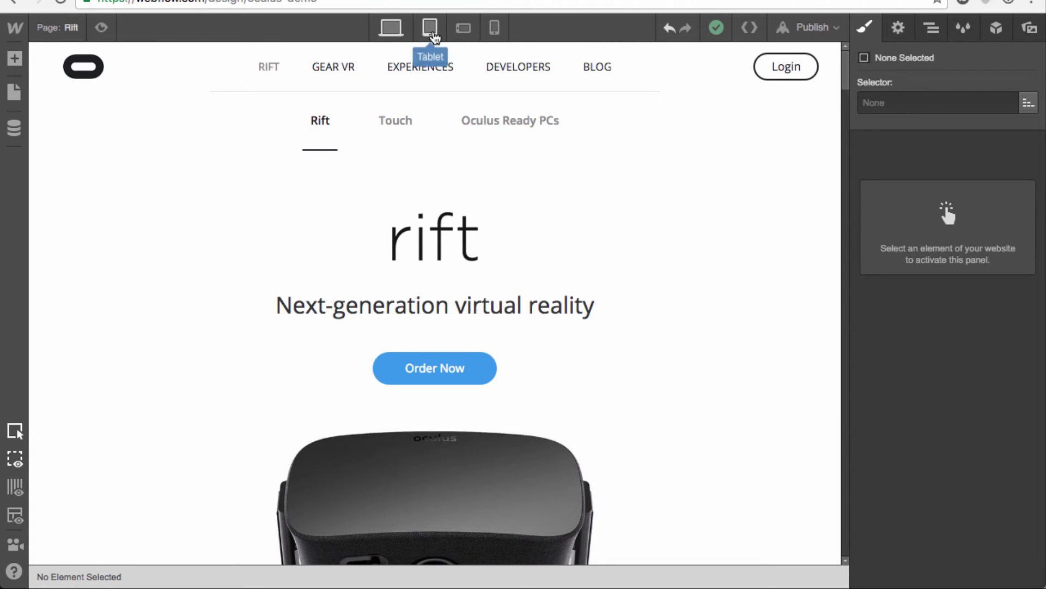
left_click(431, 30)
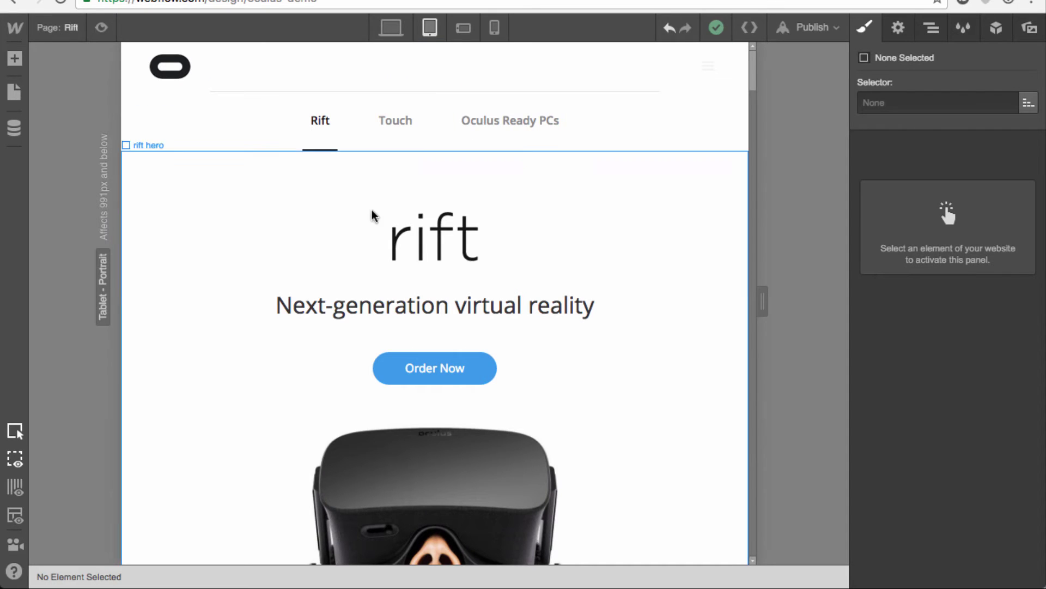
scroll(559, 314, "down", 5)
scroll(559, 313, "down", 15)
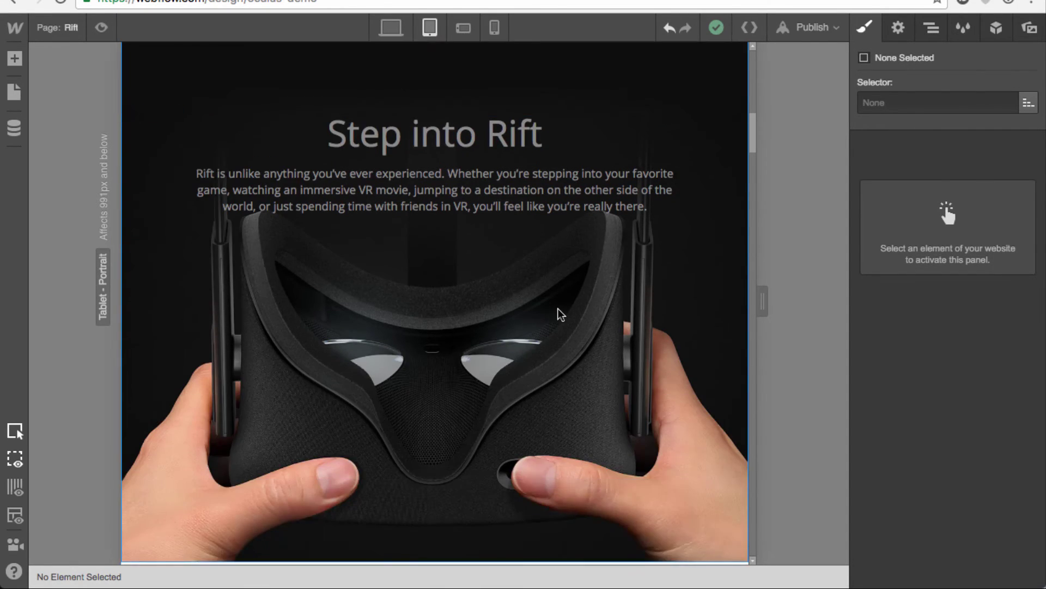
scroll(558, 313, "down", 12)
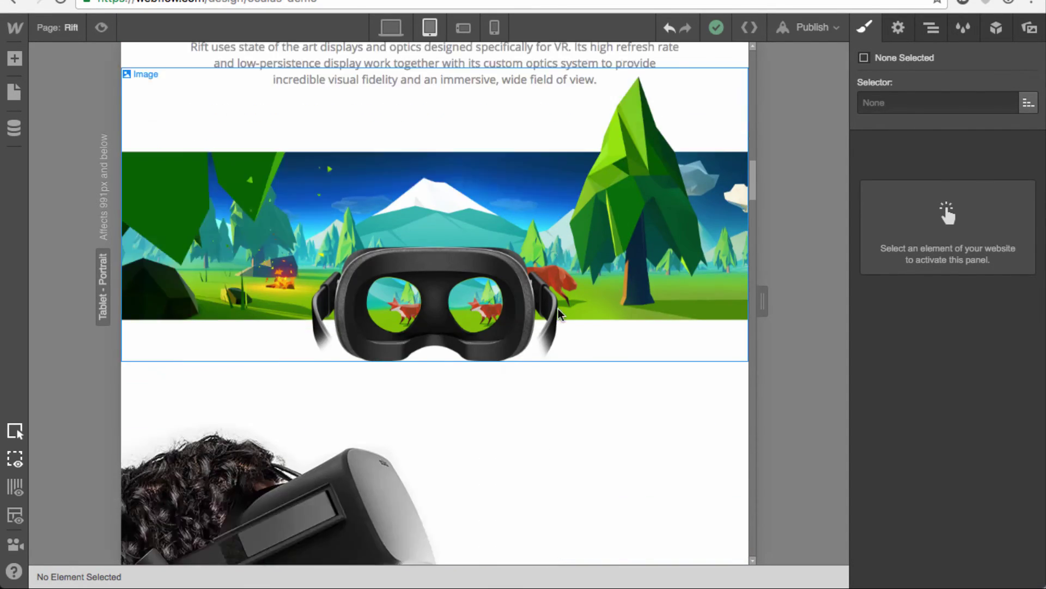
scroll(559, 314, "down", 4)
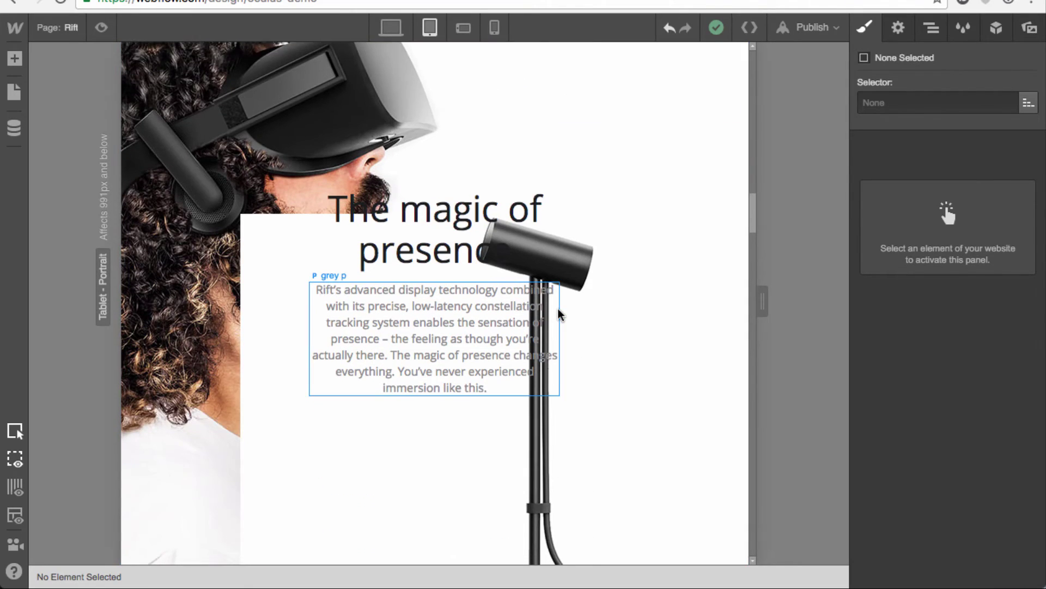
scroll(301, 512, "down", 4)
scroll(301, 512, "up", 2)
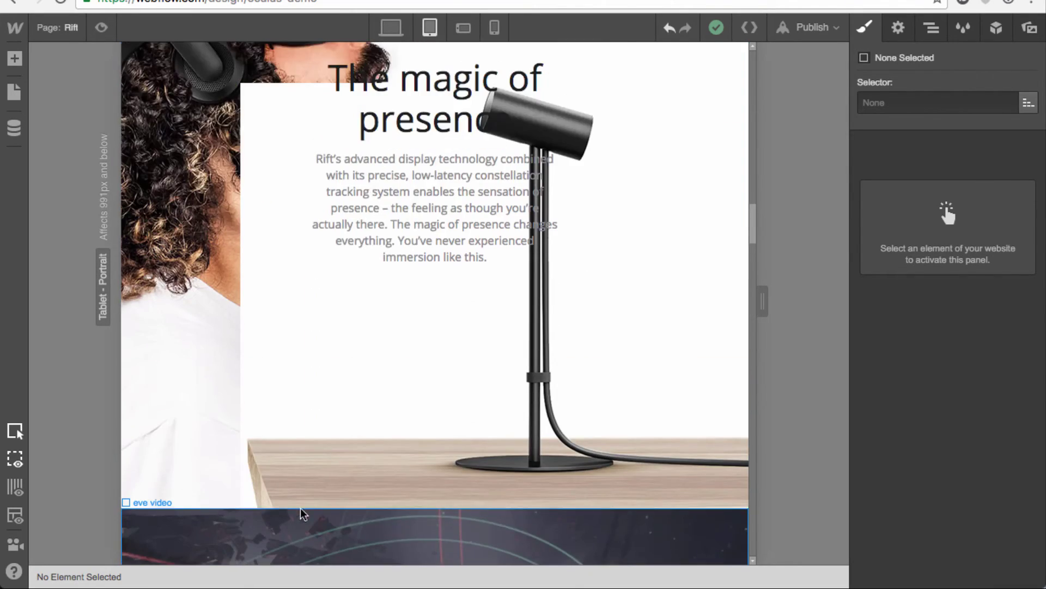
Examine how the the-dude and sensor images in the magic section are laid out at tablet size
left_click(580, 387)
scroll(579, 387, "up", 3)
scroll(630, 472, "down", 4)
scroll(635, 458, "up", 1)
left_click(932, 28)
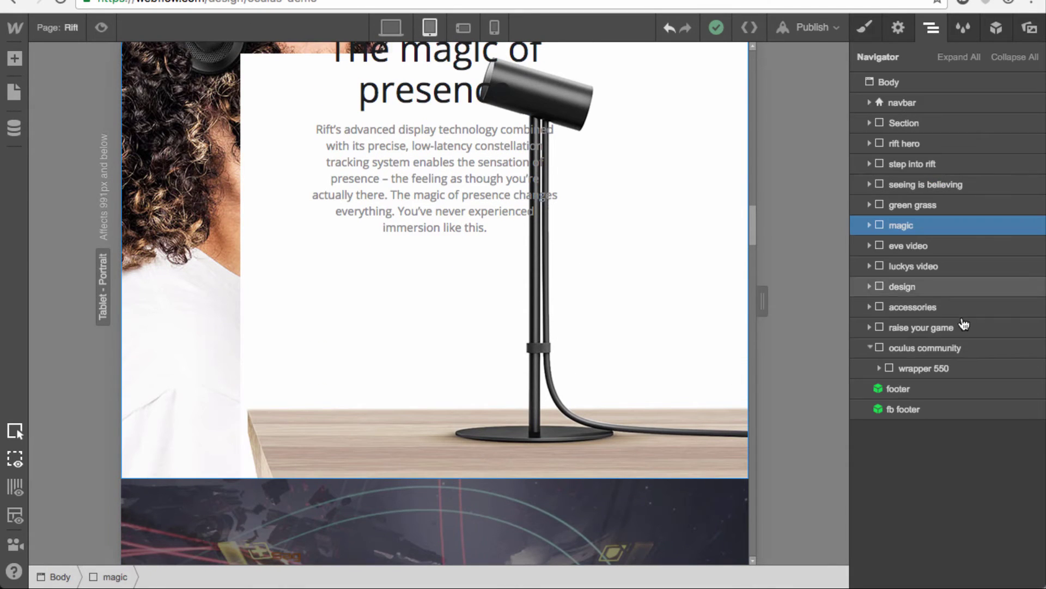
left_click(870, 225)
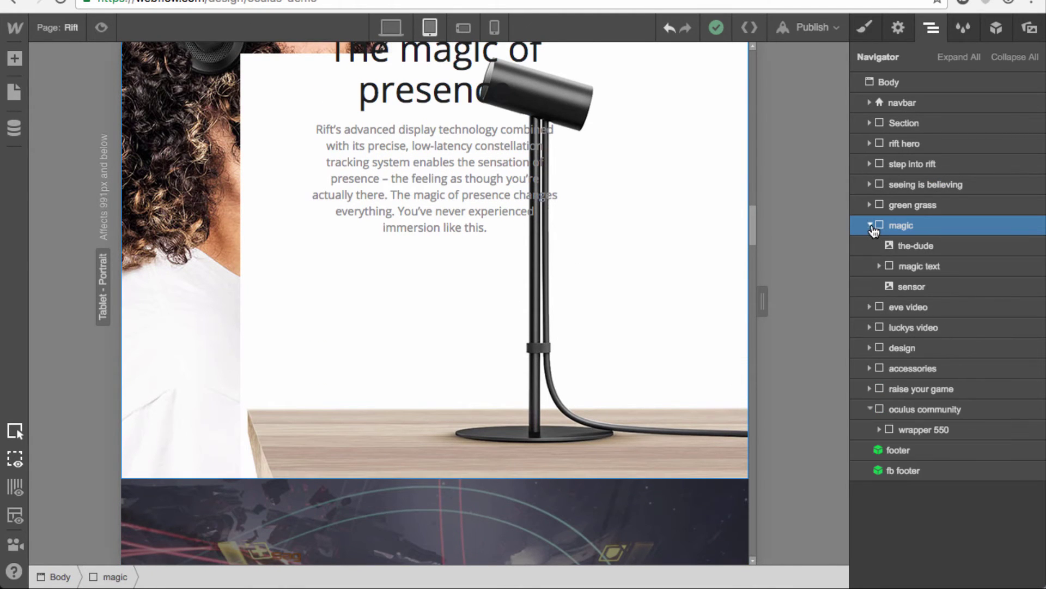
left_click(900, 248)
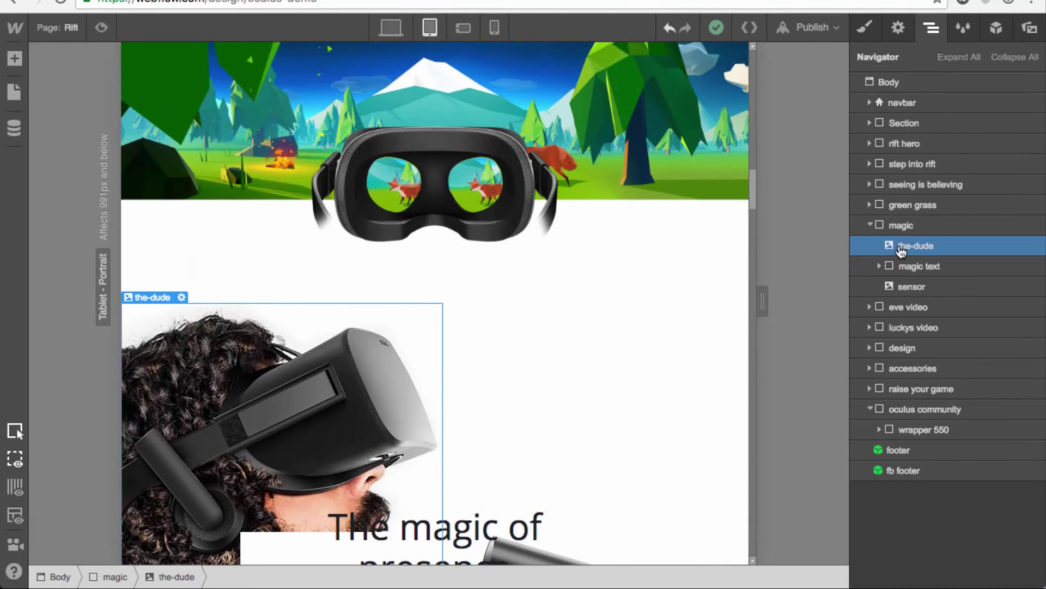
left_click(913, 287)
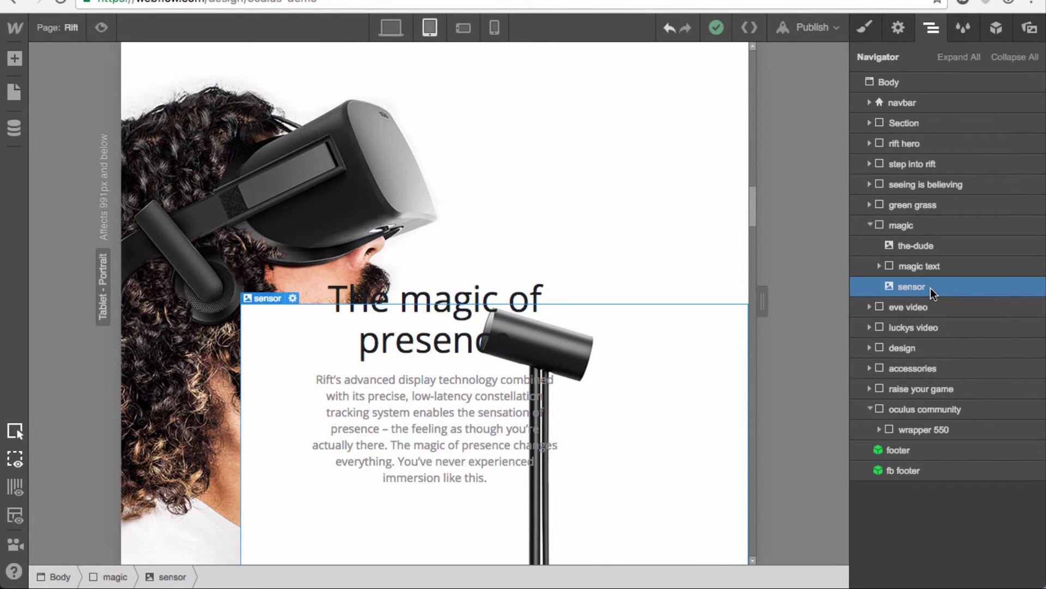
Set the width of the the-dude image in the magic section to 250 px for the tablet breakpoint
left_click(927, 246)
left_click(871, 38)
scroll(956, 280, "down", 2)
left_click(916, 476)
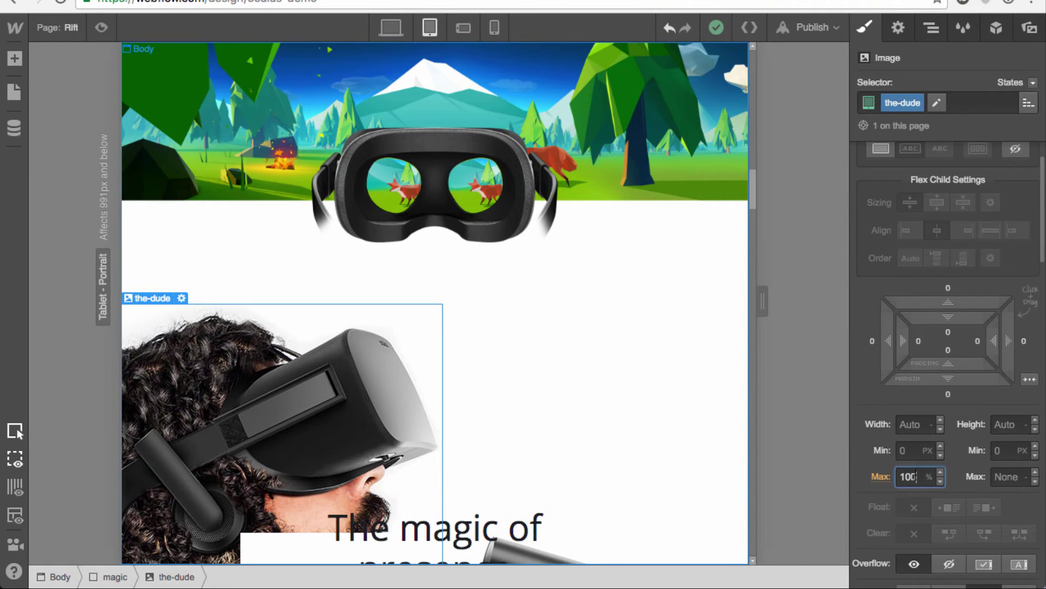
key("BackSpace")
key("BackSpace")
key("BackSpace")
type("90")
key("shift+Tab")
key("shift+Tab")
key("shift+Tab")
key("shift+Tab")
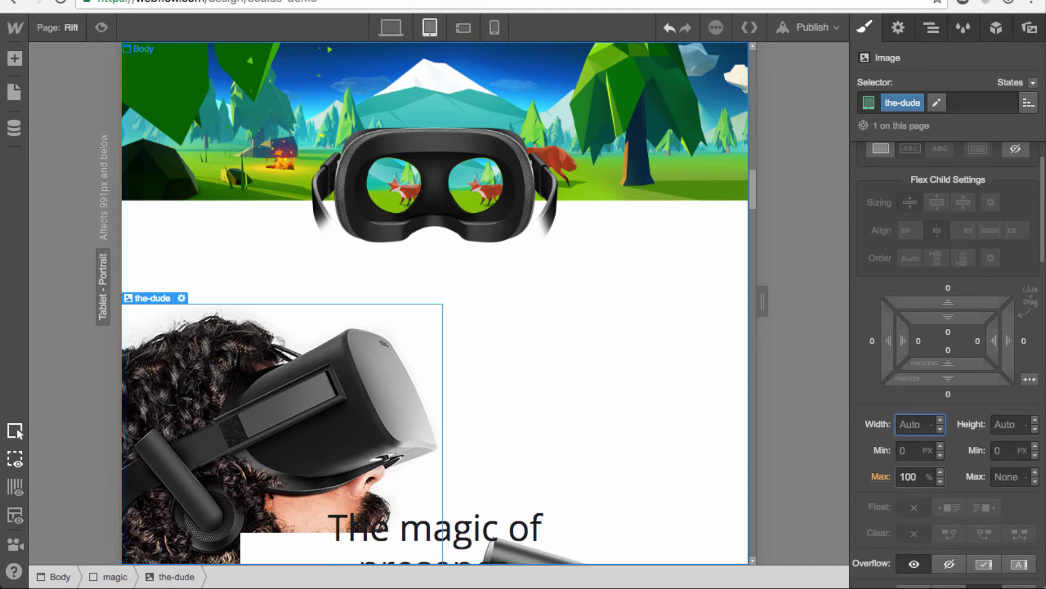
type("250px")
key("Return")
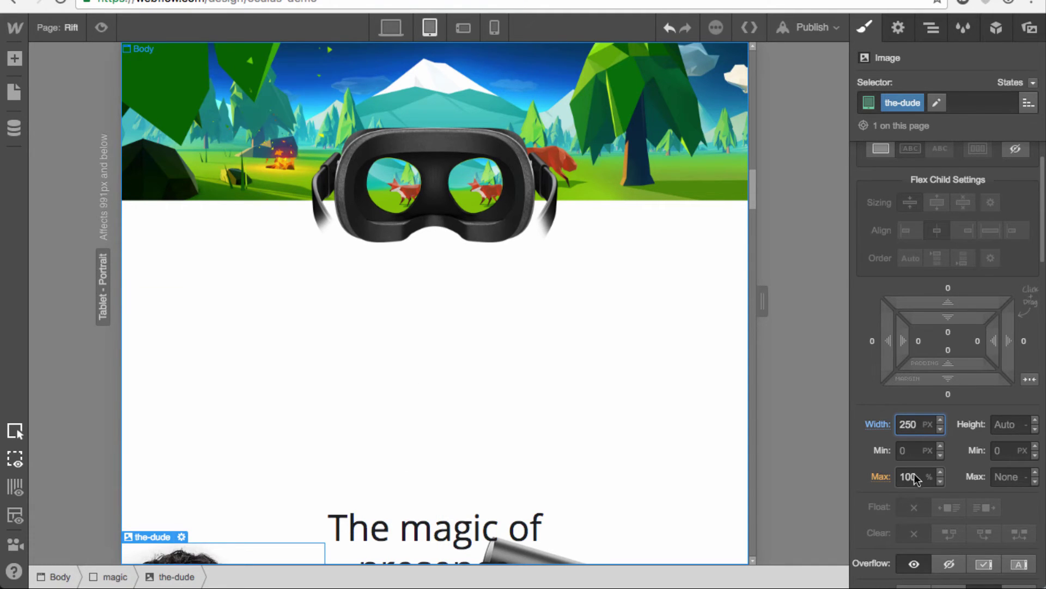
Try a width of 240 px for the the-dude image in the magic section and return it to 250 px
scroll(556, 374, "down", 6)
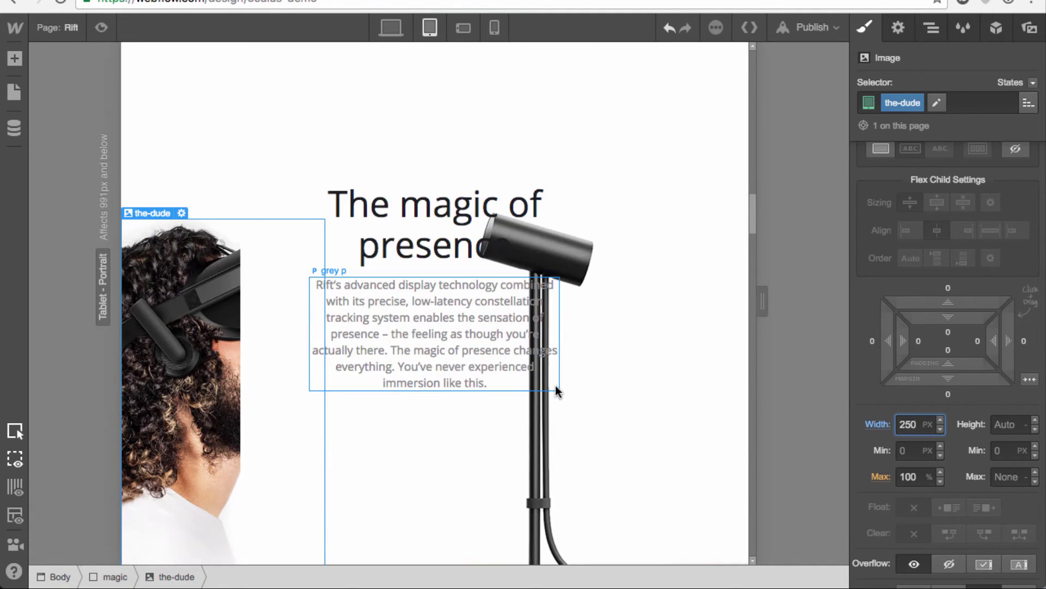
key("shift+Down")
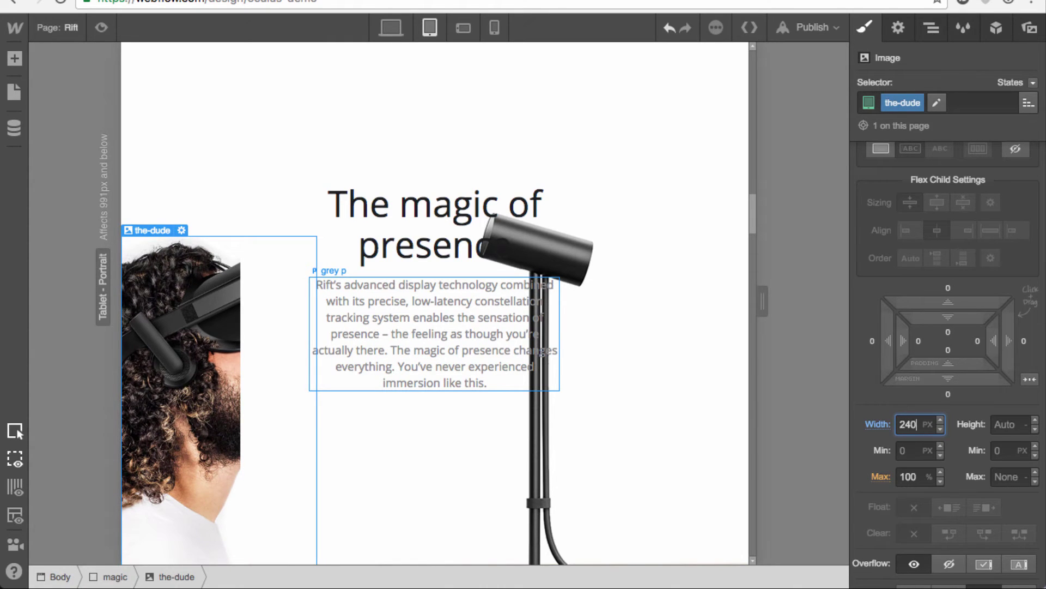
key("shift+Up")
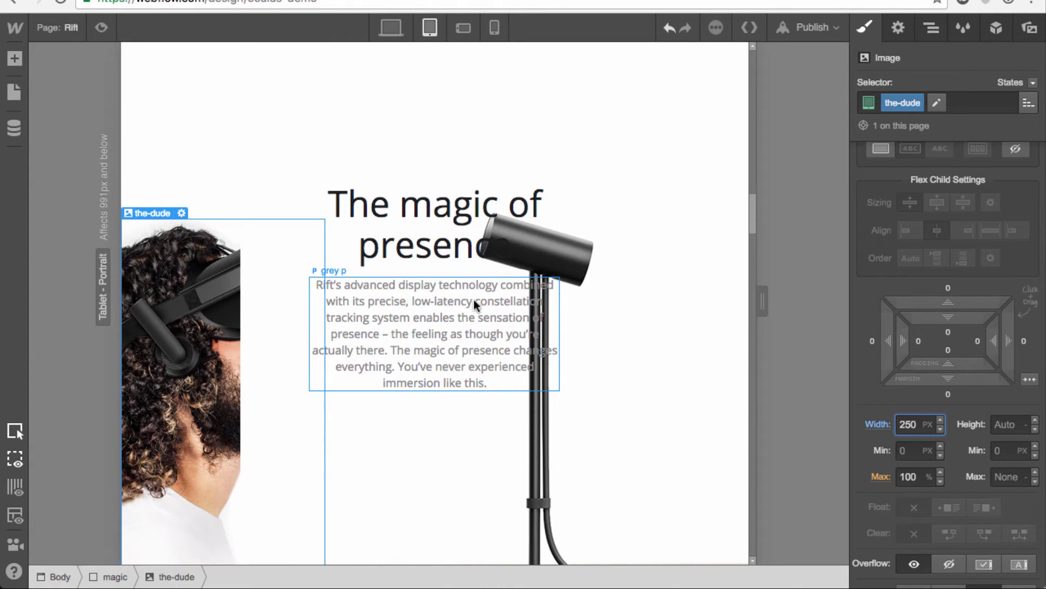
Set the width of the sensor image in the magic section to 350 px for the tablet breakpoint
left_click(933, 34)
left_click(953, 285)
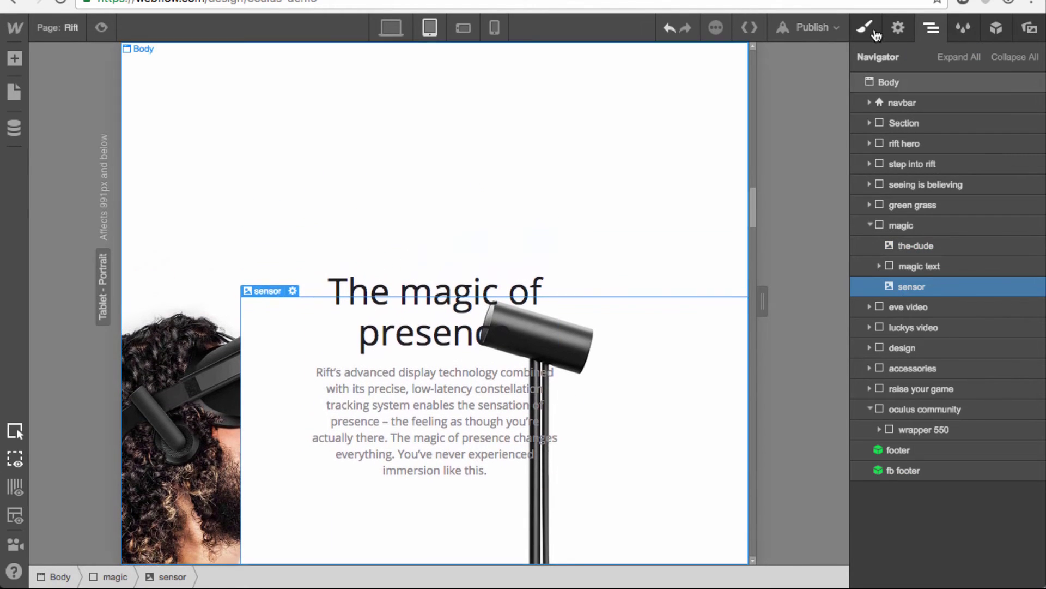
key("s")
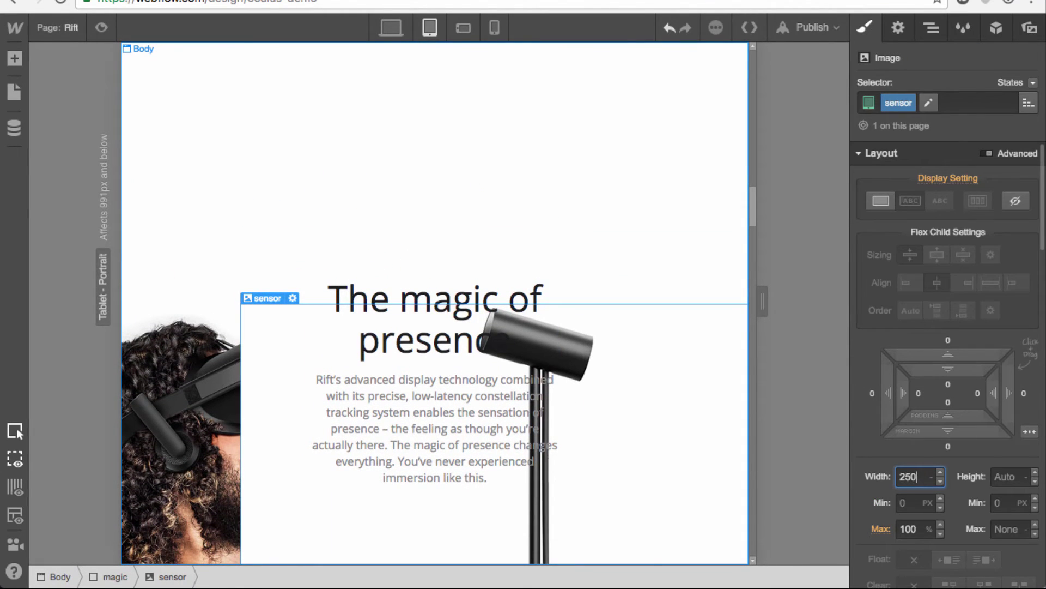
key("Return")
scroll(639, 420, "down", 5)
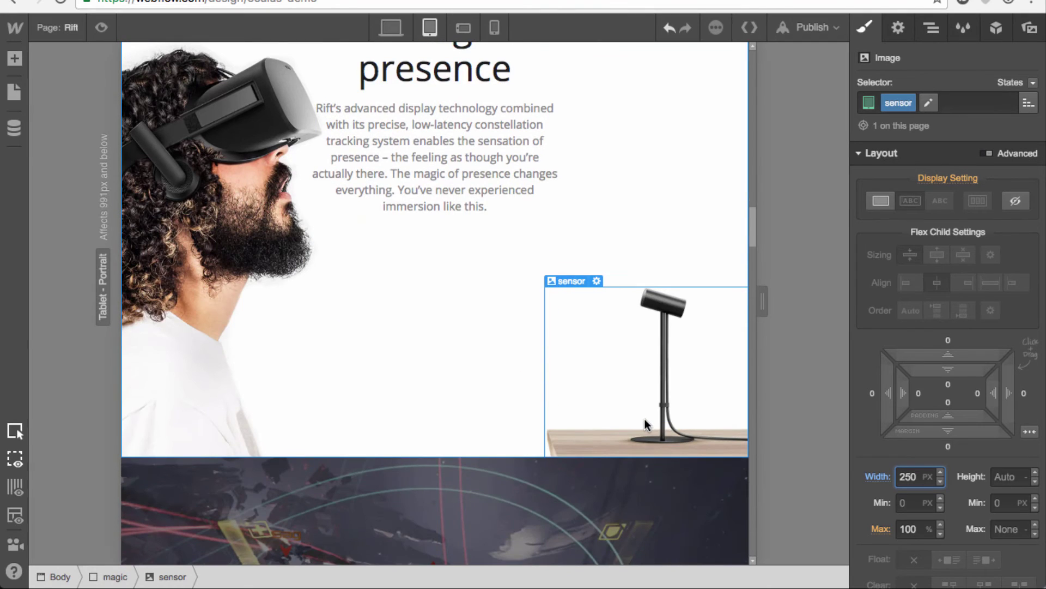
key("shift+Up")
key("shift+Up")
key("shift+Up")
key("shift+Up")
key("shift+Up")
key("shift+Up")
key("shift+Up")
key("shift+Up")
key("shift+Up")
key("shift+Up")
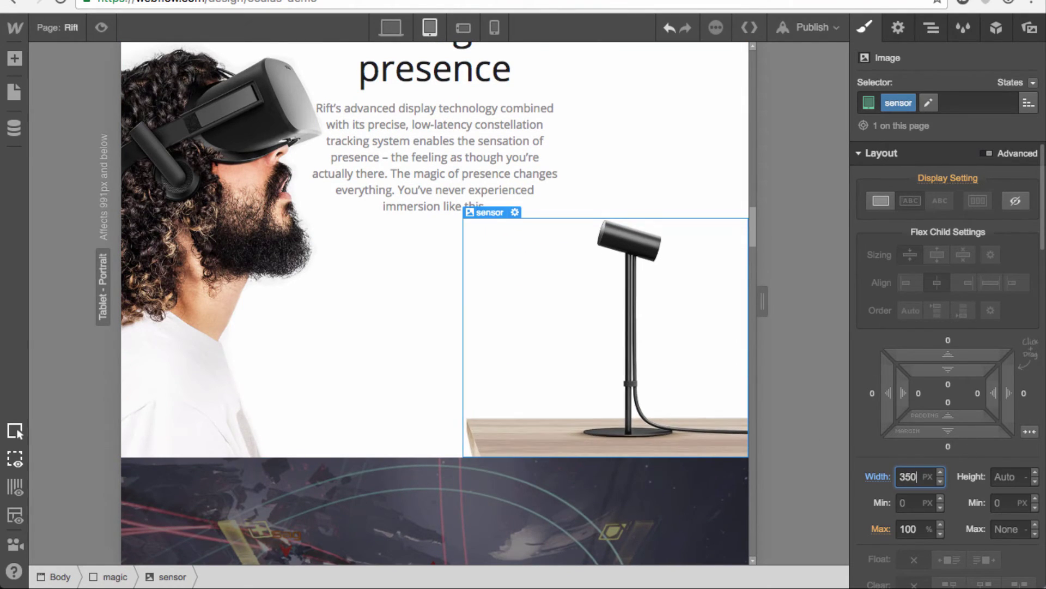
scroll(603, 257, "up", 2)
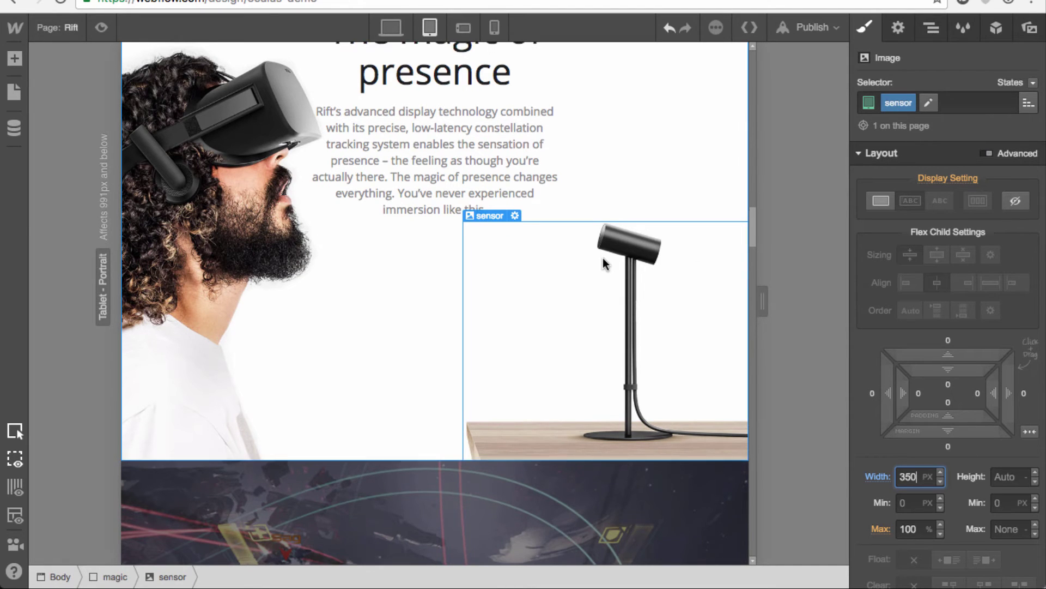
Set the width of the the-dude image in the magic section to 200 px for the tablet breakpoint
left_click(177, 262)
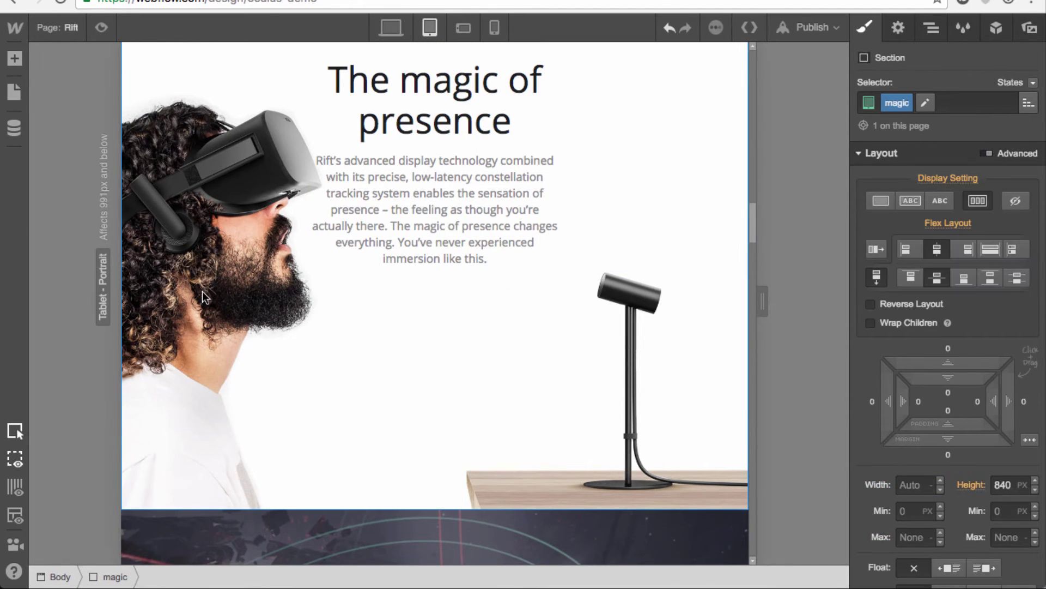
left_click(920, 32)
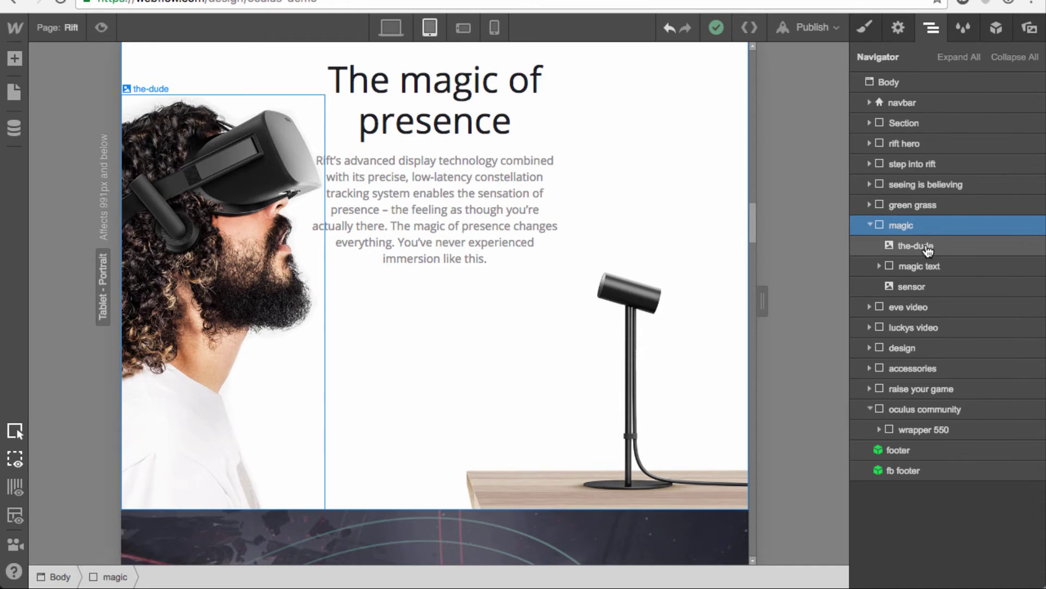
left_click(941, 251)
left_click(866, 32)
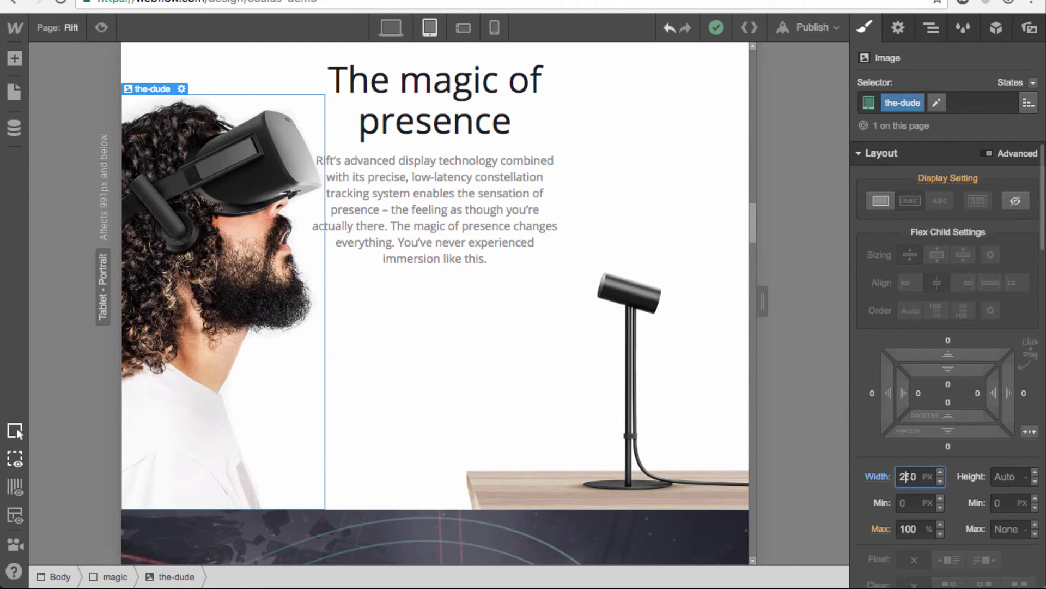
key("shift+Down")
key("shift+Down")
key("shift+Down")
key("shift+Down")
key("shift+Down")
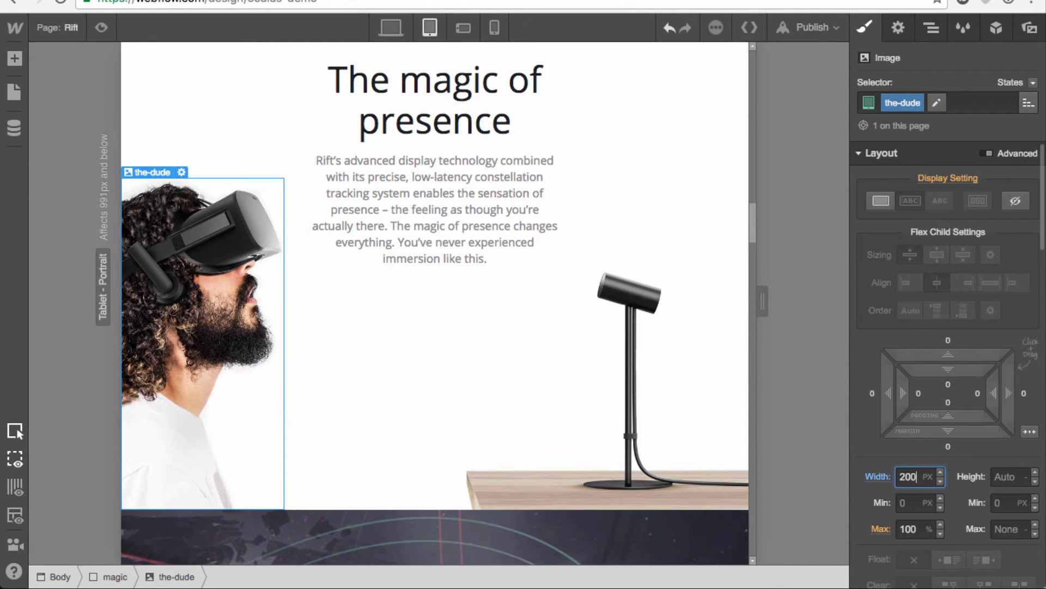
Set the height of the magic section to 600 px for the tablet breakpoint
scroll(545, 300, "up", 5)
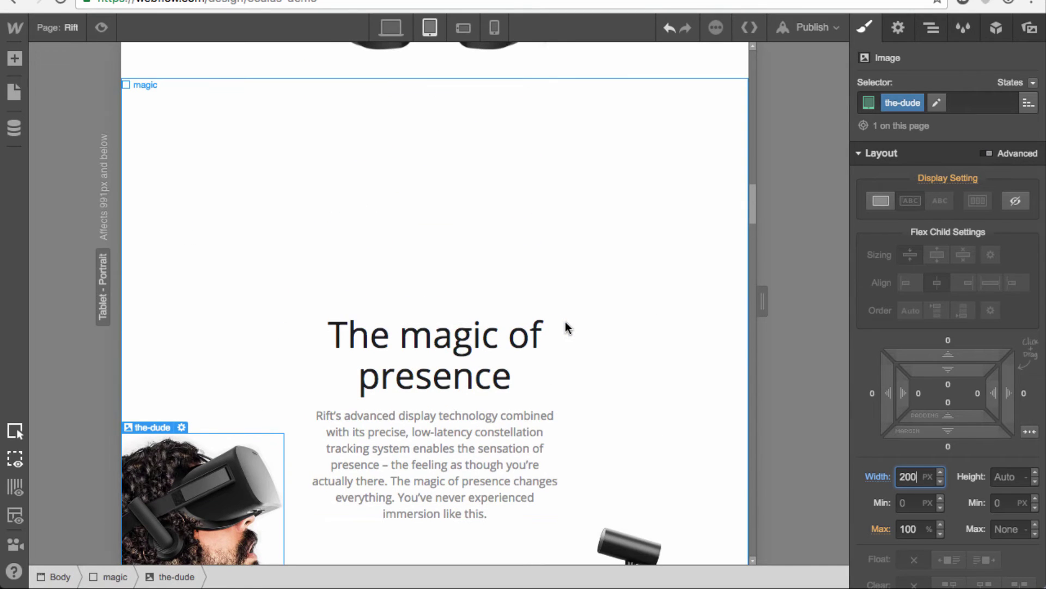
left_click(546, 192)
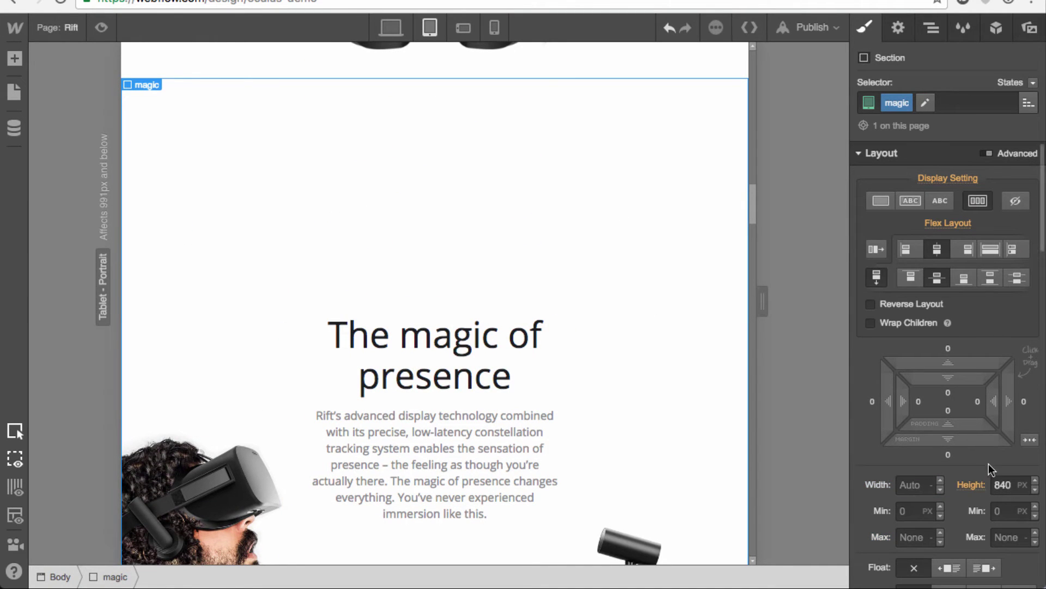
scroll(566, 318, "down", 8)
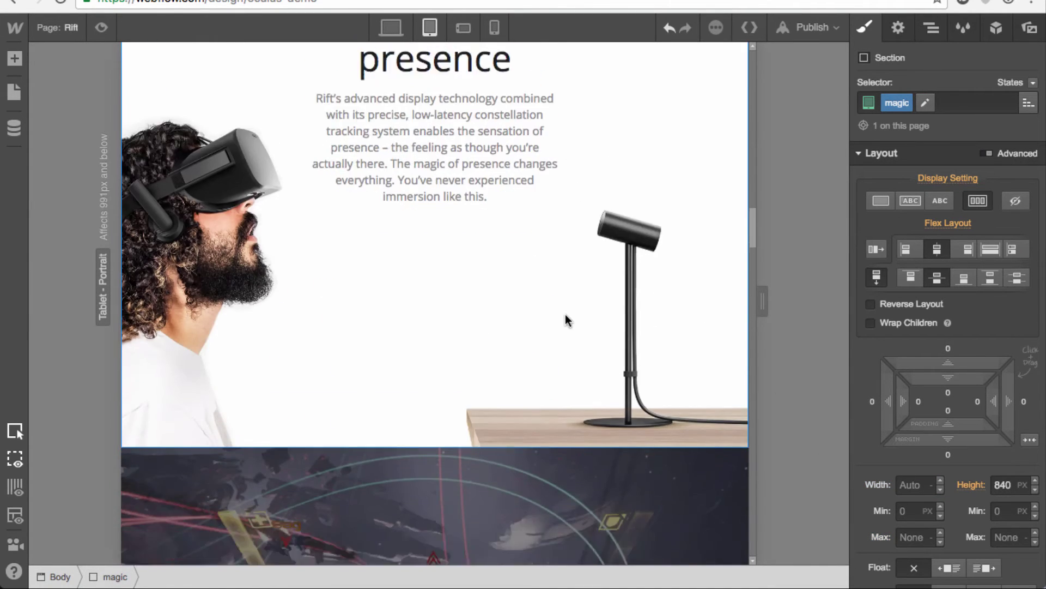
scroll(565, 318, "up", 6)
scroll(566, 320, "down", 3)
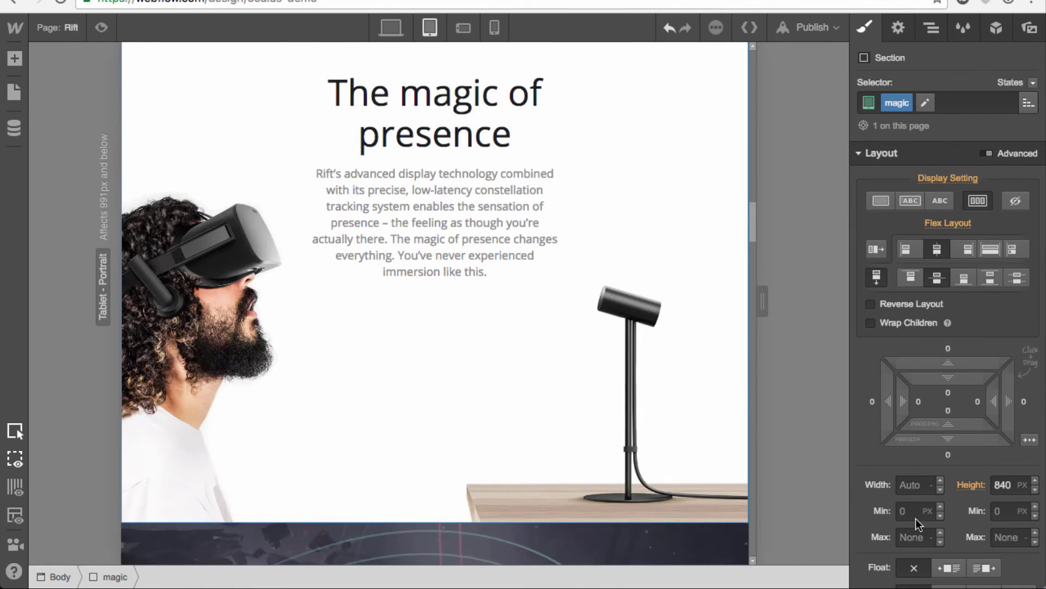
left_click(999, 483)
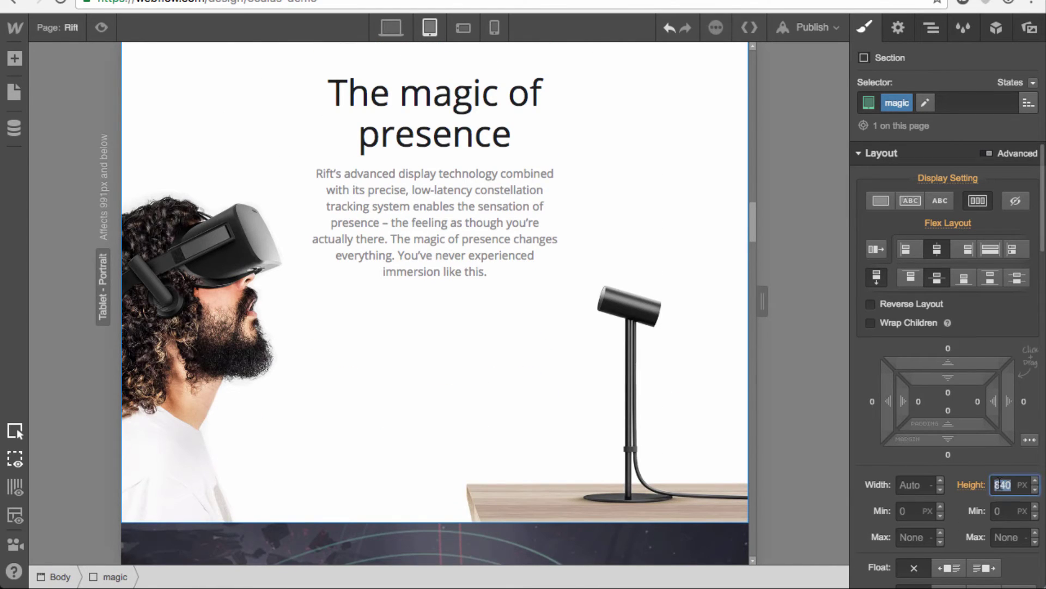
key("shift+Down")
key("shift+Down")
key("shift+Down")
key("shift+Down")
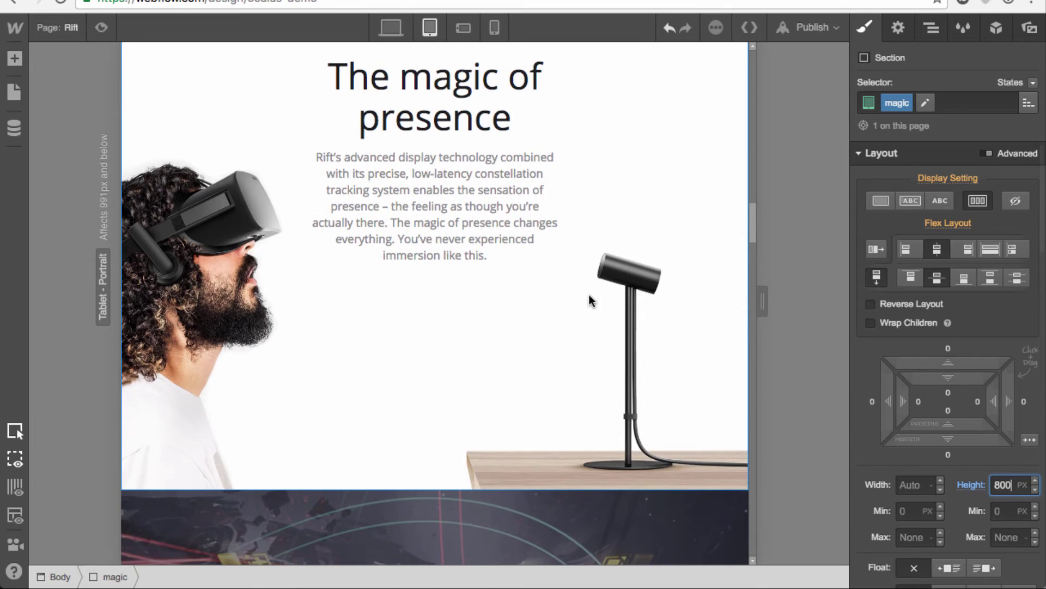
key("shift+Down")
key("shift+Down")
key("shift+Down")
key("shift+Down")
key("shift+Down")
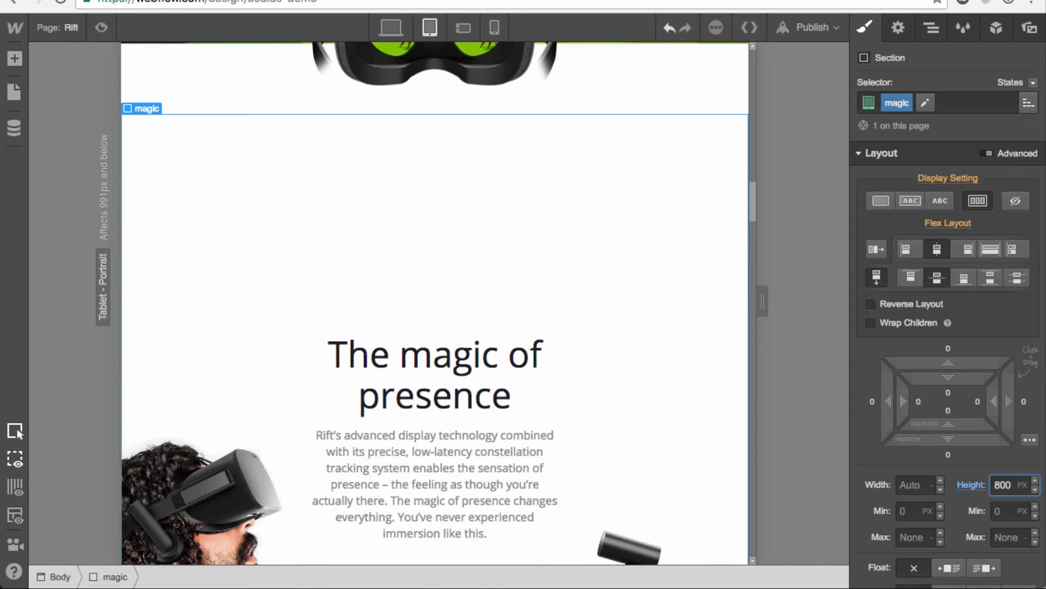
key("shift+Down")
key("shift+Down")
key("shift+Down")
key("shift+Down")
key("shift+Down")
key("shift+Down")
key("shift+Down")
key("shift+Down")
key("shift+Down")
key("shift+Down")
key("shift+Down")
key("shift+Down")
key("shift+Down")
key("shift+Down")
key("shift+Down")
key("shift+Down")
key("shift+Down")
key("shift+Down")
key("shift+Down")
key("shift+Down")
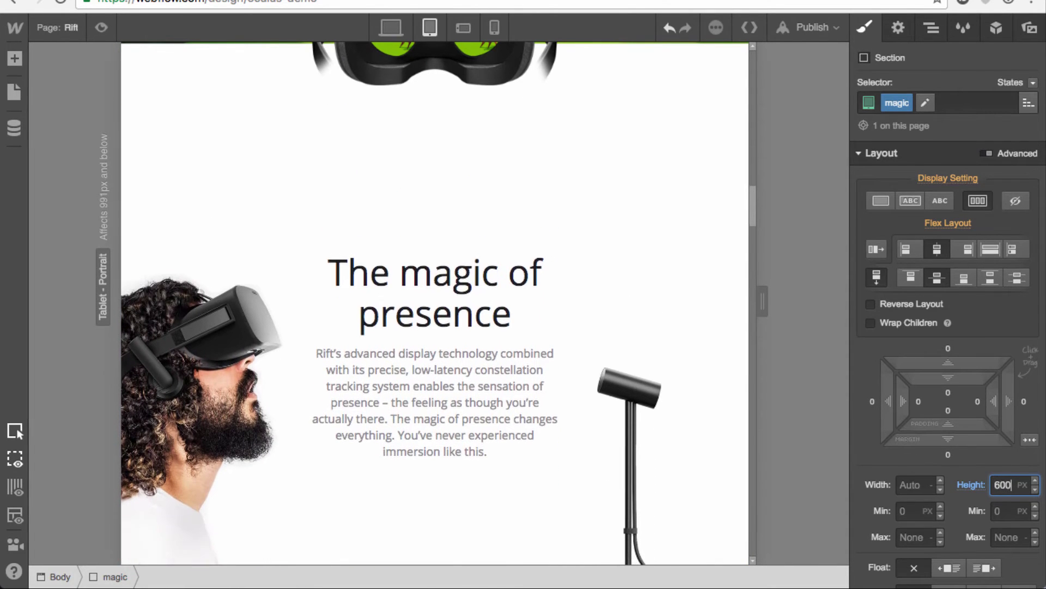
key("shift+Up")
key("shift+Up")
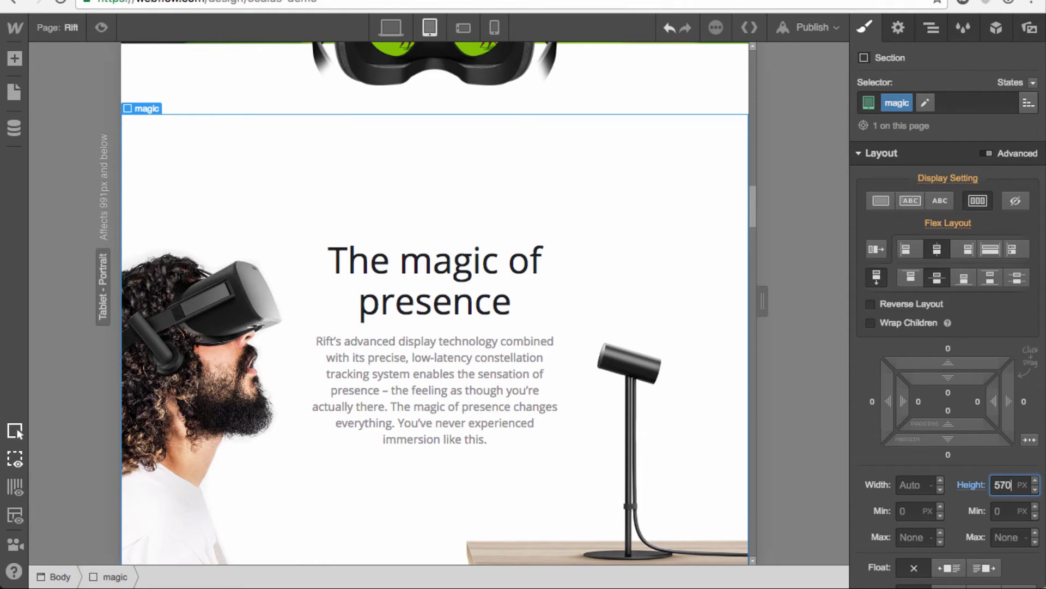
key("shift+Up")
key("shift+Up")
key("shift+Up")
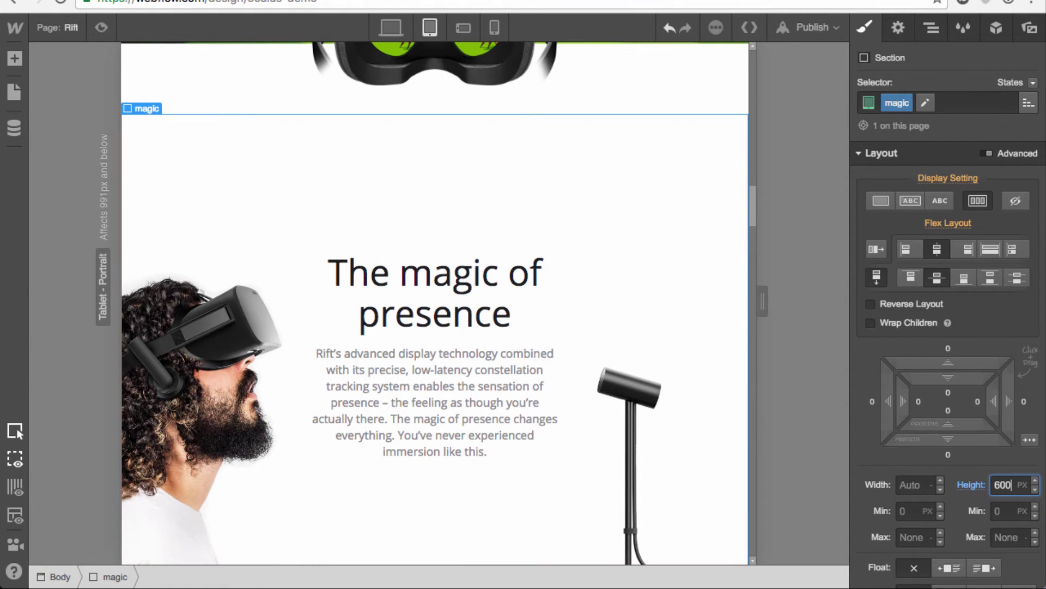
scroll(616, 353, "up", 5)
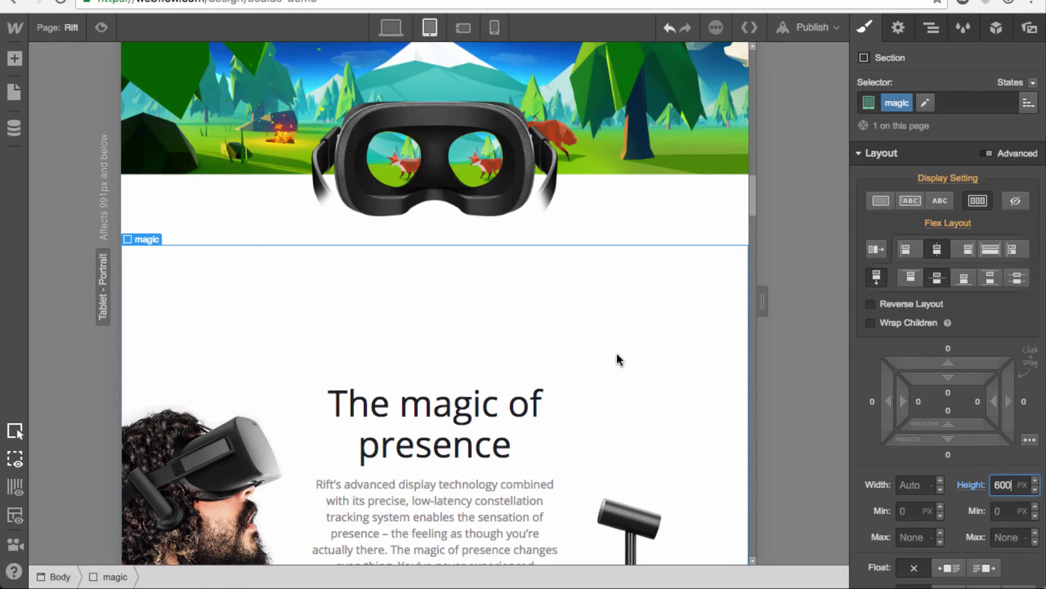
scroll(432, 502, "down", 5)
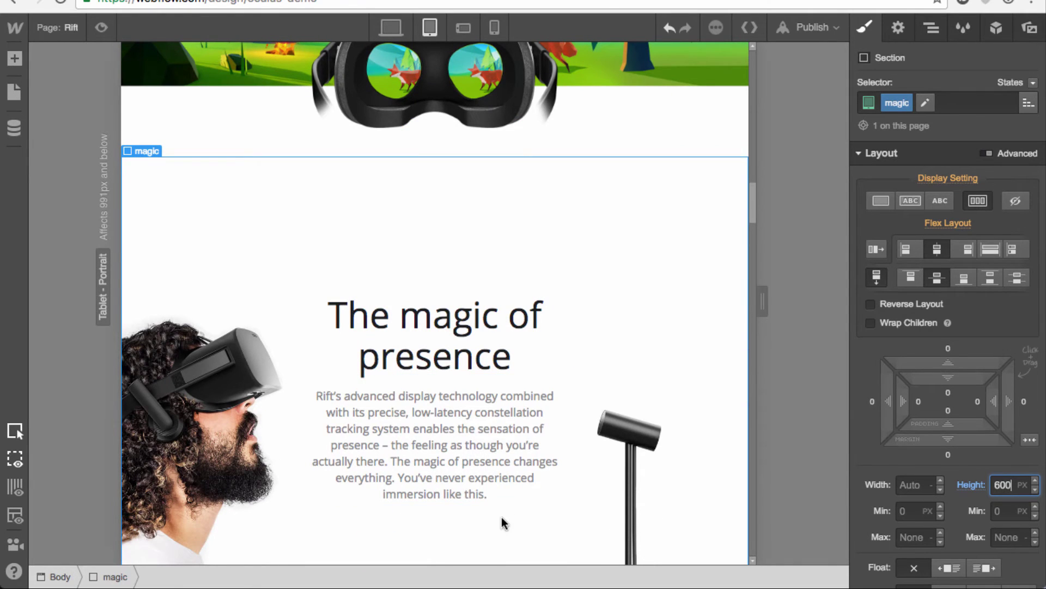
left_click(510, 323)
left_click(434, 380)
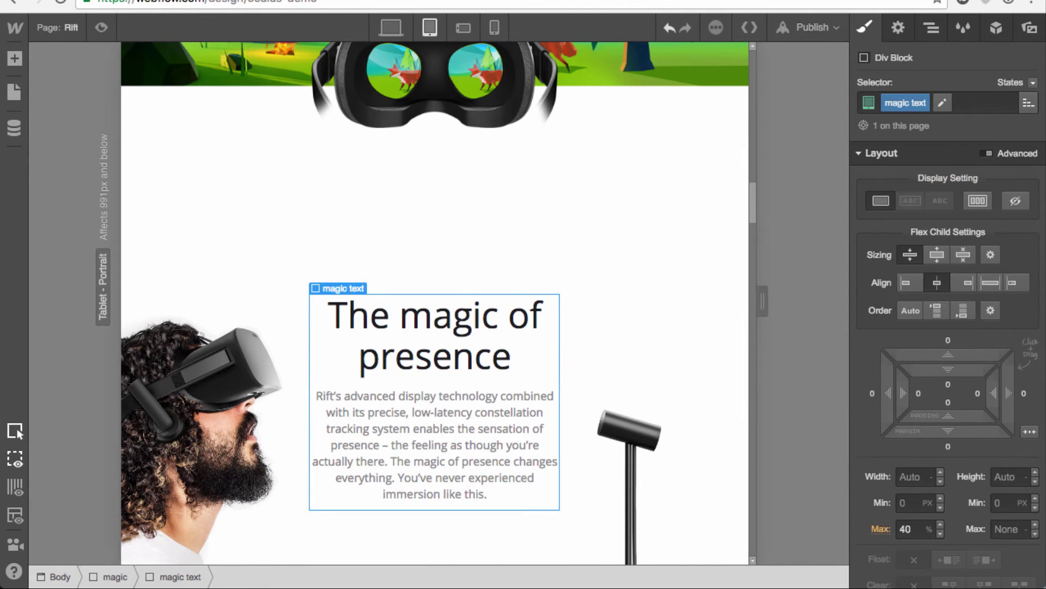
left_click(503, 246)
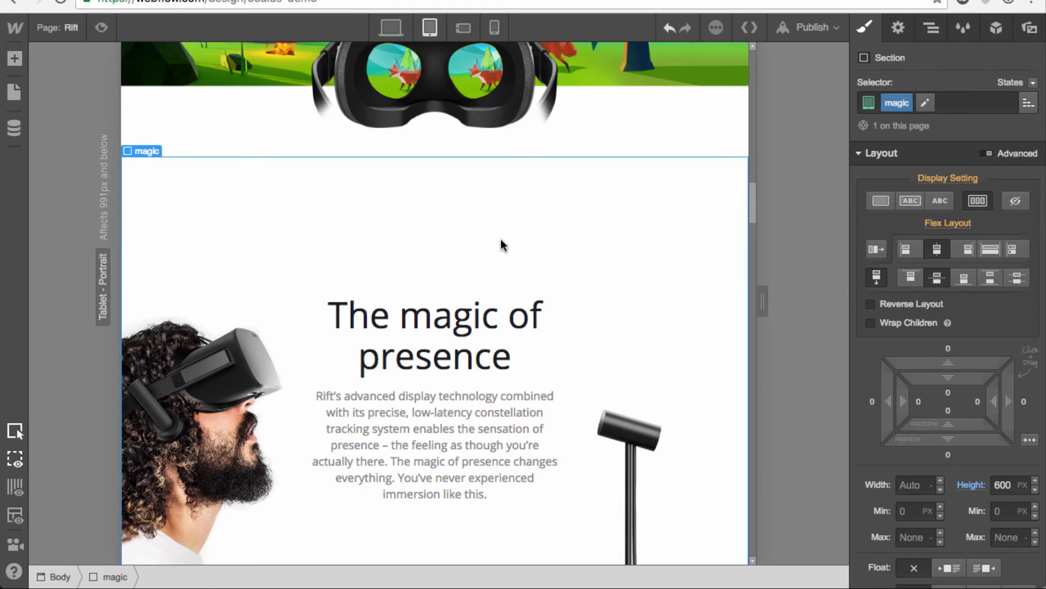
left_click(931, 27)
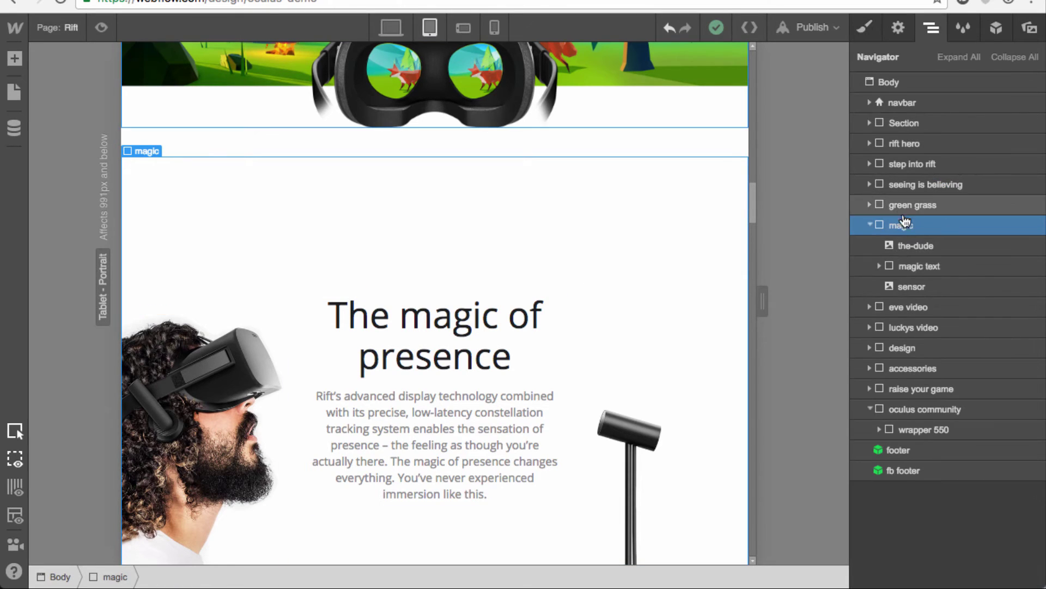
left_click(911, 267)
left_click(863, 31)
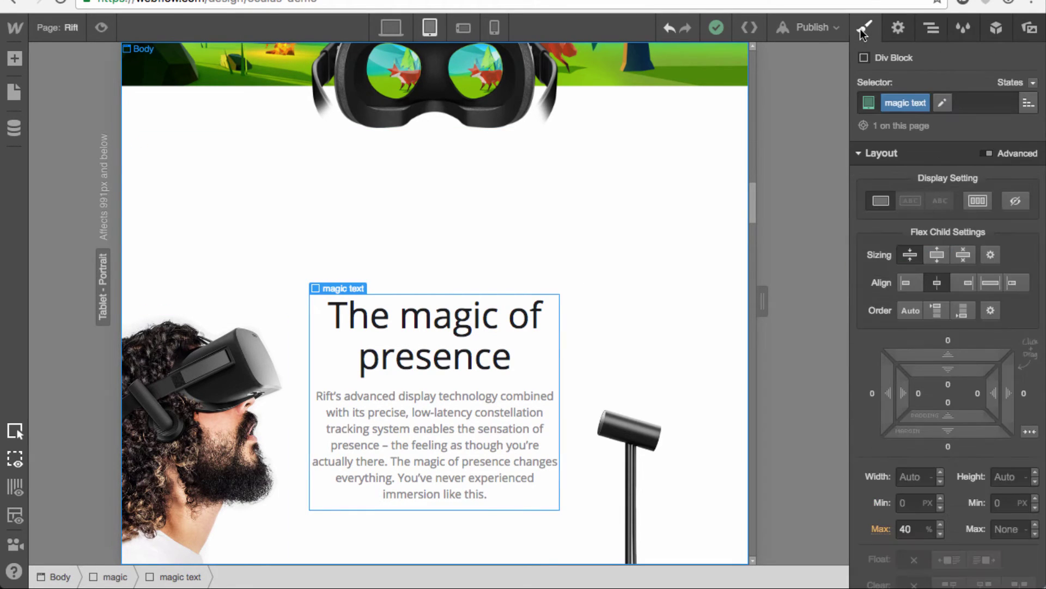
Align the magic section's flex content to the top of the section and add 55 px of top padding
left_click(657, 231)
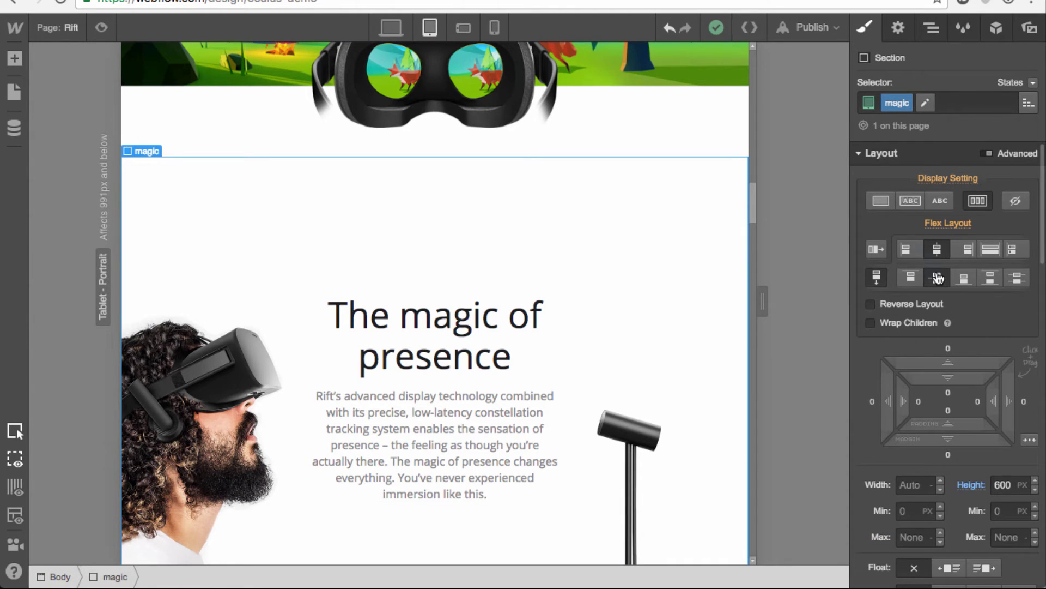
left_click(911, 278)
left_click_drag(951, 395, 946, 512)
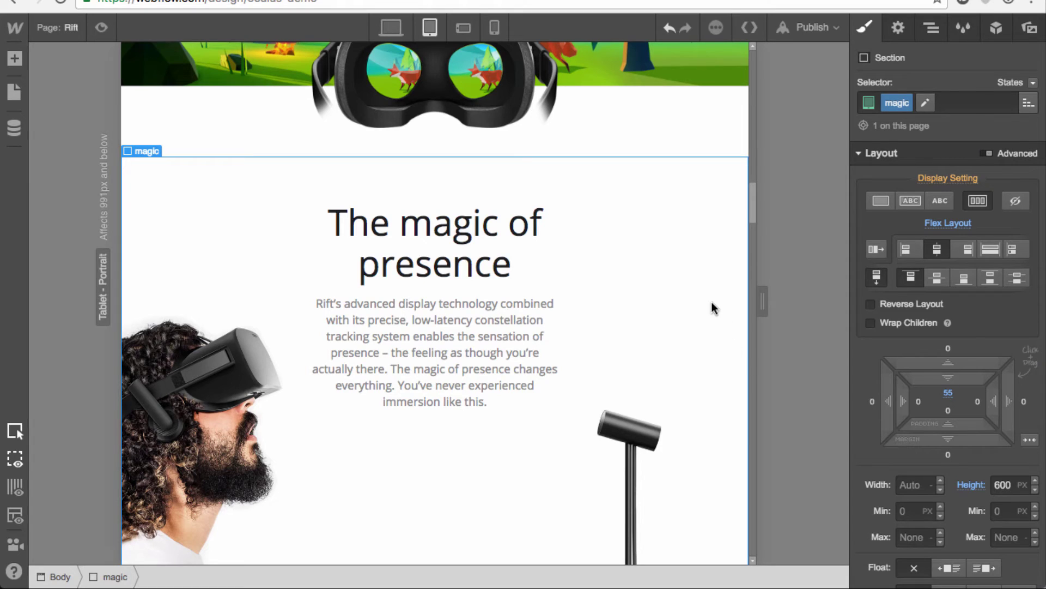
Set the magic section's height to 500 px at tablet size
left_click(1018, 487)
left_click(1003, 484)
type("500")
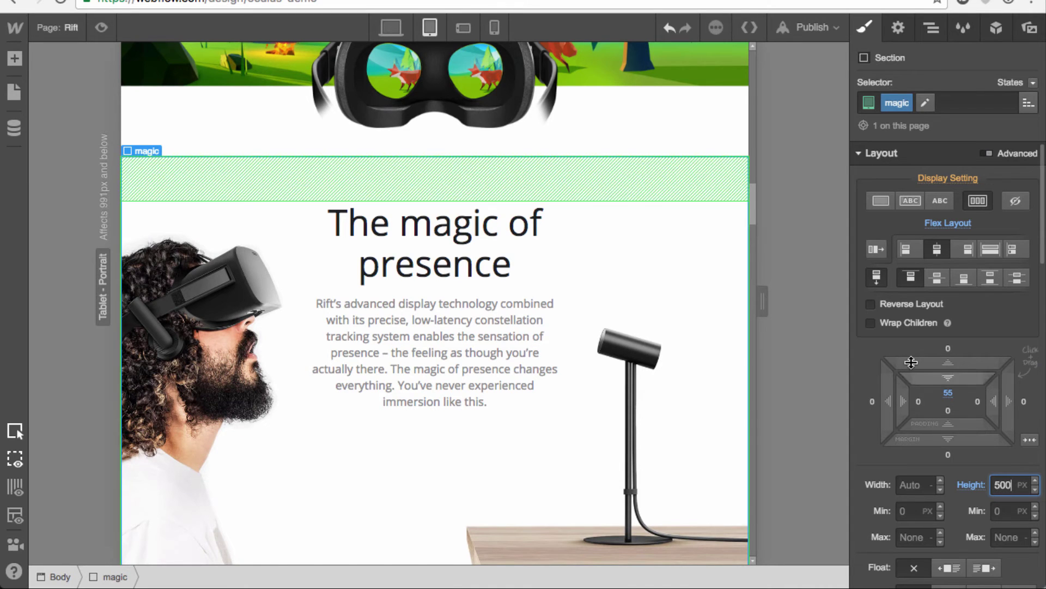
mouse_move(755, 302)
left_click_drag(766, 305, 740, 320)
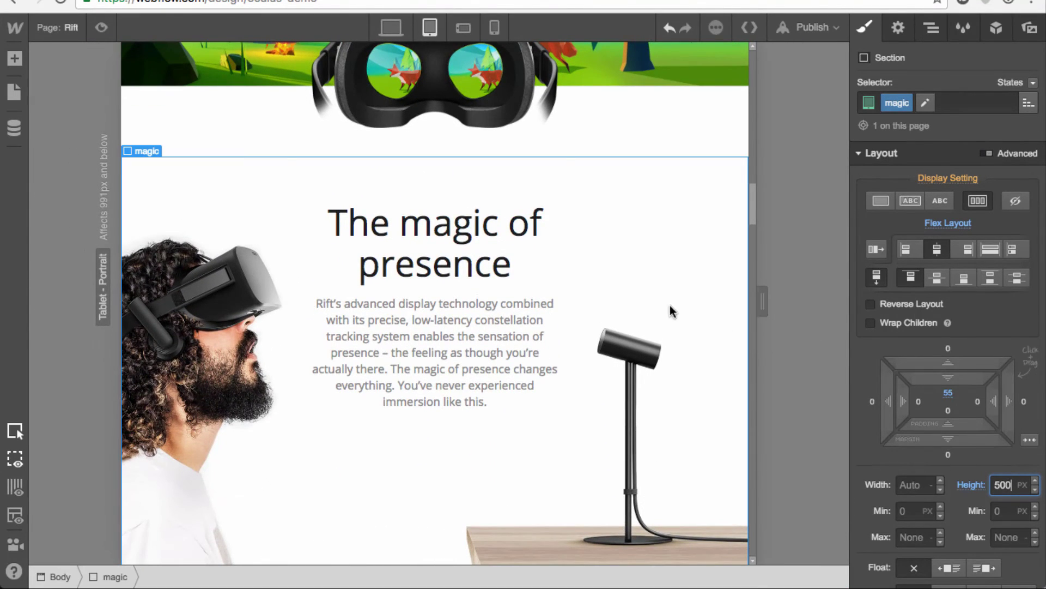
left_click(599, 271)
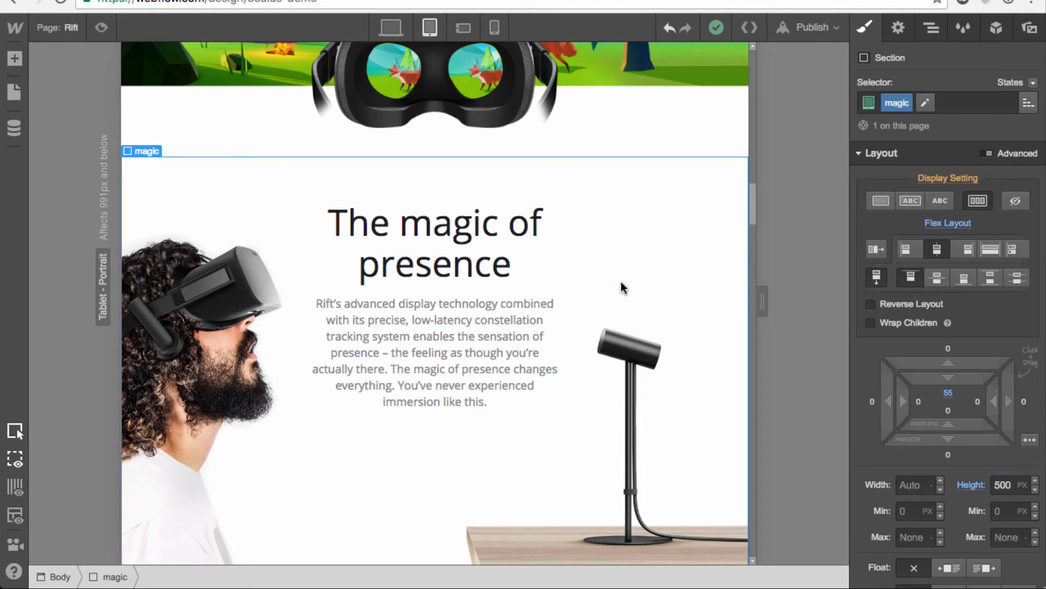
Position the raise your game section's background image at 0 horizontally and 100% vertically for the tablet breakpoint
left_click_drag(751, 201, 744, 440)
left_click(611, 203)
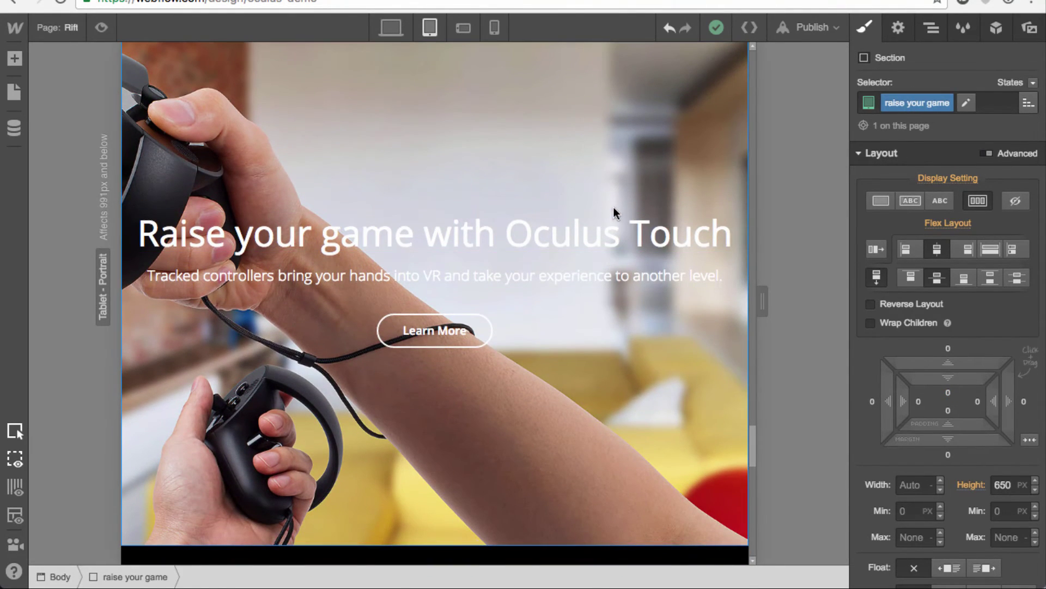
scroll(945, 366, "down", 8)
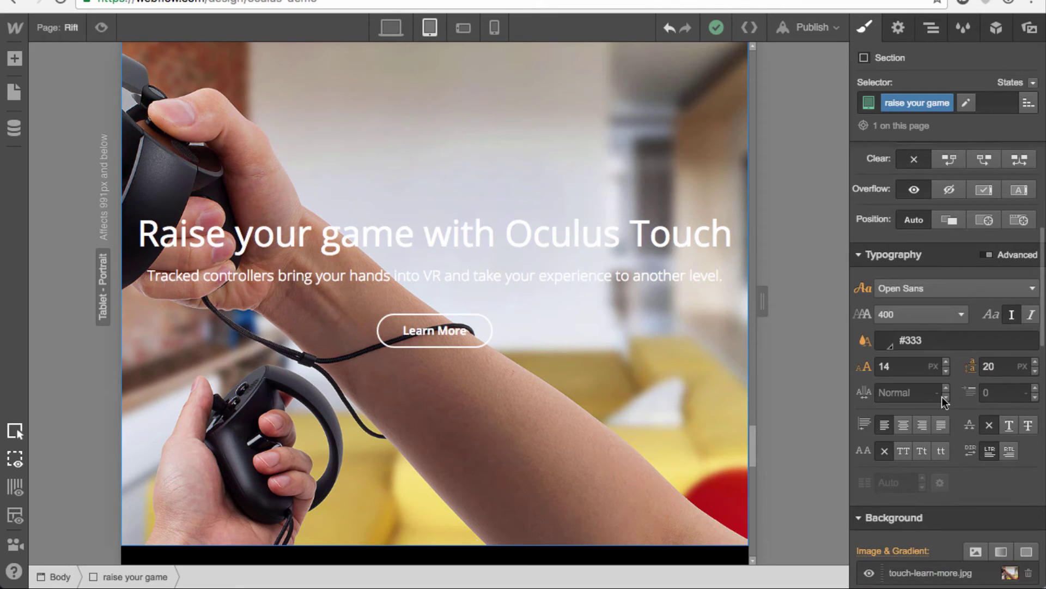
scroll(944, 394, "down", 1)
left_click(942, 528)
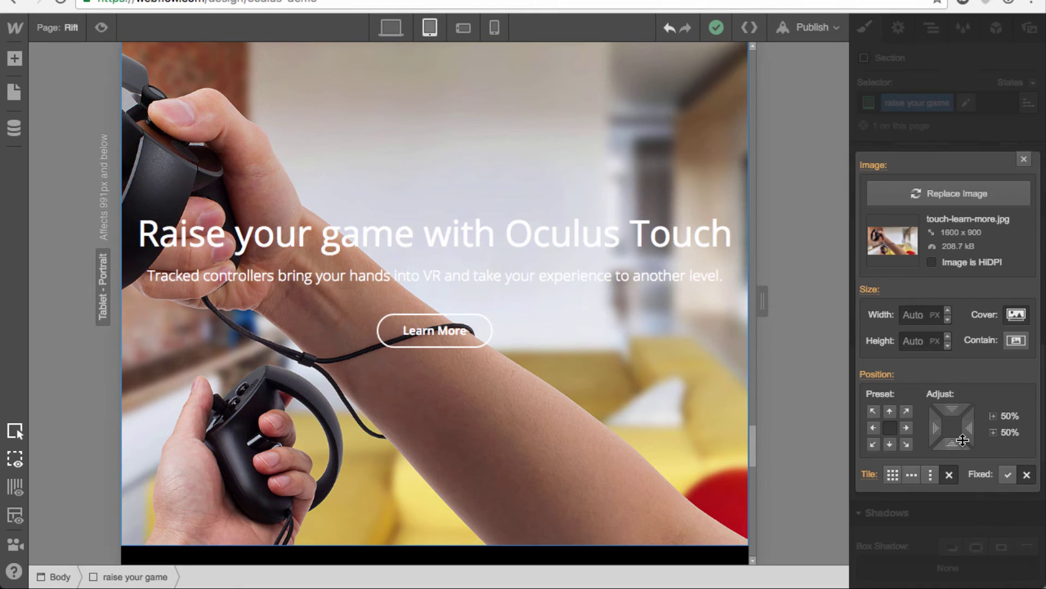
left_click(874, 444)
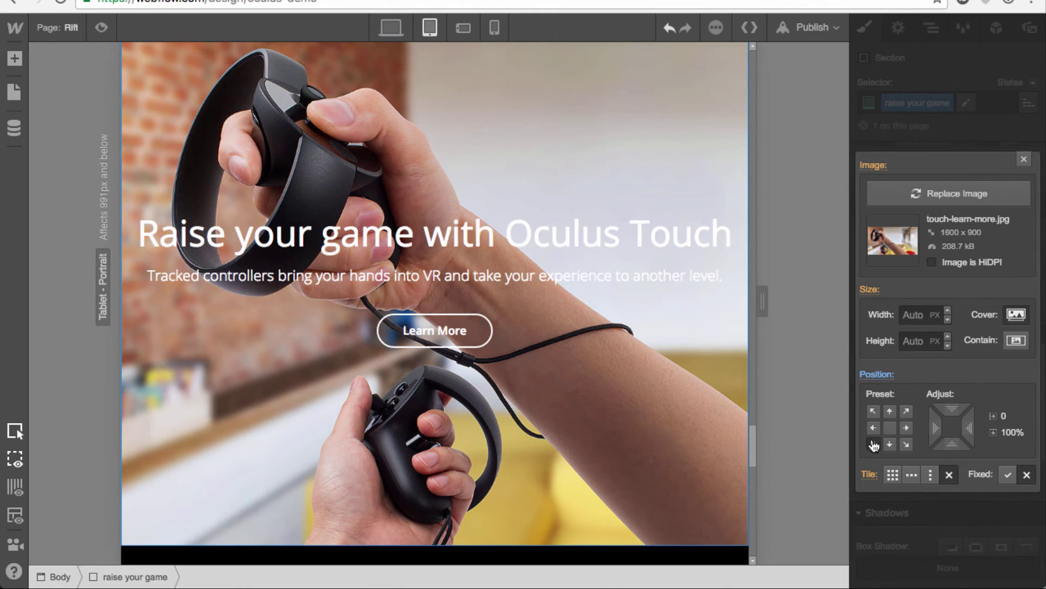
left_click(873, 445)
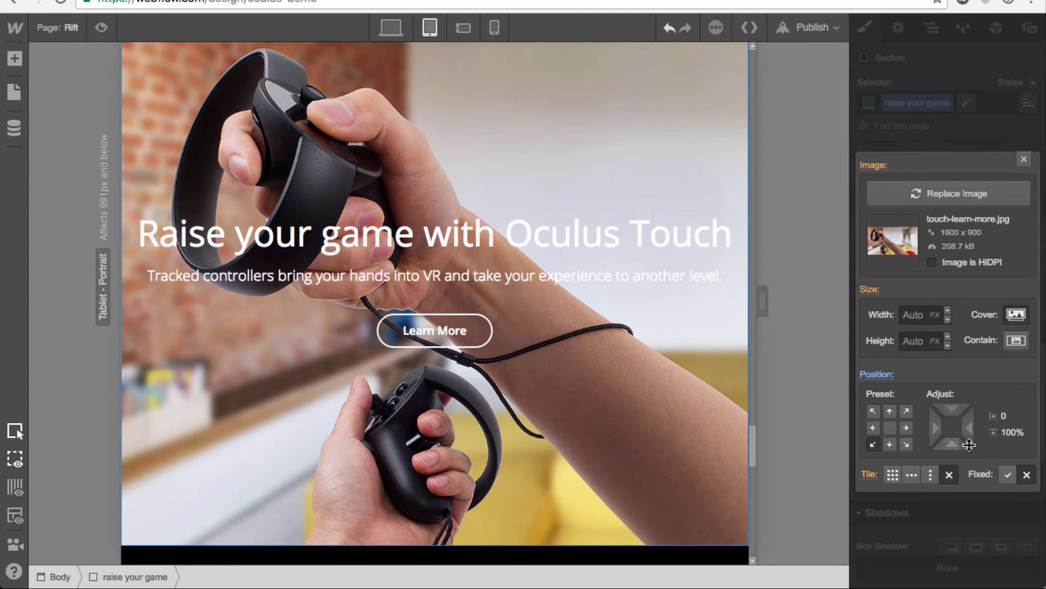
left_click(1024, 162)
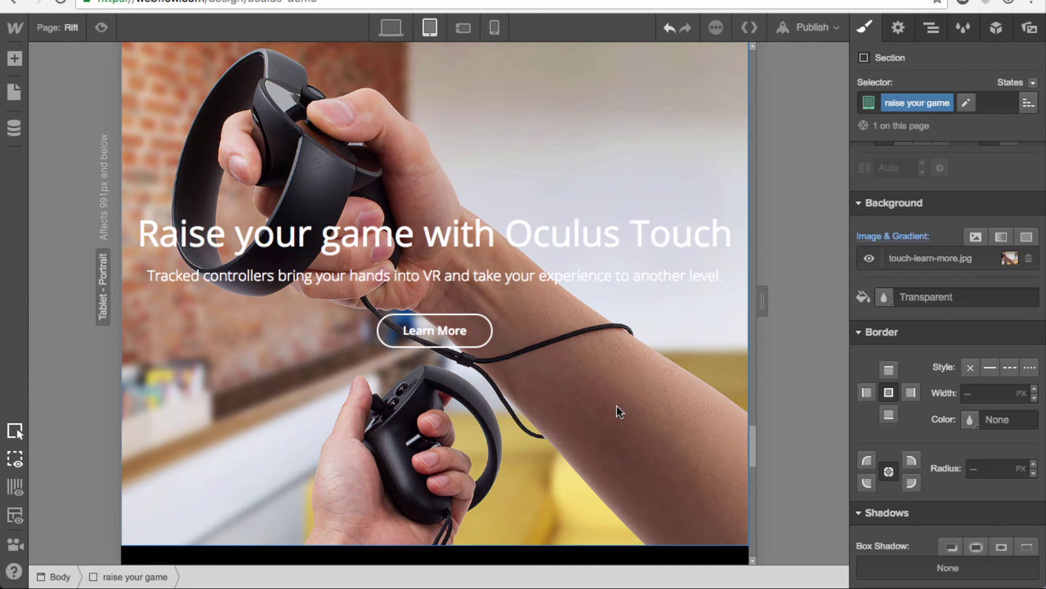
At the desktop breakpoint, position the raise your game background image at 0 and 100%, and return to the tablet breakpoint
left_click(391, 28)
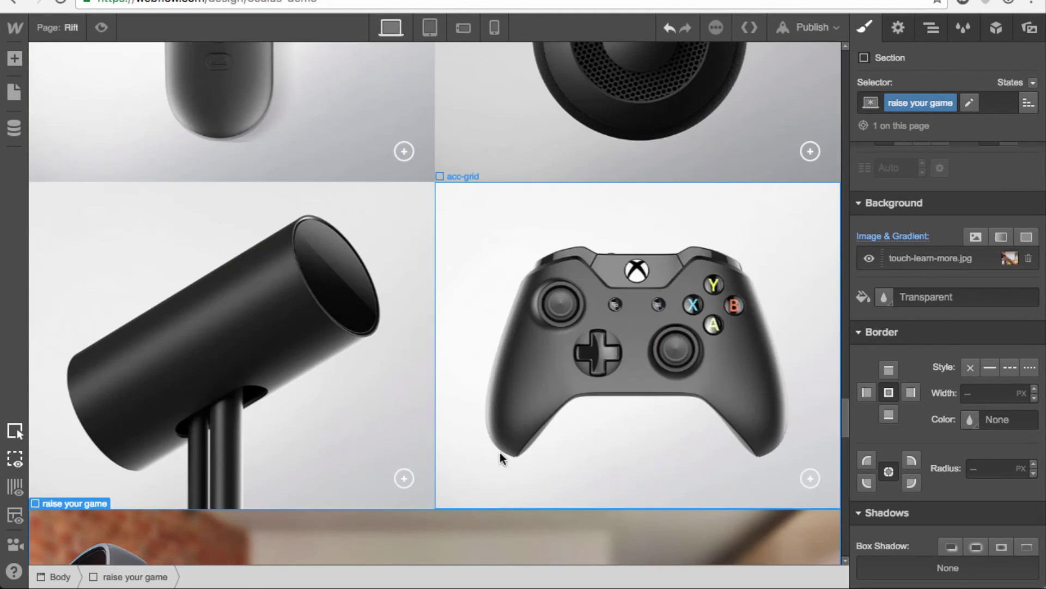
scroll(493, 196, "up", 3)
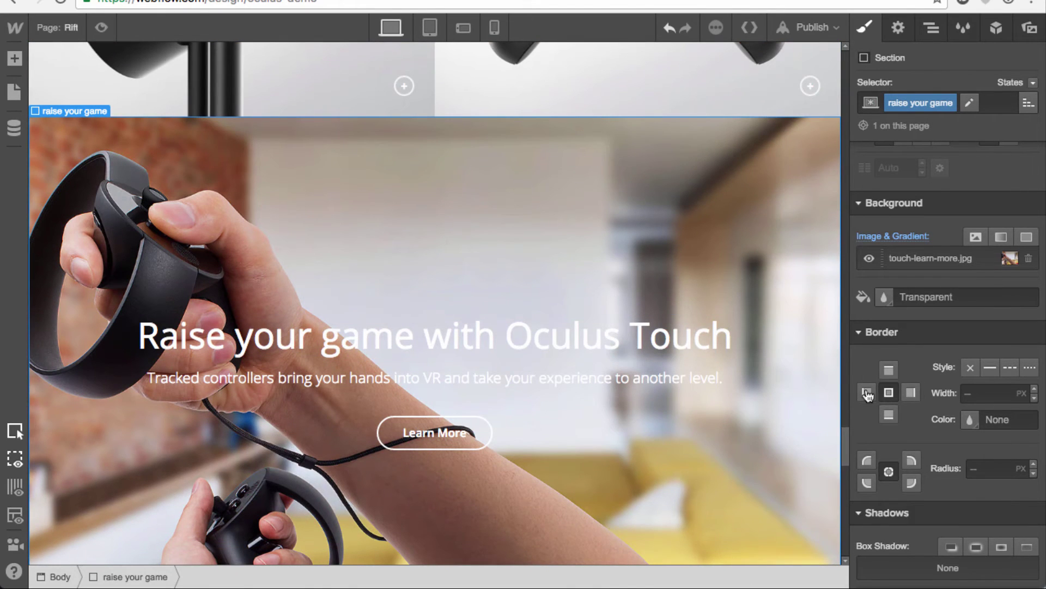
scroll(934, 219, "down", 1)
left_click(934, 257)
left_click(875, 446)
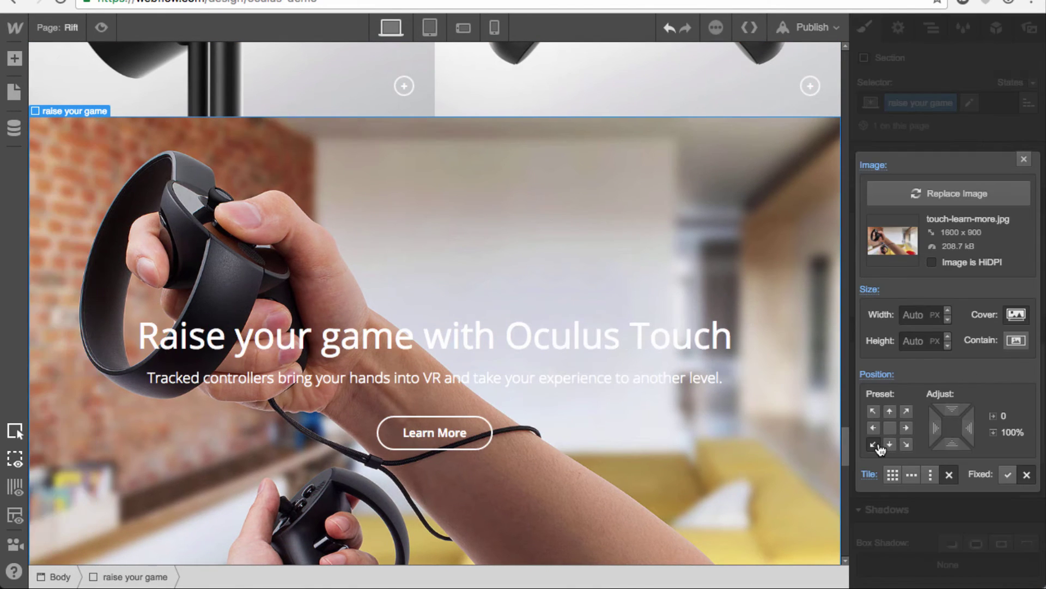
left_click(1024, 162)
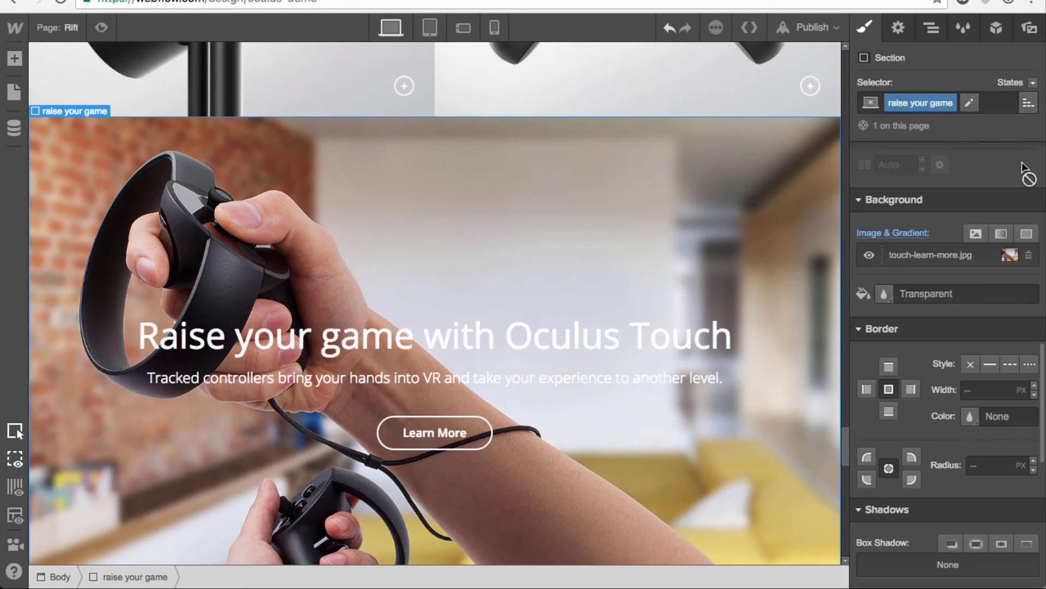
left_click(430, 28)
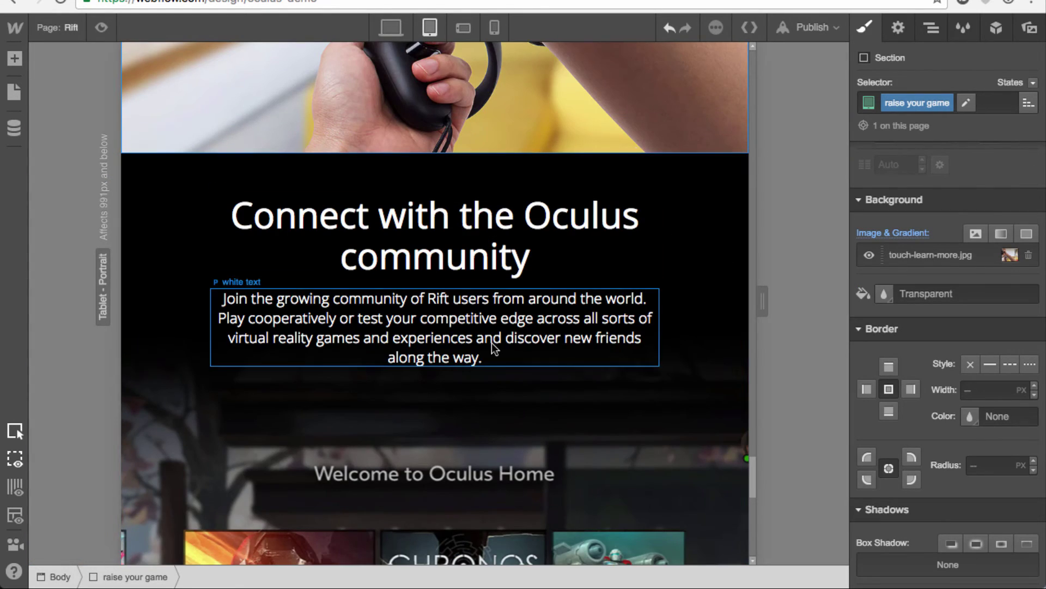
Remove the tablet override of the raise your game background image's position so it inherits the desktop value
scroll(492, 343, "up", 8)
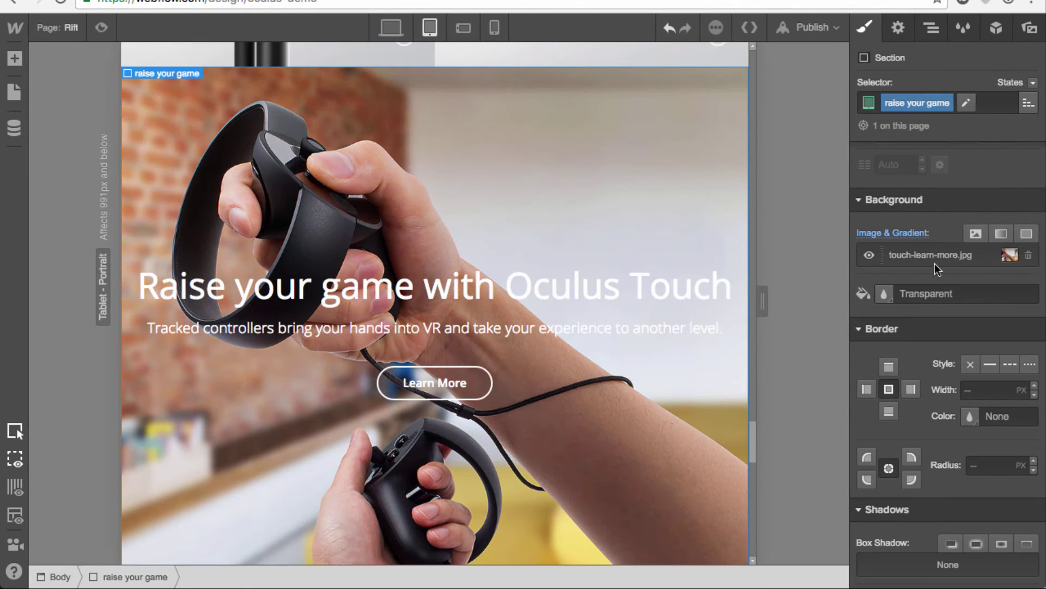
left_click(905, 234)
left_click(992, 214)
left_click(905, 237)
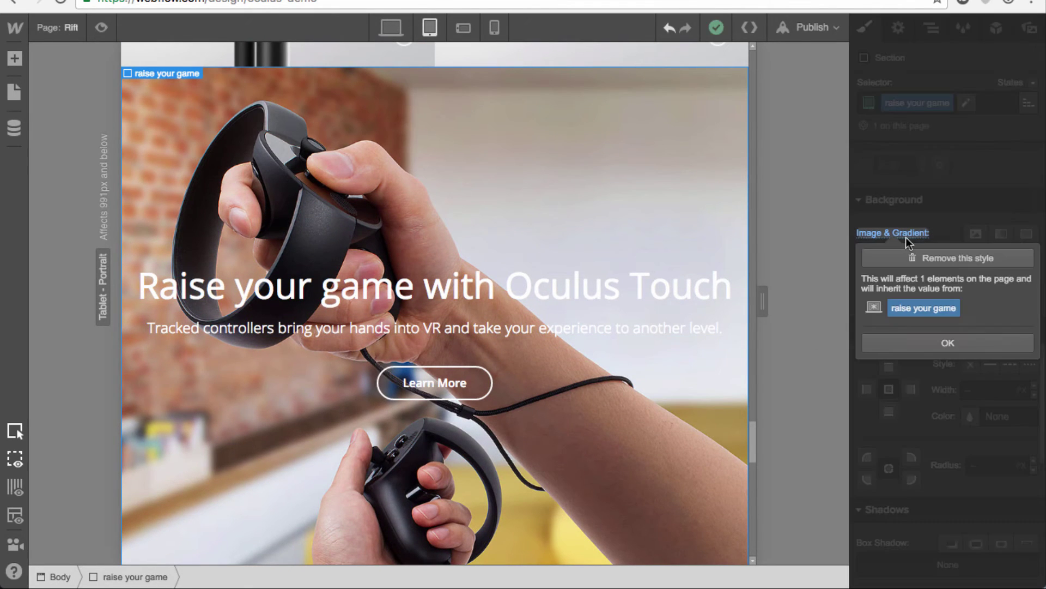
left_click(942, 222)
left_click(929, 261)
left_click(889, 381)
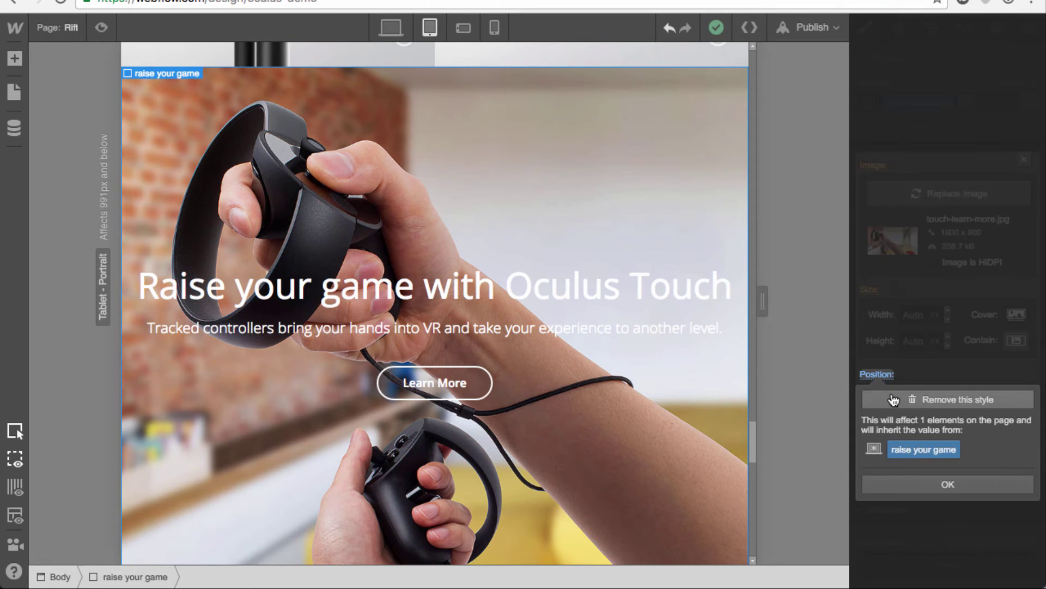
left_click(891, 403)
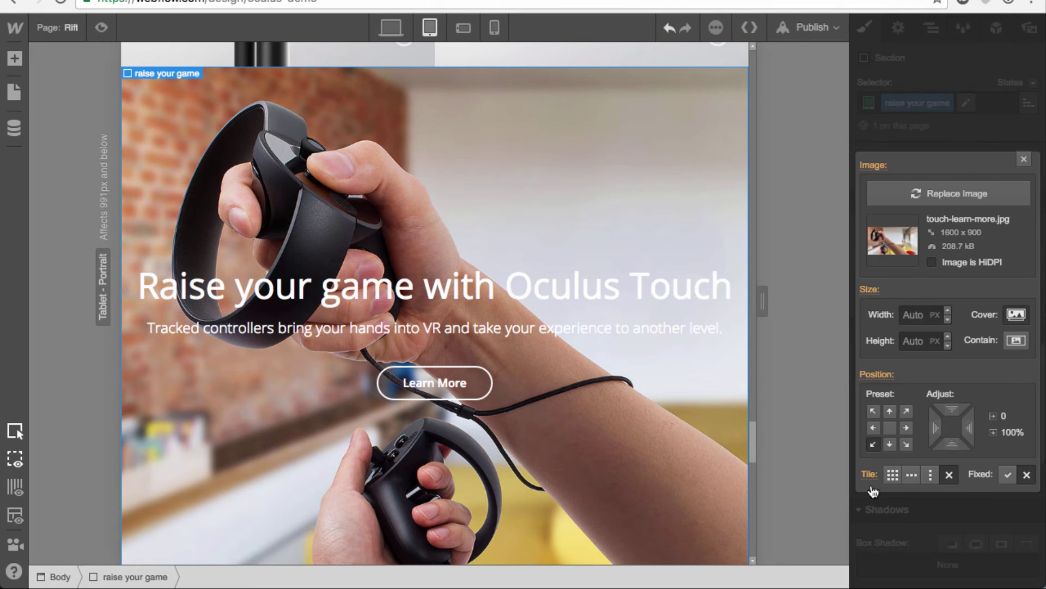
left_click(1023, 160)
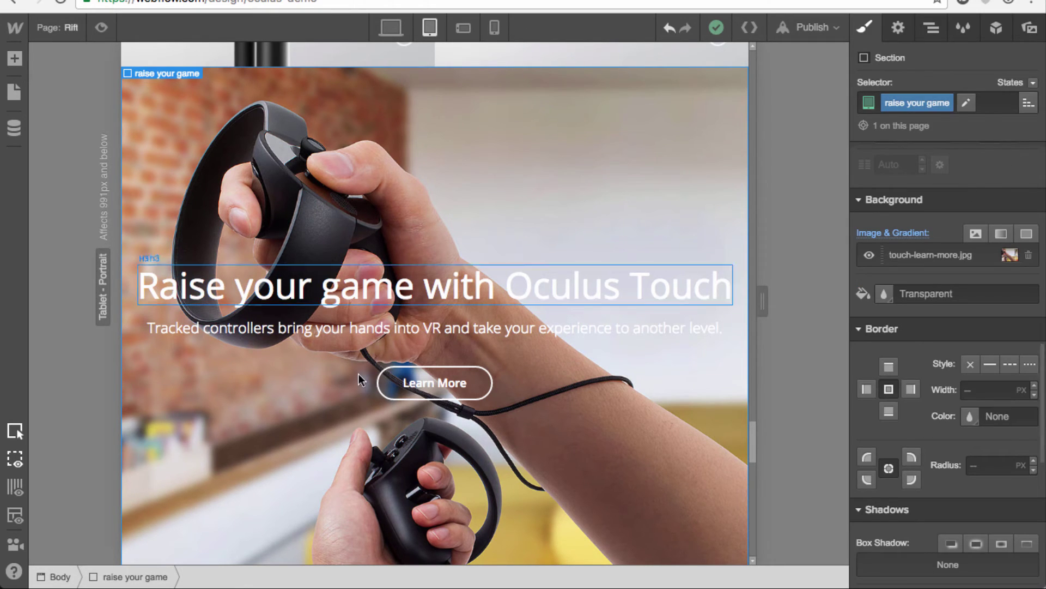
Review the tablet layout of the sections between raise your game and the rift hero, including the design section's spacing
scroll(358, 373, "down", 3)
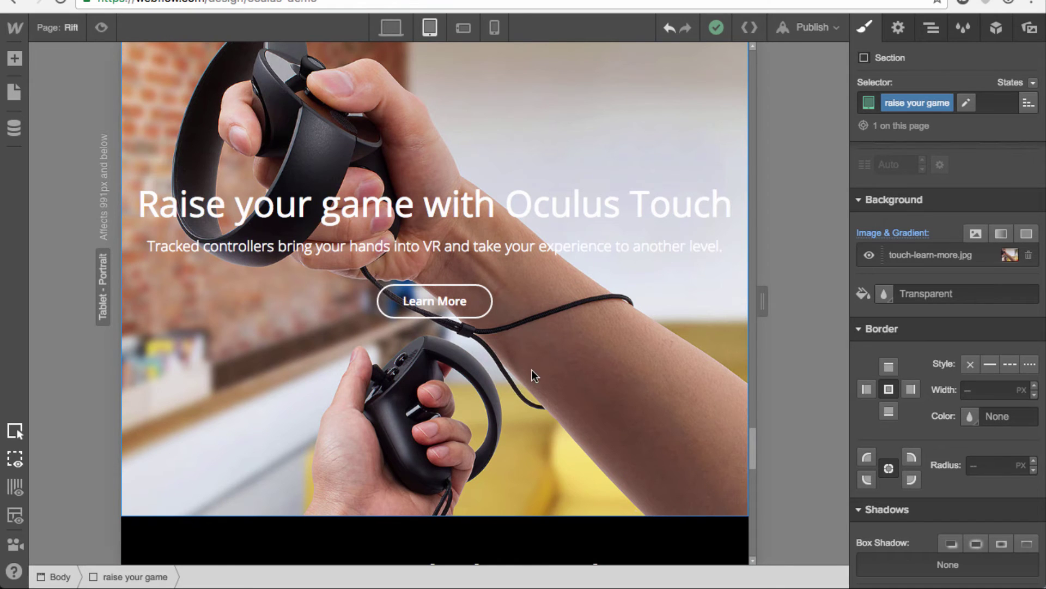
scroll(532, 375, "up", 10)
scroll(551, 403, "down", 1)
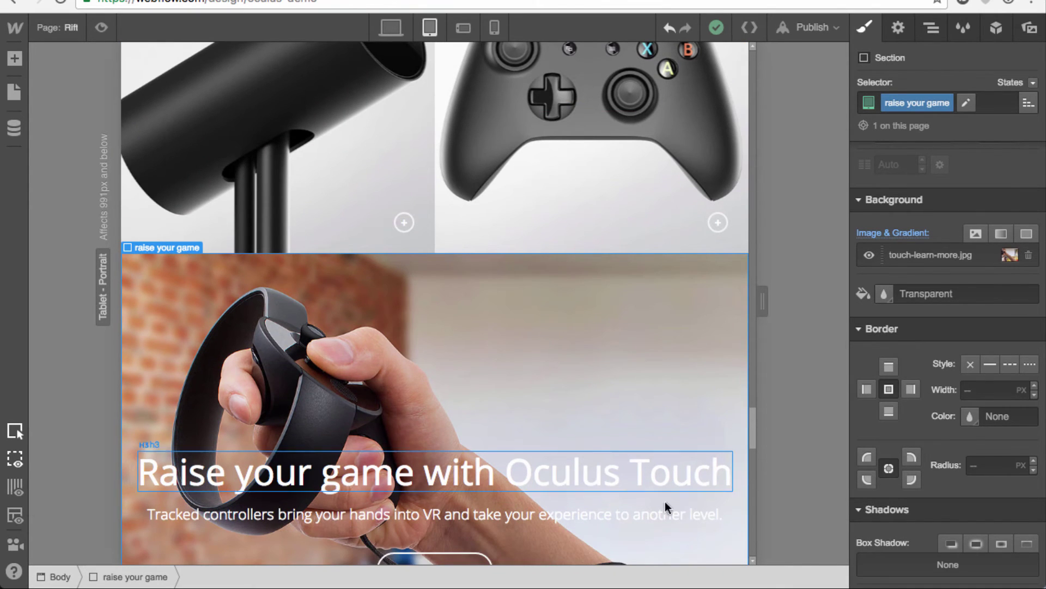
scroll(657, 481, "up", 2)
scroll(602, 502, "up", 6)
scroll(603, 490, "down", 5)
scroll(603, 483, "up", 14)
scroll(603, 482, "down", 5)
scroll(603, 483, "up", 14)
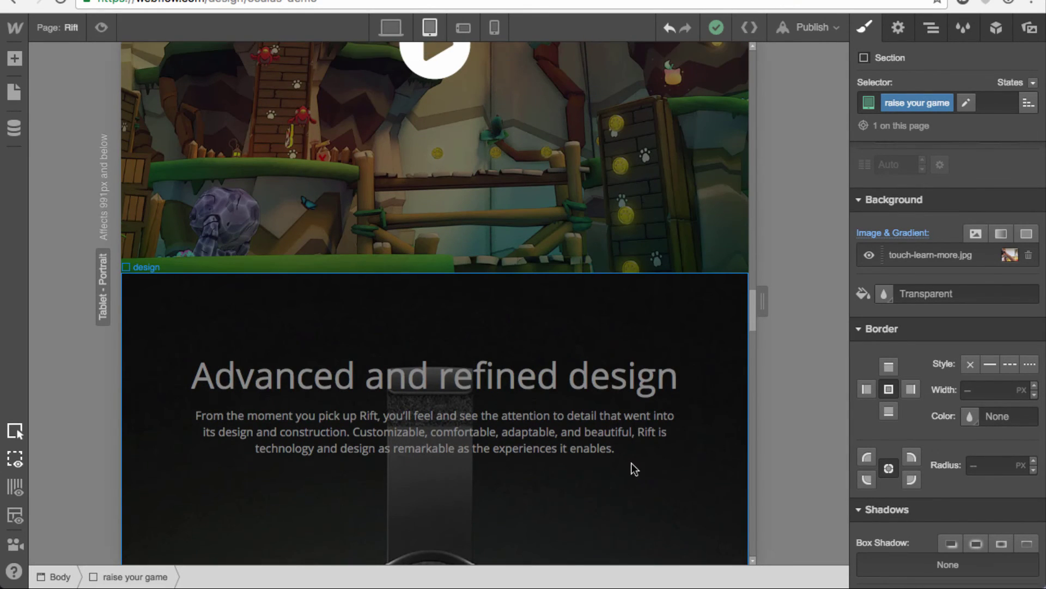
left_click(646, 452)
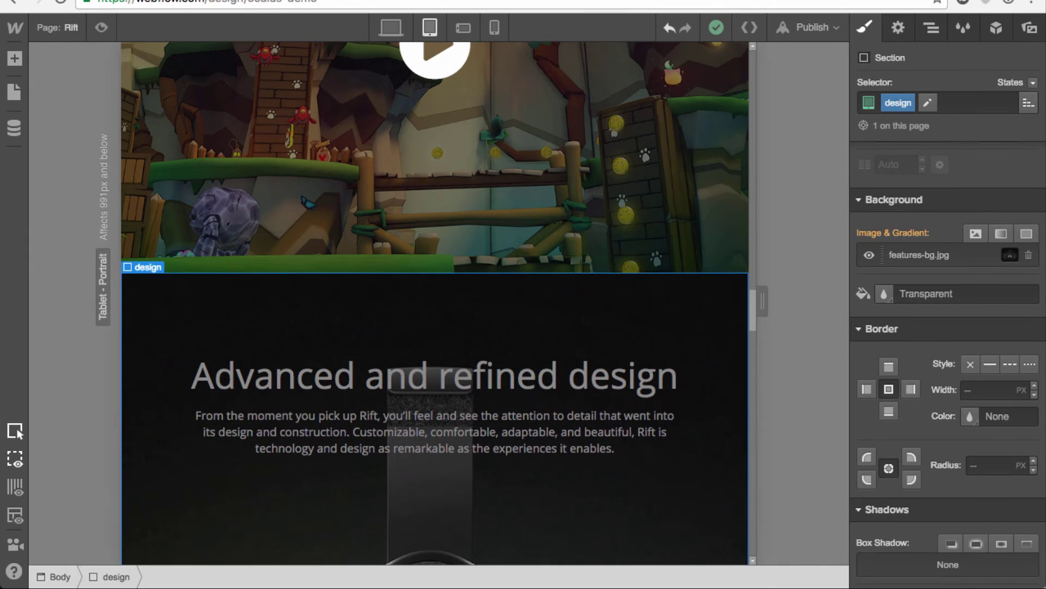
scroll(647, 452, "up", 1)
scroll(948, 305, "up", 5)
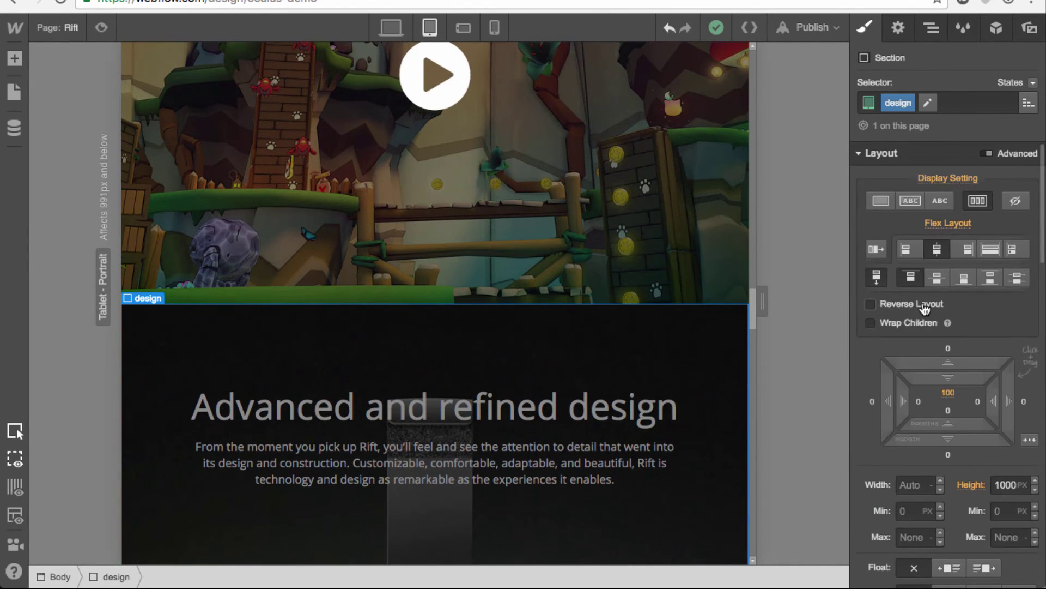
scroll(665, 371, "down", 20)
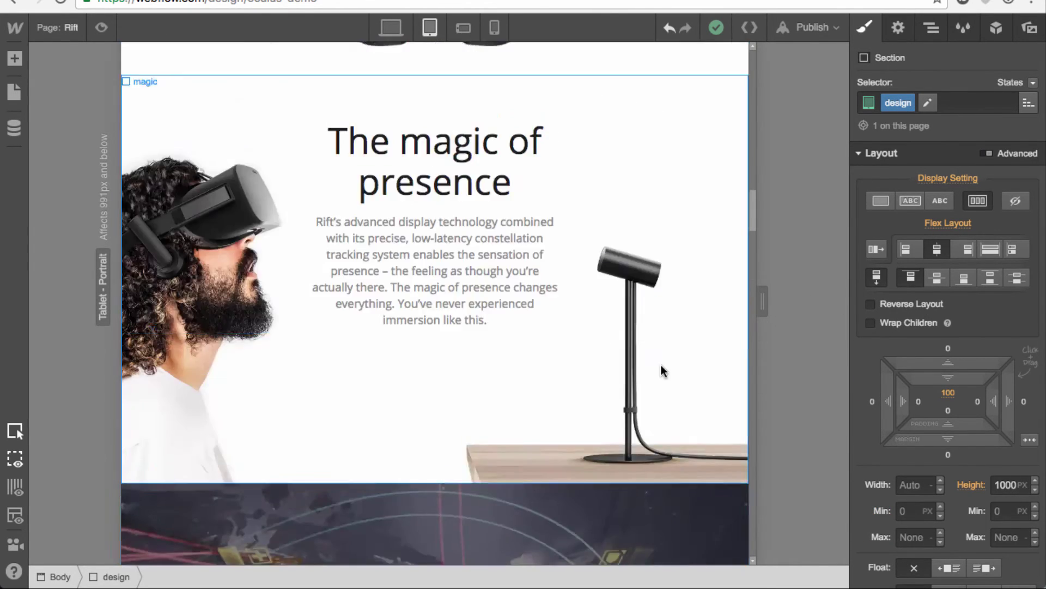
scroll(660, 365, "up", 20)
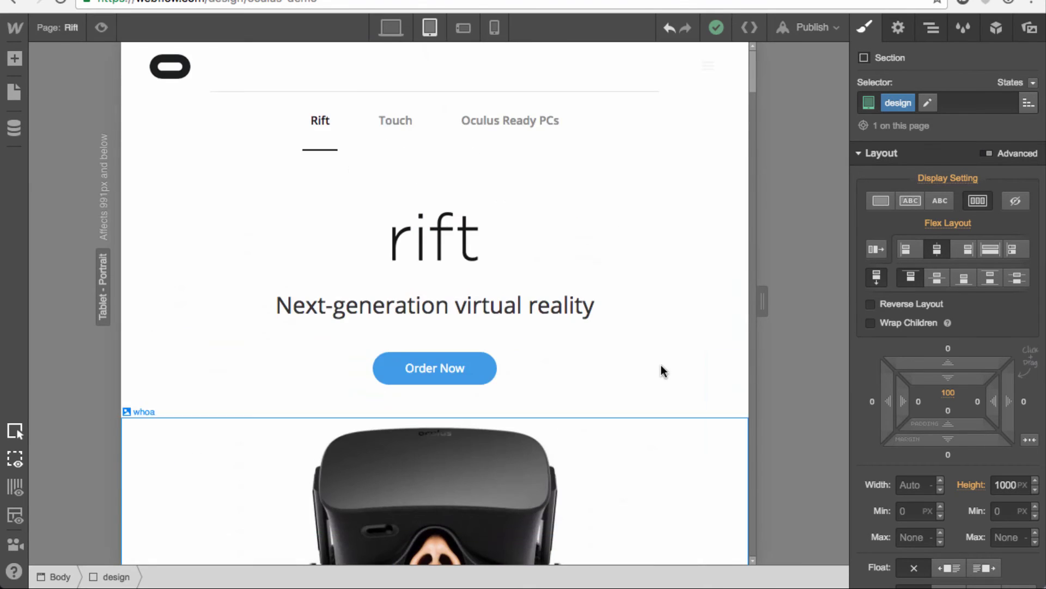
scroll(661, 365, "down", 8)
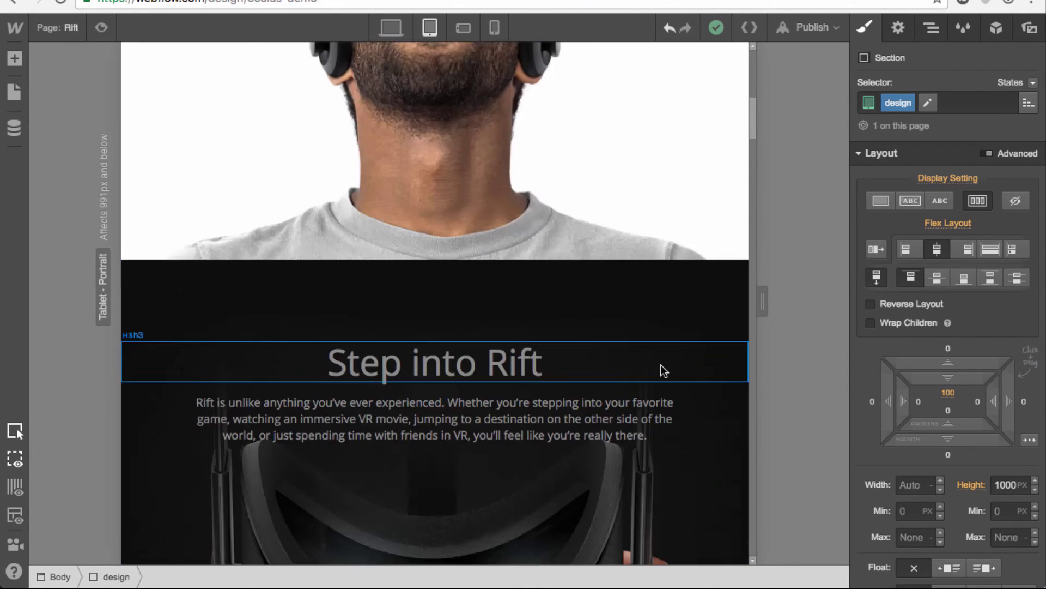
scroll(679, 303, "up", 8)
Give the step into rift section 20 px of left and right padding for the tablet breakpoint
scroll(678, 306, "down", 12)
left_click(678, 306)
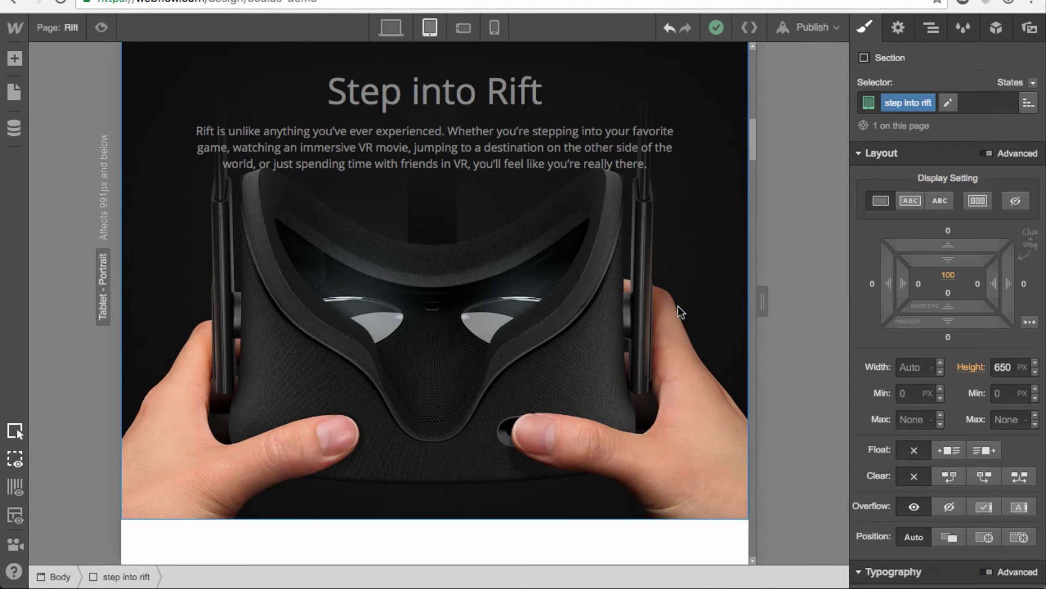
scroll(677, 316, "up", 1)
mouse_move(763, 302)
left_mouse_down()
mouse_move(705, 302)
mouse_move(701, 218)
left_mouse_up()
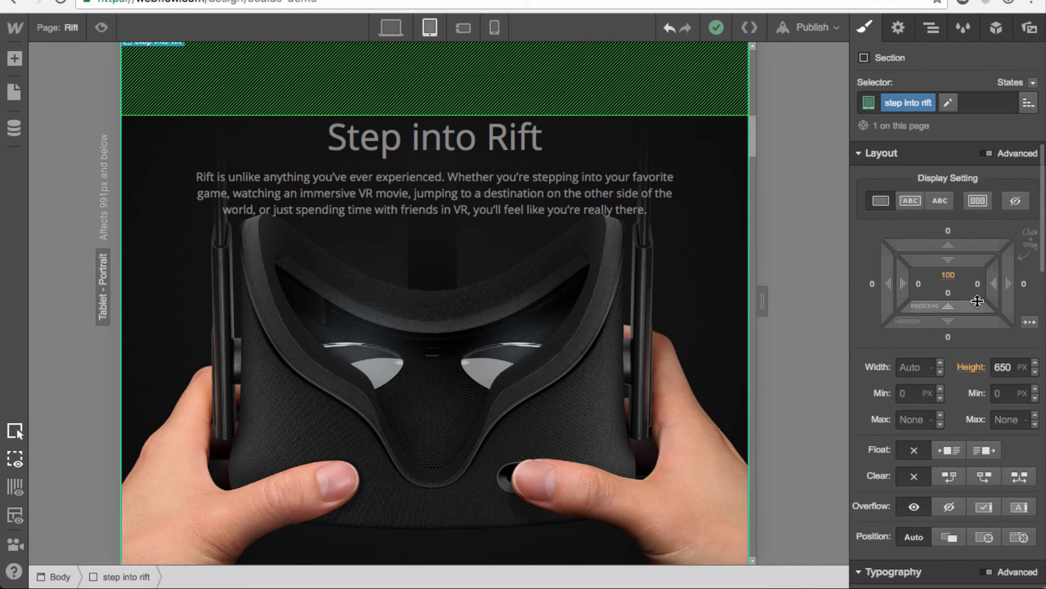
left_click_drag(988, 292, 953, 292)
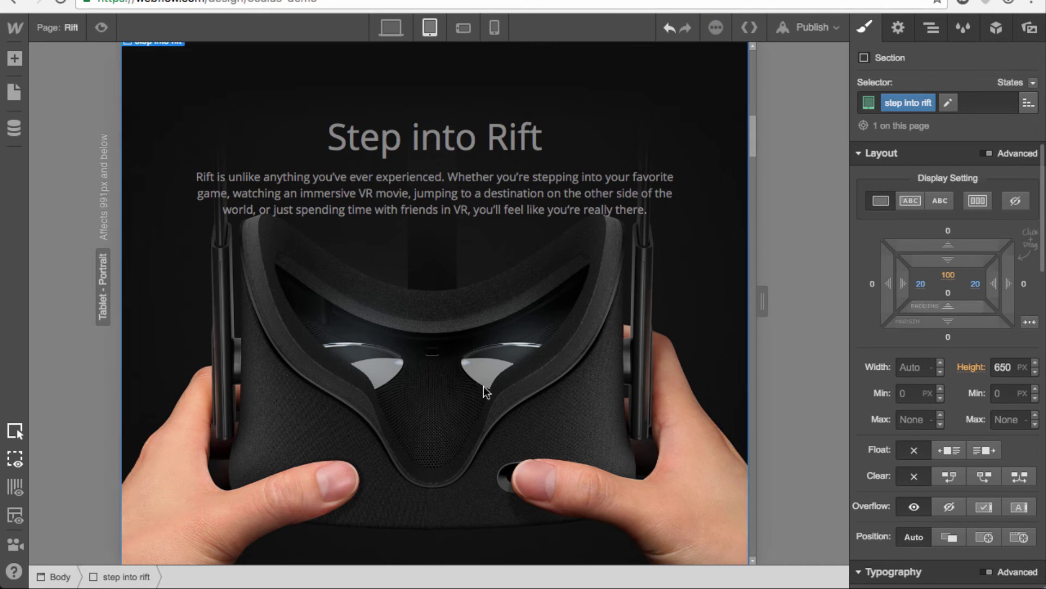
Give the seeing is believing section 20 px of left and right padding for the tablet breakpoint
scroll(418, 379, "down", 5)
scroll(418, 379, "down", 5)
left_click(710, 80)
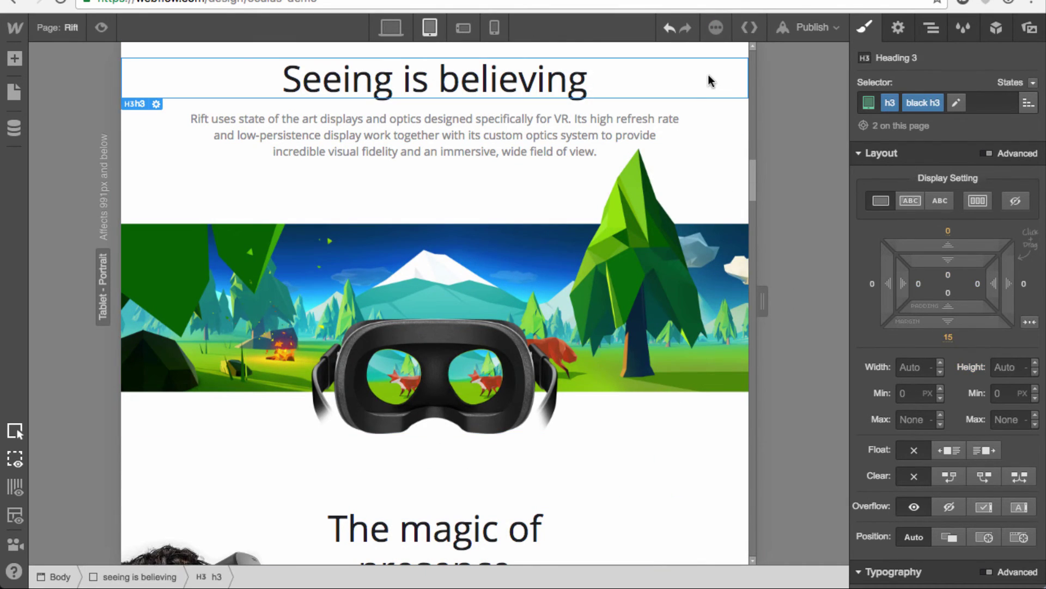
left_click(722, 144)
scroll(714, 136, "up", 1)
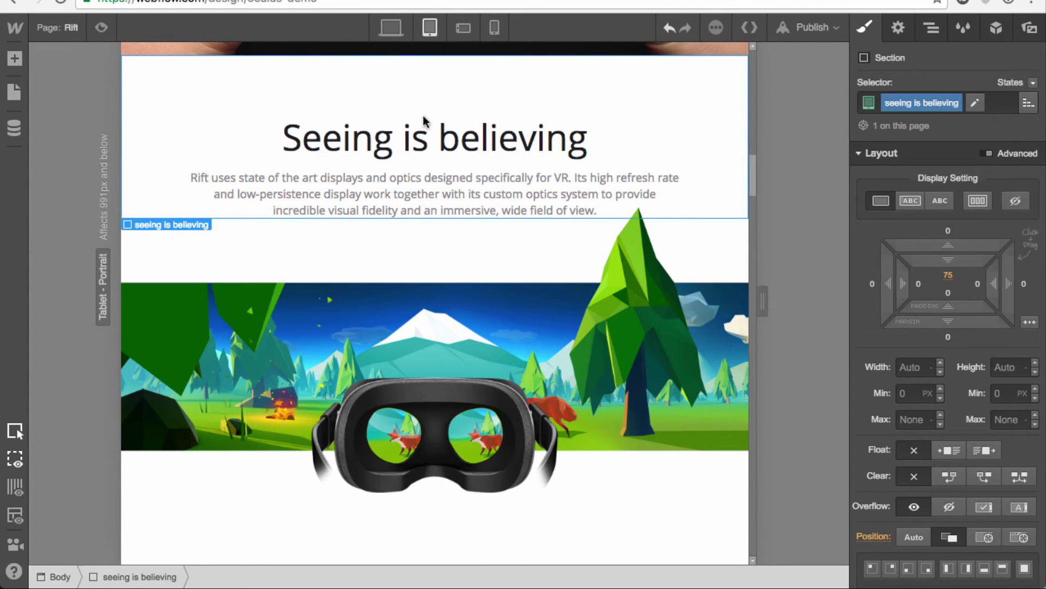
left_click(955, 27)
left_click(931, 27)
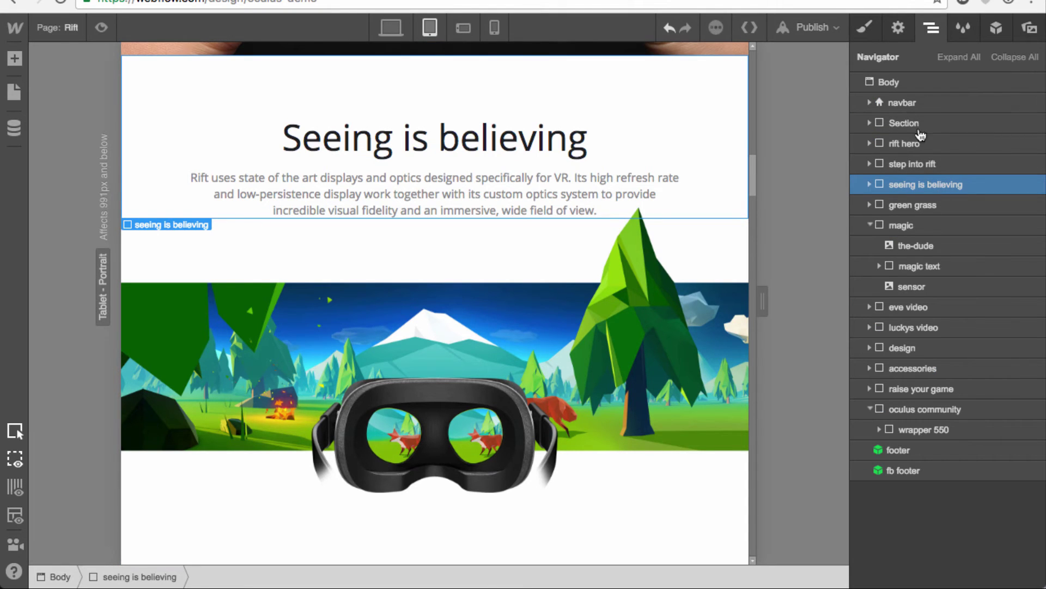
left_click(865, 27)
left_click_drag(966, 294, 949, 294)
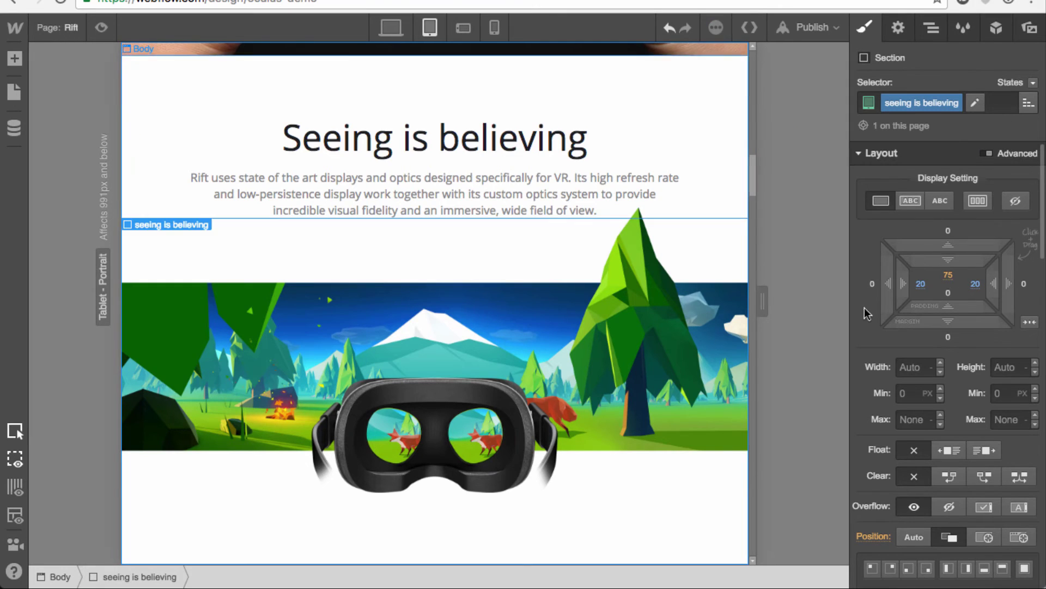
Give the design section 20 px of left and right padding for the tablet breakpoint
scroll(595, 459, "down", 6)
scroll(597, 530, "down", 5)
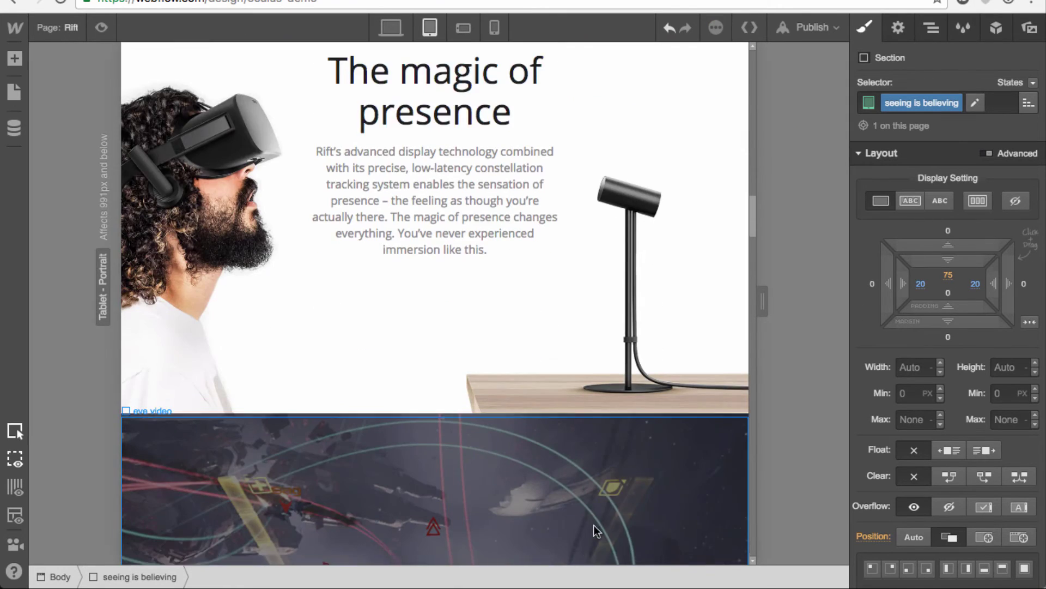
scroll(643, 492, "down", 15)
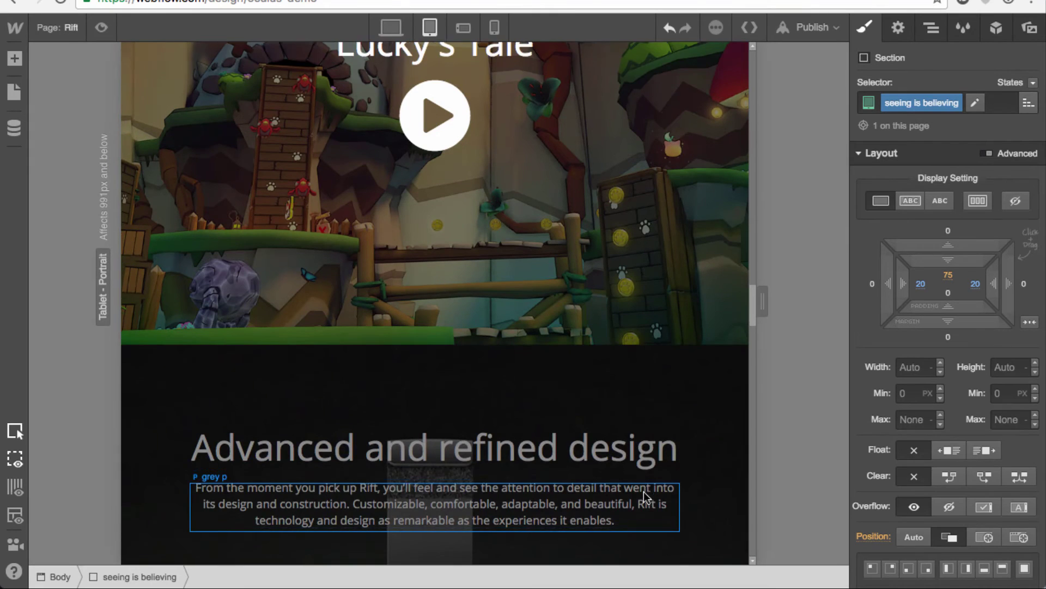
scroll(643, 492, "down", 1)
left_click(703, 358)
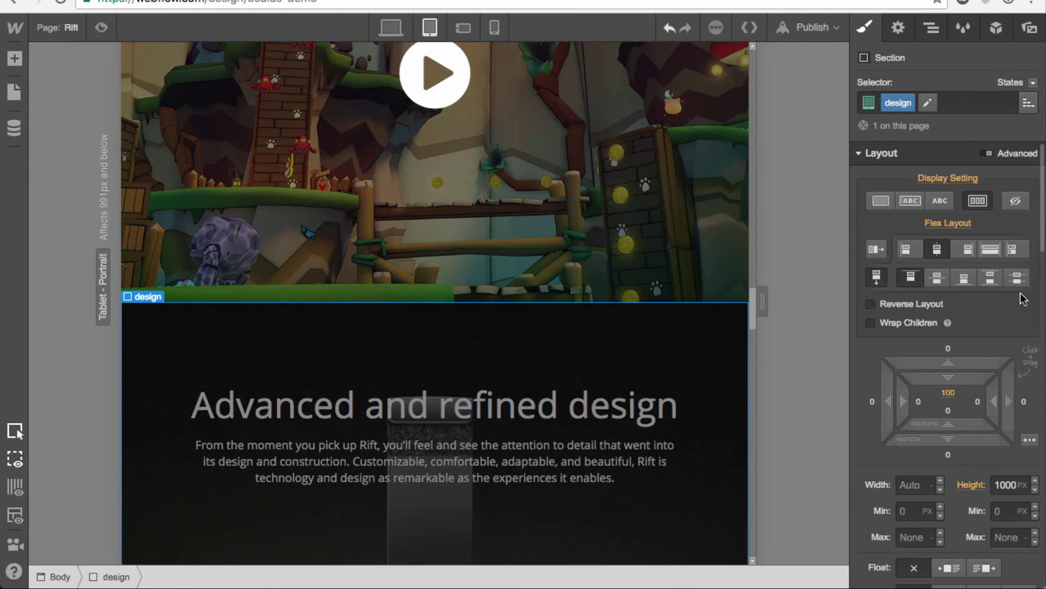
mouse_move(957, 417)
left_mouse_down()
mouse_move(951, 397)
mouse_move(958, 410)
mouse_move(948, 410)
left_mouse_up()
scroll(625, 408, "down", 20)
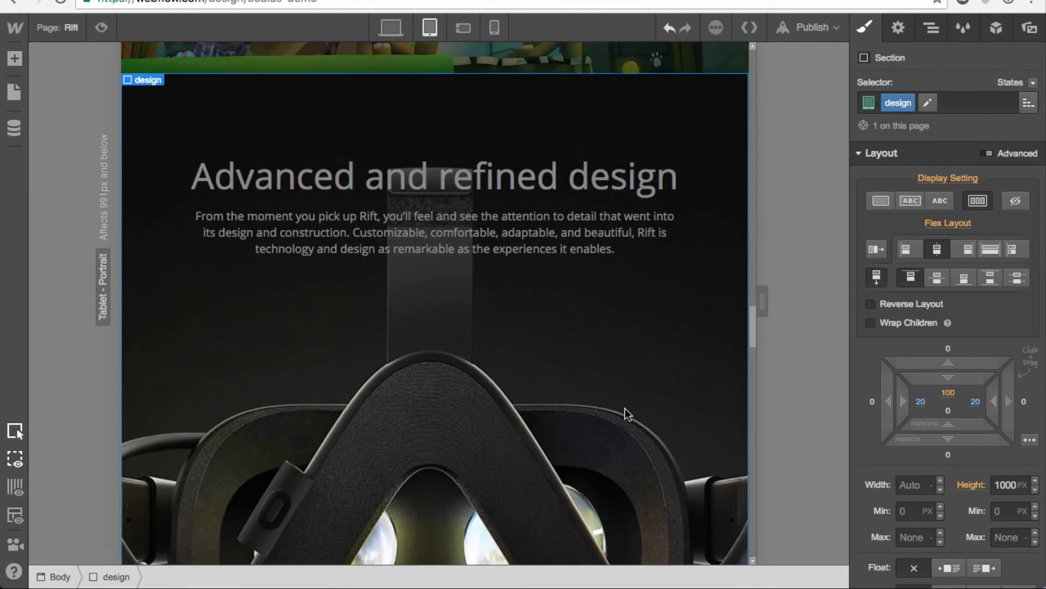
Give the raise your game section 20 px of left and right padding and center-align its text for the tablet breakpoint
scroll(624, 408, "down", 1)
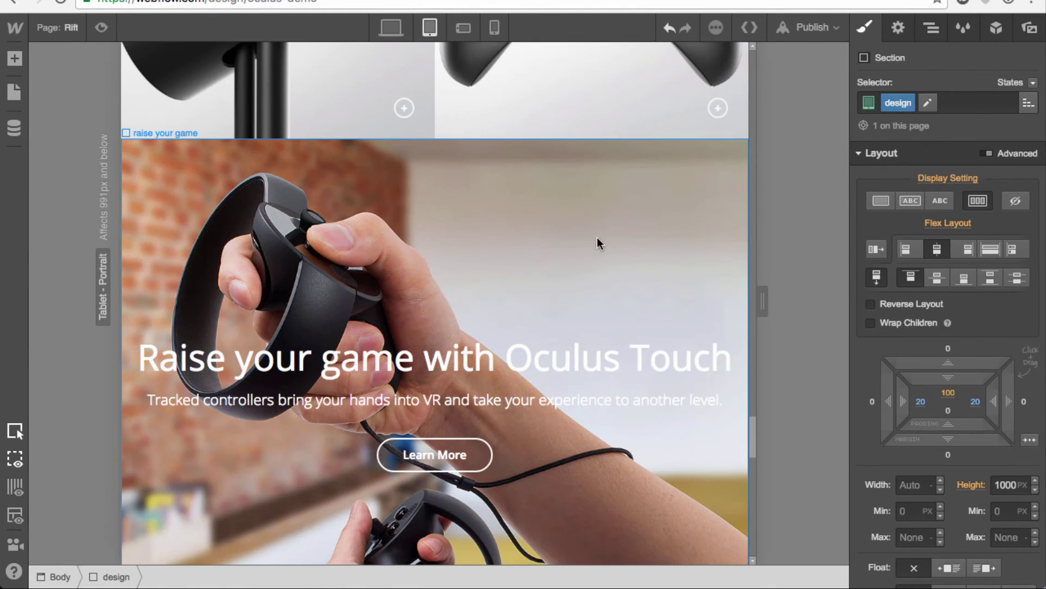
left_click(600, 240)
mouse_move(947, 414)
left_mouse_down()
mouse_move(937, 411)
mouse_move(947, 416)
left_mouse_up()
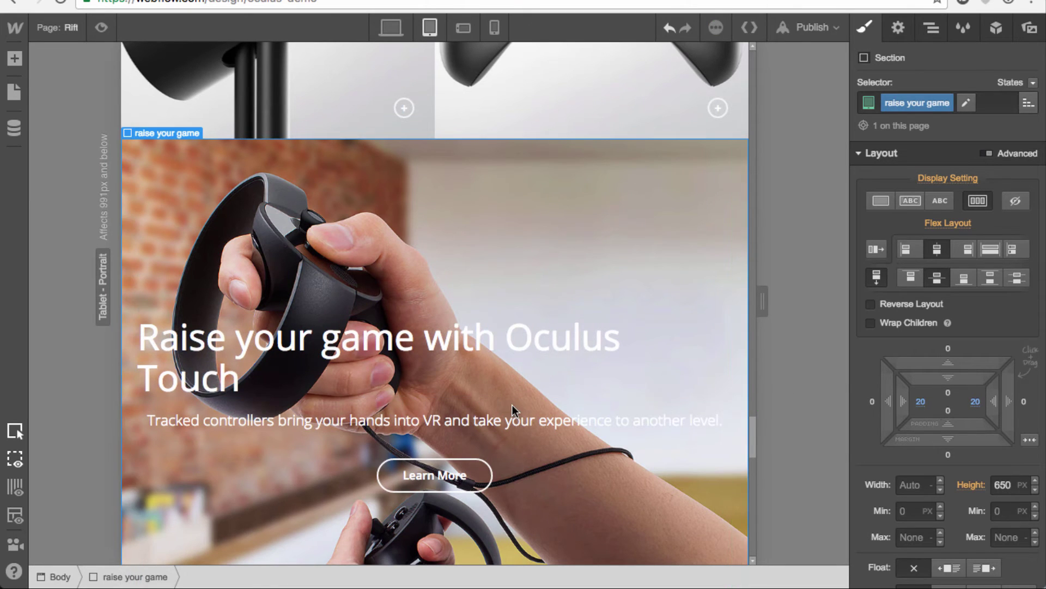
scroll(921, 436, "down", 4)
scroll(930, 470, "down", 3)
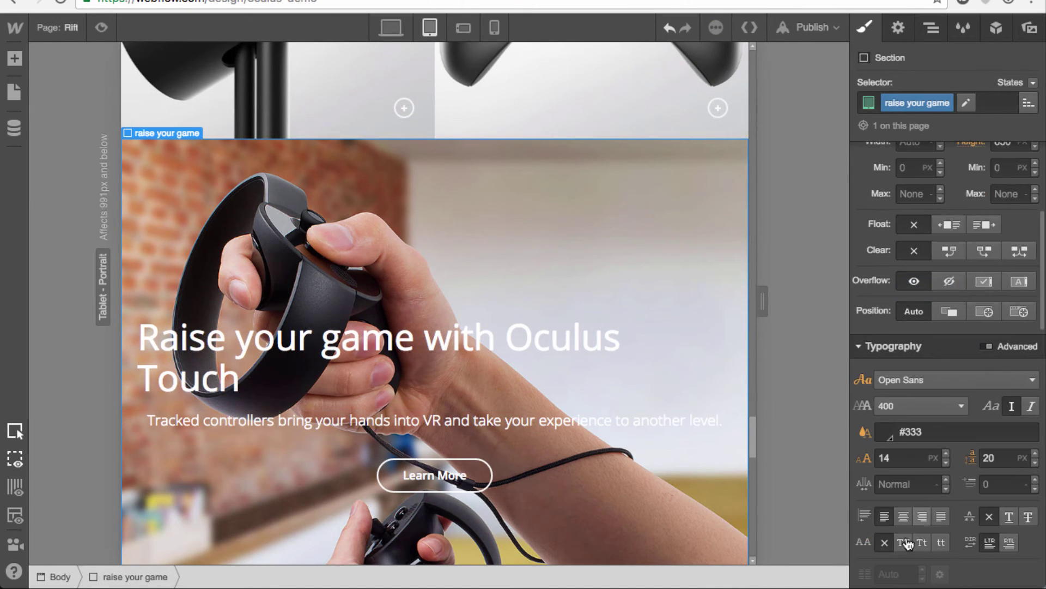
left_click(903, 516)
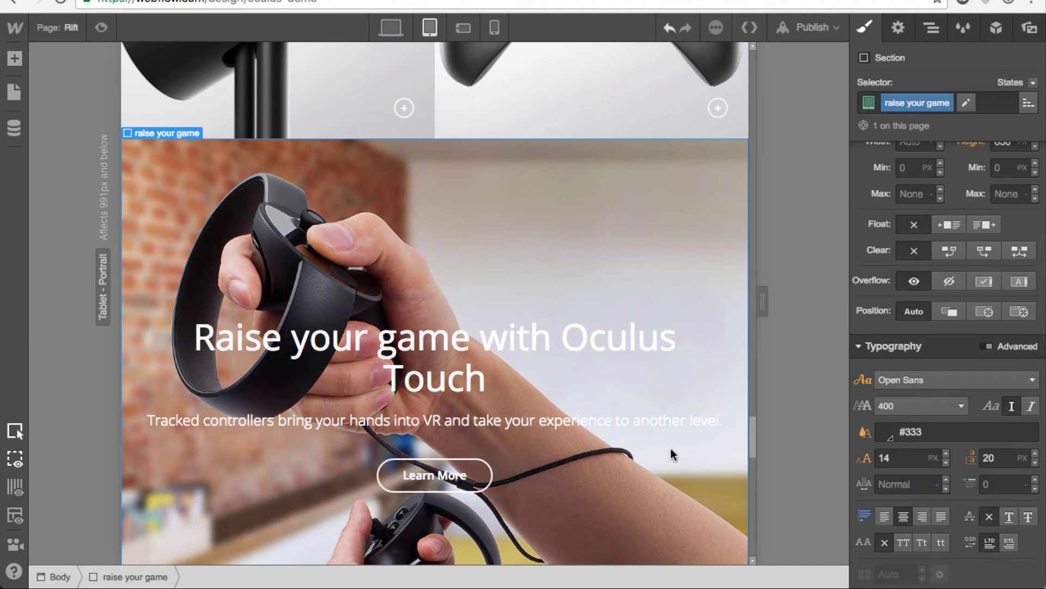
Give the oculus community section 20 px of left and right padding for the tablet breakpoint
scroll(599, 431, "down", 9)
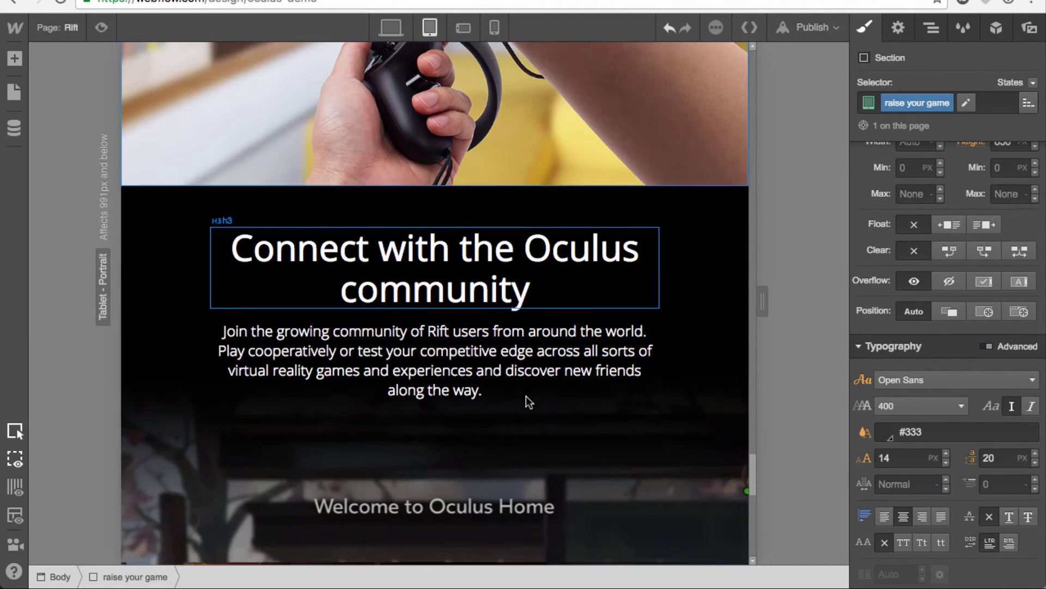
left_click(721, 341)
scroll(921, 414, "up", 7)
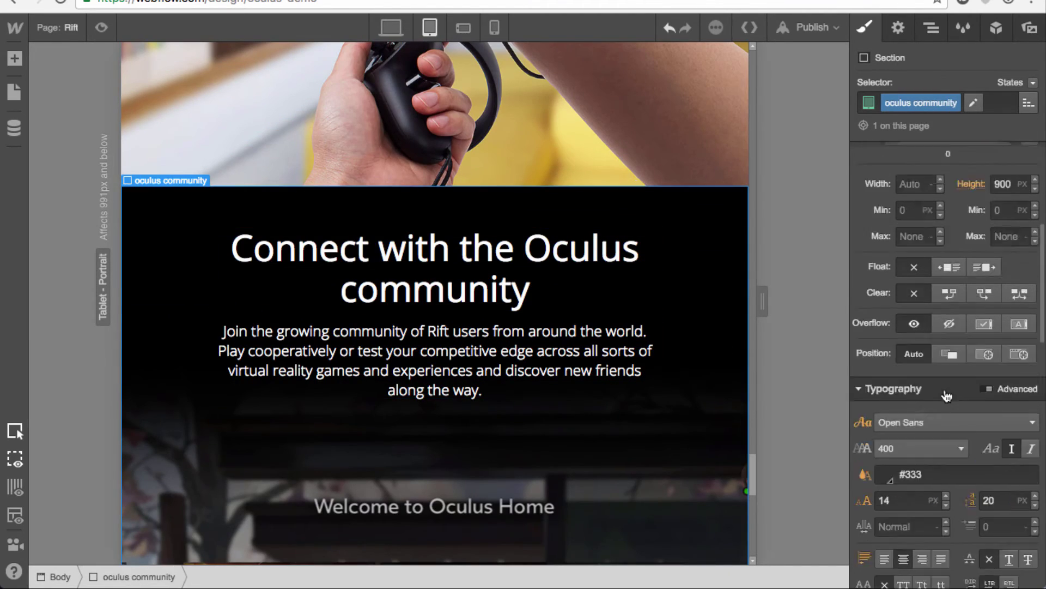
left_click_drag(989, 402, 946, 407)
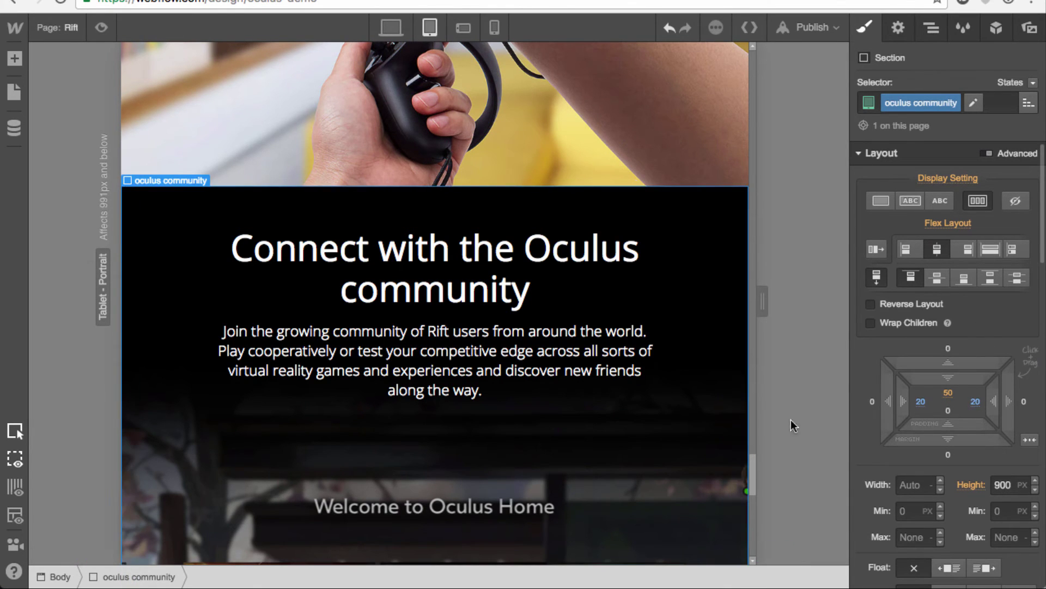
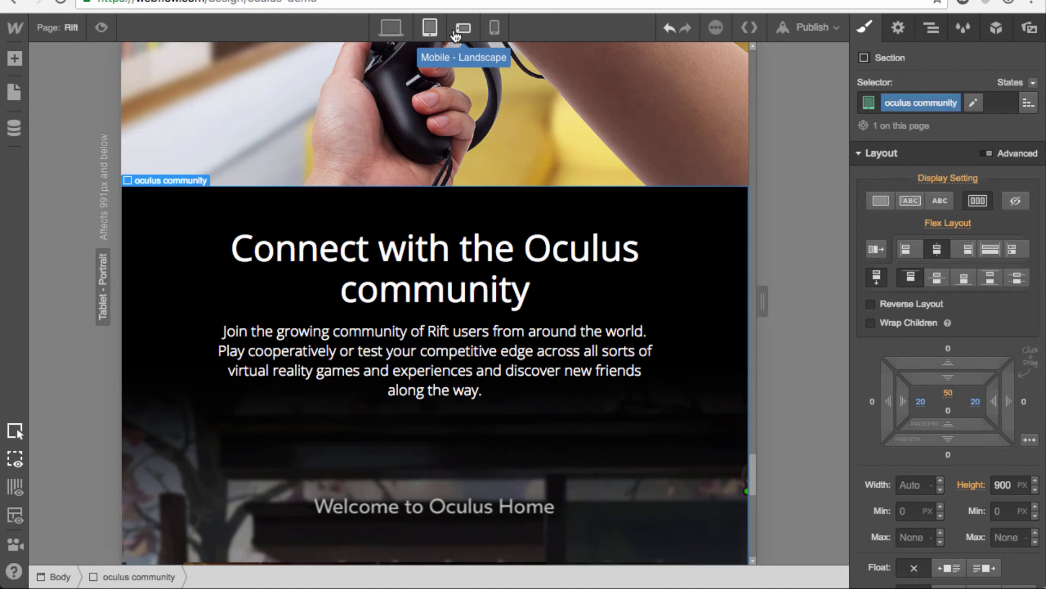
Review the tablet layout of the oculus community section and the footer, then return to the navbar
scroll(482, 322, "down", 8)
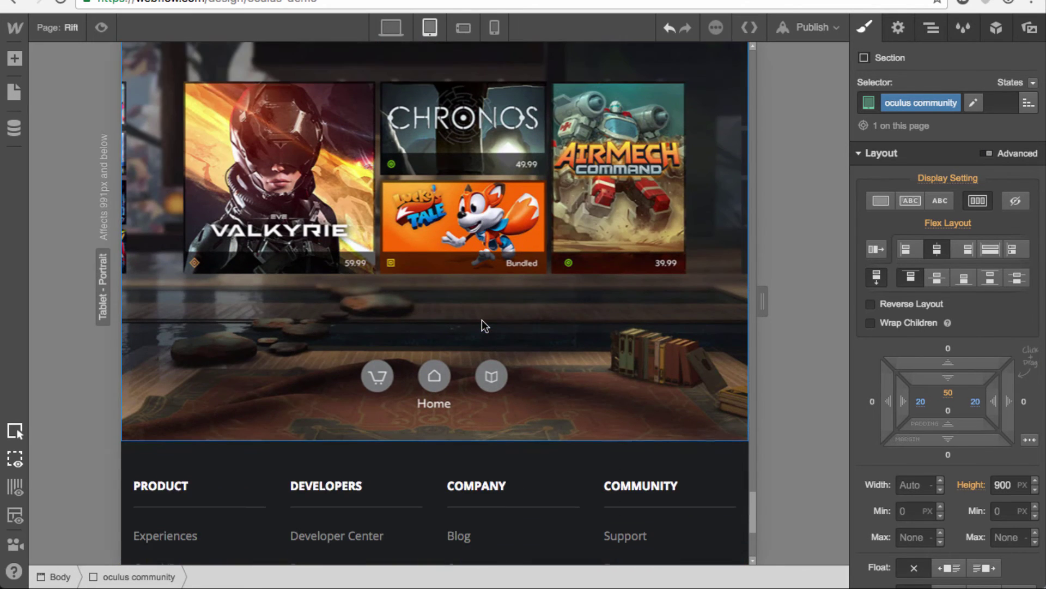
scroll(481, 320, "down", 5)
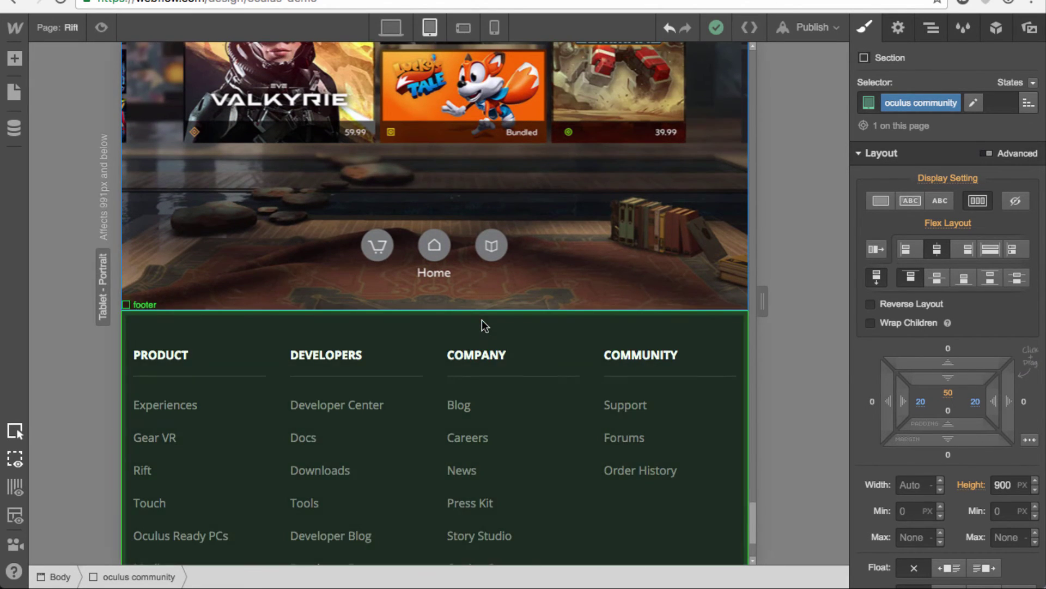
scroll(482, 321, "up", 10)
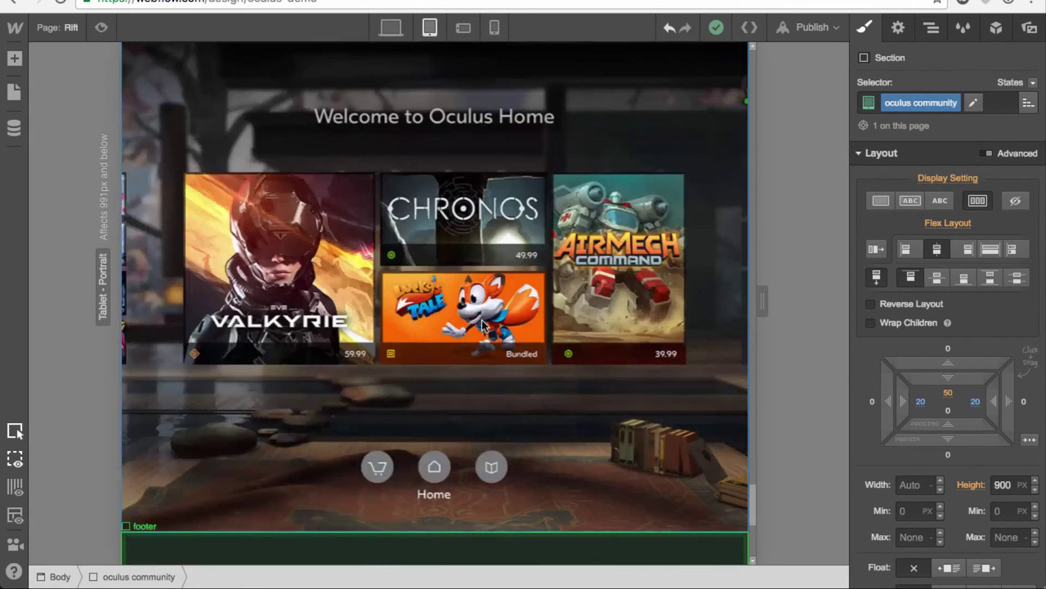
scroll(482, 321, "up", 2)
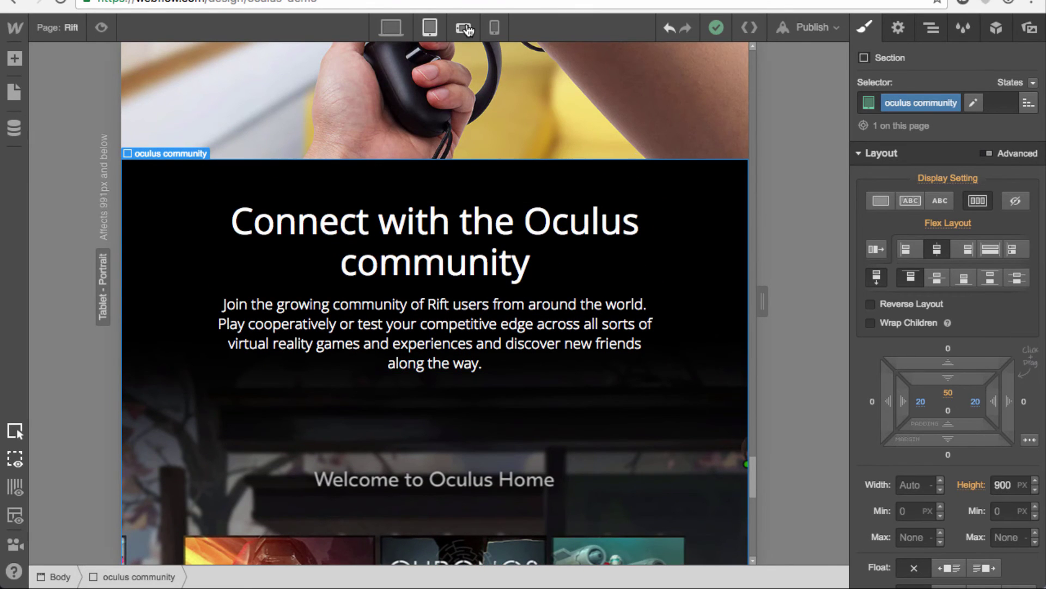
scroll(463, 312, "down", 10)
scroll(464, 313, "up", 15)
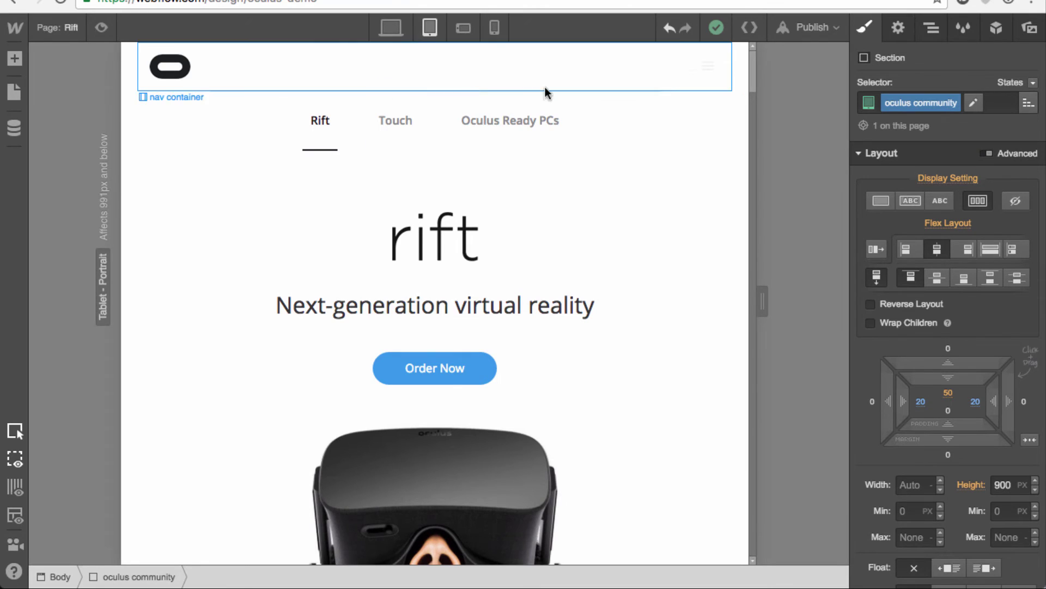
Set the navbar menu button's icon color to the gray swatch #8b8b8b for the tablet breakpoint
left_click(689, 75)
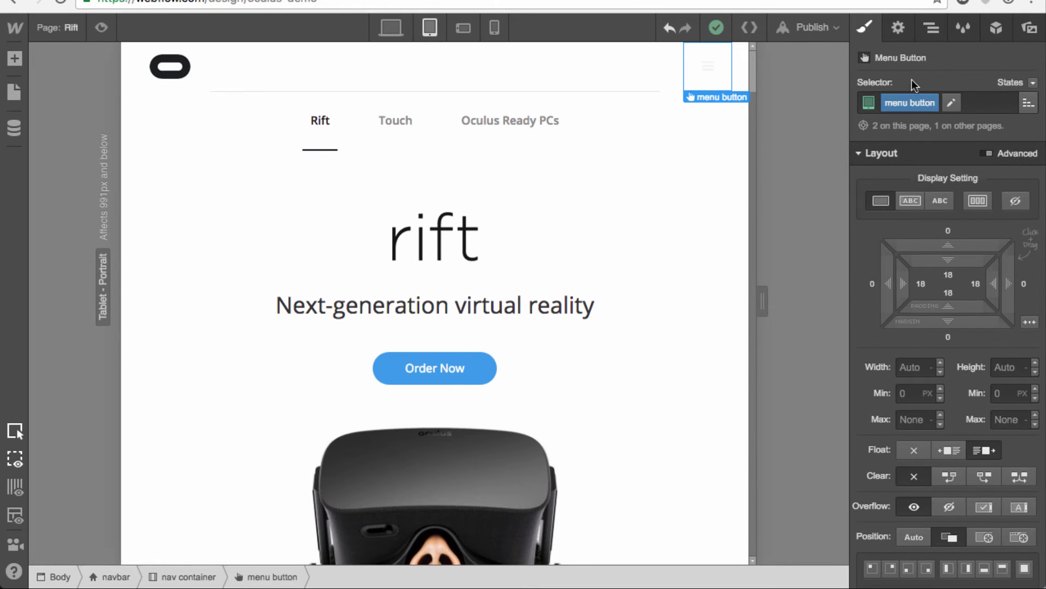
scroll(955, 403, "down", 7)
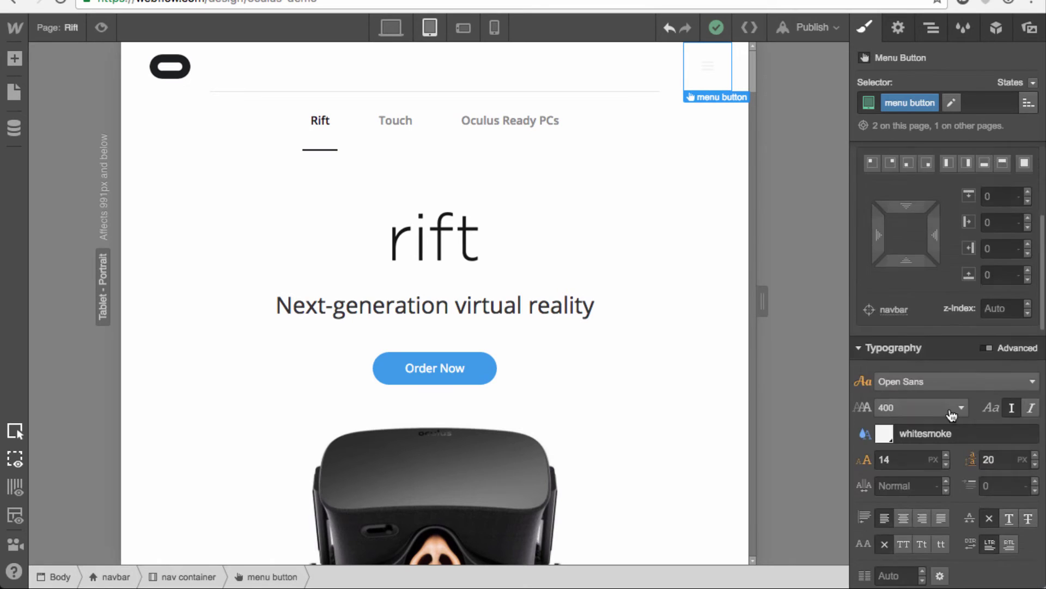
scroll(948, 419, "down", 1)
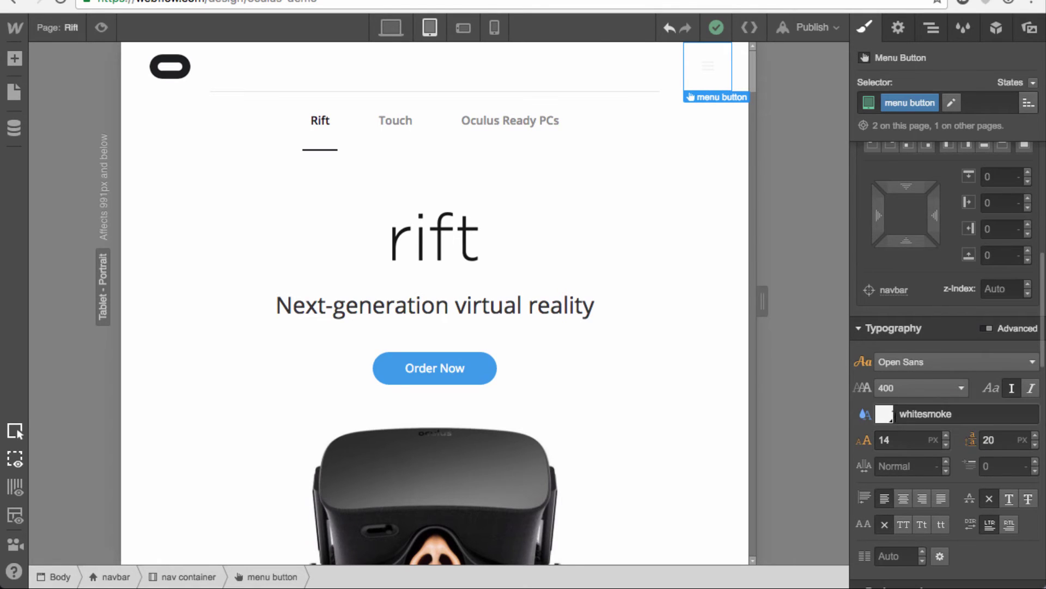
left_click(884, 413)
left_click(921, 376)
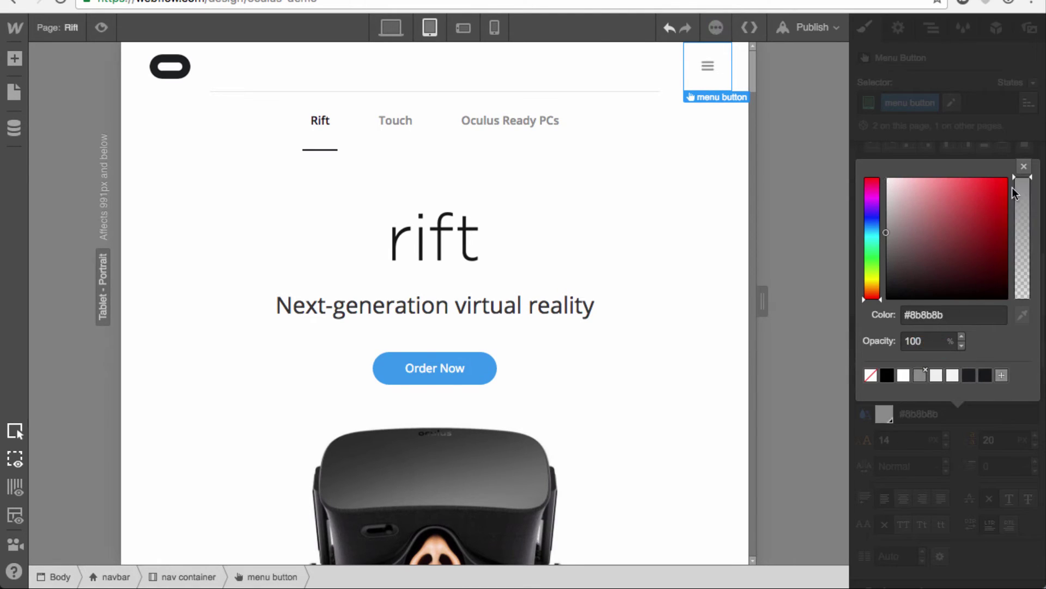
left_click(1025, 167)
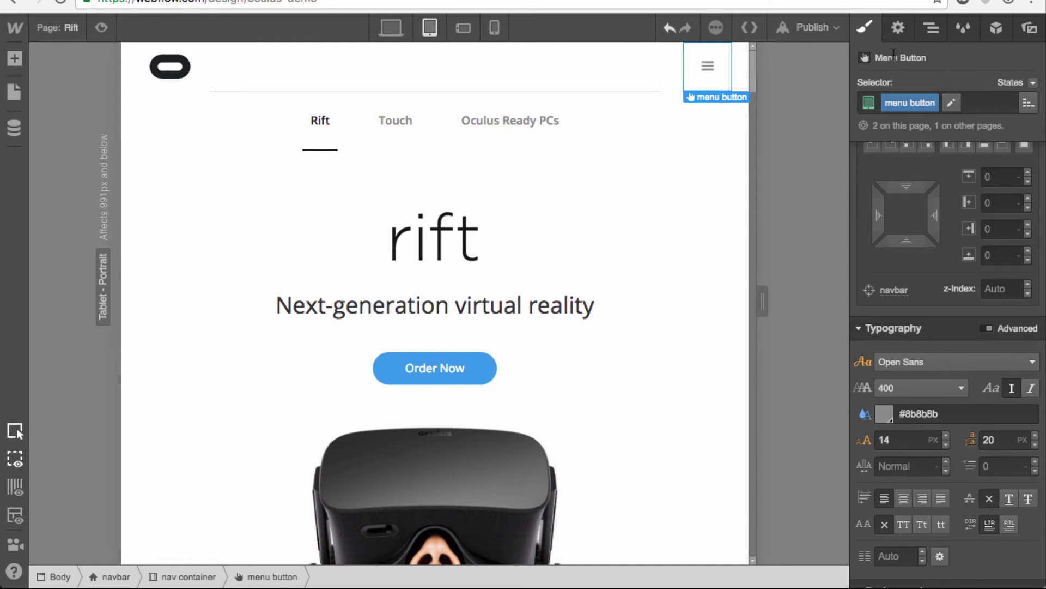
Open the navbar's menu on the canvas and set the text color of its black nav links to #8b8b8b
left_click(894, 30)
left_click(889, 224)
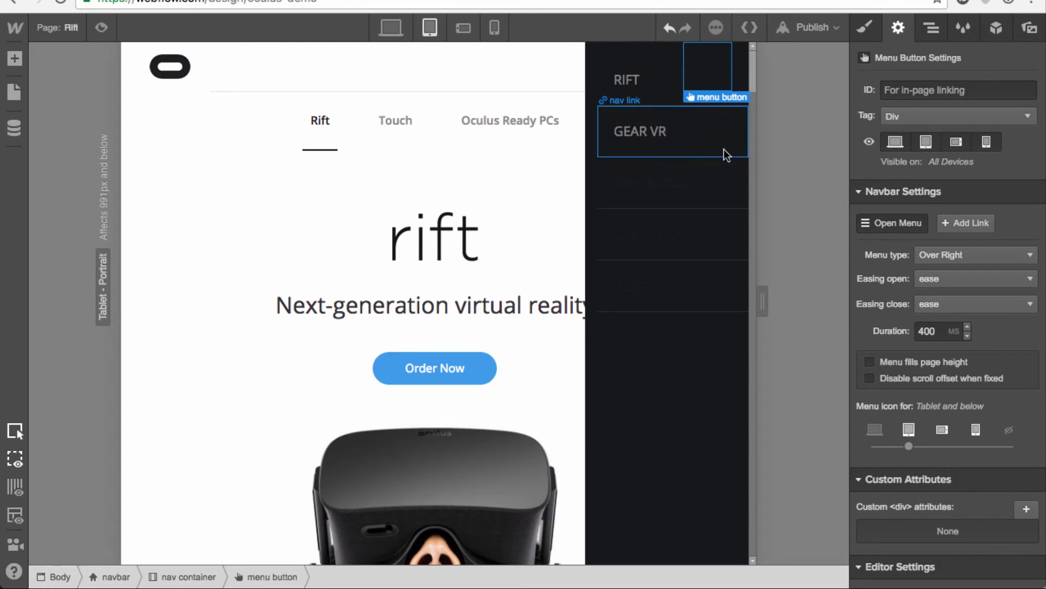
left_click(708, 149)
left_click(865, 28)
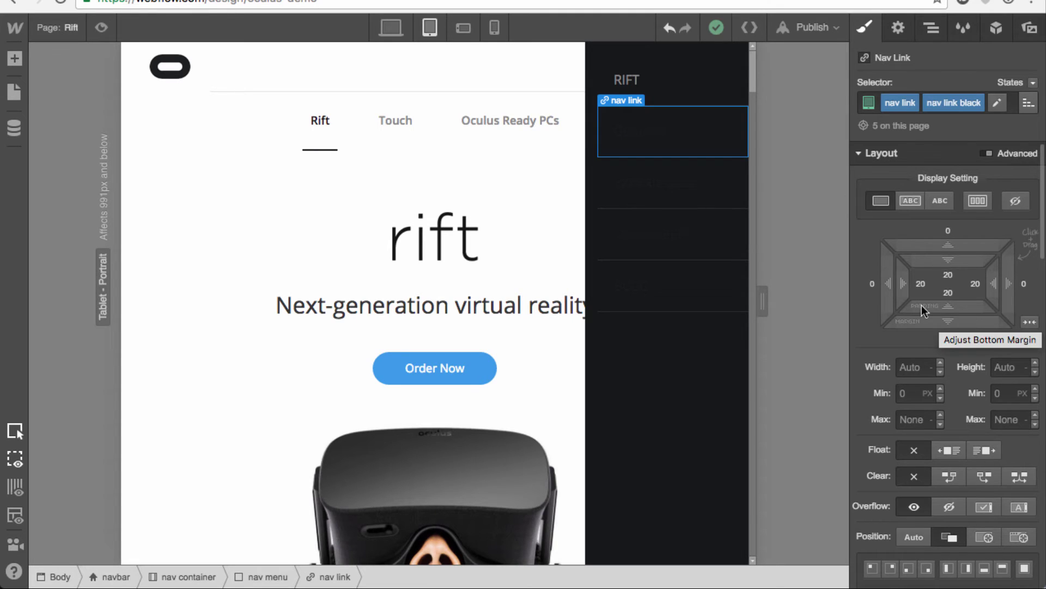
scroll(938, 319, "down", 5)
scroll(862, 287, "down", 7)
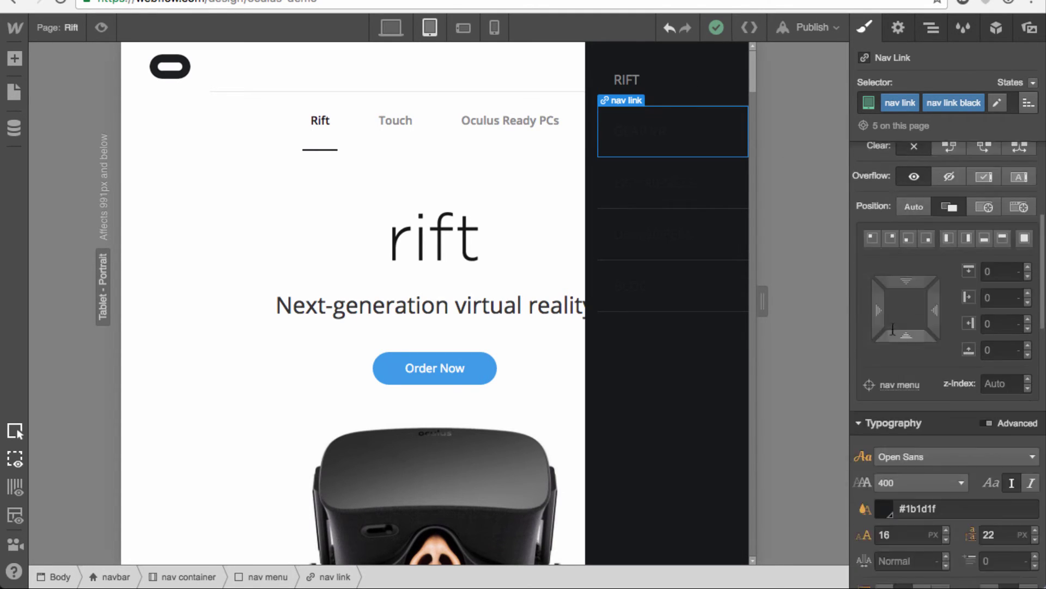
left_click(886, 185)
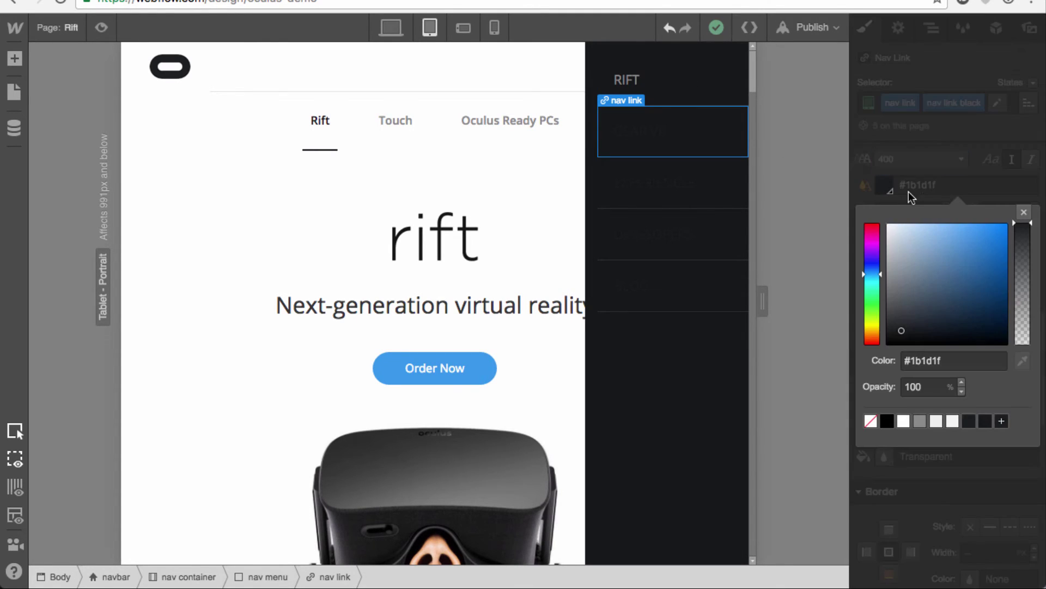
left_click(919, 424)
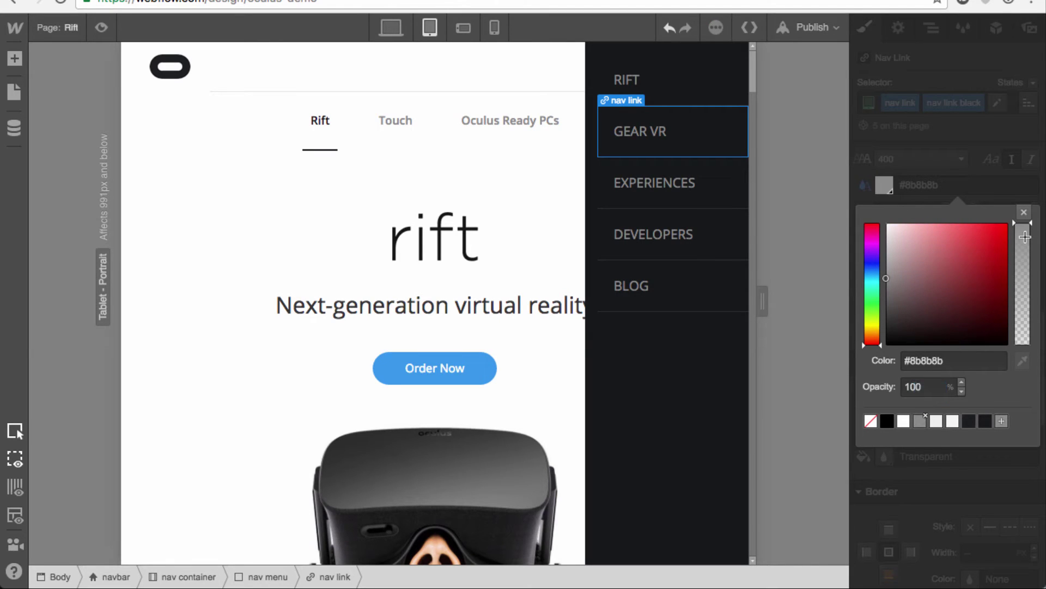
left_click(910, 192)
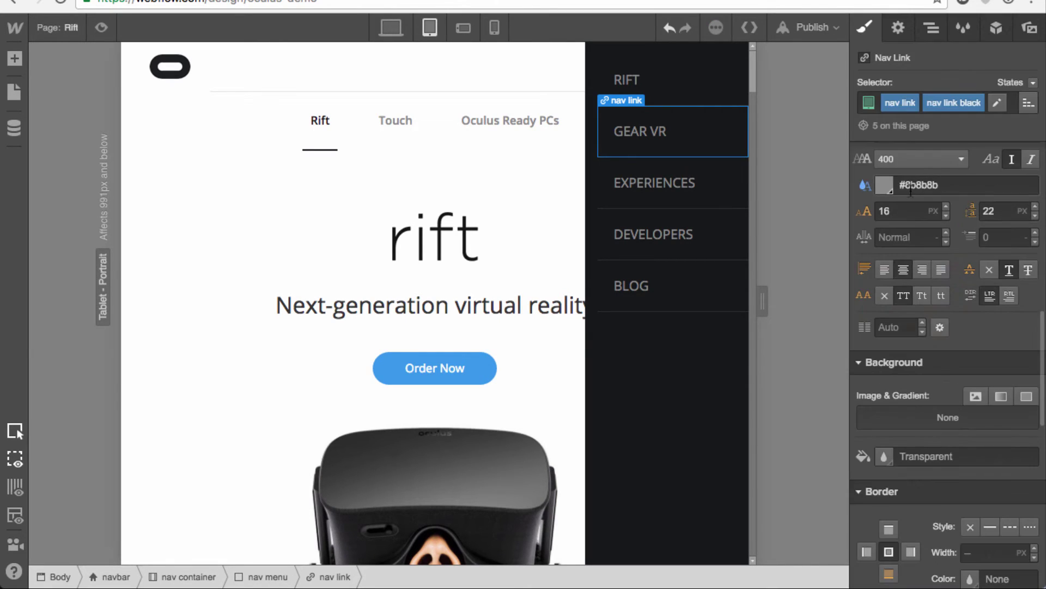
Lower the opacity of the nav links' gray text color to 60%
left_click(884, 185)
left_click(1023, 260)
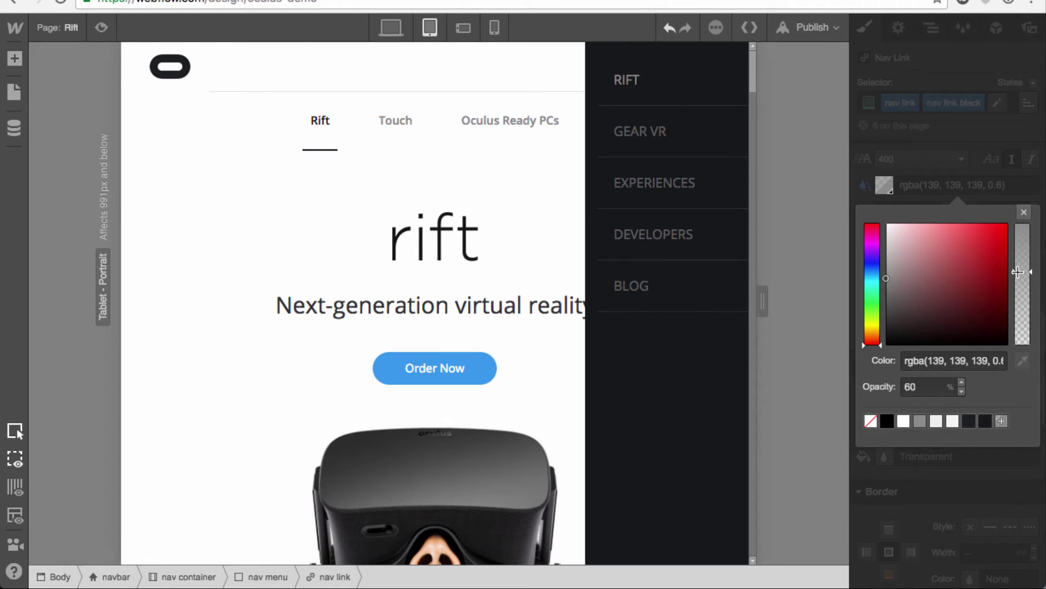
left_click(1024, 212)
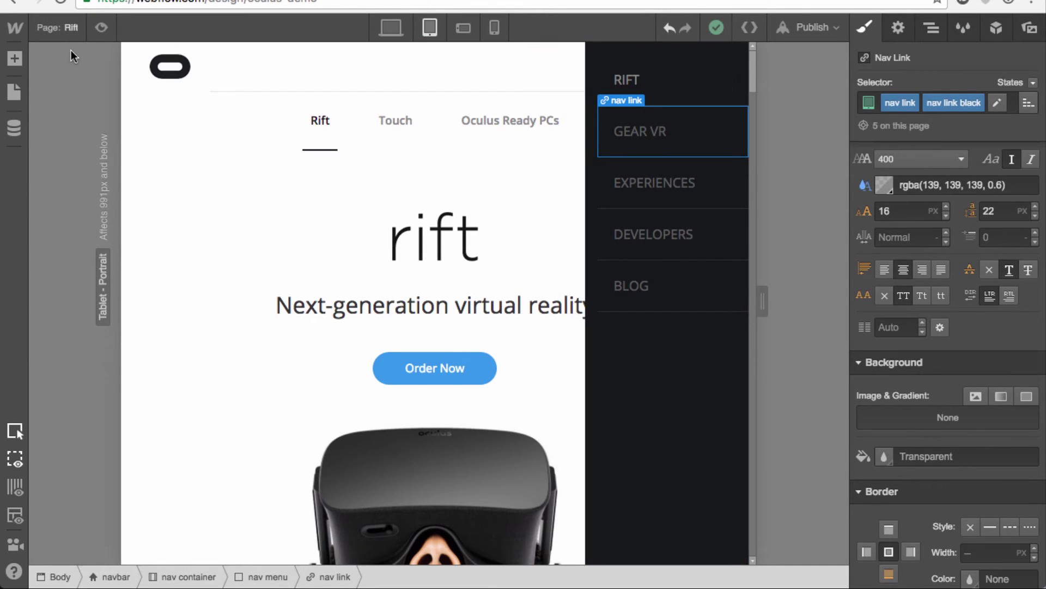
Preview the page at tablet size, test opening and closing the navigation menu, and return to editing
left_click(101, 28)
left_click(792, 66)
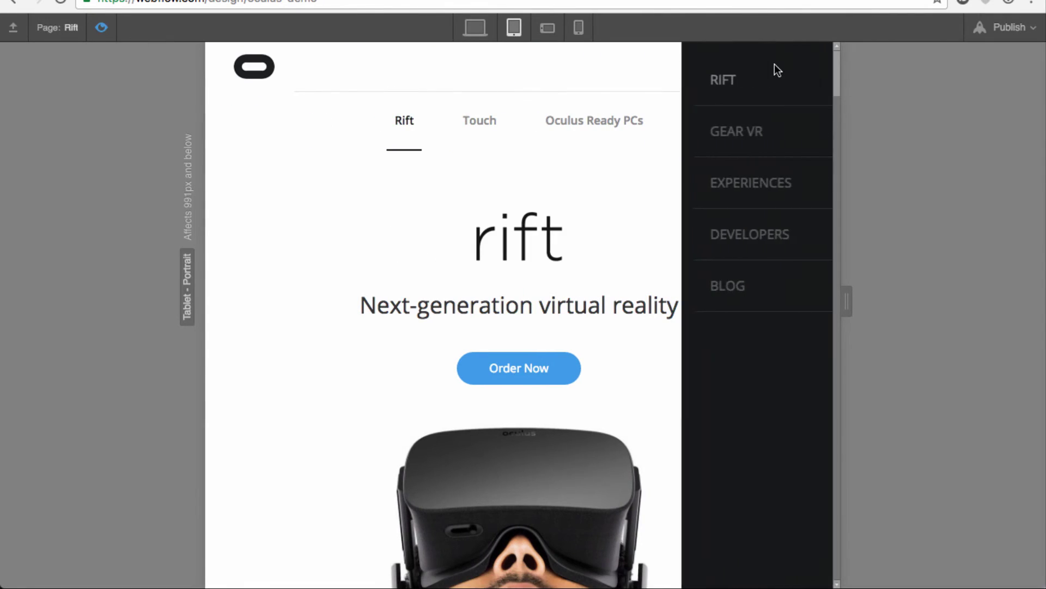
left_click(606, 72)
left_click(791, 85)
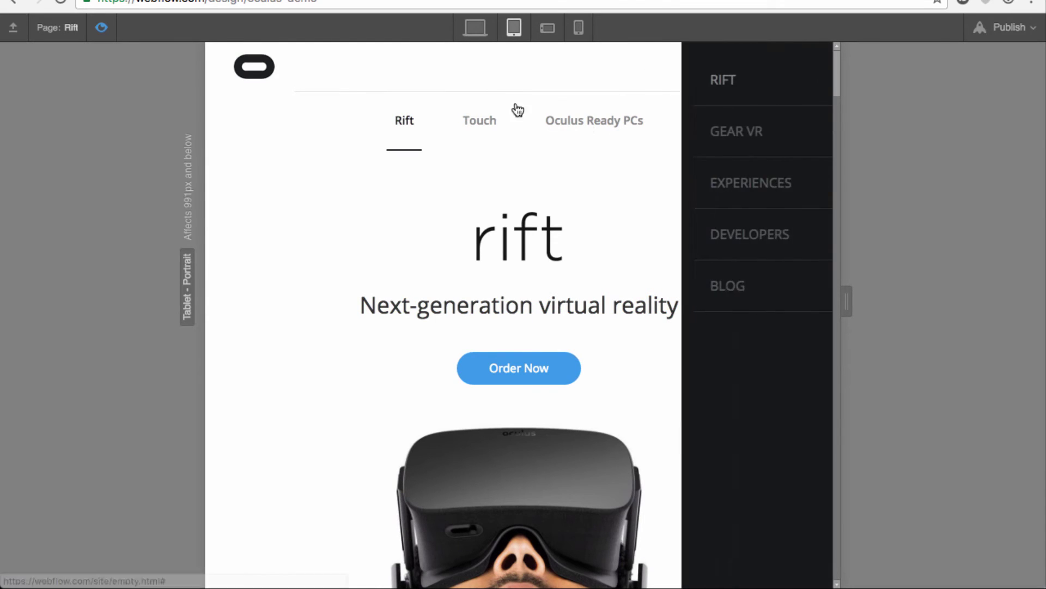
left_click(485, 88)
left_click(101, 28)
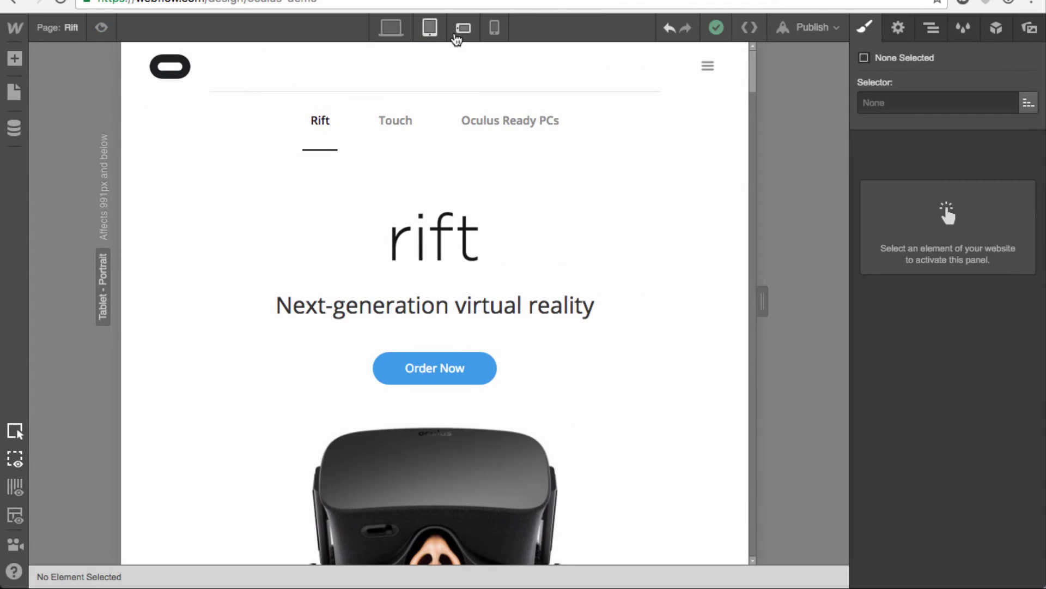
Switch to the mobile landscape breakpoint and review the sections from the rift hero down to the magic section
left_click(463, 28)
scroll(556, 277, "down", 10)
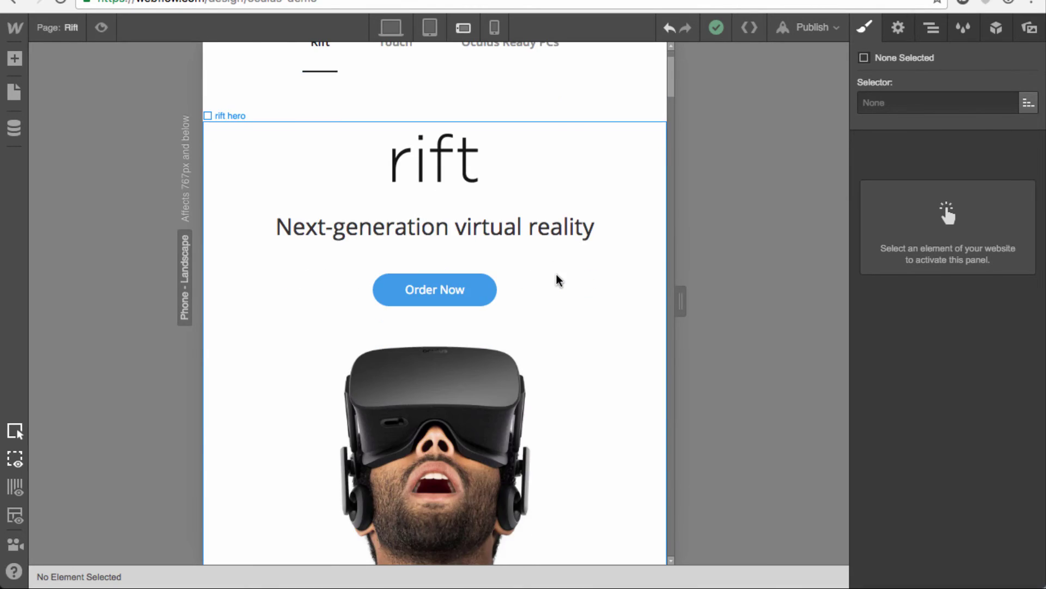
scroll(556, 279, "down", 15)
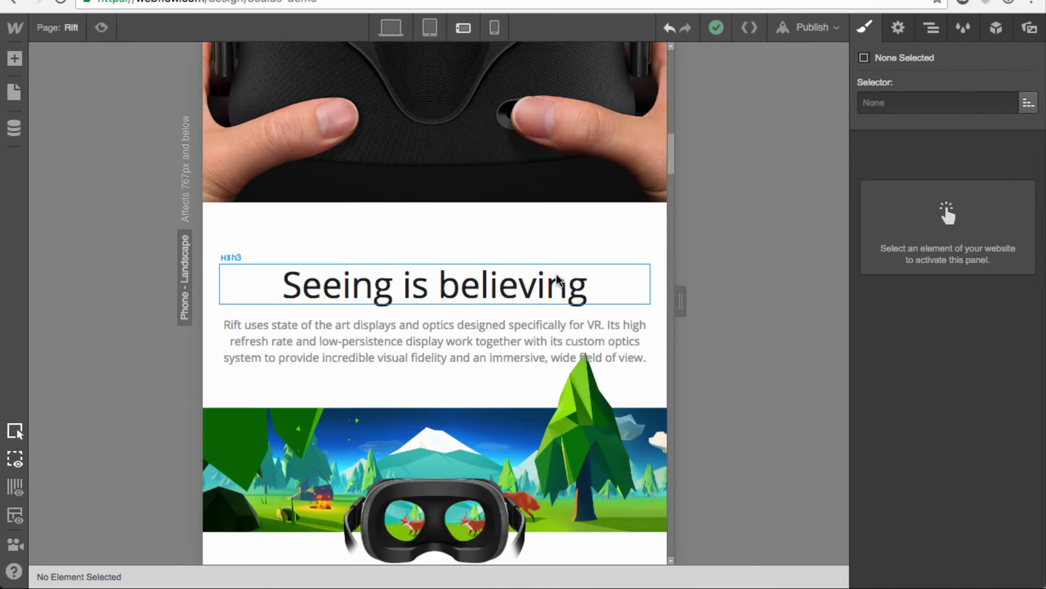
scroll(557, 279, "down", 5)
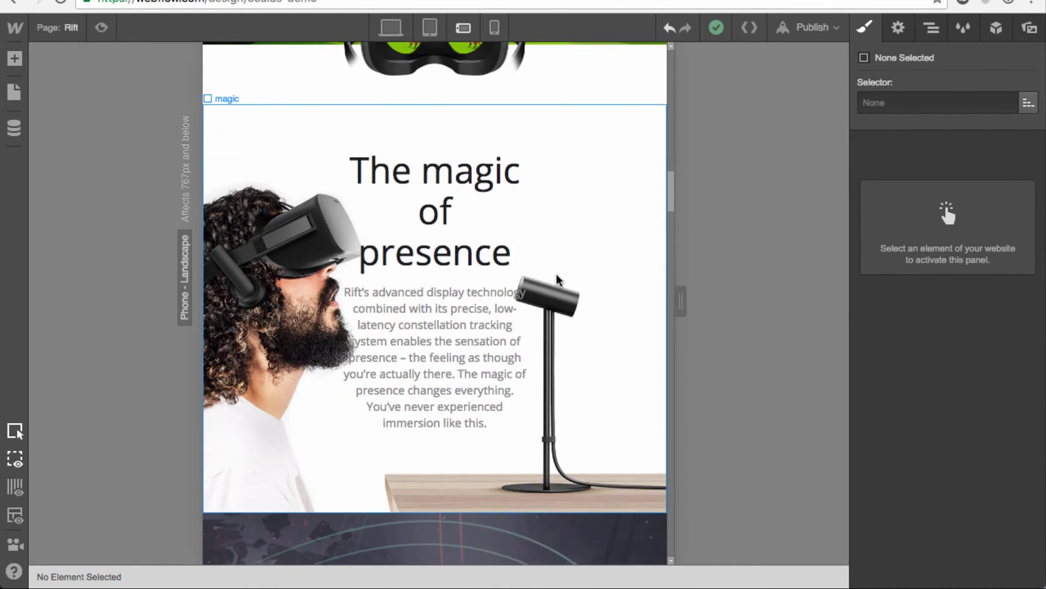
scroll(331, 277, "down", 3)
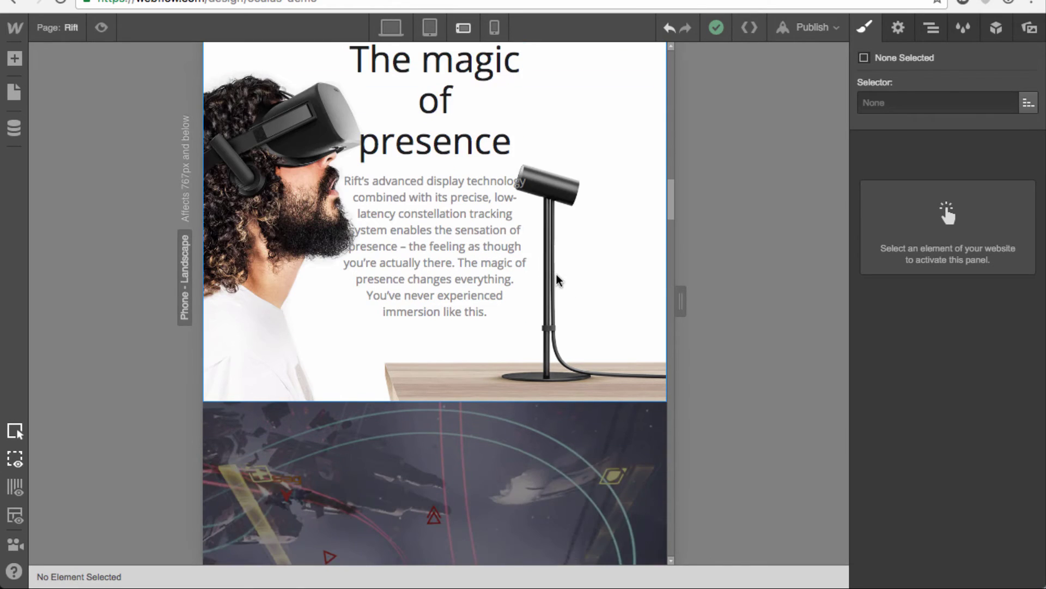
Reduce the width of the-dude image in the magic section to 140 px
left_click(331, 276)
left_click(931, 27)
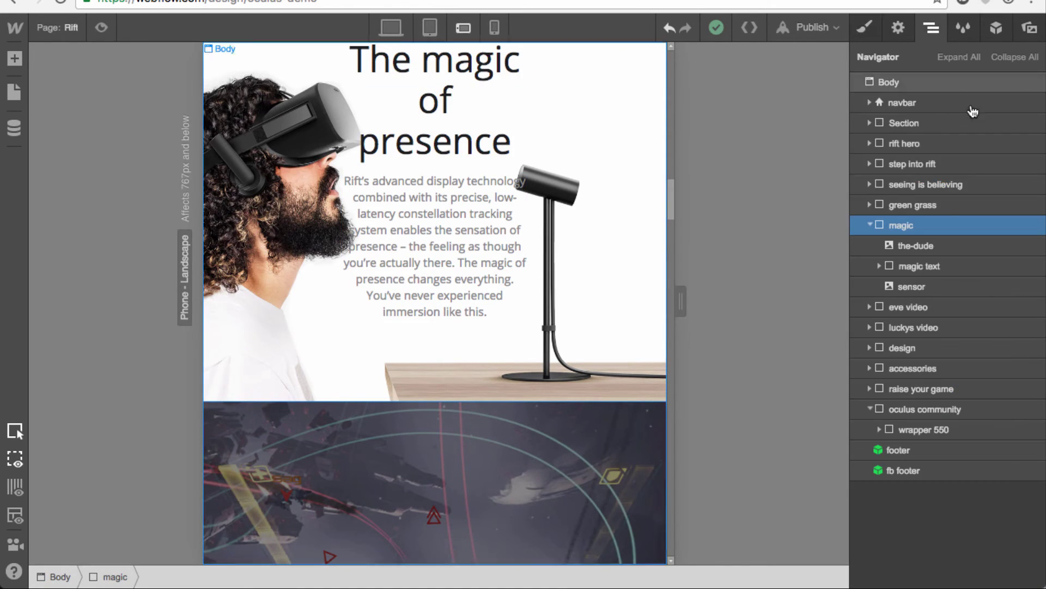
left_click(864, 27)
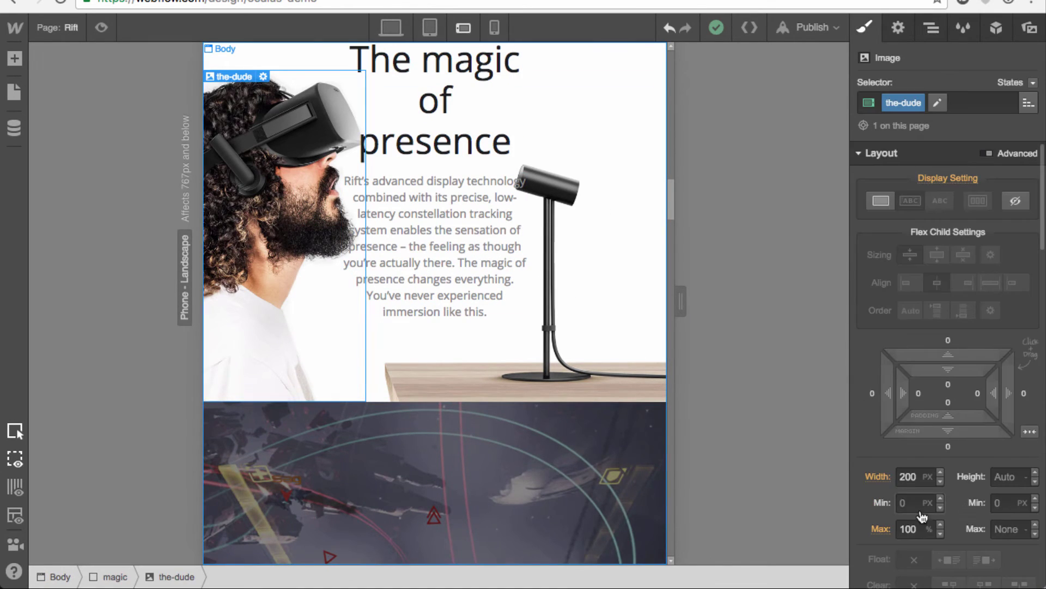
scroll(918, 476, "down", 3)
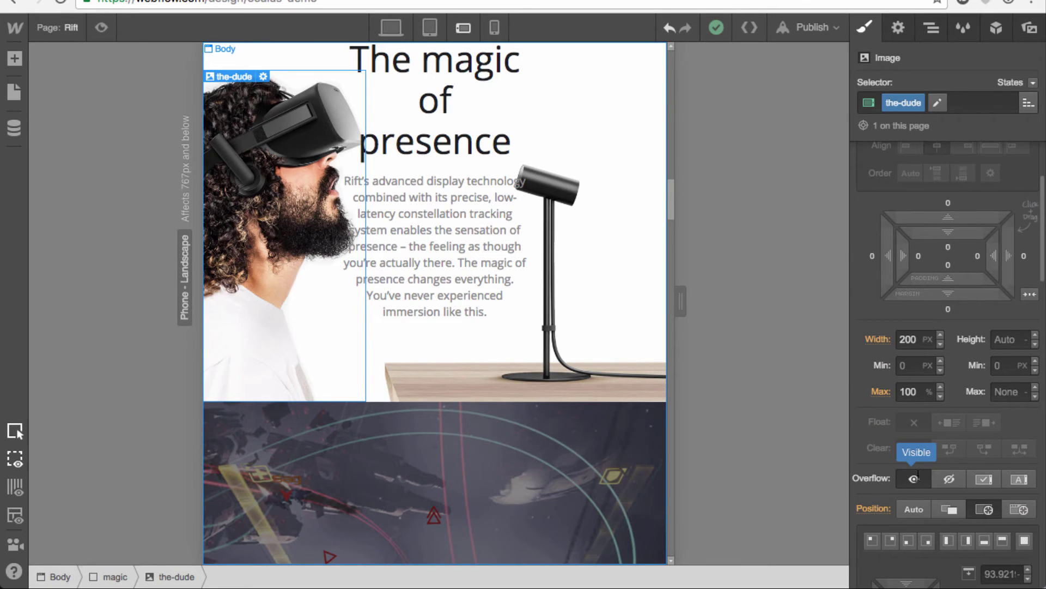
scroll(917, 477, "down", 5)
scroll(918, 477, "up", 6)
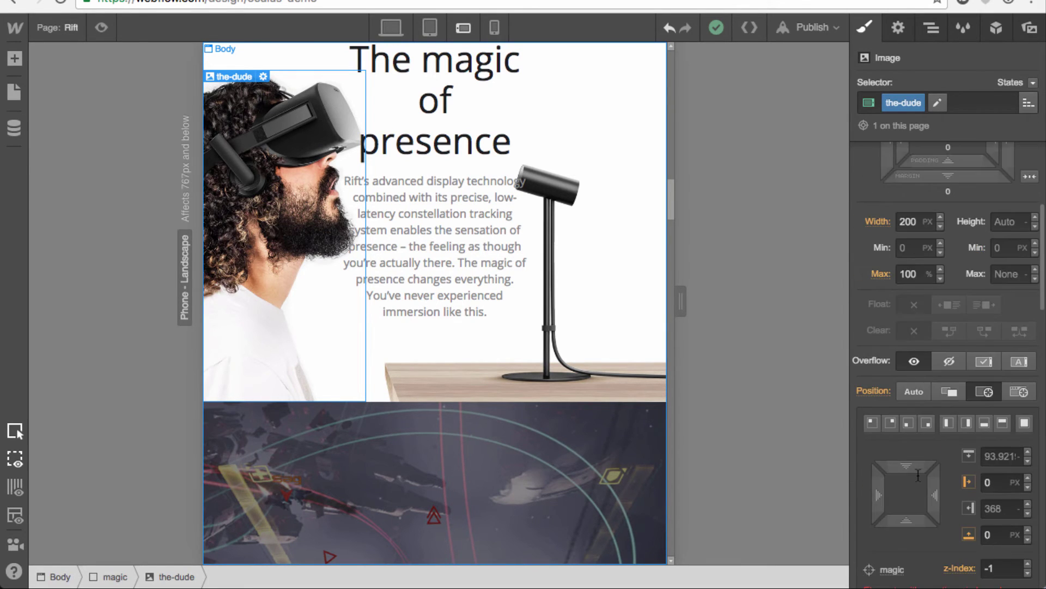
scroll(918, 475, "up", 2)
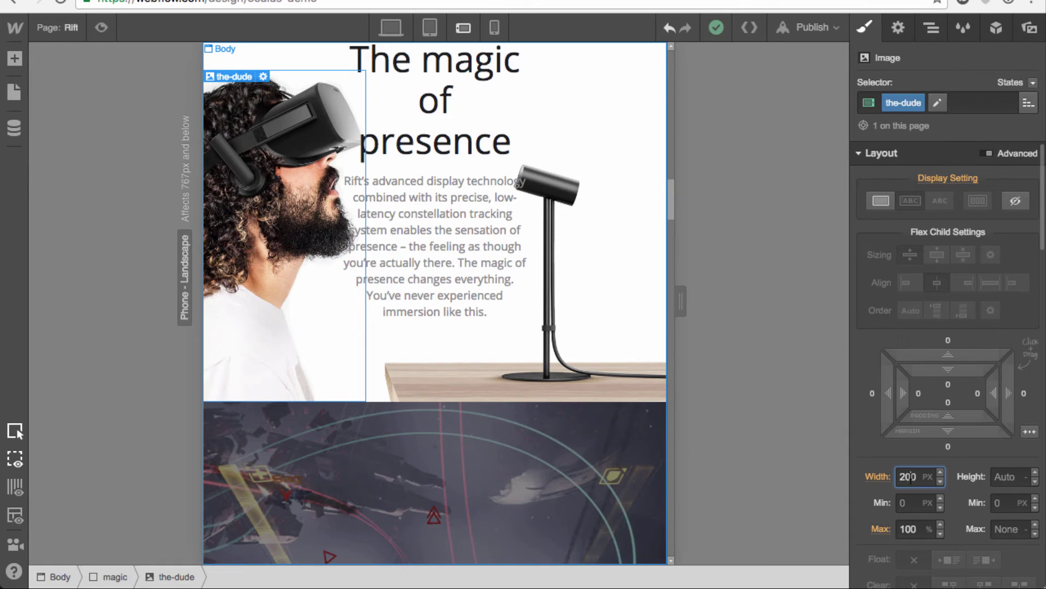
key("shift+Down")
key("shift+Down")
key("shift+Down")
key("shift+Down")
key("shift+Down")
key("shift+Down")
key("shift+Up")
key("shift+Down")
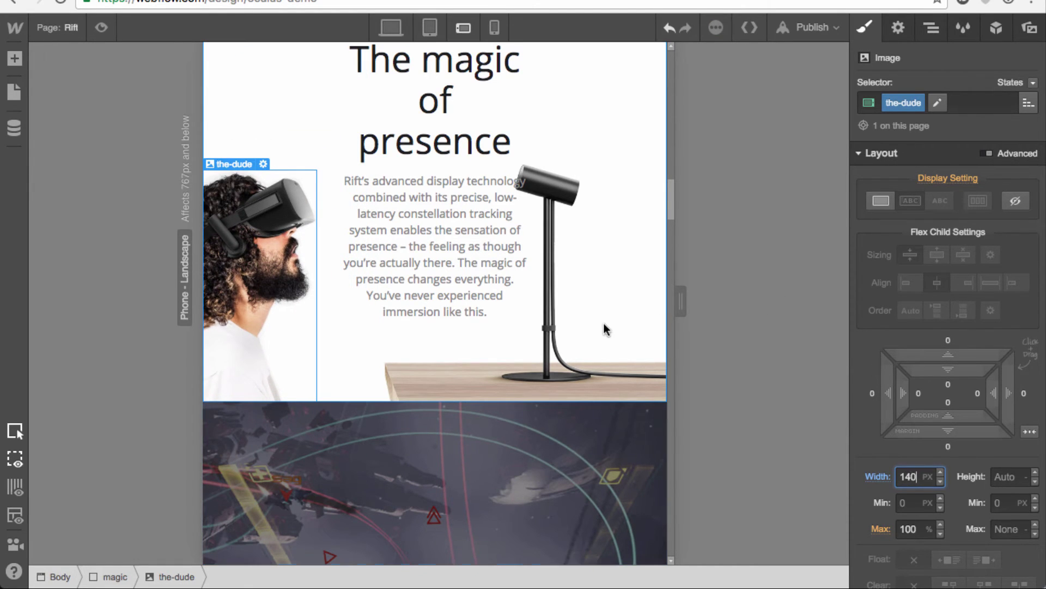
Reduce the width of the sensor image in the magic section to 230 px
left_click(931, 27)
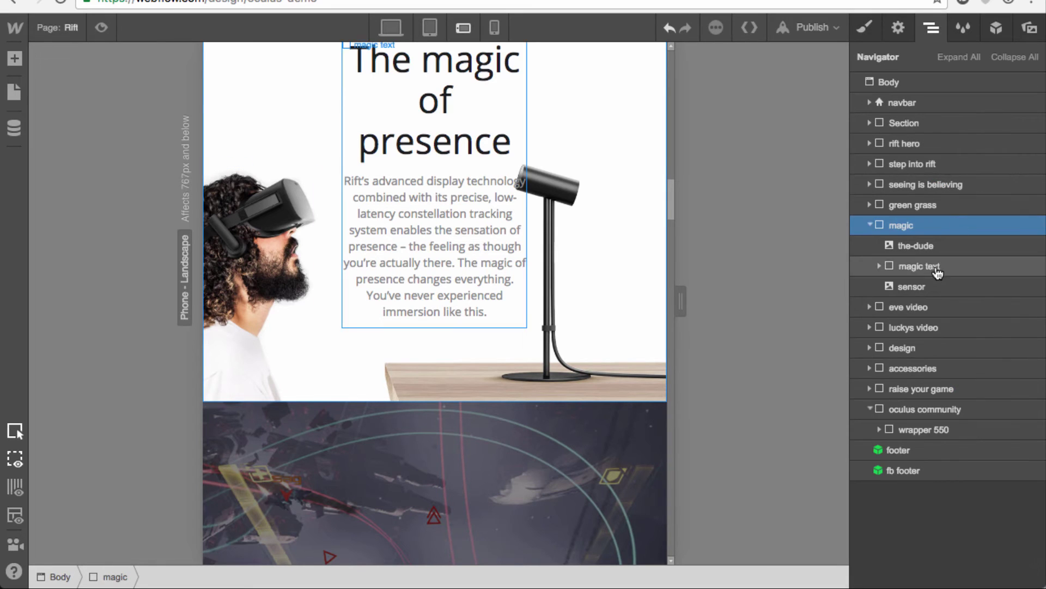
left_click(911, 286)
left_click(865, 28)
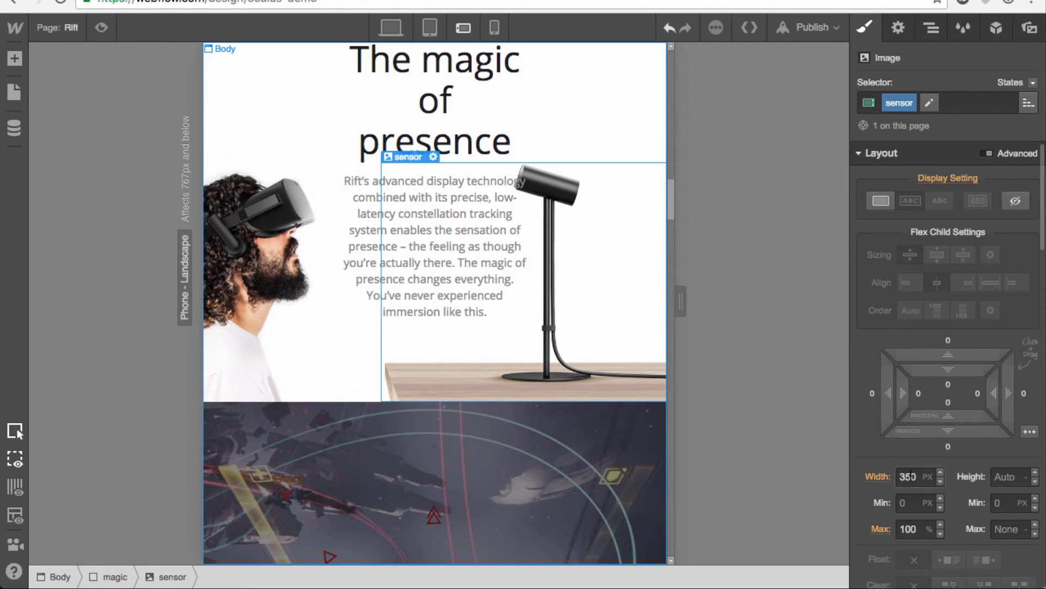
key("shift+Down")
key("shift+Down")
key("shift+Down")
key("shift+Down")
key("shift+Down")
key("shift+Down")
key("shift+Down")
key("shift+Down")
key("shift+Down")
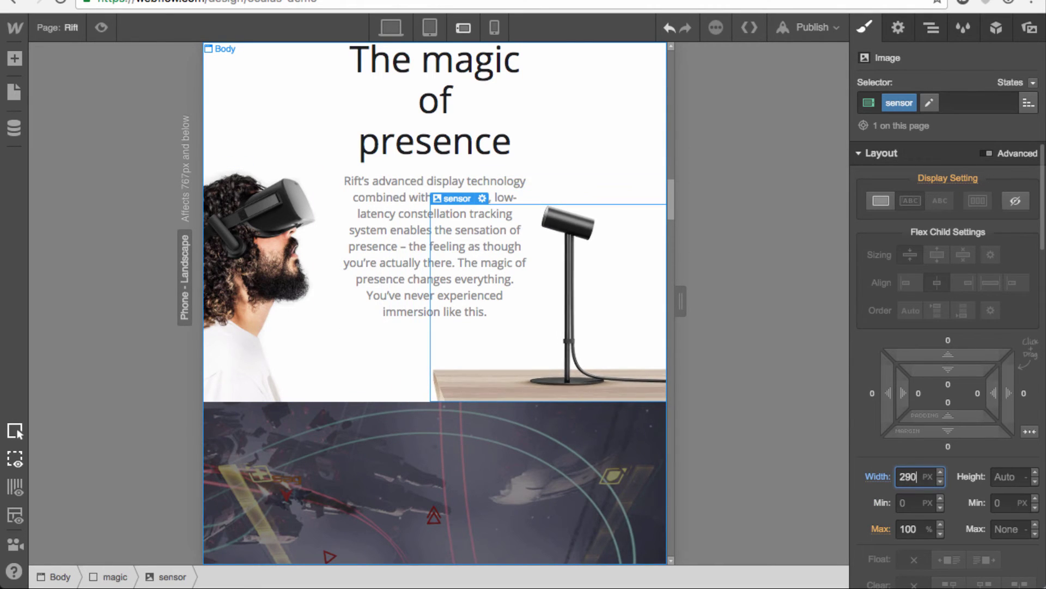
key("shift+Down")
key("shift+Down")
key("shift+Down")
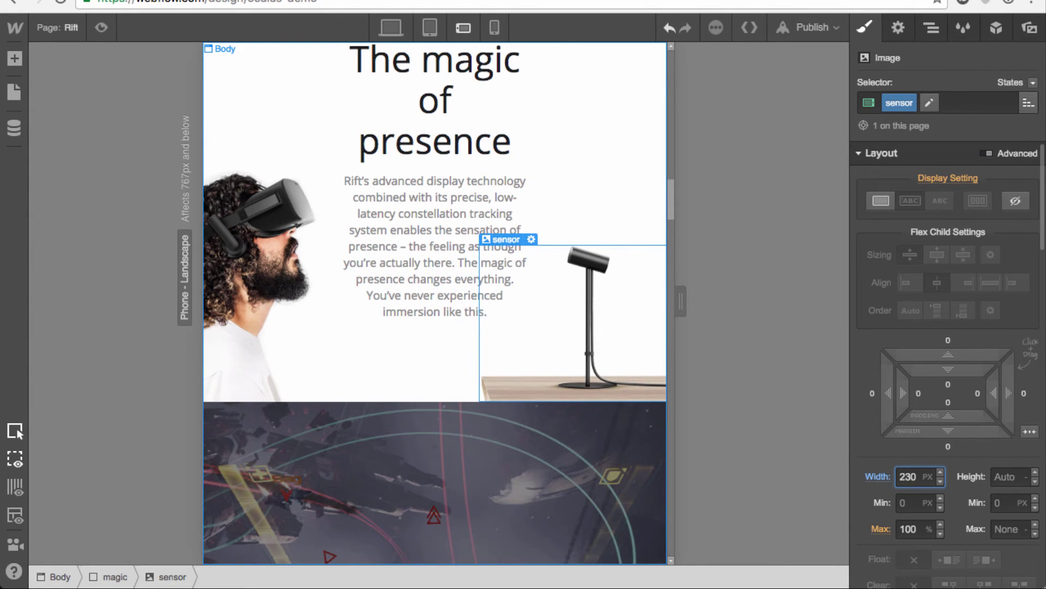
Set the magic text block's max width to 100% and its left and right padding to 20 px
scroll(447, 200, "up", 2)
left_click(451, 199)
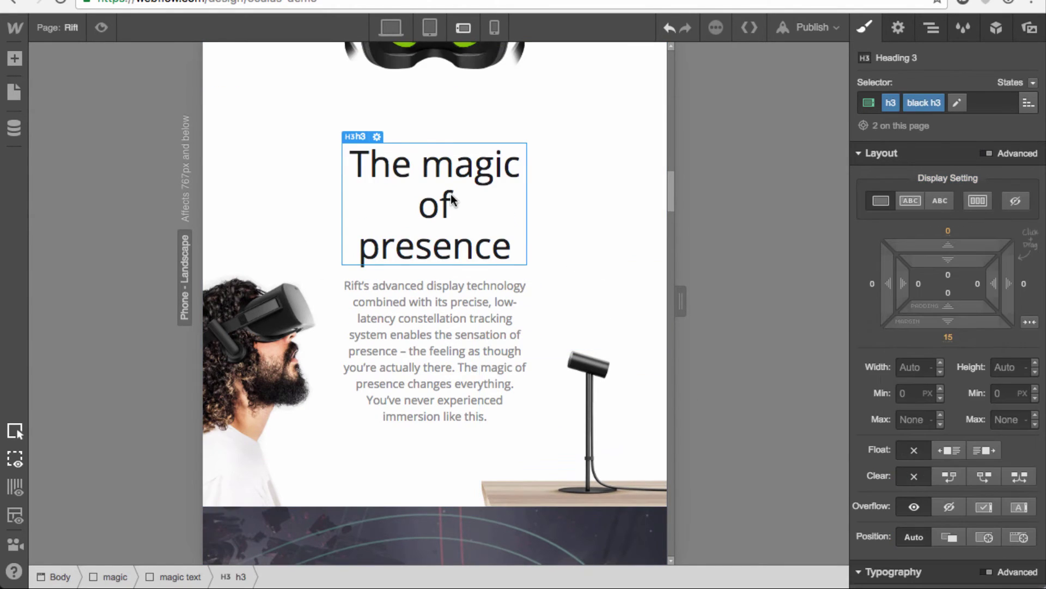
key("Up")
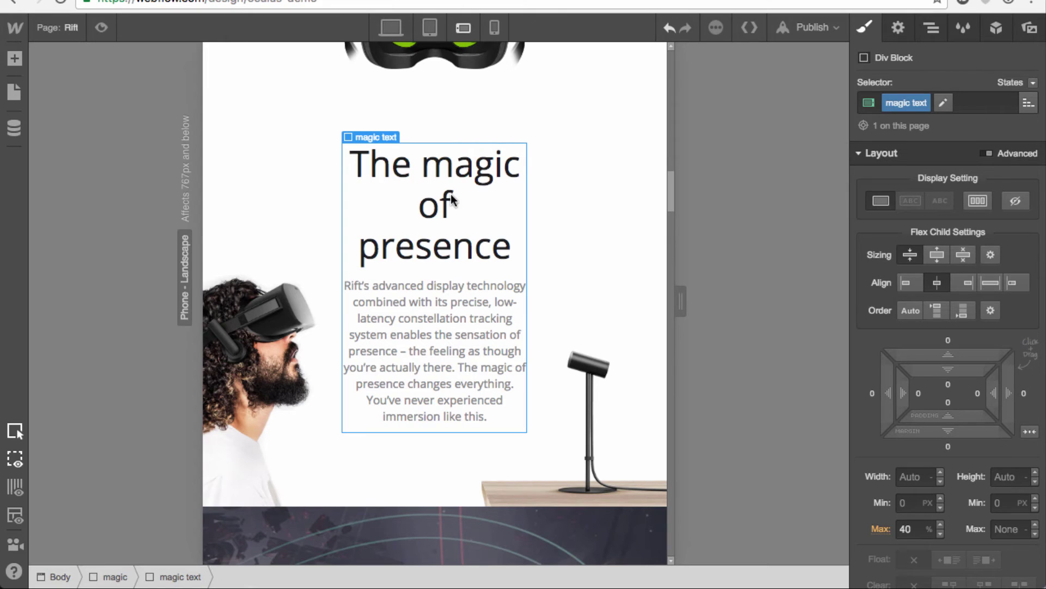
left_click(905, 529)
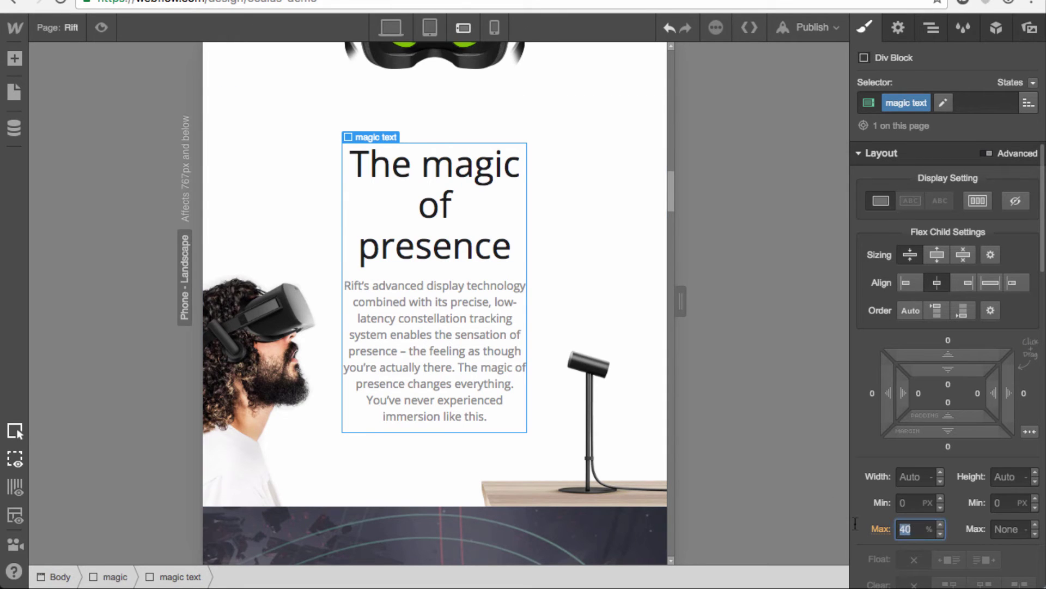
type("60")
key("shift+Up")
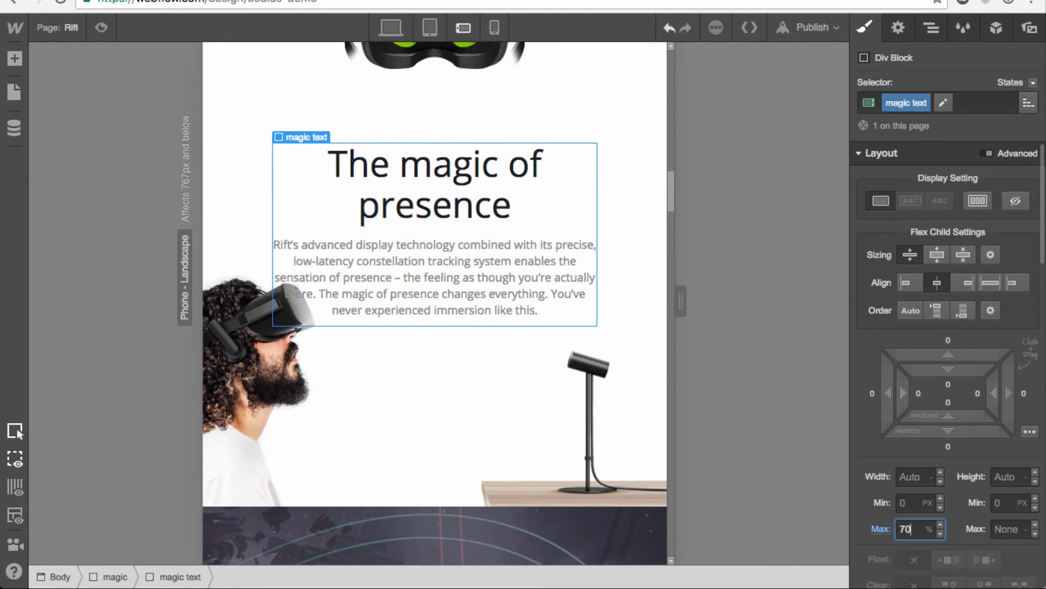
key("shift+Up")
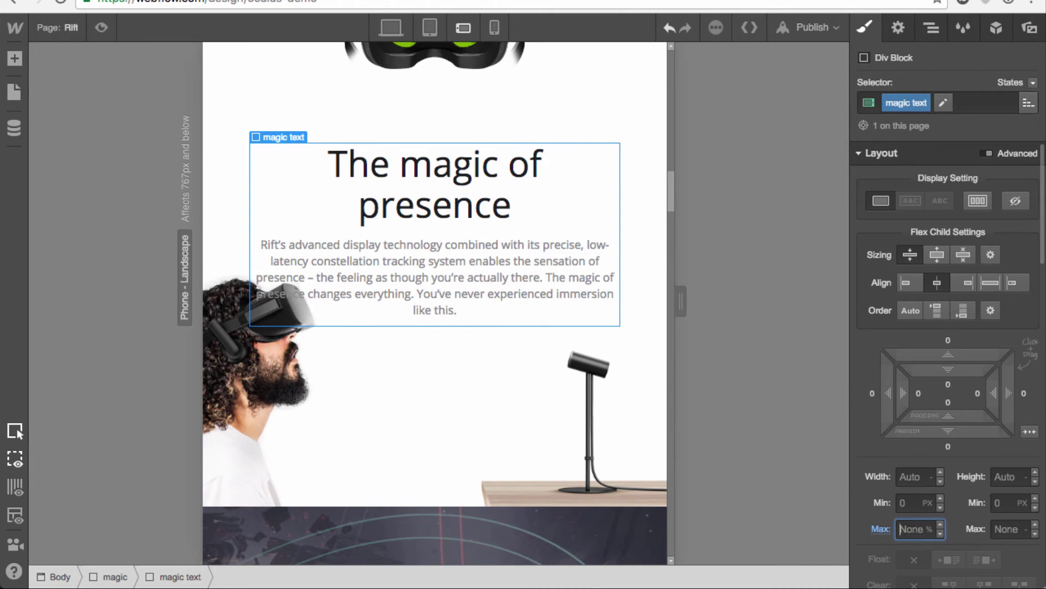
key("Return")
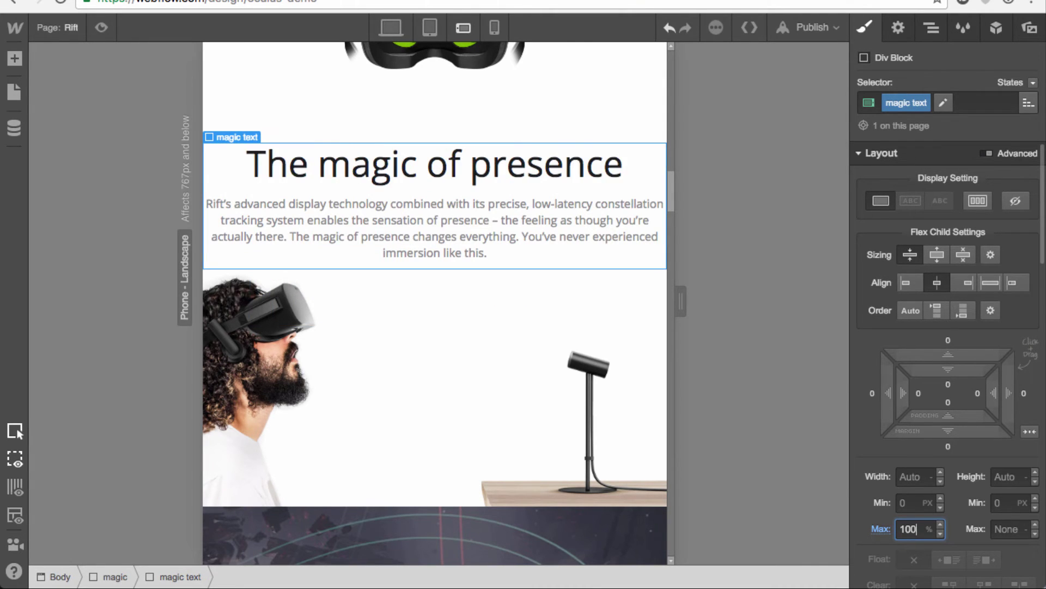
left_click_drag(997, 394, 948, 406)
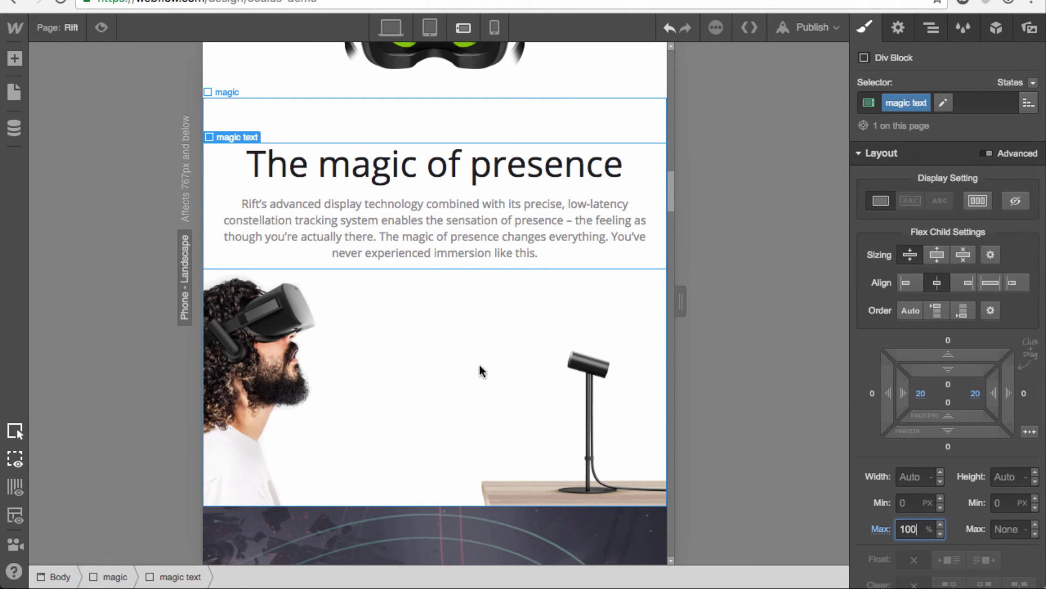
Set the height of the magic section to 540 px
left_click(420, 464)
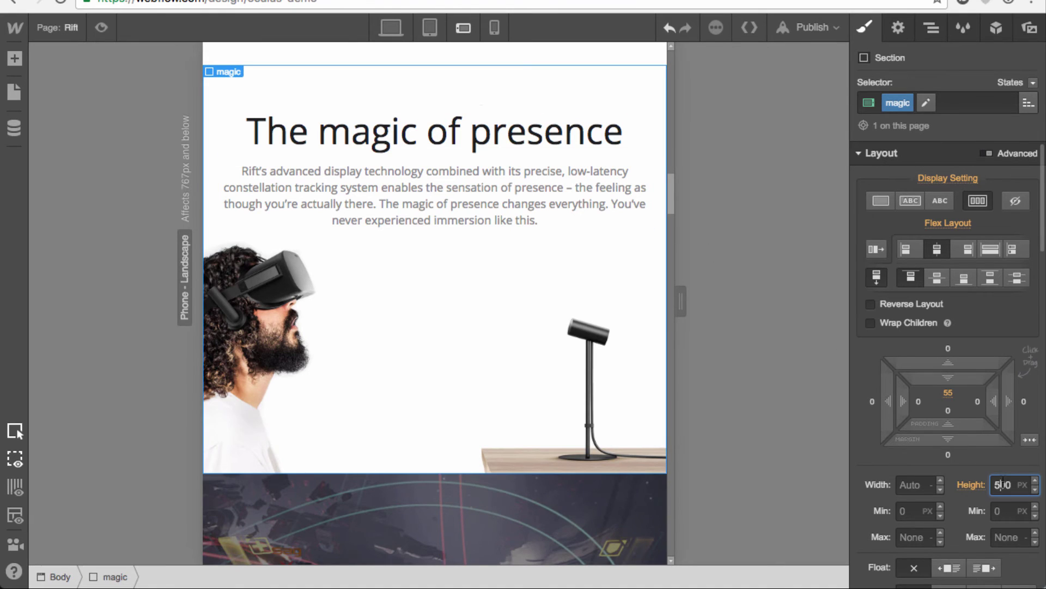
key("shift+Up")
key("shift+Up")
key("shift+Up")
key("shift+Up")
key("shift+Up")
key("shift+Down")
key("shift+Down")
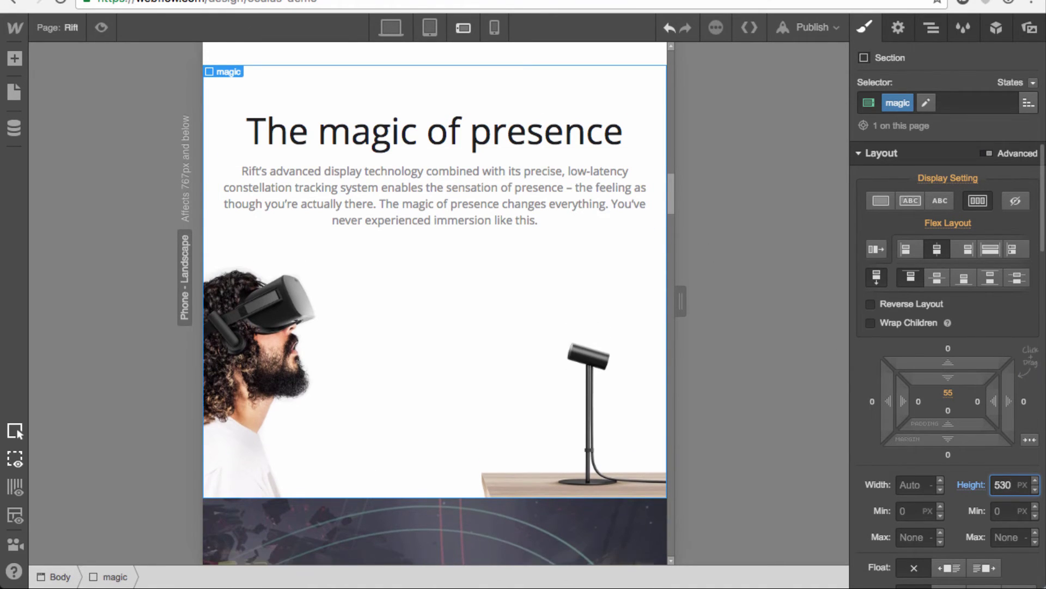
key("shift+Up")
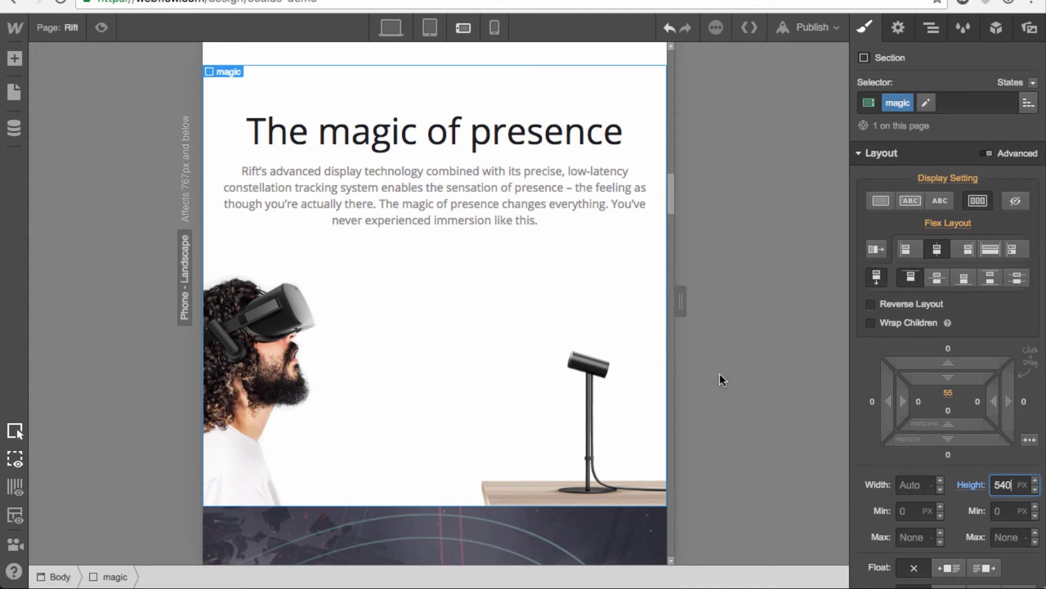
Review the mobile landscape layout from the magic section through the videos, design, accessories and community sections to the footer
scroll(443, 363, "up", 3)
scroll(442, 357, "up", 3)
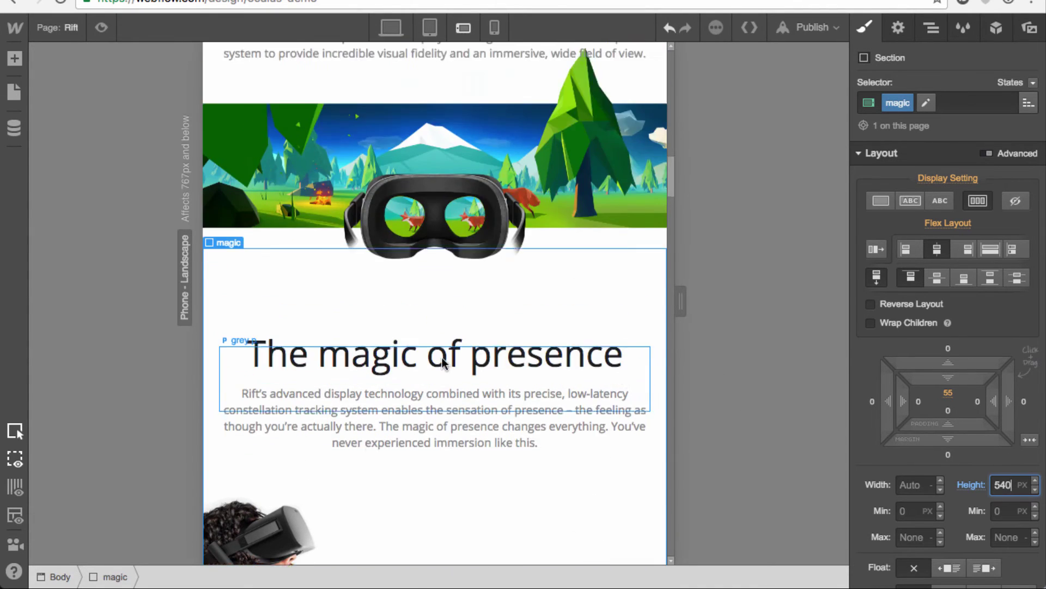
scroll(443, 357, "down", 6)
scroll(442, 358, "down", 7)
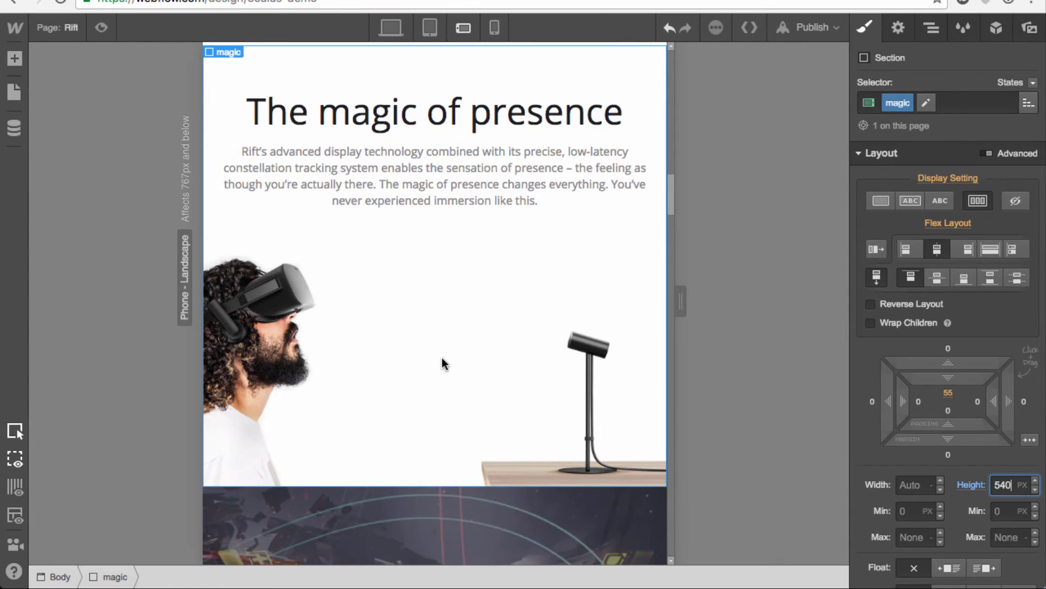
scroll(443, 357, "down", 20)
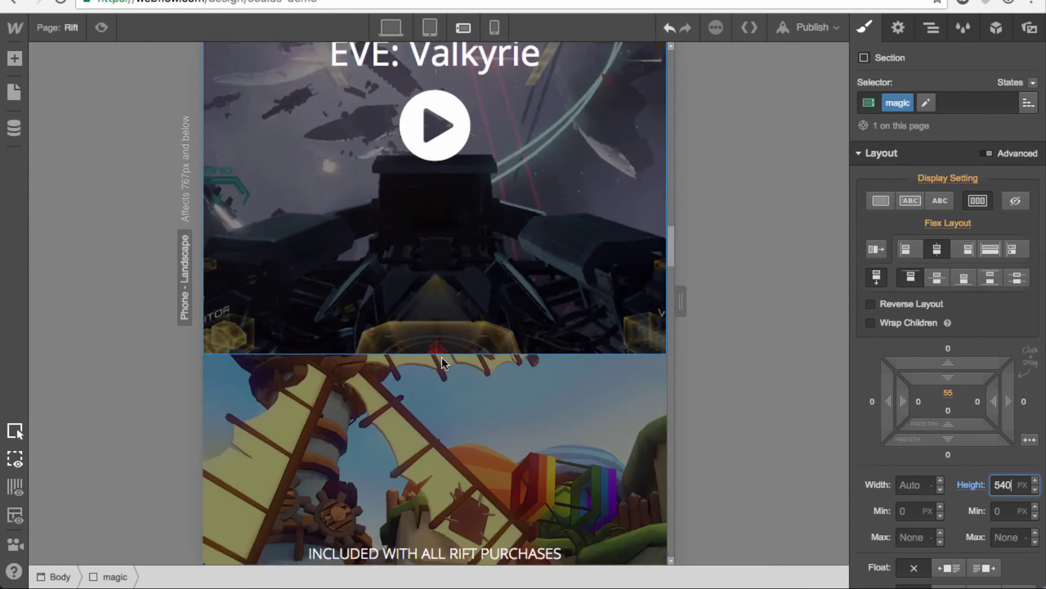
scroll(442, 357, "down", 10)
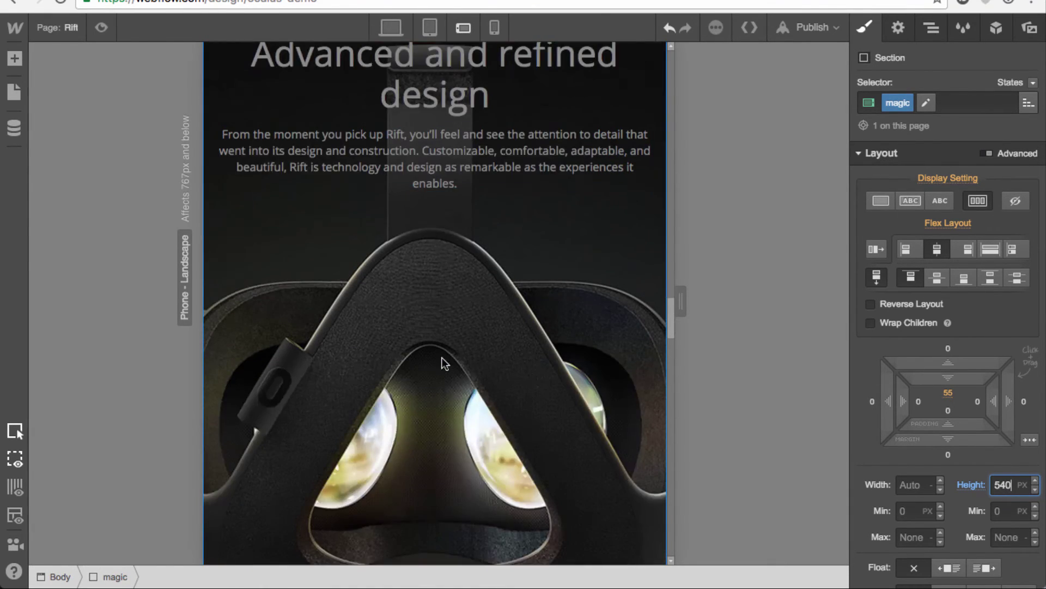
scroll(441, 357, "down", 3)
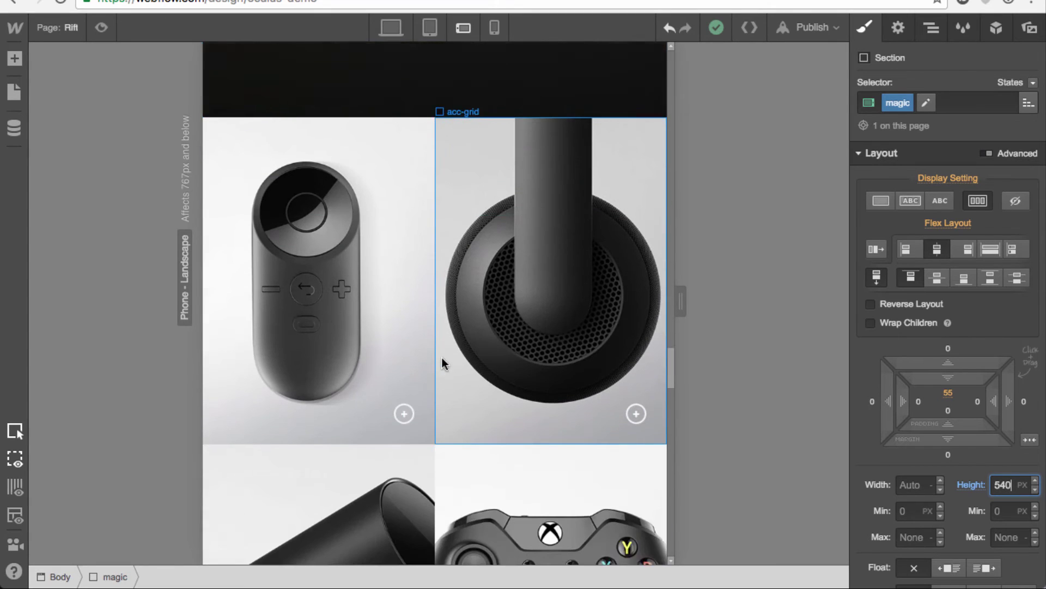
scroll(442, 358, "down", 2)
scroll(442, 358, "up", 4)
scroll(442, 361, "down", 6)
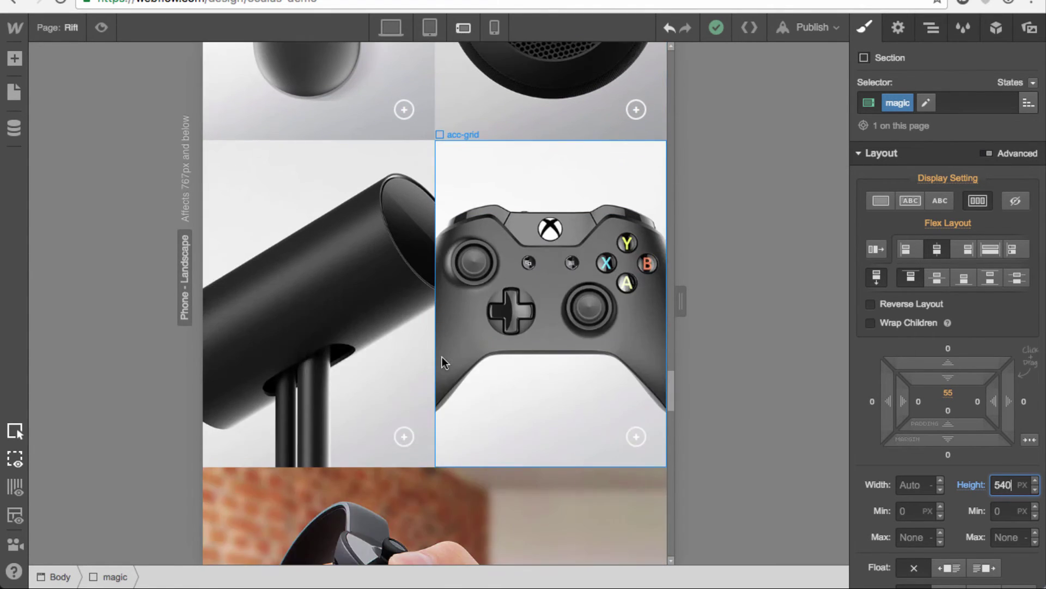
scroll(442, 361, "up", 2)
scroll(443, 358, "up", 3)
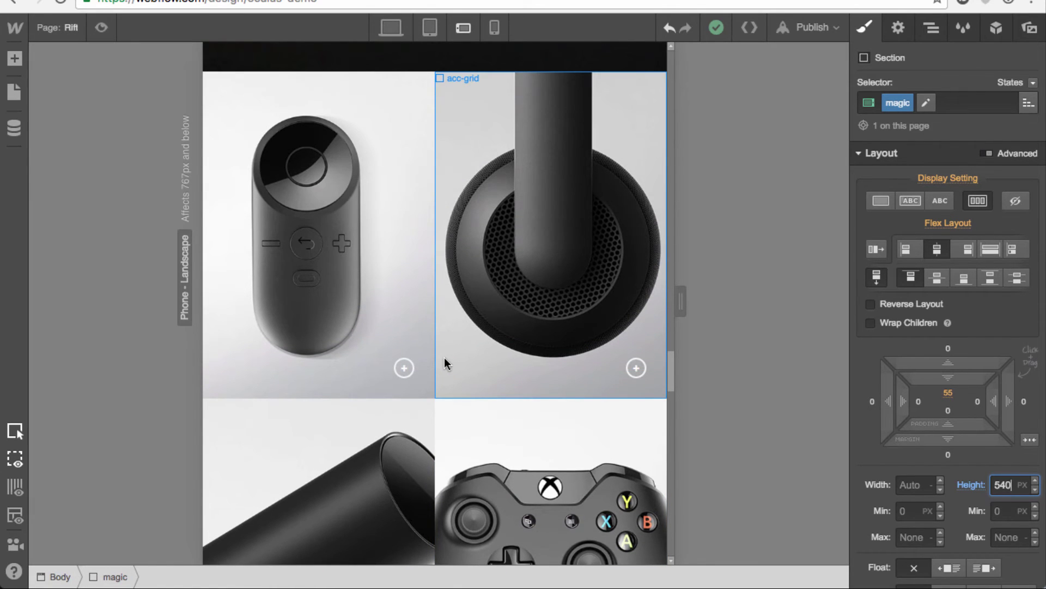
scroll(443, 358, "down", 4)
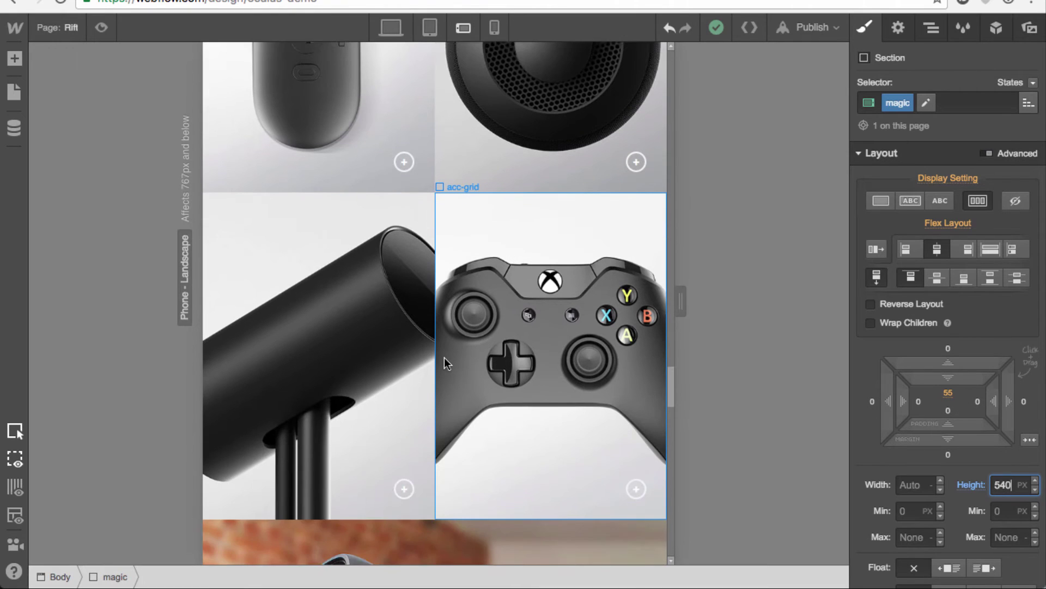
scroll(444, 357, "up", 5)
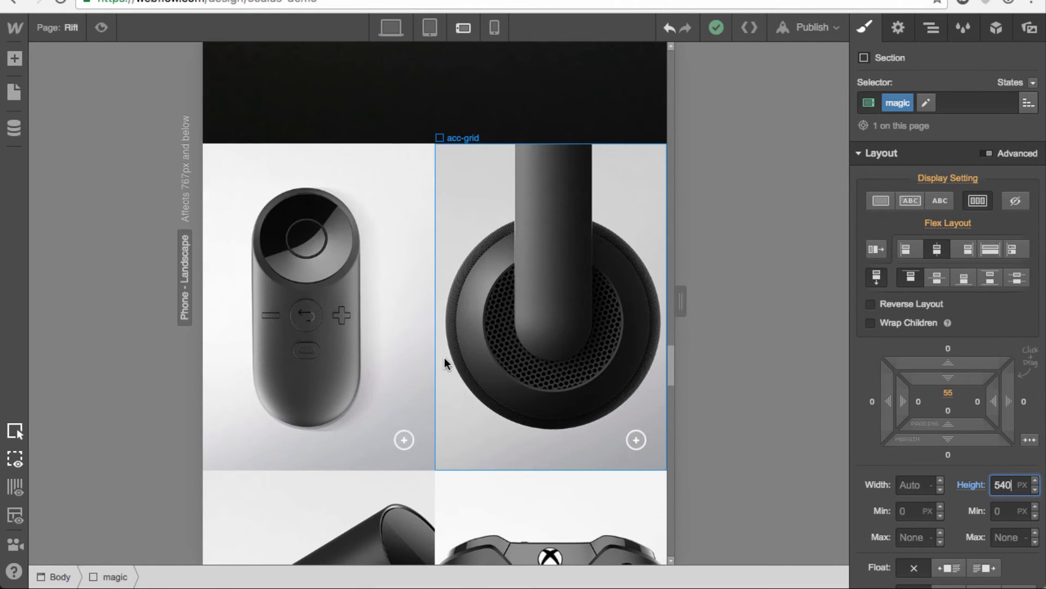
scroll(443, 357, "down", 12)
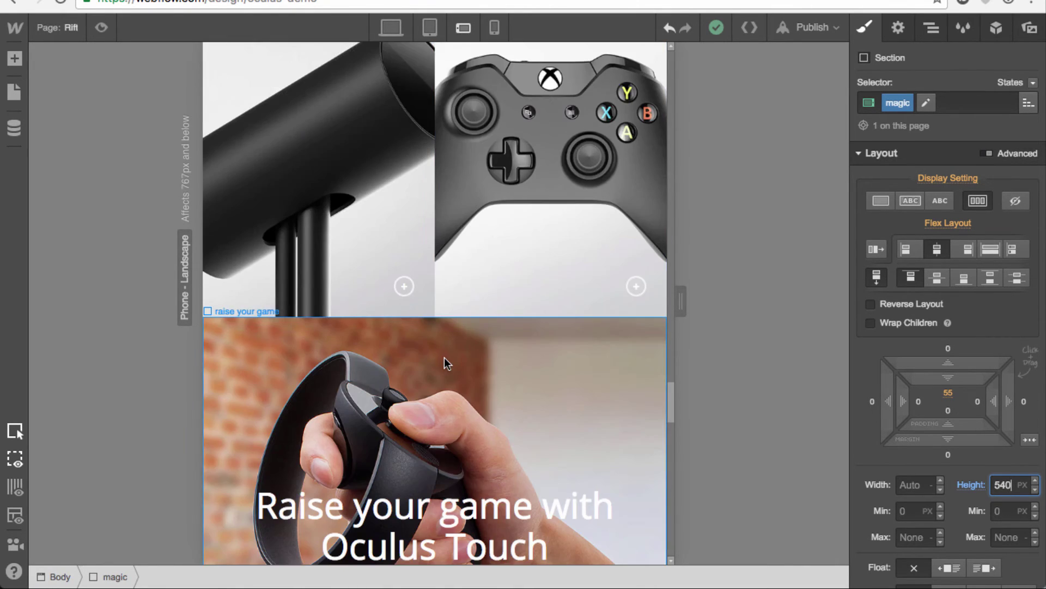
scroll(444, 363, "down", 10)
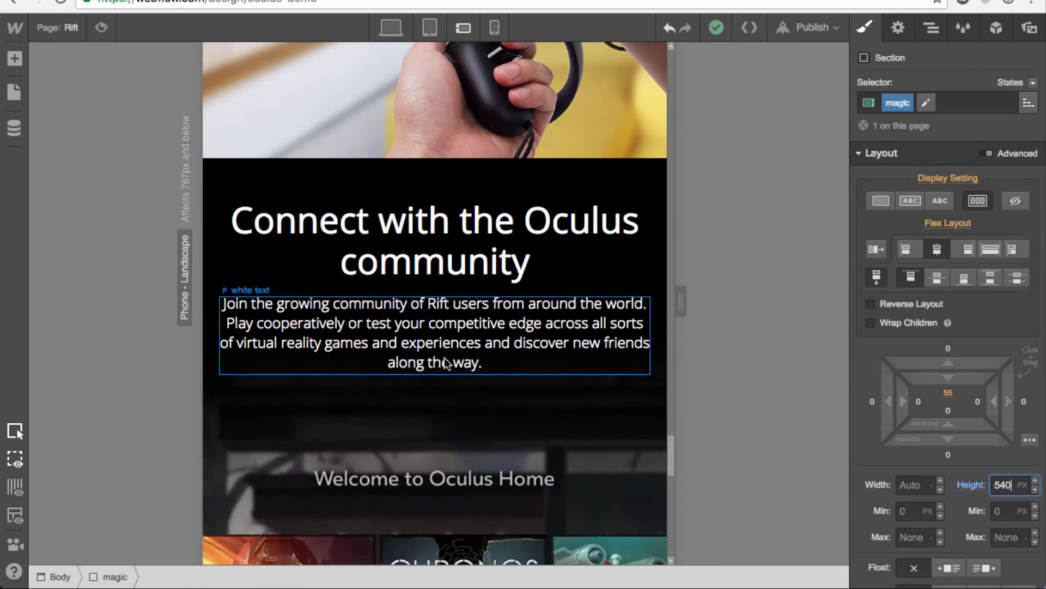
scroll(444, 359, "down", 15)
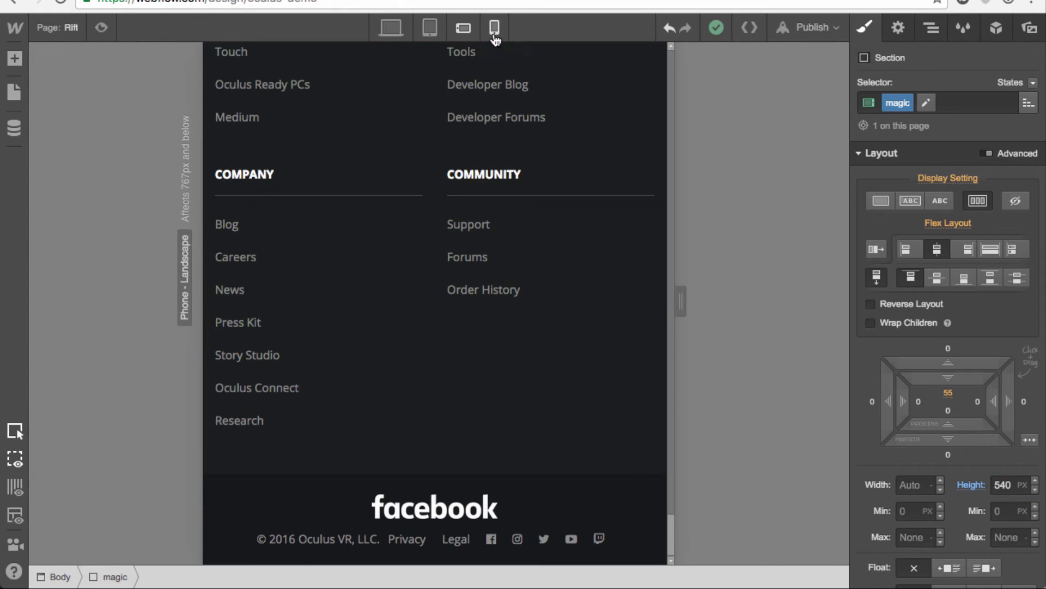
Switch to the phone portrait view and set the rift hero section's left and right padding to 20 px
left_click(494, 34)
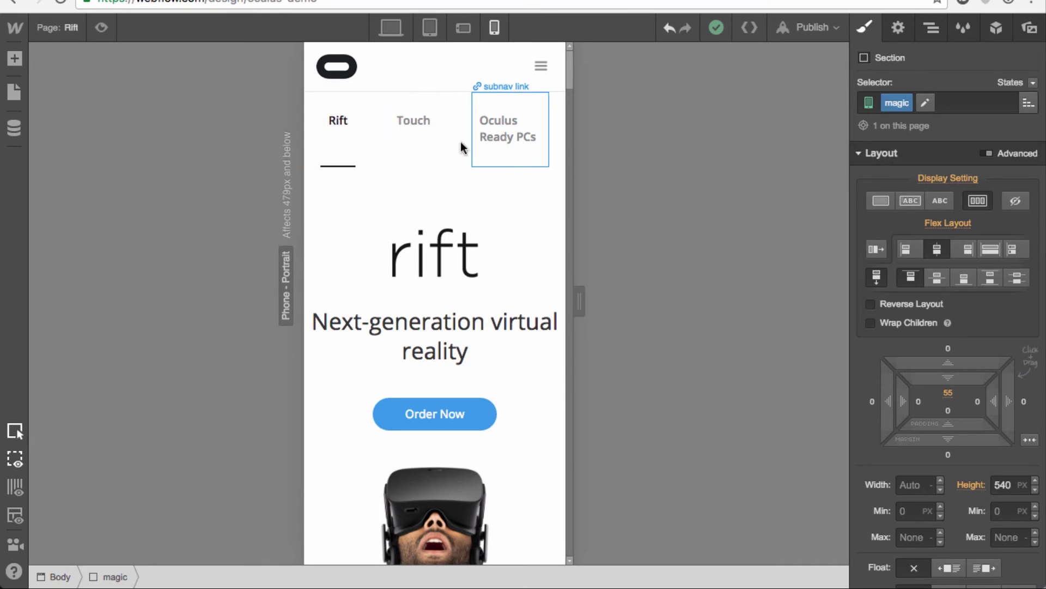
scroll(370, 327, "down", 1)
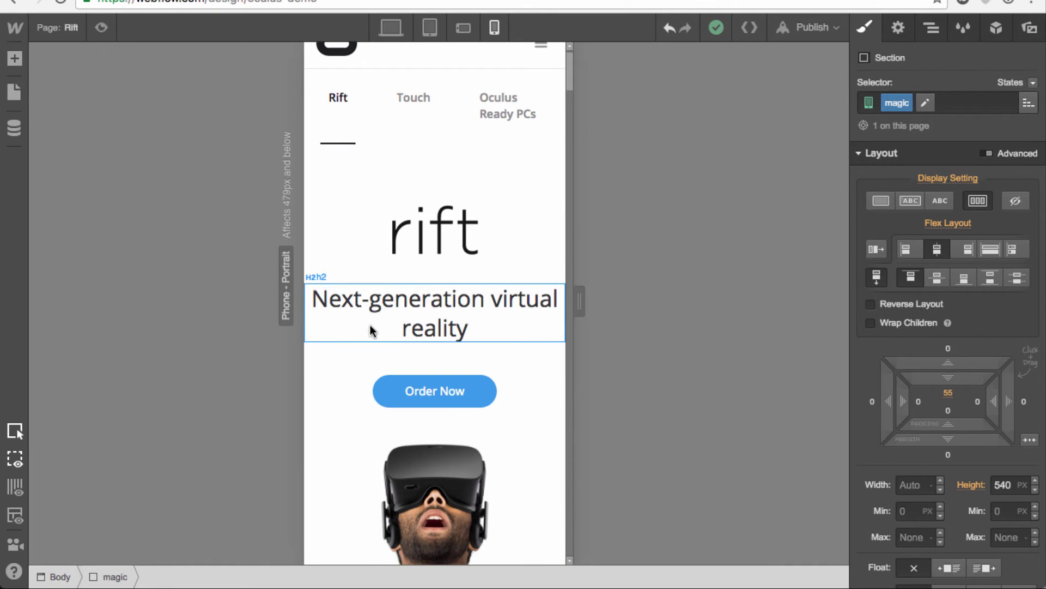
scroll(370, 329, "down", 3)
left_click(329, 341)
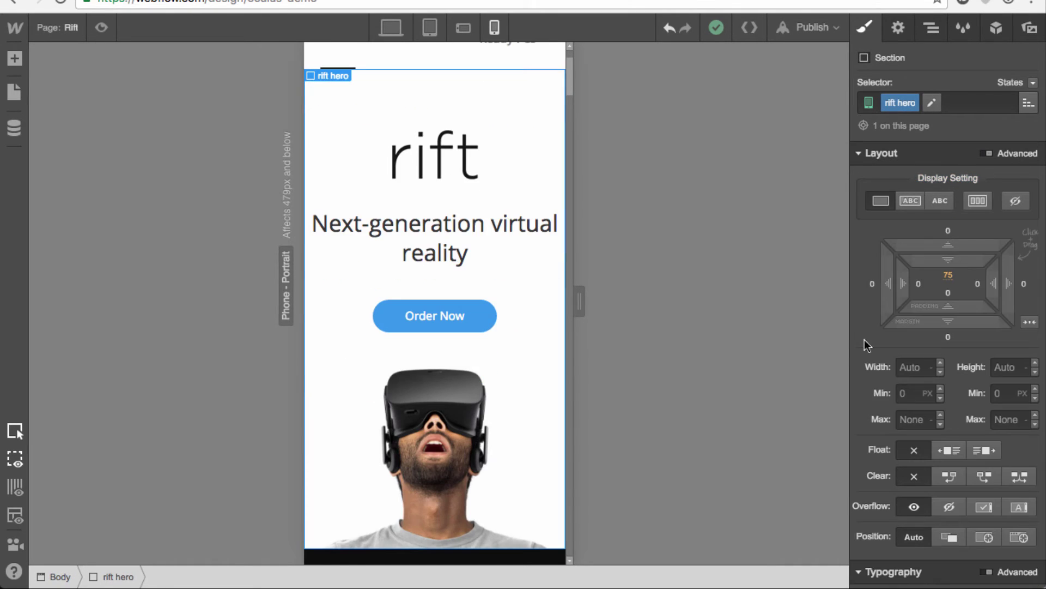
left_click_drag(991, 288, 949, 299)
mouse_move(580, 302)
left_mouse_down()
mouse_move(669, 311)
mouse_move(514, 299)
mouse_move(573, 299)
left_mouse_up()
left_click_drag(575, 299, 575, 299)
left_click(463, 27)
left_click(494, 27)
Reduce the width of the sensor image in the magic section to 150 px for phone portrait
scroll(450, 382, "down", 10)
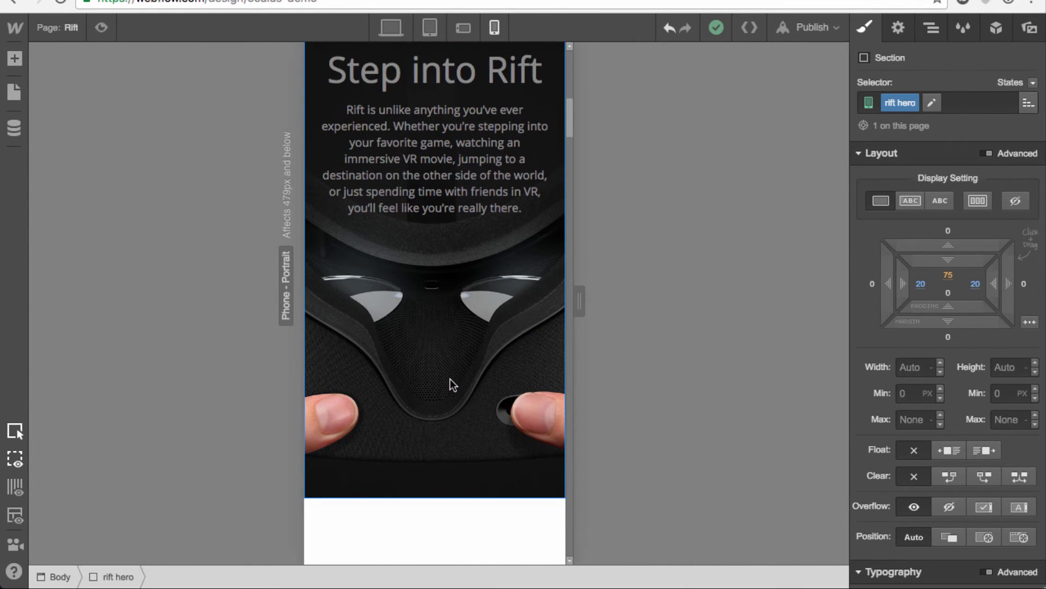
scroll(450, 381, "down", 6)
scroll(450, 381, "down", 3)
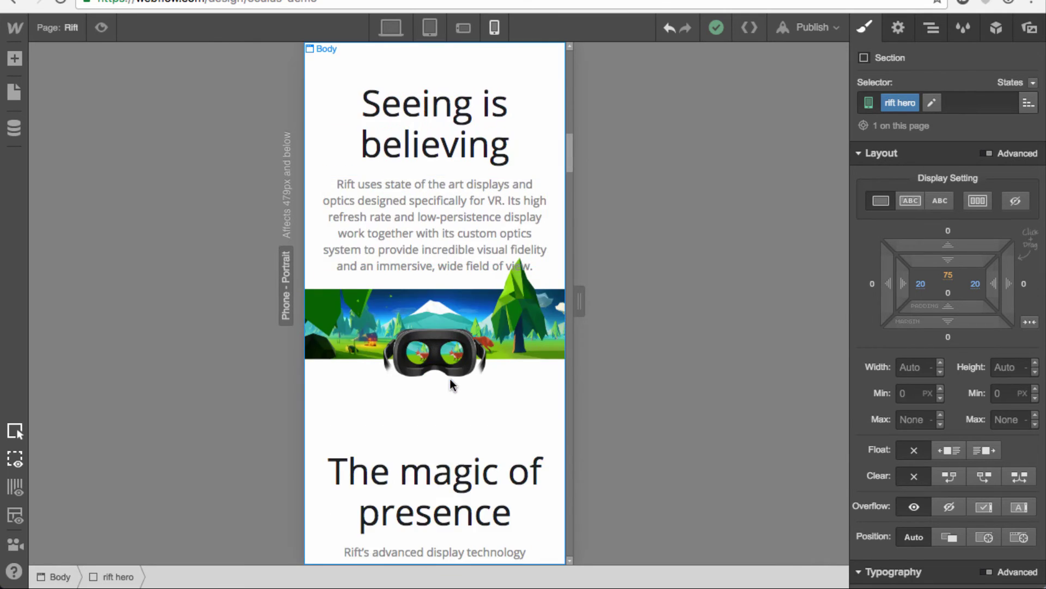
scroll(450, 382, "up", 4)
scroll(450, 381, "down", 10)
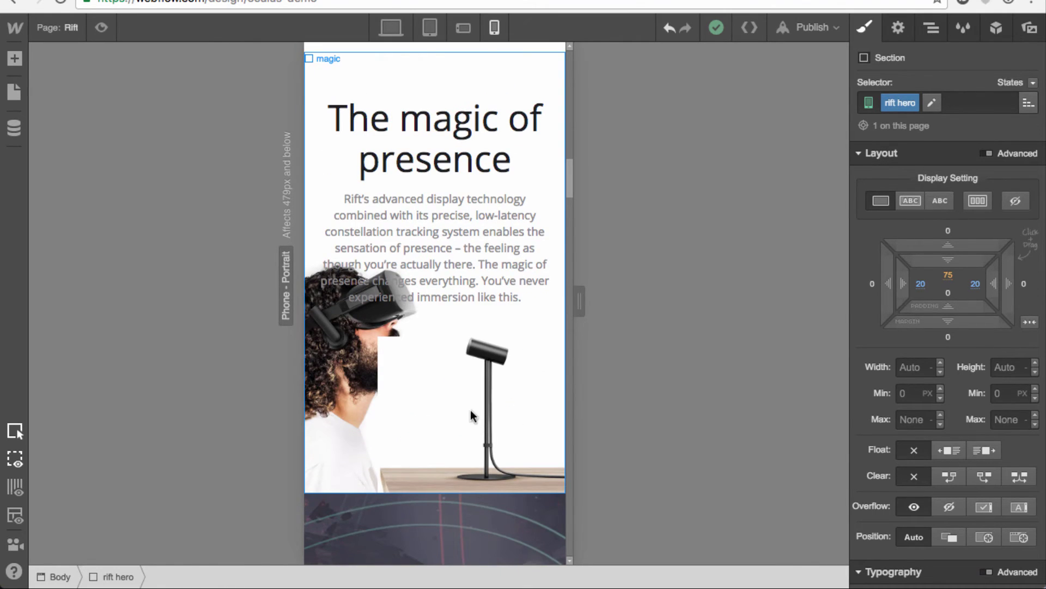
left_click(518, 417)
left_click(932, 30)
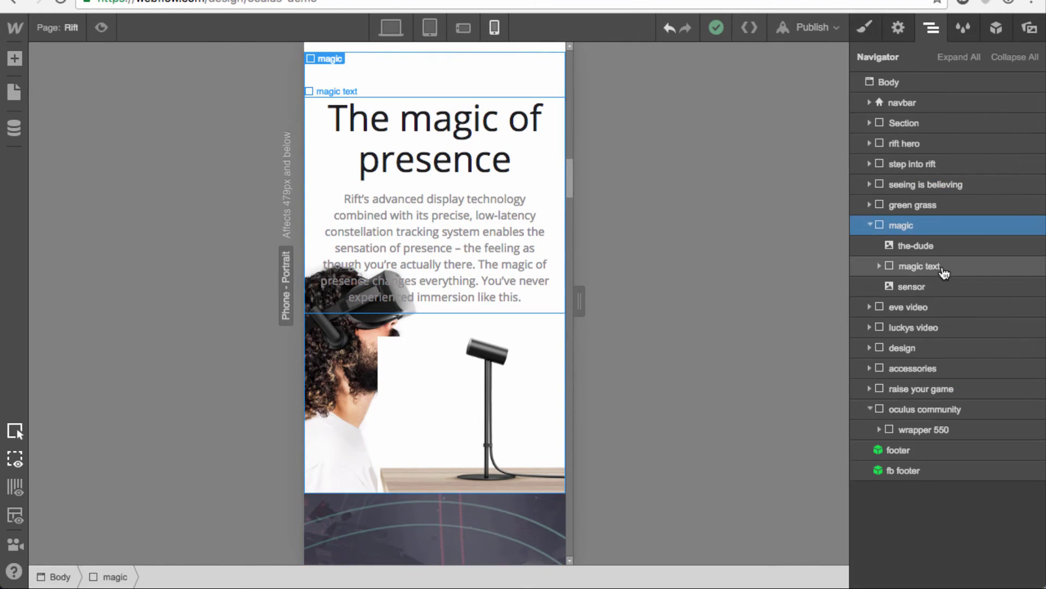
left_click(926, 285)
left_click(867, 27)
left_click(918, 473)
key("shift+Down")
key("shift+Down")
key("shift+Down")
key("shift+Down")
key("shift+Down")
key("shift+Down")
key("shift+Down")
key("shift+Down")
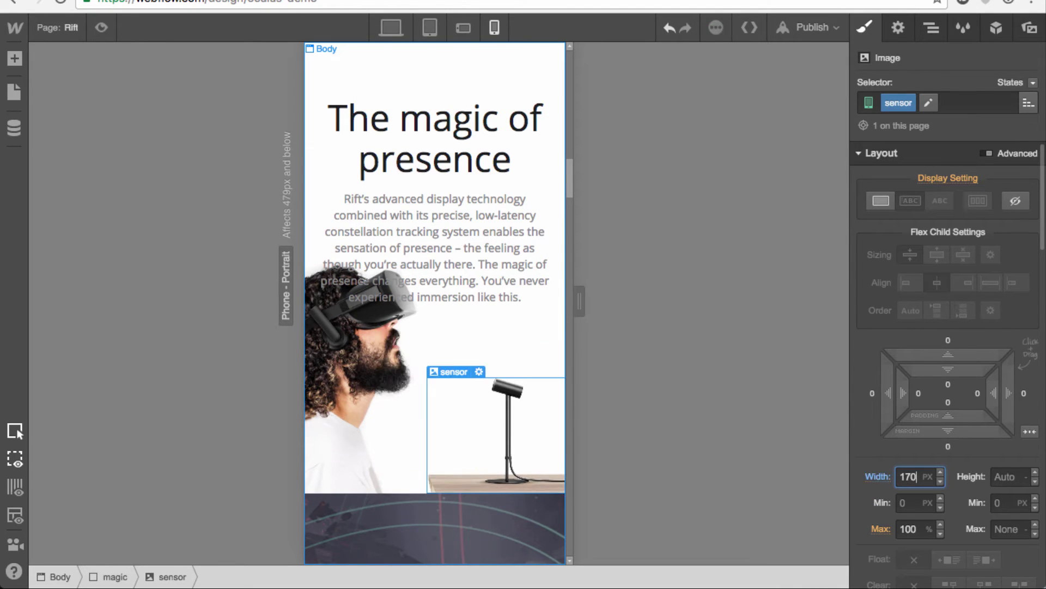
Reduce the width of the the-dude image in the magic section to 100 px so it clears the paragraph
left_click(932, 28)
double_click(941, 250)
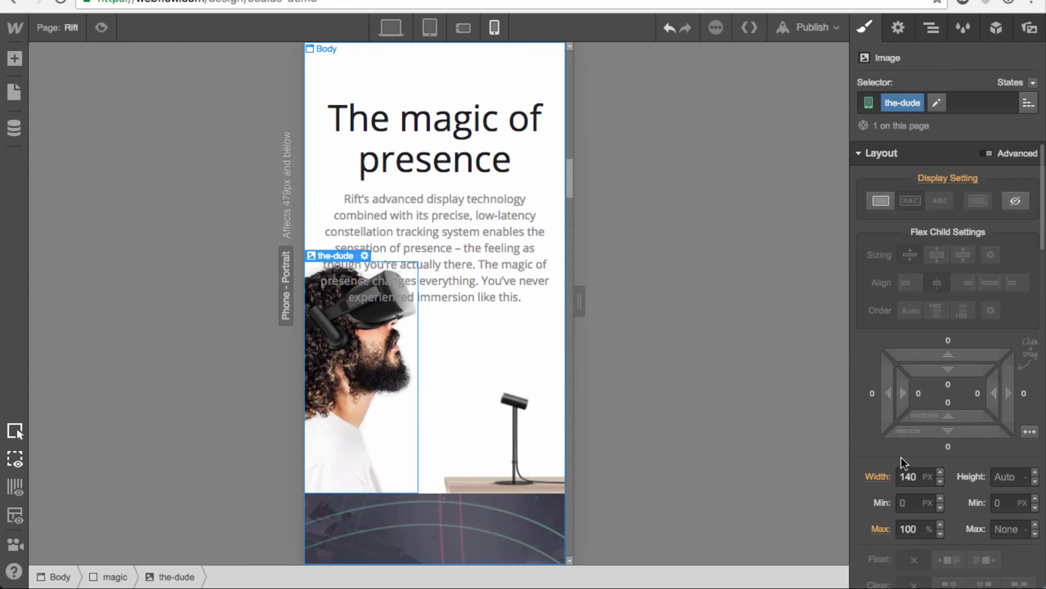
double_click(908, 475)
type("130")
key("shift+Down")
key("shift+Down")
key("shift+Down")
key("shift+Down")
key("shift+Down")
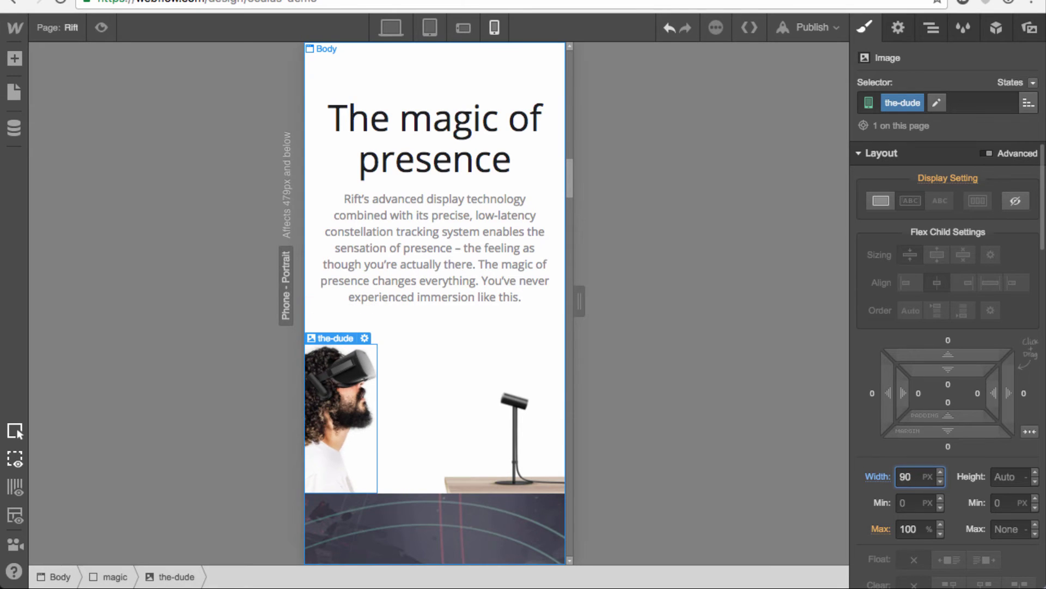
key("shift+Up")
key("shift+Up")
key("shift+Up")
key("shift+Down")
Set the luckys video section's left and right padding to 20 px and center-align its text
scroll(465, 321, "down", 10)
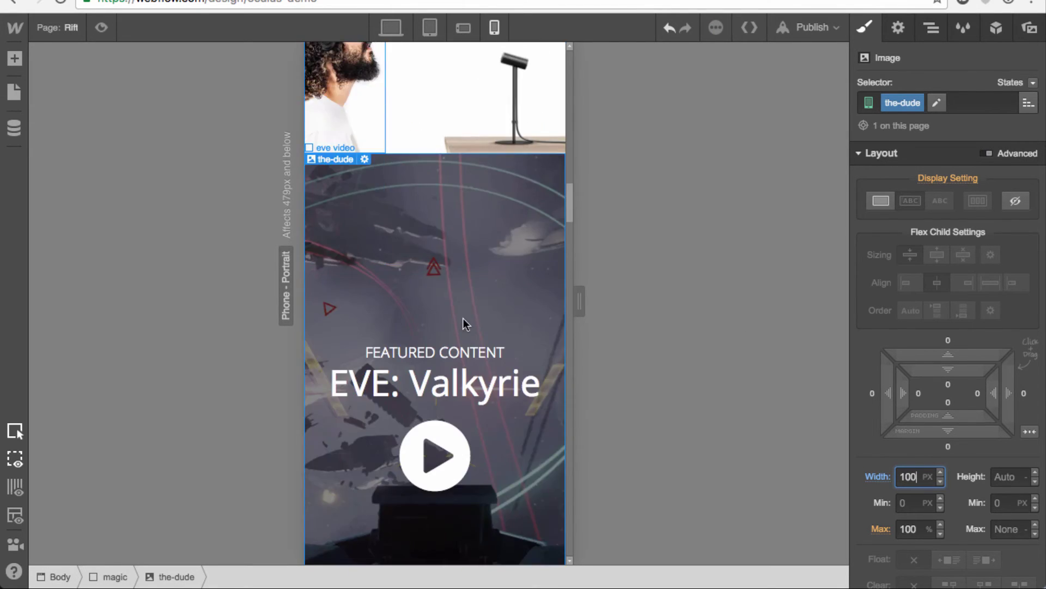
scroll(463, 318, "down", 10)
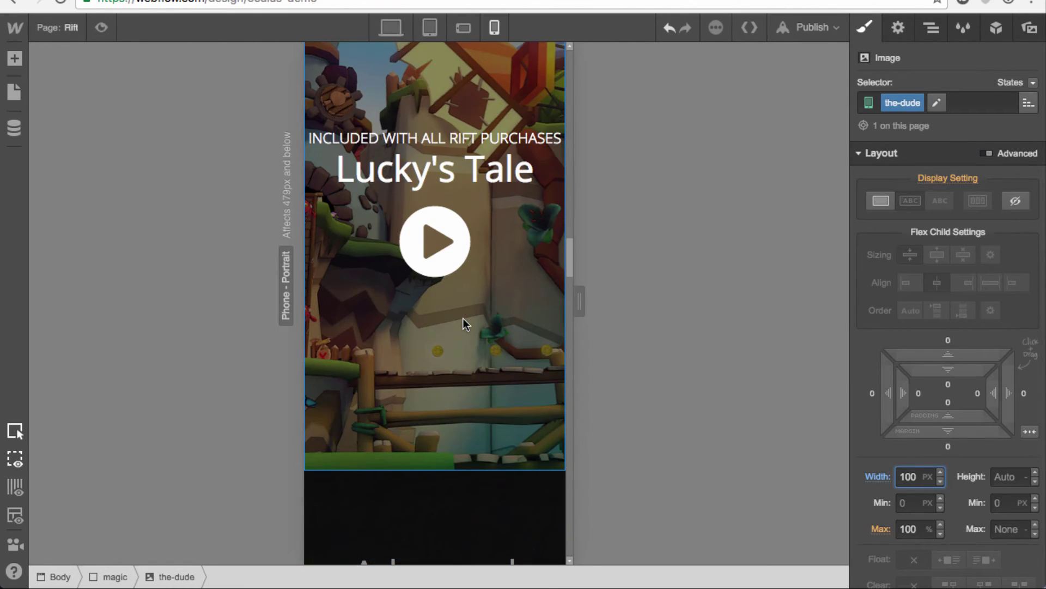
left_click(453, 343)
scroll(454, 343, "up", 6)
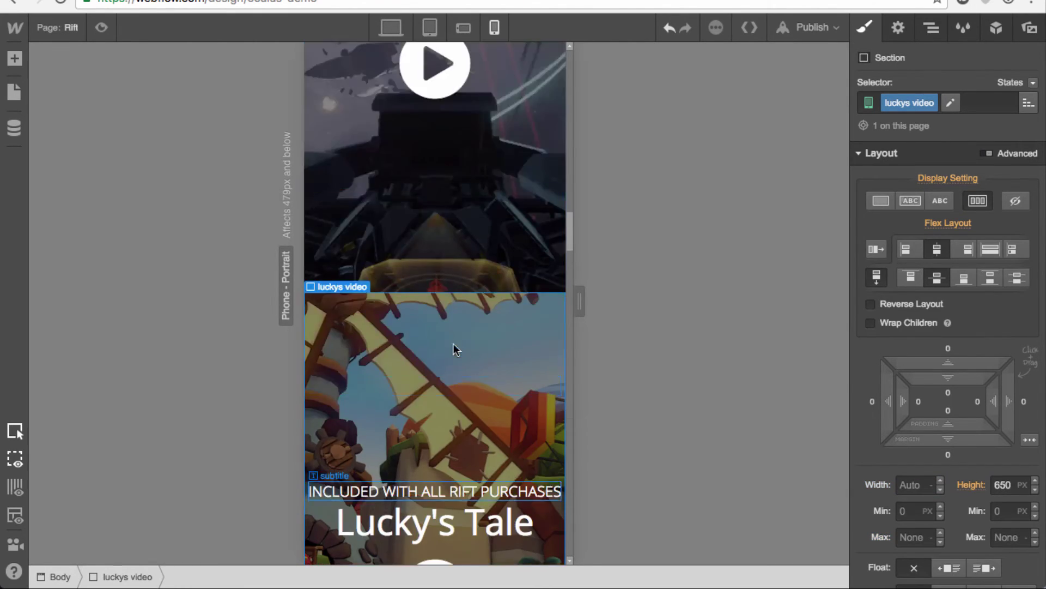
scroll(454, 343, "up", 5)
scroll(456, 345, "down", 7)
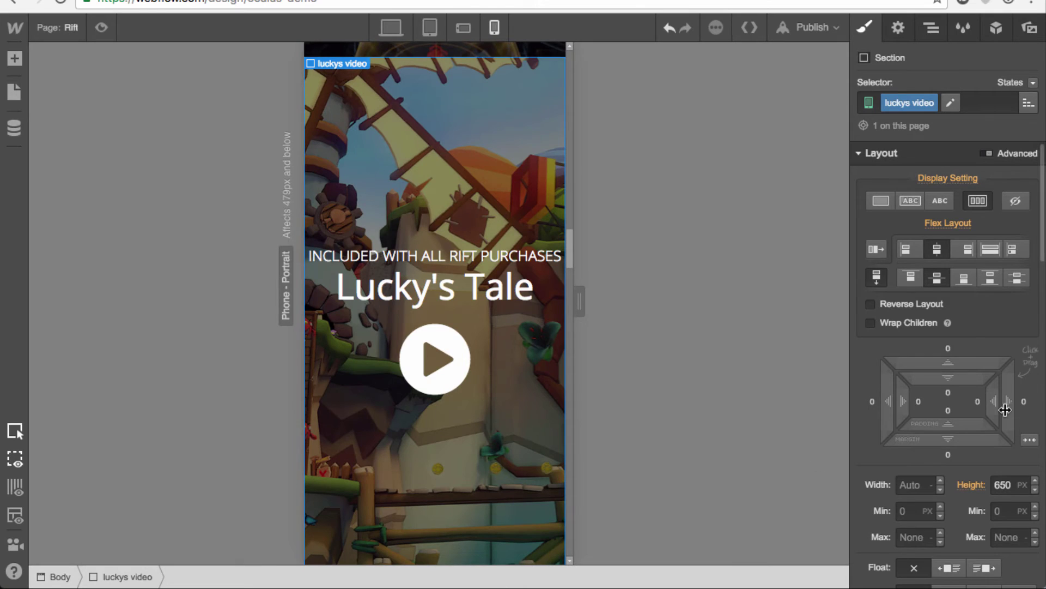
left_click_drag(992, 406, 943, 410)
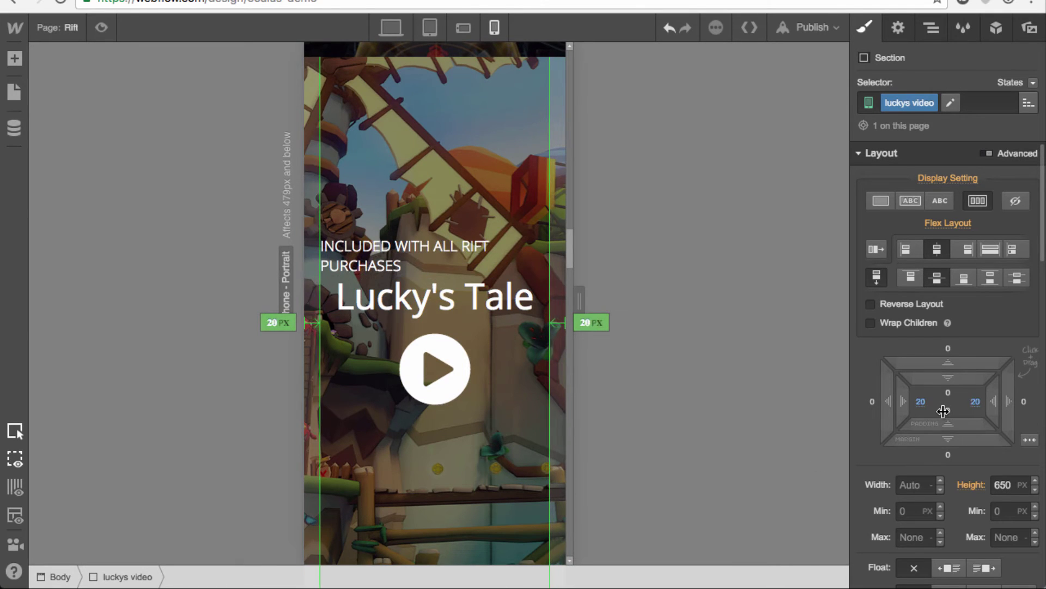
scroll(911, 509, "down", 5)
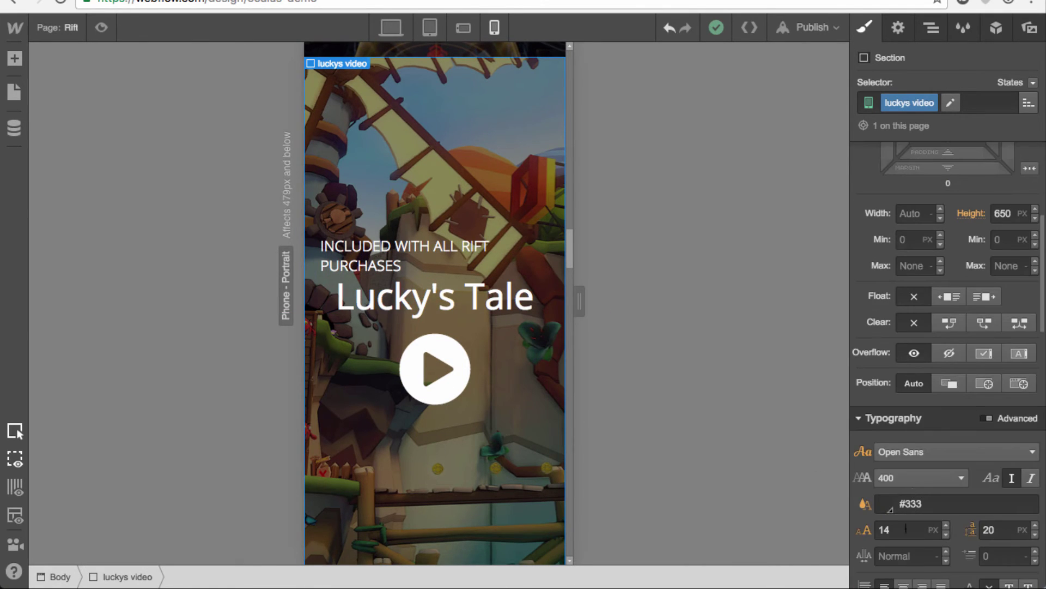
left_click(903, 581)
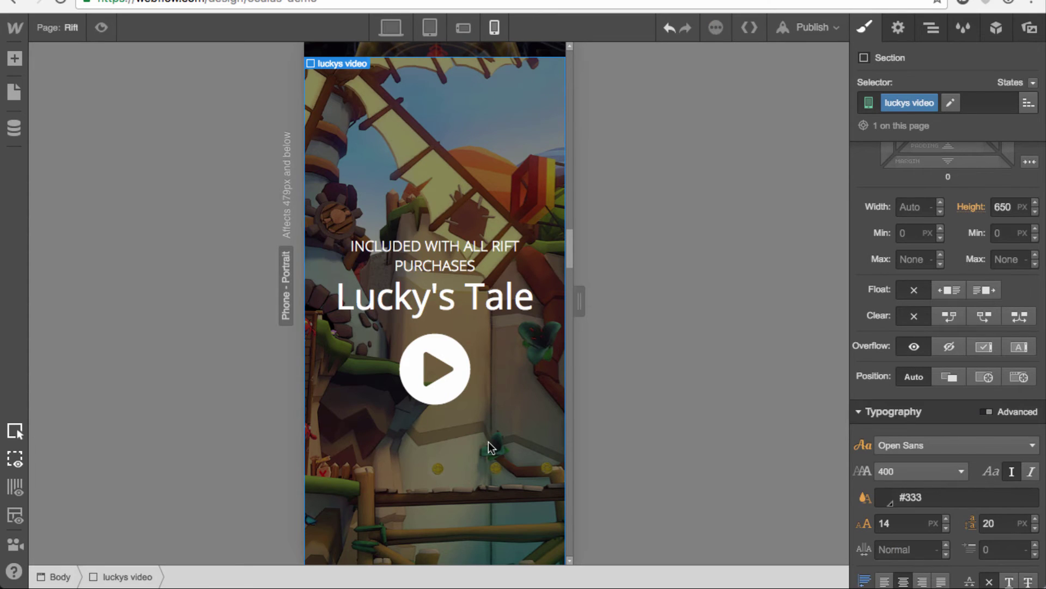
Remove the remote combo class from the first acc-grid block in the accessories section
scroll(488, 441, "down", 10)
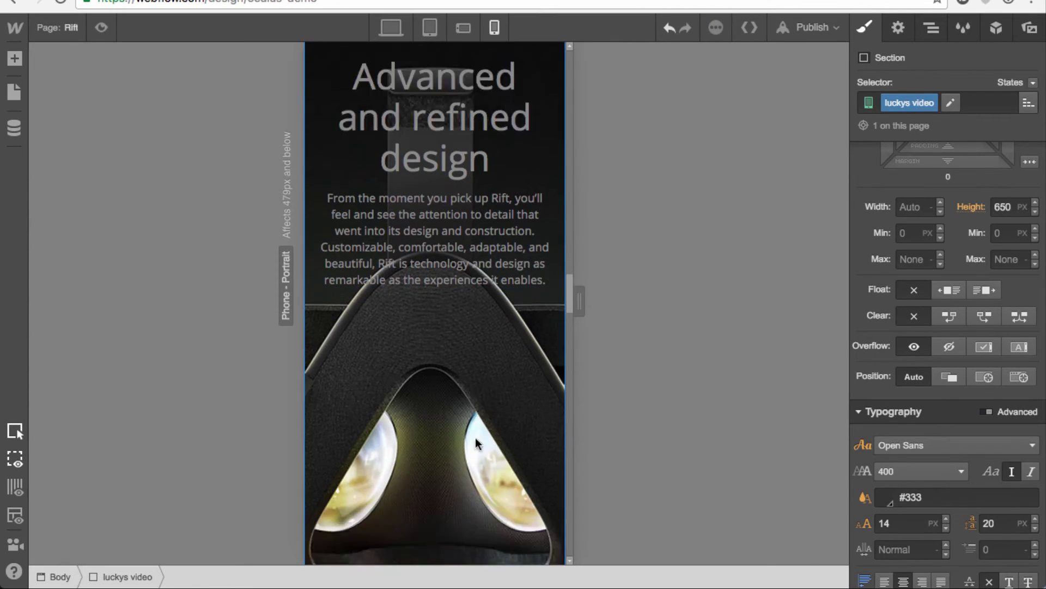
scroll(475, 437, "down", 10)
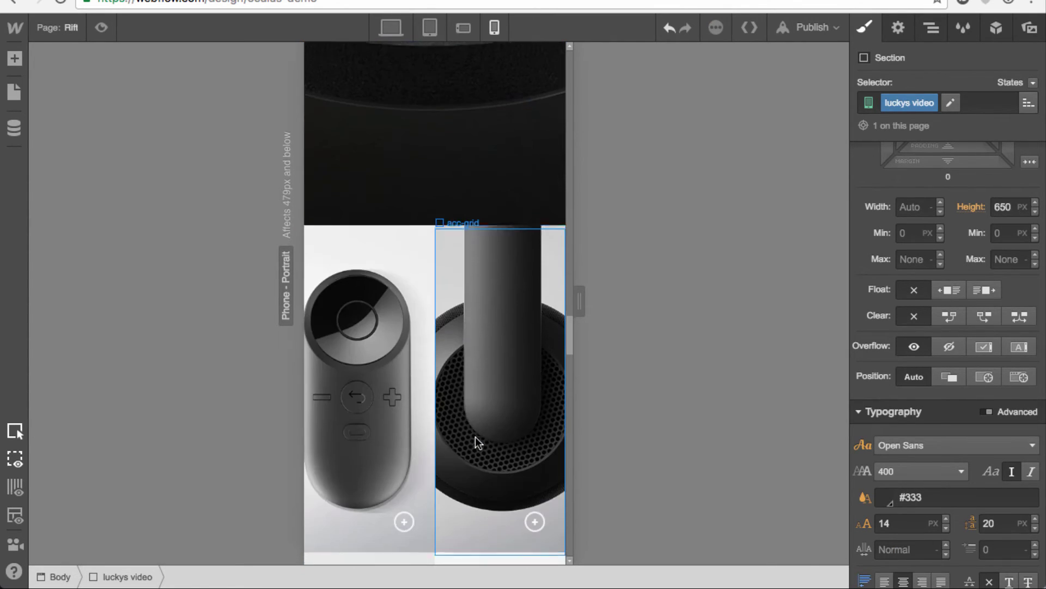
scroll(476, 437, "down", 2)
left_click(406, 210)
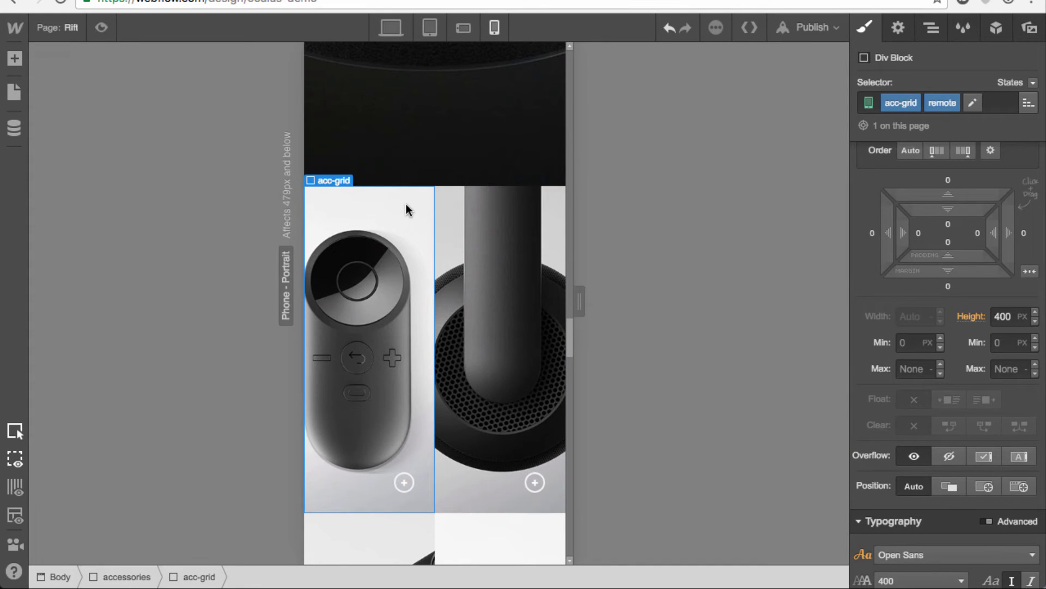
scroll(944, 341, "up", 5)
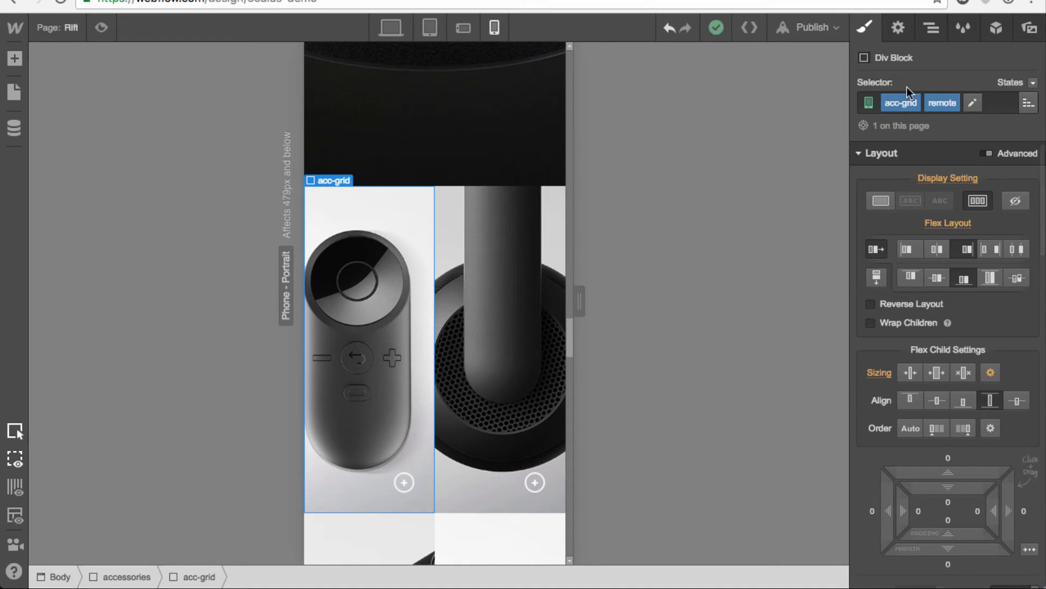
left_click(1029, 104)
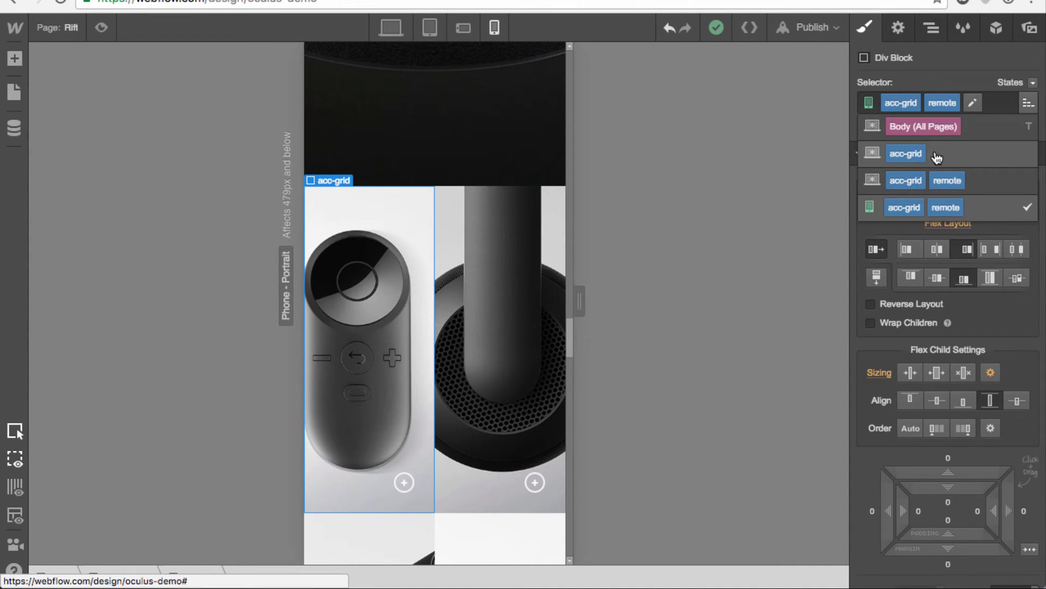
left_click(945, 105)
left_click(922, 106)
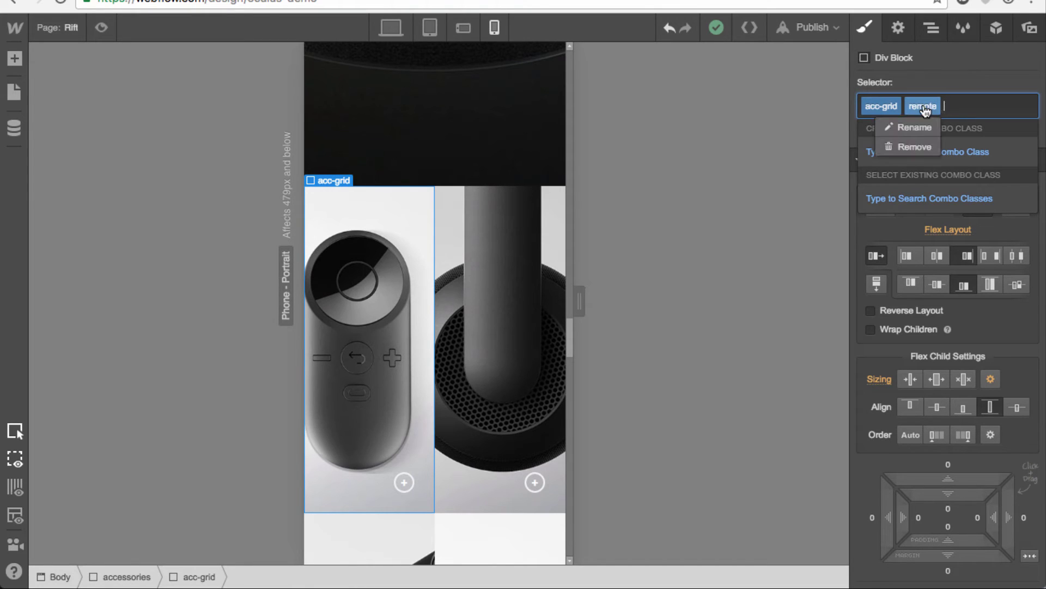
left_click(915, 149)
left_click(968, 63)
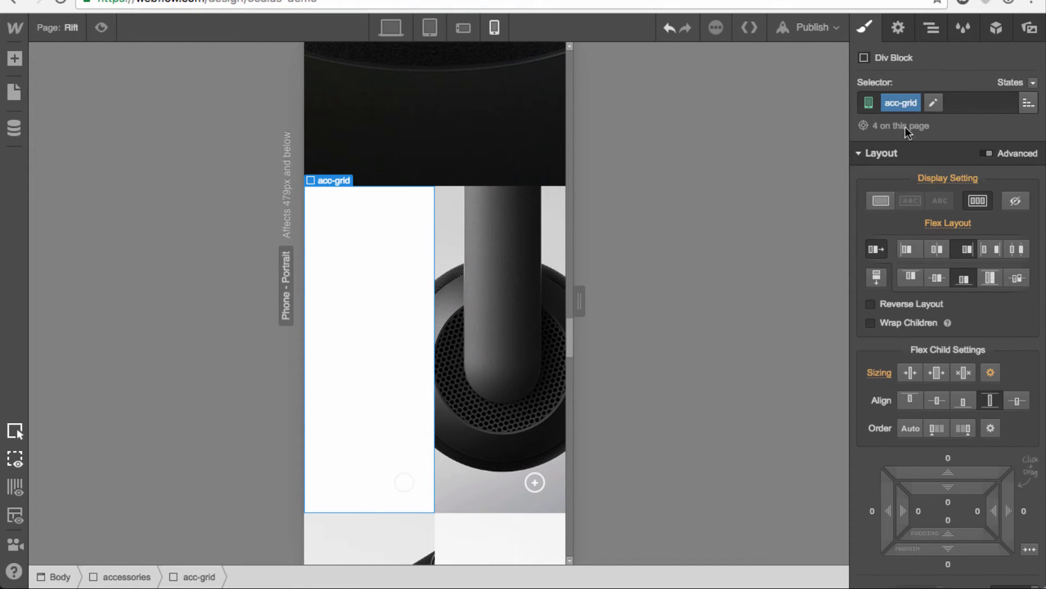
Set the flex basis of the acc-grid class to 100% for the phone portrait layout
left_click(991, 375)
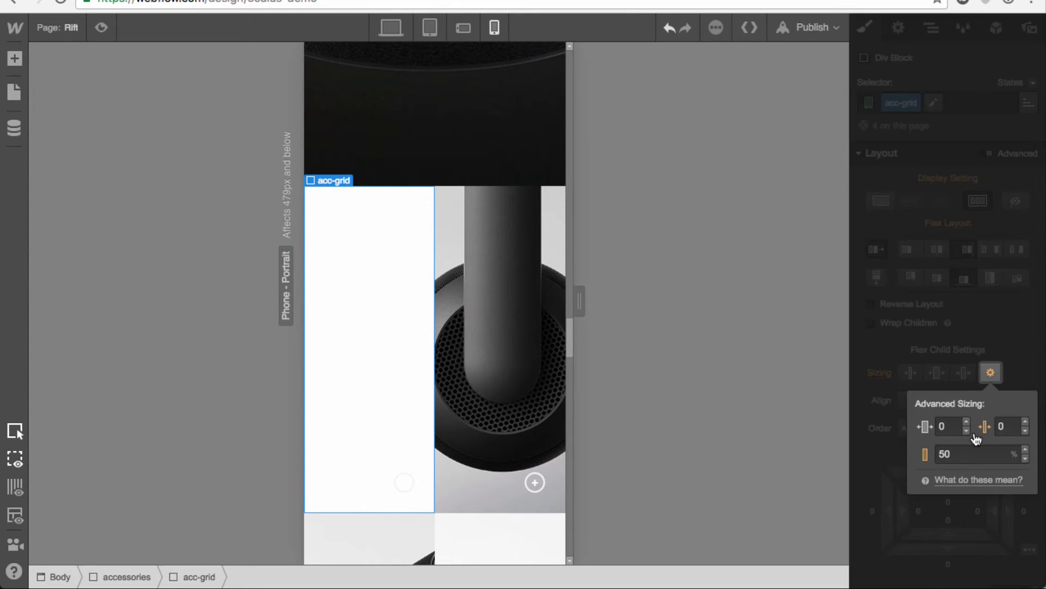
double_click(948, 454)
type("100")
key("Return")
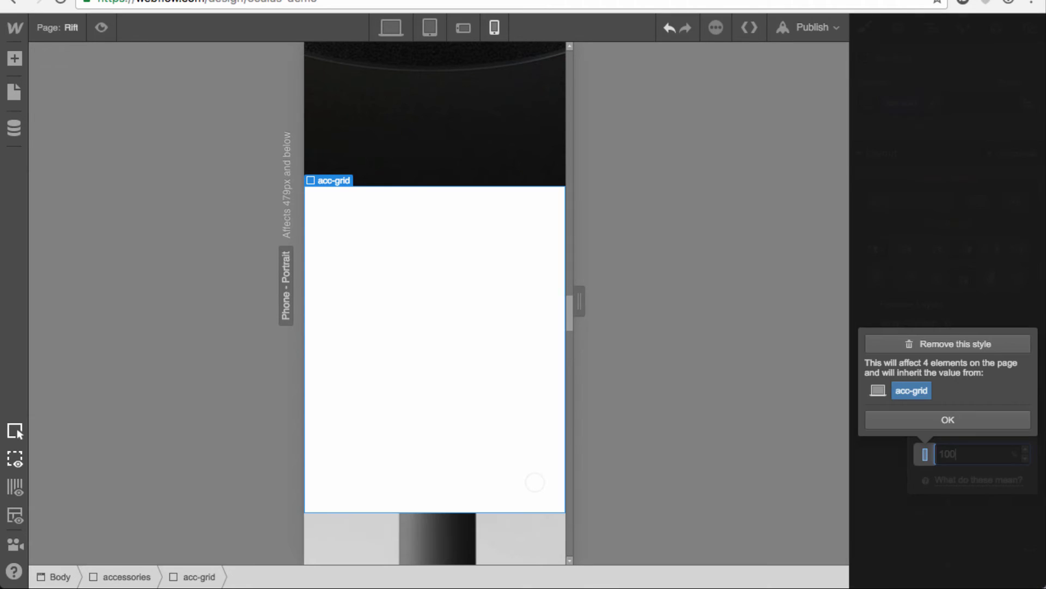
left_click(878, 418)
left_click(975, 329)
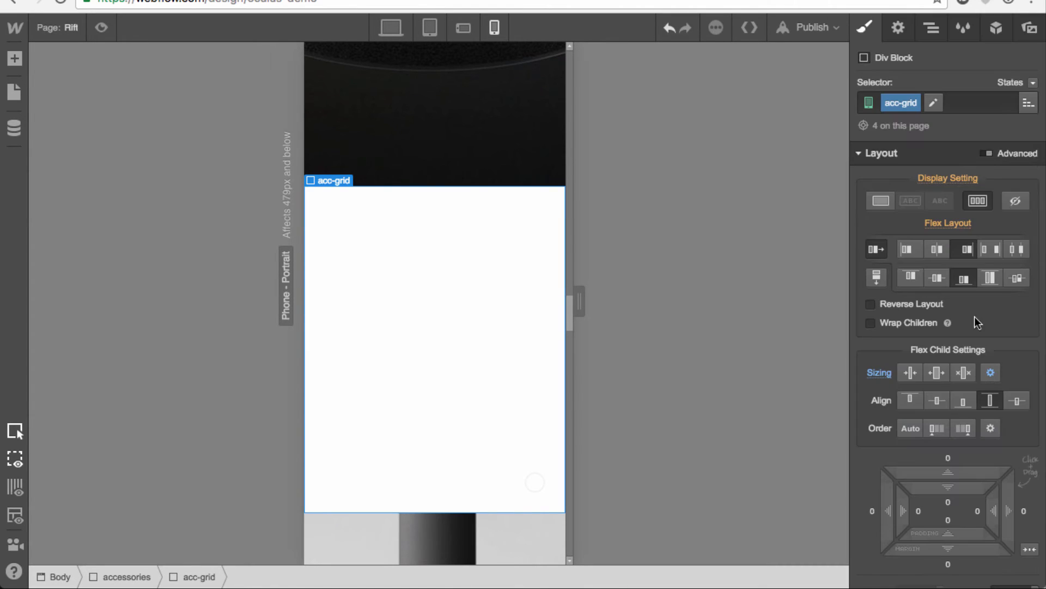
Reapply the remote combo class to the first acc-grid block
left_click(958, 94)
type("remote")
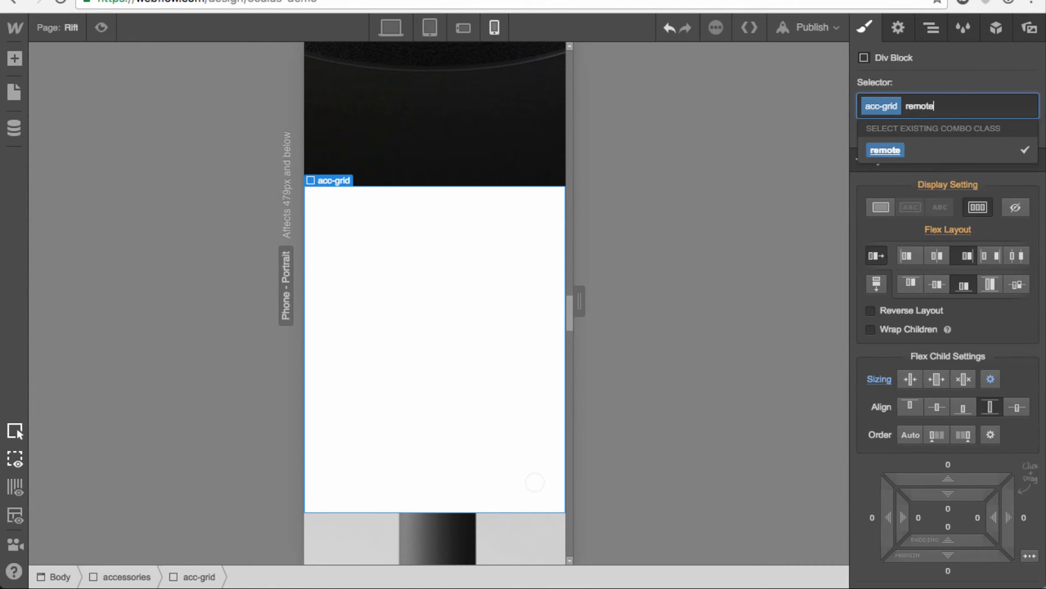
key("Return")
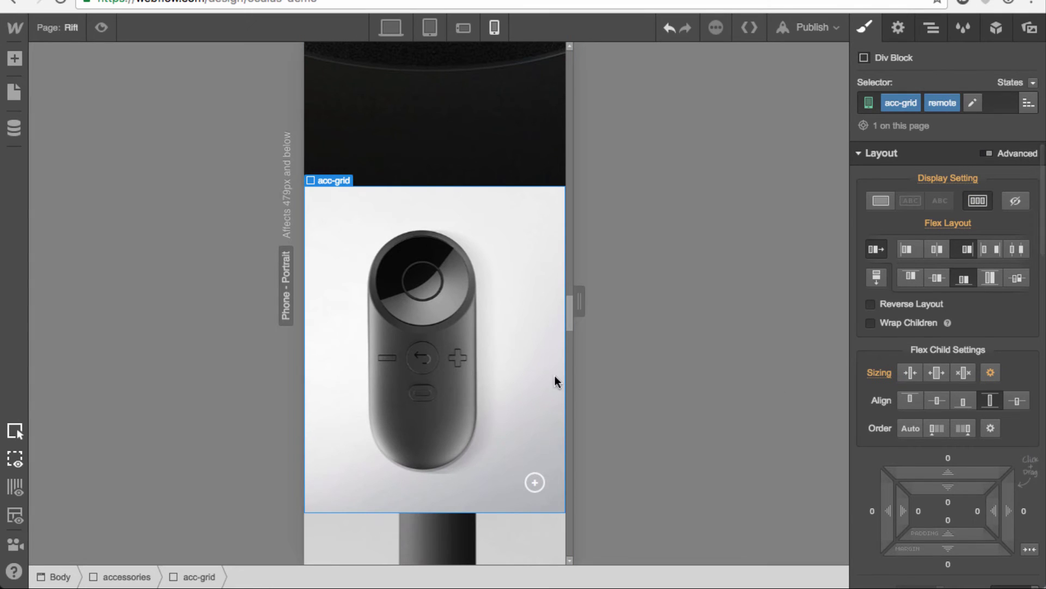
Adjust the remote.jpg background image's position and set it to the centre preset at 50% by 50%
scroll(970, 357, "down", 4)
scroll(970, 357, "down", 7)
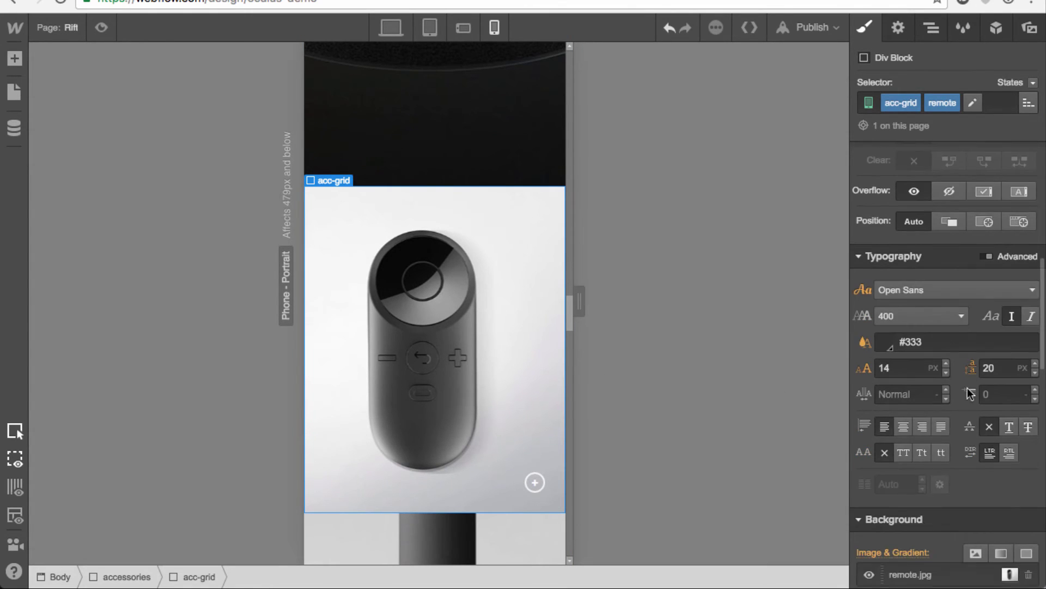
left_click(925, 537)
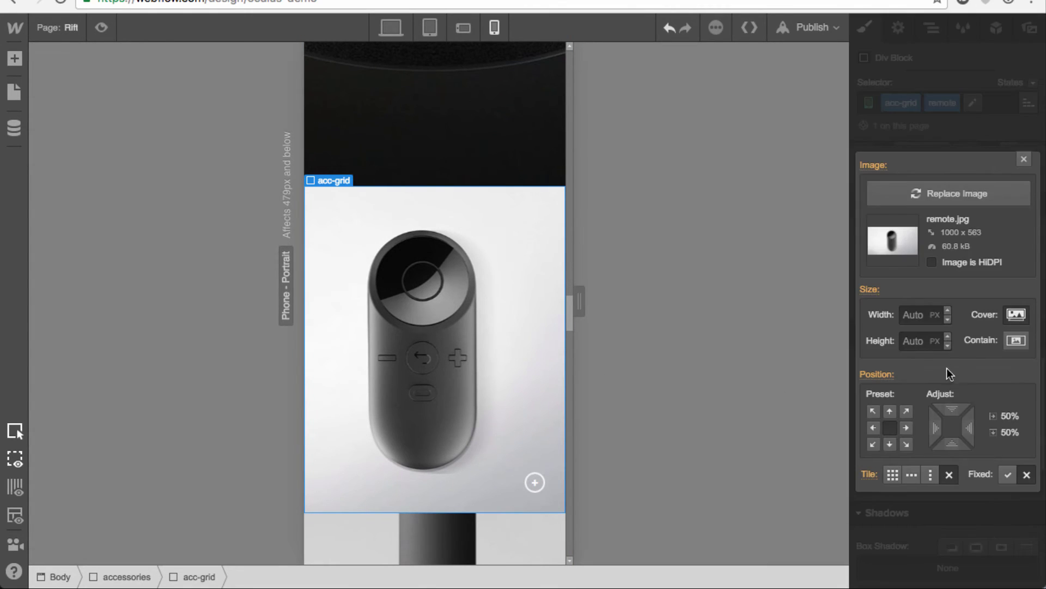
left_click_drag(932, 427, 380, 415)
left_click(889, 428)
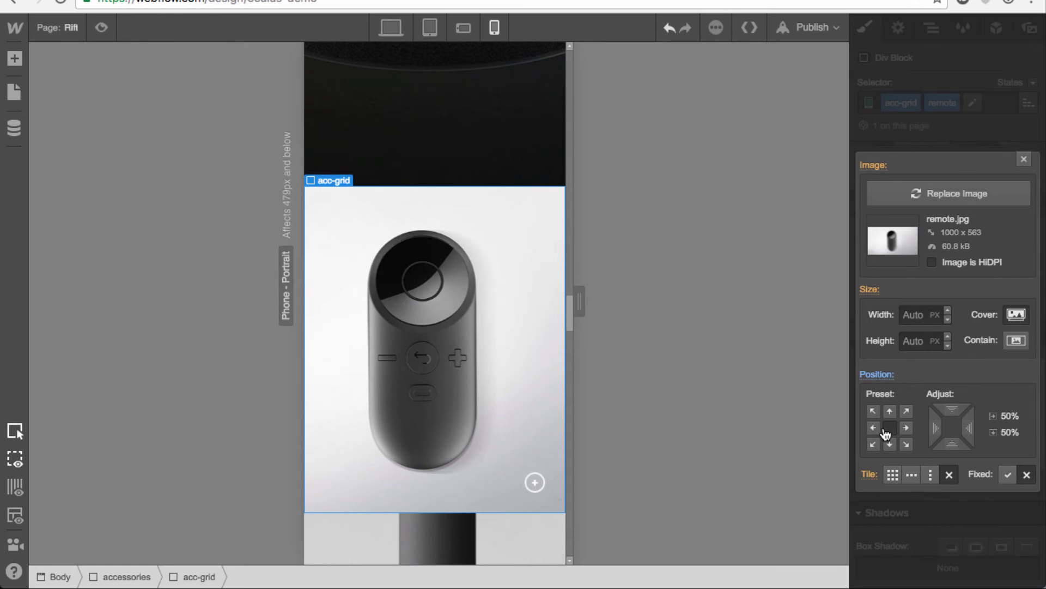
left_click(879, 375)
left_click(921, 400)
left_click(1024, 159)
Review the stacked accessory blocks and the Oculus Touch and community sections in the phone portrait layout
scroll(453, 447, "down", 15)
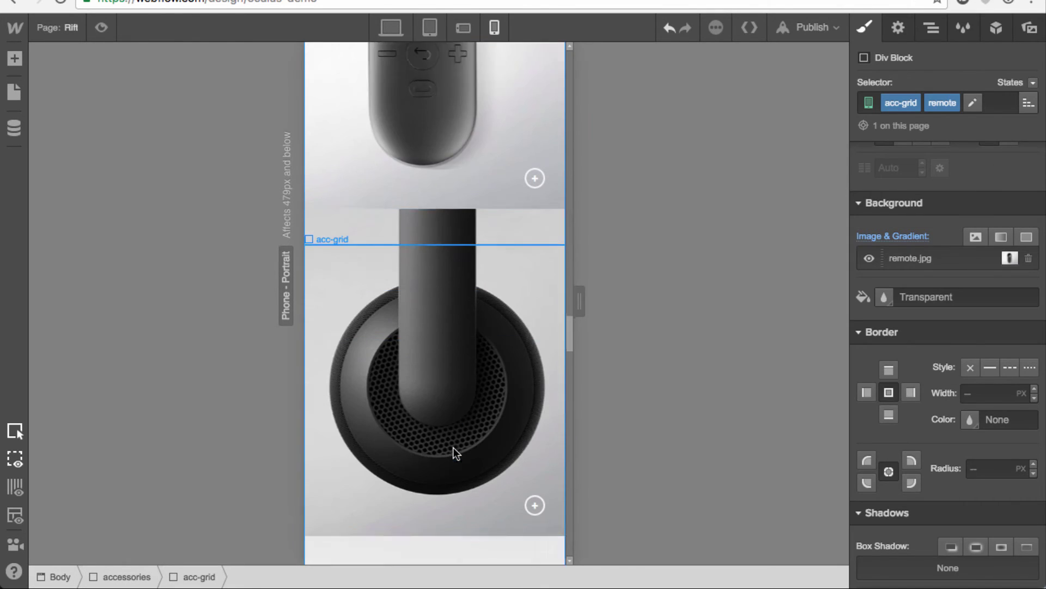
scroll(453, 448, "down", 8)
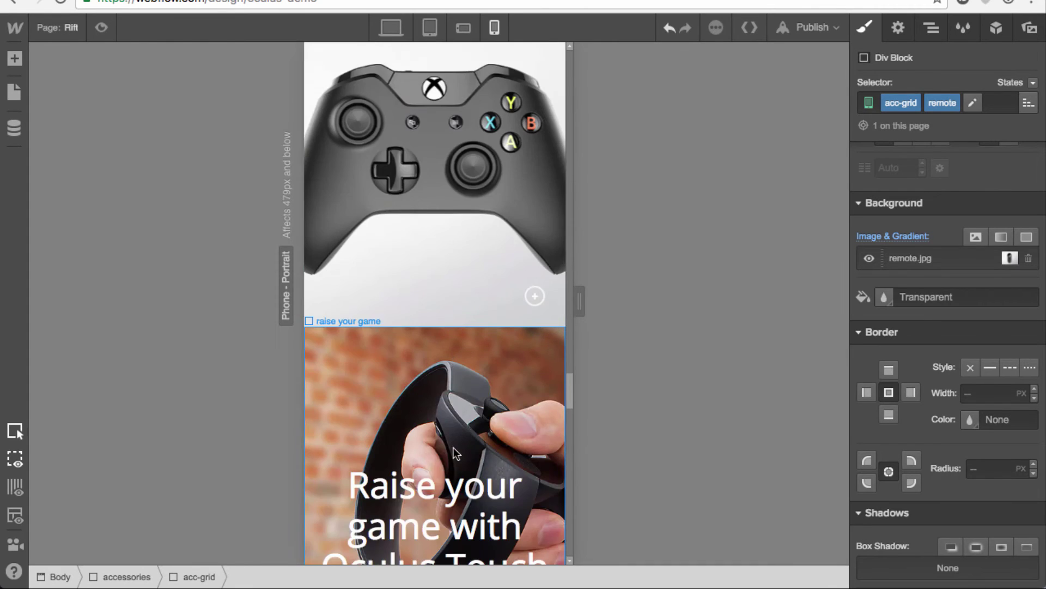
scroll(472, 470, "down", 5)
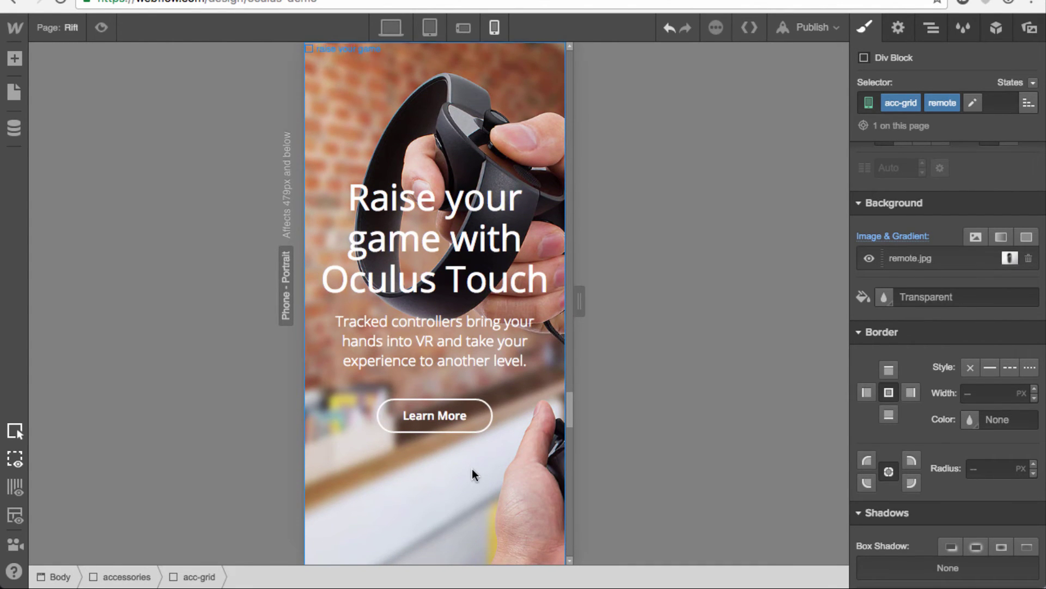
scroll(470, 467, "down", 5)
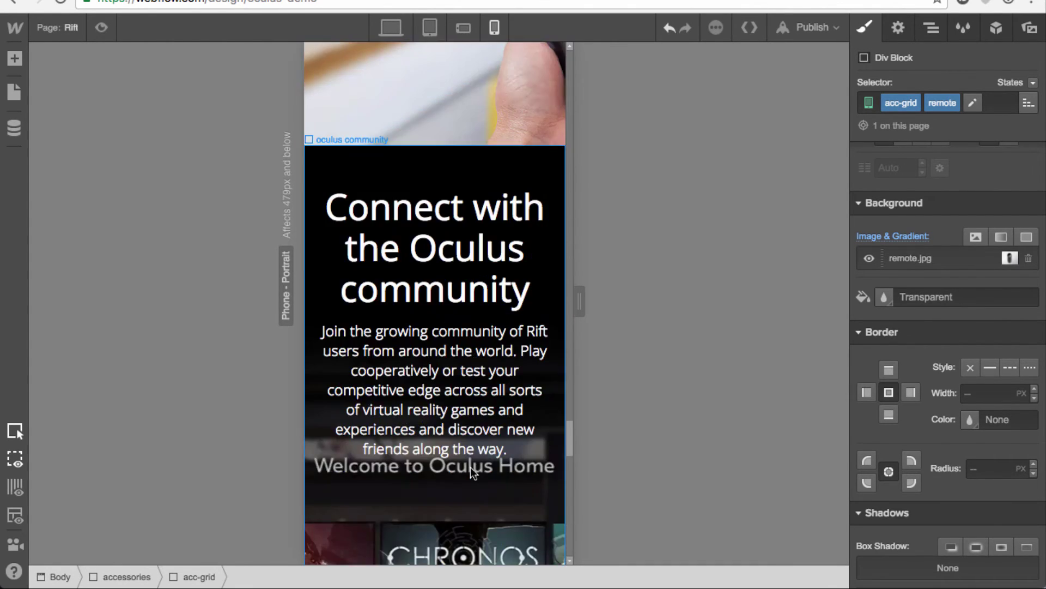
scroll(471, 468, "up", 10)
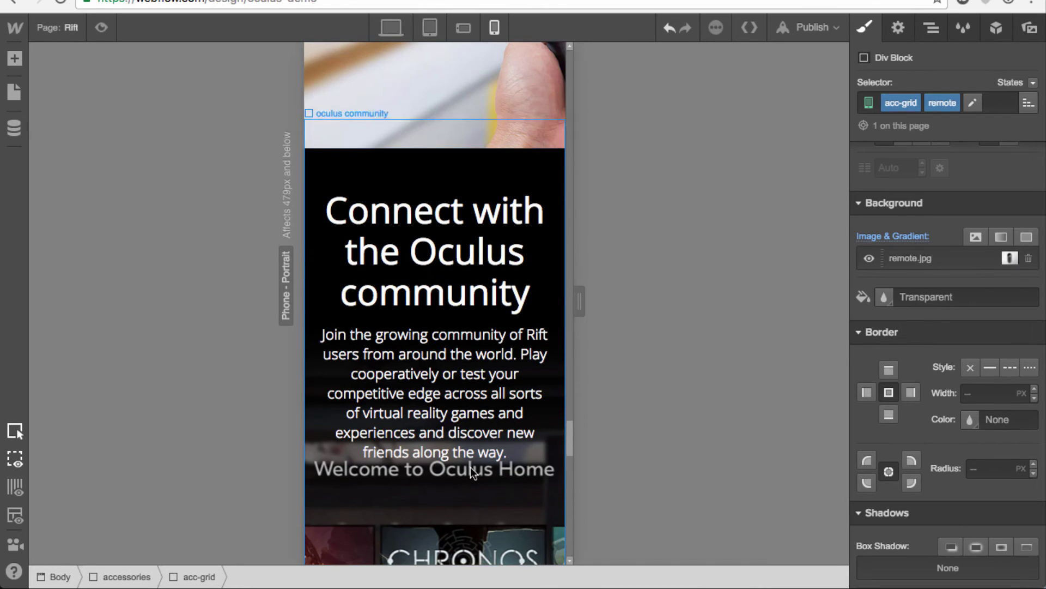
scroll(470, 466, "up", 7)
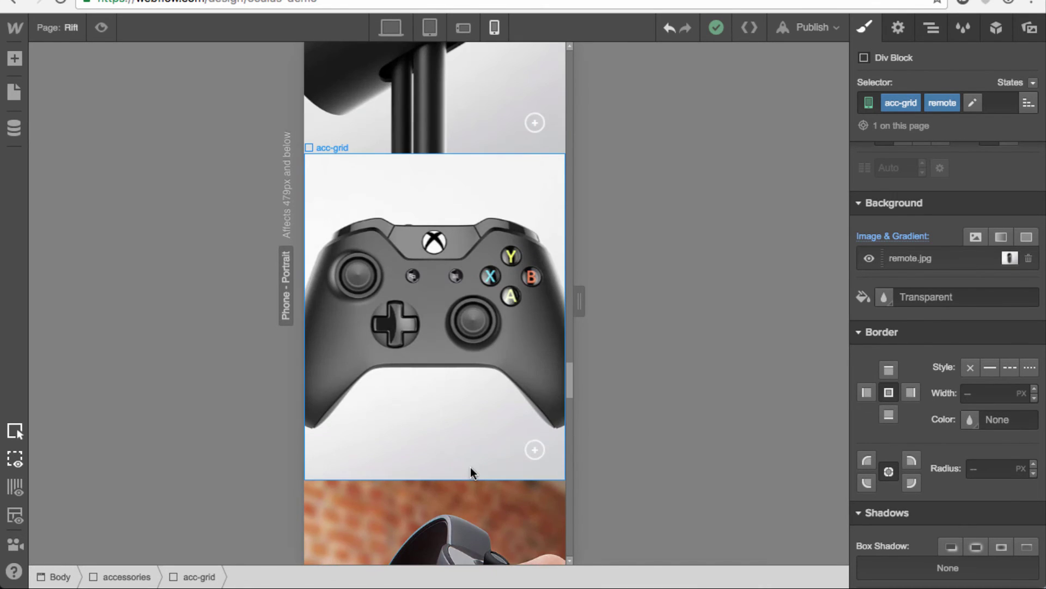
Set the h3 class of the "Raise your game with Oculus Touch" heading to 36 px font size and 42 px line height
scroll(470, 467, "down", 10)
scroll(472, 472, "up", 3)
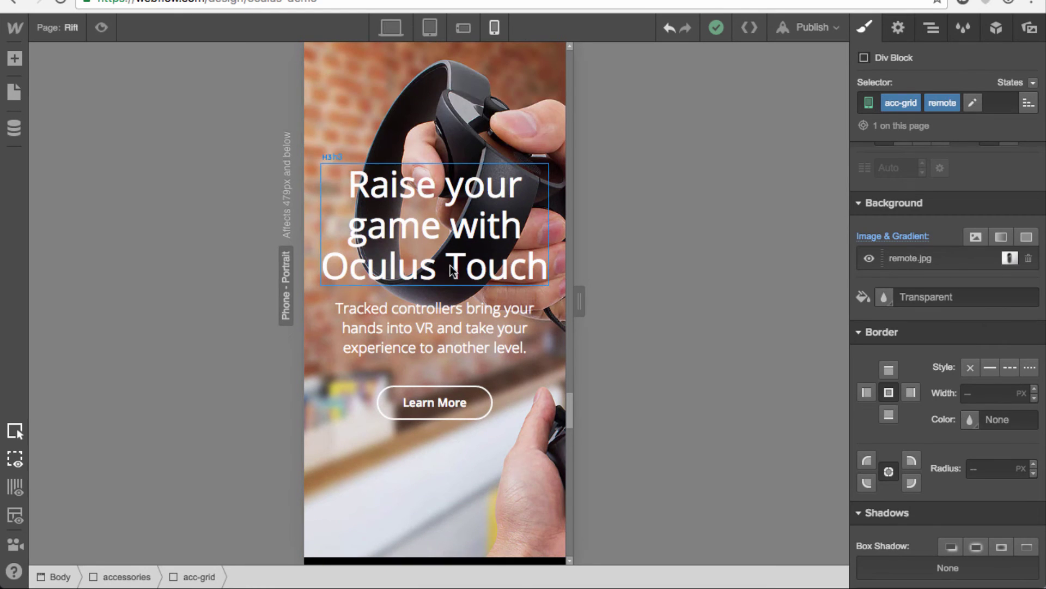
left_click(450, 266)
scroll(967, 341, "up", 5)
scroll(965, 349, "up", 3)
scroll(962, 382, "down", 8)
left_click(904, 256)
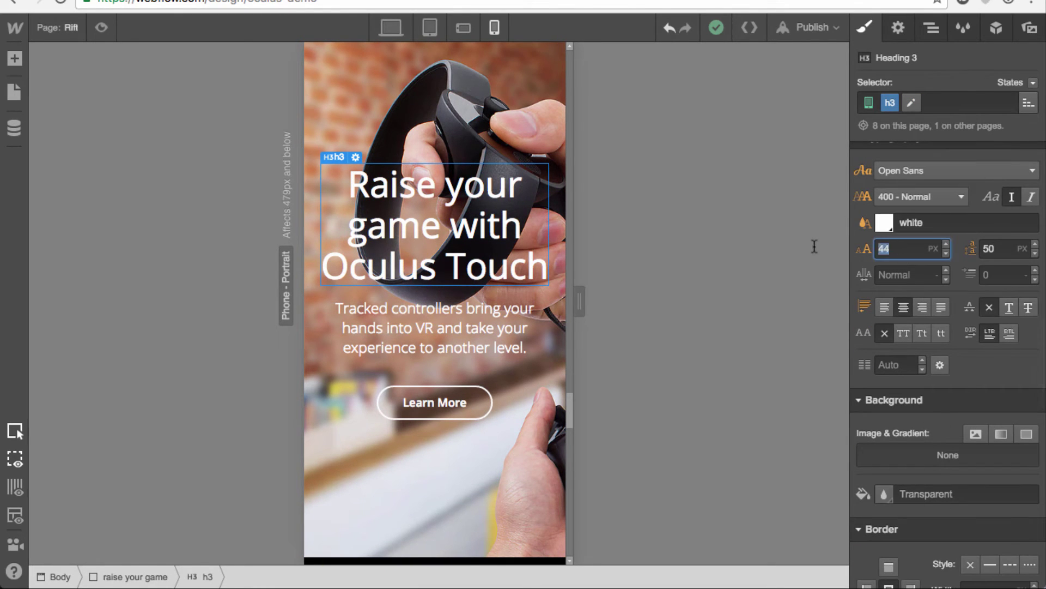
type("34")
key("Up")
key("Up")
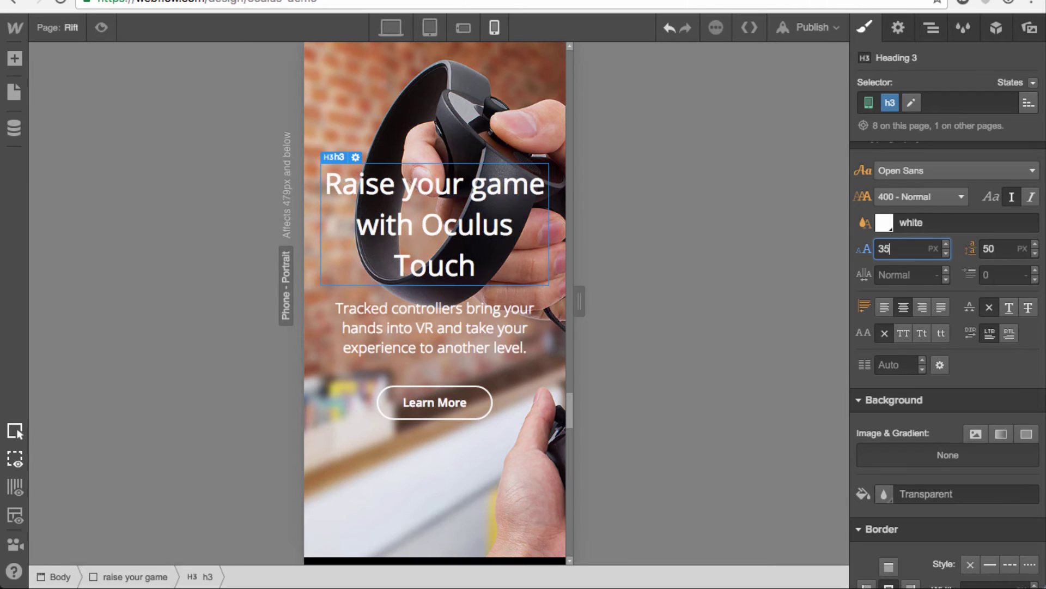
key("Tab")
type("42")
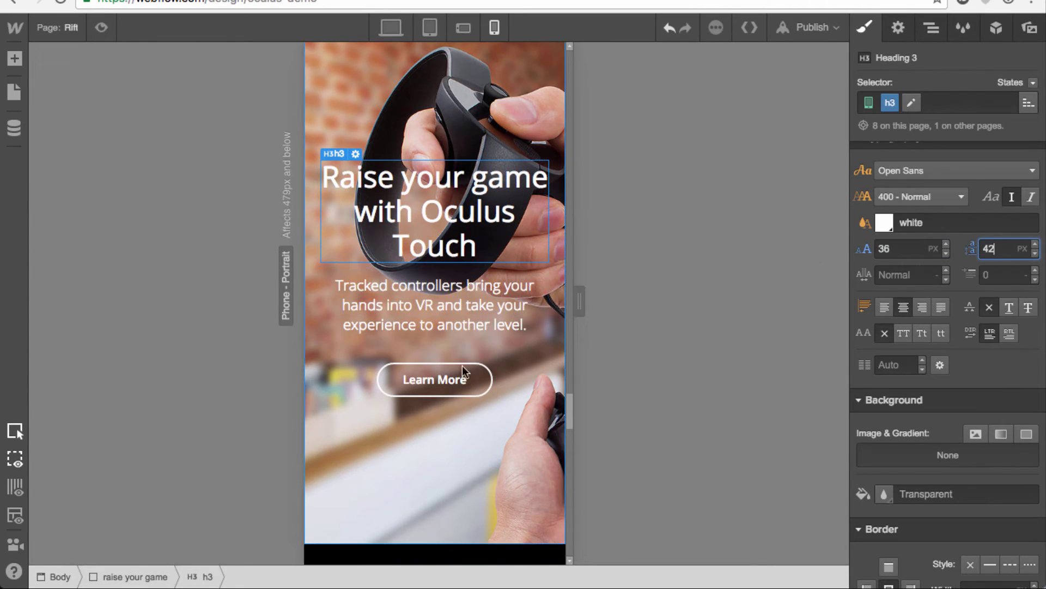
Set the white text paragraph in the Oculus community section to 14 px font size and 20 px line height
scroll(453, 416, "down", 7)
left_click(454, 416)
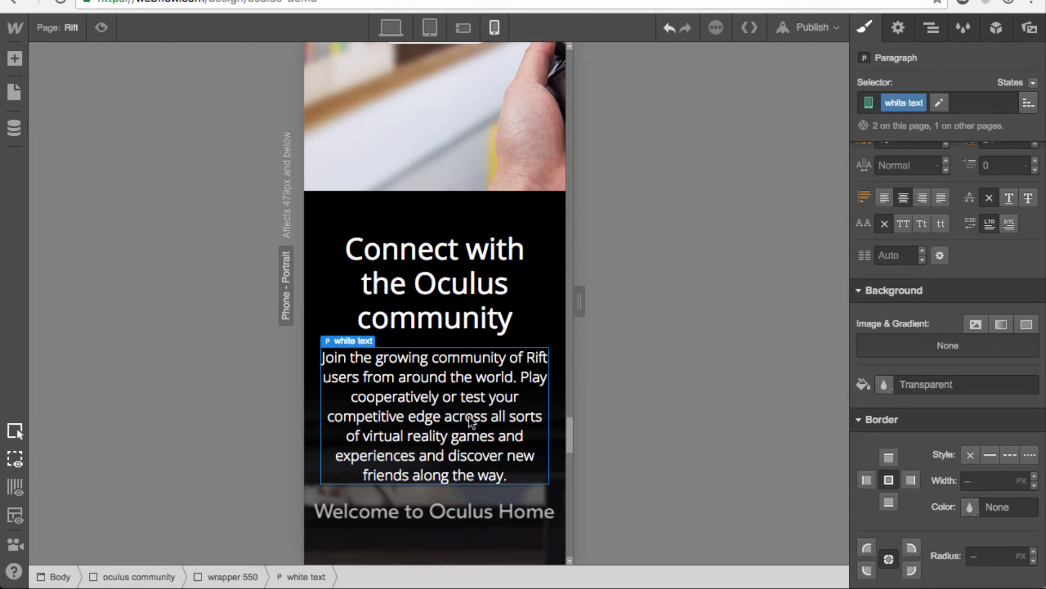
left_click(907, 245)
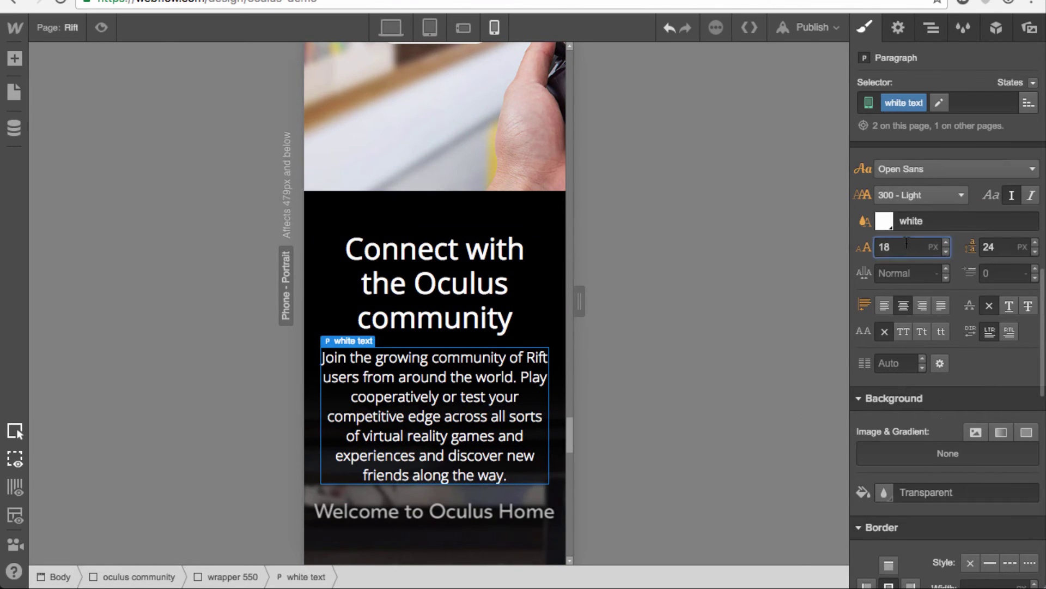
key("Down")
key("Down")
key("Down")
key("Down")
key("Tab")
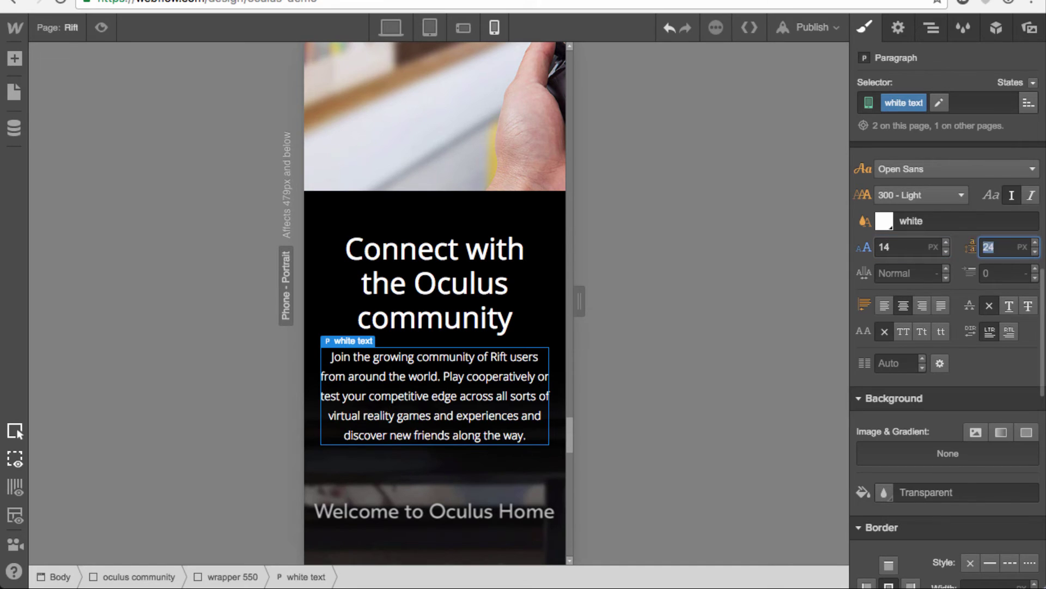
key("Down")
key("Down")
key("Down")
key("Down")
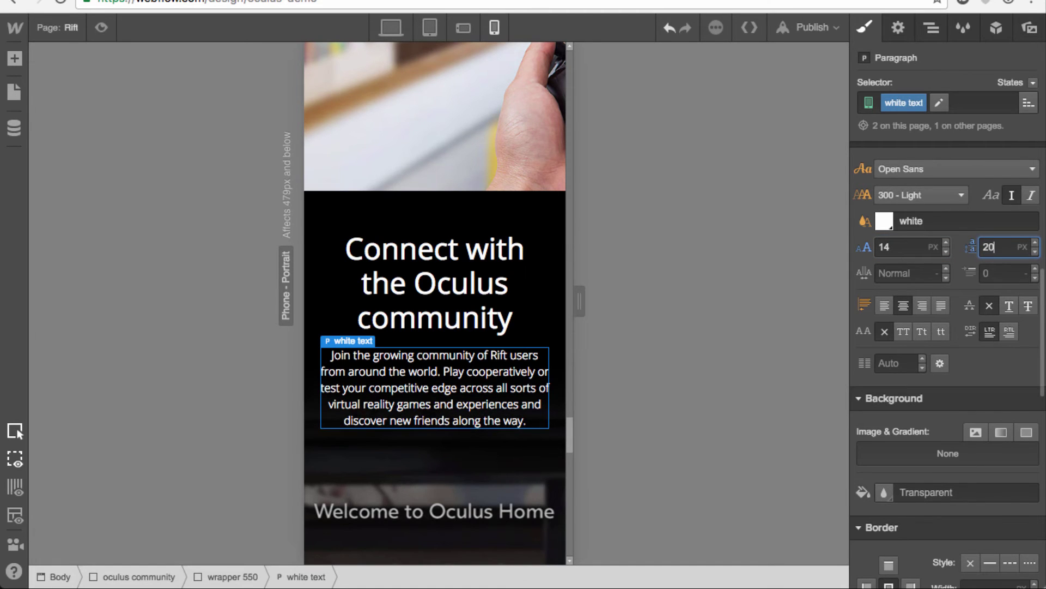
Check the phone portrait layout from the Oculus community section through the footer and back up to the page header
left_click(498, 469)
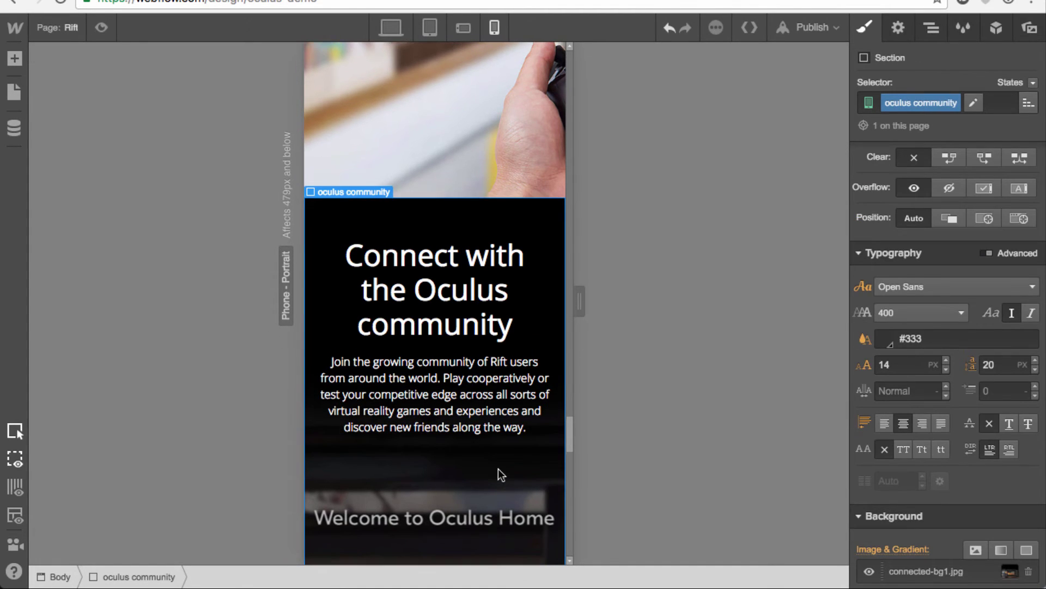
scroll(499, 469, "up", 8)
scroll(499, 473, "down", 10)
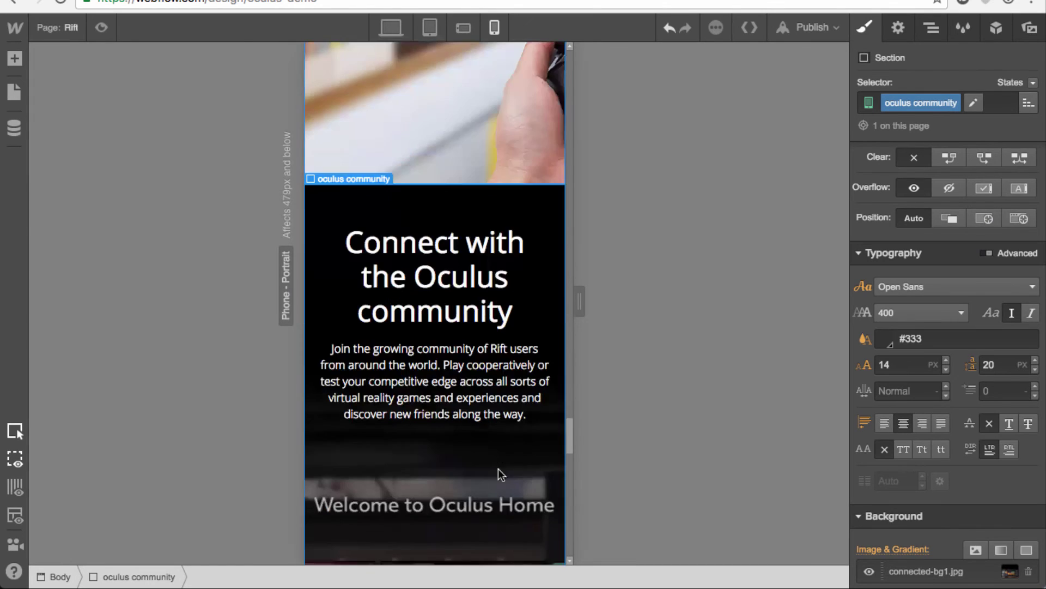
scroll(498, 472, "down", 15)
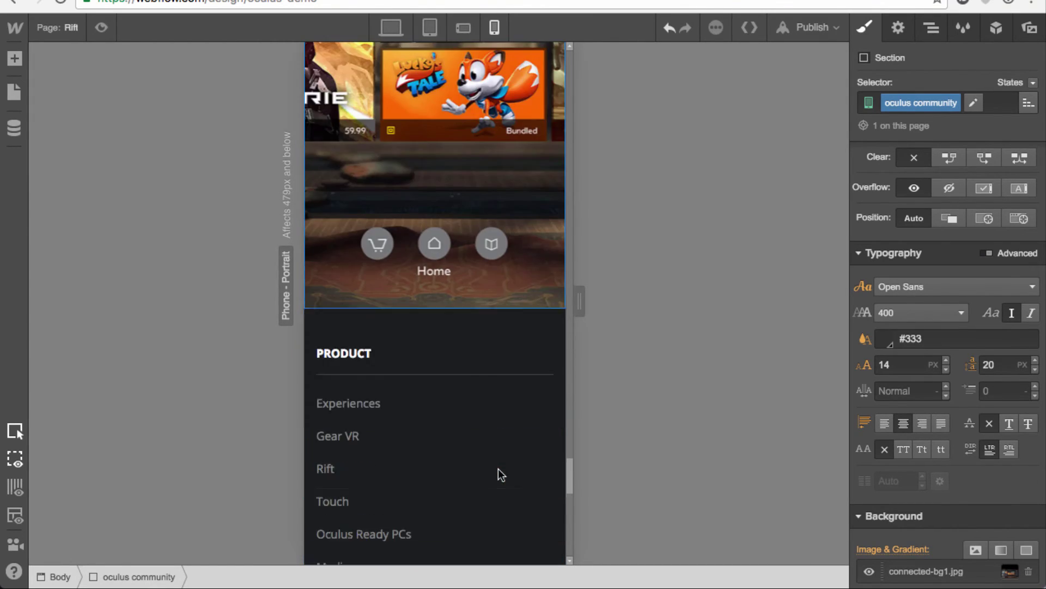
scroll(498, 469, "up", 20)
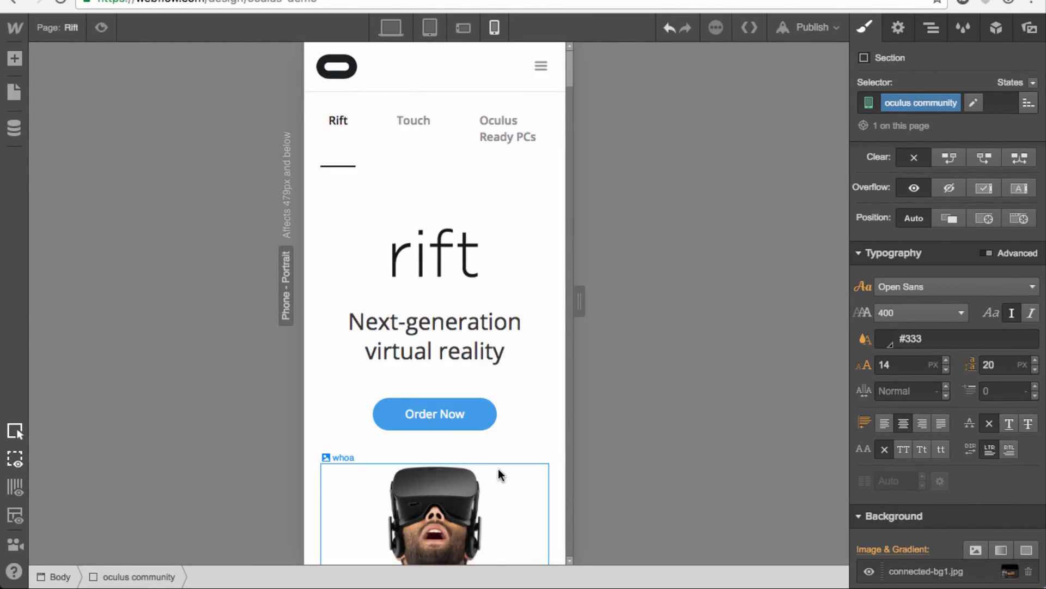
Switch the Rift page to the desktop view and open the CMS Collections
left_click(403, 28)
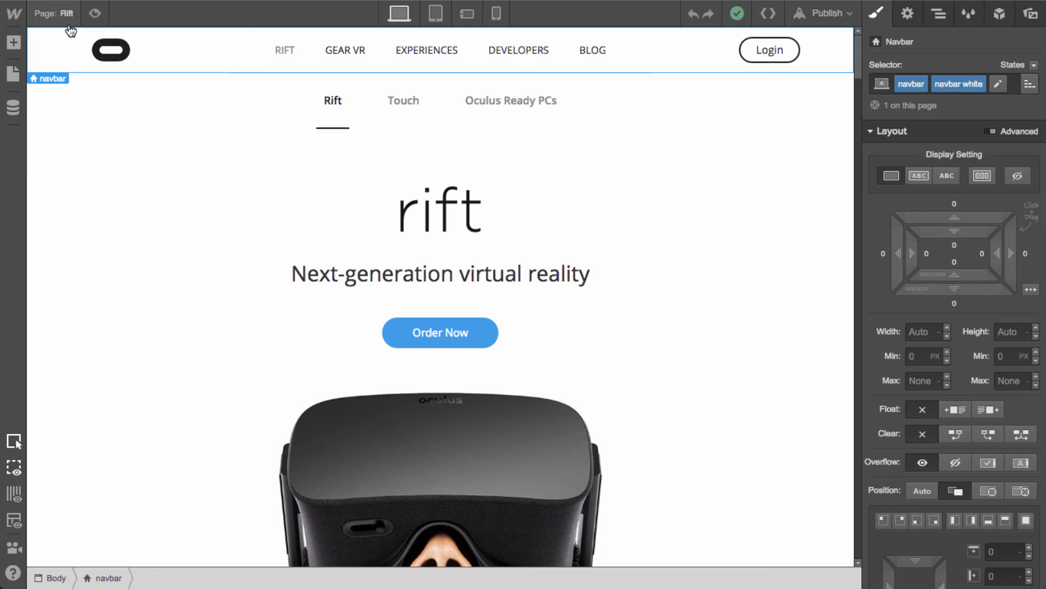
left_click(13, 107)
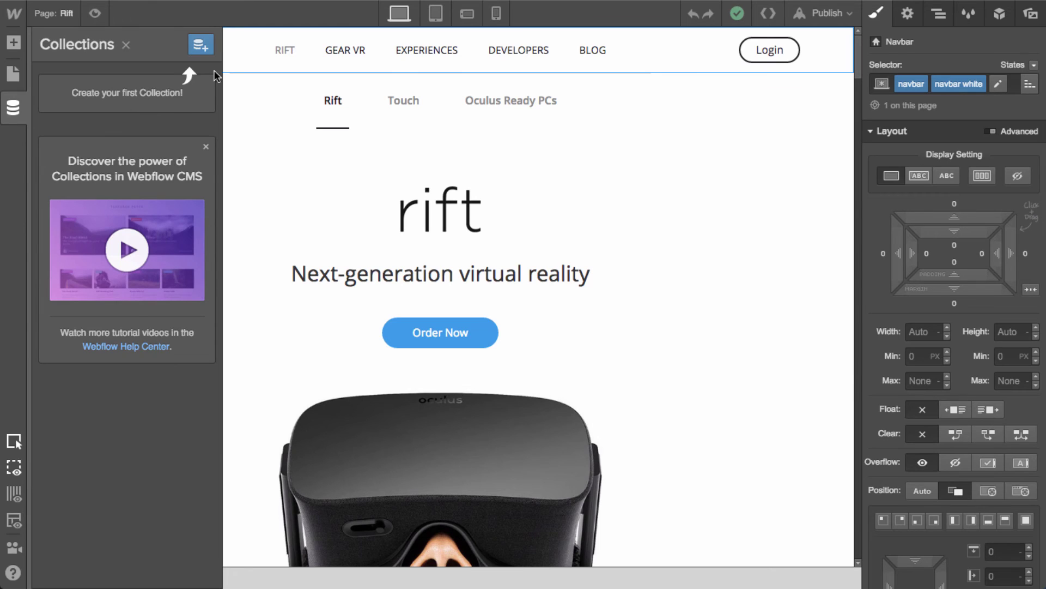
Start a new collection with the name "products" and the collection URL "products"
left_click(210, 46)
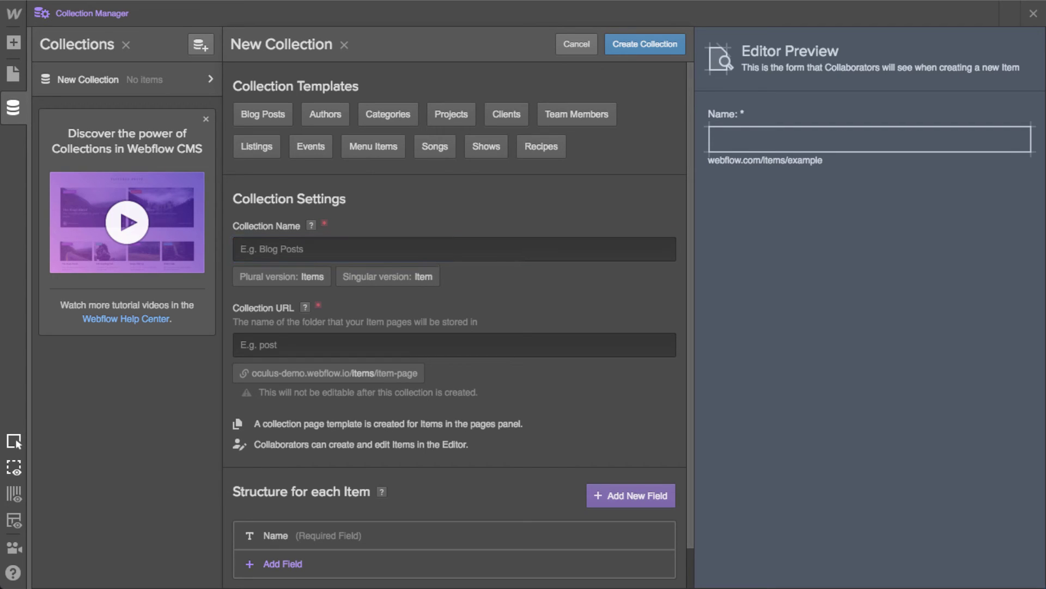
left_click(357, 250)
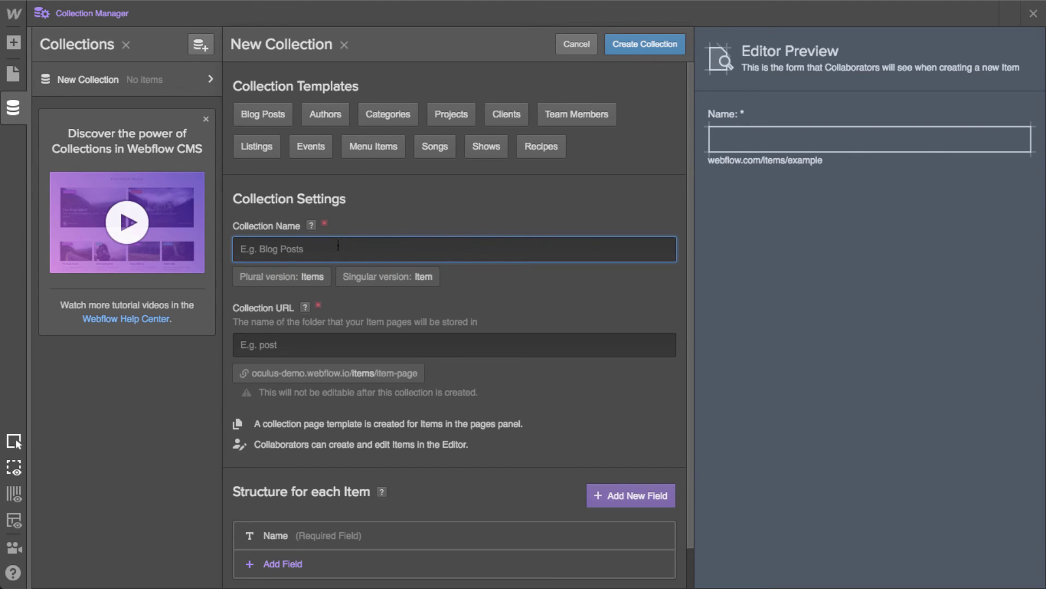
type("soft")
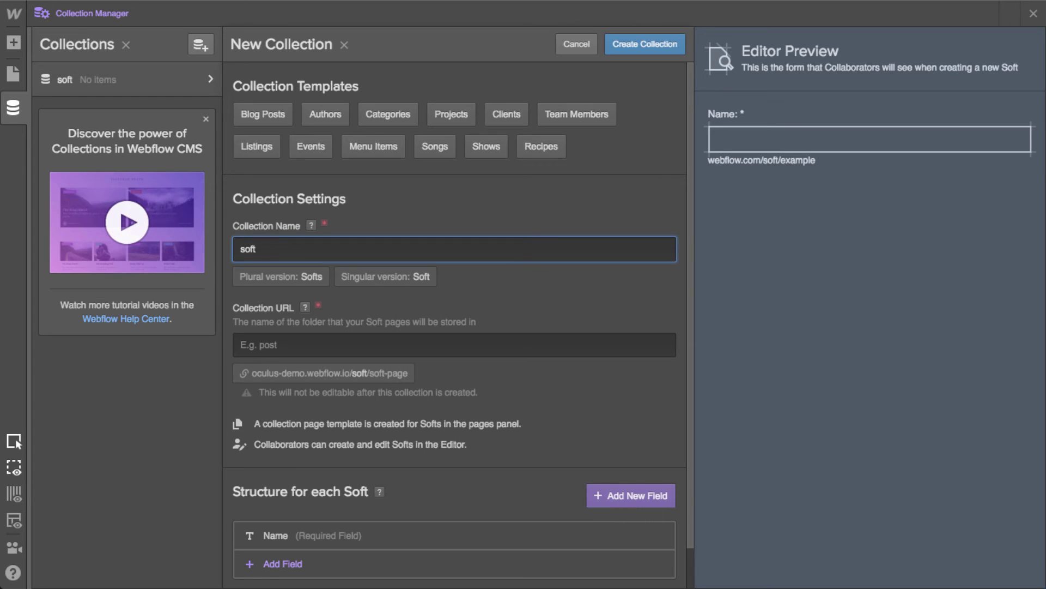
key("BackSpace")
key("BackSpace")
key("BackSpace")
key("BackSpace")
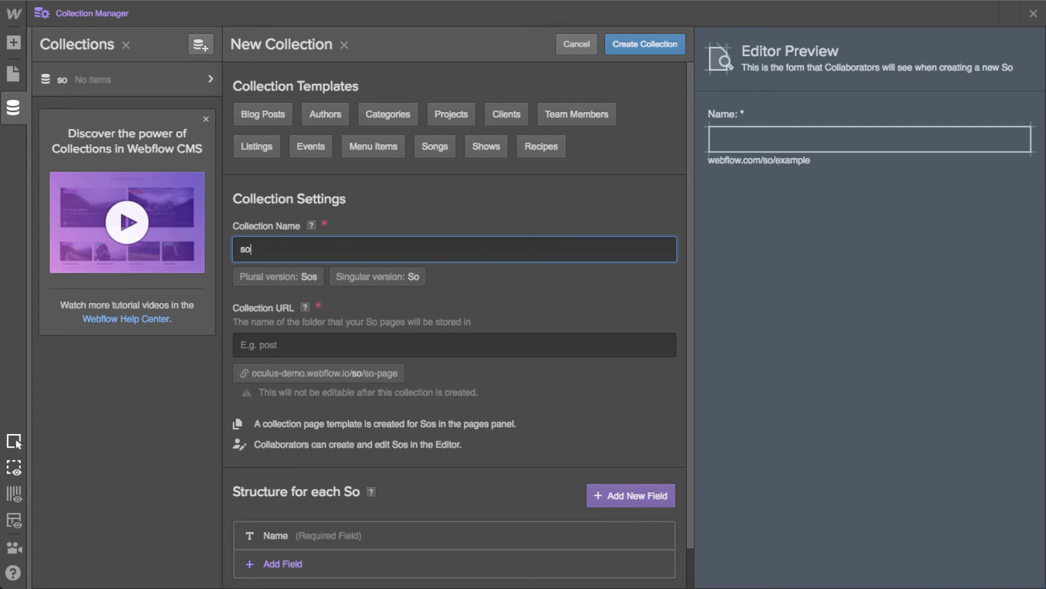
type("games")
key("ctrl+a")
type("products")
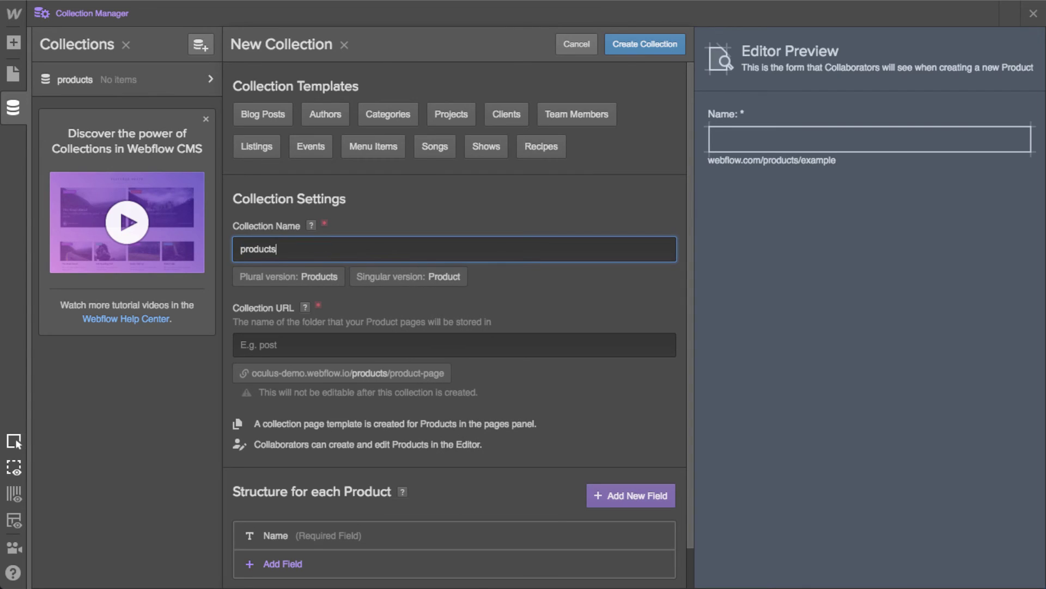
left_click(321, 355)
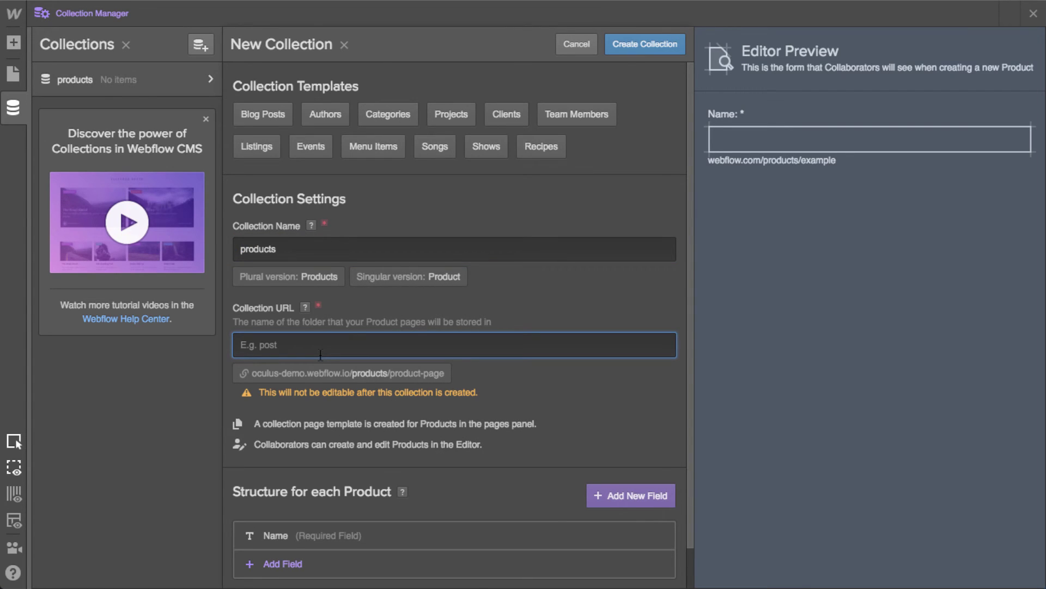
type("products")
Add a plain text field labelled "description" to the product structure, set it to multiple line, and save it
scroll(470, 448, "down", 1)
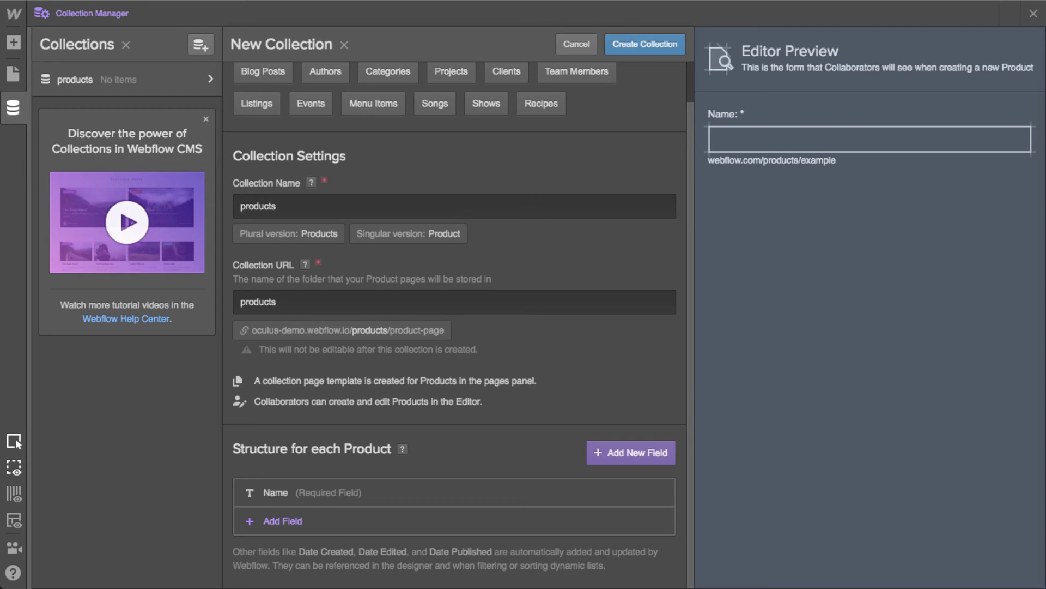
left_click(420, 518)
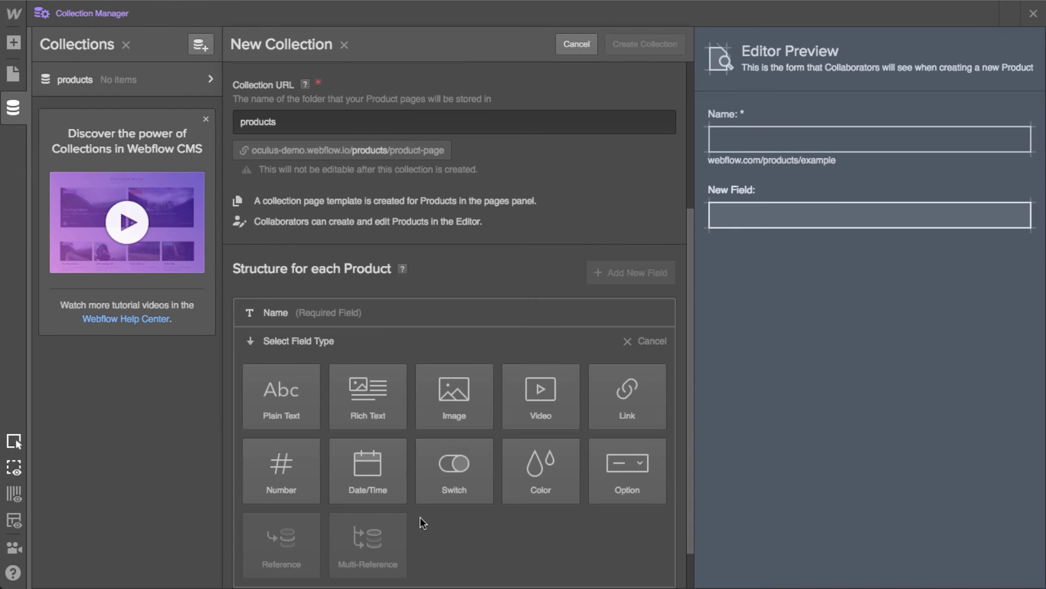
mouse_move(312, 410)
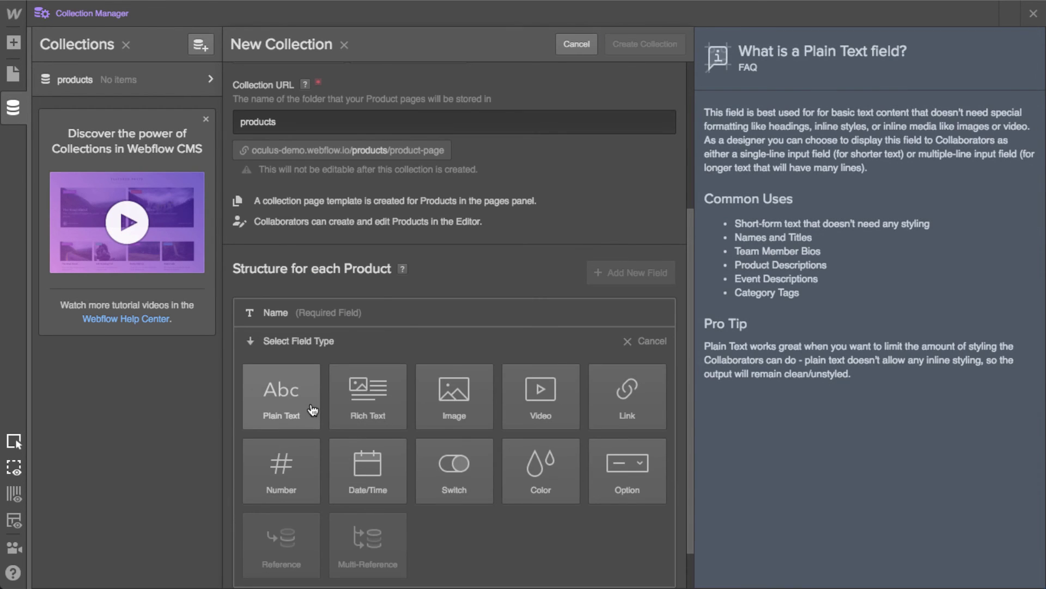
left_click(279, 406)
type("description")
scroll(514, 390, "down", 3)
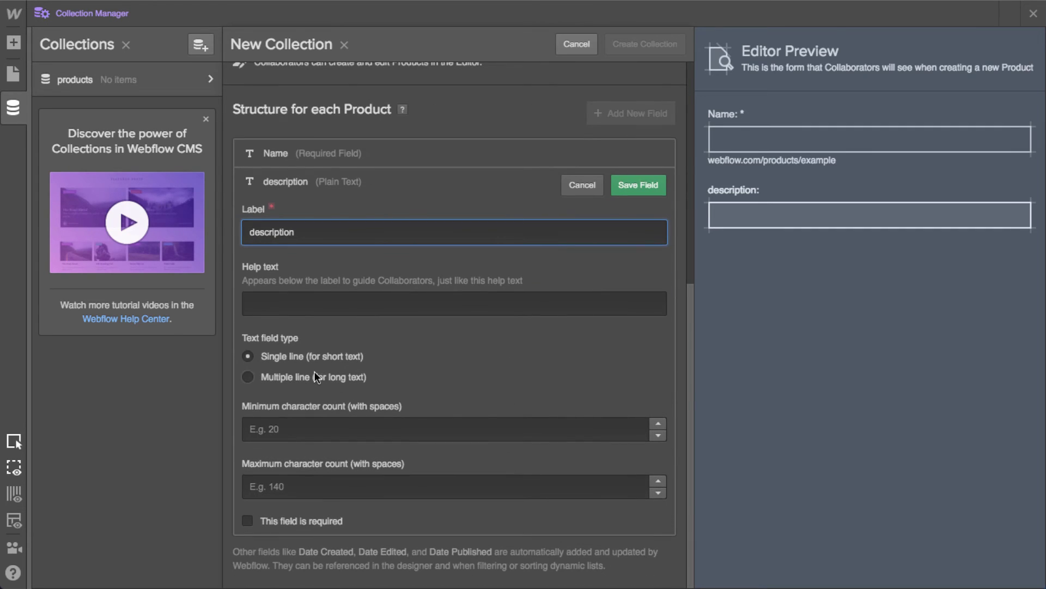
left_click(297, 376)
left_click(636, 188)
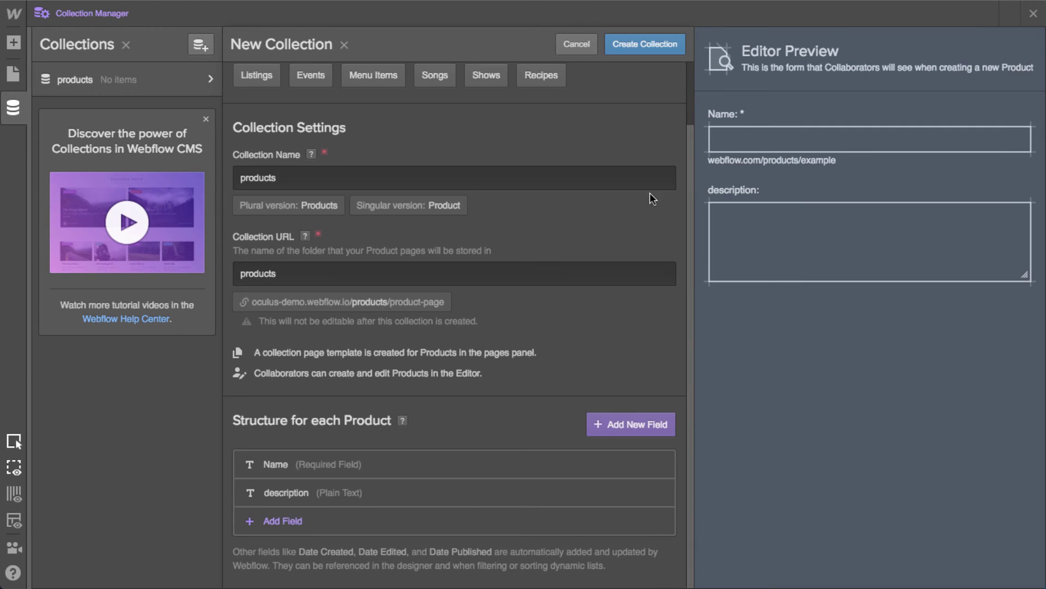
Add a number field labelled "price" to the product structure and save it
left_click(399, 528)
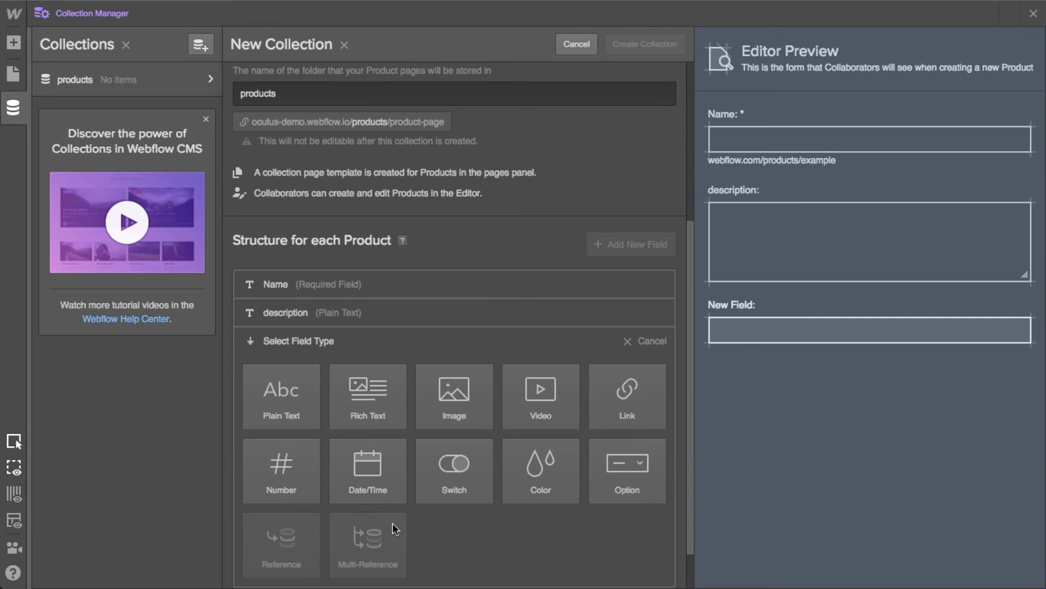
mouse_move(435, 451)
scroll(436, 436, "down", 1)
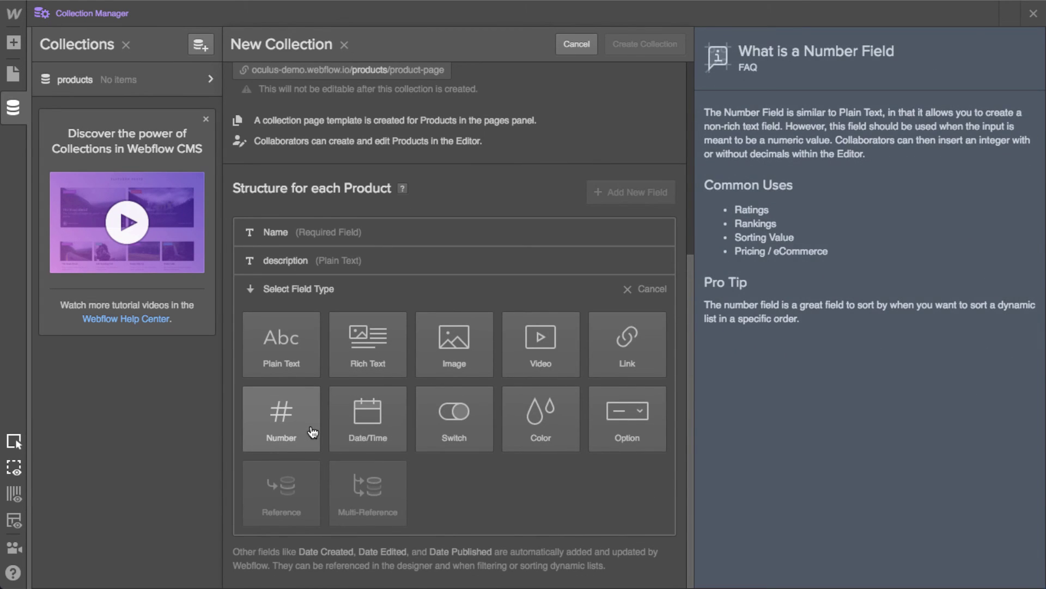
left_click(279, 433)
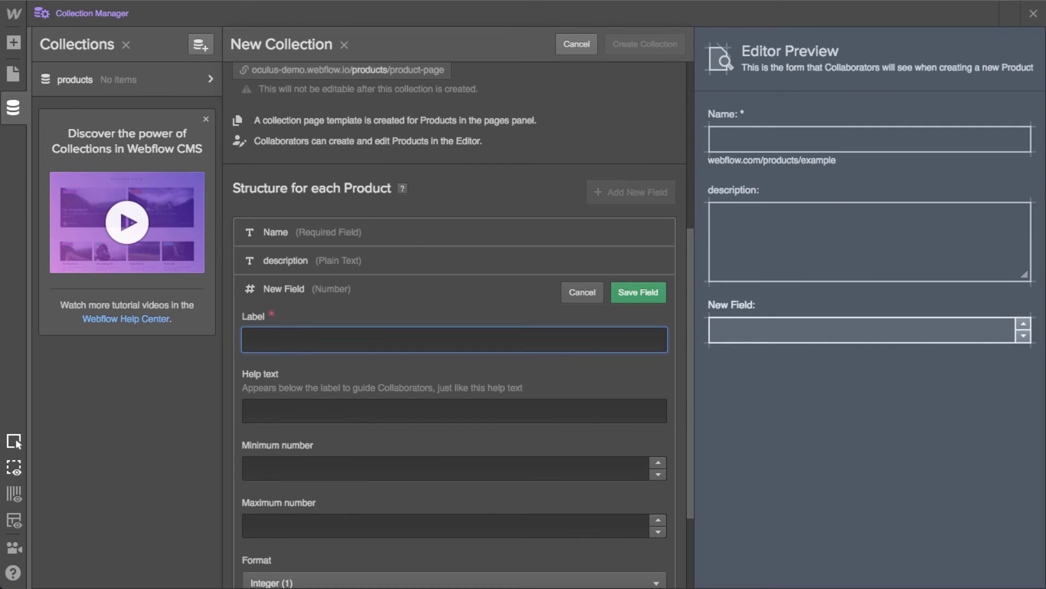
type("price")
left_click(643, 291)
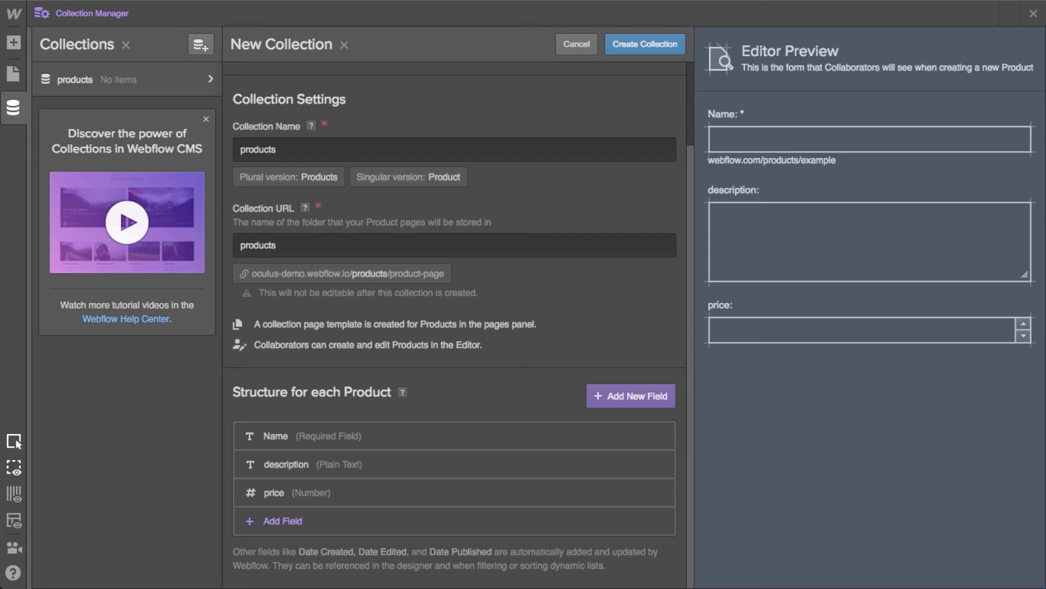
Add a switch field labelled "Featured area #1" to the product structure, save it, and reopen its settings
left_click(279, 525)
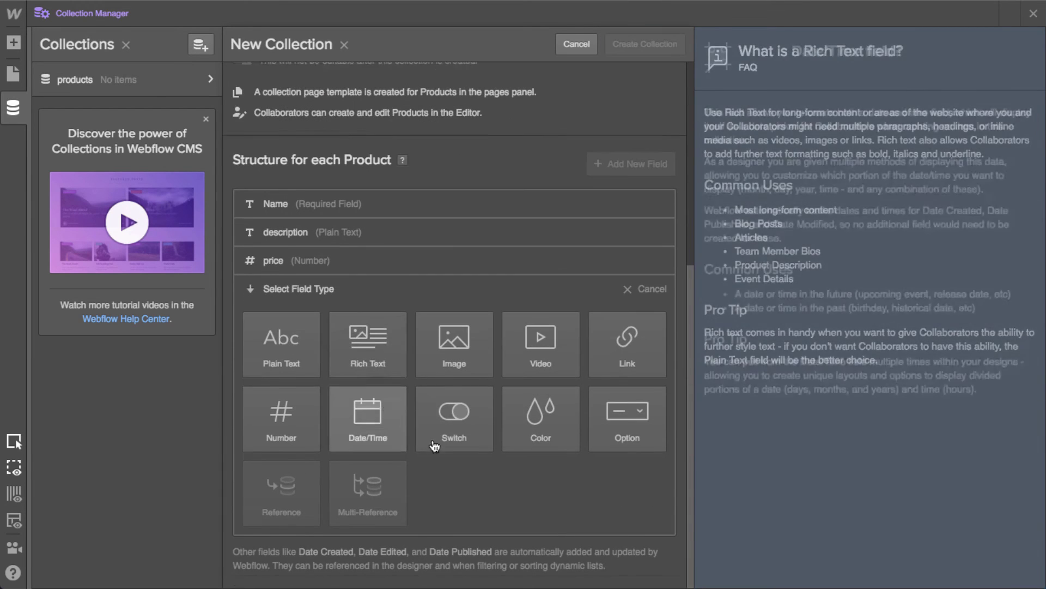
left_click(452, 426)
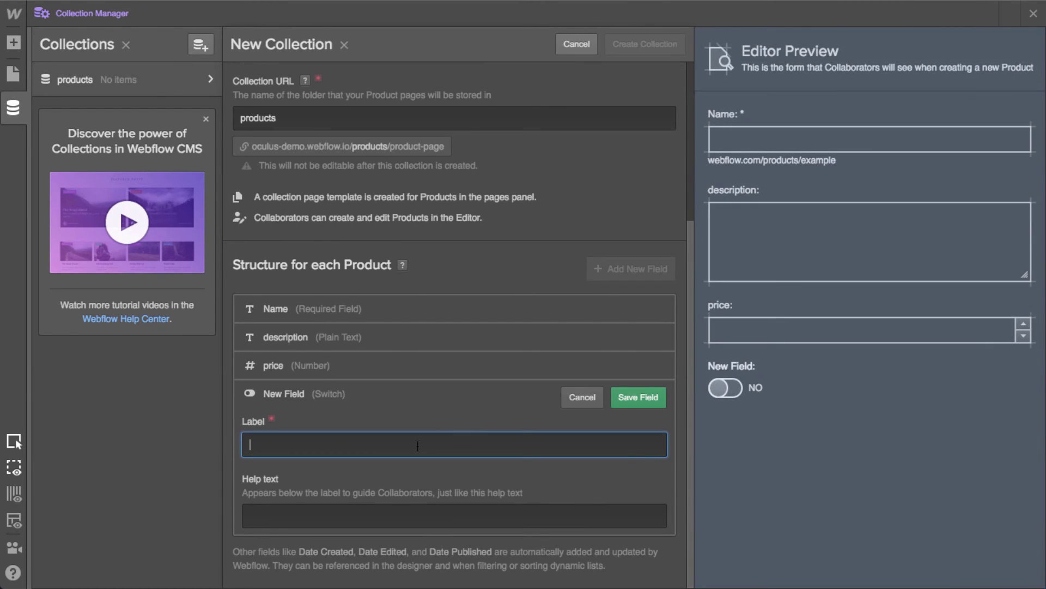
type("F")
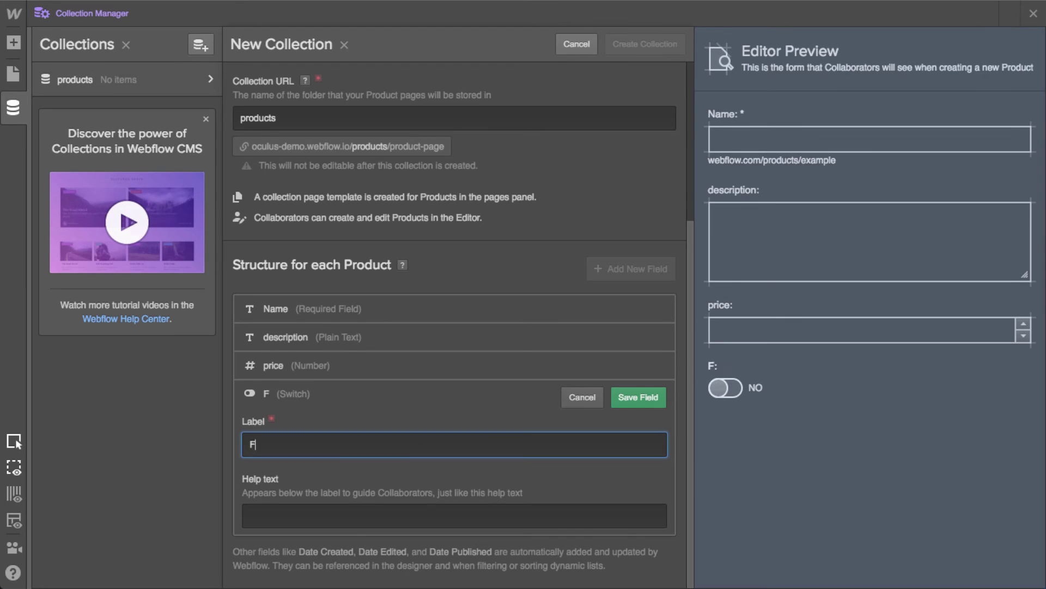
type("eatured ")
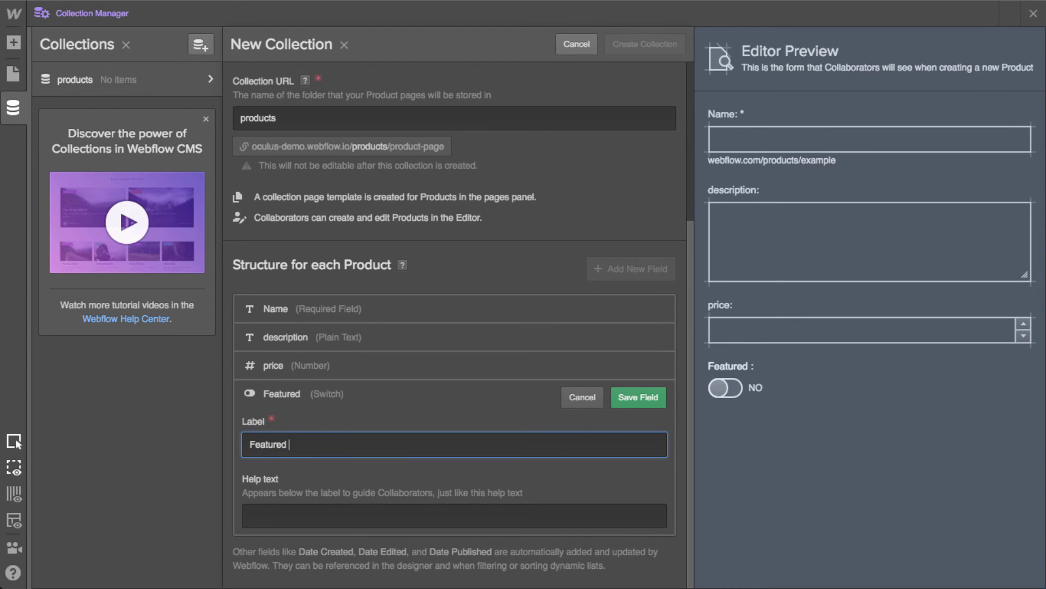
type("area #1")
key("Return")
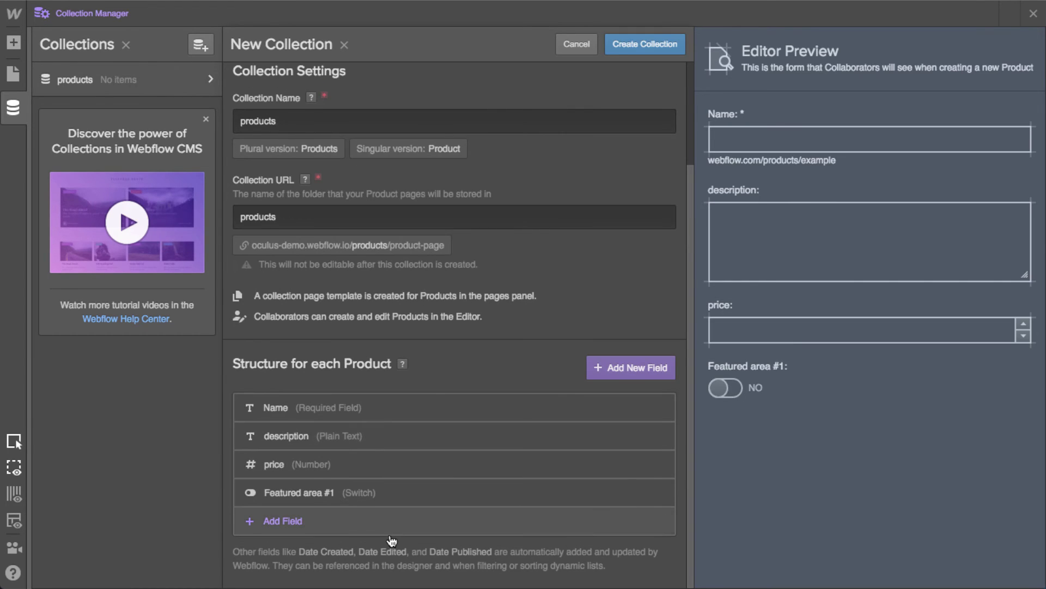
left_click(386, 495)
key("super+Left")
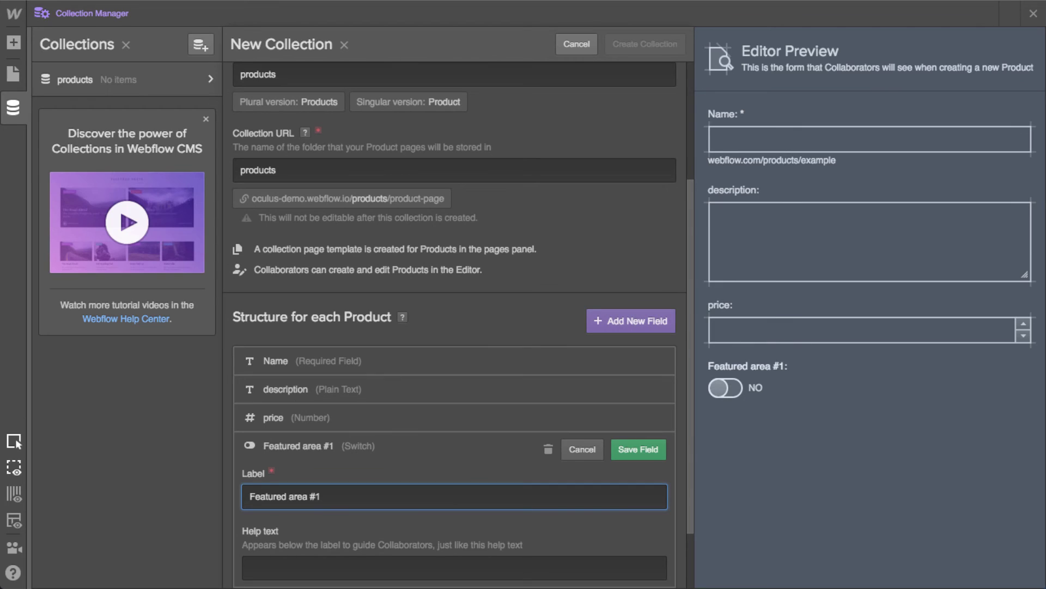
type("is this")
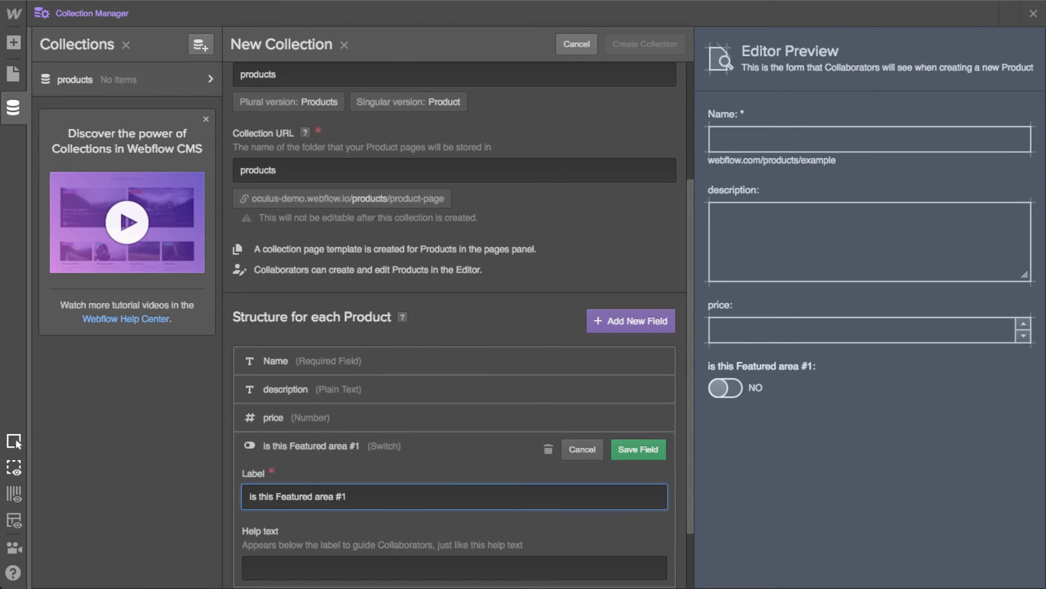
key("shift+super+Left")
type("will this be ")
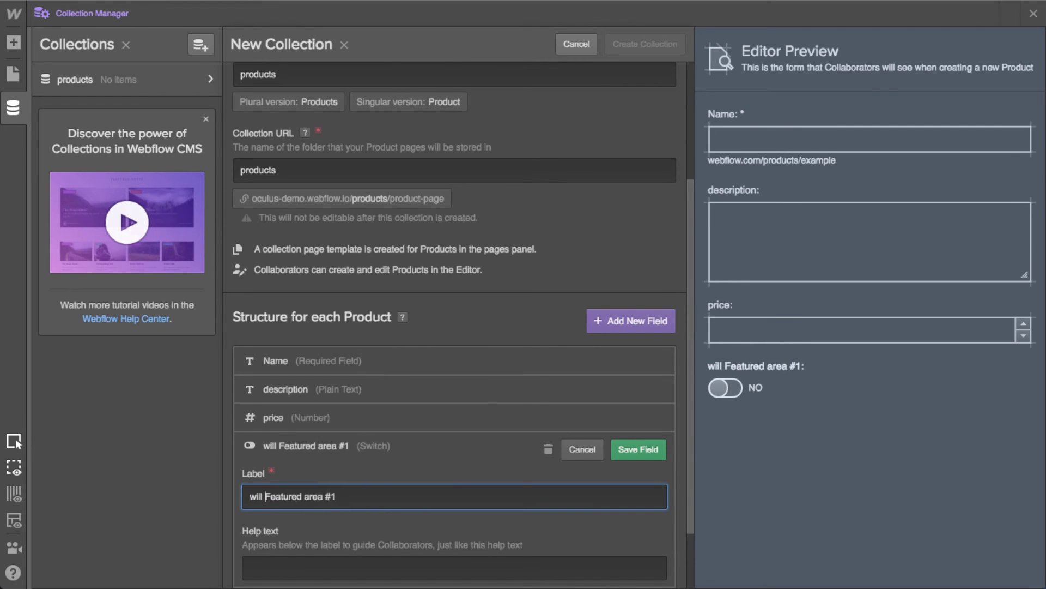
type("placed")
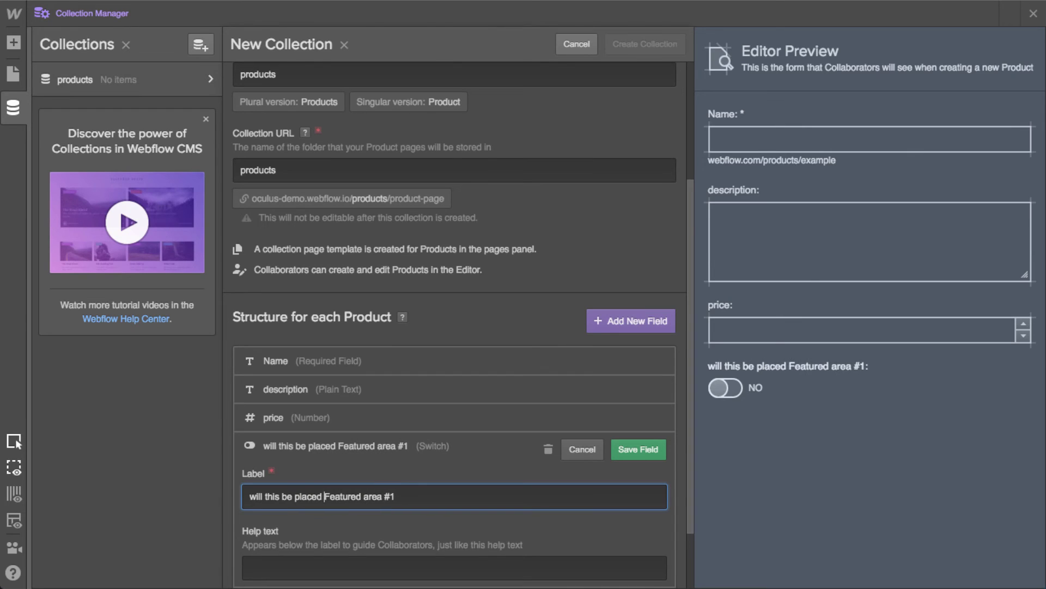
key("shift+super+Left")
key("BackSpace")
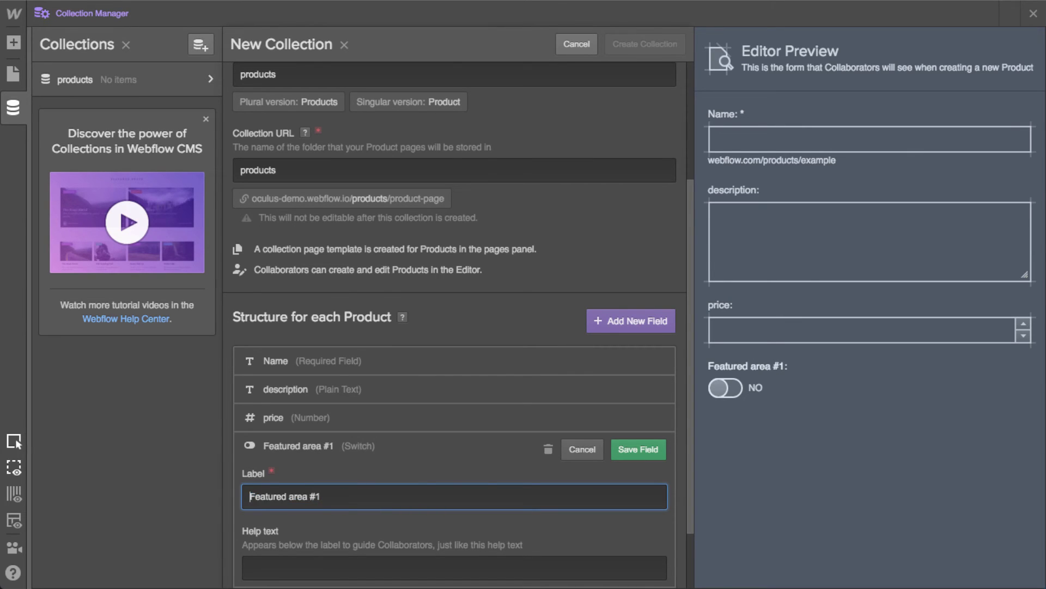
Set the help text of the "Featured area #1" switch to "Will this product be placed in the #1 spot?" and save the field
scroll(454, 384, "down", 2)
left_click(336, 487)
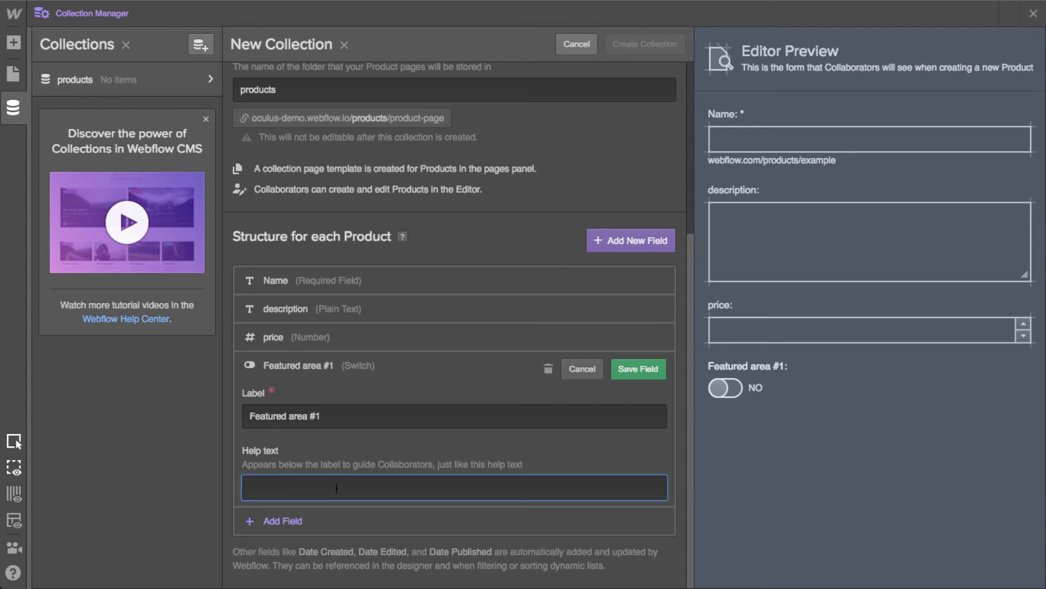
type("Will this p")
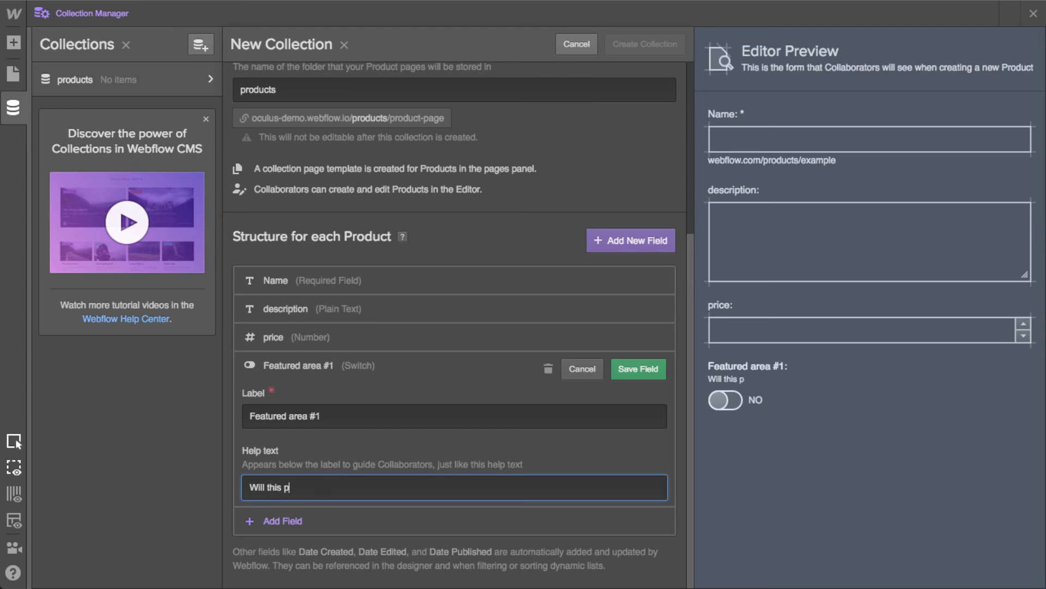
type("roduct be placed in the")
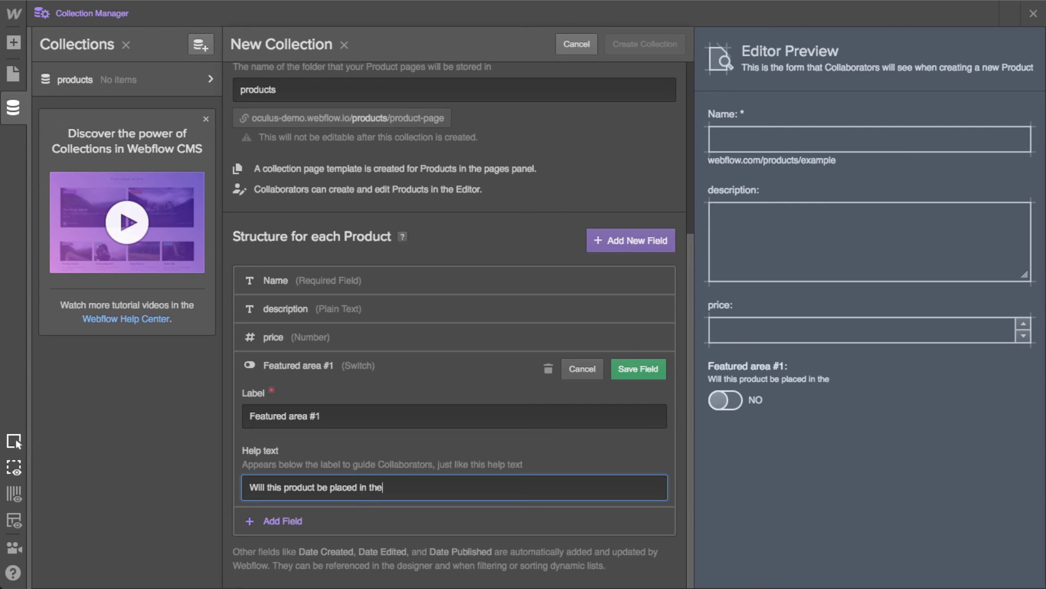
type(" #1 spot?")
left_click(638, 369)
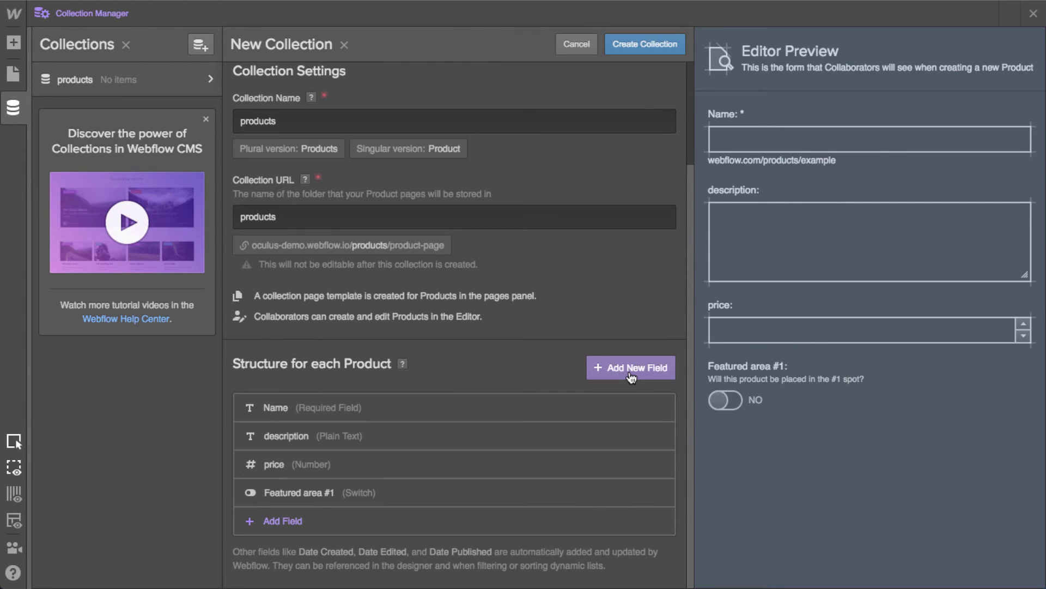
Add a second switch field labelled "Featured area #2" without help text and save it
left_click(384, 515)
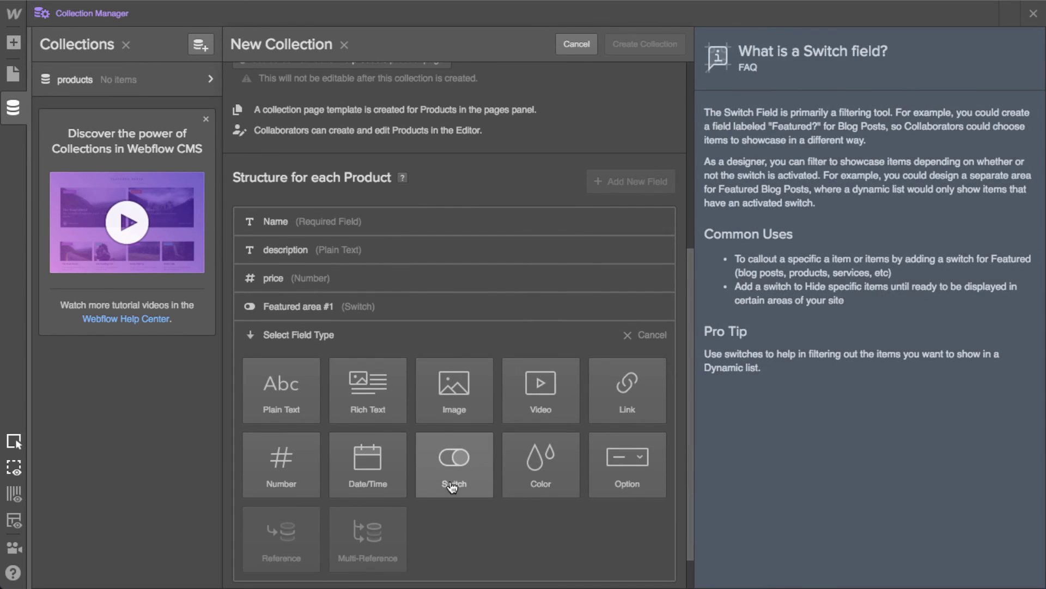
left_click(444, 467)
type("Featured are a #2")
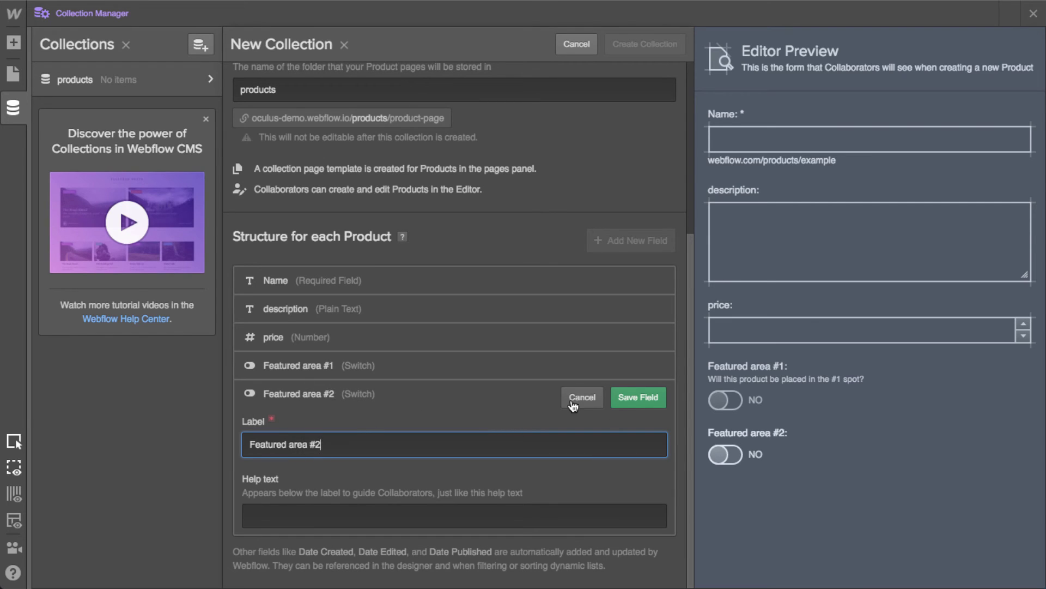
left_click(638, 397)
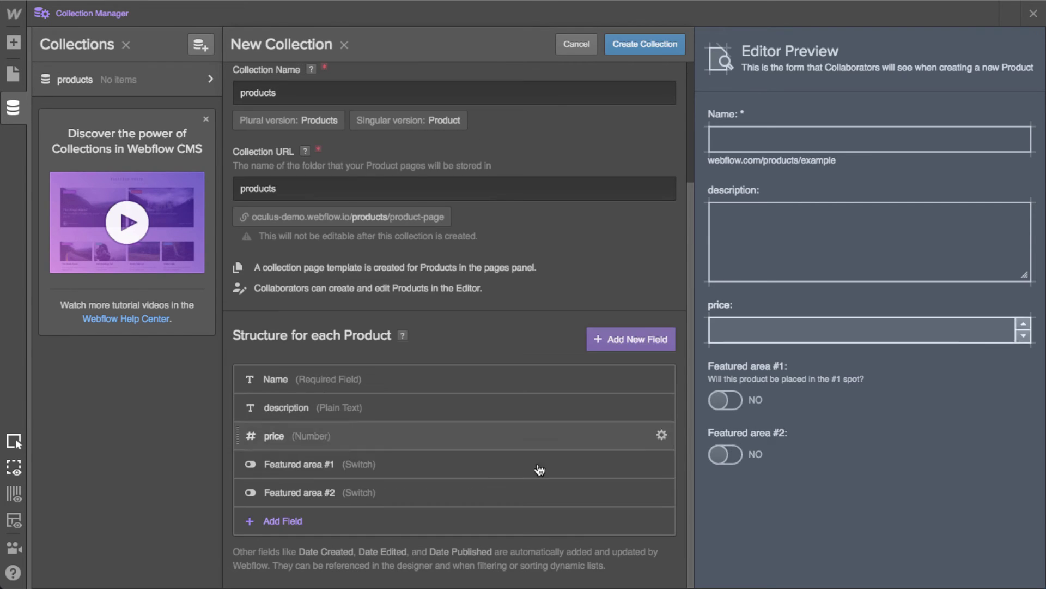
Add a third switch field labelled "Featured area #3" without help text and save it
left_click(259, 516)
left_click(454, 468)
type("Featured area")
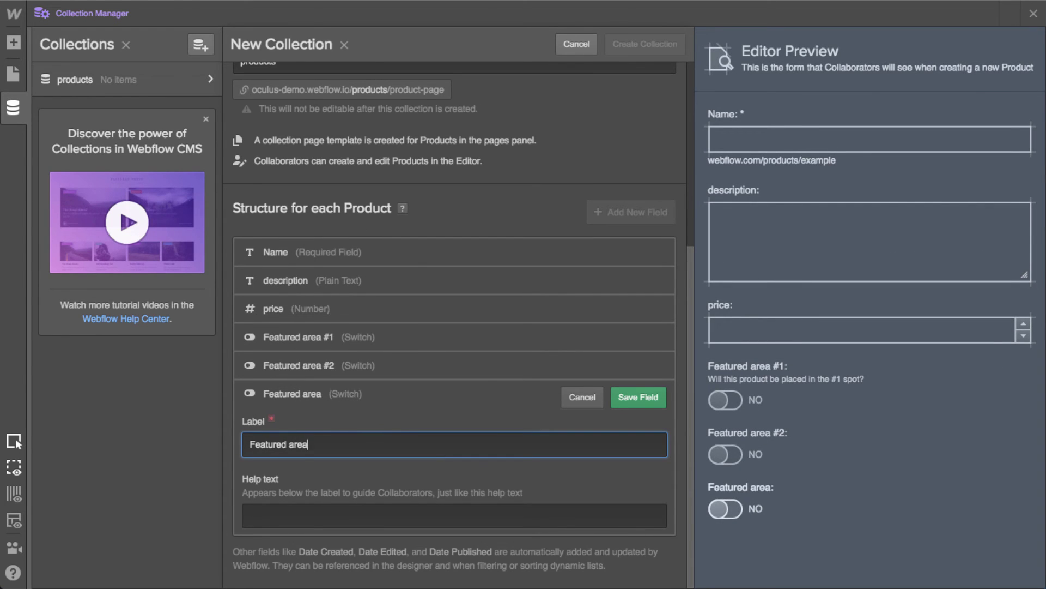
type(" #3")
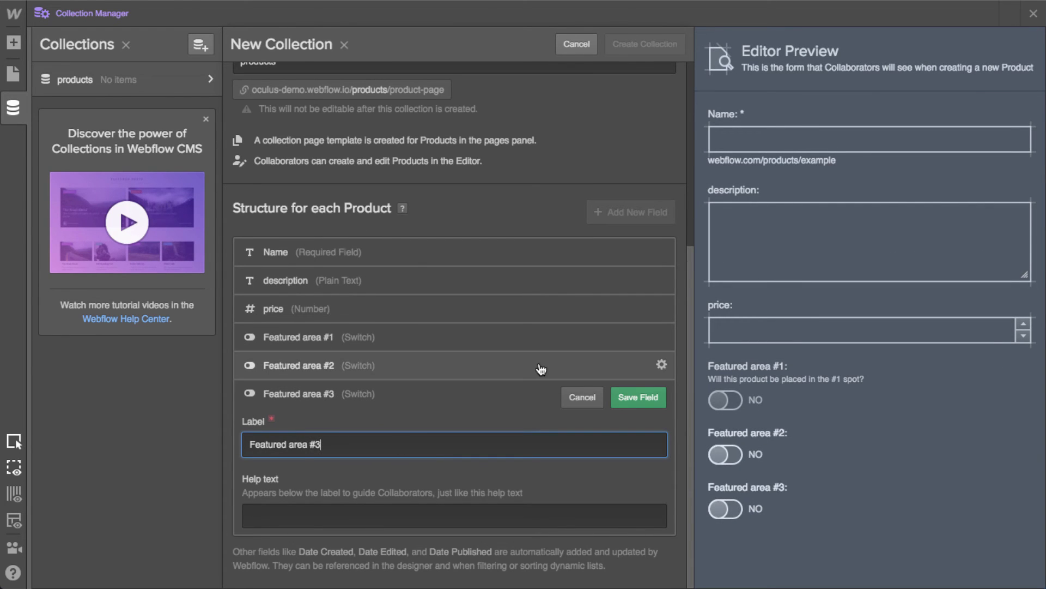
left_click(640, 403)
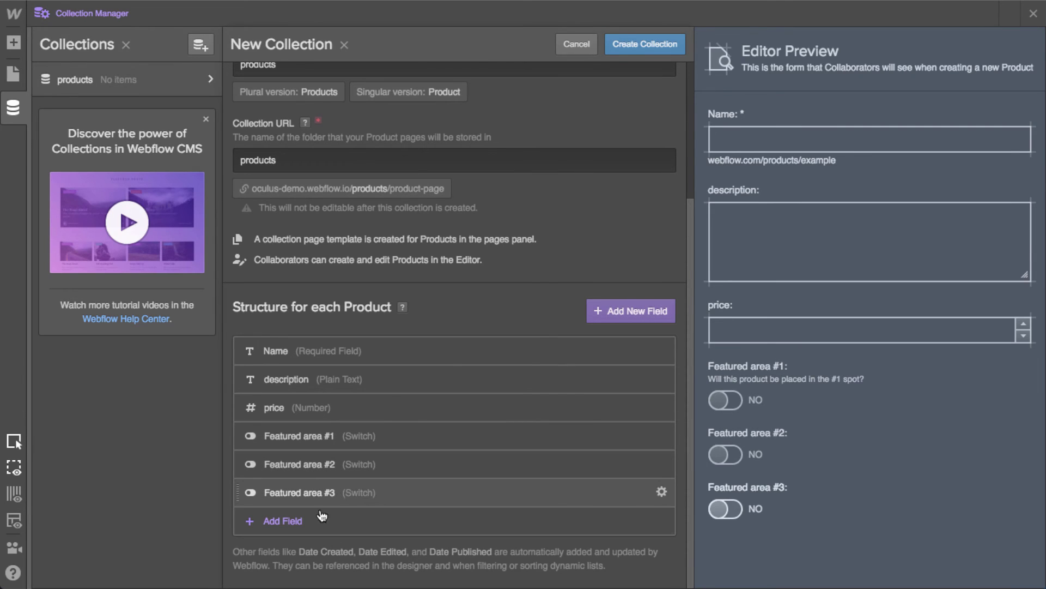
Add an image field labelled "cover art" to the product structure, save it, and create the products collection
left_click(349, 520)
left_click(470, 415)
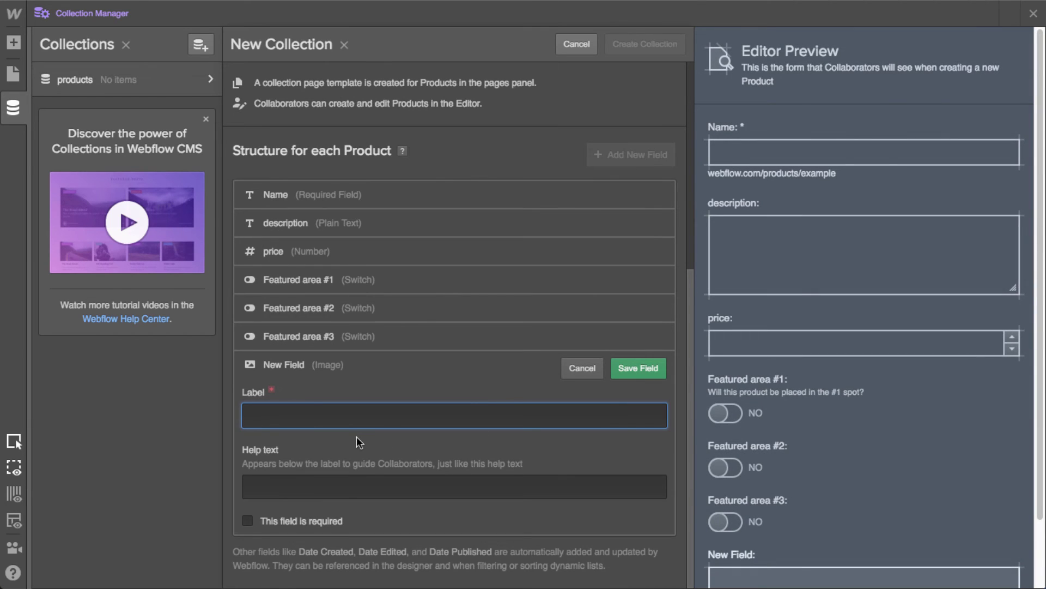
type("cover art")
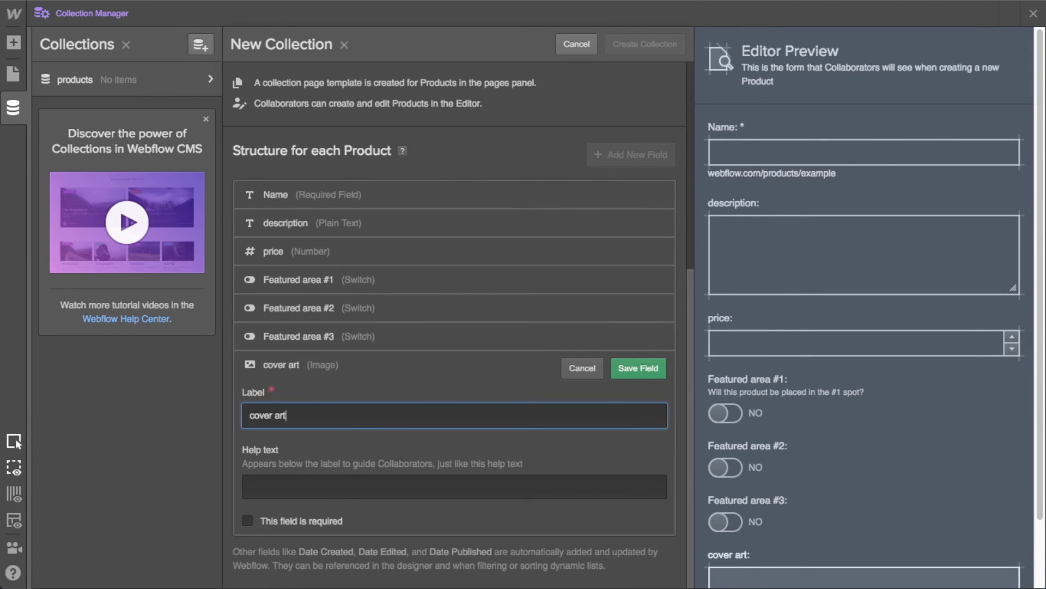
key("Return")
left_click(657, 47)
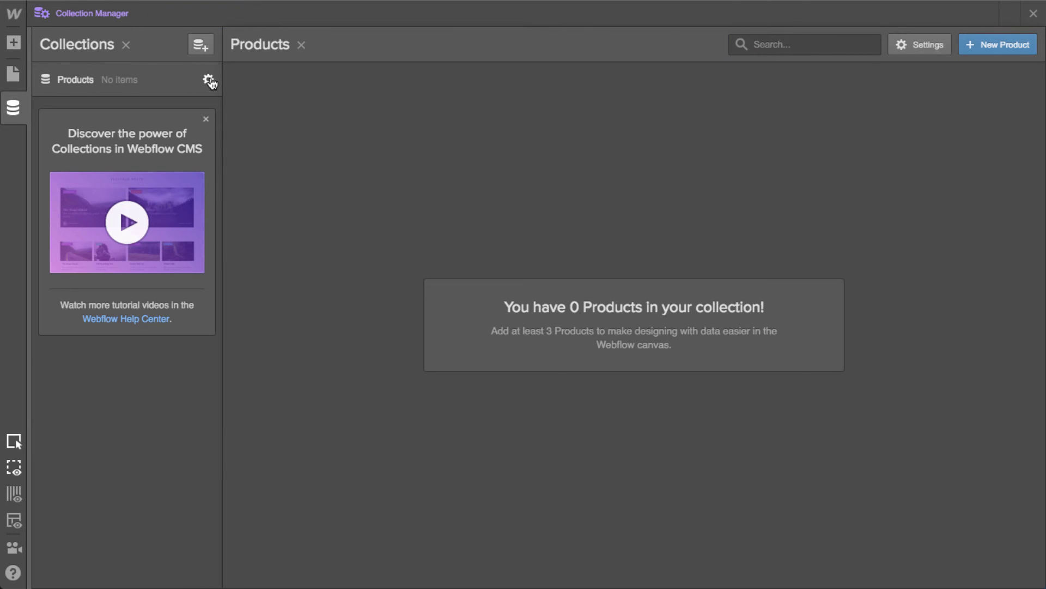
Reopen the Products collection settings and add an option field labelled "Gear VR or RIFT"
left_click(207, 79)
left_click(320, 518)
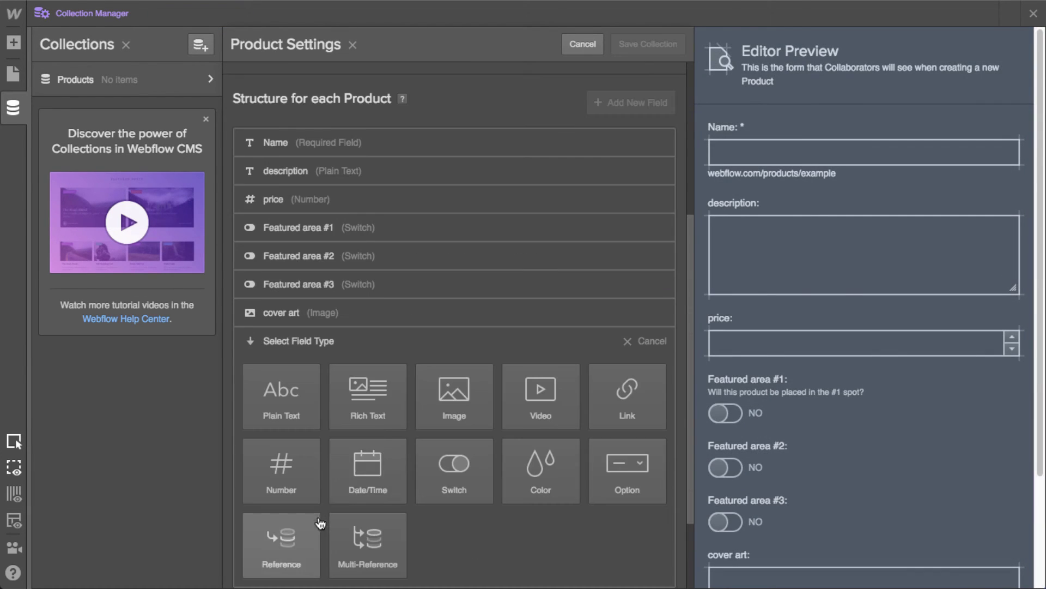
left_click(649, 473)
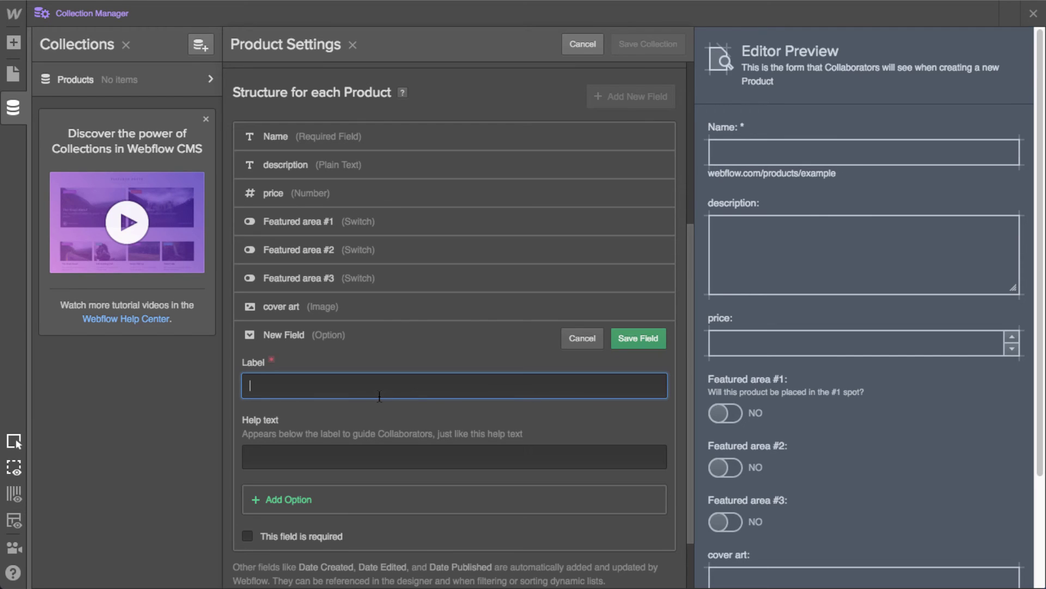
type("G")
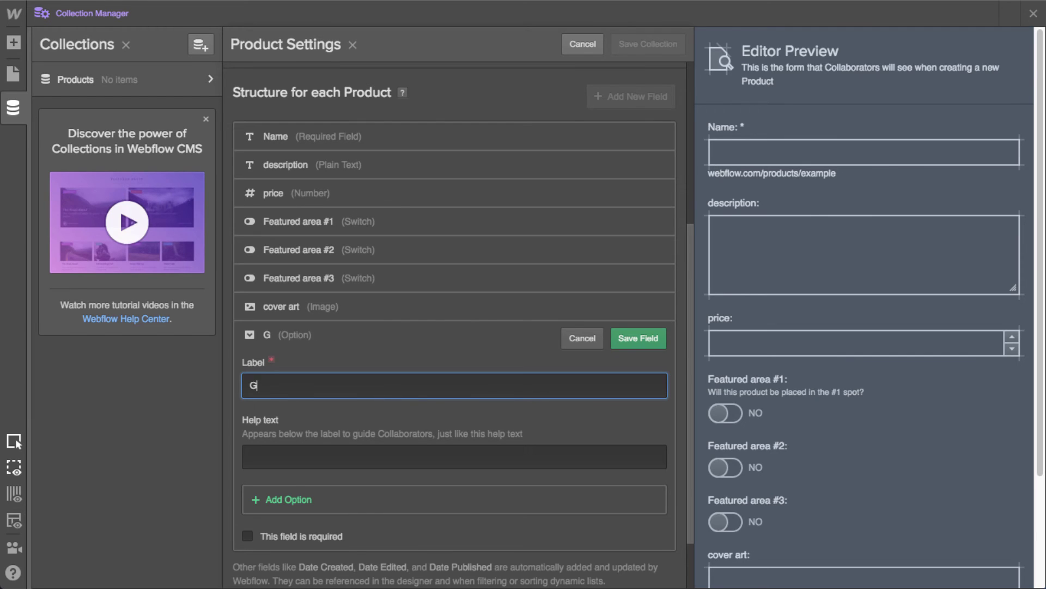
type("ear VR or ")
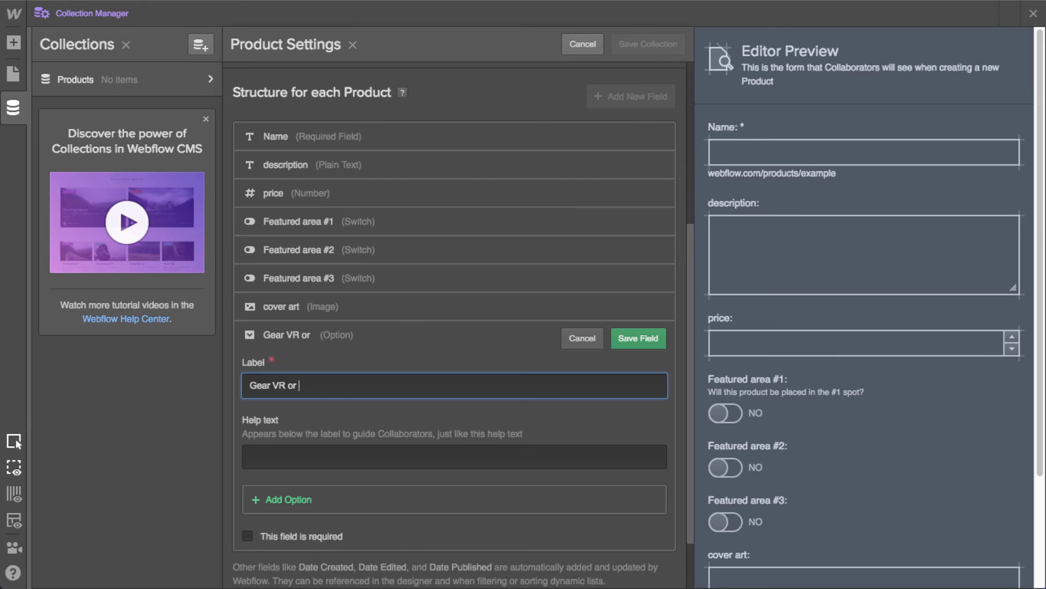
type("RIFT")
Give the "Gear VR or RIFT" field the options "Gear VR" and "Rift", then save the field and the collection
left_click(338, 499)
type("Gear")
scroll(370, 426, "down", 1)
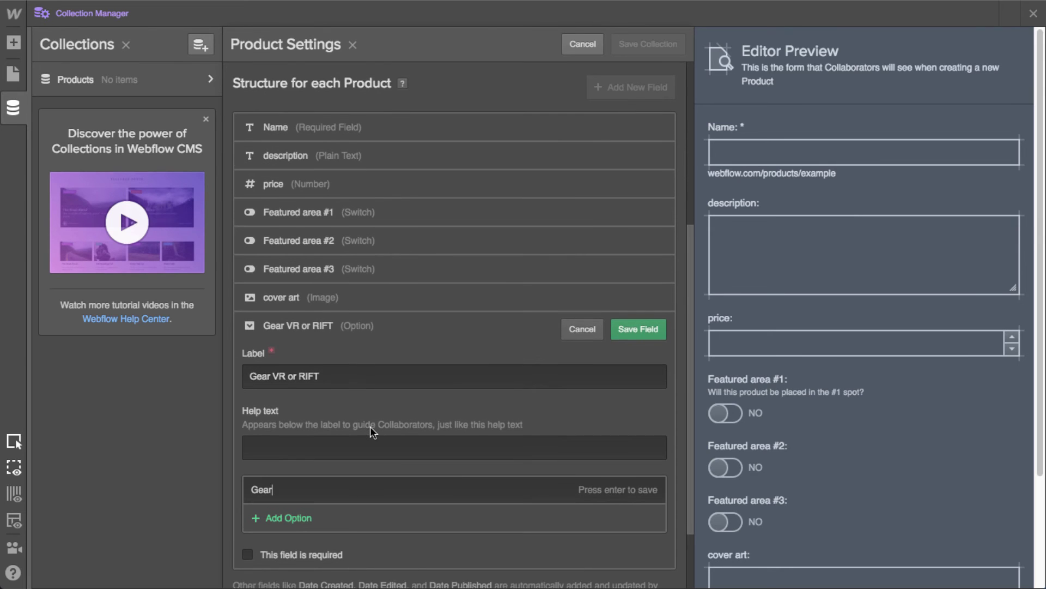
scroll(371, 433, "down", 1)
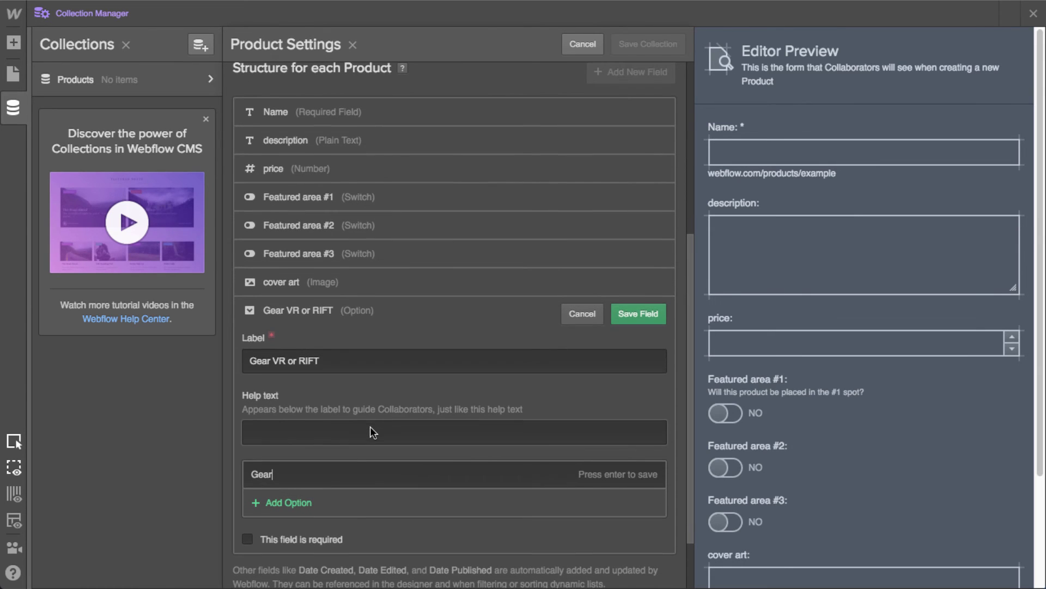
type("VR")
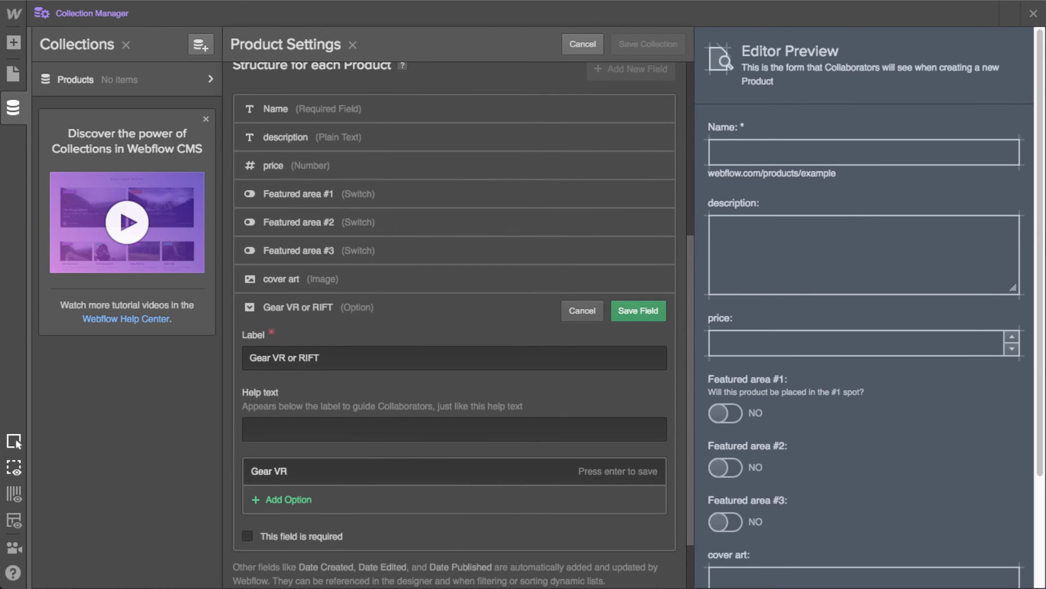
left_click(416, 496)
type("Rift")
key("Return")
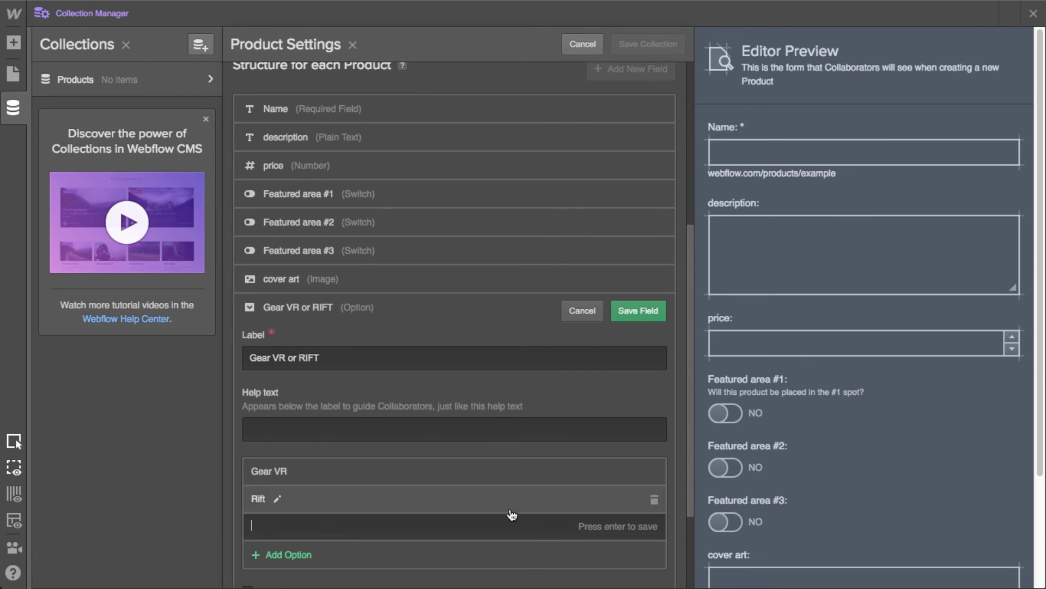
left_click(641, 325)
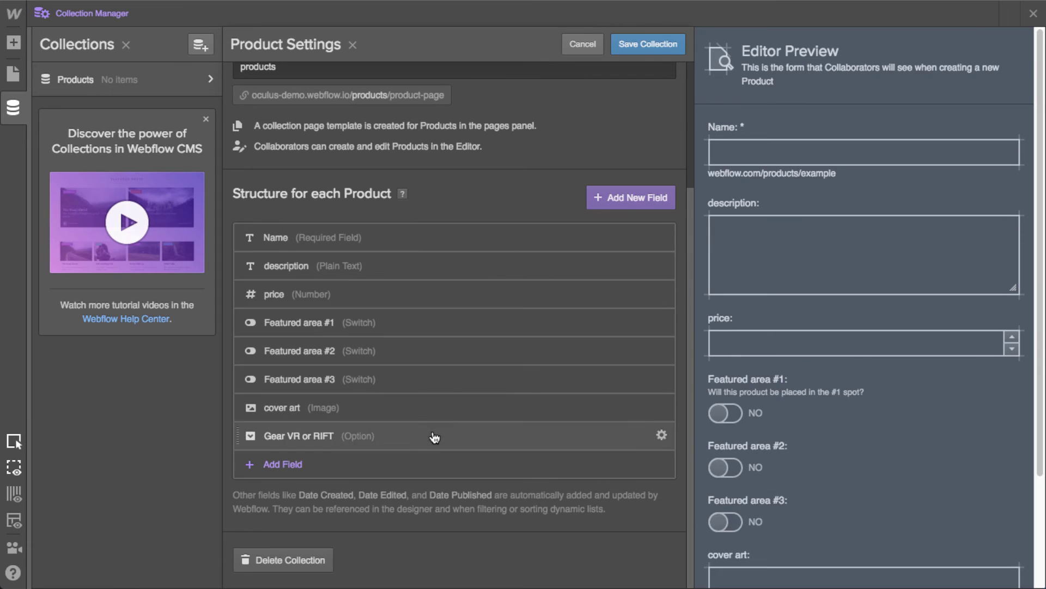
left_click(629, 44)
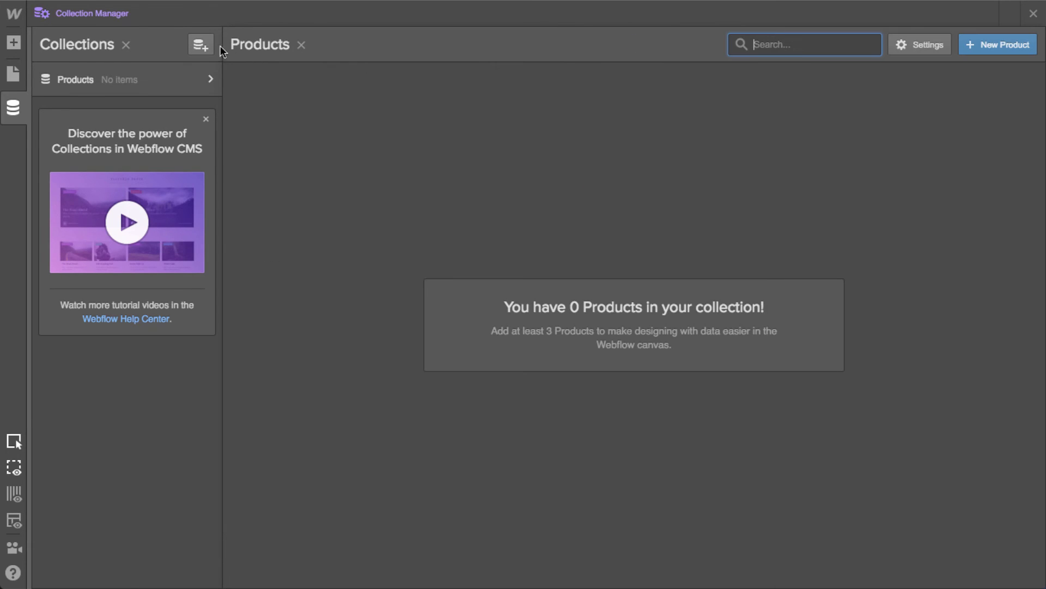
left_click(200, 44)
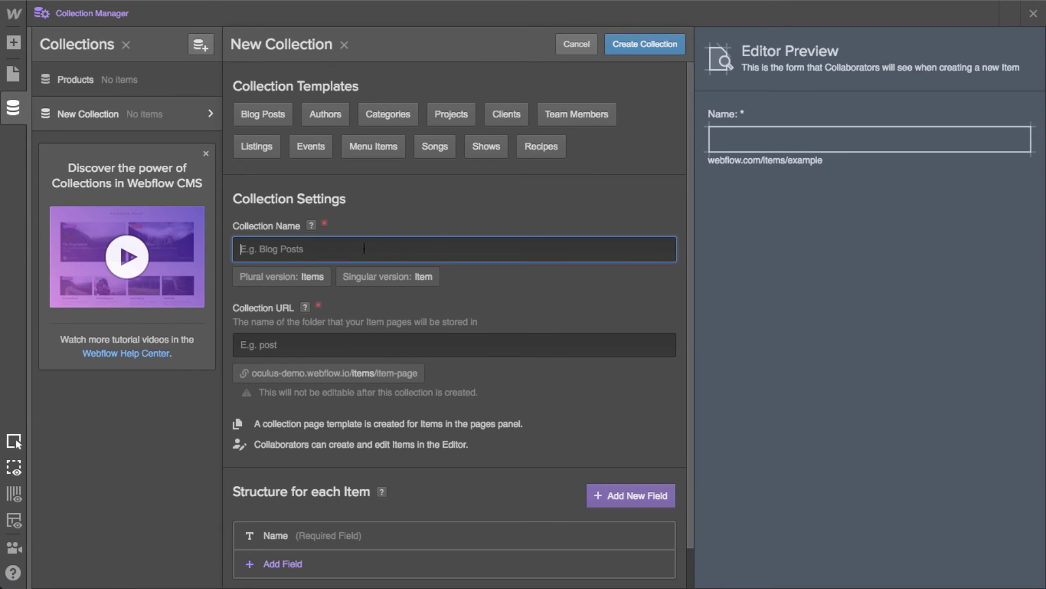
type("sub")
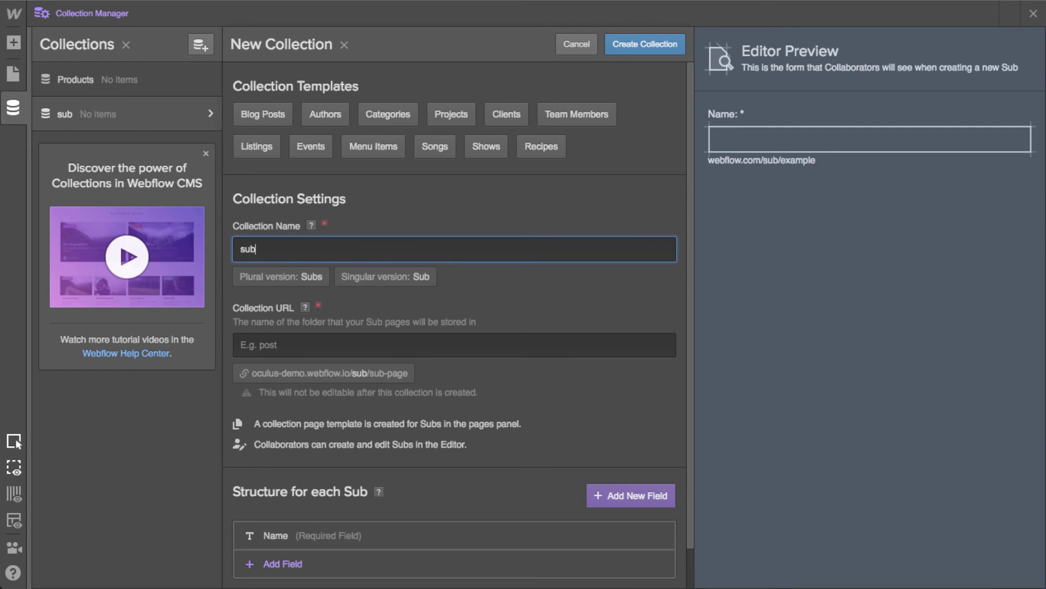
type(" categories")
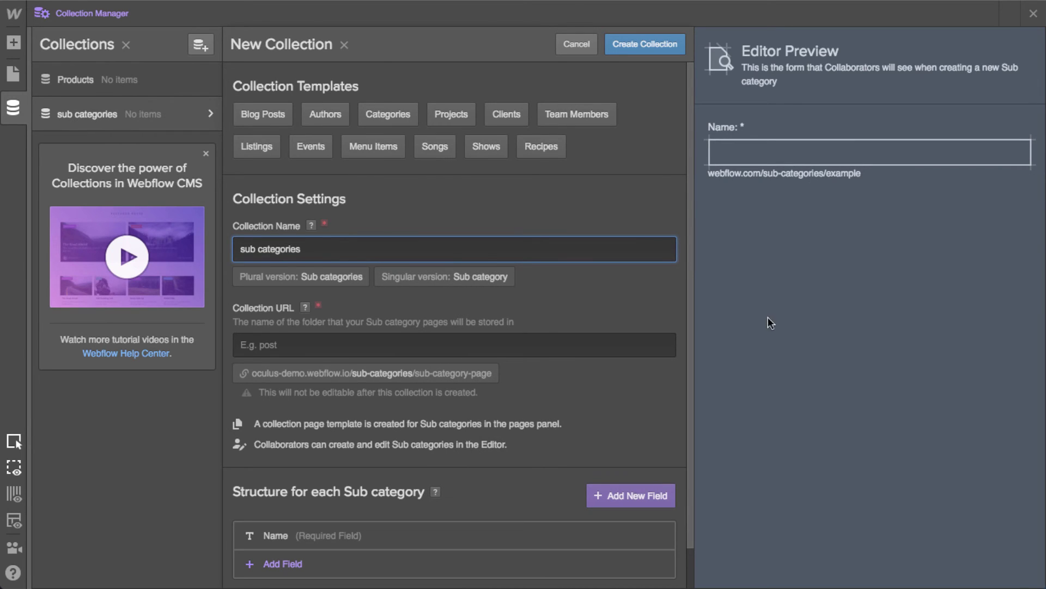
key("Tab")
type("sub-categories")
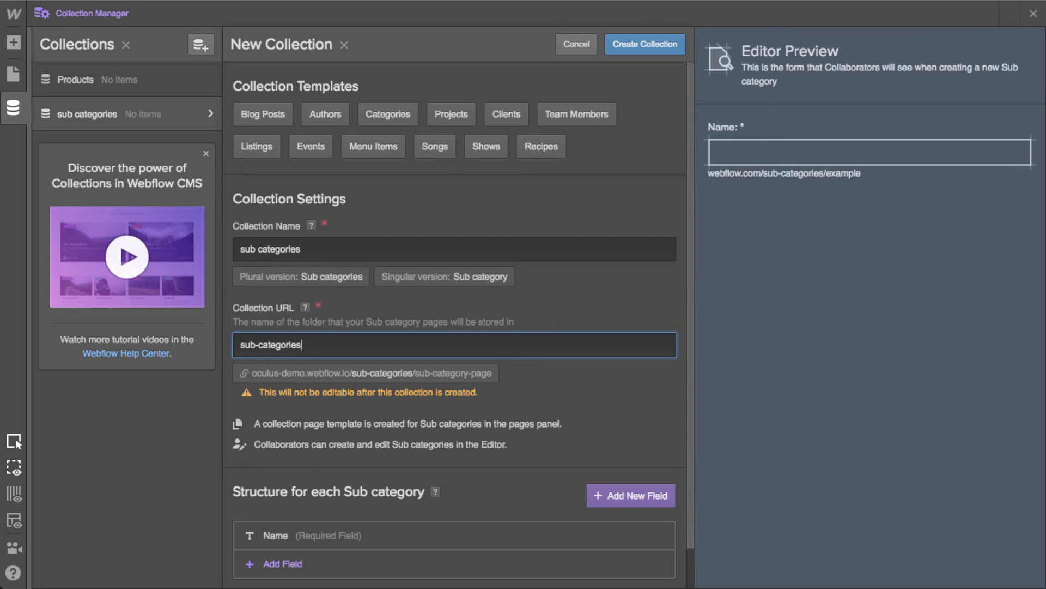
key("Tab")
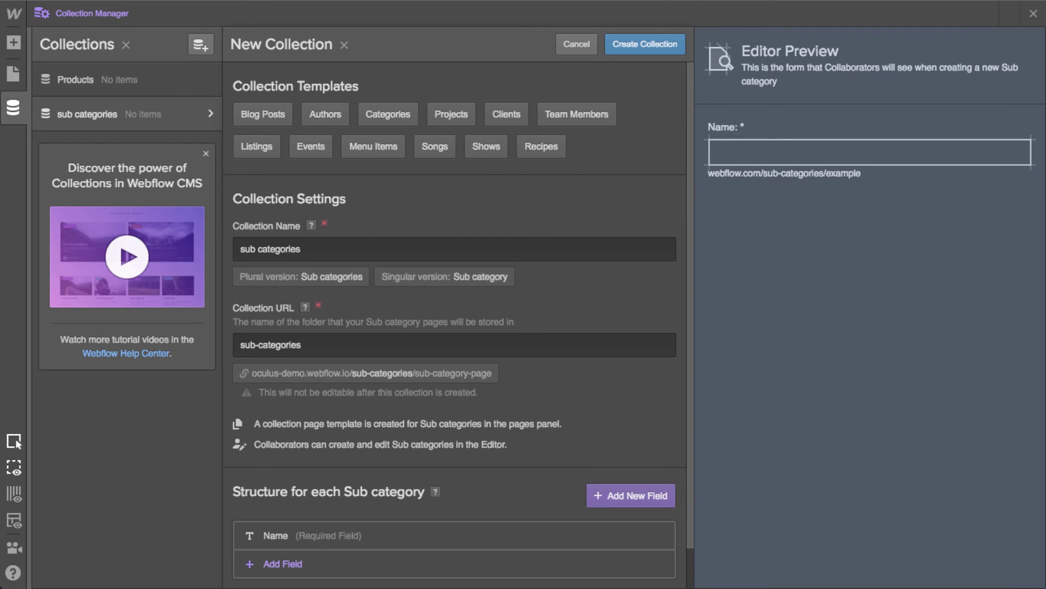
scroll(585, 372, "down", 2)
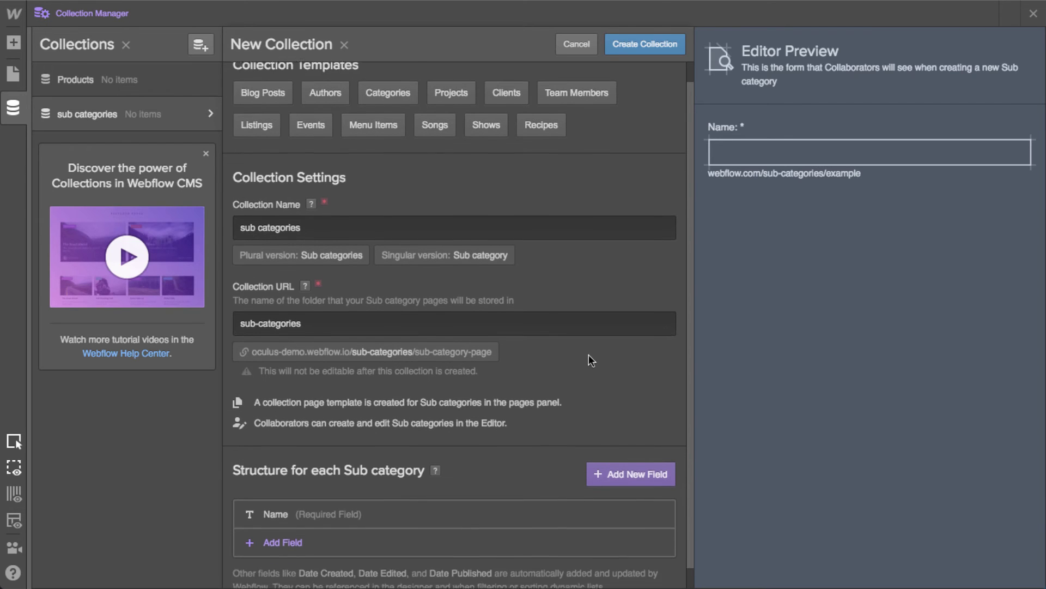
left_click(319, 527)
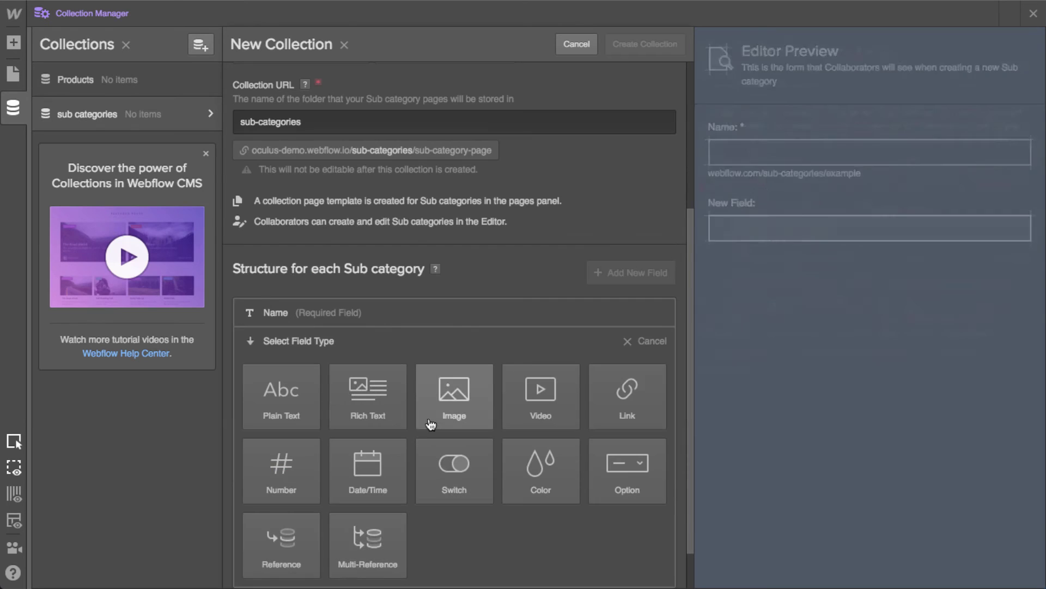
left_click(576, 45)
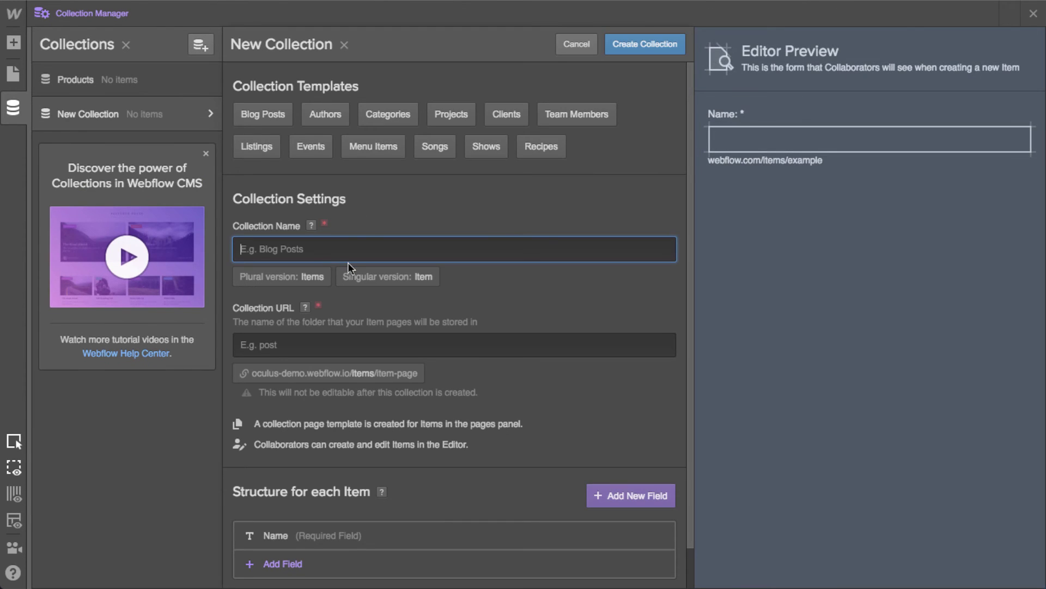
Create a new collection named "sub categories" with the collection URL "sub-categories"
type("sub categories")
key("Tab")
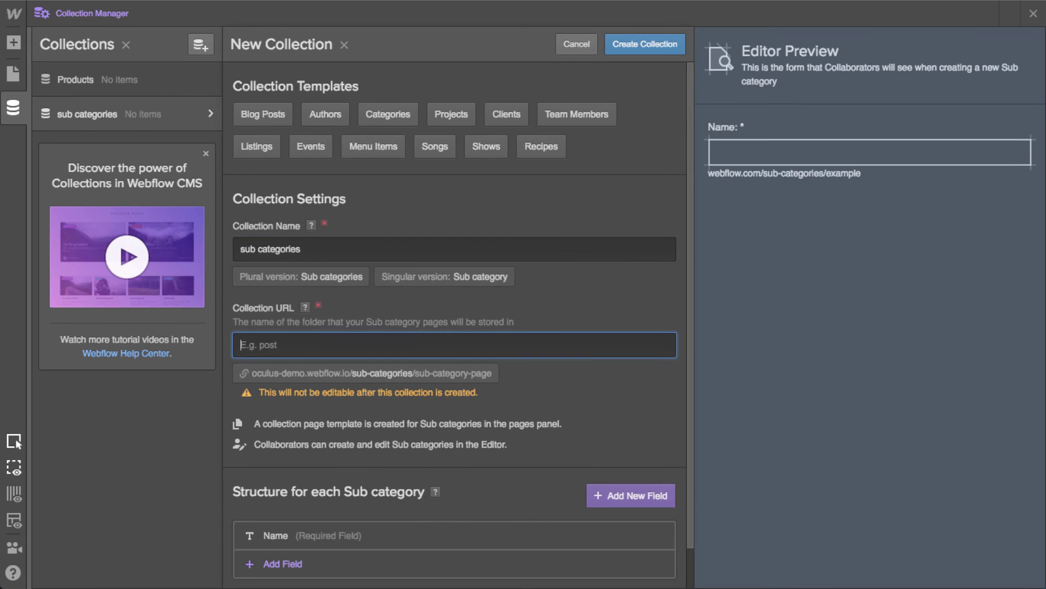
type("sub-categories")
left_click(657, 44)
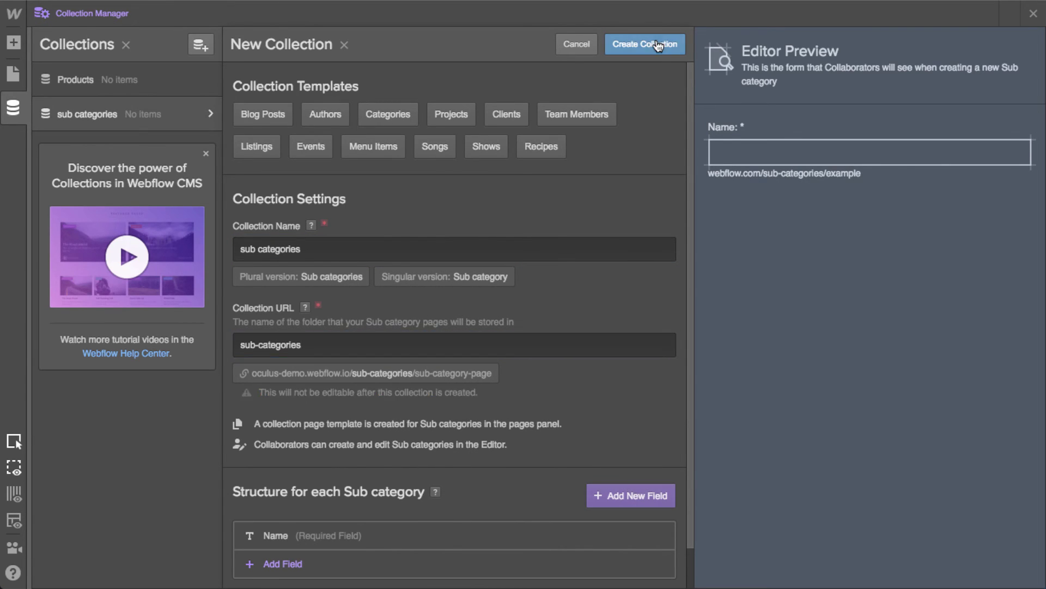
Open the Sub categories collection and create an item named "New & Noteworthy"
left_click(142, 125)
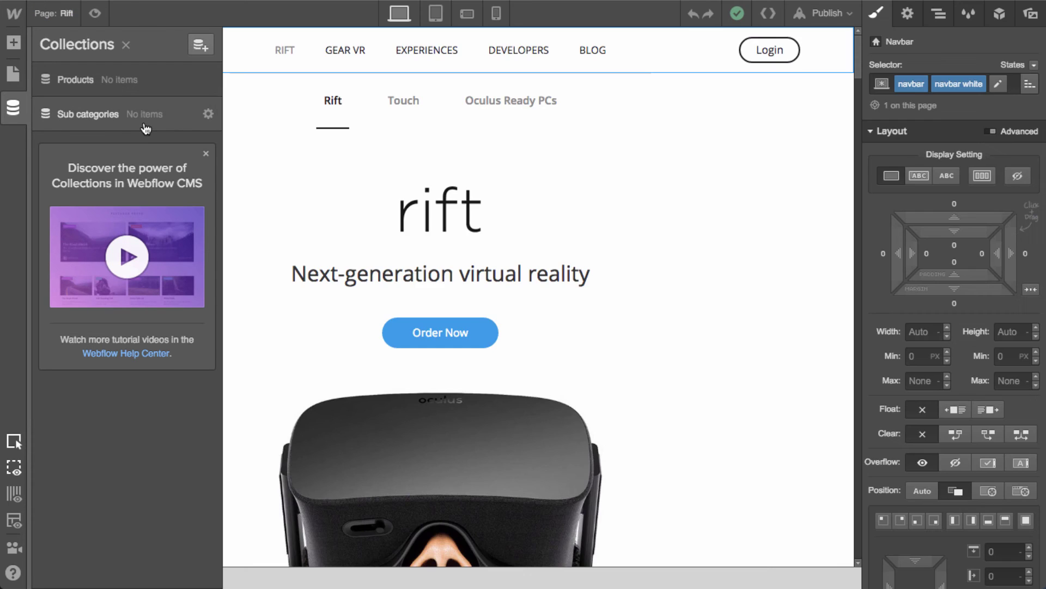
left_click(141, 125)
left_click(983, 46)
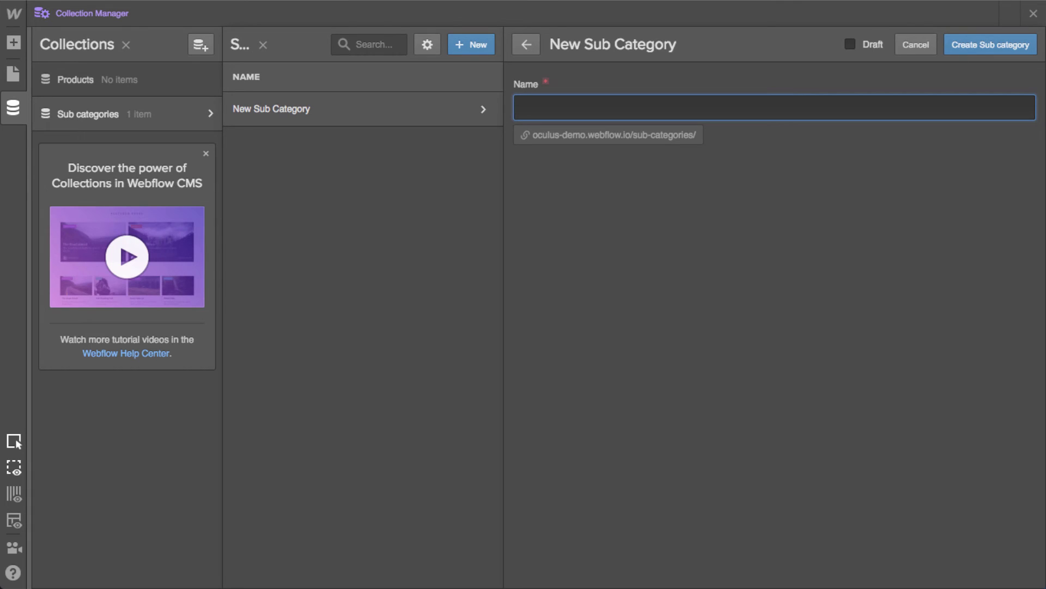
type("New & Noteworthy")
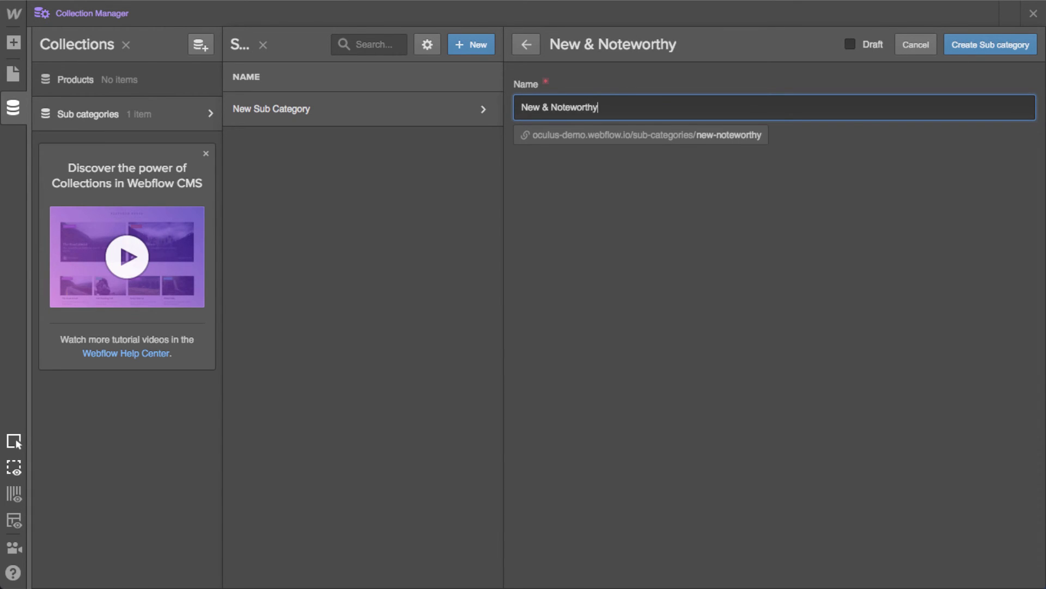
left_click(1014, 49)
Create a sub category item named "Hall of Fame Hits"
left_click(1018, 51)
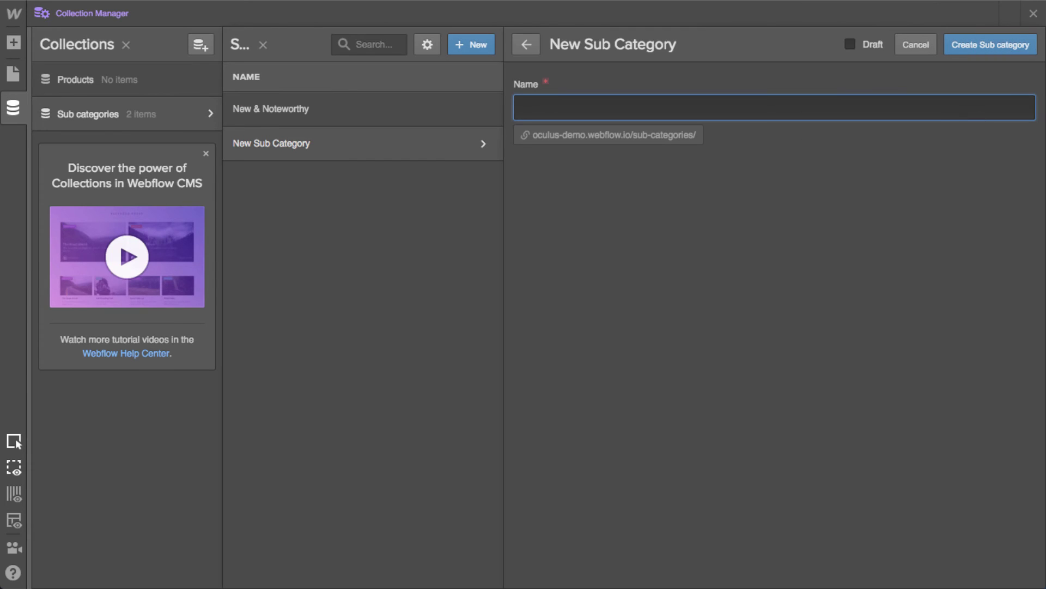
type("Hall of")
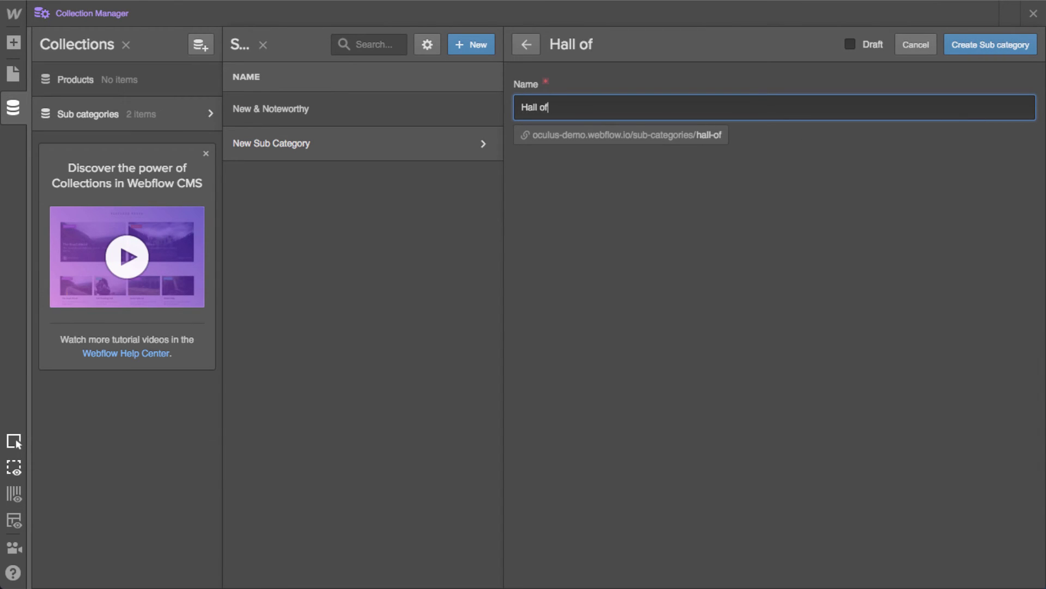
type(" Fame Hits")
key("Return")
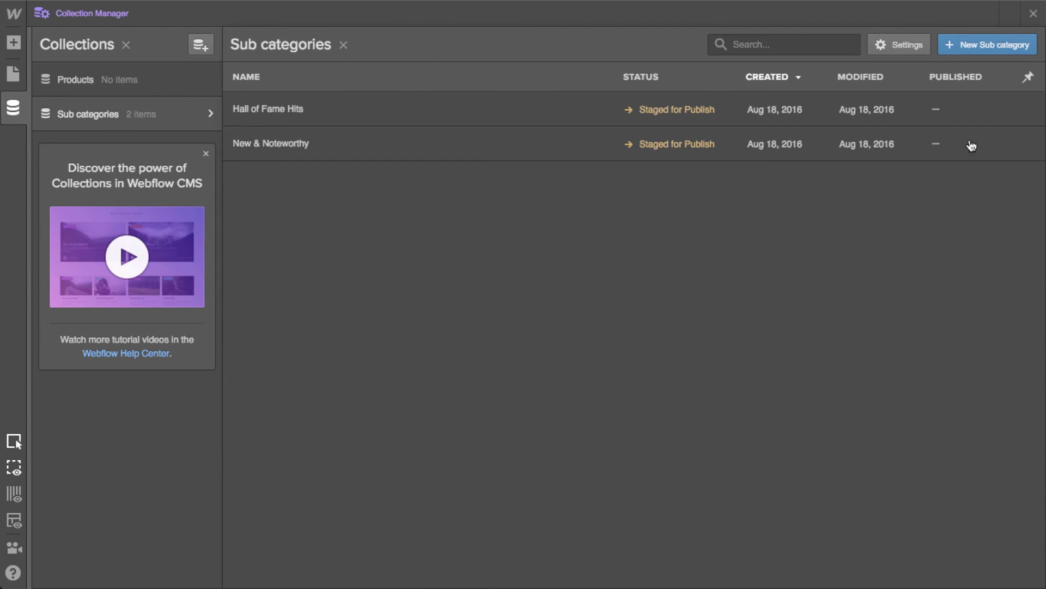
Create a sub category item named "Great with Gamepad"
left_click(991, 46)
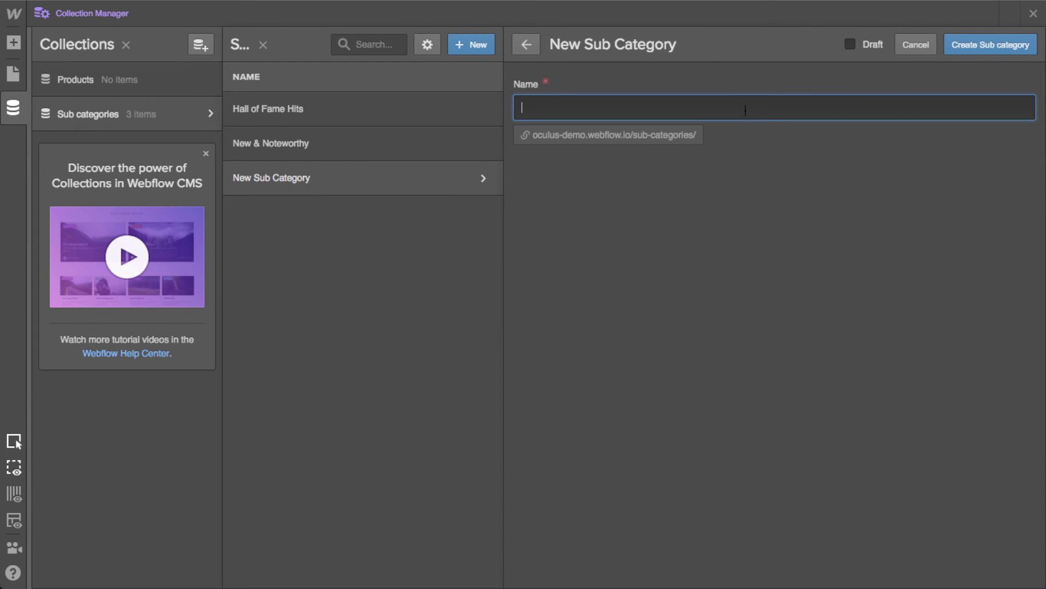
type("Great with ")
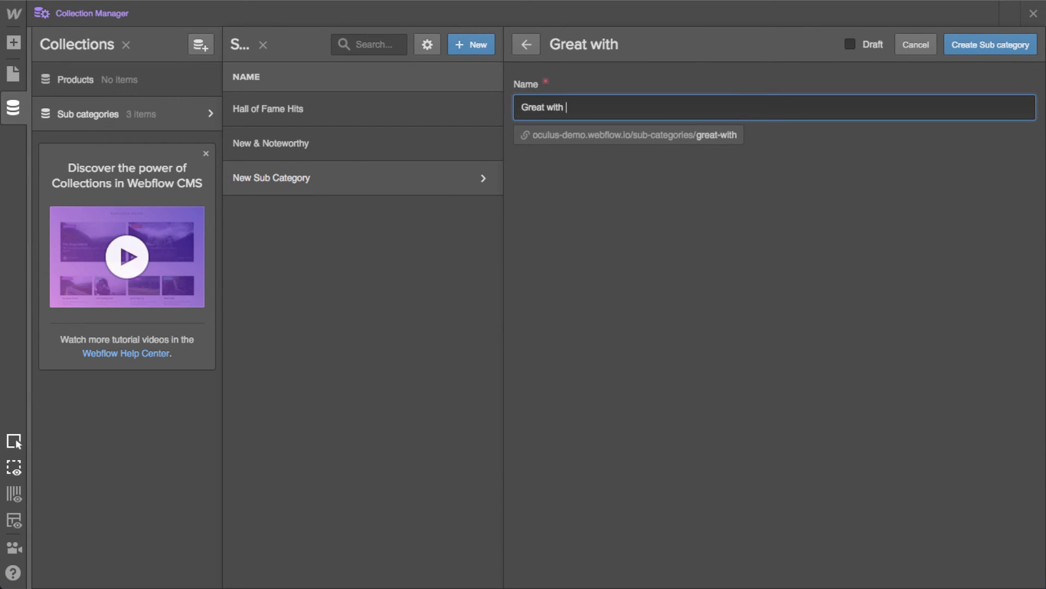
type("Gamepad")
key("Return")
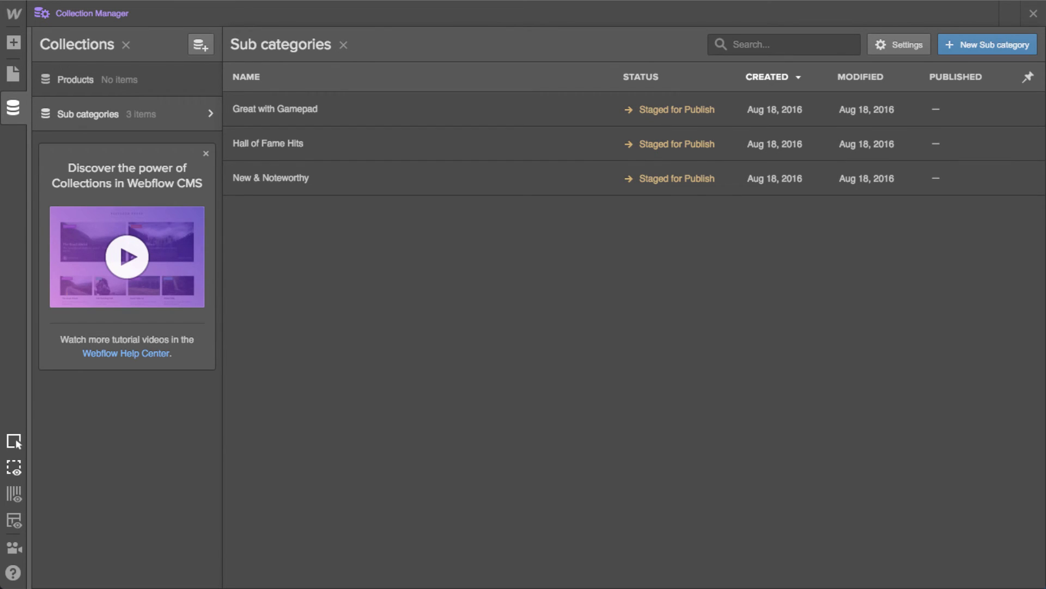
Create a sub category item named "Instant Hits"
left_click(959, 48)
type("Instant Hits")
key("Return")
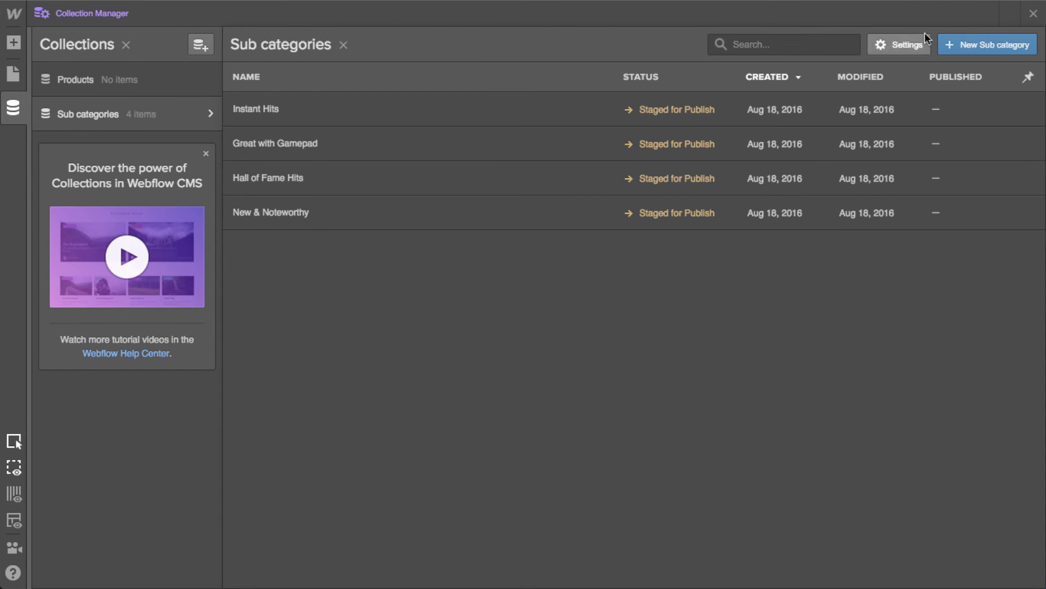
Create a sub category item named "Made by Oculus"
left_click(976, 45)
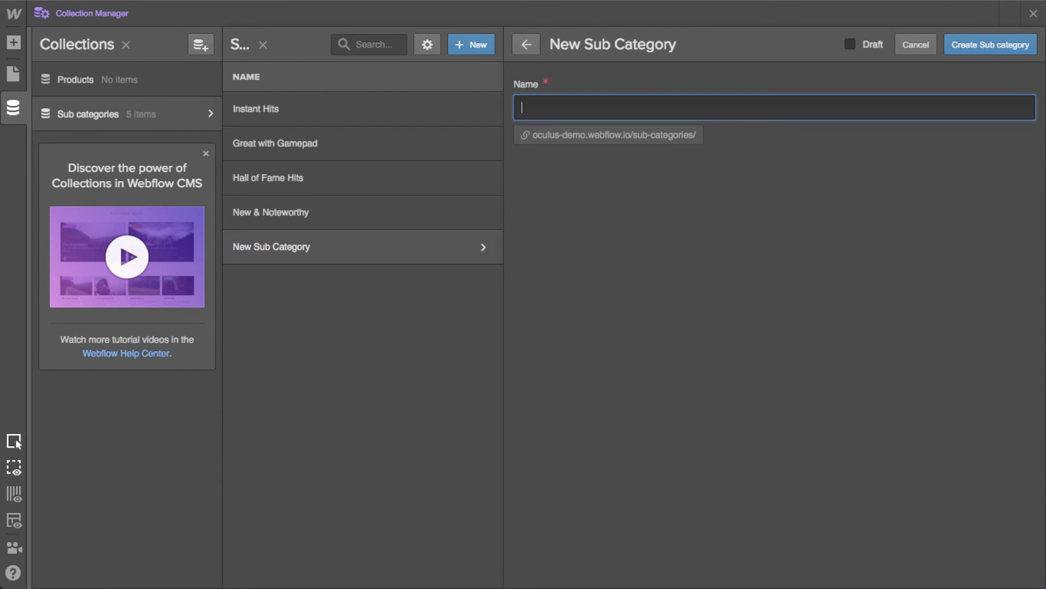
type("Made by ")
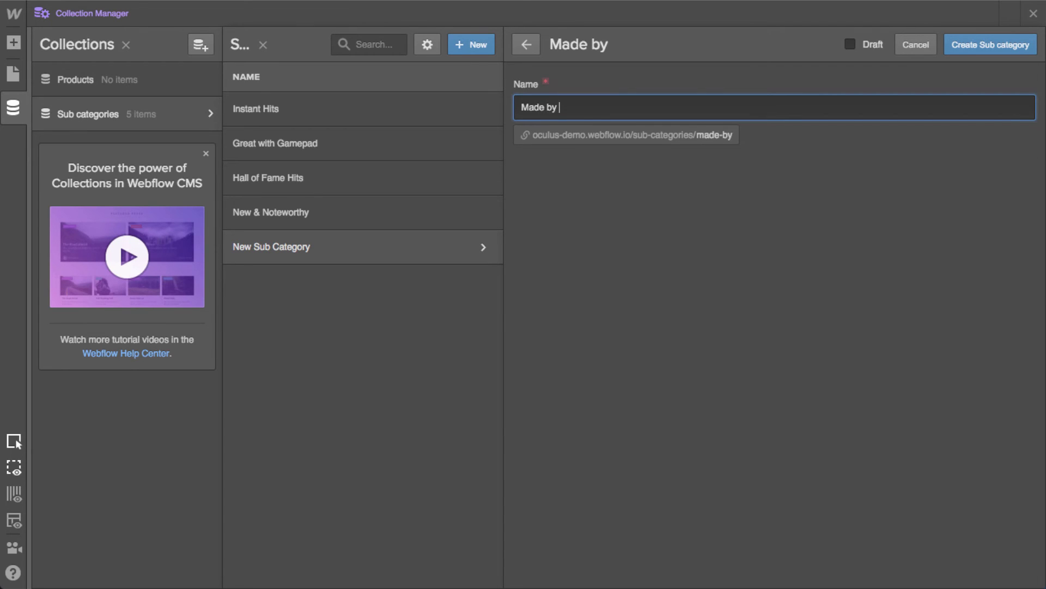
type("Oculus")
key("Return")
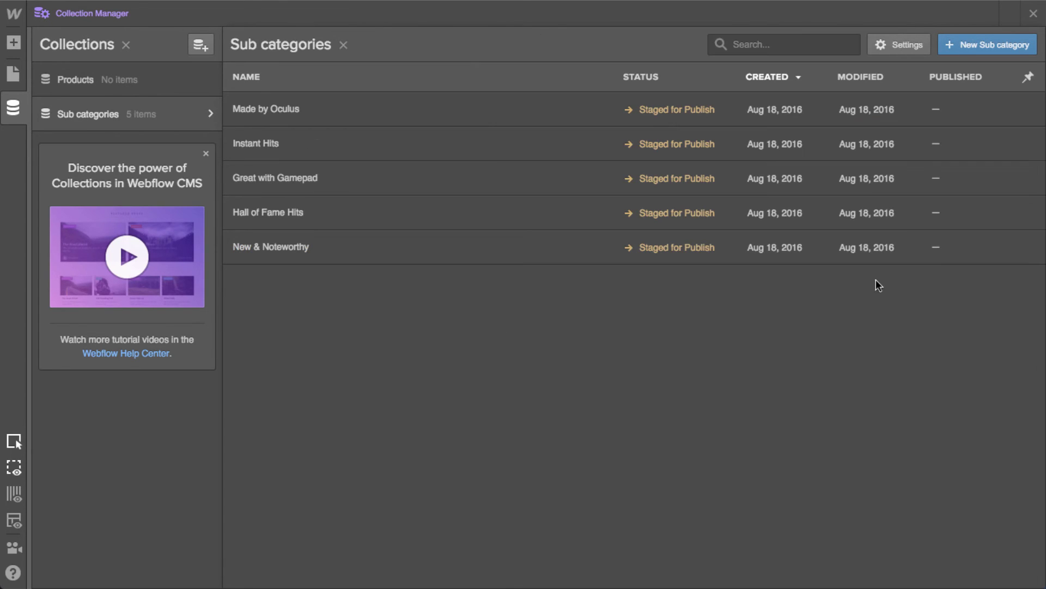
Create a sub category item named "Touch Titles"
left_click(1015, 44)
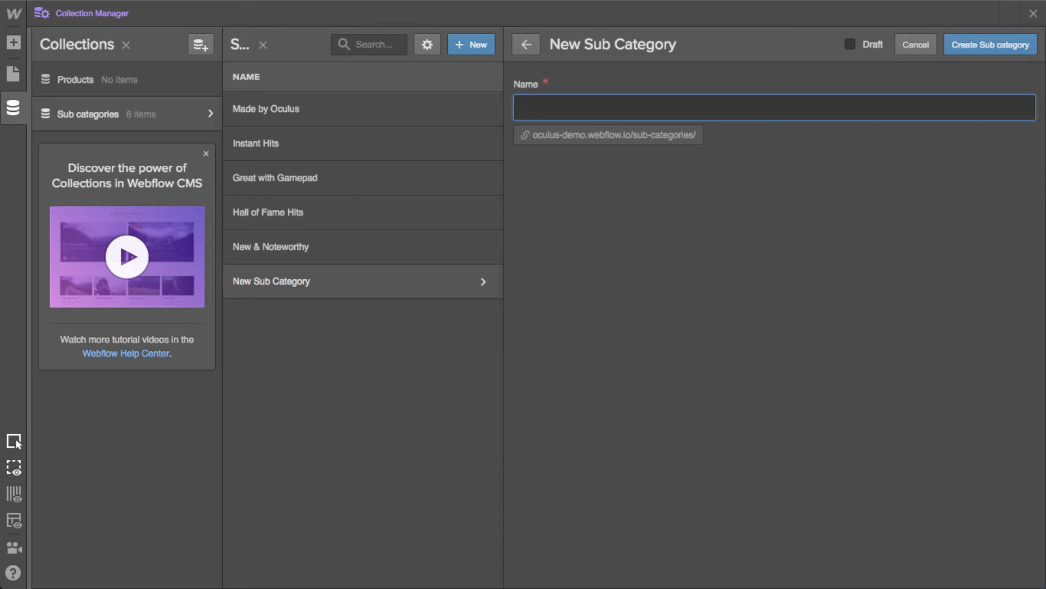
type("Touch Titles")
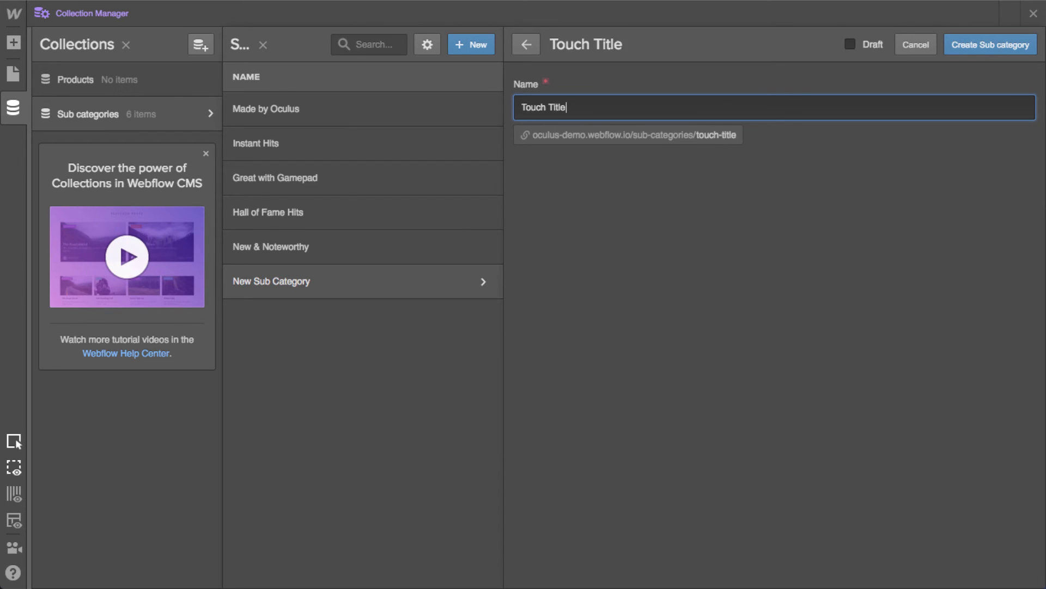
key("Return")
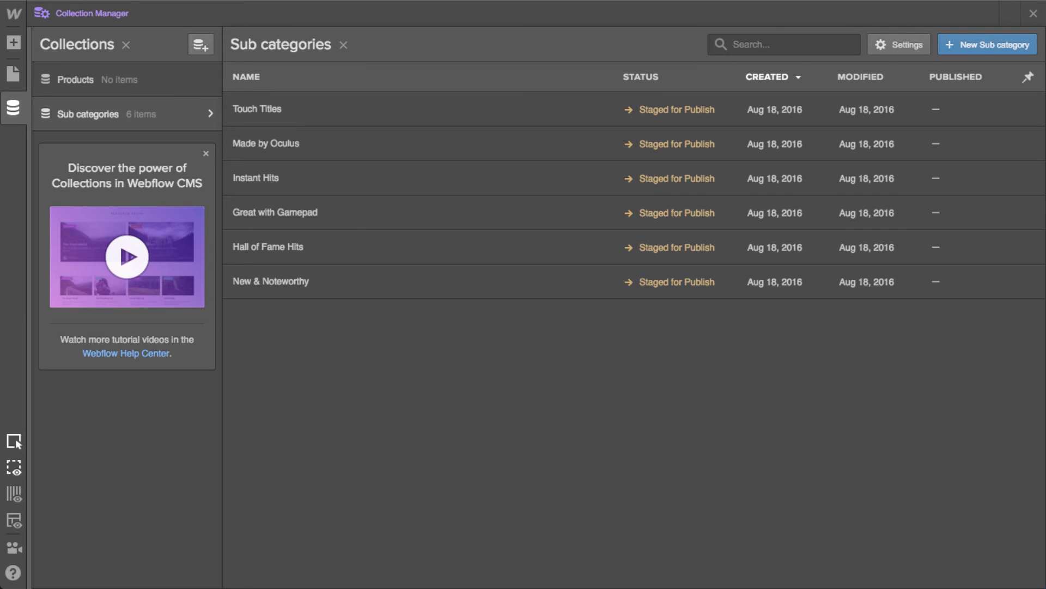
Start a new item in the Products collection named "Affected The Manor" and paste in its description
left_click(93, 81)
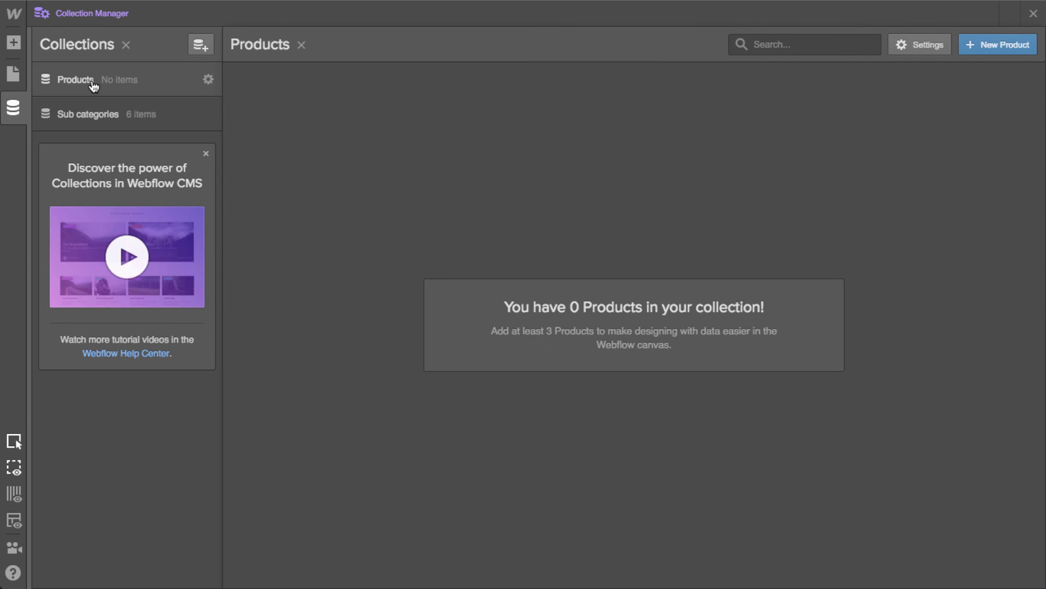
left_click(988, 46)
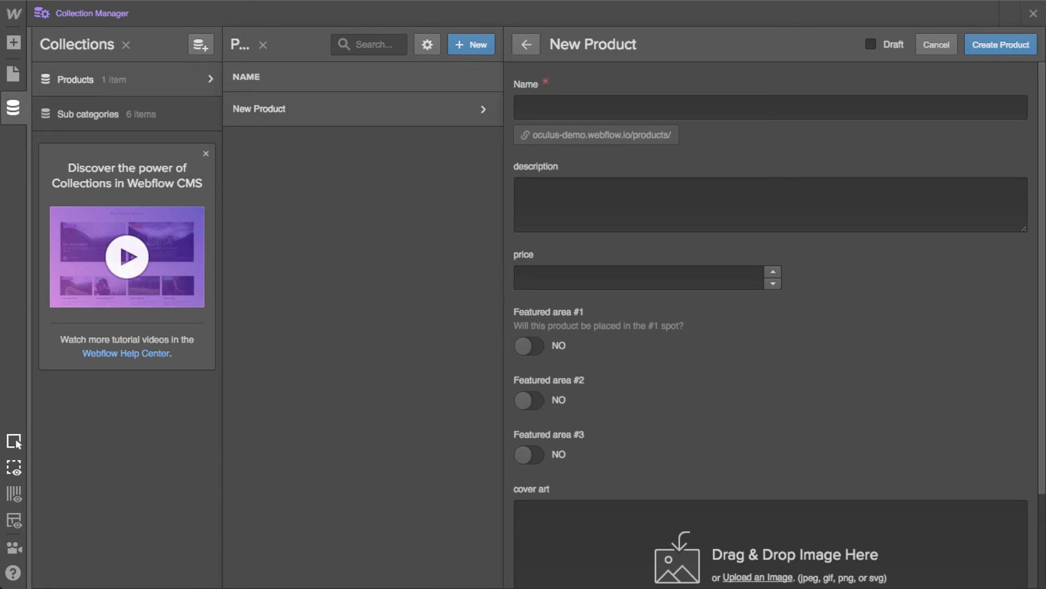
left_click(757, 108)
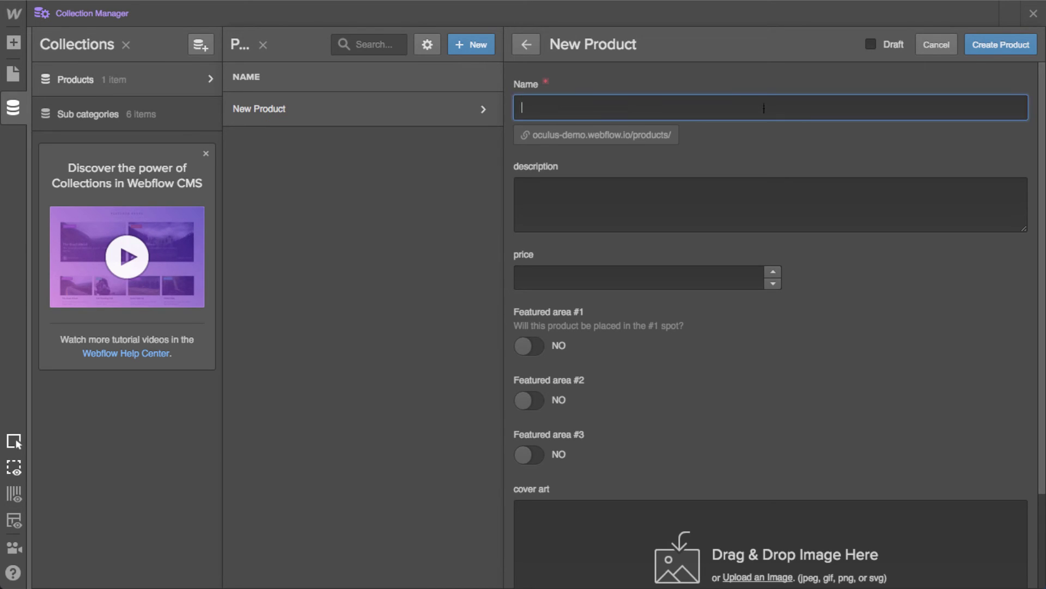
type("Affected ")
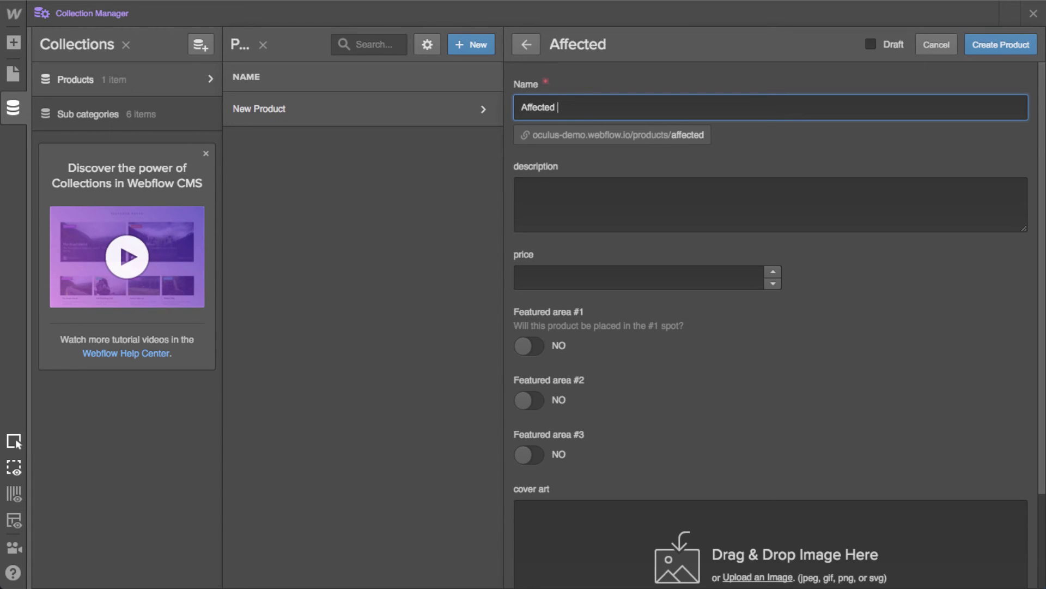
type("t")
key("BackSpace")
type("The Mon")
key("BackSpace")
key("BackSpace")
type("anor")
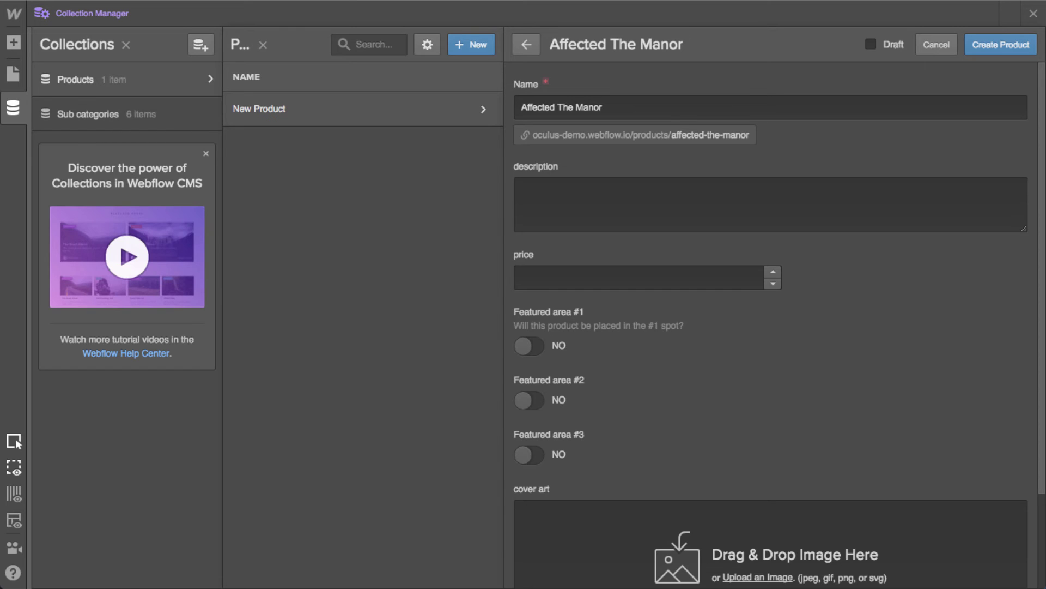
left_click(564, 192)
key("ctrl+v")
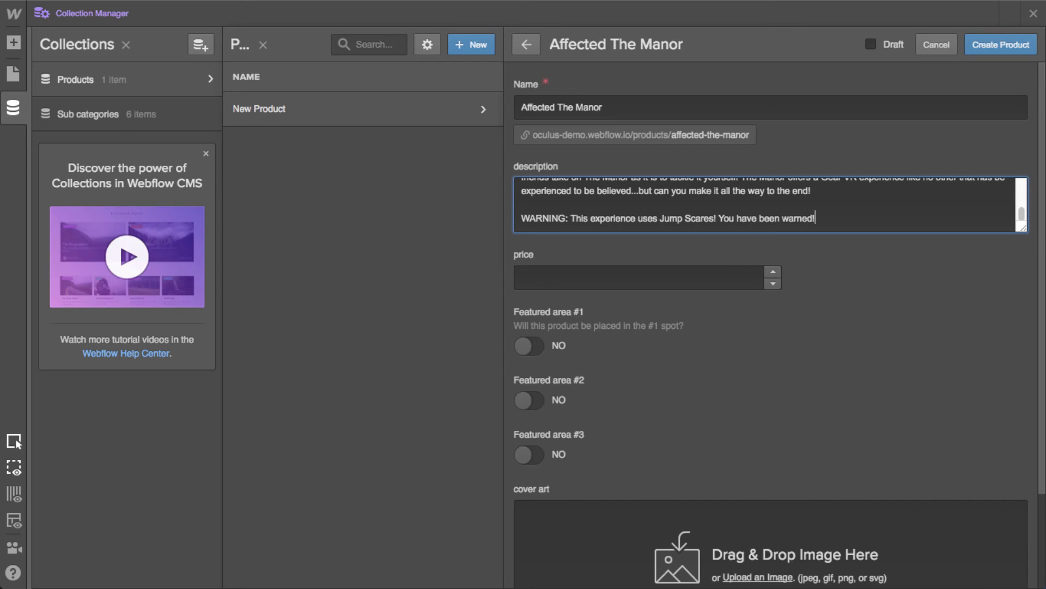
Try to enter 2.99 as the new product's price, and clear the price again
left_click(667, 278)
type("2.99")
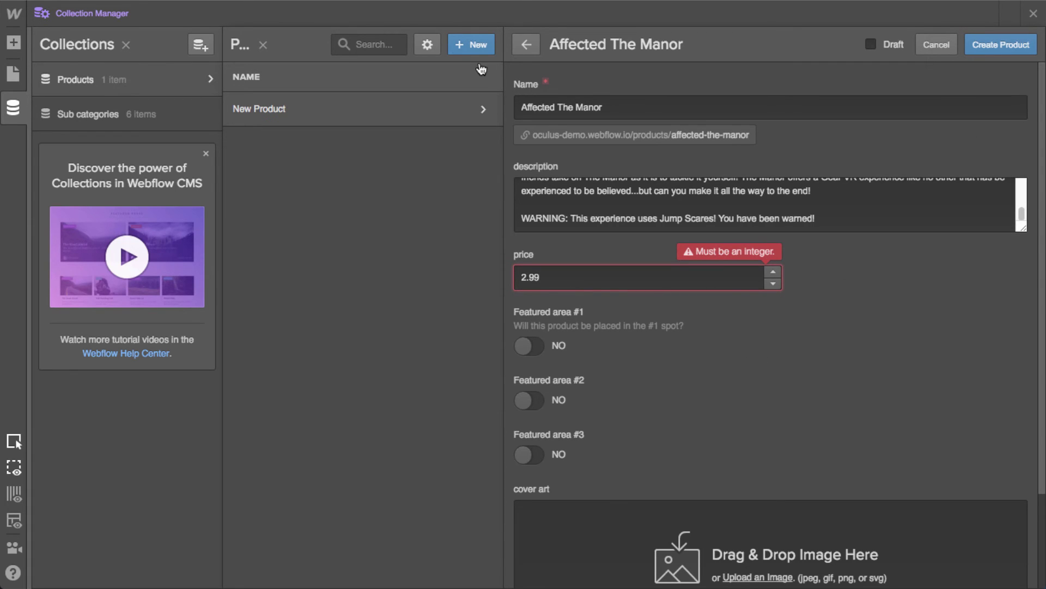
left_click(430, 45)
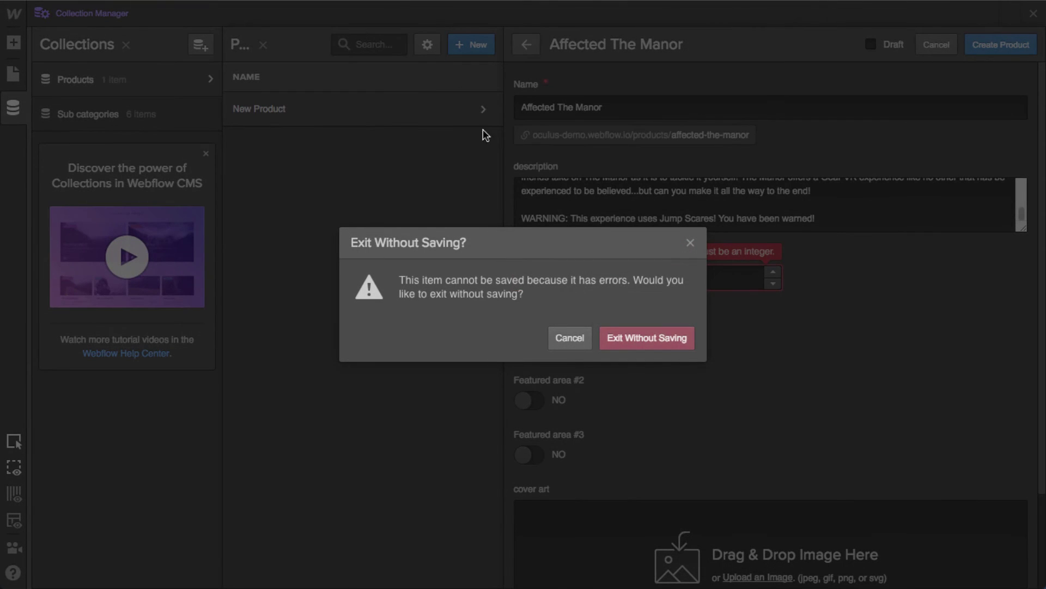
left_click(570, 338)
left_click_drag(599, 279, 488, 278)
key("BackSpace")
Enable Featured area #1 for Affected The Manor and add affected.jpg as its cover art
left_click(526, 345)
scroll(687, 397, "down", 1)
scroll(694, 396, "down", 1)
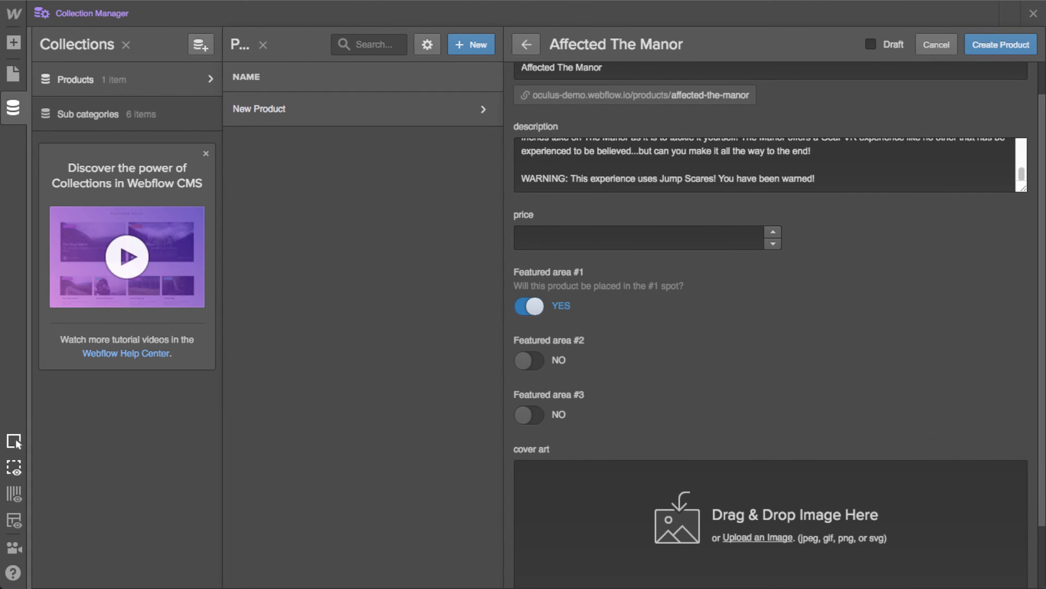
scroll(832, 425, "down", 3)
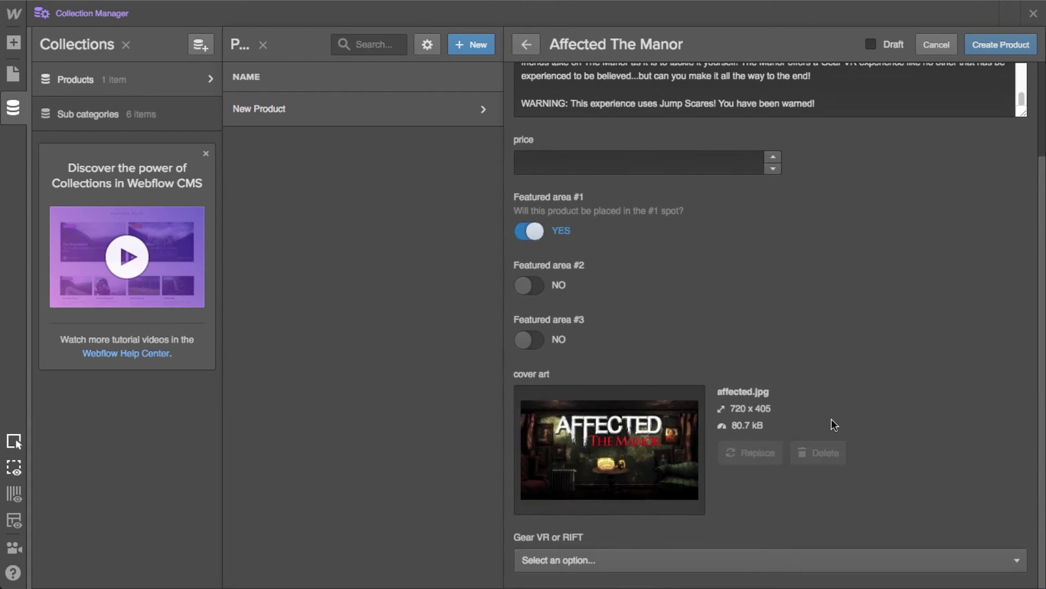
Set the product's Gear VR or RIFT option to Gear VR and create the product
left_click(754, 560)
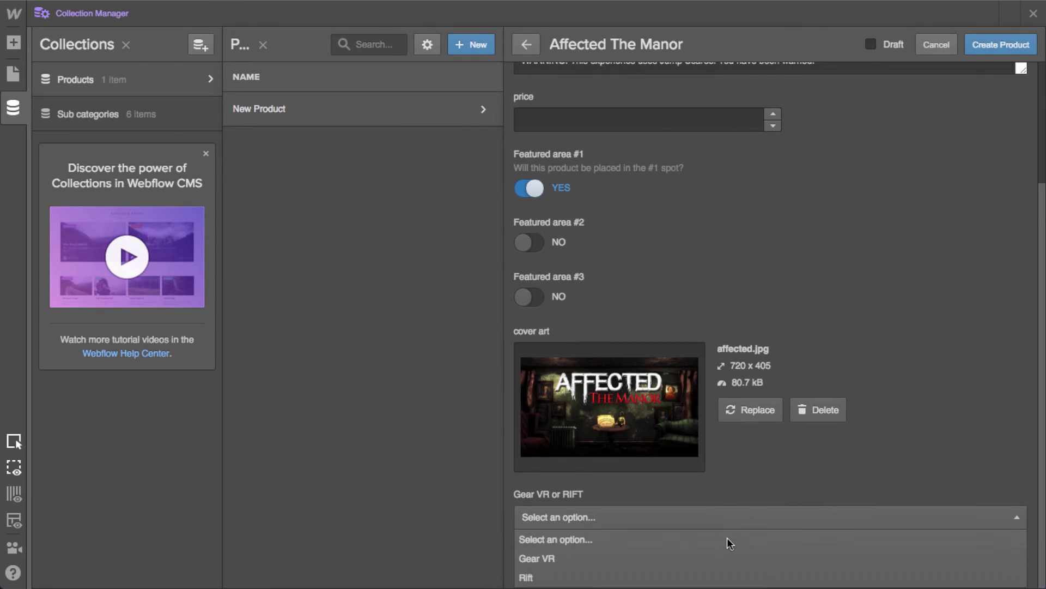
left_click(591, 561)
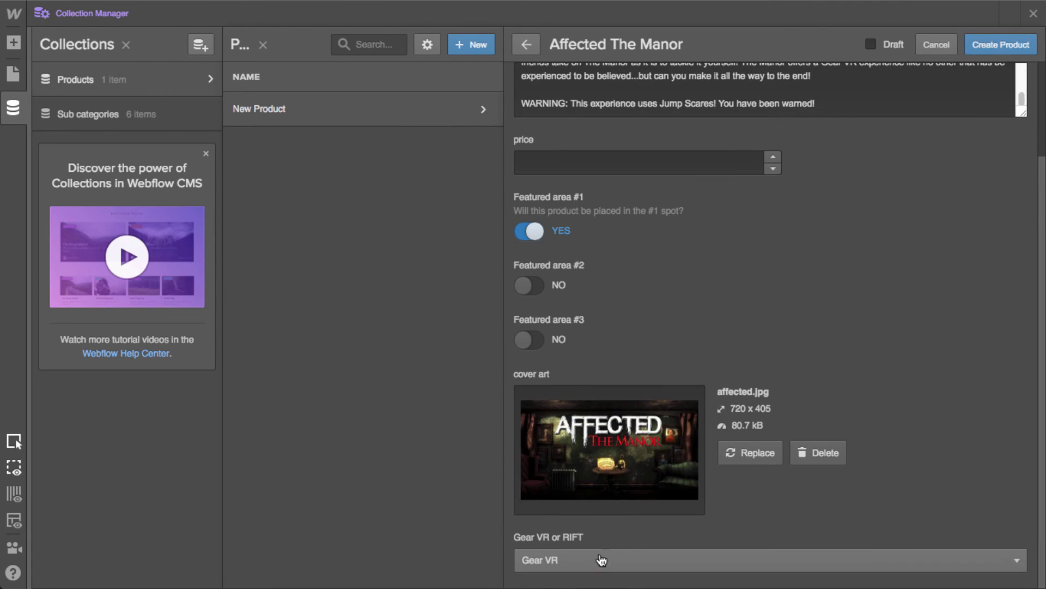
left_click(987, 49)
Change the number format of the Products collection's price field to Decimal (1.0) and save the collection
left_click(907, 45)
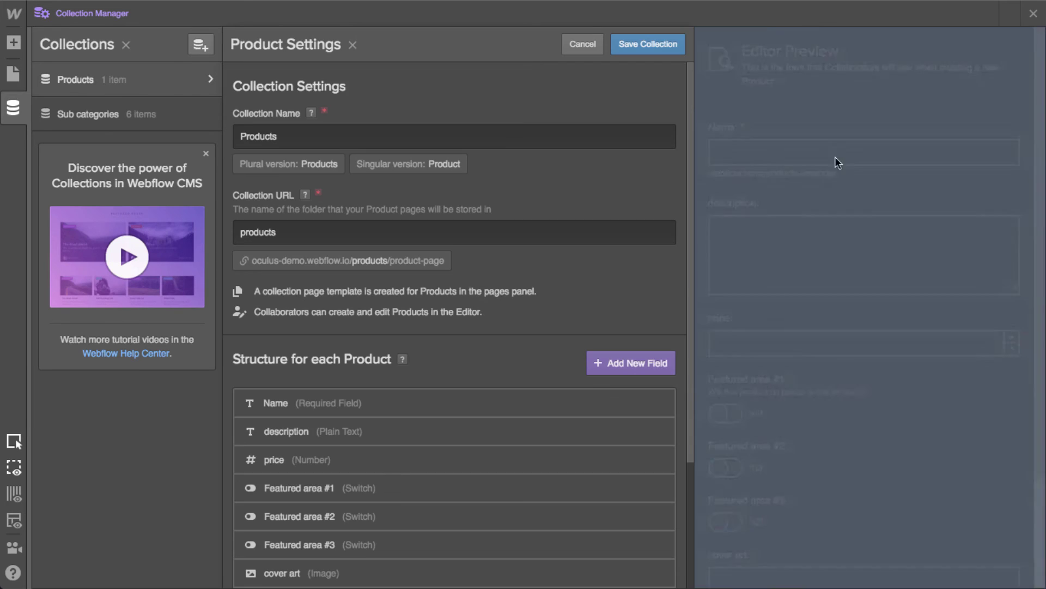
scroll(327, 490, "down", 2)
left_click(322, 380)
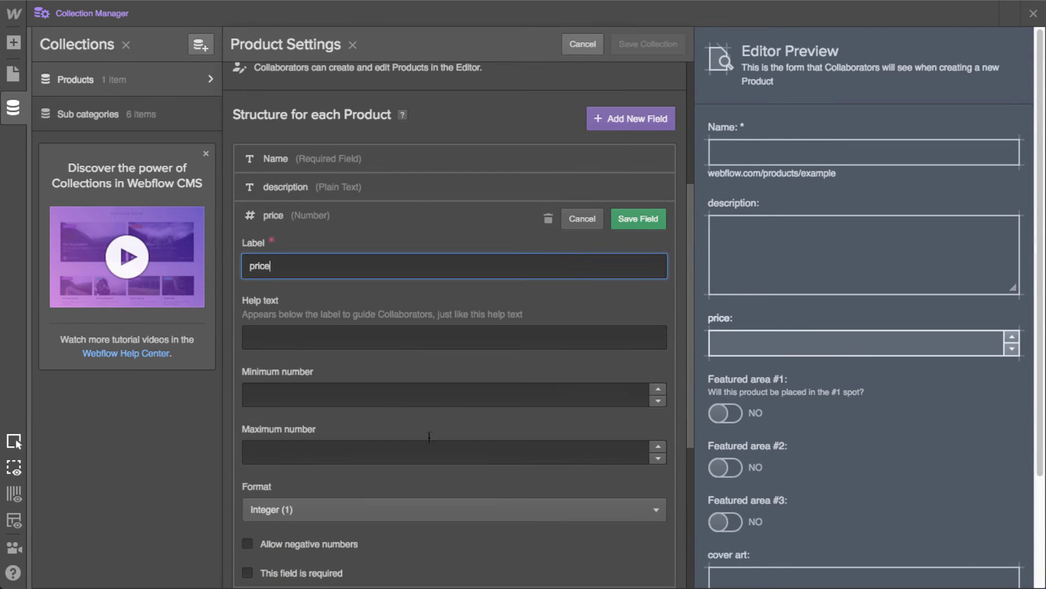
left_click(297, 433)
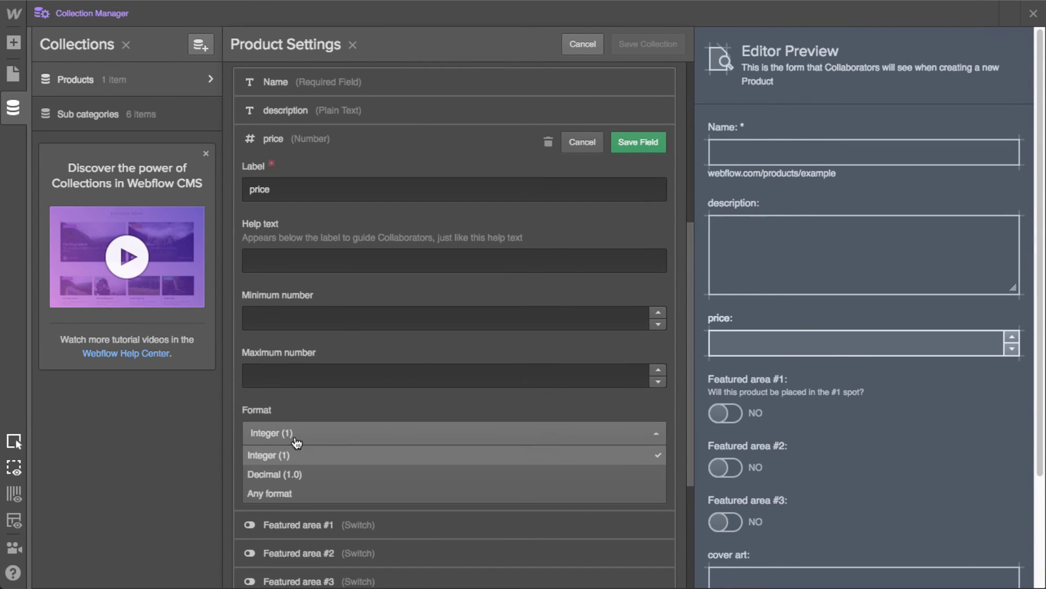
left_click(300, 474)
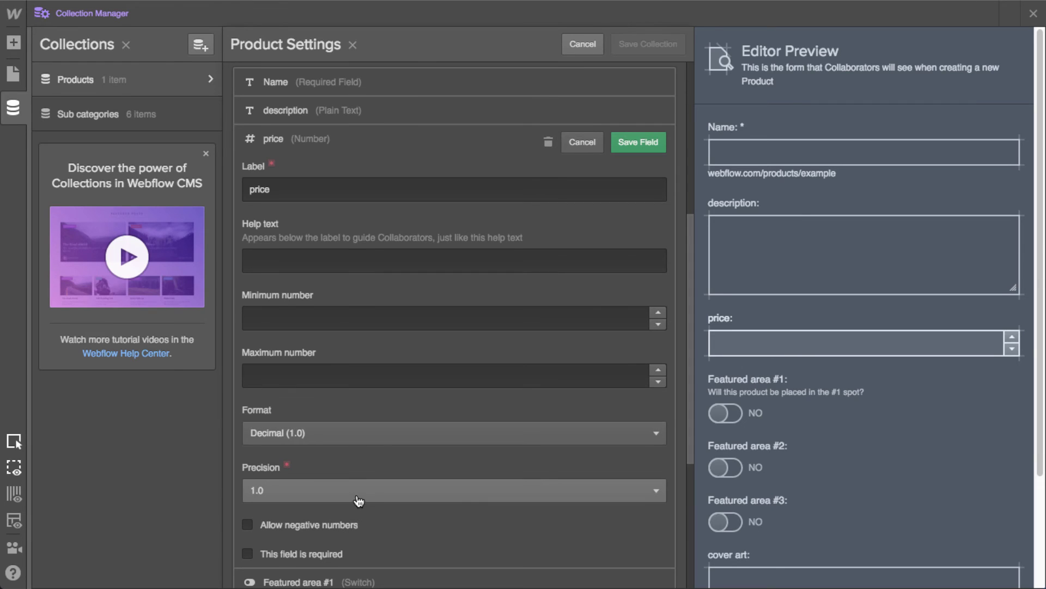
left_click(645, 145)
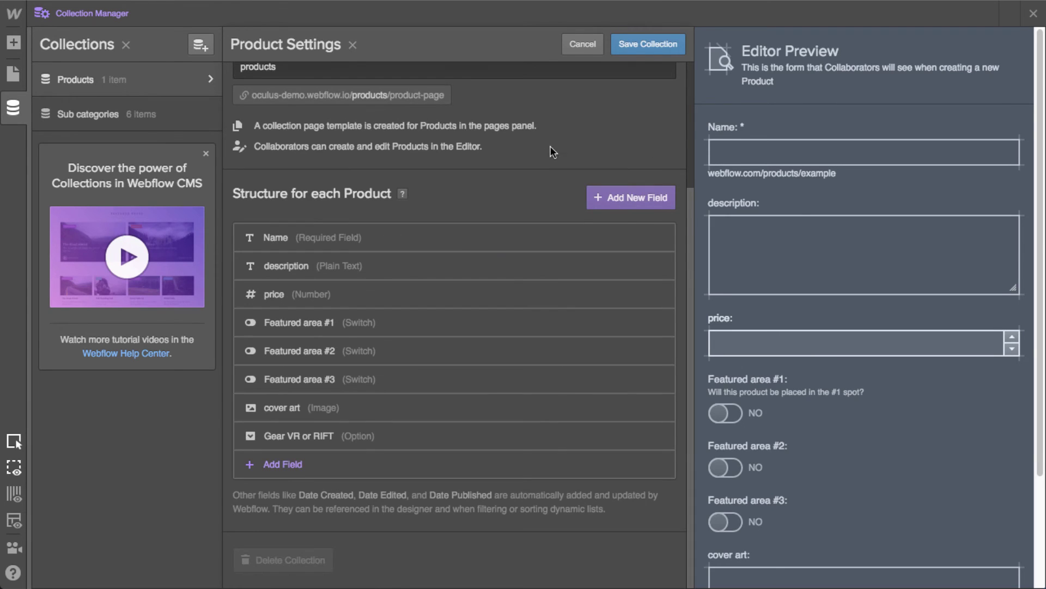
left_click(640, 48)
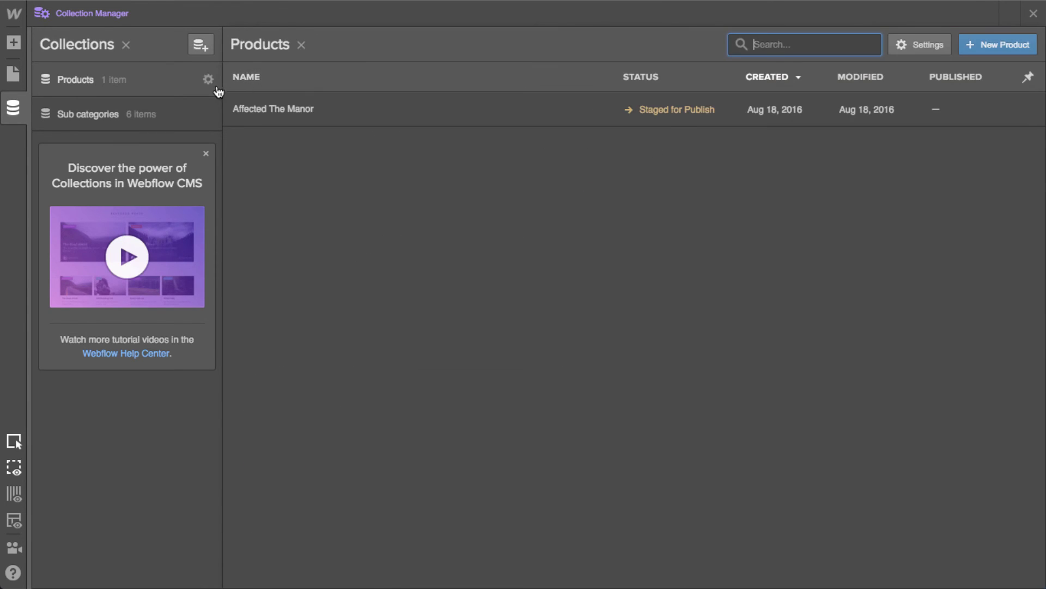
Try to give the existing Affected The Manor product a price of 2.99 and save it
left_click(574, 106)
left_click(594, 275)
type("2.99")
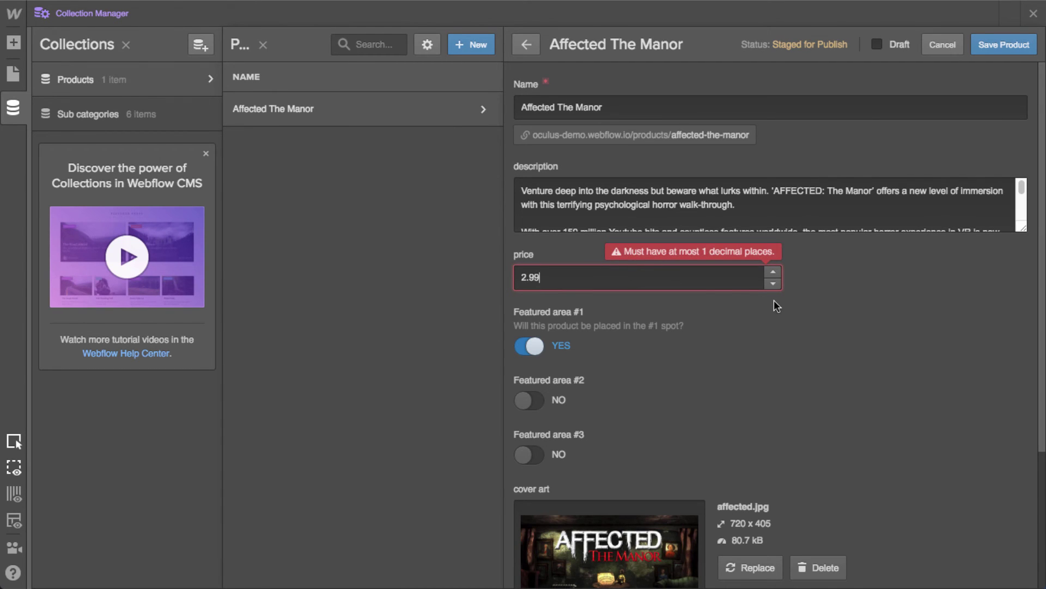
left_click(1003, 44)
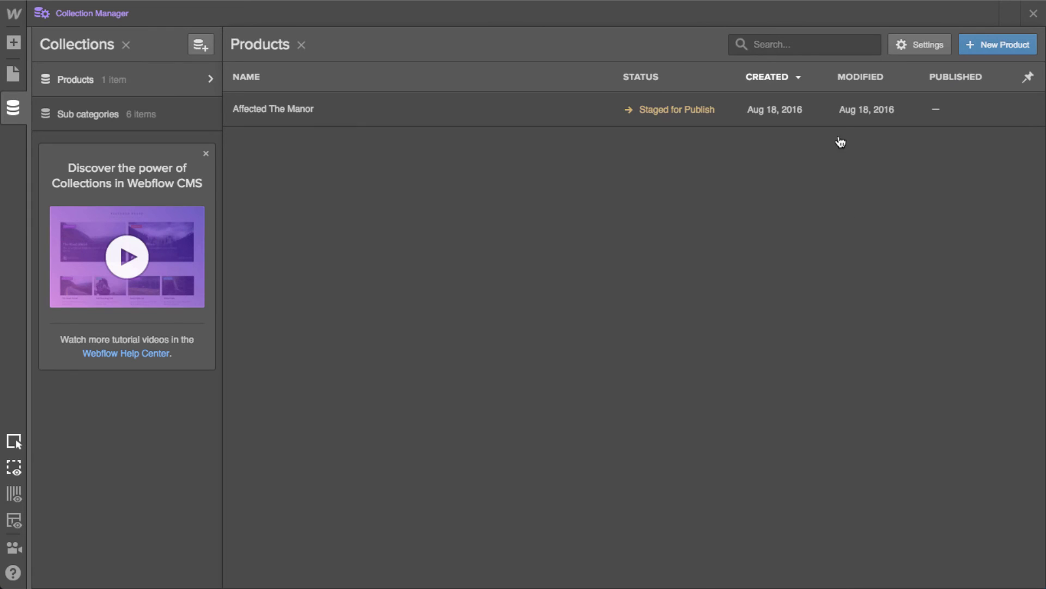
Set the precision of the Products collection's price field to 1.00 and save the collection
left_click(795, 116)
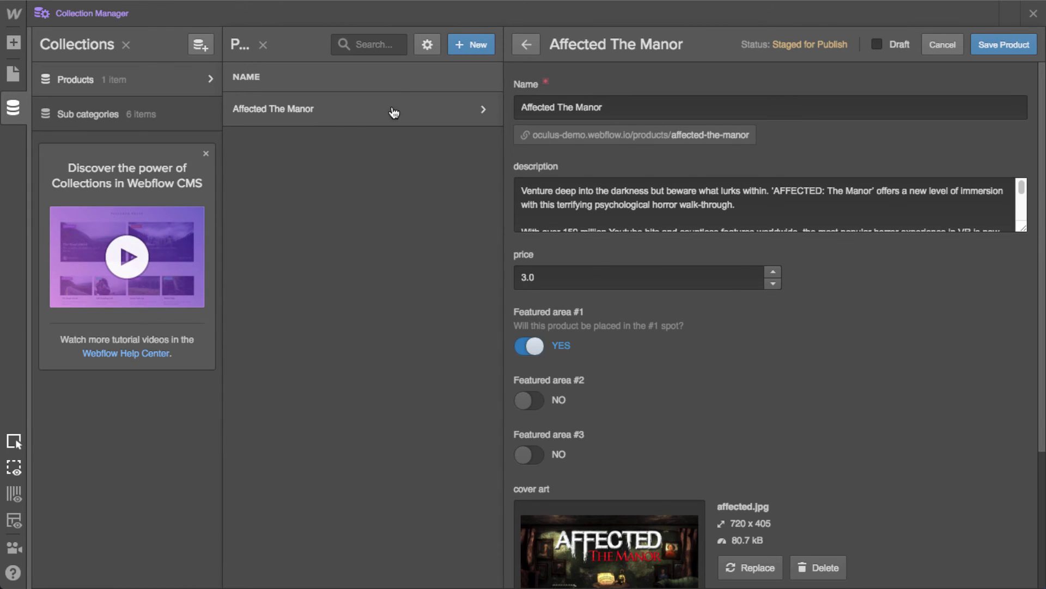
left_click(427, 44)
left_click(348, 392)
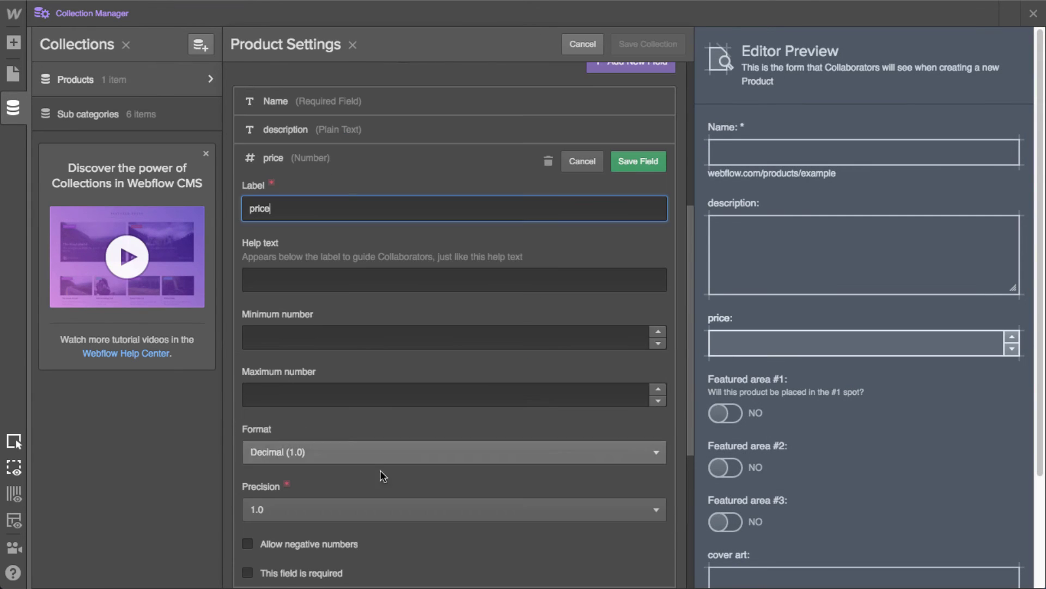
left_click(312, 510)
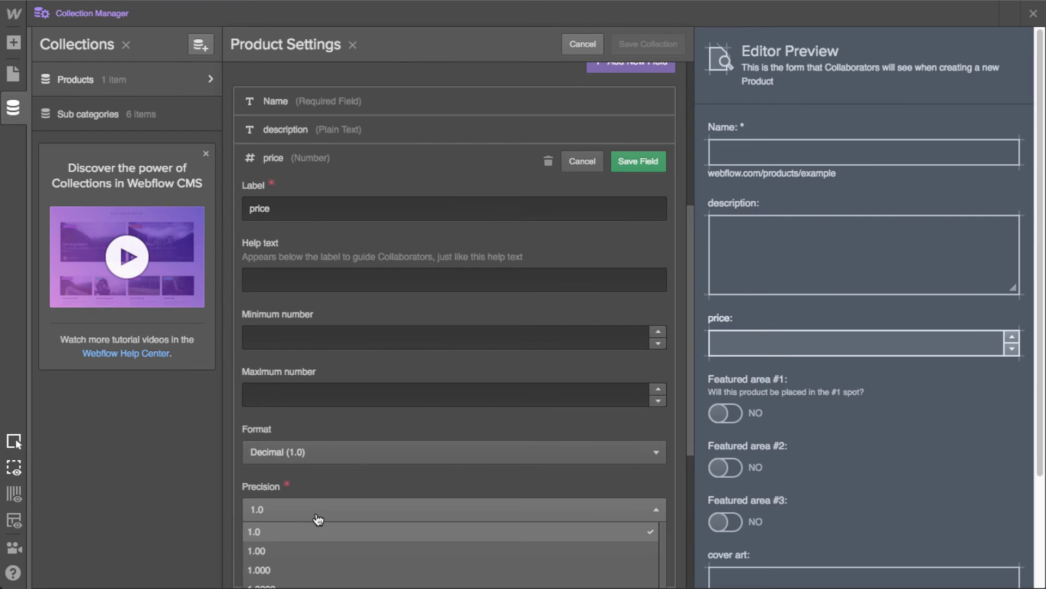
left_click(308, 554)
left_click(627, 161)
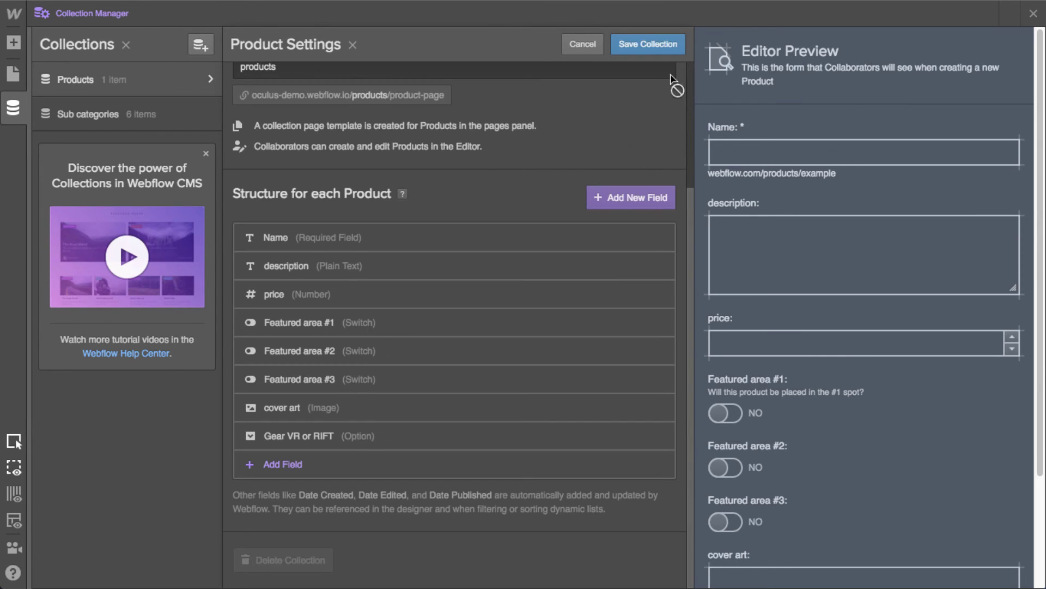
left_click(632, 45)
Set the price of Affected The Manor to 2.99 and save the product
left_click(628, 106)
double_click(531, 277)
type("2.99")
left_click(1002, 46)
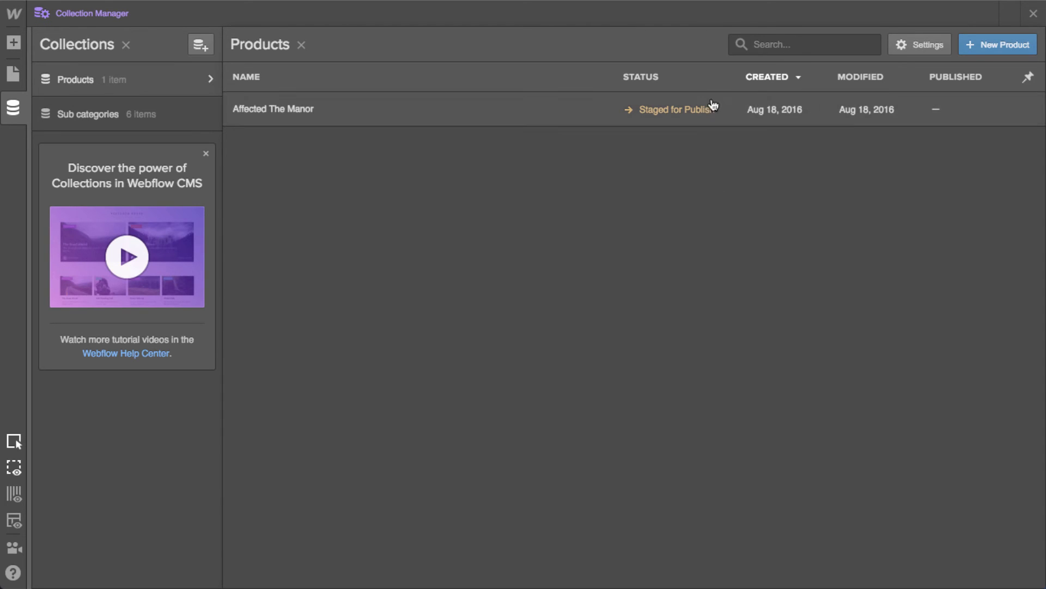
Start a new product named "Casino VR Poker" with a price of 2.99
left_click(973, 46)
type("C")
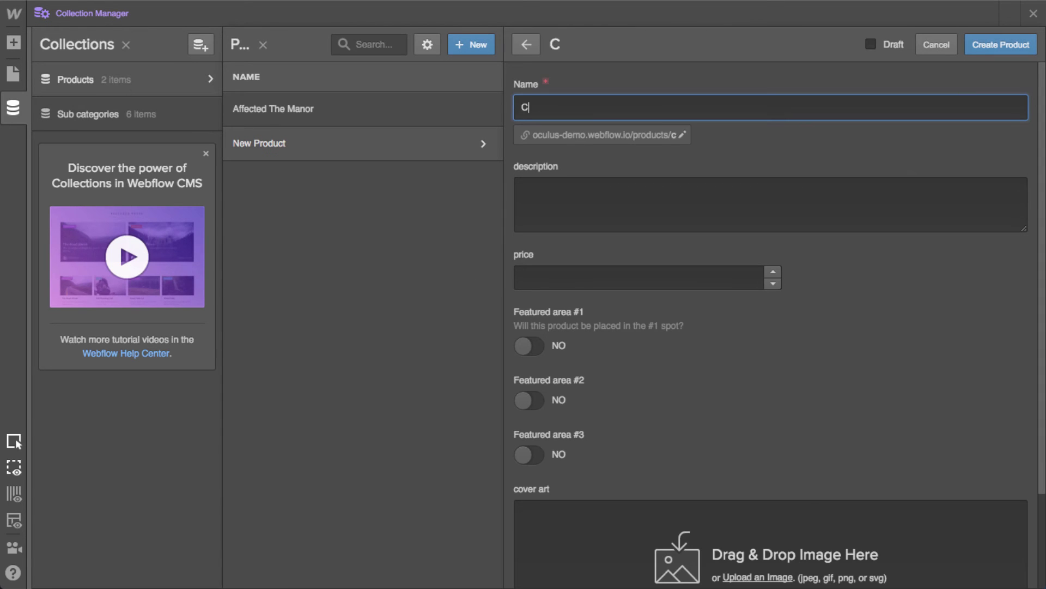
type("asino VR Poker")
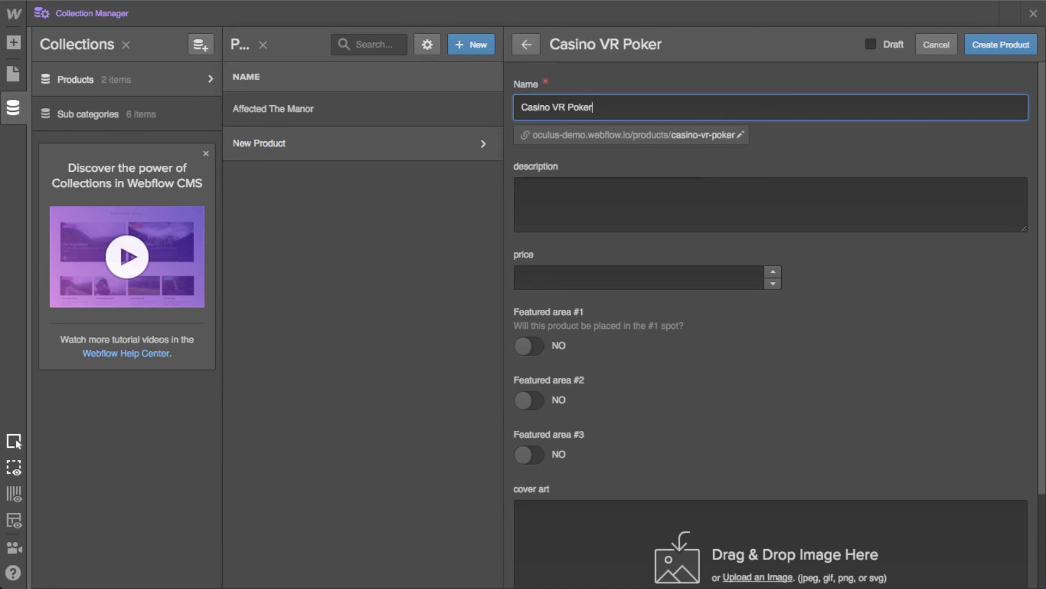
key("Tab")
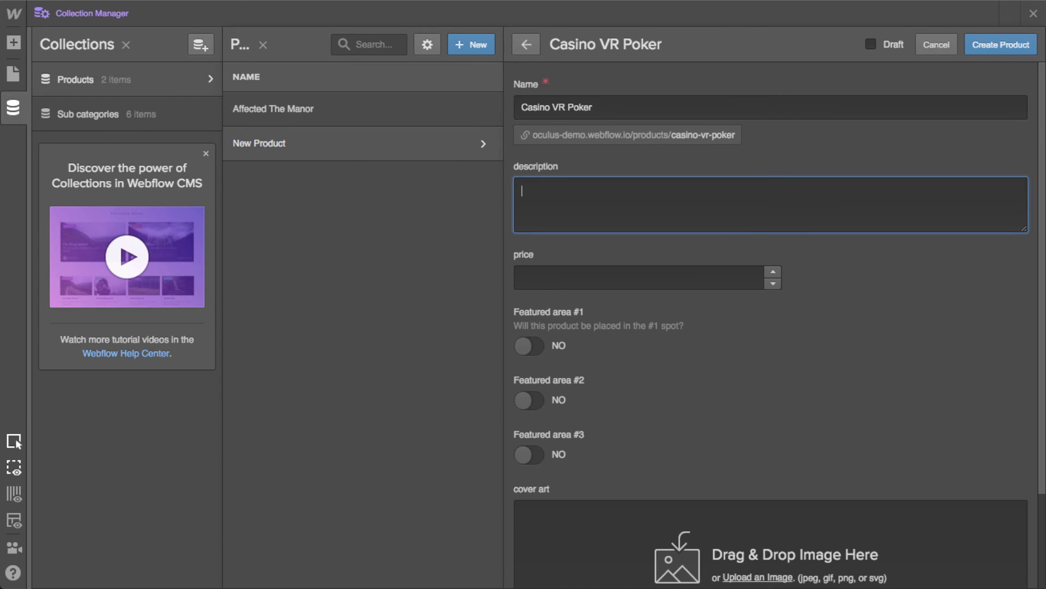
left_click(735, 276)
type("2.99")
Turn on Featured area #2 for Casino VR Poker and add casino-vr-poker.jpg as its cover art
left_click(758, 370)
left_click(536, 399)
scroll(780, 416, "down", 1)
left_click_drag(905, 534, 738, 544)
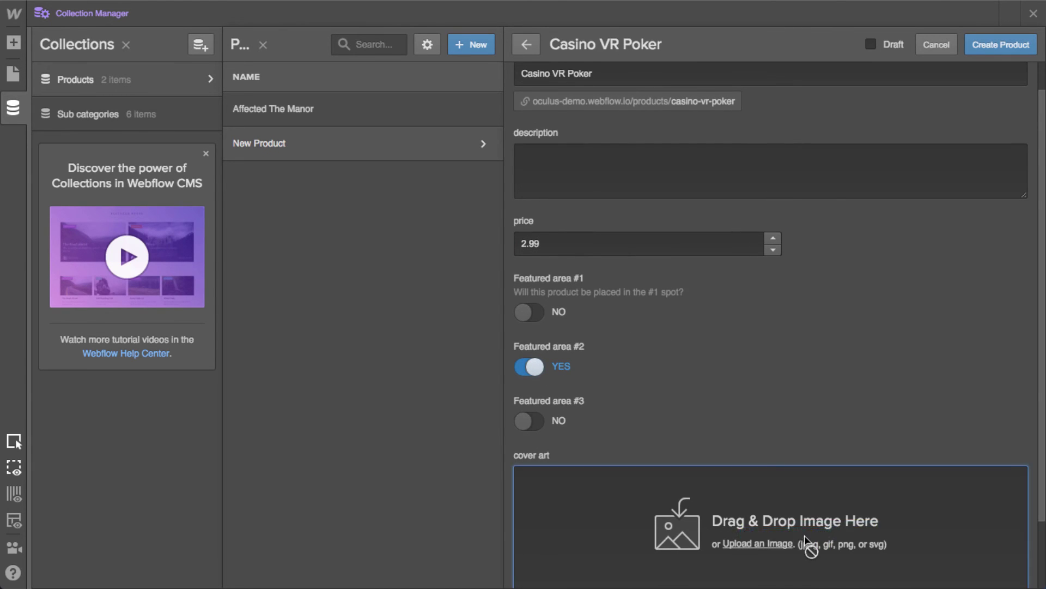
Set the Gear VR or RIFT option of Casino VR Poker to Gear VR and create the product
scroll(840, 460, "down", 2)
left_click(718, 565)
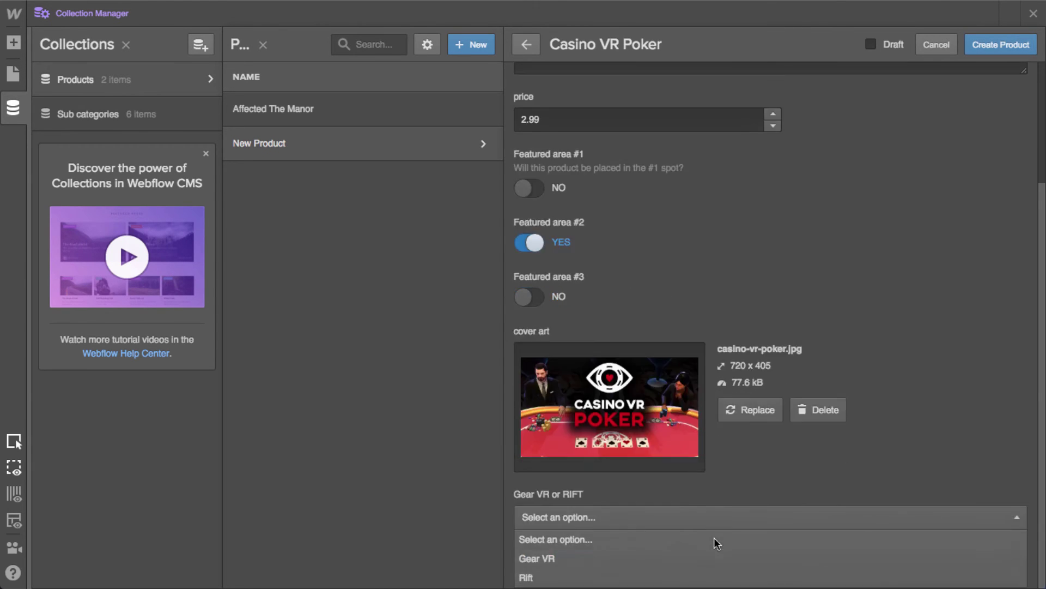
left_click(554, 558)
left_click(985, 50)
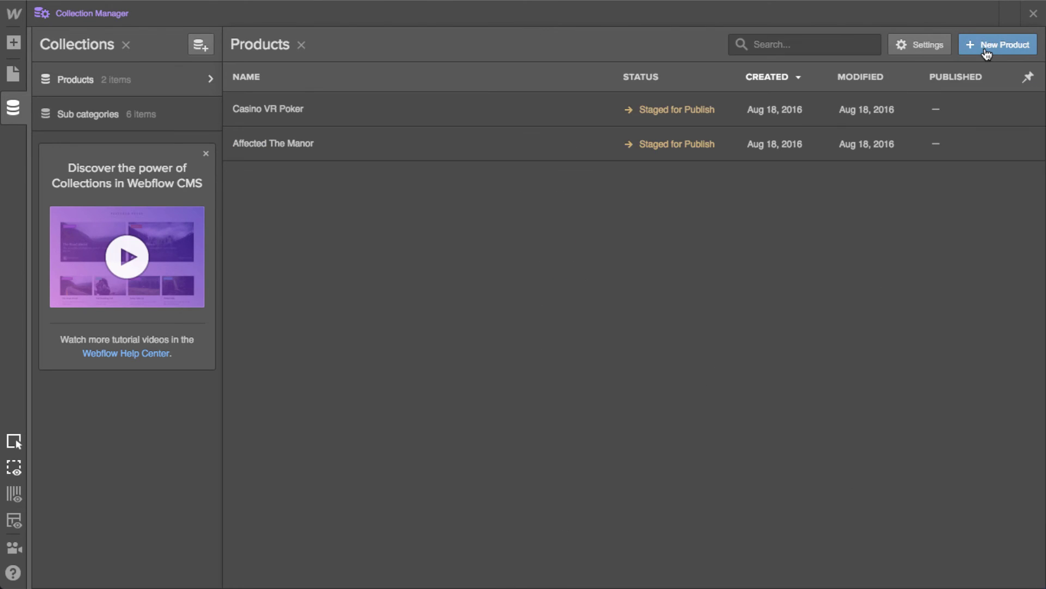
Start a new product named "Colab" with a price of 2.99 and turn on Featured area #3
left_click(1001, 45)
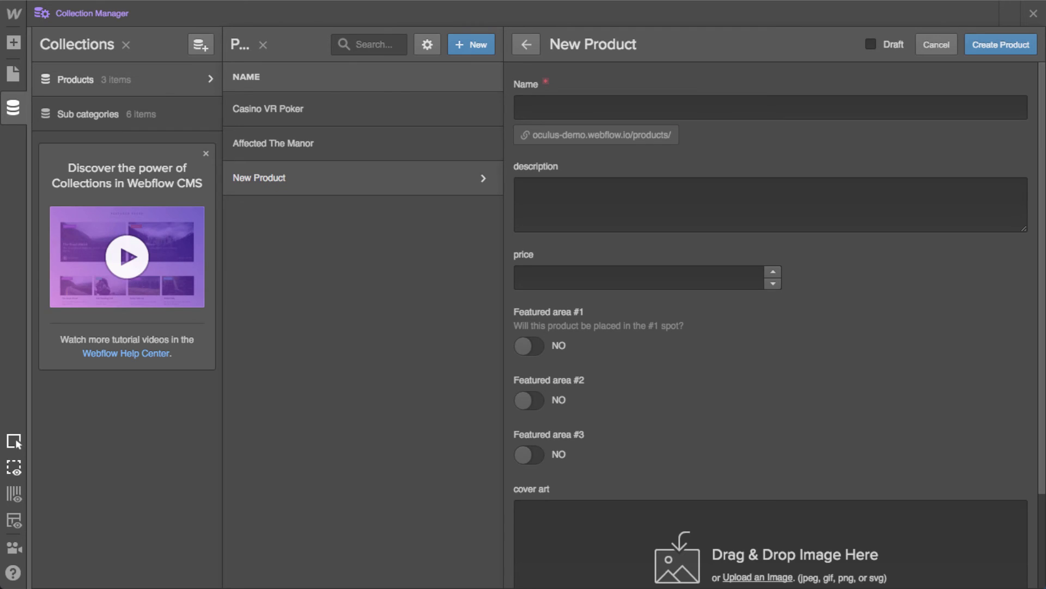
left_click(700, 99)
type("Colab")
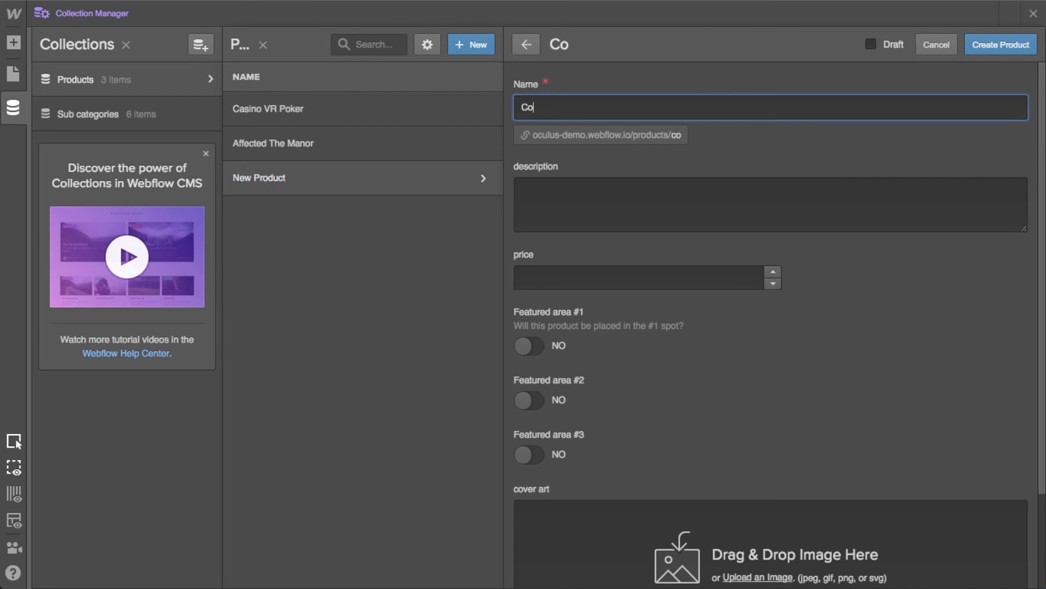
key("Tab")
key("Tab")
type("2.99")
left_click(529, 454)
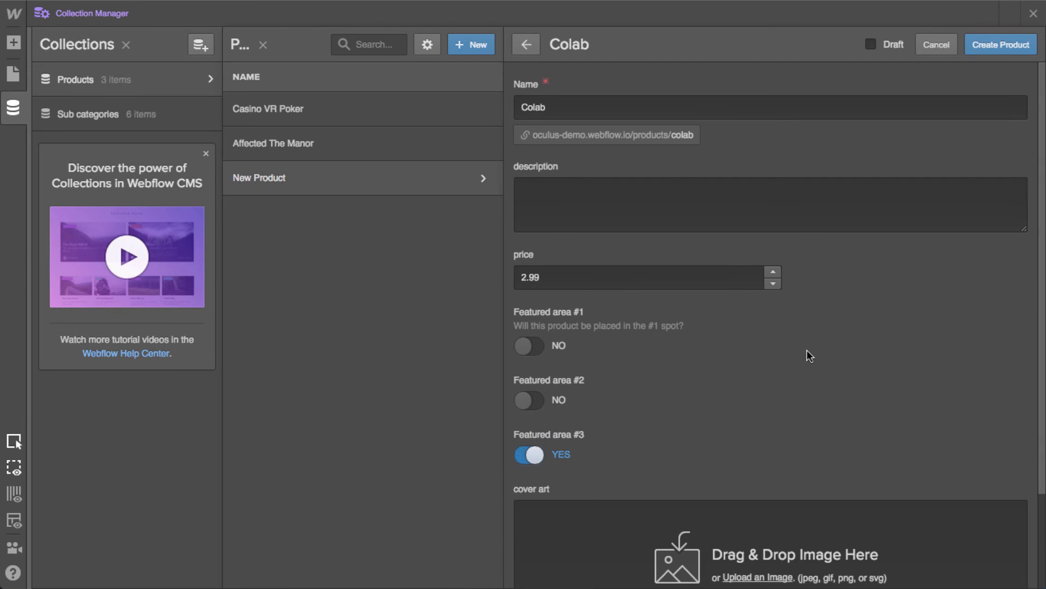
Add colab.jpg as Colab's cover art, set its platform option to Gear VR and create the product
scroll(809, 354, "down", 3)
left_click_drag(1045, 506, 829, 498)
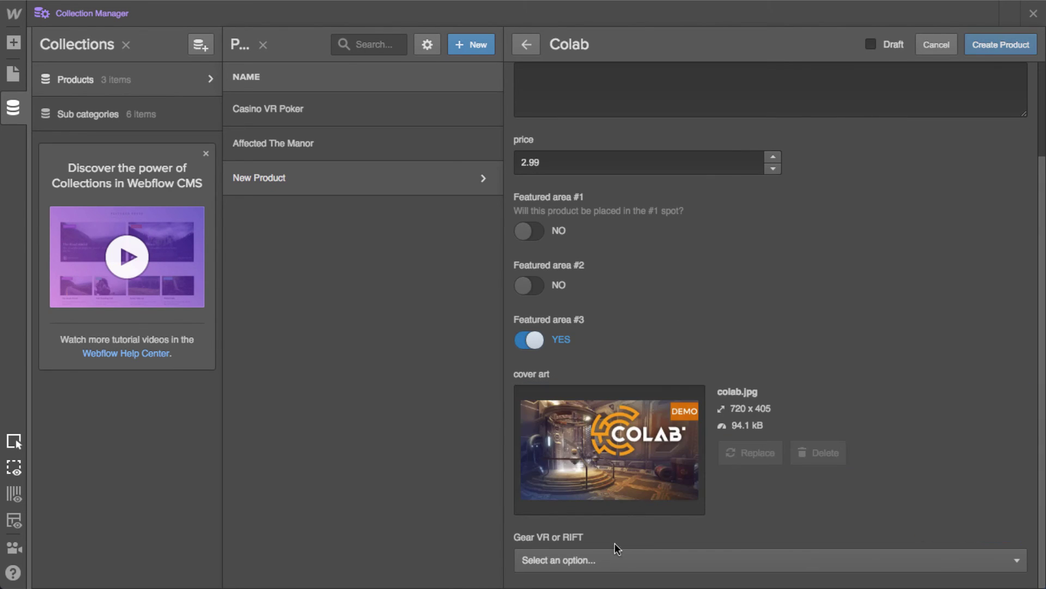
left_click(589, 561)
left_click(605, 558)
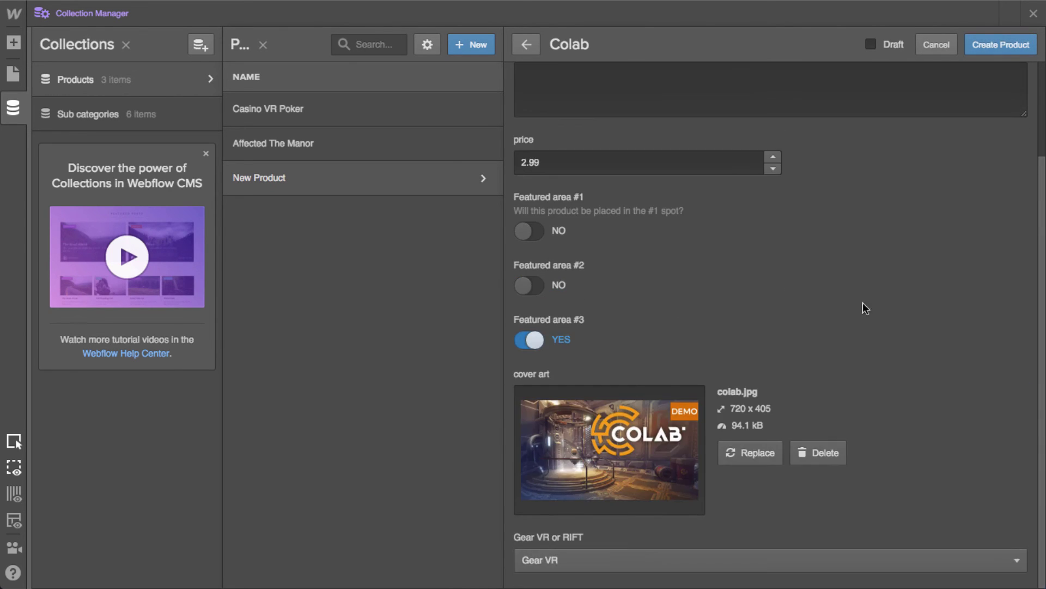
left_click(993, 46)
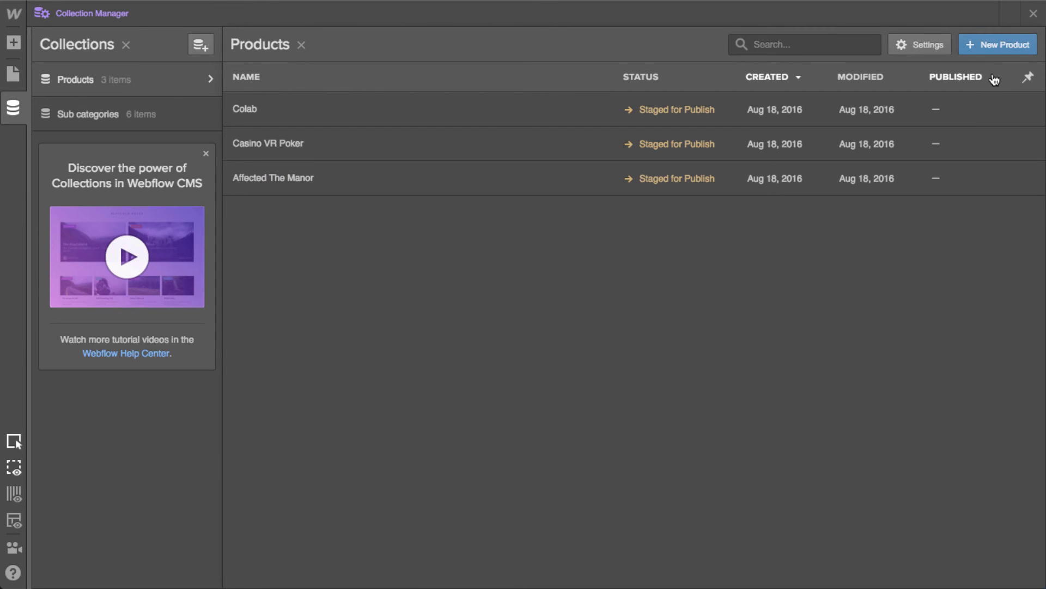
left_click(988, 45)
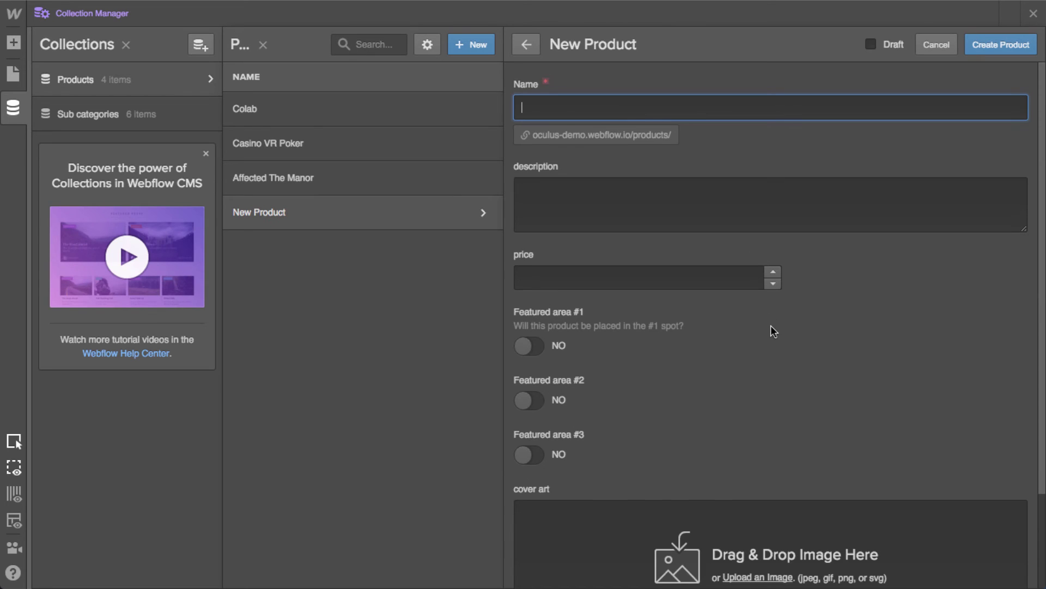
scroll(771, 325, "down", 2)
scroll(770, 325, "up", 2)
scroll(771, 324, "down", 2)
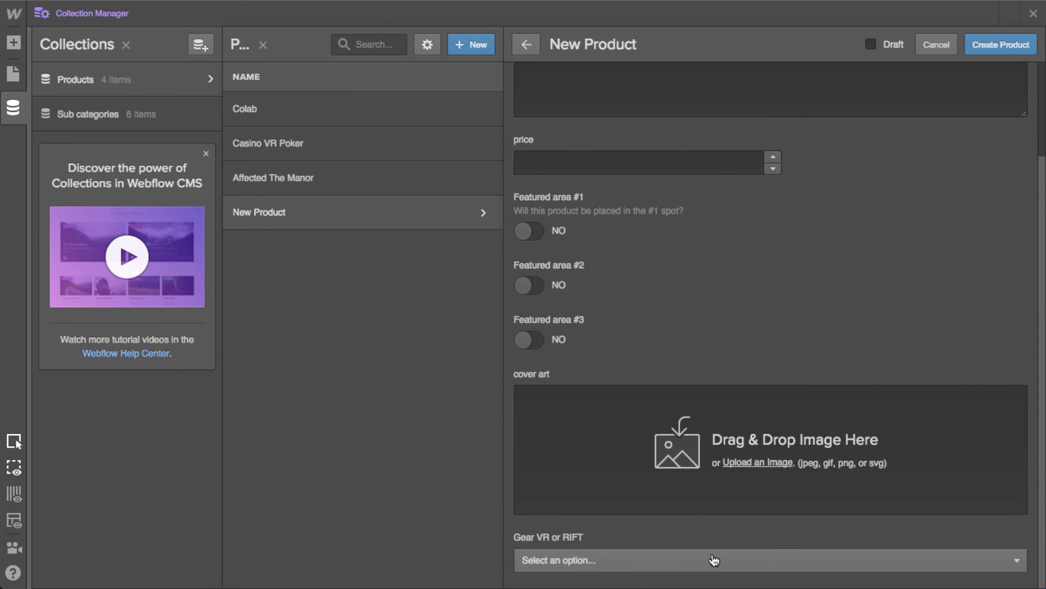
left_click(947, 52)
Add a Reference field labelled "Sub Category" to the structure of the Products collection
left_click(908, 45)
scroll(512, 431, "down", 3)
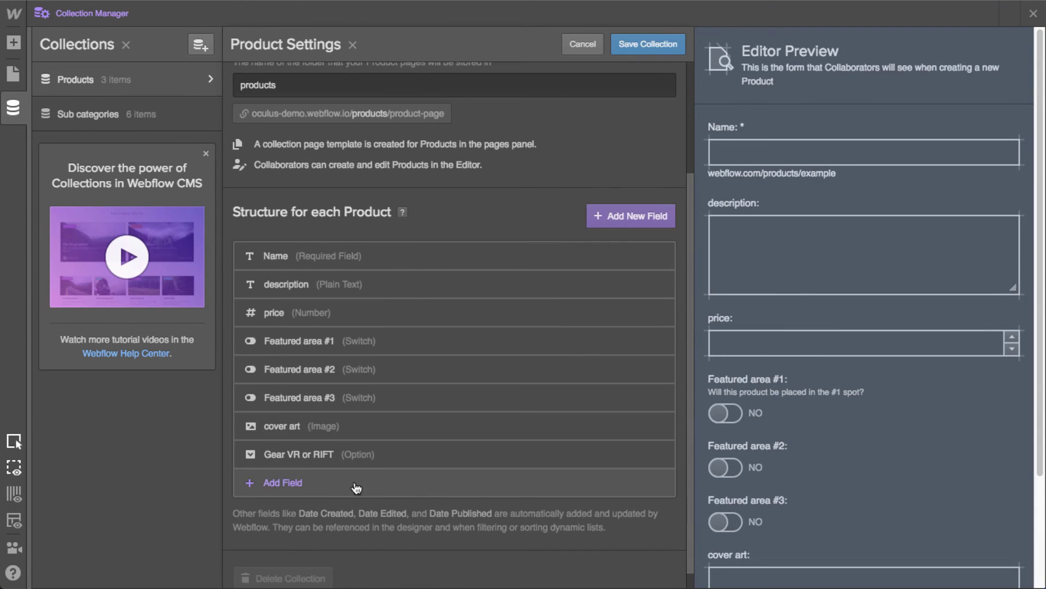
left_click(325, 485)
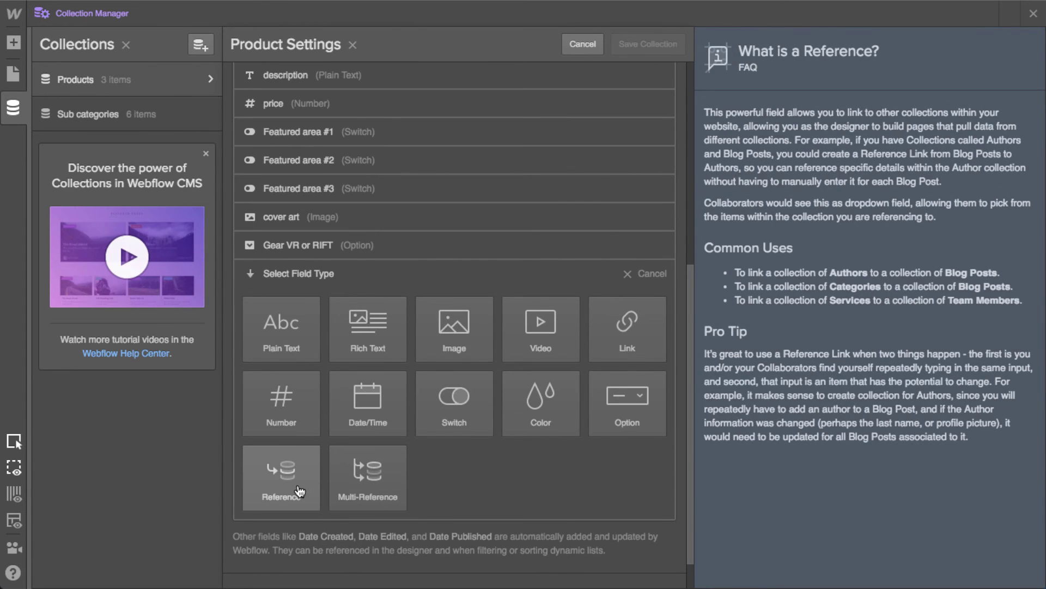
left_click(299, 492)
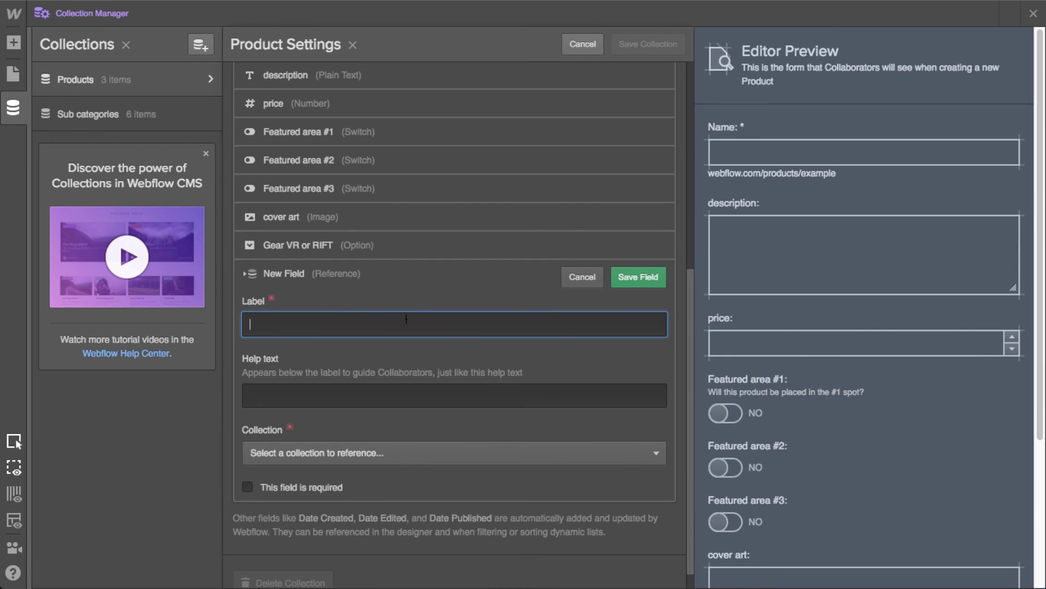
type("Sub CAtegory")
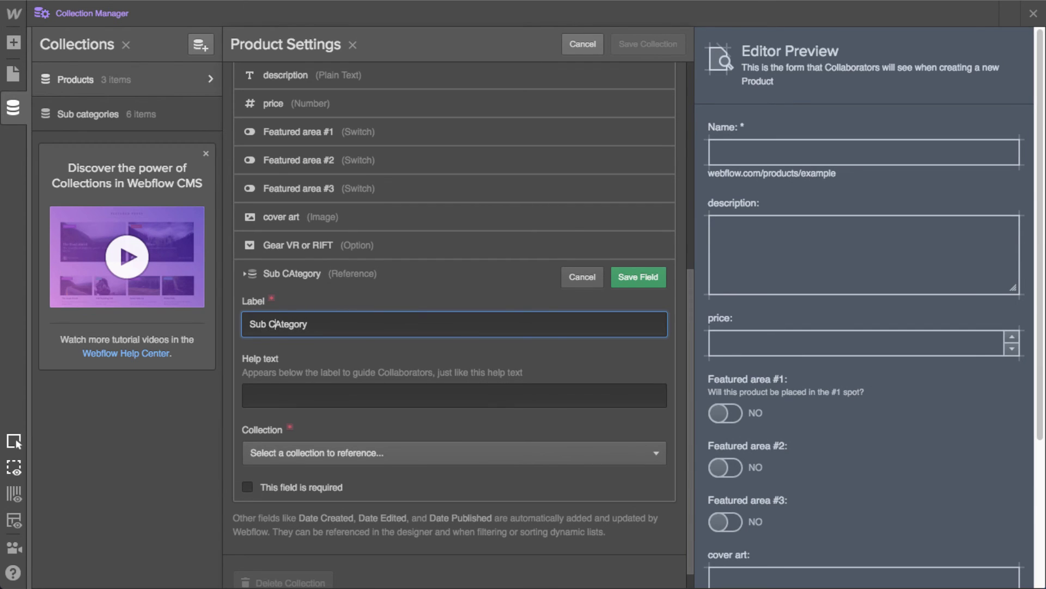
key("Delete")
type("ategory")
Point the Sub Category field to the Sub categories collection, then save the field and the Products collection
left_click(376, 453)
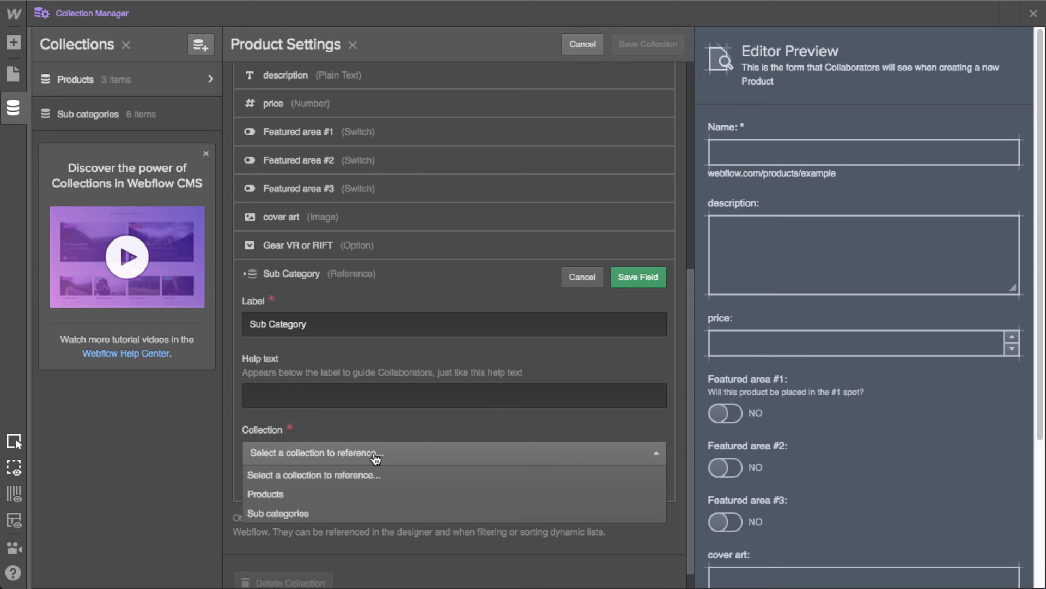
left_click(377, 513)
left_click(624, 283)
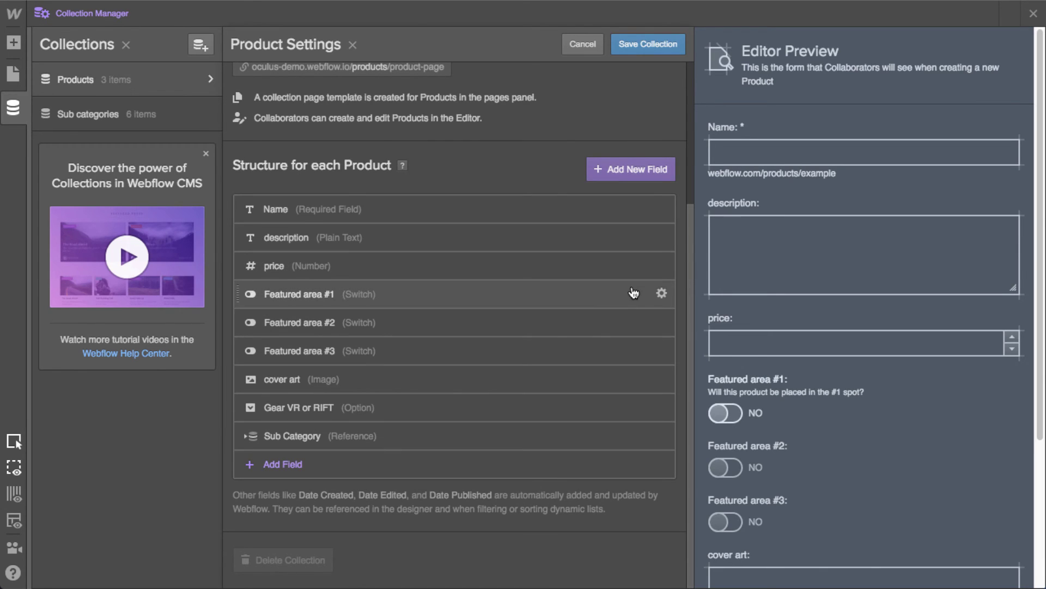
left_click(648, 45)
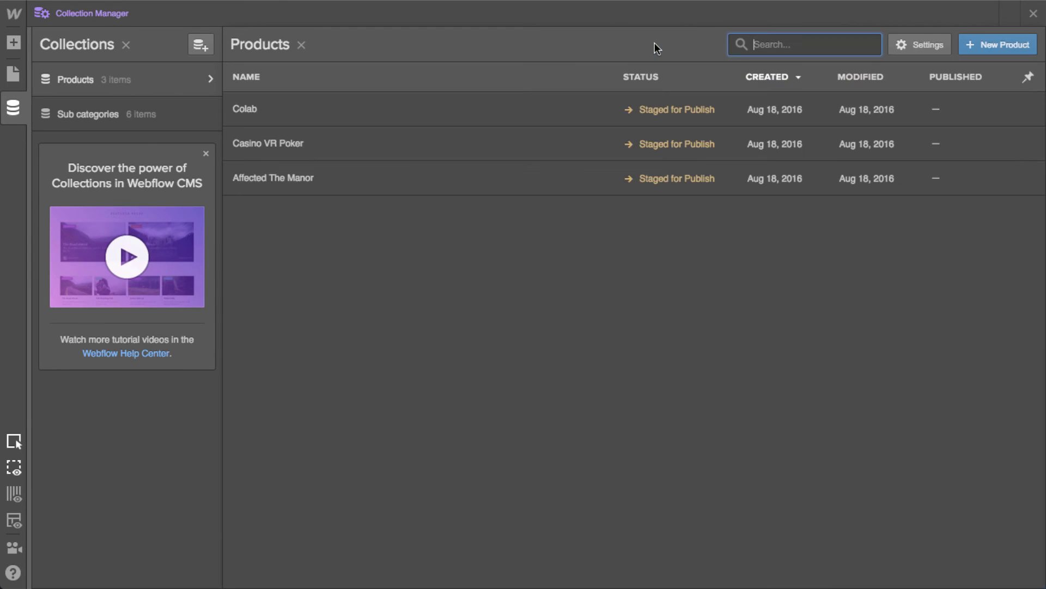
Start a new product named "Geoget" with a price of 2.99
left_click(986, 46)
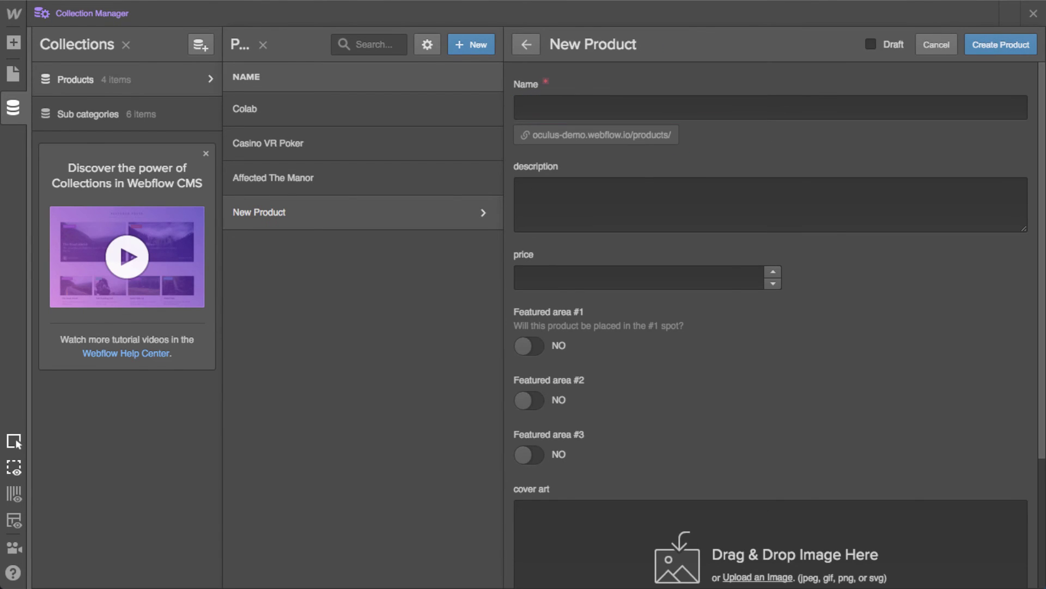
left_click(802, 106)
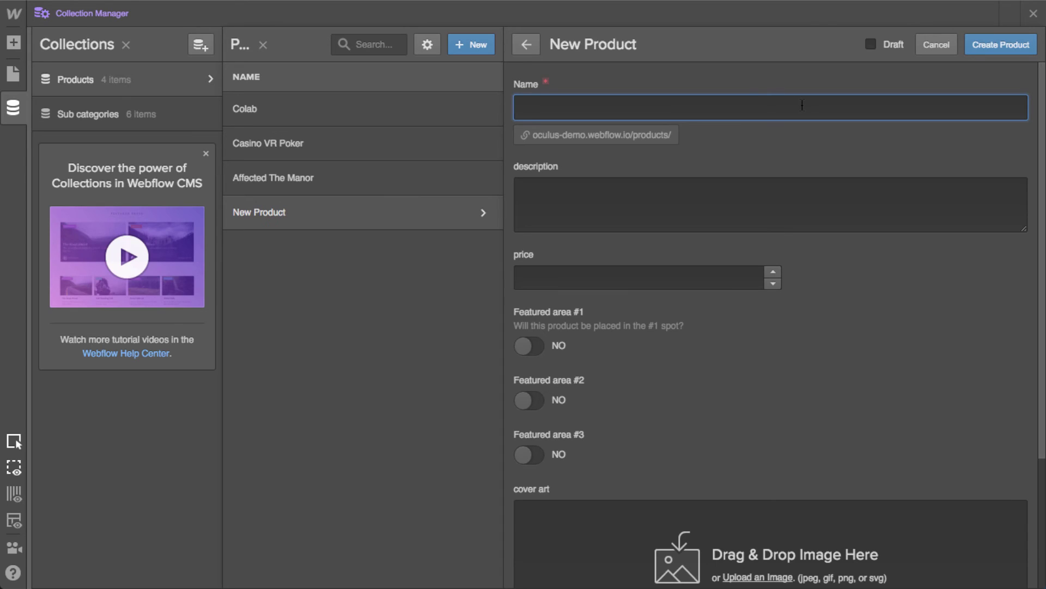
type("Geoge")
left_click(687, 279)
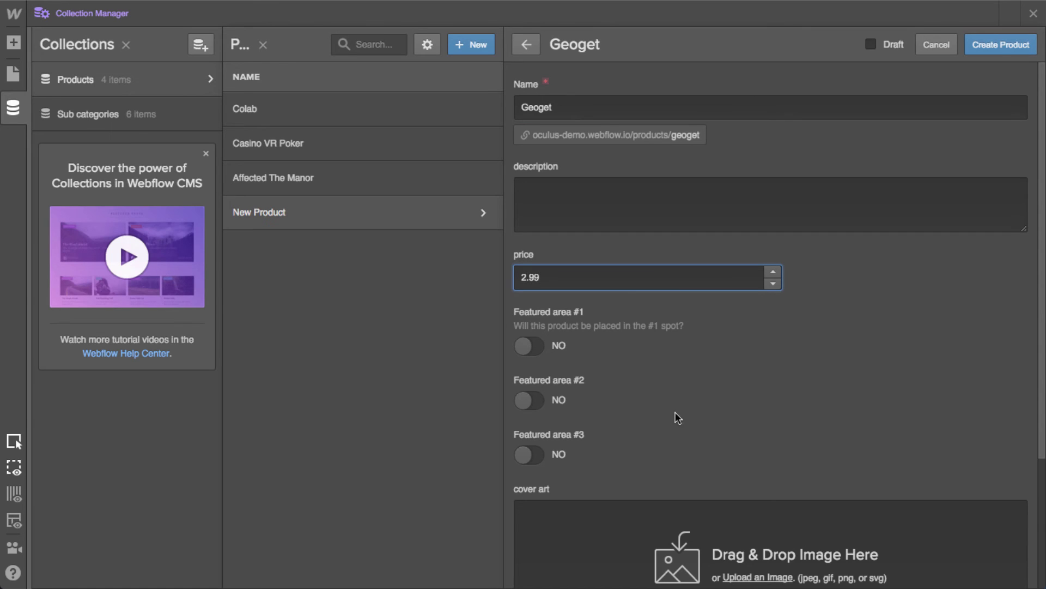
Add geoget.jpg as Geoget's cover art and set its Gear VR or RIFT option to Gear VR
scroll(646, 426, "down", 5)
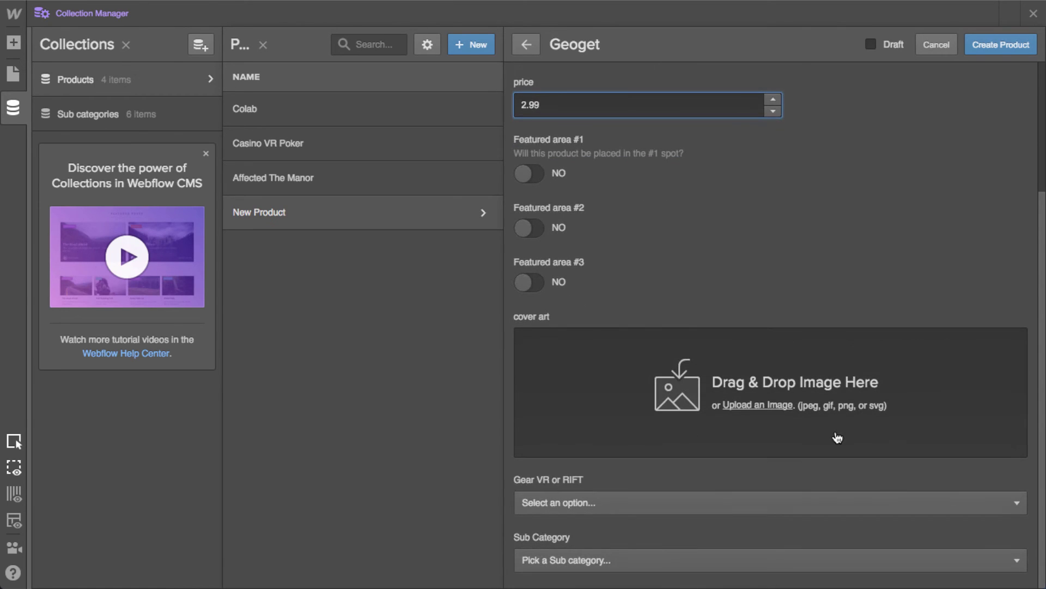
left_click_drag(909, 447, 741, 423)
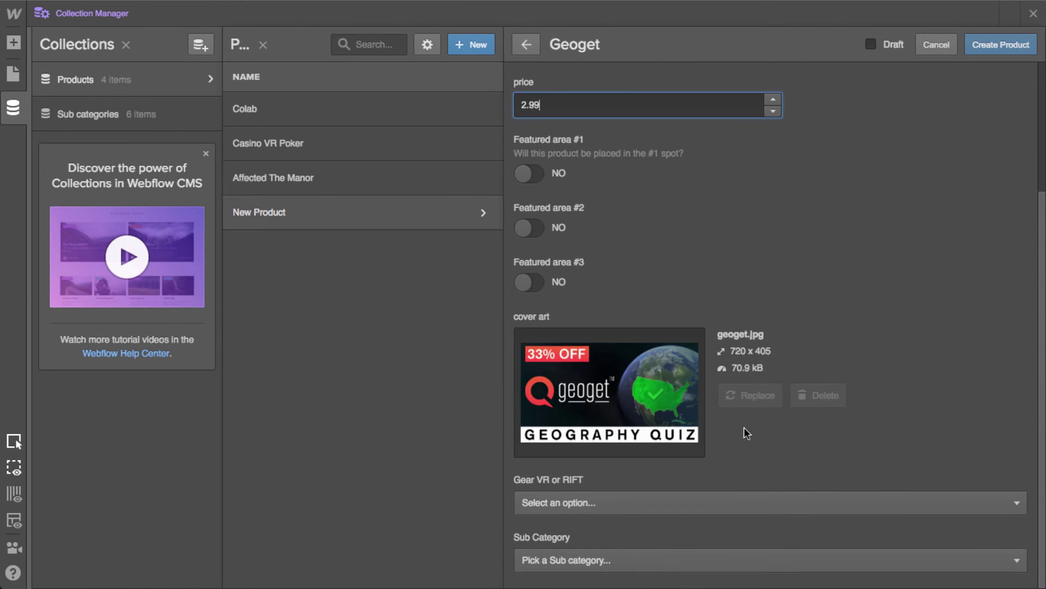
left_click(584, 507)
left_click(575, 548)
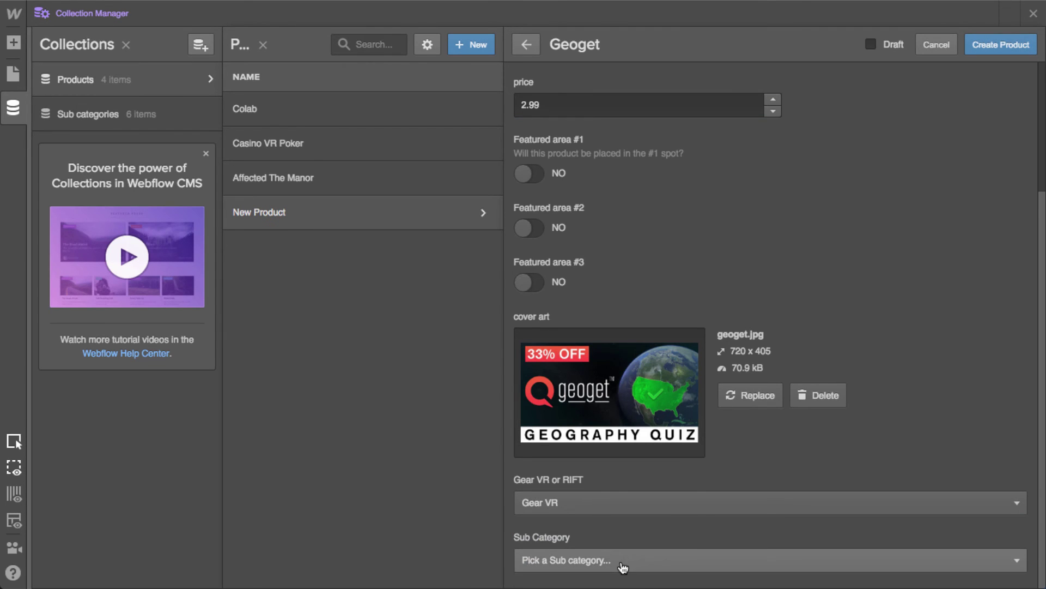
Assign Geoget to the New & Noteworthy sub category and create the product
left_click(618, 560)
scroll(701, 504, "down", 3)
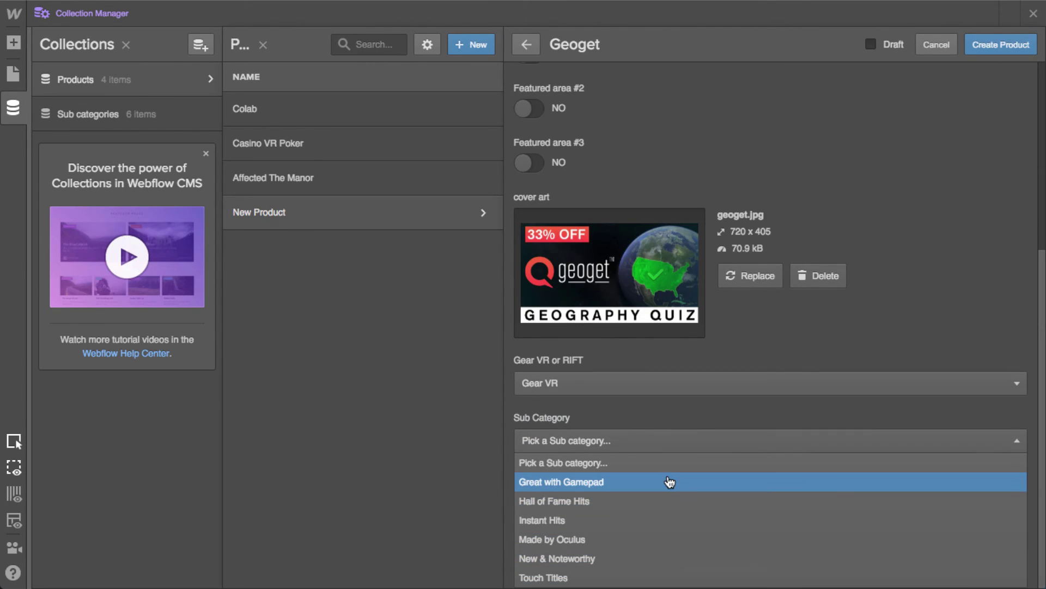
left_click(593, 579)
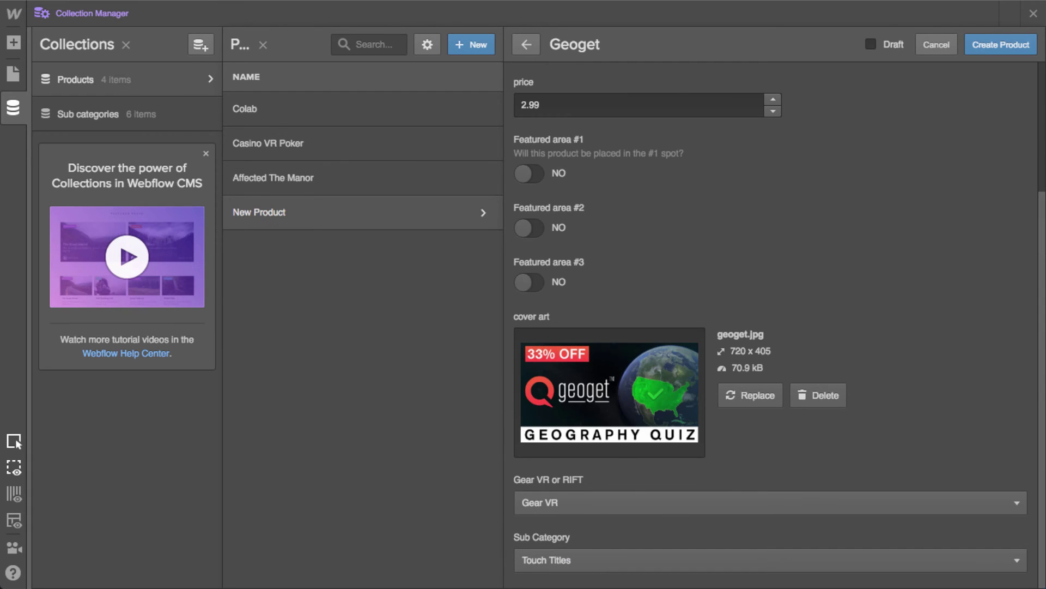
left_click(599, 559)
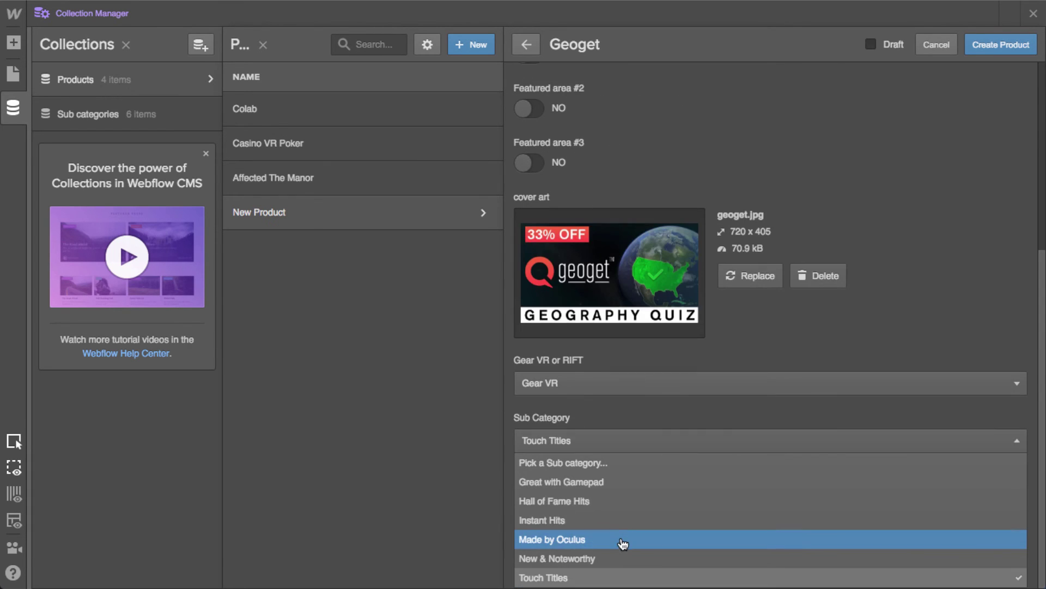
left_click(577, 561)
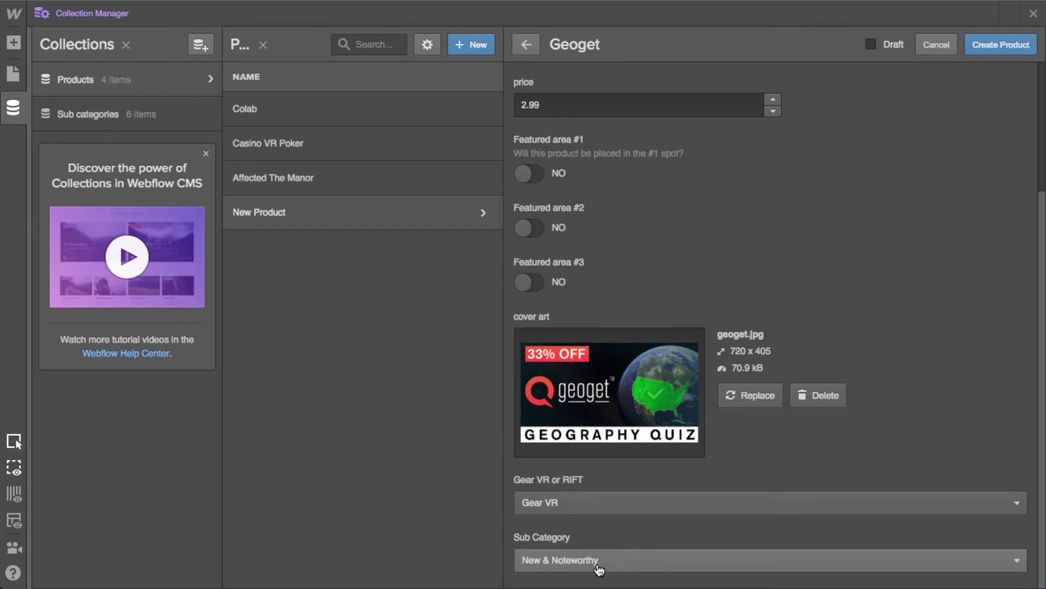
left_click(1002, 45)
Start a new product named "Hometurf" with a price of 2.99
left_click(1008, 44)
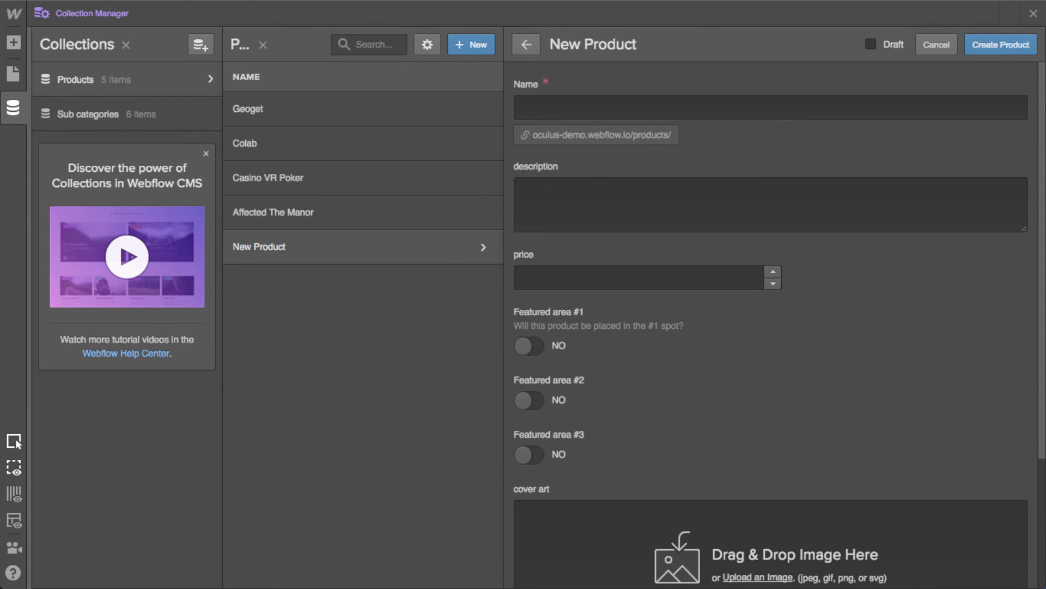
left_click(768, 111)
type("Hometurf")
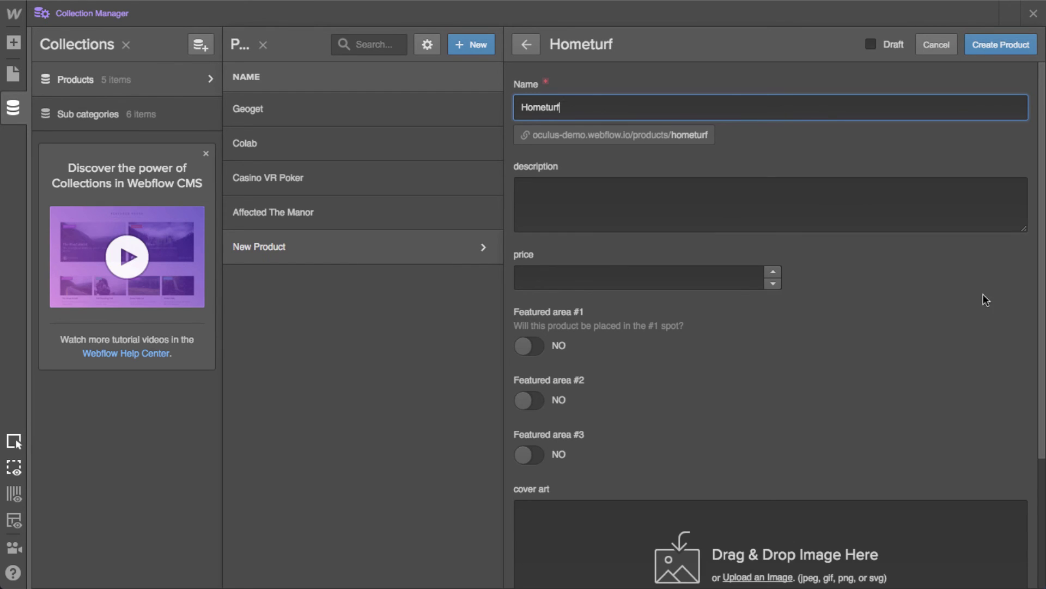
left_click(594, 285)
Add hometurf.jpg as Hometurf's cover art and set its Gear VR or RIFT option to Gear VR
scroll(650, 428, "down", 3)
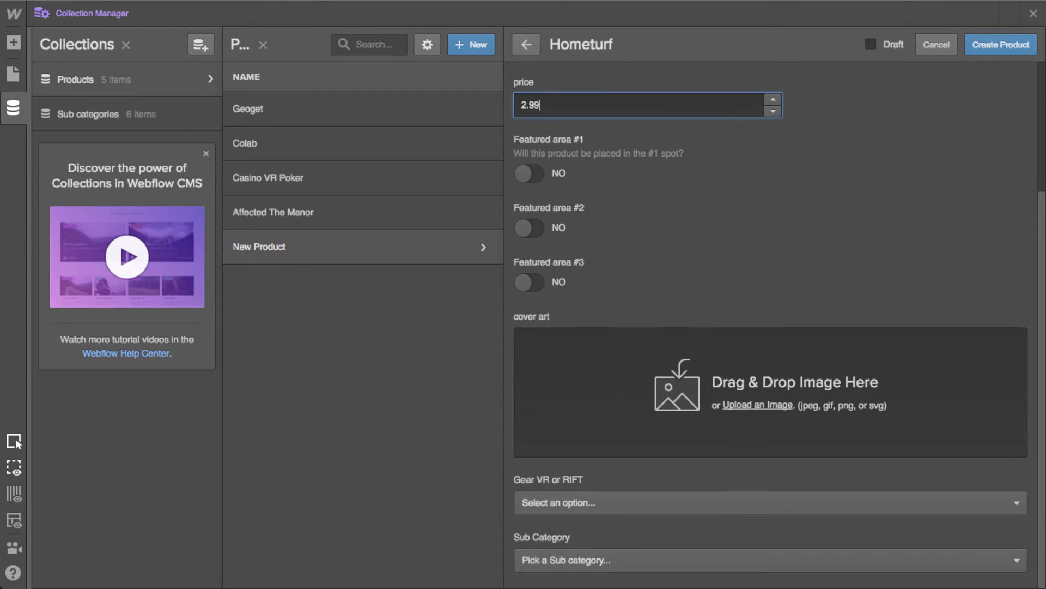
left_click_drag(650, 429, 569, 453)
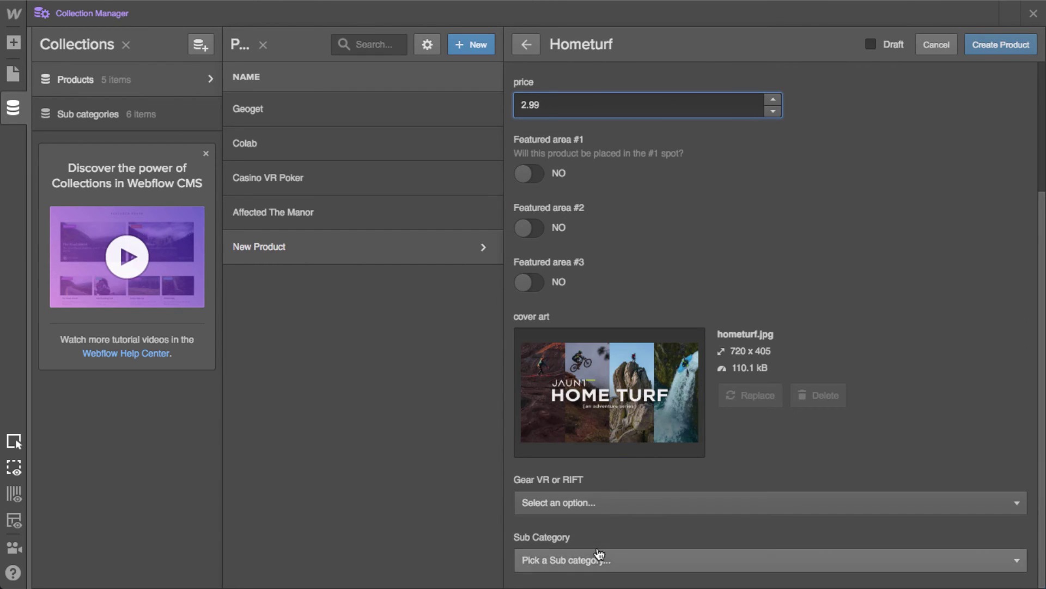
left_click(600, 502)
left_click(561, 545)
Assign Hometurf to the New & Noteworthy sub category and create the product
left_click(643, 562)
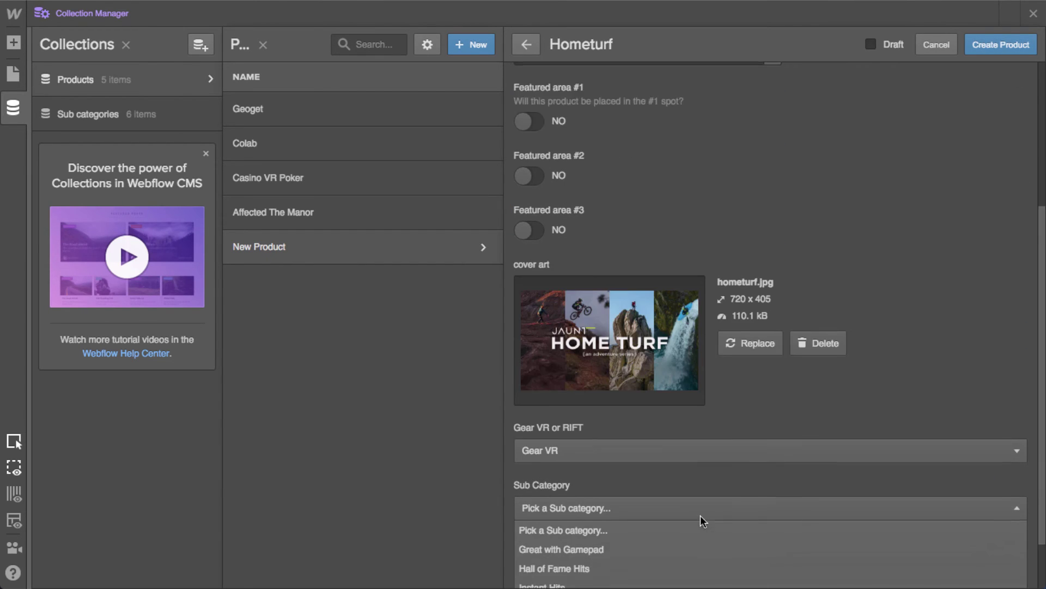
left_click(579, 560)
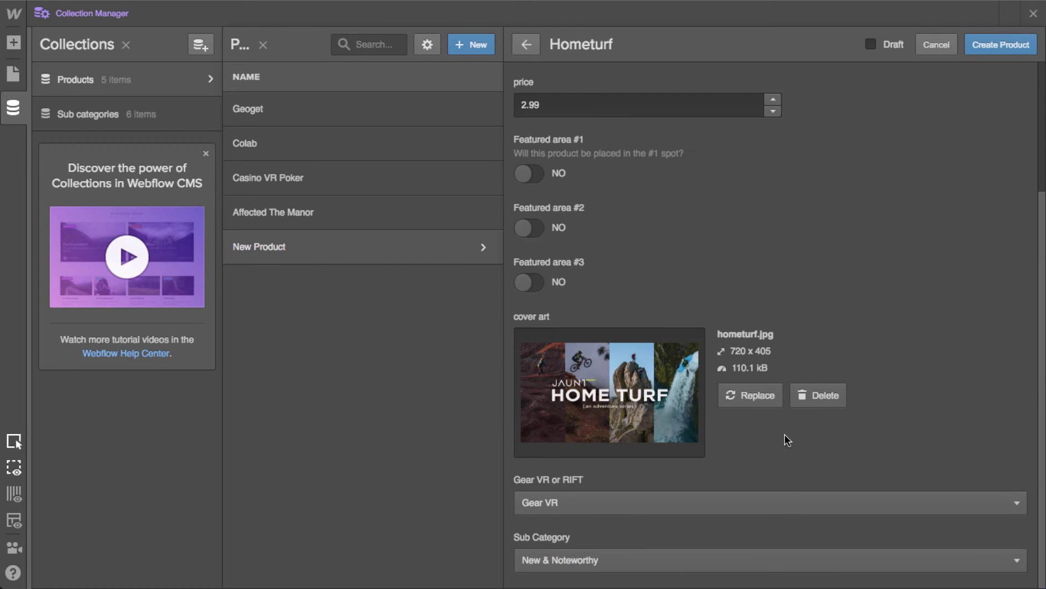
left_click(1015, 46)
Start a new product named "Invasion" with a price of 2.99
left_click(991, 47)
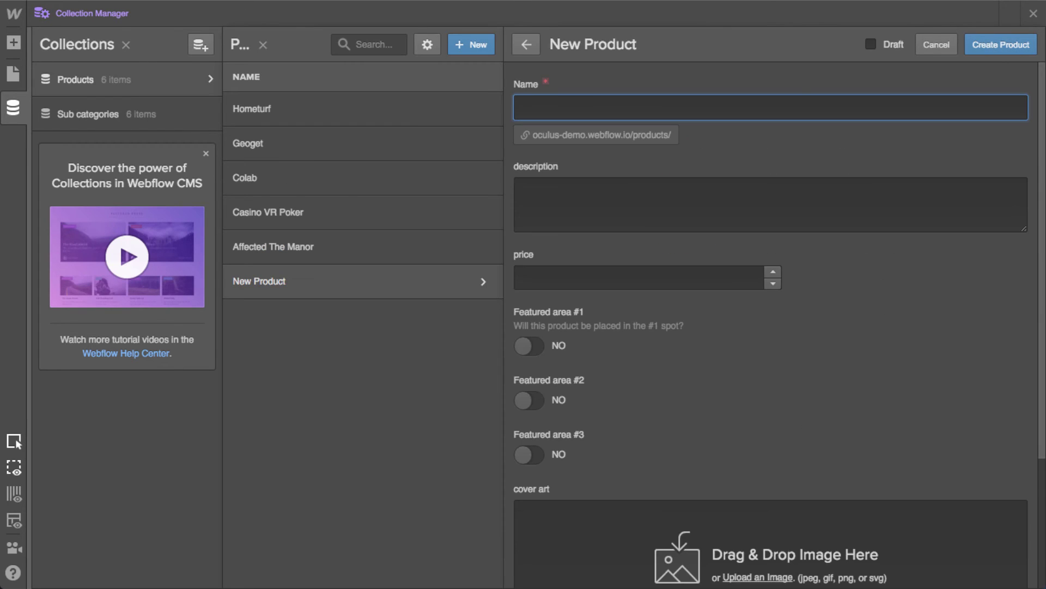
type("Invasion")
key("Tab")
key("Tab")
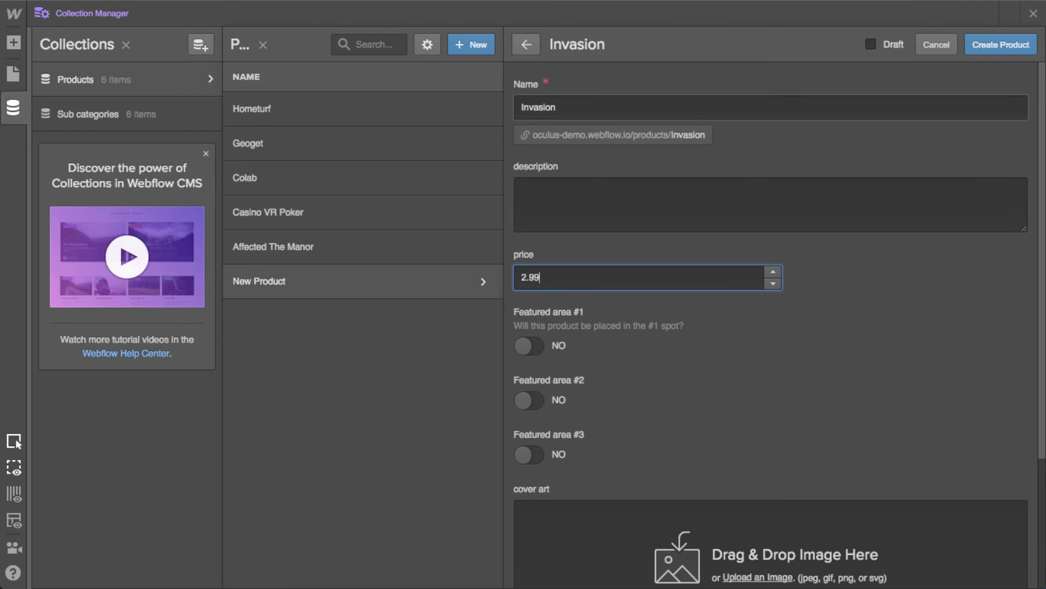
Add invasion.jpg as Invasion's cover art and set its Gear VR or RIFT option to Gear VR
scroll(986, 484, "down", 3)
key("Tab")
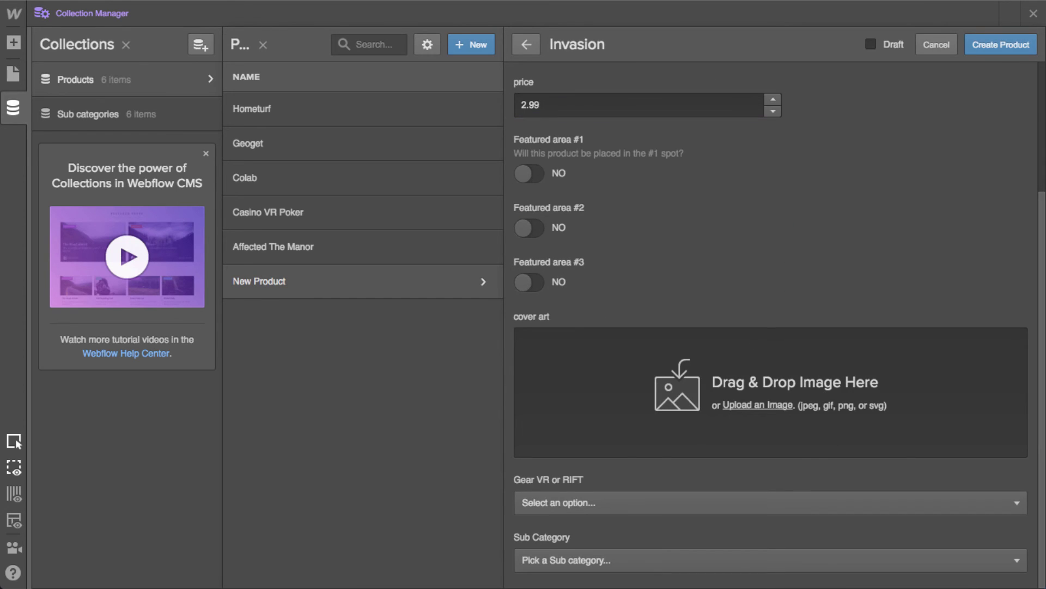
left_click_drag(705, 369, 704, 376)
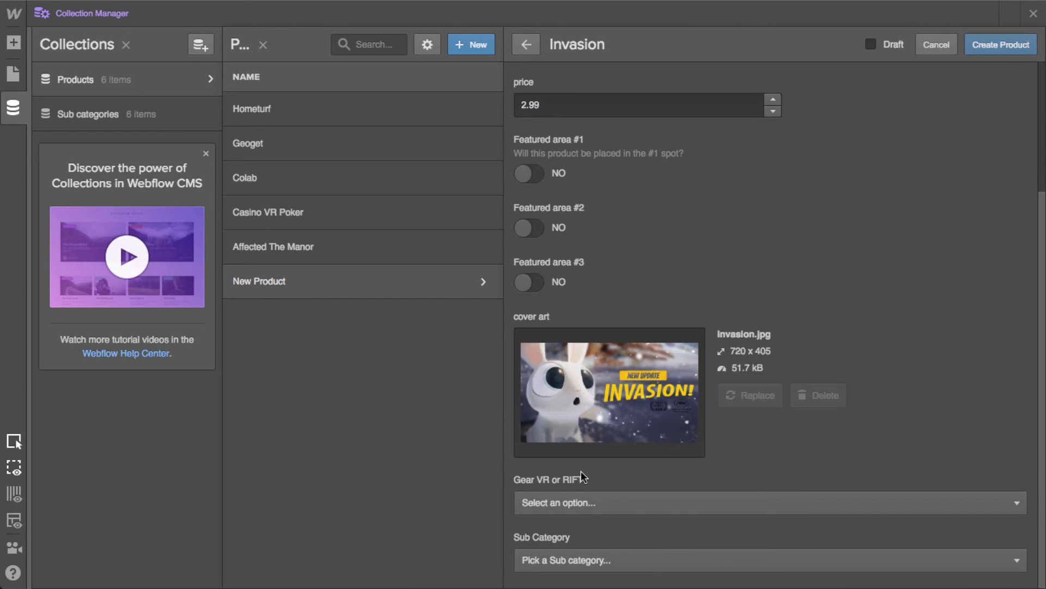
left_click(583, 504)
left_click(555, 542)
Assign Invasion to the New & Noteworthy sub category and create the product
left_click(621, 561)
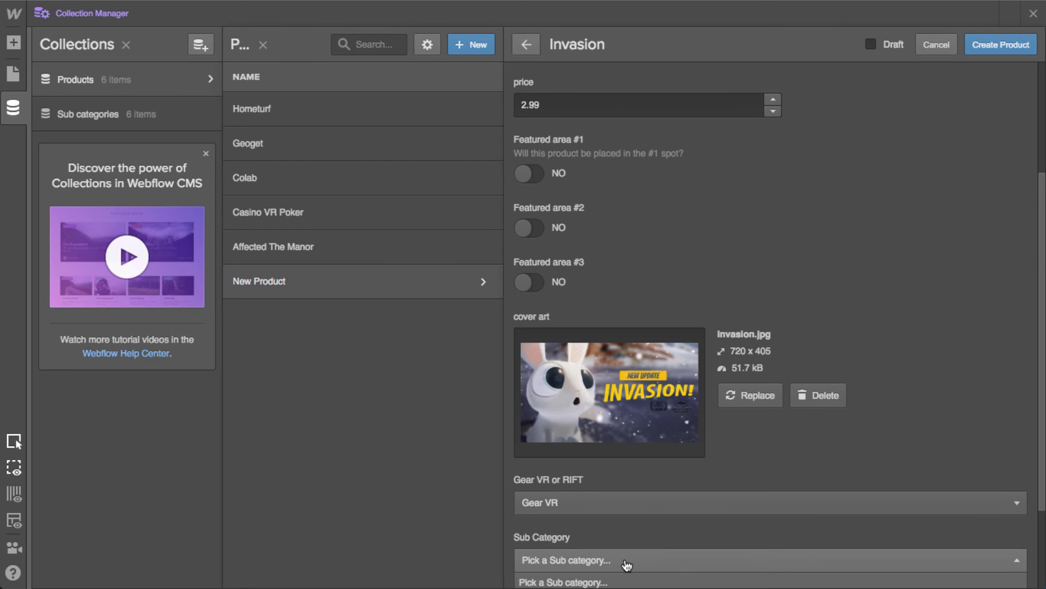
left_click(612, 563)
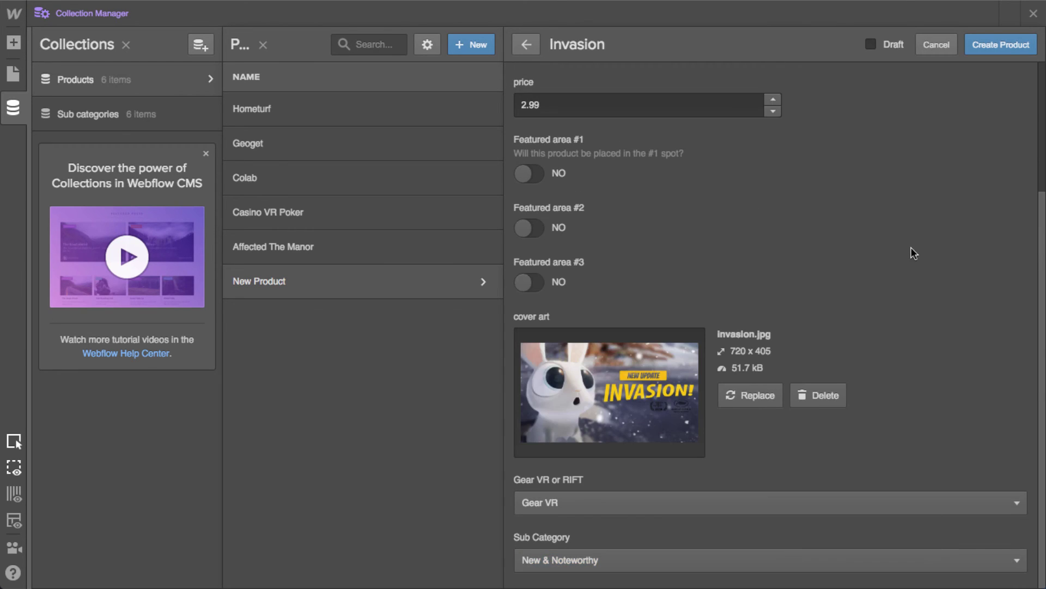
left_click(1002, 45)
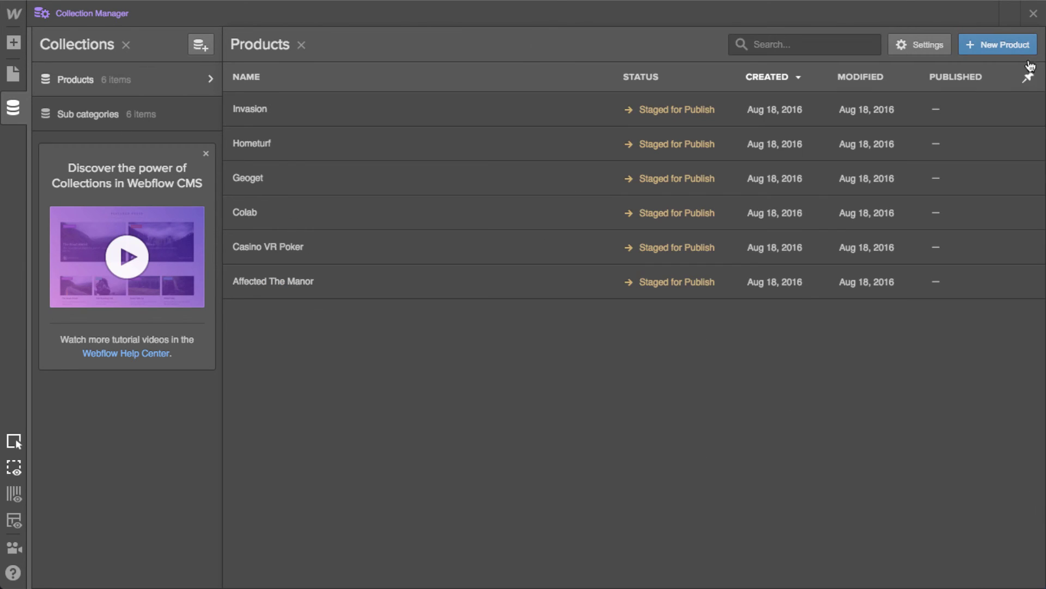
Start a new product named "Lands End" with lands-end.jpg as cover art and a price of 2.99
left_click(997, 45)
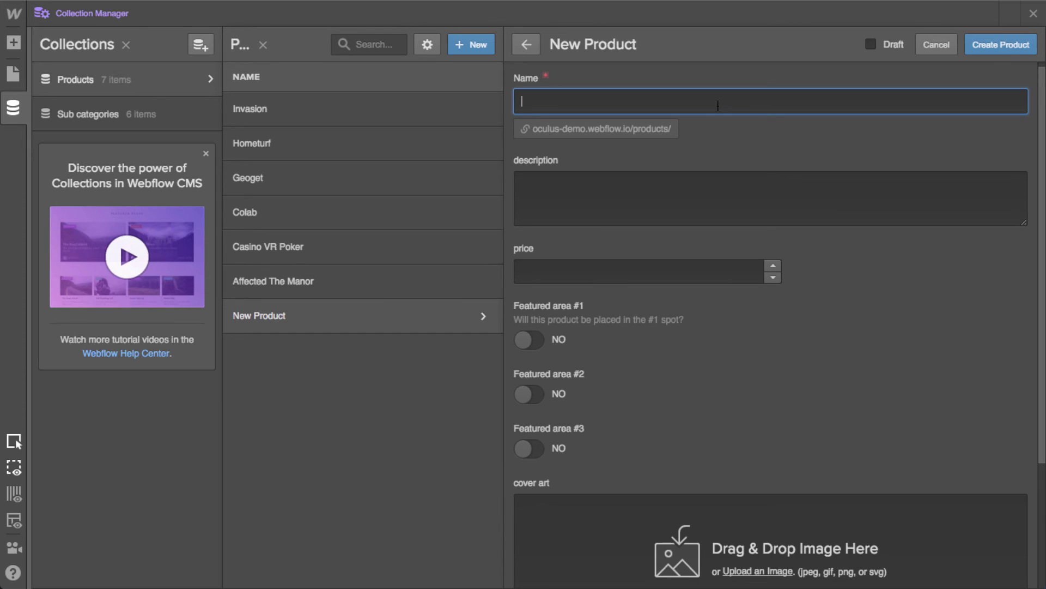
type("Lands End")
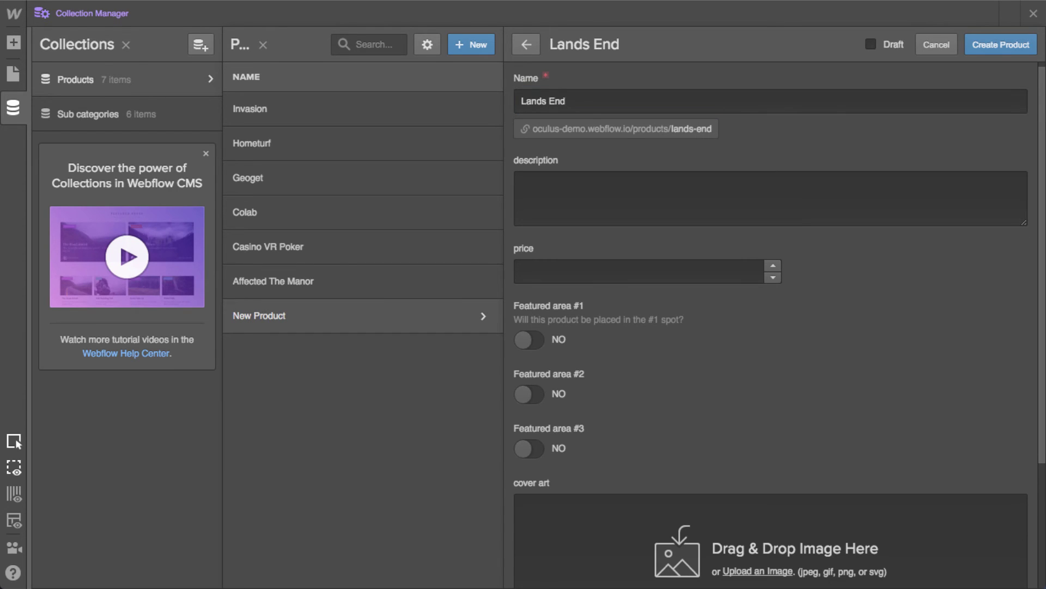
left_click_drag(769, 215, 739, 401)
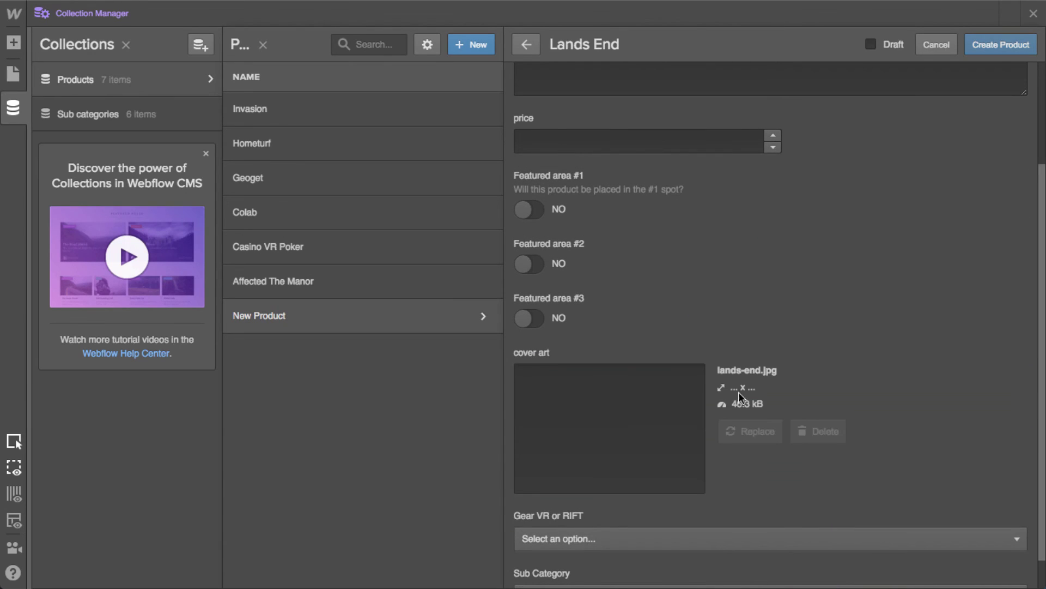
left_click(638, 143)
type("2.99")
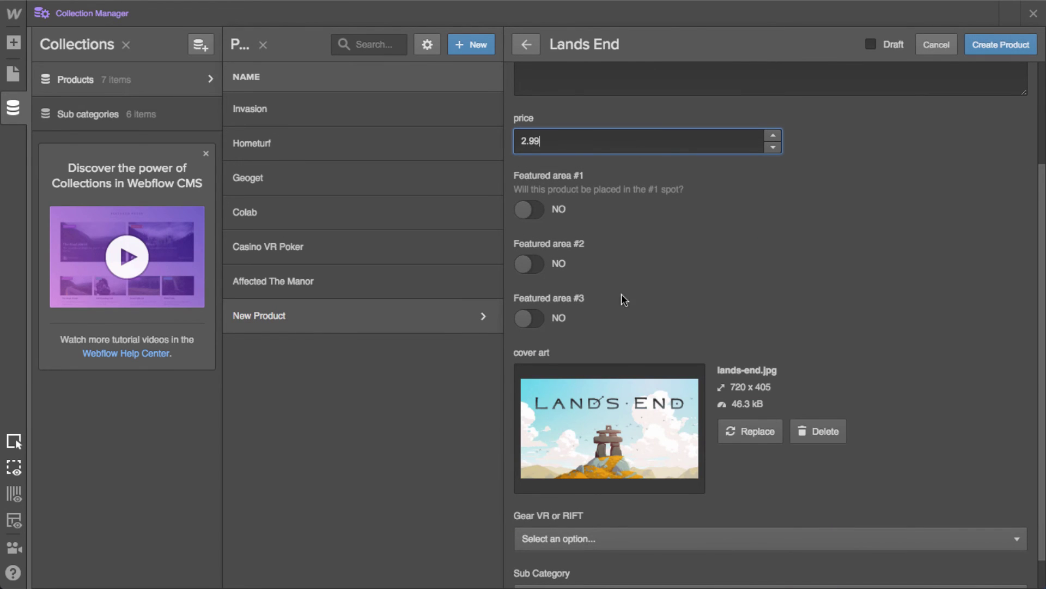
Set Lands End to Gear VR with the Hall of Fame Hits sub category and create the product
scroll(616, 518, "down", 1)
left_click(616, 504)
left_click(596, 540)
left_click(678, 556)
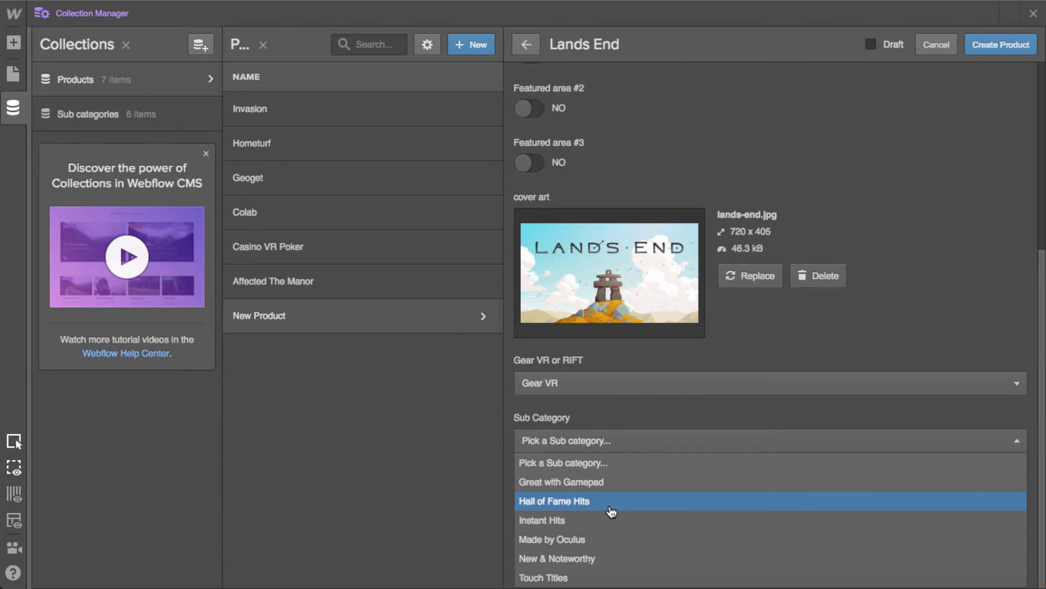
left_click(611, 511)
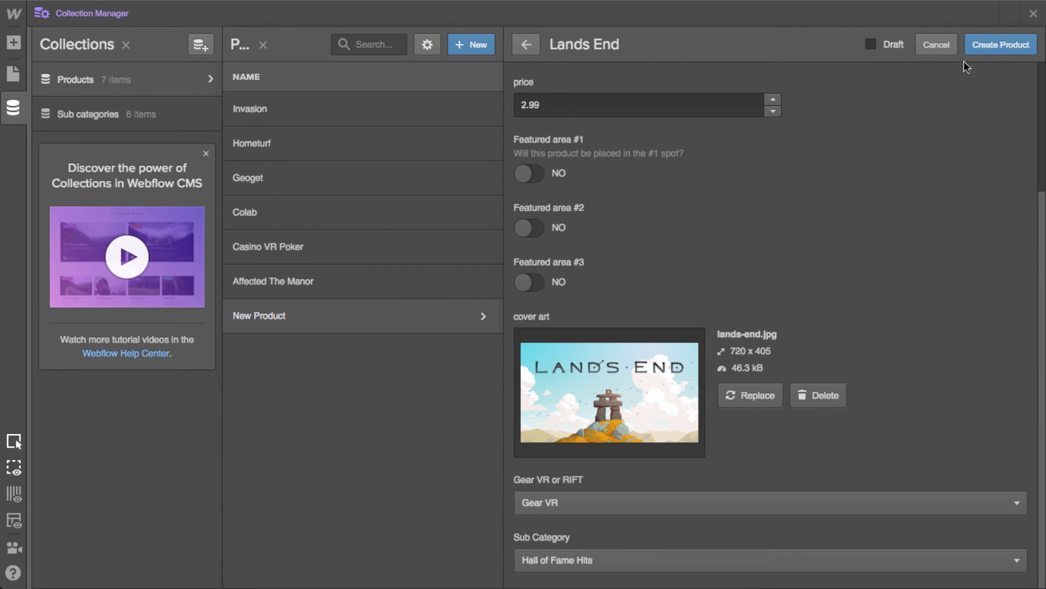
left_click(1014, 45)
Start a new product named "Shooters Alley" with shooters-alley.jpg as cover art and a price of 2.99
left_click(1018, 45)
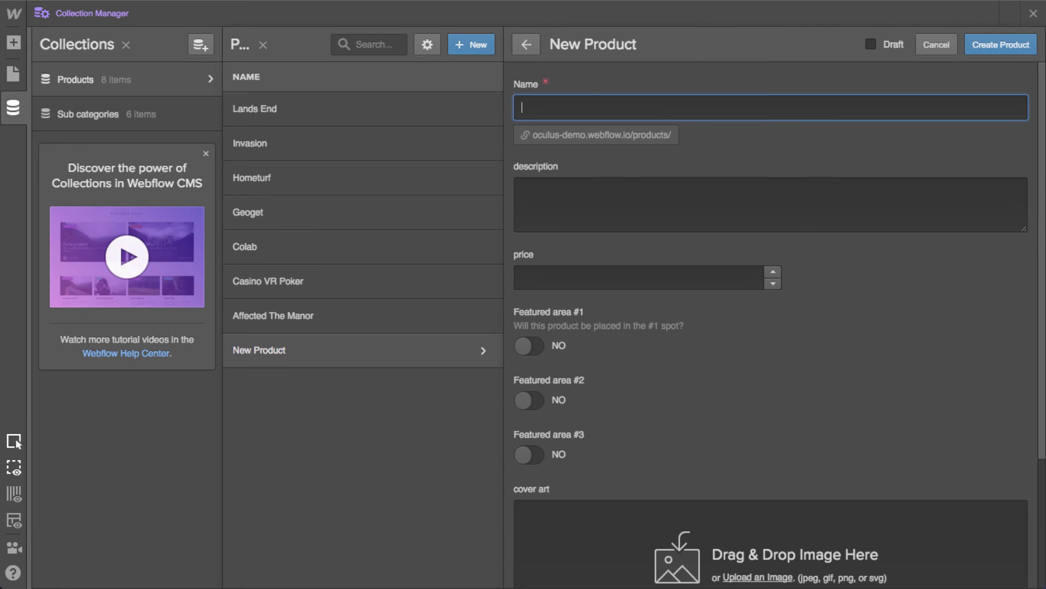
left_click_drag(865, 542, 851, 545)
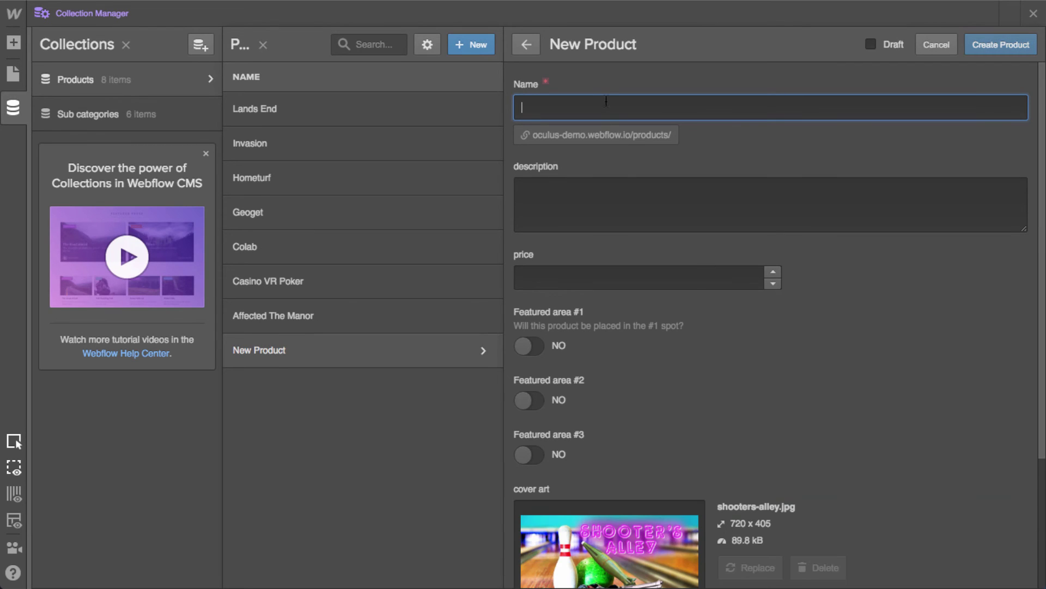
type("Shooters Alley")
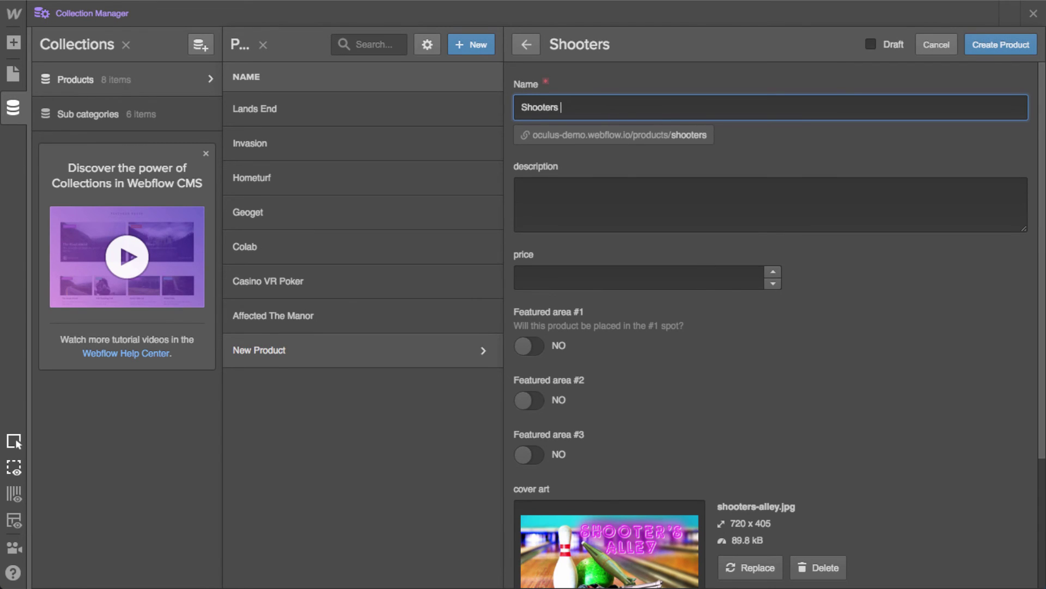
left_click(637, 271)
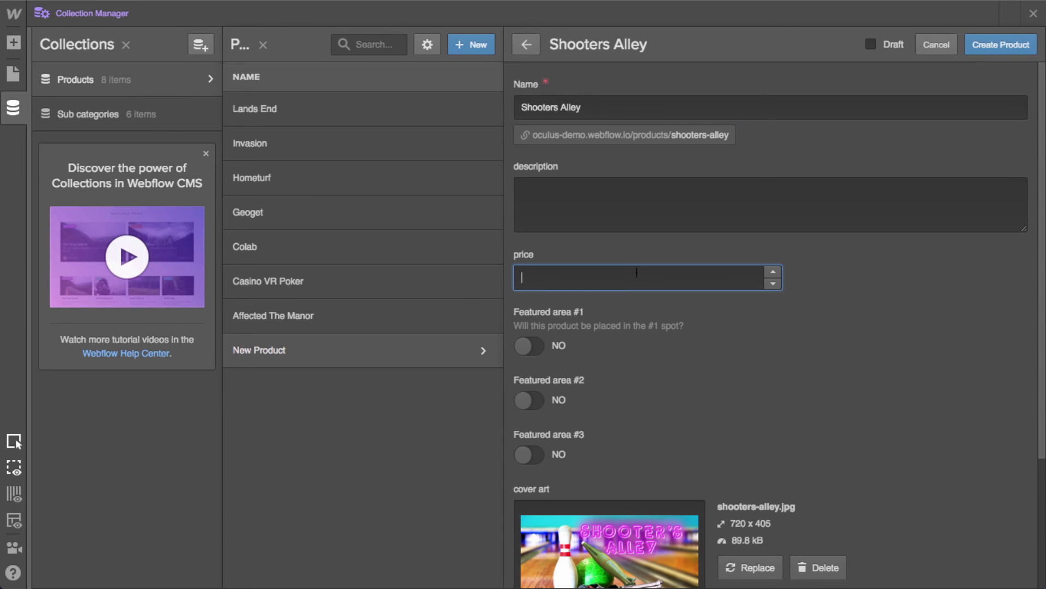
Set Shooters Alley to Gear VR with the Hall of Fame Hits sub category and create the product
scroll(670, 407, "down", 3)
left_click(671, 502)
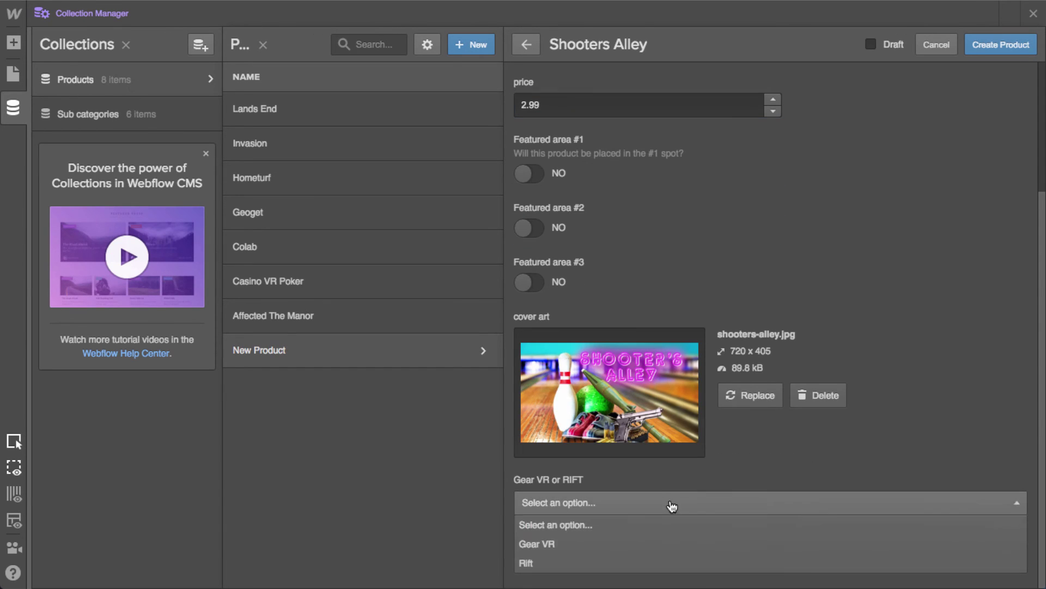
left_click(584, 542)
left_click(681, 558)
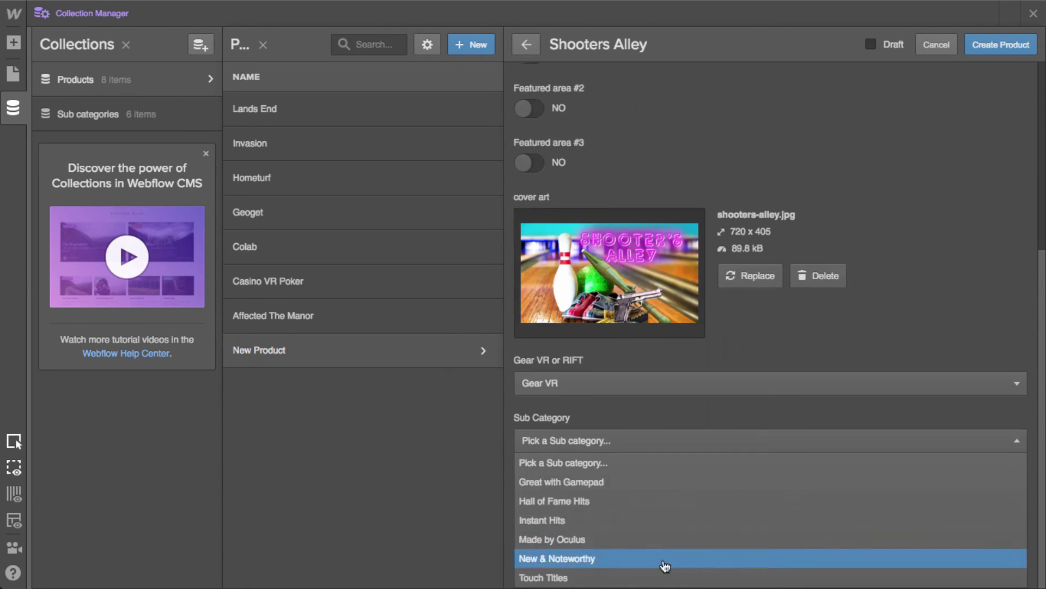
left_click(644, 501)
left_click(999, 44)
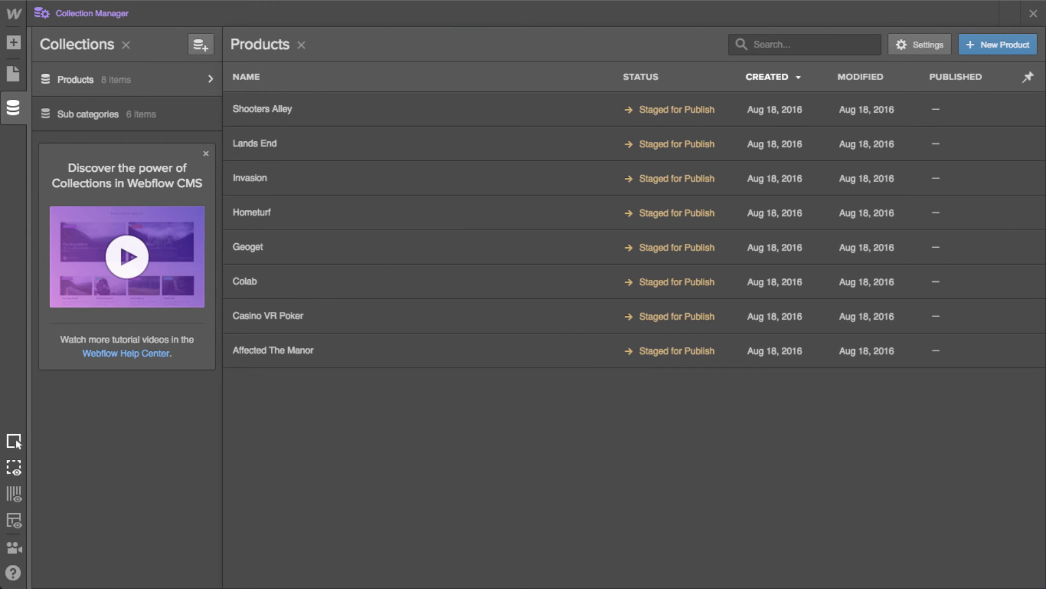
Start a new product named "Streetview" with streetview.jpg as cover art and a price of 2.99
left_click(1030, 46)
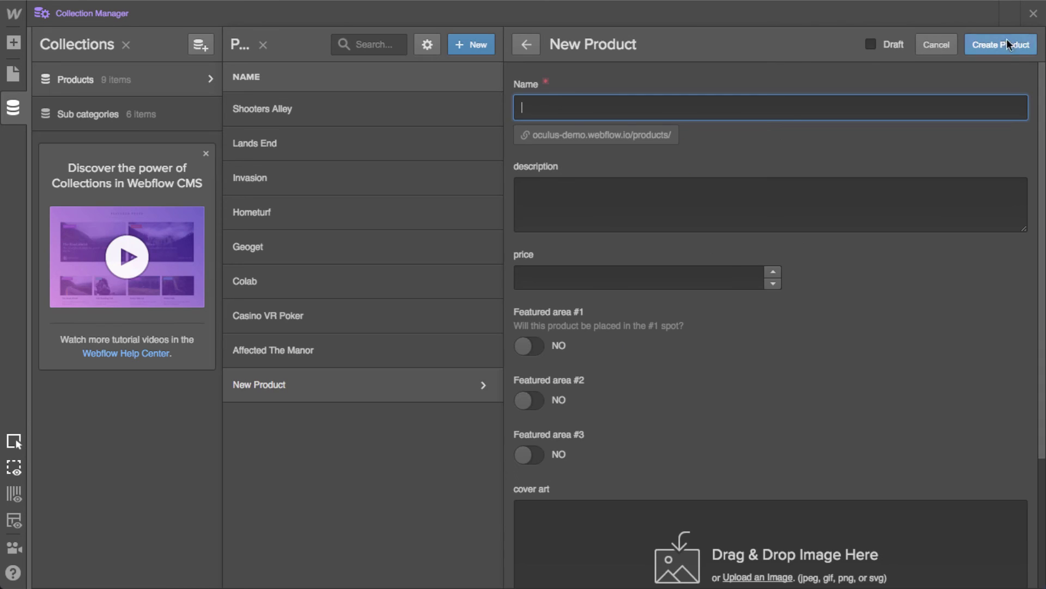
type("Streetview")
left_click_drag(817, 402, 681, 567)
left_click(603, 278)
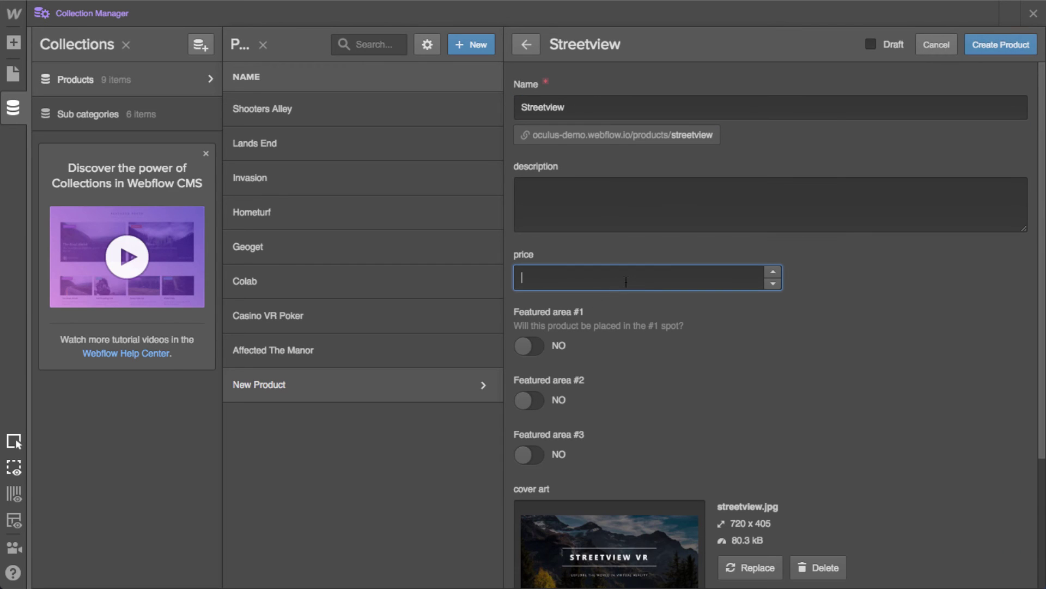
type("2.99")
Set Streetview to Gear VR with the Hall of Fame Hits sub category and create the product
scroll(794, 427, "down", 3)
left_click(627, 502)
left_click(579, 541)
left_click(573, 561)
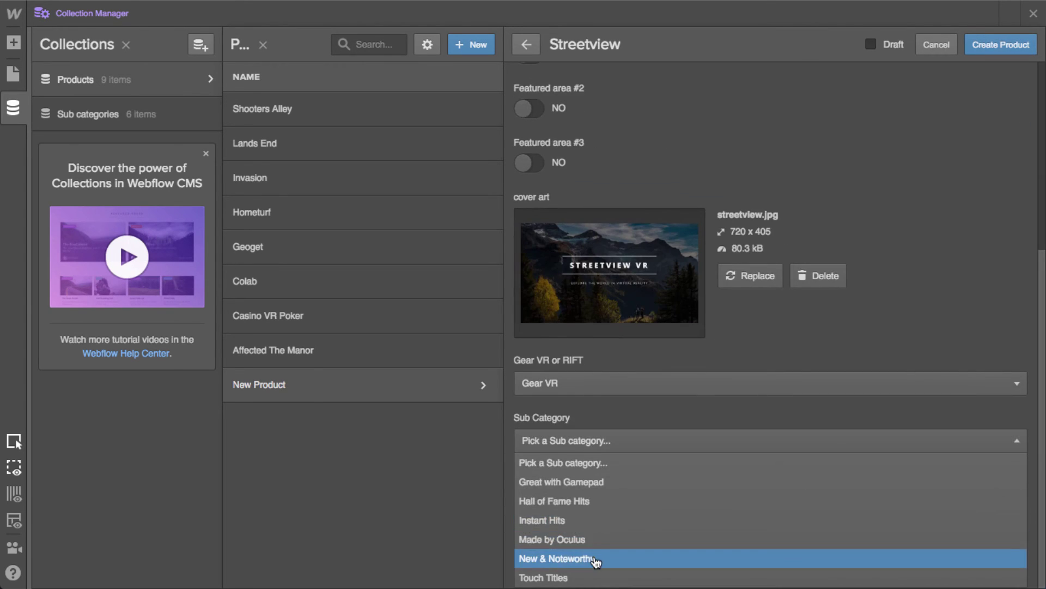
left_click(597, 503)
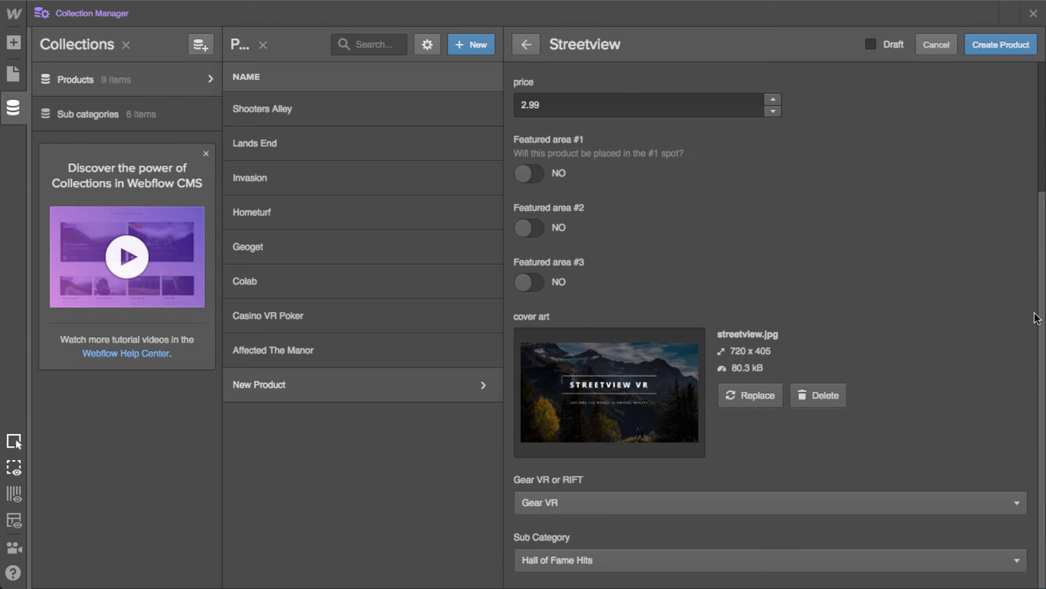
left_click(1010, 53)
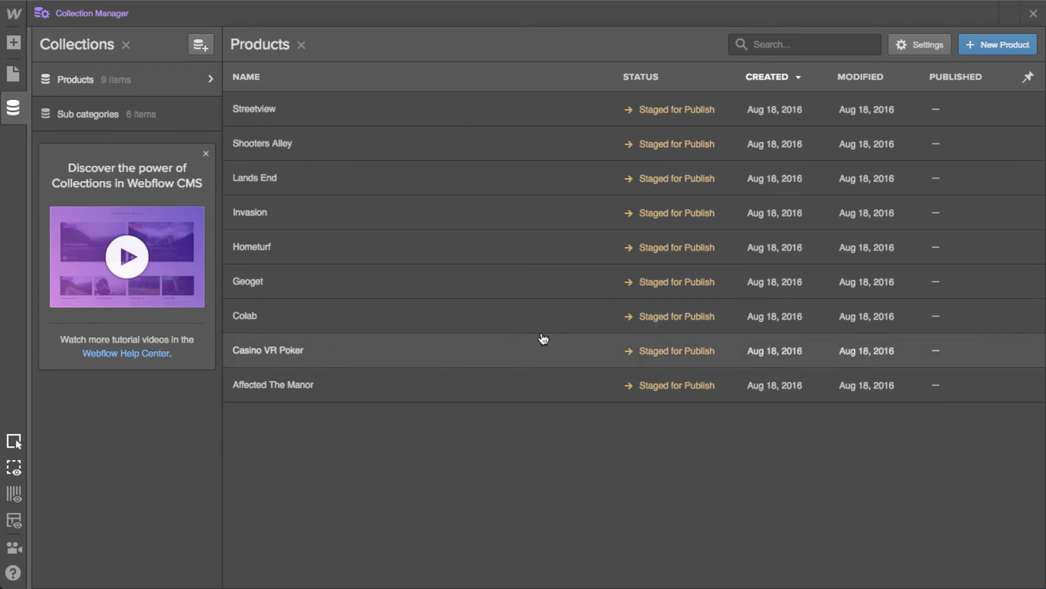
Leave the Collection Manager and create a new page named "Experiences" with no parent folder
left_click(1033, 16)
left_click(66, 15)
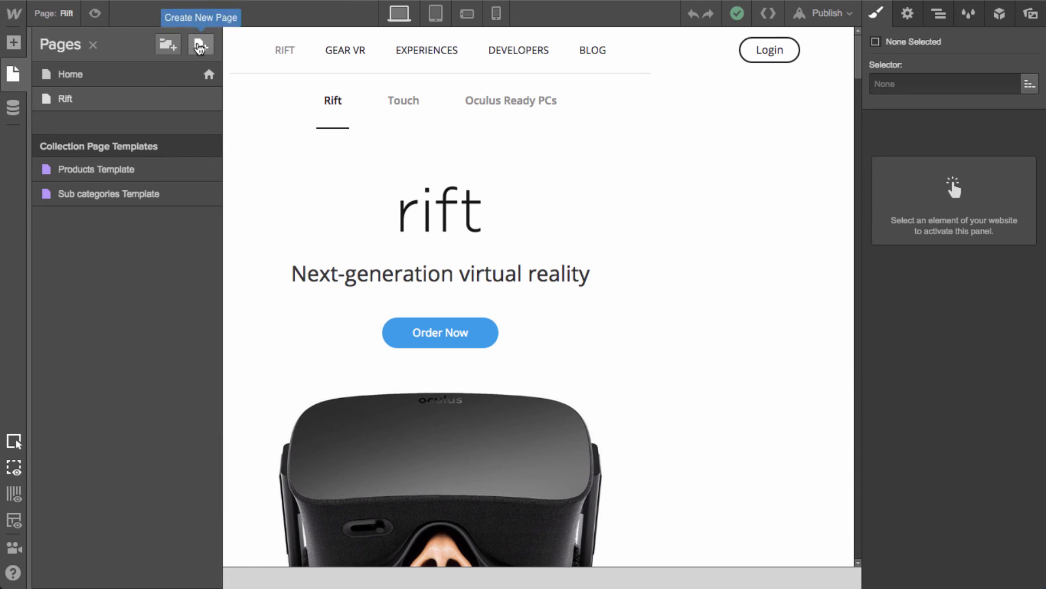
left_click(200, 45)
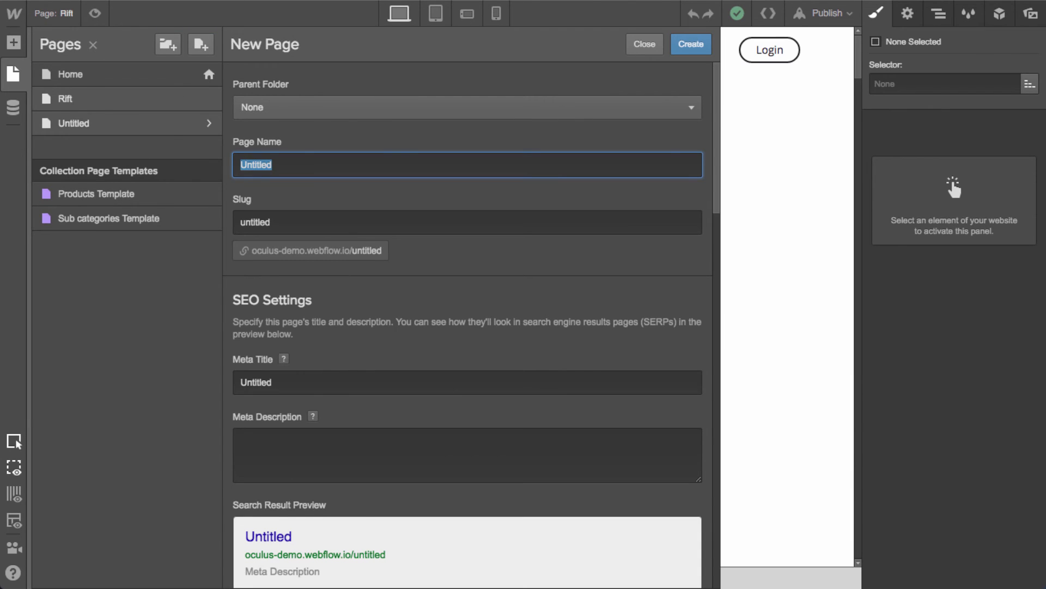
type("Experience")
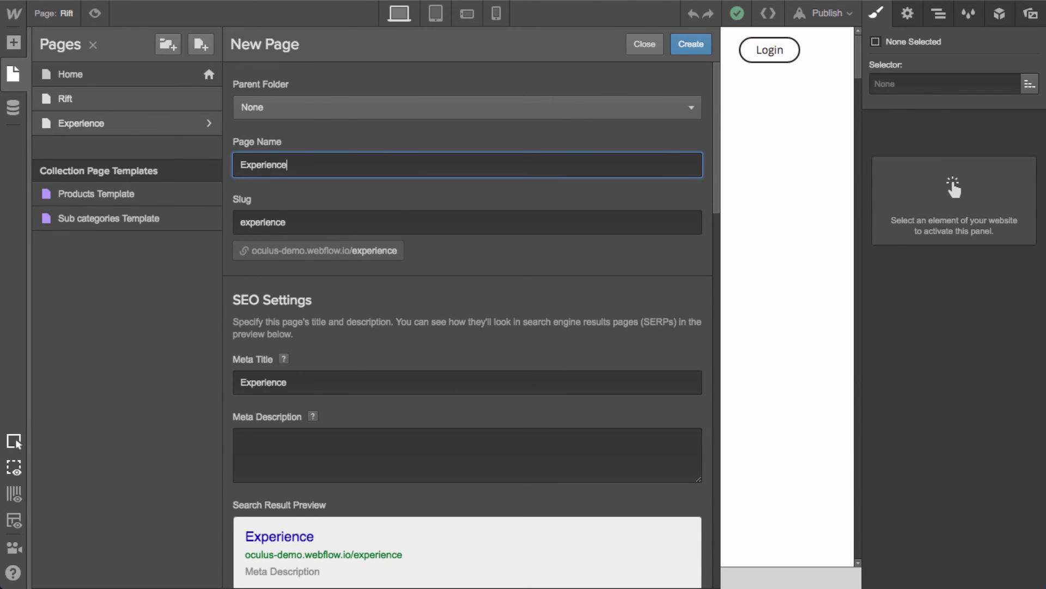
type("sa")
key("BackSpace")
key("Return")
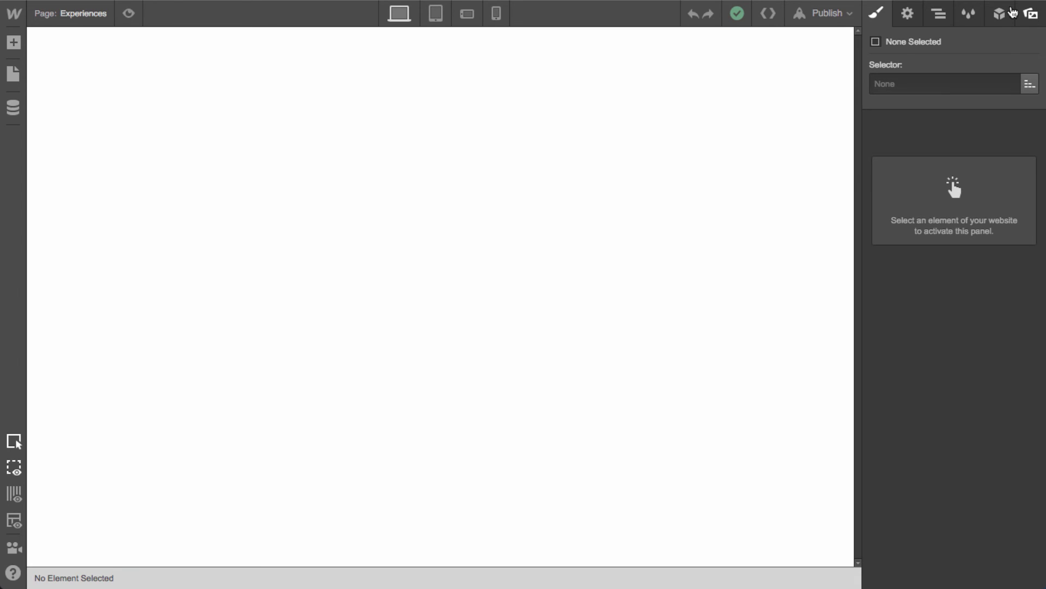
Place the navbar symbol at the top of the Experiences page and add an empty section below it
left_click(999, 14)
left_click_drag(976, 166, 364, 112)
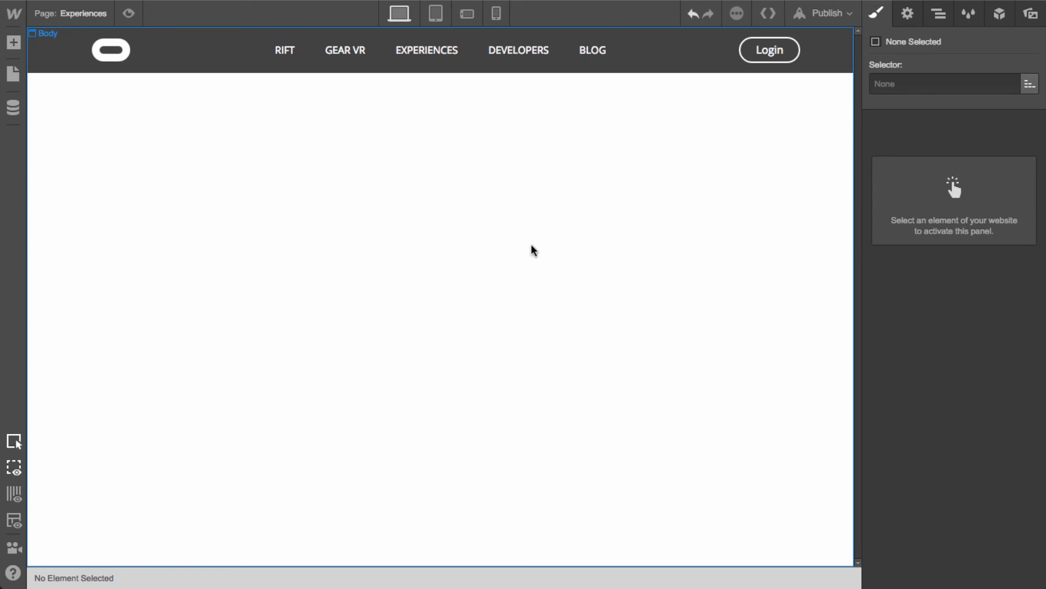
left_click(495, 245)
key("a")
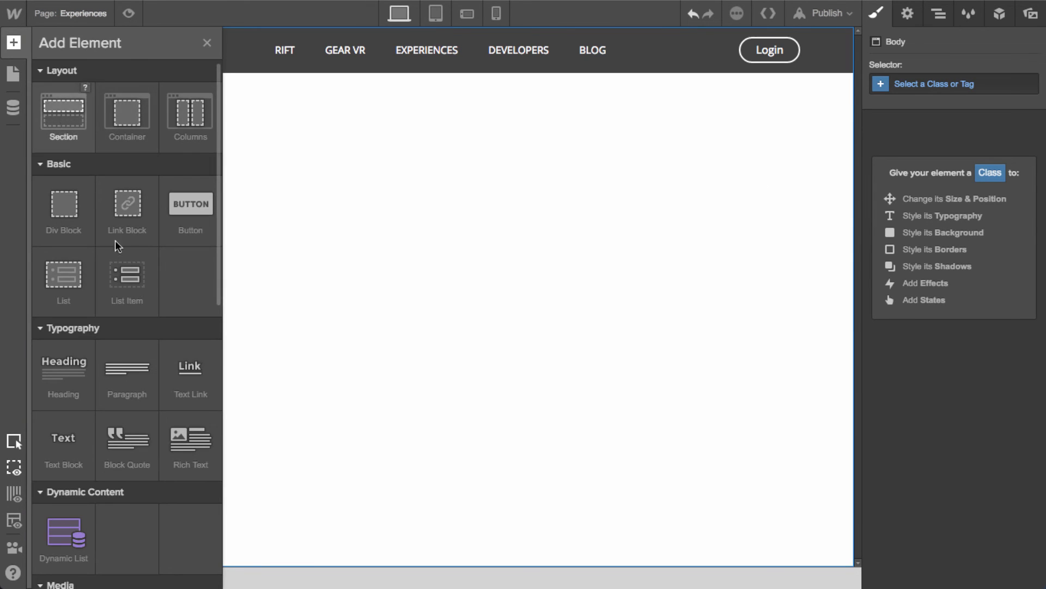
left_click(63, 121)
left_click(772, 232)
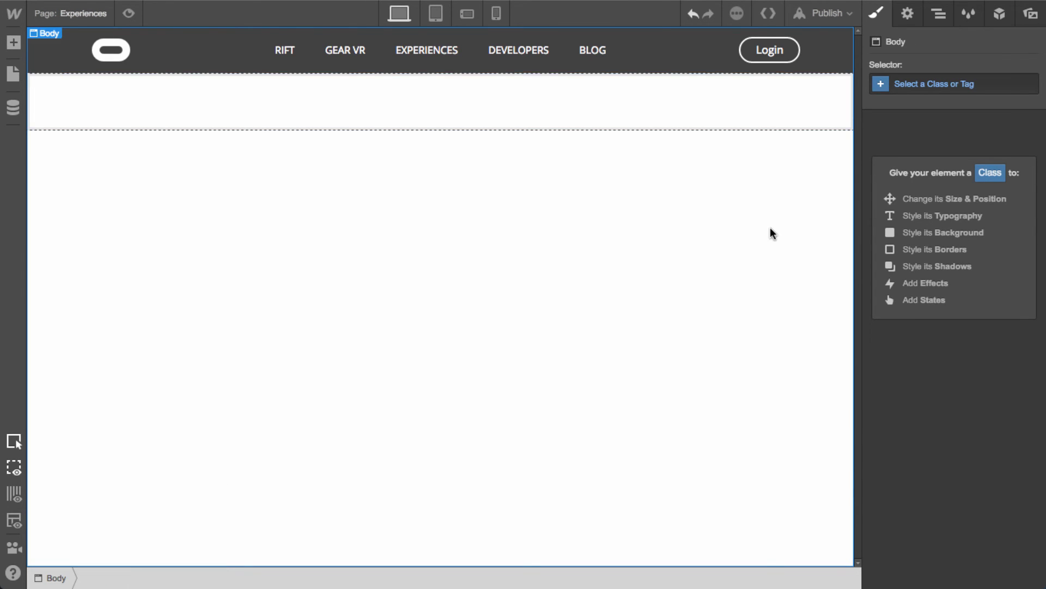
Open the Rift page and copy the whole section that contains the rift subnav
left_click(740, 119)
left_click(989, 87)
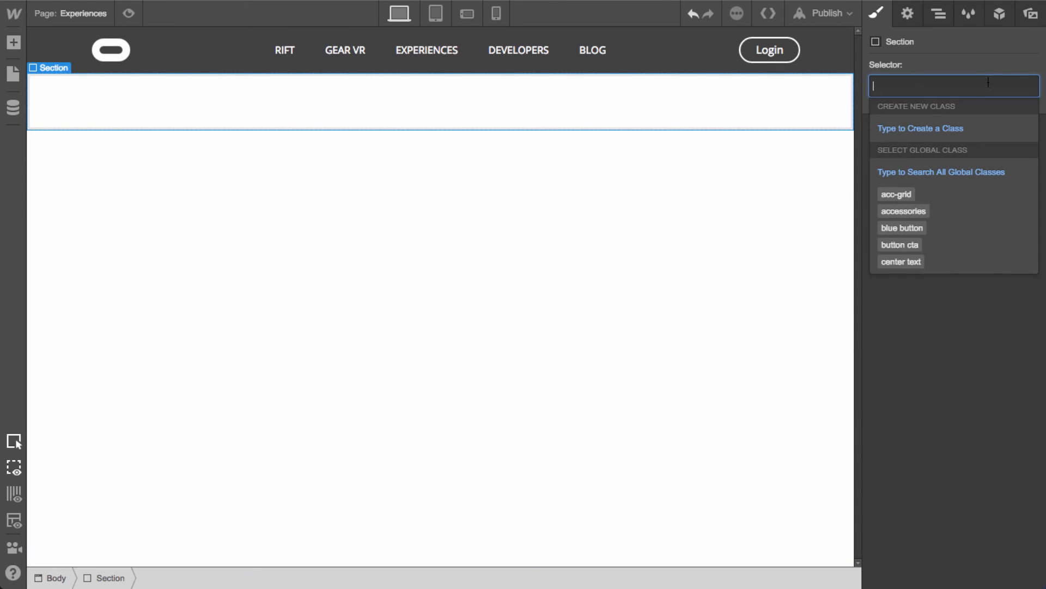
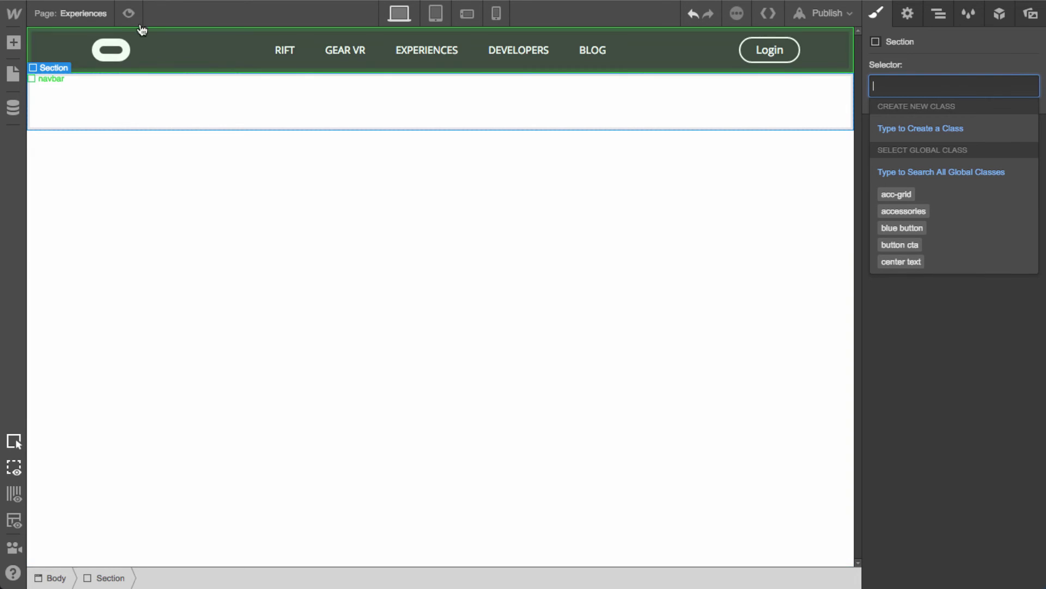
left_click(93, 15)
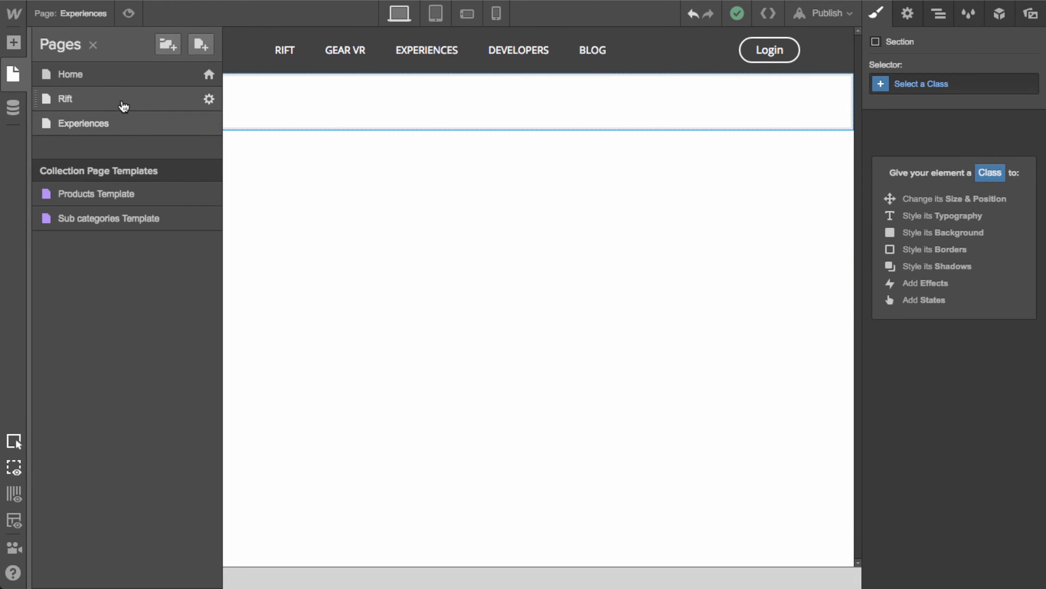
left_click(124, 105)
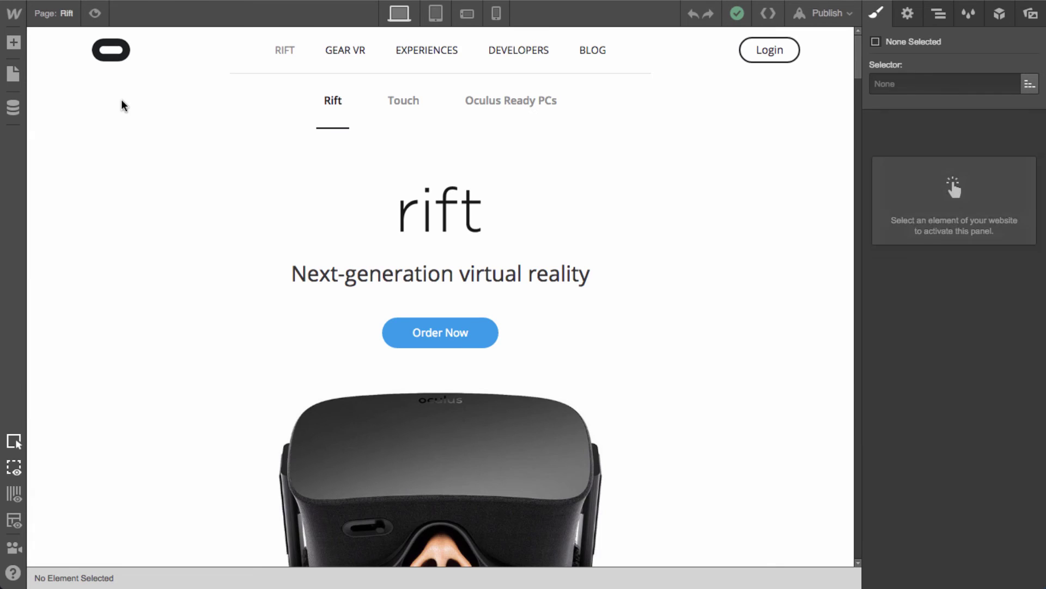
left_click(640, 117)
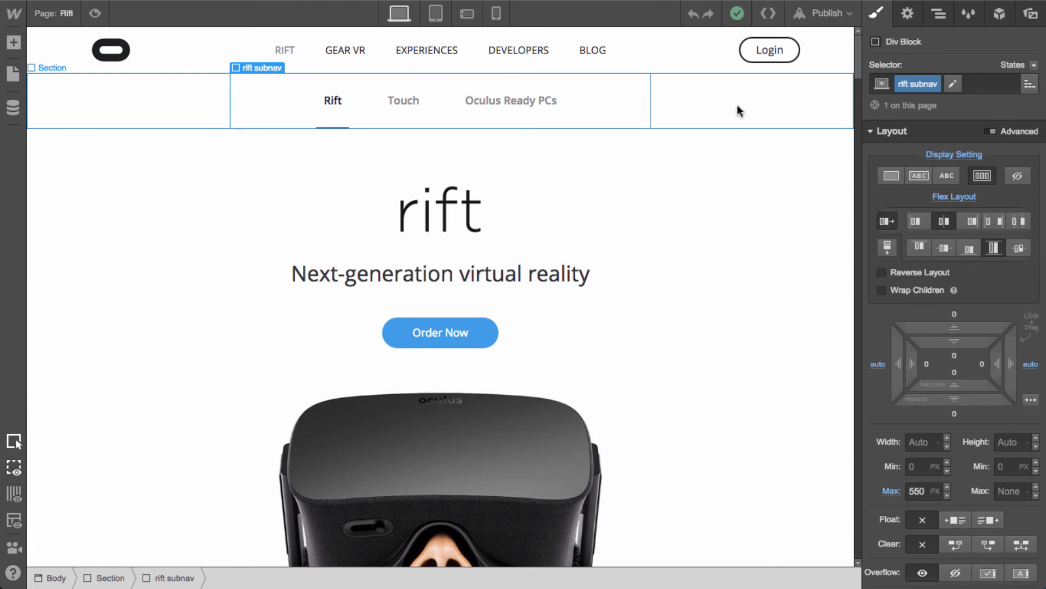
left_click(738, 112)
Replace the empty section on the Experiences page with the subnav section copied from the Rift page
left_click(52, 16)
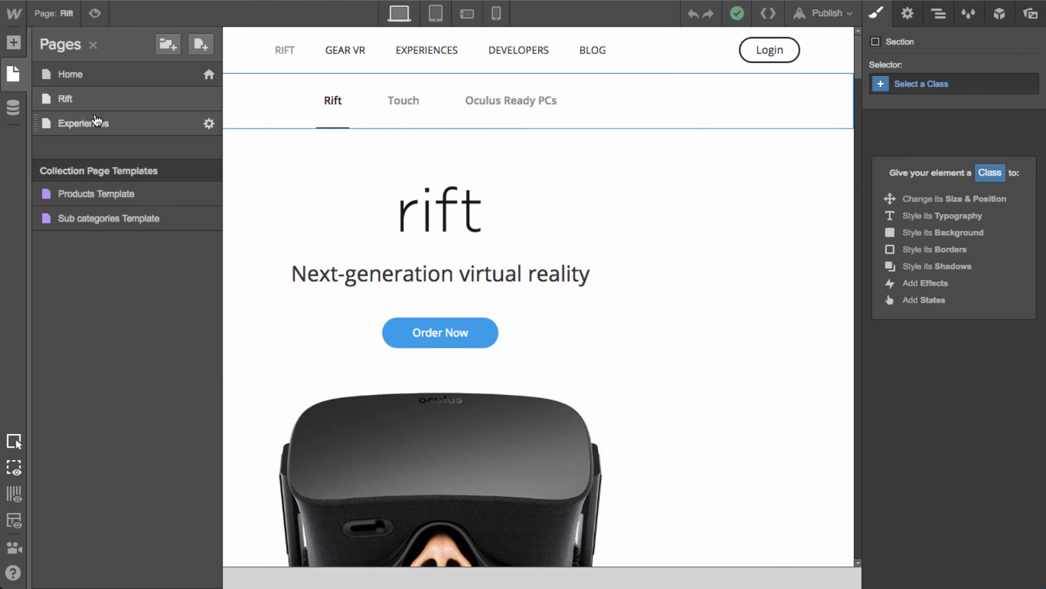
left_click(95, 124)
left_click(185, 115)
key("Delete")
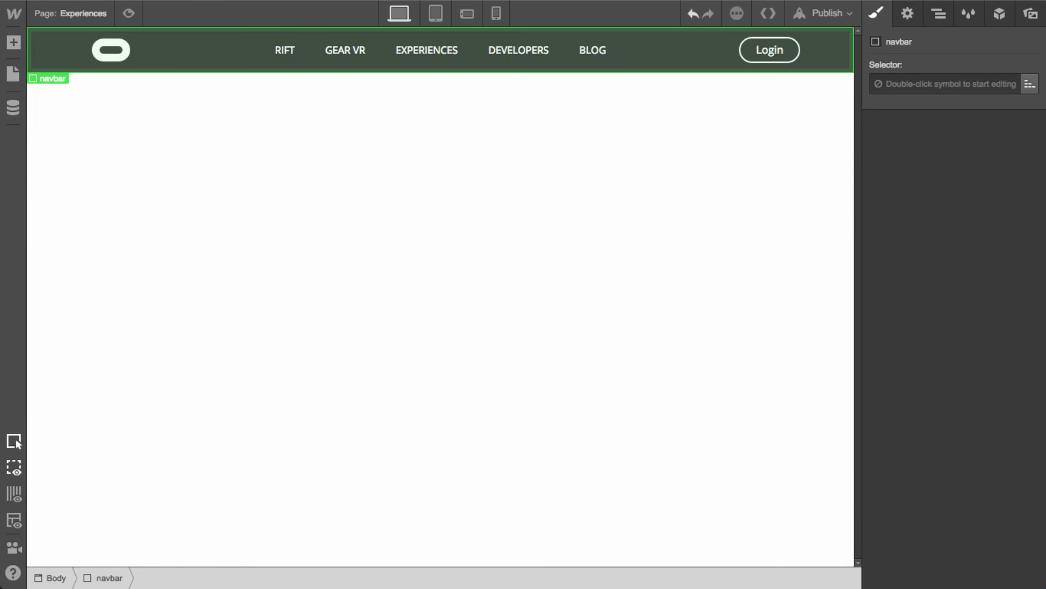
key("ctrl+z")
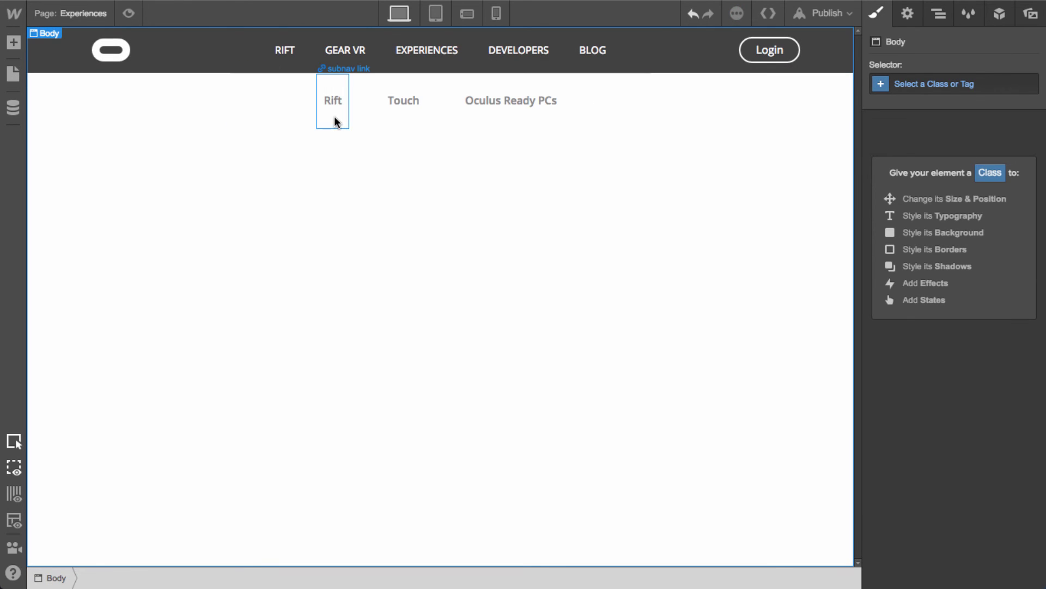
left_click(96, 121)
Rename the "rift subnav" class of the div block holding the links to "subnav"
left_click(252, 123)
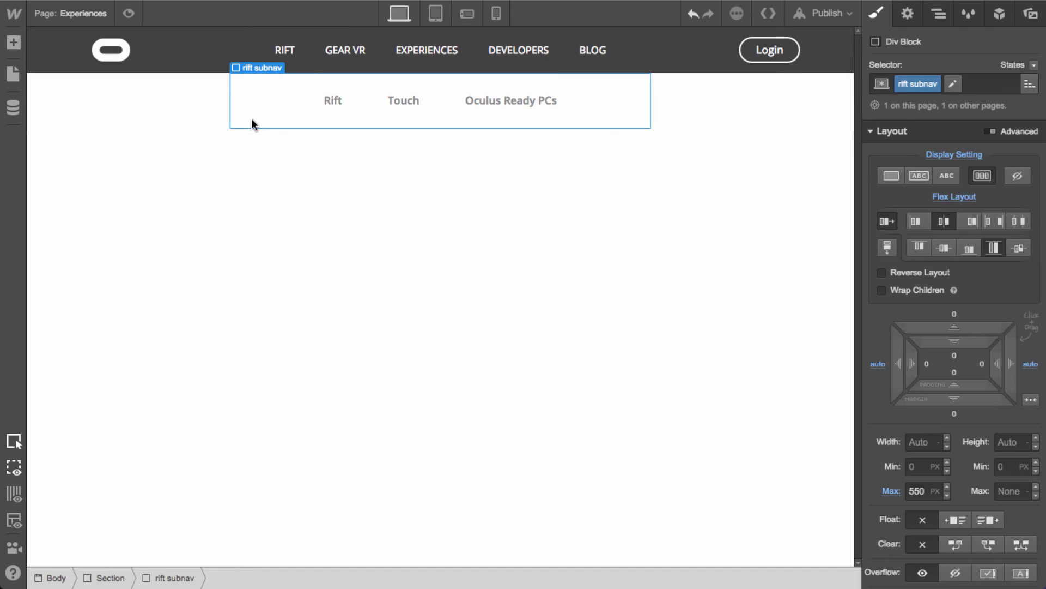
left_click(918, 83)
left_click(904, 87)
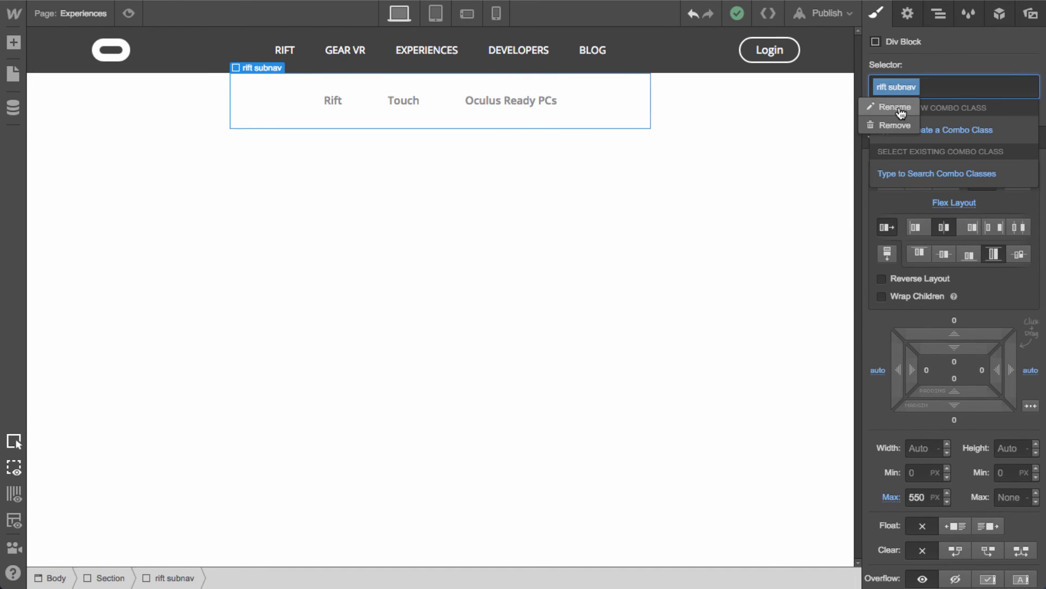
left_click(901, 112)
key("Delete")
key("Delete")
key("Delete")
key("Delete")
key("Delete")
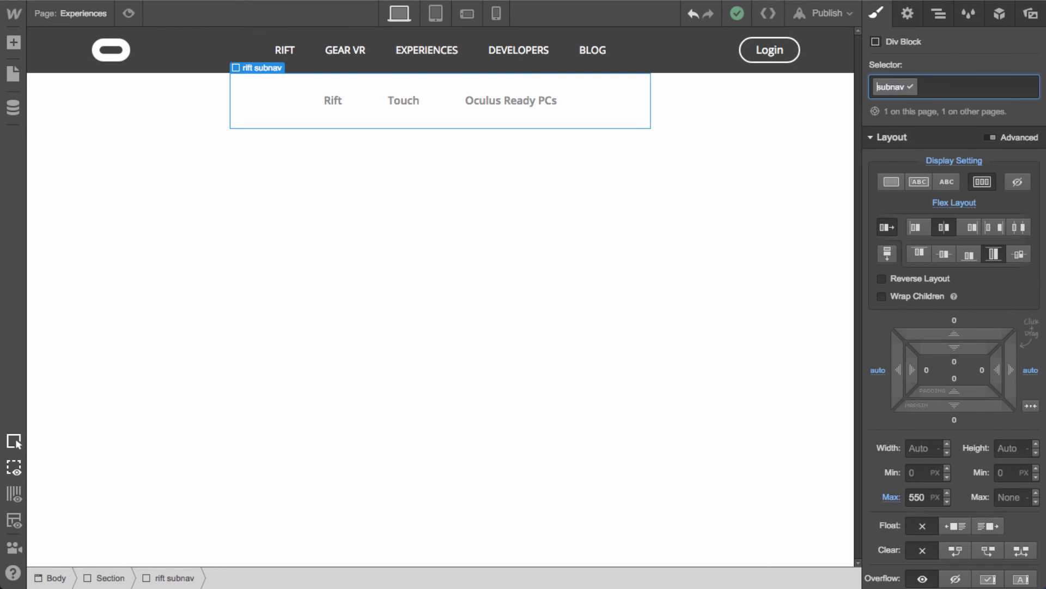
key("Return")
left_click(681, 112)
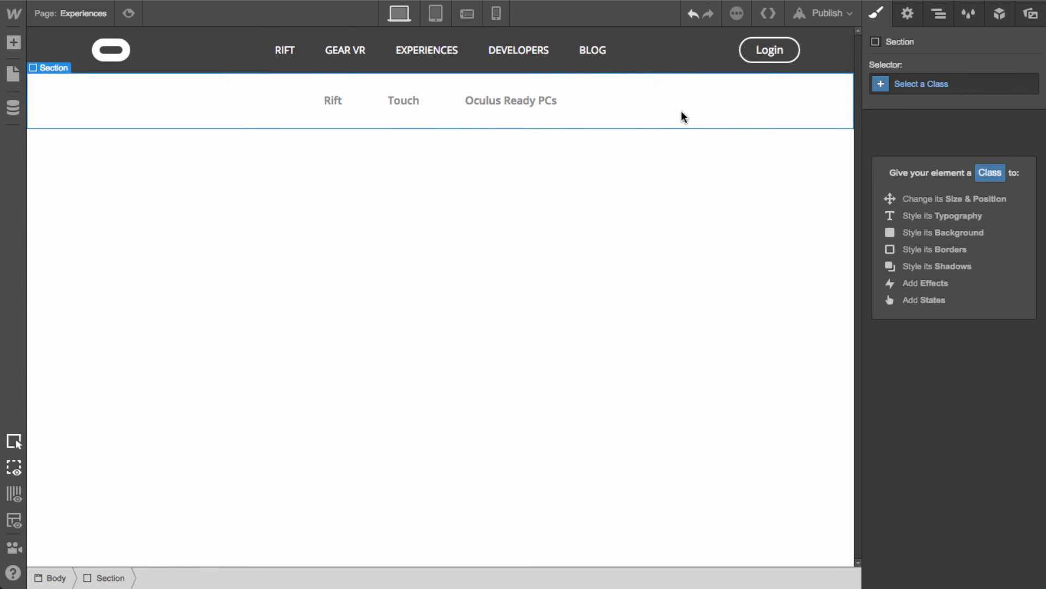
Relabel the first two subnav links "Gear VR" and "RIFT" and delete the Oculus Ready PCs link
double_click(337, 104)
type("Gear VR")
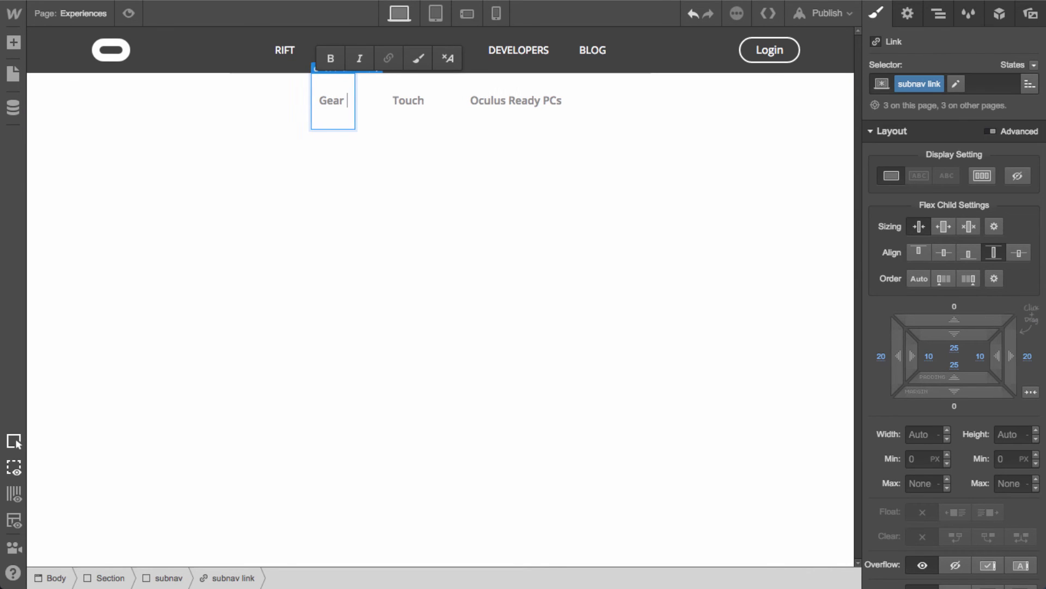
left_click(417, 103)
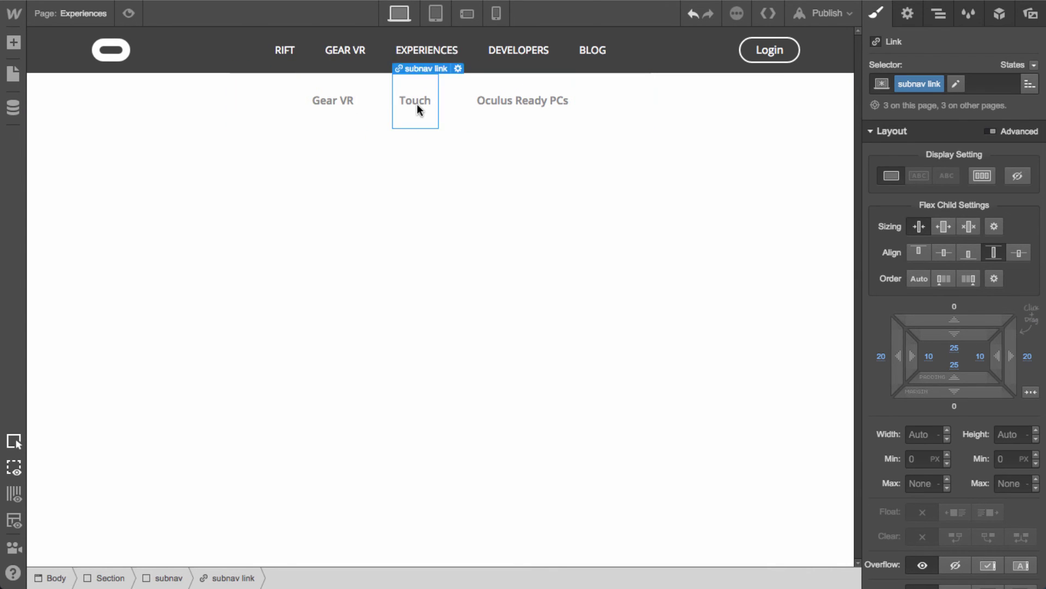
double_click(417, 103)
type("RIFT")
key("Escape")
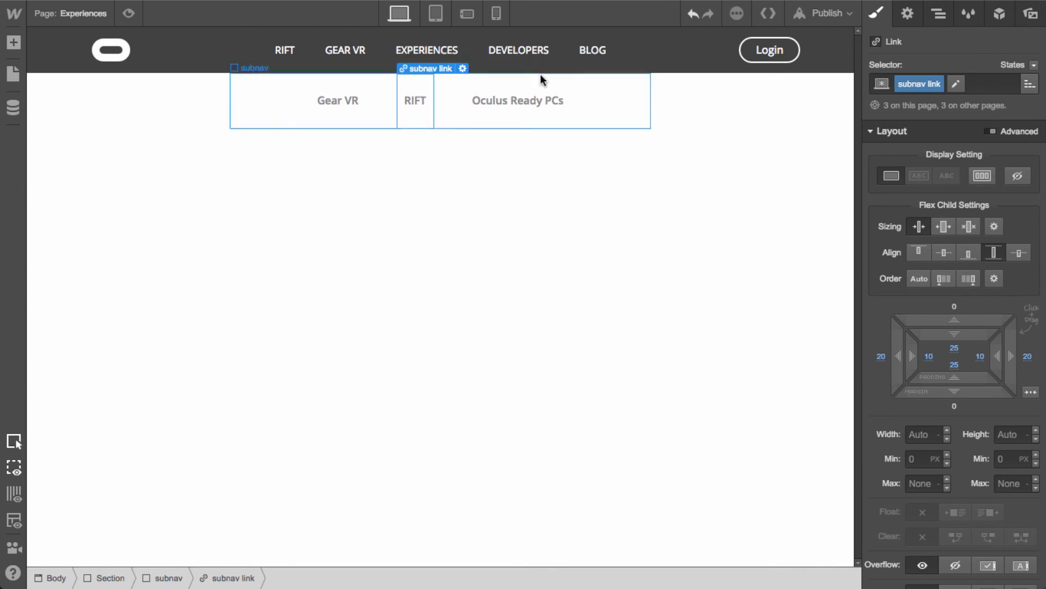
left_click(532, 104)
key("Delete")
Point the Gear VR subnav link to the Experiences page
left_click(412, 105)
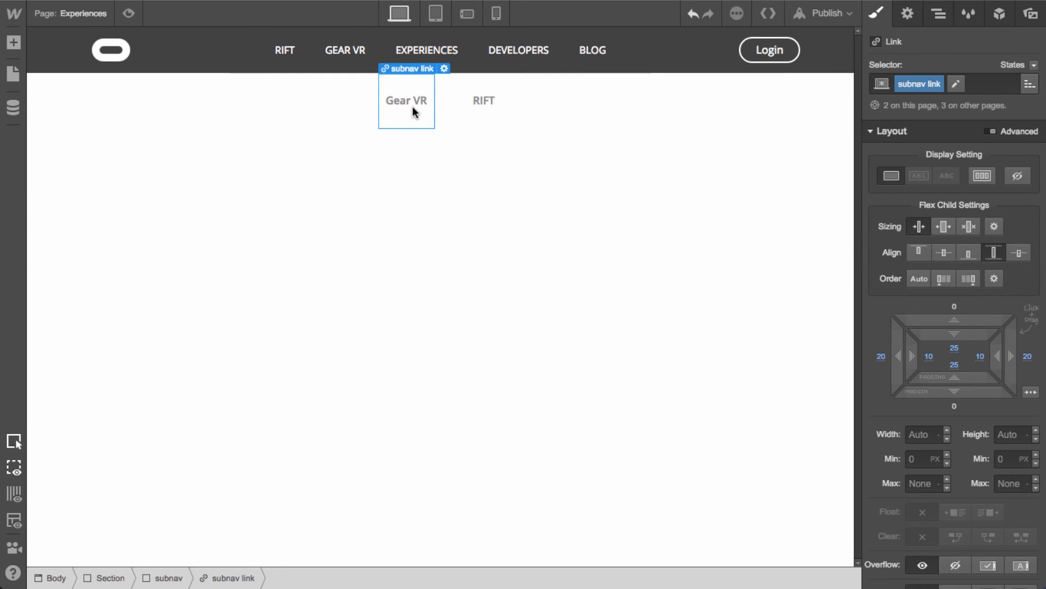
left_click(907, 13)
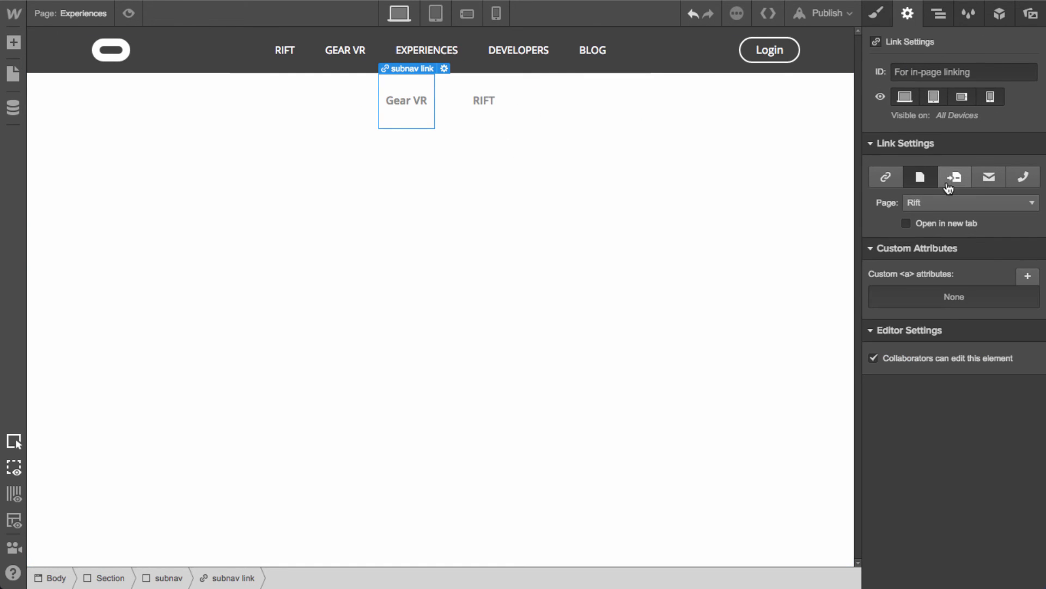
left_click(948, 203)
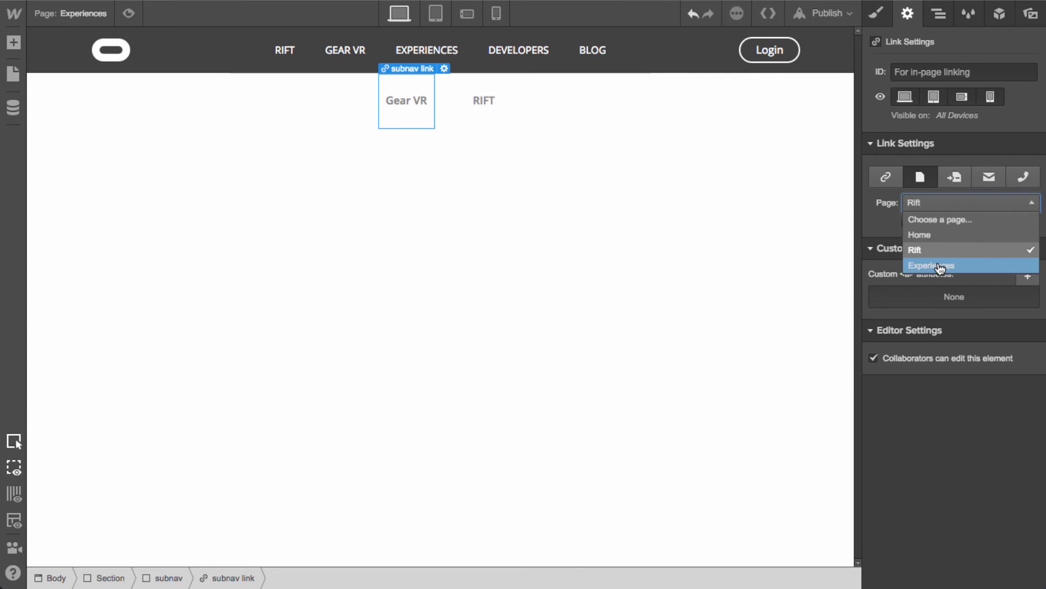
left_click(940, 265)
left_click(495, 111)
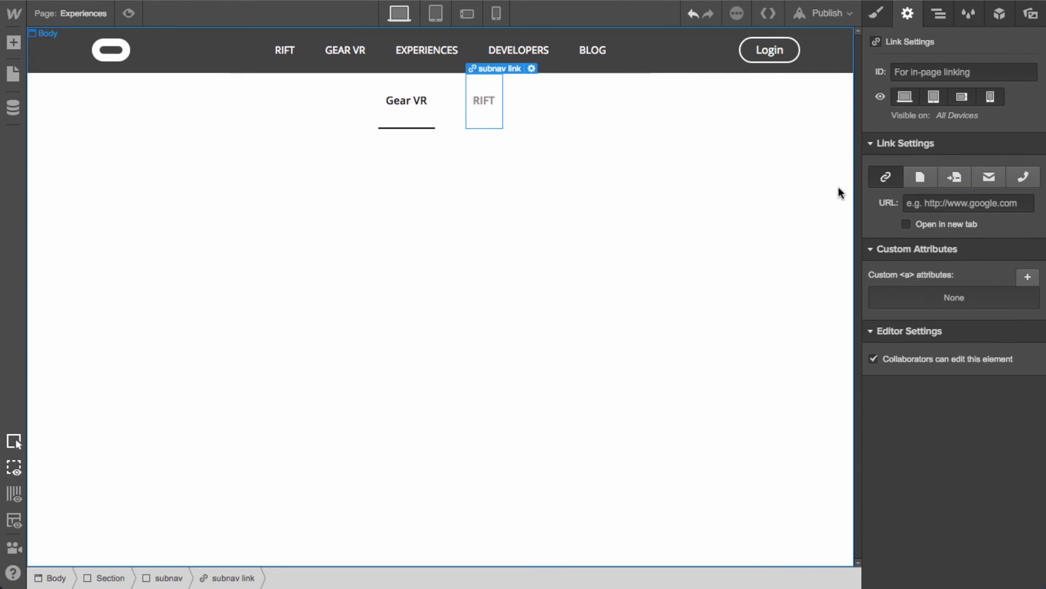
left_click(573, 197)
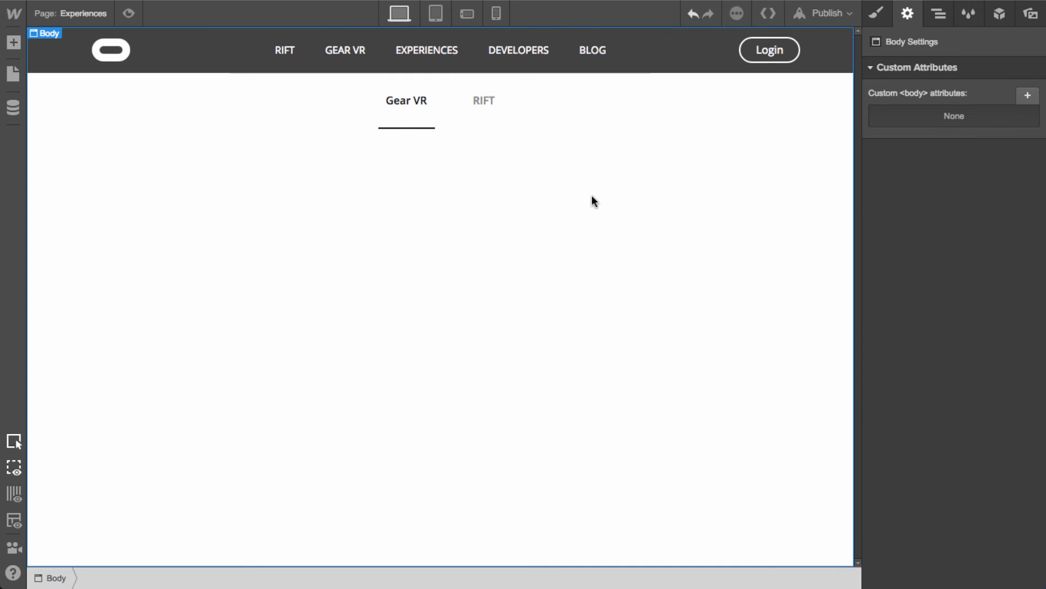
Add a new section below the subnav and give it the class "featured products"
key("a")
left_click_drag(64, 117, 83, 119)
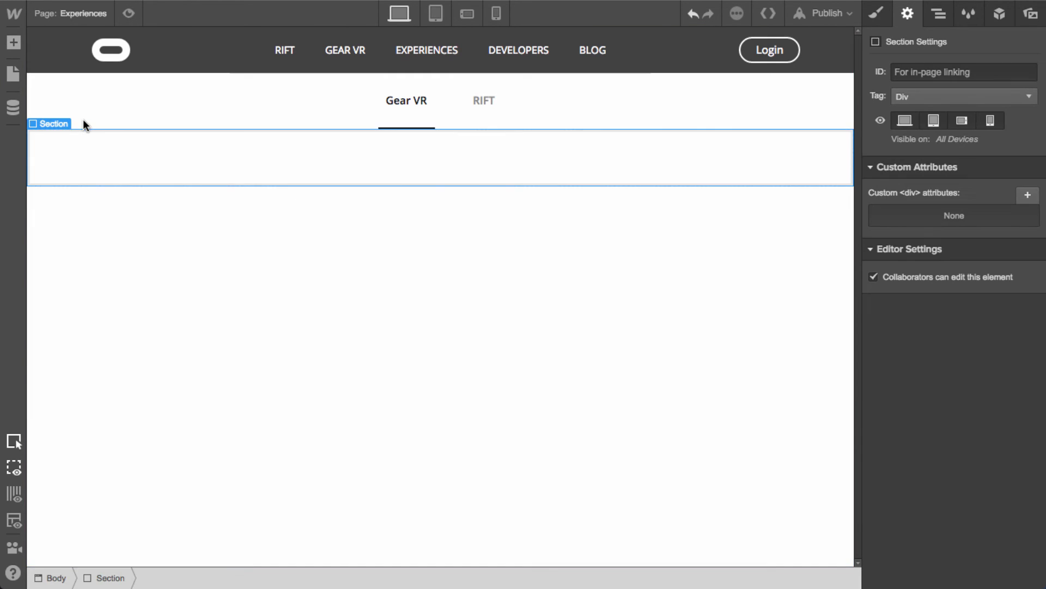
left_click(871, 16)
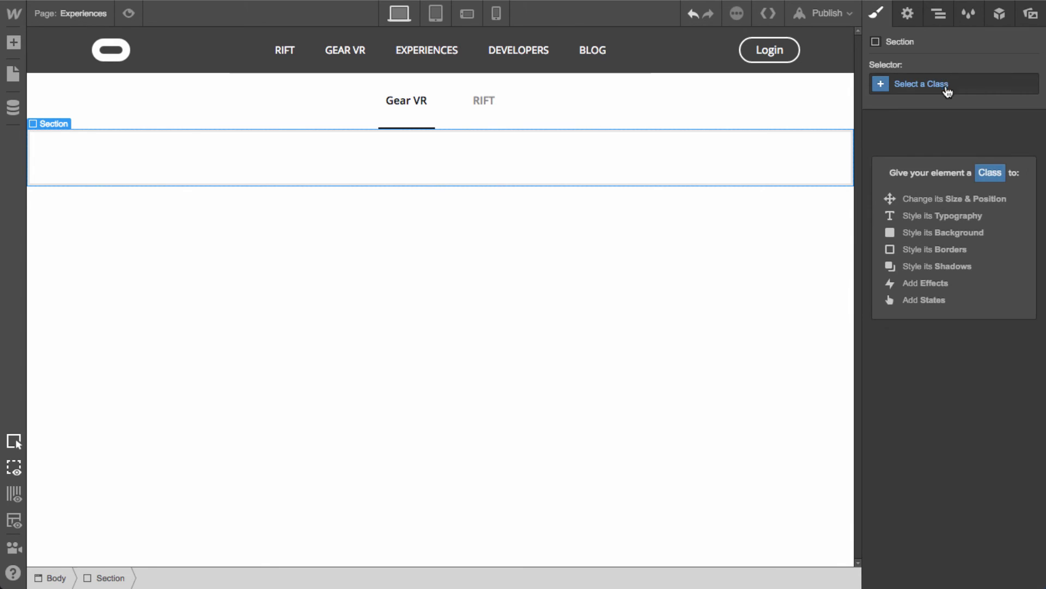
left_click(948, 88)
type("featured products")
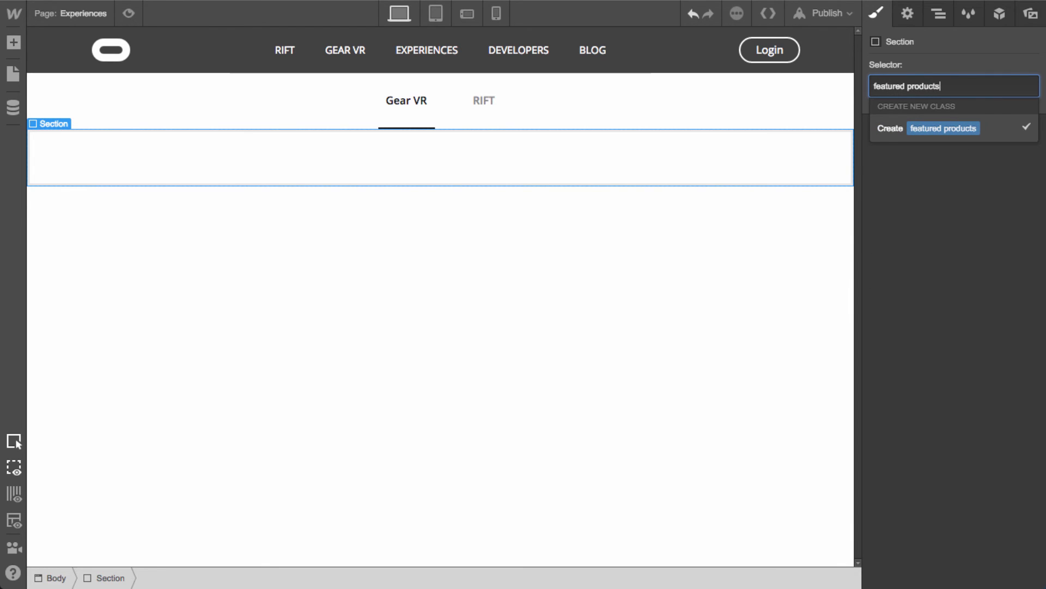
key("Return")
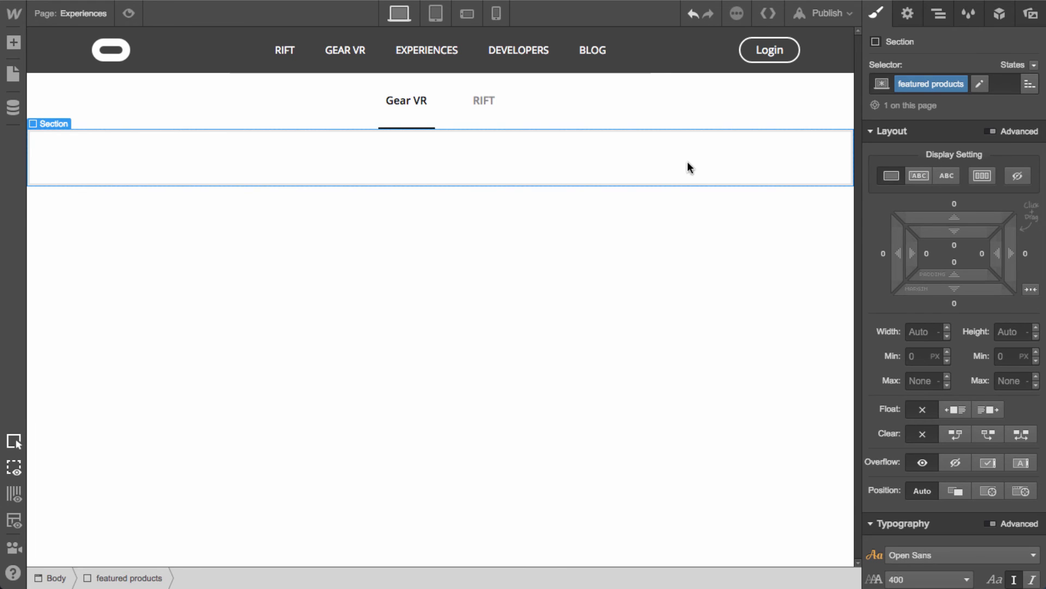
Give the featured products section 30 px of top and bottom padding and a flex display setting
left_click_drag(948, 232, 949, 303)
key("a")
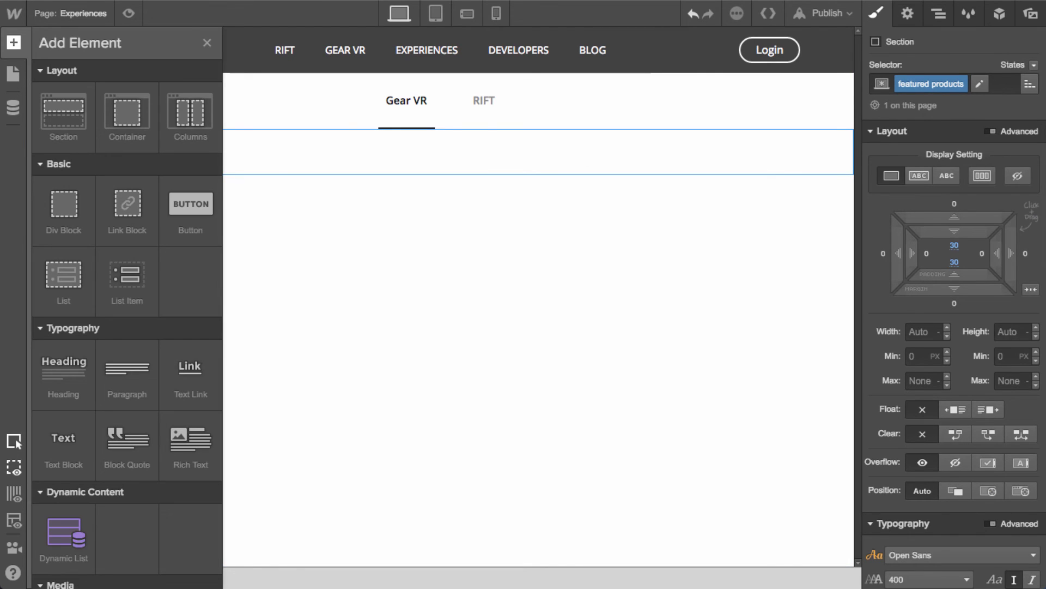
key("a")
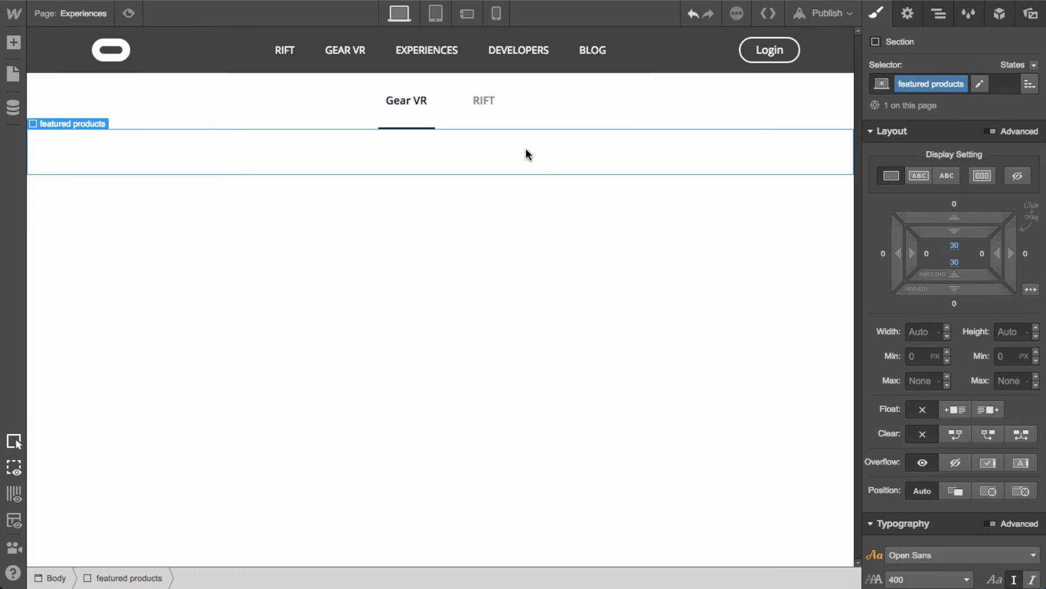
left_click(983, 175)
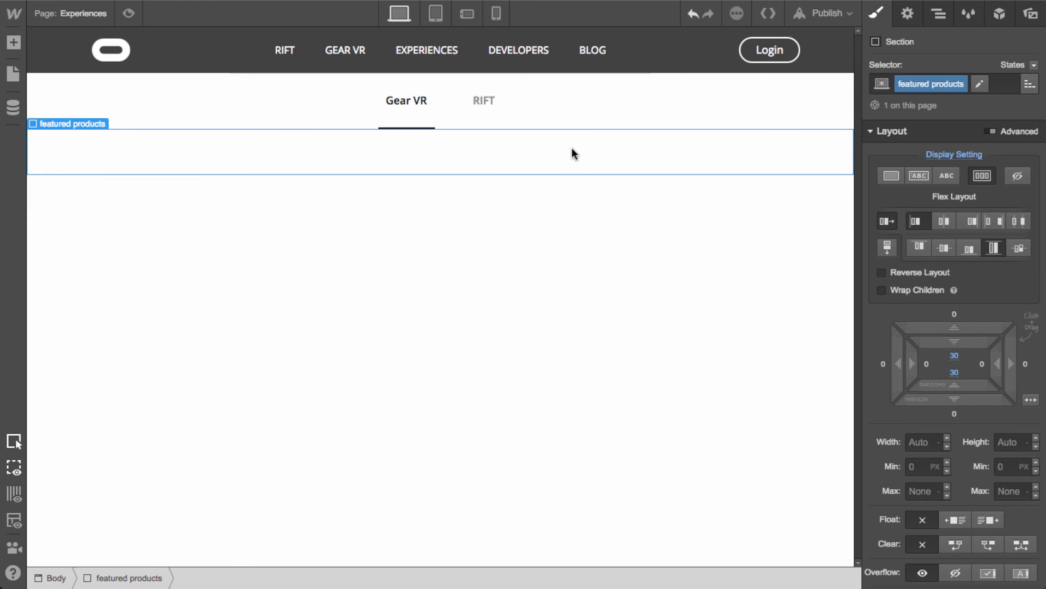
left_click(14, 42)
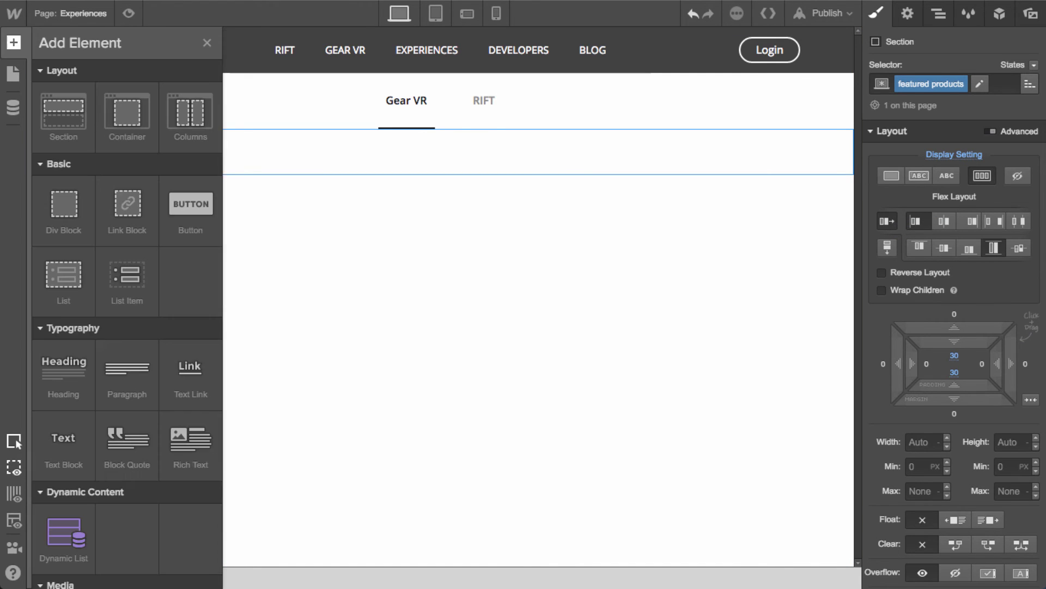
left_click(506, 160)
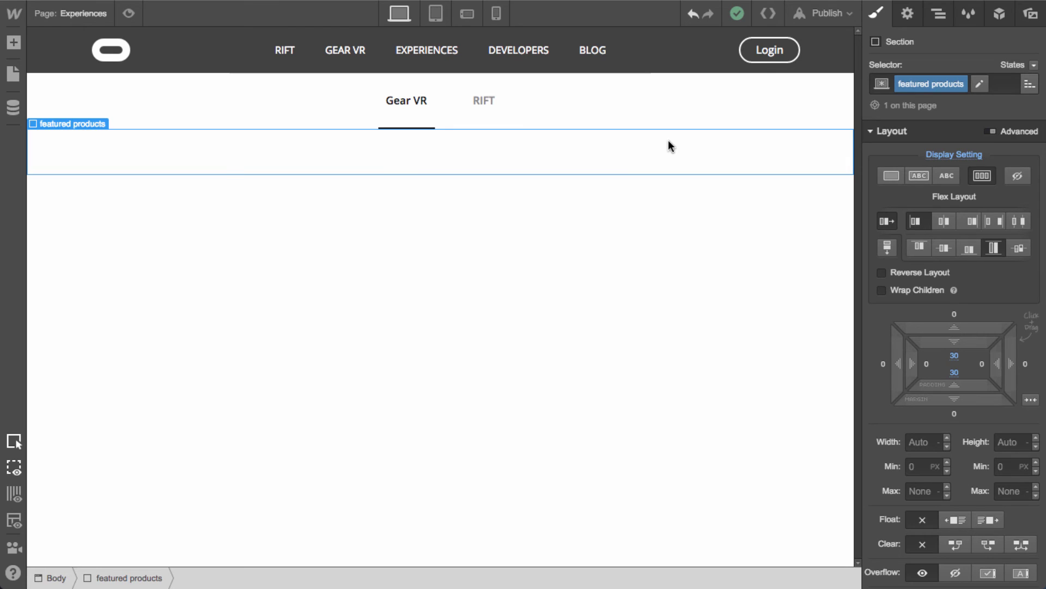
Add a div block with the class "featured col 1" inside the featured products section and size it to grow across the row
key("a")
left_click_drag(69, 206, 374, 157)
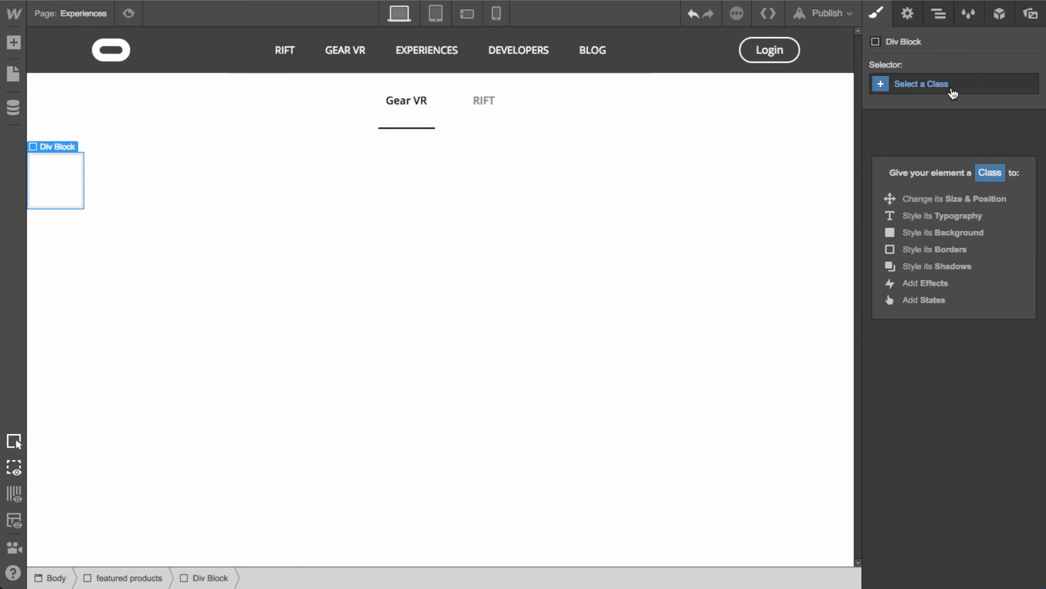
left_click(952, 91)
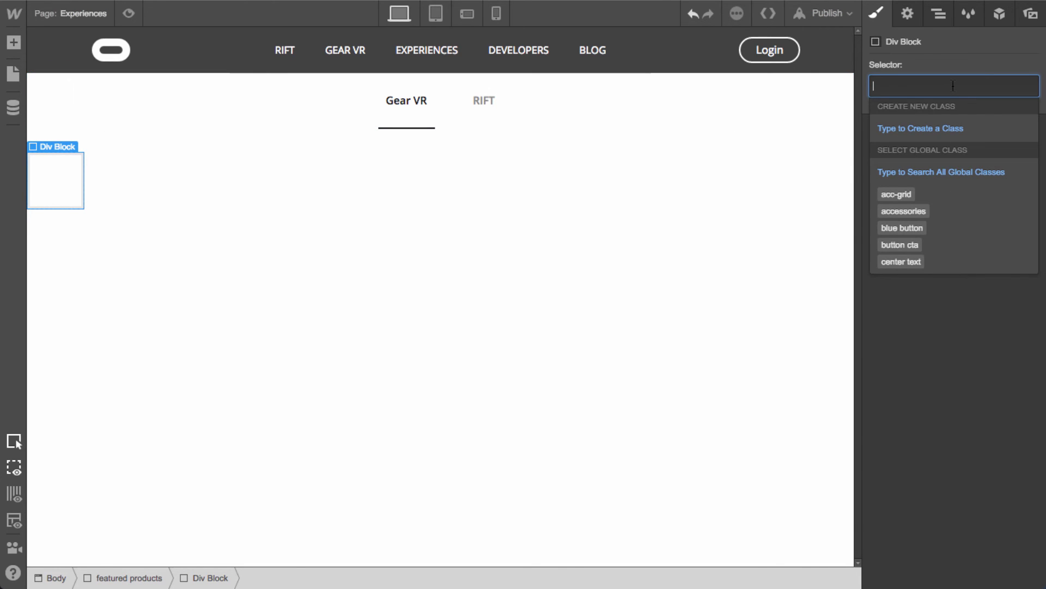
type("feat")
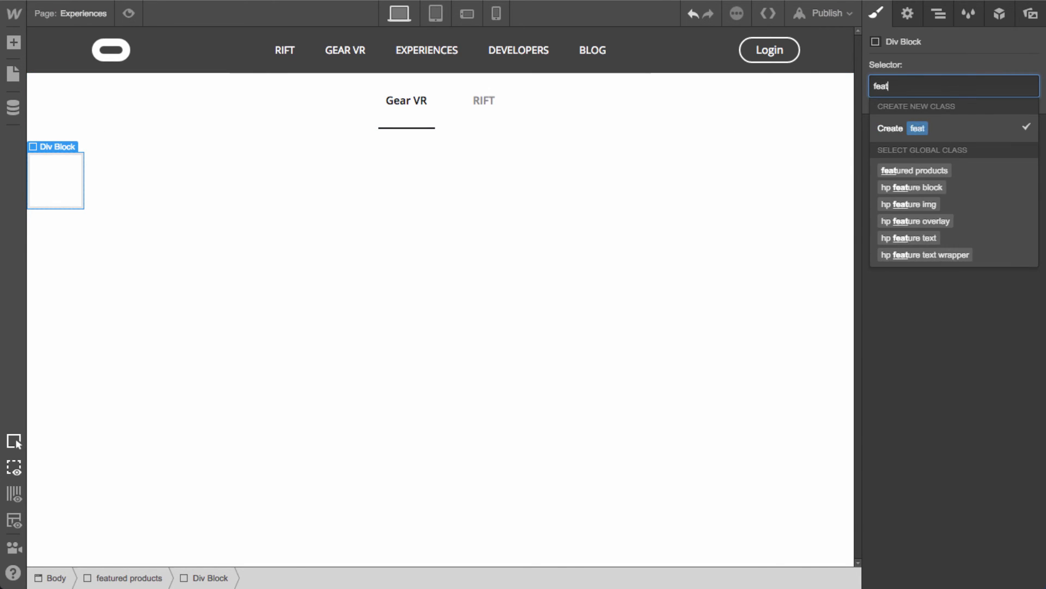
type("ured col 1")
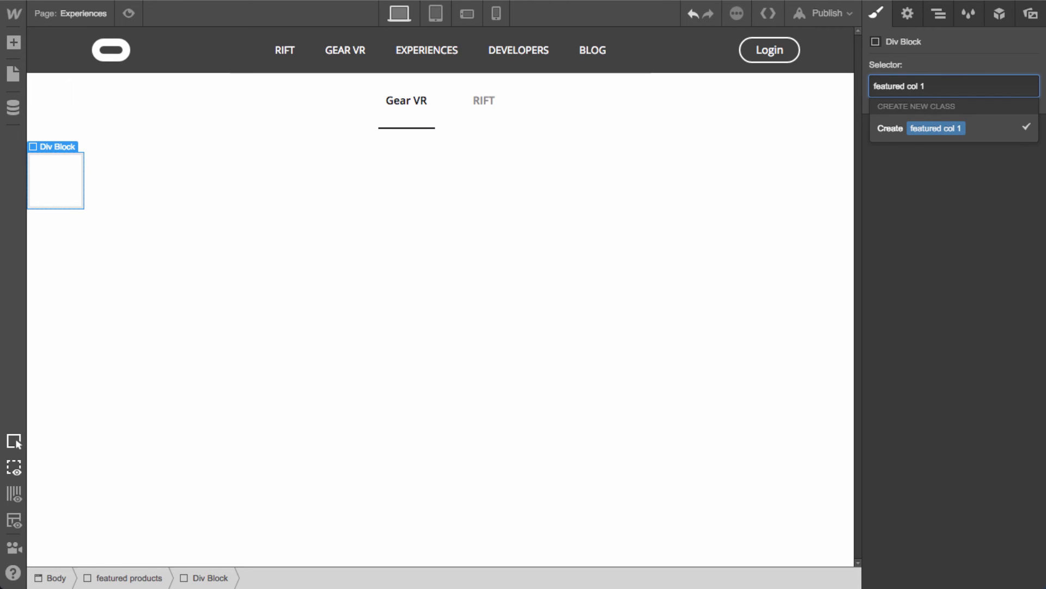
key("Return")
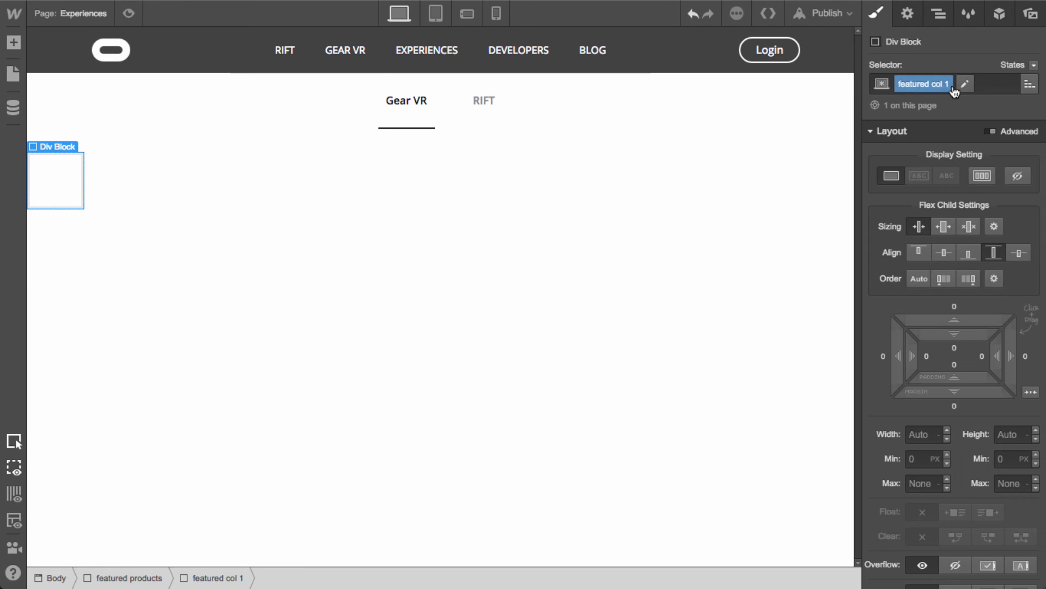
left_click(939, 228)
left_click(939, 13)
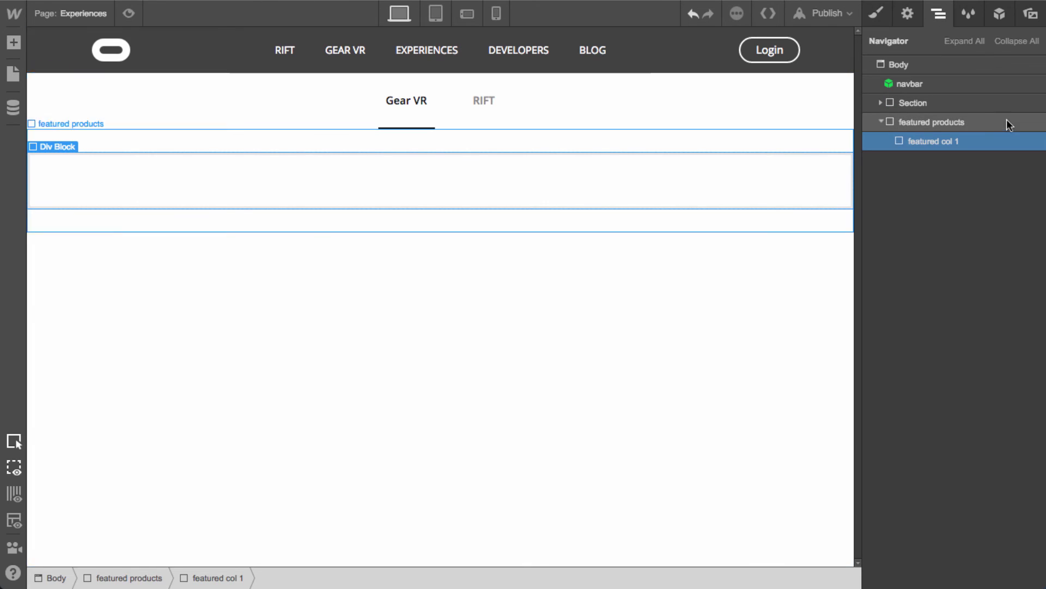
Add a second div block with the class "featured col 2" to the featured products section and size it to grow
key("a")
left_click_drag(63, 203, 933, 163)
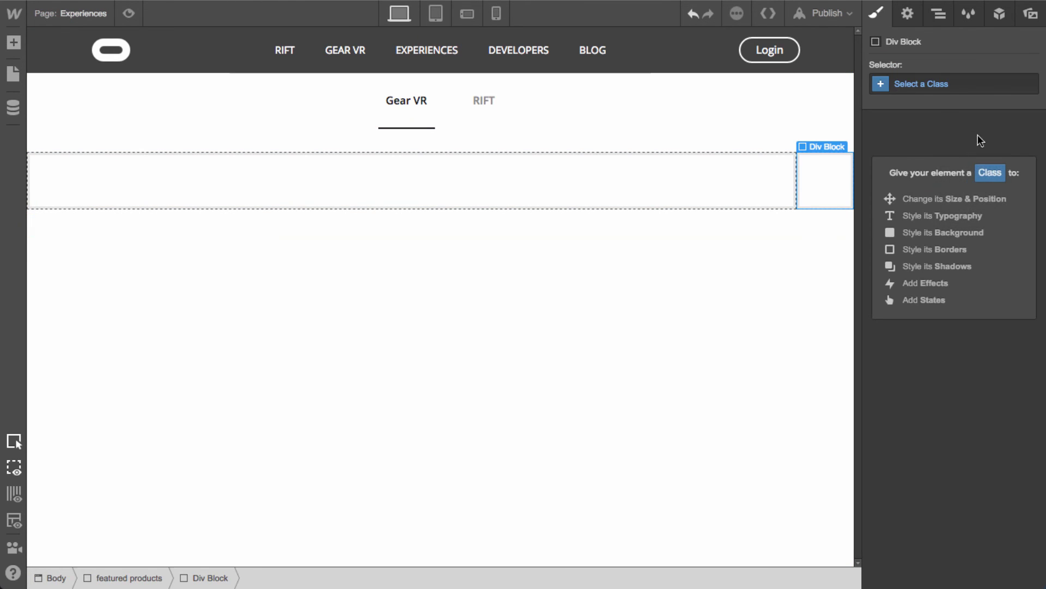
left_click(935, 85)
type("featured")
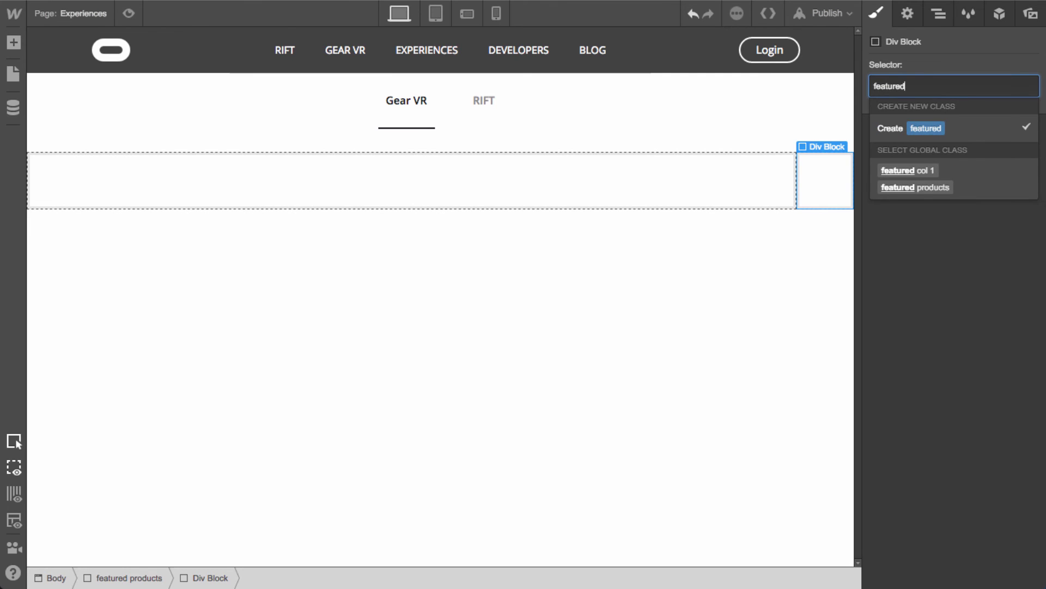
type(" col 2")
key("Return")
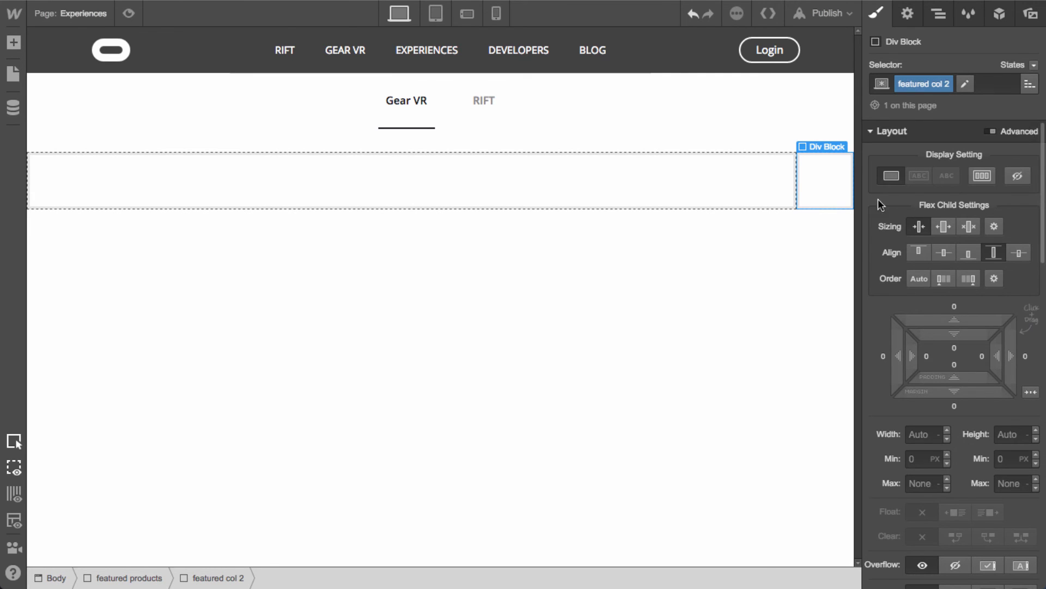
left_click(943, 226)
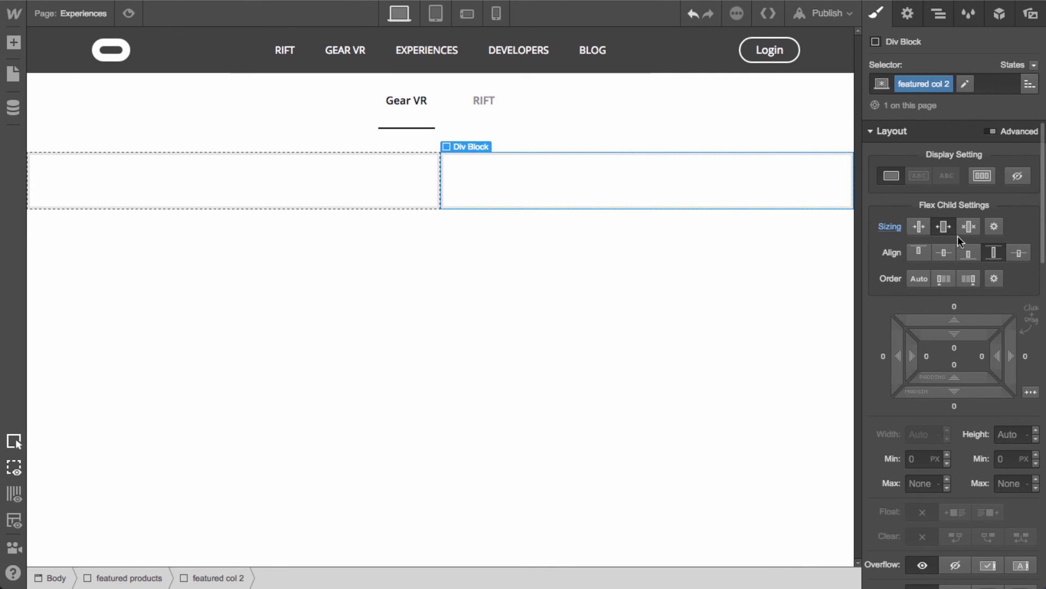
Set the flex grow factor of featured col 1 to 2 in its advanced sizing
left_click(334, 178)
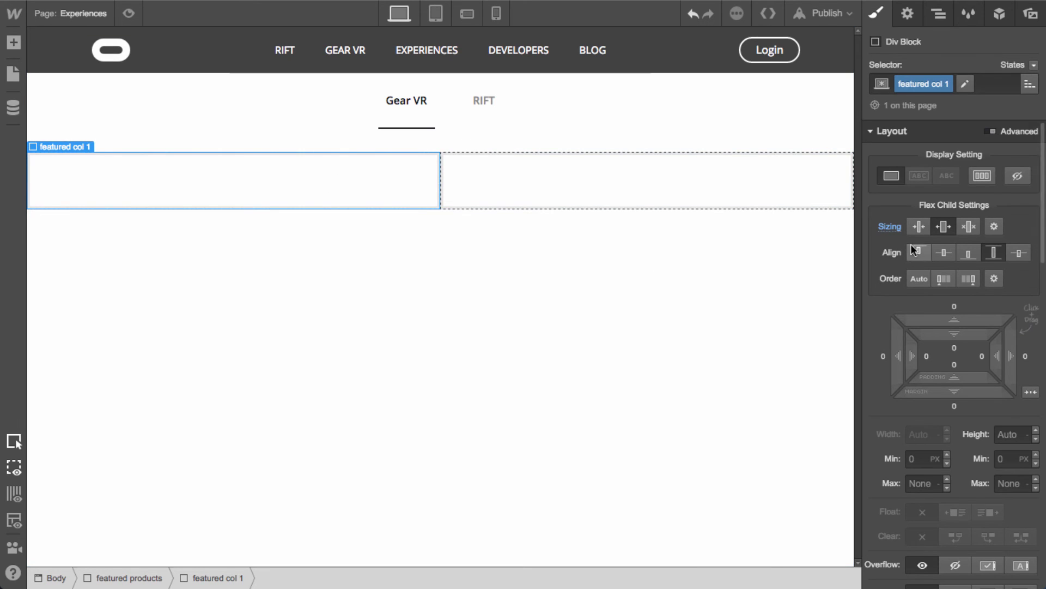
left_click(995, 227)
left_click(952, 277)
type("2")
key("Up")
key("Down")
key("Up")
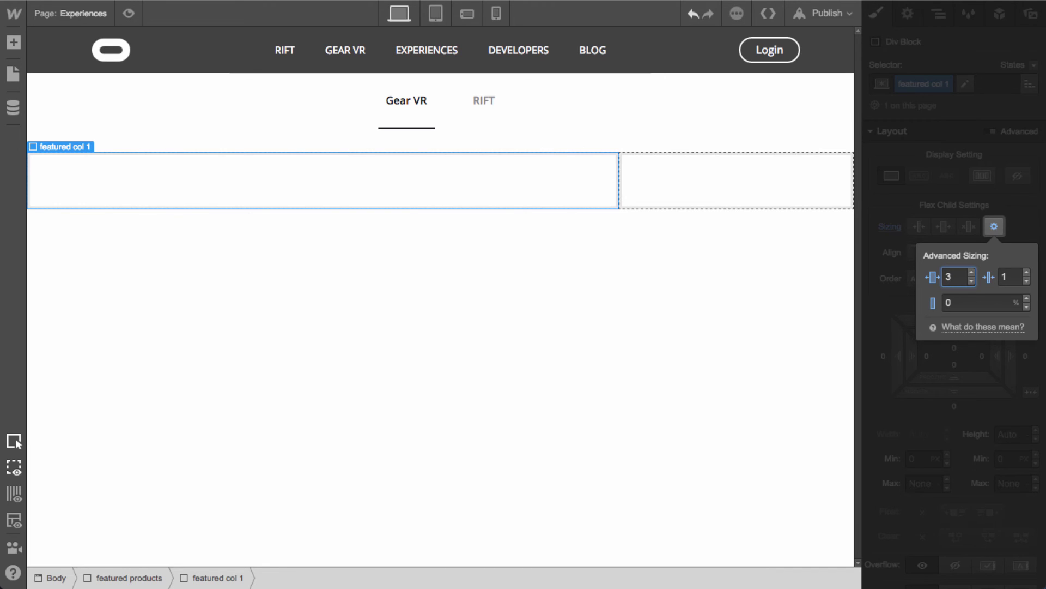
key("Down")
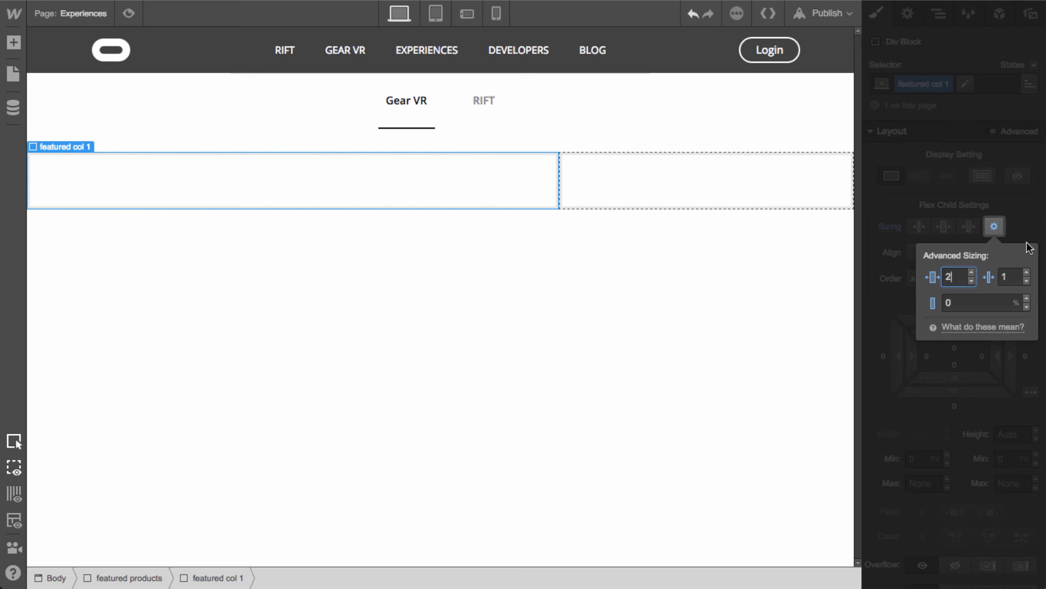
left_click(1031, 218)
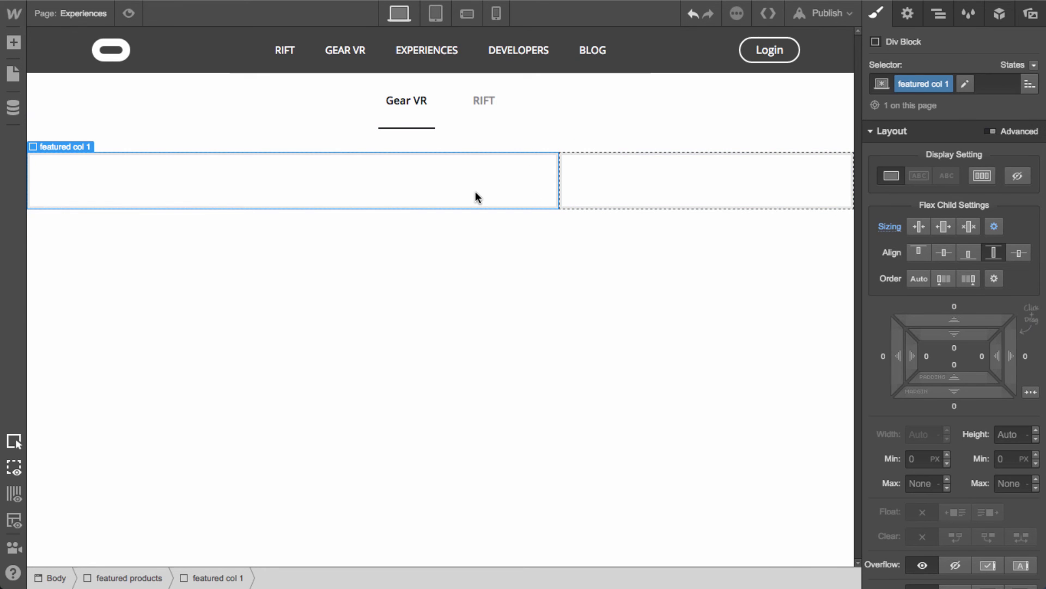
Add an H1 heading before the two columns in the featured products section and change its text to "Featured"
key("a")
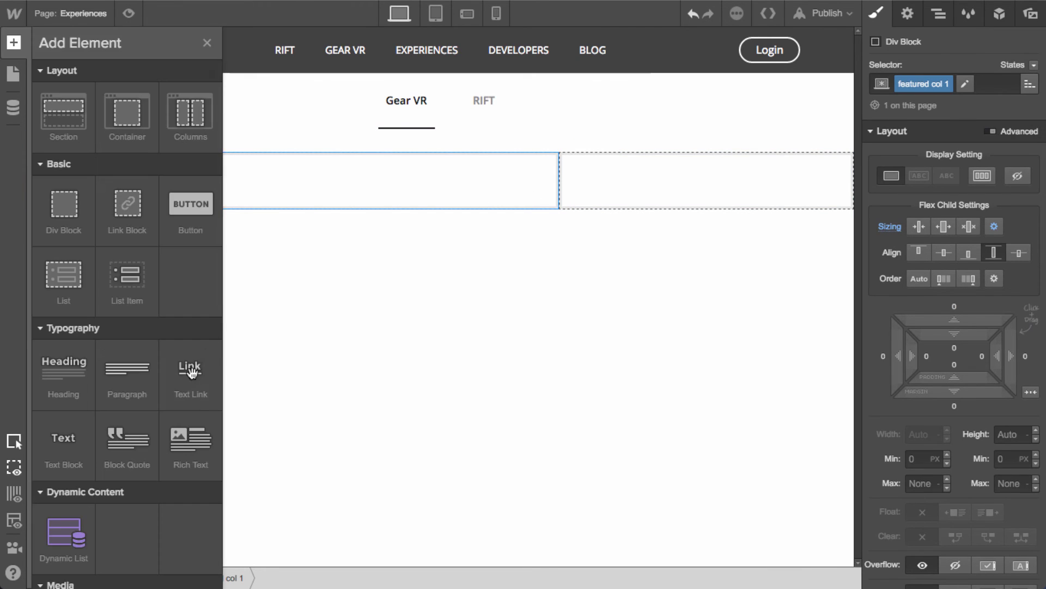
left_click_drag(64, 378, 960, 154)
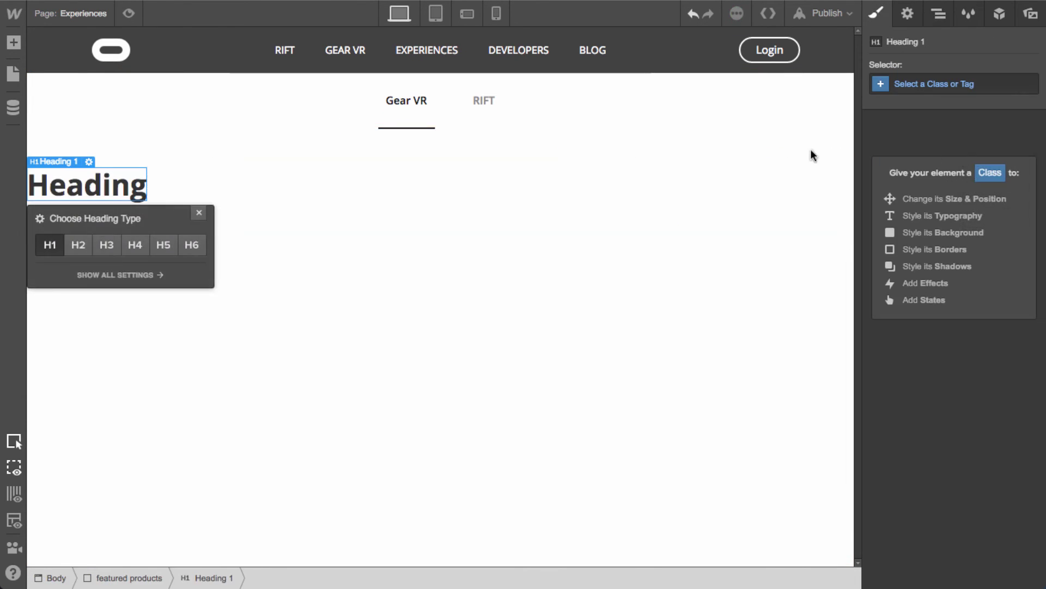
left_click(198, 213)
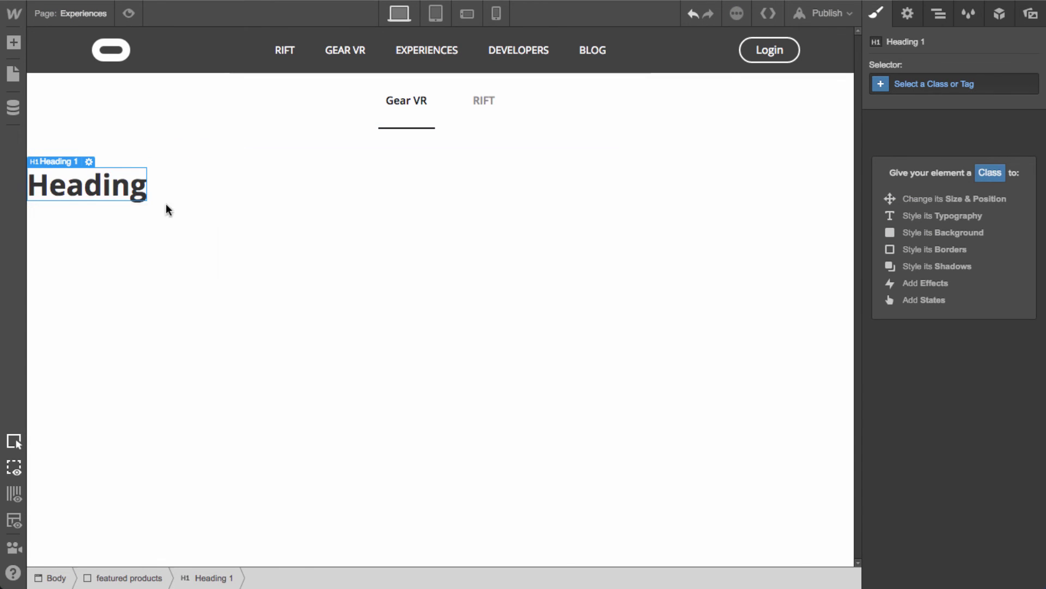
double_click(119, 196)
left_click(120, 195)
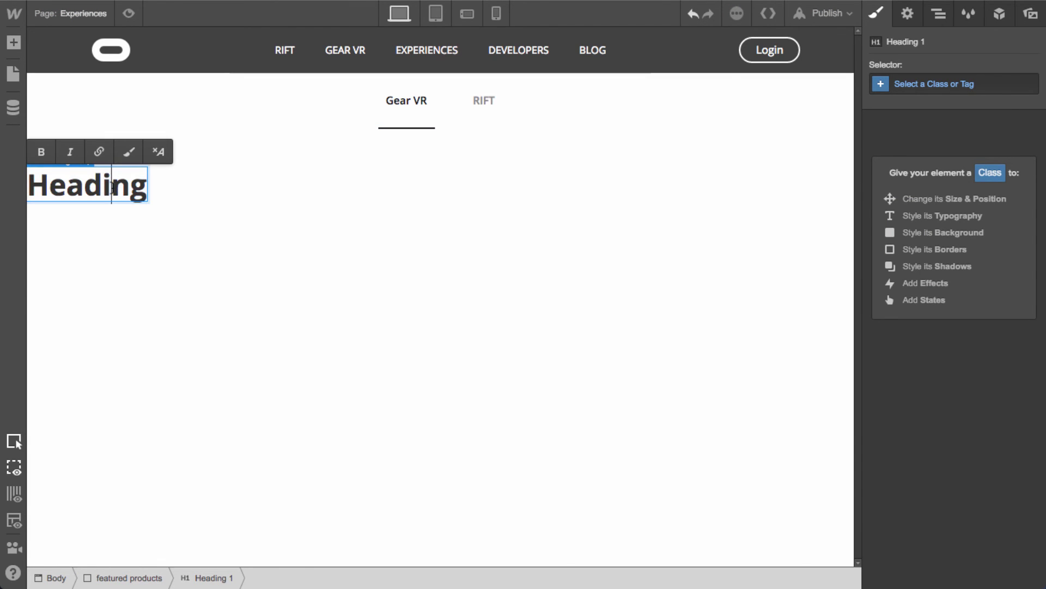
type("Featured")
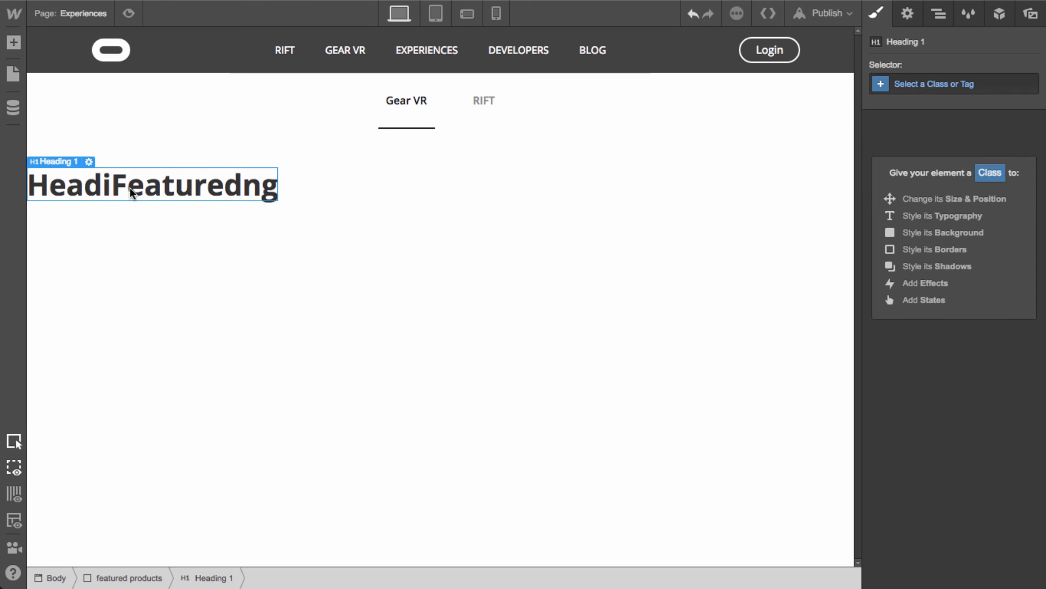
double_click(131, 188)
type("Featured")
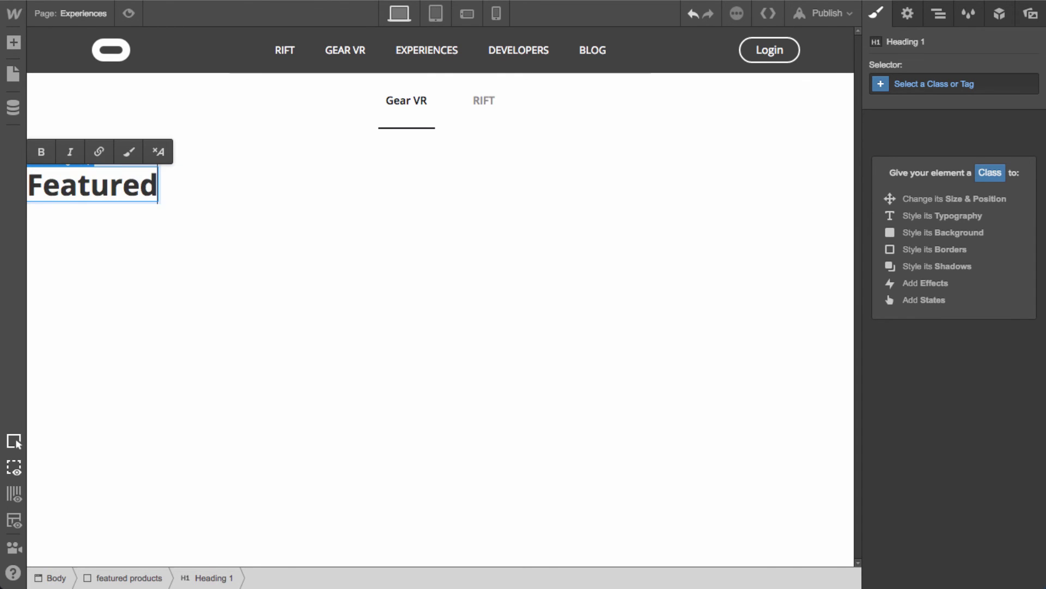
key("Escape")
Give the Featured heading the class "experiences h1"
left_click(946, 94)
type("h1")
key("BackSpace")
type("1")
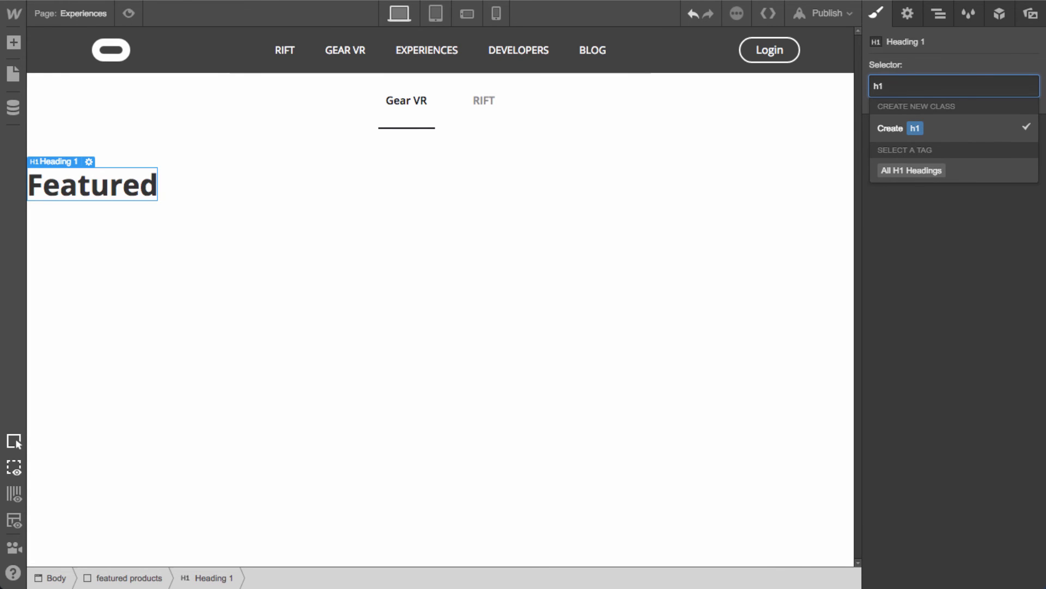
key("BackSpace")
key("BackSpace")
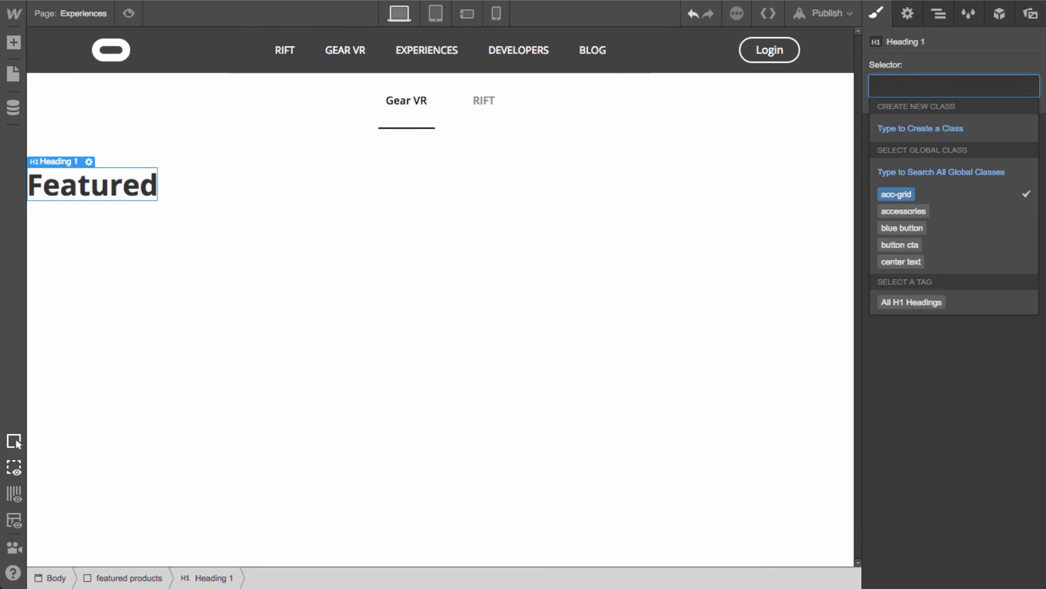
type("experie")
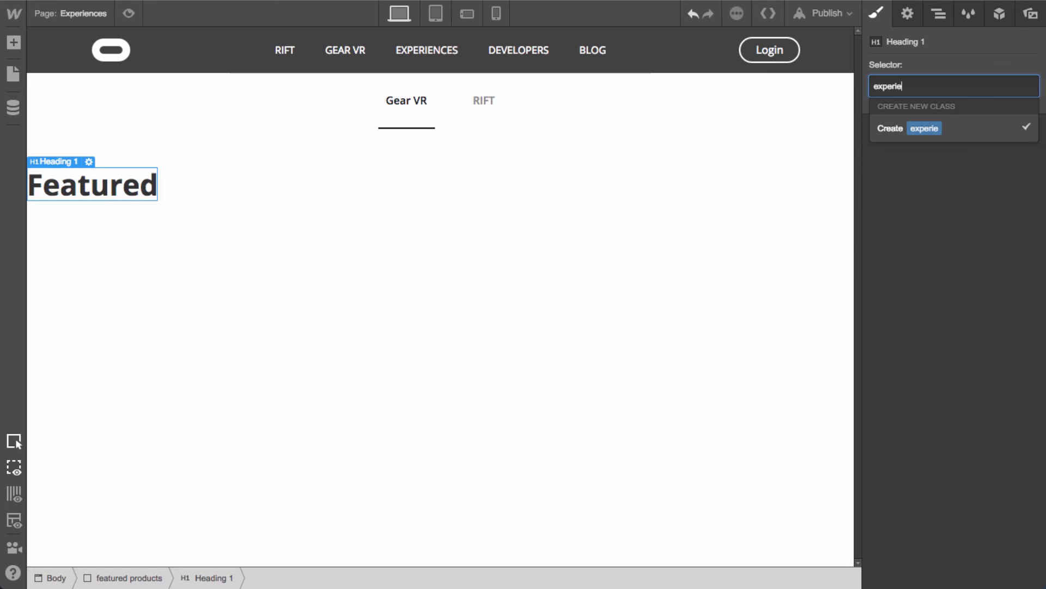
type("nces h1")
key("Return")
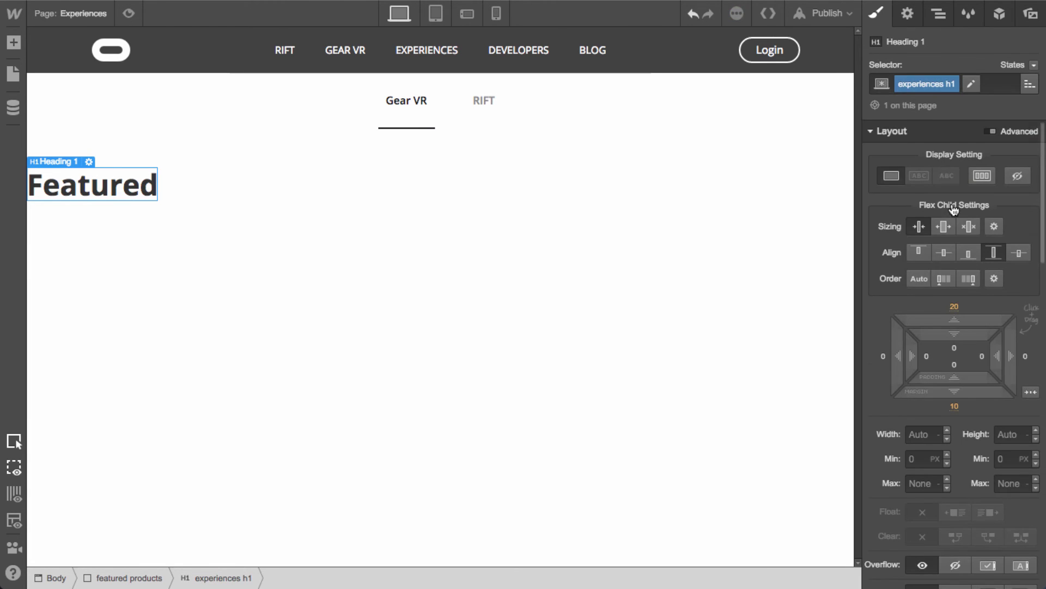
Set the Featured heading's font weight to 400 - Normal
scroll(937, 397, "down", 5)
left_click(916, 390)
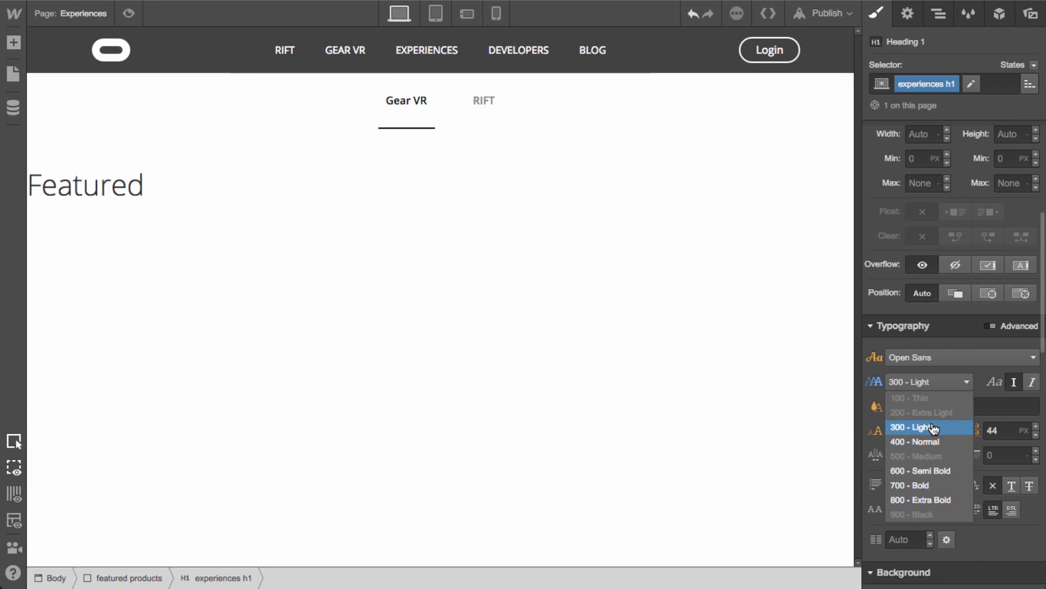
left_click(949, 441)
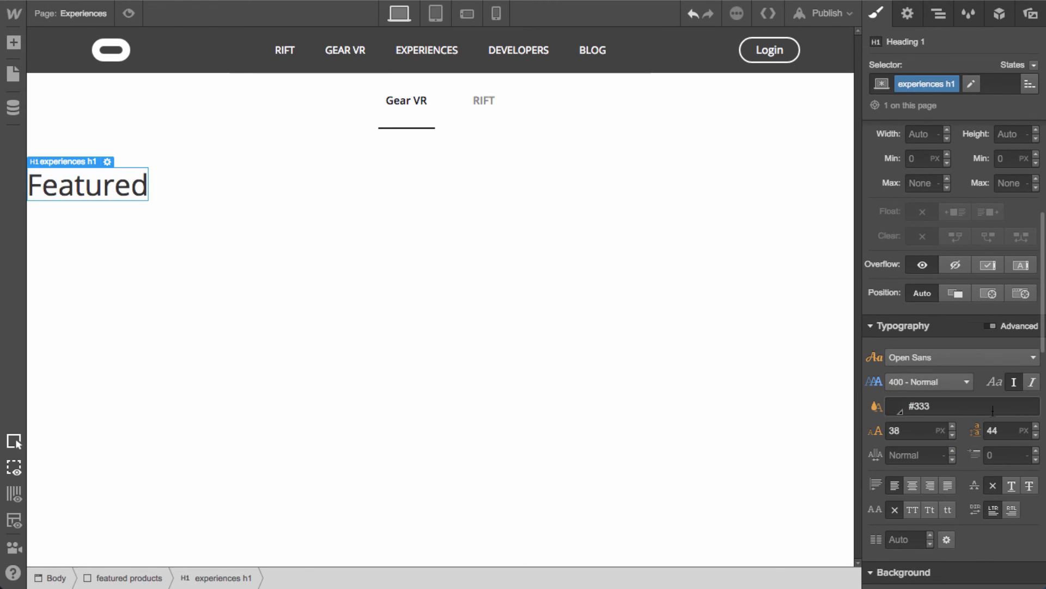
Set the Featured heading's top margin to 0 and its bottom margin to 30 px
scroll(979, 226, "up", 5)
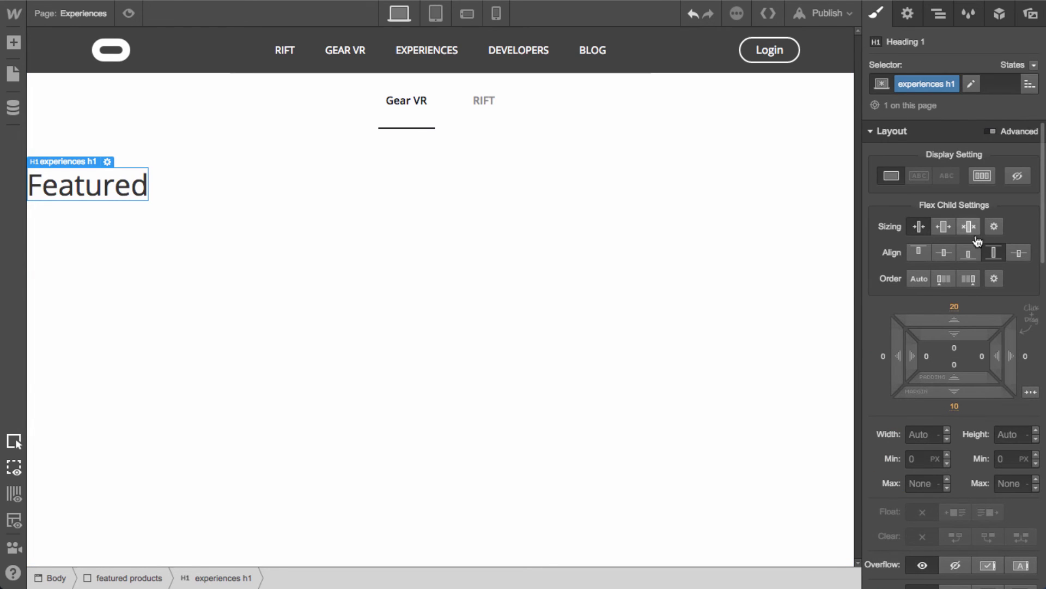
left_click(960, 312)
type("0")
key("Return")
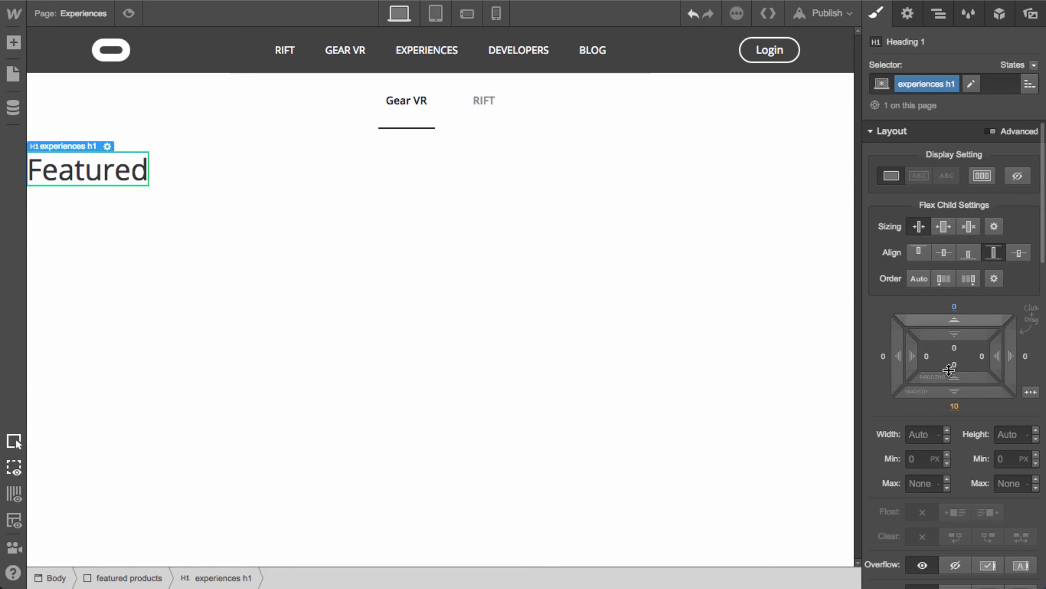
left_click(954, 407)
type("30")
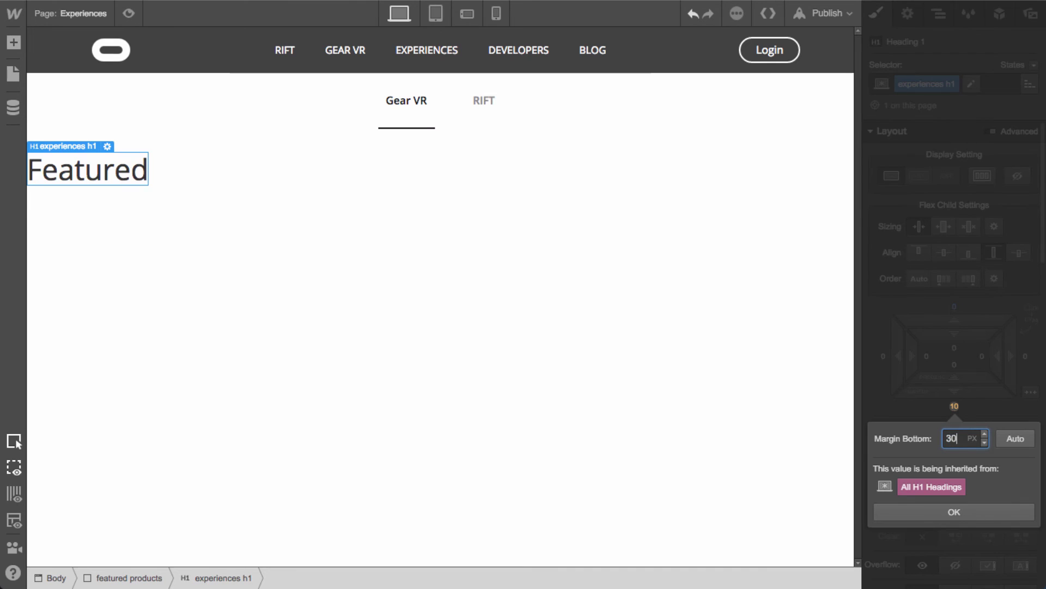
key("Return")
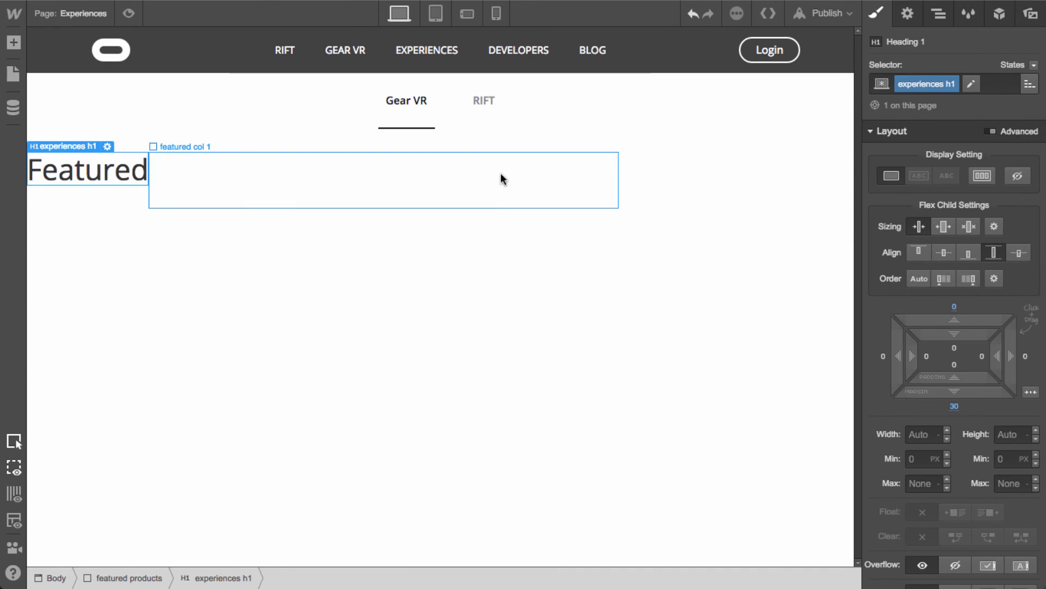
Add equal left and right padding to the featured products section
left_click(599, 139)
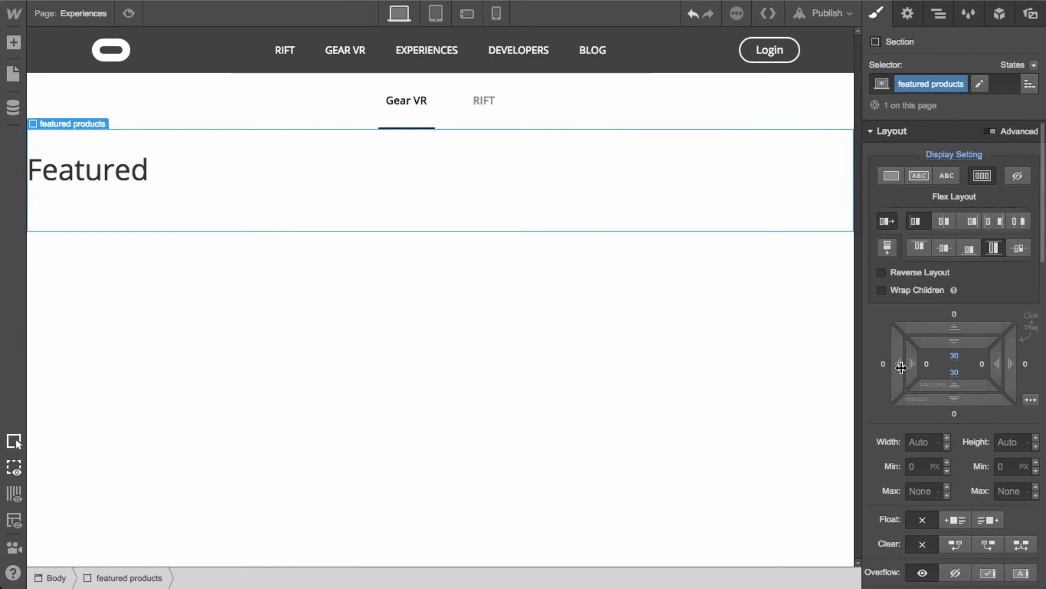
left_click_drag(909, 370, 957, 374)
left_click(283, 202)
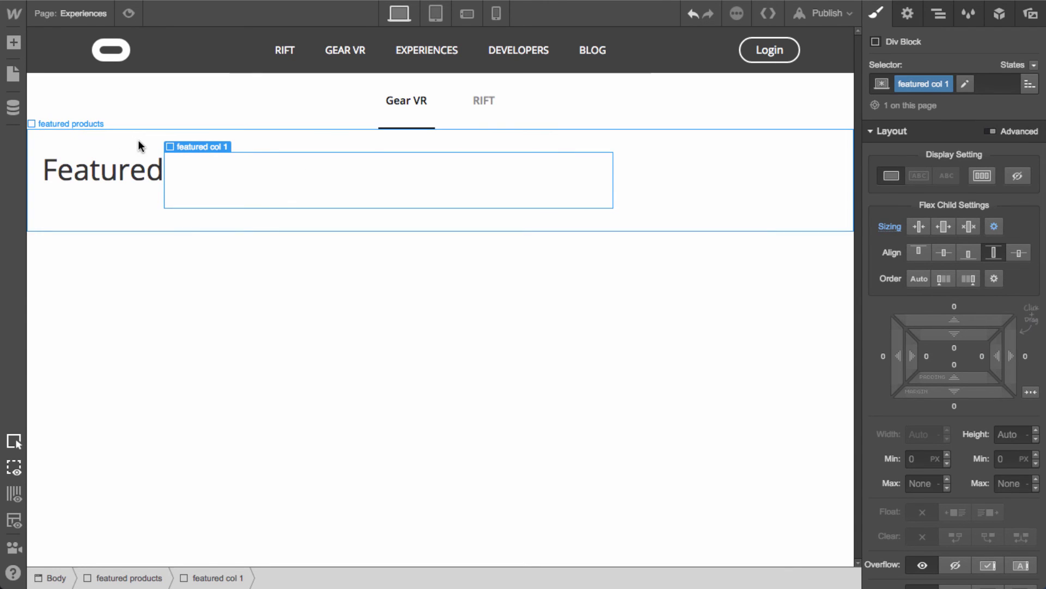
Set the Featured heading to grow as a flex child with a basis of 100%
left_click(128, 186)
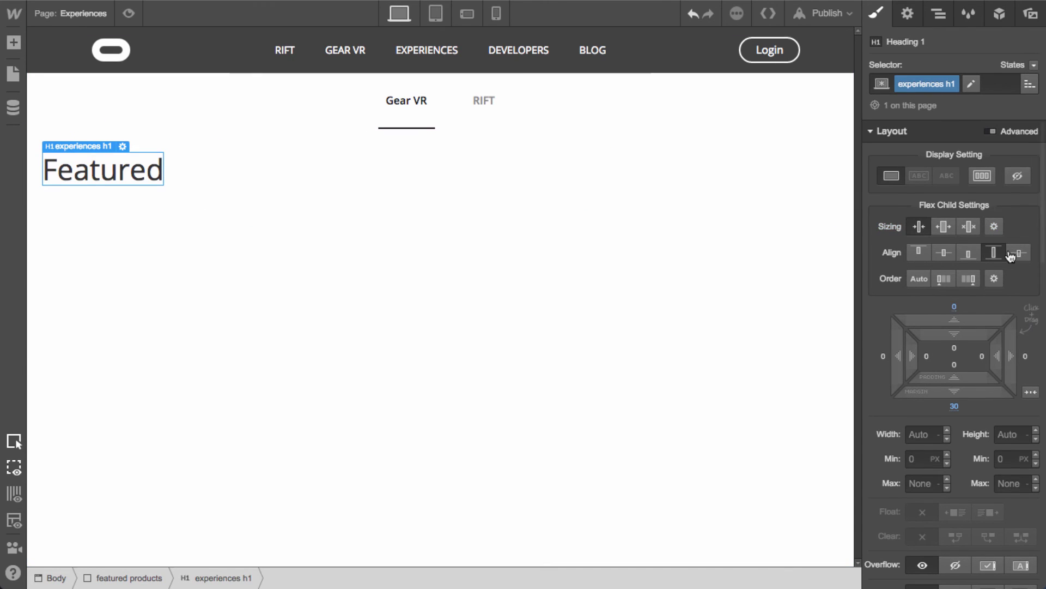
left_click(947, 229)
left_click(994, 227)
left_click(948, 302)
type("100")
left_click(933, 302)
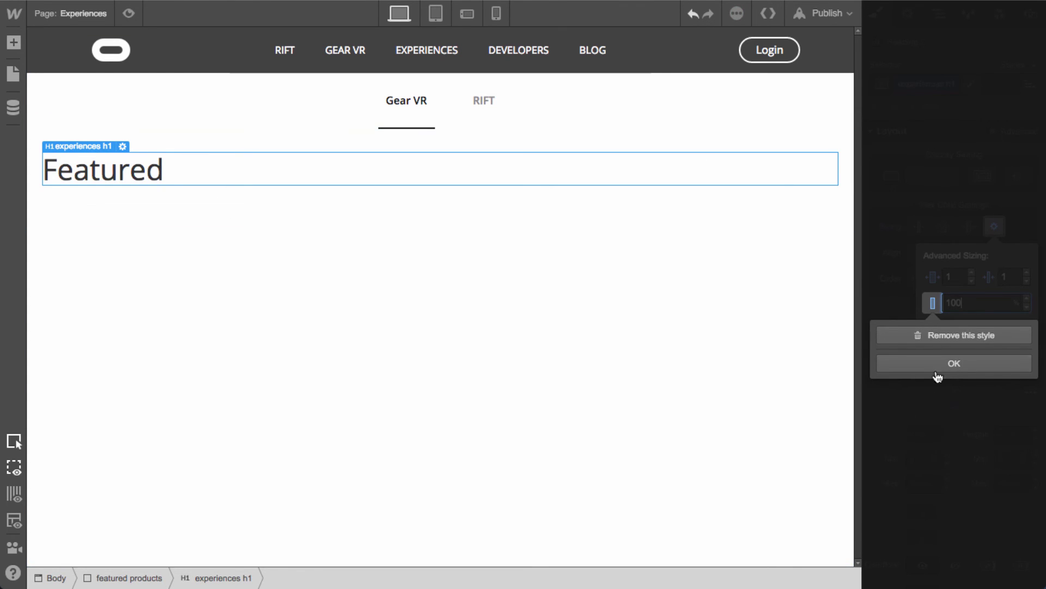
left_click(976, 362)
Move the Featured heading out of the featured products section, placing it directly above that section in the page structure
left_click(947, 18)
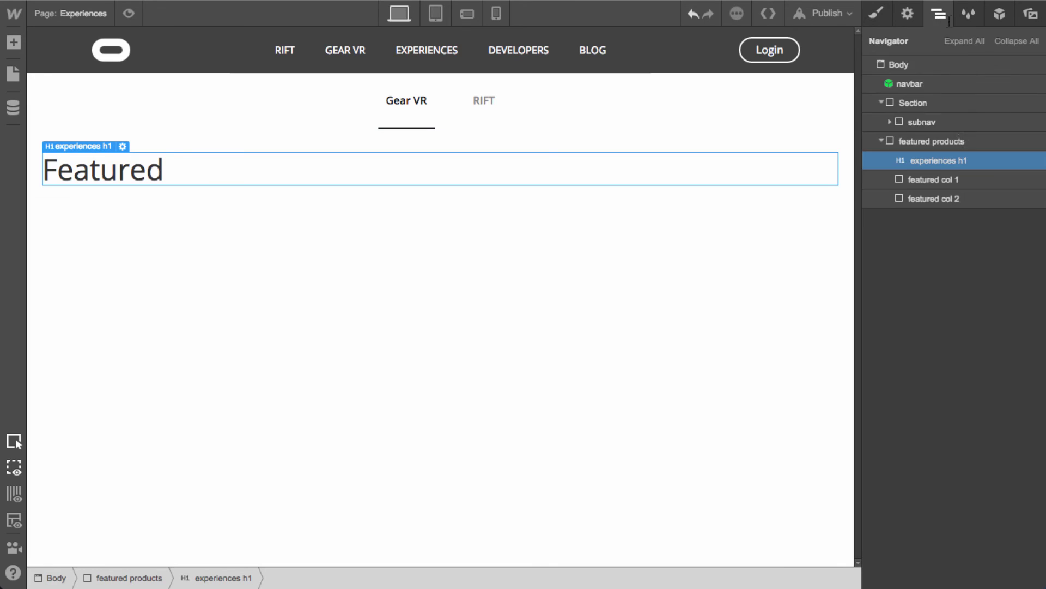
left_click(939, 180)
left_click(935, 201)
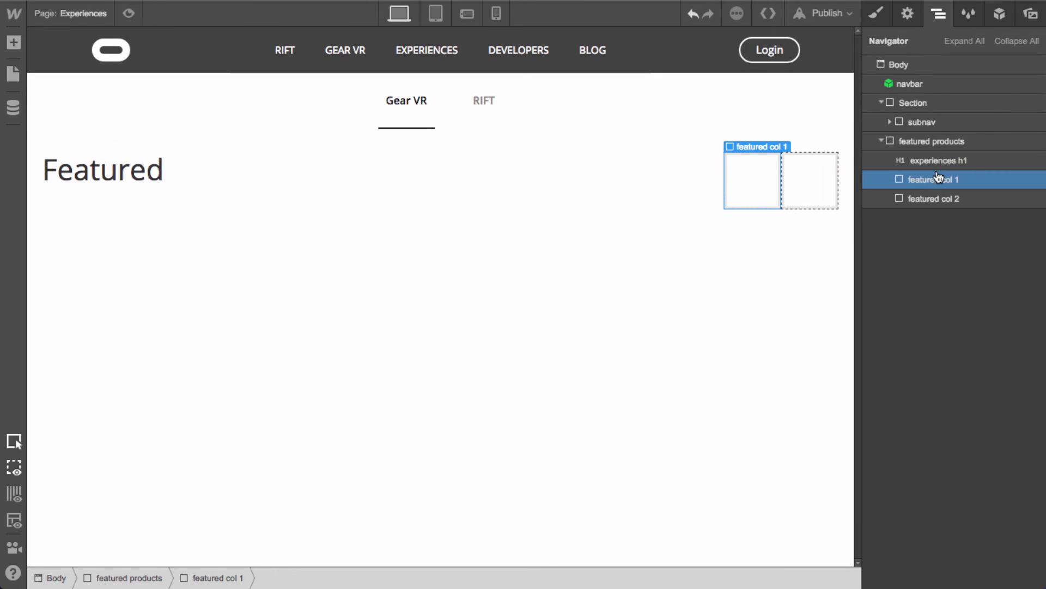
left_click(938, 166)
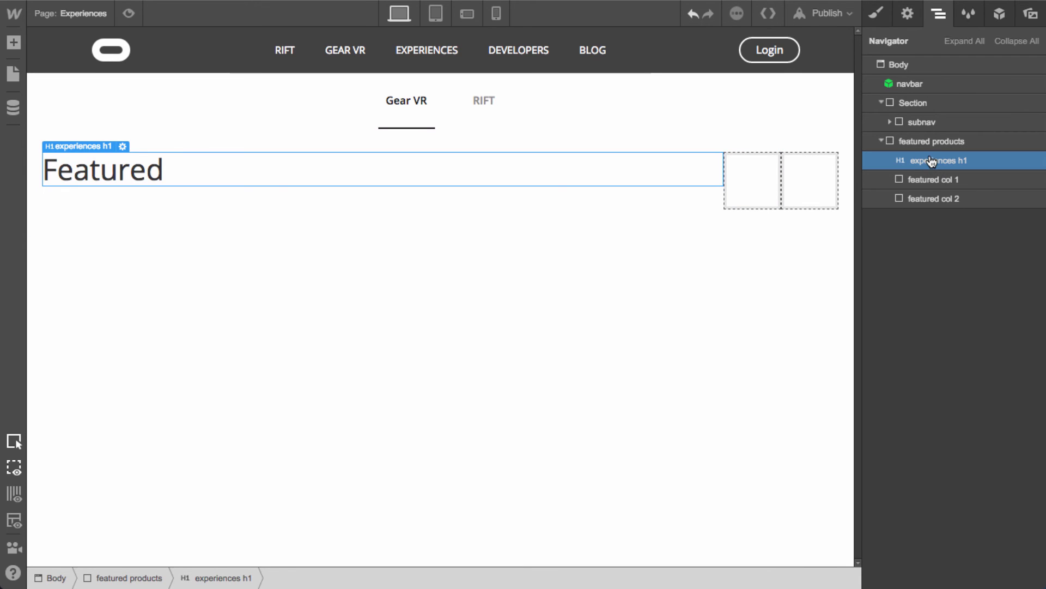
left_click_drag(929, 163, 1006, 149)
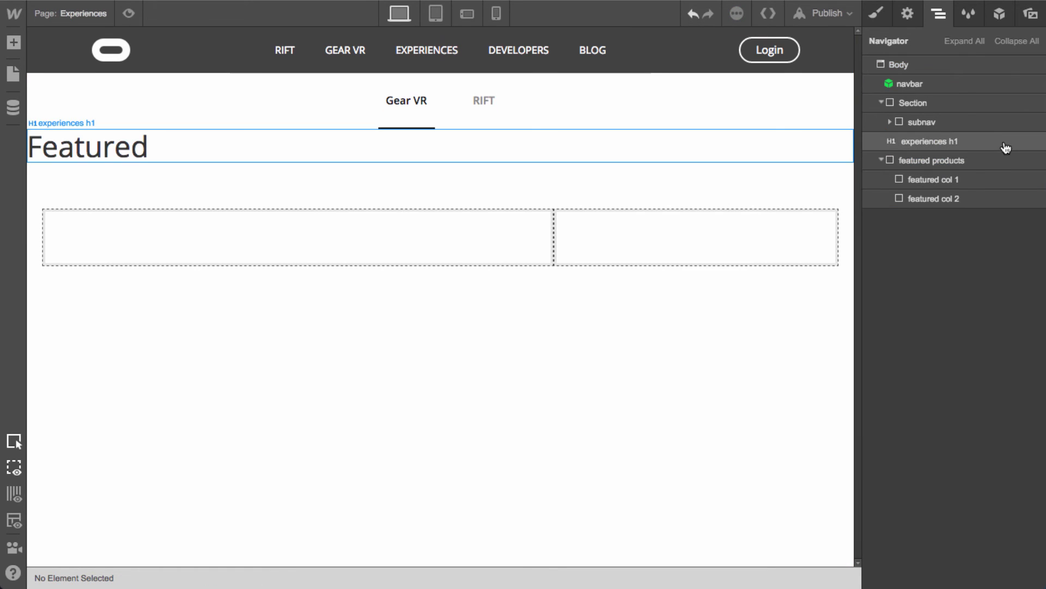
left_click(882, 161)
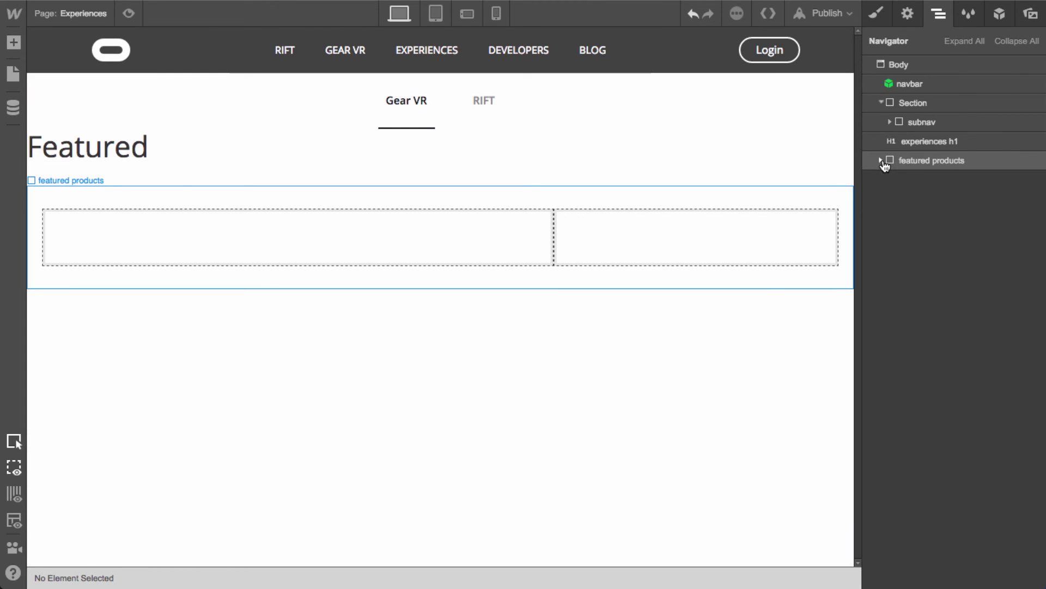
Set the Featured heading's bottom margin to 10 px and its left padding to 20 px
left_click(907, 142)
left_click(877, 12)
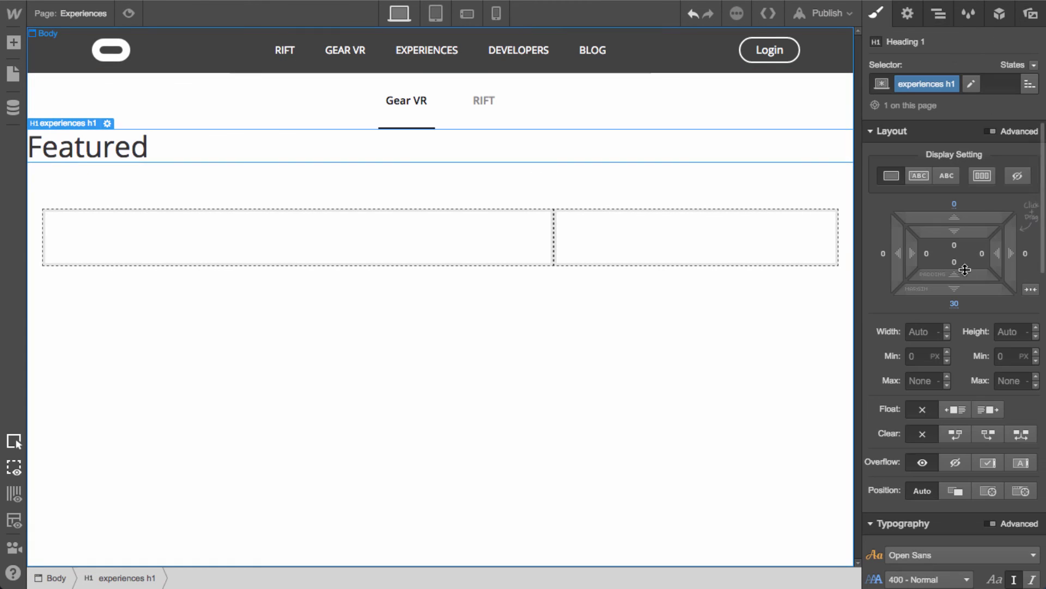
left_click(954, 304)
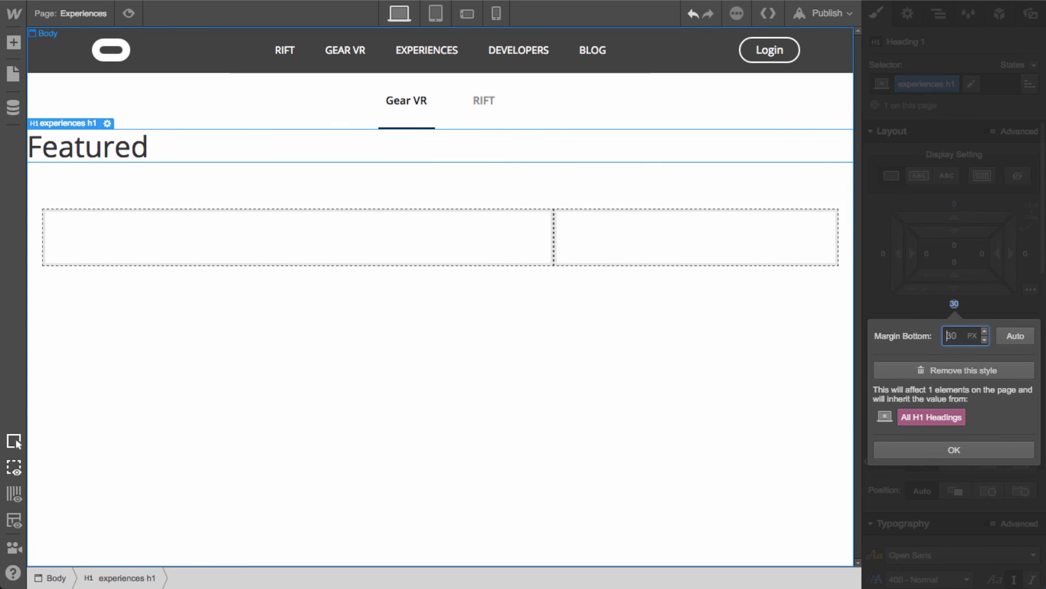
type("10")
key("Return")
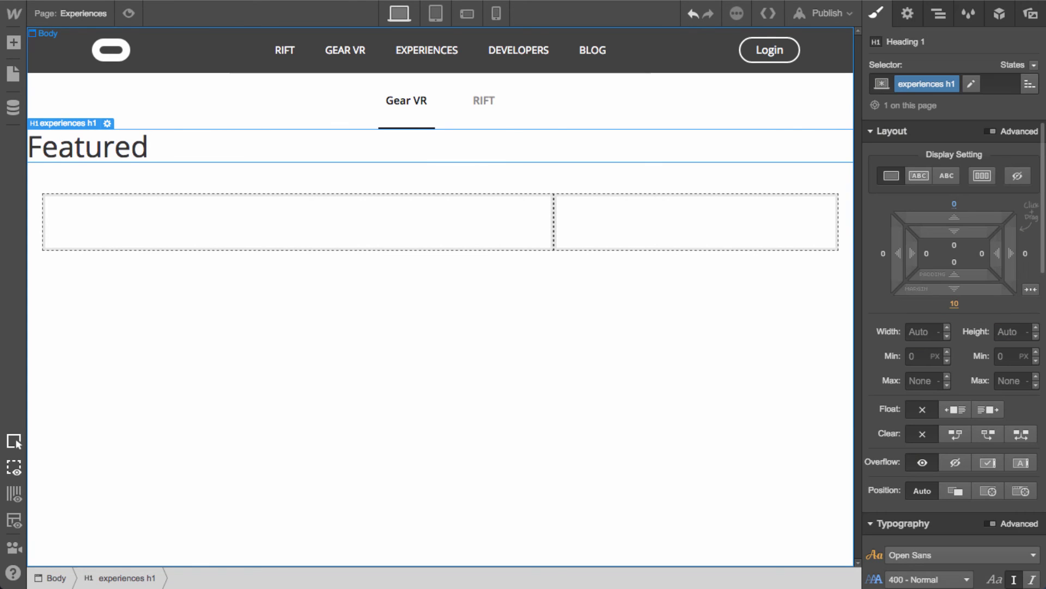
left_click(927, 254)
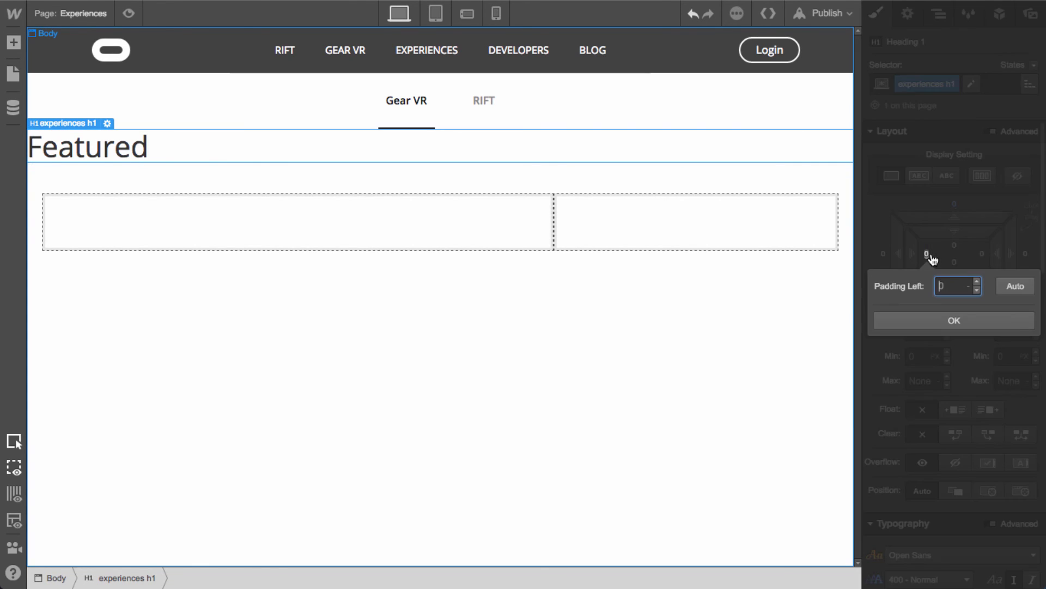
type("20")
key("Return")
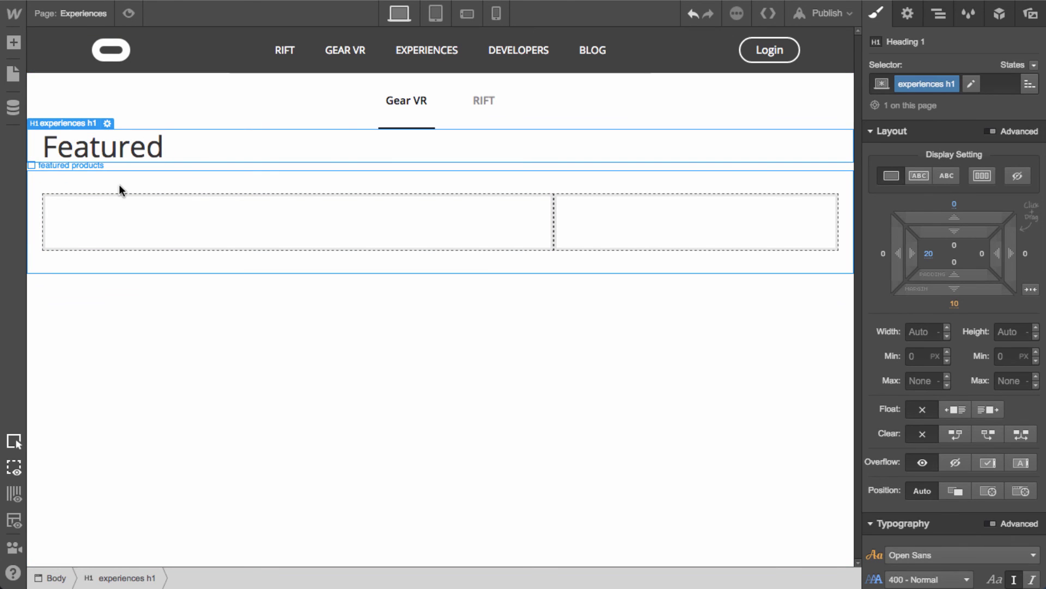
left_click(170, 312)
Set the Featured heading's bottom margin to 0
left_click(142, 157)
left_click(954, 304)
type("0")
key("Return")
left_click(695, 273)
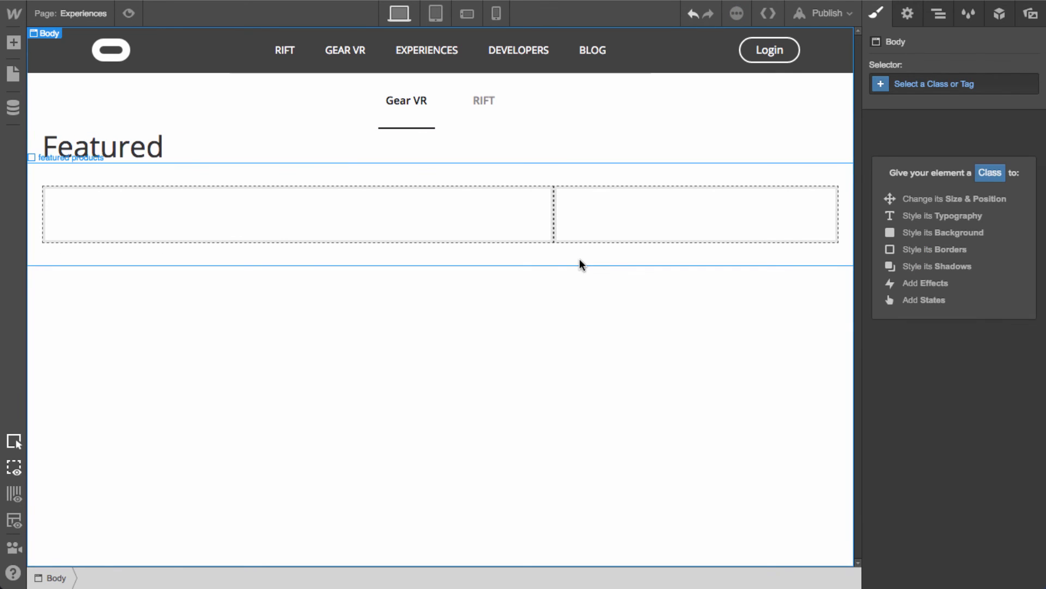
Add a small top margin to the Featured heading to separate it from the Gear VR/RIFT subnav
left_click(297, 154)
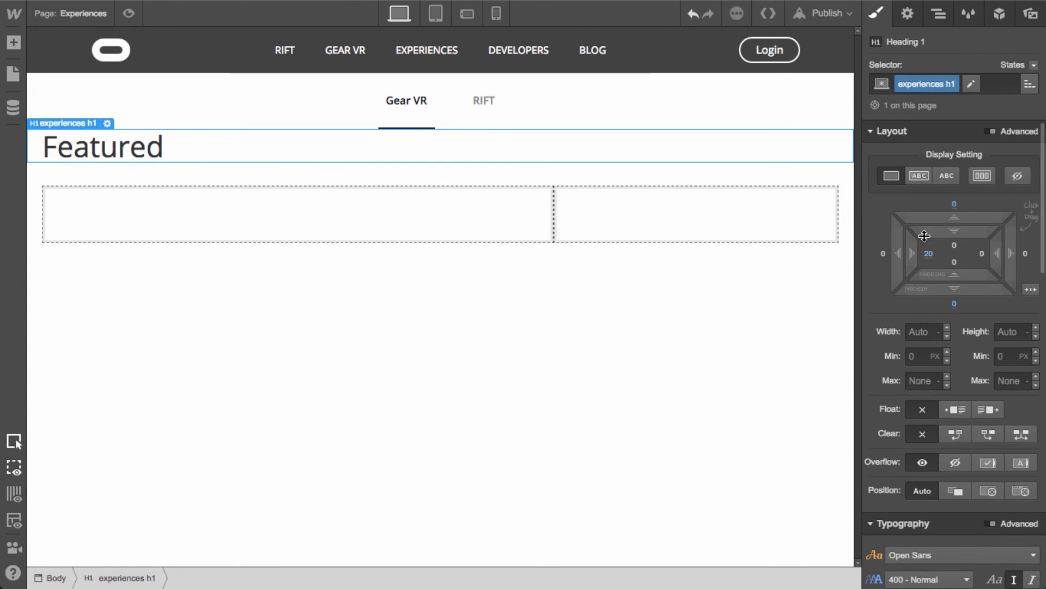
left_click_drag(954, 211, 957, 172)
left_click(391, 358)
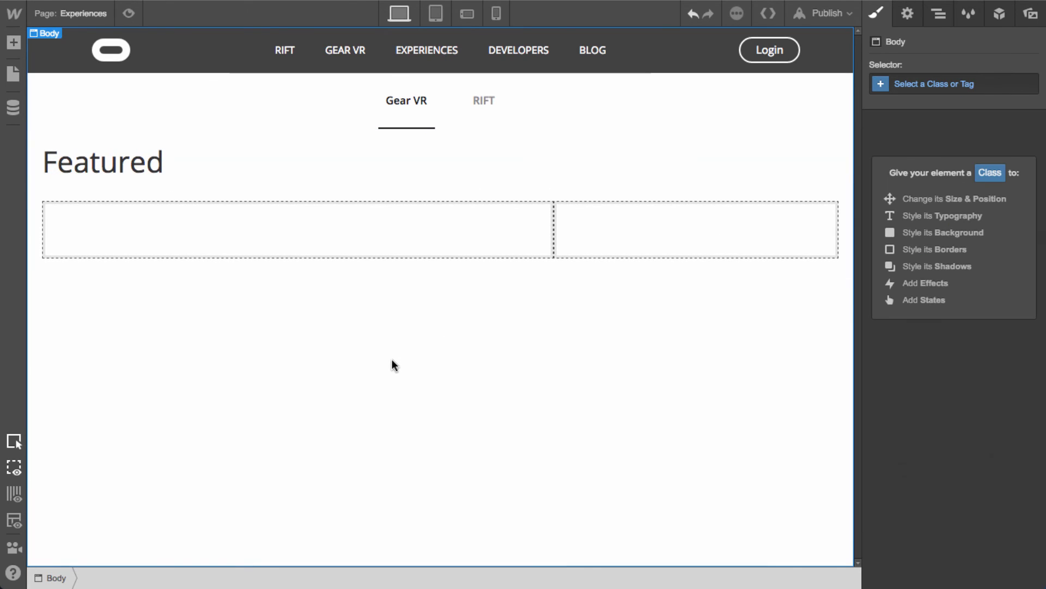
Add a Dynamic List inside featured col 1 and connect it to the Products collection
left_click(442, 240)
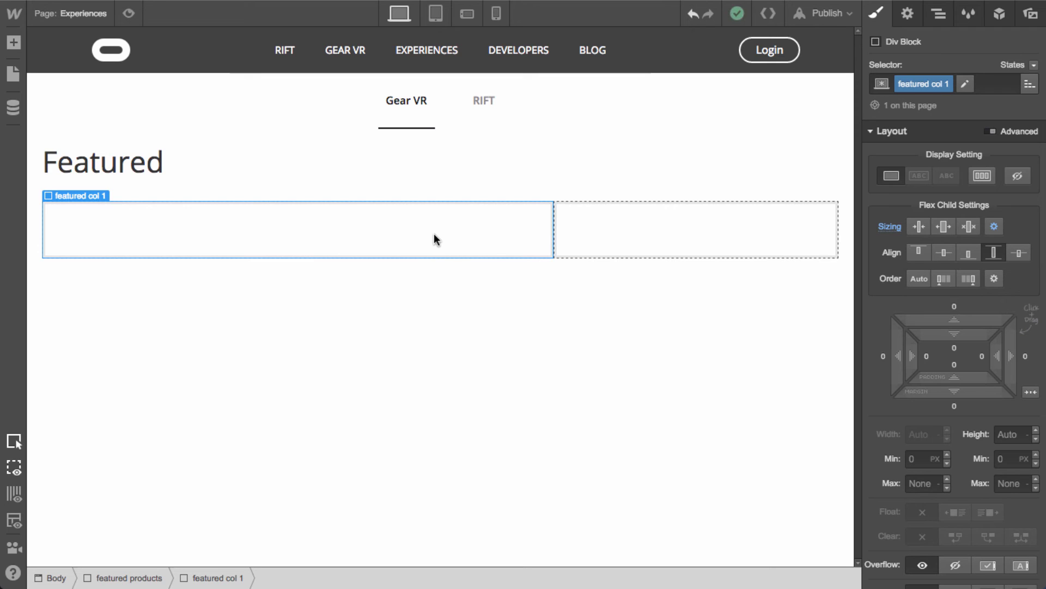
key("a")
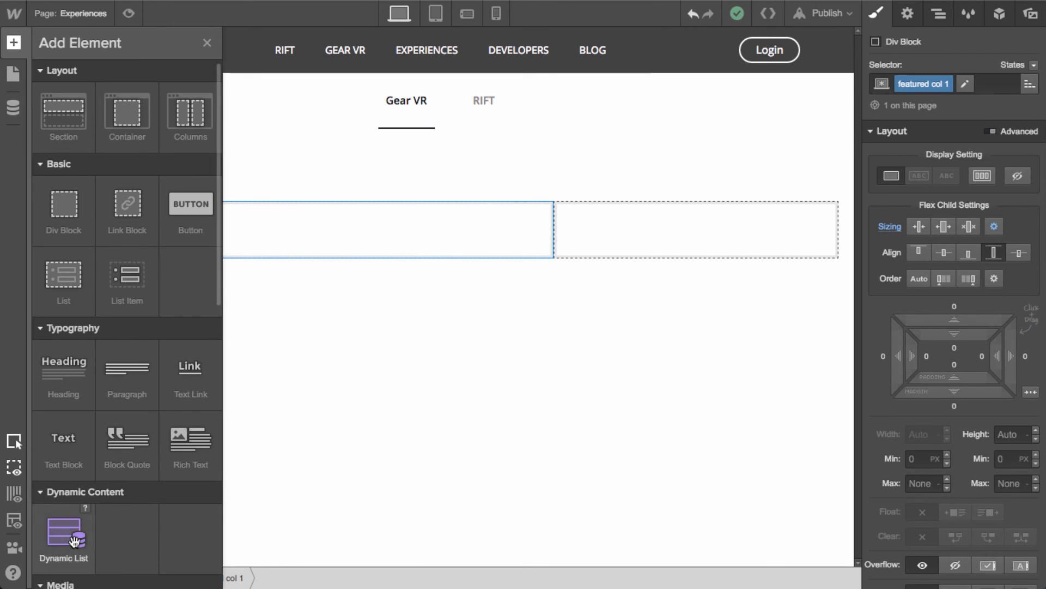
left_click_drag(64, 534, 300, 219)
left_click(152, 420)
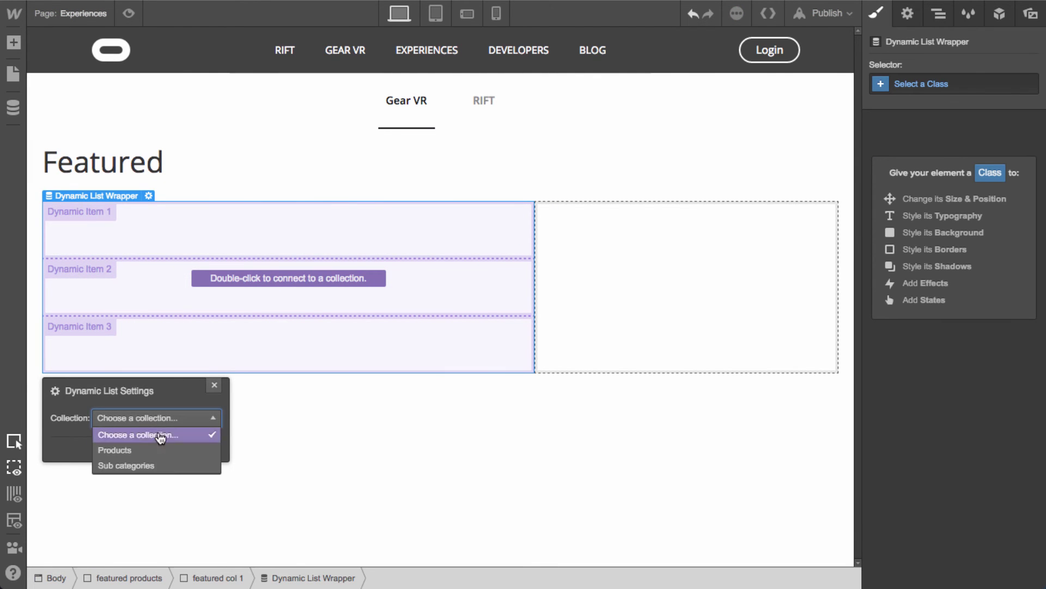
left_click(161, 450)
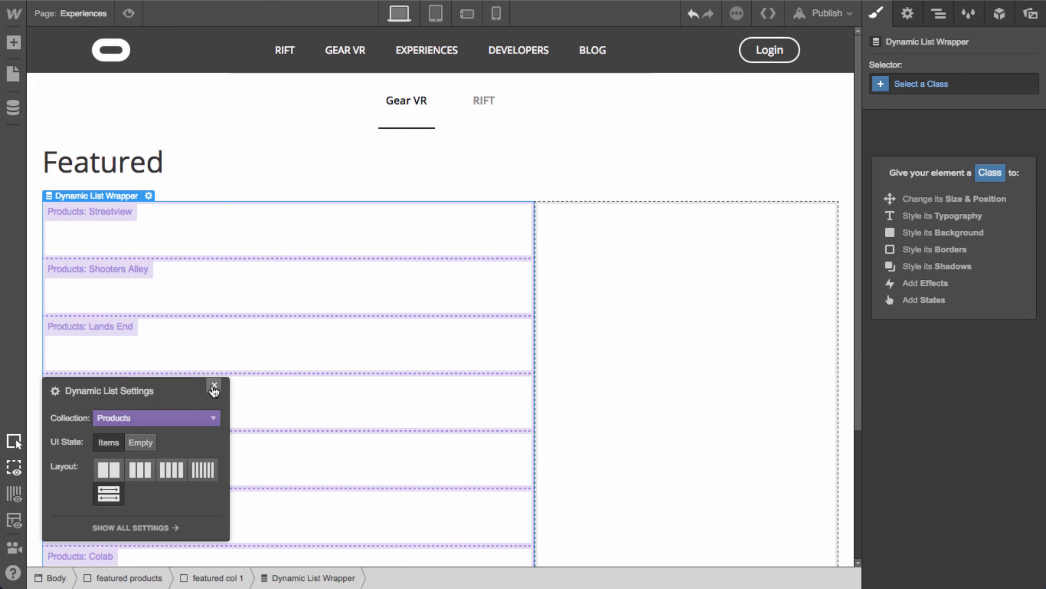
left_click(214, 388)
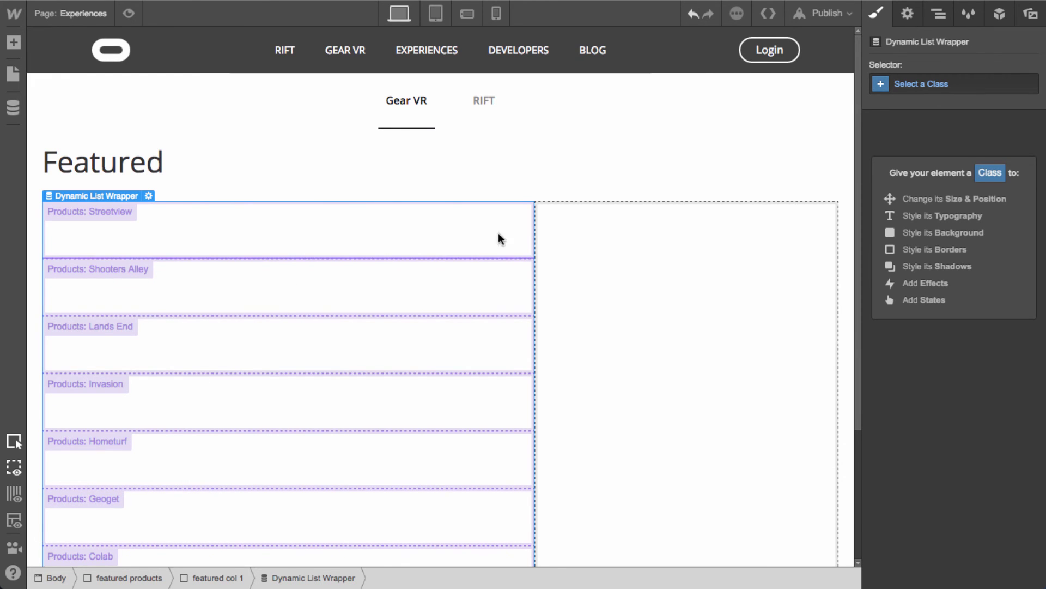
Filter the dynamic list in featured col 1 to products whose Featured area #1 switch is on
left_click(916, 13)
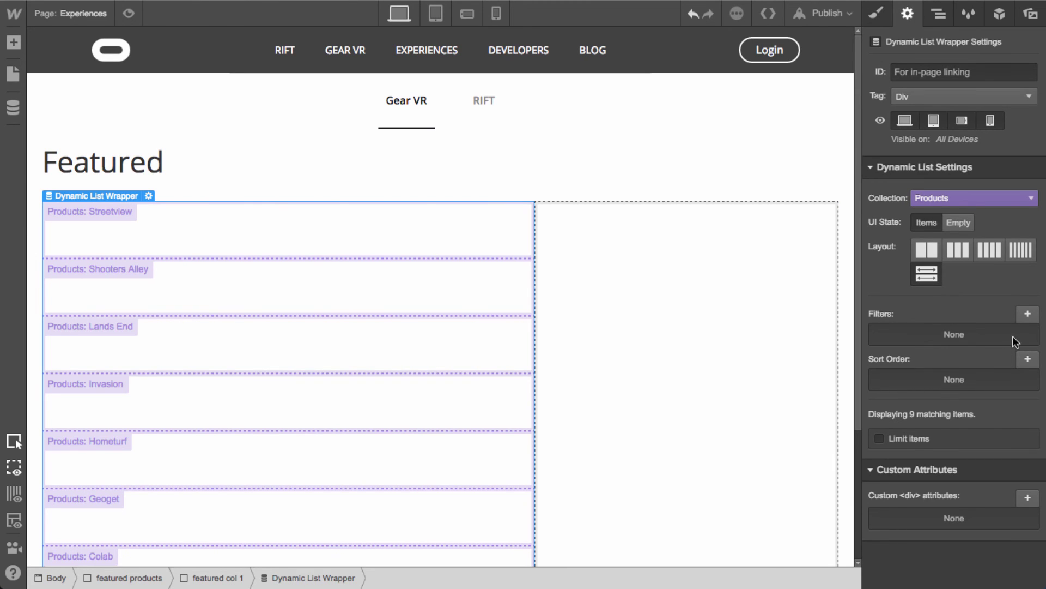
left_click(1027, 317)
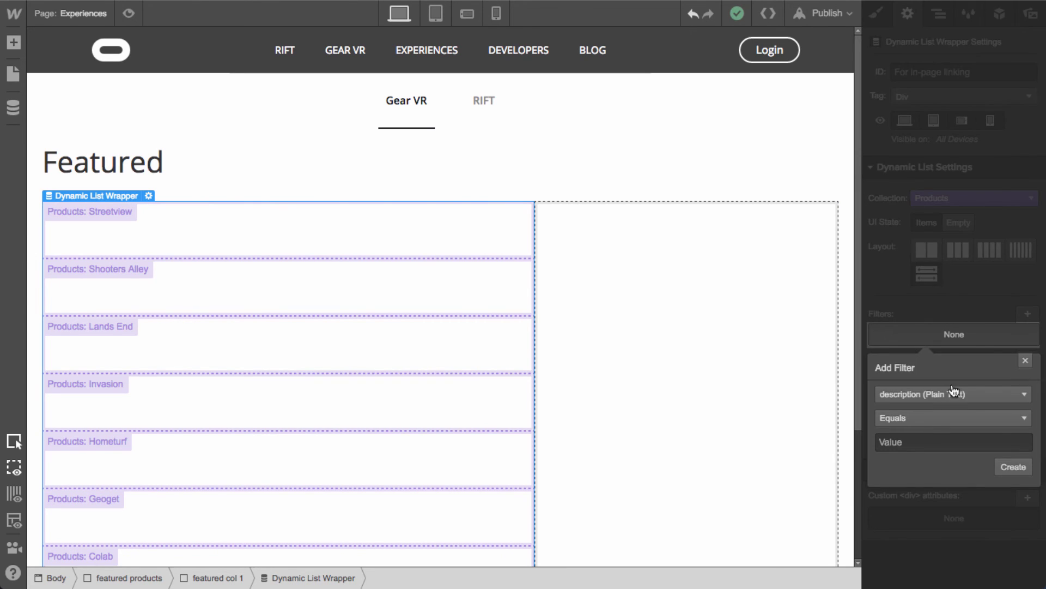
left_click(943, 395)
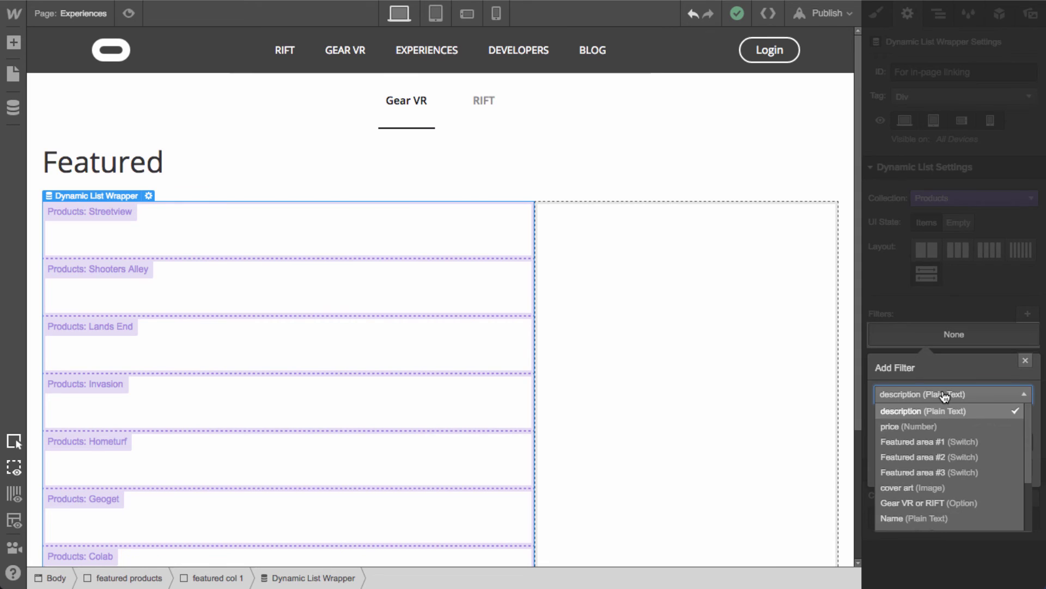
left_click(976, 443)
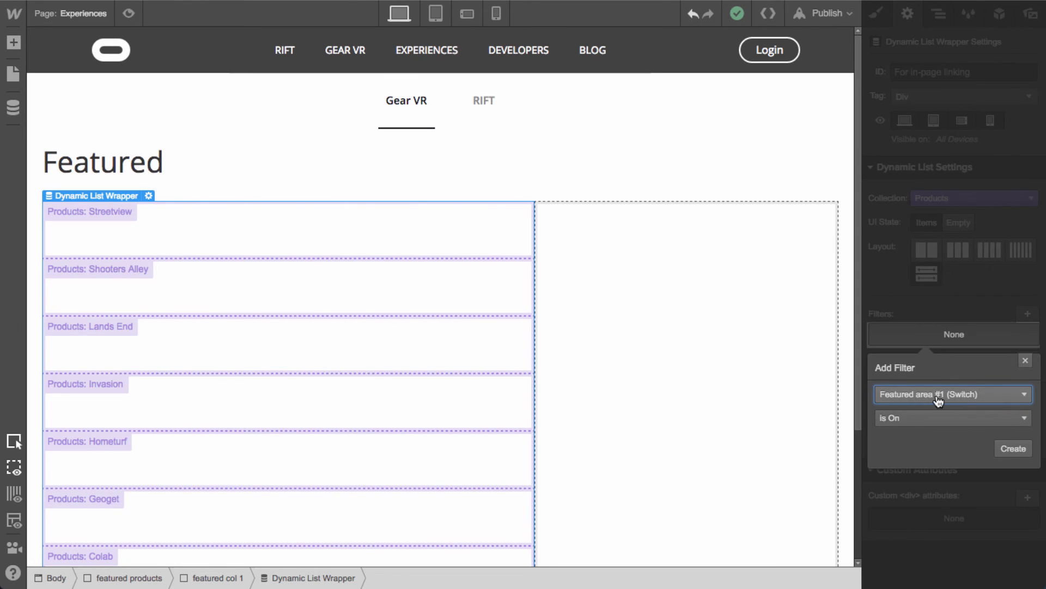
left_click(999, 453)
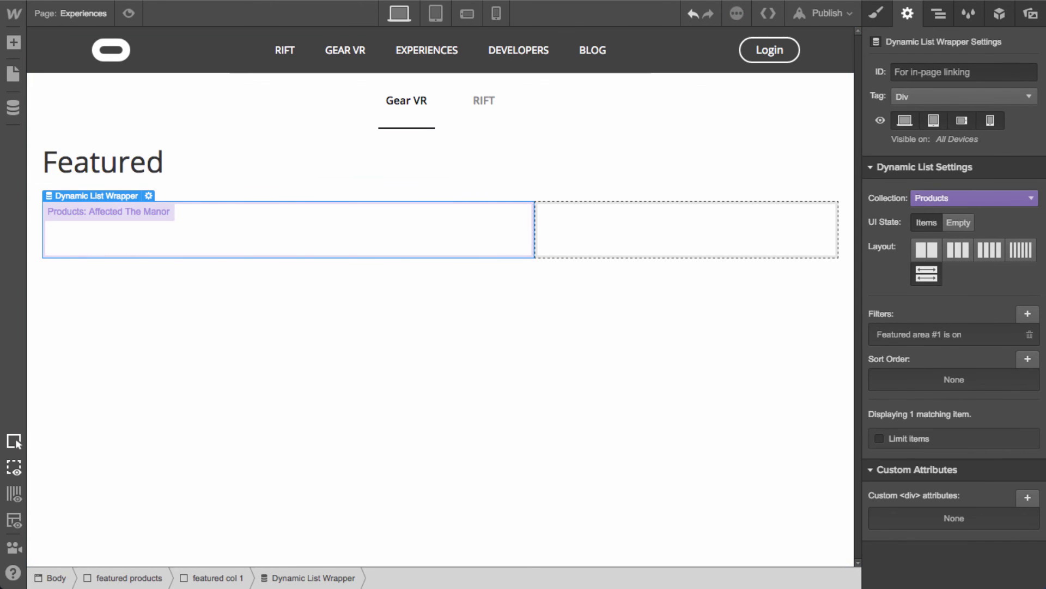
Limit the dynamic list in featured col 1 to 1 item
left_click(915, 440)
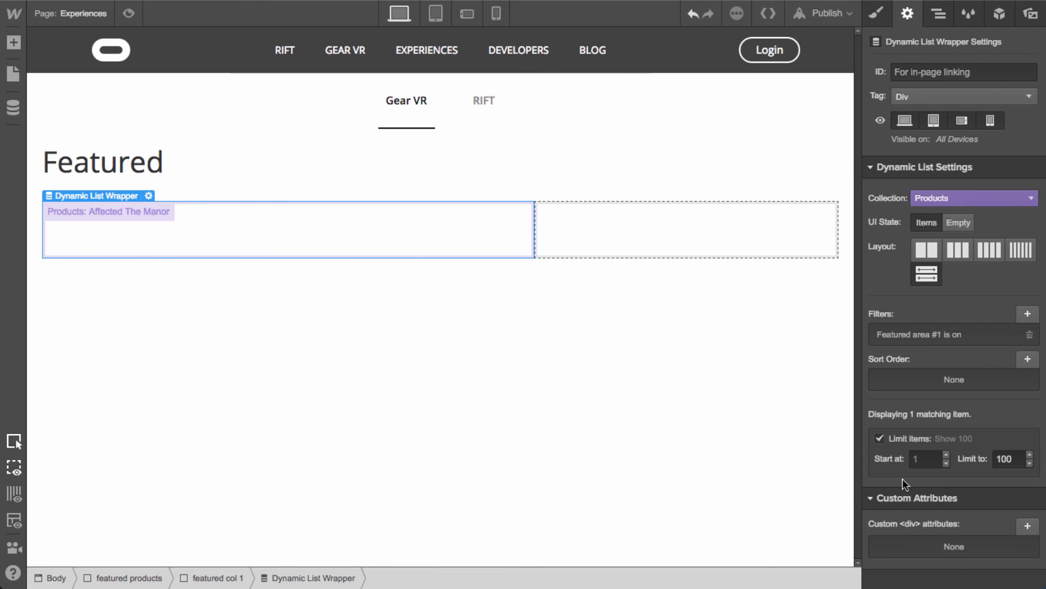
left_click(1011, 460)
type("1")
left_click(371, 230)
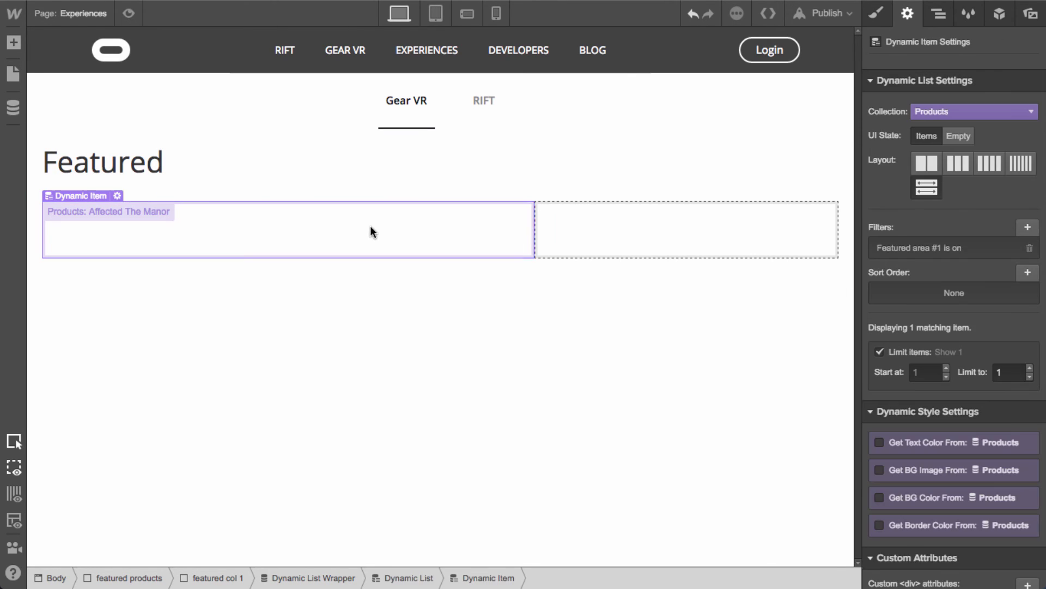
left_click(876, 14)
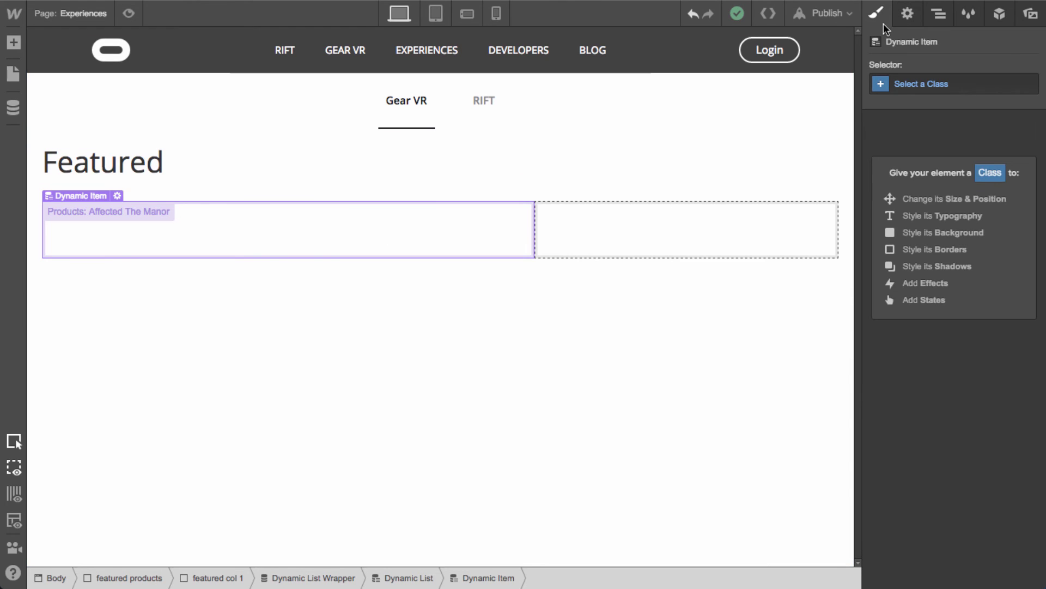
left_click(936, 22)
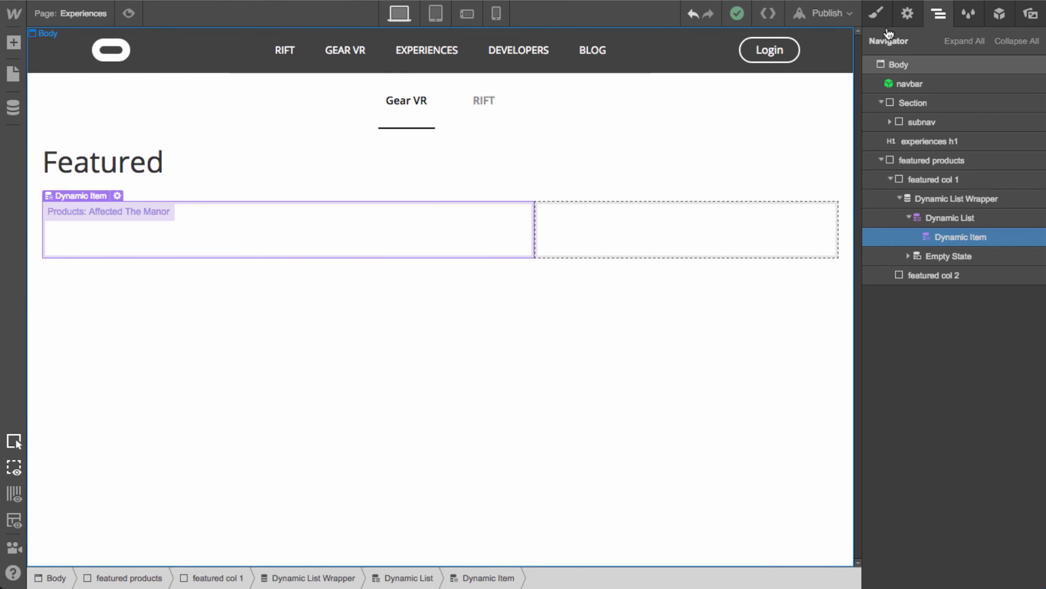
left_click(876, 14)
left_click(962, 85)
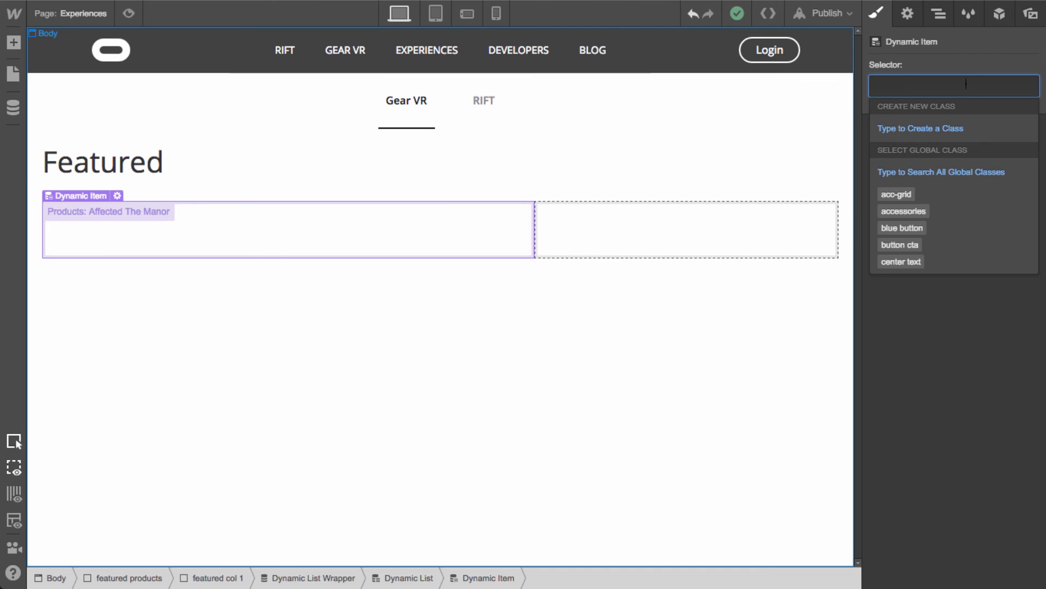
type("product")
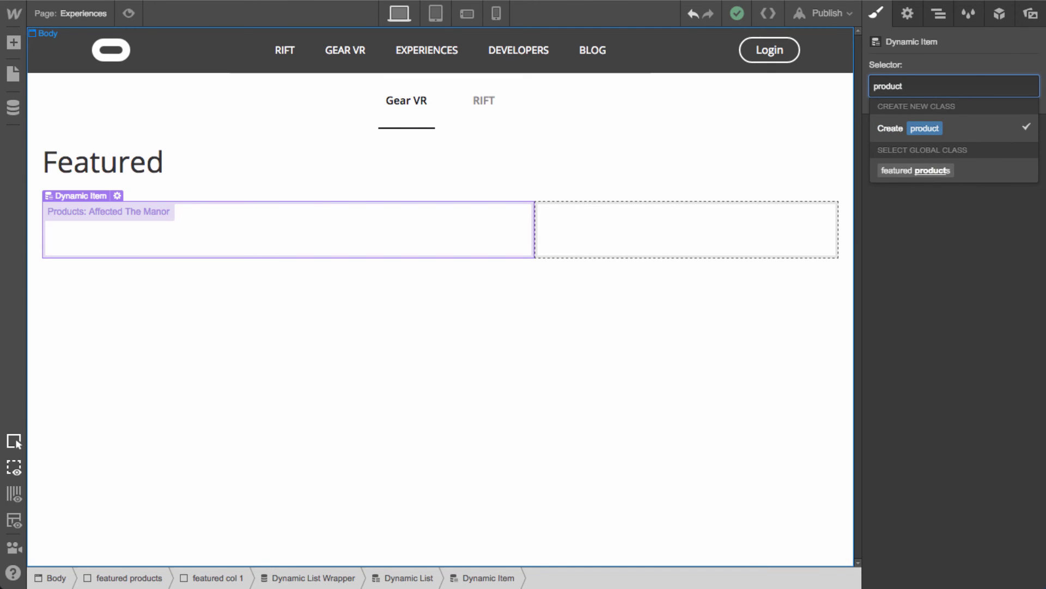
key("BackSpace")
key("BackSpace")
key("BackSpace")
key("BackSpace")
key("BackSpace")
key("BackSpace")
key("BackSpace")
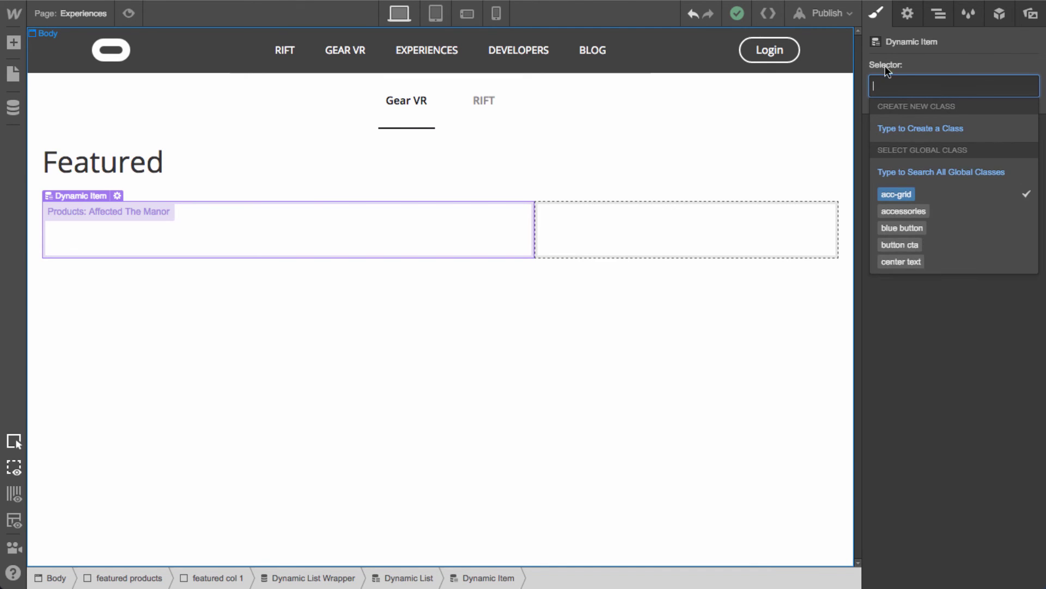
key("Escape")
Add a Link Block inside the dynamic item and link it to the current product's detail page
key("a")
left_click_drag(137, 216, 343, 234)
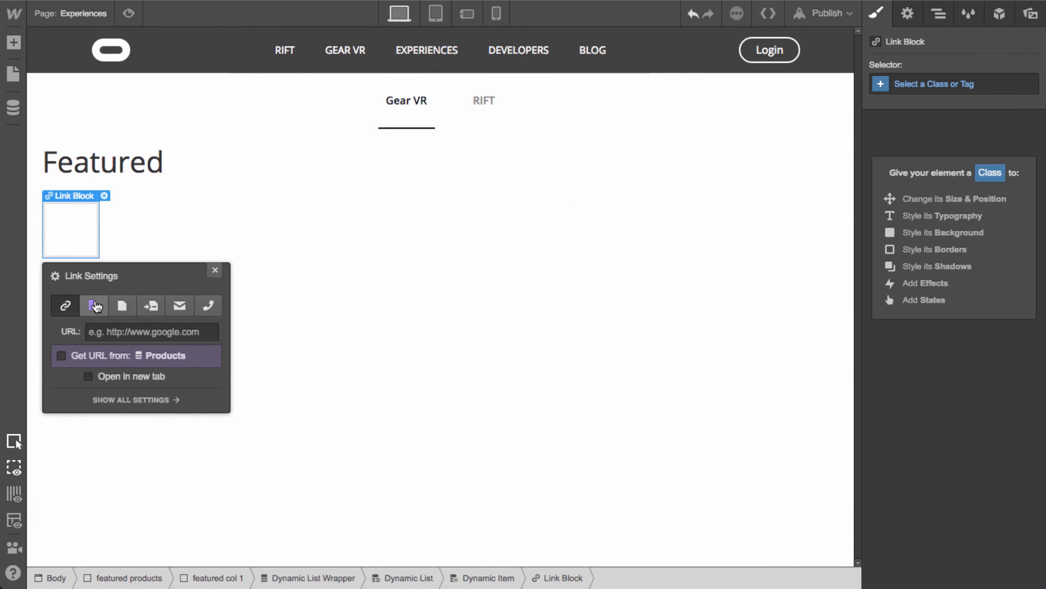
left_click(94, 305)
left_click(152, 331)
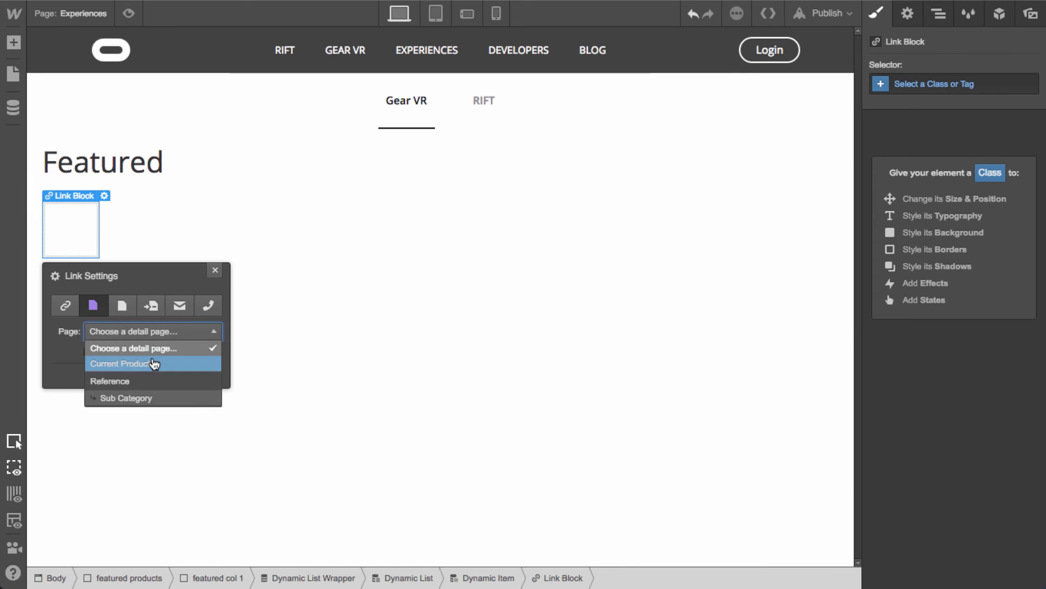
left_click(147, 362)
left_click(216, 272)
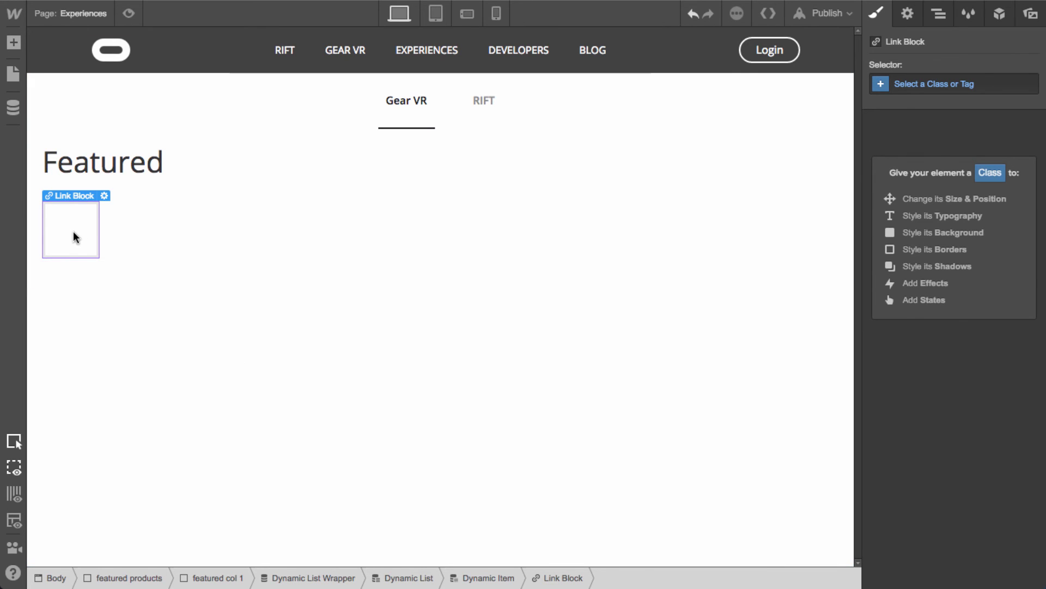
Give the new link block the class "product card"
left_click(950, 83)
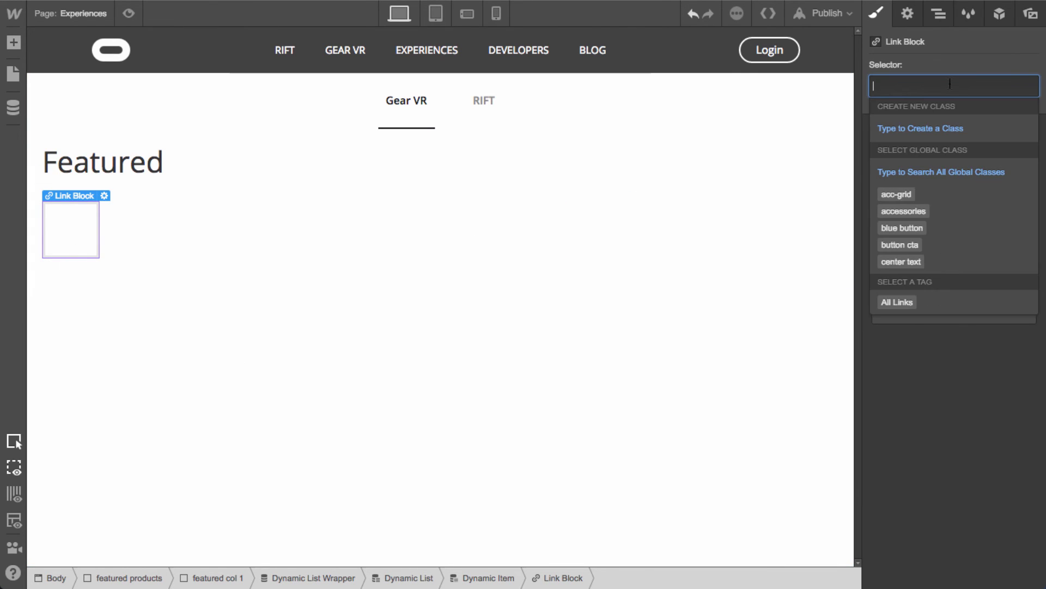
type("produc")
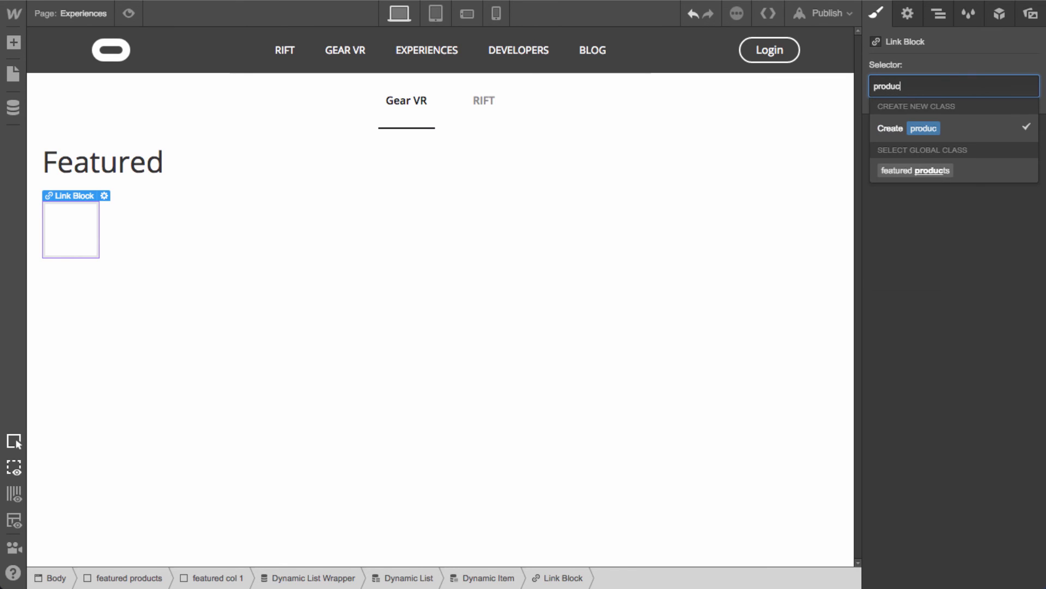
type("t card")
key("Return")
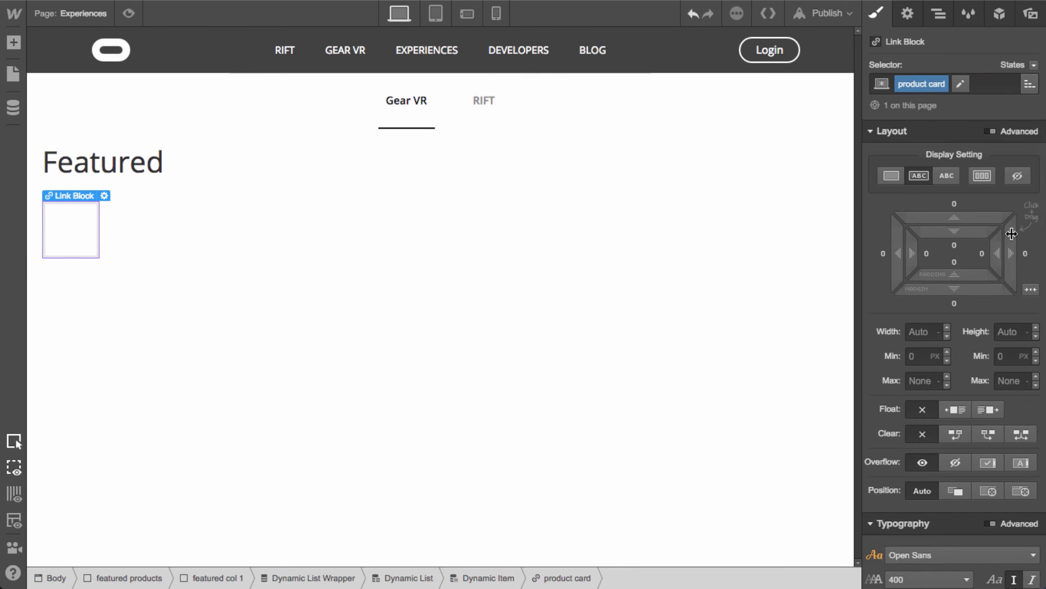
Set the product card's width and height to 100% and its position to relative
left_click(920, 331)
type("100%")
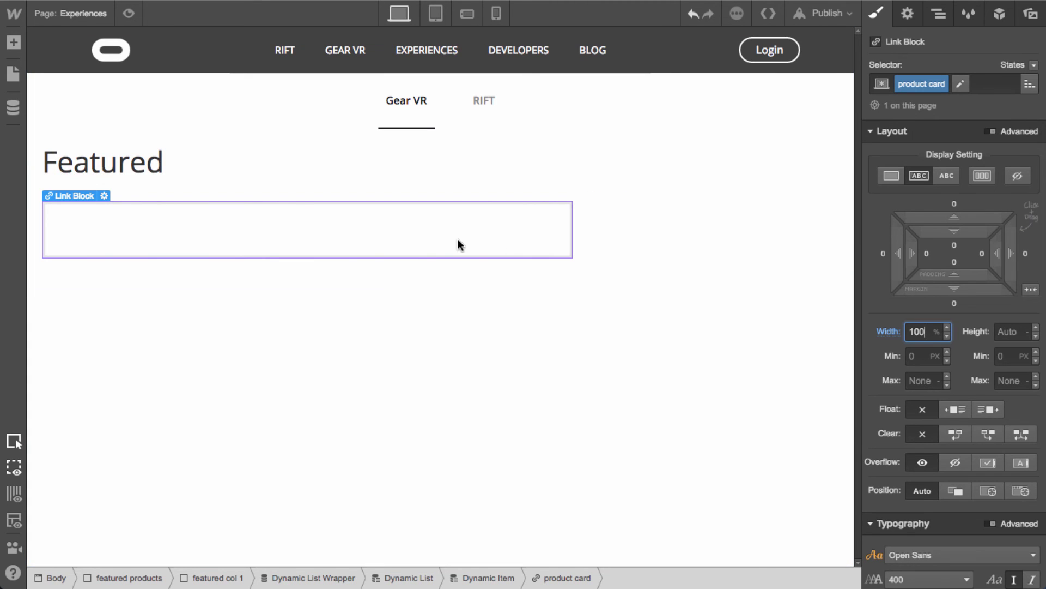
left_click(1007, 334)
type("100%")
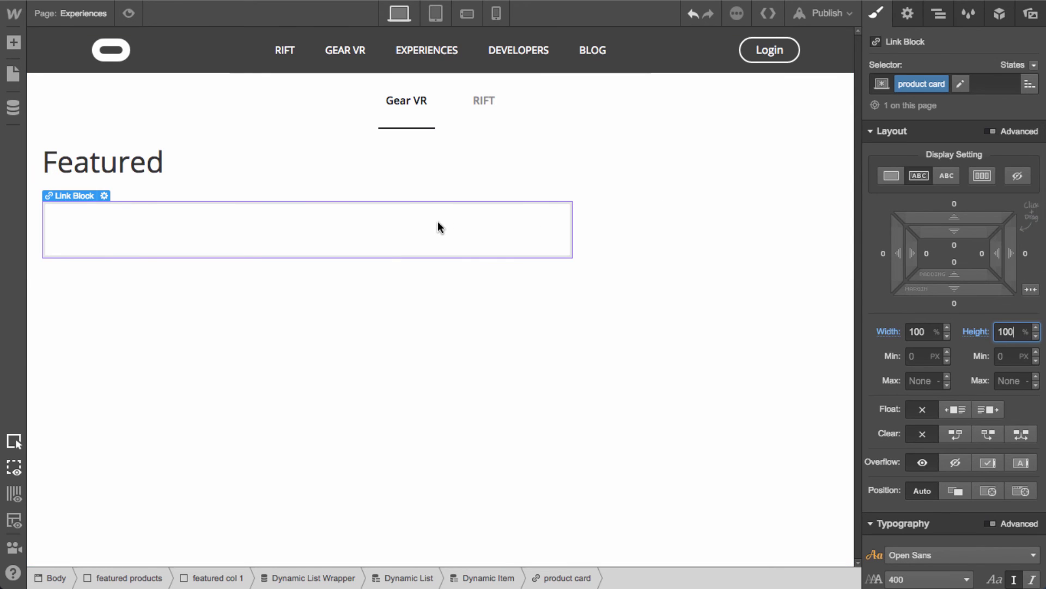
left_click(437, 222)
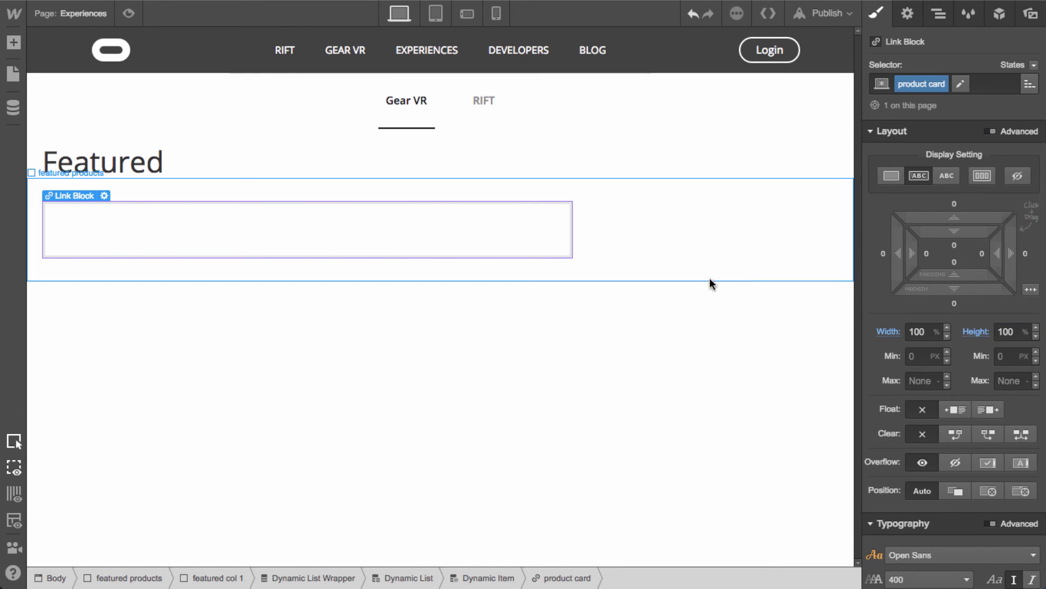
left_click(957, 493)
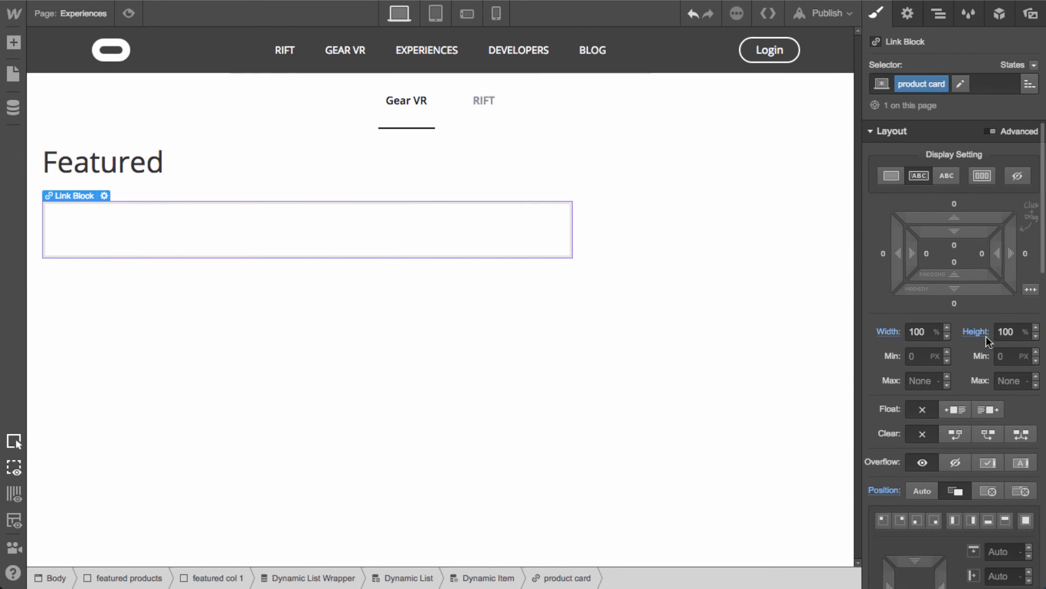
Reset the product card's position to Auto and set its display to horizontal flex with children aligned to the end
left_click(886, 490)
left_click(940, 515)
left_click(982, 175)
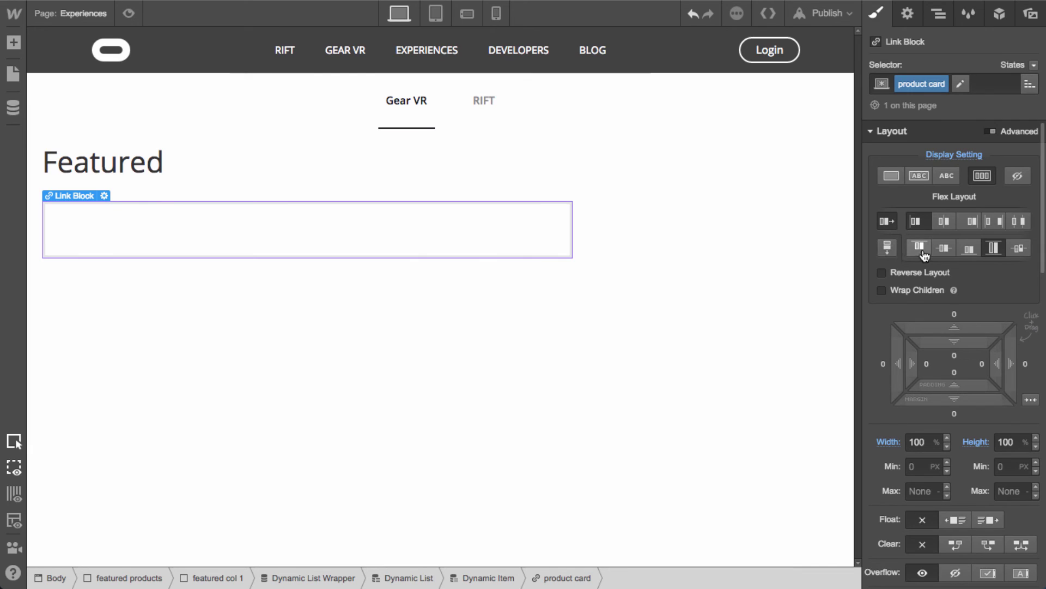
left_click(969, 249)
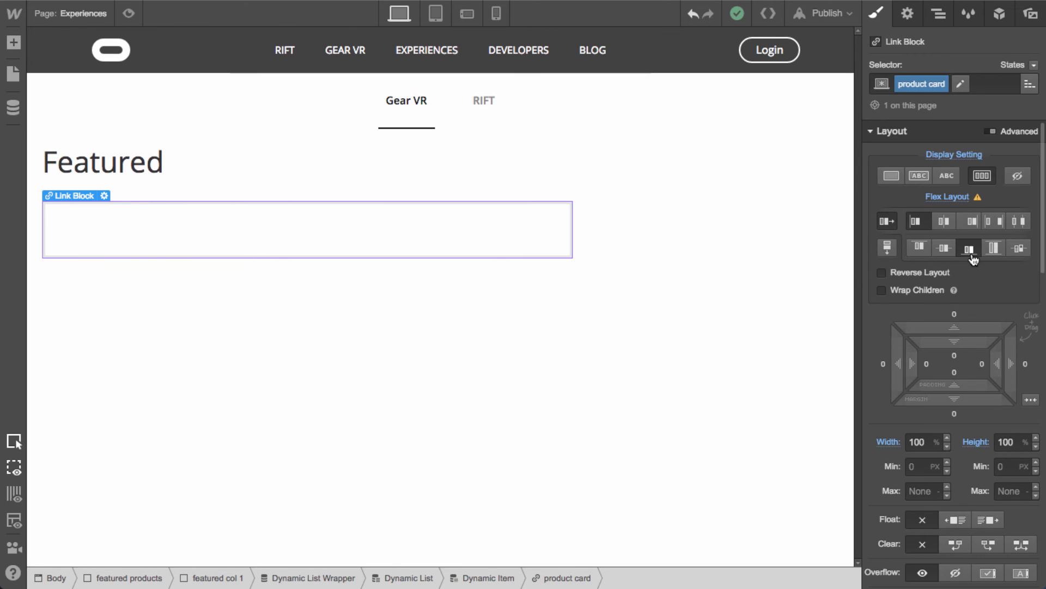
Bind the product card's background image to the cover art field of the Products collection
scroll(953, 381, "down", 5)
scroll(965, 479, "down", 3)
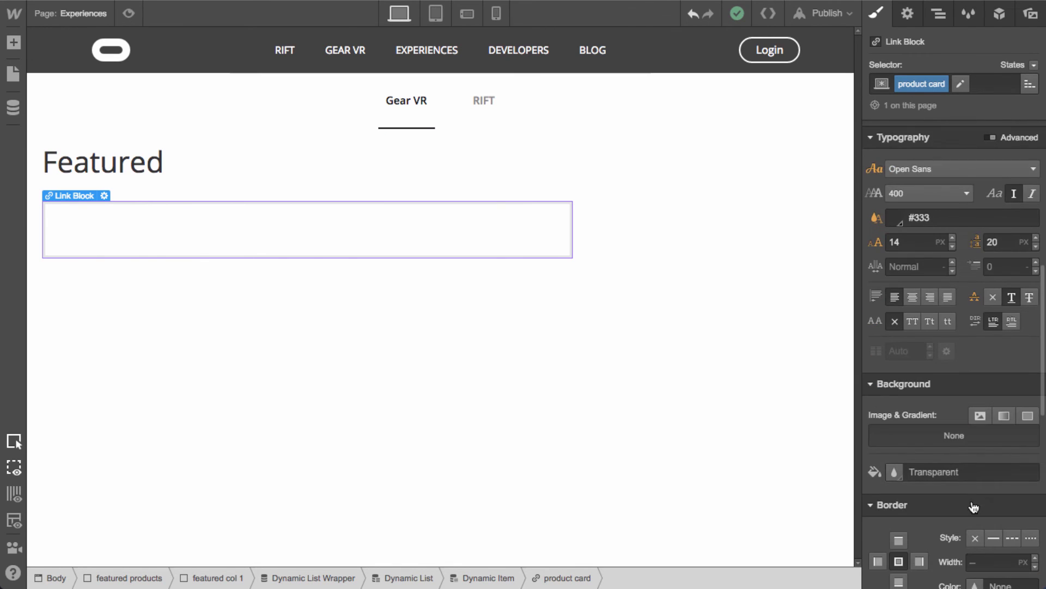
left_click(908, 13)
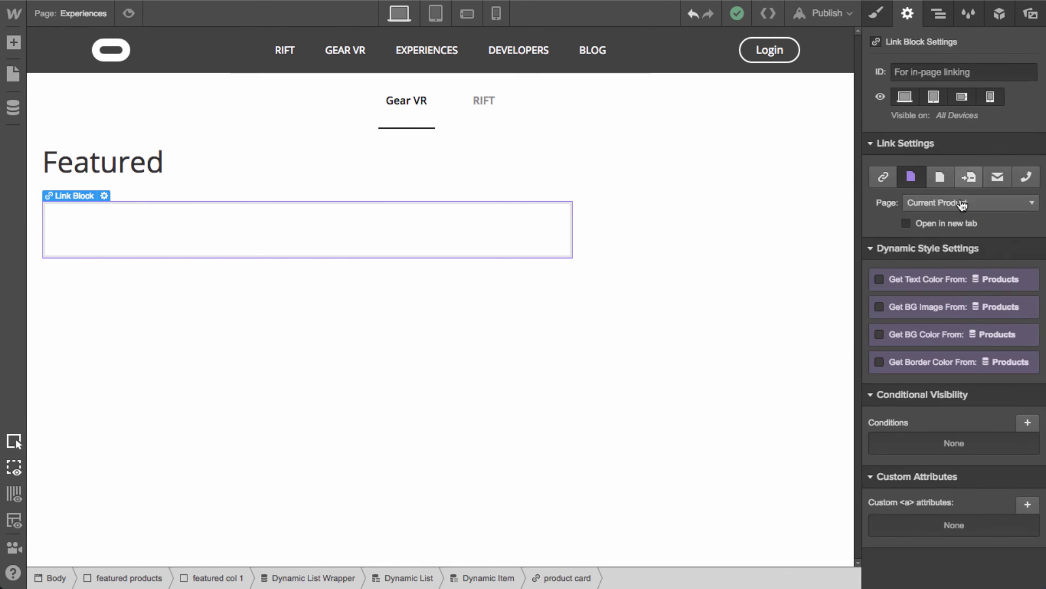
left_click(935, 309)
left_click(922, 327)
left_click(927, 358)
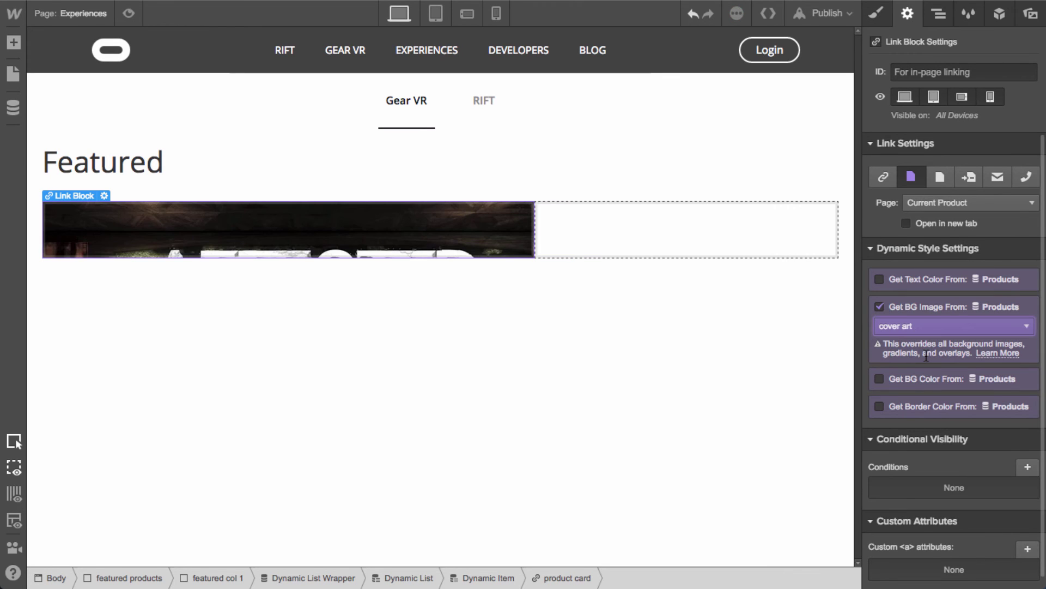
Add the combo class "feature 1" to the product card link block
left_click(875, 13)
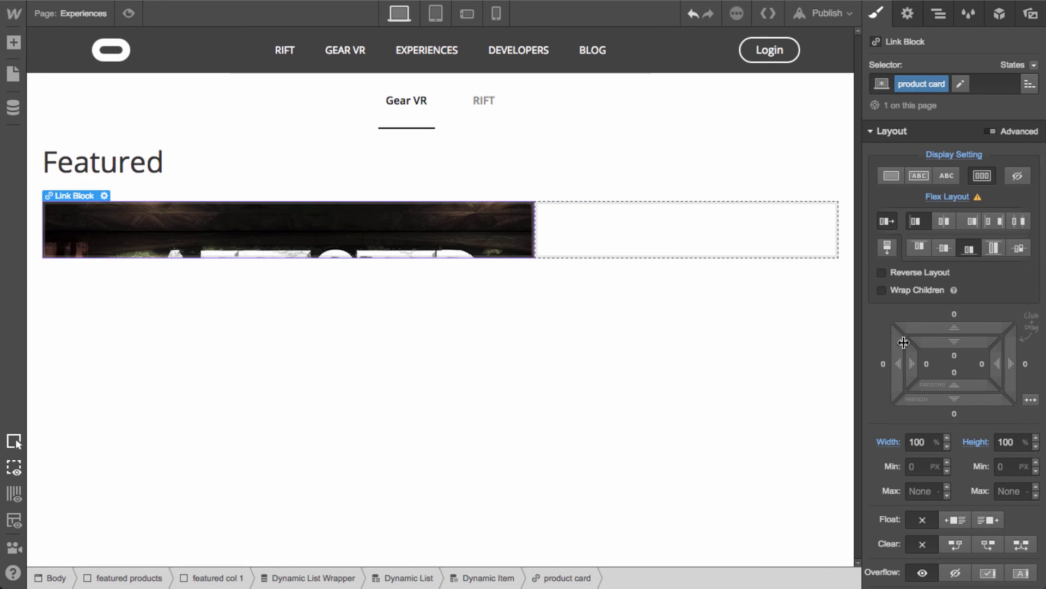
scroll(933, 453, "down", 1)
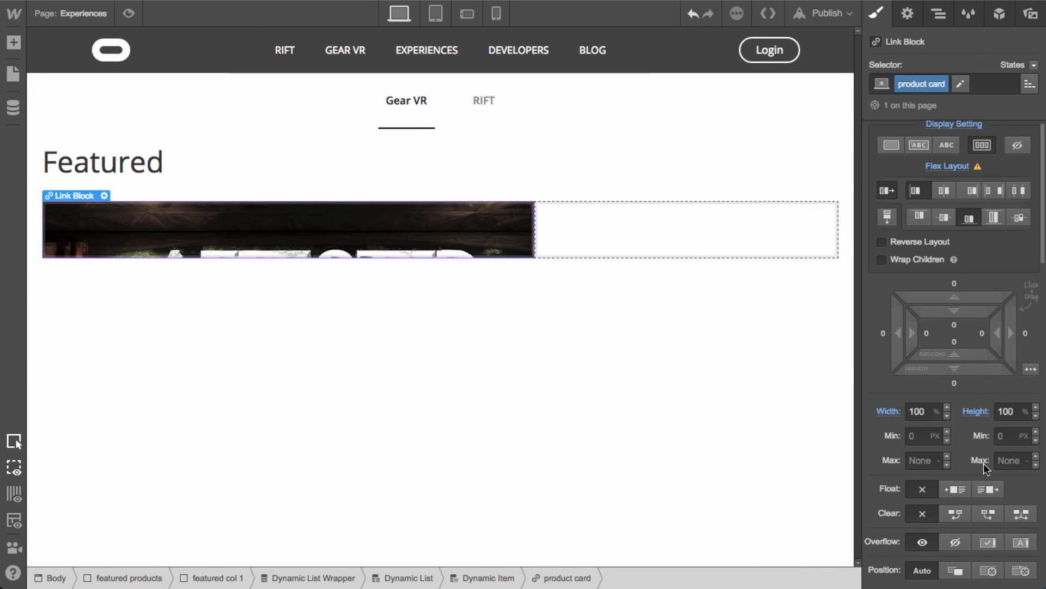
left_click(1006, 411)
left_click(961, 86)
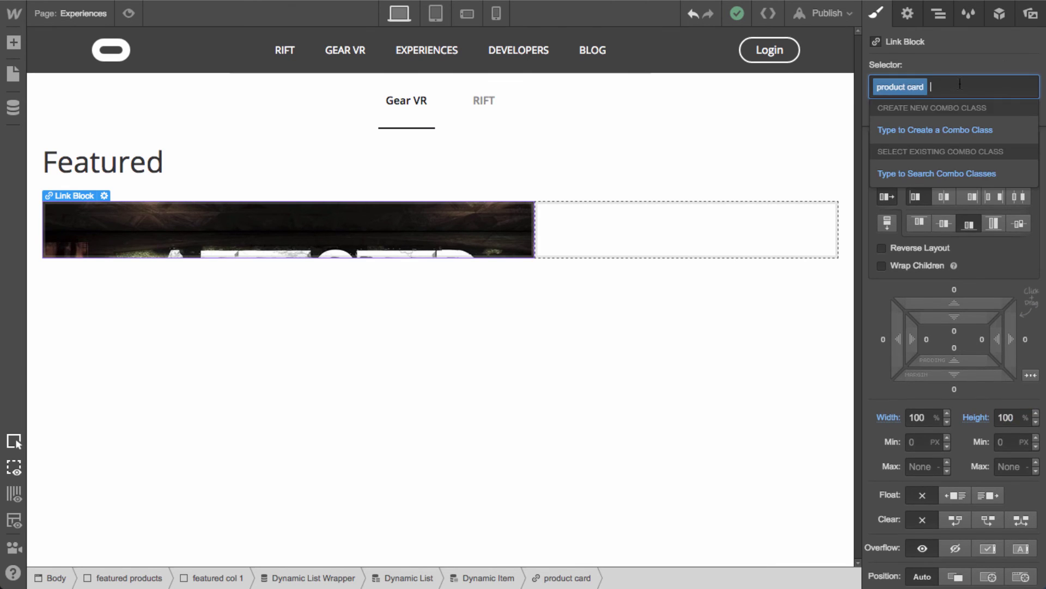
type("fea")
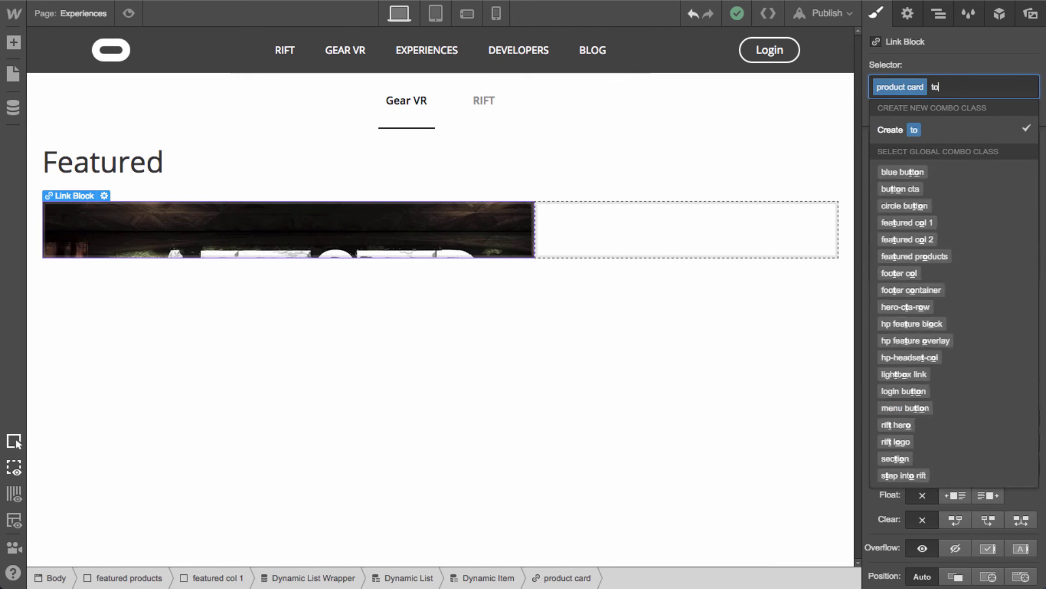
type("ture 1")
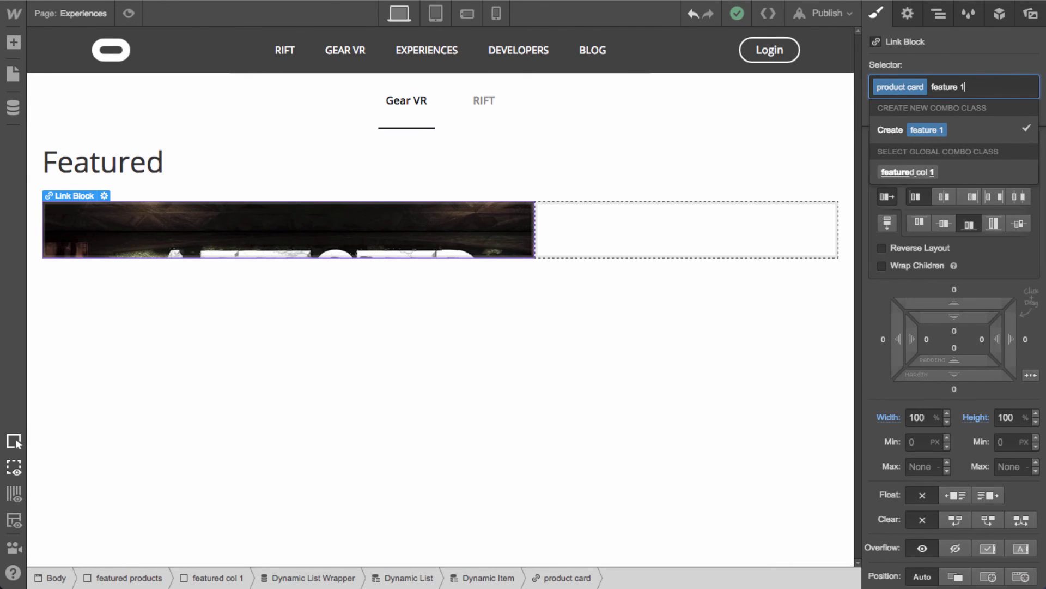
key("Return")
Set the height of the product card's feature 1 variant to 350 px
double_click(1006, 411)
type("250")
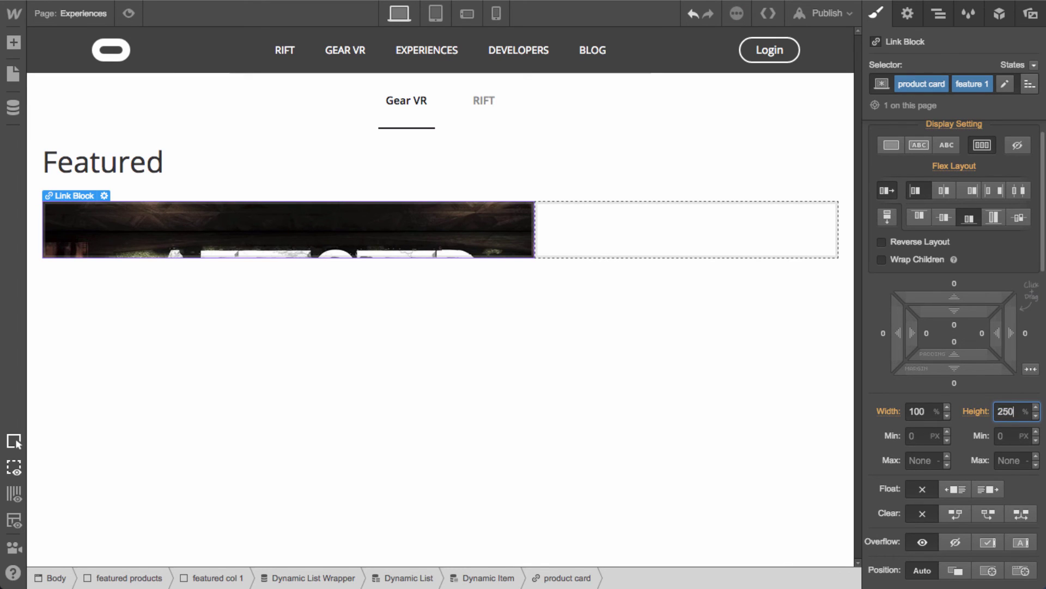
key("Return")
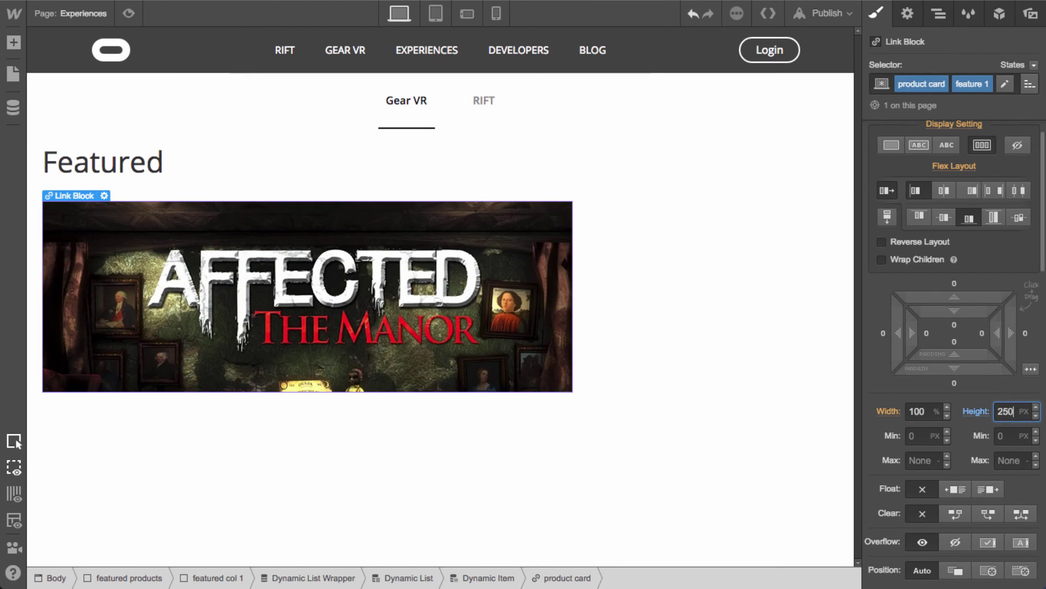
key("shift+Up")
key("shift+Up")
key("shift+Up")
key("shift+Up")
key("shift+Up")
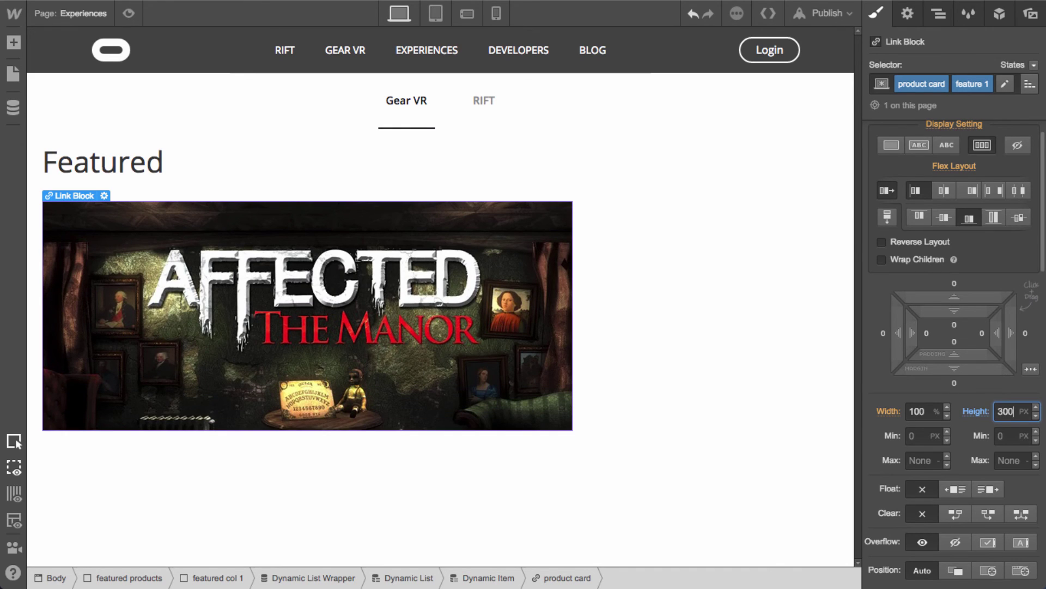
key("shift+Up")
key("shift+Up")
key("shift+Up")
key("shift+Up")
key("shift+Up")
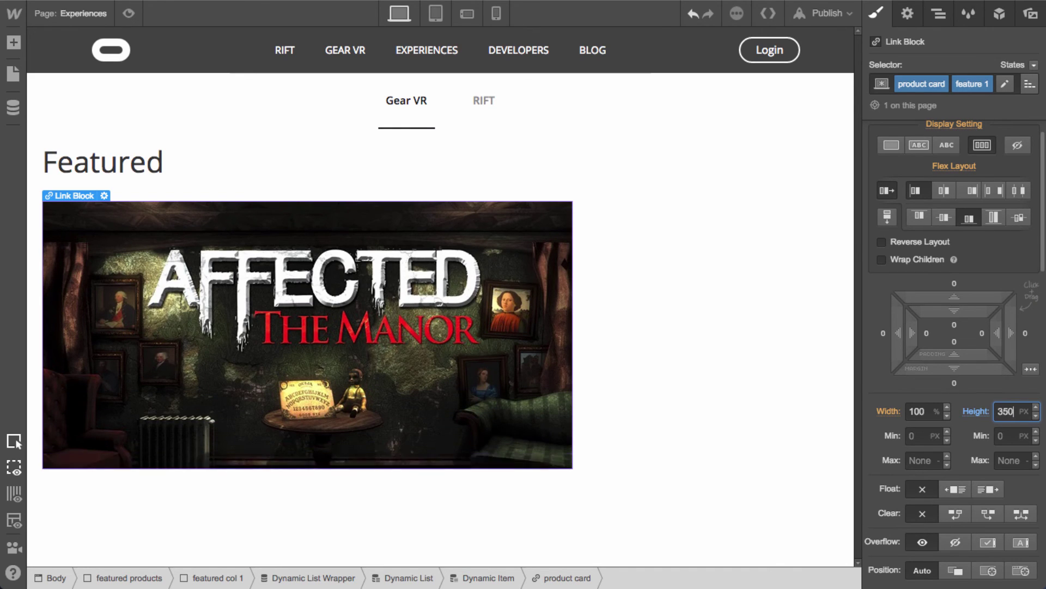
Add a background image style to the feature 1 card with cover sizing, centred position and no tiling
scroll(960, 330, "down", 5)
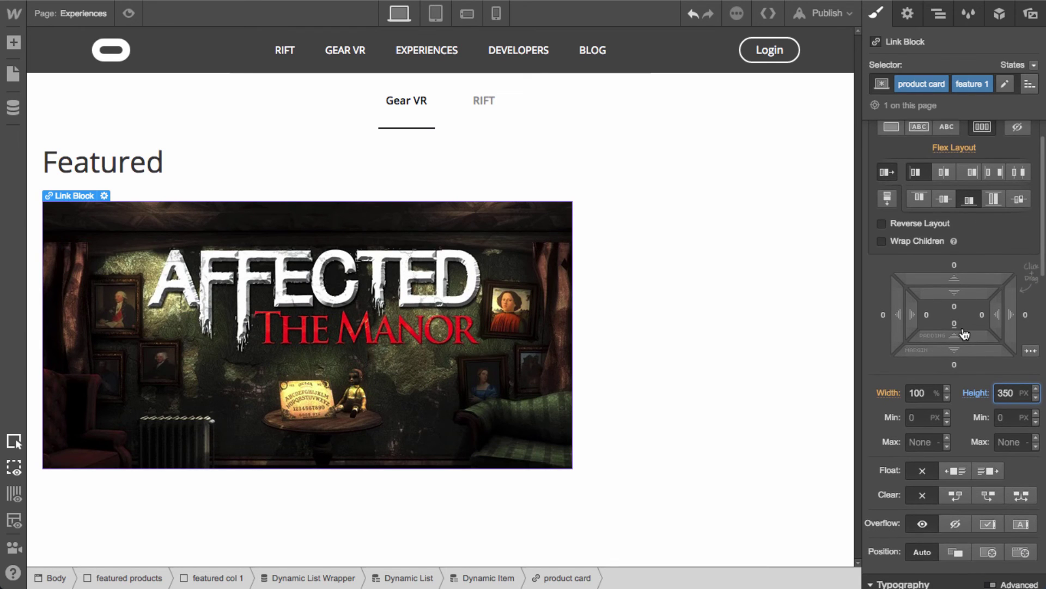
scroll(964, 334, "down", 12)
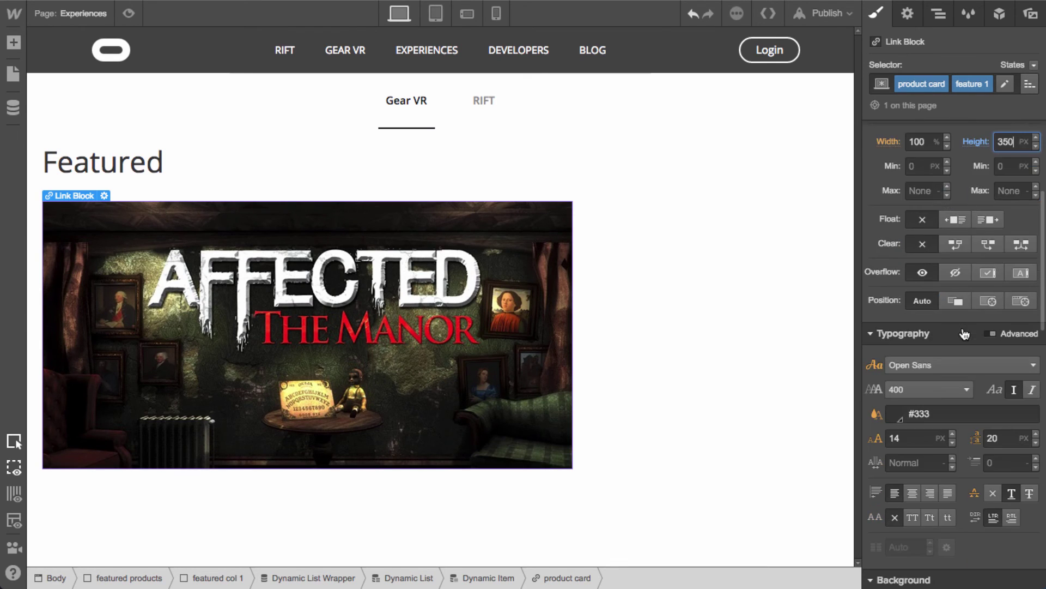
left_click(980, 360)
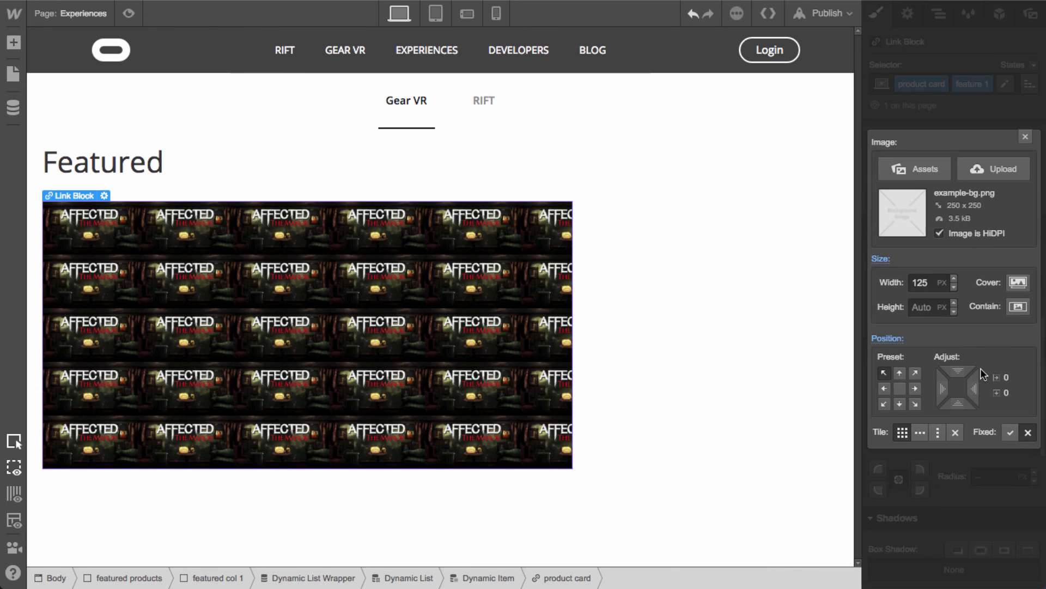
left_click(1018, 282)
left_click(906, 388)
left_click(956, 432)
left_click(1026, 137)
Add a text block inside the featured product card
scroll(988, 370, "up", 1)
scroll(986, 390, "up", 8)
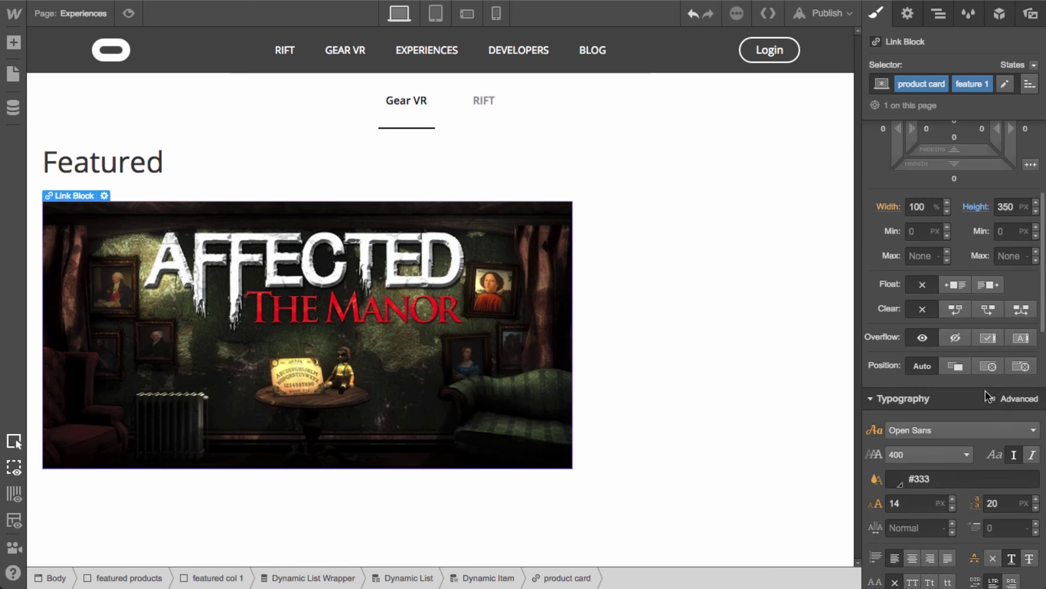
scroll(985, 390, "up", 5)
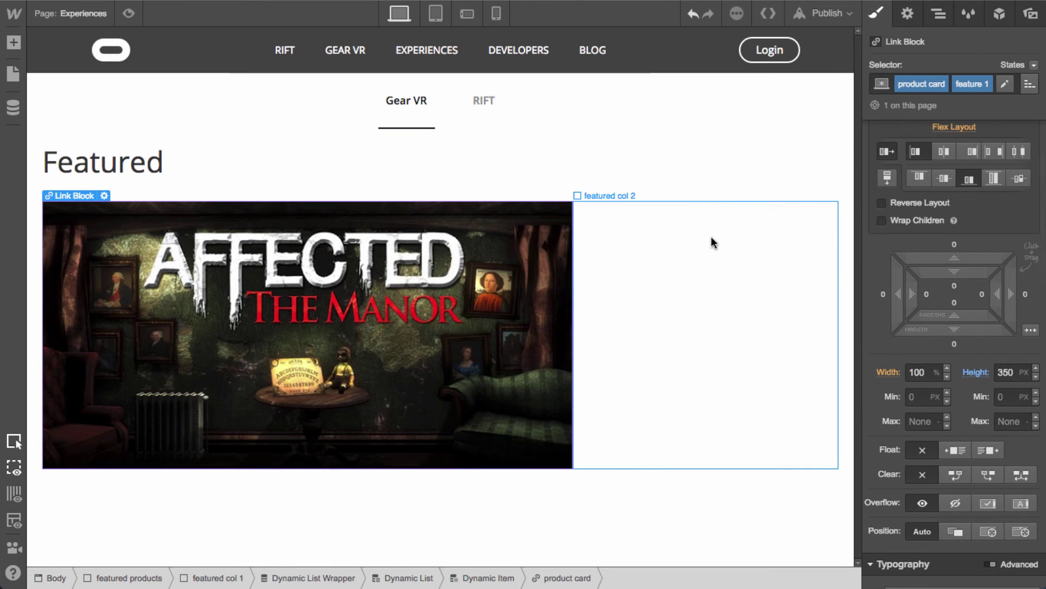
key("a")
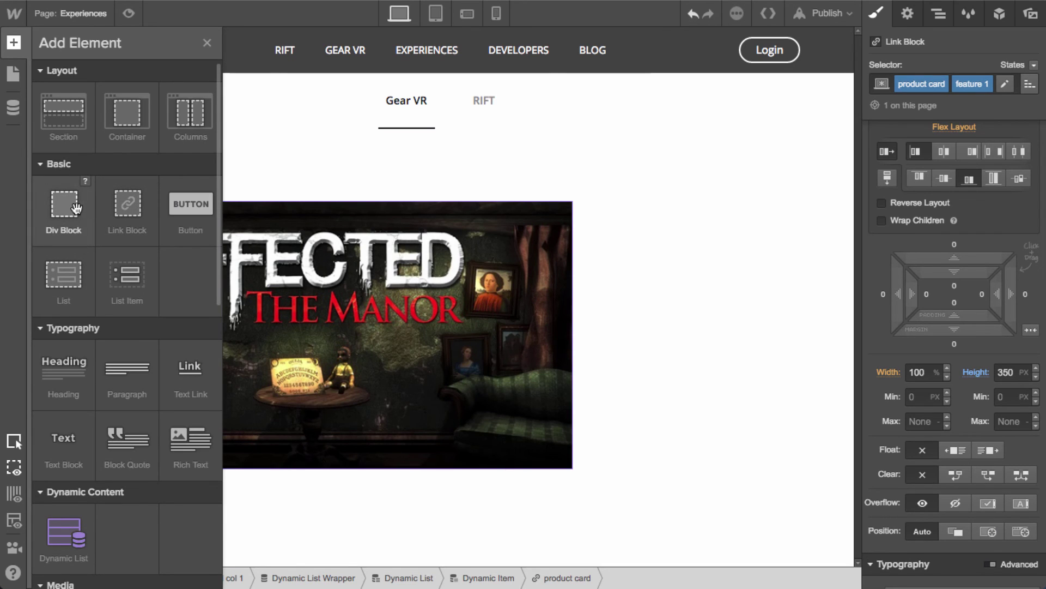
left_click_drag(63, 443, 264, 447)
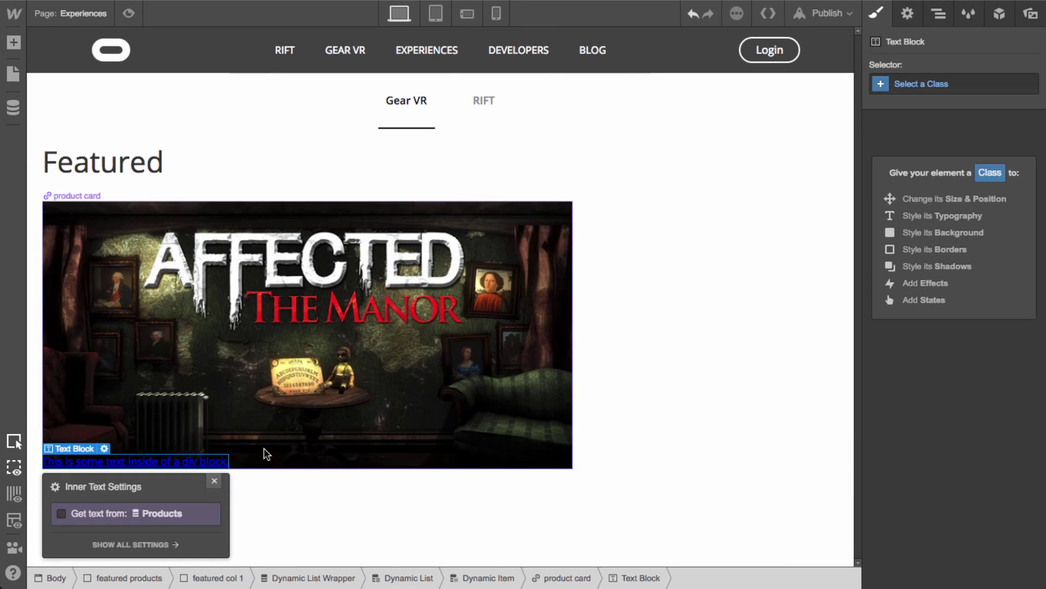
left_click(102, 519)
left_click(130, 533)
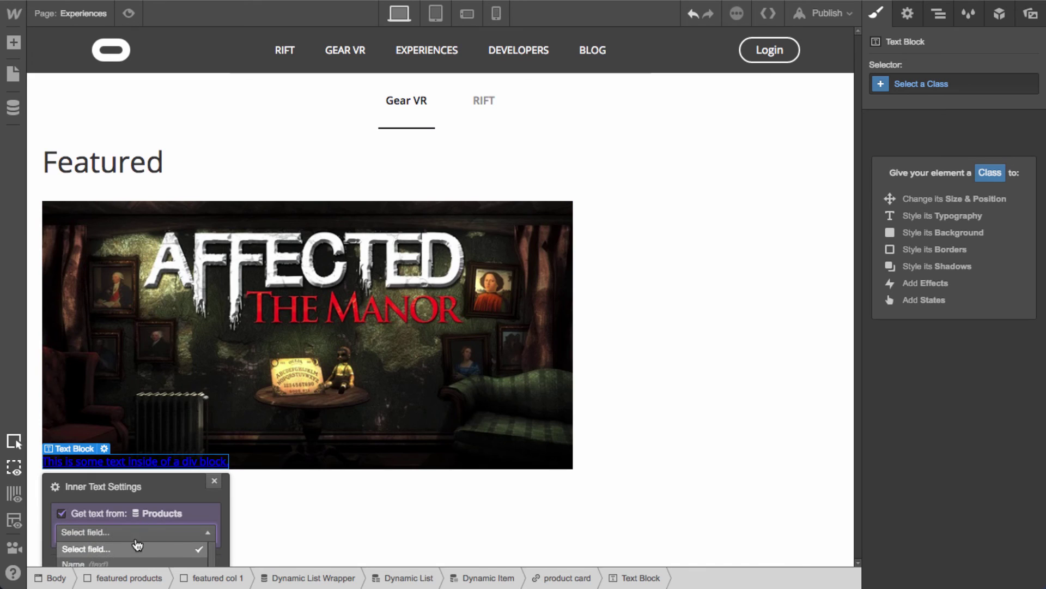
left_click(82, 564)
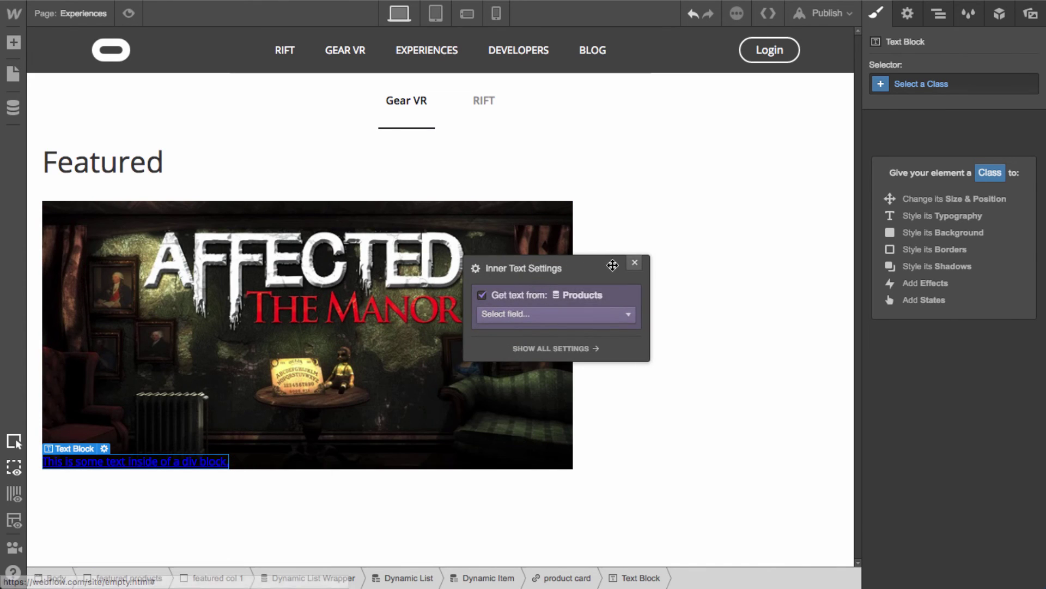
Replace the new text block's placeholder text with a dollar sign
double_click(137, 462)
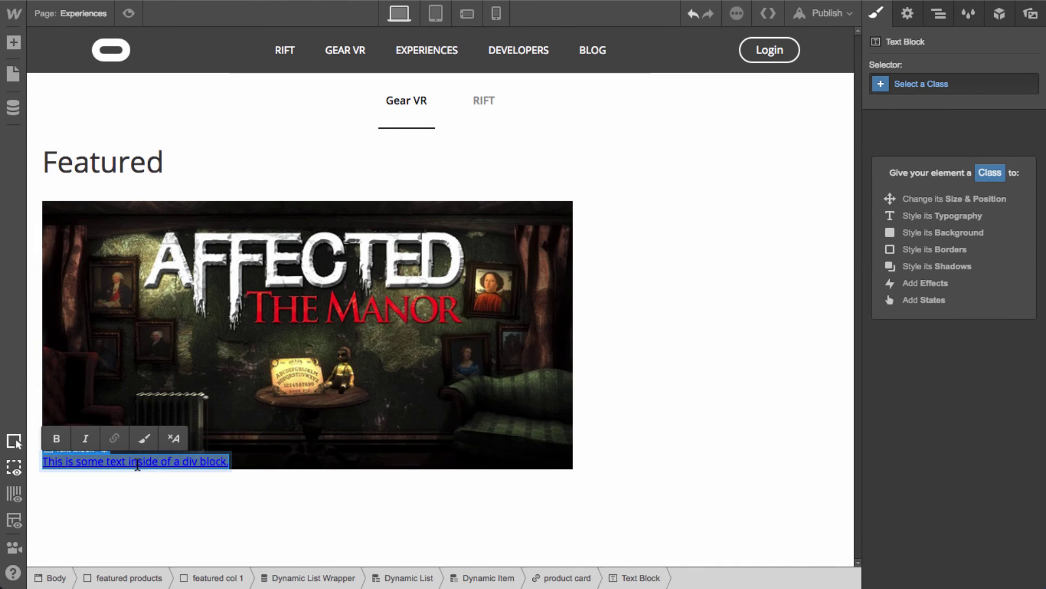
key("BackSpace")
key("Escape")
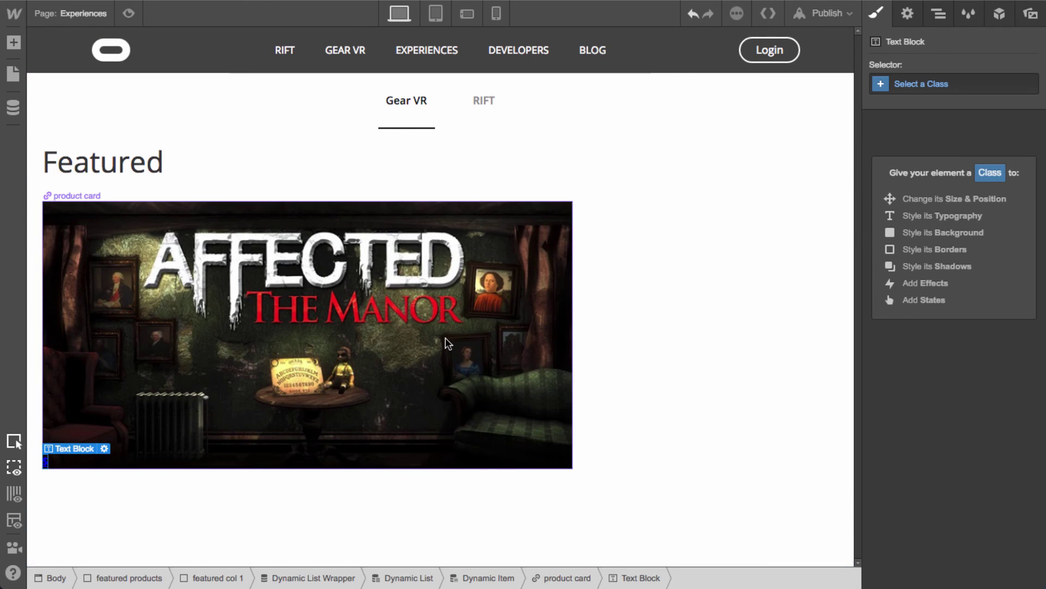
Add a second text block after the dollar sign and bind its text to the Products price field
key("a")
left_click(68, 449)
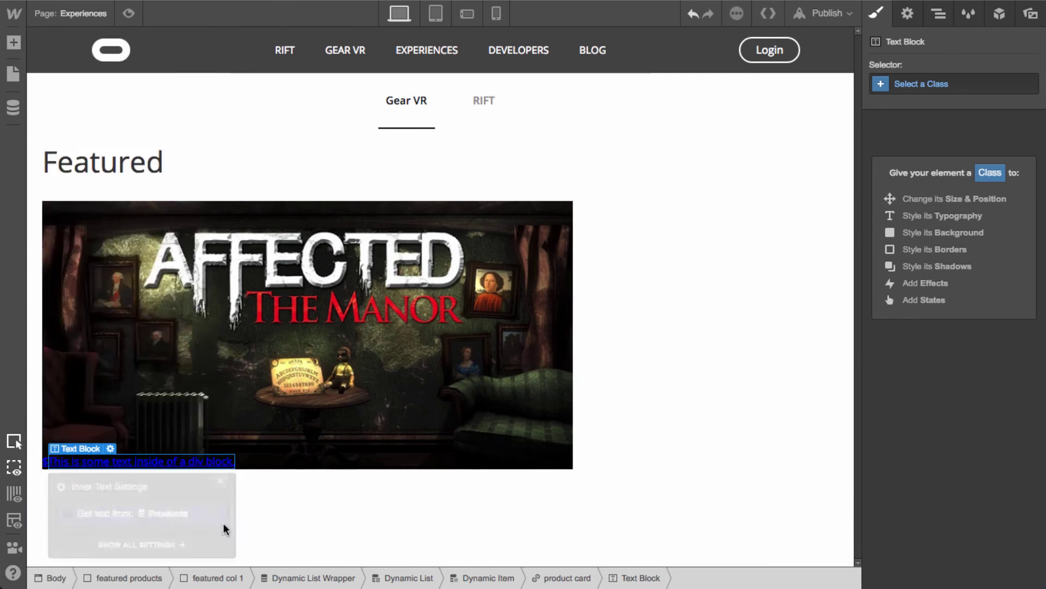
left_click(110, 519)
left_click(110, 531)
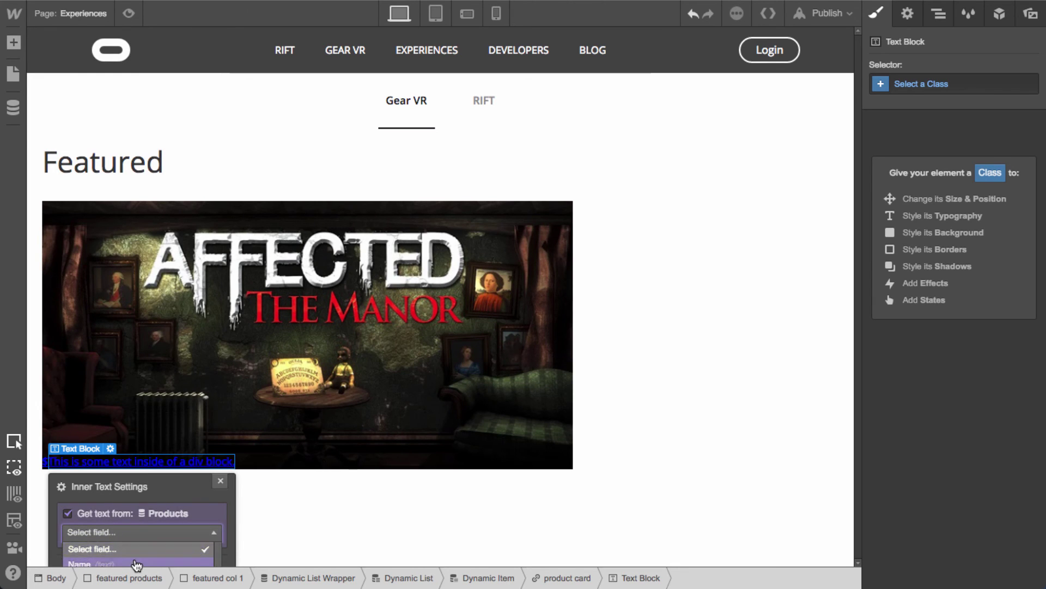
left_click(368, 312)
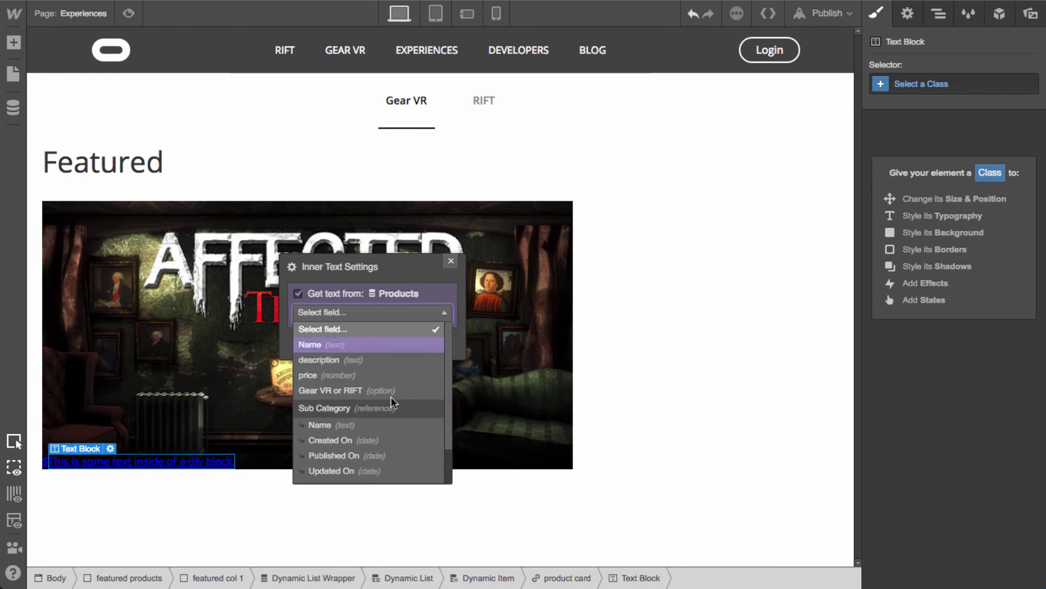
left_click(386, 375)
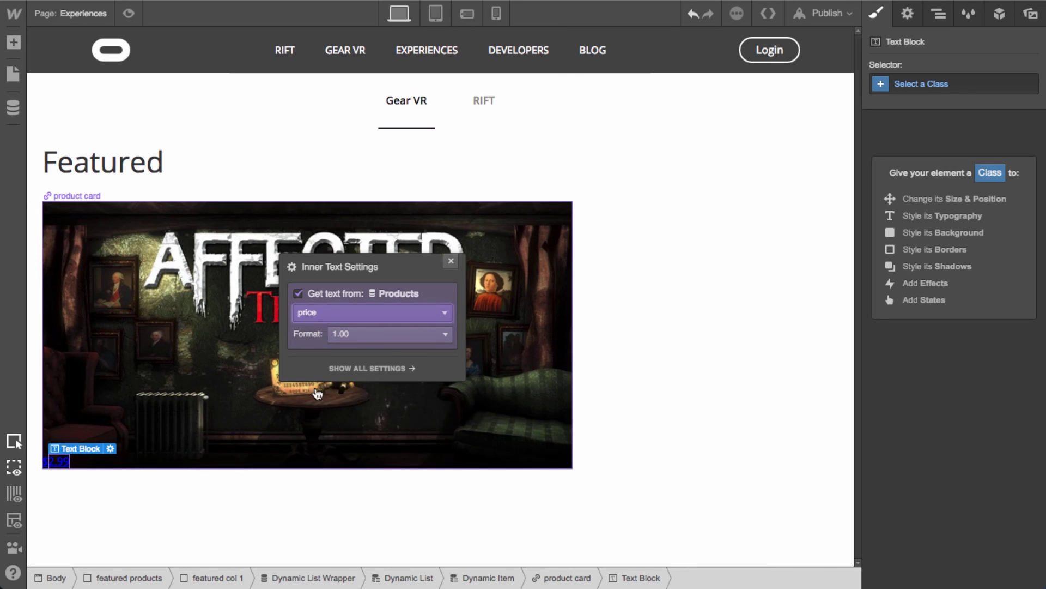
left_click(451, 262)
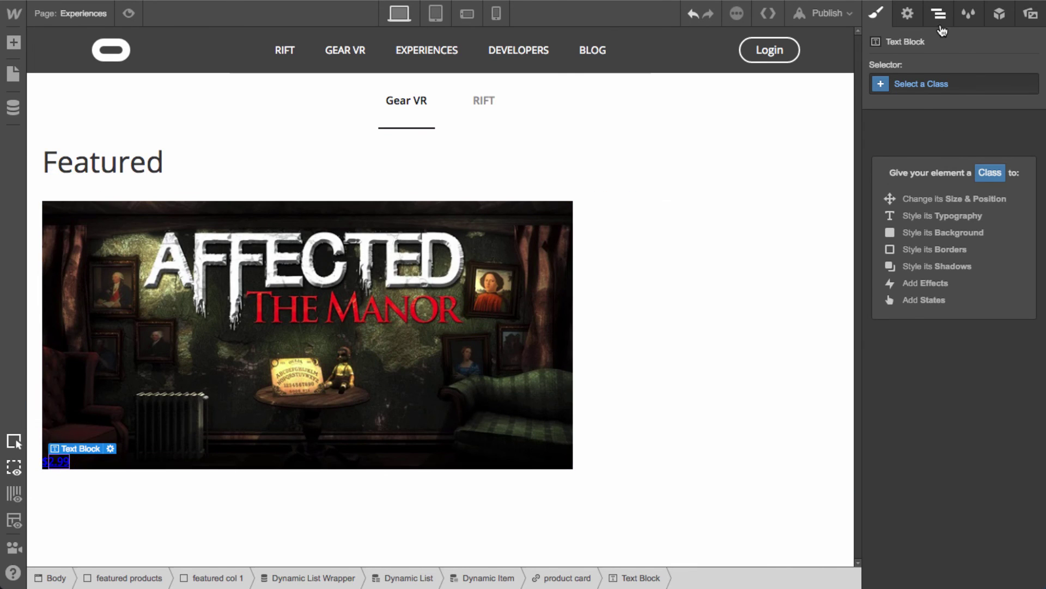
Set the feature 1 product card's text color to white and remove the underline
left_click(938, 13)
left_click(970, 255)
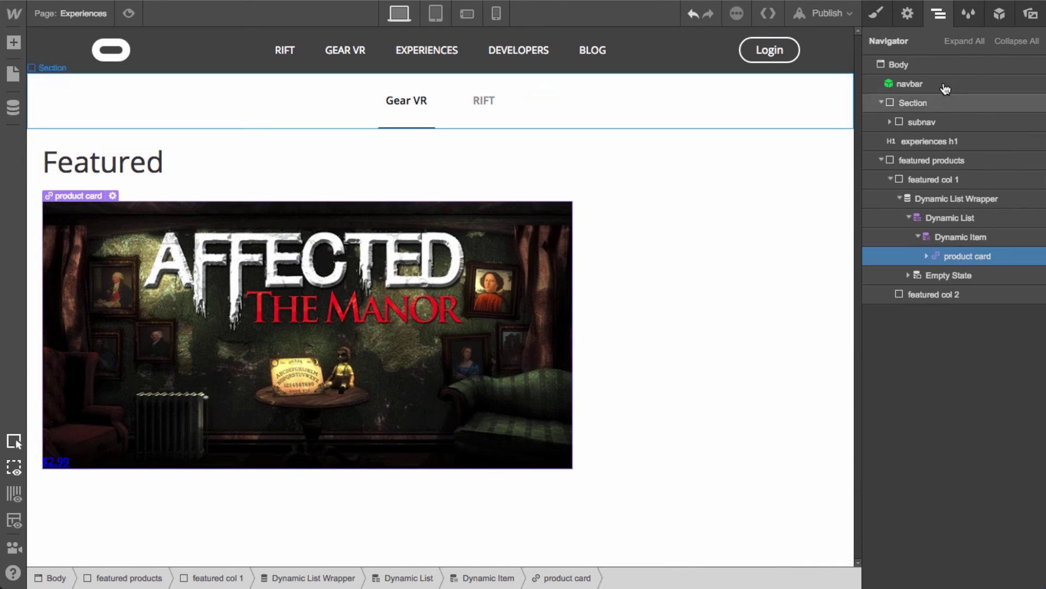
left_click(877, 13)
scroll(951, 449, "down", 5)
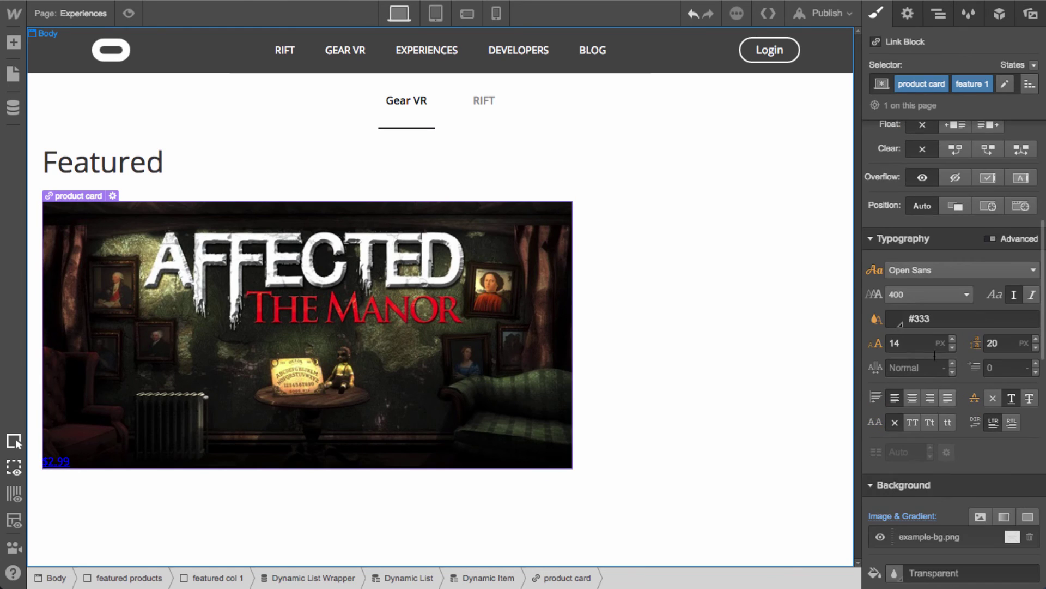
left_click(894, 319)
left_click_drag(921, 376, 813, 276)
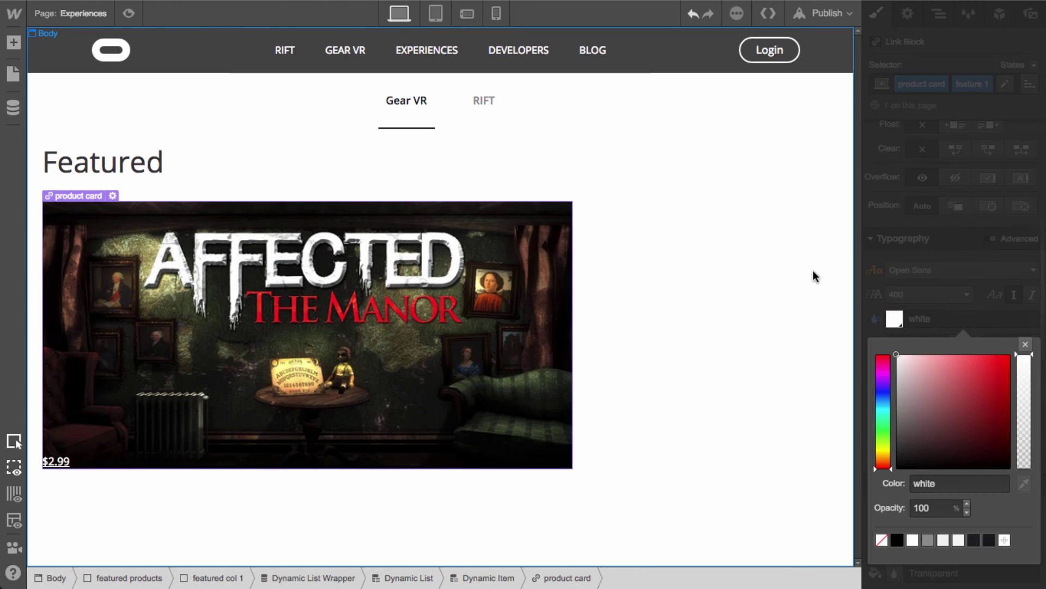
left_click(1024, 344)
left_click(993, 397)
Set the feature 1 product card's font size to 24 px and line height to 30 px
left_click(908, 344)
type("24")
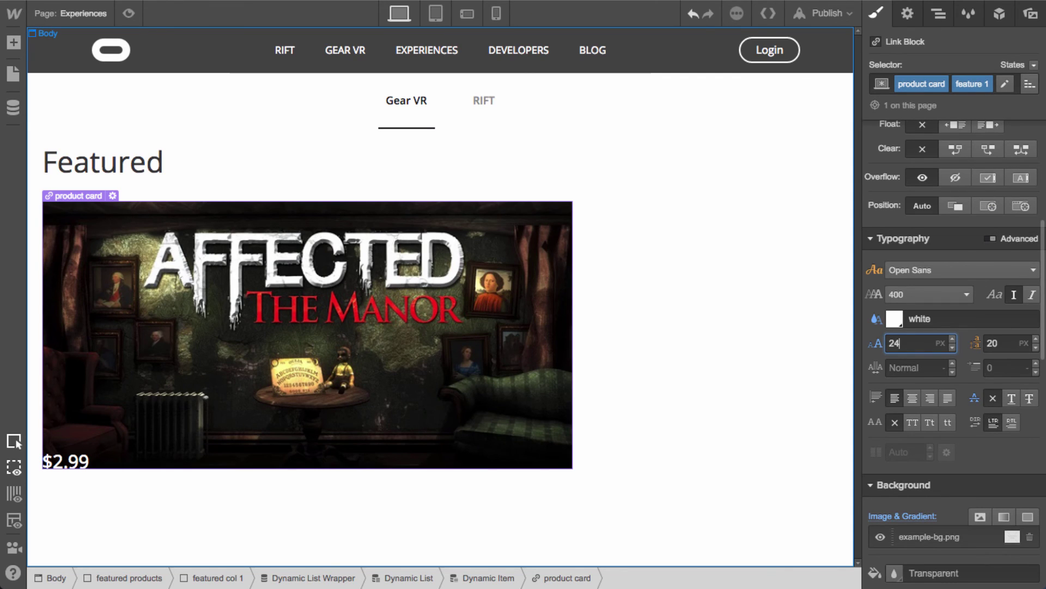
left_click(1002, 342)
type("30")
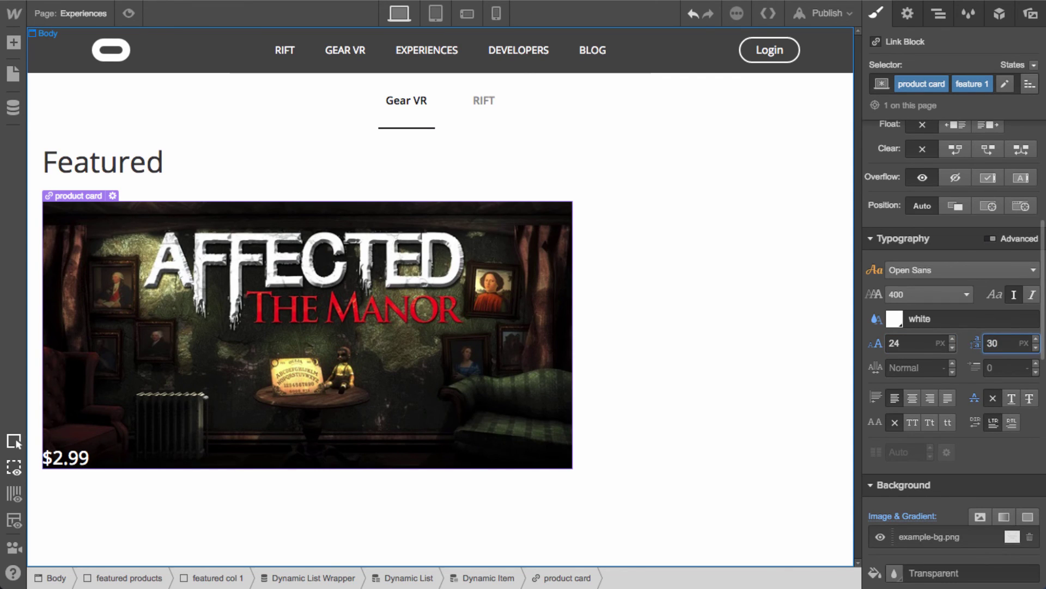
Set the base product card class's padding to 25 px on all four sides
scroll(999, 327, "up", 5)
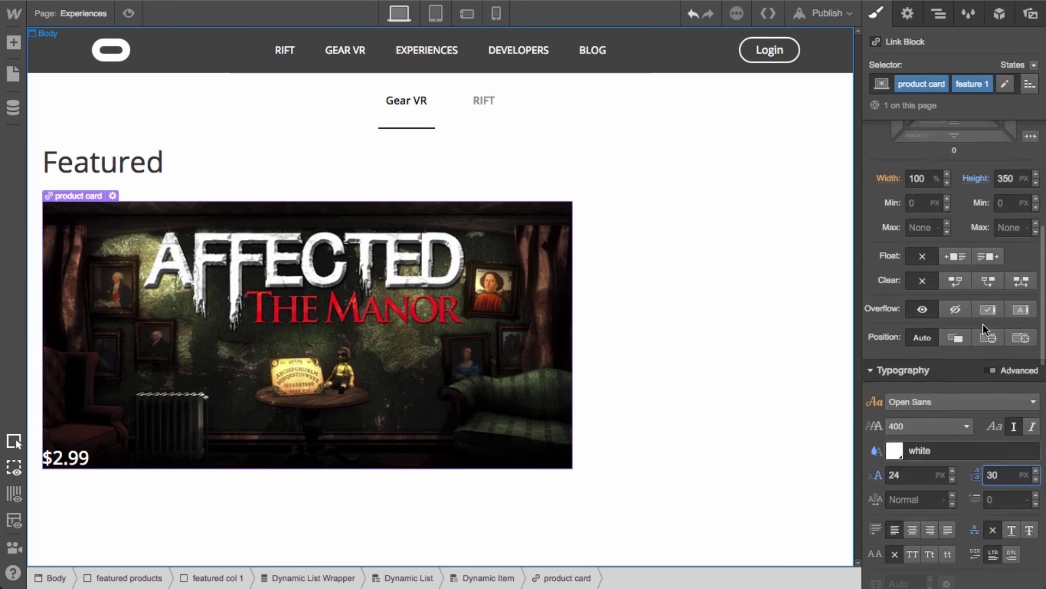
left_click(1029, 85)
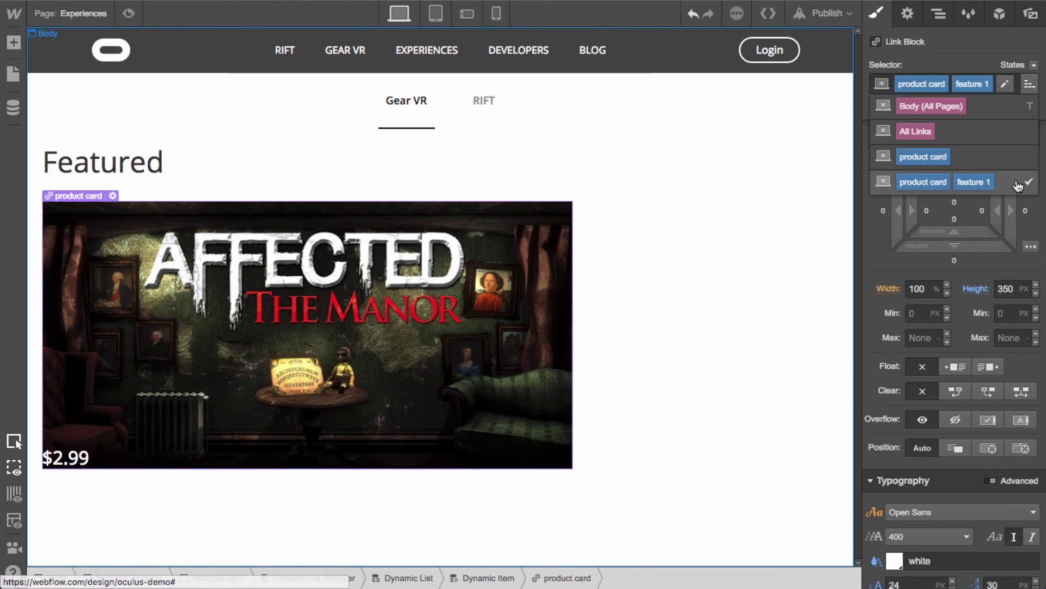
left_click(984, 154)
left_click_drag(979, 192, 978, 251)
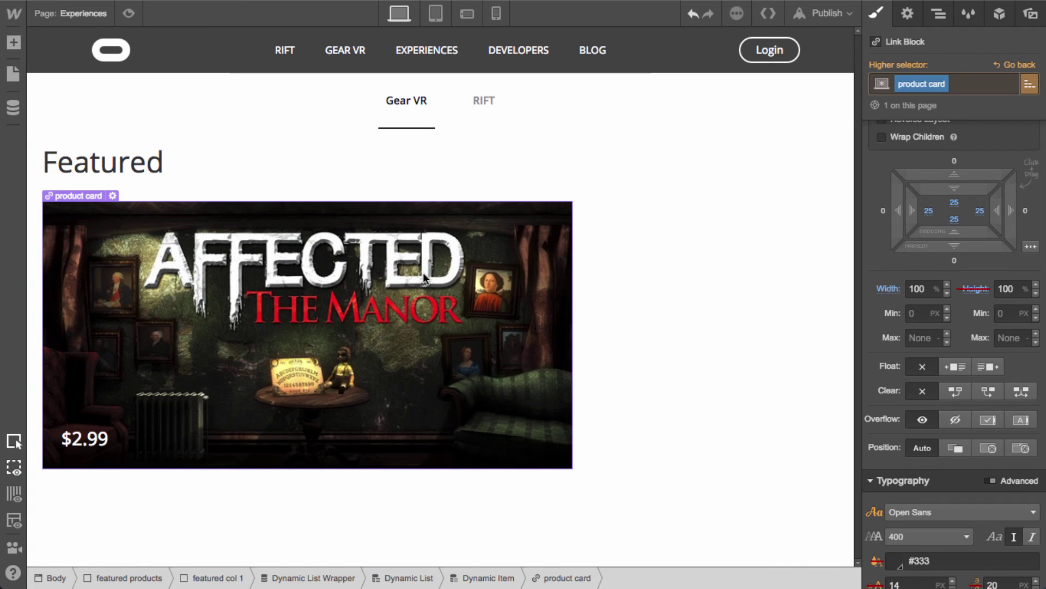
left_click(744, 227)
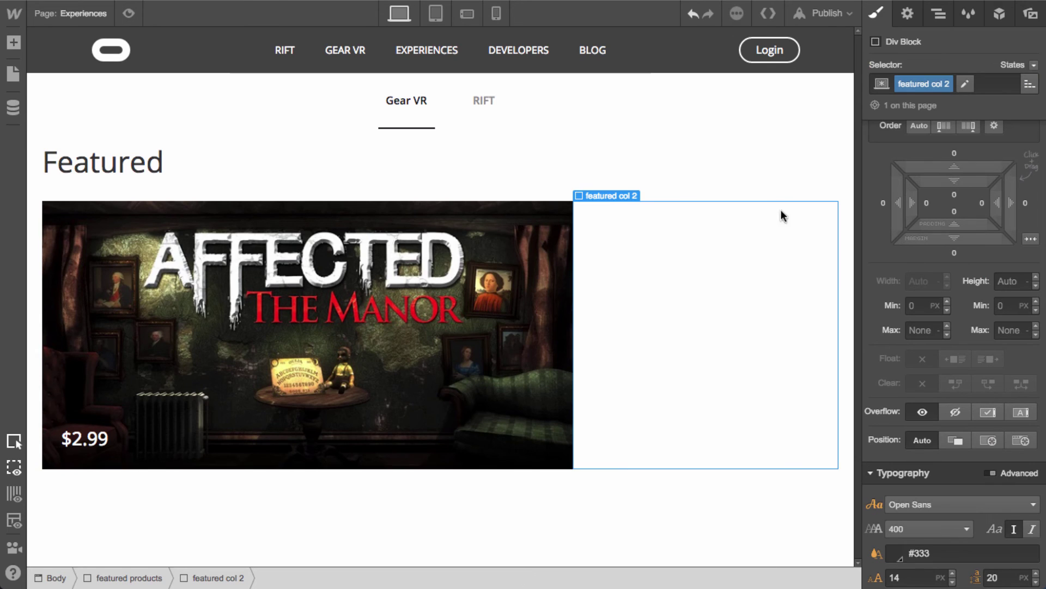
key("a")
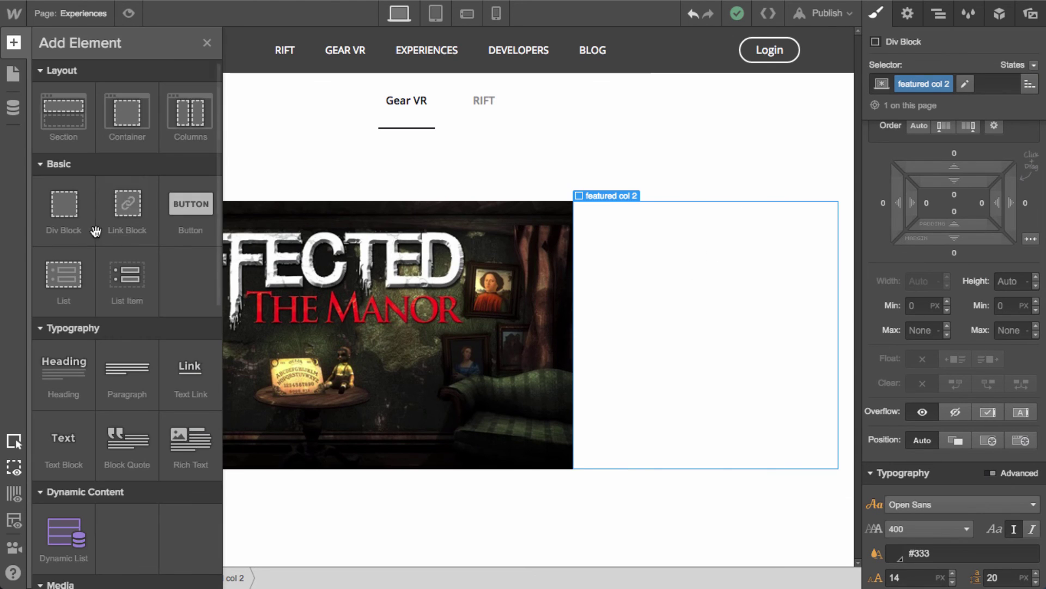
left_click_drag(64, 221, 742, 245)
key("ctrl+z")
Add a dynamic list inside featured col 2 and connect it to the Products collection
left_click(671, 234)
key("a")
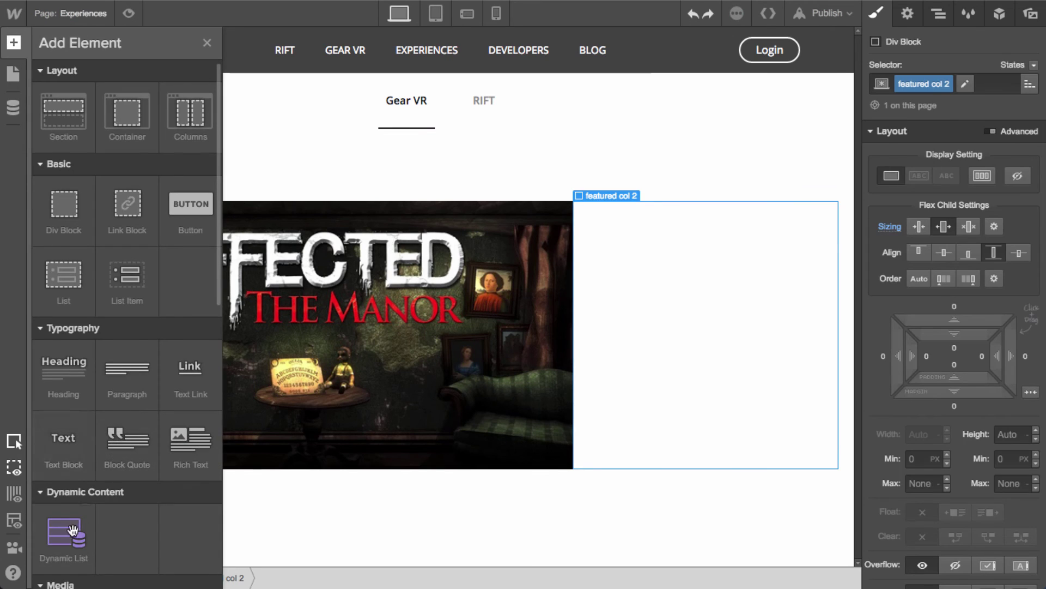
left_click_drag(74, 527, 651, 287)
left_click(668, 418)
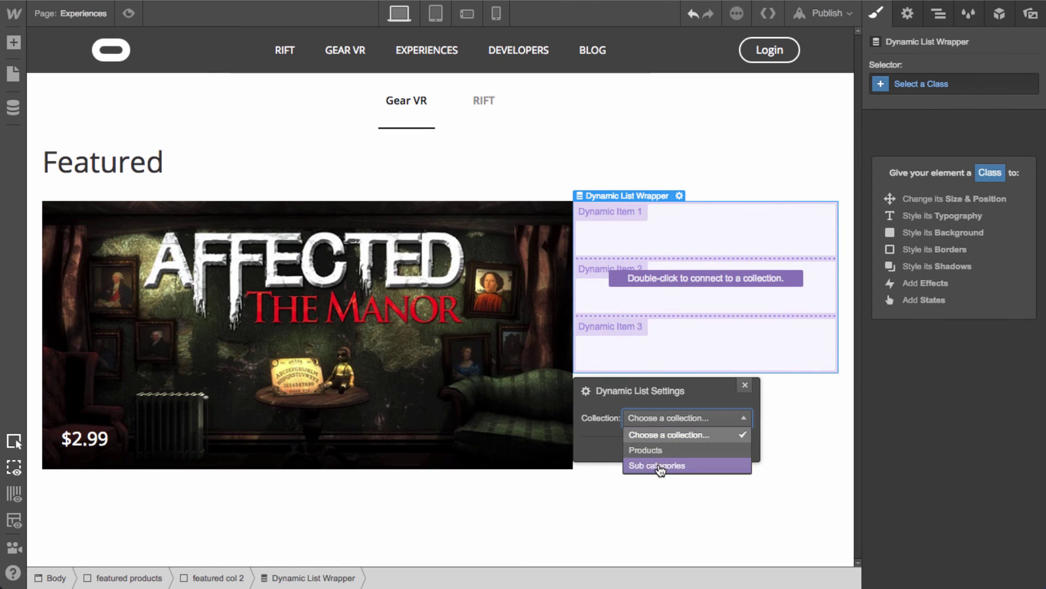
left_click(663, 451)
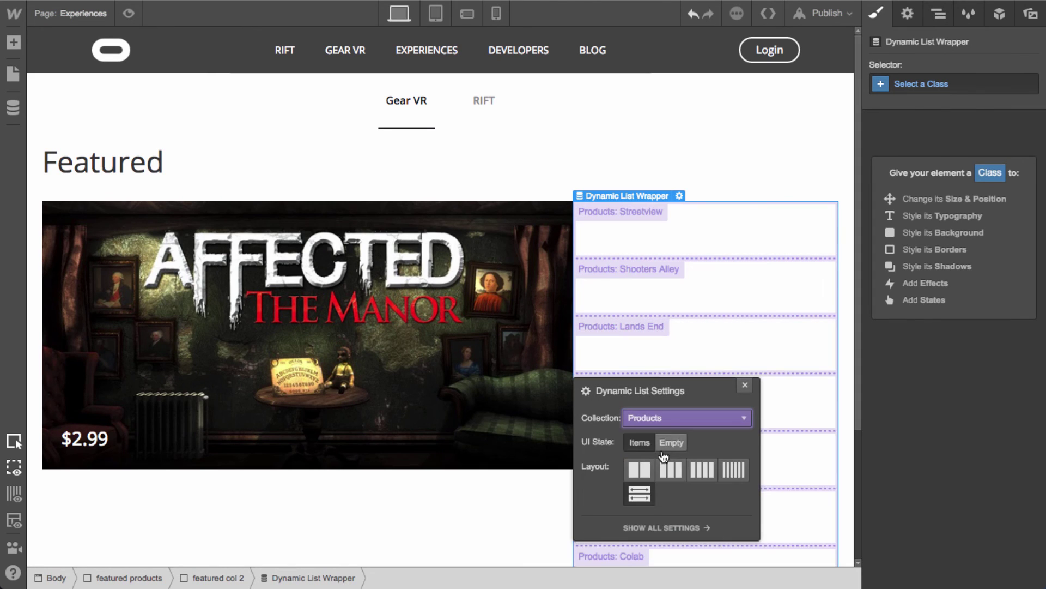
Filter the new dynamic list to products where Featured area #2 is on, and limit it to 1 item
left_click(909, 16)
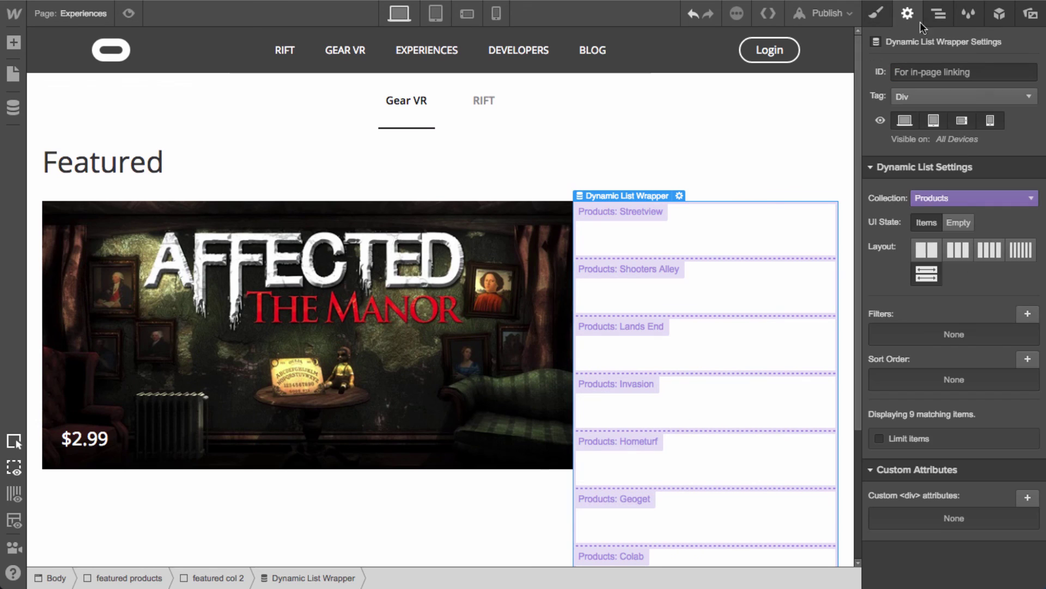
left_click(1027, 313)
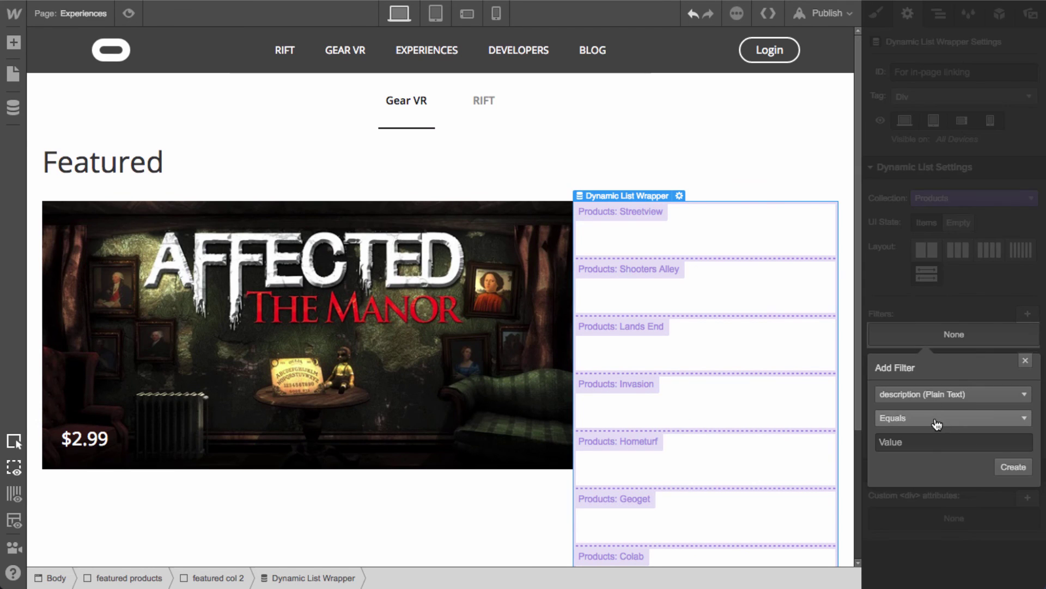
left_click(951, 393)
left_click(946, 458)
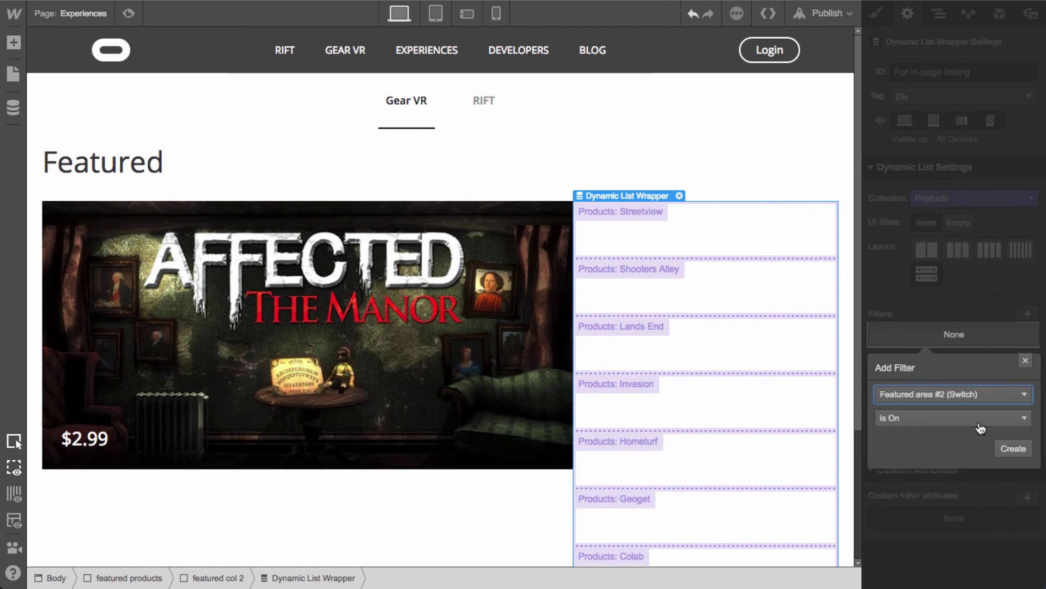
left_click(1011, 447)
left_click(950, 443)
left_click(995, 458)
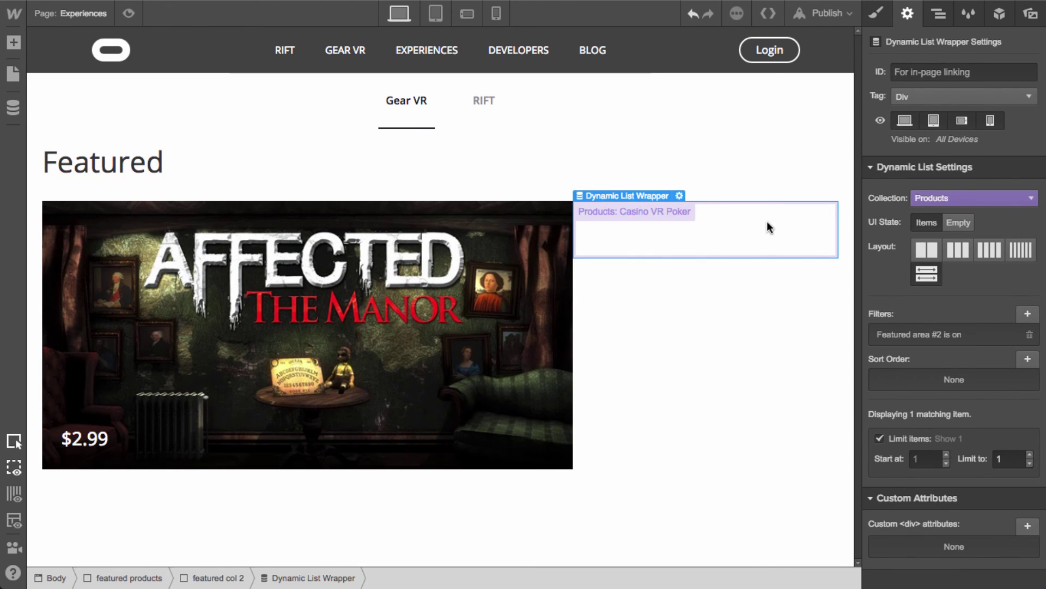
Add a link block inside the second column's dynamic item and link it to the Current Product page
left_click(767, 223)
left_click(876, 20)
key("a")
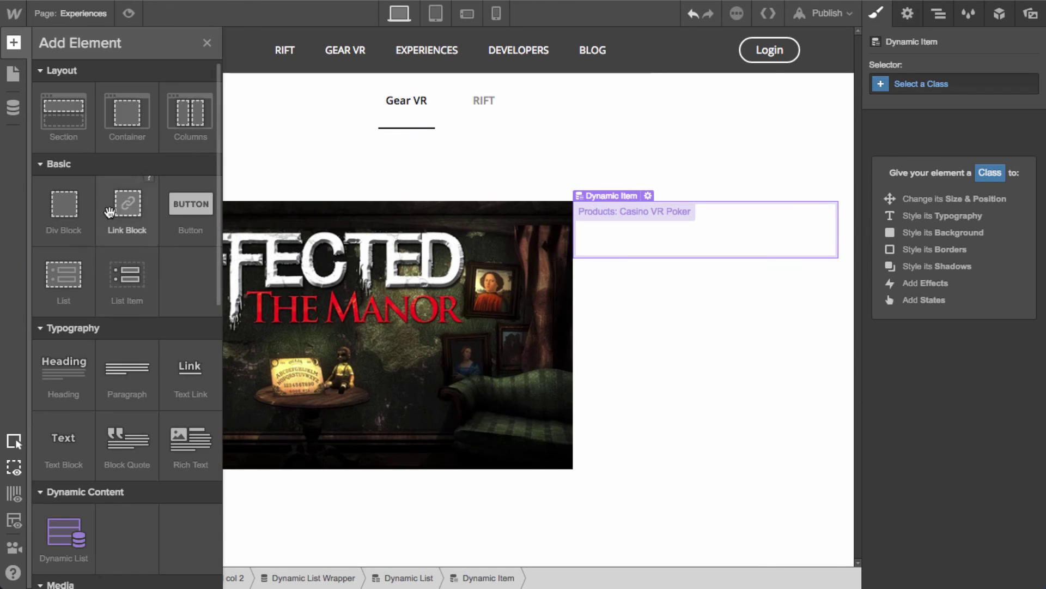
left_click_drag(109, 213, 678, 221)
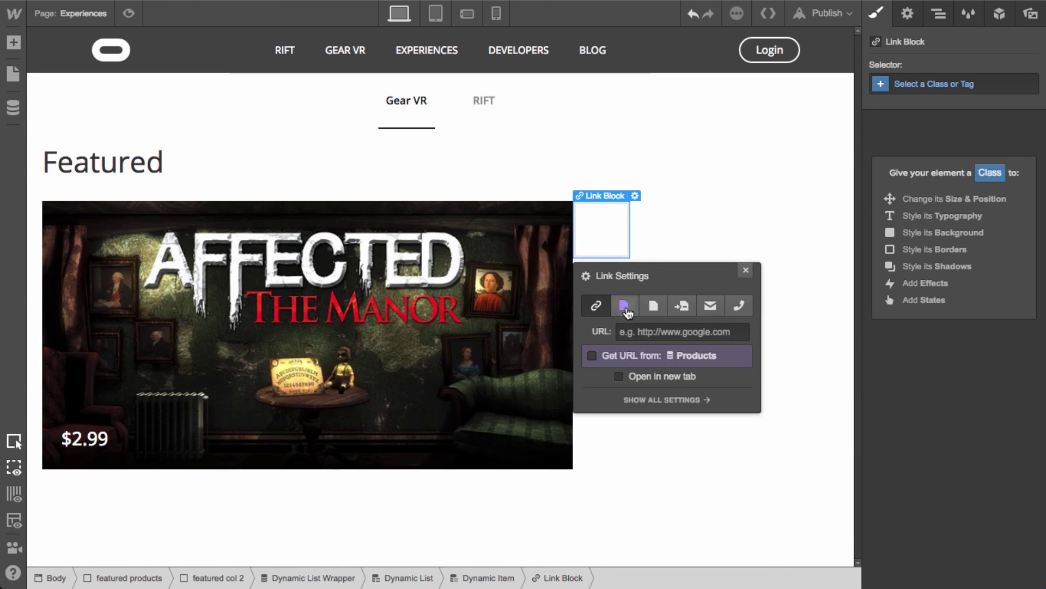
left_click(624, 305)
left_click(679, 332)
left_click(673, 364)
Apply the existing product card class to the new link block and close its link settings
left_click(945, 90)
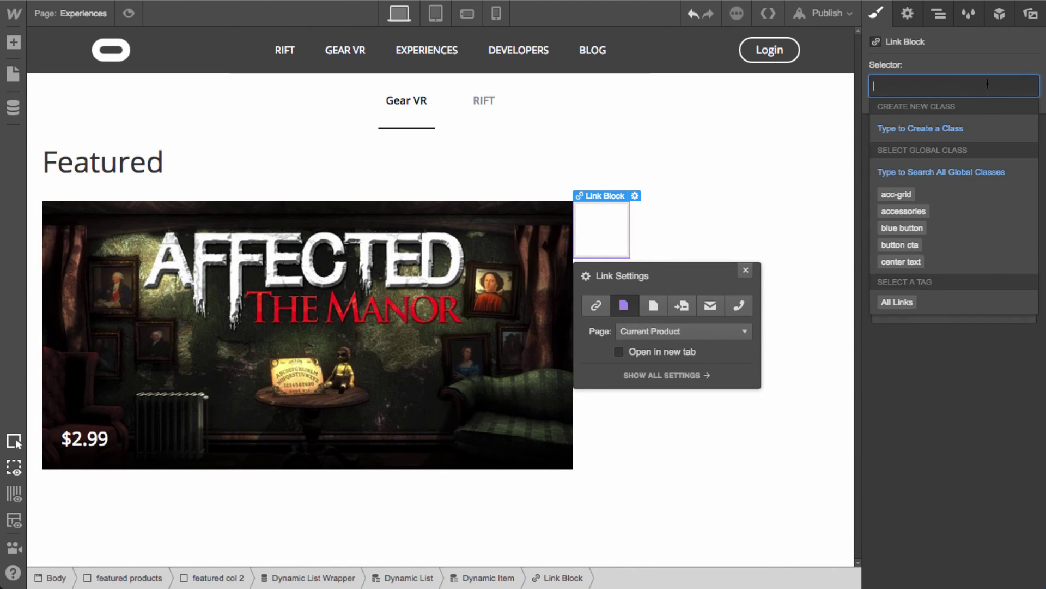
type("pro")
key("Down")
key("Down")
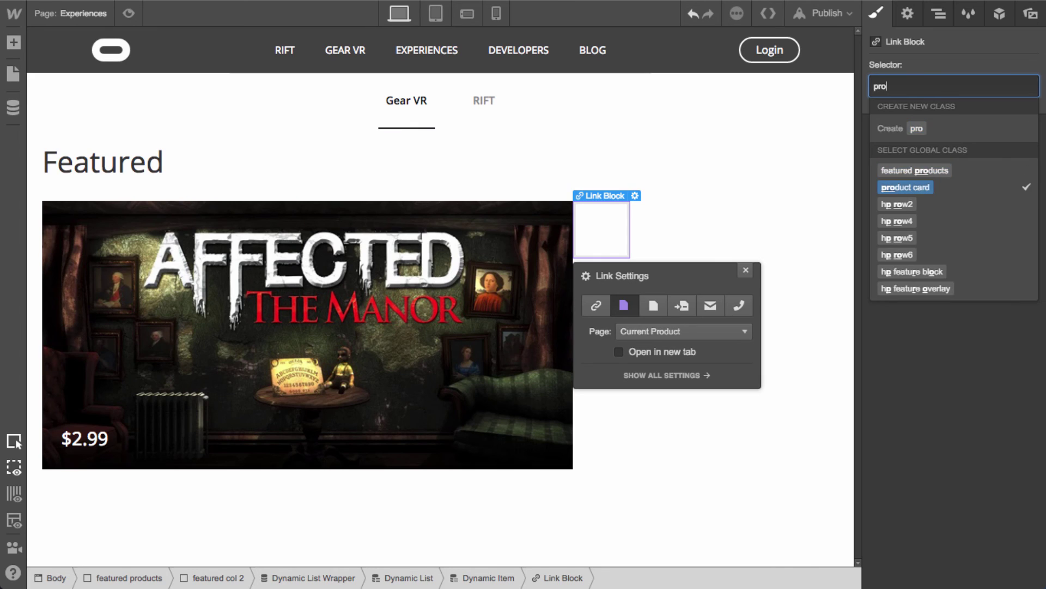
key("Return")
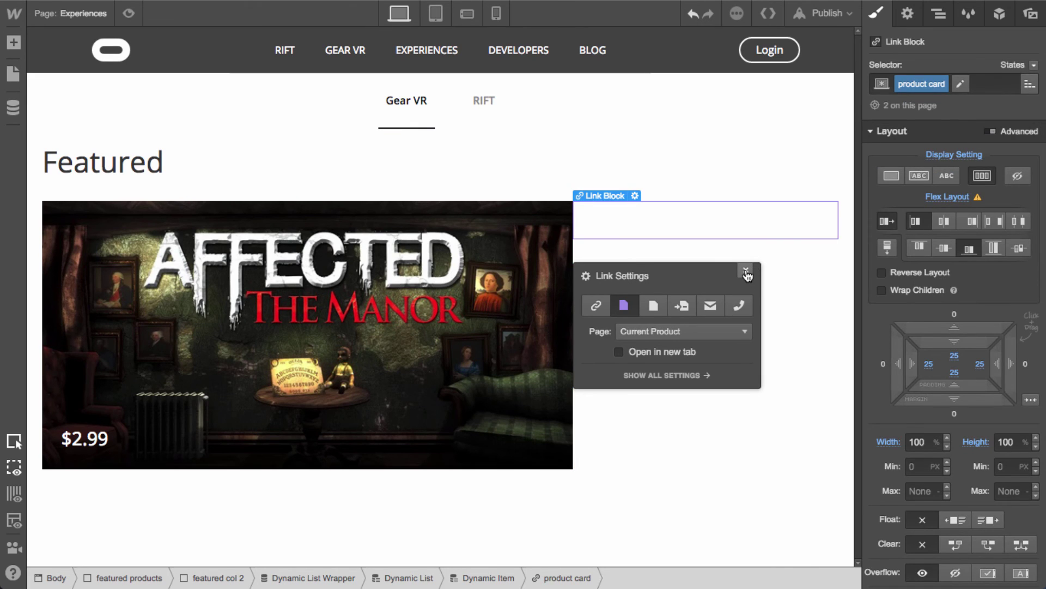
left_click(746, 271)
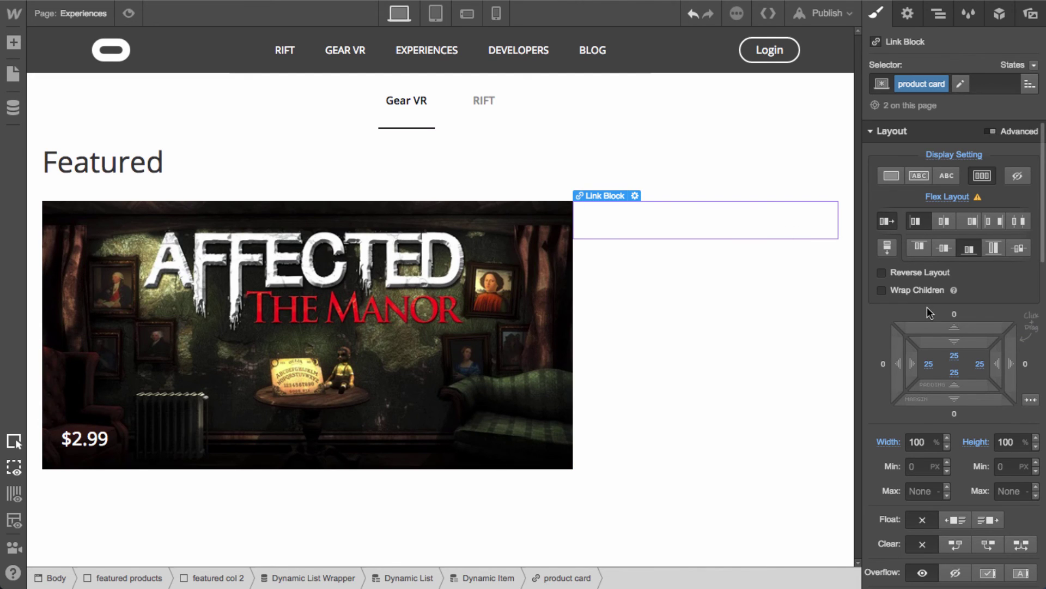
Make featured col 2 a flex container with a vertical layout
left_click(740, 344)
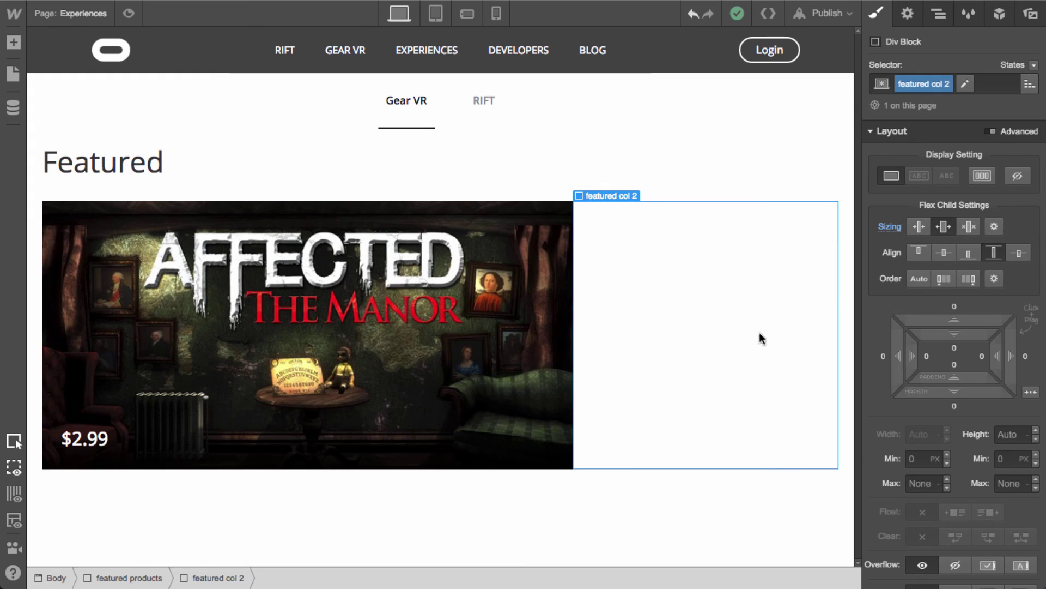
left_click(983, 176)
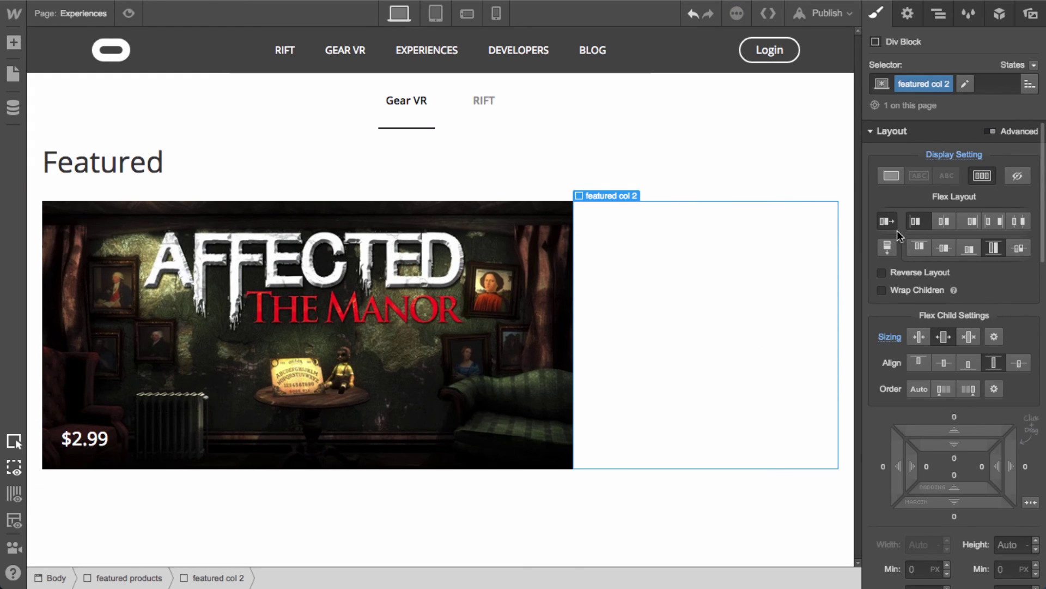
left_click(887, 248)
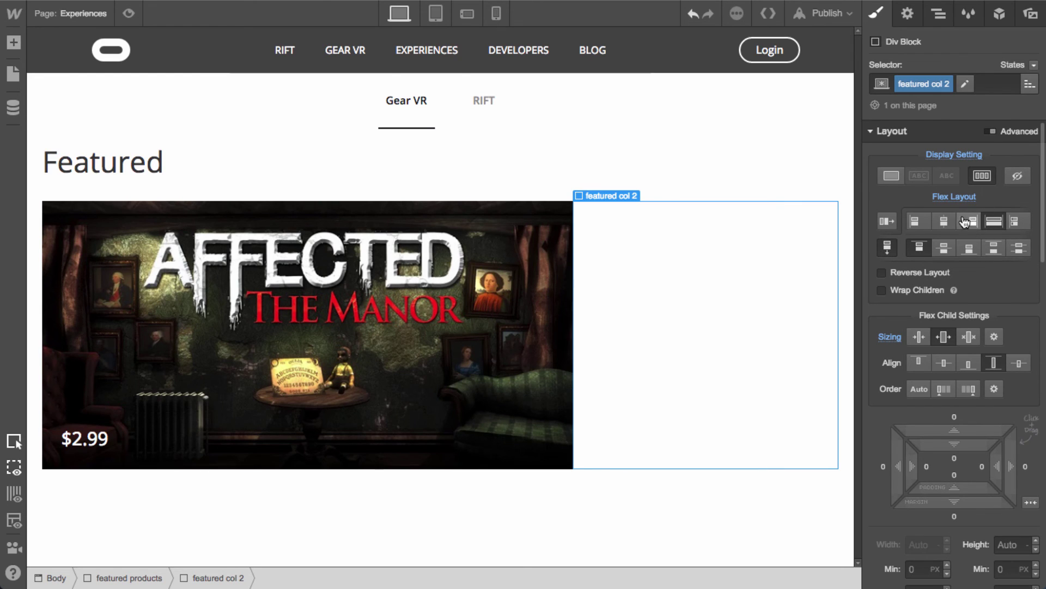
Try stretch alignment for the contents of the second column's product card, and undo it
left_click(714, 218)
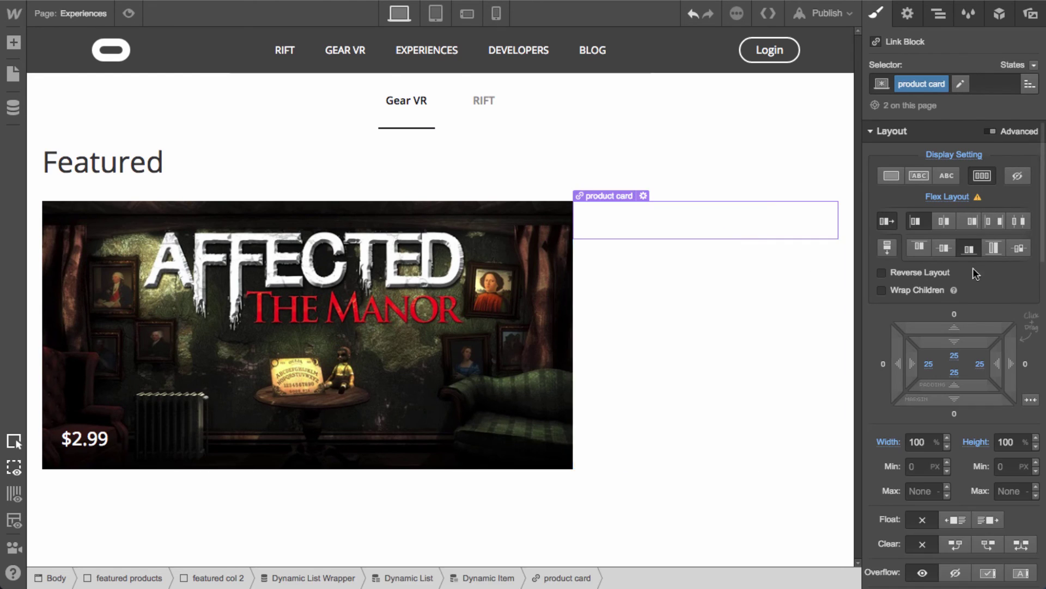
left_click(994, 249)
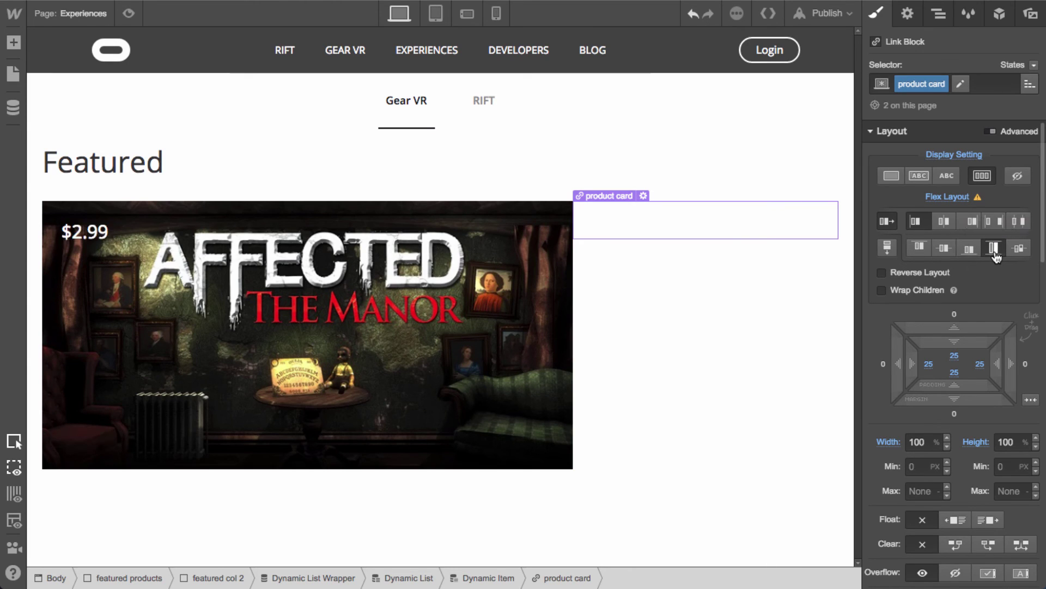
key("super+z")
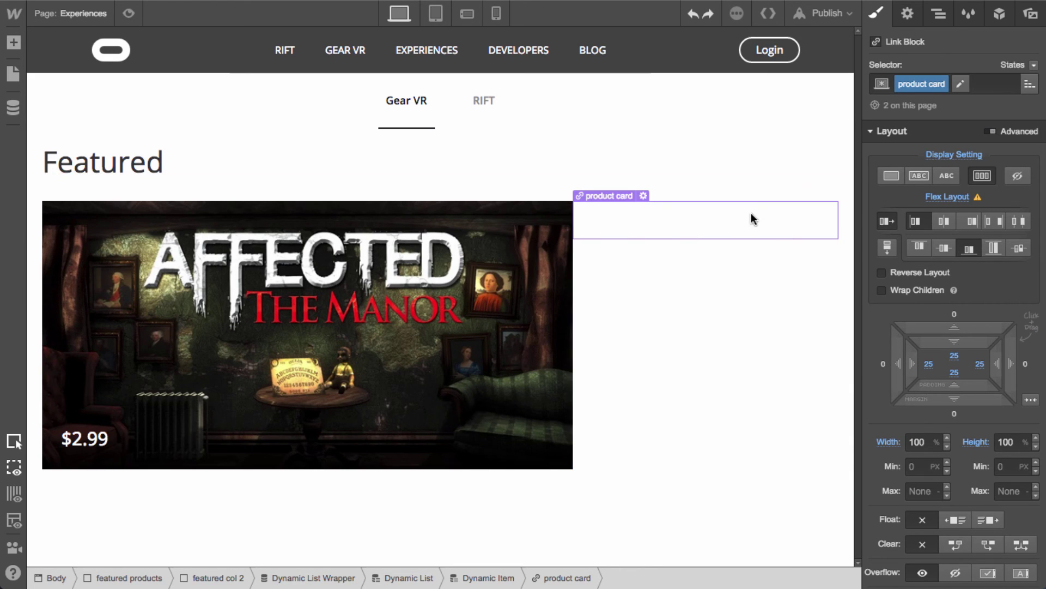
Give the dynamic list wrapper in featured col 2 a new class named featured item col 2
left_click(938, 13)
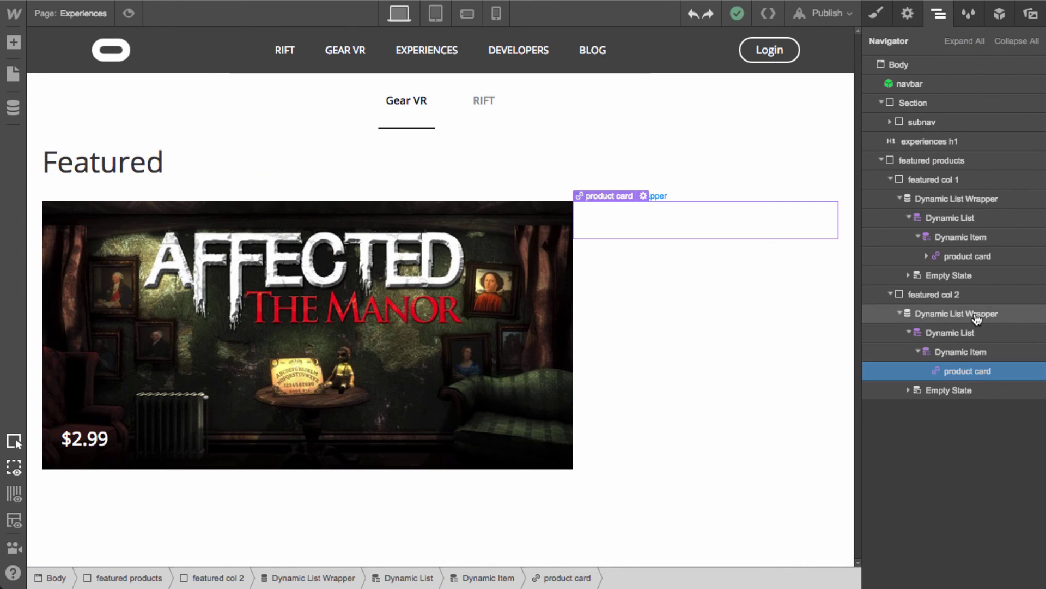
left_click(997, 319)
left_click(878, 15)
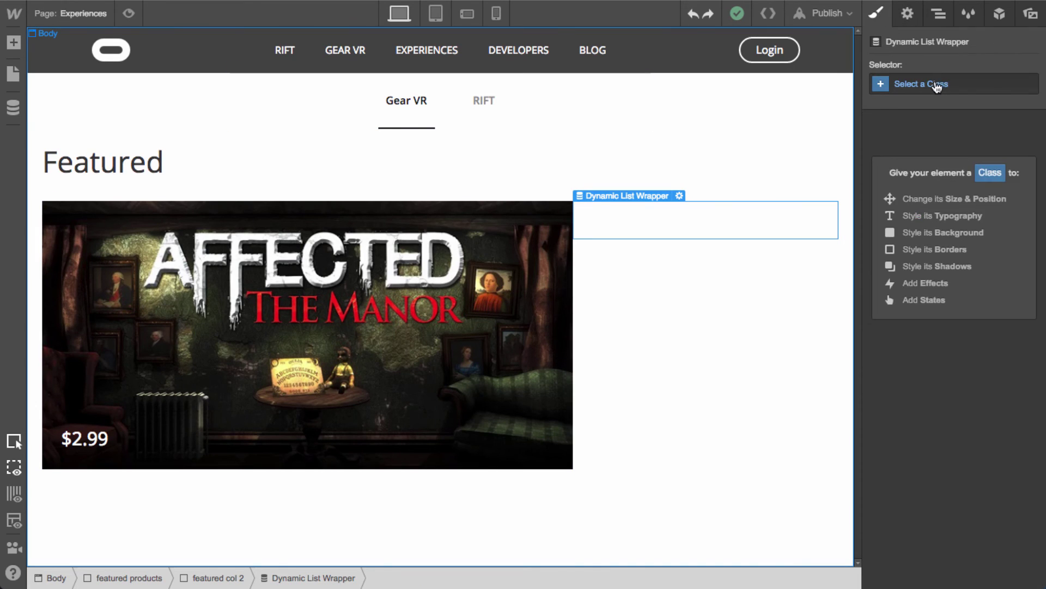
left_click(935, 82)
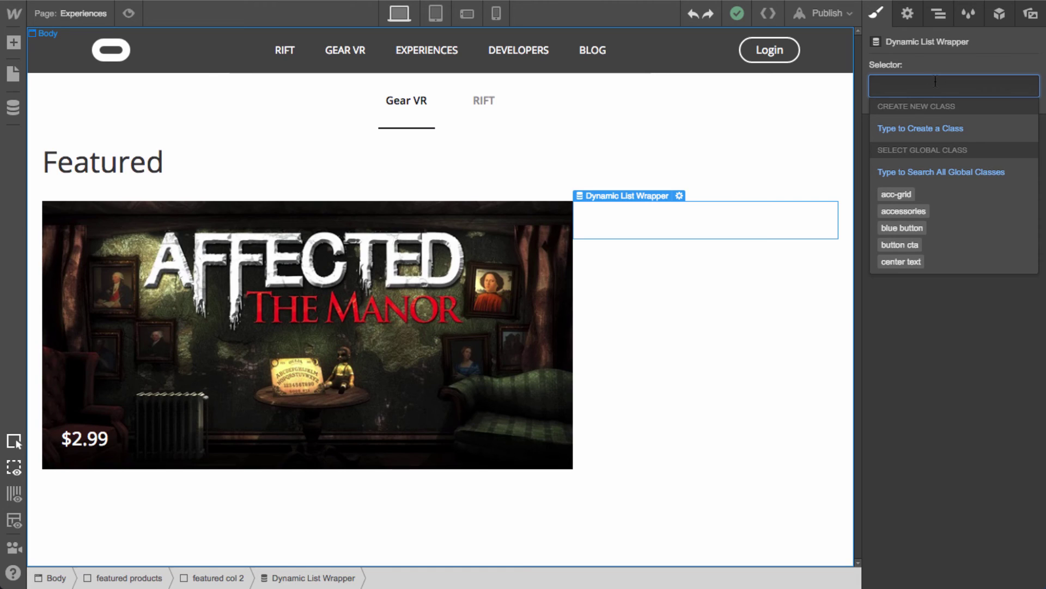
type("featured")
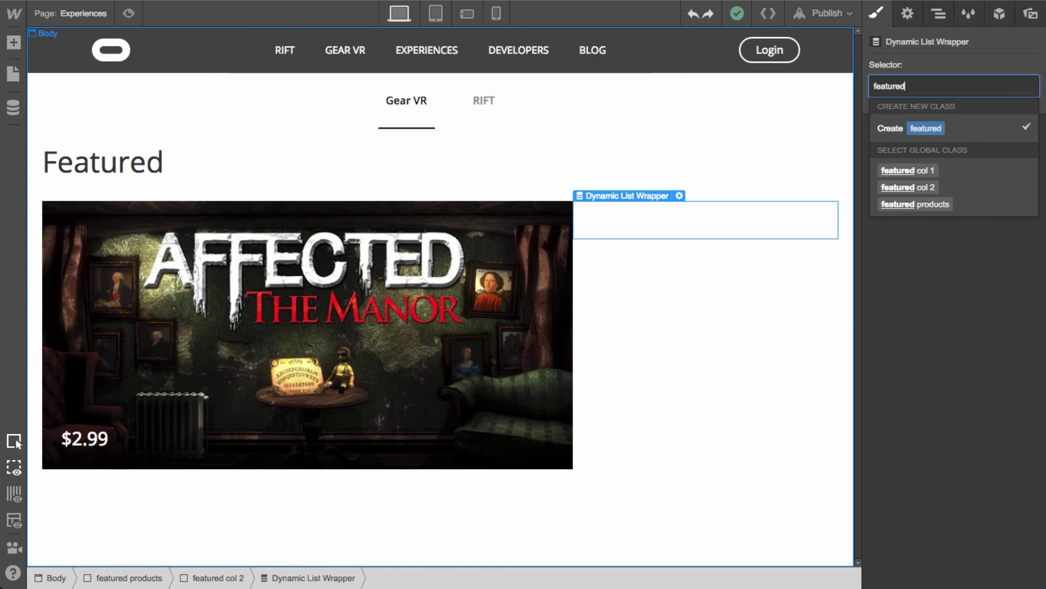
type(" item col 2")
key("Return")
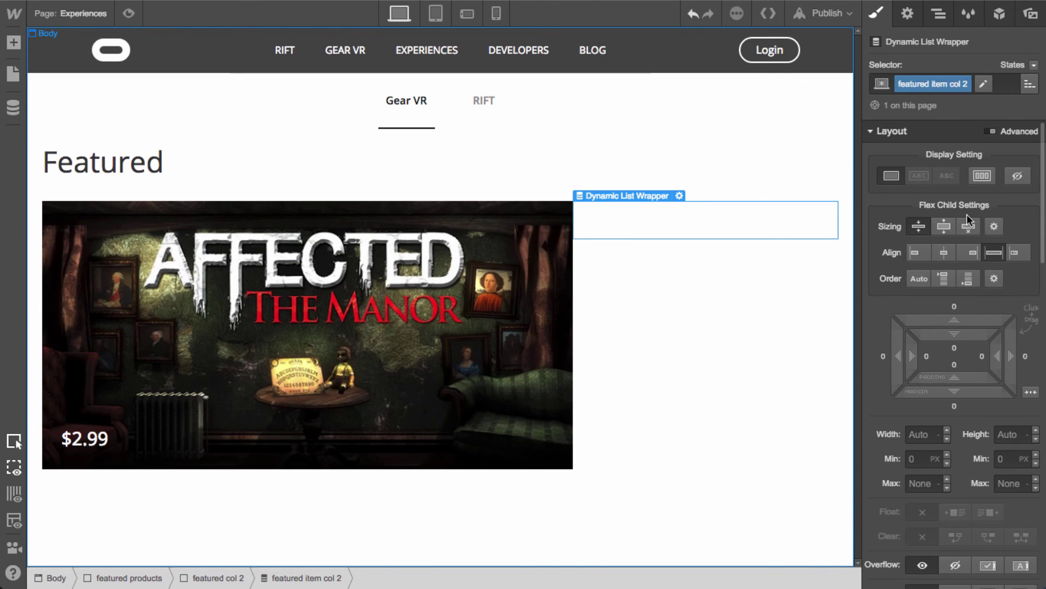
Set the featured item col 2 wrapper's flex child sizing to grow to fill the column, and duplicate the wrapper
left_click(944, 228)
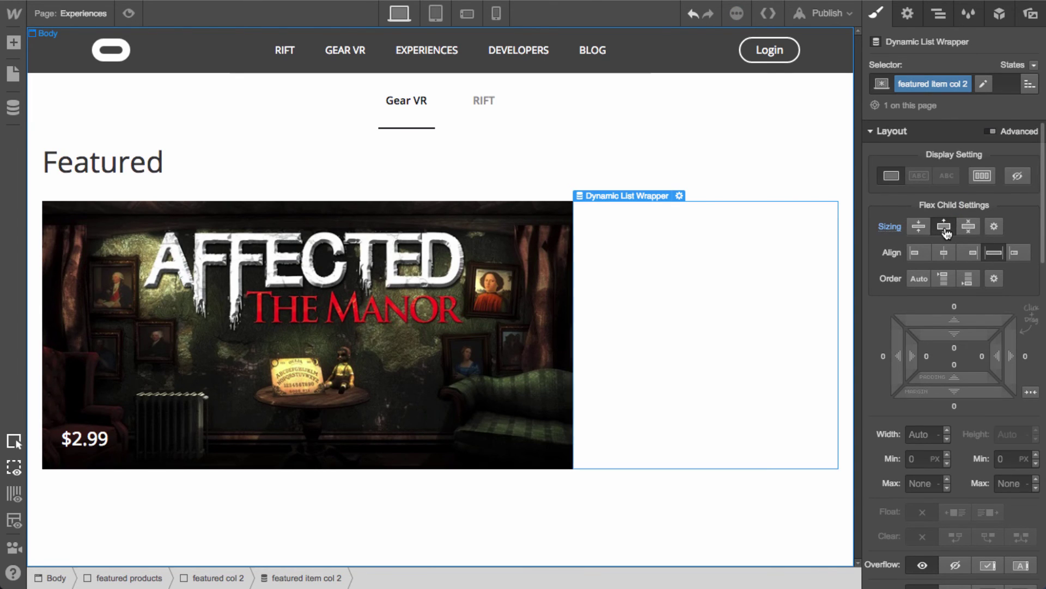
left_click(939, 13)
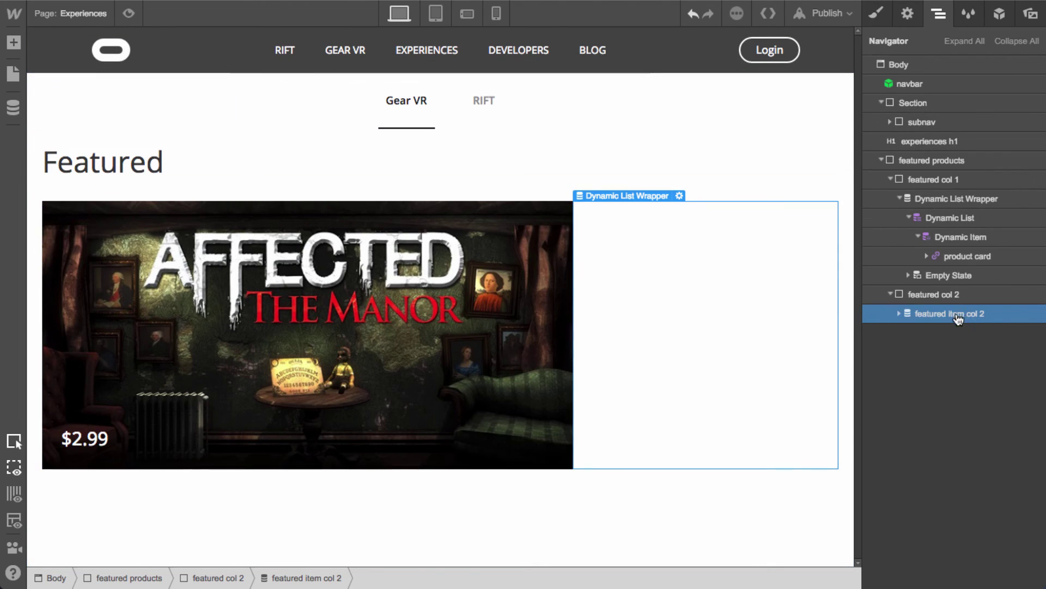
key("super+d")
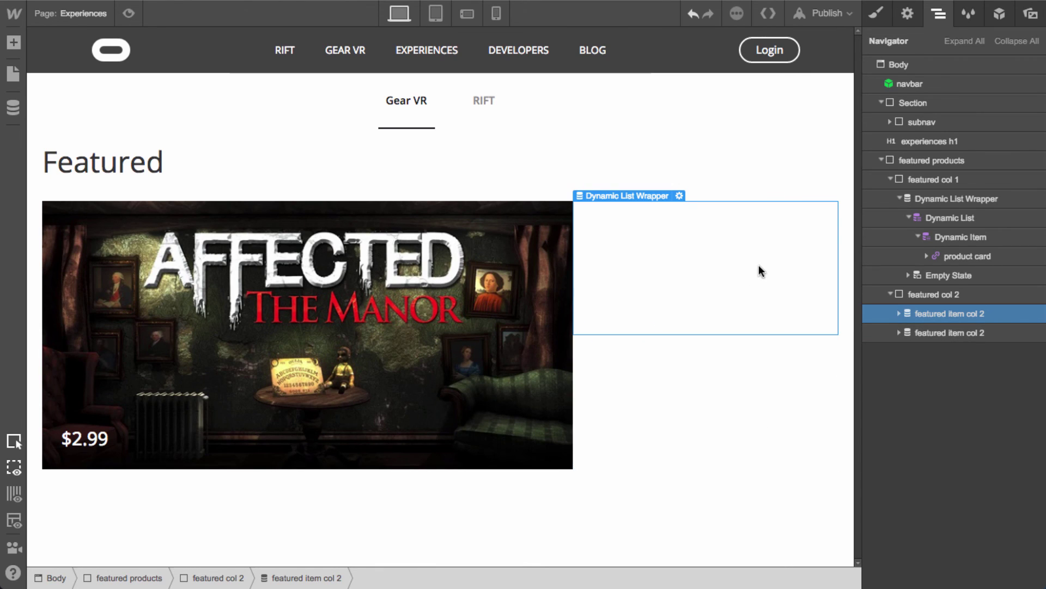
Change the second featured item col 2 wrapper's filter to show products where Featured area #3 is on
left_click(988, 334)
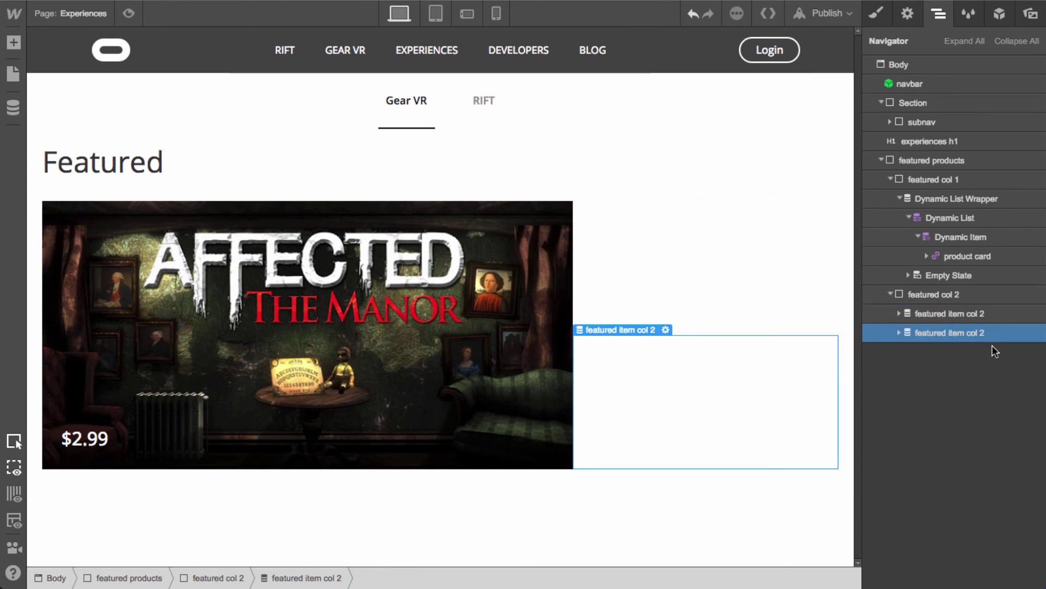
left_click(908, 14)
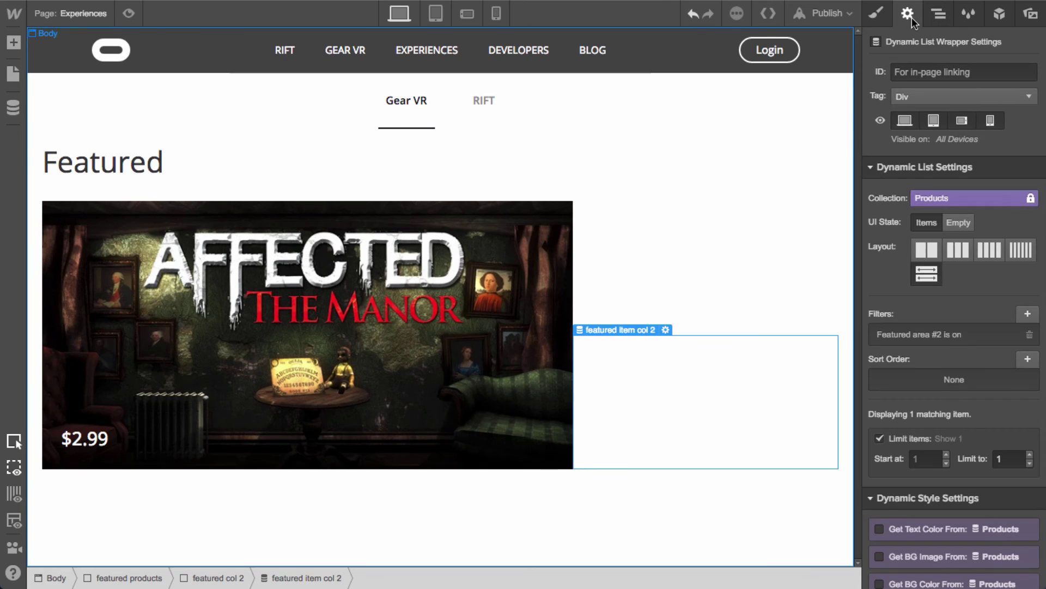
left_click(943, 338)
left_click(937, 393)
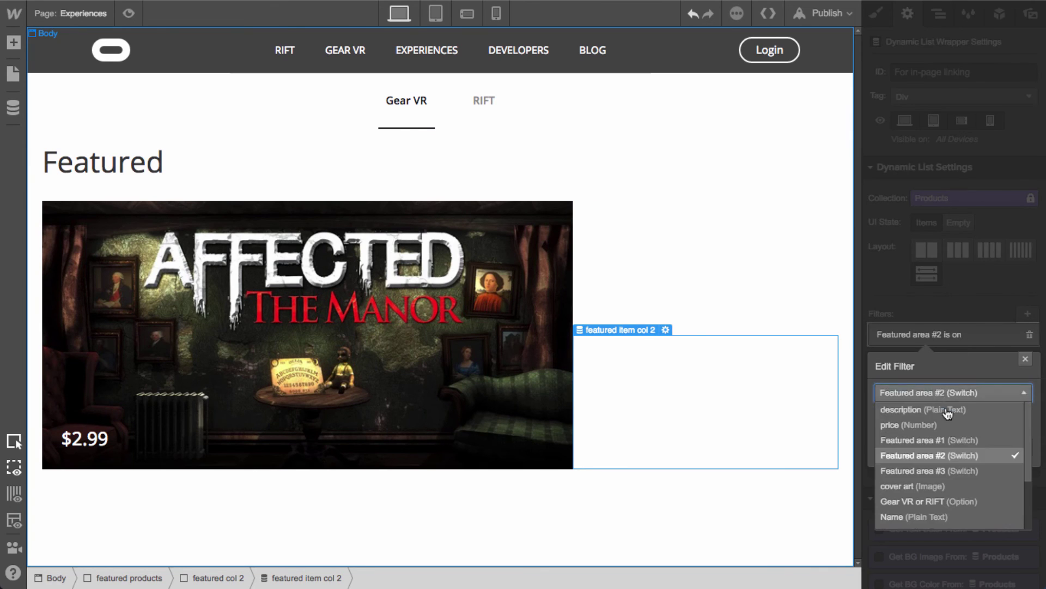
left_click(949, 470)
left_click(1016, 446)
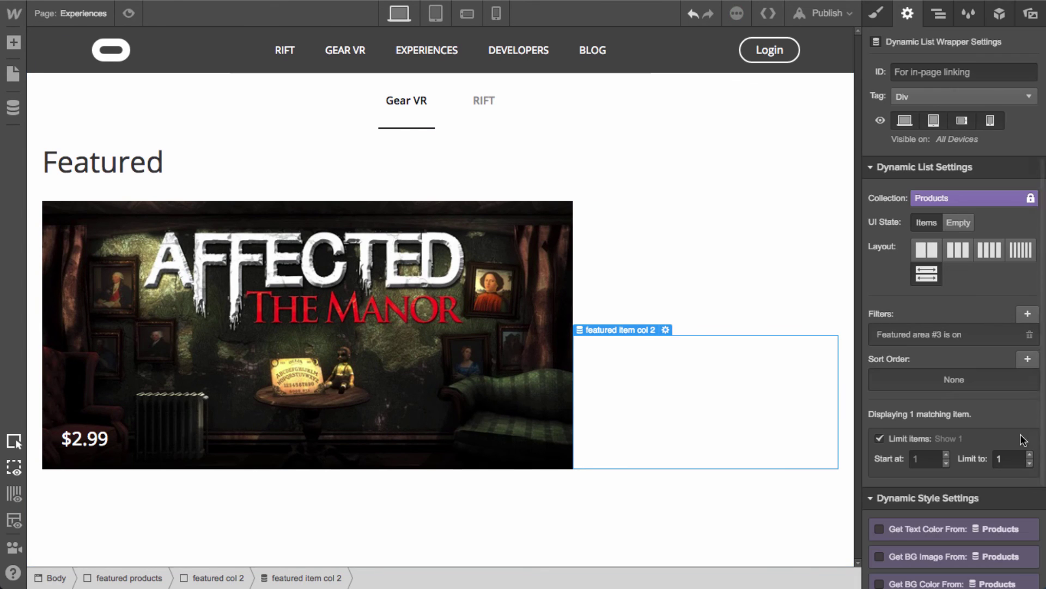
Add the combo class feature 2 to the product card inside the first featured item col 2 wrapper
left_click(740, 269)
left_click(939, 13)
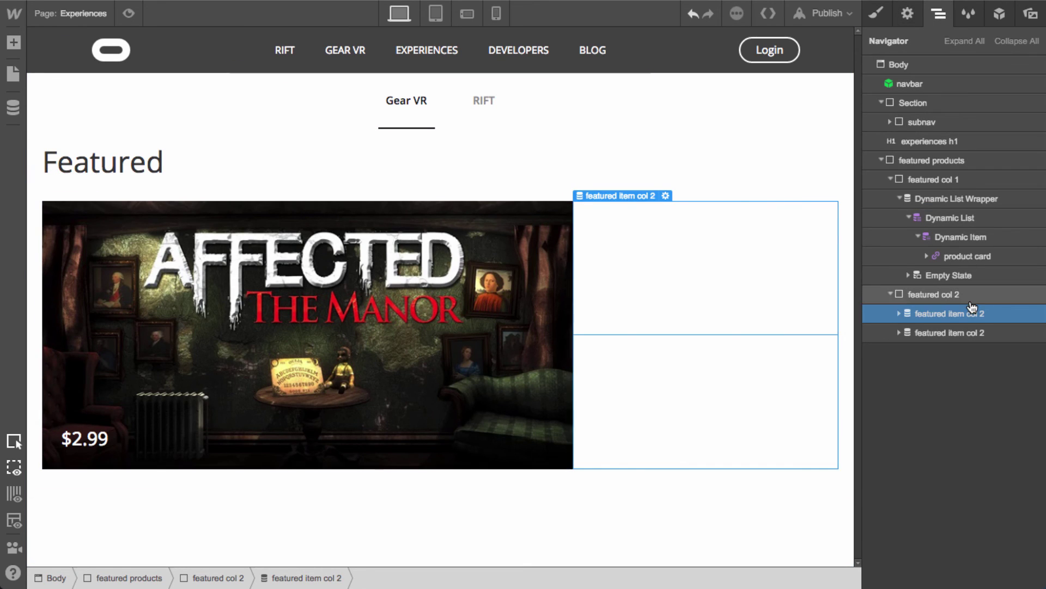
left_click(908, 332)
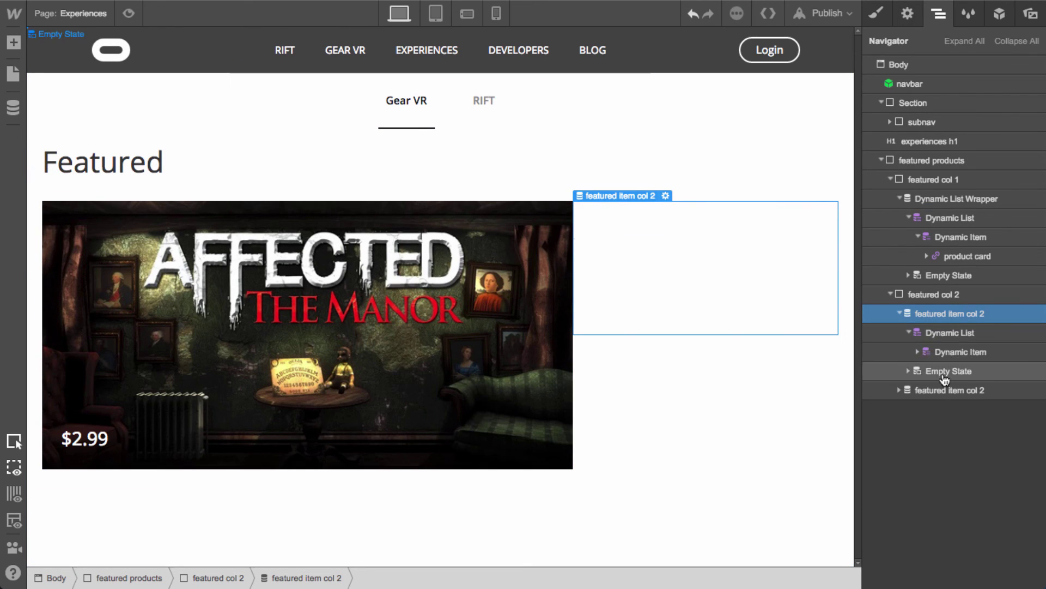
left_click(918, 352)
left_click(927, 371)
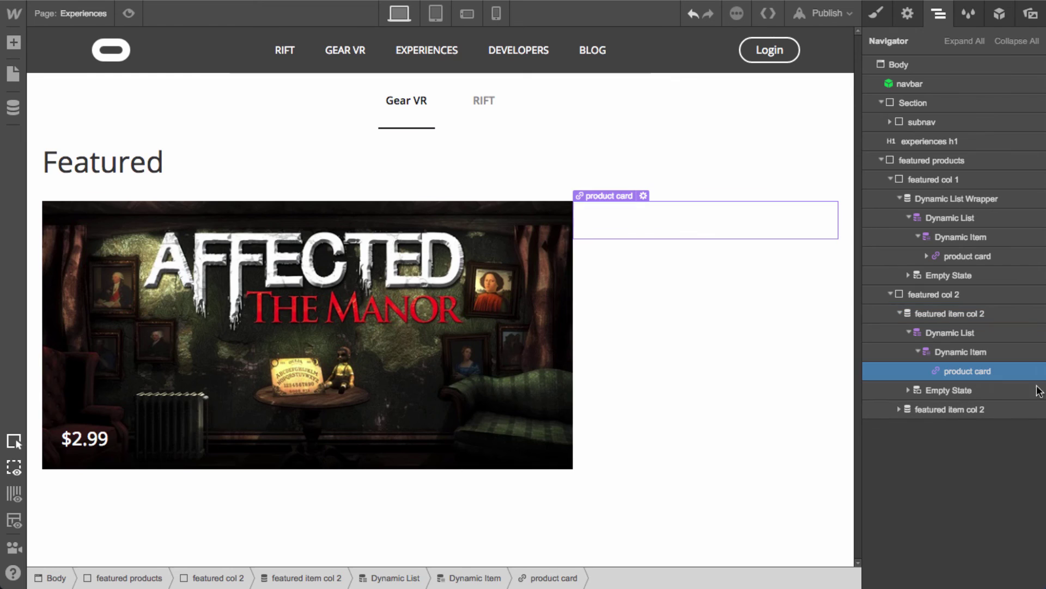
left_click(908, 15)
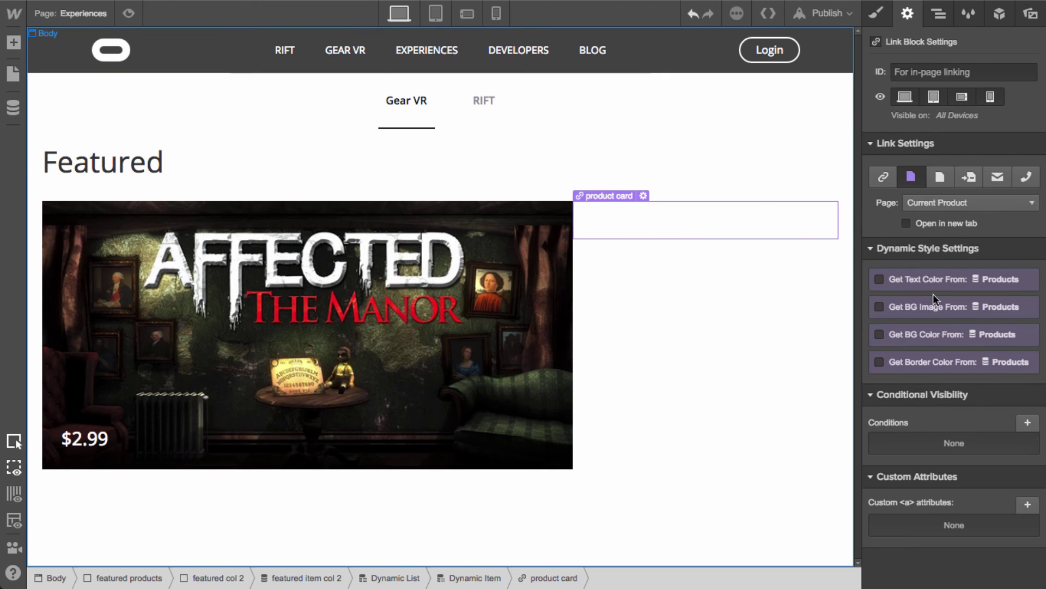
left_click(875, 13)
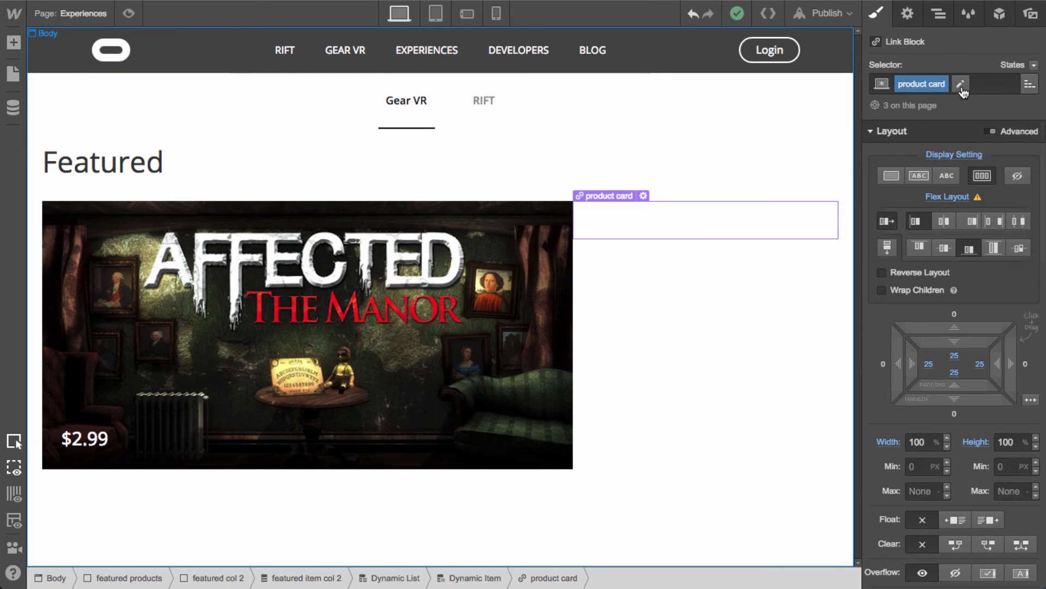
left_click(962, 88)
type("feature")
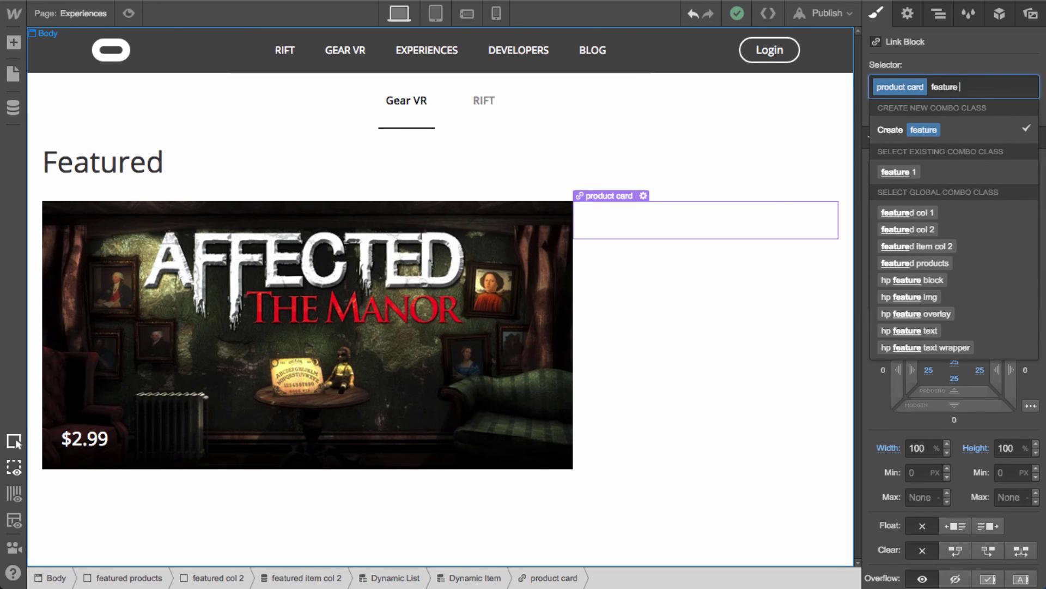
key("Return")
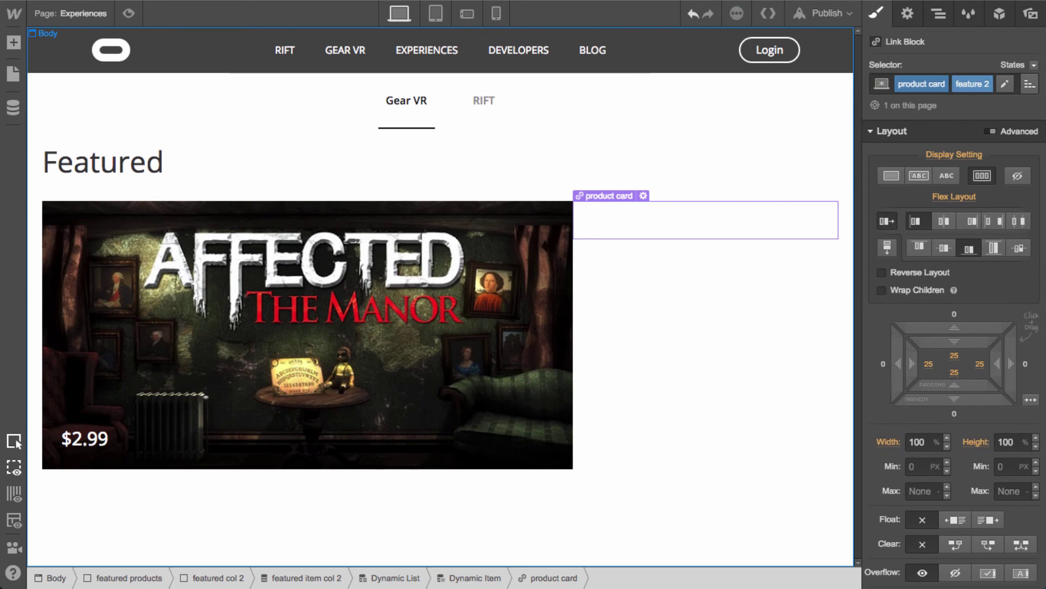
Get the feature 2 product card's background image from the Products collection's cover art field
key("d")
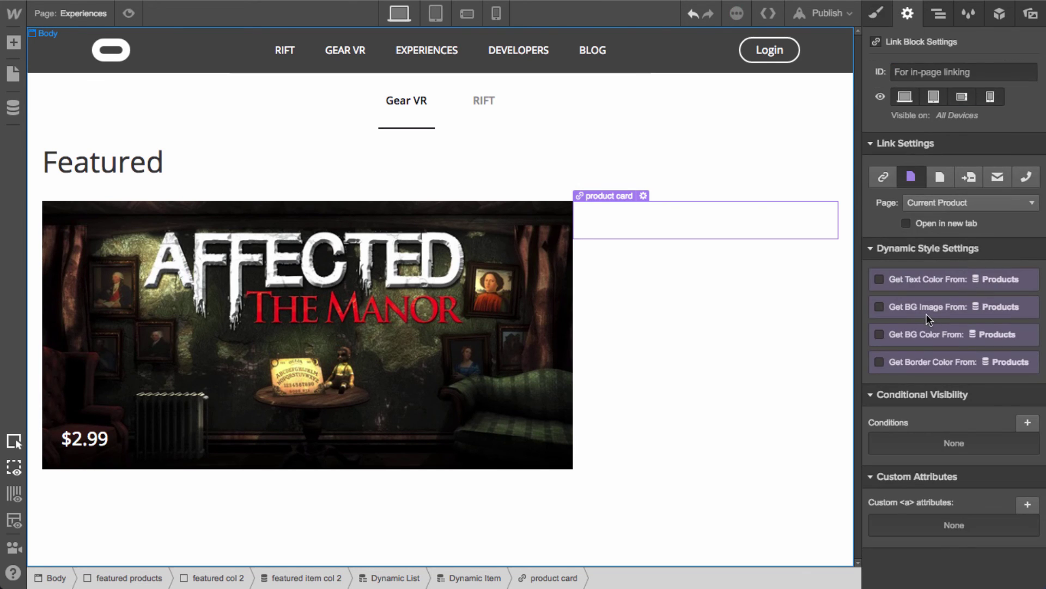
left_click(921, 308)
left_click(910, 325)
left_click(902, 359)
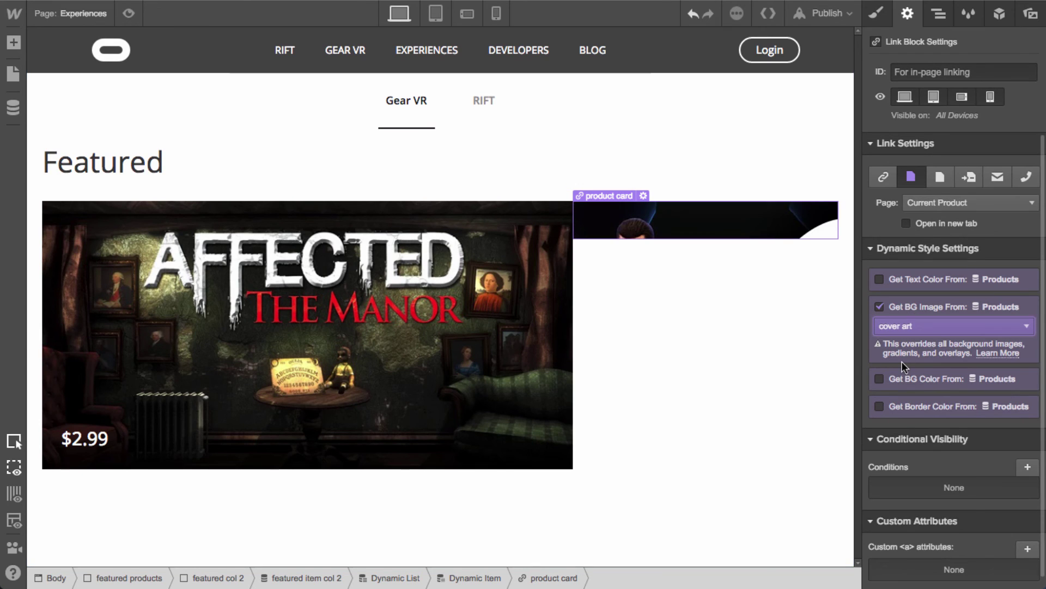
Give the Dynamic List in the first featured item of featured col 2 a new class "flex" with a vertical flex layout
left_click(874, 14)
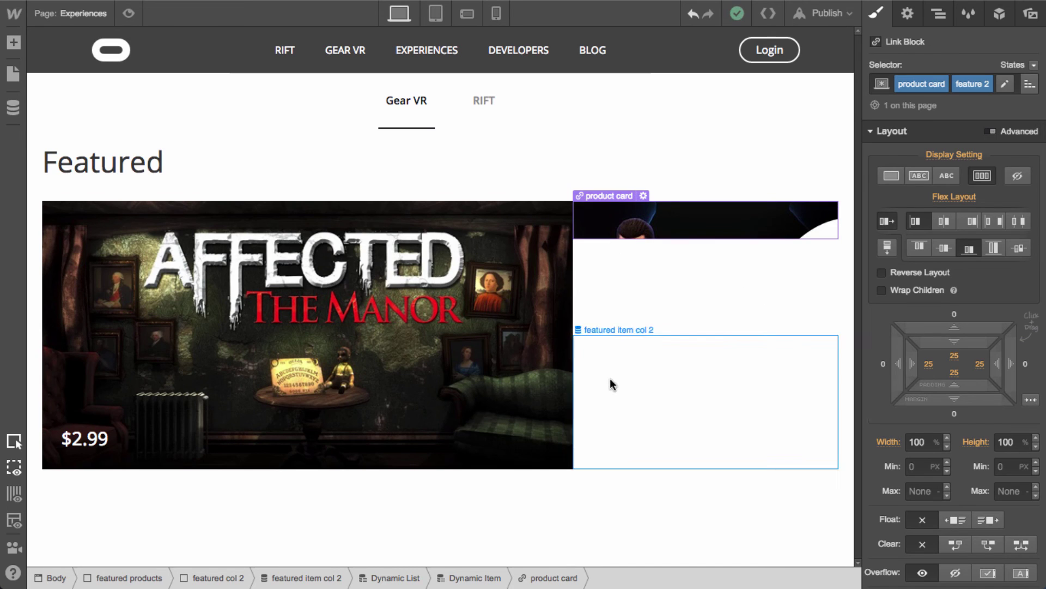
left_click(938, 14)
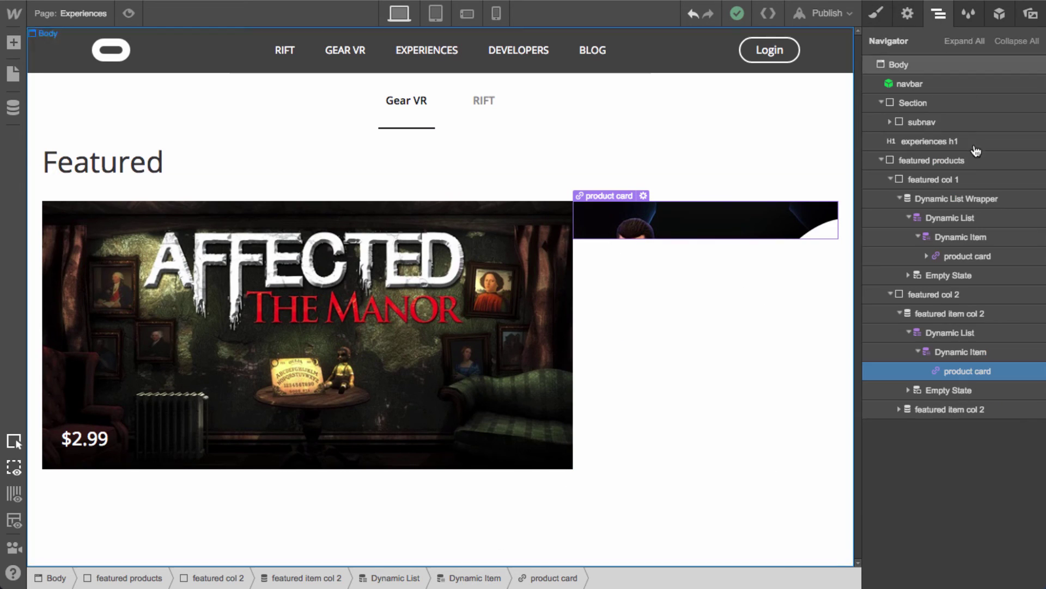
left_click(958, 334)
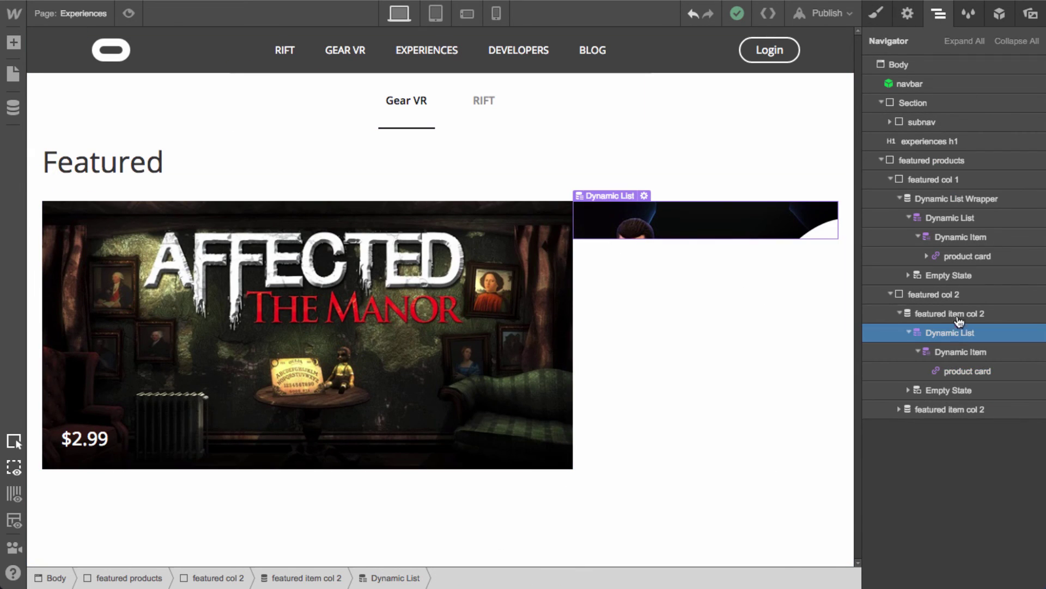
left_click(960, 315)
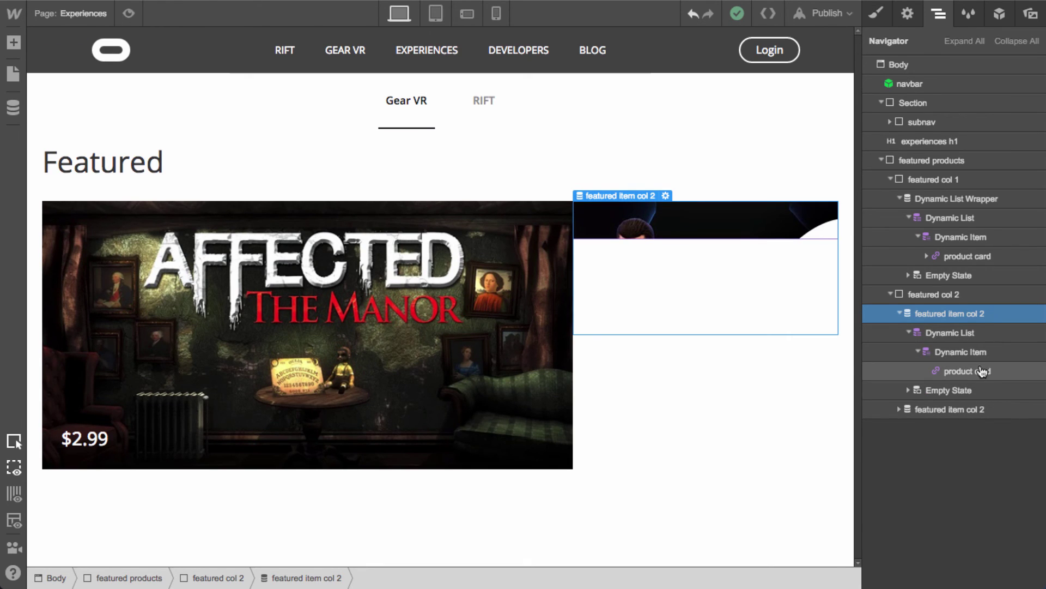
left_click(973, 333)
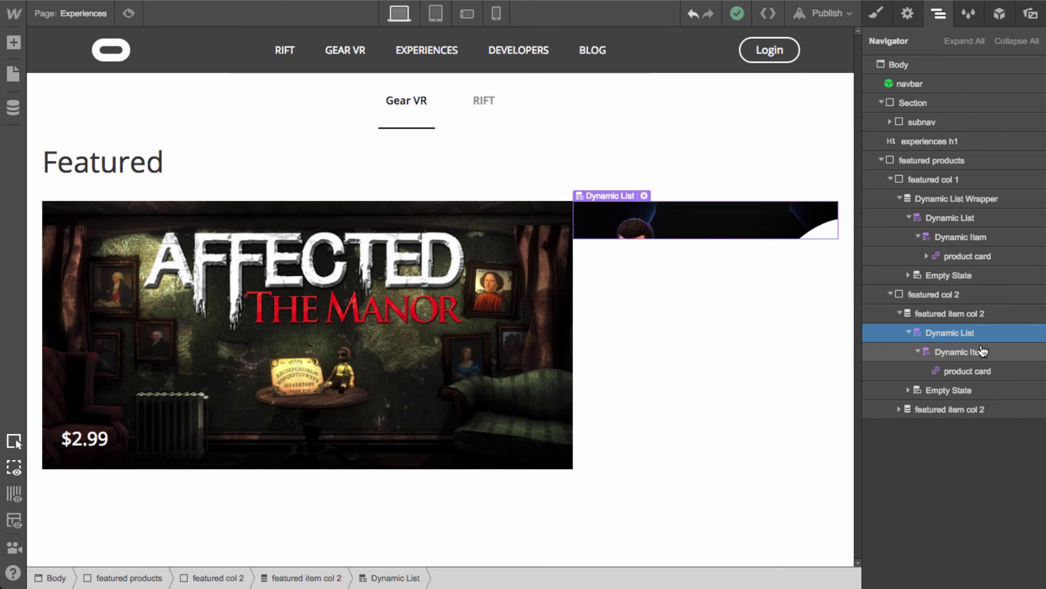
key("s")
left_click(953, 84)
type("flex")
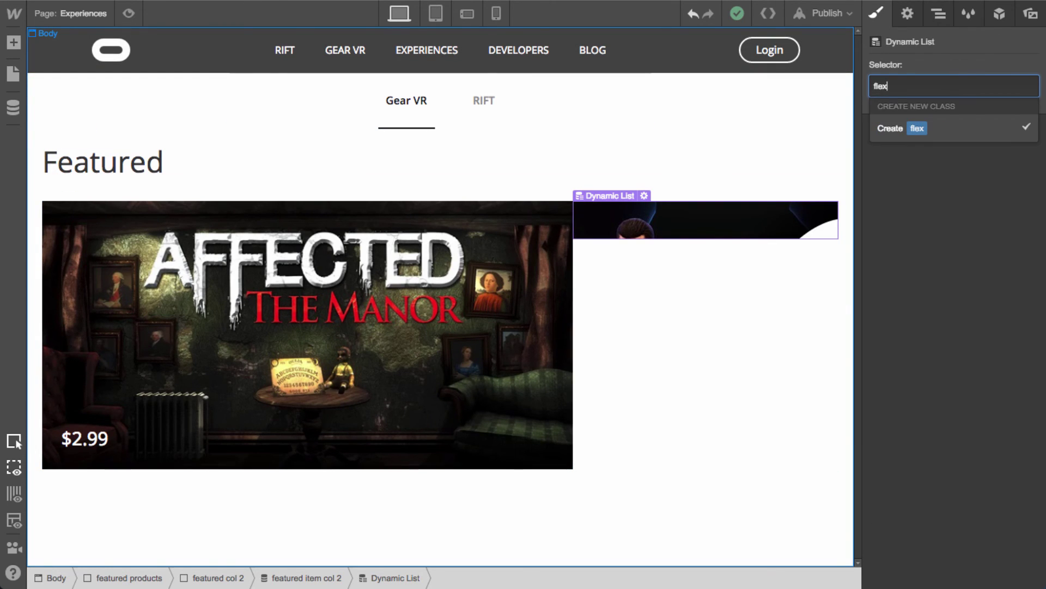
key("Return")
left_click(982, 175)
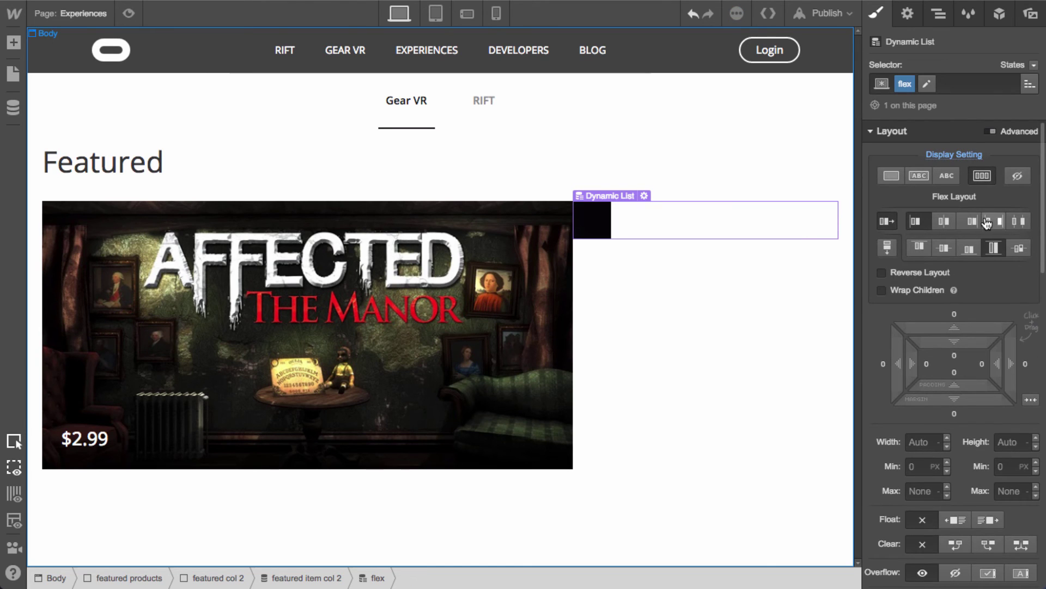
left_click(888, 248)
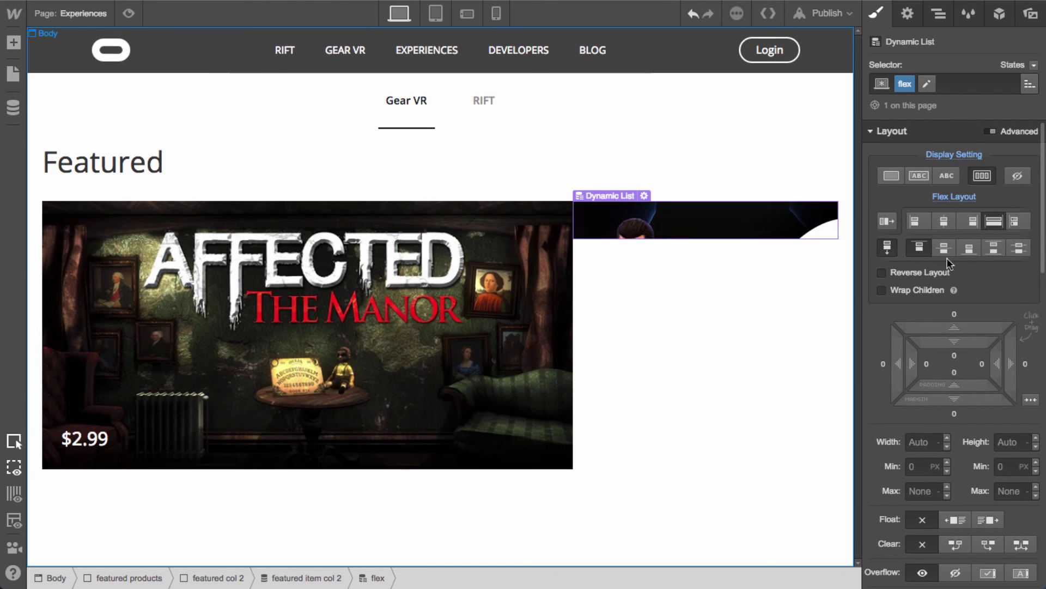
Apply the existing flex class to the Dynamic Item inside the first featured item's list in featured col 2
left_click(939, 16)
left_click(942, 353)
key("s")
left_click(929, 86)
type("fle")
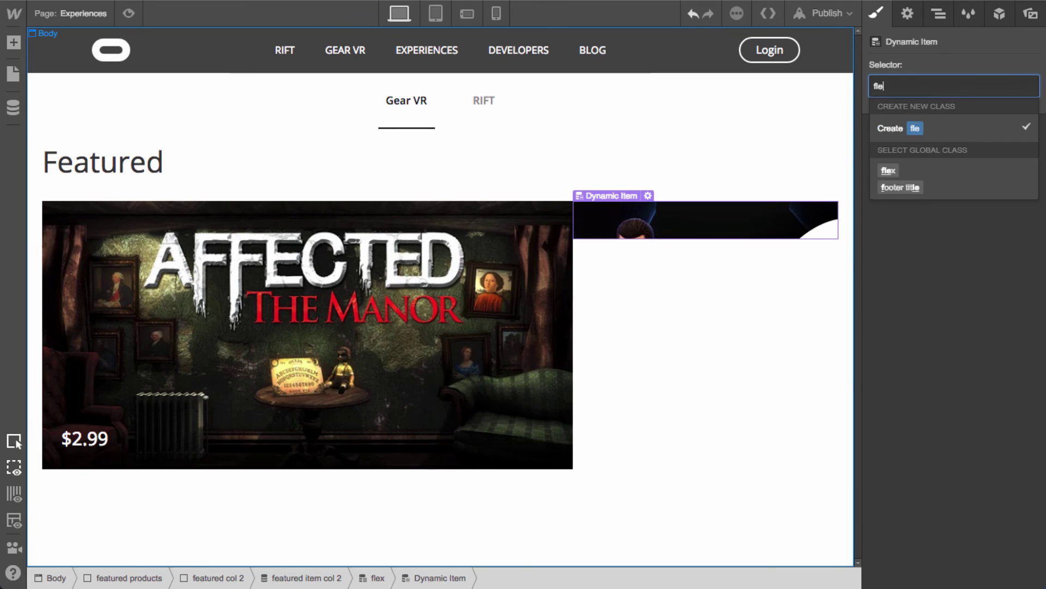
type("x")
key("Return")
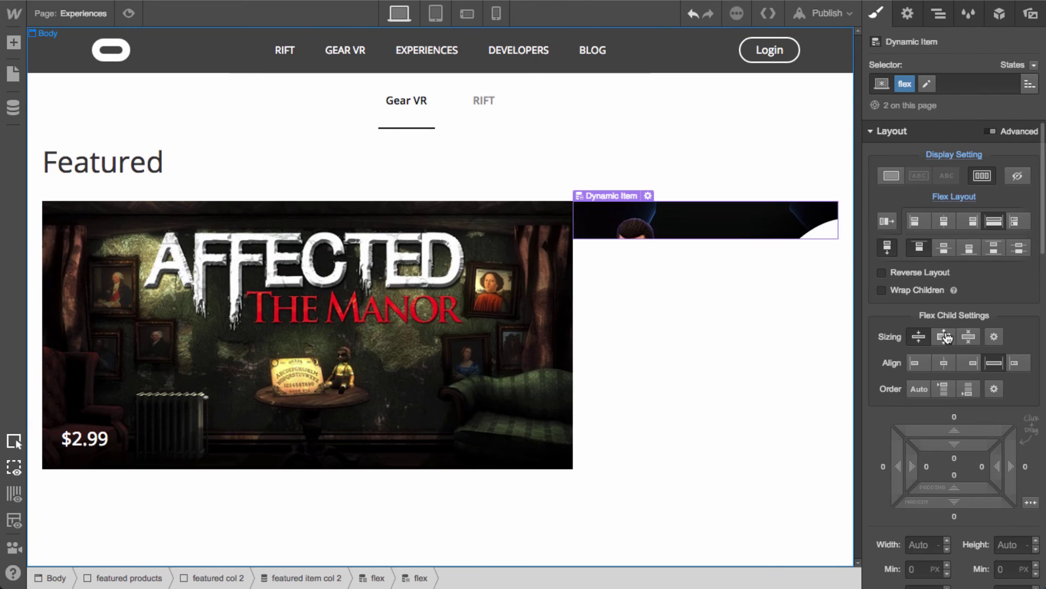
Set the flex child sizing of the product card inside that Dynamic Item to grow and fill the available space
left_click(940, 14)
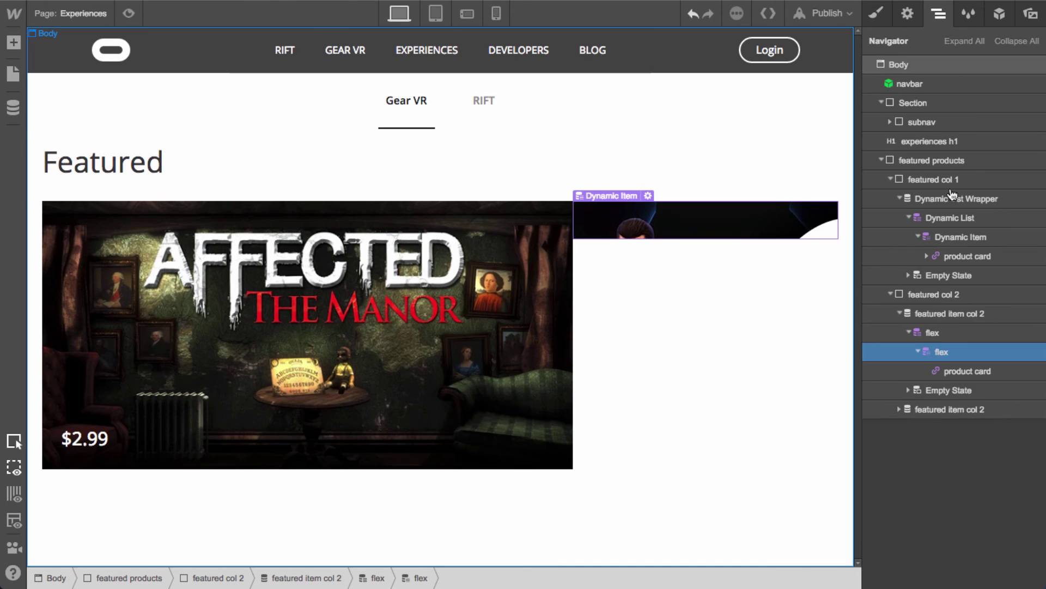
left_click(933, 371)
left_click(878, 15)
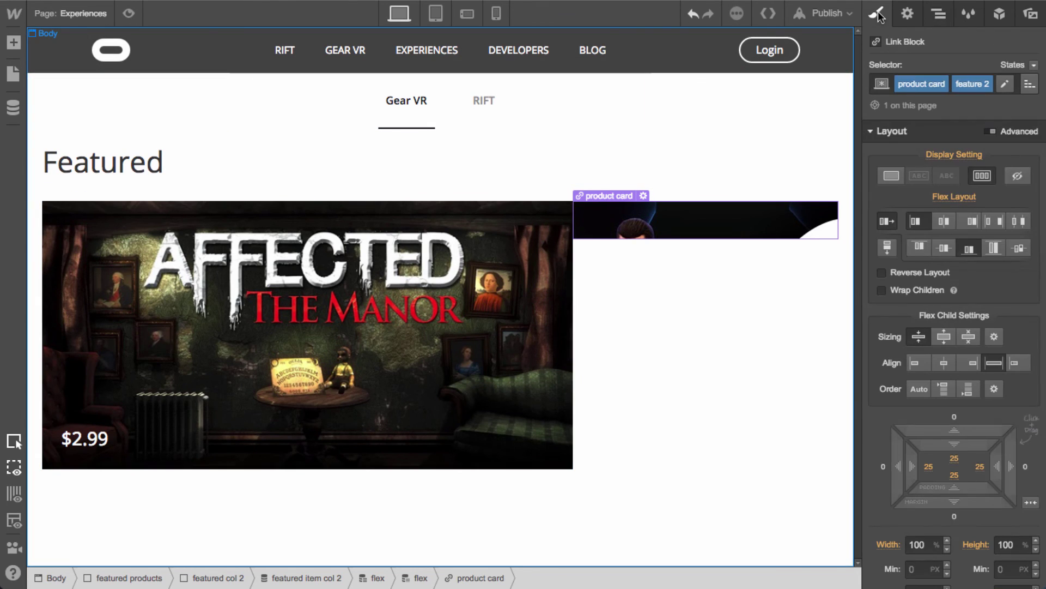
left_click(945, 337)
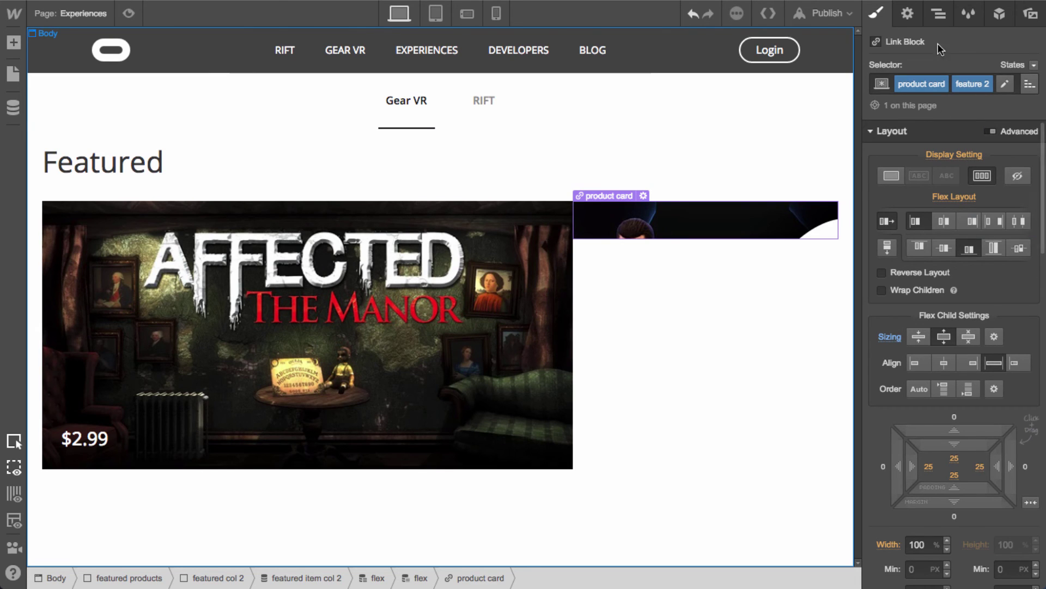
Set the display of the featured item col 2 list wrapper to flex, keeping the horizontal direction
left_click(938, 13)
left_click(957, 333)
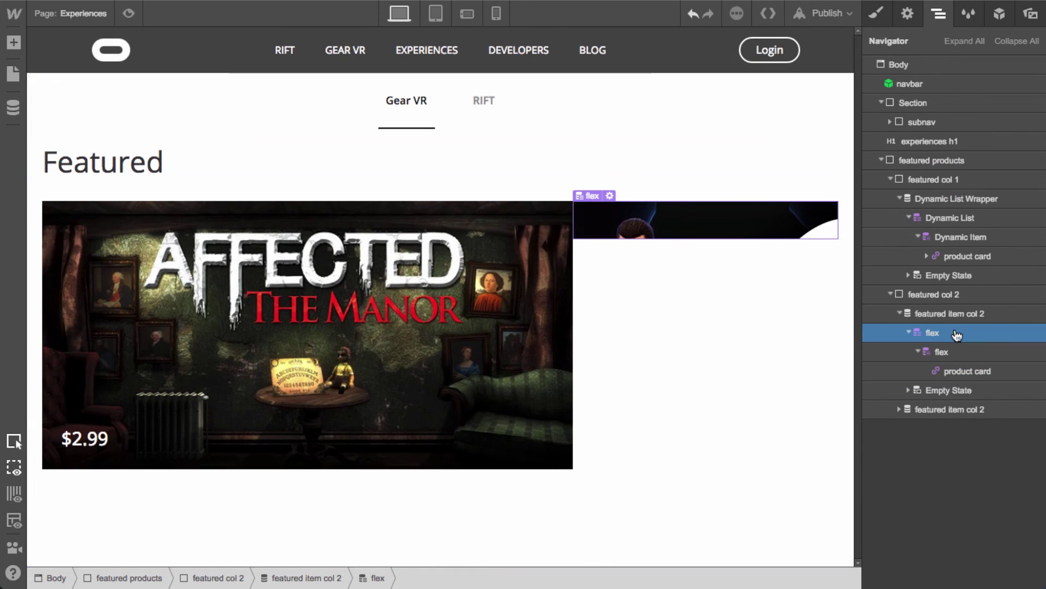
left_click(961, 321)
left_click(957, 338)
left_click(875, 14)
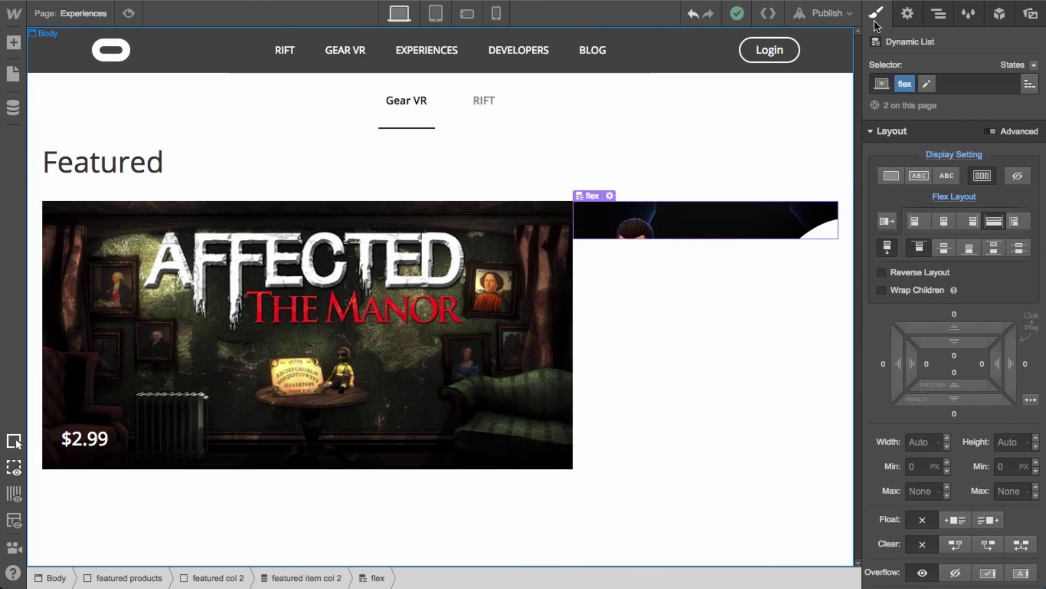
left_click(938, 13)
left_click(972, 315)
left_click(875, 14)
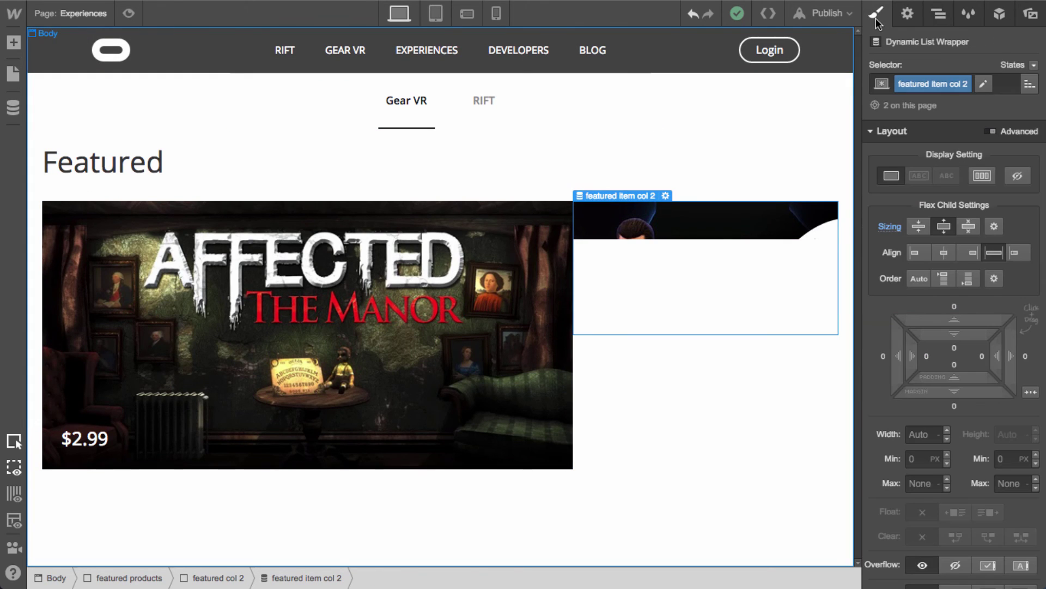
left_click(982, 180)
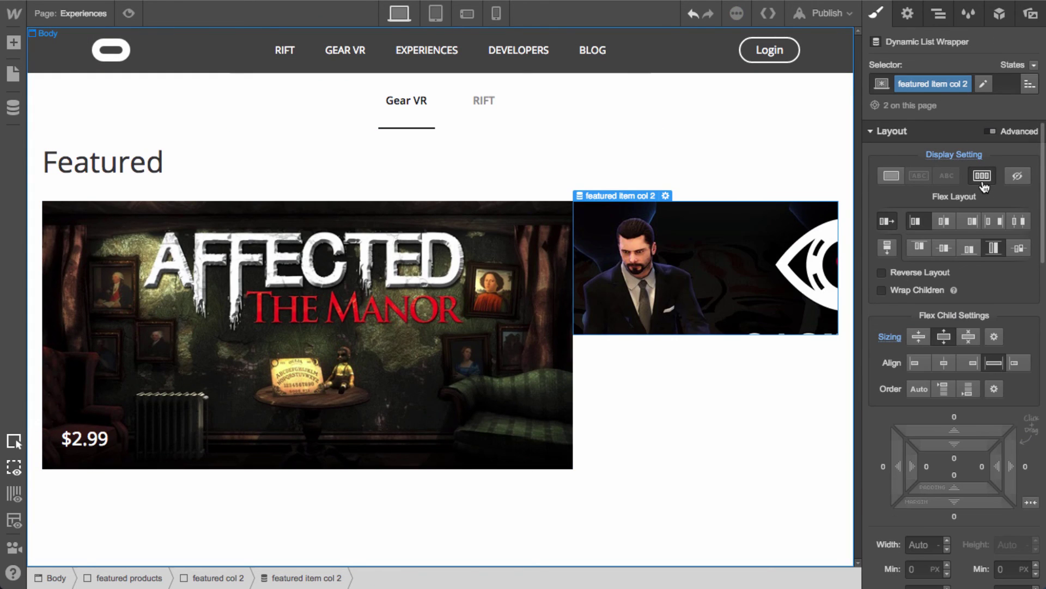
Add a text block inside the first featured item's product card in featured col 2 and replace its placeholder text with "$"
left_click(938, 13)
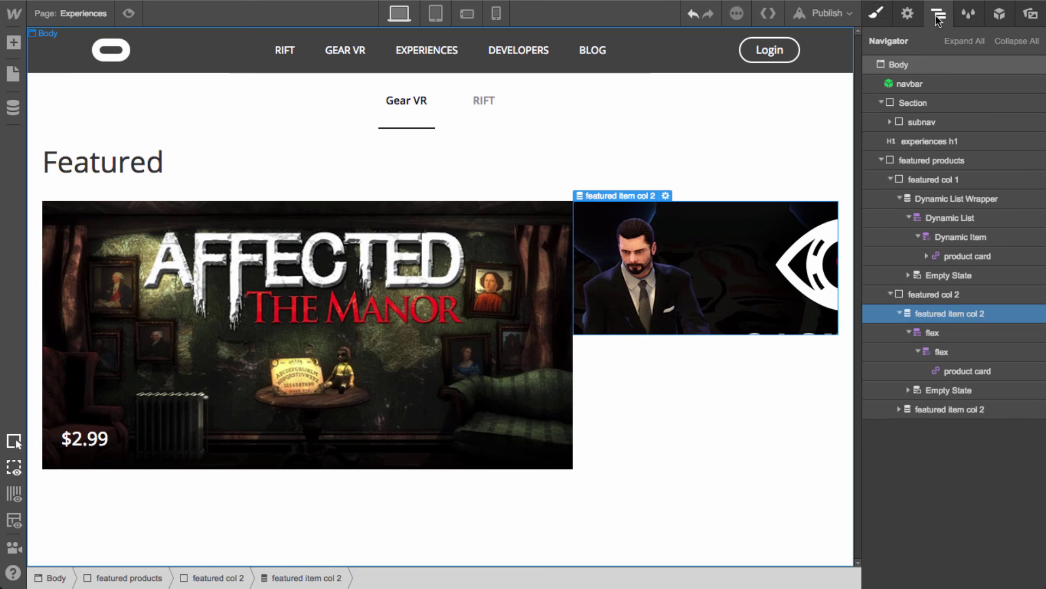
left_click(933, 333)
left_click(941, 352)
left_click(960, 374)
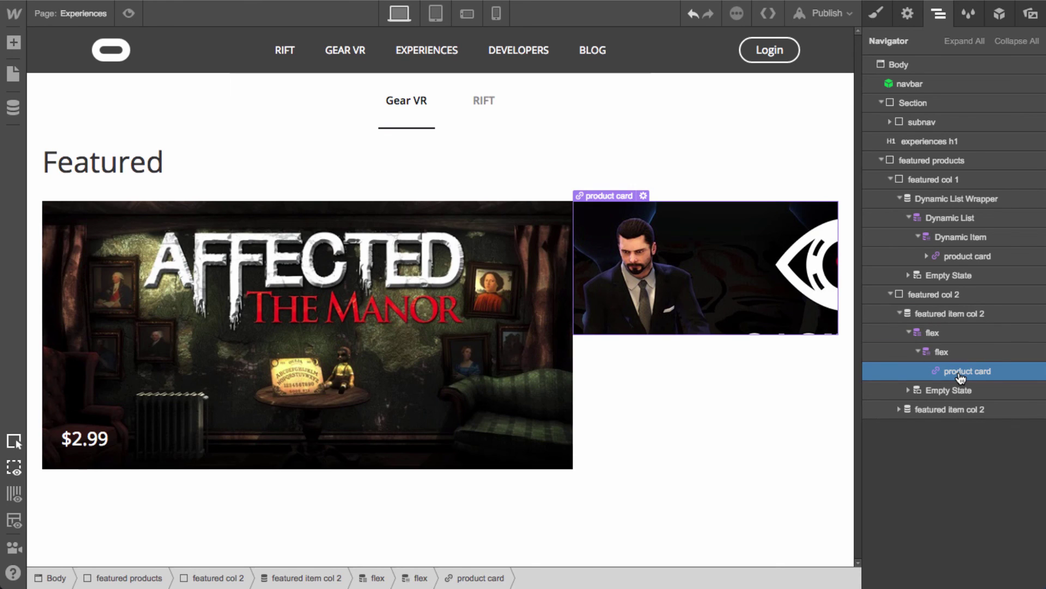
left_click(876, 14)
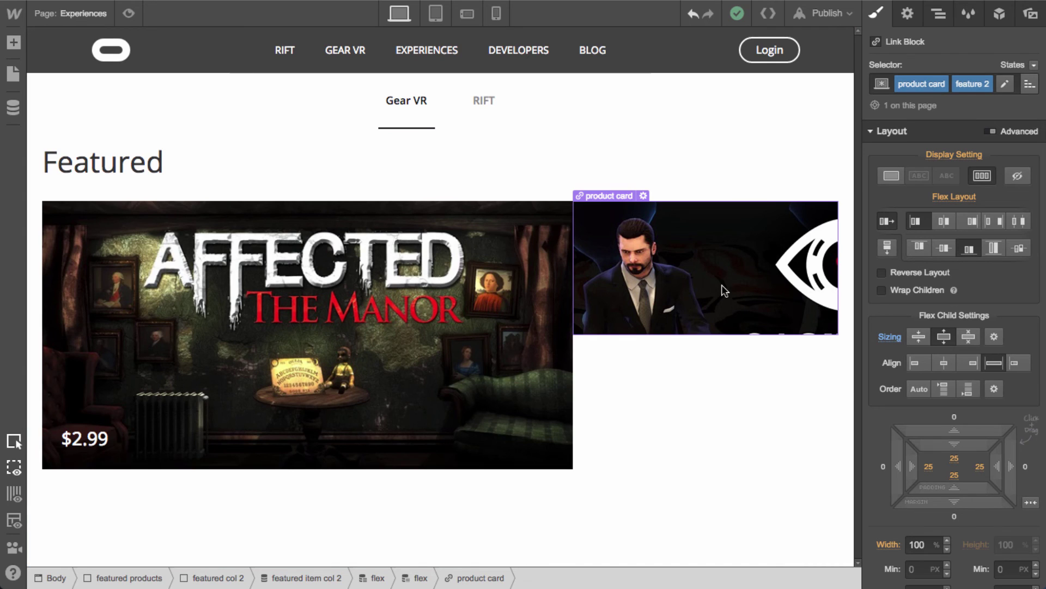
key("a")
left_click_drag(63, 453, 627, 301)
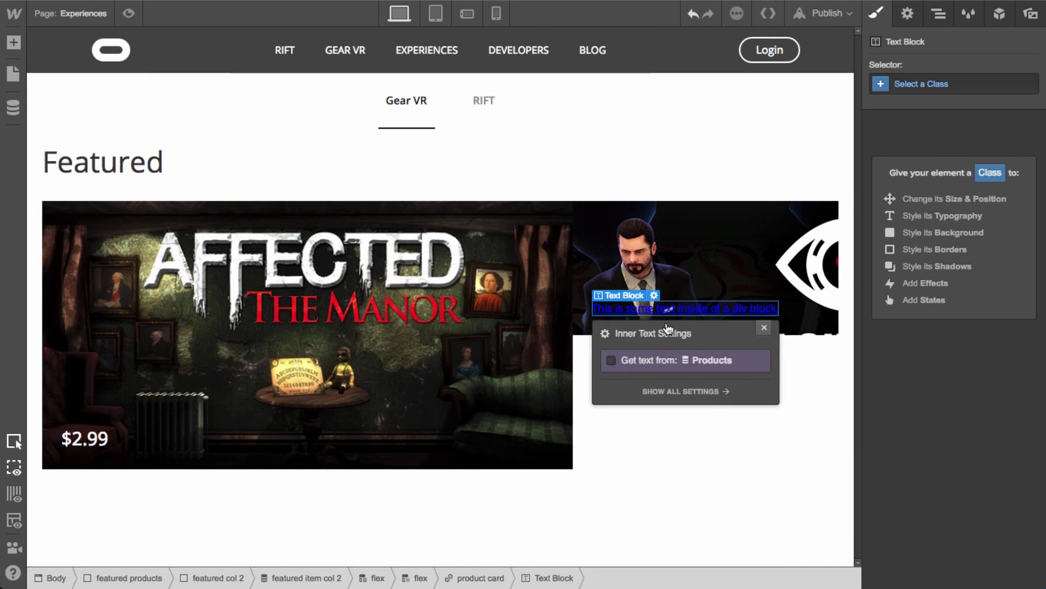
left_click(636, 363)
double_click(721, 309)
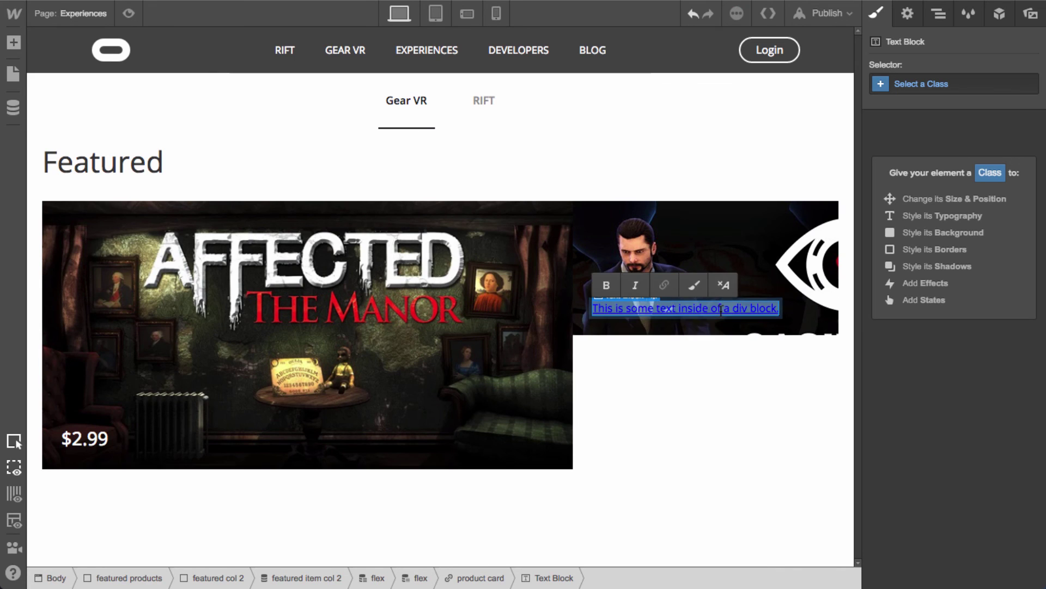
key("Escape")
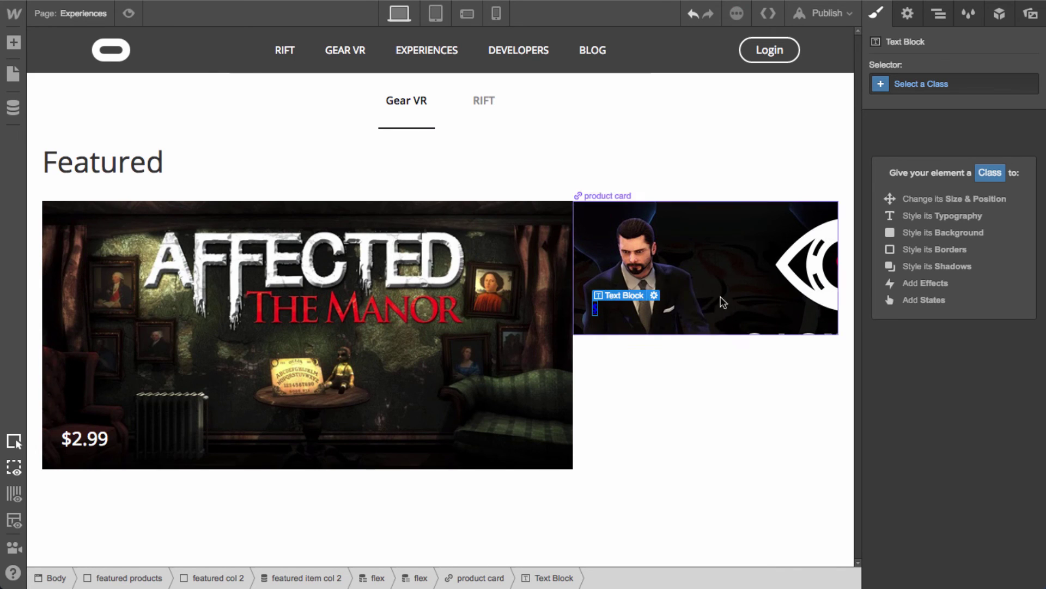
Add a second text block after the dollar sign in the product card and get its text from the Products price field
key("a")
left_click_drag(68, 452, 622, 333)
left_click(665, 361)
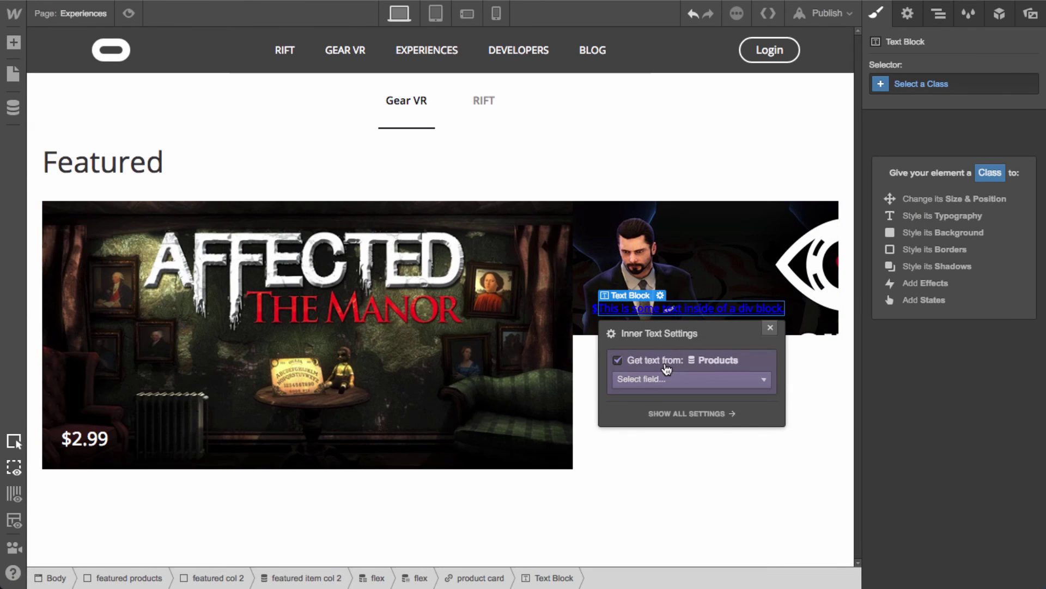
left_click(690, 379)
left_click(675, 437)
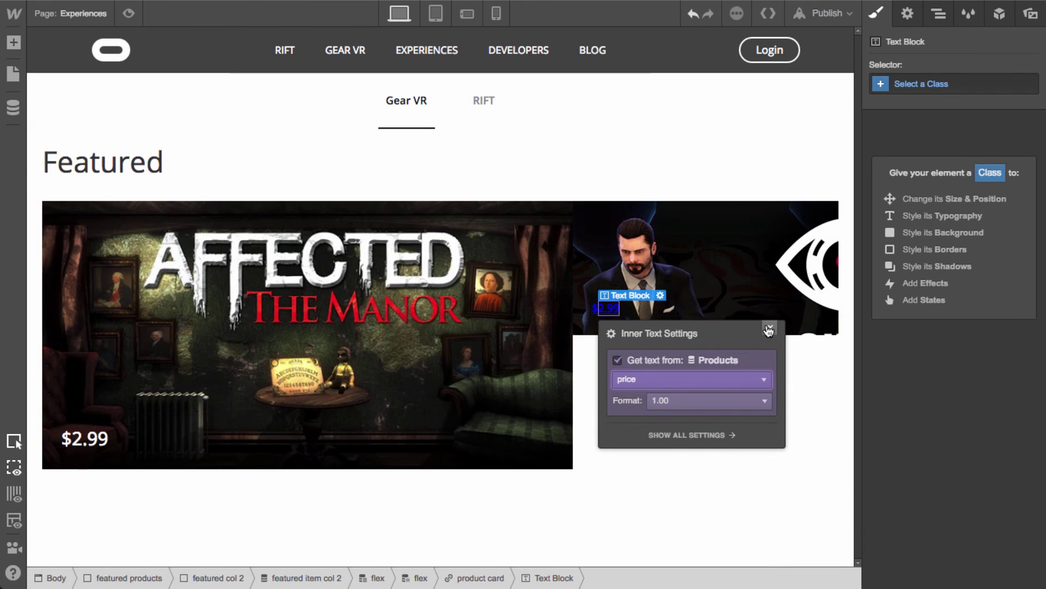
left_click(769, 331)
On the base product card class, set the text color to white and remove the underline, then return to the feature 2 combo class
left_click(693, 255)
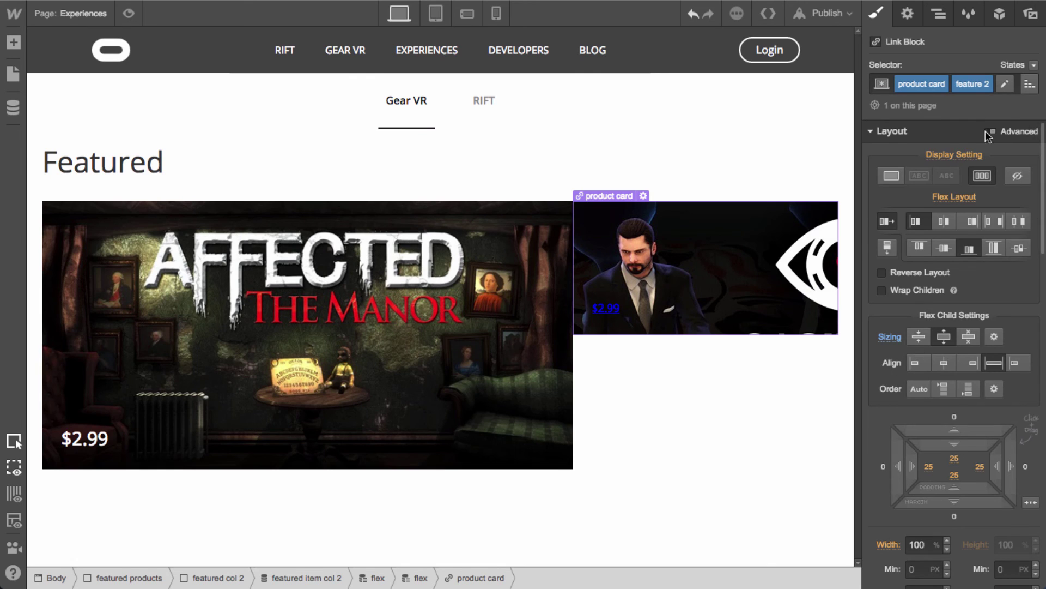
left_click(1029, 84)
left_click(988, 151)
scroll(962, 391, "down", 8)
left_click(903, 377)
left_click_drag(937, 229, 827, 62)
left_click(1018, 448)
left_click(994, 452)
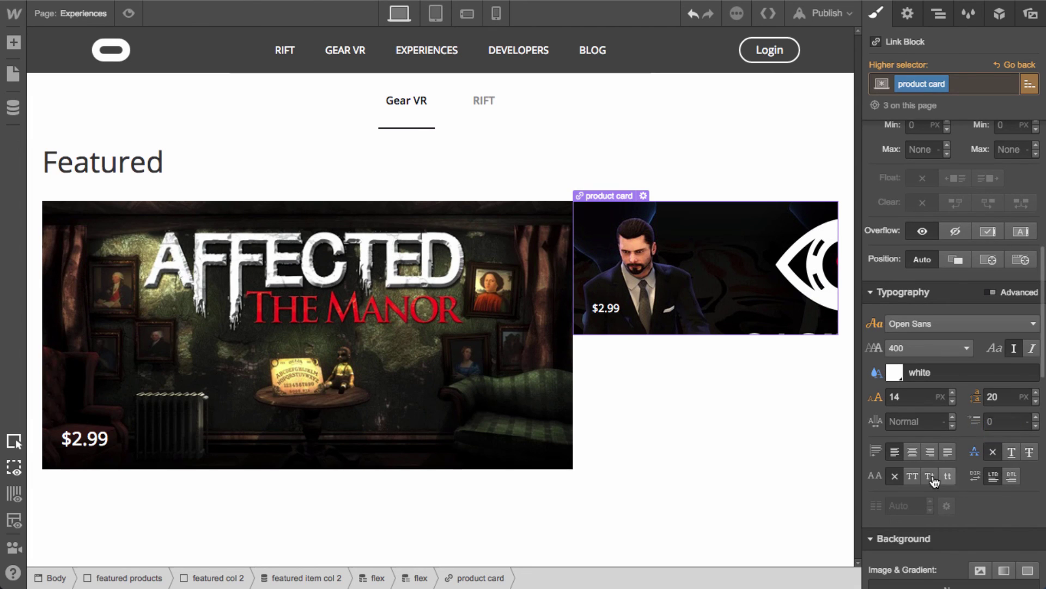
left_click(1005, 68)
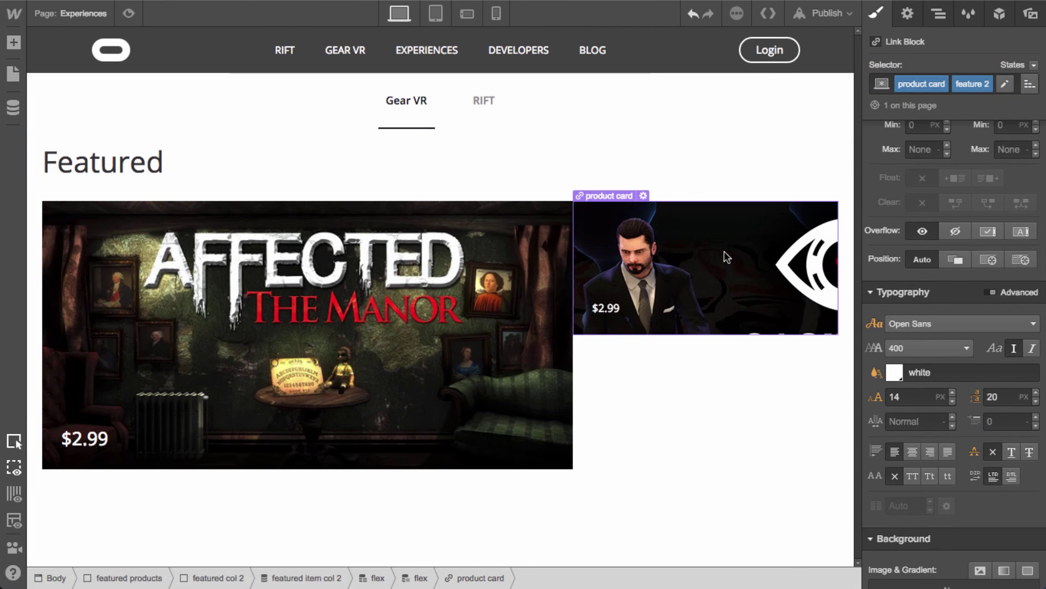
Apply the flex class to the Dynamic List in the second featured item of featured col 2
left_click(665, 394)
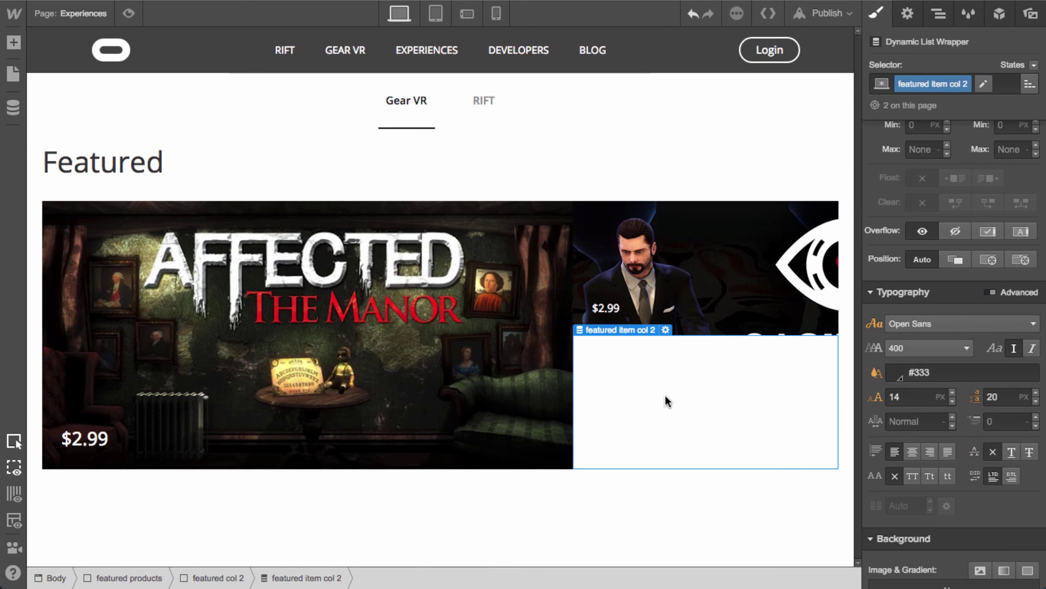
left_click(938, 13)
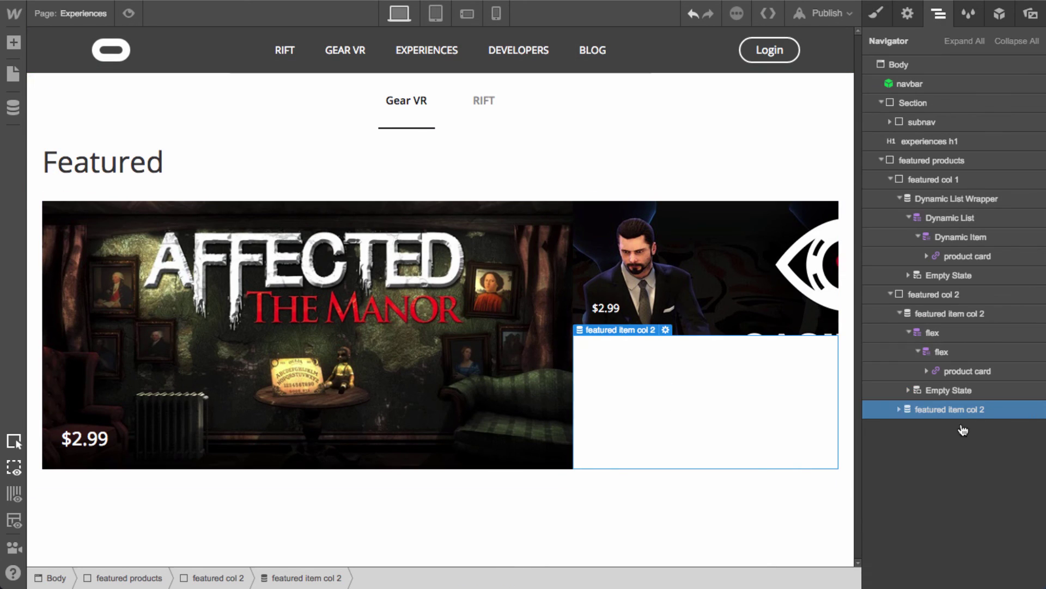
left_click(899, 410)
left_click(908, 429)
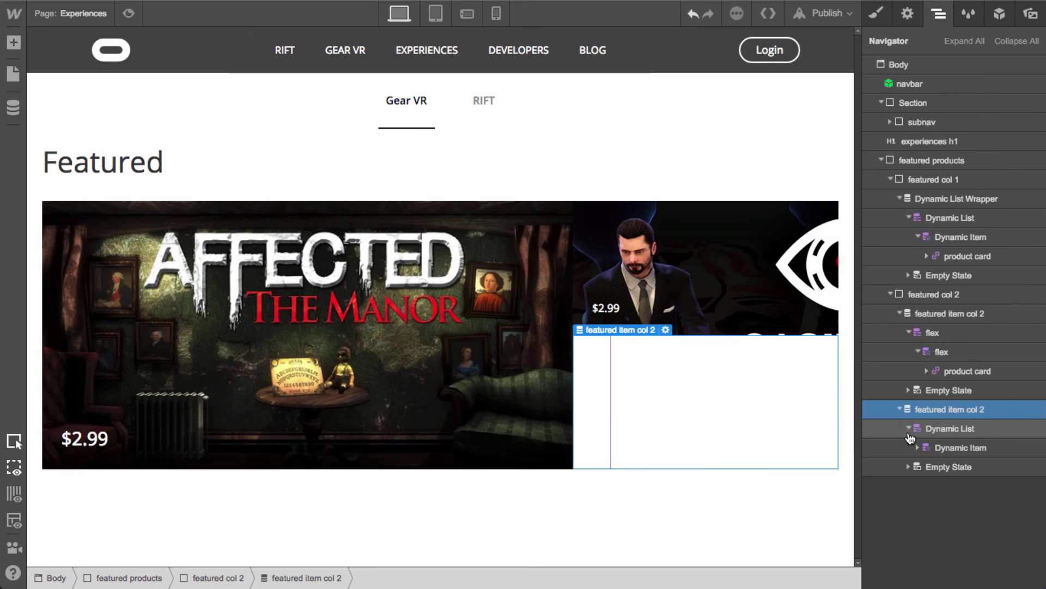
left_click(918, 450)
left_click(937, 428)
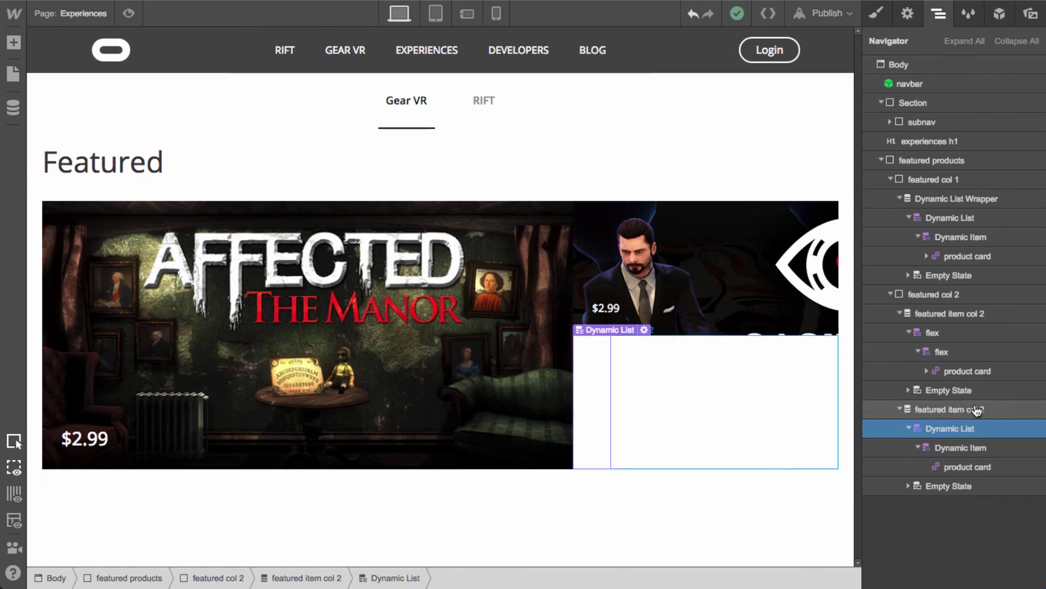
left_click(888, 15)
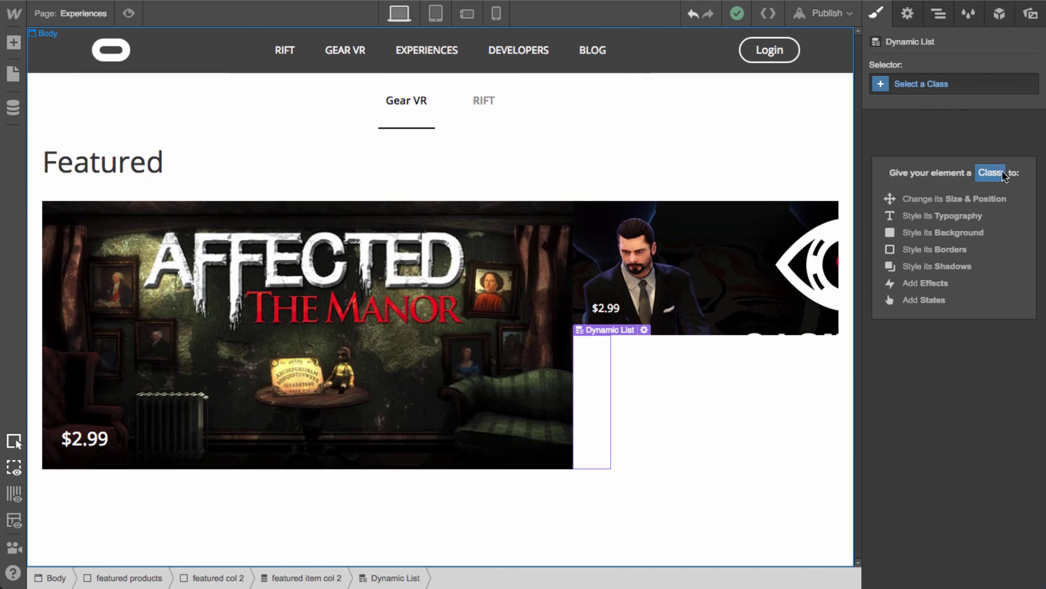
left_click(974, 90)
type("flex")
key("Return")
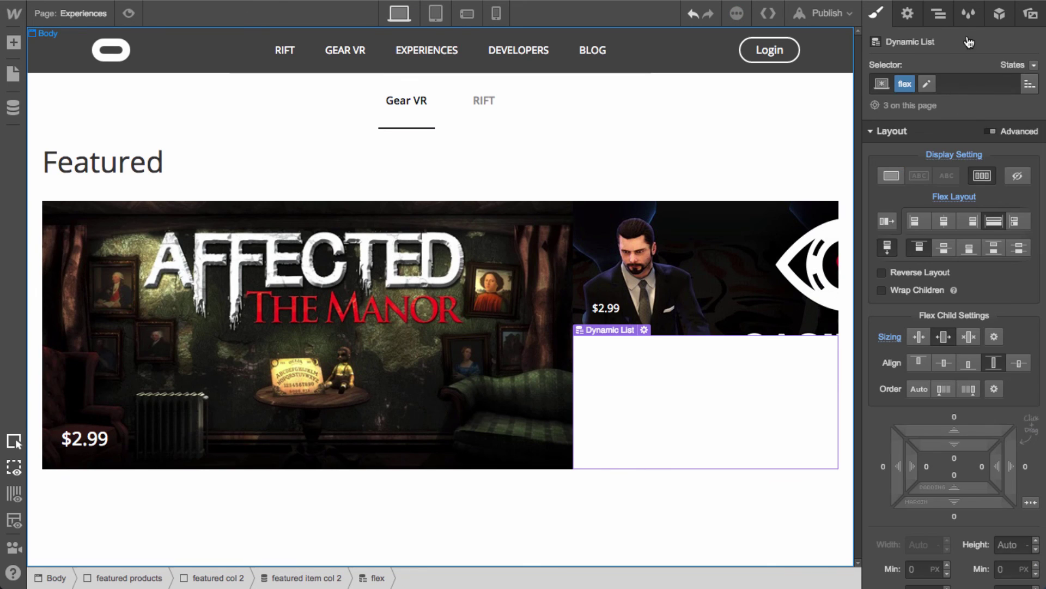
Apply the flex class to the Dynamic Item in the second featured item of featured col 2
left_click(936, 15)
left_click(957, 447)
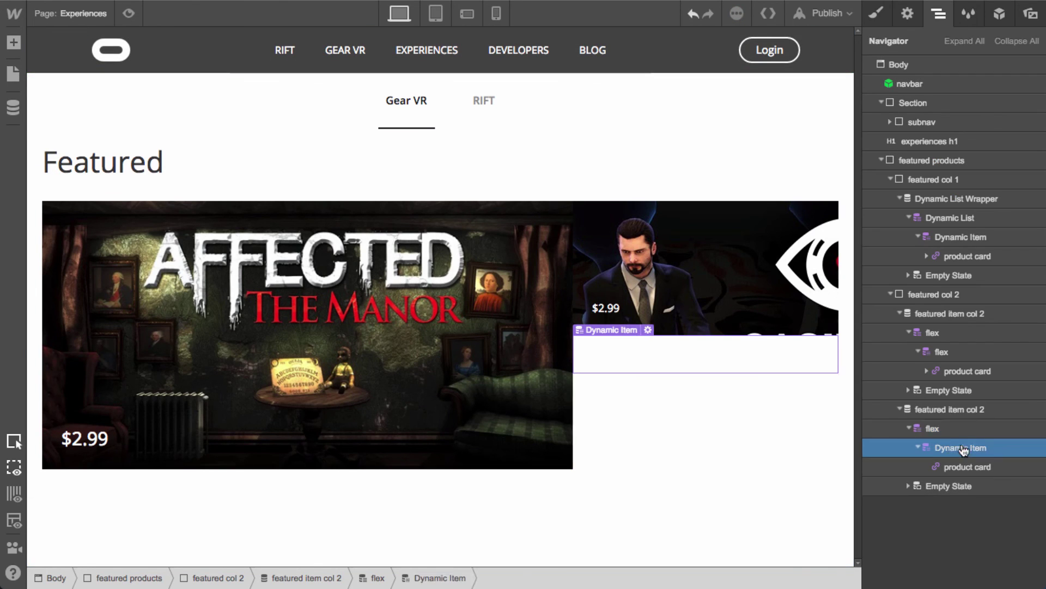
left_click(886, 21)
left_click(949, 86)
type("fle")
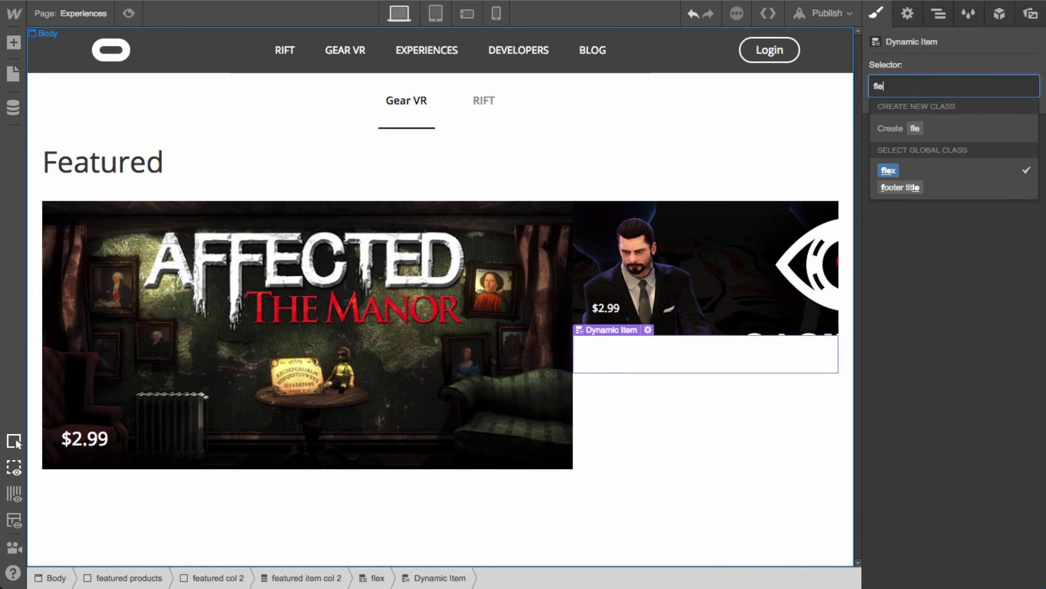
key("Return")
Add the combo class "feature 3" to the product card in the second featured item of featured col 2
left_click(933, 17)
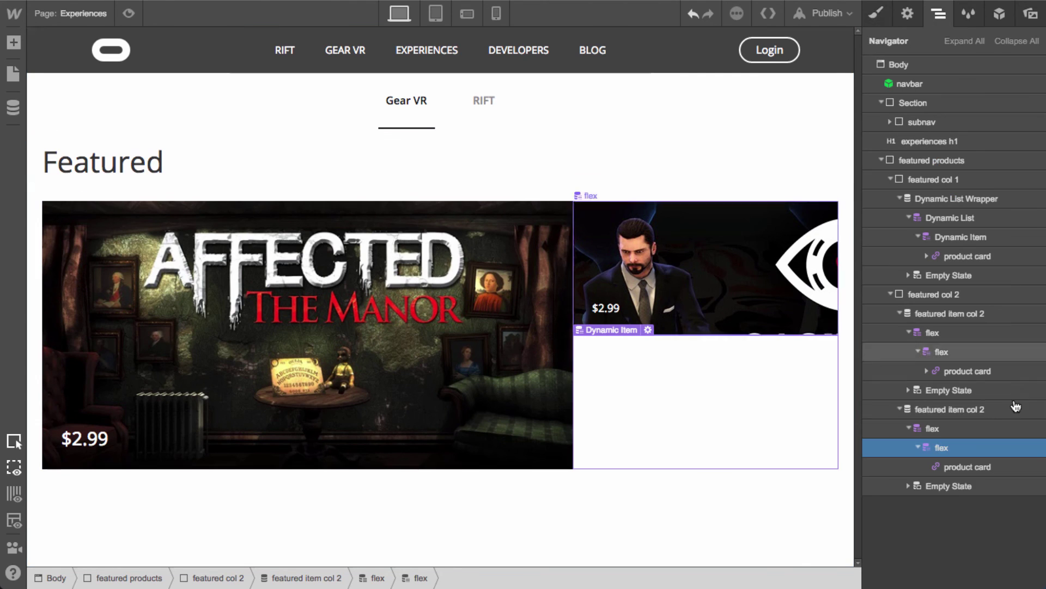
left_click(967, 466)
left_click(878, 16)
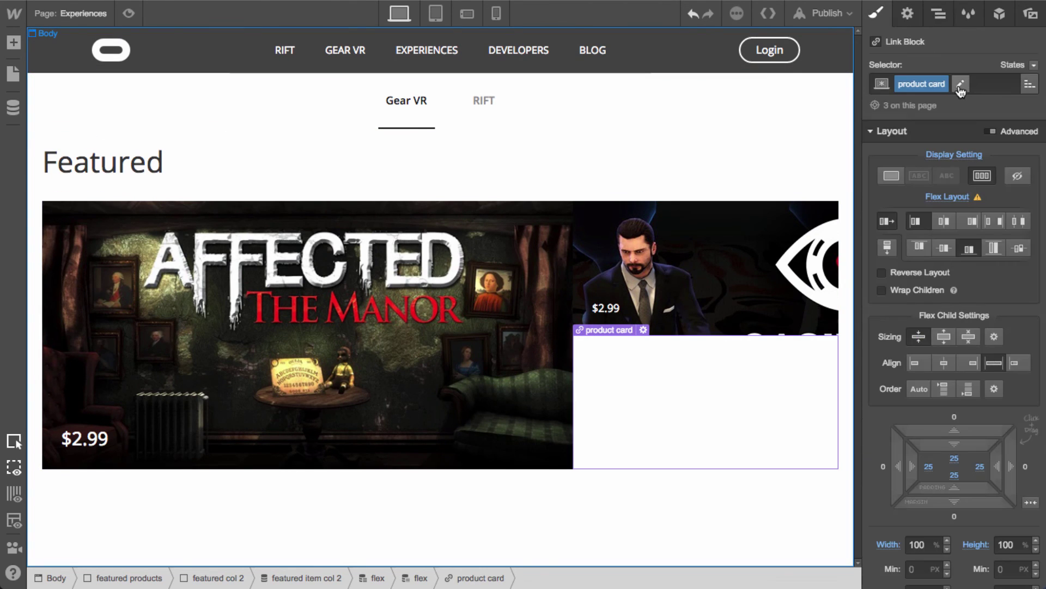
left_click(906, 15)
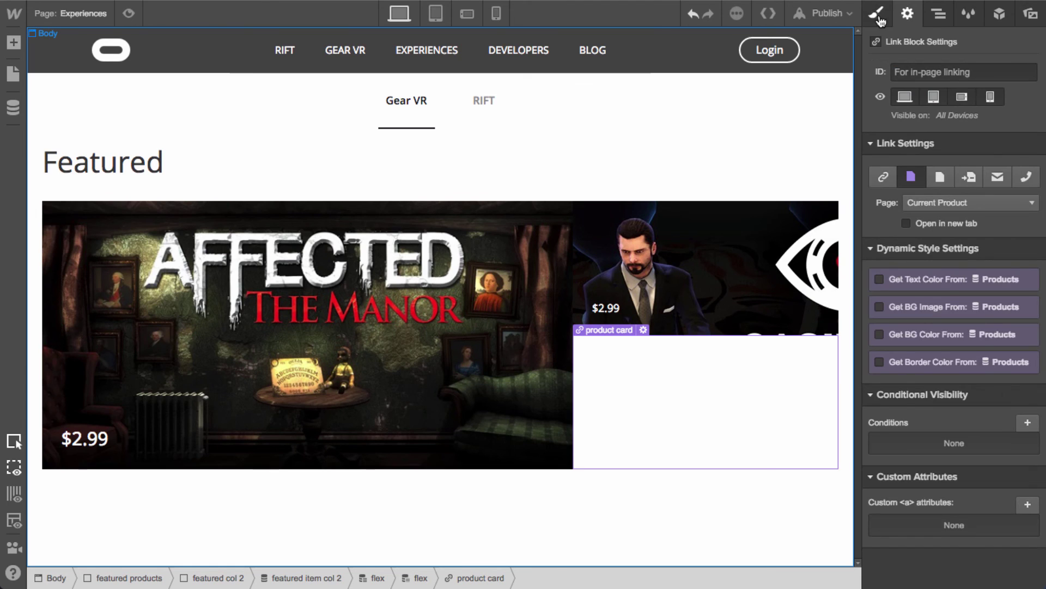
left_click(877, 17)
left_click(981, 87)
type("feature")
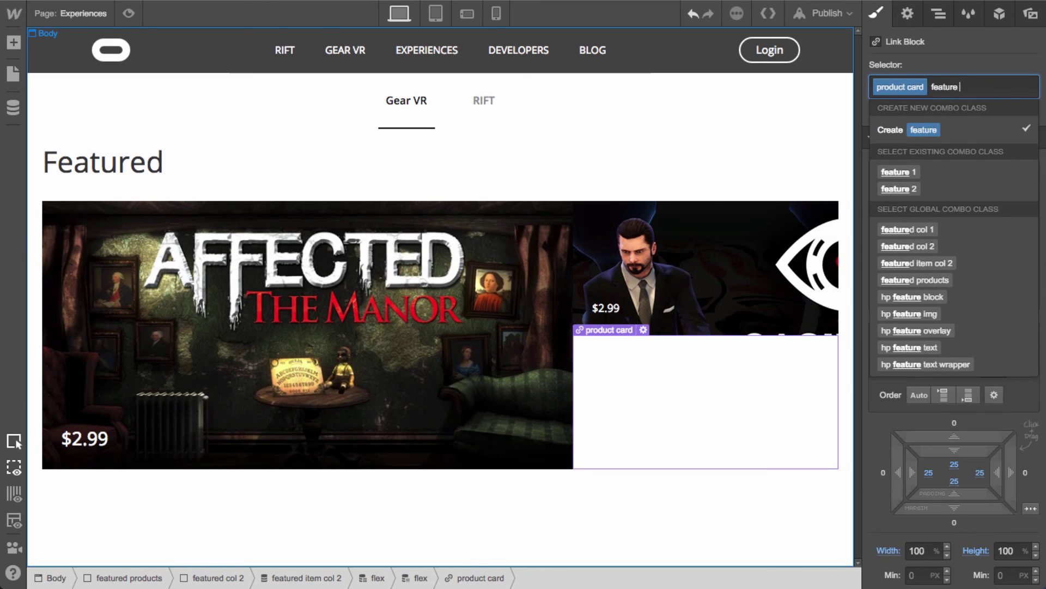
type(" 3")
key("Return")
Get the feature 3 product card's background image from the Products cover art field
left_click(908, 17)
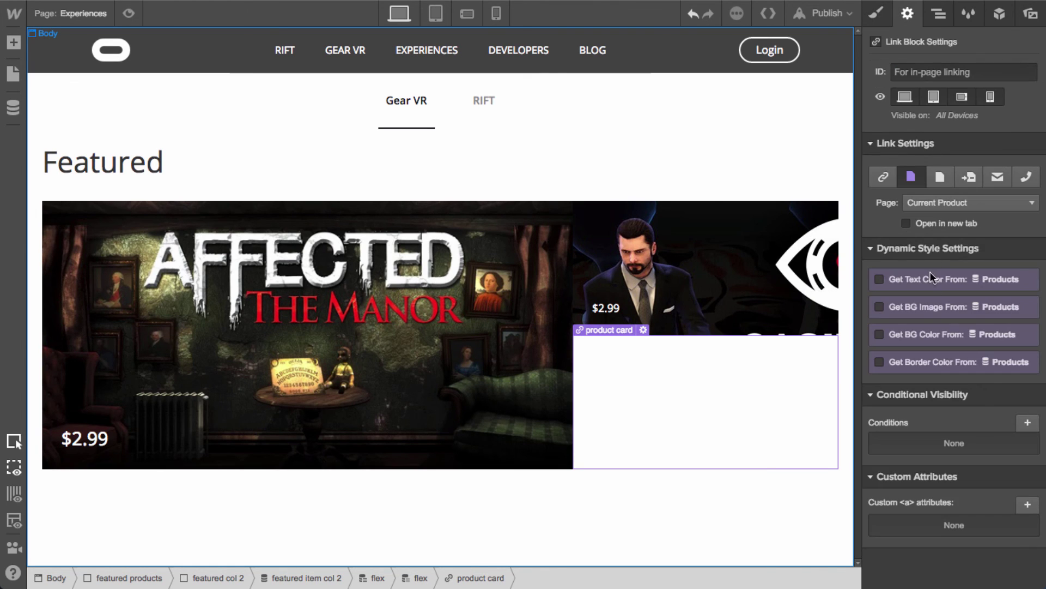
left_click(919, 311)
left_click(927, 326)
left_click(916, 355)
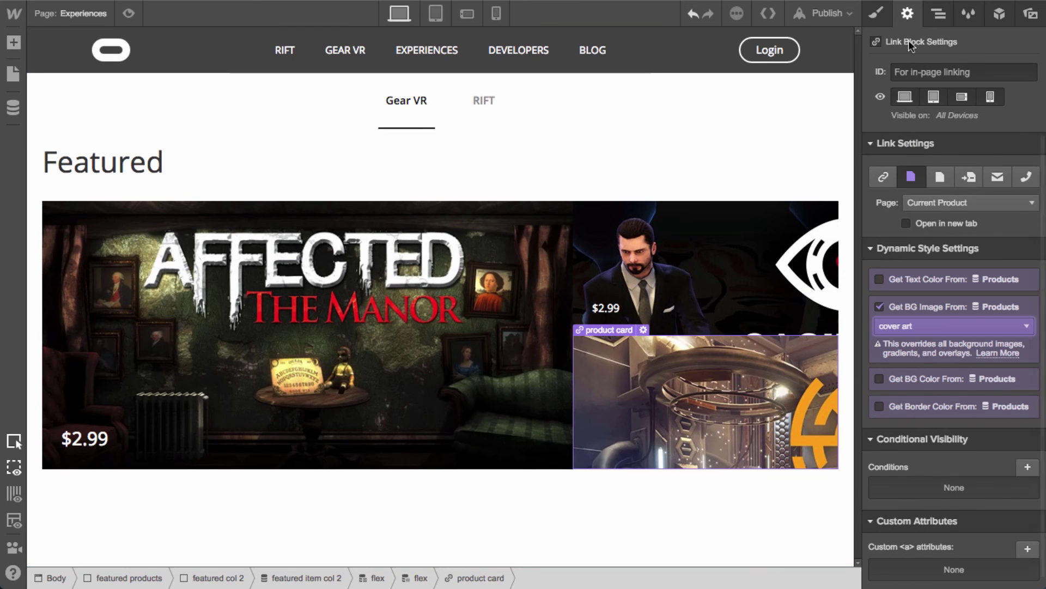
Add a background image style to the feature 3 card, sized to cover, positioned at the center and not tiled
left_click(879, 15)
scroll(959, 406, "down", 10)
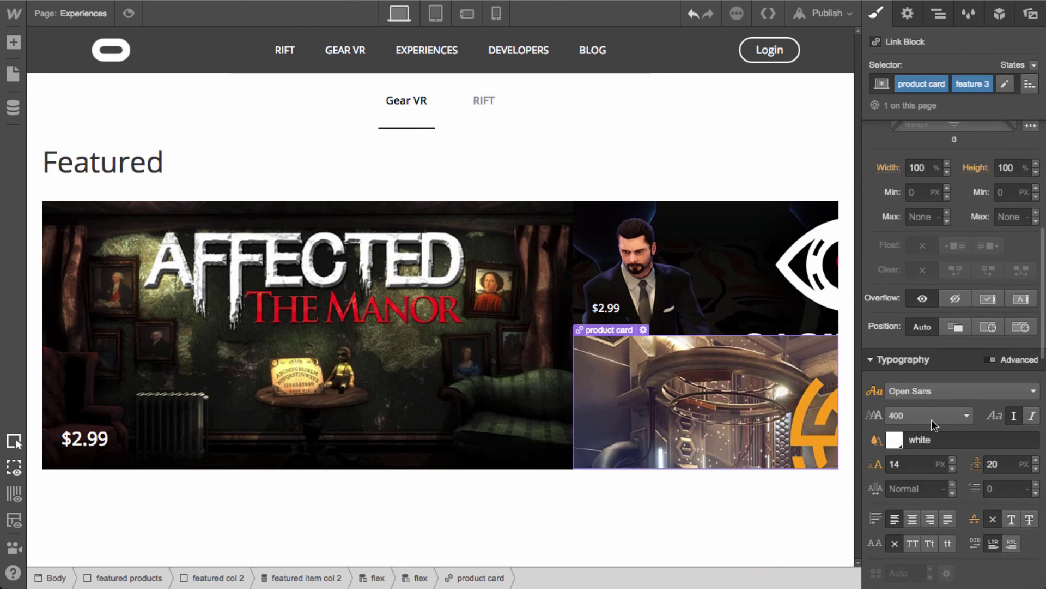
scroll(913, 480, "down", 3)
left_click(981, 445)
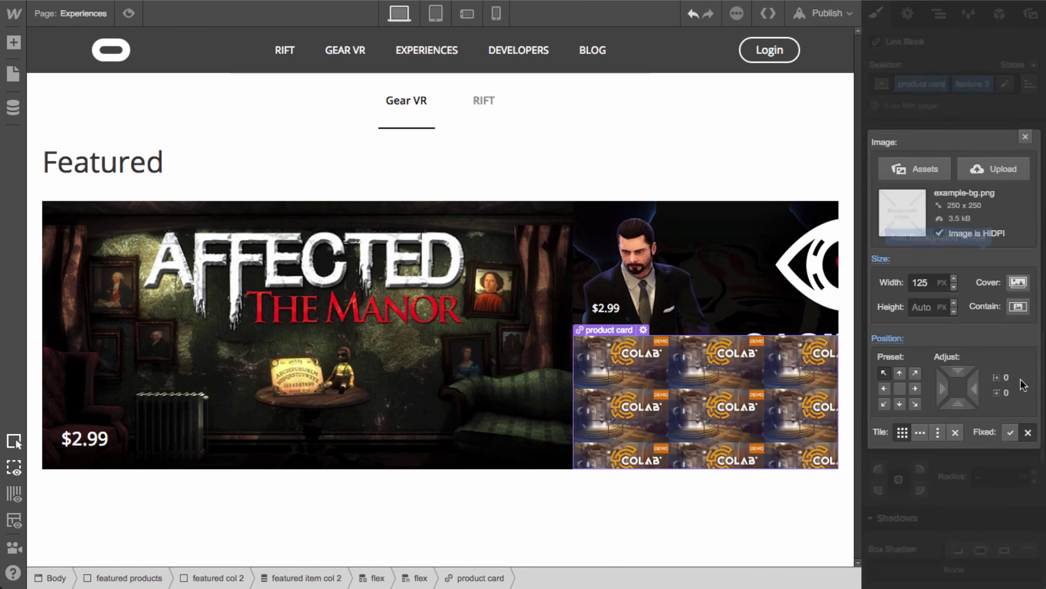
left_click(1018, 280)
left_click(902, 390)
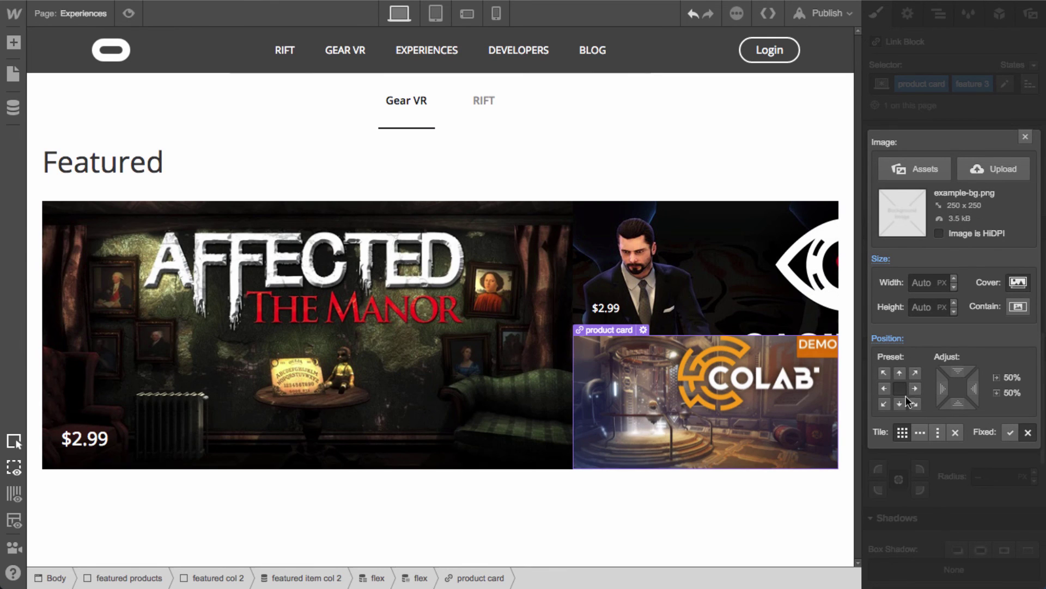
left_click(954, 434)
left_click(1025, 138)
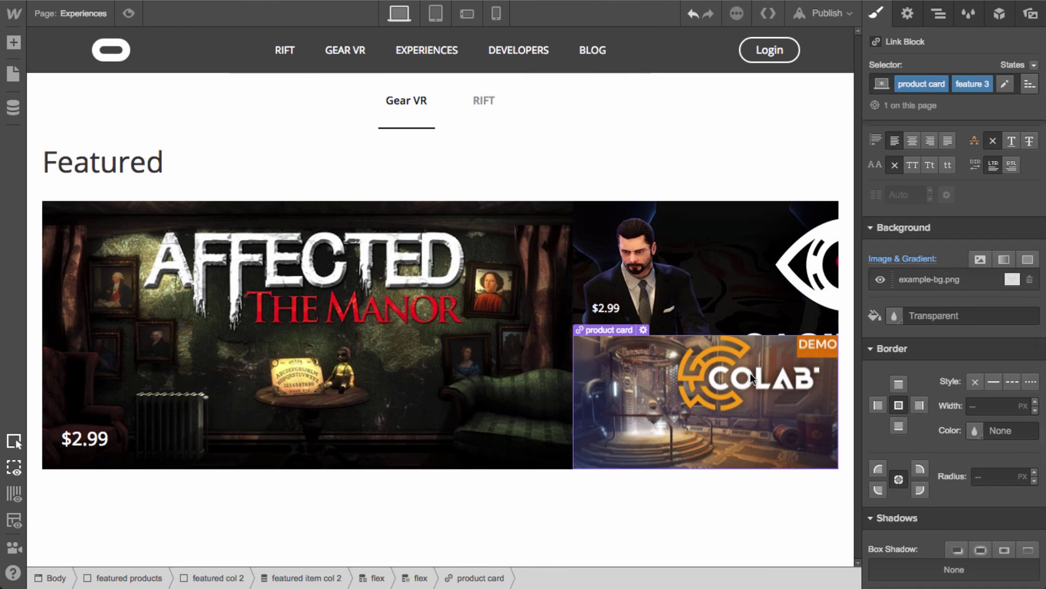
Add a text block inside the feature 3 product card and replace its placeholder text with "$"
key("a")
left_click_drag(62, 439, 669, 436)
double_click(682, 441)
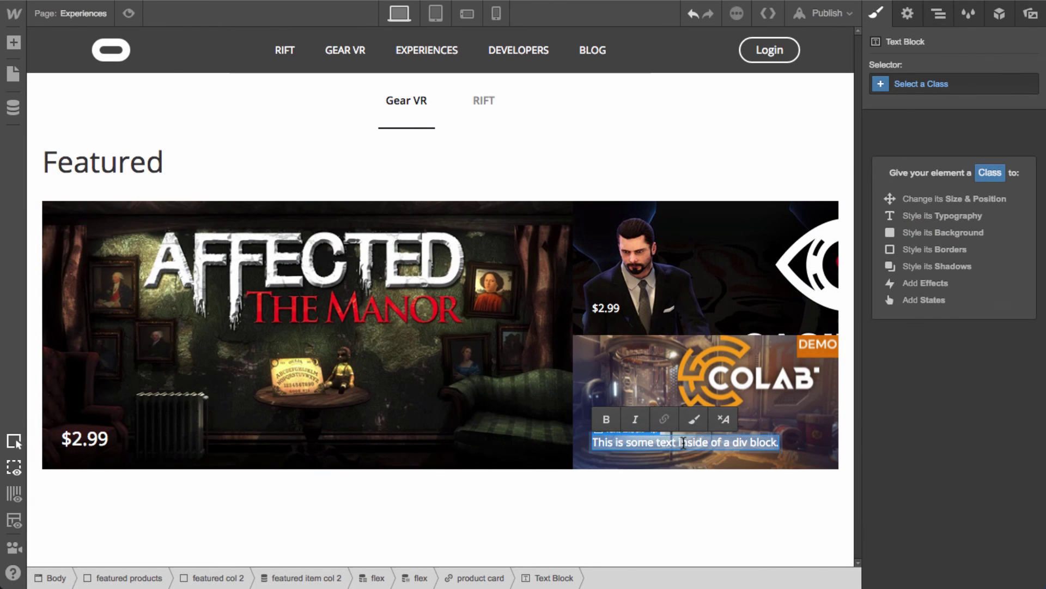
type("$a")
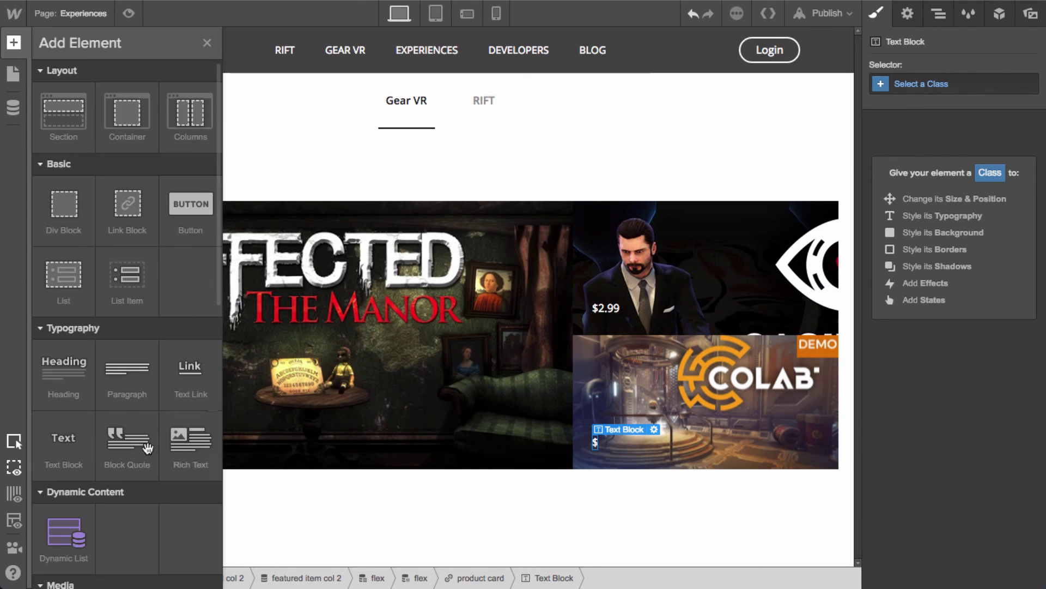
Add a second text block after the dollar sign in the feature 3 card and get its text from the Products price field
left_click_drag(62, 441, 646, 444)
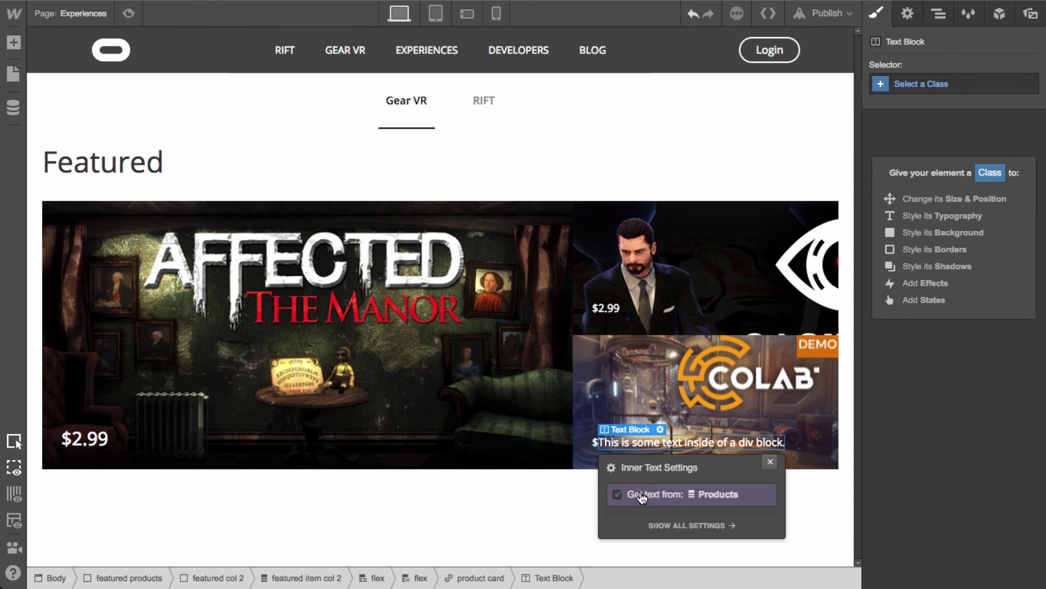
left_click(620, 494)
left_click(651, 514)
scroll(659, 550, "down", 2)
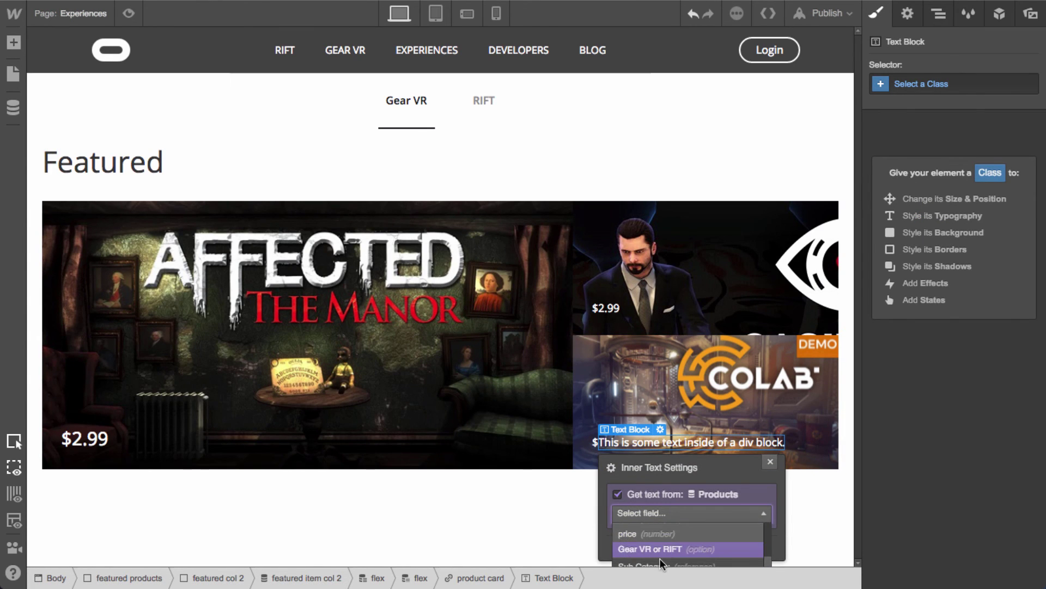
left_click(662, 539)
left_click(770, 461)
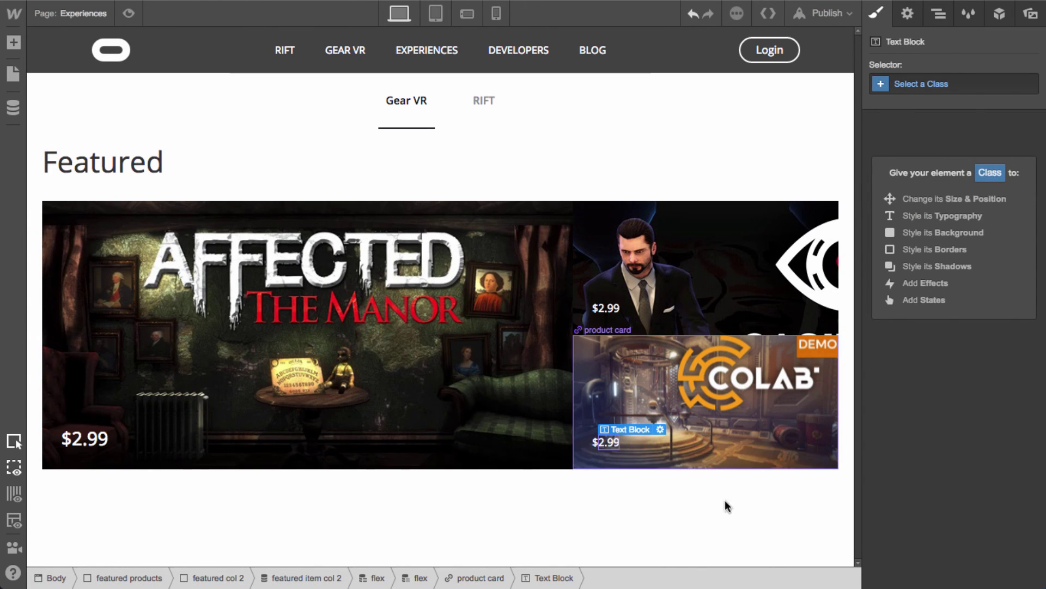
left_click(737, 476)
left_click(714, 518)
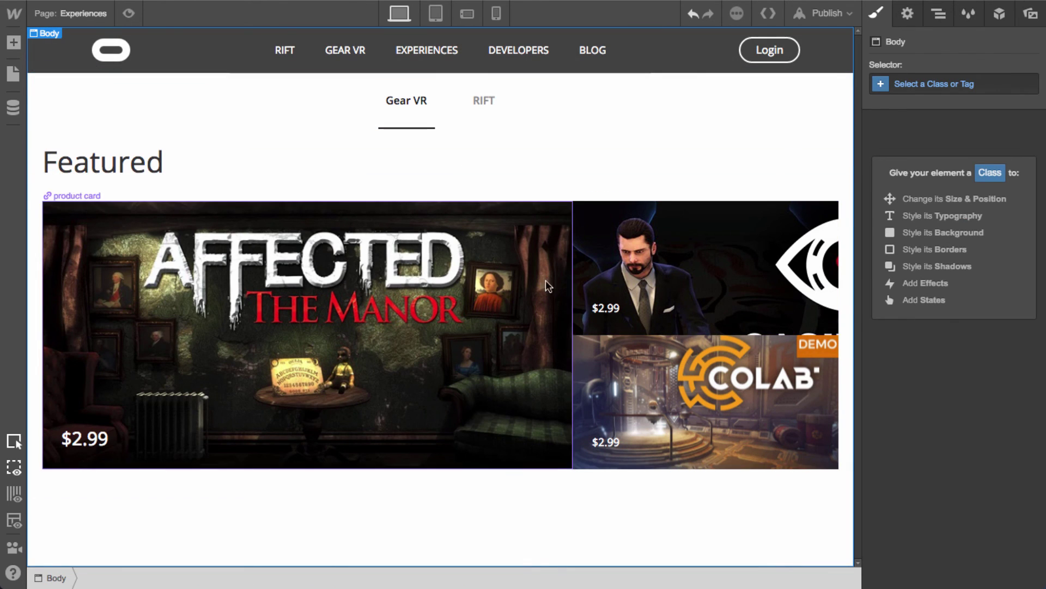
Set the left padding of the featured item col 2 class to 15 px
left_click(938, 13)
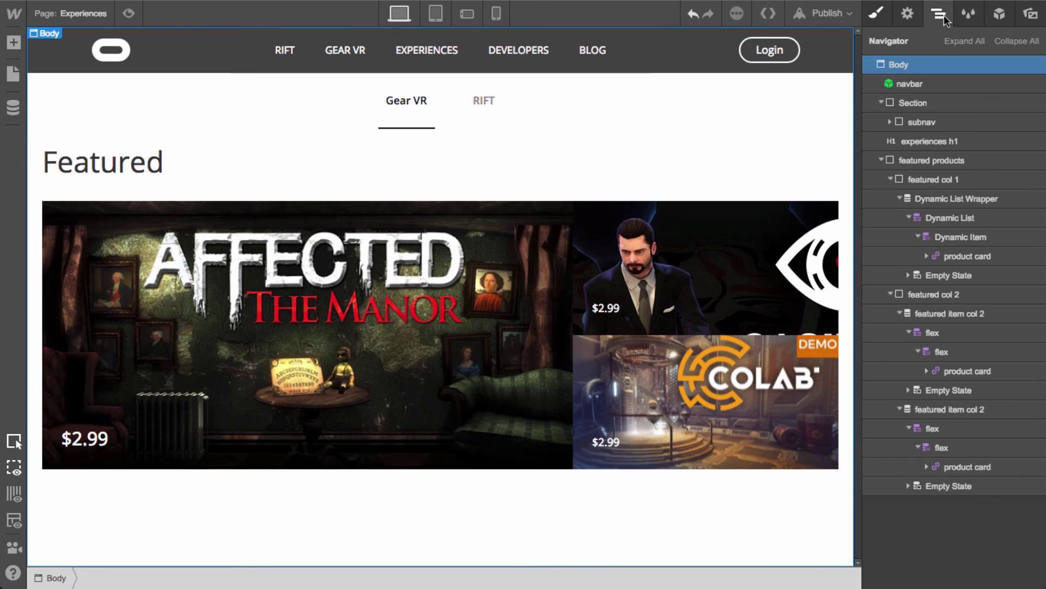
left_click(980, 414)
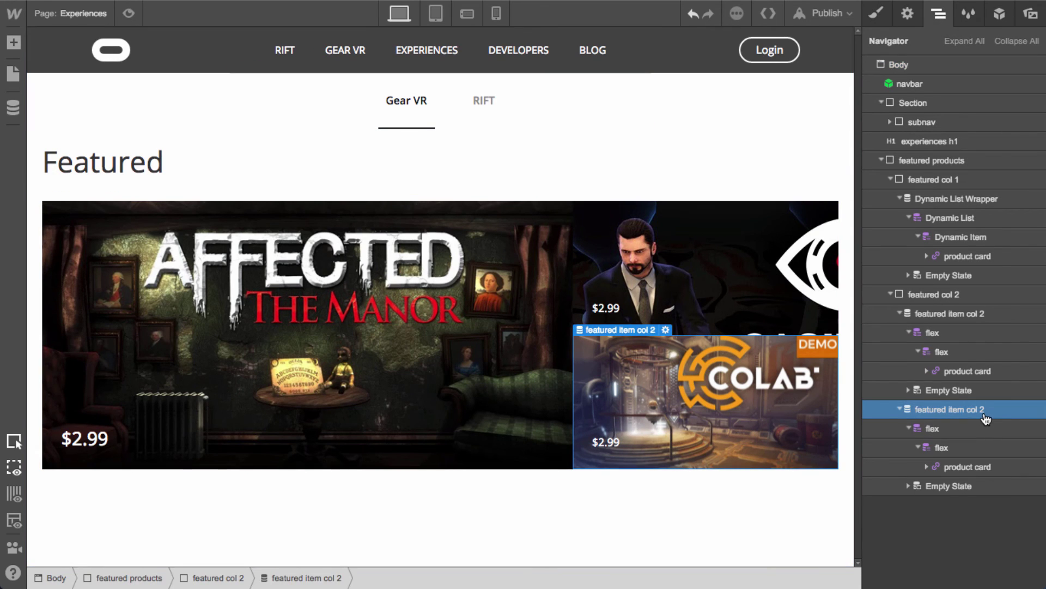
left_click(900, 314)
left_click(938, 314)
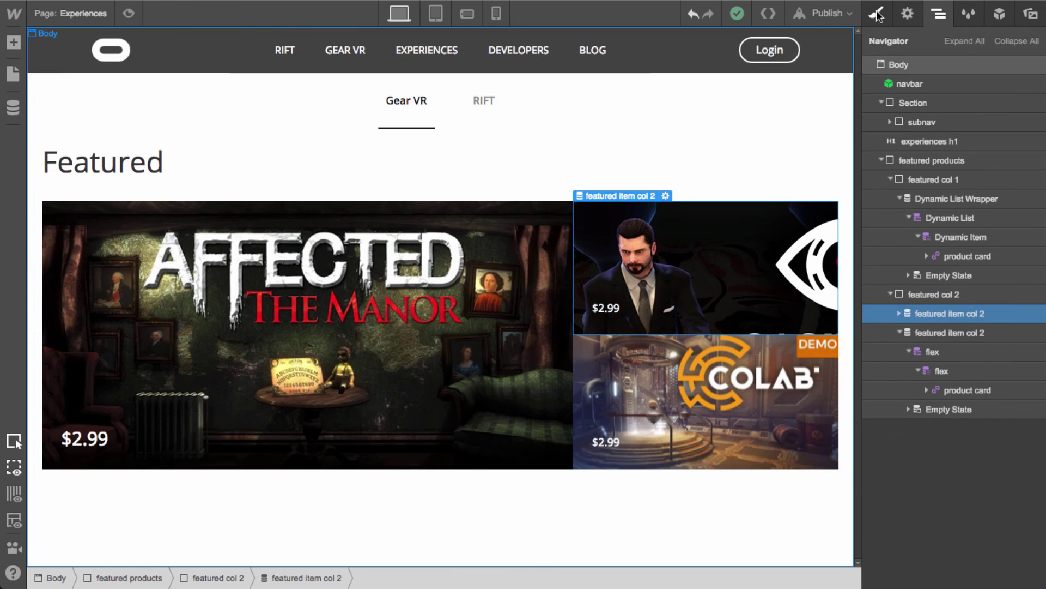
left_click(877, 13)
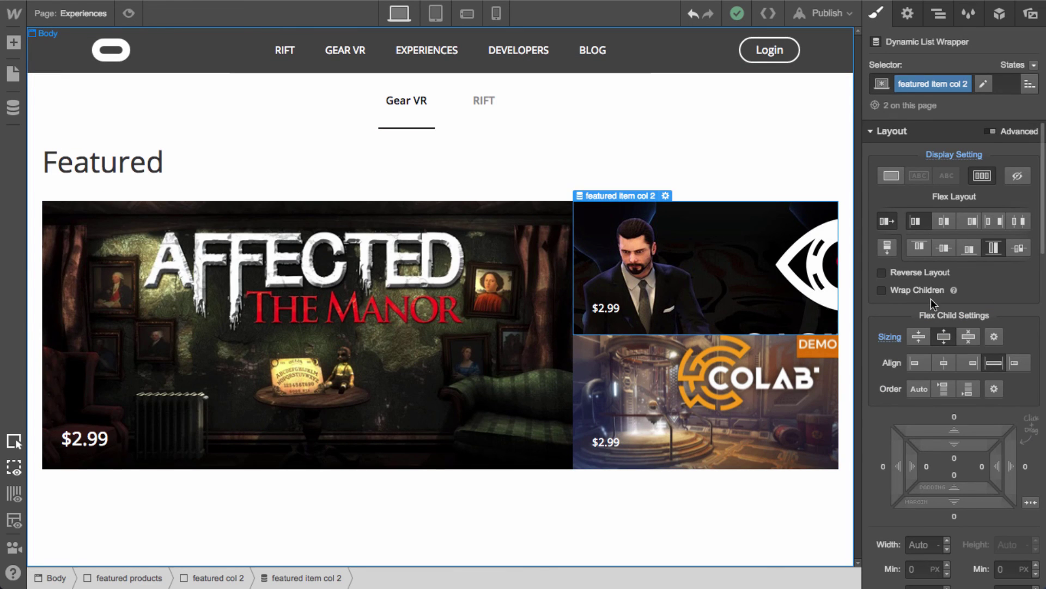
scroll(963, 392, "down", 2)
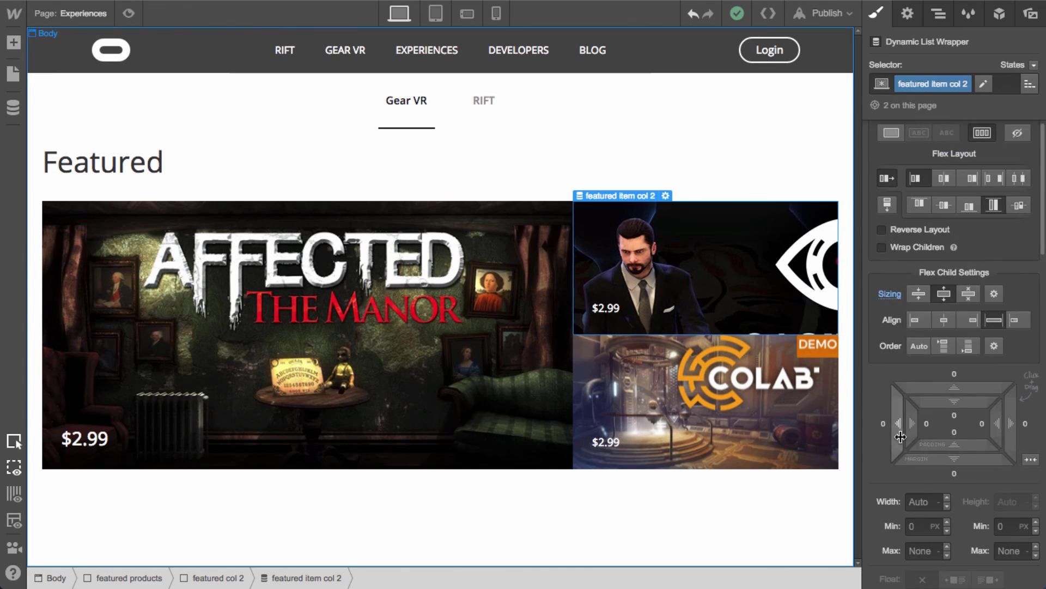
left_click_drag(902, 434, 947, 429)
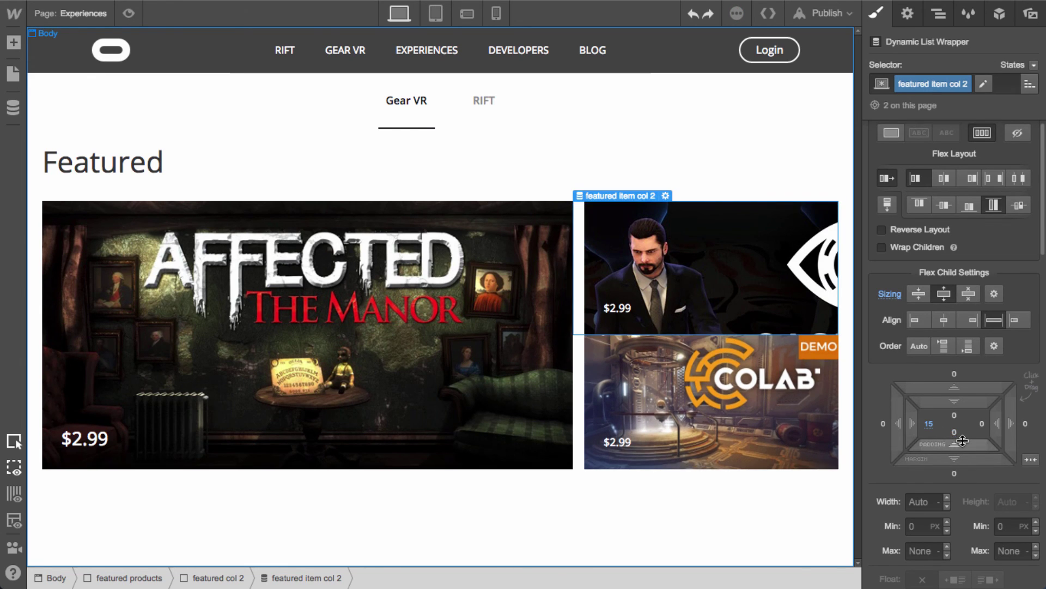
Separate the two stacked product cards with a 5 px bottom margin on feature 2 and a 5 px top margin on feature 3
left_click(741, 240)
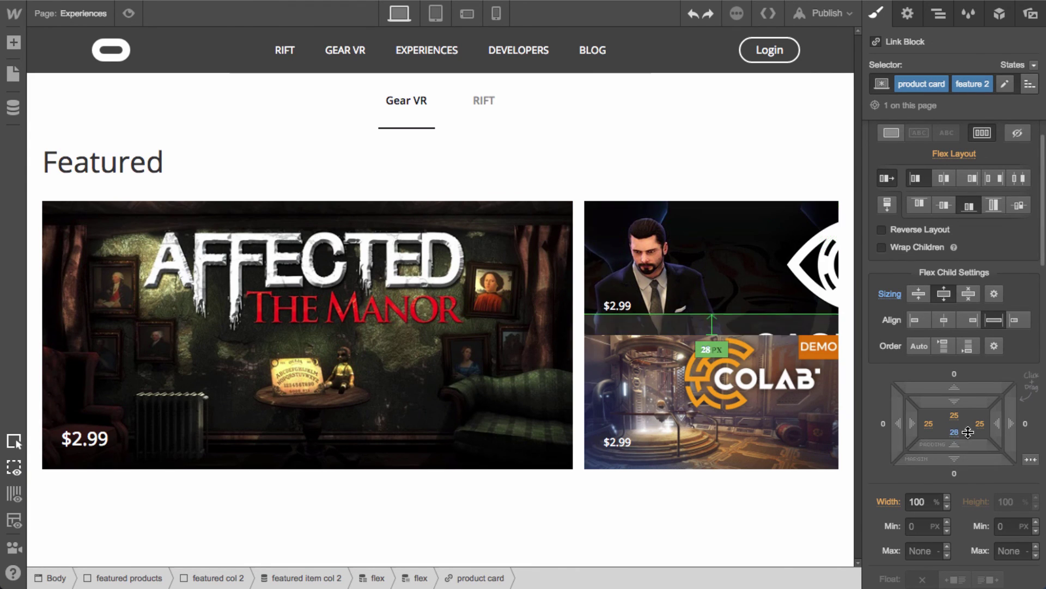
left_click_drag(961, 474, 966, 480)
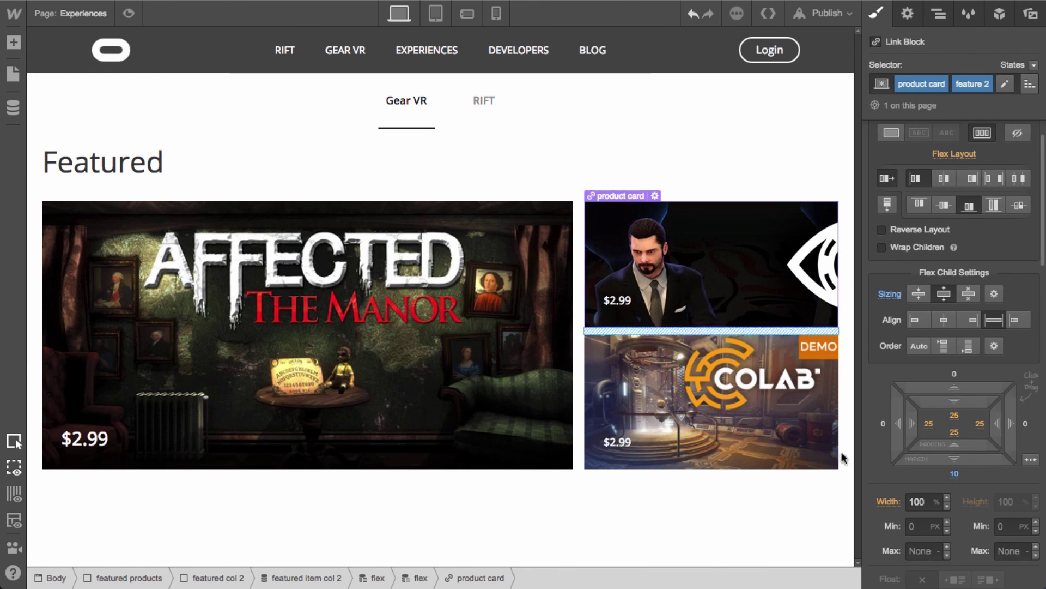
left_click(741, 453)
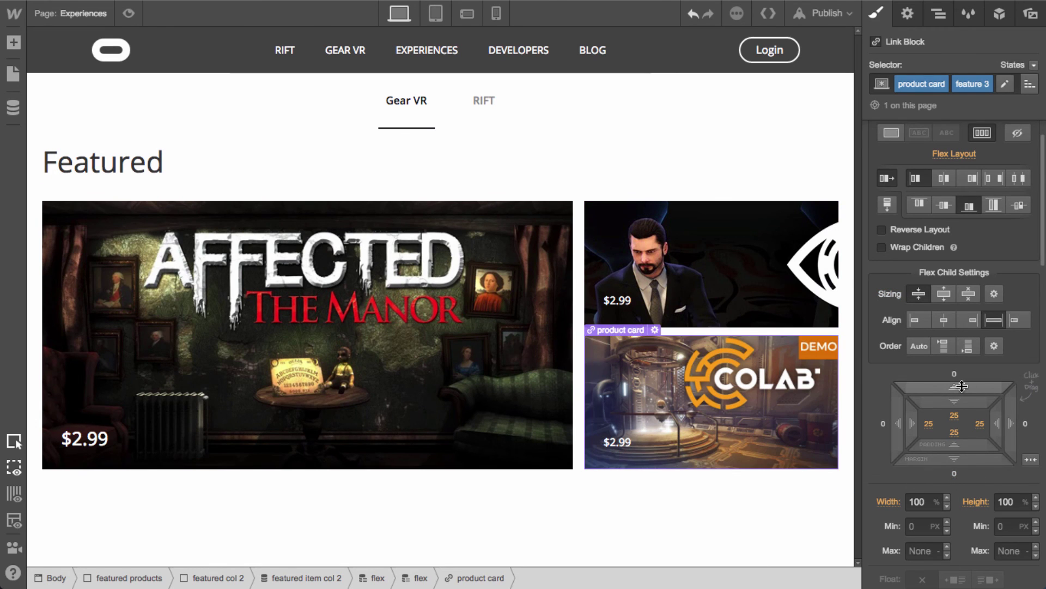
left_click_drag(962, 386, 964, 377)
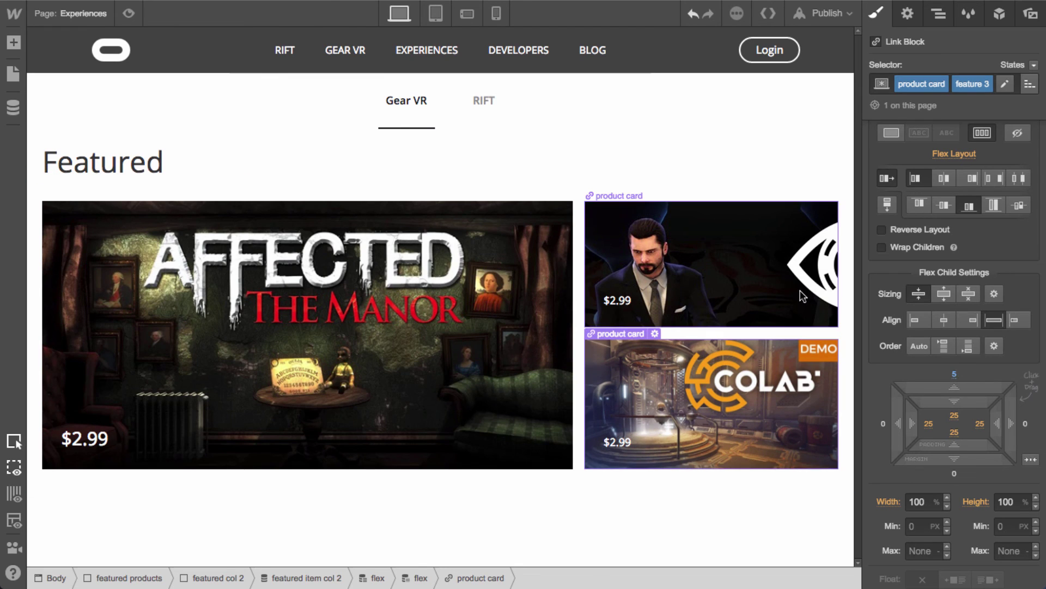
left_click(709, 262)
left_click_drag(970, 465, 971, 451)
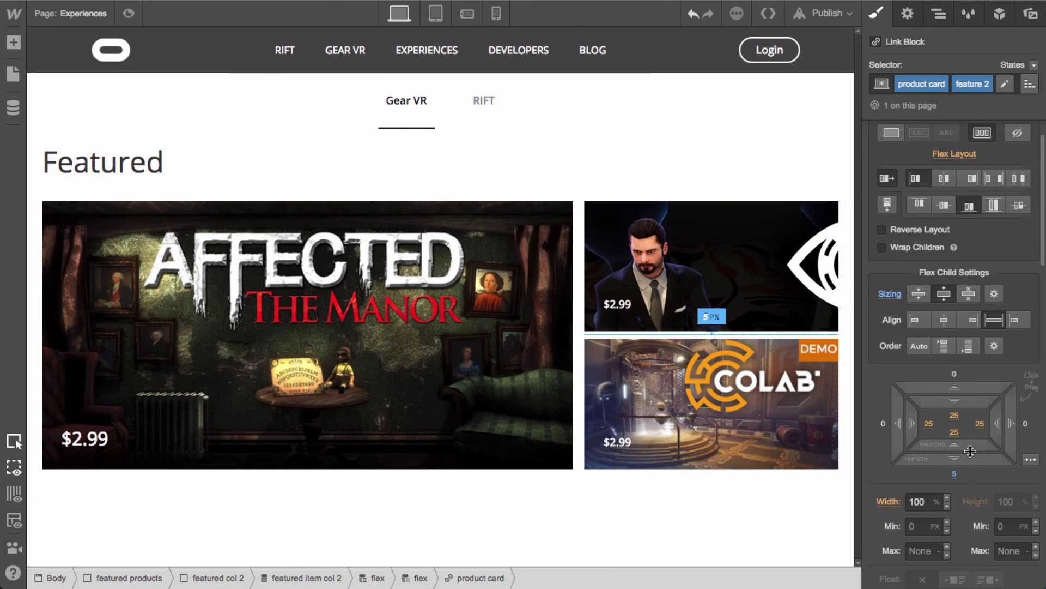
Set the left padding of the featured item col 2 class to 10 px
left_click(580, 286)
left_click_drag(913, 423, 900, 428)
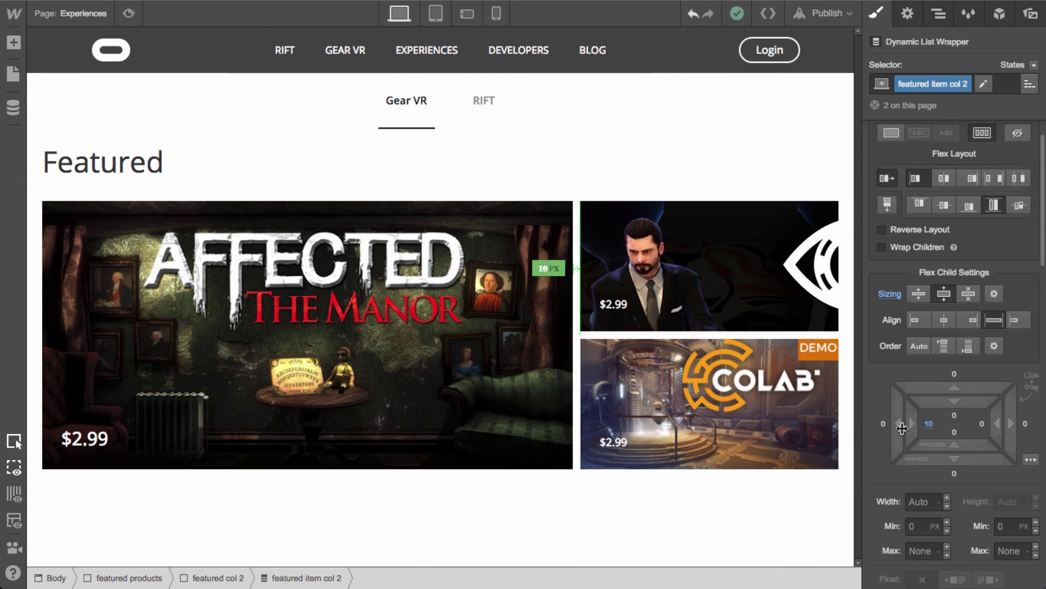
left_click(694, 524)
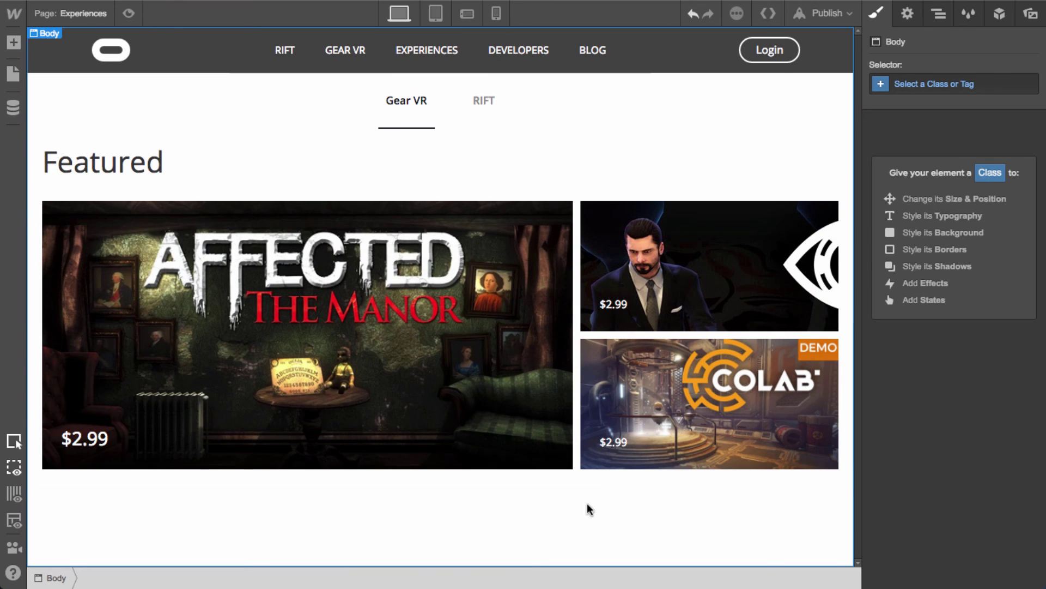
Add a new Section below the featured products on the page and select it
key("a")
left_click_drag(60, 109, 415, 508)
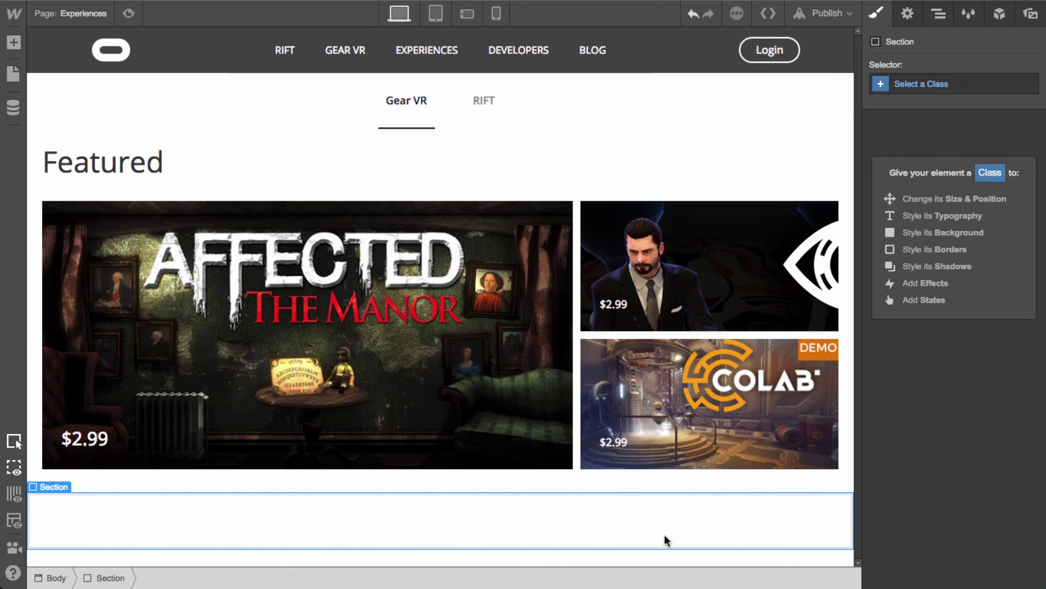
left_click(139, 158)
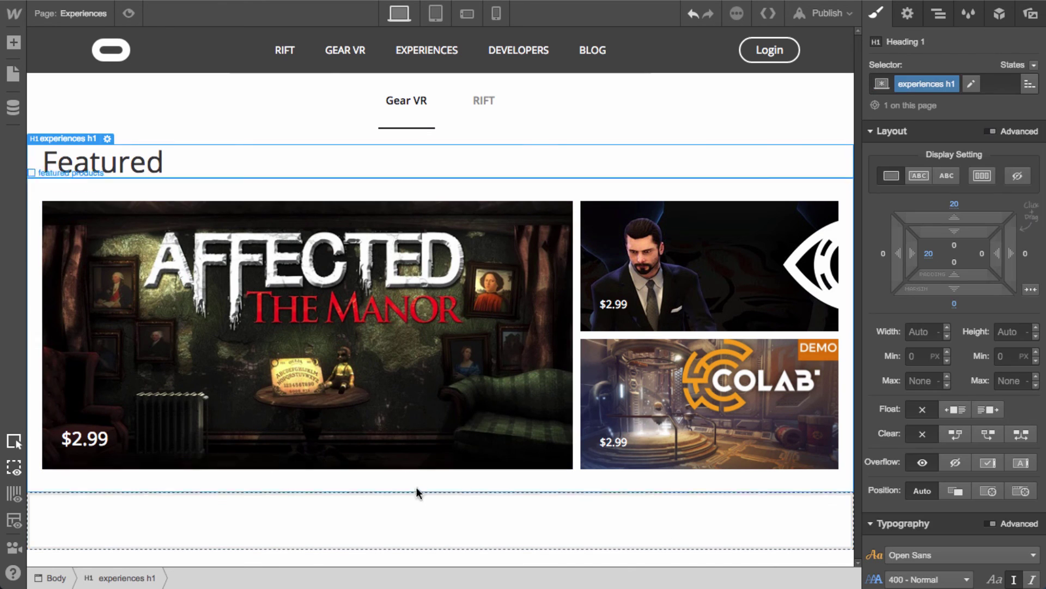
key("a")
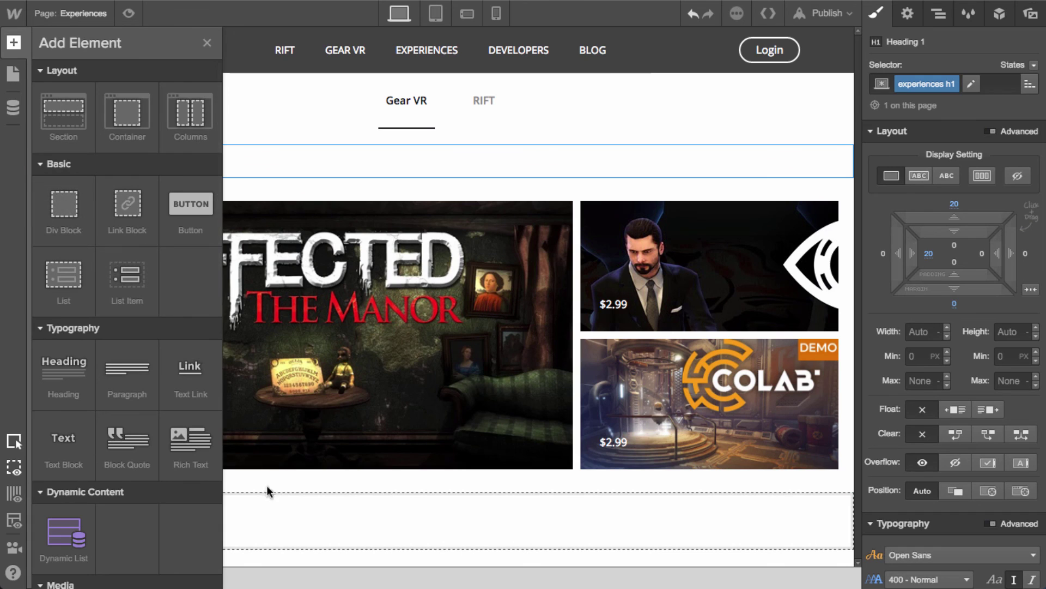
key("a")
left_click(698, 505)
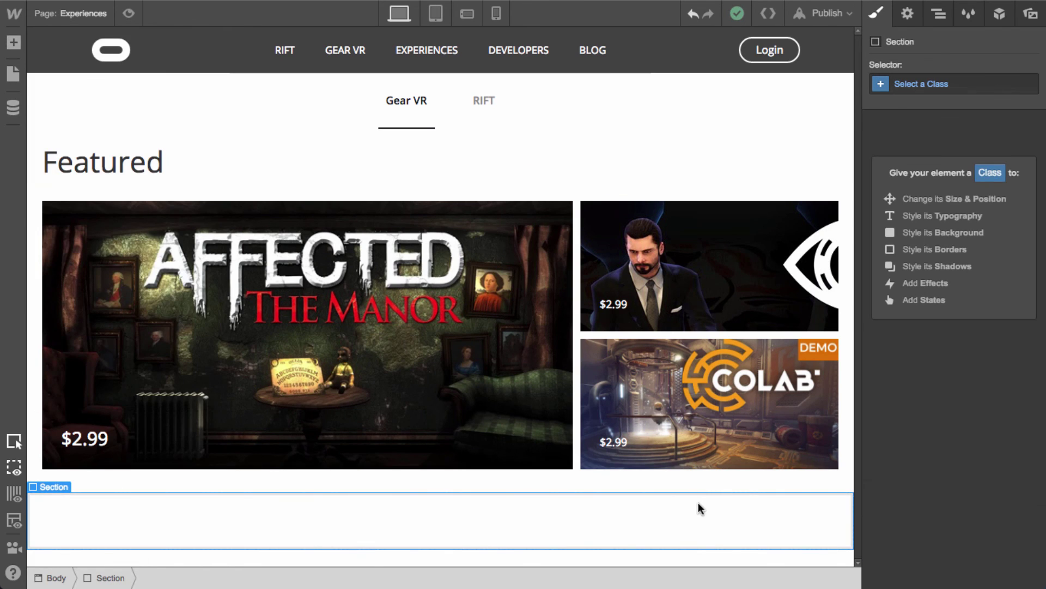
Give the new section the class products row, with 40 px padding above and below and 20 px on both sides
left_click(976, 84)
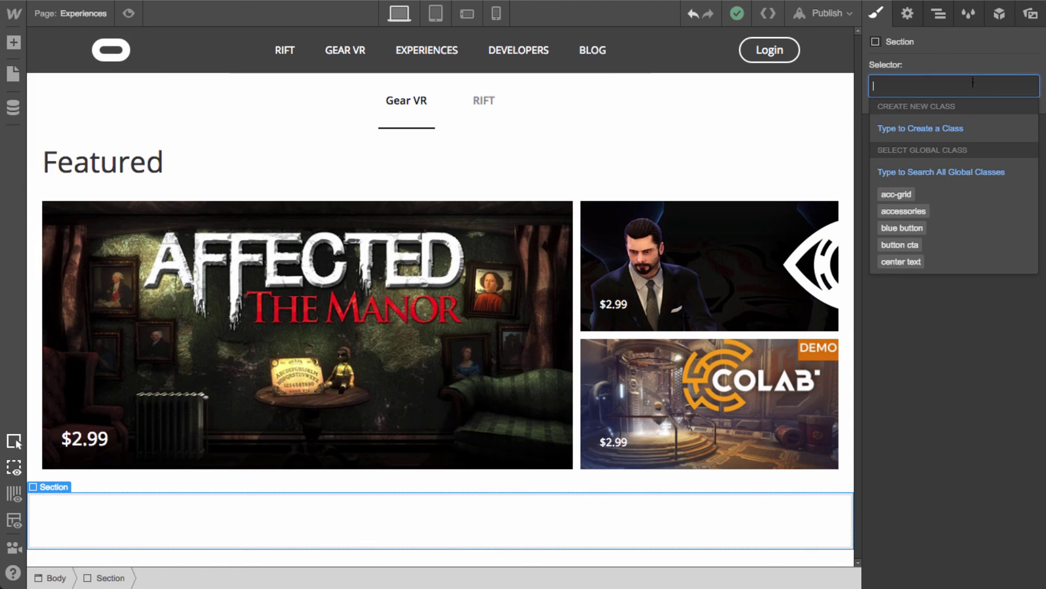
type("products row")
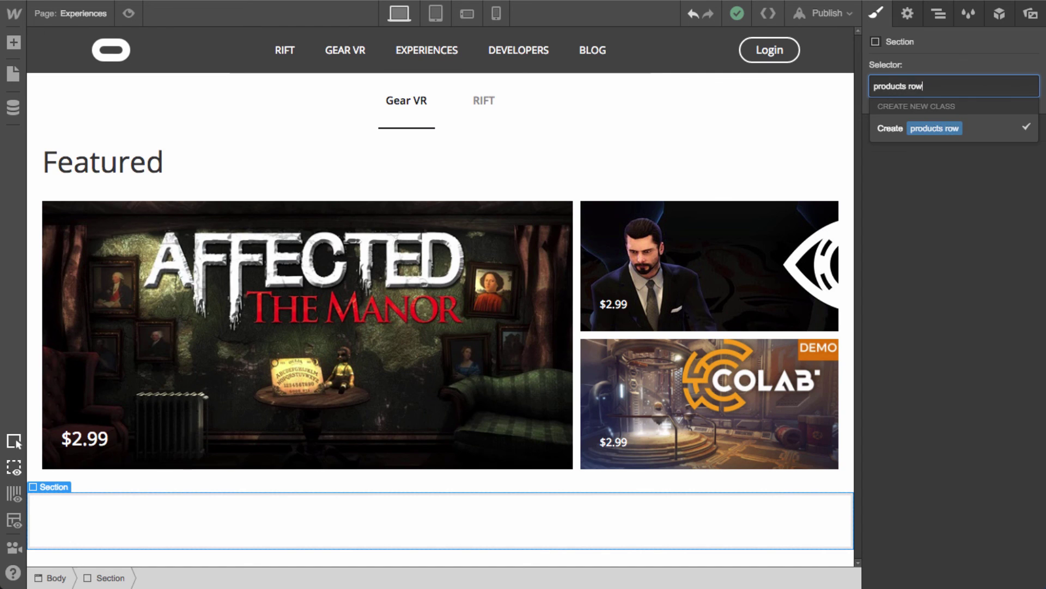
key("Return")
left_click_drag(982, 254, 969, 321)
Add an H2 heading inside the products row section with the text "New & Noteworthy"
key("a")
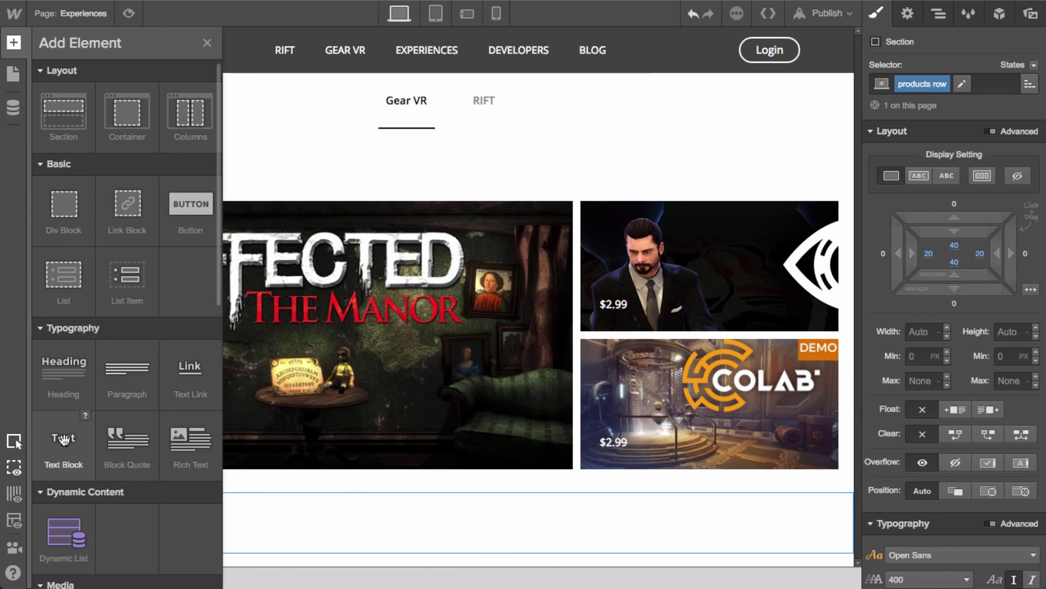
left_click_drag(64, 376, 294, 529)
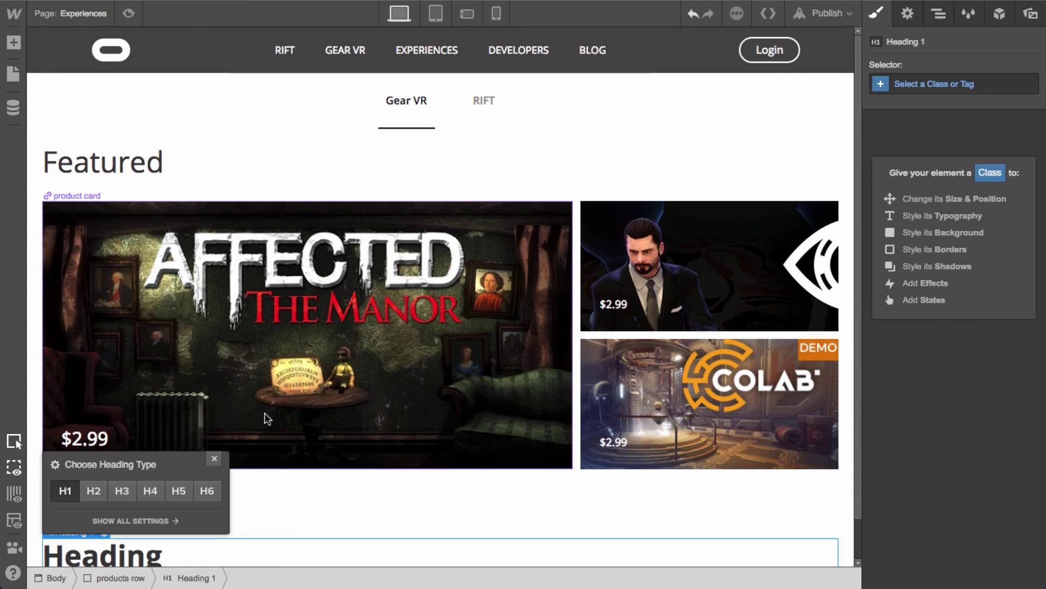
left_click(94, 492)
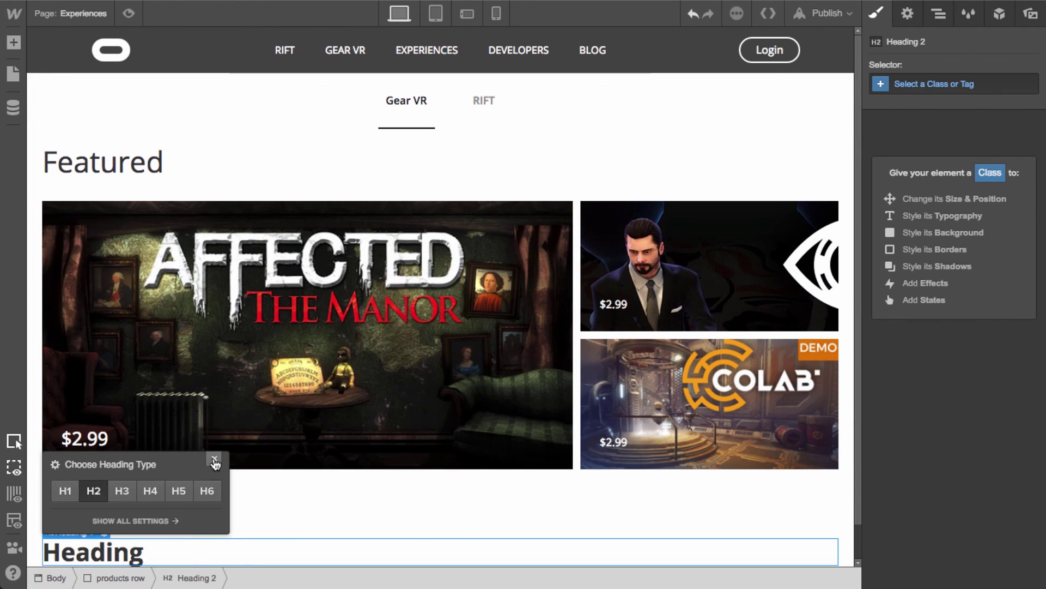
left_click(214, 460)
scroll(188, 524, "down", 1)
double_click(103, 510)
type("New & Noteworthy")
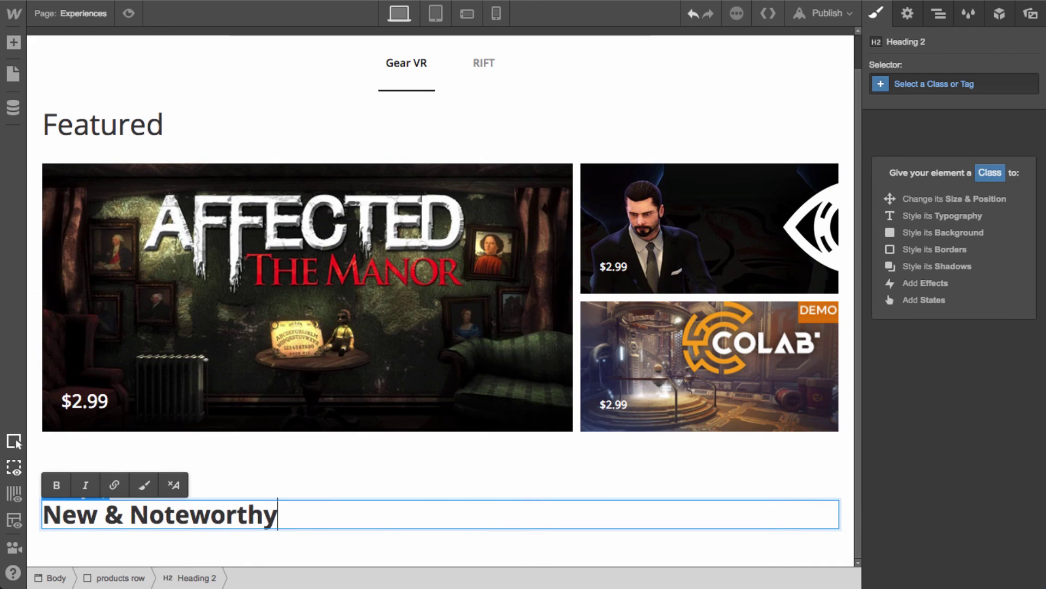
key("Escape")
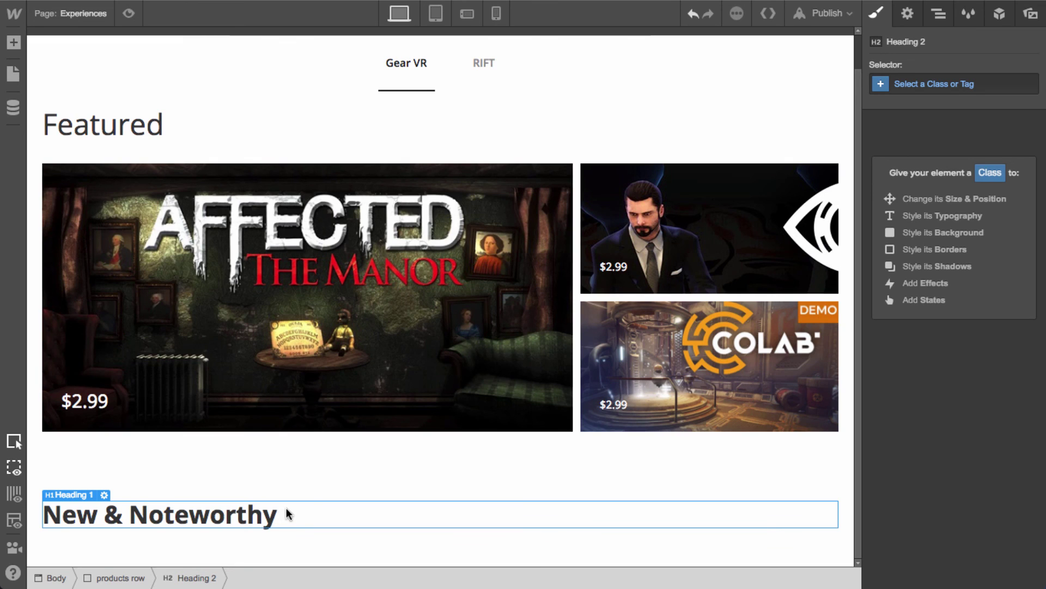
Apply the existing h2 class to the New & Noteworthy heading
left_click(932, 87)
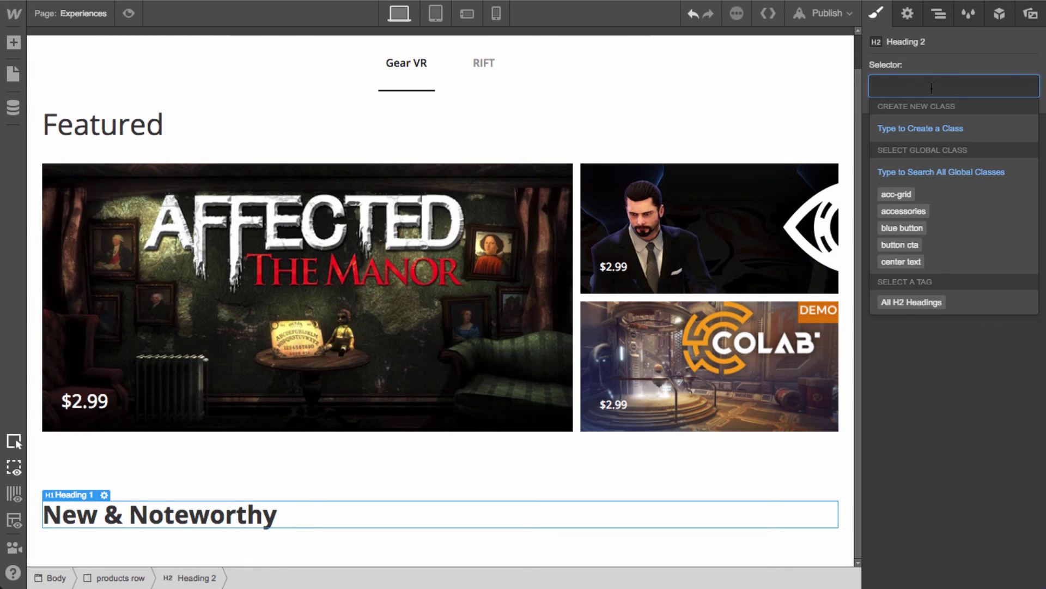
type("ex")
key("BackSpace")
key("BackSpace")
type("h2")
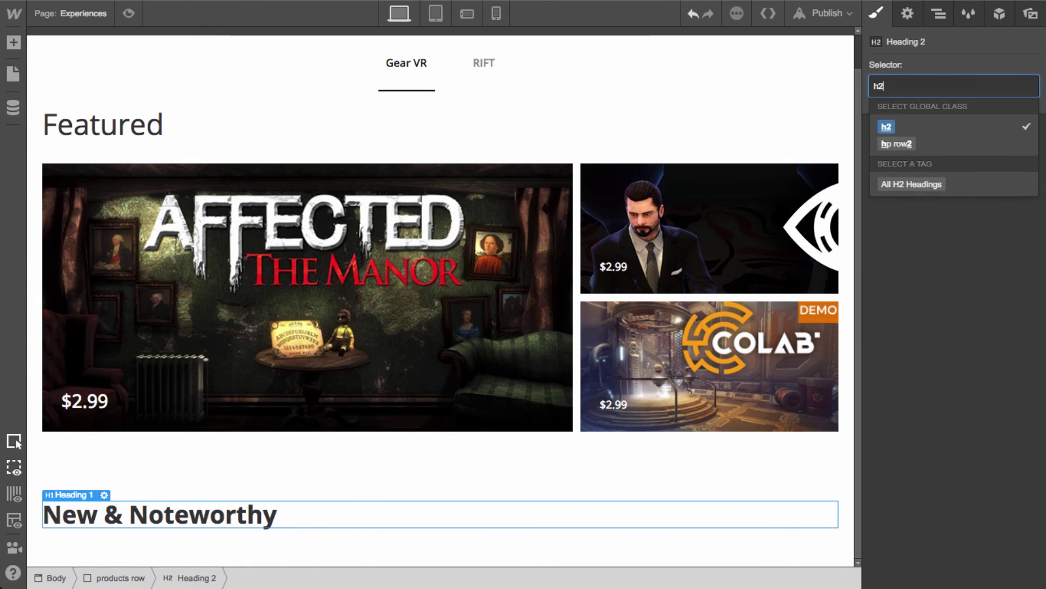
key("Return")
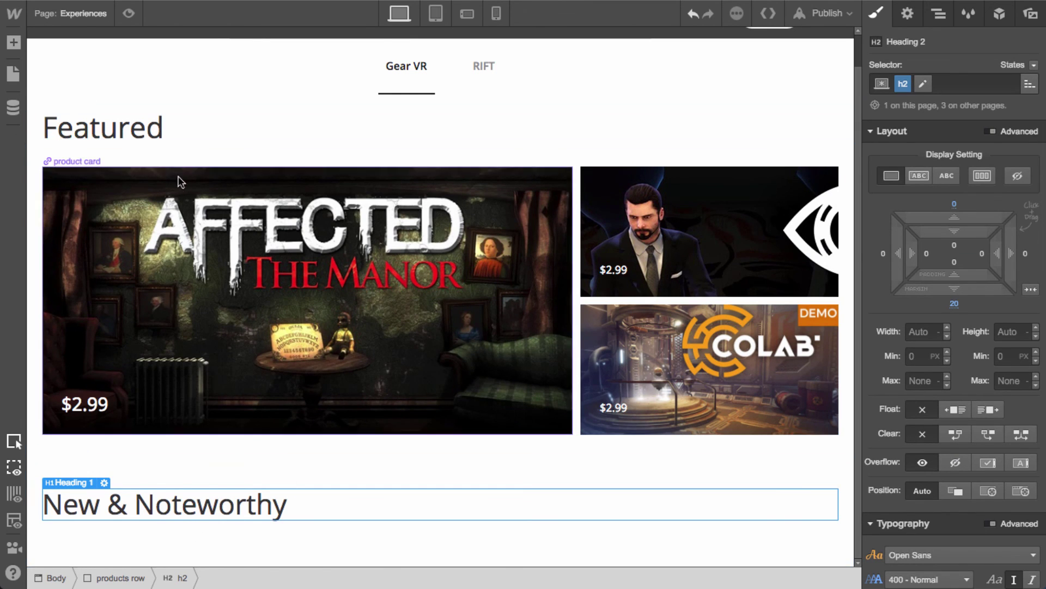
Set the Featured heading's font size to 44 px and its line height to 50 px
left_click(156, 128)
scroll(900, 477, "down", 5)
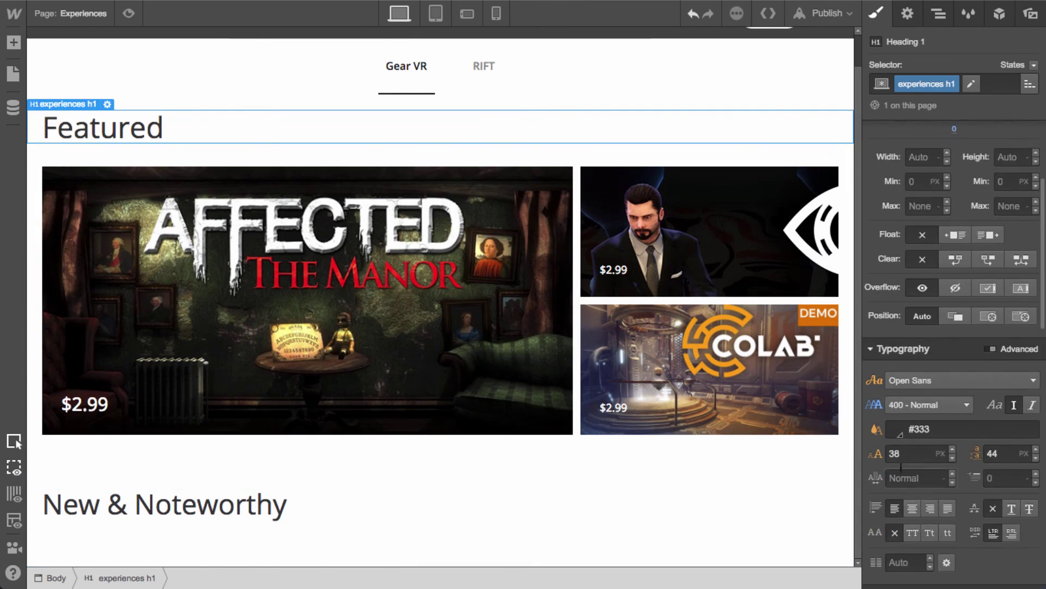
type("48")
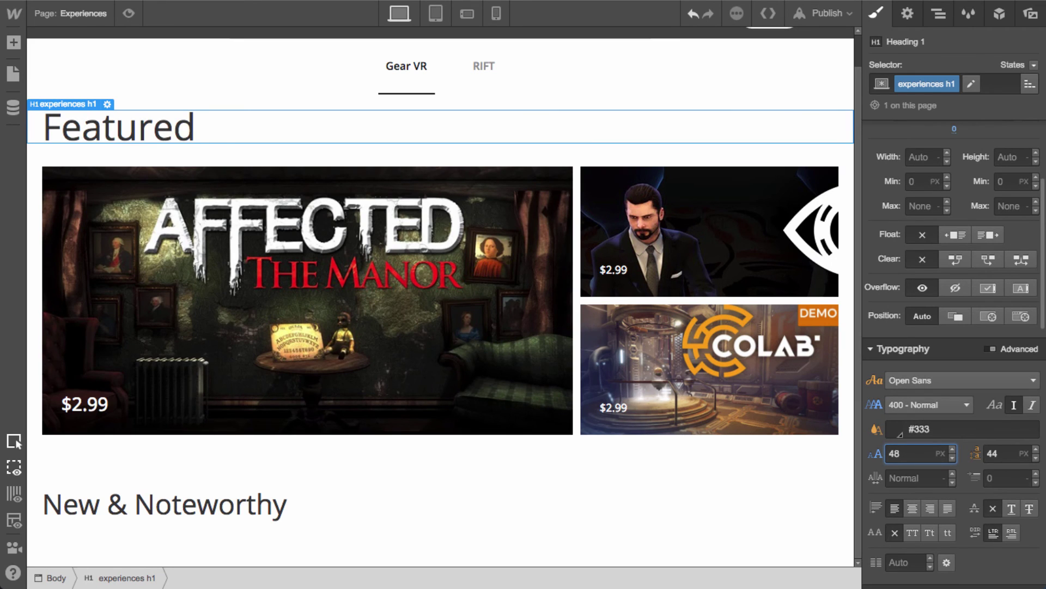
key("BackSpace")
type("4")
key("Tab")
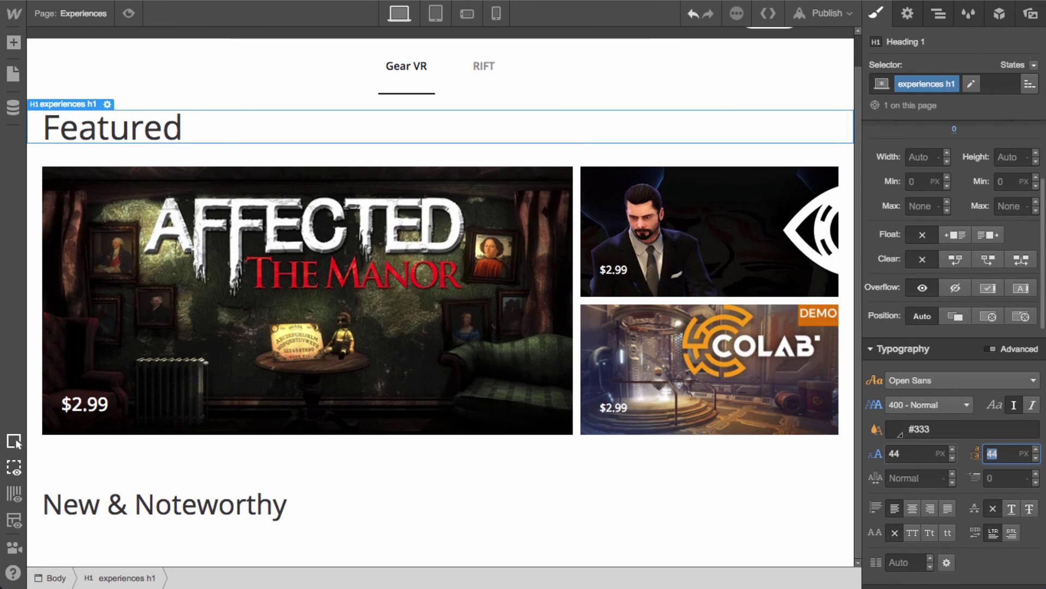
type("54")
key("BackSpace")
type("0")
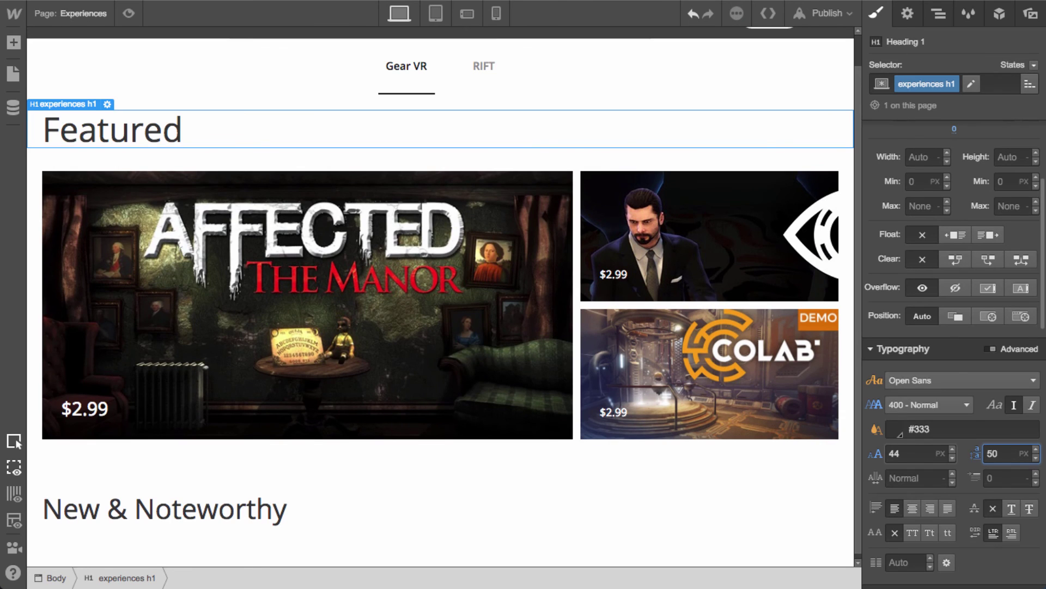
Insert a Dynamic List below the New & Noteworthy heading and connect it to the Products collection
left_click(316, 512)
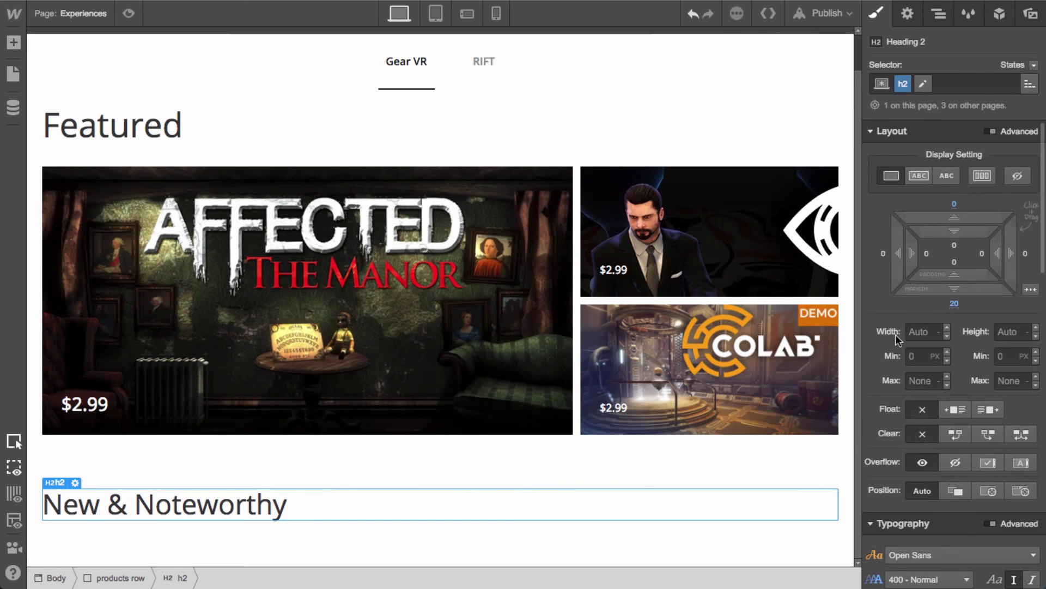
key("a")
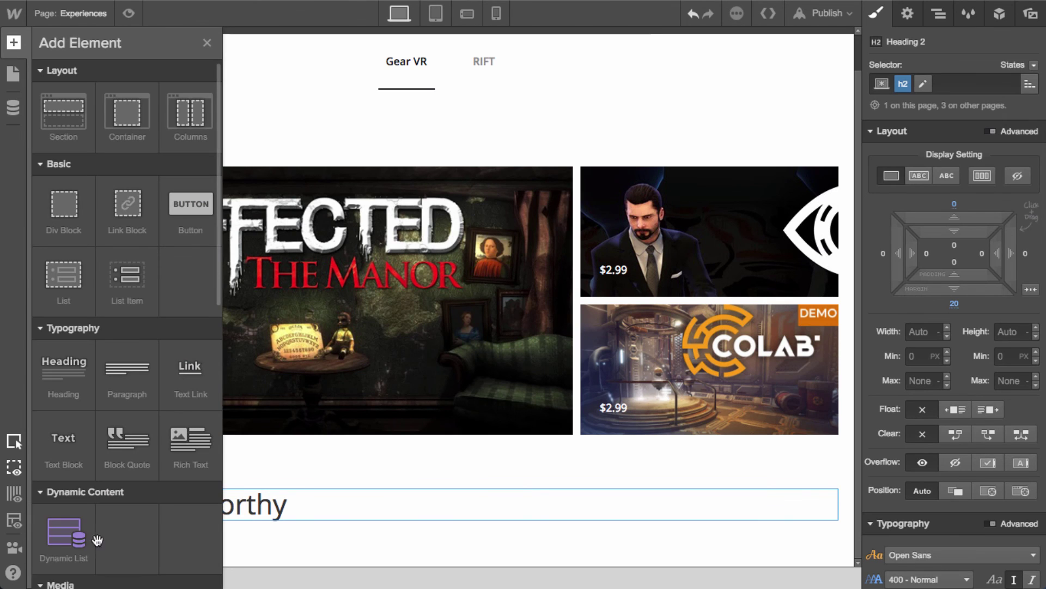
left_click_drag(284, 530, 284, 529)
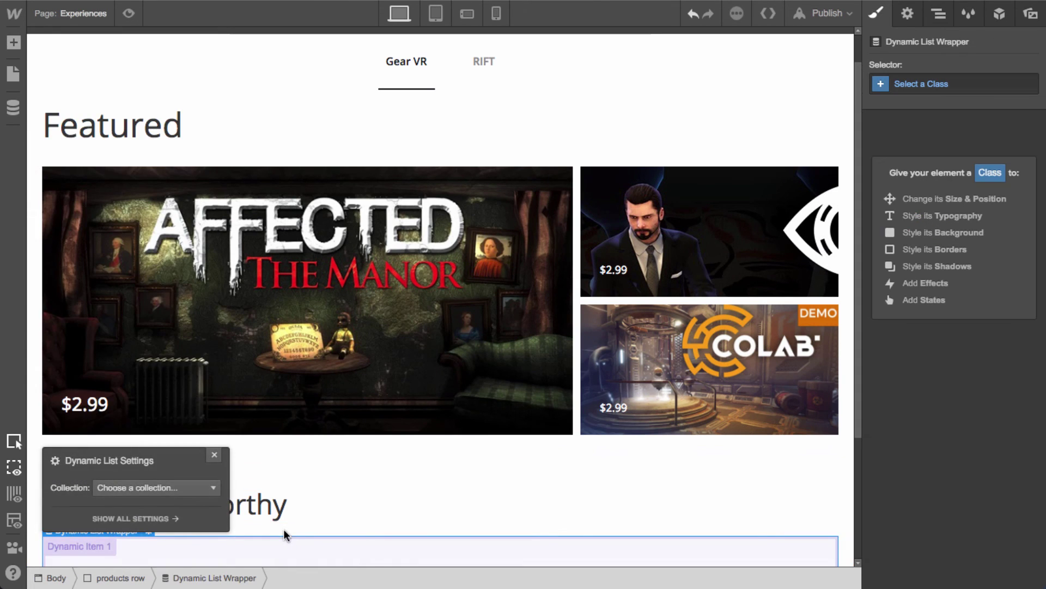
scroll(290, 521, "down", 3)
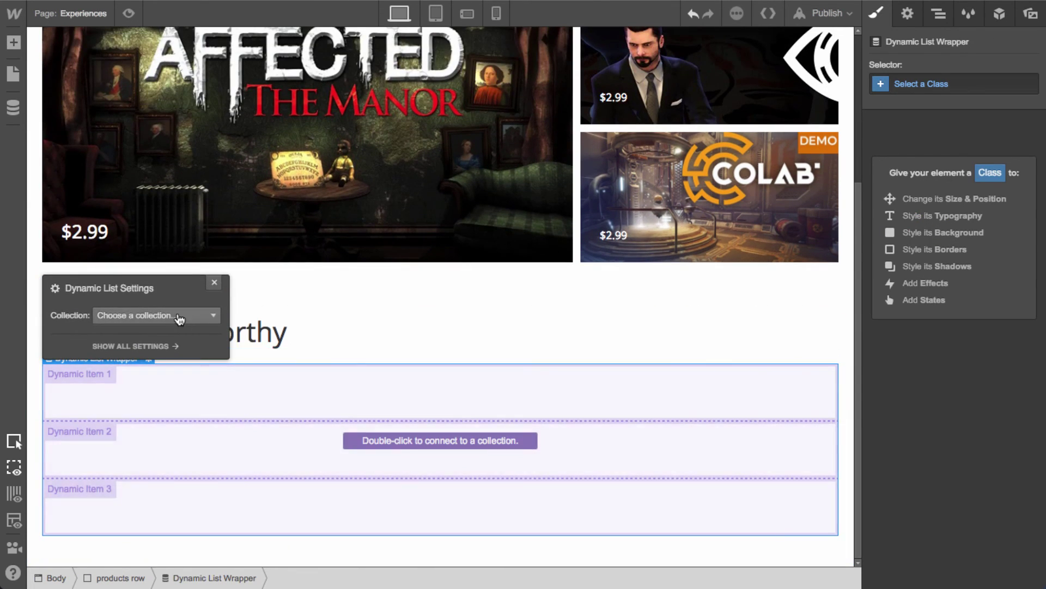
left_click(180, 316)
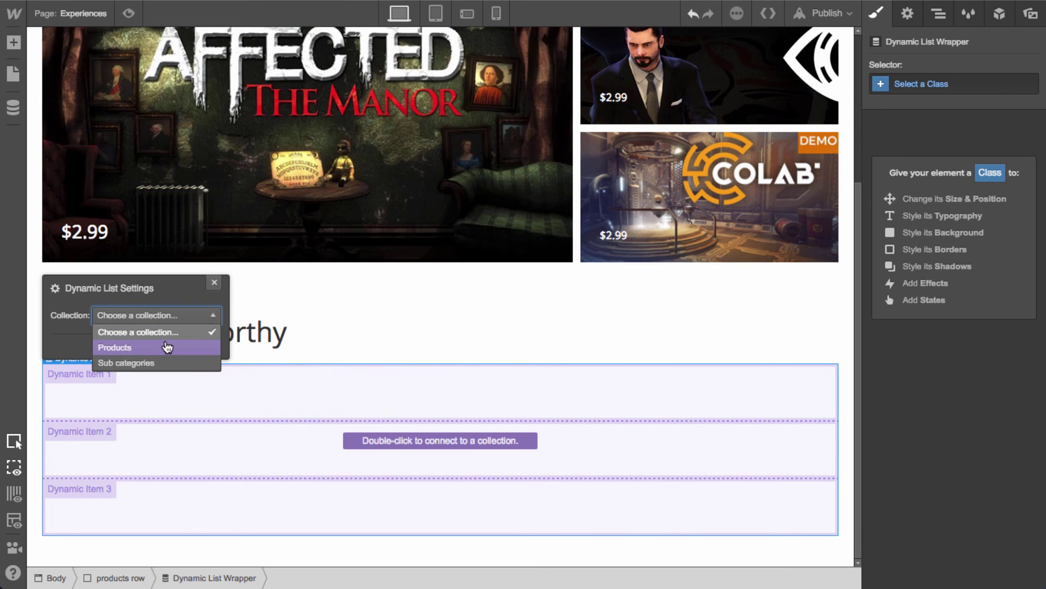
left_click(167, 347)
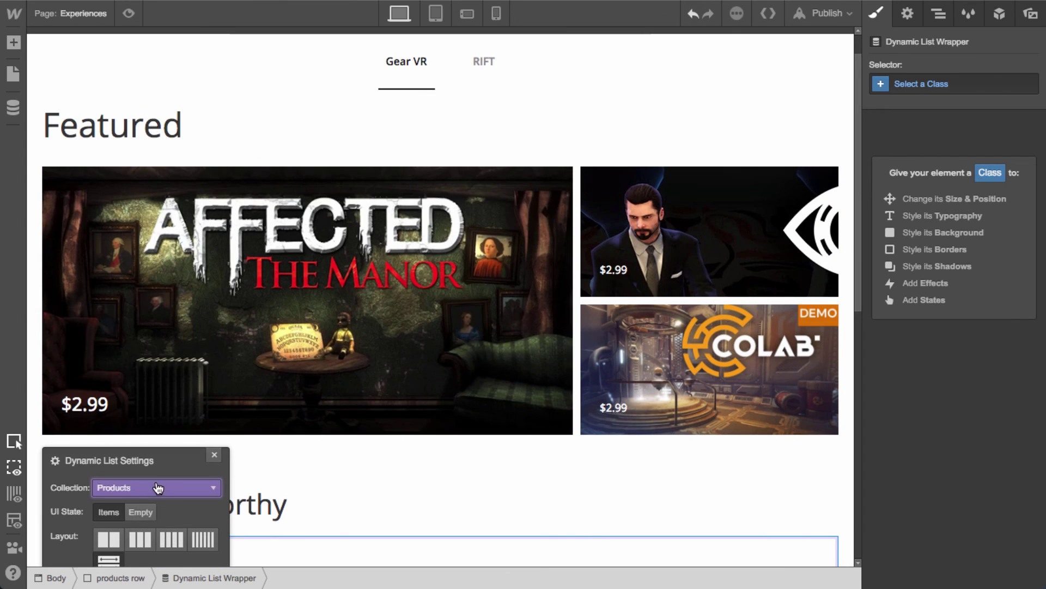
Lay out the New & Noteworthy dynamic list in three columns and close its quick settings
left_click_drag(164, 460, 513, 248)
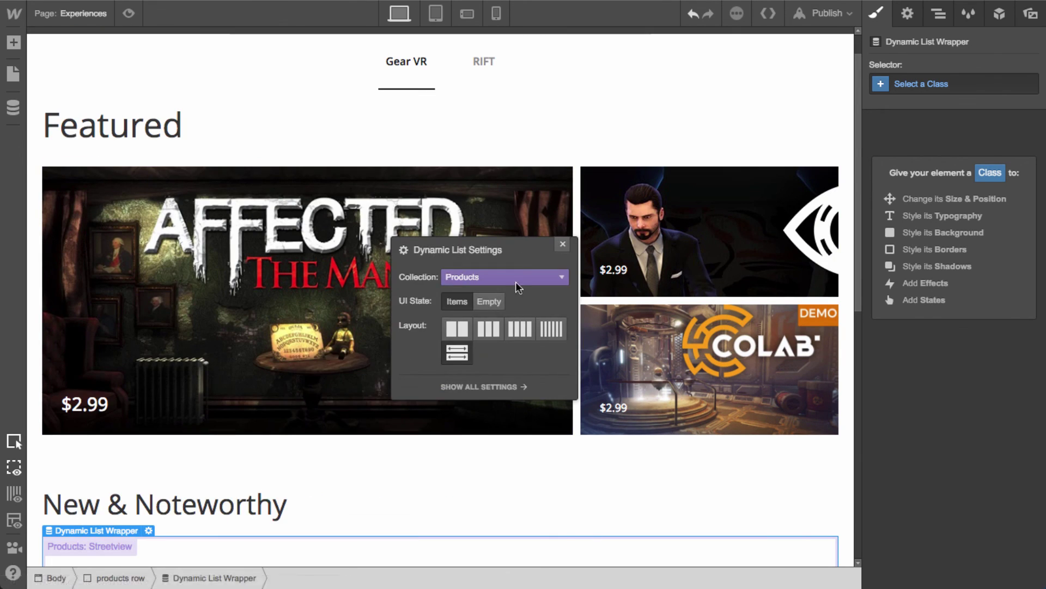
left_click(488, 331)
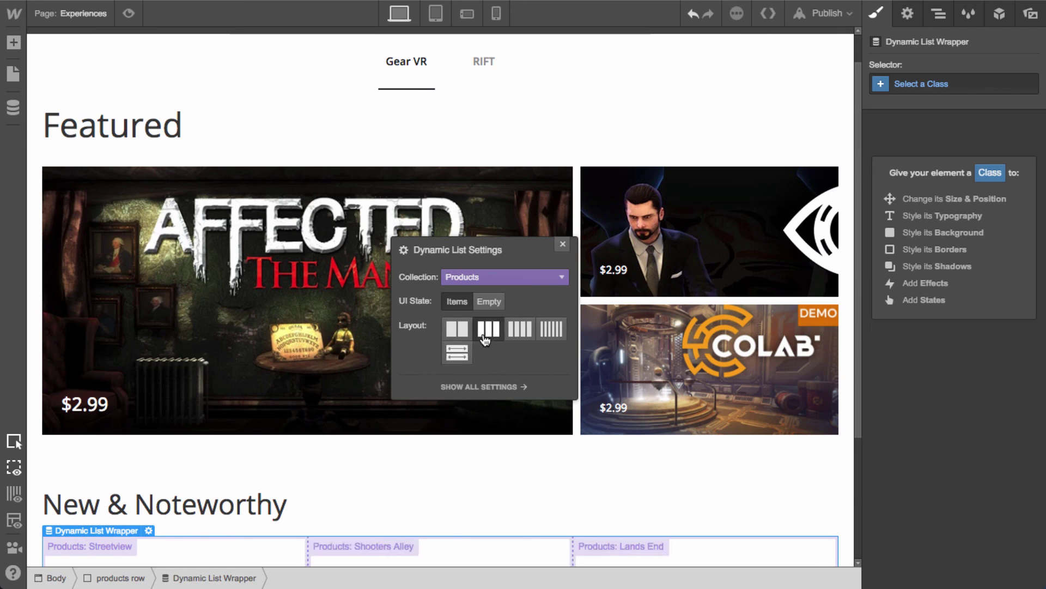
left_click(561, 247)
scroll(467, 381, "down", 3)
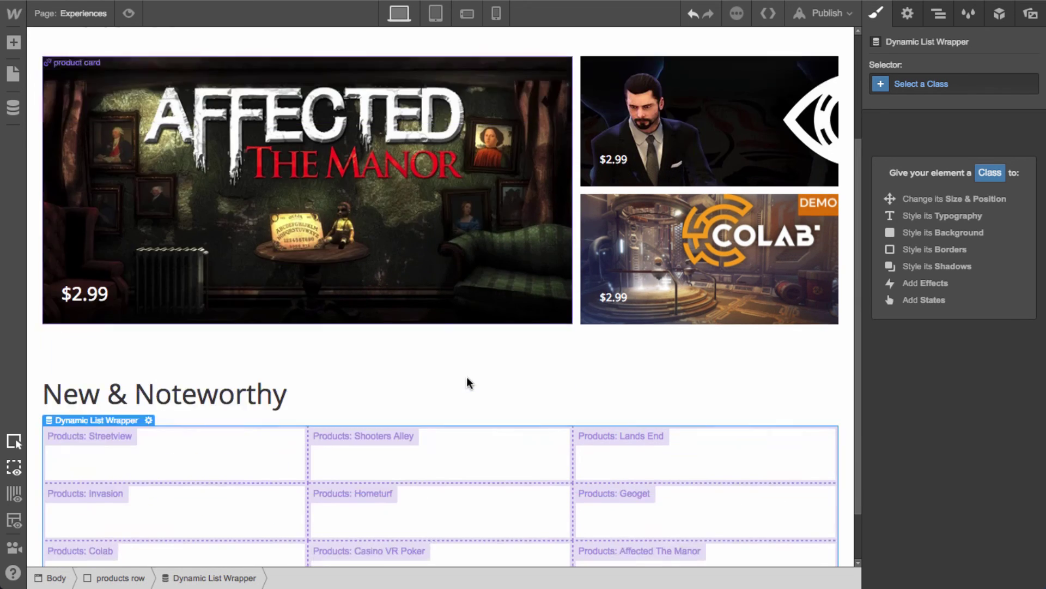
Filter the dynamic list to products whose Sub Category equals New & Noteworthy
left_click(911, 14)
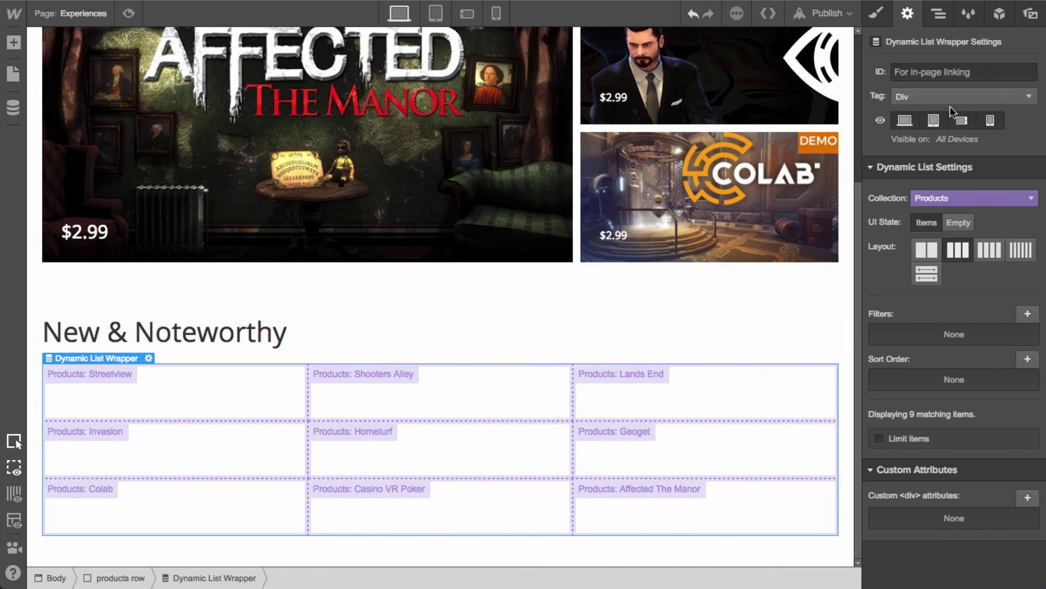
left_click(1028, 315)
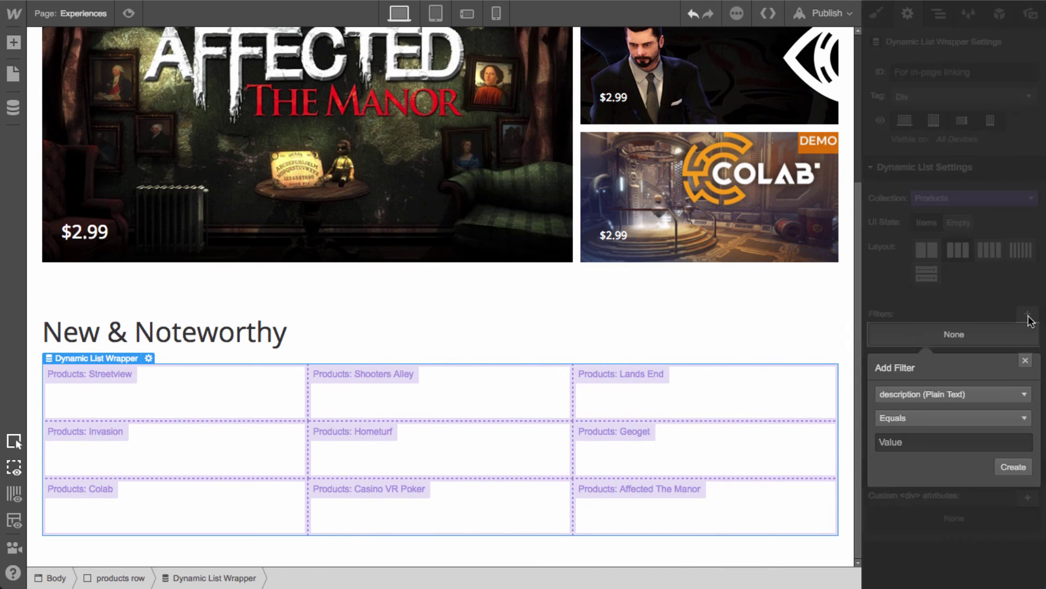
left_click(958, 395)
scroll(960, 436, "down", 3)
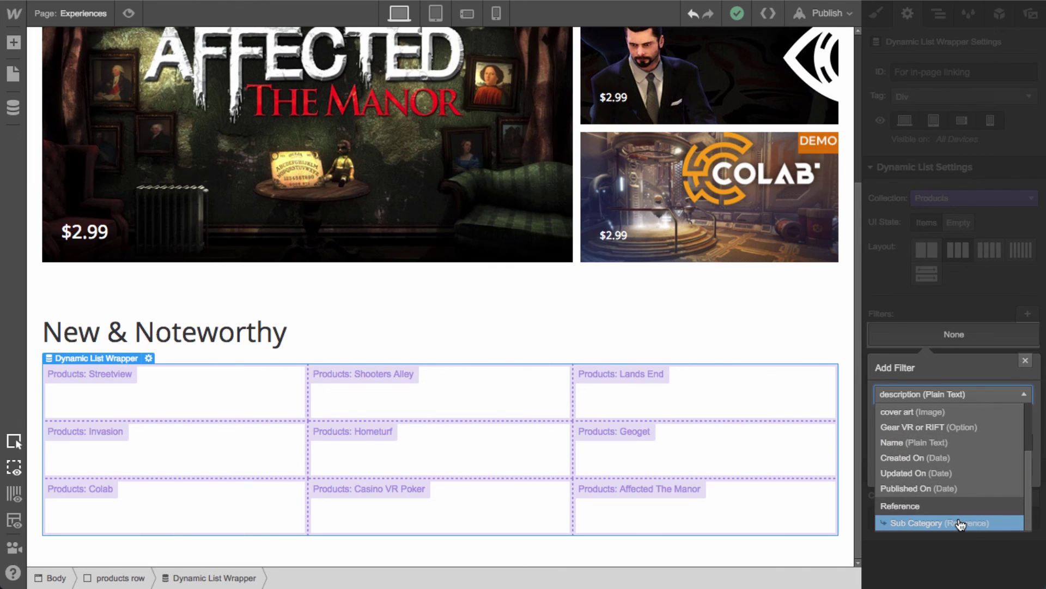
left_click(960, 524)
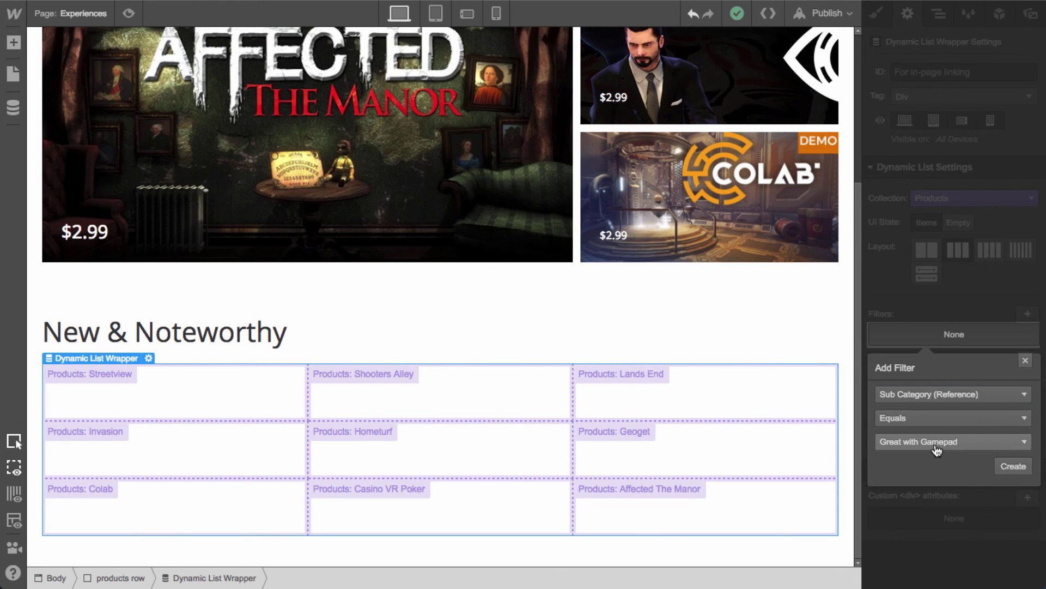
left_click(937, 449)
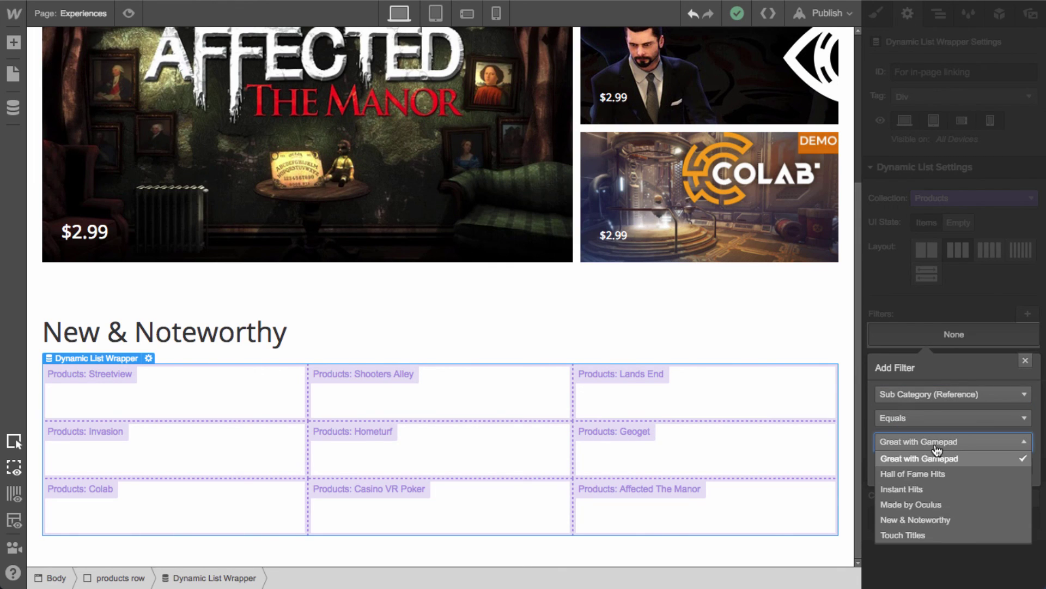
left_click(945, 520)
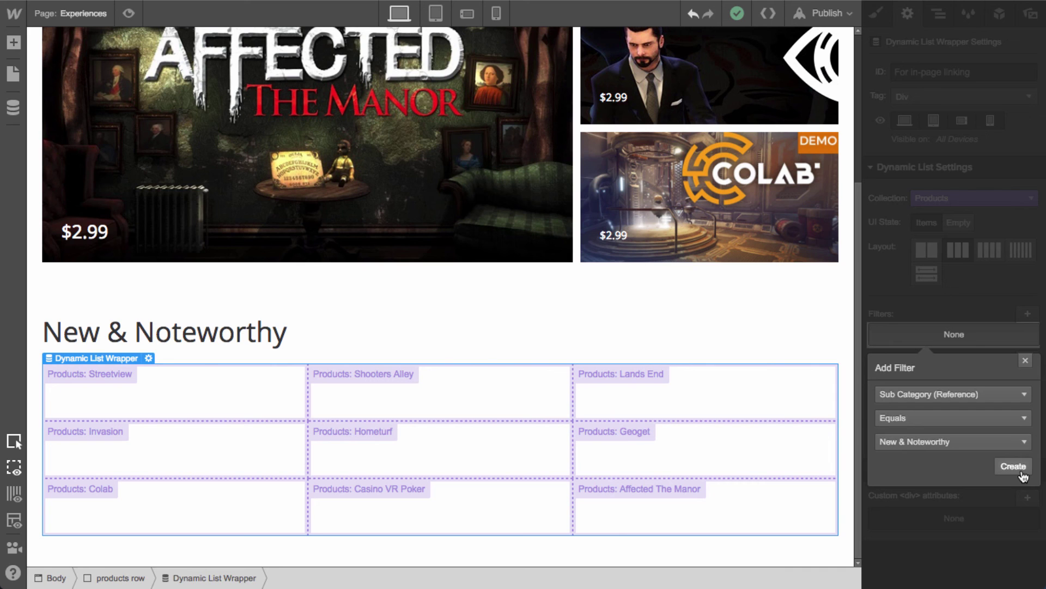
left_click(1013, 466)
scroll(498, 526, "down", 2)
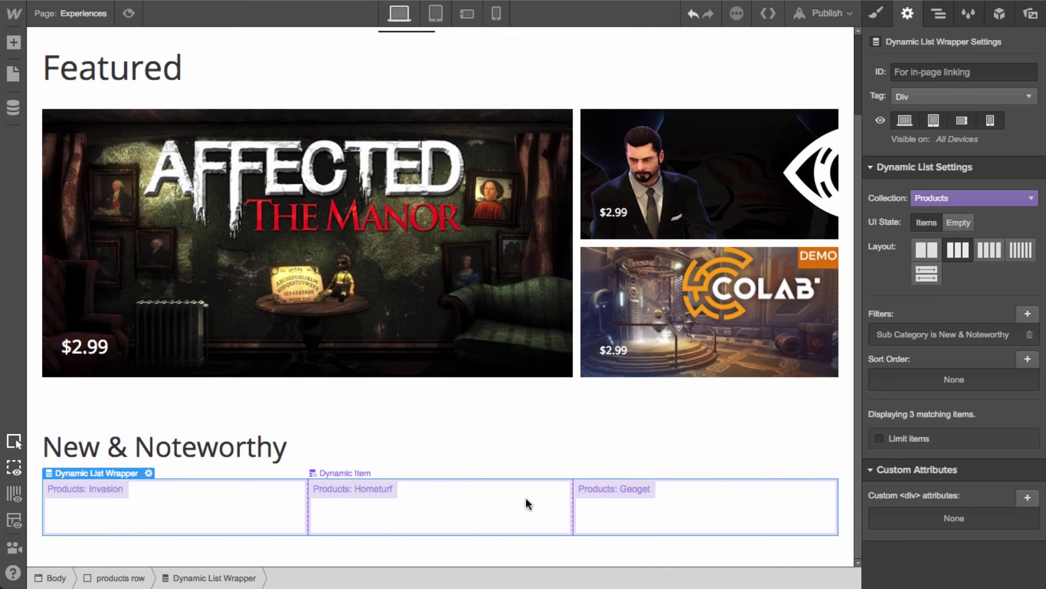
Add a Link Block inside the New & Noteworthy dynamic item and link it to the product's dynamic page
left_click(230, 499)
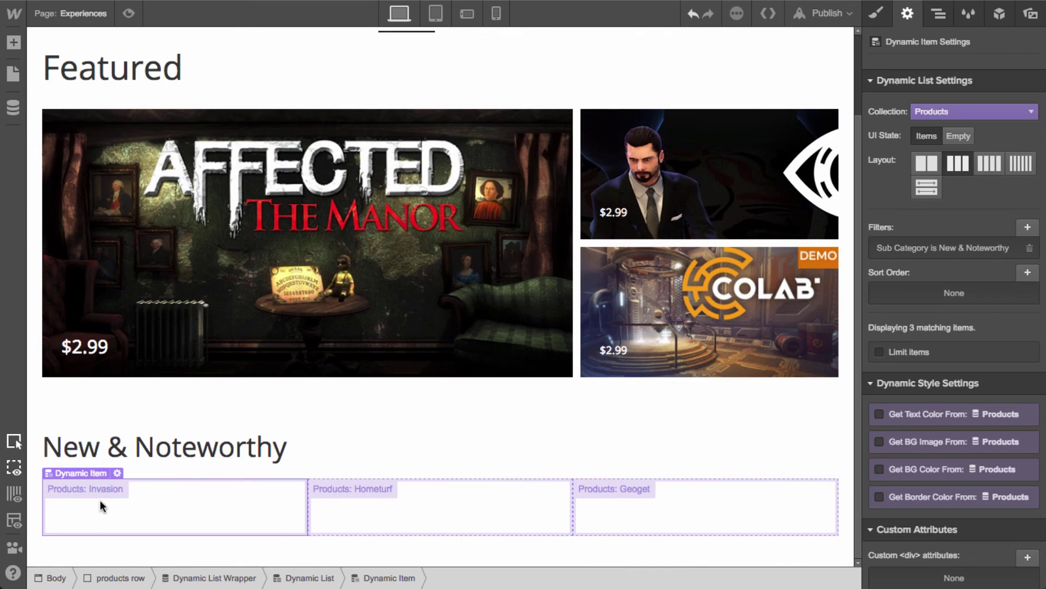
key("a")
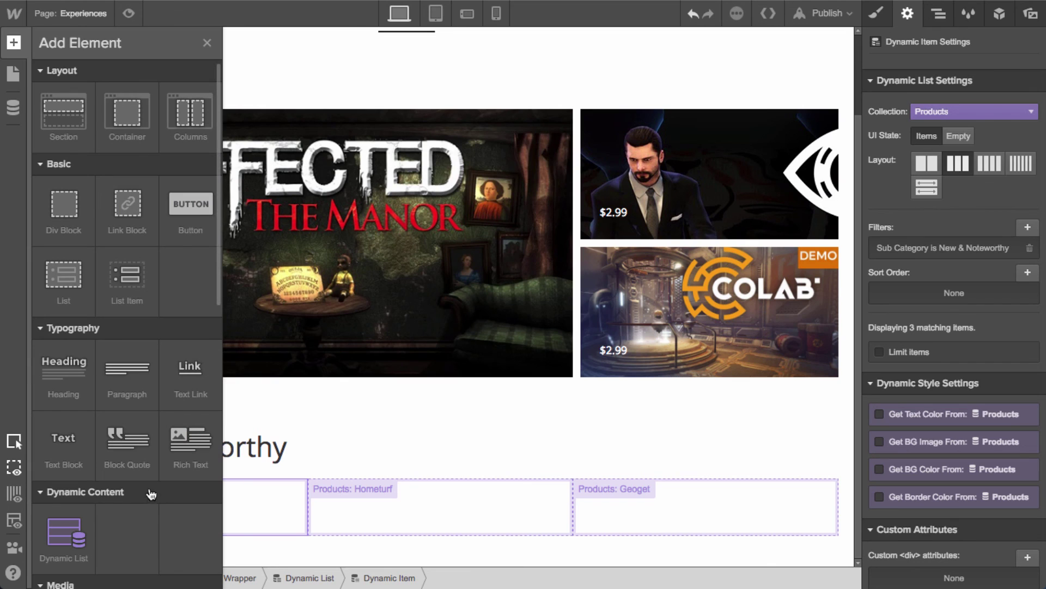
left_click_drag(127, 206, 273, 521)
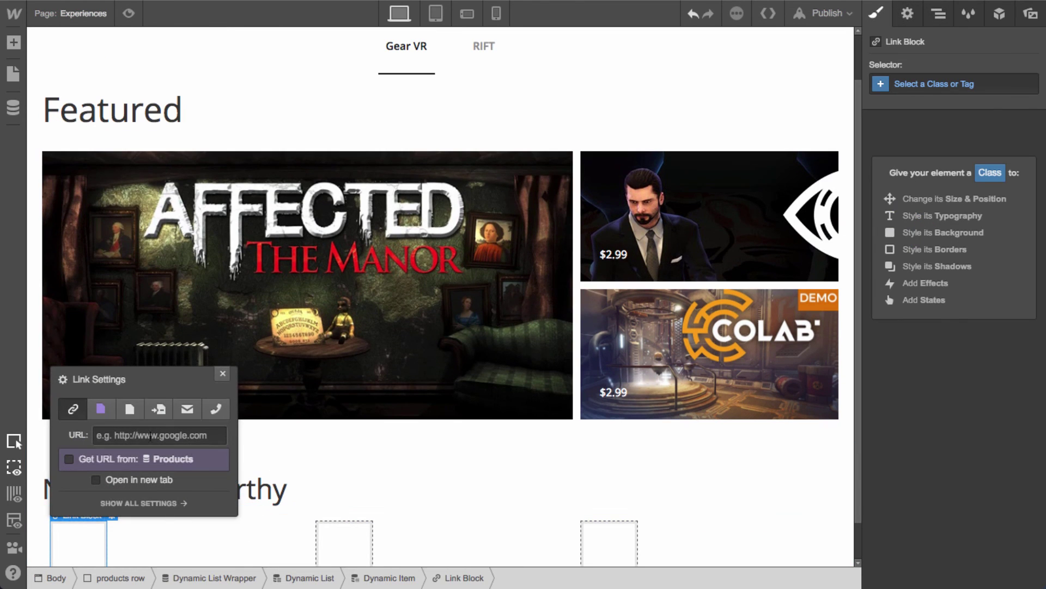
scroll(251, 523, "down", 1)
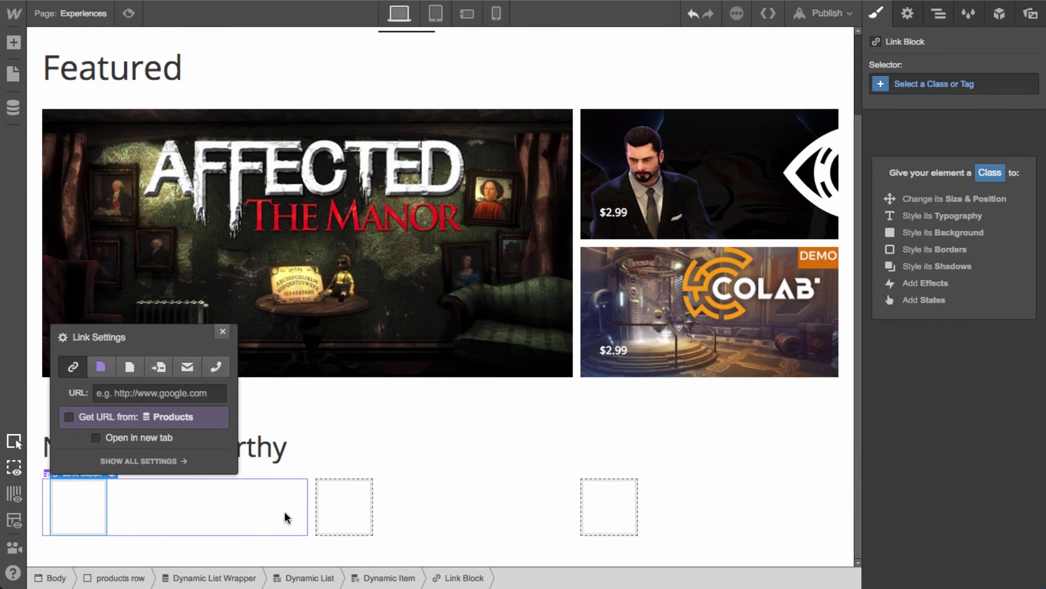
left_click(100, 367)
scroll(109, 409, "up", 1)
left_click(126, 438)
left_click(143, 464)
left_click(222, 374)
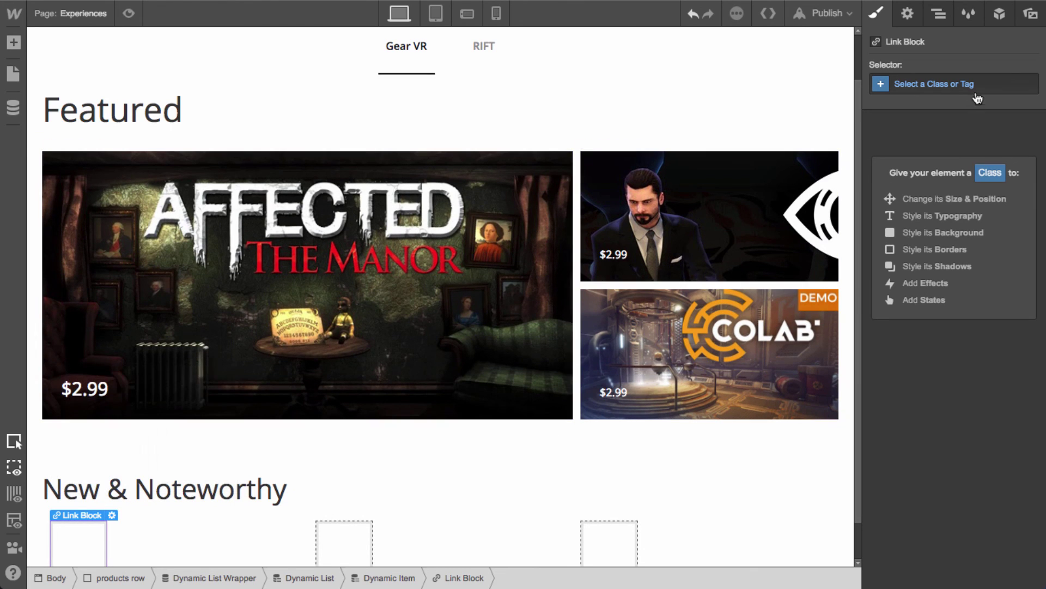
Assign the existing product card class to the link block in the New & Noteworthy list
left_click(976, 91)
type("pro")
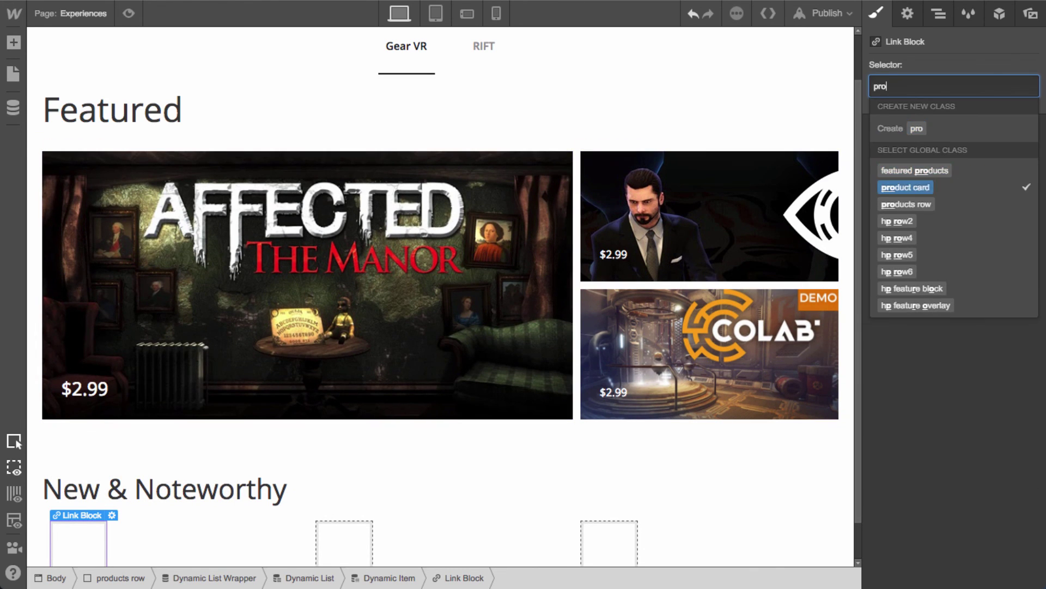
key("Return")
scroll(393, 380, "down", 1)
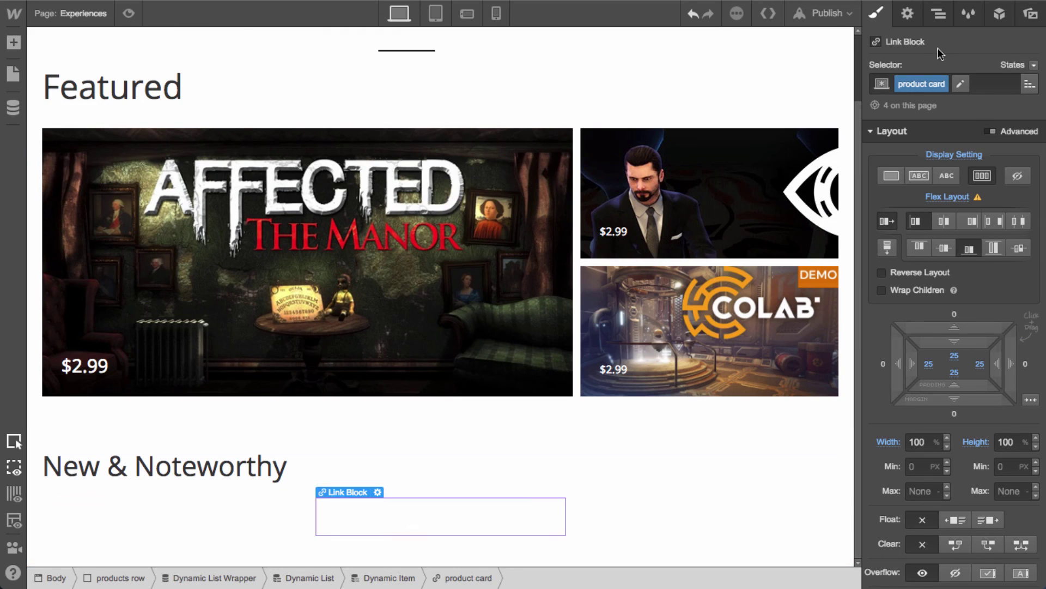
Add a combo class named regular to the New & Noteworthy product card
left_click(959, 86)
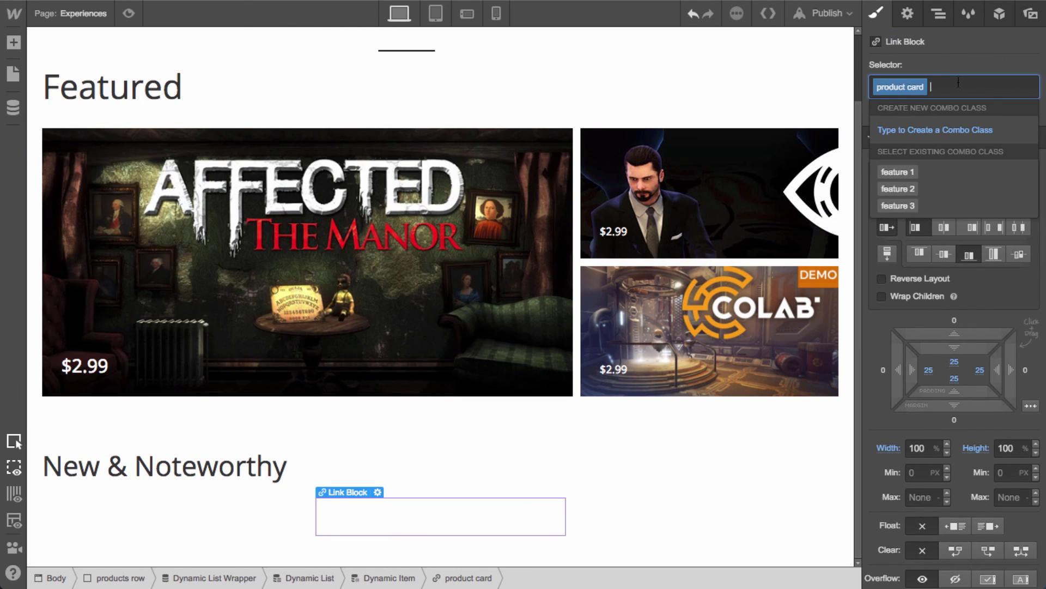
type("non-featured")
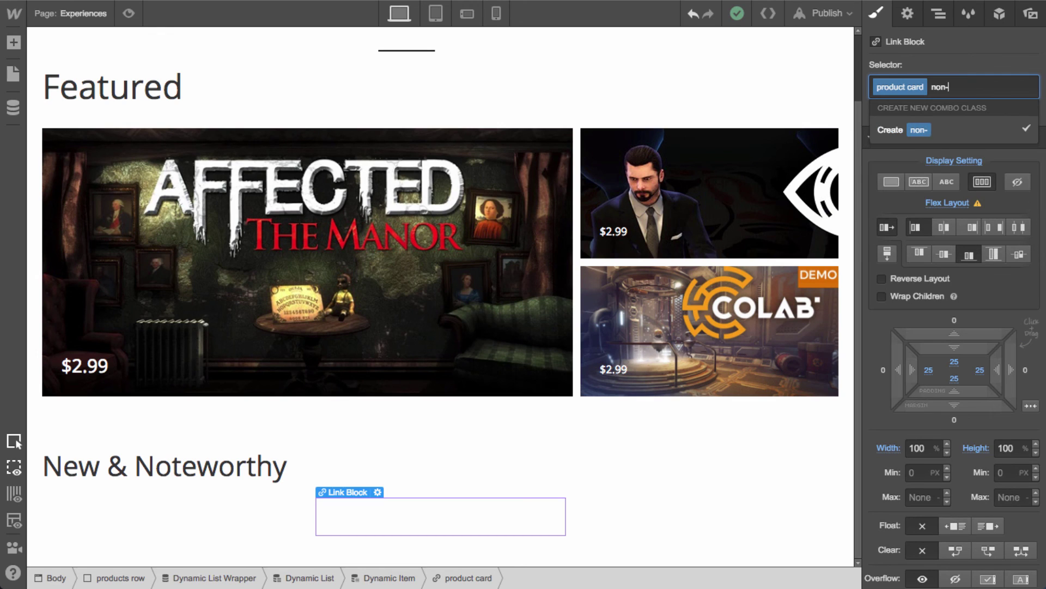
key("BackSpace")
key("BackSpace")
key("BackSpace")
key("BackSpace")
key("BackSpace")
key("BackSpace")
key("BackSpace")
key("BackSpace")
key("BackSpace")
type("regular")
key("Return")
left_click(969, 84)
left_click(935, 108)
type("regu")
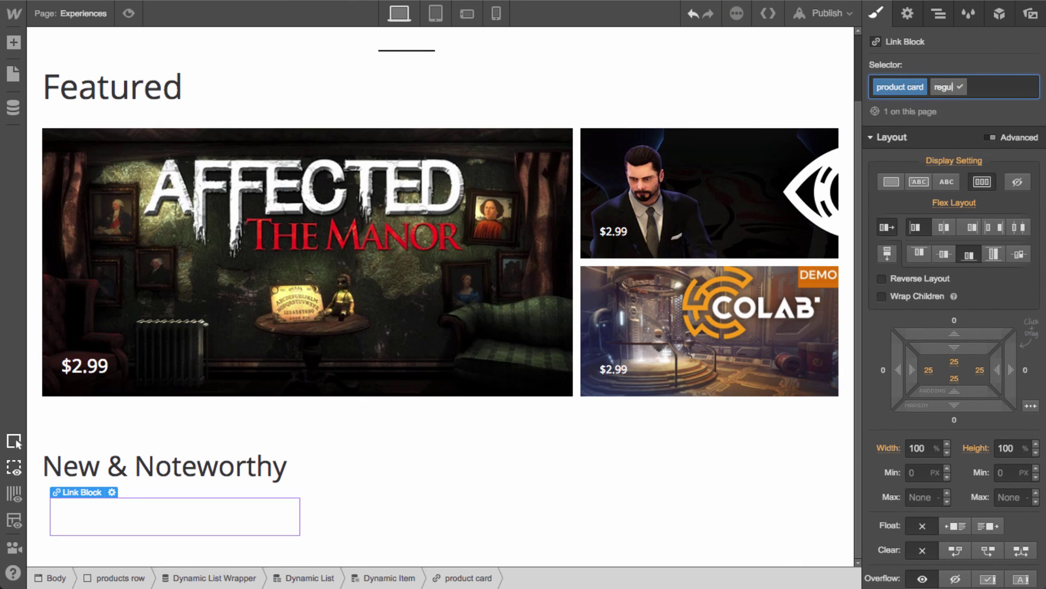
type("lar")
key("Return")
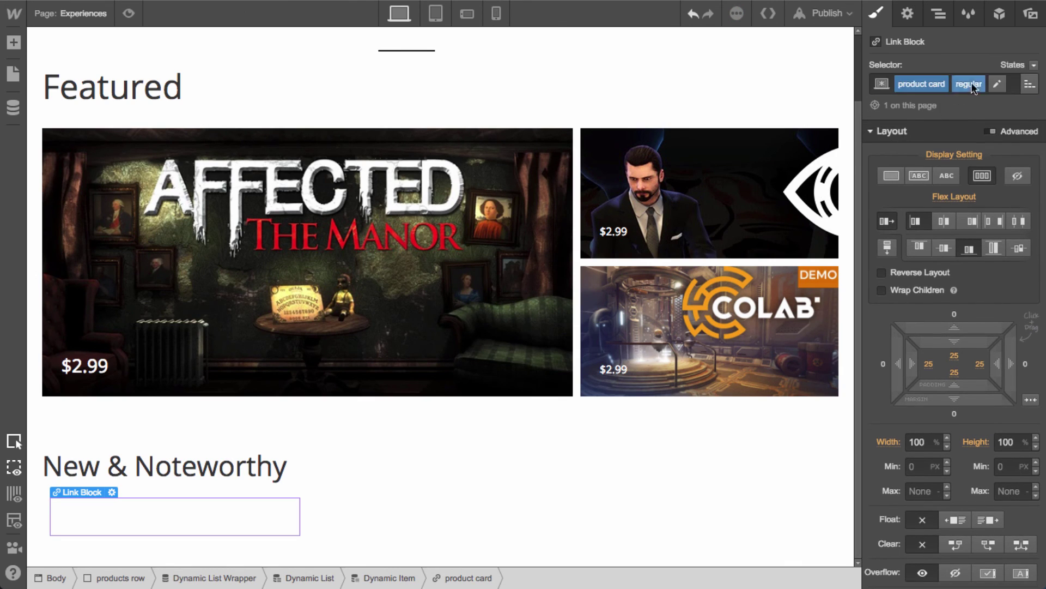
Bind the product card's background image to the cover art field of Products and return to its style settings
left_click(907, 13)
left_click(932, 300)
left_click(924, 327)
left_click(923, 360)
scroll(957, 355, "down", 1)
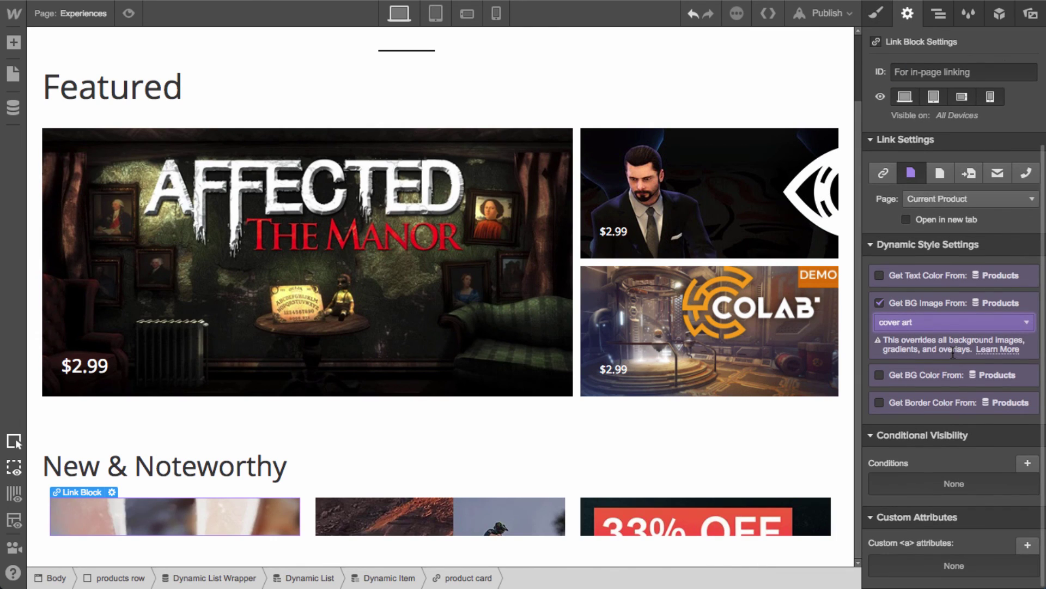
key("s")
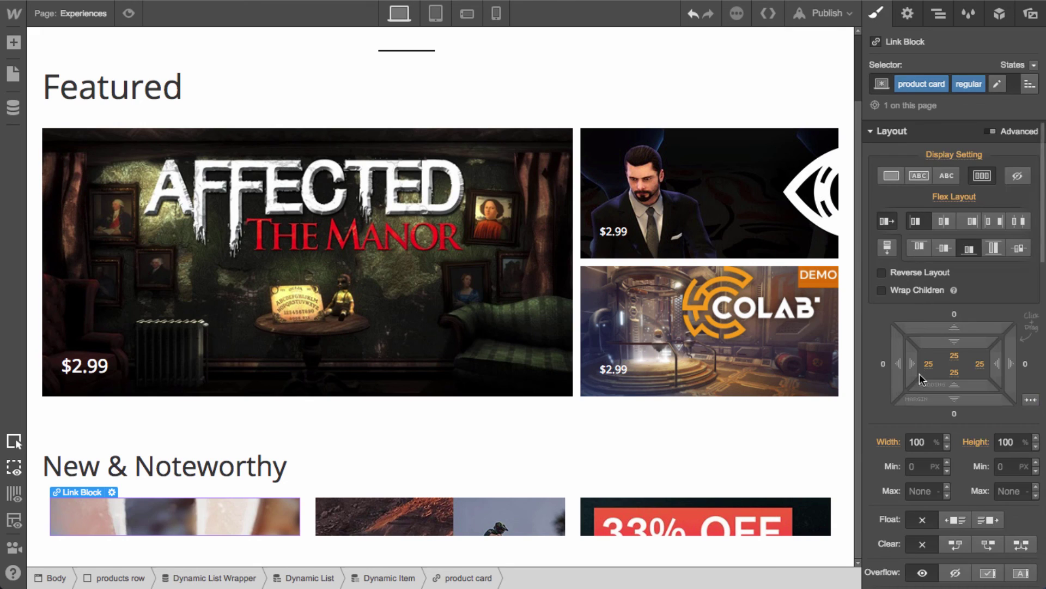
Set the height of the regular product card to 250 px
scroll(926, 382, "down", 1)
left_click(1002, 402)
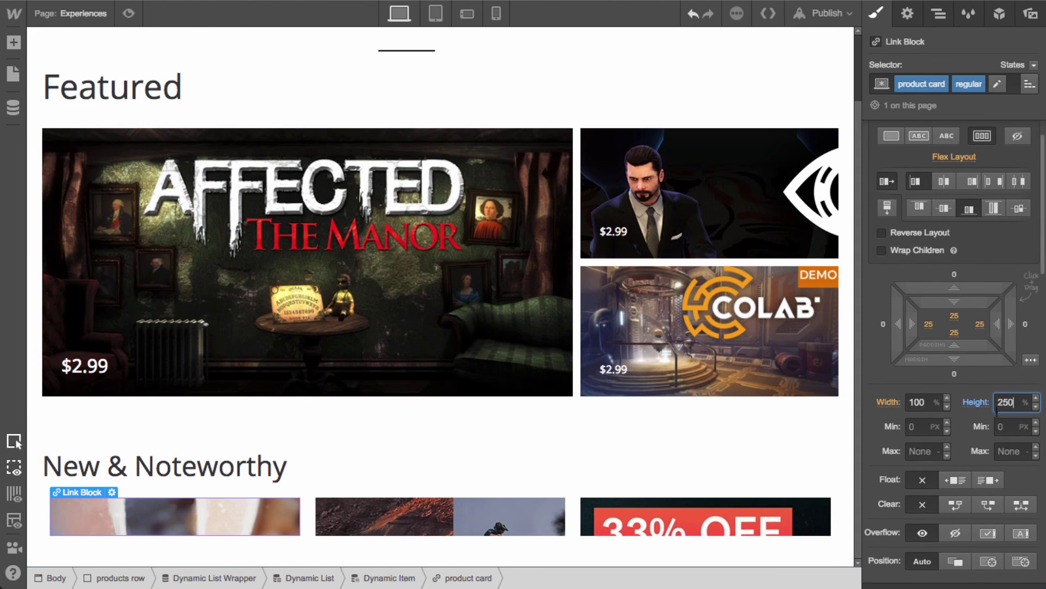
key("Return")
scroll(640, 365, "down", 3)
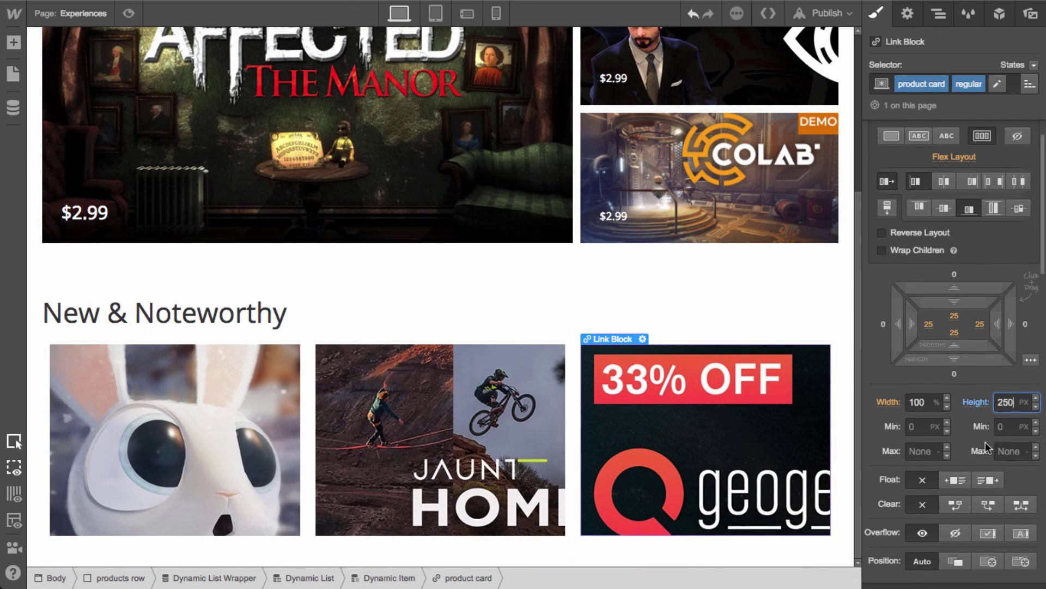
Add a background image to the regular product card, sized to cover, centered and without tiling
scroll(980, 455, "down", 6)
left_click(982, 362)
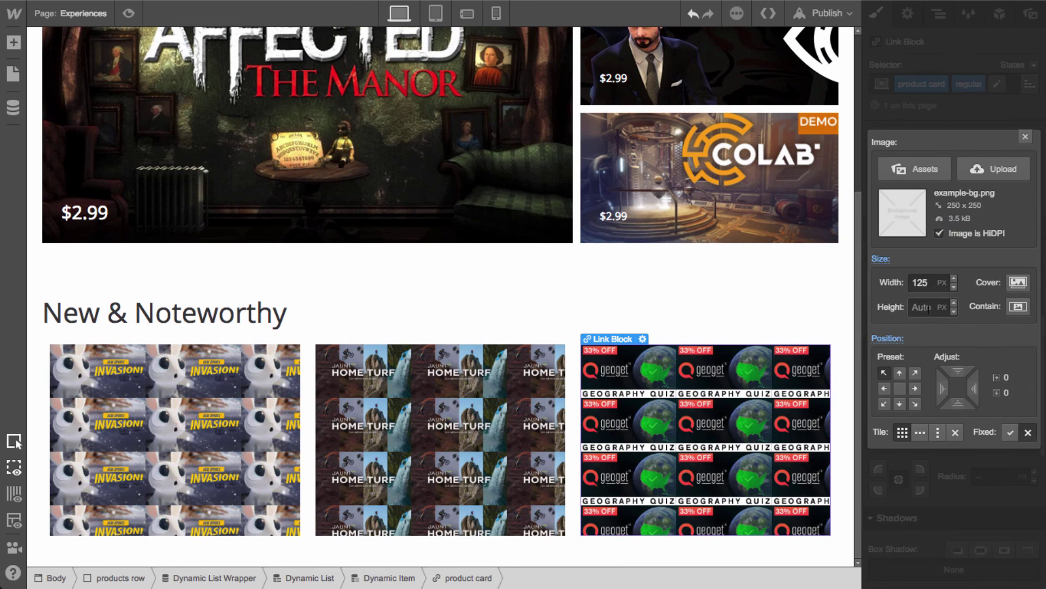
left_click(1017, 283)
left_click(901, 388)
left_click(956, 432)
left_click(1026, 138)
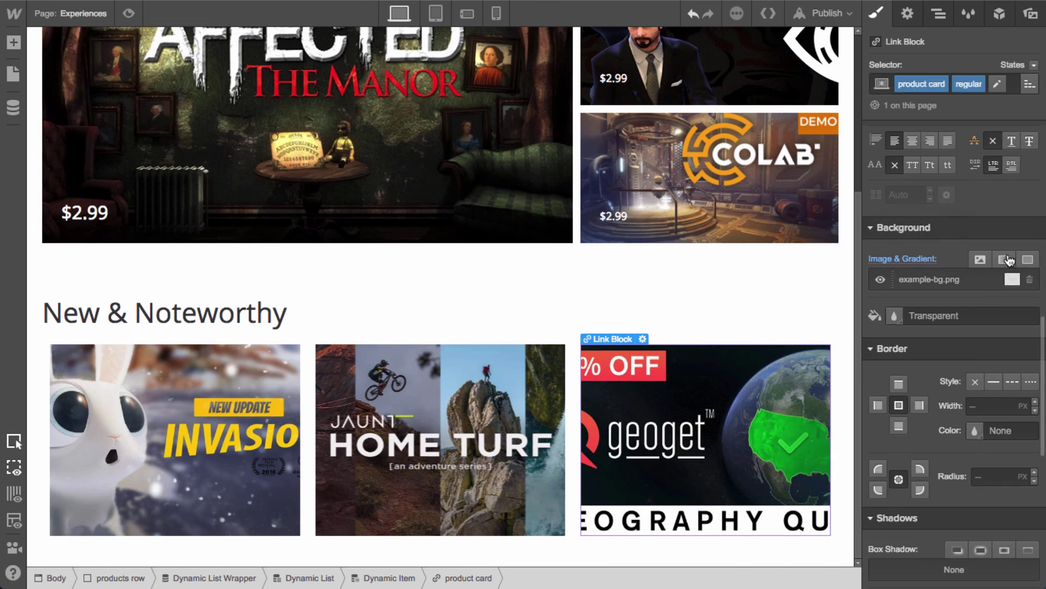
Reduce the regular product card's height to 180 px so the full cover art fits
scroll(969, 364, "up", 7)
left_click(1014, 171)
key("shift+Down")
key("shift+Down")
key("shift+Down")
key("shift+Down")
key("shift+Down")
key("shift+Down")
key("shift+Down")
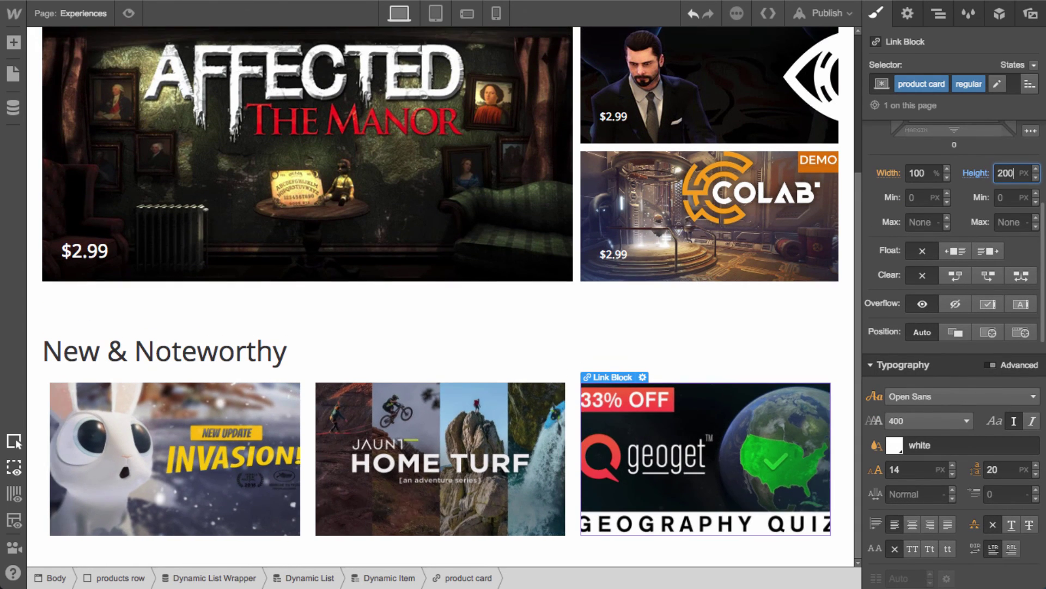
key("shift+Down")
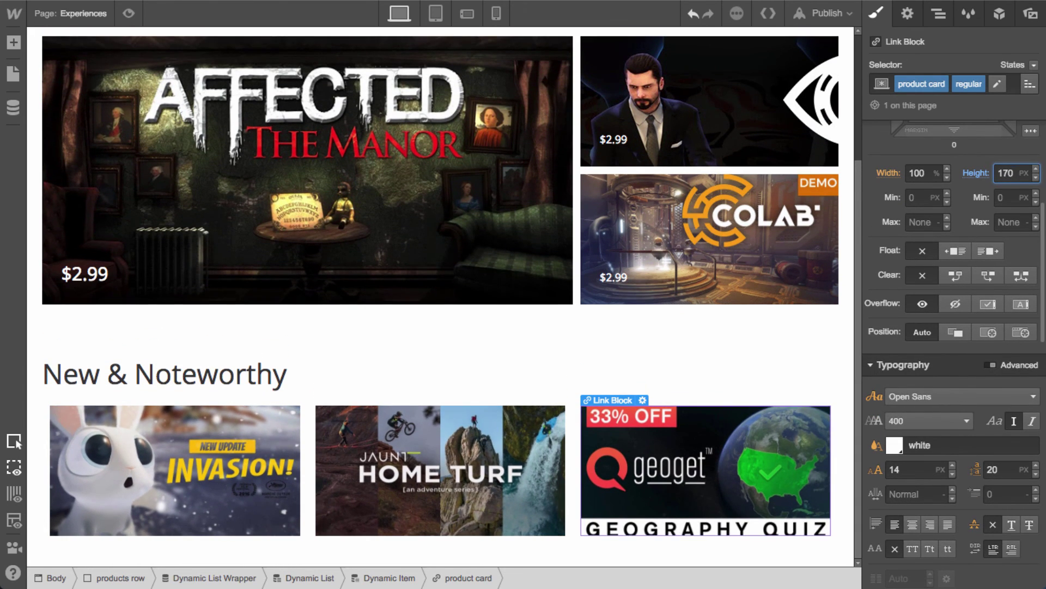
key("shift+Up")
key("shift+Up")
key("shift+Down")
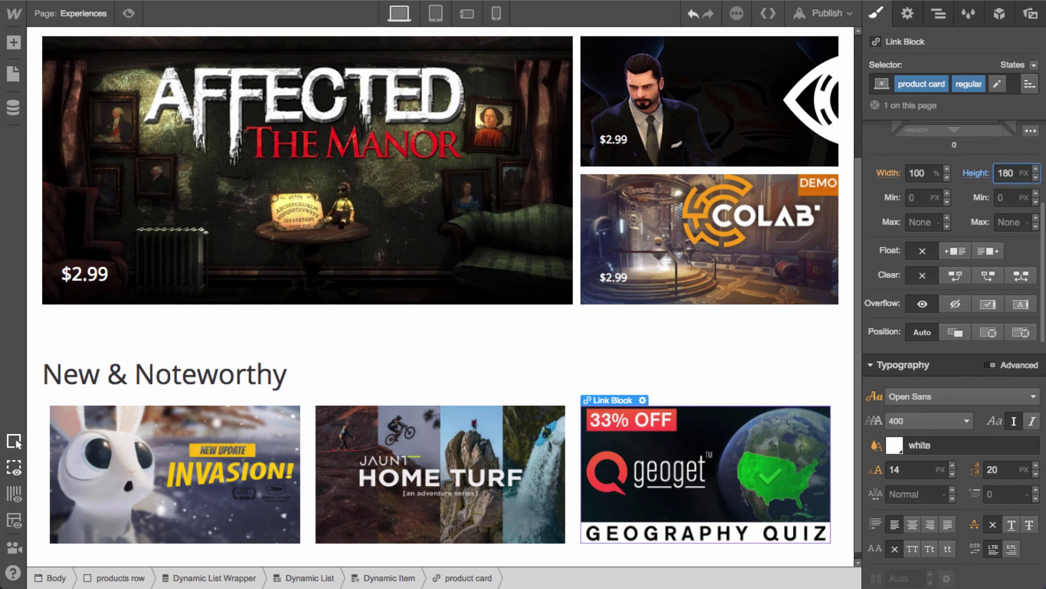
Insert a text block reading "$" inside the first New & Noteworthy product card
scroll(502, 288, "down", 1)
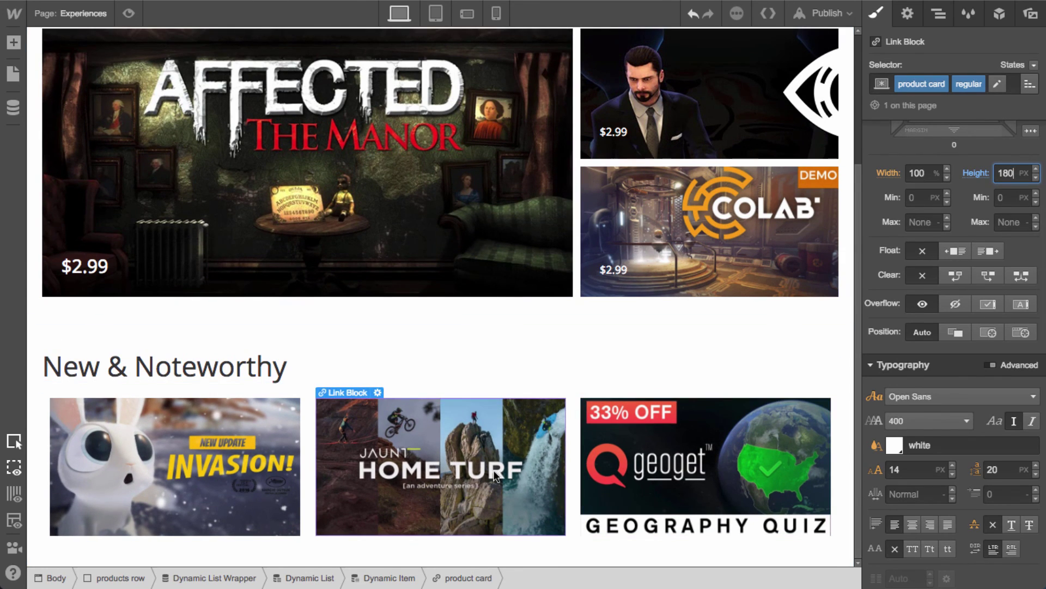
left_click(236, 472)
key("a")
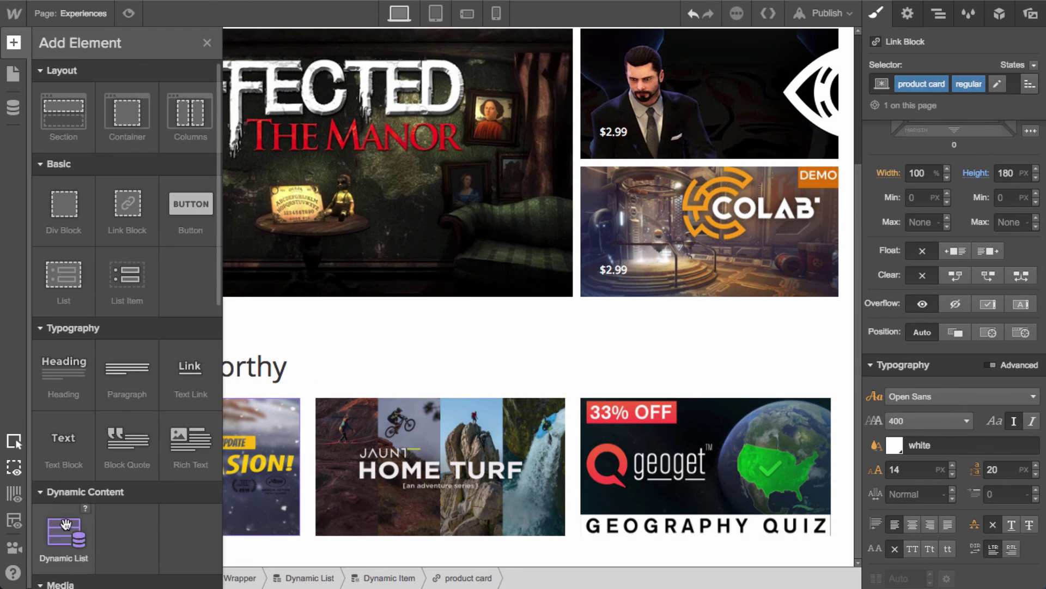
left_click_drag(57, 444, 261, 485)
left_click(154, 472)
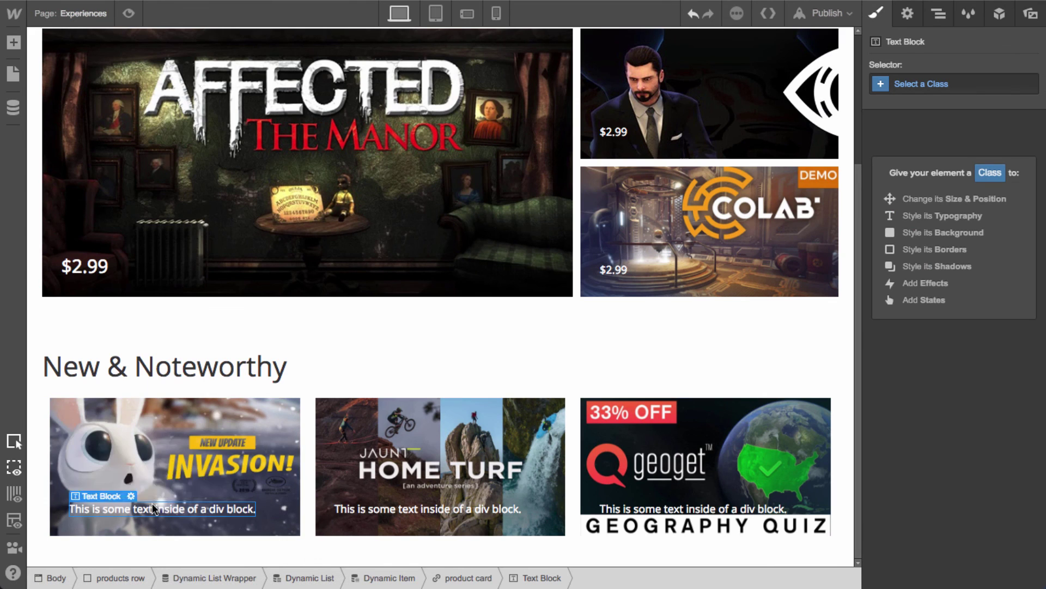
Insert a second text block after the dollar sign and bind its text to the Products price field
key("a")
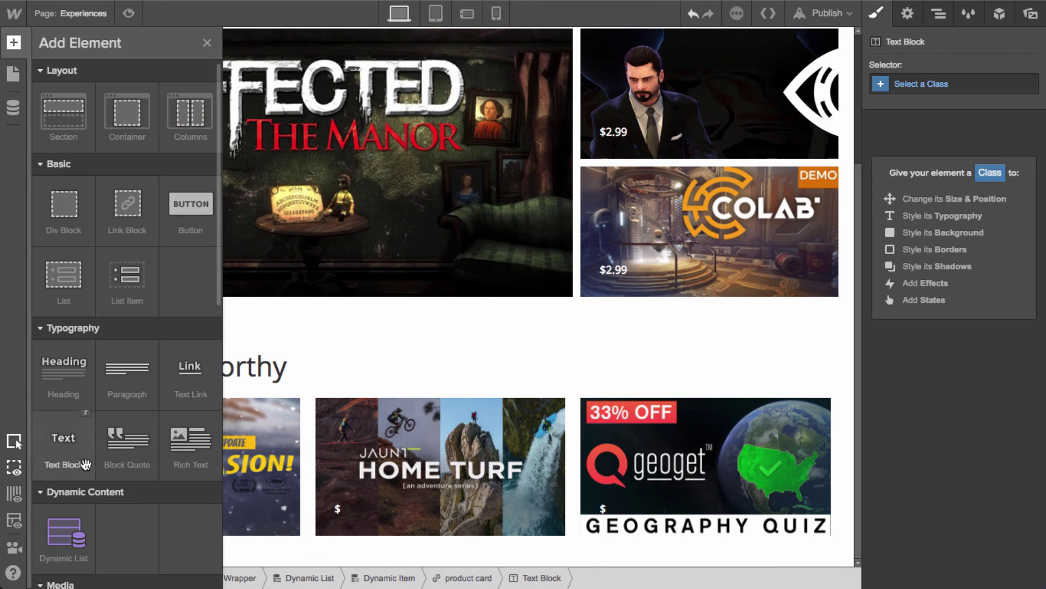
left_click_drag(63, 444, 217, 512)
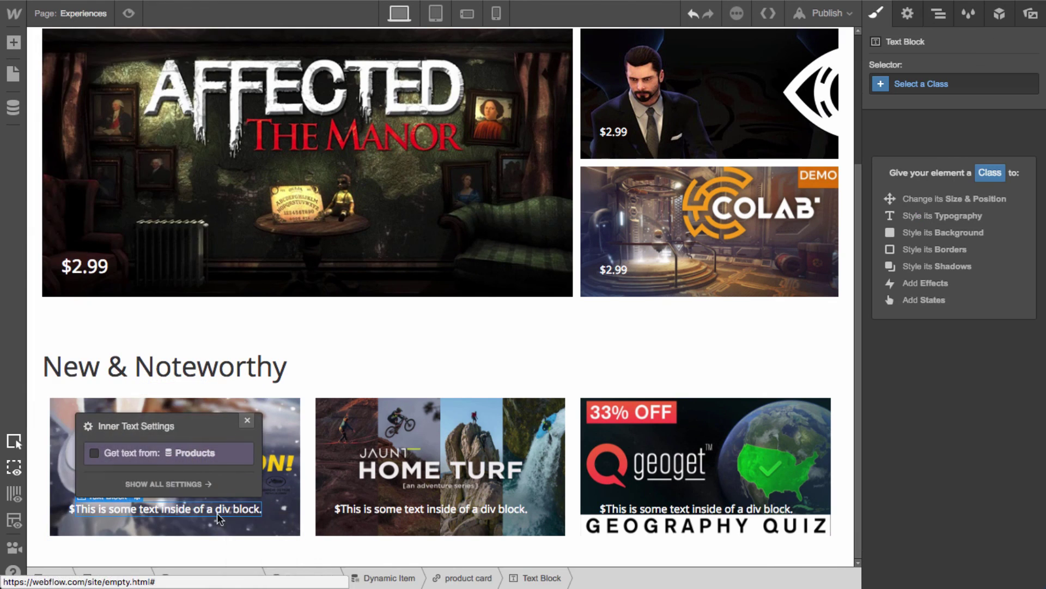
left_click(130, 453)
left_click(130, 474)
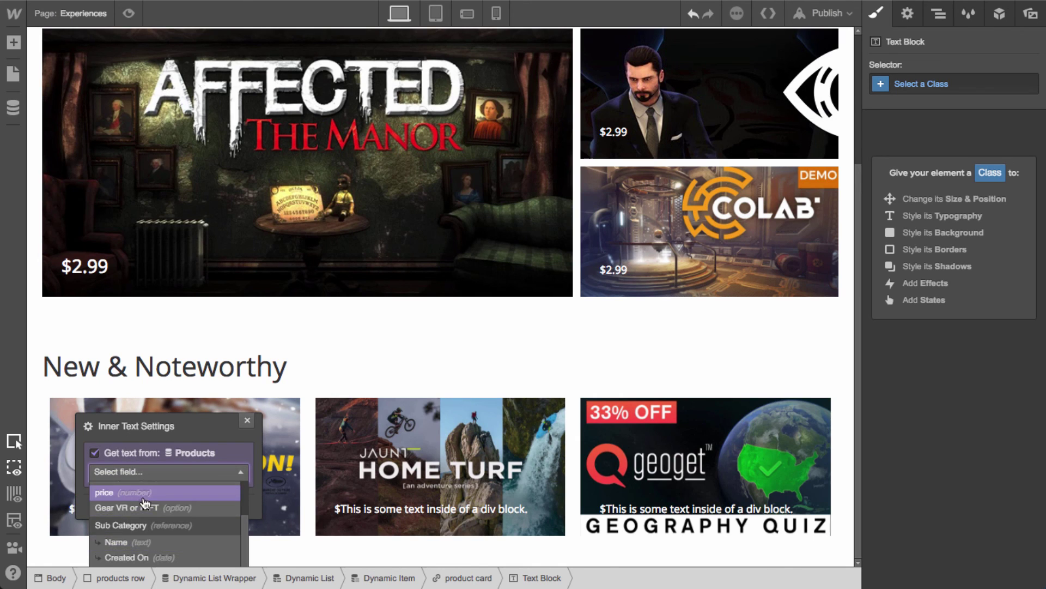
left_click(232, 492)
left_click(248, 423)
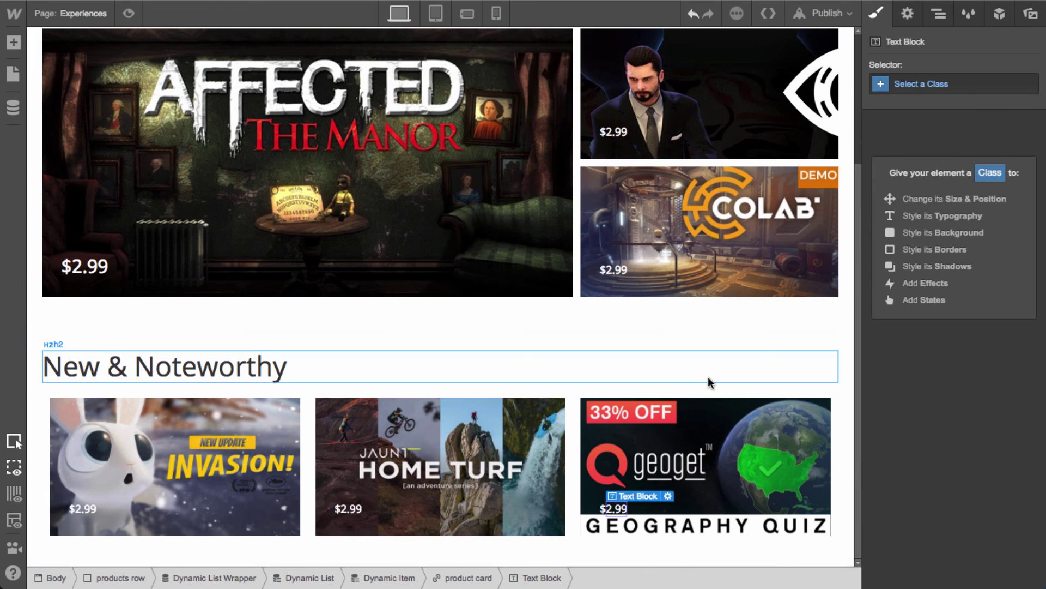
Duplicate the whole New & Noteworthy products row section
left_click(844, 436)
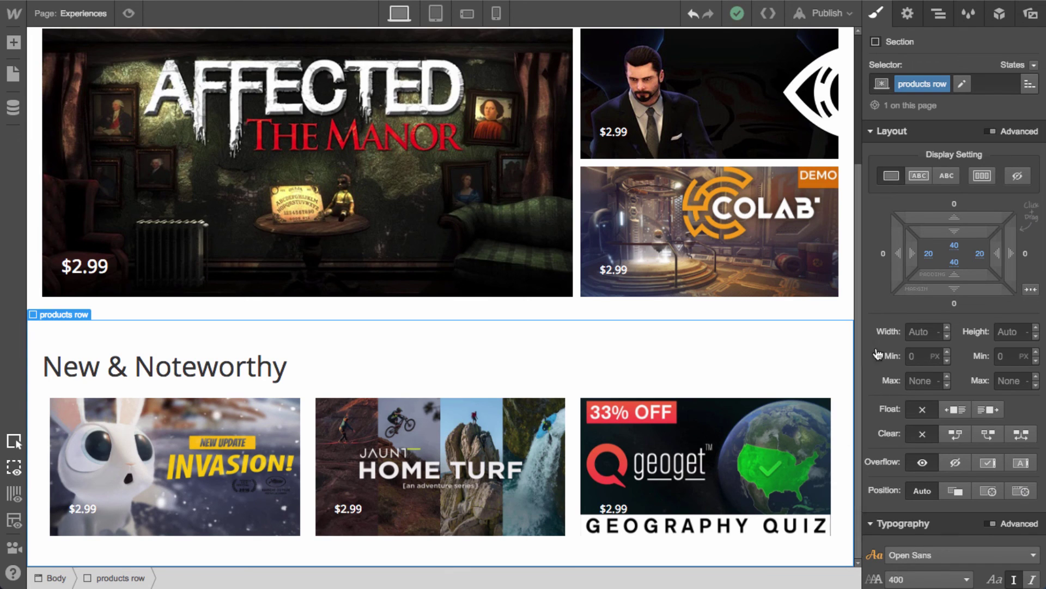
left_click(938, 13)
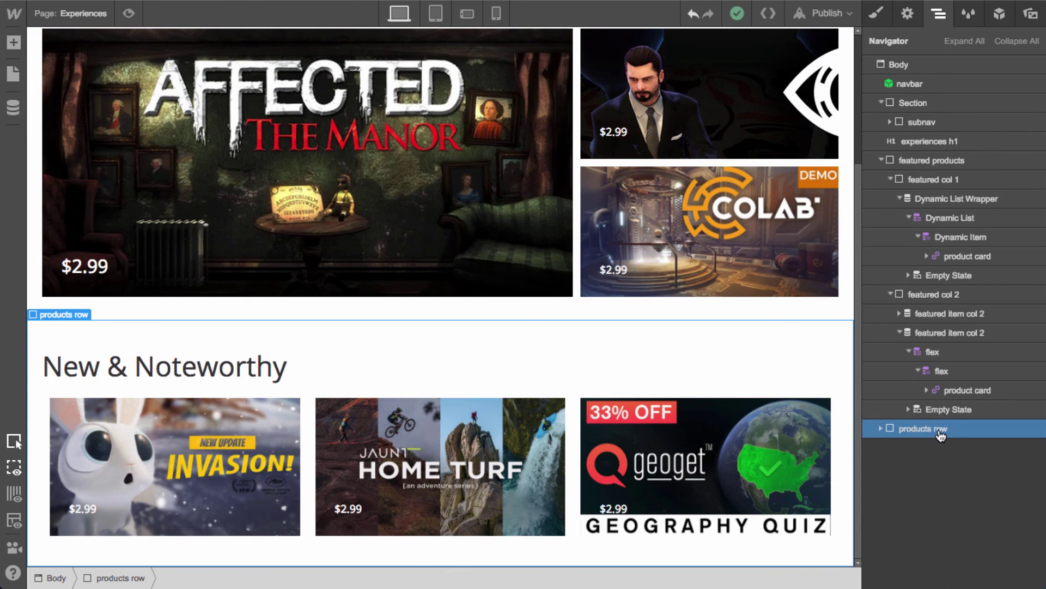
key("super+d")
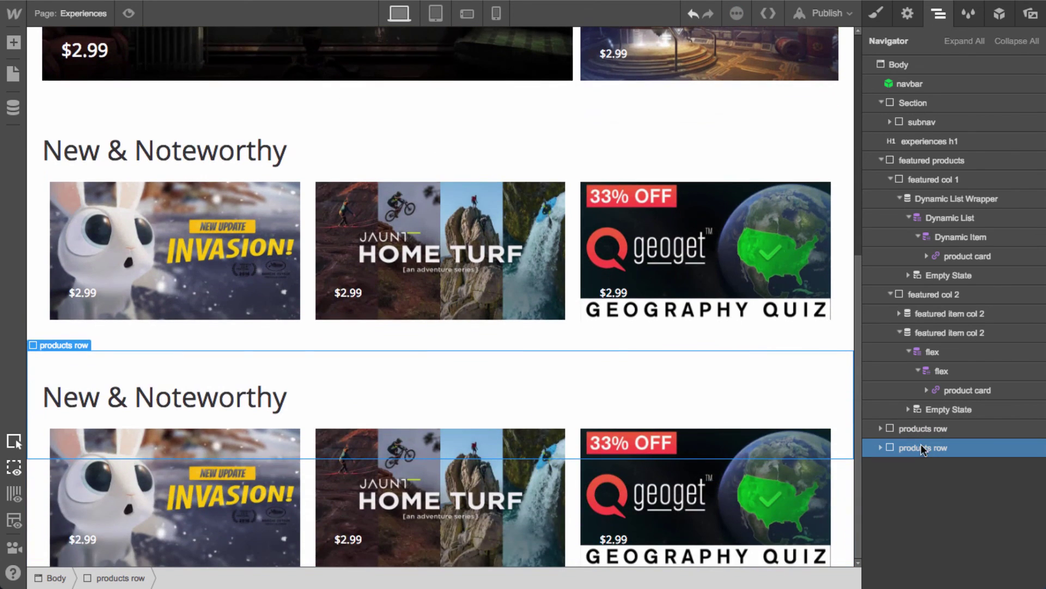
Change the duplicated section's heading to "Hall of Fame Hits"
double_click(208, 398)
type("Hall of Fame Hits")
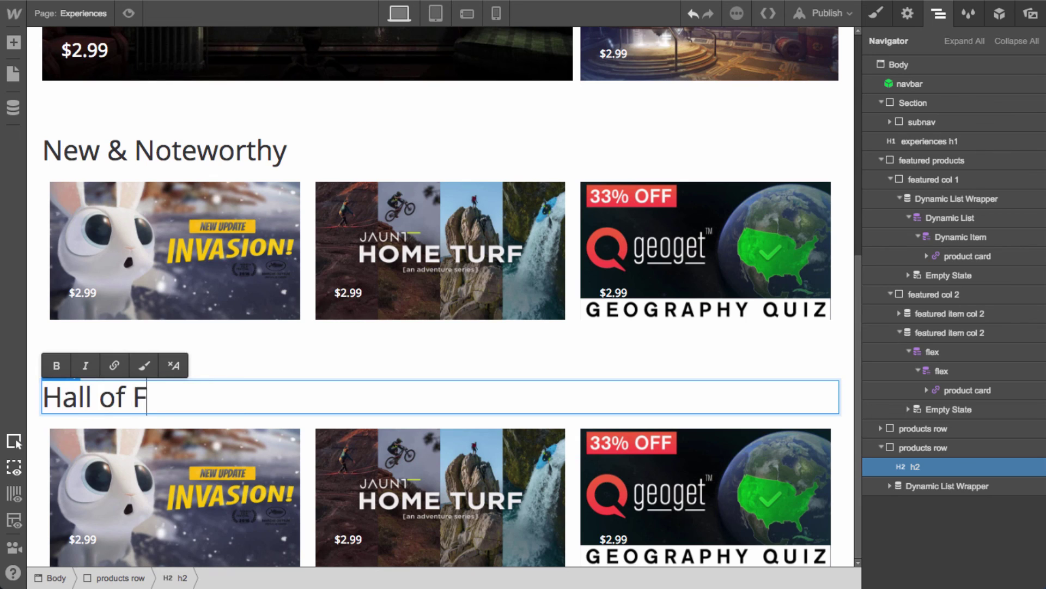
key("Escape")
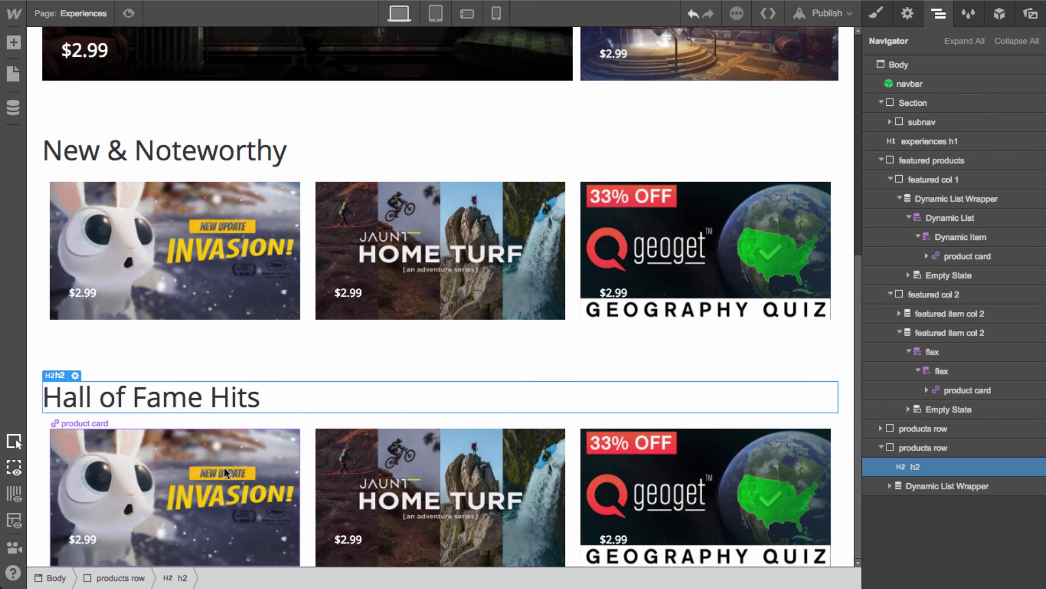
Change the Hall of Fame Hits list filter so that Sub Category equals Hall of Fame Hits
left_click(516, 477)
left_click(627, 474)
left_click(907, 14)
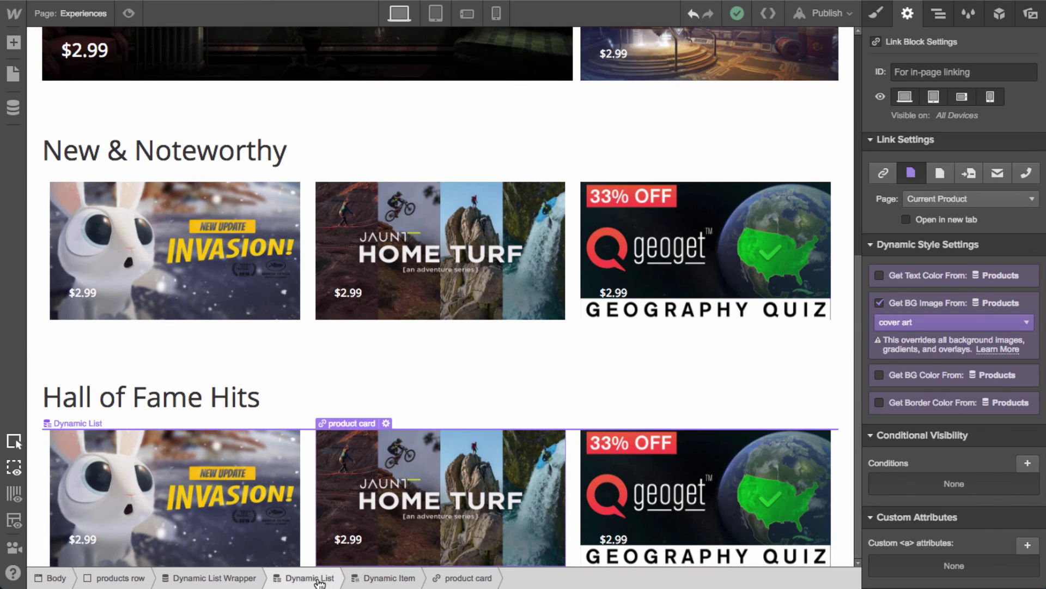
left_click(214, 578)
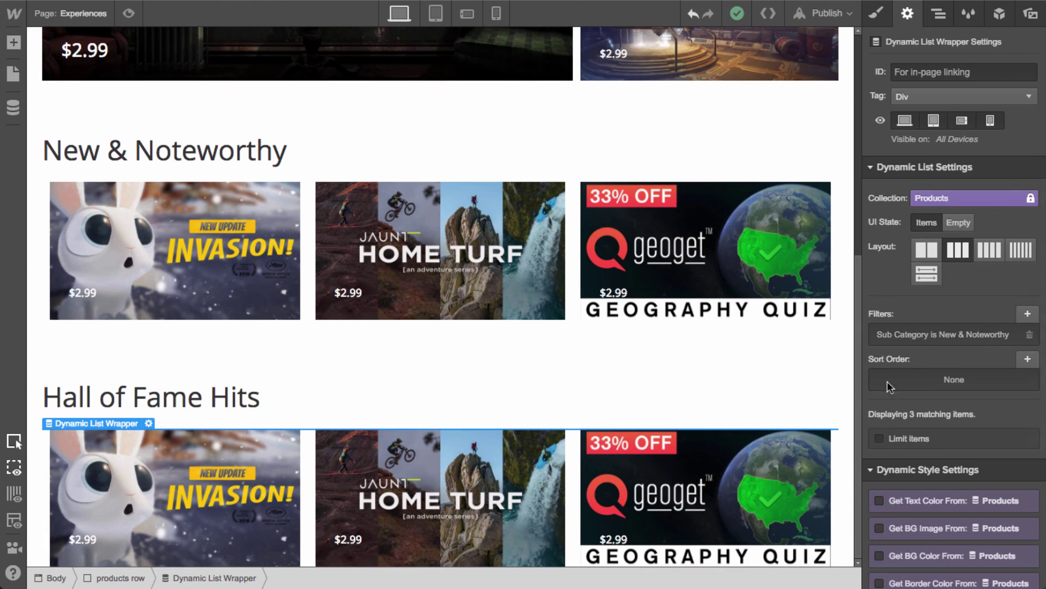
left_click(948, 338)
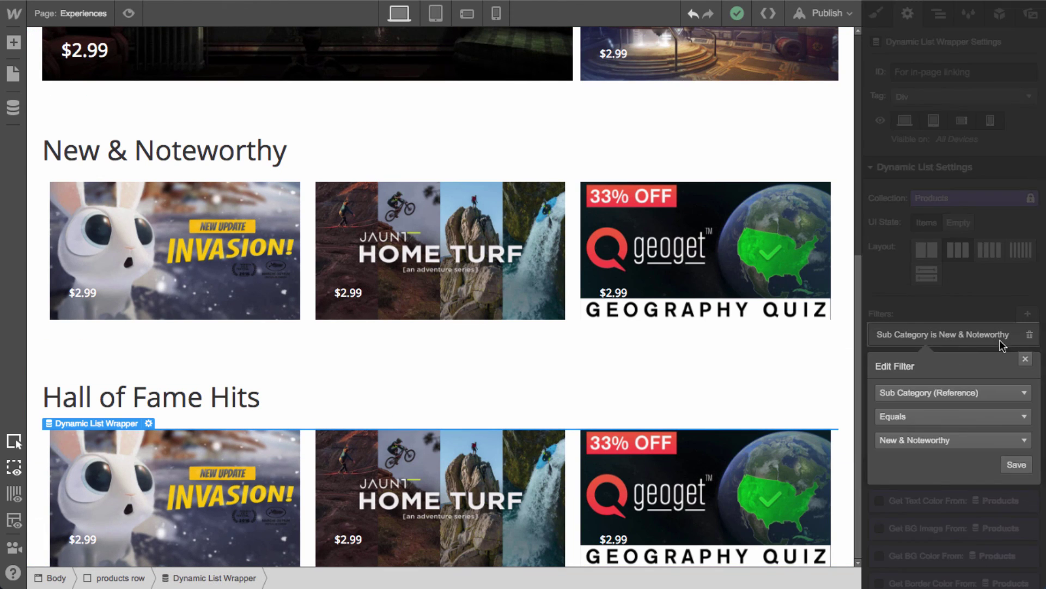
left_click(943, 440)
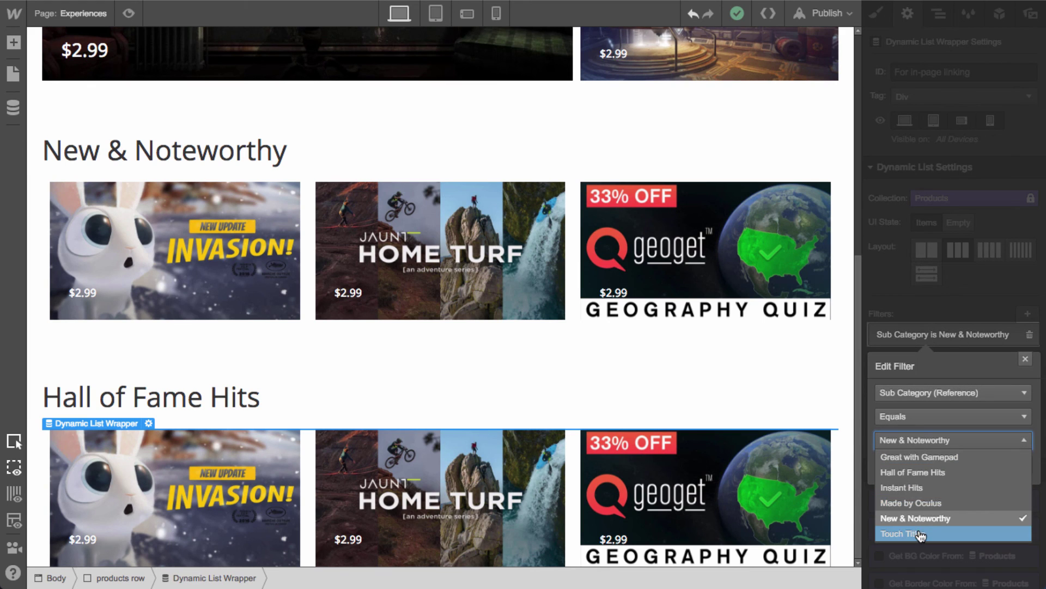
left_click(948, 472)
left_click(1015, 464)
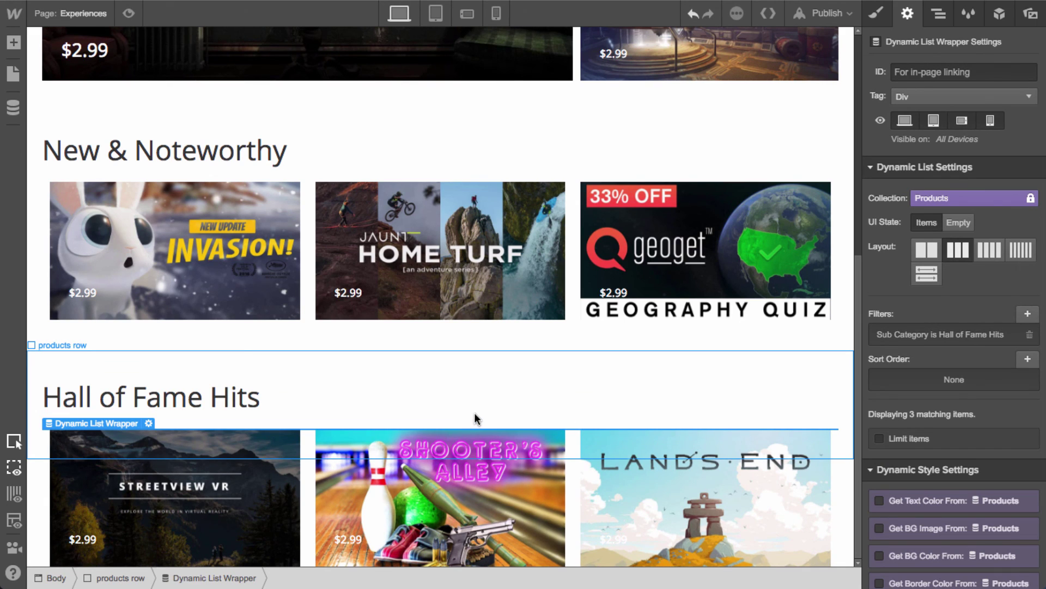
Select the Hall of Fame Hits products row section and set its Clear property to both sides
left_click(424, 389)
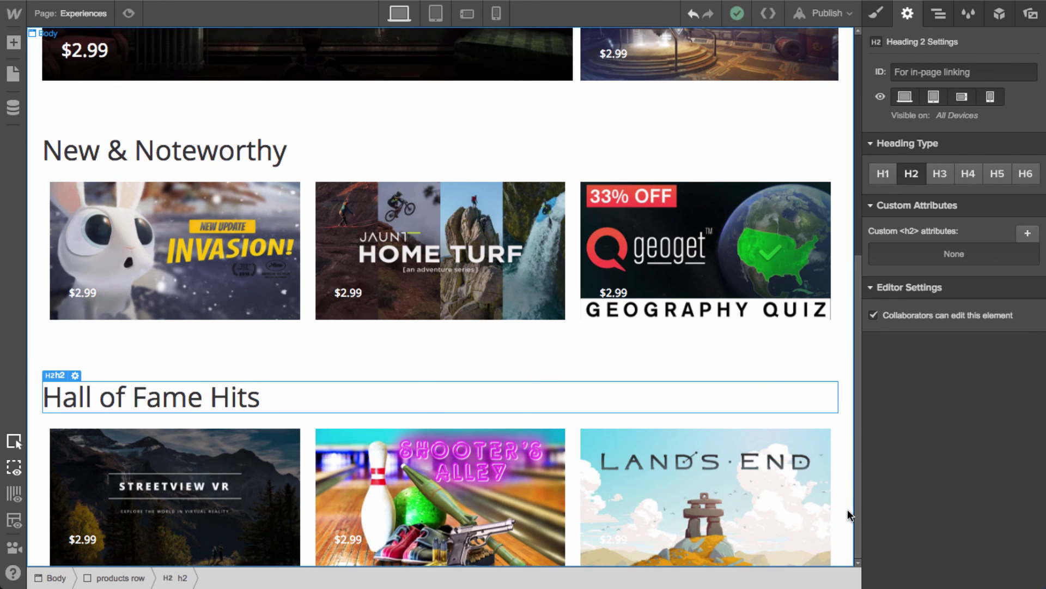
left_click(884, 10)
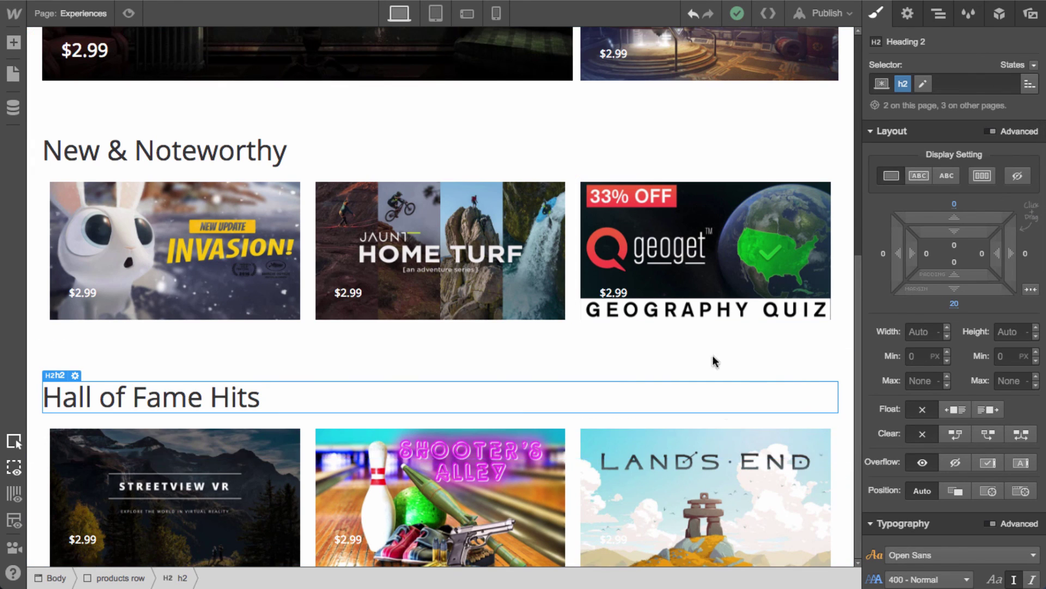
left_click(846, 435)
left_click(938, 13)
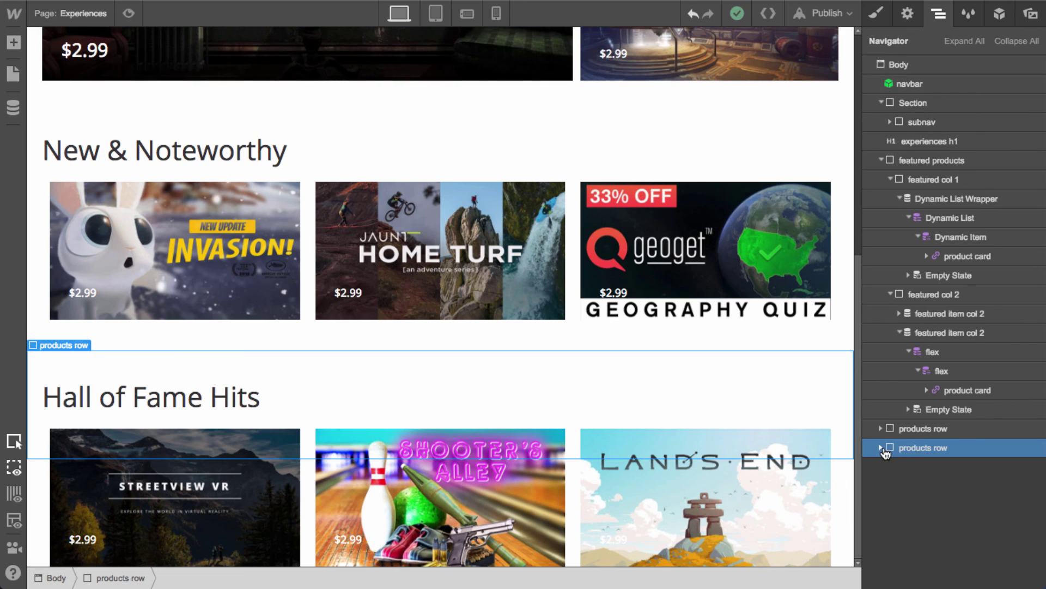
left_click(881, 448)
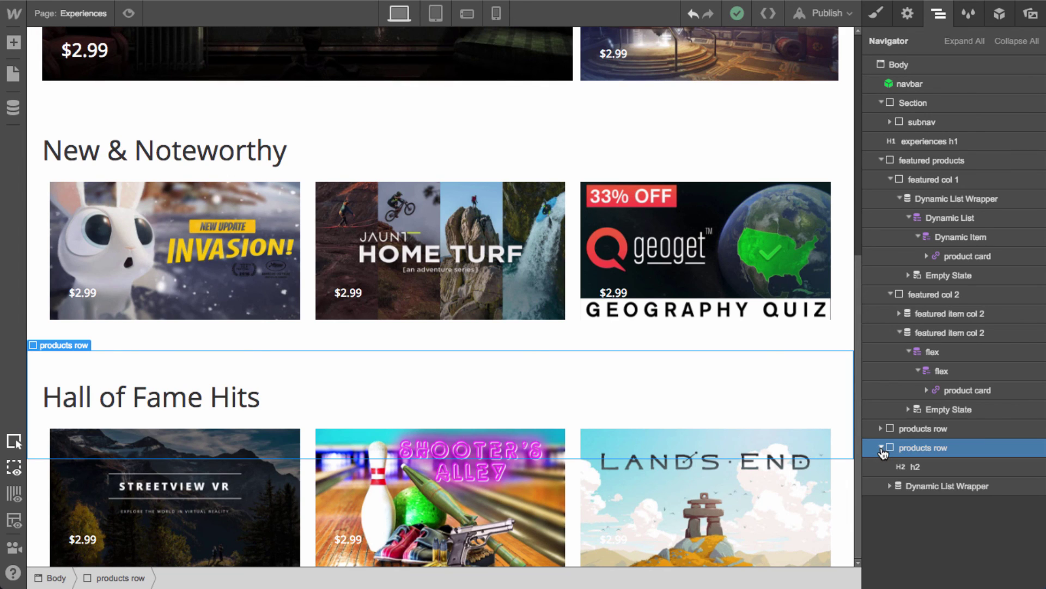
left_click(934, 485)
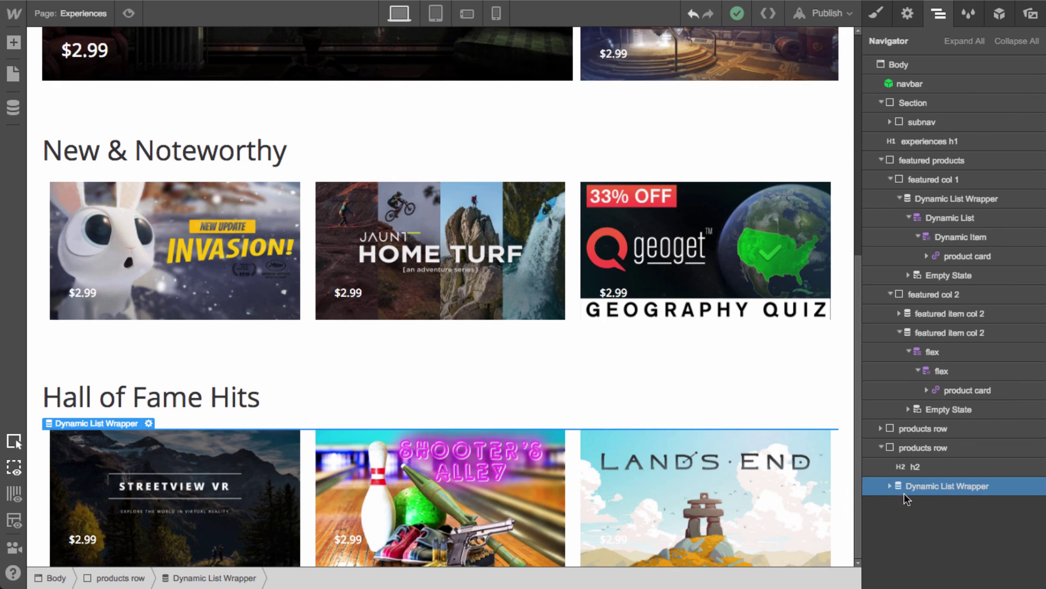
left_click(889, 487)
left_click(942, 507)
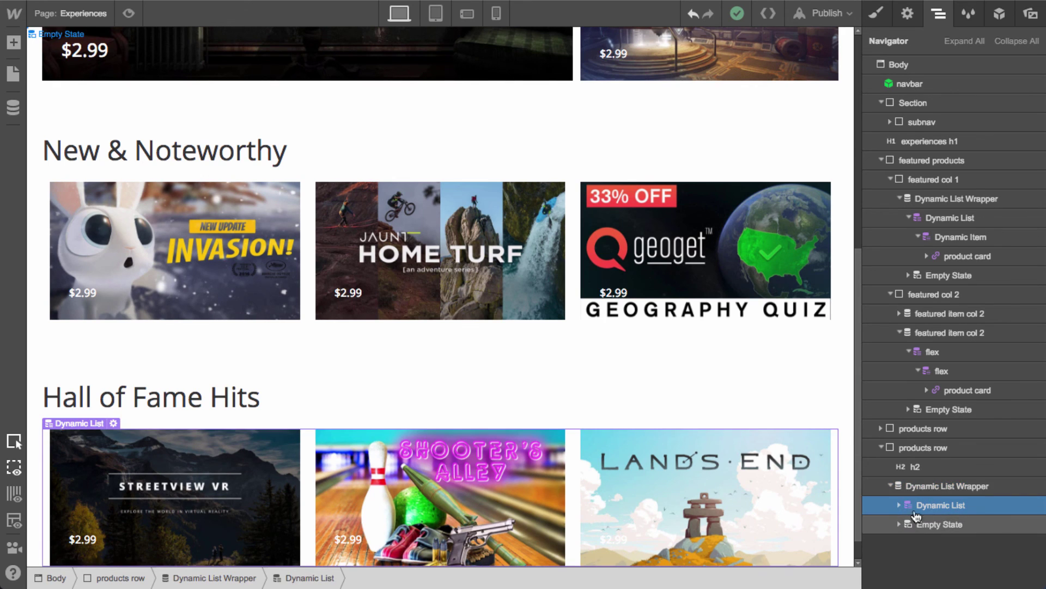
left_click(937, 486)
left_click(926, 448)
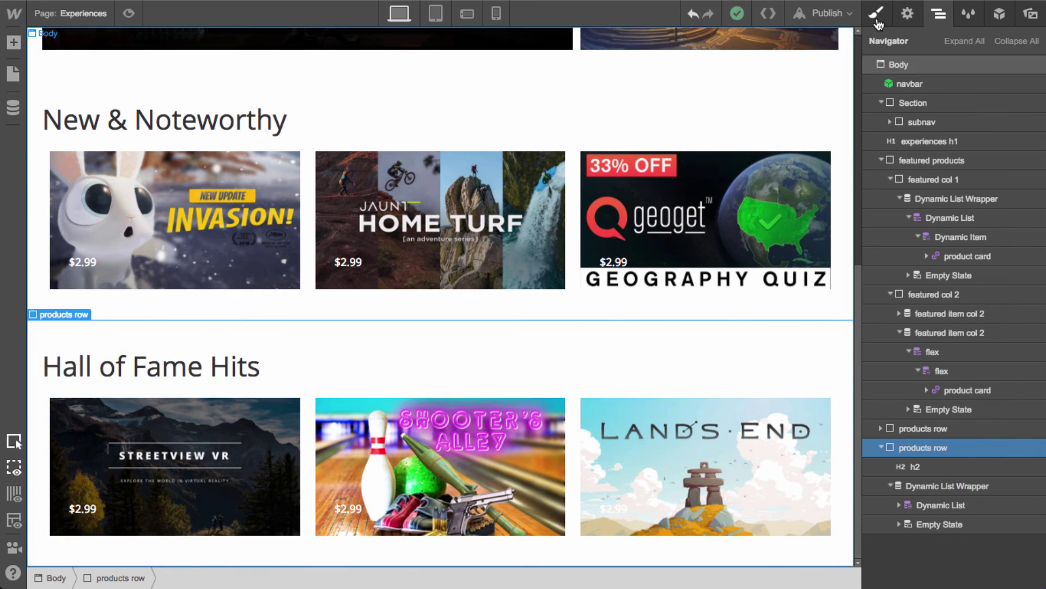
left_click(876, 16)
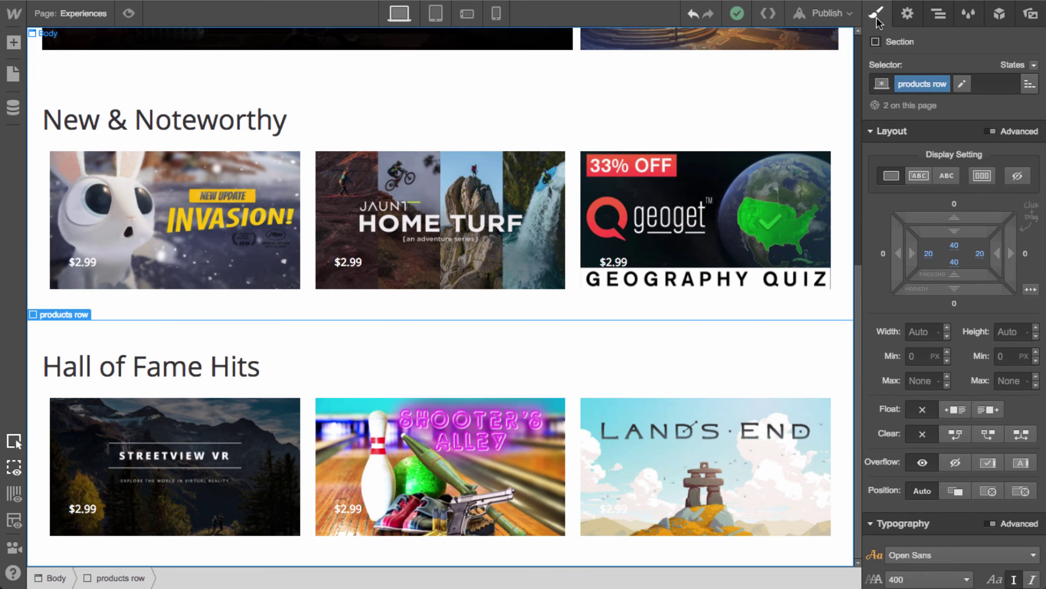
left_click(1021, 433)
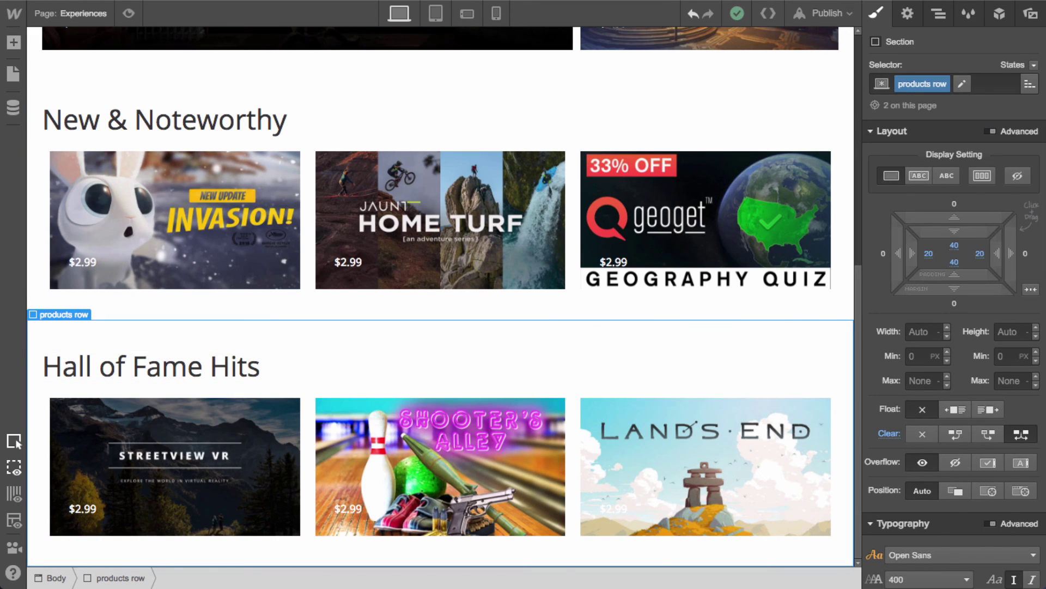
Add the footer symbol at the end of the page, below the Hall of Fame Hits section
left_click(1000, 14)
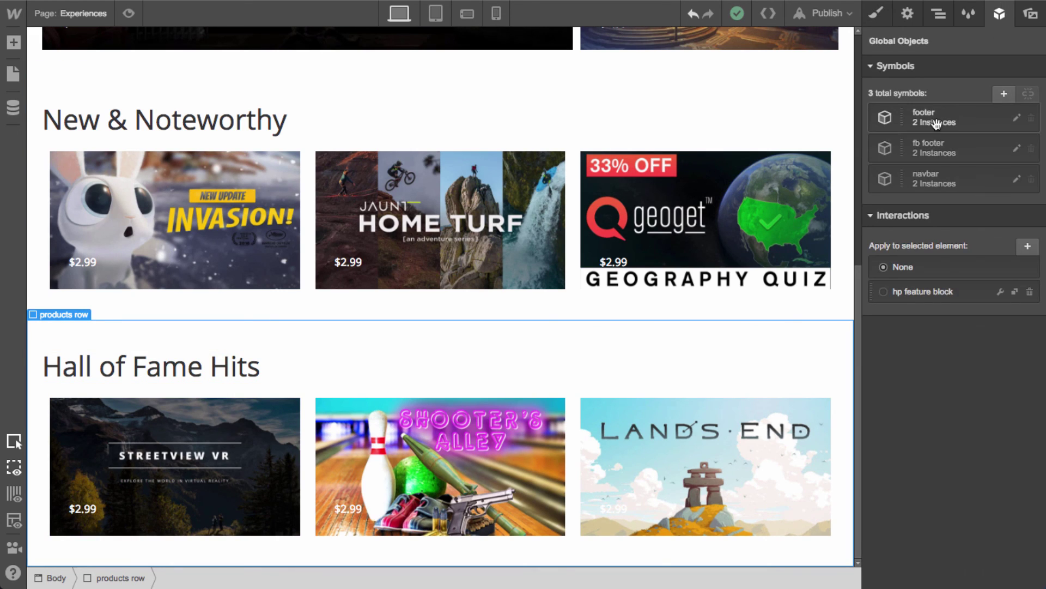
left_click_drag(935, 123, 756, 568)
scroll(752, 540, "down", 5)
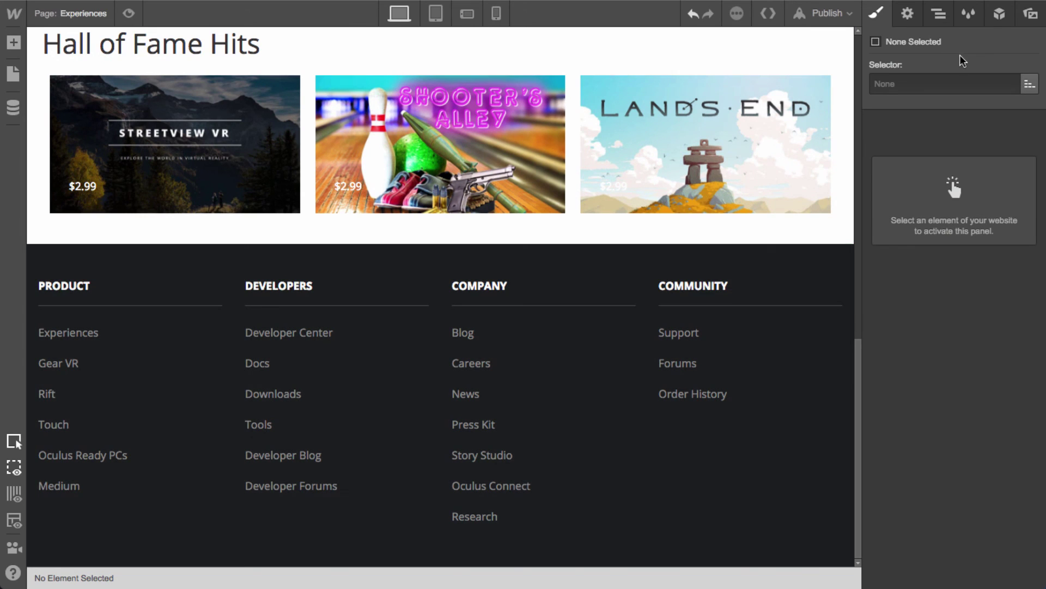
left_click(1000, 14)
left_click_drag(878, 195, 897, 63)
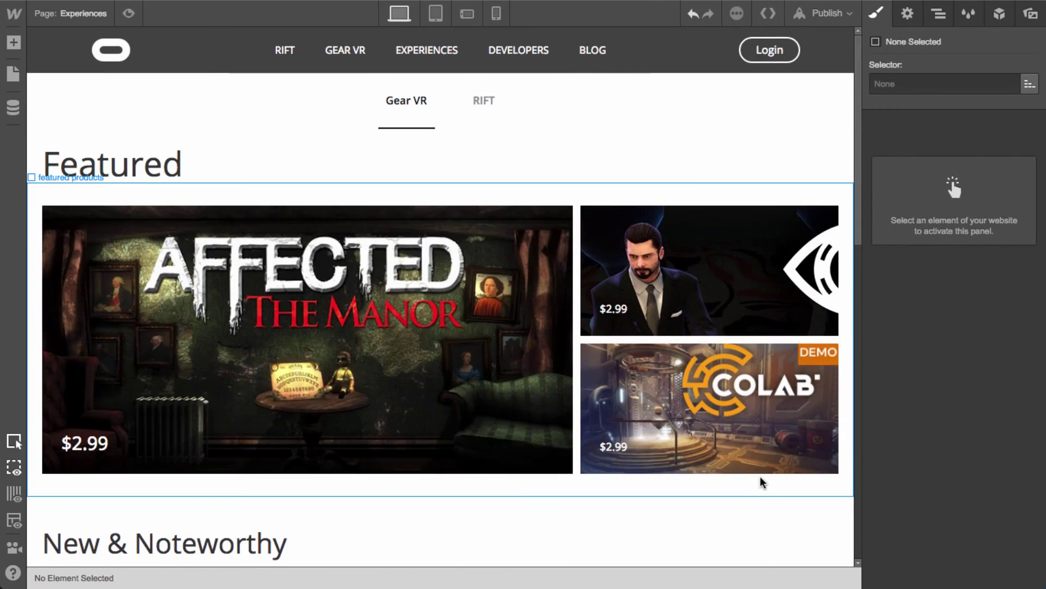
Examine the whole Experiences page from navbar to footer in the desktop and tablet portrait layouts
scroll(763, 468, "down", 15)
scroll(763, 451, "up", 15)
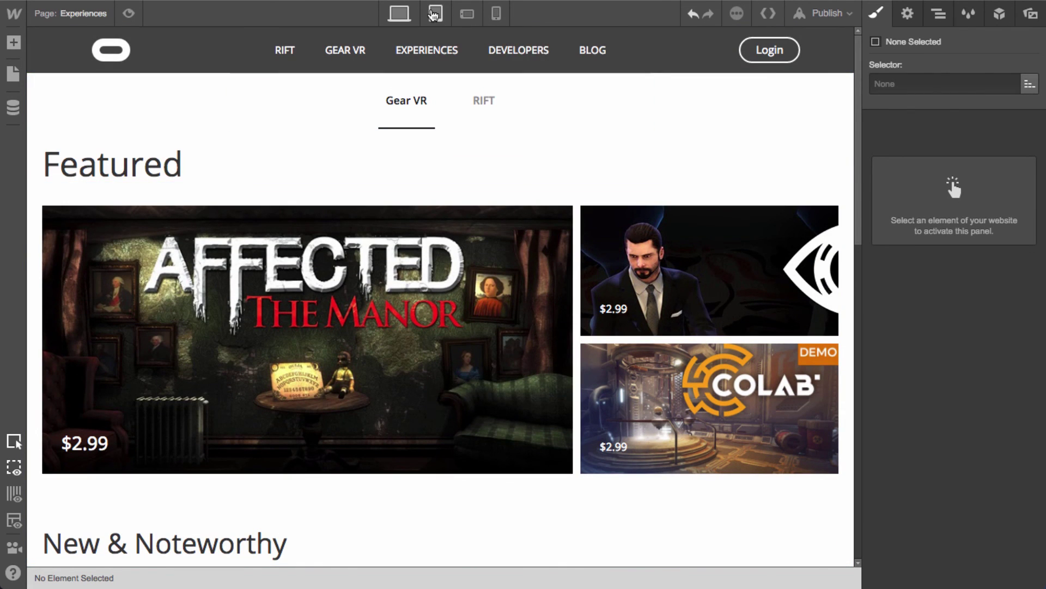
left_click(435, 13)
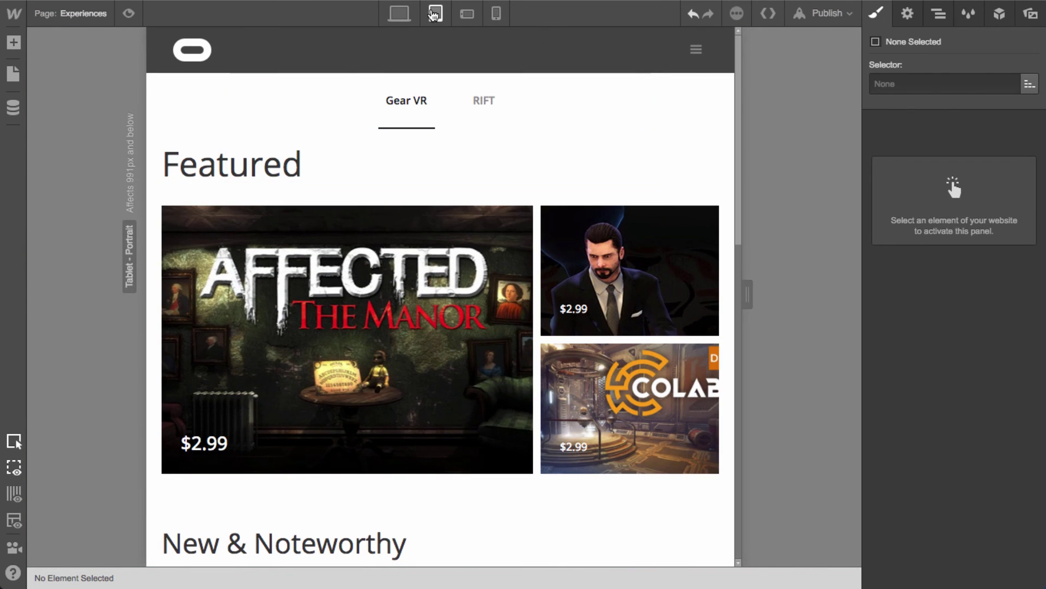
scroll(501, 334, "down", 8)
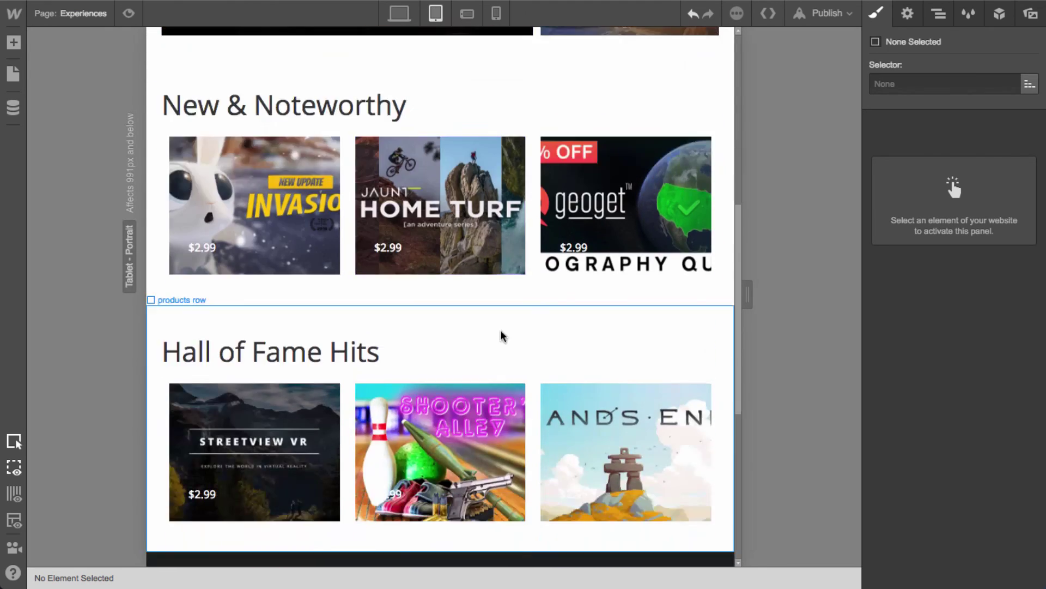
scroll(500, 334, "down", 7)
scroll(500, 335, "up", 4)
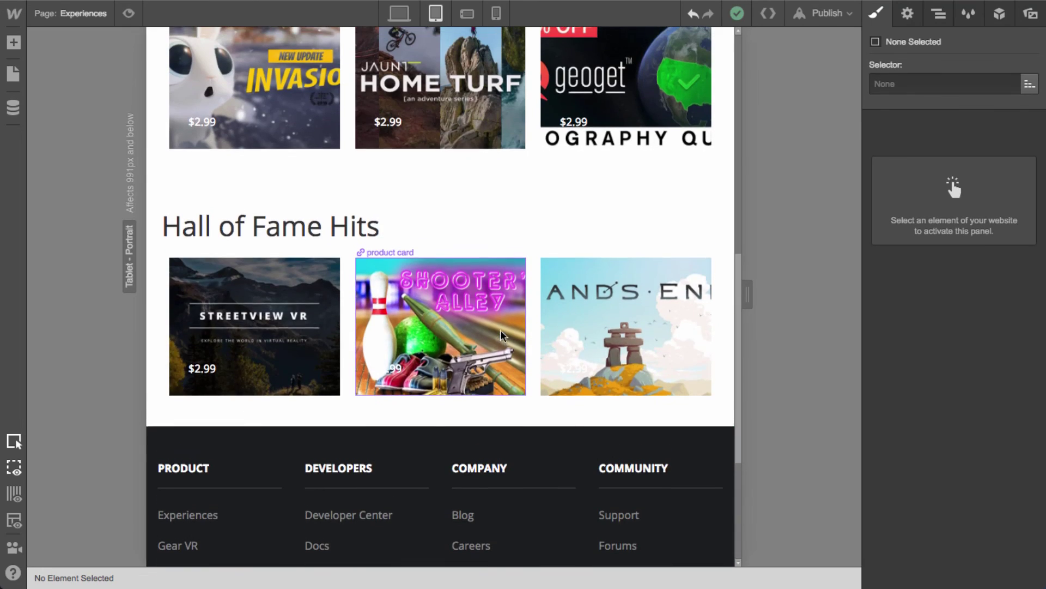
scroll(501, 334, "up", 10)
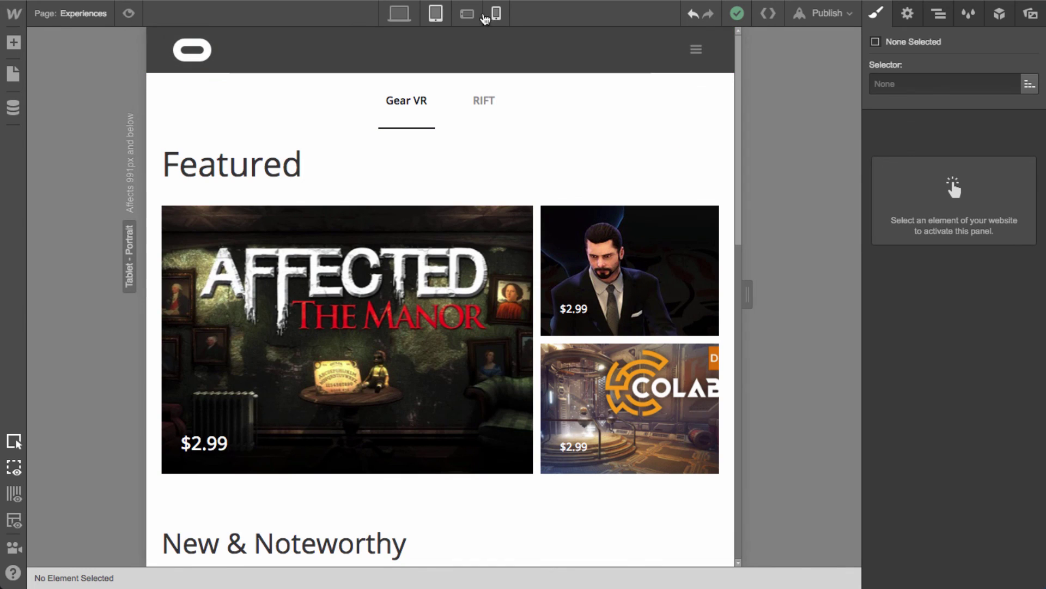
In the phone landscape layout, give the regular product card in New & Noteworthy a bottom margin of 10 px
left_click(467, 14)
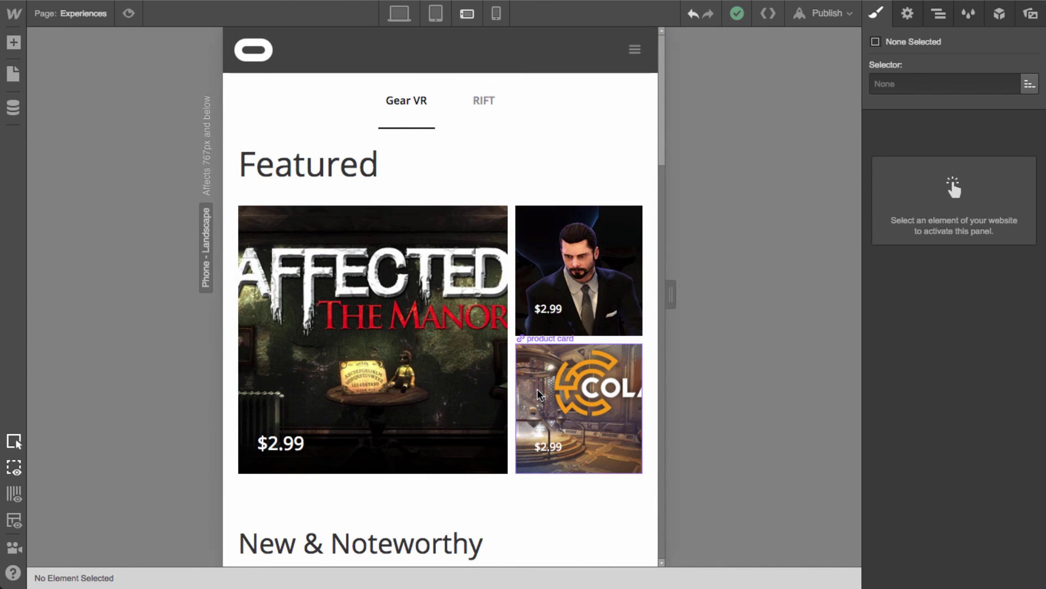
scroll(538, 393, "down", 9)
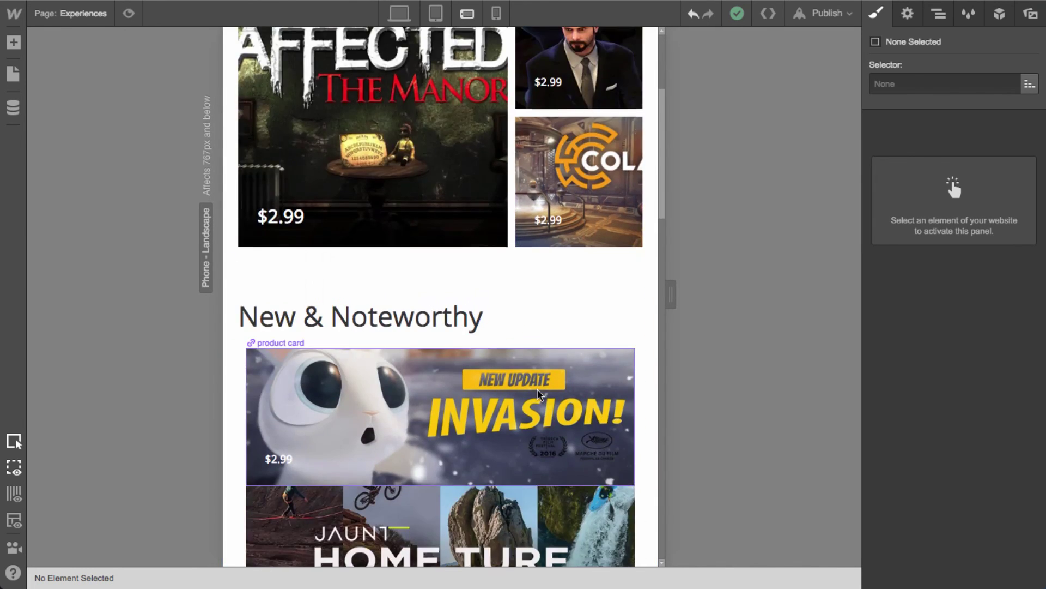
scroll(538, 393, "down", 4)
scroll(470, 201, "up", 2)
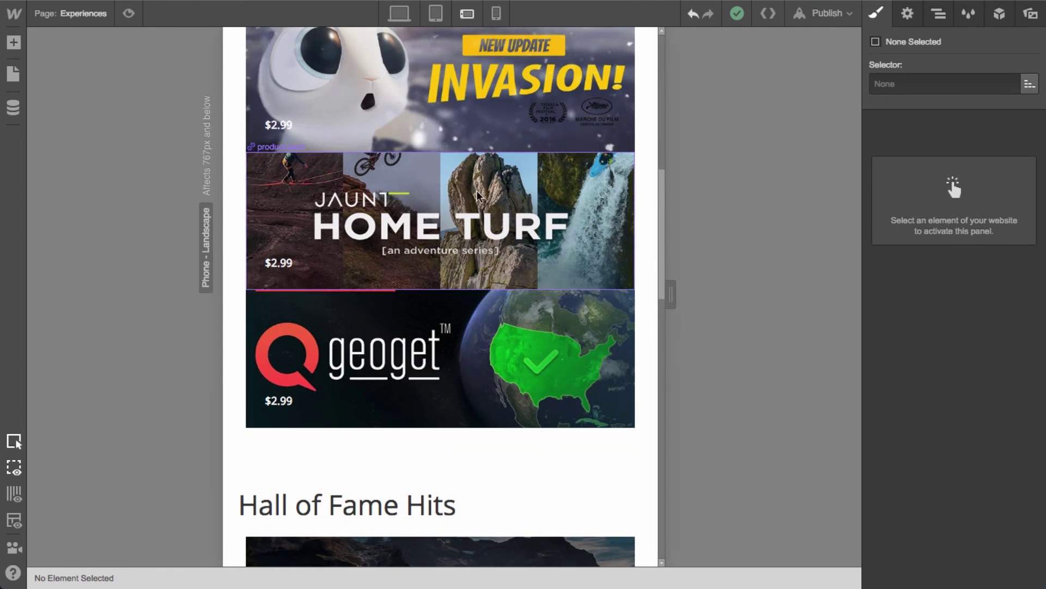
scroll(470, 390, "down", 10)
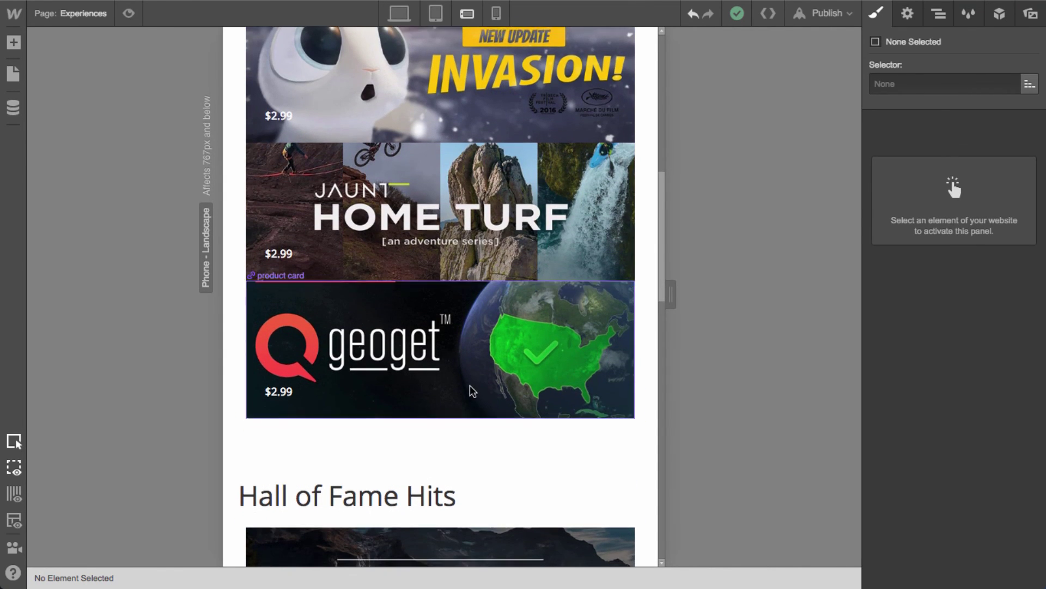
scroll(472, 390, "up", 20)
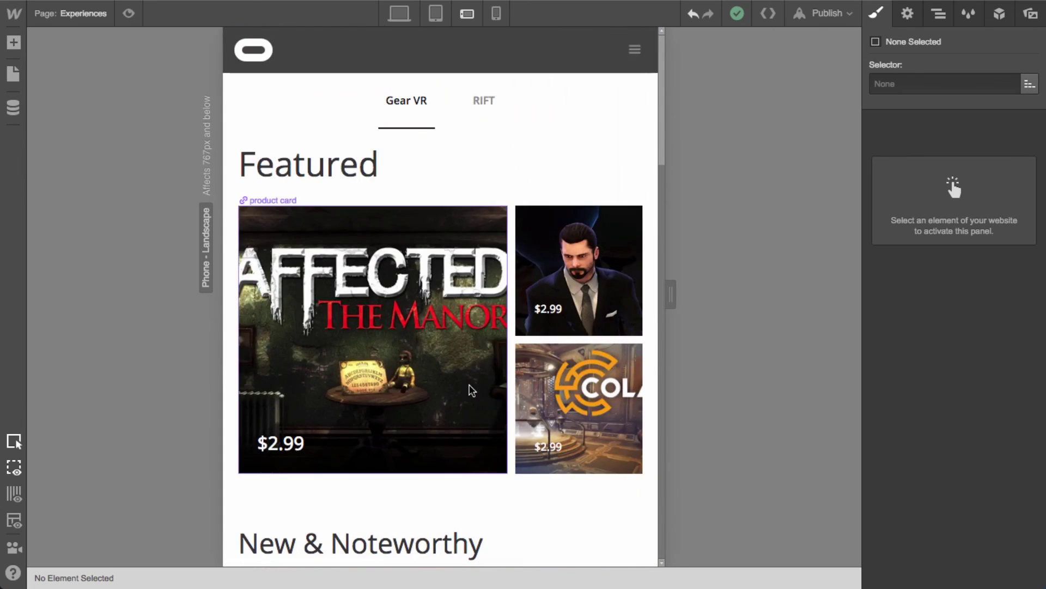
scroll(472, 390, "down", 5)
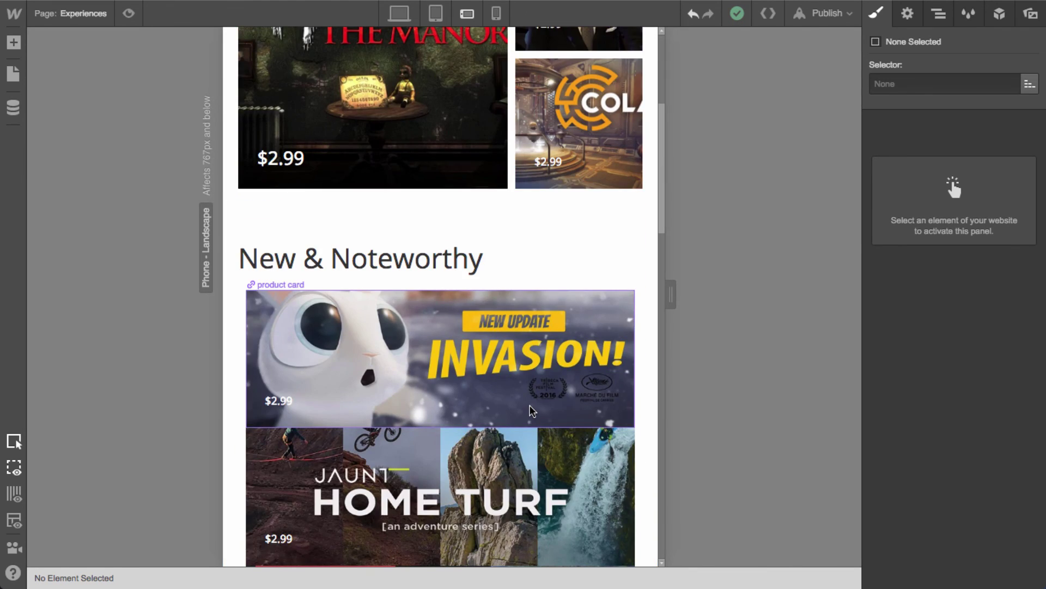
left_click(531, 411)
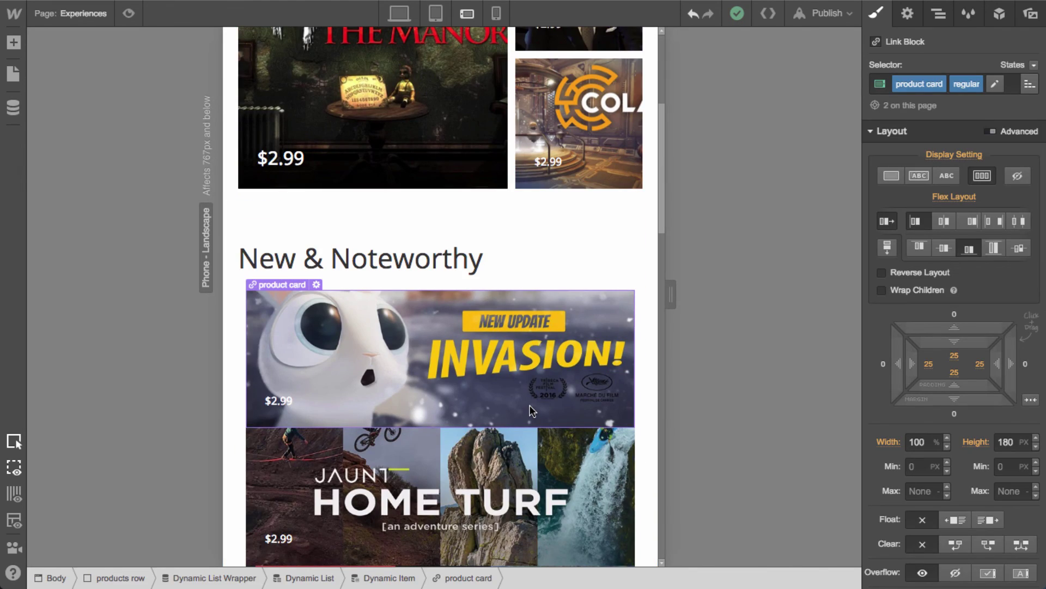
left_click_drag(966, 405, 966, 410)
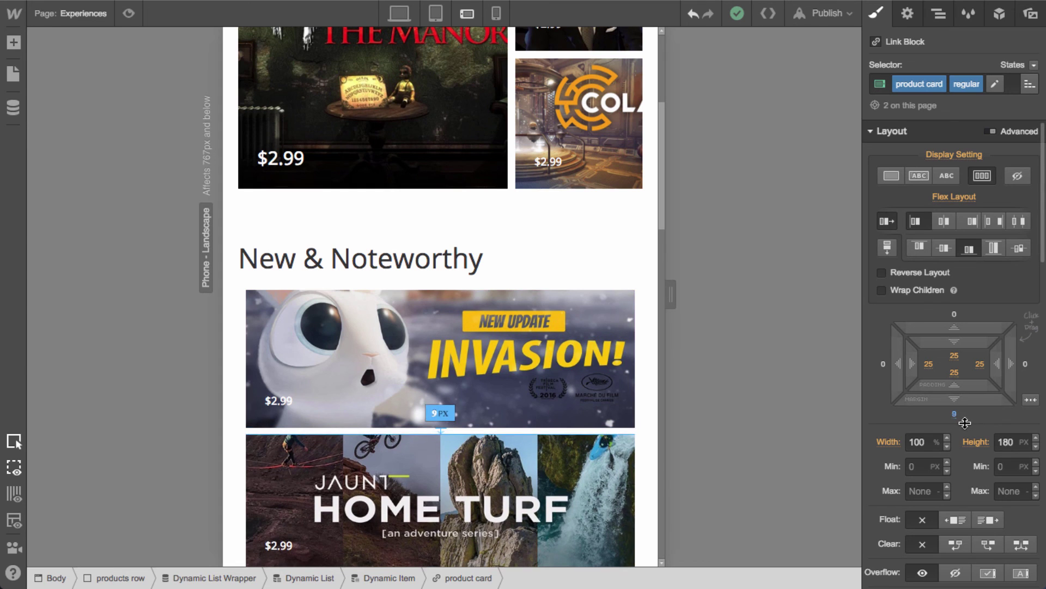
scroll(593, 421, "down", 4)
scroll(594, 422, "down", 12)
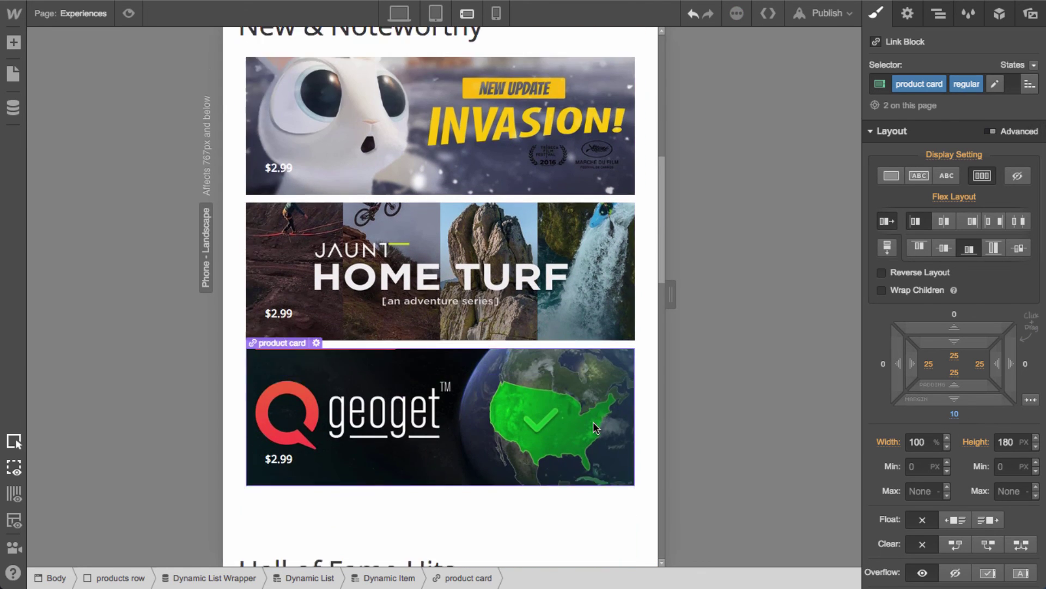
scroll(592, 428, "up", 15)
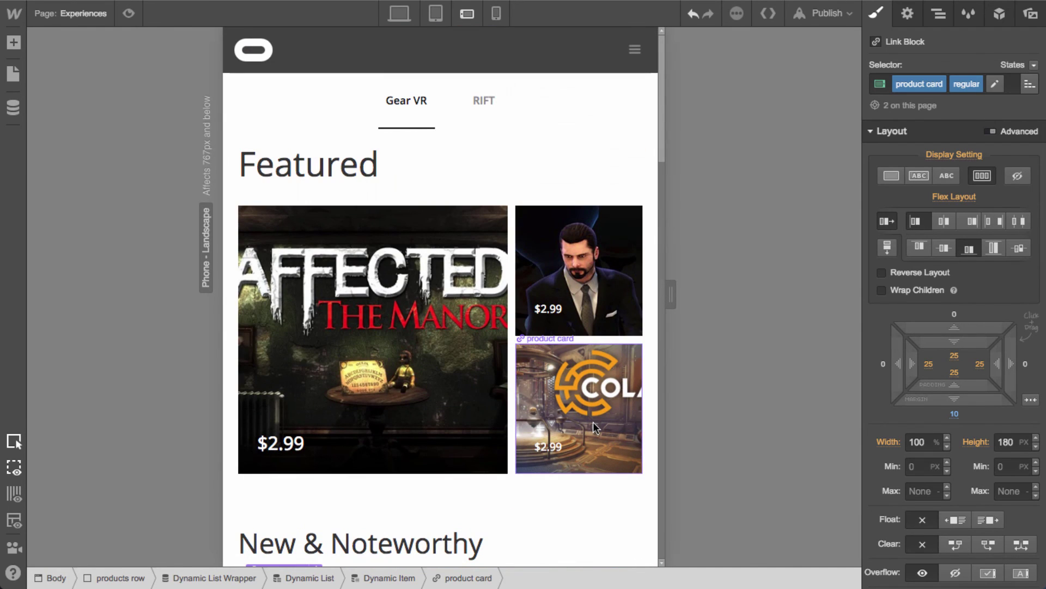
In the phone portrait layout, set the Featured heading's font size to 34 px and its line height to 40 px
left_click(497, 14)
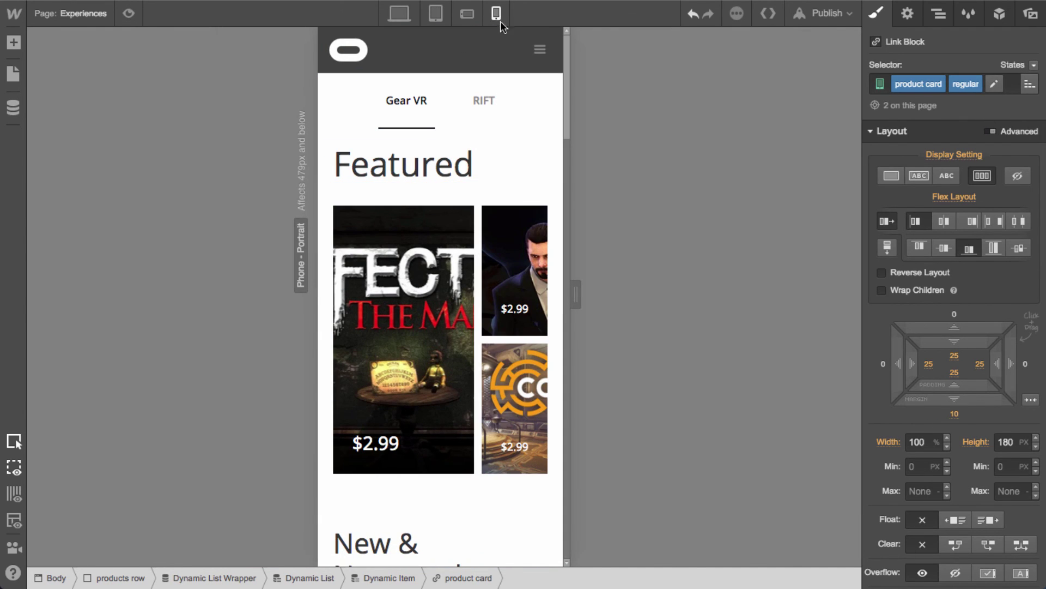
scroll(458, 386, "down", 2)
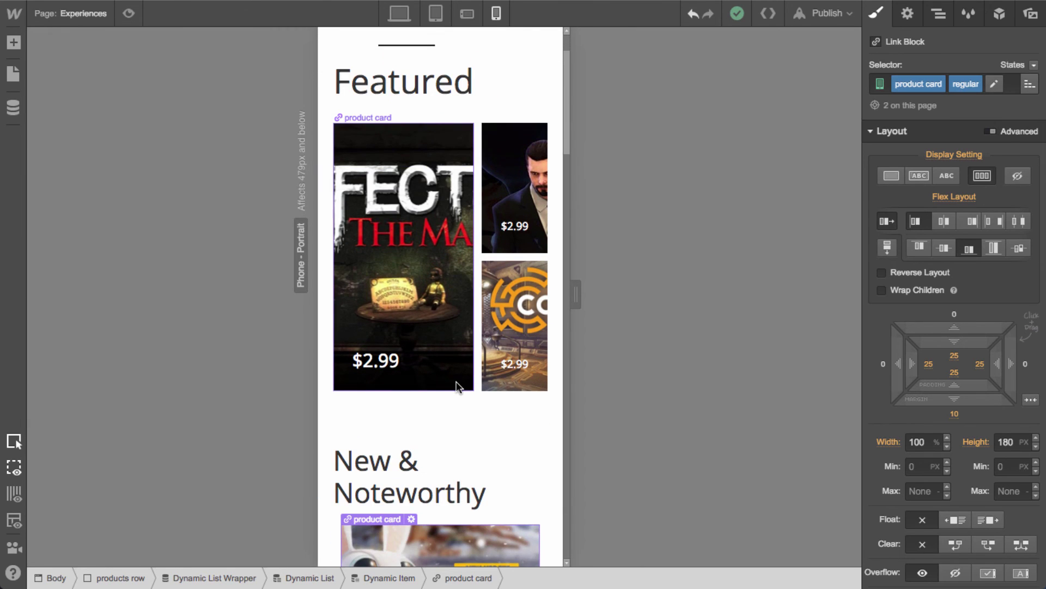
scroll(458, 386, "up", 2)
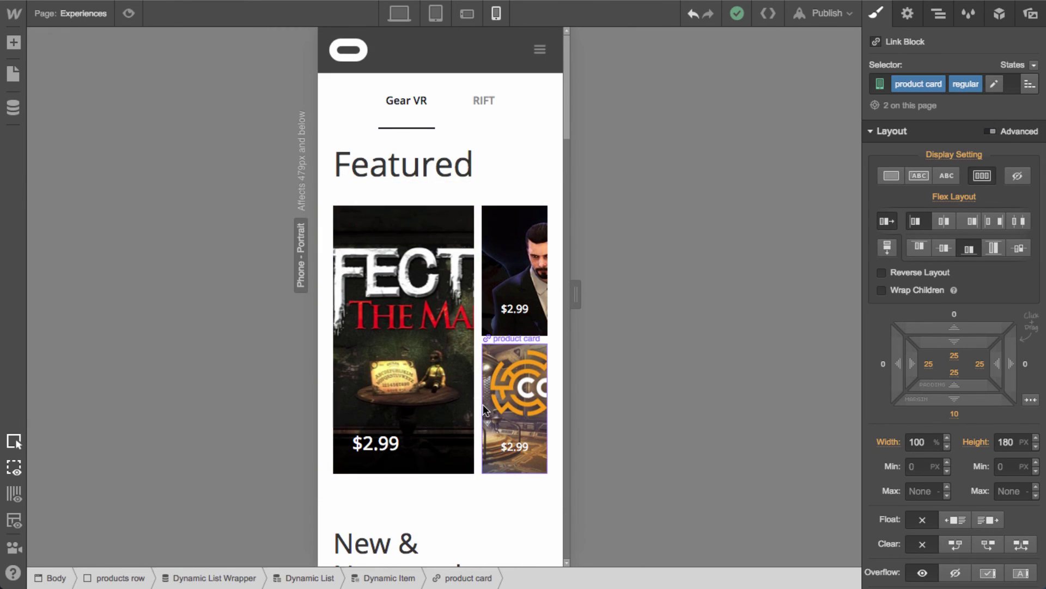
left_click(466, 164)
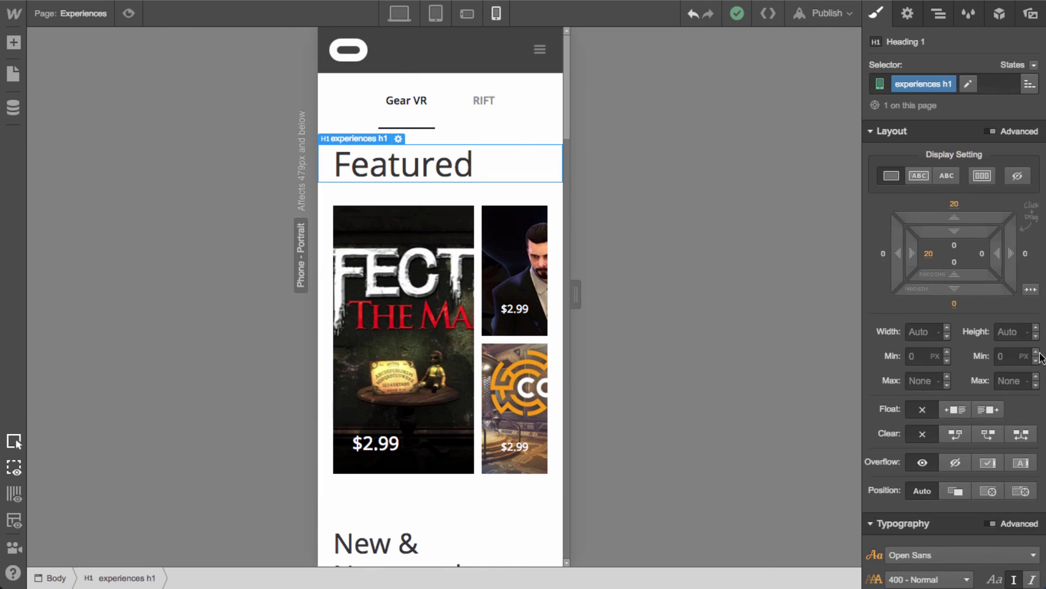
scroll(979, 440, "down", 5)
scroll(933, 355, "up", 5)
left_click(911, 307)
type("34")
key("Tab")
type("40")
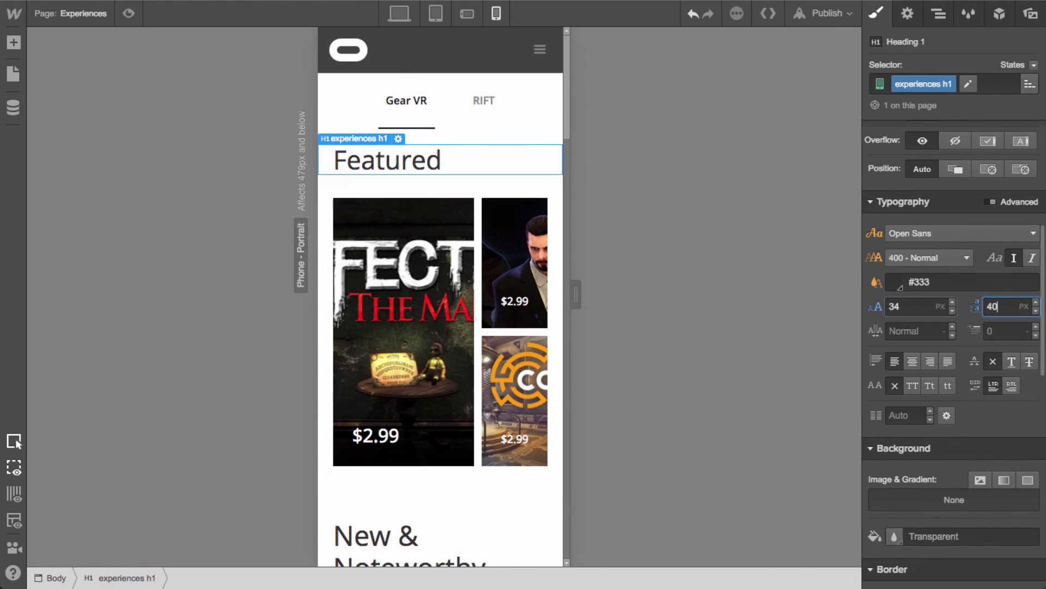
Set the New & Noteworthy heading's font size to 26 px and its line height to 34 px for phone portrait
left_click(420, 545)
left_click(924, 301)
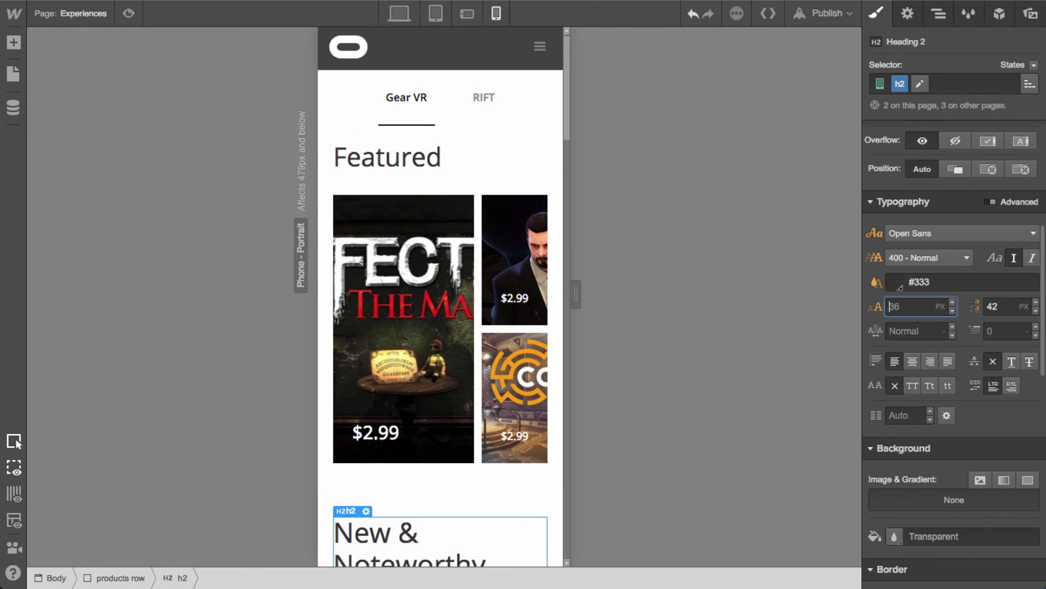
key("Down")
key("Down")
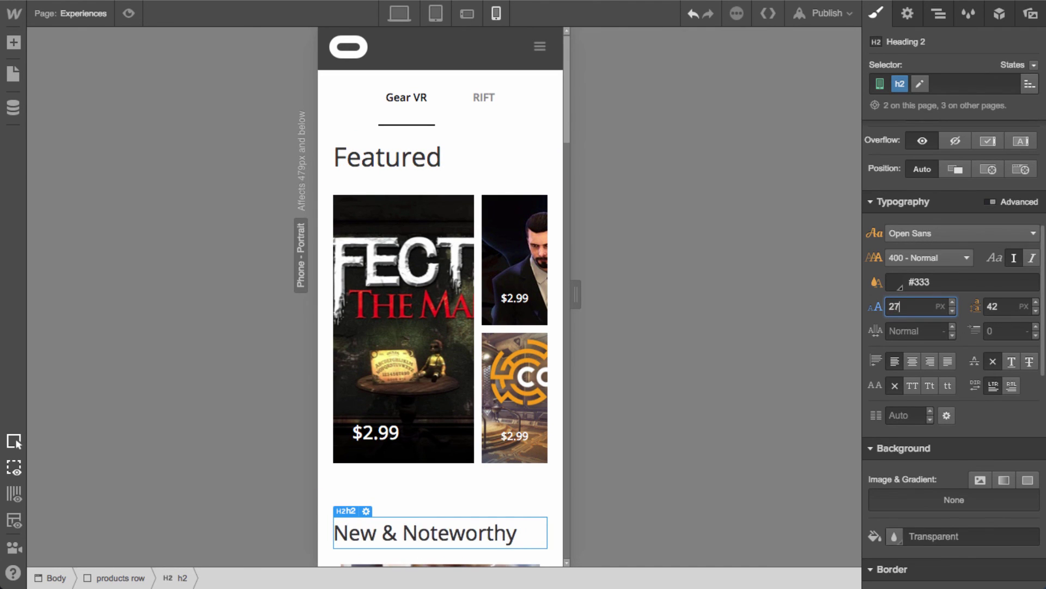
key("Tab")
type("34")
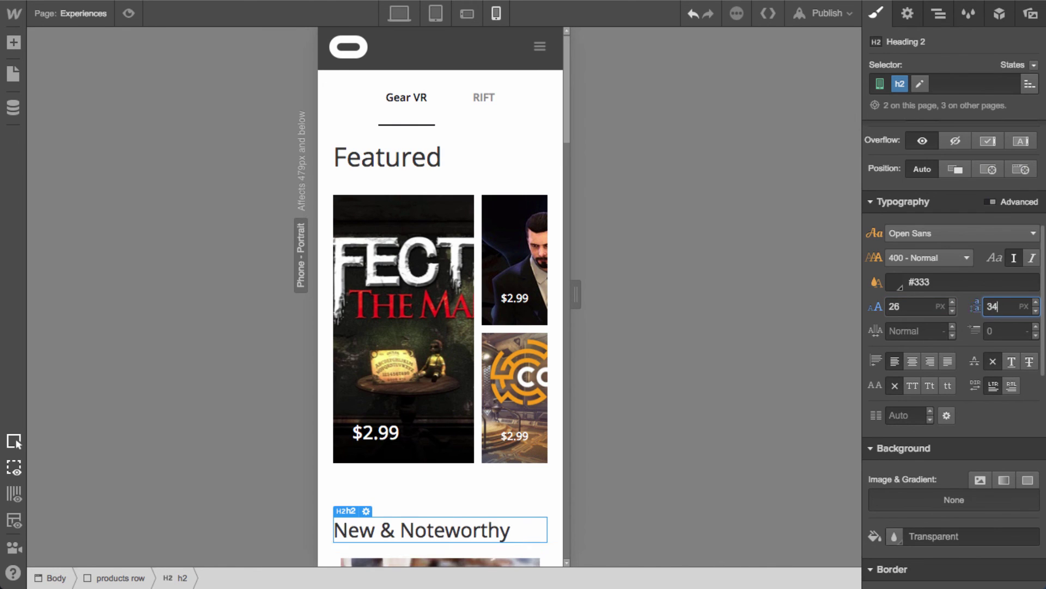
In phone portrait, set featured col 1's flex grow to 1 and its flex basis to 100%
scroll(480, 333, "down", 6)
scroll(467, 384, "up", 3)
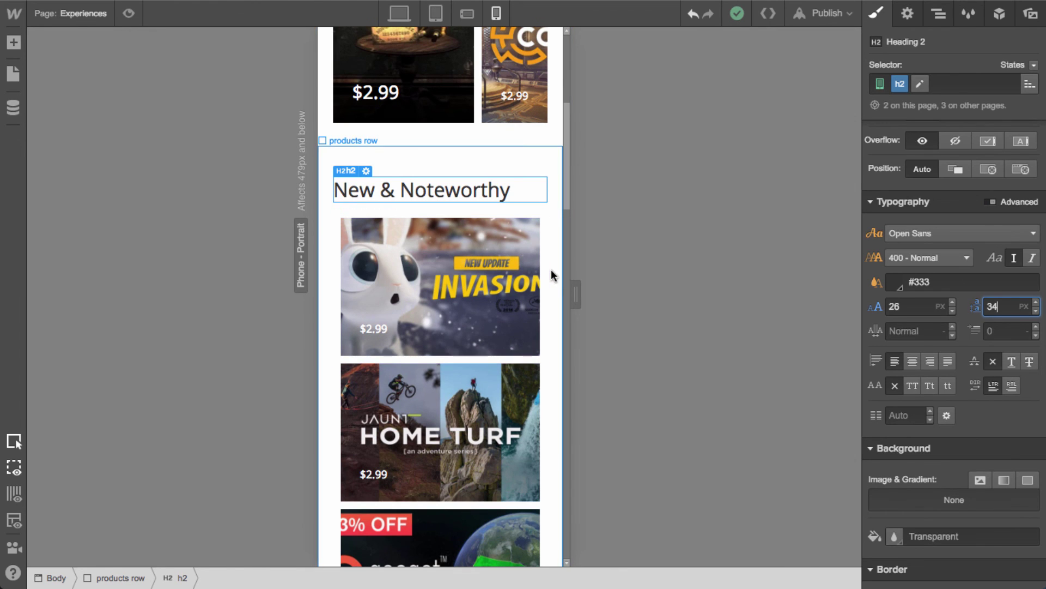
scroll(551, 269, "up", 4)
scroll(553, 240, "up", 2)
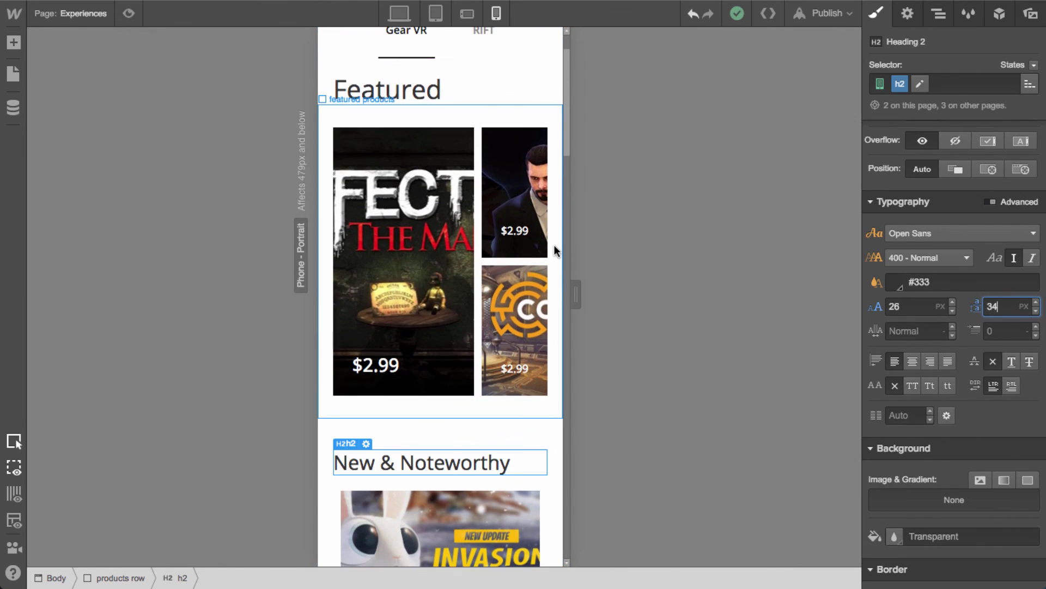
left_click(467, 235)
left_click(939, 19)
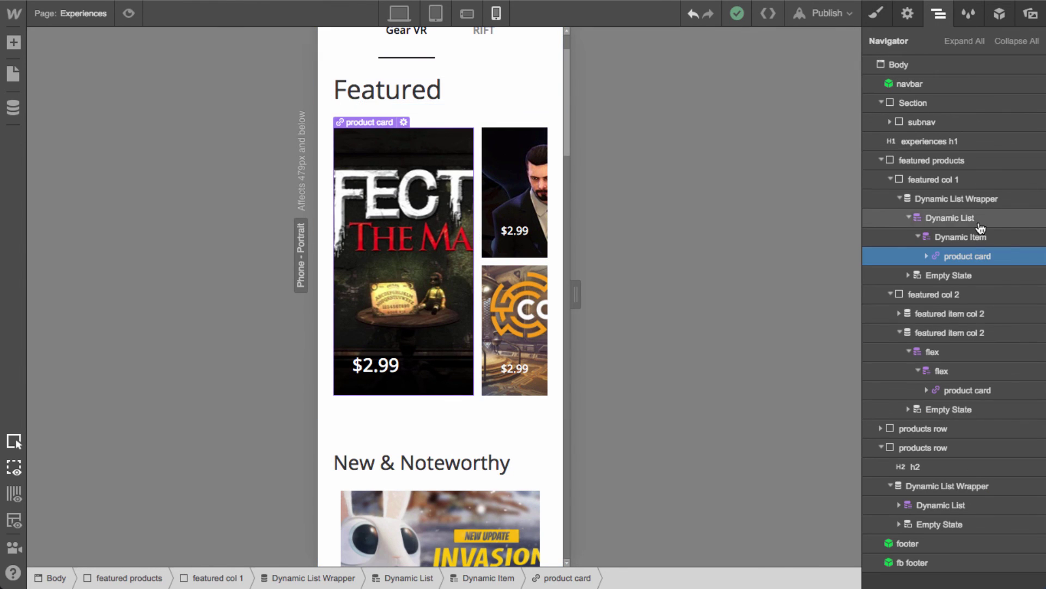
left_click(890, 180)
left_click(921, 179)
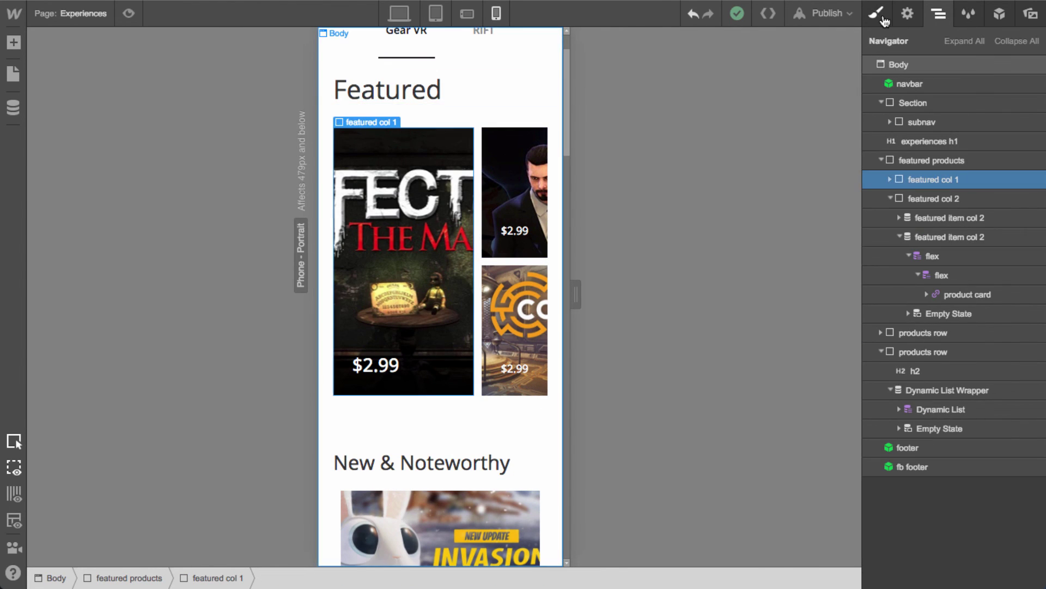
left_click(877, 13)
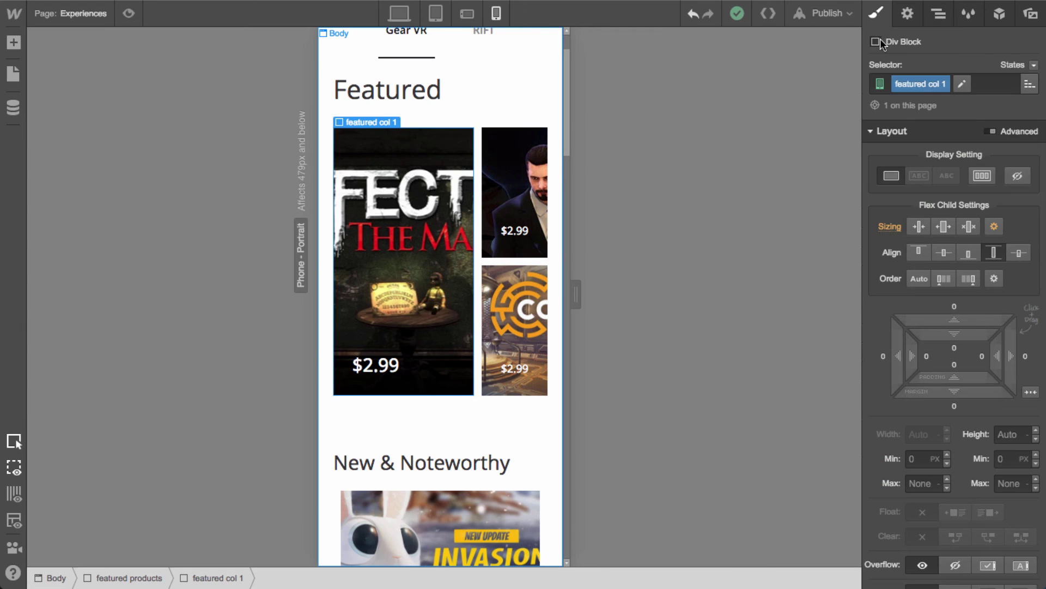
left_click(995, 228)
left_click(965, 276)
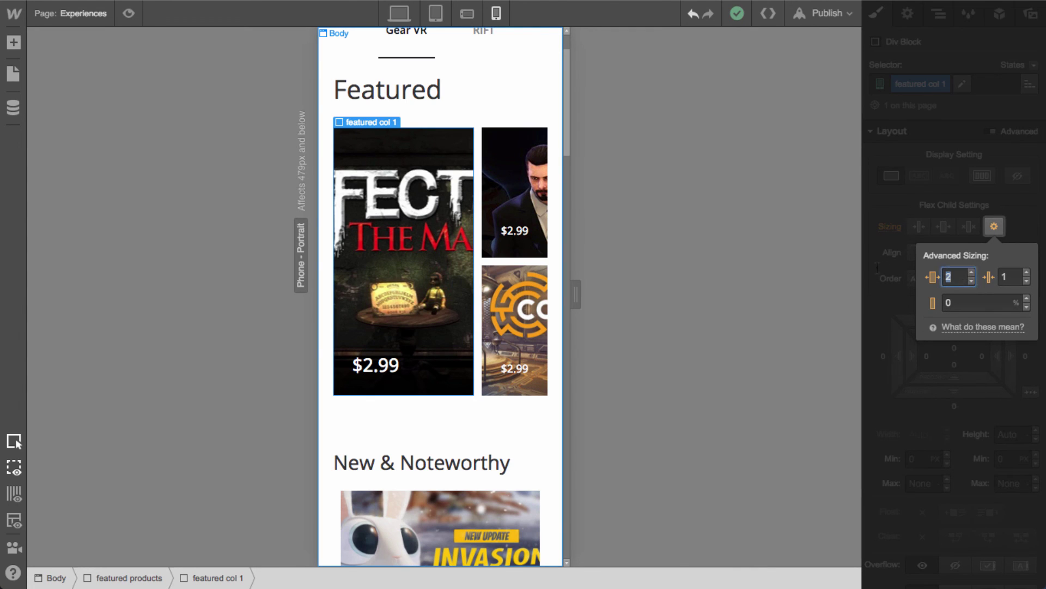
type("1")
key("Tab")
key("Tab")
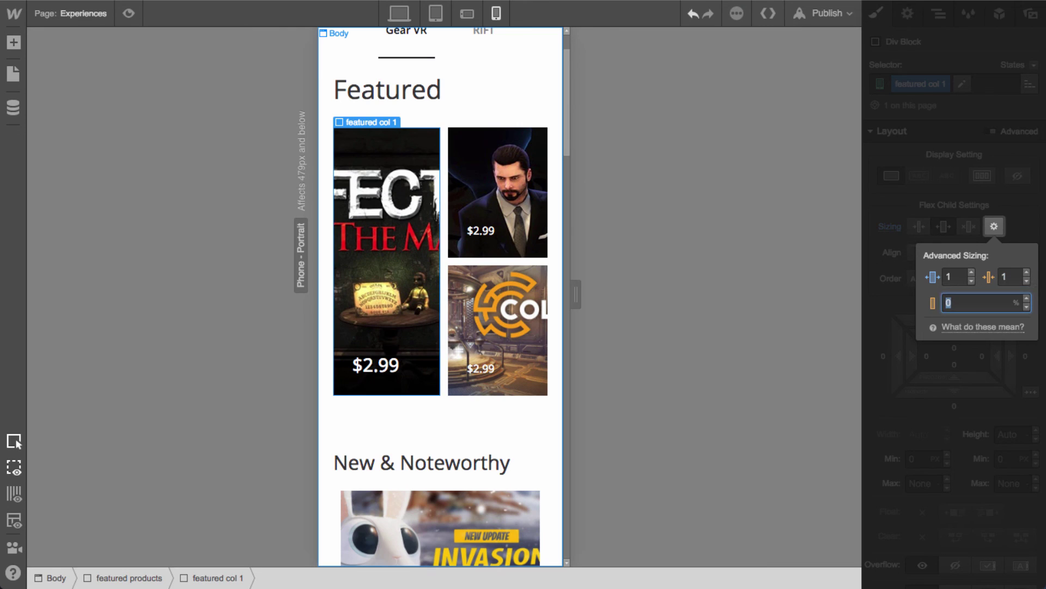
left_click(932, 303)
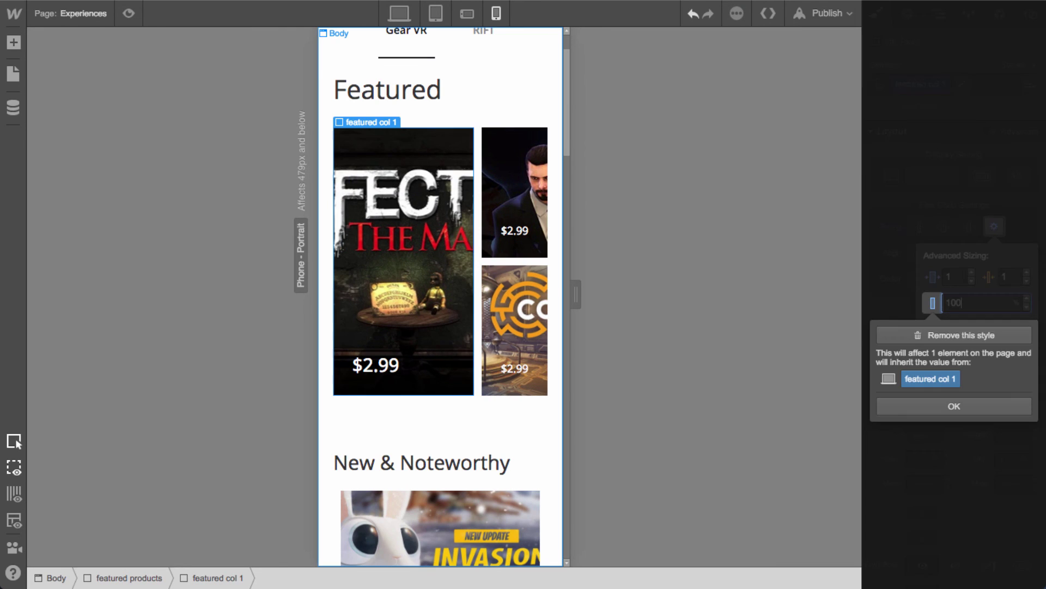
Set featured col 1's flex grow and flex shrink values to 0 for phone portrait
left_click(953, 277)
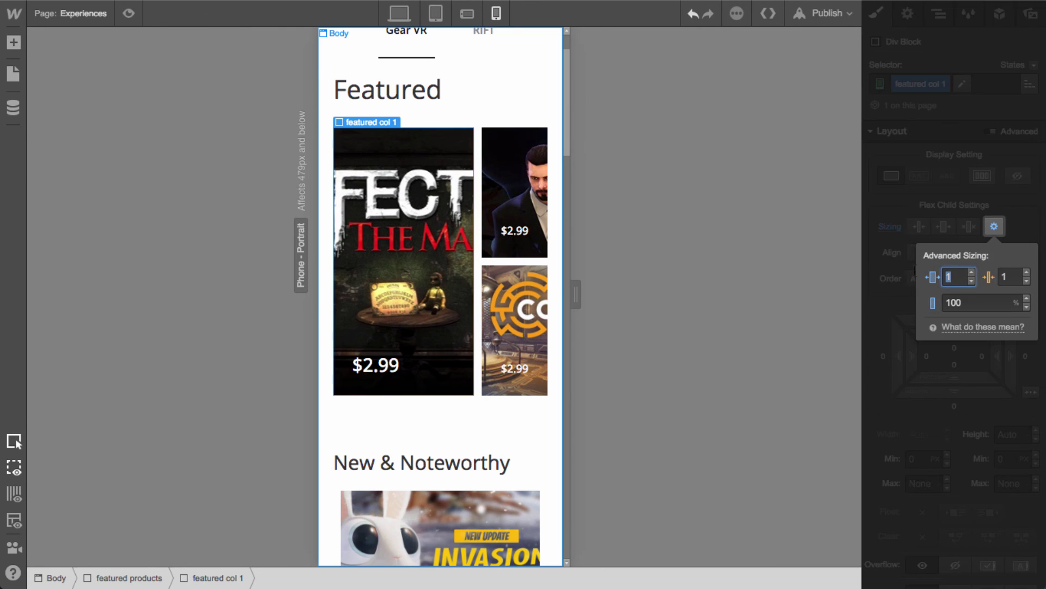
key("Tab")
type("0")
left_click(988, 277)
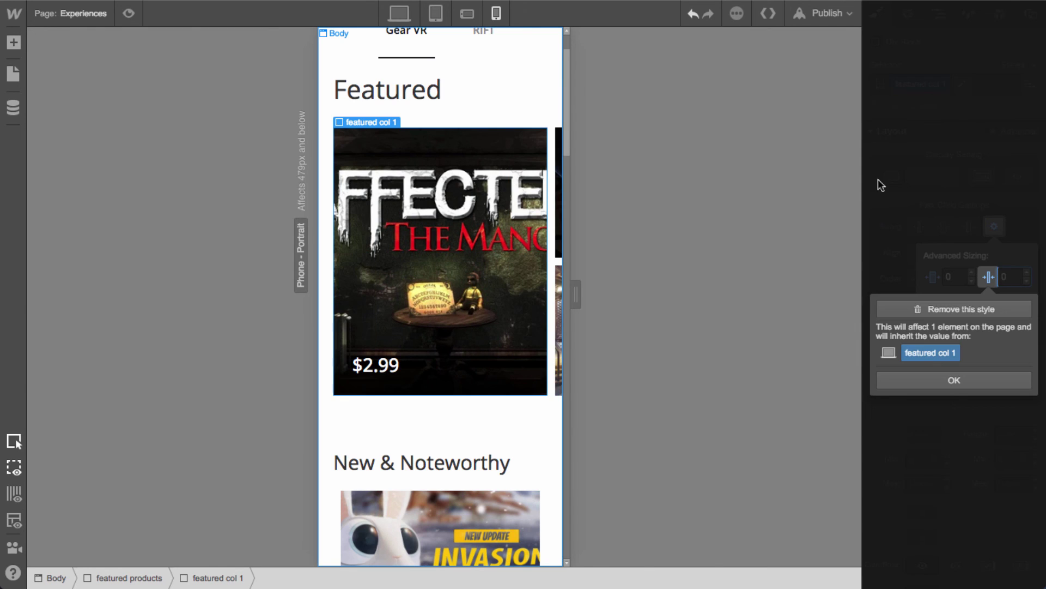
left_click(945, 234)
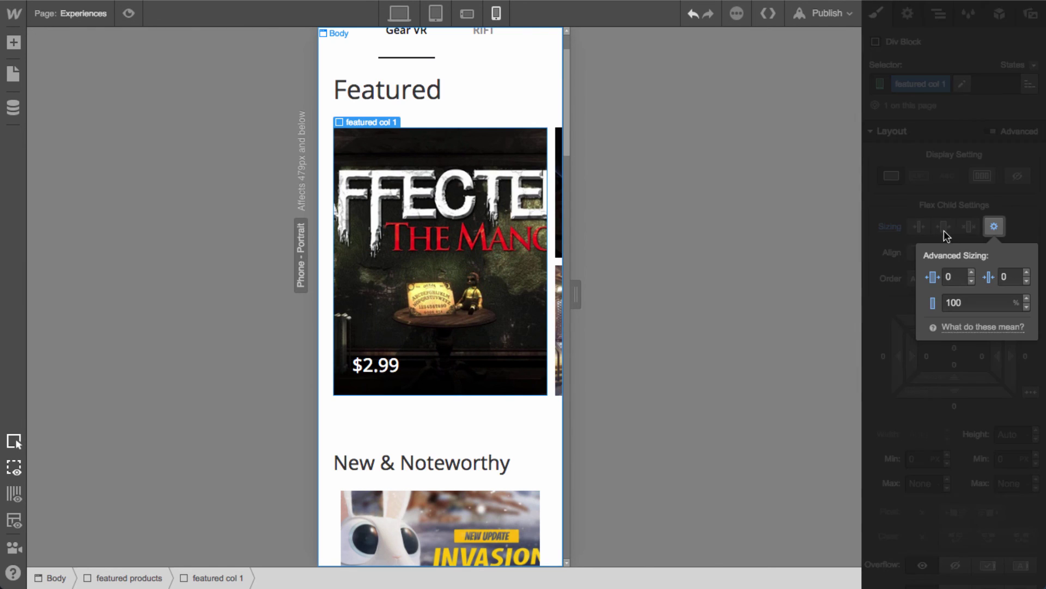
left_click(994, 226)
Give featured col 2 a flex grow of 0, a shrink of 0 and a basis of 100%
left_click(938, 13)
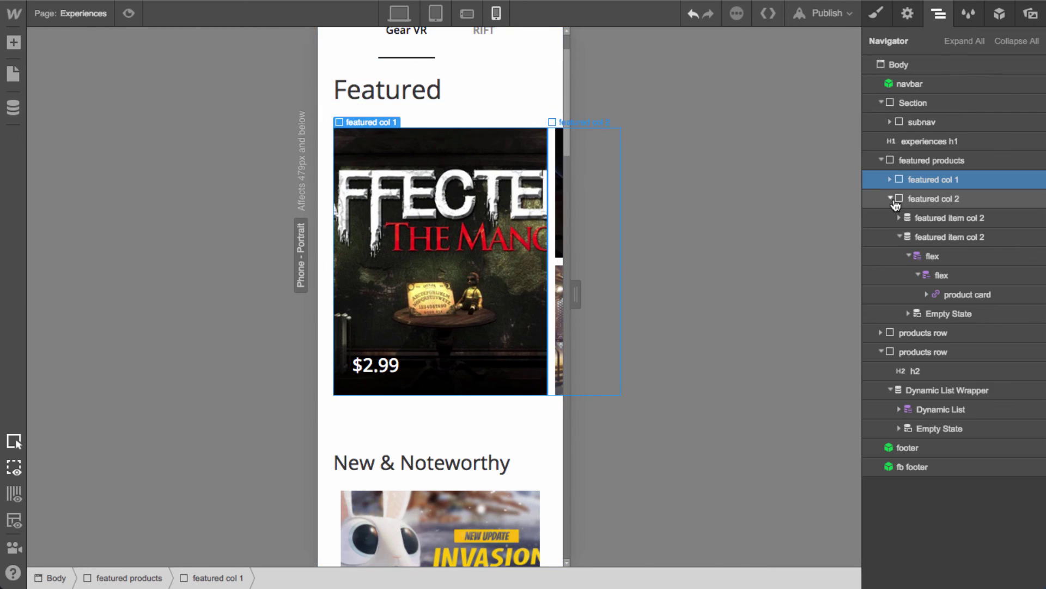
left_click(892, 199)
double_click(931, 200)
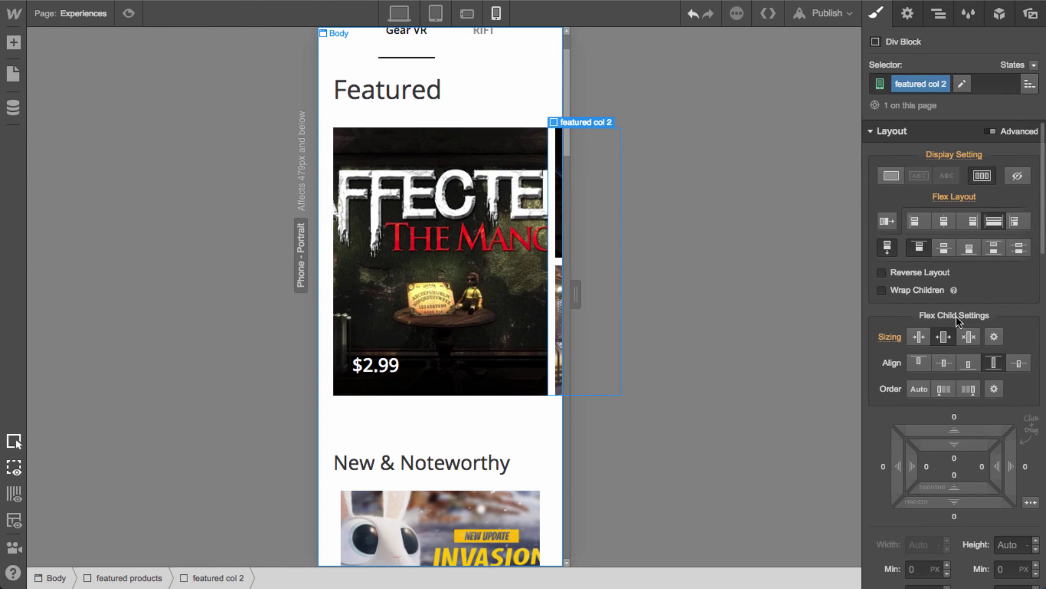
left_click(994, 336)
left_click(954, 387)
key("Tab")
type("0")
key("Tab")
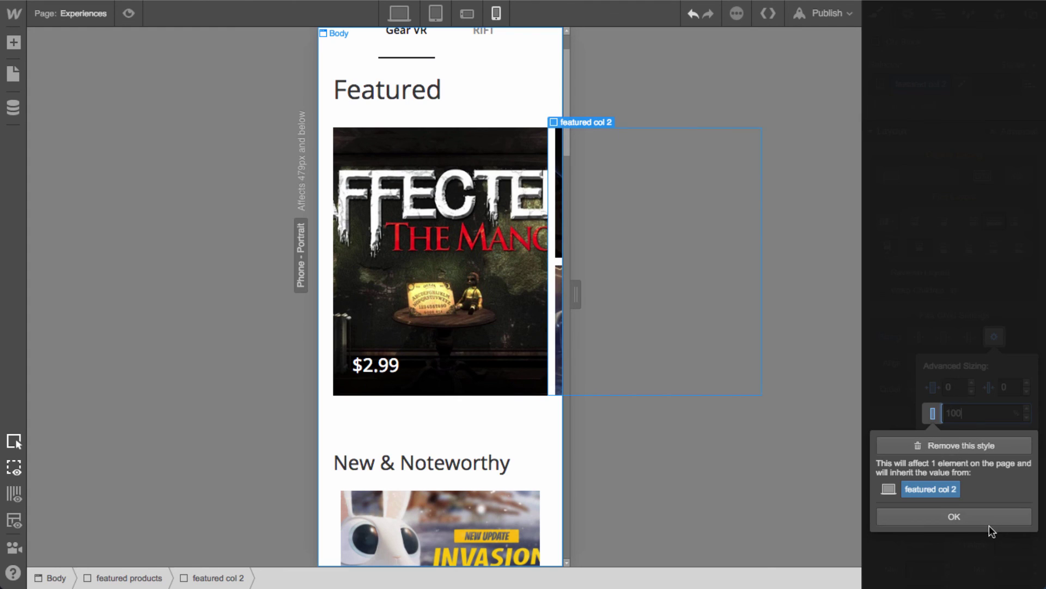
left_click(959, 317)
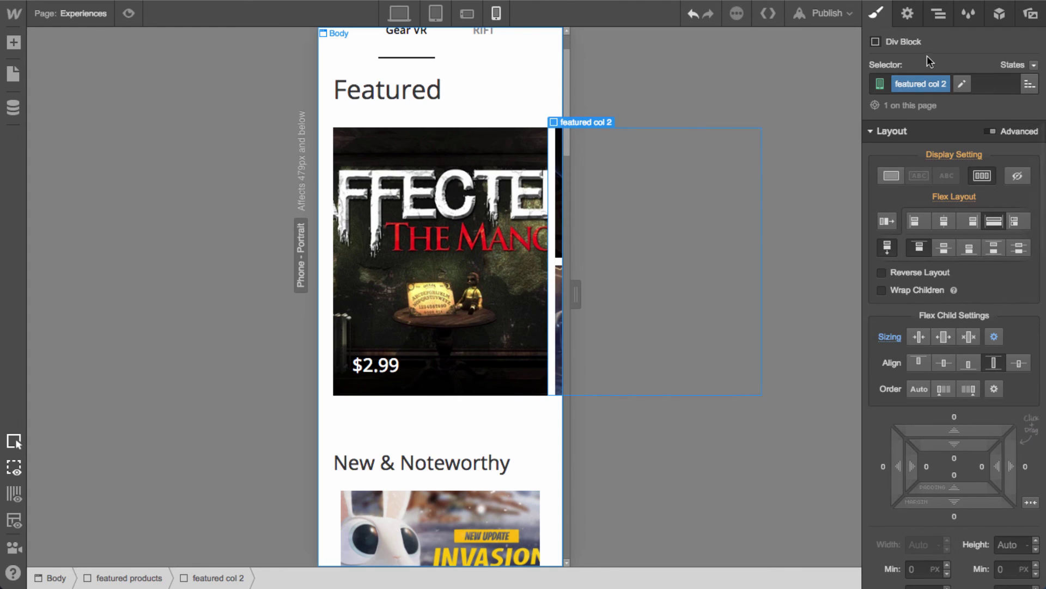
Make the featured products section wrap its flex children so the two columns stack
left_click(937, 16)
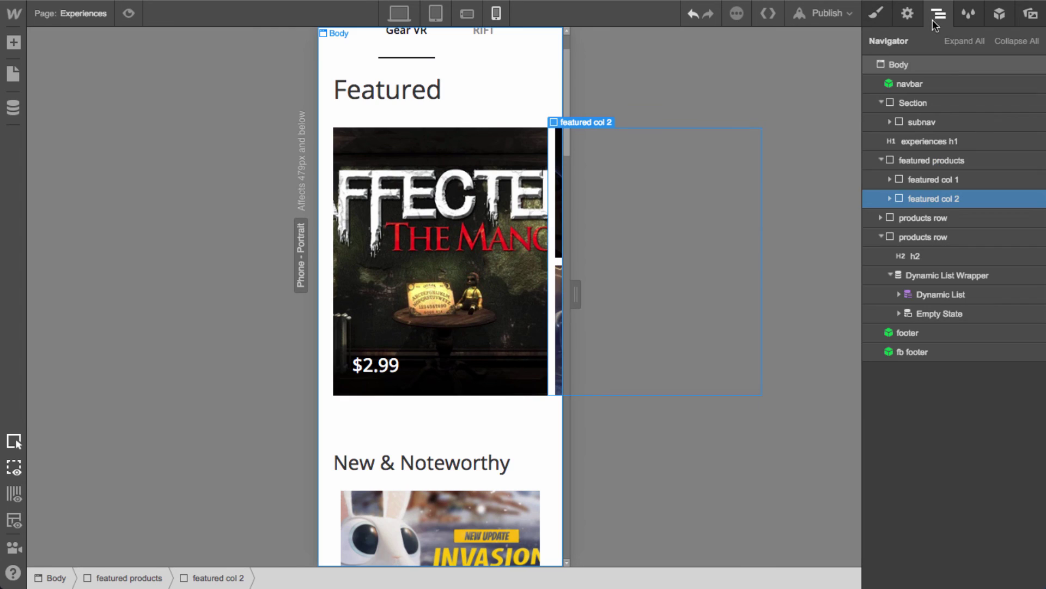
left_click(932, 161)
left_click(875, 17)
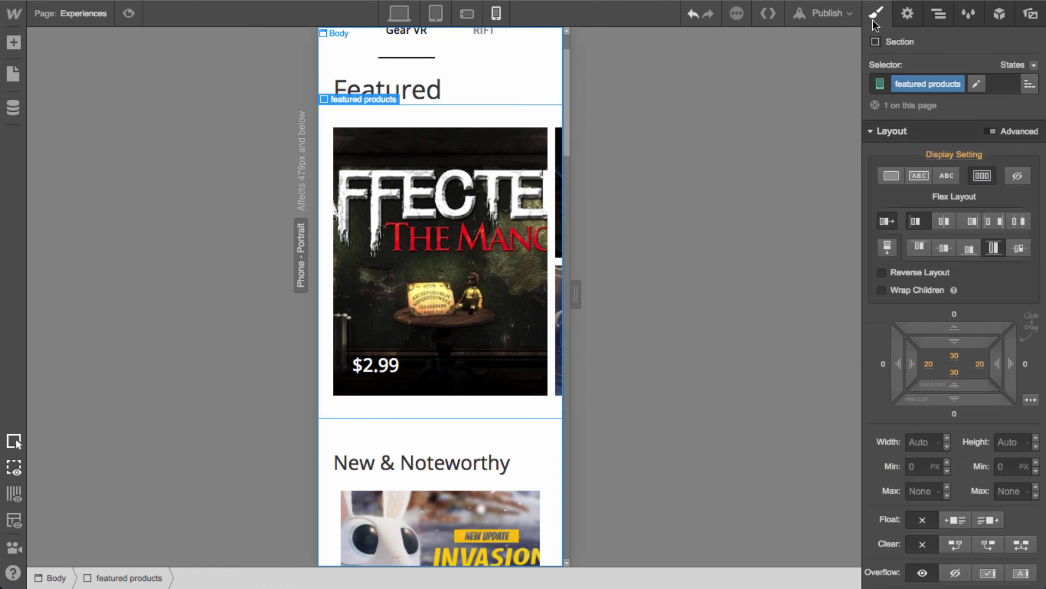
left_click(919, 292)
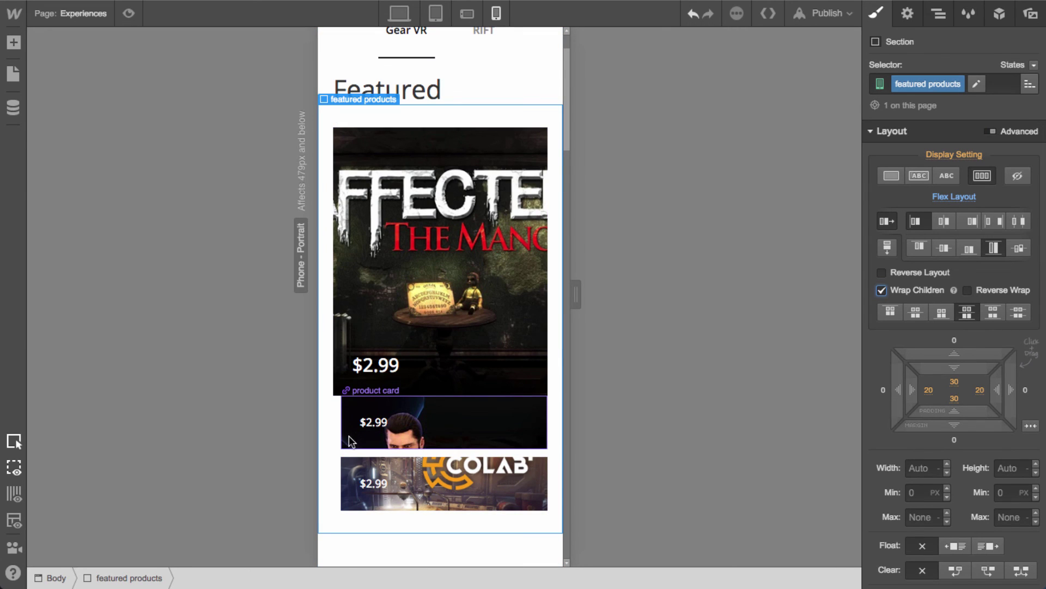
Set the left padding of the featured item col 2 wrappers to 0 px in phone portrait
left_click(336, 455)
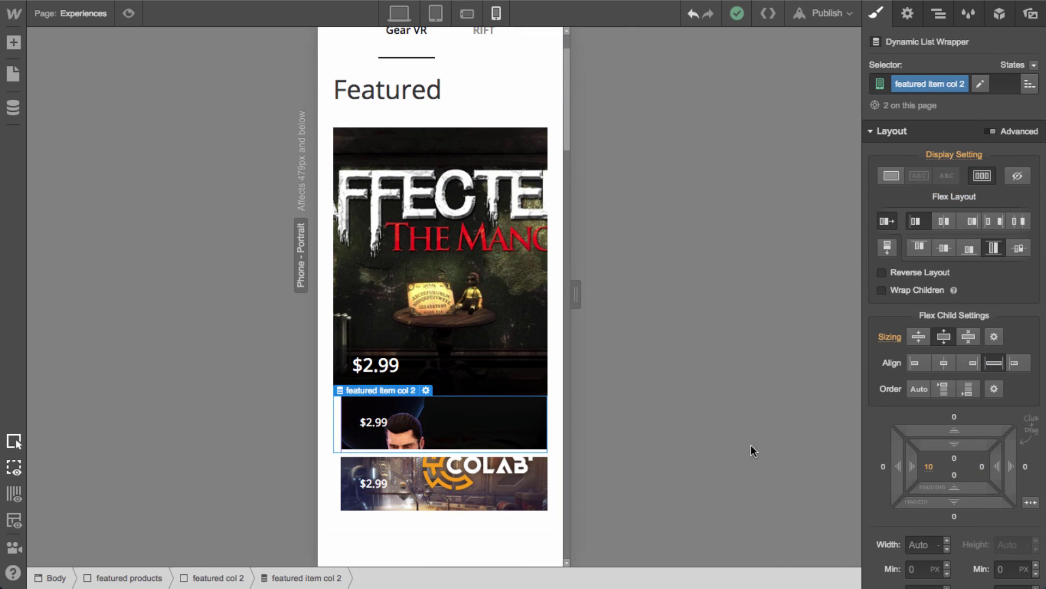
left_click(930, 468)
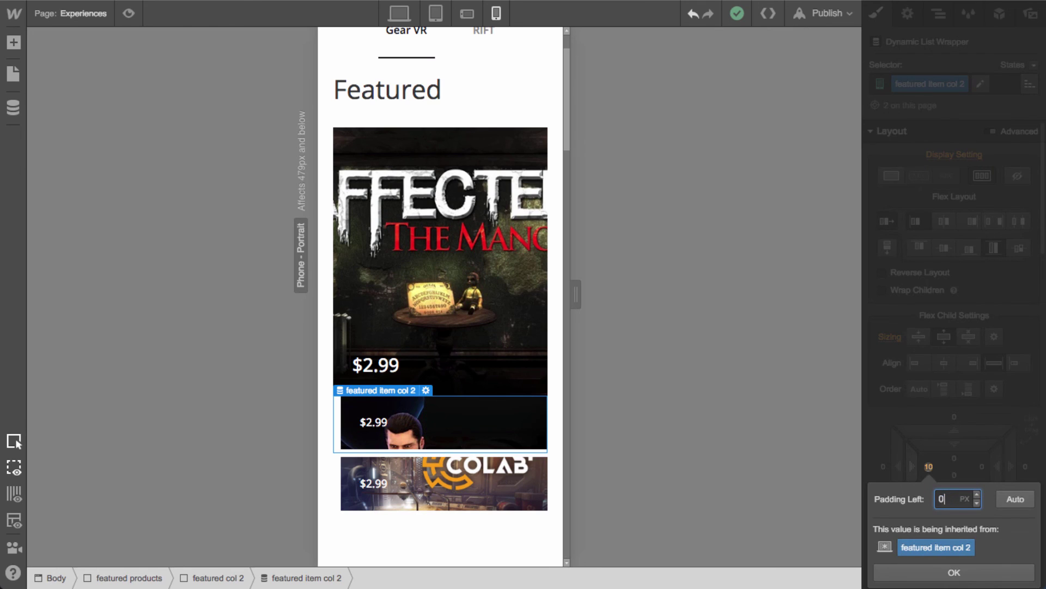
key("Return")
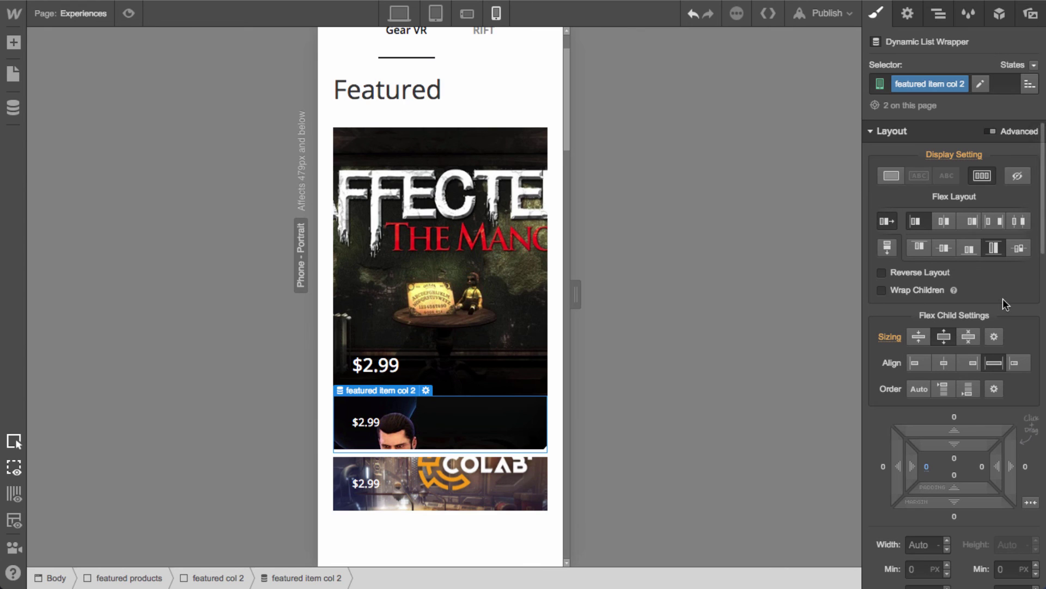
Try to keep the feature 2 product card from shrinking or growing through its flex child sizing
left_click(938, 13)
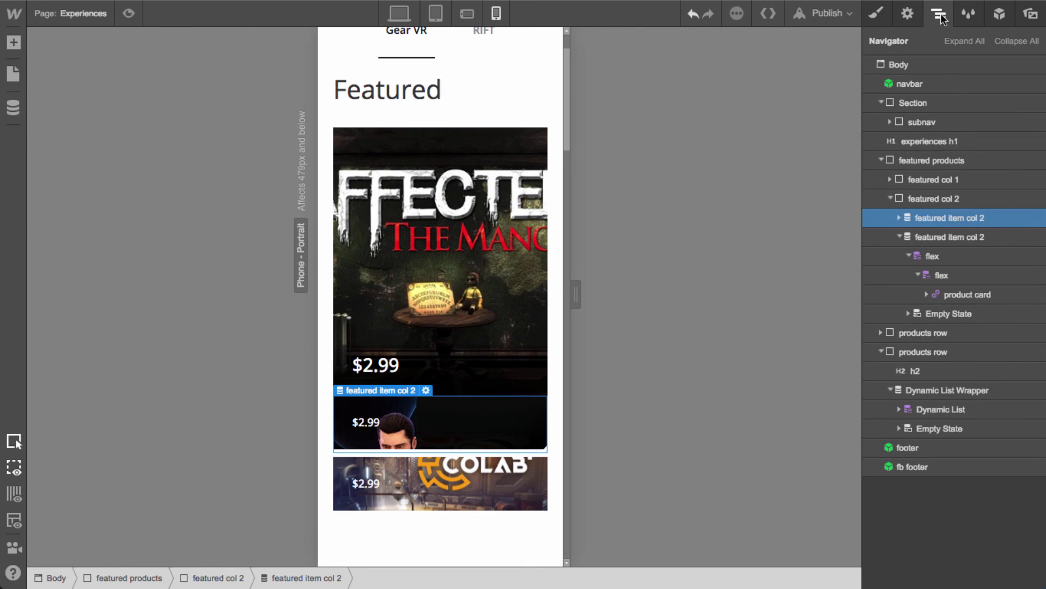
left_click(902, 239)
left_click(899, 218)
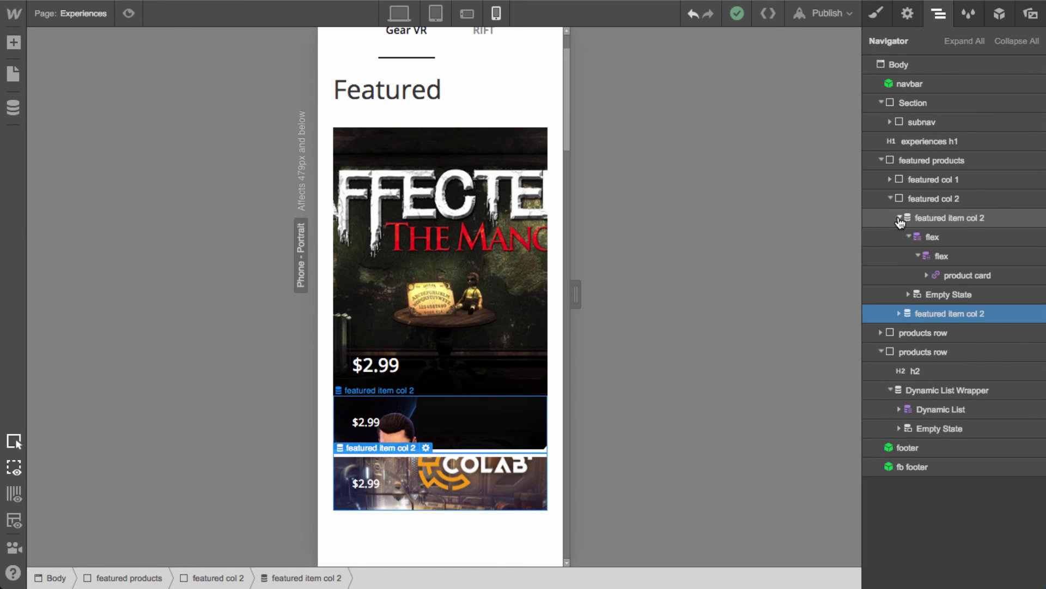
left_click(966, 279)
key("s")
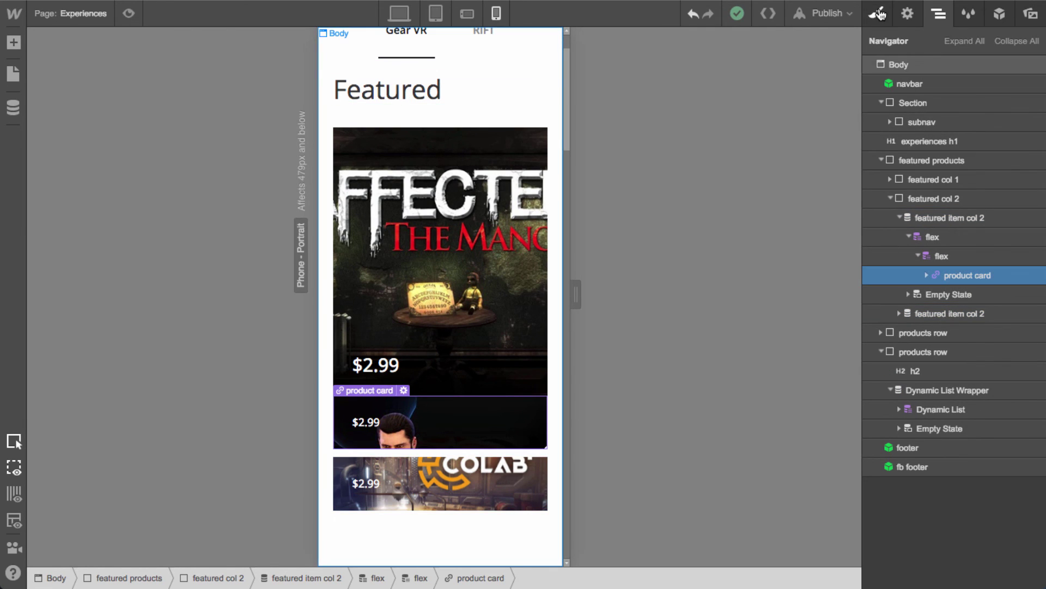
scroll(963, 439, "down", 2)
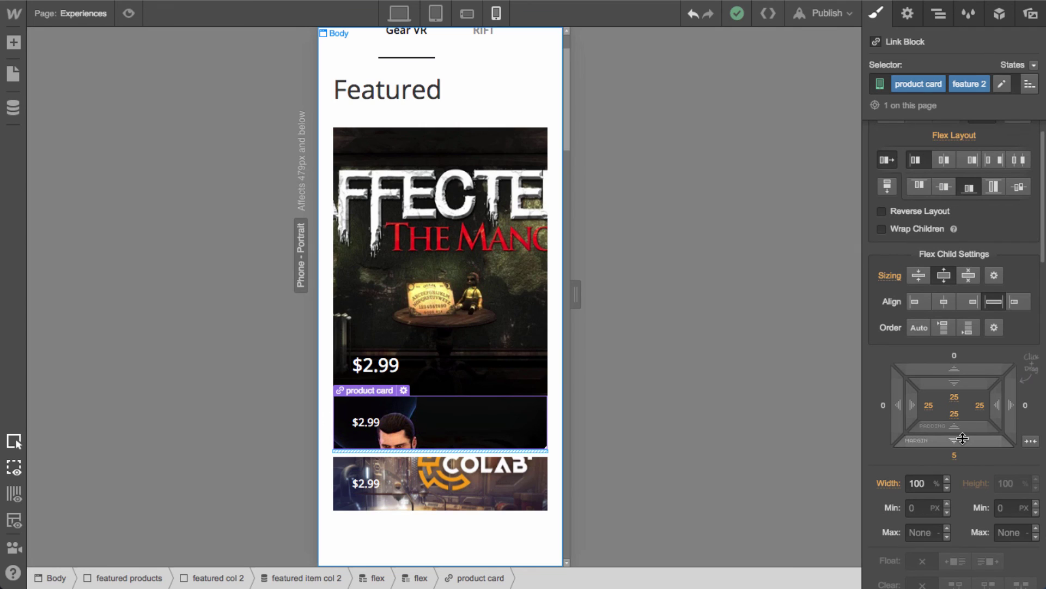
left_click(970, 276)
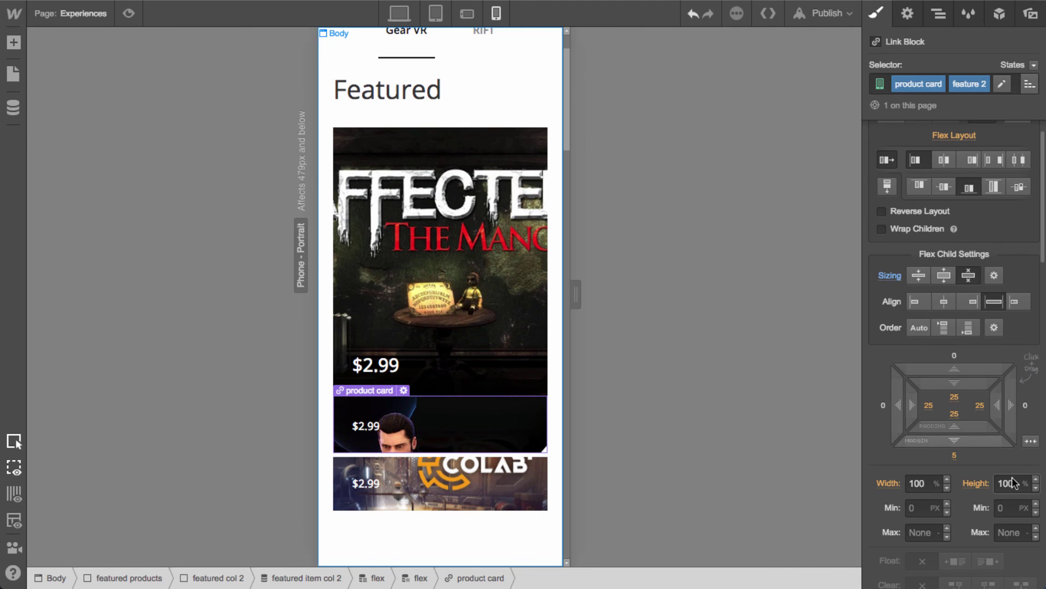
Set the featured item col 2 wrappers to neither shrink nor grow, with a height of 250 px
left_click(939, 14)
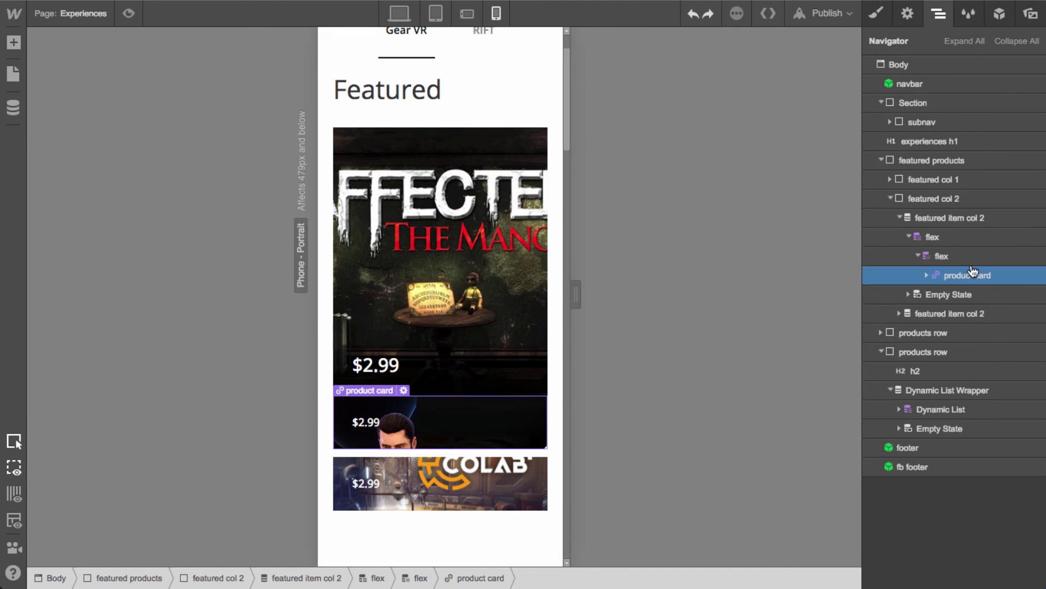
left_click(959, 218)
left_click(878, 15)
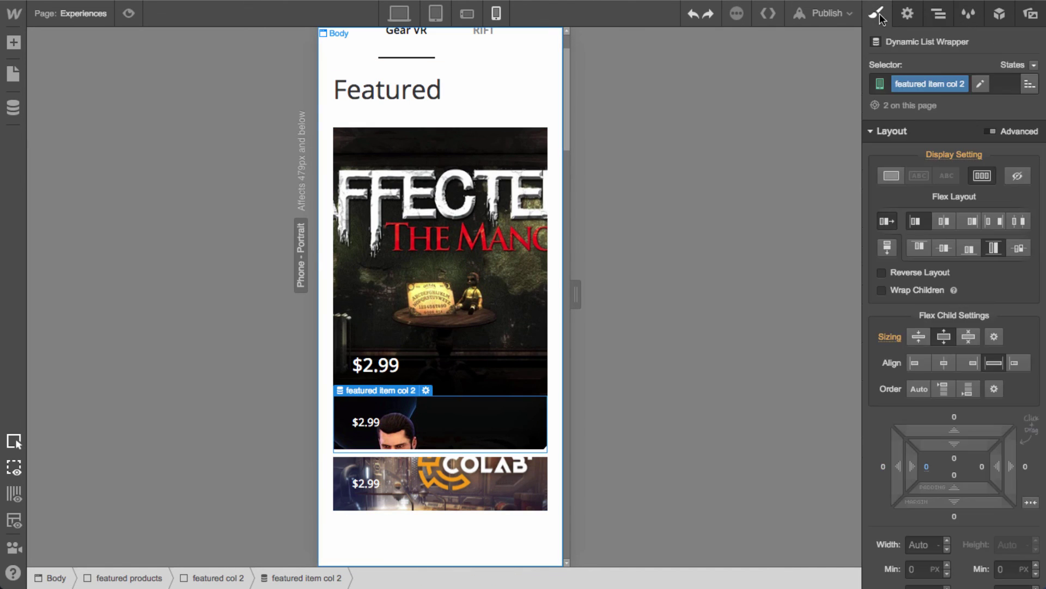
left_click(969, 336)
left_click(1006, 545)
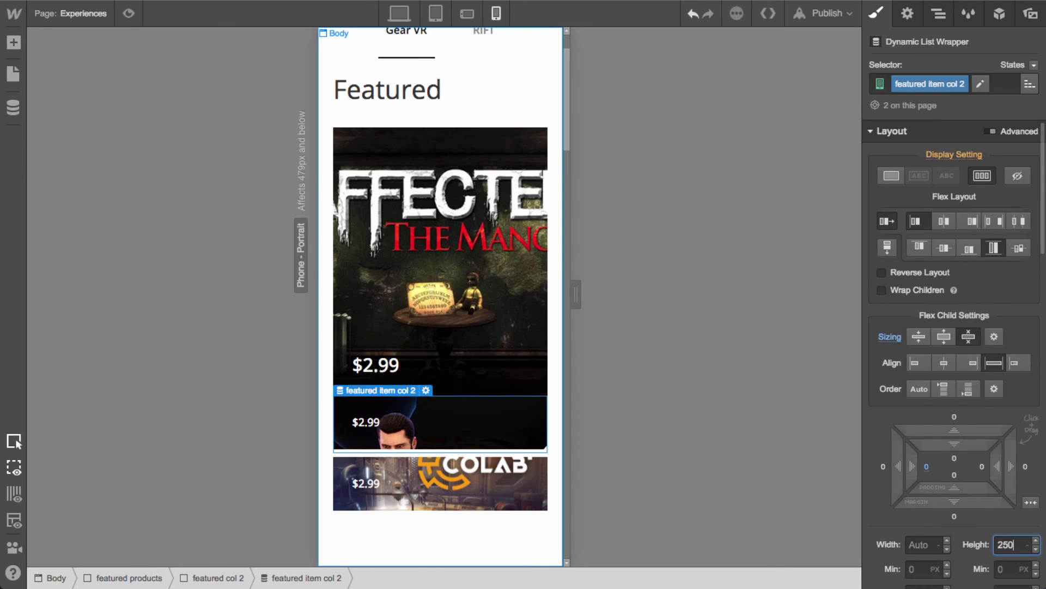
key("Return")
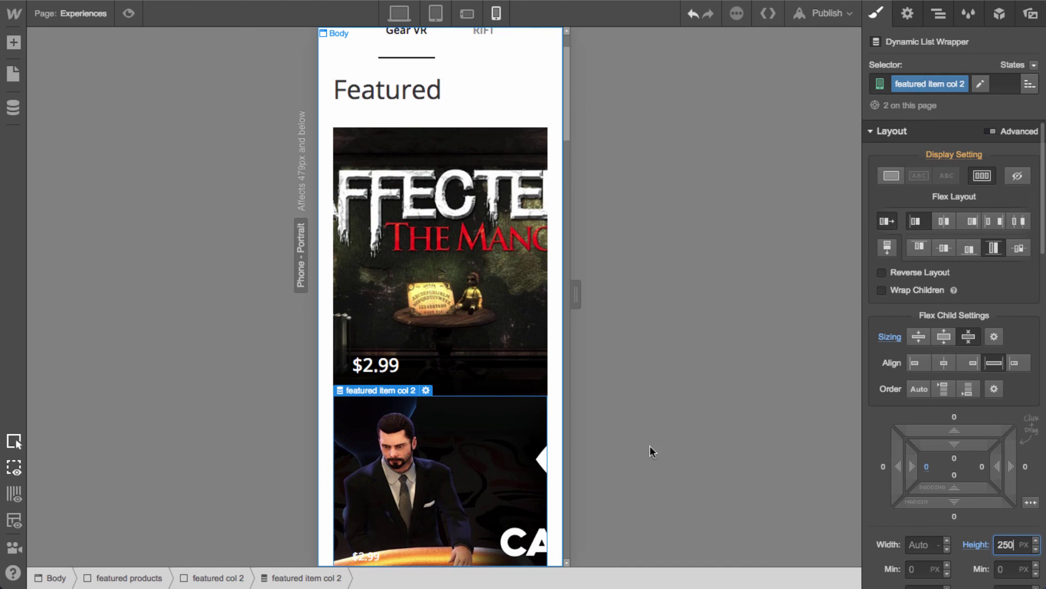
Give the featured item col 2 wrappers a top margin of about 8 px in phone portrait
scroll(467, 436, "down", 5)
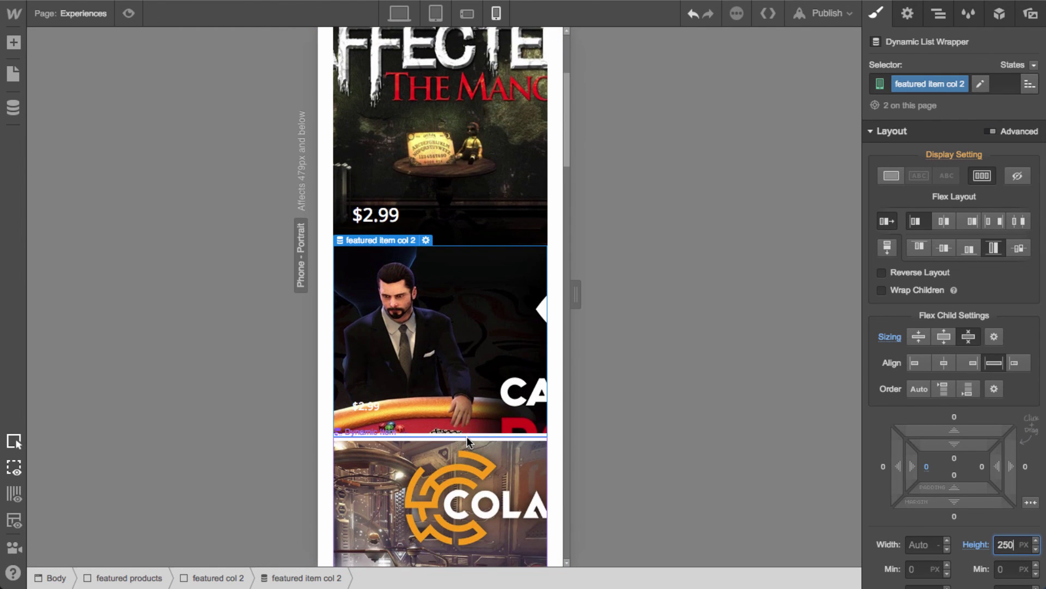
scroll(466, 436, "down", 2)
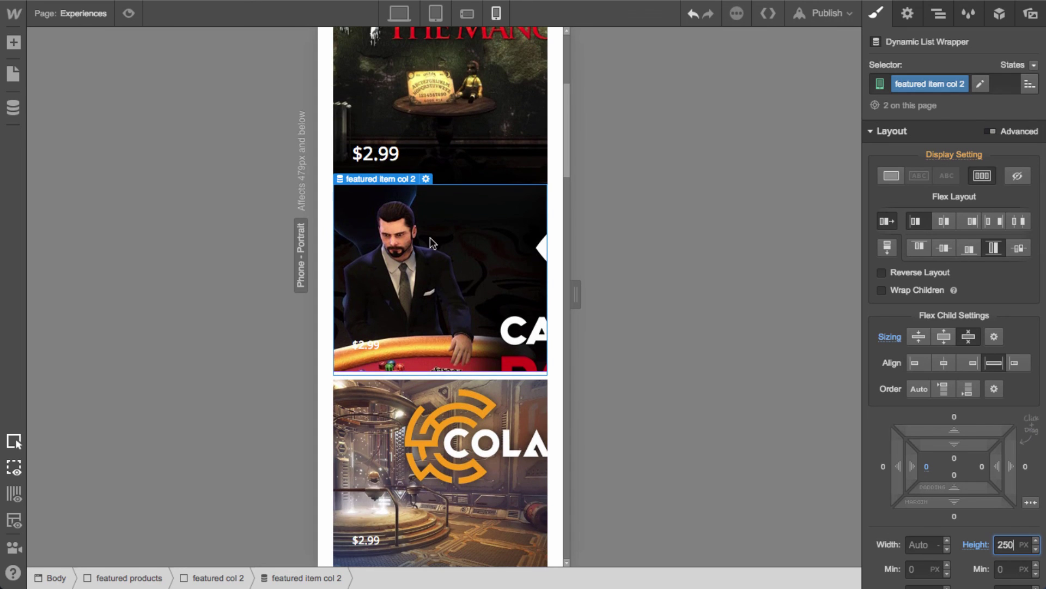
left_click_drag(954, 430, 952, 413)
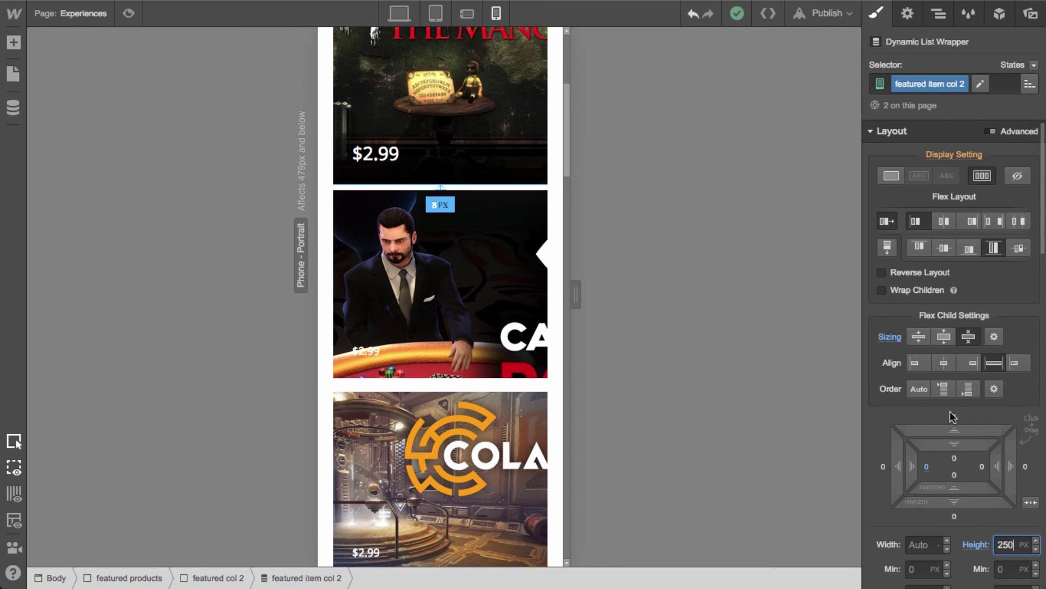
Reset the top margin of the featured item col 2 wrappers in phone portrait
scroll(388, 480, "down", 2)
left_click(390, 440)
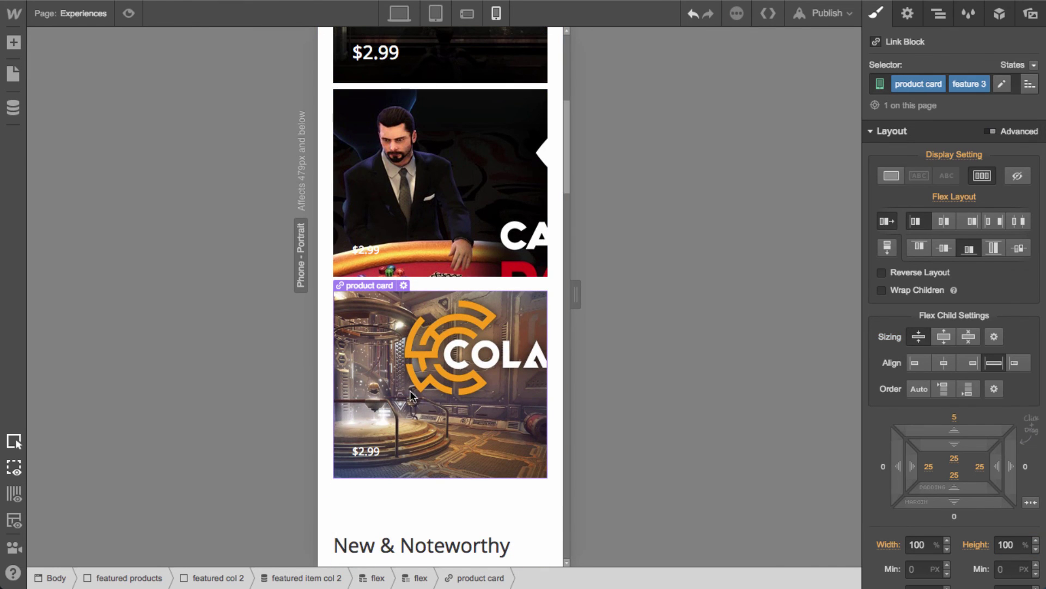
left_click(492, 289)
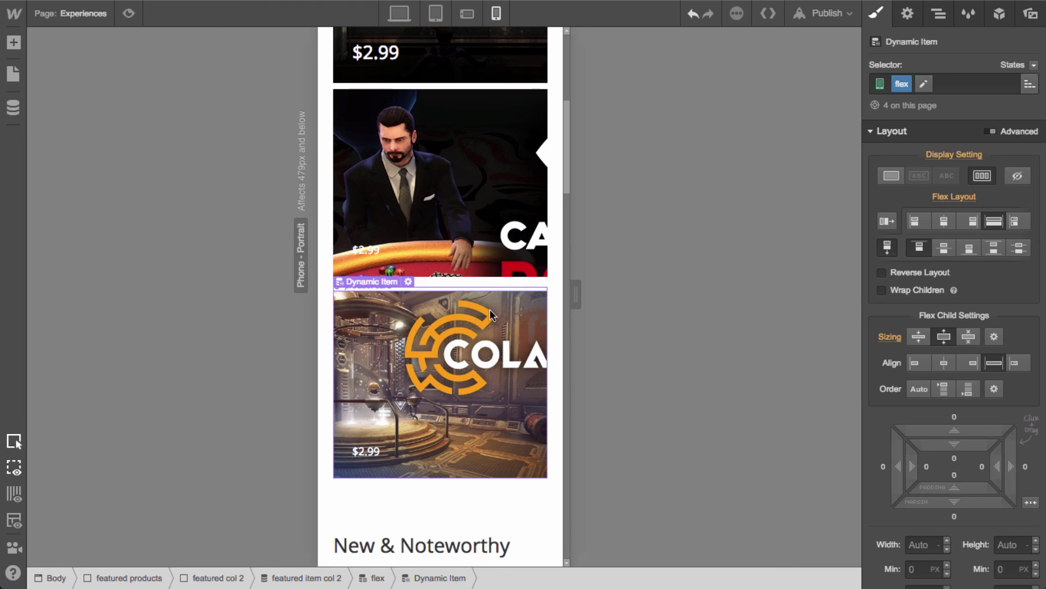
left_click(485, 330)
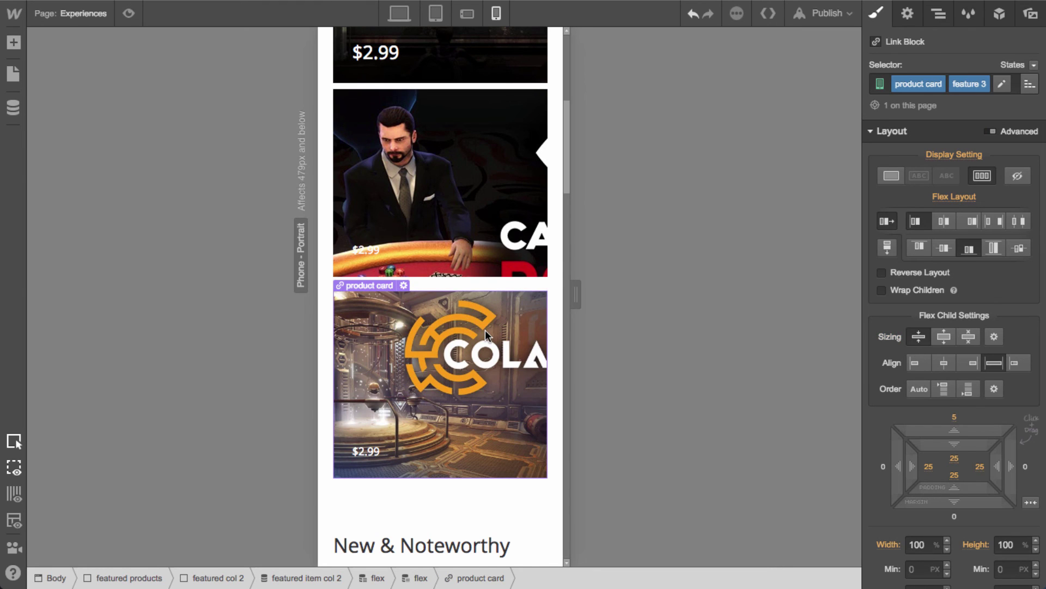
left_click(306, 578)
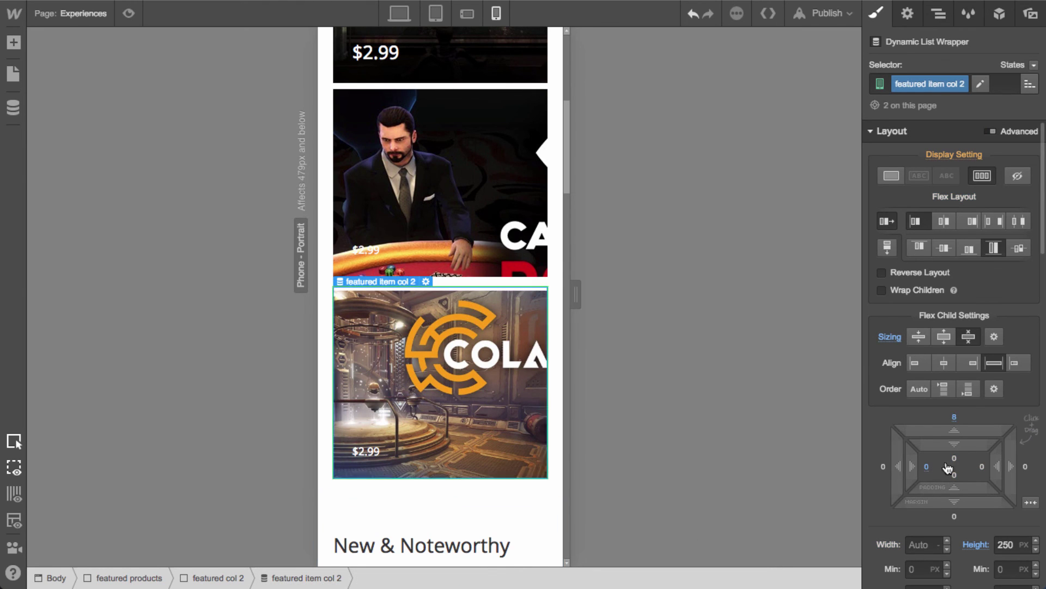
left_click(954, 418)
left_click(924, 483)
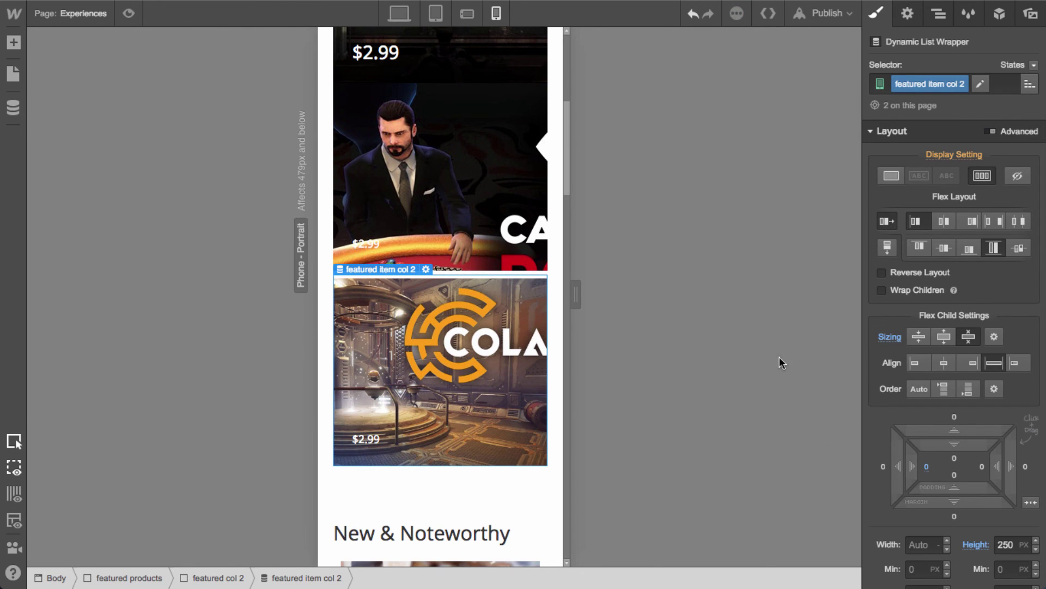
Set the top margin of the feature 3 product card to 0 px in phone portrait
left_click(456, 336)
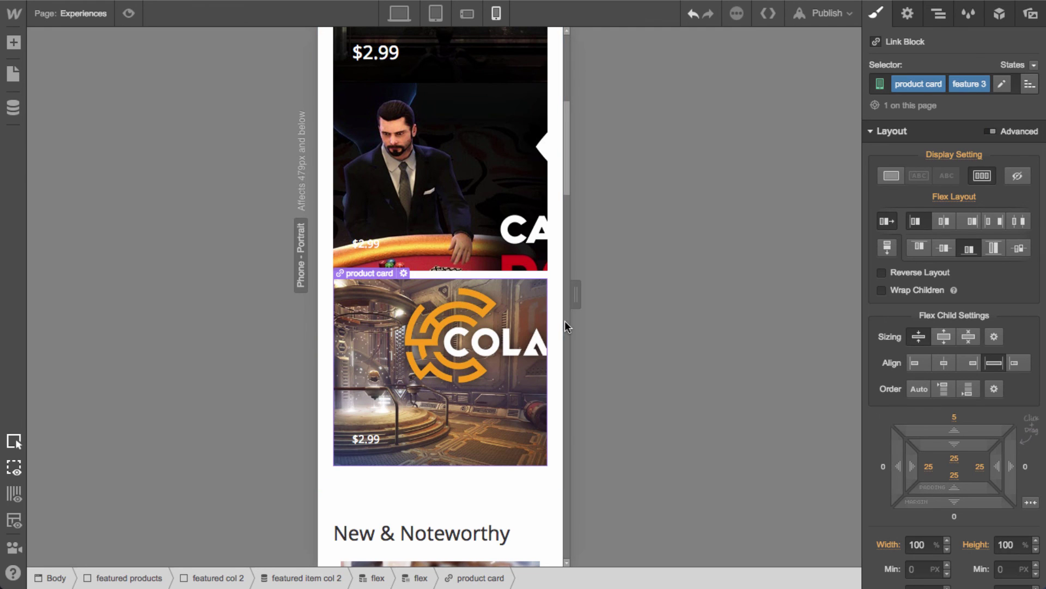
scroll(482, 316, "up", 1)
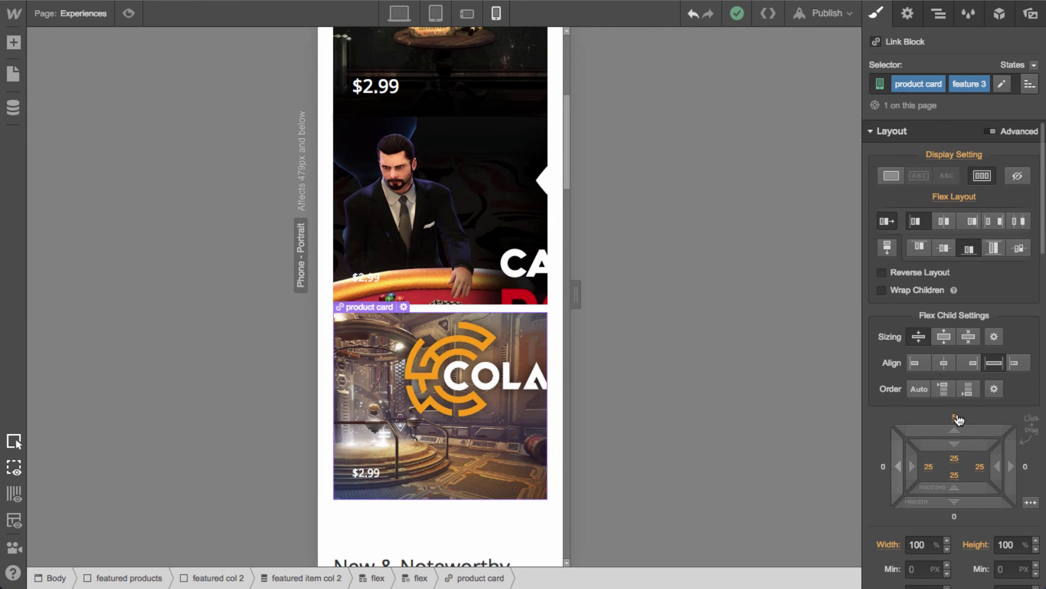
left_click(955, 418)
type("0")
key("Return")
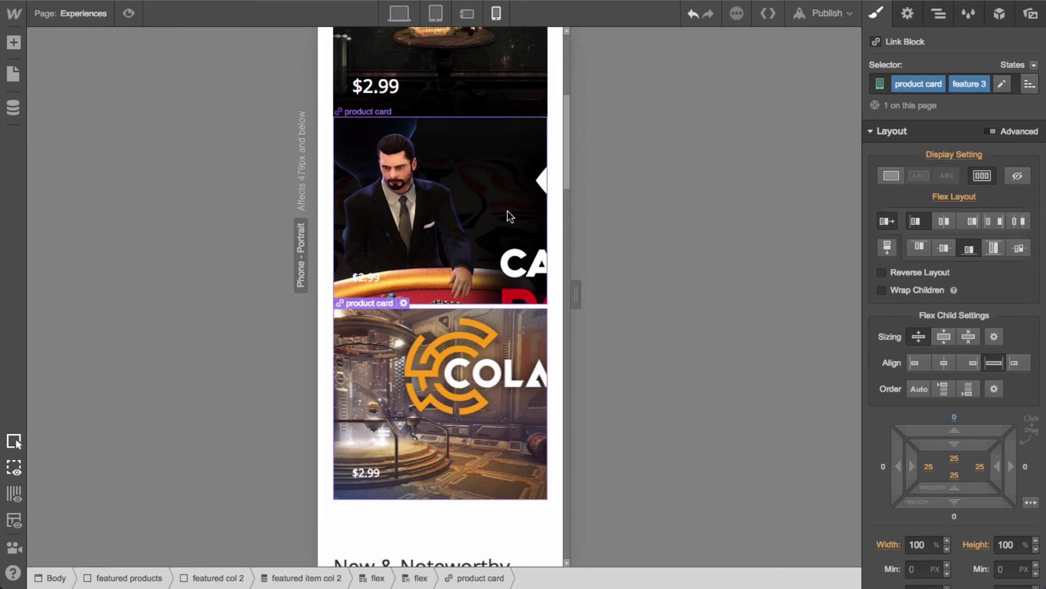
Set the bottom margin of the feature 2 product card to 0 px in phone portrait
left_click(526, 287)
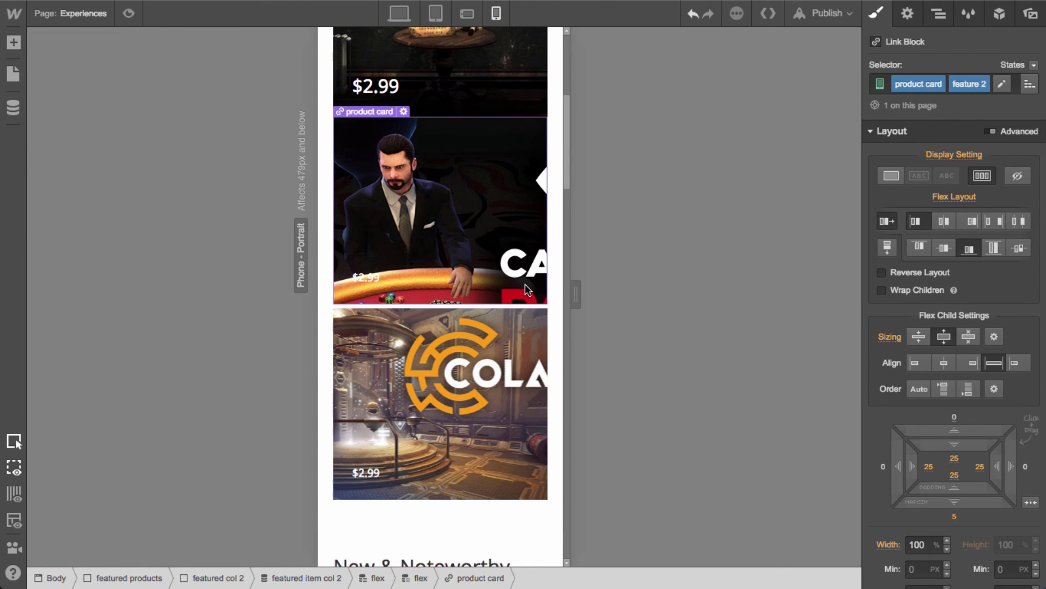
left_click(954, 516)
type("0")
key("Return")
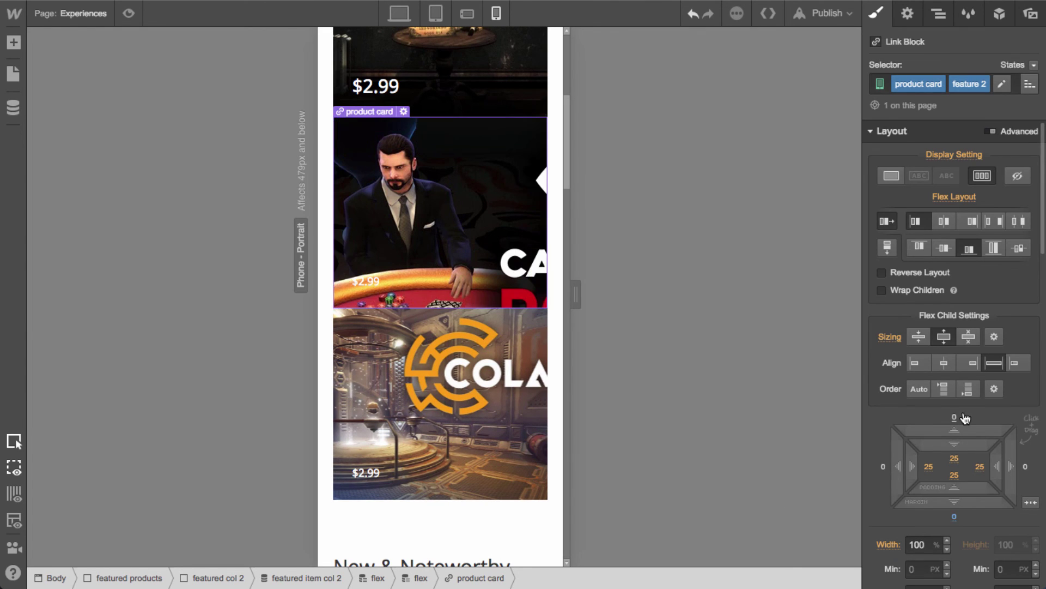
Give the featured col 1 div block a bottom margin of 10 px in phone portrait
left_click(938, 13)
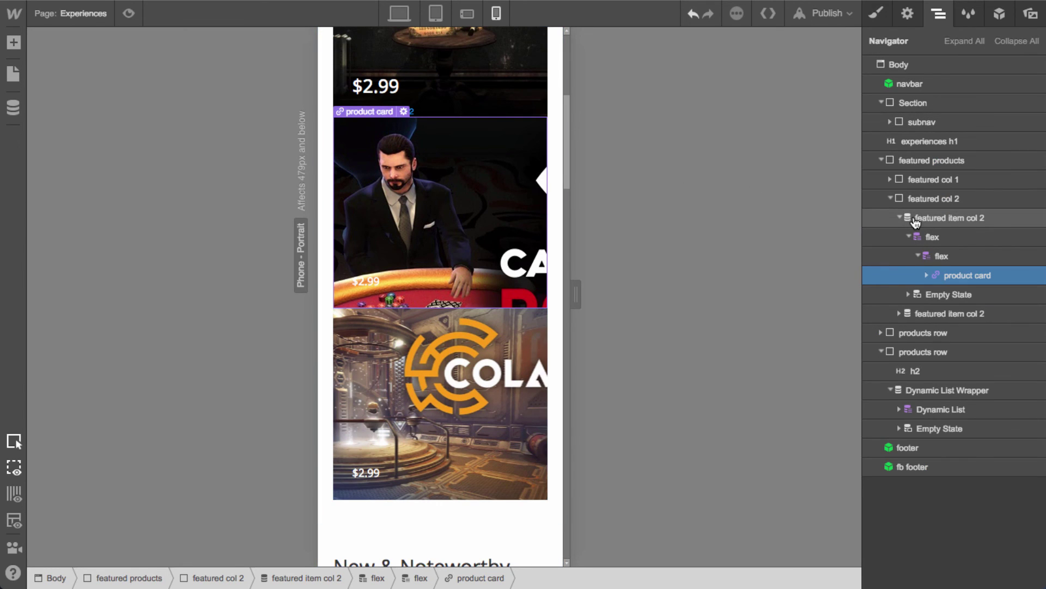
left_click(890, 198)
left_click(890, 179)
left_click(954, 182)
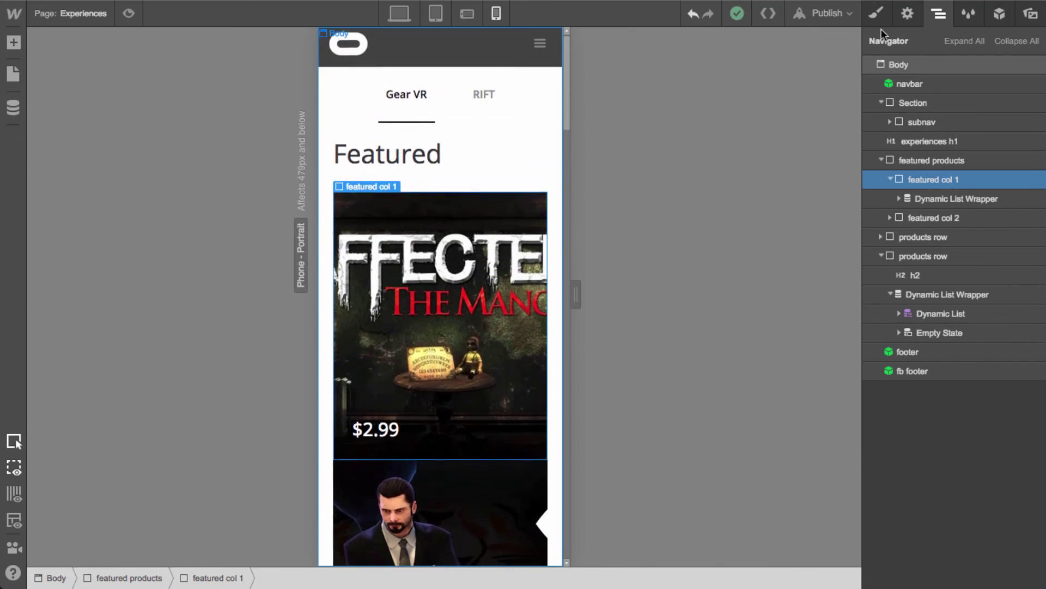
key("s")
left_click(954, 407)
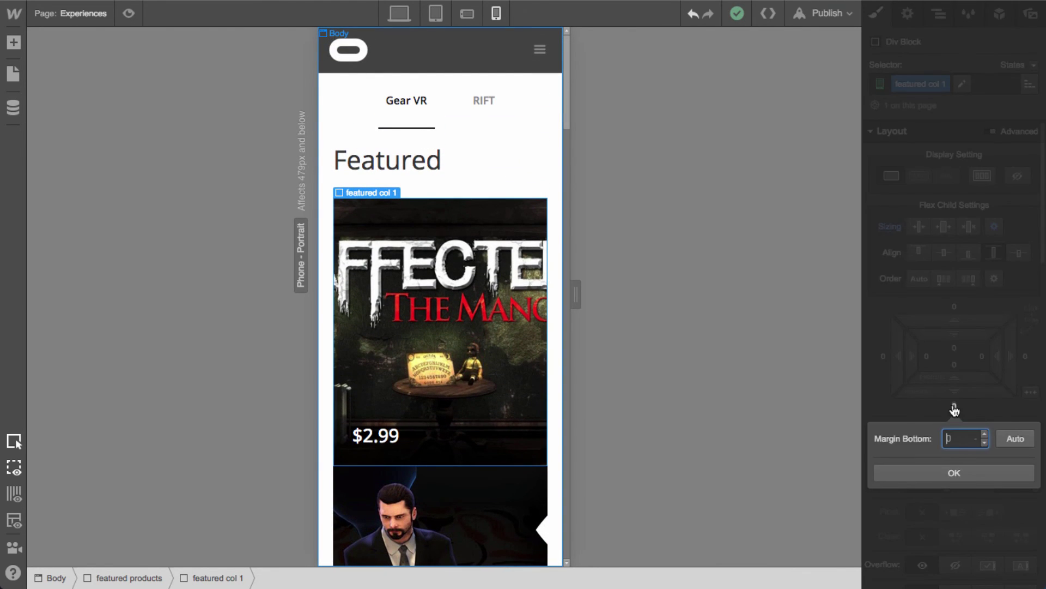
type("10")
key("Return")
scroll(393, 374, "down", 5)
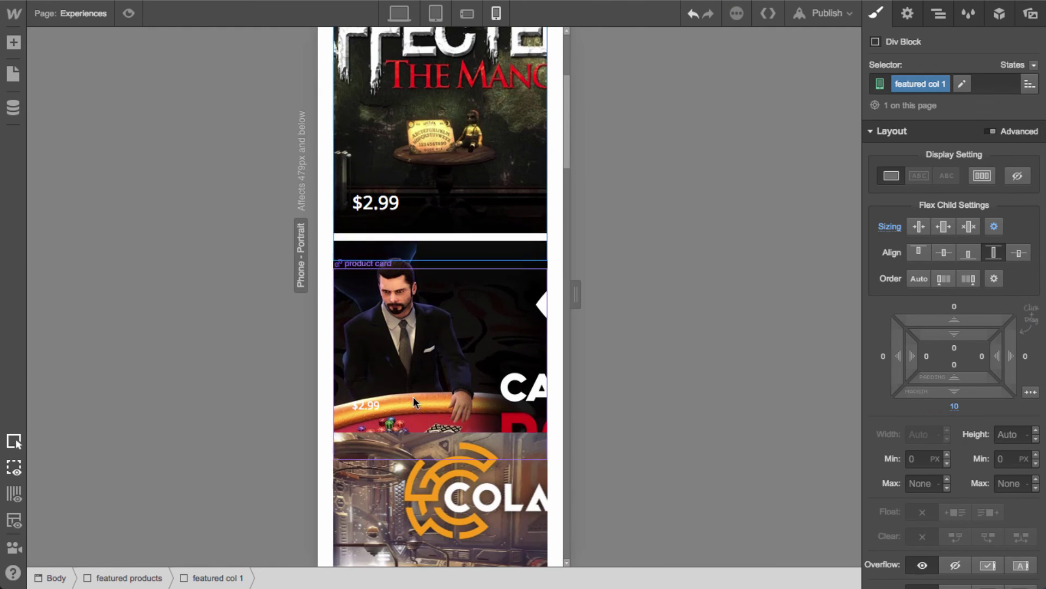
Set the bottom margin of the feature 2 product card to 10 px in phone portrait
left_click(424, 388)
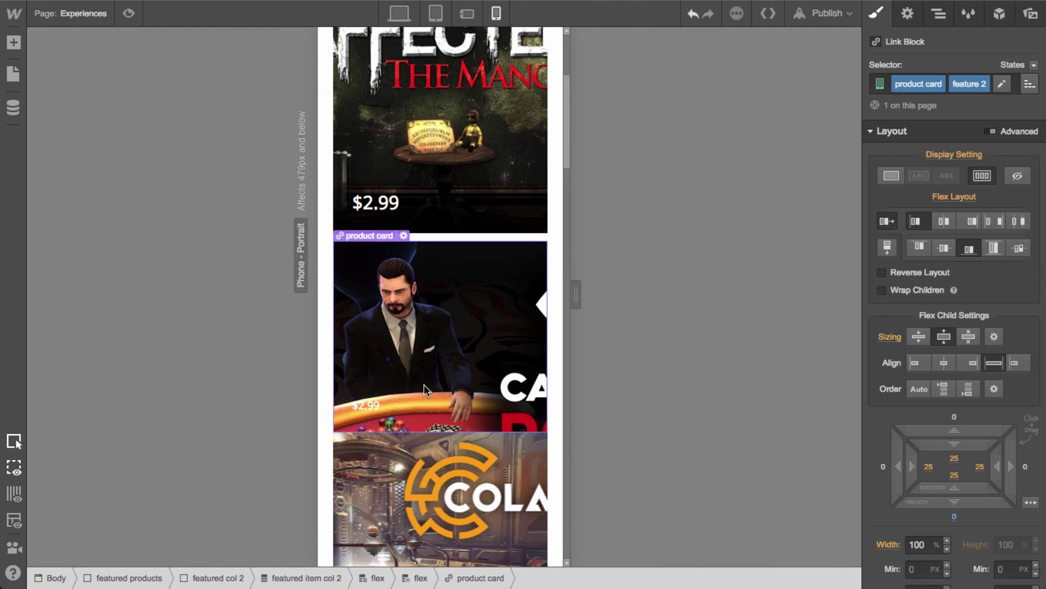
left_click(953, 517)
type("10")
key("Return")
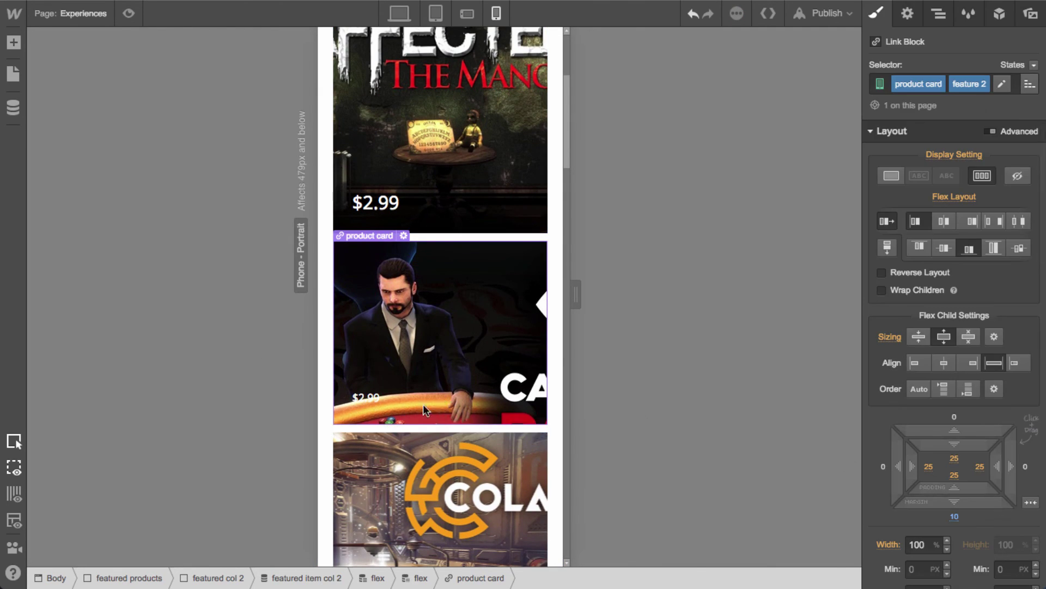
Review the featured section and the product rows in phone portrait and at desktop size
scroll(428, 427, "down", 5)
left_click(509, 426)
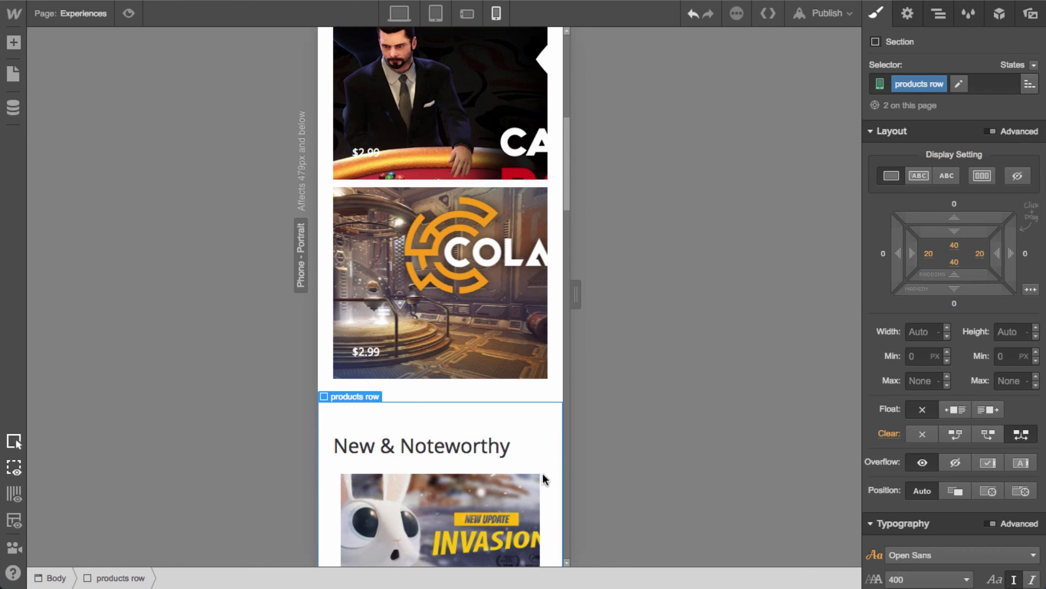
left_click(550, 394)
scroll(509, 427, "down", 7)
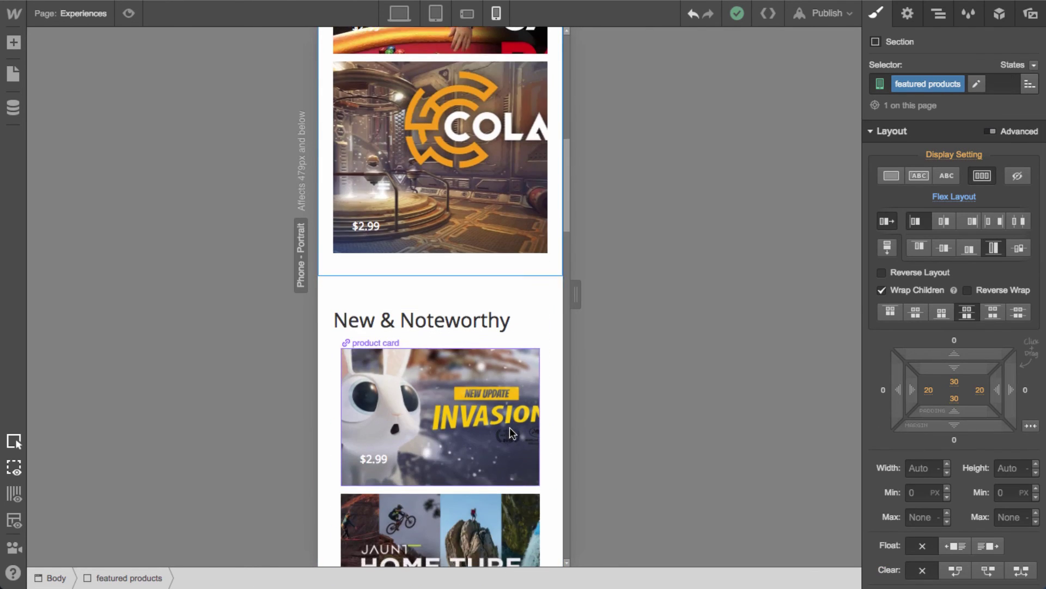
scroll(511, 432, "down", 8)
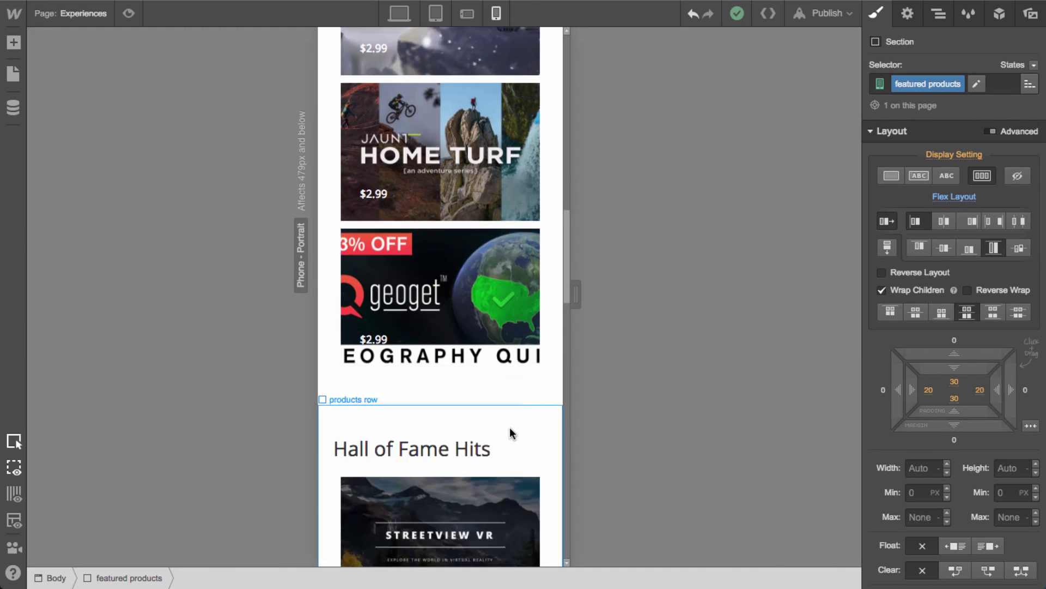
scroll(509, 428, "down", 8)
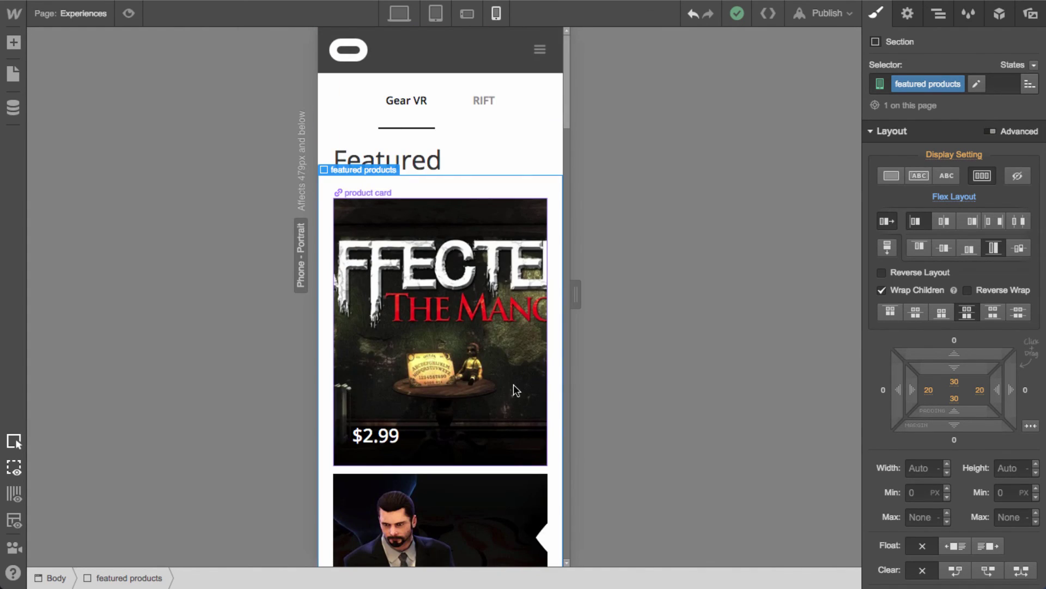
left_click(401, 14)
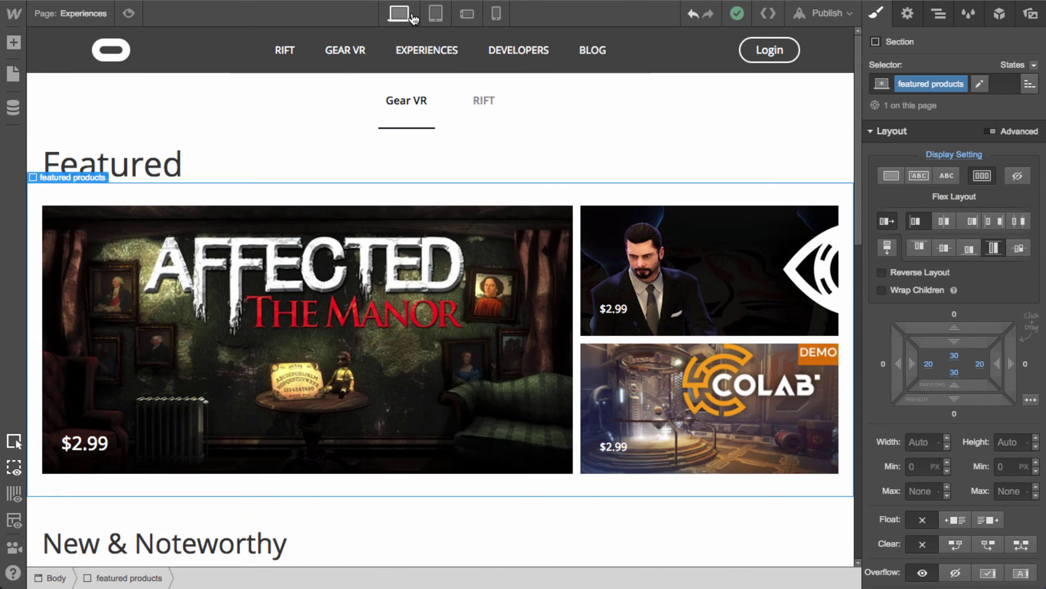
scroll(421, 364, "down", 6)
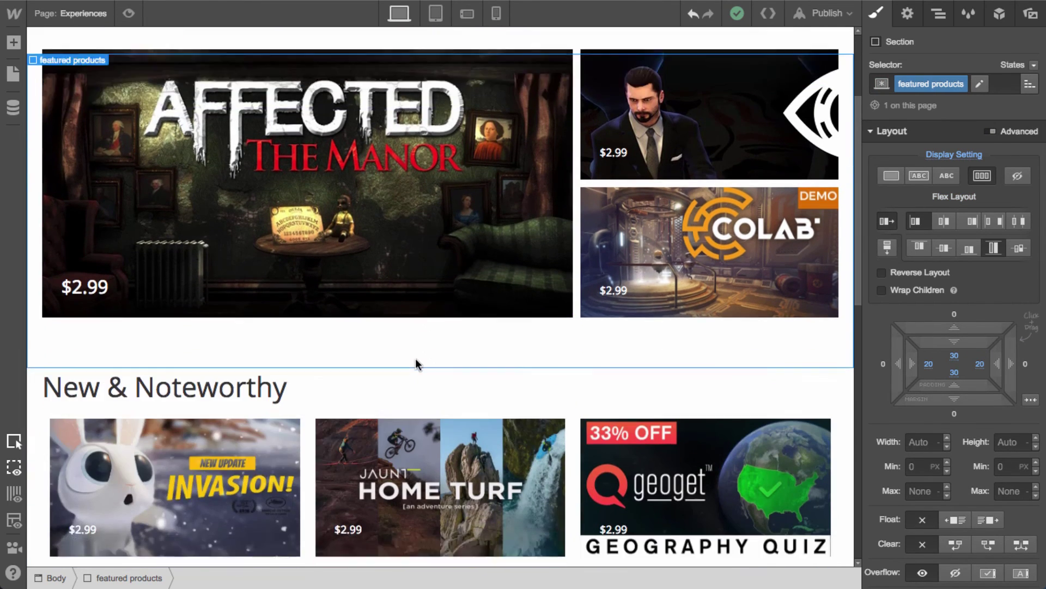
scroll(415, 359, "down", 4)
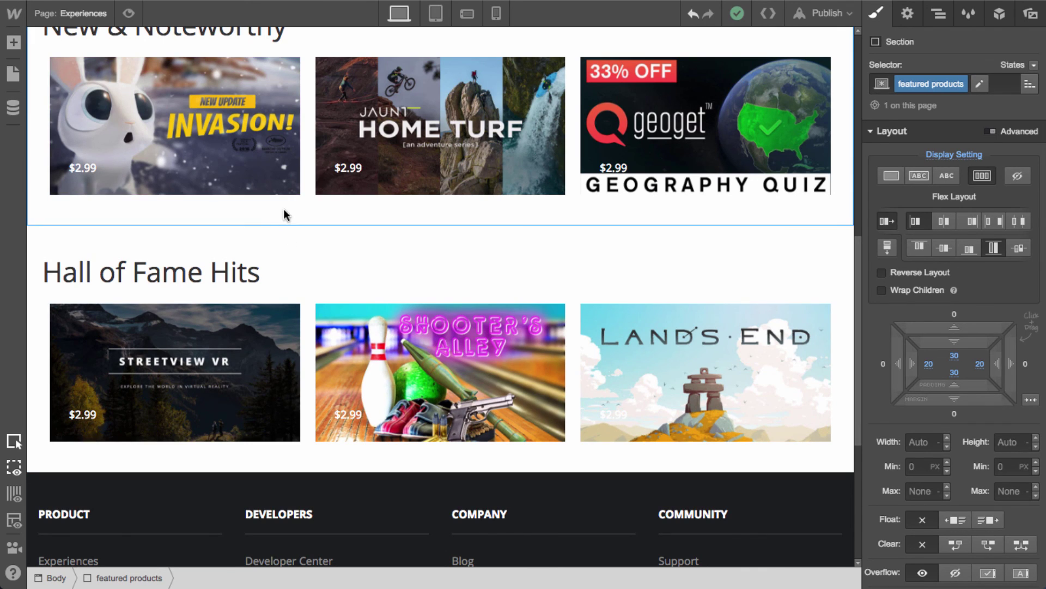
Open the Products Template collection page and place the navbar symbol on it
left_click(63, 14)
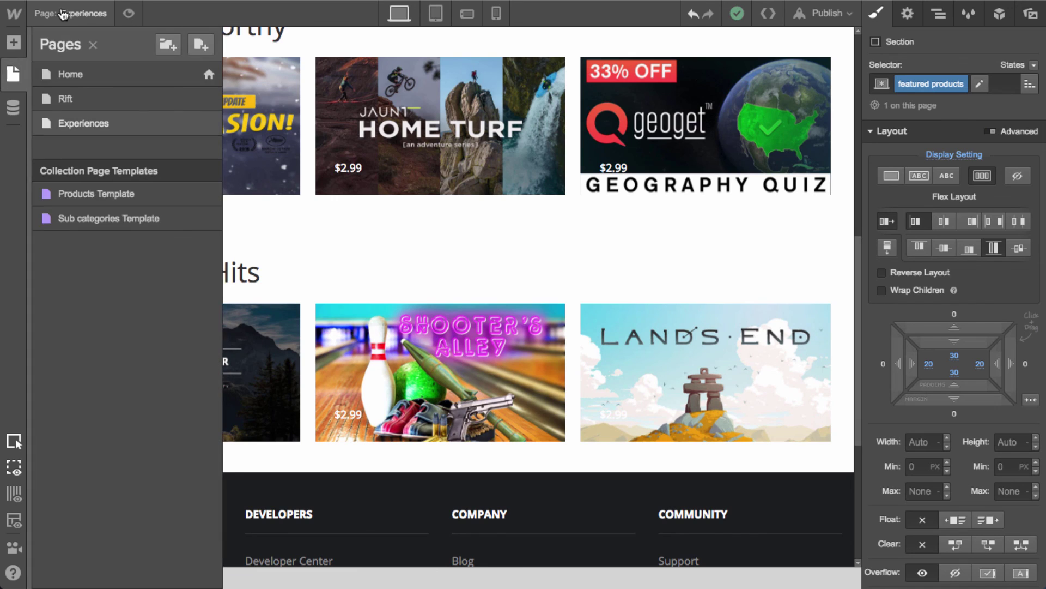
left_click(112, 200)
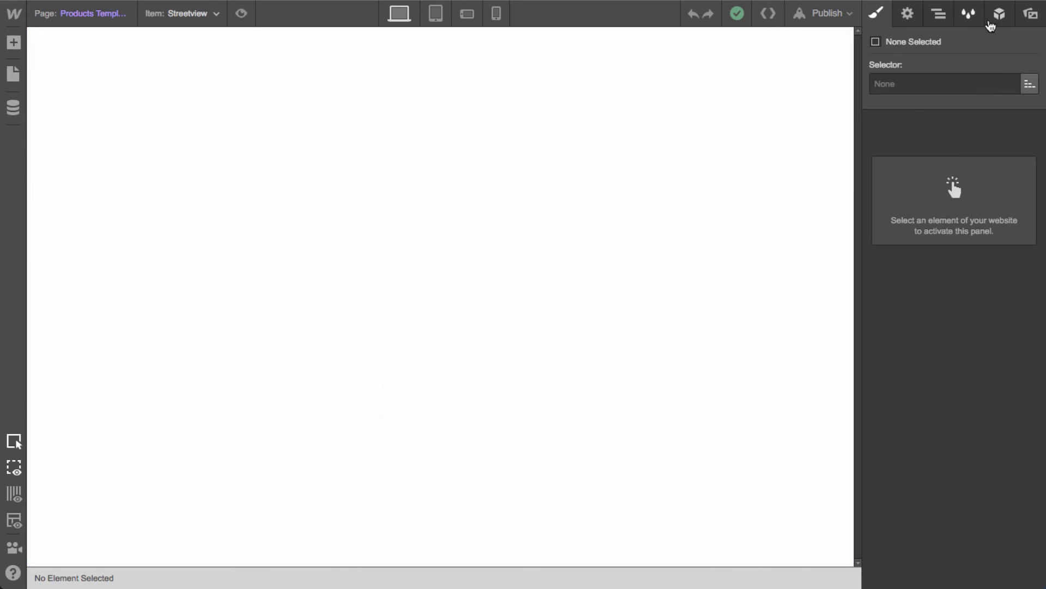
left_click(999, 14)
left_click_drag(951, 182, 542, 154)
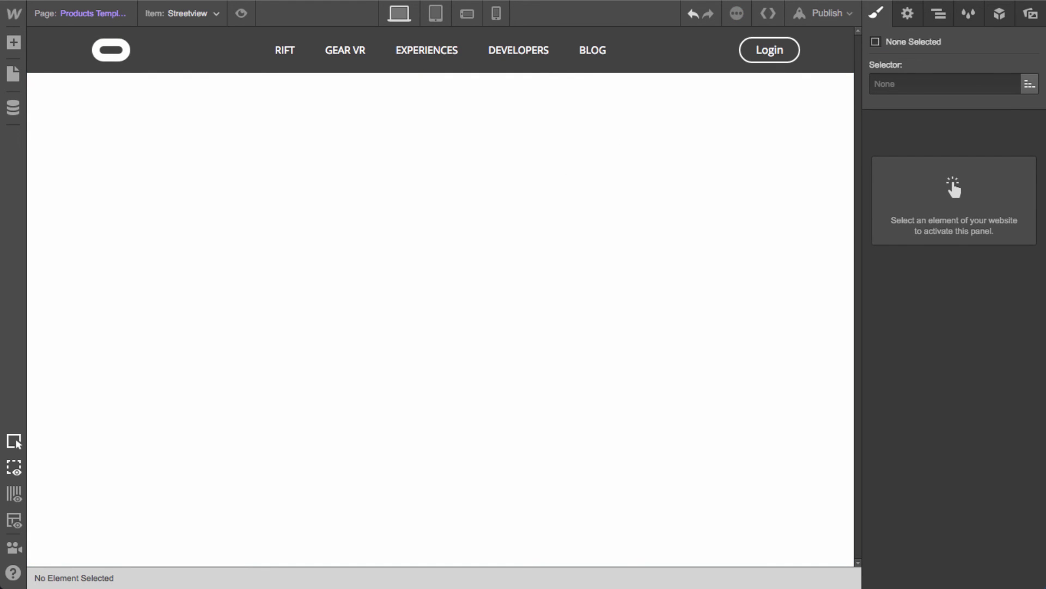
Add a section below the navbar and give it the new class "product hero"
left_click(442, 178)
key("a")
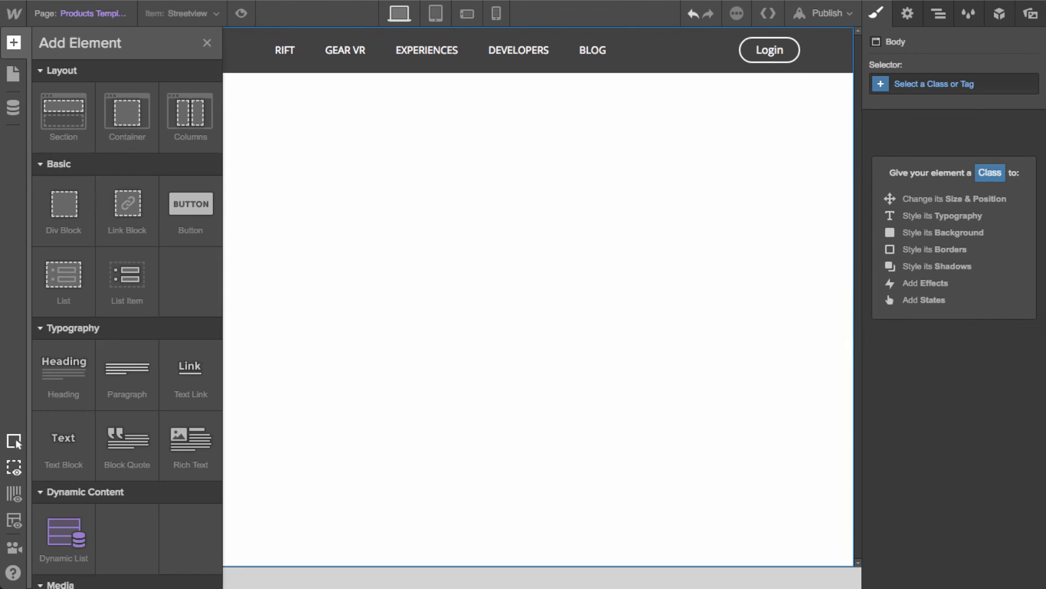
left_click_drag(57, 112, 622, 201)
left_click(945, 83)
type("product herop")
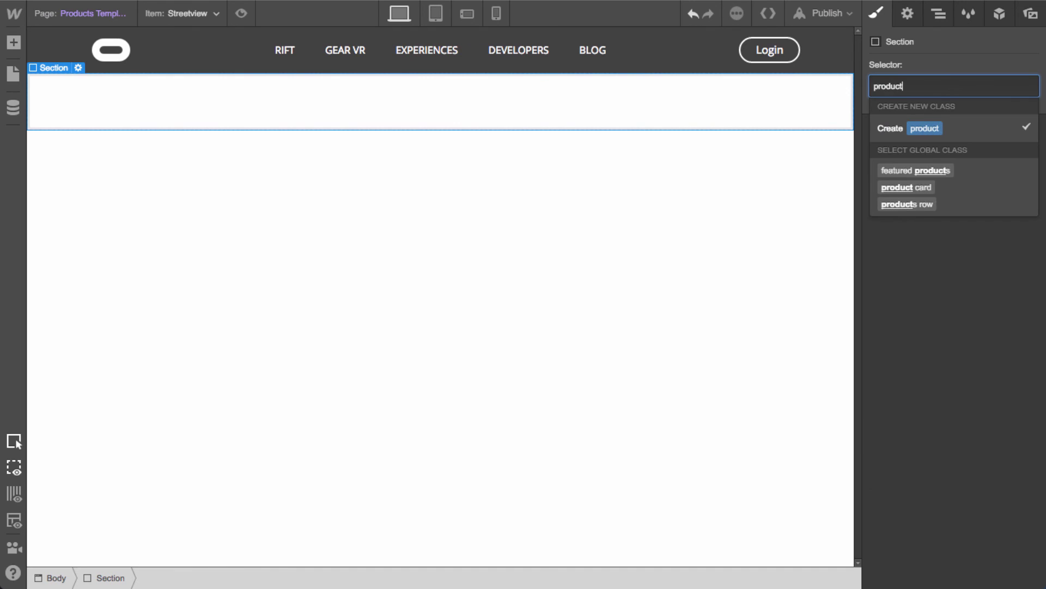
key("Return")
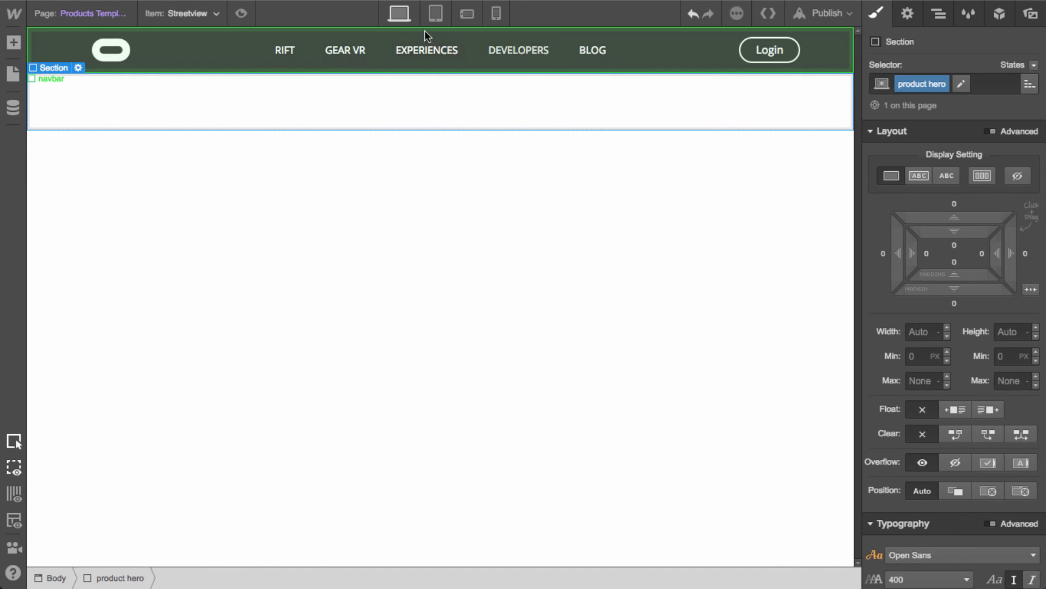
Show the Invasion item as the previewed product on the Products Template page
left_click(103, 14)
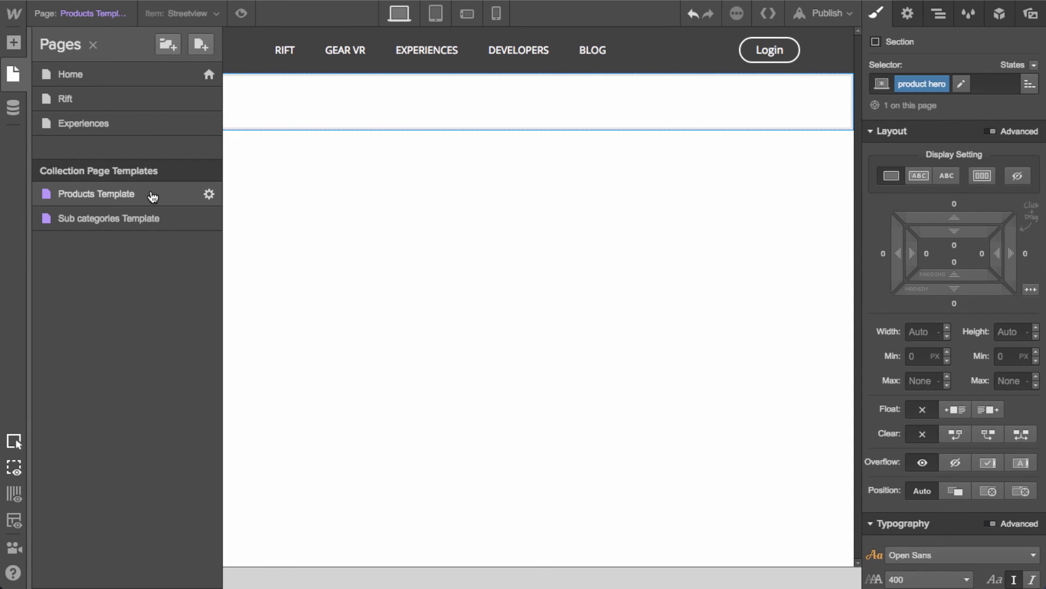
left_click(327, 88)
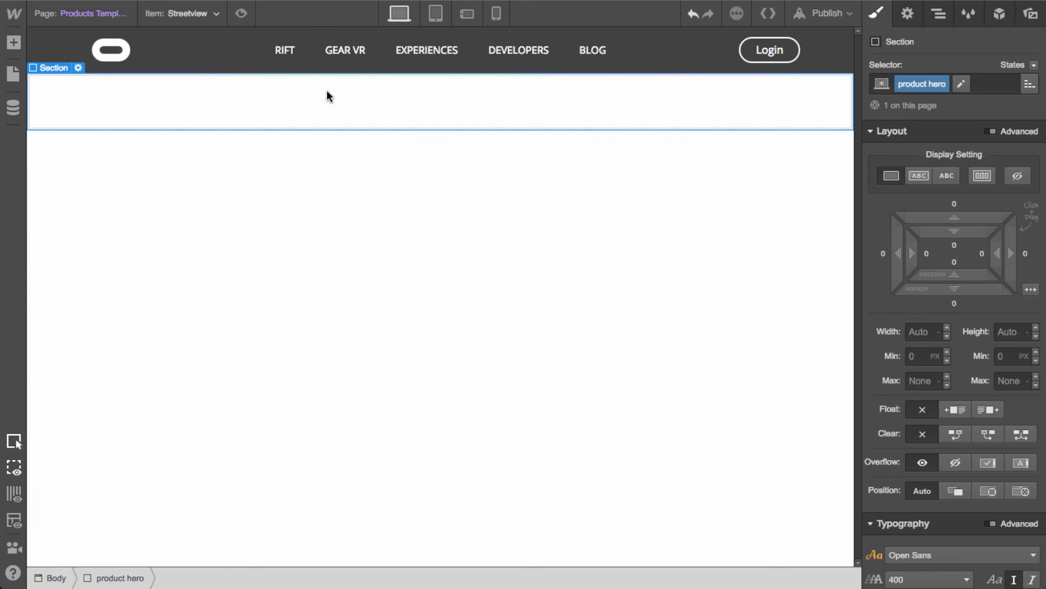
left_click(198, 23)
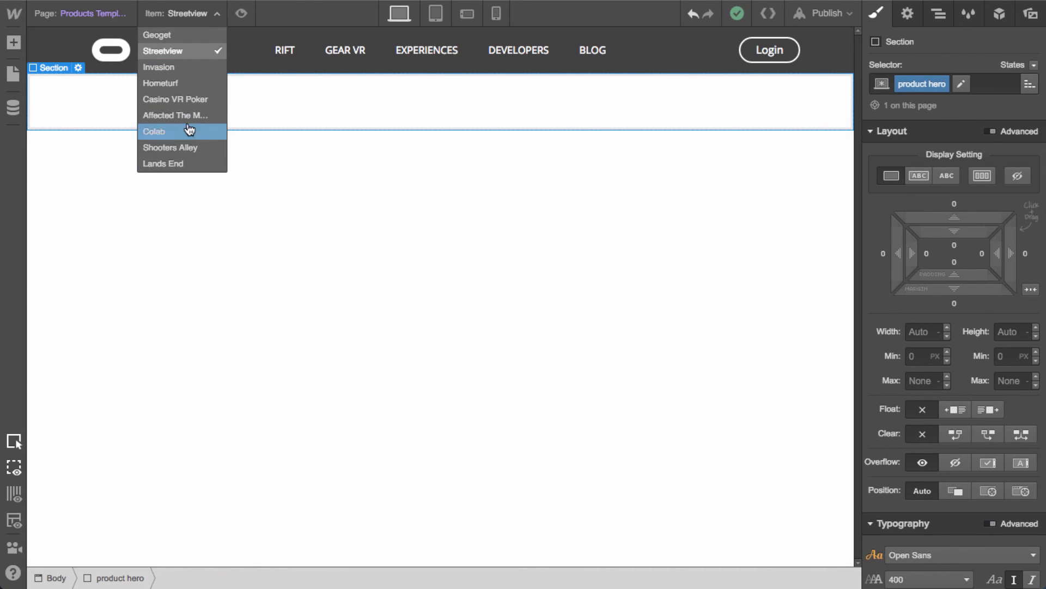
left_click(186, 67)
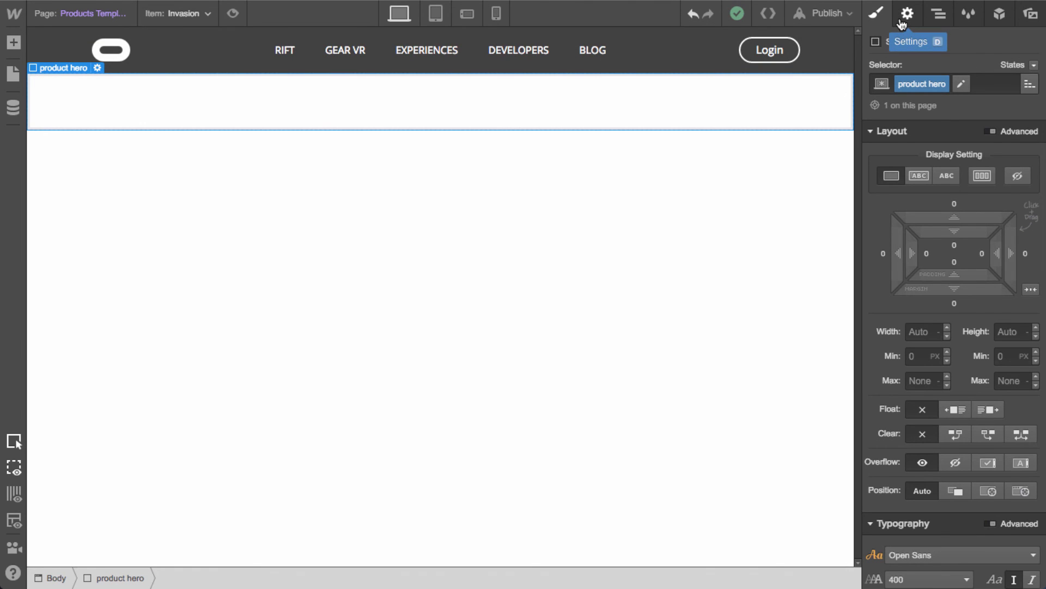
Set the height of the product hero section to 350 px
left_click(1012, 327)
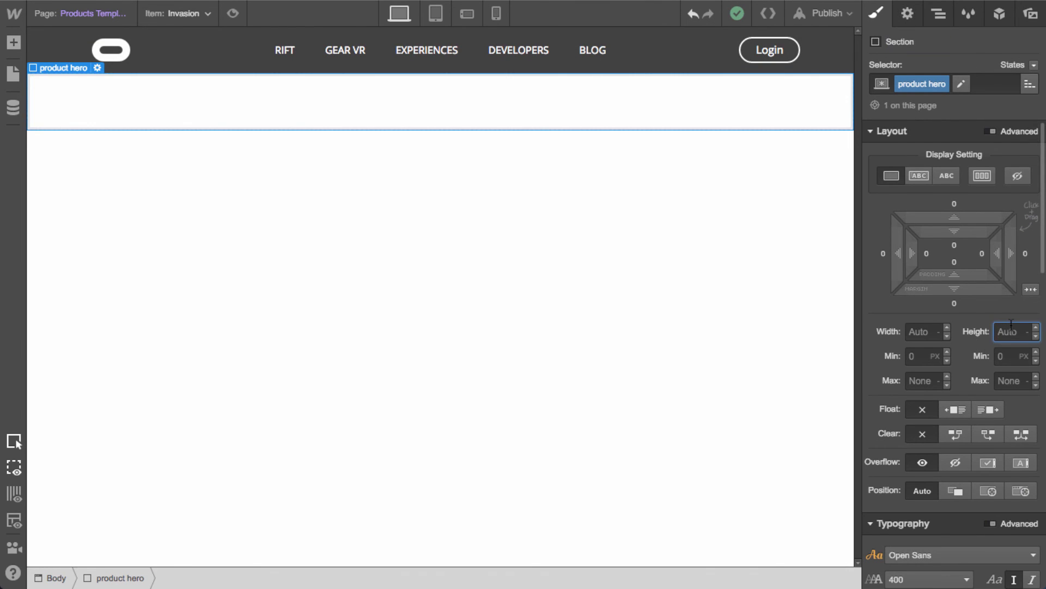
key("Return")
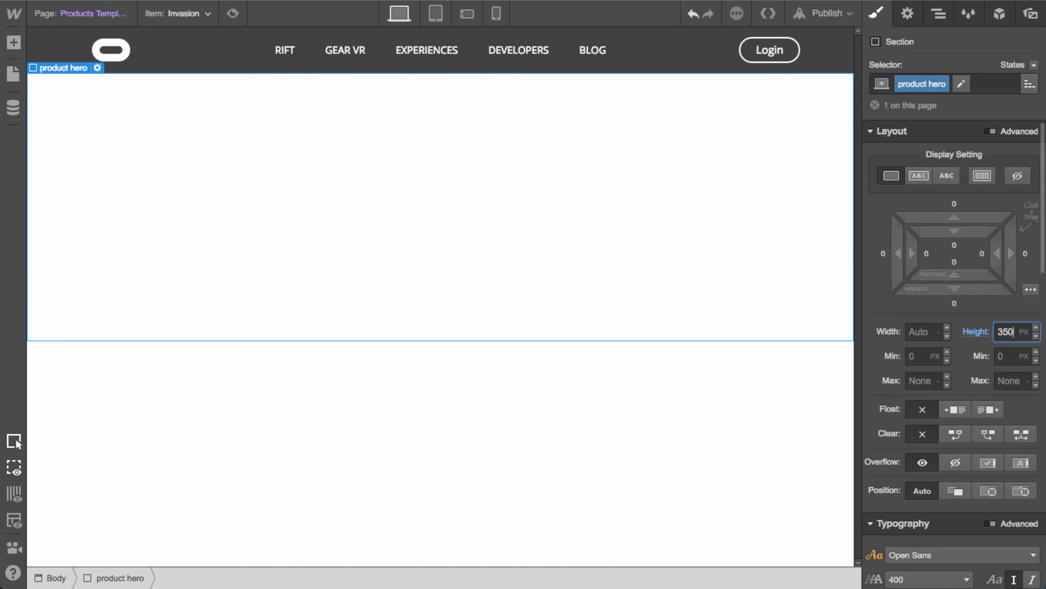
Increase the product hero's height to 450 px and take its background image from the Products collection's cover image field
key("shift+Up")
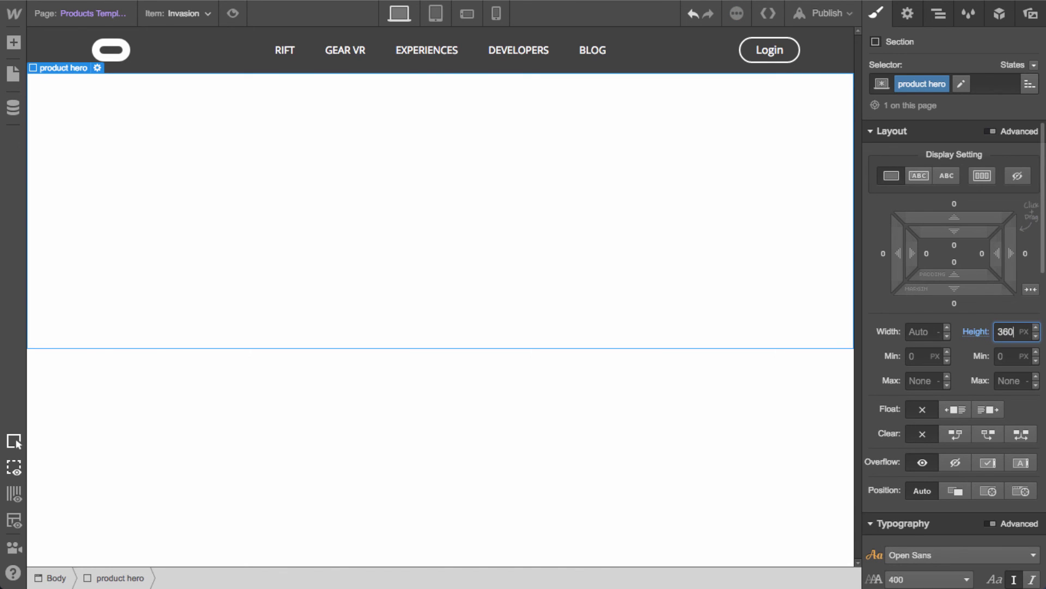
key("Return")
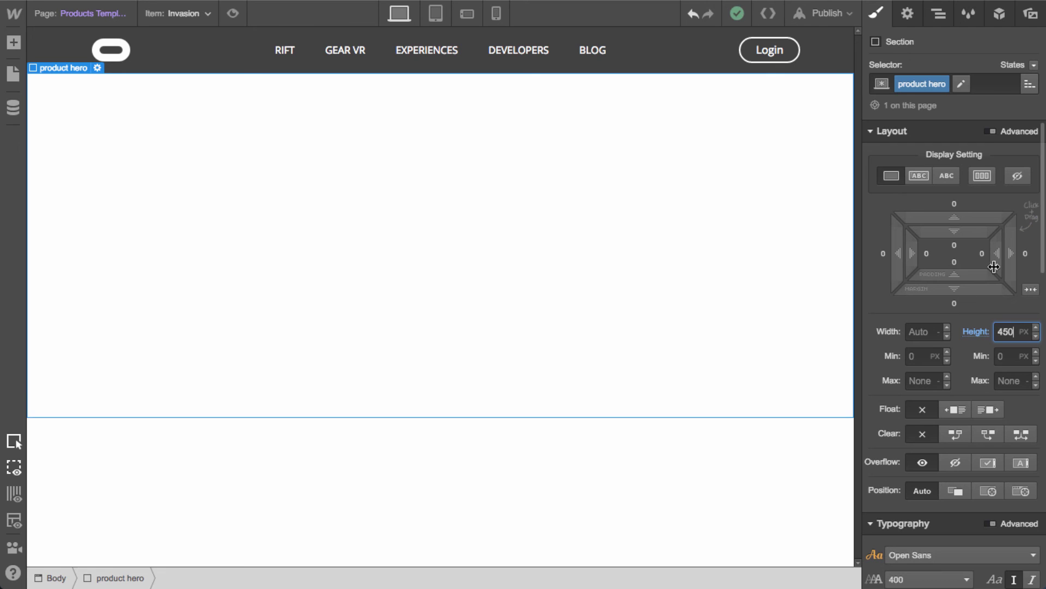
left_click(908, 14)
left_click(939, 229)
left_click(927, 245)
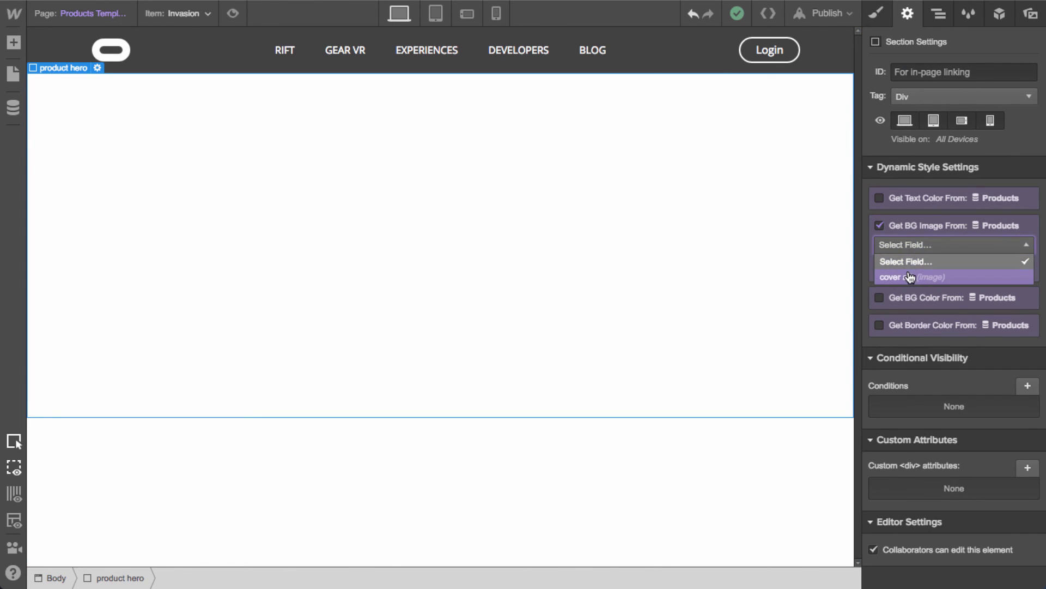
left_click(913, 276)
Set the product hero's background image size to Cover
key("s")
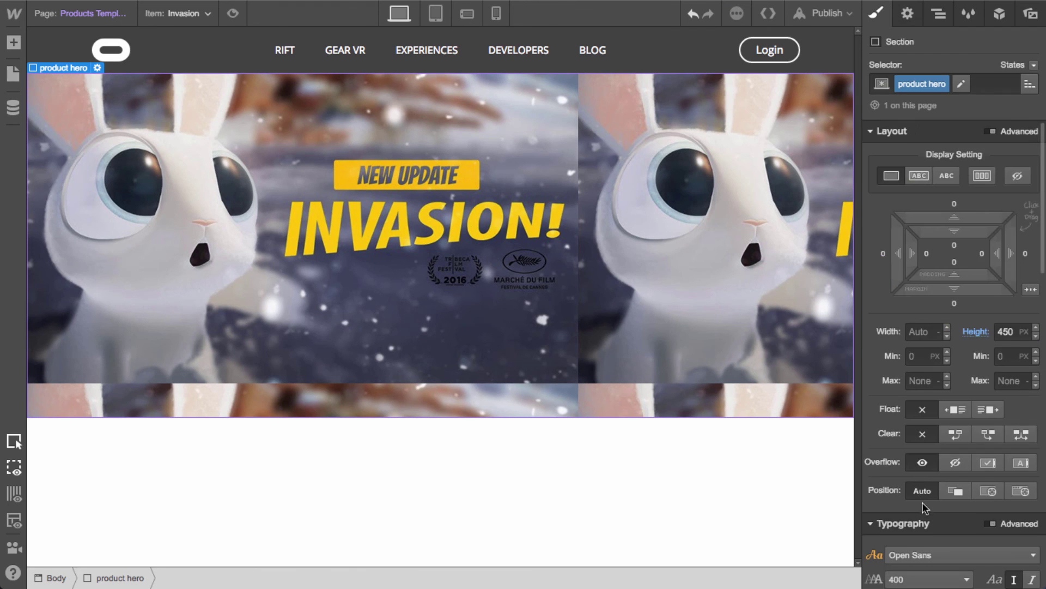
scroll(944, 423, "down", 5)
scroll(944, 423, "down", 5)
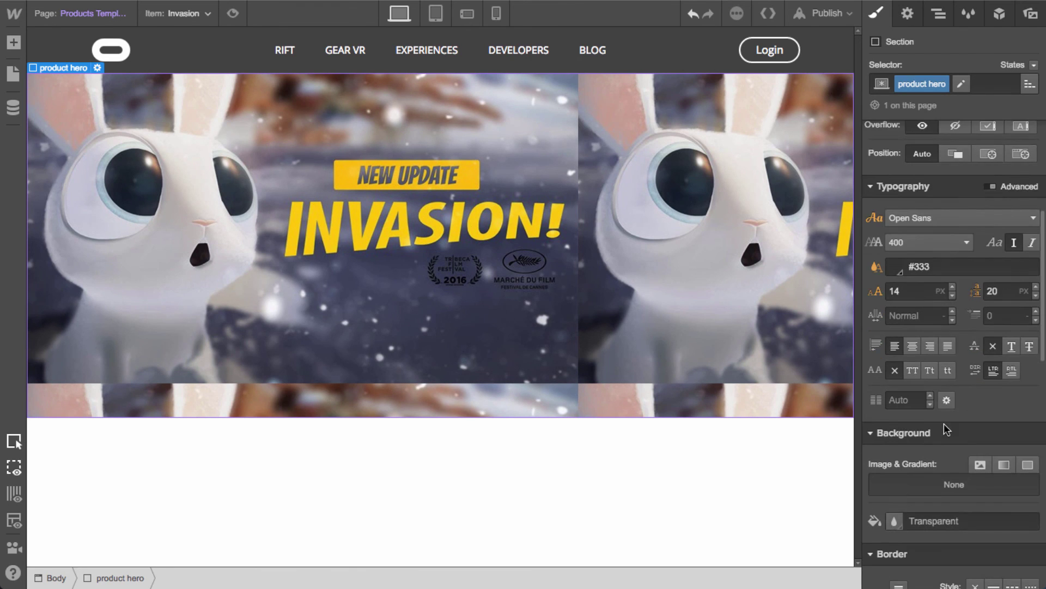
left_click(960, 462)
left_click(1019, 282)
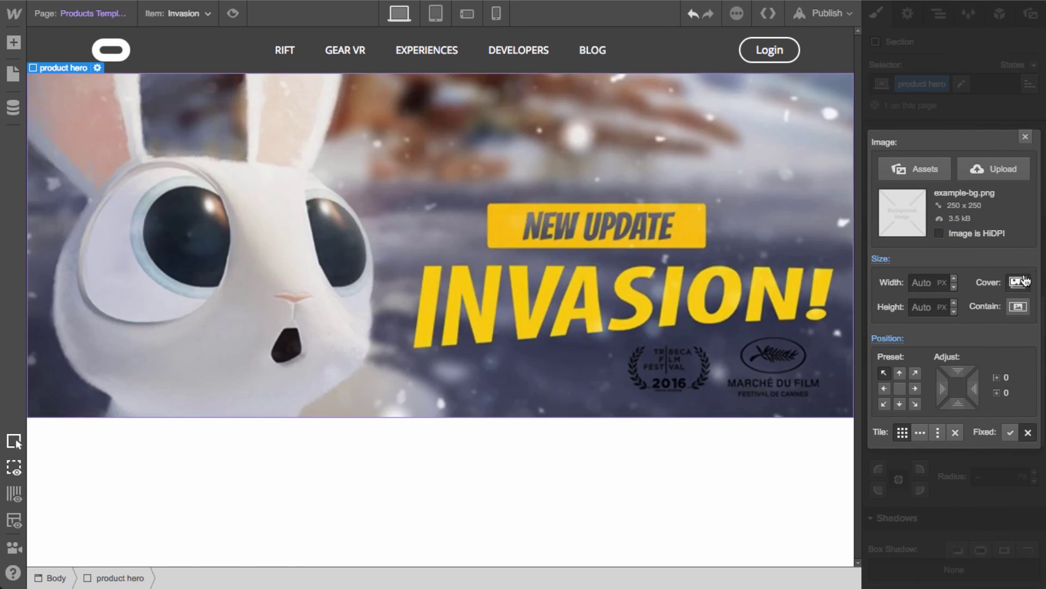
left_click(1025, 136)
Add a new section below the product hero and assign it the existing class "flex"
left_click(616, 447)
key("a")
left_click_drag(63, 112, 456, 488)
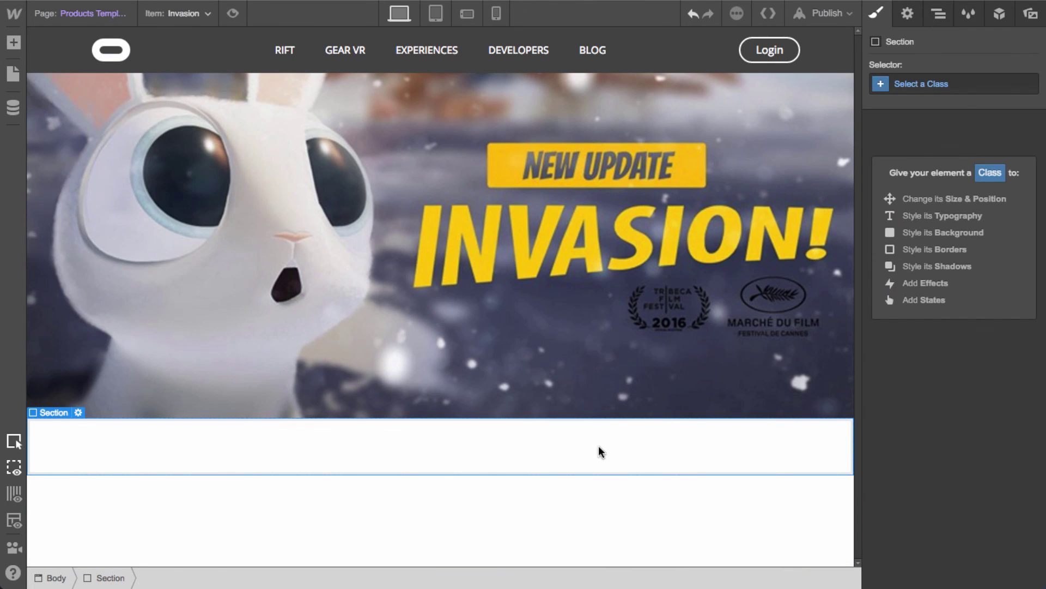
left_click(955, 92)
type("fle")
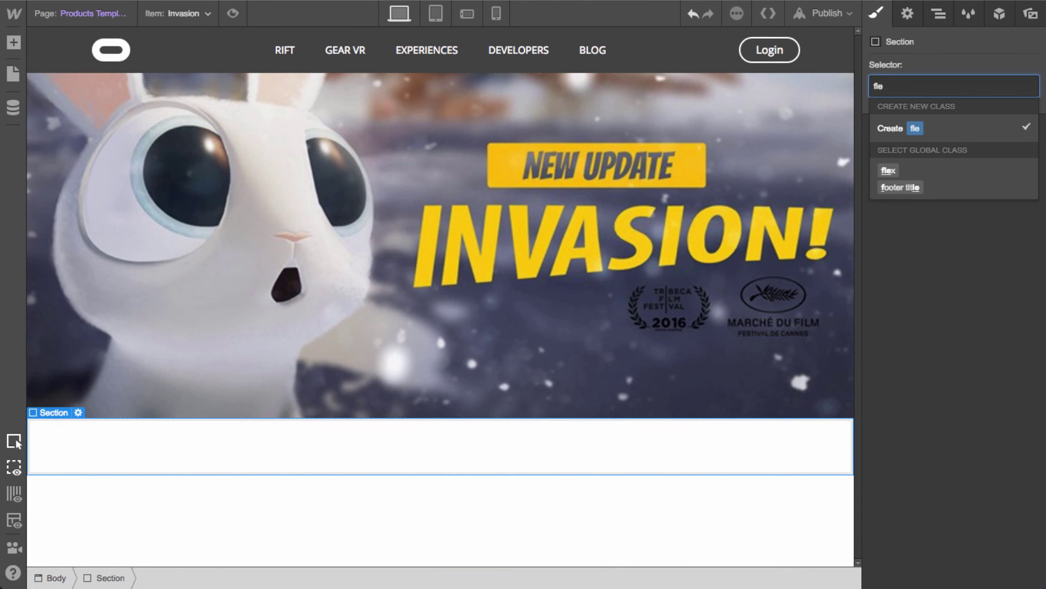
type("x")
key("Return")
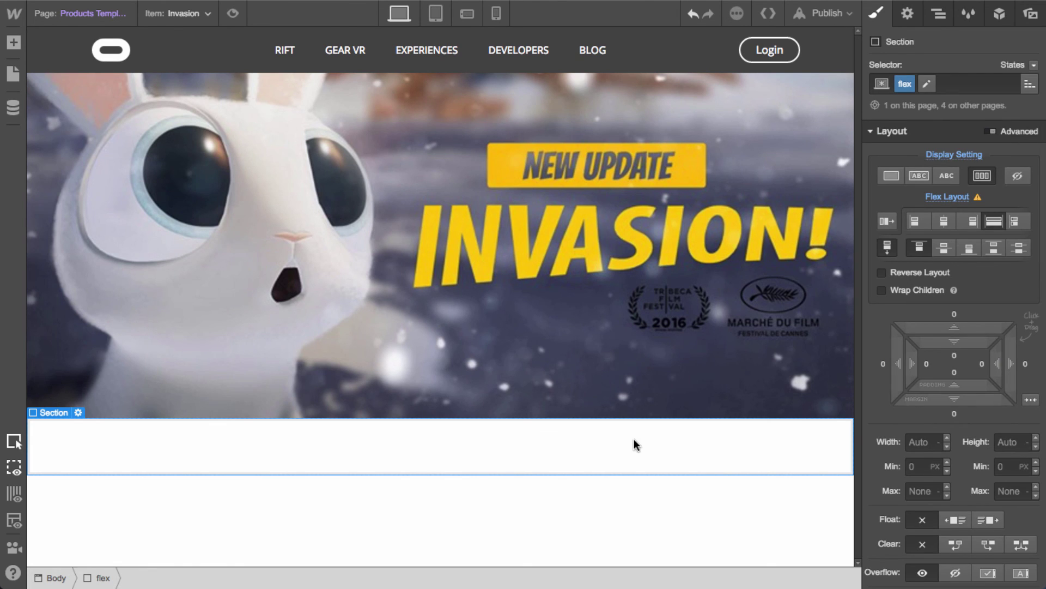
Place a div block inside the flex section and assign it the existing class "featured col 1"
key("a")
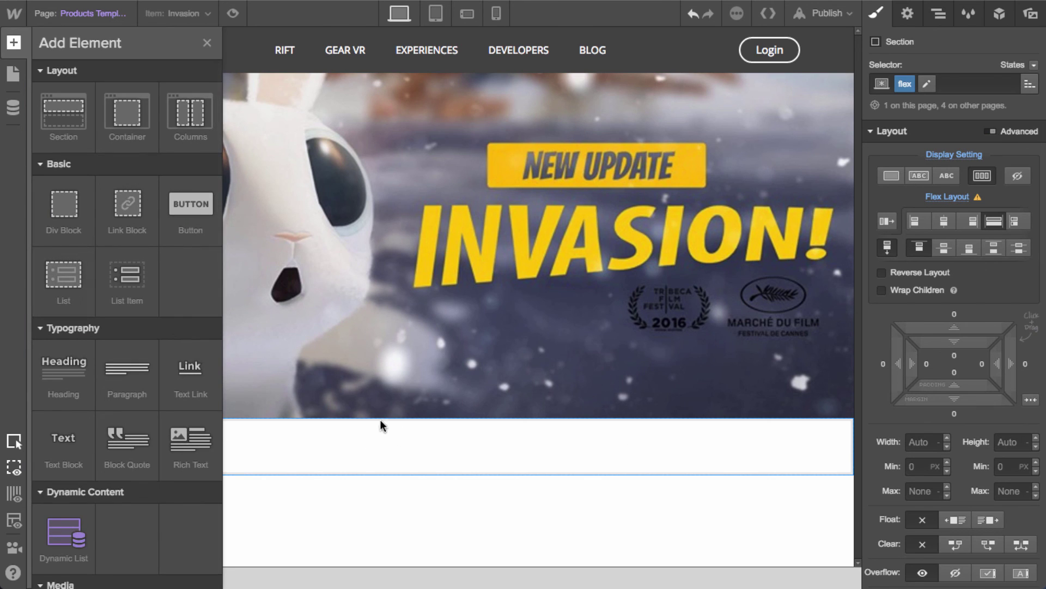
left_click_drag(72, 227, 333, 459)
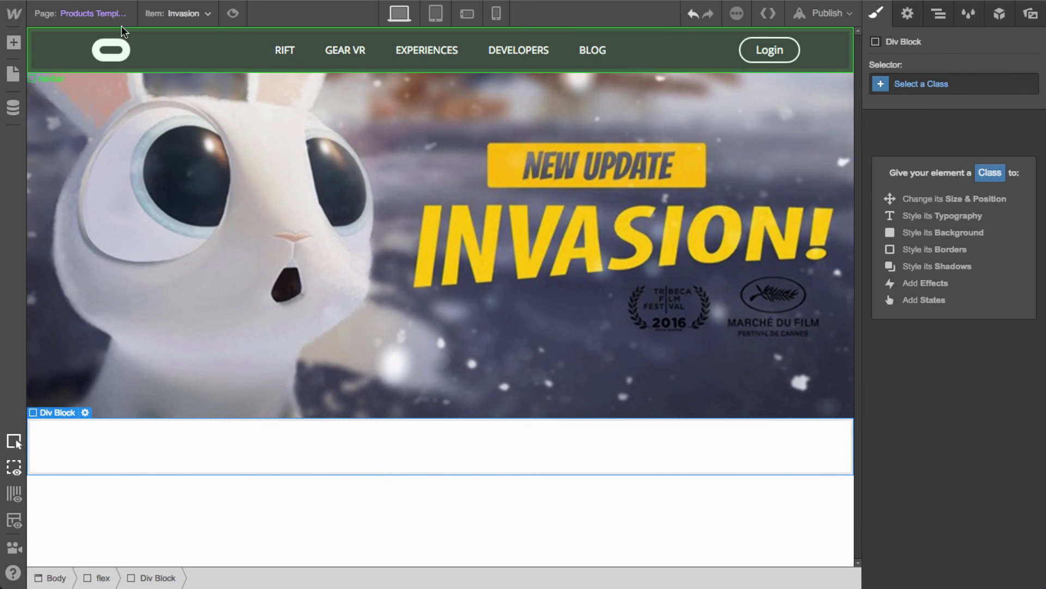
left_click(922, 85)
type("fl")
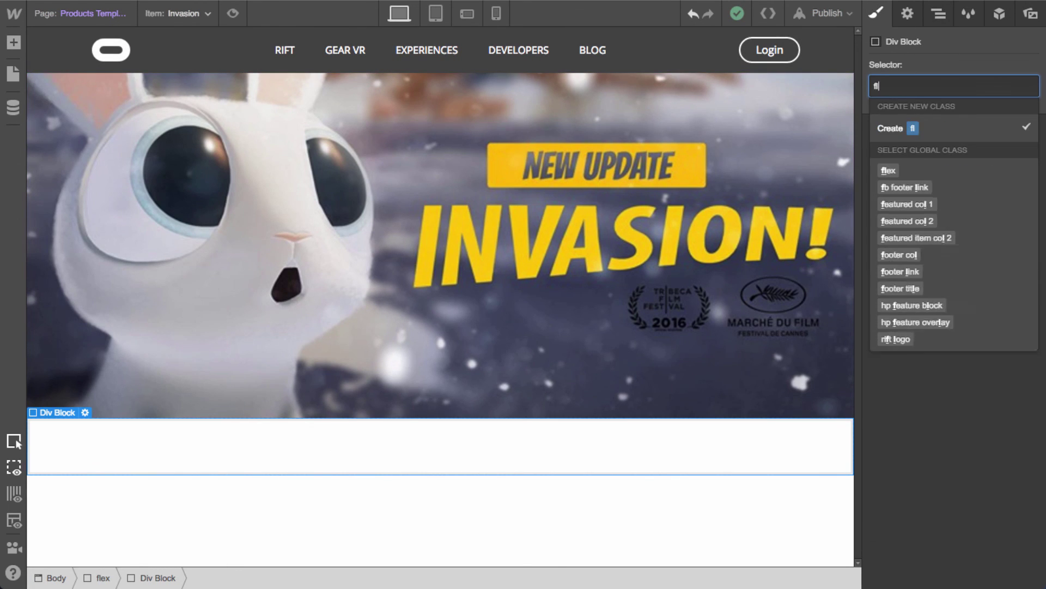
key("BackSpace")
type("eat")
key("Down")
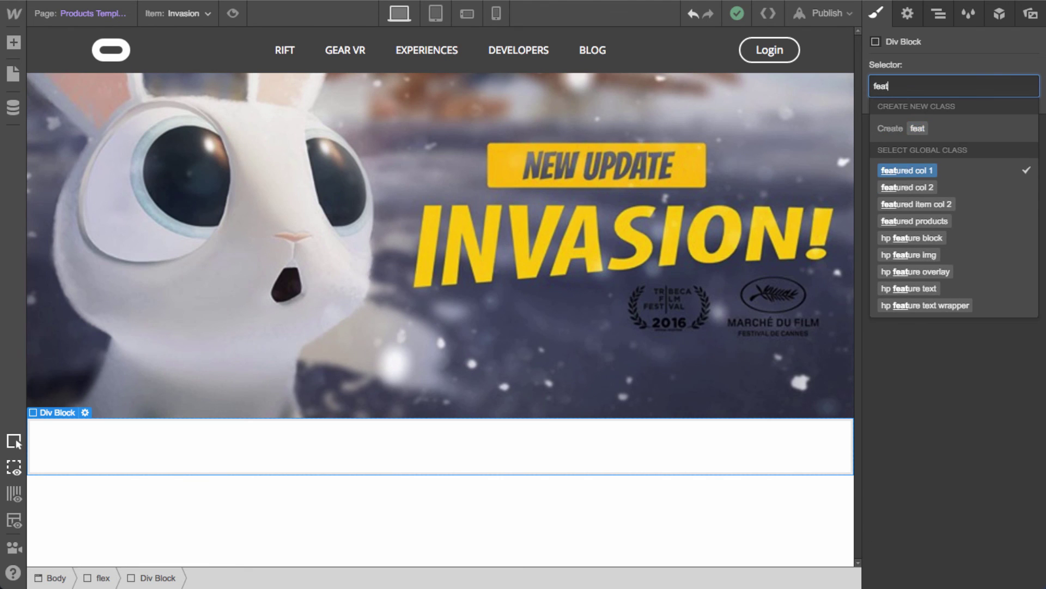
key("Return")
Add a second div block inside the flex section after the first and assign it the existing class "featured col 2"
left_click(938, 13)
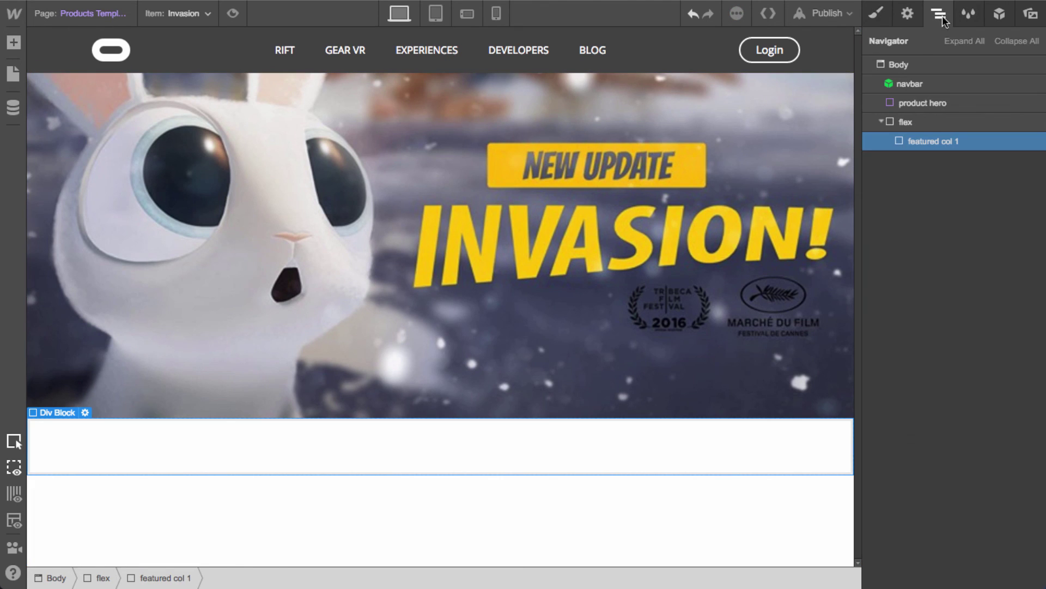
key("a")
left_click_drag(85, 210, 919, 156)
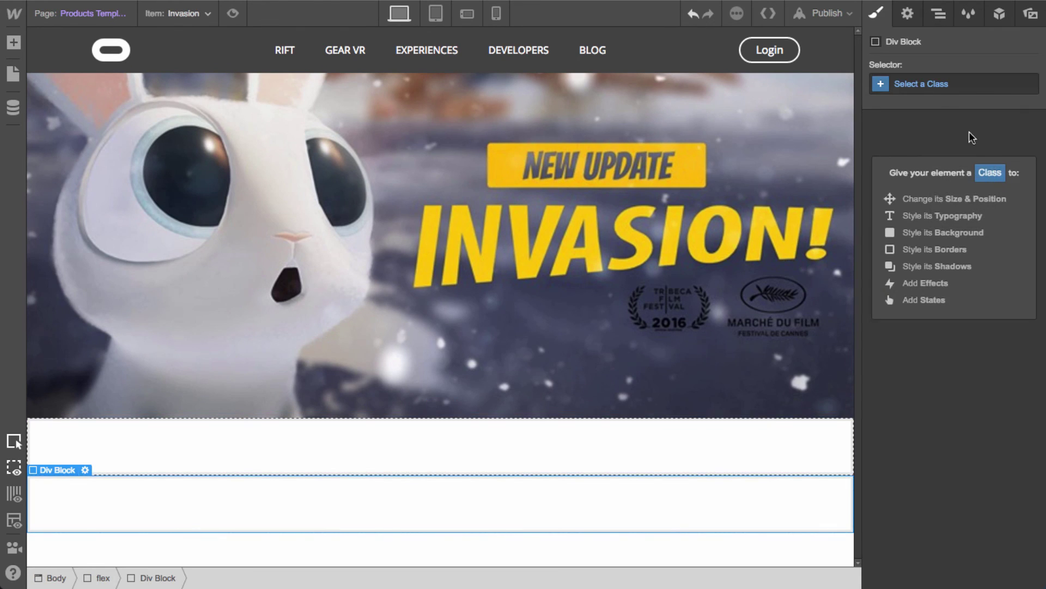
left_click(931, 83)
type("feat")
key("Down")
key("Return")
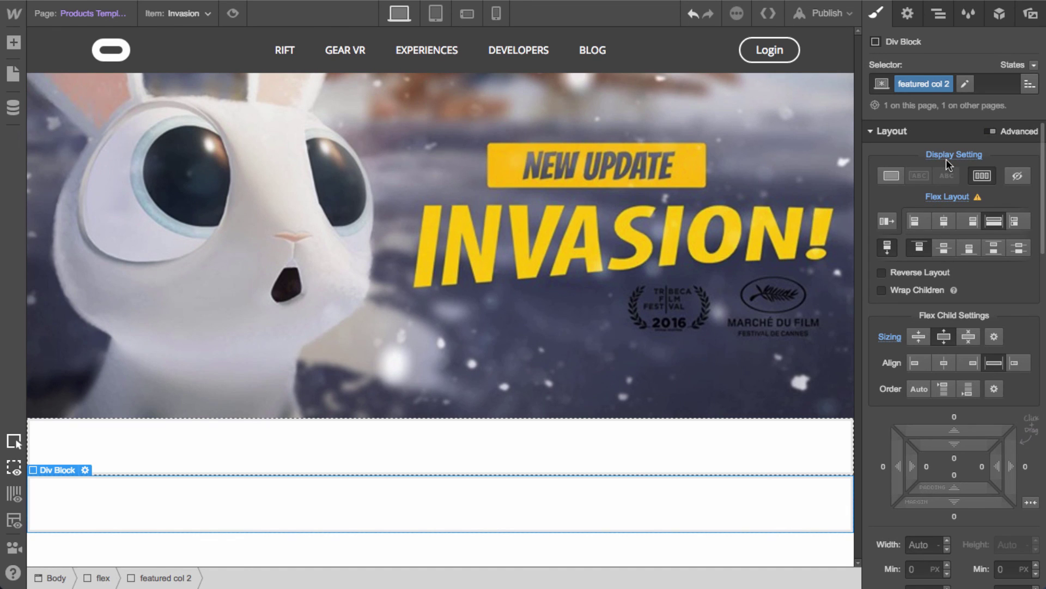
Check which class the parent section of the featured columns uses on the Experiences page and return to the Products Template page
left_click(939, 13)
left_click(919, 122)
left_click(881, 16)
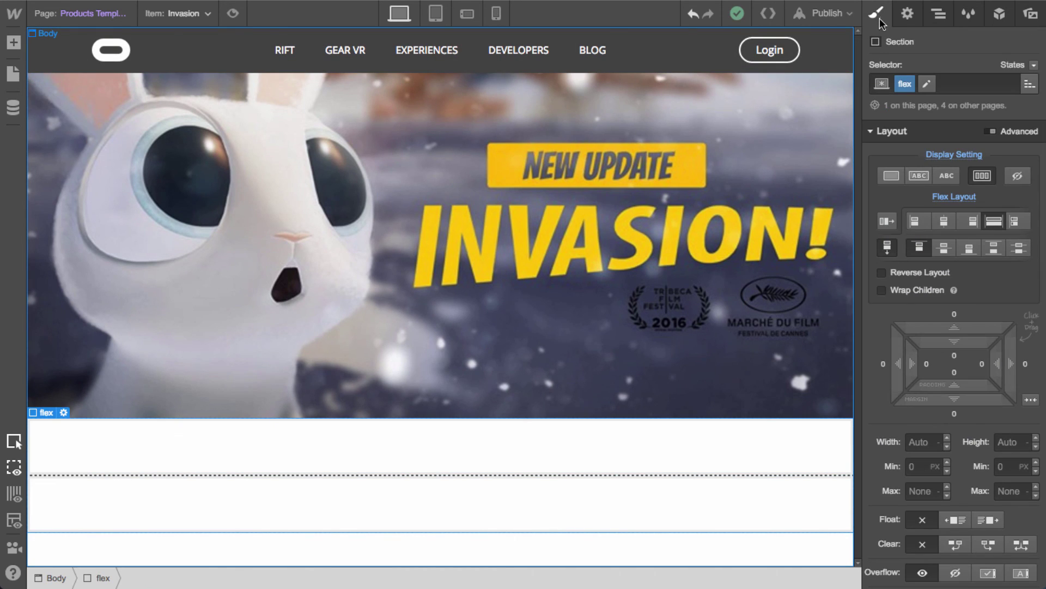
left_click(80, 17)
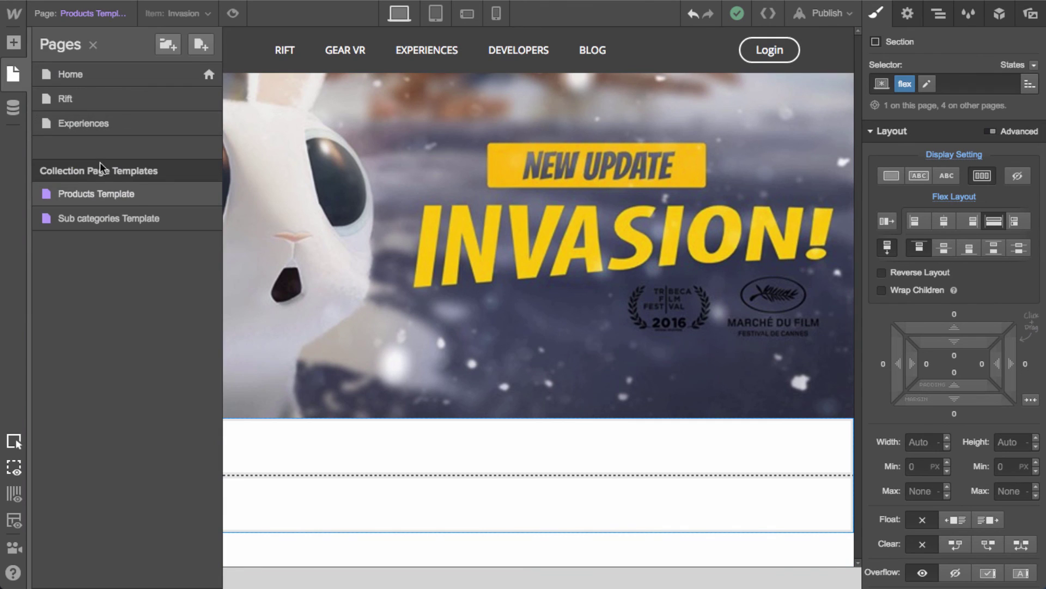
left_click(93, 122)
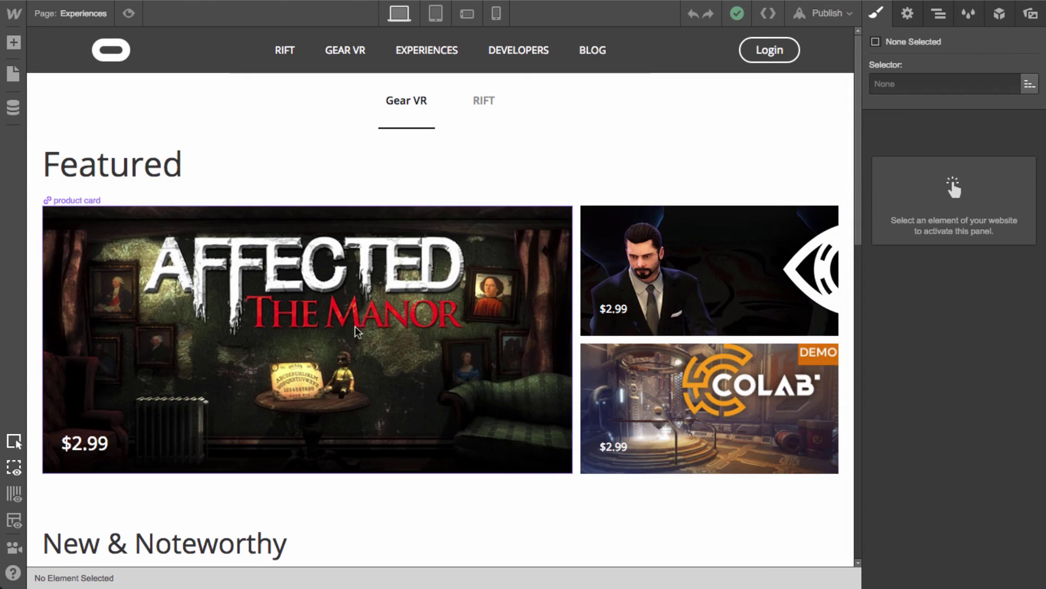
left_click(579, 292)
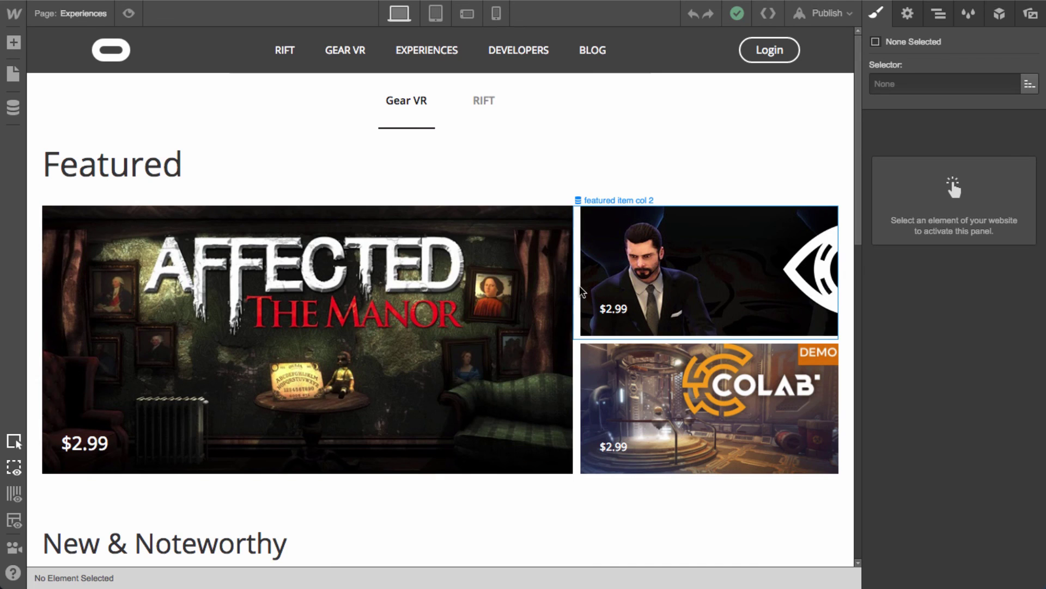
left_click(938, 13)
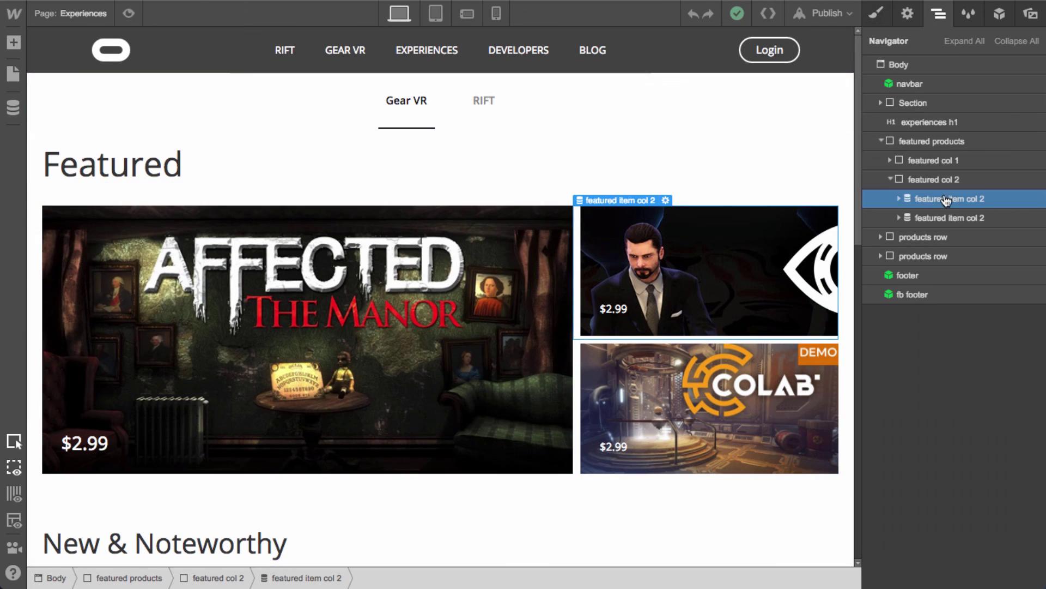
left_click(921, 141)
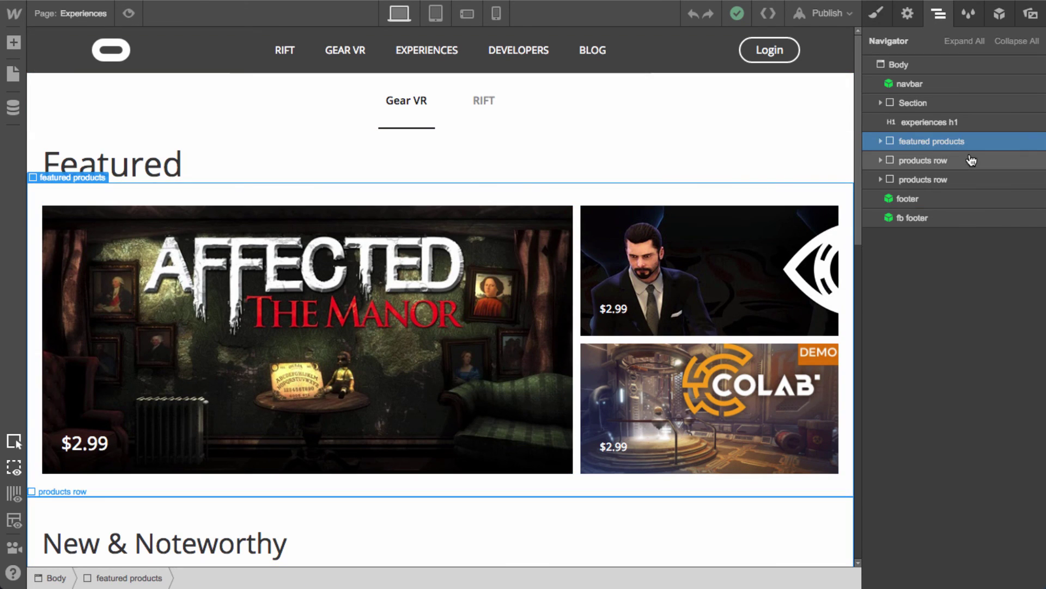
left_click(87, 20)
left_click(93, 132)
left_click(71, 13)
left_click(96, 194)
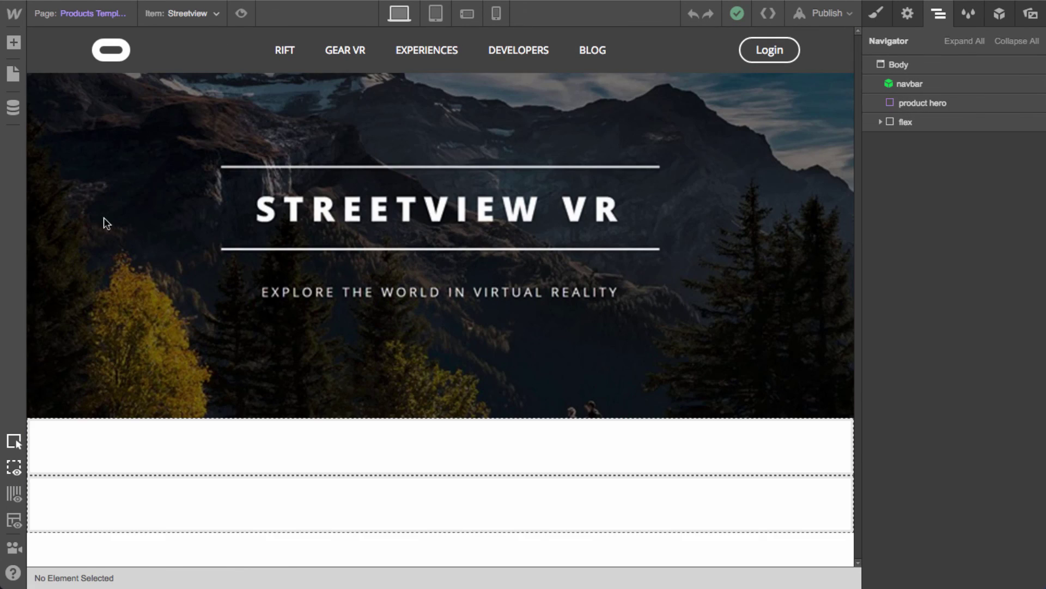
Replace the "flex" class of the section below the product hero with the existing class "featured products"
left_click(409, 445)
left_click(906, 121)
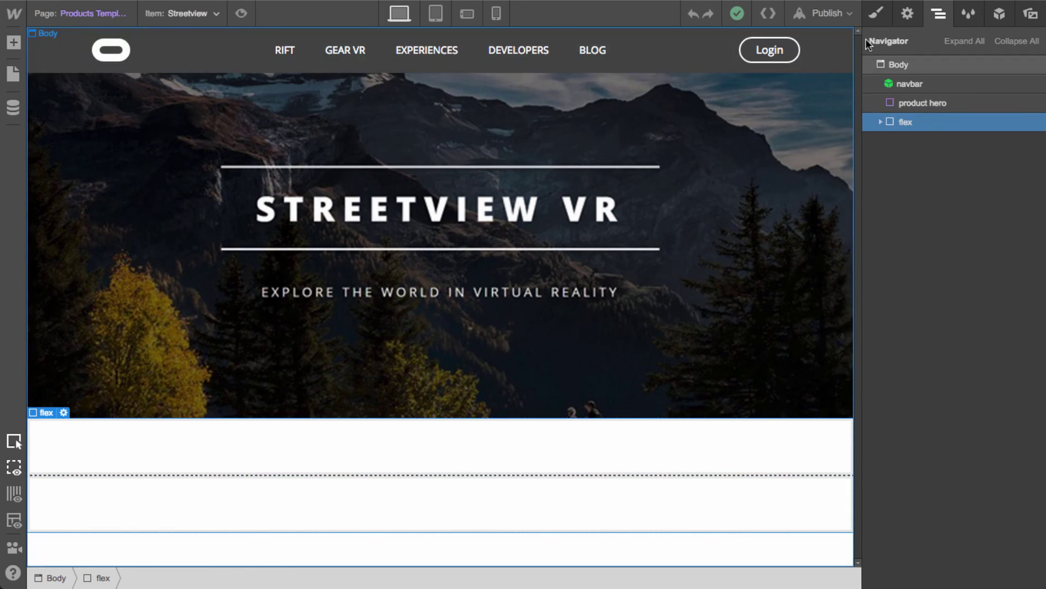
left_click(876, 13)
left_click(893, 91)
left_click(894, 90)
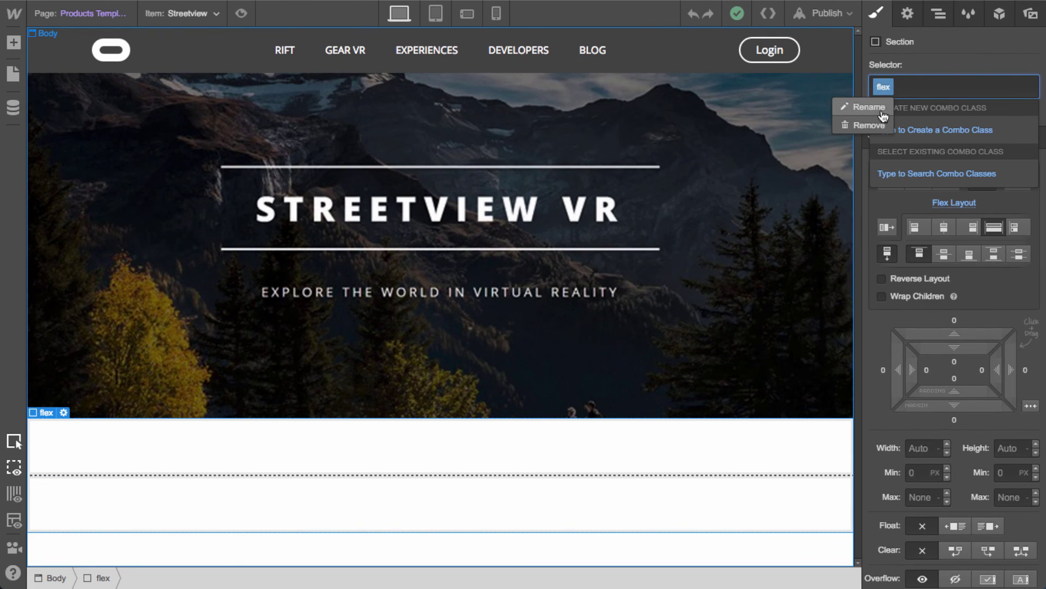
left_click(877, 122)
type("feat")
key("Down")
key("Down")
key("Down")
key("Down")
key("Return")
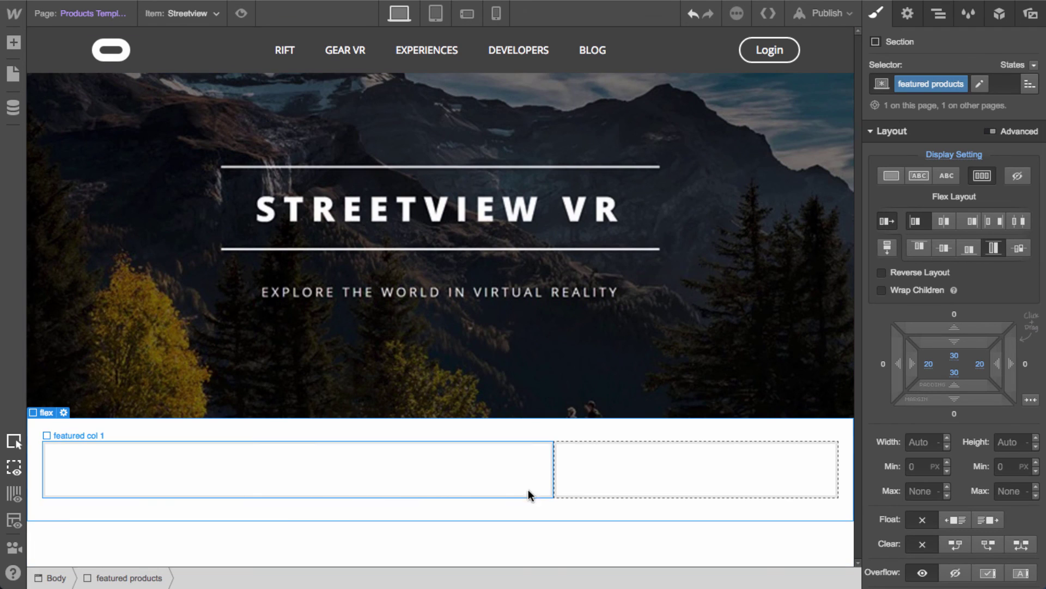
Rename the section's "featured products" class to "flex row"
left_click(930, 83)
left_click(910, 116)
type("flex")
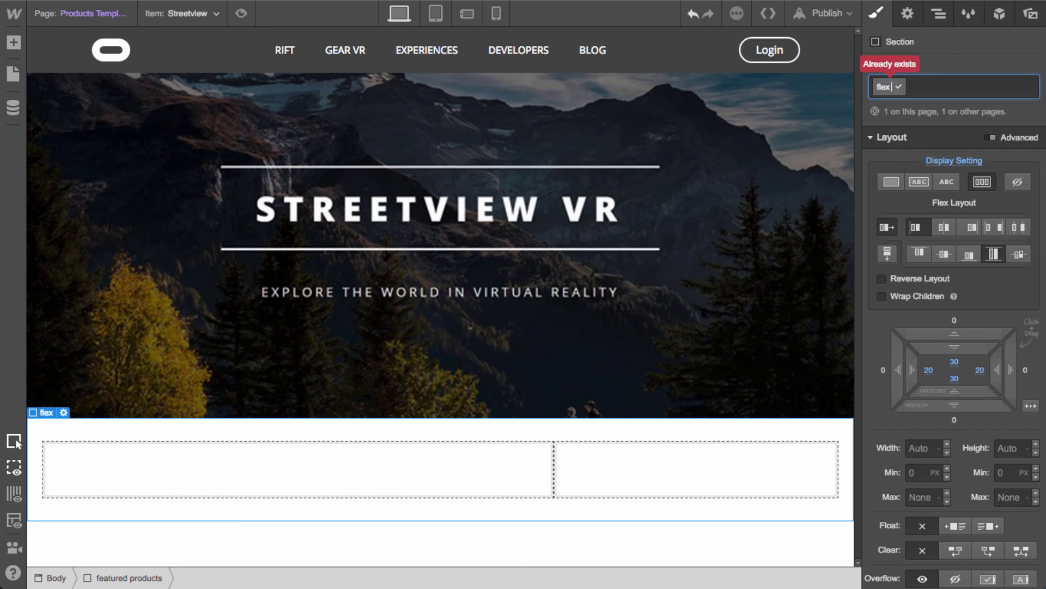
type(" row")
key("Return")
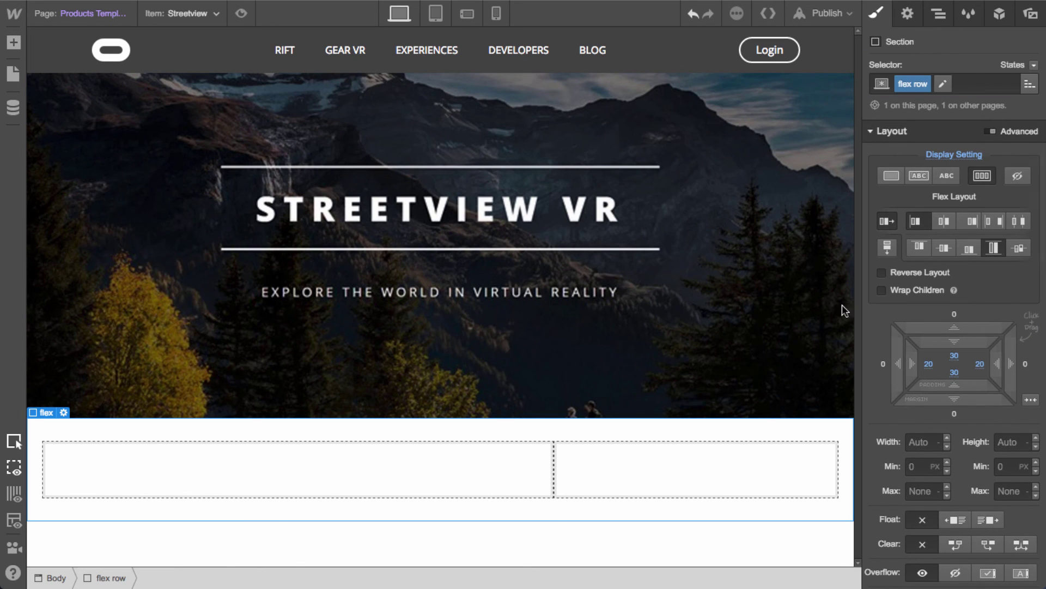
Rename the first column's class "featured col 1" to "flex col 1"
left_click(436, 475)
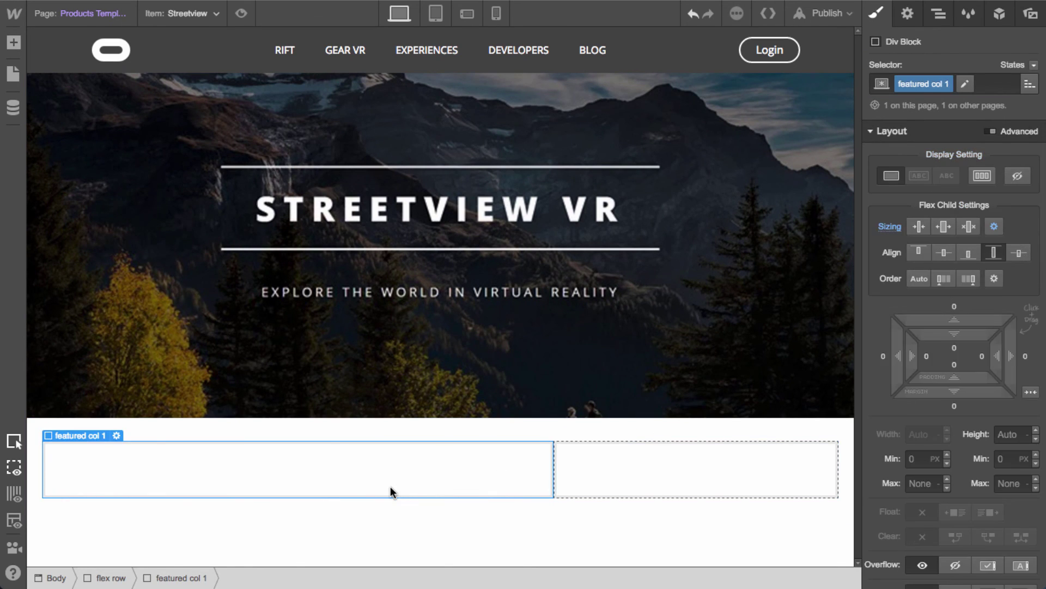
left_click(908, 83)
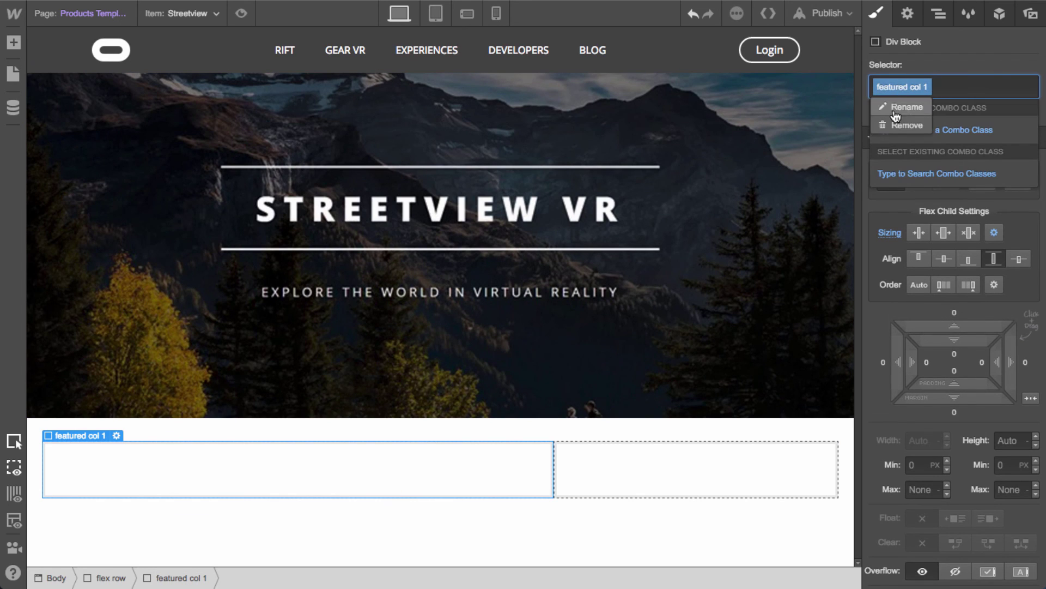
left_click(906, 107)
double_click(889, 86)
type("flex")
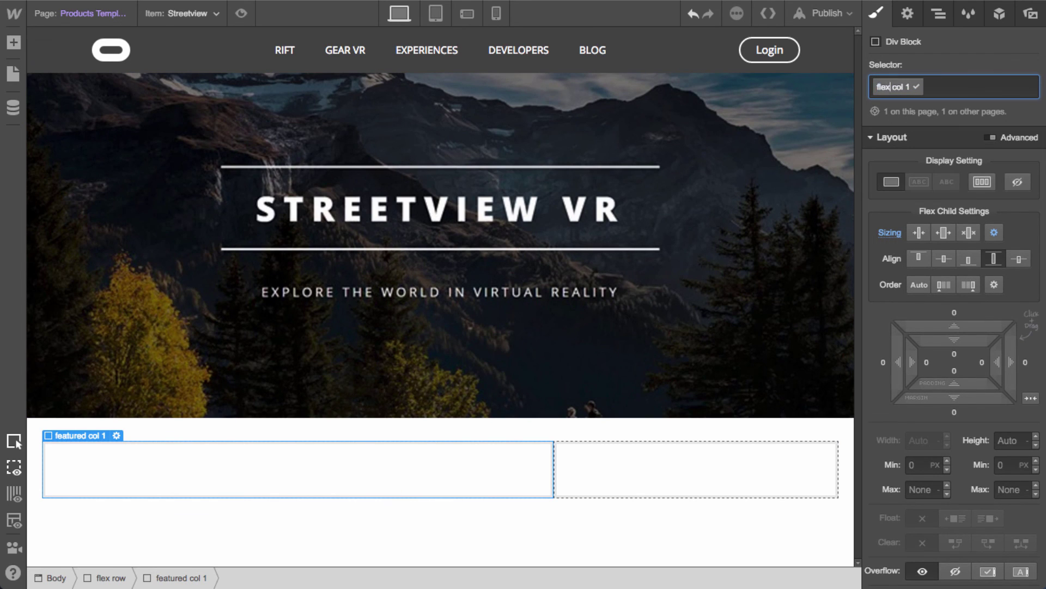
key("Return")
Rename the second column's class "featured col 2" to "flex col 2"
left_click(656, 470)
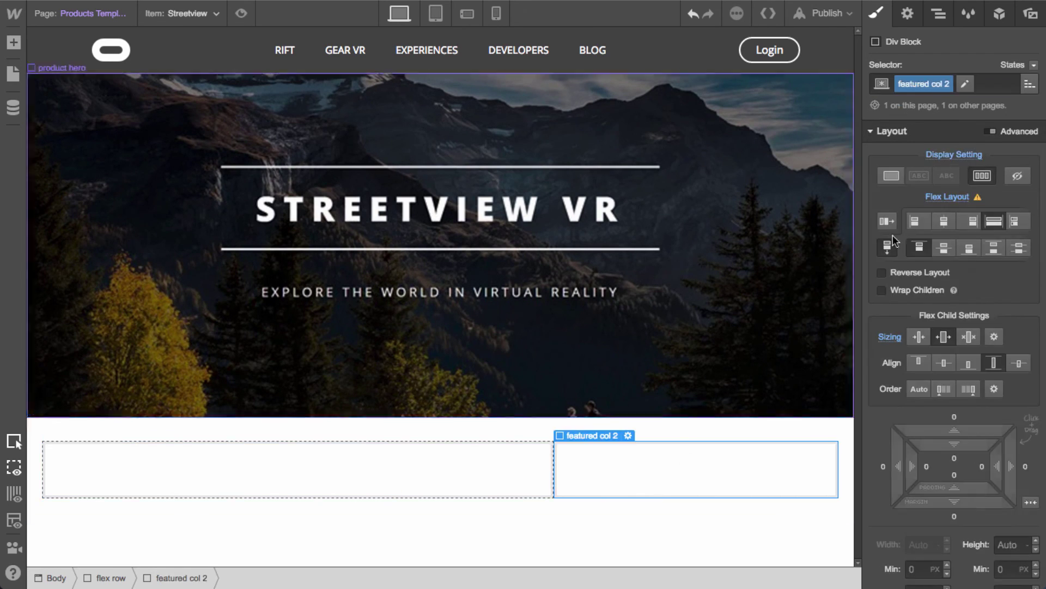
left_click(924, 84)
left_click(897, 103)
double_click(890, 87)
type("flex")
key("Return")
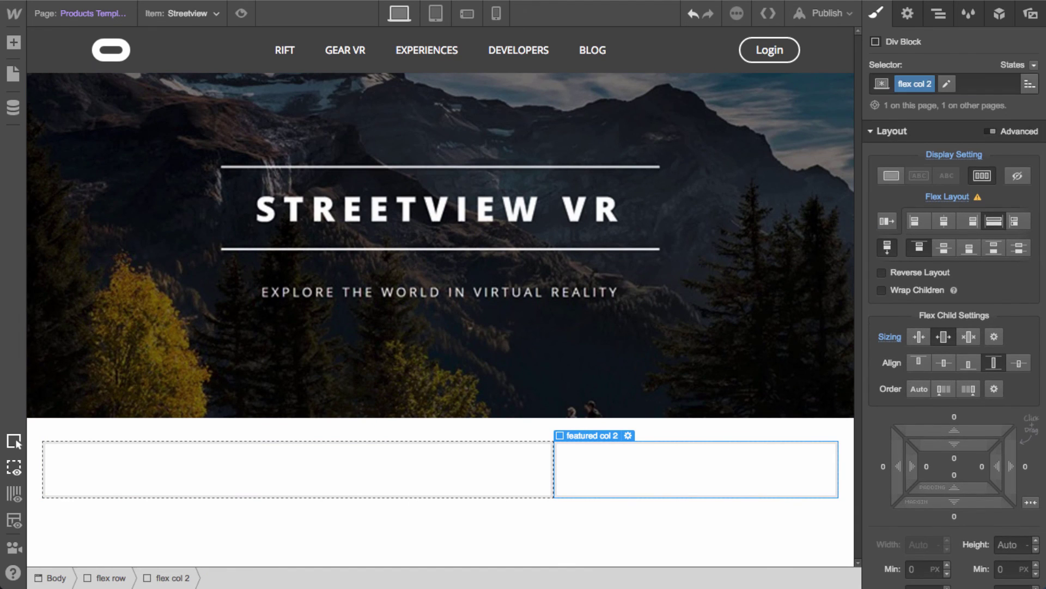
Add an H1 heading inside the flex col 1 div block
left_click(355, 480)
key("a")
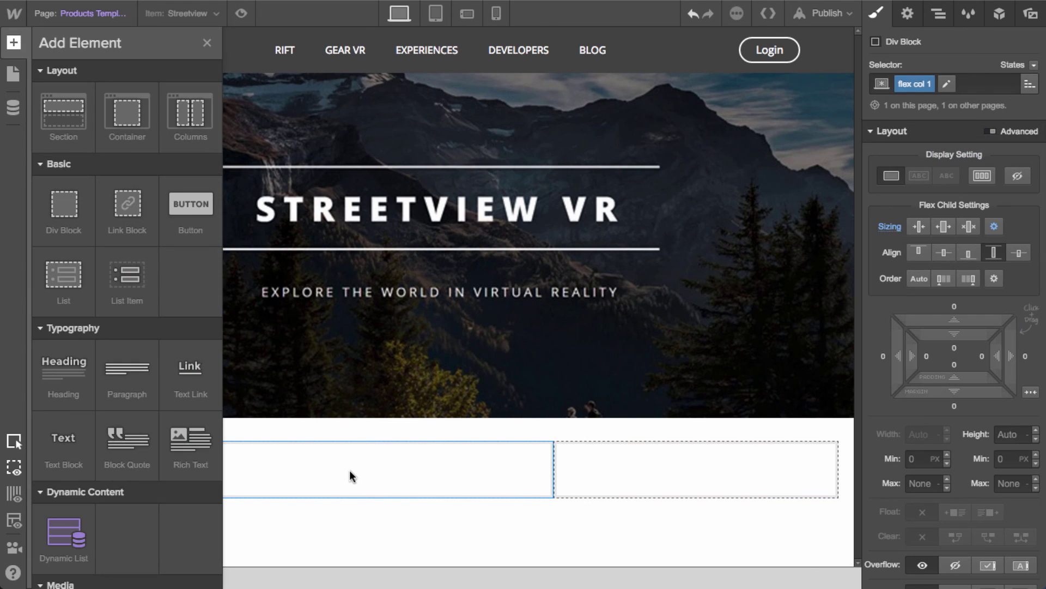
left_click_drag(62, 364, 302, 469)
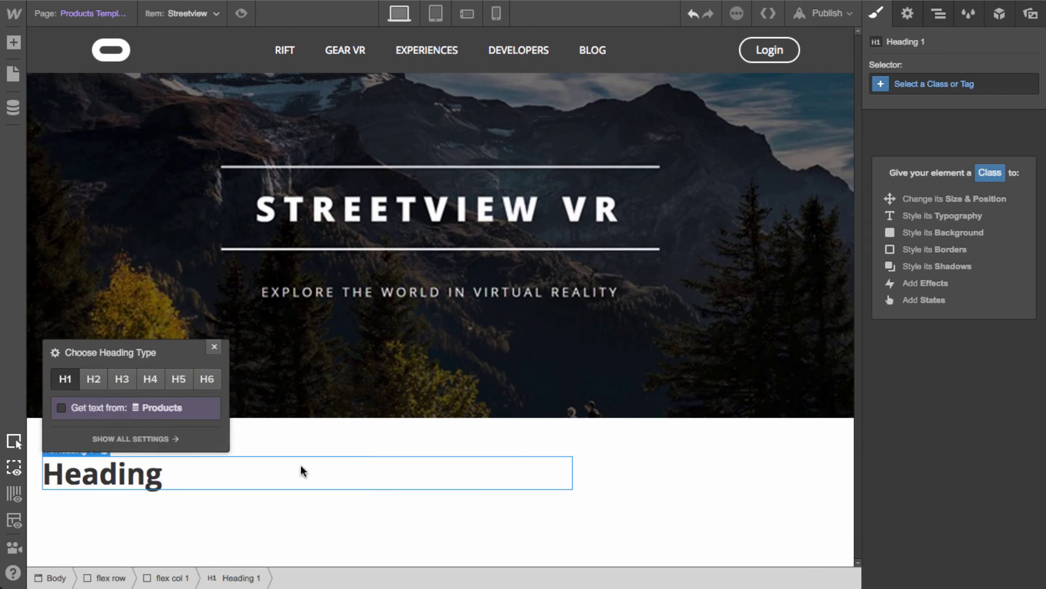
Bind the new H1 heading's text to the Name field of the Products collection
left_click(103, 409)
left_click(103, 431)
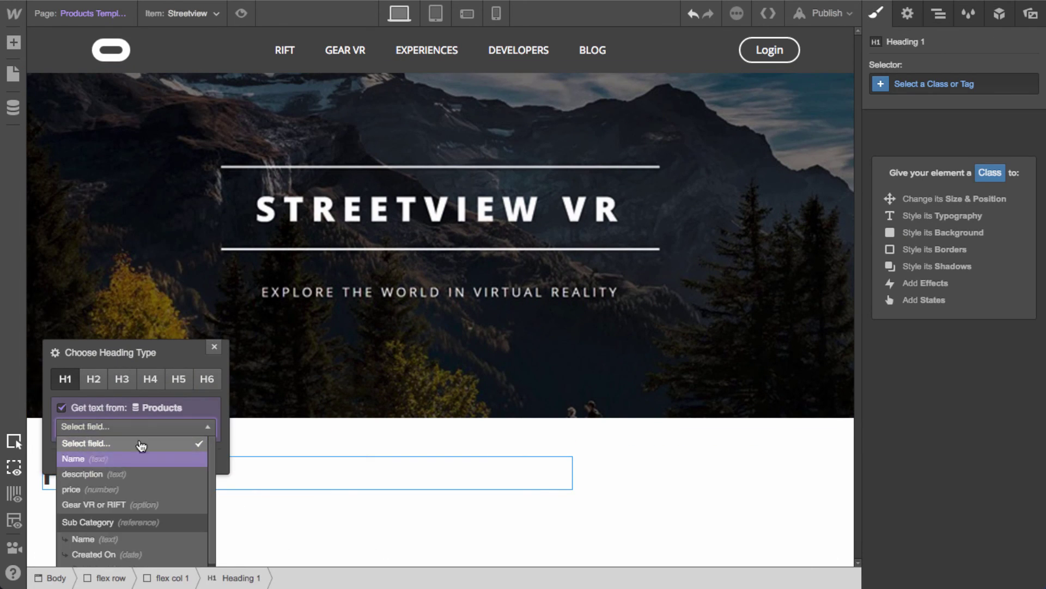
left_click(109, 458)
Apply the existing "experiences h1" class to the product name heading
left_click(948, 86)
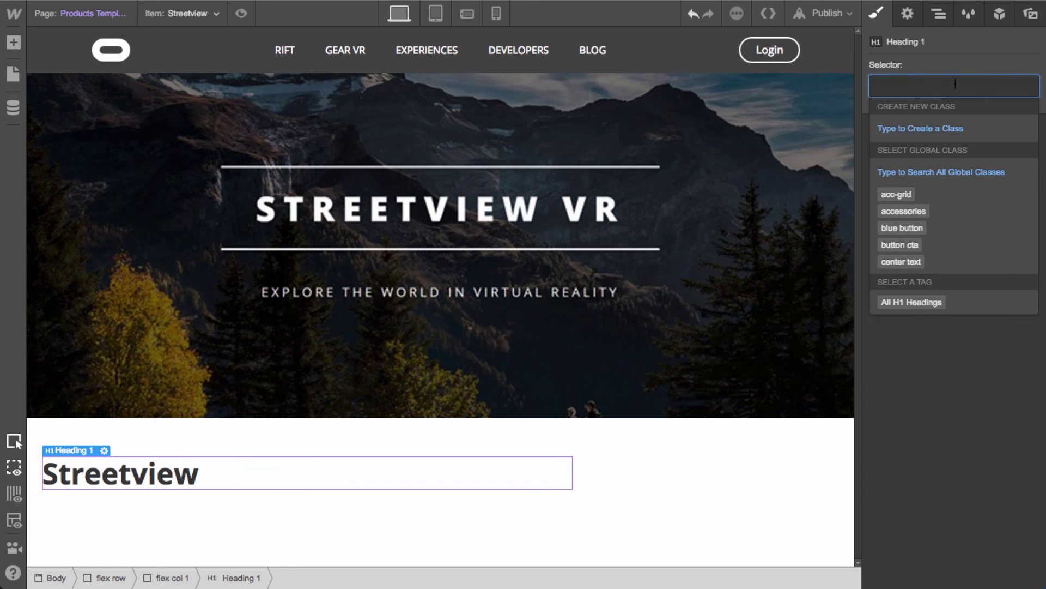
type("h1")
key("Down")
key("Return")
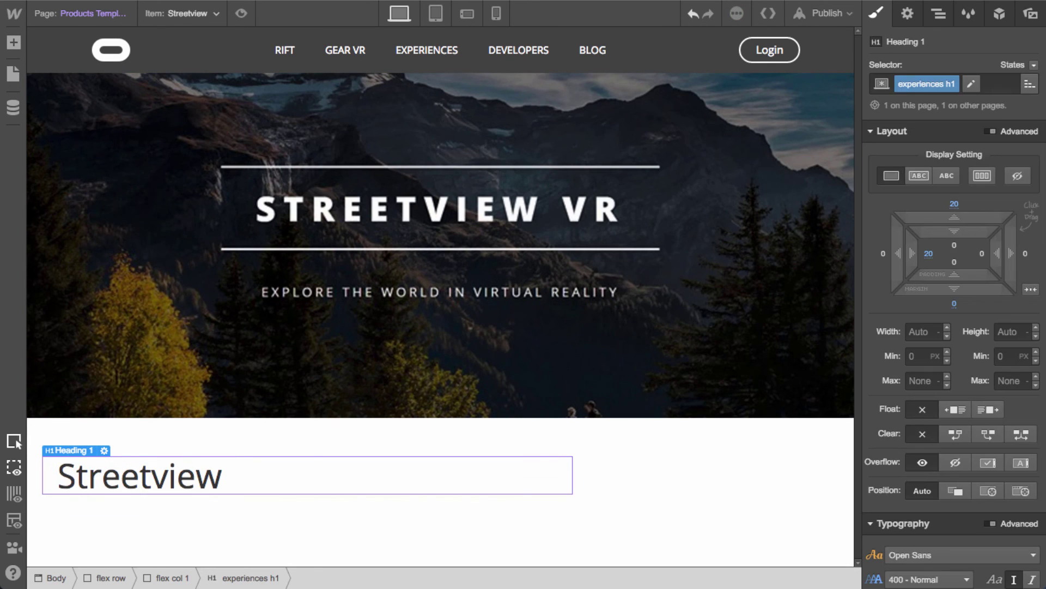
Add an "align left" combo class to the "experiences h1" heading
left_click(974, 84)
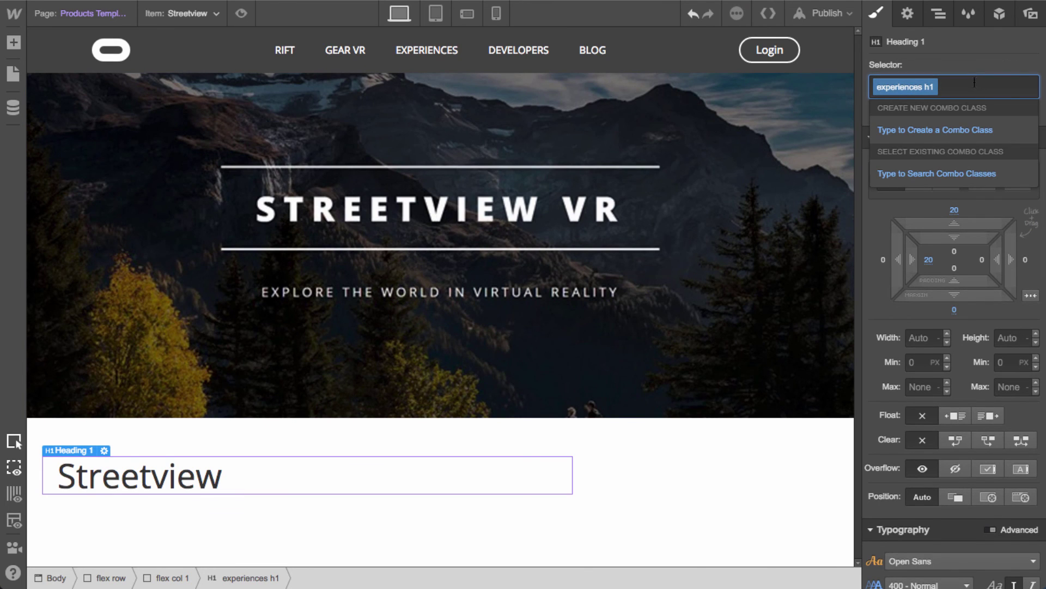
type("no pad")
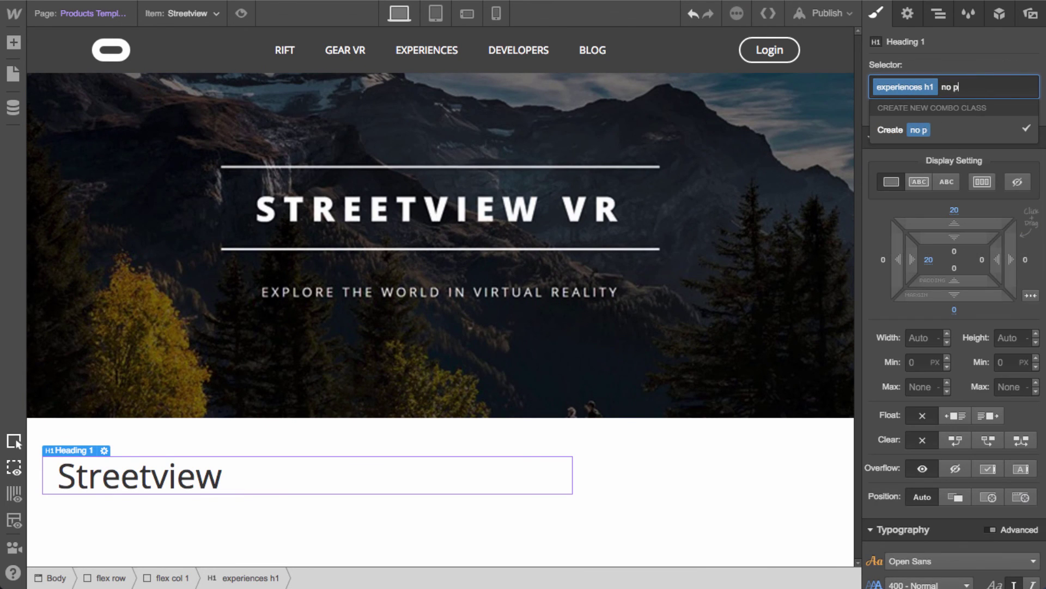
key("BackSpace")
key("BackSpace")
key("BackSpace")
key("BackSpace")
key("BackSpace")
type("align l")
key("Return")
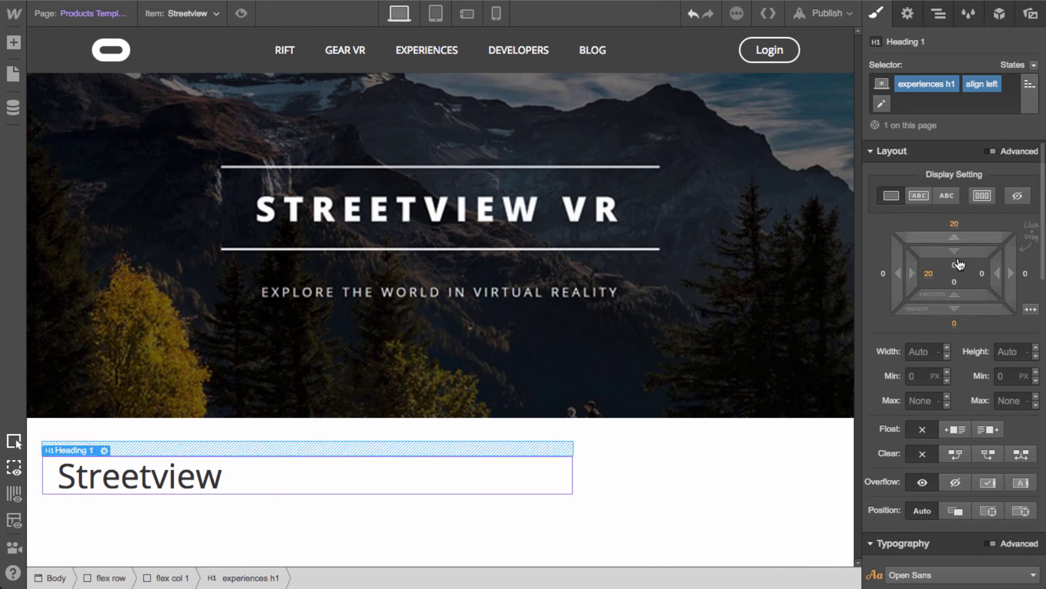
Set the heading's left padding to 0
left_click(929, 274)
type("0")
key("Return")
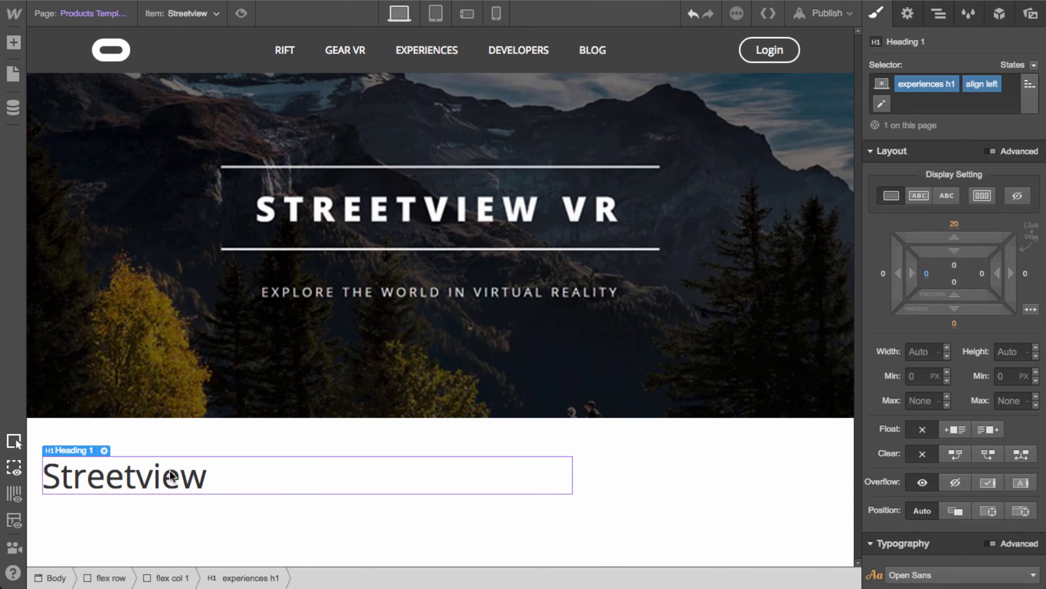
Add a paragraph below the heading in flex col 1 and bind its text to the Products description field
key("a")
left_click_drag(136, 369, 467, 425)
left_click(128, 435)
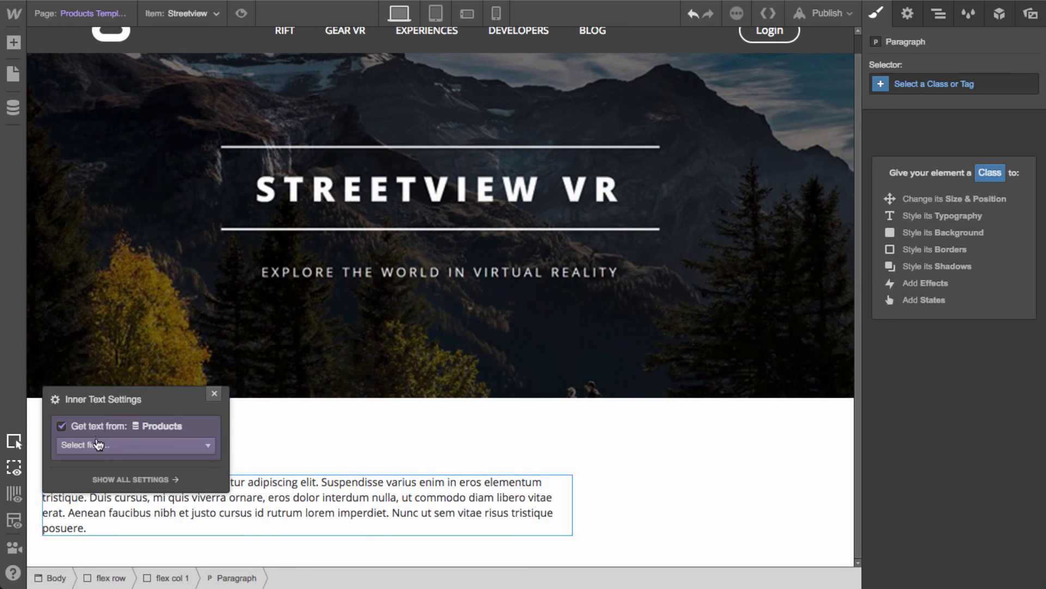
left_click(112, 445)
scroll(149, 493, "up", 2)
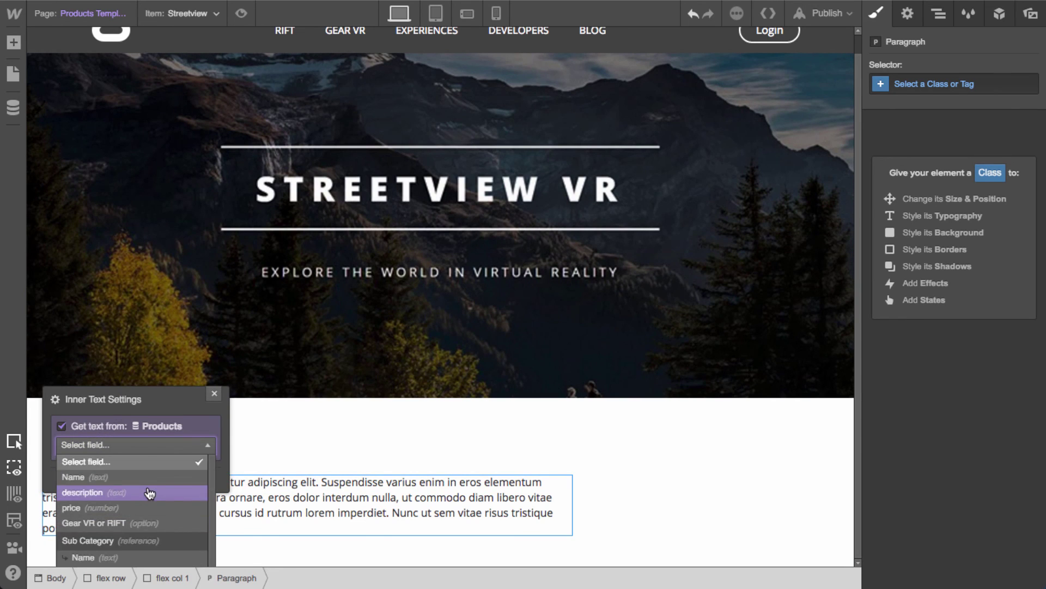
left_click(145, 493)
left_click(215, 414)
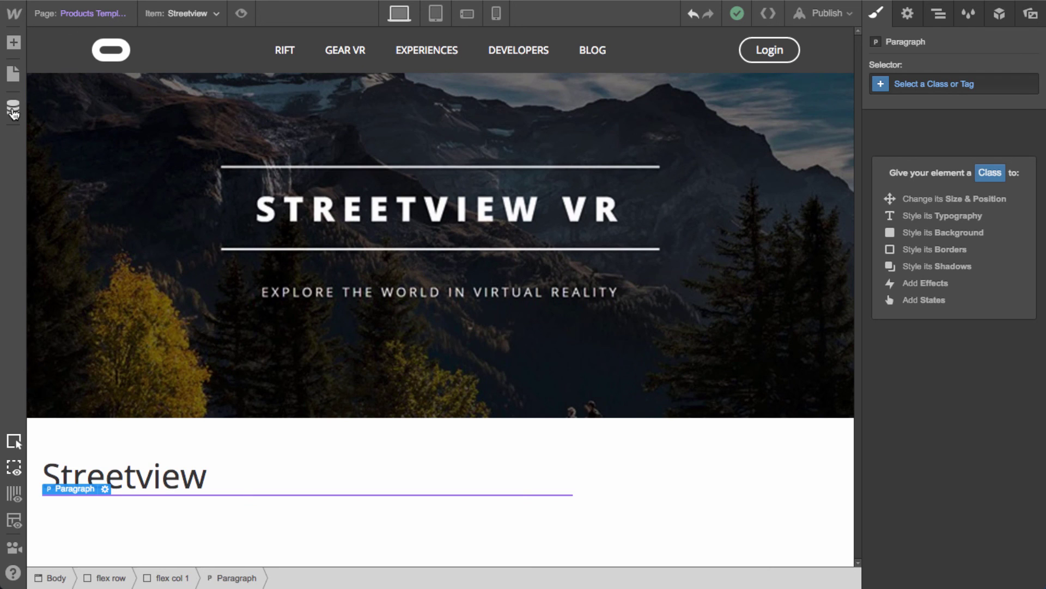
Paste the copied lorem ipsum text into the Streetview product's description in the Products collection and save the product
left_click(13, 106)
left_click(327, 111)
left_click(626, 199)
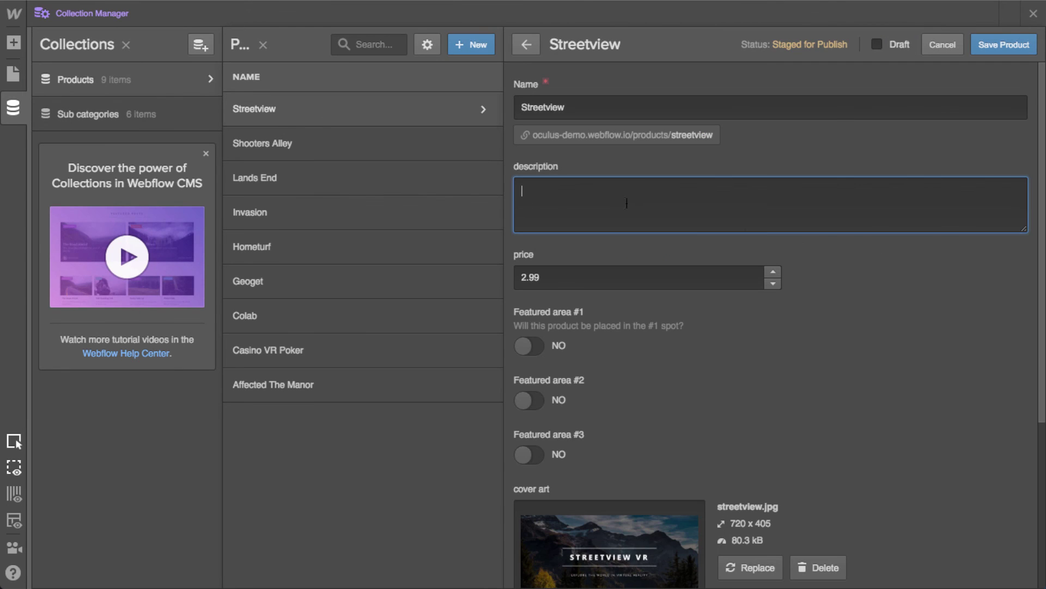
key("super+v")
left_click(1003, 45)
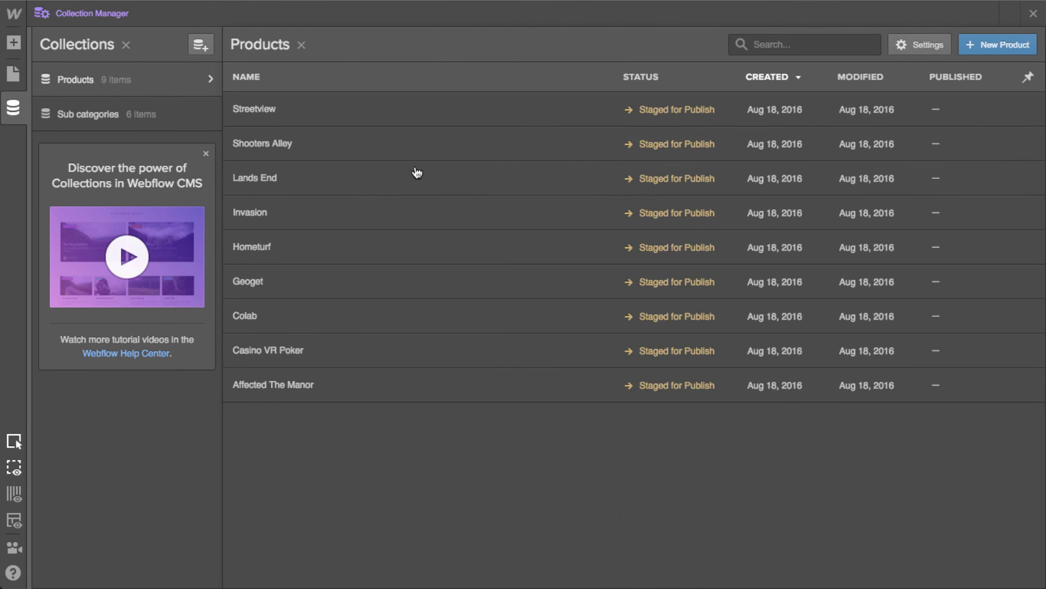
Paste the lorem ipsum text into the Shooters Alley product's description and save it
left_click(319, 153)
left_click(659, 204)
key("super+v")
left_click(1003, 45)
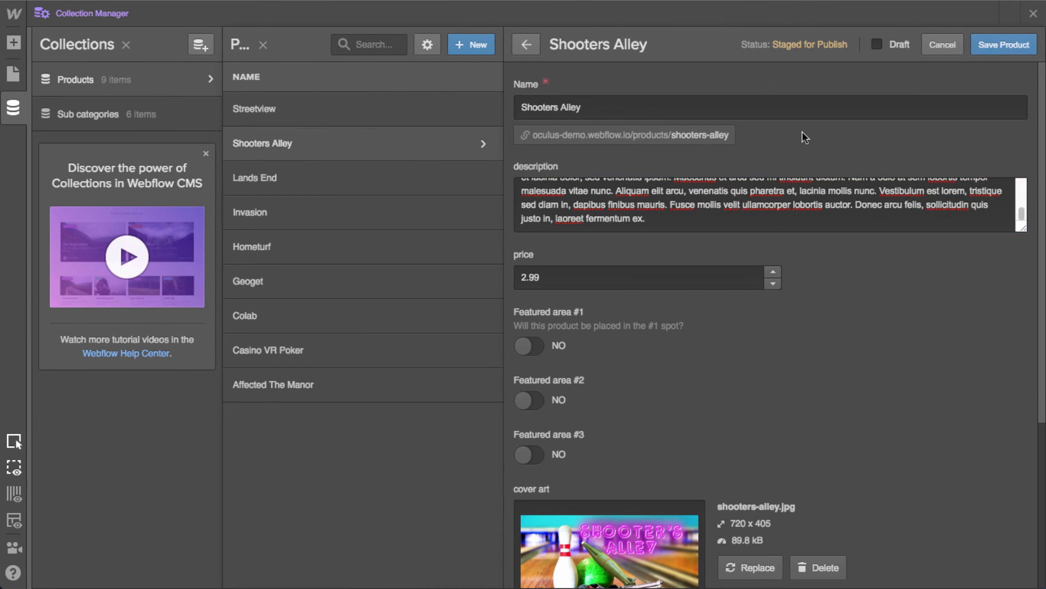
Paste the lorem ipsum text into the Lands End product's description and save it
left_click(297, 177)
left_click(651, 188)
key("super+v")
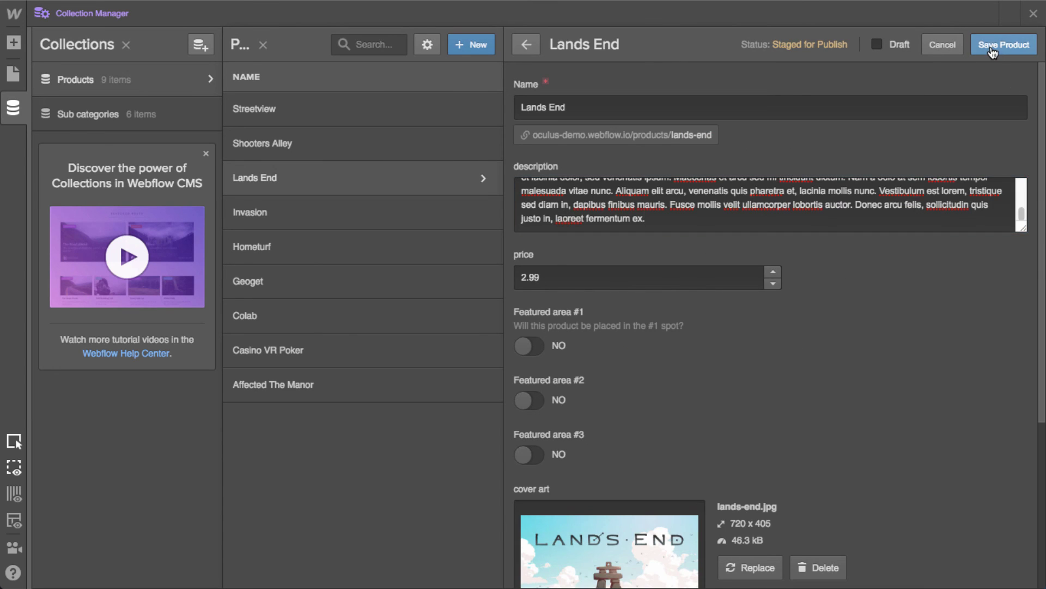
left_click(1003, 44)
left_click(280, 186)
left_click(1000, 44)
Paste the lorem ipsum text into the Invasion product's description and save it
left_click(303, 222)
left_click(654, 204)
key("super+v")
left_click(1003, 44)
Paste the lorem ipsum text into the Hometurf product's description and save it
left_click(277, 256)
left_click(654, 204)
key("super+v")
left_click(1002, 44)
Paste the lorem ipsum text into the Geoget product's description and save it
left_click(352, 284)
left_click(654, 205)
key("super+v")
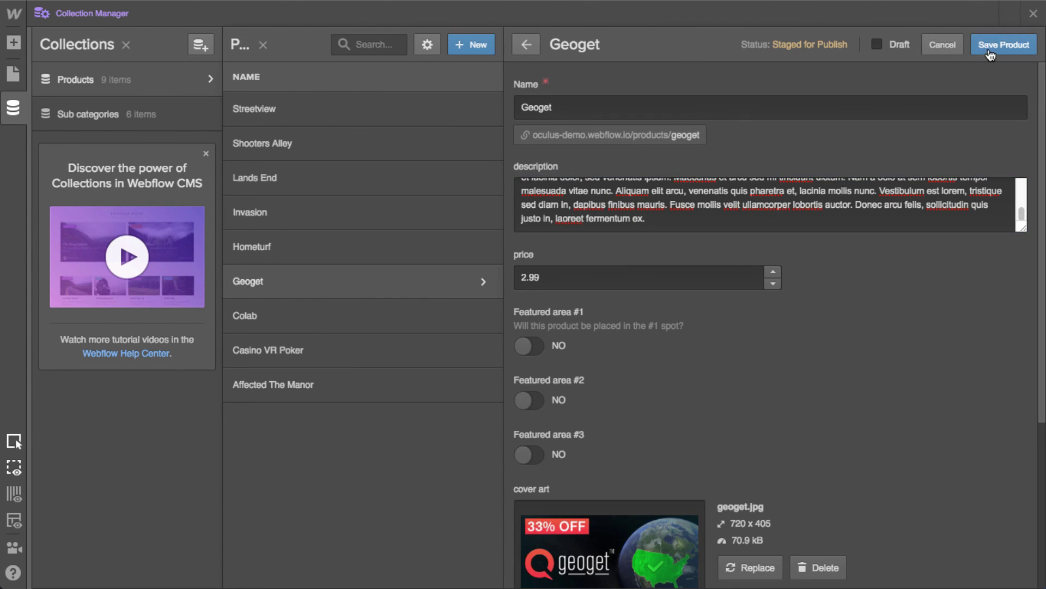
left_click(1003, 44)
Paste the lorem ipsum text into the Colab product's description and save it
left_click(306, 311)
left_click(681, 207)
key("super+v")
left_click(981, 44)
Paste the lorem ipsum text into the Casino VR Poker product's description and save it
left_click(347, 358)
left_click(654, 205)
key("super+v")
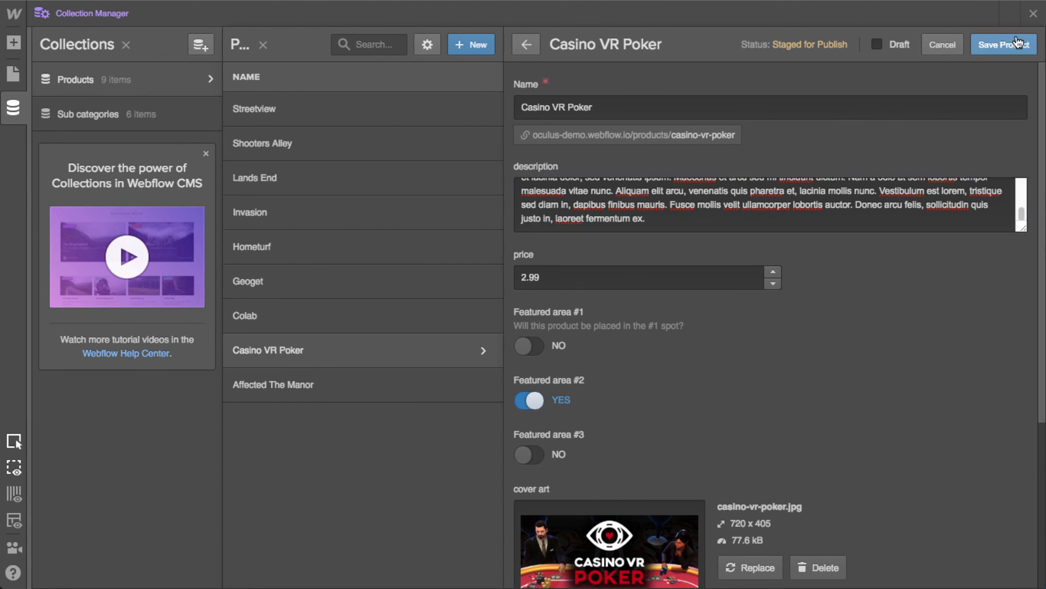
left_click(1003, 45)
Check the Affected The Manor product's description, save the product and close the Collection Manager
left_click(316, 400)
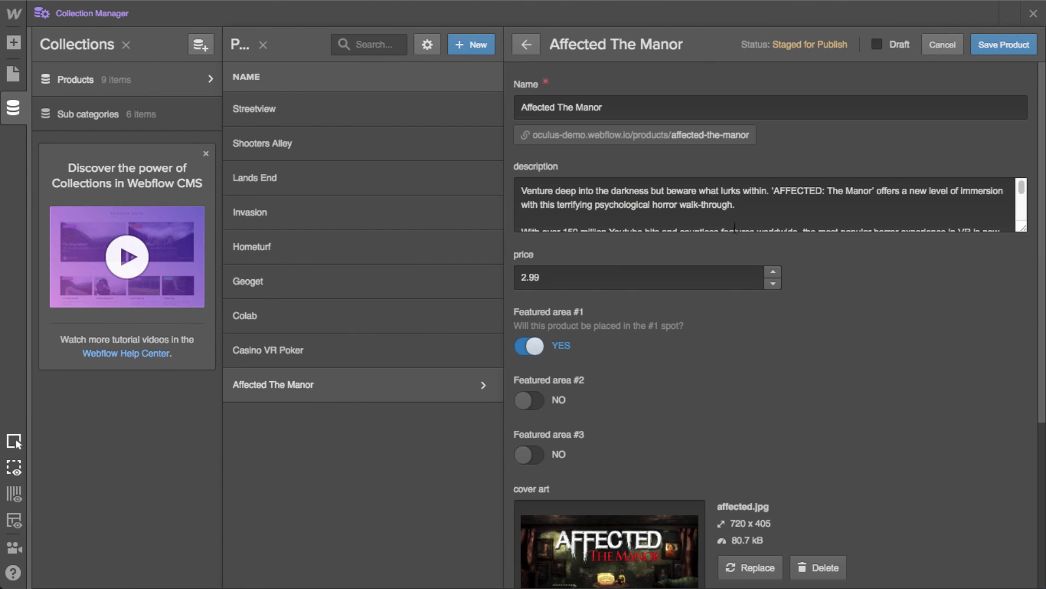
left_click(1008, 45)
left_click(1033, 13)
Set the bottom margin of the product name heading to 15
scroll(432, 435, "down", 5)
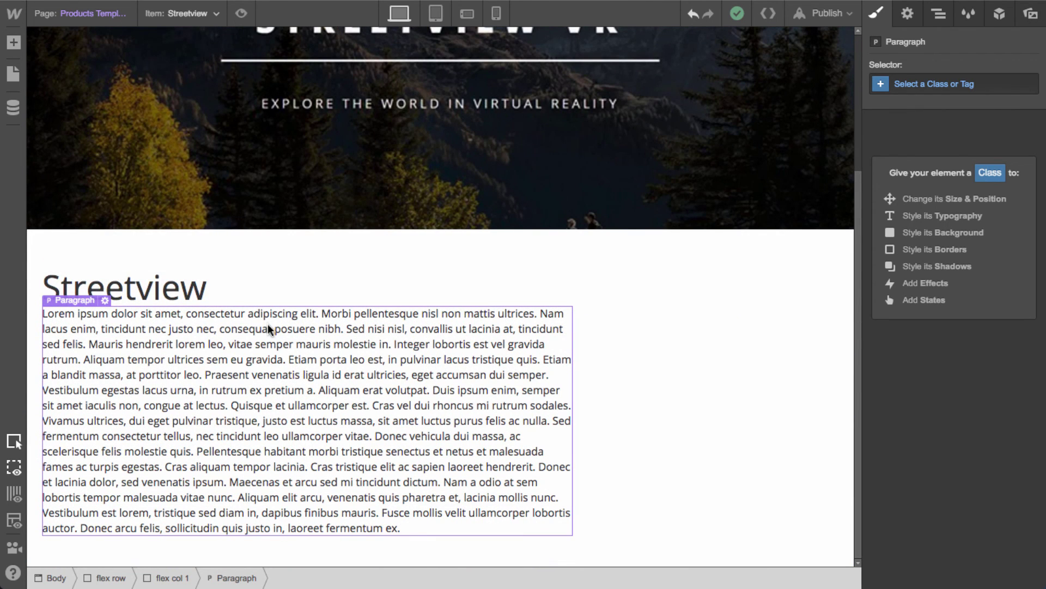
left_click(213, 299)
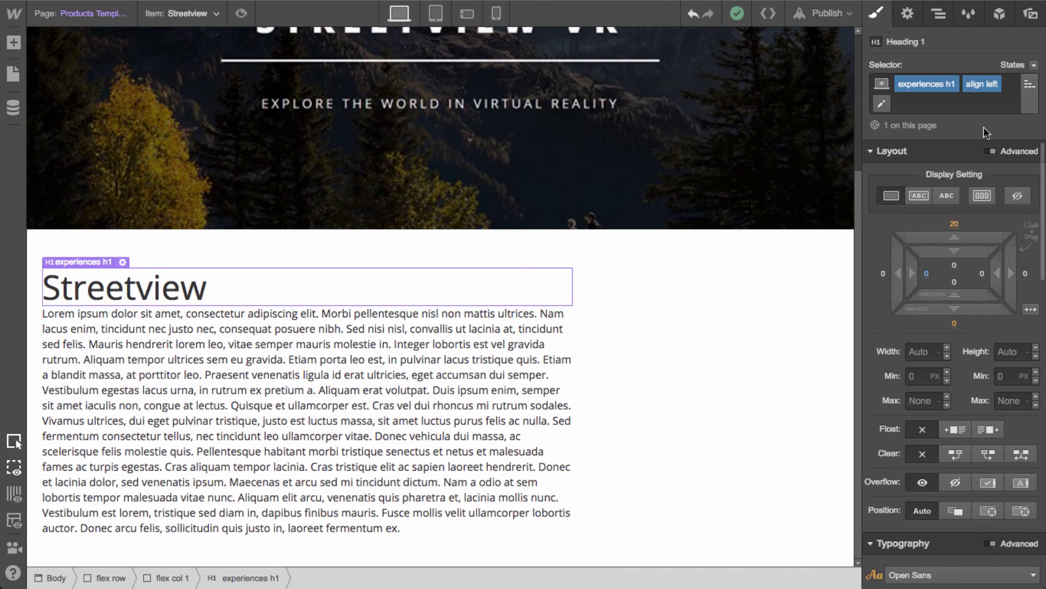
left_click_drag(959, 325, 958, 347)
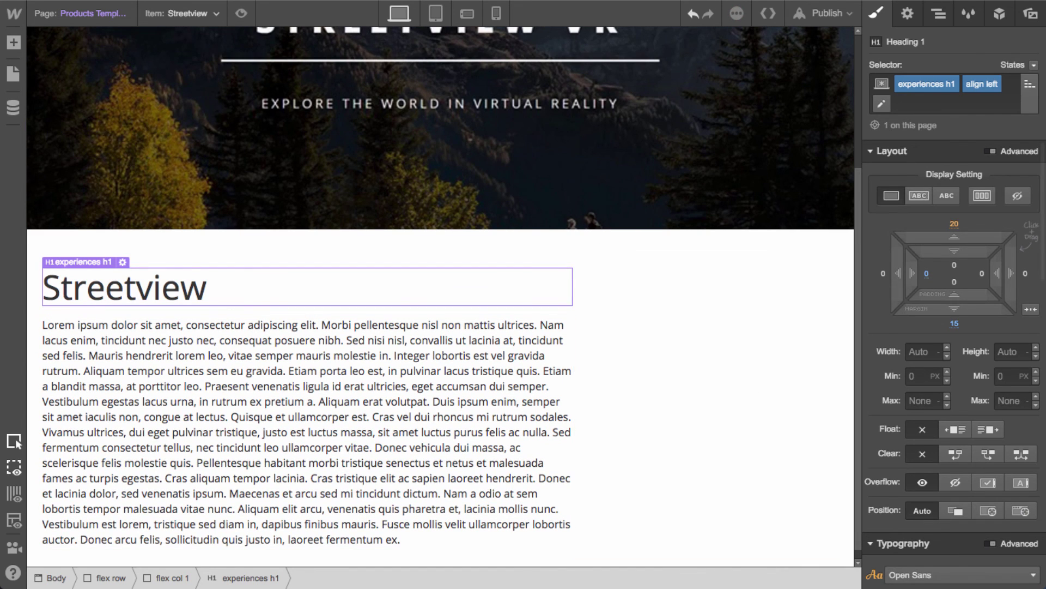
scroll(700, 342, "down", 1)
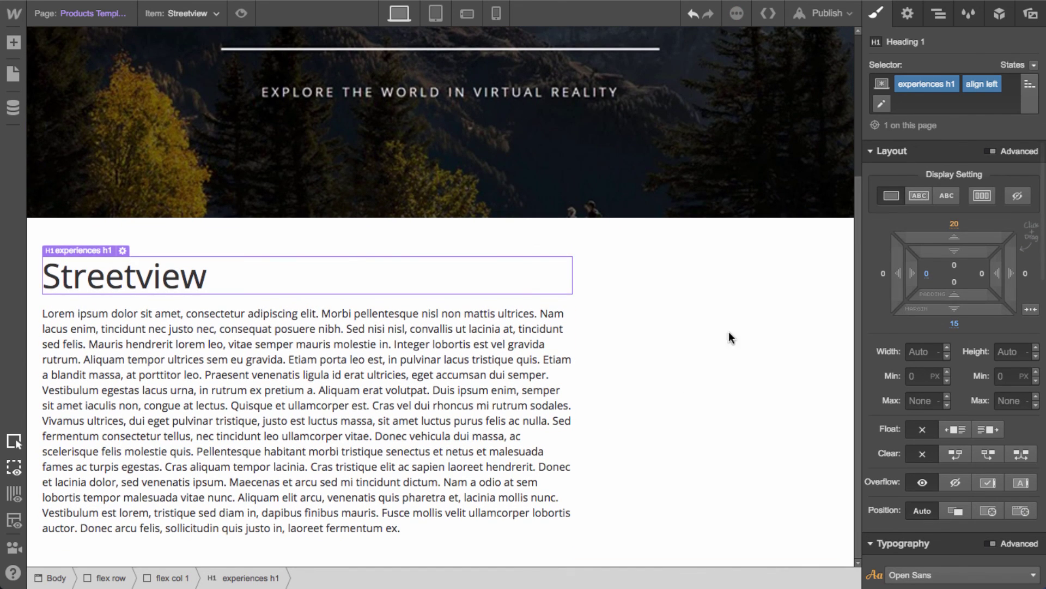
Add a button inside the flex col 2 div block, keeping its default link settings
left_click(702, 322)
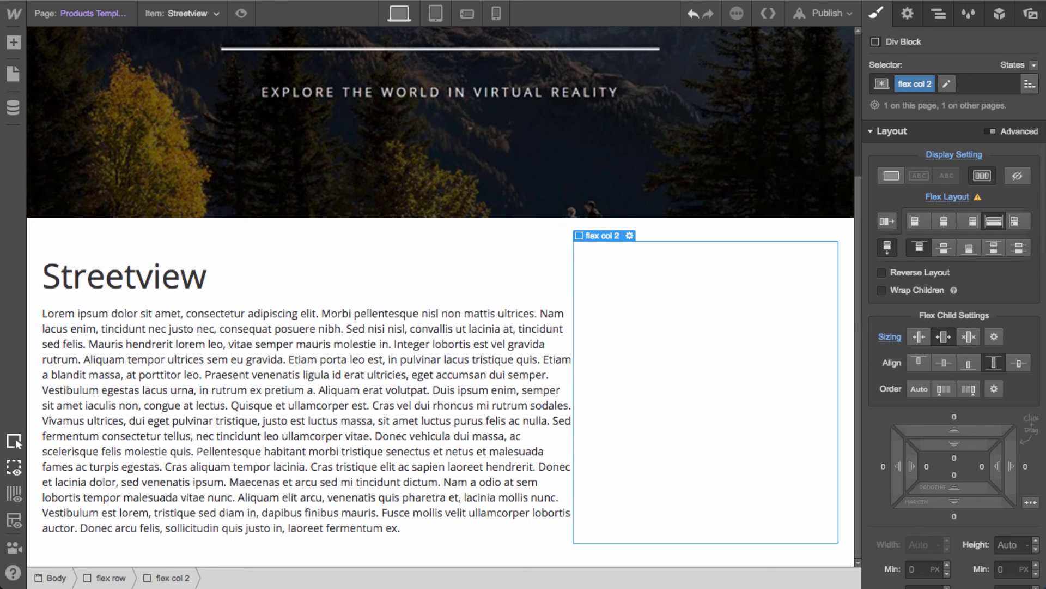
key("a")
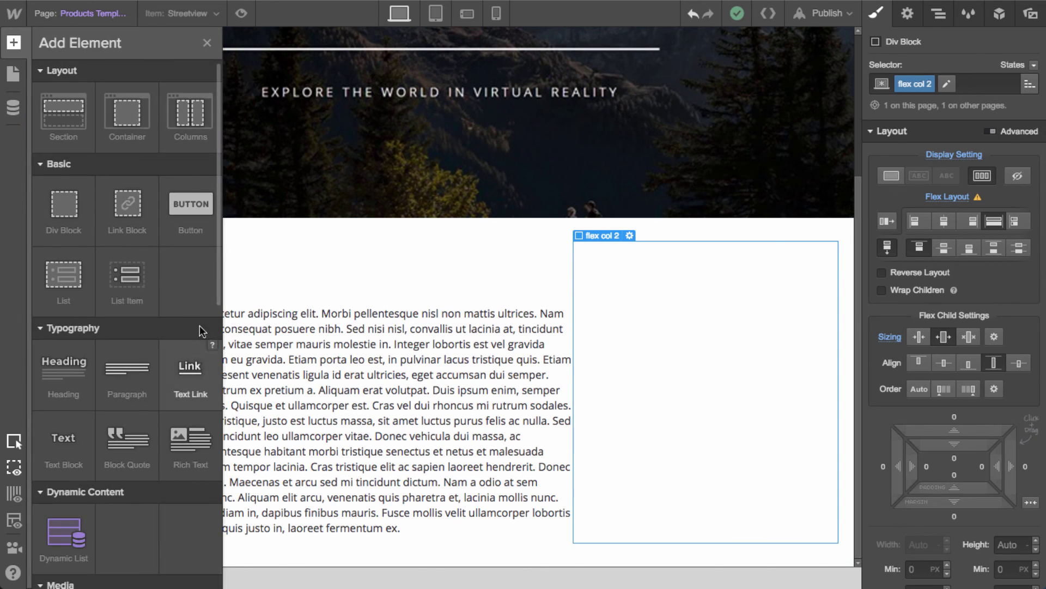
key("a")
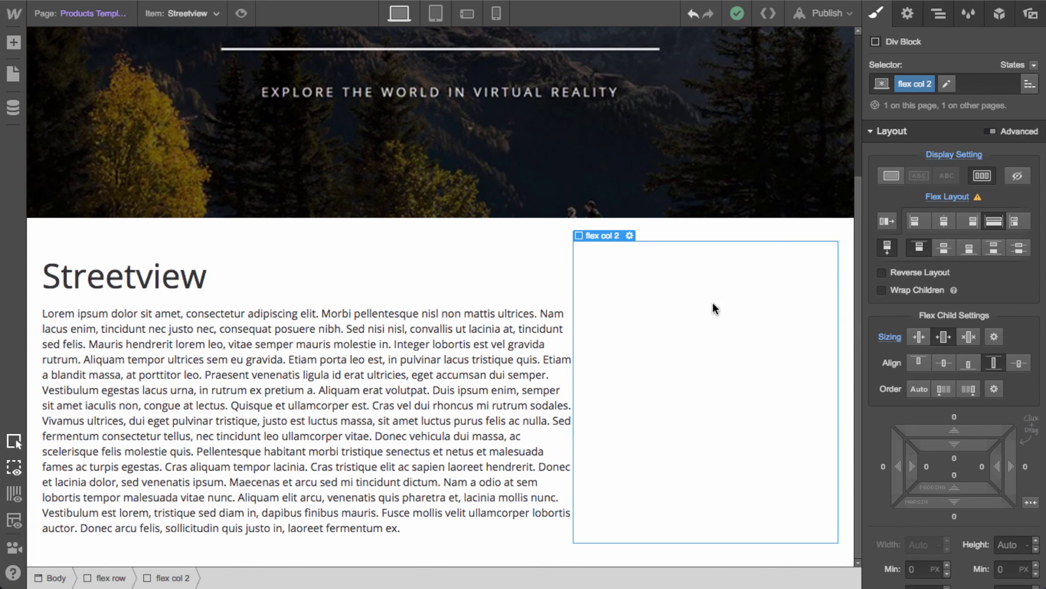
key("a")
left_click_drag(190, 205, 763, 313)
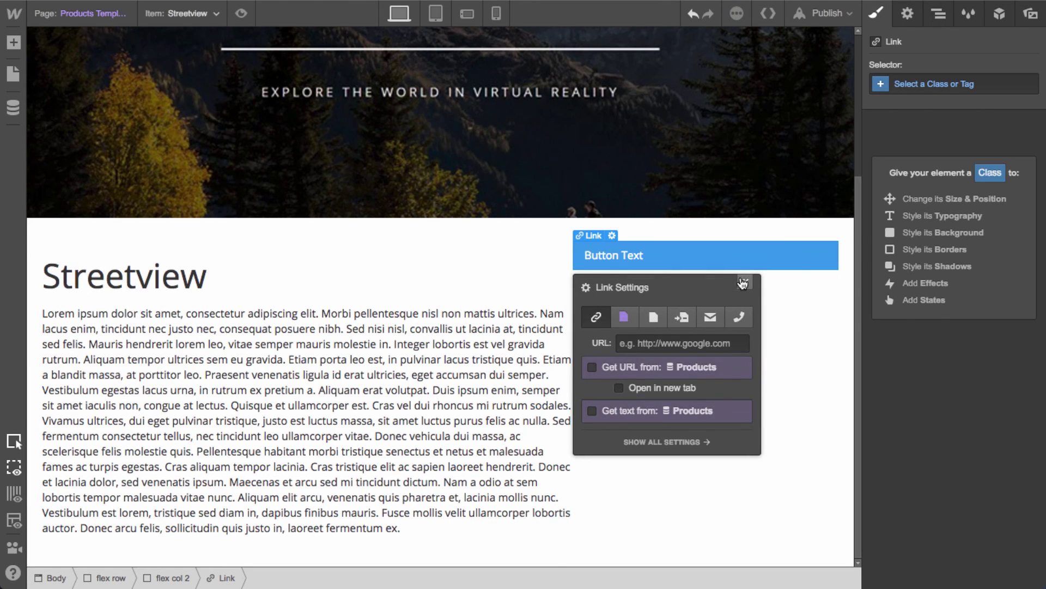
left_click(745, 283)
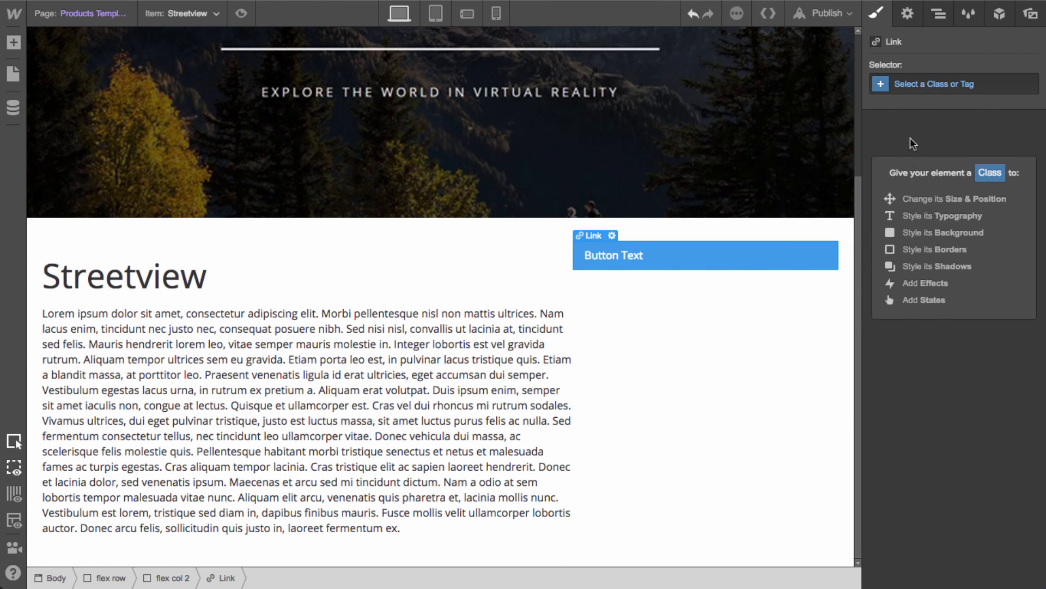
Give the button in flex col 2 a new class named "buy button"
left_click(926, 97)
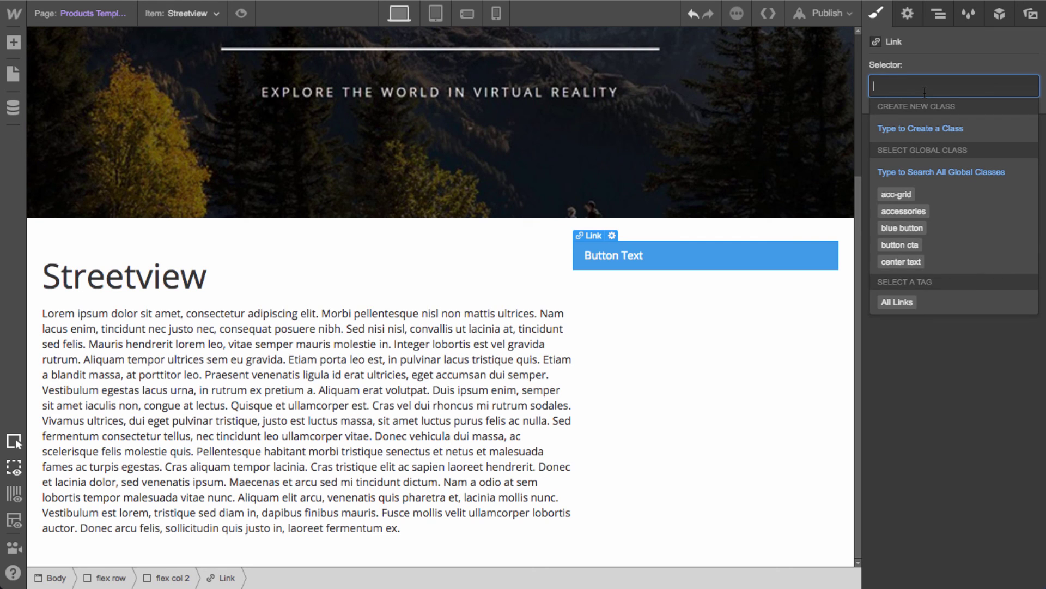
type("buy button")
key("Return")
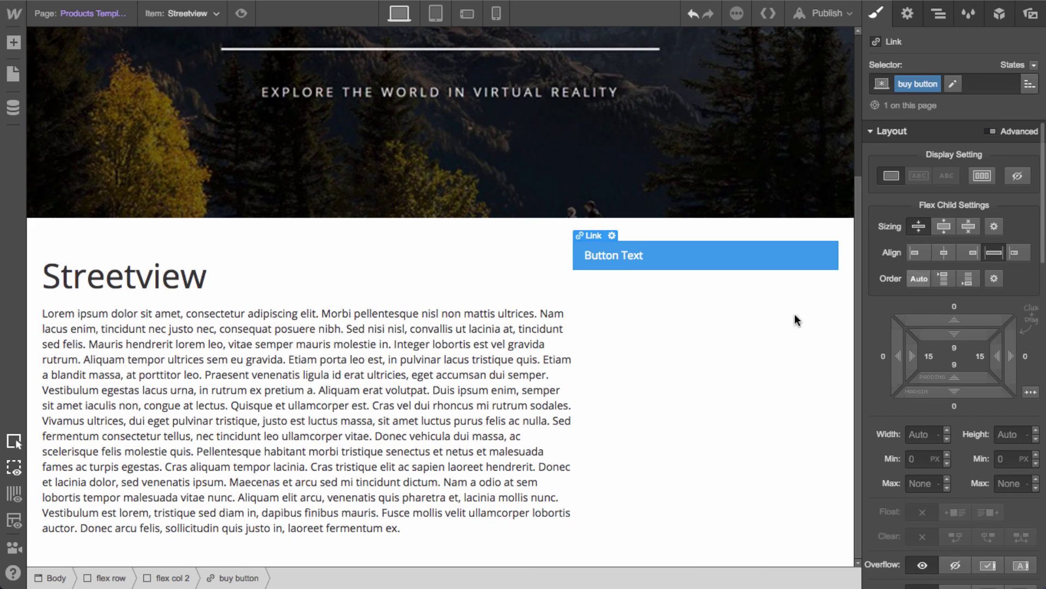
Bind the button's text to the price field of the Products collection
double_click(626, 259)
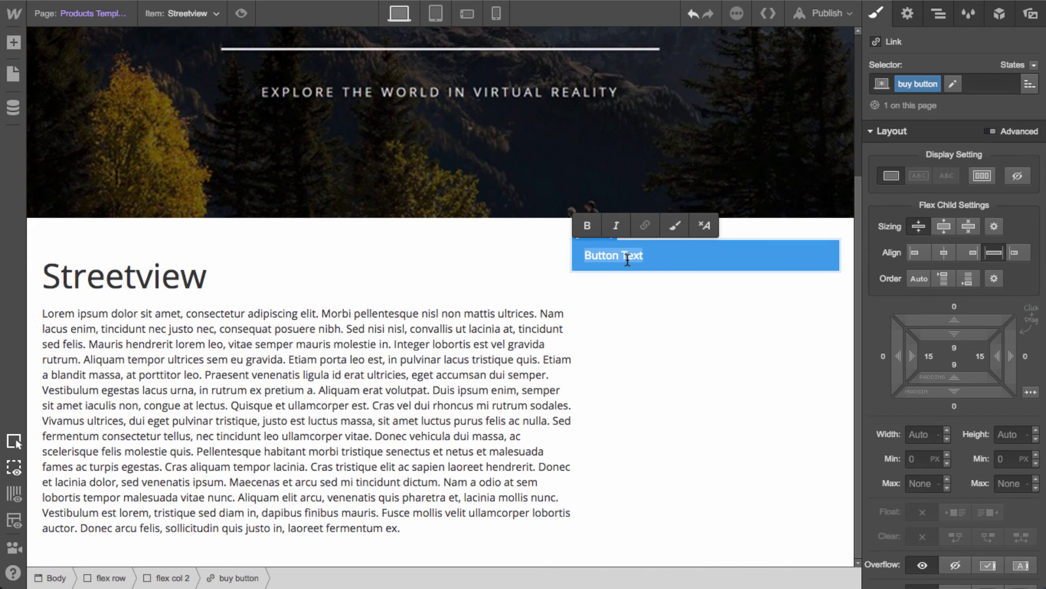
left_click(907, 22)
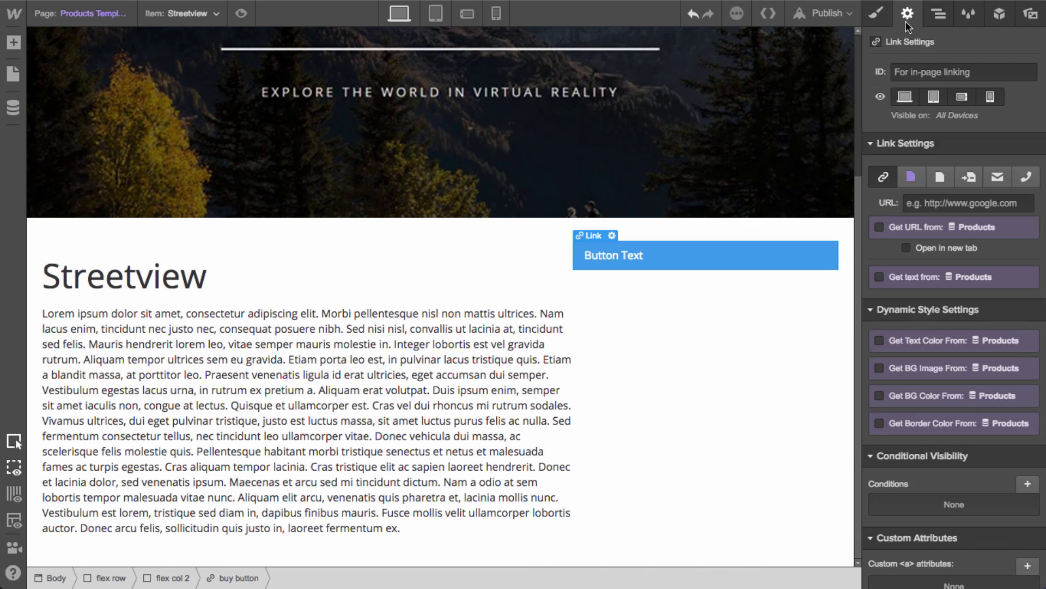
left_click(920, 282)
left_click(913, 296)
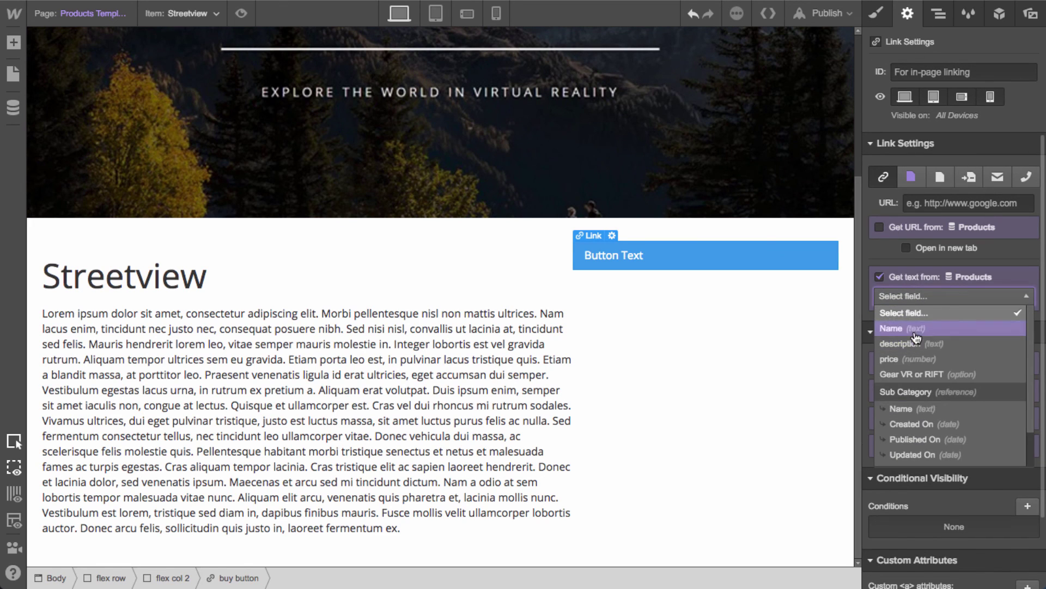
left_click(916, 359)
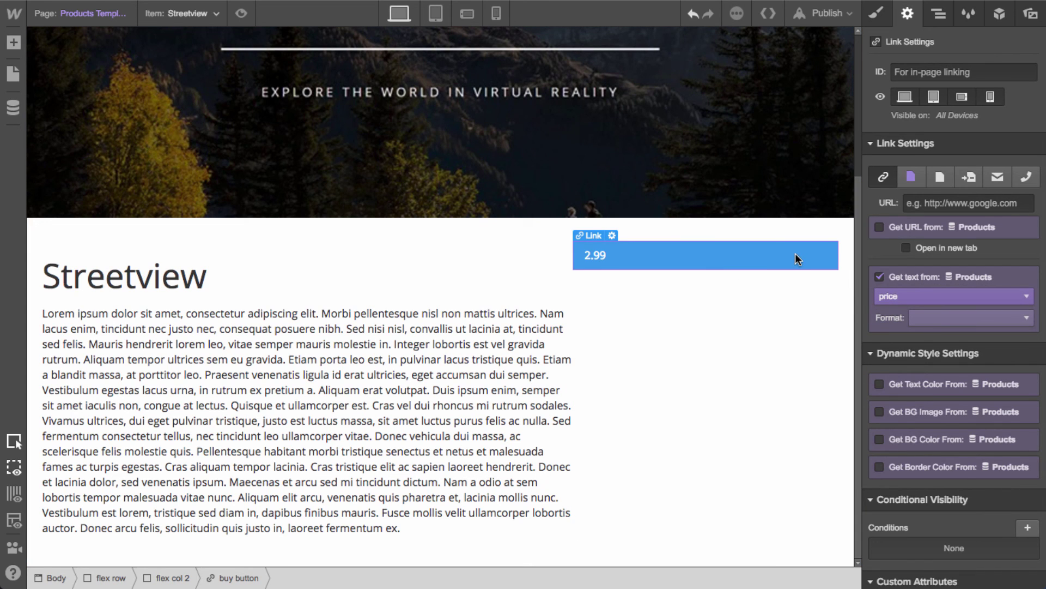
Delete the price button and place a div block inside flex col 2 instead
key("Delete")
left_click(759, 315)
key("a")
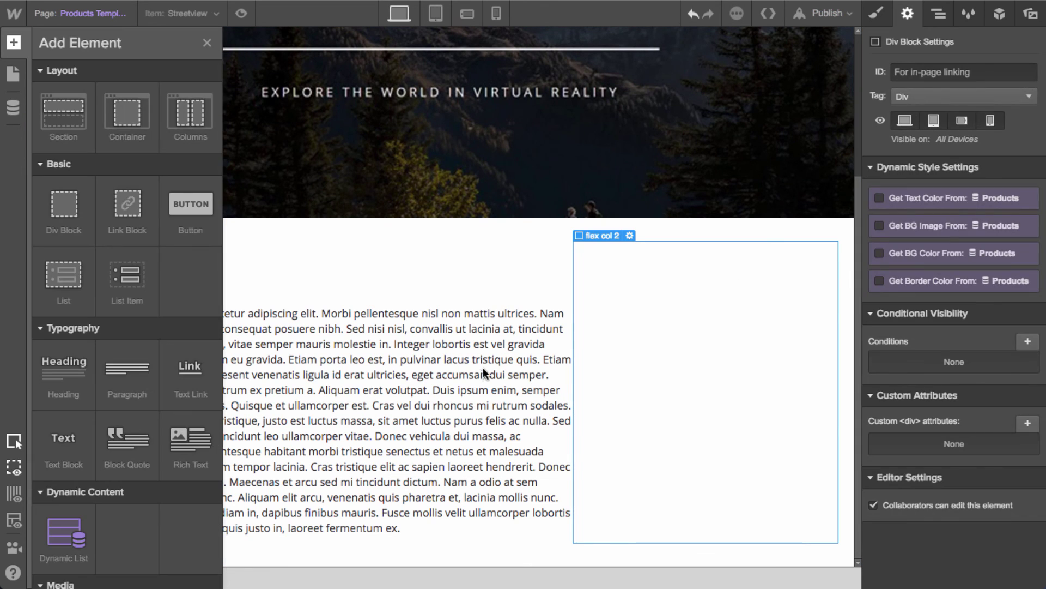
left_click_drag(64, 206, 721, 309)
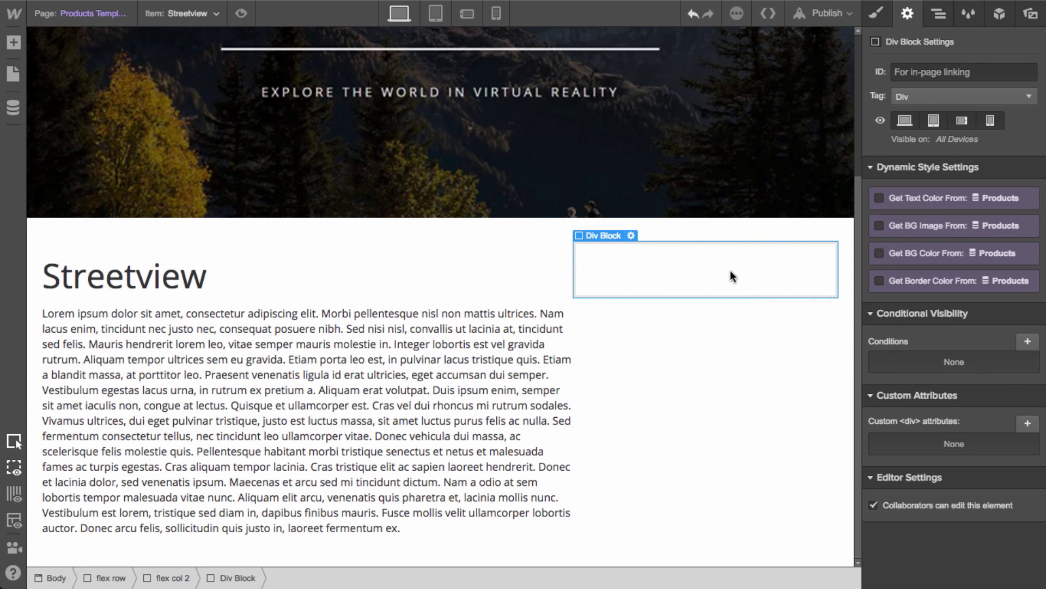
Apply the existing buy button class to the new div block and set its margins to 50 px on all sides
left_click(877, 15)
left_click(943, 83)
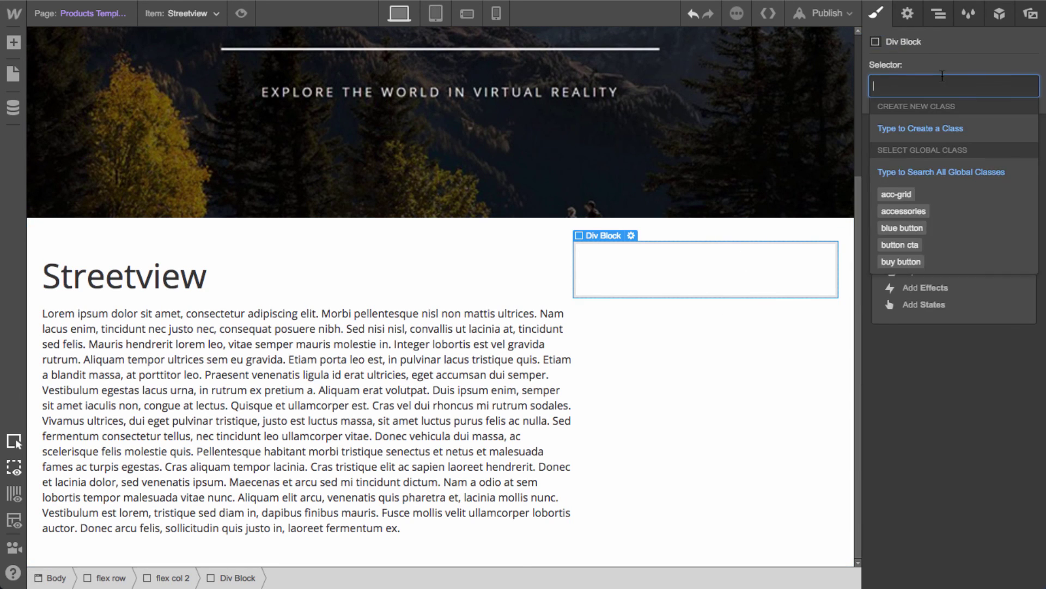
type("buy")
key("Return")
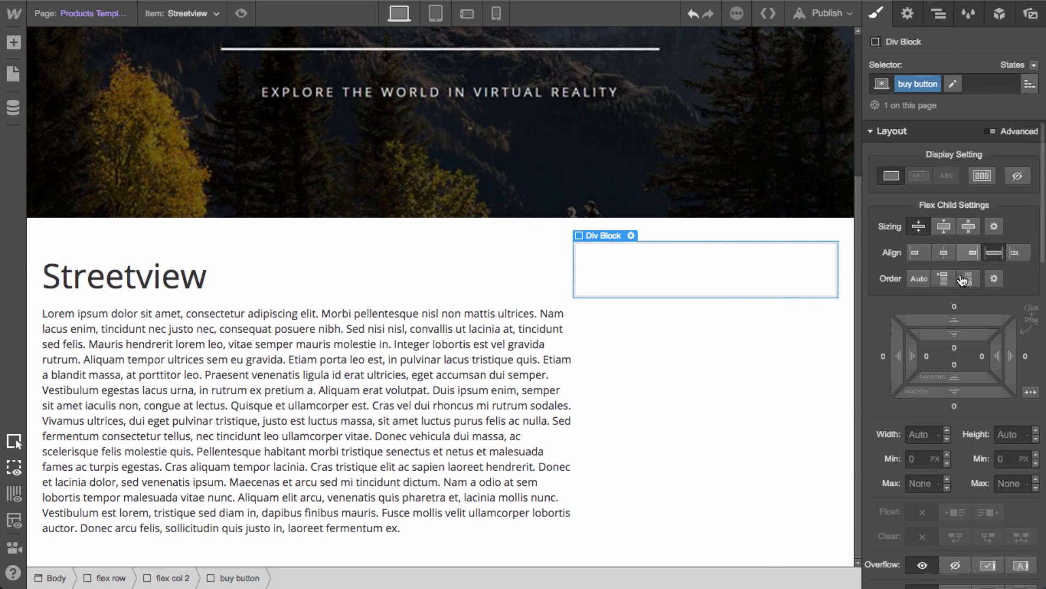
left_click_drag(941, 322, 911, 208)
Centre the buy button's text and set its background colour to #1b1d1f
scroll(949, 443, "down", 1)
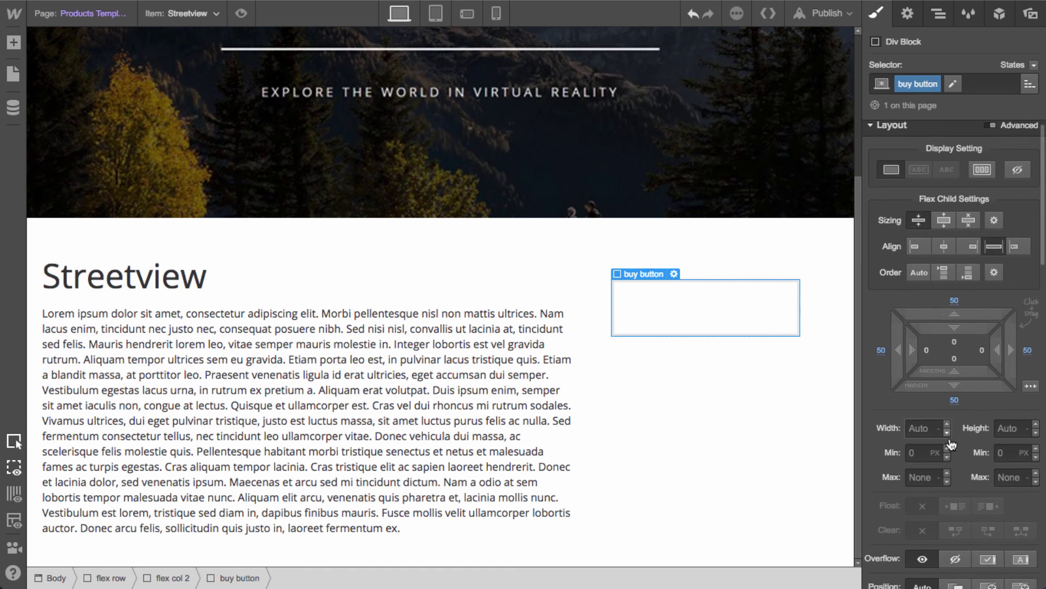
scroll(951, 447, "down", 3)
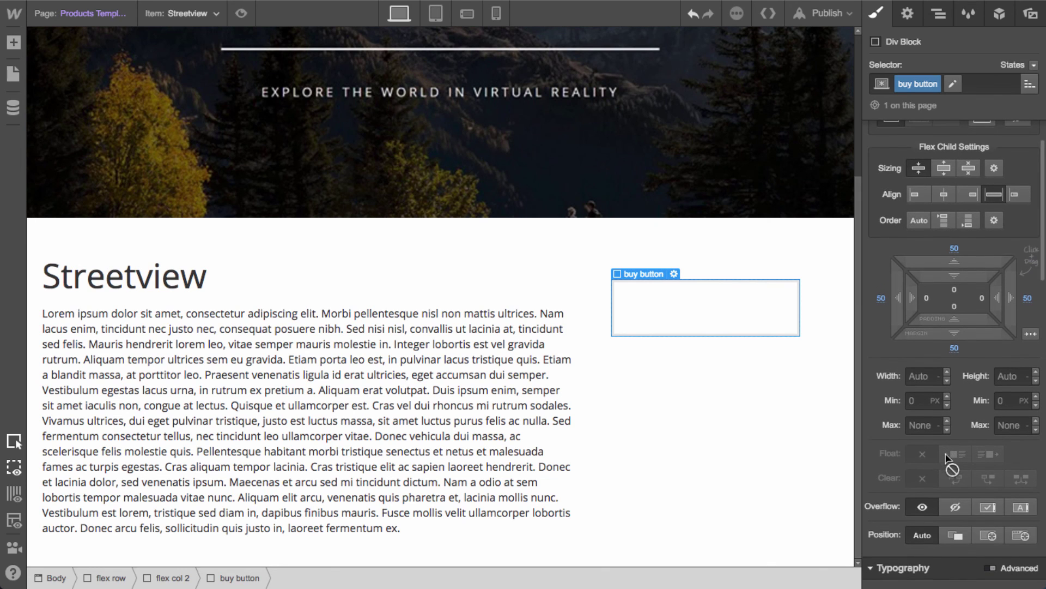
scroll(951, 463, "down", 10)
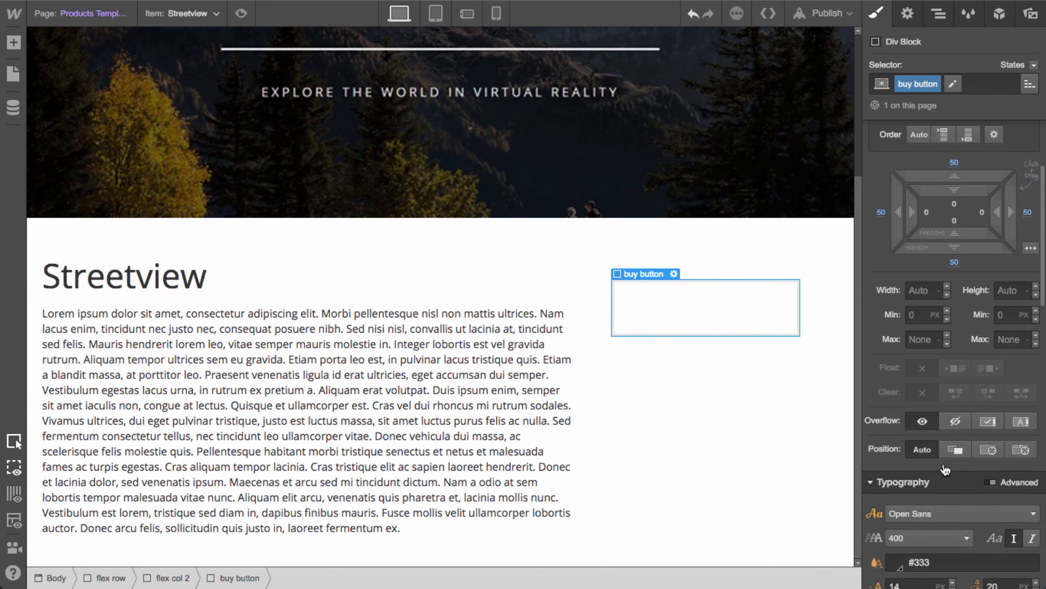
left_click(914, 497)
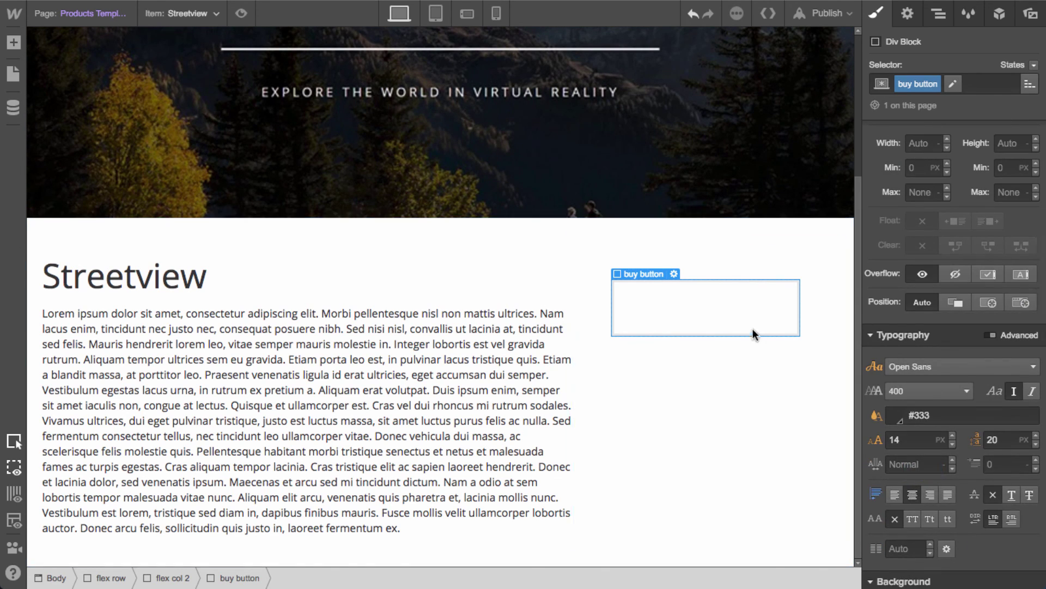
scroll(949, 496, "down", 7)
left_click(898, 501)
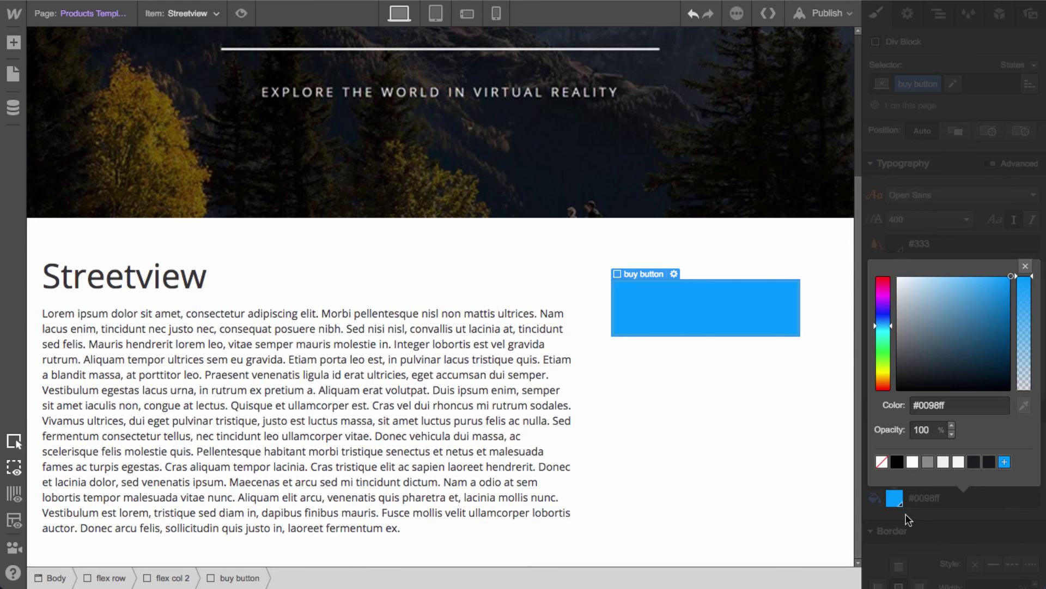
left_click(974, 462)
left_click(1025, 266)
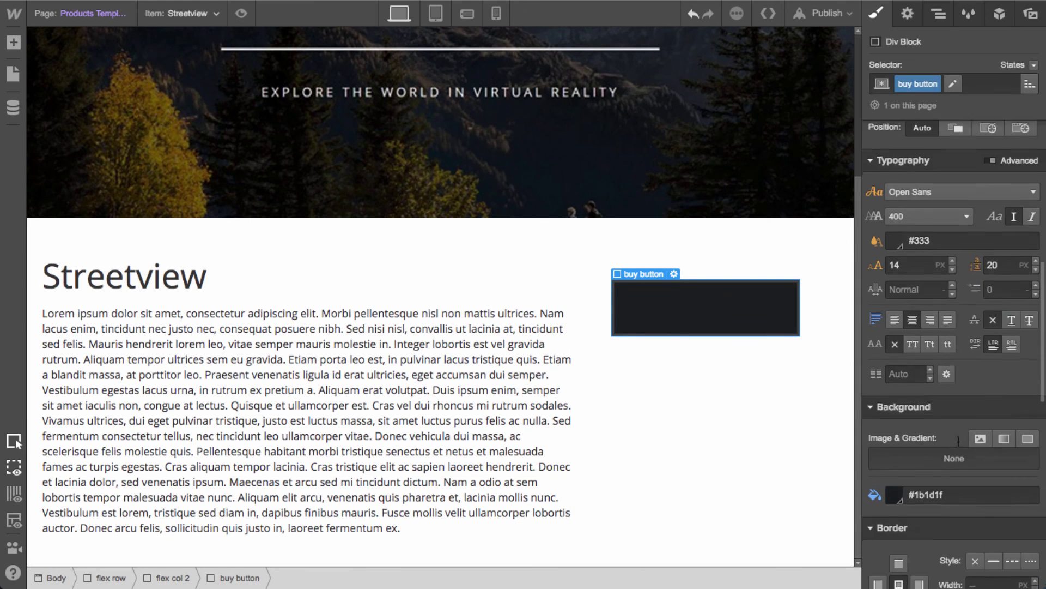
Round all corners of the buy button with a border radius of 40 px
scroll(957, 440, "down", 2)
scroll(985, 555, "down", 6)
left_click(987, 472)
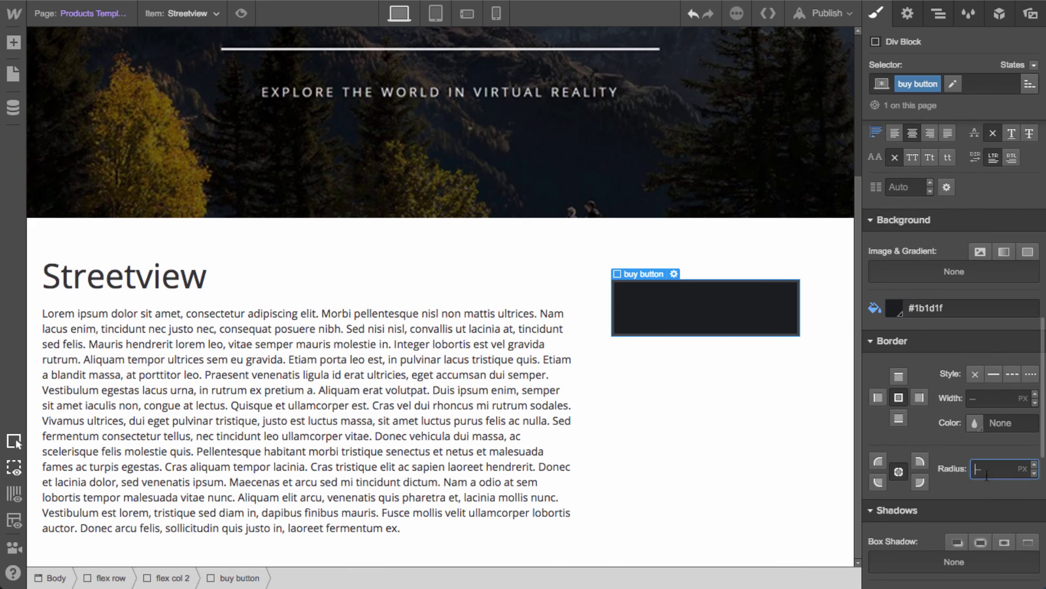
type("20")
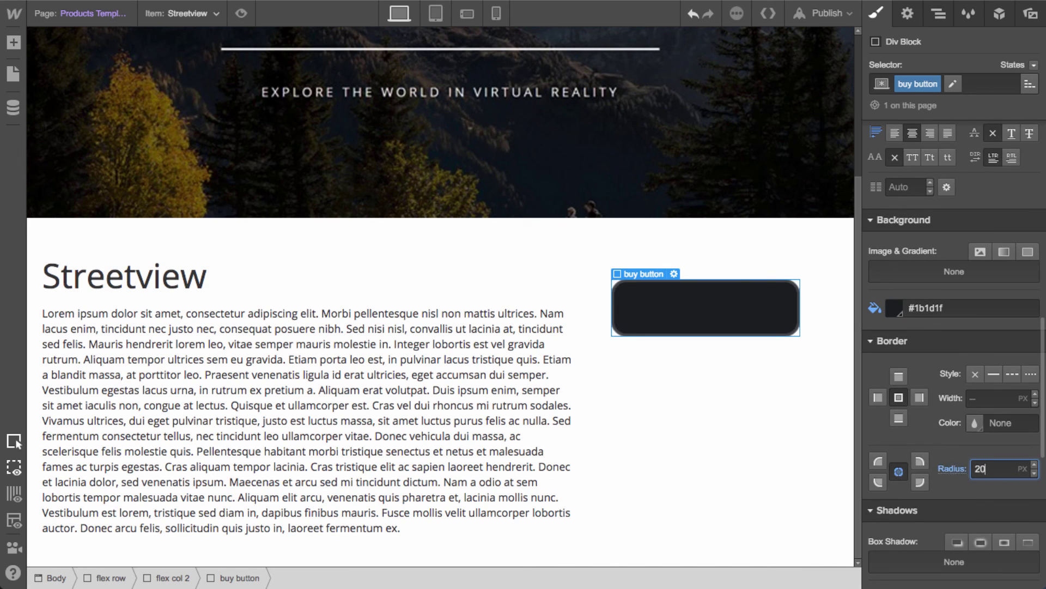
key("BackSpace")
key("BackSpace")
type("40")
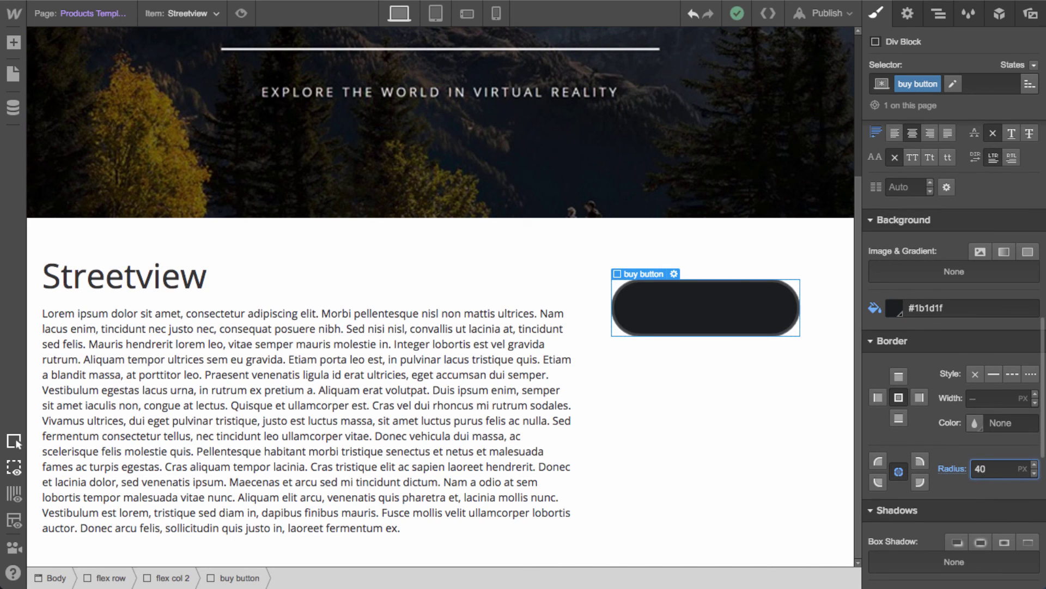
key("BackSpace")
key("BackSpace")
type("30")
key("BackSpace")
key("BackSpace")
type("40")
Add a text block inside the buy button and set the buy button class's font colour to white
left_click(733, 318)
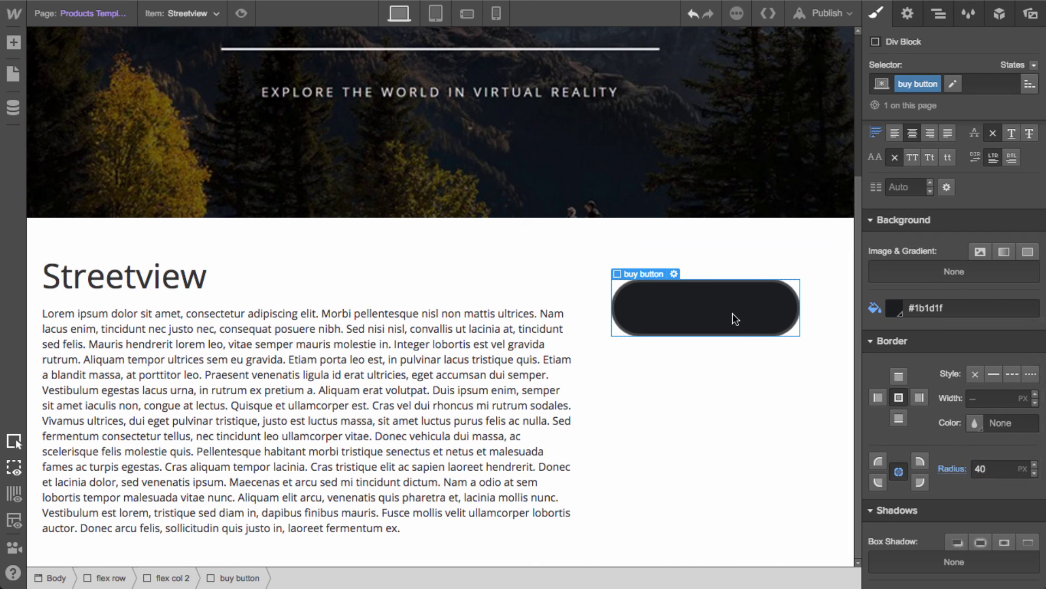
key("a")
left_click_drag(59, 447, 747, 319)
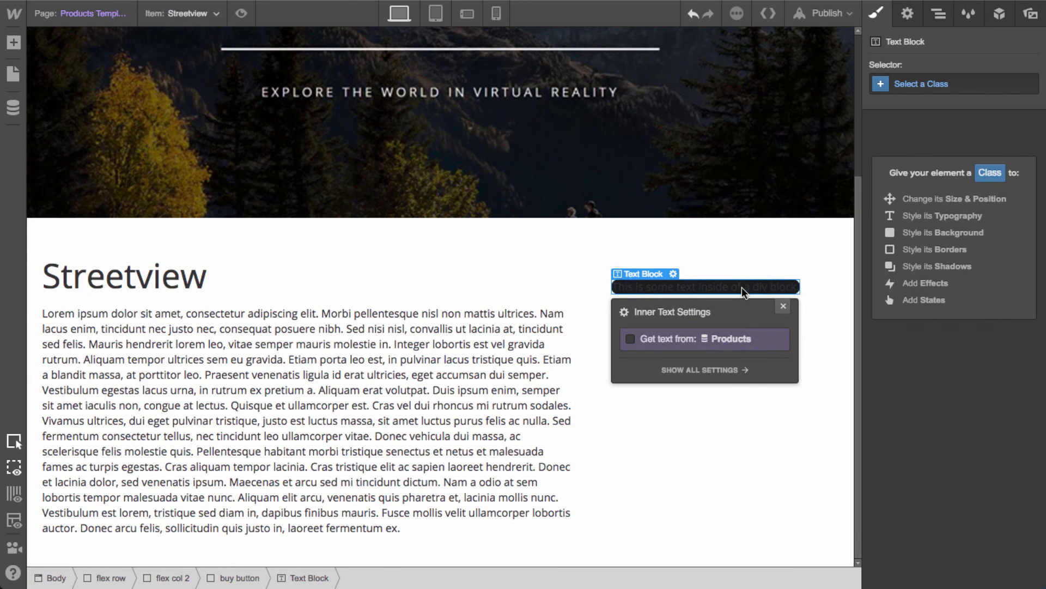
left_click(742, 291)
scroll(951, 485, "down", 5)
left_click(951, 477)
type("white")
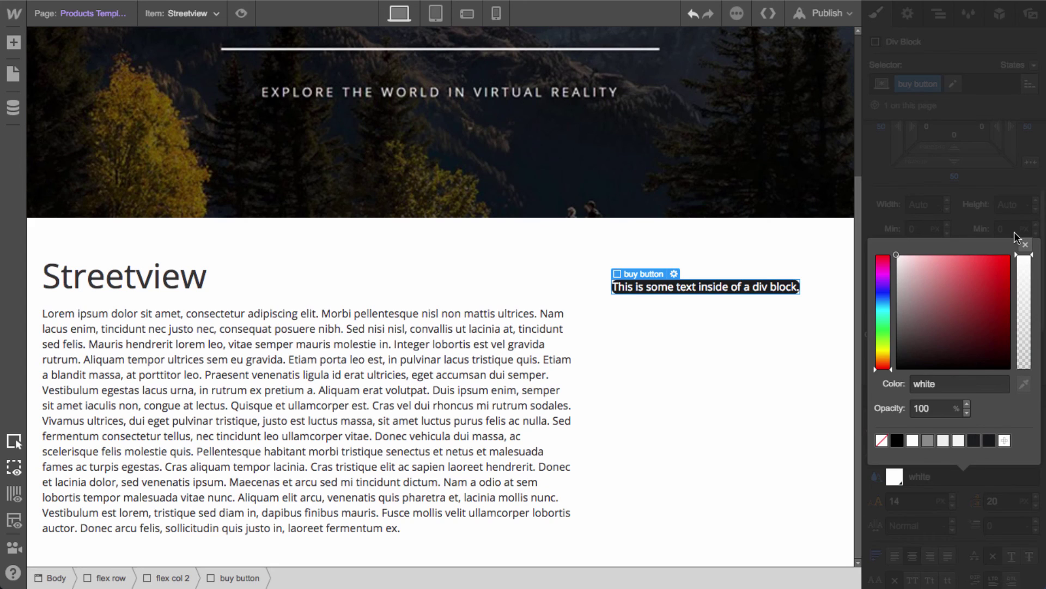
left_click(1025, 245)
Set the buy button's padding to 10 px on all sides
left_click(733, 286)
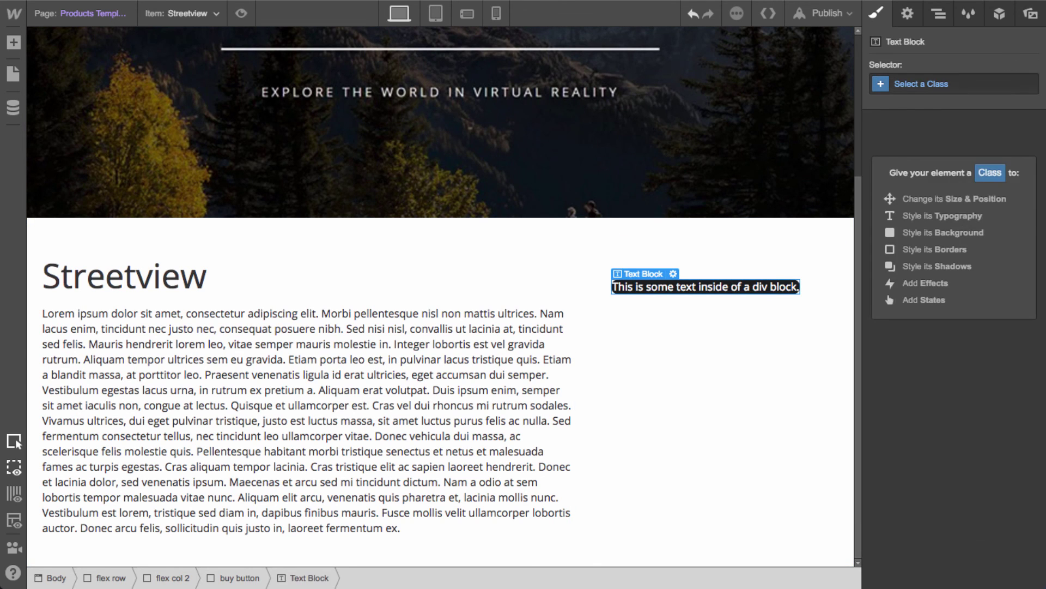
key("Escape")
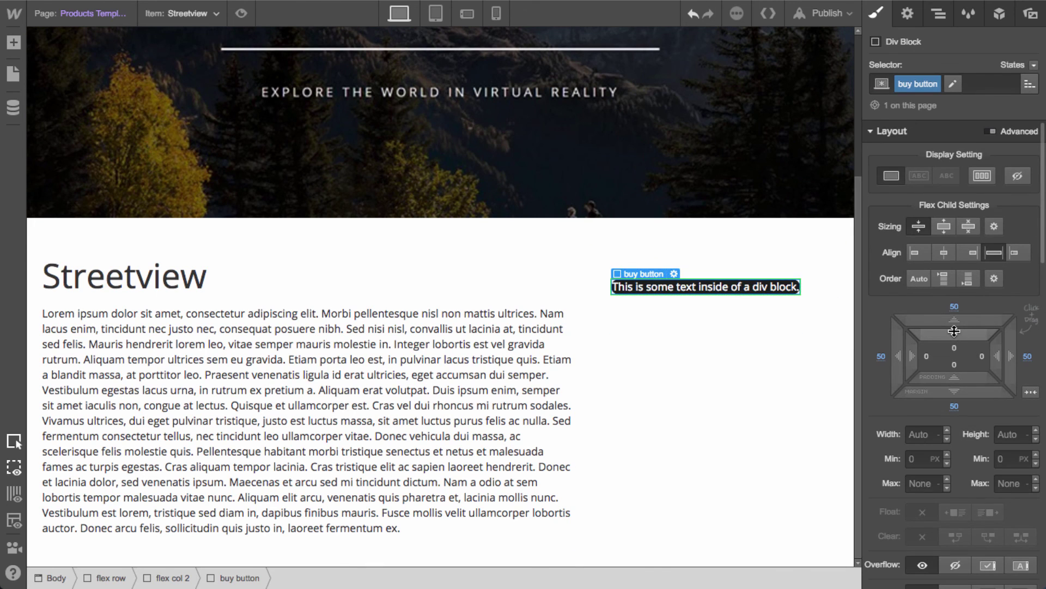
left_click_drag(964, 360, 966, 360)
Bind the text block inside the buy button to the price field of the Products collection
left_click(695, 304)
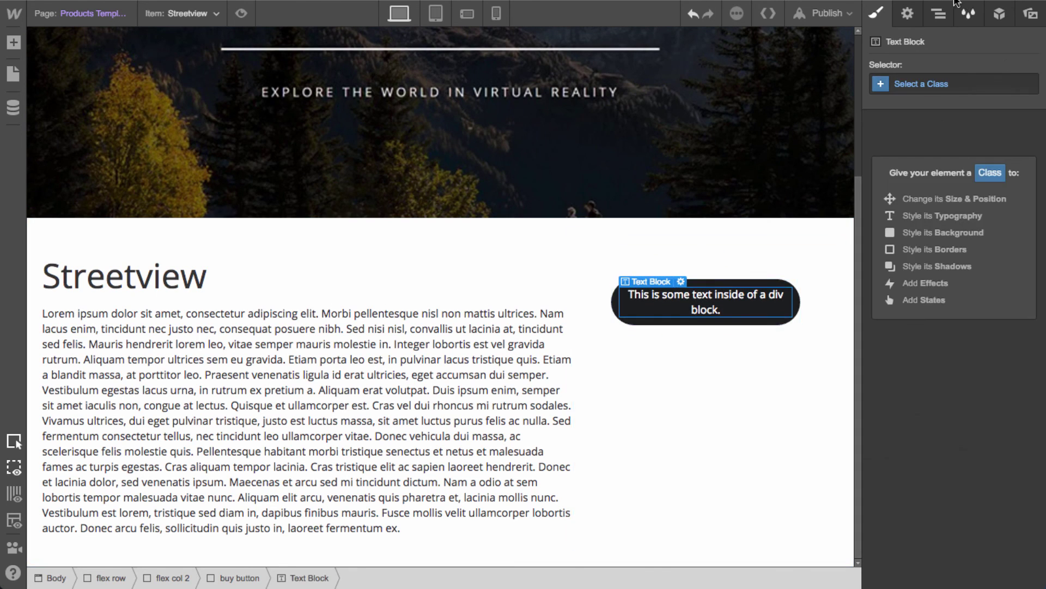
left_click(908, 13)
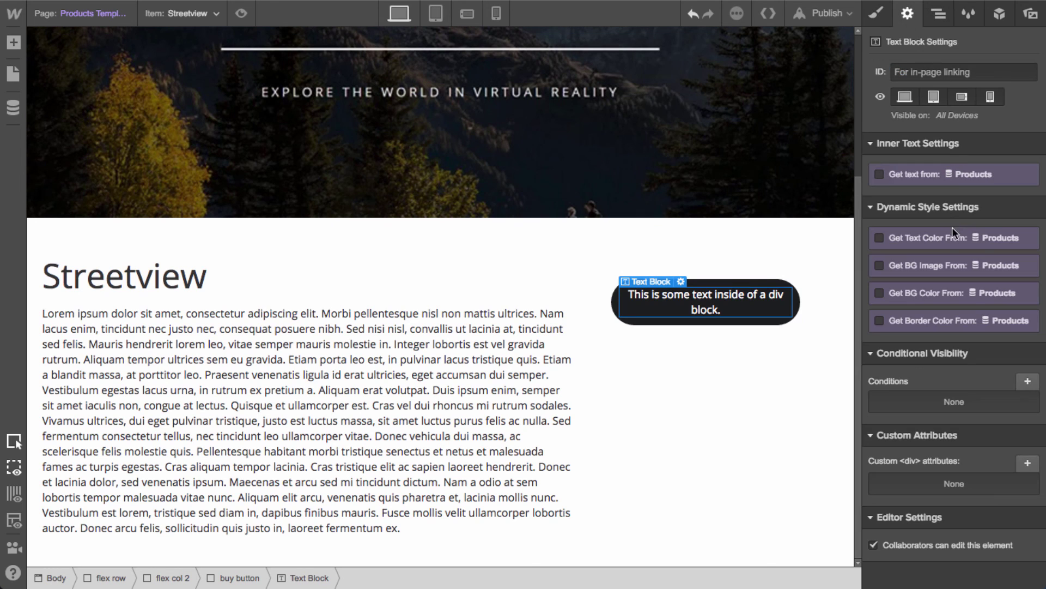
left_click(892, 178)
left_click(935, 194)
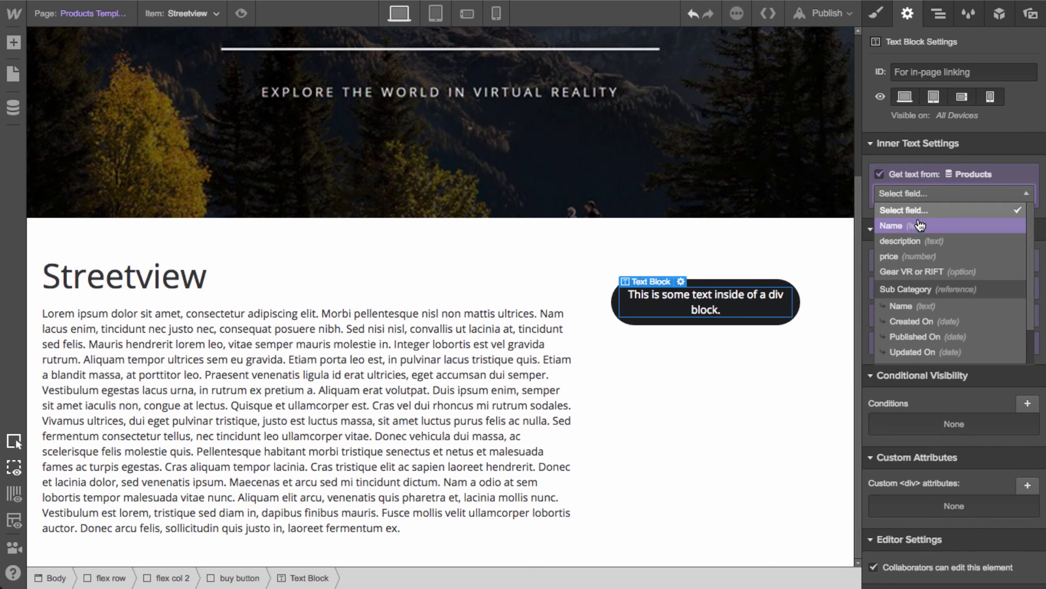
left_click(919, 256)
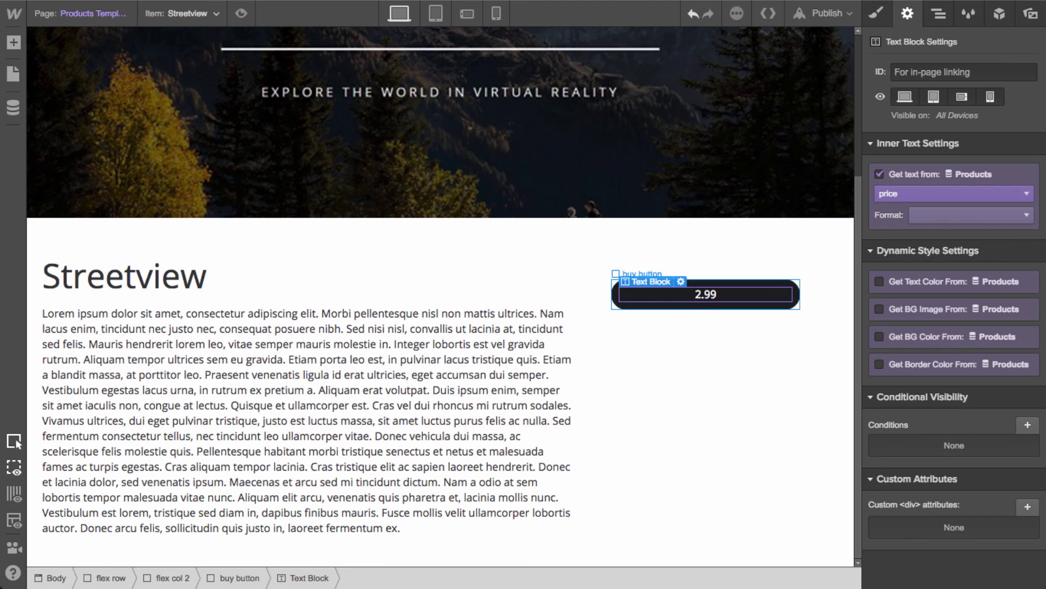
Add a second text block reading "$" to the buy button and place it before the price
key("a")
left_click_drag(63, 444, 720, 340)
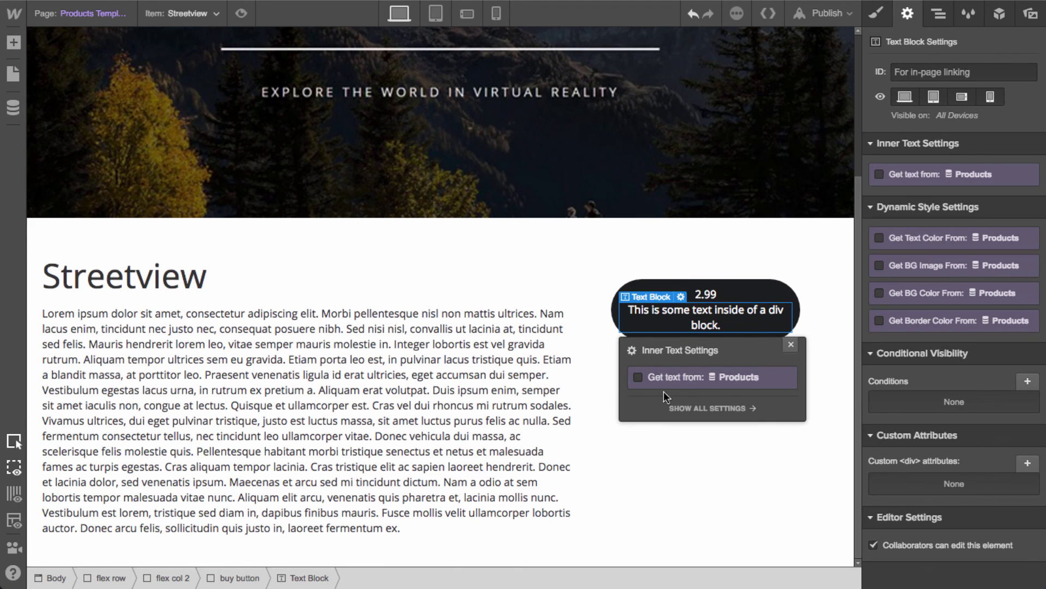
double_click(682, 320)
key("BackSpace")
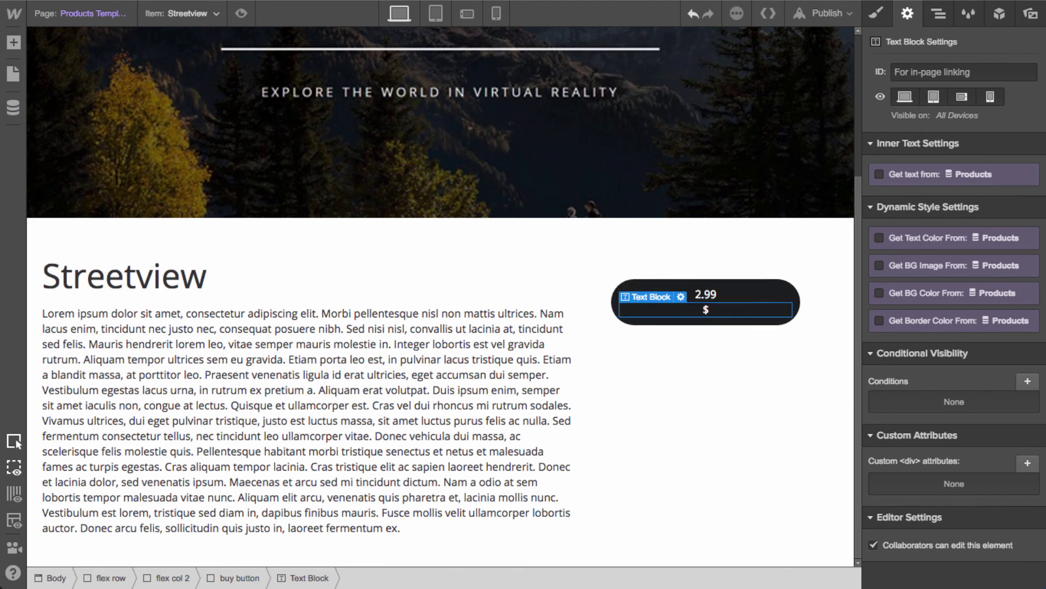
type("$")
left_click_drag(706, 299, 707, 293)
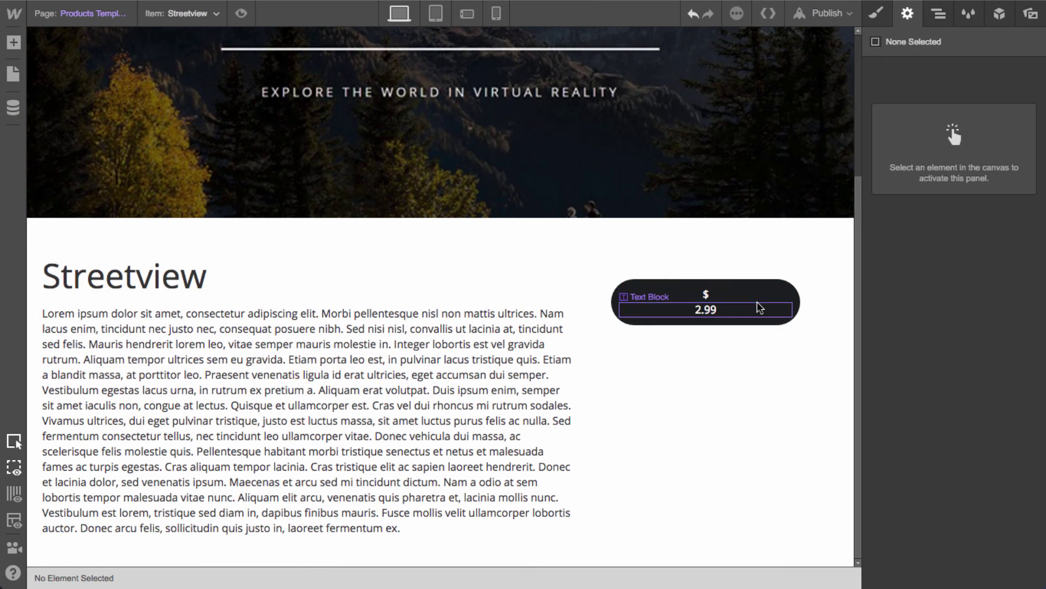
Change the buy button's display to horizontal flex and centre its children along the row
left_click(739, 297)
left_click(877, 13)
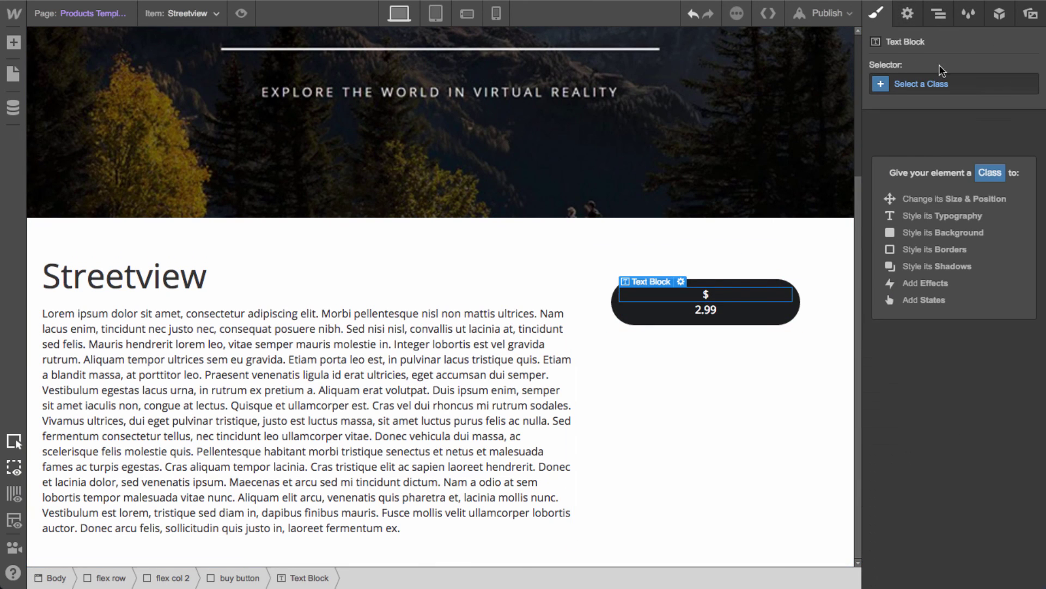
left_click(709, 290)
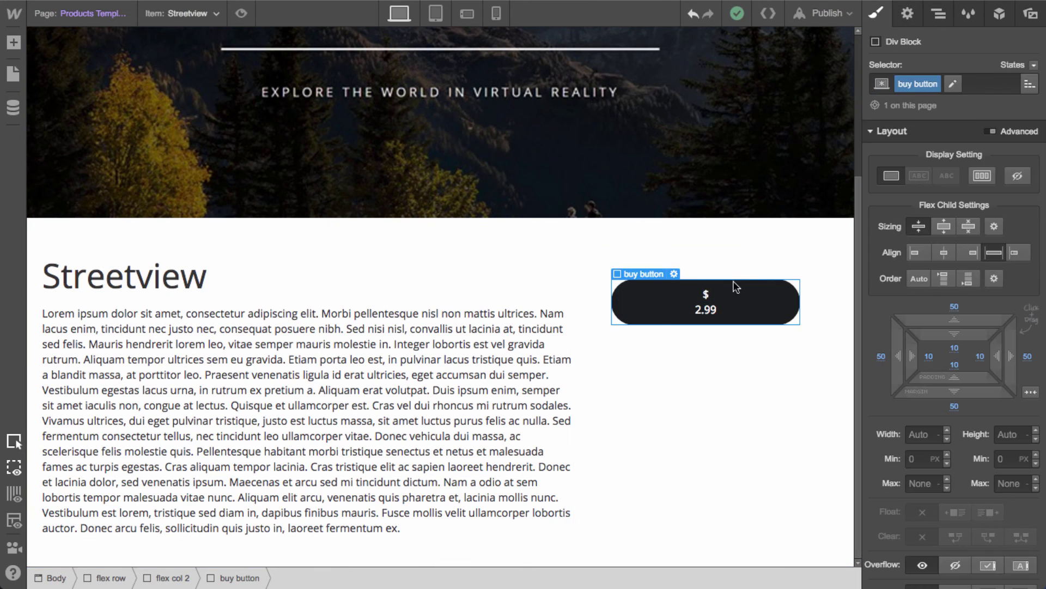
left_click(981, 177)
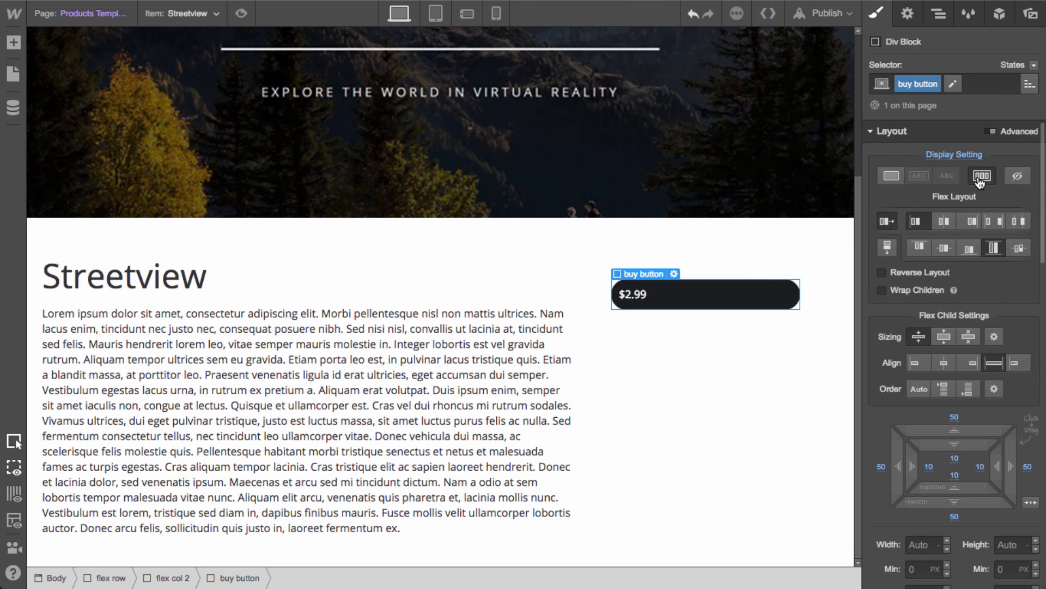
left_click(946, 225)
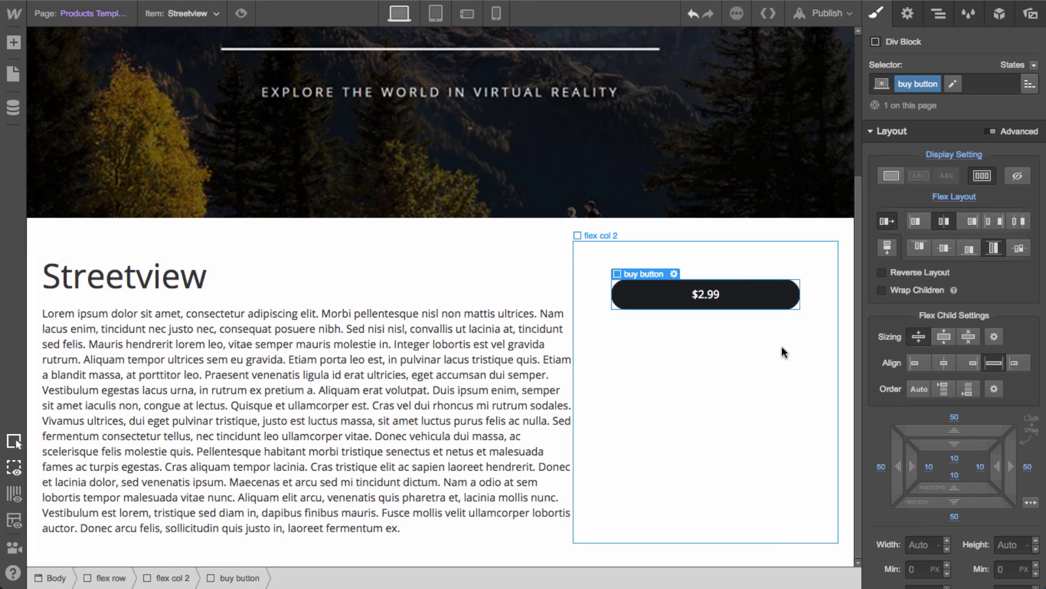
Set the buy button's font size to 24 px and its line height to 30 px
scroll(938, 519, "down", 5)
scroll(937, 519, "down", 5)
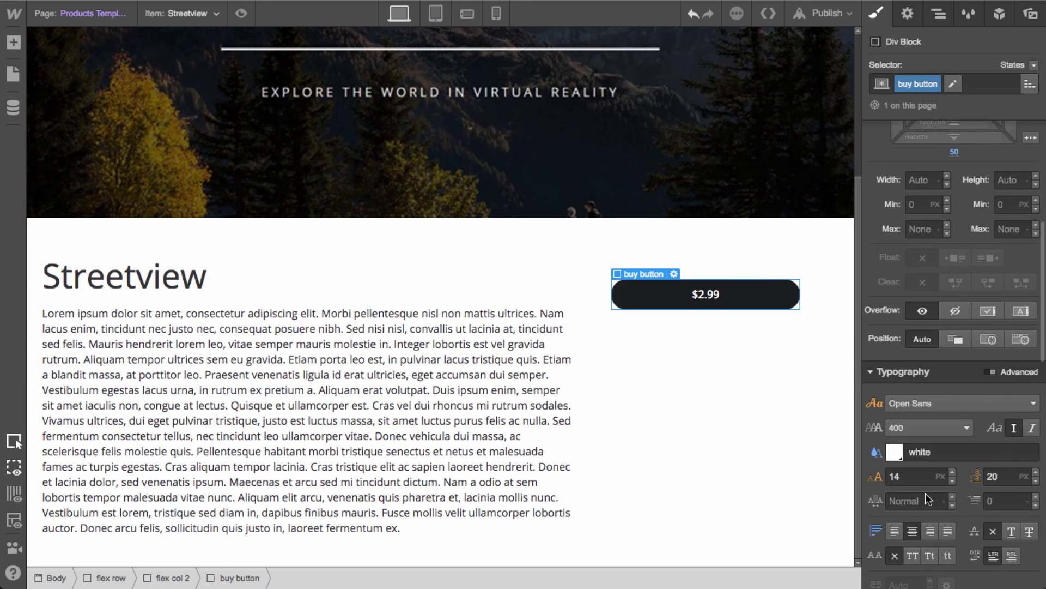
left_click(906, 479)
key("BackSpace")
key("BackSpace")
type("24")
key("Tab")
type("30")
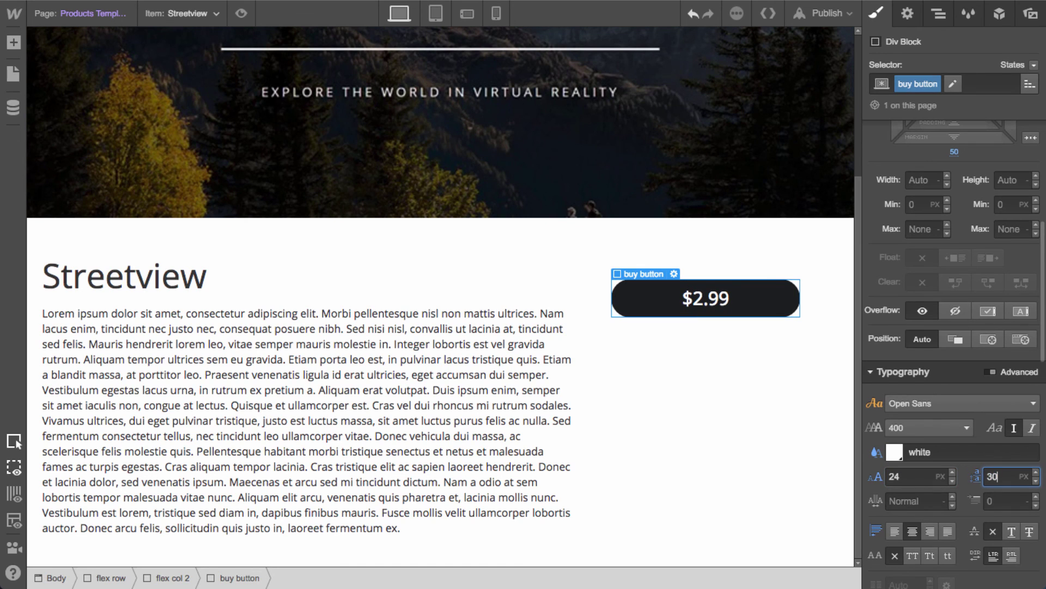
Place the footer symbol on the page below the flex row
left_click(695, 421)
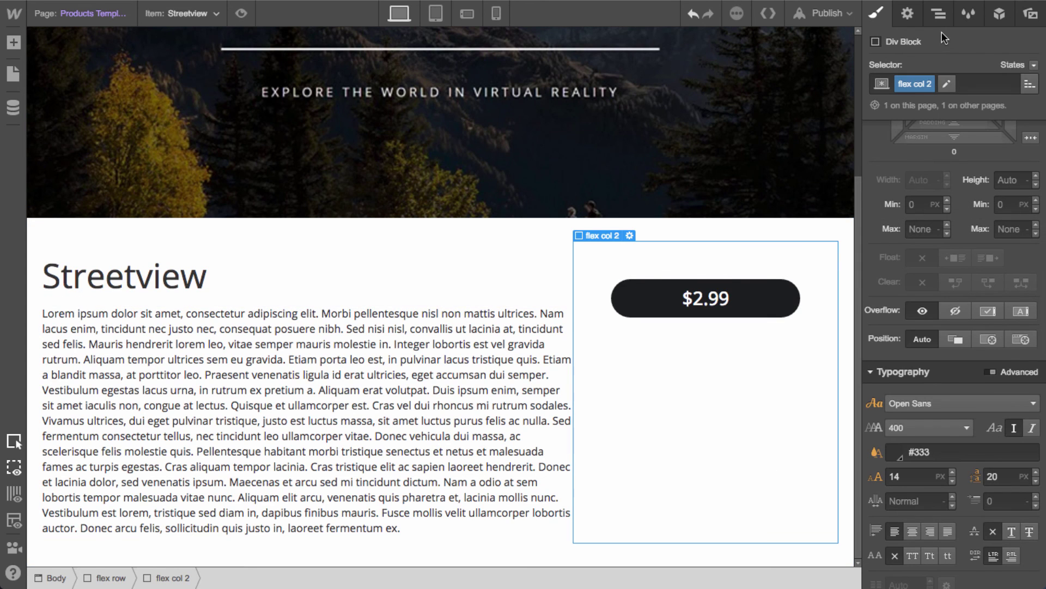
left_click(938, 15)
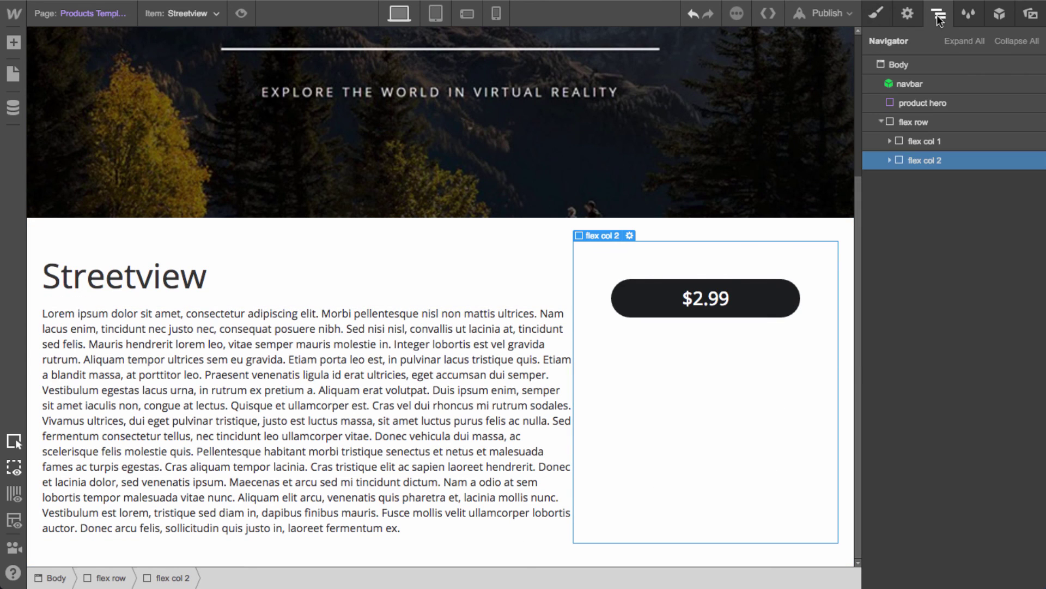
left_click(1000, 25)
left_click_drag(921, 122, 951, 152)
left_click(999, 15)
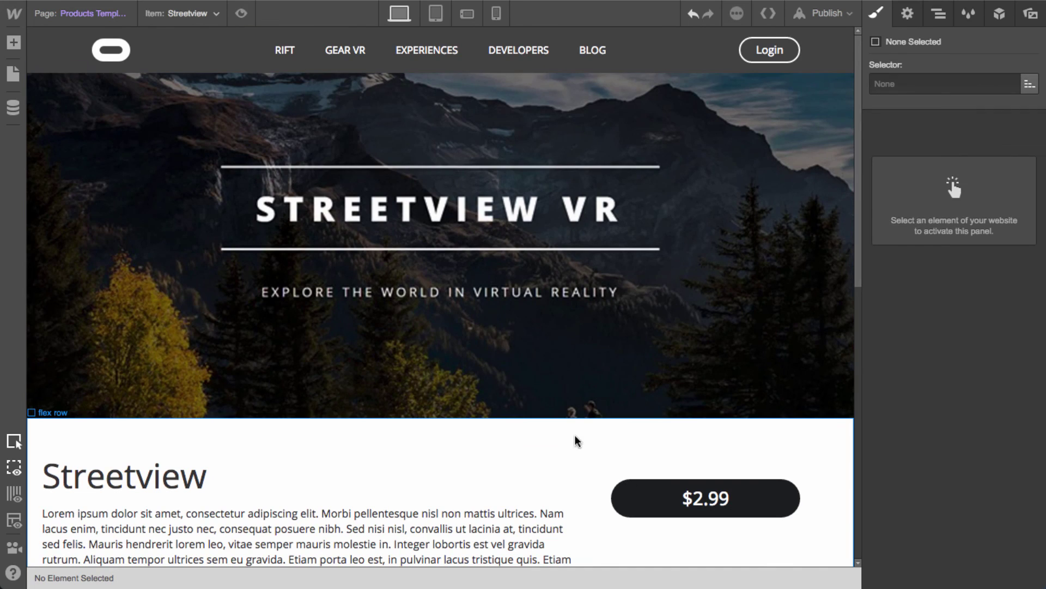
Review the template page down to the footer and switch the previewed item to Shooters Alley
scroll(458, 429, "down", 10)
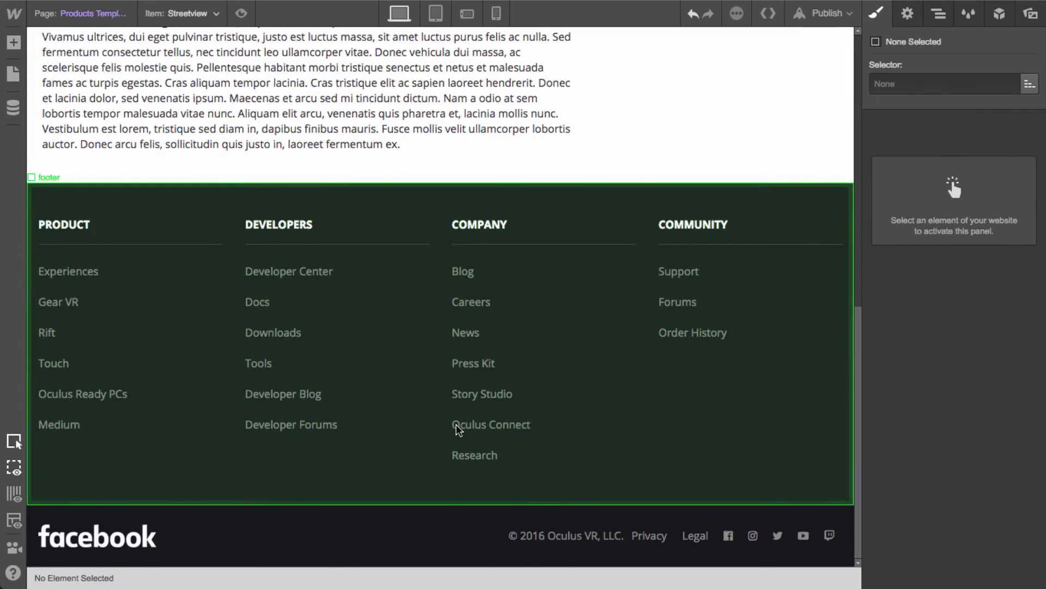
scroll(457, 429, "up", 10)
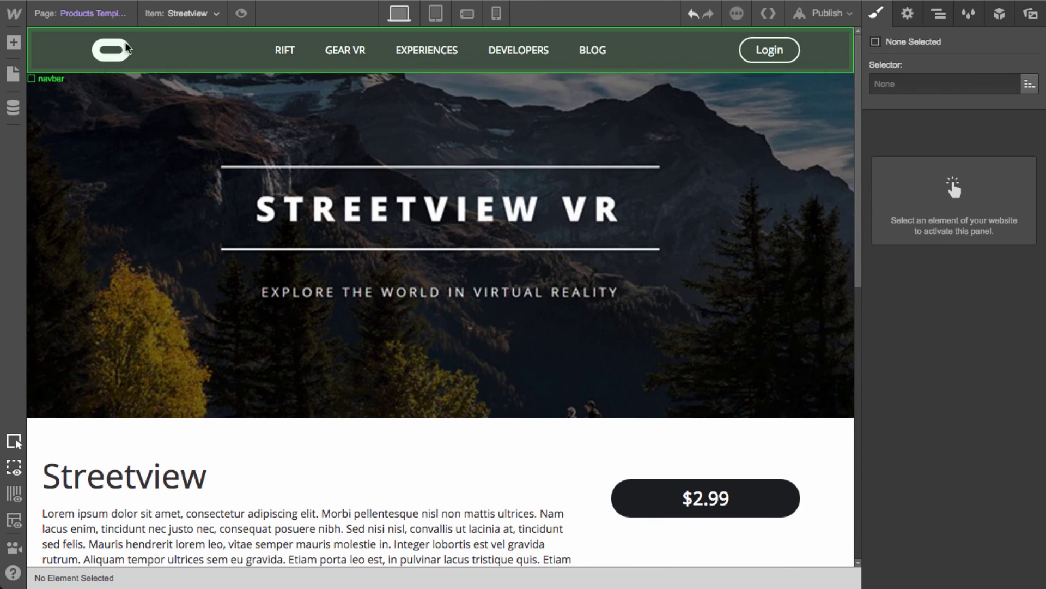
left_click(193, 15)
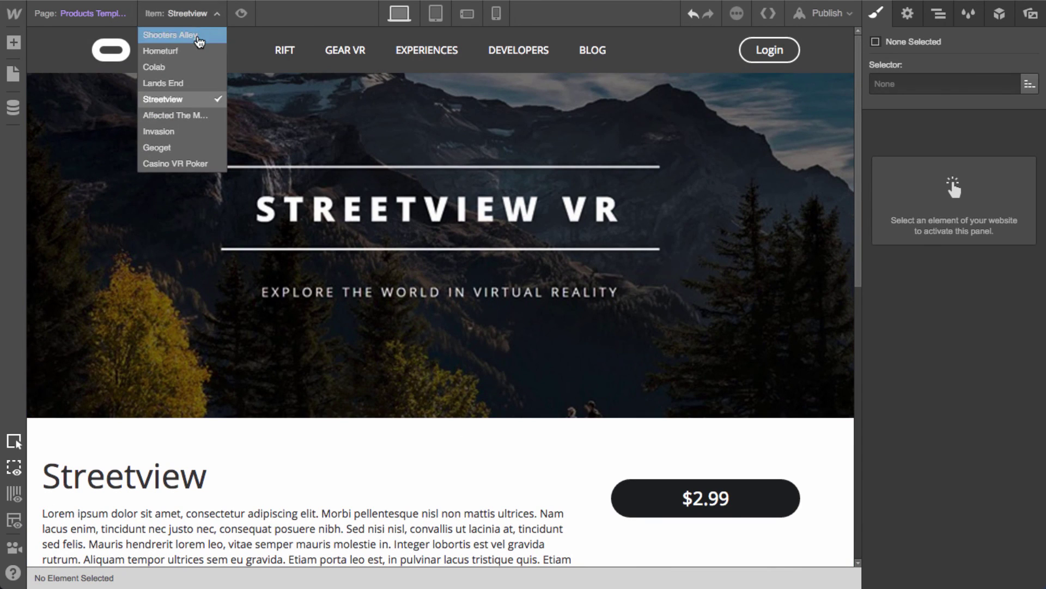
left_click(198, 36)
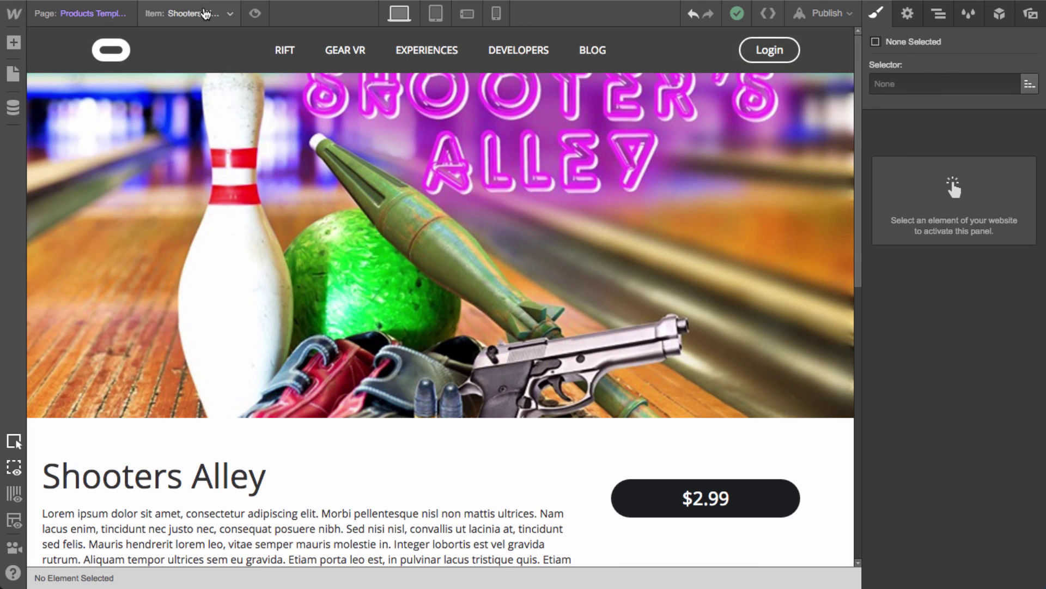
left_click(202, 15)
left_click(202, 15)
Set the product hero's background image position to the top-centre preset
left_click(545, 204)
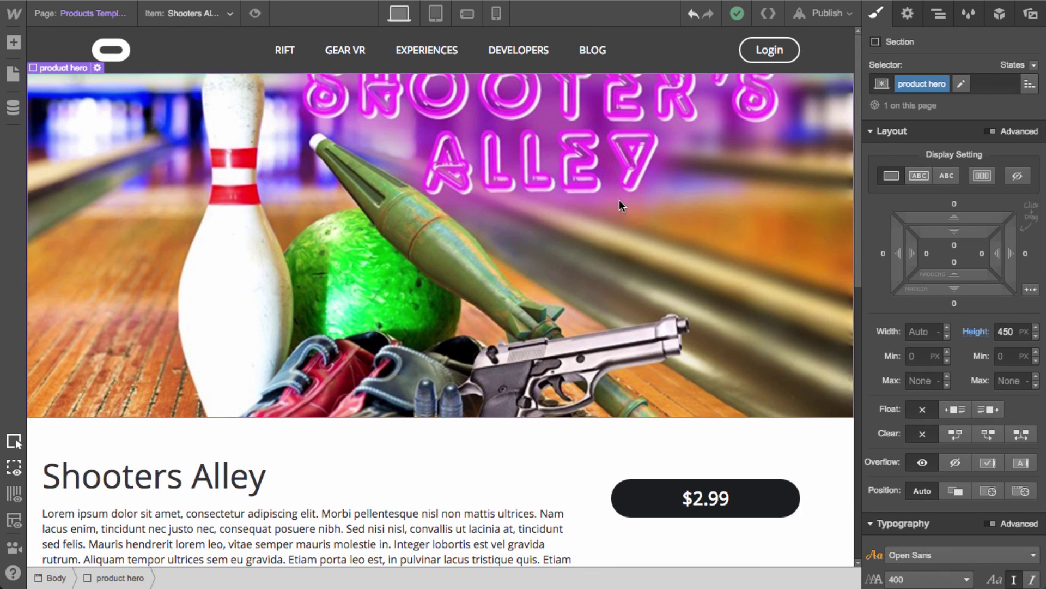
scroll(980, 266, "down", 7)
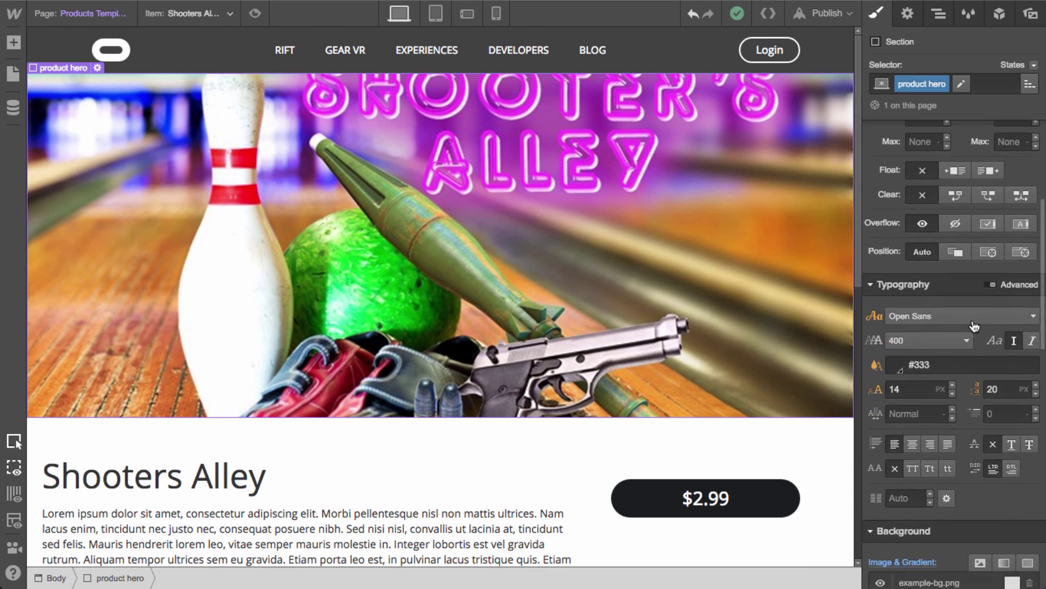
left_click(940, 418)
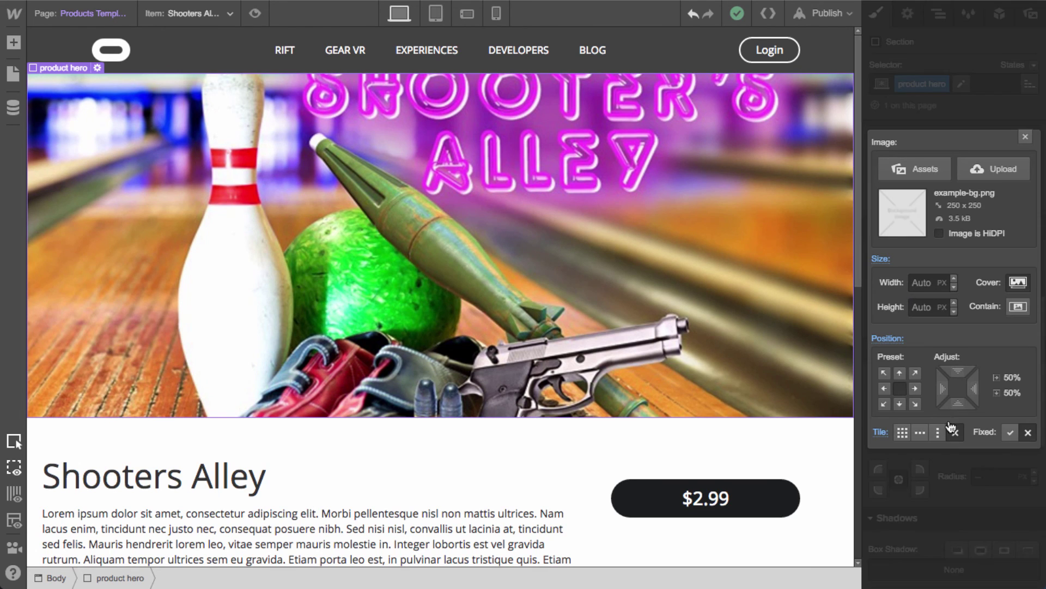
left_click(900, 376)
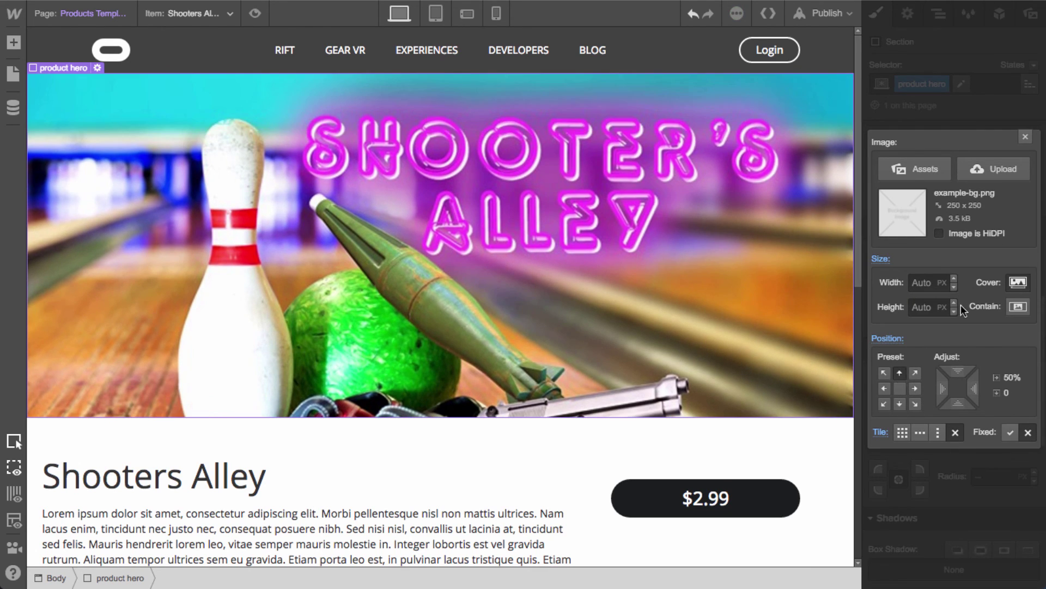
left_click(1027, 137)
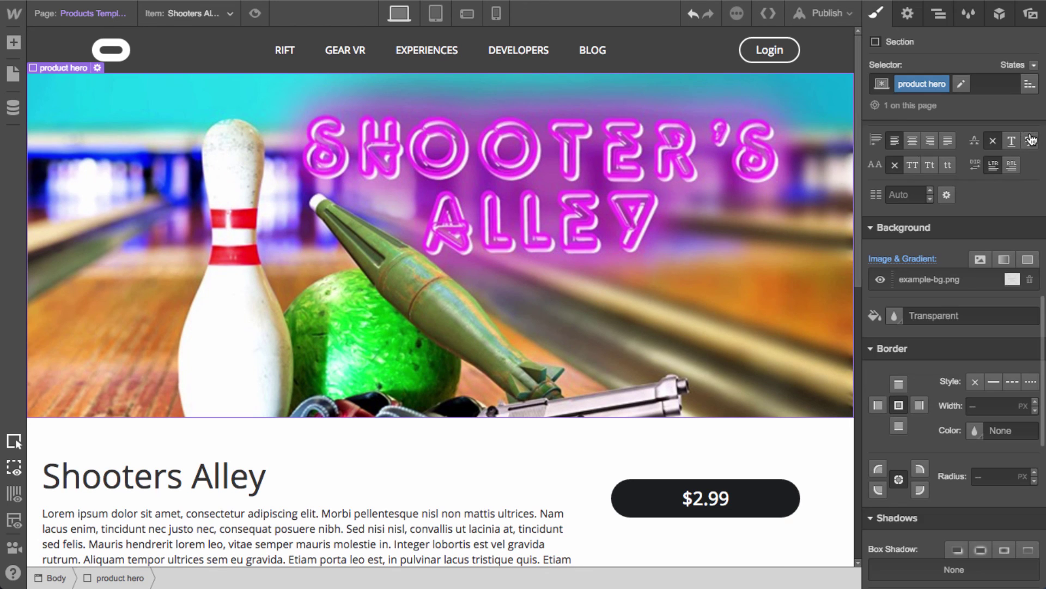
Check the product hero with the Hometurf, Lands End, Colab and Affected The Manor items
left_click(218, 13)
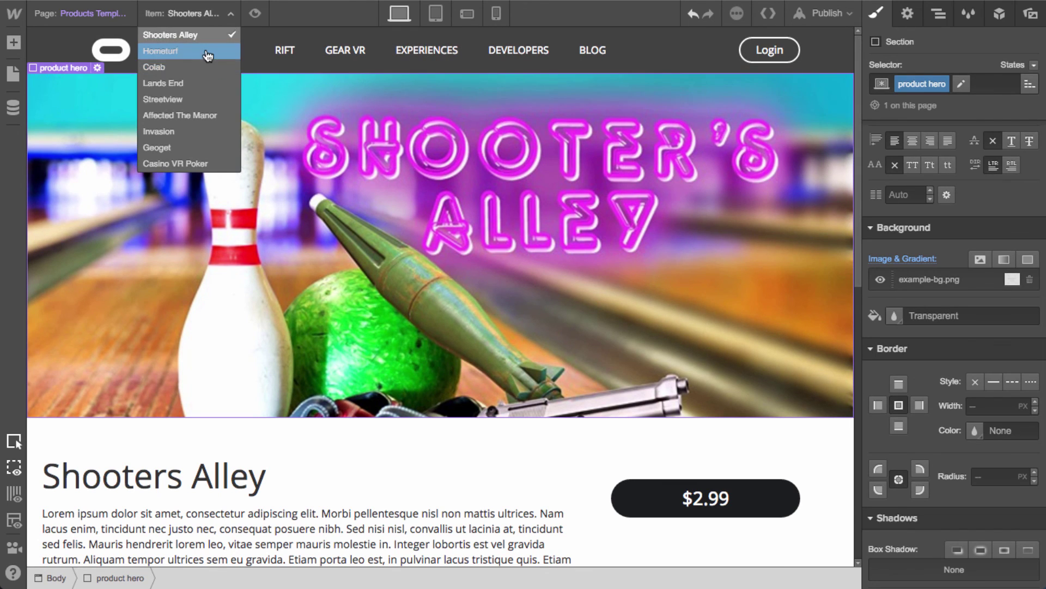
left_click(206, 52)
left_click(205, 13)
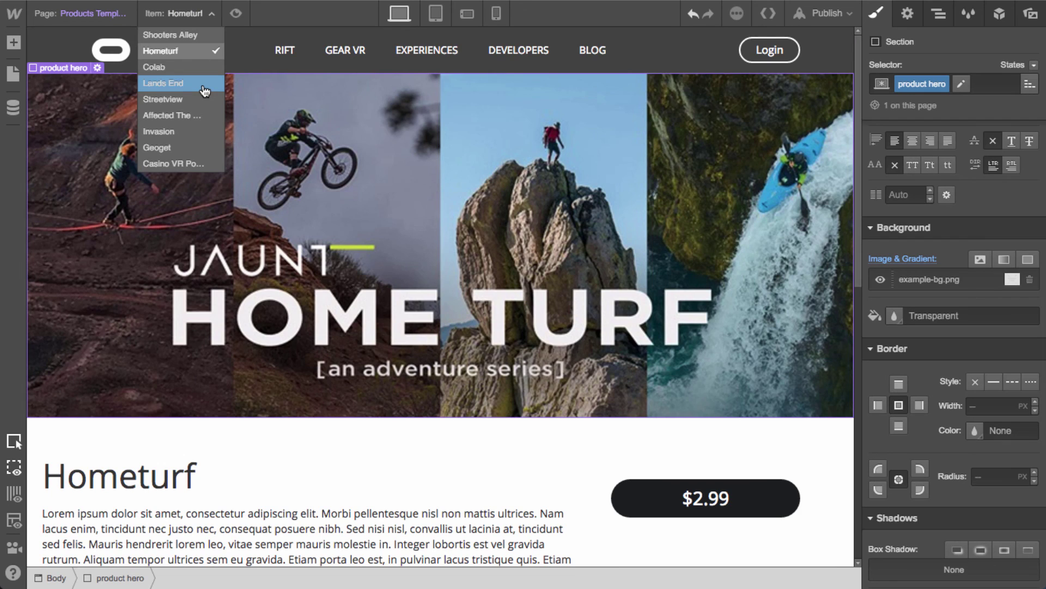
left_click(205, 85)
left_click(191, 13)
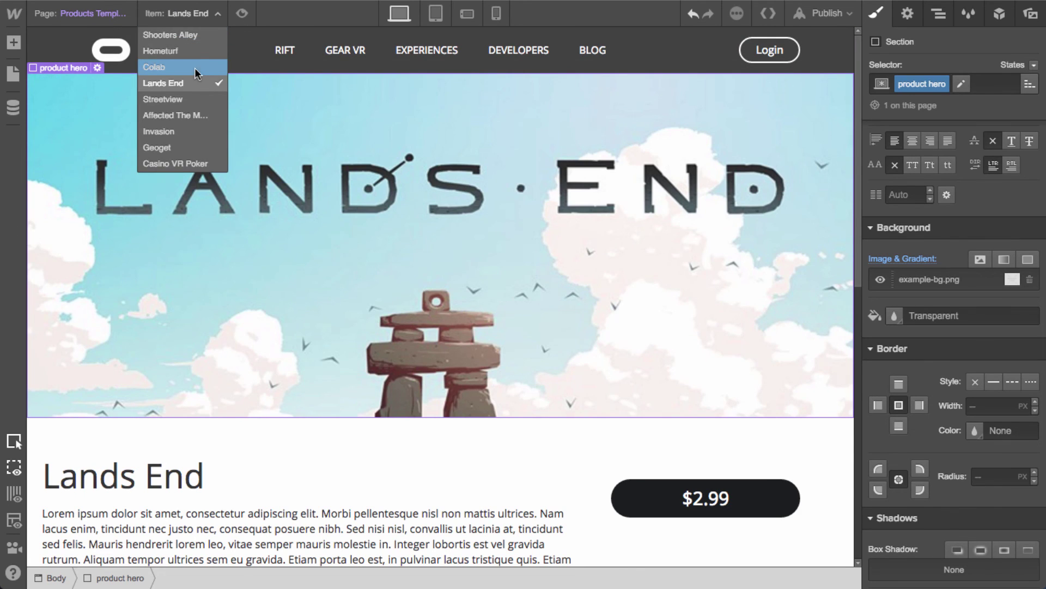
left_click(195, 68)
left_click(199, 14)
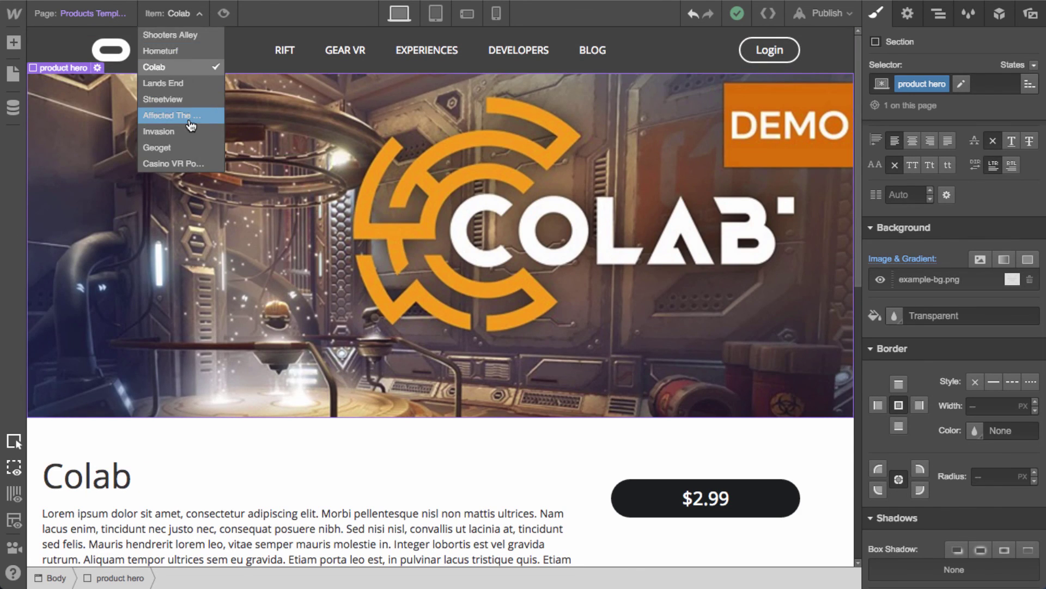
left_click(191, 116)
Check the template with the Geoget and Affected The Manor items, ending on the Invasion item
left_click(192, 15)
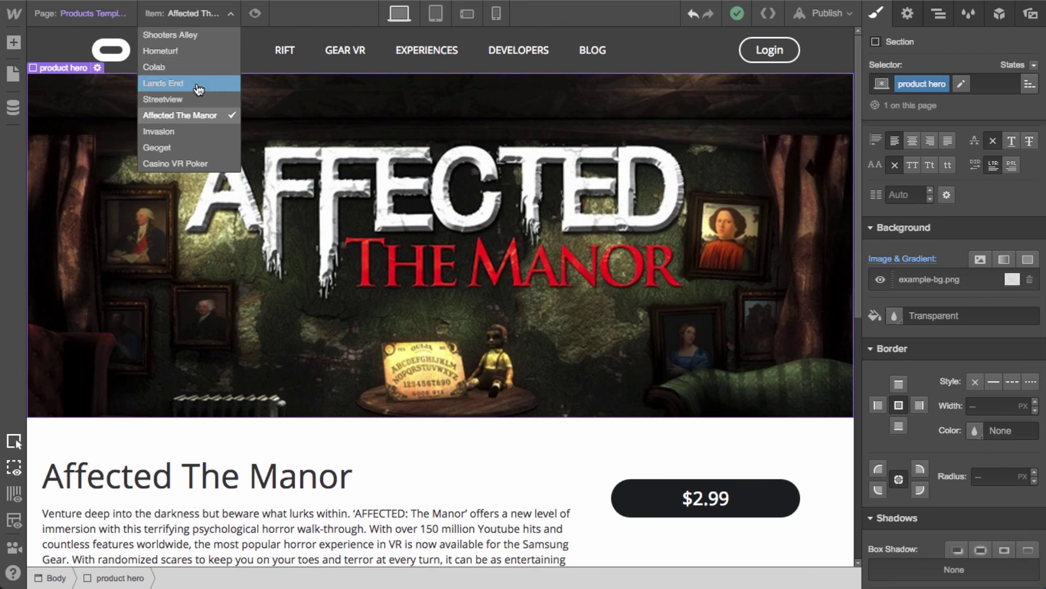
left_click(190, 147)
left_click(185, 14)
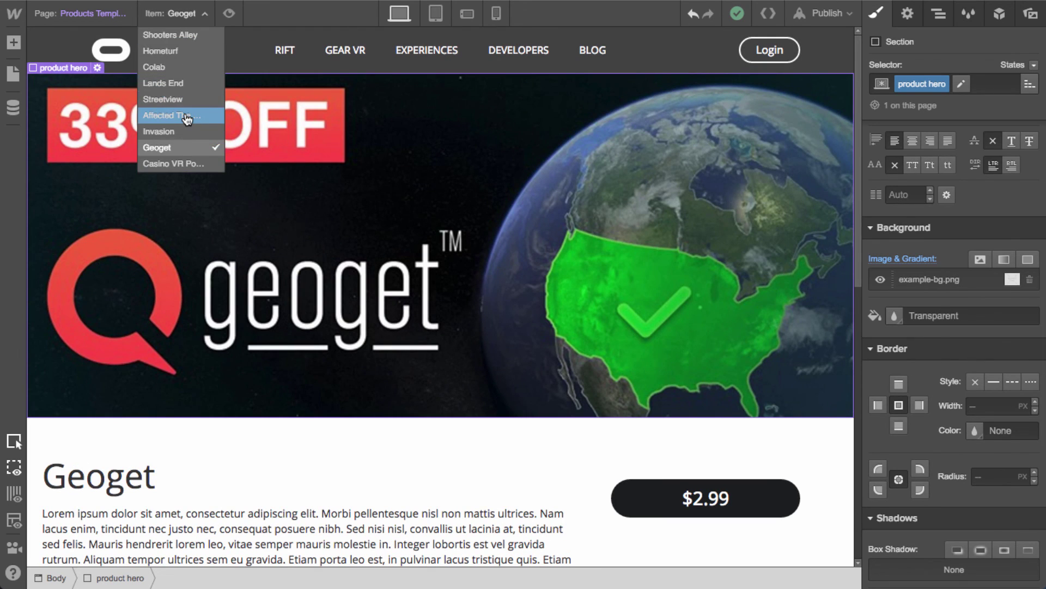
left_click(186, 116)
left_click(184, 14)
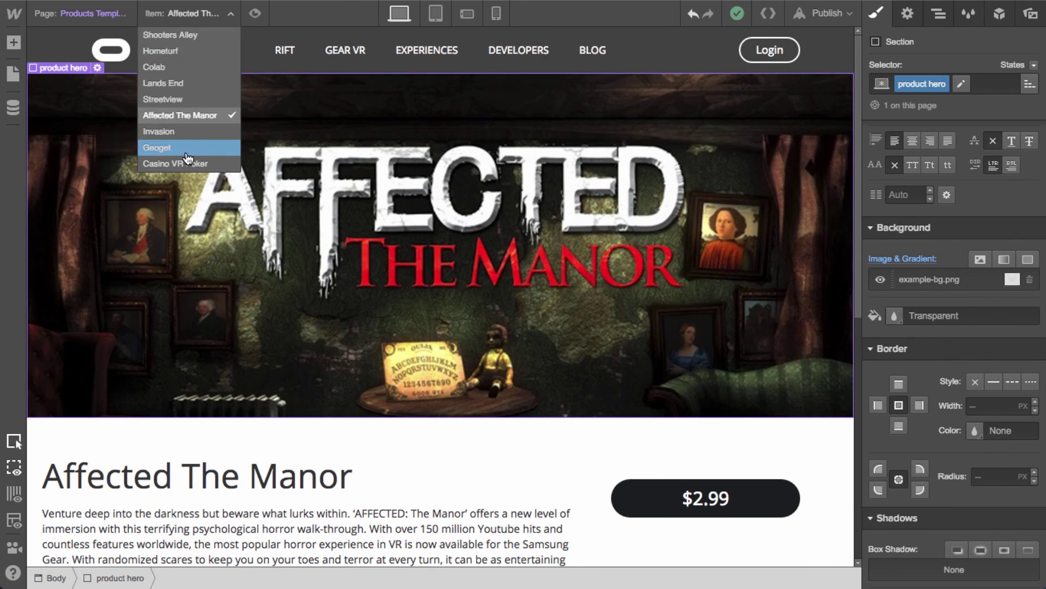
left_click(186, 149)
left_click(185, 14)
left_click(185, 132)
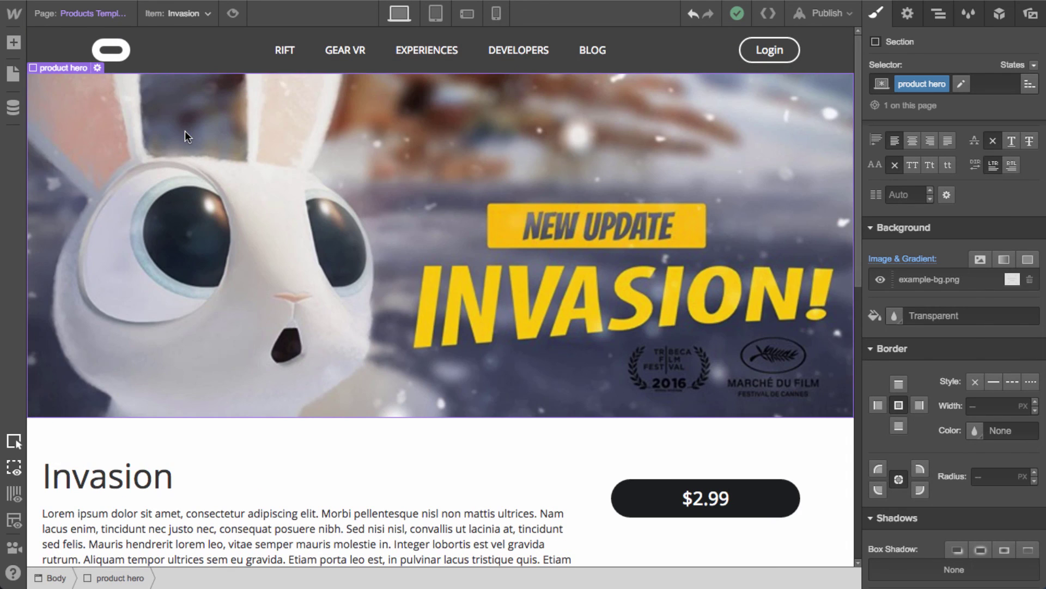
Examine the product page's layout at the tablet, phone landscape and phone portrait breakpoints
left_click(437, 14)
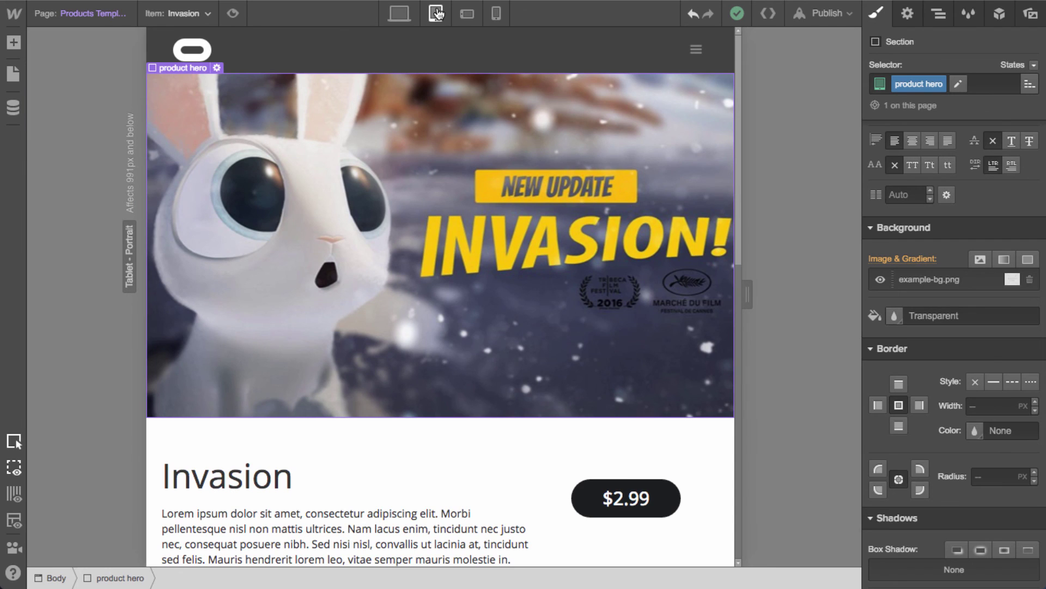
left_click(474, 17)
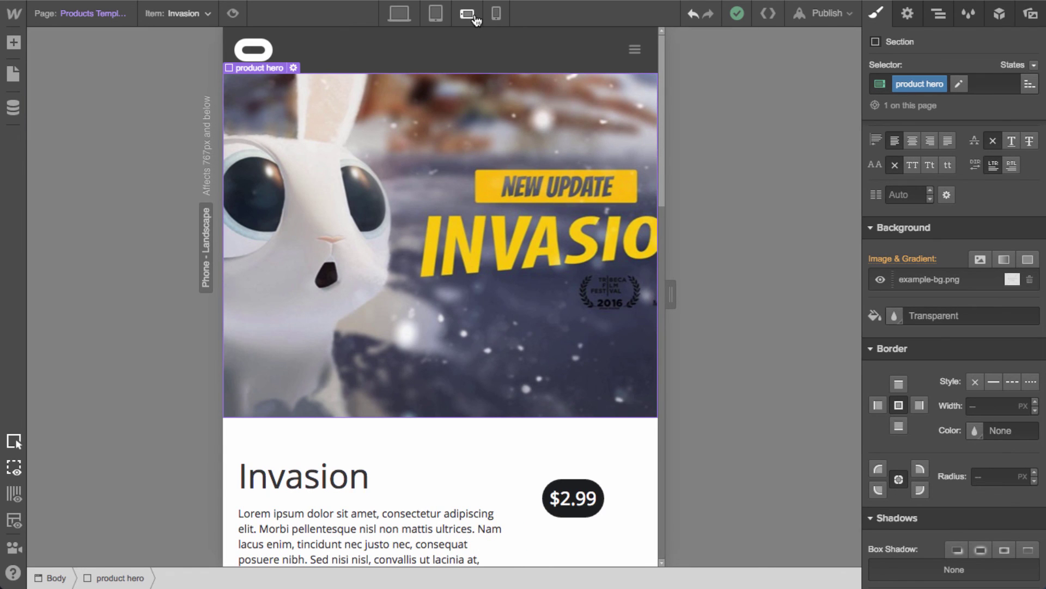
scroll(456, 375, "down", 5)
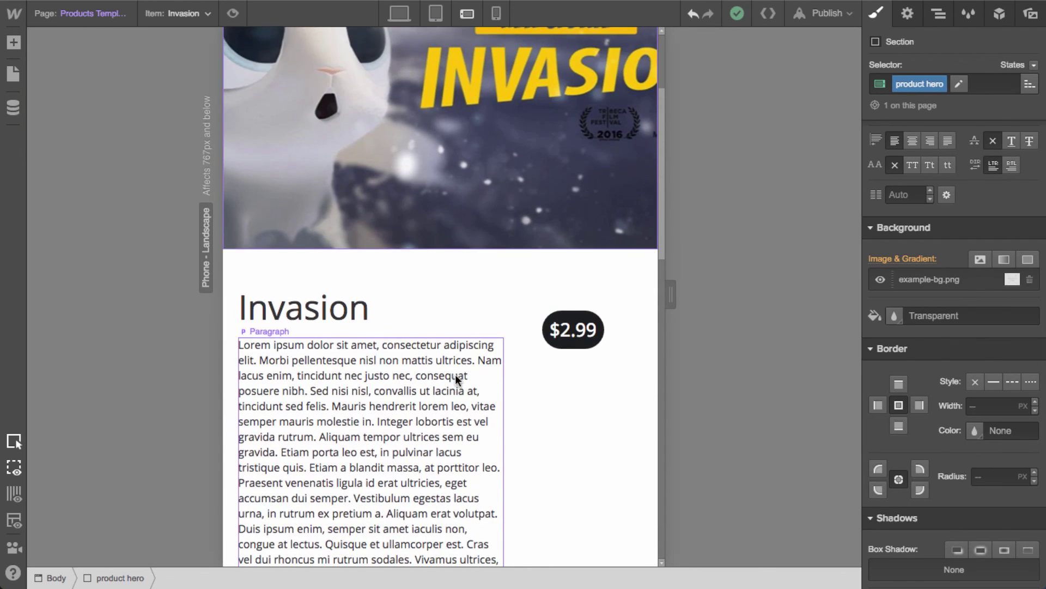
scroll(541, 388, "down", 6)
scroll(542, 388, "up", 1)
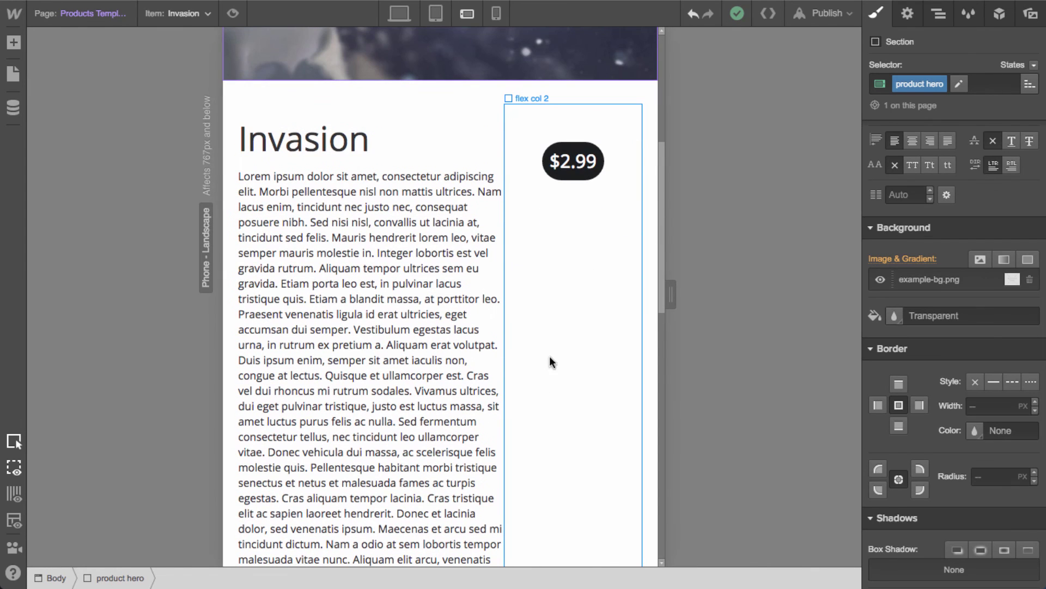
left_click(510, 161)
scroll(558, 200, "up", 3)
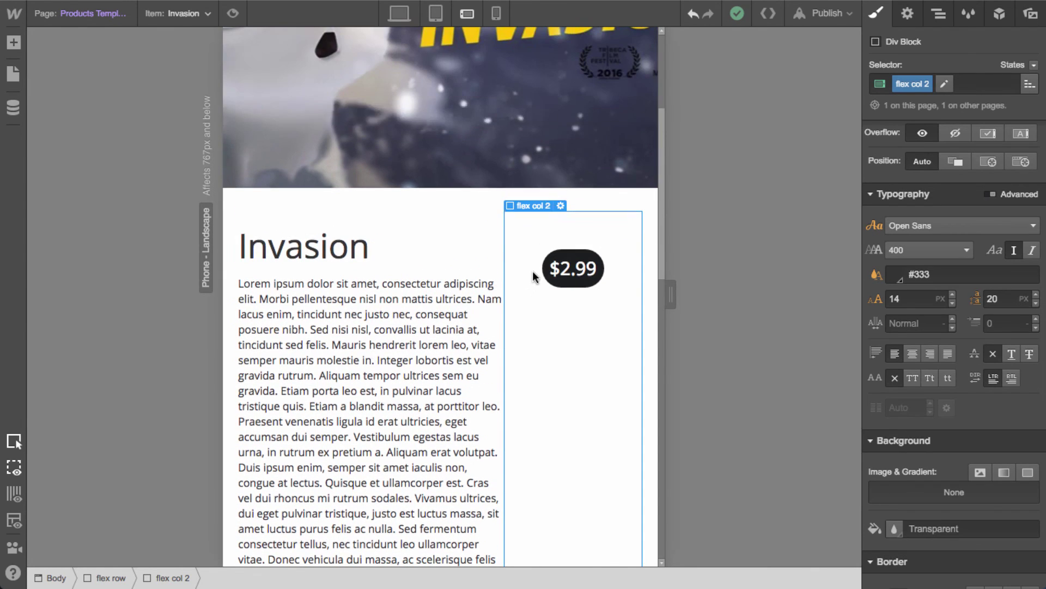
left_click(496, 13)
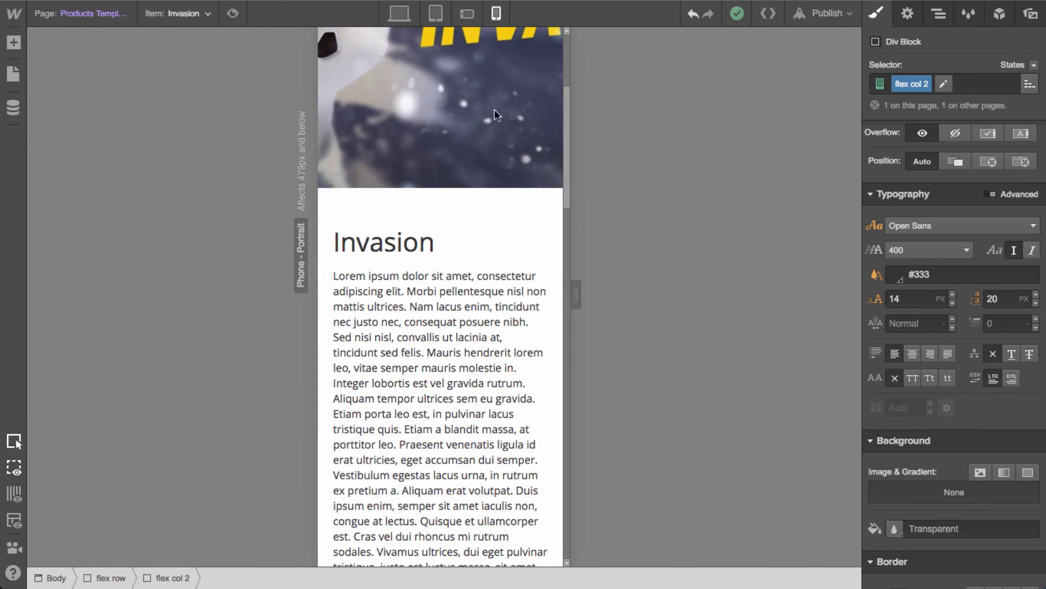
scroll(476, 263, "down", 15)
scroll(508, 337, "up", 15)
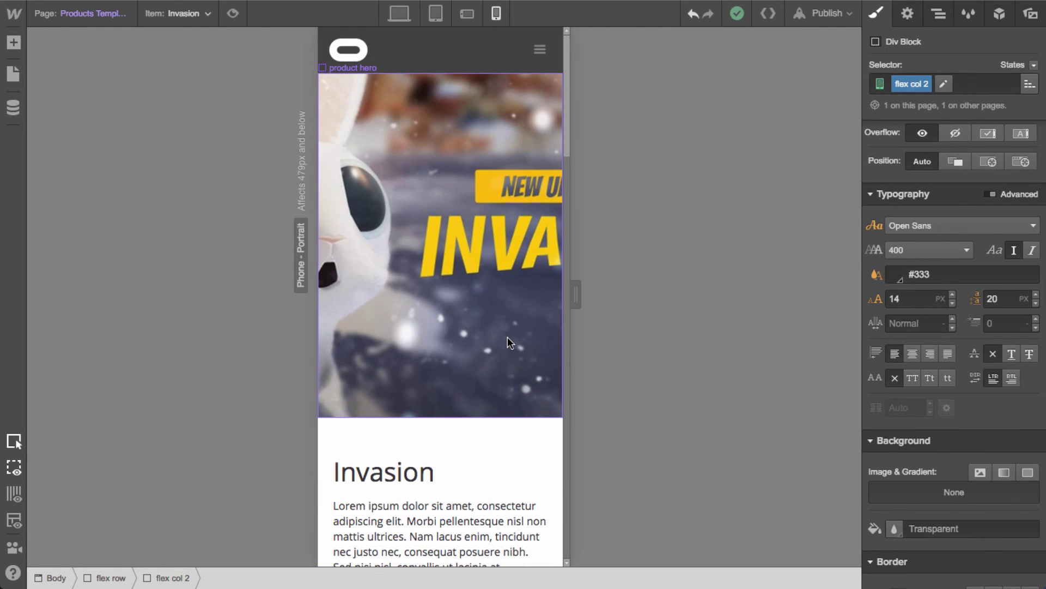
left_click(467, 13)
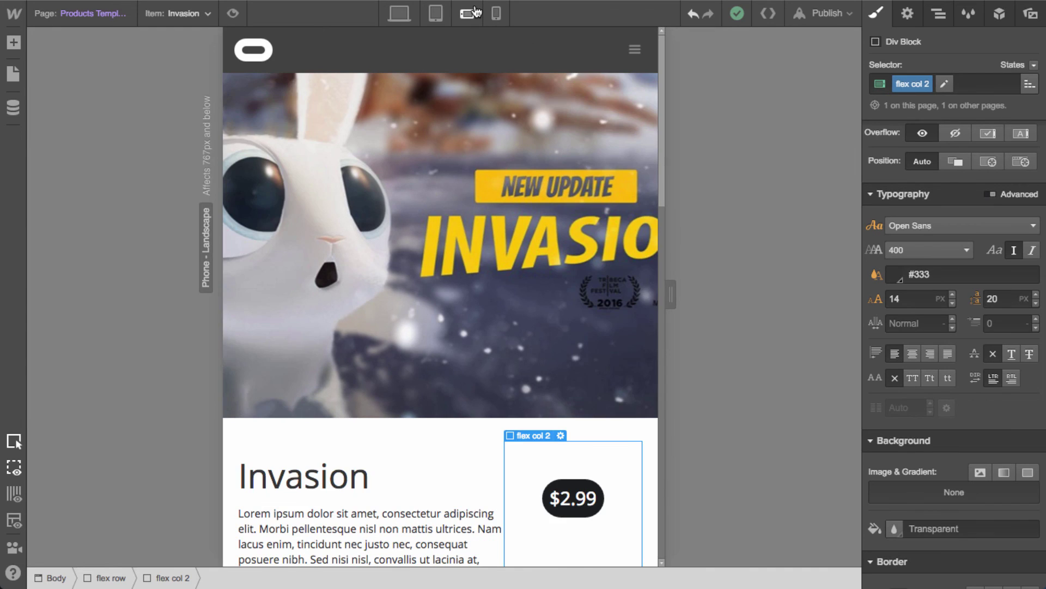
Set the product hero's height to 400 px for the tablet breakpoint
left_click(435, 13)
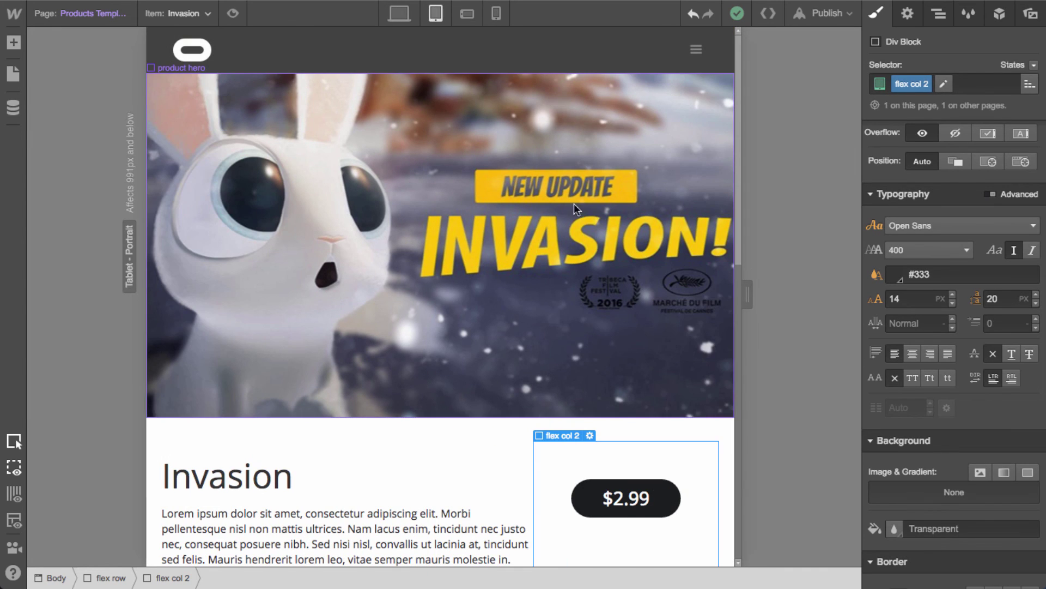
left_click(560, 263)
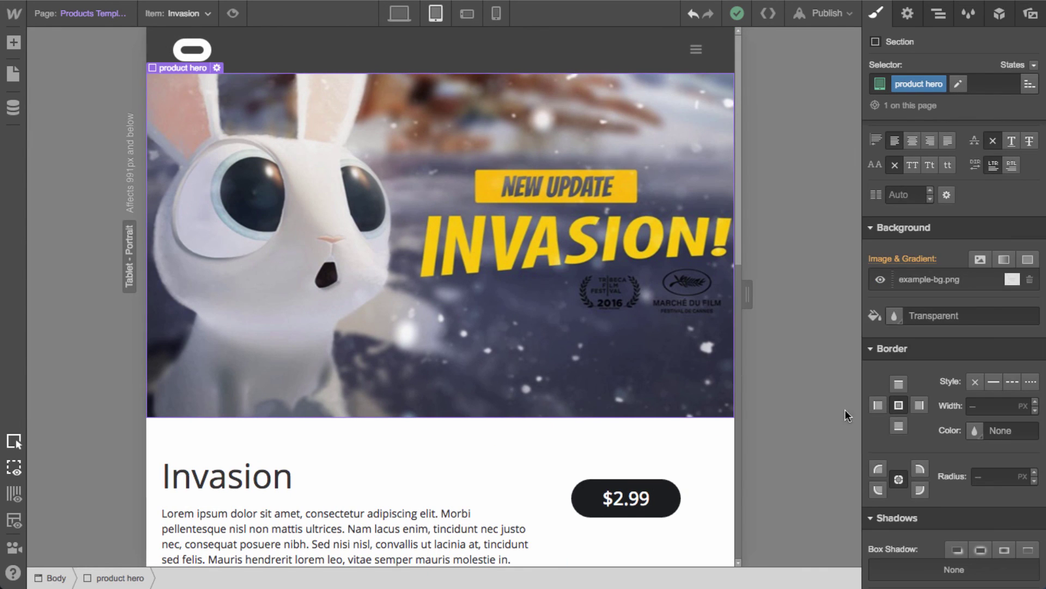
scroll(984, 424, "up", 10)
left_click(1013, 331)
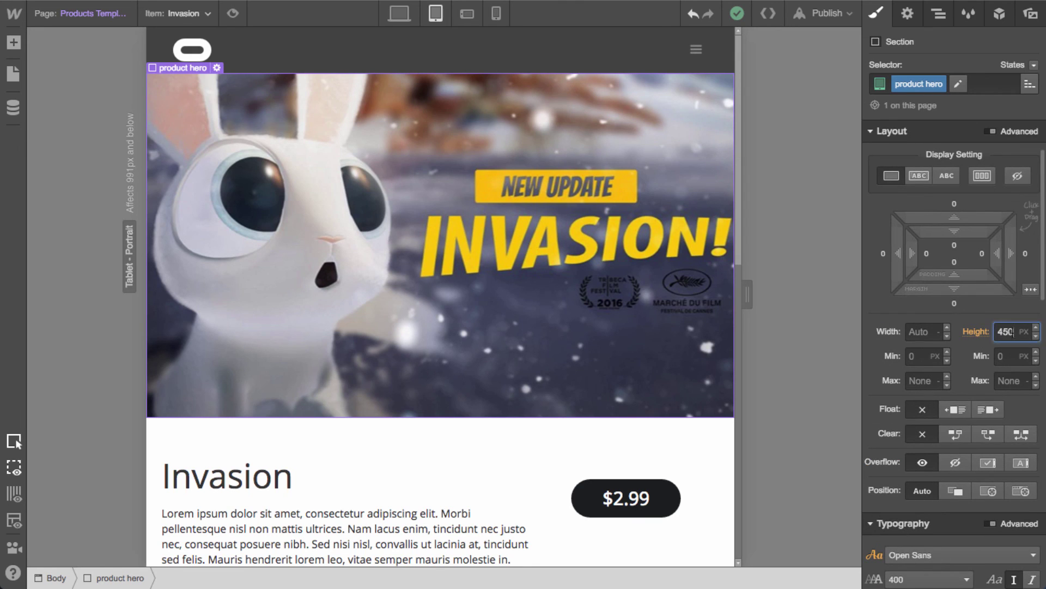
key("shift+Down")
key("shift+Down")
key("shift+Down")
key("shift+Down")
key("shift+Down")
key("shift+Down")
key("shift+Down")
key("shift+Up")
key("shift+Up")
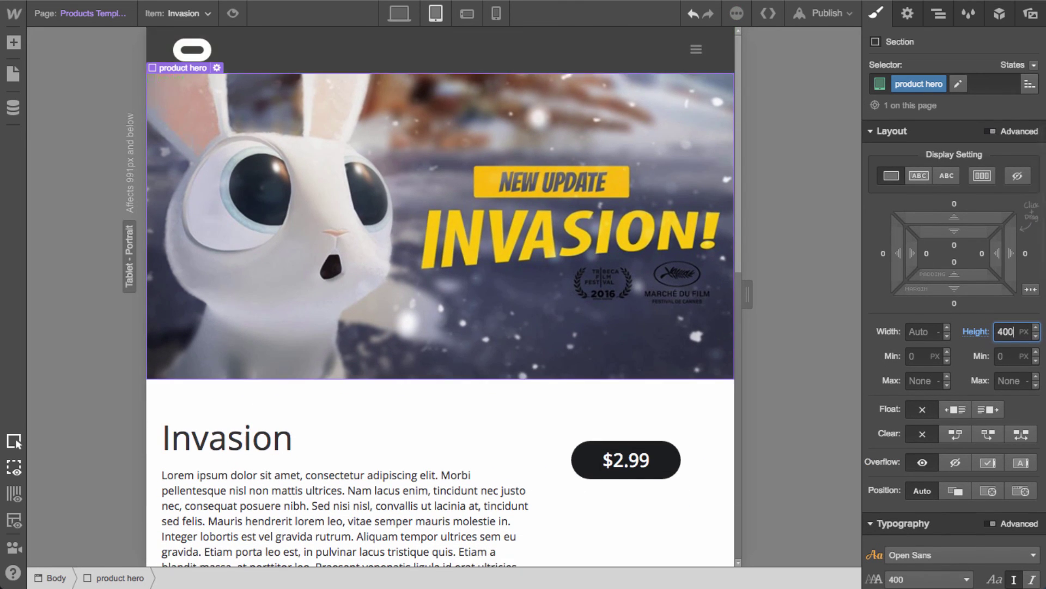
Set the product hero's height to 300 px for the phone landscape breakpoint
left_click(466, 16)
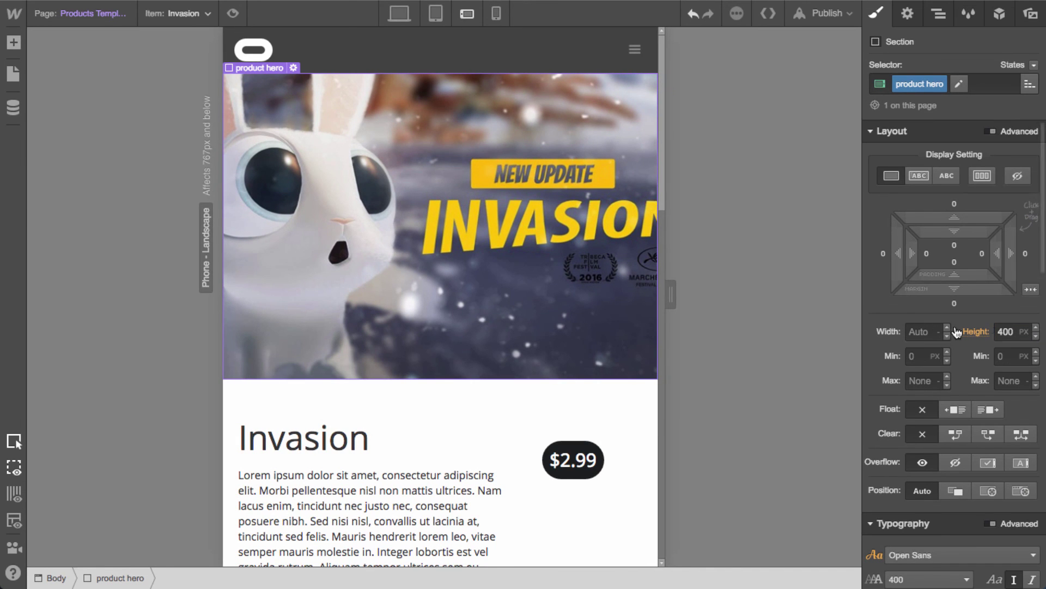
key("shift+Down")
key("shift+Down")
key("shift+Down")
key("shift+Down")
key("shift+Down")
key("shift+Down")
key("shift+Down")
key("shift+Down")
key("shift+Down")
key("shift+Down")
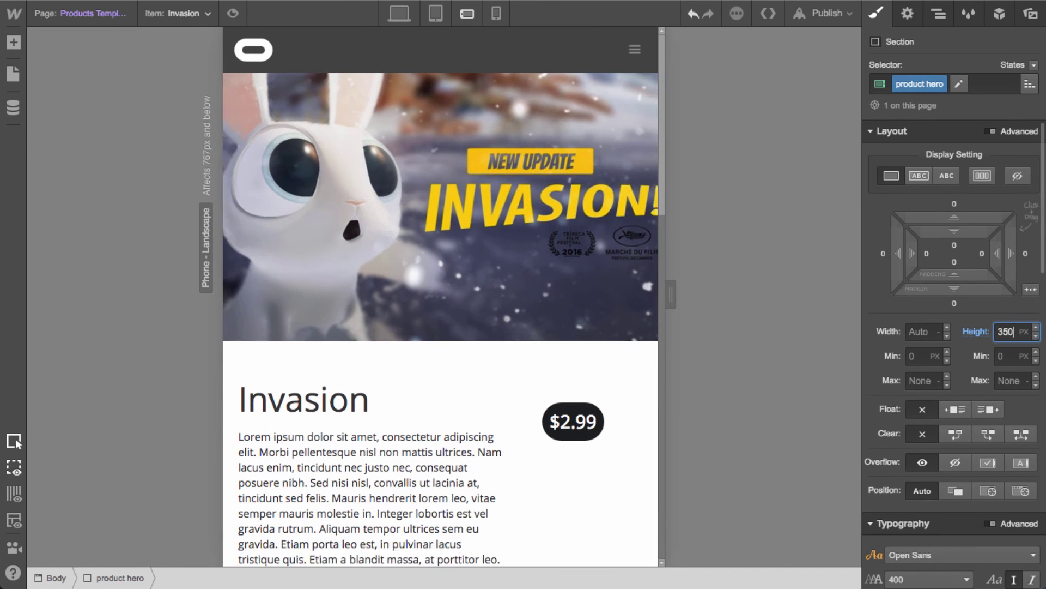
key("shift+Up")
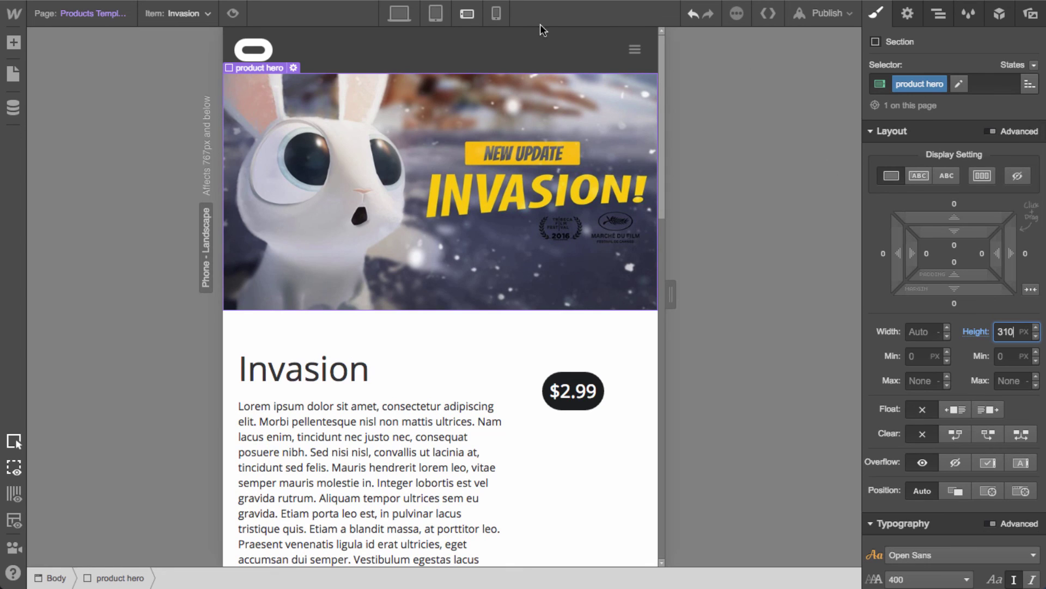
key("shift+Down")
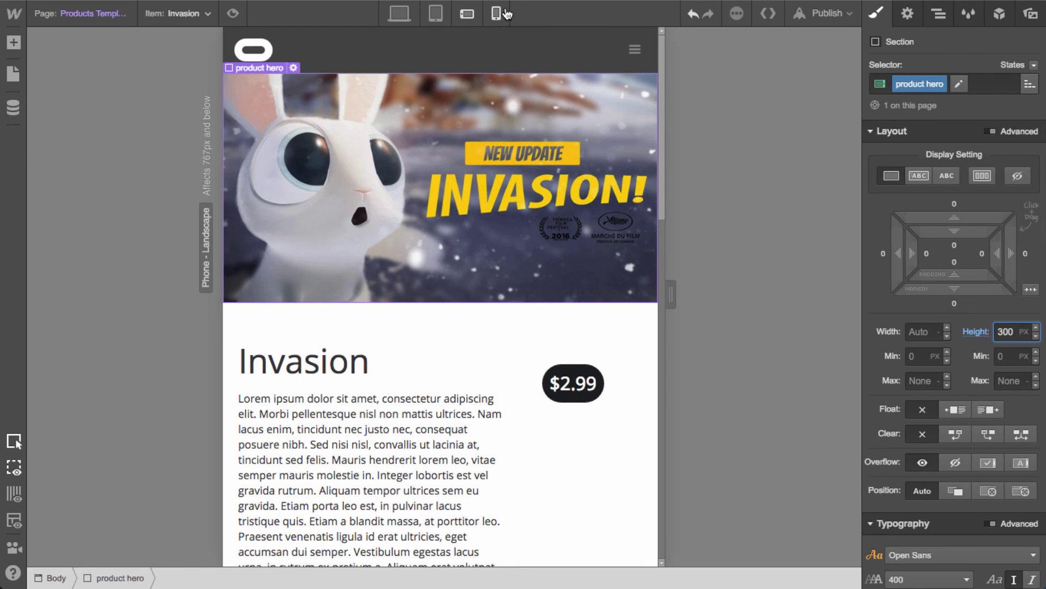
Set the product hero's height to 200 px for the phone portrait breakpoint
left_click(498, 15)
left_click(1008, 334)
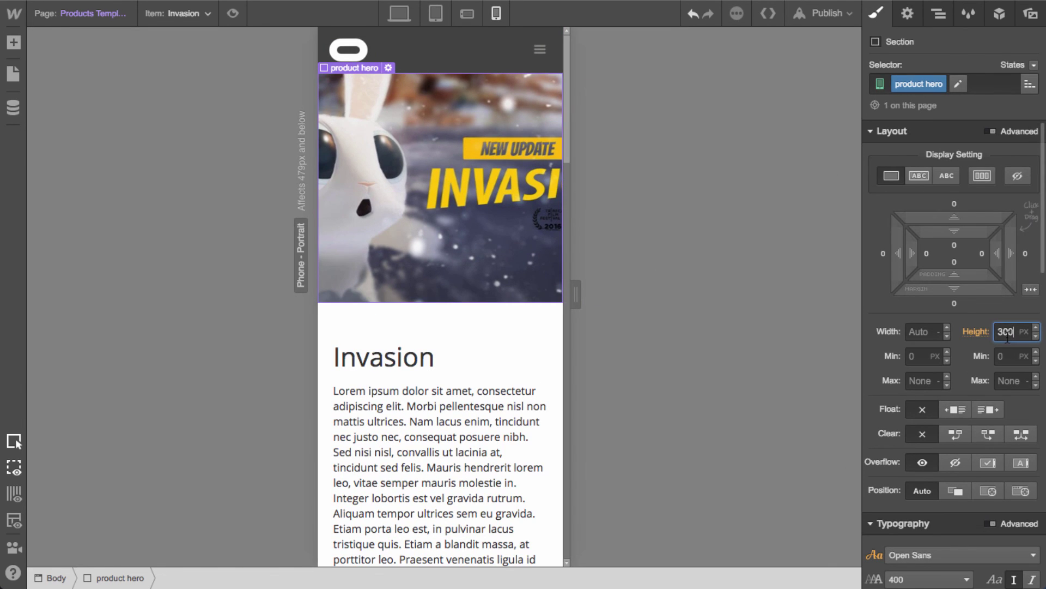
key("shift+Down")
key("shift+Down")
key("shift+Down")
key("shift+Down")
key("shift+Down")
key("shift+Down")
key("shift+Down")
key("shift+Down")
key("shift+Down")
key("shift+Down")
key("shift+Down")
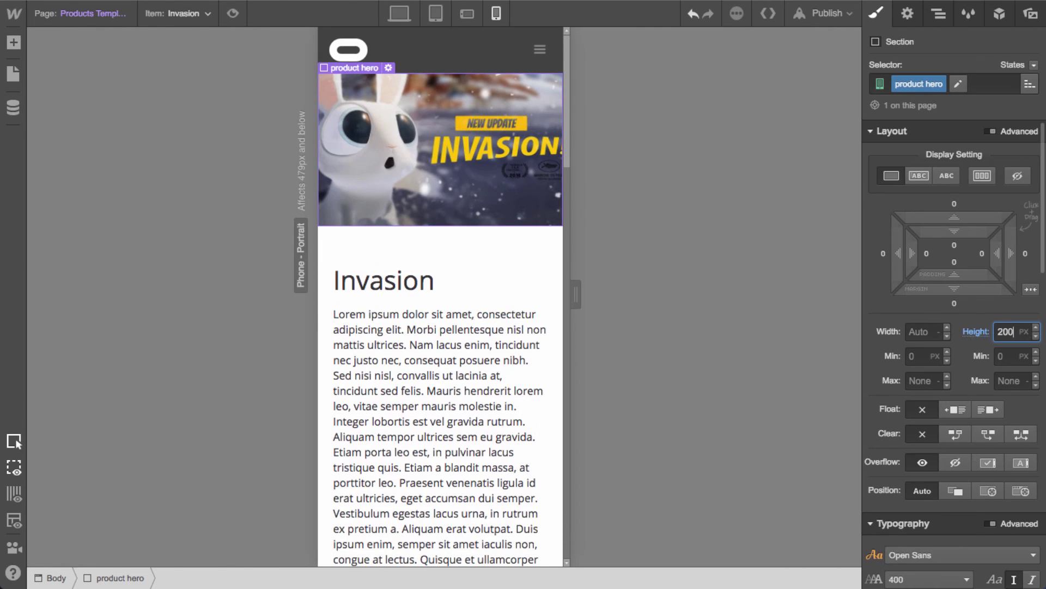
Reduce the product hero's height to 180 px for the phone portrait breakpoint and check the page down to the footer
key("shift+Down")
key("shift+Down")
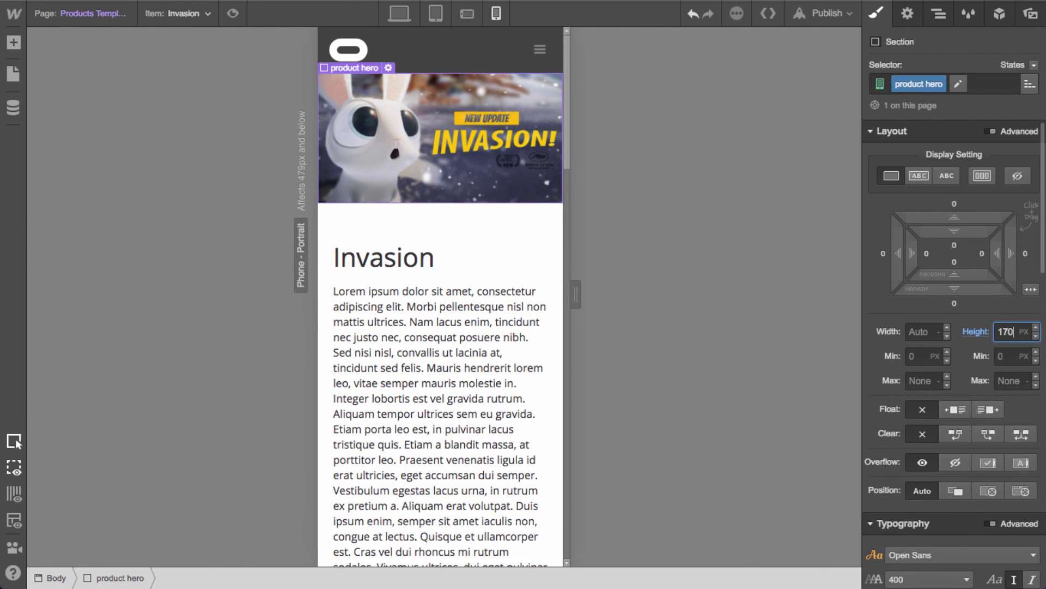
key("shift+Up")
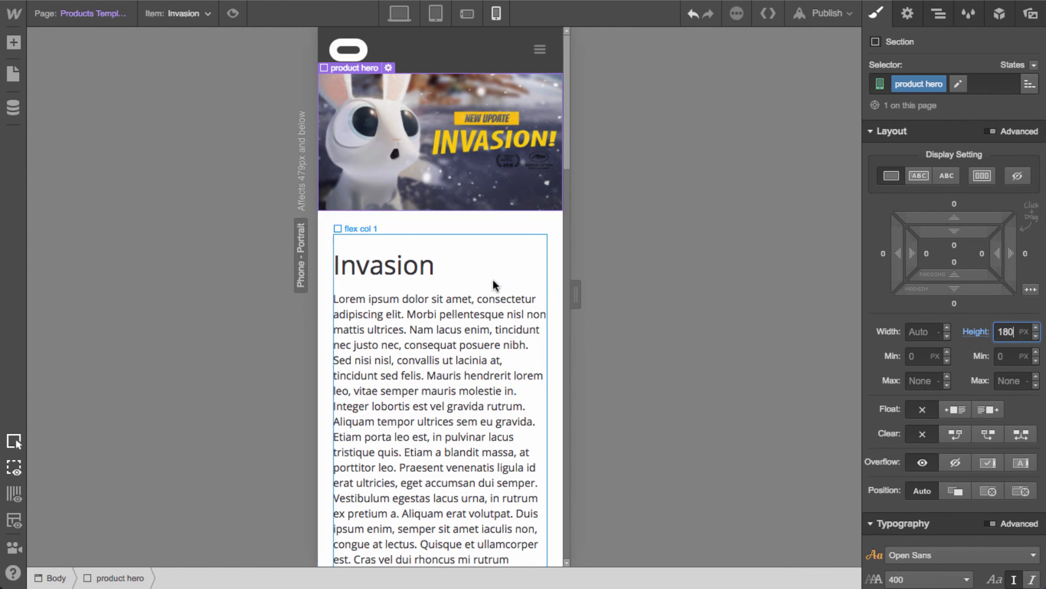
scroll(492, 279, "down", 10)
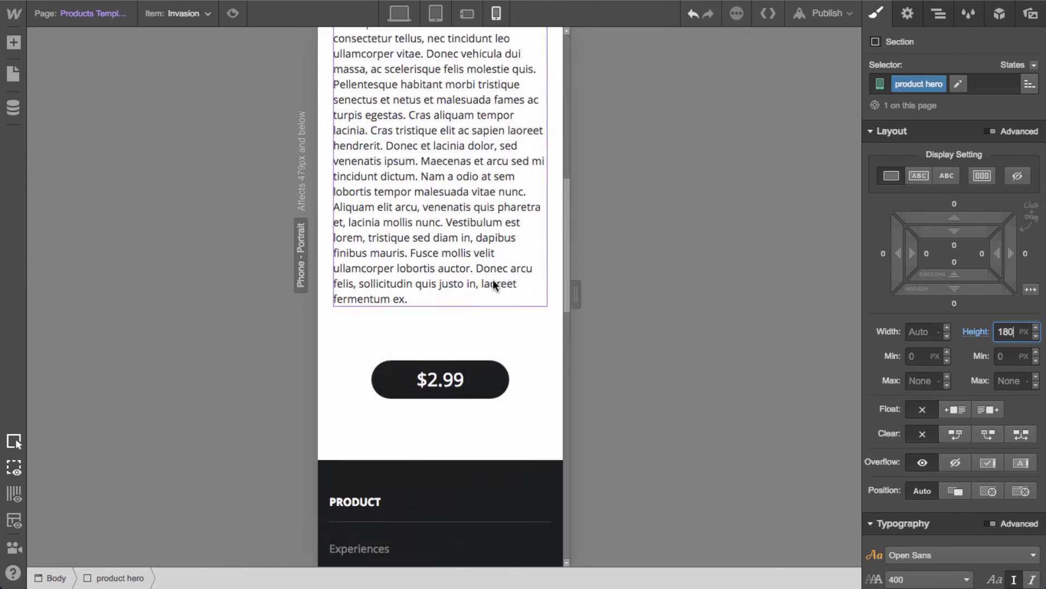
scroll(493, 279, "up", 10)
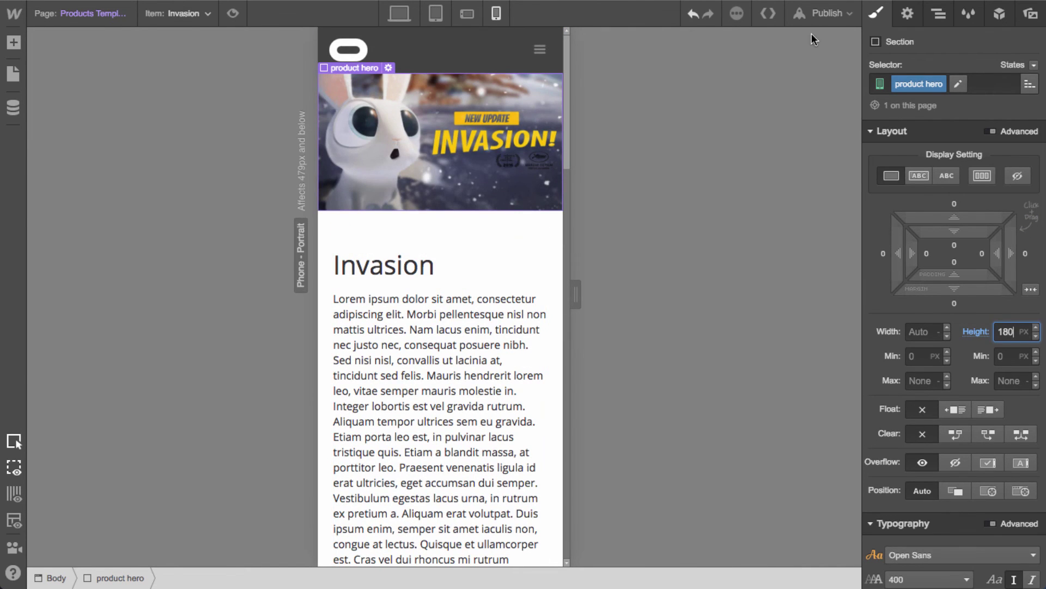
Publish the site to oculus-demo.webflow.io and return to the desktop breakpoint
left_click(813, 16)
left_click(709, 163)
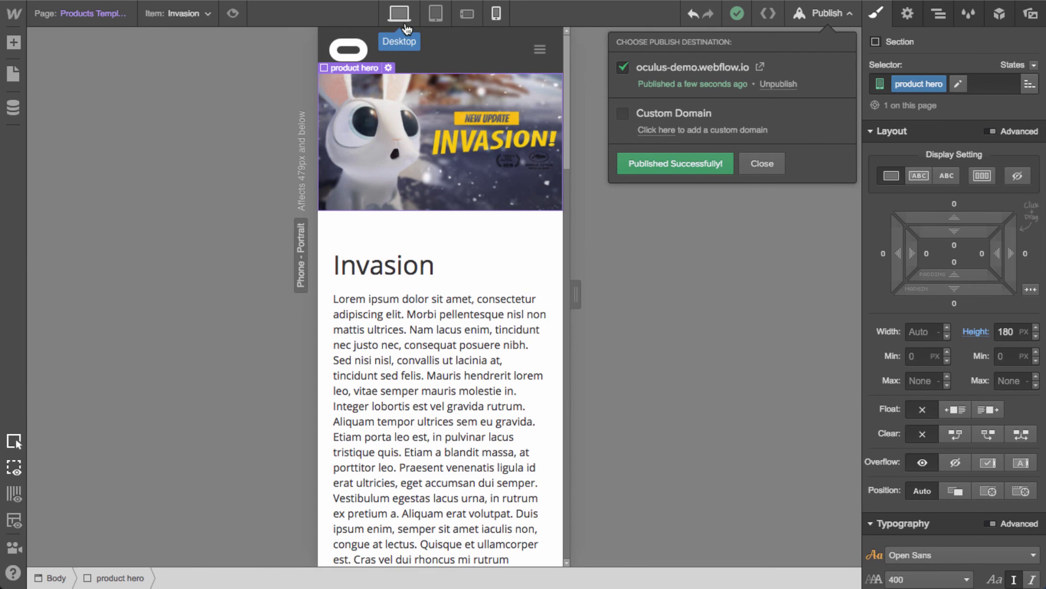
left_click(399, 14)
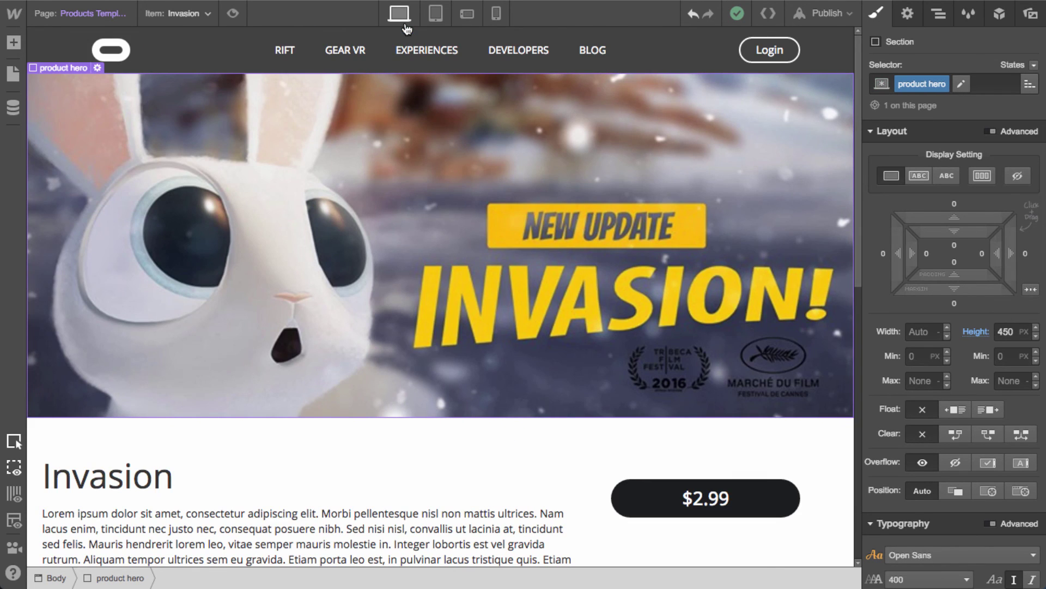
Open the Home page for editing and review the items in the Products collection
left_click(77, 13)
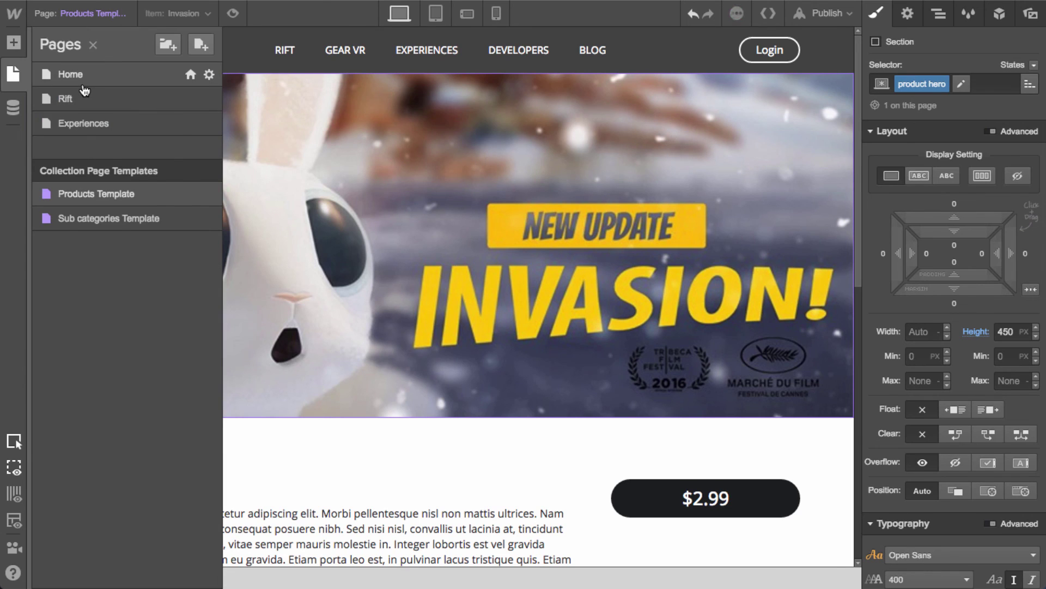
left_click(76, 74)
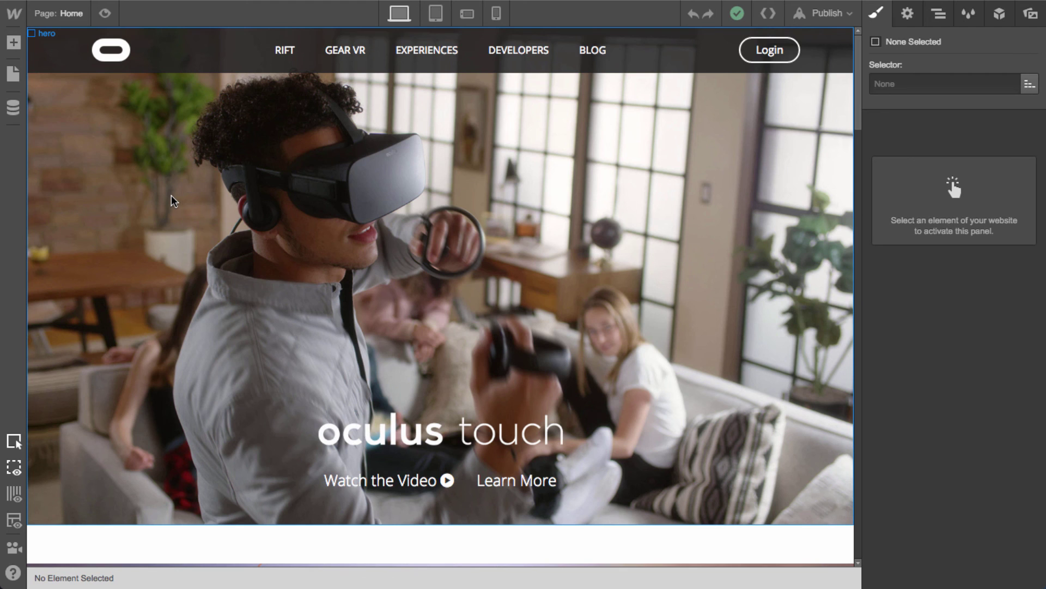
left_click(9, 115)
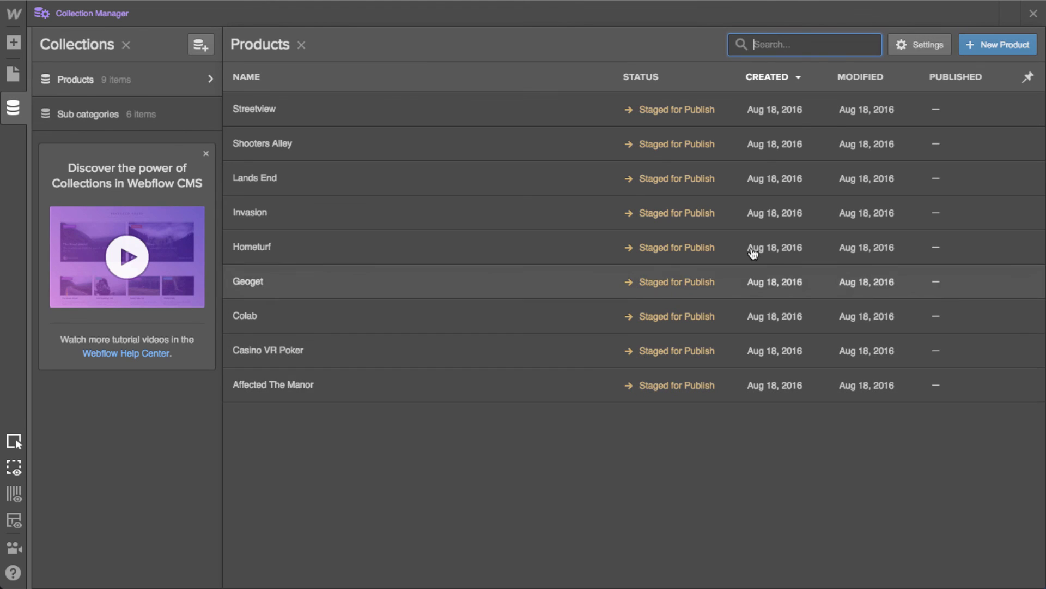
left_click(1034, 15)
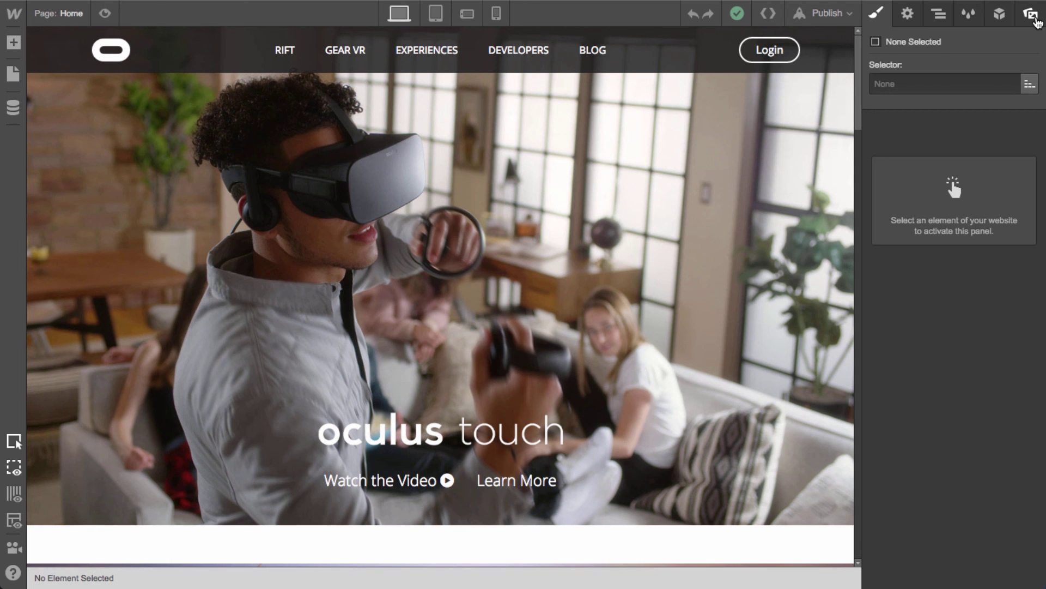